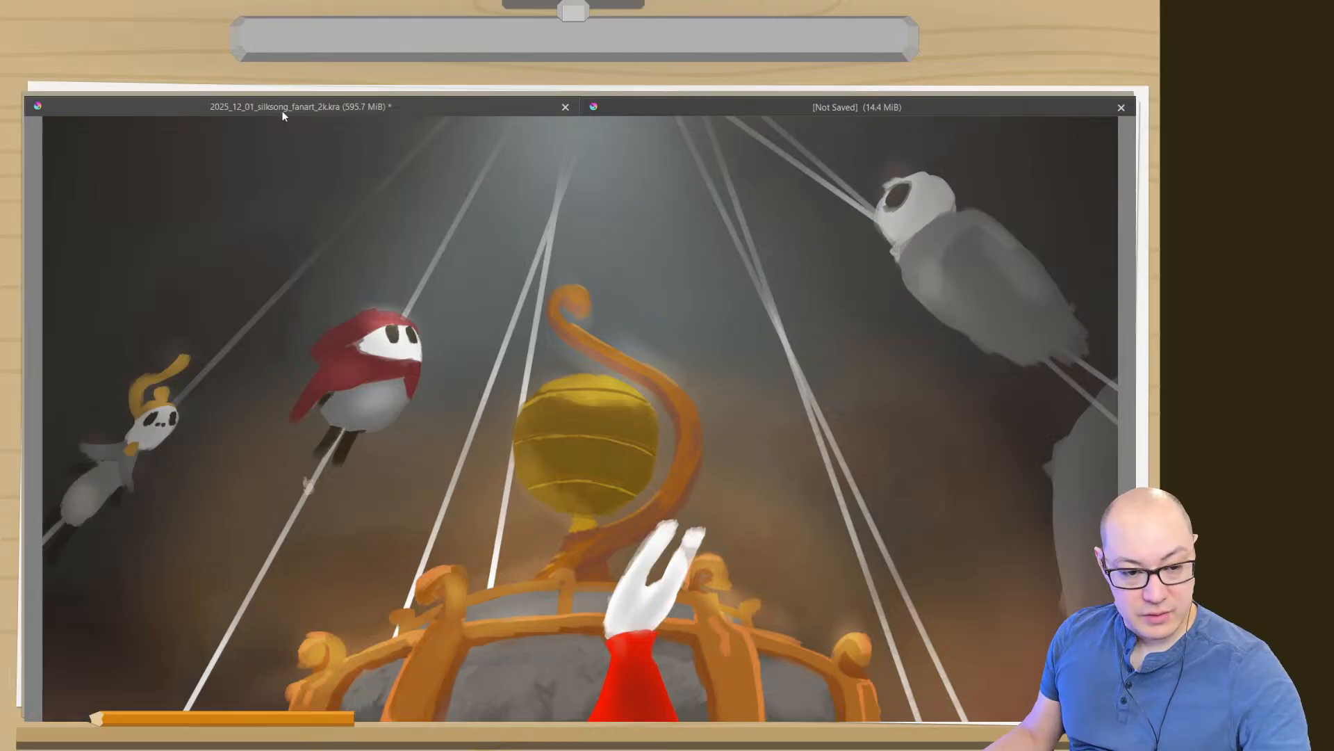
- Examine the overall composition of the silksong fan-art painting at thumbnail size and at full canvas size
key(2)
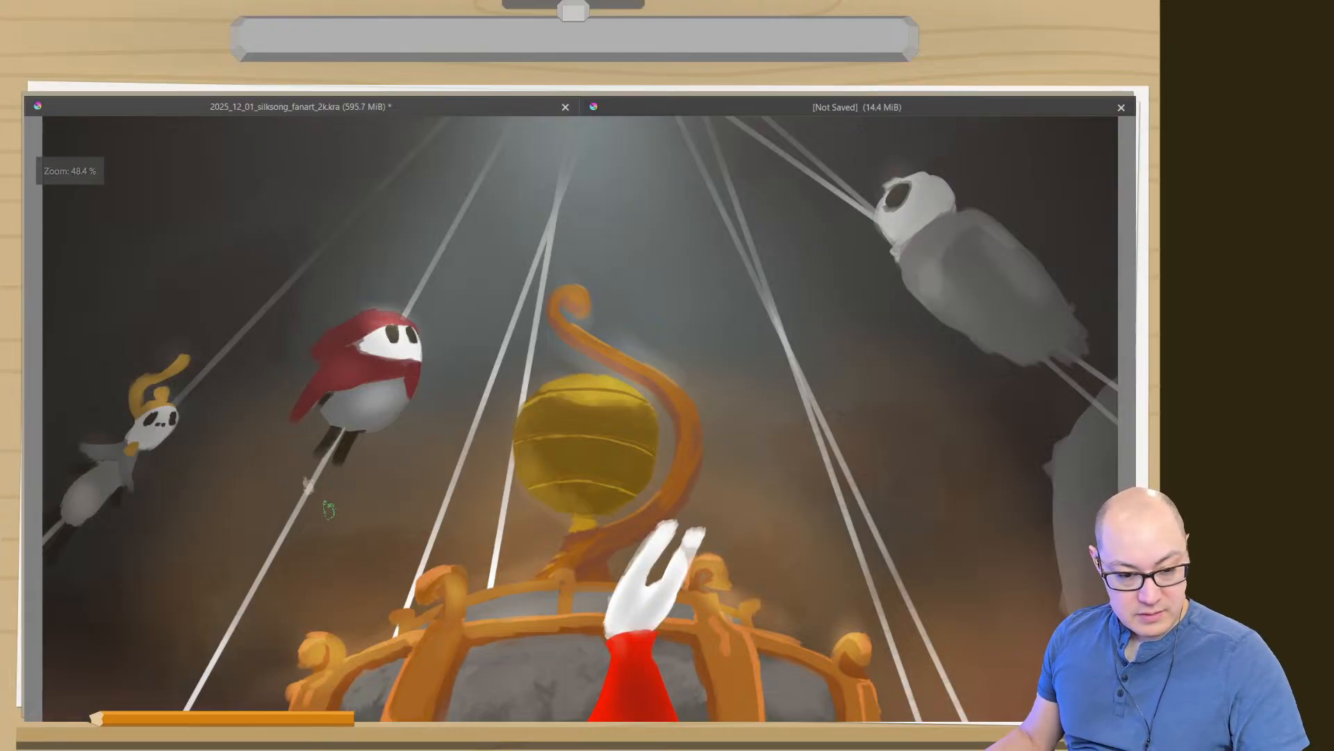
key(1)
key(2)
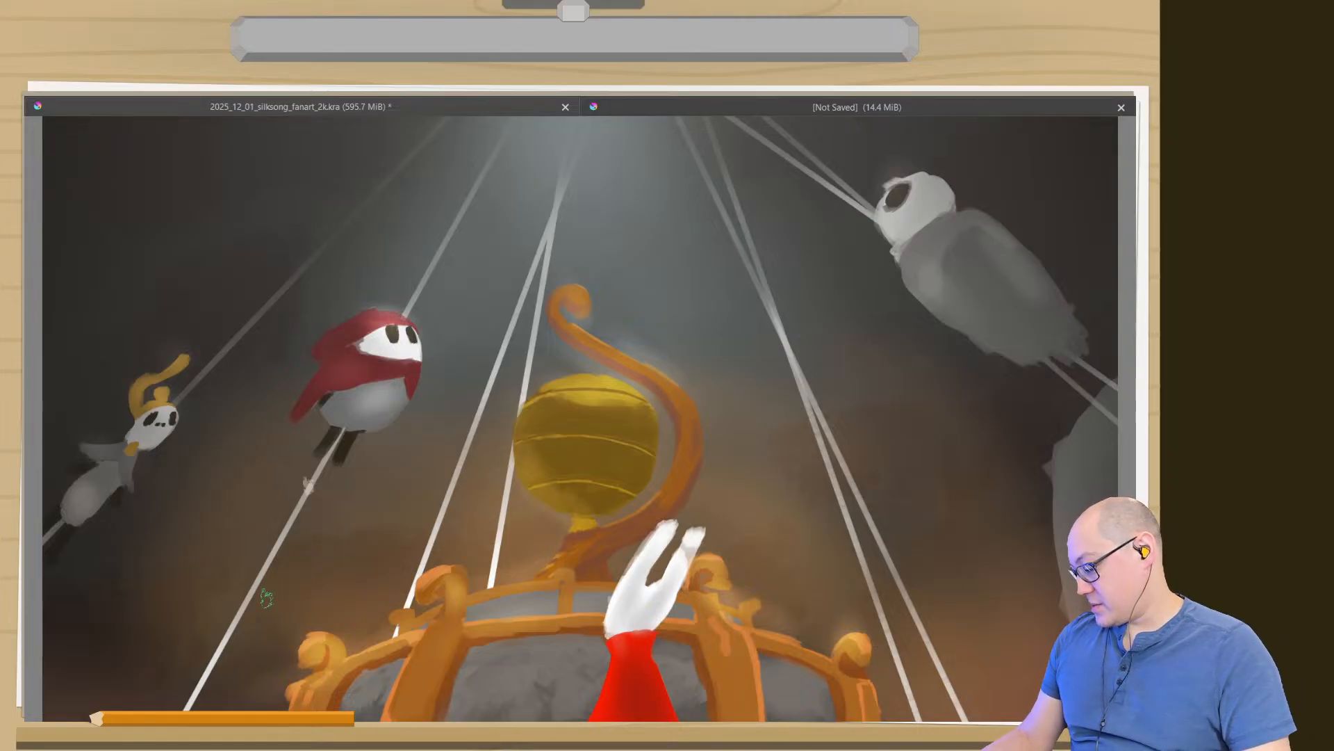
key(bracketright)
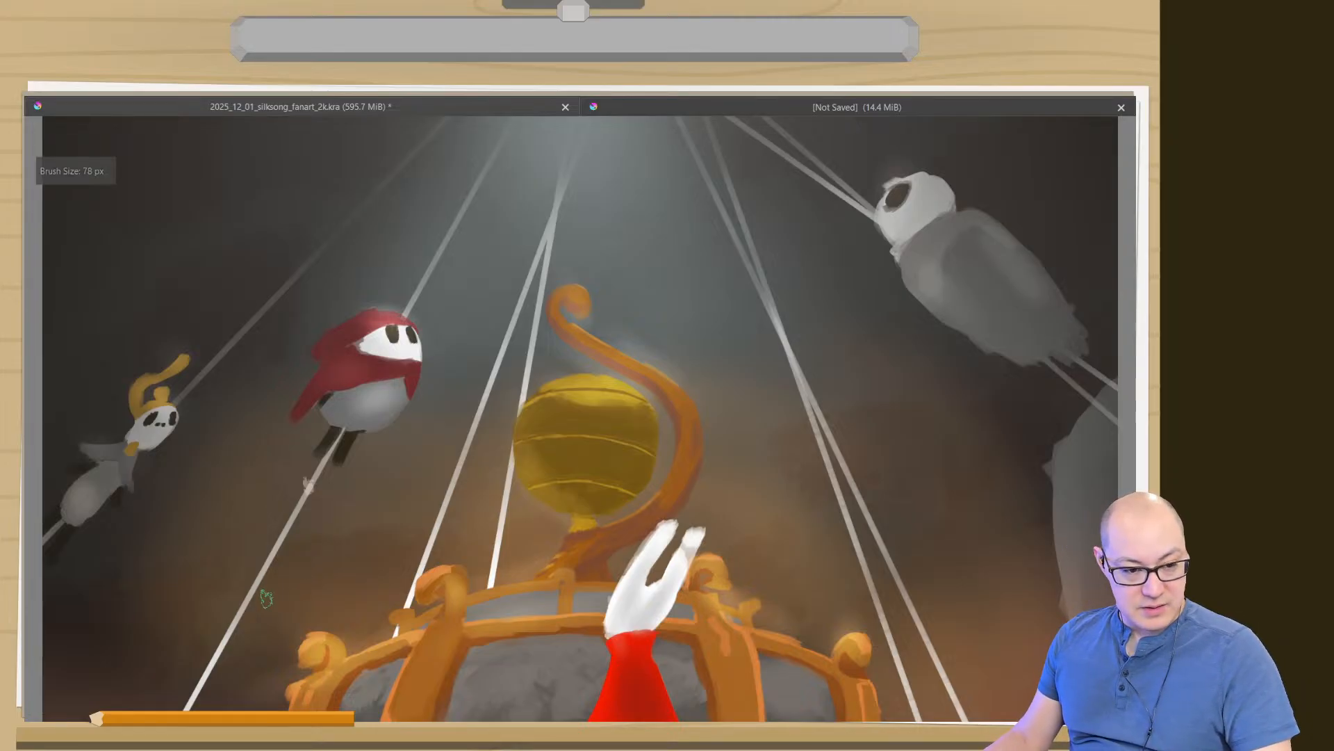
drag(405, 456, 402, 568)
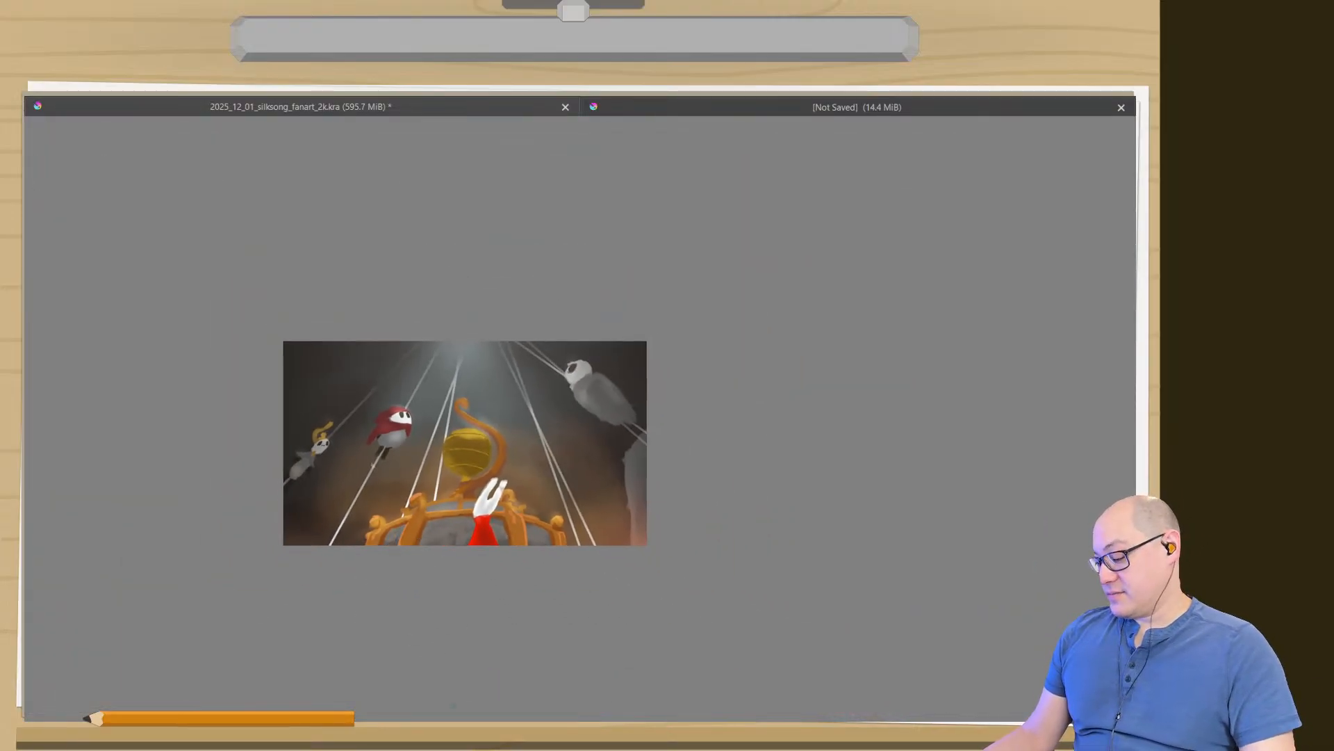
key(2)
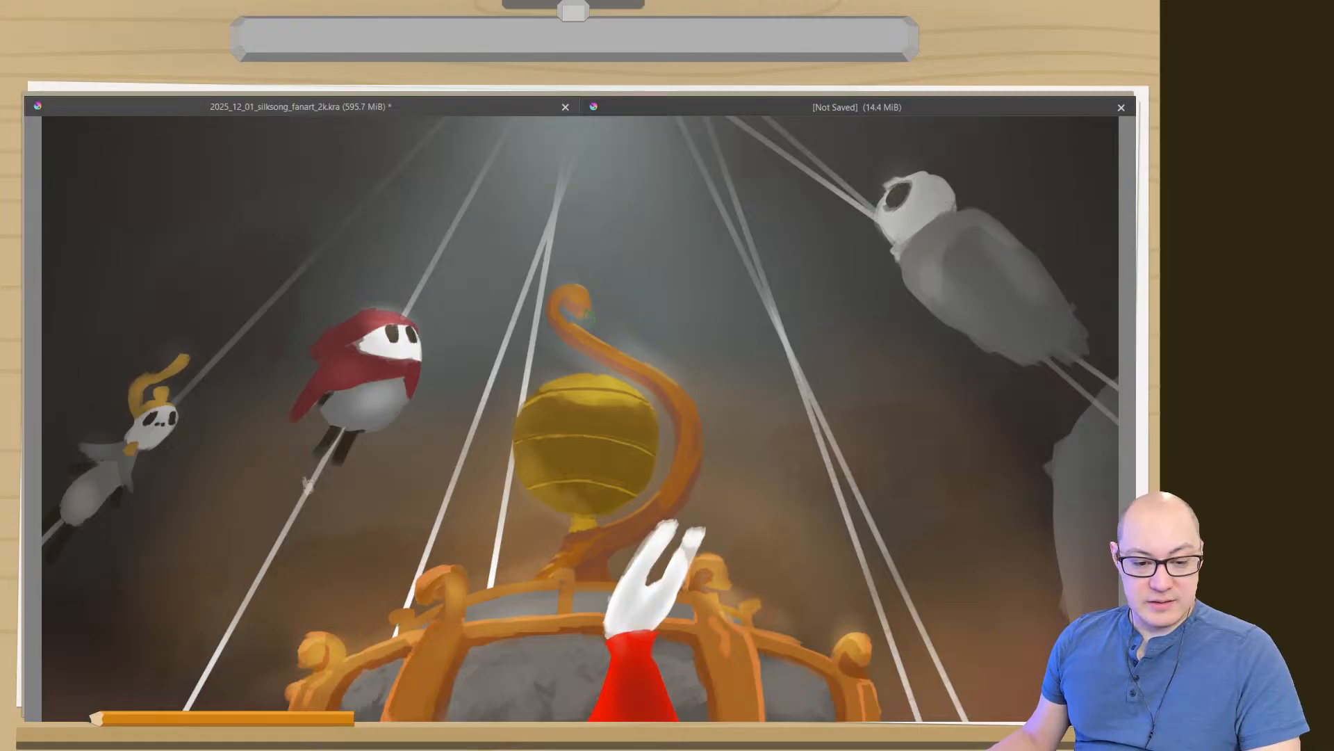
- Restore the full interface, give the layer list more room and expand the Trapped Bugs, Ball, Statue and Outer Fountain groups
key(Tab)
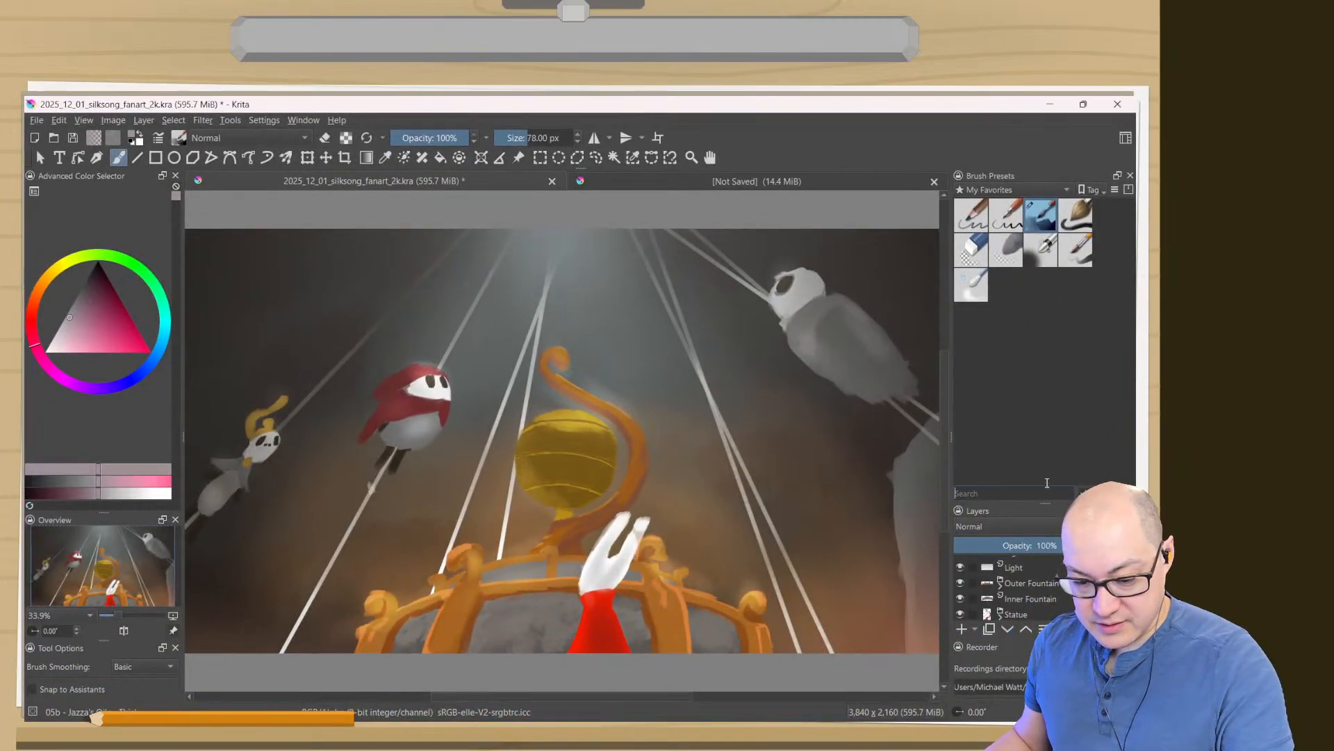
drag(1048, 504, 1051, 446)
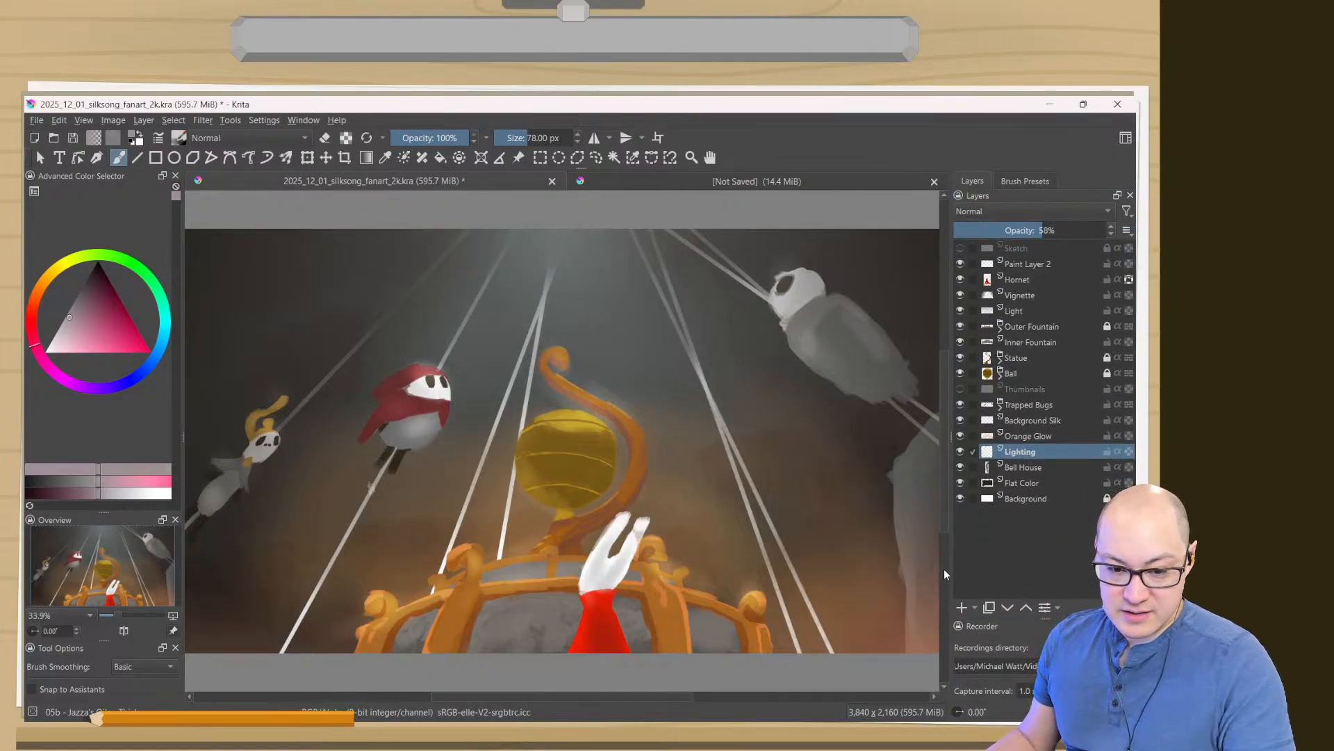
click(1001, 407)
click(1000, 376)
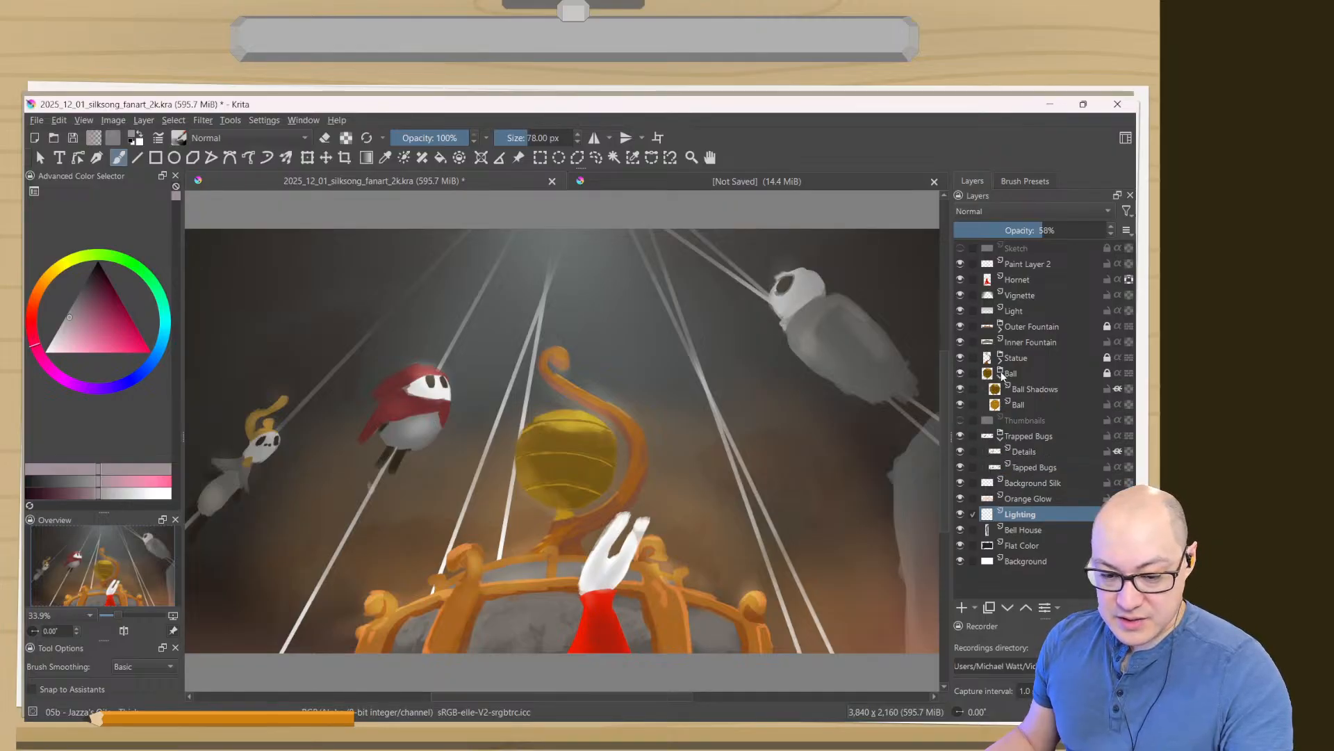
click(1000, 360)
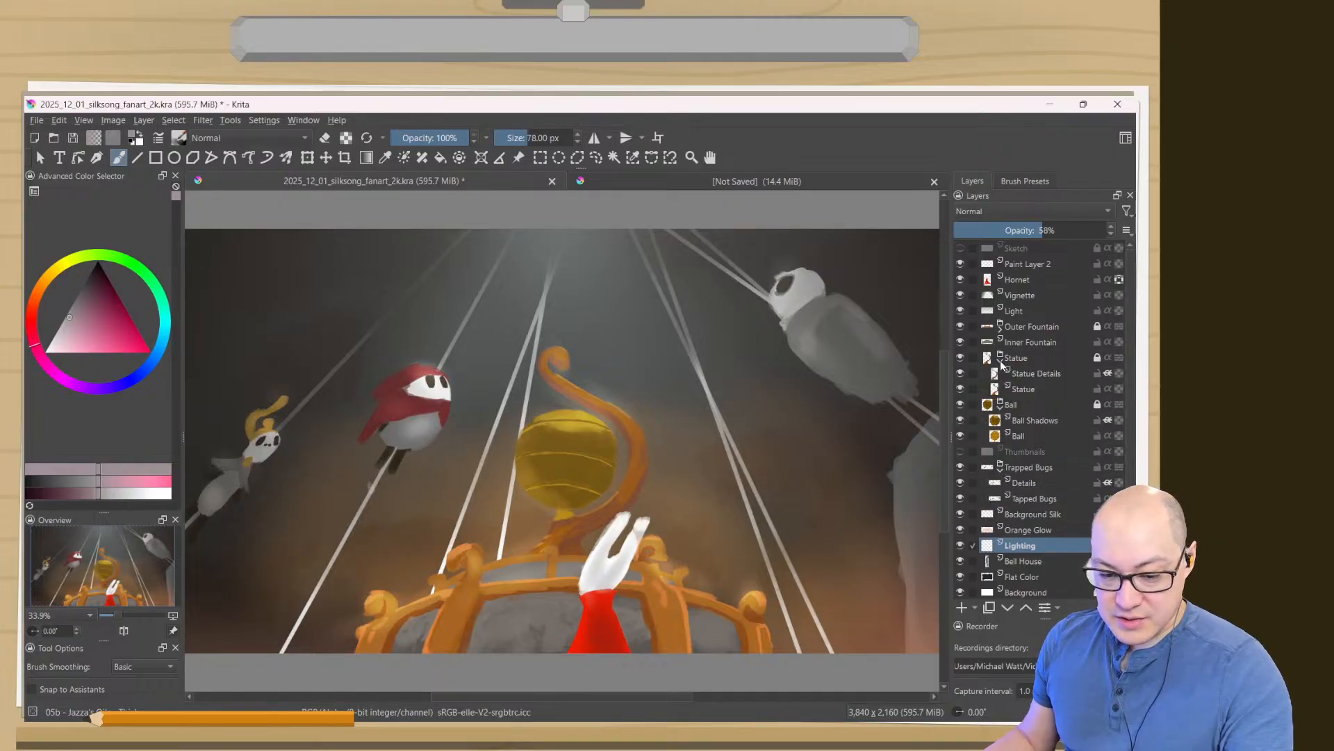
click(999, 325)
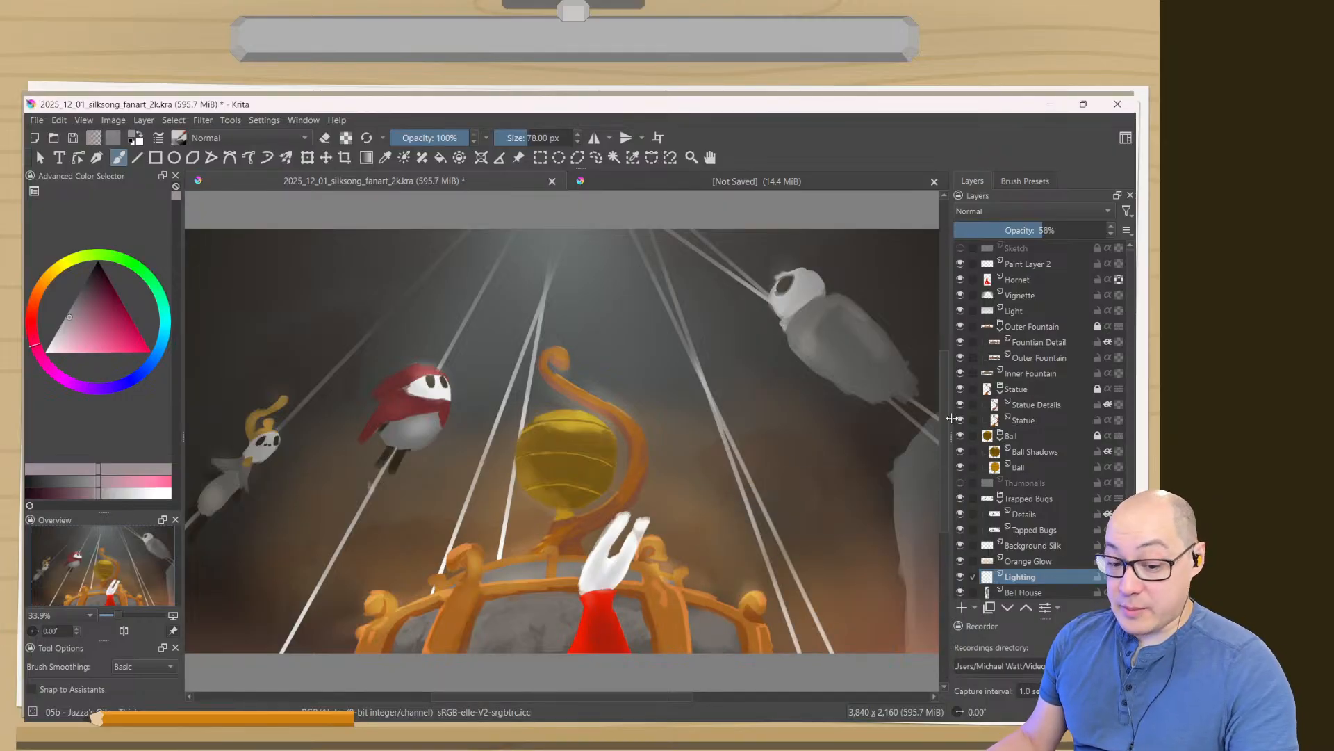
- Compare the golden ball with the Ball Shadows layer hidden and shown, and inspect the Ball layer and its group
click(1023, 452)
click(960, 453)
click(961, 452)
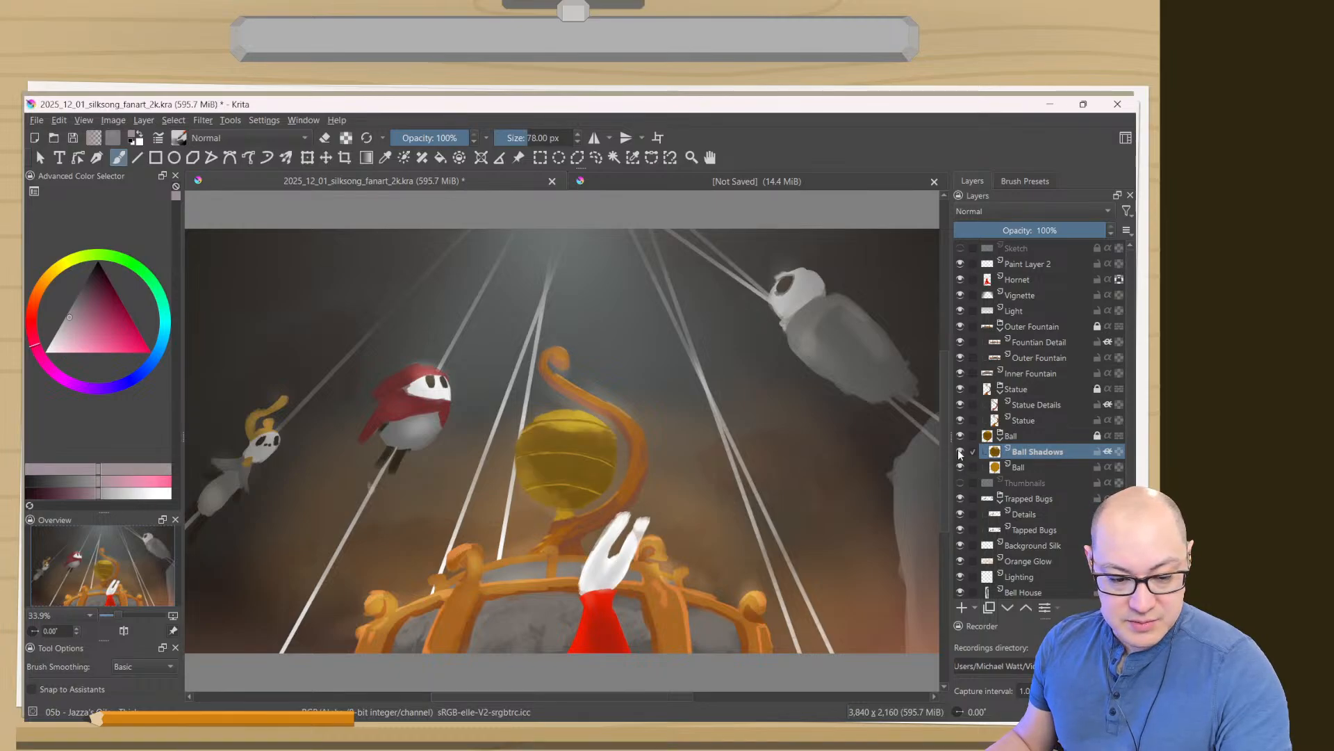
click(961, 453)
click(961, 453)
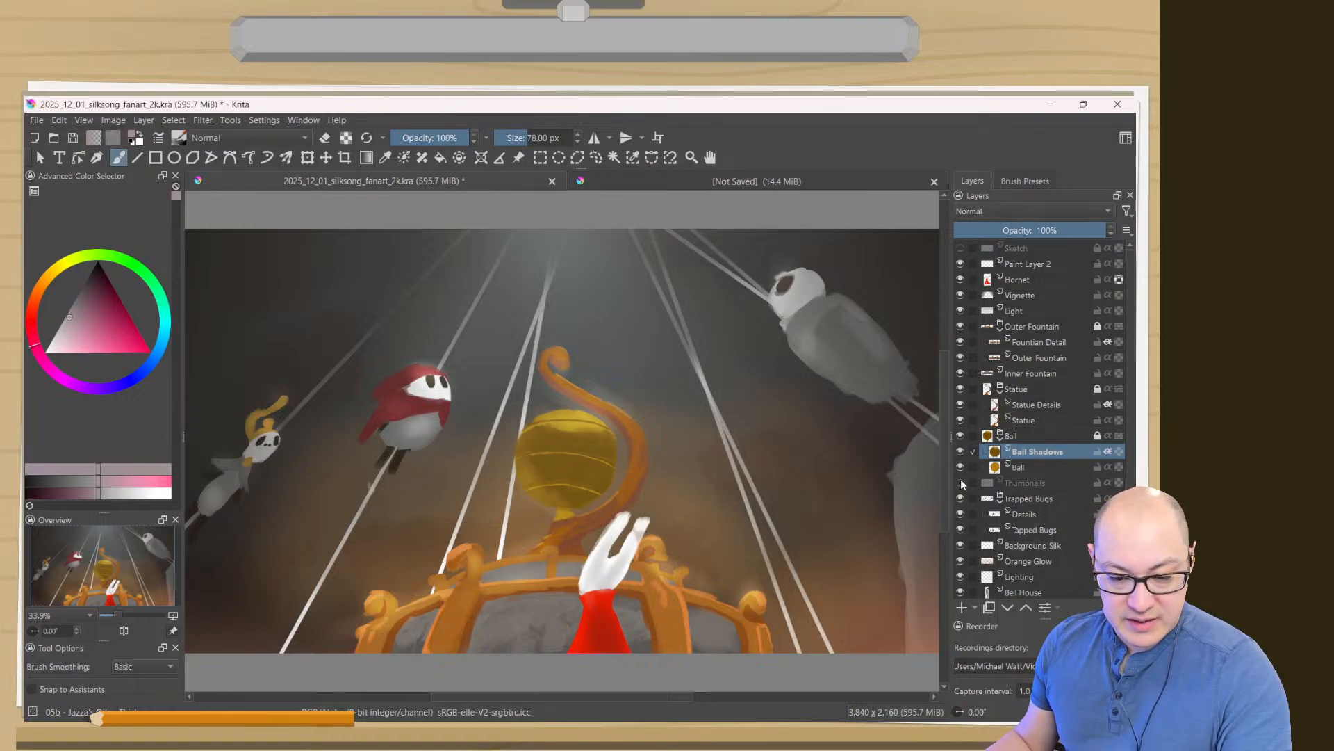
click(965, 469)
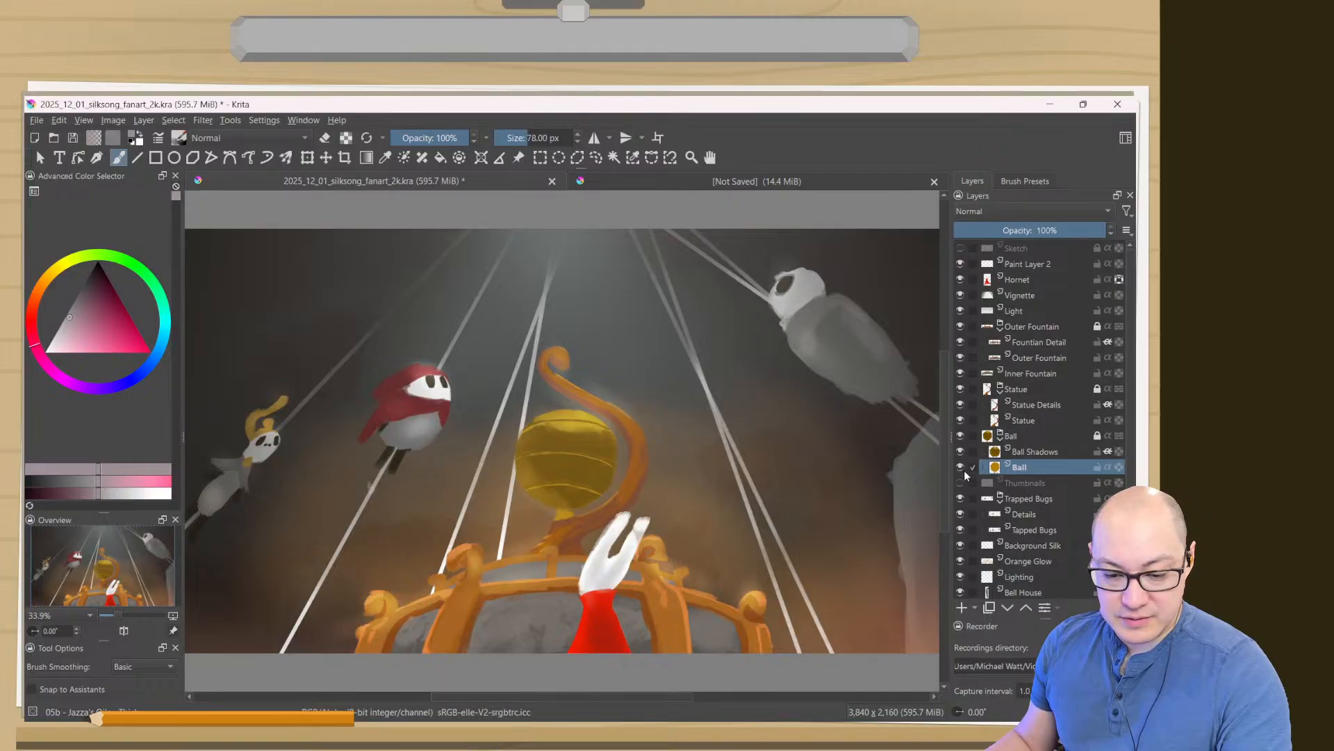
mouse_move(988, 436)
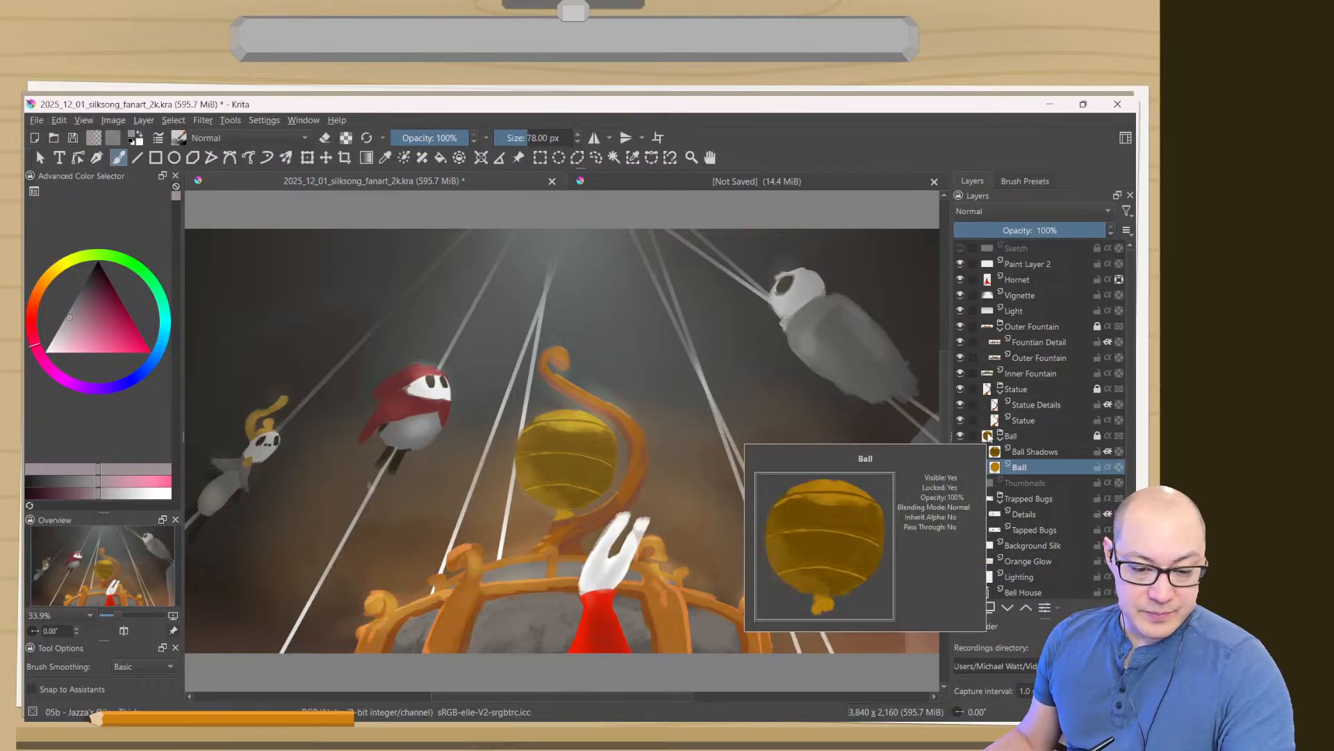
click(972, 438)
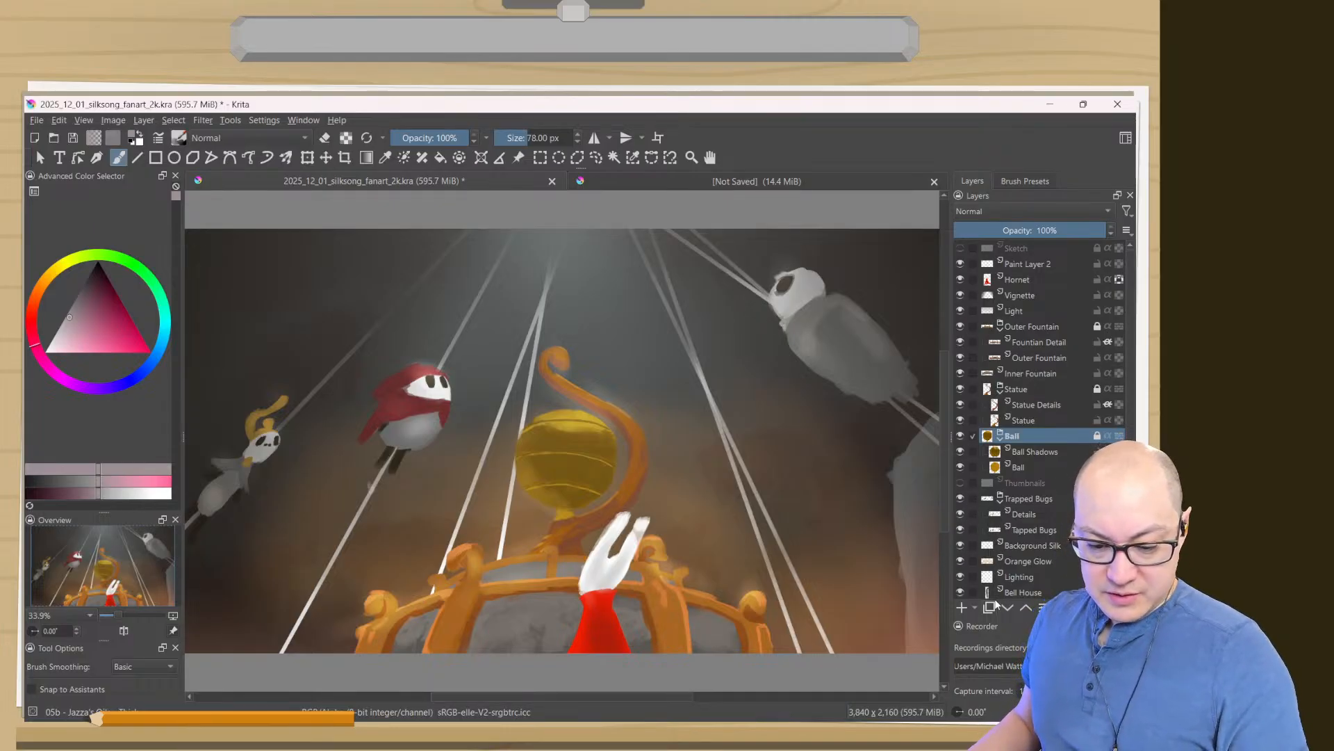
- Collapse the Ball and Statue groups and compare the fountain with the Fountian Detail layer hidden and shown
click(1000, 438)
click(1000, 391)
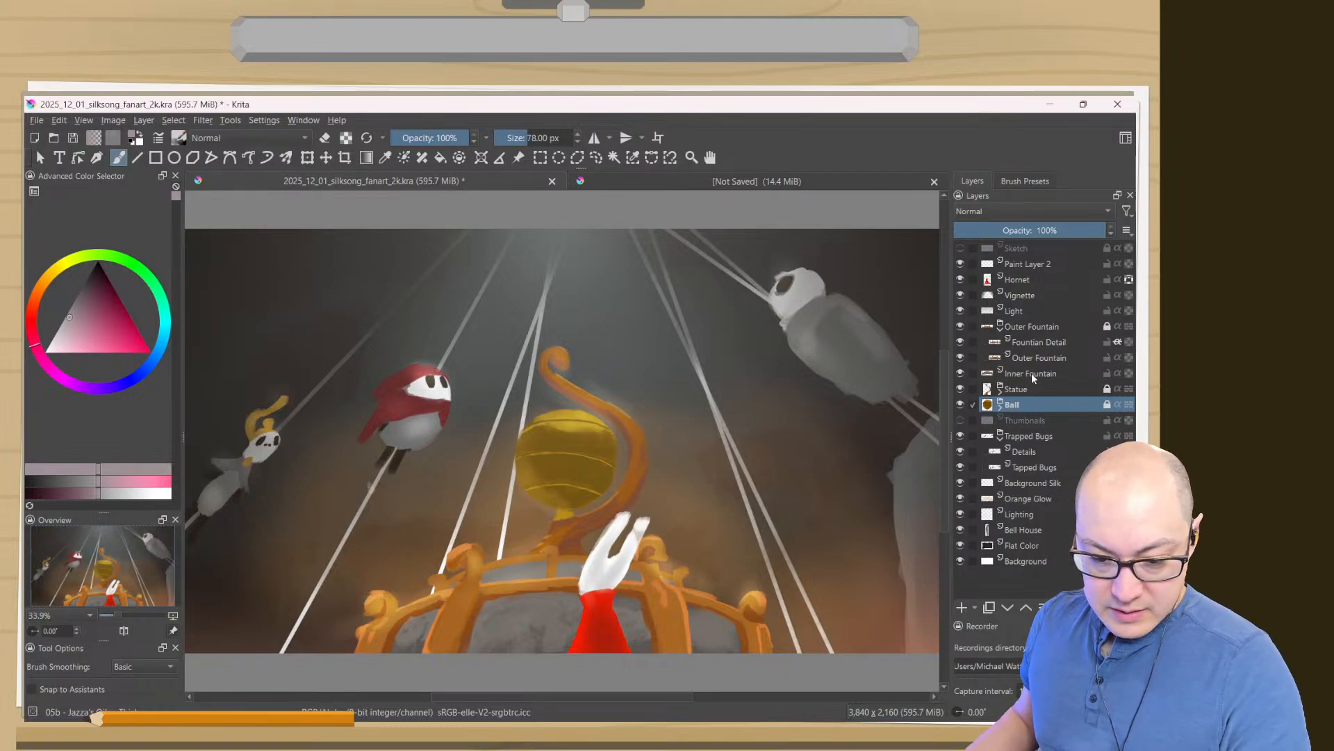
click(1027, 342)
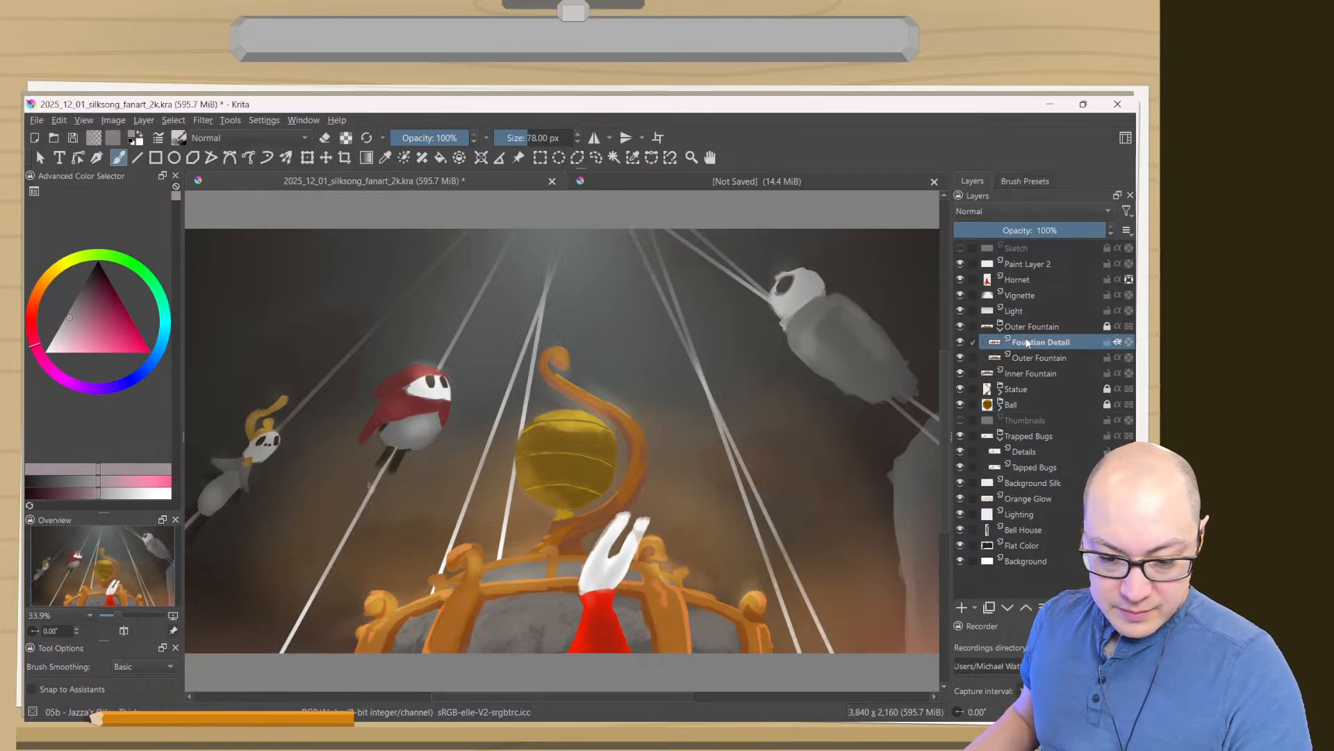
click(960, 342)
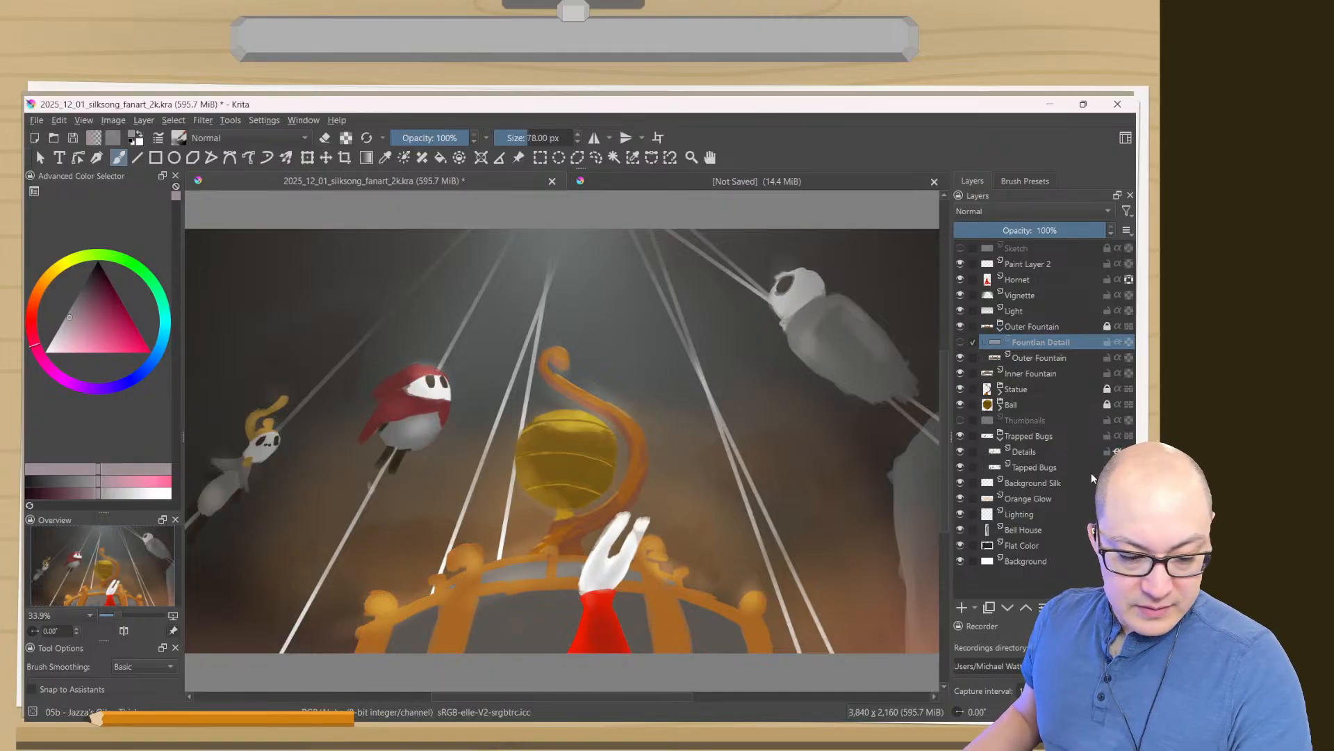
mouse_move(1091, 476)
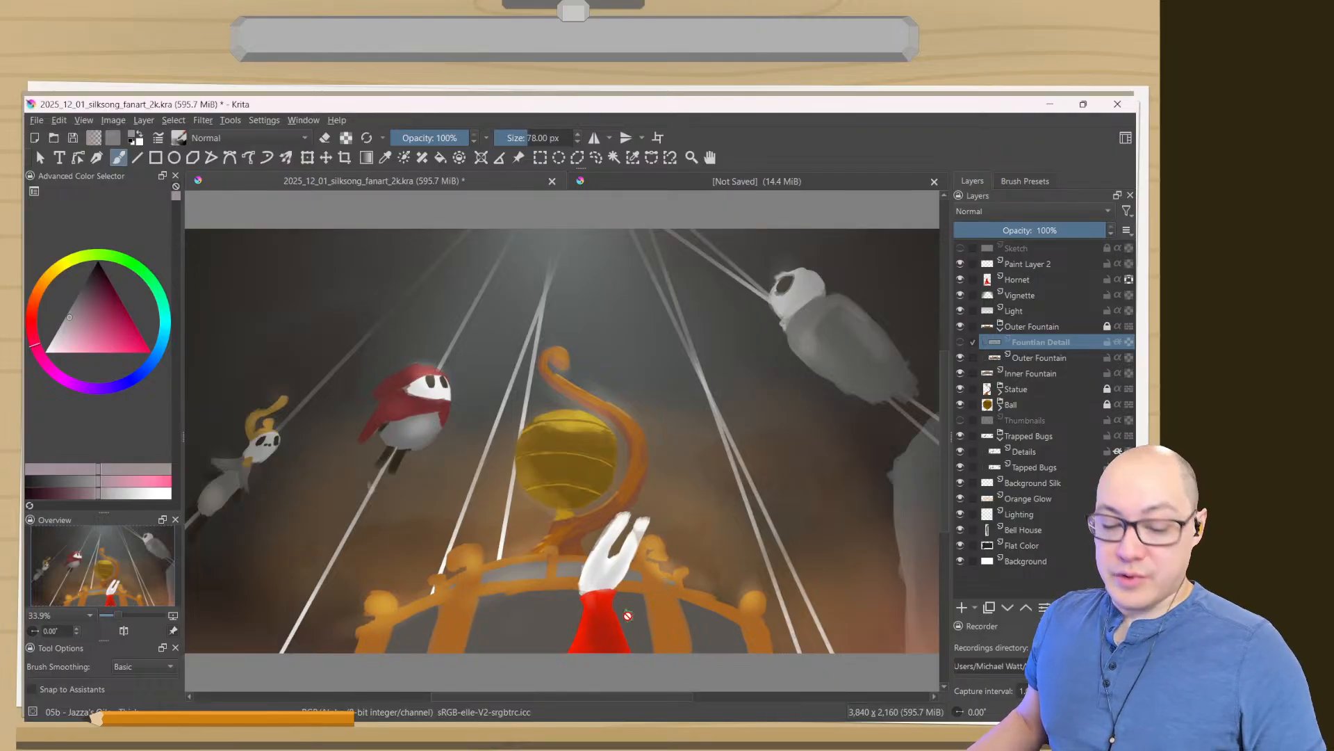
click(961, 342)
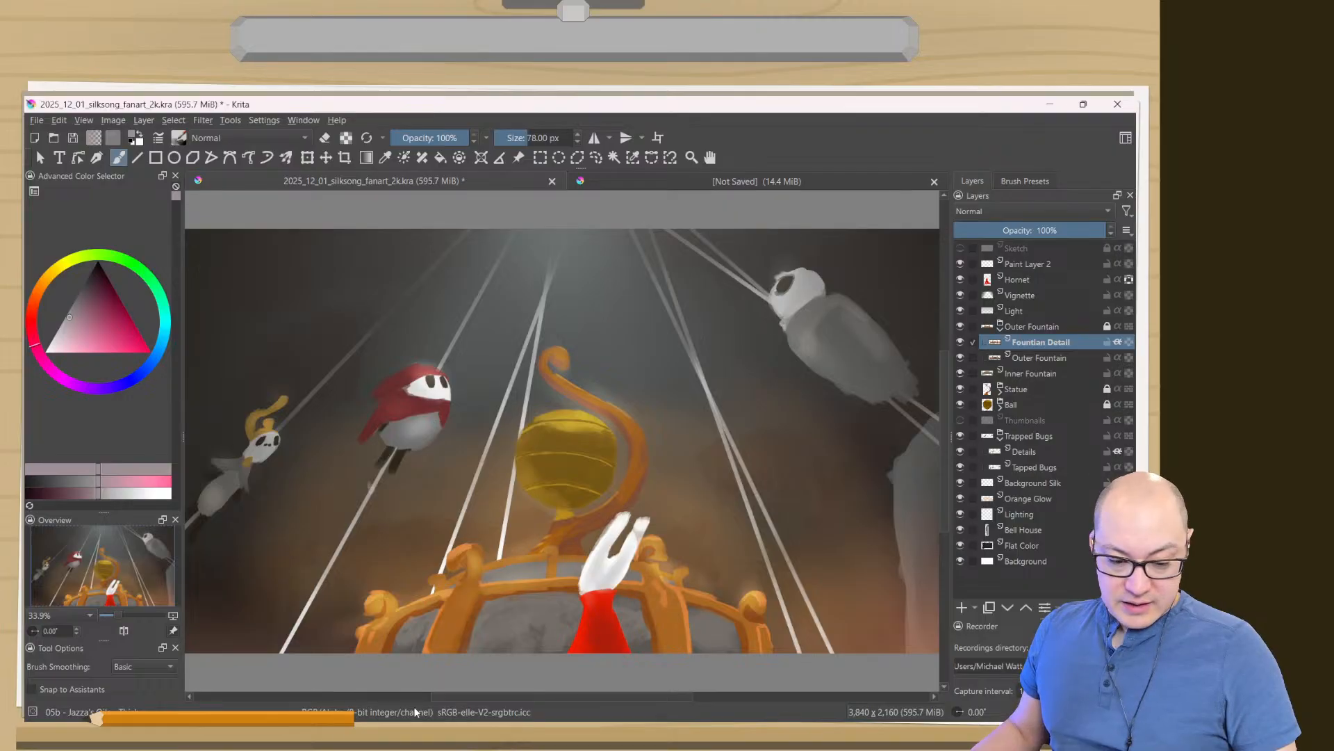
click(964, 343)
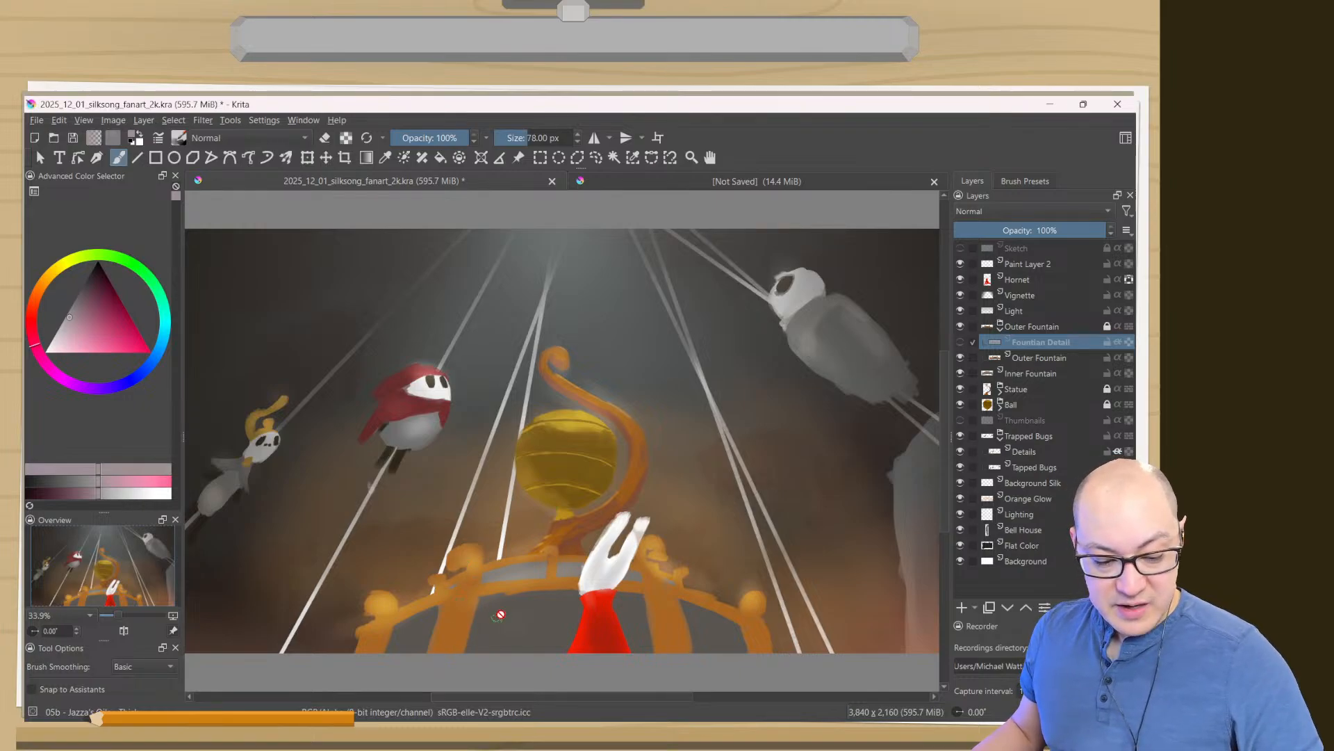
click(961, 344)
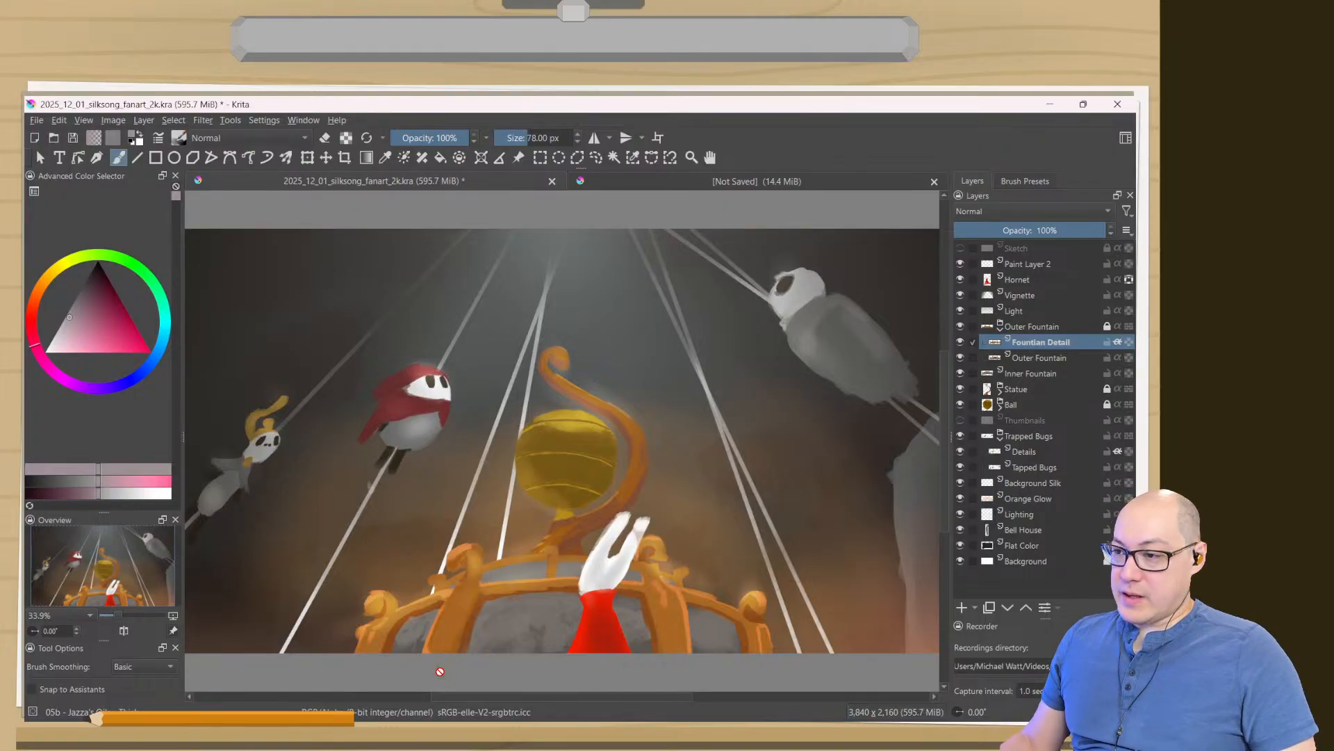
- Switch to the unsaved blank document, choose the 01e Jazza pencil preset with a bright blue colour, and undo a test stroke
click(660, 184)
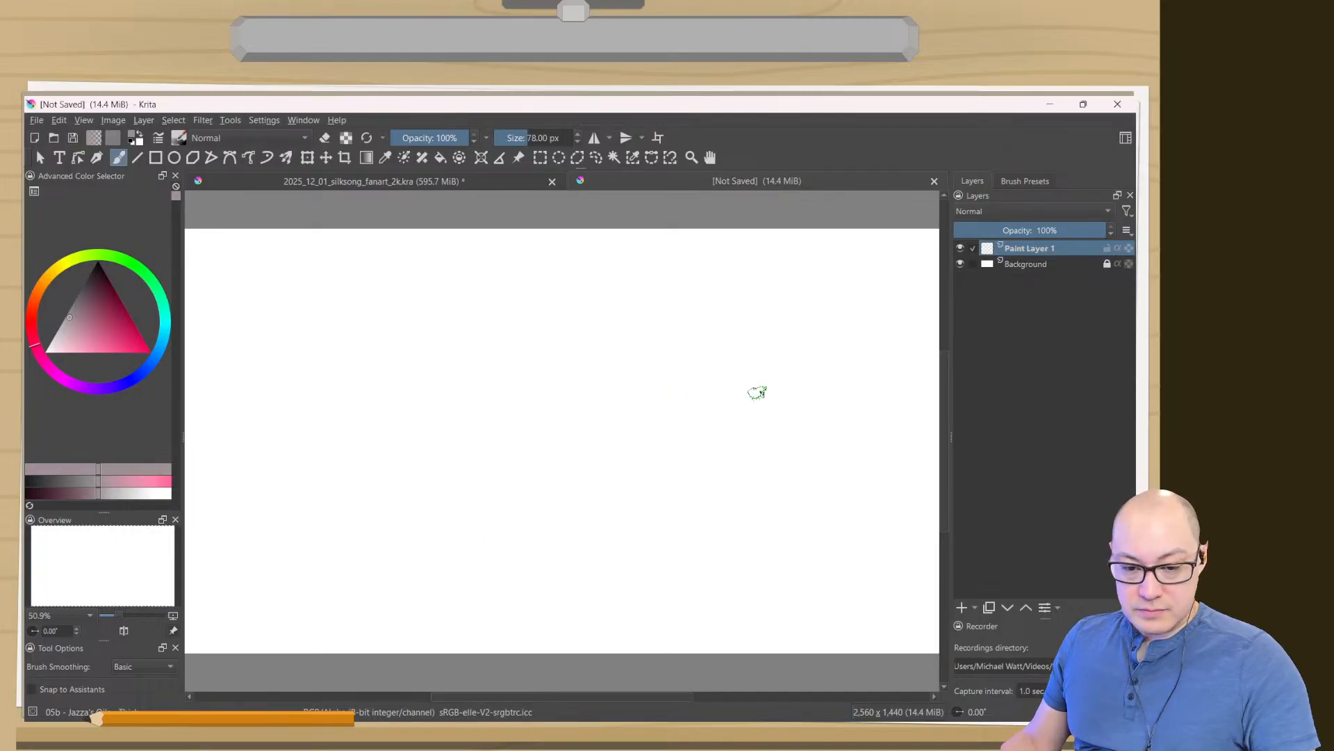
right_click(585, 412)
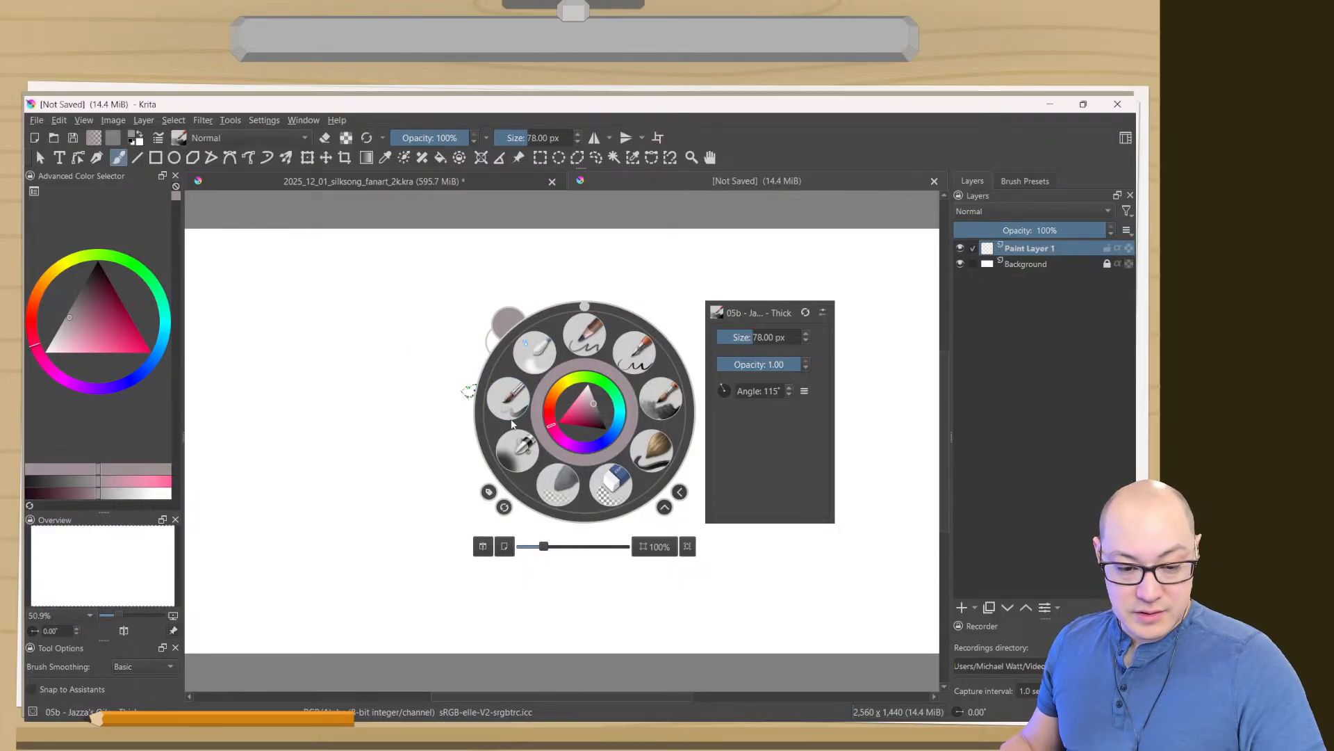
click(583, 335)
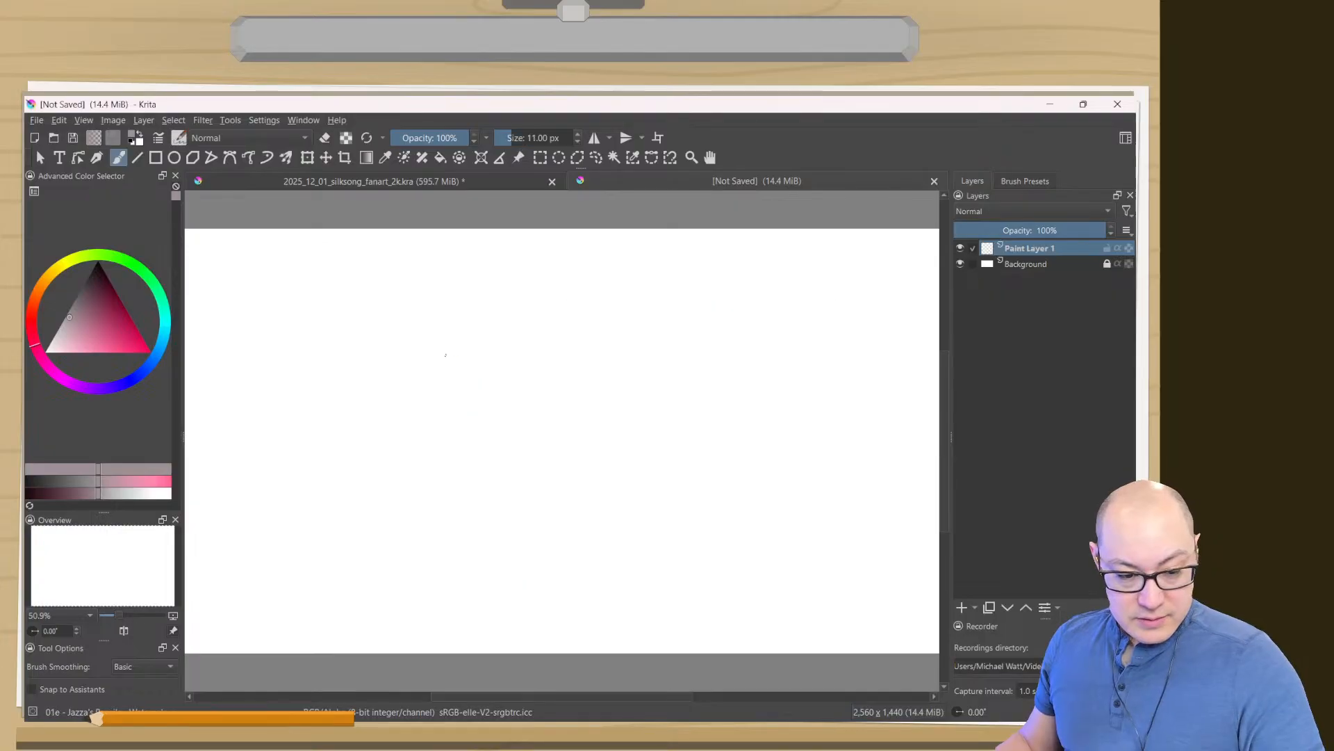
click(166, 334)
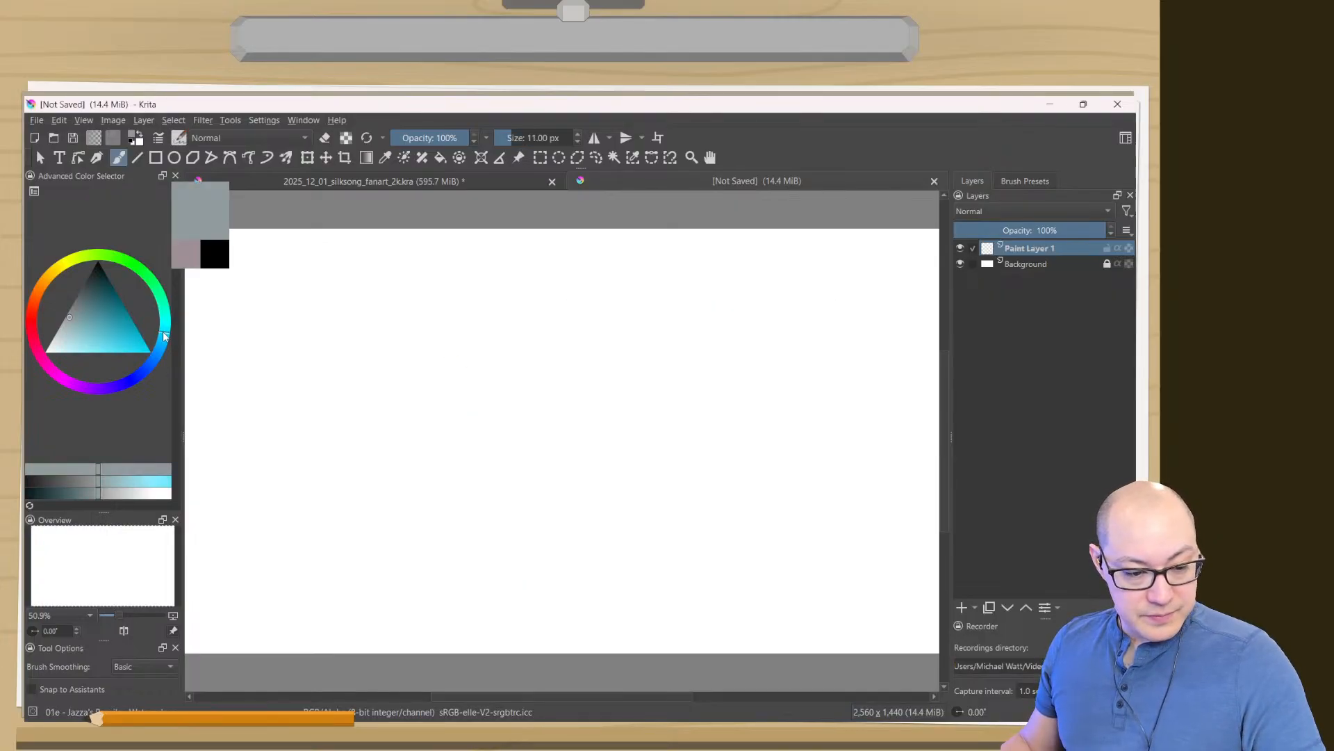
drag(117, 350, 132, 352)
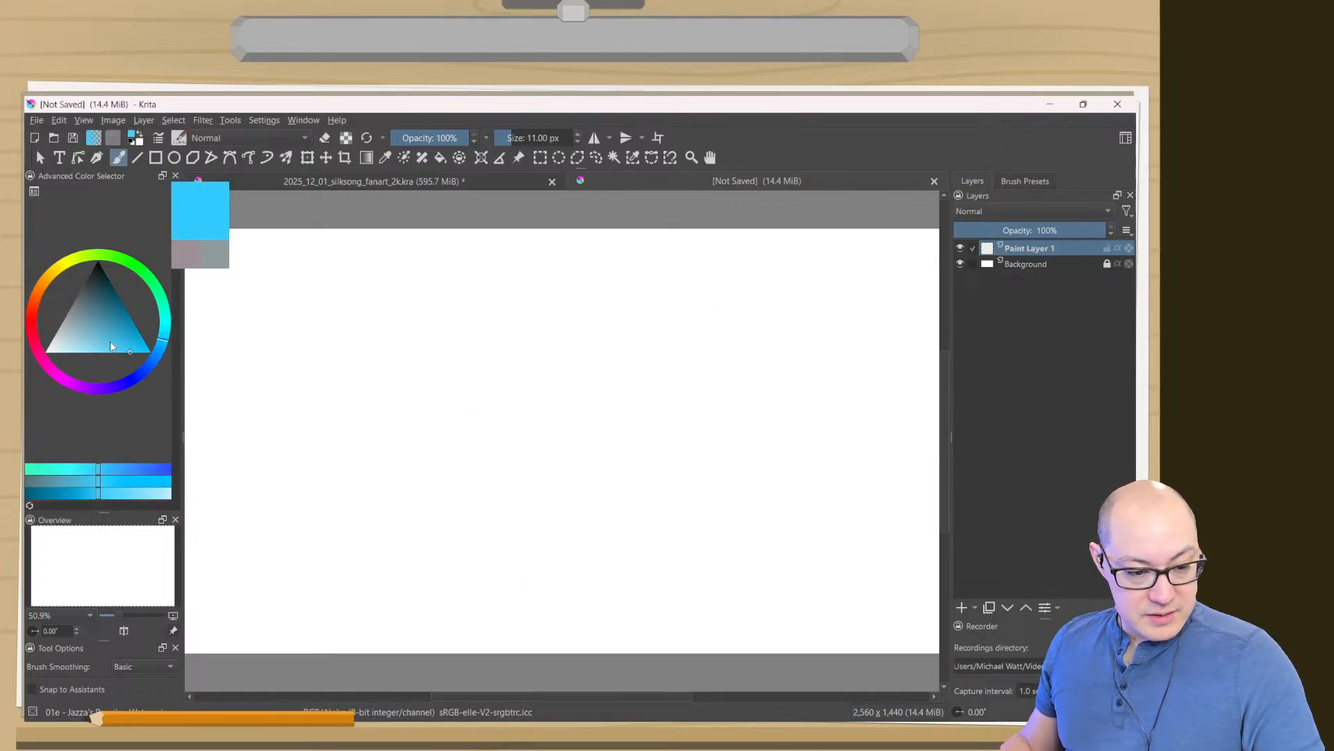
click(158, 353)
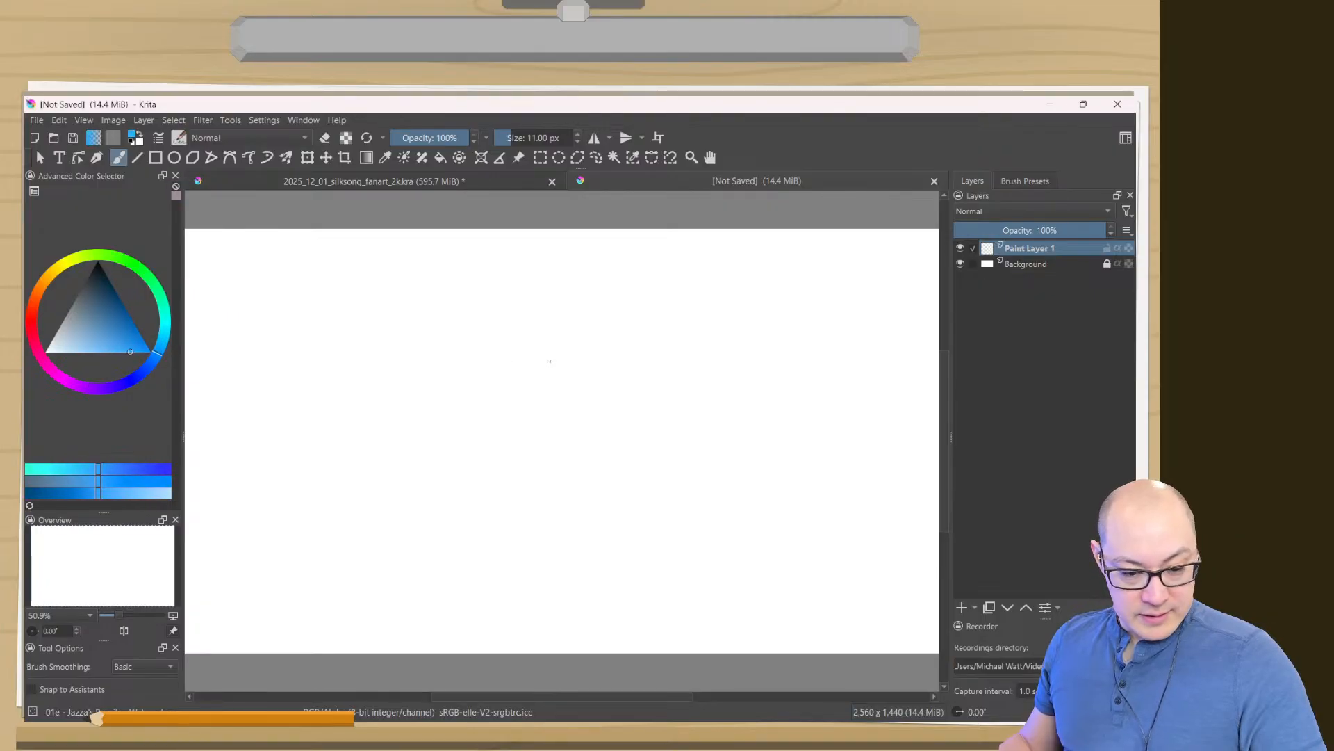
mouse_move(549, 360)
mouse_down()
mouse_move(453, 405)
mouse_move(429, 447)
mouse_up()
key(ctrl+z)
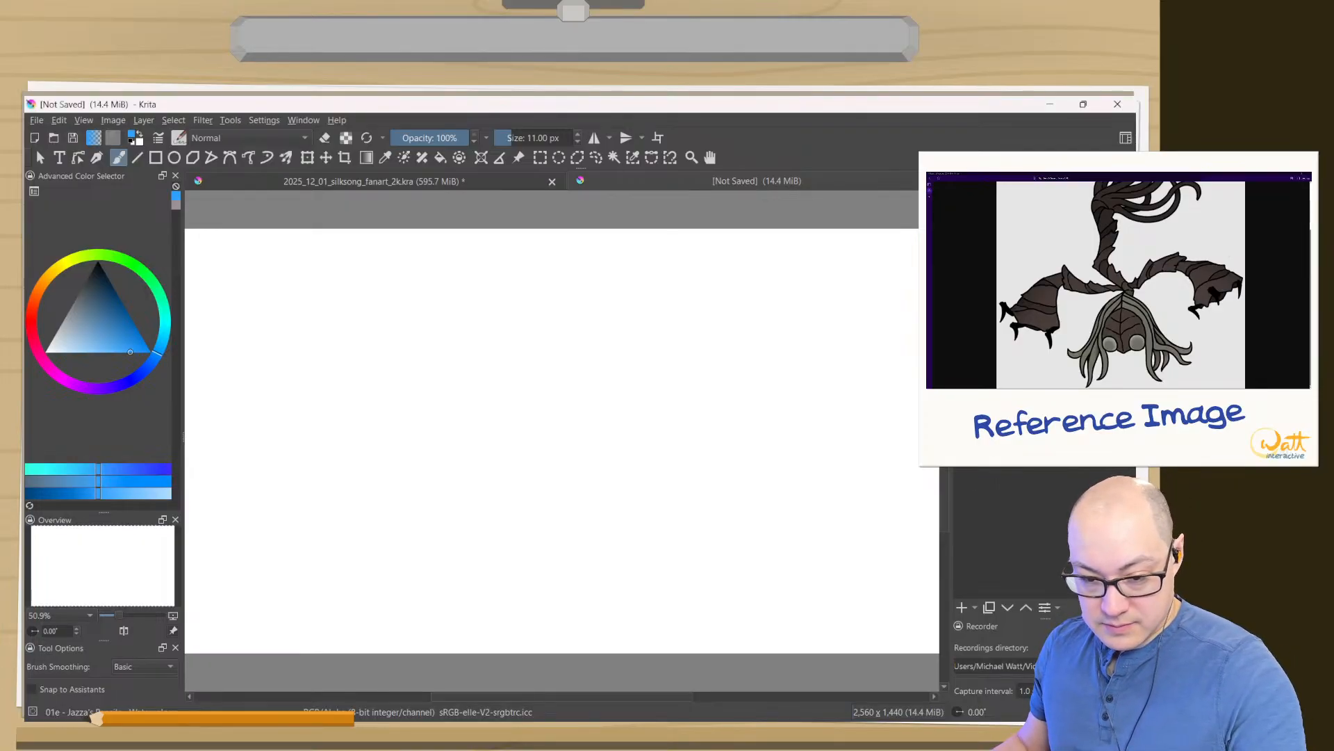
- Stack the Layers docker beneath the Brush Presets docker and adjust the height split between them
drag(1029, 271, 1053, 455)
drag(978, 362, 974, 540)
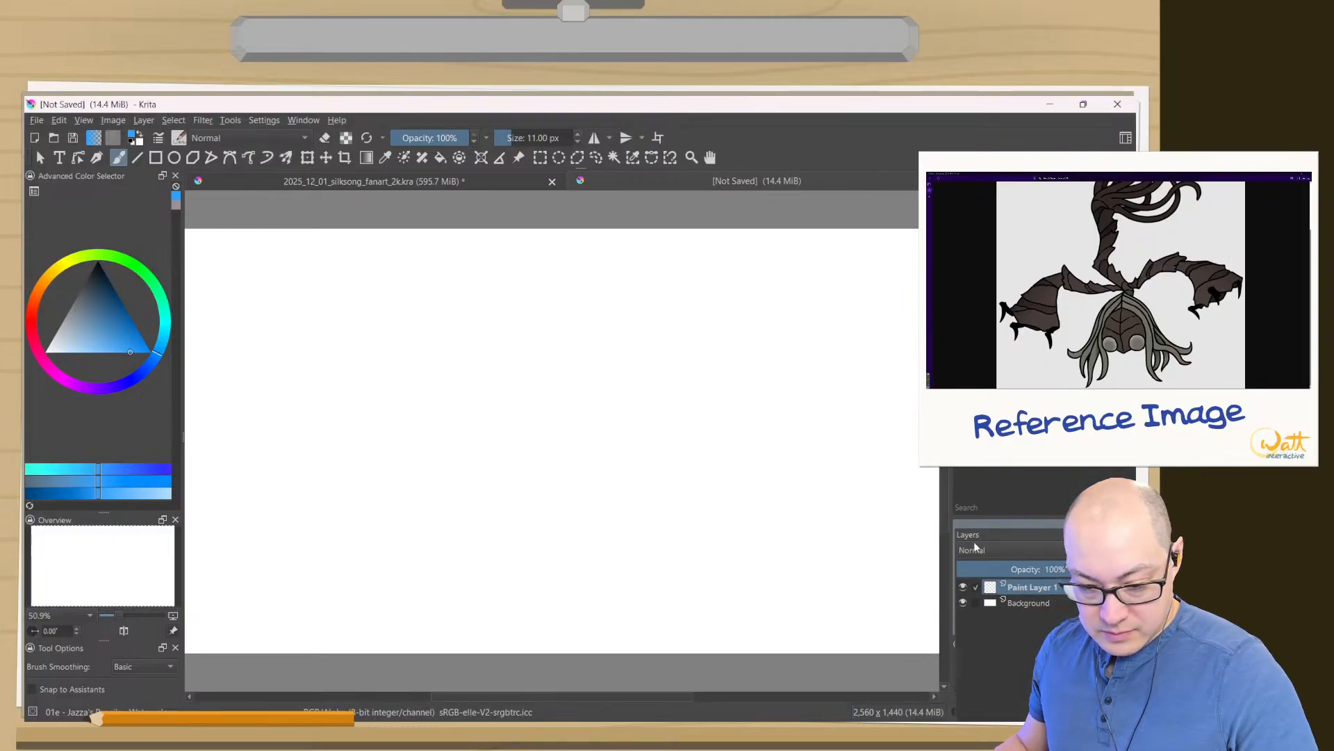
drag(1040, 515, 1039, 361)
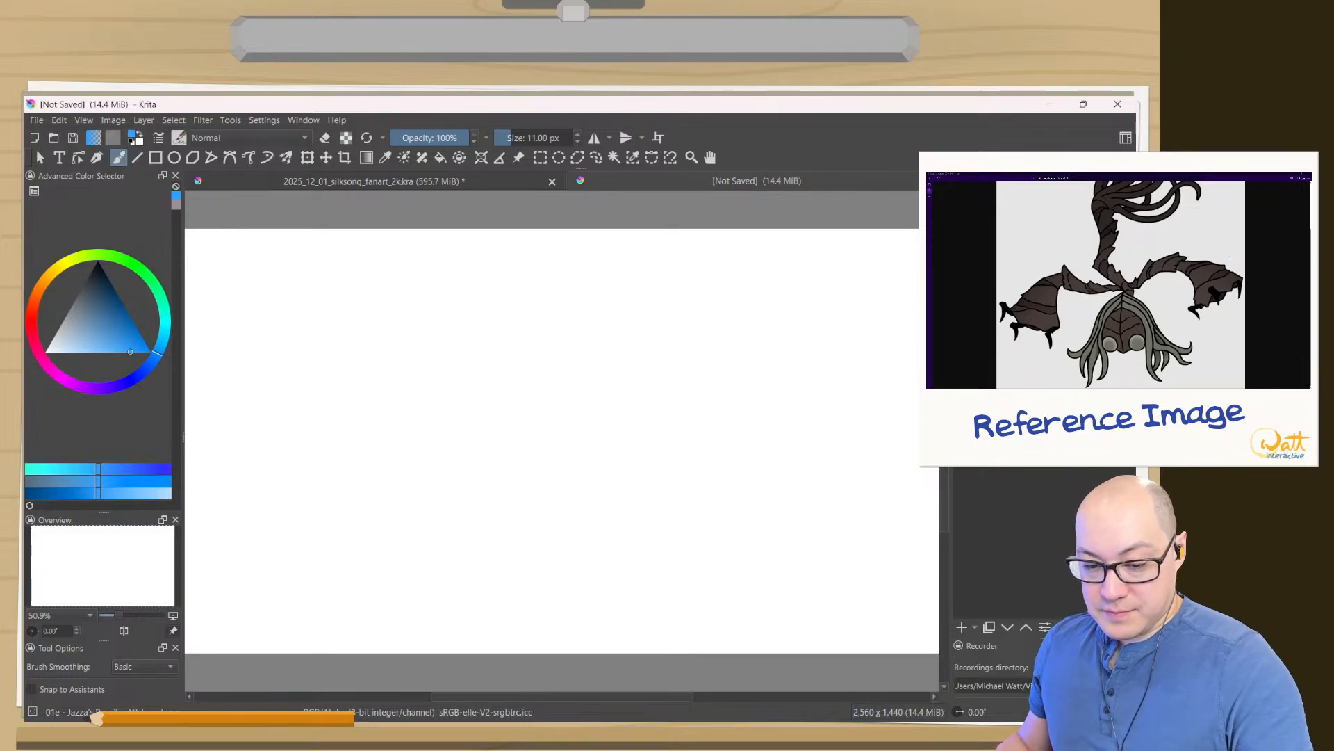
mouse_move(1040, 362)
mouse_down()
mouse_move(1039, 471)
mouse_move(1040, 454)
mouse_up()
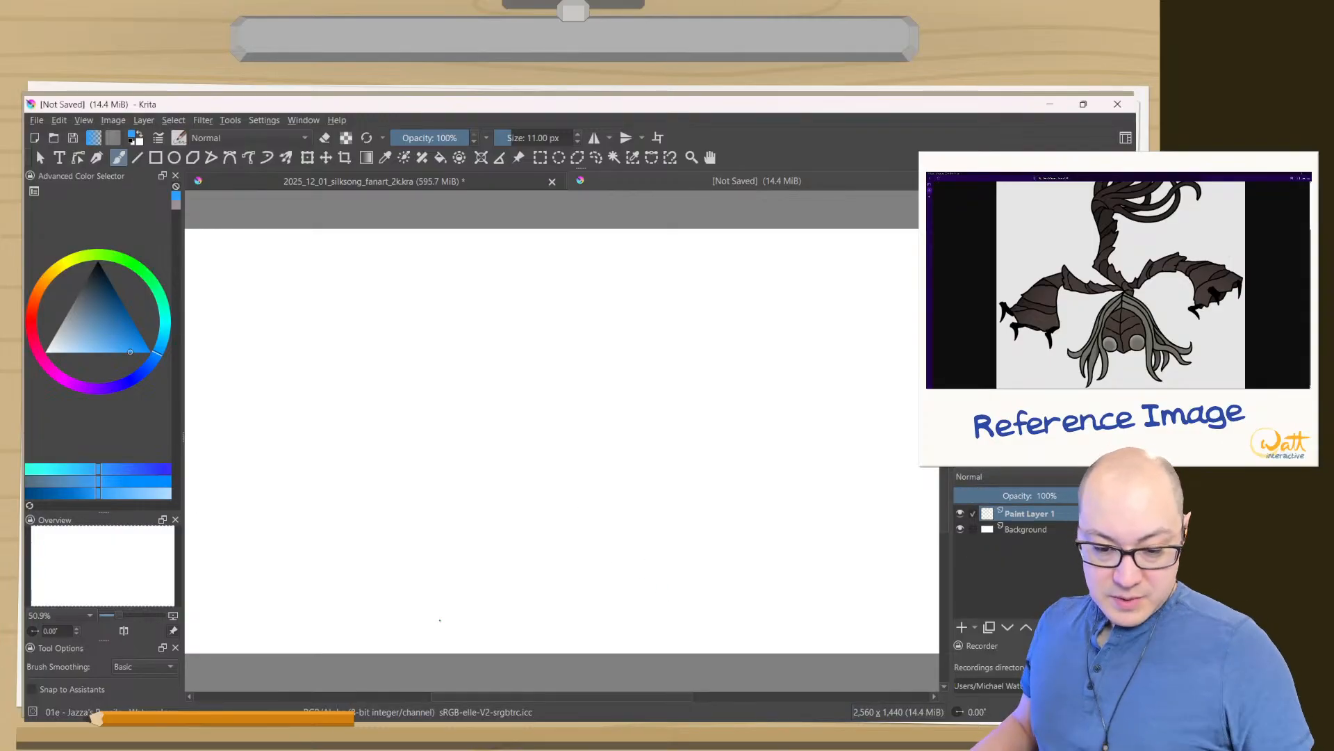
- Sketch a blue rectangular thumbnail frame on Paint Layer 1 in the canvas's upper-left corner
click(530, 374)
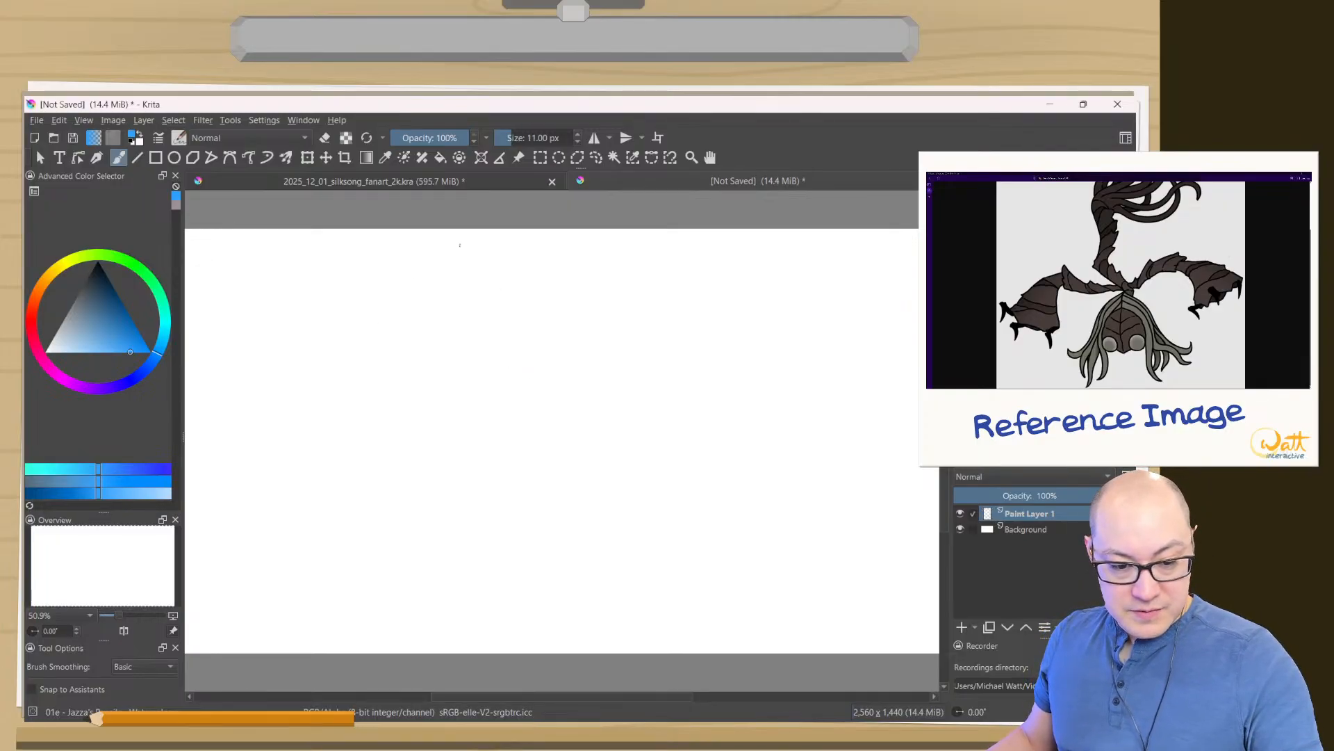
drag(461, 245, 460, 416)
drag(458, 246, 186, 261)
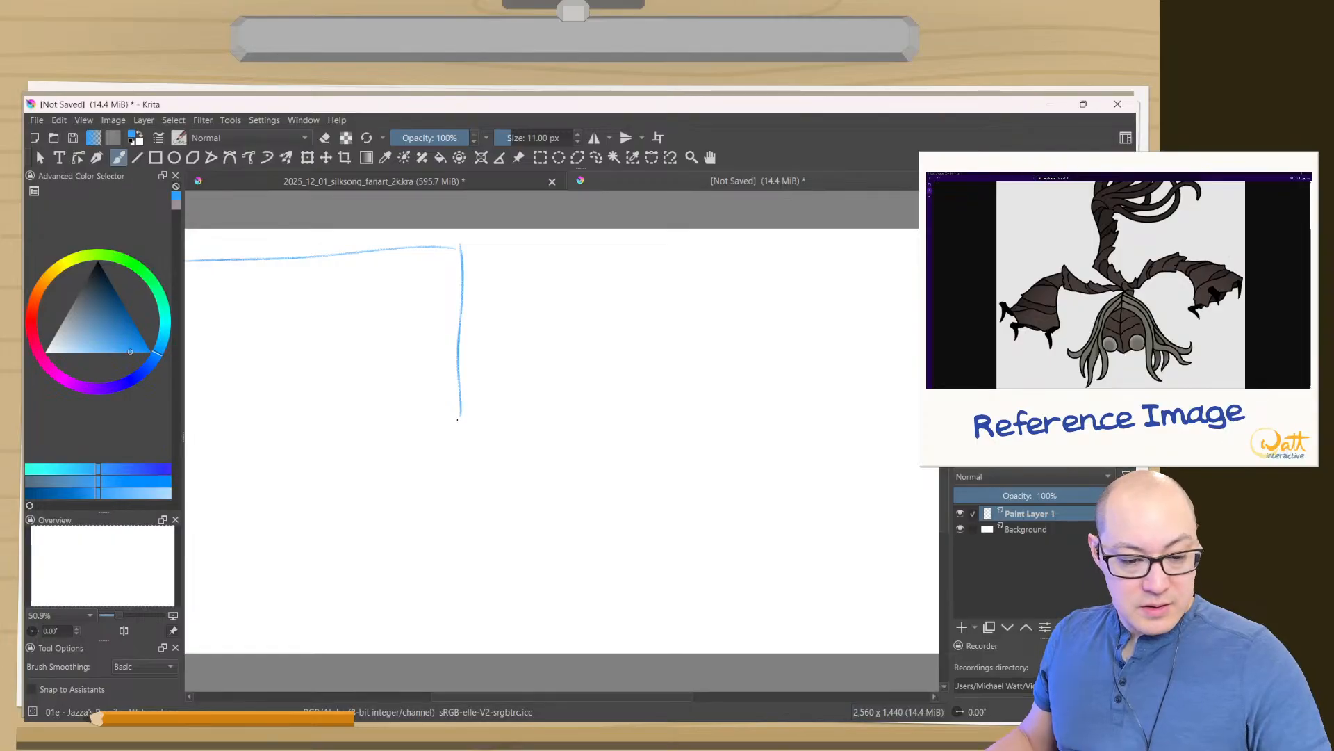
drag(458, 419, 193, 417)
drag(203, 259, 210, 417)
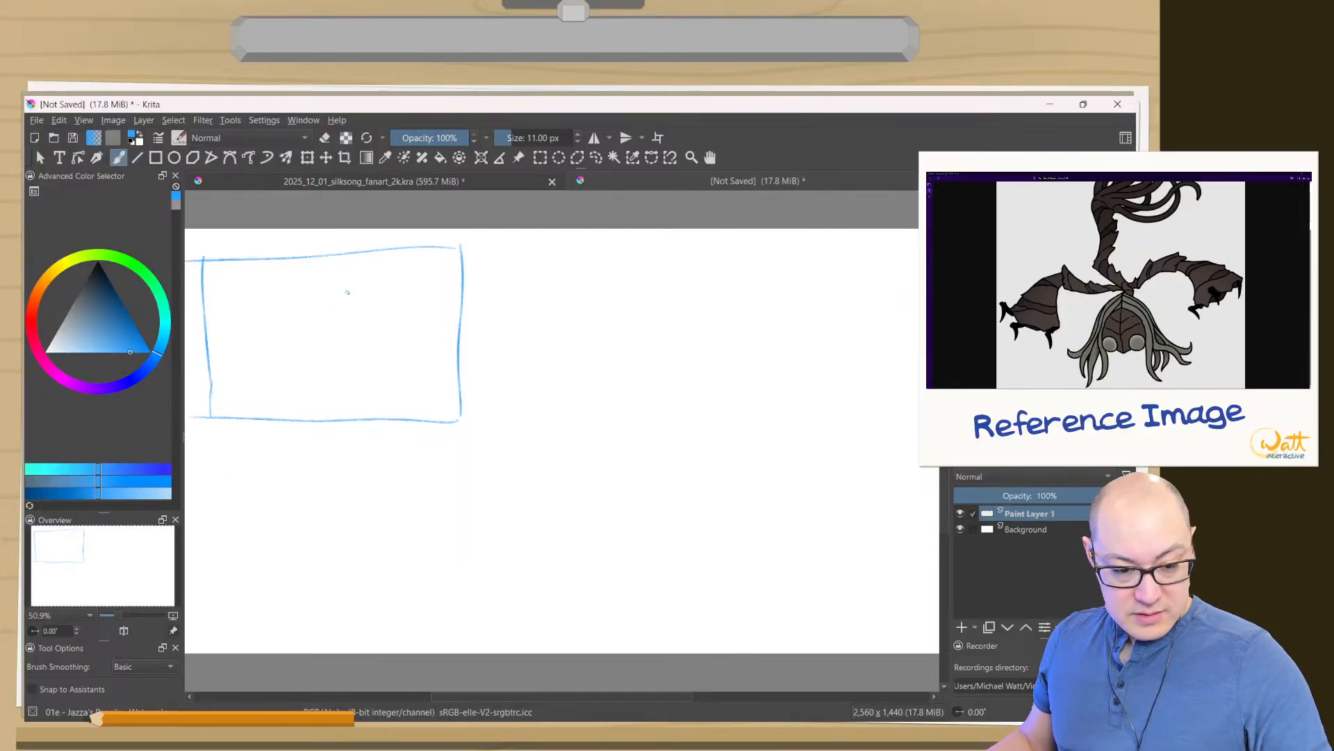
- Sketch the creature's rounded head with side hair strands and a rough foreground figure inside the first thumbnail frame
mouse_move(347, 292)
mouse_down()
mouse_move(356, 330)
mouse_move(318, 323)
mouse_move(317, 345)
mouse_move(295, 347)
mouse_up()
drag(354, 315, 381, 342)
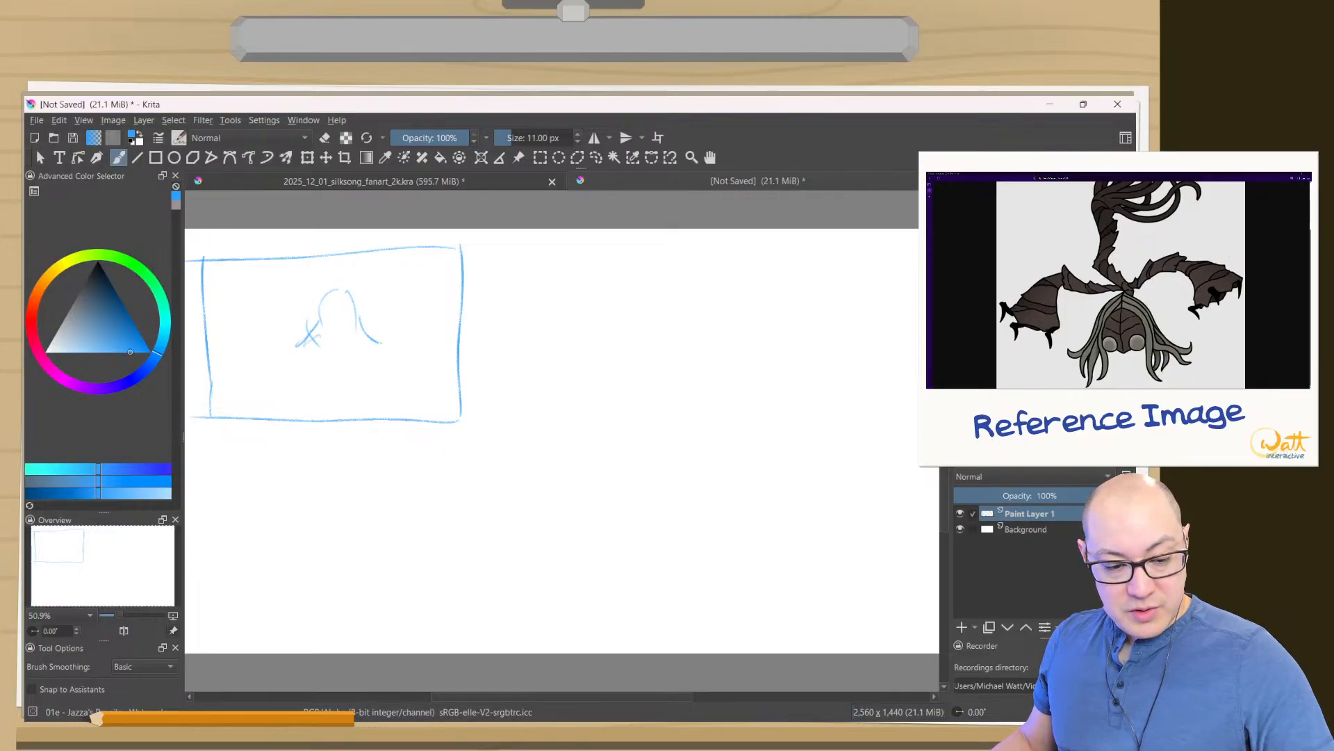
mouse_move(285, 307)
mouse_down()
mouse_move(302, 401)
mouse_move(325, 427)
mouse_up()
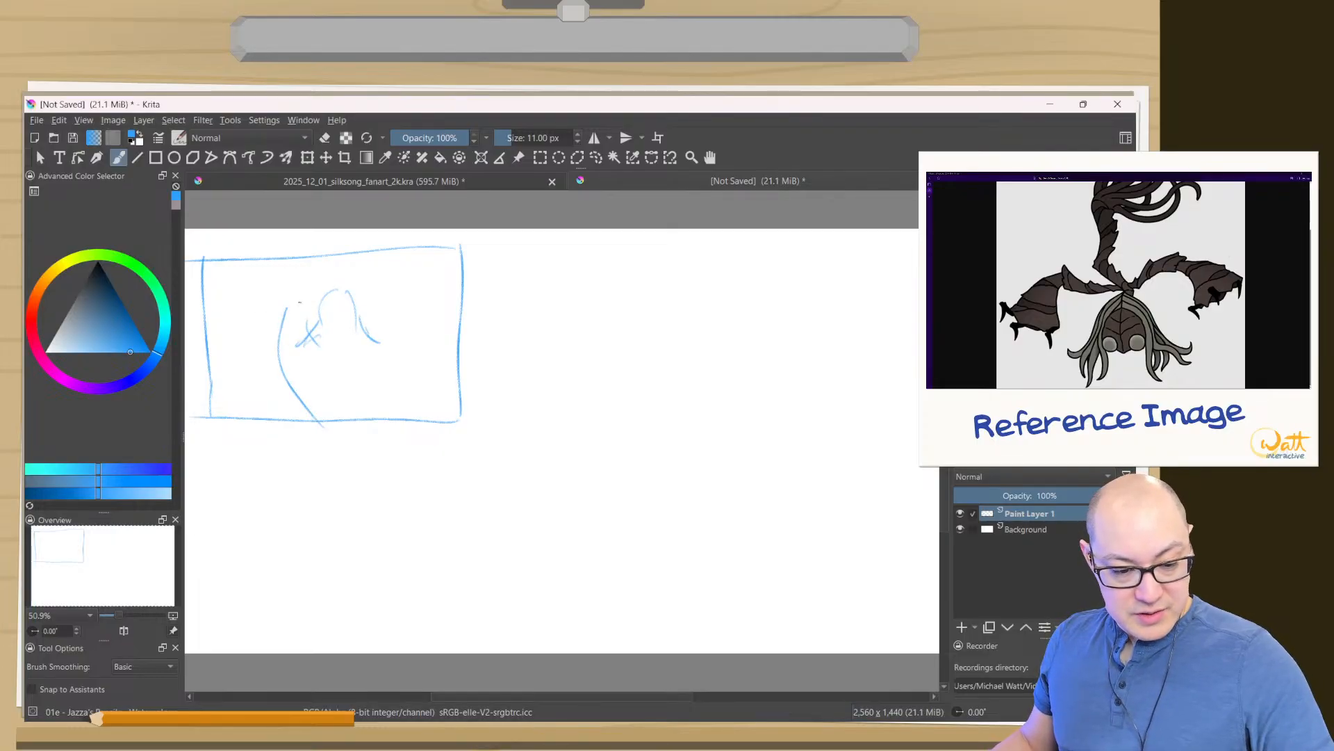
drag(327, 377, 355, 410)
drag(267, 376, 278, 422)
drag(285, 310, 328, 379)
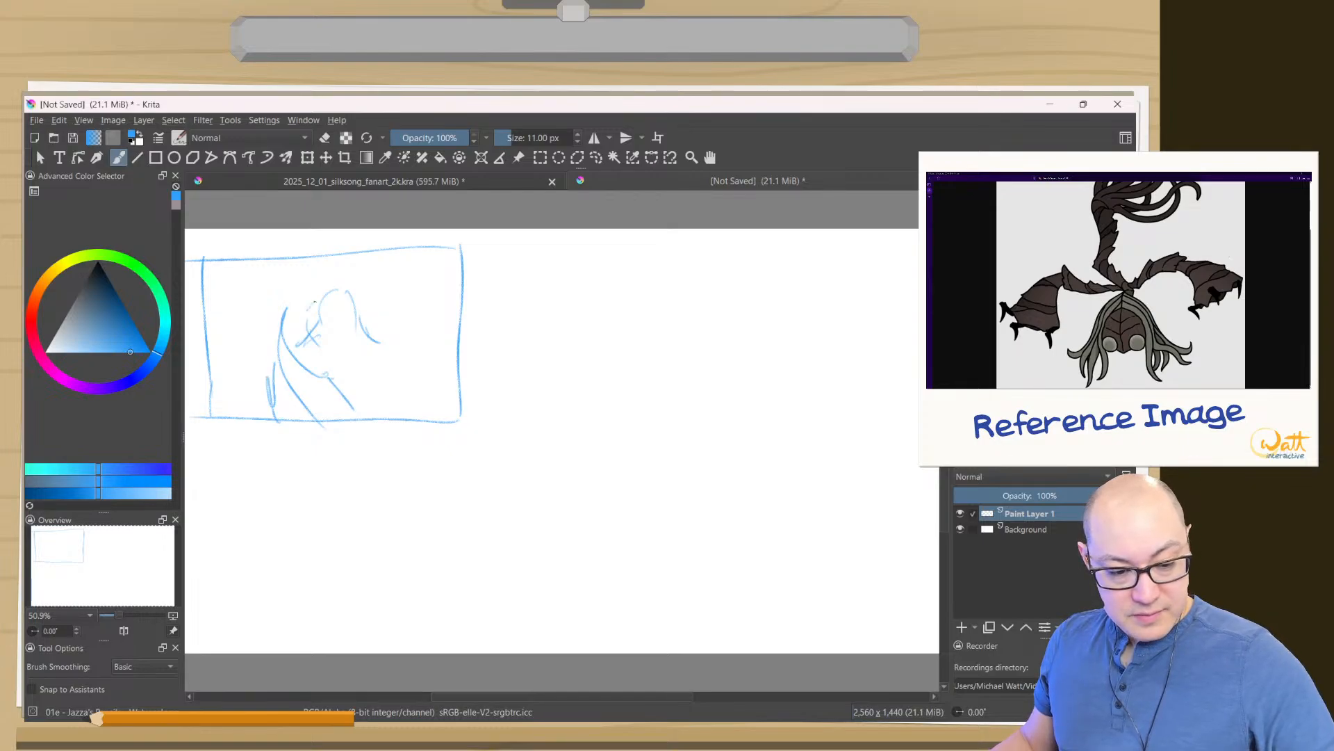
mouse_move(266, 336)
mouse_down()
mouse_move(314, 301)
mouse_move(303, 302)
mouse_up()
mouse_move(282, 314)
mouse_down()
mouse_move(267, 410)
mouse_move(314, 383)
mouse_move(283, 352)
mouse_move(316, 384)
mouse_move(305, 356)
mouse_move(288, 357)
mouse_move(301, 334)
mouse_move(295, 363)
mouse_move(310, 358)
mouse_move(306, 372)
mouse_move(332, 391)
mouse_move(291, 364)
mouse_move(317, 390)
mouse_up()
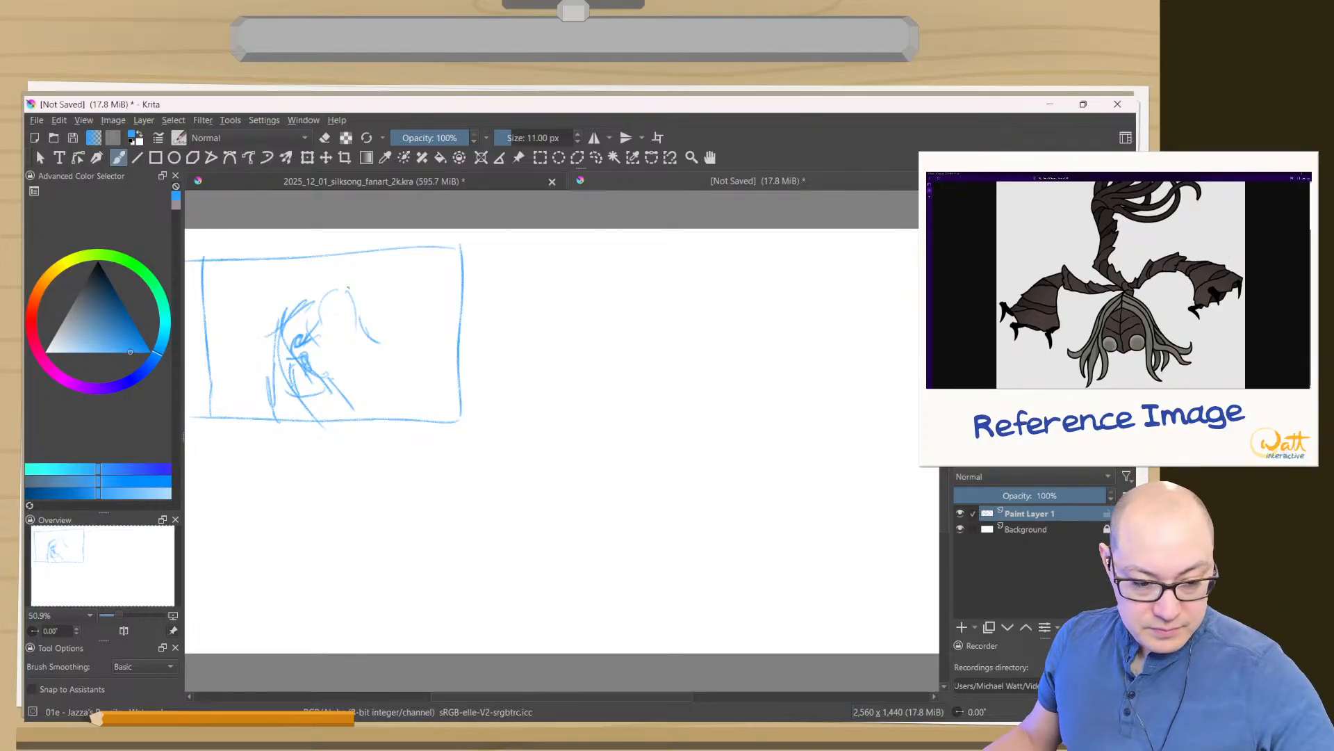
- Draw the creature's bent arm on the right side of the first thumbnail, ending in pointed claws
mouse_move(350, 299)
mouse_down()
mouse_move(407, 271)
mouse_move(407, 358)
mouse_up()
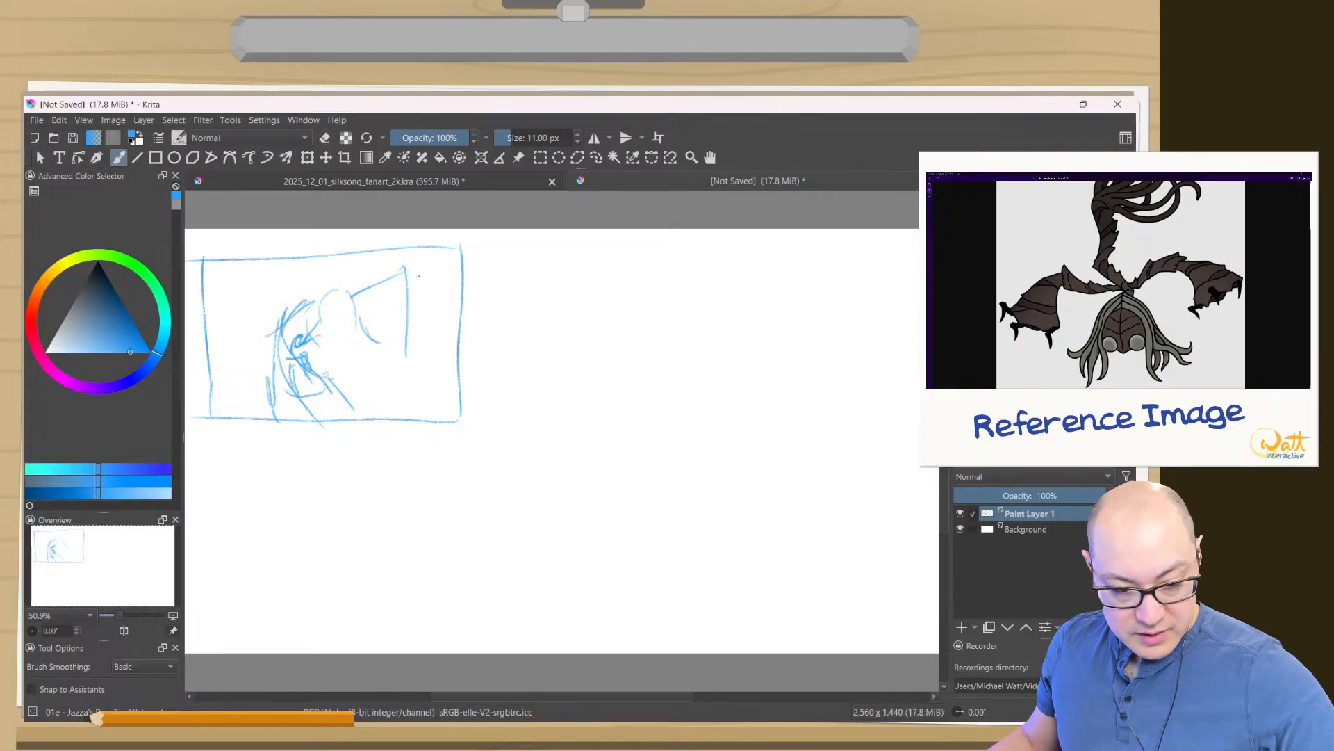
mouse_move(419, 276)
mouse_down()
mouse_move(426, 344)
mouse_move(400, 350)
mouse_up()
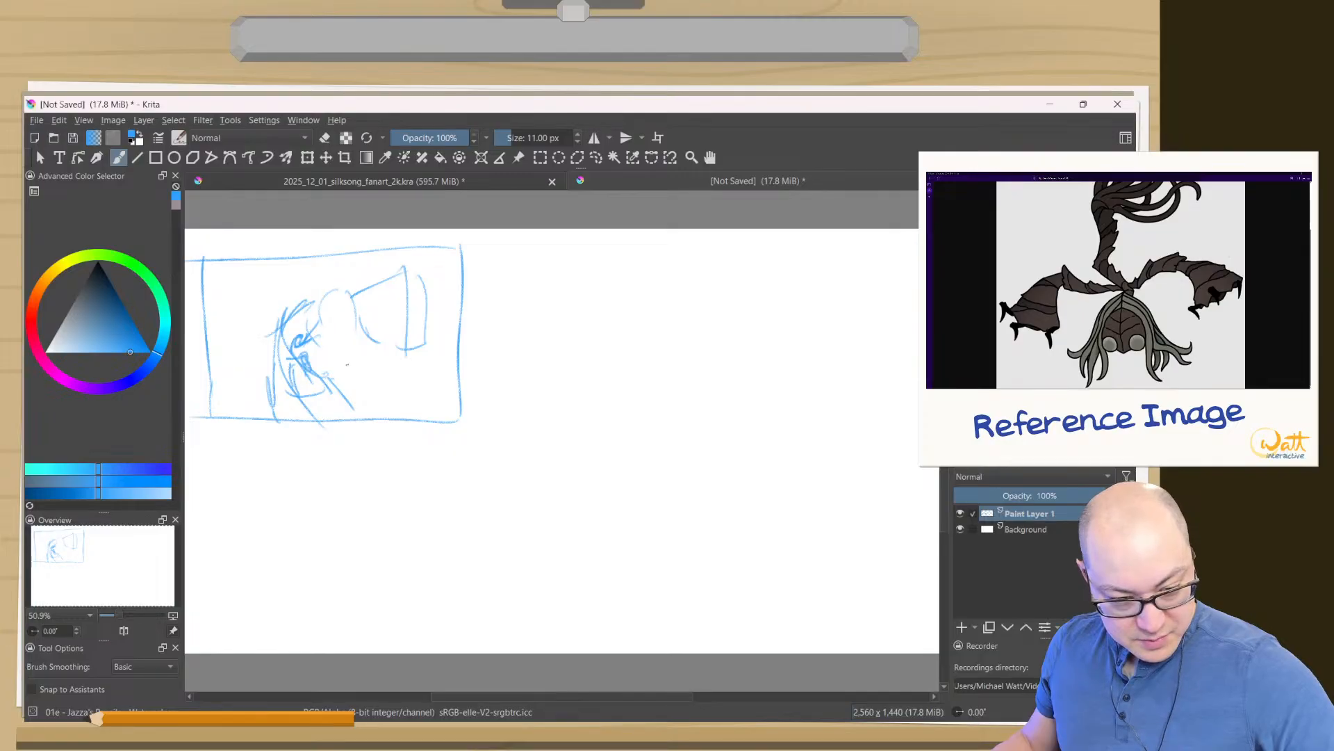
mouse_move(396, 348)
mouse_down()
mouse_move(378, 373)
mouse_move(401, 358)
mouse_move(401, 383)
mouse_move(420, 387)
mouse_up()
drag(426, 342, 426, 379)
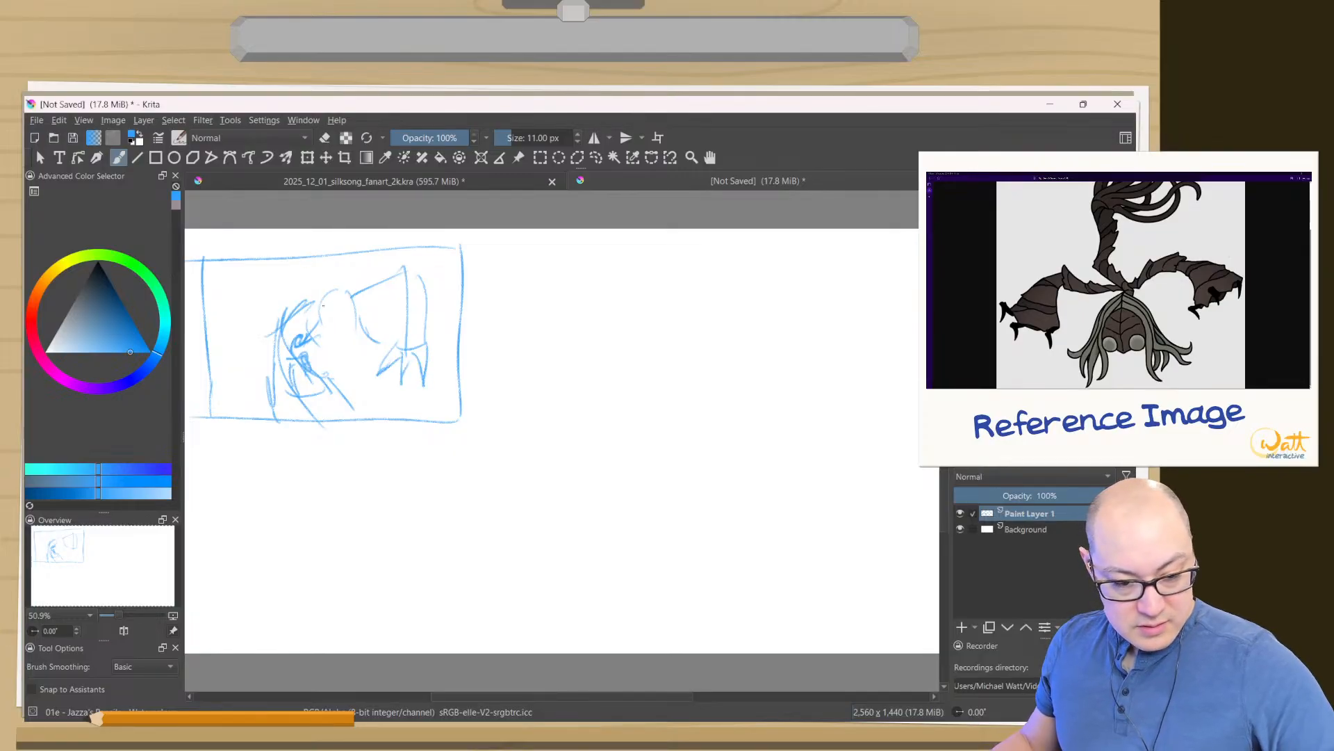
drag(360, 293, 372, 335)
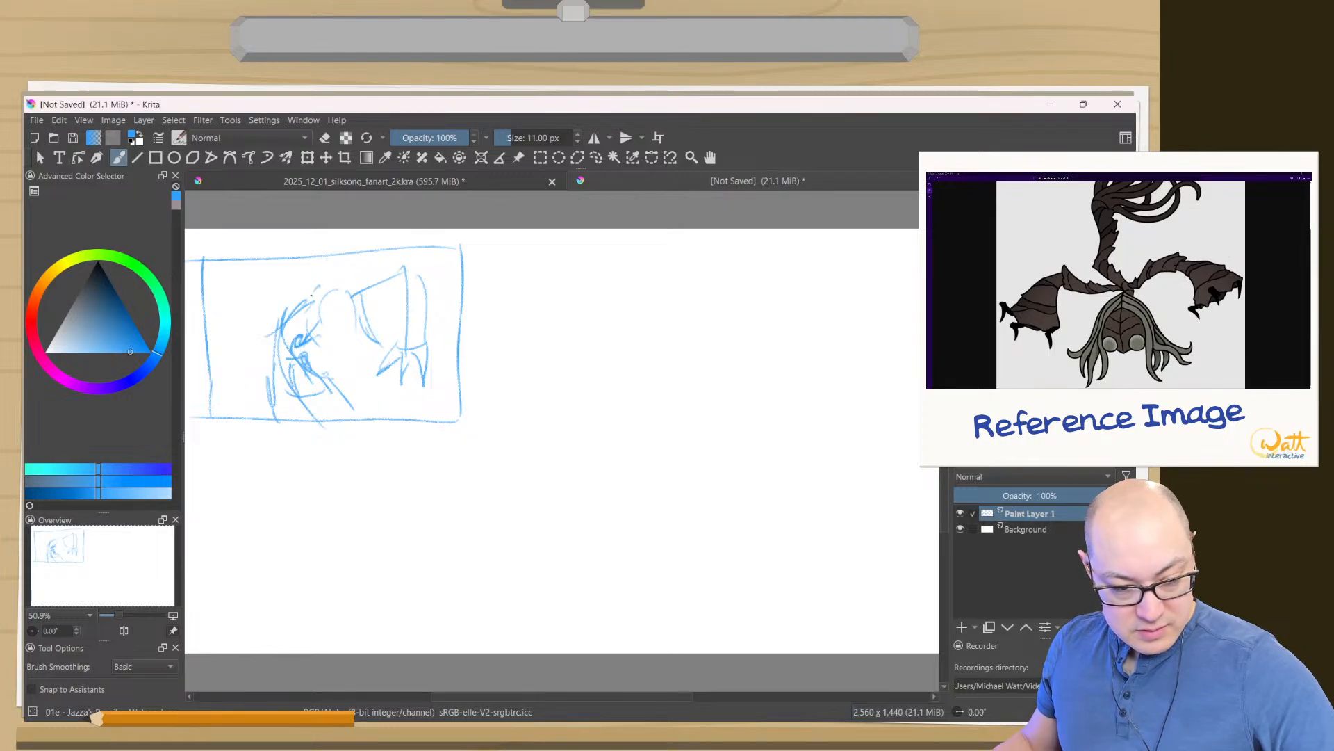
- Reinforce the foreground figure in the first thumbnail with extra strokes and circle it with a large oval
mouse_move(320, 291)
mouse_down()
mouse_move(306, 349)
mouse_move(318, 351)
mouse_up()
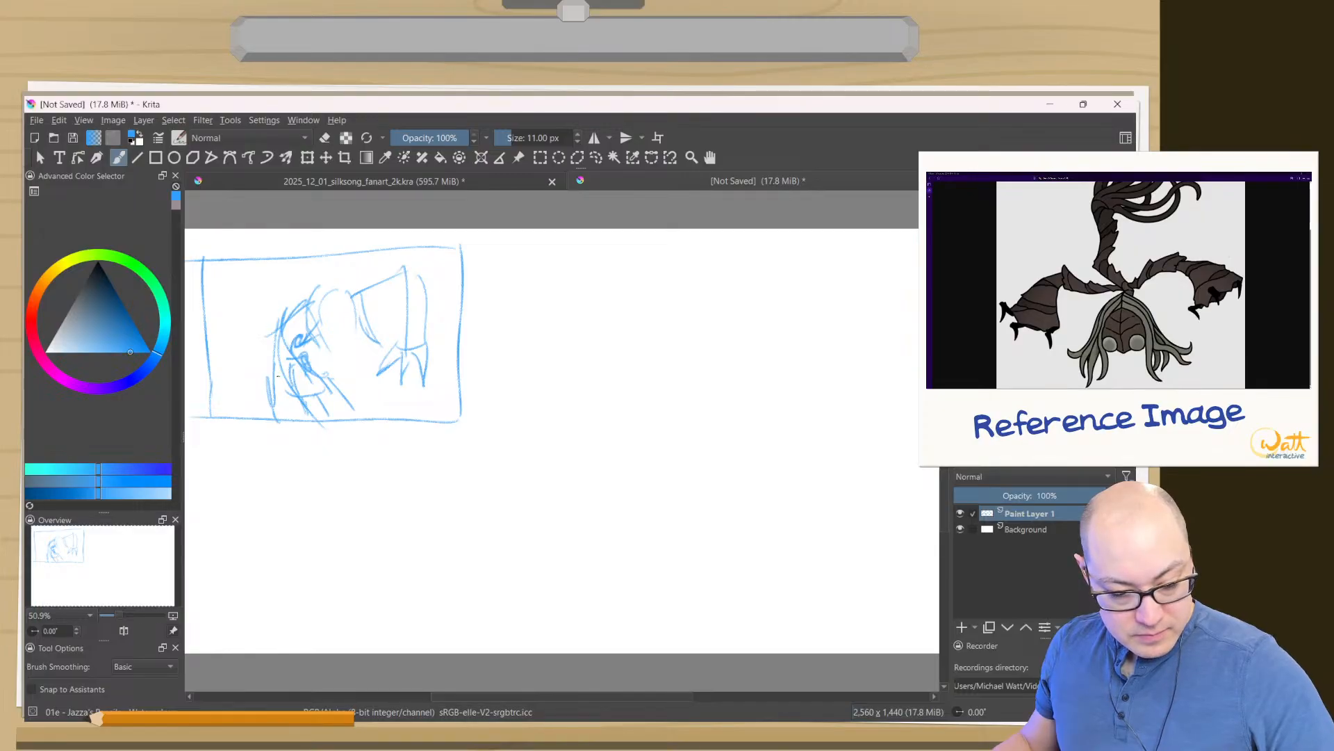
drag(286, 377, 278, 414)
drag(284, 371, 275, 424)
drag(294, 375, 282, 394)
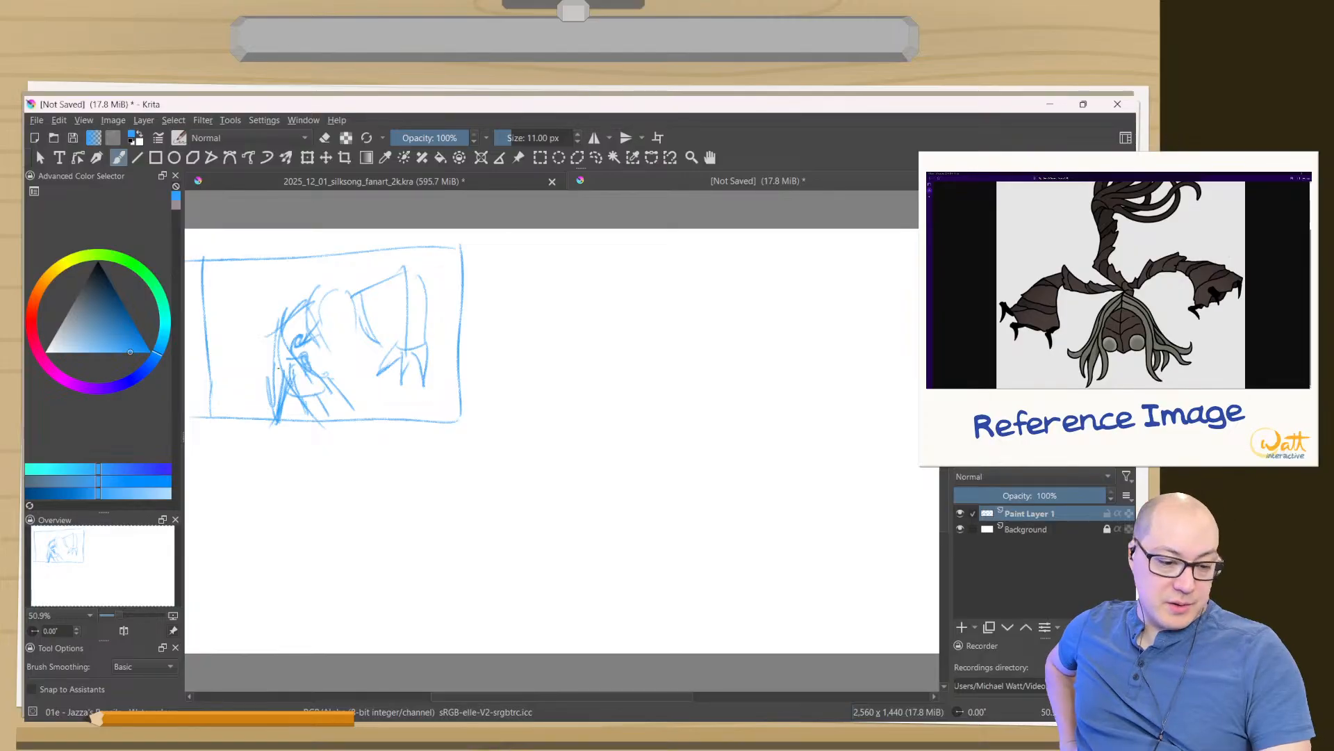
mouse_move(264, 348)
mouse_down()
mouse_move(327, 438)
mouse_move(267, 309)
mouse_up()
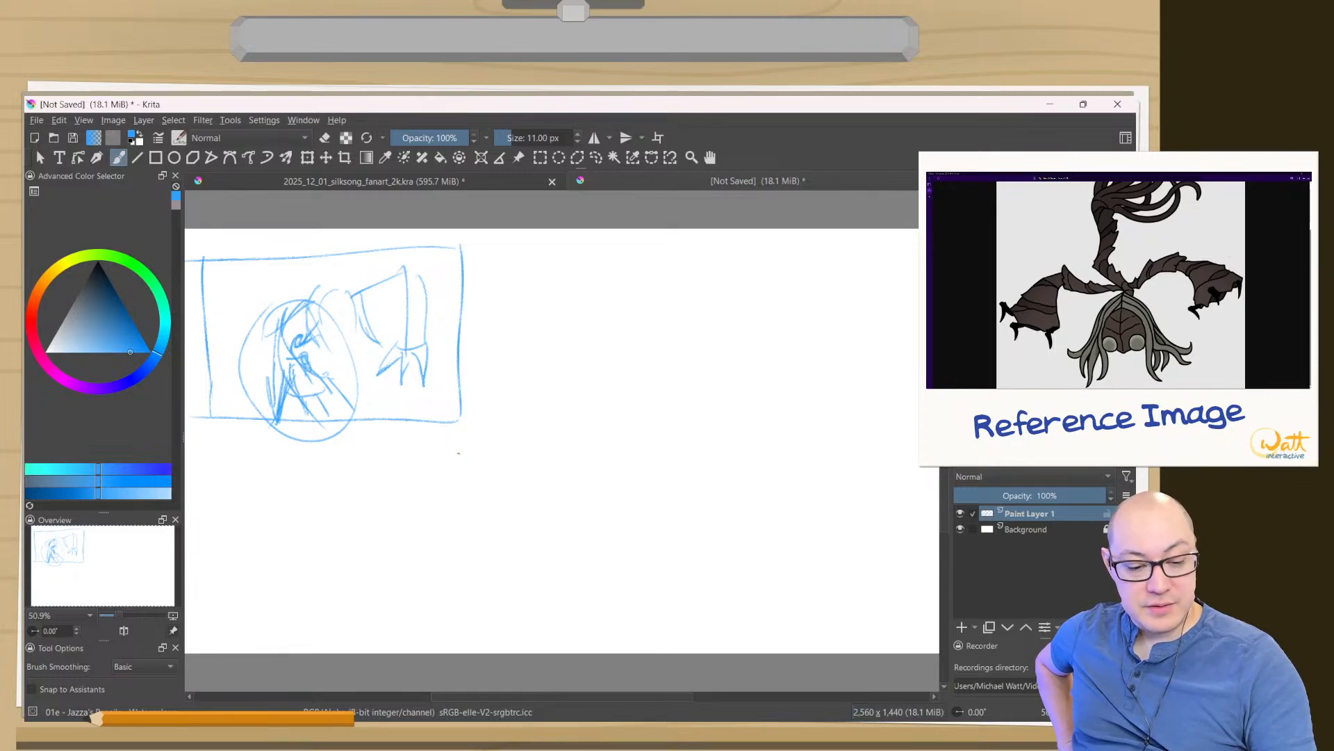
- Sketch a second rectangular thumbnail frame directly below the first one
drag(459, 450, 461, 603)
mouse_move(458, 447)
mouse_down()
mouse_move(198, 450)
mouse_move(221, 647)
mouse_up()
drag(470, 604, 209, 595)
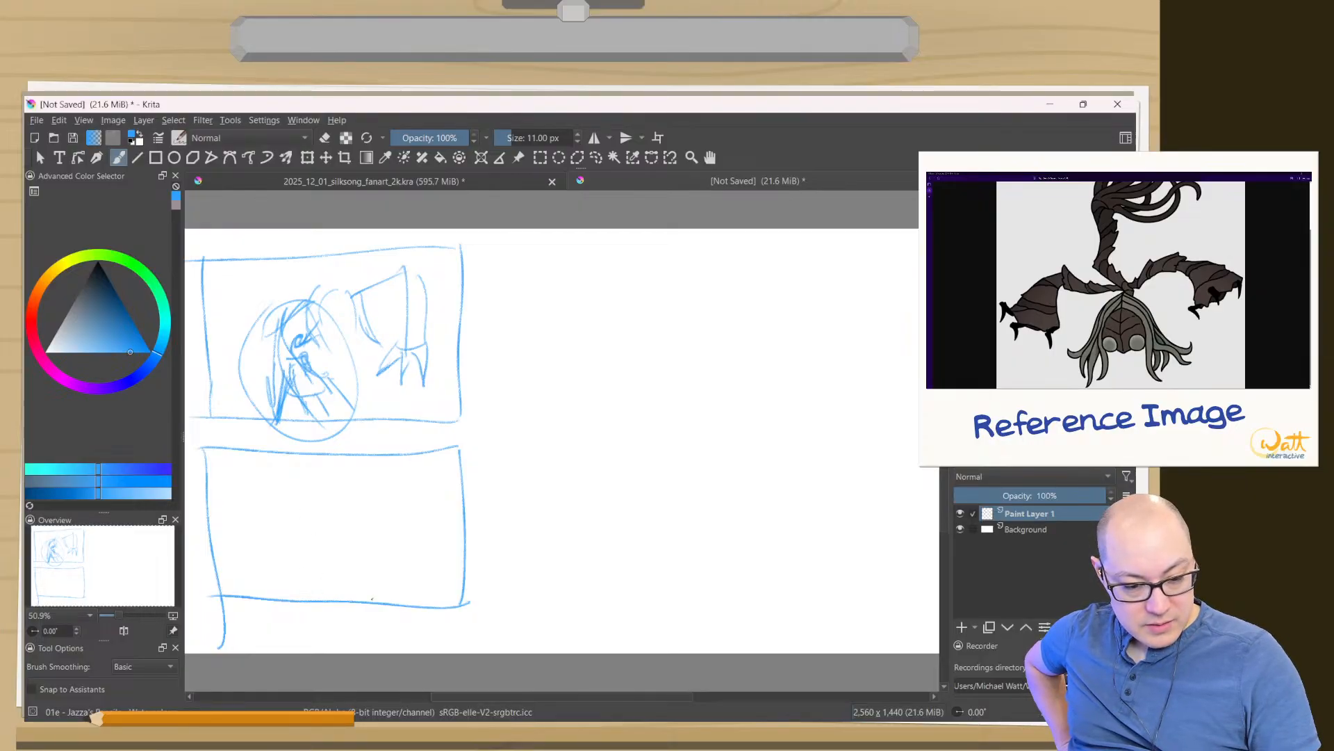
- Sketch a low head arc and a large raised arm with fingers gripping a horizontal ledge line in the second thumbnail
mouse_move(375, 592)
mouse_down()
mouse_move(309, 562)
mouse_move(281, 592)
mouse_up()
drag(396, 509, 411, 606)
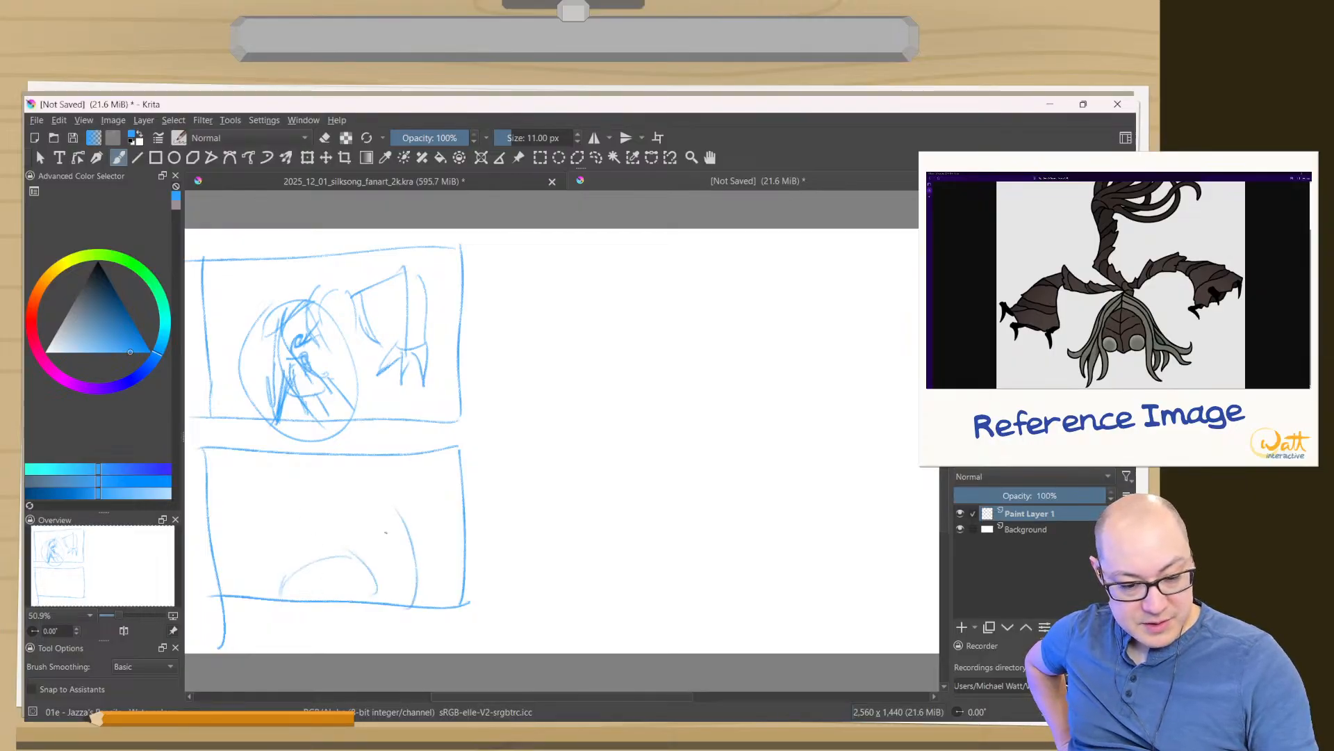
drag(351, 506, 388, 551)
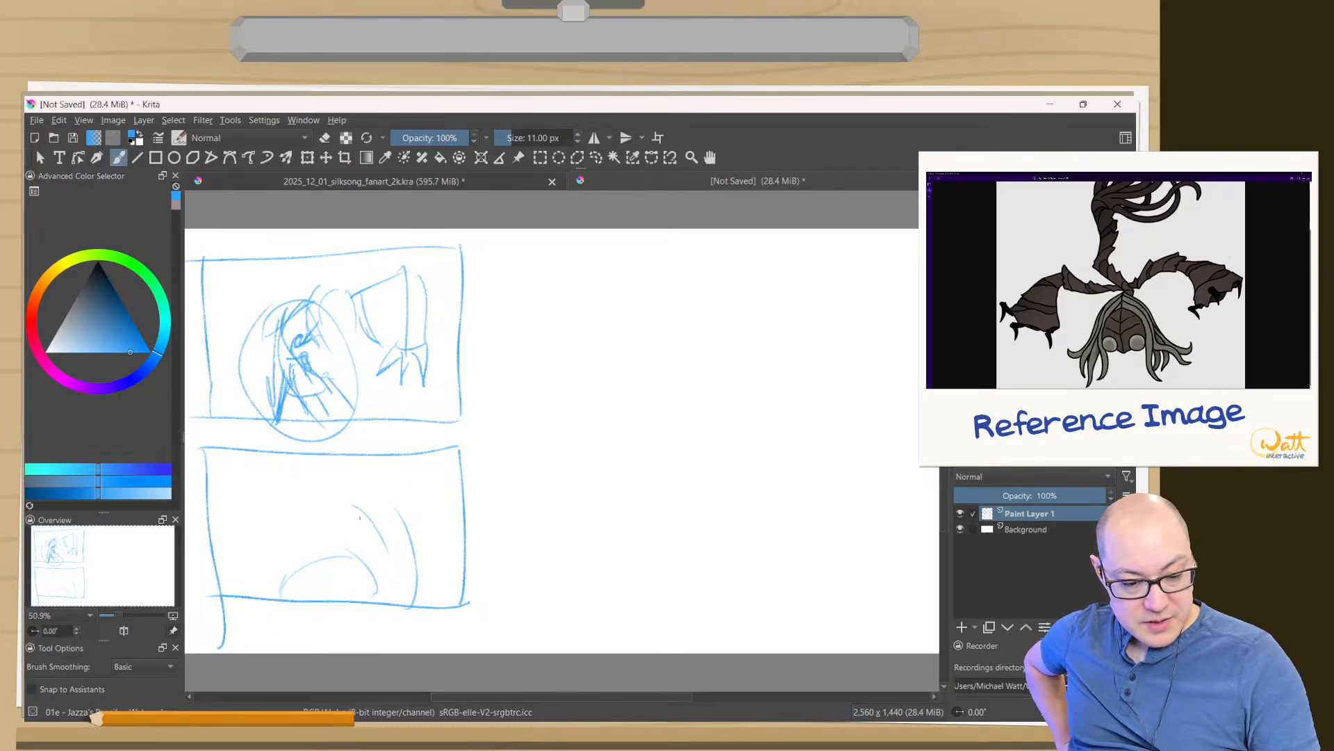
drag(356, 507, 377, 601)
mouse_move(388, 474)
mouse_down()
mouse_move(414, 479)
mouse_move(417, 577)
mouse_up()
drag(418, 498, 401, 620)
drag(348, 511, 408, 474)
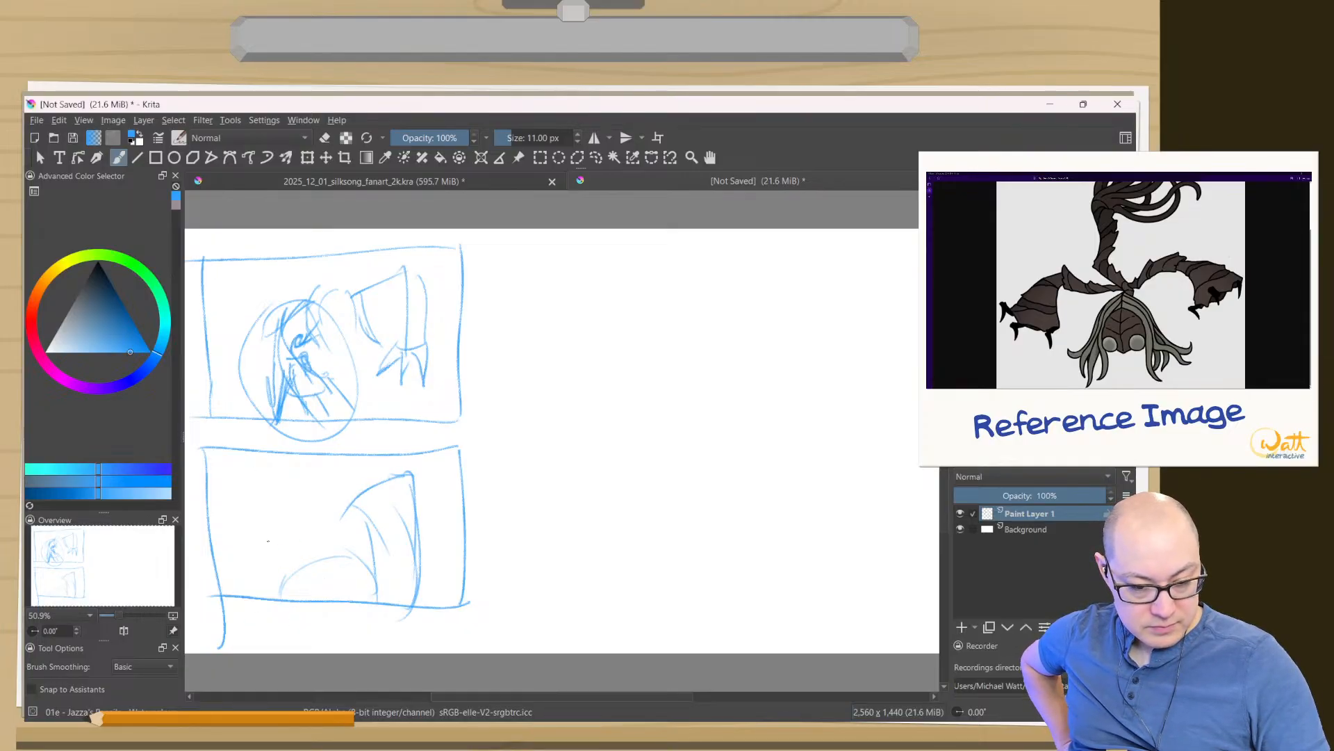
drag(476, 458, 201, 479)
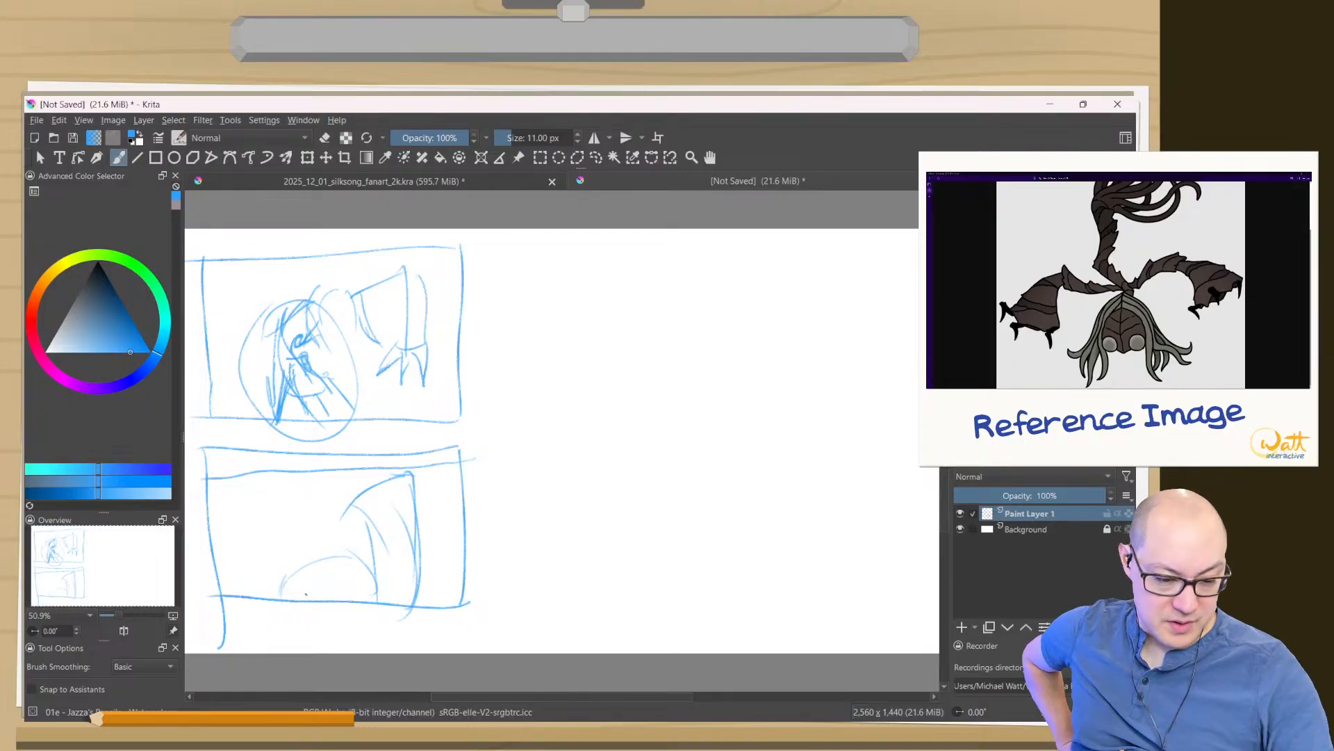
mouse_move(331, 481)
mouse_down()
mouse_move(369, 488)
mouse_move(341, 460)
mouse_move(378, 485)
mouse_move(393, 485)
mouse_move(383, 458)
mouse_move(417, 459)
mouse_up()
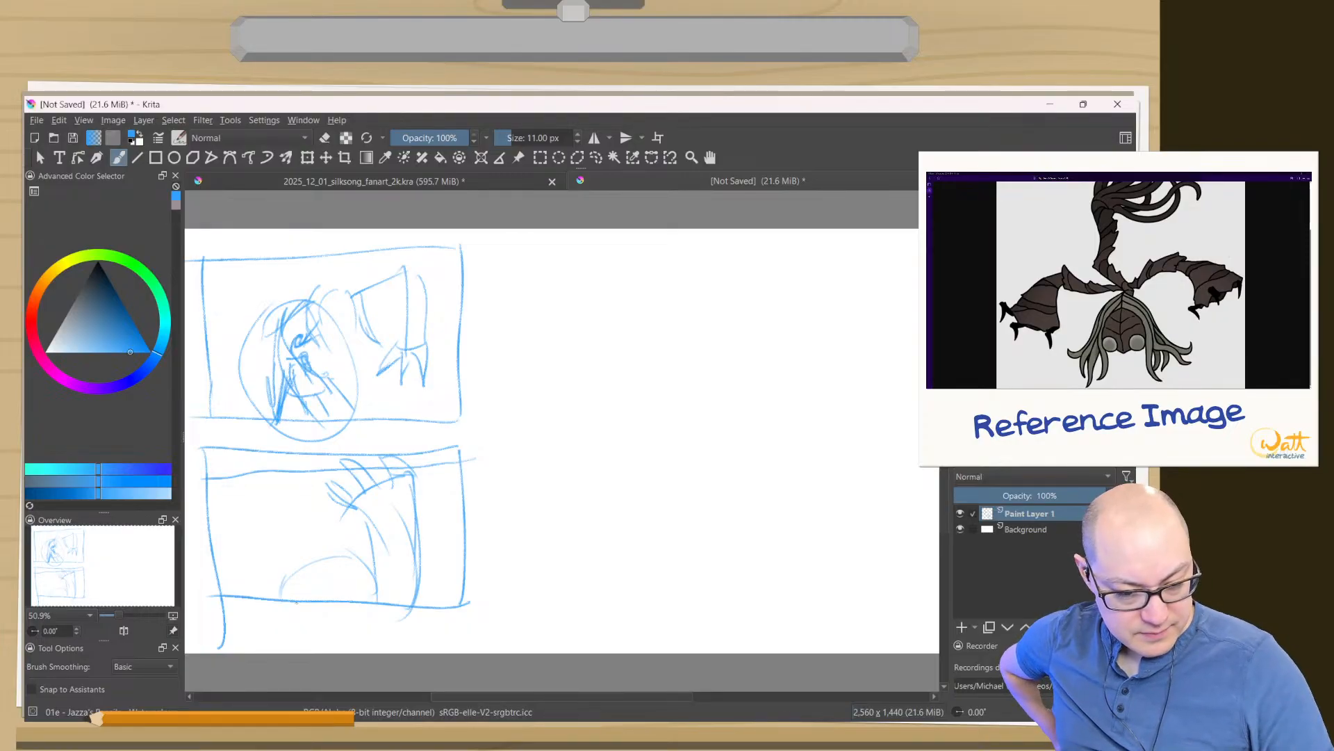
- Sketch a third rectangular thumbnail frame to the right of the first one
drag(504, 248, 512, 429)
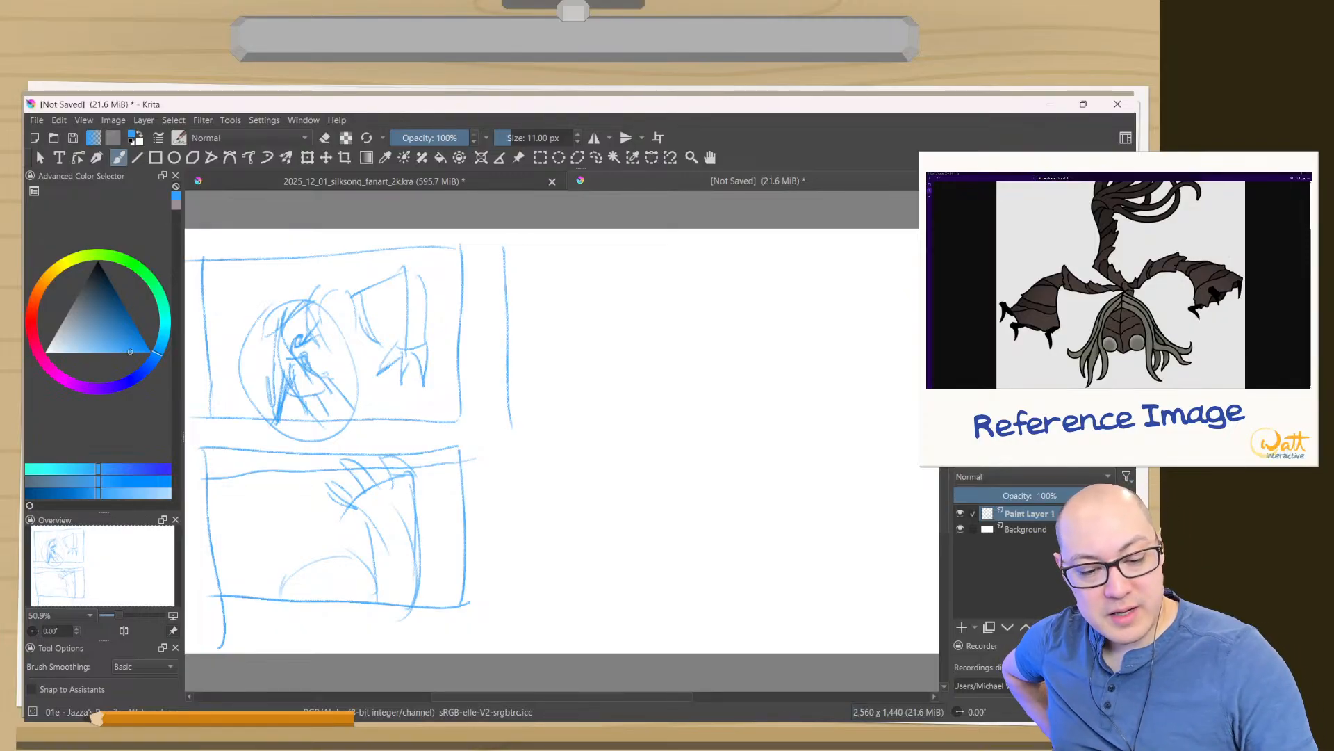
drag(742, 250, 505, 248)
mouse_move(736, 249)
mouse_down()
mouse_move(771, 247)
mouse_move(776, 399)
mouse_move(494, 407)
mouse_up()
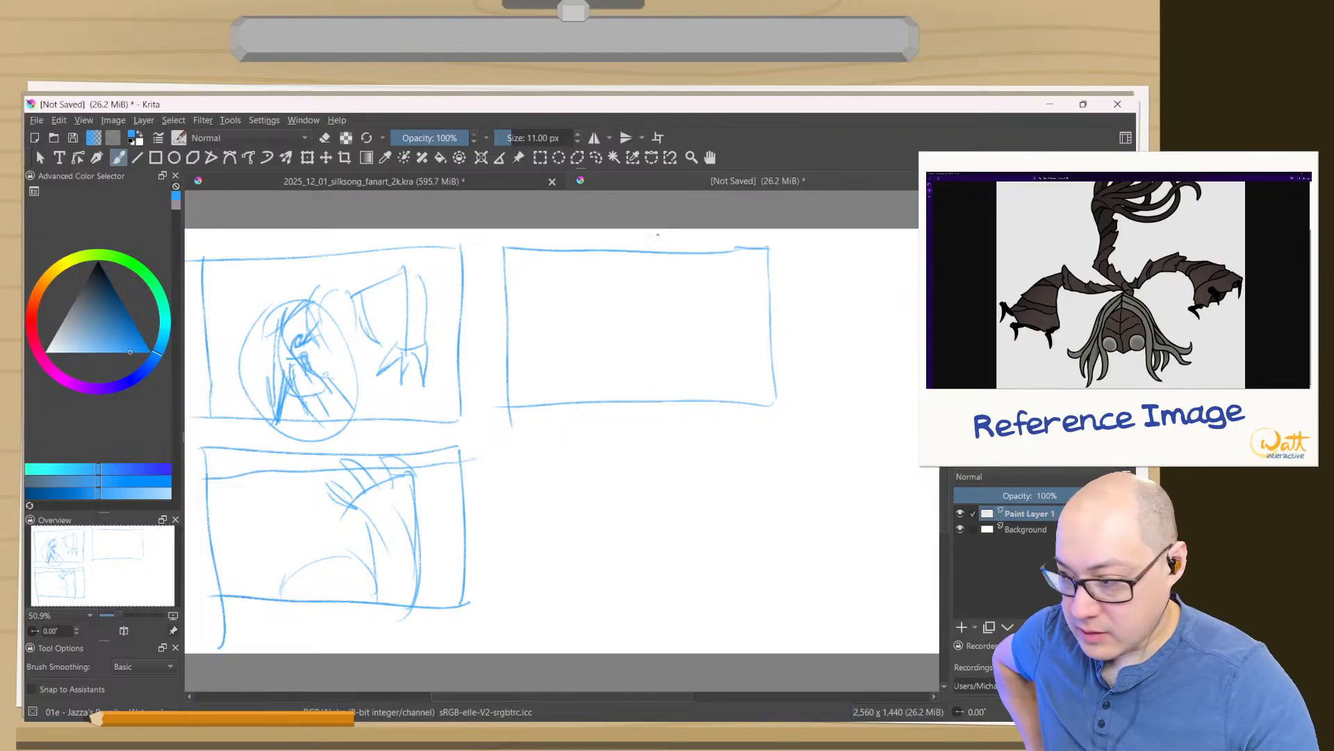
- Sketch the creature's domed head at the centre of the third thumbnail with a bent arm hanging down on each side
mouse_move(659, 299)
mouse_down()
mouse_move(681, 322)
mouse_move(638, 297)
mouse_move(612, 304)
mouse_move(650, 298)
mouse_move(618, 341)
mouse_up()
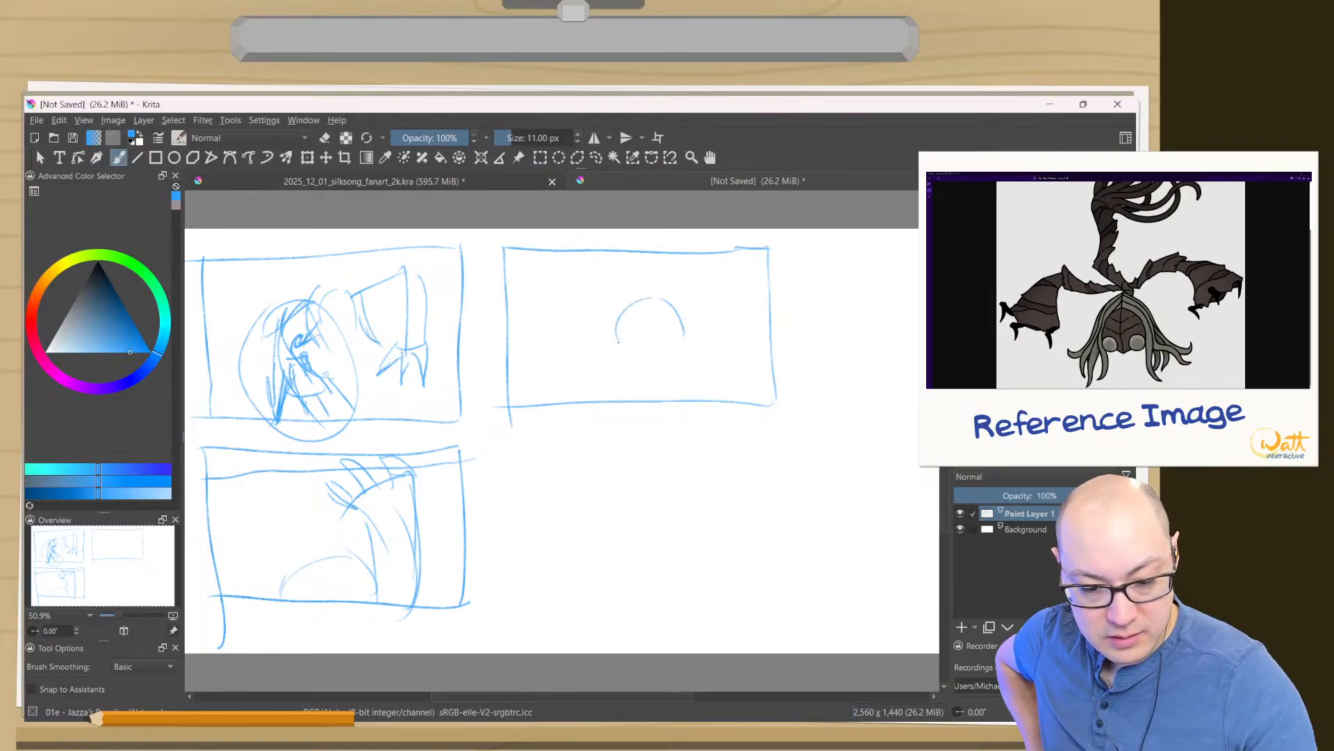
mouse_move(596, 281)
mouse_down()
mouse_move(562, 361)
mouse_move(574, 380)
mouse_move(544, 387)
mouse_move(539, 329)
mouse_up()
drag(558, 272, 538, 340)
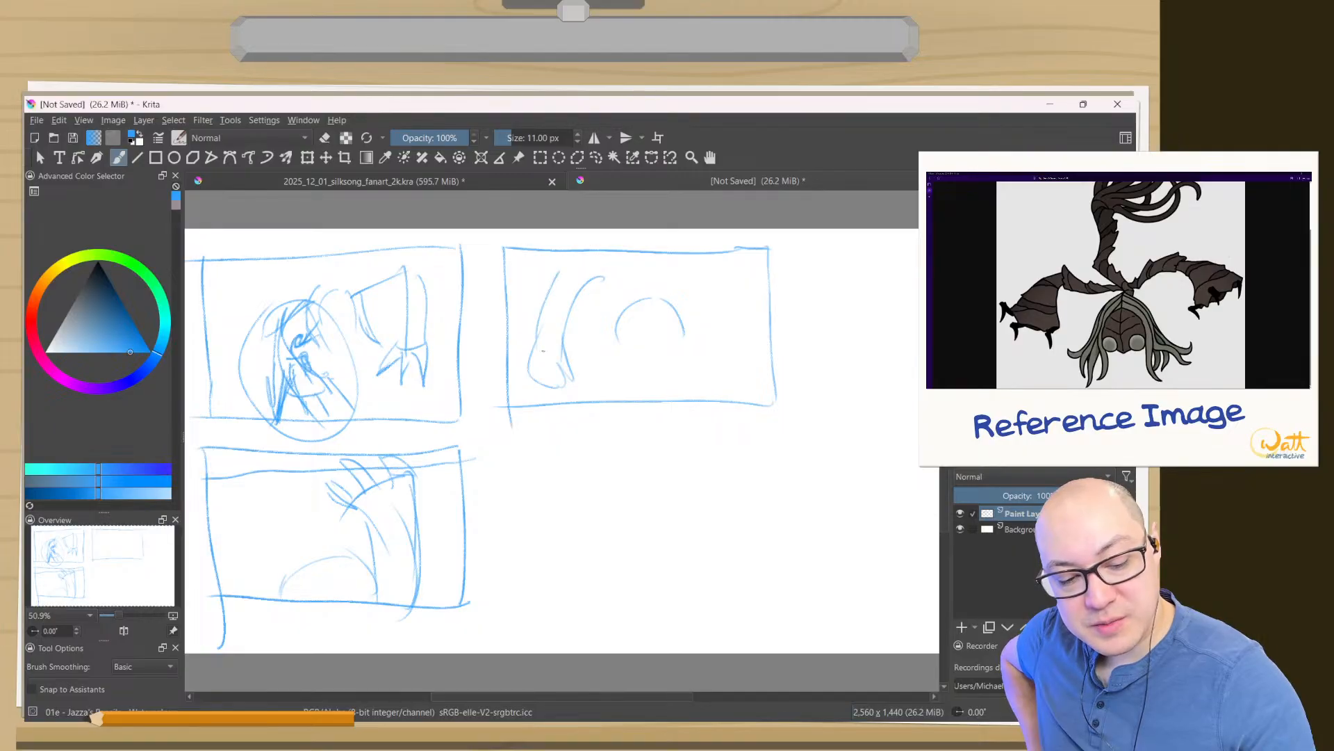
mouse_move(579, 301)
mouse_down()
mouse_move(618, 307)
mouse_move(726, 280)
mouse_move(724, 359)
mouse_up()
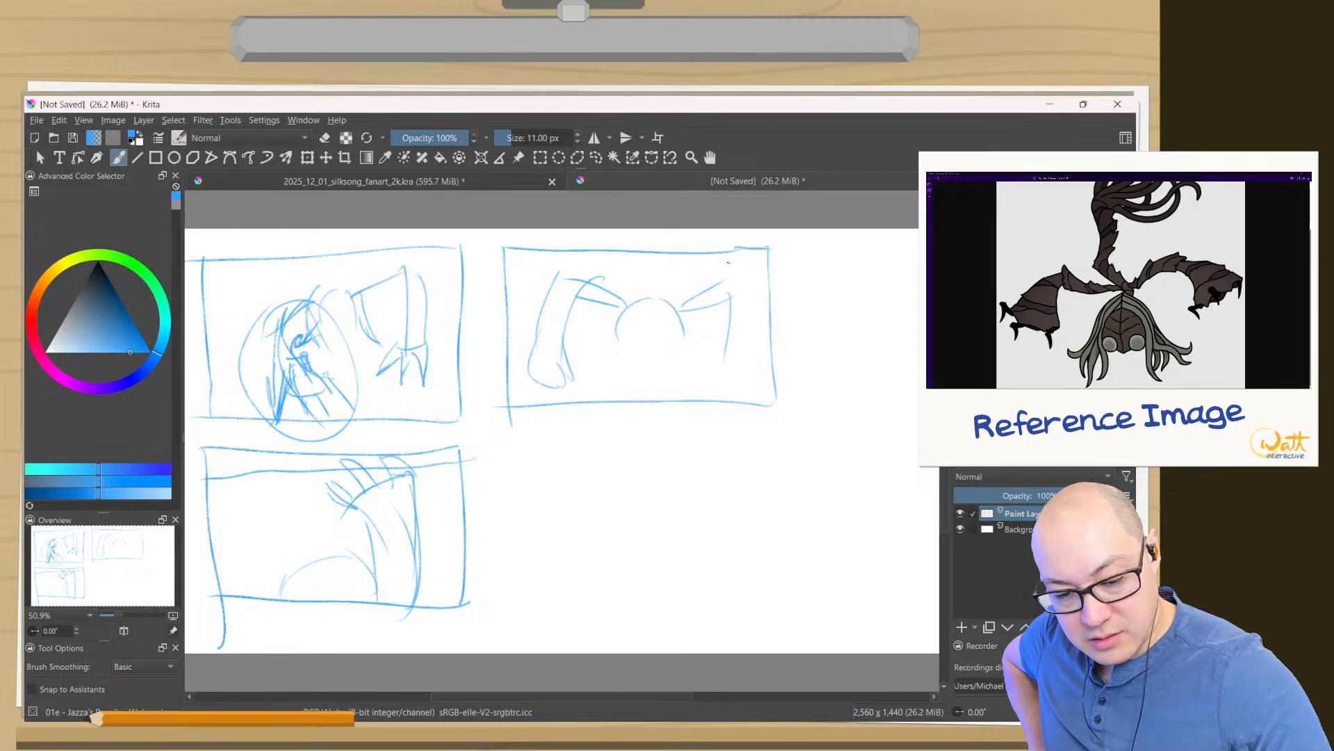
drag(729, 263, 759, 353)
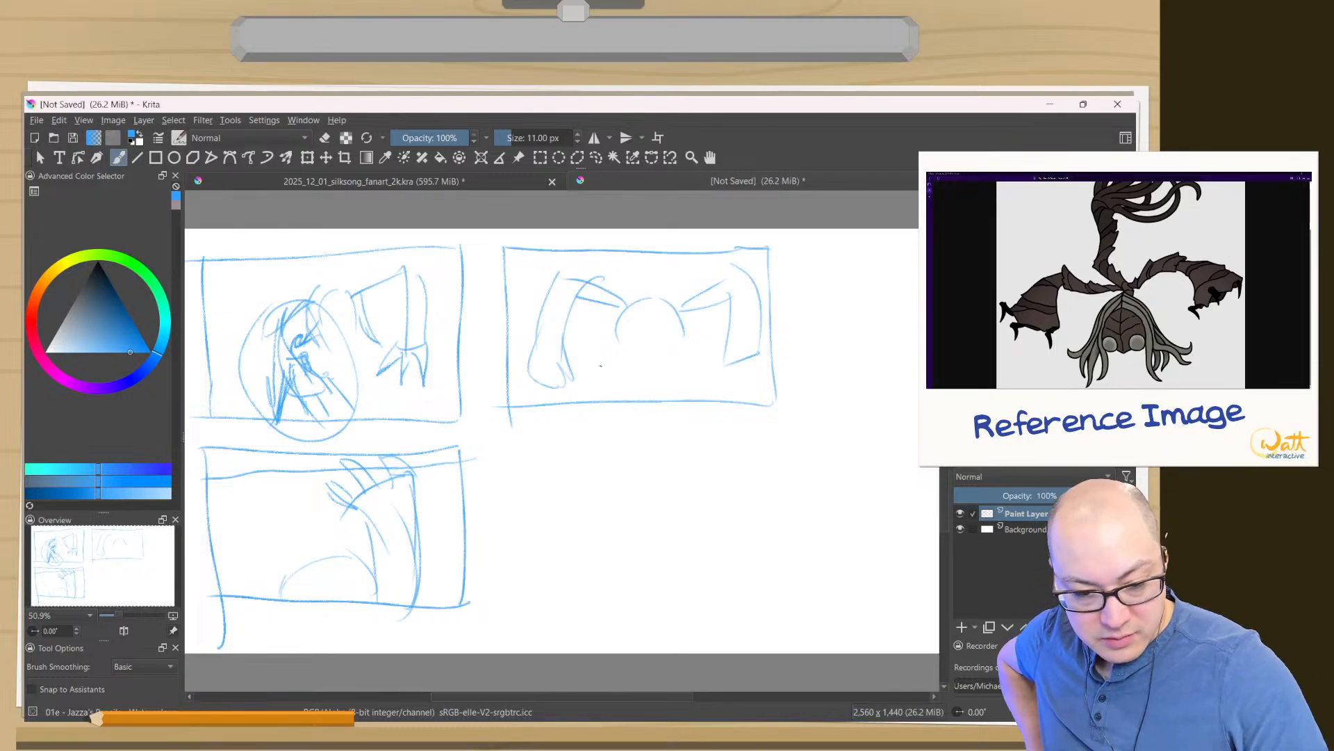
- Add a small rough figure between the creature's left arm and head near the third thumbnail's lower edge
mouse_move(585, 339)
mouse_down()
mouse_move(616, 351)
mouse_move(589, 355)
mouse_move(602, 381)
mouse_up()
mouse_move(612, 360)
mouse_down()
mouse_move(614, 390)
mouse_move(594, 401)
mouse_up()
drag(596, 379, 581, 399)
drag(581, 398, 601, 384)
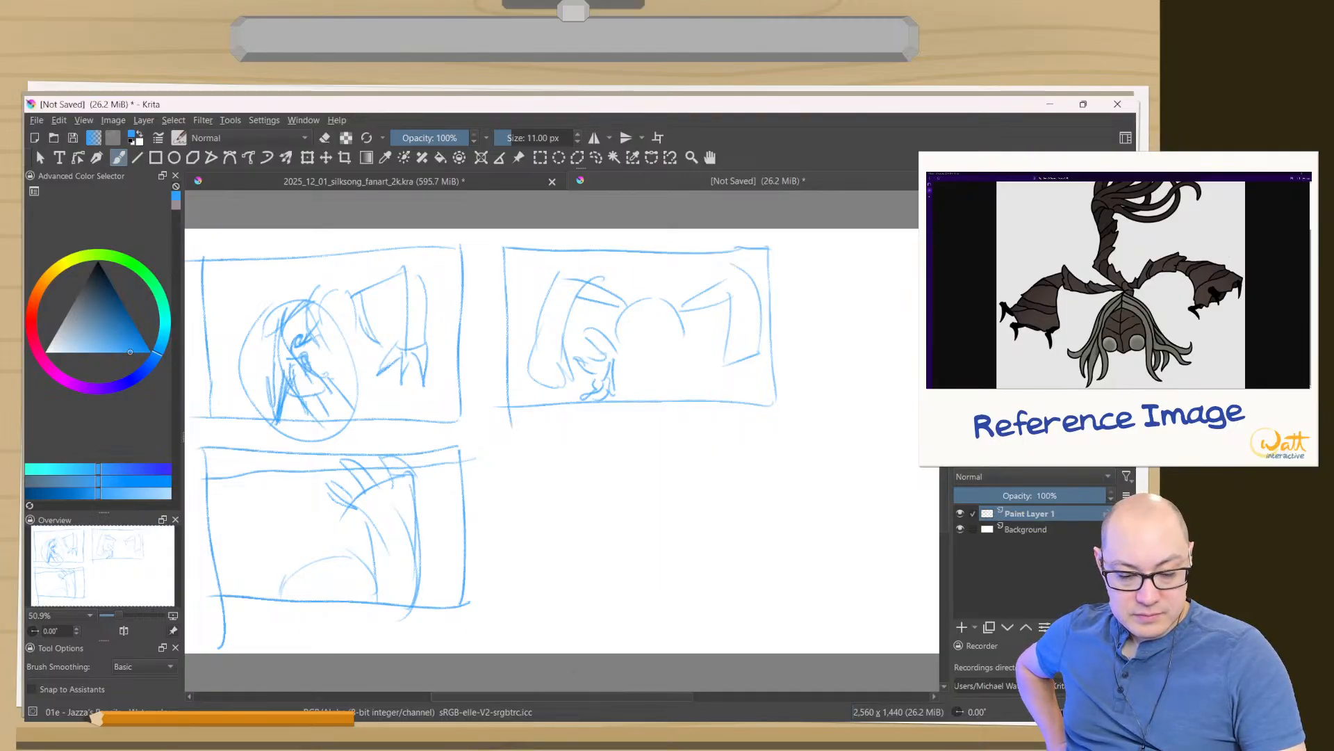
- Sketch a fourth thumbnail frame below the third and draw a small horned, cloaked figure in its lower-right corner
mouse_move(770, 456)
mouse_down()
mouse_move(770, 514)
mouse_move(593, 457)
mouse_move(498, 514)
mouse_move(502, 611)
mouse_up()
drag(777, 612, 490, 613)
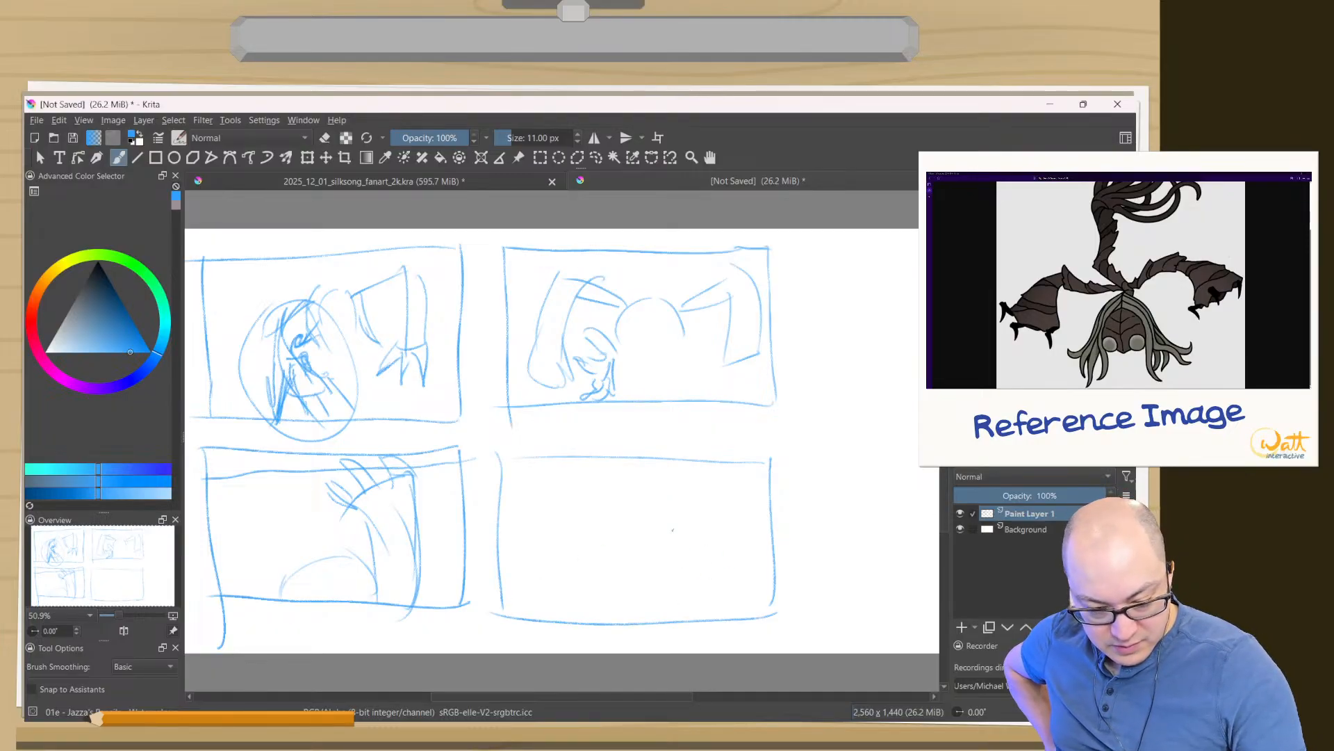
drag(709, 566, 687, 592)
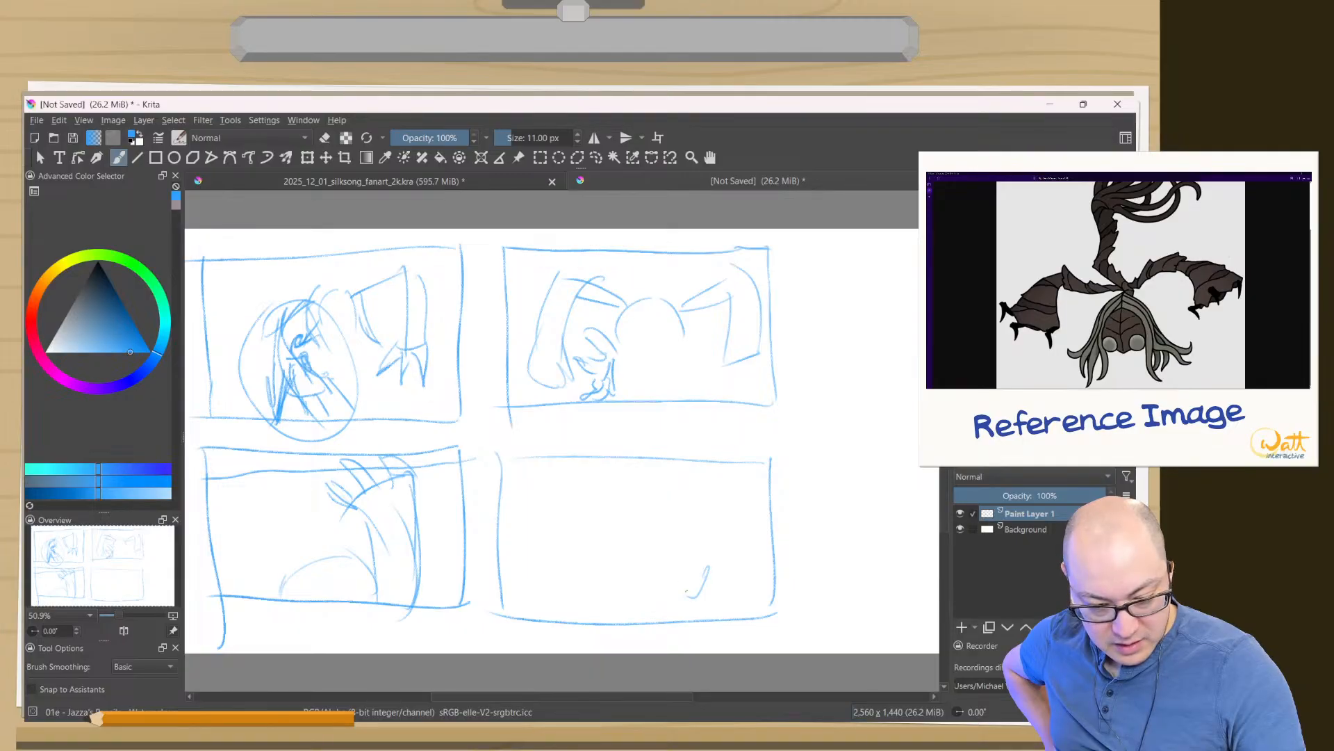
mouse_move(723, 543)
mouse_down()
mouse_move(688, 596)
mouse_move(692, 581)
mouse_move(687, 615)
mouse_move(727, 599)
mouse_move(691, 612)
mouse_up()
drag(696, 610, 681, 614)
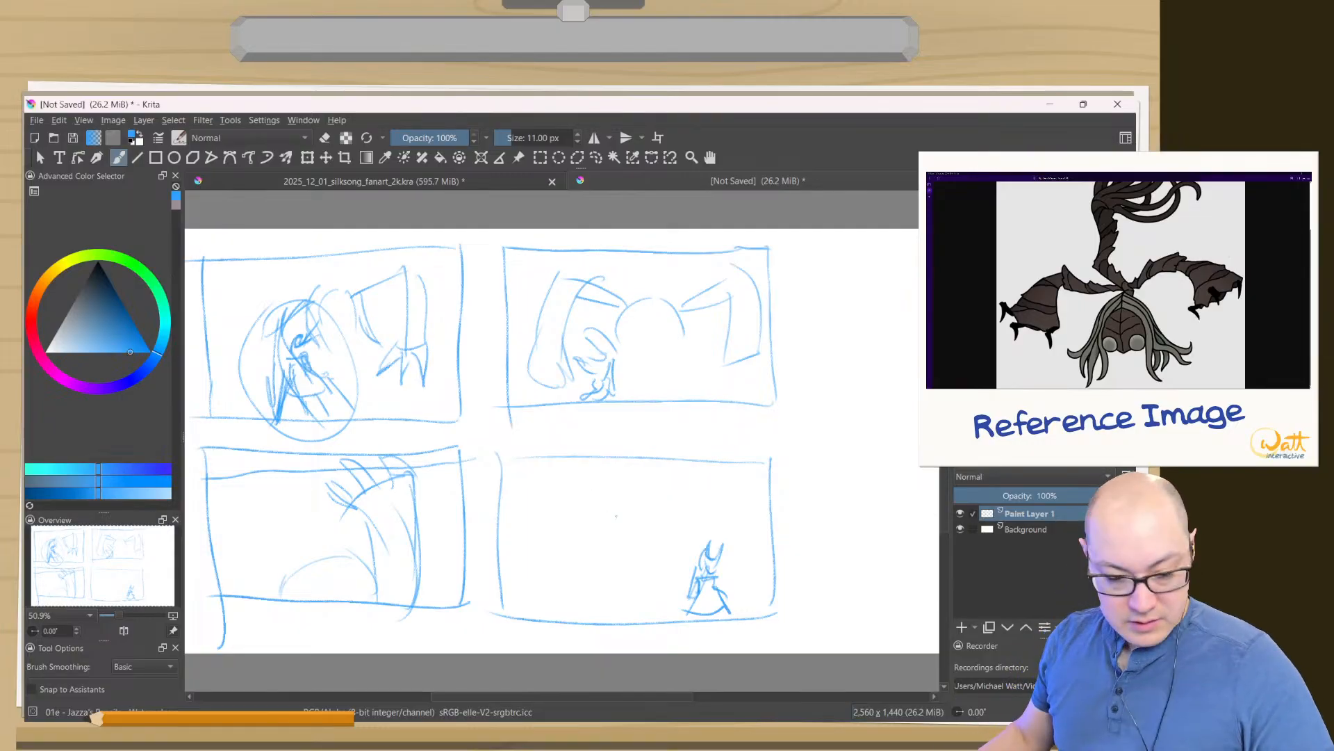
- Sketch the creature's hanging hair strands and two spread, bent arms in the upper part of the fourth thumbnail
mouse_move(655, 493)
mouse_down()
mouse_move(661, 515)
mouse_move(617, 519)
mouse_move(603, 536)
mouse_move(644, 527)
mouse_up()
key(e)
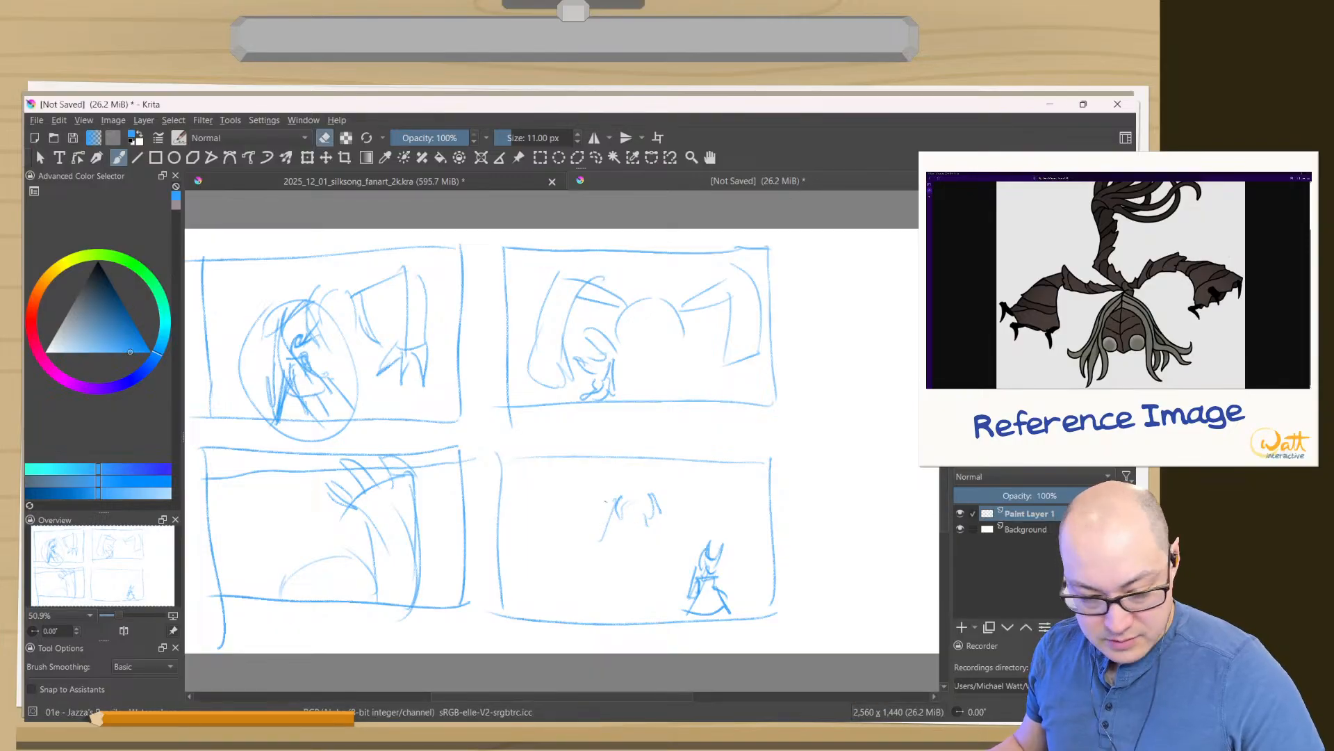
key(e)
drag(611, 515, 599, 547)
drag(654, 499, 671, 543)
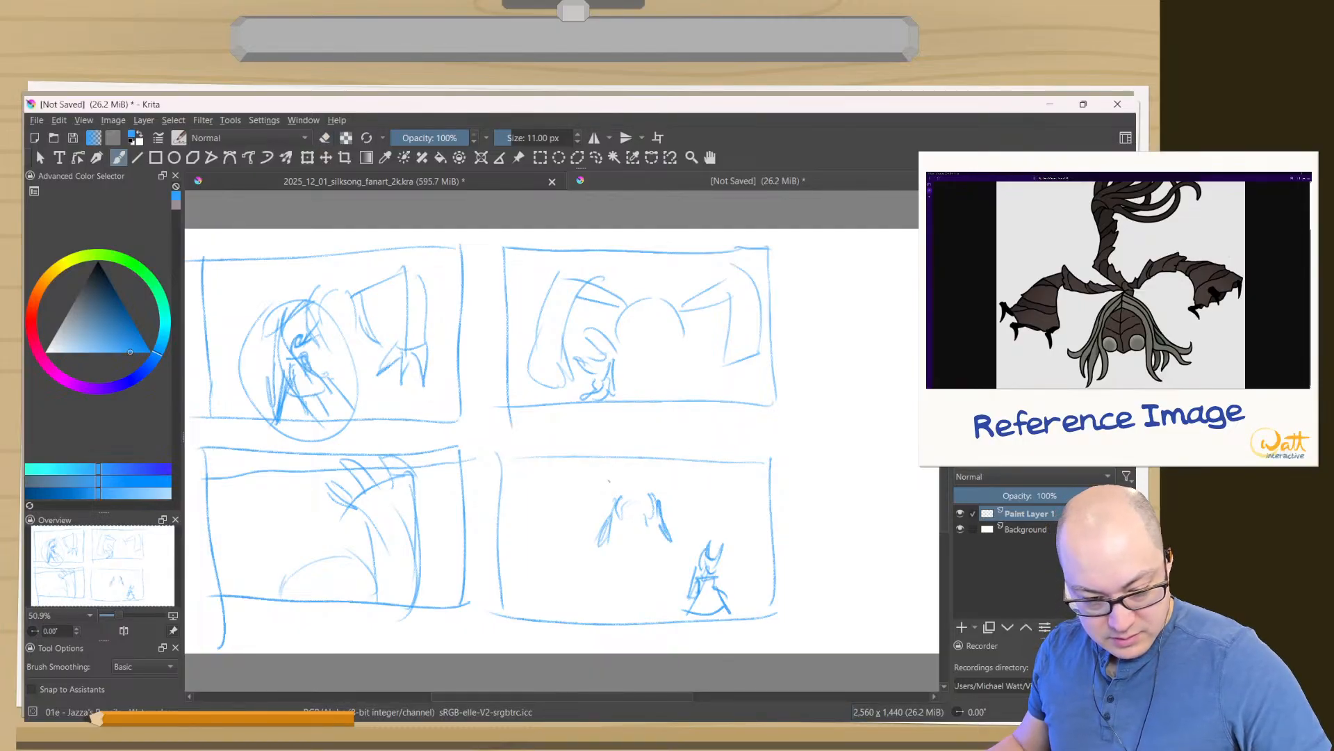
mouse_move(606, 483)
mouse_down()
mouse_move(578, 517)
mouse_move(536, 491)
mouse_move(526, 528)
mouse_move(575, 539)
mouse_move(609, 487)
mouse_move(696, 558)
mouse_up()
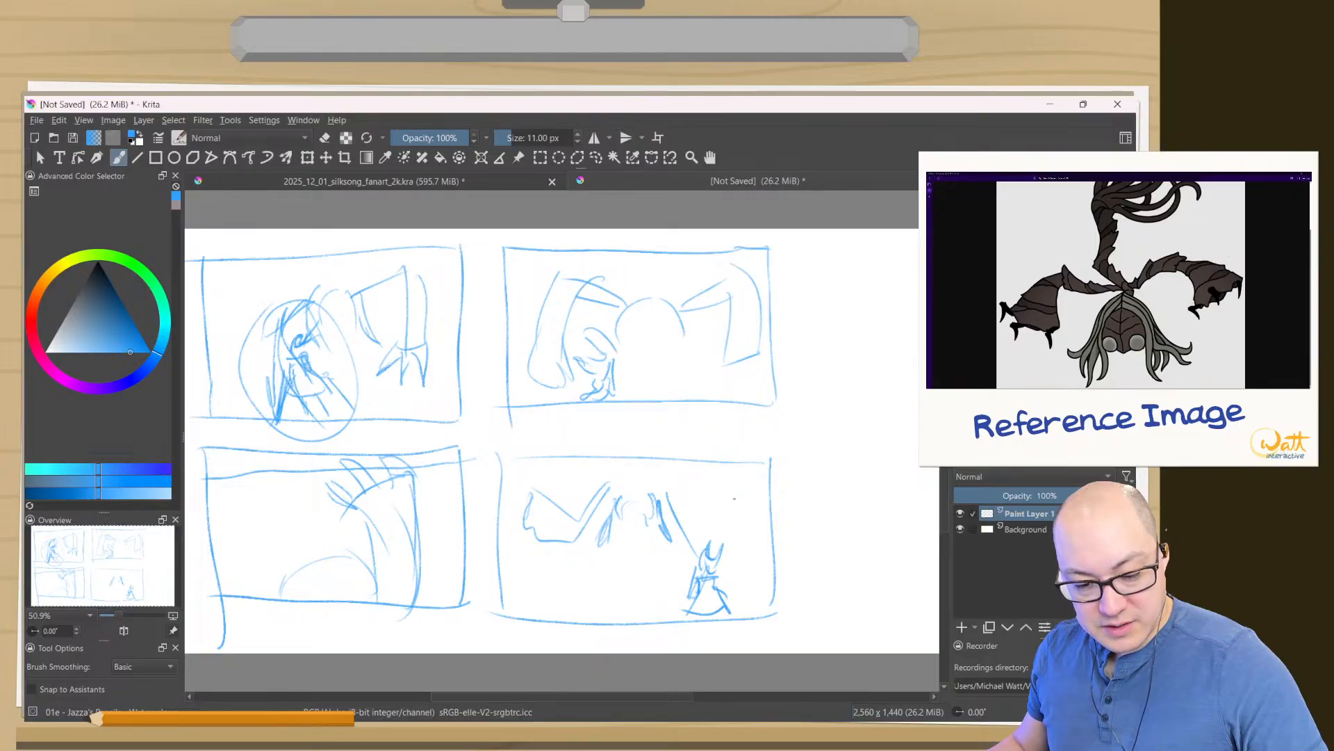
mouse_move(734, 498)
mouse_down()
mouse_move(690, 551)
mouse_move(712, 493)
mouse_move(735, 497)
mouse_move(685, 517)
mouse_move(612, 492)
mouse_up()
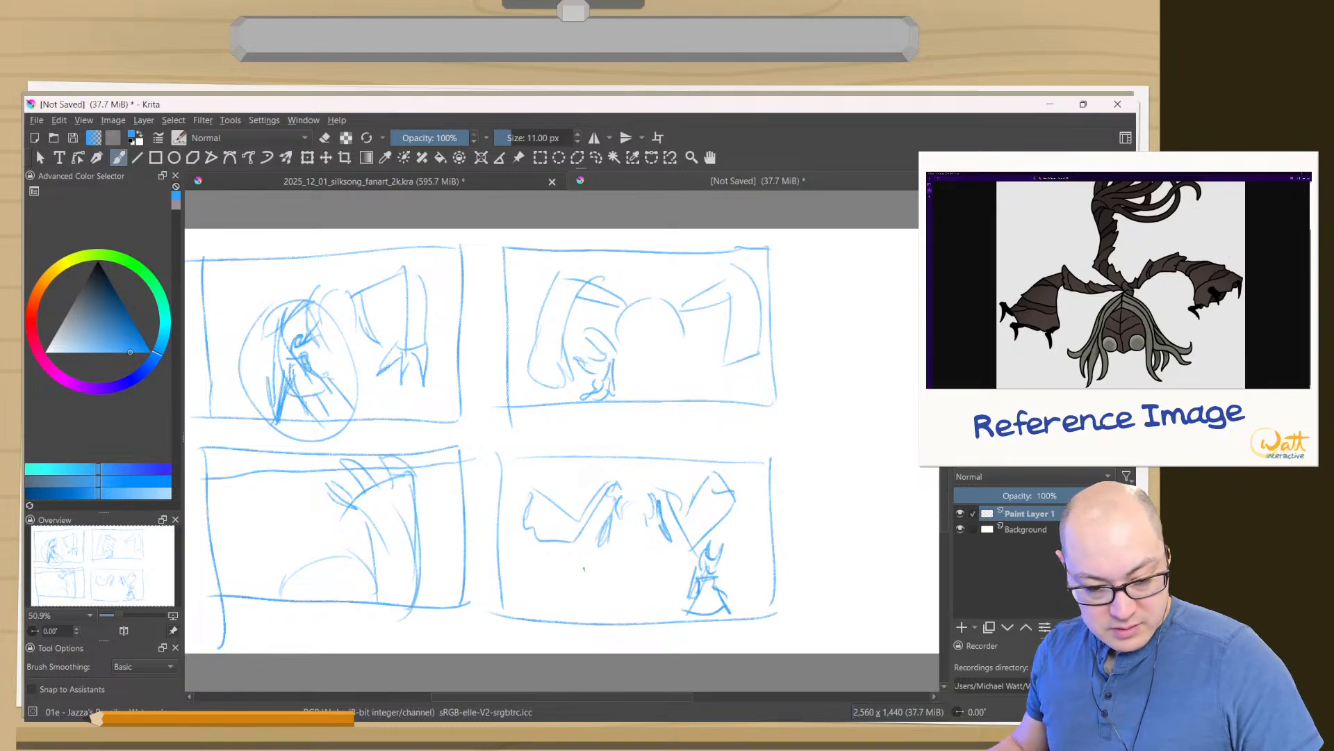
- Add dark scribbled claws to both arms in the fourth thumbnail and draw the creature's round head and body lines above it
drag(580, 535, 558, 558)
mouse_move(561, 538)
mouse_down()
mouse_move(577, 548)
mouse_move(558, 560)
mouse_up()
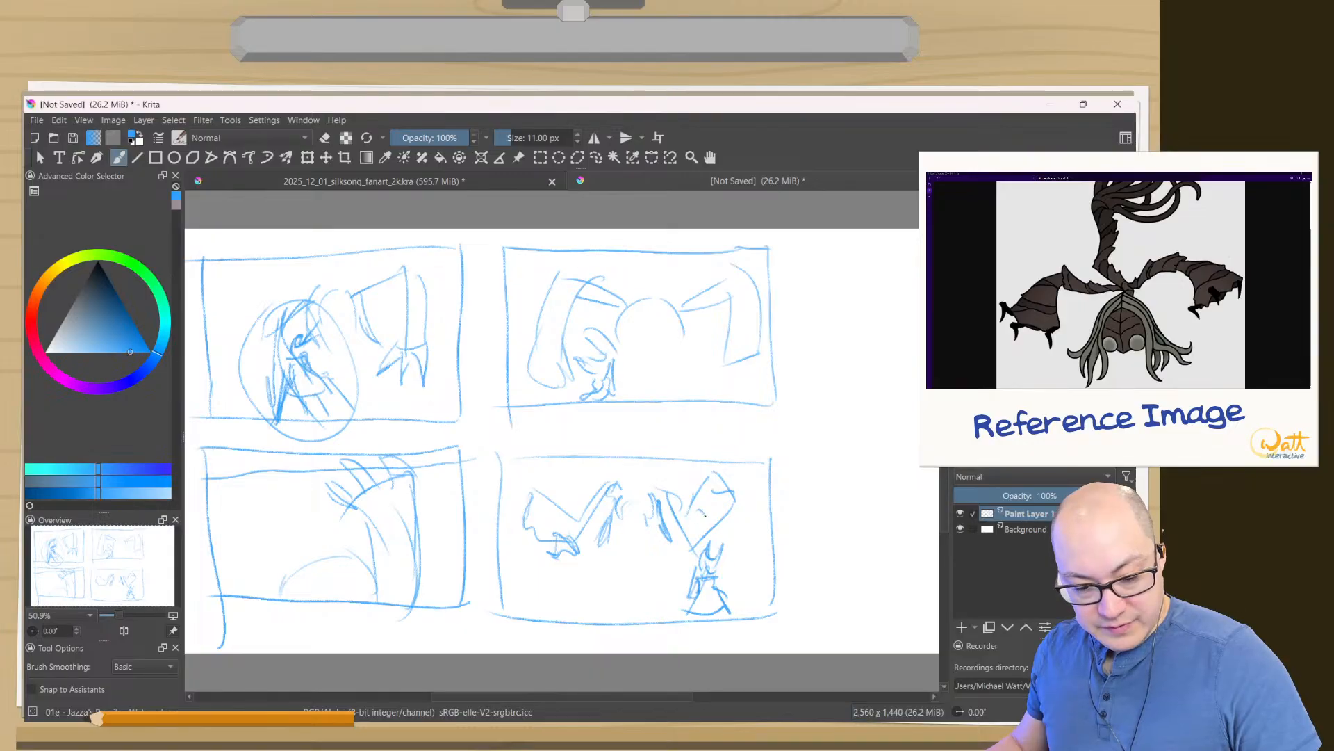
drag(705, 515, 711, 528)
drag(697, 508, 683, 526)
mouse_move(697, 512)
mouse_down()
mouse_move(704, 529)
mouse_move(688, 556)
mouse_up()
drag(691, 543, 679, 564)
drag(566, 524, 562, 578)
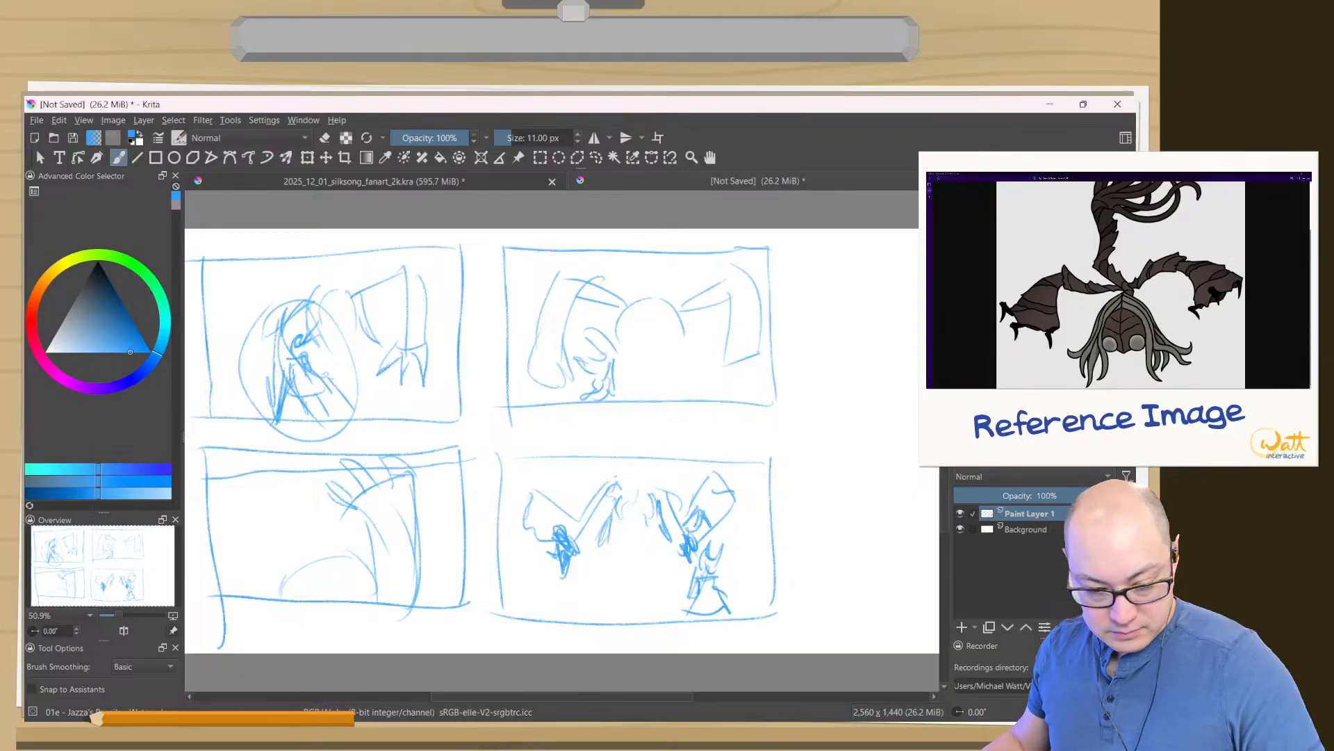
mouse_move(615, 490)
mouse_down()
mouse_move(648, 511)
mouse_move(622, 528)
mouse_up()
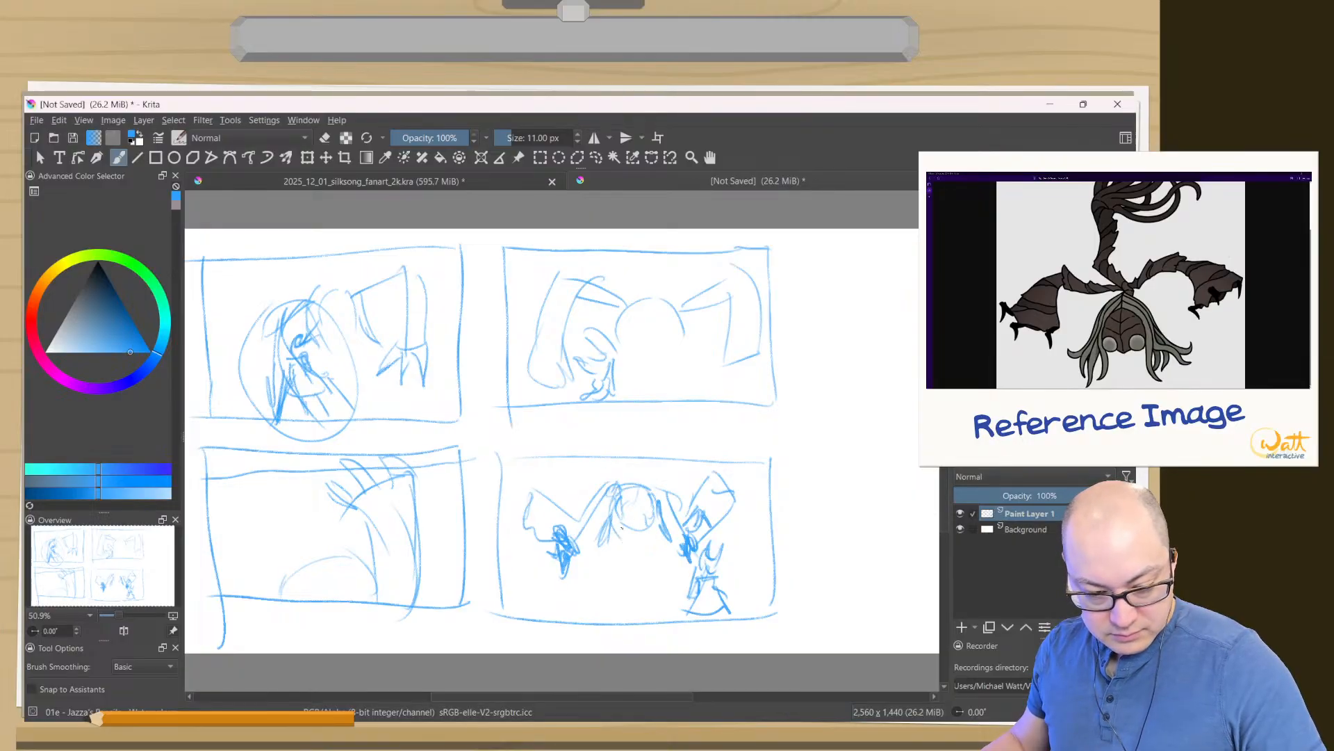
mouse_move(651, 455)
mouse_down()
mouse_move(664, 496)
mouse_move(614, 476)
mouse_move(603, 501)
mouse_up()
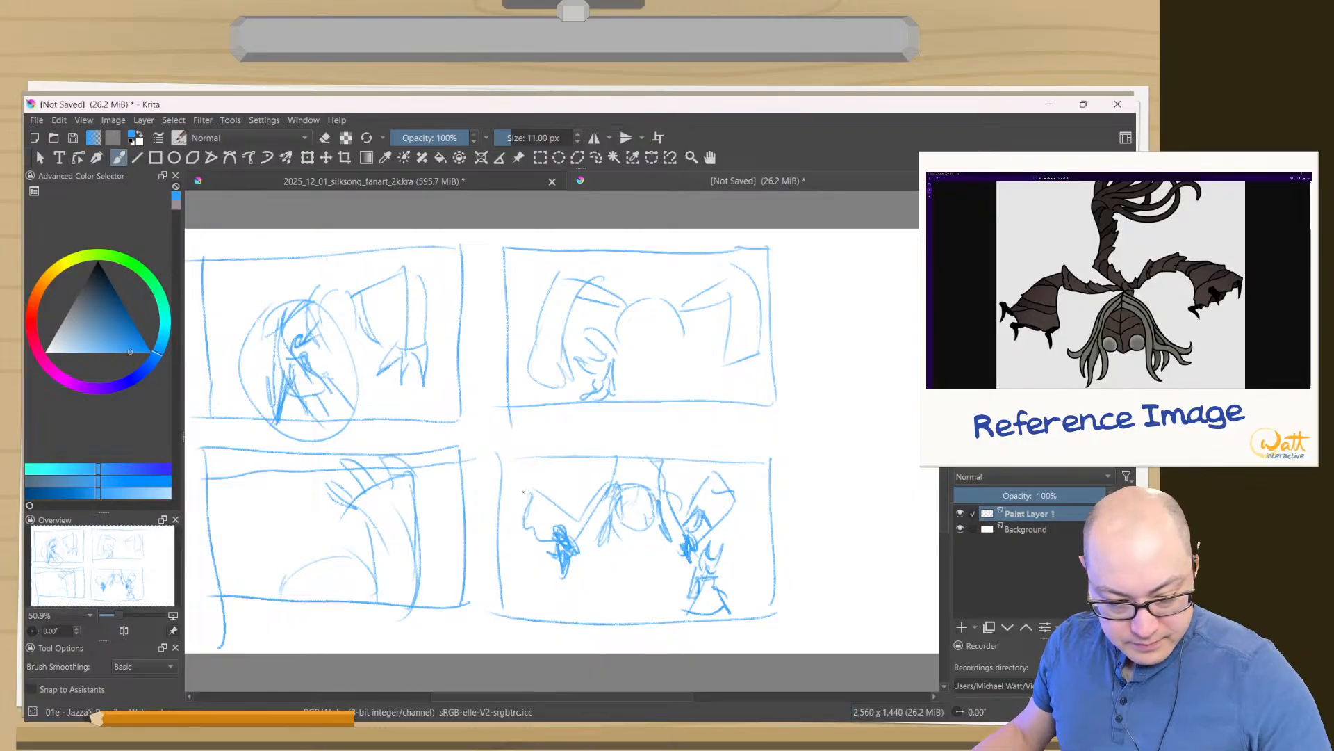
- Add claws to the raised outer hands in the fourth thumbnail and draw long slanted limb strokes down both sides of the frame
mouse_move(536, 470)
mouse_down()
mouse_move(534, 493)
mouse_move(511, 493)
mouse_move(510, 472)
mouse_move(504, 517)
mouse_up()
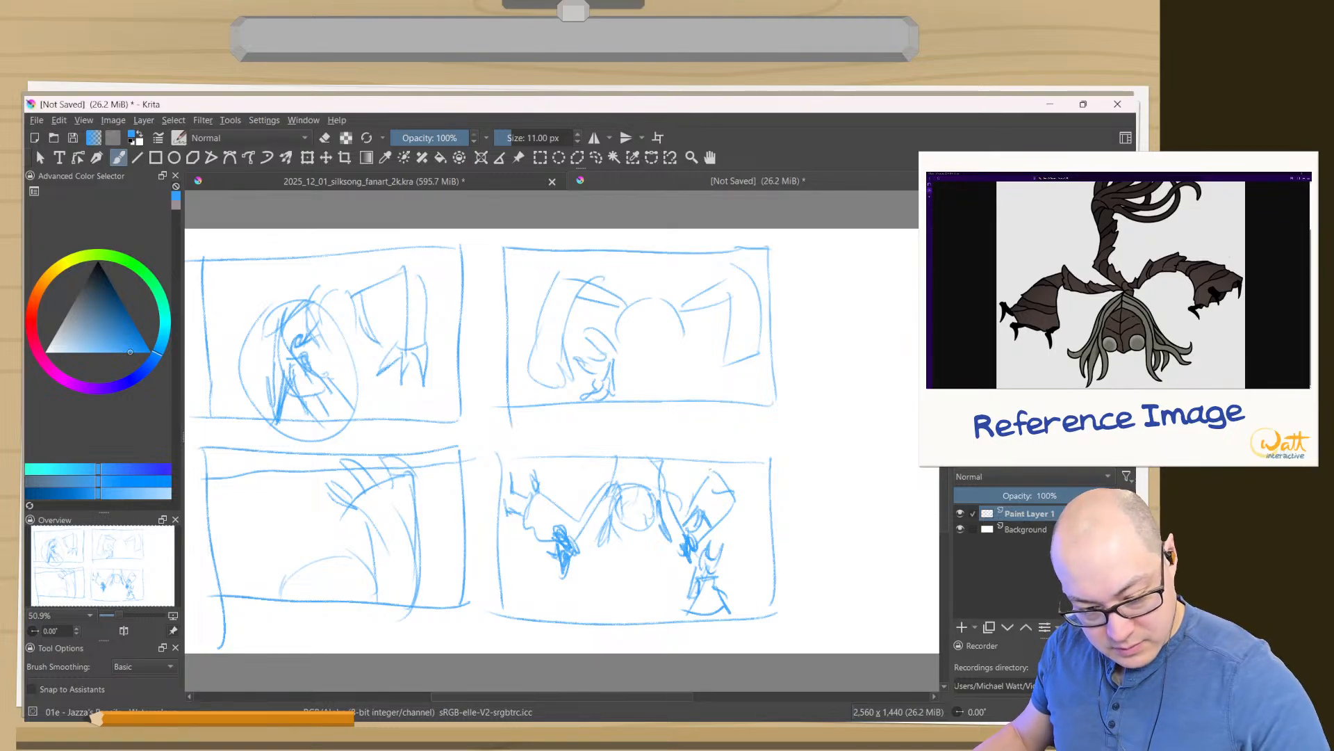
mouse_move(702, 485)
mouse_down()
mouse_move(711, 462)
mouse_move(735, 463)
mouse_move(734, 511)
mouse_move(723, 509)
mouse_up()
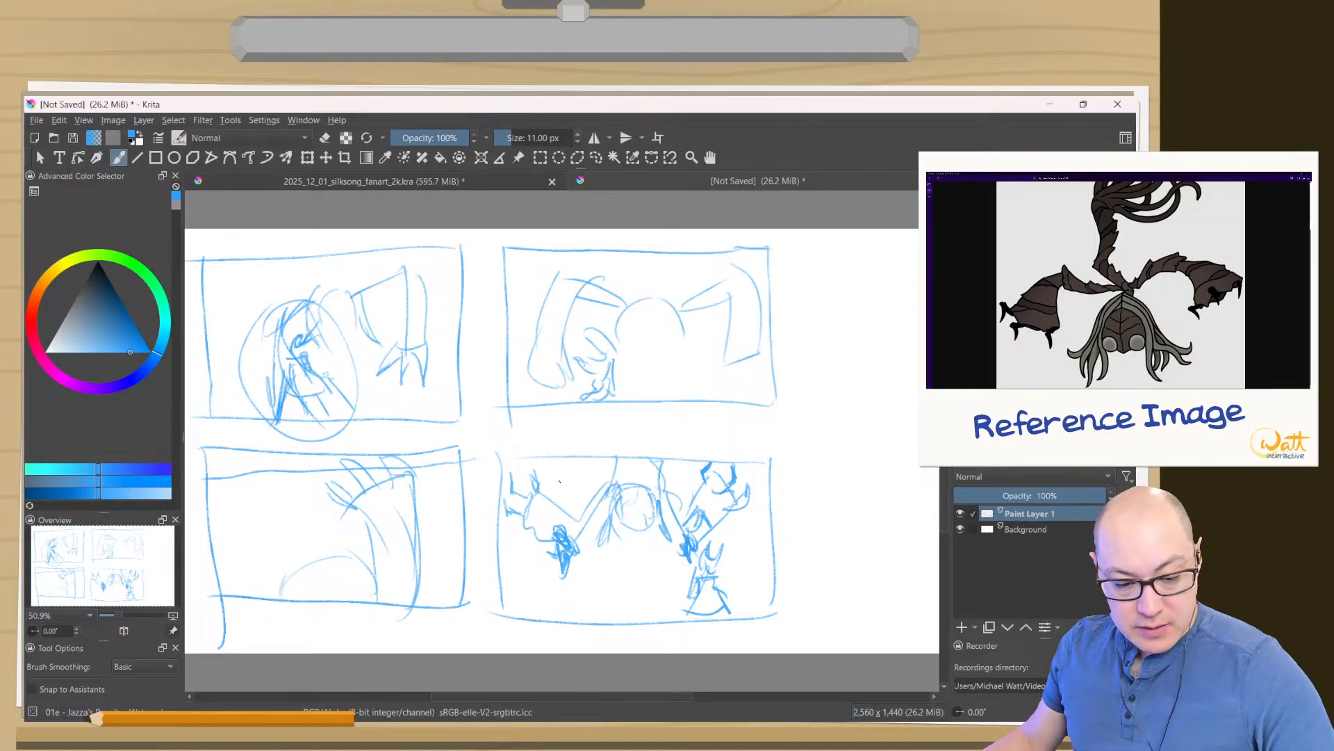
drag(567, 476, 516, 585)
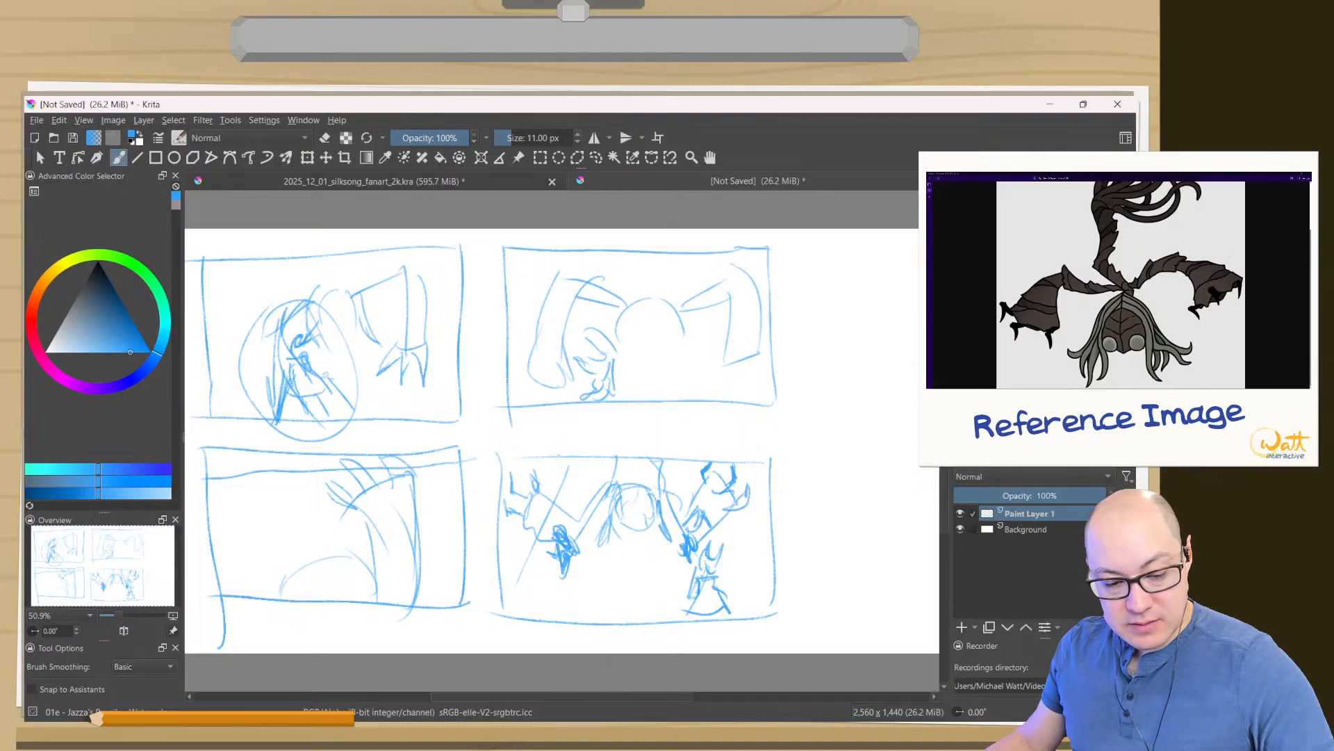
drag(560, 457, 520, 581)
drag(561, 460, 510, 599)
drag(758, 464, 747, 585)
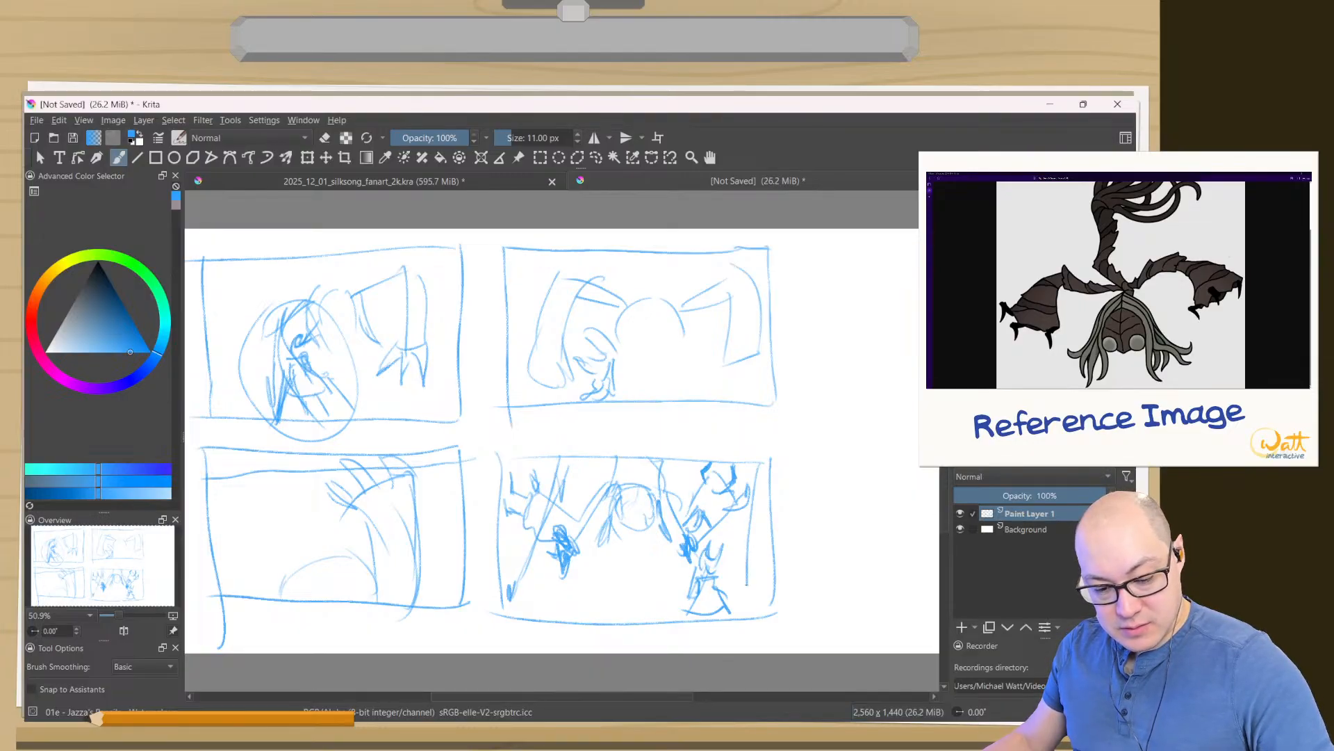
drag(736, 480, 784, 597)
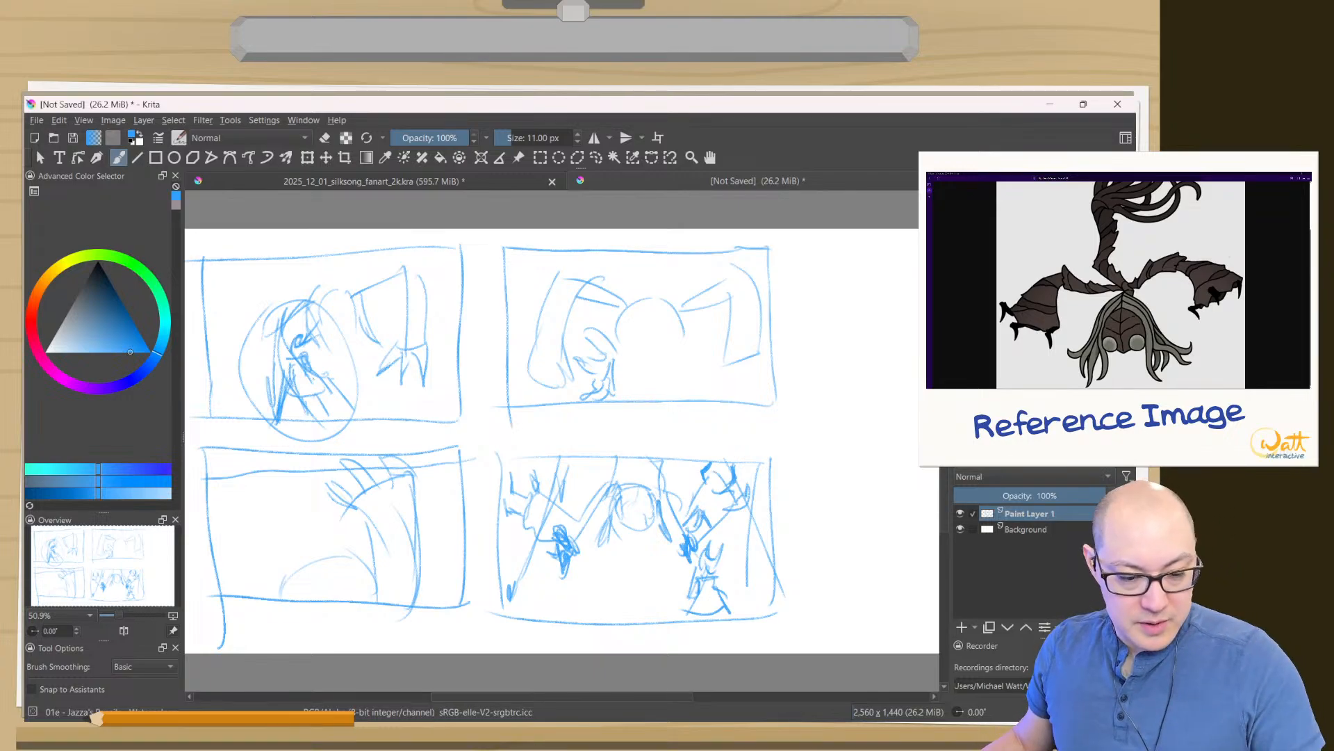
- Add a new paint layer above the thumbnails and hide Paint Layer 1
drag(696, 445, 756, 457)
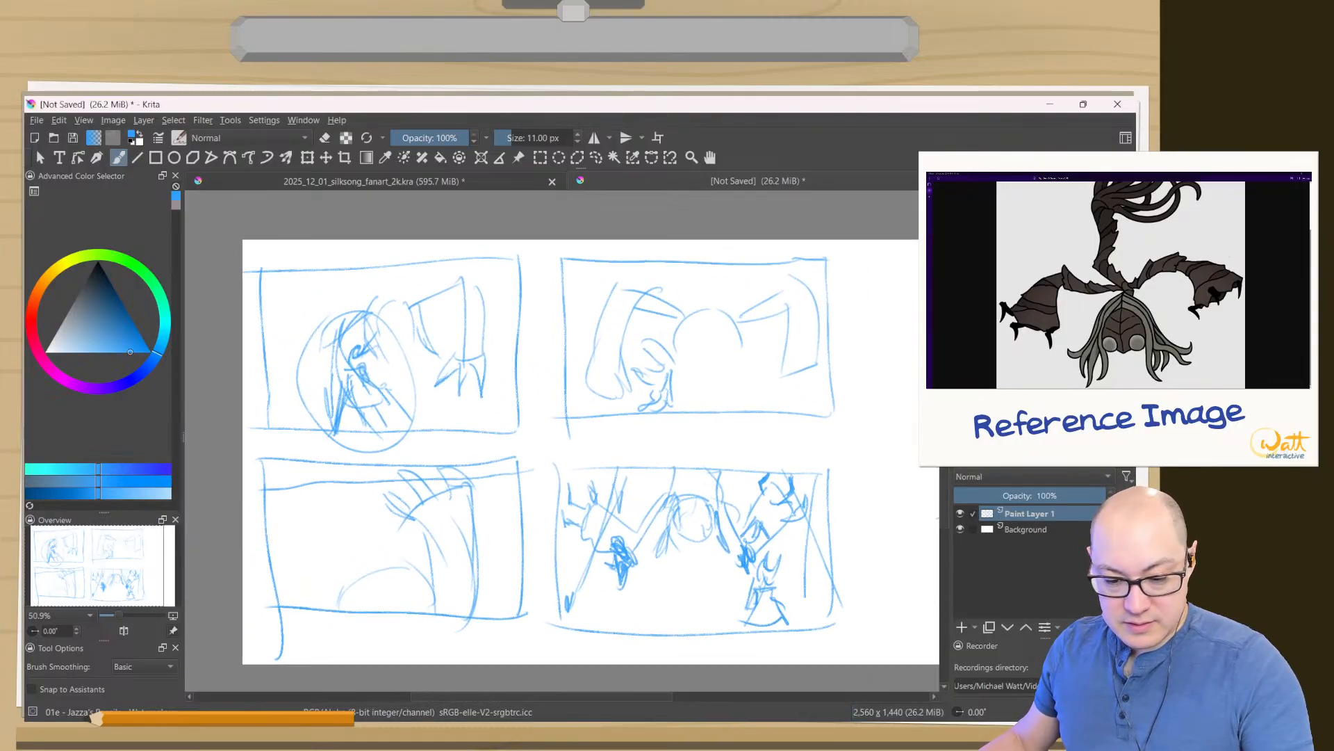
click(962, 627)
click(959, 529)
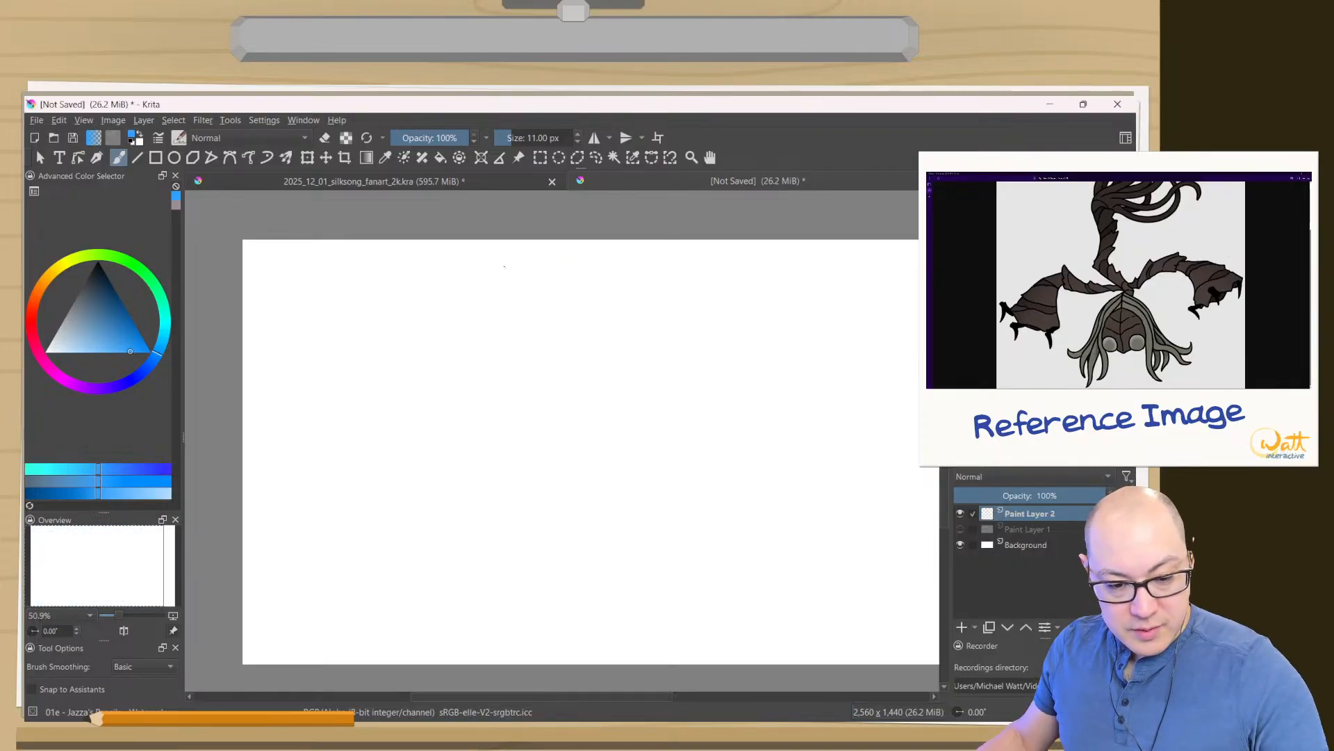
- Draw a rectangular thumbnail frame in the upper-left part of the canvas on Paint Layer 2
drag(504, 264, 524, 479)
key(ctrl+z)
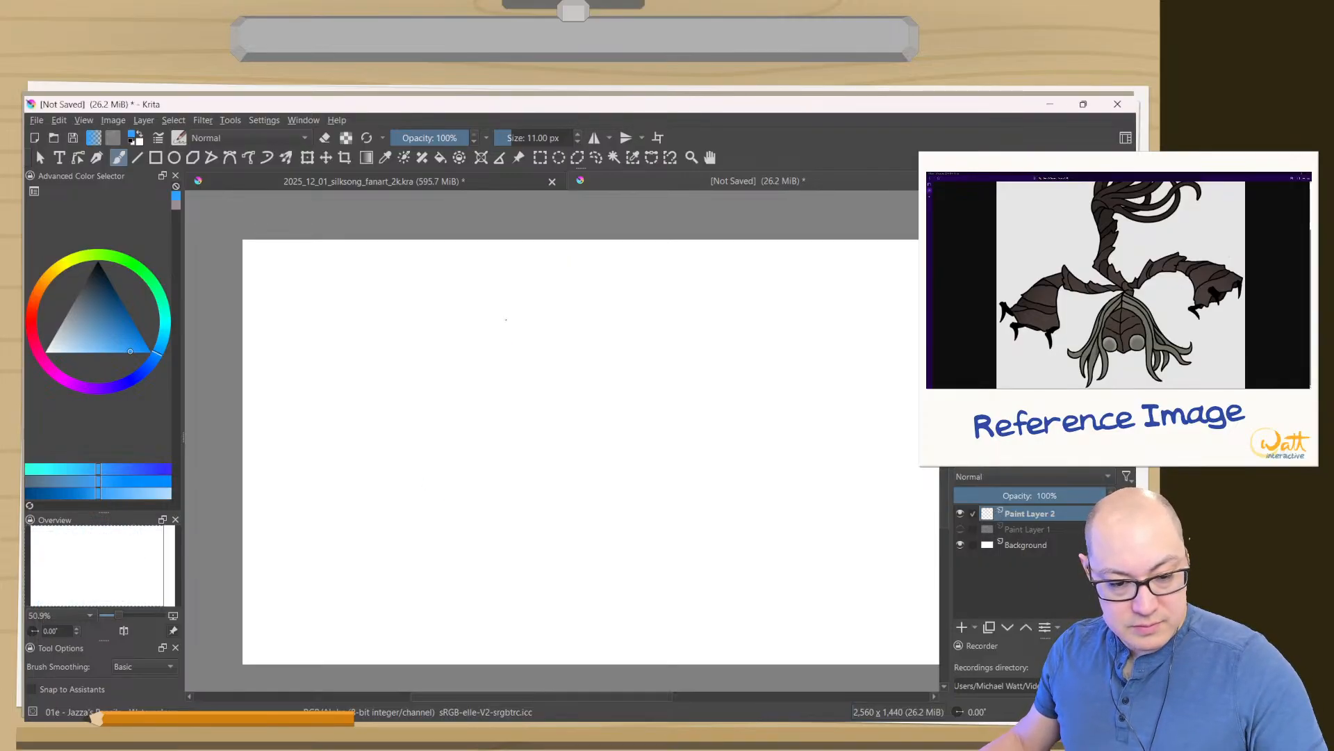
drag(545, 279, 549, 408)
drag(273, 281, 541, 274)
drag(546, 415, 283, 433)
drag(287, 274, 294, 432)
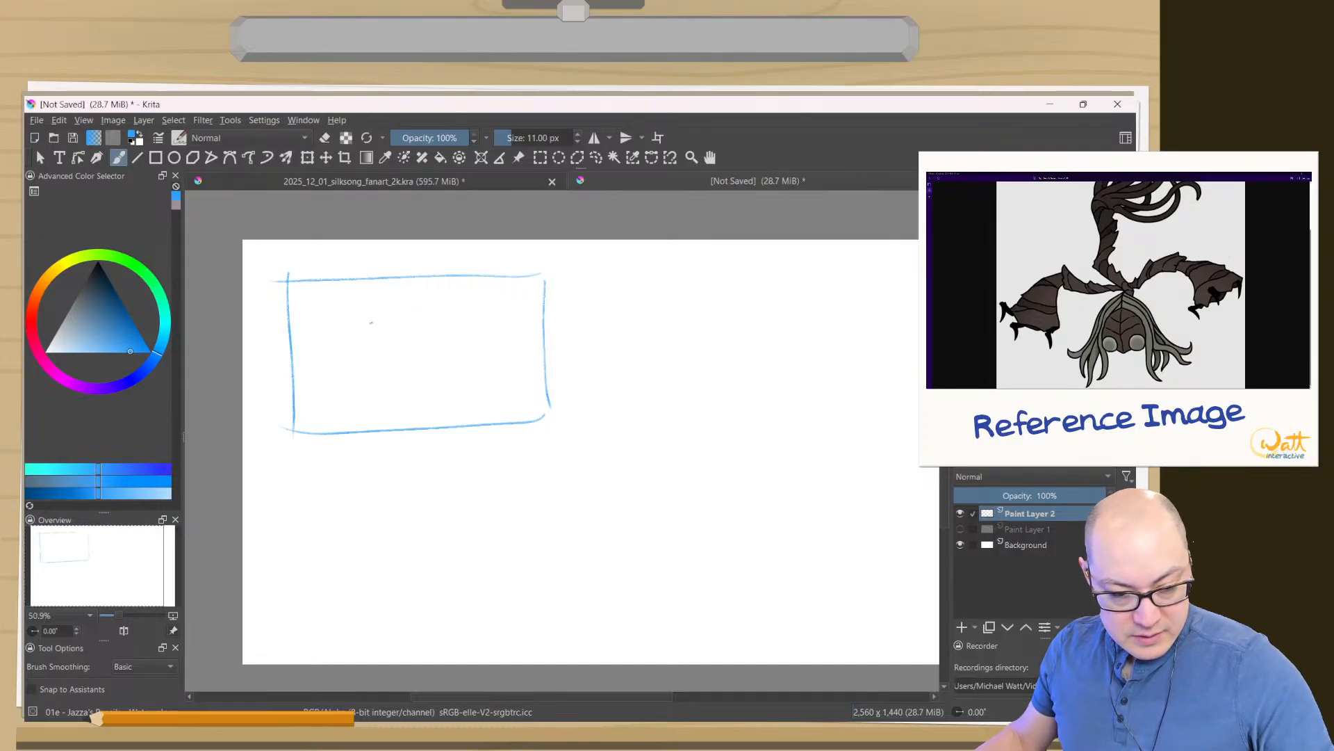
- Sketch a bent arm with a jagged hand, hanging hair strands and a round head in the left half of the new thumbnail
drag(347, 358, 392, 437)
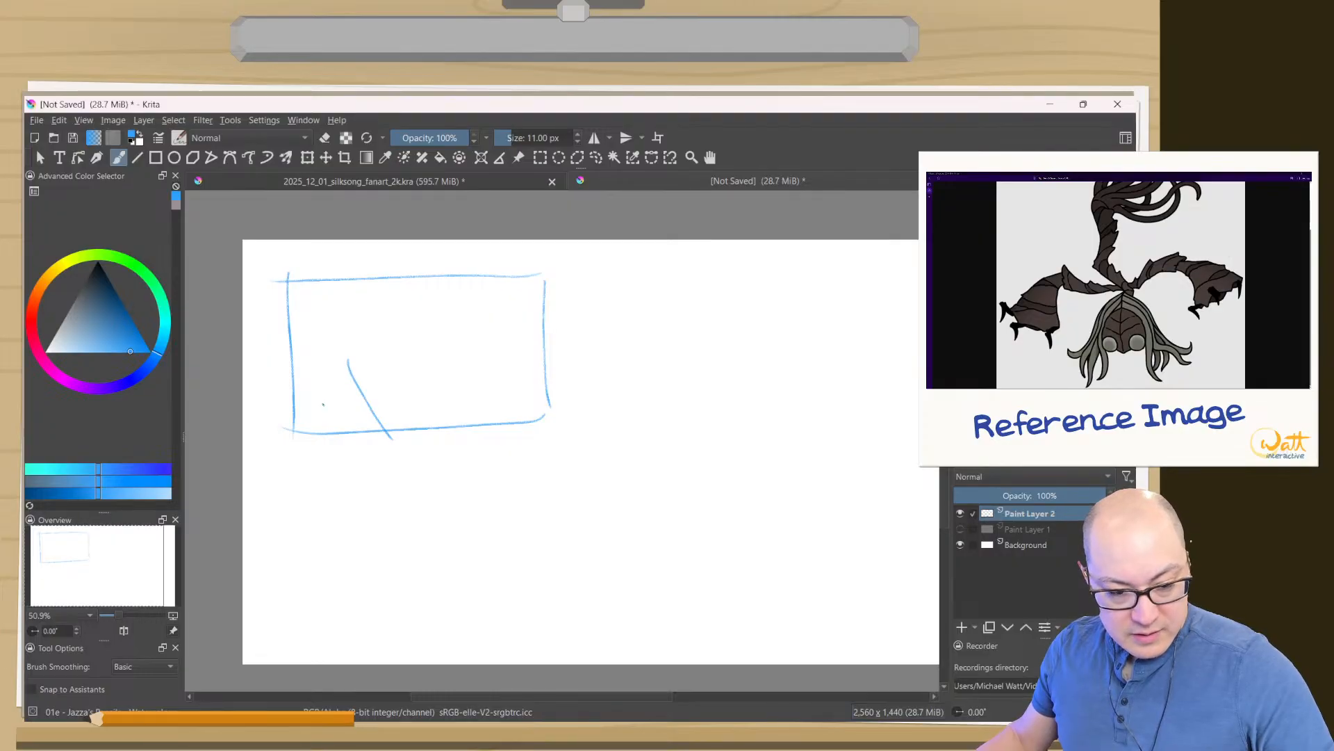
drag(313, 376, 325, 439)
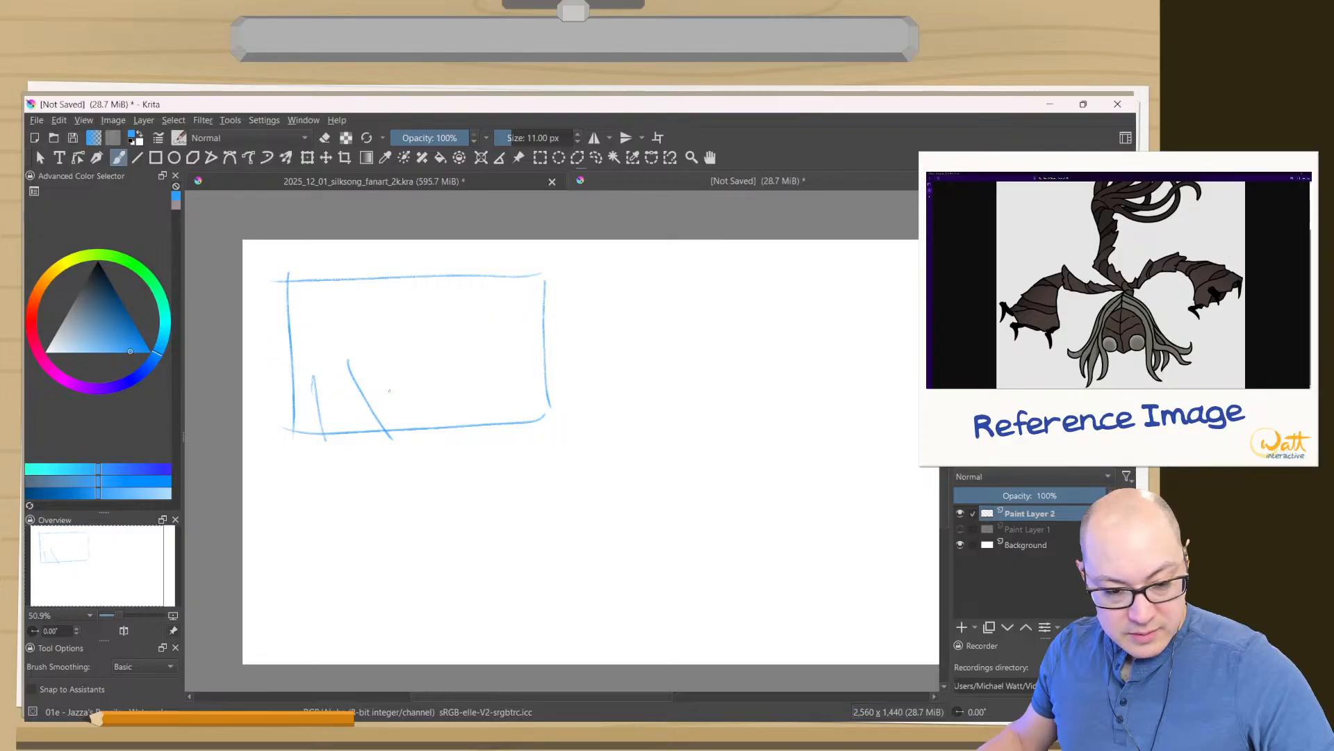
mouse_move(364, 398)
mouse_down()
mouse_move(390, 367)
mouse_move(430, 392)
mouse_move(429, 430)
mouse_up()
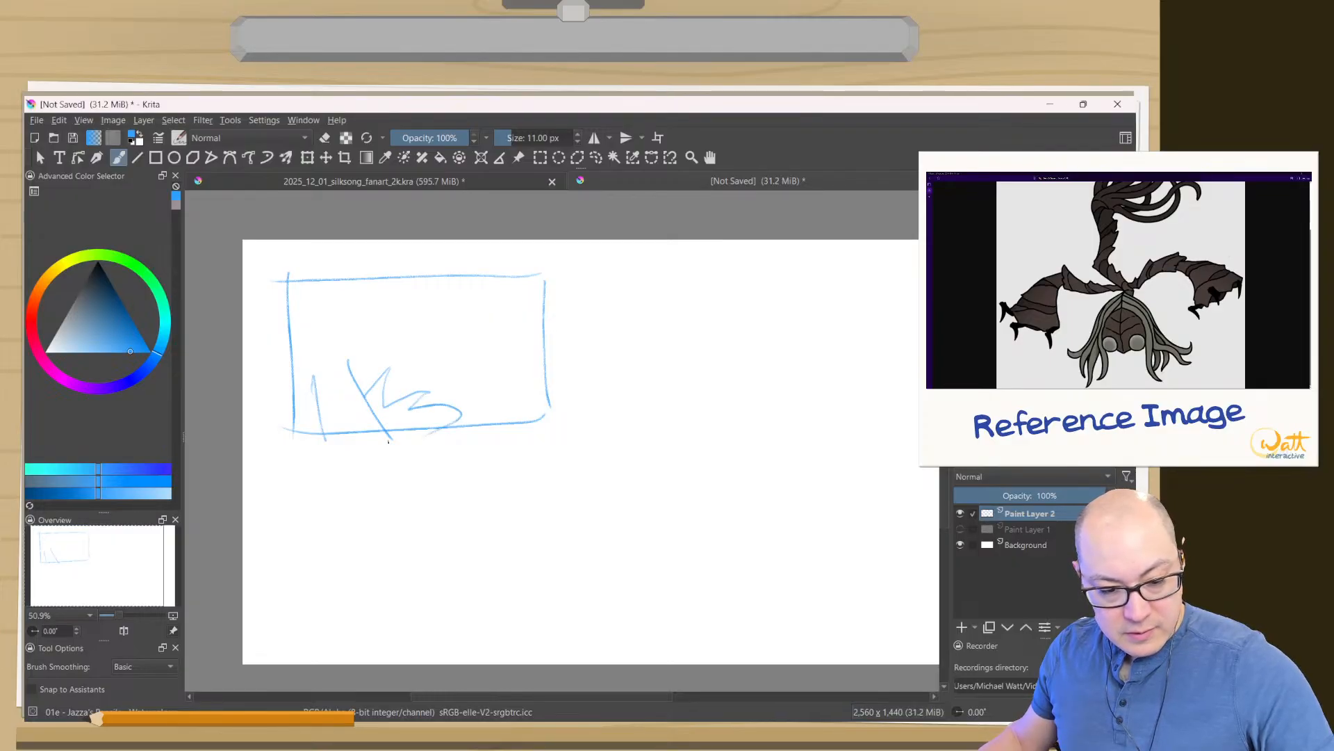
mouse_move(348, 360)
mouse_down()
mouse_move(409, 287)
mouse_move(398, 330)
mouse_move(380, 299)
mouse_move(331, 335)
mouse_move(315, 373)
mouse_move(332, 442)
mouse_move(322, 419)
mouse_up()
mouse_move(373, 316)
mouse_down()
mouse_move(354, 346)
mouse_move(362, 317)
mouse_move(364, 358)
mouse_up()
drag(383, 311, 374, 362)
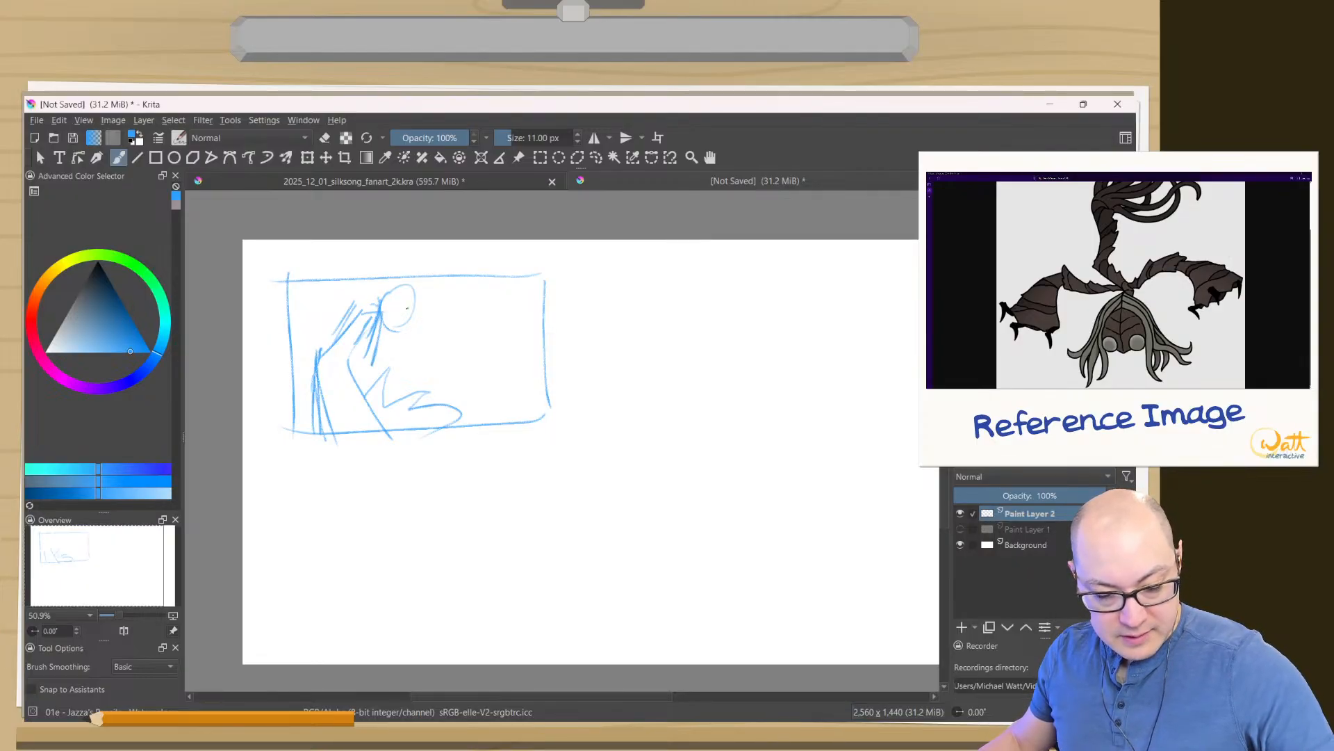
drag(417, 293, 421, 330)
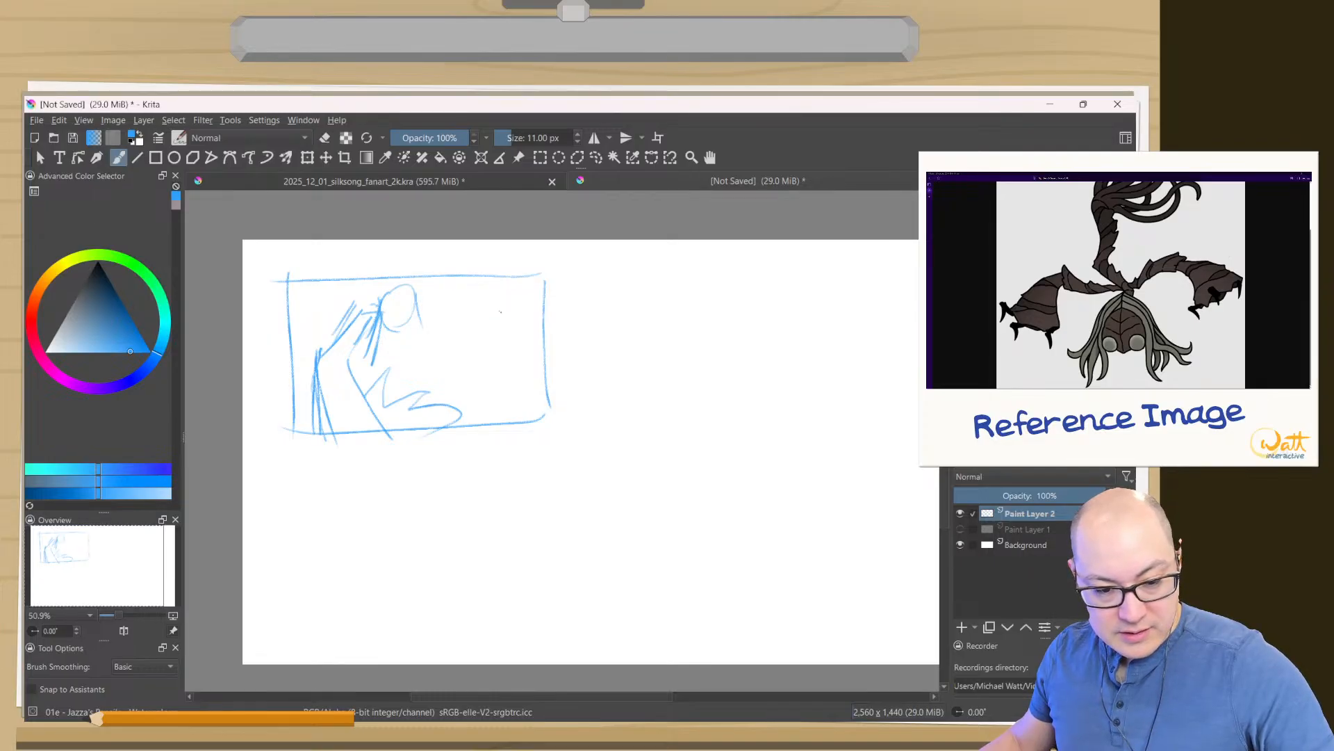
- Sketch the opposite clawed hand and its vertical arm strokes in the thumbnail's upper-right area, with a small figure beside the head
drag(478, 308, 469, 341)
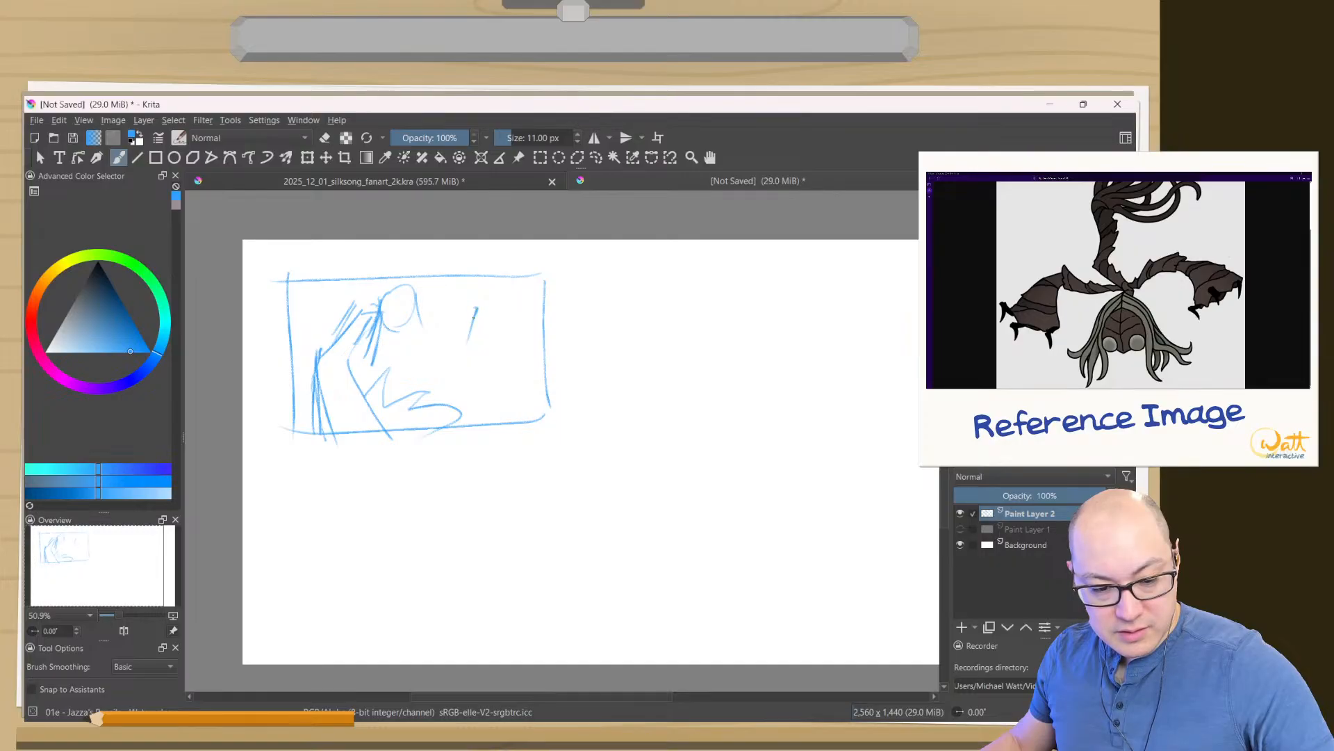
drag(489, 312, 468, 351)
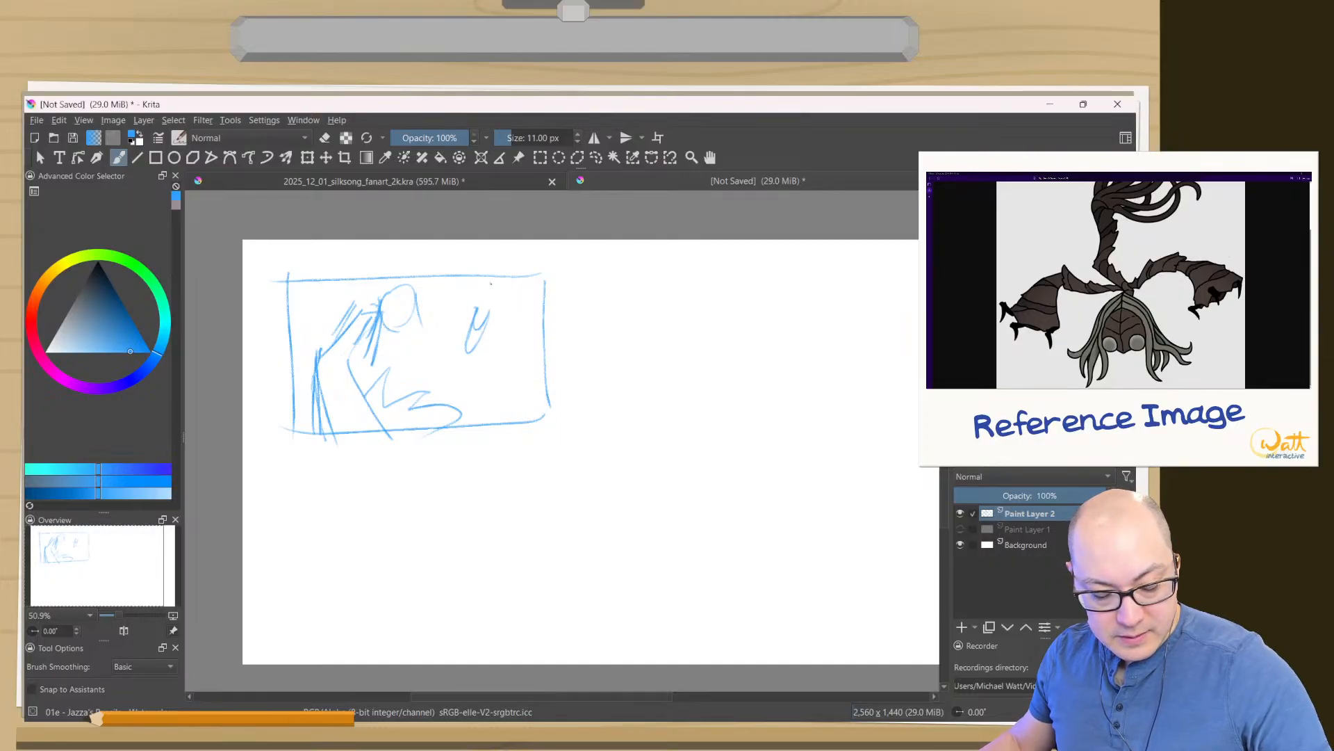
mouse_move(497, 282)
mouse_down()
mouse_move(506, 326)
mouse_move(479, 344)
mouse_up()
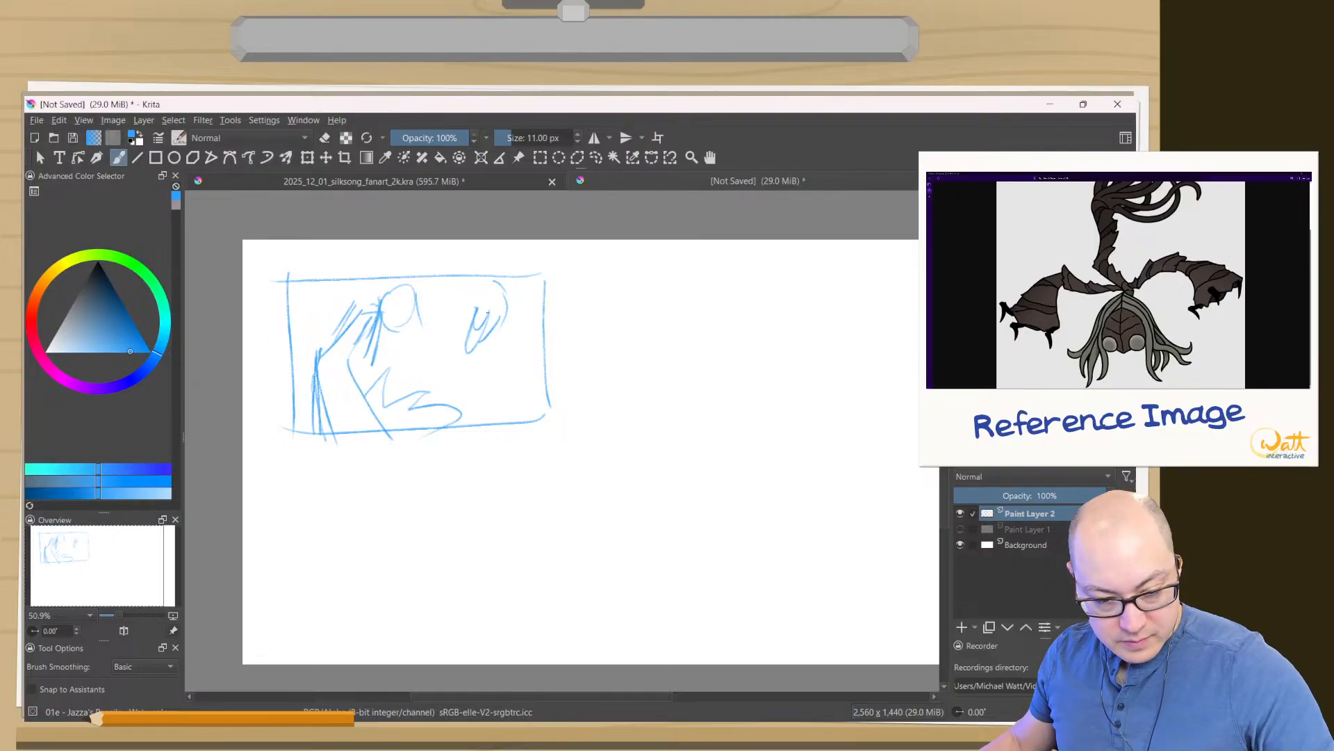
mouse_move(495, 282)
mouse_down()
mouse_move(457, 290)
mouse_move(466, 329)
mouse_up()
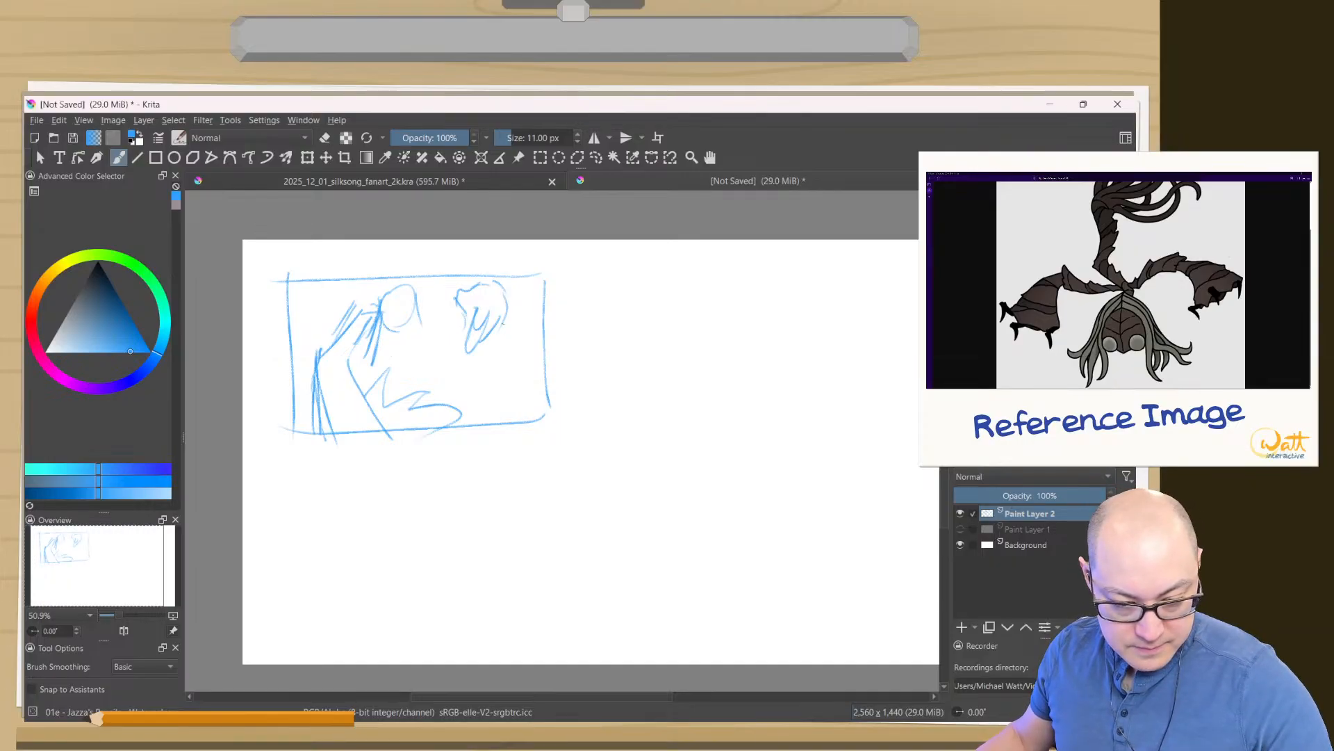
drag(505, 312, 521, 343)
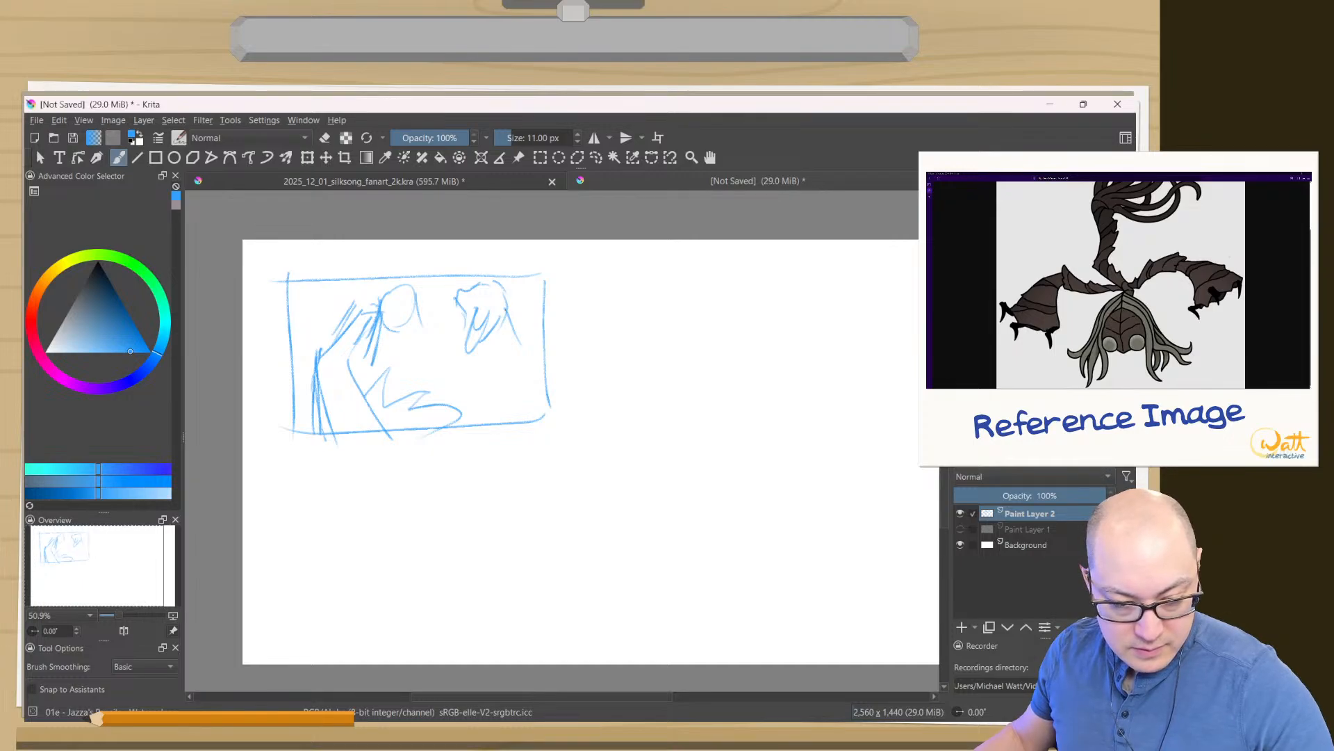
drag(501, 307, 503, 360)
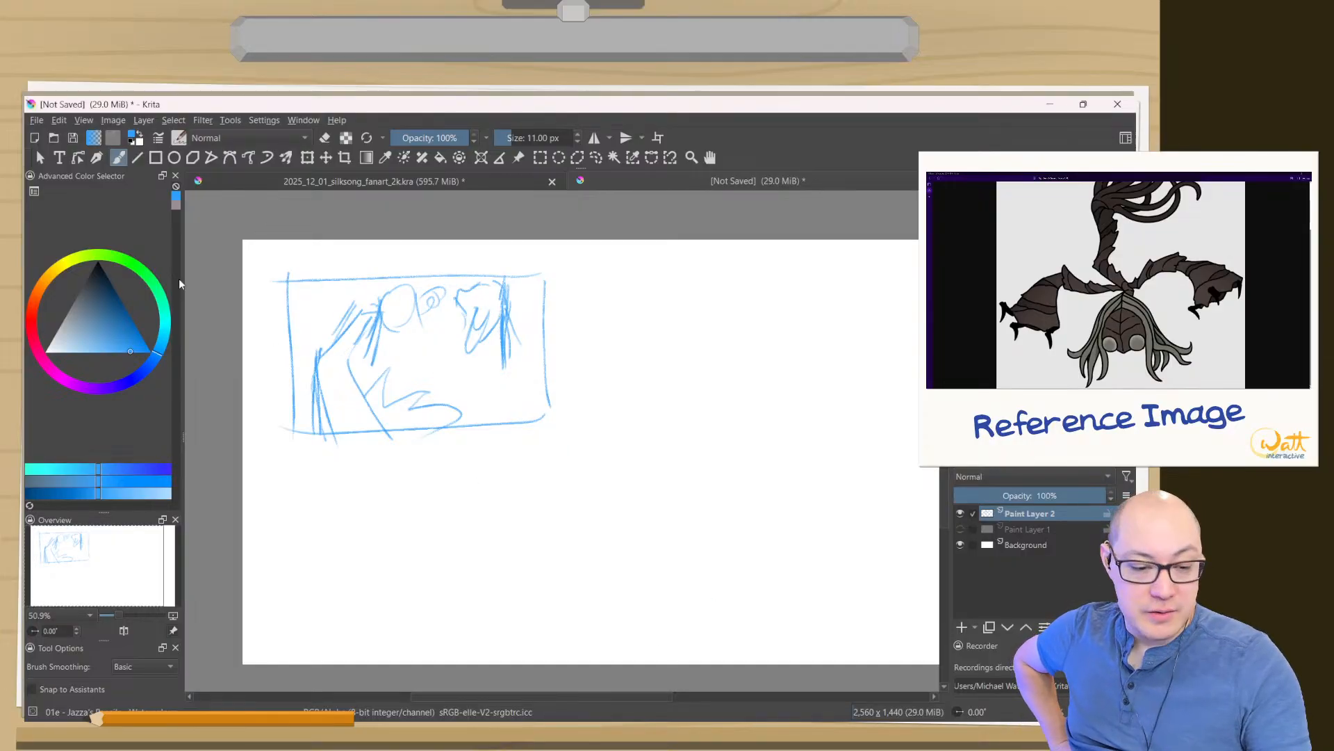
- Select the thumbnail's right-hand claw and arm with a freehand outline, shift them slightly downward and enlarge them a little
click(596, 159)
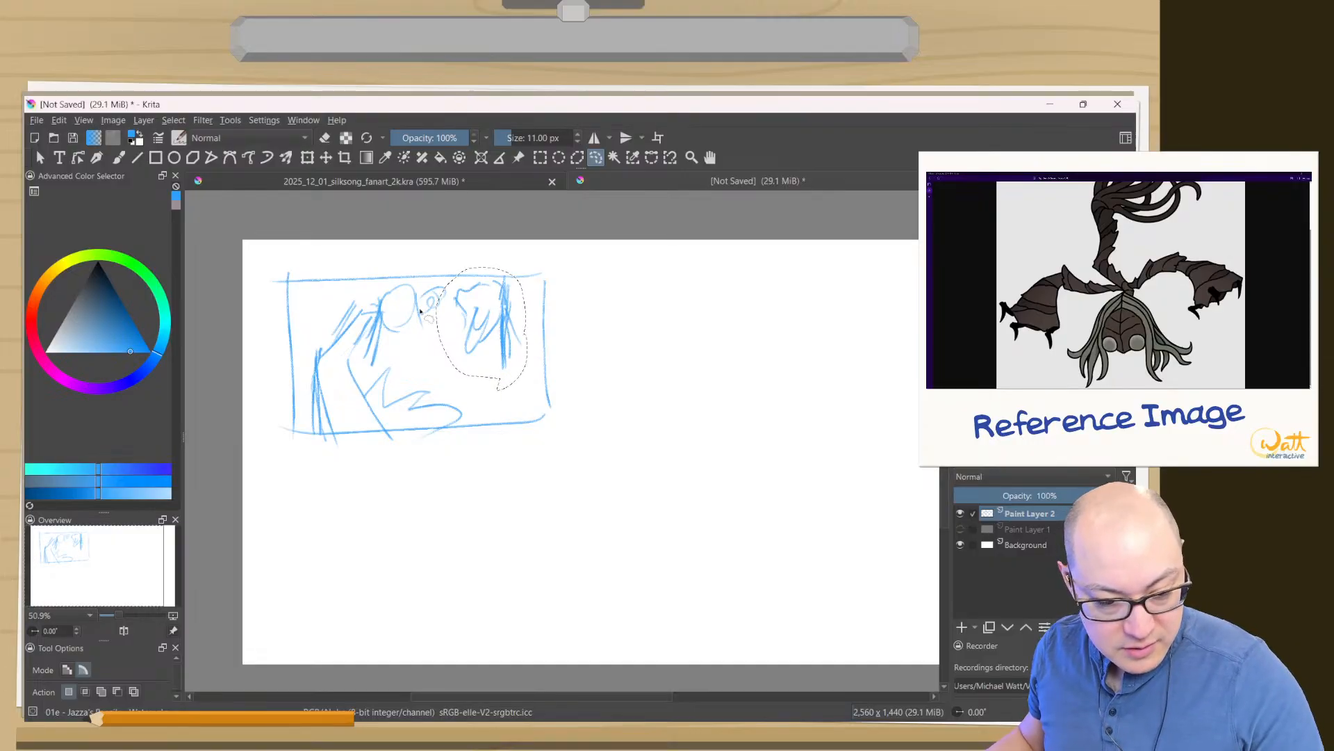
click(326, 158)
mouse_move(482, 337)
mouse_down()
mouse_move(491, 363)
mouse_move(463, 353)
mouse_up()
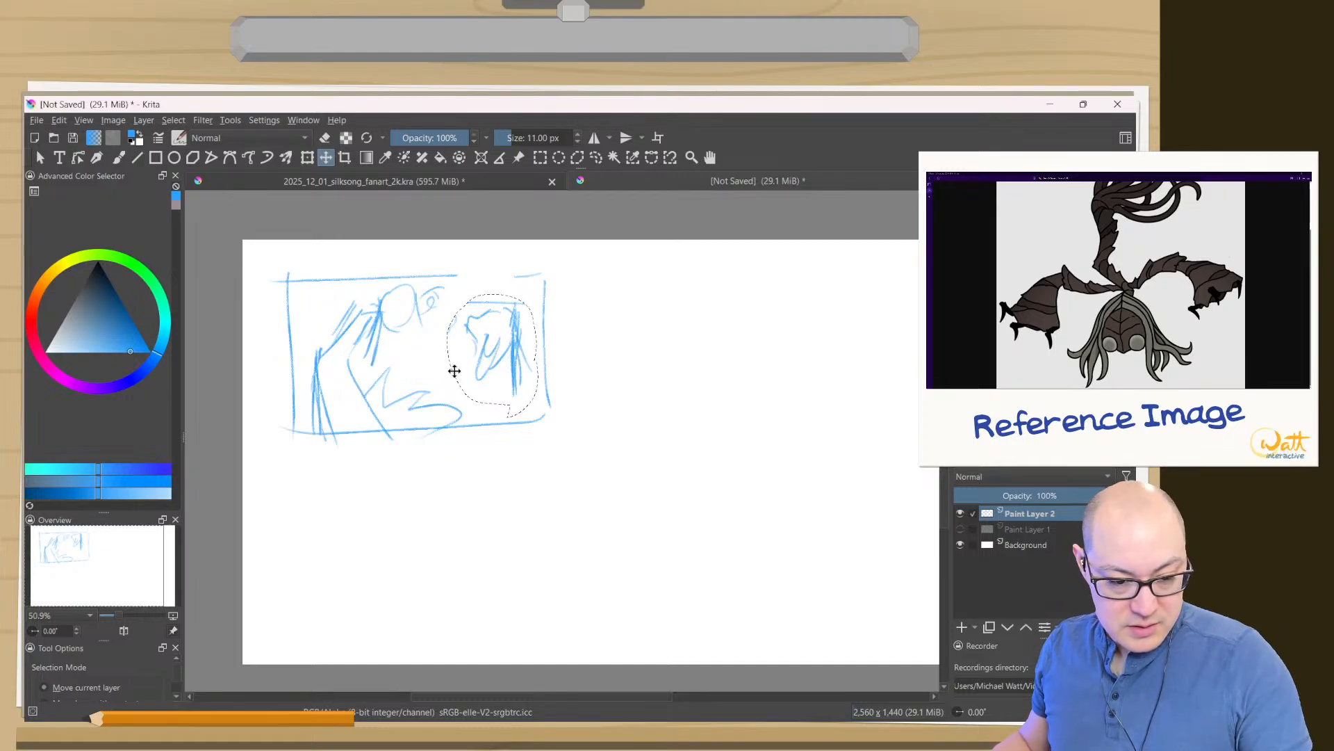
click(308, 157)
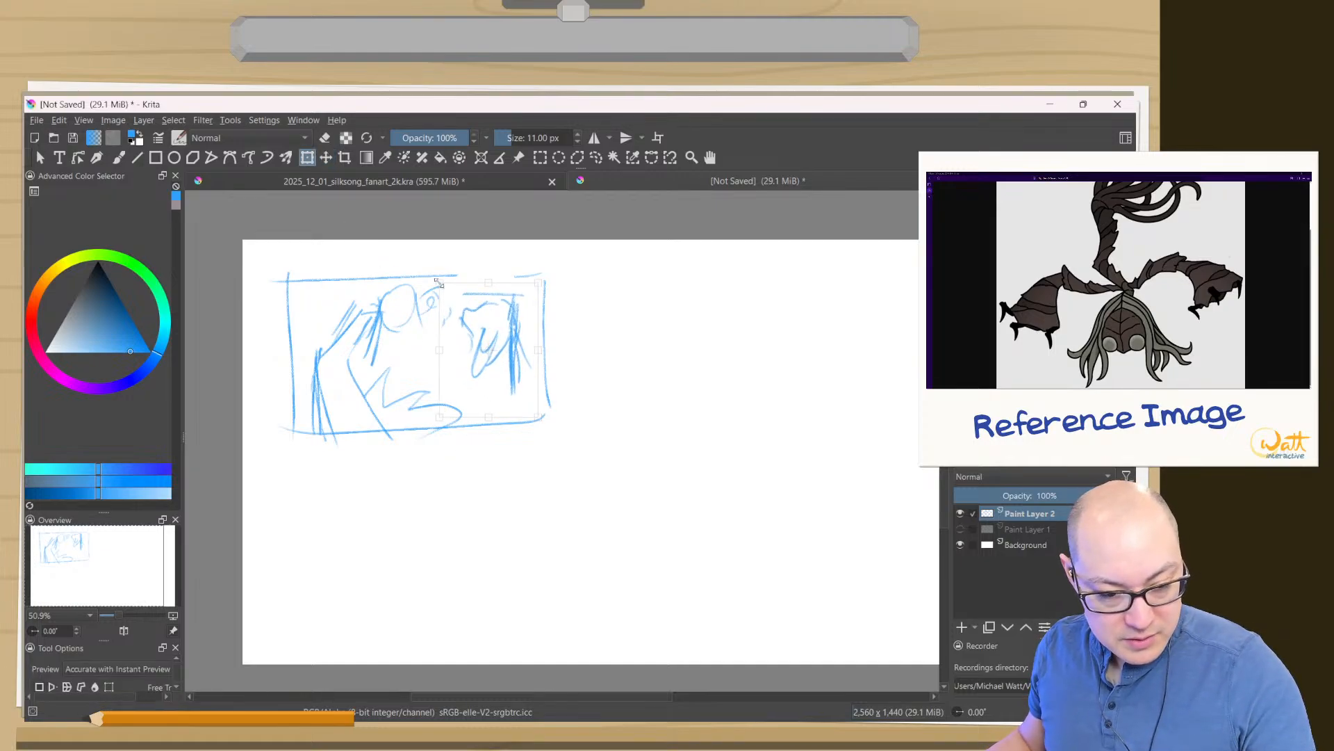
mouse_move(472, 369)
mouse_down()
mouse_move(486, 378)
mouse_move(474, 364)
mouse_move(459, 413)
mouse_move(440, 420)
mouse_move(474, 410)
mouse_move(477, 384)
mouse_move(456, 390)
mouse_up()
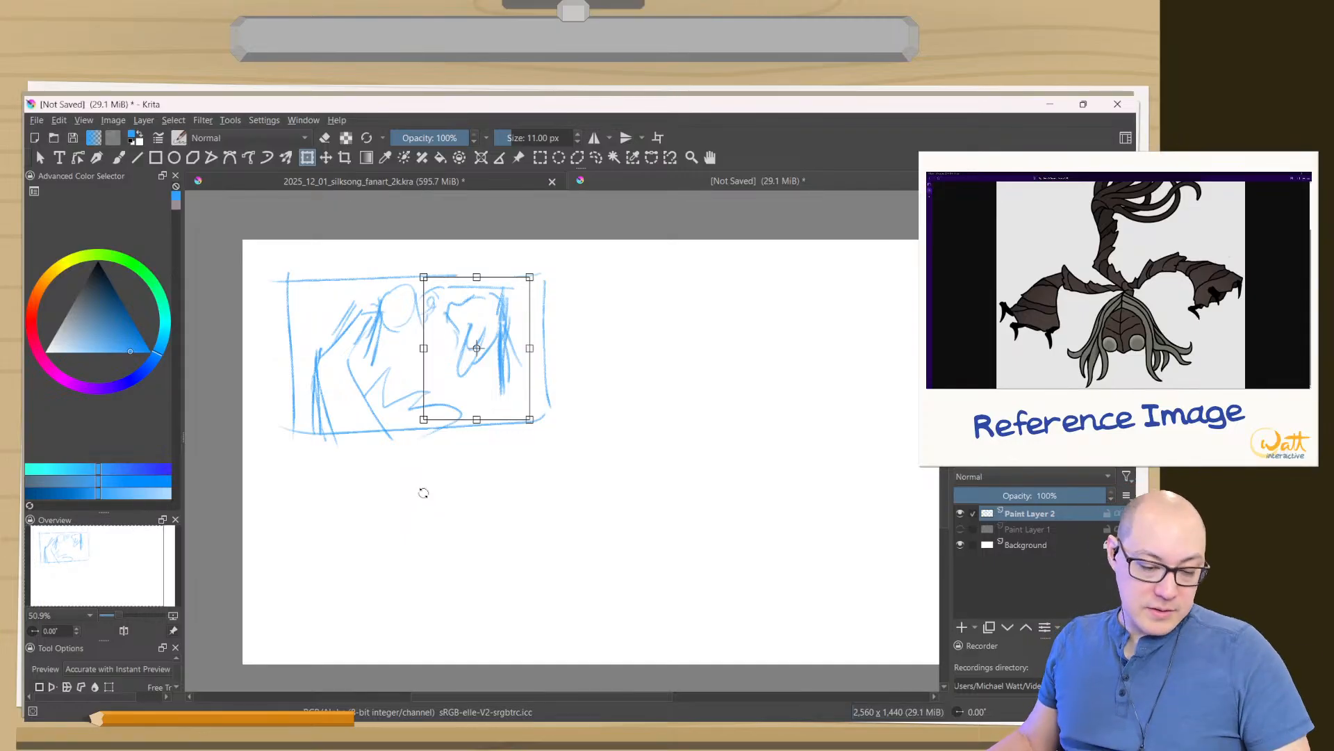
key(Return)
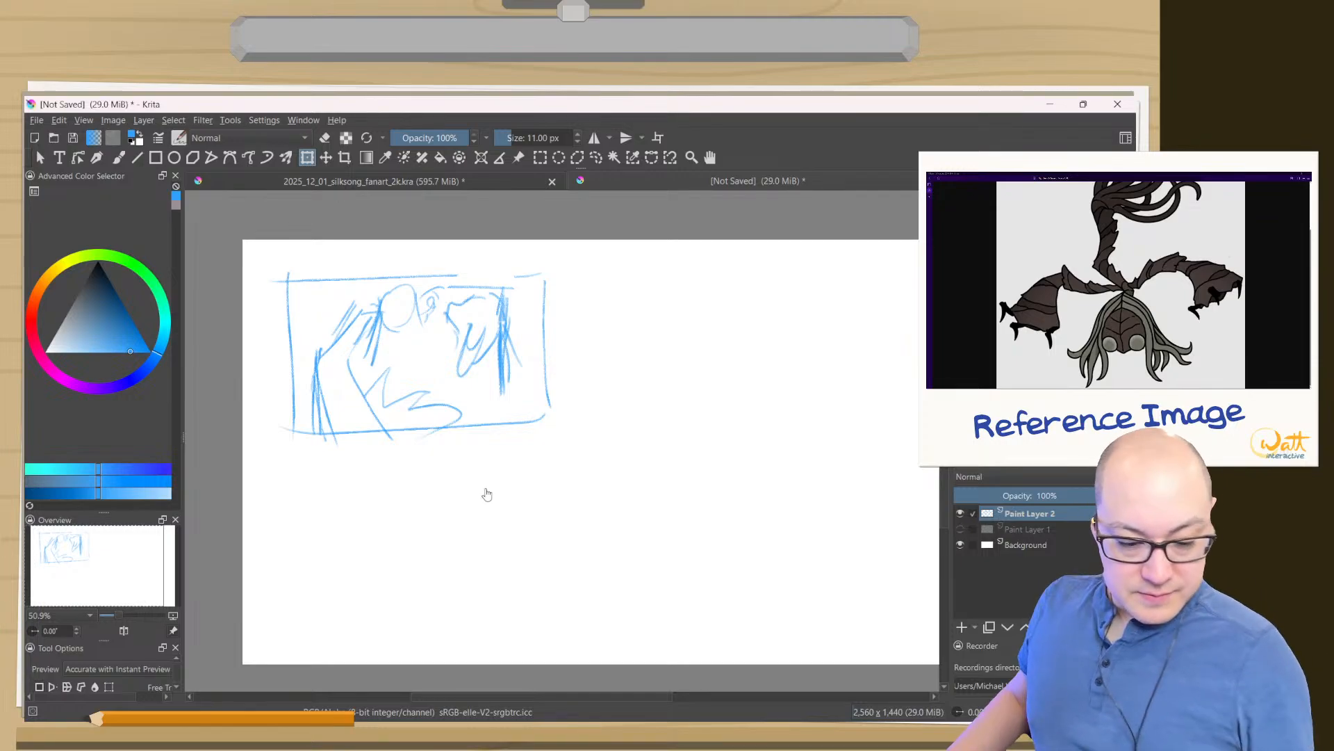
drag(594, 541, 512, 522)
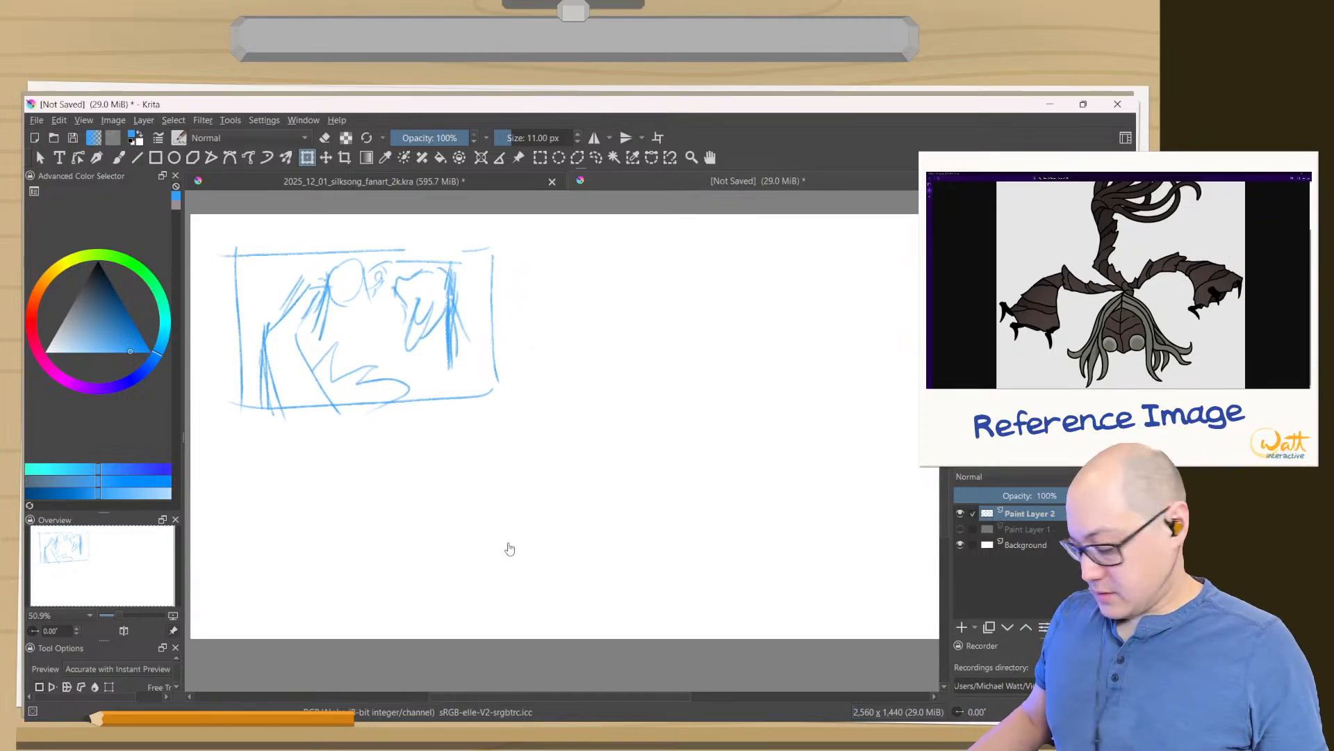
key(Tab)
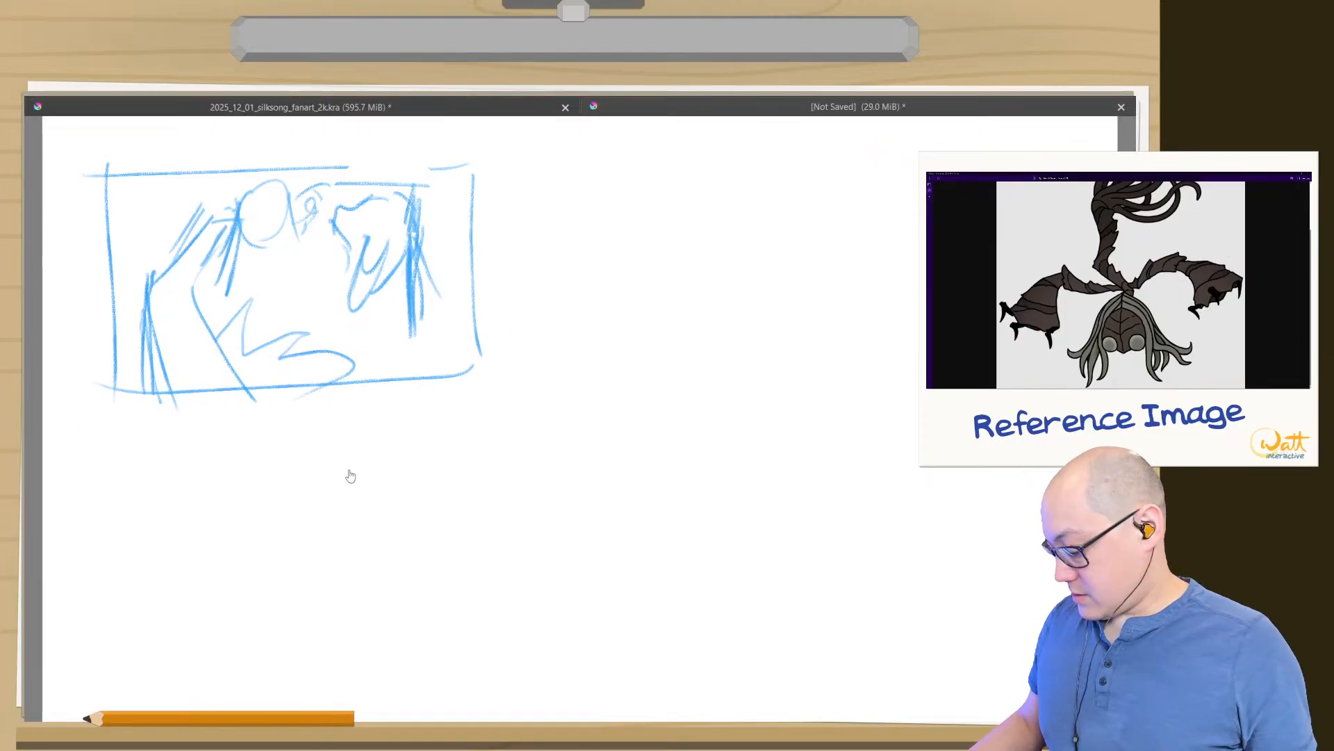
key(Tab)
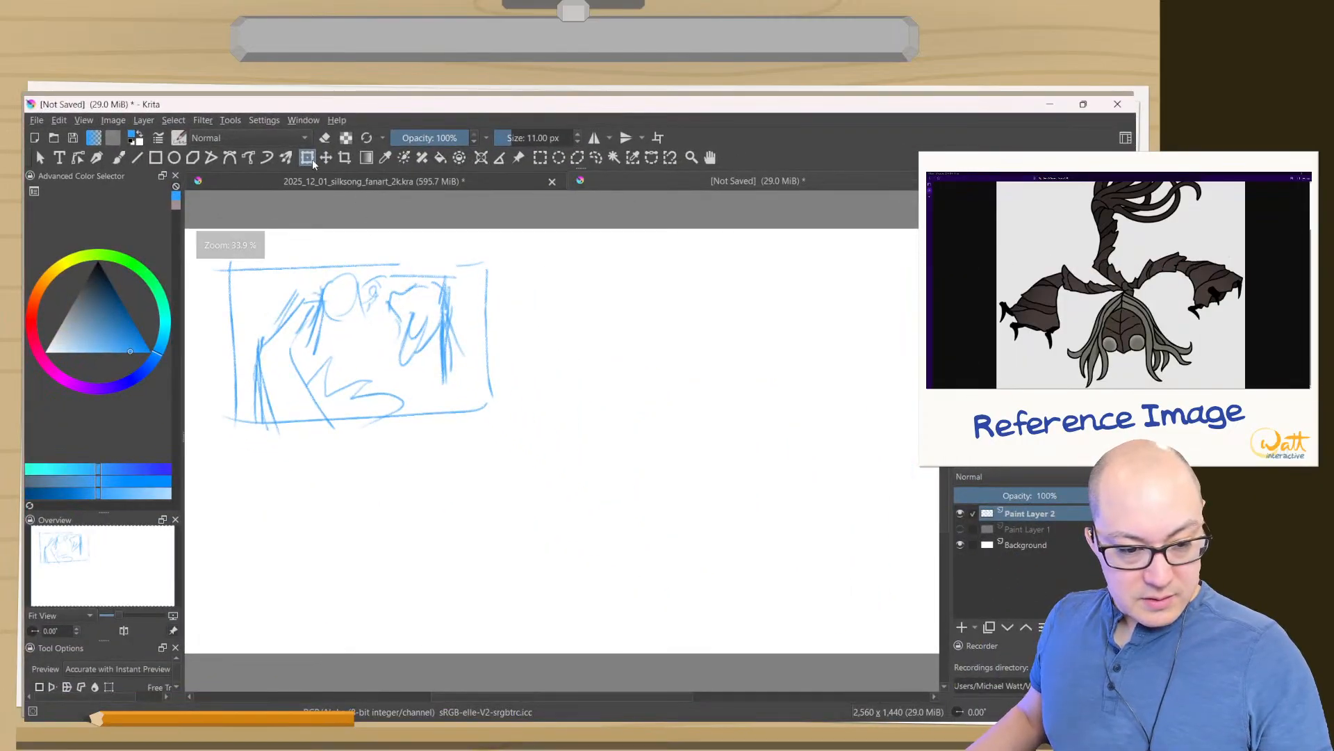
- Scale the thumbnail sketch up with the Transform tool and reposition it until its frame roughly fills the whole canvas
click(324, 354)
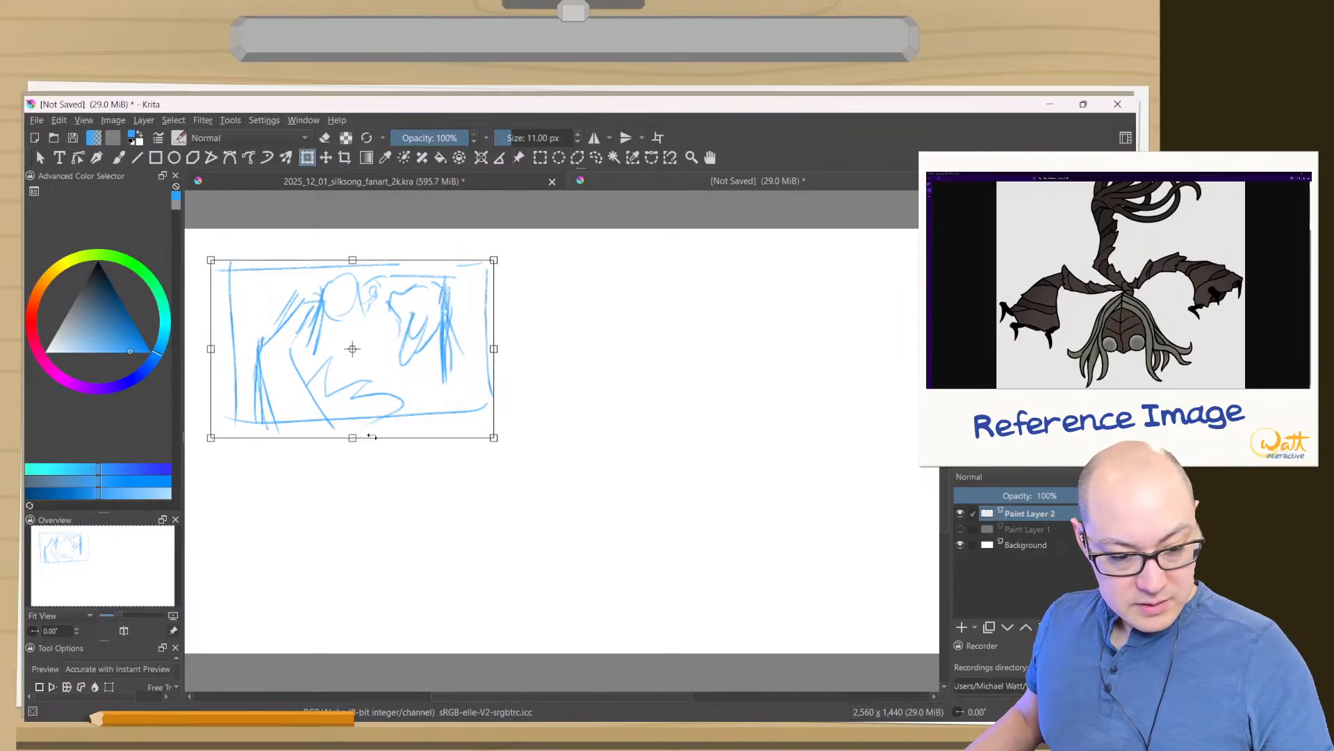
mouse_move(494, 439)
mouse_down()
mouse_move(720, 583)
mouse_move(869, 628)
mouse_up()
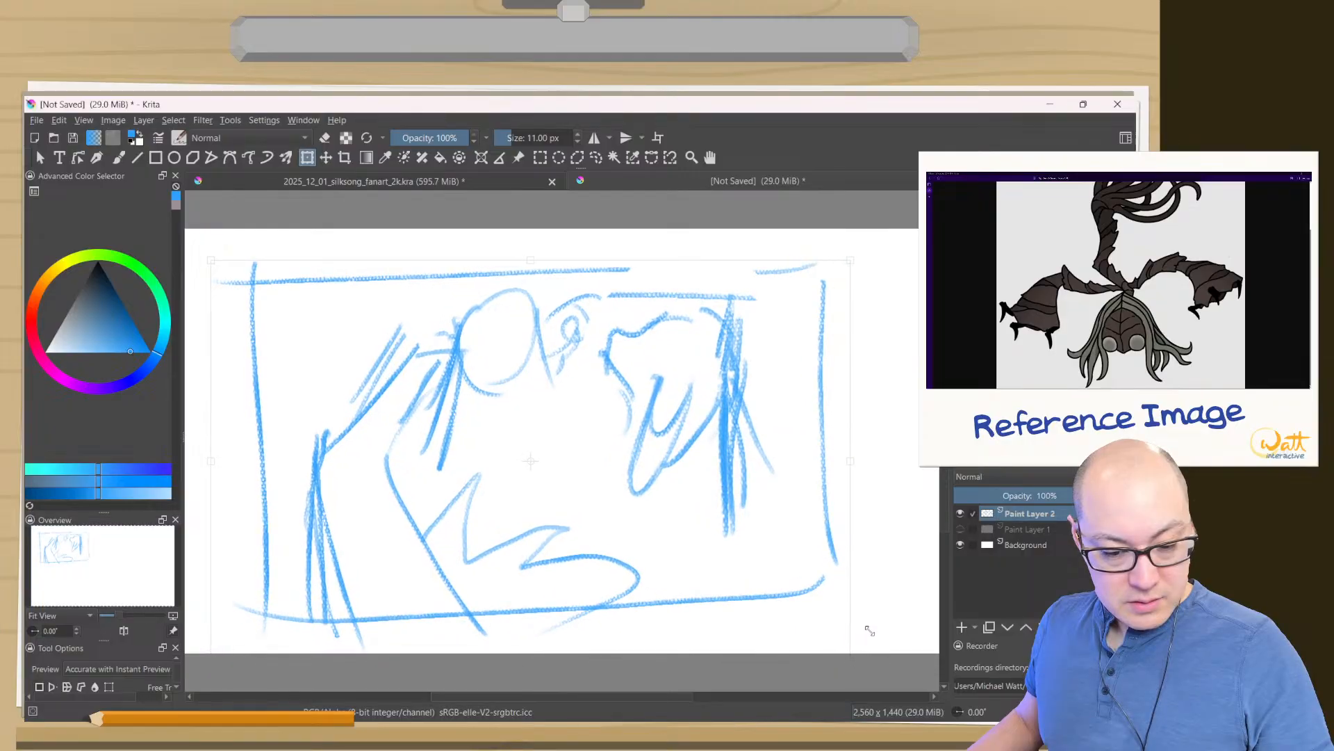
mouse_move(654, 562)
mouse_down()
mouse_move(617, 510)
mouse_move(693, 513)
mouse_up()
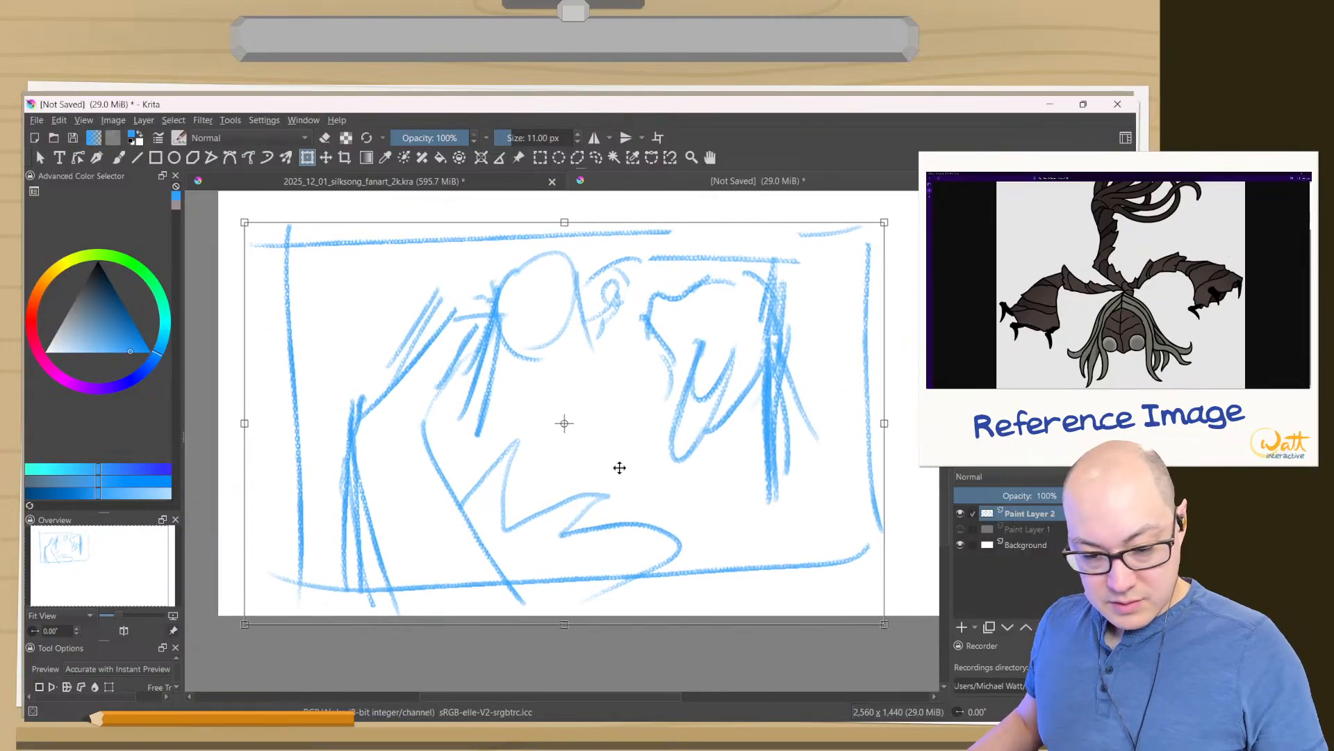
drag(604, 466, 625, 480)
drag(544, 436, 495, 402)
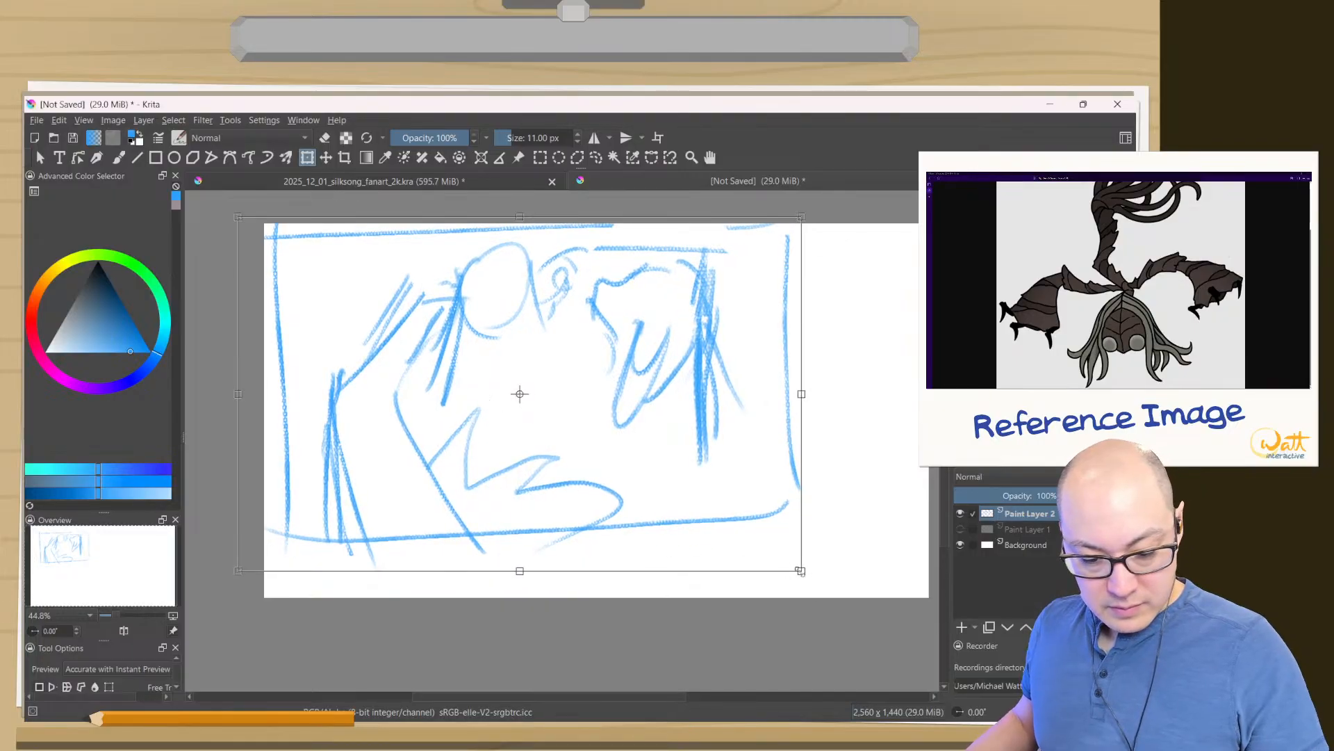
drag(802, 572, 939, 650)
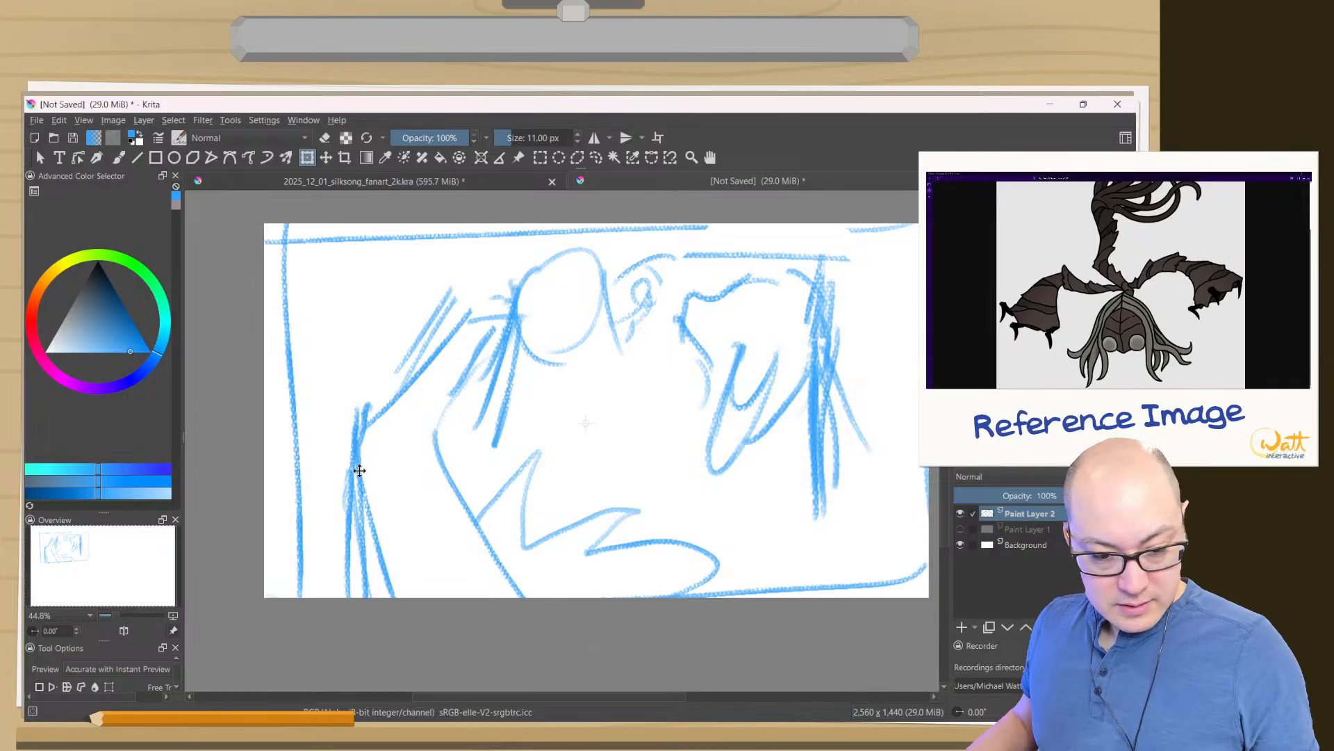
drag(354, 461, 348, 453)
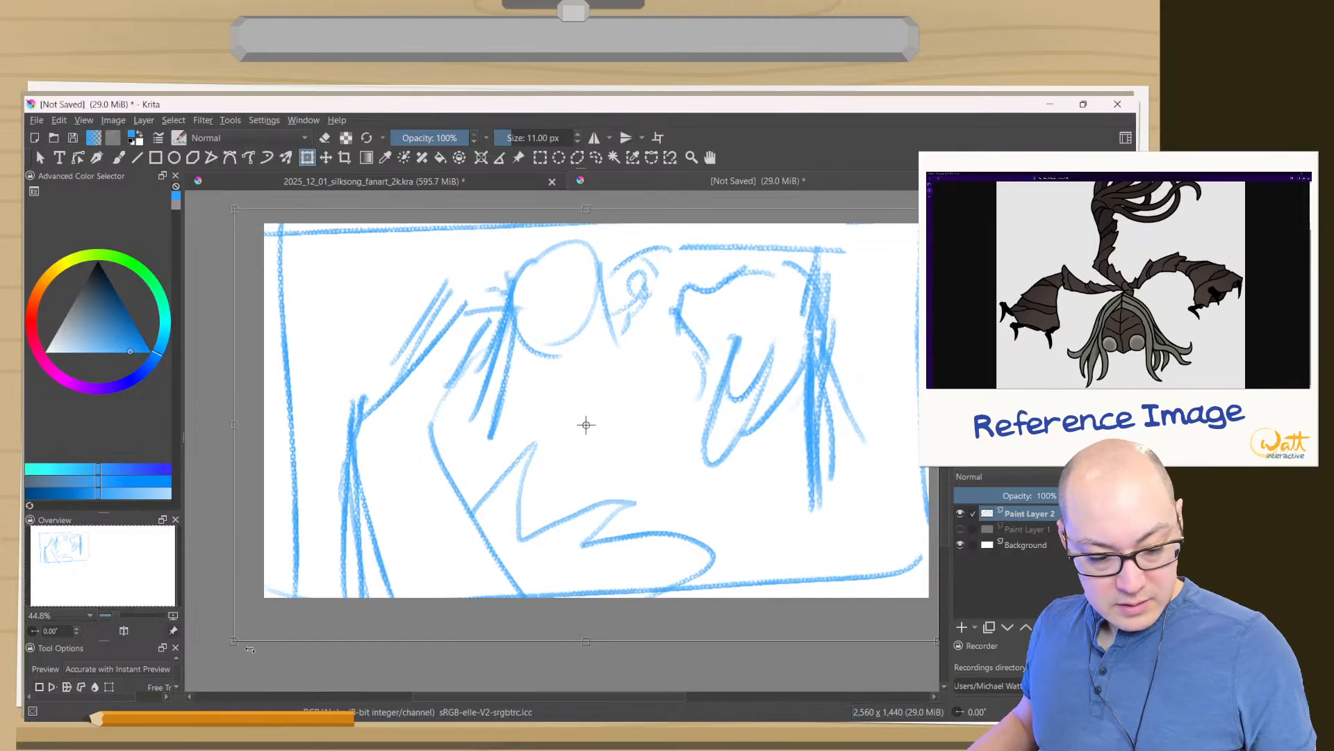
drag(231, 646, 223, 629)
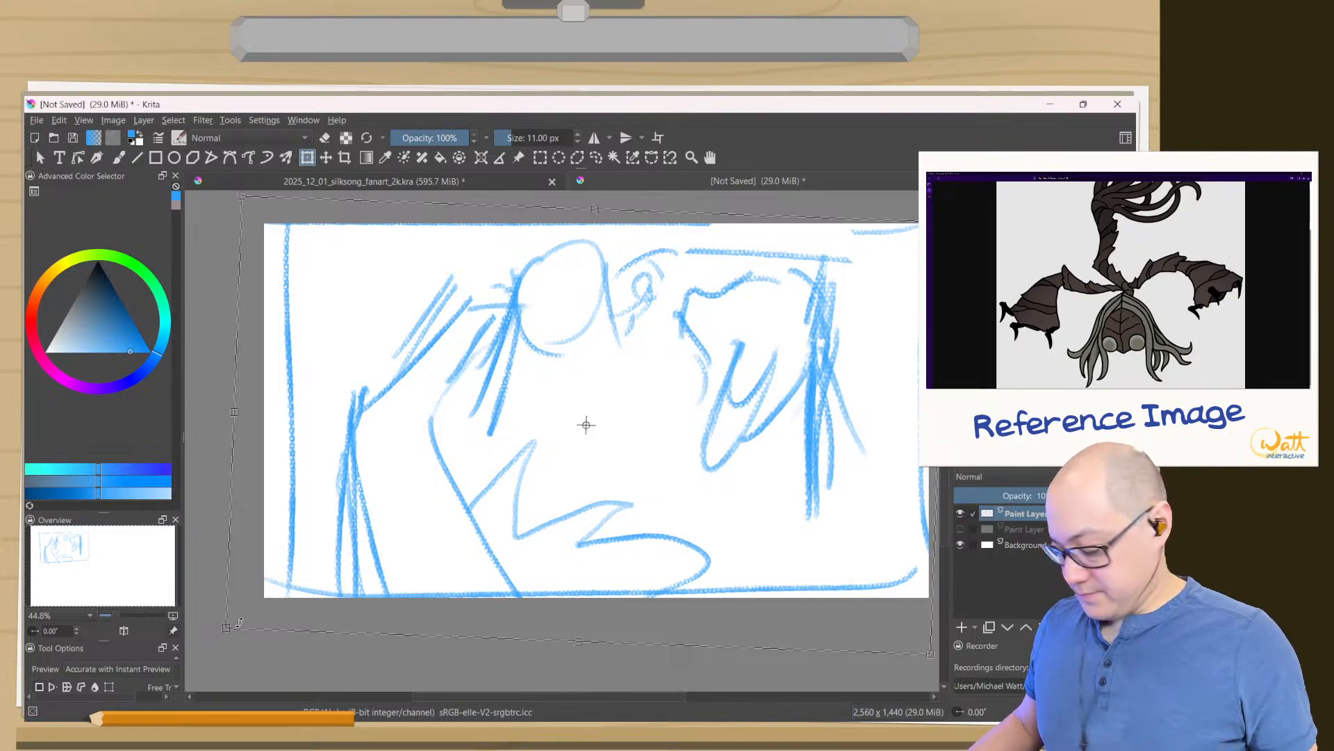
key(ctrl+z)
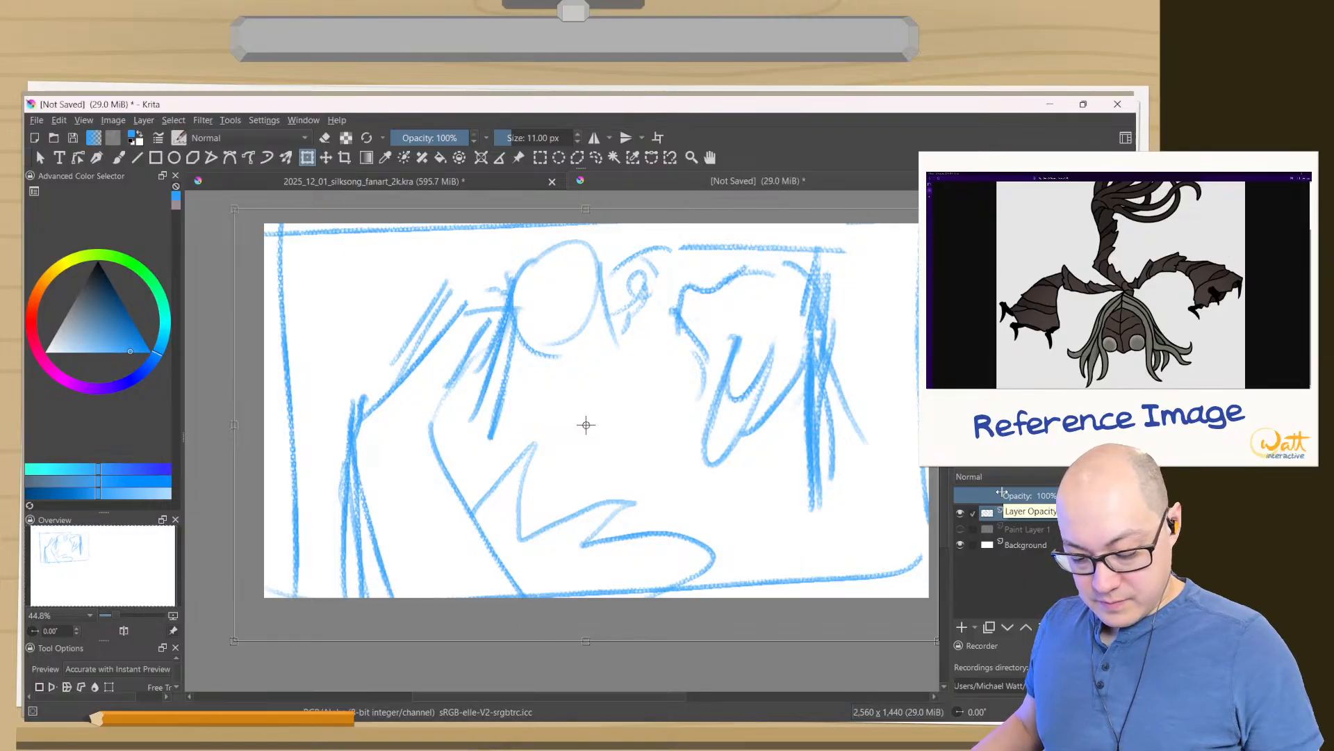
- Rename the sketch's layer to Sketch Layer and lower its opacity to 33%
key(F2)
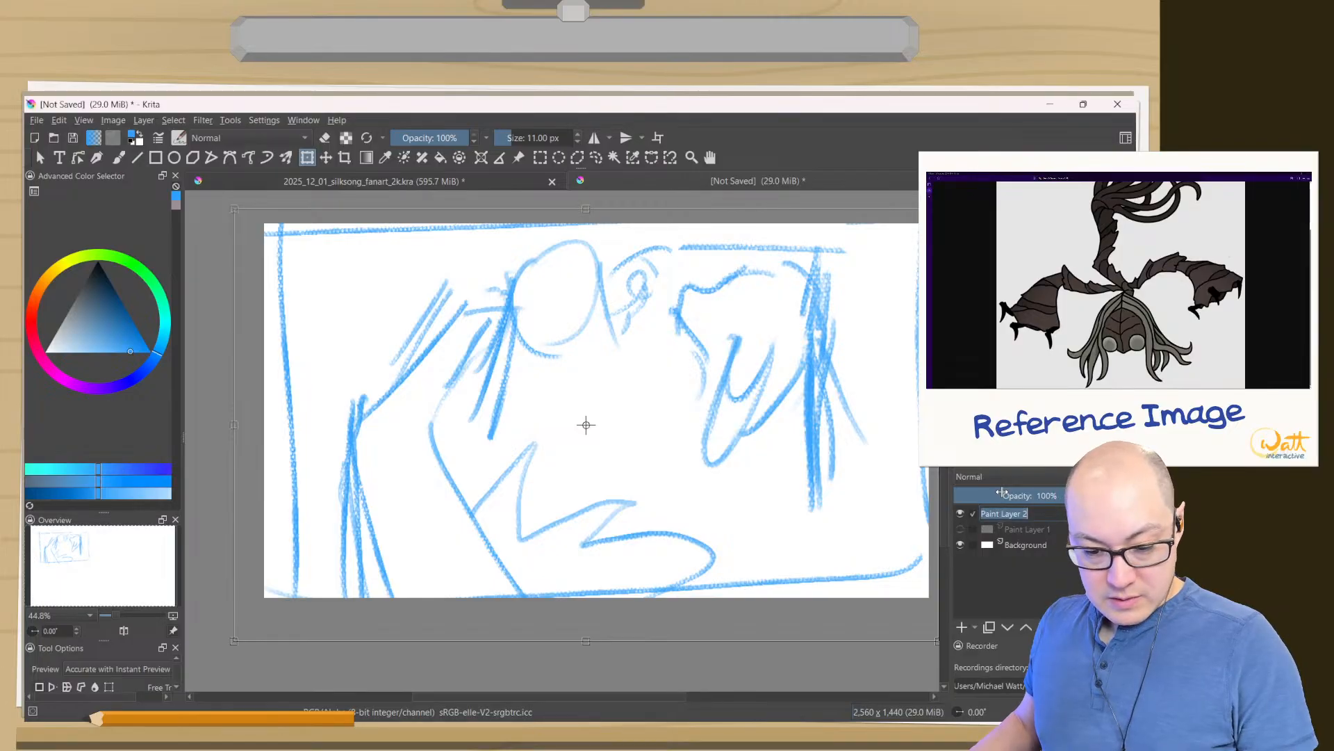
text(Sketch Layer)
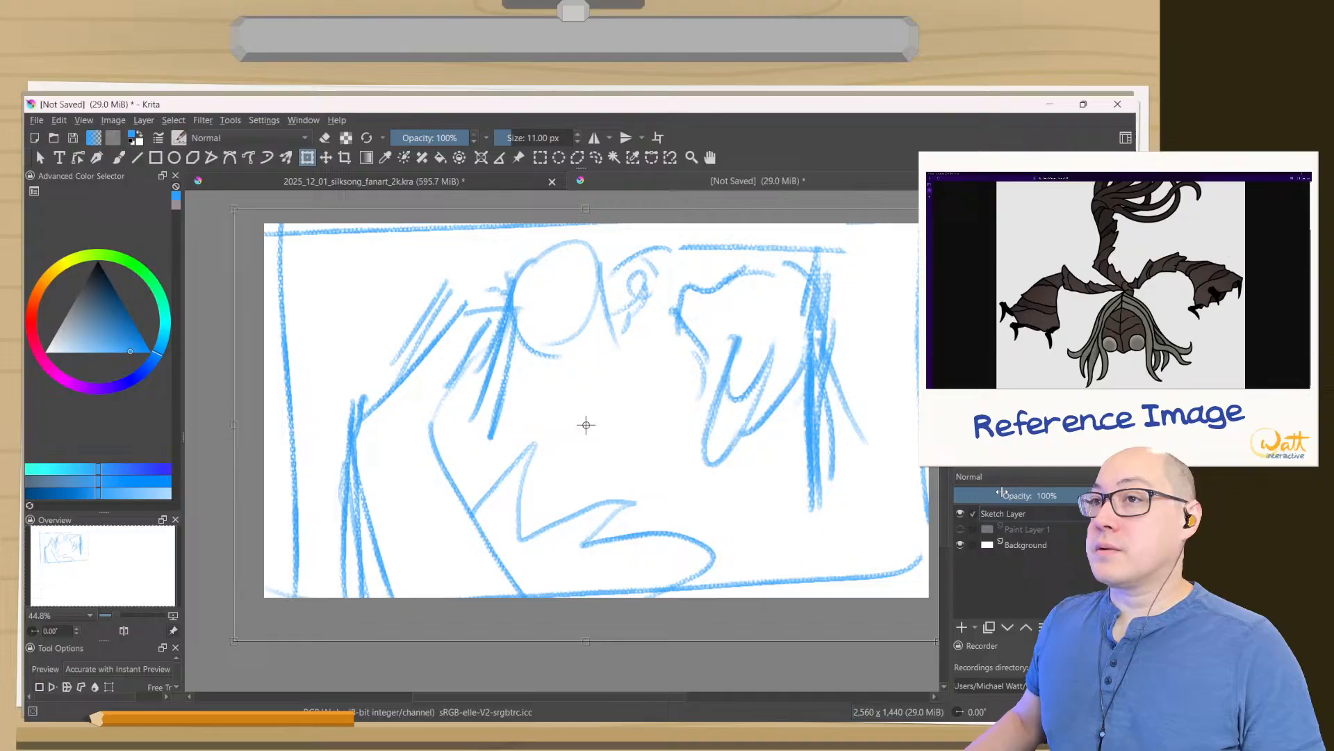
key(Return)
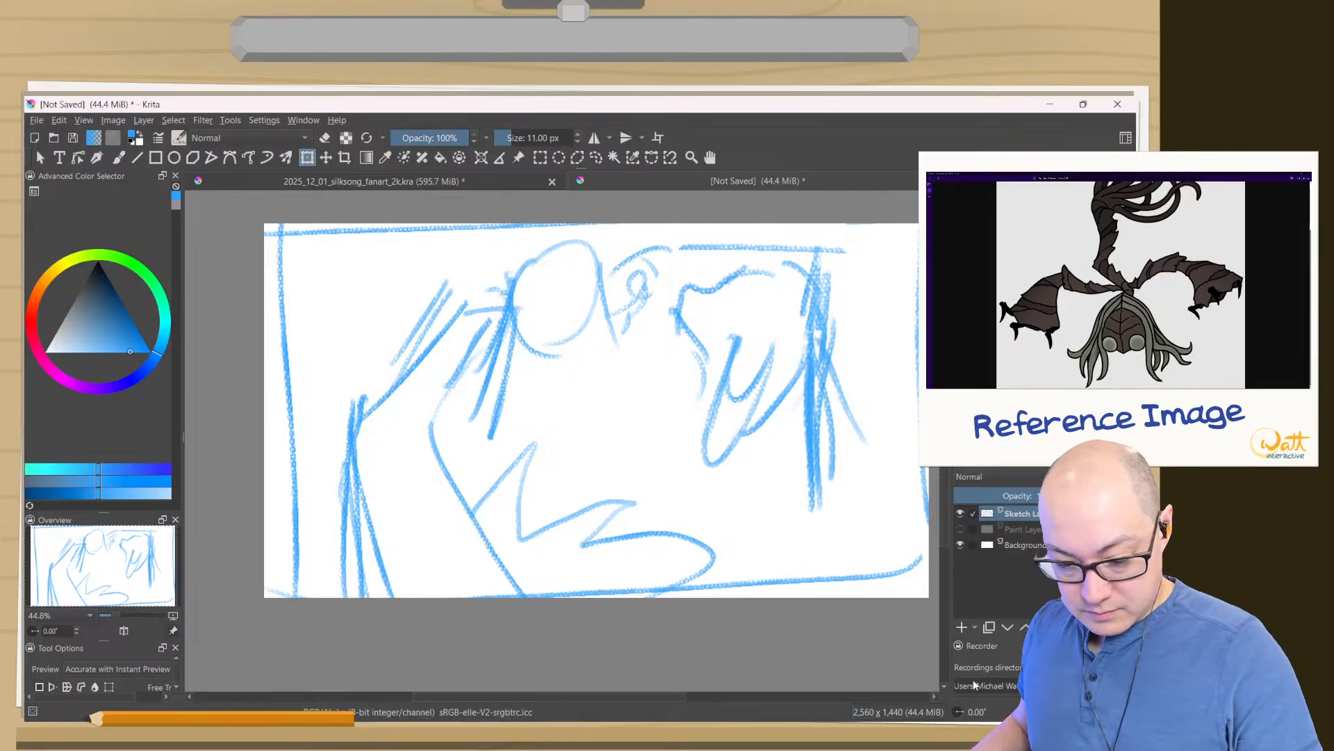
click(1003, 495)
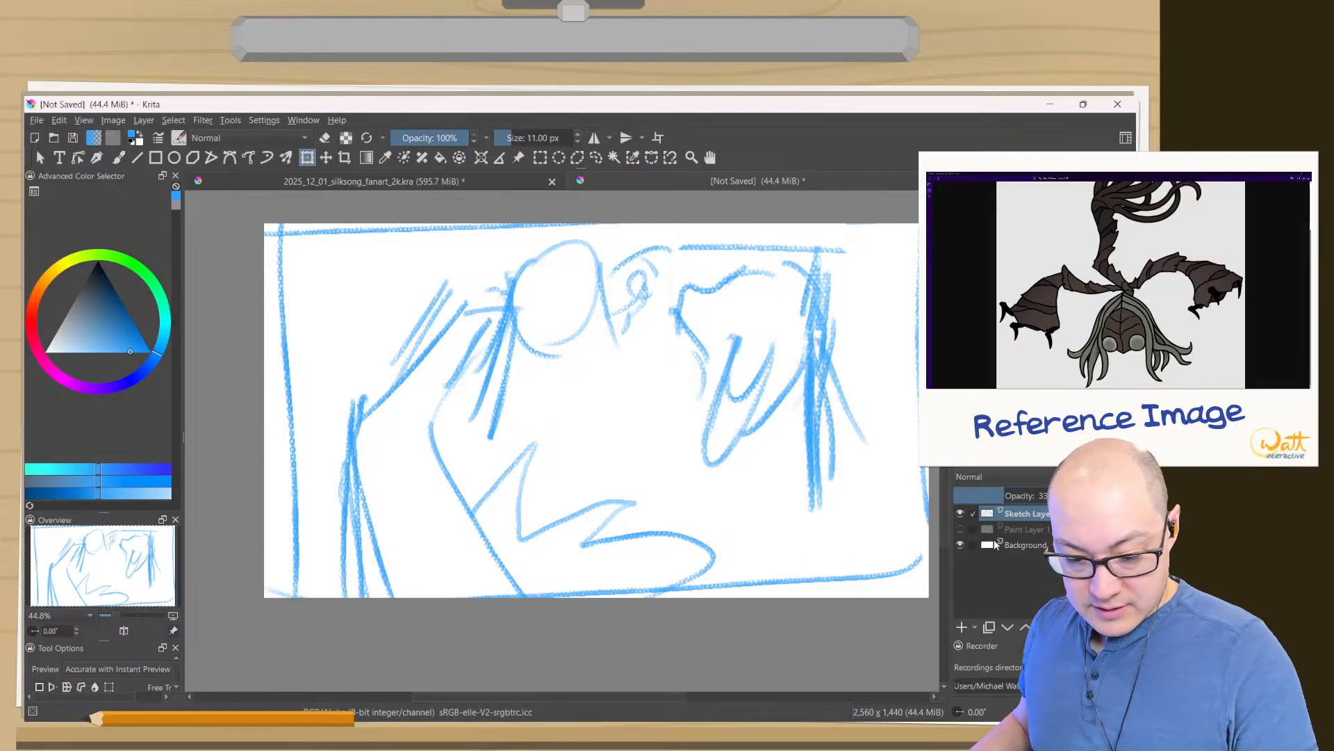
- Add a new paint layer directly above the Background layer and fill it with a muted dark olive green
click(962, 629)
drag(1009, 514, 1014, 553)
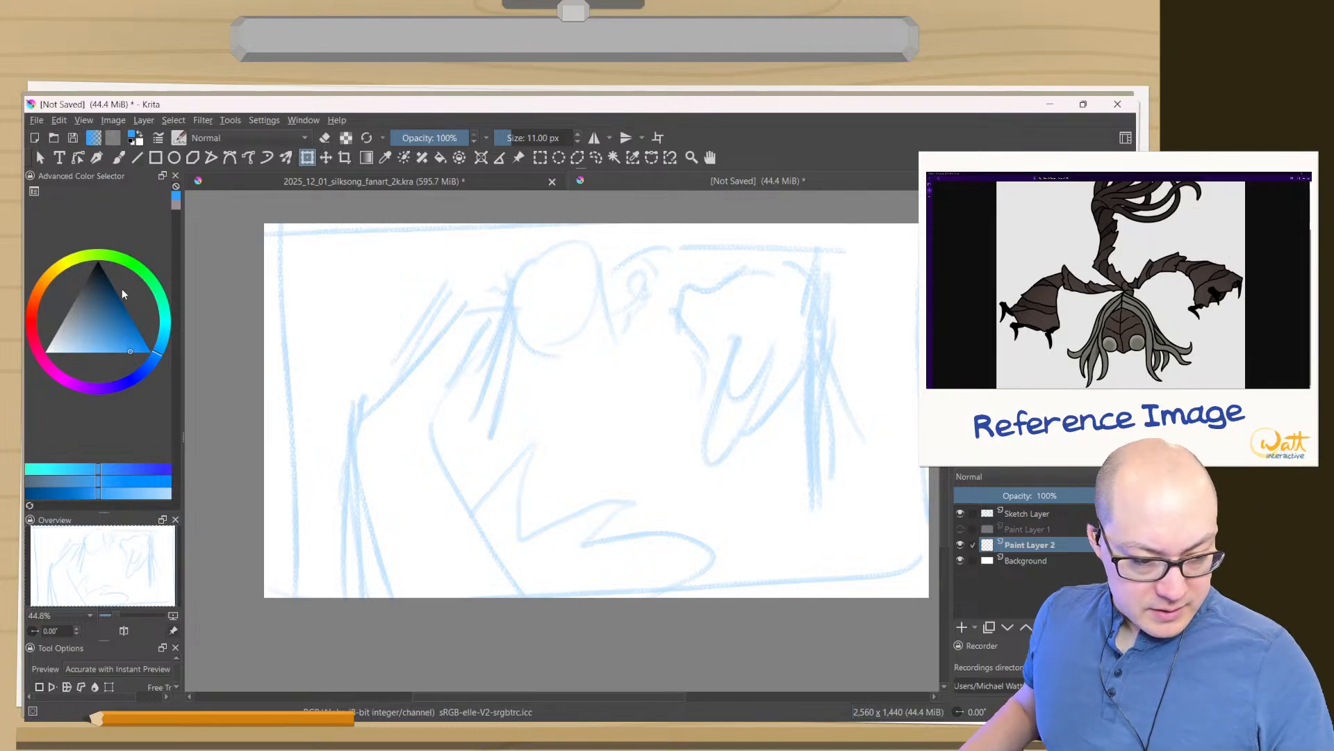
click(136, 266)
click(100, 298)
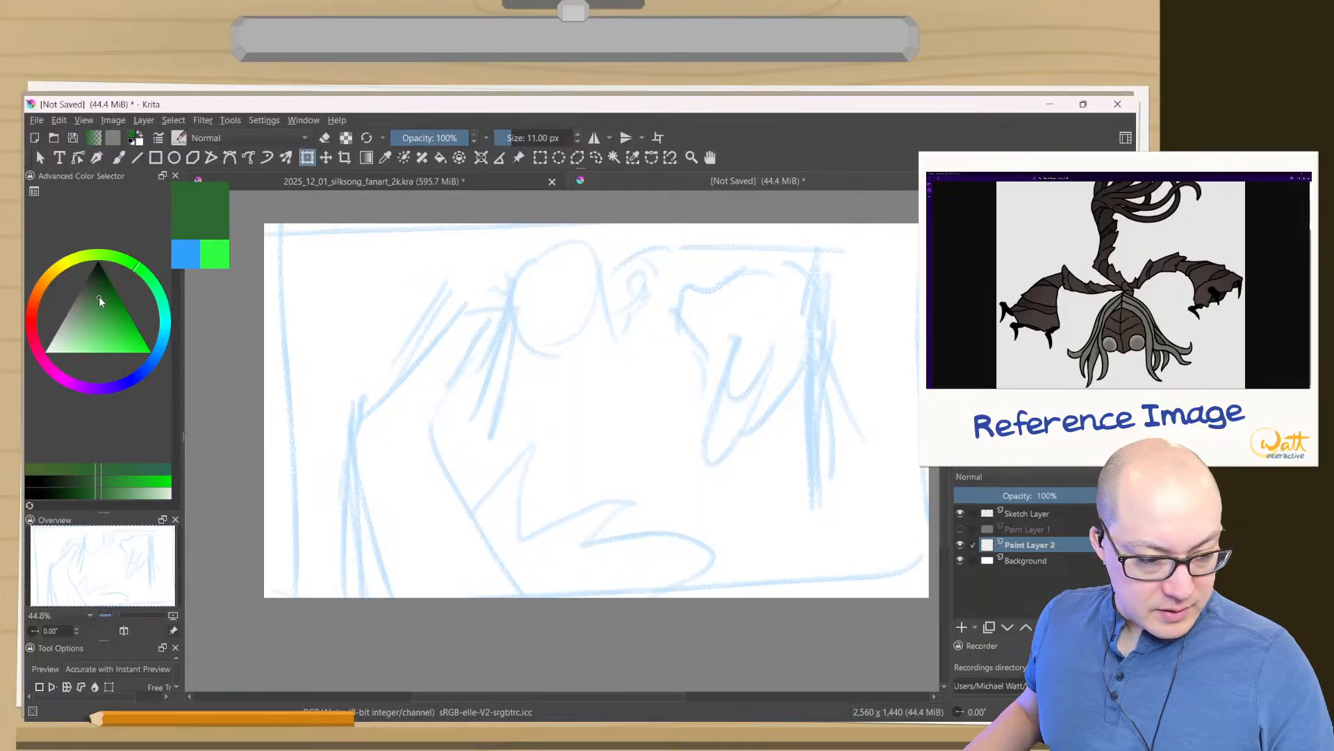
click(121, 259)
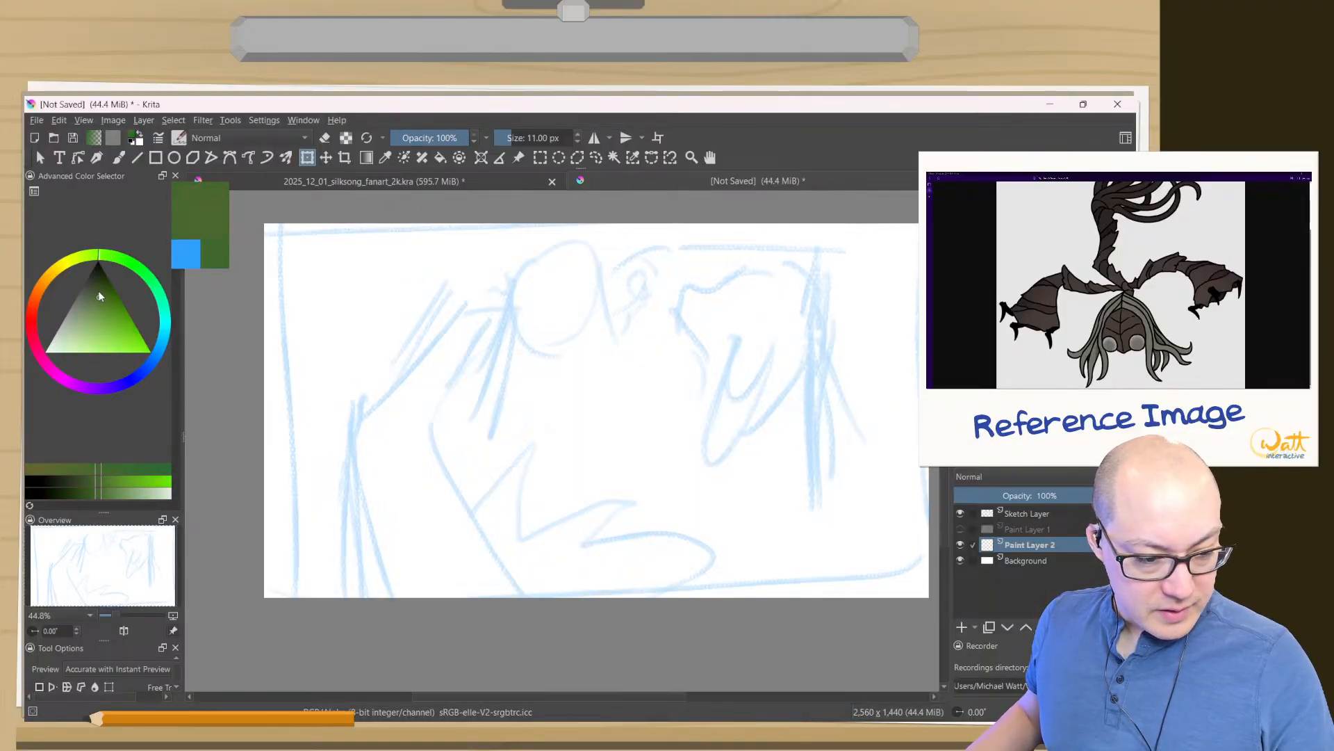
drag(98, 290, 95, 292)
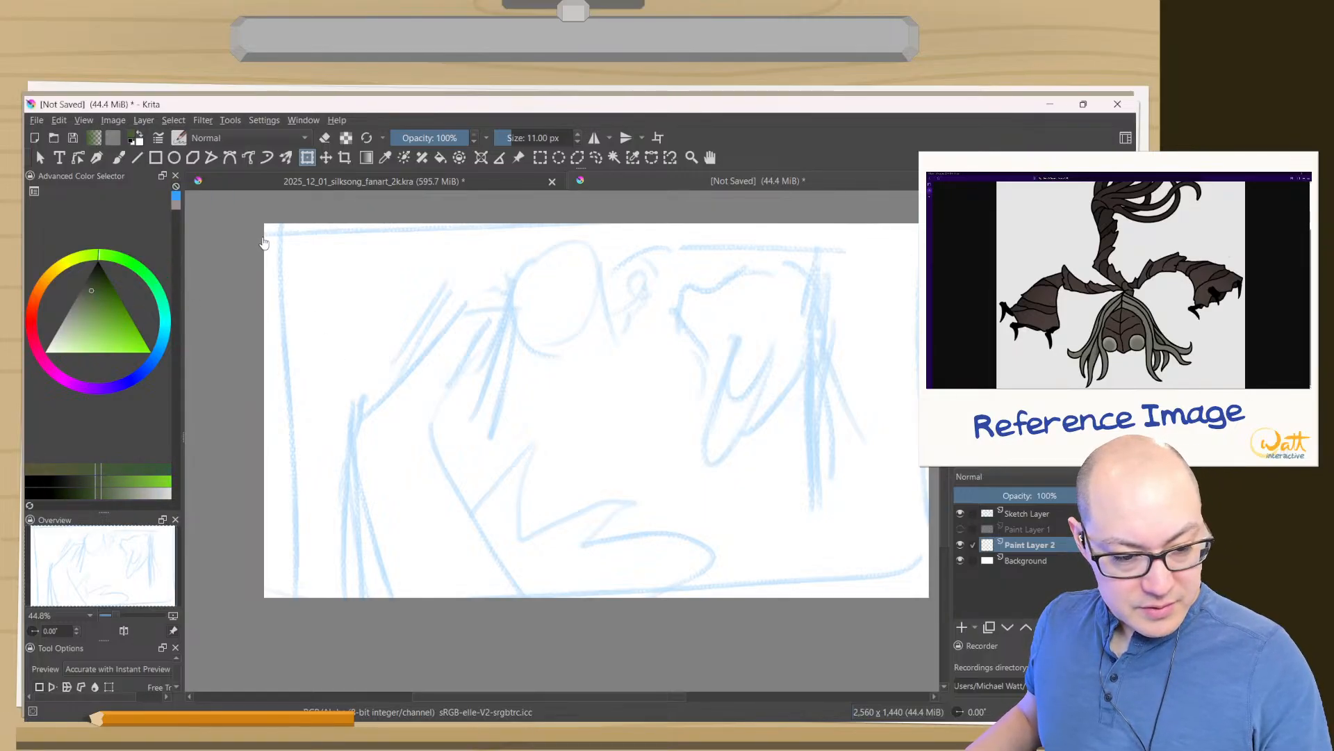
key(b)
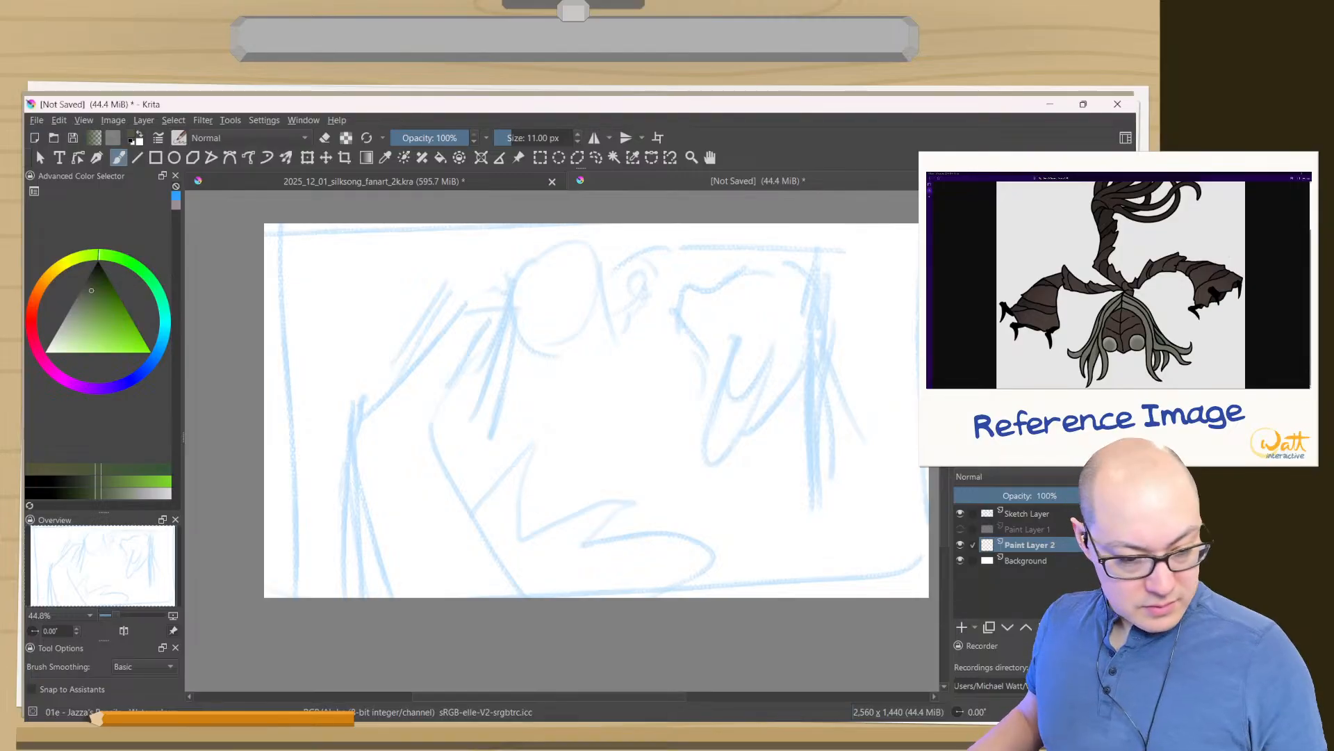
click(440, 157)
click(337, 370)
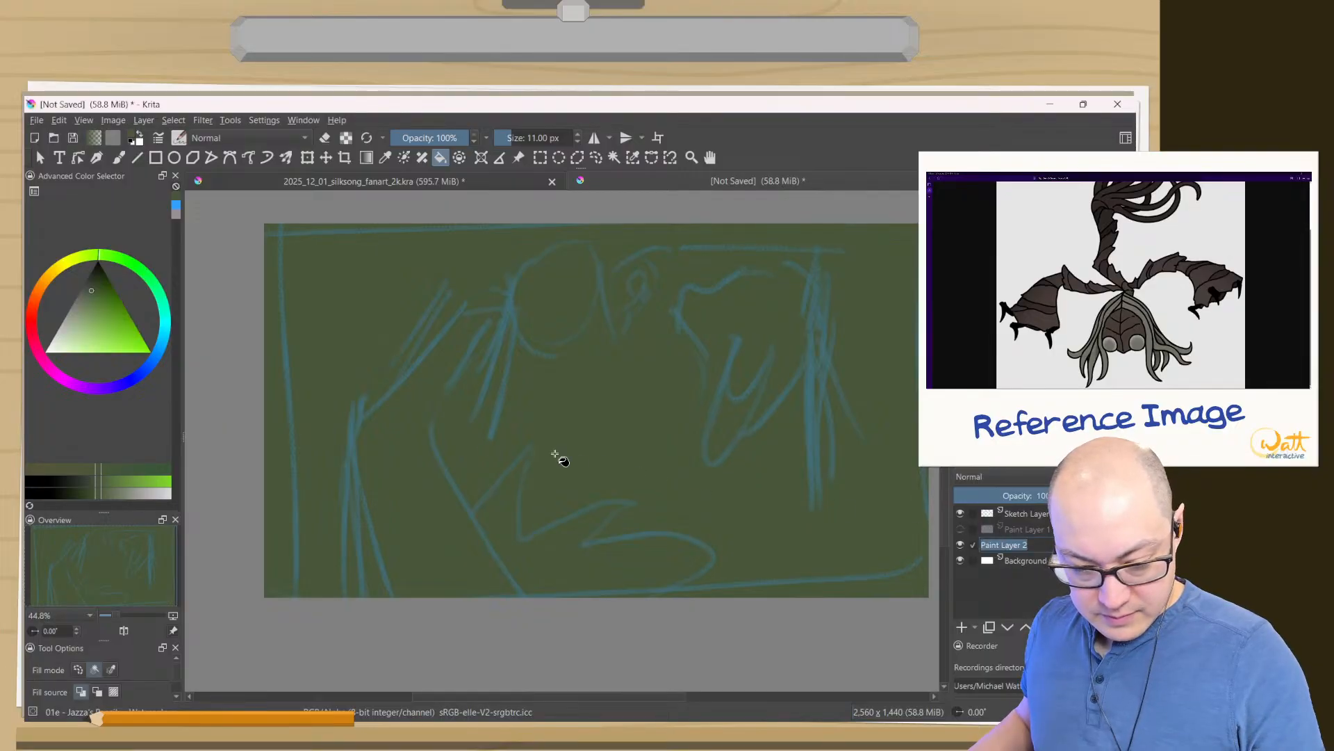
- Darken the canvas edges and corners with darker greens using a soft airbrush about 600 px wide, leaving the centre lighter
click(106, 283)
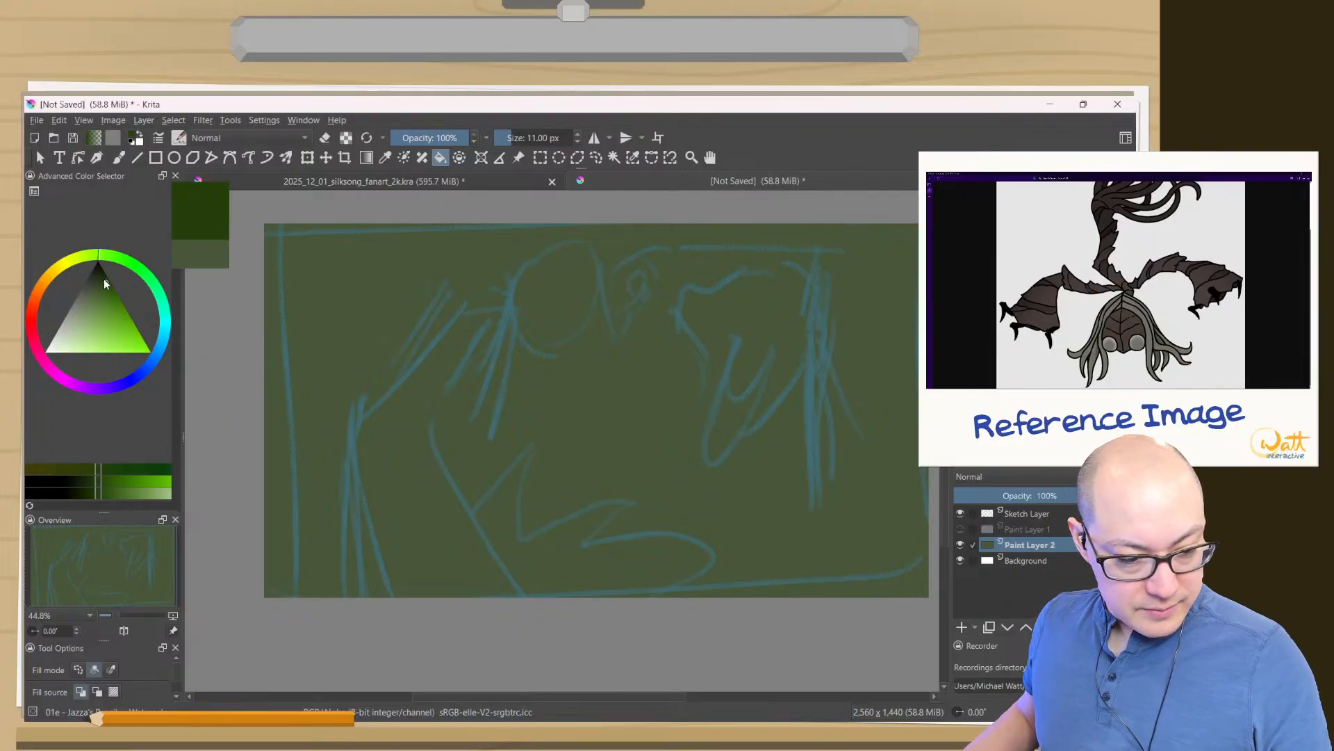
click(1008, 306)
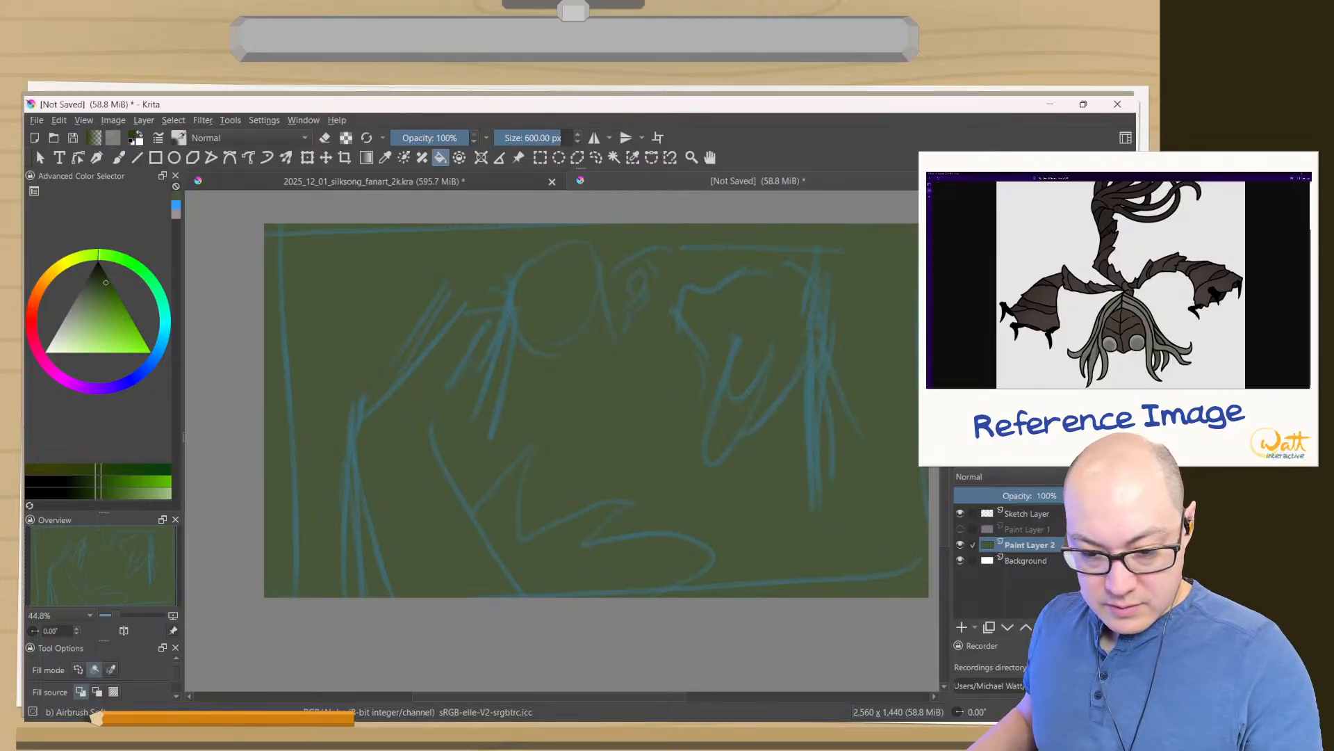
key(b)
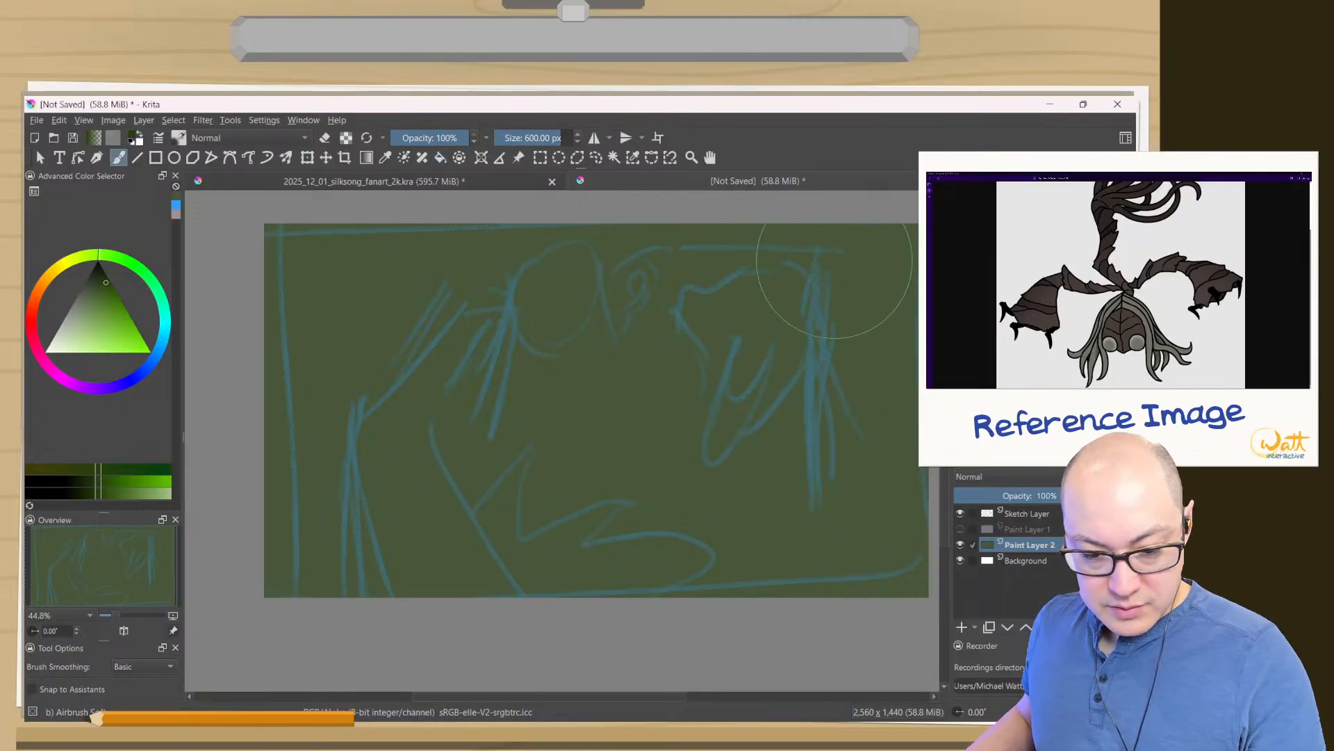
mouse_move(855, 258)
mouse_down()
mouse_move(894, 273)
mouse_move(723, 208)
mouse_up()
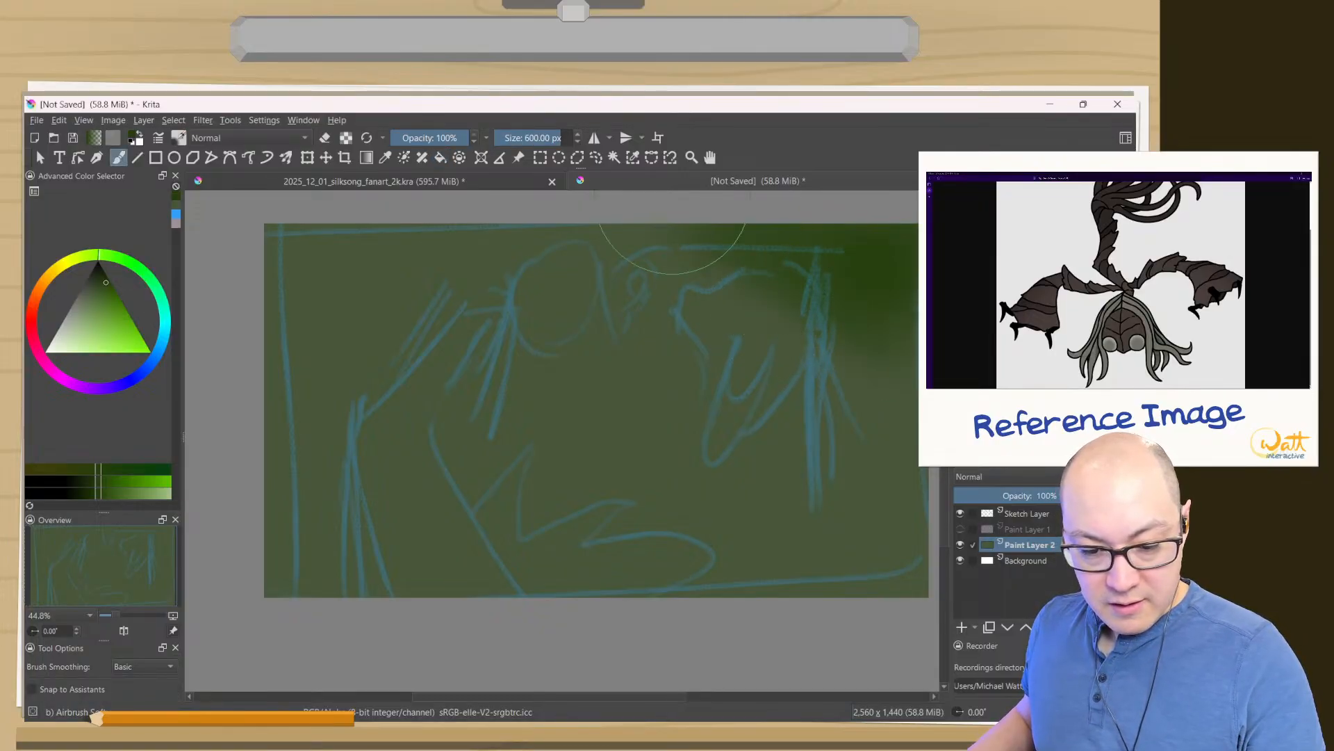
click(98, 274)
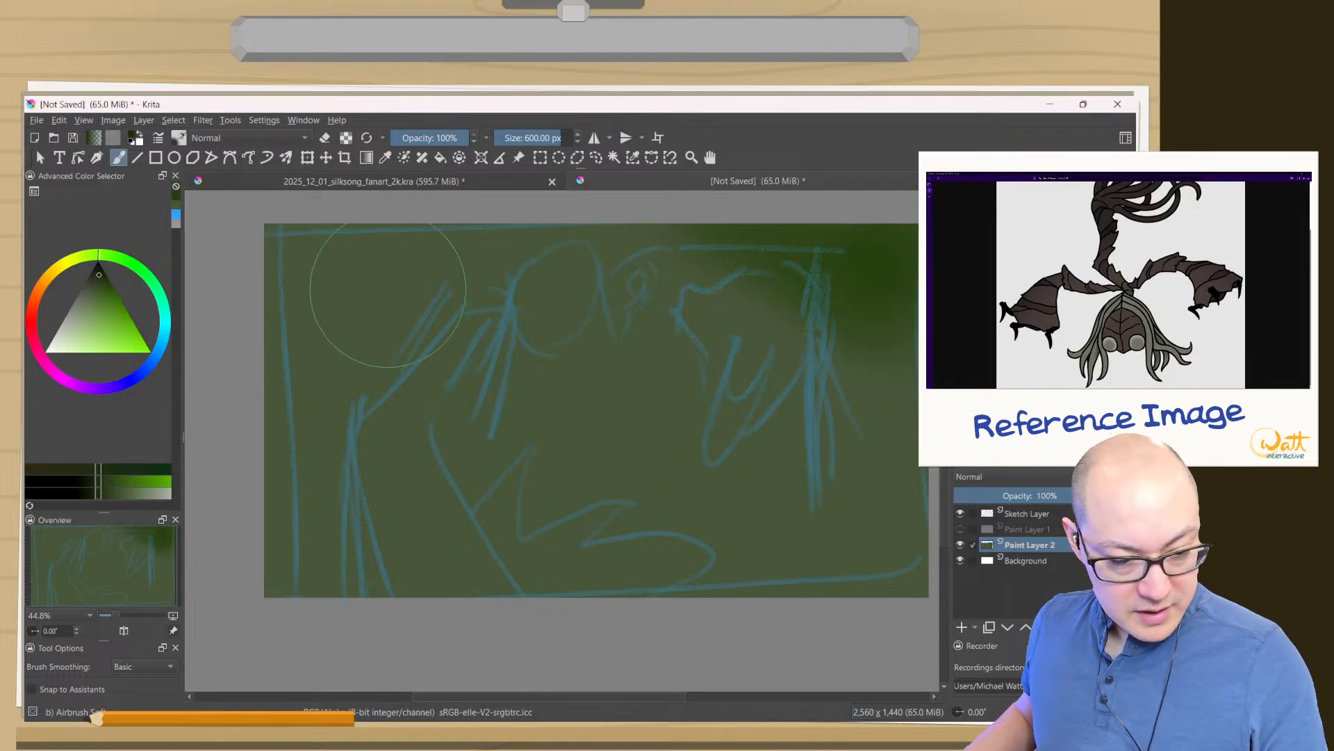
mouse_move(830, 239)
mouse_down()
mouse_move(931, 351)
mouse_move(802, 286)
mouse_move(909, 418)
mouse_move(873, 354)
mouse_move(912, 418)
mouse_move(880, 355)
mouse_move(927, 543)
mouse_move(931, 598)
mouse_up()
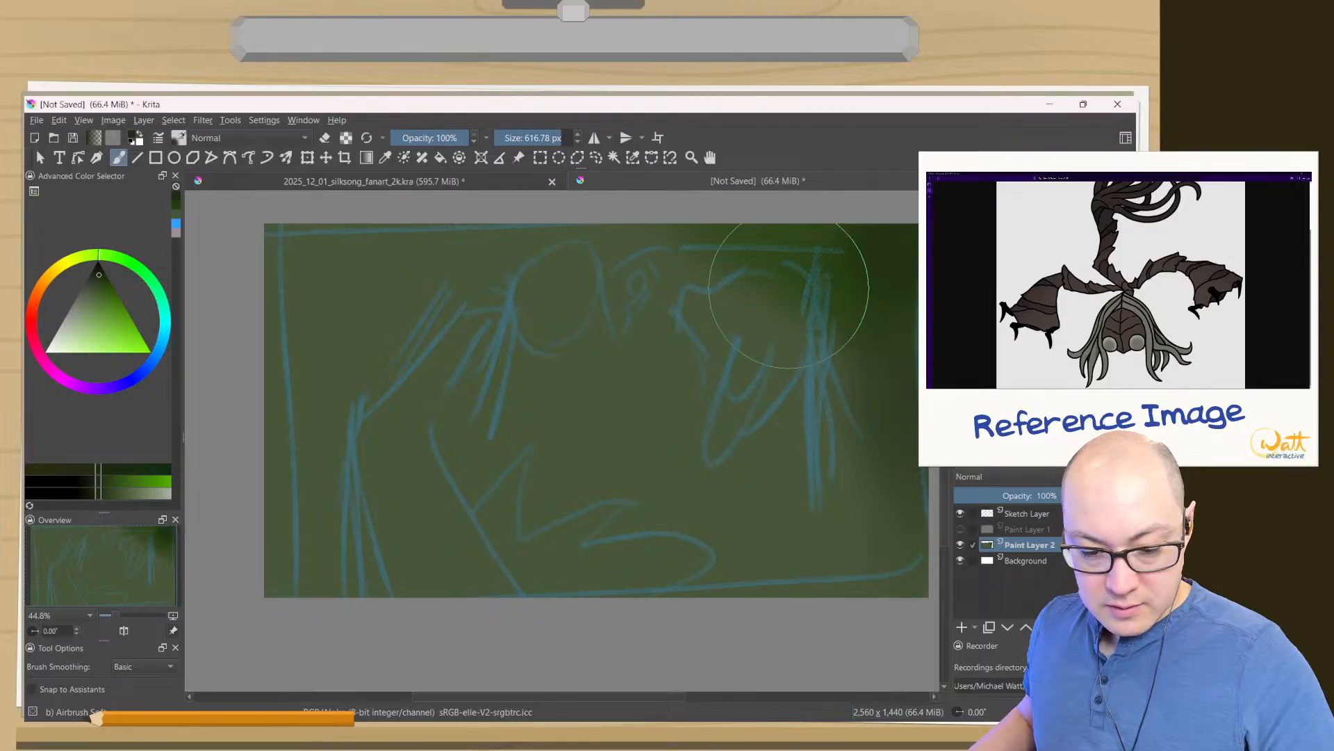
mouse_move(789, 278)
mouse_down()
mouse_move(431, 229)
mouse_move(491, 257)
mouse_move(325, 250)
mouse_move(262, 273)
mouse_move(189, 371)
mouse_move(312, 234)
mouse_move(283, 565)
mouse_move(284, 512)
mouse_move(430, 633)
mouse_move(275, 509)
mouse_move(826, 627)
mouse_up()
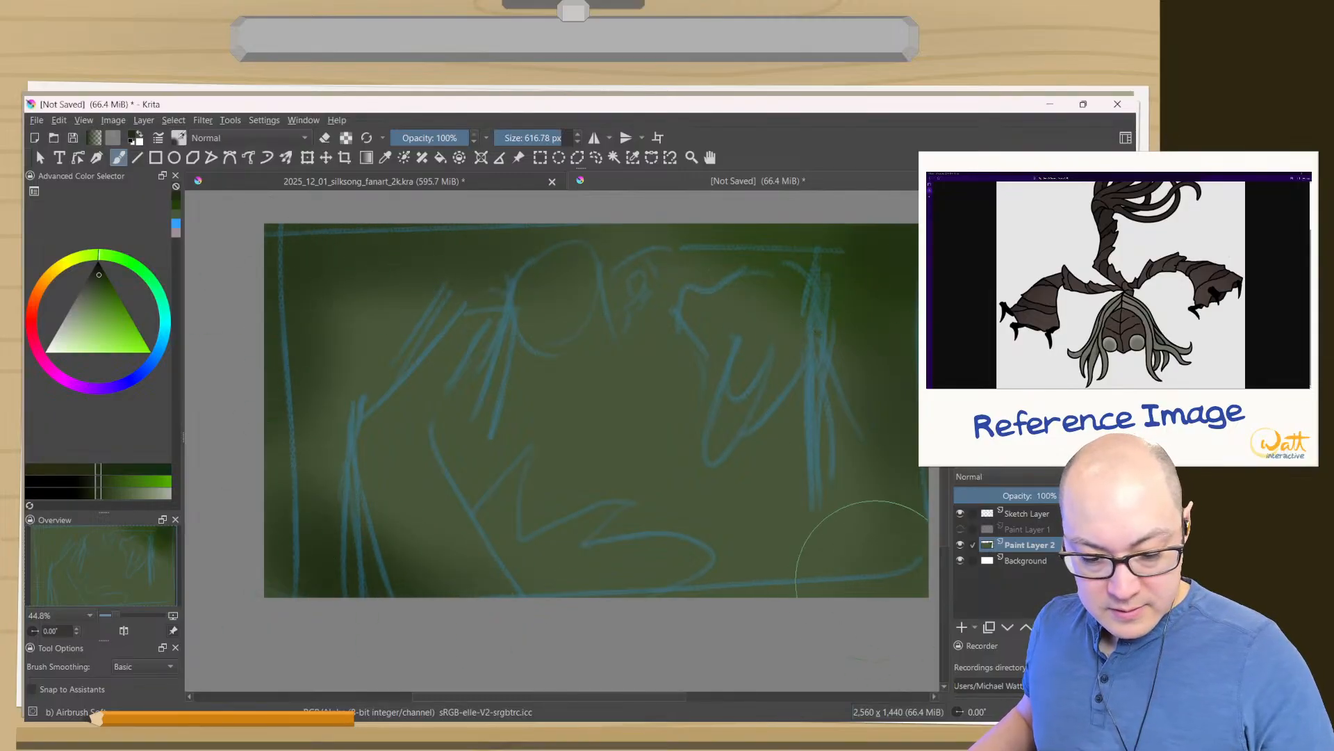
mouse_move(876, 581)
mouse_down()
mouse_move(656, 592)
mouse_move(867, 542)
mouse_move(895, 281)
mouse_move(443, 341)
mouse_move(836, 402)
mouse_move(729, 298)
mouse_move(362, 375)
mouse_move(445, 542)
mouse_move(625, 556)
mouse_move(864, 506)
mouse_move(536, 570)
mouse_move(650, 585)
mouse_move(841, 310)
mouse_up()
- Paint saturated green foliage texture in the canvas's two upper corners with the 05b textured brush at about 474 px
key(slash)
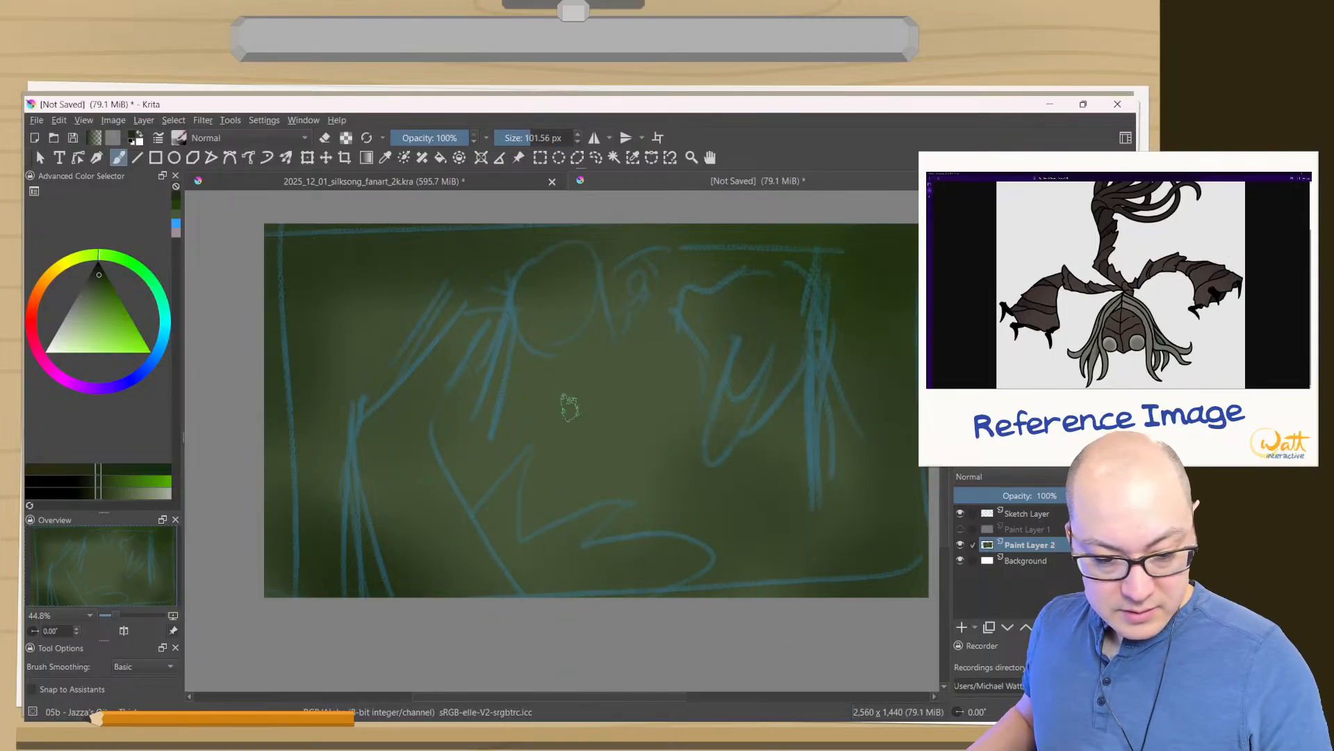
mouse_move(570, 406)
mouse_down()
mouse_move(566, 381)
mouse_move(744, 357)
mouse_move(806, 298)
mouse_up()
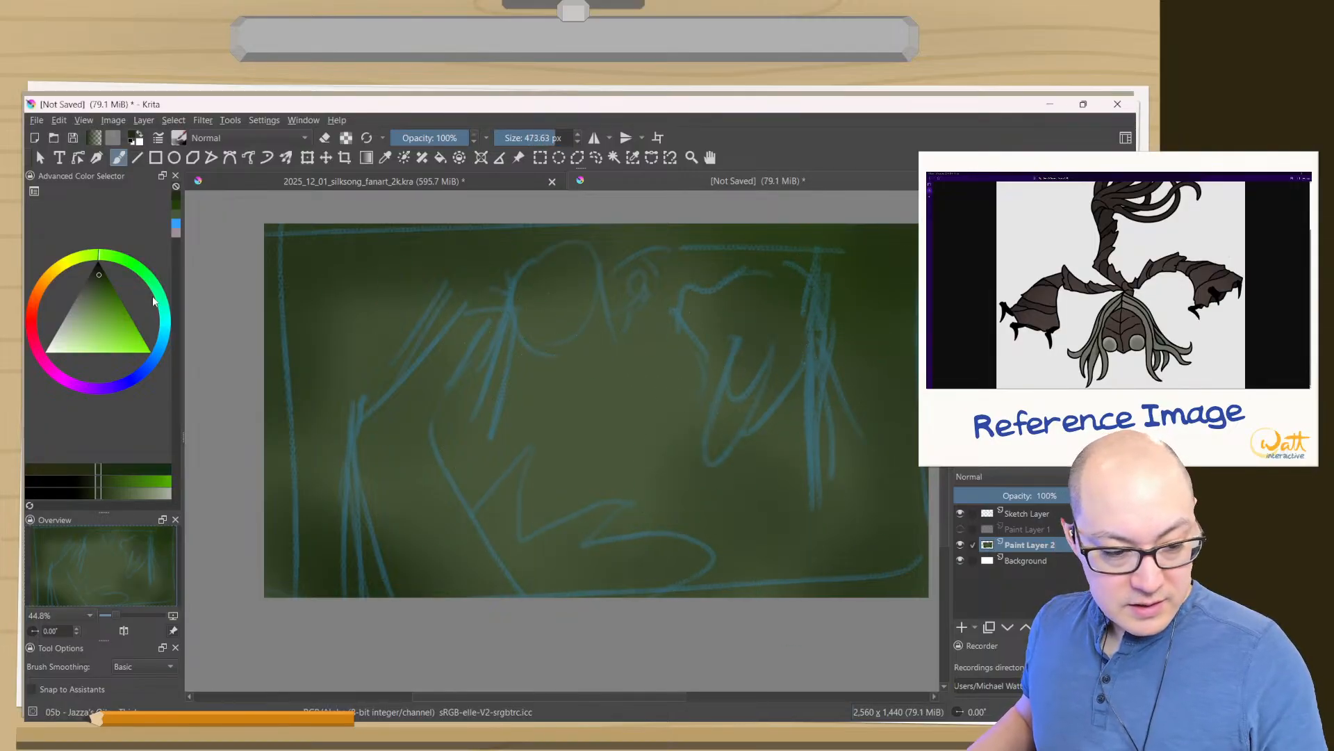
click(107, 283)
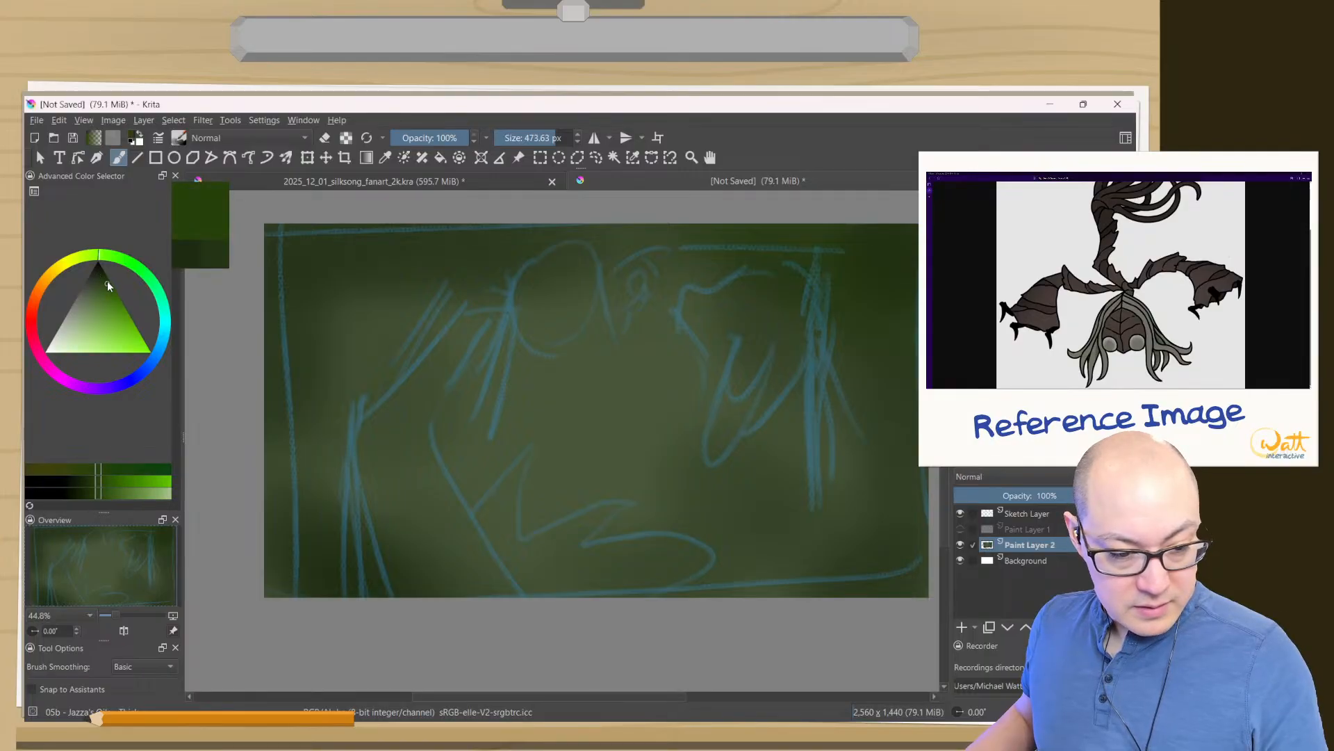
drag(677, 334, 702, 431)
mouse_move(827, 322)
mouse_down()
mouse_move(872, 307)
mouse_move(789, 301)
mouse_up()
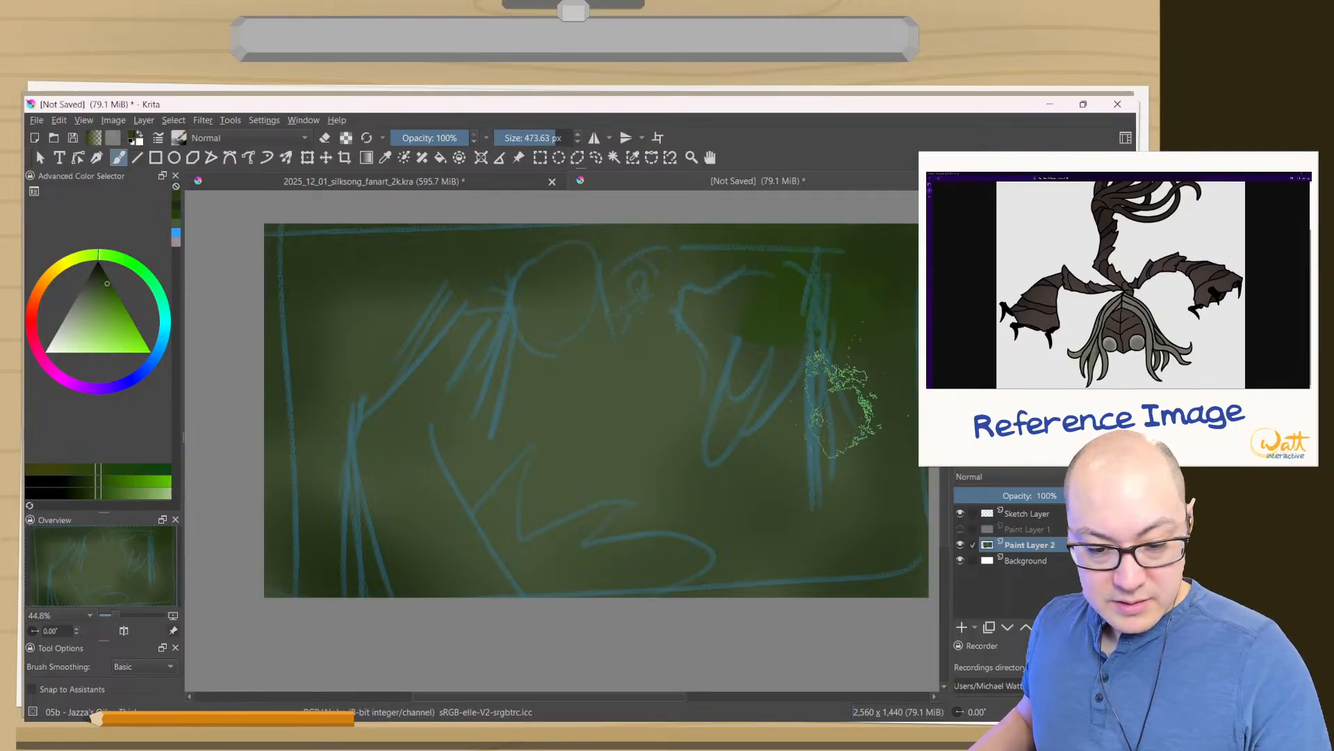
mouse_move(353, 299)
mouse_down()
mouse_move(317, 309)
mouse_move(287, 399)
mouse_up()
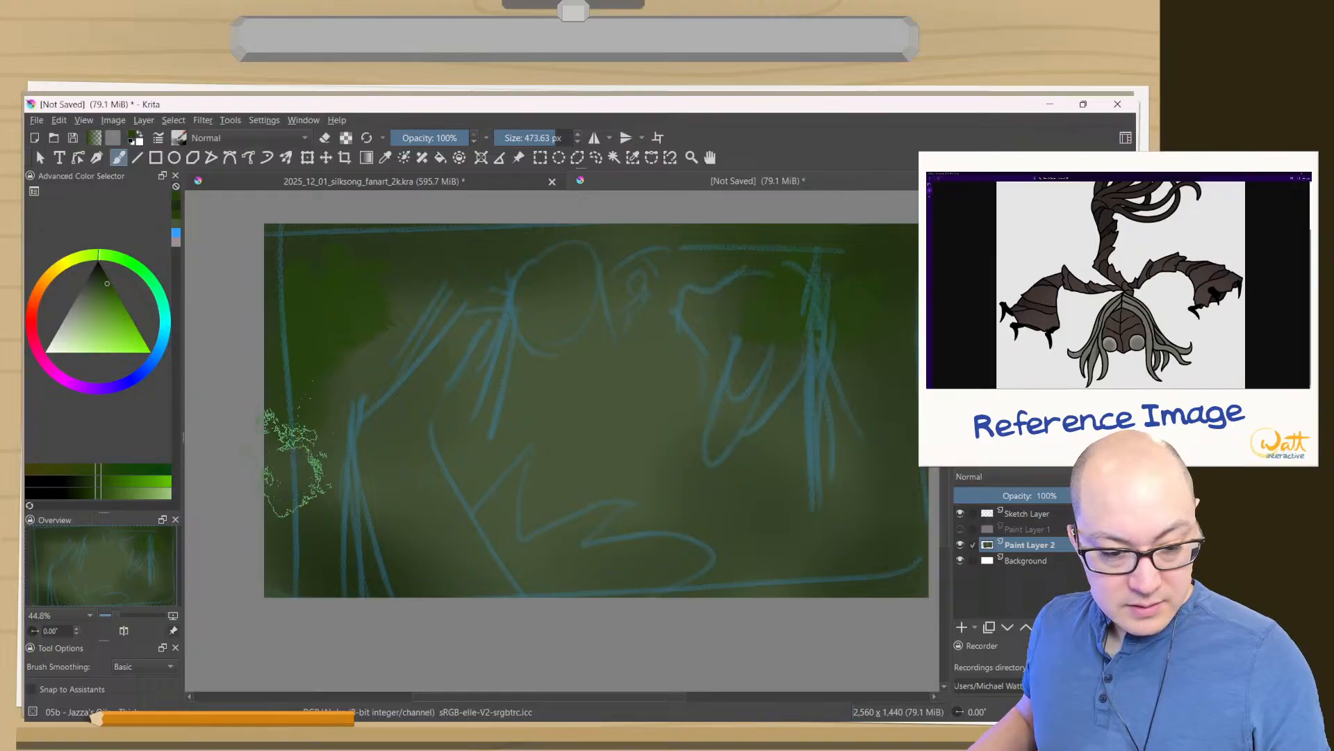
drag(354, 521, 325, 423)
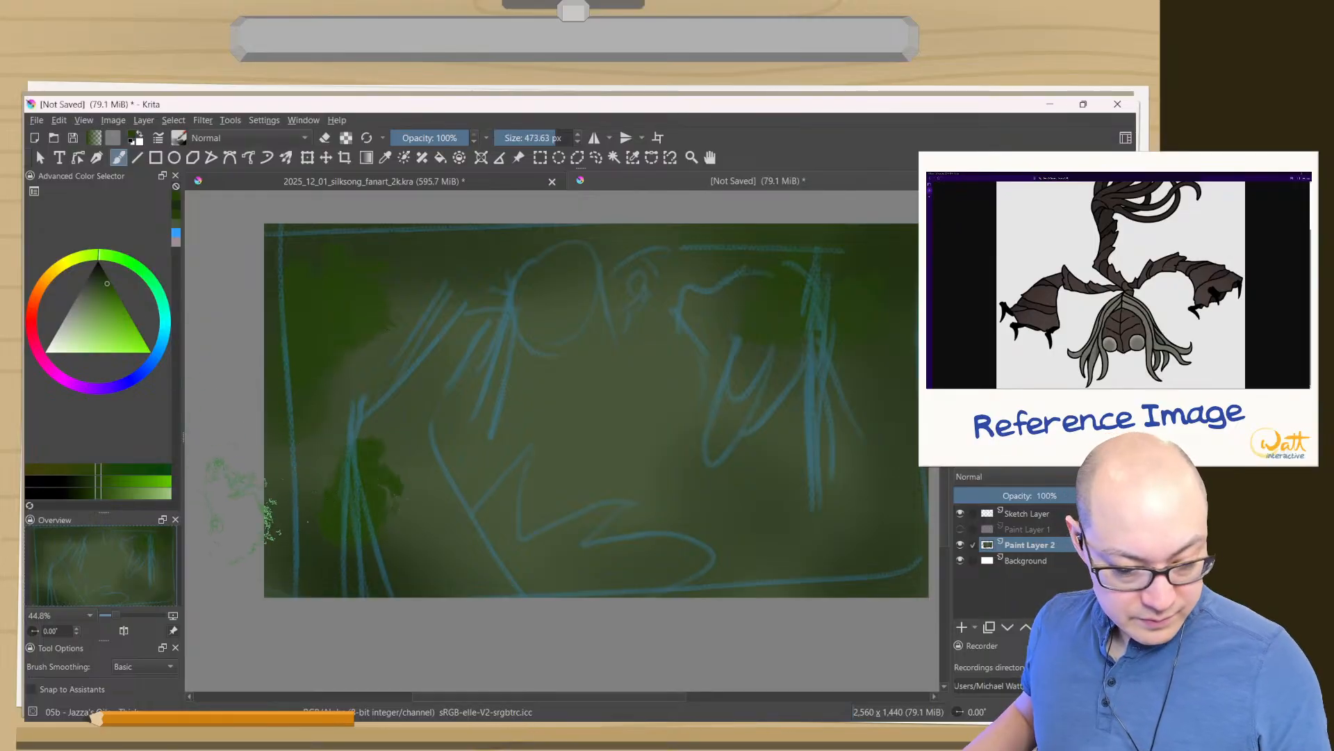
key(ctrl+z)
- Paint darker green texture patches over the upper corners, along the upper edge behind the head and down the canvas's left side
click(103, 275)
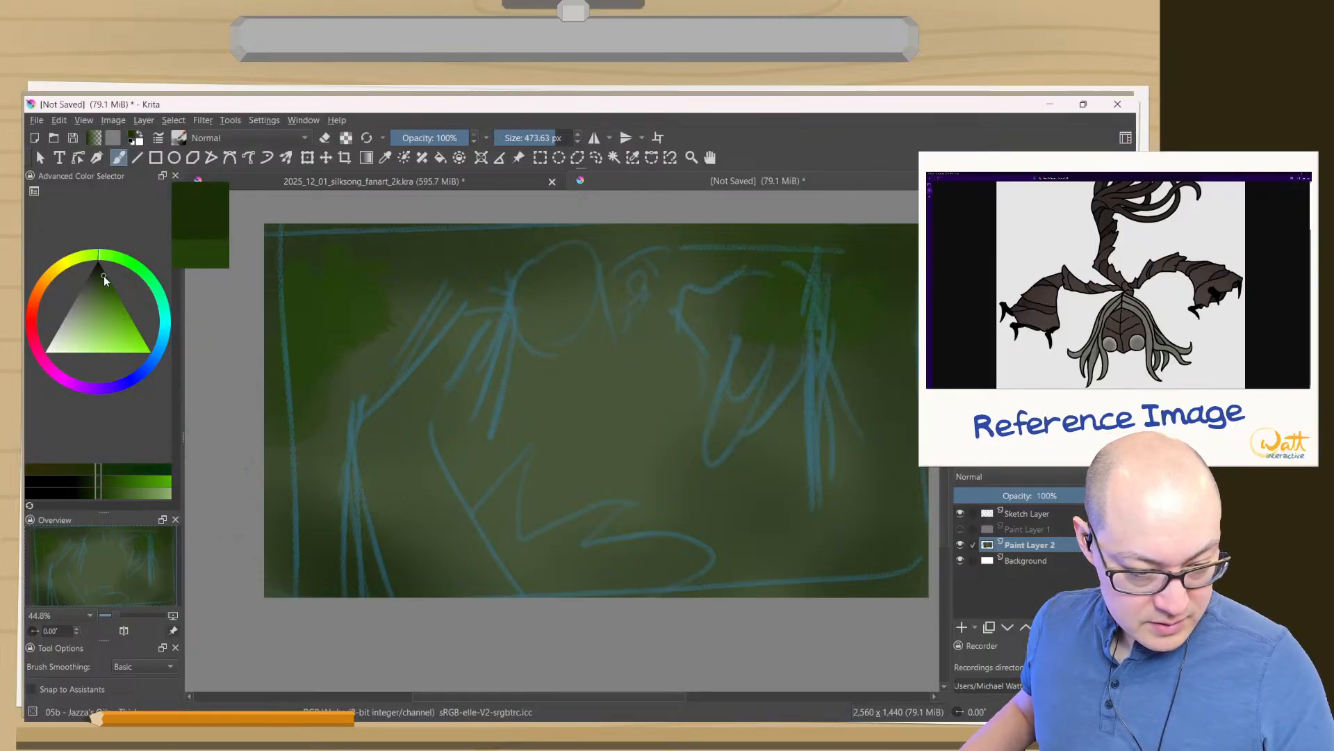
drag(358, 477, 292, 449)
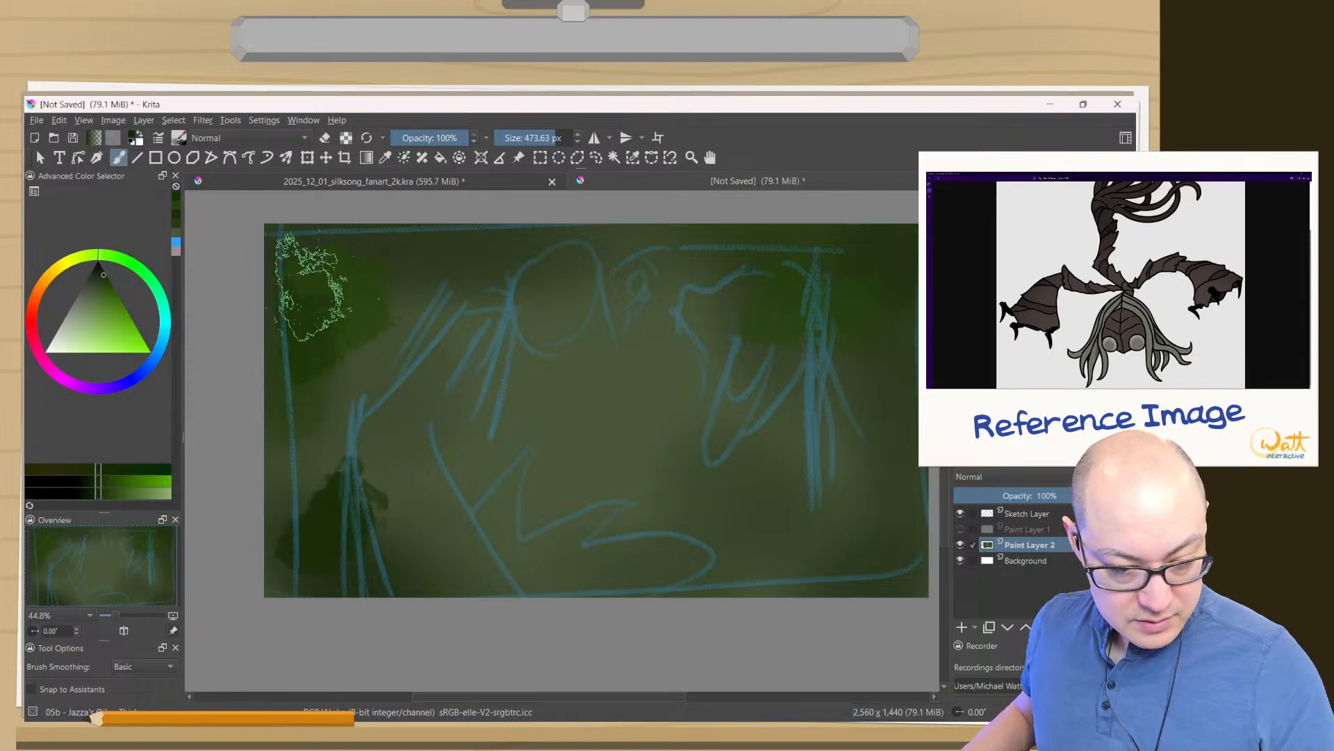
mouse_move(748, 268)
mouse_down()
mouse_move(839, 306)
mouse_move(844, 358)
mouse_up()
drag(551, 238, 484, 244)
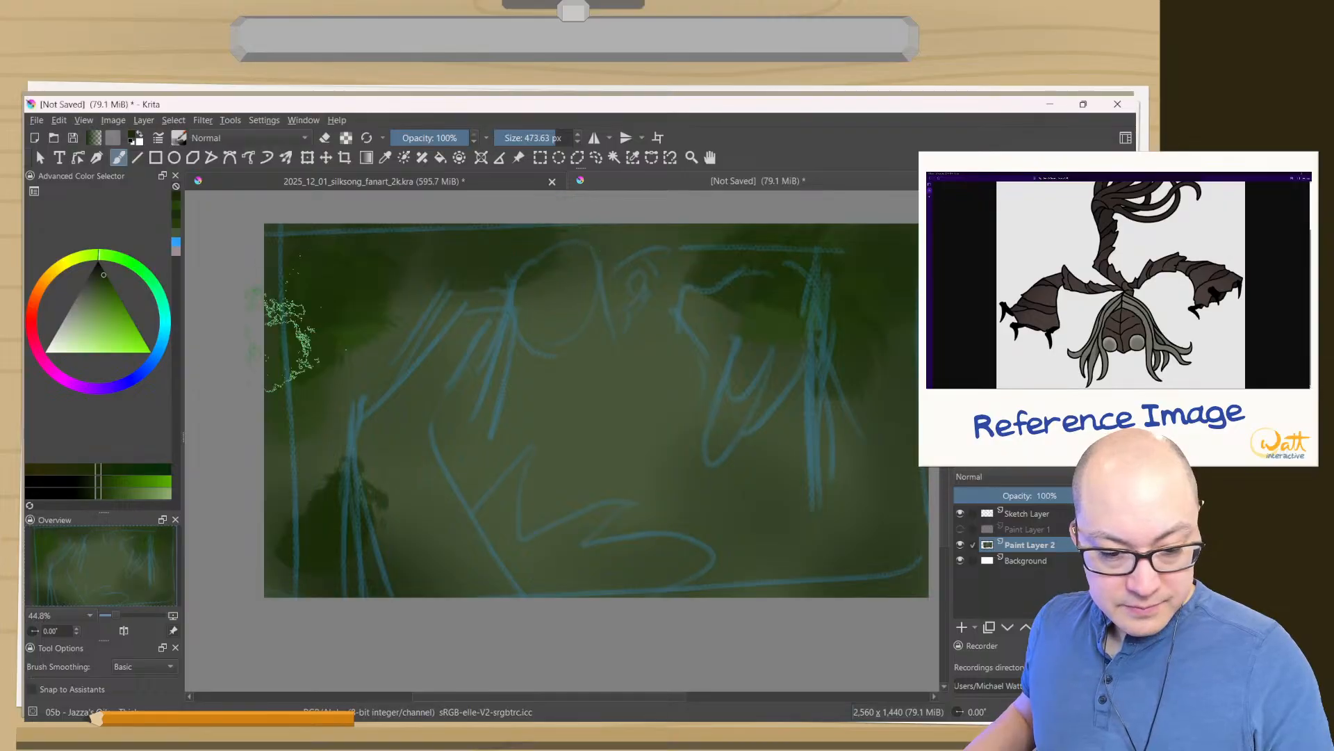
mouse_move(339, 486)
mouse_down()
mouse_move(313, 406)
mouse_move(303, 473)
mouse_move(278, 486)
mouse_up()
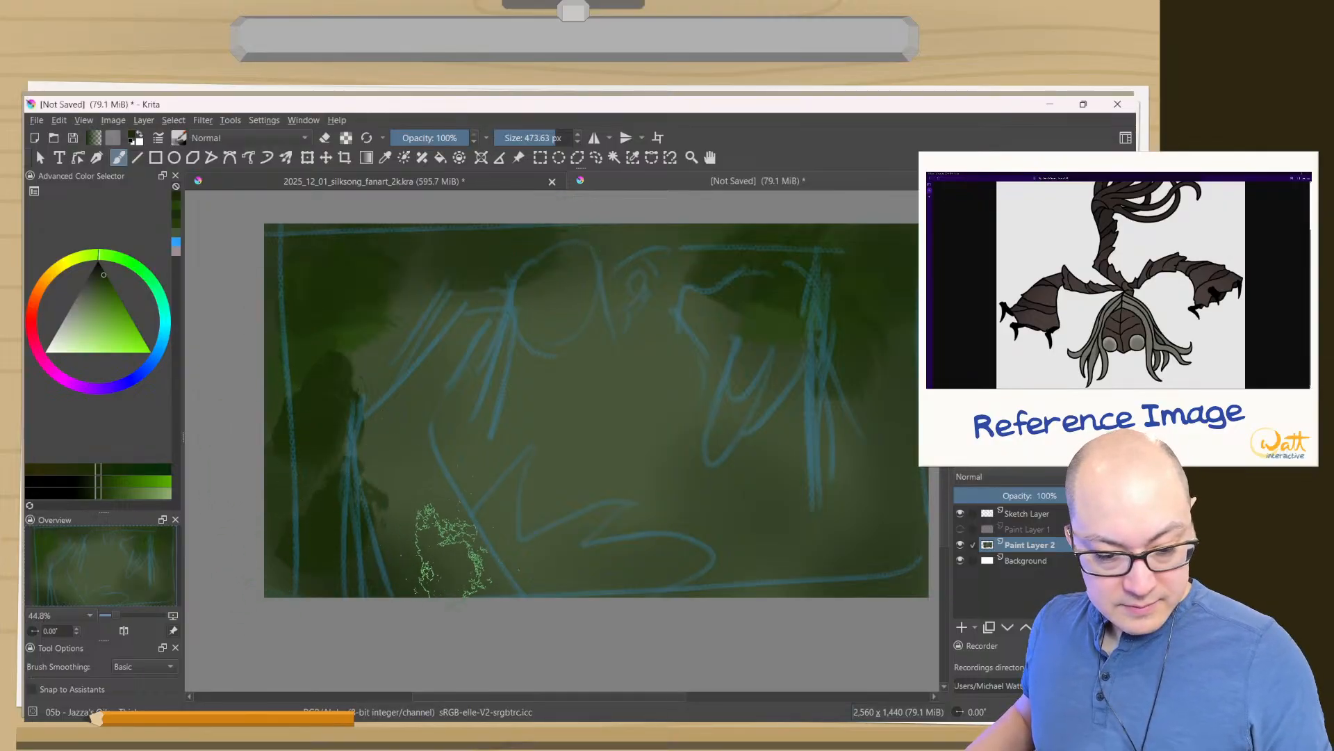
- Paint dark green texture in the canvas's lower-right corner, and blend green over the outer areas with the soft airbrush at about 617 px
drag(821, 556, 861, 611)
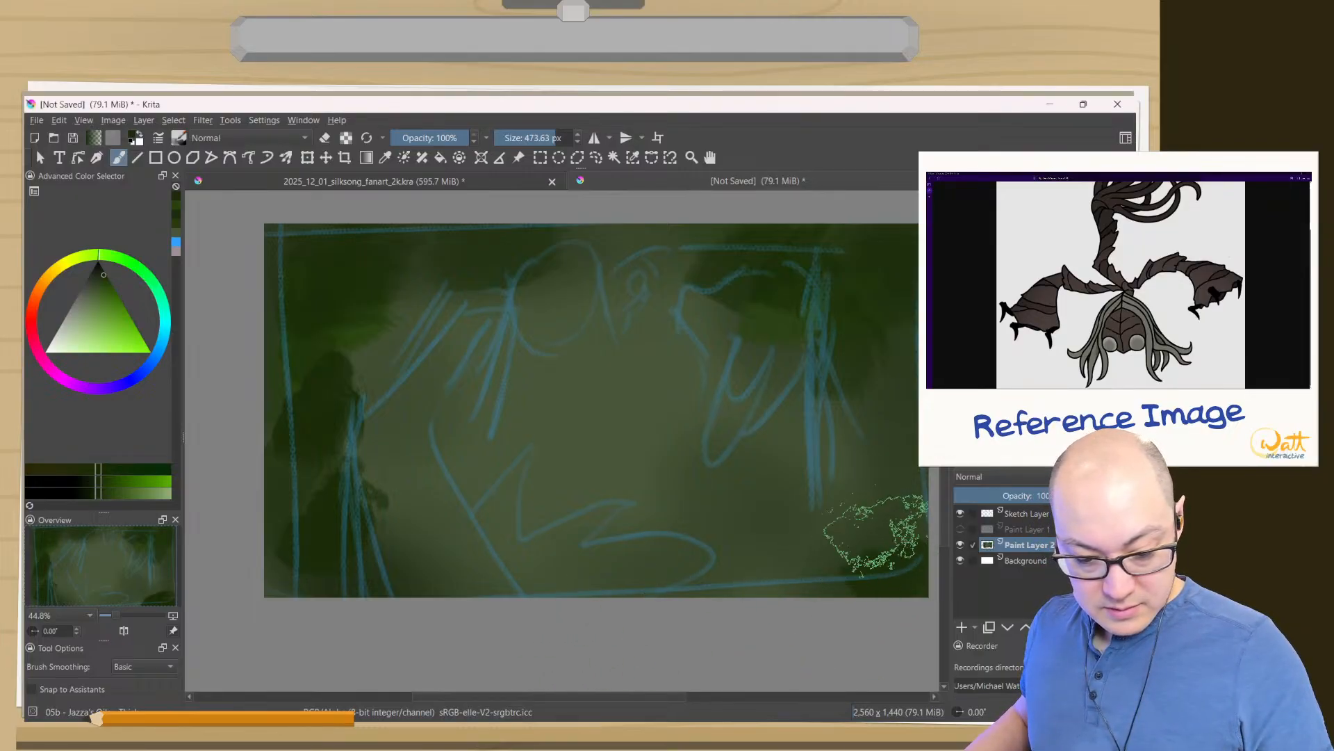
drag(874, 537, 861, 525)
drag(804, 587, 817, 595)
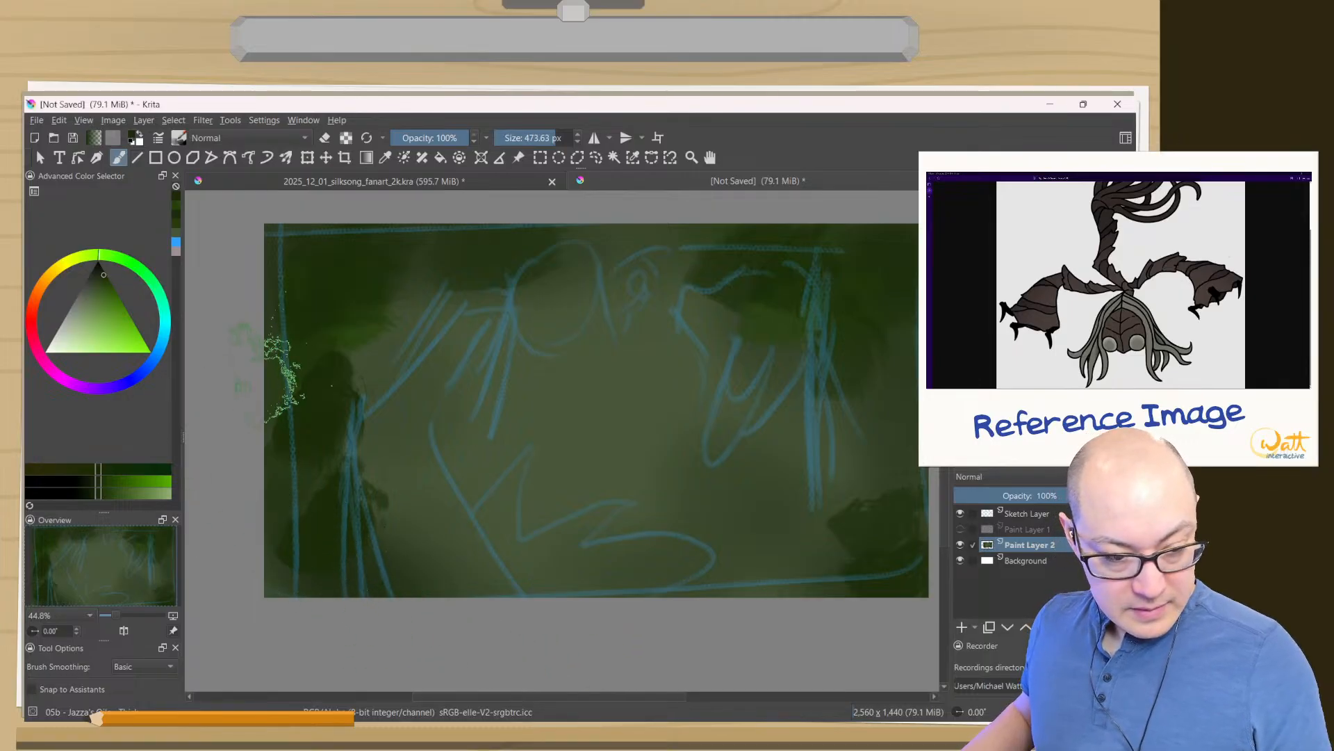
click(175, 204)
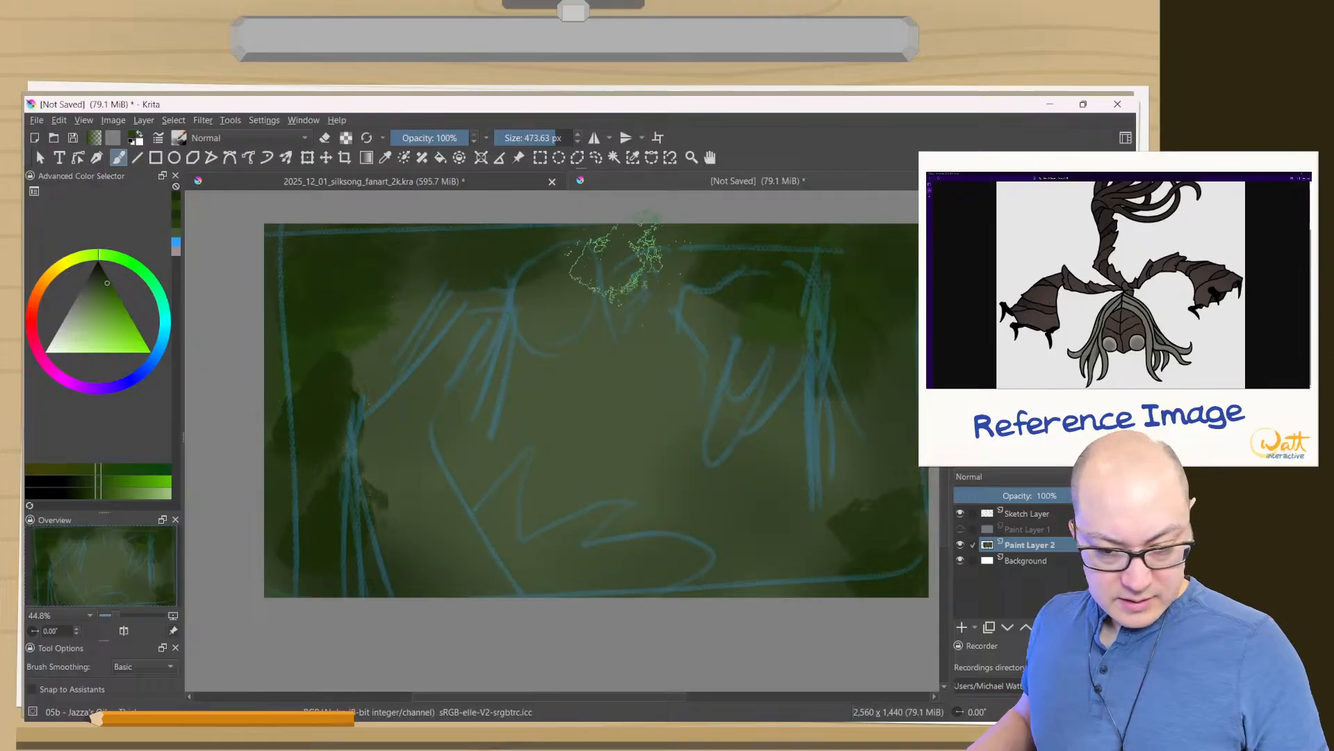
key(slash)
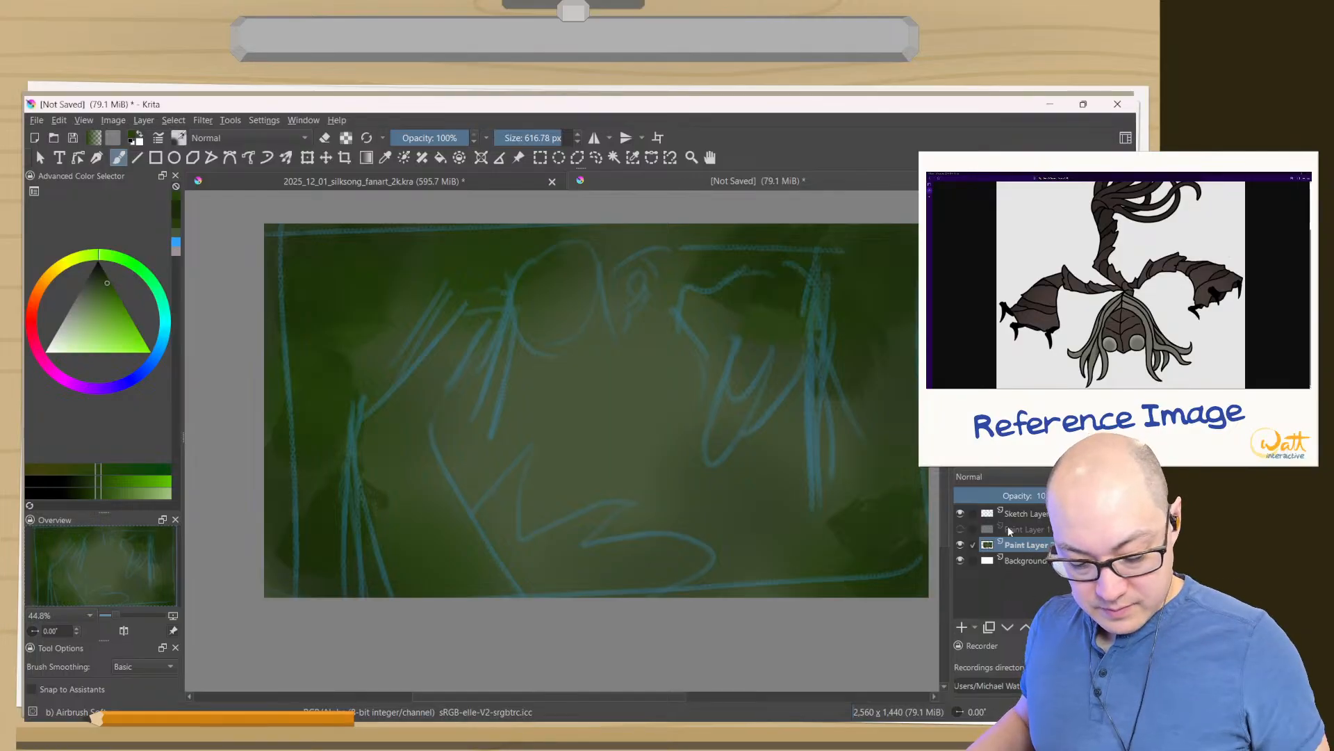
- Rename the painted green background layer as Background Colors
mouse_move(1007, 527)
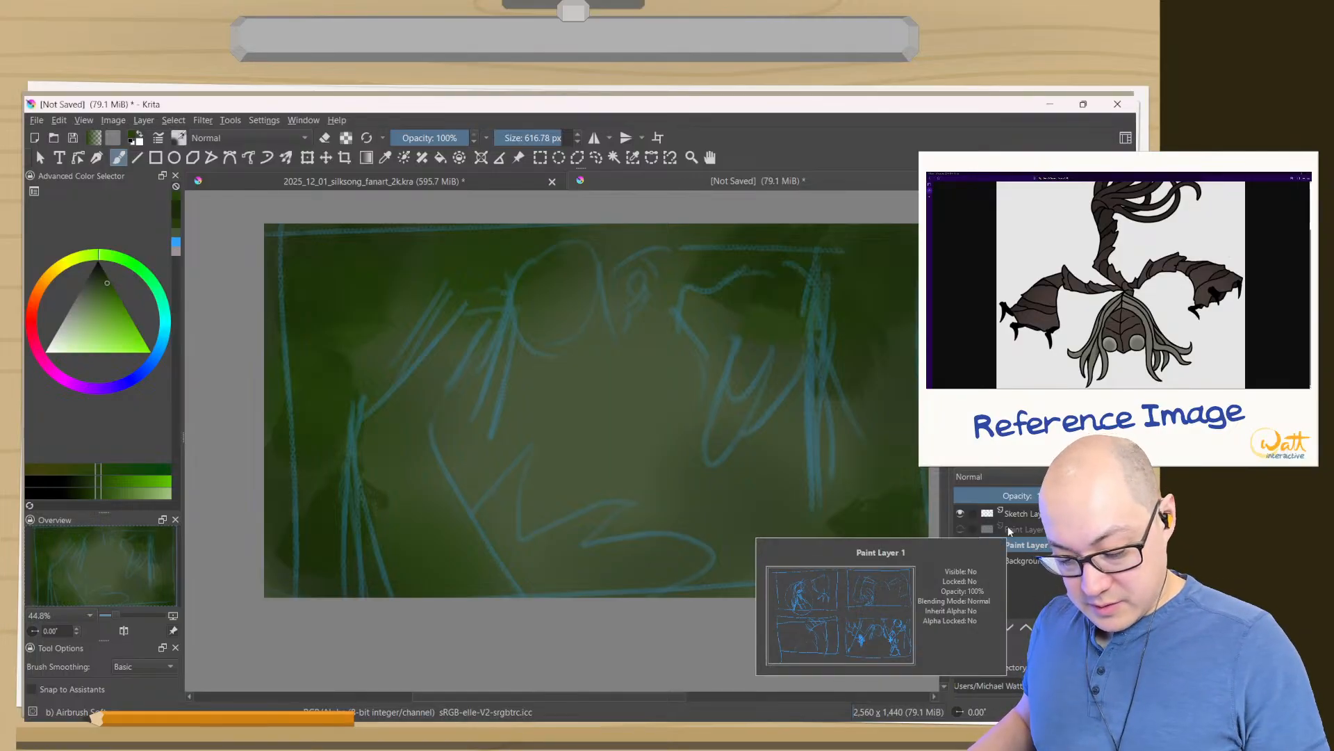
key(F2)
text(B)
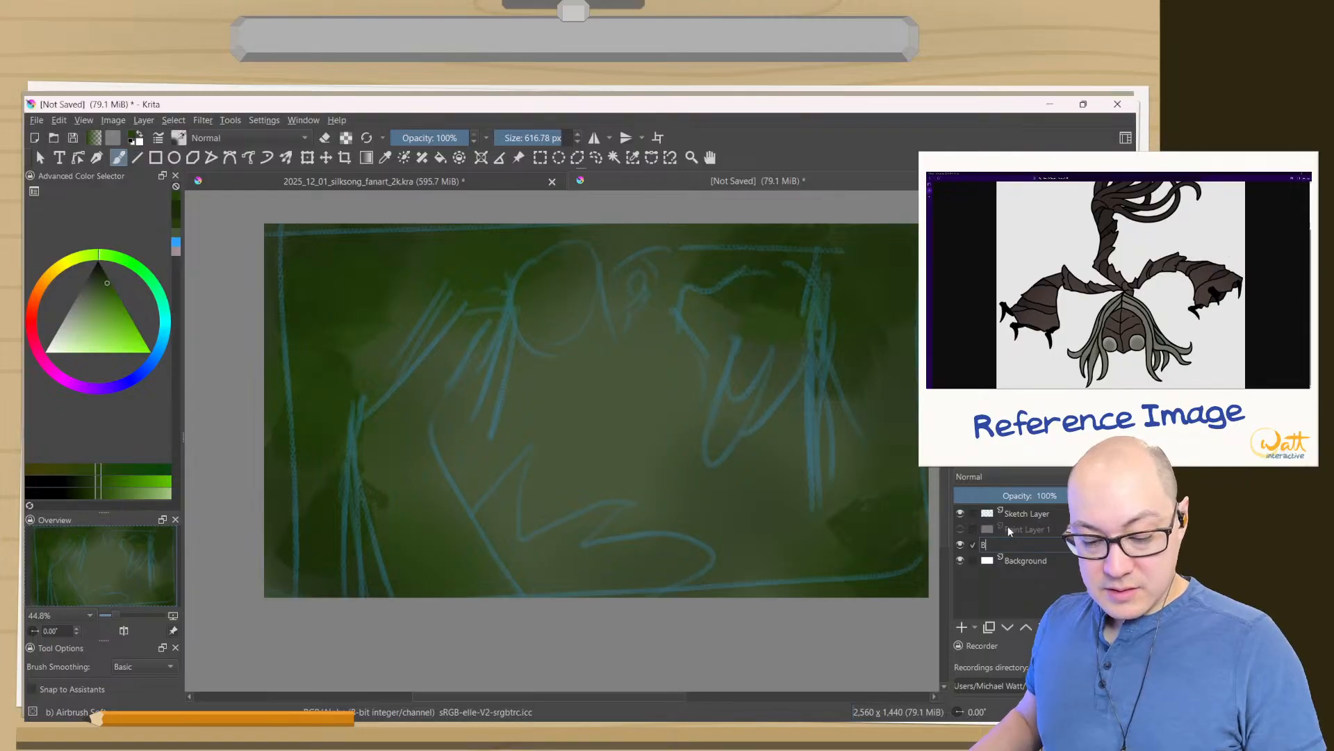
text(ack)
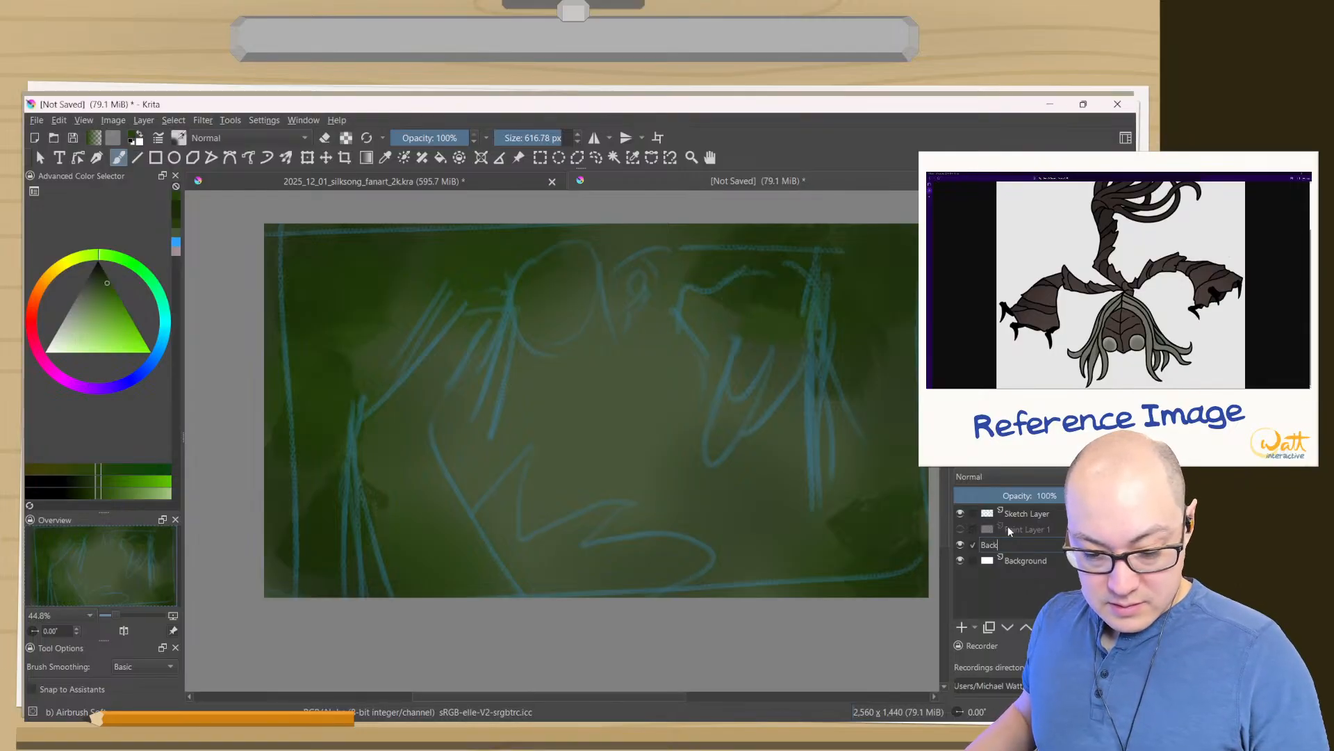
text(ground Colors)
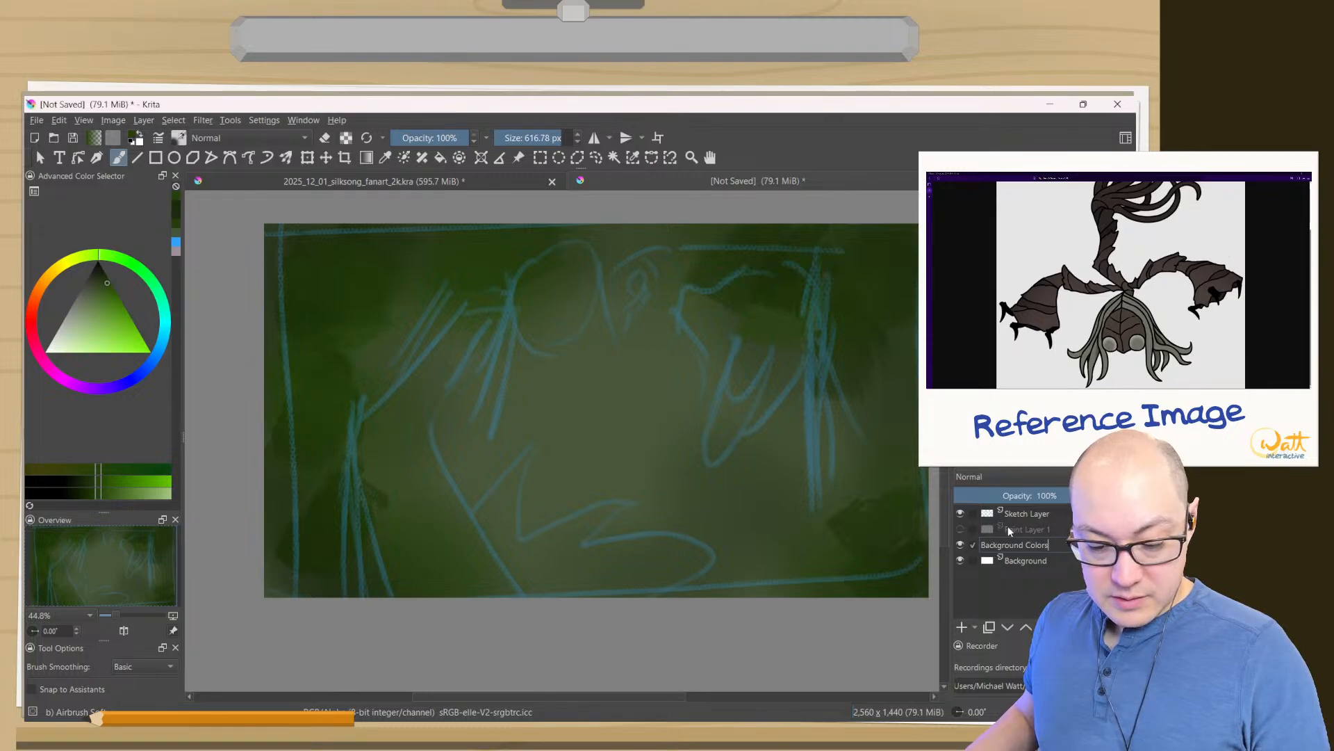
key(Return)
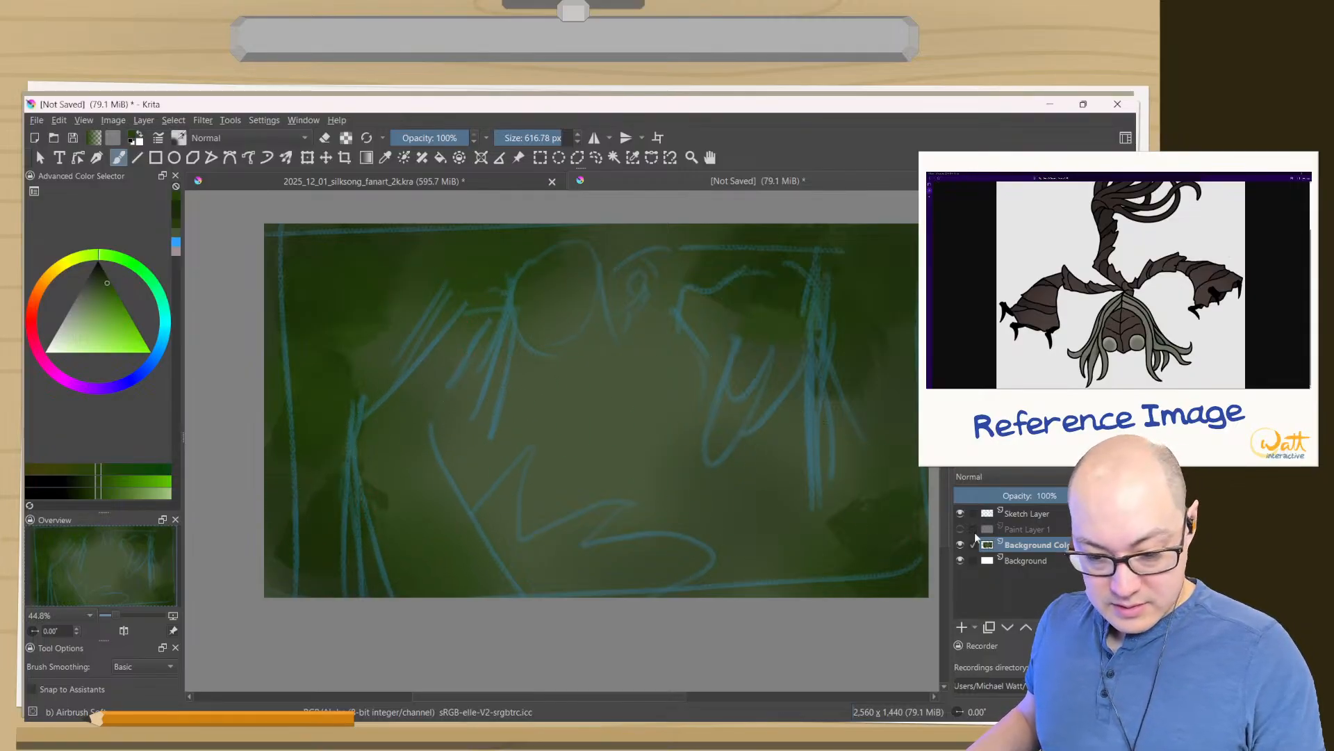
- Add a new paint layer above Background Colors and name it Hornet
click(963, 627)
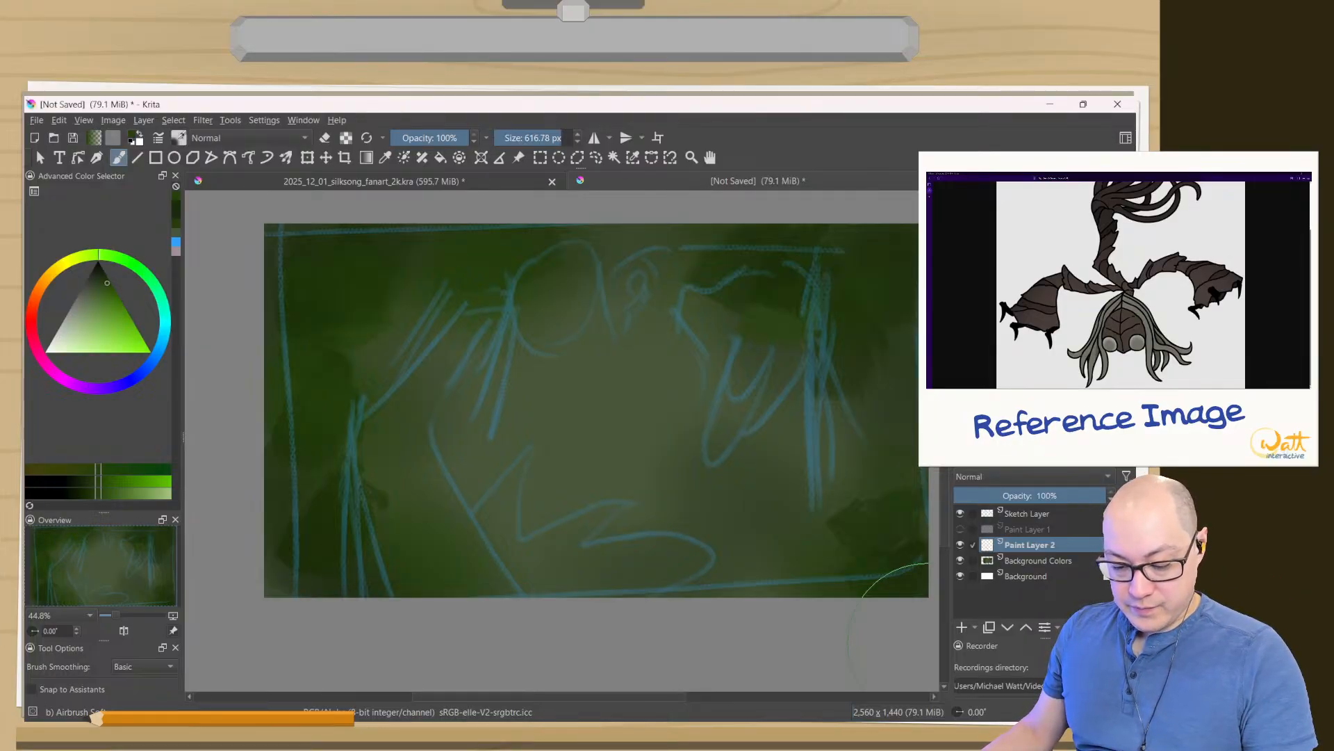
key(F2)
text(Hornet)
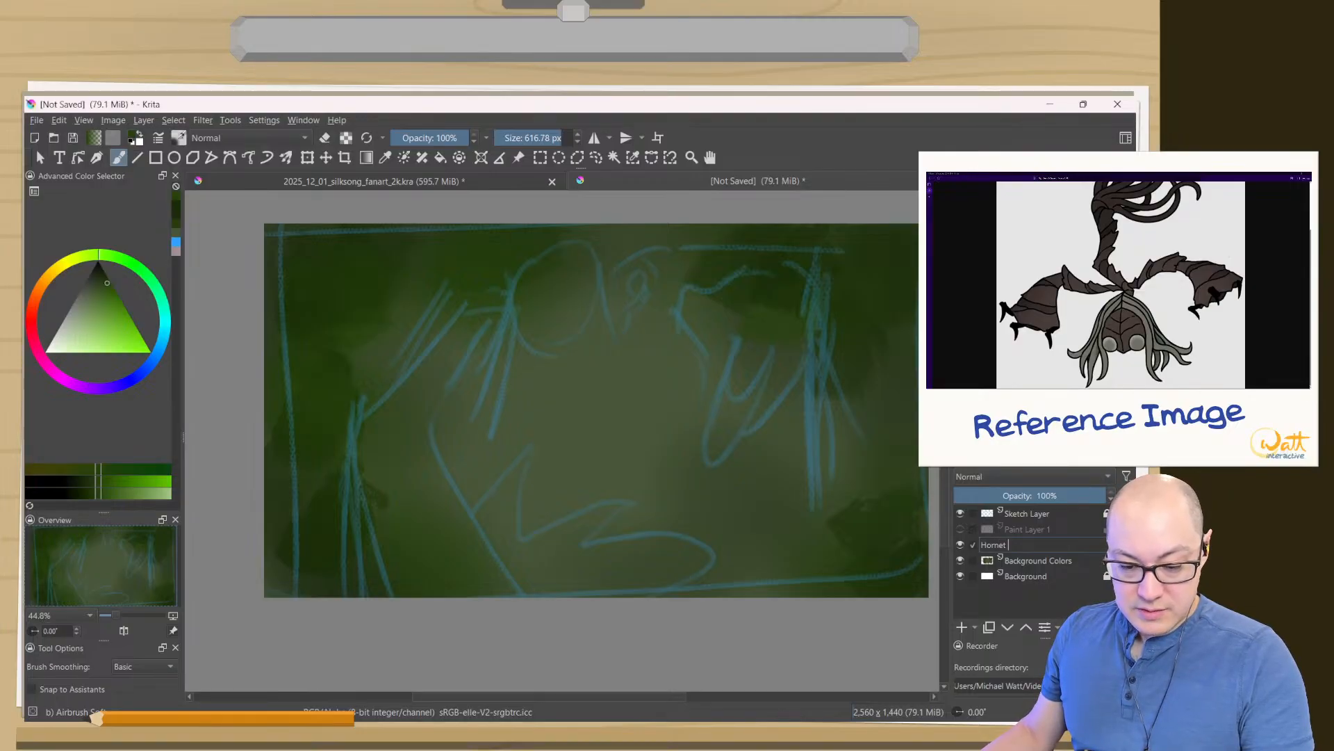
key(Return)
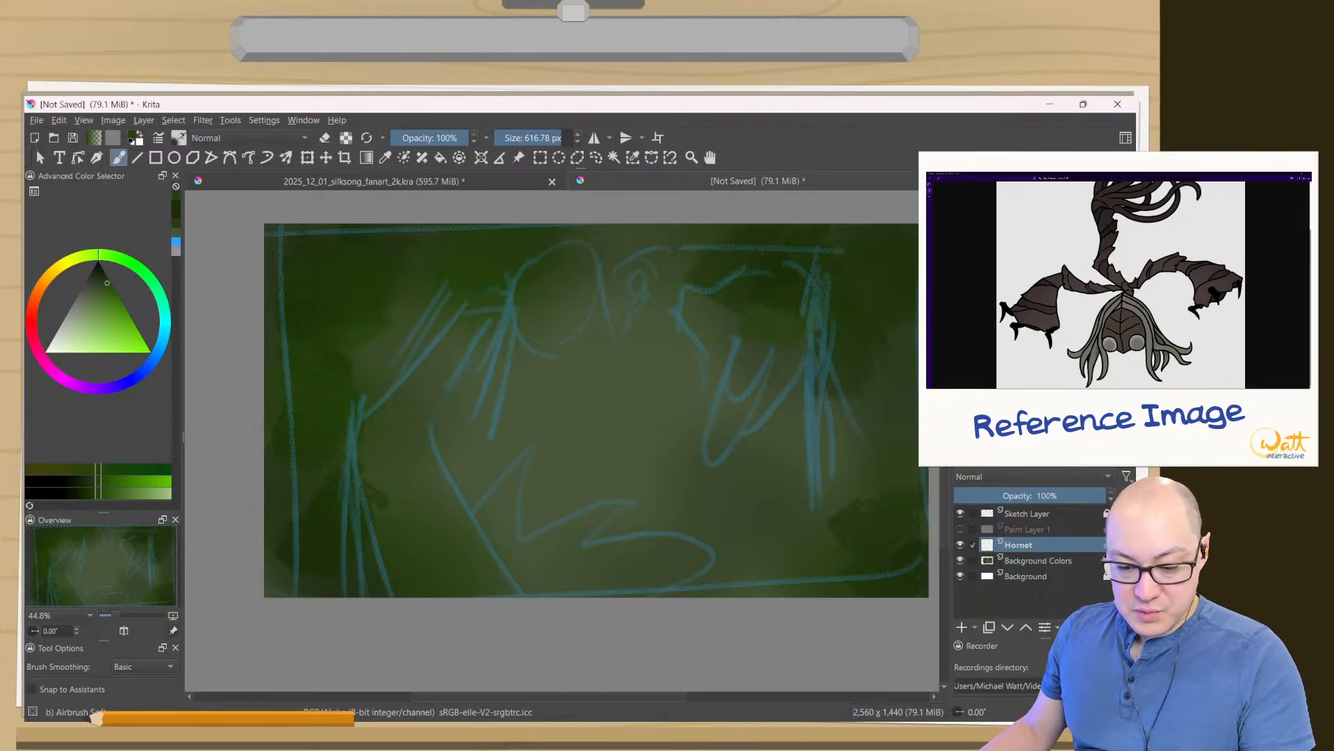
- Add a new paint layer above Hornet and name it Sister Splinter
click(960, 627)
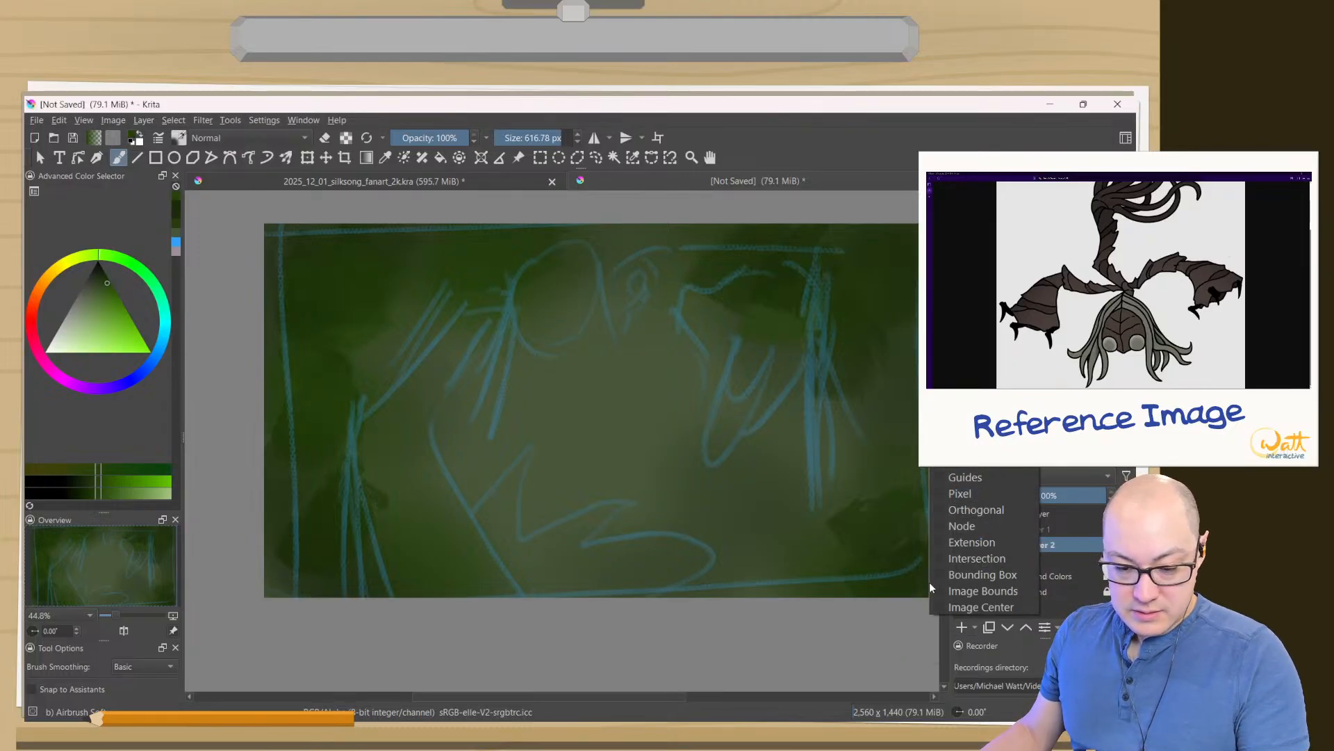
key(F2)
text(Sister Splinter Body)
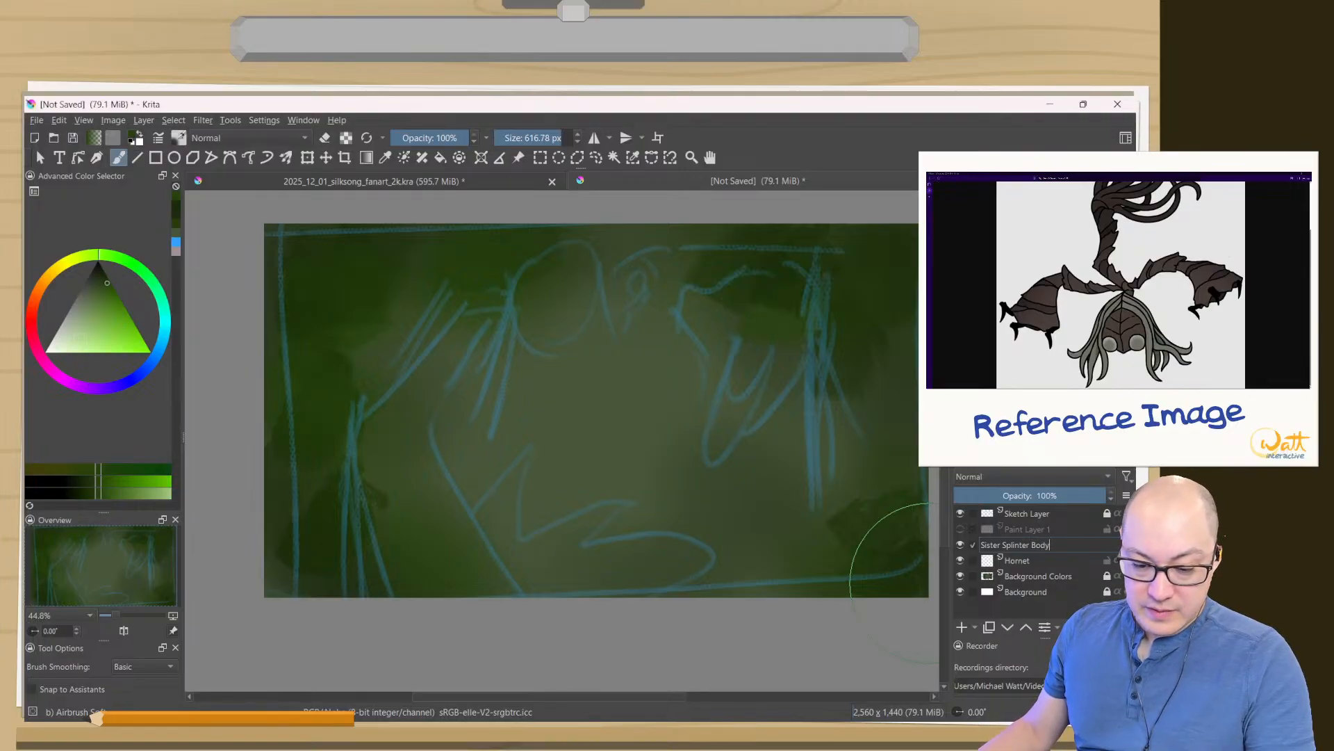
key(Return)
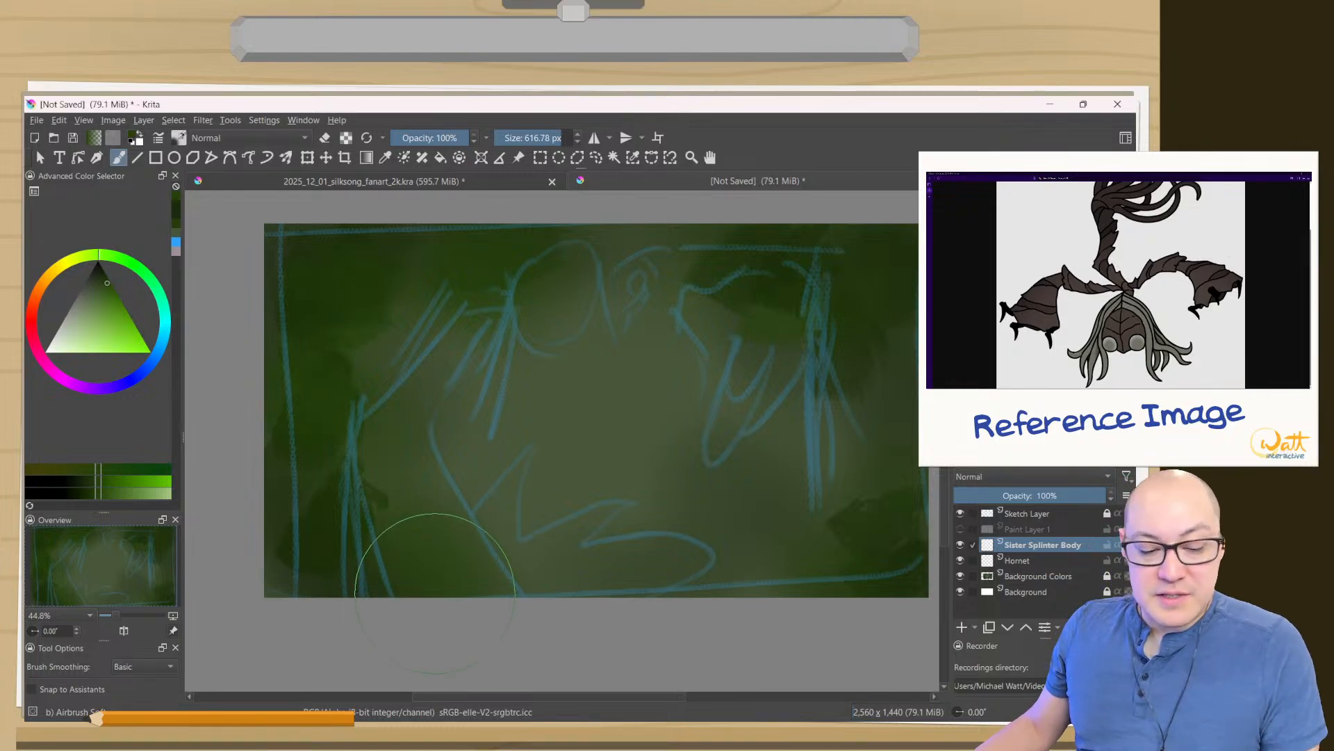
double_click(1041, 545)
key(Right)
key(BackSpace)
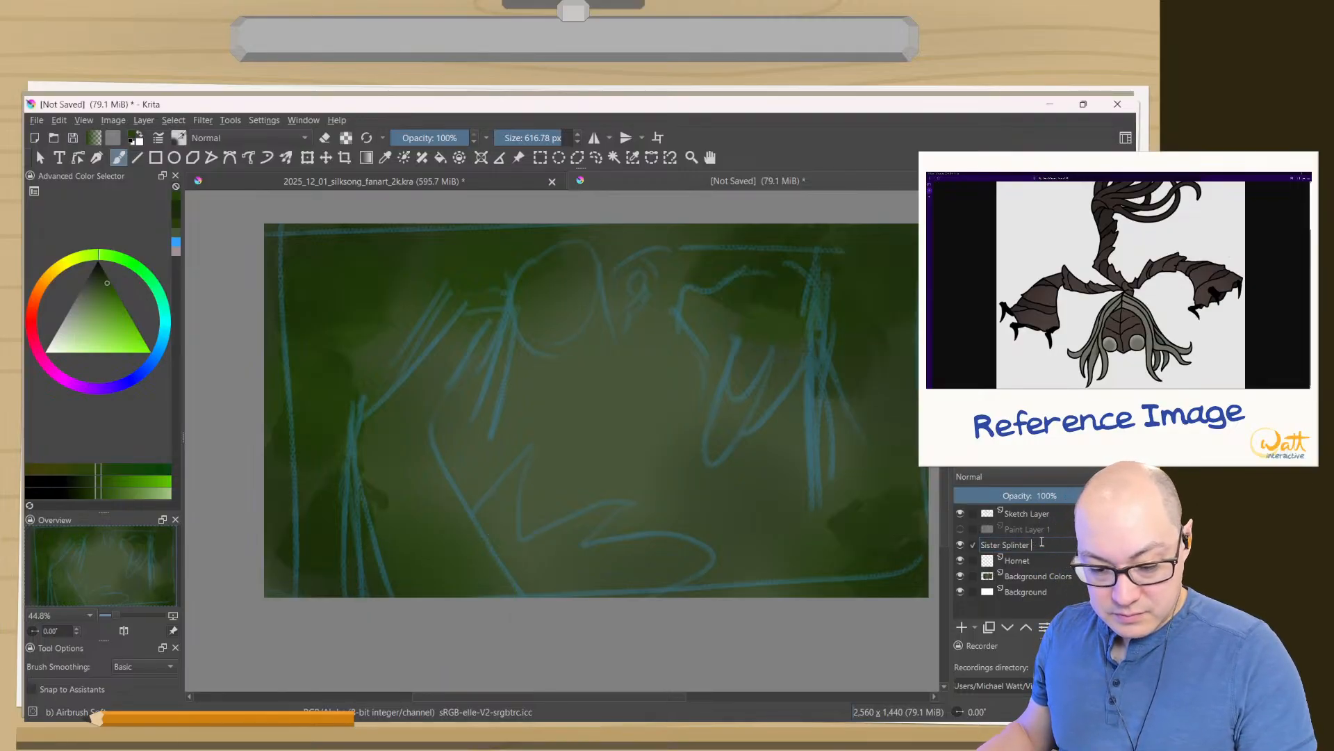
key(Return)
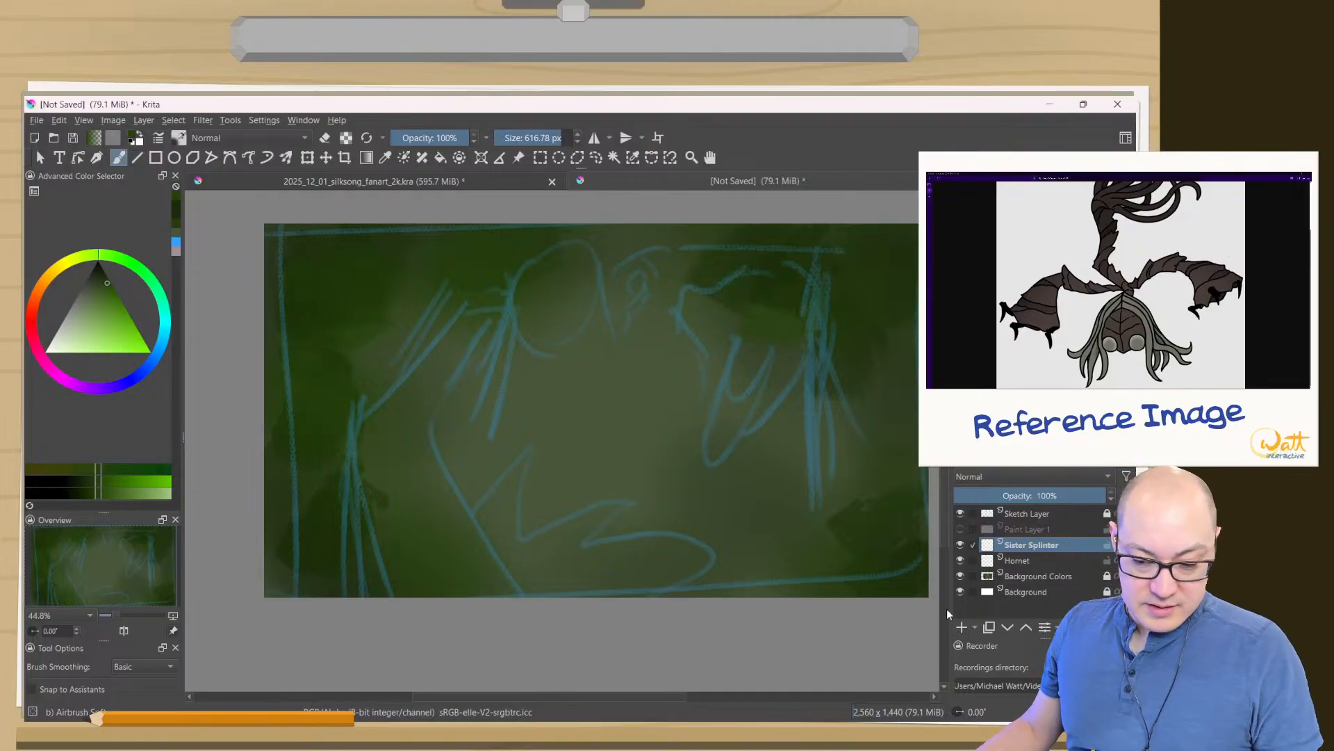
- Add a new paint layer above Sister Splinter and name it Impact Effect
click(960, 628)
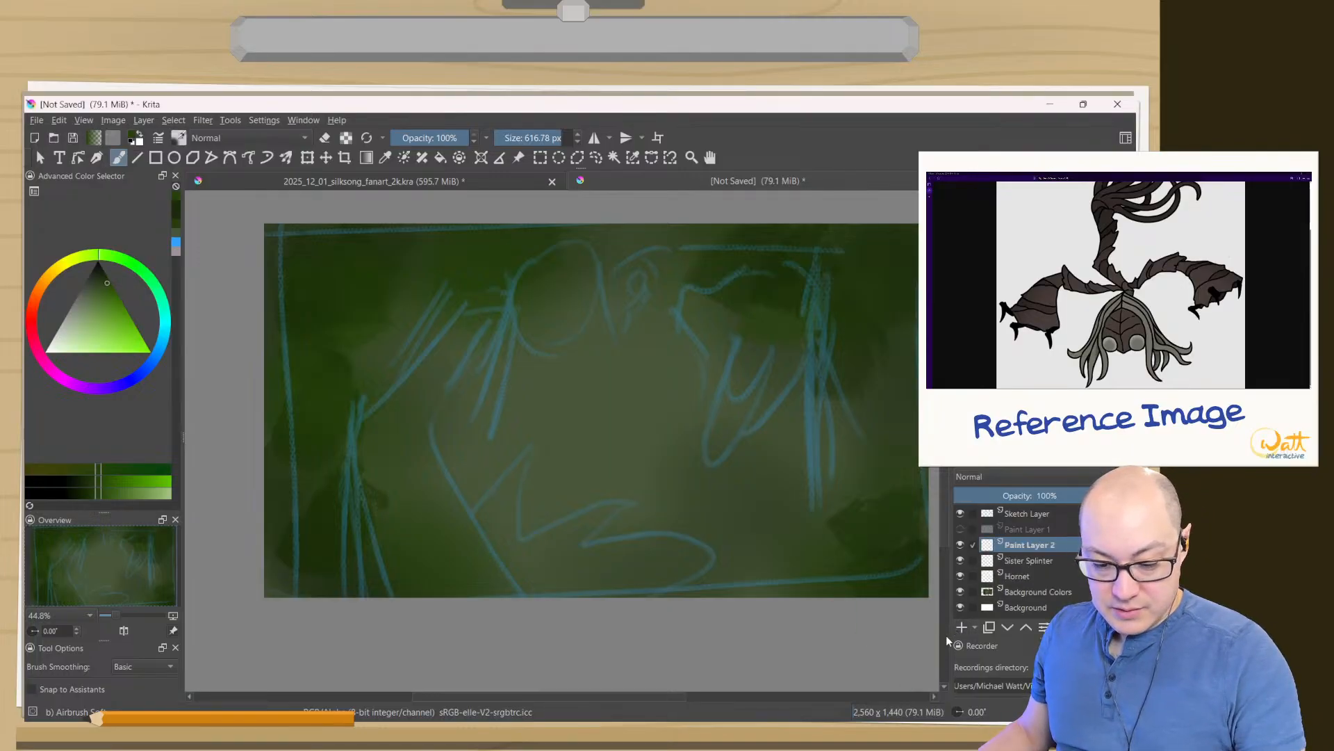
key(F2)
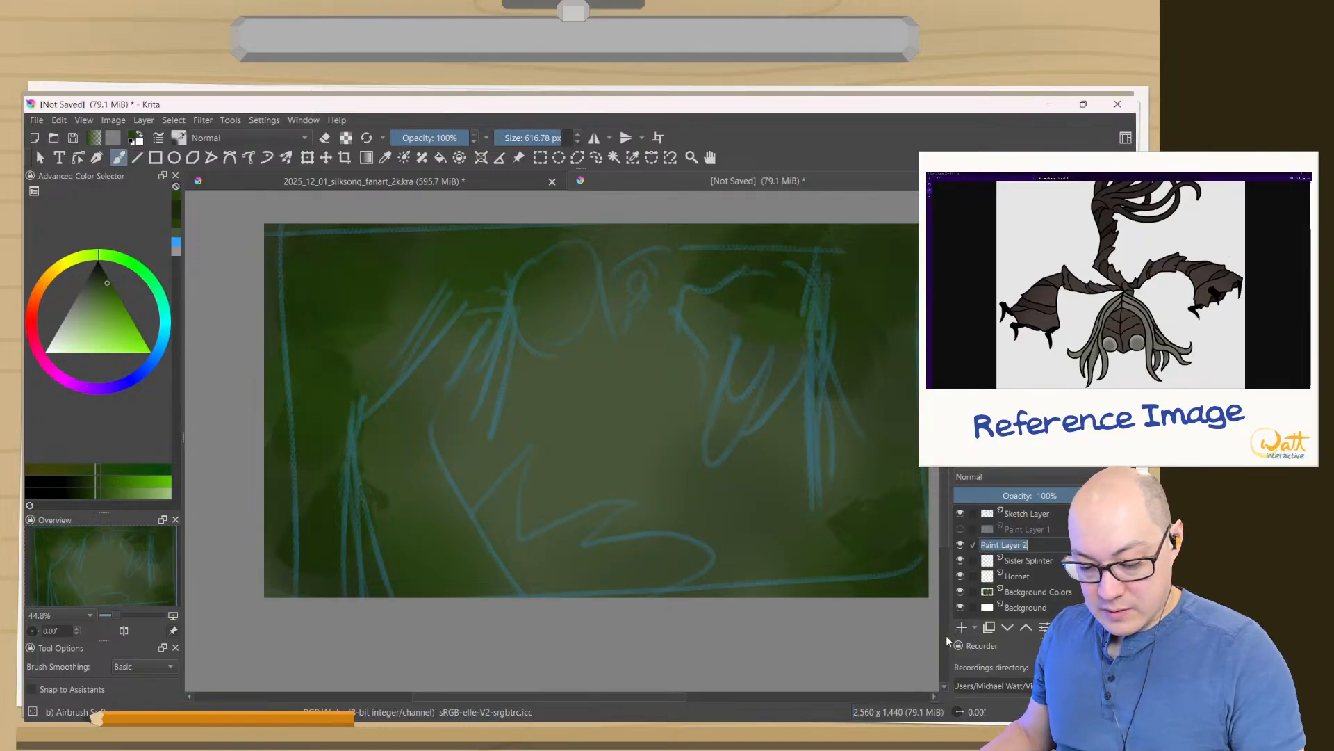
text(Impact Effect)
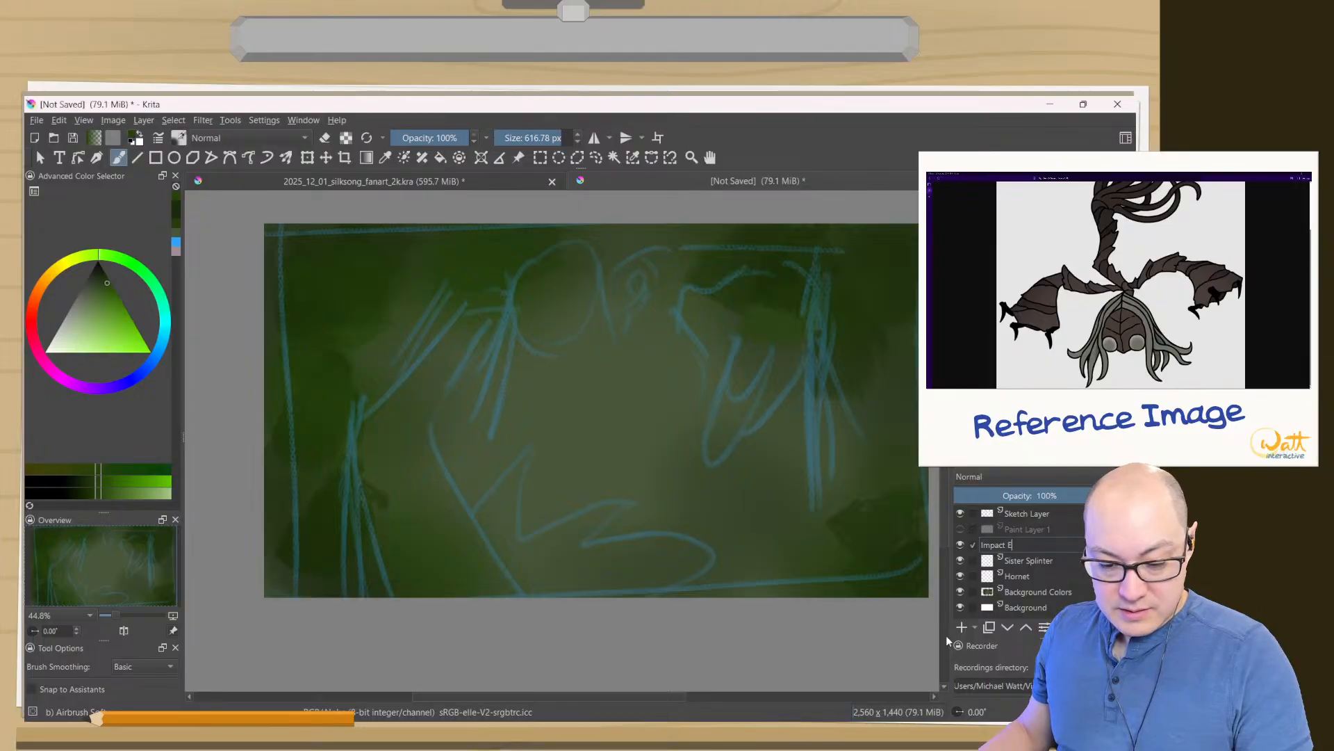
key(Return)
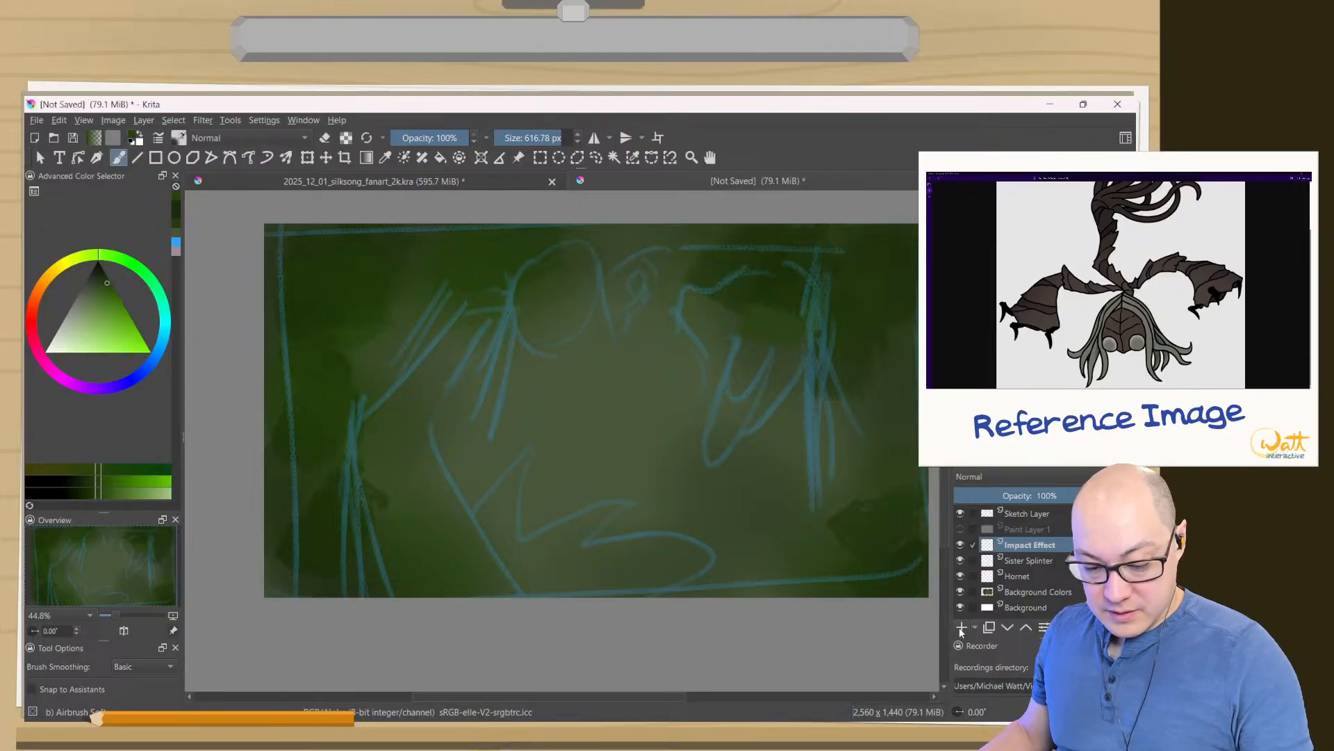
- Add a new paint layer above Impact Effect and name it Vines
click(961, 627)
key(F2)
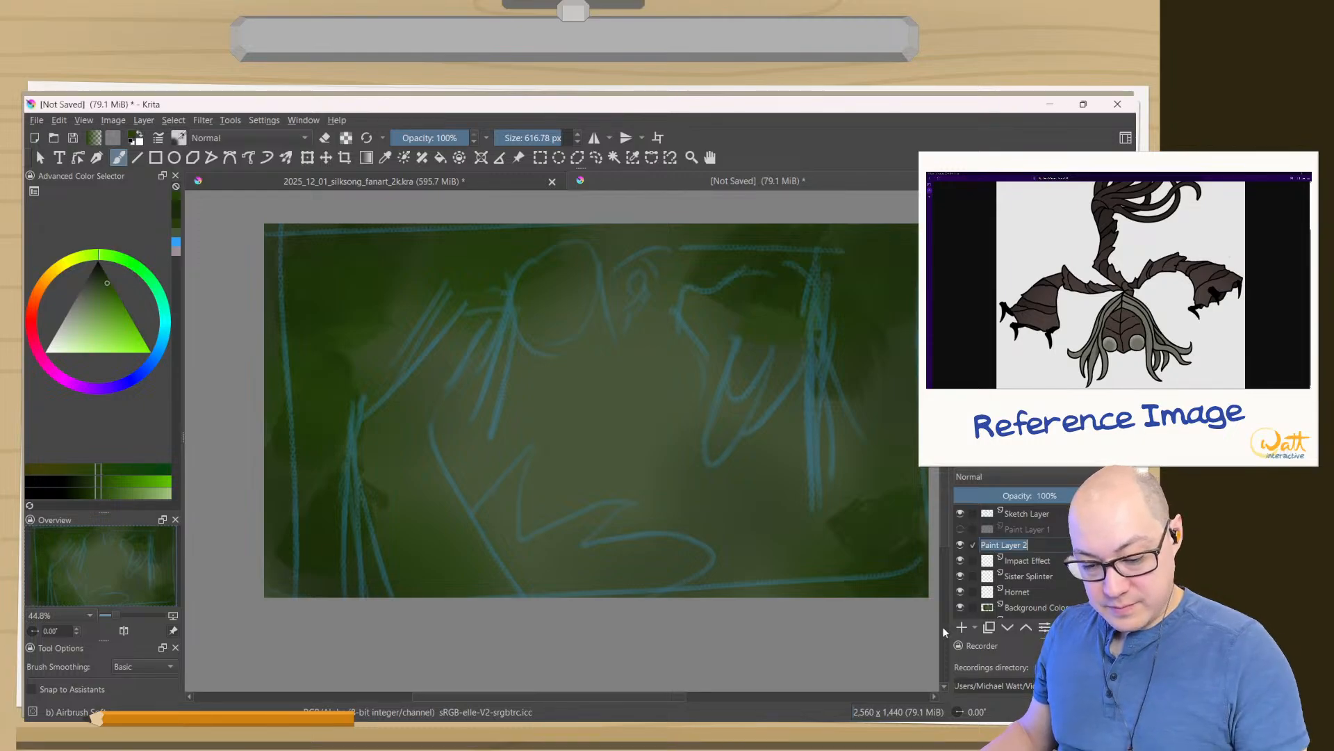
text(Vines)
key(Return)
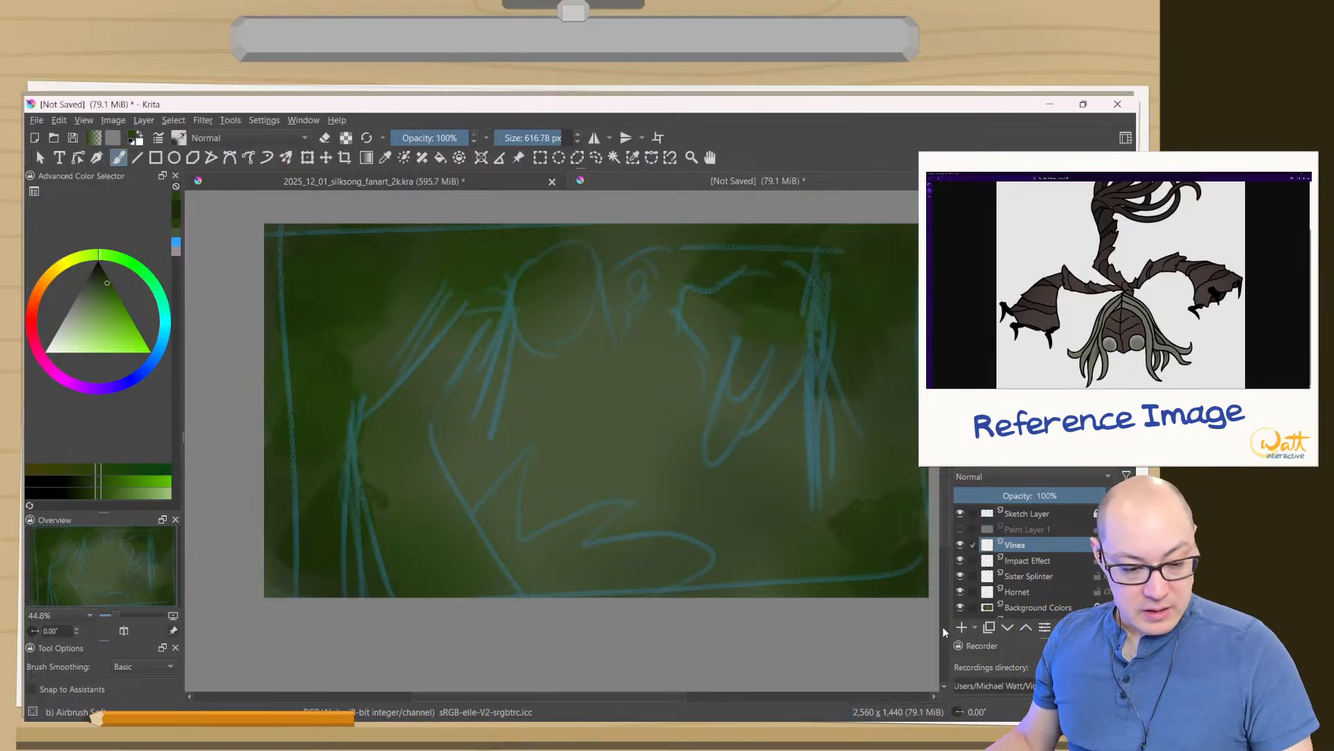
- Switch back to the 05b textured brush, choose a dark brown colour and reduce the brush to about 360 px
key(period)
key(period)
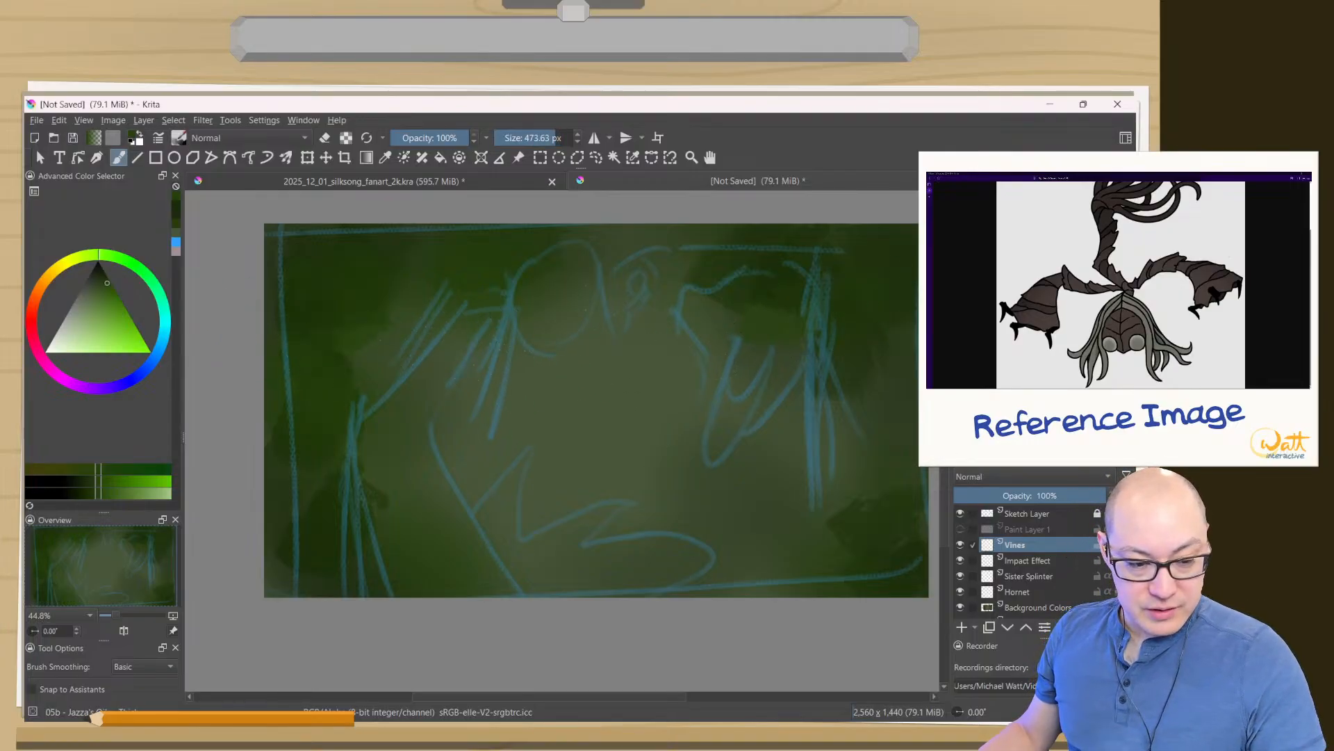
click(53, 283)
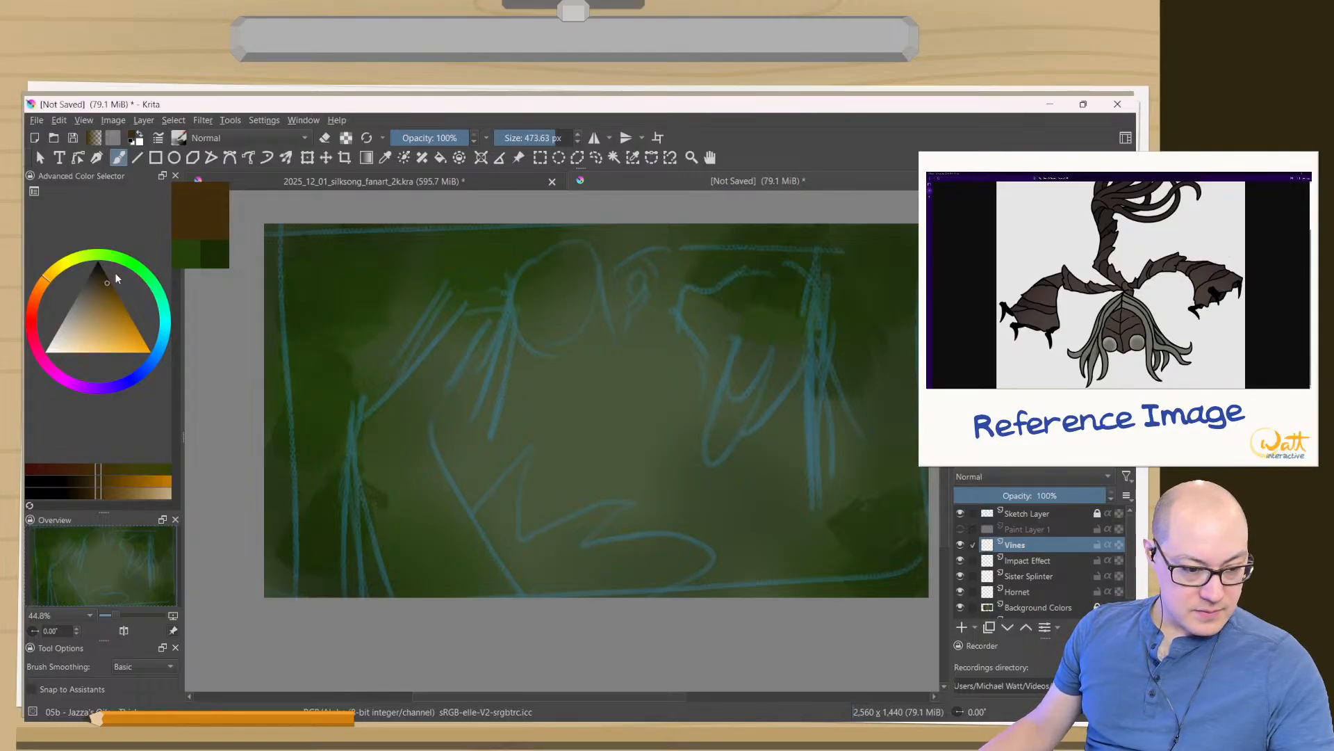
drag(105, 276, 107, 283)
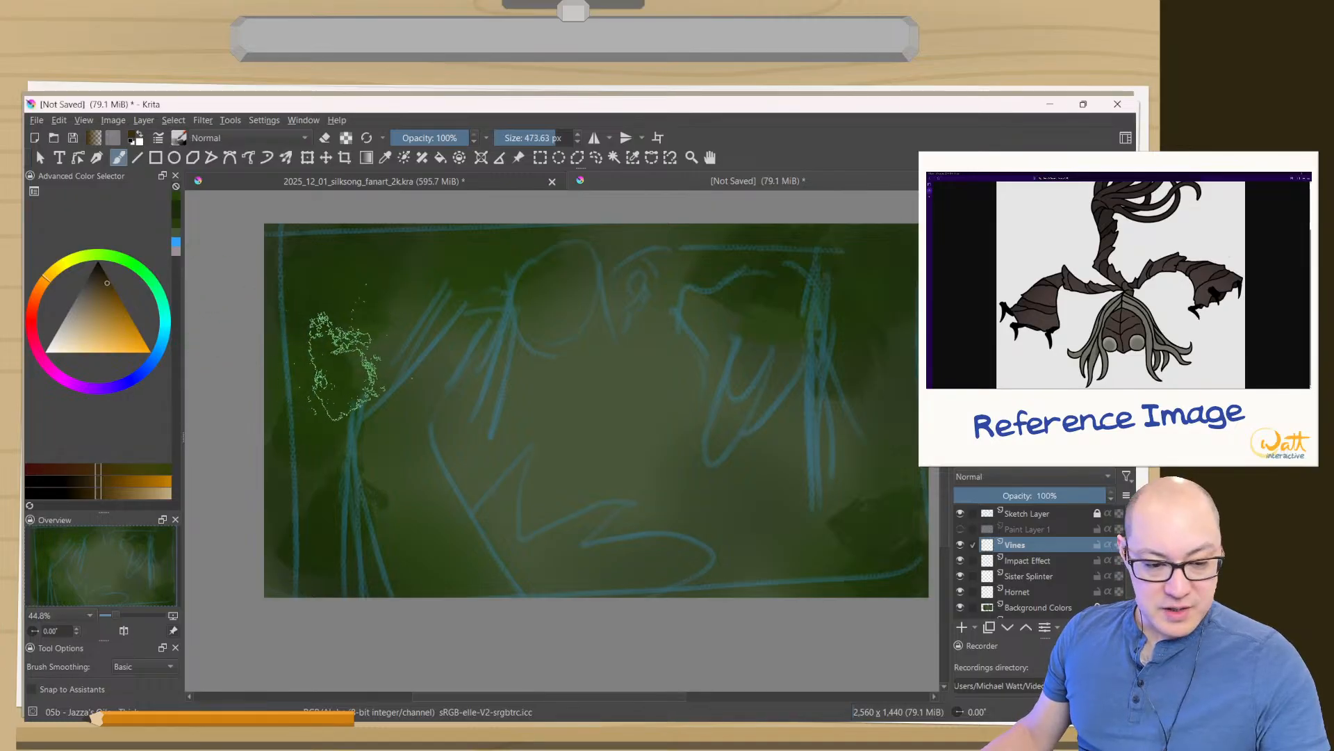
drag(348, 363, 327, 363)
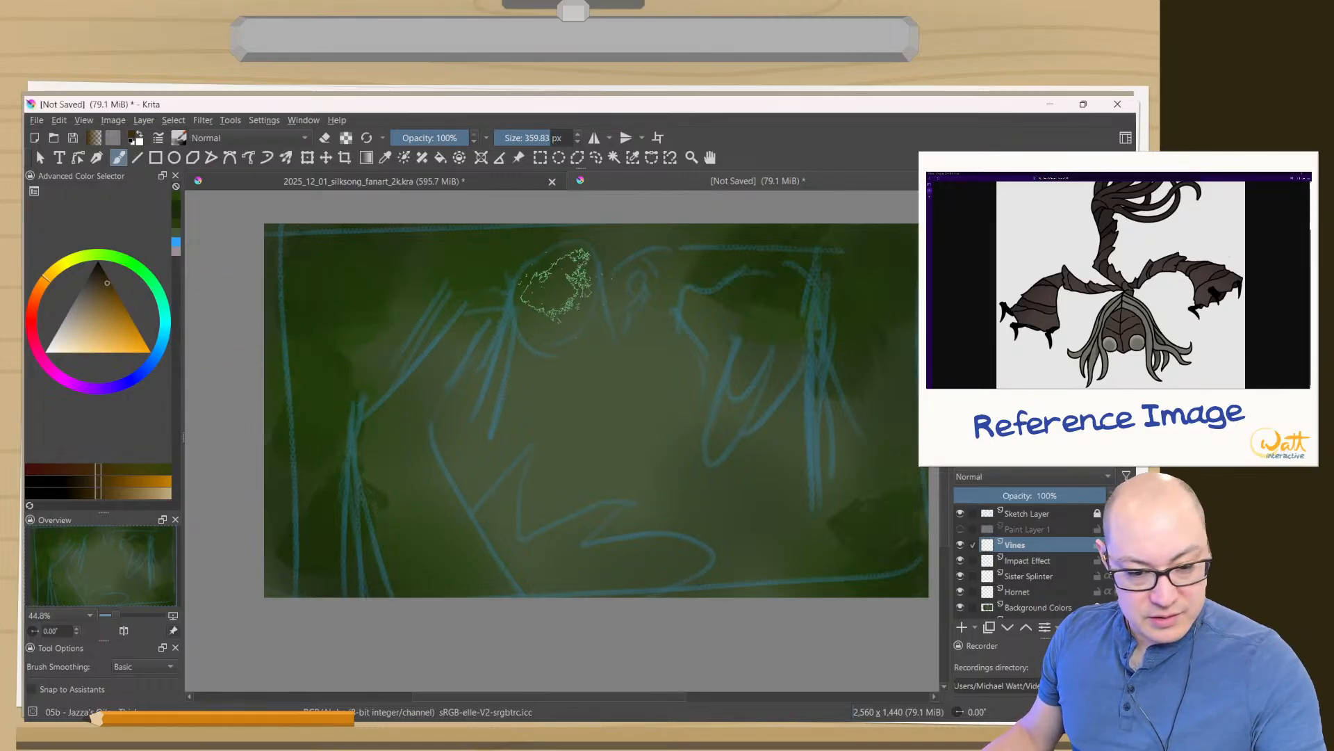
- Block in the sketched round head with a muted dark brown on the Sister Splinter layer
mouse_move(551, 283)
mouse_down()
mouse_move(571, 284)
mouse_move(491, 287)
mouse_up()
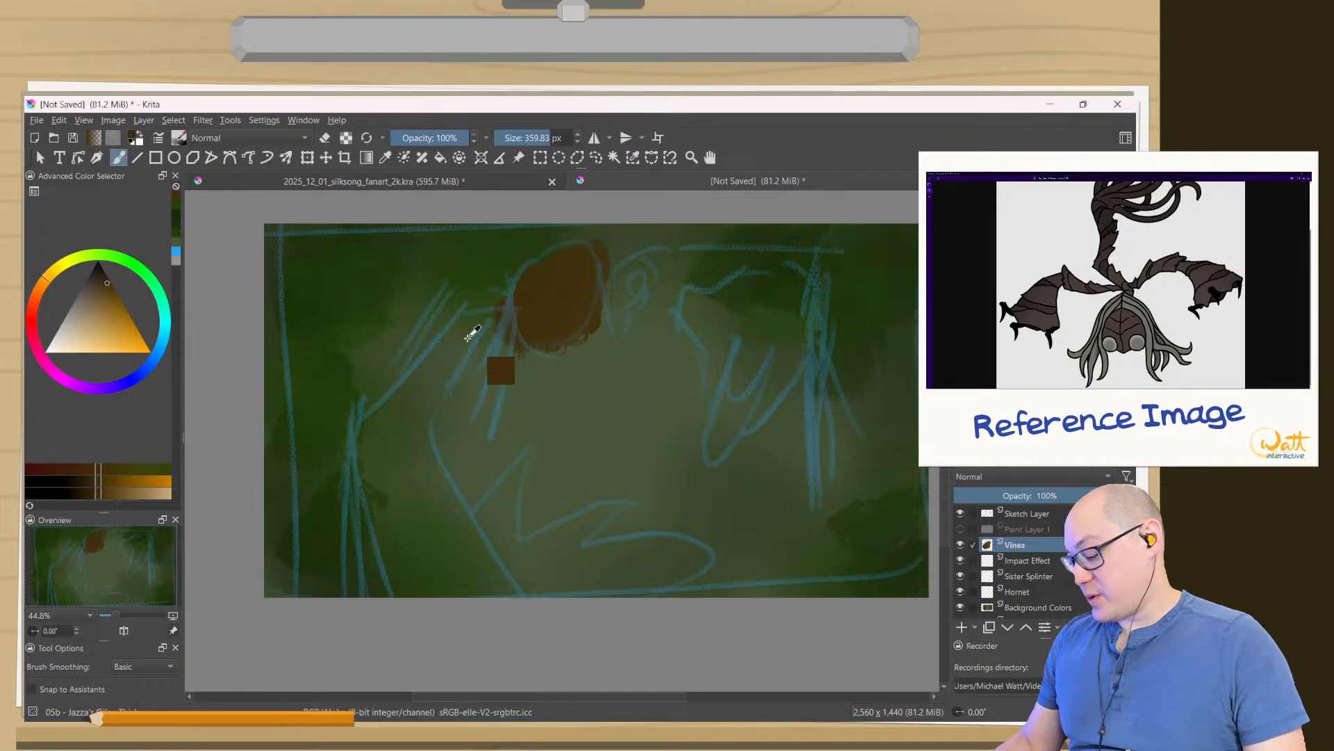
key(ctrl+z)
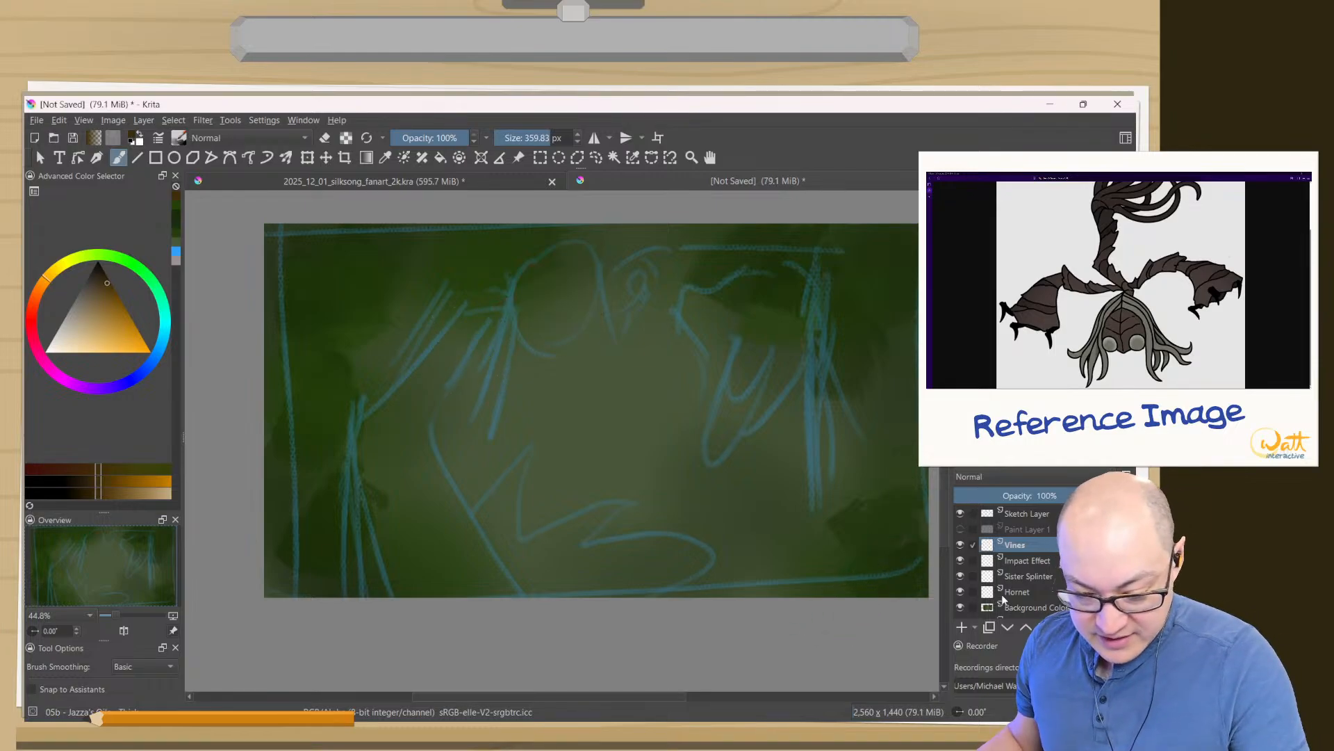
click(1017, 577)
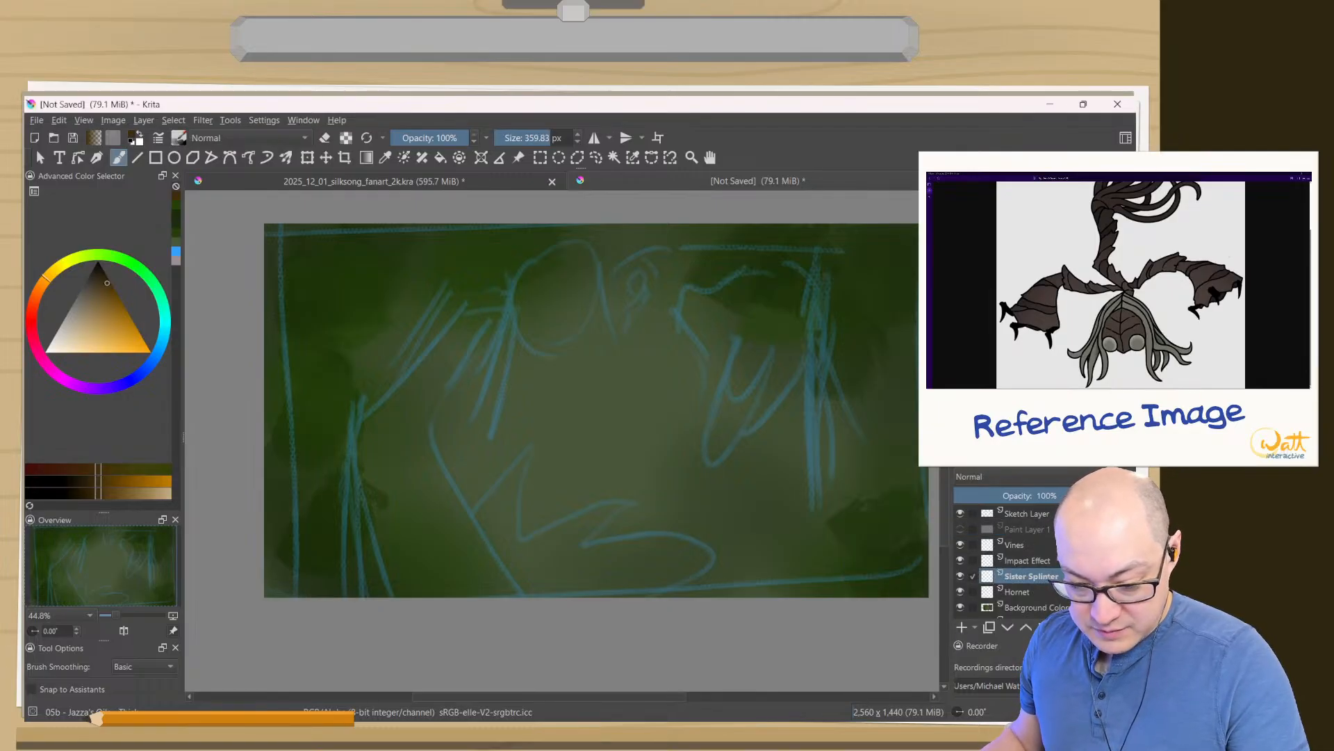
click(99, 286)
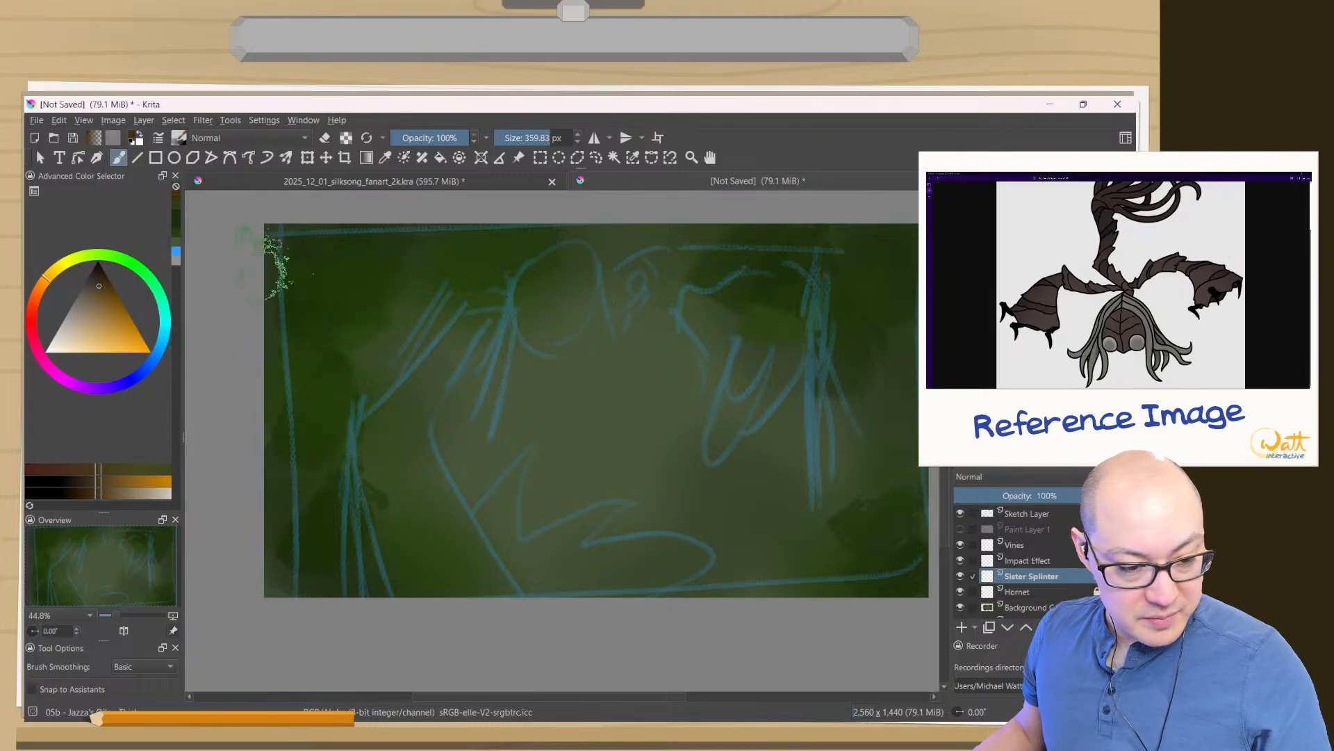
mouse_move(566, 282)
mouse_down()
mouse_move(529, 283)
mouse_move(558, 298)
mouse_move(549, 305)
mouse_up()
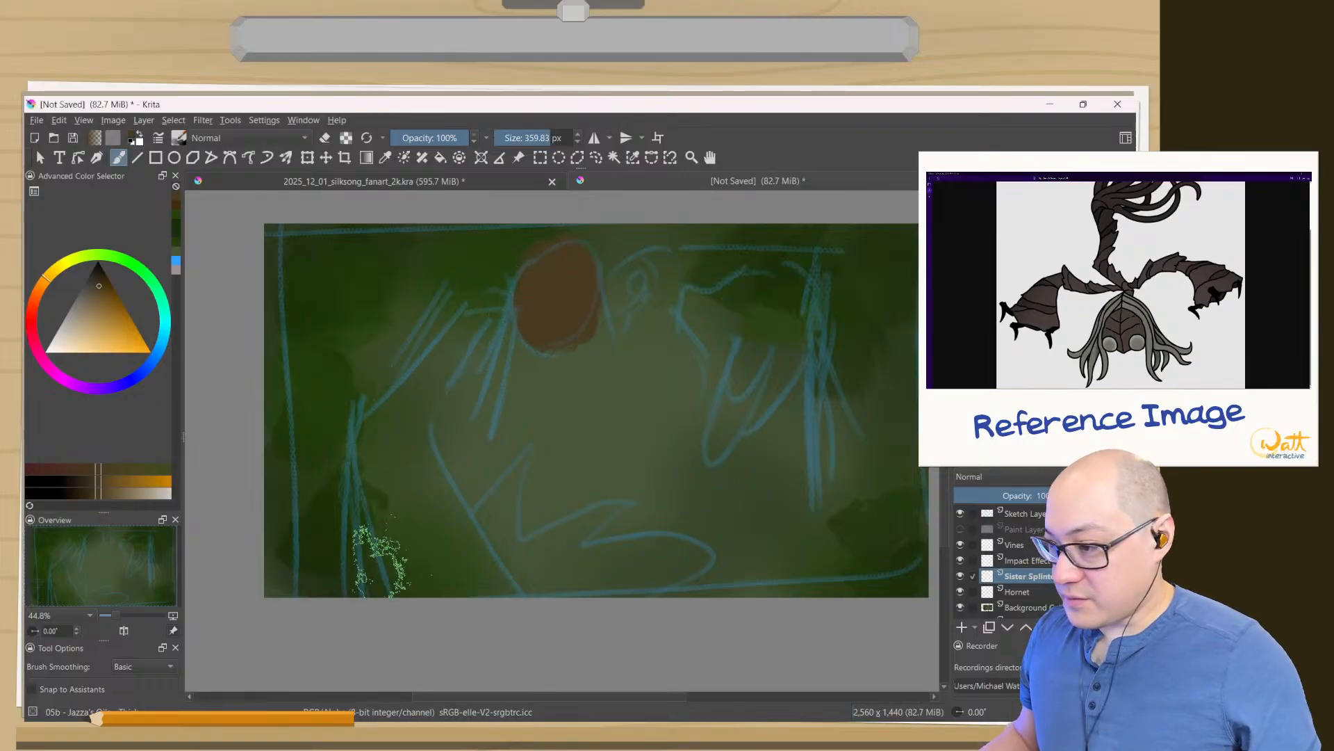
- Block in the bent arm left of the head in brown, with a broad forearm reaching the canvas's lower edge, using a brush of about 310 px
shift+drag(452, 353, 405, 353)
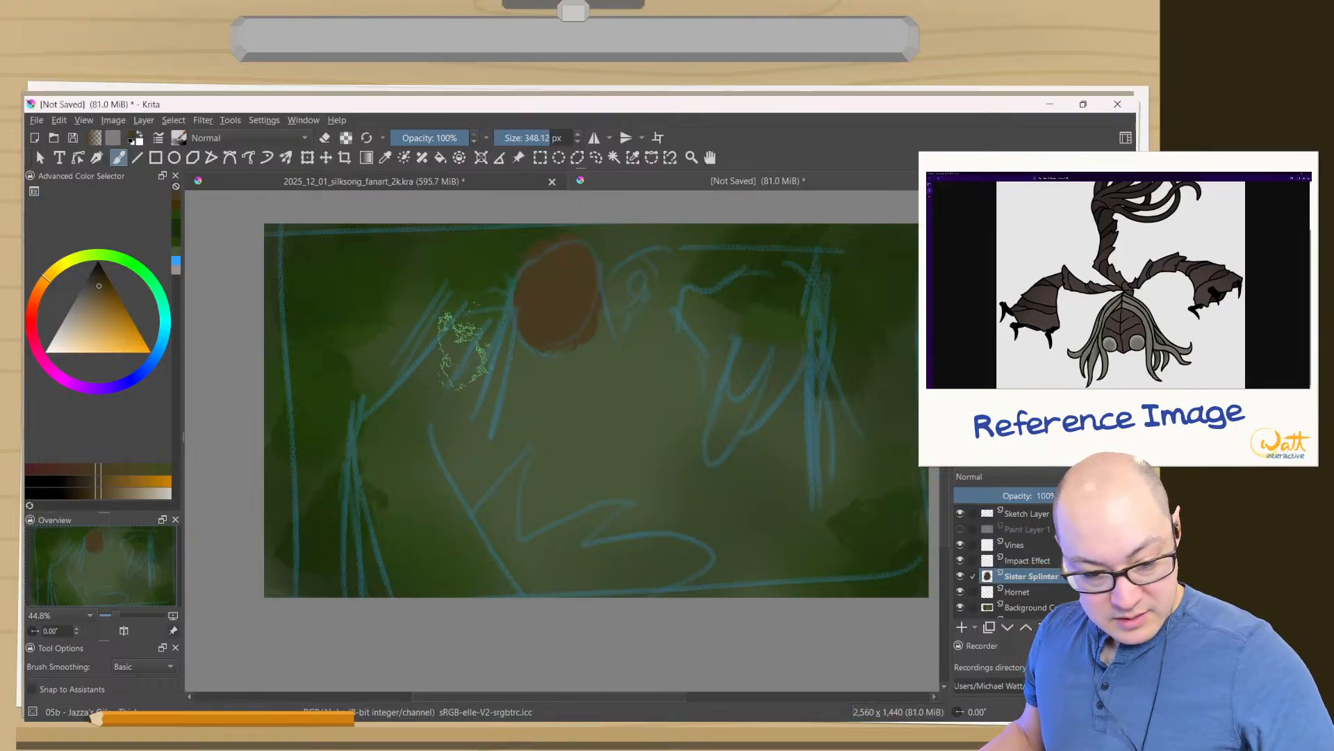
mouse_move(489, 334)
mouse_down()
mouse_move(401, 431)
mouse_move(475, 506)
mouse_up()
drag(366, 416, 480, 549)
key(ctrl+z)
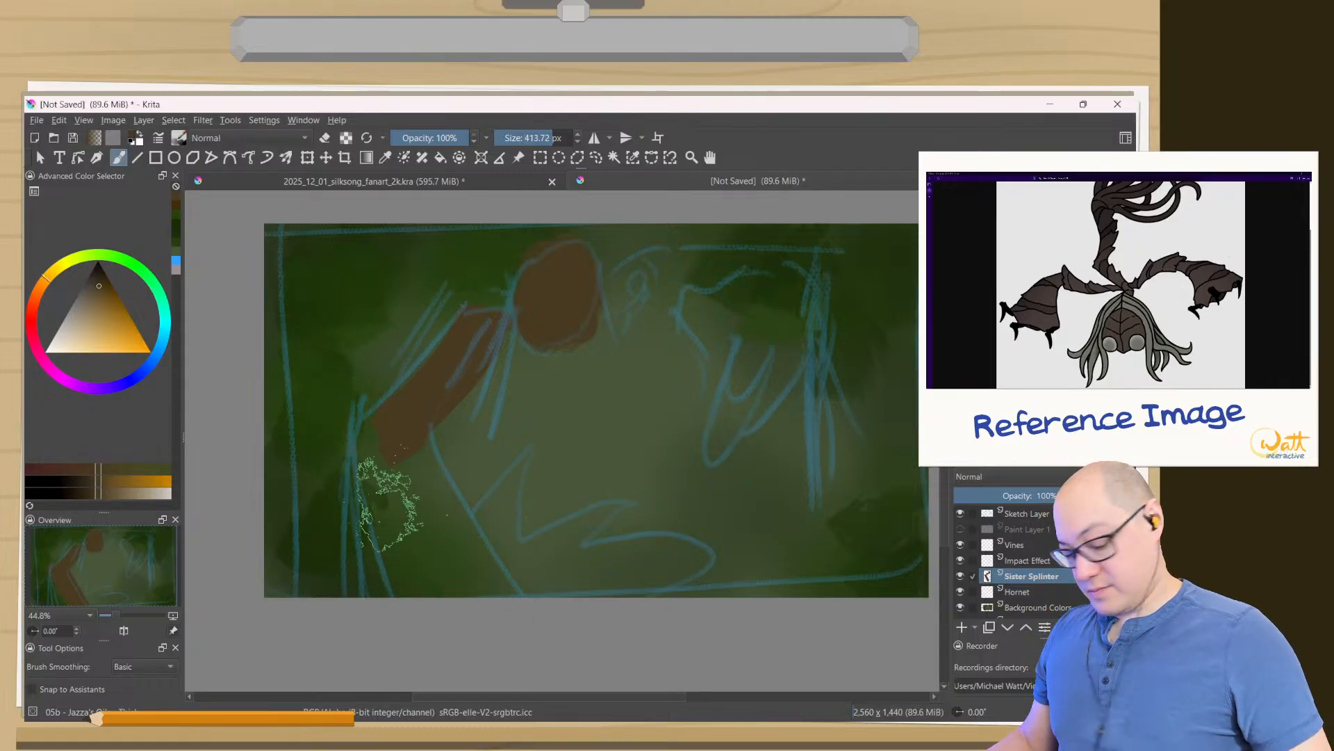
shift+drag(415, 464, 393, 465)
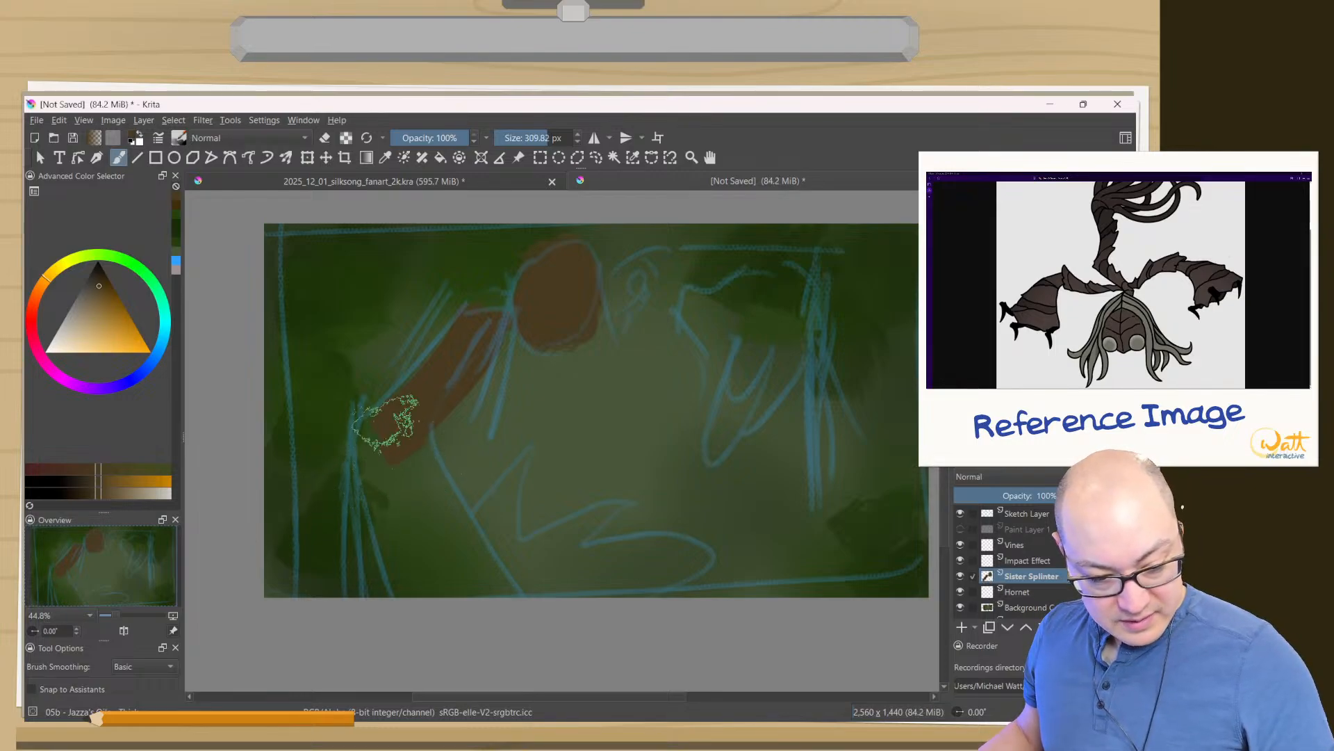
drag(387, 418, 399, 574)
drag(415, 478, 497, 580)
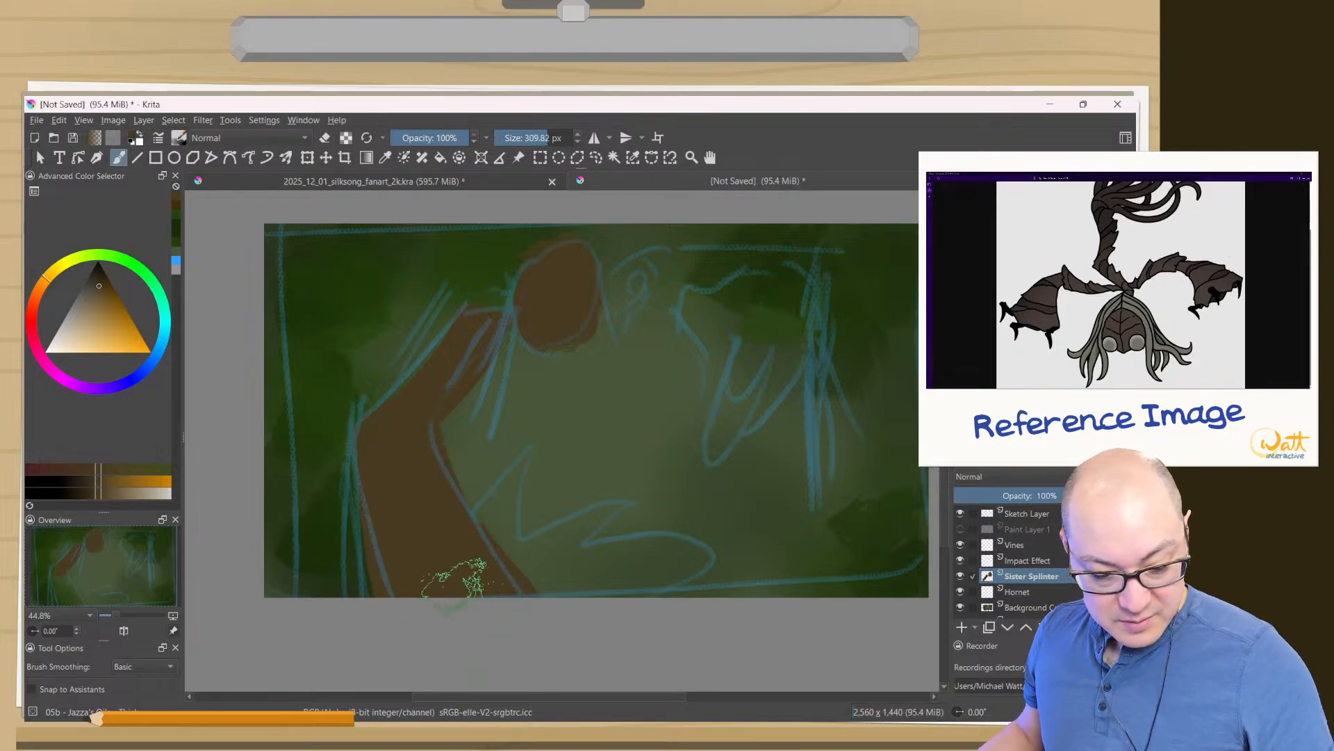
- Reduce the brush to about 173 px and refine the upper arm's outline by alternating between erasing and painting
click(366, 138)
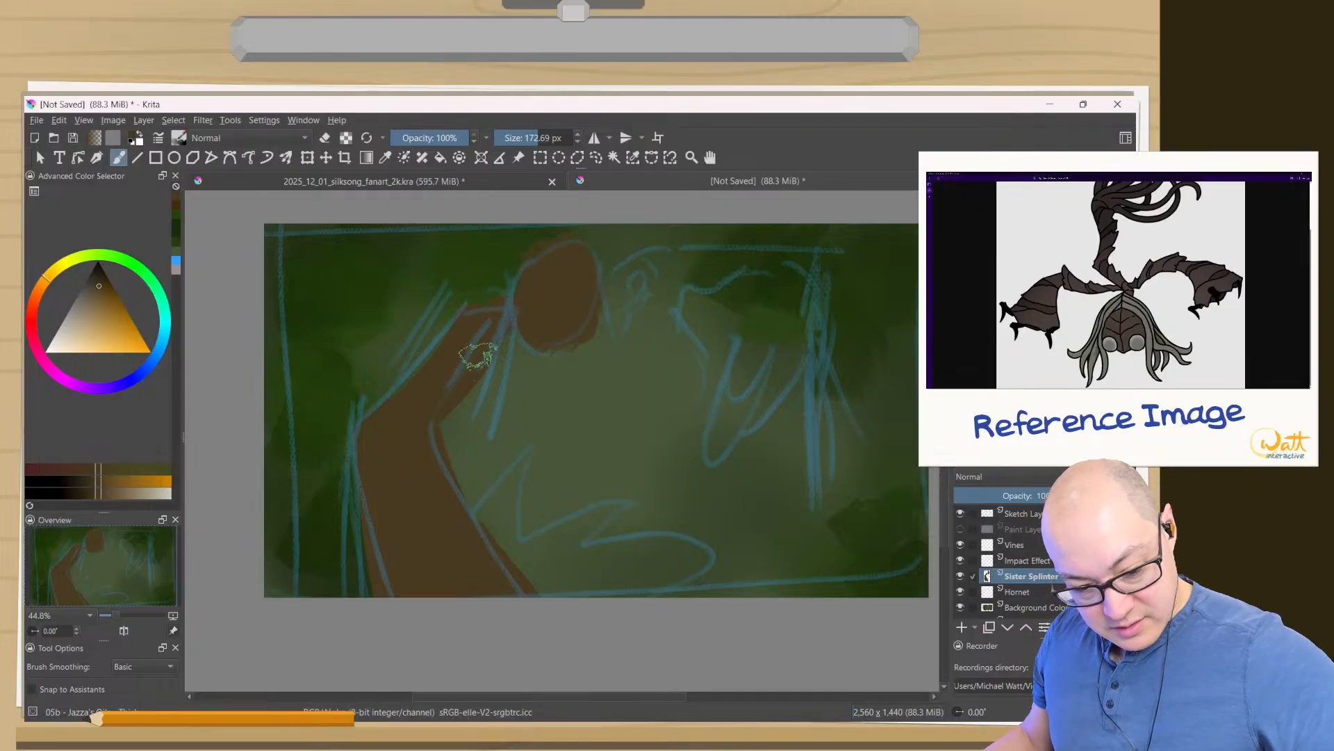
key(e)
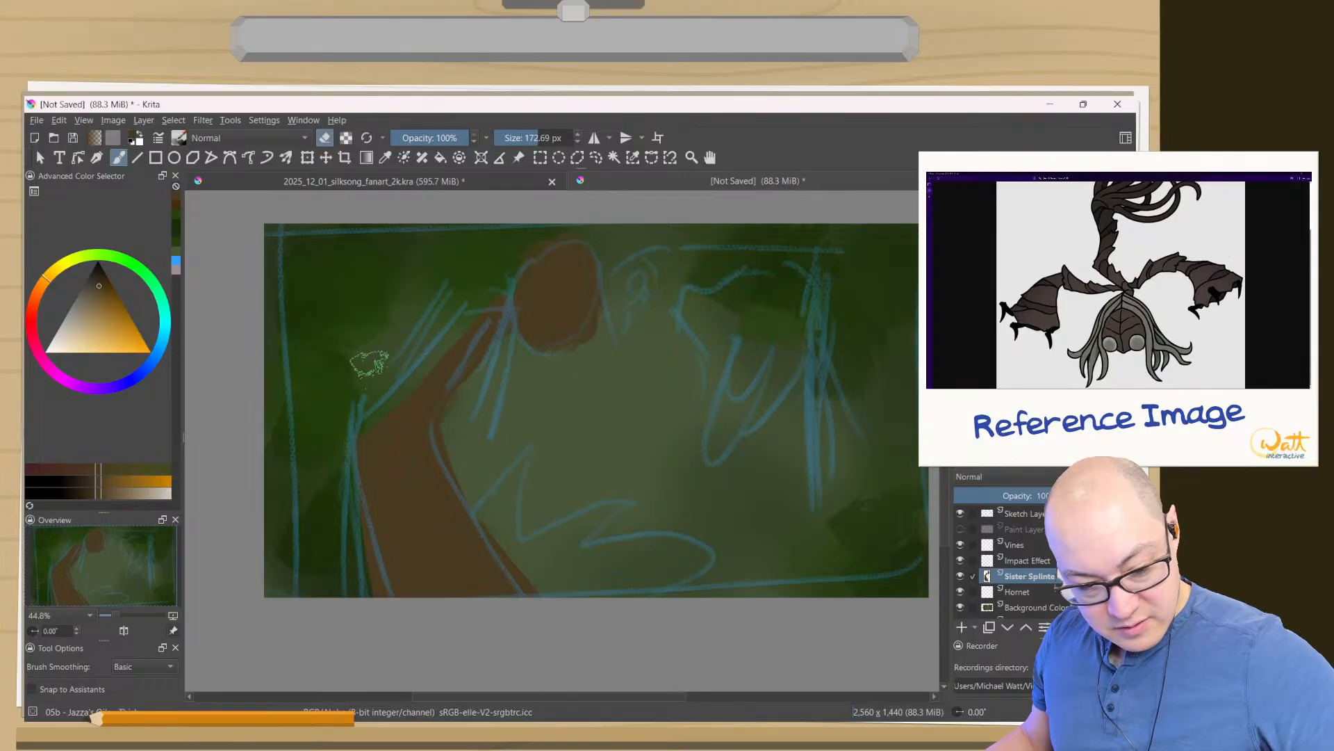
key(e)
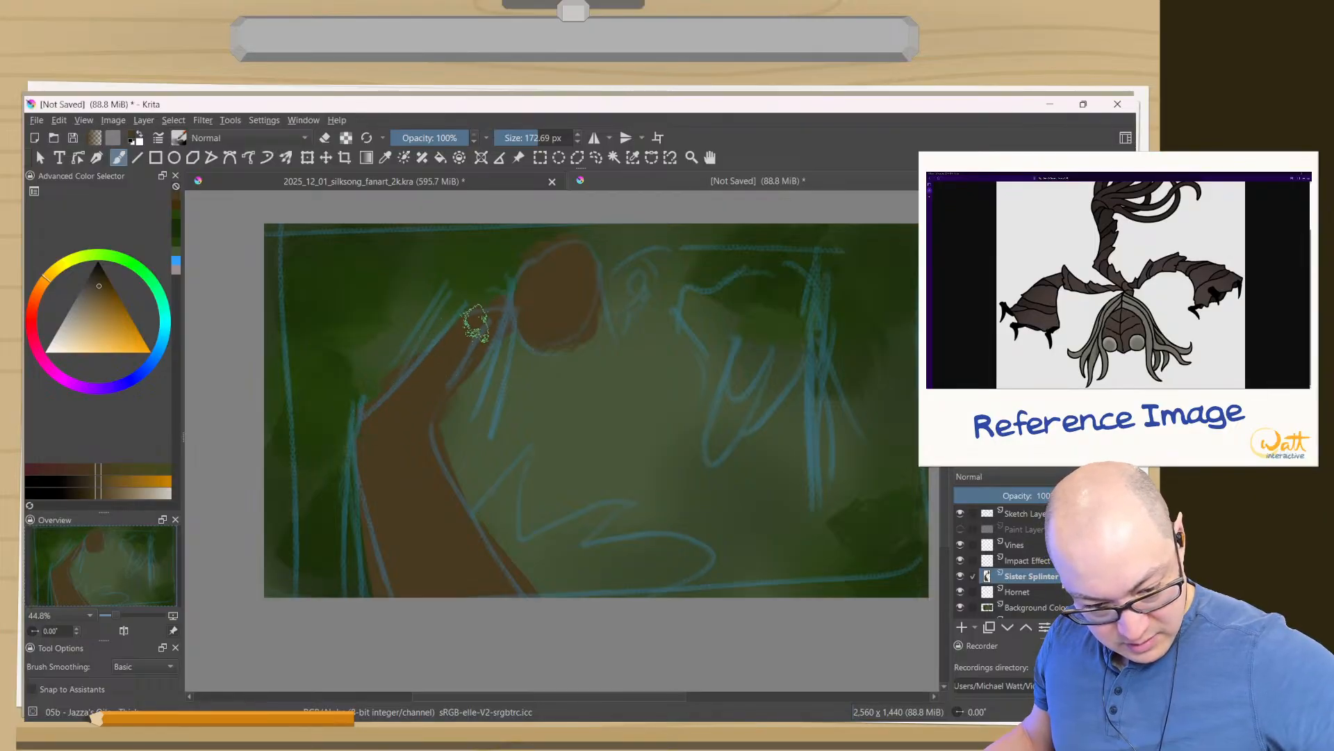
- Block in the other arm in brown in canvas-only view, arching from above the head and bending down into a short limb
mouse_move(513, 311)
mouse_down()
mouse_move(631, 283)
mouse_move(612, 312)
mouse_move(678, 287)
mouse_move(660, 274)
mouse_move(609, 315)
mouse_move(710, 266)
mouse_move(673, 276)
mouse_move(742, 267)
mouse_move(678, 261)
mouse_move(767, 266)
mouse_move(720, 275)
mouse_move(761, 269)
mouse_move(746, 316)
mouse_move(723, 304)
mouse_move(761, 299)
mouse_move(760, 325)
mouse_move(759, 295)
mouse_move(685, 308)
mouse_move(744, 332)
mouse_move(770, 287)
mouse_move(765, 371)
mouse_move(751, 337)
mouse_move(718, 382)
mouse_move(738, 278)
mouse_move(753, 363)
mouse_move(772, 281)
mouse_up()
drag(735, 476, 589, 543)
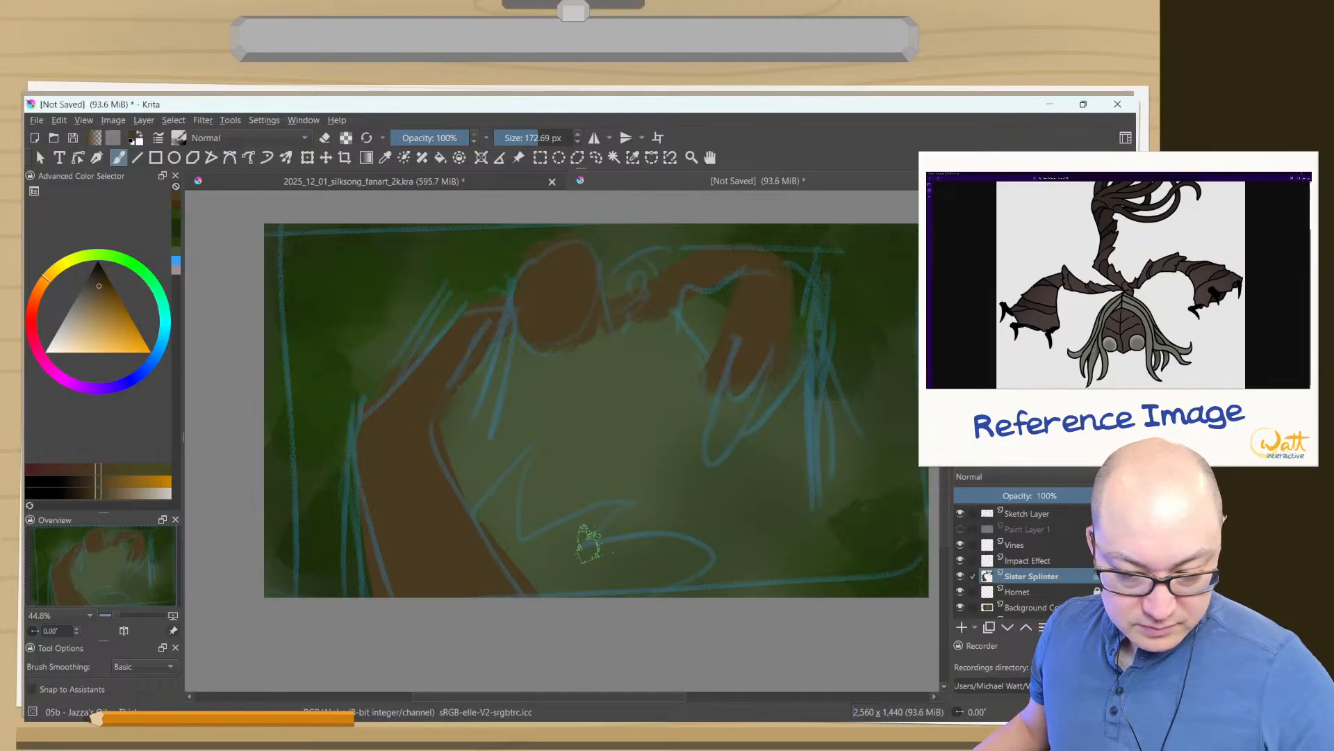
key(Tab)
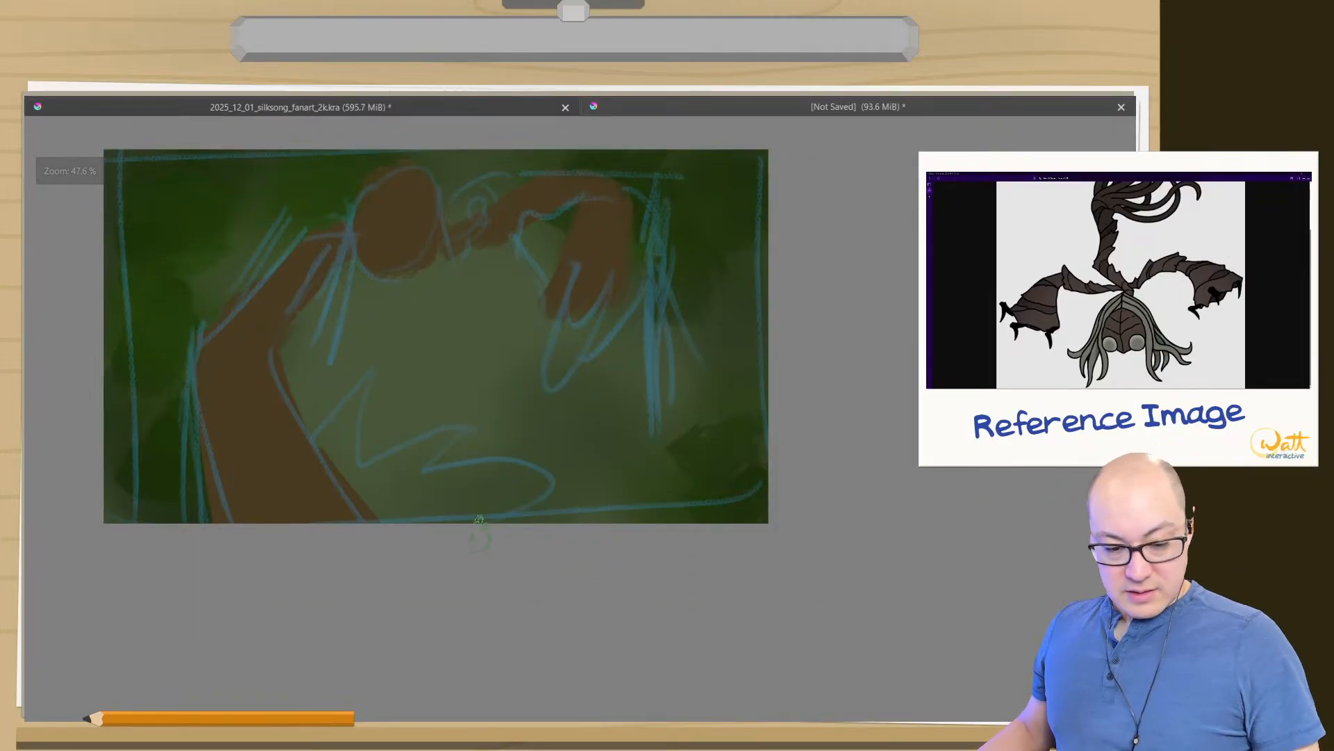
drag(504, 368, 578, 494)
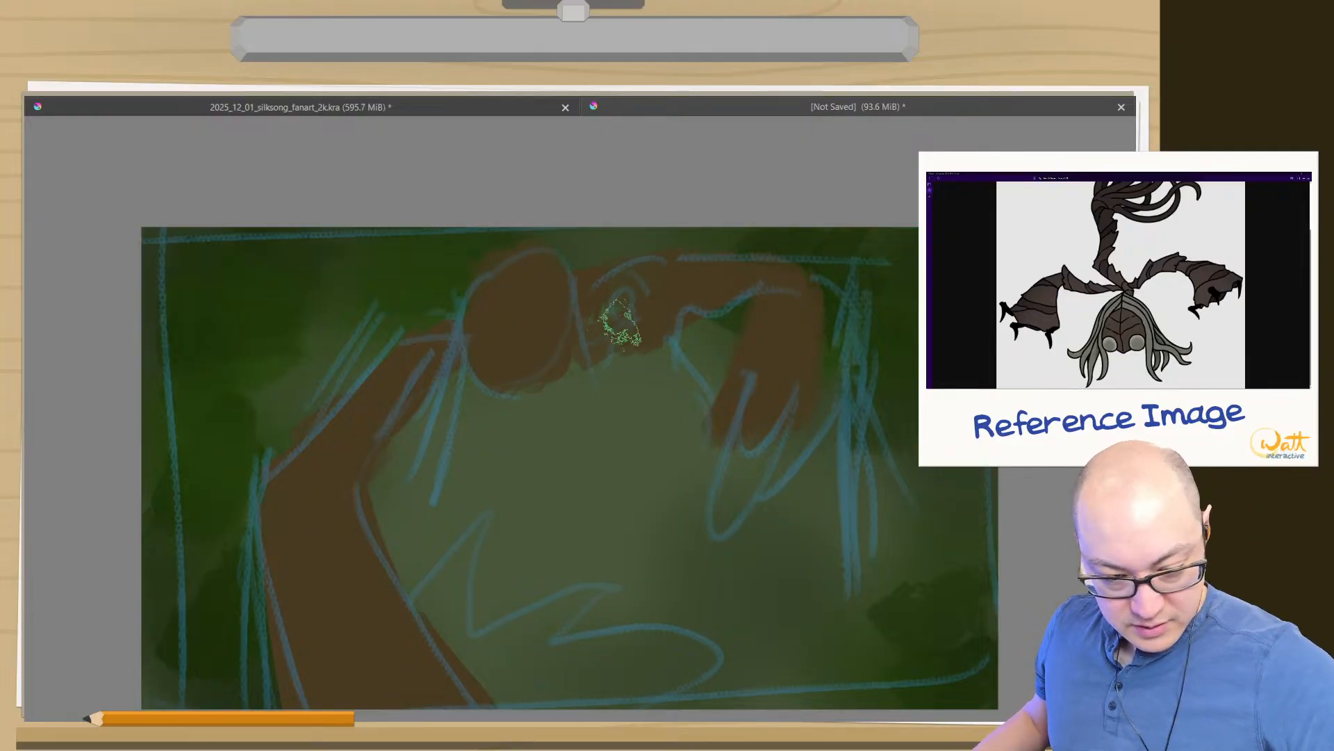
mouse_move(615, 299)
mouse_down()
mouse_move(611, 262)
mouse_move(595, 312)
mouse_move(698, 230)
mouse_move(702, 333)
mouse_move(768, 375)
mouse_move(792, 414)
mouse_move(740, 542)
mouse_up()
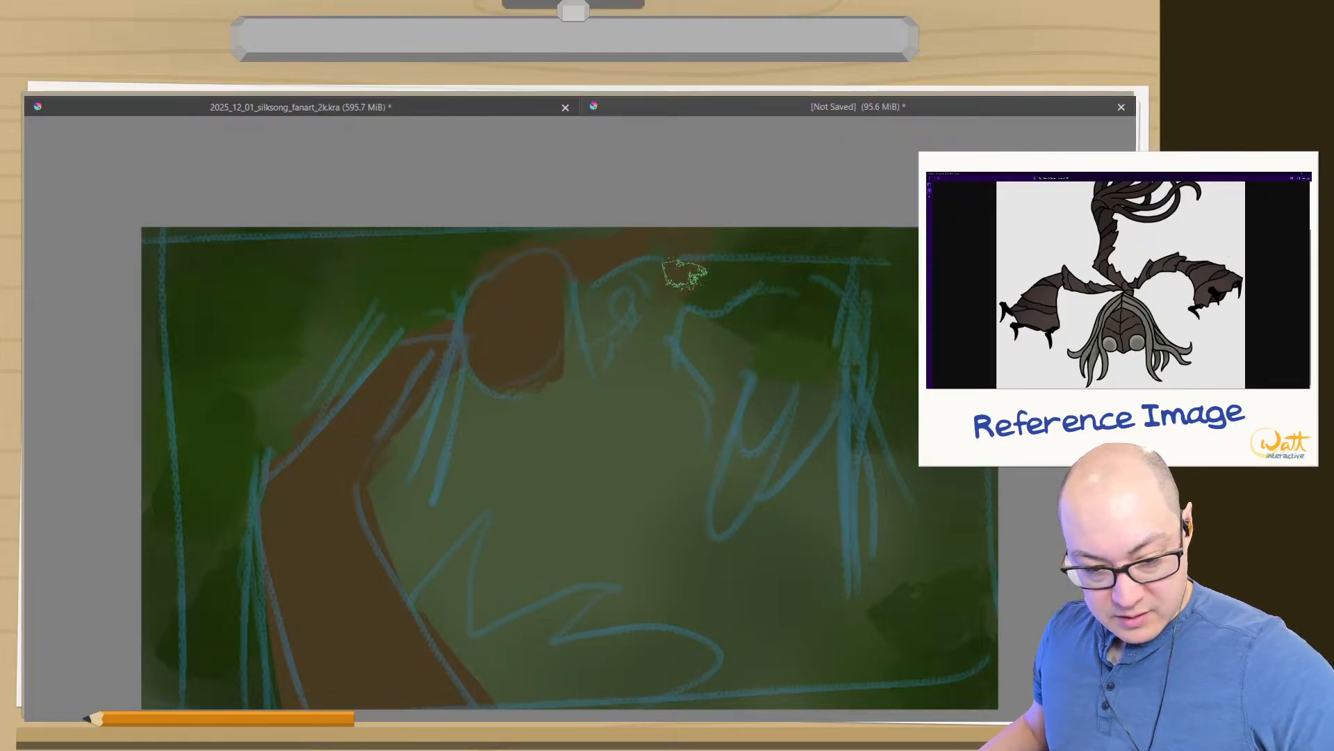
mouse_move(684, 274)
mouse_down()
mouse_move(690, 363)
mouse_move(708, 253)
mouse_move(684, 240)
mouse_move(672, 379)
mouse_up()
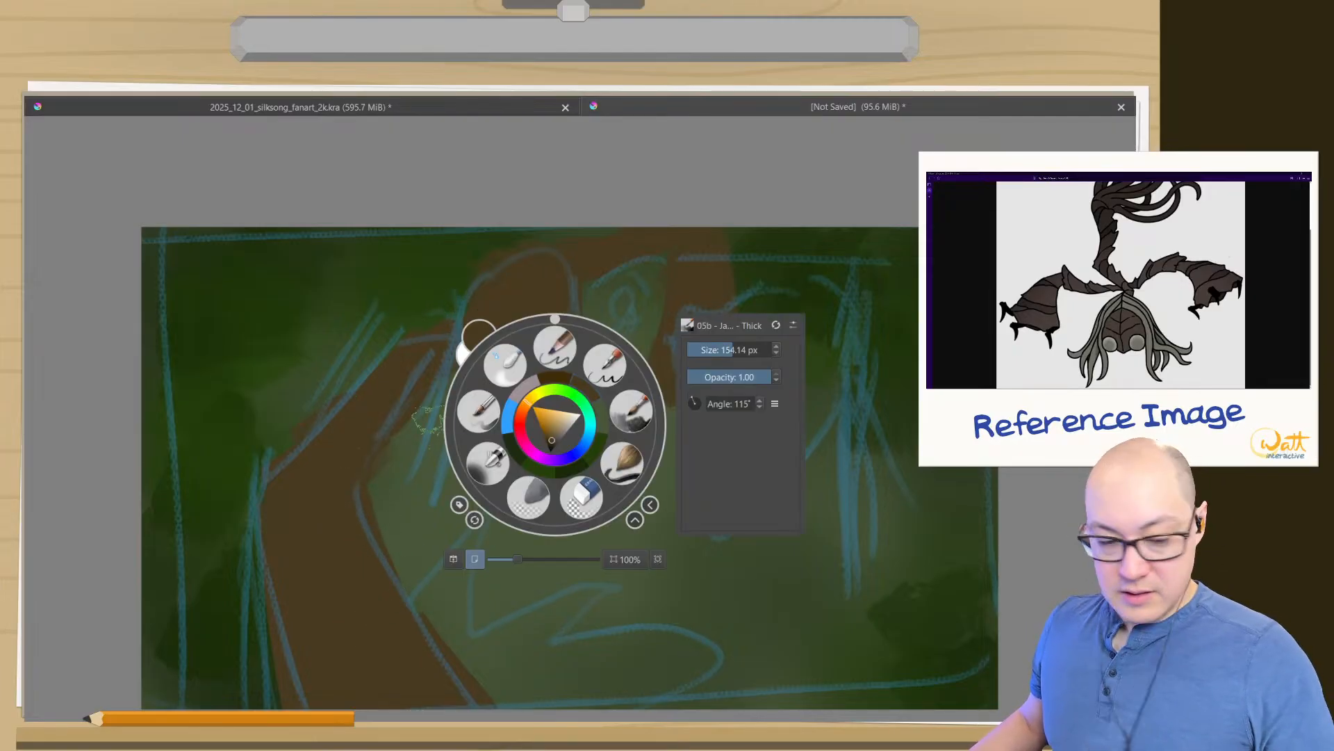
- Choose a light, muted green as the colour for the textured 05b brush
right_click(555, 424)
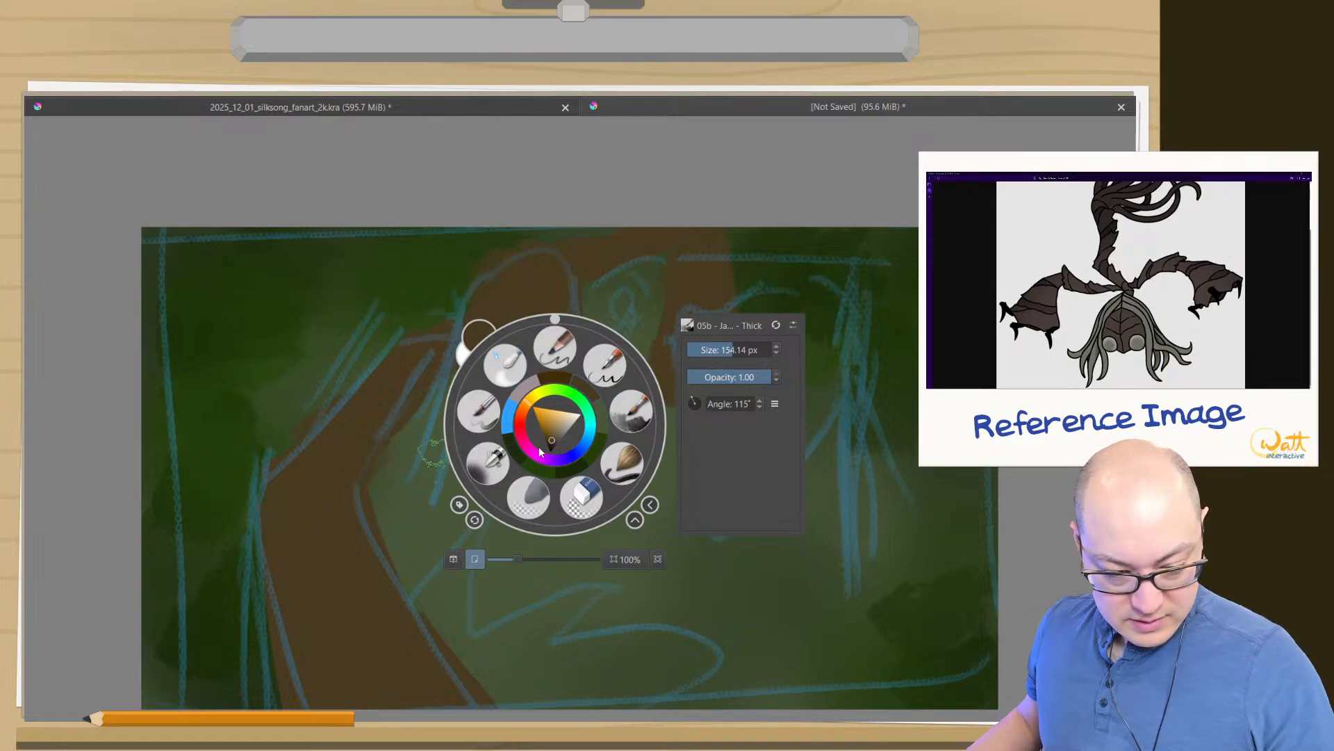
click(602, 418)
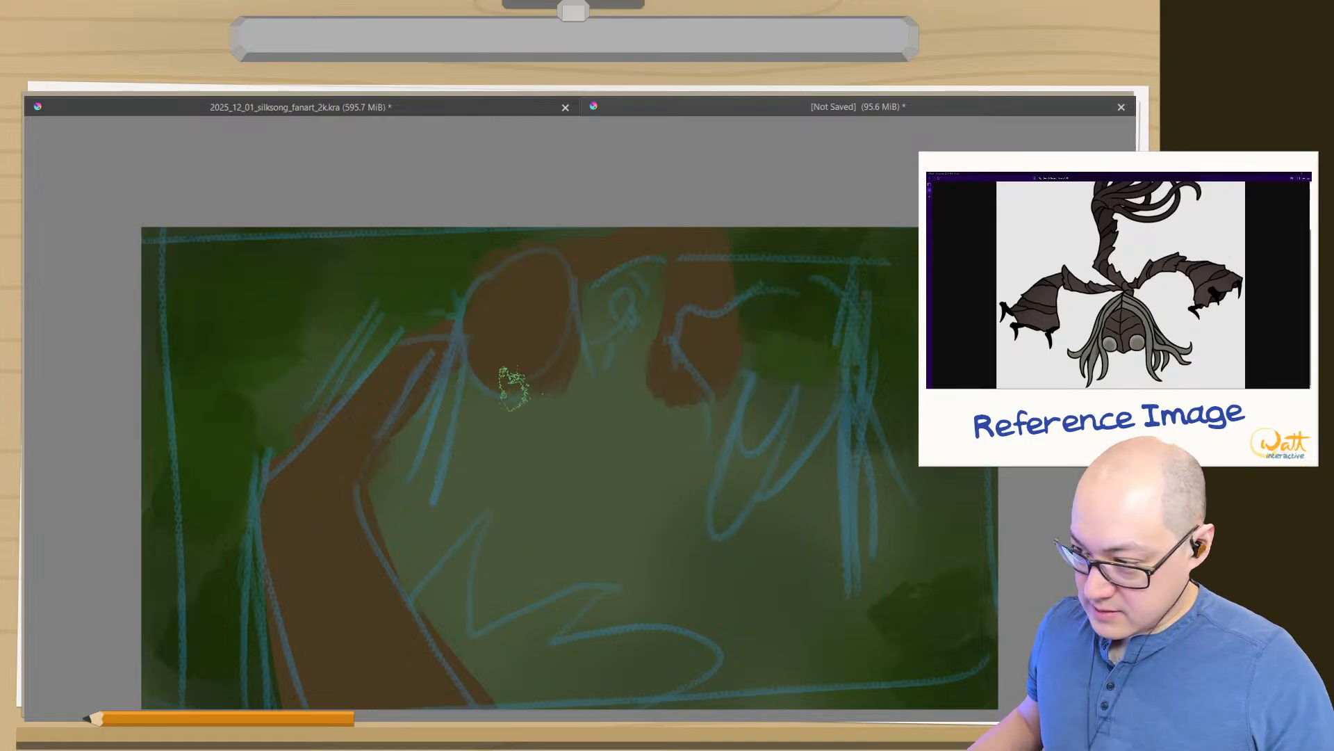
right_click(507, 376)
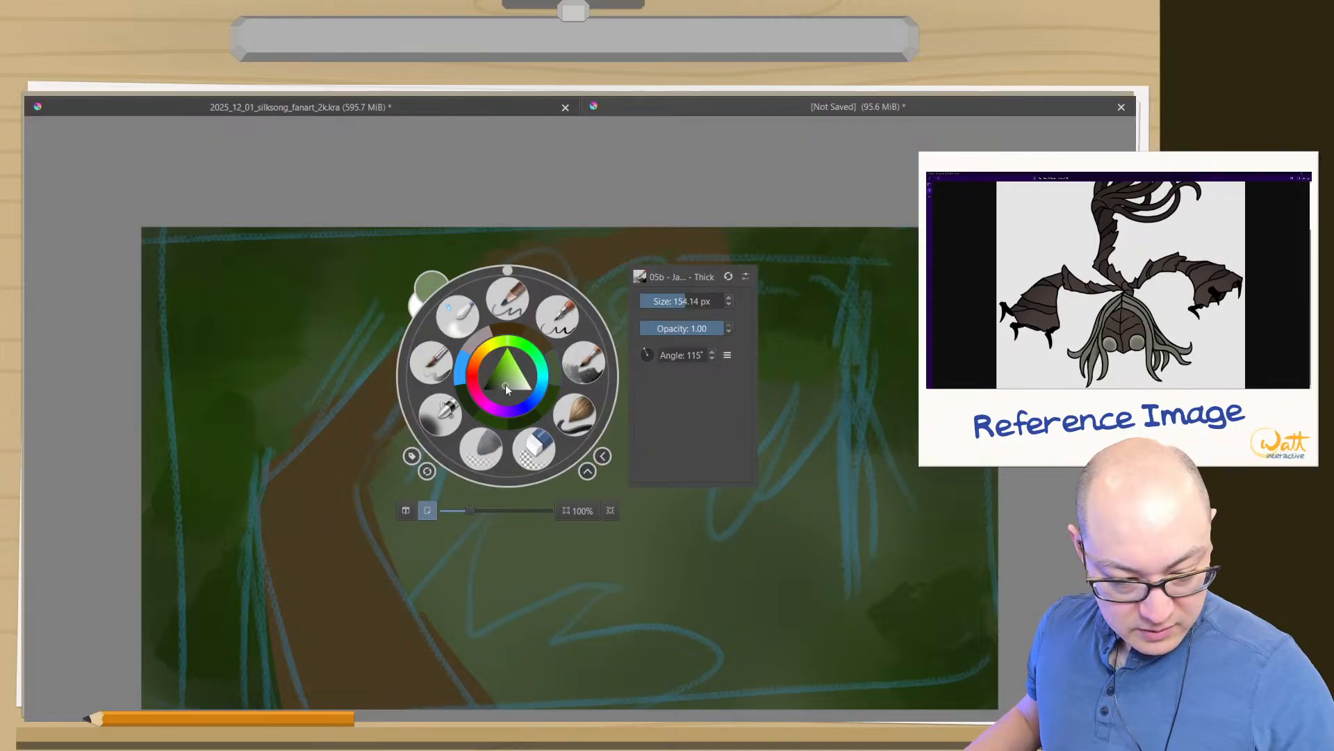
drag(506, 385, 506, 373)
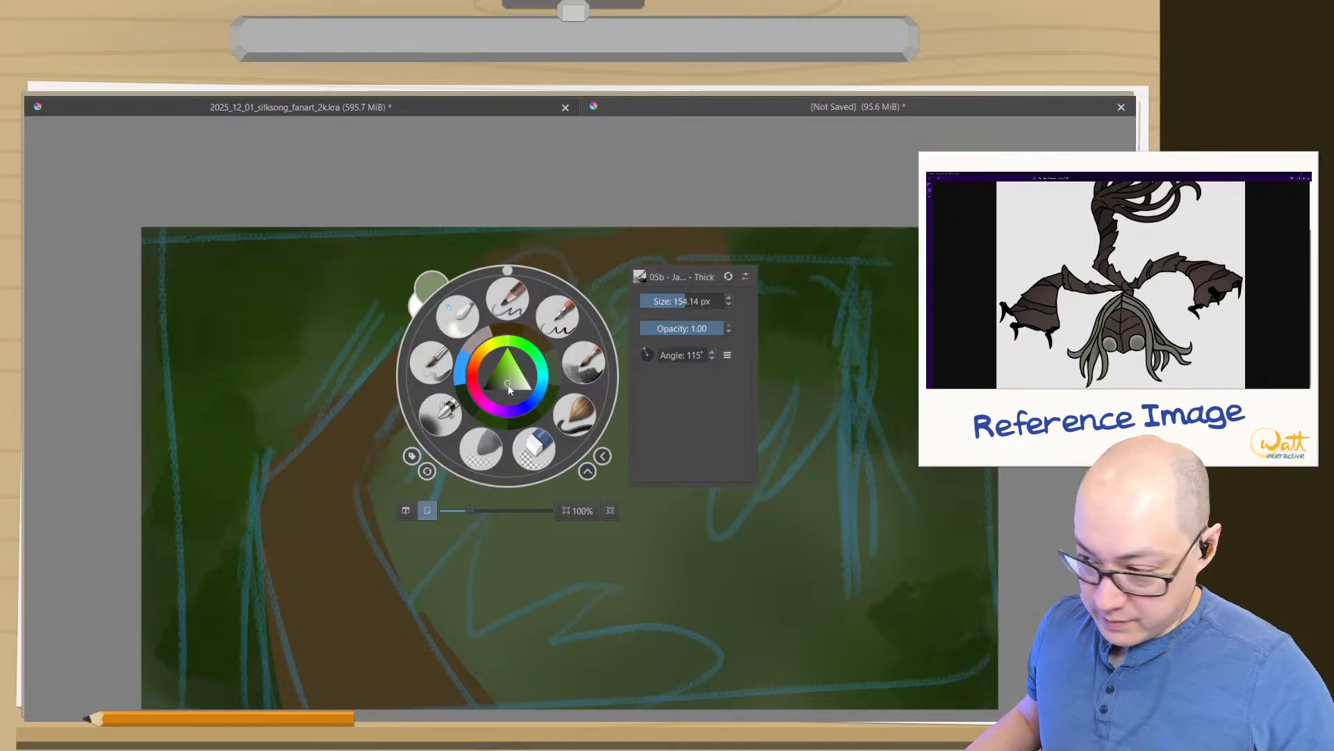
click(505, 385)
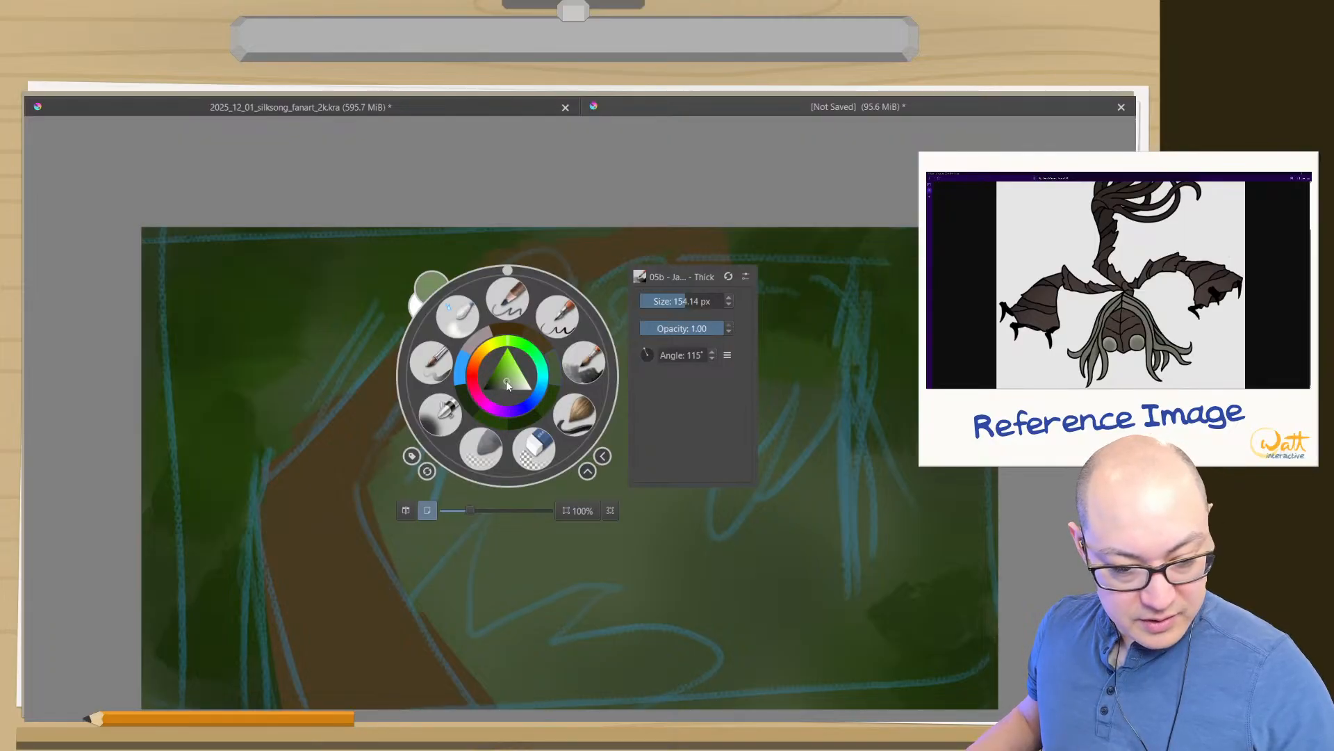
click(398, 363)
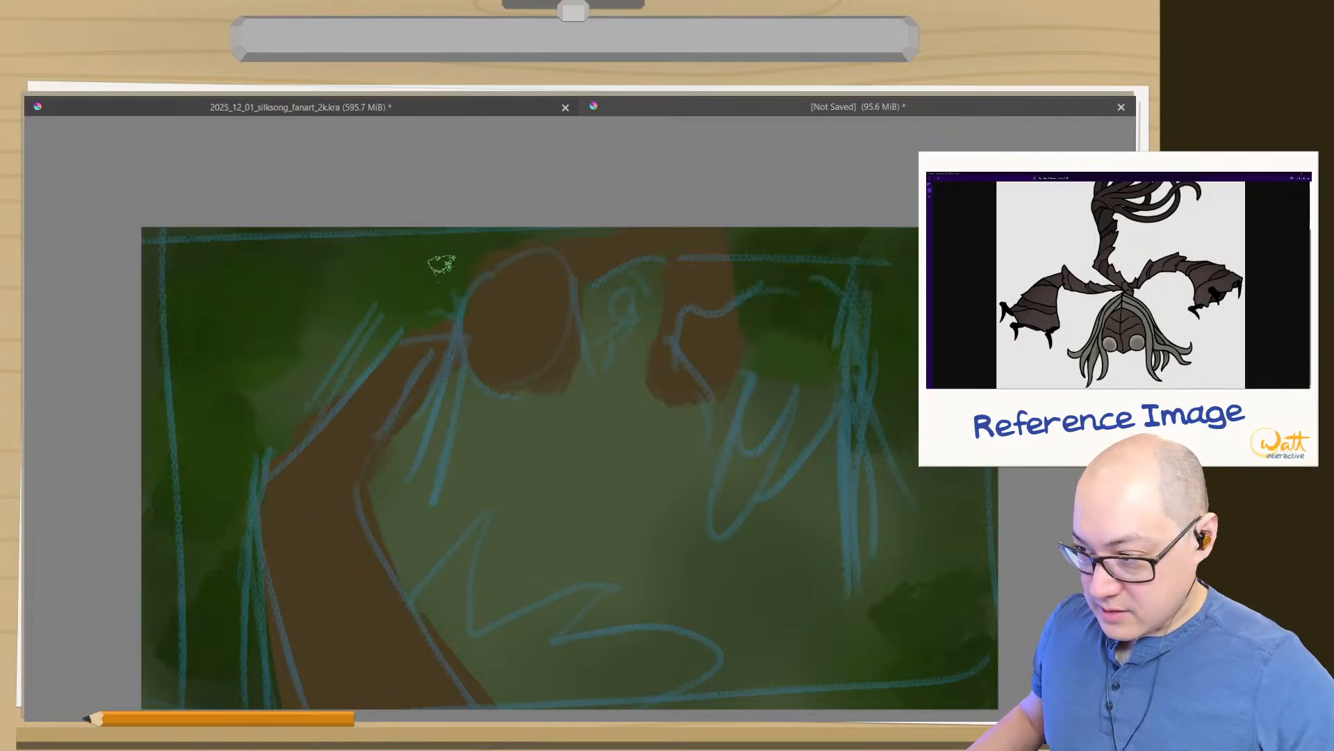
- Paint pale green hair parting at the crown of the head, with strands sweeping down and outward on both sides
mouse_move(505, 270)
mouse_down()
mouse_move(471, 308)
mouse_move(478, 437)
mouse_up()
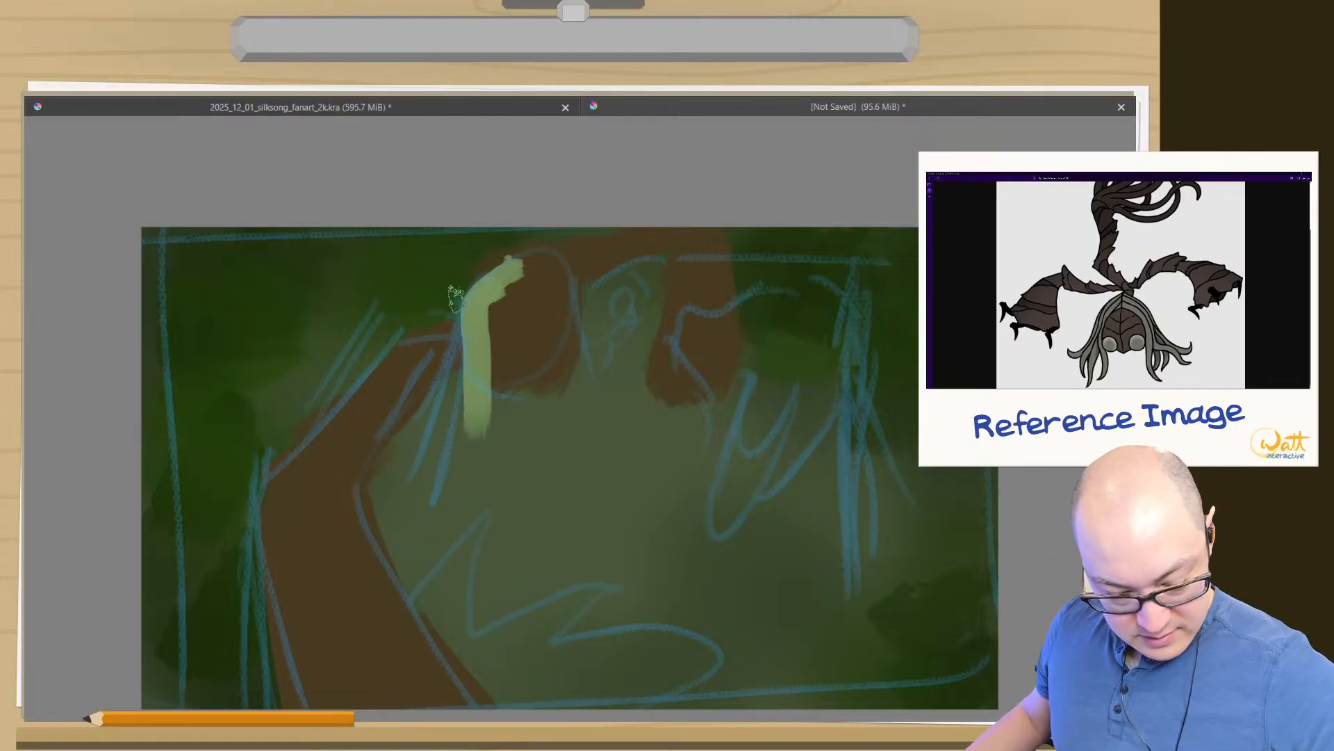
mouse_move(479, 280)
mouse_down()
mouse_move(448, 255)
mouse_move(433, 270)
mouse_move(460, 271)
mouse_move(477, 293)
mouse_move(399, 317)
mouse_move(425, 315)
mouse_move(448, 259)
mouse_up()
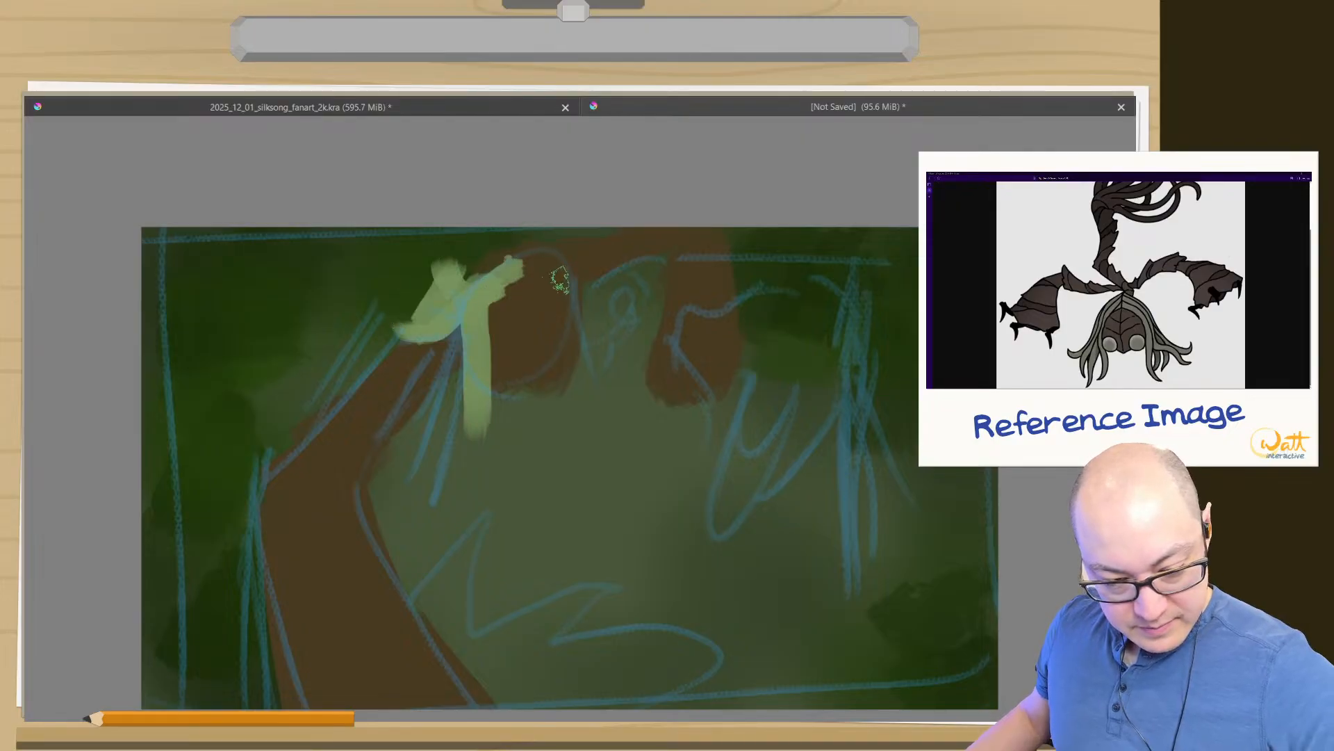
mouse_move(537, 280)
mouse_down()
mouse_move(588, 314)
mouse_move(671, 312)
mouse_up()
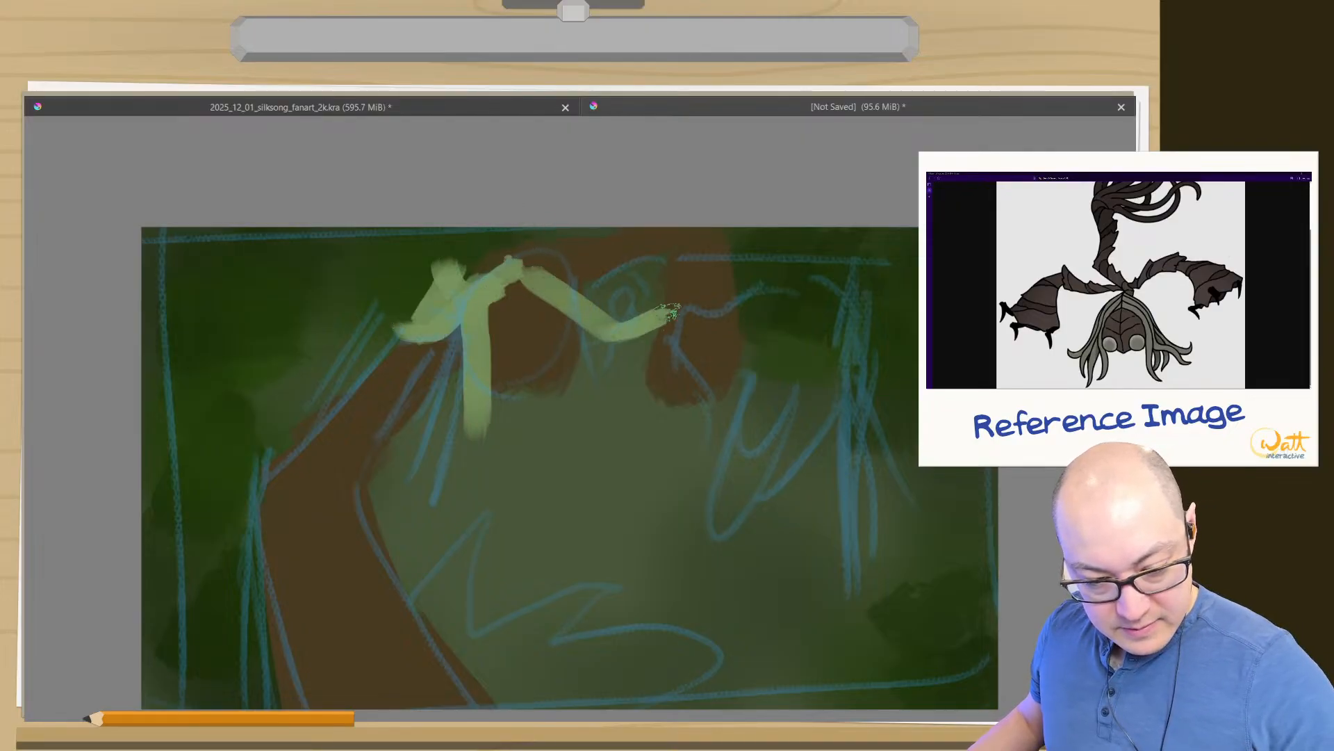
drag(533, 263, 659, 281)
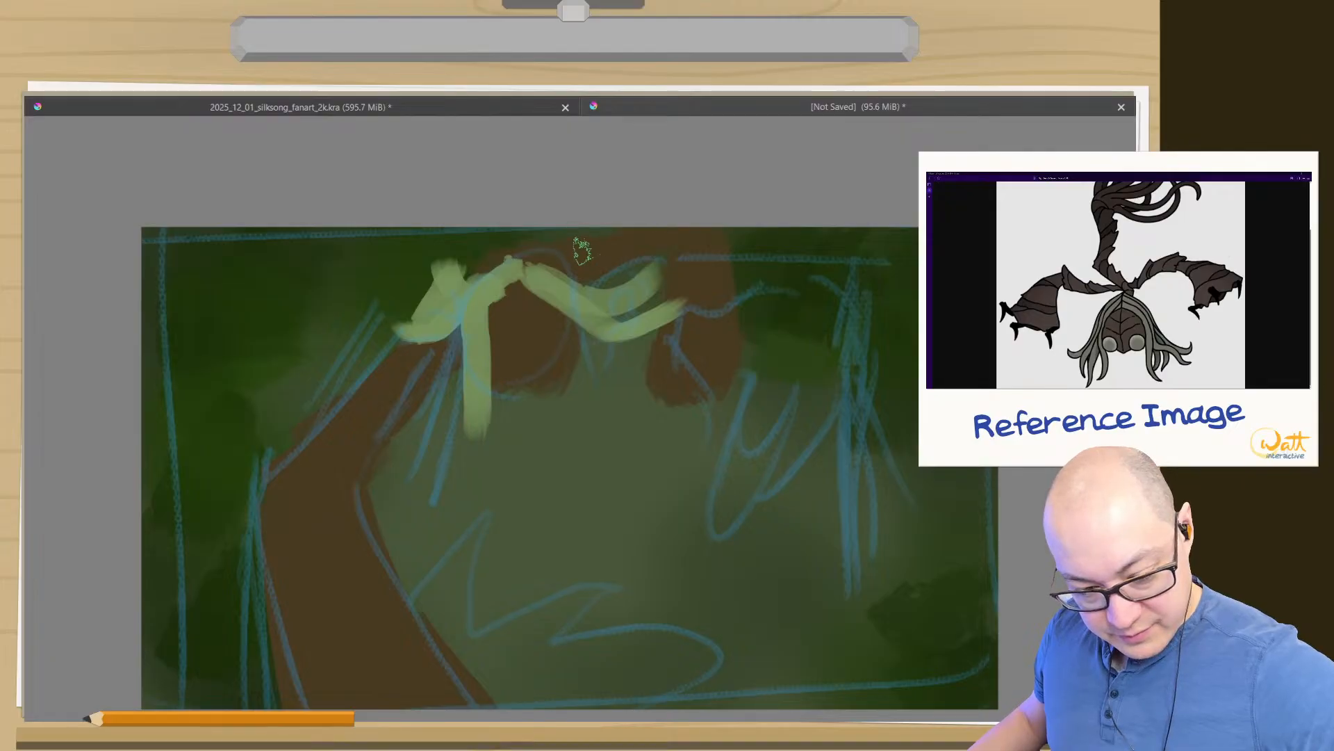
mouse_move(530, 263)
mouse_down()
mouse_move(599, 232)
mouse_move(566, 249)
mouse_up()
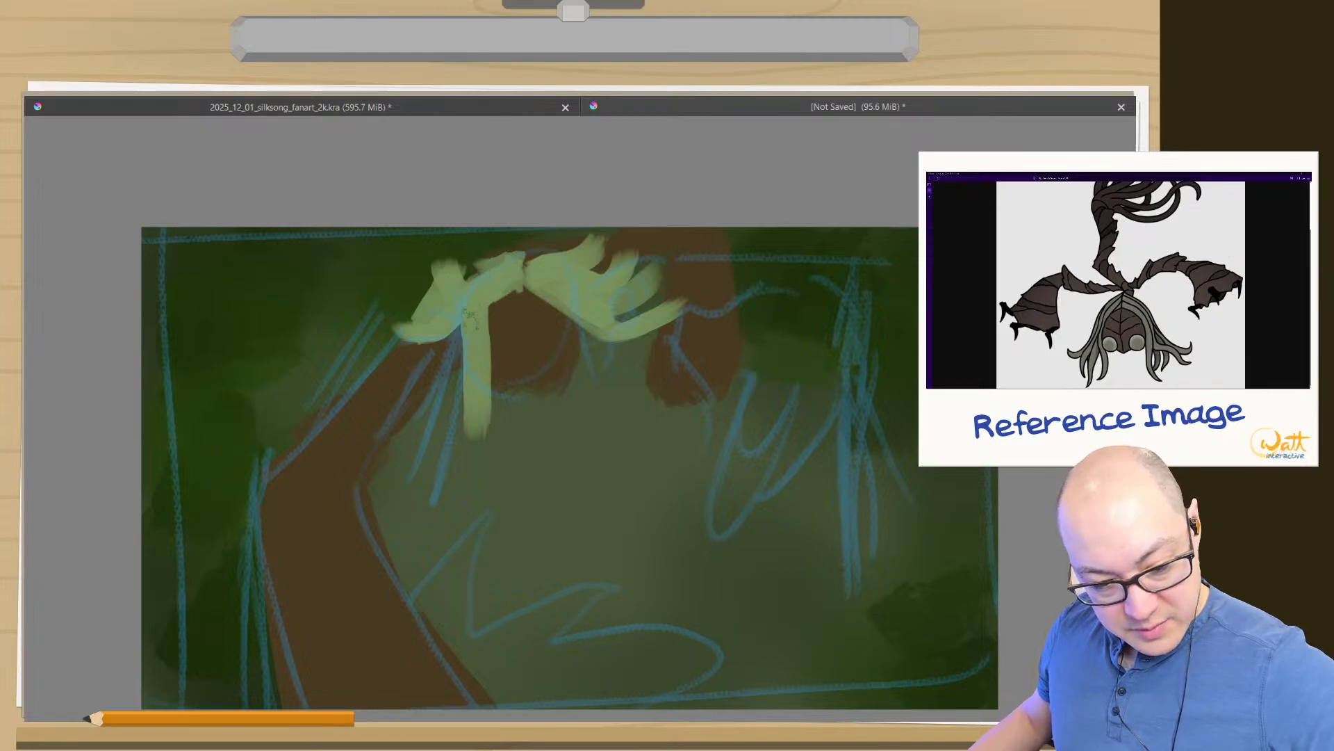
- Add a curled tip and spiky tufts to the hair left of the face and tidy the lock's inner edge
drag(478, 400, 465, 408)
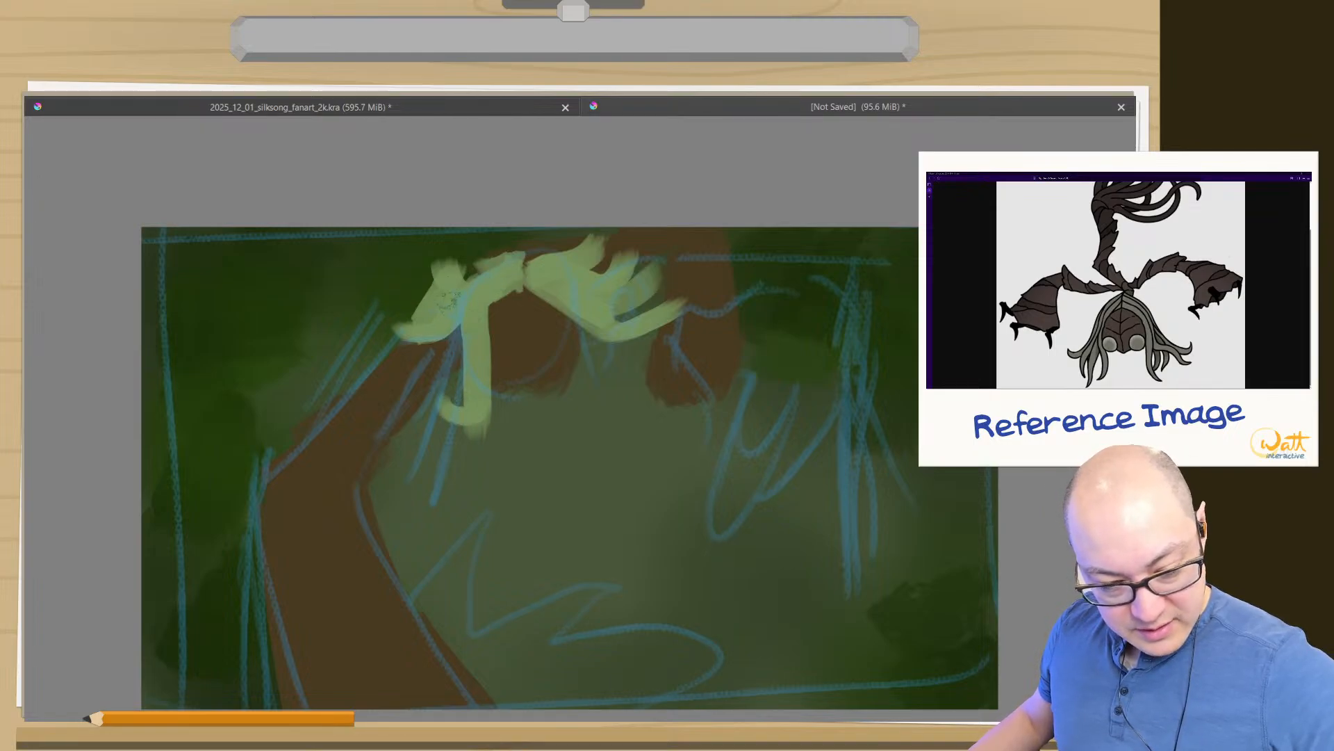
drag(490, 278, 452, 273)
drag(438, 287, 408, 264)
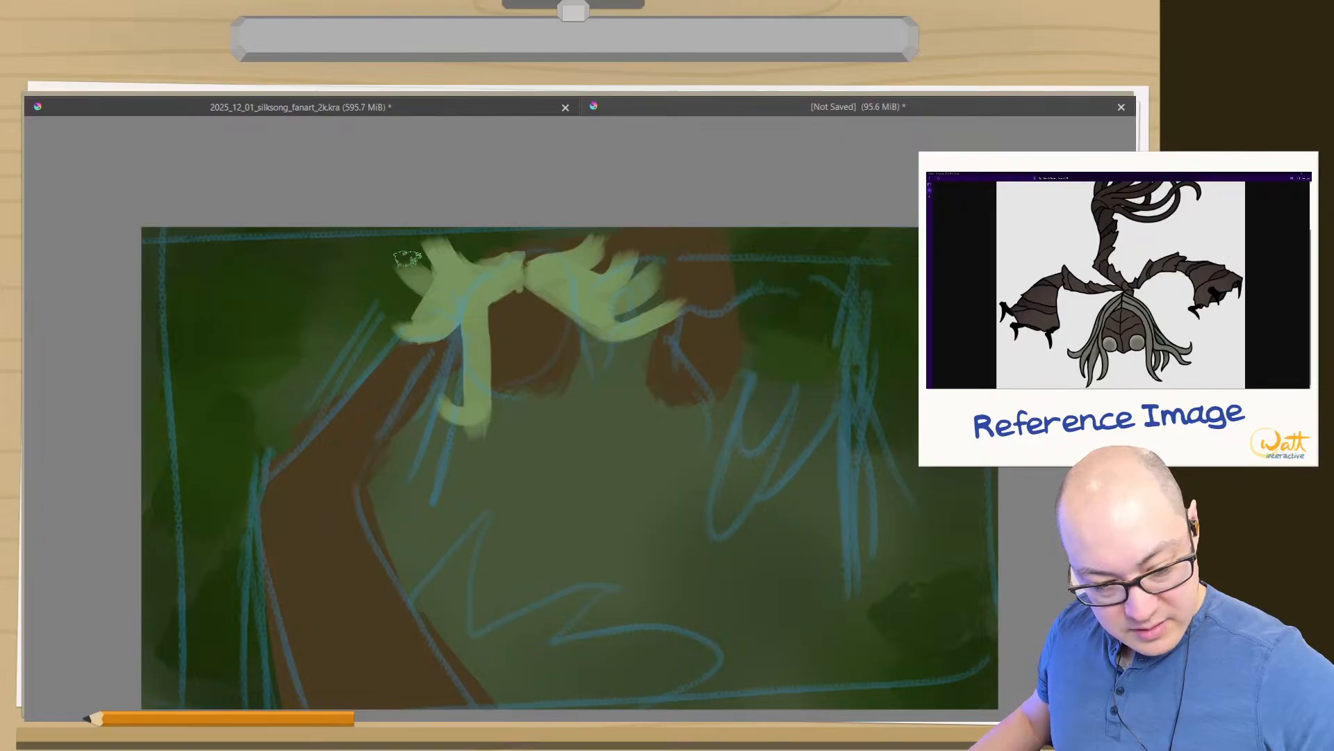
mouse_move(442, 310)
mouse_down()
mouse_move(414, 318)
mouse_move(361, 257)
mouse_move(366, 409)
mouse_move(468, 329)
mouse_move(445, 389)
mouse_up()
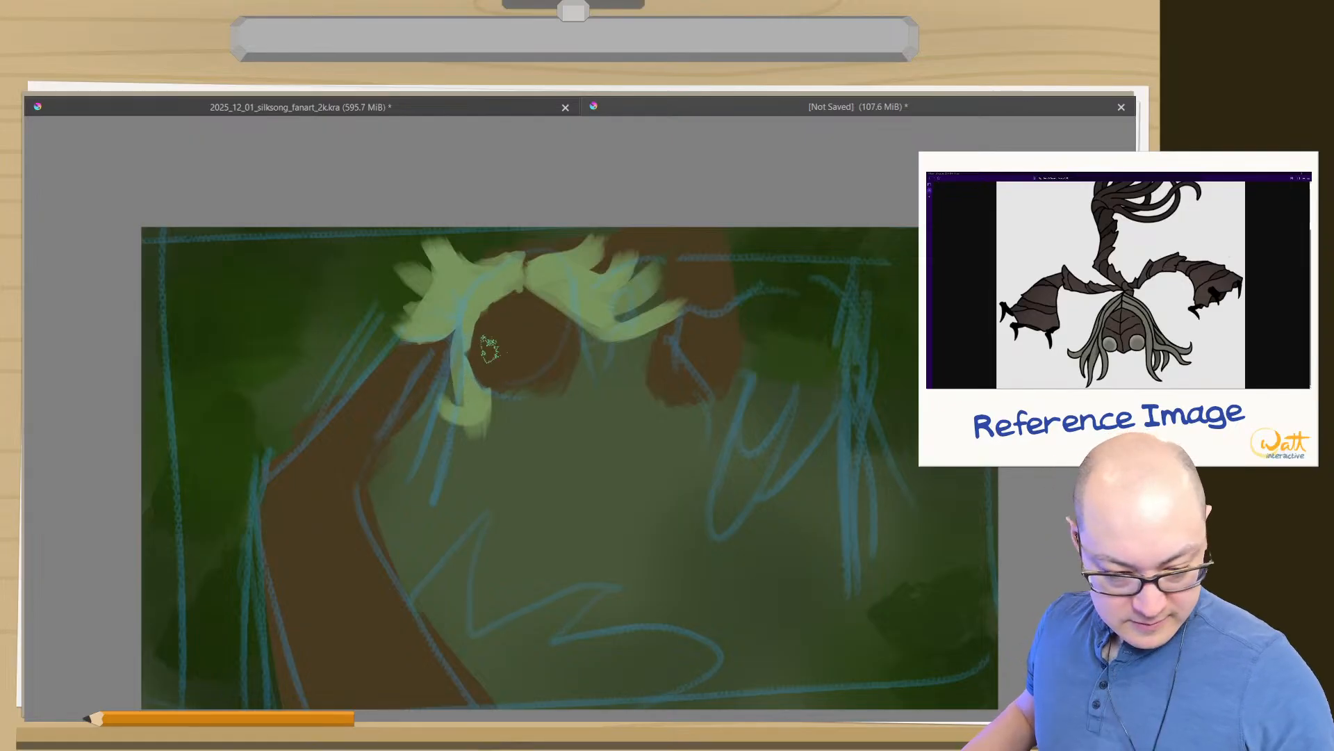
- Try painting two cream-white eyes near the lower edge of the face with a brush of about 95 px
right_click(552, 373)
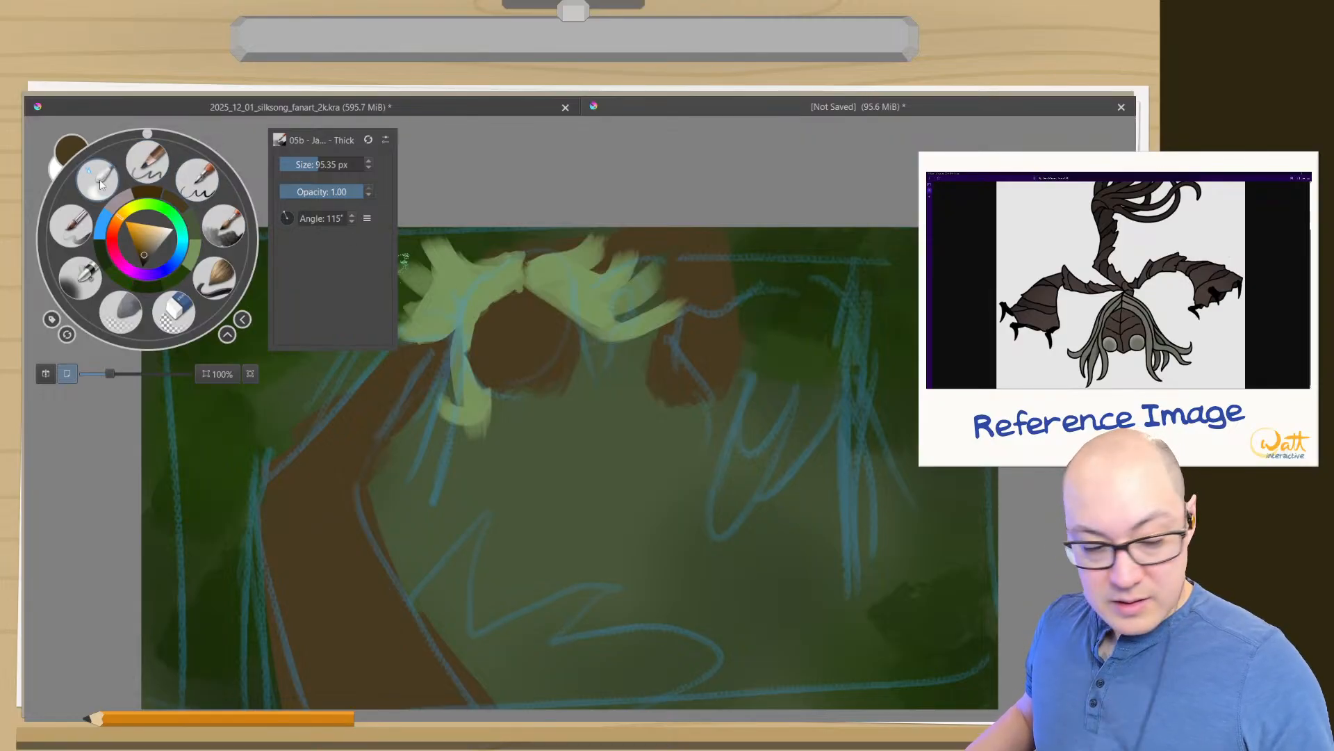
click(165, 239)
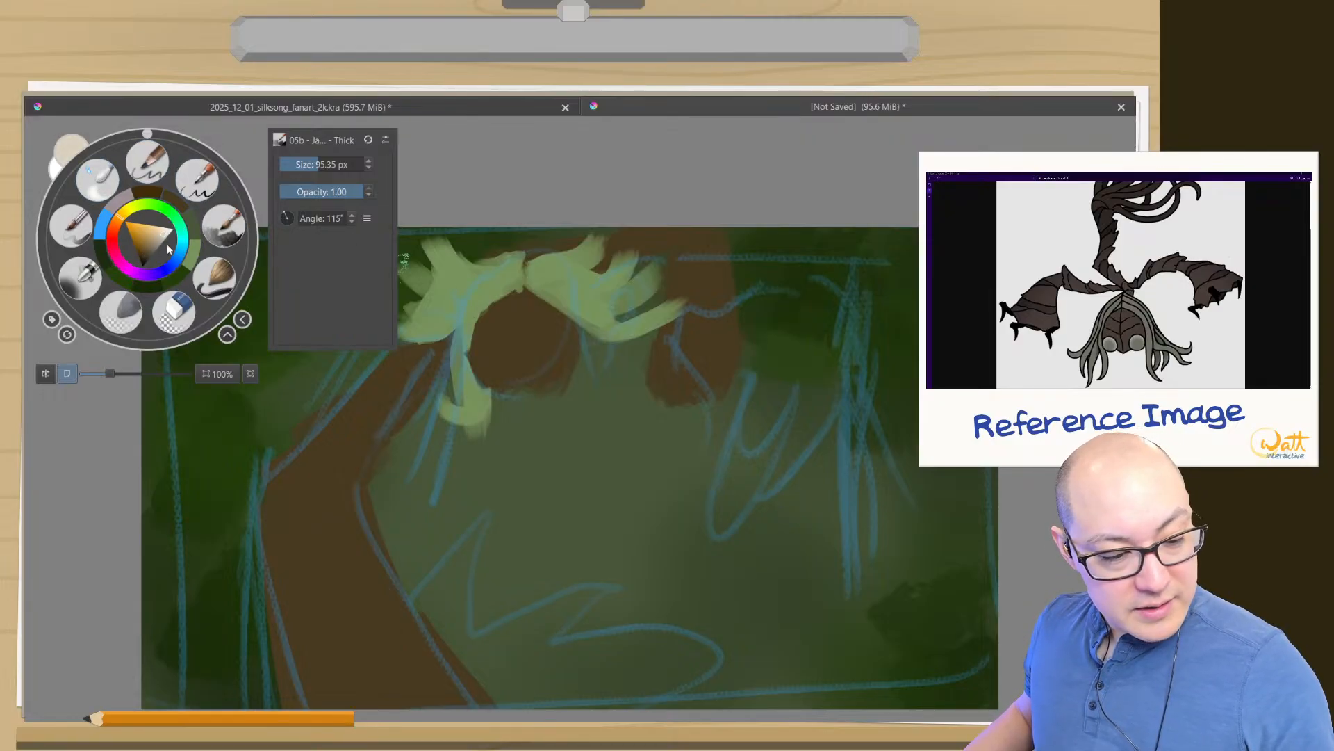
click(551, 368)
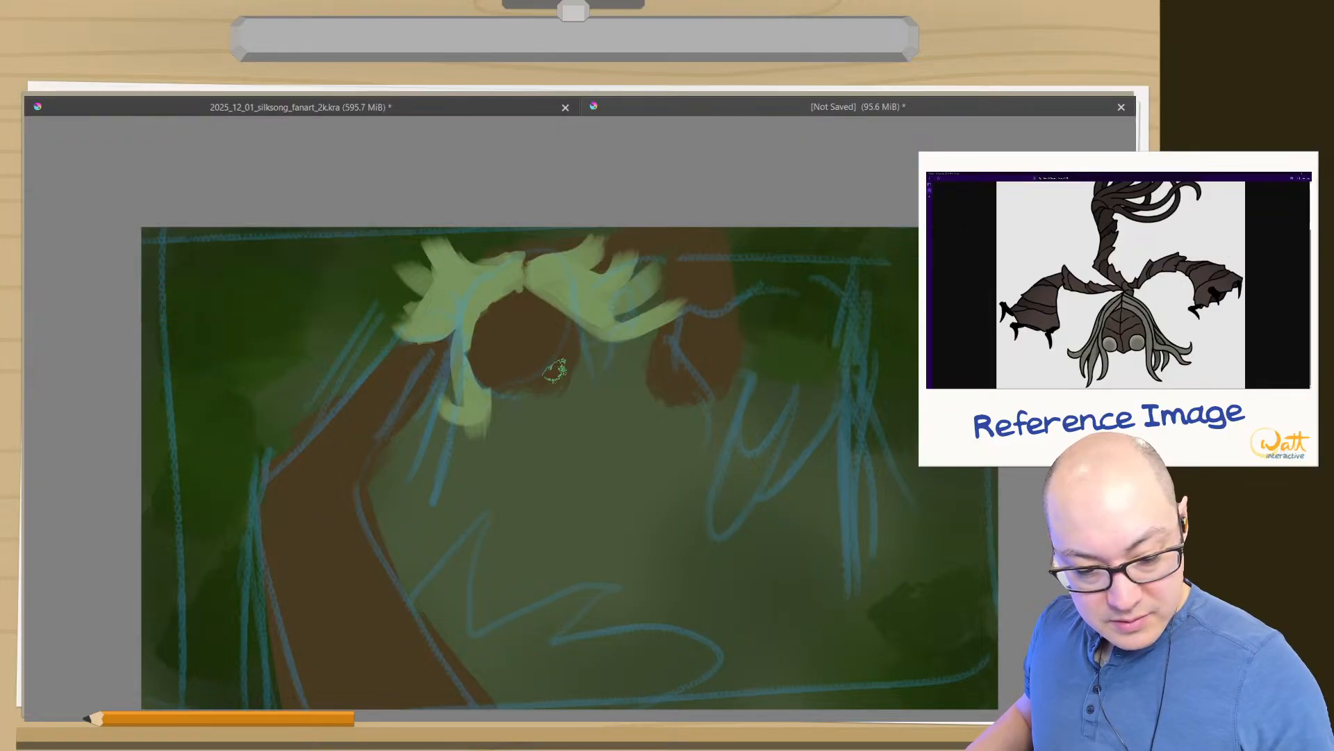
drag(552, 368, 557, 374)
drag(474, 372, 483, 368)
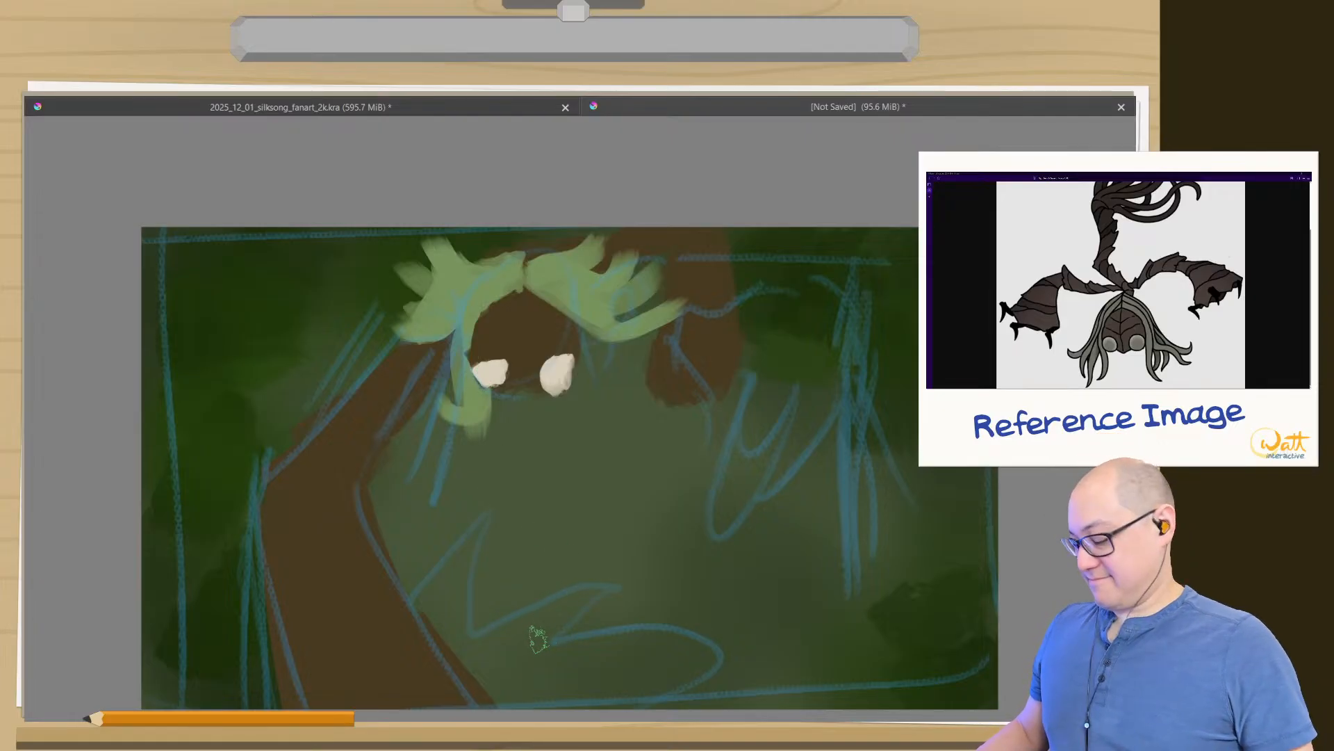
key(ctrl+z)
key(ctrl+z)
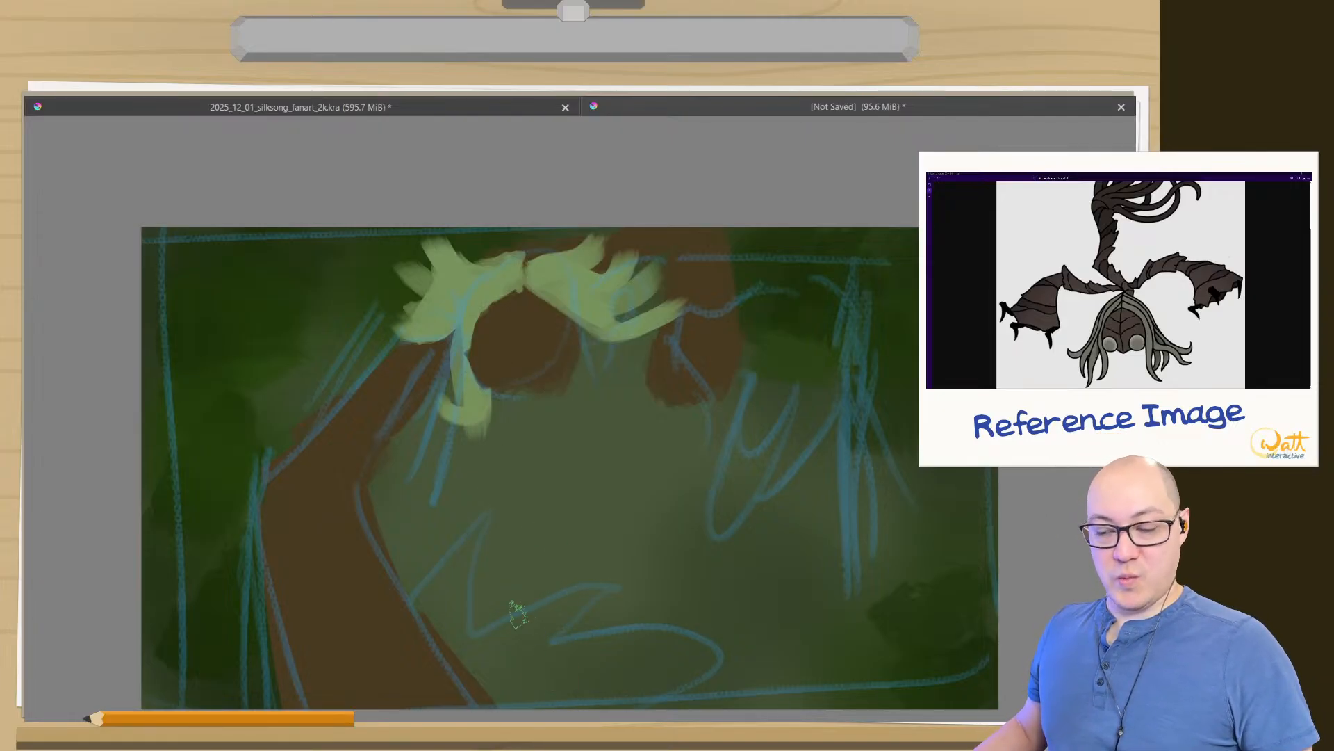
- Choose a darker, greyish beige and paint two small eyes near the lower edge of the face
right_click(416, 430)
click(428, 435)
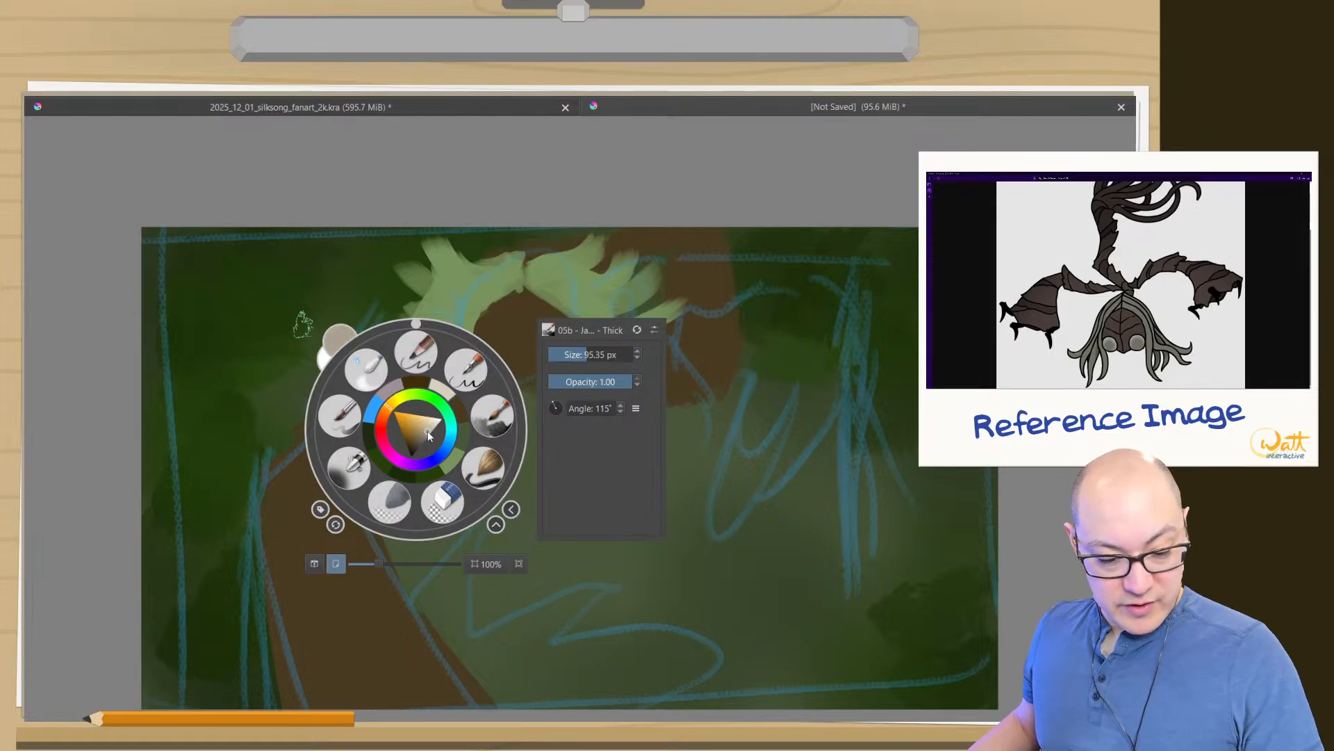
click(499, 416)
mouse_move(554, 372)
mouse_down()
mouse_move(499, 379)
mouse_move(552, 377)
mouse_up()
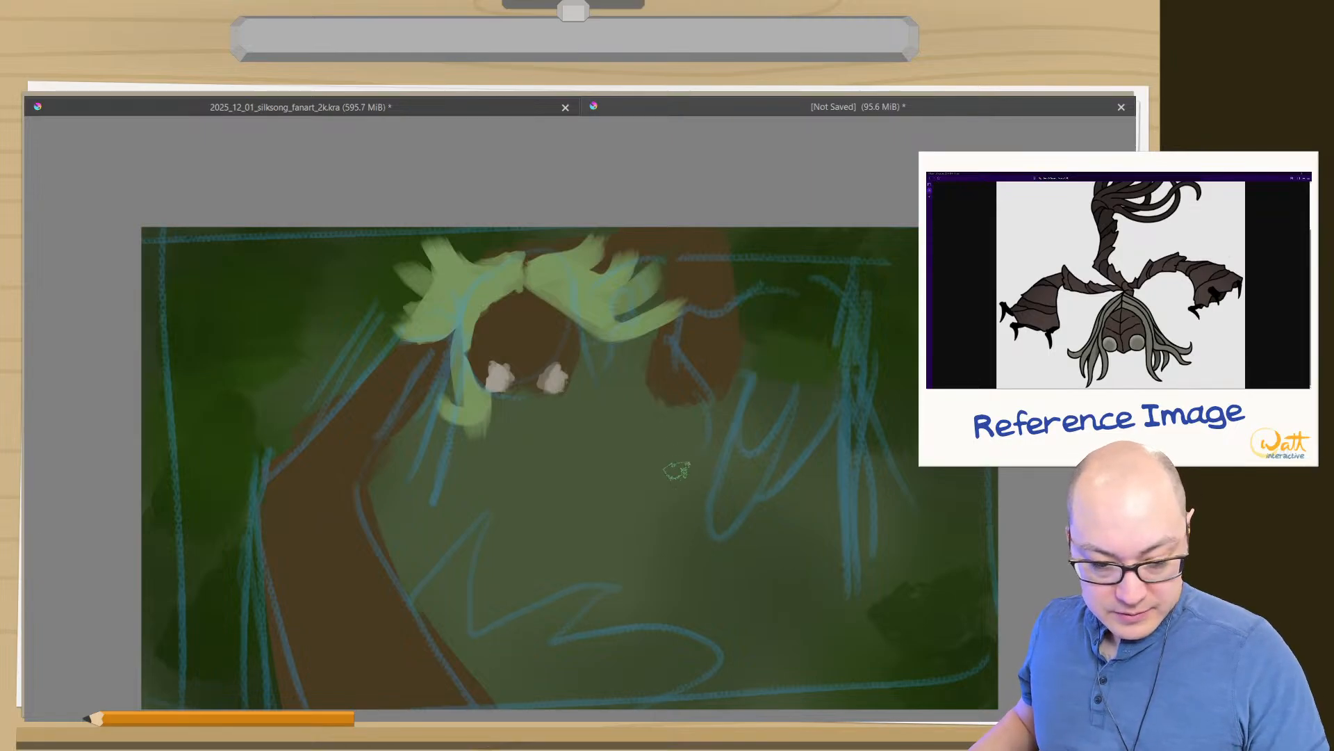
- Leave the canvas-only view and bring back the full workspace with its toolbars and dockers
right_click(696, 498)
right_click(684, 520)
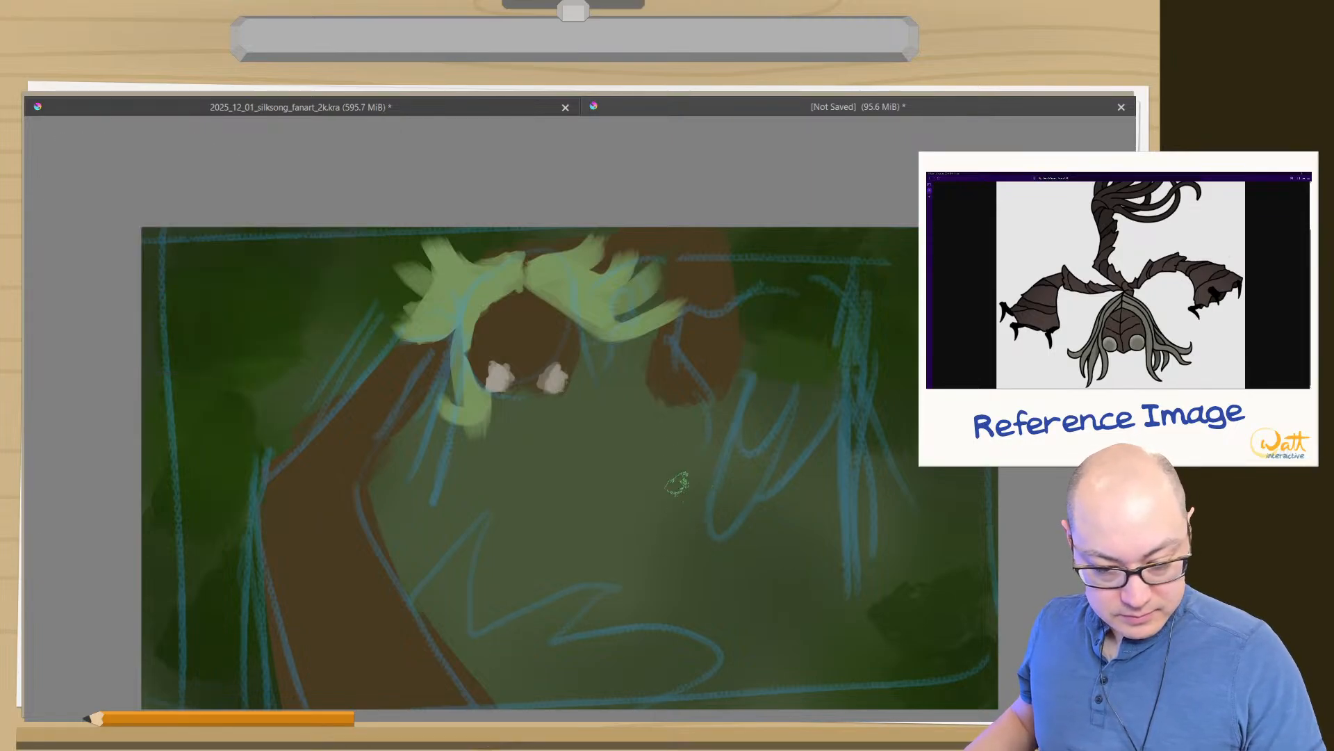
key(Tab)
drag(794, 535, 639, 417)
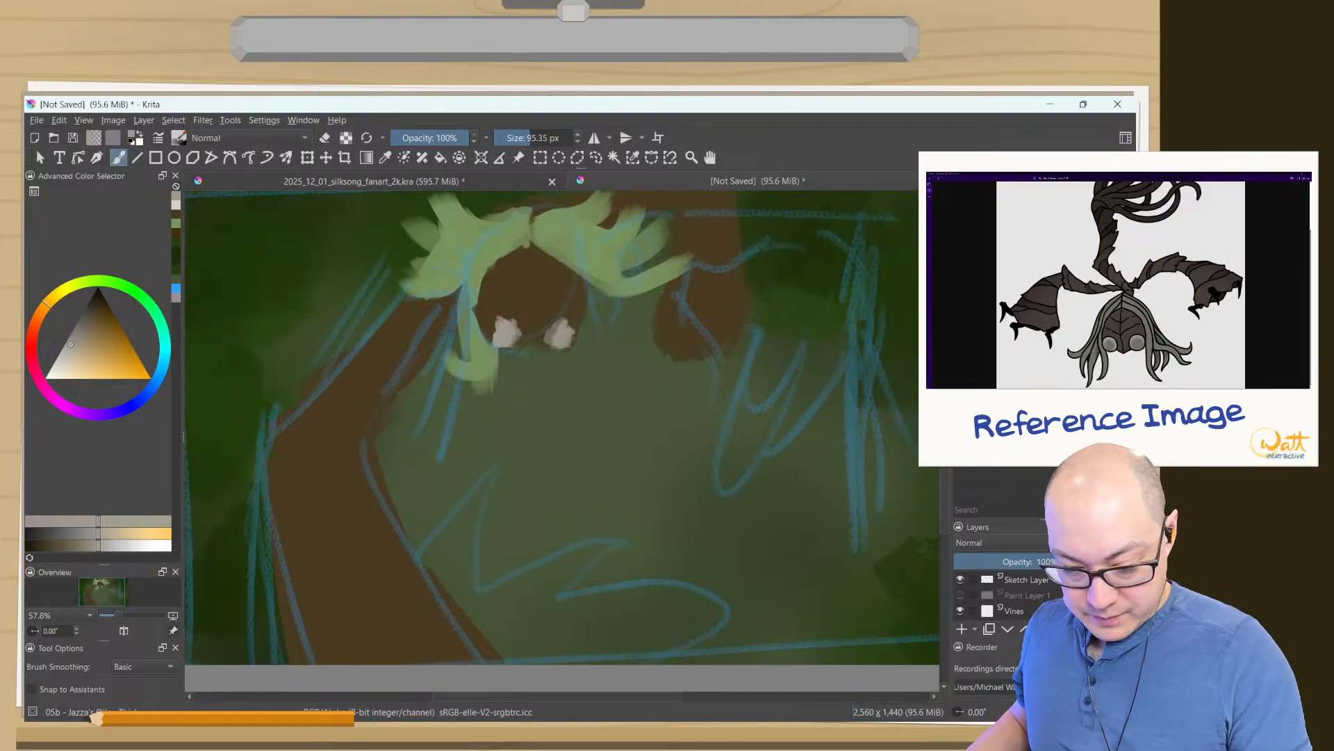
- Enlarge the layer list and make the Hornet layer the active one for painting
scroll(1007, 596, down, 3)
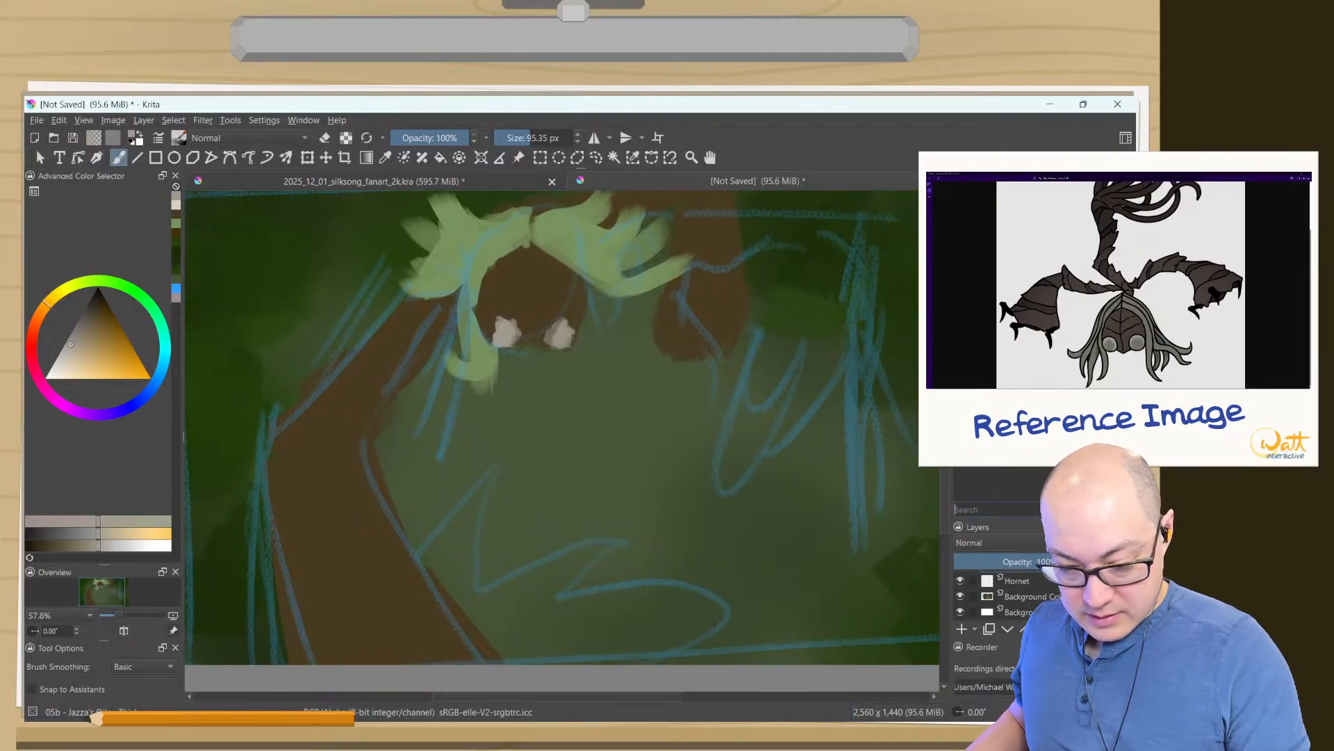
drag(994, 519, 992, 388)
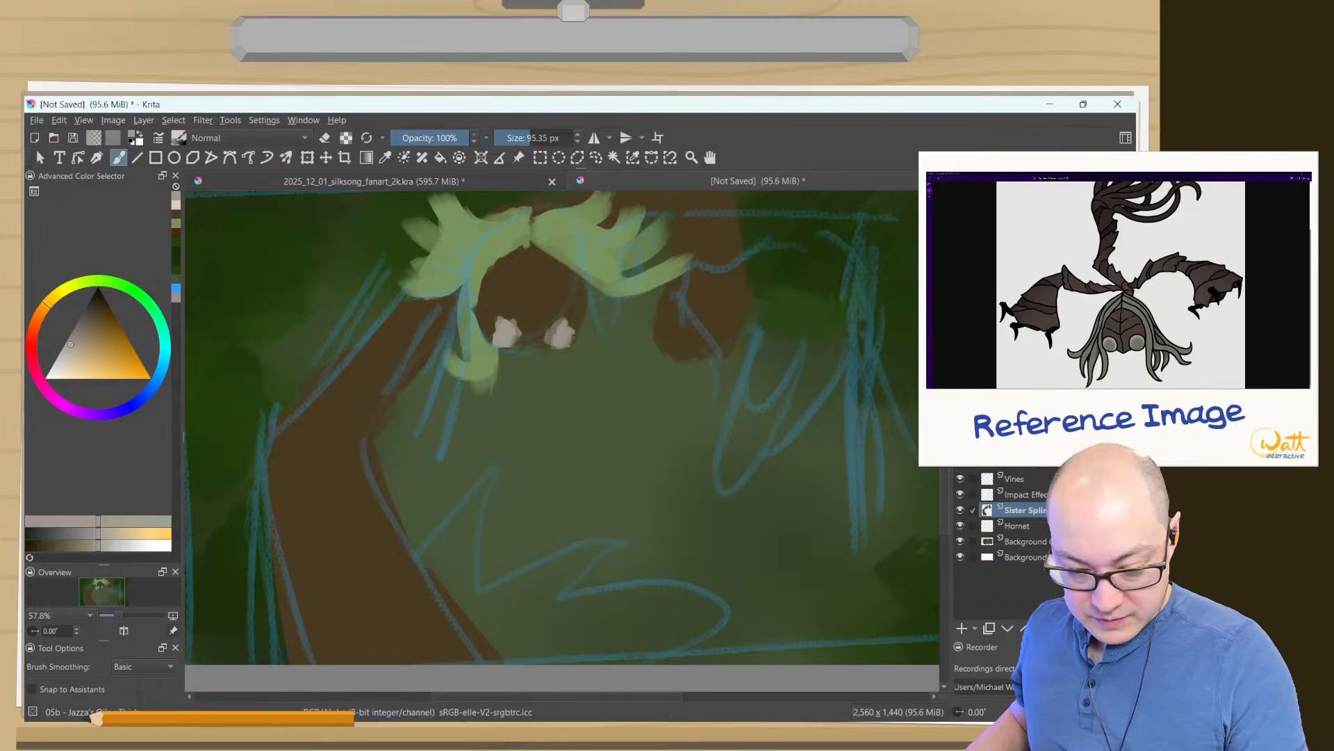
click(1019, 526)
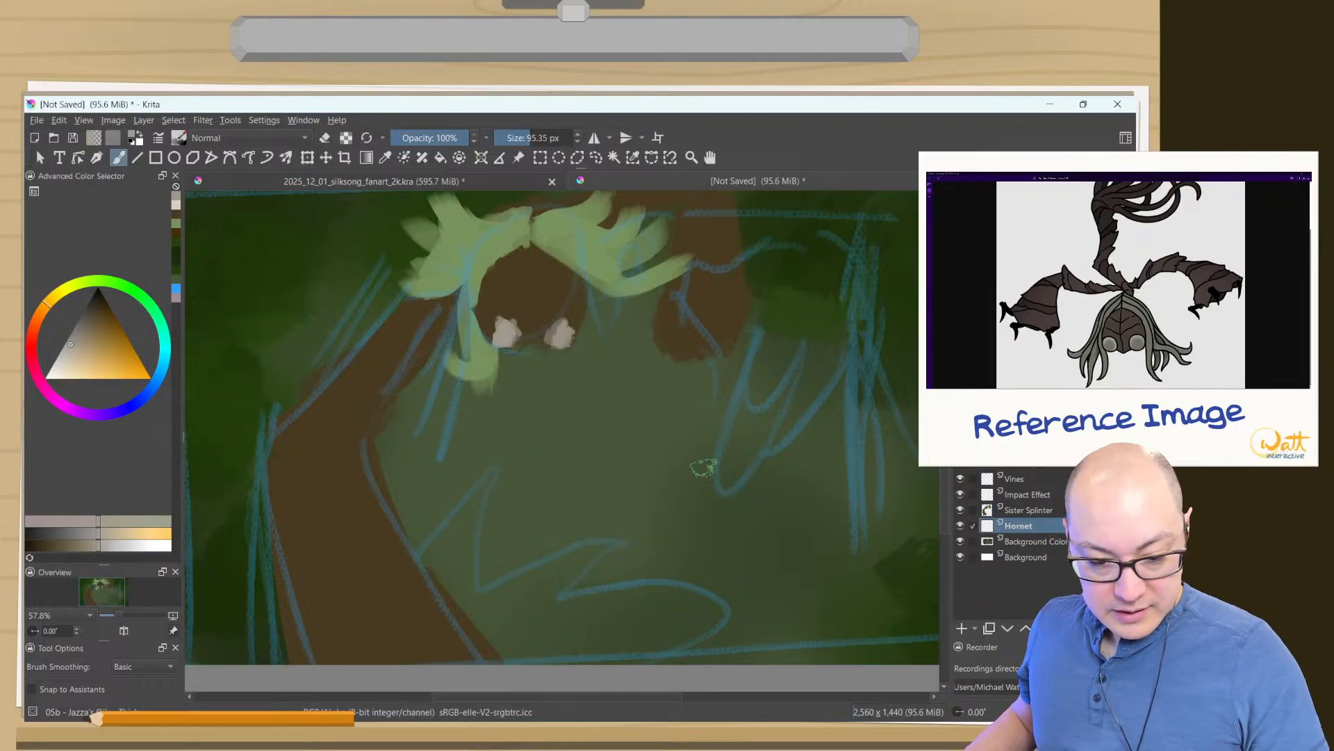
mouse_move(713, 465)
mouse_down()
mouse_move(677, 515)
mouse_move(647, 514)
mouse_up()
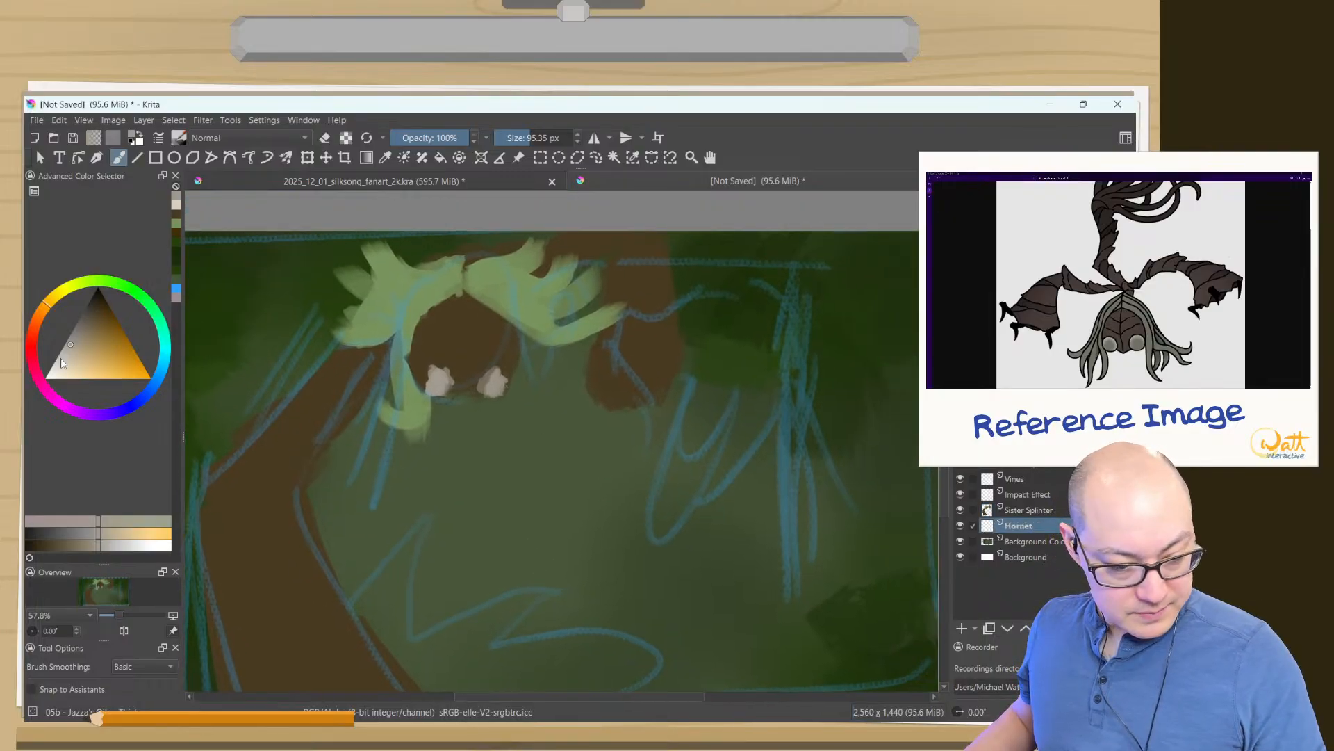
- Choose pure white as the paint colour and set the brush size to about 56 px
drag(62, 362, 46, 378)
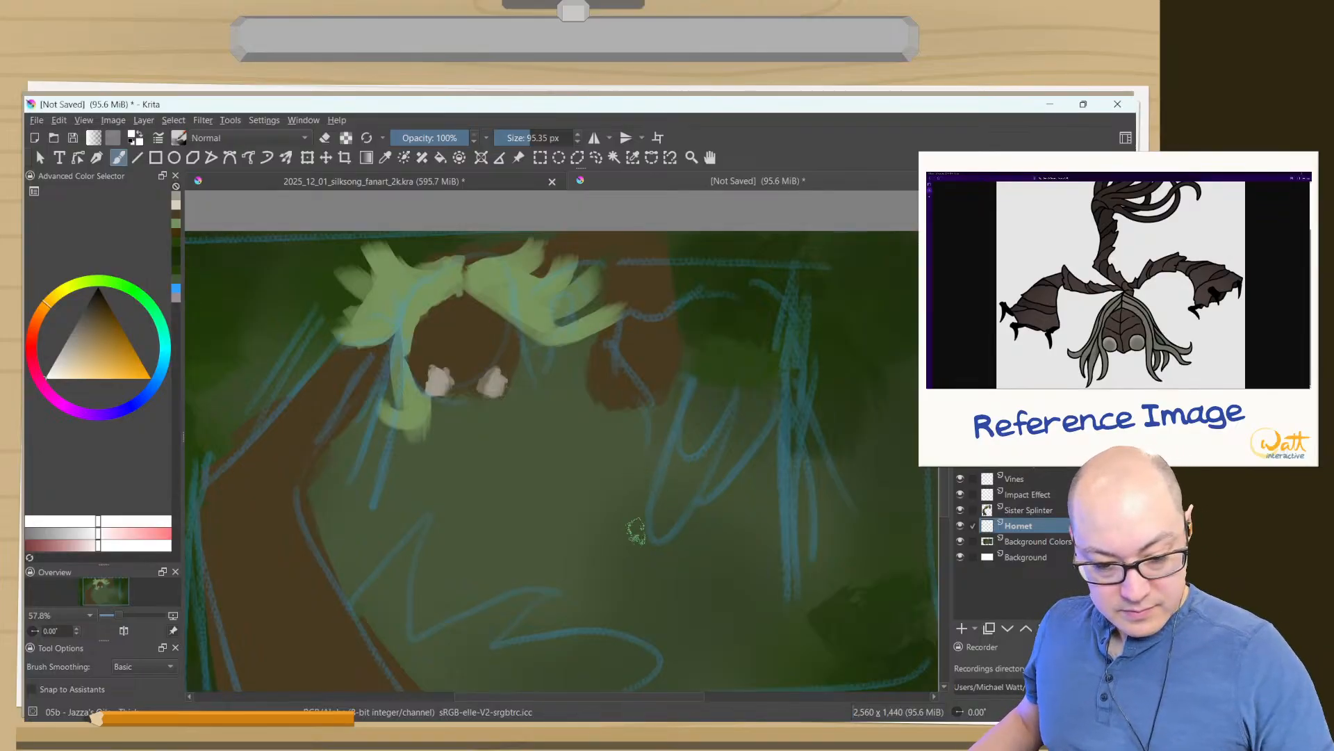
key(bracketright)
key(bracketright)
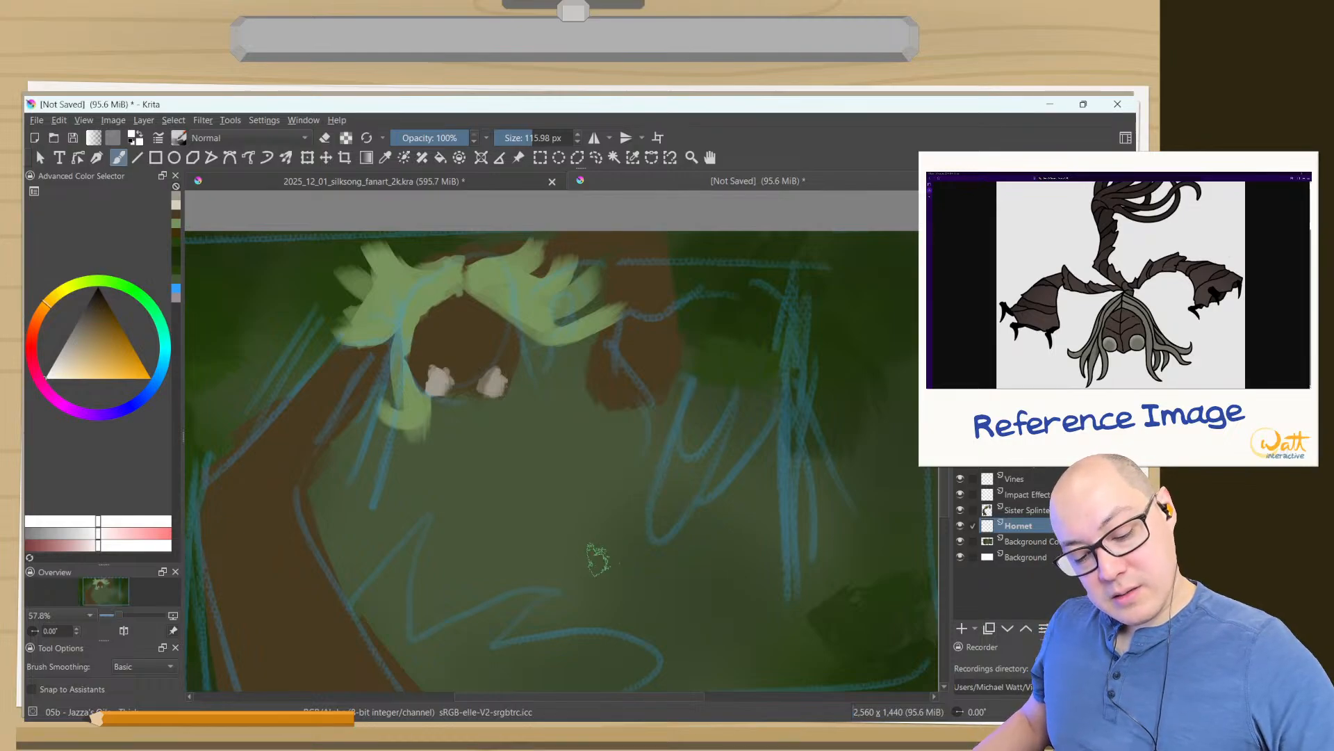
key(bracketleft)
key(bracketleft)
key(bracketleft)
key(bracketleft)
key(bracketleft)
key(bracketleft)
key(bracketleft)
- Try a white arched shape with two prongs below the canvas centre, erase it, and return to the thick paint brush
mouse_move(610, 567)
mouse_down()
mouse_move(658, 511)
mouse_move(661, 590)
mouse_move(677, 525)
mouse_move(621, 552)
mouse_move(687, 501)
mouse_move(663, 519)
mouse_move(686, 537)
mouse_move(659, 529)
mouse_move(688, 526)
mouse_up()
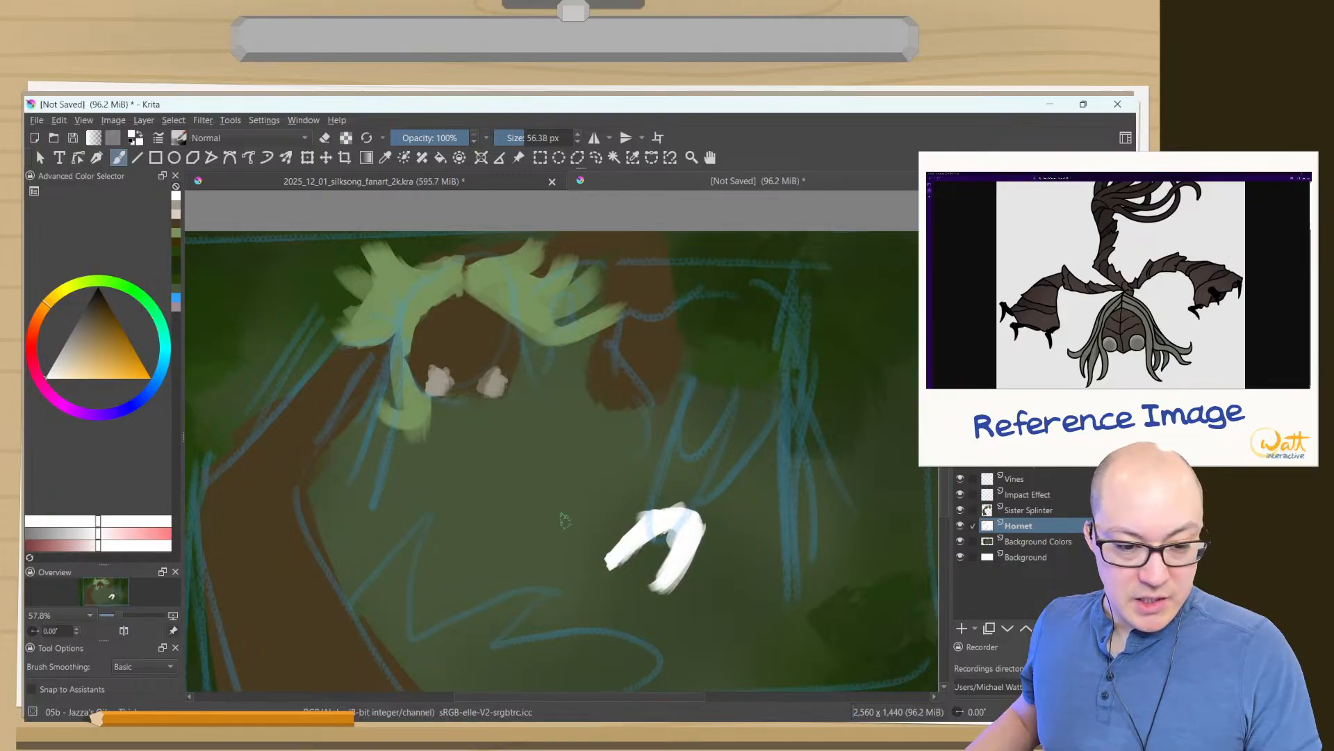
right_click(601, 534)
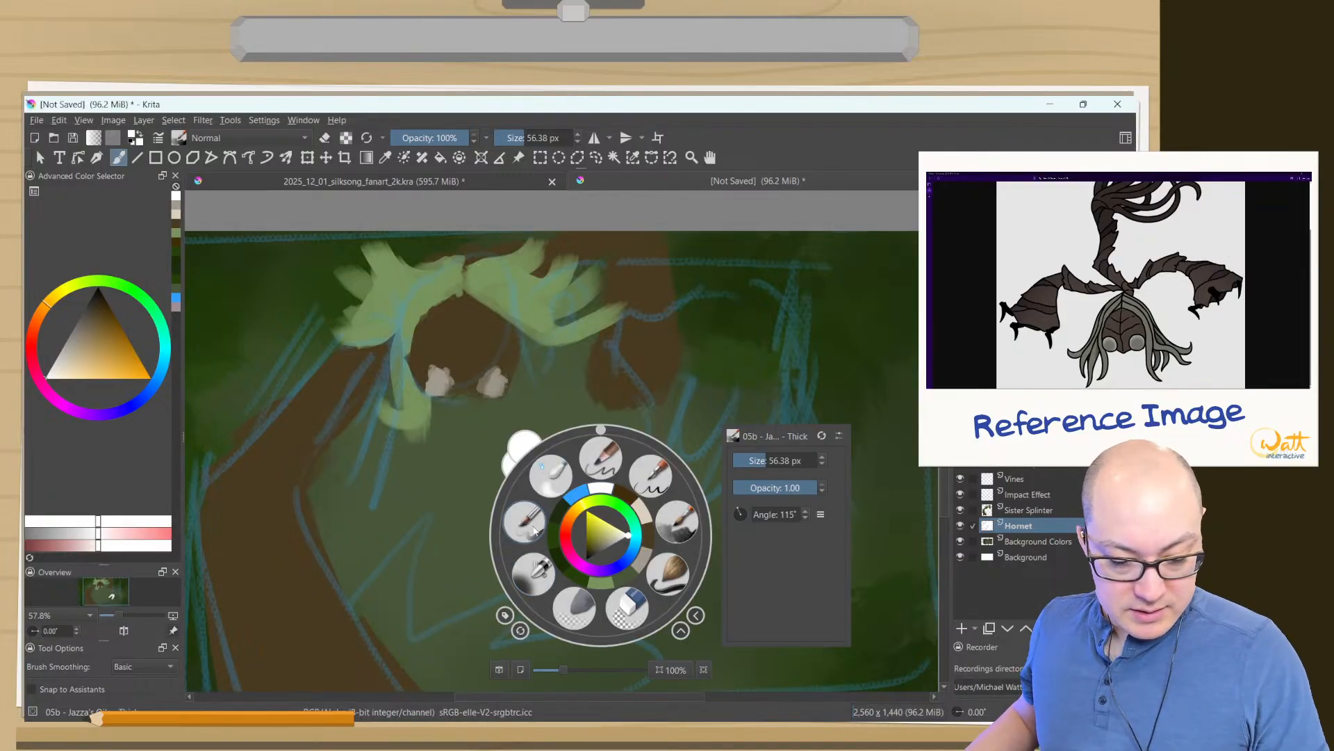
click(624, 615)
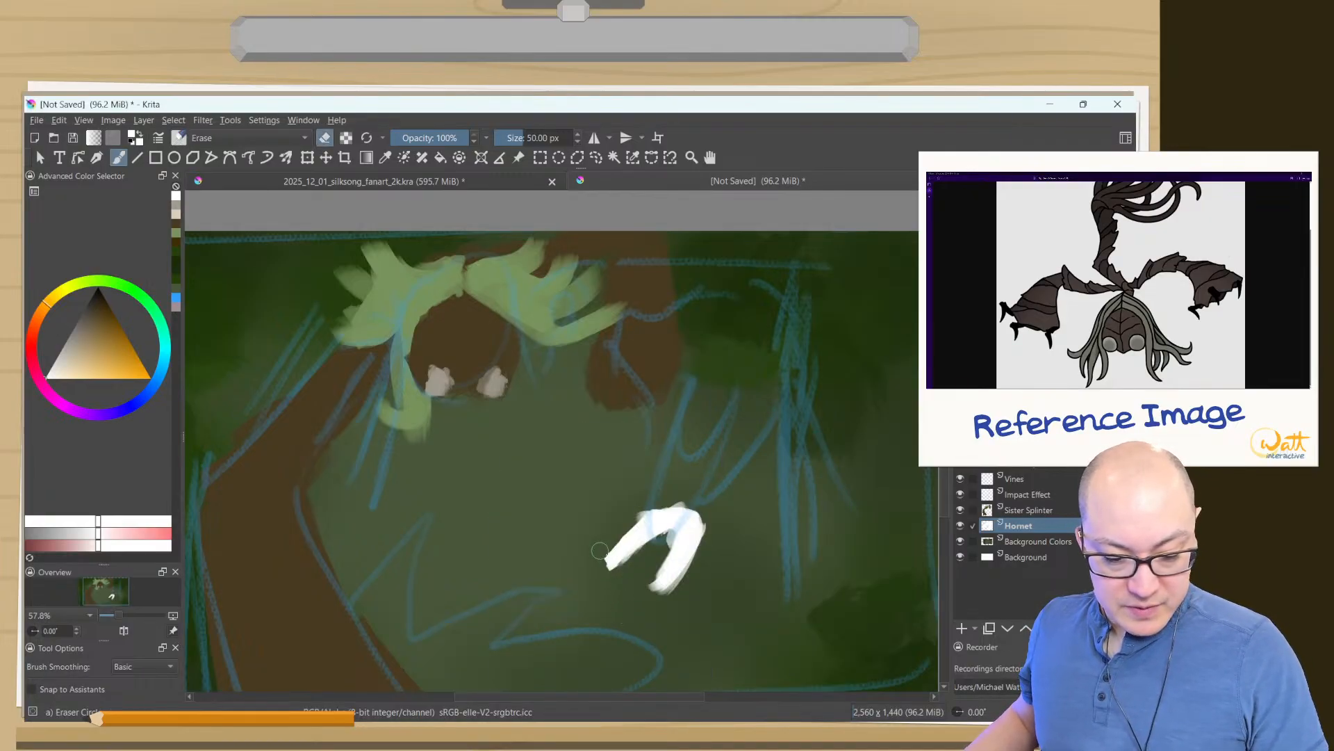
mouse_move(559, 534)
shift+mouse_down()
mouse_move(622, 561)
mouse_move(630, 546)
mouse_move(654, 550)
mouse_move(702, 578)
mouse_move(687, 501)
shift+mouse_up()
right_click(308, 312)
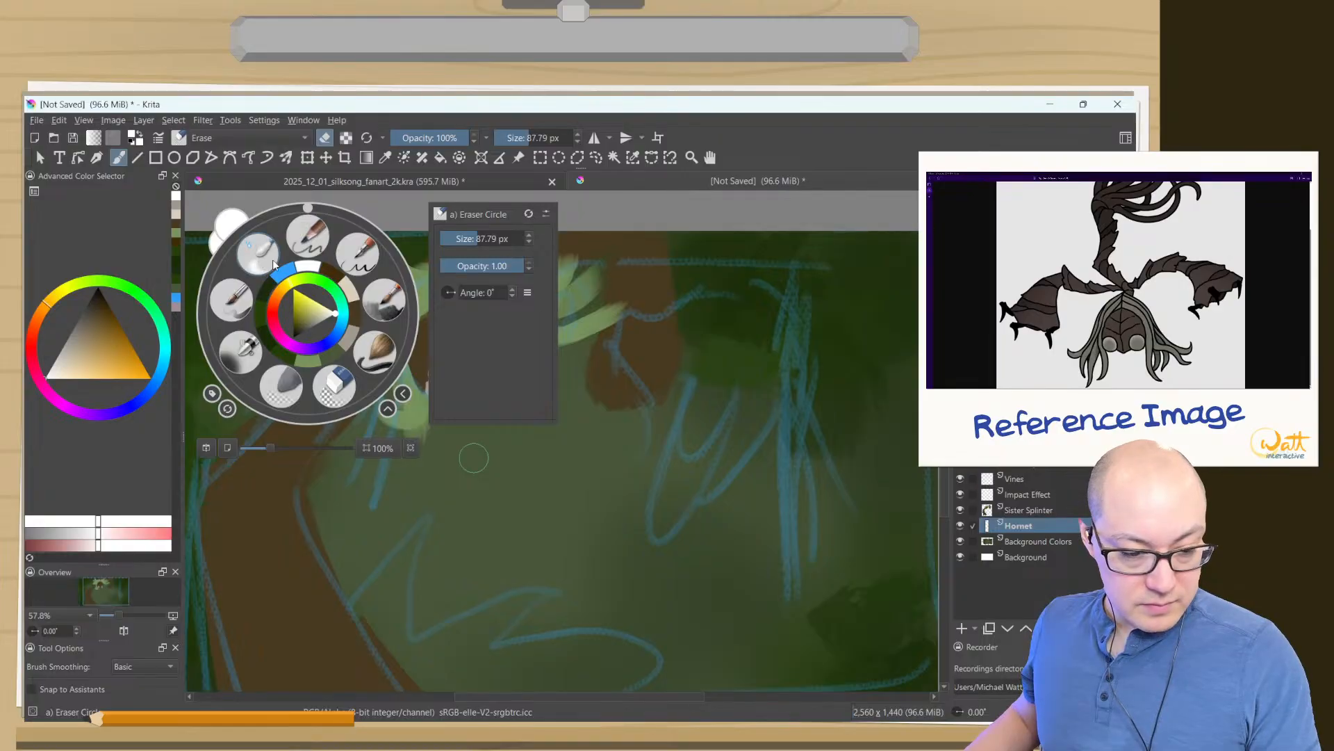
click(374, 307)
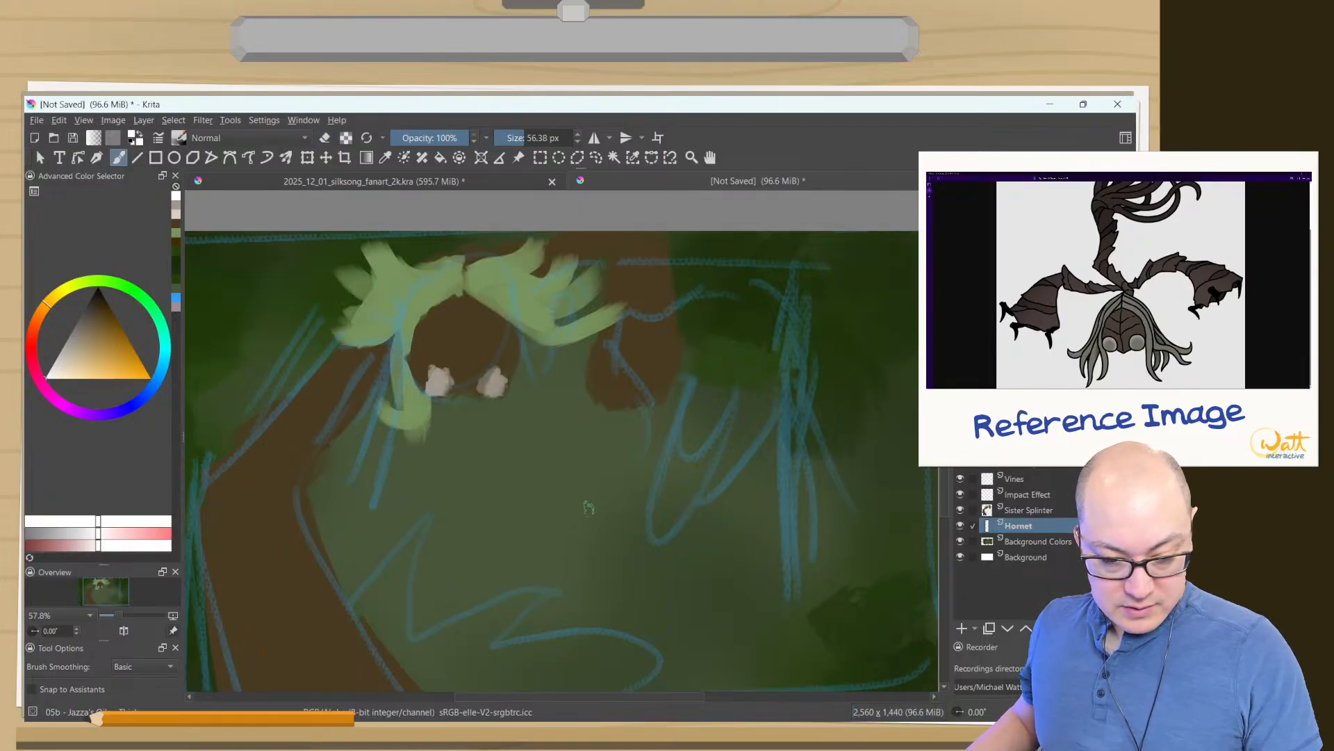
- Paint Hornet's white U-shaped mask with two upright horns near the canvas centre, filling out its rounded base
mouse_move(586, 490)
mouse_down()
mouse_move(603, 542)
mouse_move(590, 478)
mouse_move(600, 529)
mouse_move(606, 492)
mouse_move(628, 515)
mouse_move(621, 452)
mouse_move(626, 542)
mouse_up()
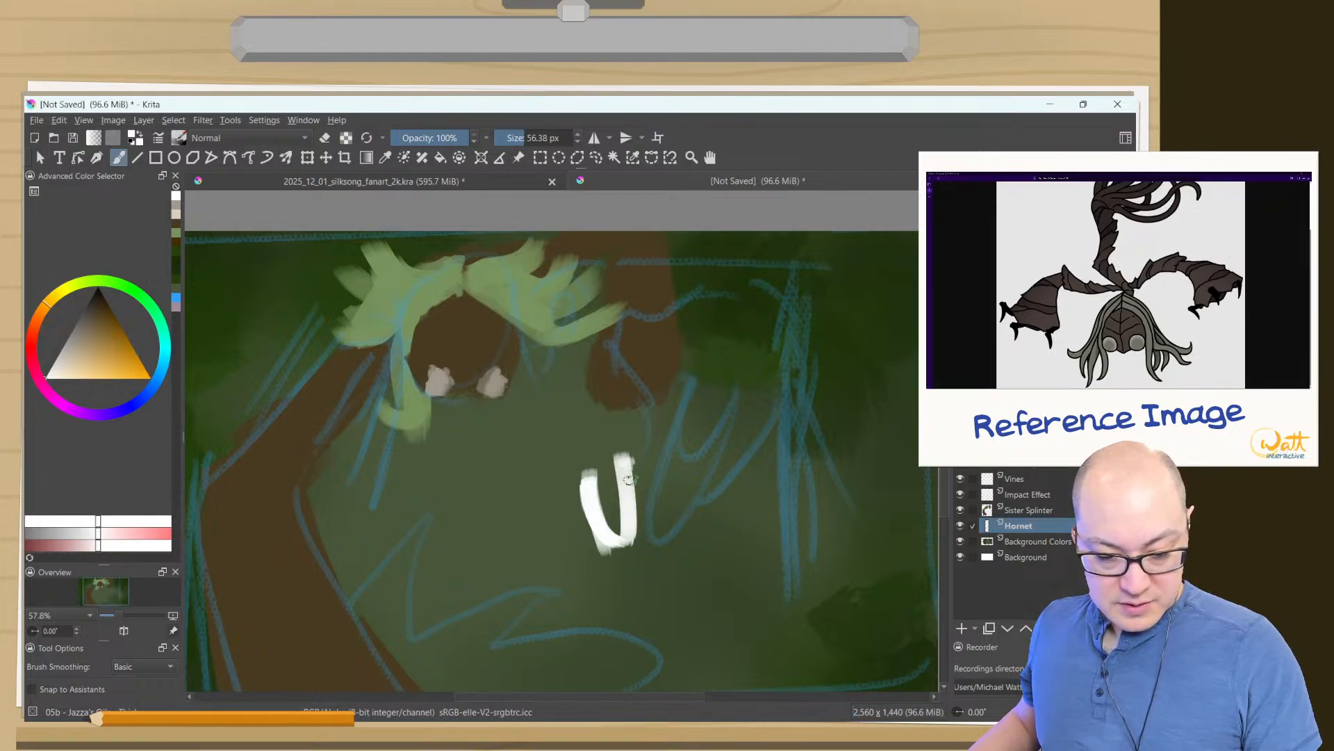
mouse_move(629, 463)
mouse_down()
mouse_move(616, 540)
mouse_move(640, 531)
mouse_move(627, 469)
mouse_move(642, 551)
mouse_move(601, 537)
mouse_move(588, 484)
mouse_move(612, 565)
mouse_up()
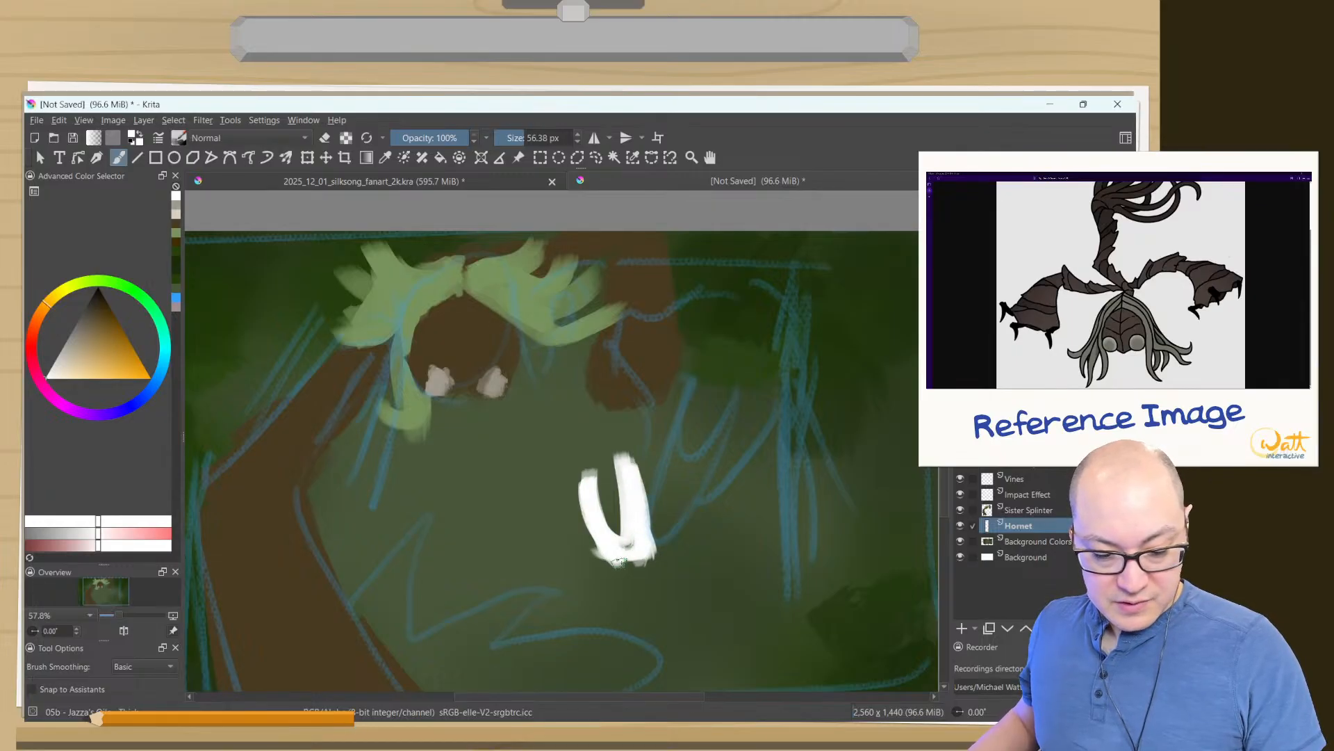
mouse_move(629, 500)
mouse_down()
mouse_move(626, 566)
mouse_move(607, 530)
mouse_move(634, 555)
mouse_move(627, 542)
mouse_up()
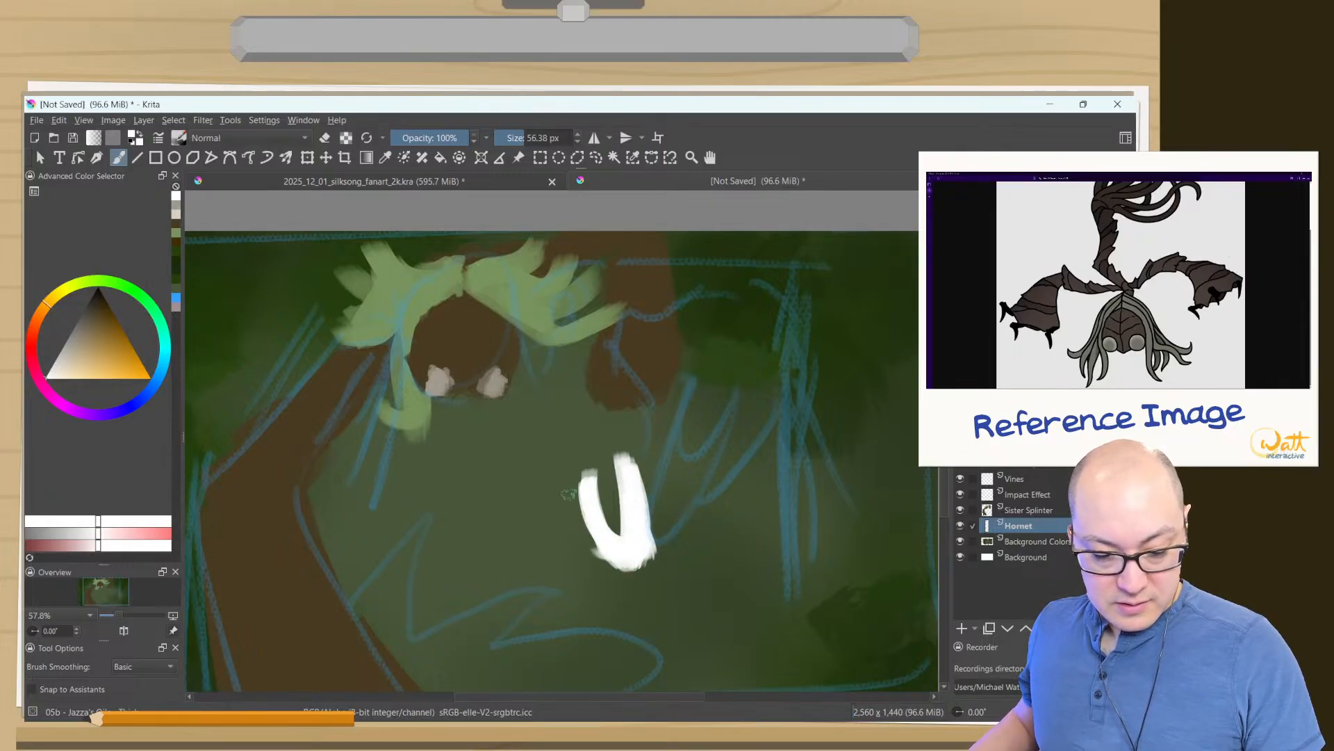
drag(591, 481, 616, 528)
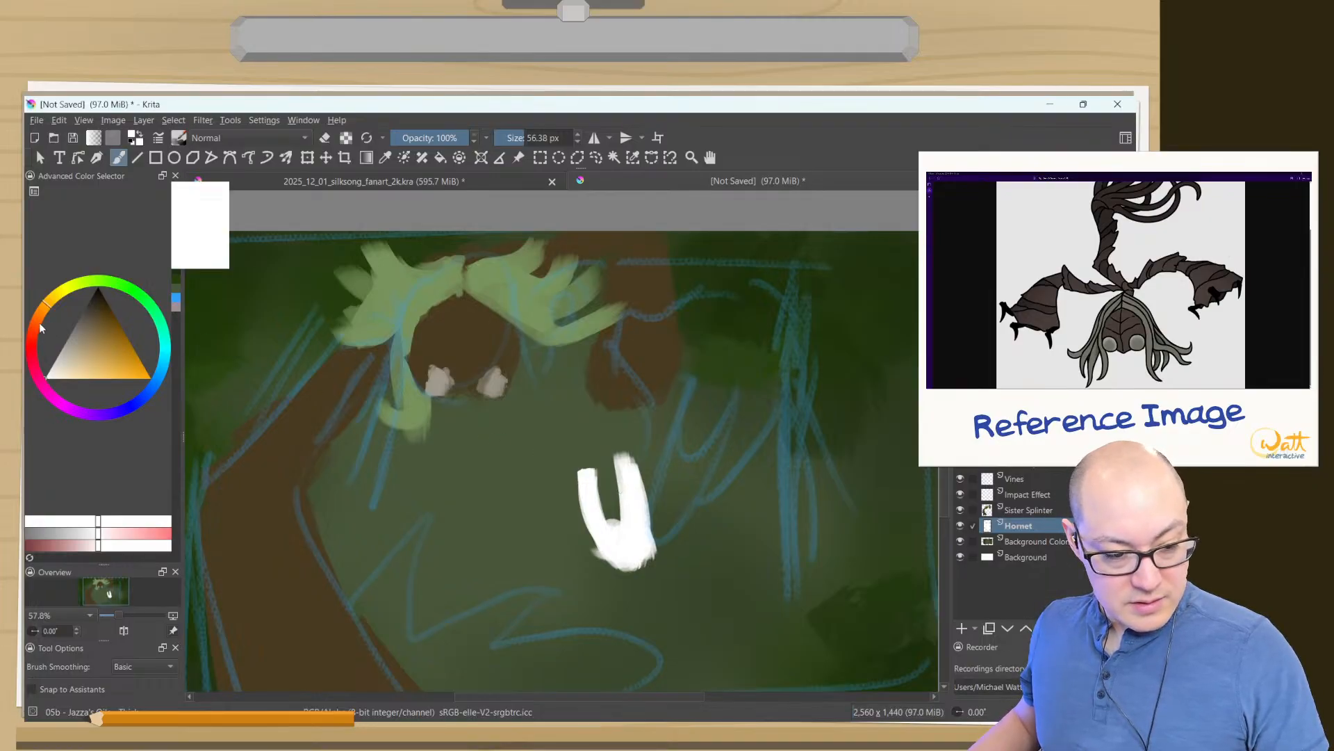
- Choose pure red and paint Hornet's flared cloak with a scalloped upper edge, fanning out to the right from the mask
mouse_move(41, 327)
mouse_down()
mouse_move(36, 350)
mouse_move(149, 378)
mouse_up()
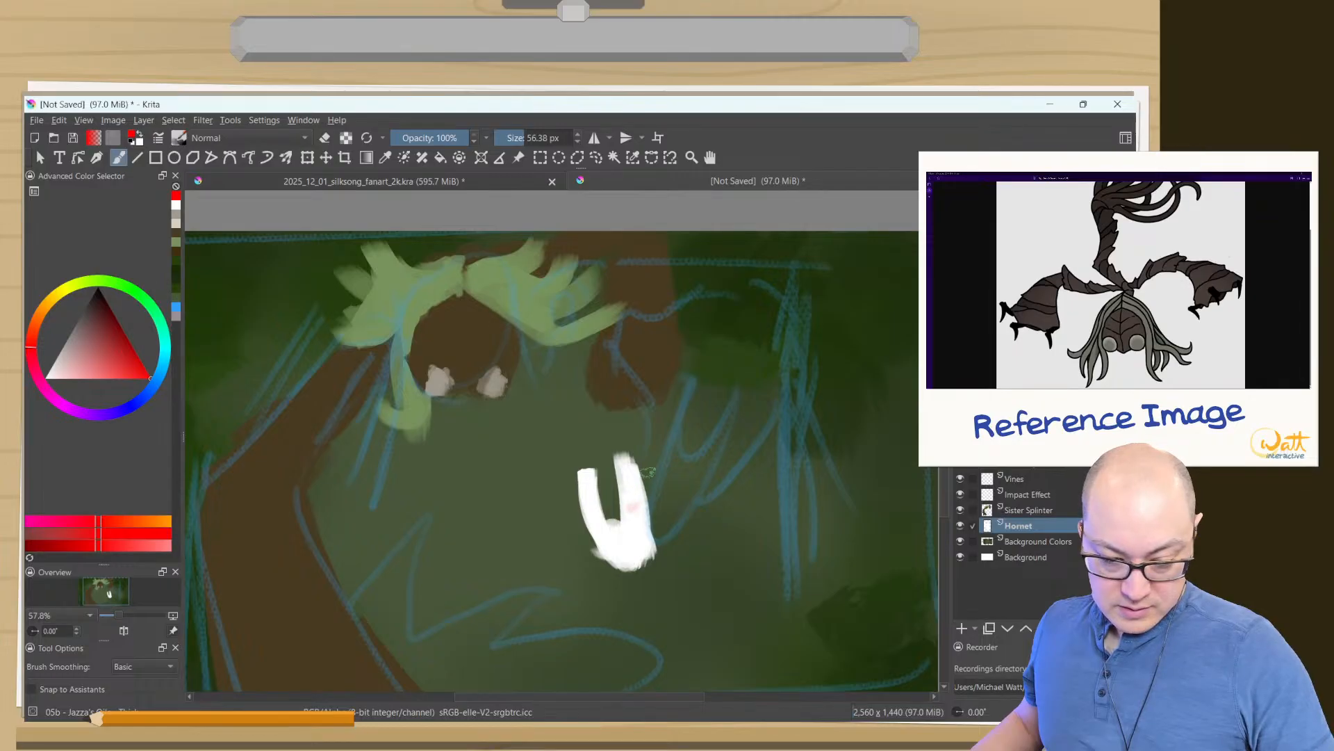
mouse_move(651, 448)
mouse_down()
mouse_move(650, 435)
mouse_move(629, 547)
mouse_up()
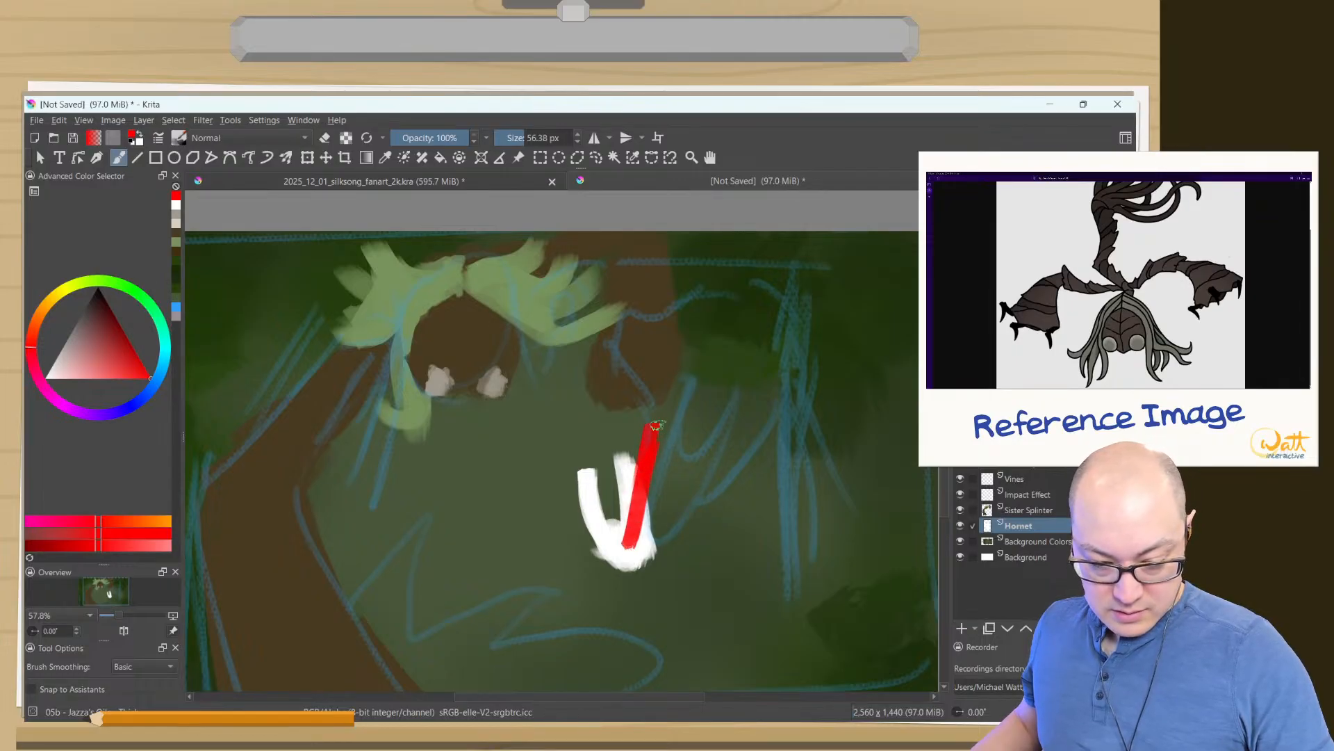
mouse_move(656, 425)
mouse_down()
mouse_move(713, 433)
mouse_move(763, 475)
mouse_move(635, 562)
mouse_move(654, 558)
mouse_move(632, 535)
mouse_move(634, 466)
mouse_move(618, 437)
mouse_move(636, 469)
mouse_move(604, 419)
mouse_move(674, 421)
mouse_move(623, 433)
mouse_move(654, 515)
mouse_move(666, 474)
mouse_move(655, 436)
mouse_move(633, 548)
mouse_move(665, 451)
mouse_move(645, 551)
mouse_move(694, 452)
mouse_move(712, 469)
mouse_move(671, 534)
mouse_move(761, 478)
mouse_move(664, 530)
mouse_move(718, 499)
mouse_move(711, 452)
mouse_up()
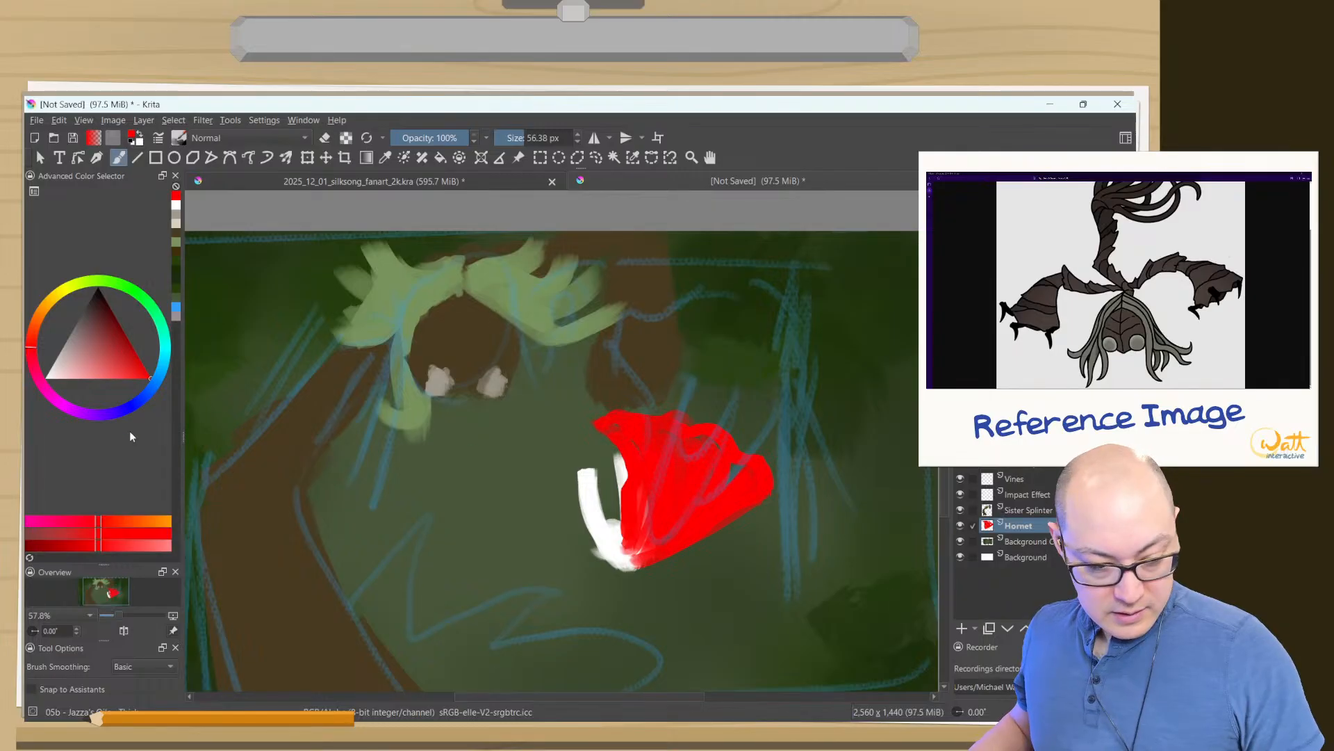
- Rework the boundary between mask and cloak, restoring the right horn in white and painting cloak red back over it
ctrl+click(596, 558)
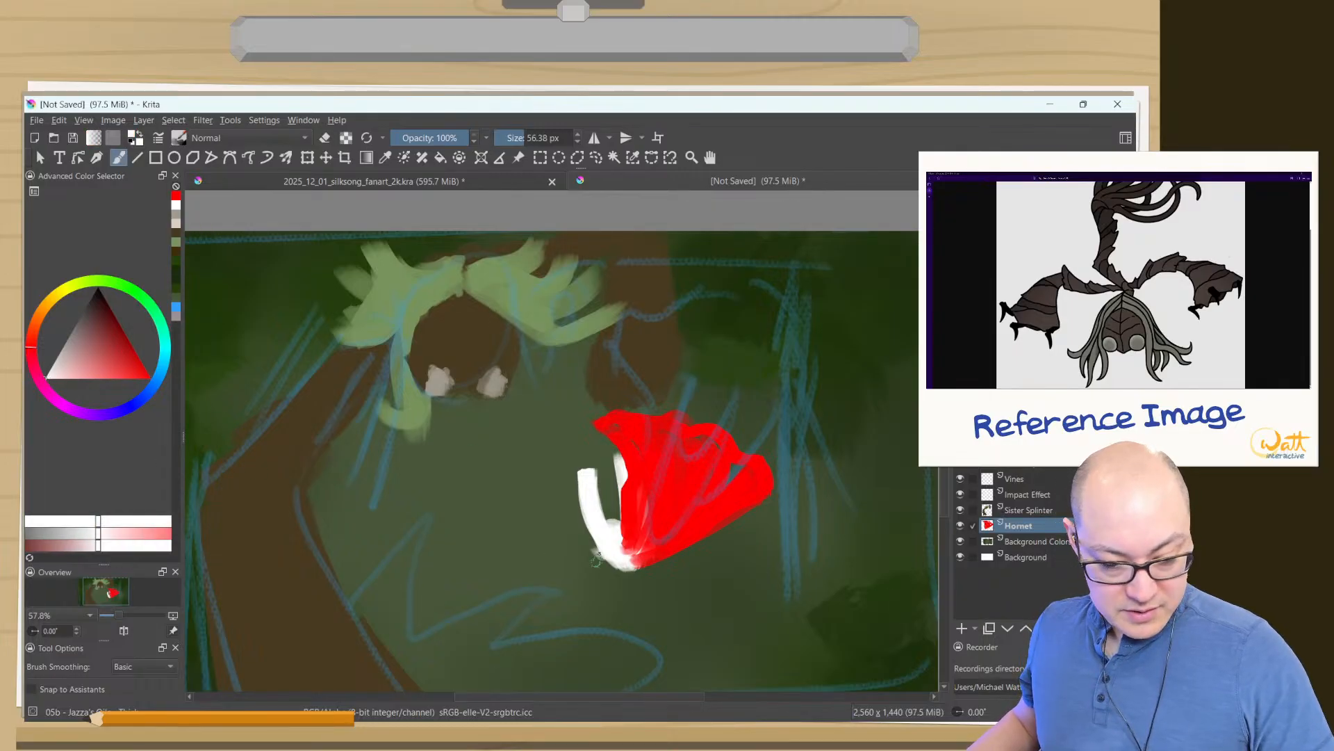
mouse_move(629, 491)
mouse_down()
mouse_move(630, 562)
mouse_move(610, 537)
mouse_up()
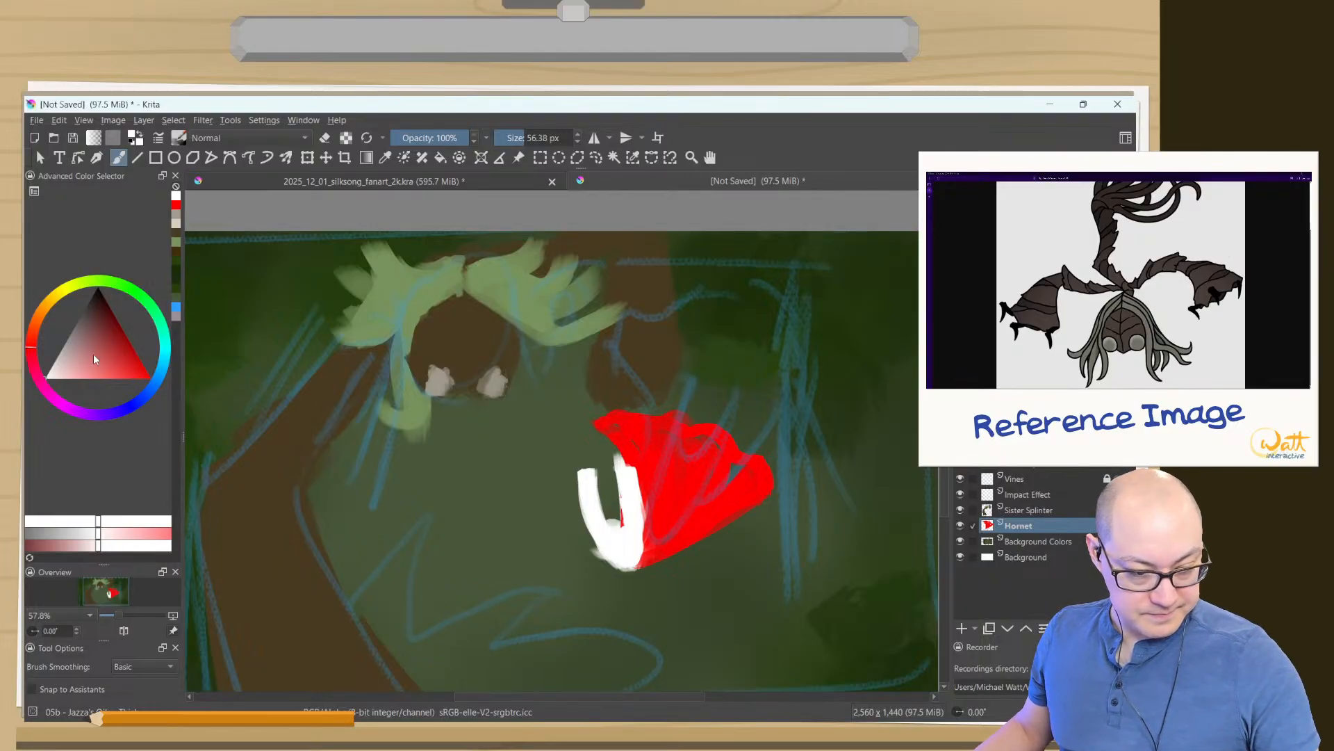
drag(127, 378, 153, 386)
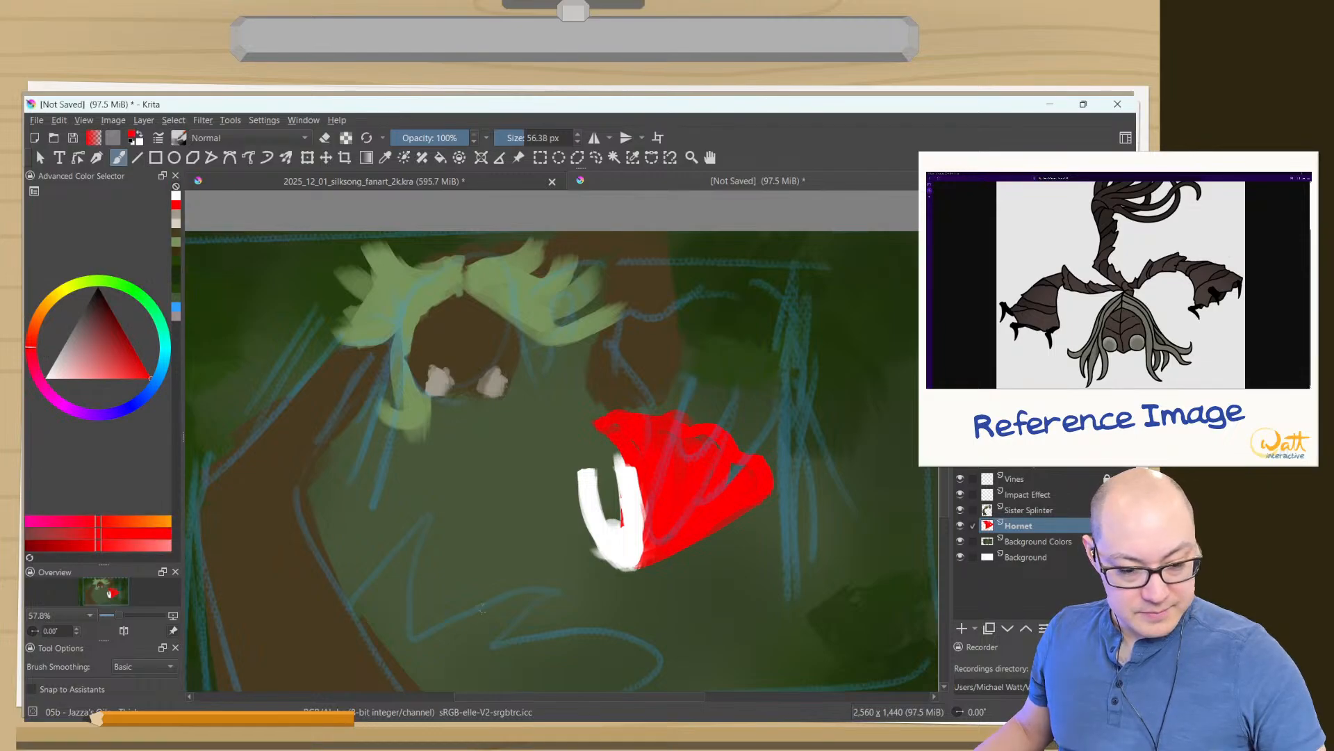
mouse_move(629, 474)
mouse_down()
mouse_move(626, 558)
mouse_move(640, 513)
mouse_up()
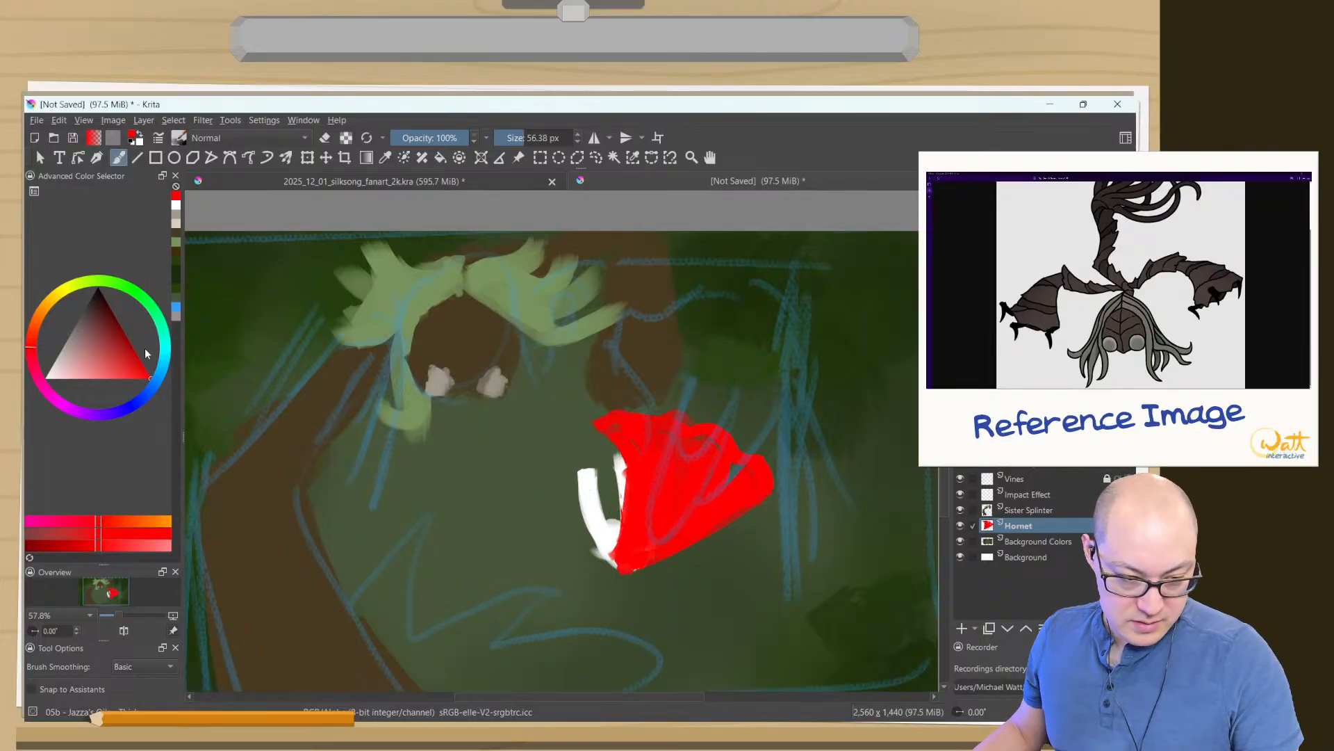
- Repaint the mask in white as a tilted head with two splayed horns and trim its edges with the brush's eraser mode
click(176, 205)
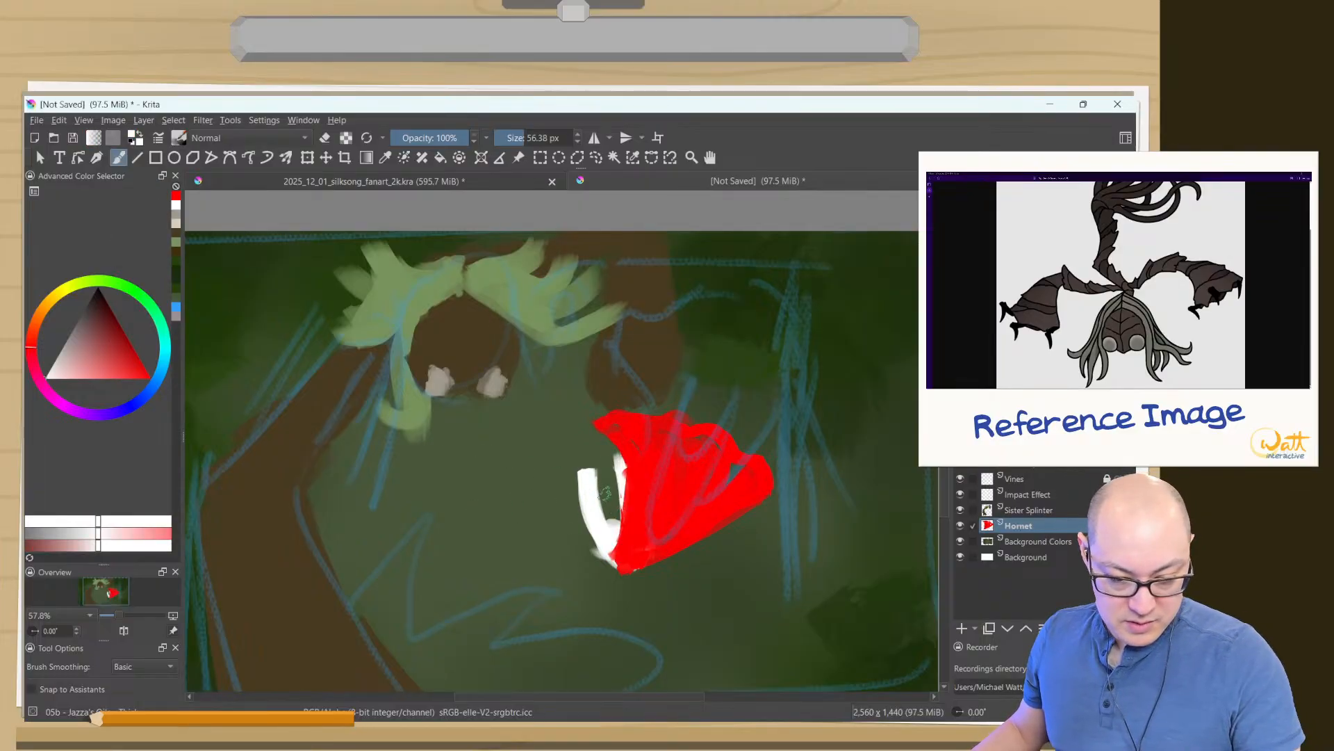
mouse_move(604, 493)
mouse_down()
mouse_move(573, 472)
mouse_move(569, 502)
mouse_move(609, 545)
mouse_move(572, 517)
mouse_move(604, 550)
mouse_move(564, 510)
mouse_move(605, 556)
mouse_move(581, 533)
mouse_move(586, 462)
mouse_move(596, 512)
mouse_move(581, 477)
mouse_move(618, 486)
mouse_up()
key(e)
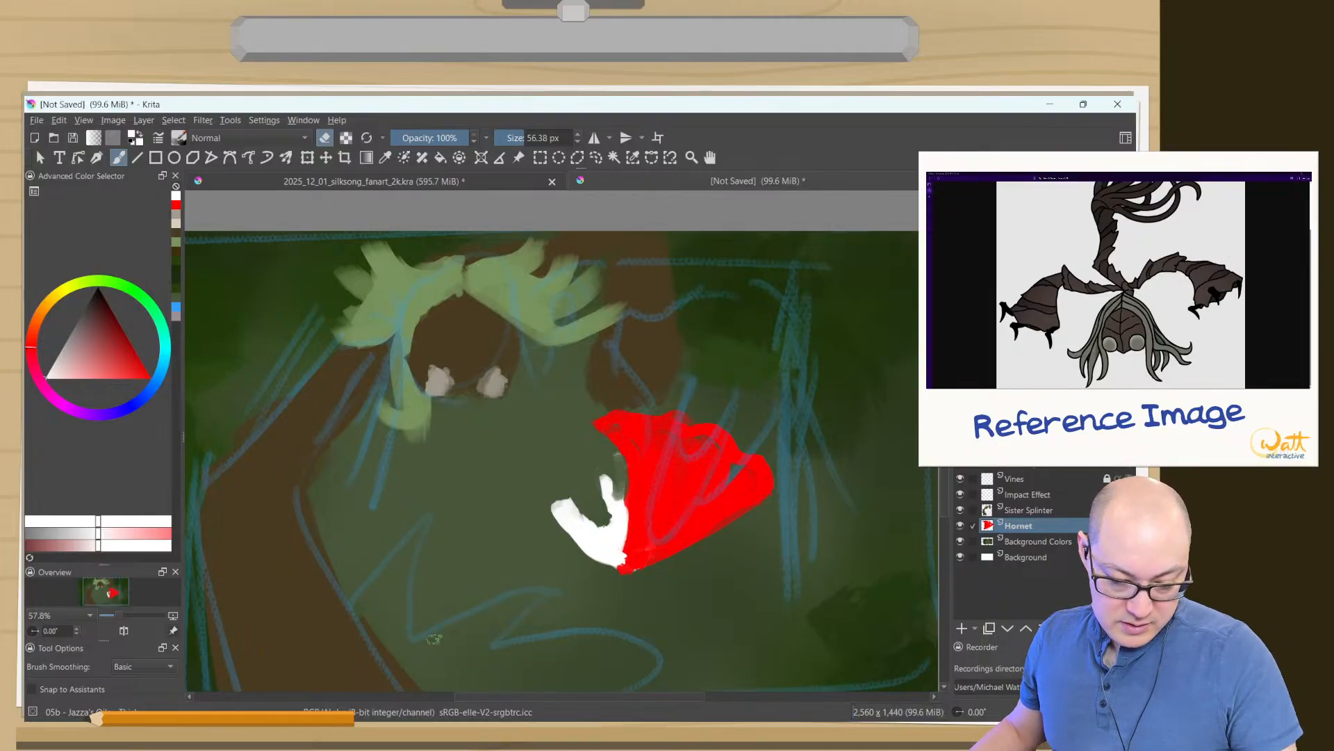
- Touch up the cloak with its sampled red and paint a dark red wavy band inside its scalloped upper edge
ctrl+click(665, 496)
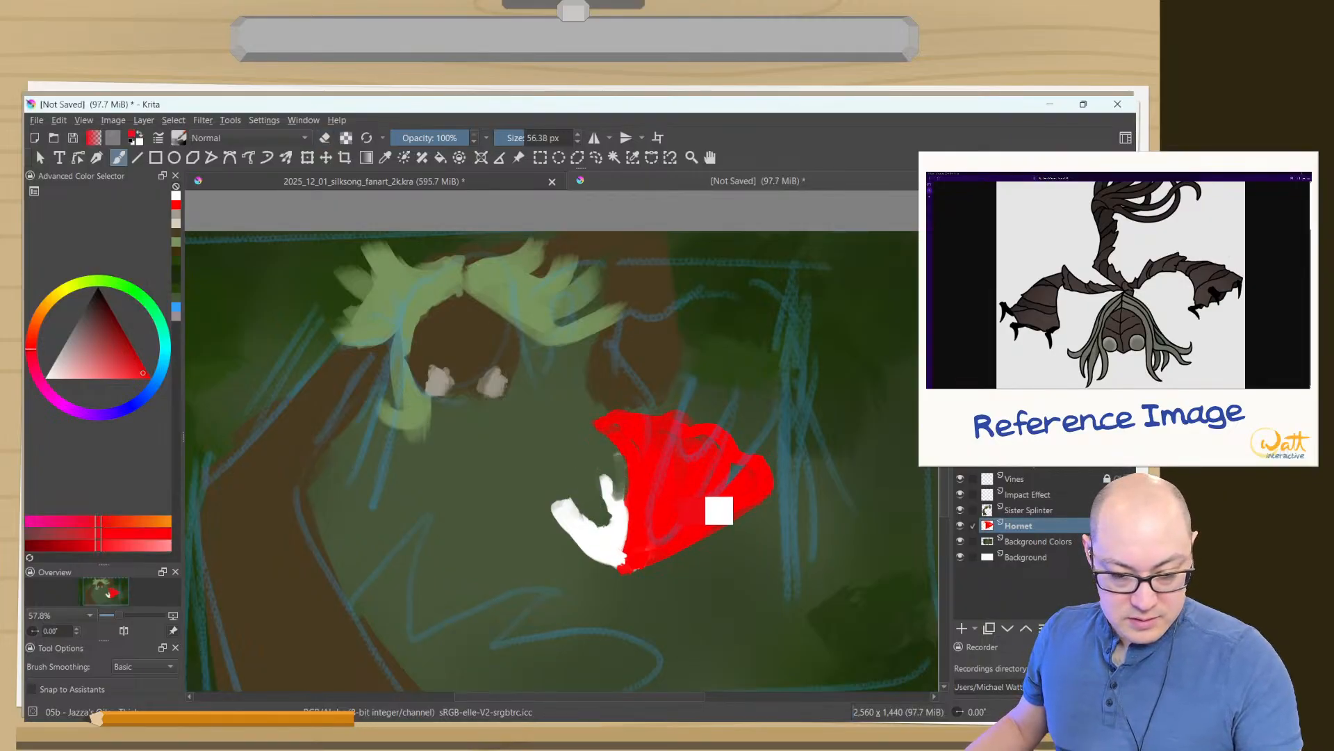
key(e)
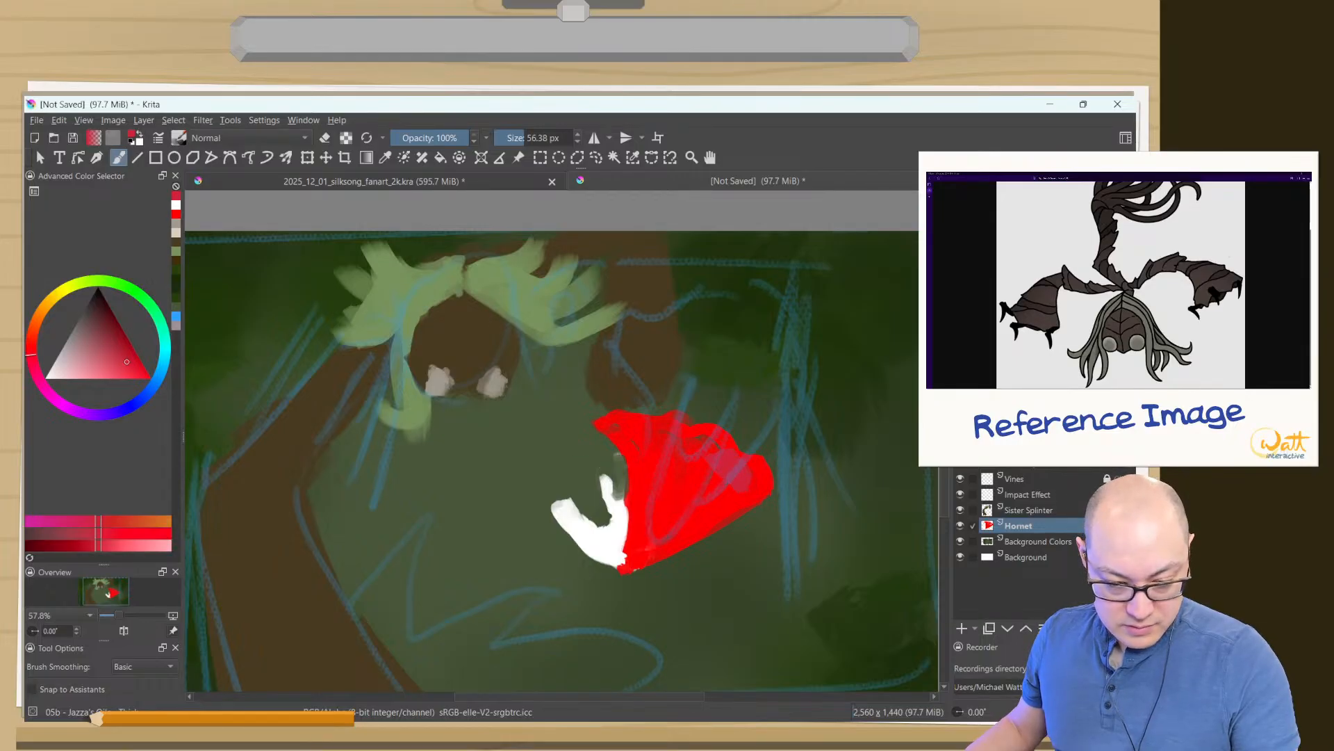
ctrl+click(685, 486)
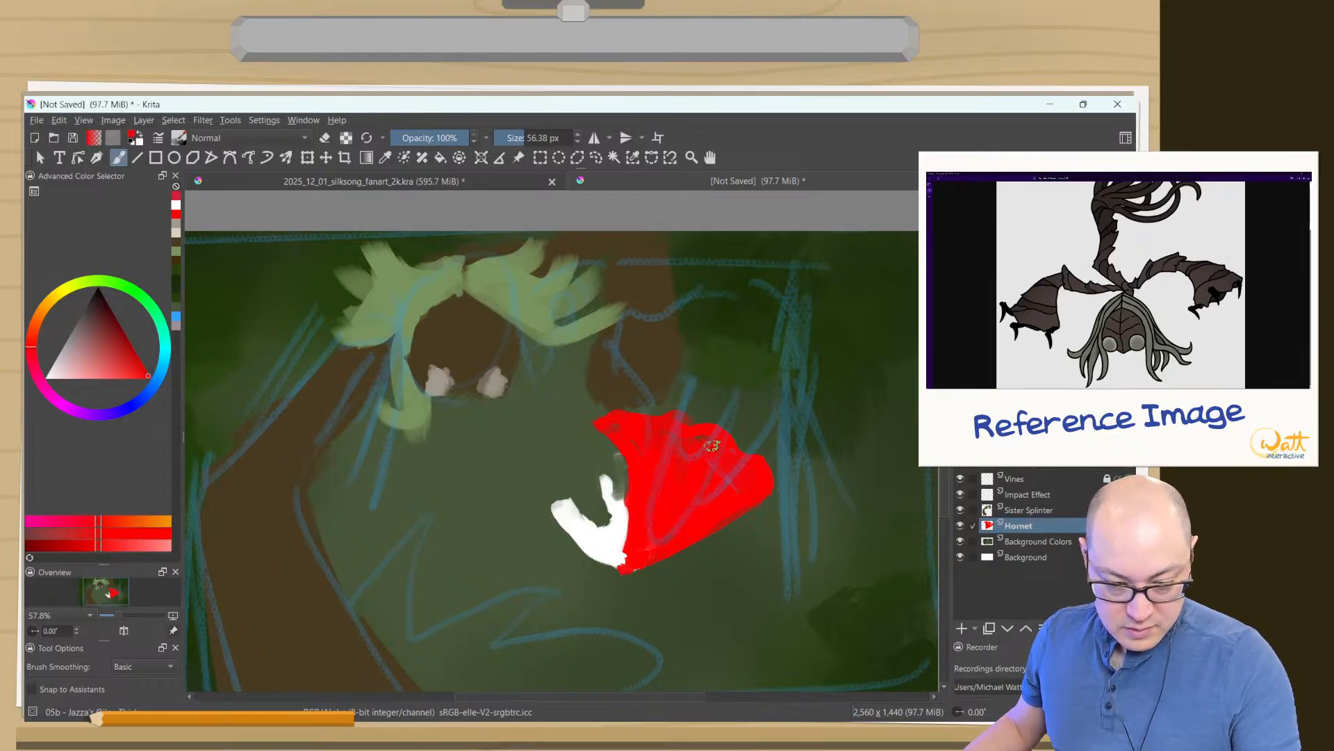
drag(712, 445, 641, 466)
drag(120, 336, 119, 332)
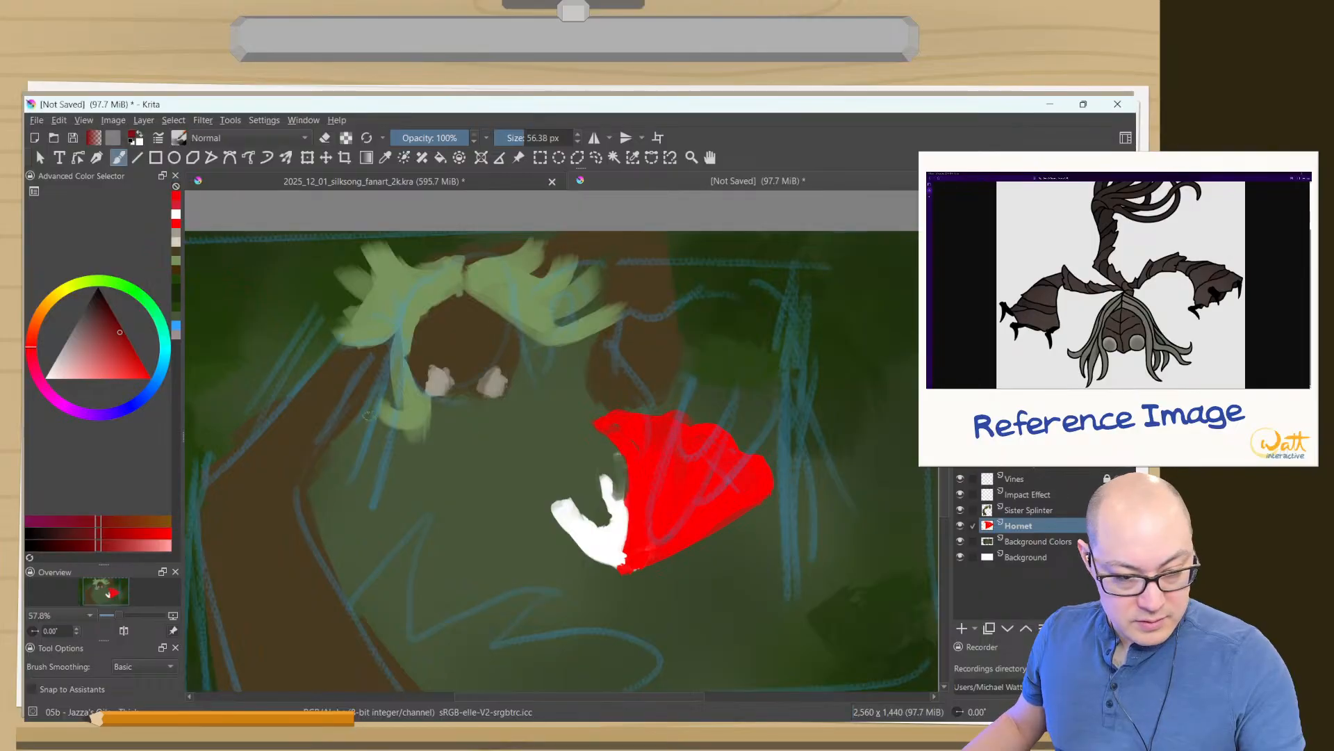
mouse_move(670, 462)
mouse_down()
mouse_move(651, 436)
mouse_move(700, 470)
mouse_move(616, 419)
mouse_move(686, 466)
mouse_move(638, 432)
mouse_move(709, 459)
mouse_move(689, 446)
mouse_move(703, 444)
mouse_move(754, 484)
mouse_move(664, 445)
mouse_up()
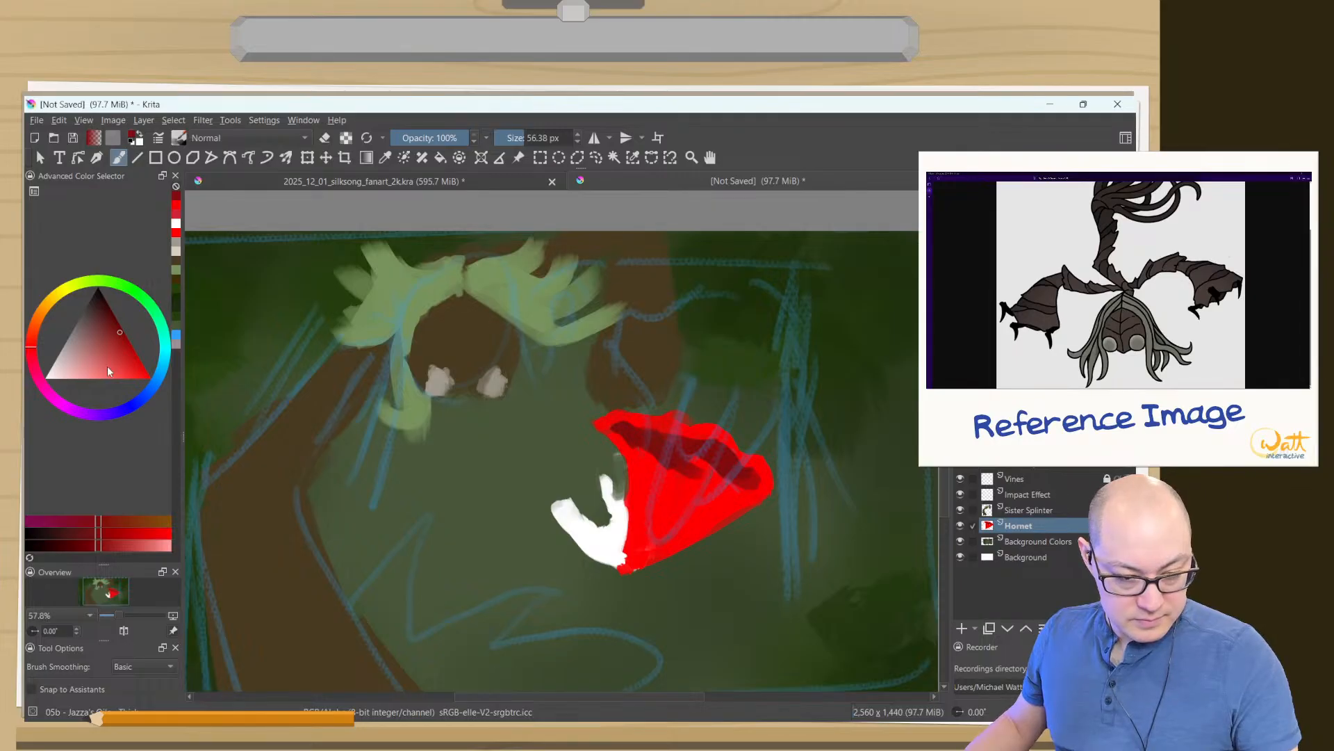
- Choose black, paint Hornet's limbs reaching up and down from the cloak's opening, and erase the leftmost upper stroke
click(97, 287)
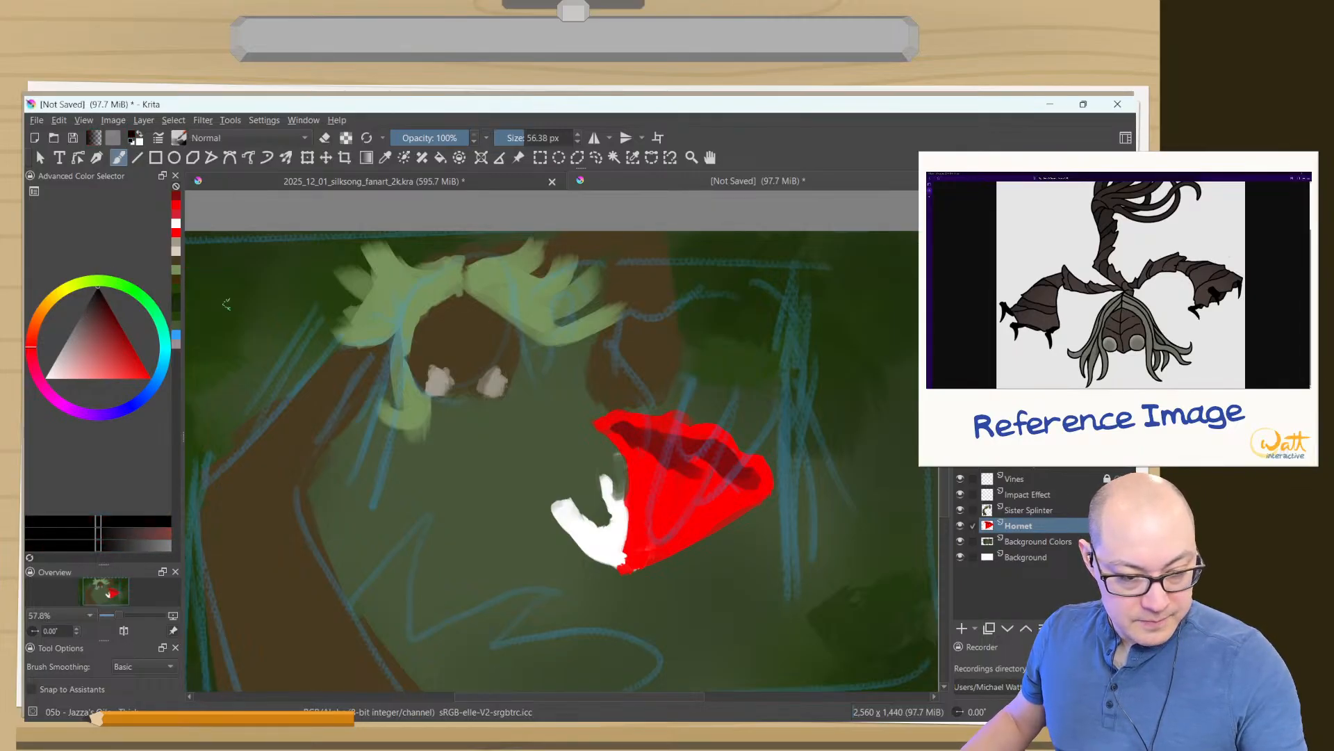
drag(731, 462, 749, 405)
mouse_move(690, 442)
mouse_down()
mouse_move(692, 382)
mouse_move(709, 442)
mouse_up()
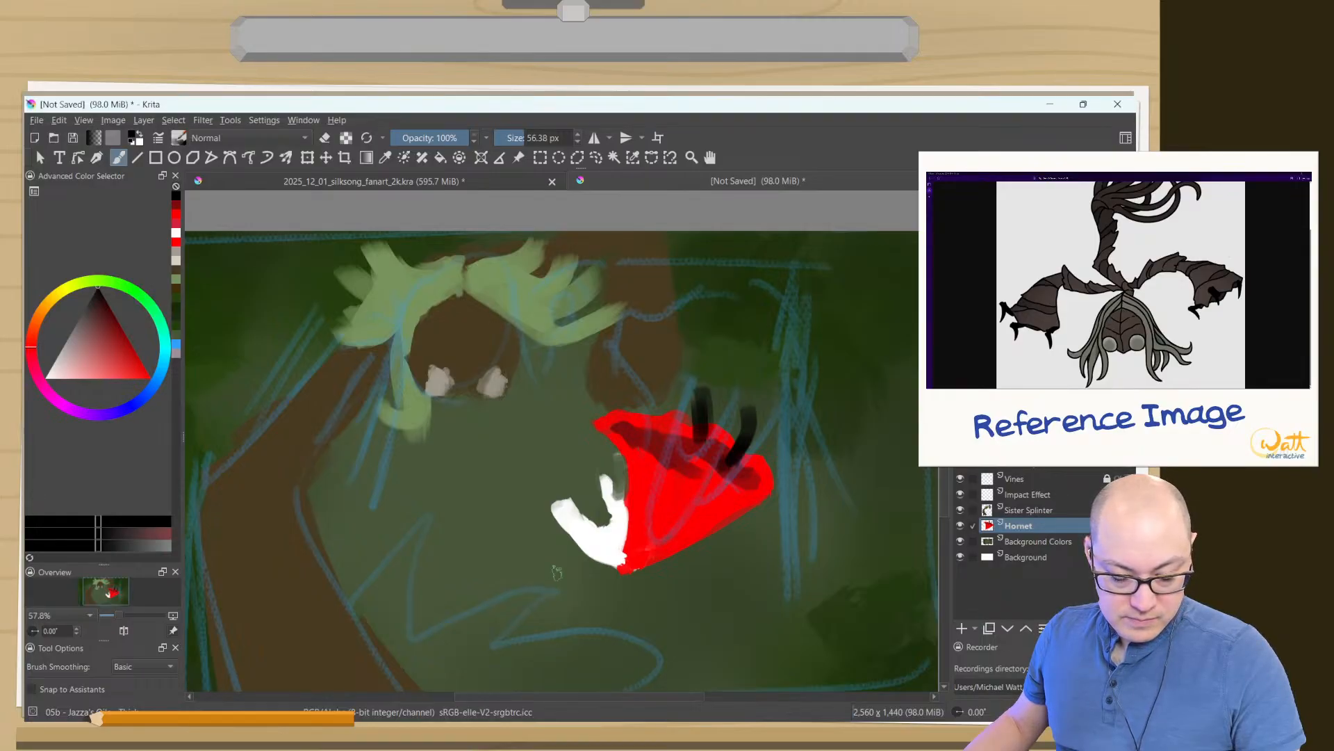
drag(710, 478, 775, 547)
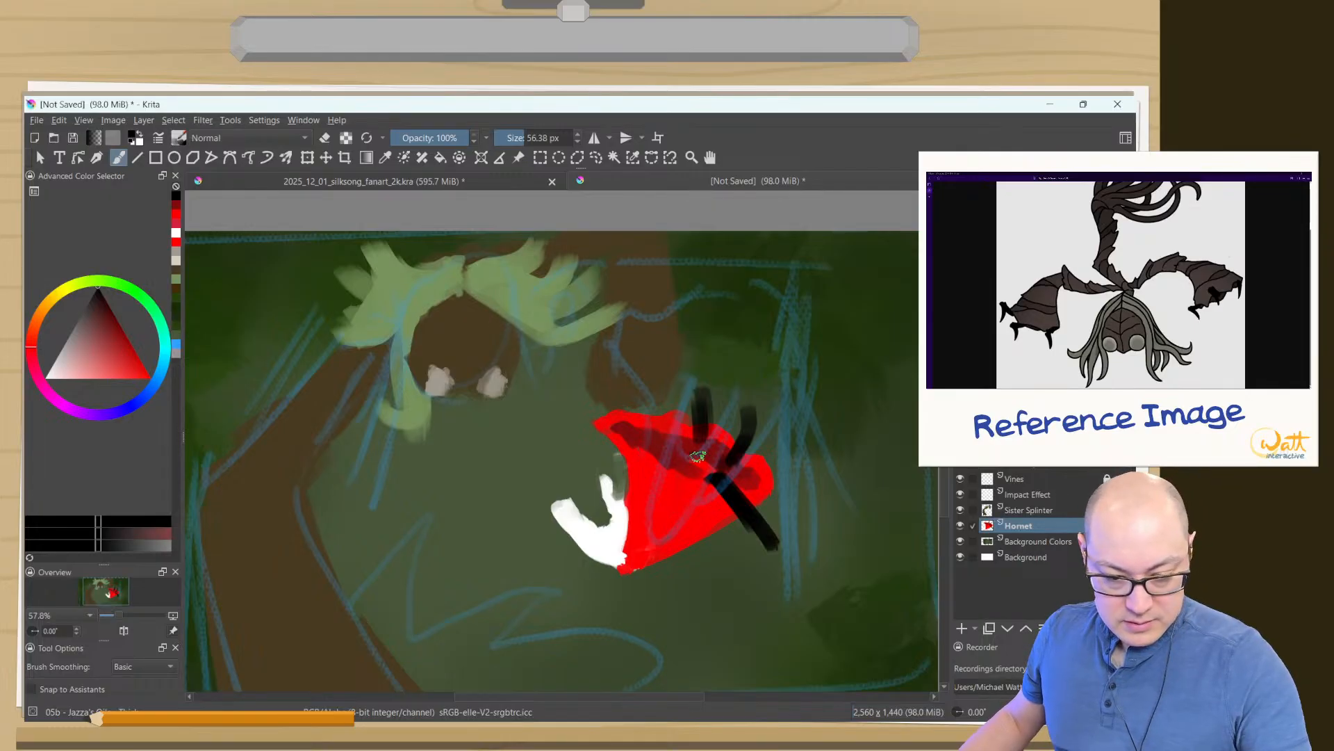
mouse_move(698, 456)
mouse_down()
mouse_move(745, 434)
mouse_move(722, 452)
mouse_move(731, 374)
mouse_up()
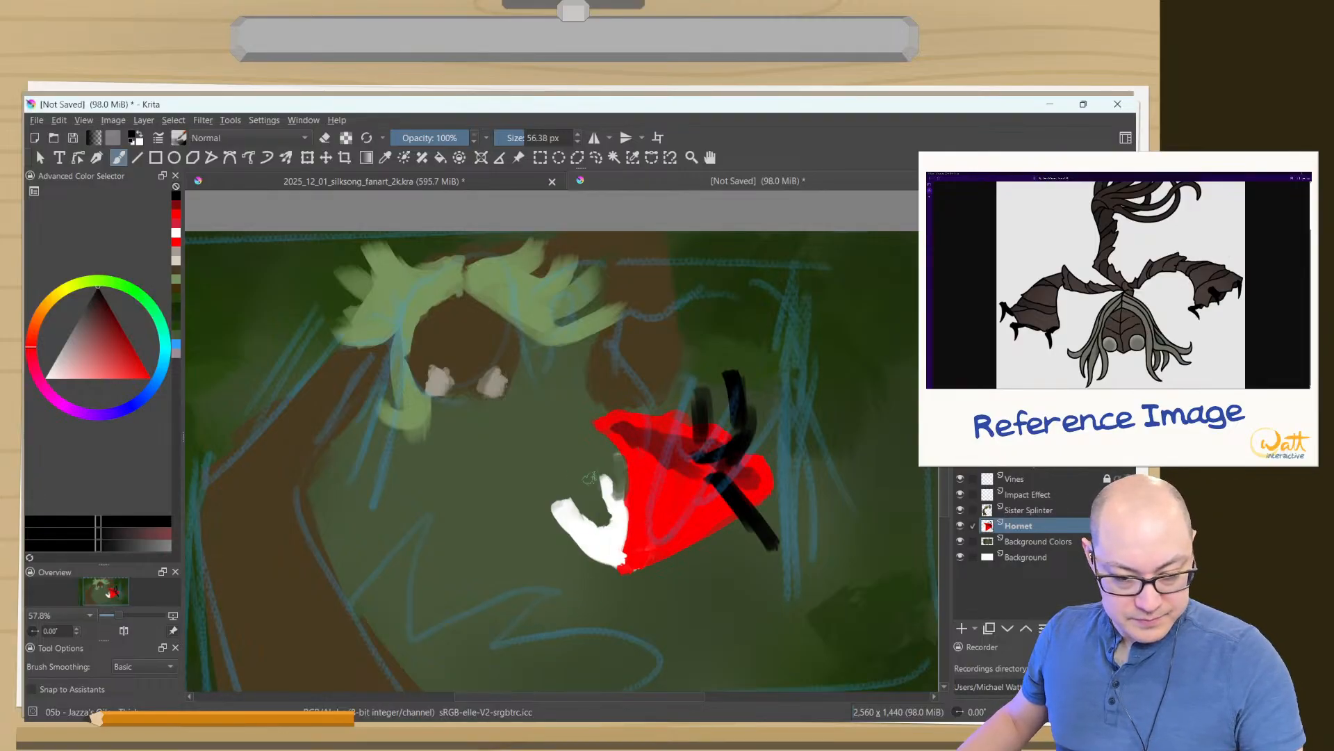
ctrl+click(693, 528)
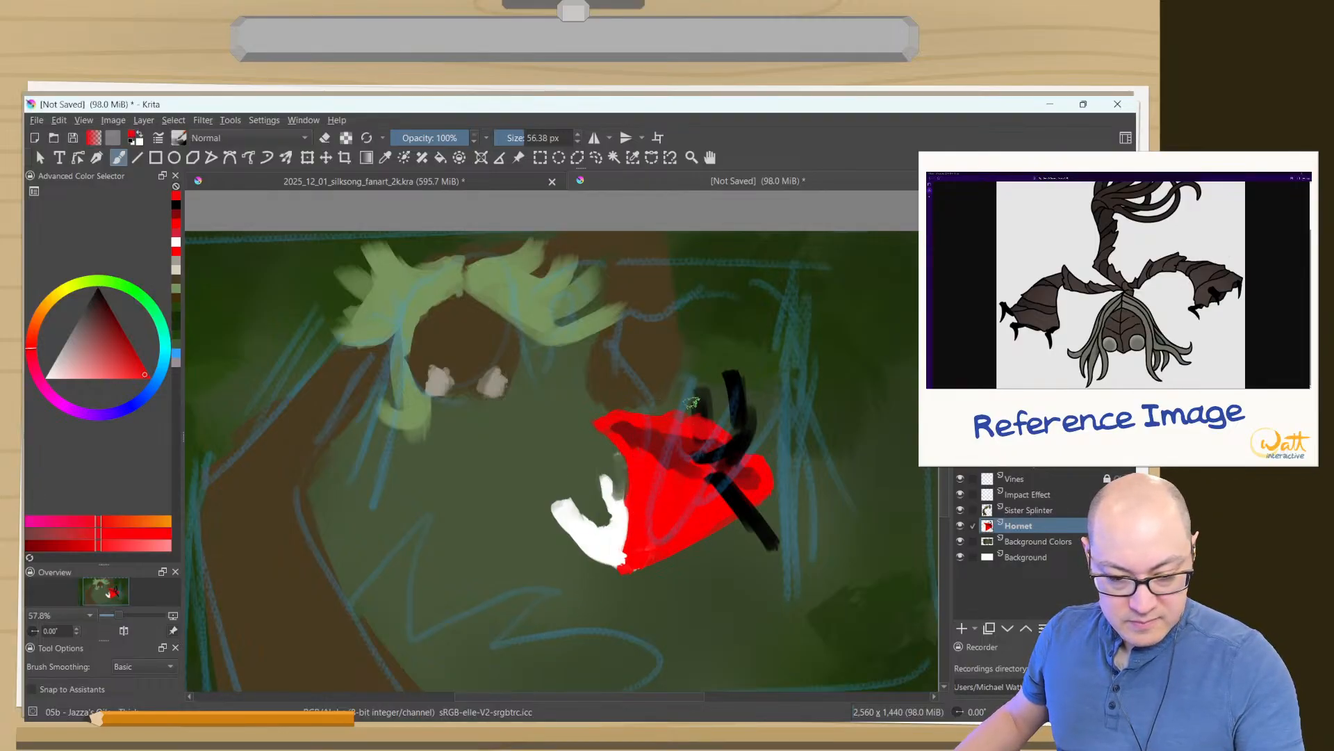
key(e)
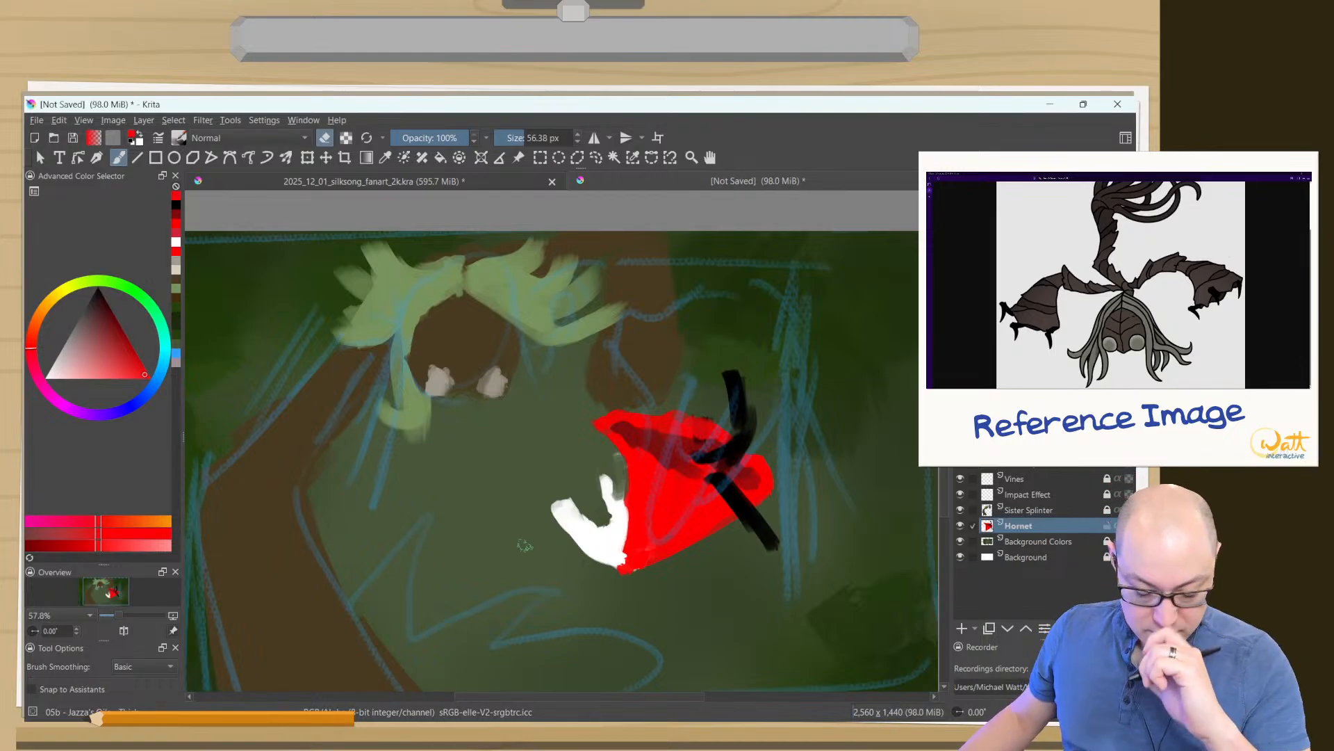
- Extend Hornet's black limb inside the cloak and paint a black arm reaching from the cloak across the white mask
key(e)
ctrl+click(737, 443)
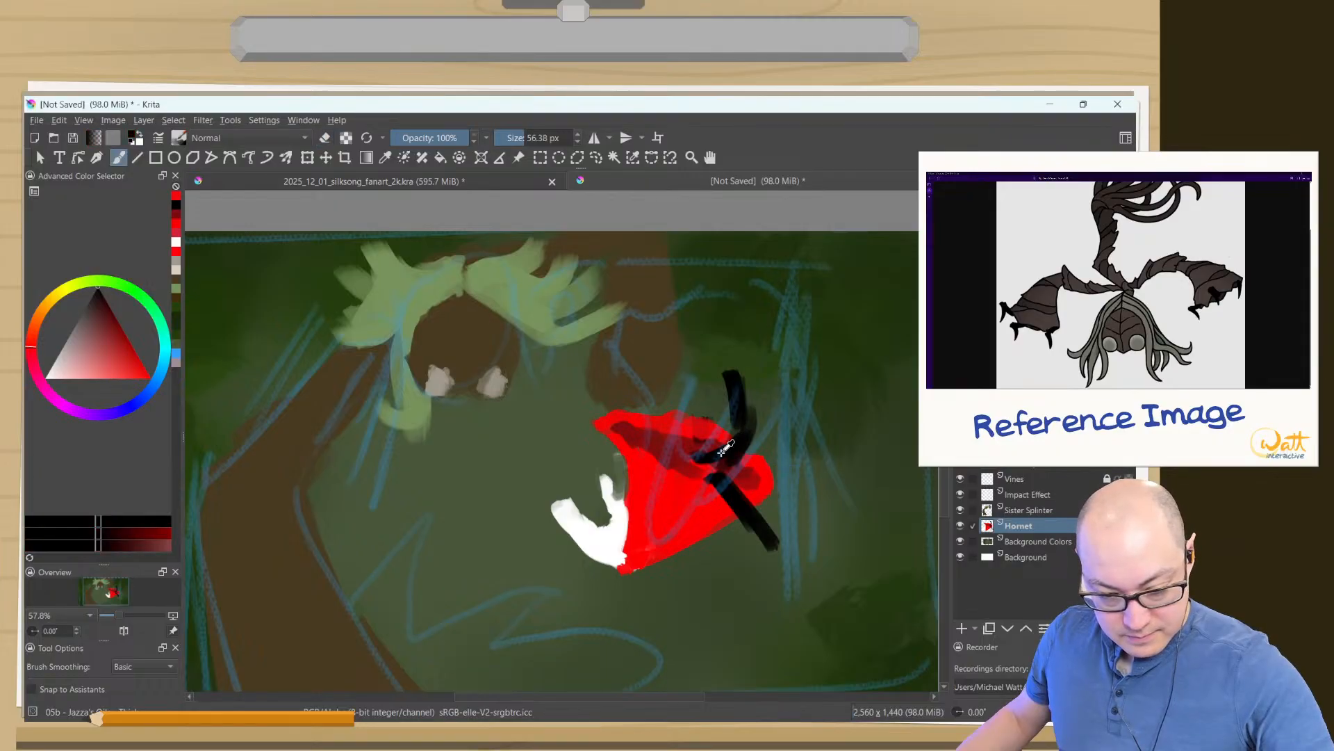
drag(731, 448, 673, 479)
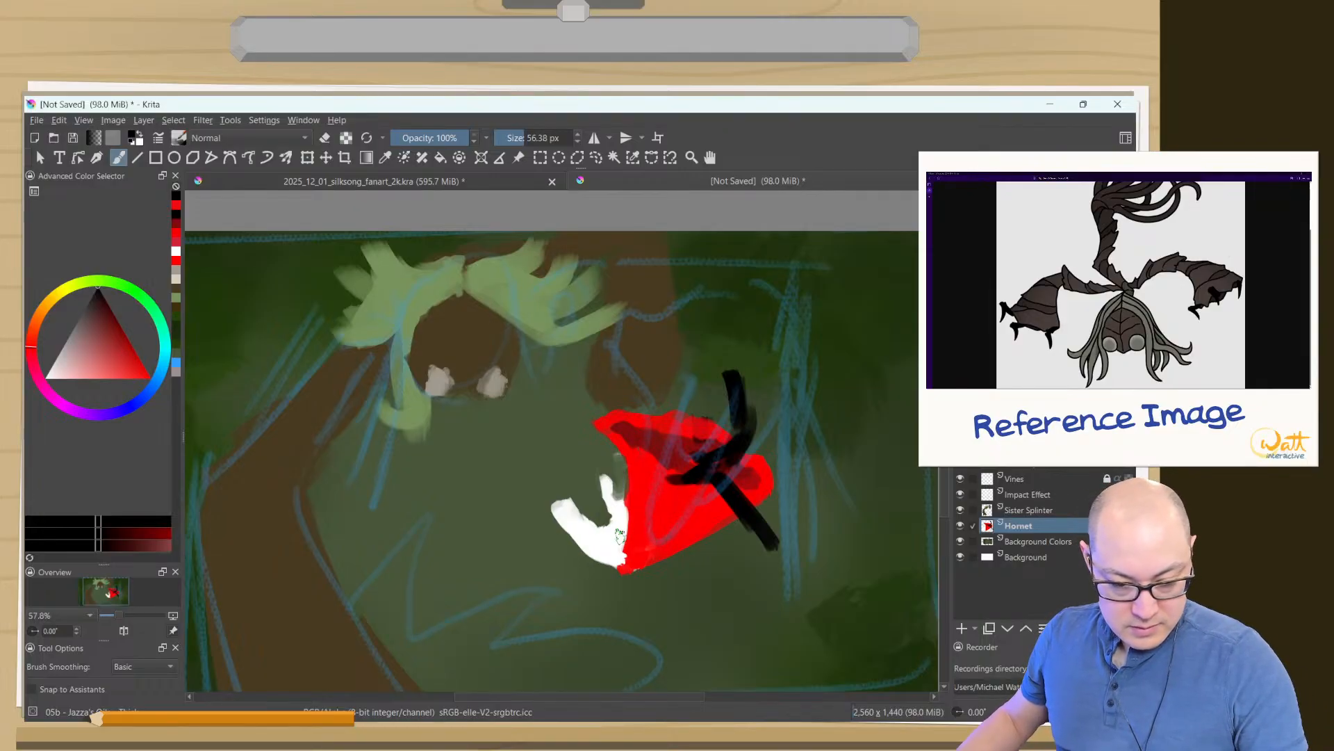
mouse_move(650, 522)
mouse_down()
mouse_move(624, 516)
mouse_move(645, 488)
mouse_move(649, 519)
mouse_move(587, 472)
mouse_up()
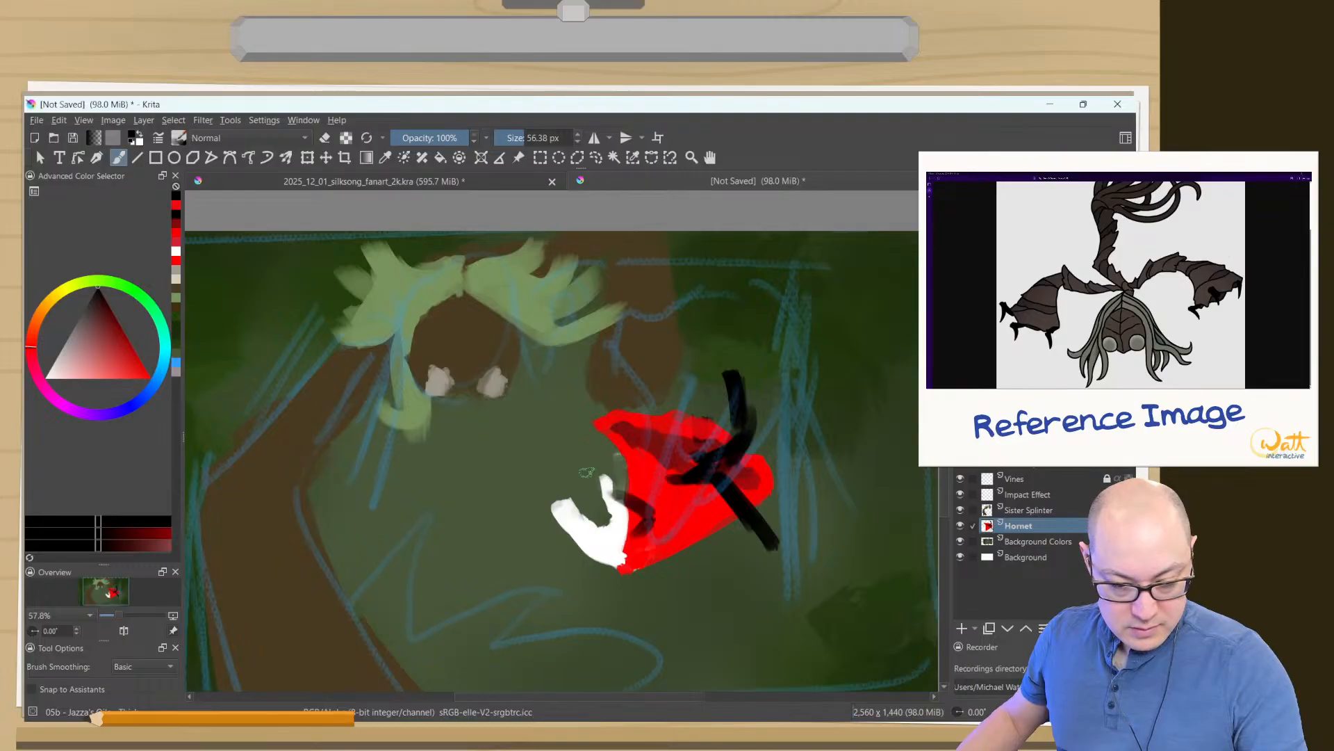
drag(648, 516, 575, 484)
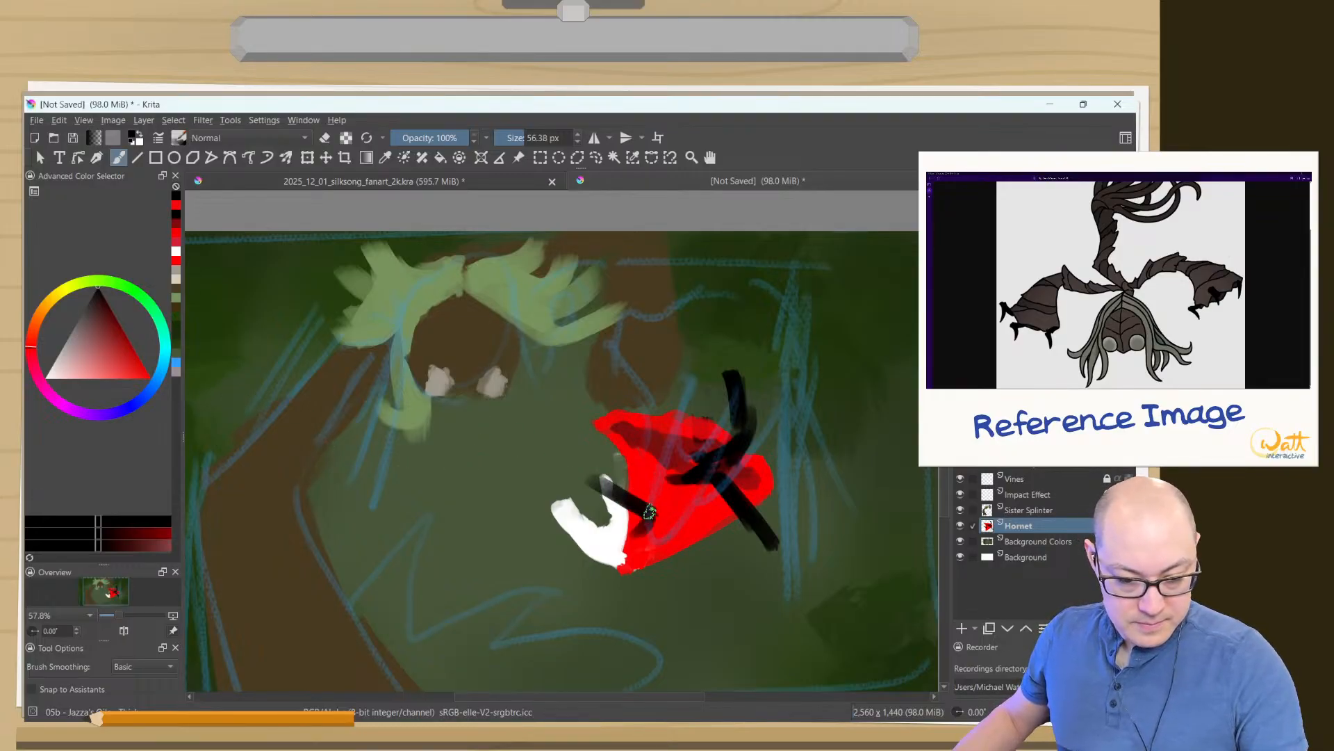
drag(646, 516, 594, 485)
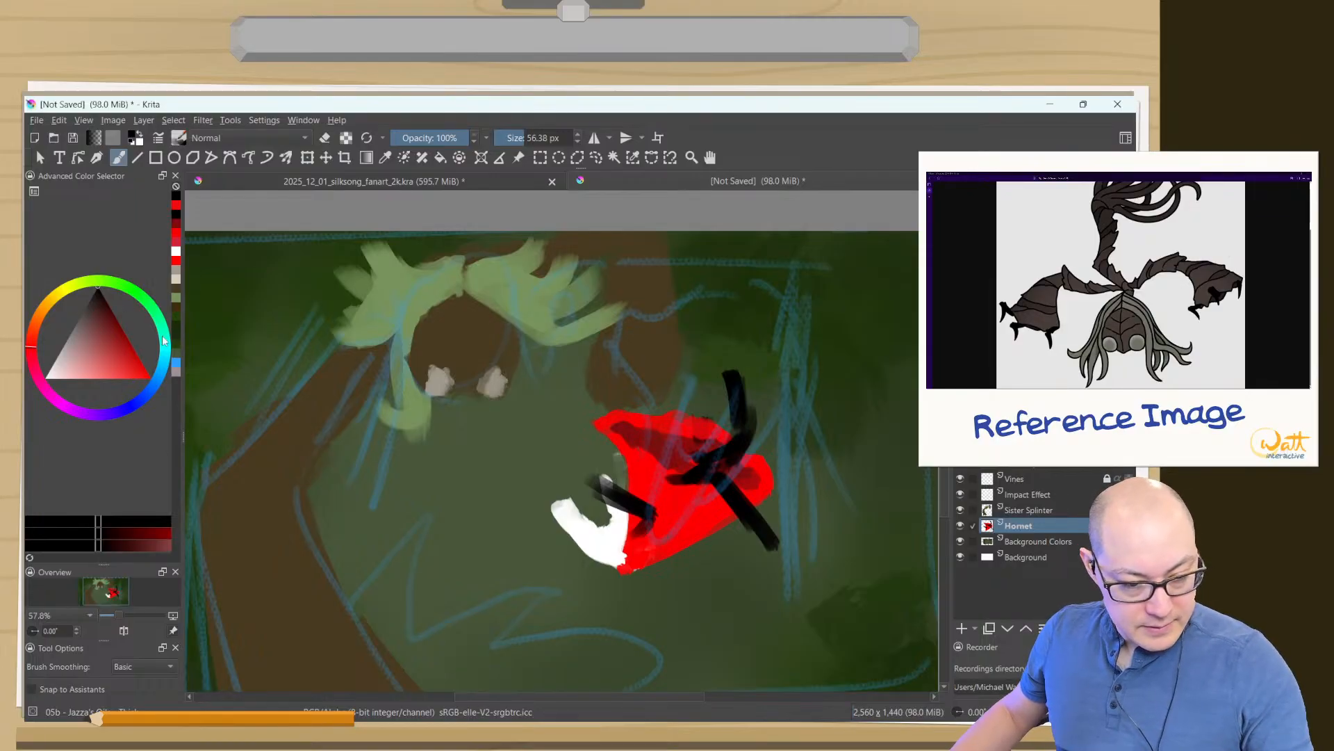
- Paint Hornet's needle as a warm grey diagonal shaft across the mask and undo the extra stroke at its upper end
click(176, 276)
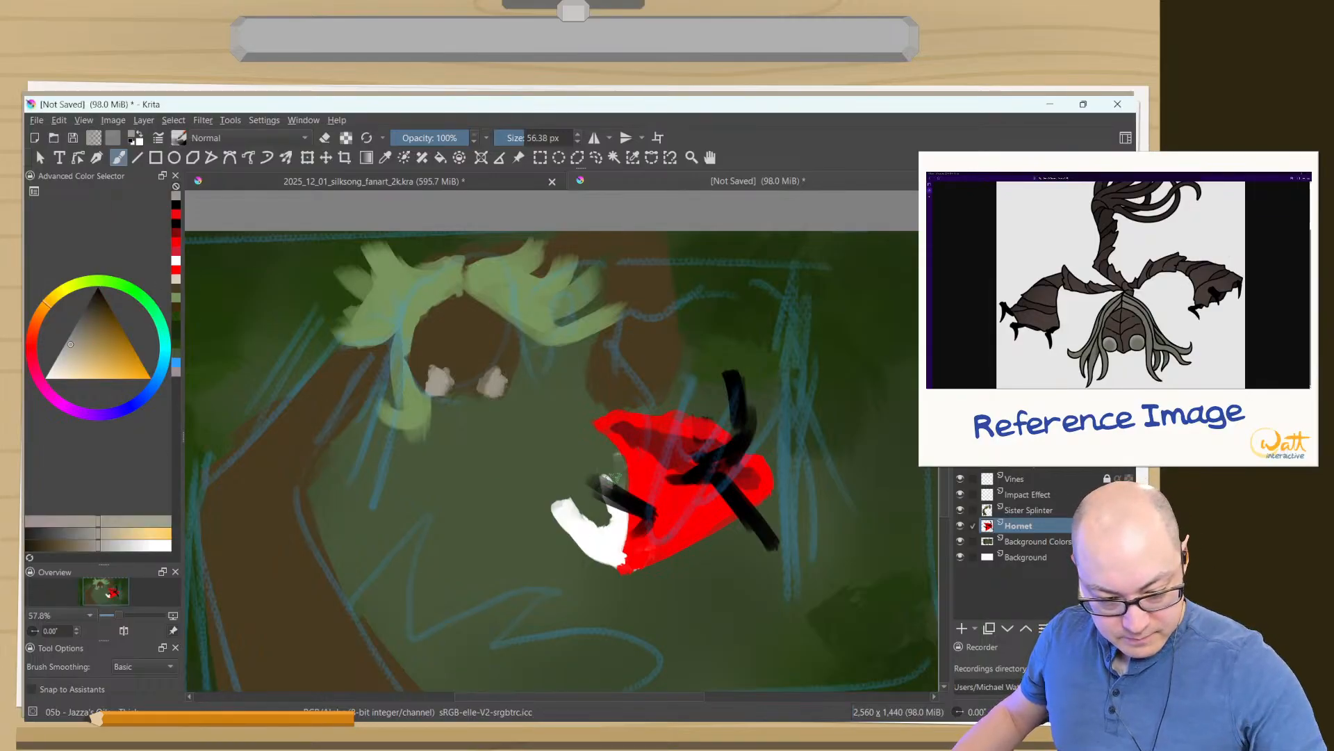
mouse_move(531, 591)
mouse_down()
mouse_move(613, 456)
mouse_move(514, 629)
mouse_up()
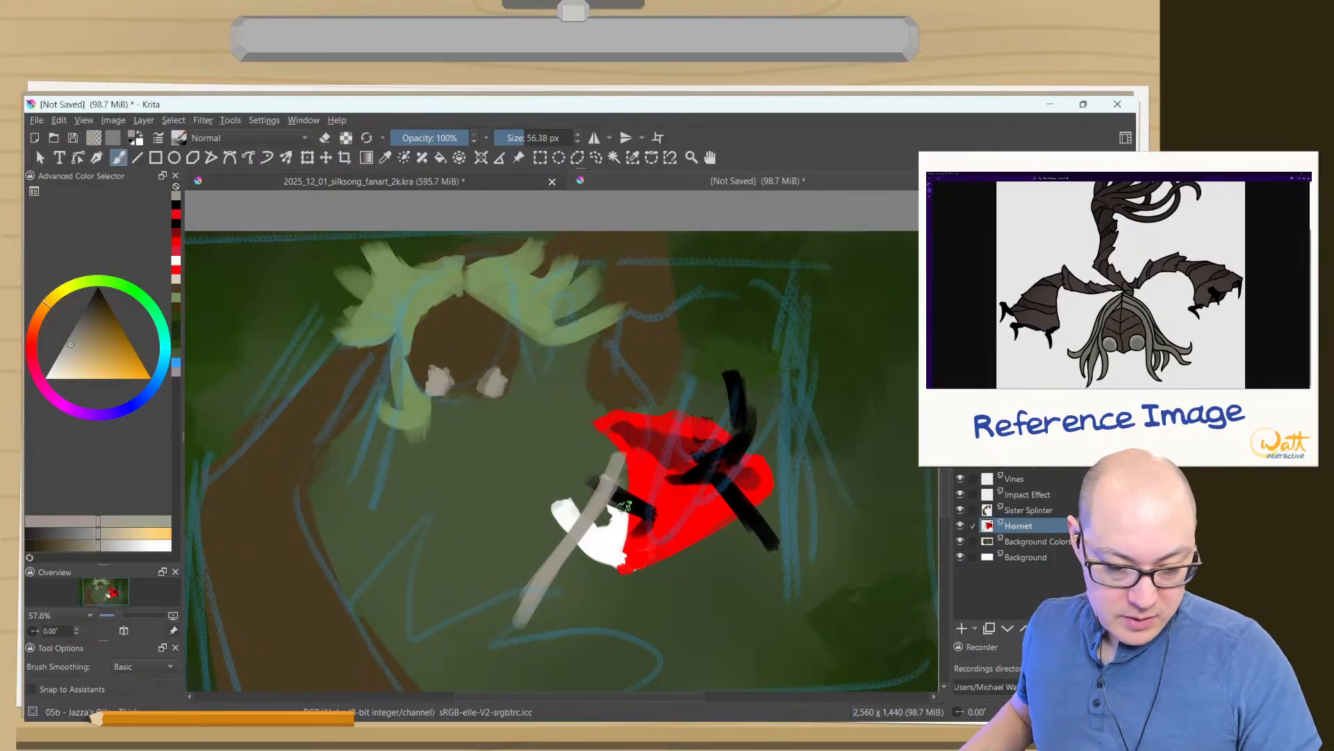
drag(619, 444, 610, 439)
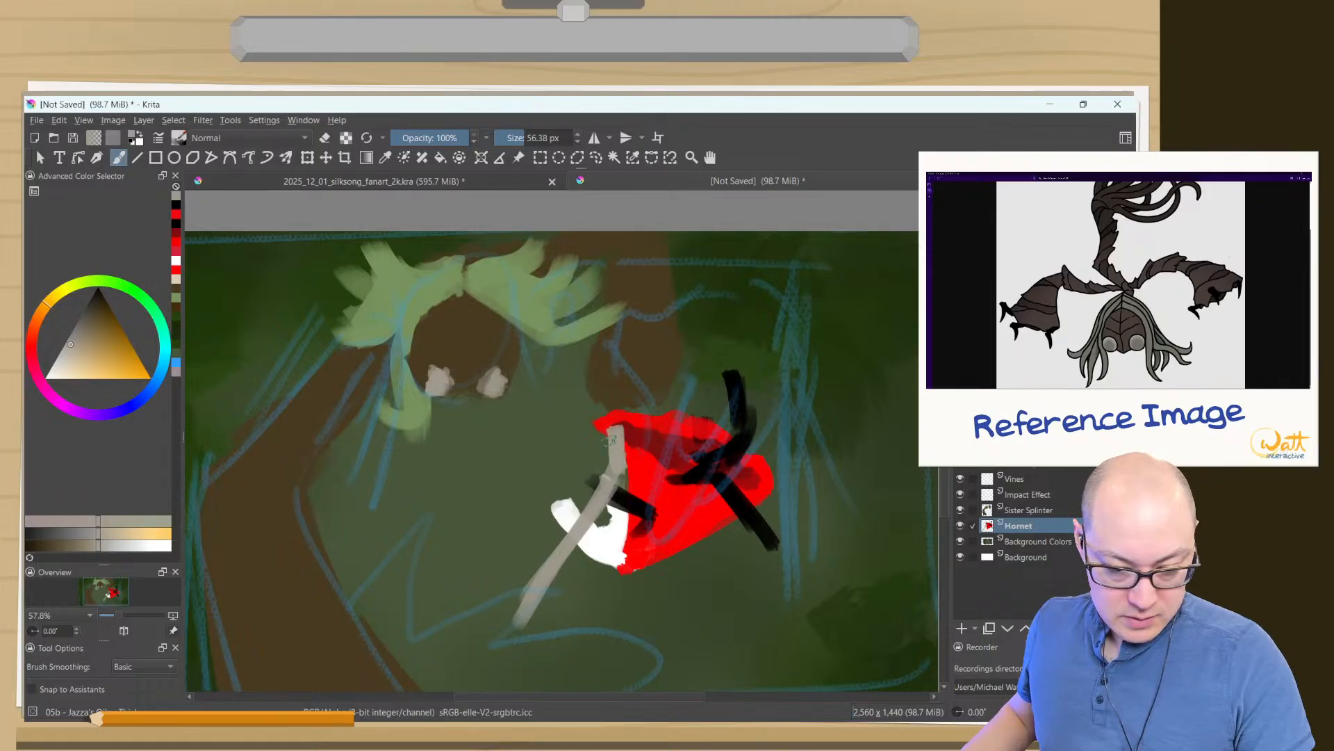
key(ctrl+z)
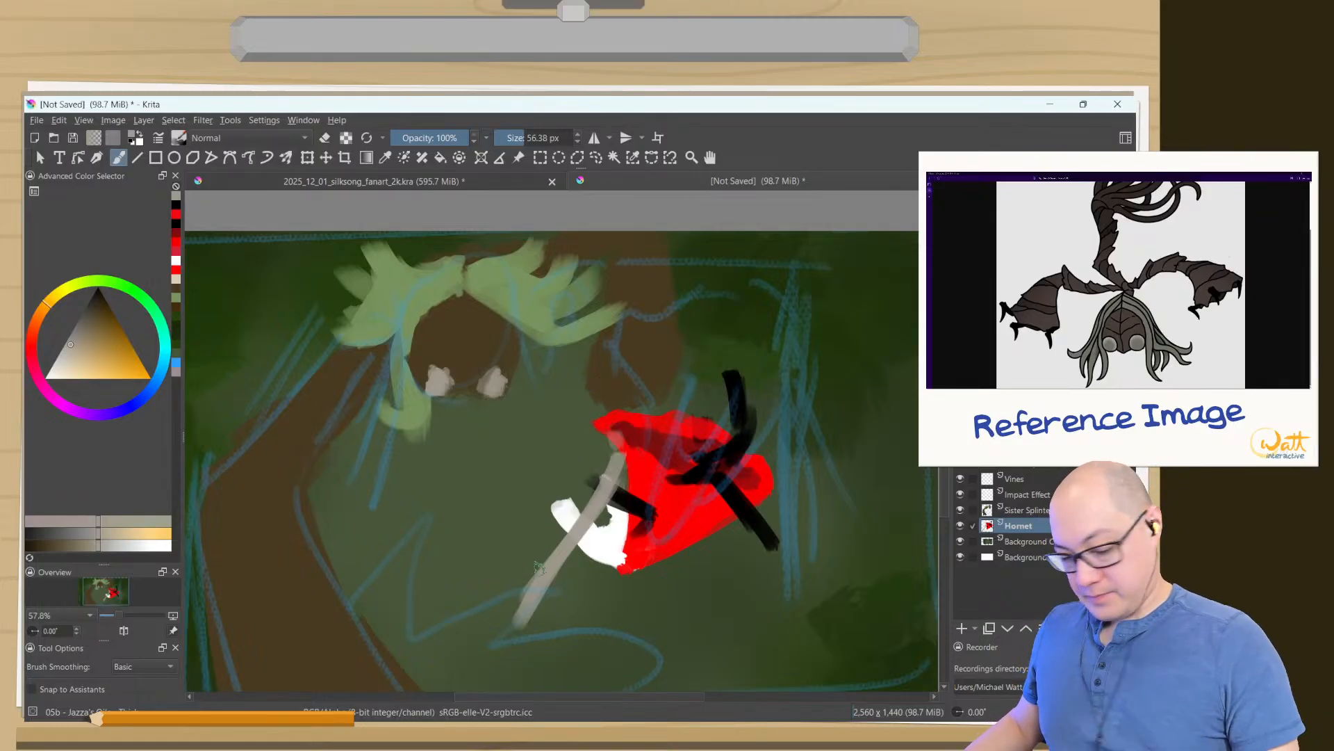
- Repaint the cloak's left edge in its sampled red and shade the upper part of its interior dark red
ctrl+click(709, 502)
mouse_move(606, 427)
mouse_down()
mouse_move(633, 542)
mouse_move(624, 562)
mouse_up()
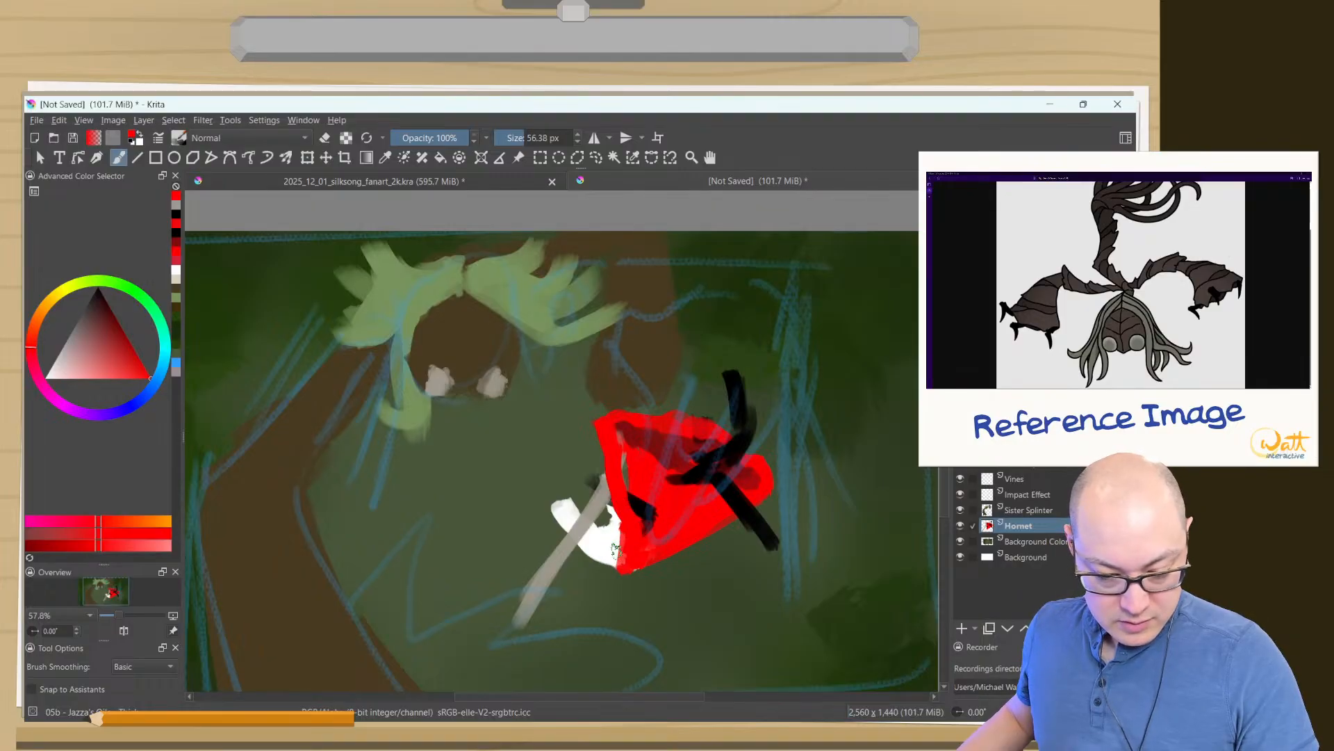
ctrl+click(634, 429)
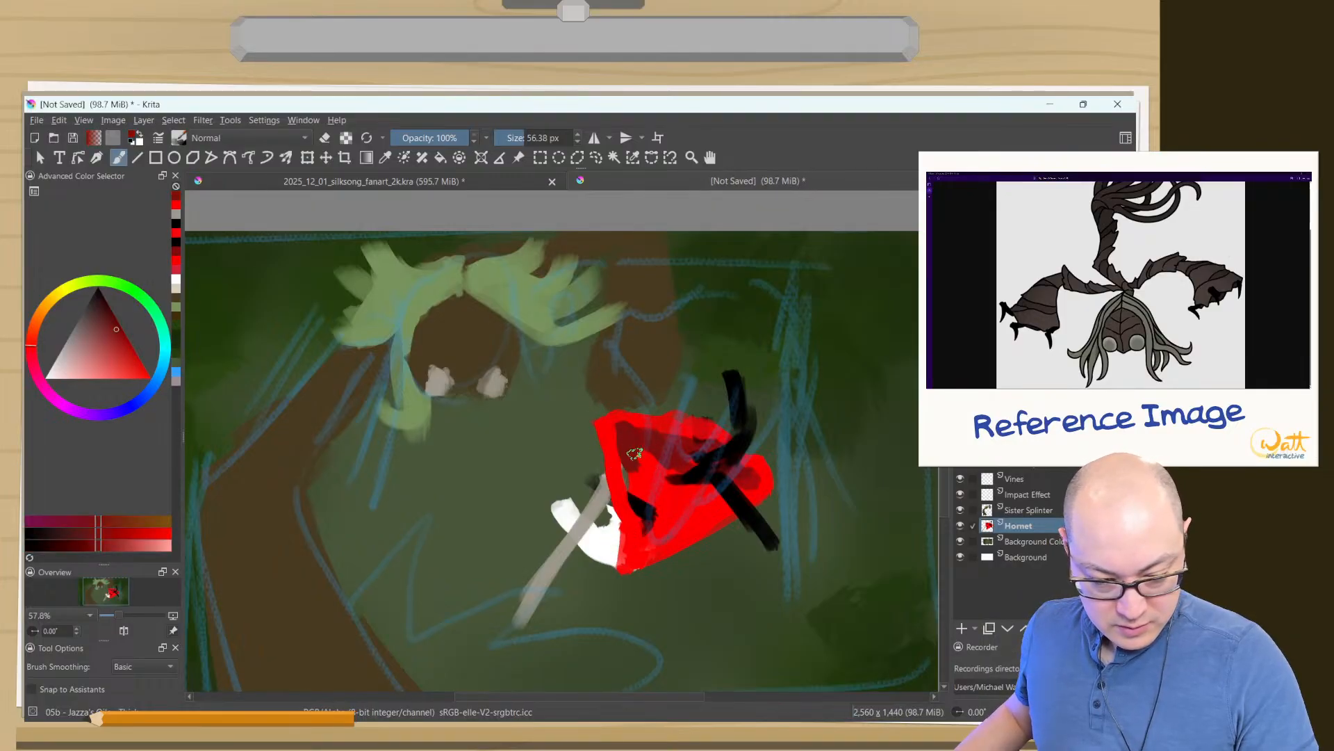
mouse_move(633, 452)
mouse_down()
mouse_move(675, 506)
mouse_move(650, 485)
mouse_move(690, 481)
mouse_move(718, 500)
mouse_move(650, 477)
mouse_move(684, 486)
mouse_move(669, 463)
mouse_move(692, 484)
mouse_move(660, 516)
mouse_up()
- Shade the lower part of the cloak's interior dark red, touch up its red rim and repaint the black arm across it
ctrl+click(734, 508)
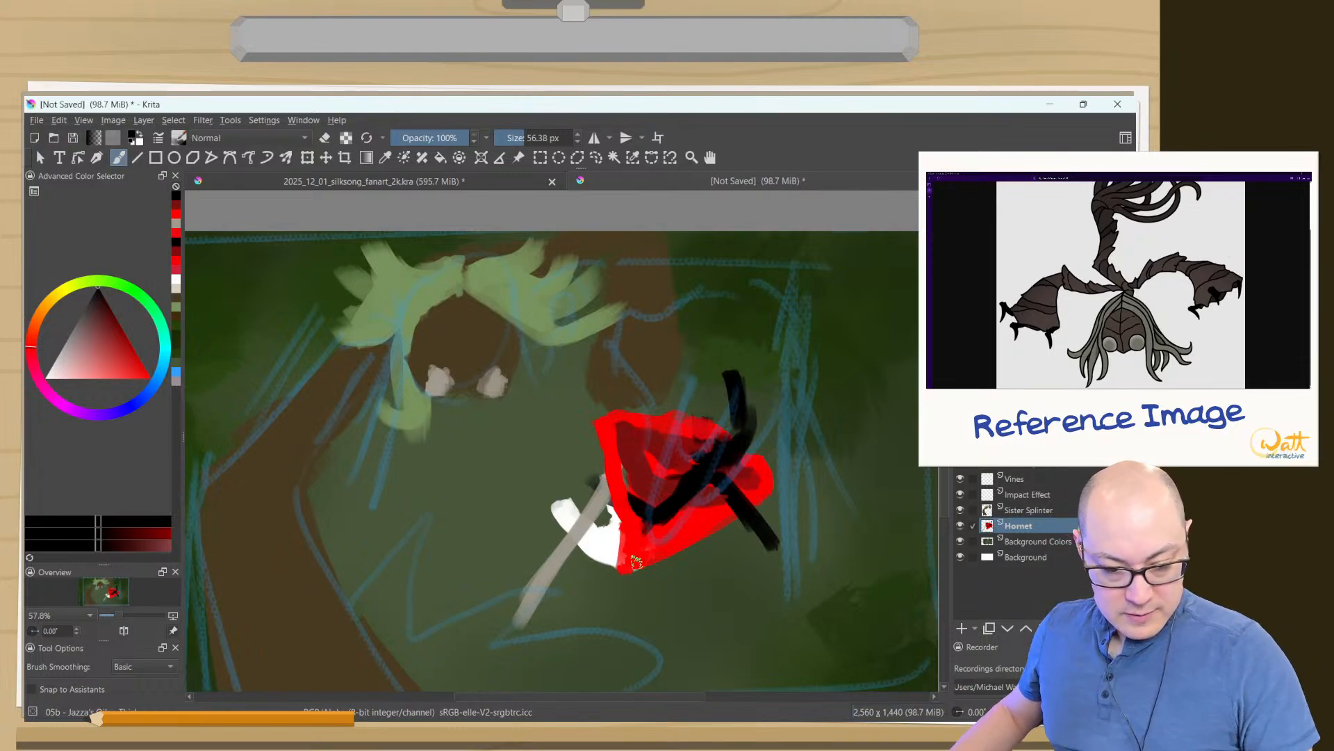
ctrl+click(681, 516)
mouse_move(728, 504)
mouse_down()
mouse_move(655, 501)
mouse_move(678, 447)
mouse_move(640, 501)
mouse_move(671, 512)
mouse_move(647, 499)
mouse_move(713, 492)
mouse_move(685, 527)
mouse_move(752, 478)
mouse_move(720, 506)
mouse_move(658, 507)
mouse_move(757, 468)
mouse_move(746, 427)
mouse_move(718, 490)
mouse_move(759, 526)
mouse_move(727, 524)
mouse_up()
ctrl+click(648, 464)
ctrl+click(731, 489)
ctrl+click(752, 453)
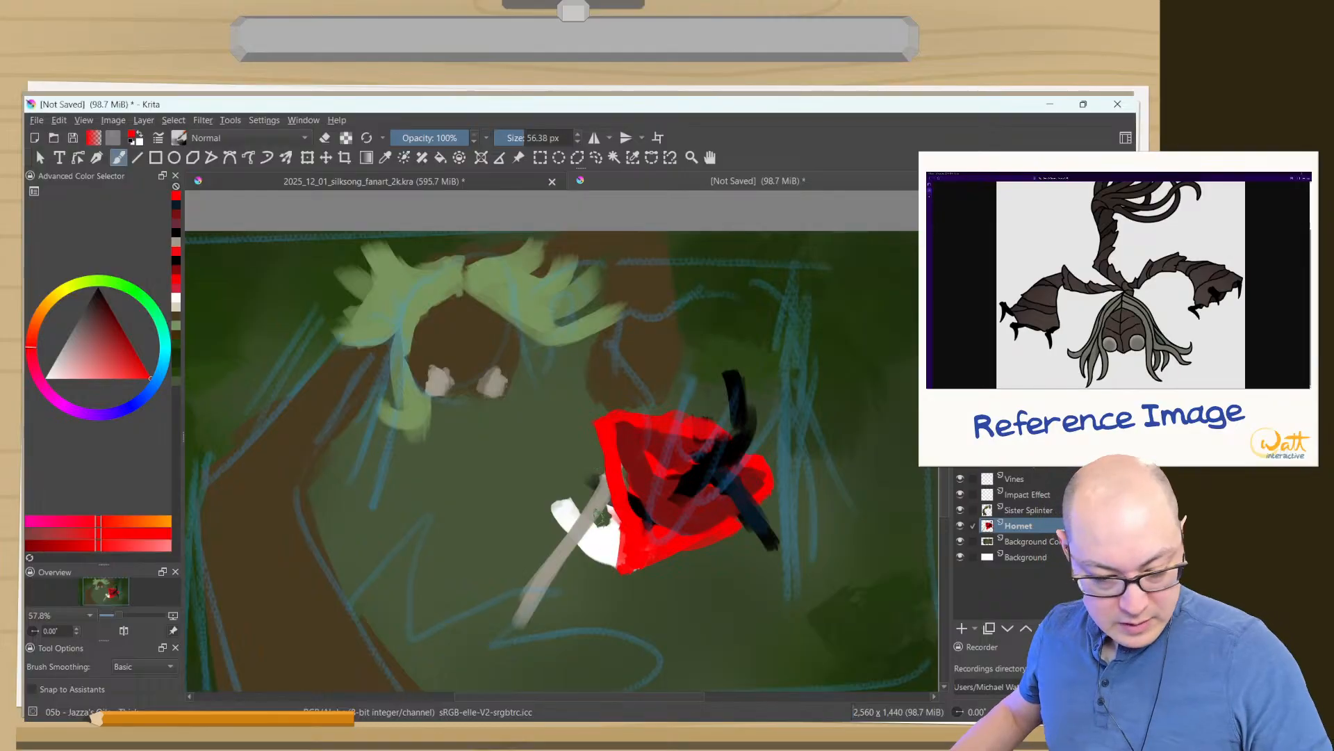
ctrl+click(692, 476)
drag(708, 467, 649, 506)
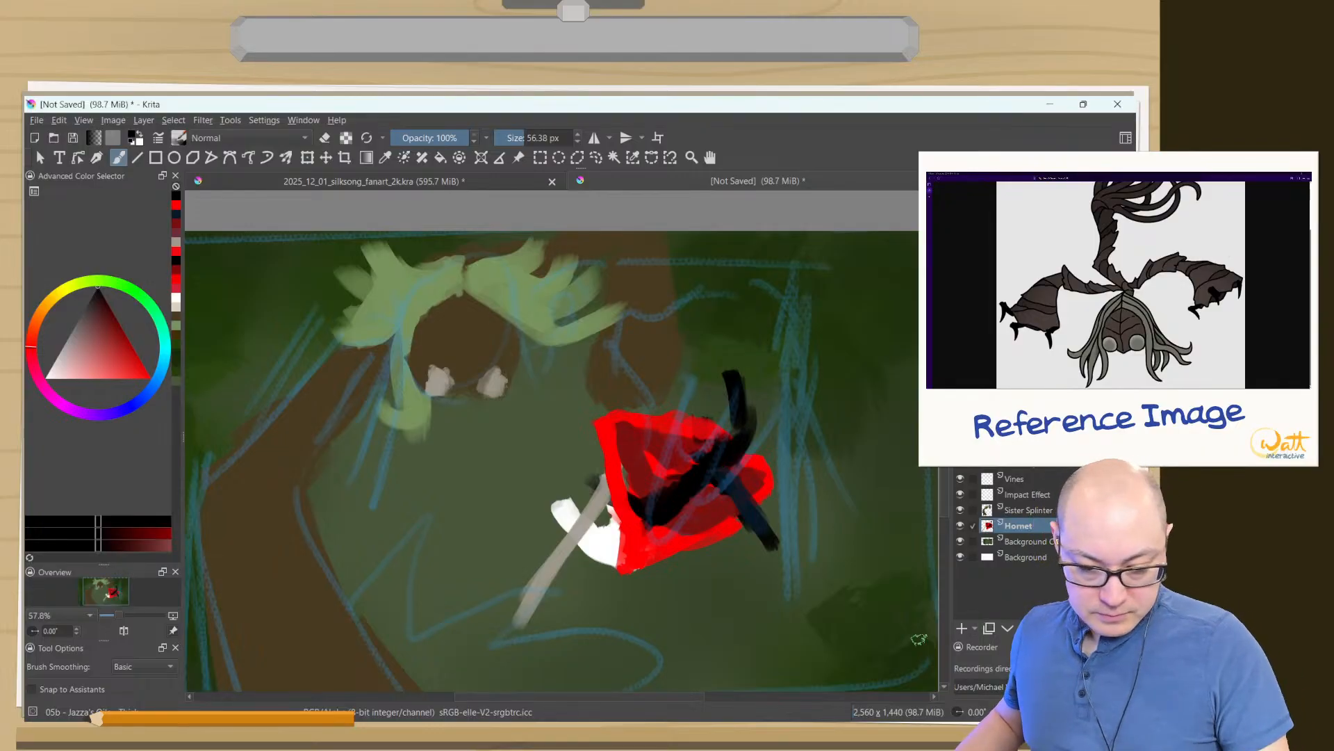
- Move the Hornet layer's figure to the right and slightly up, away from Sister Splinter
key(t)
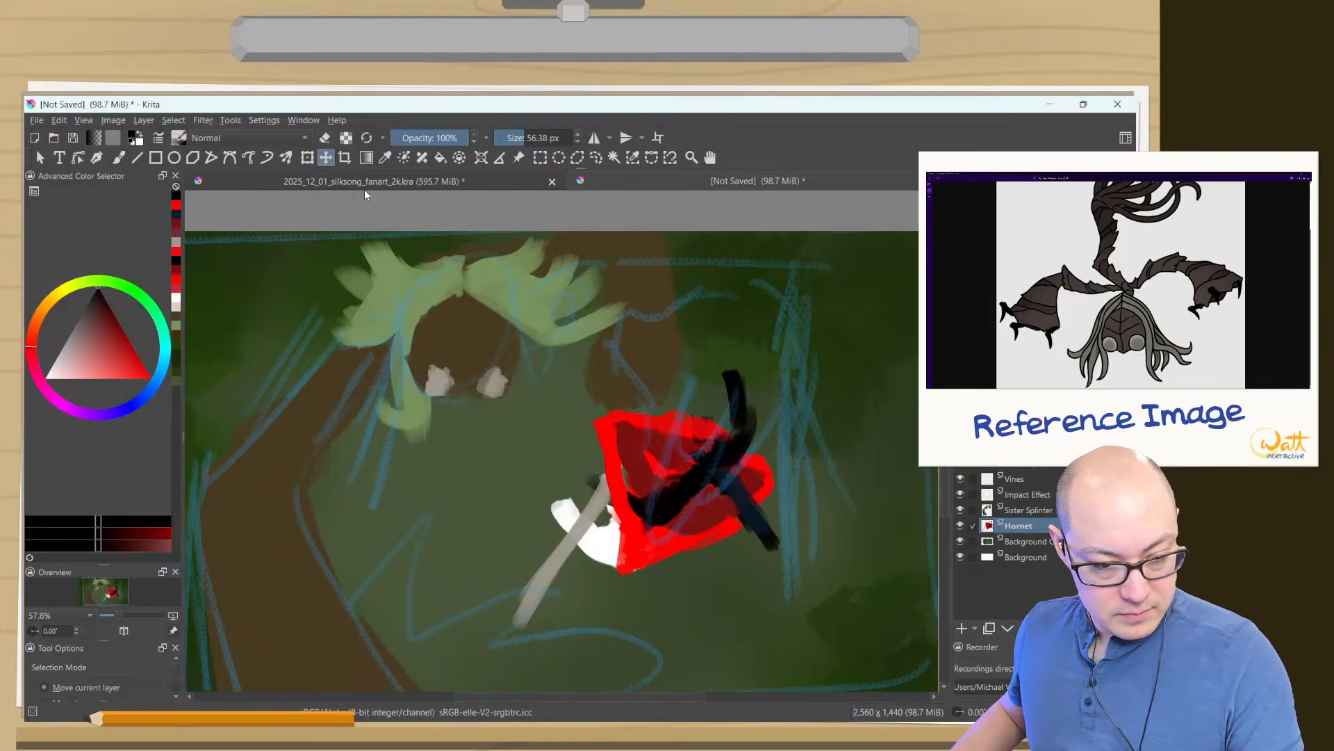
drag(572, 497, 673, 506)
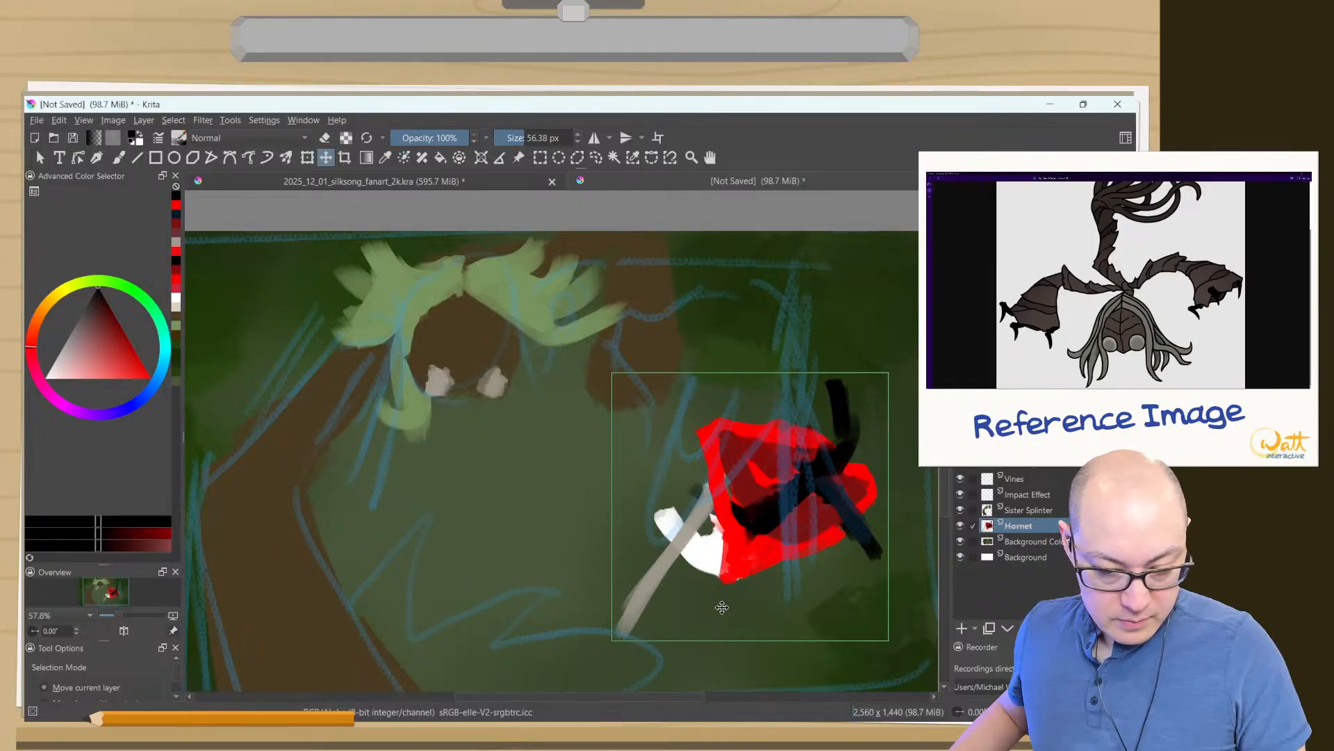
drag(700, 553, 690, 522)
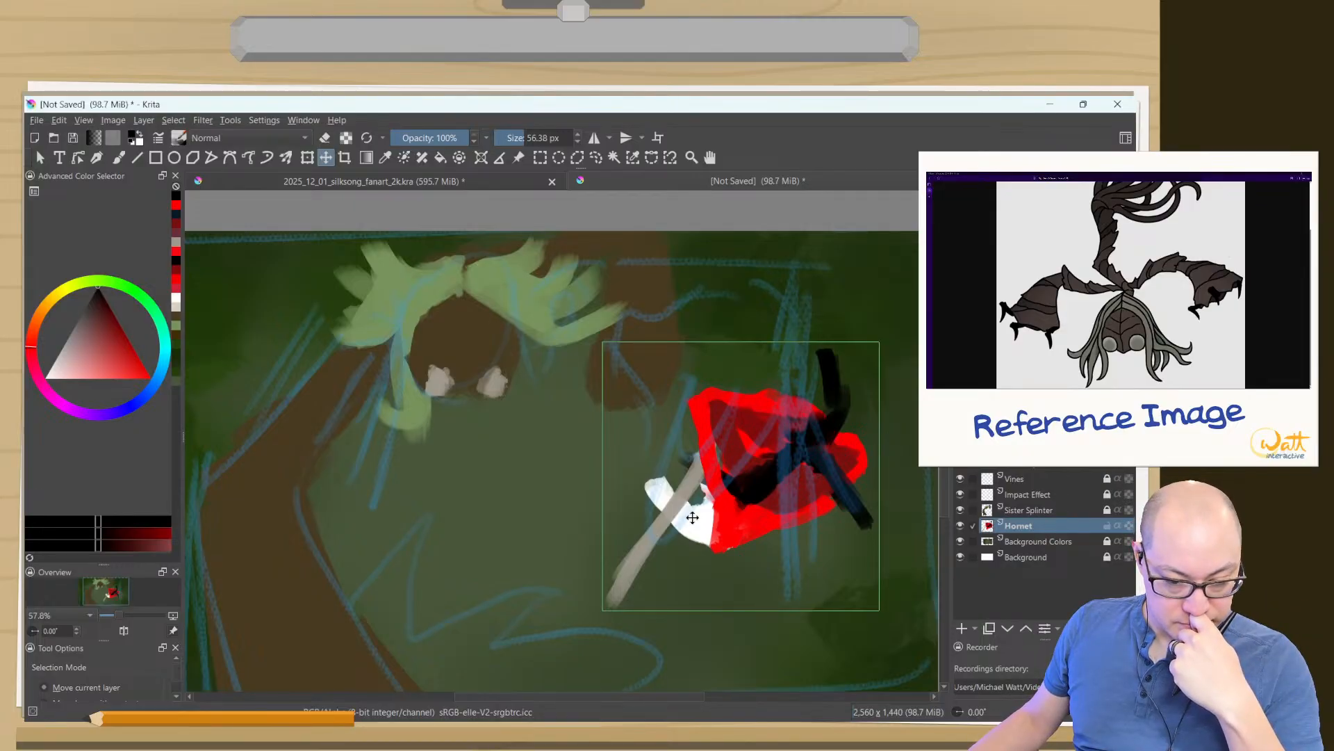
key(Tab)
key(Tab)
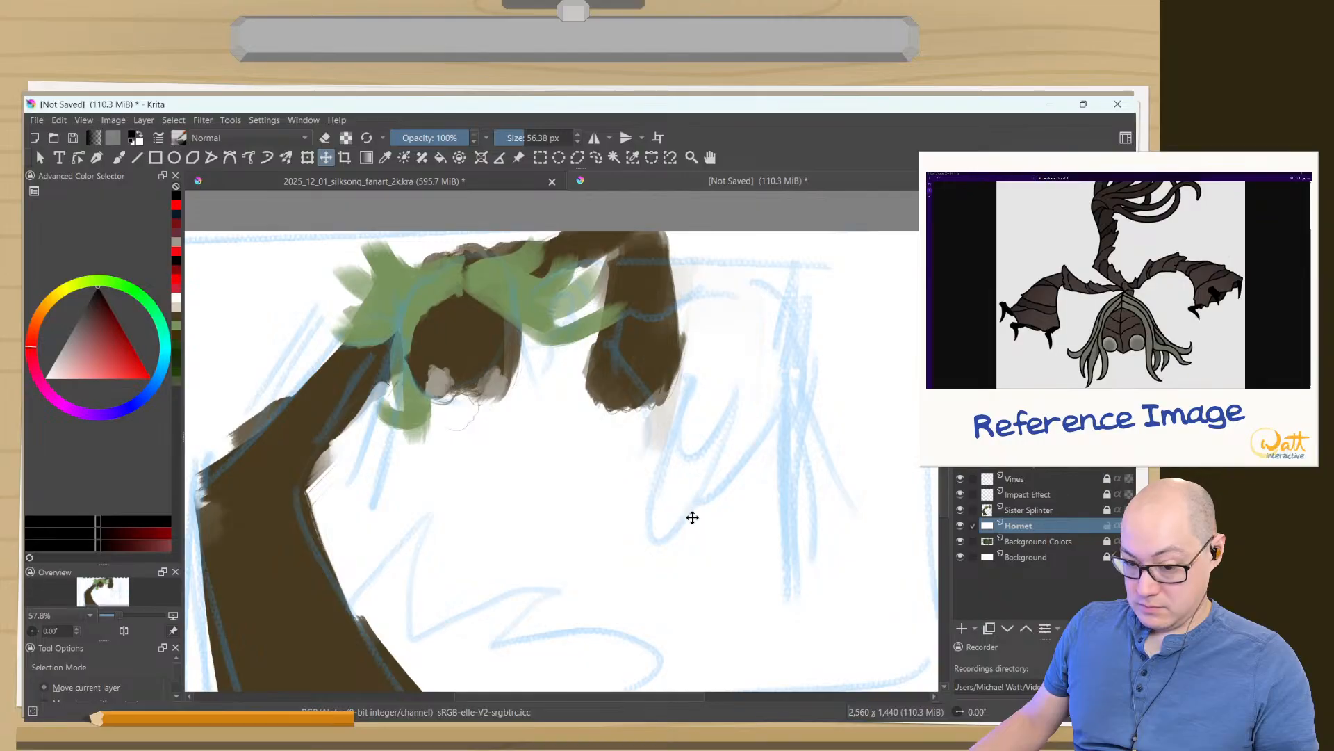
key(ctrl+z)
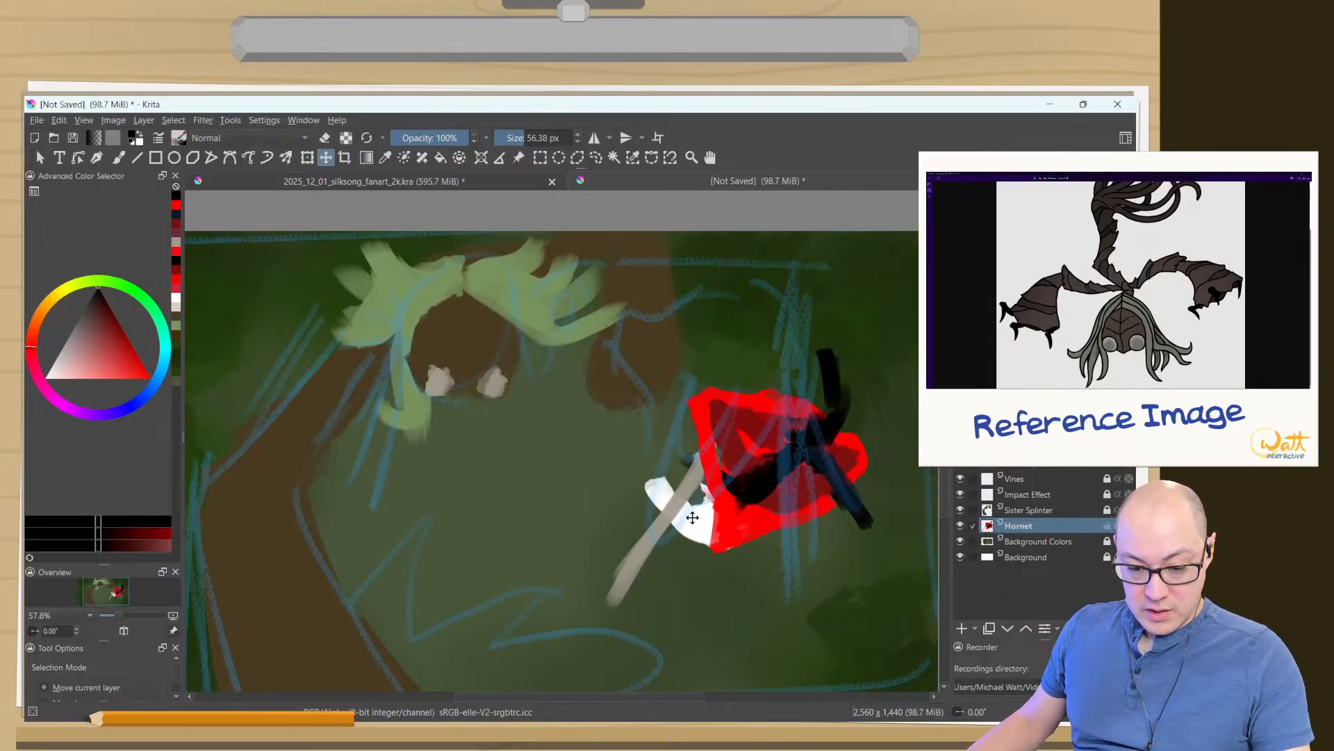
- Clear everything painted on the Hornet layer and return to the Brush tool
drag(723, 512, 704, 502)
key(Delete)
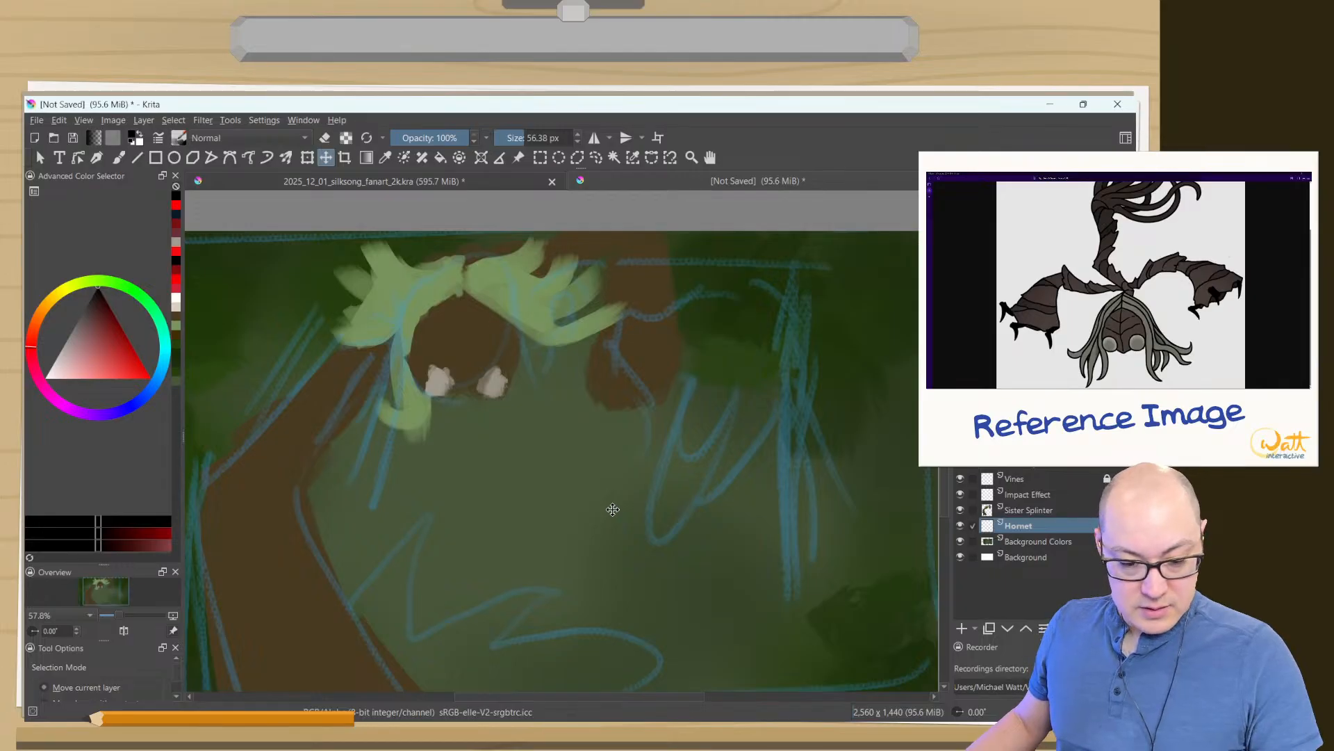
mouse_move(533, 528)
mouse_down()
mouse_move(590, 491)
mouse_move(563, 509)
mouse_move(532, 481)
mouse_up()
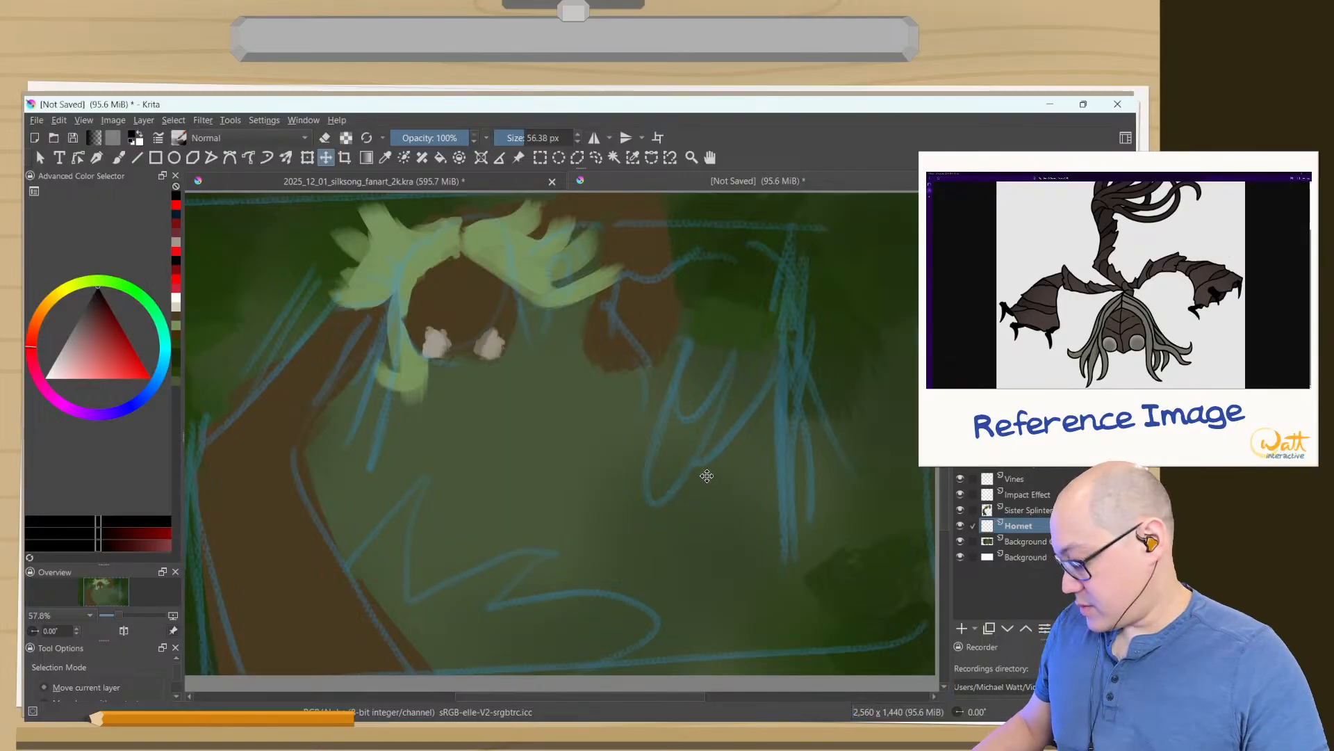
key(b)
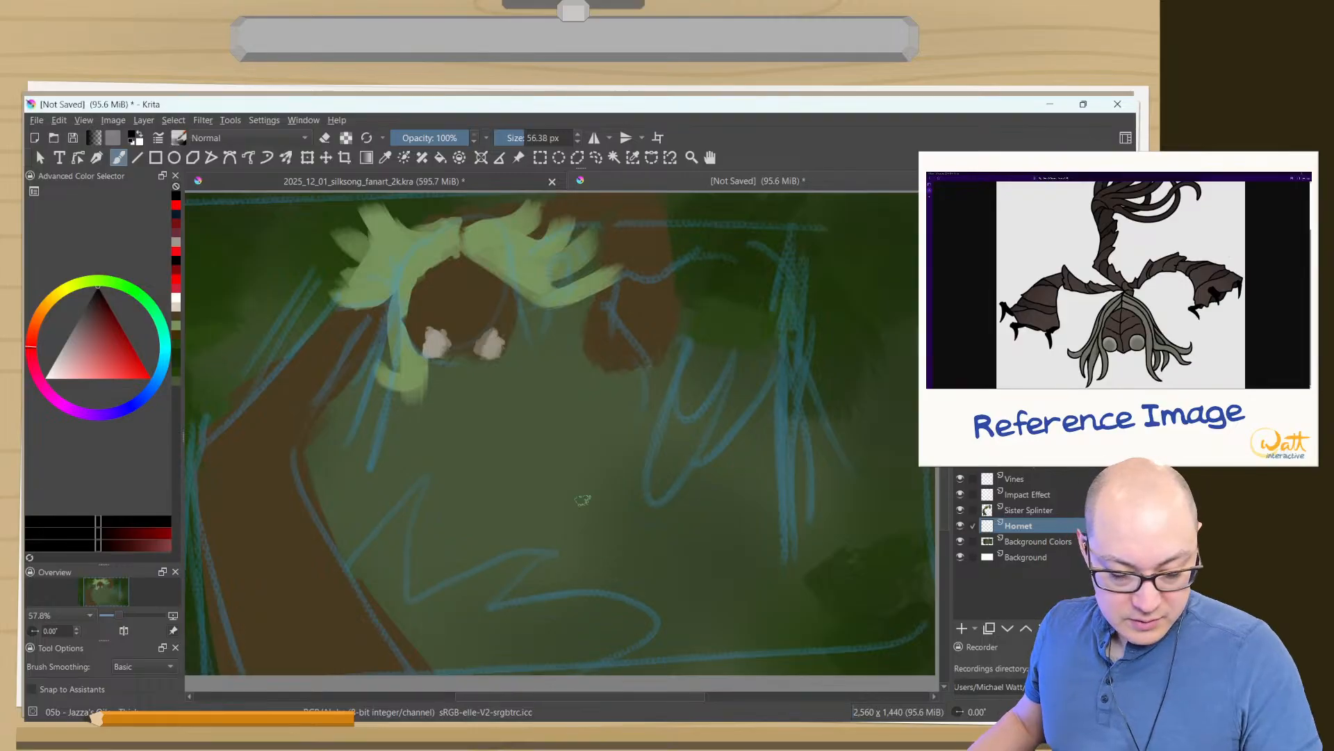
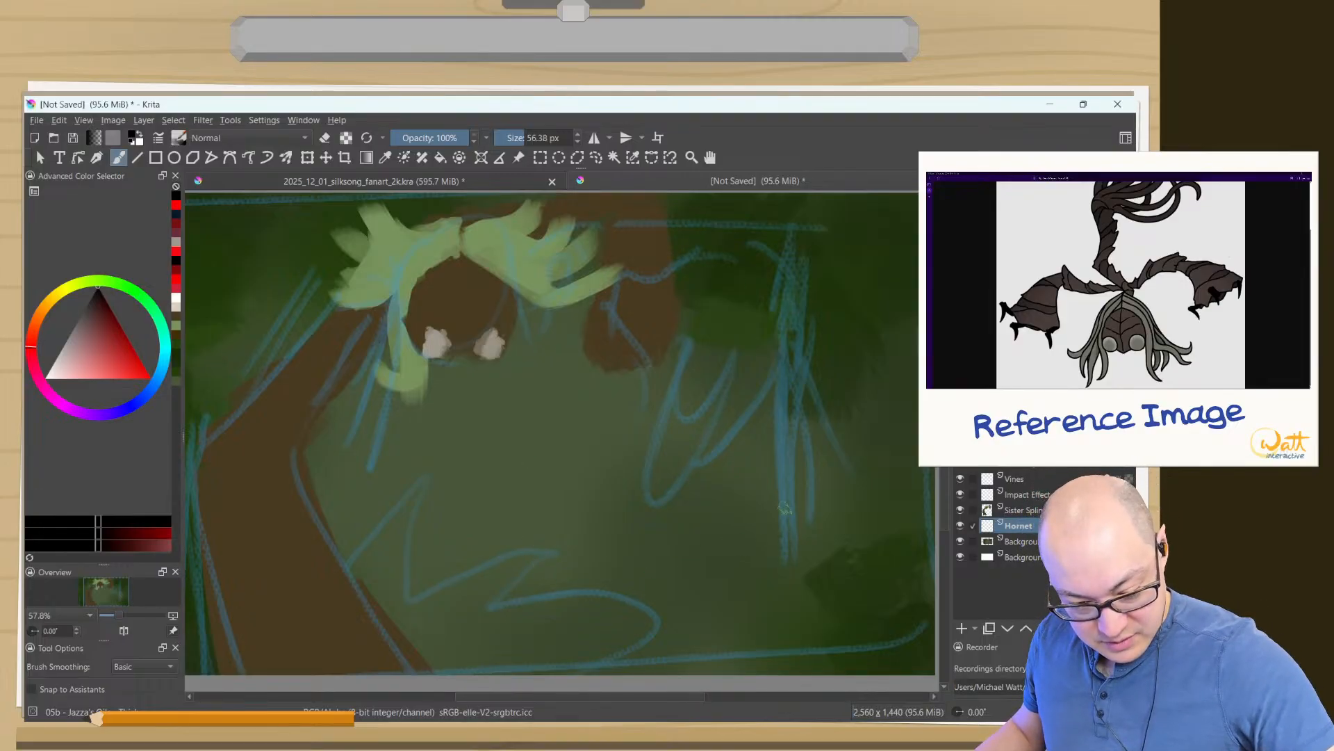
- Block in Hornet's body and limbs with thick black strokes on the Hornet layer, undoing the extra stroke on the lower limb
drag(785, 511, 577, 619)
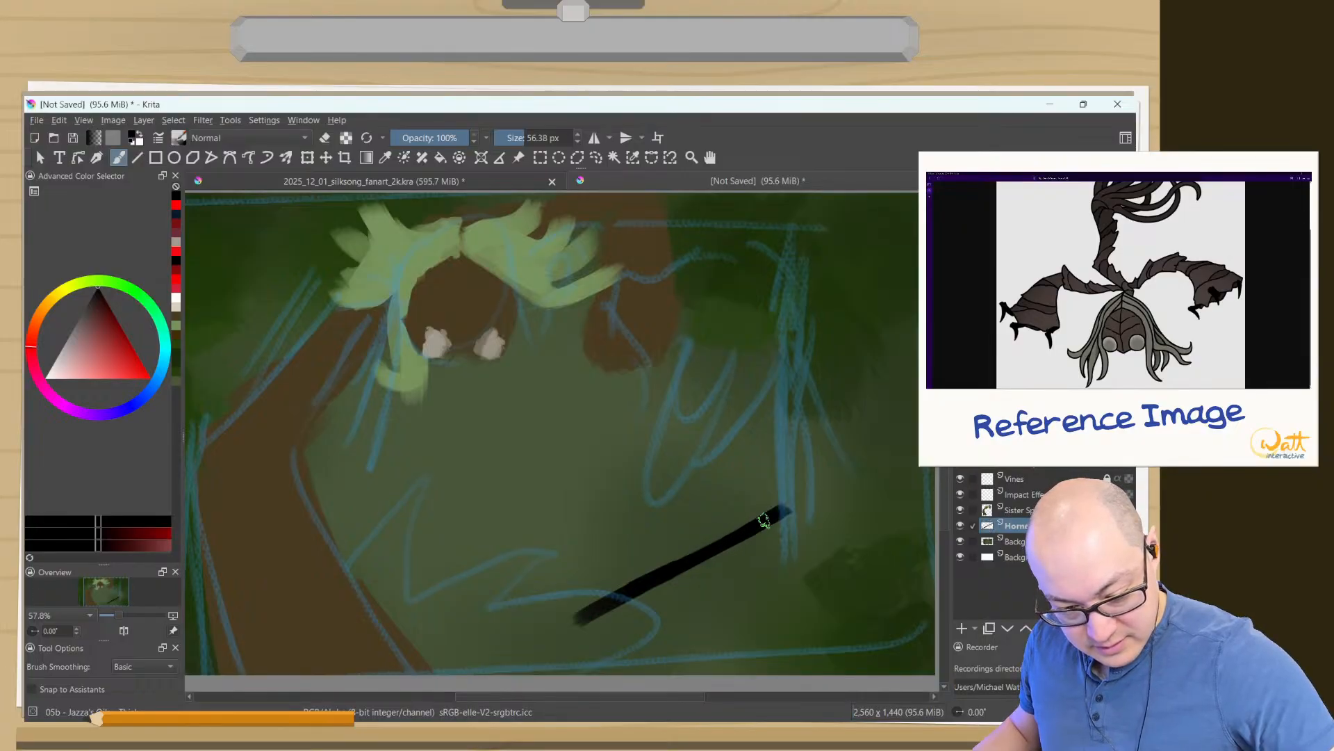
mouse_move(786, 510)
mouse_down()
mouse_move(696, 506)
mouse_move(800, 574)
mouse_up()
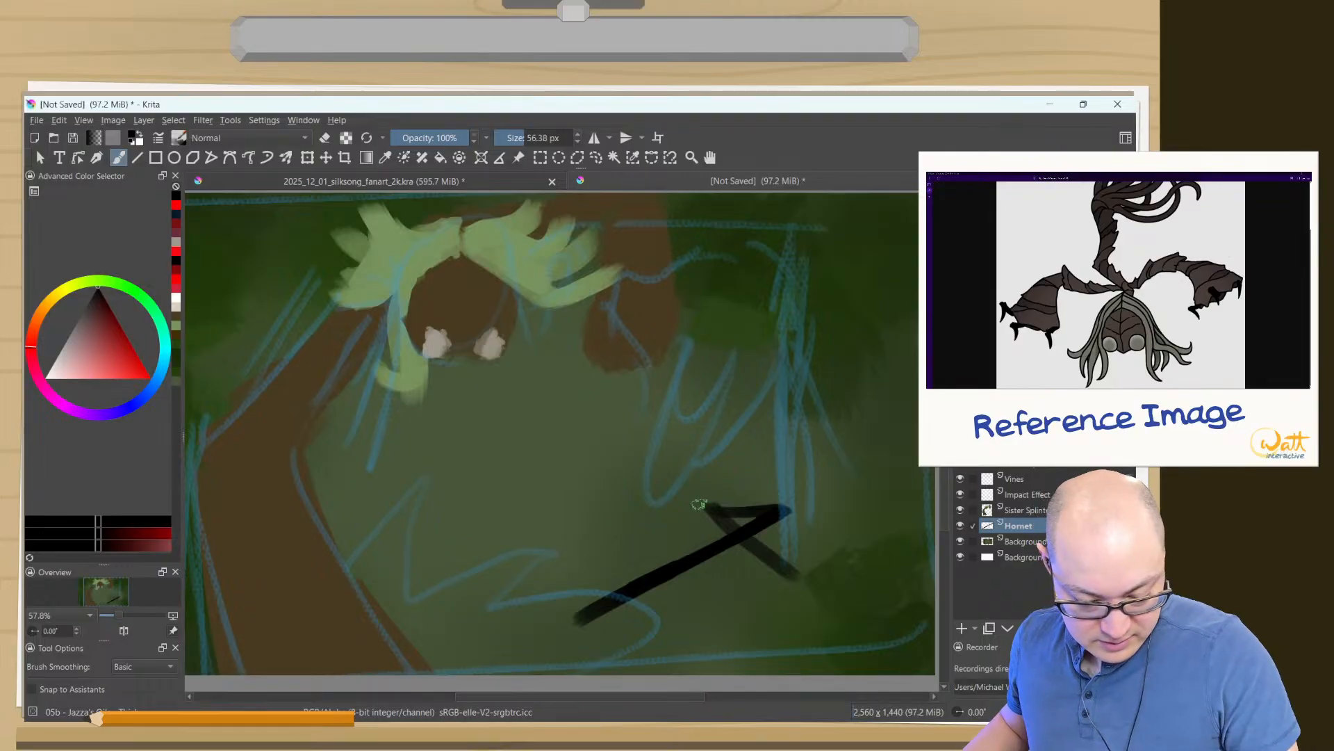
mouse_move(801, 511)
mouse_down()
mouse_move(704, 406)
mouse_move(805, 506)
mouse_move(596, 605)
mouse_up()
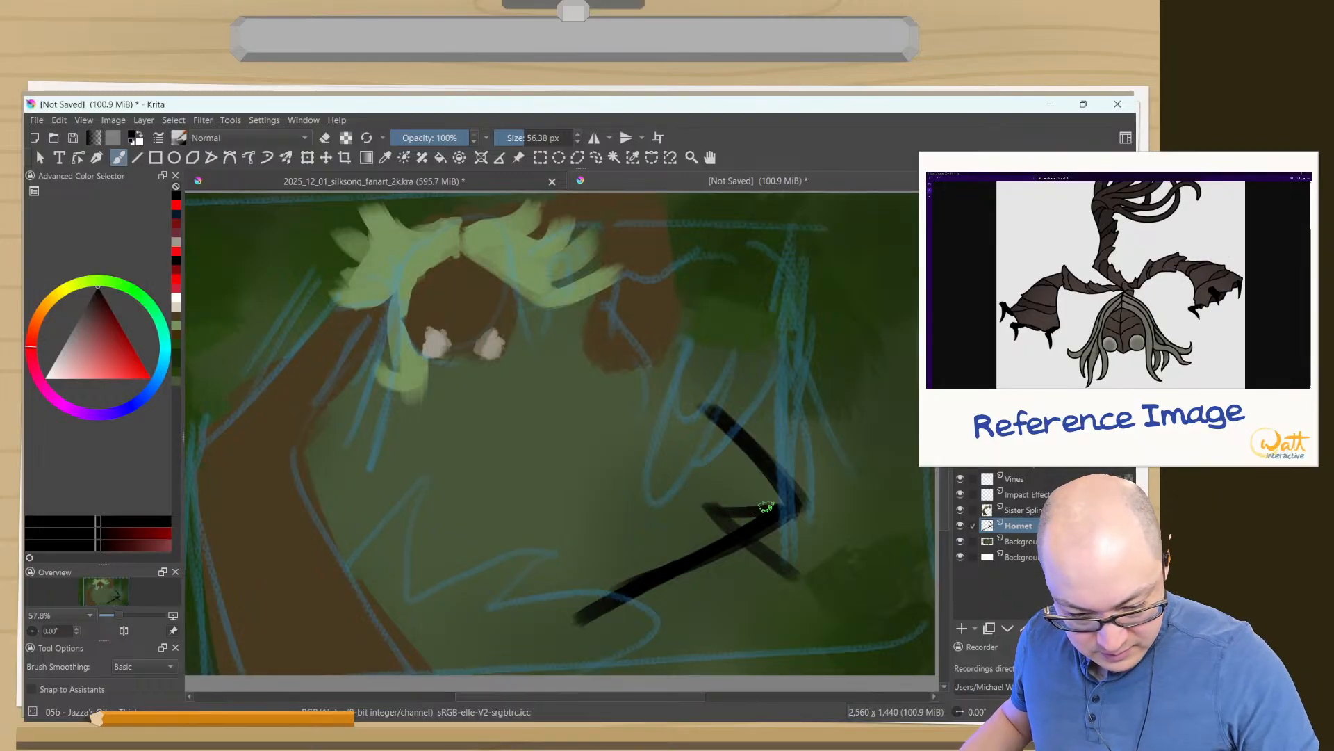
mouse_move(766, 507)
mouse_down()
mouse_move(705, 508)
mouse_move(794, 579)
mouse_up()
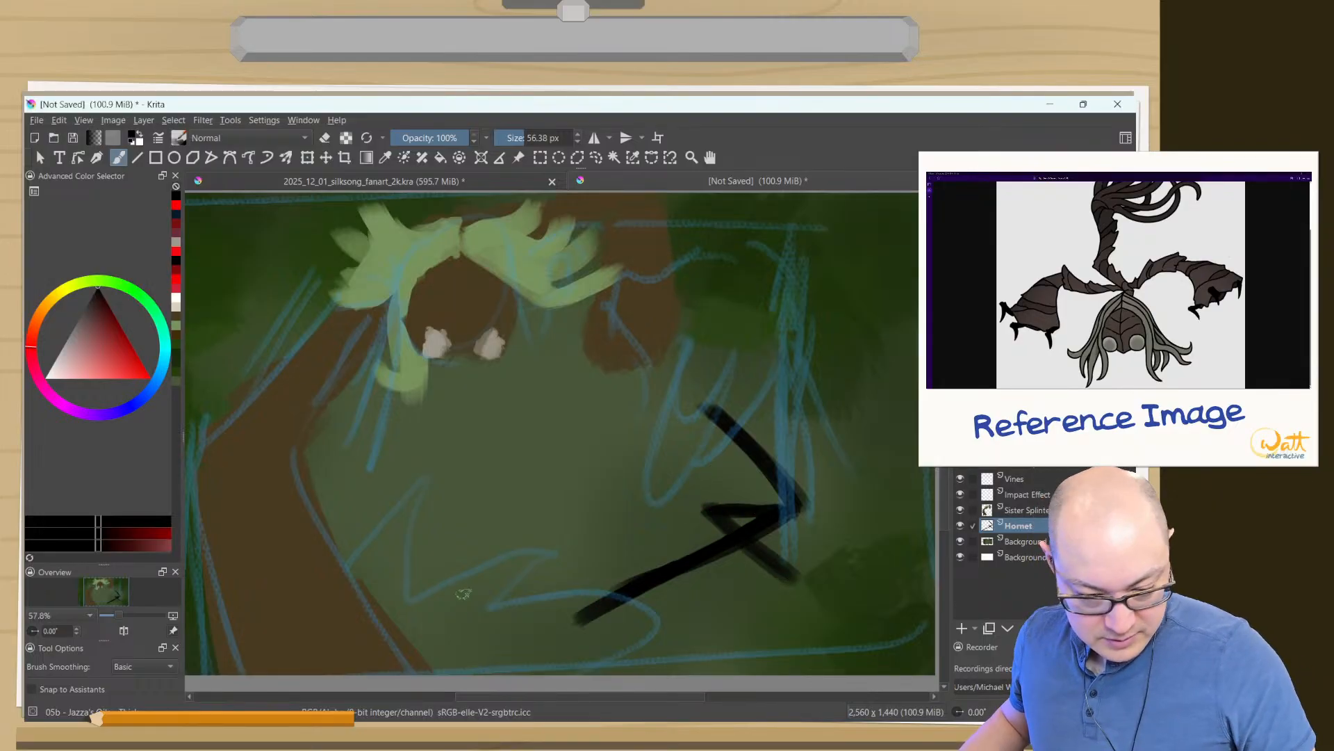
key(ctrl+z)
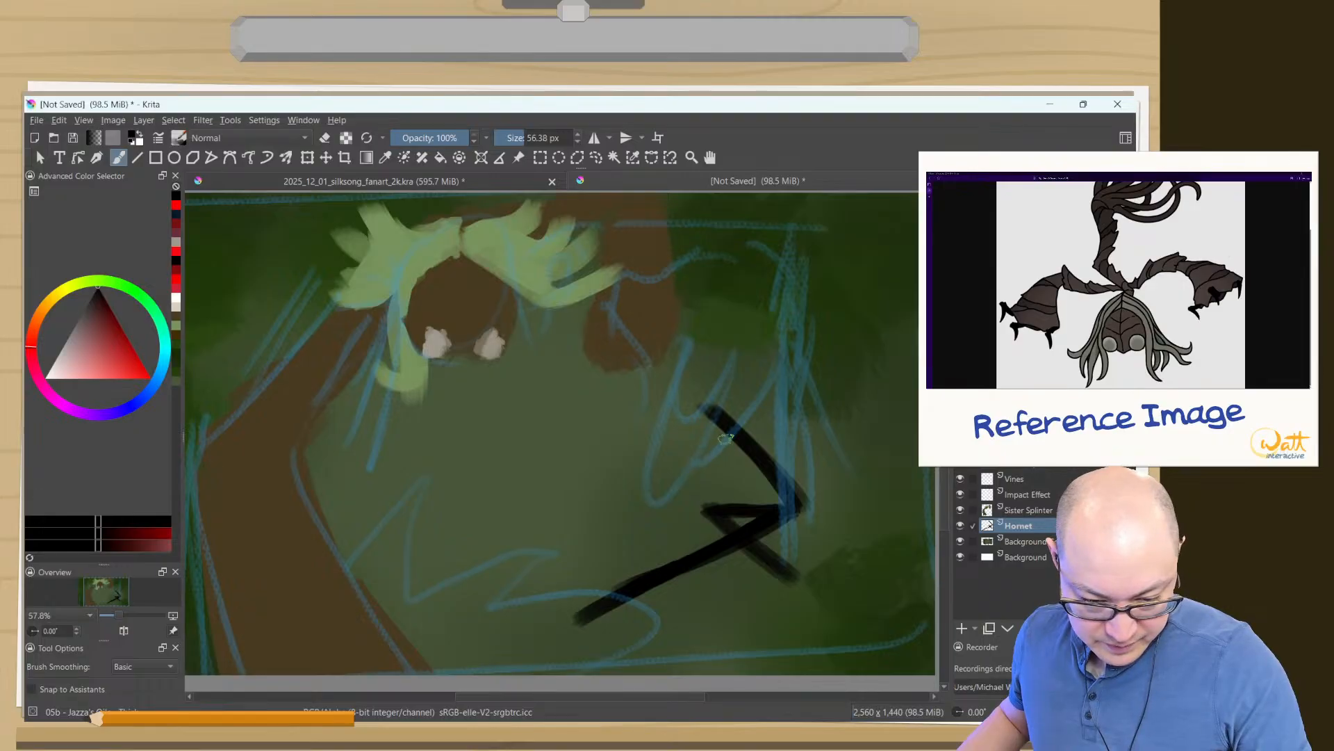
drag(724, 438, 739, 521)
drag(716, 435, 742, 518)
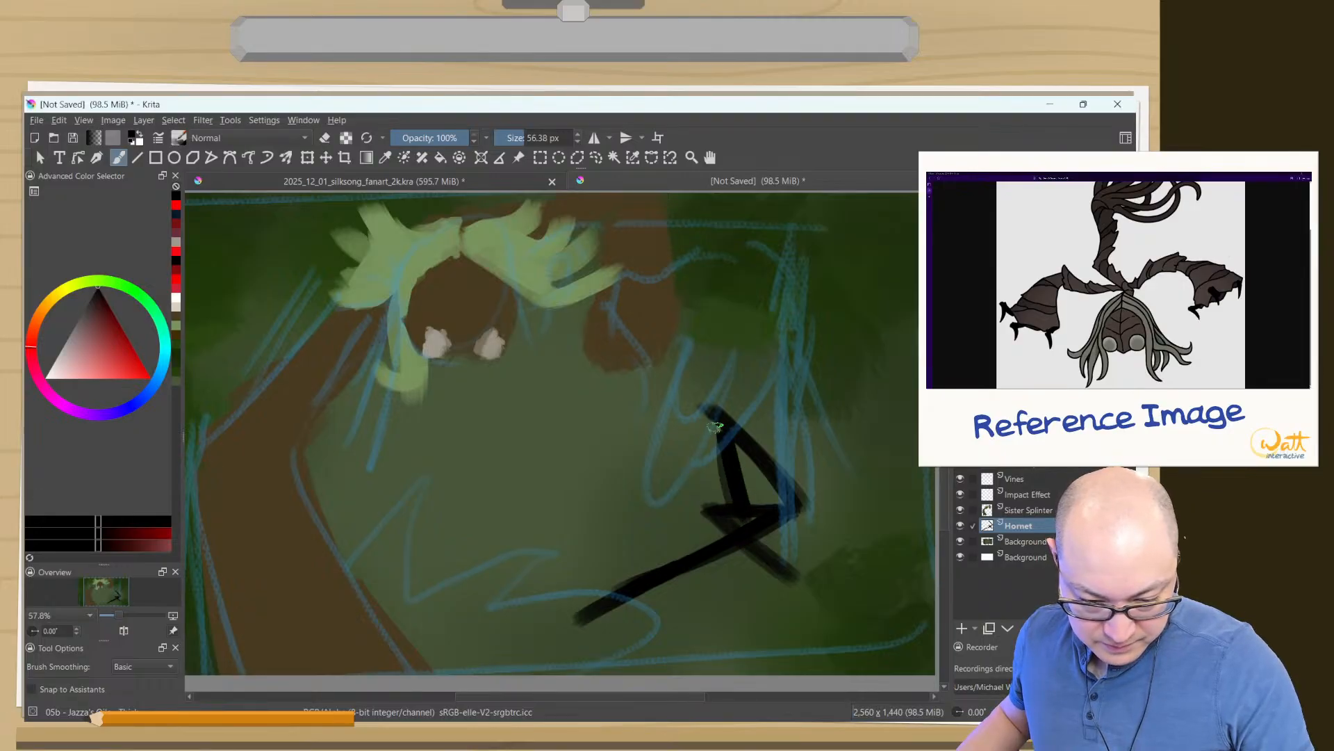
- Paint Hornet's long needle in light grey, running diagonally just above the lower black arm stroke
click(176, 242)
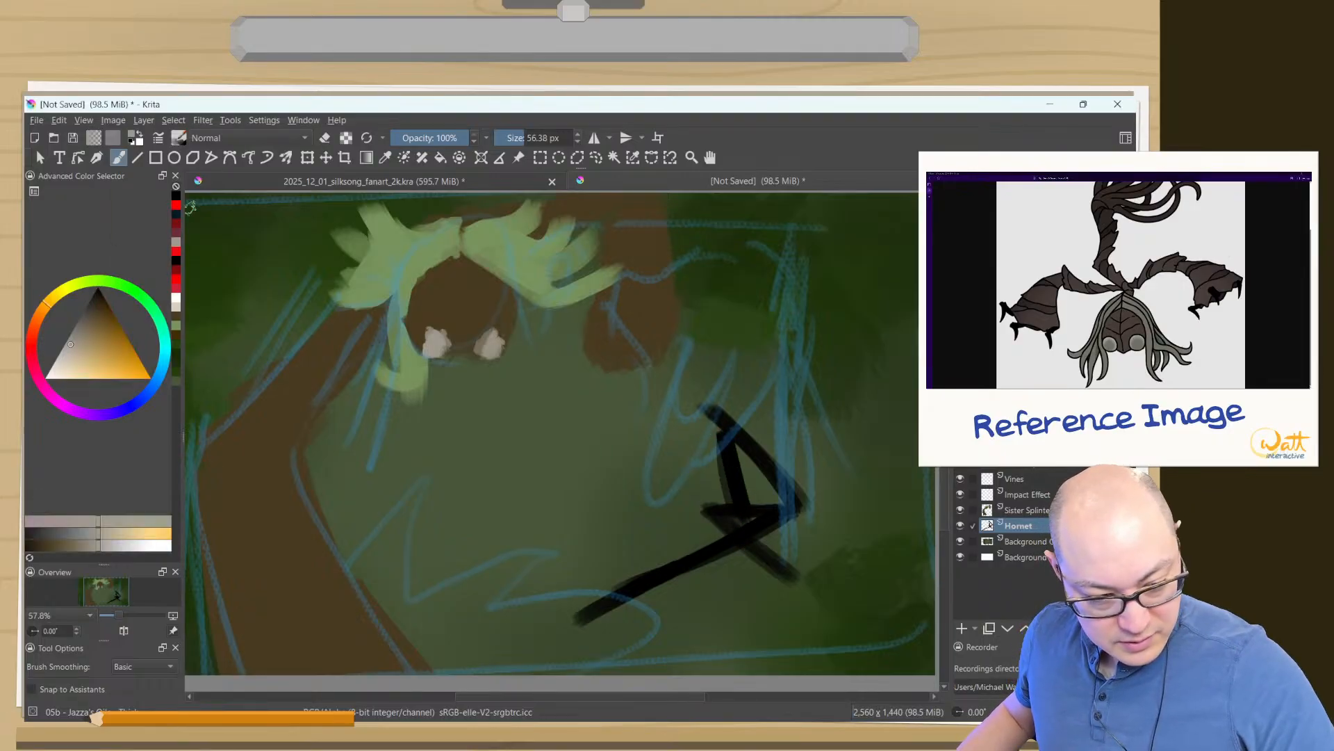
drag(799, 492, 601, 567)
drag(761, 521, 571, 592)
drag(643, 567, 549, 598)
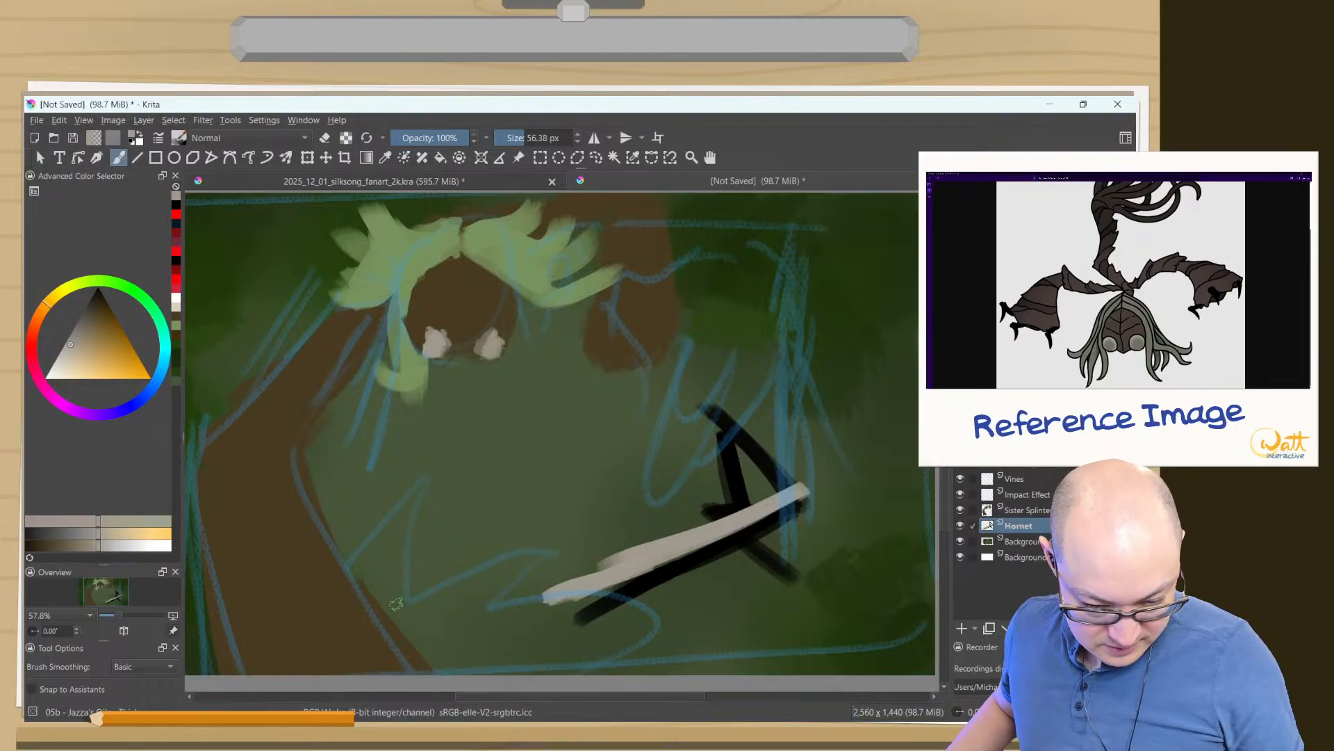
click(177, 261)
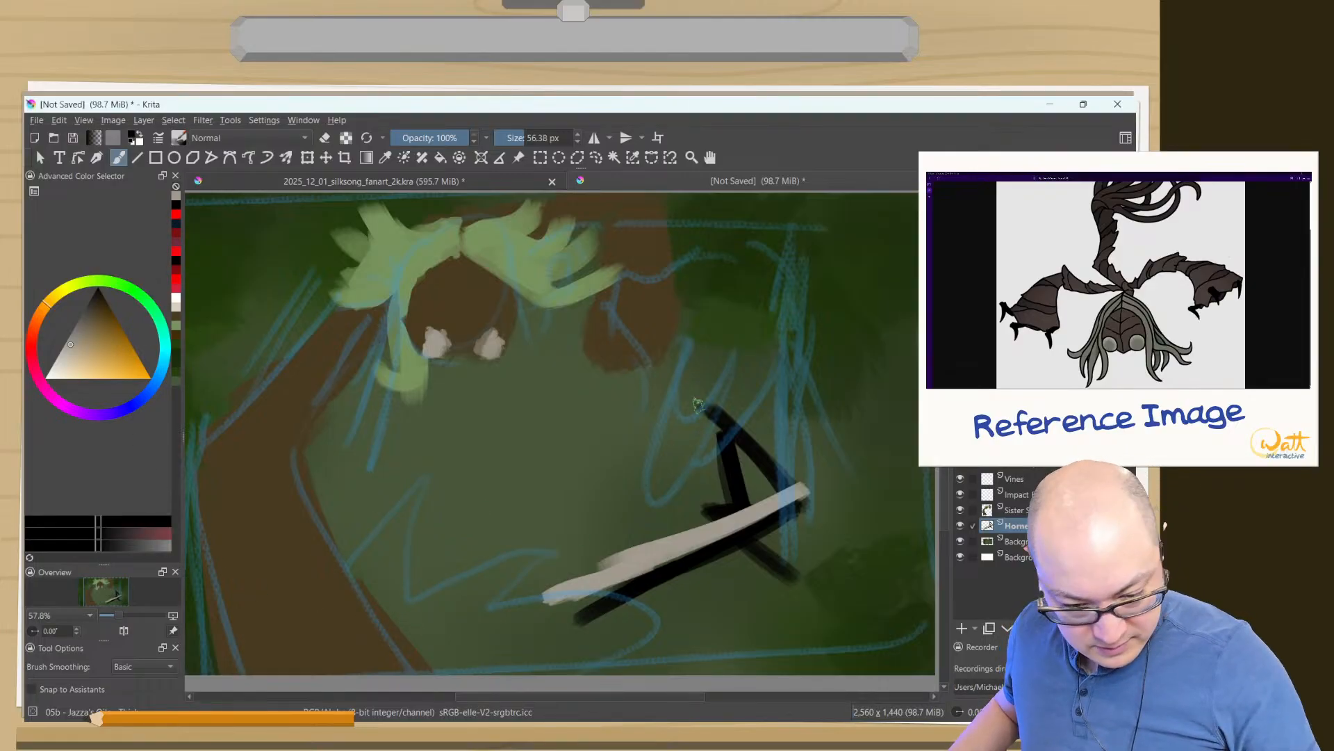
drag(709, 357, 673, 417)
drag(715, 321, 708, 340)
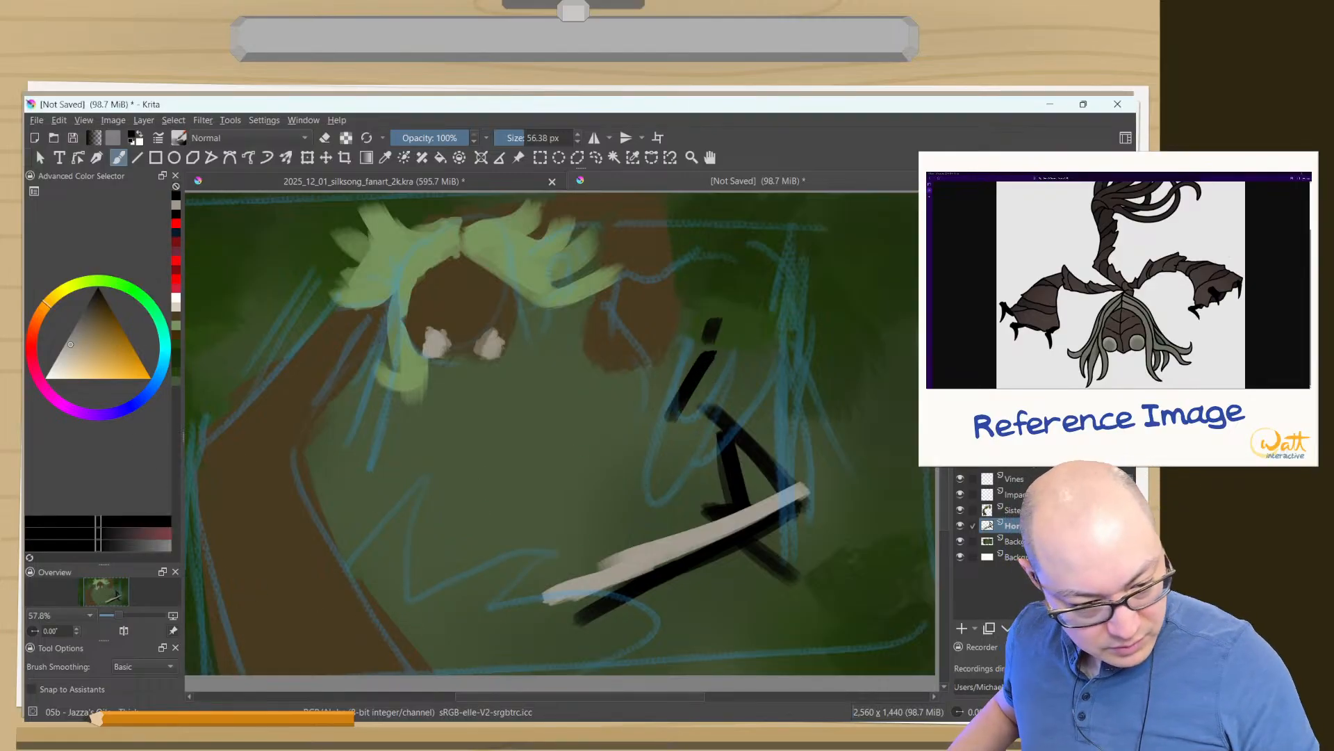
key(ctrl+z)
key(ctrl+z)
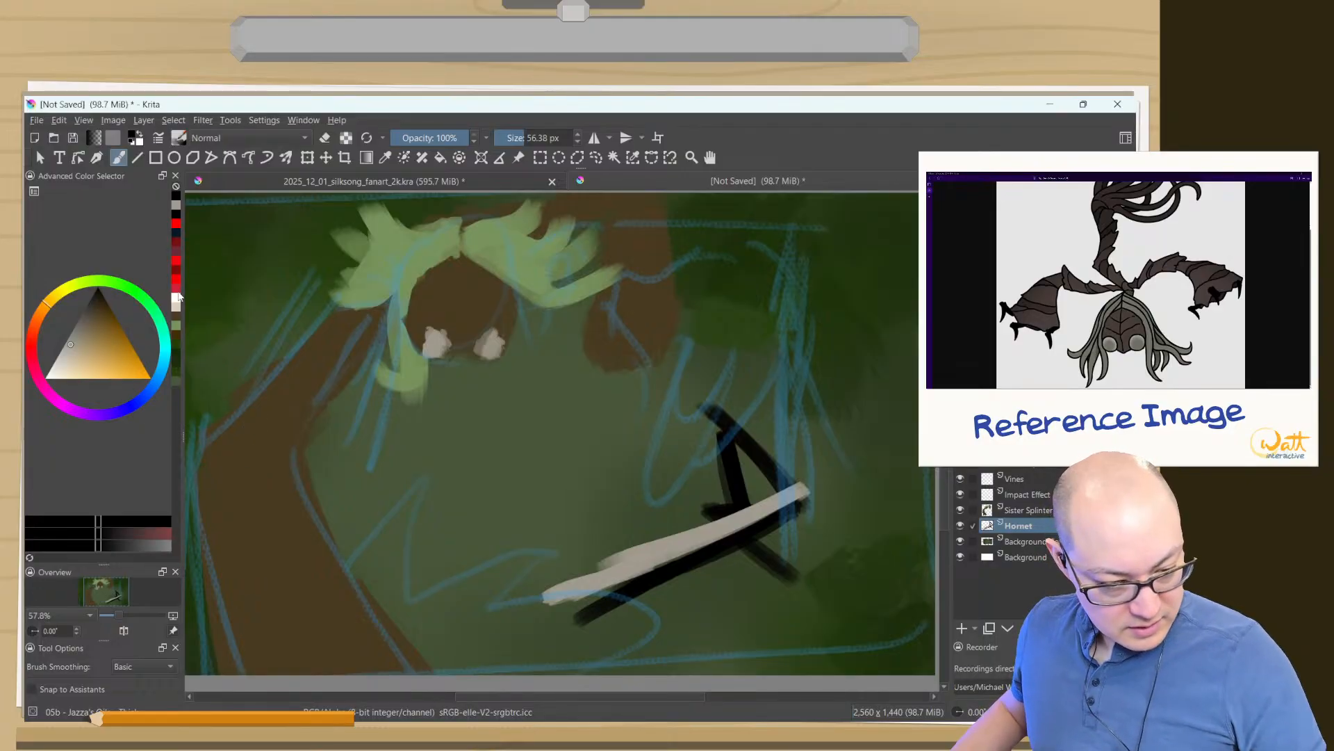
- Paint Hornet's two-horned mask in white above the black body and erase its pointed lower tip
click(177, 298)
drag(718, 344, 664, 455)
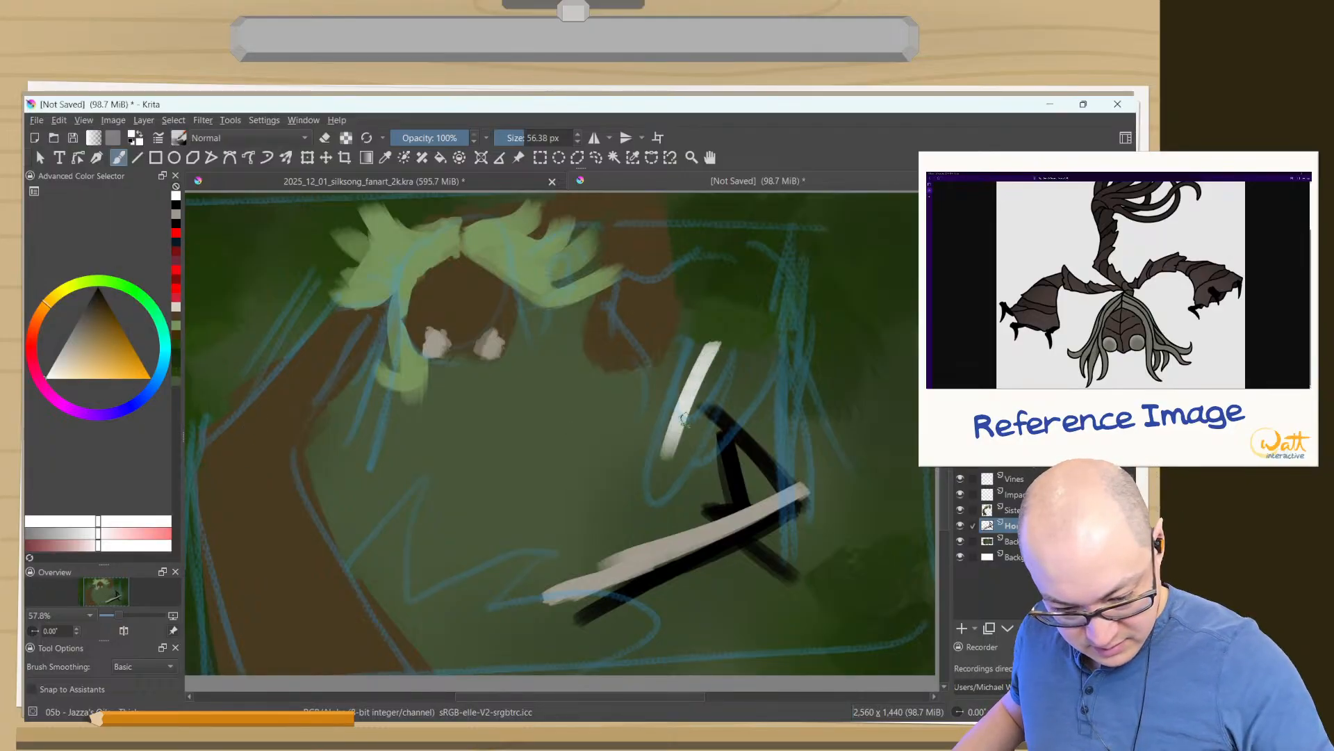
drag(716, 347, 723, 398)
drag(756, 343, 727, 395)
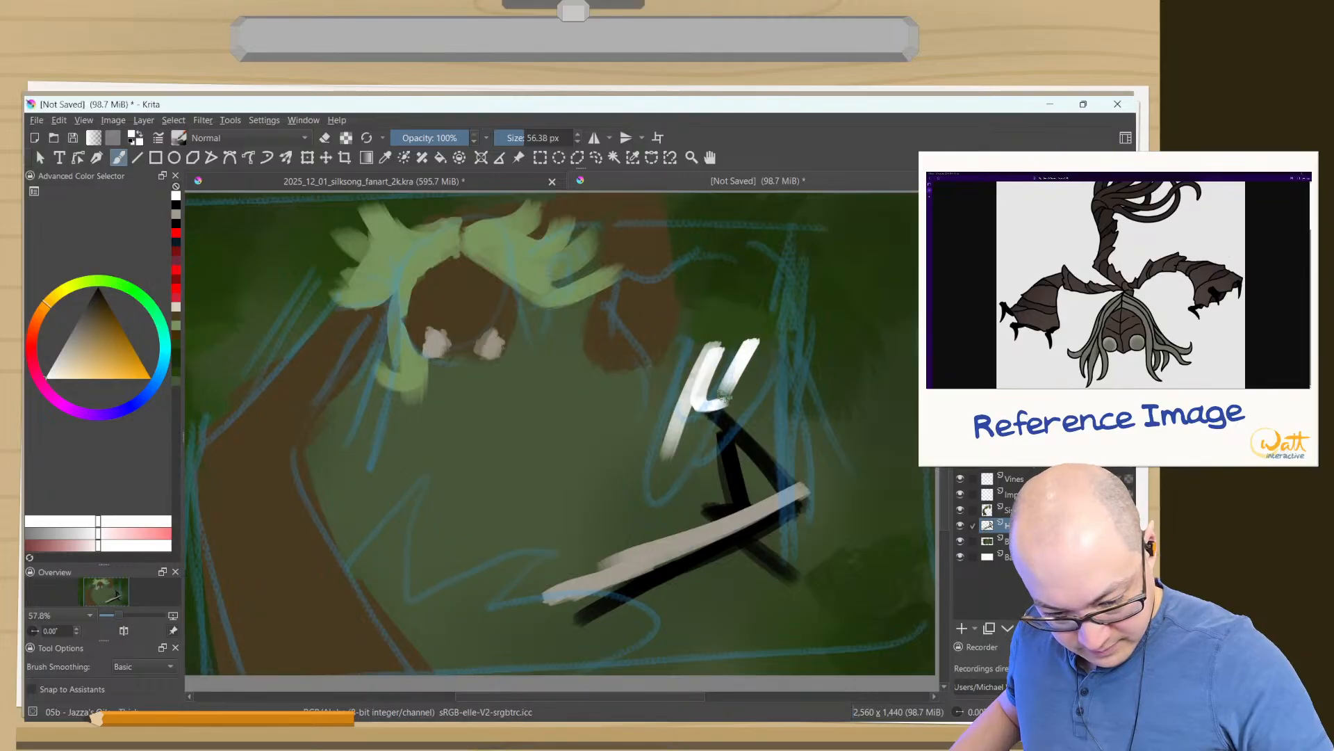
drag(748, 348, 653, 497)
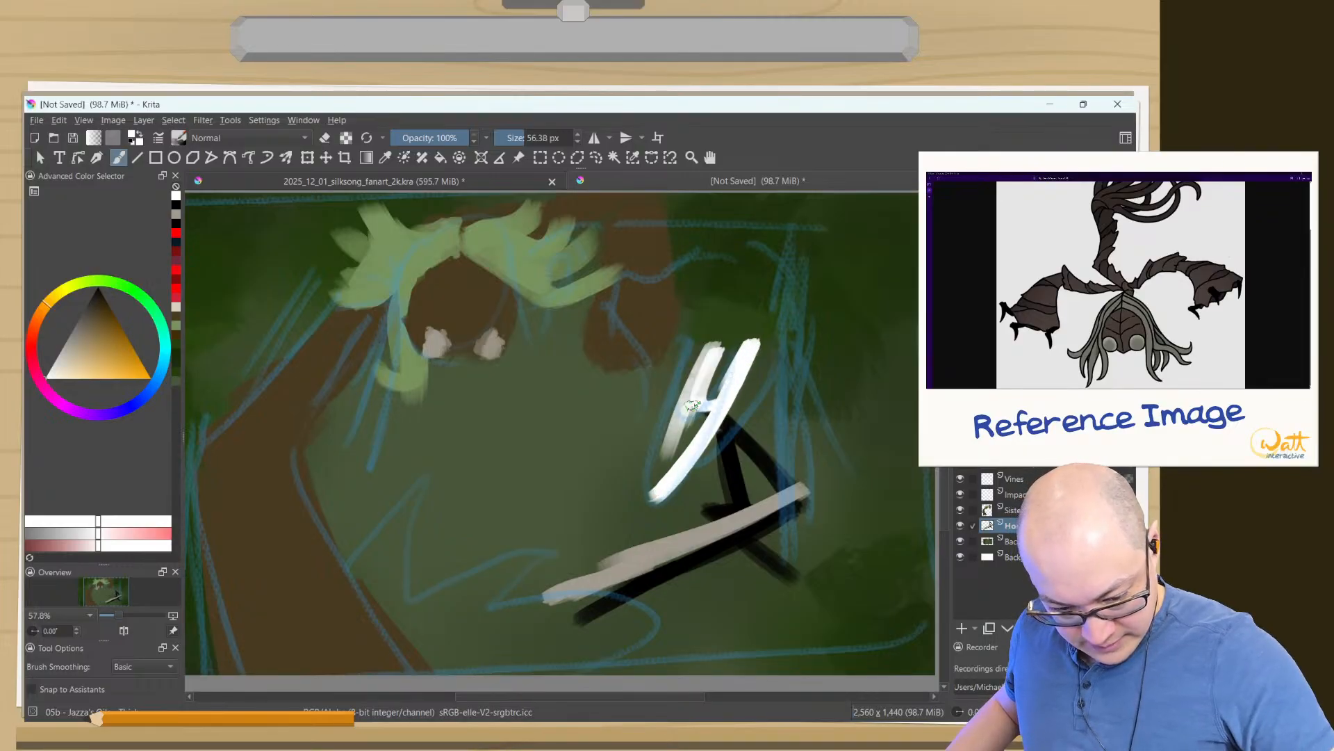
mouse_move(699, 403)
mouse_down()
mouse_move(654, 490)
mouse_move(666, 474)
mouse_up()
mouse_move(740, 313)
mouse_down()
mouse_move(703, 362)
mouse_move(741, 362)
mouse_up()
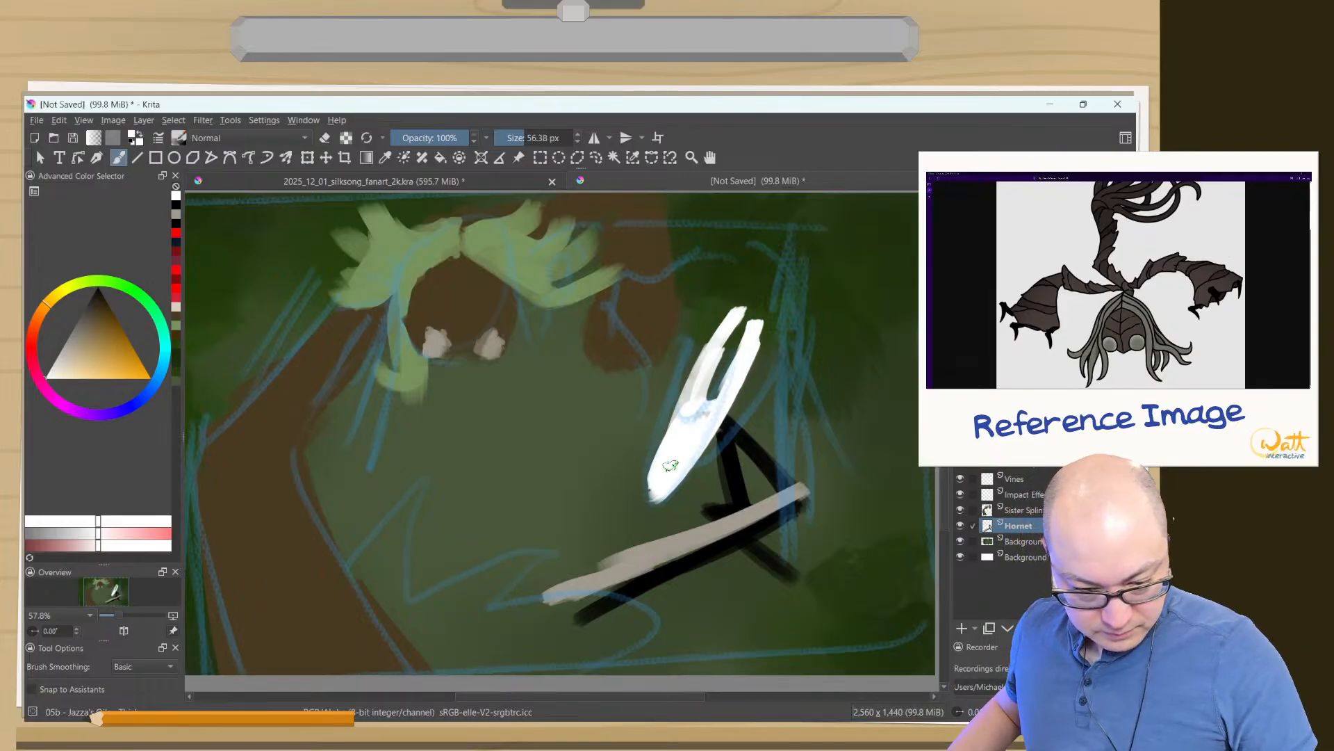
key(e)
mouse_move(698, 445)
mouse_down()
mouse_move(662, 485)
mouse_move(656, 430)
mouse_move(674, 461)
mouse_move(704, 449)
mouse_move(681, 452)
mouse_move(694, 449)
mouse_move(666, 430)
mouse_move(676, 452)
mouse_move(651, 453)
mouse_move(671, 402)
mouse_move(656, 397)
mouse_move(636, 463)
mouse_move(691, 491)
mouse_move(667, 467)
mouse_move(647, 497)
mouse_up()
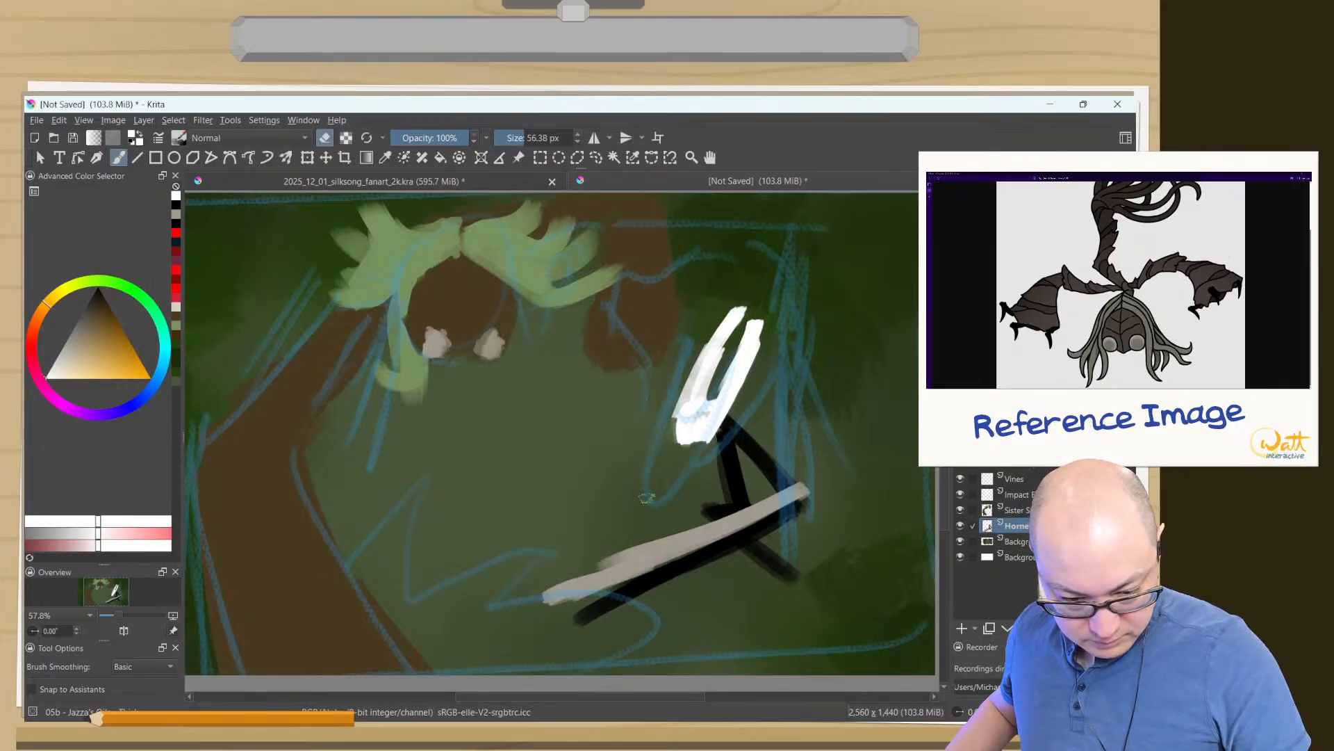
- Paint the cloak's bright red collar beneath the mask and its outer edge down to the needle's upper end
click(176, 232)
key(e)
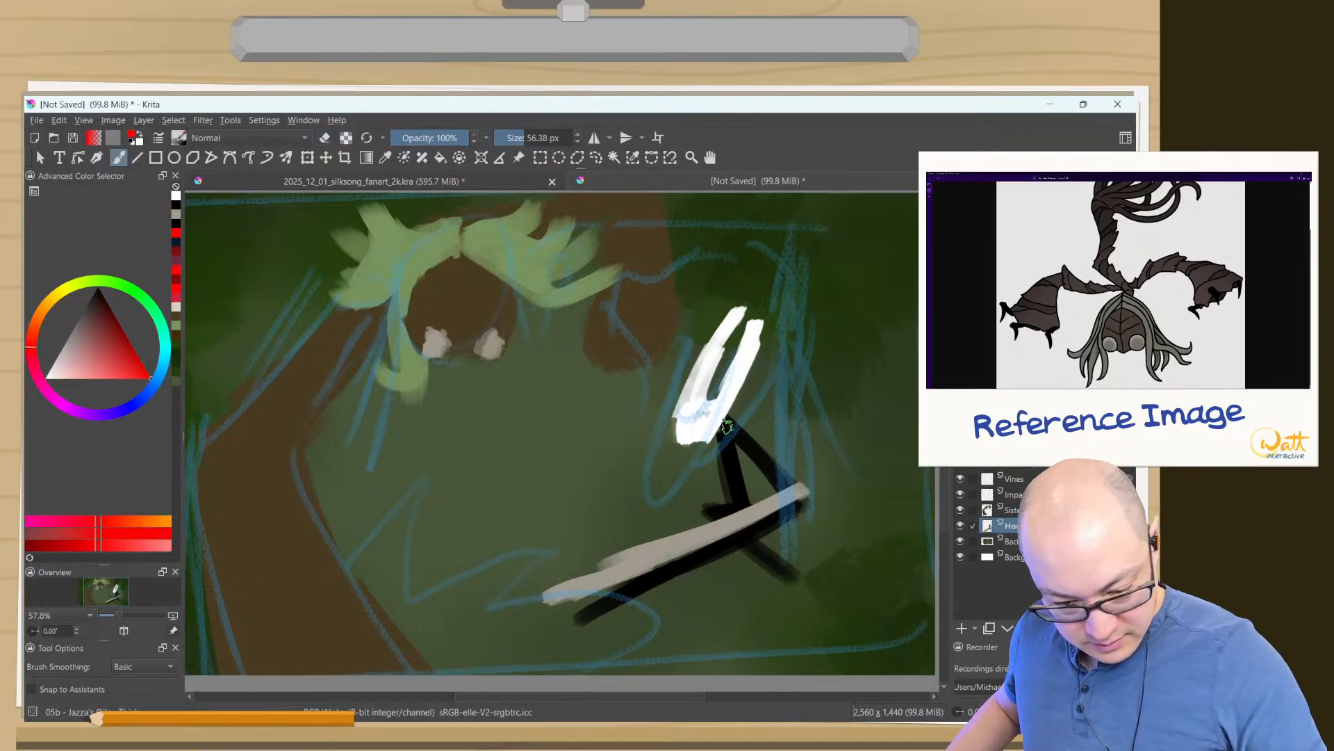
mouse_move(692, 445)
mouse_down()
mouse_move(745, 398)
mouse_move(676, 445)
mouse_move(653, 420)
mouse_move(667, 456)
mouse_move(715, 443)
mouse_move(690, 424)
mouse_move(738, 409)
mouse_move(805, 495)
mouse_up()
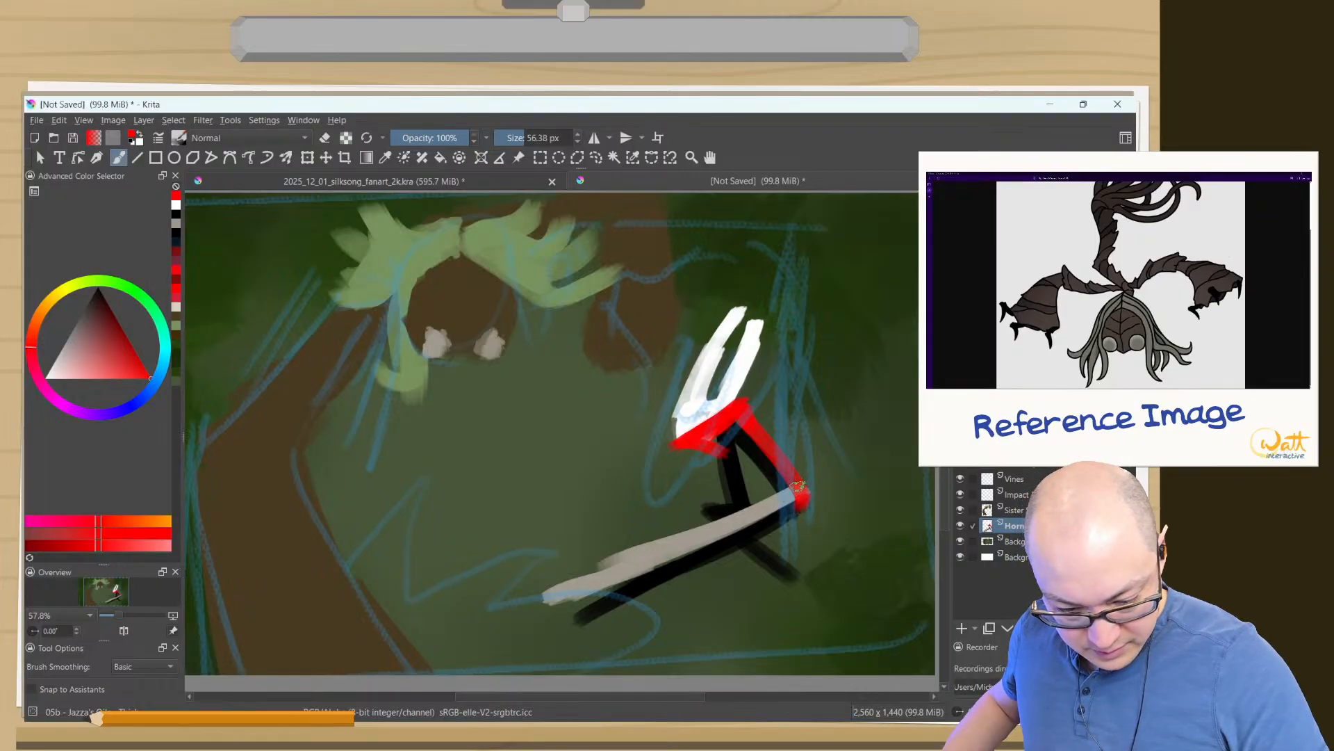
- Outline the rest of the cloak in bright red around the limbs and fill the part above the needle
mouse_move(797, 490)
mouse_down()
mouse_move(801, 518)
mouse_move(757, 594)
mouse_move(634, 547)
mouse_move(652, 526)
mouse_up()
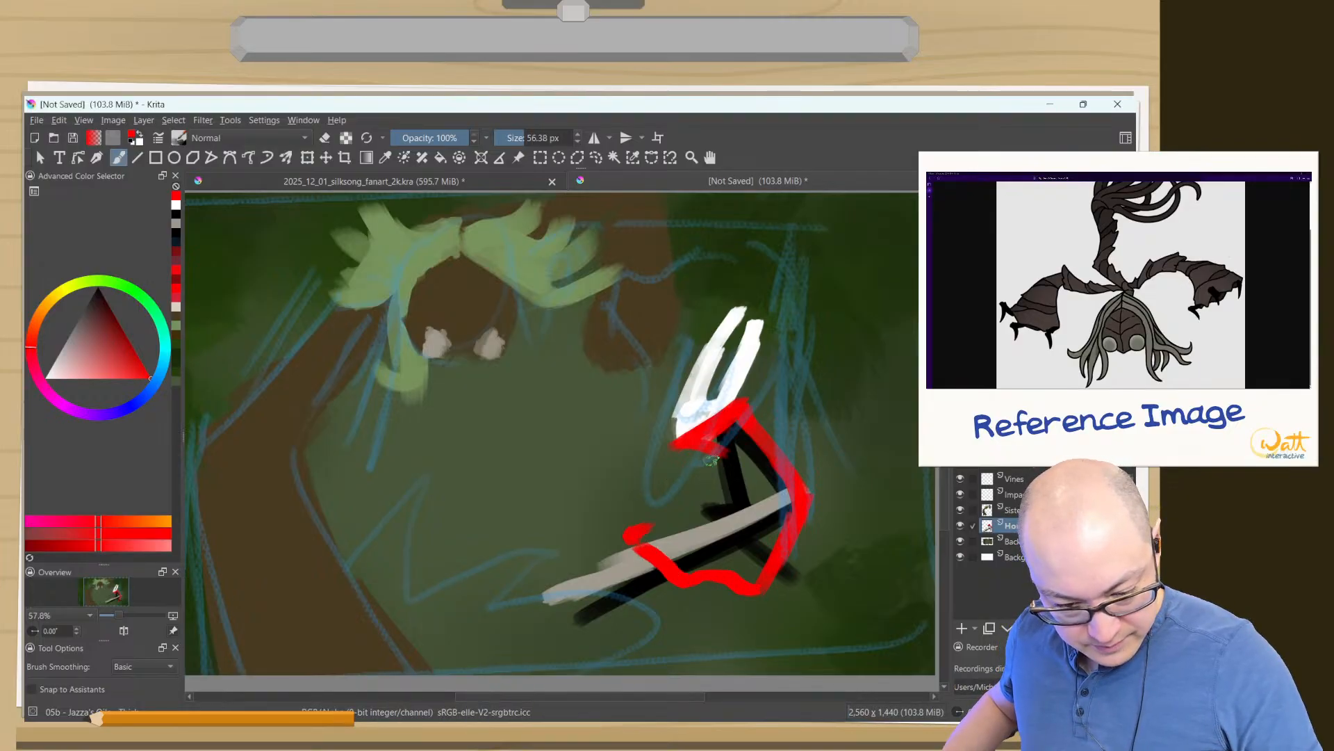
mouse_move(722, 455)
mouse_down()
mouse_move(685, 489)
mouse_move(631, 499)
mouse_move(595, 524)
mouse_move(600, 534)
mouse_move(623, 508)
mouse_move(611, 524)
mouse_move(637, 548)
mouse_up()
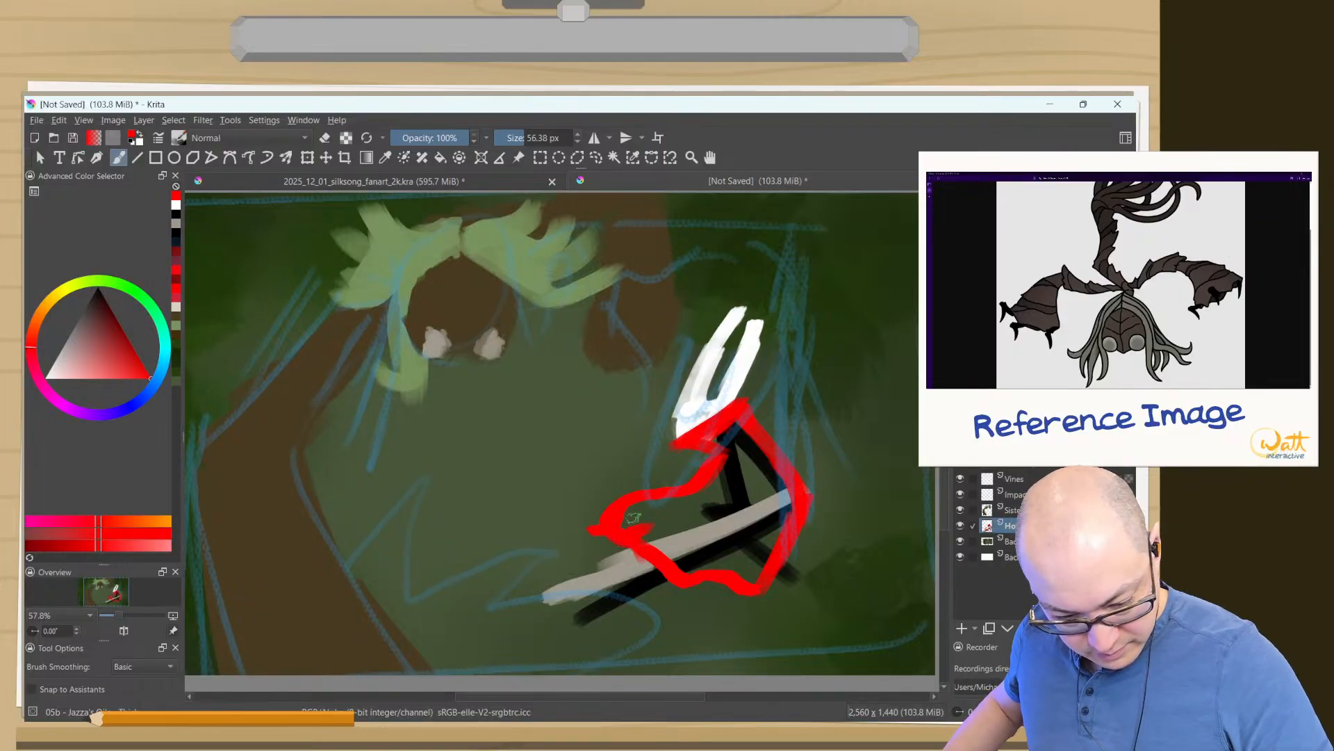
mouse_move(720, 441)
mouse_down()
mouse_move(761, 464)
mouse_move(791, 517)
mouse_move(766, 467)
mouse_move(762, 485)
mouse_move(682, 521)
mouse_move(777, 480)
mouse_move(661, 521)
mouse_move(746, 469)
mouse_move(717, 470)
mouse_move(635, 524)
mouse_move(688, 510)
mouse_move(670, 528)
mouse_move(628, 521)
mouse_move(657, 497)
mouse_move(663, 508)
mouse_move(719, 440)
mouse_up()
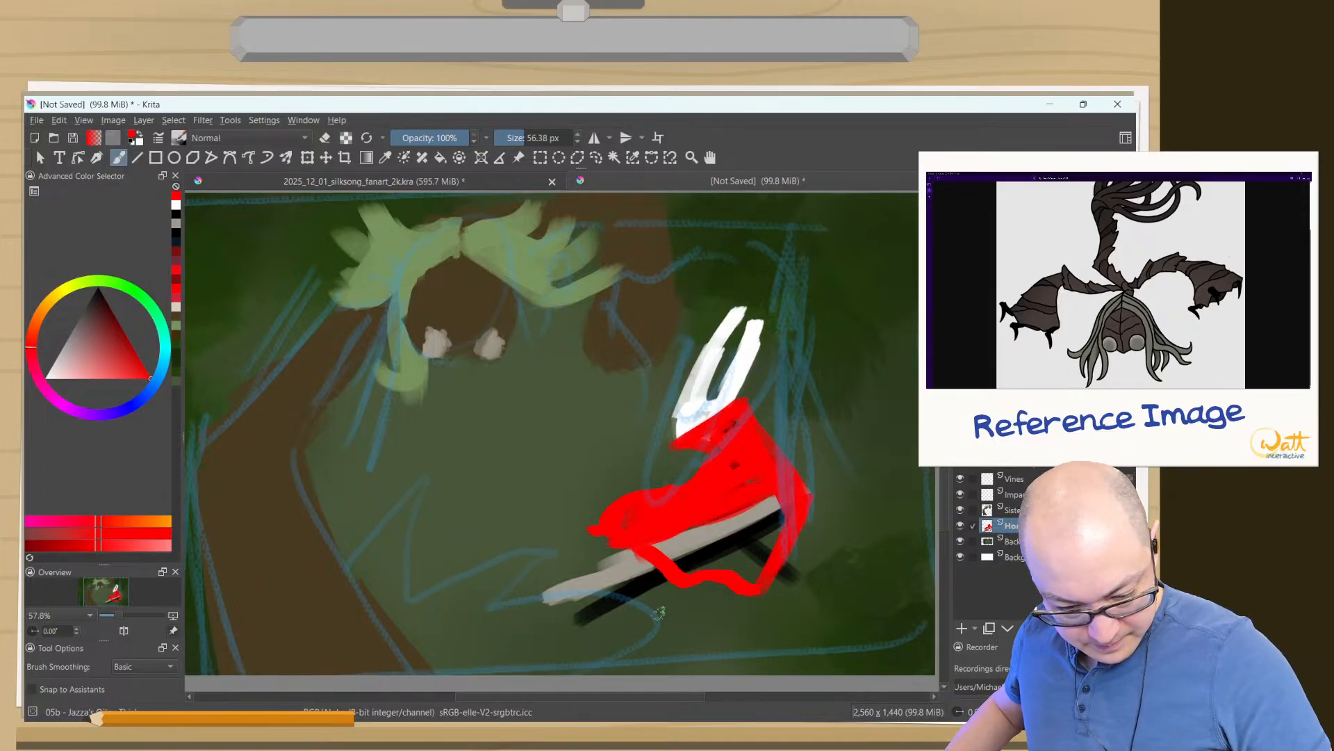
- Repaint the lower black arm across the red rim and shade the cloak's interior below the needle dark red
ctrl+click(698, 558)
drag(697, 558, 624, 600)
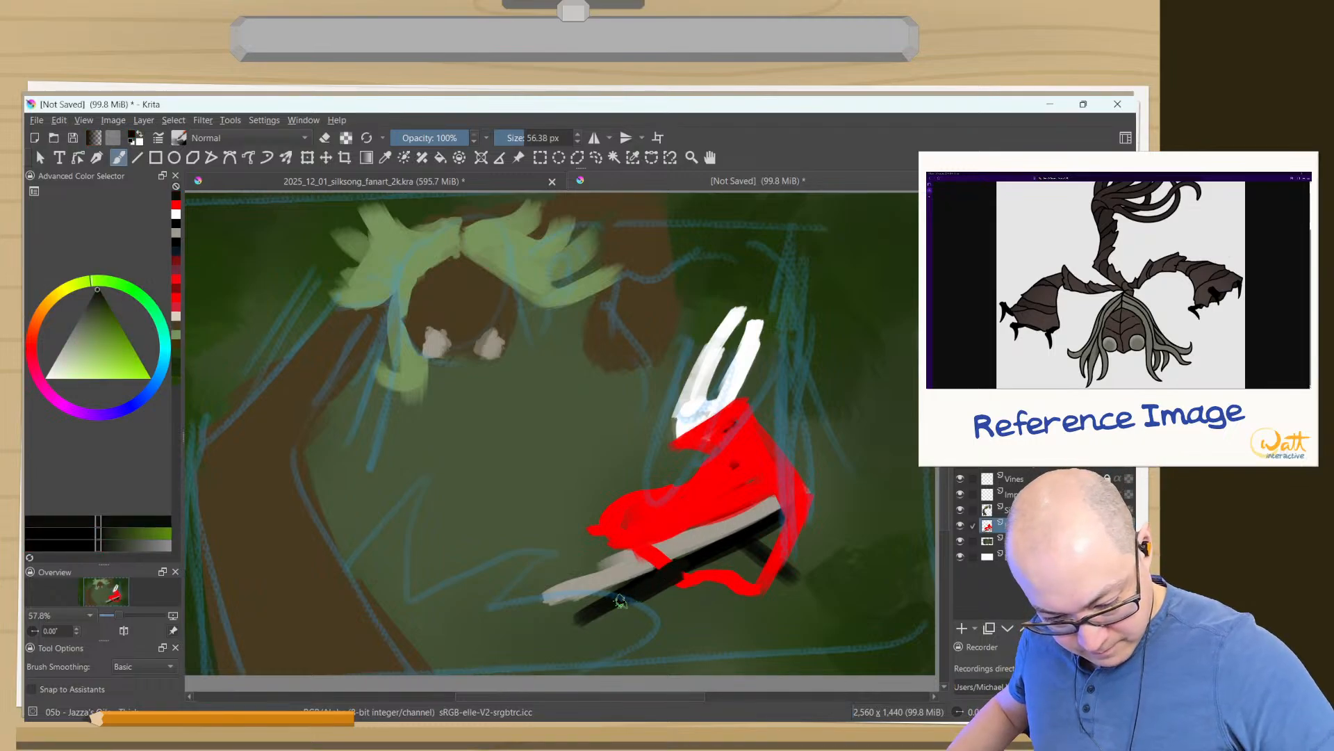
click(176, 276)
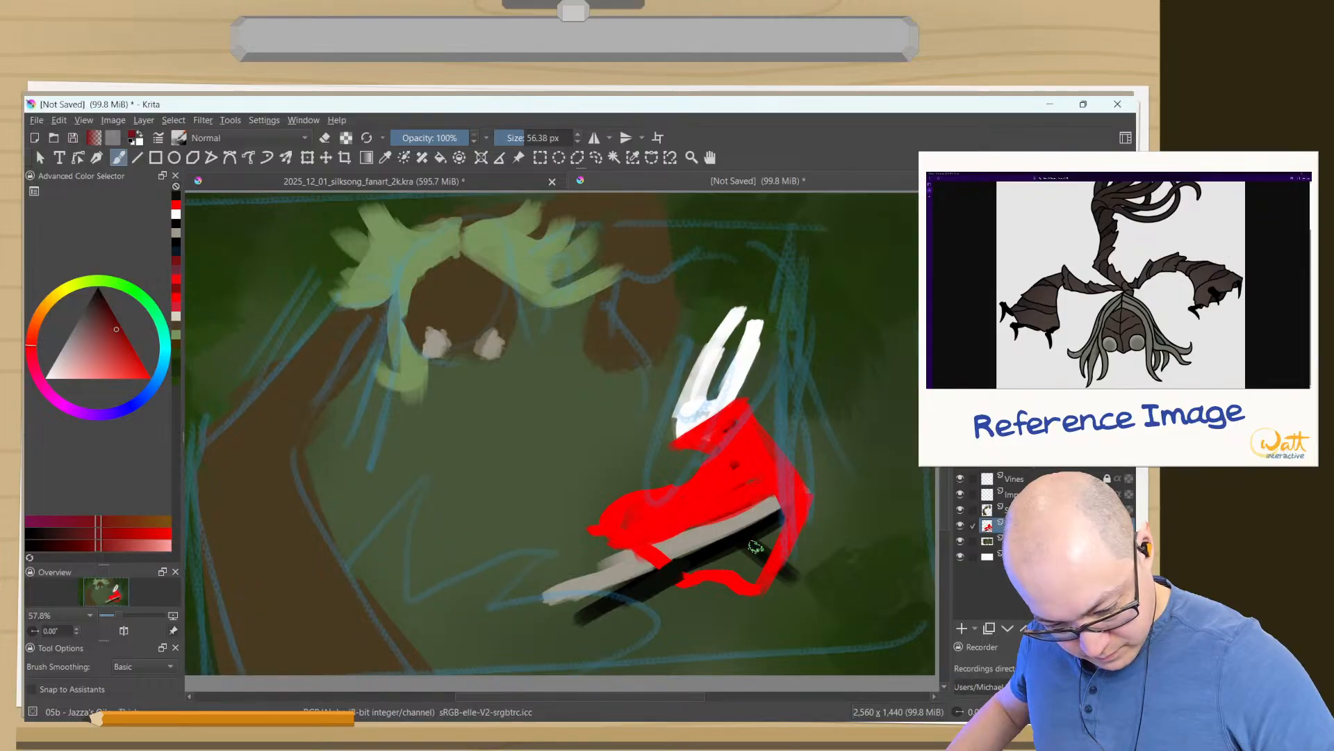
mouse_move(771, 535)
mouse_down()
mouse_move(749, 567)
mouse_move(727, 553)
mouse_up()
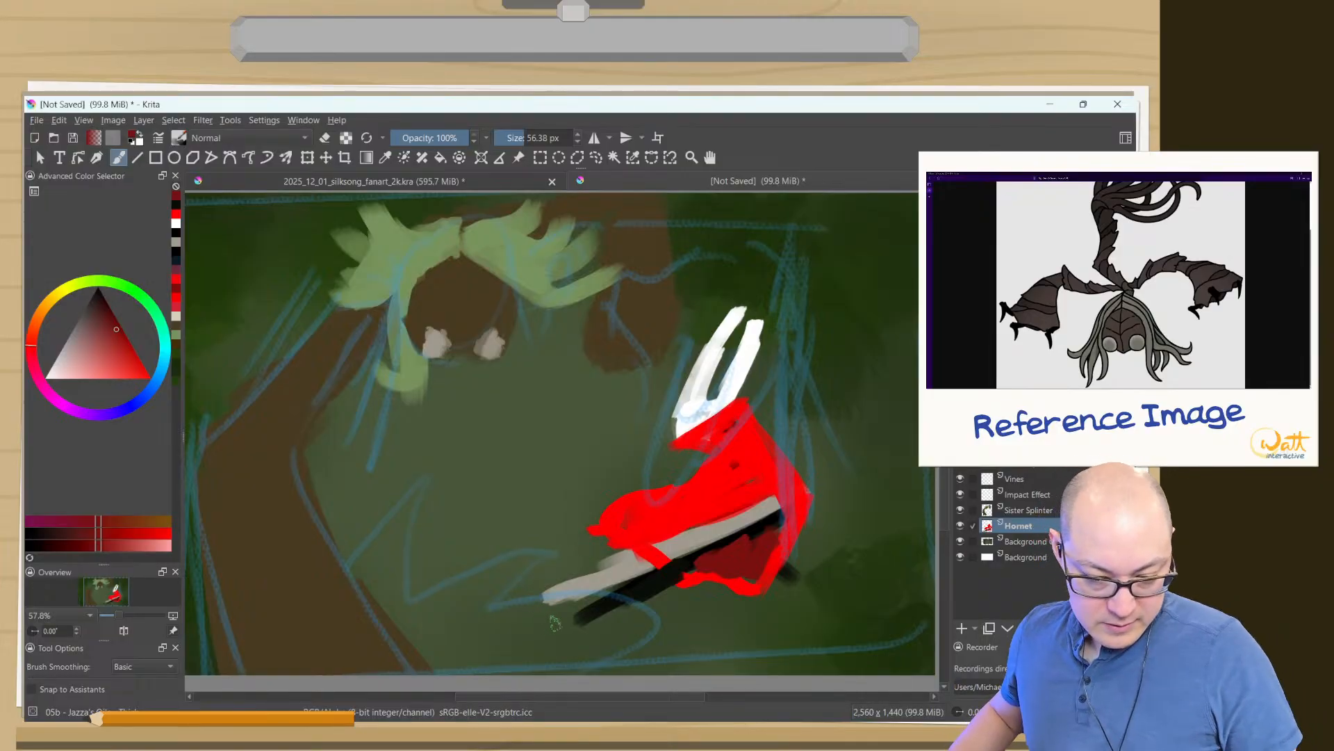
- Sample the cloak's bright red and paint over the dark interior and lower rim below the needle
ctrl+click(800, 497)
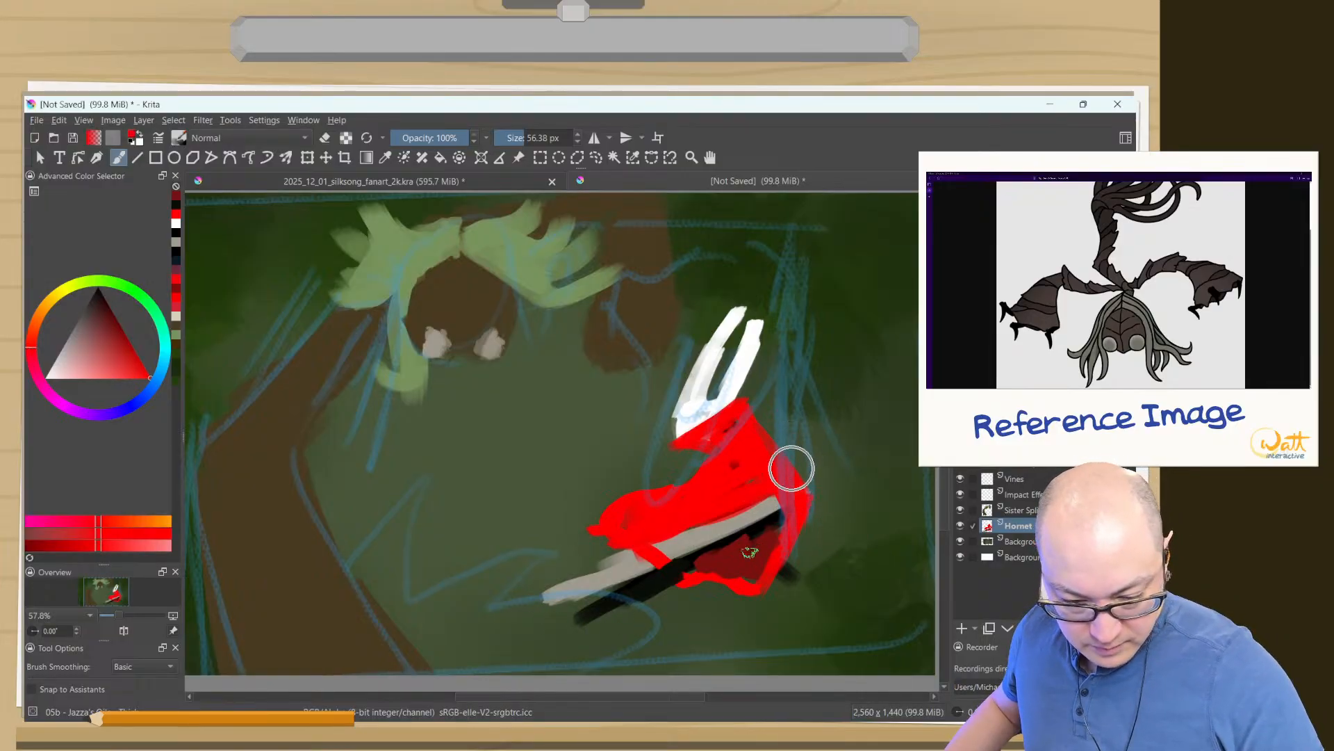
mouse_move(777, 523)
mouse_down()
mouse_move(759, 554)
mouse_move(714, 551)
mouse_up()
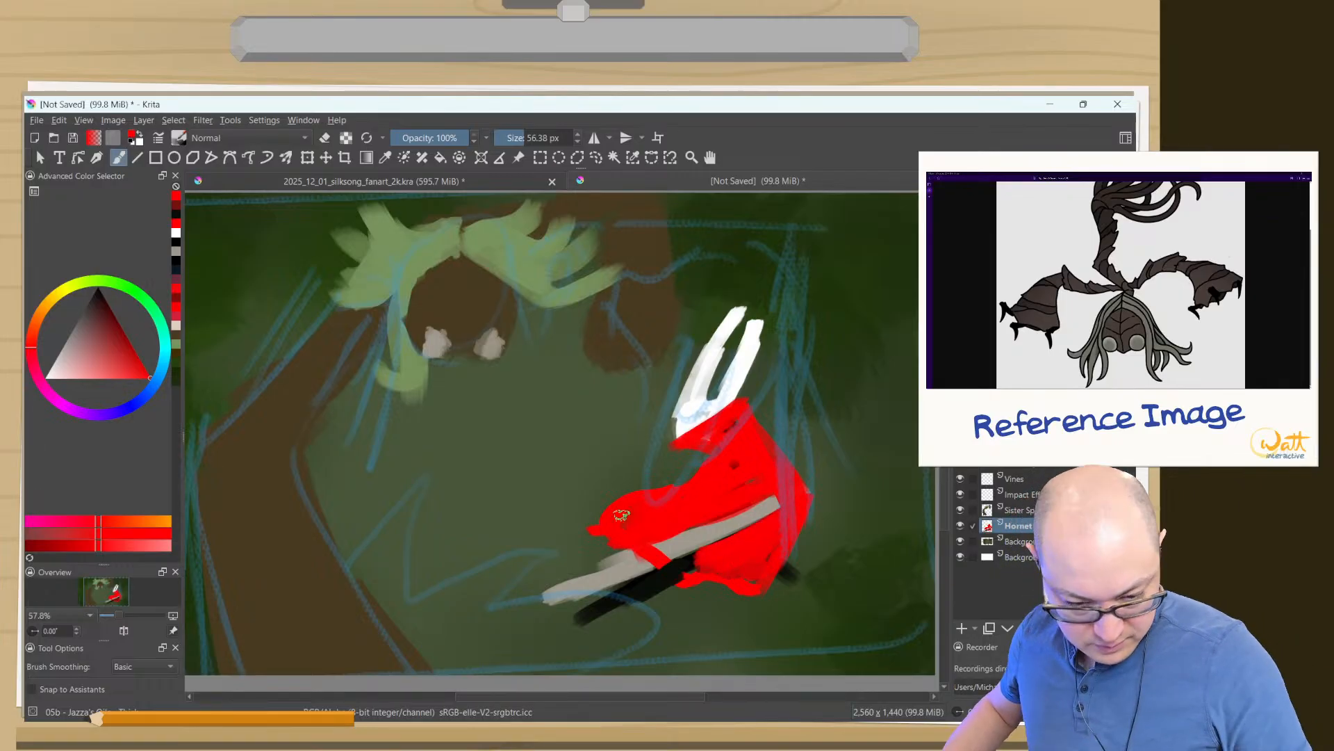
ctrl+drag(706, 588, 661, 591)
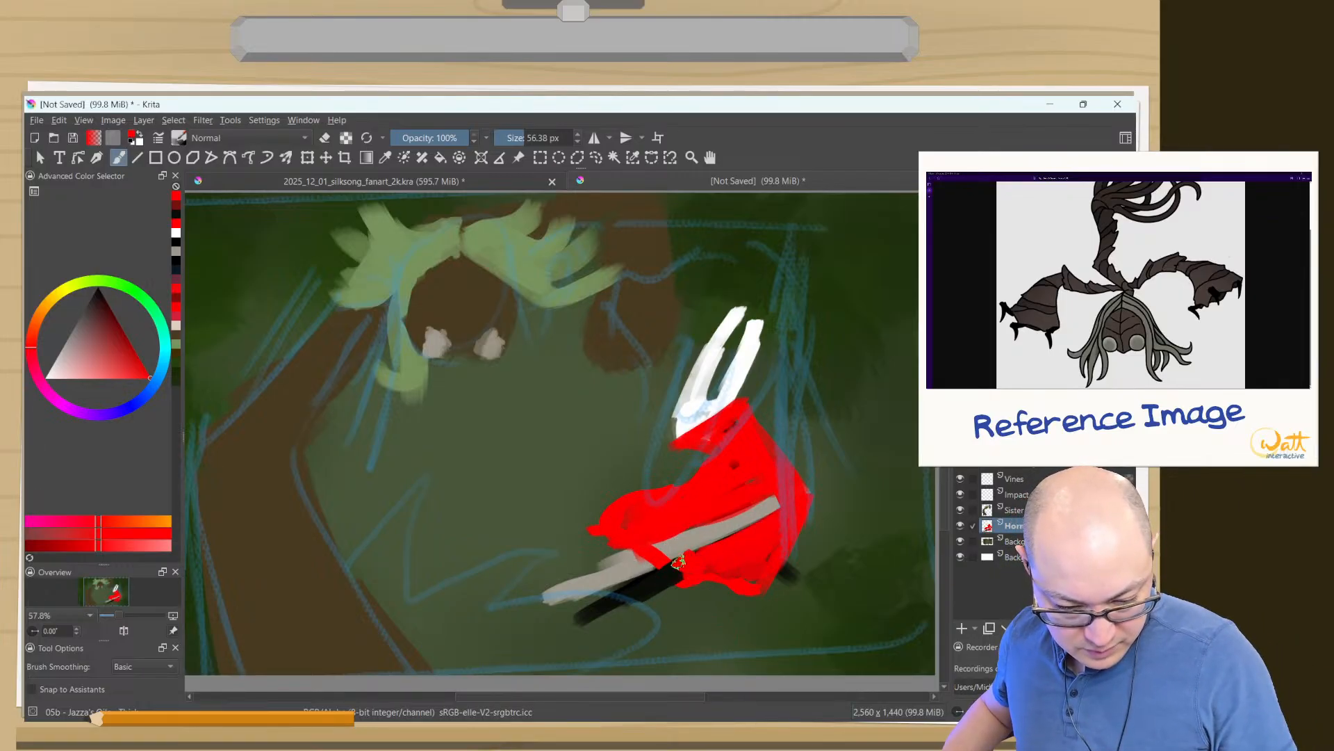
- Shade the red cloak with dark purplish-red strokes along the needle, across the middle and down past the lower hem
click(177, 280)
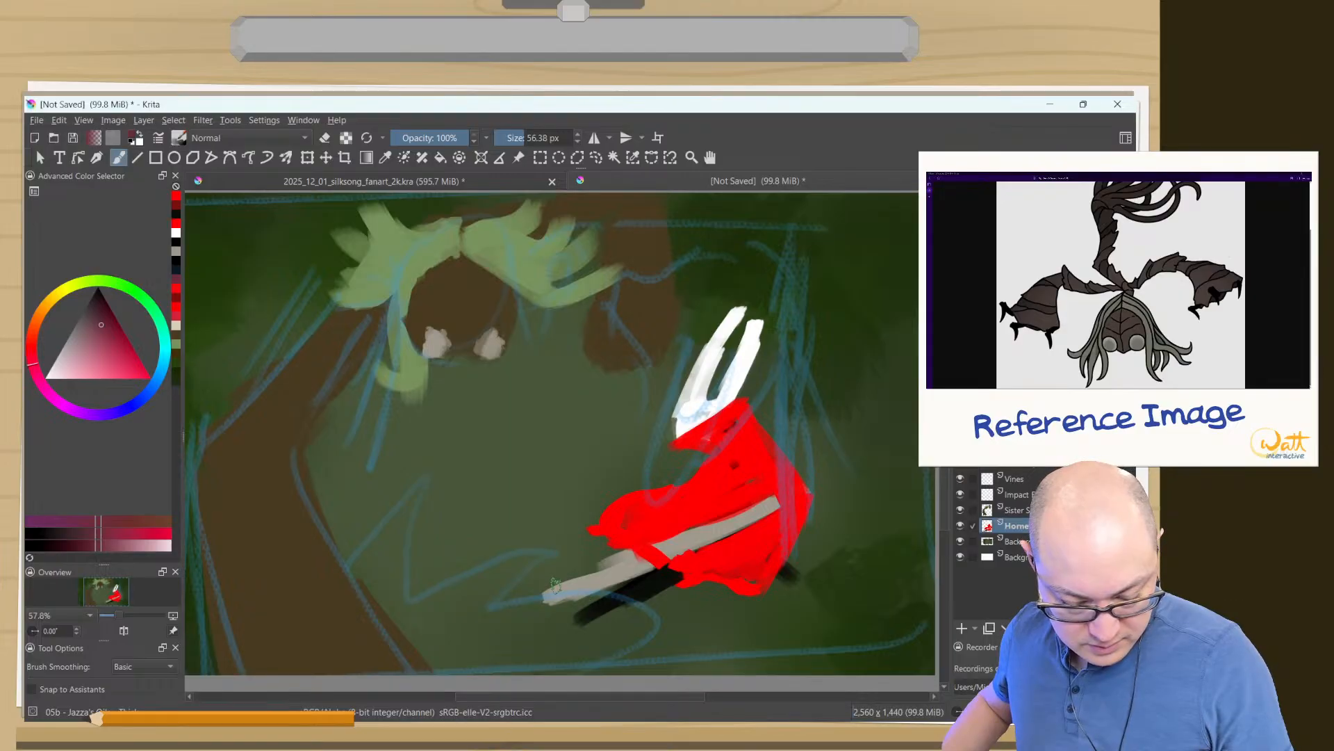
mouse_move(764, 502)
mouse_down()
mouse_move(688, 539)
mouse_move(704, 554)
mouse_move(633, 541)
mouse_move(673, 527)
mouse_move(633, 533)
mouse_up()
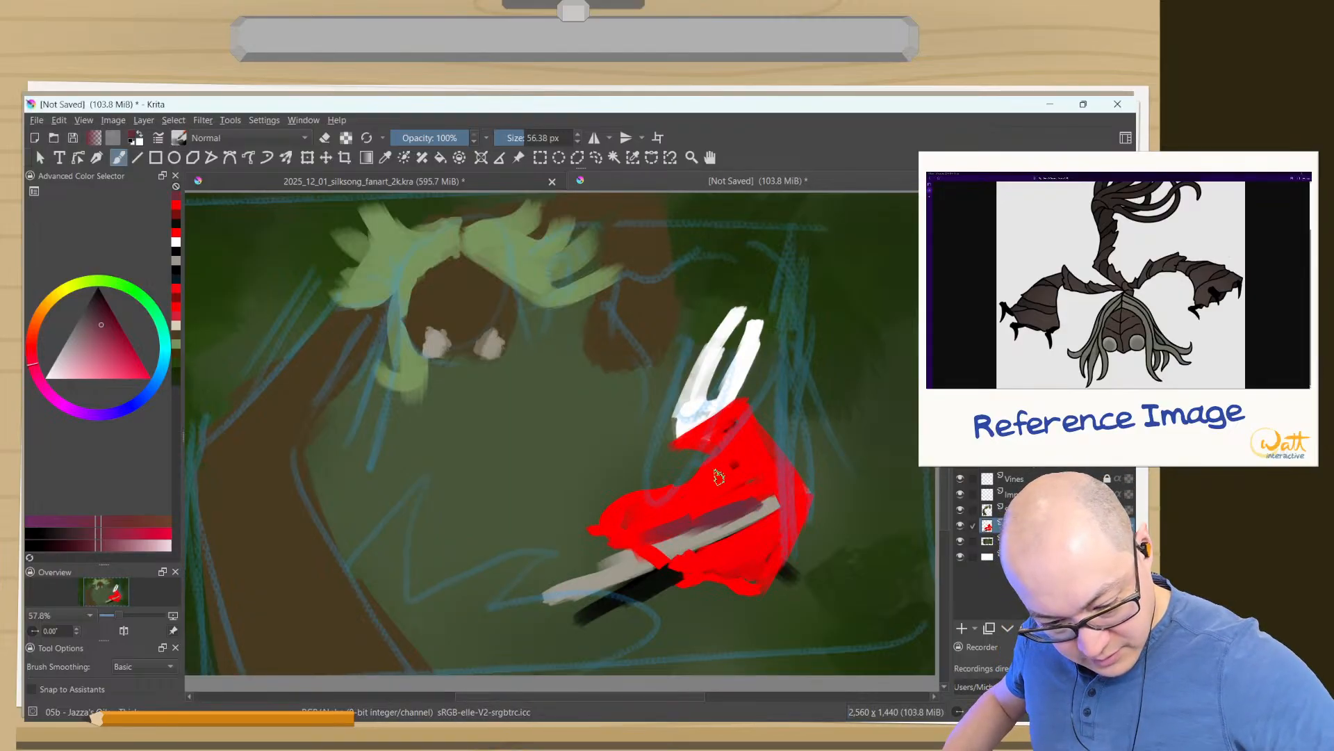
drag(773, 532, 734, 557)
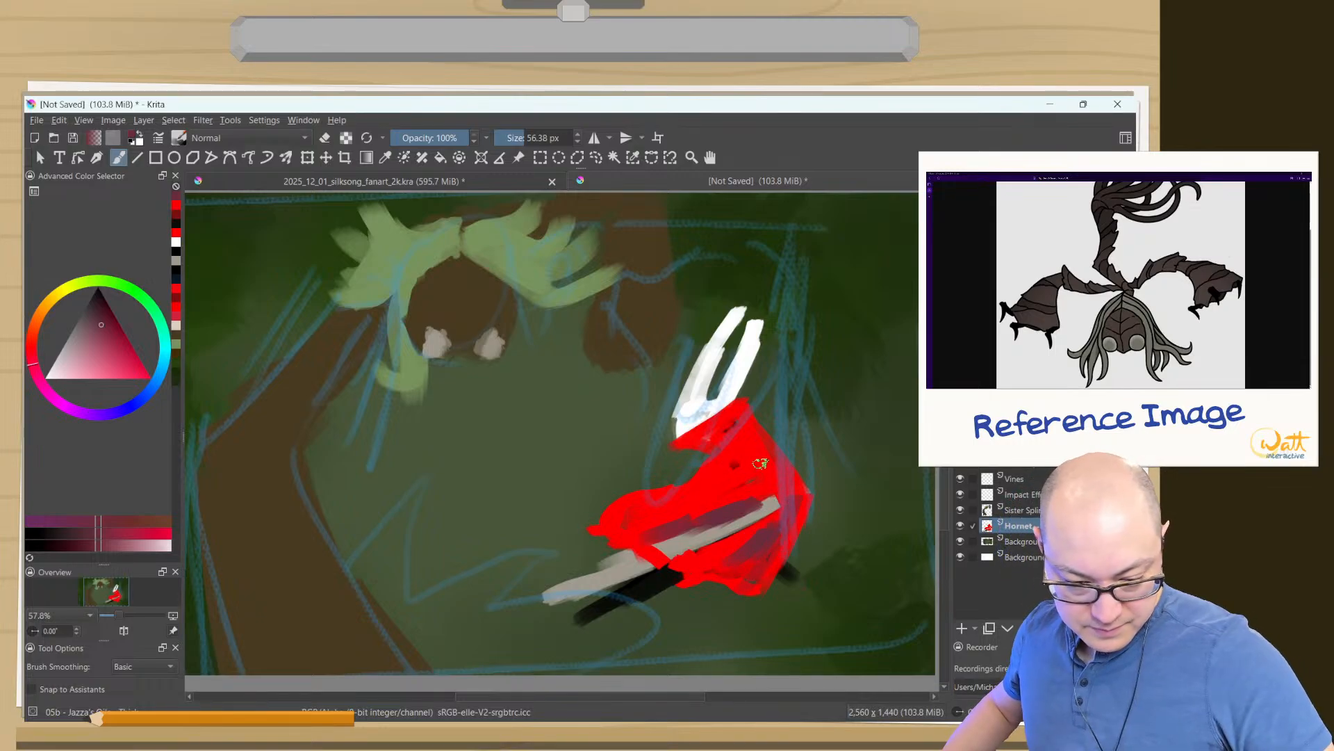
mouse_move(756, 463)
mouse_down()
mouse_move(735, 436)
mouse_move(745, 486)
mouse_move(741, 471)
mouse_move(626, 518)
mouse_up()
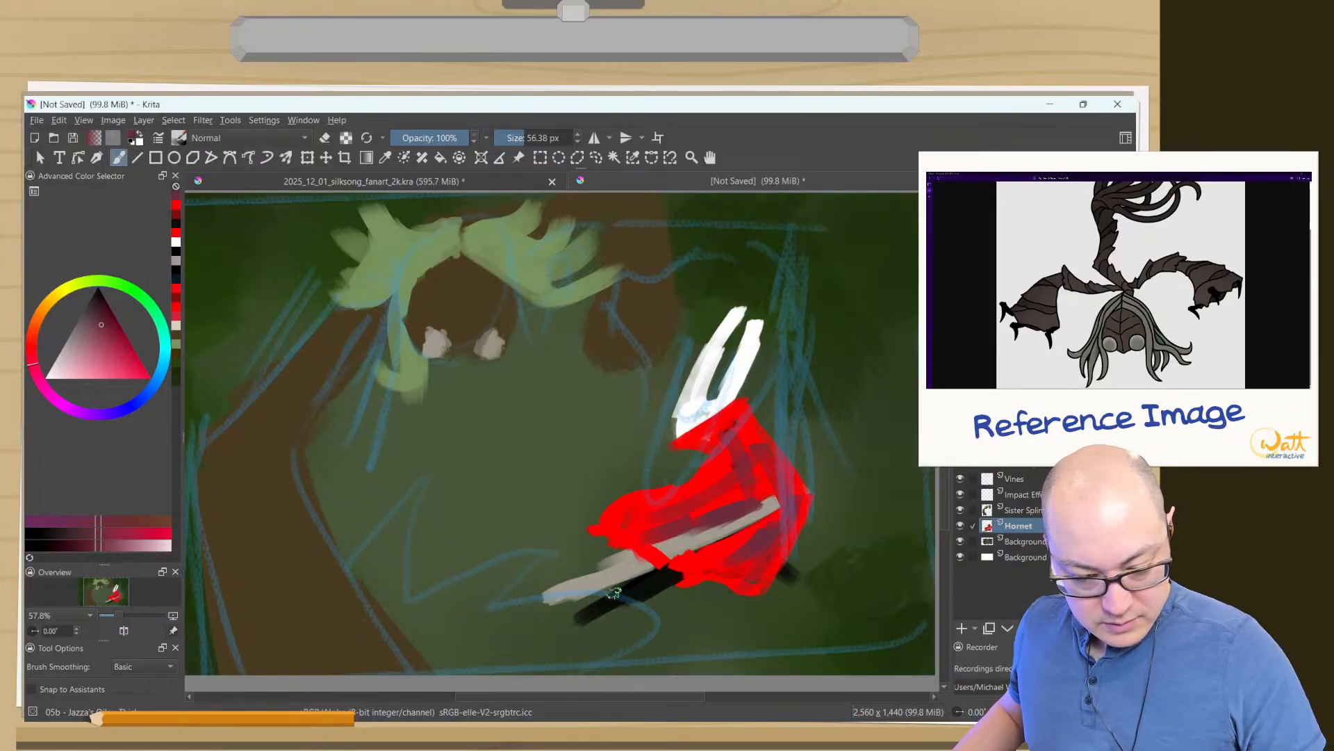
drag(750, 507, 783, 615)
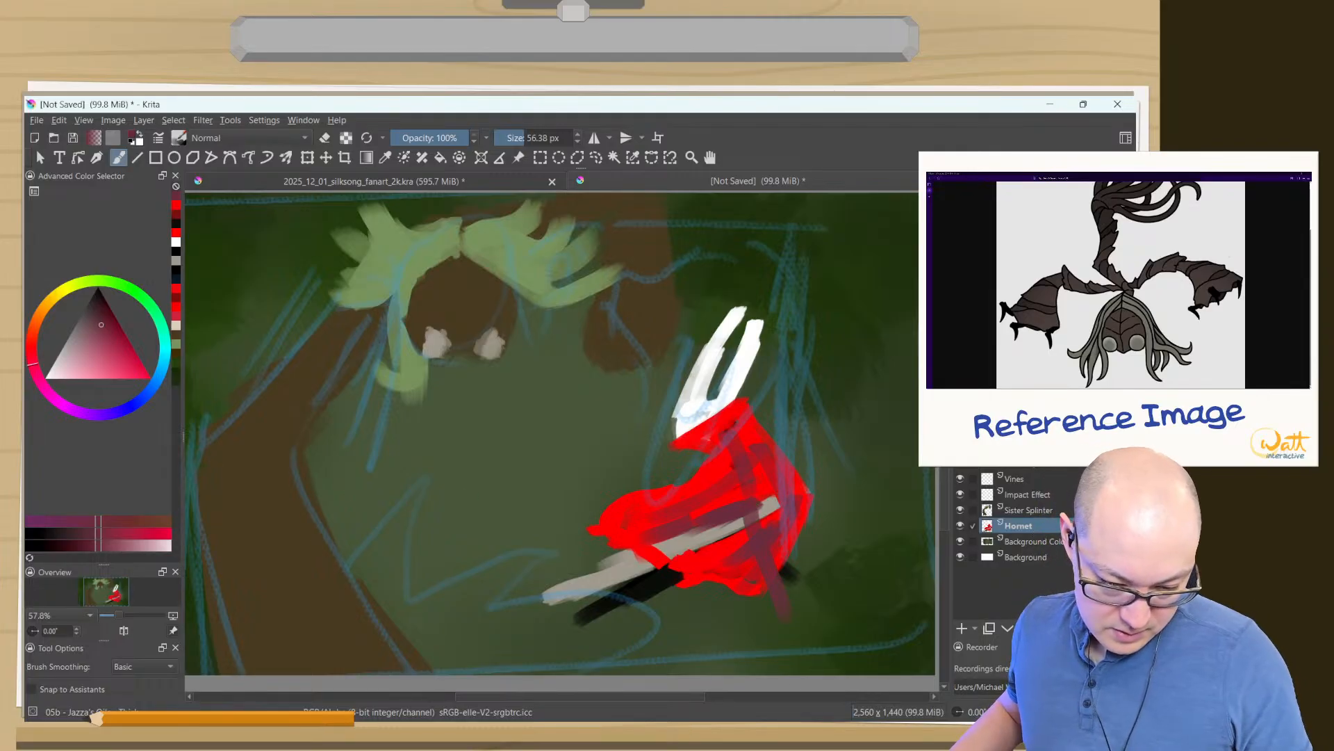
- Undo the cloak's shading, fill and lower outline back to the red collar and outer edge stroke
key(ctrl+z)
key(ctrl+z)
key(ctrl+z)
key(ctrl+z)
key(ctrl+z)
key(ctrl+z)
key(ctrl+z)
key(ctrl+z)
key(ctrl+z)
key(ctrl+z)
key(ctrl+z)
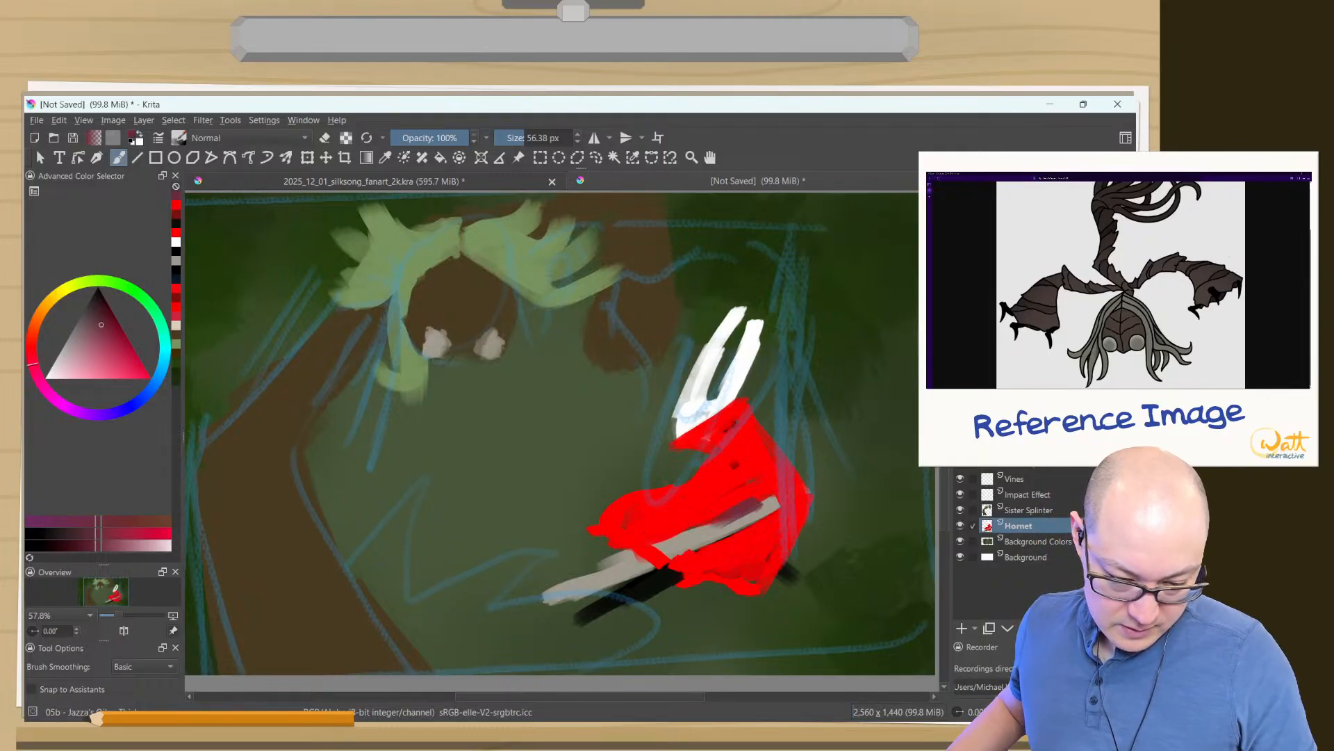
key(ctrl+z)
key(ctrl+z)
key(ctrl+z)
key(ctrl+z)
key(ctrl+z)
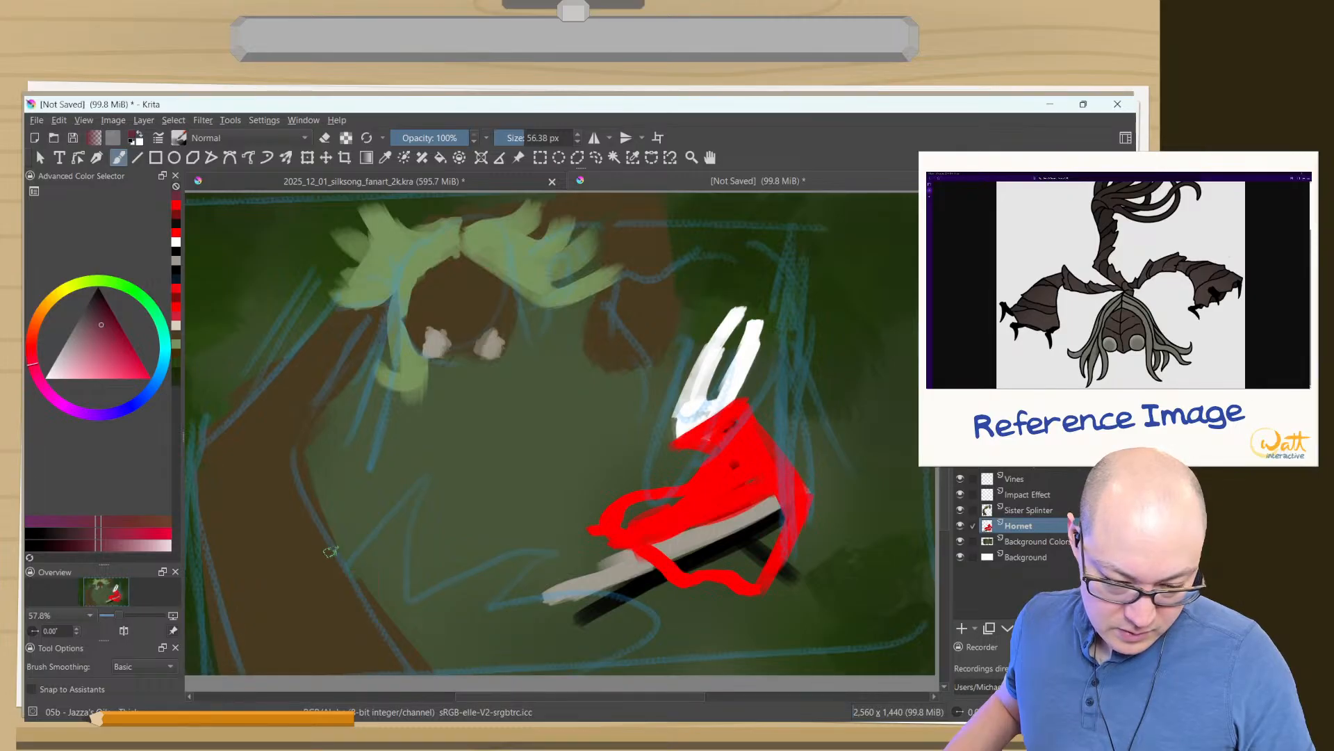
- Undo Hornet's red collar, white mask, grey needle and inner arm strokes, back to the black limb lines
key(ctrl+z)
key(ctrl+z)
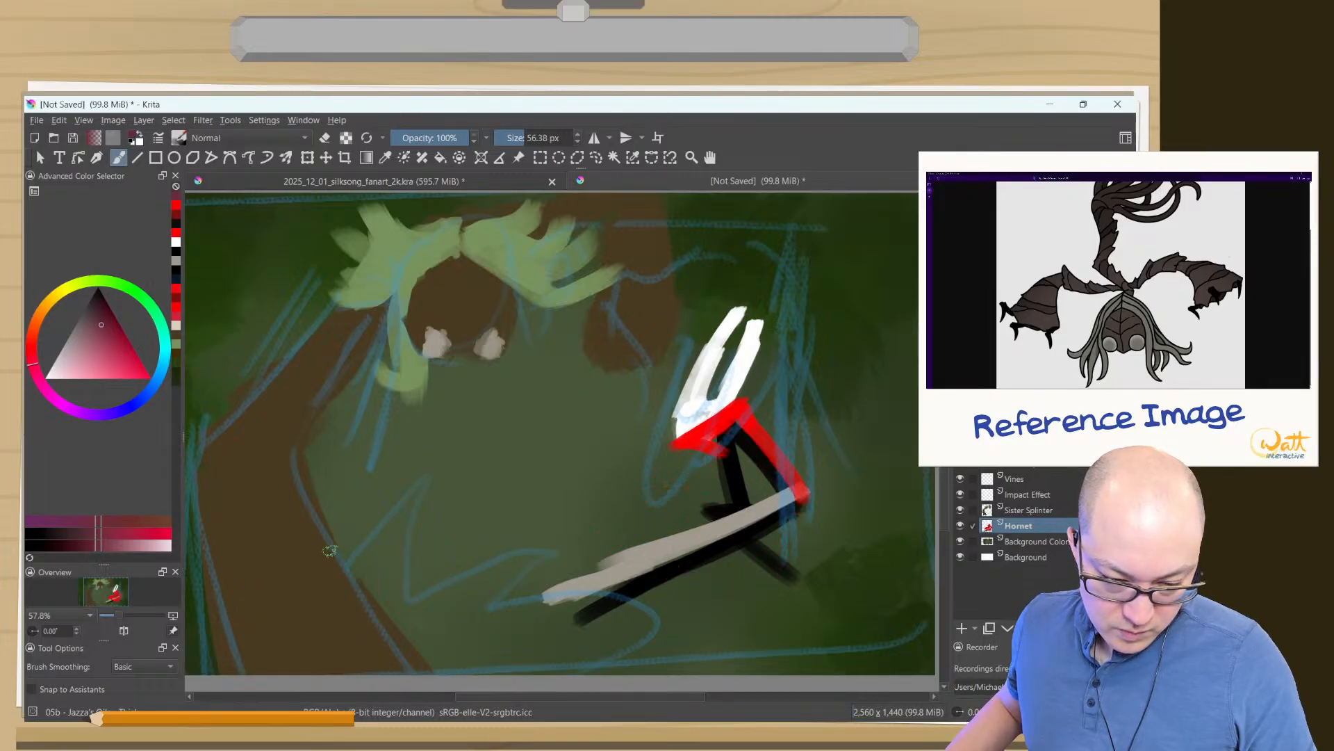
key(ctrl+z)
key(ctrl+z)
key(ctrl+z)
key(ctrl+z)
key(ctrl+z)
key(ctrl+z)
key(ctrl+z)
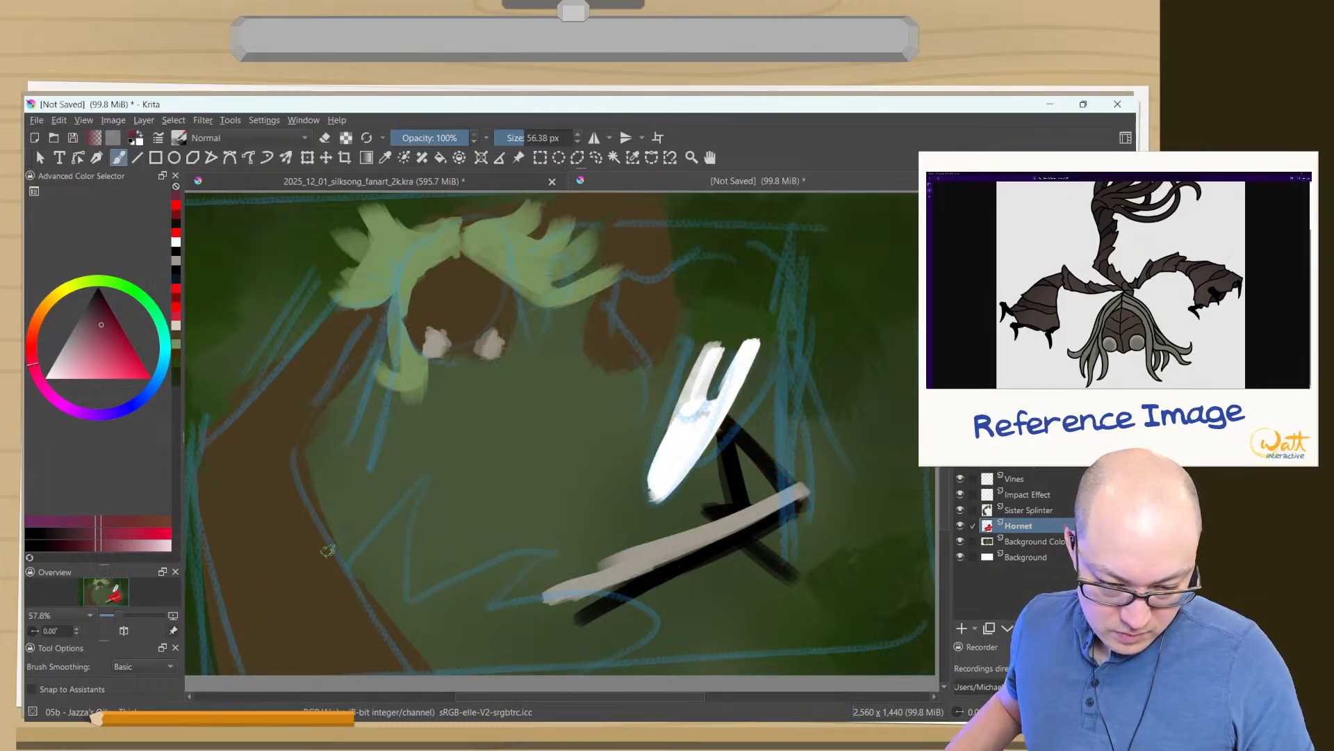
key(ctrl+z)
key(ctrl+z)
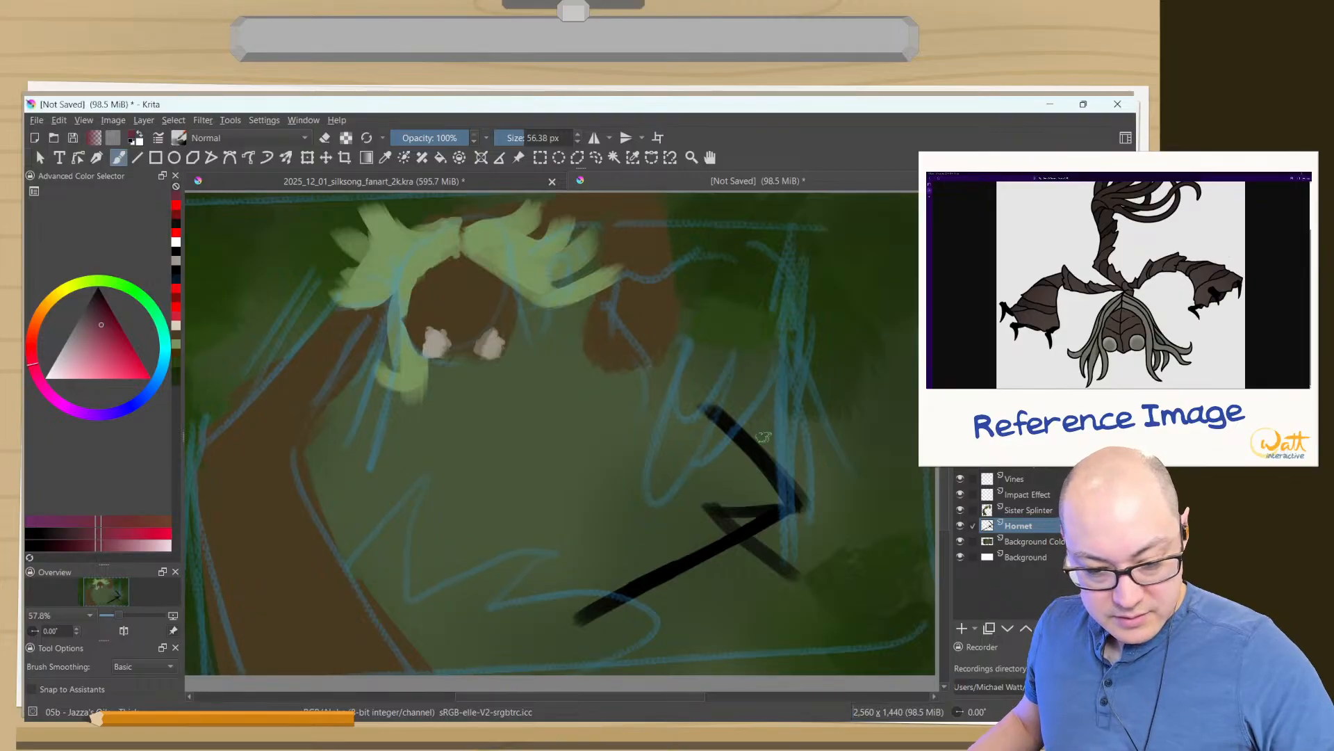
drag(791, 393, 620, 611)
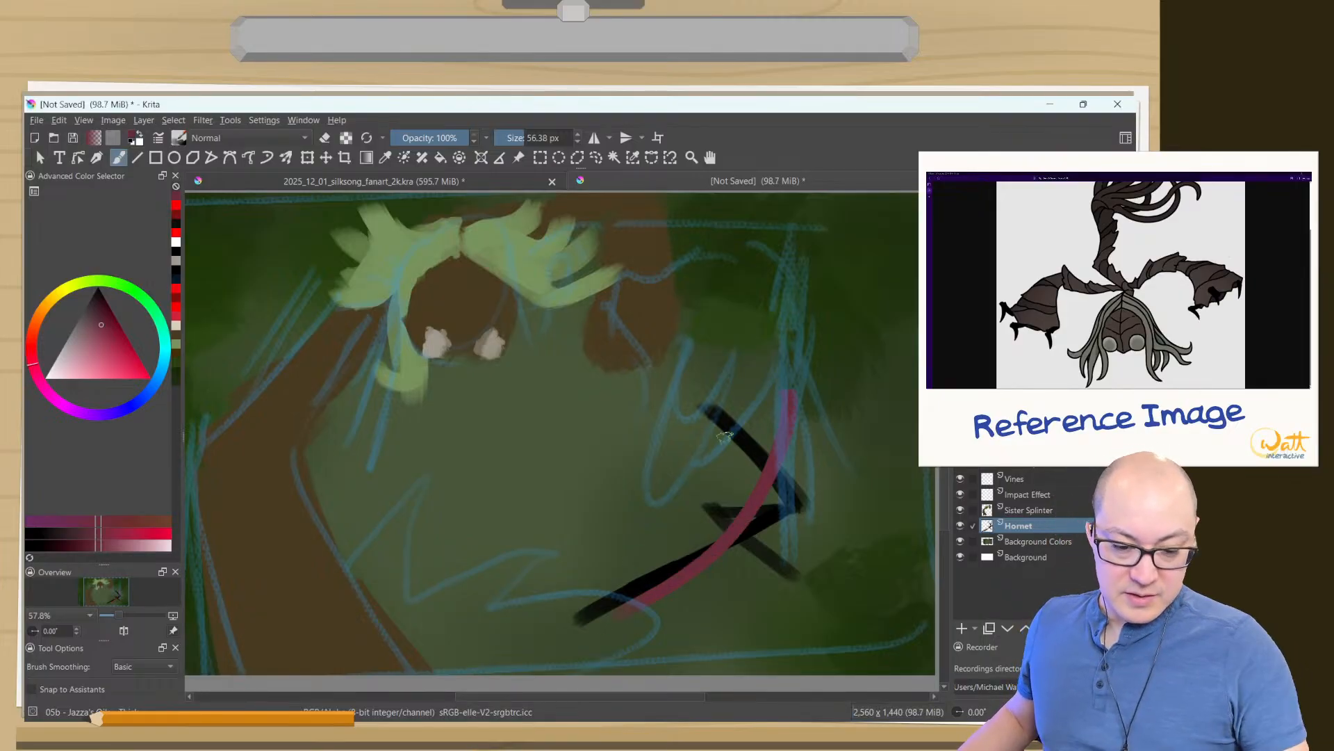
mouse_move(725, 436)
mouse_down()
mouse_move(810, 508)
mouse_move(709, 411)
mouse_up()
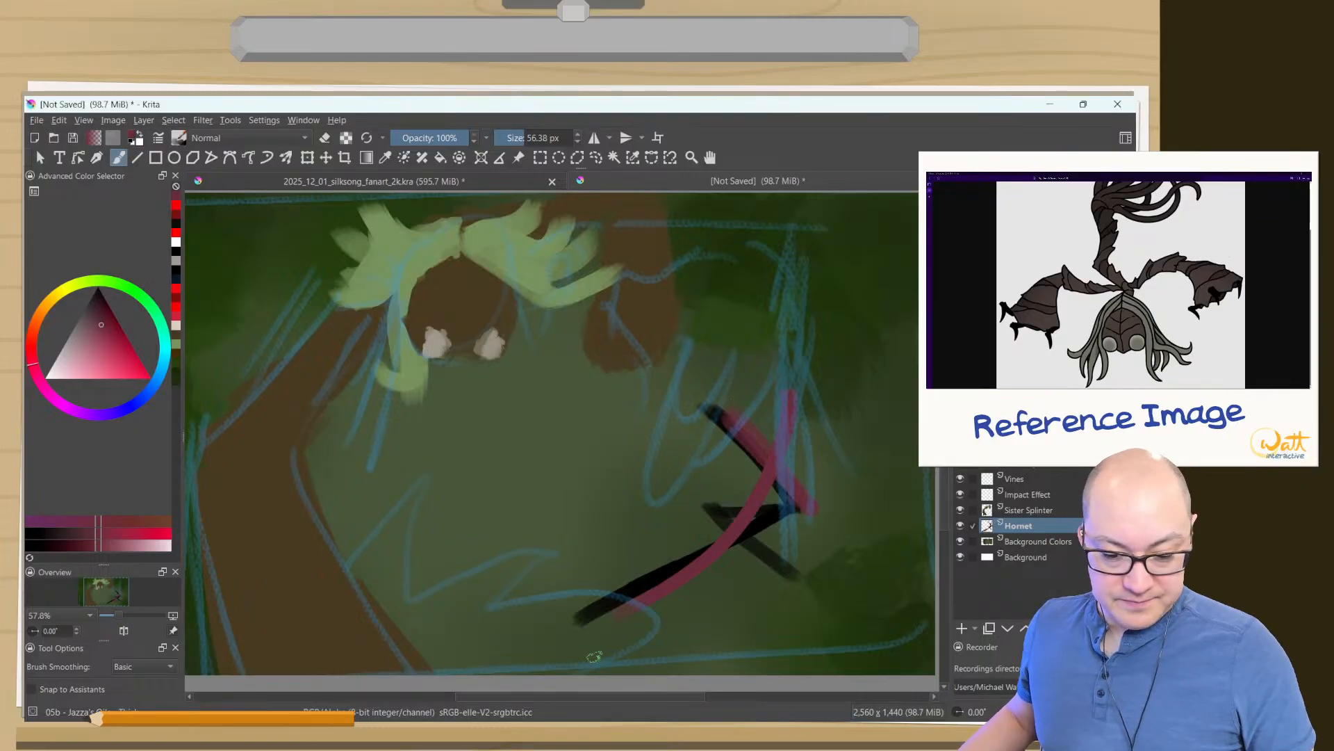
key(ctrl+z)
key(ctrl+z)
key(ctrl+z)
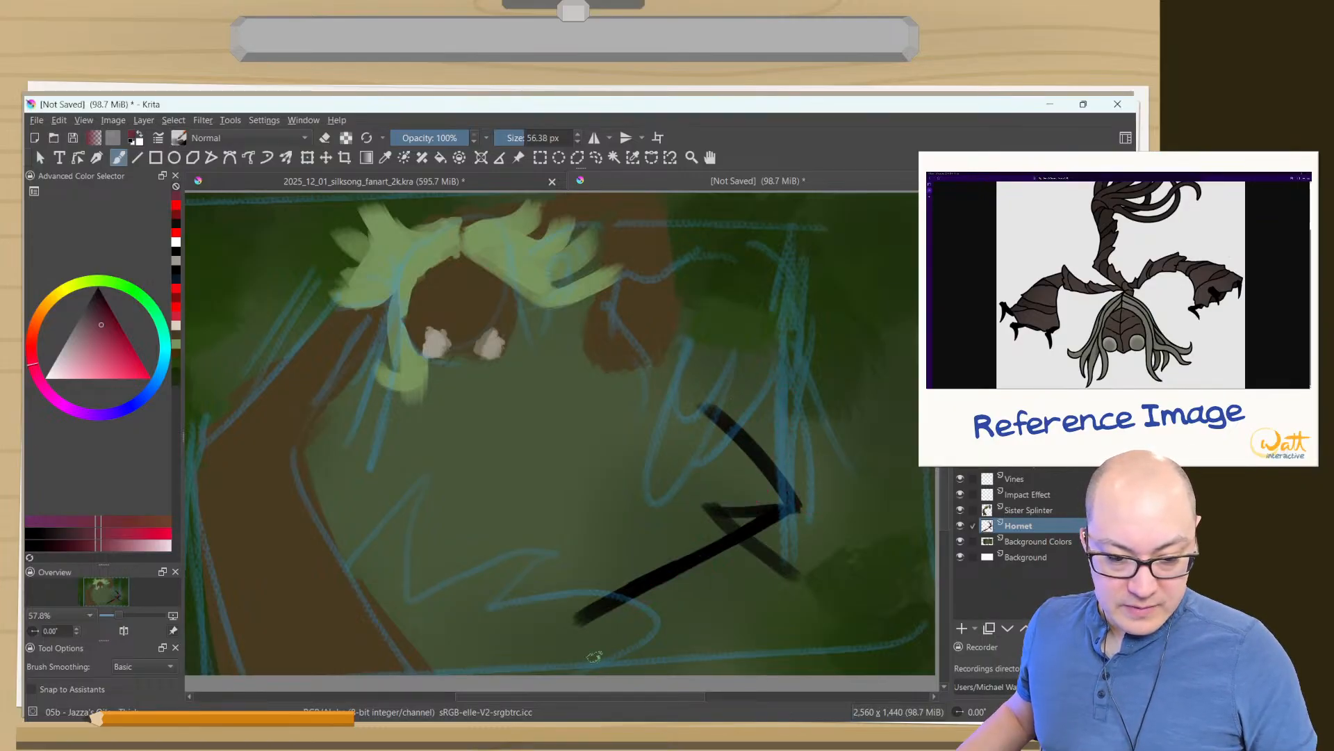
- Undo the upper black body line, then redraw Hornet's torso as a more upright black stroke with two arm strokes reaching inward
click(176, 252)
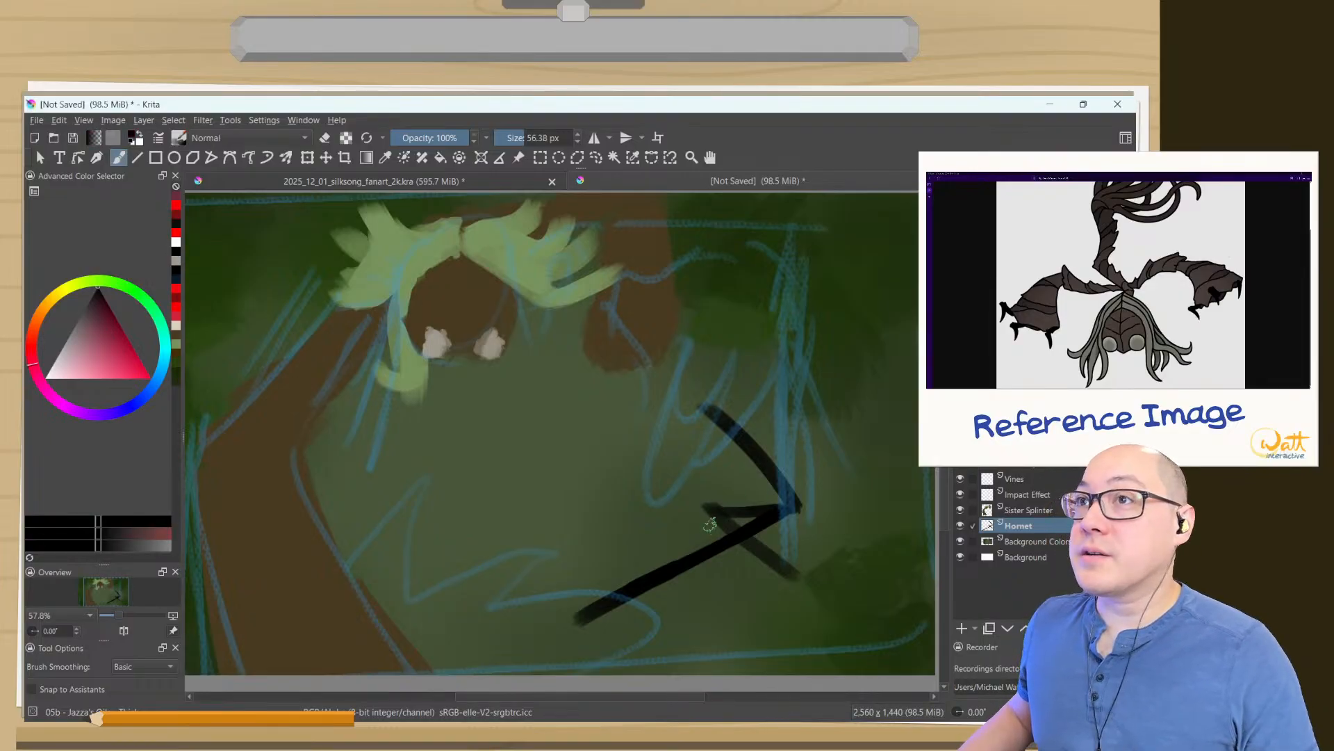
key(ctrl+z)
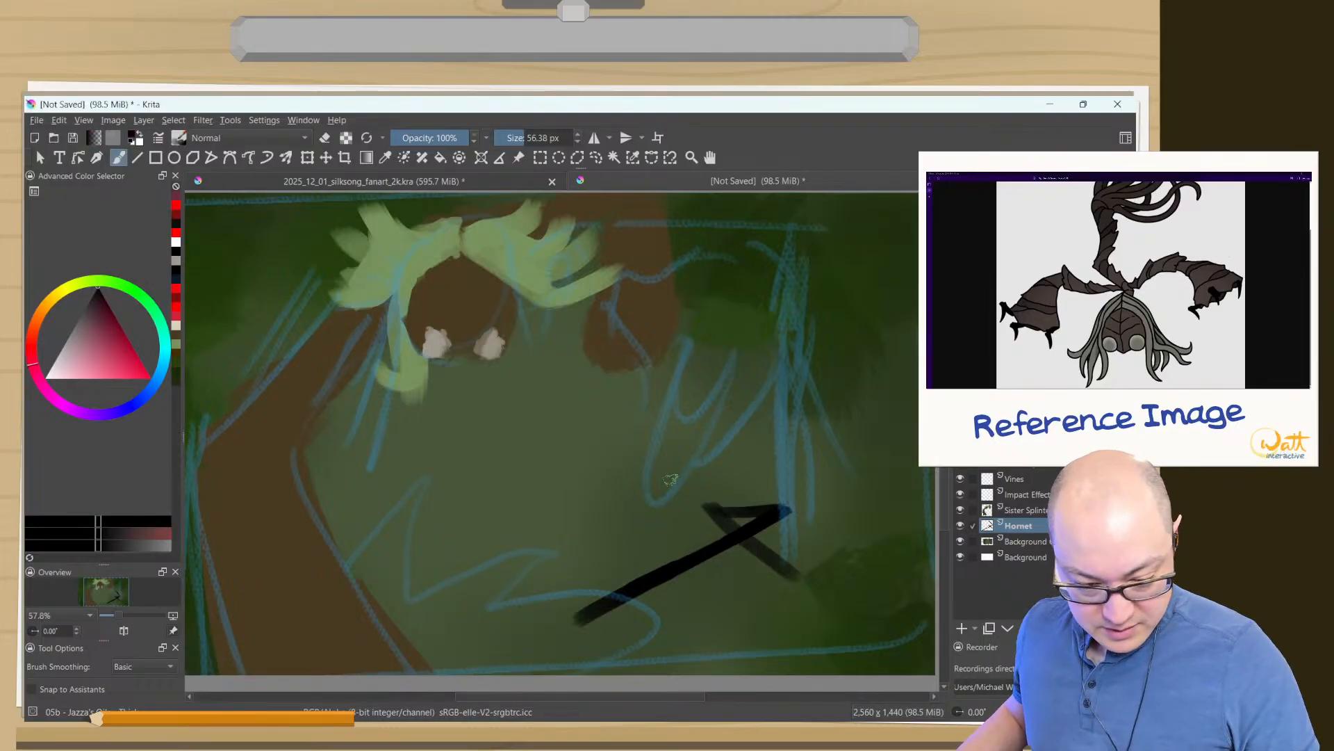
mouse_move(784, 509)
mouse_down()
mouse_move(801, 420)
mouse_move(786, 505)
mouse_up()
drag(804, 410, 782, 502)
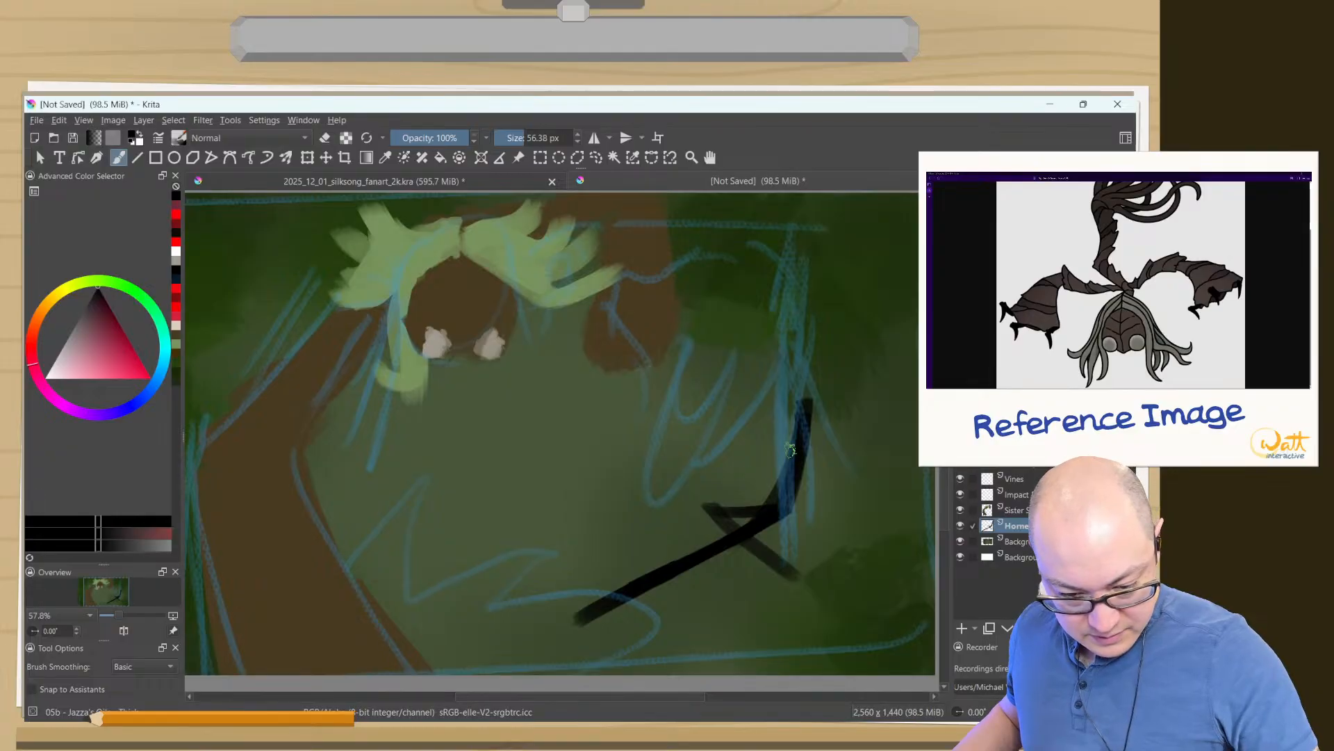
drag(785, 457, 678, 513)
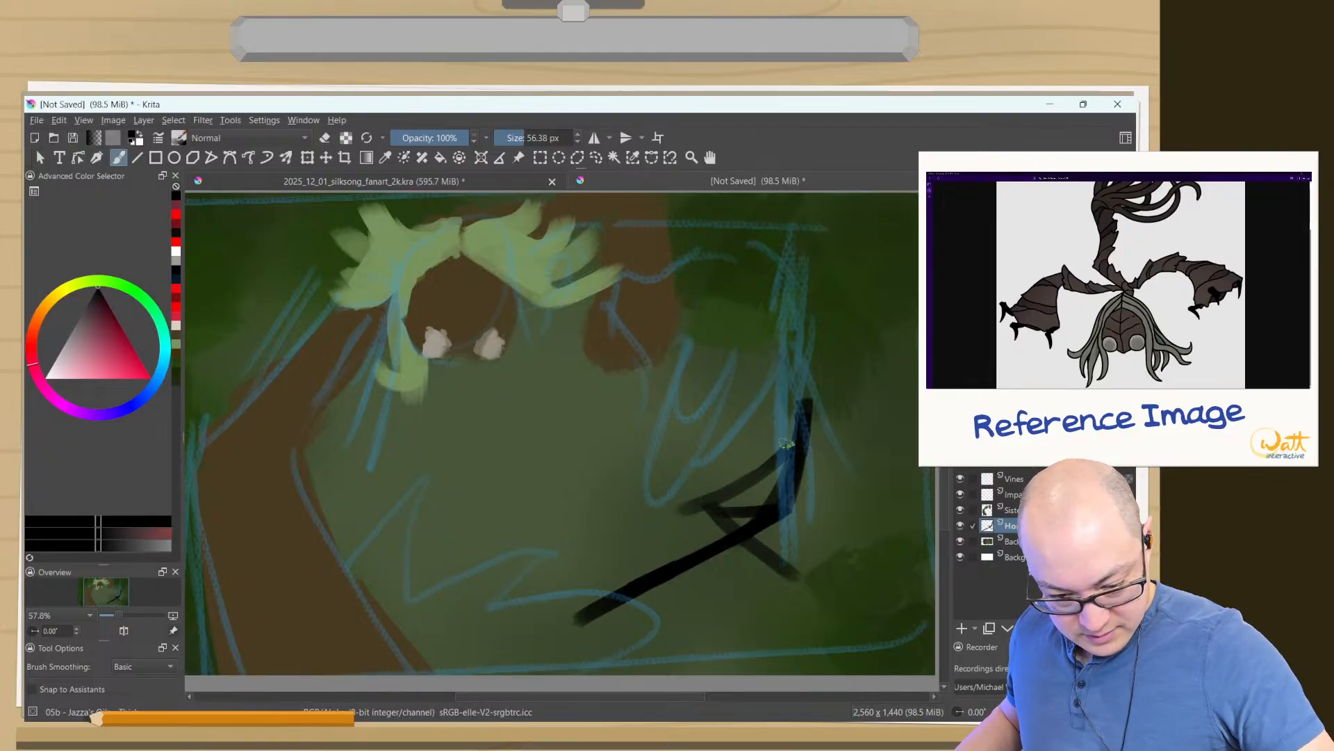
drag(788, 445, 687, 487)
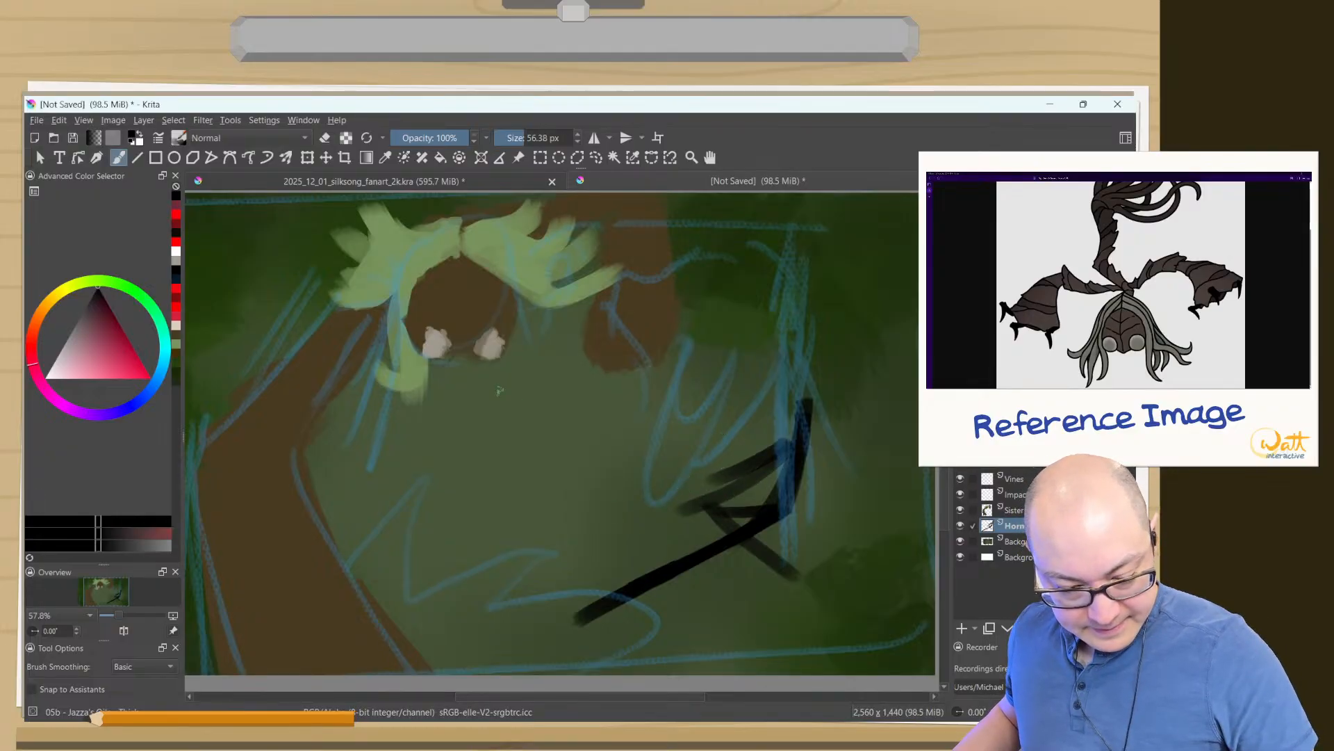
- Outline Hornet's collar and flowing cloak in bright red around the black body lines, closing the shape at the flared hem
click(175, 288)
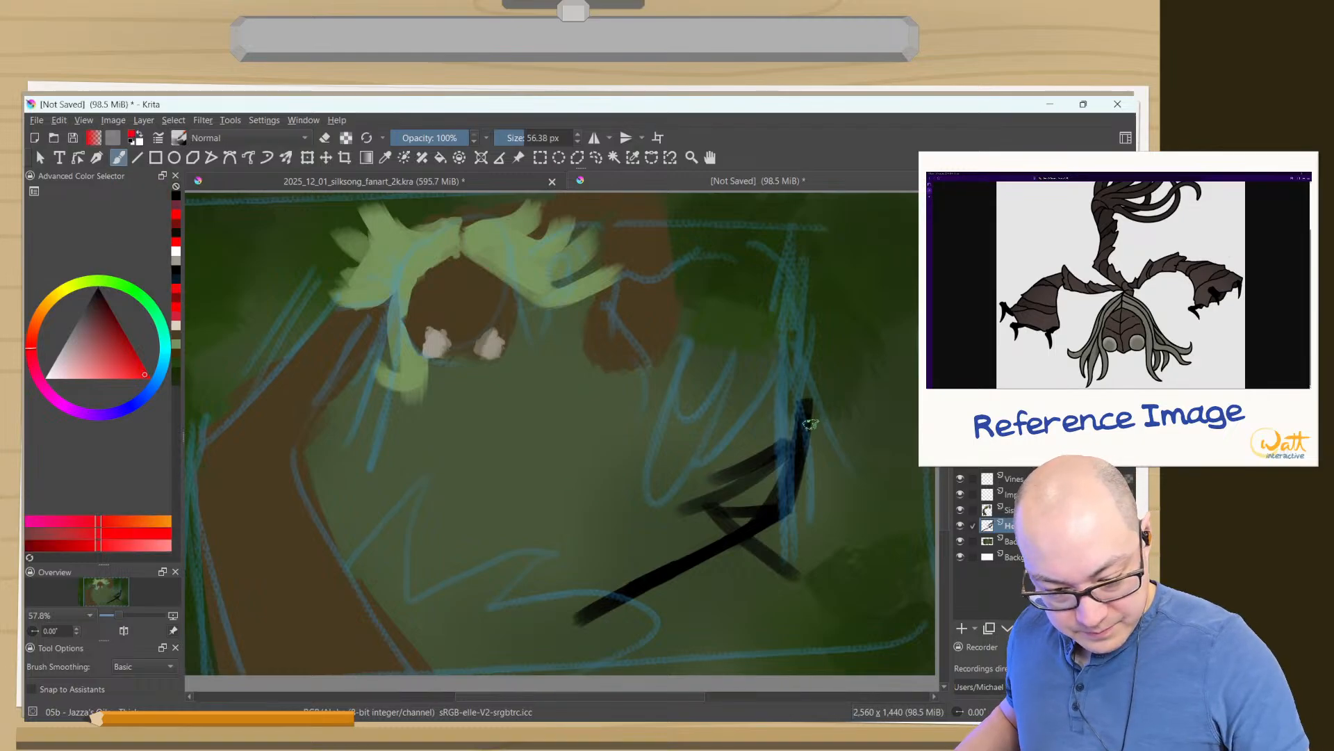
mouse_move(763, 427)
mouse_down()
mouse_move(831, 398)
mouse_move(792, 414)
mouse_move(827, 413)
mouse_up()
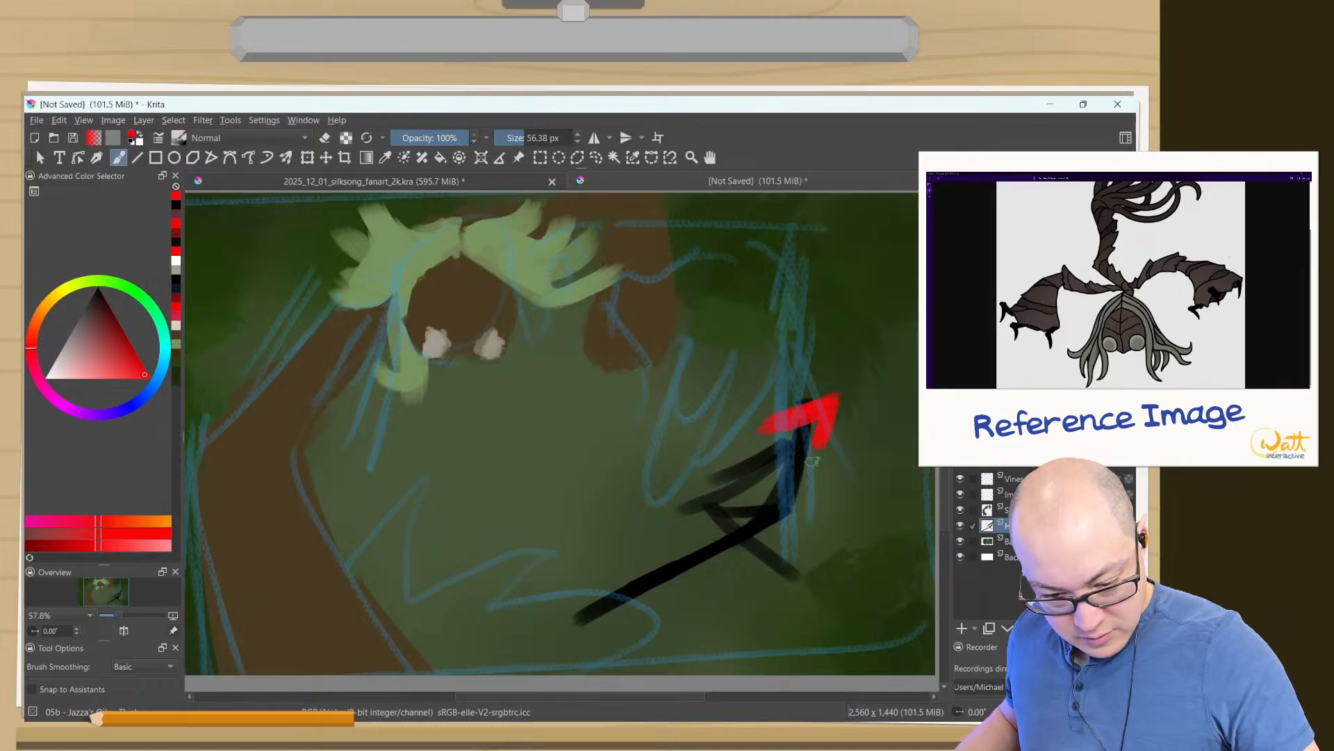
mouse_move(831, 401)
mouse_down()
mouse_move(809, 494)
mouse_move(753, 594)
mouse_move(640, 603)
mouse_up()
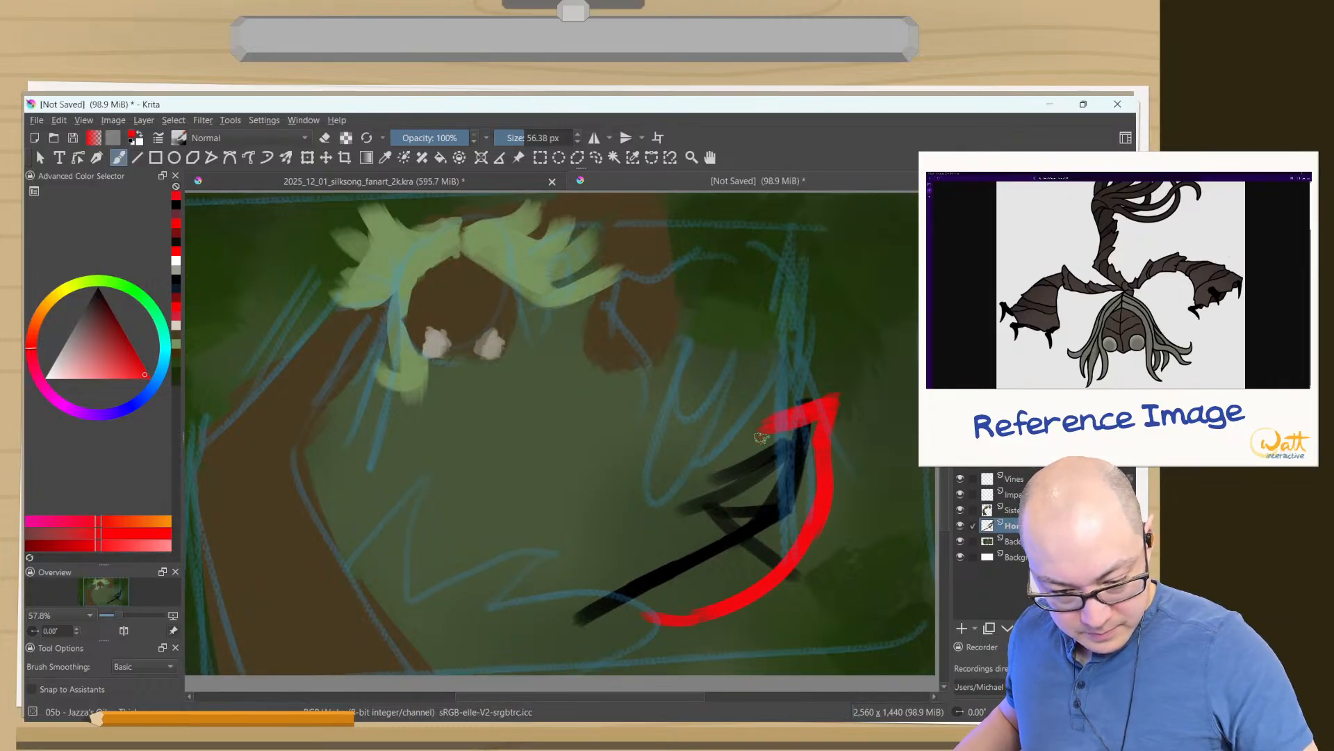
mouse_move(768, 452)
mouse_down()
mouse_move(709, 509)
mouse_move(636, 506)
mouse_up()
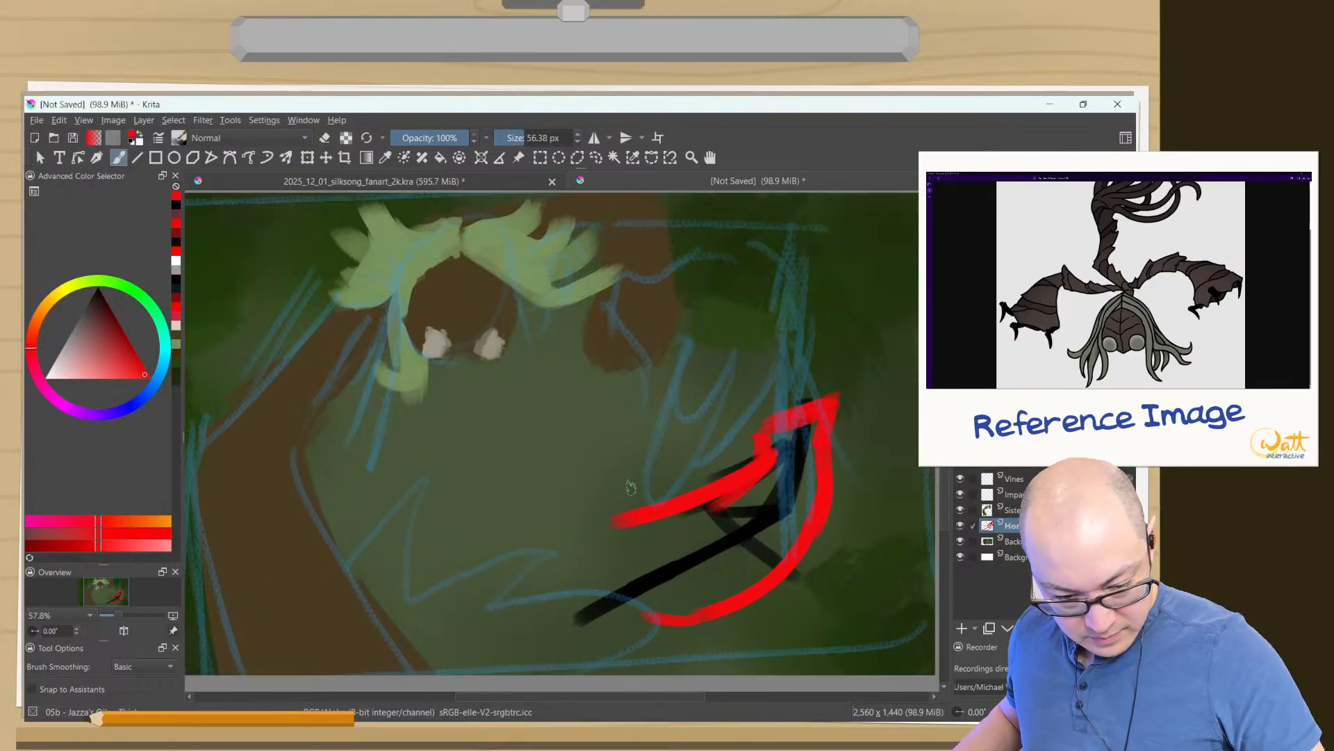
mouse_move(747, 465)
mouse_down()
mouse_move(604, 486)
mouse_move(571, 555)
mouse_move(587, 585)
mouse_move(622, 598)
mouse_move(650, 620)
mouse_up()
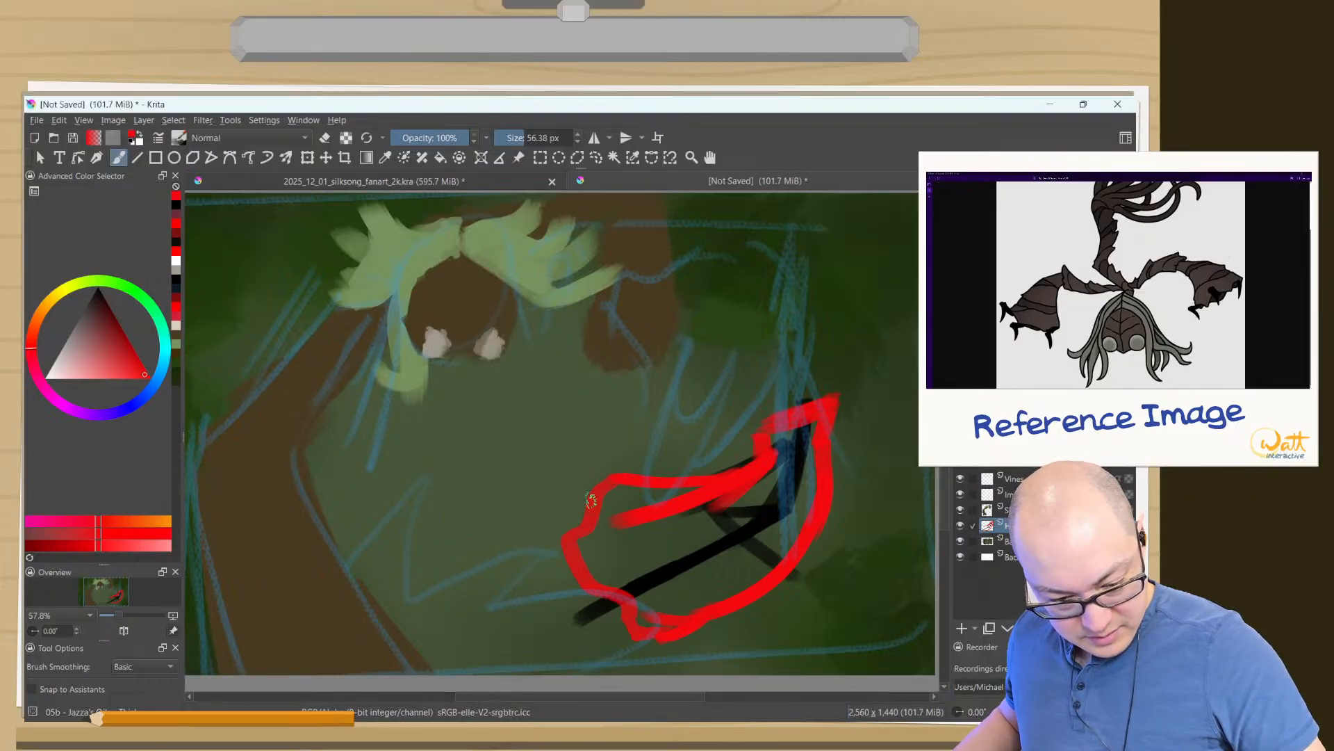
drag(605, 484, 573, 534)
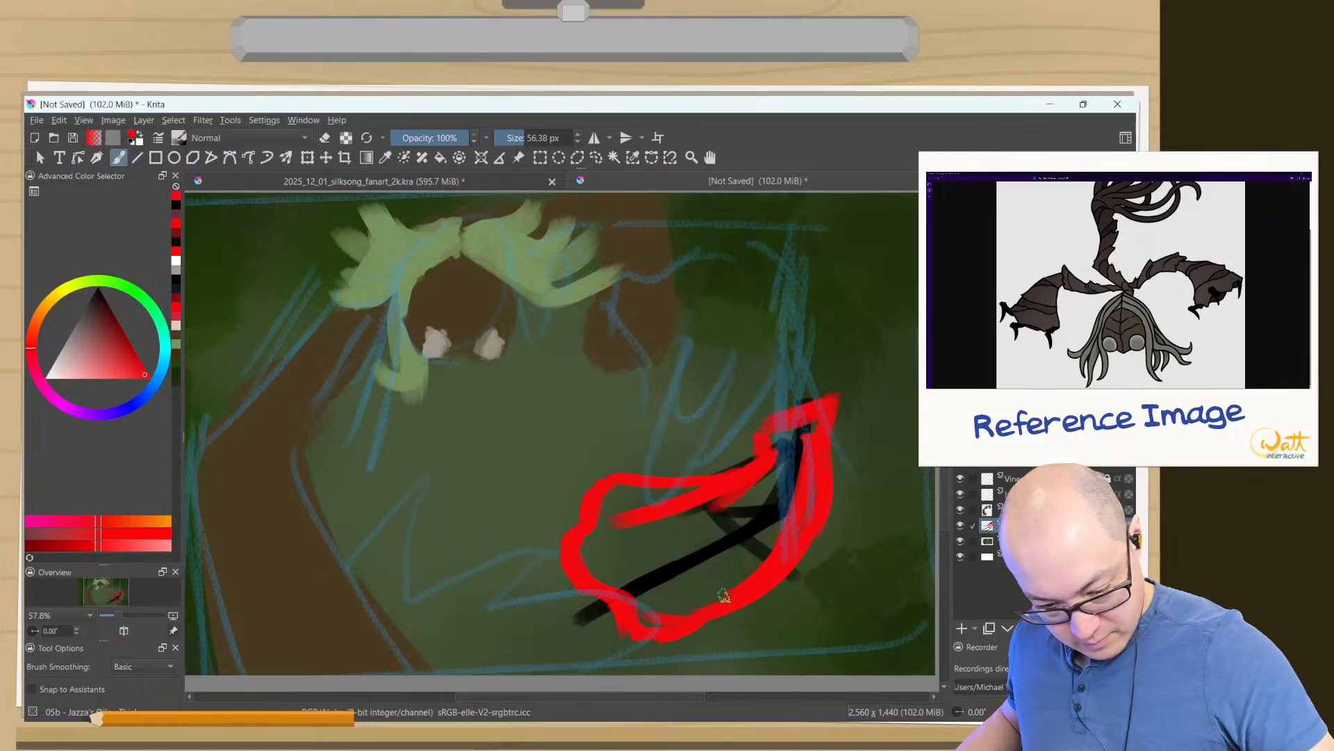
- Fill the inside of the cloak outline with long bright red strokes sweeping from the collar to the hem
drag(810, 453, 678, 605)
drag(762, 511, 652, 602)
mouse_move(792, 480)
mouse_down()
mouse_move(617, 580)
mouse_move(774, 488)
mouse_move(605, 557)
mouse_move(772, 465)
mouse_move(593, 526)
mouse_move(710, 495)
mouse_move(640, 495)
mouse_move(736, 492)
mouse_move(607, 540)
mouse_move(739, 514)
mouse_move(646, 593)
mouse_up()
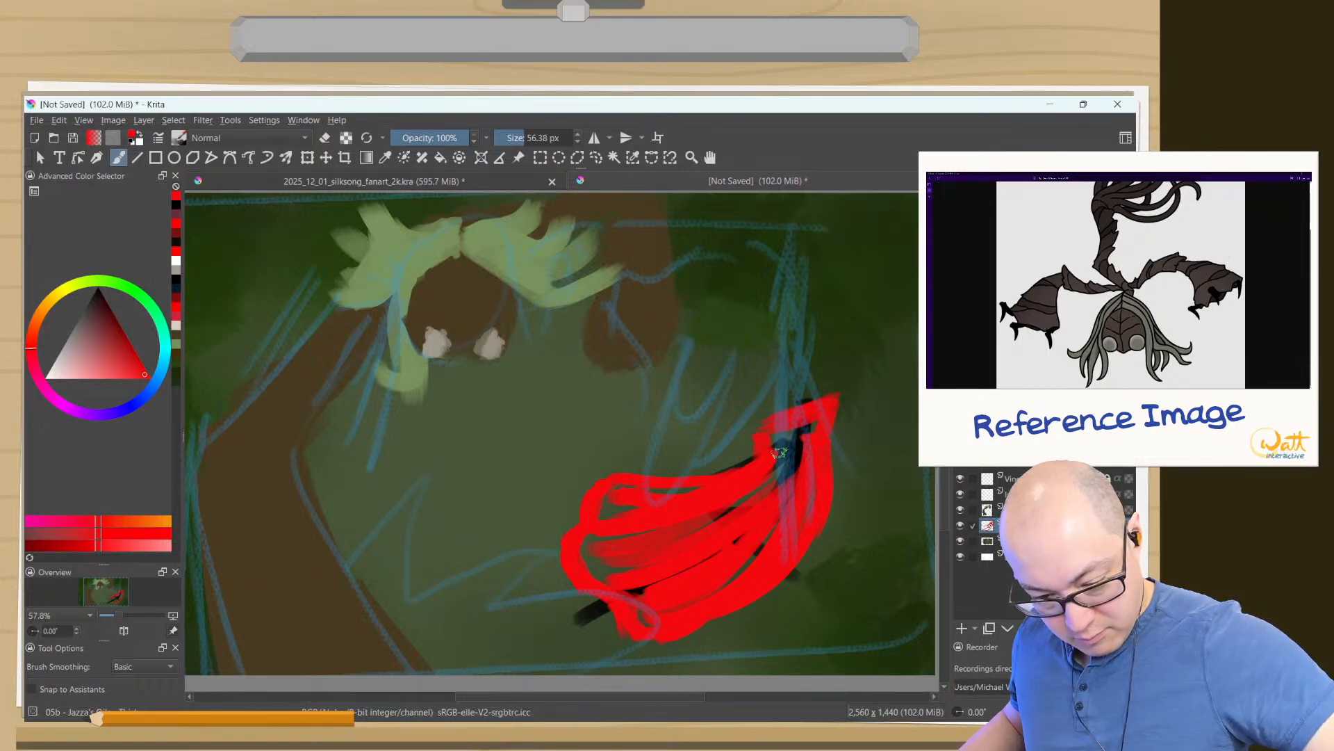
mouse_move(779, 453)
mouse_down()
mouse_move(789, 481)
mouse_move(808, 436)
mouse_move(790, 437)
mouse_move(747, 395)
mouse_move(729, 455)
mouse_move(768, 465)
mouse_move(707, 527)
mouse_move(774, 447)
mouse_move(616, 545)
mouse_up()
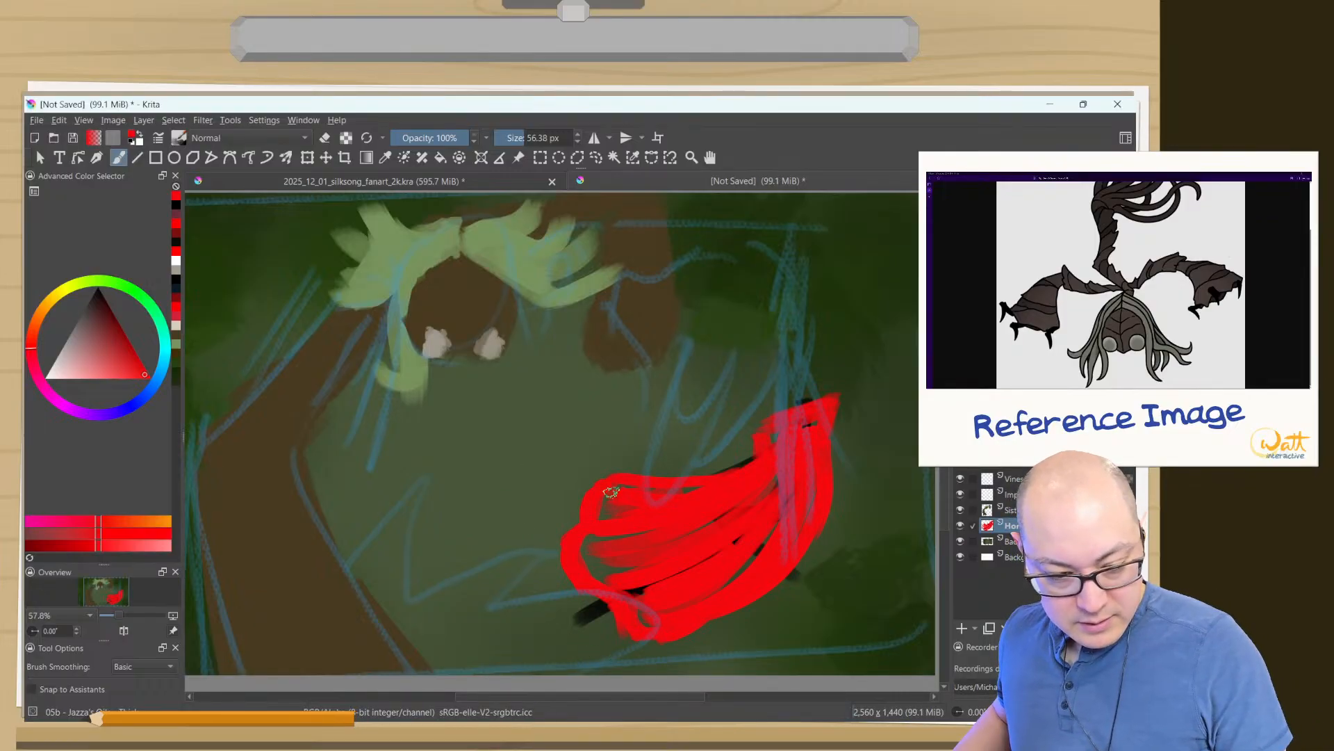
- Paint Hornet's white mask with two upright horns above the red collar
click(175, 262)
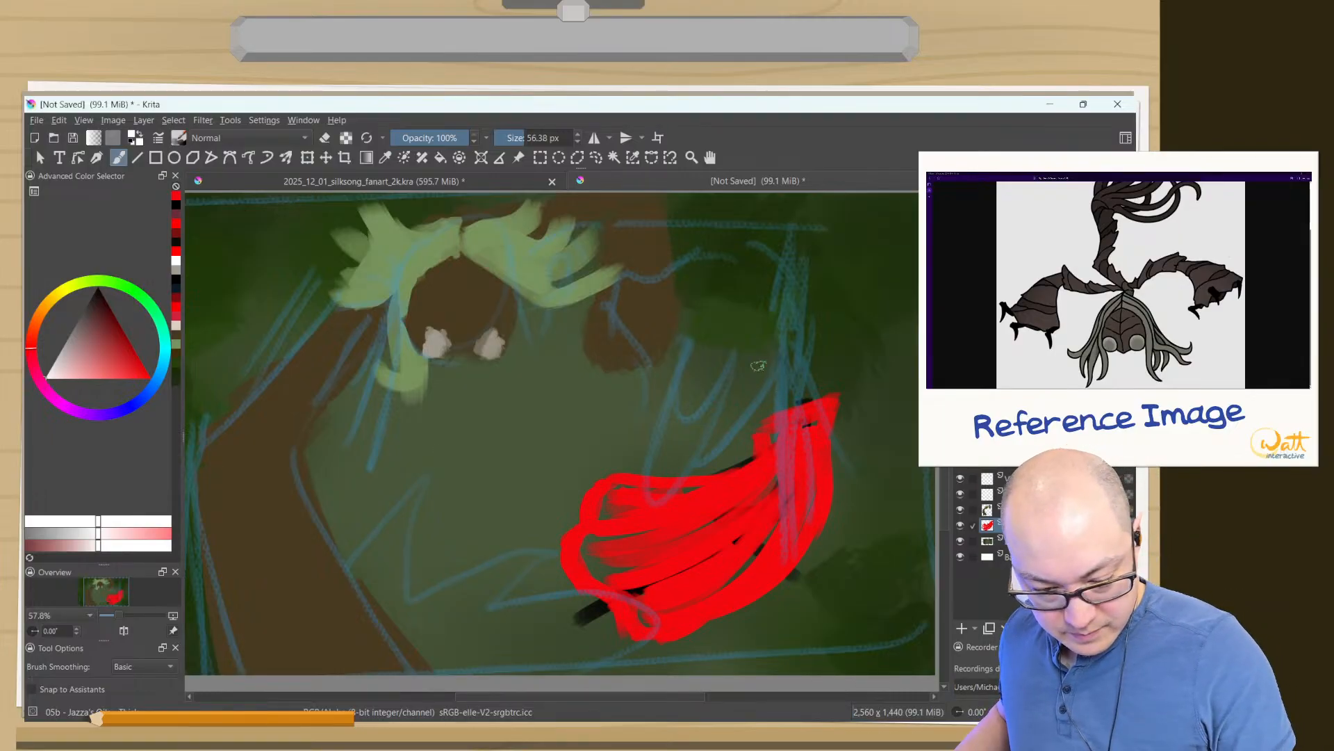
mouse_move(781, 328)
mouse_down()
mouse_move(782, 358)
mouse_move(799, 282)
mouse_move(780, 396)
mouse_up()
mouse_move(831, 286)
mouse_down()
mouse_move(801, 390)
mouse_move(842, 319)
mouse_move(804, 409)
mouse_move(761, 417)
mouse_up()
mouse_move(780, 309)
mouse_down()
mouse_move(753, 375)
mouse_move(769, 345)
mouse_move(773, 410)
mouse_move(761, 404)
mouse_move(791, 387)
mouse_move(793, 417)
mouse_move(780, 408)
mouse_move(798, 378)
mouse_up()
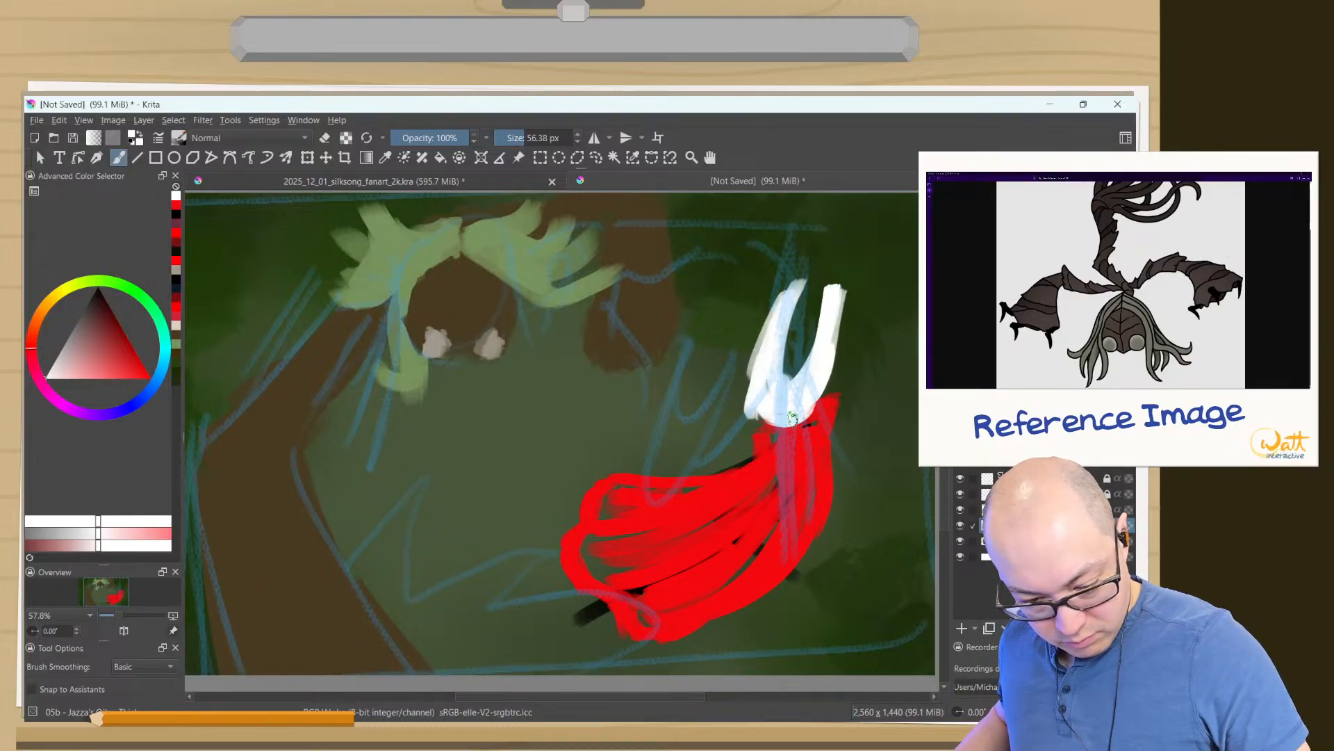
- Sample the slightly darker red, paint the collar over the mask's lower edge and fill out the cloak's middle and lower rim
ctrl+click(793, 419)
mouse_move(793, 418)
mouse_down()
mouse_move(757, 417)
mouse_move(824, 406)
mouse_move(803, 406)
mouse_up()
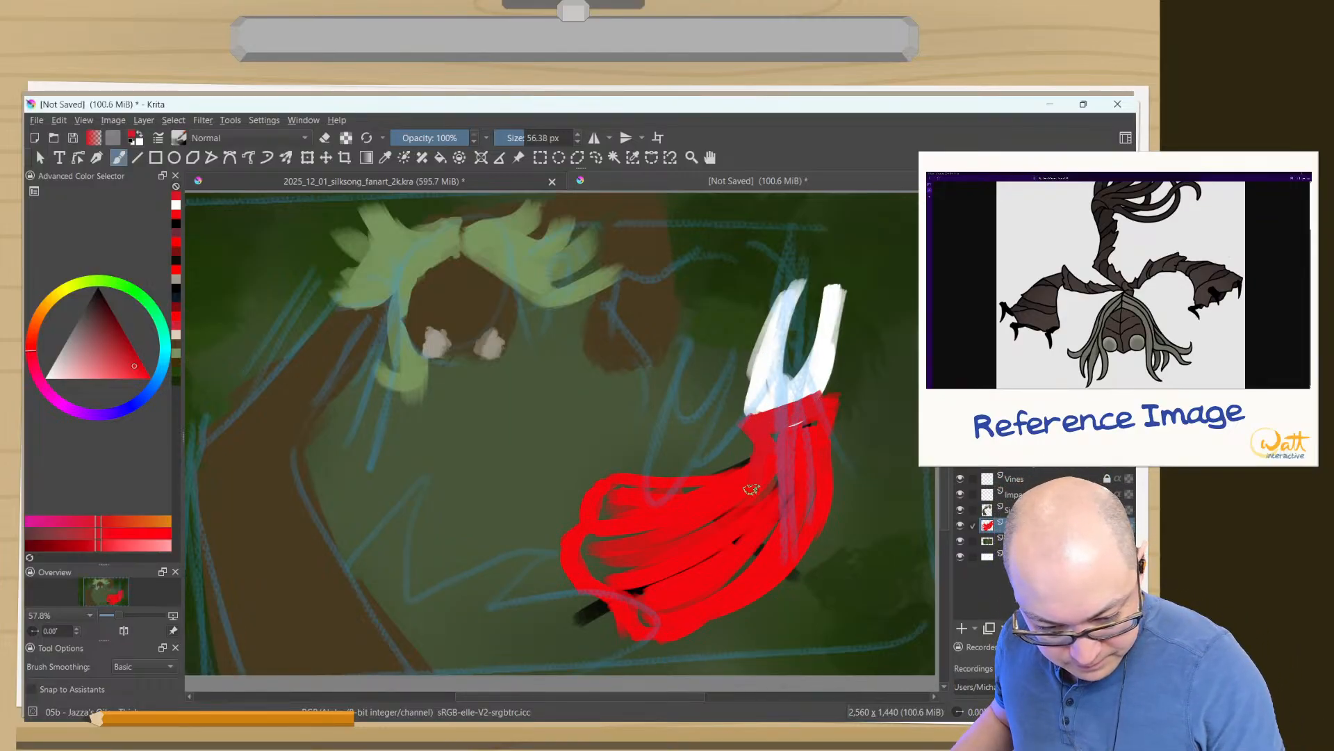
drag(767, 587, 766, 611)
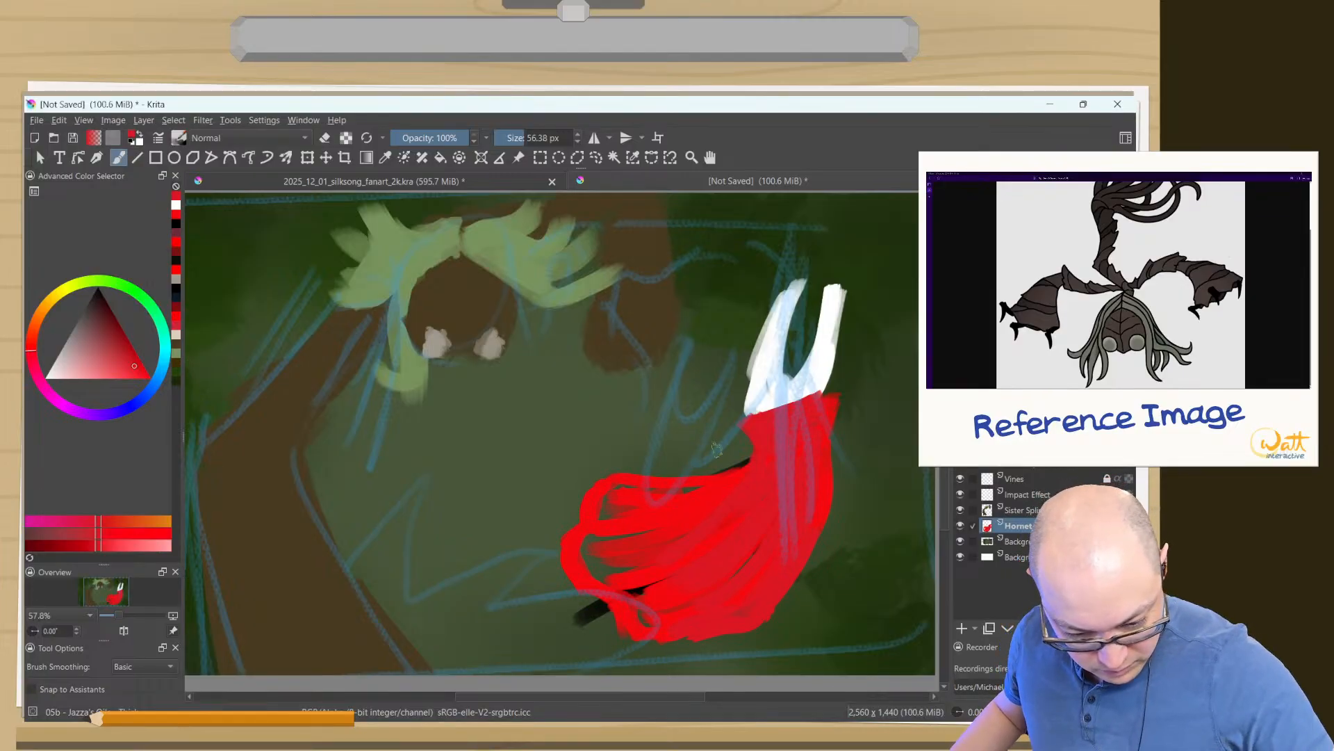
- Erase the cloak's upper flap, then sample its bright red and fill the gaps near the flared hem
key(e)
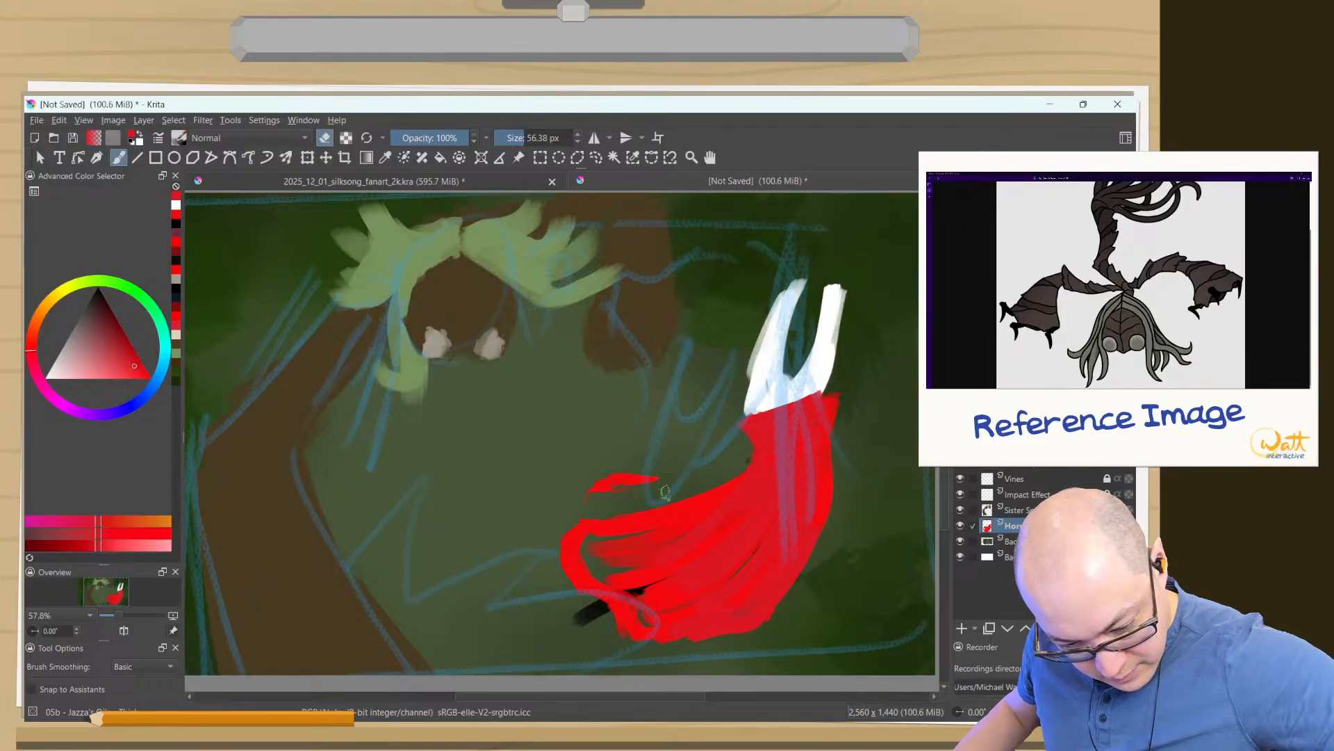
mouse_move(674, 476)
mouse_down()
mouse_move(598, 489)
mouse_move(674, 467)
mouse_up()
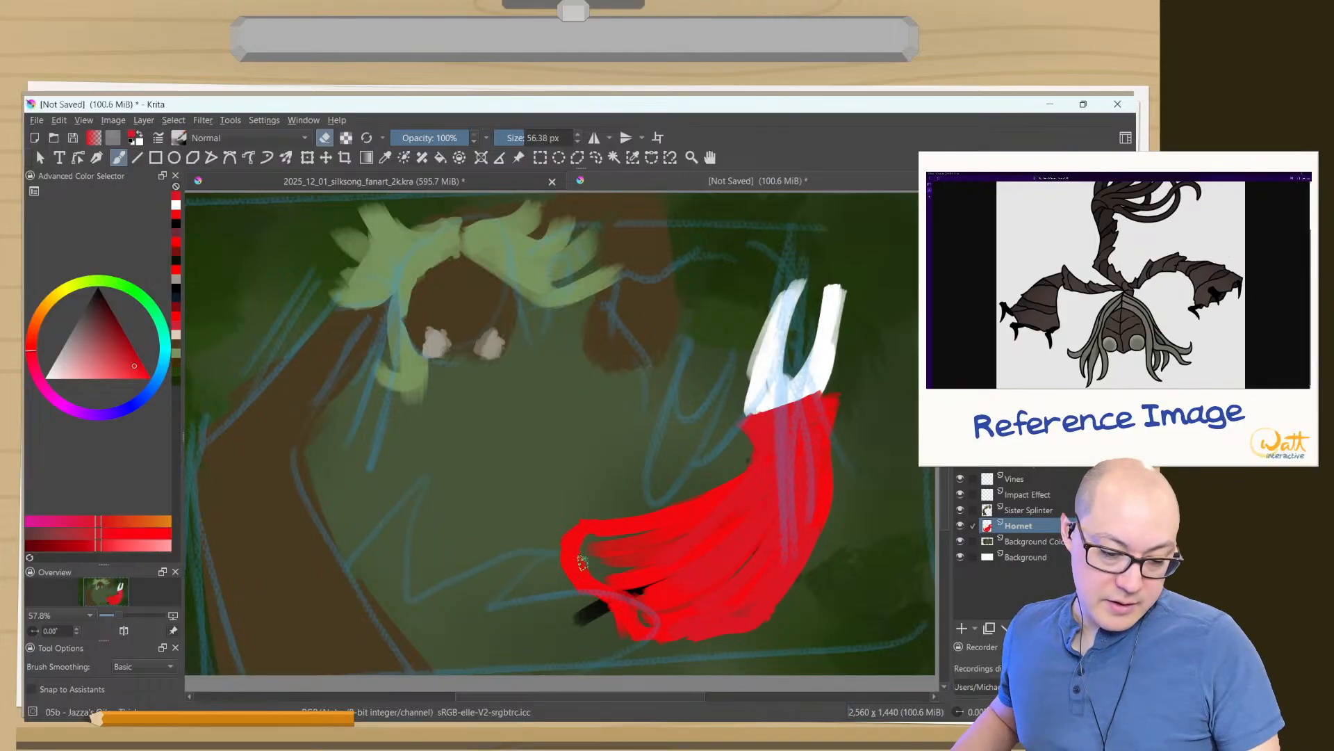
key(e)
ctrl+click(606, 524)
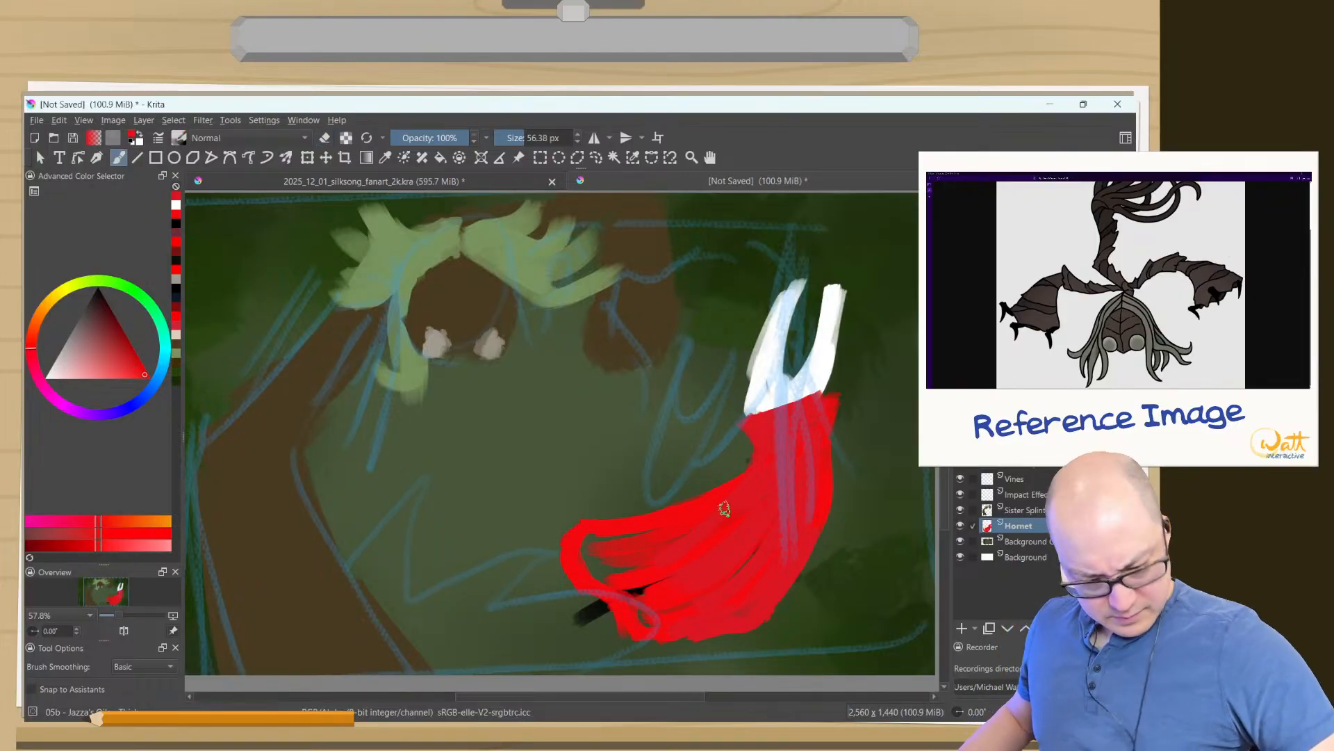
mouse_move(740, 505)
mouse_down()
mouse_move(568, 561)
mouse_move(651, 520)
mouse_move(579, 538)
mouse_move(644, 525)
mouse_move(621, 542)
mouse_move(653, 536)
mouse_move(600, 562)
mouse_move(716, 533)
mouse_move(613, 579)
mouse_move(697, 608)
mouse_up()
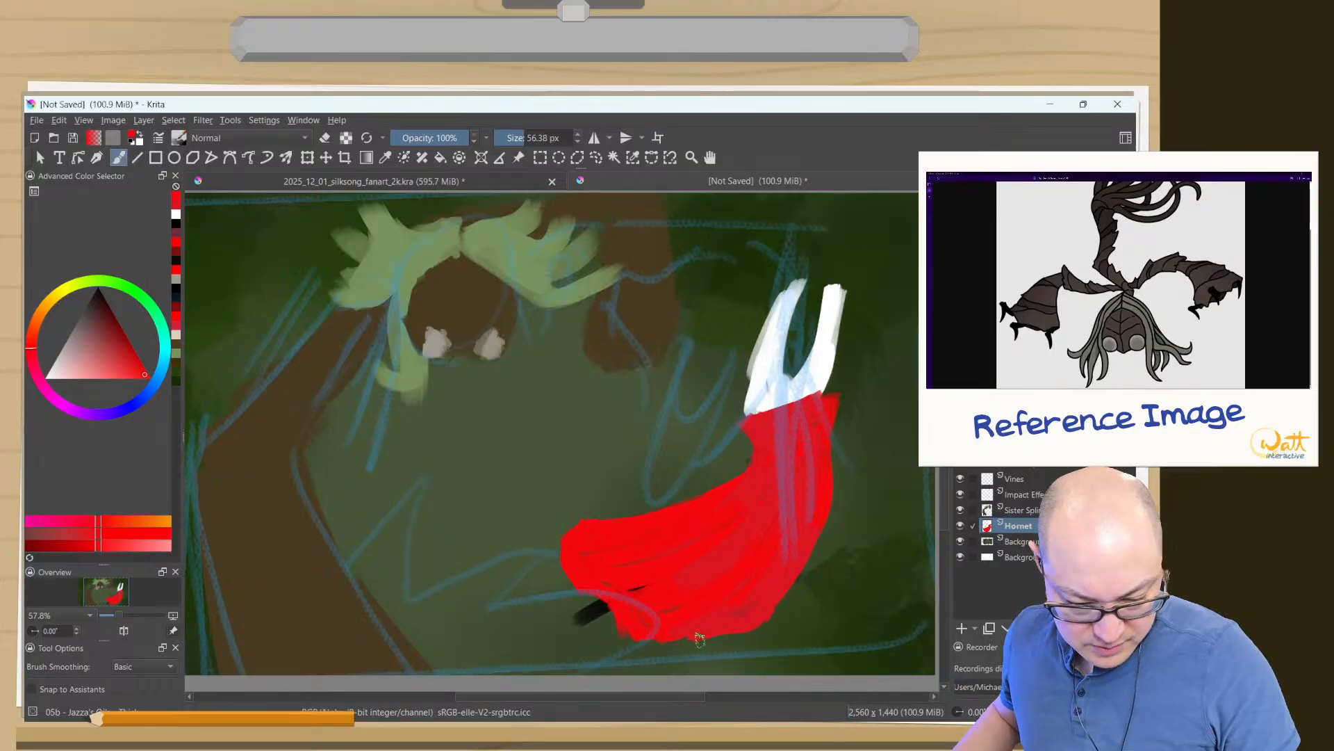
- Trim the cloak's outer edge and collar with the eraser, then extend the white mask down to meet the collar
key(e)
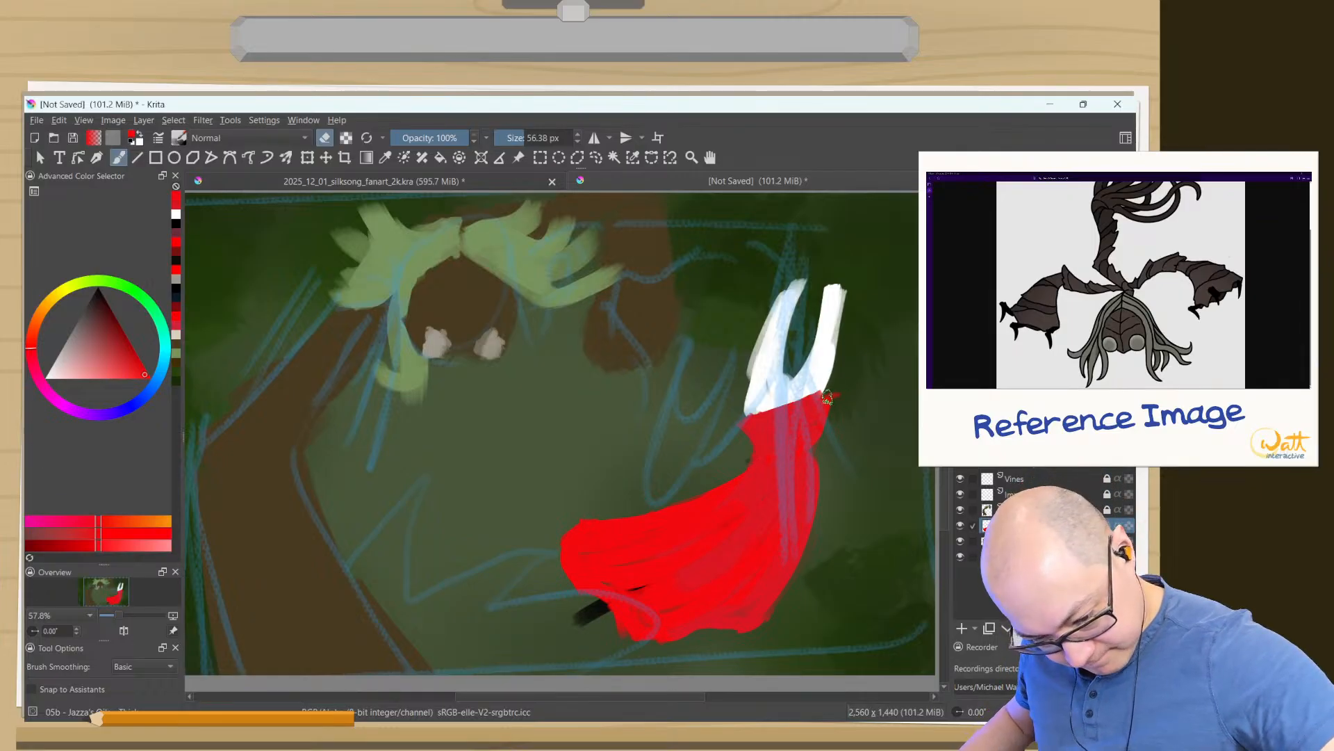
drag(838, 392, 749, 418)
key(e)
ctrl+click(823, 380)
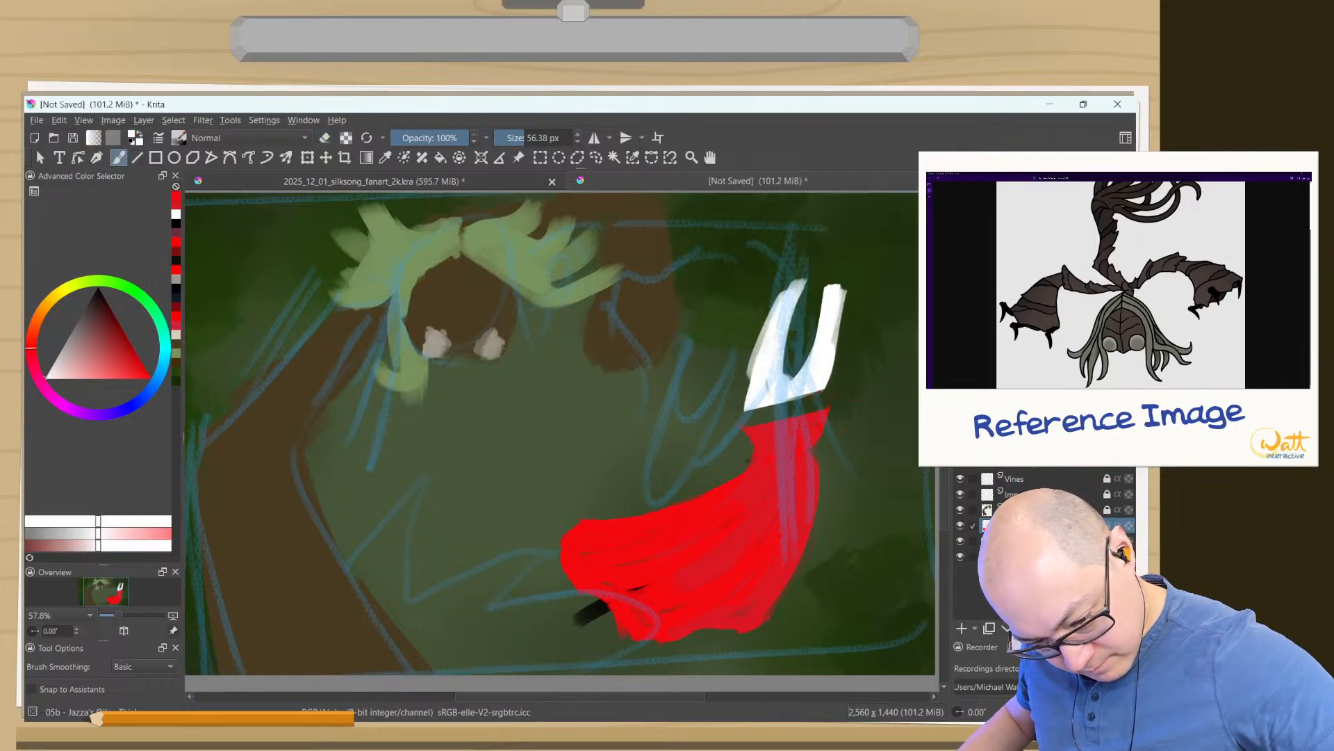
mouse_move(826, 377)
mouse_down()
mouse_move(809, 406)
mouse_move(758, 417)
mouse_move(788, 404)
mouse_up()
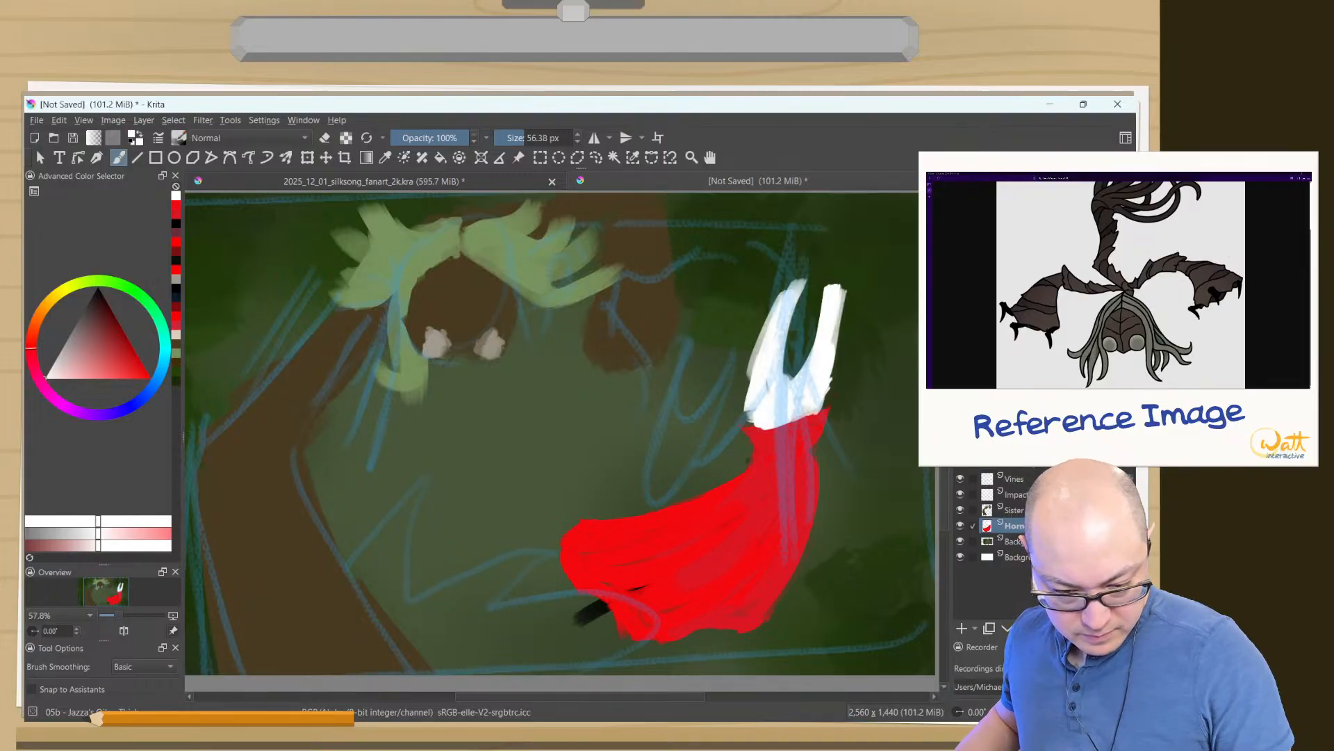
- Hide the blue sketch lines, then sample the cloak's darker red and paint over the purplish patches and outer folds
ctrl+click(804, 447)
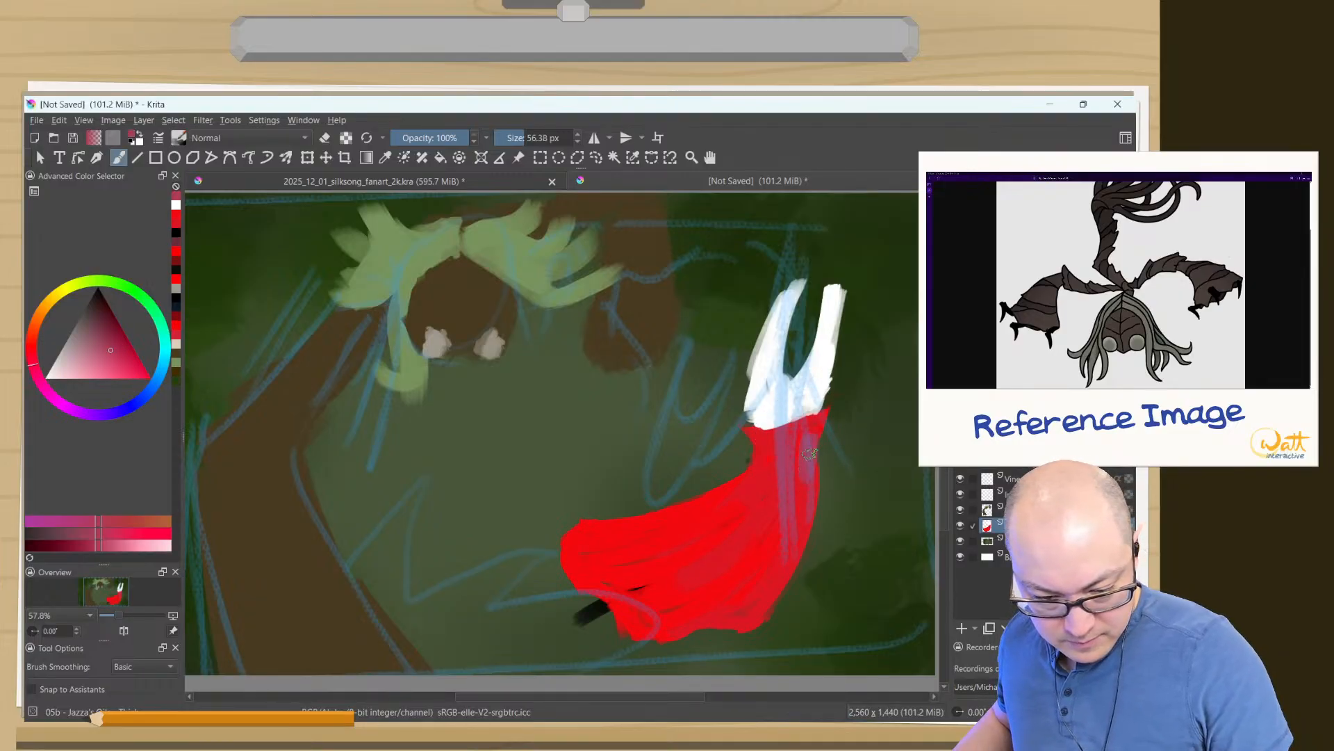
ctrl+click(817, 423)
ctrl+click(819, 421)
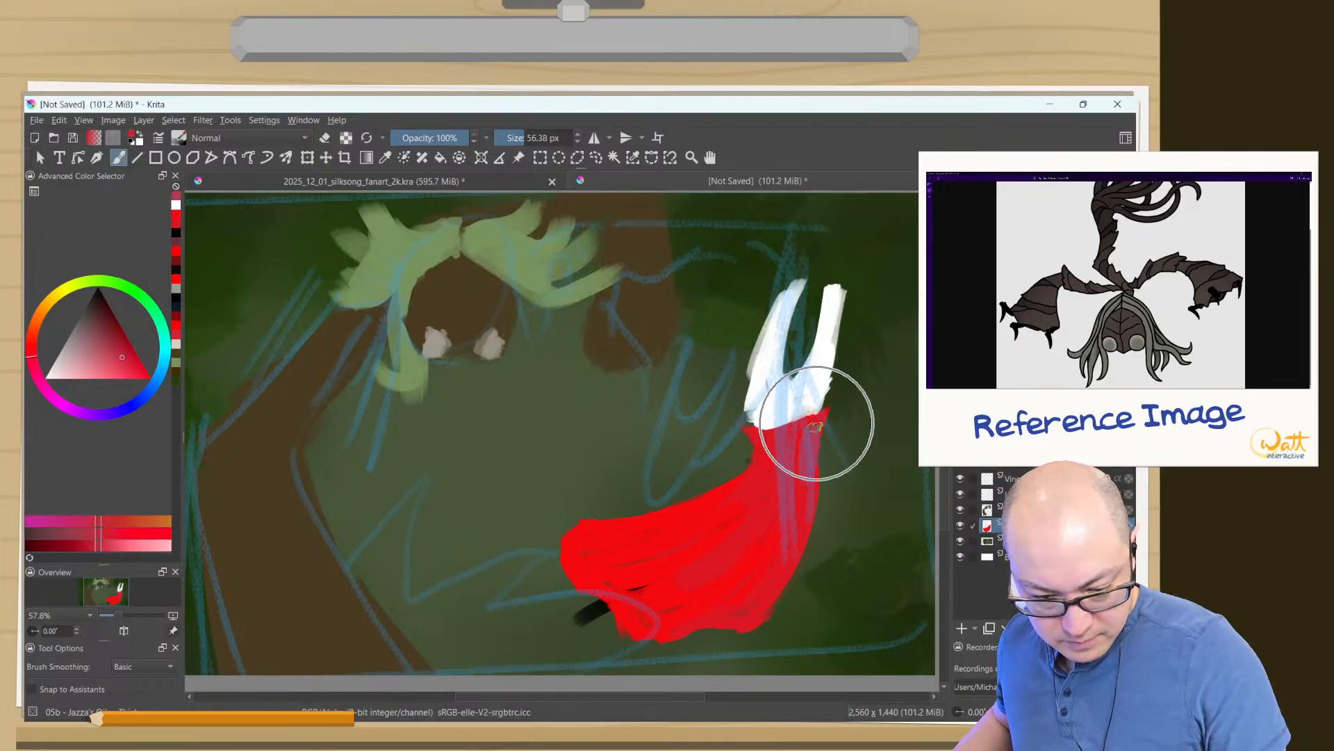
click(961, 463)
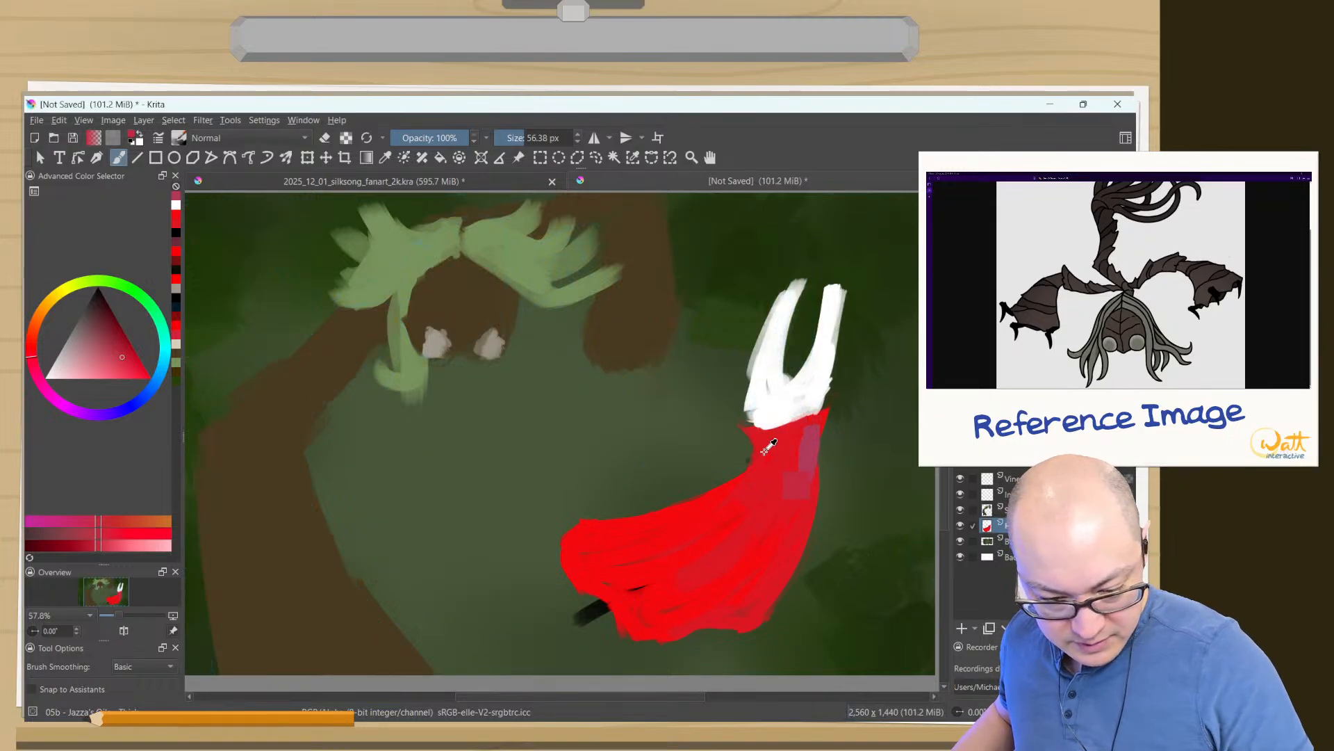
ctrl+click(786, 440)
mouse_move(804, 440)
mouse_down()
mouse_move(752, 595)
mouse_move(750, 575)
mouse_move(674, 606)
mouse_move(672, 574)
mouse_up()
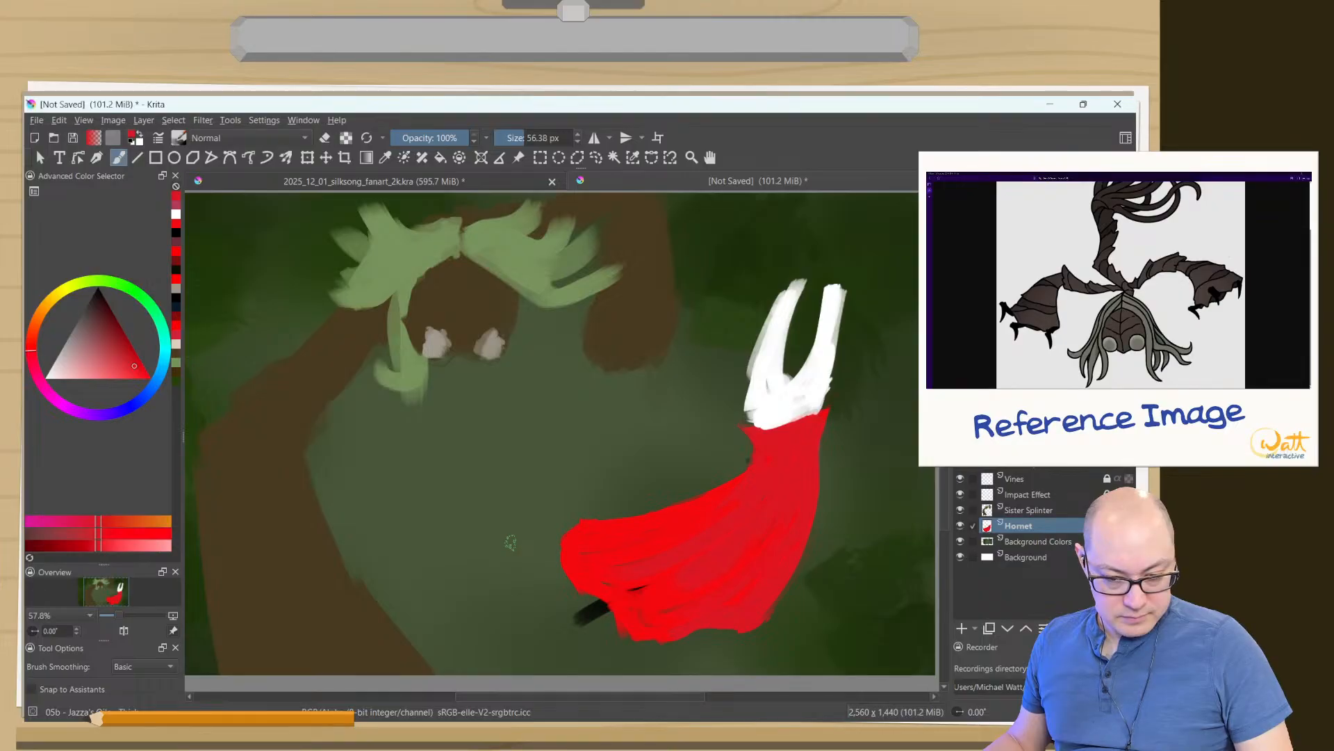
- Transform the Hornet layer, scaling the figure down to a somewhat smaller size
click(308, 157)
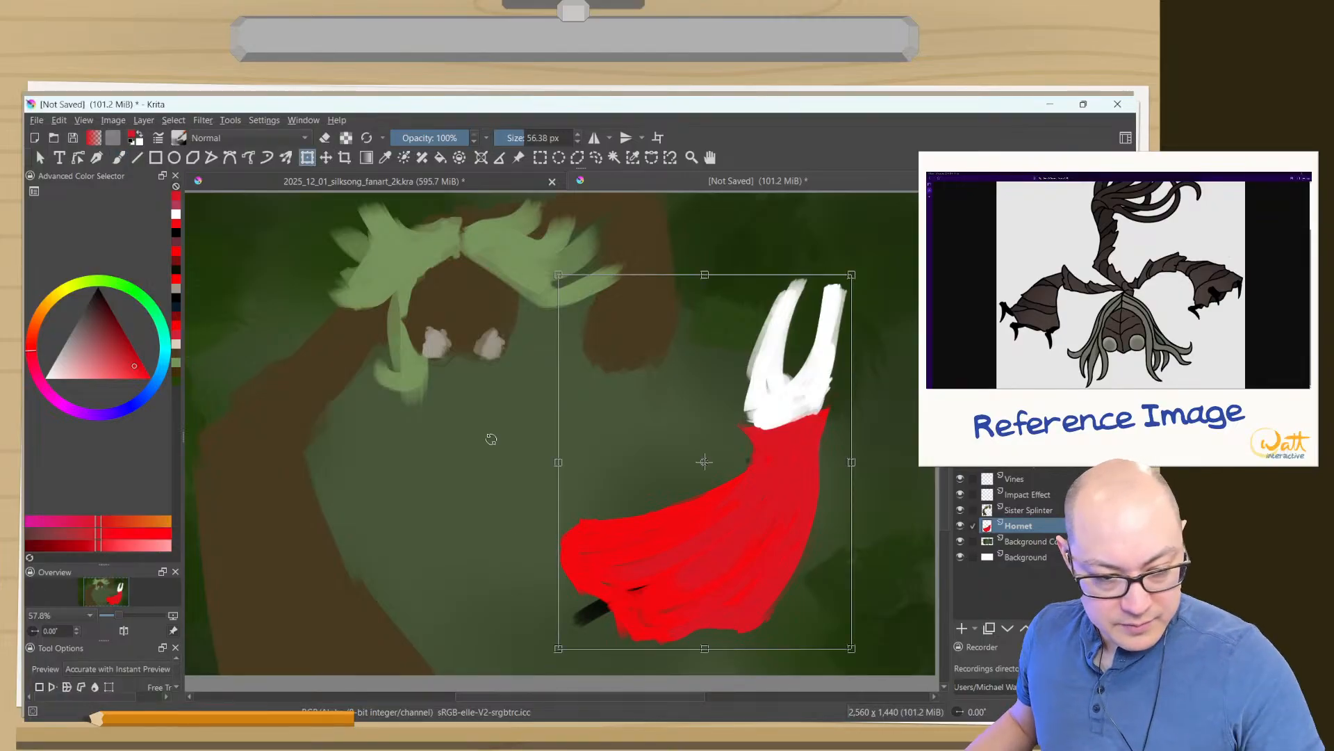
drag(851, 274, 757, 435)
key(ctrl+z)
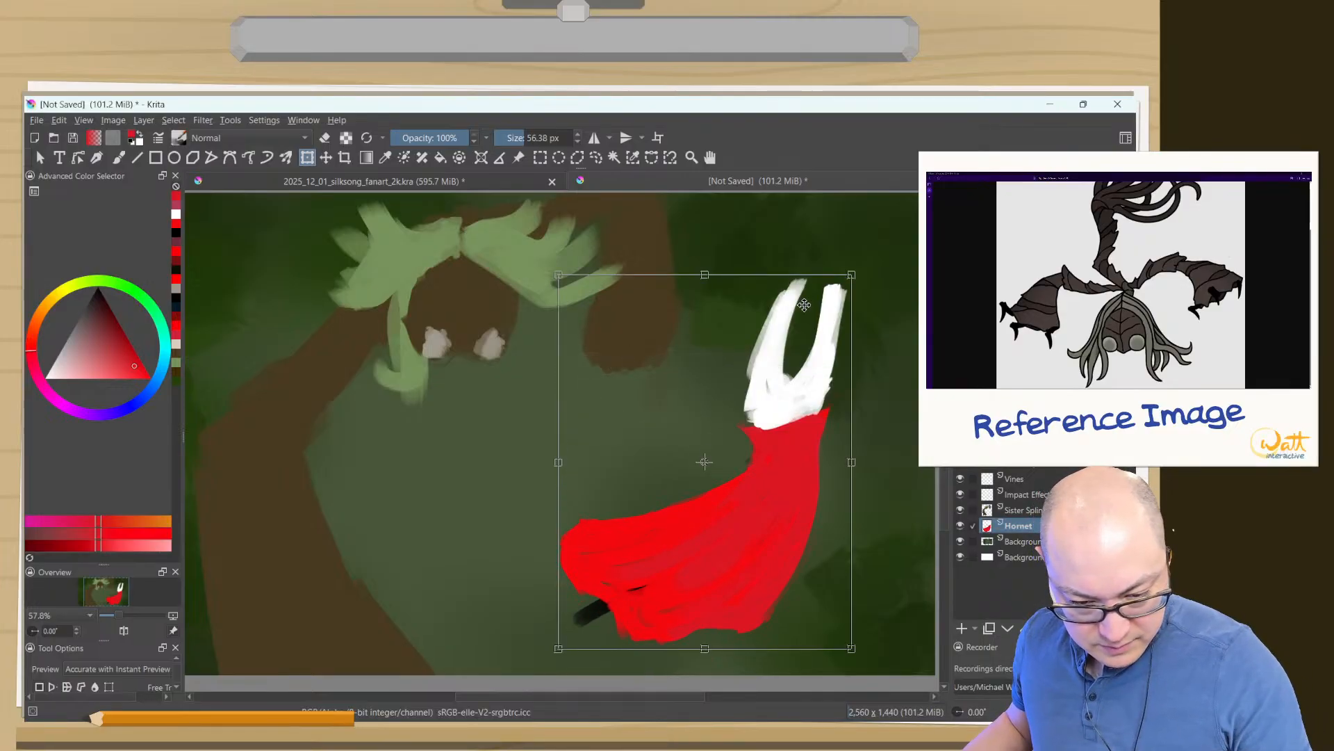
key(ctrl+z)
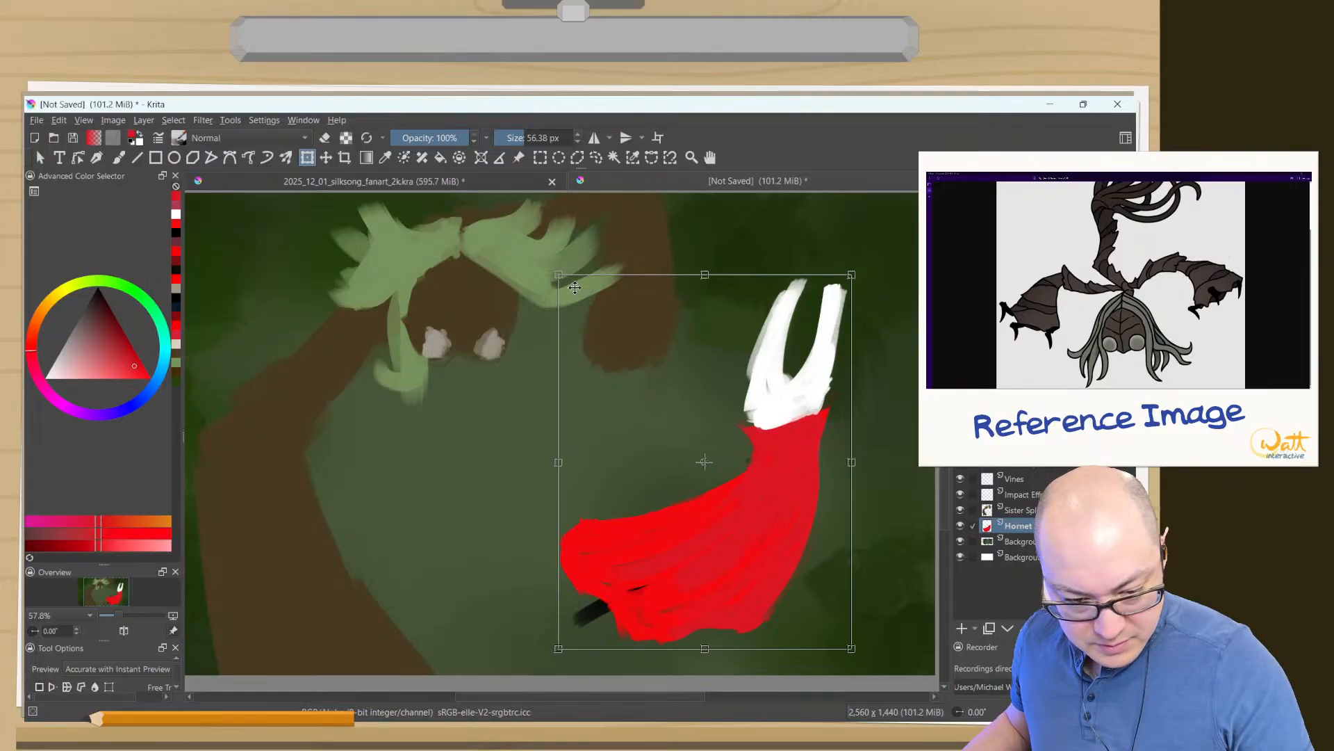
drag(559, 275, 672, 420)
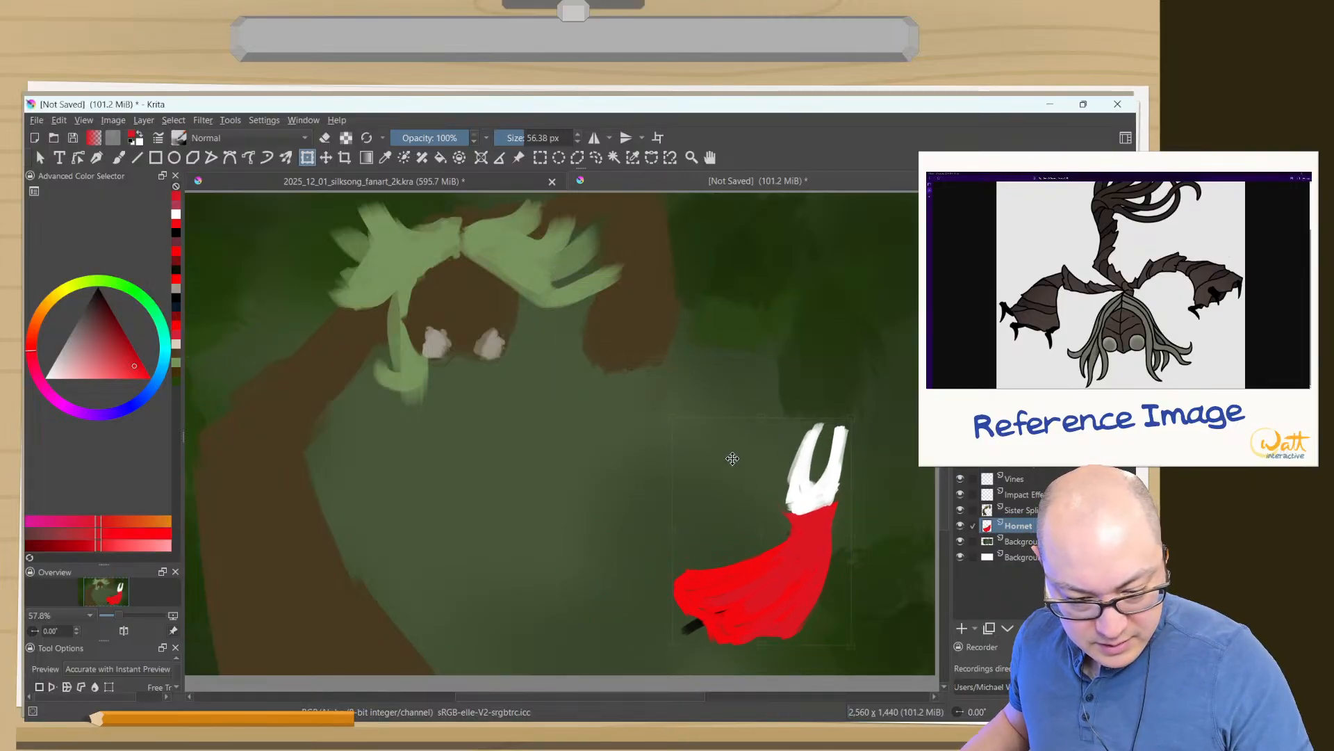
drag(730, 456, 607, 410)
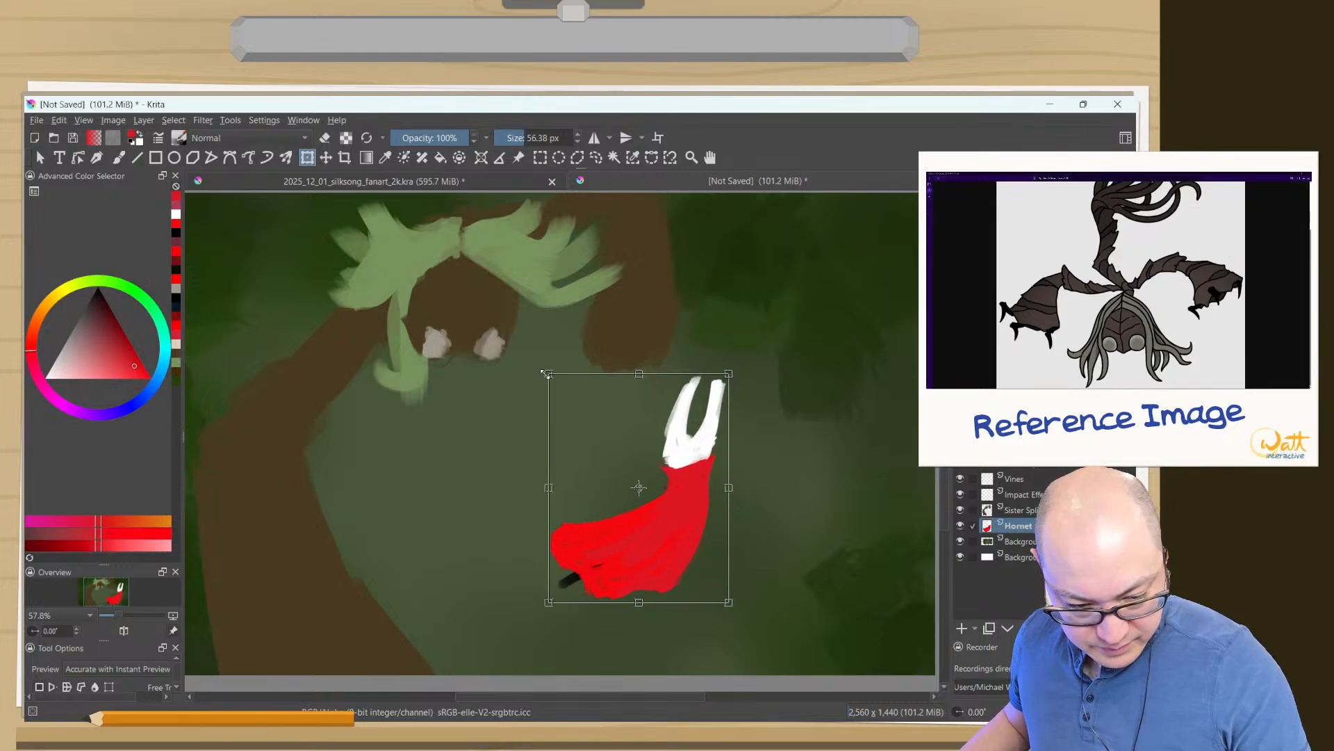
drag(547, 373, 491, 301)
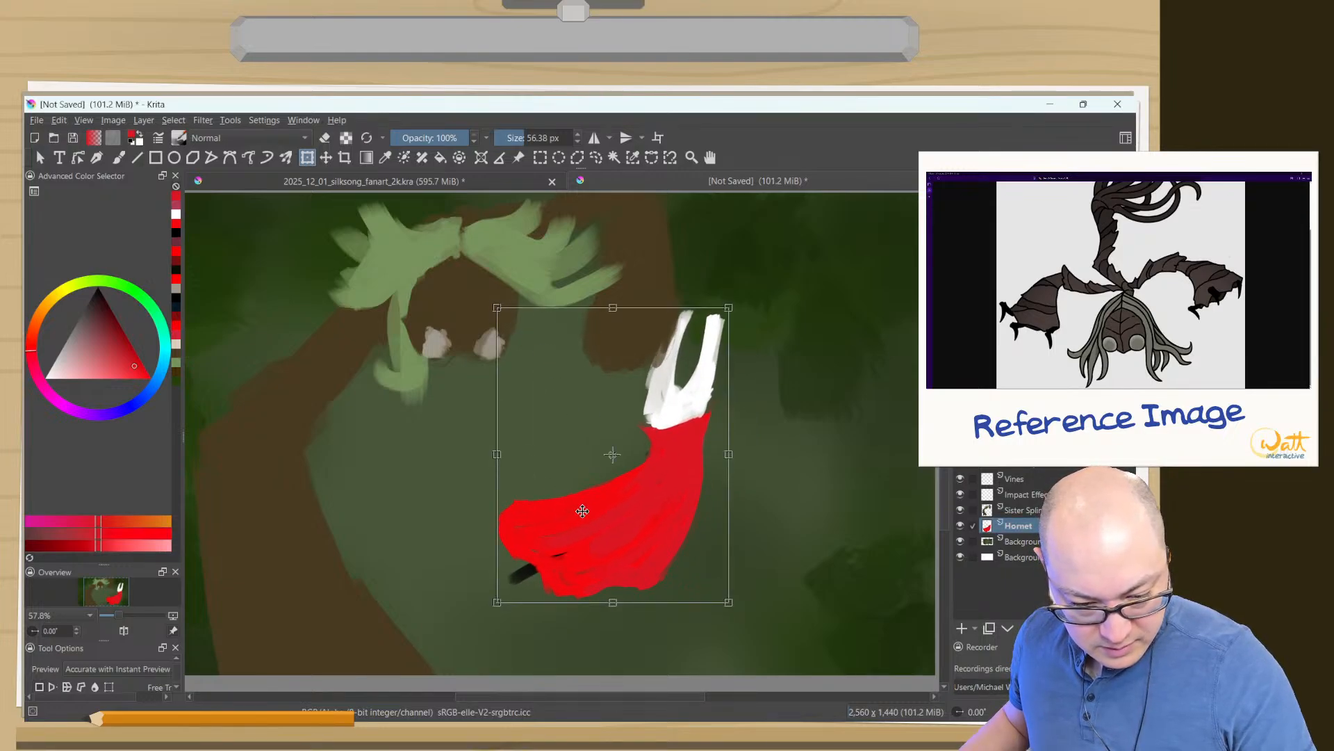
- Tilt Hornet slightly counterclockwise, position her below and beside Sister Splinter's right arm, then apply the transform and return to the brush
drag(583, 511, 632, 568)
drag(764, 368, 708, 287)
drag(617, 437, 599, 417)
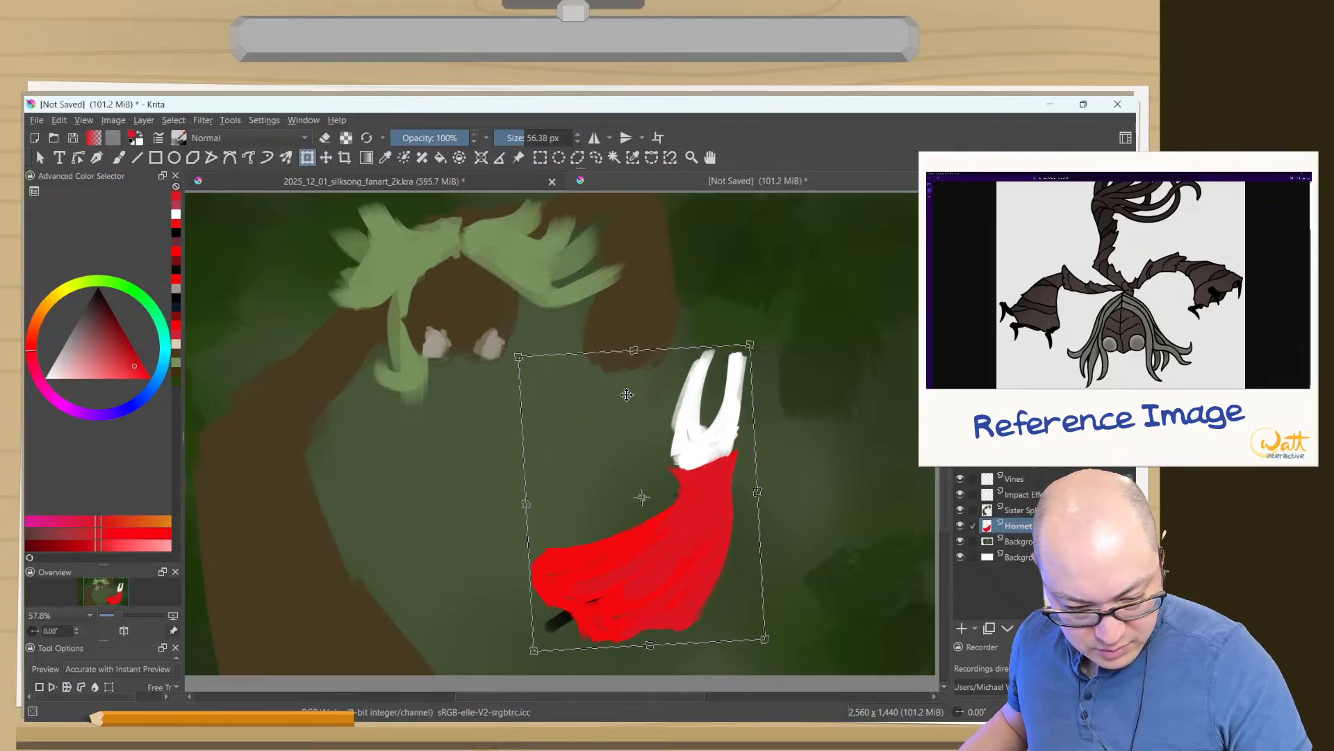
mouse_move(646, 598)
mouse_down()
mouse_move(678, 592)
mouse_move(660, 596)
mouse_up()
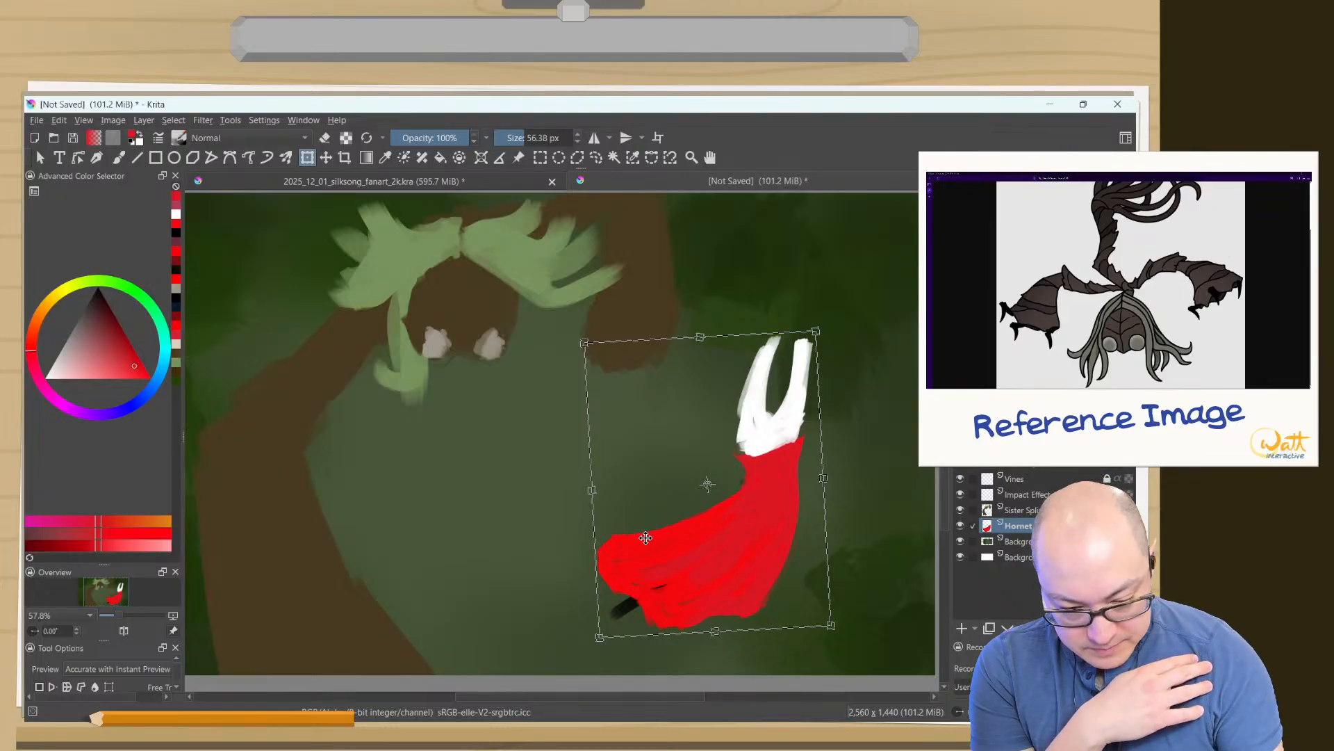
key(ctrl)
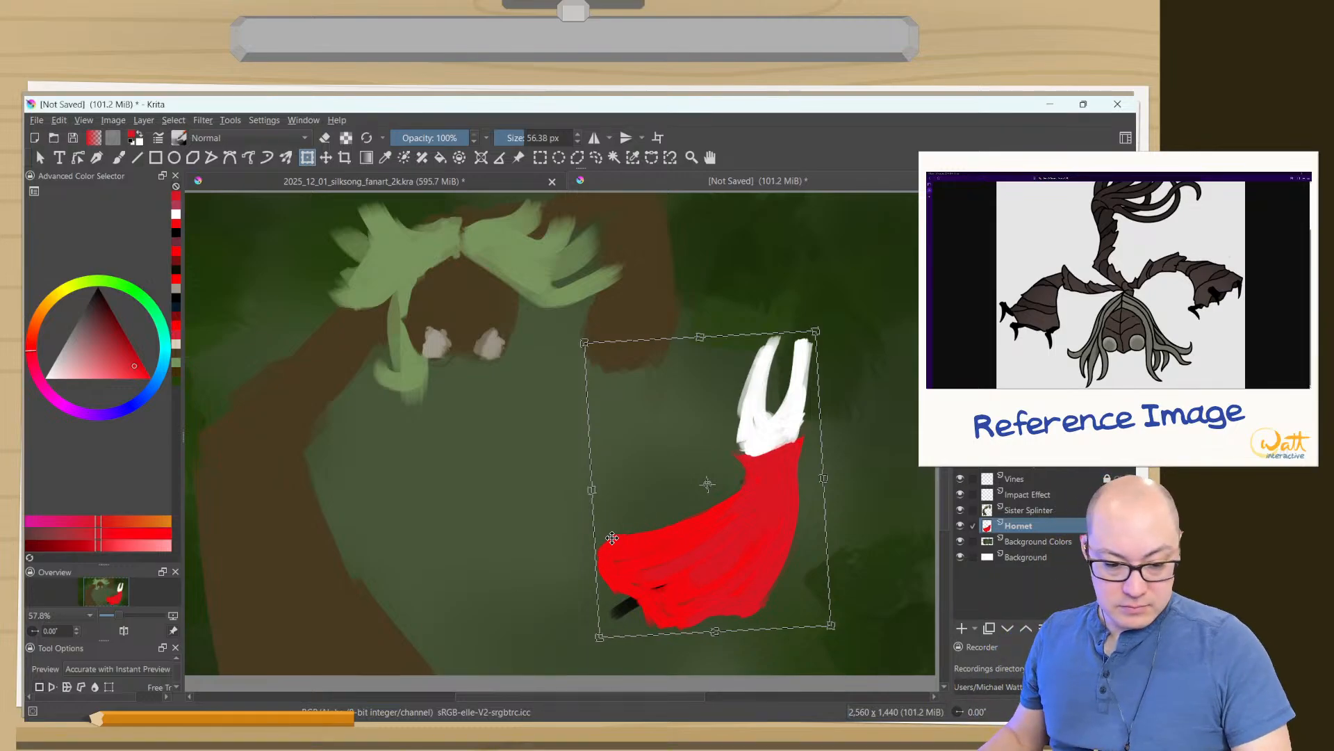
key(Return)
key(b)
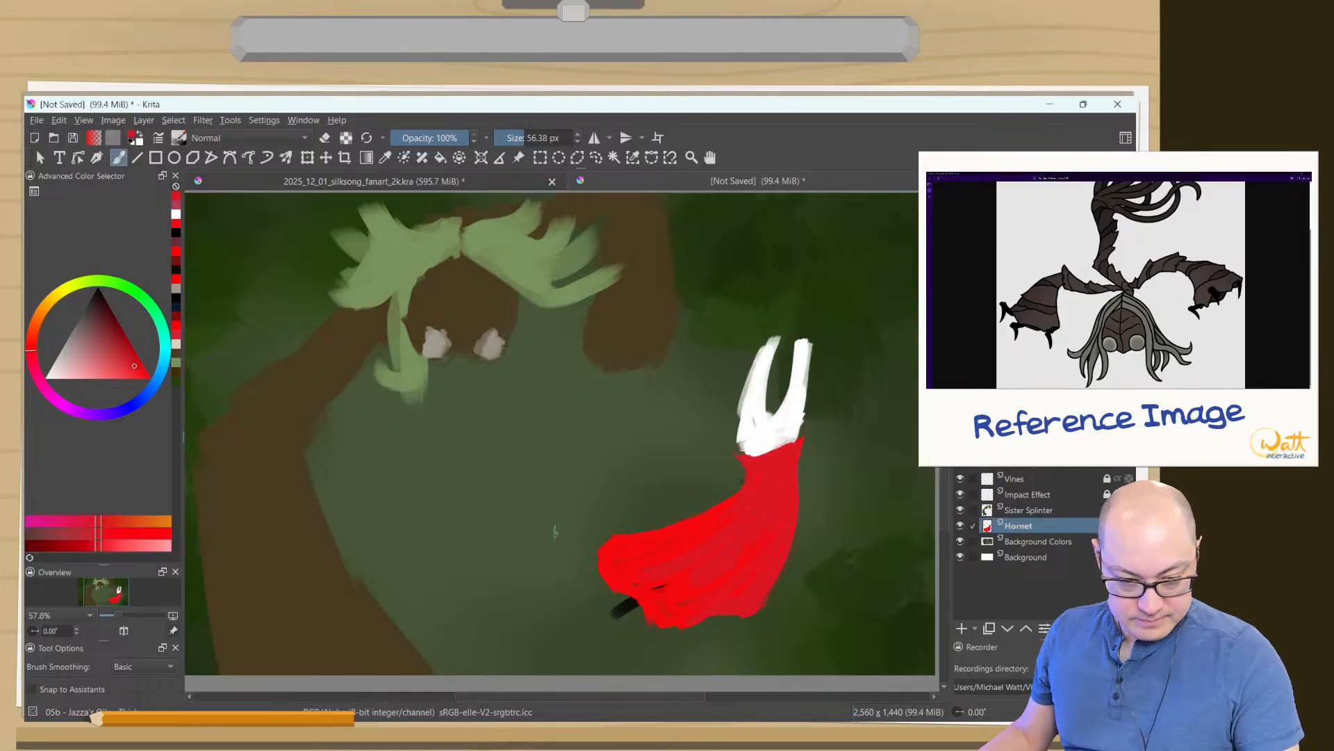
- Check the composition by flipping the canvas view horizontally and back several times
drag(433, 501, 491, 467)
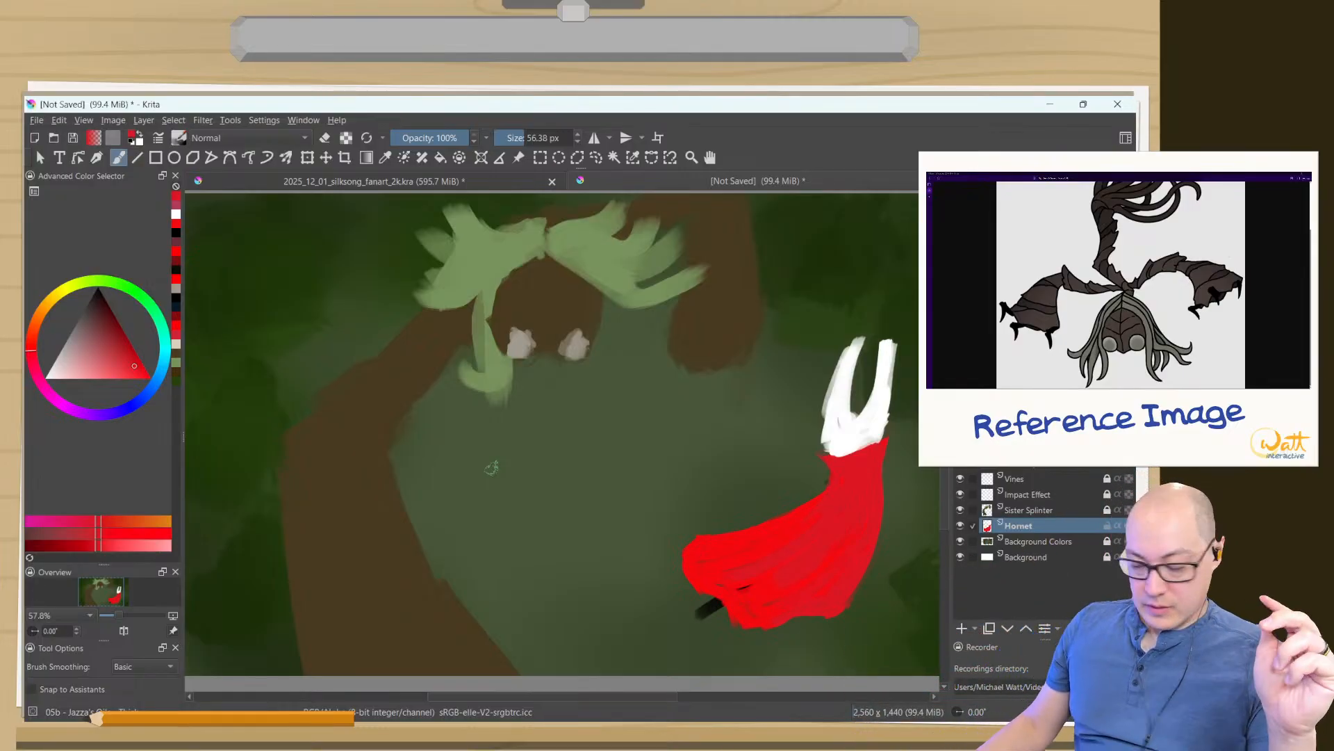
key(p)
key(m)
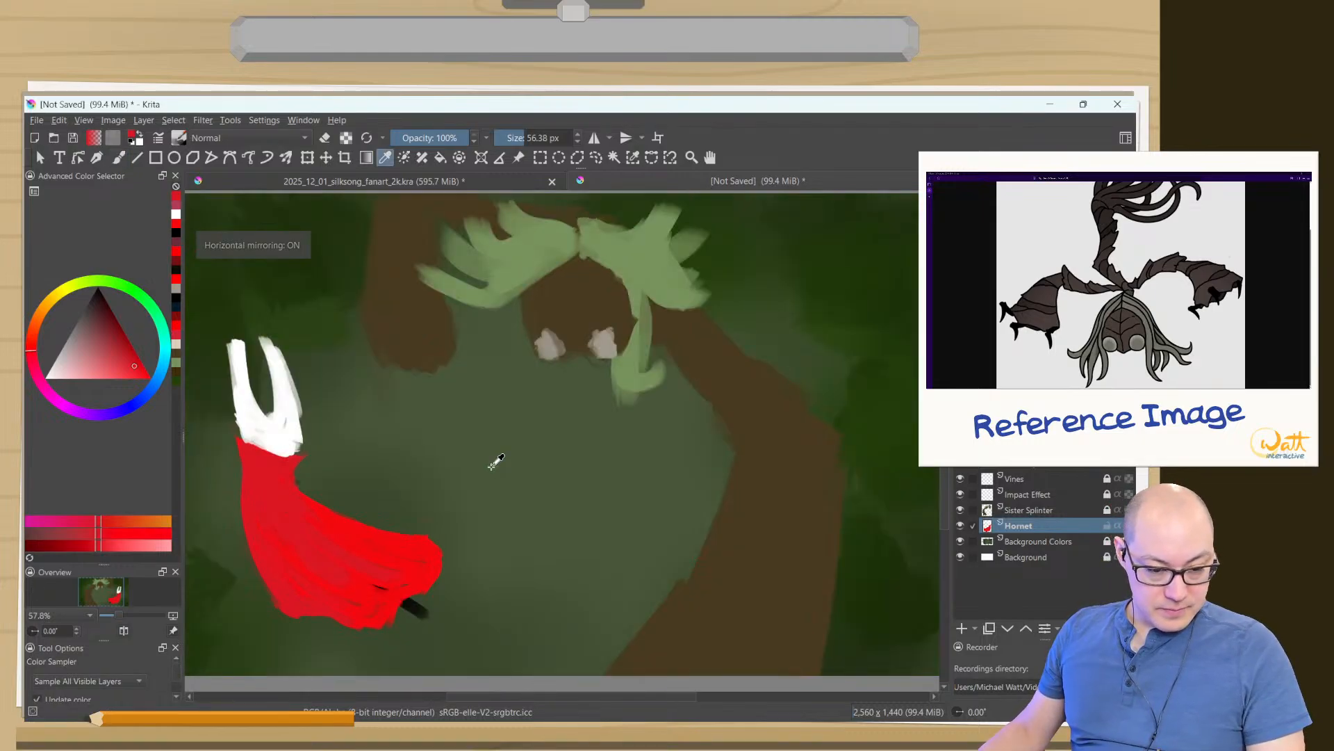
key(m)
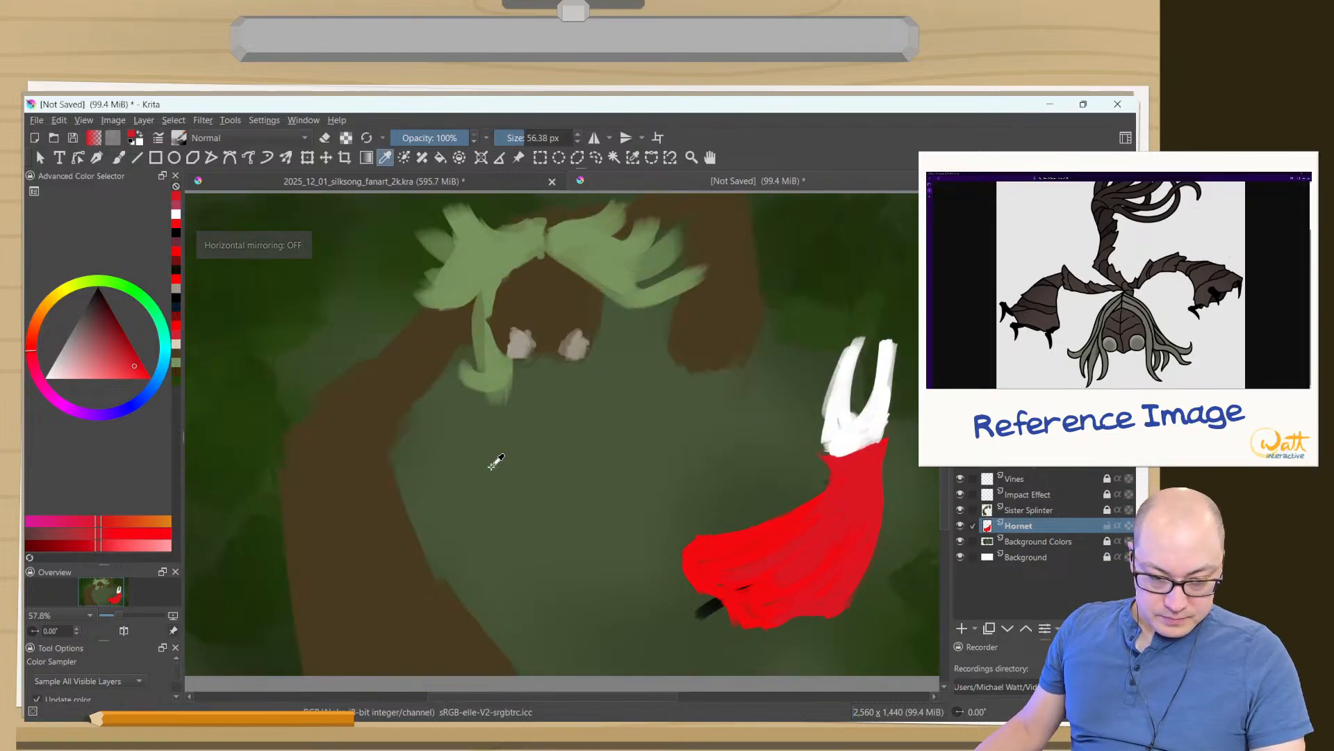
key(m)
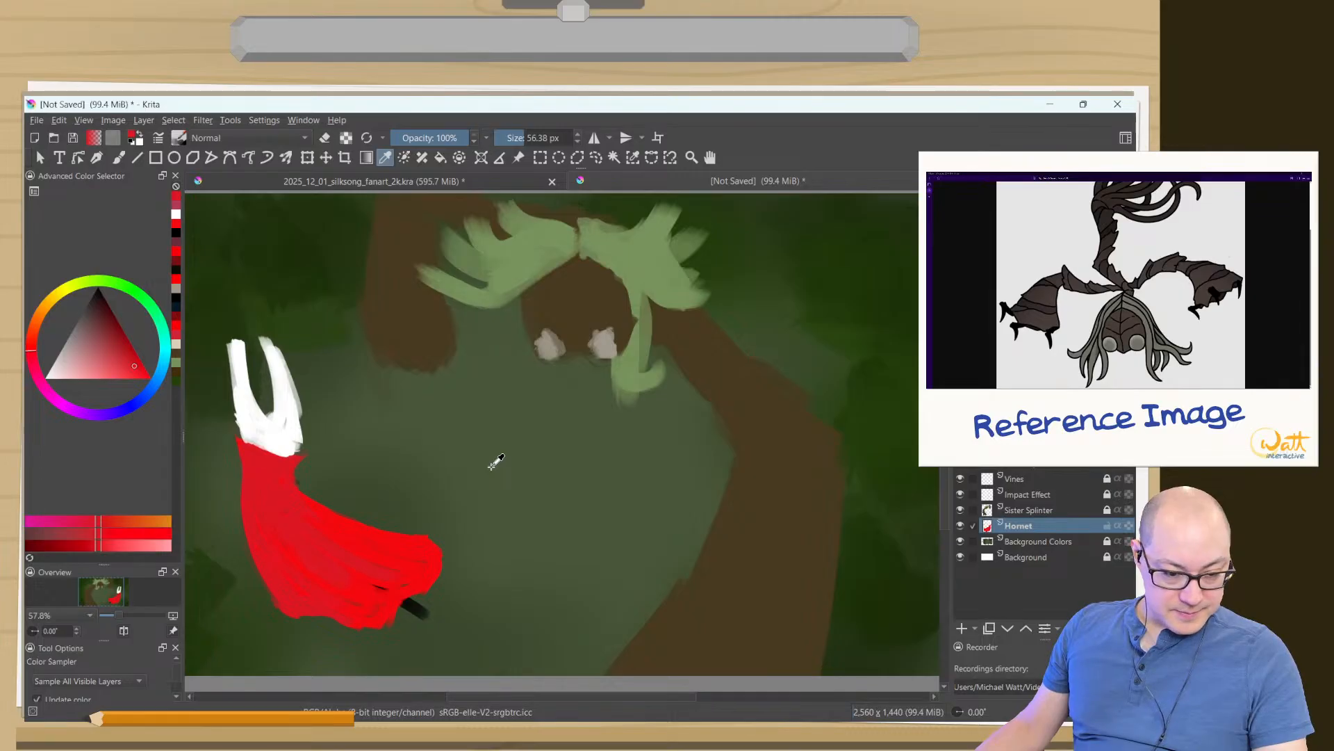
key(m)
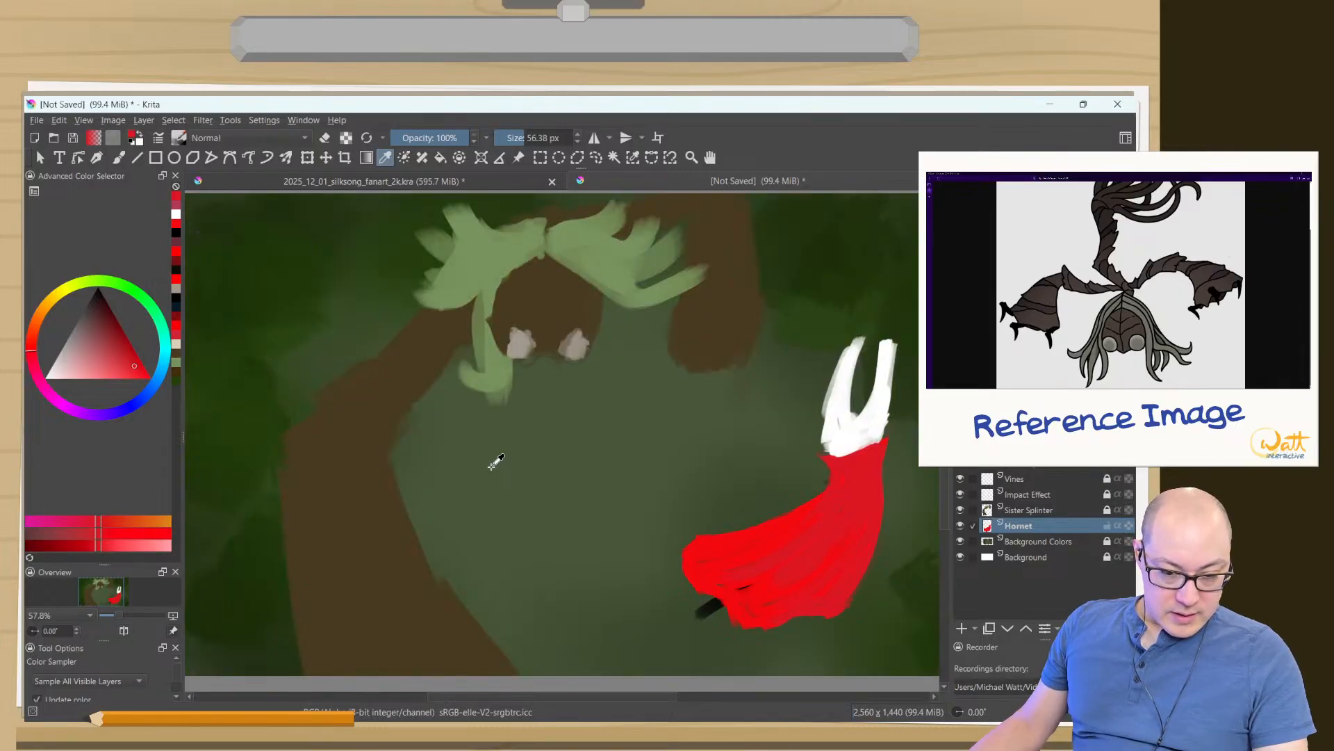
key(m)
key(m)
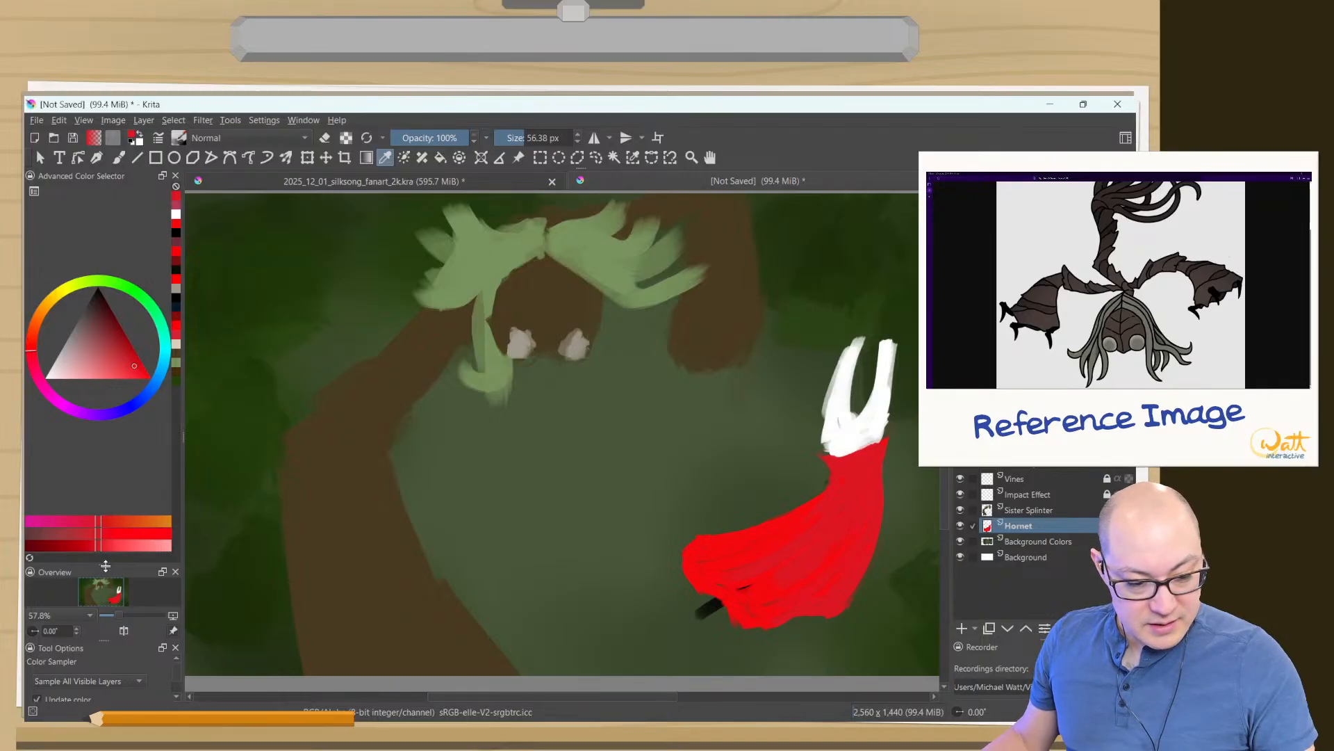
- Enlarge the overview thumbnail, then examine the whole painting in canvas-only mode and return to the full interface
drag(104, 565, 127, 402)
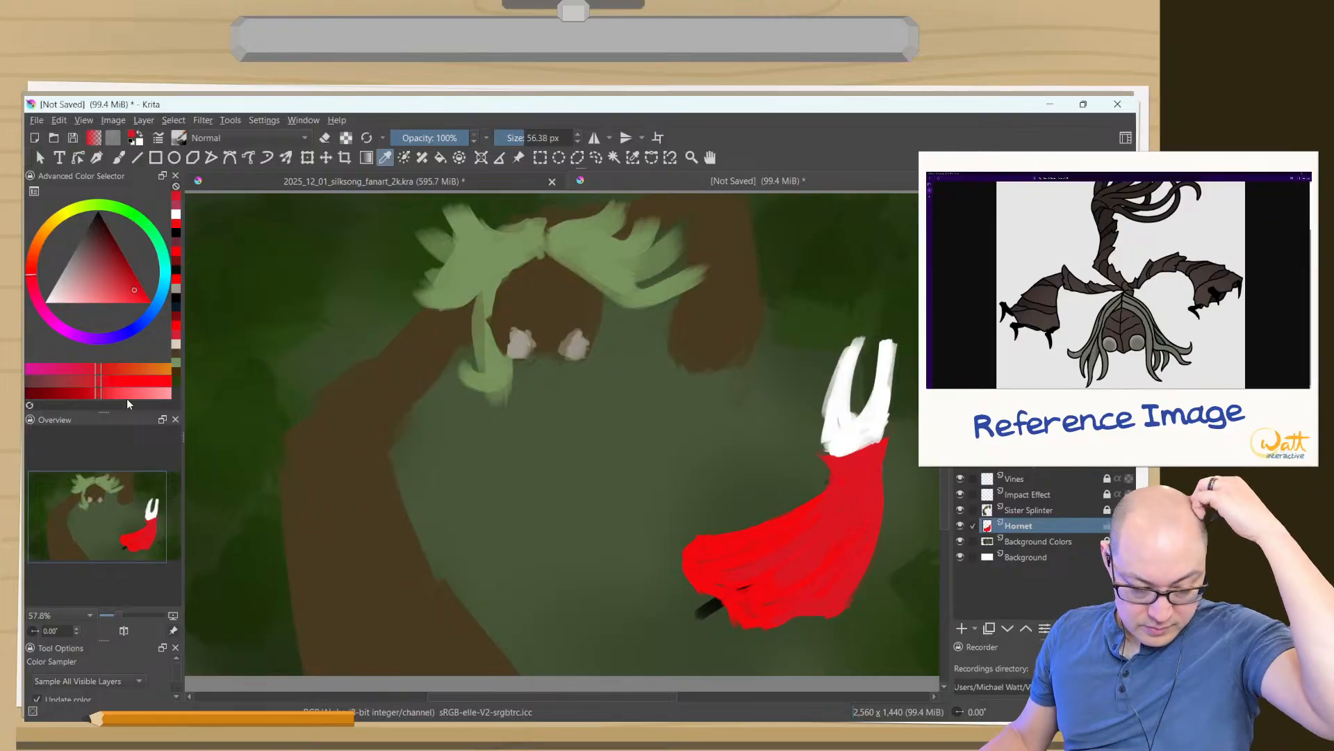
key(Tab)
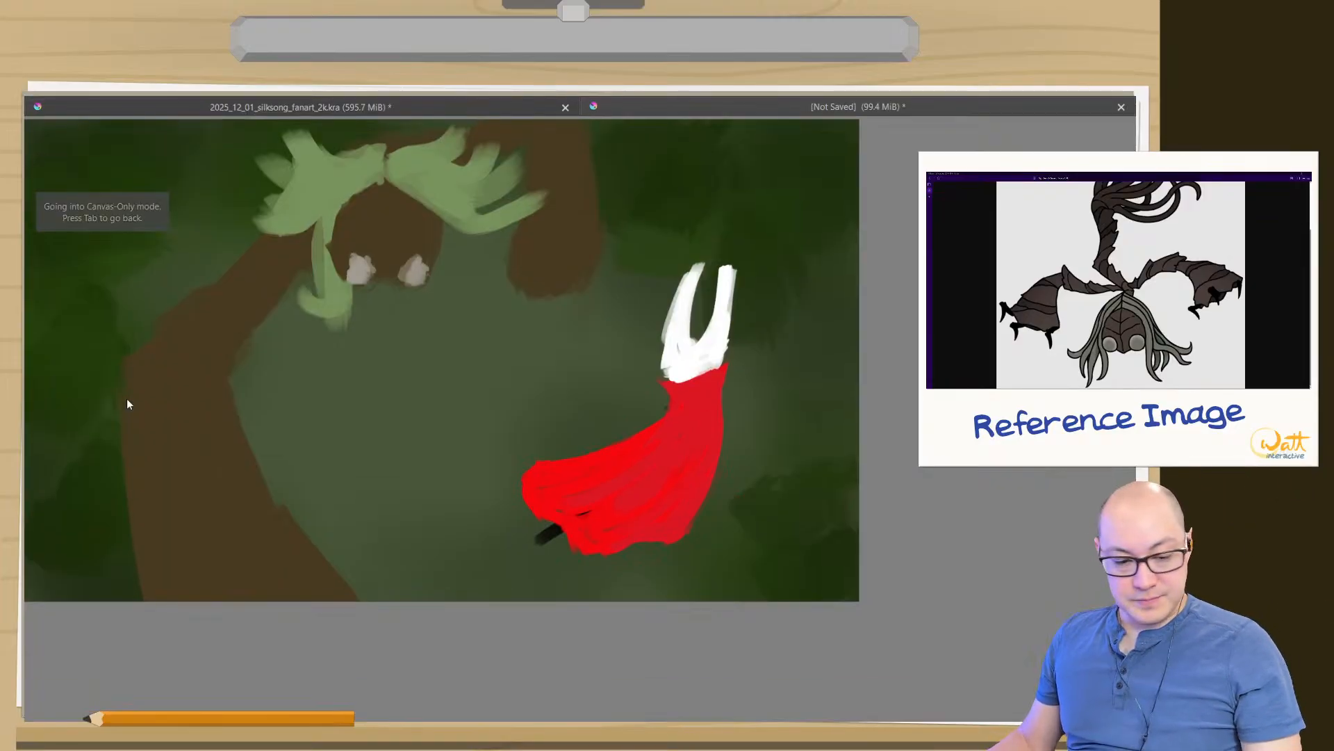
drag(385, 512, 530, 578)
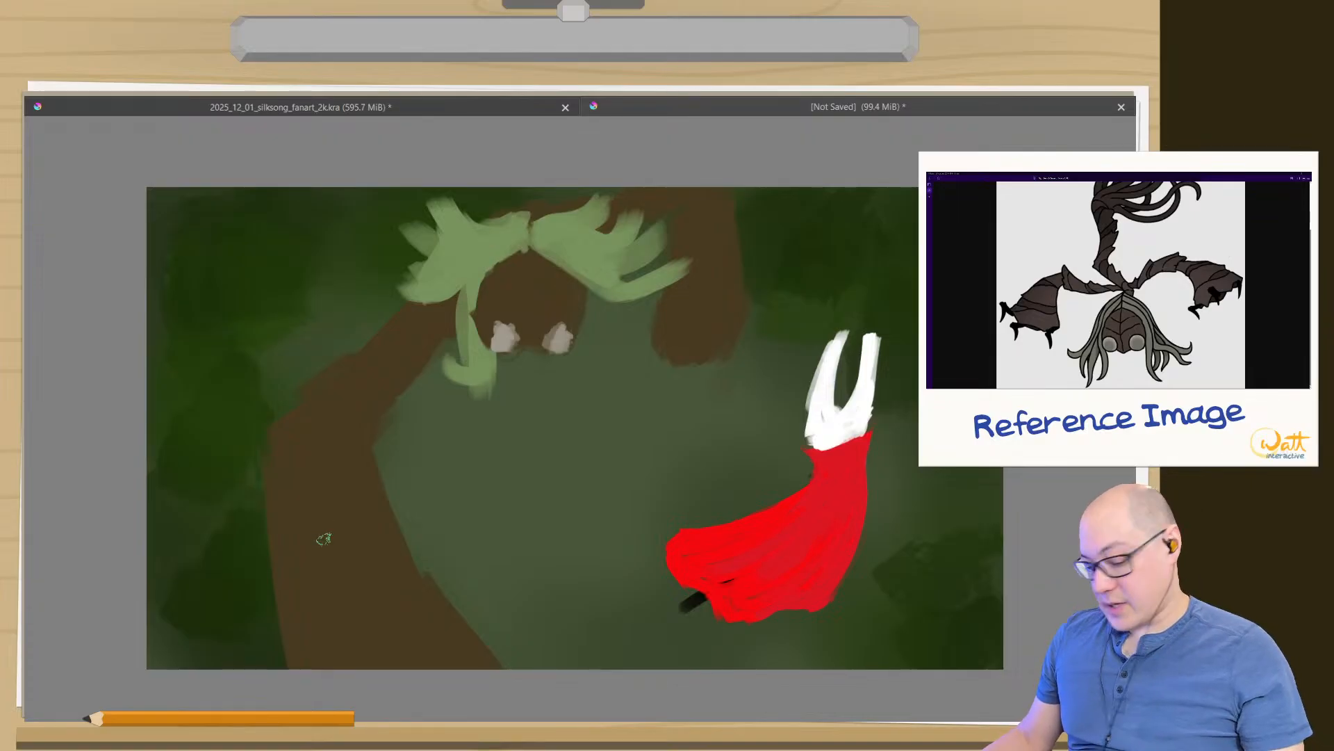
key(Tab)
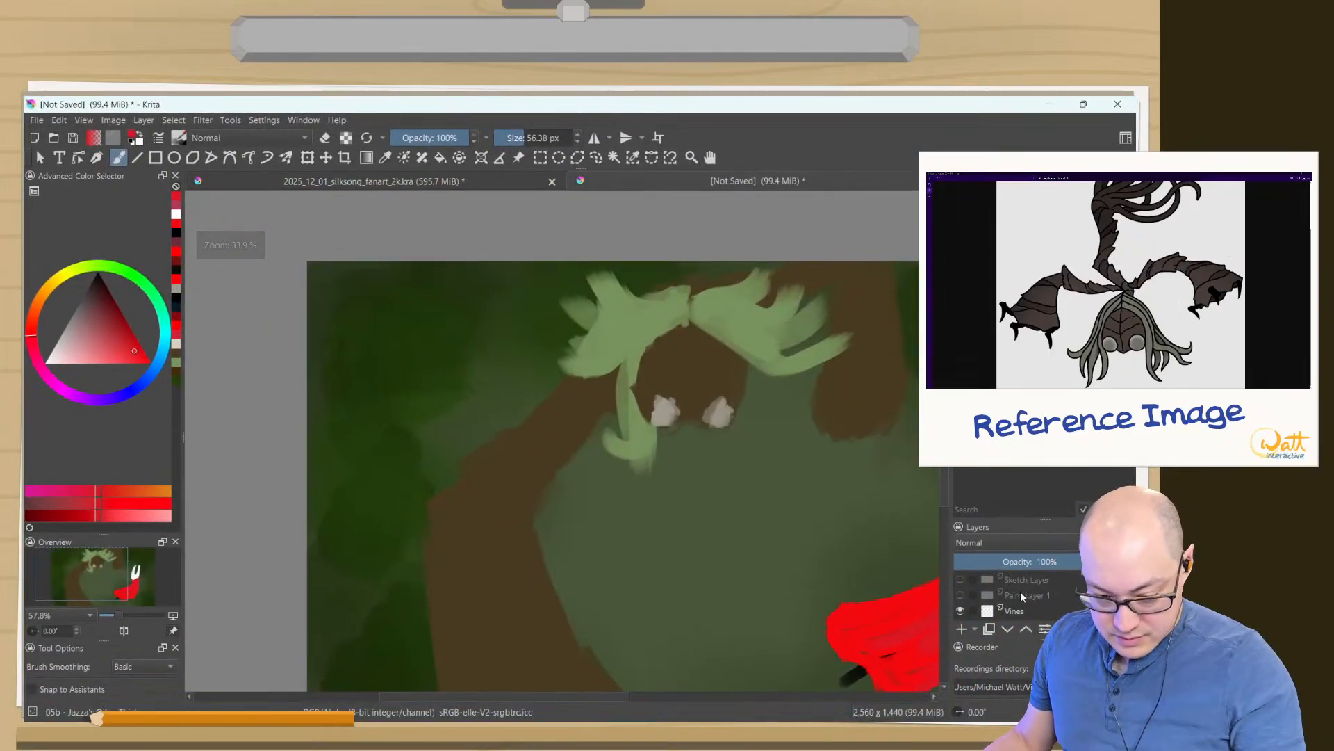
- Give the layer list more room, make Sister Splinter the active layer and close the Recorder docker
drag(1049, 520, 1032, 313)
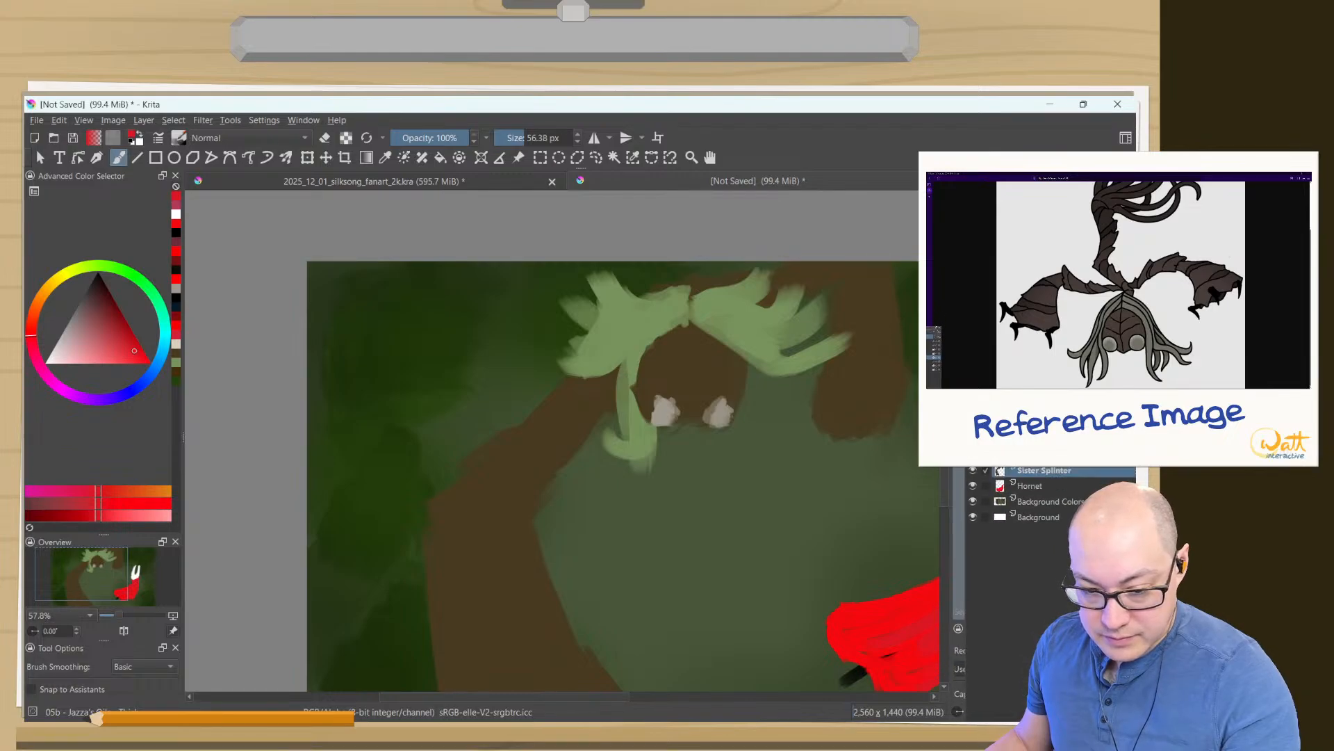
drag(981, 323, 949, 529)
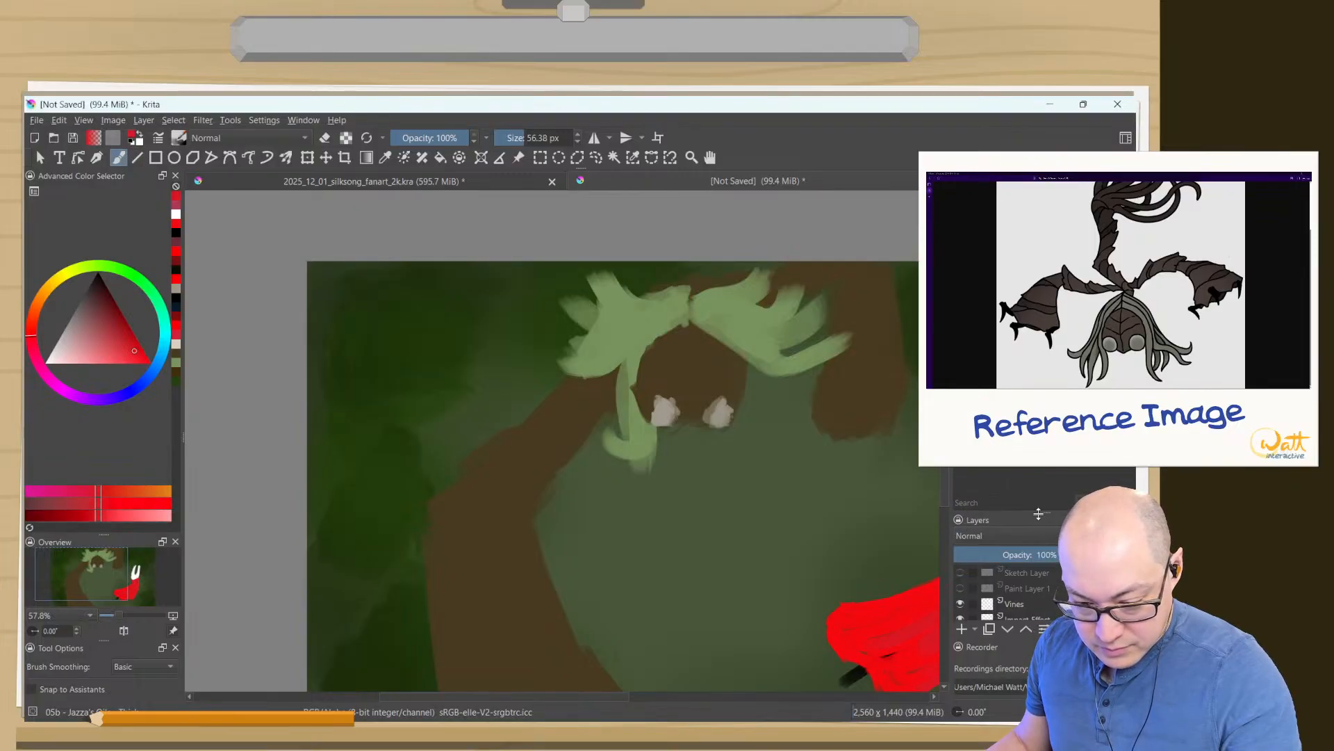
drag(1044, 513, 1044, 365)
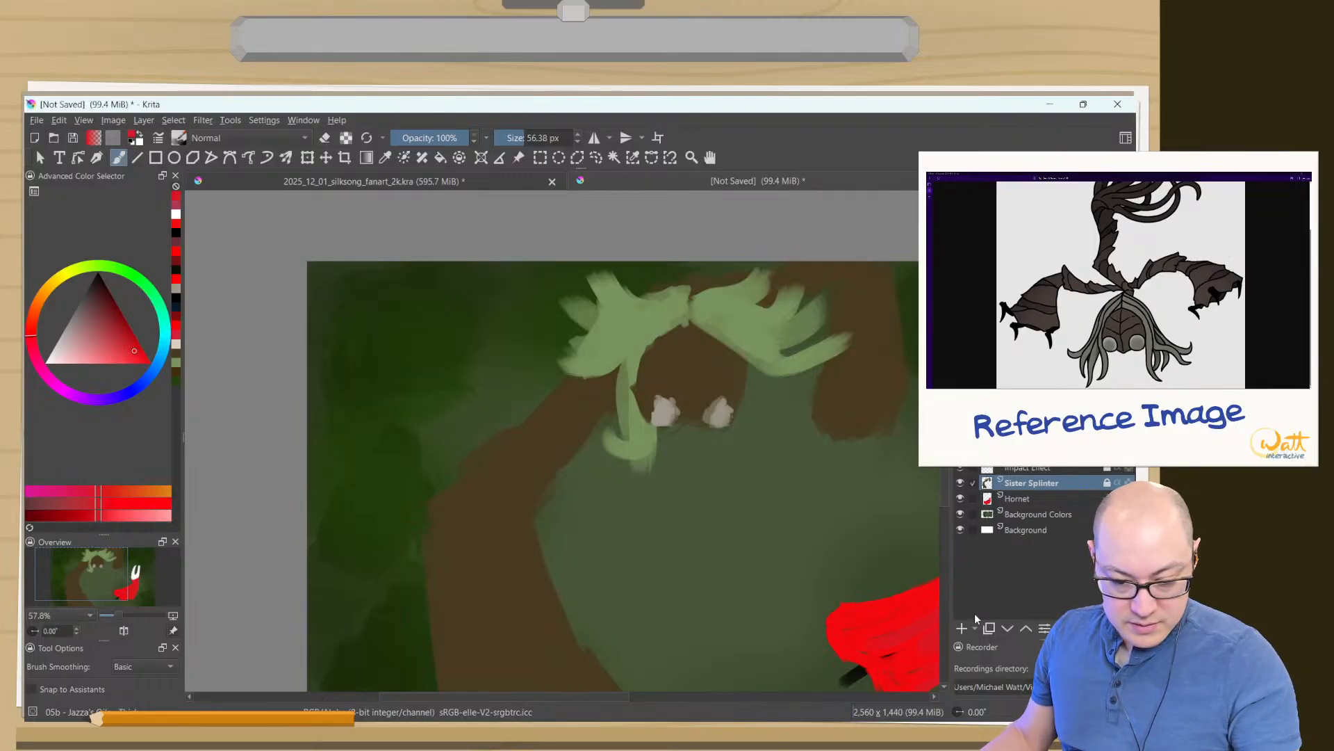
click(1129, 646)
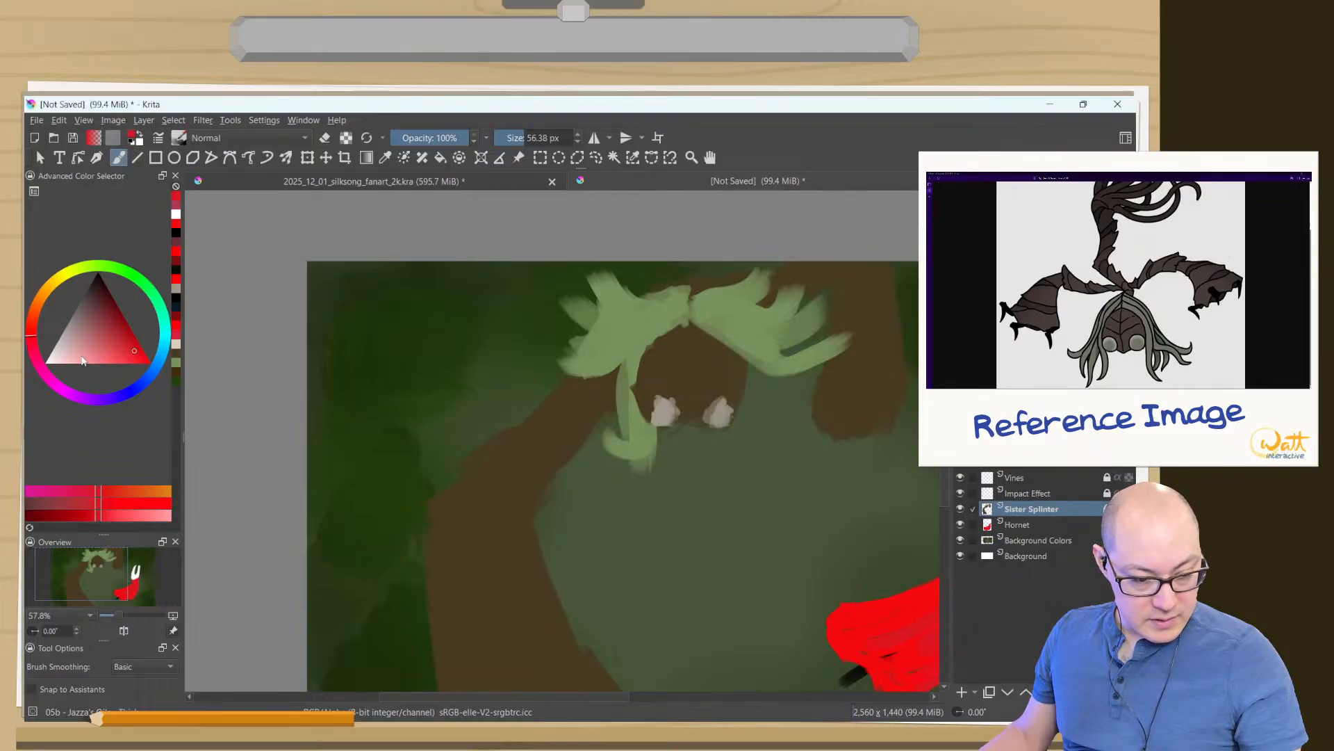
drag(104, 533, 88, 475)
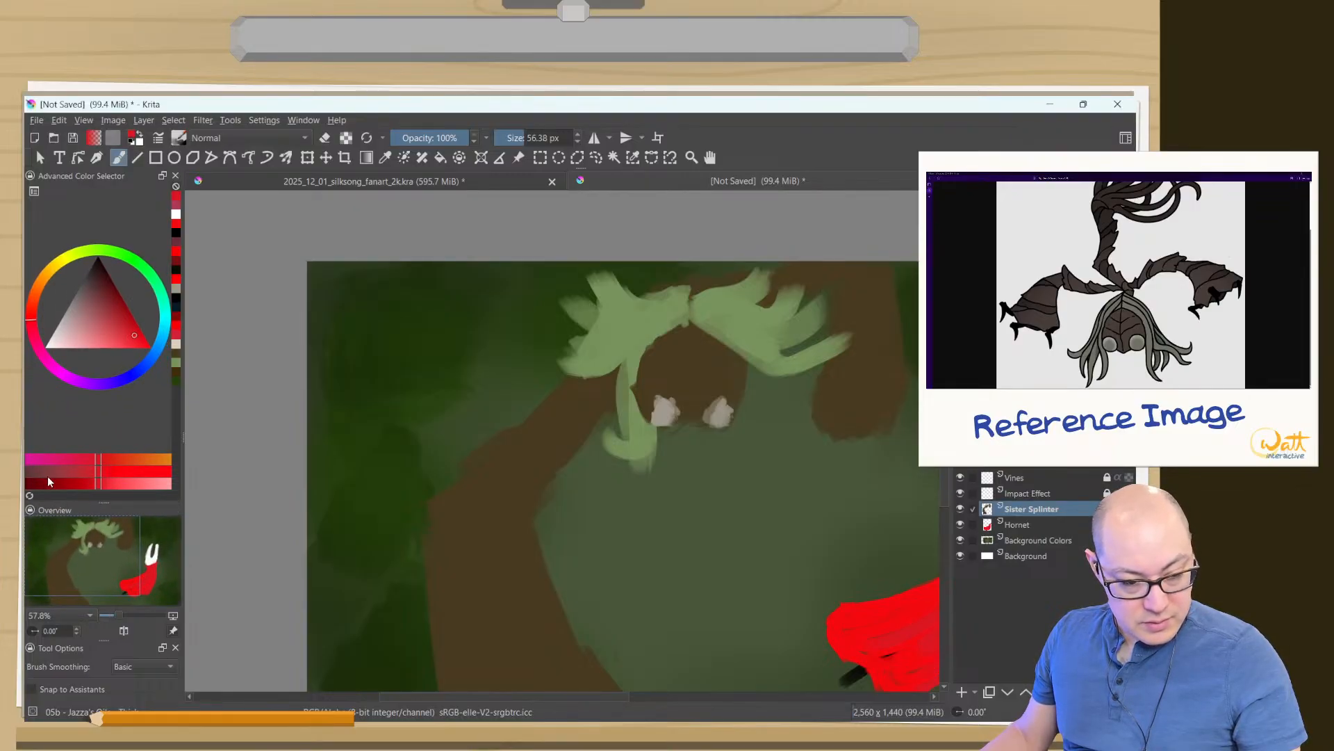
key(Tab)
key(Tab)
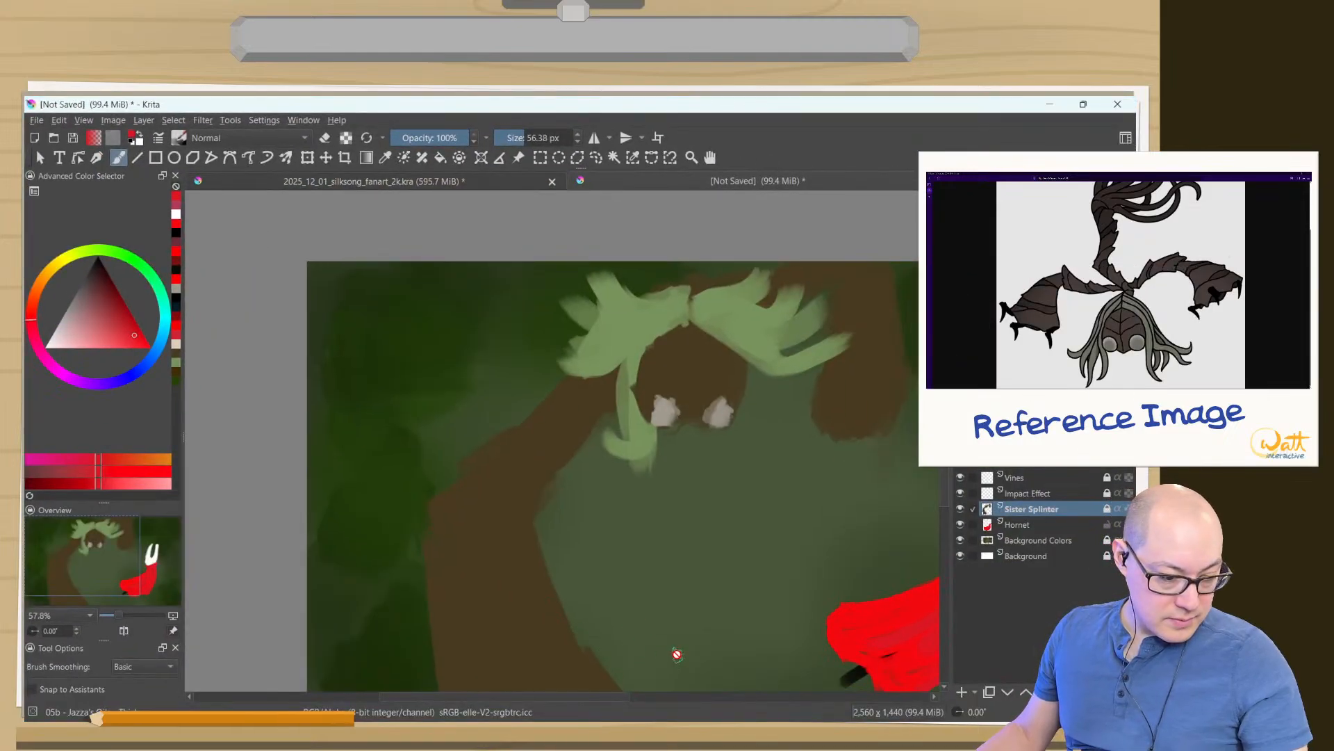
key(Tab)
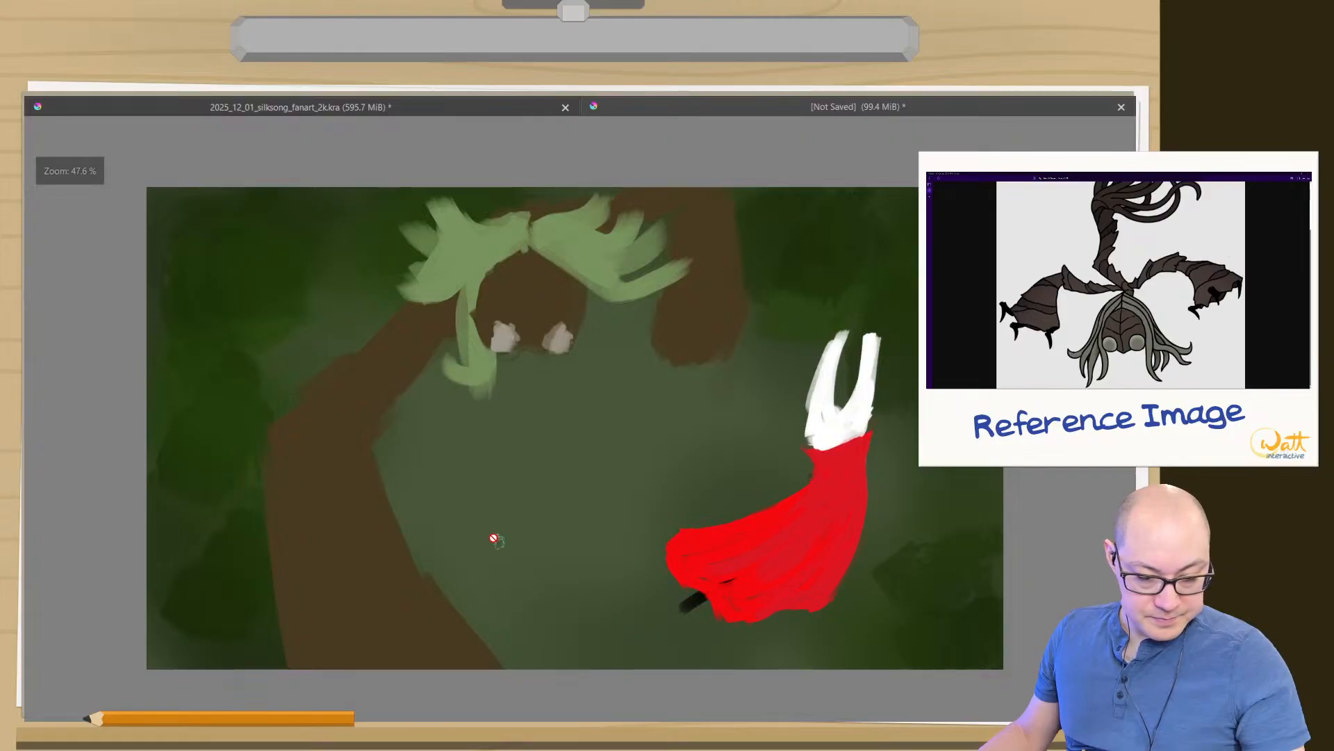
key(Tab)
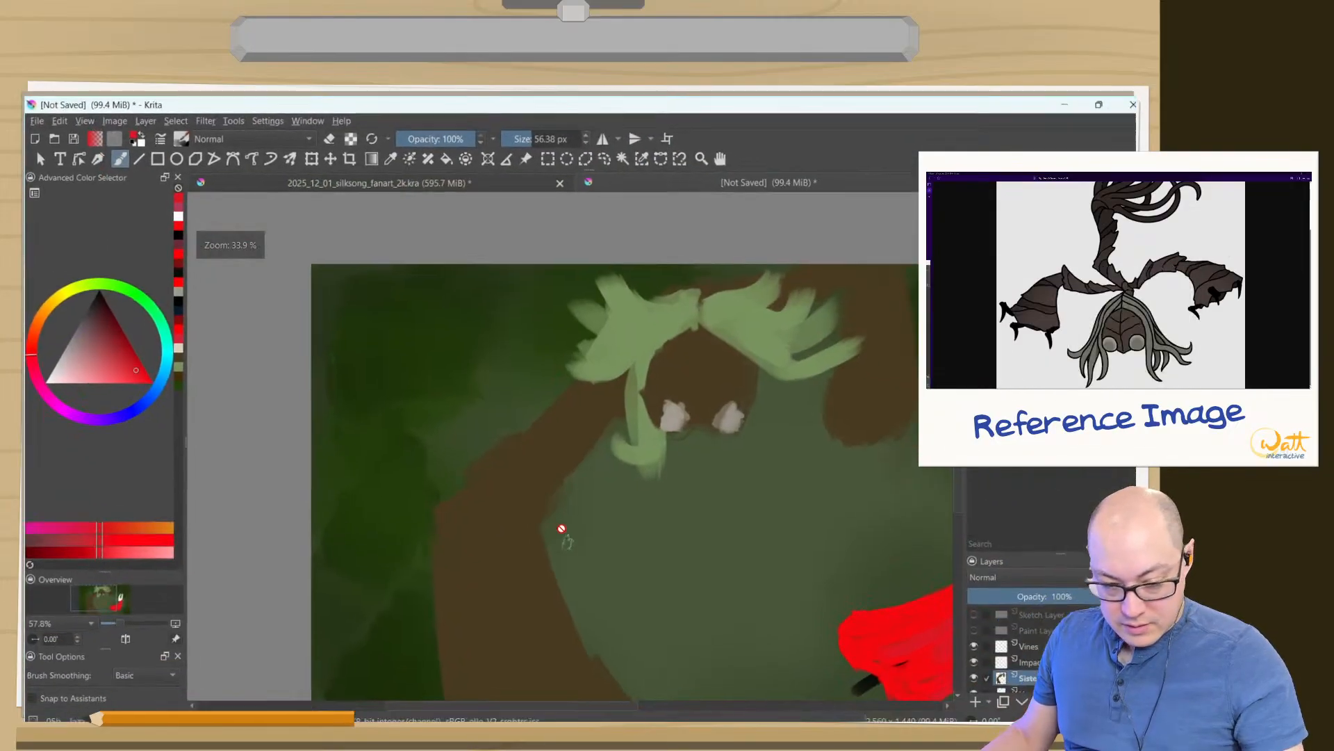
- Enter canvas-only mode and paint Sister Splinter's face in brown, extending the chin and right cheek and covering both pale eyes
scroll(1013, 640, down, 1)
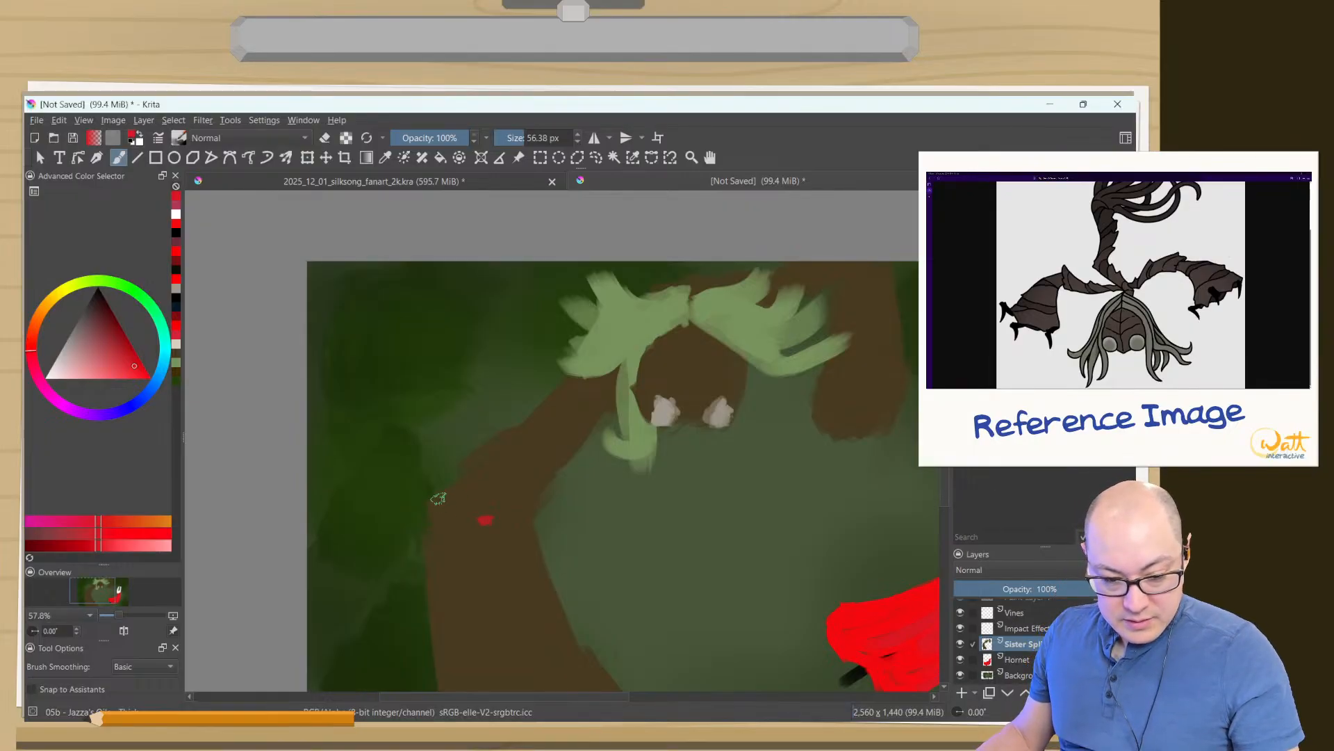
key(Tab)
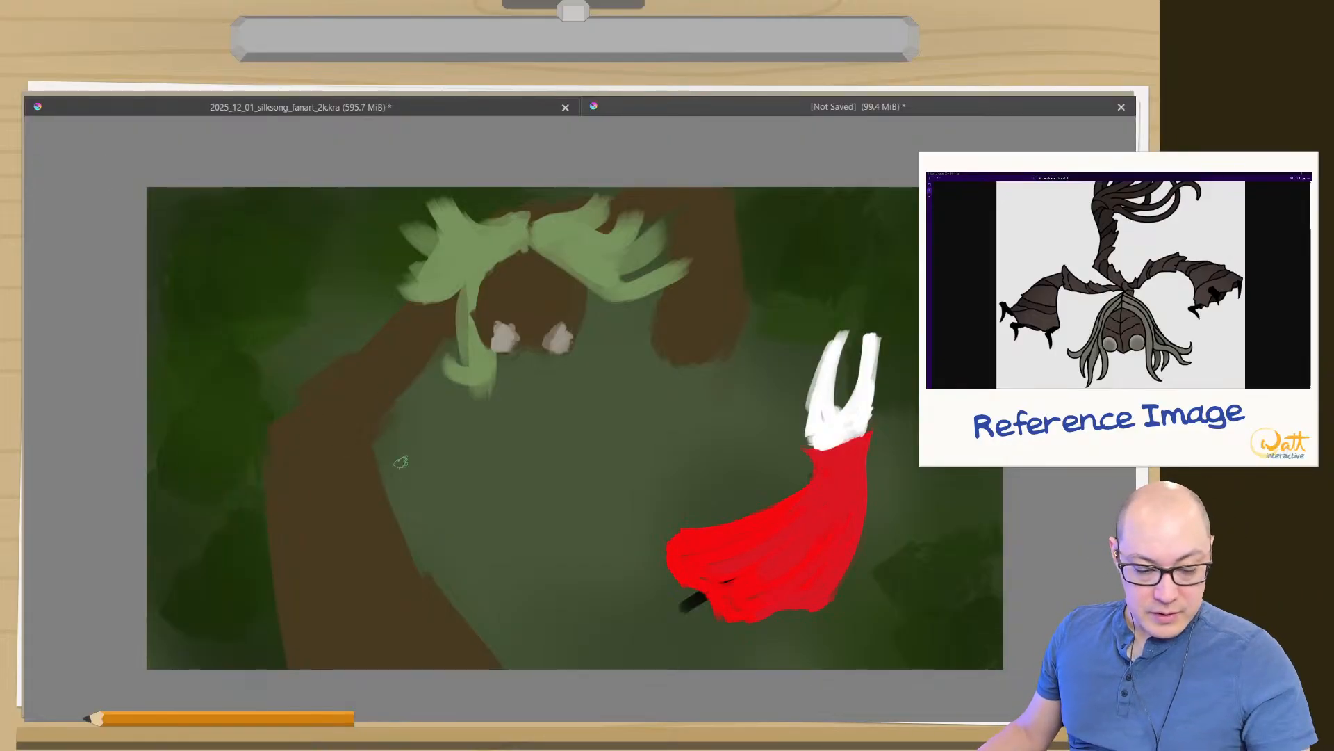
mouse_move(491, 412)
mouse_down()
mouse_move(504, 426)
mouse_move(485, 336)
mouse_move(581, 381)
mouse_move(572, 590)
mouse_up()
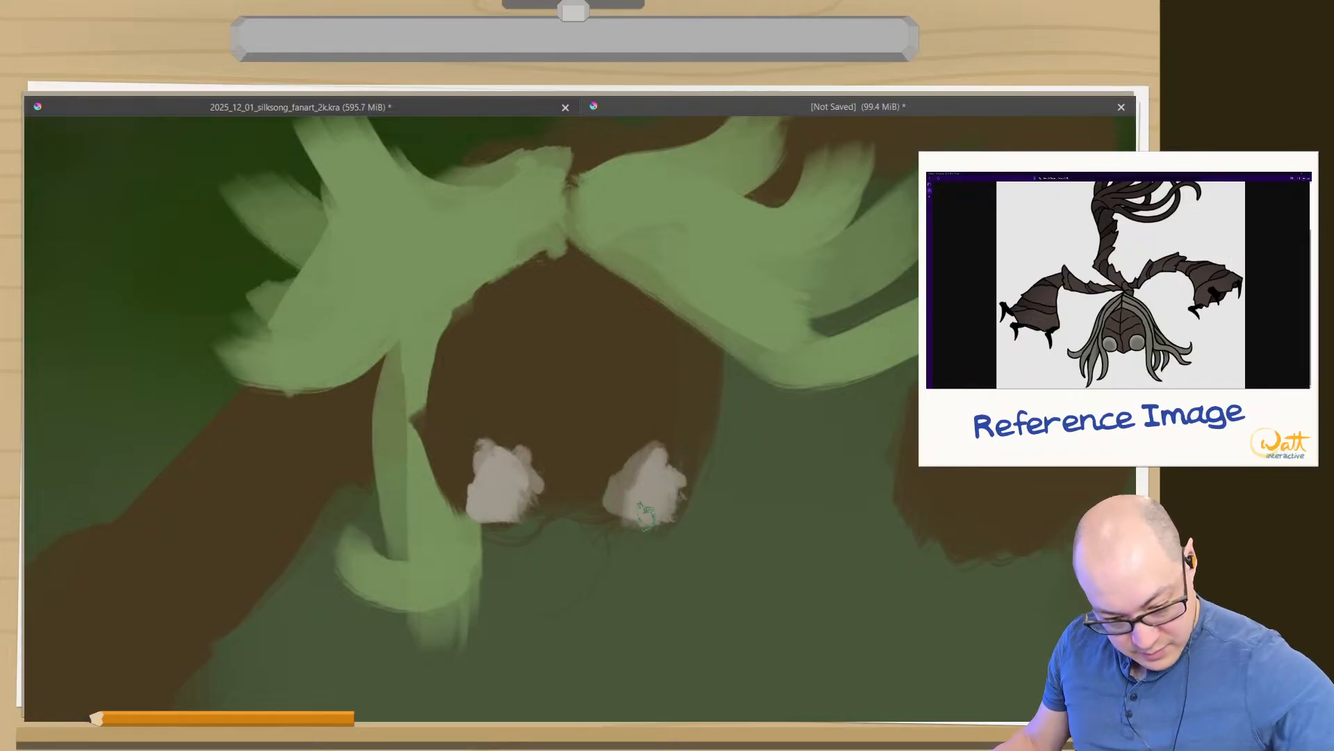
mouse_move(645, 516)
mouse_down()
mouse_move(619, 537)
mouse_move(668, 513)
mouse_move(587, 538)
mouse_move(647, 436)
mouse_move(558, 580)
mouse_move(580, 548)
mouse_move(478, 504)
mouse_move(565, 533)
mouse_move(466, 492)
mouse_move(542, 498)
mouse_move(580, 523)
mouse_move(469, 463)
mouse_move(525, 507)
mouse_move(472, 473)
mouse_move(489, 512)
mouse_up()
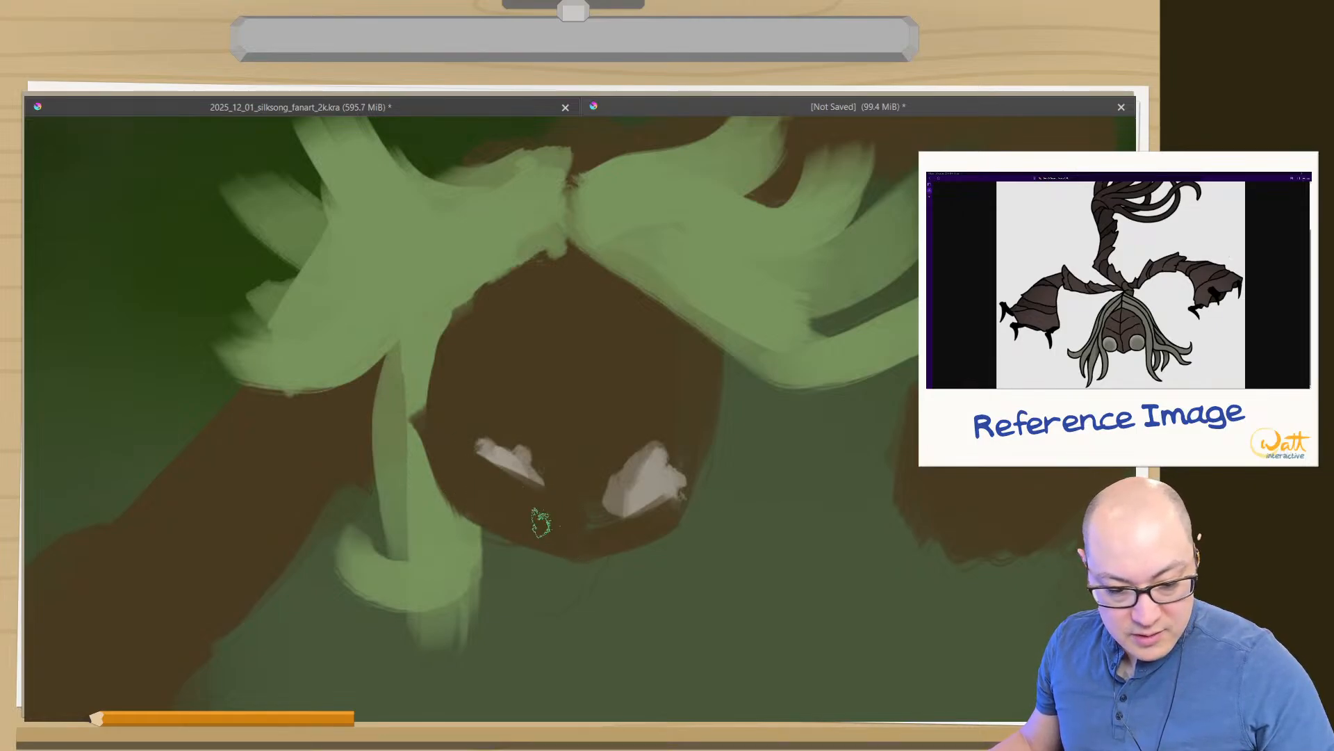
mouse_move(674, 479)
mouse_down()
mouse_move(584, 508)
mouse_move(681, 486)
mouse_up()
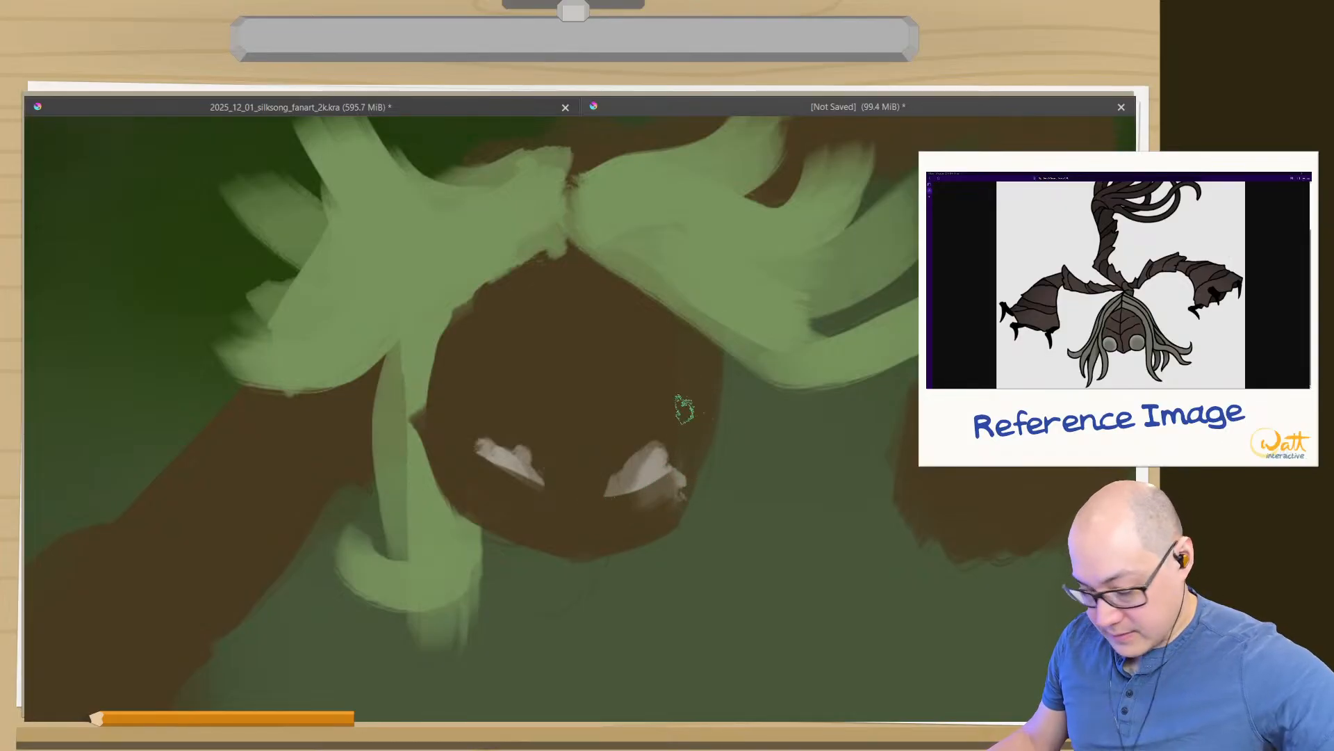
mouse_move(705, 394)
mouse_down()
mouse_move(711, 466)
mouse_move(708, 376)
mouse_move(724, 405)
mouse_move(715, 487)
mouse_move(614, 538)
mouse_move(704, 474)
mouse_move(606, 539)
mouse_move(642, 494)
mouse_move(700, 461)
mouse_move(599, 508)
mouse_move(670, 482)
mouse_move(667, 462)
mouse_move(581, 492)
mouse_move(672, 443)
mouse_move(599, 415)
mouse_move(630, 299)
mouse_move(491, 478)
mouse_move(548, 476)
mouse_move(487, 439)
mouse_up()
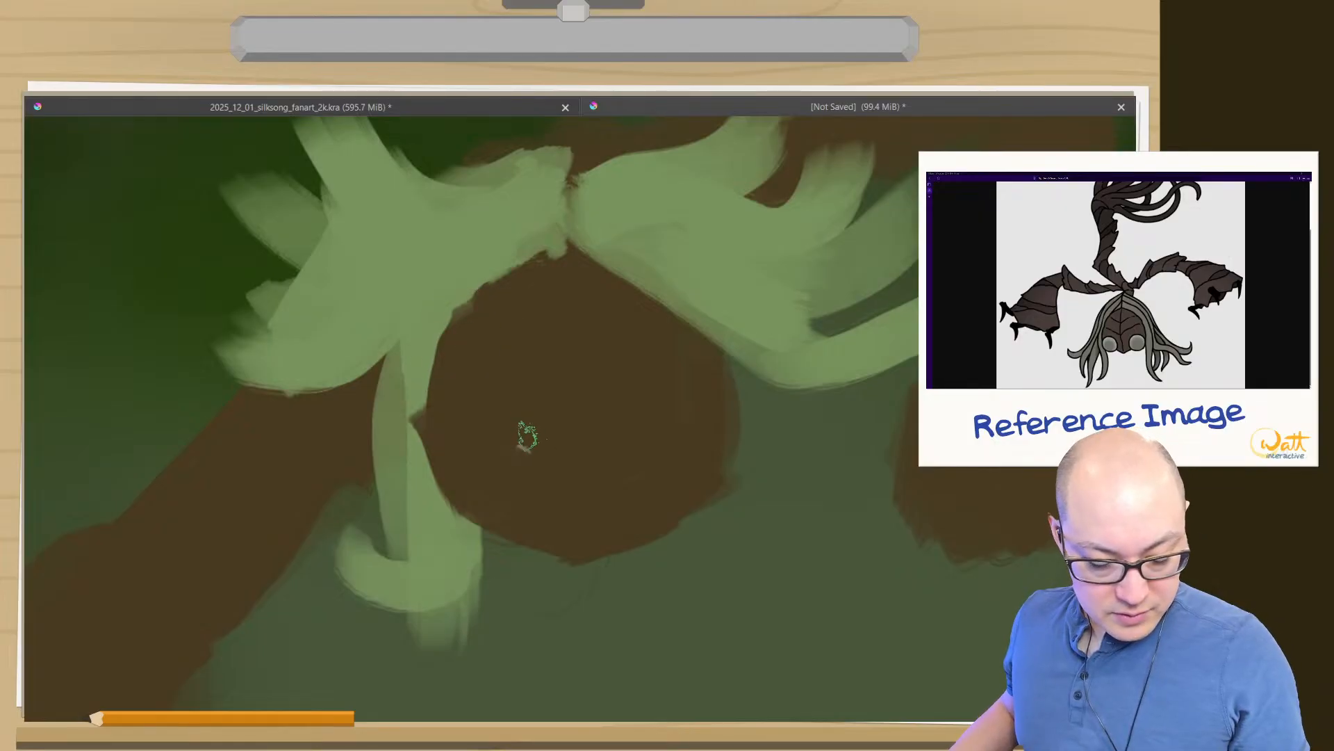
- Pick a lighter brown and paint slanted bands across the middle and upper left half of Sister Splinter's face
right_click(521, 424)
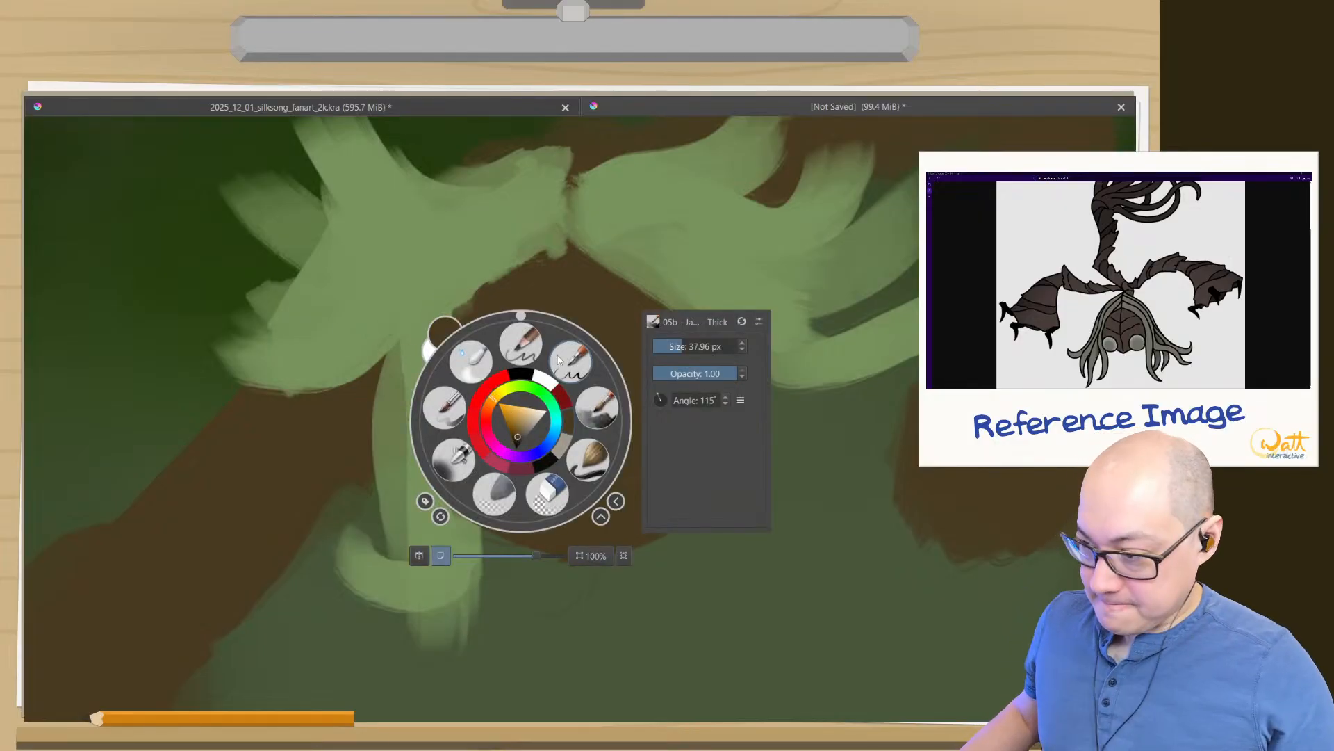
click(519, 433)
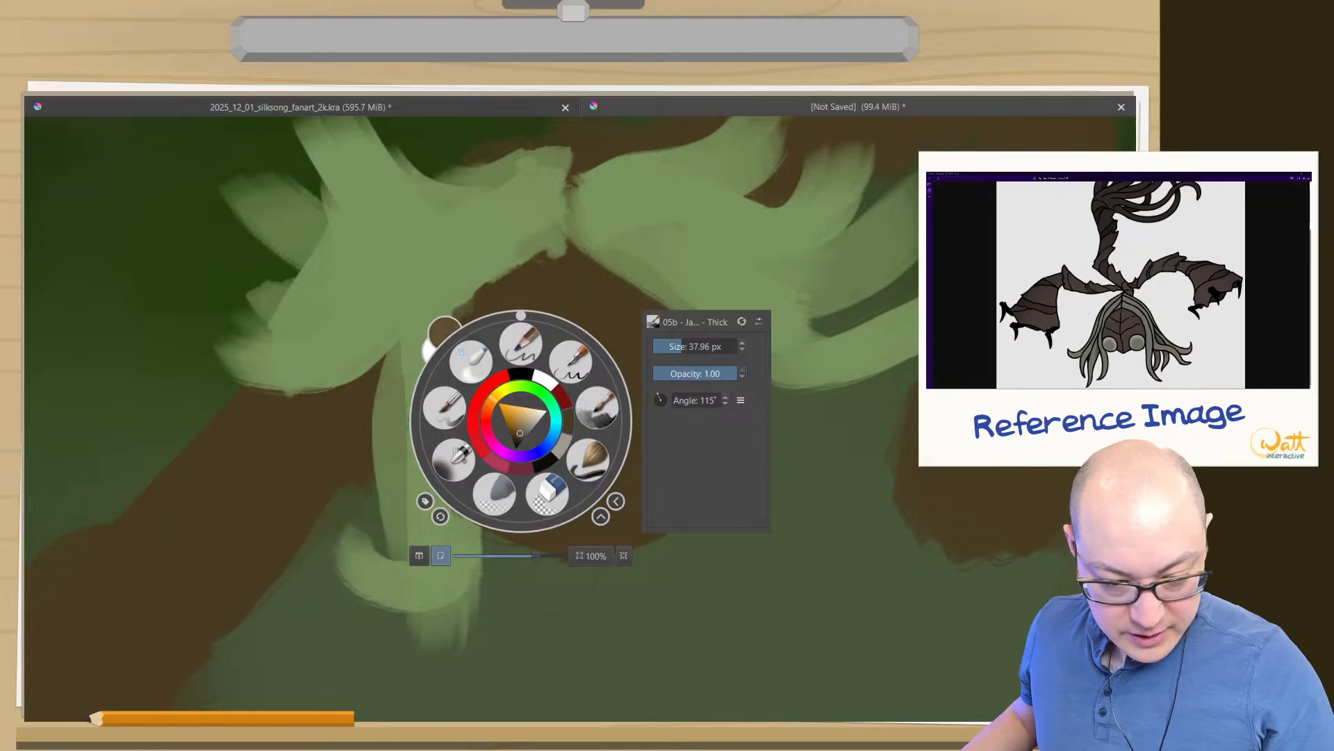
click(532, 296)
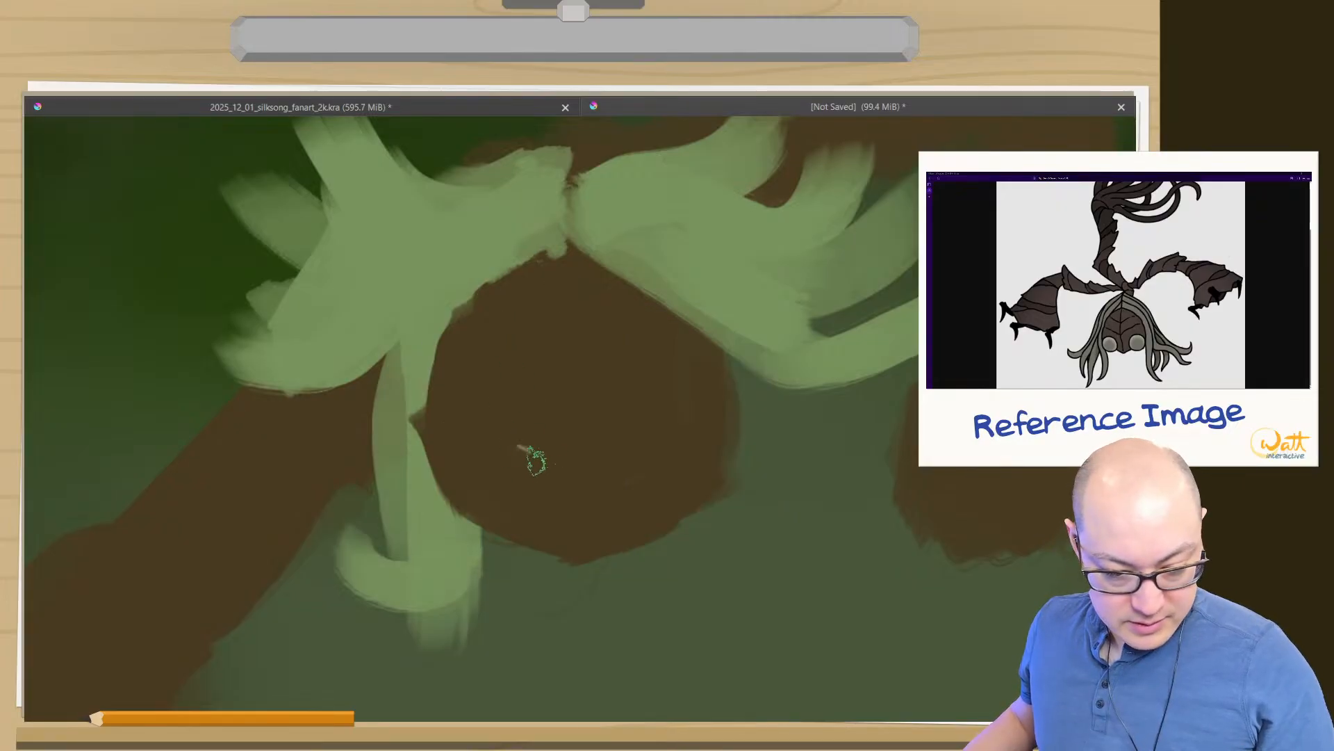
drag(462, 417, 554, 467)
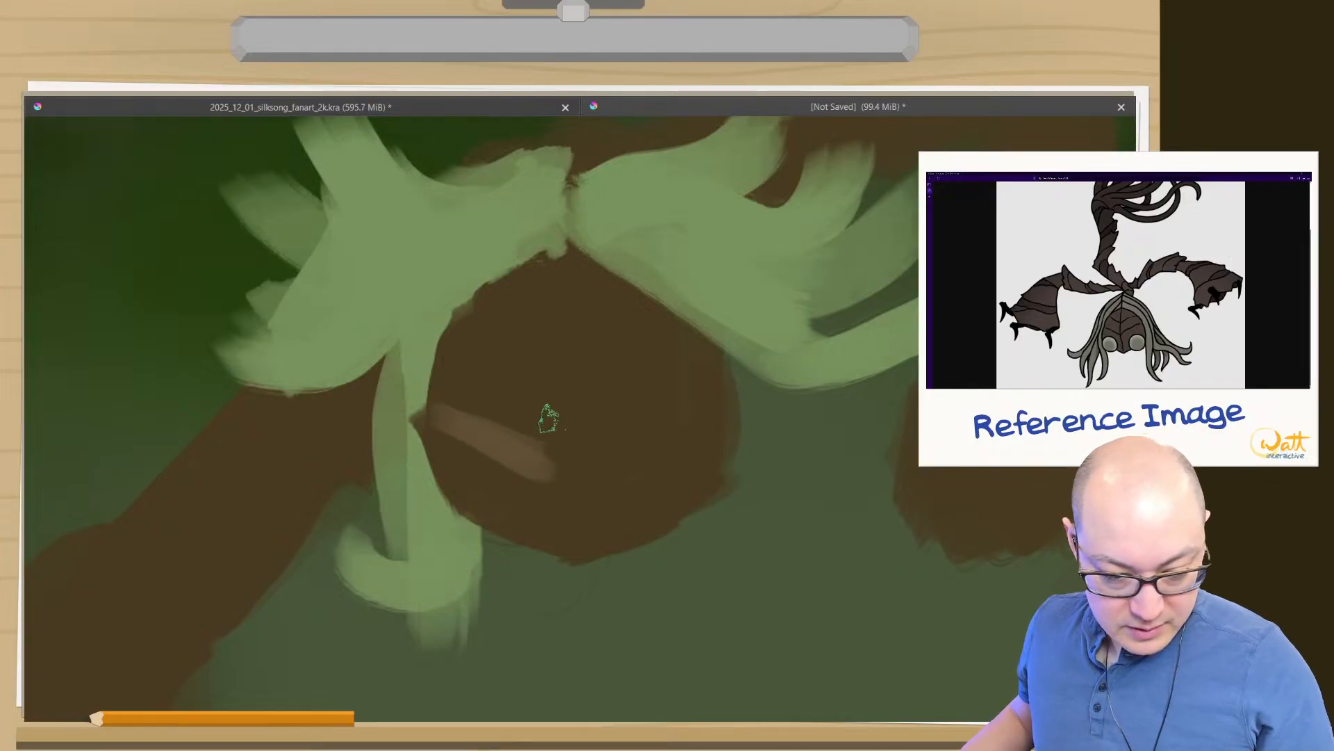
drag(549, 417, 471, 378)
drag(557, 390, 477, 349)
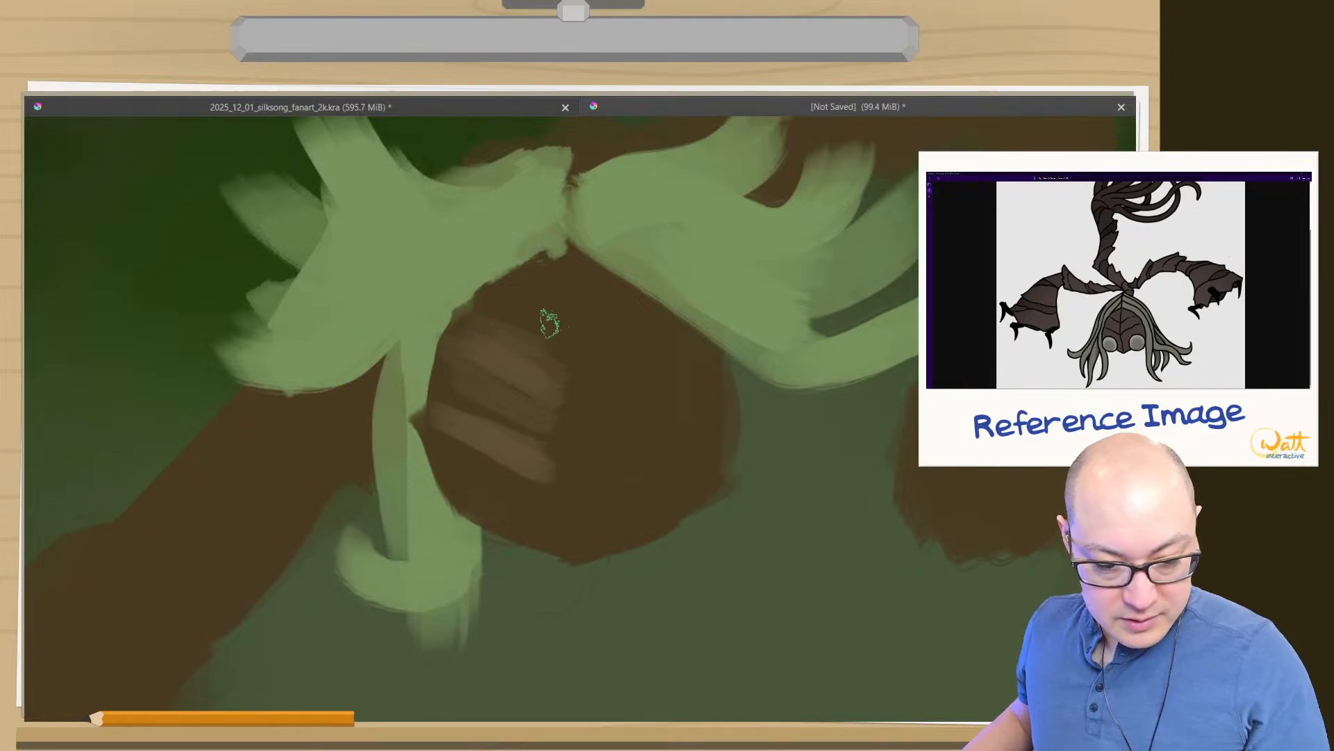
mouse_move(548, 307)
mouse_down()
mouse_move(506, 283)
mouse_move(530, 261)
mouse_up()
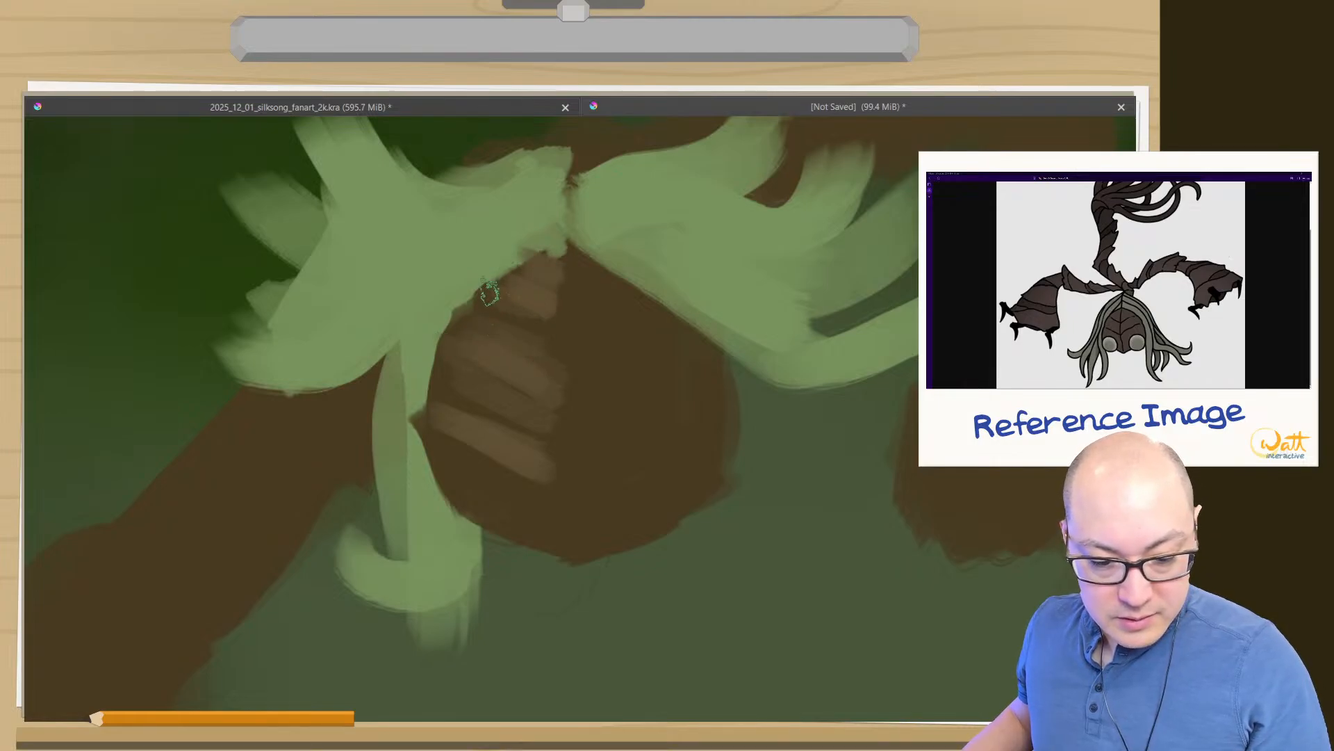
- Widen the lighter brown bands on the face's left half and add broad ones down to the chin
drag(551, 316, 477, 295)
drag(530, 376, 433, 348)
drag(521, 398, 460, 381)
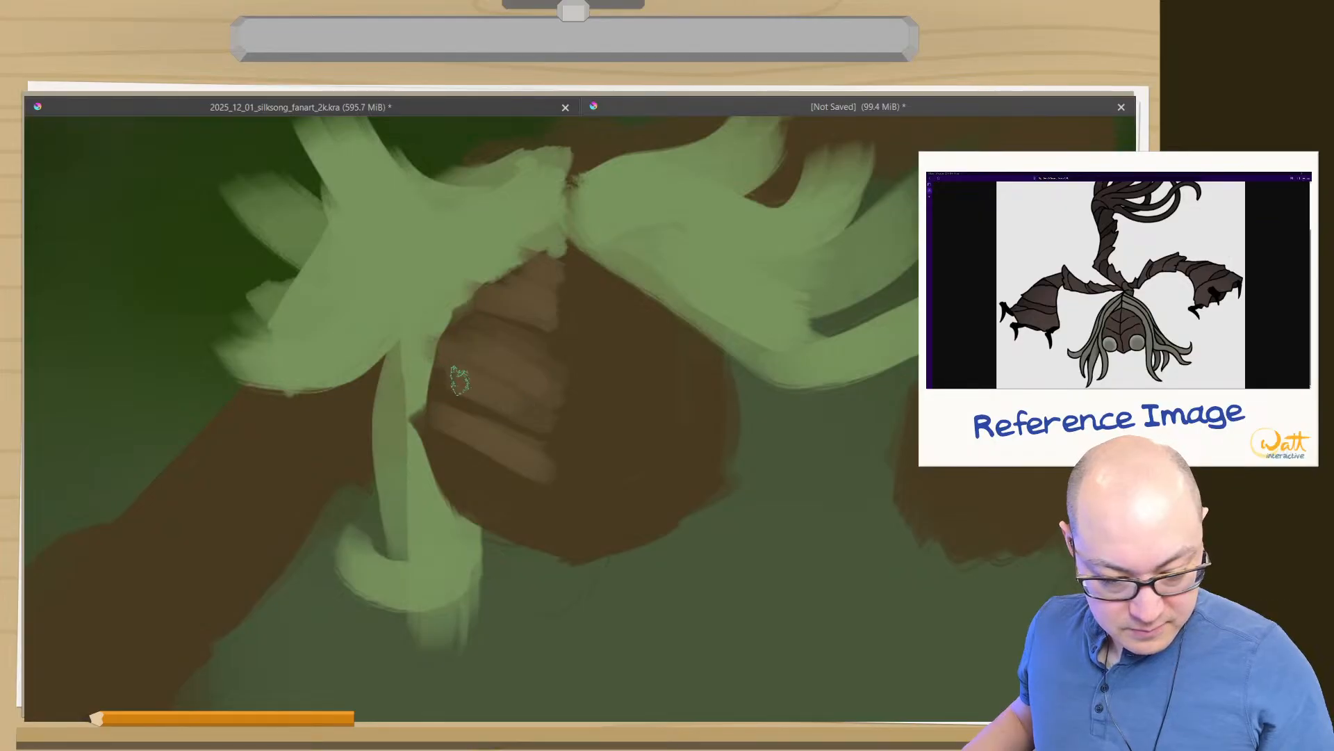
drag(538, 520, 466, 478)
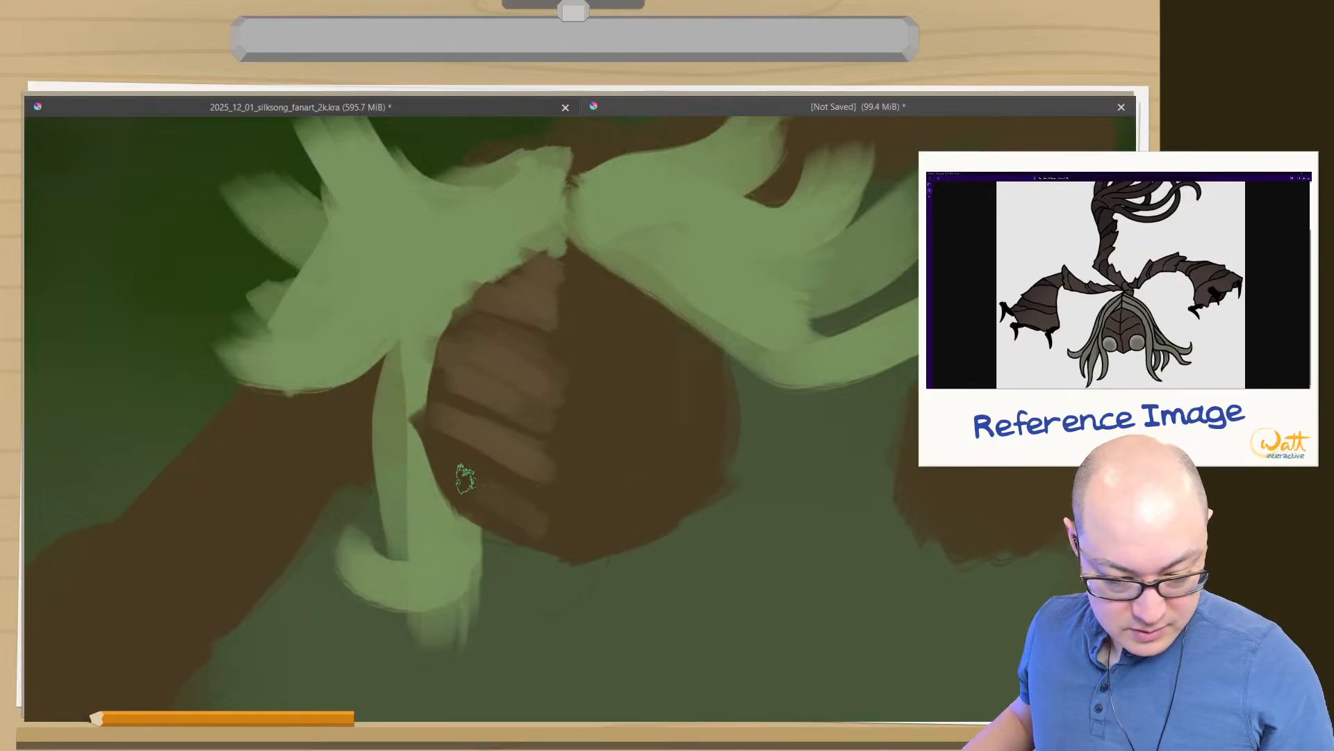
mouse_move(545, 529)
mouse_down()
mouse_move(472, 489)
mouse_move(517, 491)
mouse_move(463, 462)
mouse_up()
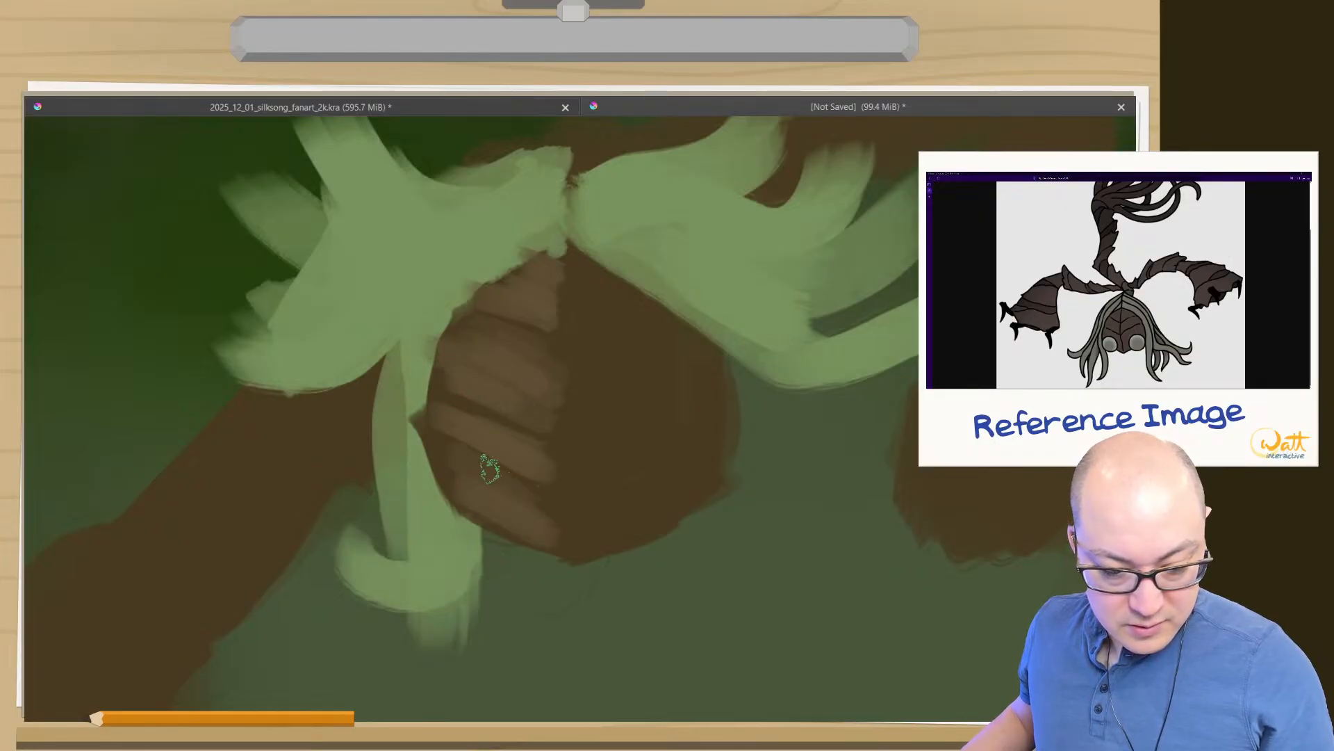
drag(554, 512, 449, 462)
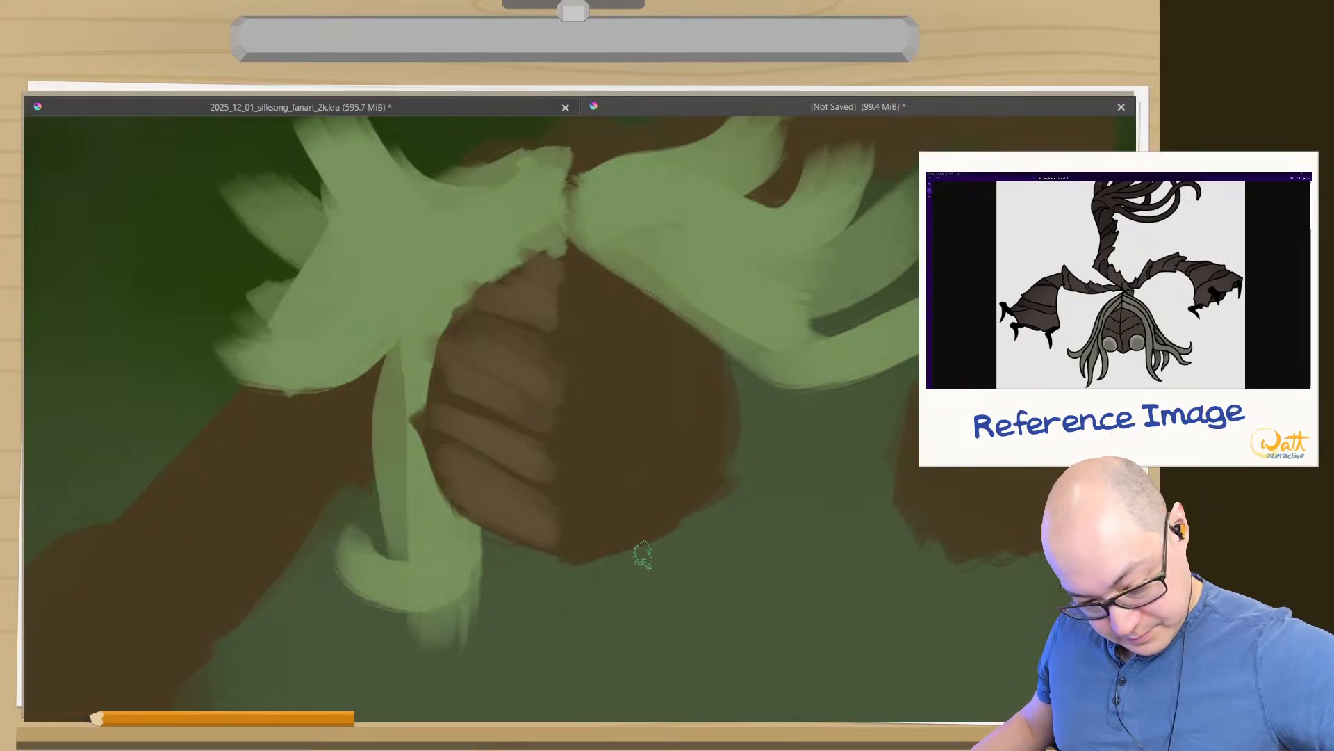
- Paint matching lighter brown bands on the face's right half, filling out to the cheek and leaving a dark centre line
mouse_move(706, 485)
mouse_down()
mouse_move(662, 512)
mouse_move(651, 505)
mouse_move(663, 488)
mouse_move(624, 496)
mouse_move(706, 441)
mouse_move(583, 491)
mouse_move(698, 419)
mouse_move(578, 466)
mouse_move(686, 425)
mouse_move(593, 432)
mouse_move(666, 403)
mouse_move(698, 368)
mouse_move(615, 394)
mouse_move(601, 373)
mouse_move(618, 324)
mouse_move(609, 280)
mouse_up()
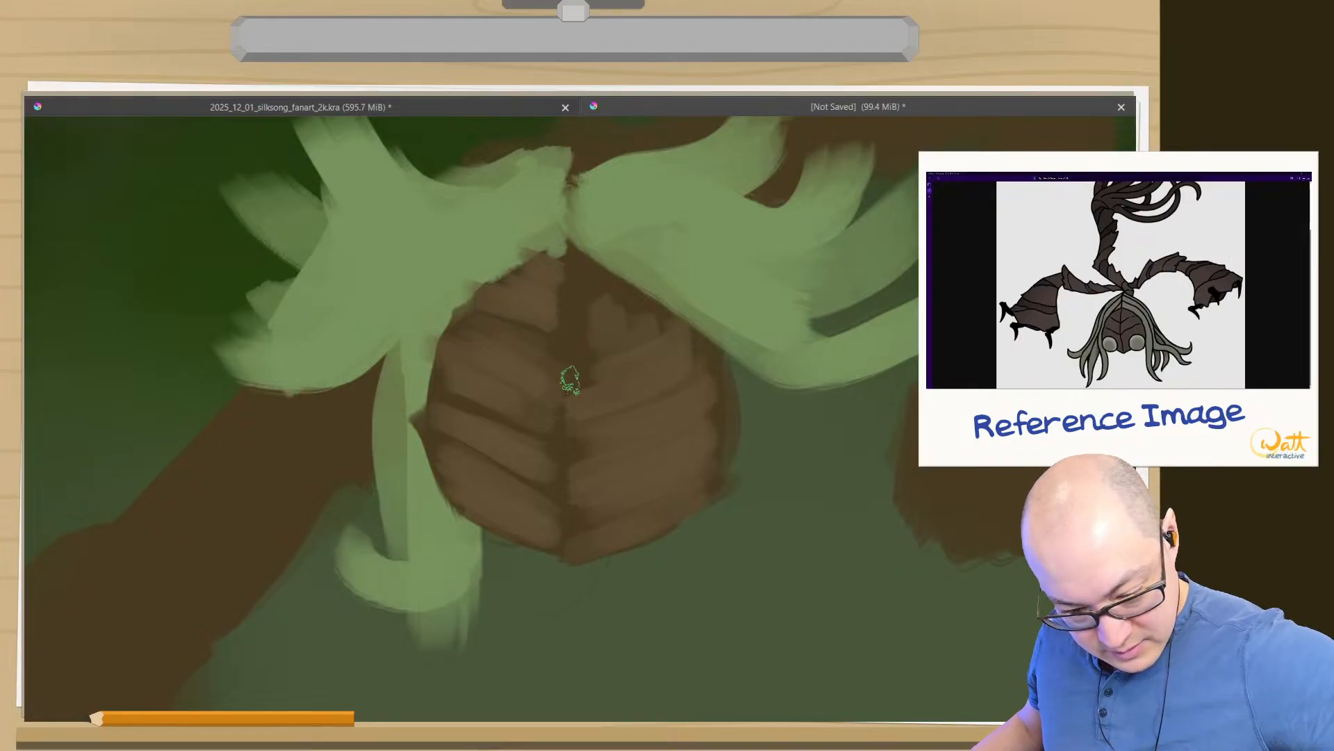
mouse_move(609, 339)
mouse_down()
mouse_move(614, 310)
mouse_move(589, 290)
mouse_move(607, 296)
mouse_up()
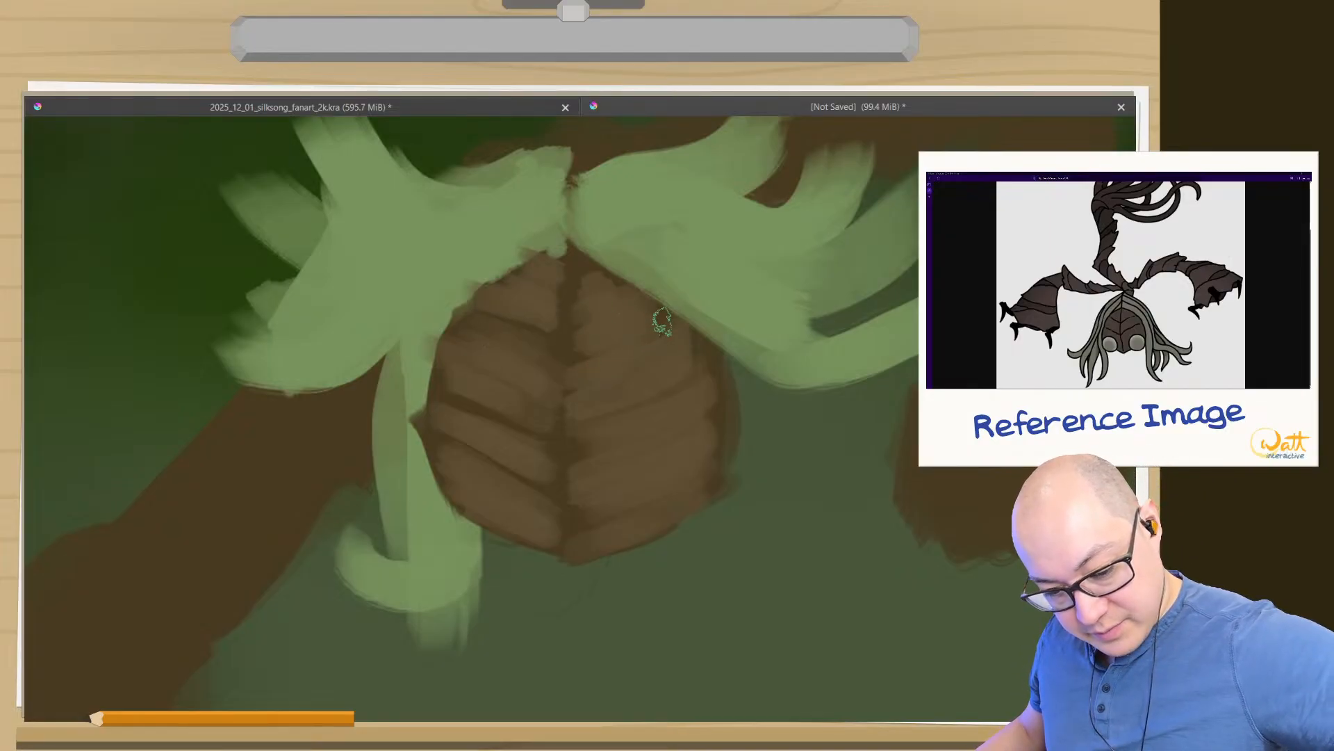
mouse_move(690, 356)
mouse_down()
mouse_move(725, 381)
mouse_move(698, 483)
mouse_move(729, 444)
mouse_up()
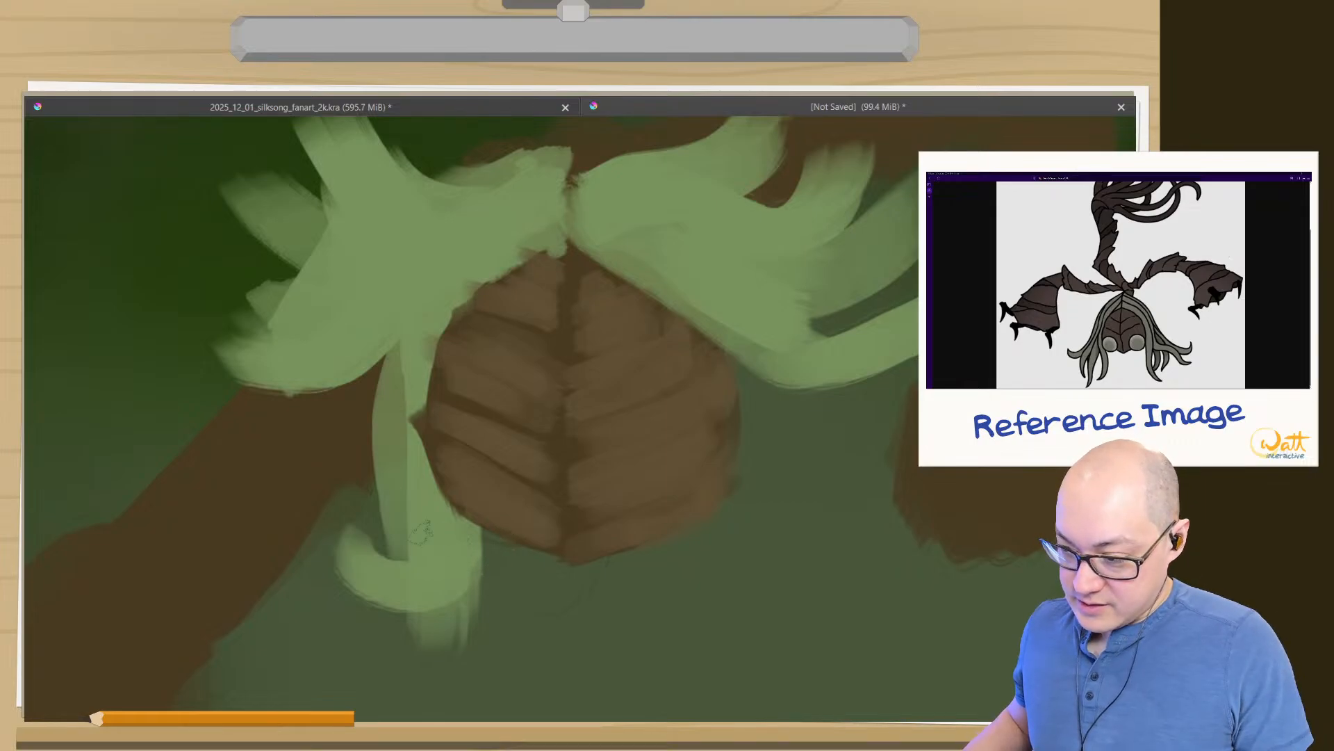
- Cover most dark gaps on the face's left half with lighter brown and extend the forehead's jagged edges into the green hair
drag(552, 485, 451, 448)
drag(439, 396, 537, 431)
drag(481, 317, 545, 335)
mouse_move(438, 288)
mouse_down()
mouse_move(511, 312)
mouse_move(470, 322)
mouse_up()
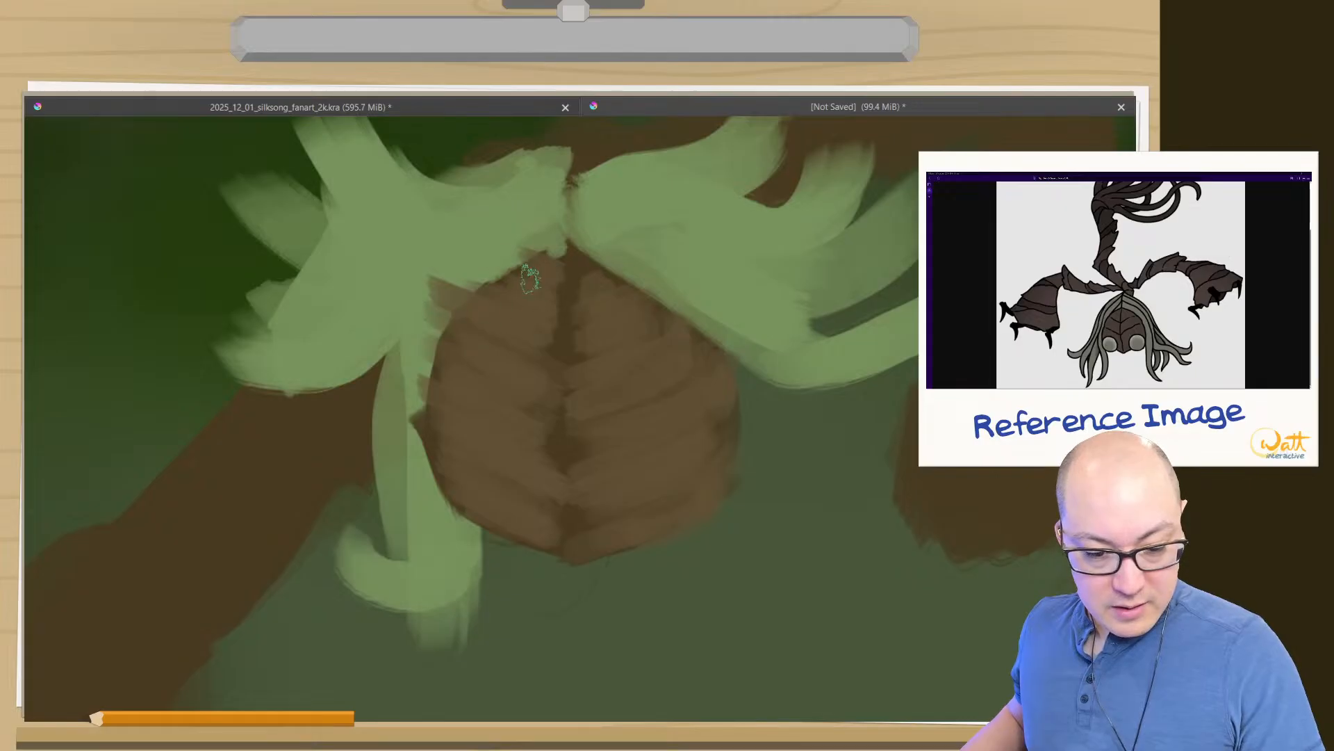
mouse_move(525, 258)
mouse_down()
mouse_move(552, 271)
mouse_move(503, 259)
mouse_move(434, 277)
mouse_up()
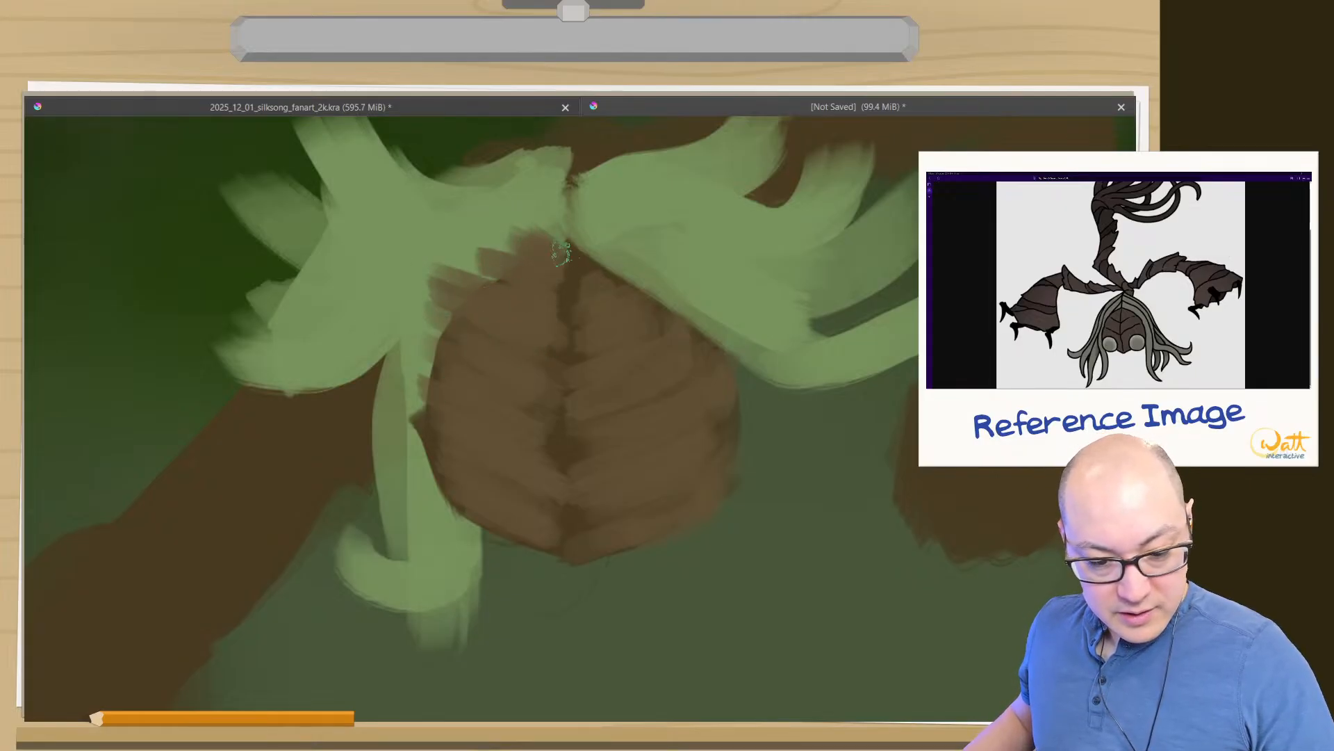
drag(595, 275, 623, 260)
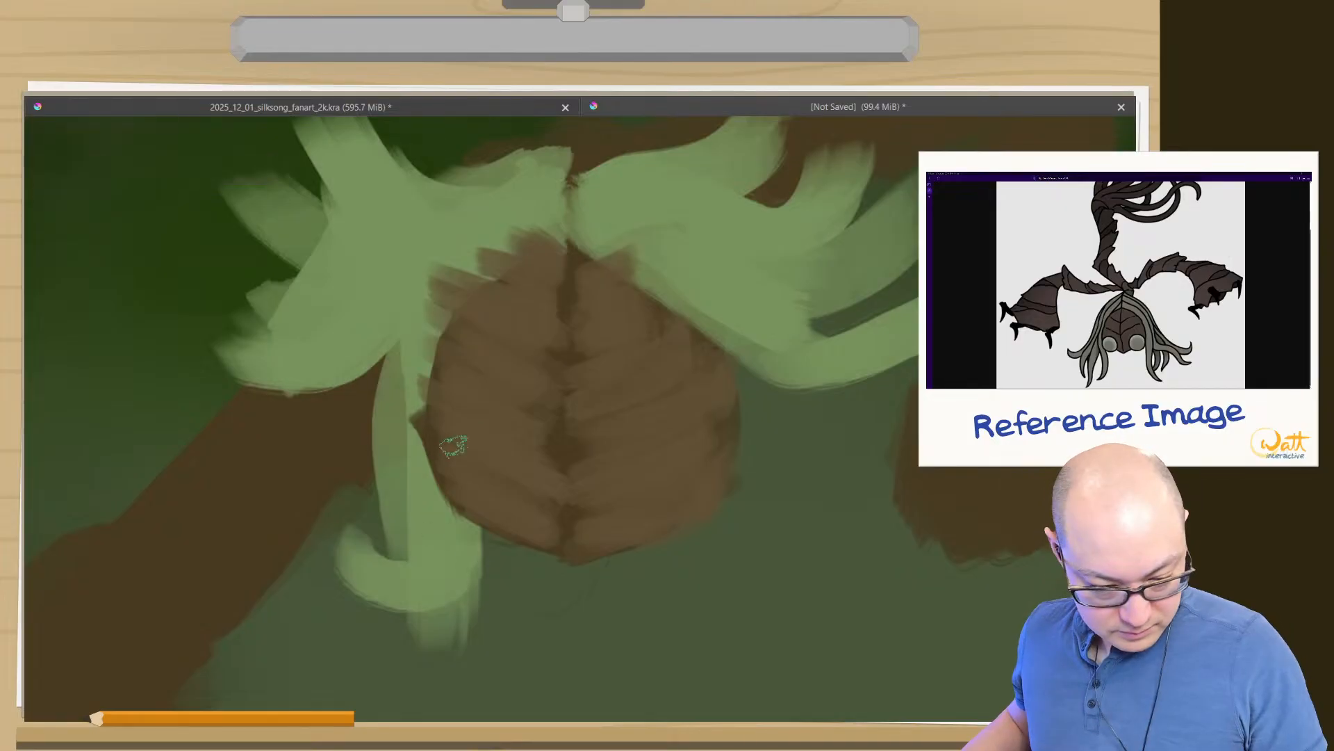
- Paint thin dark brown grooves branching from the face's centre line across both halves
ctrl+click(567, 445)
drag(562, 426, 554, 445)
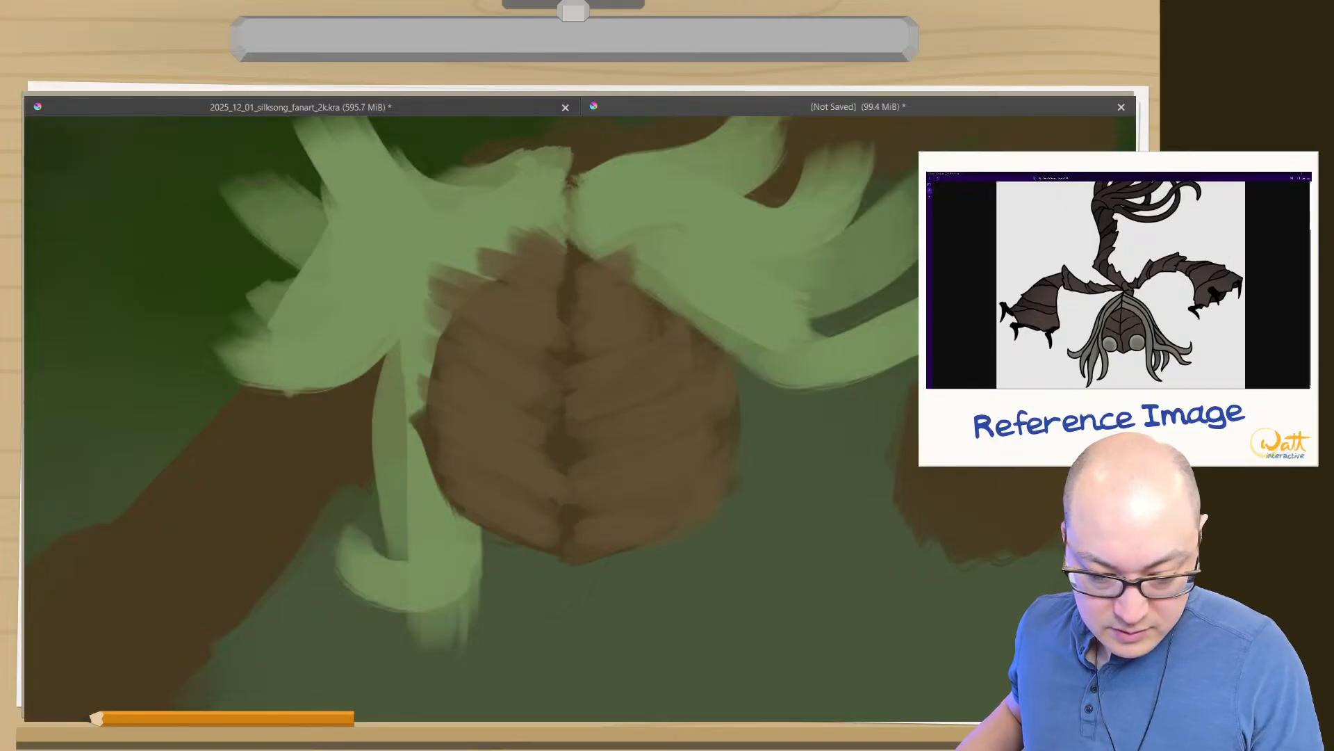
drag(536, 455, 449, 417)
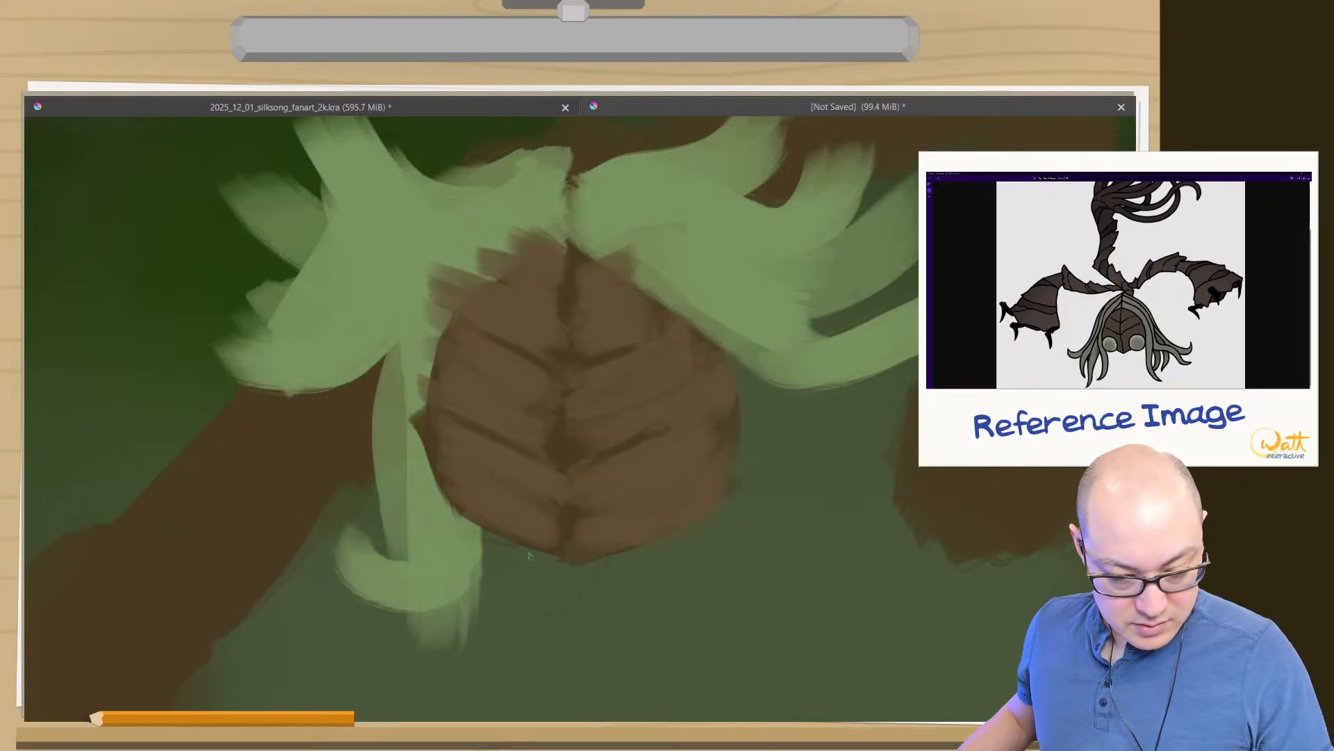
- Change the brush colour to a pale greenish grey for the eyes
right_click(490, 542)
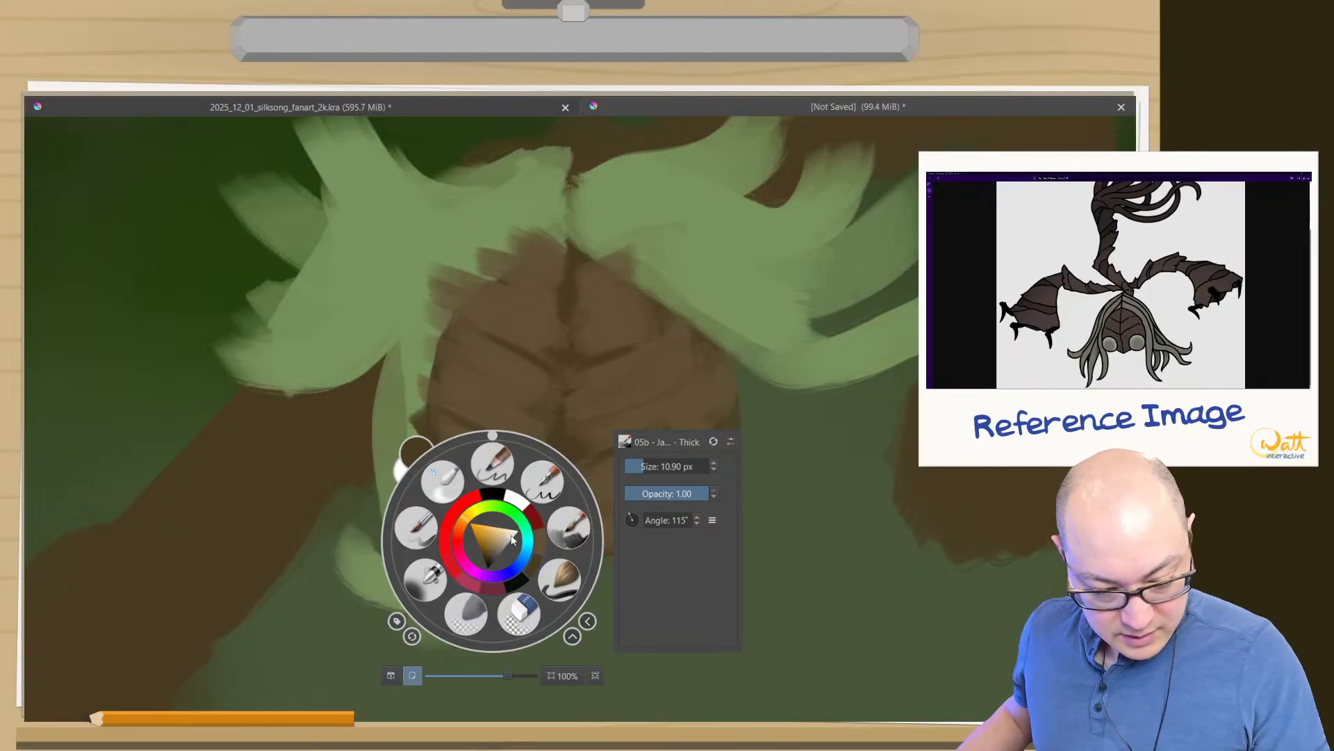
click(511, 535)
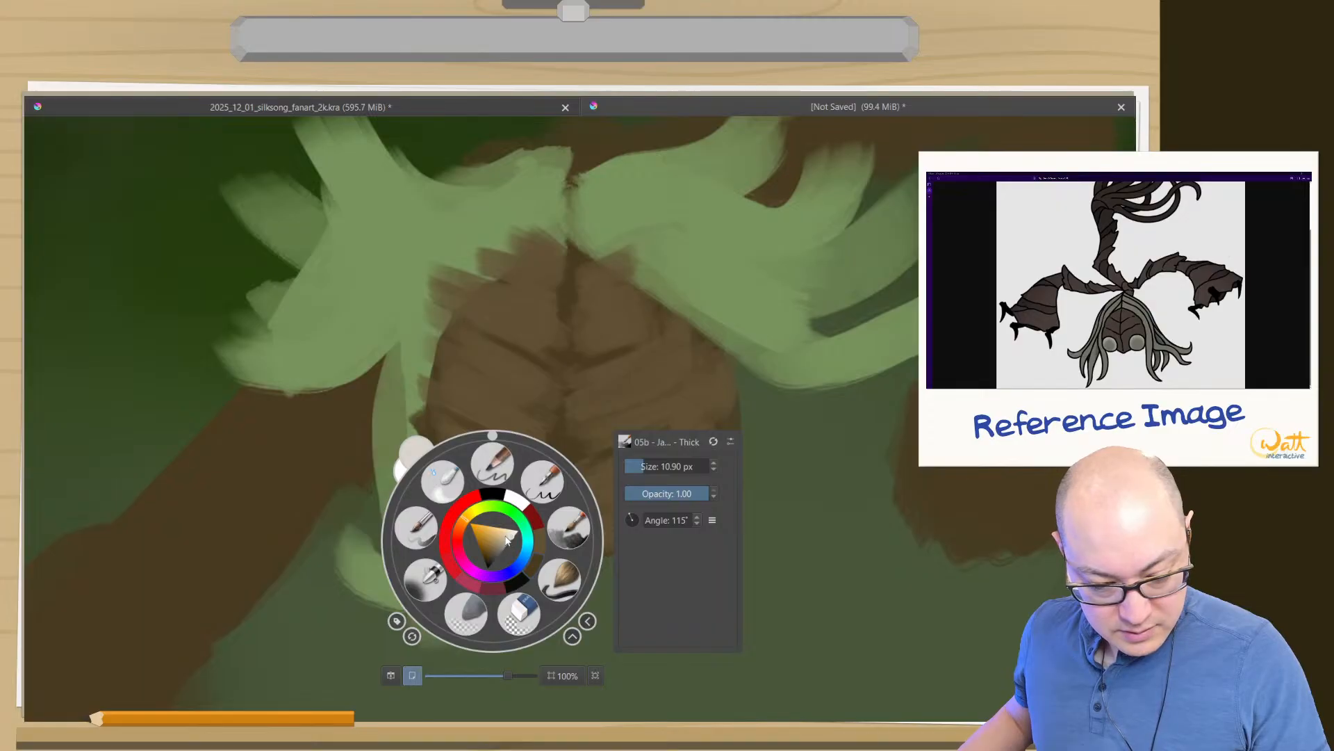
click(506, 541)
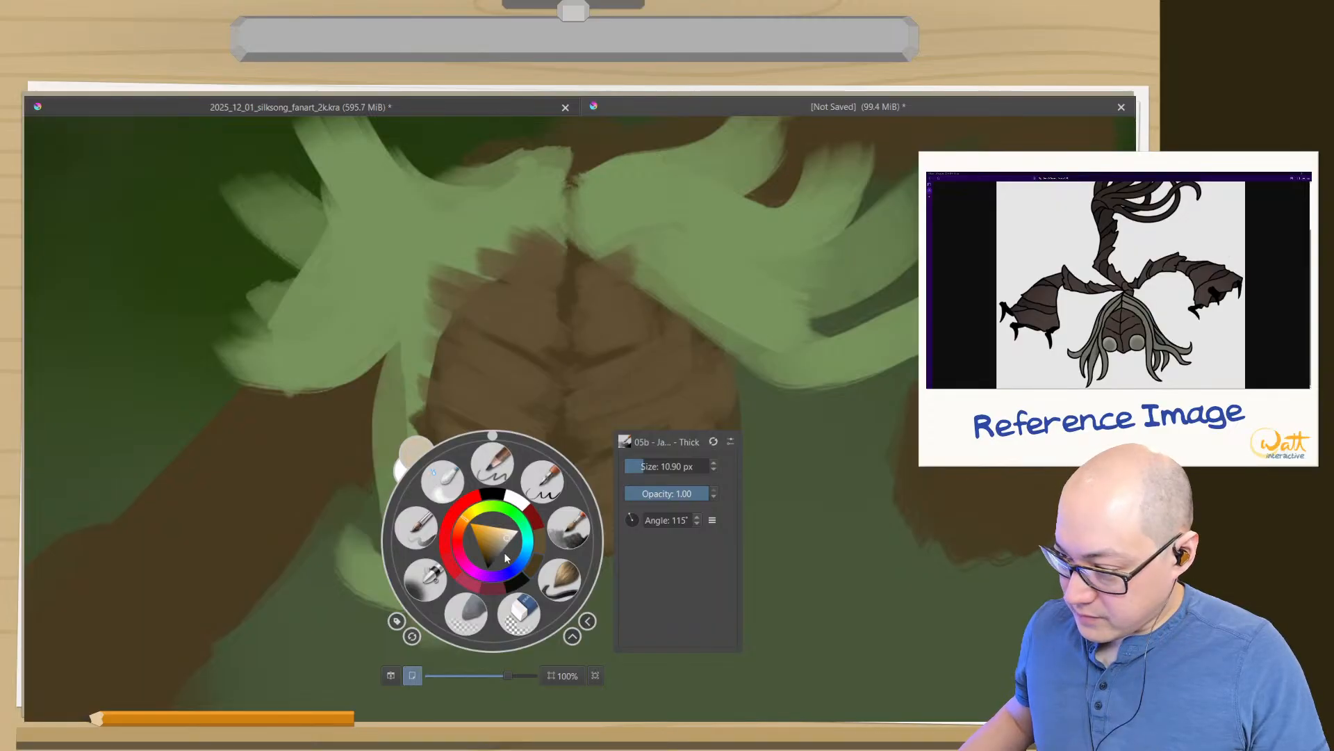
click(489, 510)
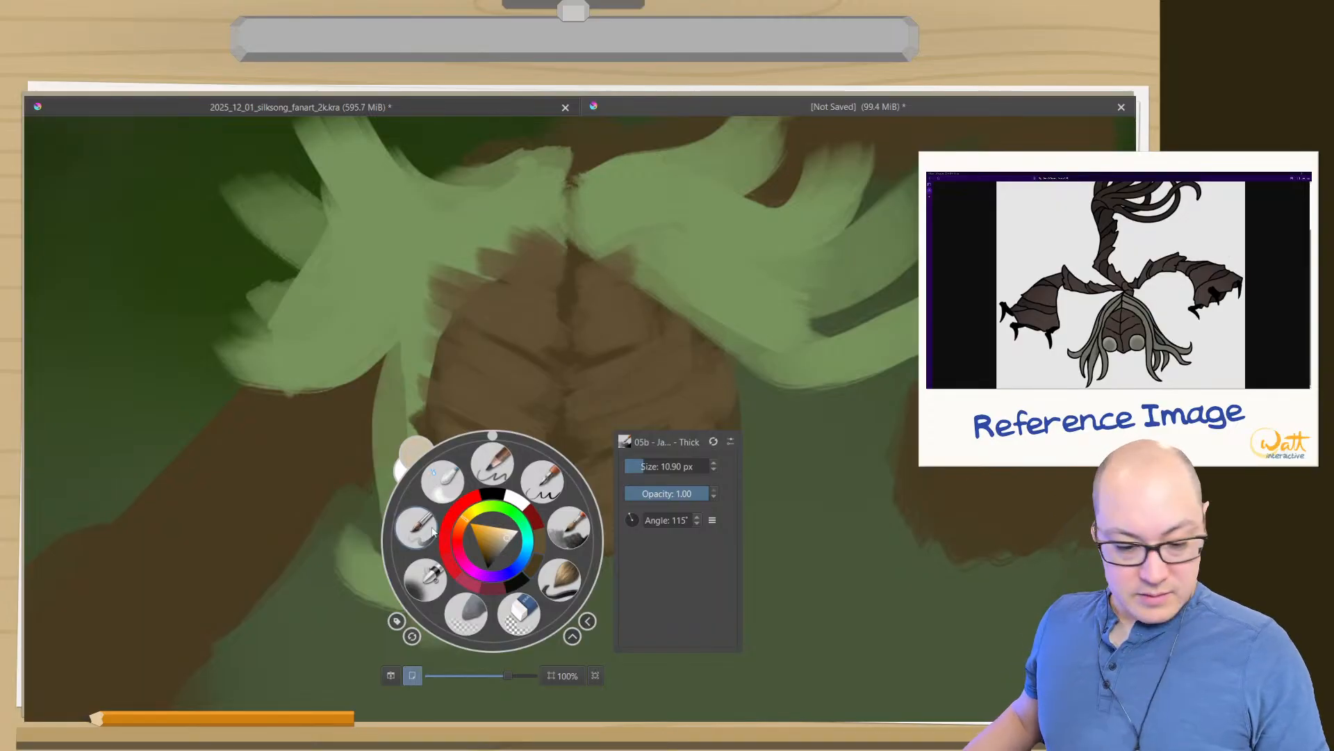
drag(492, 511, 497, 513)
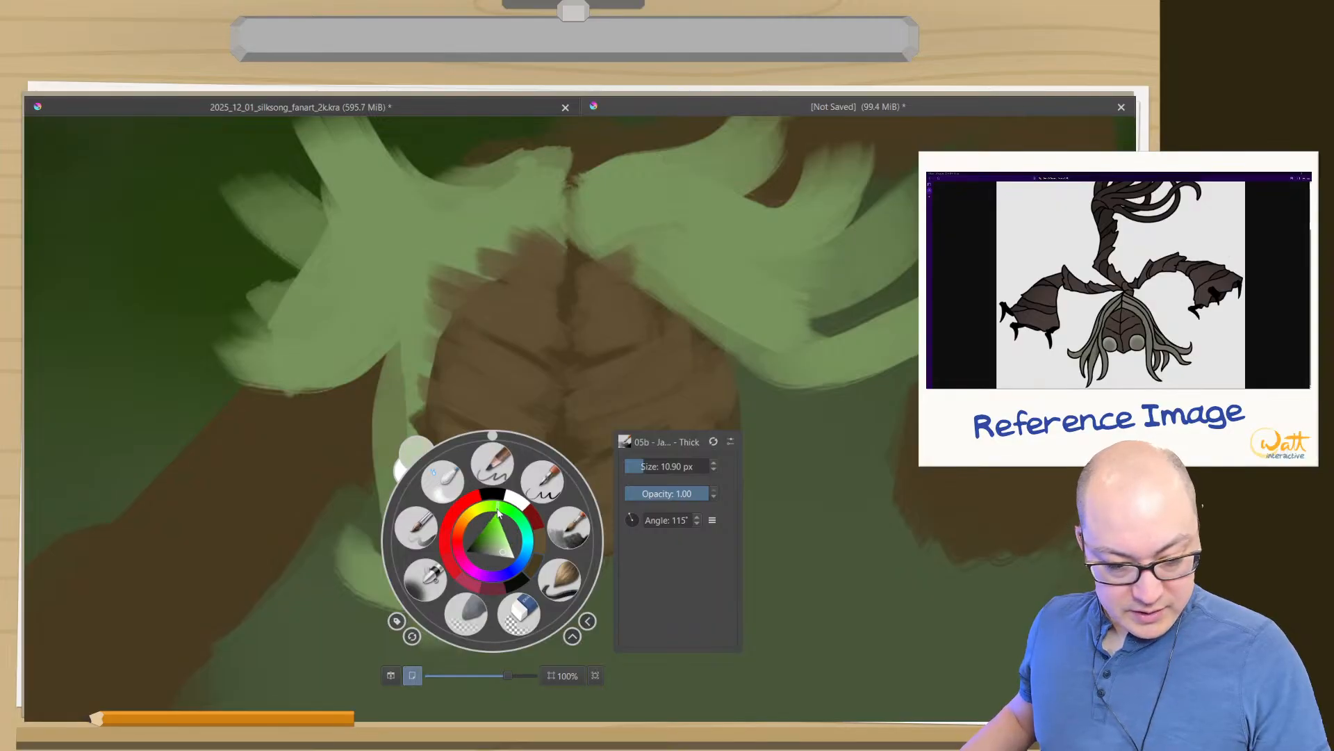
click(498, 550)
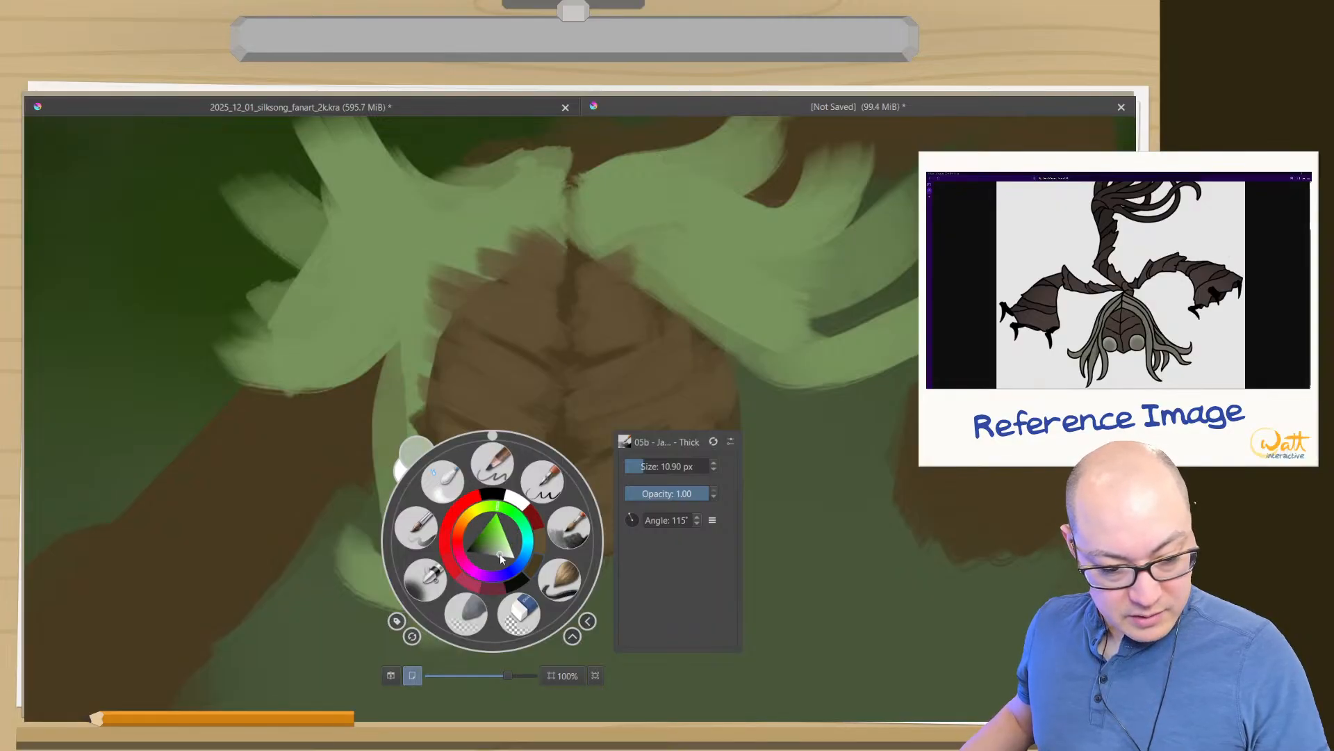
click(531, 418)
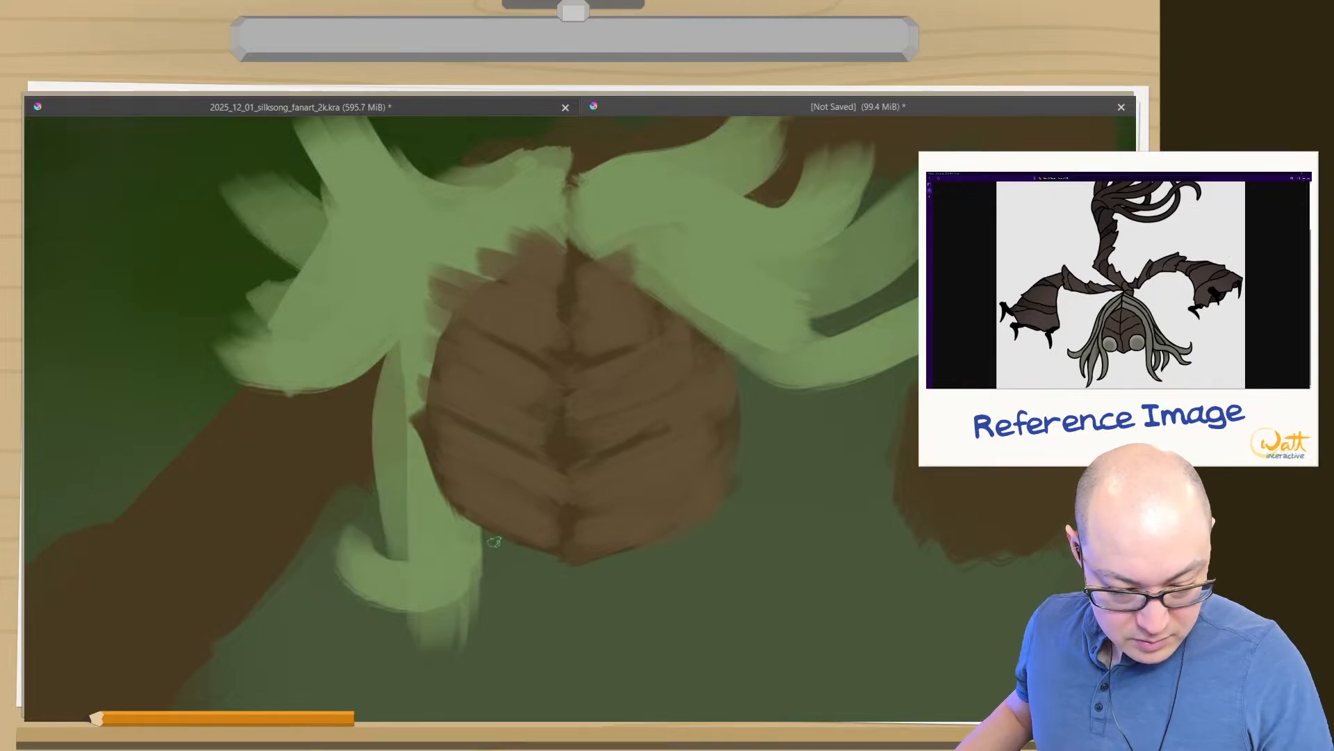
- Enlarge the brush and paint a round pale grey left eye over the lower left edge of the face
key(bracketright)
key(bracketright)
key(bracketright)
key(bracketright)
key(bracketright)
key(bracketright)
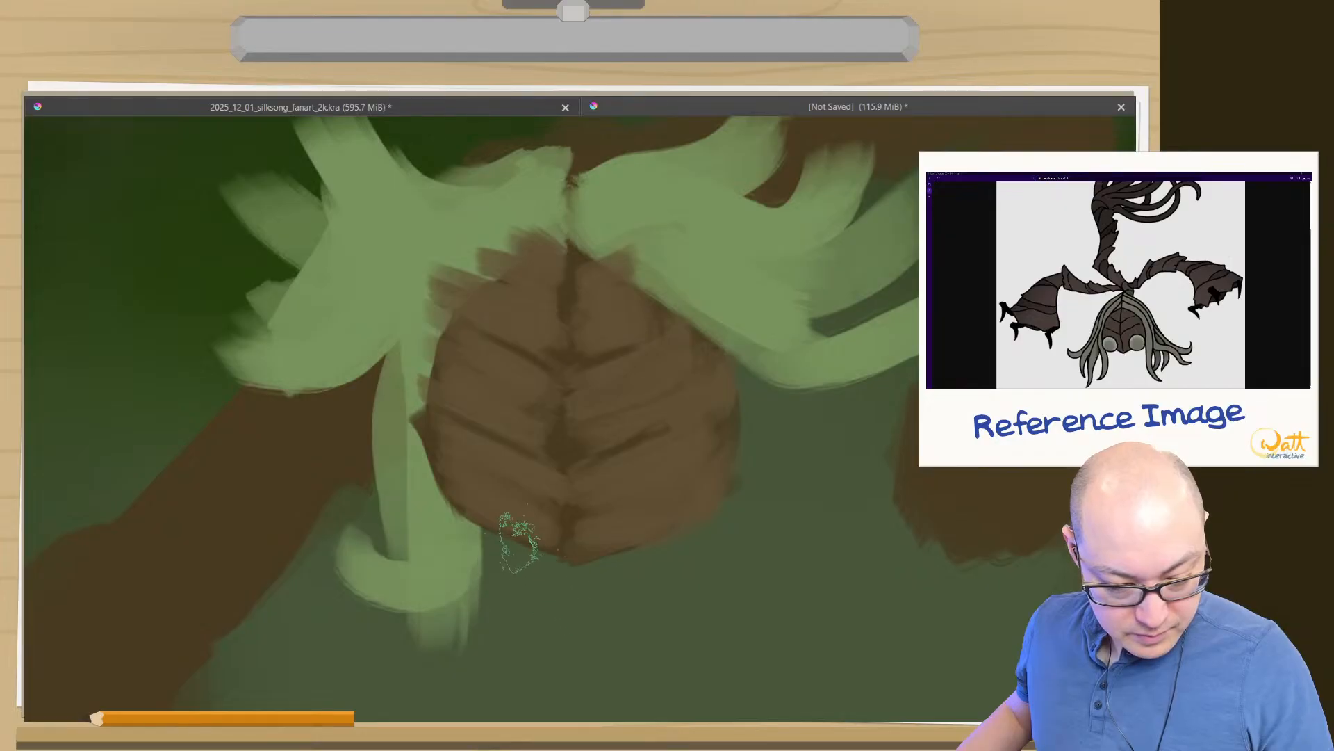
mouse_move(512, 525)
mouse_down()
mouse_move(497, 487)
mouse_move(462, 484)
mouse_move(509, 500)
mouse_move(476, 497)
mouse_move(518, 520)
mouse_move(494, 484)
mouse_move(517, 522)
mouse_move(505, 498)
mouse_move(511, 542)
mouse_up()
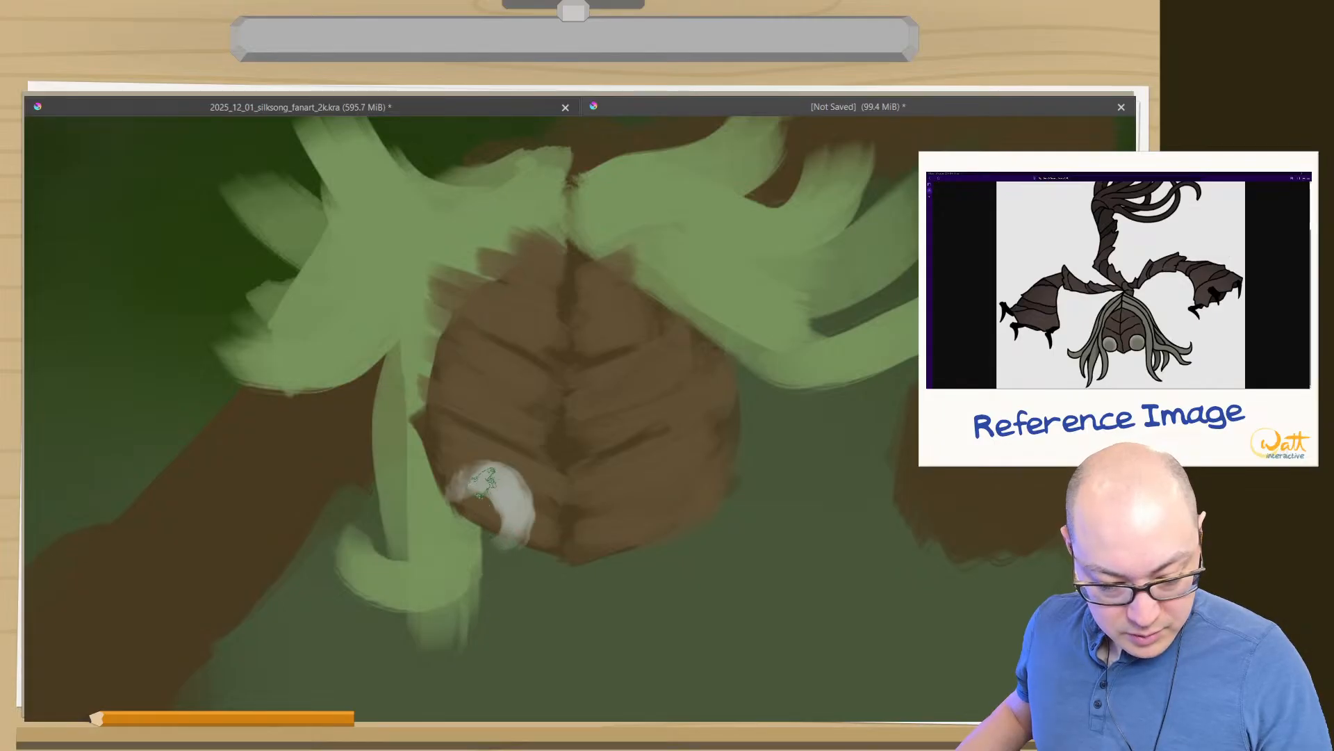
mouse_move(484, 481)
mouse_down()
mouse_move(449, 502)
mouse_move(453, 486)
mouse_move(466, 522)
mouse_move(450, 531)
mouse_move(471, 523)
mouse_move(468, 505)
mouse_move(450, 518)
mouse_move(471, 490)
mouse_move(466, 527)
mouse_move(499, 530)
mouse_move(495, 501)
mouse_move(483, 533)
mouse_move(460, 518)
mouse_move(507, 526)
mouse_move(472, 518)
mouse_up()
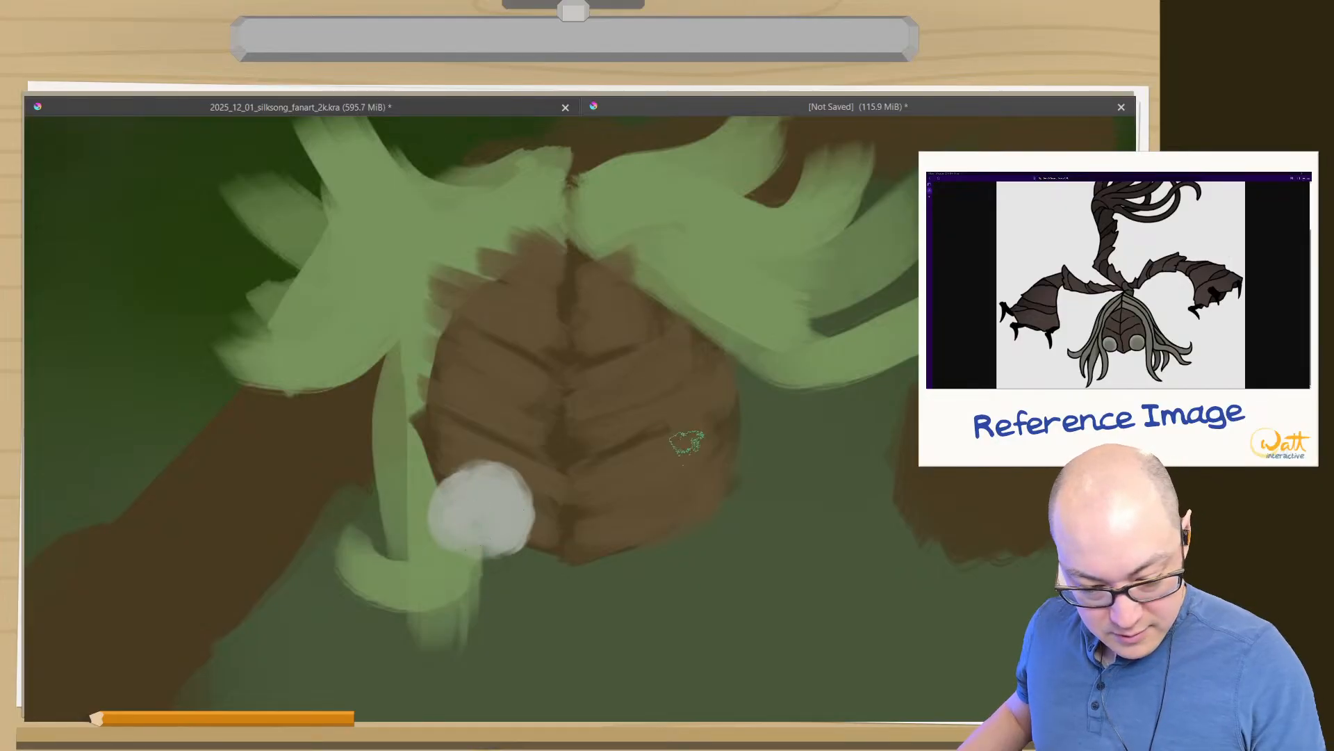
- Try a pale grey right eye over the lower right cheek, and undo its strokes
mouse_move(690, 490)
mouse_down()
mouse_move(719, 464)
mouse_move(700, 486)
mouse_move(714, 526)
mouse_move(704, 479)
mouse_move(690, 505)
mouse_move(683, 477)
mouse_move(677, 511)
mouse_up()
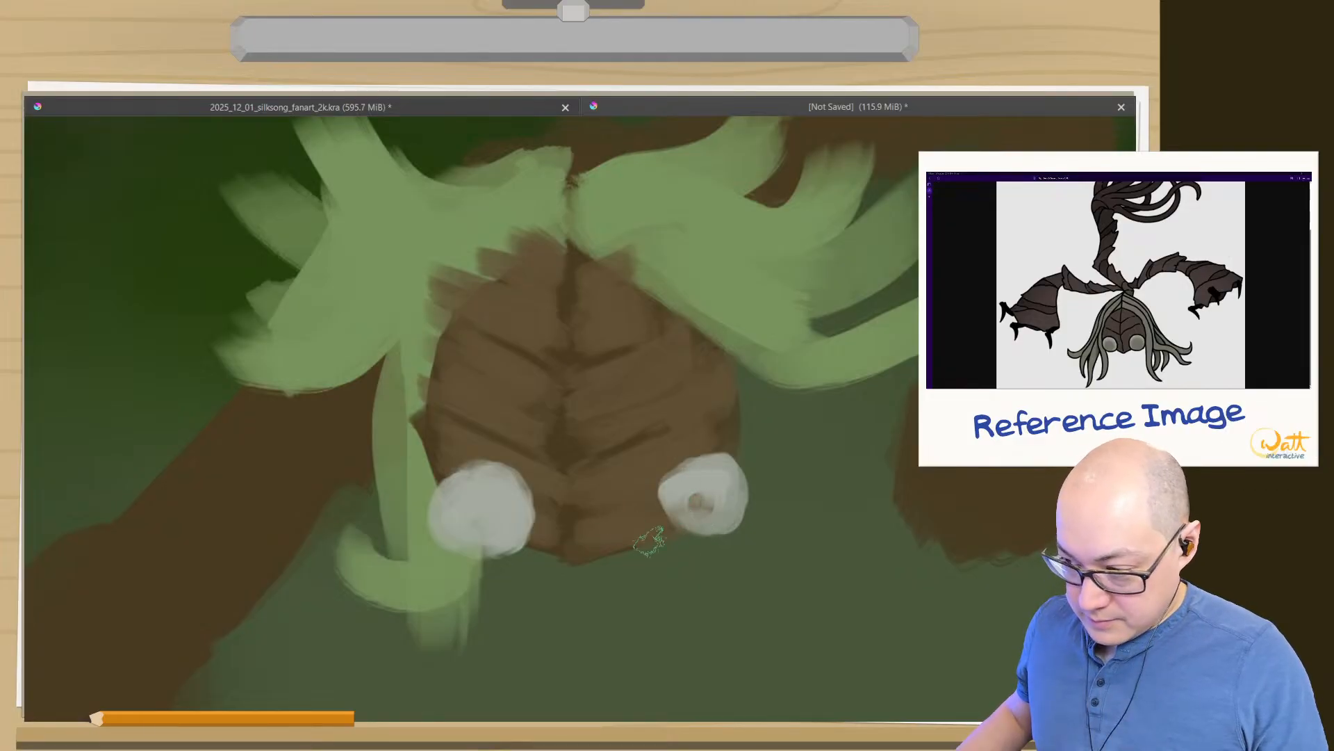
key(ctrl)
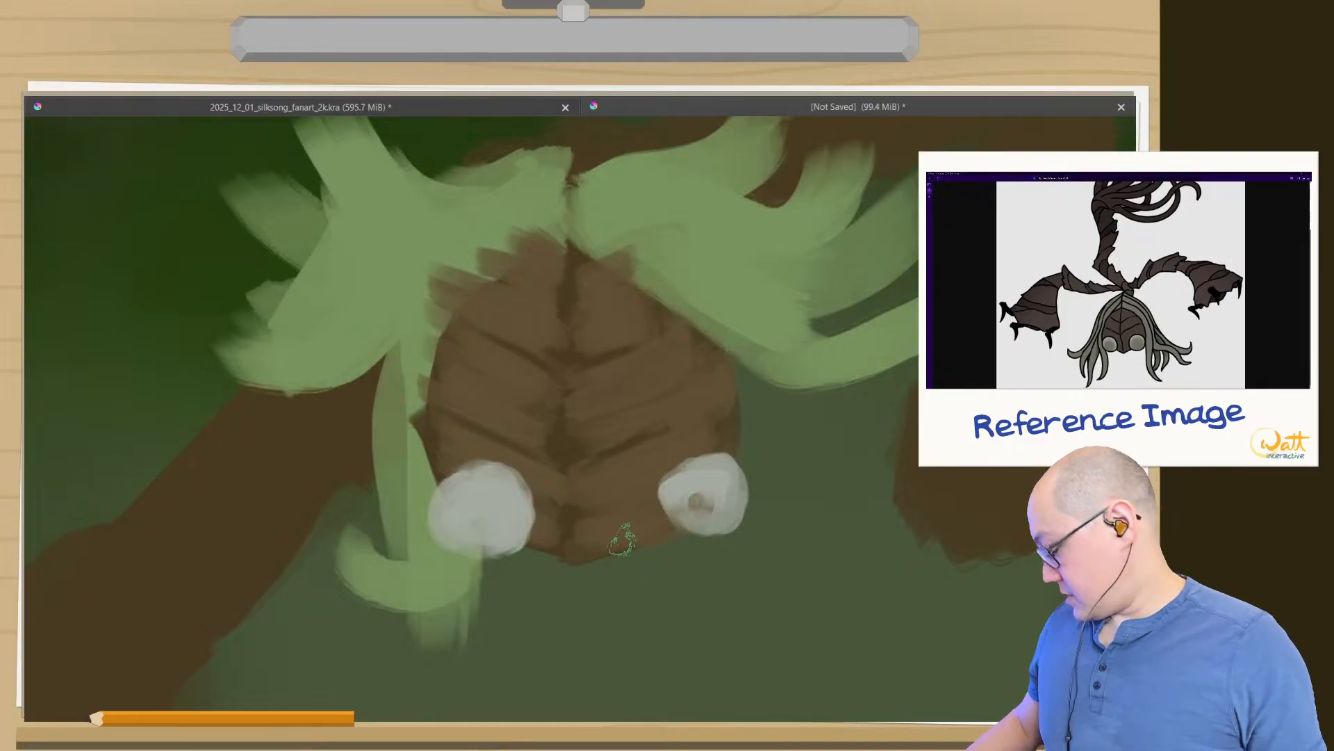
key(ctrl+z)
key(ctrl+z)
key(ctrl+z)
key(ctrl+z)
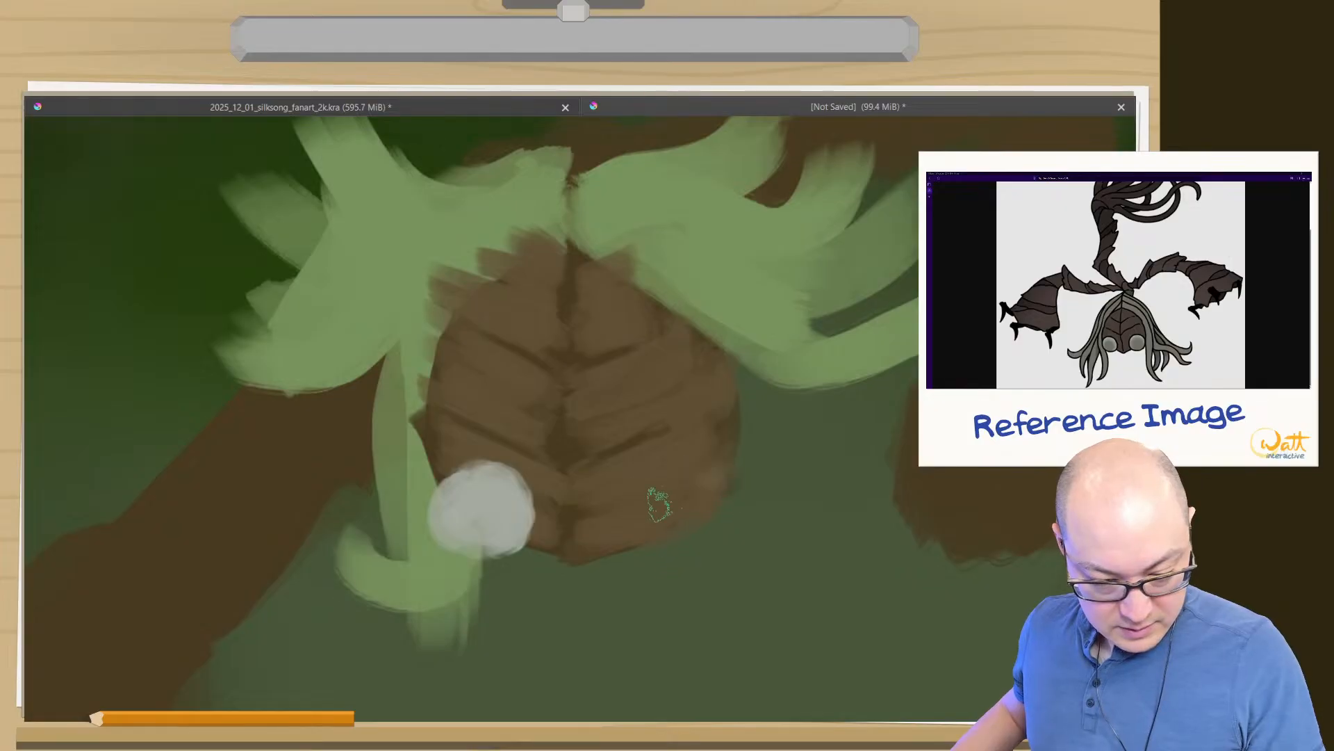
- Paint a round pale grey right eye closer to the chin, overlapping the face's lower right edge
mouse_move(655, 497)
mouse_down()
mouse_move(682, 492)
mouse_move(669, 490)
mouse_move(687, 523)
mouse_move(695, 510)
mouse_move(666, 505)
mouse_move(663, 490)
mouse_move(652, 519)
mouse_move(645, 505)
mouse_move(666, 499)
mouse_move(648, 537)
mouse_up()
mouse_move(700, 500)
mouse_down()
mouse_move(673, 516)
mouse_move(693, 558)
mouse_move(695, 524)
mouse_move(649, 518)
mouse_move(675, 540)
mouse_move(650, 547)
mouse_move(647, 516)
mouse_move(673, 543)
mouse_move(695, 507)
mouse_move(675, 500)
mouse_move(669, 552)
mouse_up()
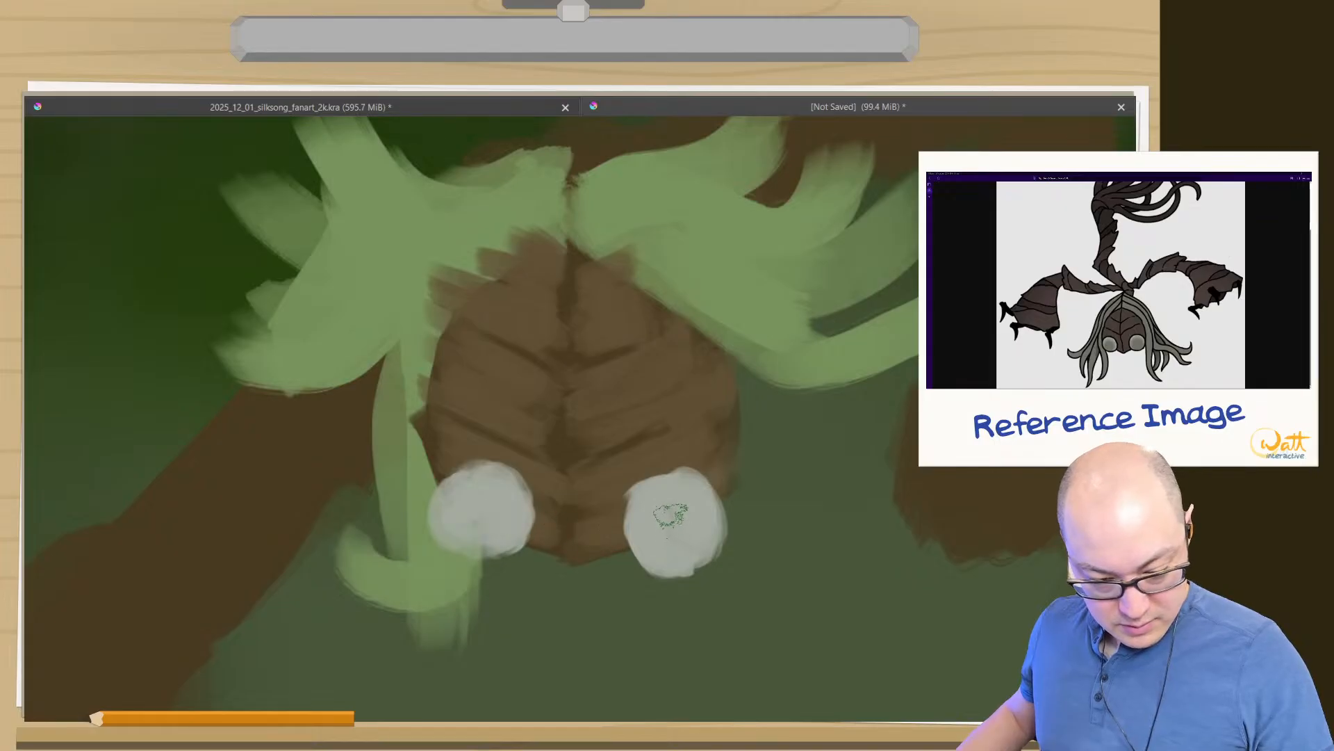
drag(706, 502, 708, 538)
- Extend the left eye slightly downward and trim its outer edge with a darker colour to narrow it
mouse_move(452, 533)
mouse_down()
mouse_move(477, 497)
mouse_move(464, 552)
mouse_move(504, 497)
mouse_move(483, 508)
mouse_move(514, 545)
mouse_move(506, 508)
mouse_move(476, 519)
mouse_move(479, 494)
mouse_move(498, 557)
mouse_up()
ctrl+click(442, 479)
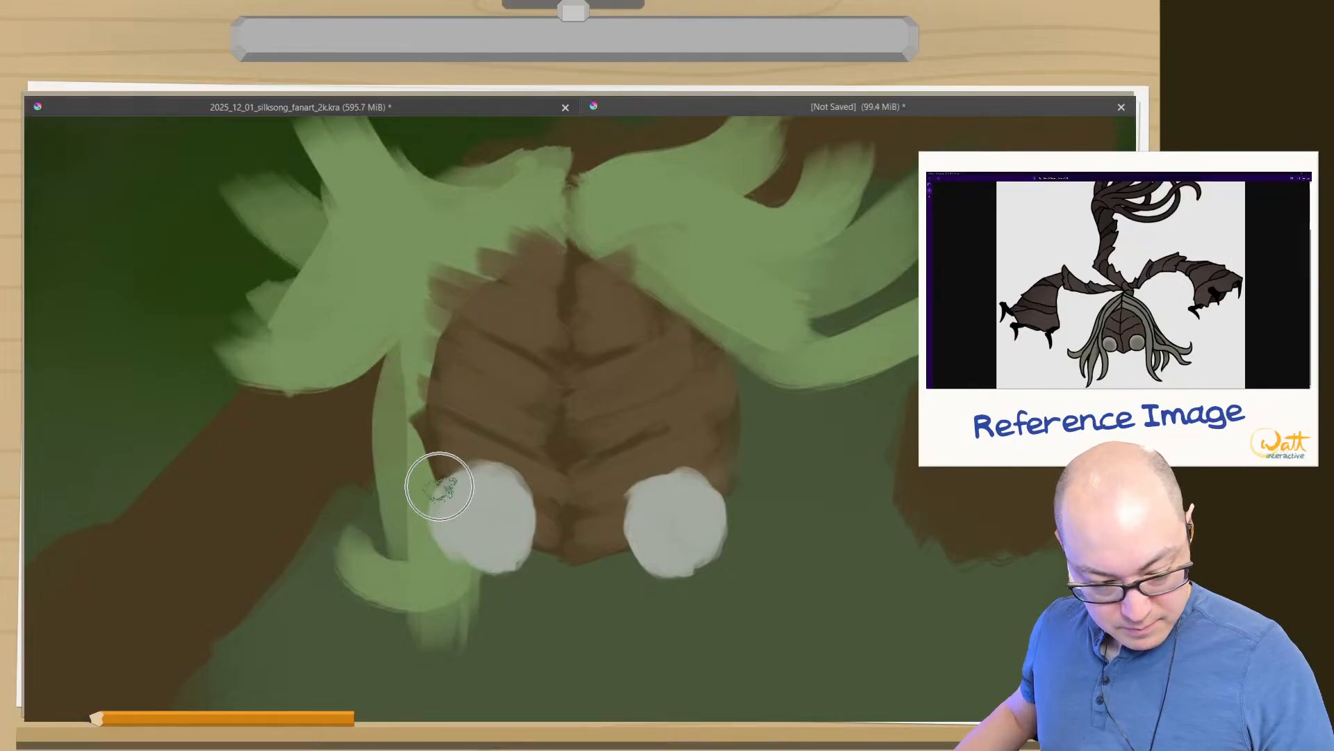
mouse_move(441, 486)
mouse_down()
mouse_move(448, 496)
mouse_move(450, 484)
mouse_up()
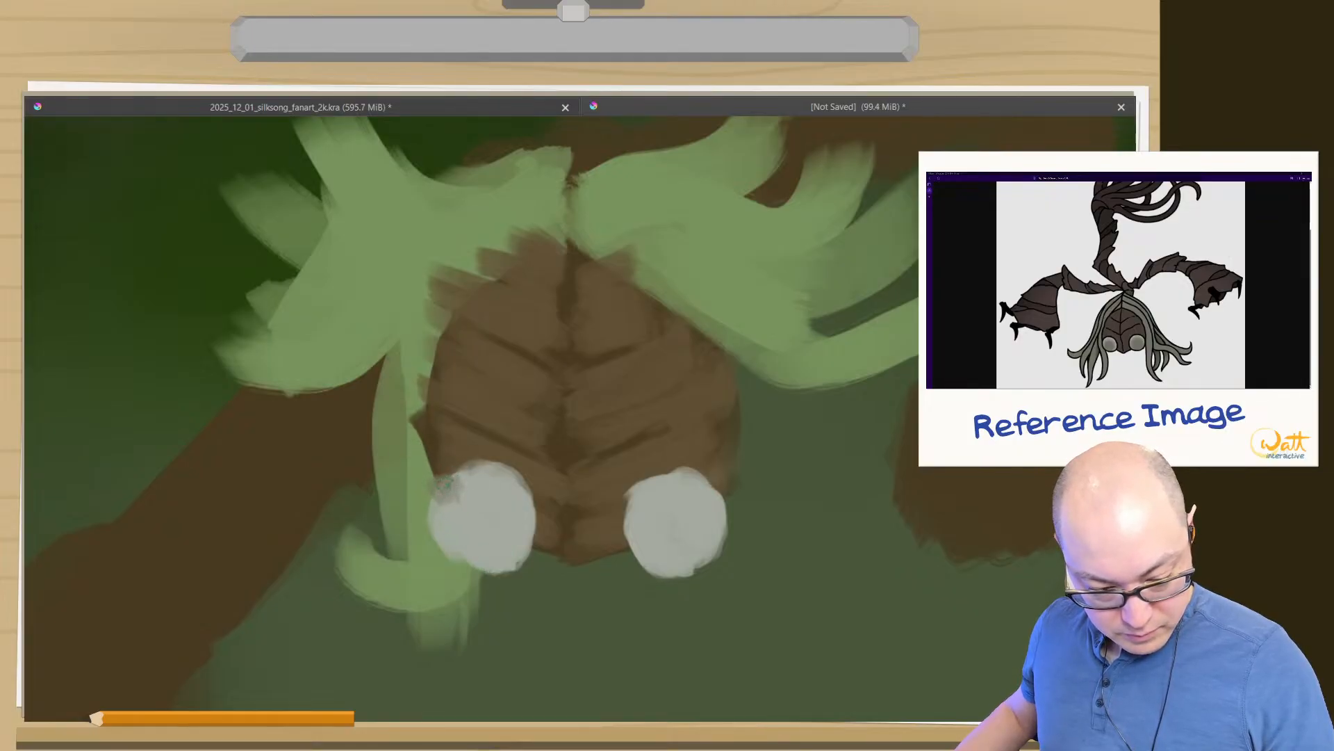
mouse_move(446, 533)
mouse_down()
mouse_move(427, 515)
mouse_move(435, 487)
mouse_move(457, 560)
mouse_move(477, 571)
mouse_move(462, 552)
mouse_up()
ctrl+click(481, 523)
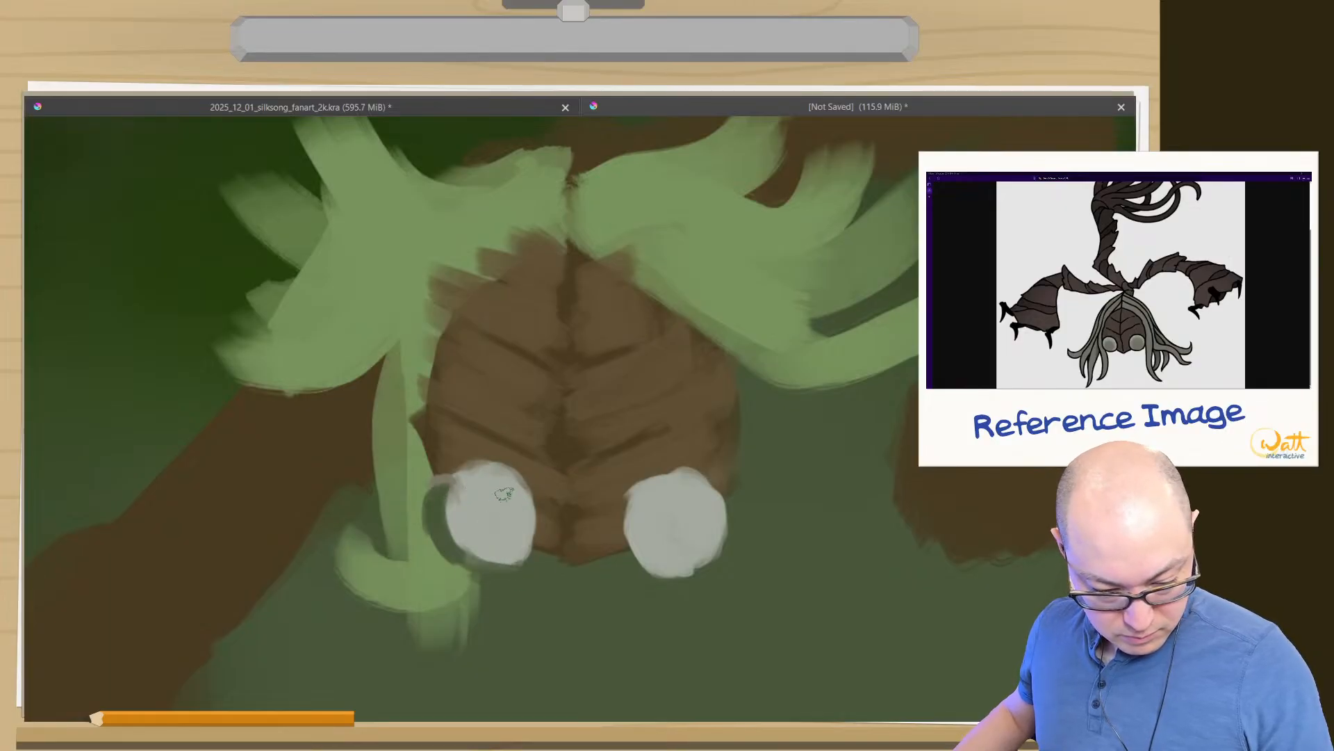
- Refine the round shape of both eyes with pale grey strokes and trim their lower and outer edges with the background green
drag(509, 484, 527, 549)
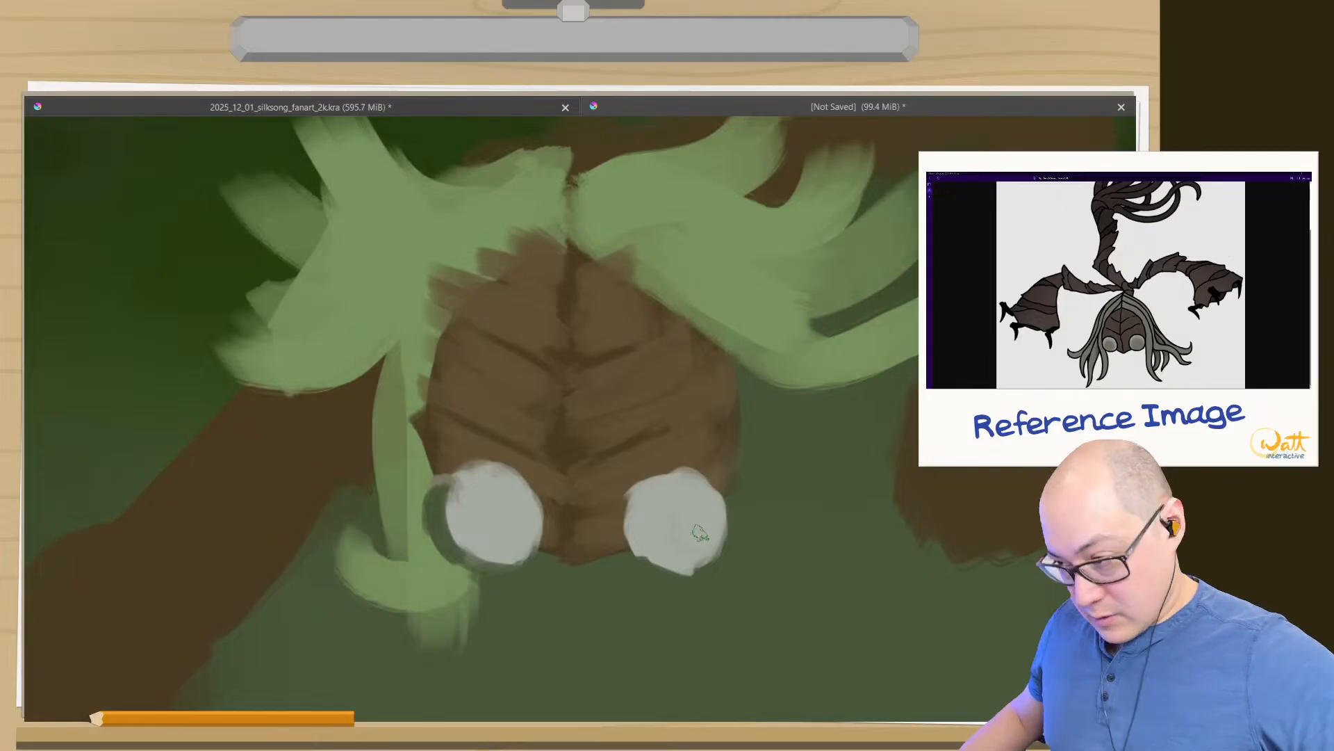
drag(730, 526, 686, 571)
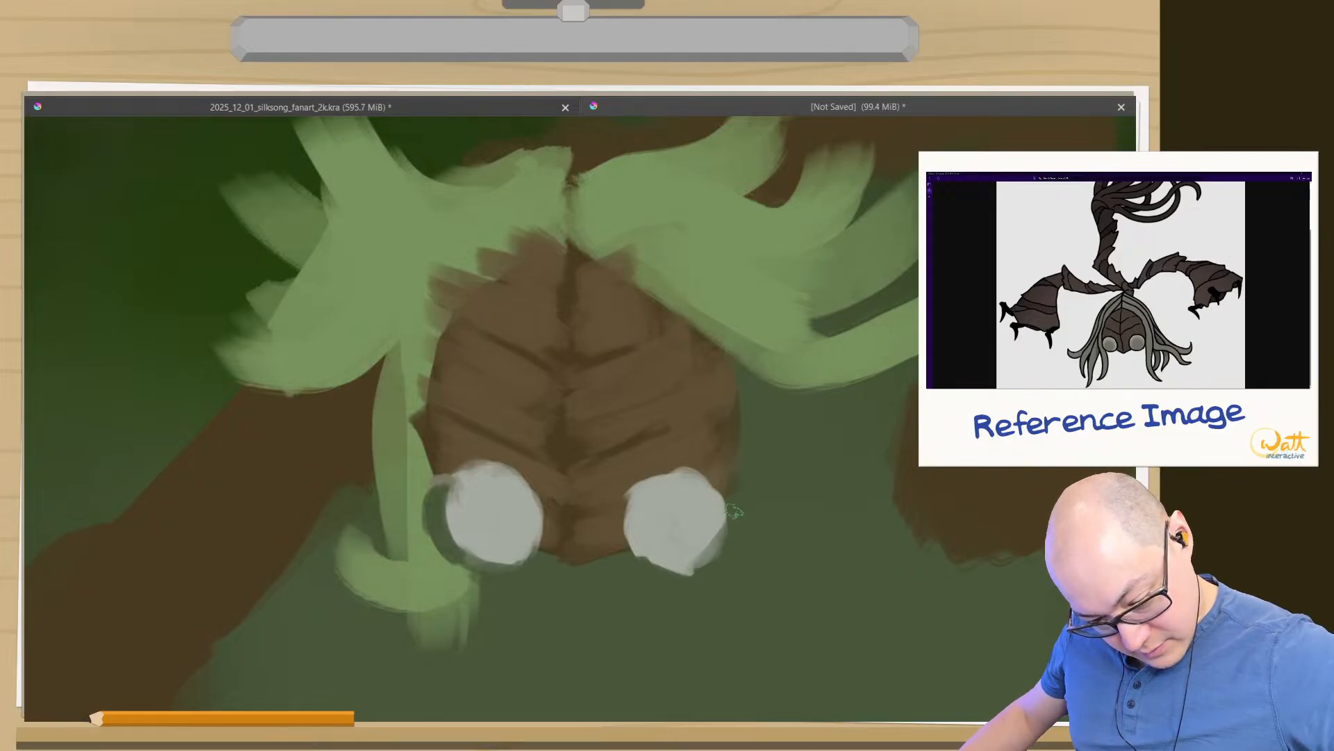
mouse_move(735, 512)
mouse_down()
mouse_move(698, 575)
mouse_move(731, 535)
mouse_move(690, 574)
mouse_move(640, 575)
mouse_move(686, 574)
mouse_up()
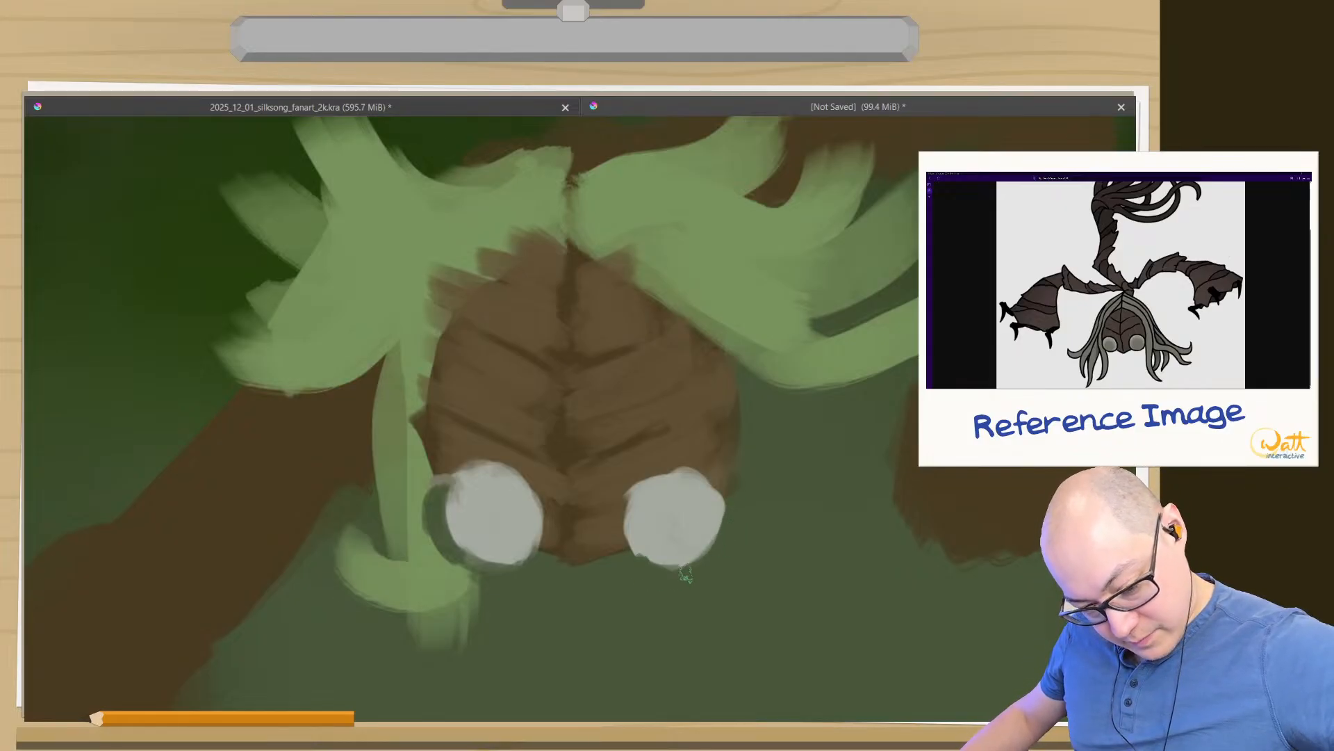
mouse_move(530, 562)
mouse_down()
mouse_move(479, 556)
mouse_move(449, 526)
mouse_up()
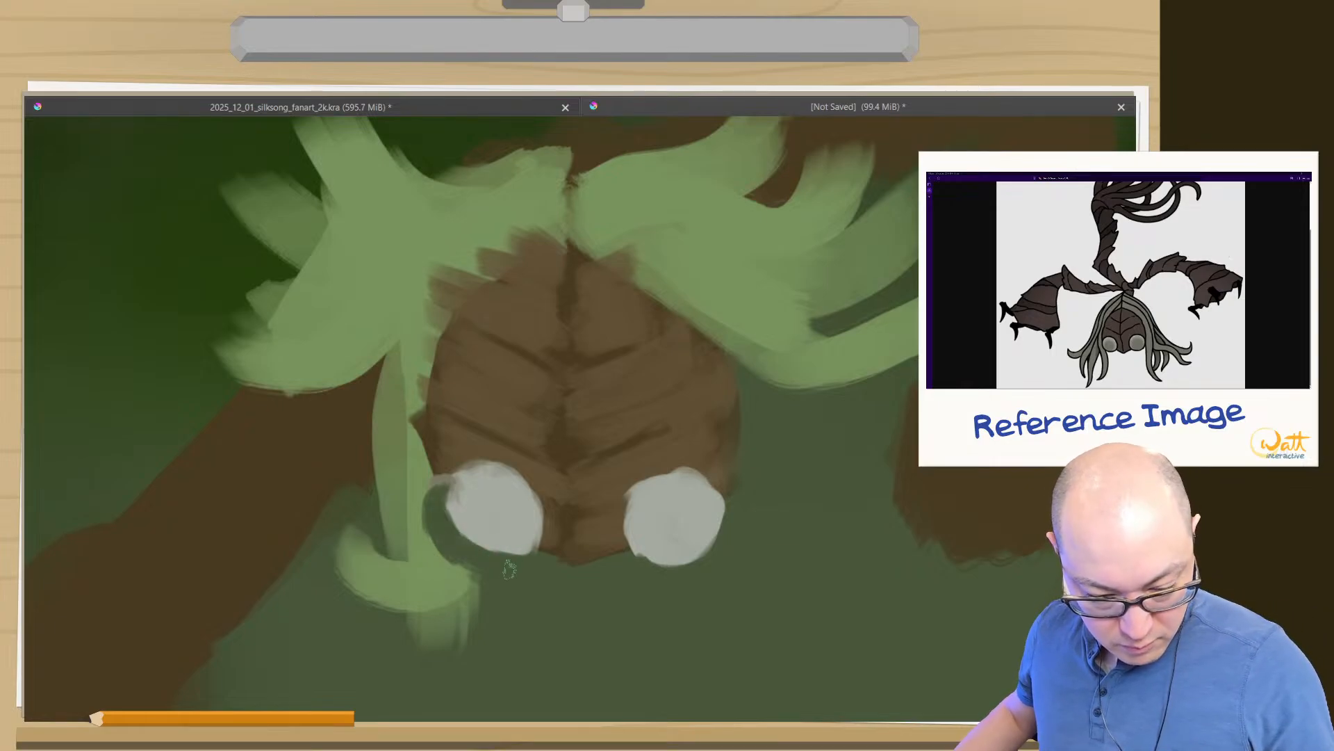
mouse_move(630, 556)
mouse_down()
mouse_move(695, 560)
mouse_move(673, 472)
mouse_move(686, 578)
mouse_move(737, 540)
mouse_move(699, 558)
mouse_up()
ctrl+click(700, 532)
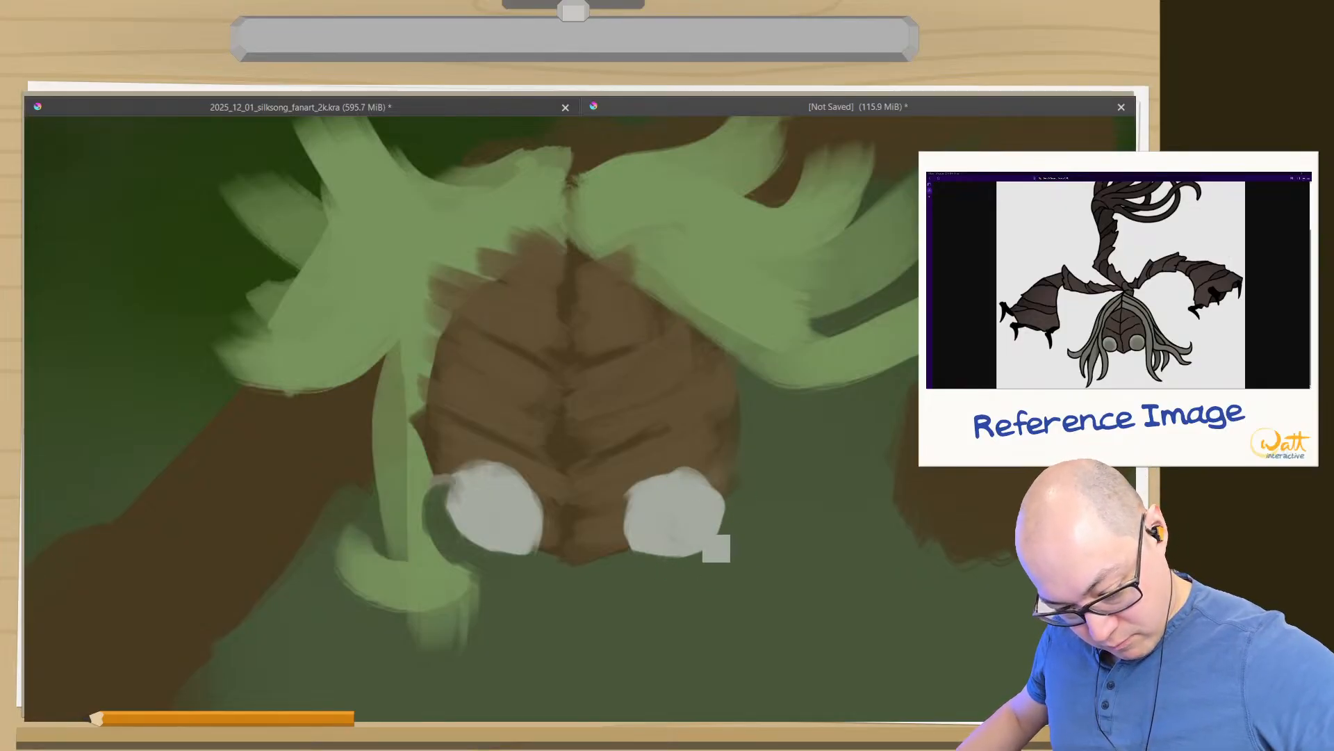
mouse_move(699, 488)
mouse_down()
mouse_move(649, 545)
mouse_move(672, 555)
mouse_up()
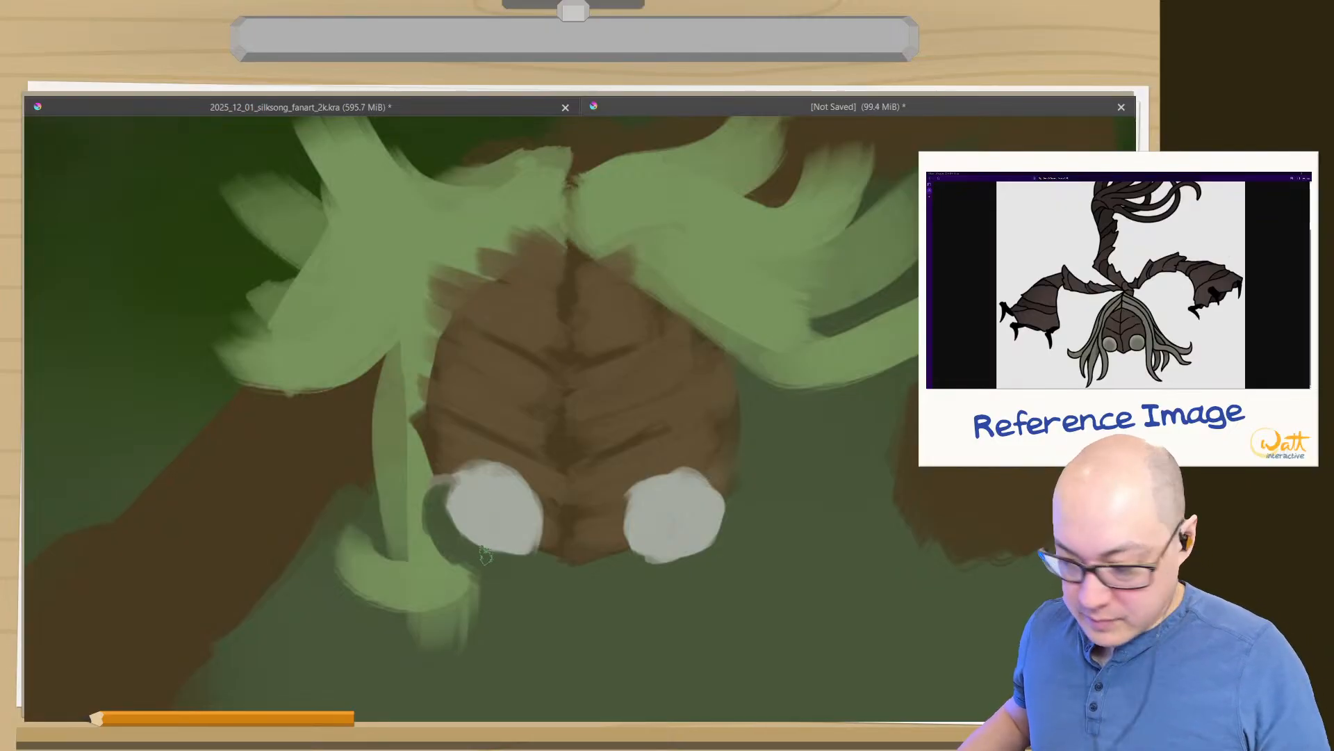
- Choose a darker, muted grey-green and paint a round centre in each eye, leaving a pale rim
right_click(482, 508)
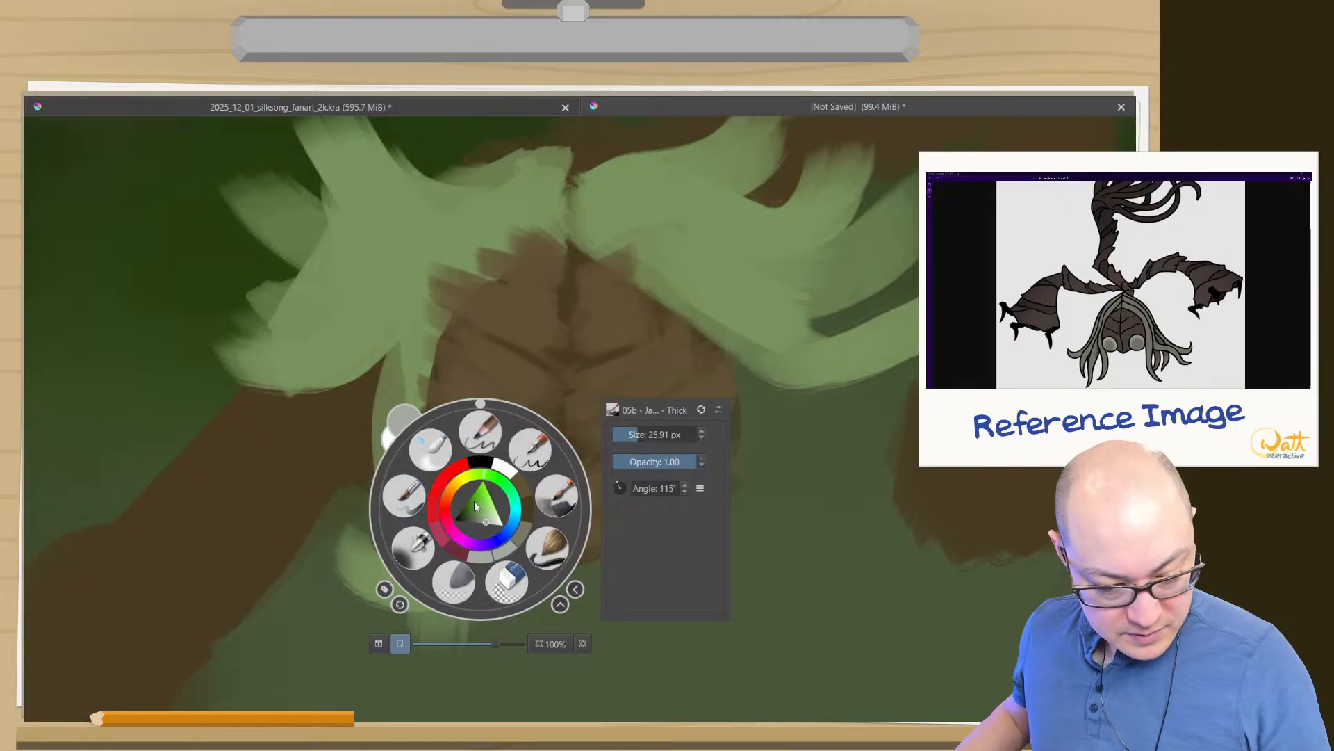
drag(475, 505, 475, 521)
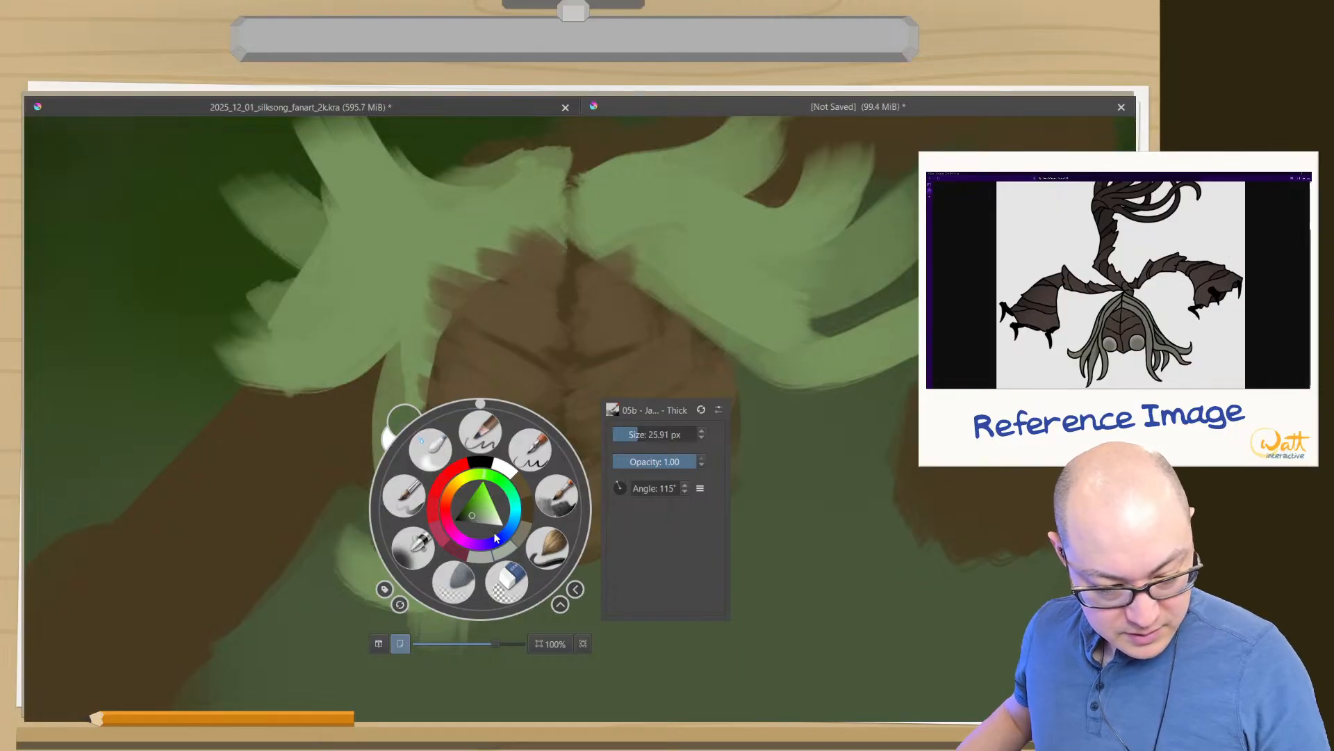
drag(503, 537, 513, 522)
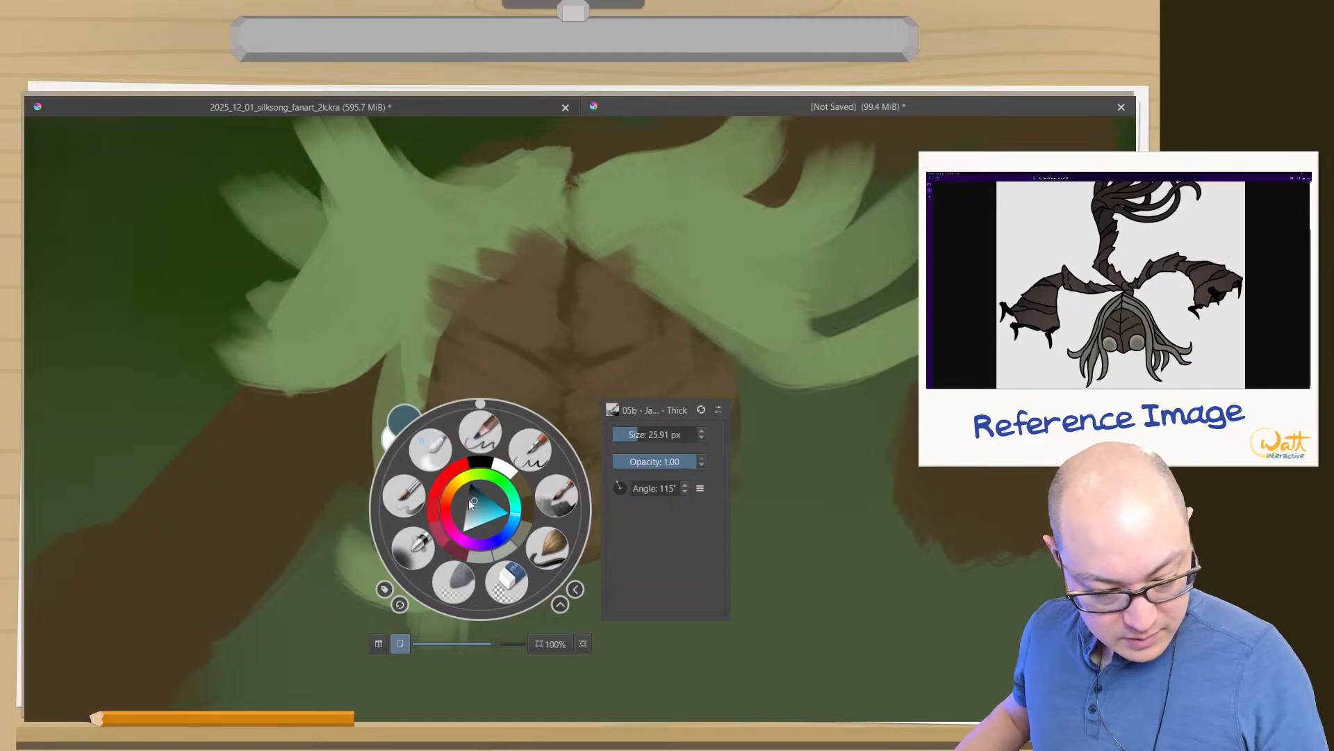
drag(515, 512, 506, 490)
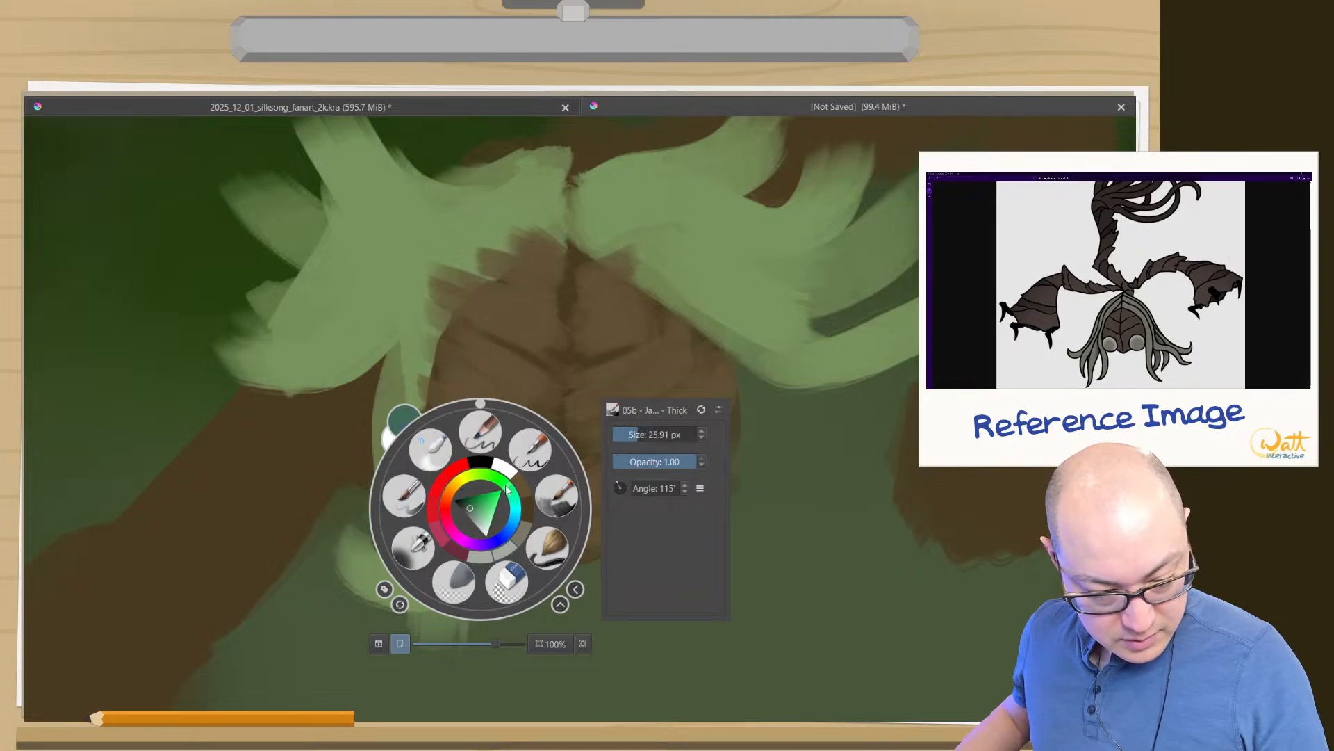
click(466, 509)
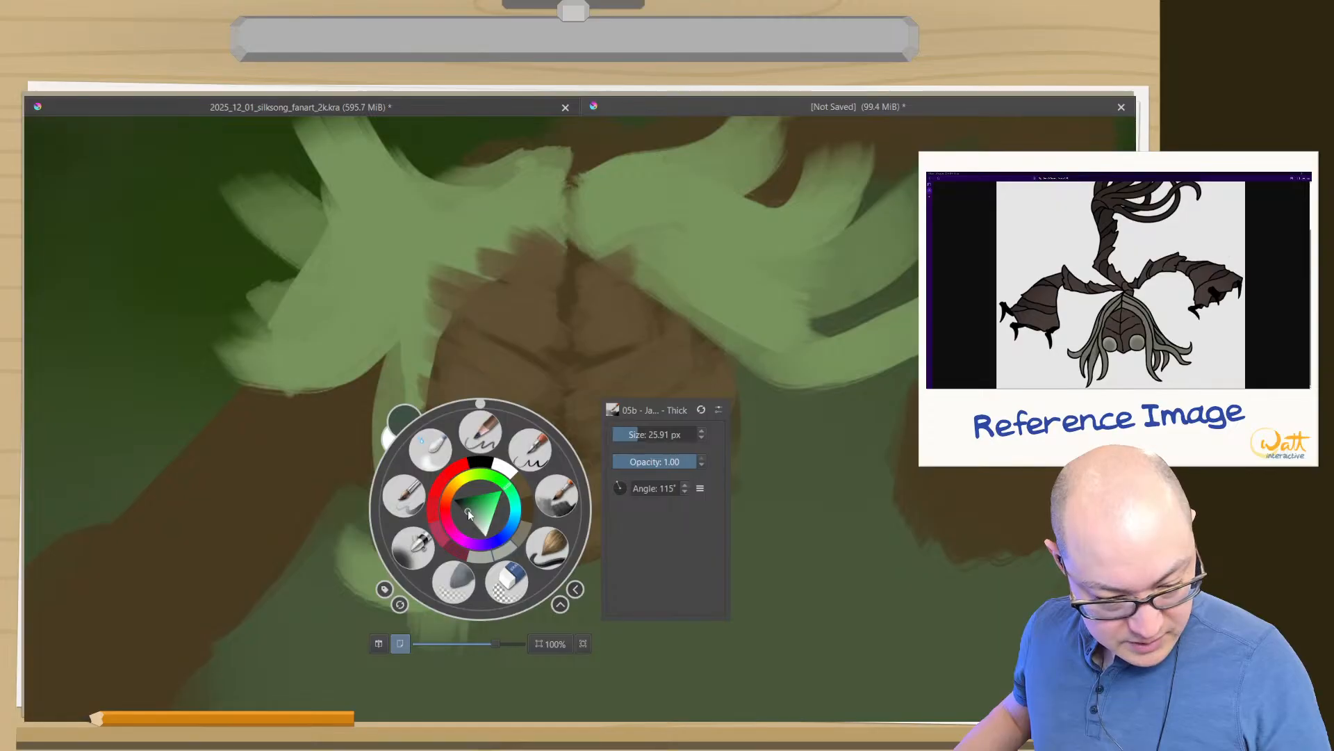
drag(465, 508, 471, 516)
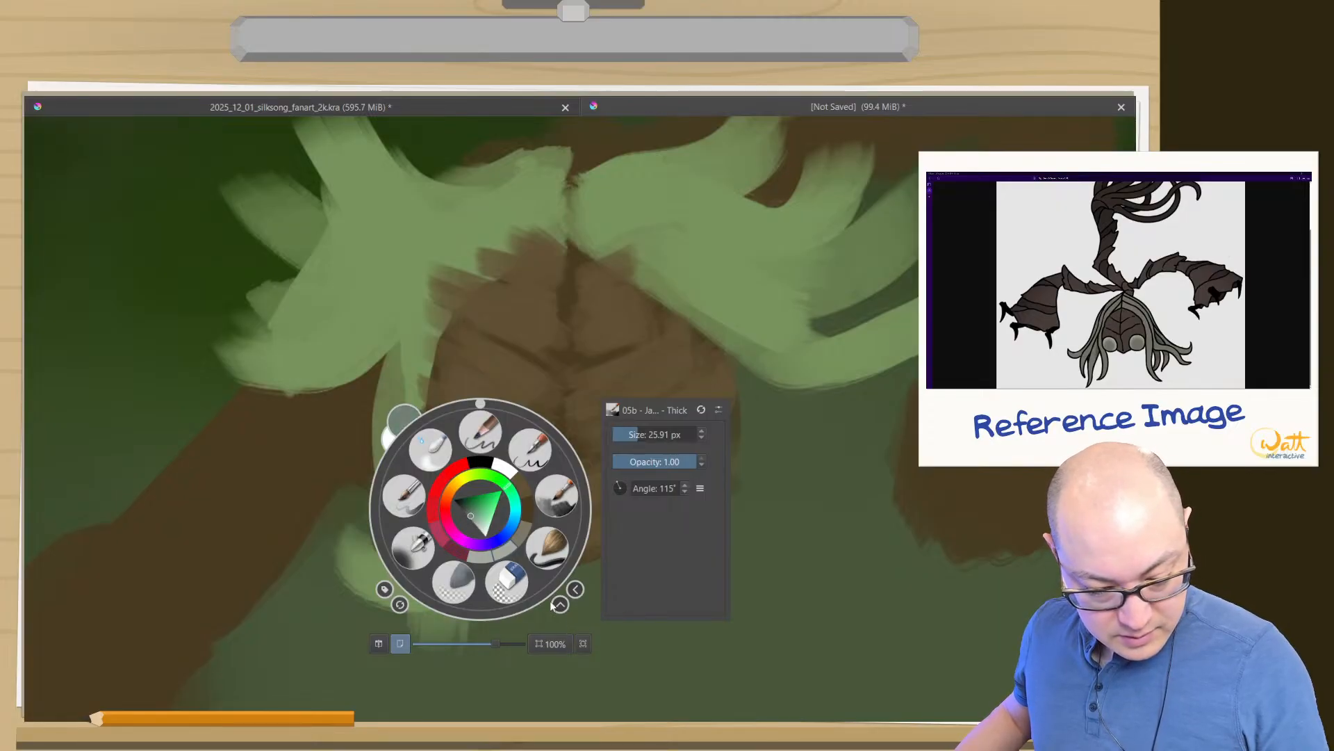
right_click(554, 507)
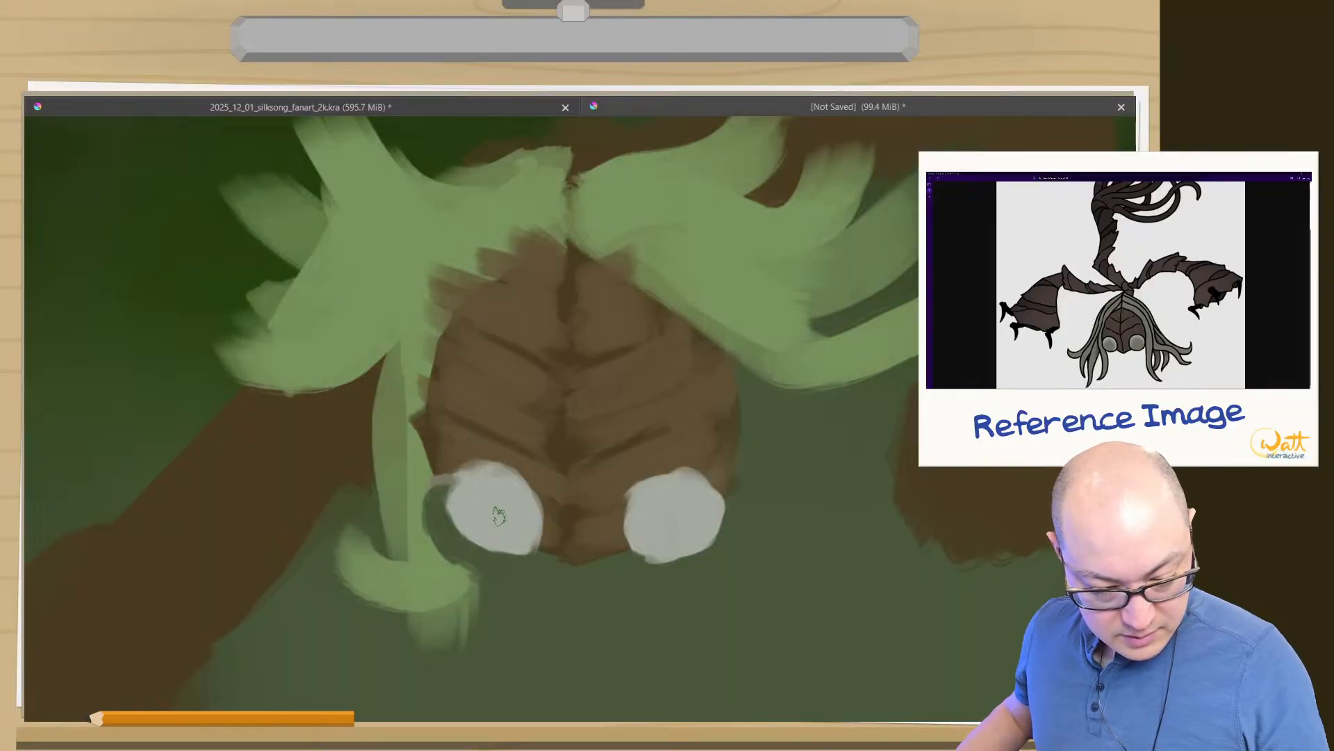
mouse_move(499, 513)
mouse_down()
mouse_move(509, 541)
mouse_move(495, 512)
mouse_move(506, 518)
mouse_move(464, 512)
mouse_move(495, 541)
mouse_move(462, 511)
mouse_move(478, 498)
mouse_move(481, 523)
mouse_move(485, 503)
mouse_move(518, 545)
mouse_move(511, 496)
mouse_move(465, 497)
mouse_move(468, 484)
mouse_move(482, 499)
mouse_move(455, 515)
mouse_up()
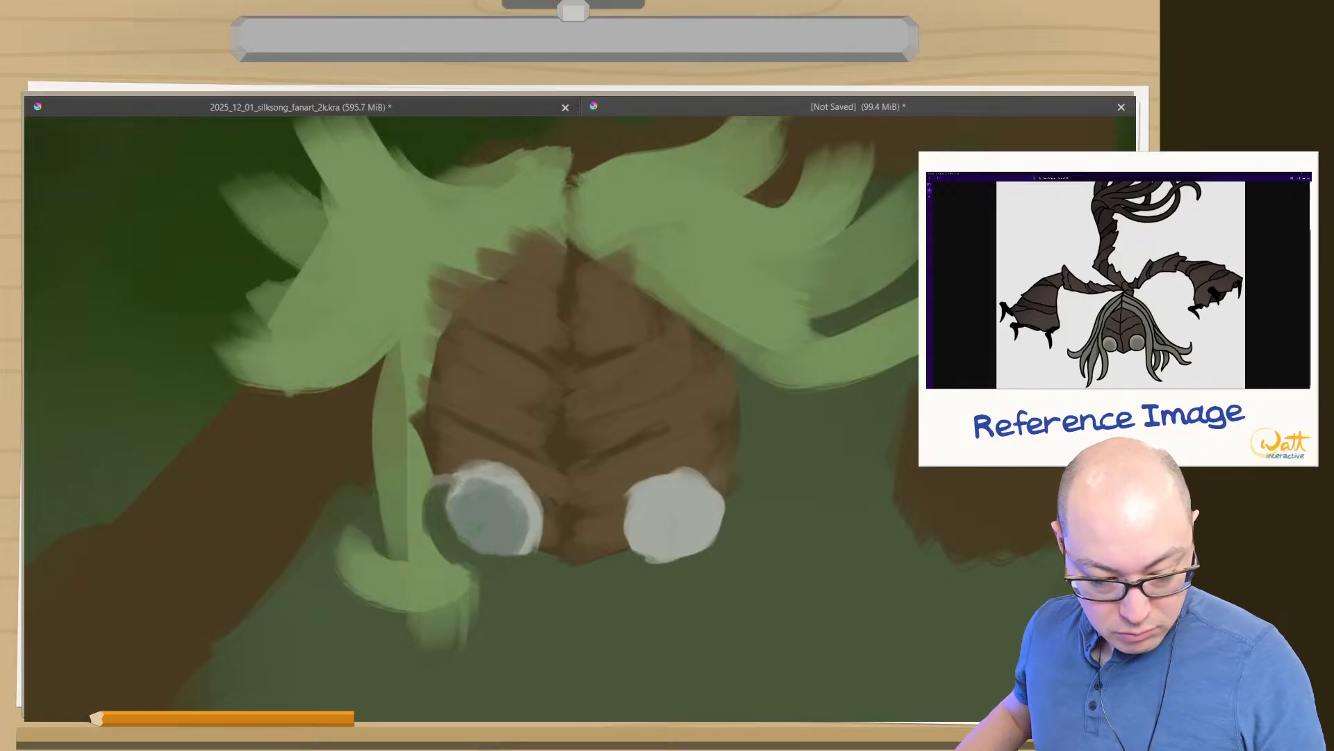
mouse_move(653, 549)
mouse_down()
mouse_move(662, 516)
mouse_move(690, 525)
mouse_move(676, 500)
mouse_move(685, 525)
mouse_move(704, 519)
mouse_move(676, 532)
mouse_up()
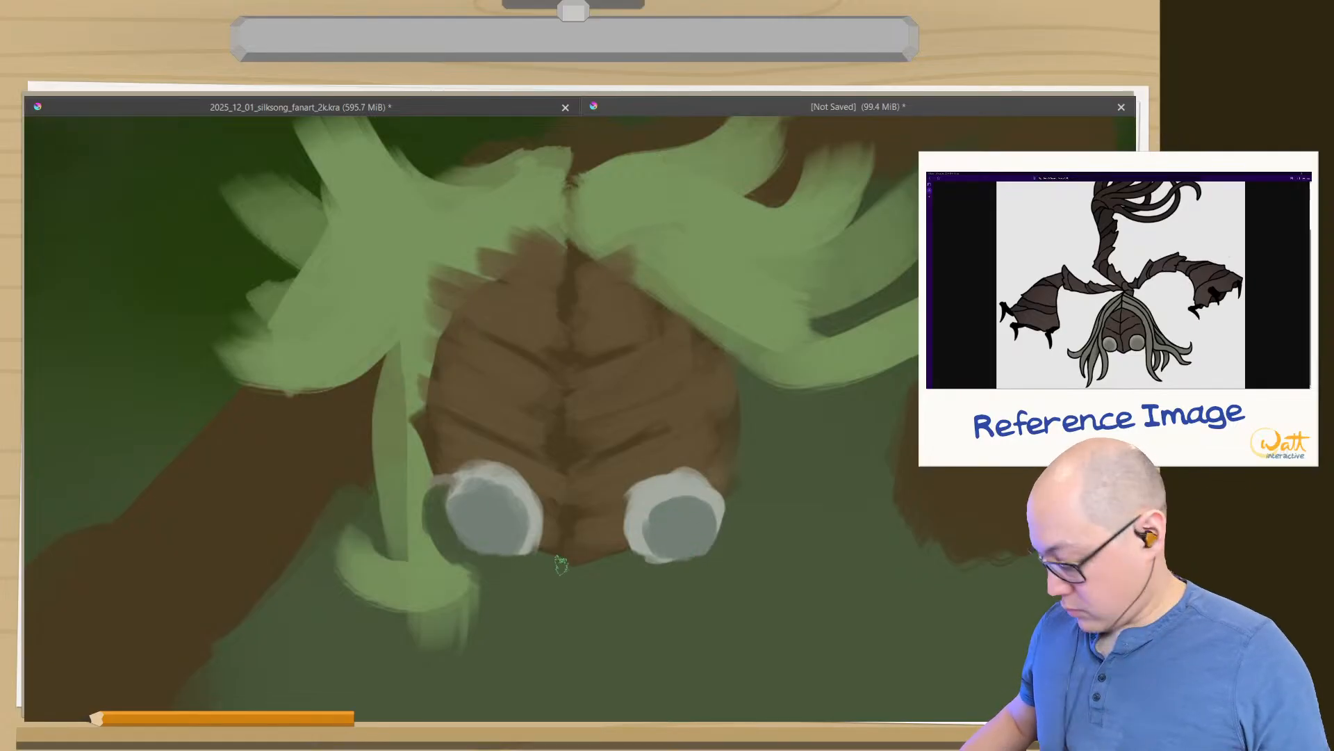
- Using a smaller Airbrush Soft, add a soft pale highlight to the upper part of the left eye's dark centre
mouse_move(522, 629)
mouse_down()
mouse_move(497, 721)
mouse_move(501, 646)
mouse_move(459, 363)
mouse_up()
right_click(453, 426)
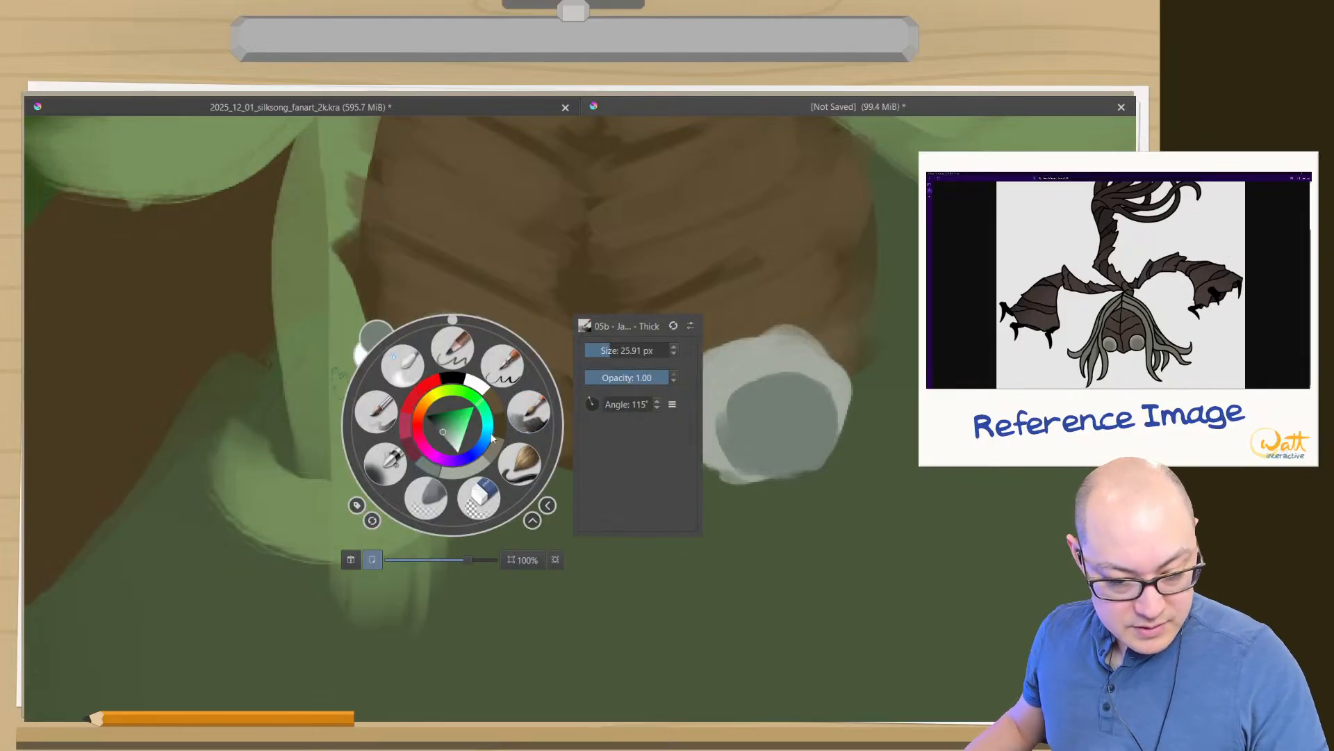
click(423, 499)
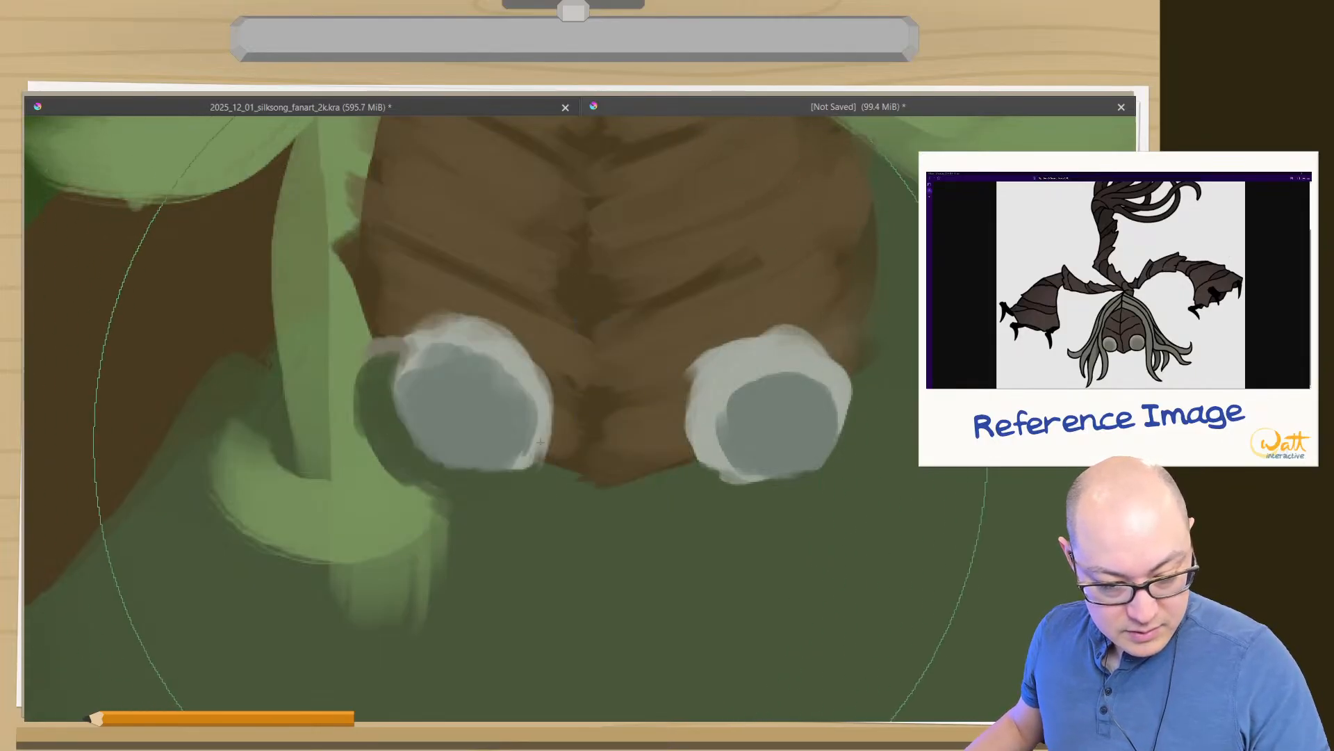
key(bracketleft)
key(bracketleft)
key(bracketleft)
key(bracketleft)
key(bracketleft)
key(bracketleft)
key(bracketleft)
key(bracketleft)
key(bracketleft)
key(bracketleft)
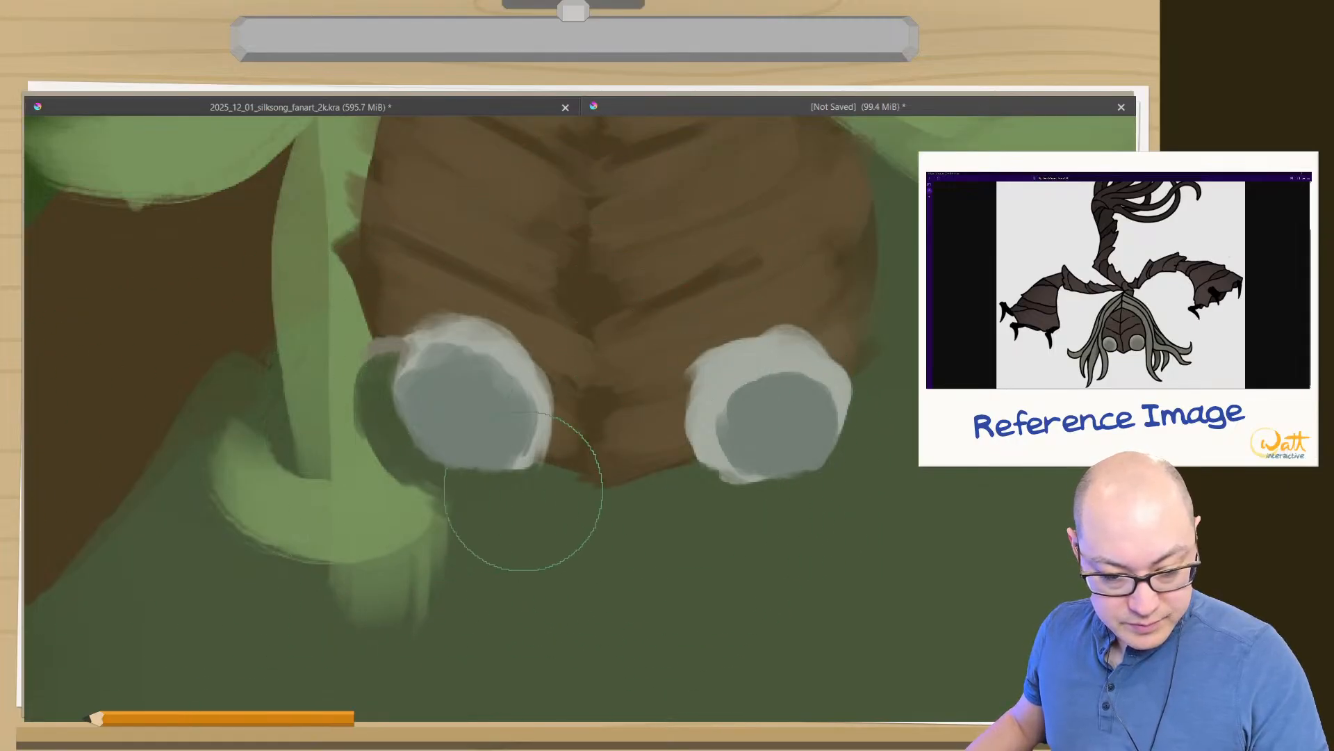
ctrl+click(514, 345)
drag(506, 369, 476, 362)
- Blend the dark centres into the pale rims of both eyes with Blender Blur
right_click(476, 413)
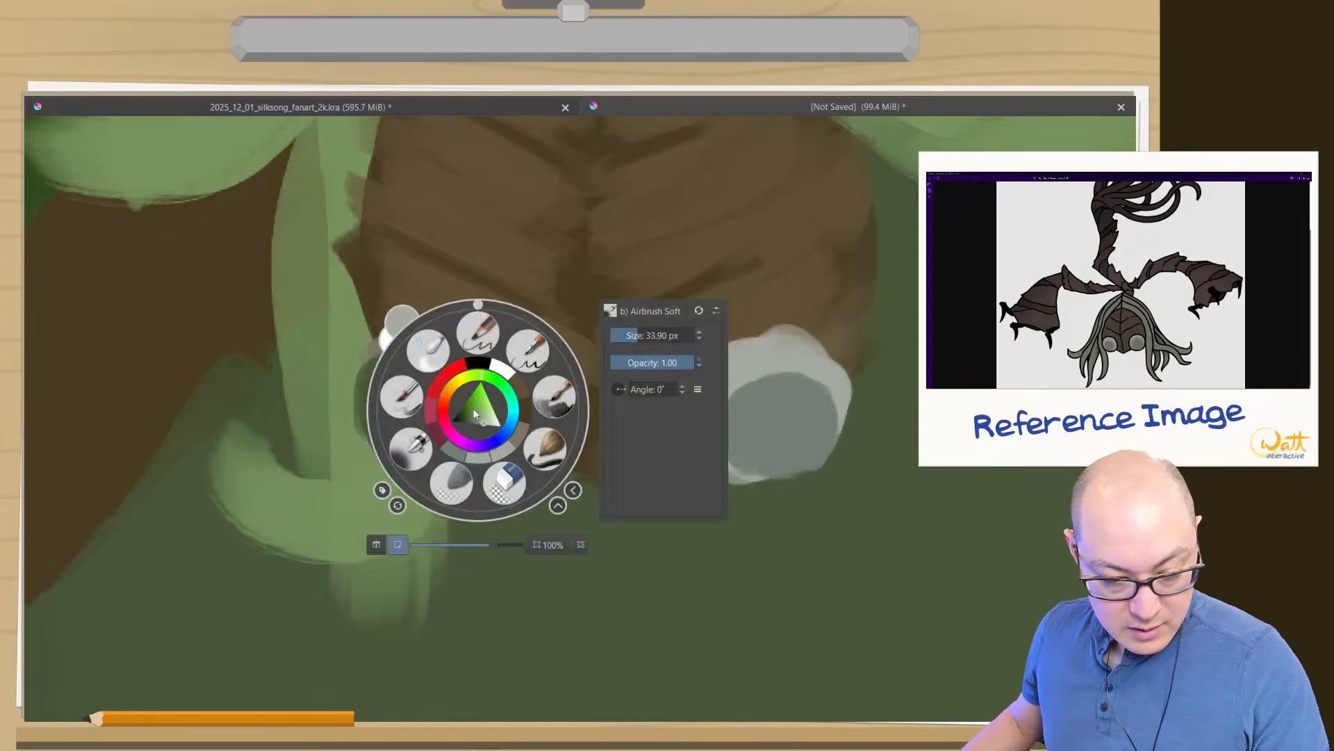
click(429, 351)
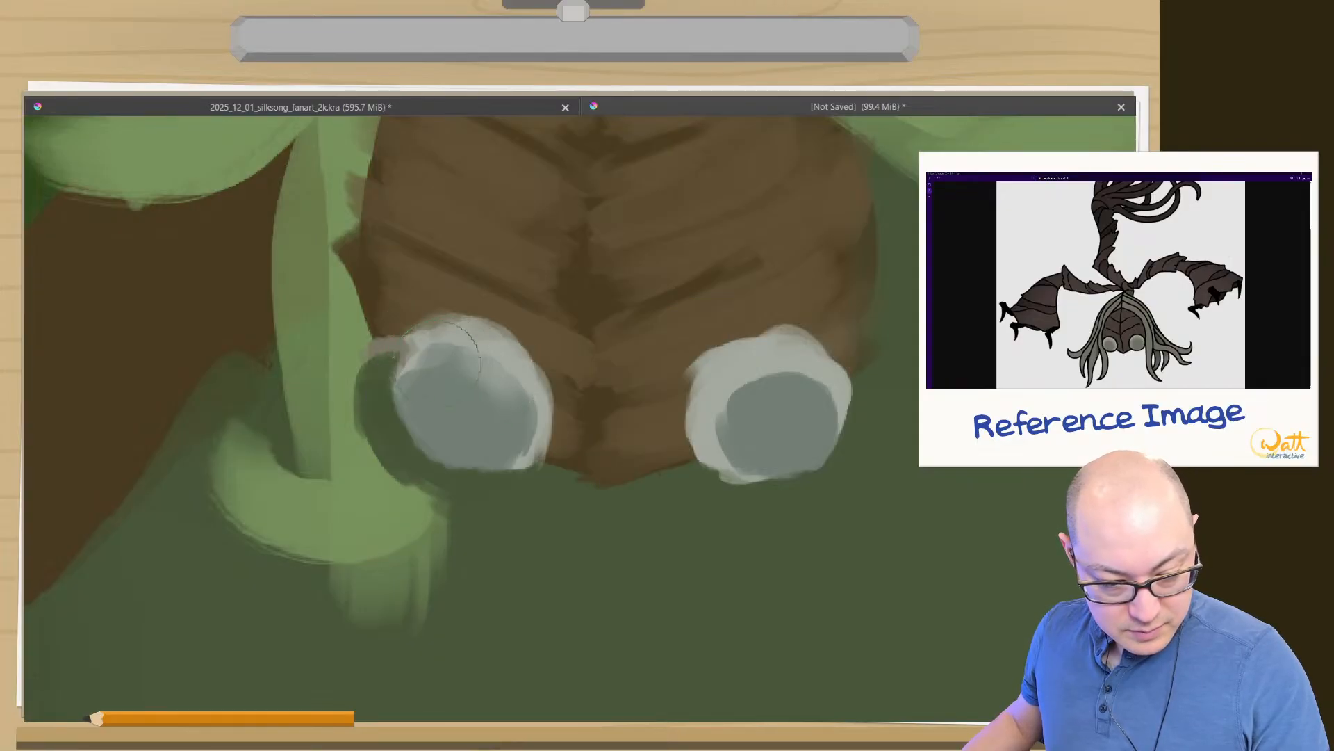
drag(499, 399, 471, 395)
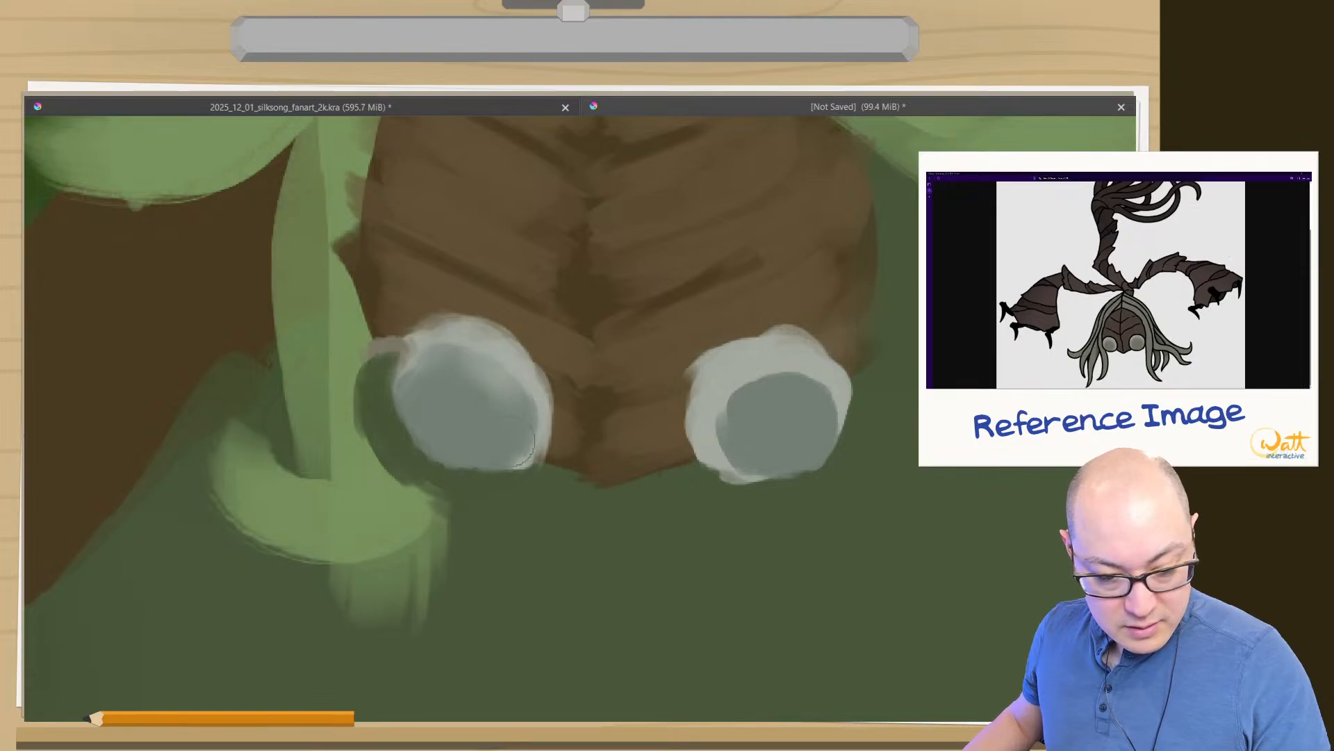
drag(509, 442, 511, 450)
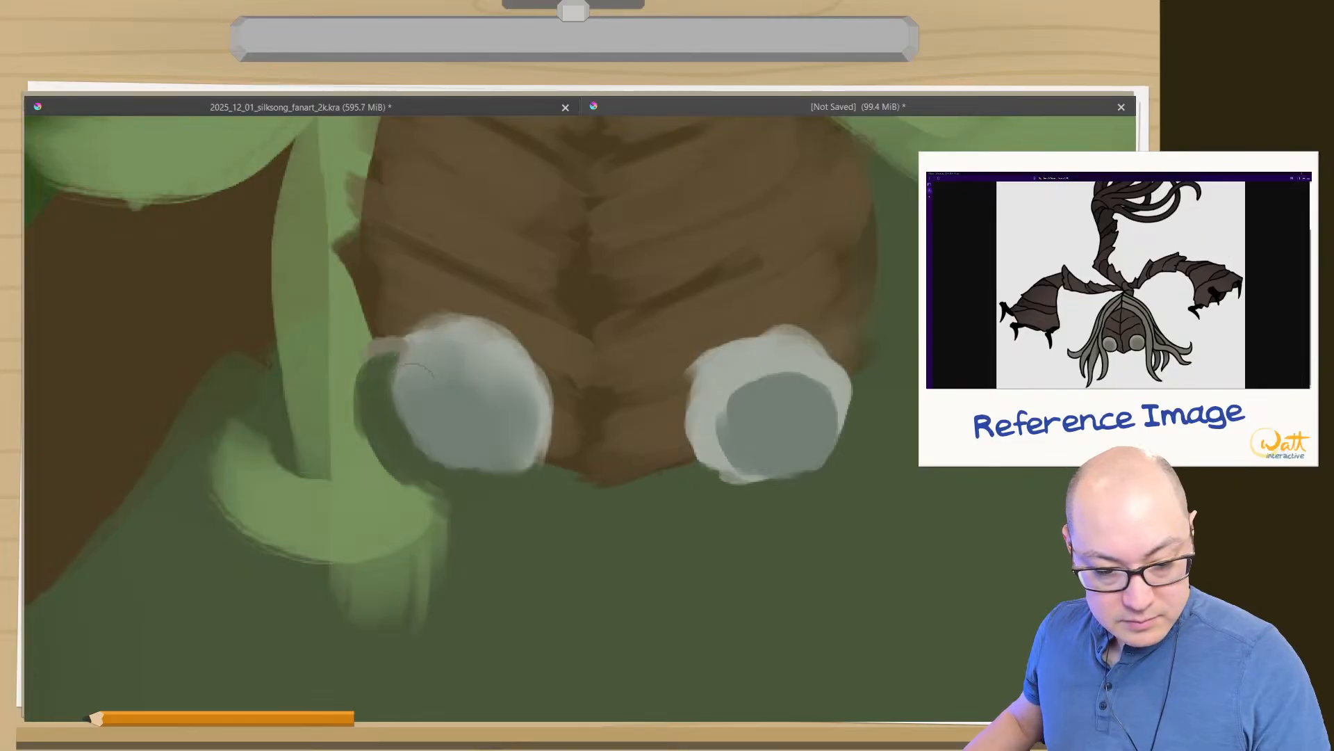
mouse_move(739, 441)
mouse_down()
mouse_move(721, 417)
mouse_move(740, 378)
mouse_move(796, 374)
mouse_move(780, 379)
mouse_move(804, 383)
mouse_move(821, 419)
mouse_move(803, 377)
mouse_move(812, 401)
mouse_move(735, 374)
mouse_move(738, 448)
mouse_up()
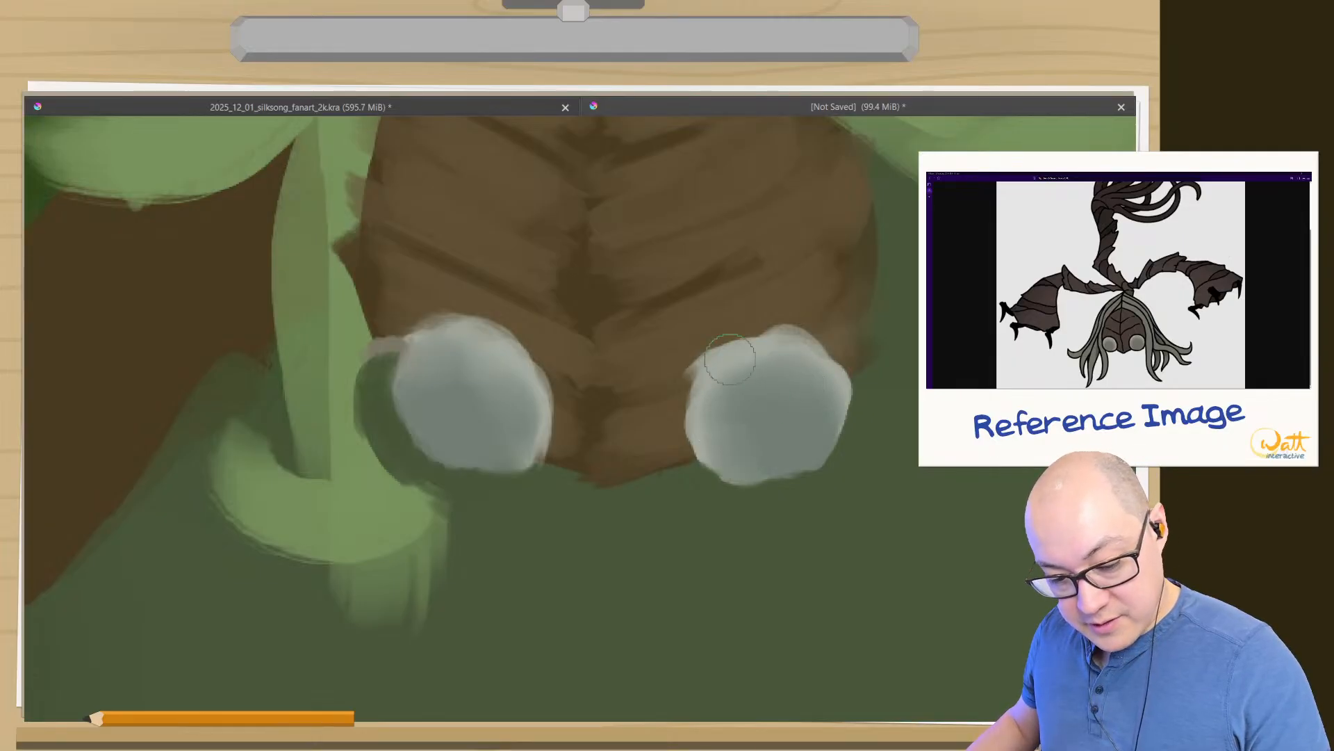
mouse_move(604, 514)
mouse_down()
mouse_move(604, 539)
mouse_move(548, 627)
mouse_move(548, 557)
mouse_up()
drag(661, 590, 563, 508)
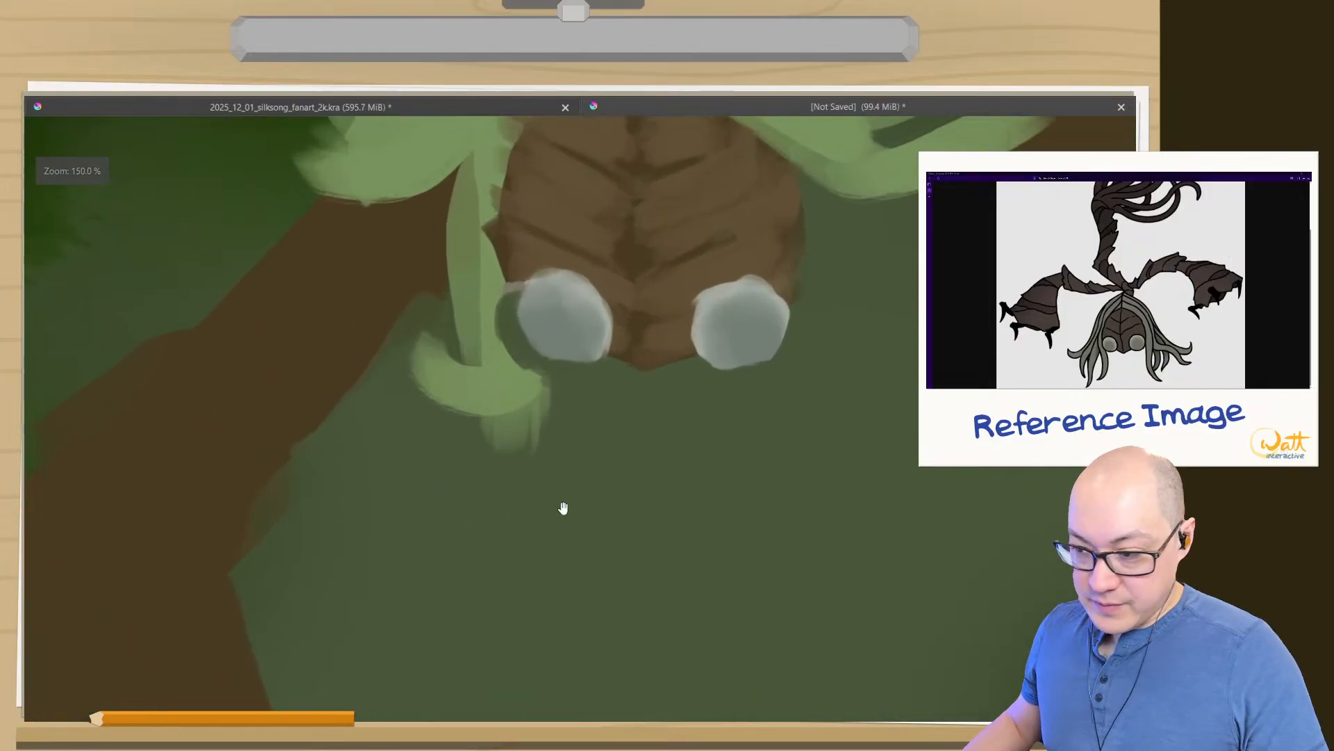
drag(613, 467, 604, 595)
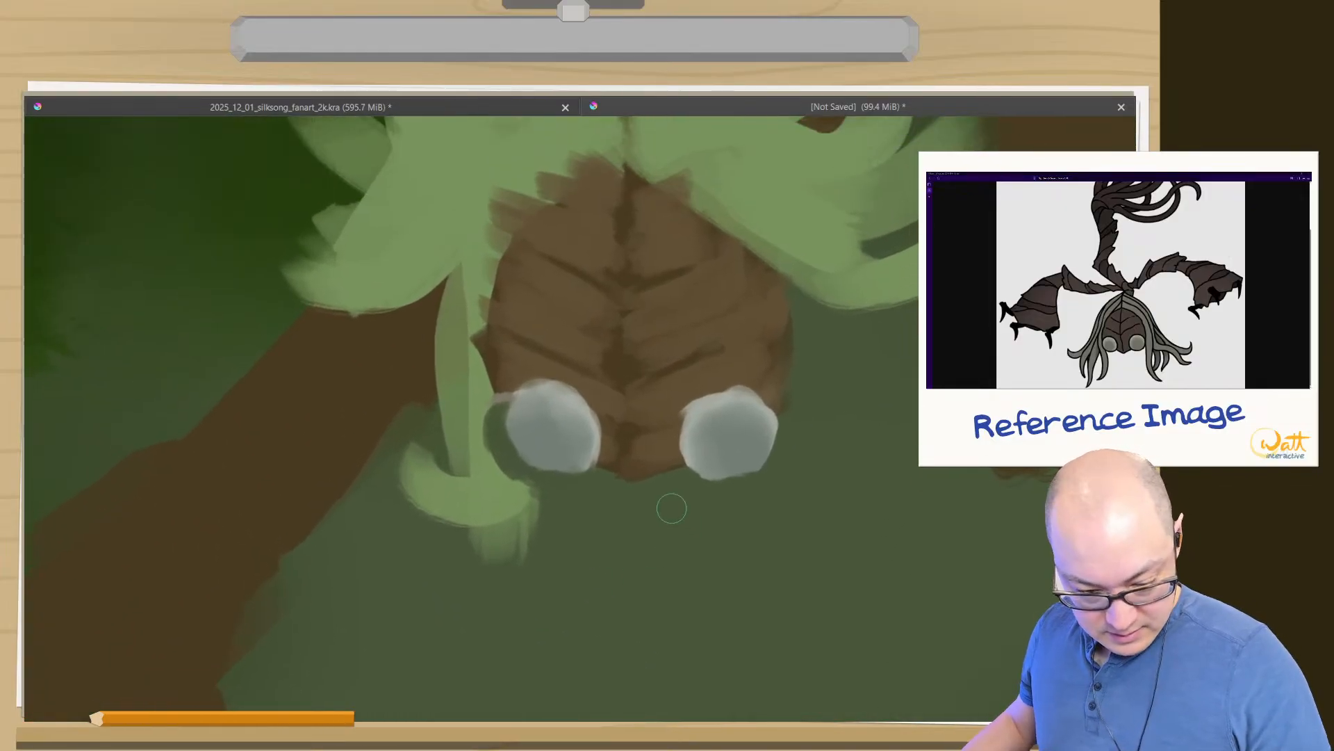
- Erase the uneven lower edges of the eyes to clean up their outlines
right_click(659, 526)
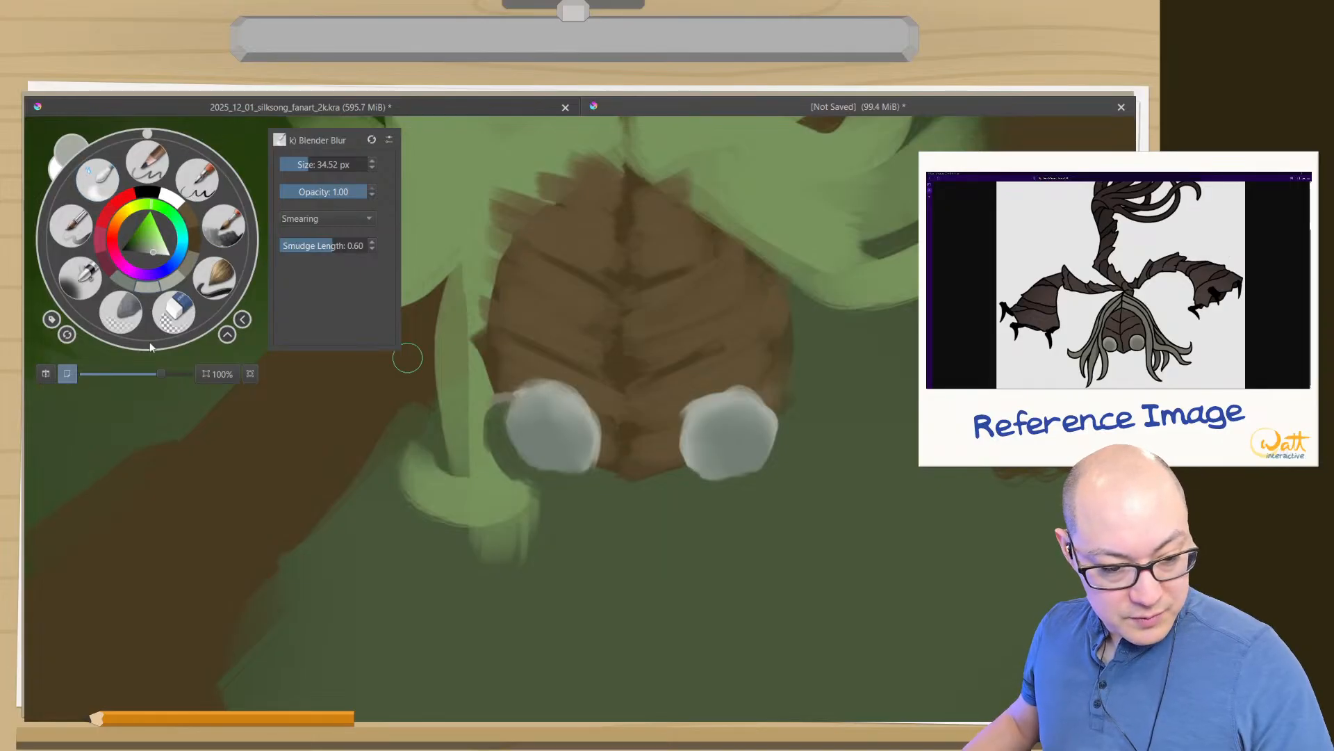
click(116, 326)
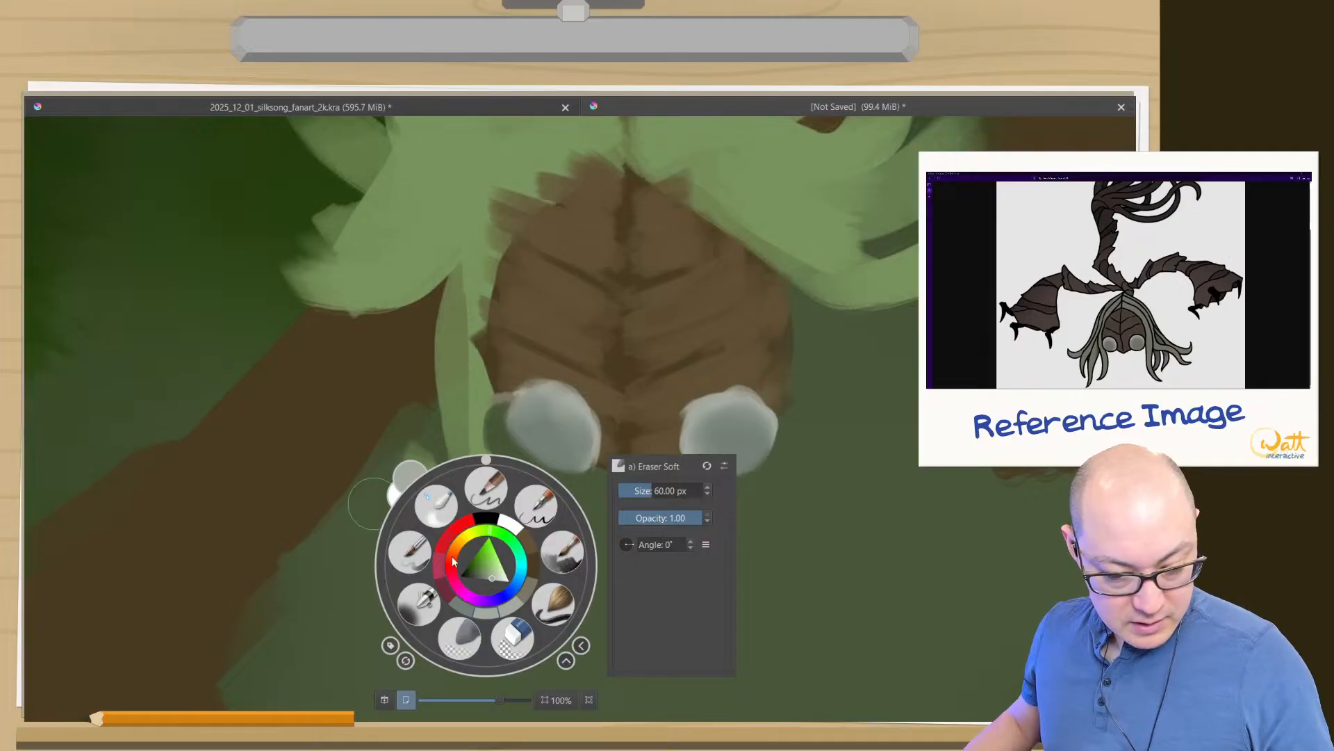
click(514, 639)
mouse_move(588, 502)
shift+mouse_down()
mouse_move(545, 506)
mouse_move(561, 477)
shift+mouse_up()
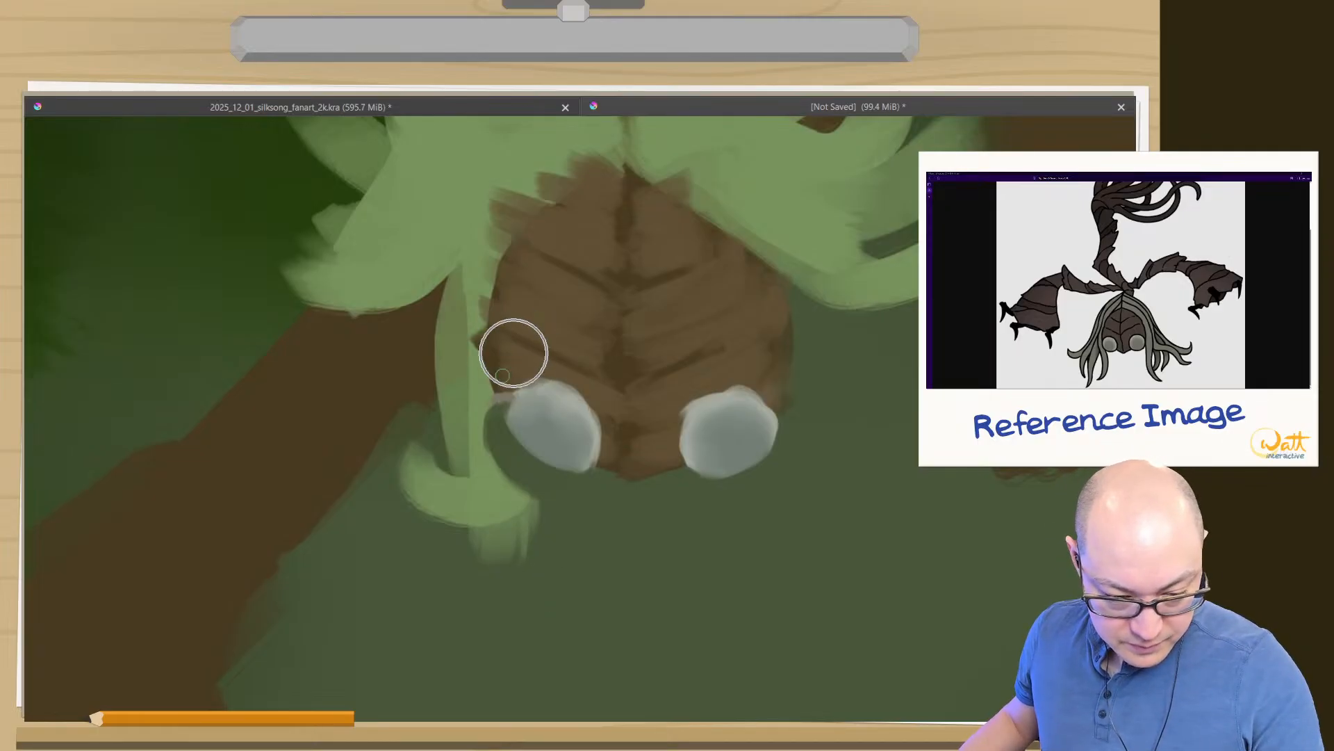
- Paint over the stray grey smudge beside the left eye's upper outer edge with the thick 05b brush
right_click(478, 413)
click(551, 400)
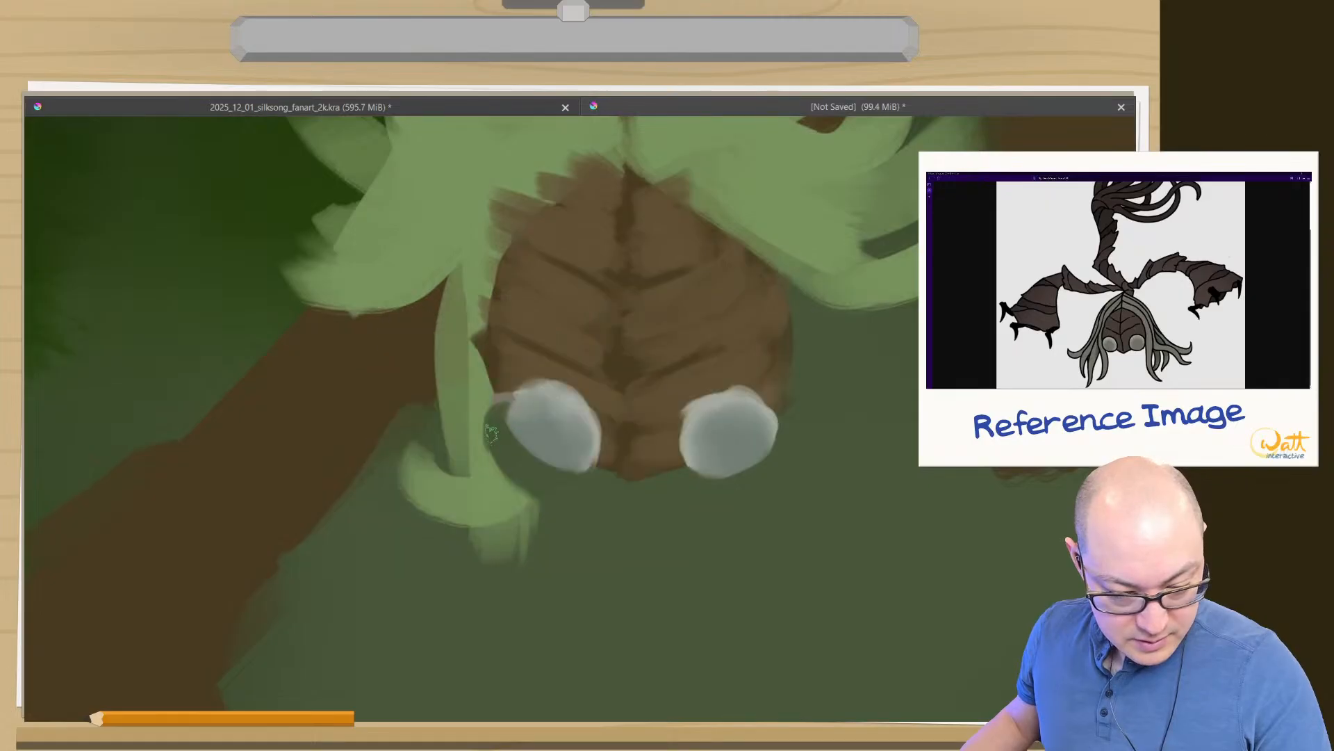
drag(504, 395, 503, 390)
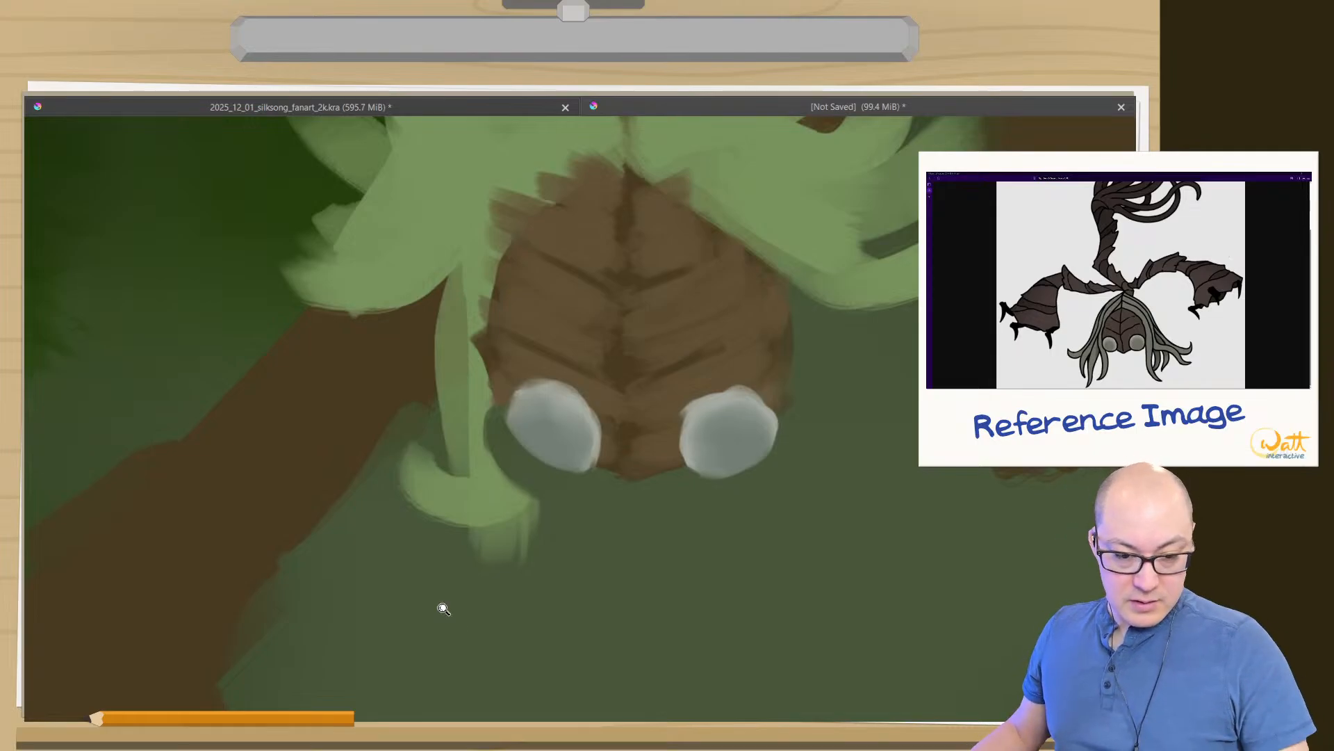
- Choose a more muted greyish green for the thick 05b brush and try it on the left part of the hair
drag(443, 611, 426, 693)
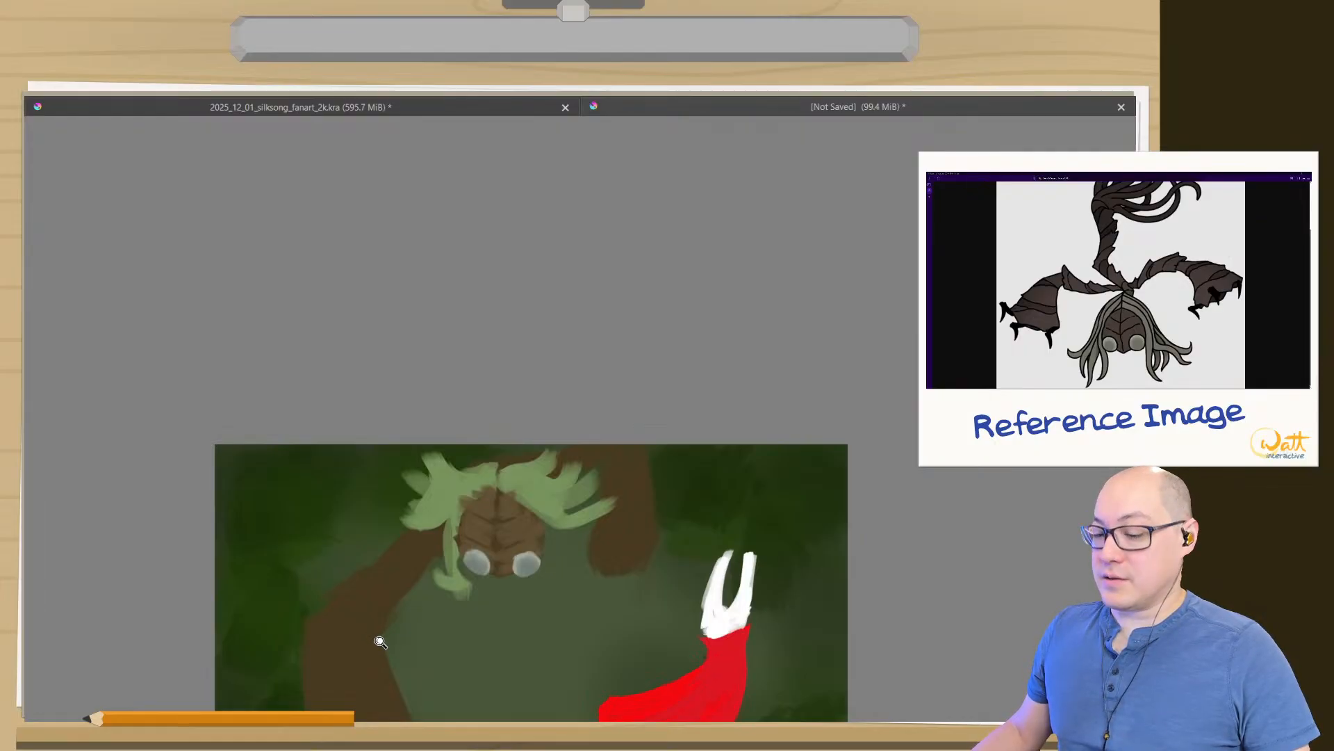
drag(393, 634, 378, 536)
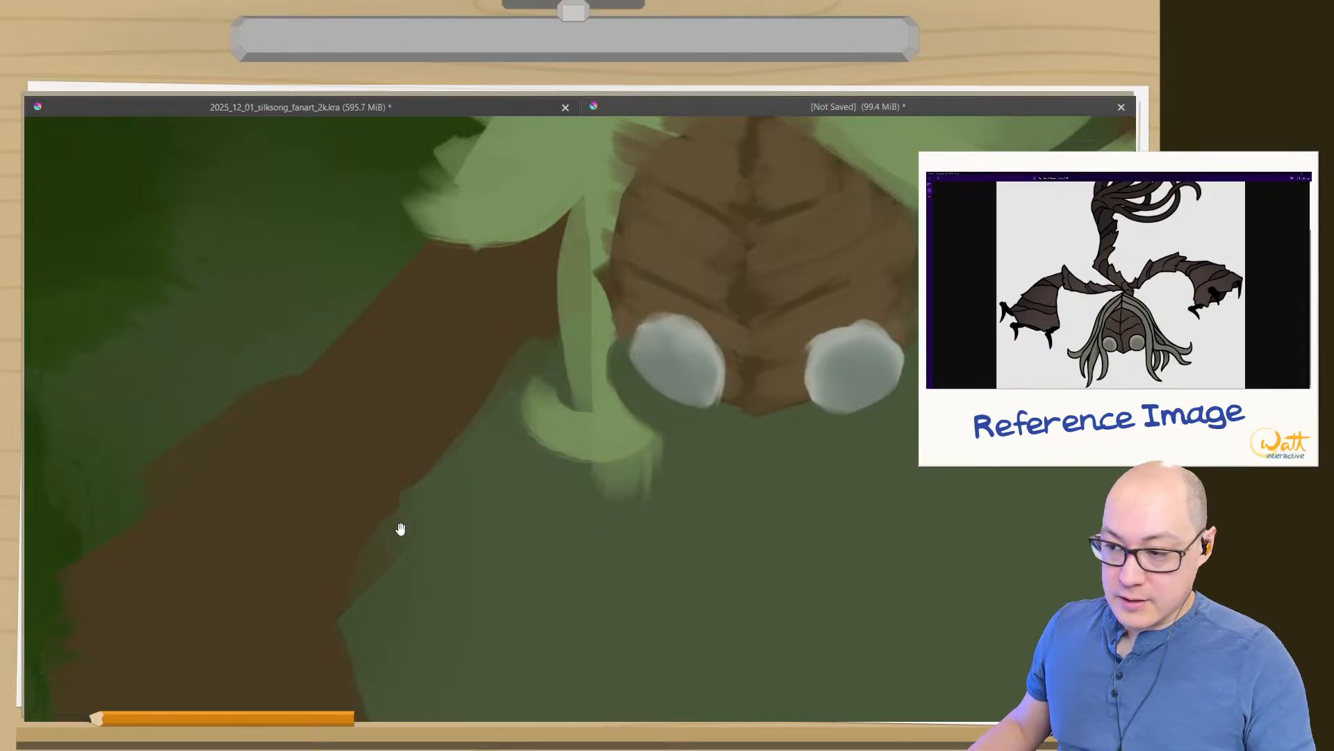
drag(494, 507, 369, 618)
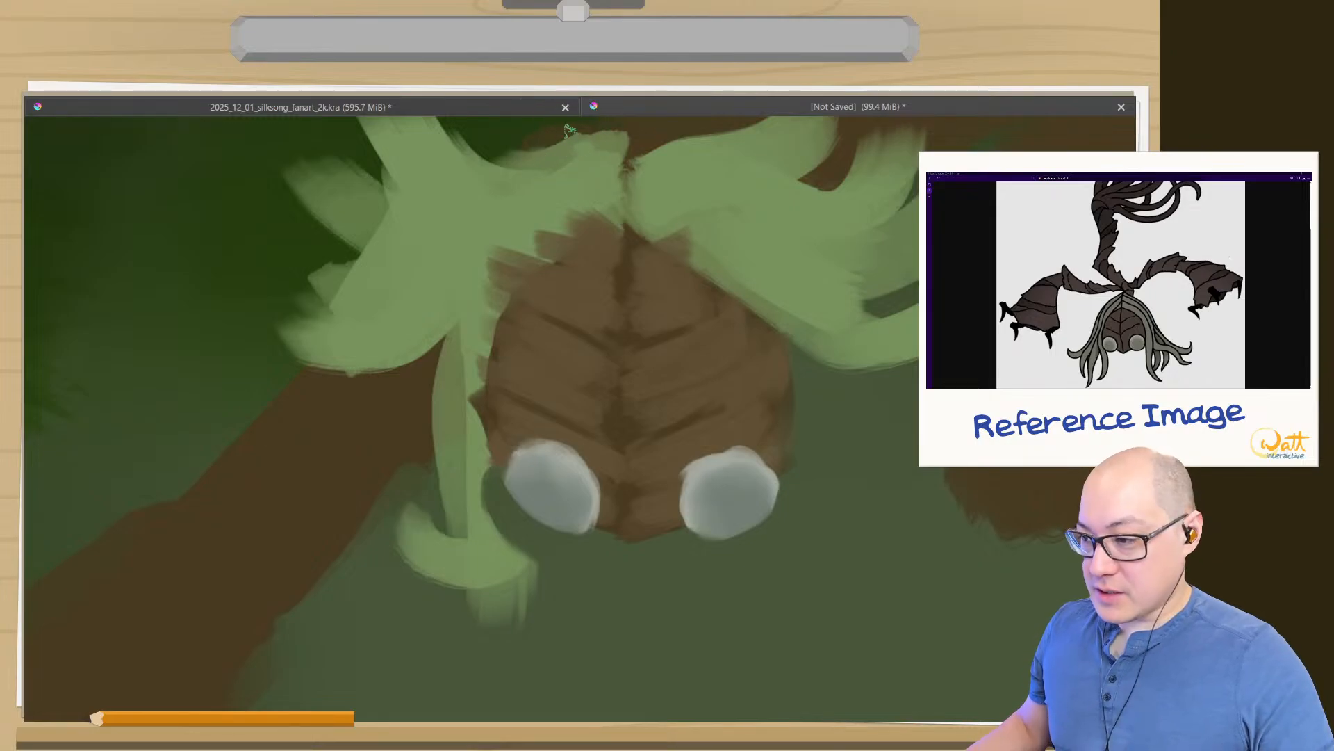
right_click(360, 295)
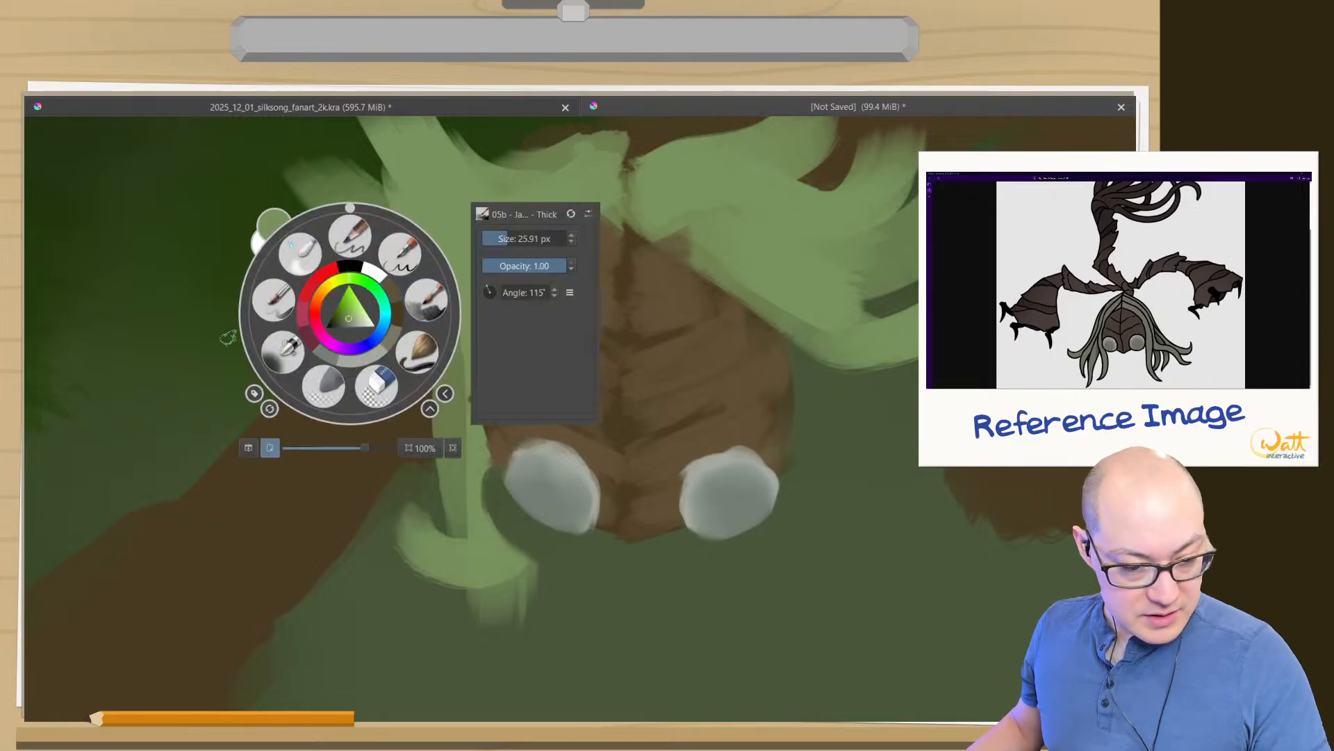
click(348, 322)
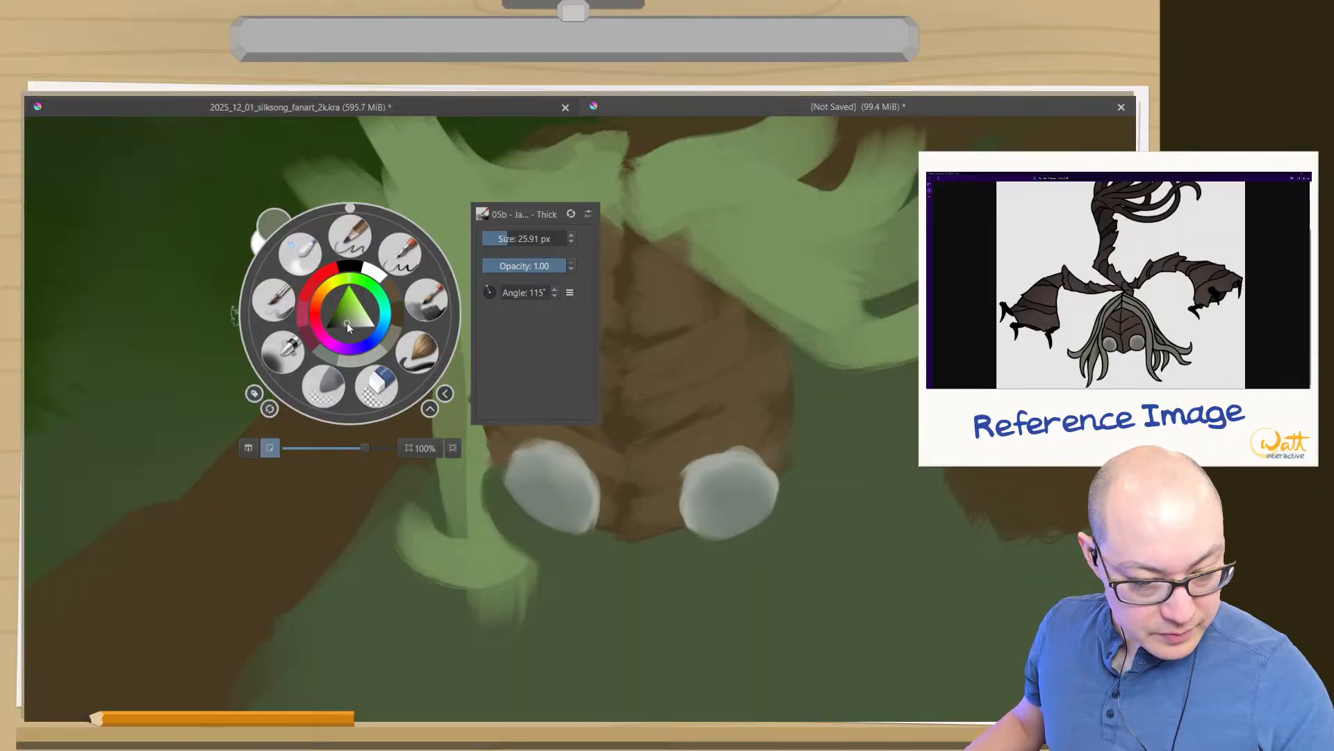
drag(348, 325, 353, 323)
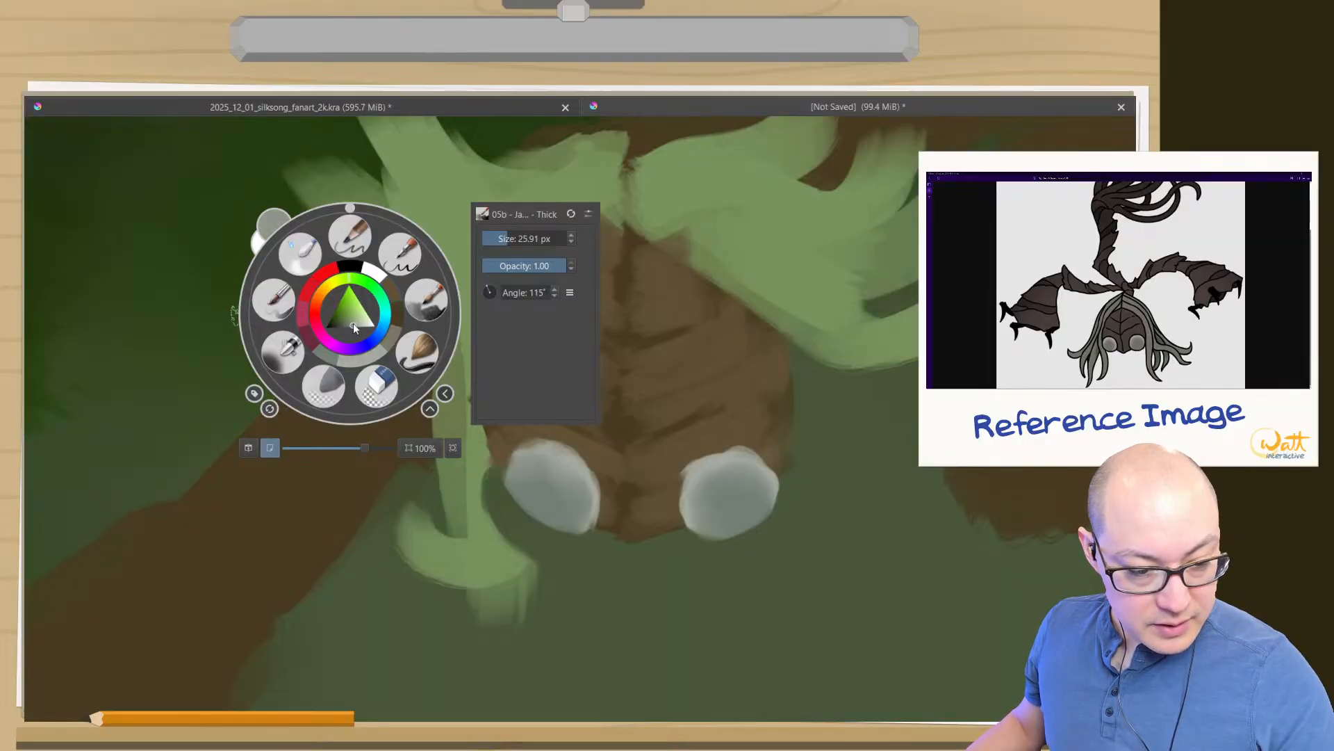
drag(418, 172, 477, 201)
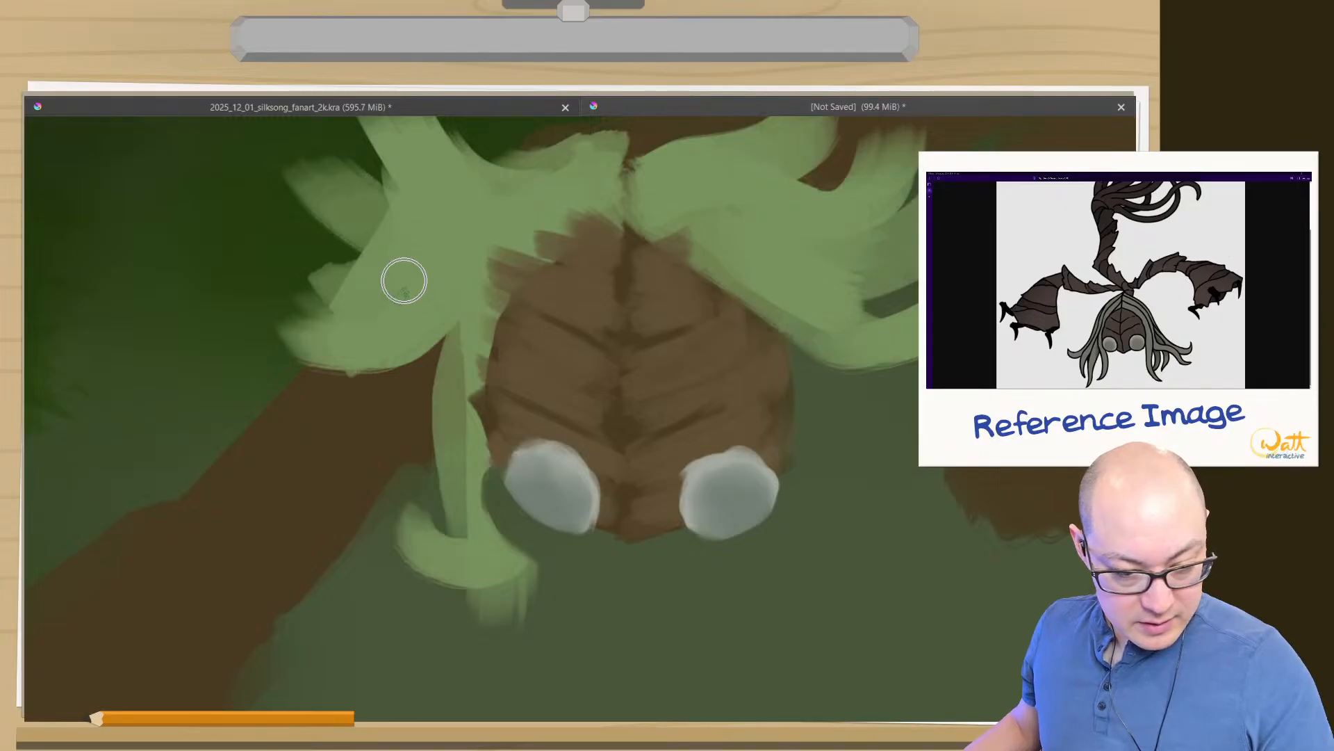
right_click(390, 291)
drag(391, 300, 395, 304)
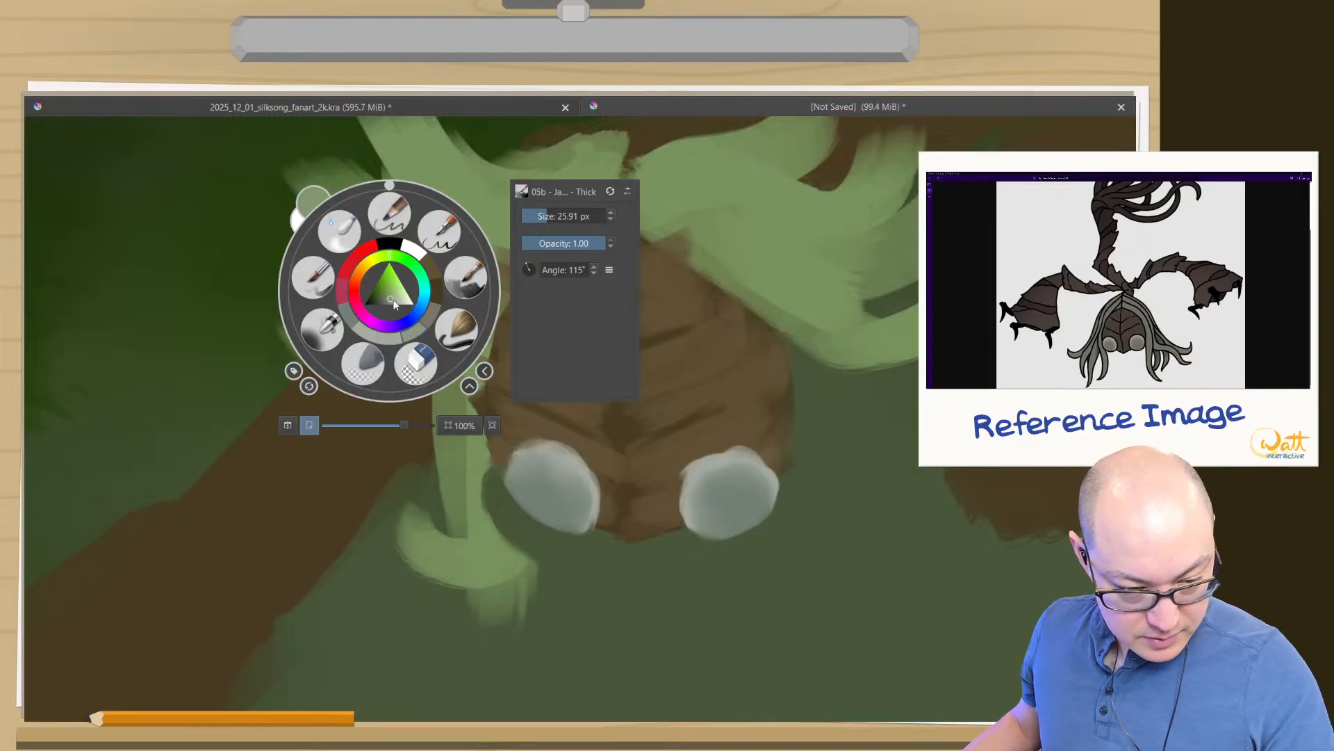
click(463, 283)
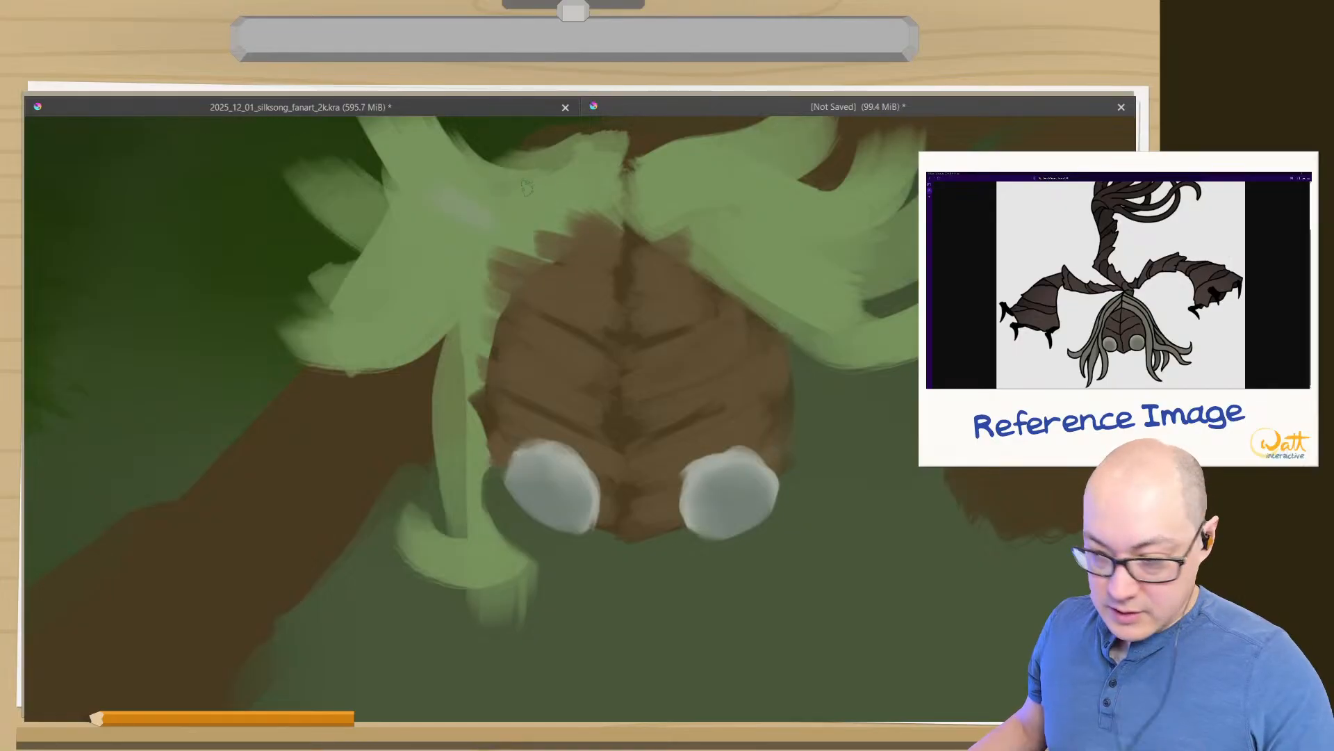
- Paint greyish green along the left hair's inner edge beside the face and down the long hanging strand
mouse_move(609, 221)
mouse_down()
mouse_move(513, 257)
mouse_move(528, 271)
mouse_move(473, 327)
mouse_up()
mouse_move(585, 225)
mouse_down()
mouse_move(548, 242)
mouse_move(499, 236)
mouse_move(497, 250)
mouse_move(581, 216)
mouse_move(445, 300)
mouse_up()
mouse_move(505, 256)
mouse_down()
mouse_move(474, 310)
mouse_move(462, 268)
mouse_move(495, 274)
mouse_move(526, 248)
mouse_move(456, 314)
mouse_move(461, 281)
mouse_move(433, 274)
mouse_move(453, 333)
mouse_move(456, 318)
mouse_move(461, 439)
mouse_up()
mouse_move(451, 393)
mouse_down()
mouse_move(464, 536)
mouse_move(410, 543)
mouse_move(398, 508)
mouse_up()
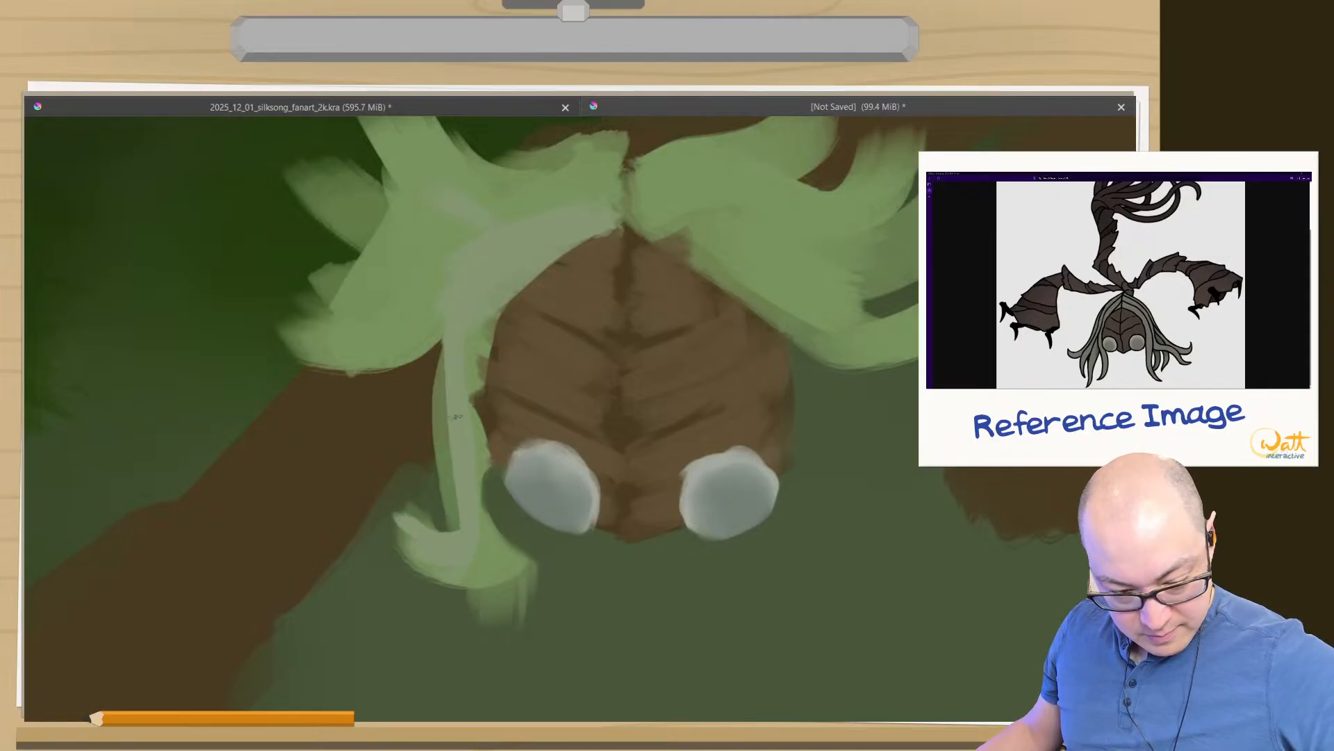
drag(467, 304, 429, 379)
drag(454, 274, 455, 481)
- Trim the ragged lower end of the hanging left strand with the background green, leaving a clean upturned curl
mouse_move(444, 369)
mouse_down()
mouse_move(468, 560)
mouse_move(501, 557)
mouse_move(506, 573)
mouse_move(527, 546)
mouse_move(503, 634)
mouse_up()
mouse_move(521, 552)
mouse_down()
mouse_move(485, 617)
mouse_move(458, 619)
mouse_up()
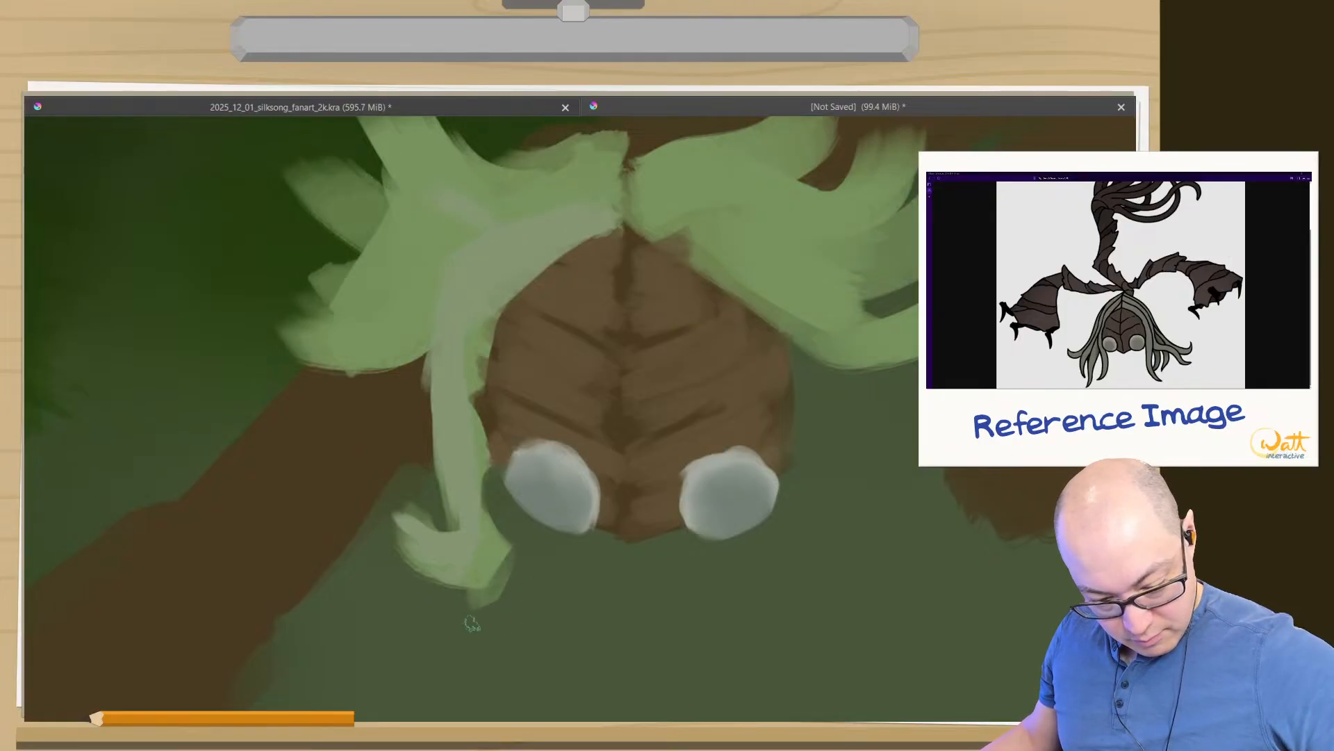
drag(510, 566, 473, 615)
drag(514, 535, 481, 592)
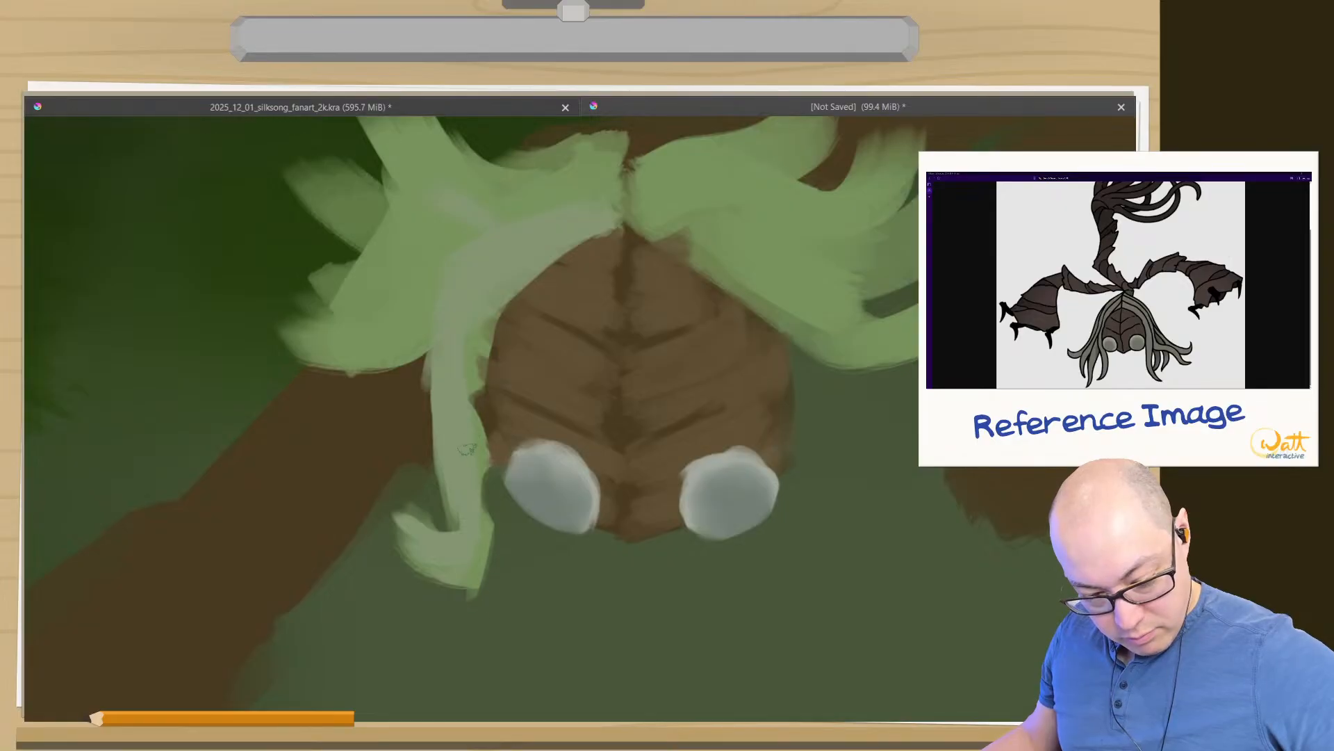
mouse_move(489, 506)
mouse_down()
mouse_move(484, 586)
mouse_move(496, 517)
mouse_move(432, 604)
mouse_move(490, 589)
mouse_move(378, 565)
mouse_up()
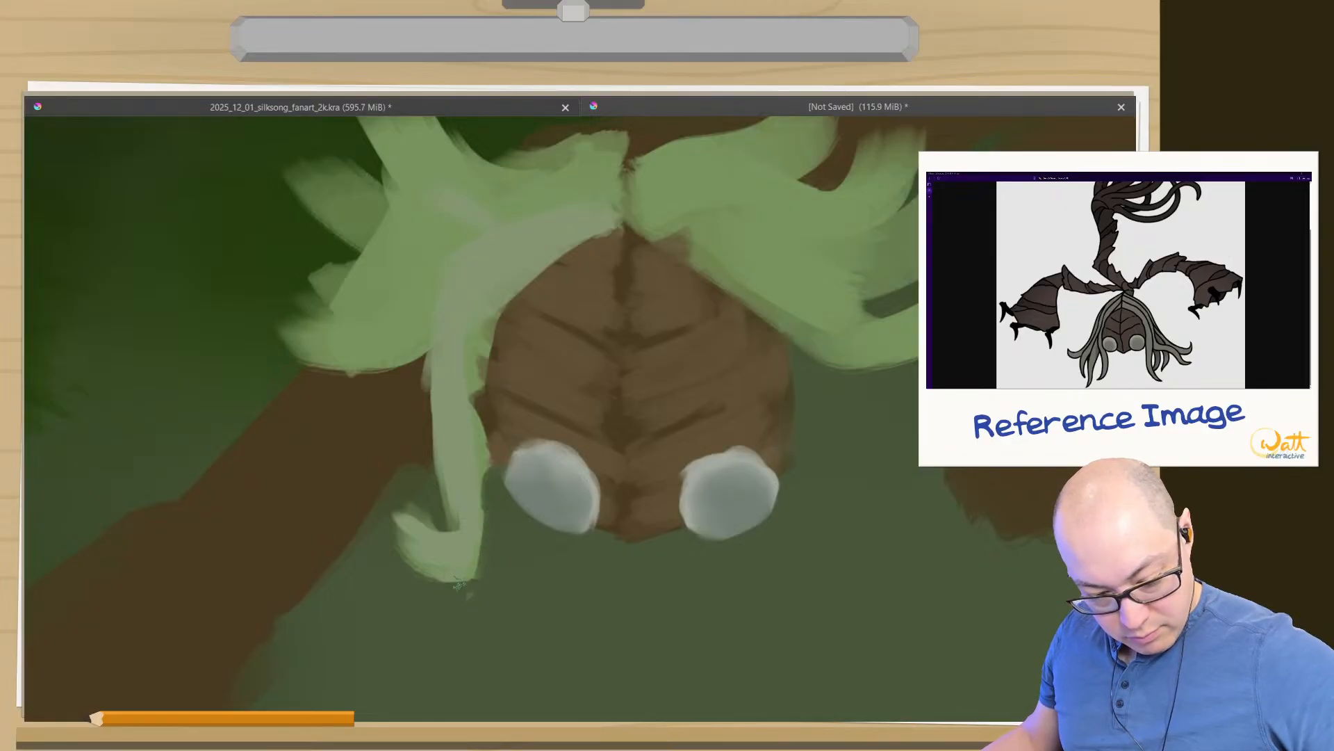
drag(460, 588, 379, 555)
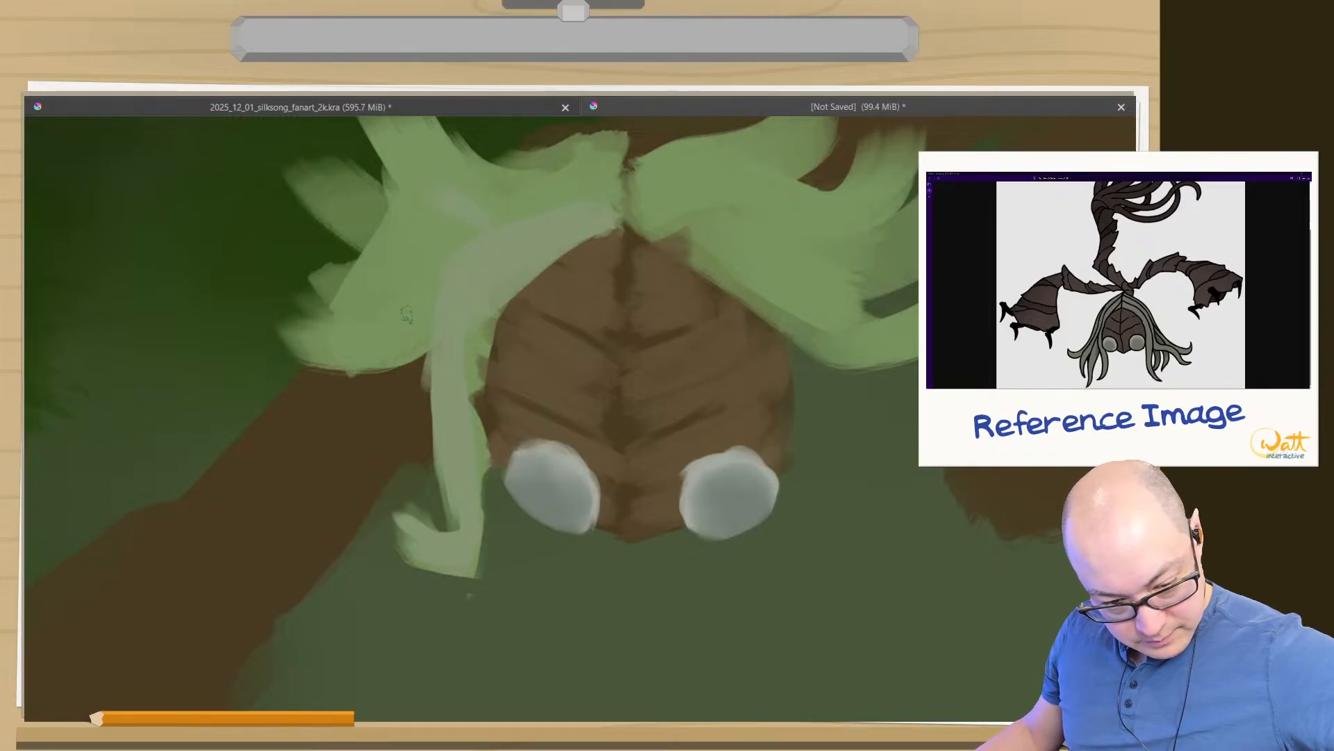
- Paint greyish green over the left hair's outer tufts, pulling each stroke out to a tapered tip
drag(426, 334, 358, 355)
drag(413, 326, 283, 341)
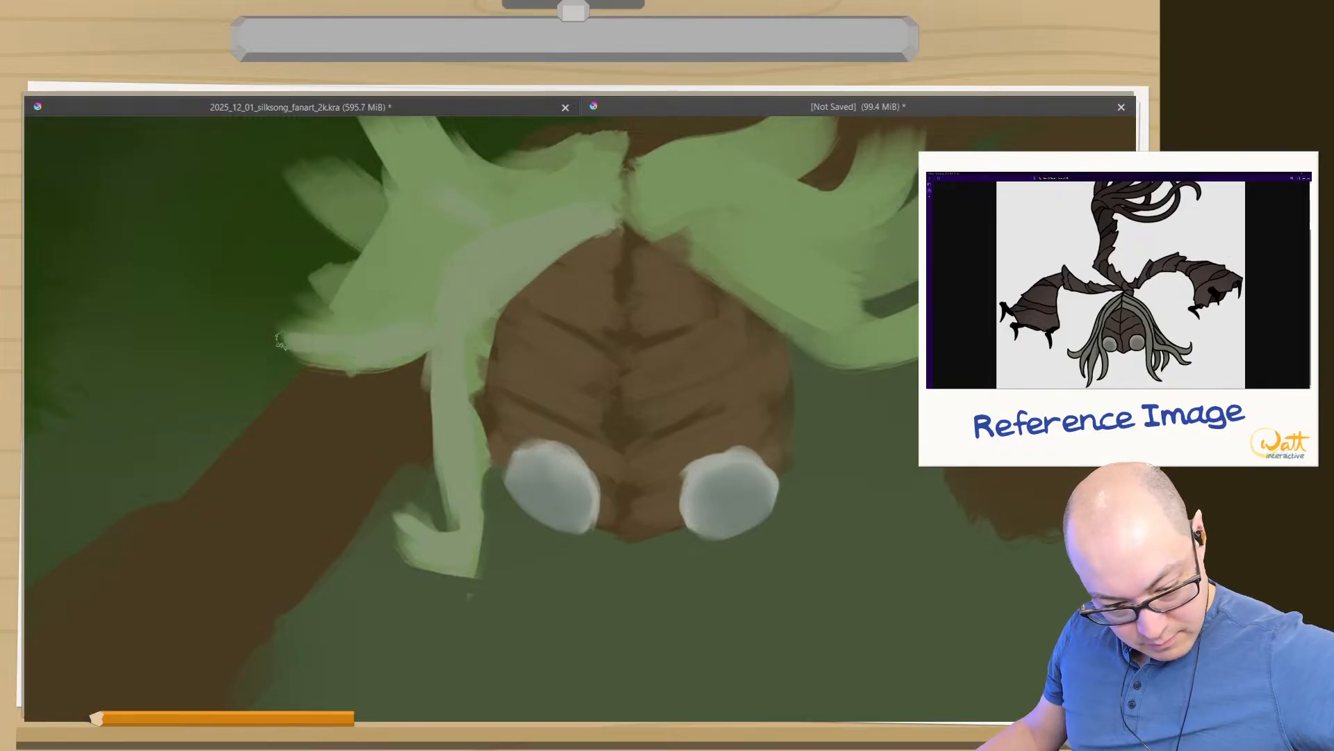
drag(367, 339, 282, 317)
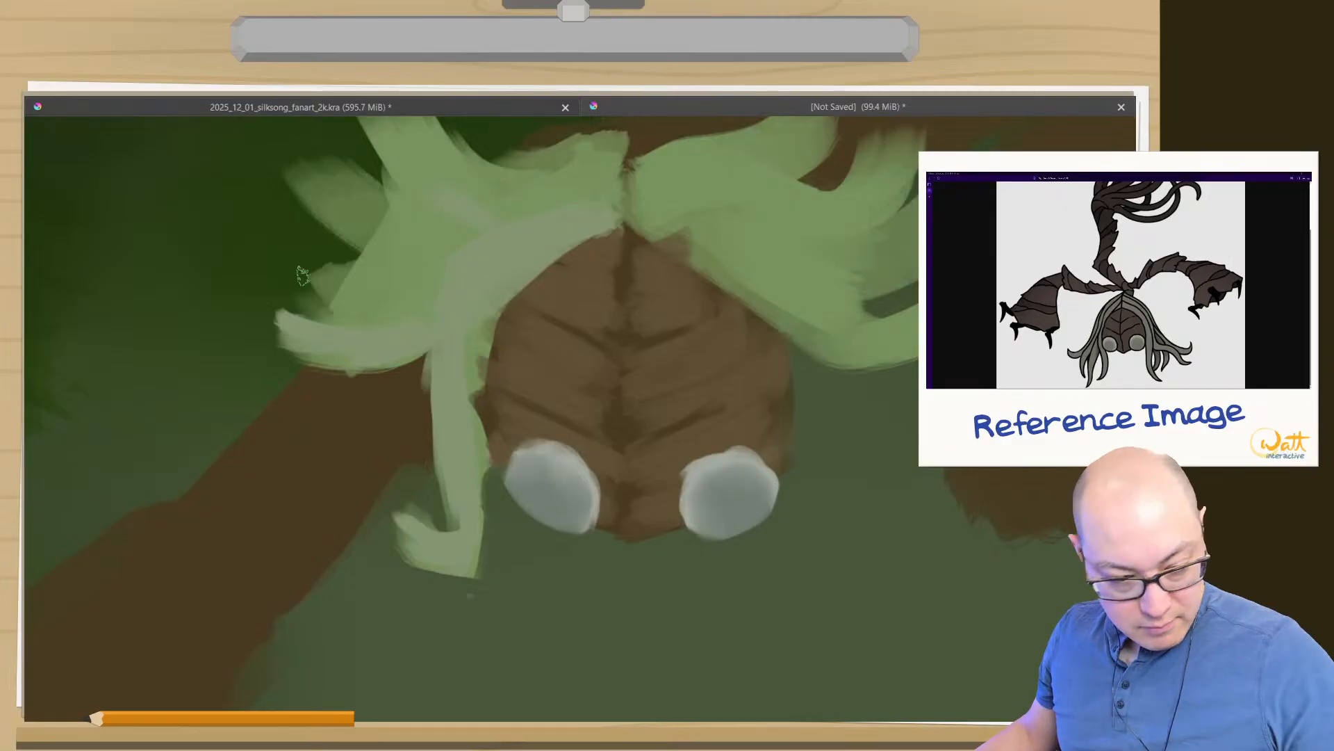
mouse_move(431, 304)
mouse_down()
mouse_move(340, 297)
mouse_move(399, 306)
mouse_move(321, 266)
mouse_move(409, 284)
mouse_up()
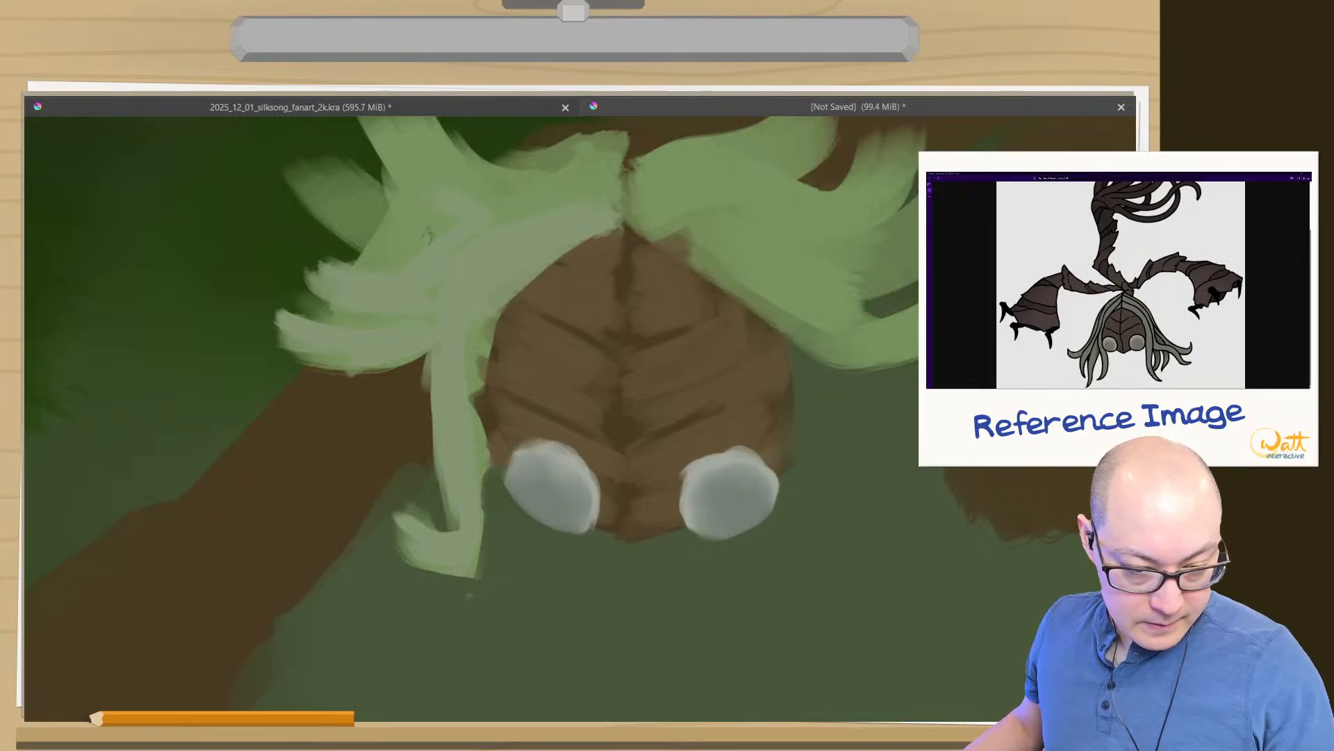
mouse_move(427, 237)
mouse_down()
mouse_move(363, 214)
mouse_move(409, 249)
mouse_move(321, 185)
mouse_up()
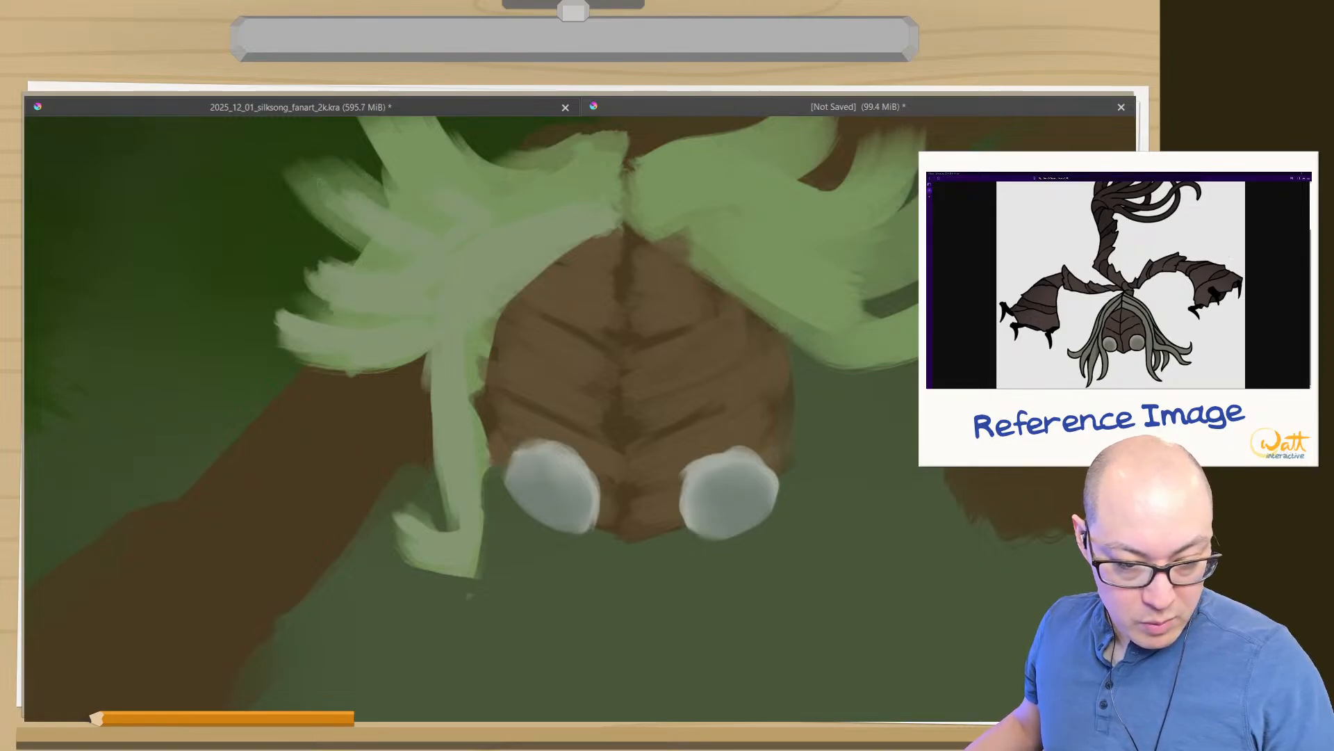
drag(422, 215, 533, 364)
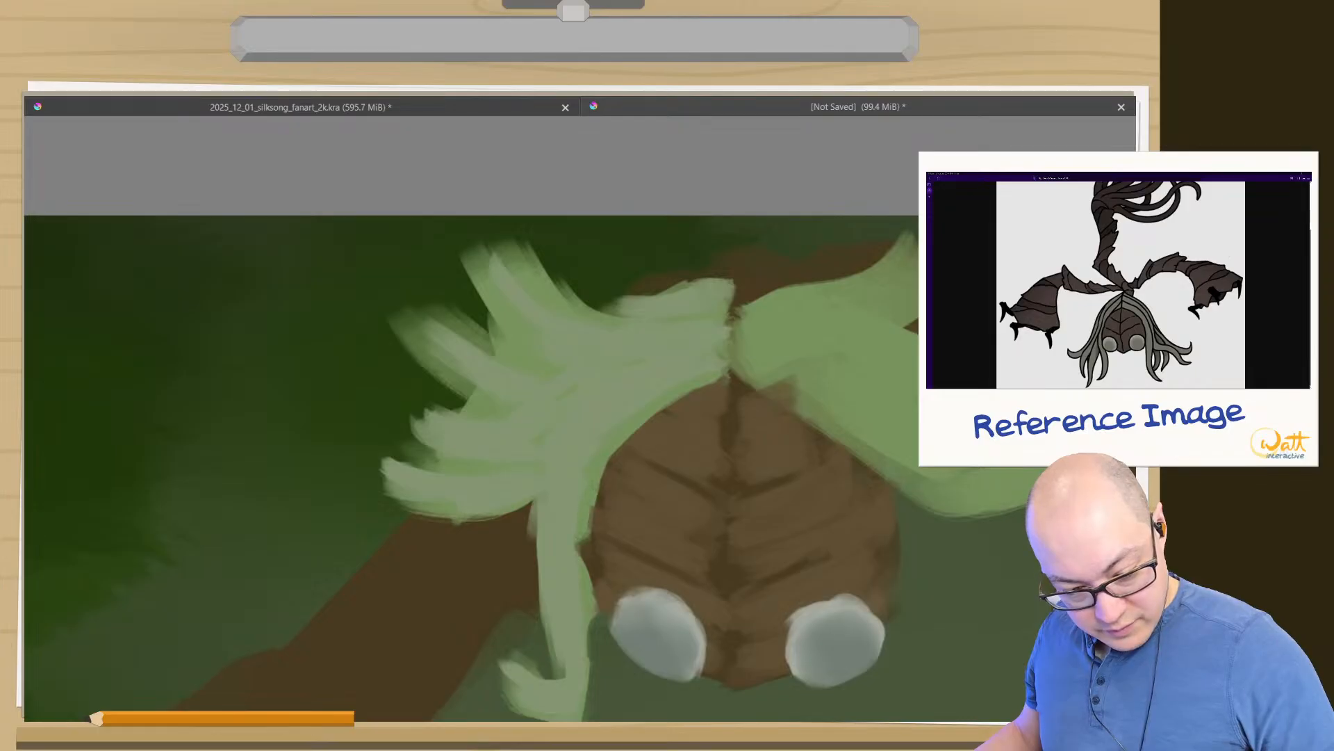
- Refine the hanging strand's inner edge and sharpen the tips of the lower left hair tufts, undoing a stray stroke
drag(595, 669, 592, 585)
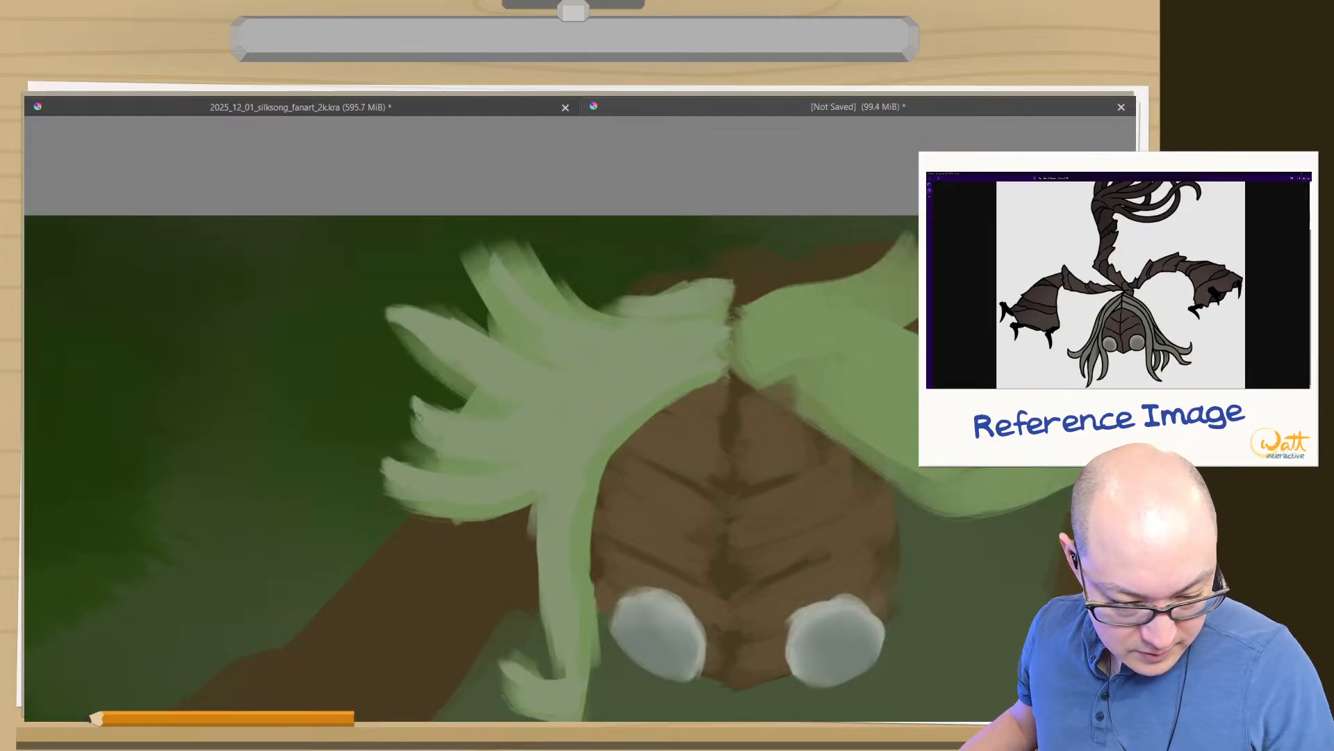
drag(385, 453, 395, 498)
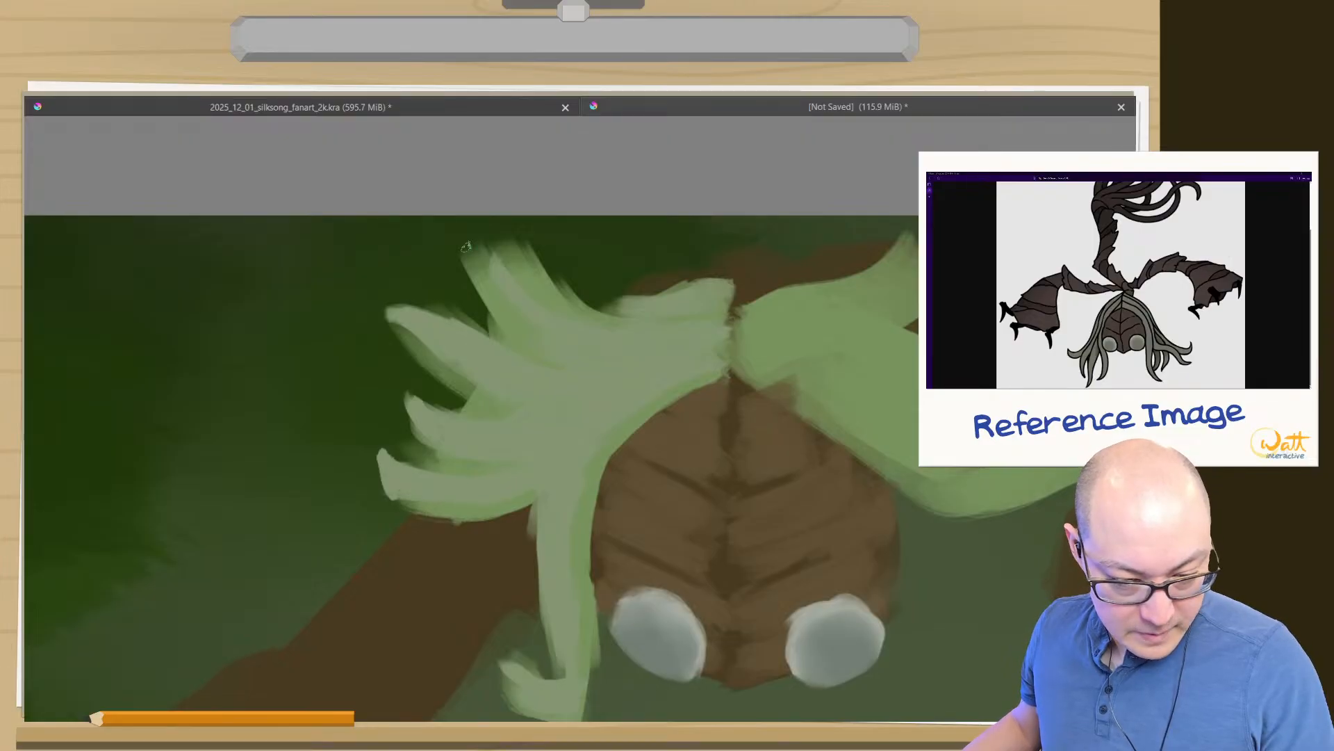
key(ctrl+z)
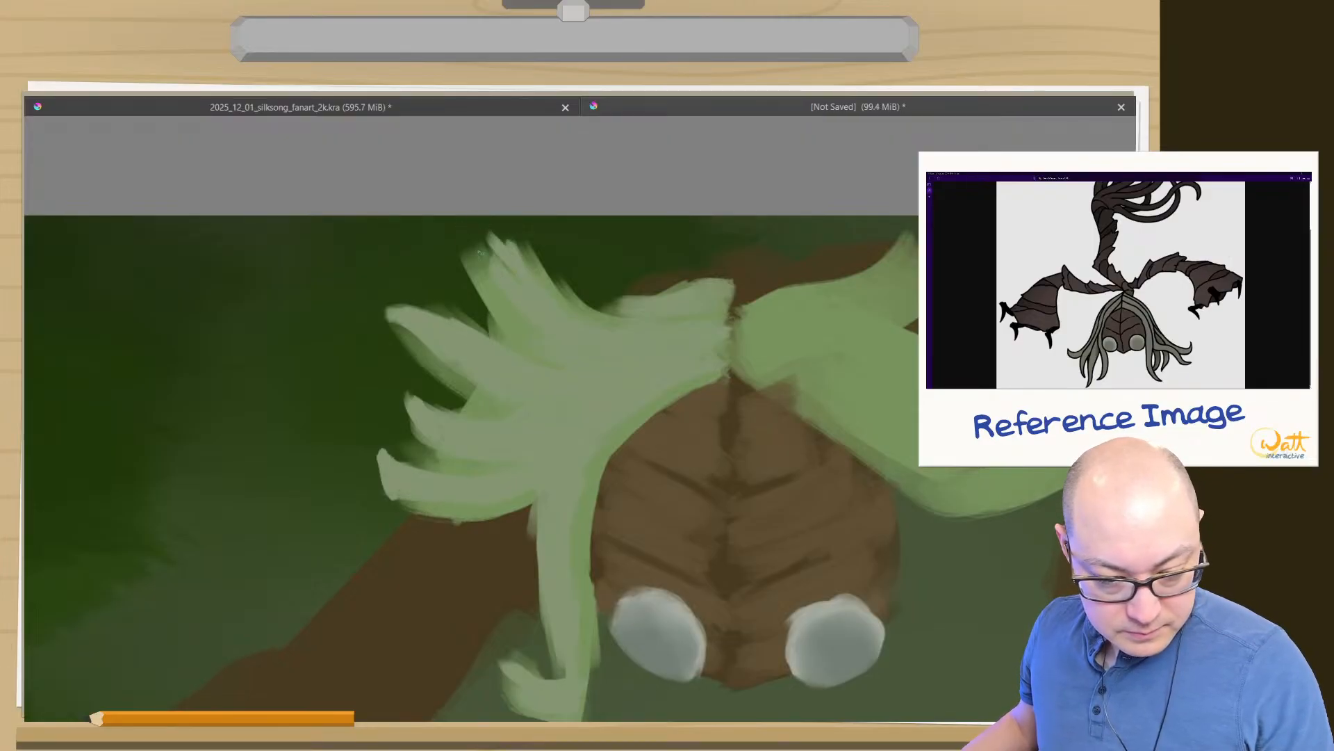
- Carve dark background green around the topmost left tuft to narrow it into a single clean strand
mouse_move(492, 240)
mouse_down()
mouse_move(522, 286)
mouse_move(489, 269)
mouse_move(503, 295)
mouse_move(483, 306)
mouse_move(490, 333)
mouse_move(397, 304)
mouse_up()
drag(523, 341, 464, 267)
mouse_move(594, 304)
mouse_down()
mouse_move(518, 247)
mouse_move(527, 256)
mouse_up()
drag(579, 299, 555, 285)
drag(610, 317, 502, 240)
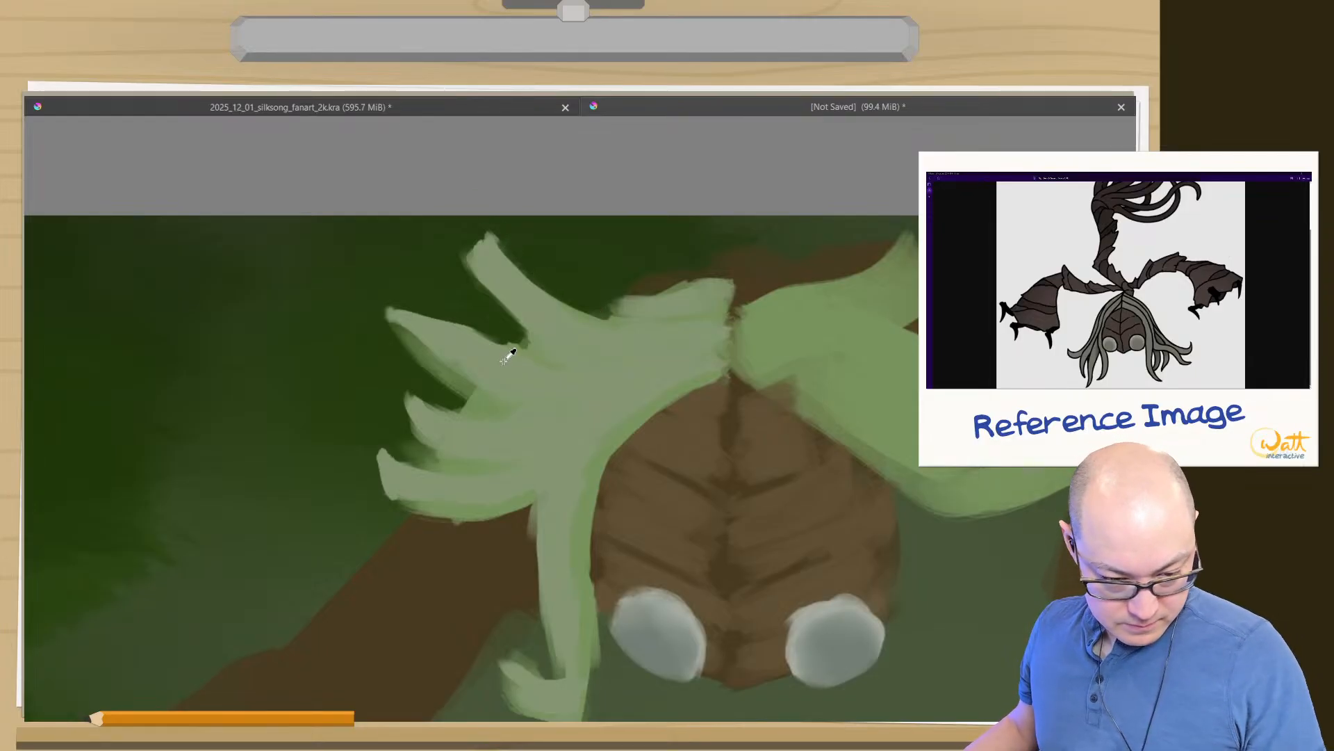
- Repaint the second left tuft's upper edge and fill the top edge of the left hair with greyish green
click(467, 344)
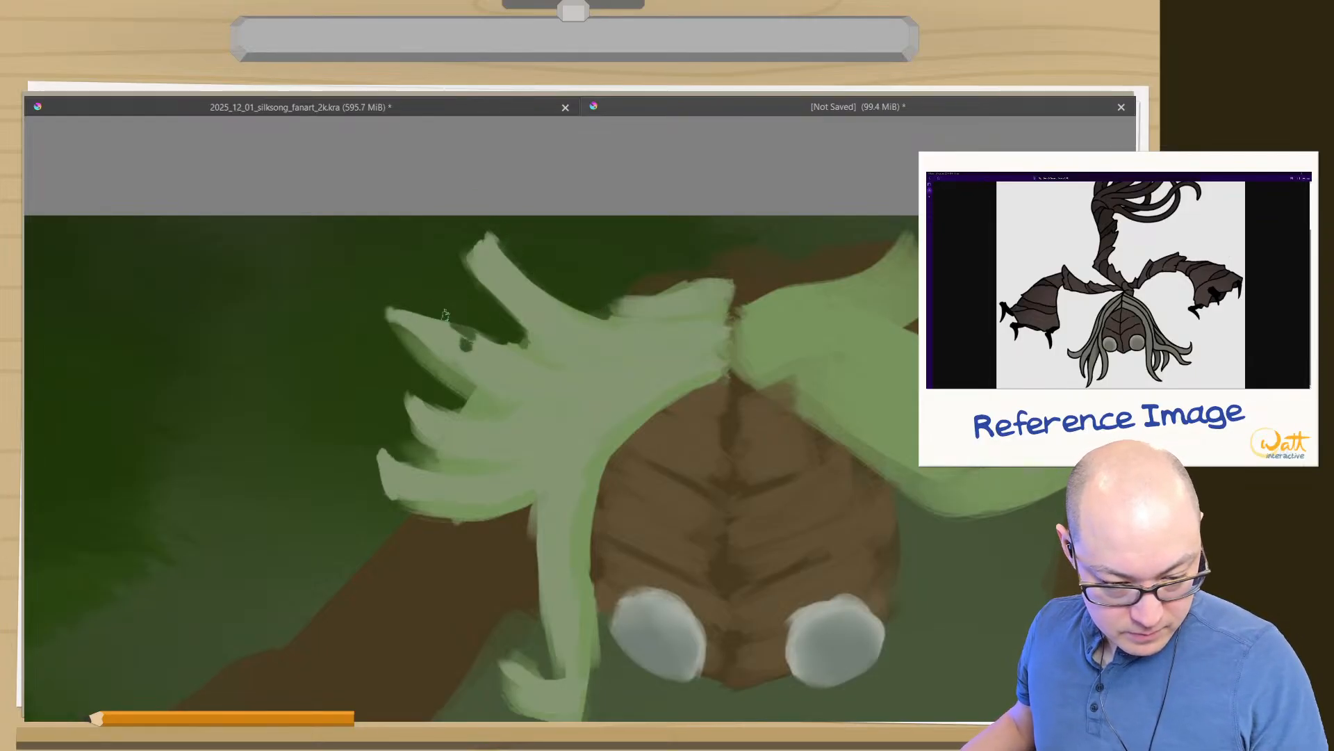
mouse_move(430, 311)
mouse_down()
mouse_move(473, 338)
mouse_move(397, 307)
mouse_move(422, 301)
mouse_move(482, 355)
mouse_up()
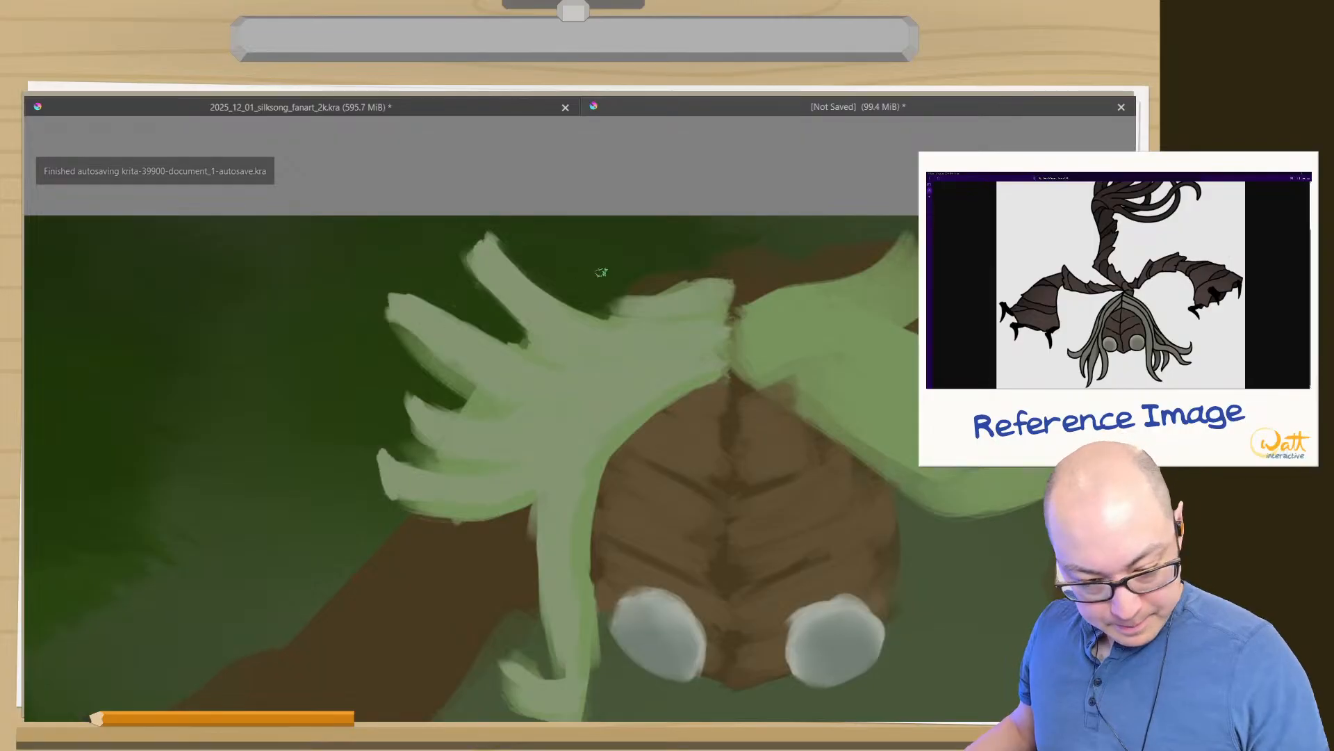
mouse_move(621, 300)
mouse_down()
mouse_move(577, 303)
mouse_move(609, 302)
mouse_move(602, 315)
mouse_up()
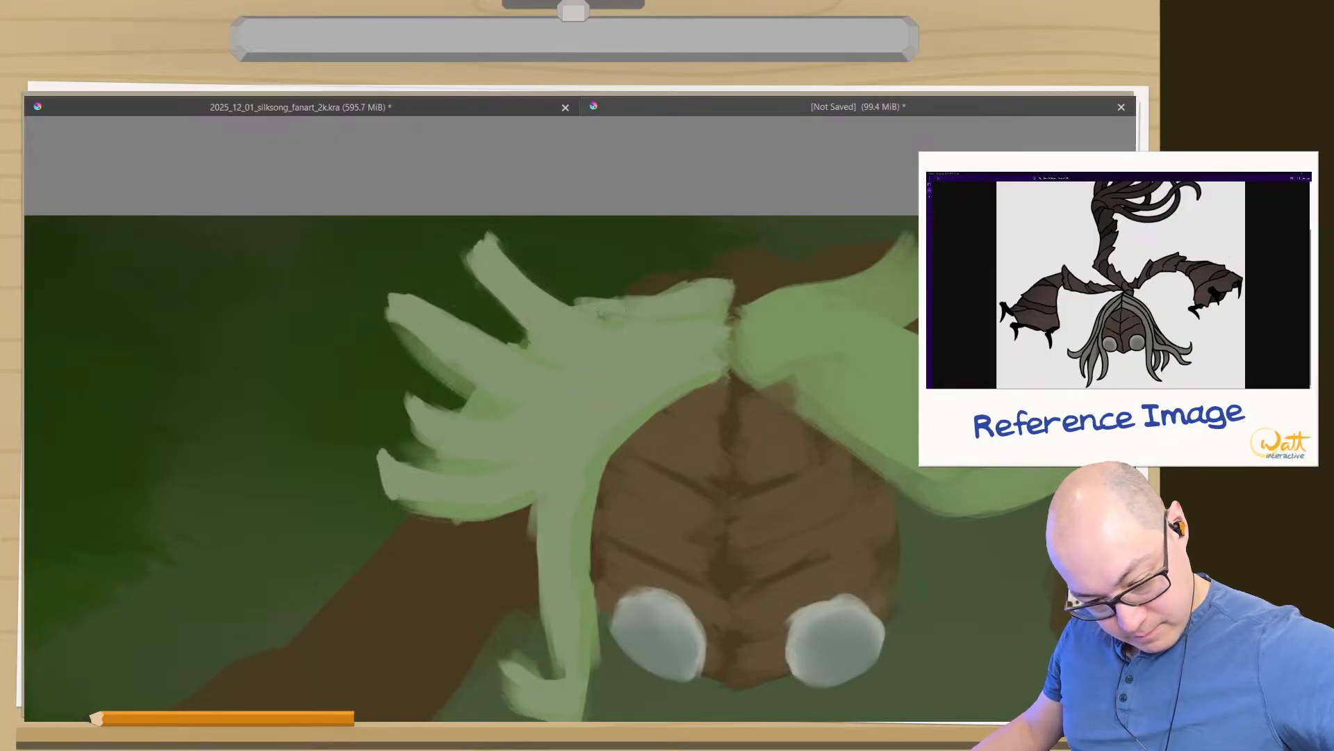
drag(701, 290, 669, 286)
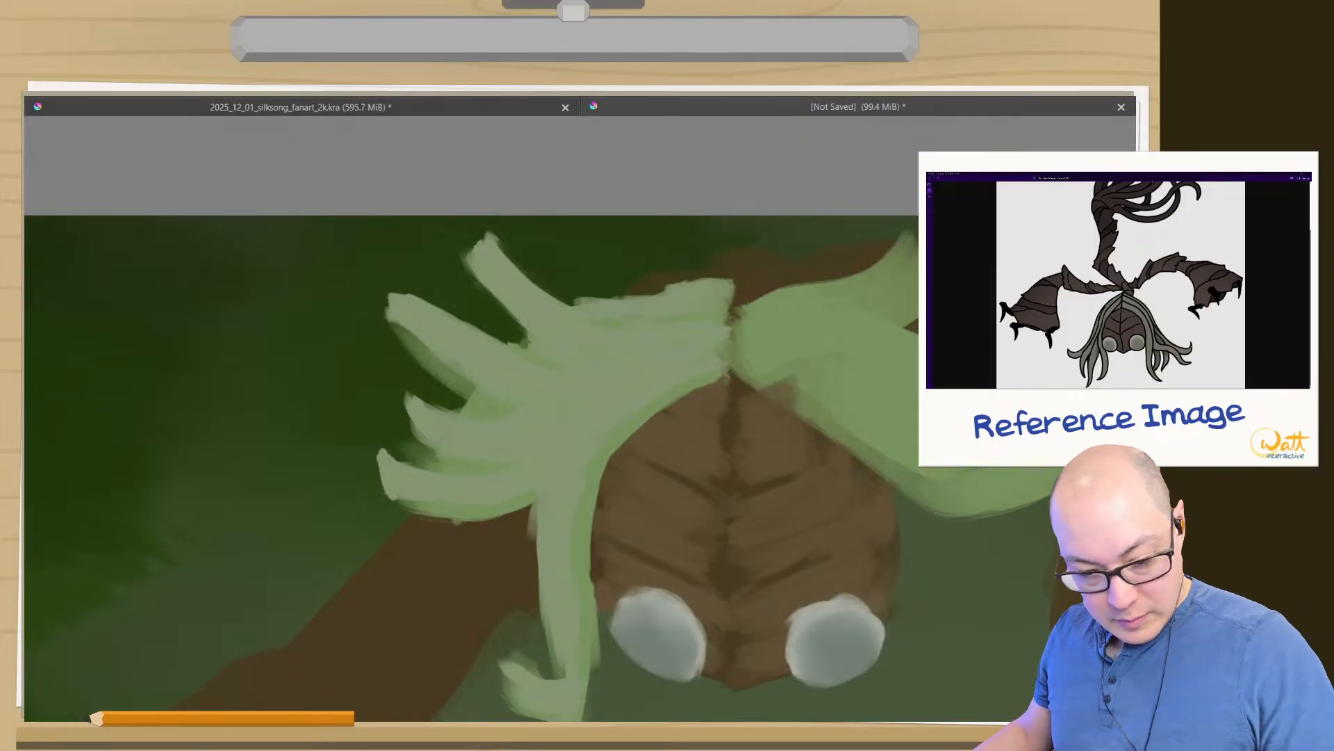
- Paint greyish green along the right hair's lower edge from the centre parting out to the lowest tuft's tip
mouse_move(727, 391)
mouse_down()
mouse_move(463, 414)
mouse_move(521, 396)
mouse_move(667, 495)
mouse_up()
drag(518, 403, 684, 515)
drag(698, 512, 863, 443)
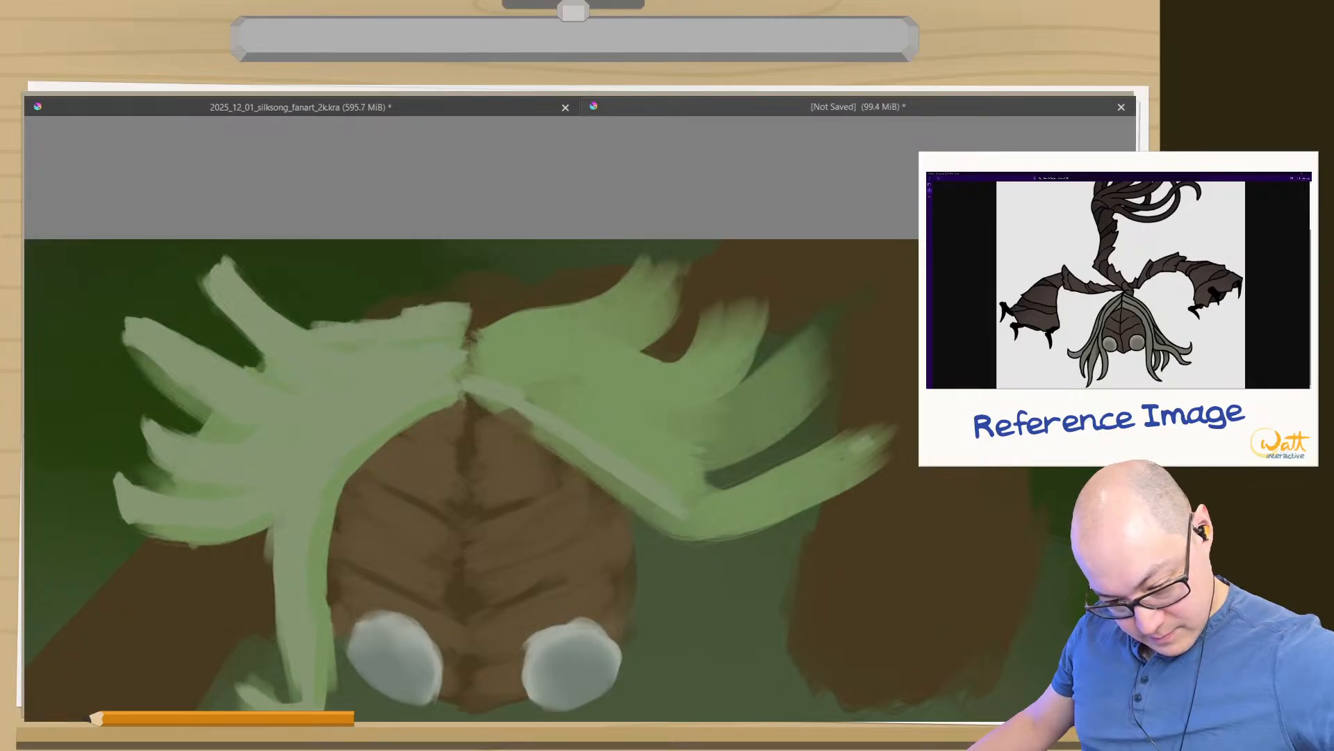
mouse_move(785, 480)
mouse_down()
mouse_move(877, 429)
mouse_move(704, 491)
mouse_up()
drag(839, 436, 702, 490)
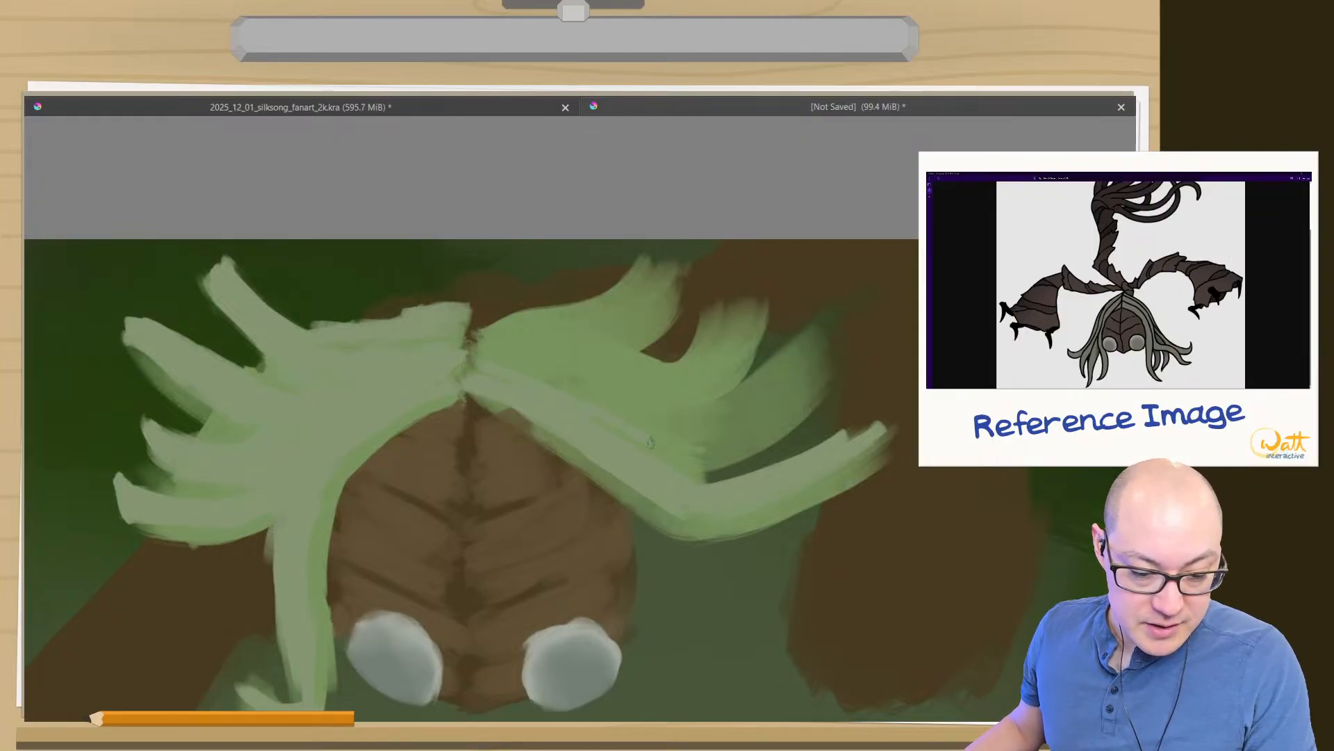
- Paint several greyish green strokes over the right hair's second-lowest tuft, fanning them out towards its tip
drag(782, 417, 828, 379)
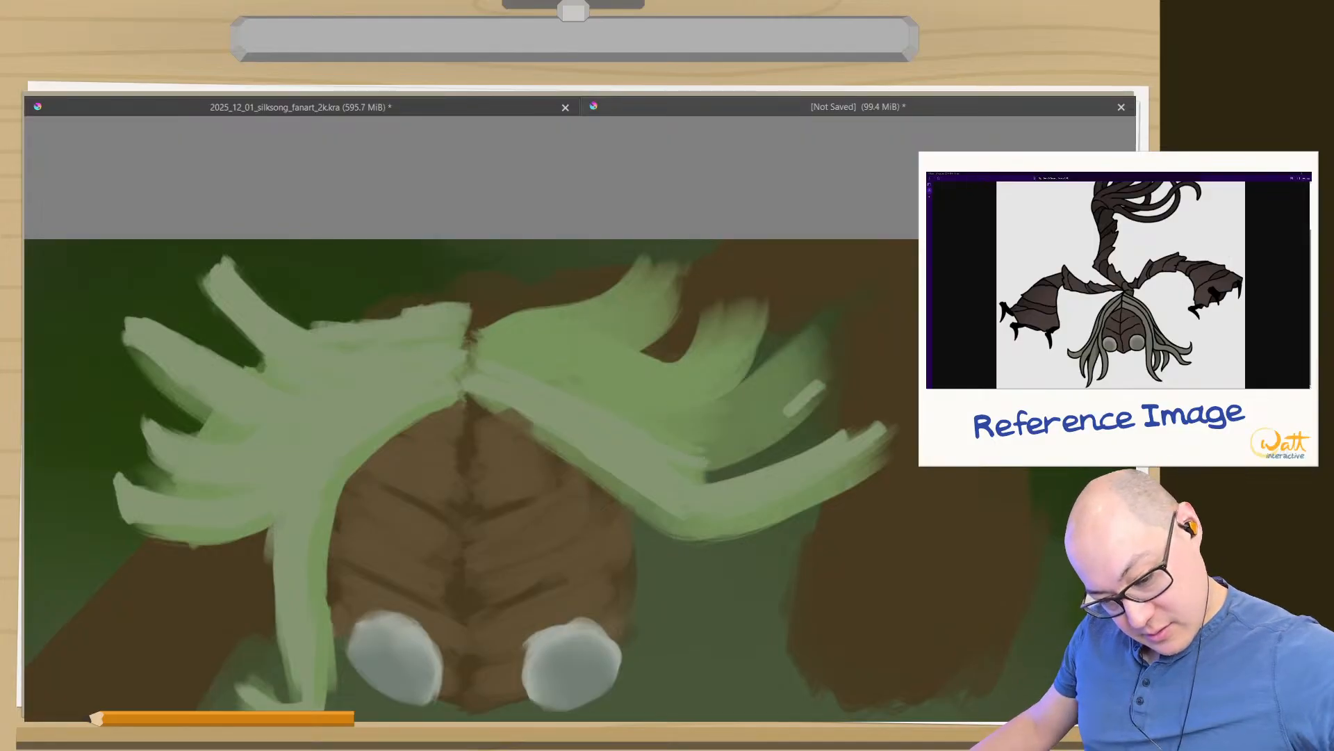
mouse_move(705, 475)
mouse_down()
mouse_move(802, 400)
mouse_move(739, 430)
mouse_move(807, 383)
mouse_up()
drag(678, 445, 810, 358)
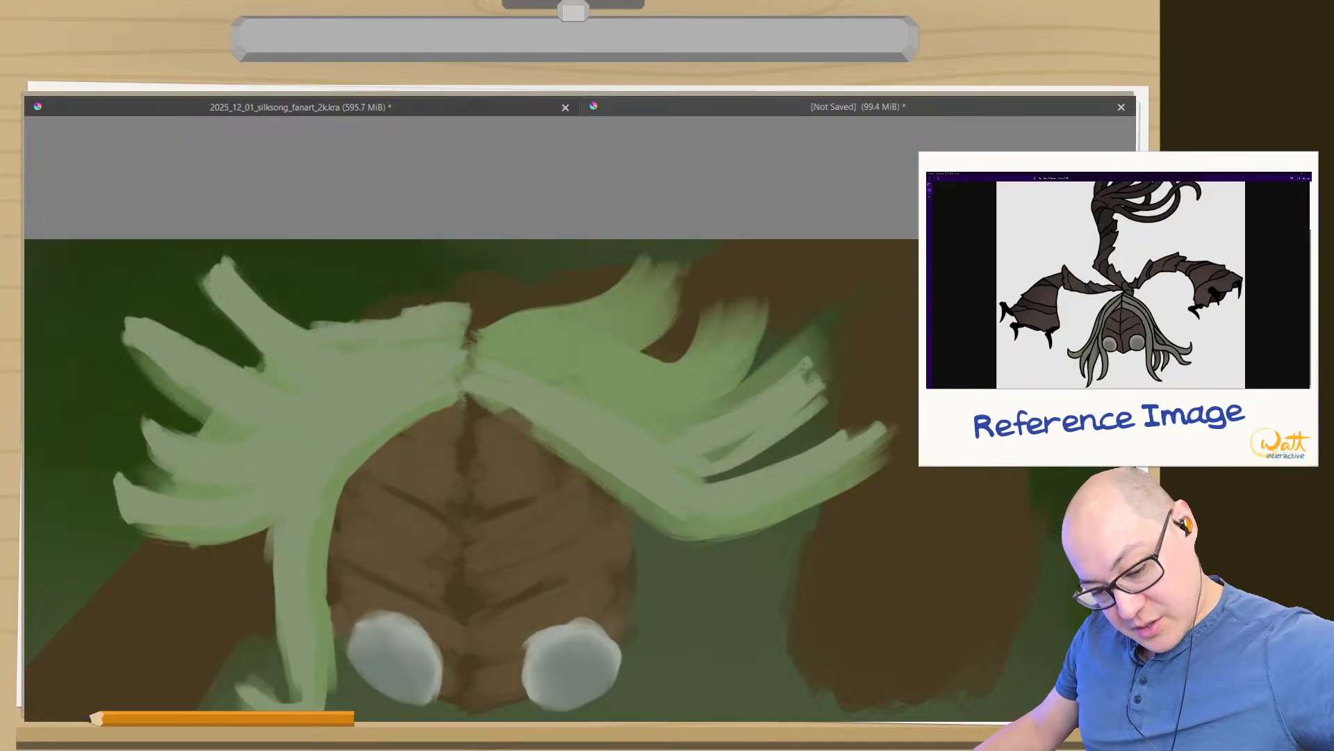
mouse_move(702, 417)
mouse_down()
mouse_move(761, 395)
mouse_move(829, 326)
mouse_up()
mouse_move(709, 424)
mouse_down()
mouse_move(818, 346)
mouse_move(812, 318)
mouse_up()
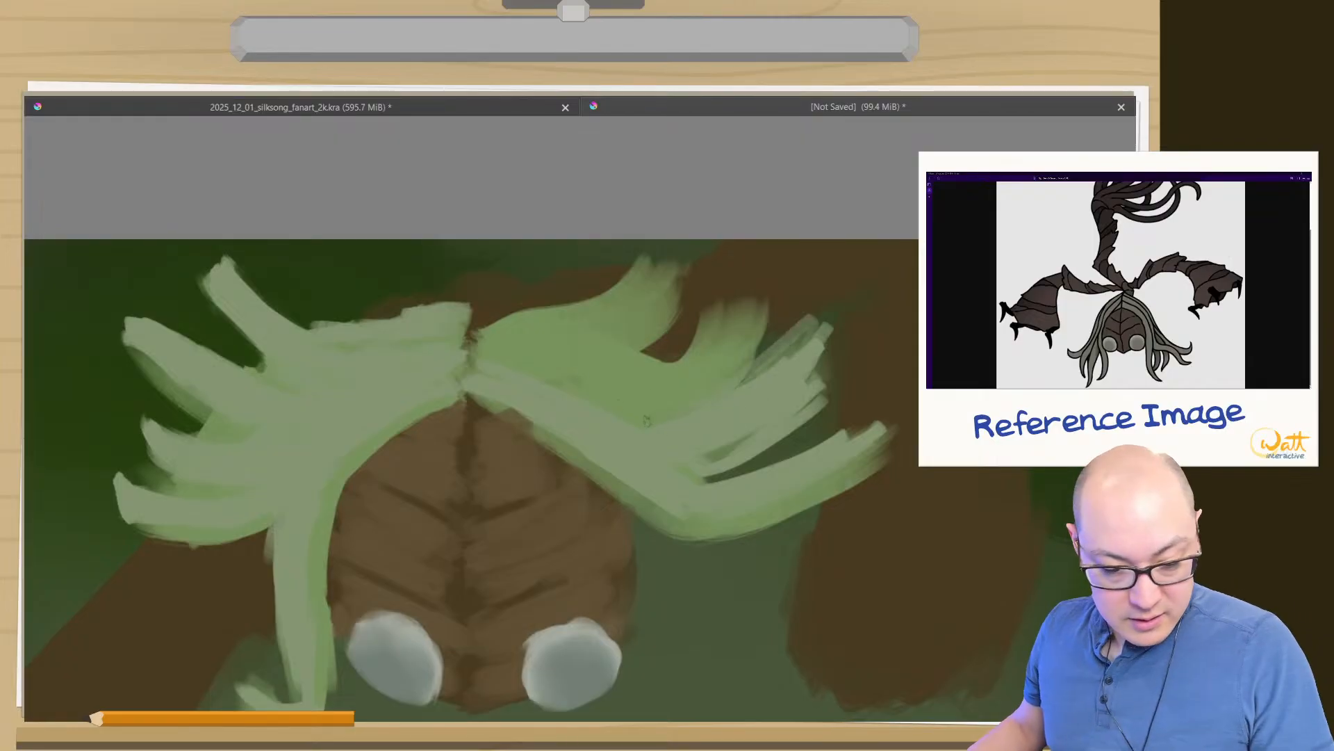
- Fill the middle of the right hair and its next tuft up with greyish green strokes from the parting
drag(647, 421, 673, 437)
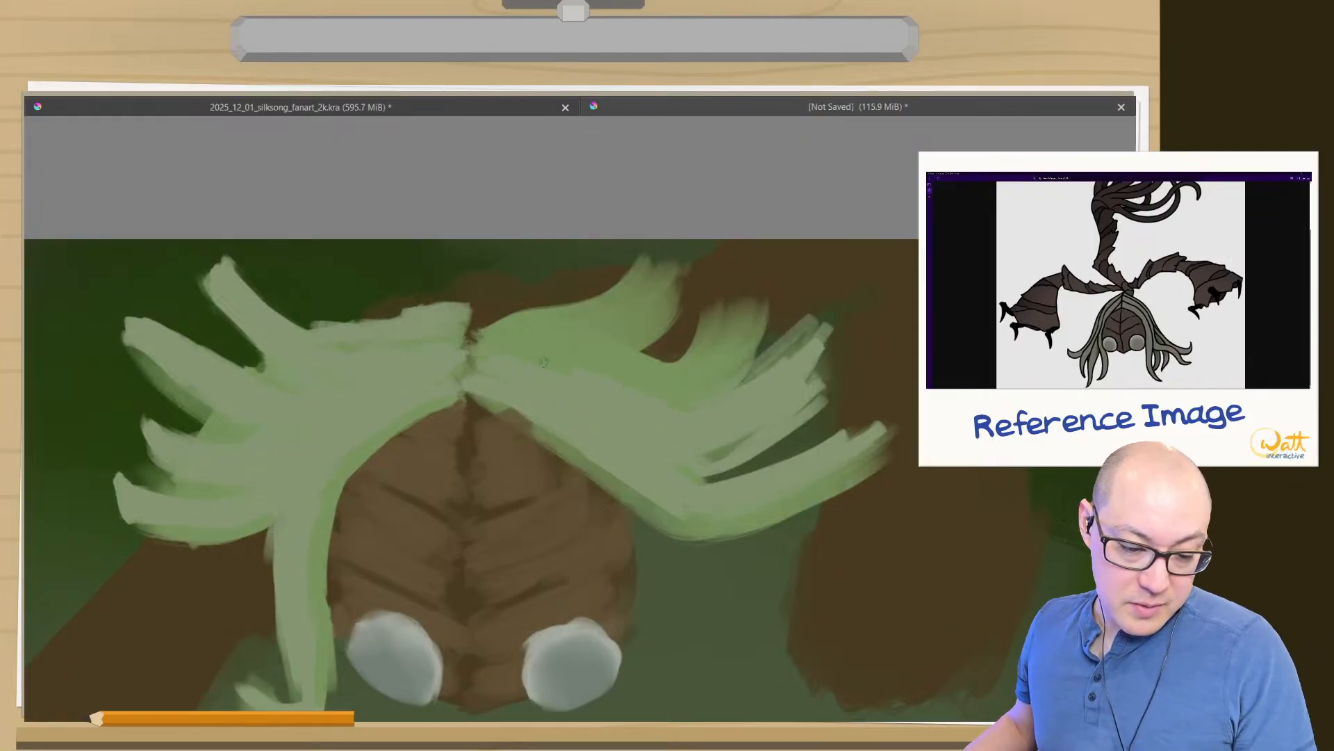
mouse_move(481, 352)
mouse_down()
mouse_move(643, 386)
mouse_move(742, 335)
mouse_up()
drag(702, 396, 747, 323)
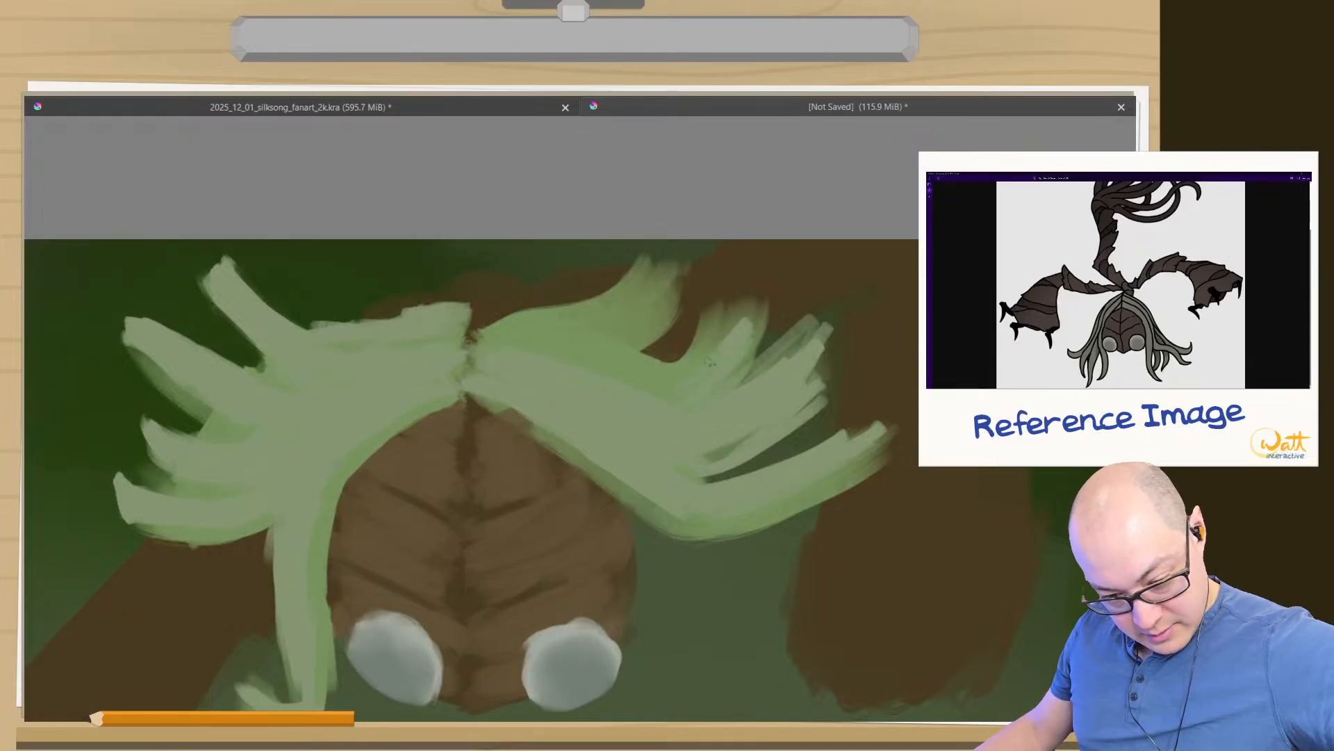
mouse_move(691, 372)
mouse_down()
mouse_move(657, 401)
mouse_move(705, 326)
mouse_up()
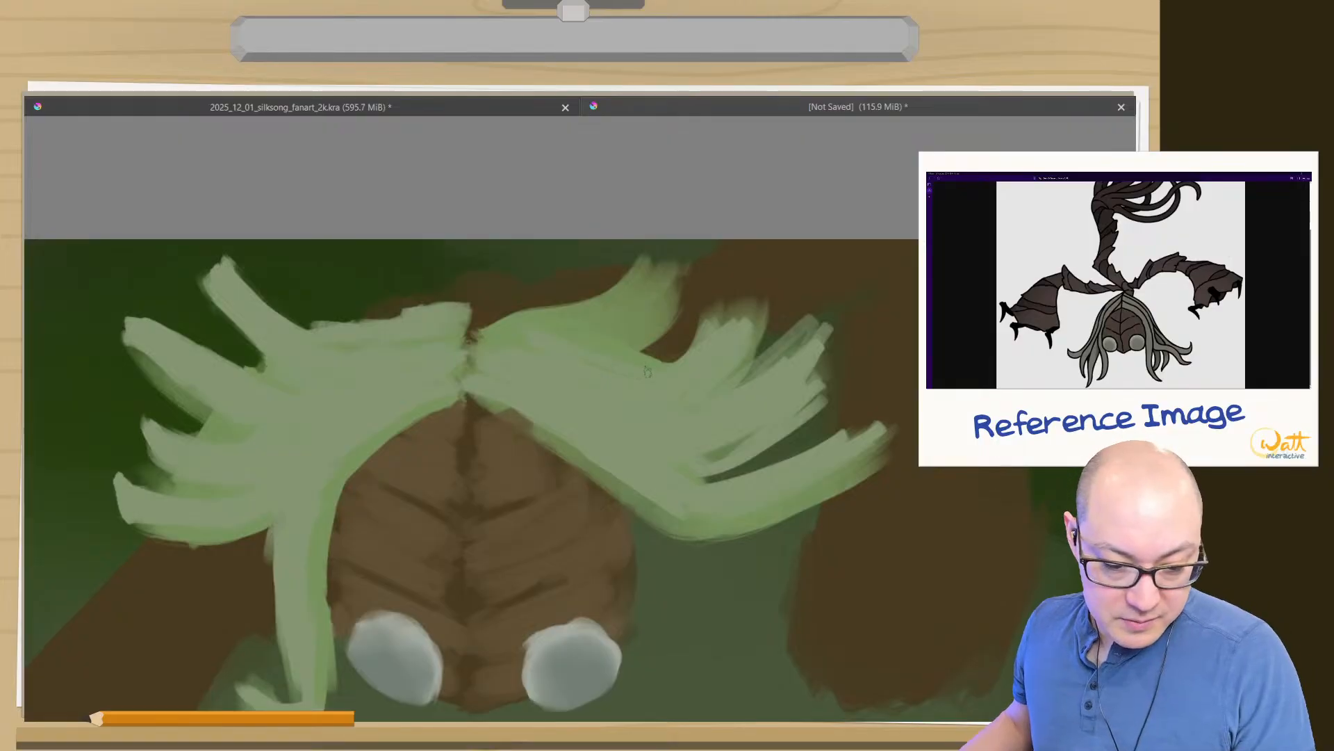
- Paint greyish green strokes over the right hair's topmost tuft, from the parting out to a ragged tip
mouse_move(483, 343)
mouse_down()
mouse_move(470, 340)
mouse_move(584, 304)
mouse_move(640, 266)
mouse_up()
drag(568, 324, 648, 267)
mouse_move(599, 320)
mouse_down()
mouse_move(683, 268)
mouse_move(665, 295)
mouse_move(677, 261)
mouse_up()
drag(599, 312, 688, 253)
drag(654, 302, 683, 271)
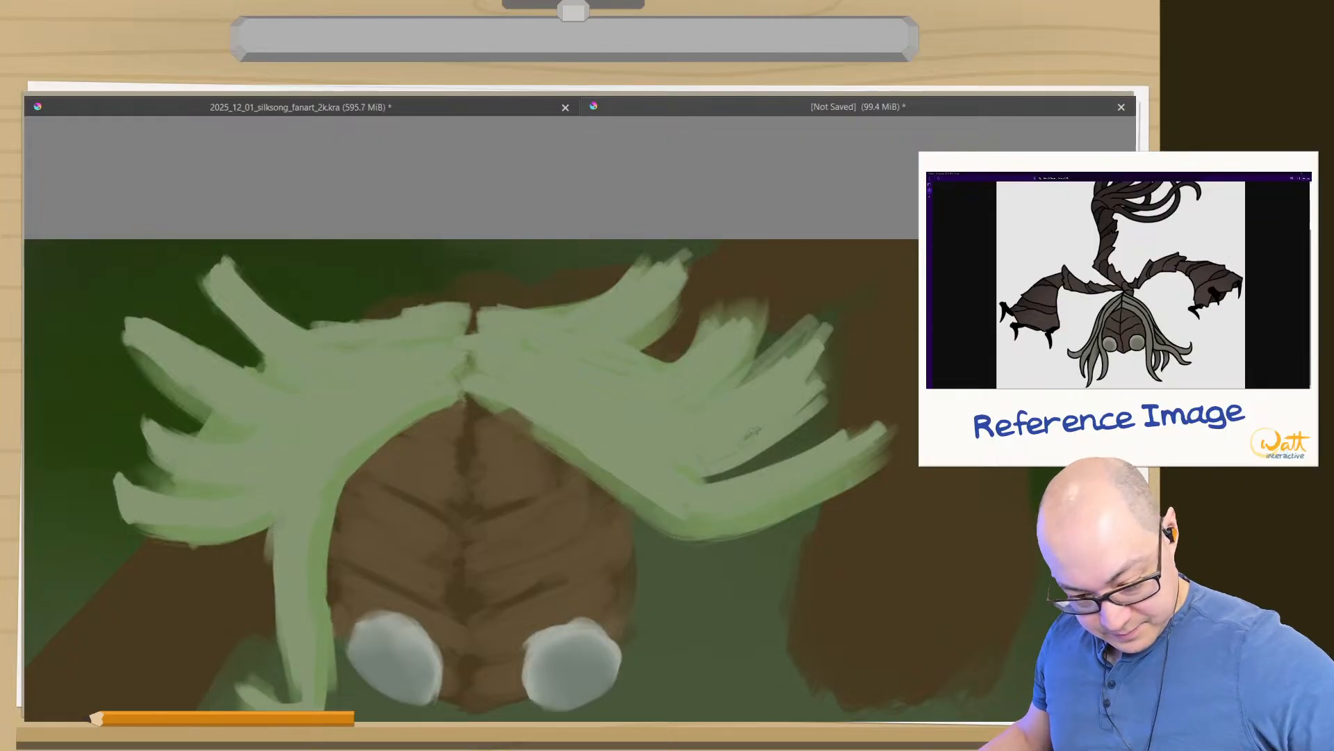
- Carve dark green gaps around the right hair's second-lowest tuft so it becomes a slim, pointed strand
mouse_move(825, 374)
mouse_down()
mouse_move(796, 429)
mouse_move(815, 414)
mouse_move(841, 370)
mouse_move(751, 457)
mouse_up()
mouse_move(847, 349)
mouse_down()
mouse_move(756, 457)
mouse_move(824, 362)
mouse_move(811, 327)
mouse_move(724, 404)
mouse_up()
mouse_move(826, 327)
mouse_down()
mouse_move(723, 406)
mouse_move(740, 394)
mouse_up()
key(ctrl+z)
key(ctrl+z)
key(ctrl+z)
key(ctrl+z)
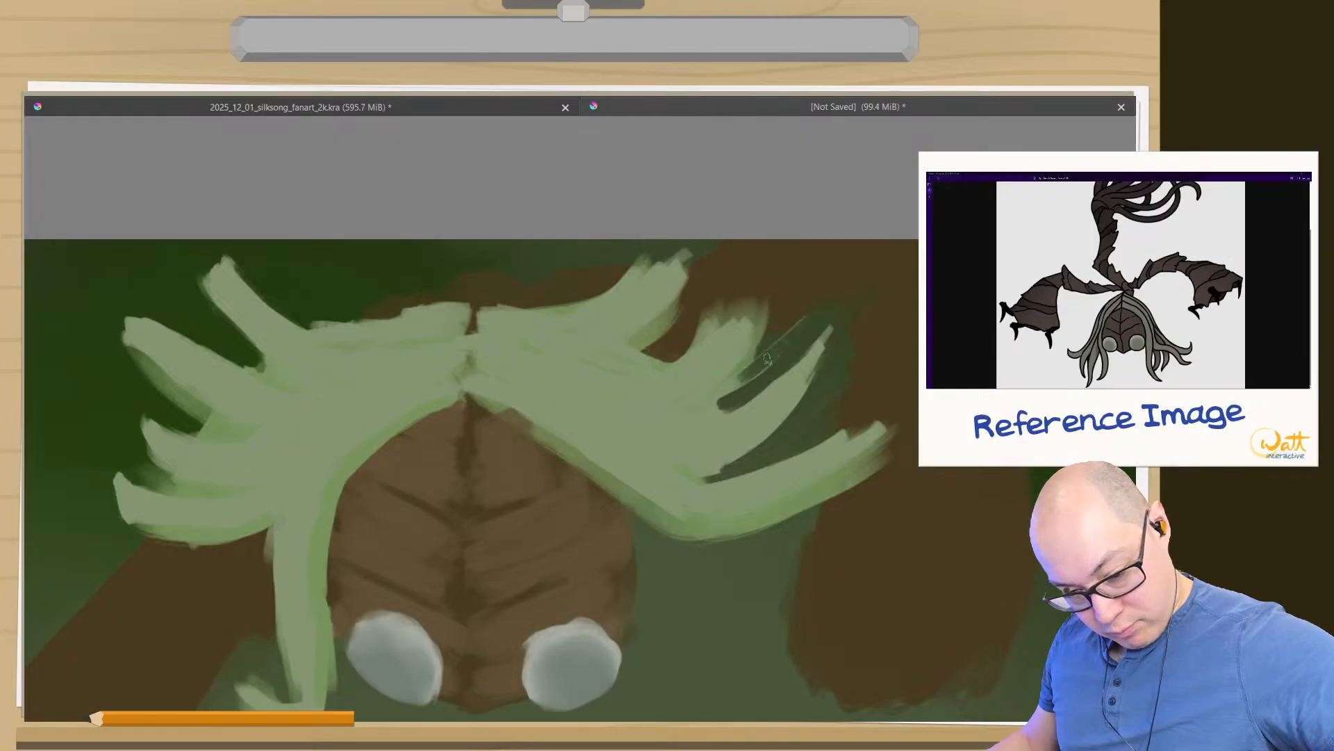
- Sample the hair's greyish green and paint a thin strand above the slimmed right tuft, curving outwards to a pointed tip
ctrl+click(713, 384)
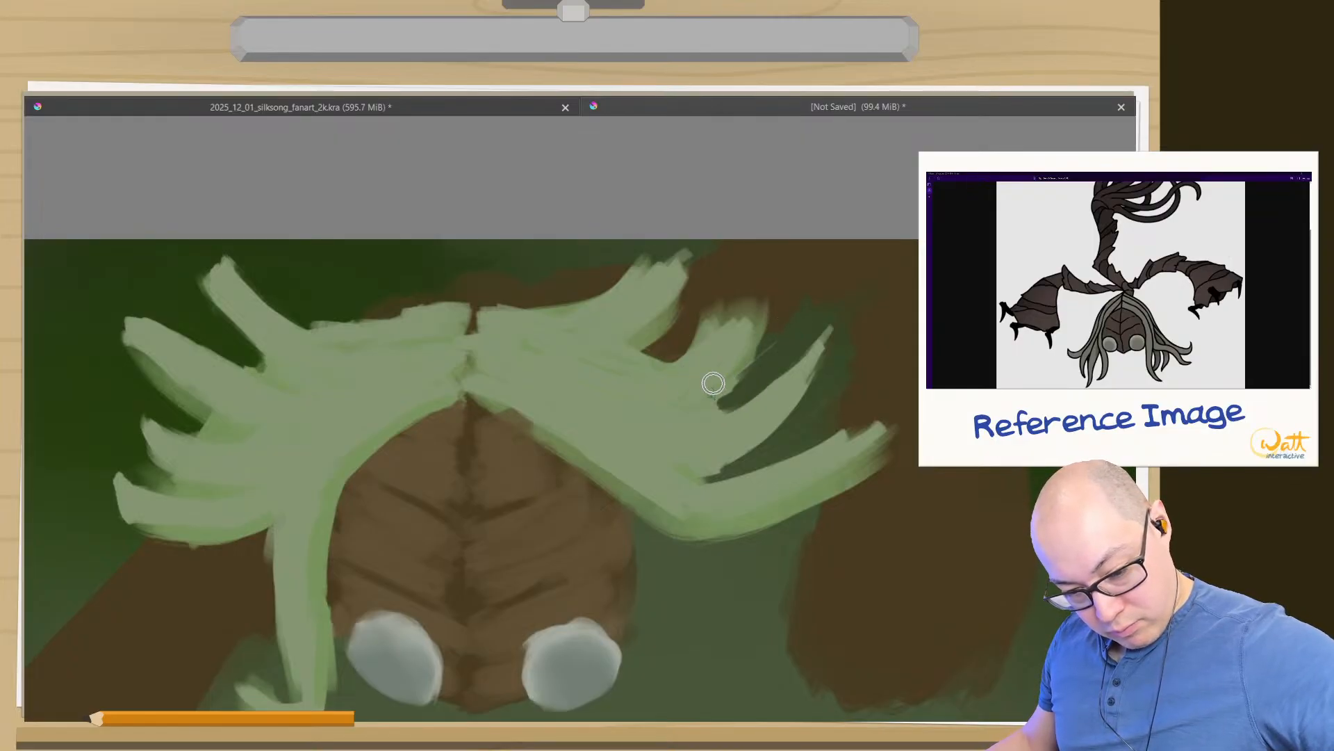
drag(720, 398, 806, 303)
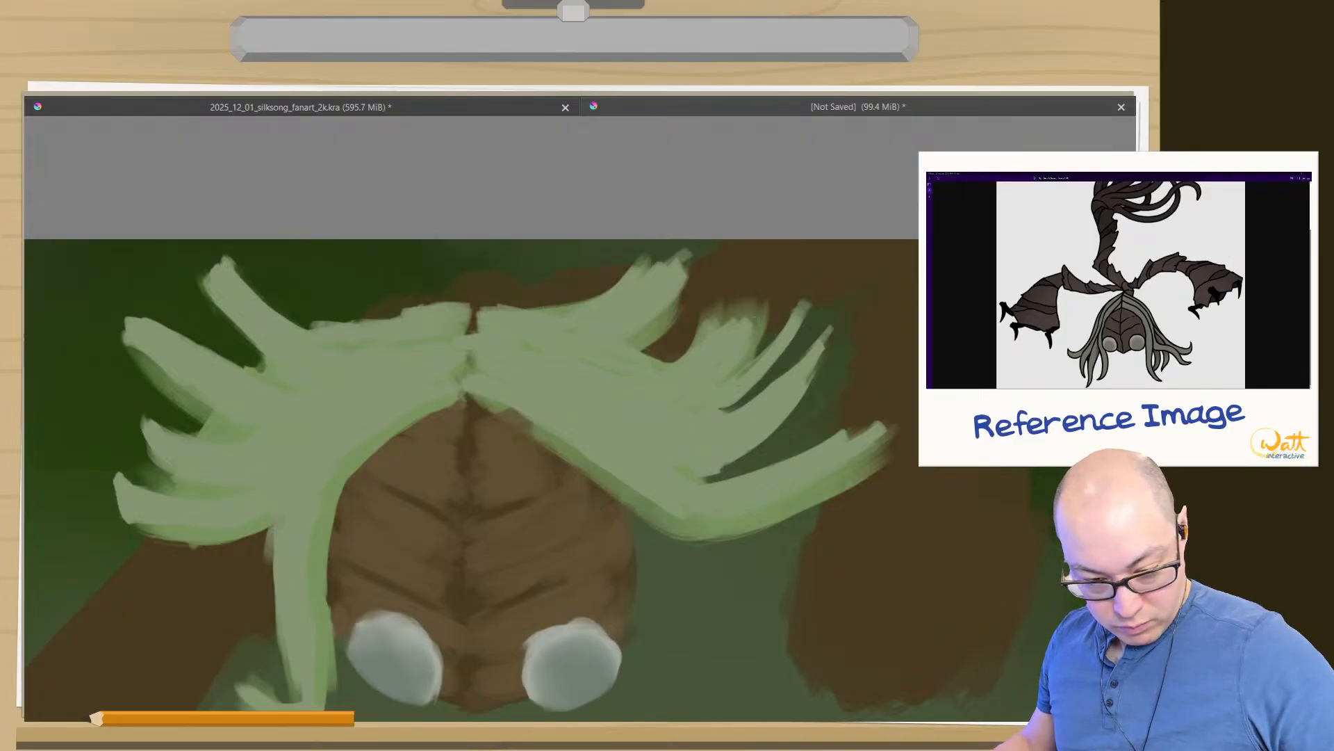
drag(811, 301, 849, 292)
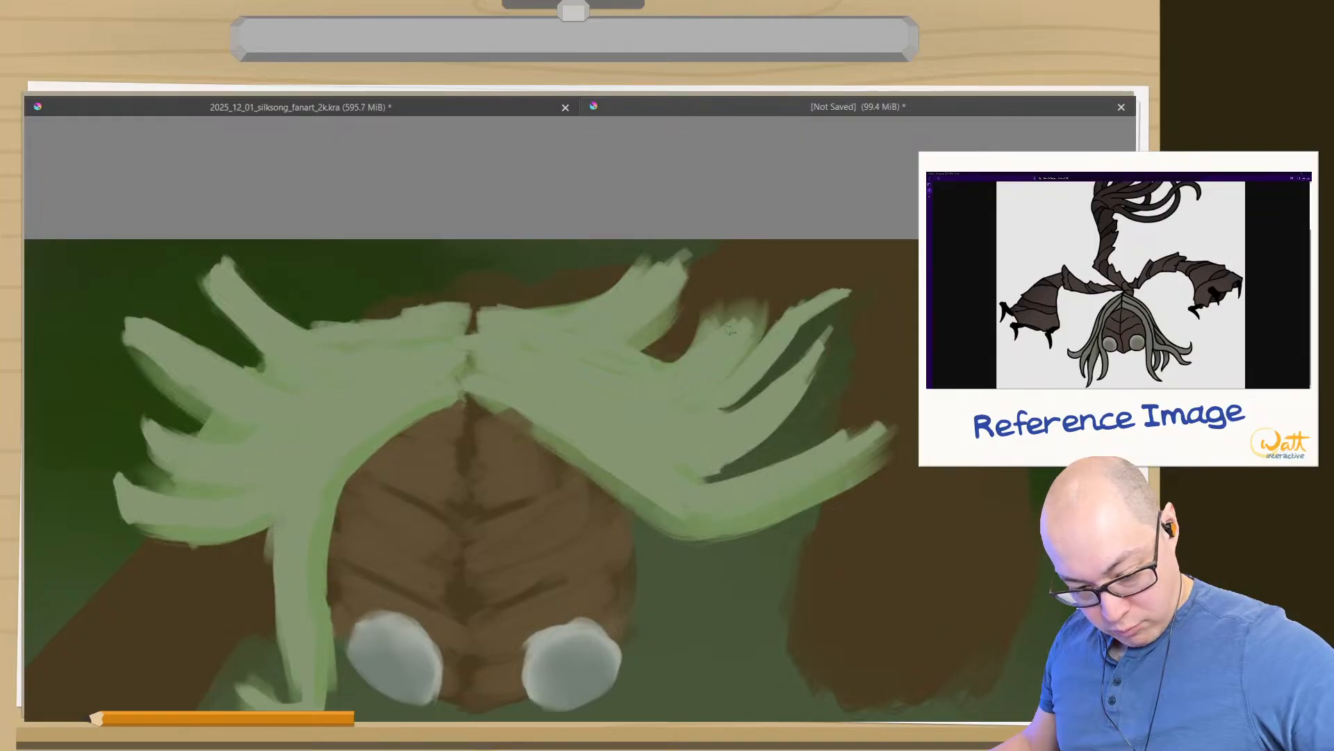
- Sample the more saturated green at the hair's edge and shade the lower edges of the two slim right strands with it
ctrl+click(629, 494)
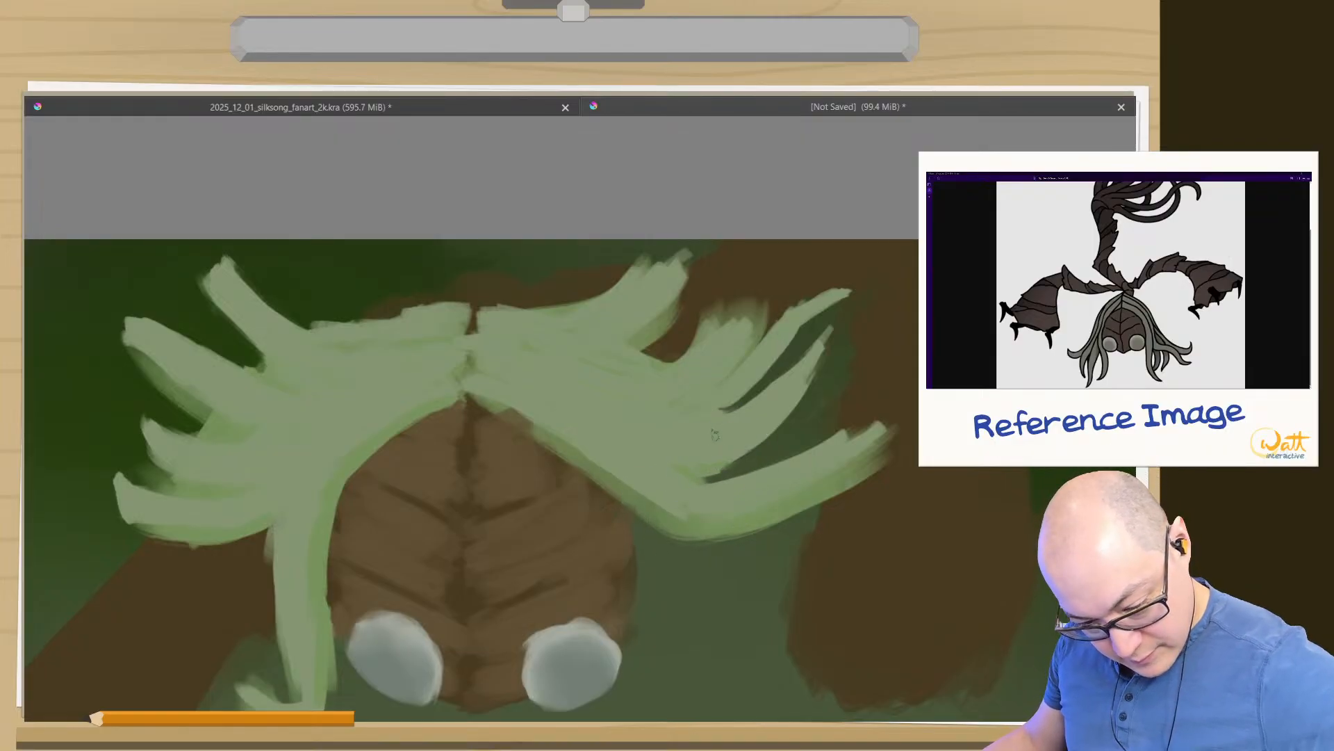
mouse_move(714, 435)
mouse_down()
mouse_move(770, 421)
mouse_move(771, 438)
mouse_up()
drag(820, 364, 745, 462)
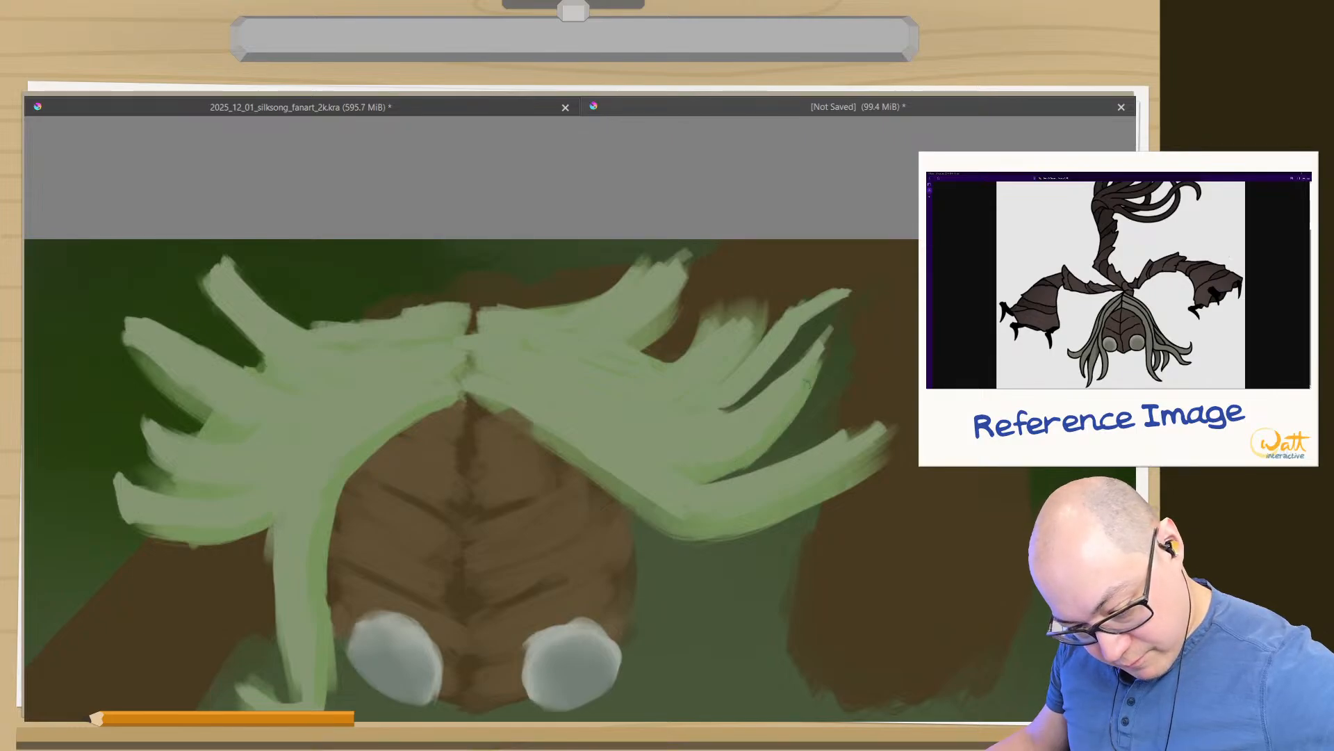
mouse_move(719, 405)
mouse_down()
mouse_move(839, 301)
mouse_move(810, 318)
mouse_up()
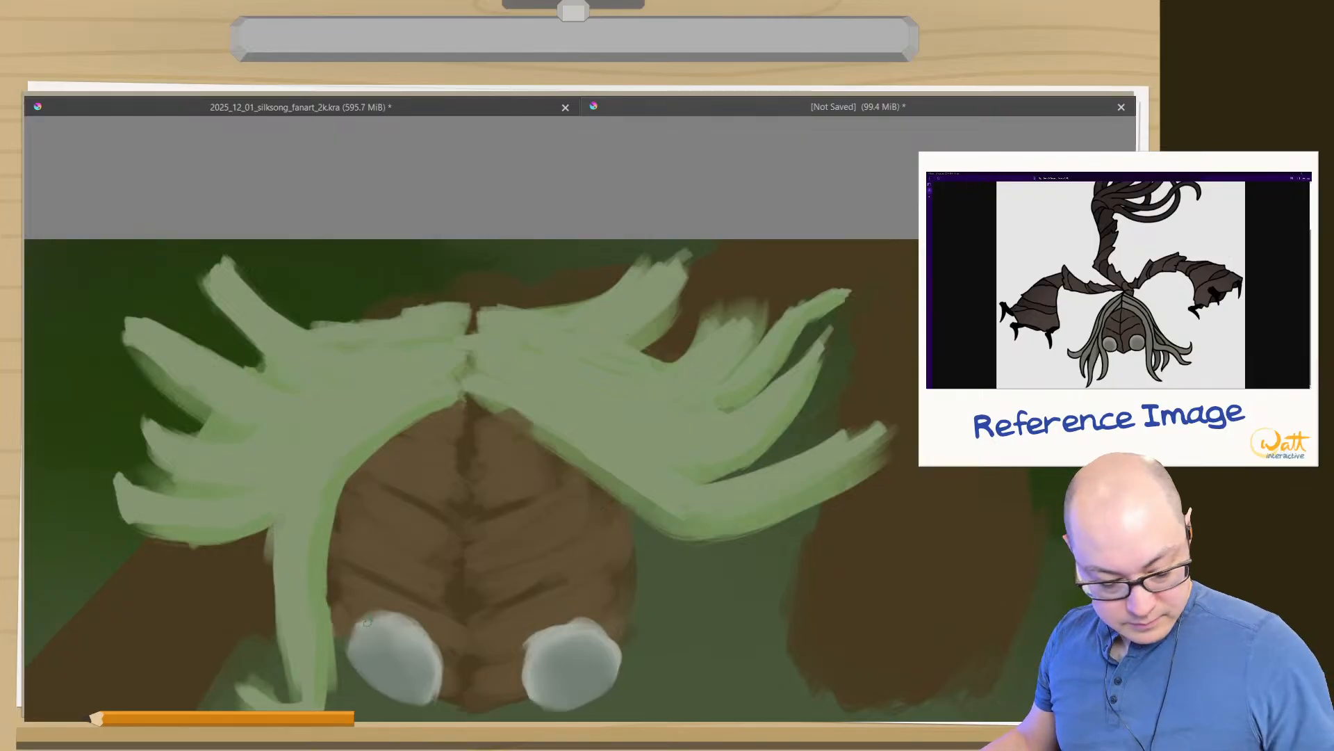
- Add fine green strand lines across the right and left hair, running outwards from the centre parting
drag(268, 607, 434, 311)
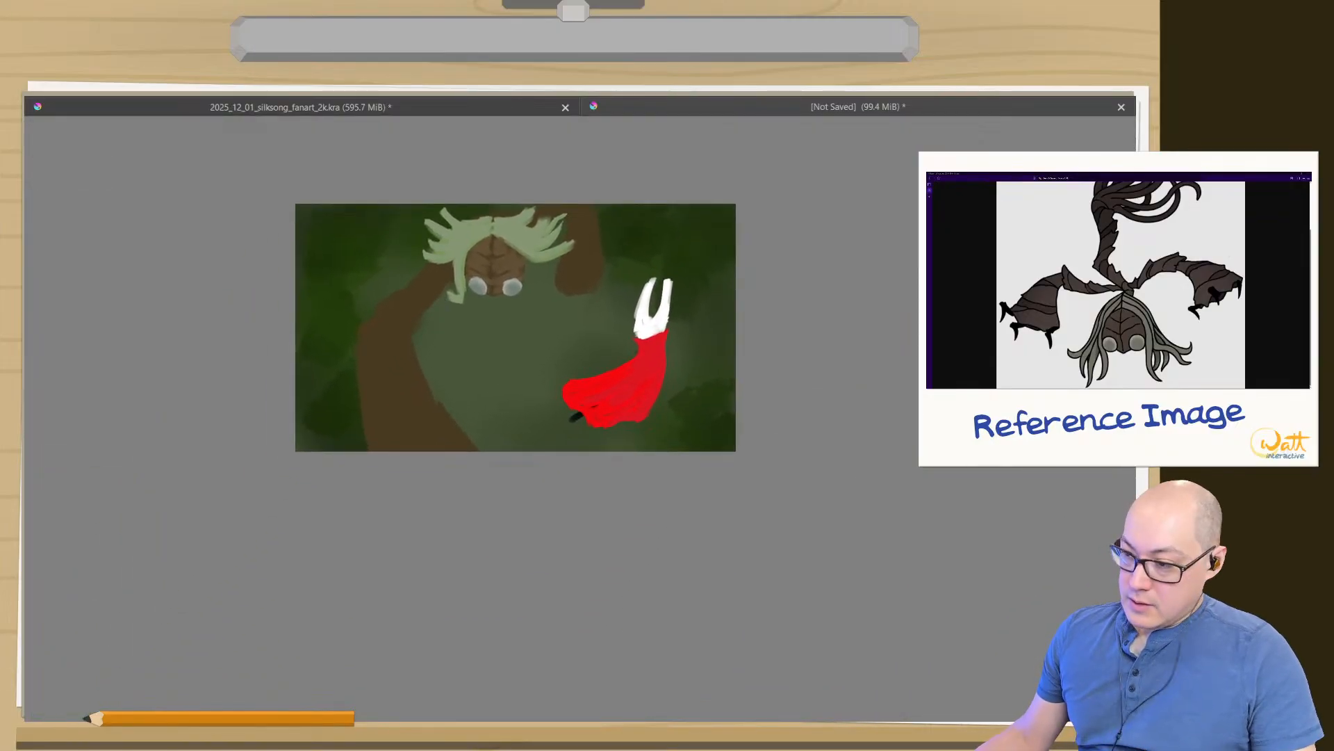
drag(513, 296, 500, 531)
drag(562, 437, 518, 367)
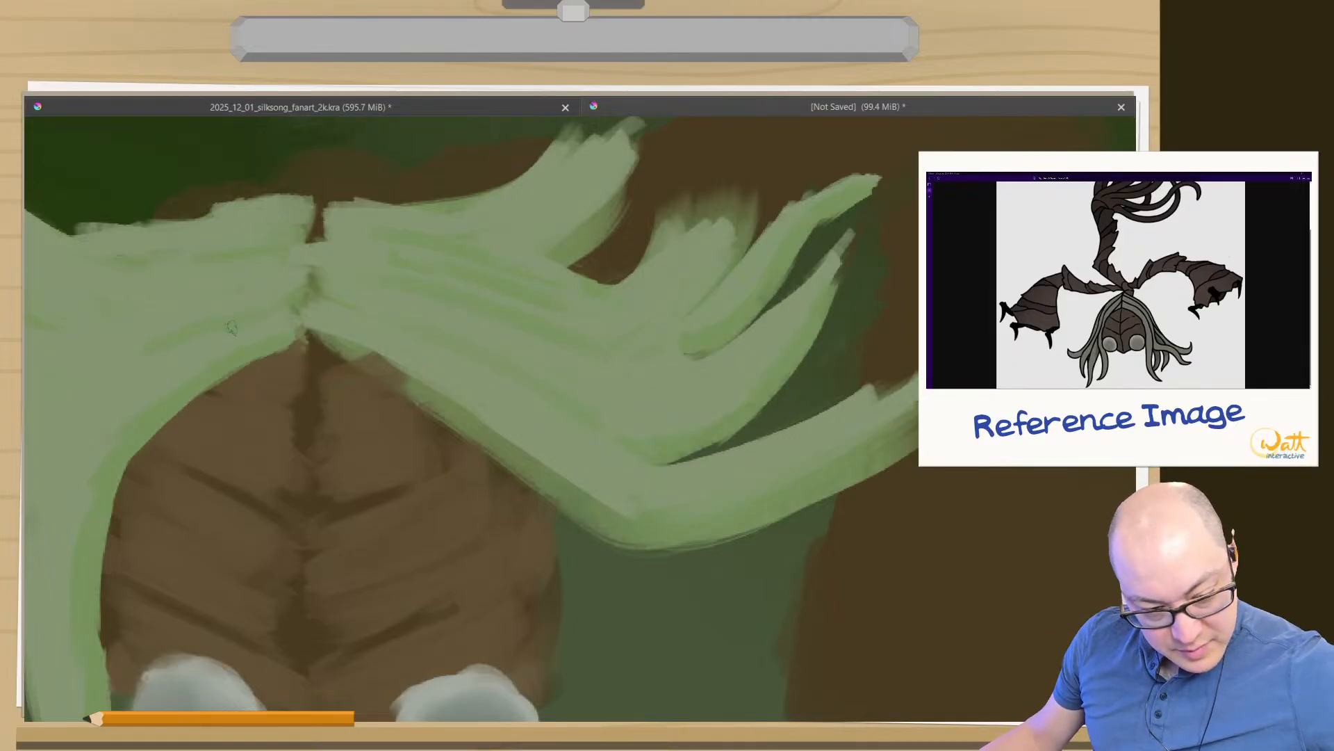
mouse_move(340, 403)
mouse_down()
mouse_move(495, 432)
mouse_move(684, 421)
mouse_up()
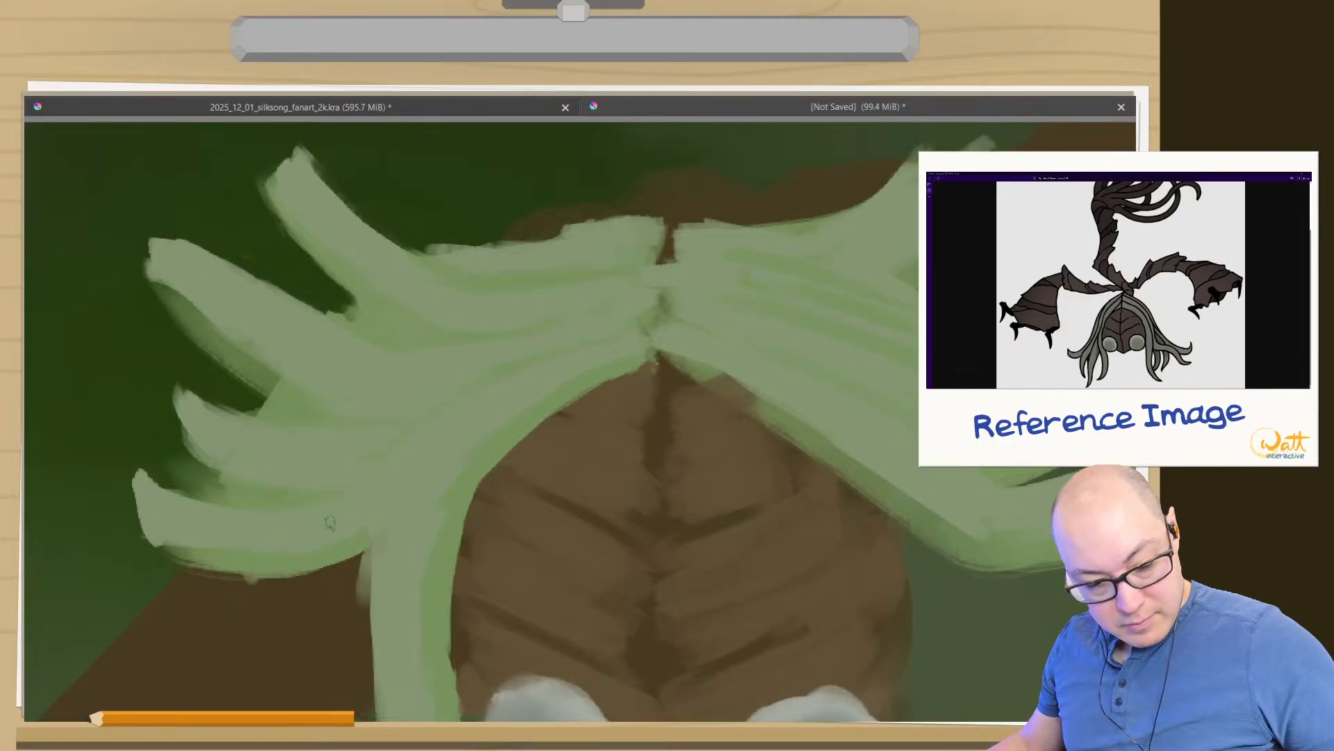
drag(506, 484, 373, 491)
drag(417, 528, 495, 523)
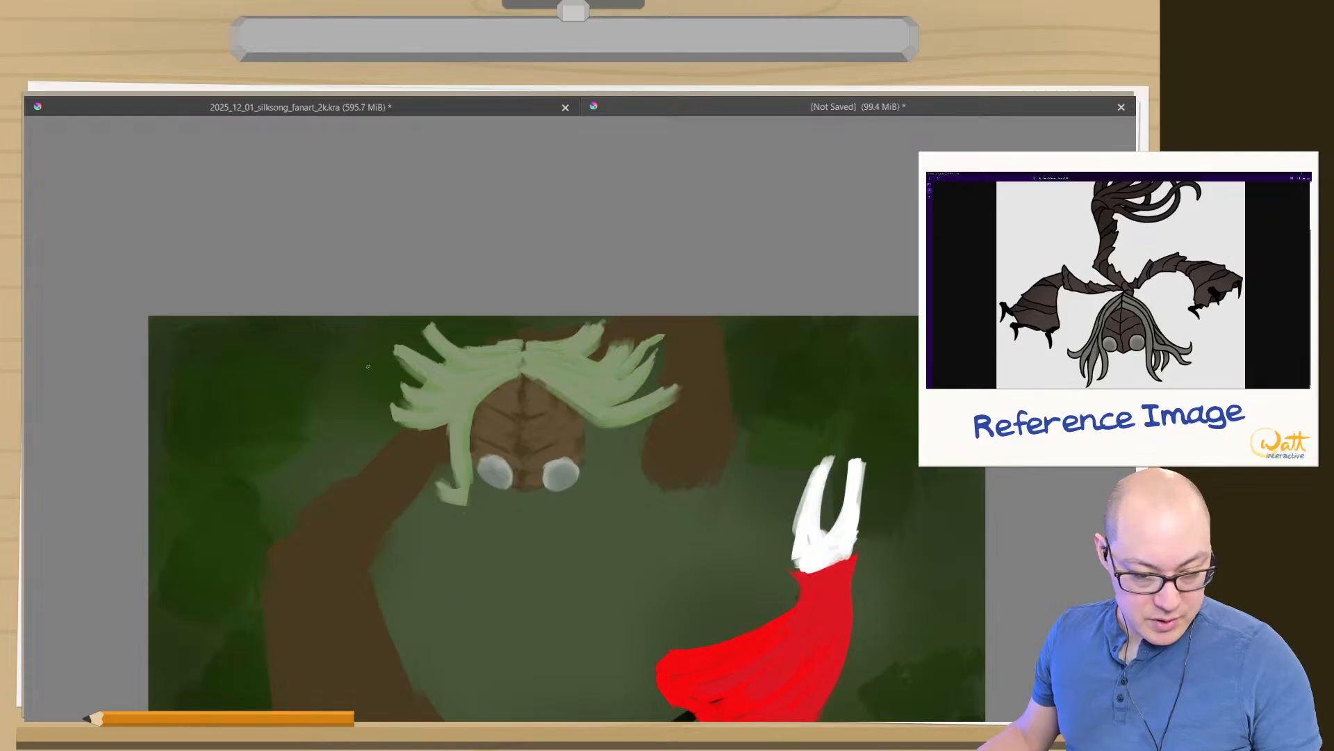
- Extend the left hair's tufts into longer curved tips and lengthen the right hair's middle tuft up to the canvas edge
mouse_move(385, 397)
mouse_down()
mouse_move(380, 415)
mouse_move(382, 376)
mouse_up()
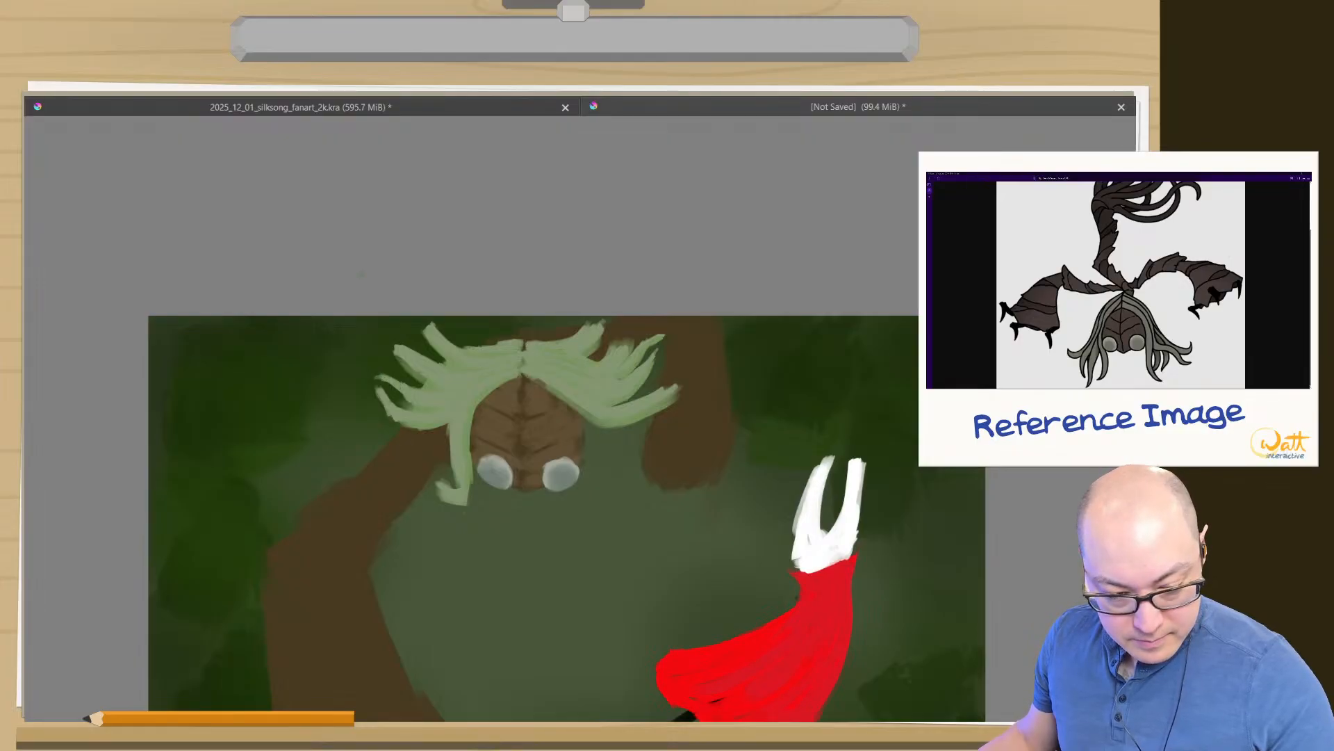
mouse_move(392, 345)
mouse_down()
mouse_move(364, 348)
mouse_move(419, 317)
mouse_up()
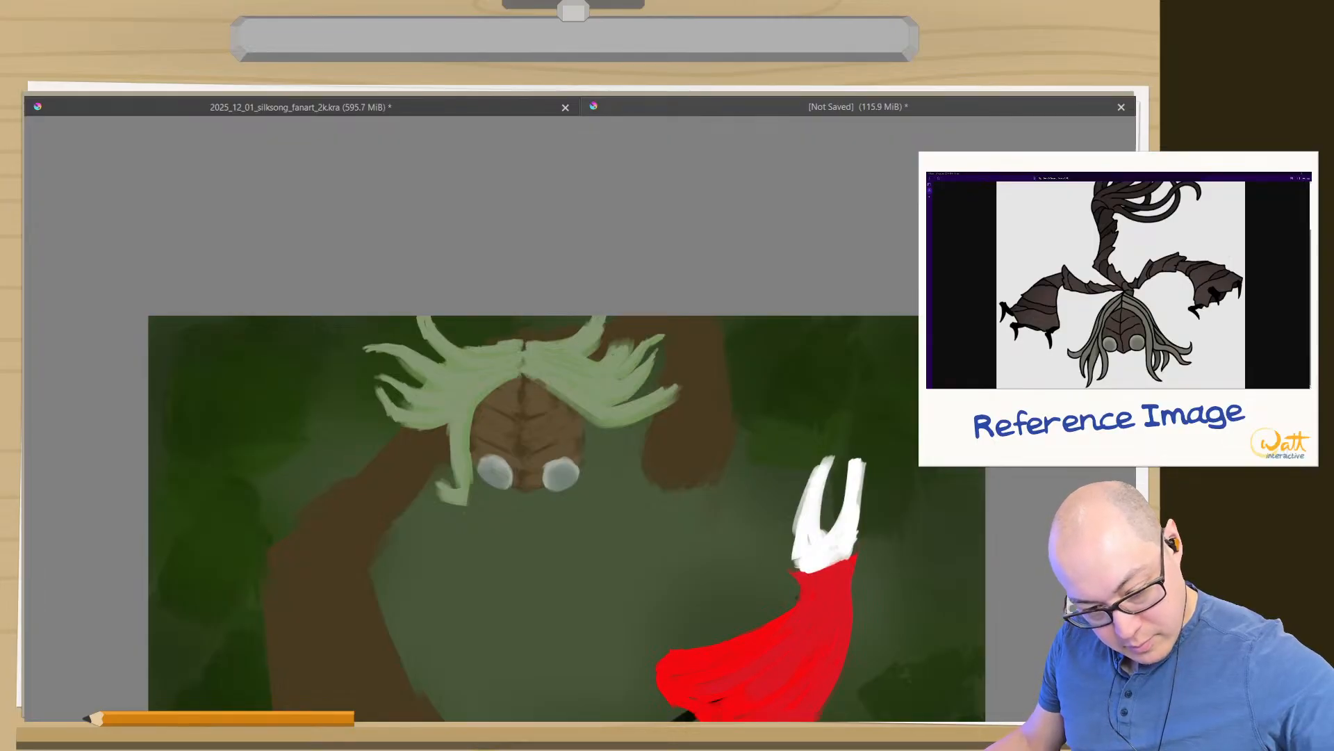
drag(620, 348, 632, 314)
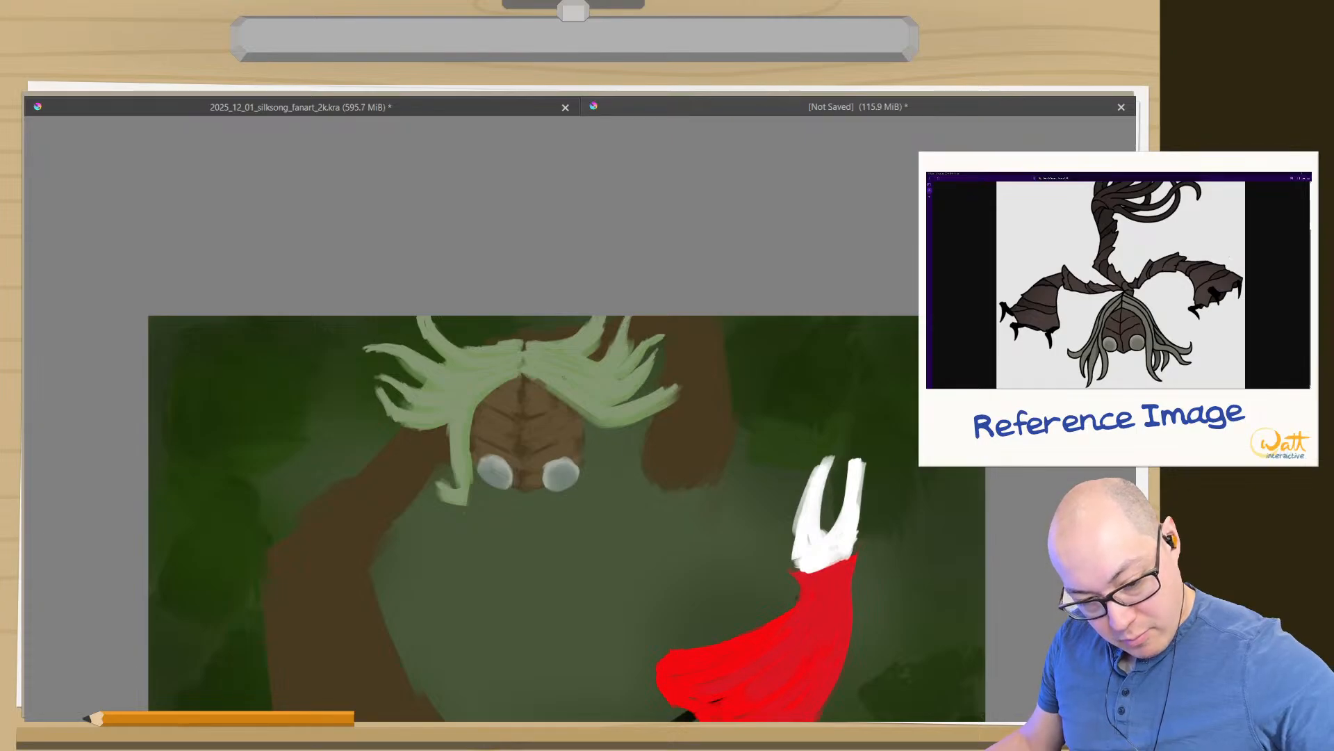
- Bring the hidden toolbars and dockers back around the canvas, with the Sister Splinter head in view
drag(339, 634, 313, 676)
drag(346, 629, 486, 411)
drag(438, 456, 452, 497)
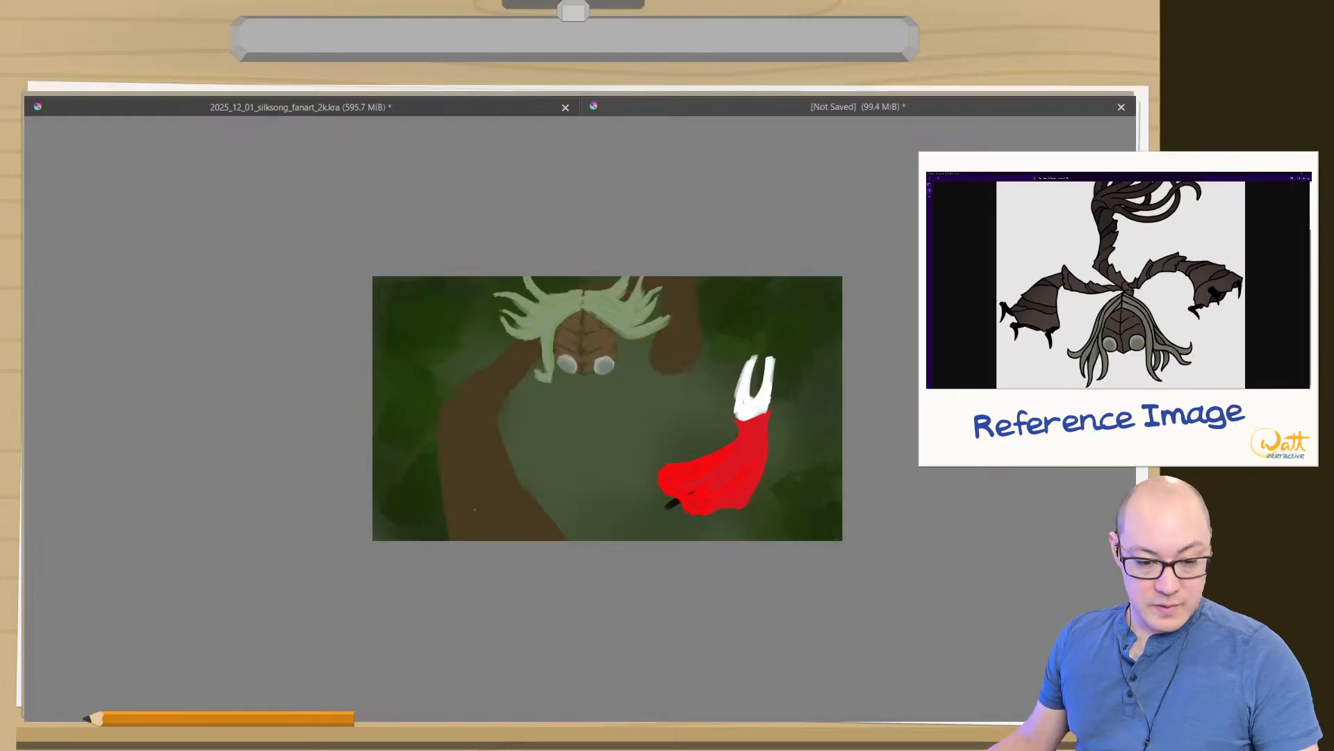
drag(539, 471, 544, 406)
drag(623, 389, 524, 521)
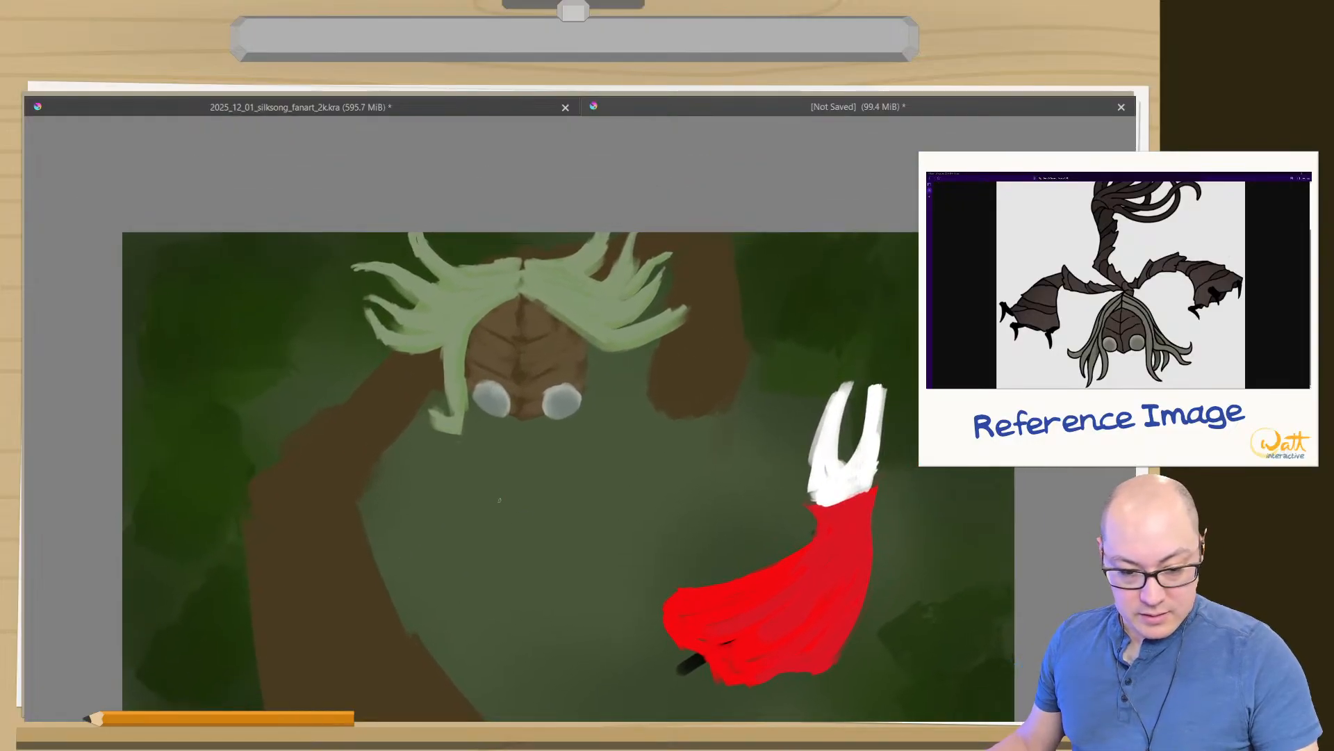
key(Tab)
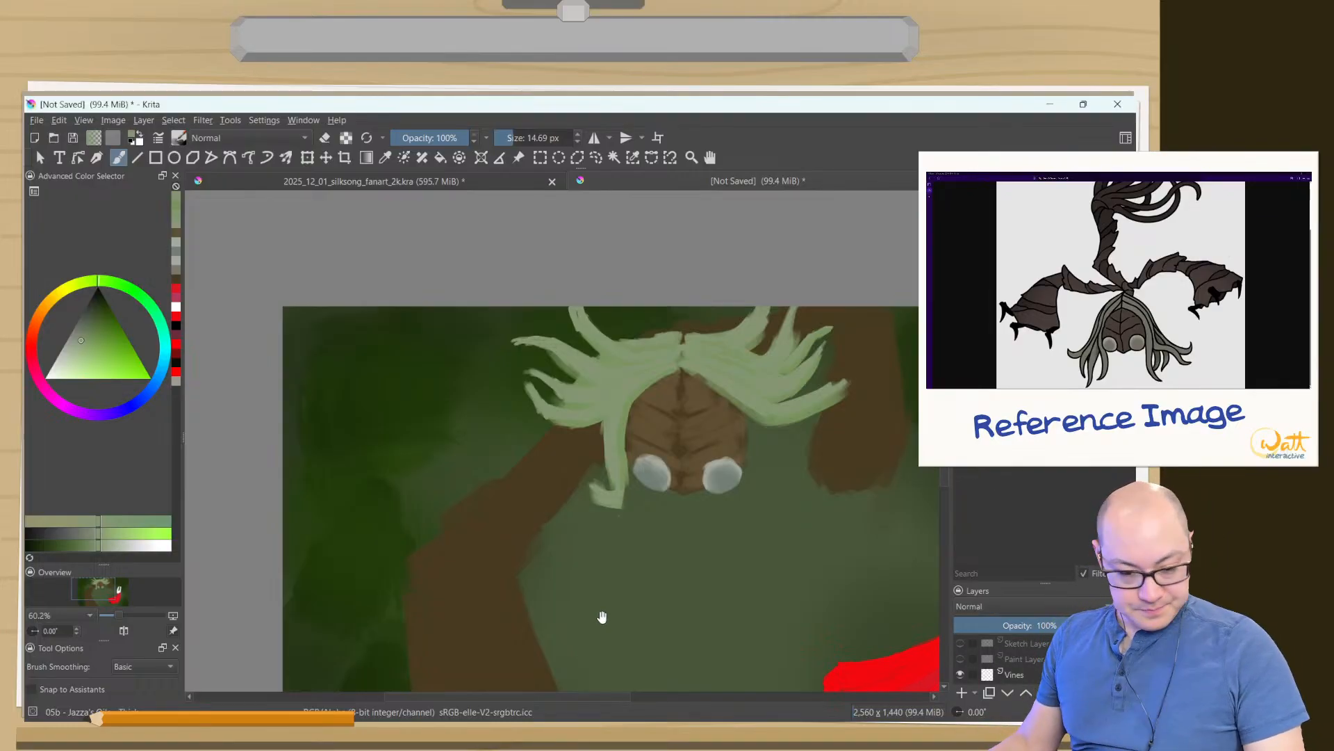
drag(602, 616, 424, 547)
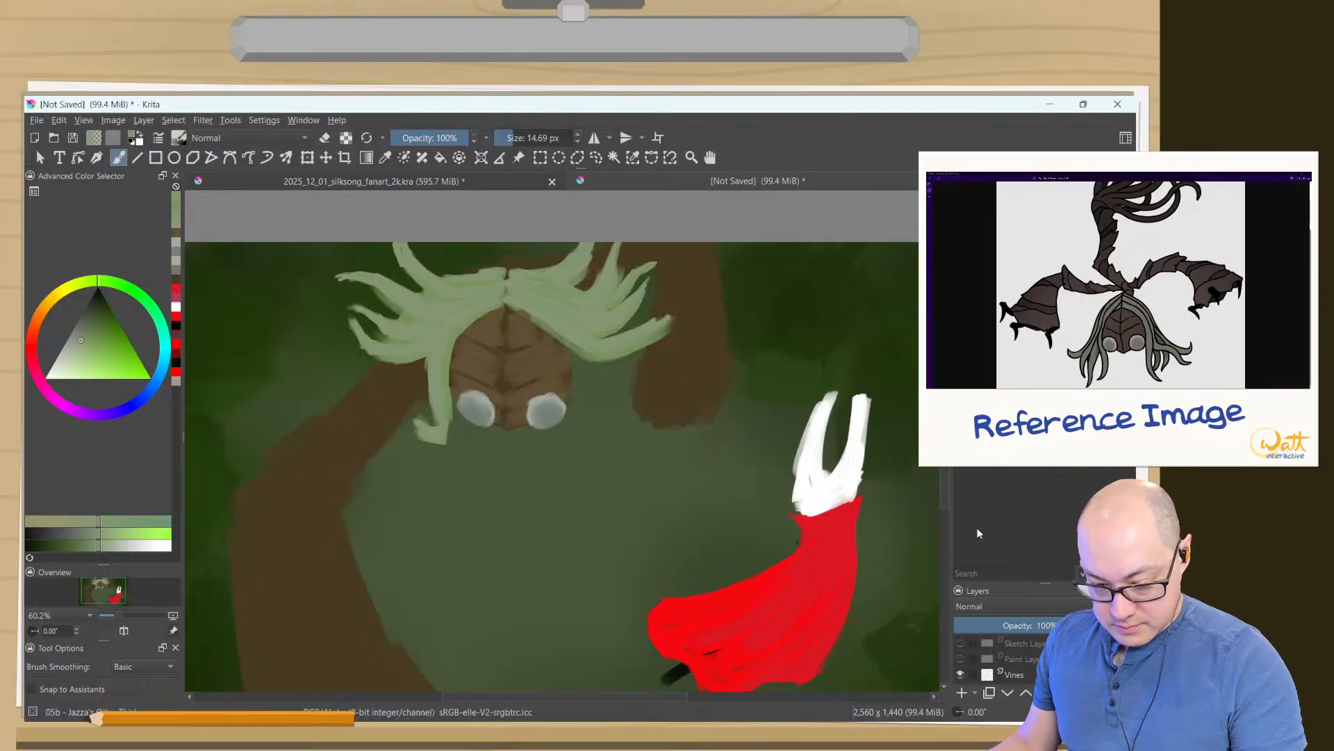
click(965, 603)
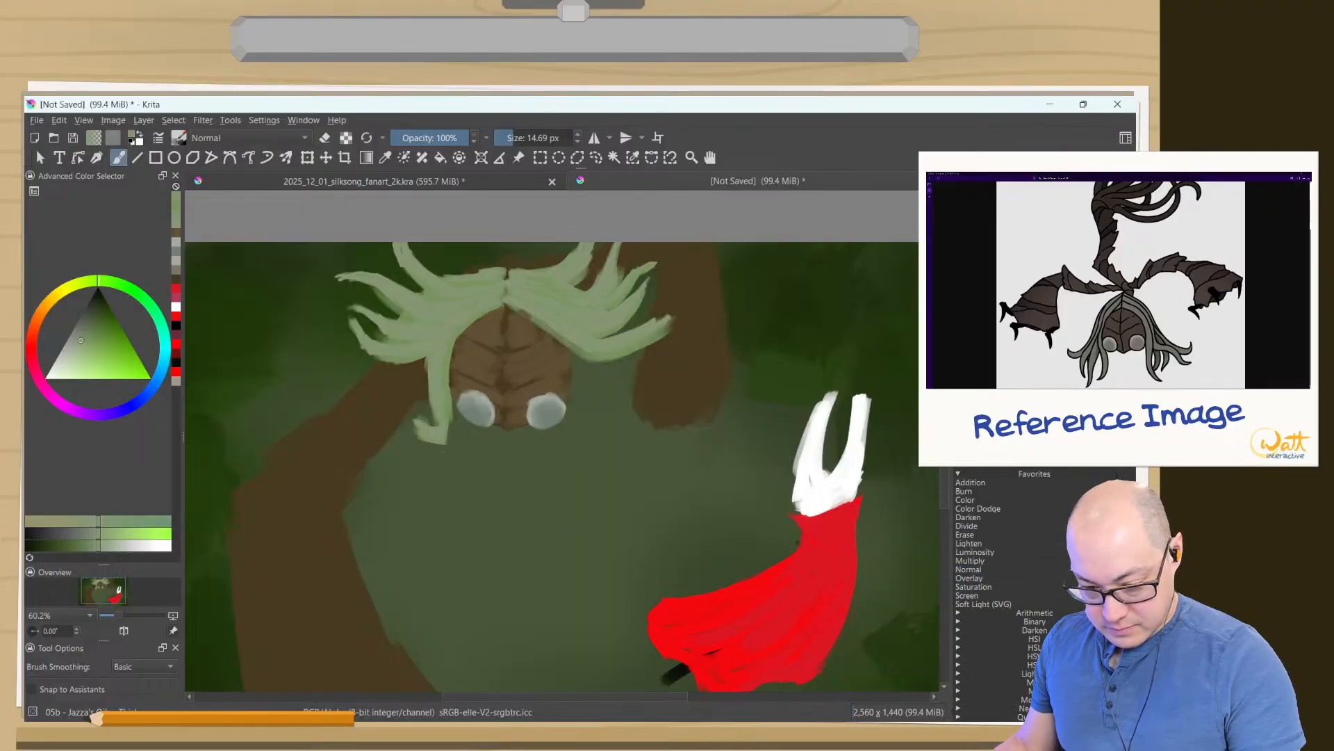
click(965, 569)
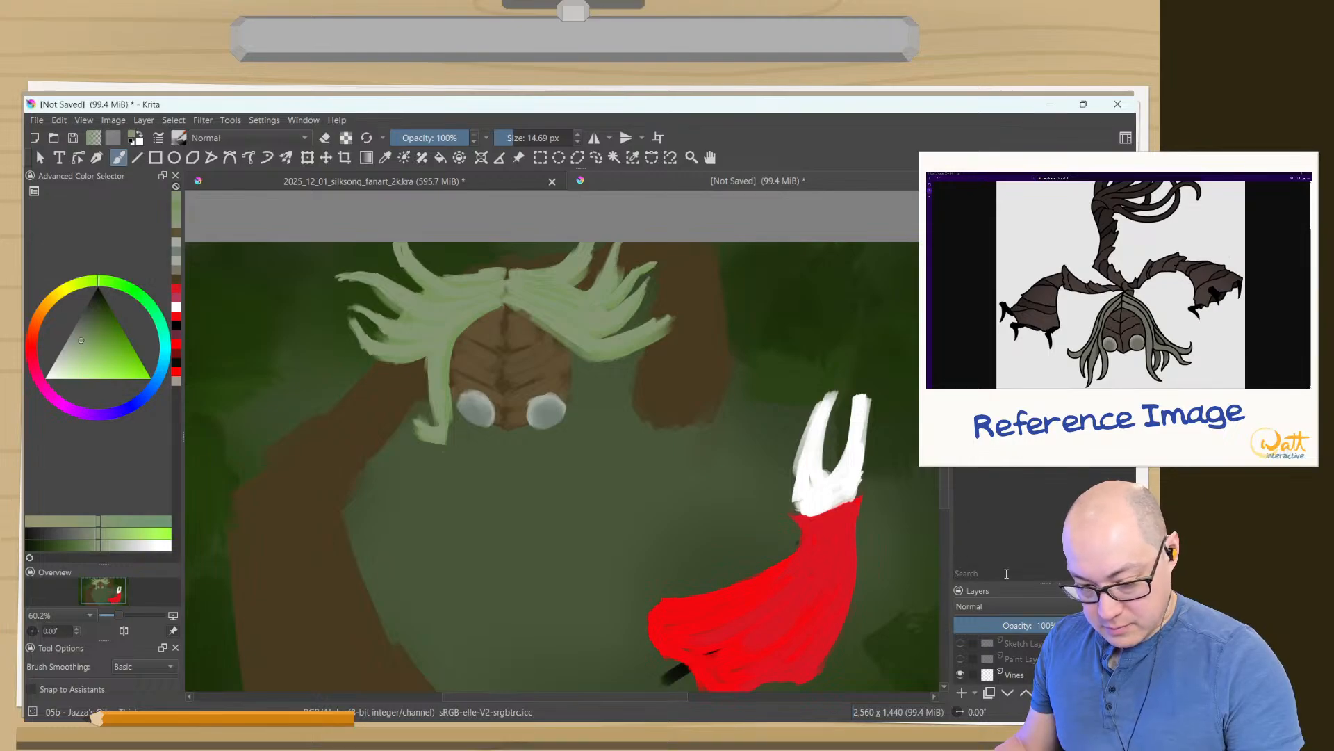
- Try different sizes and arrangements for the Layers docker to make room for the full layer list
drag(1045, 585, 1043, 320)
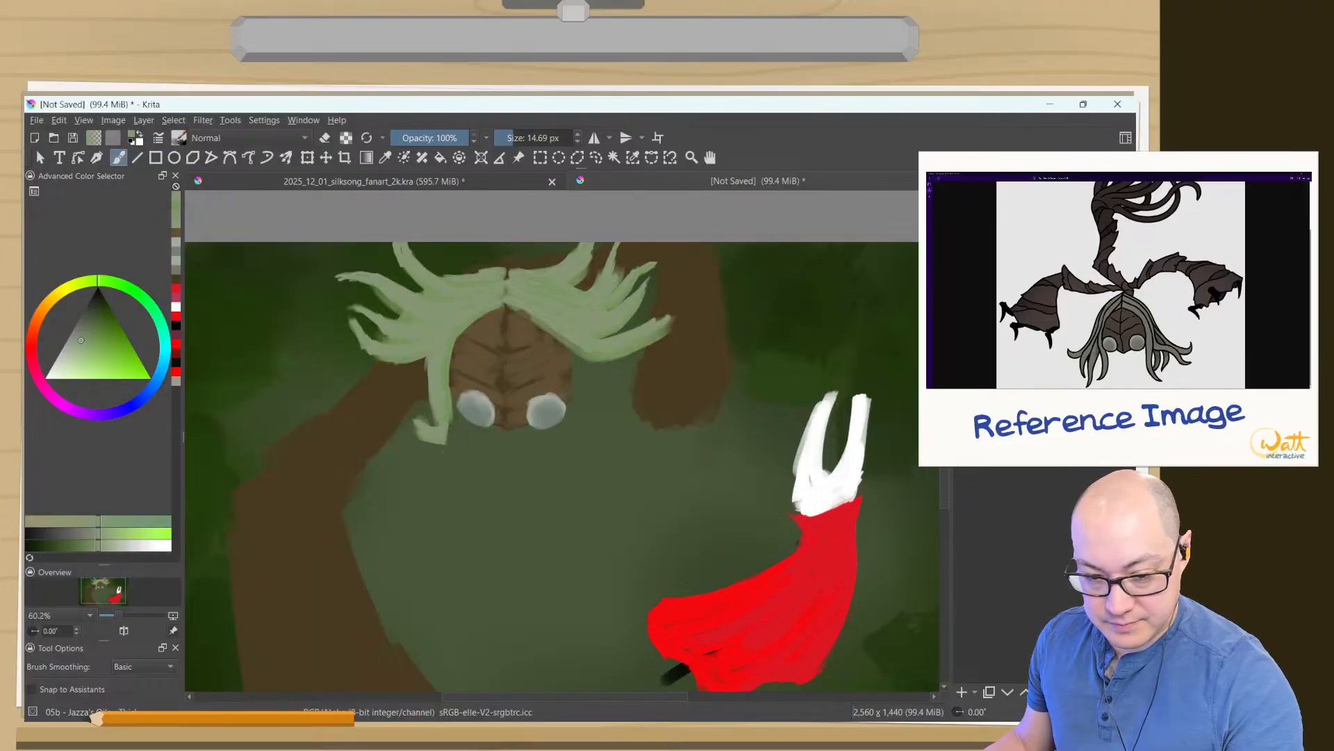
drag(976, 282, 984, 612)
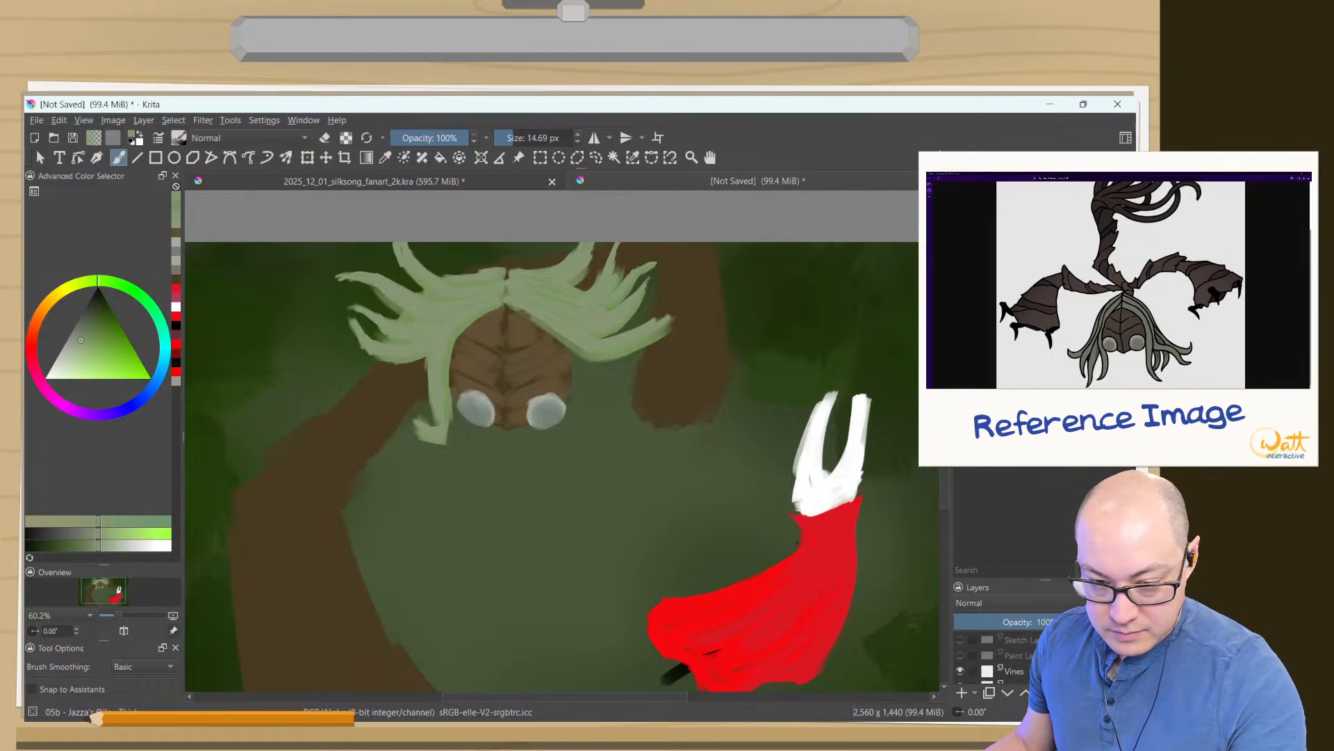
drag(1045, 580, 1036, 428)
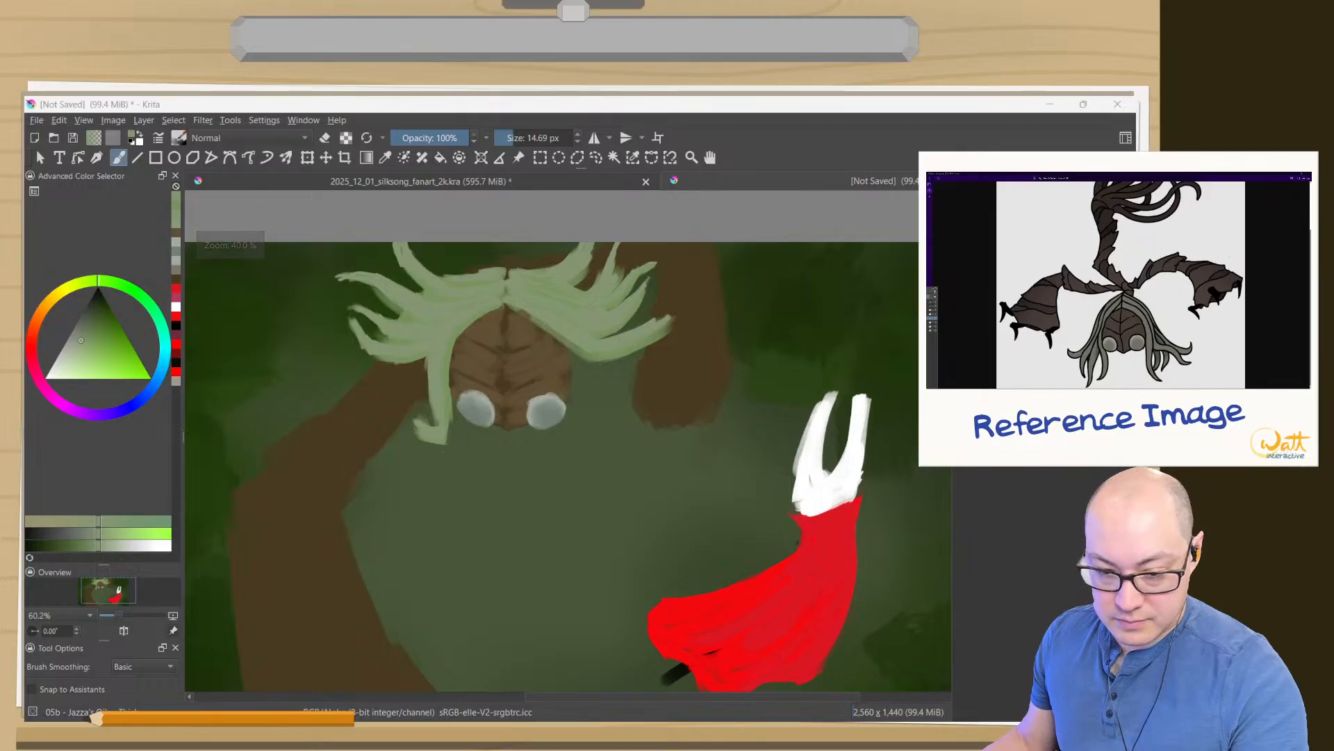
ctrl+click(725, 511)
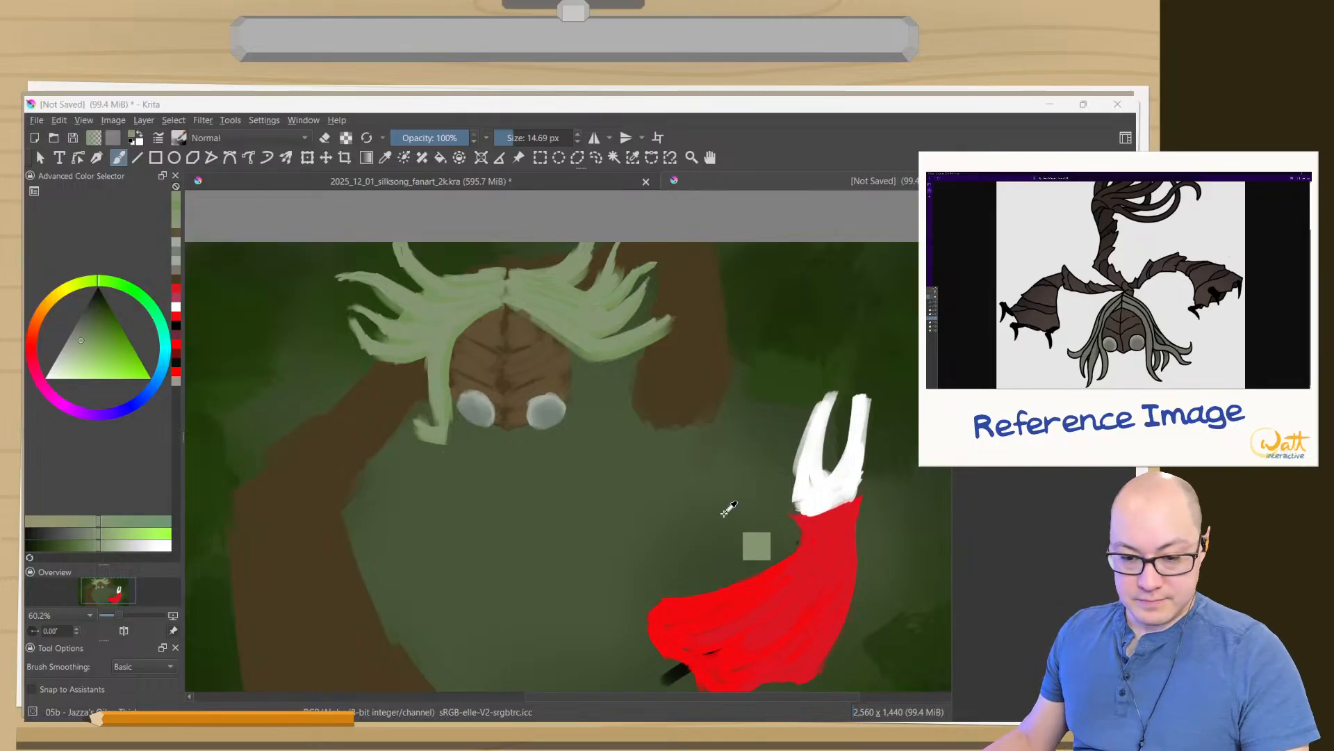
drag(1018, 433, 1098, 420)
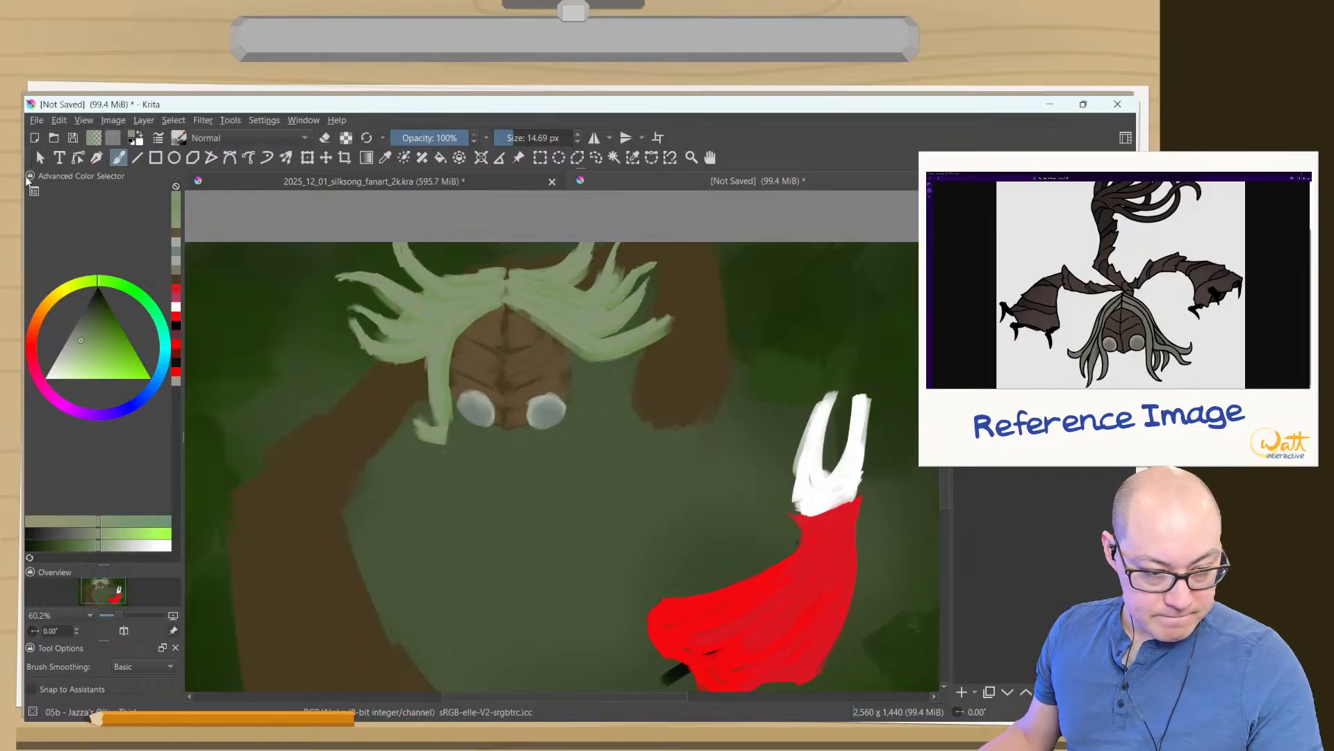
- Rearrange the dockers, placing the Advanced Color Selector below the Overview, moving Tool Options to the Layers column and resizing Layers to list every layer
drag(43, 174, 935, 333)
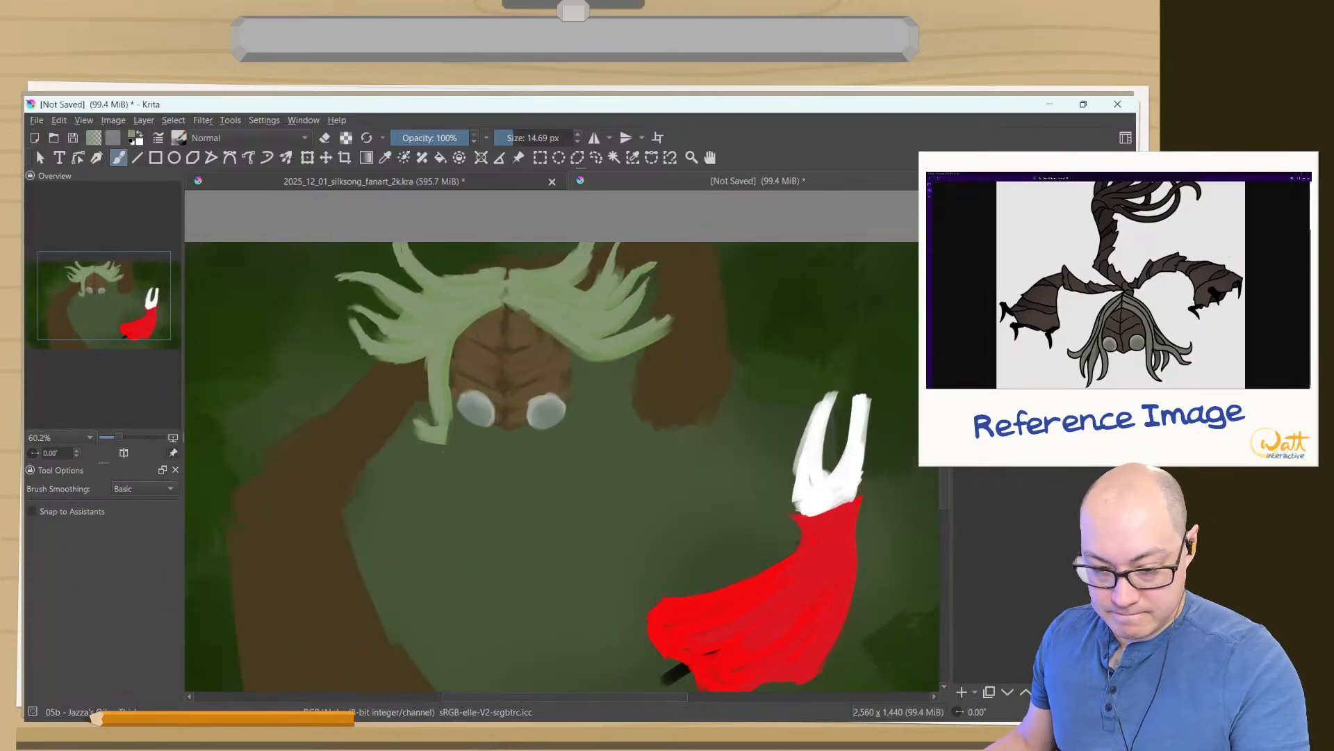
drag(1042, 326, 1043, 393)
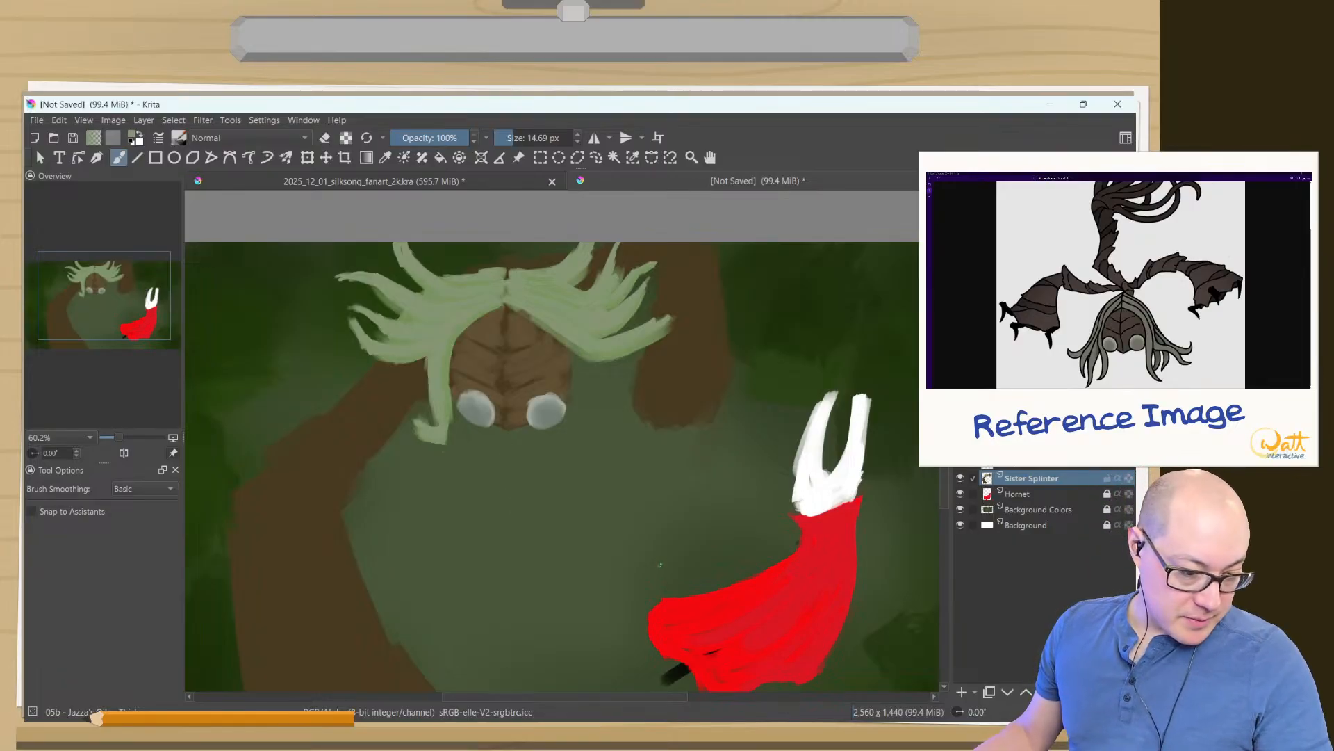
drag(987, 176, 53, 545)
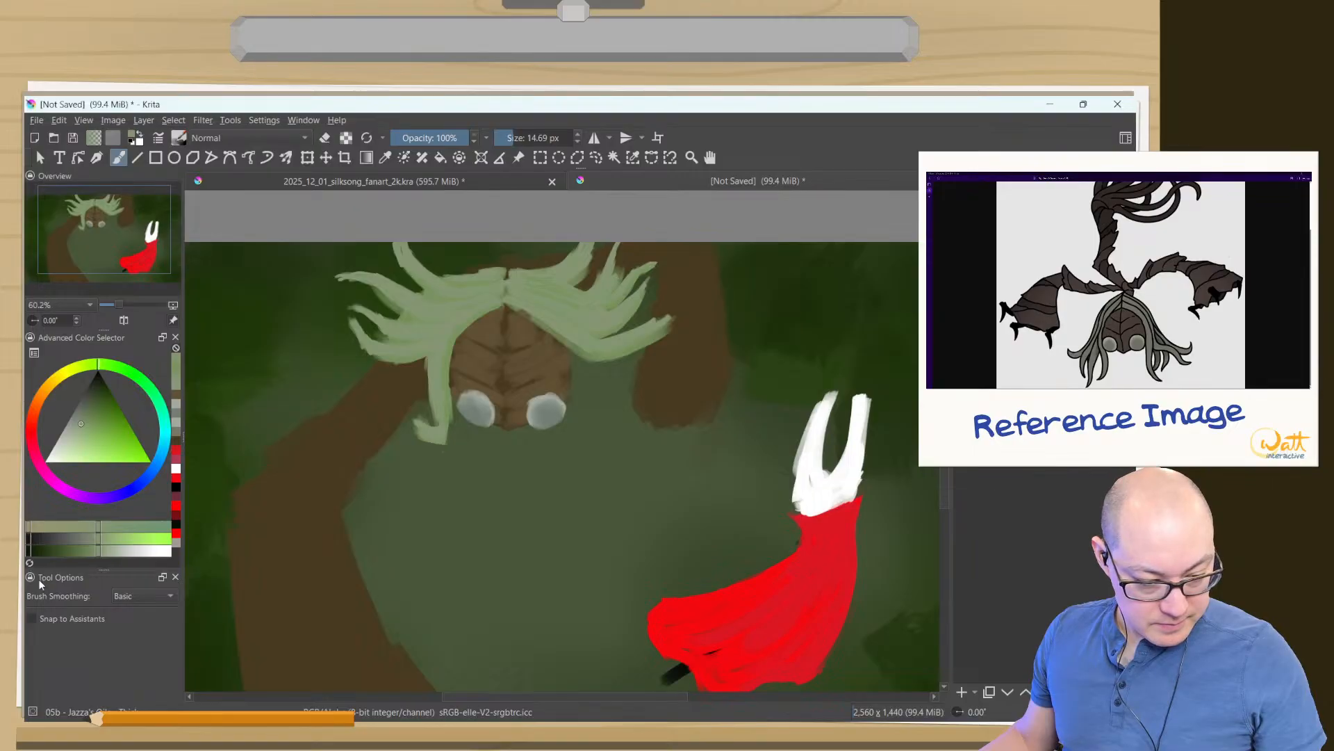
drag(52, 578, 994, 257)
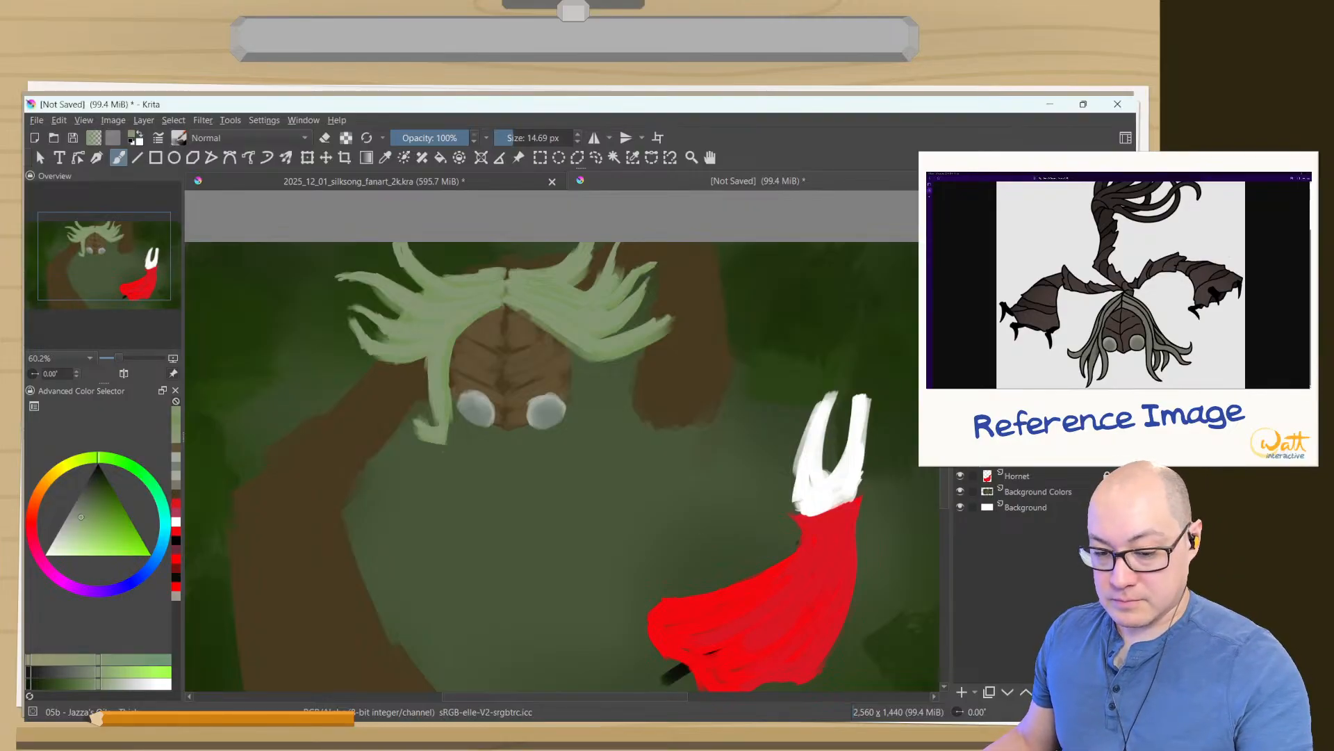
drag(1043, 336, 1031, 475)
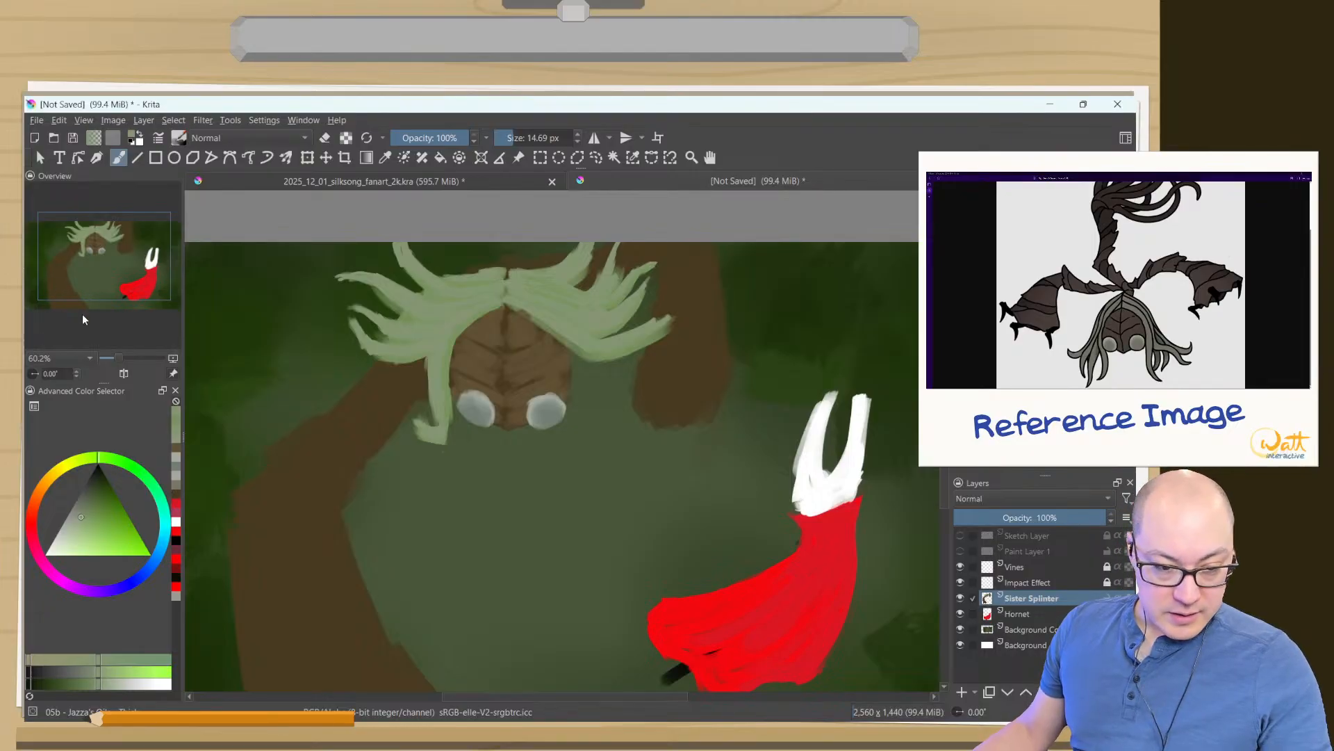
- Rename the Sister Splinter layer as "Sister Splinter Head"
drag(80, 258, 76, 270)
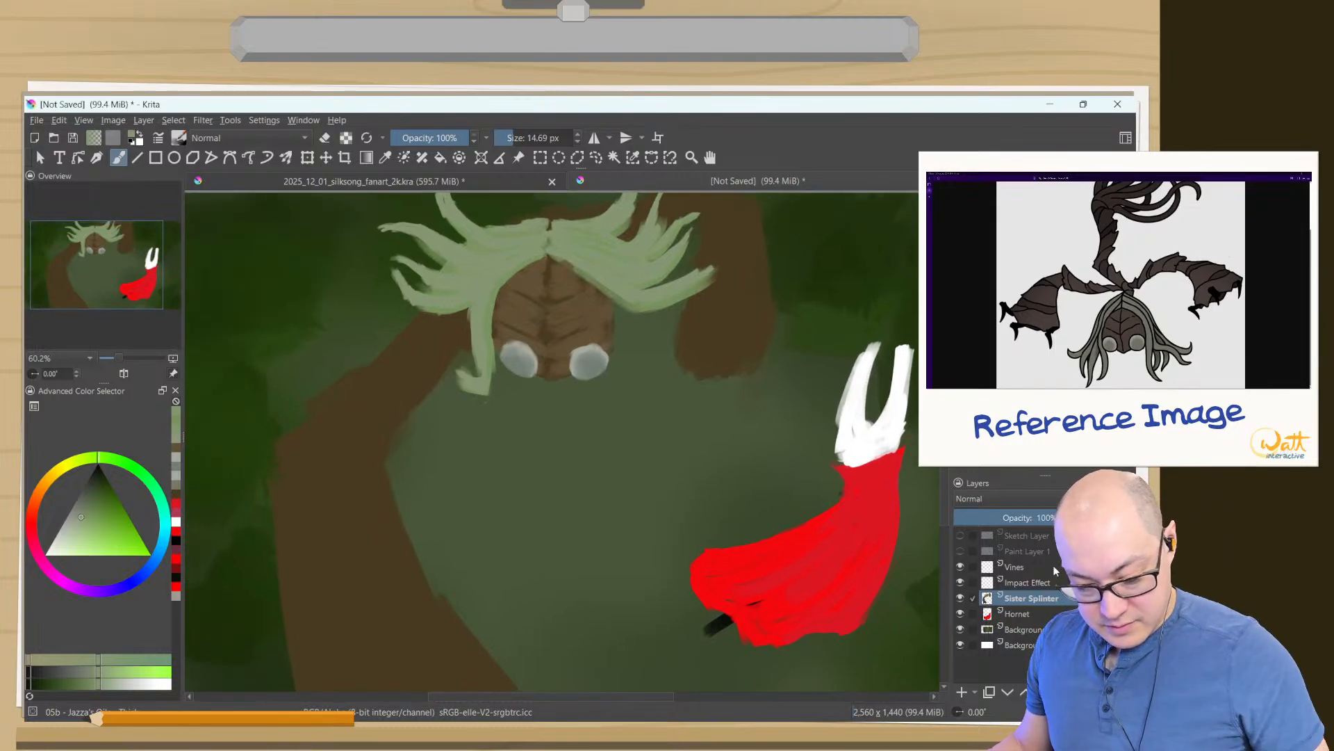
key(F2)
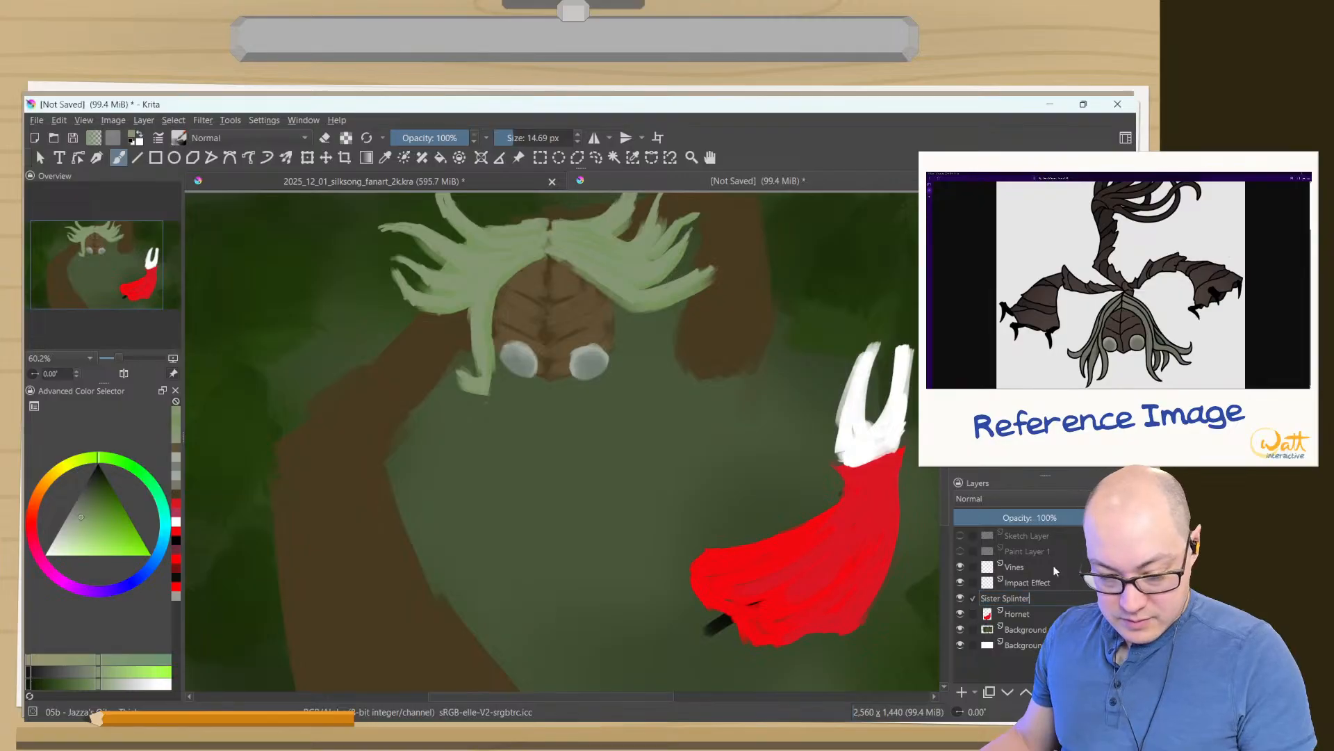
text(Head)
key(Return)
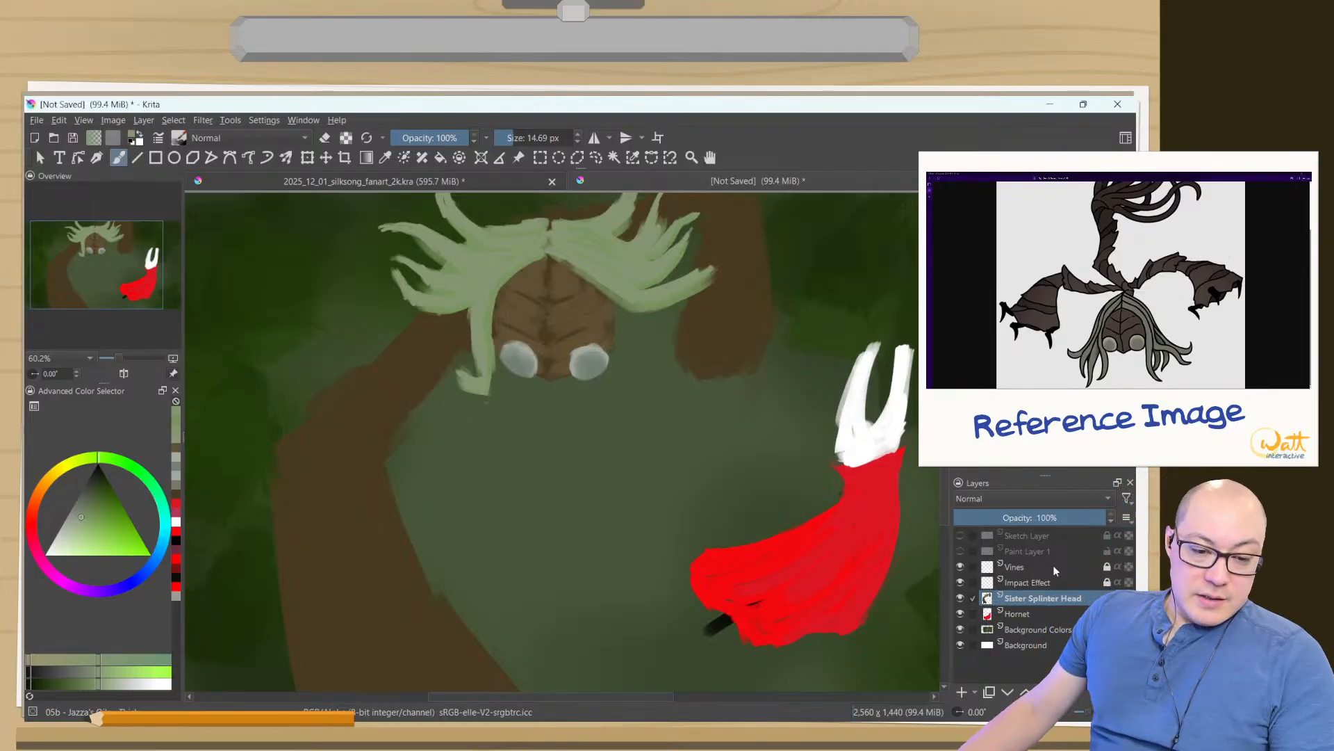
- Add a paint layer directly below Sister Splinter Head and name it "Sister Splinter Body"
click(963, 693)
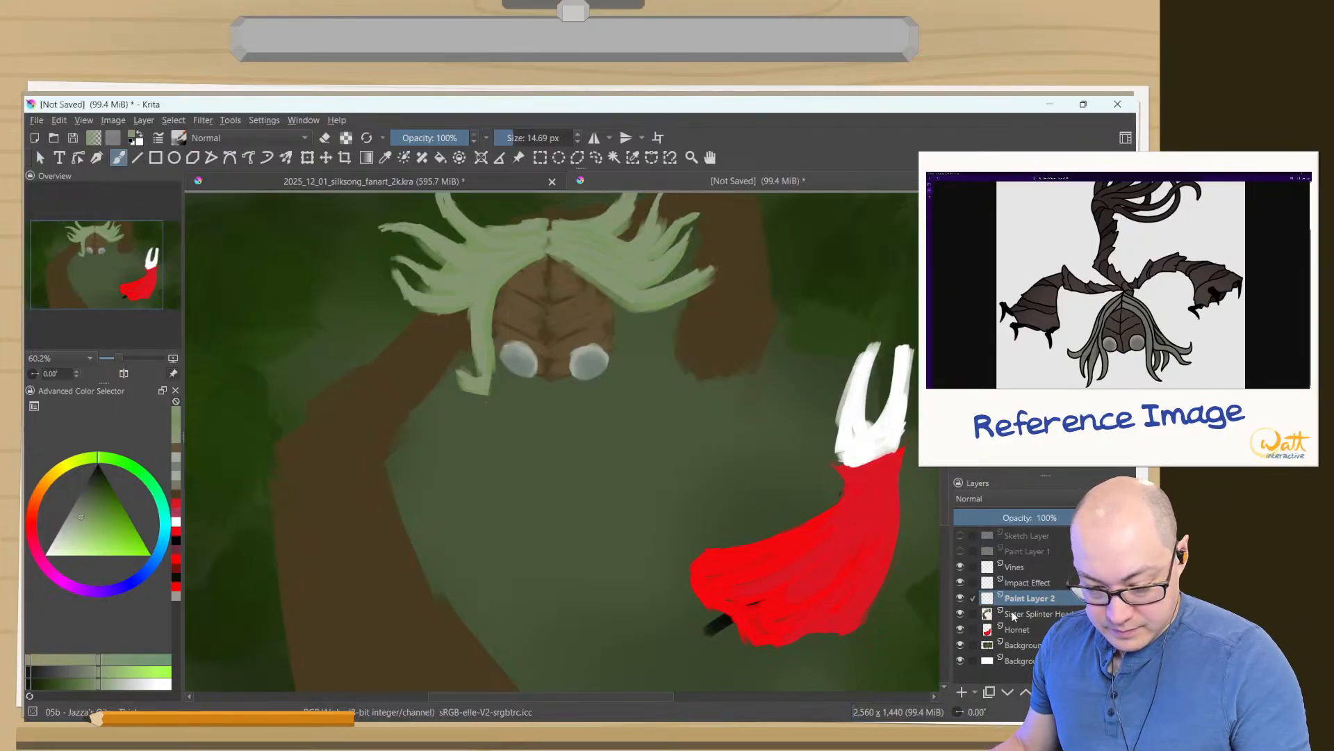
drag(1007, 602, 1014, 625)
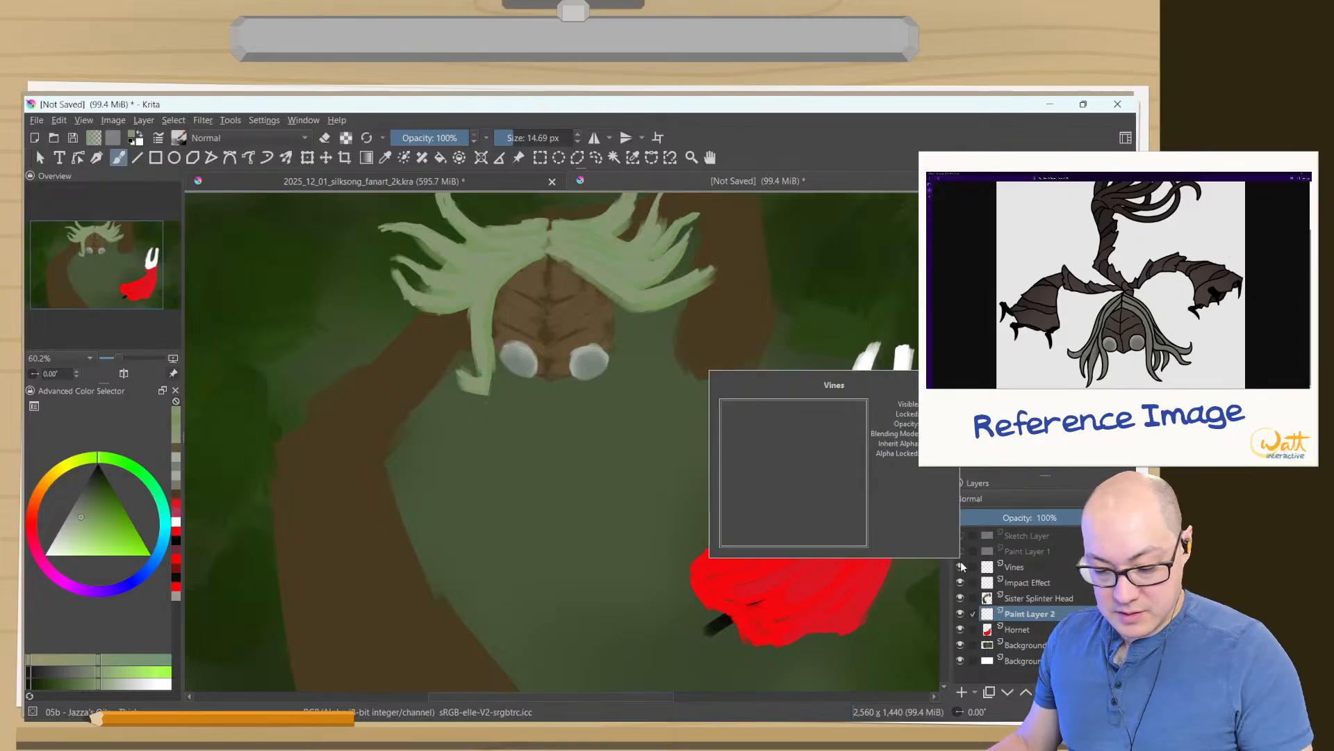
key(F2)
text(Sister Splint)
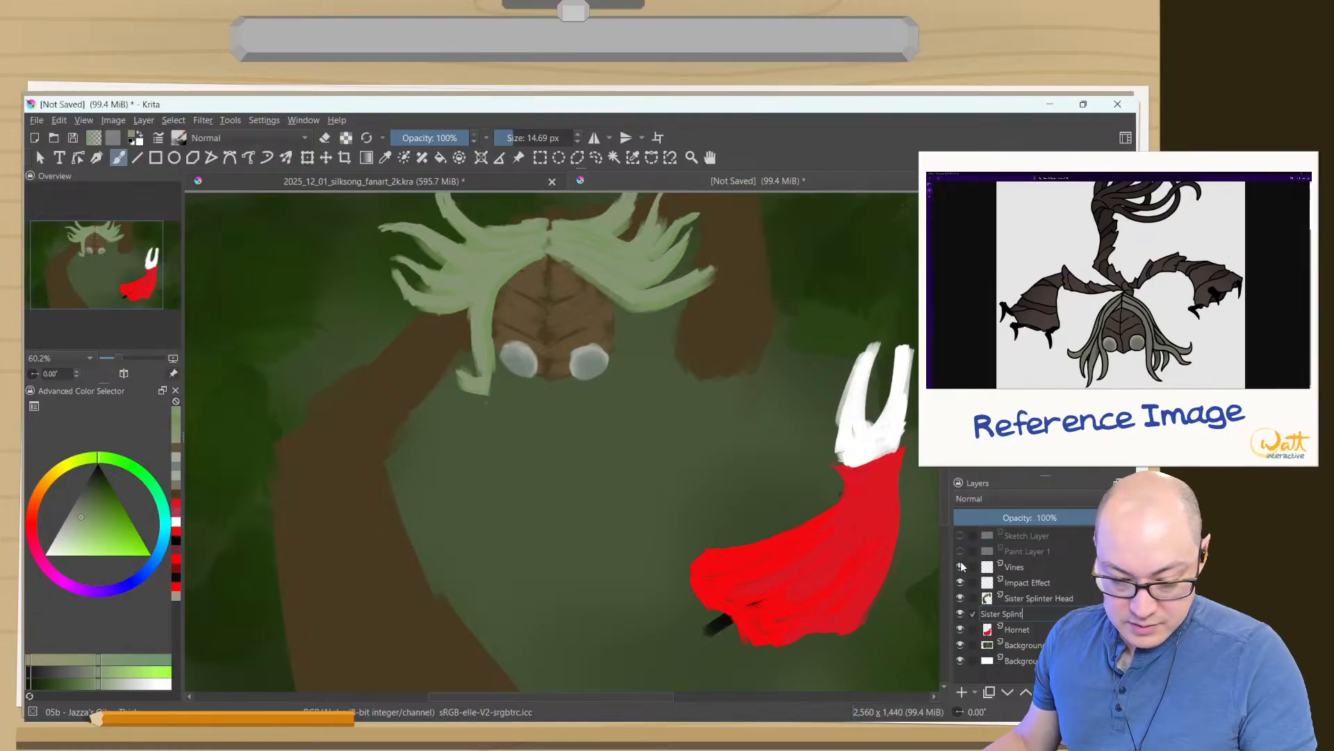
text(er Body)
key(Return)
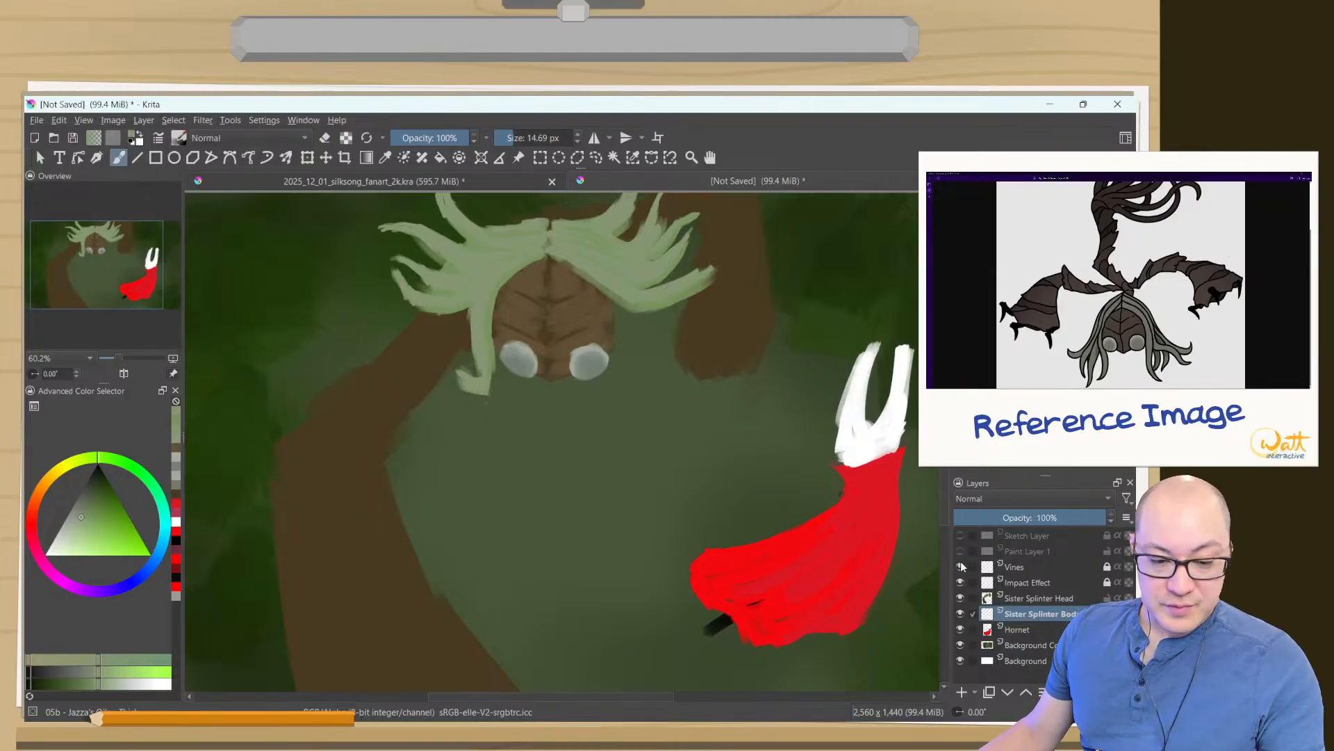
- Sample the brown of Sister Splinter's face as the painting colour for the body layer
ctrl+click(530, 297)
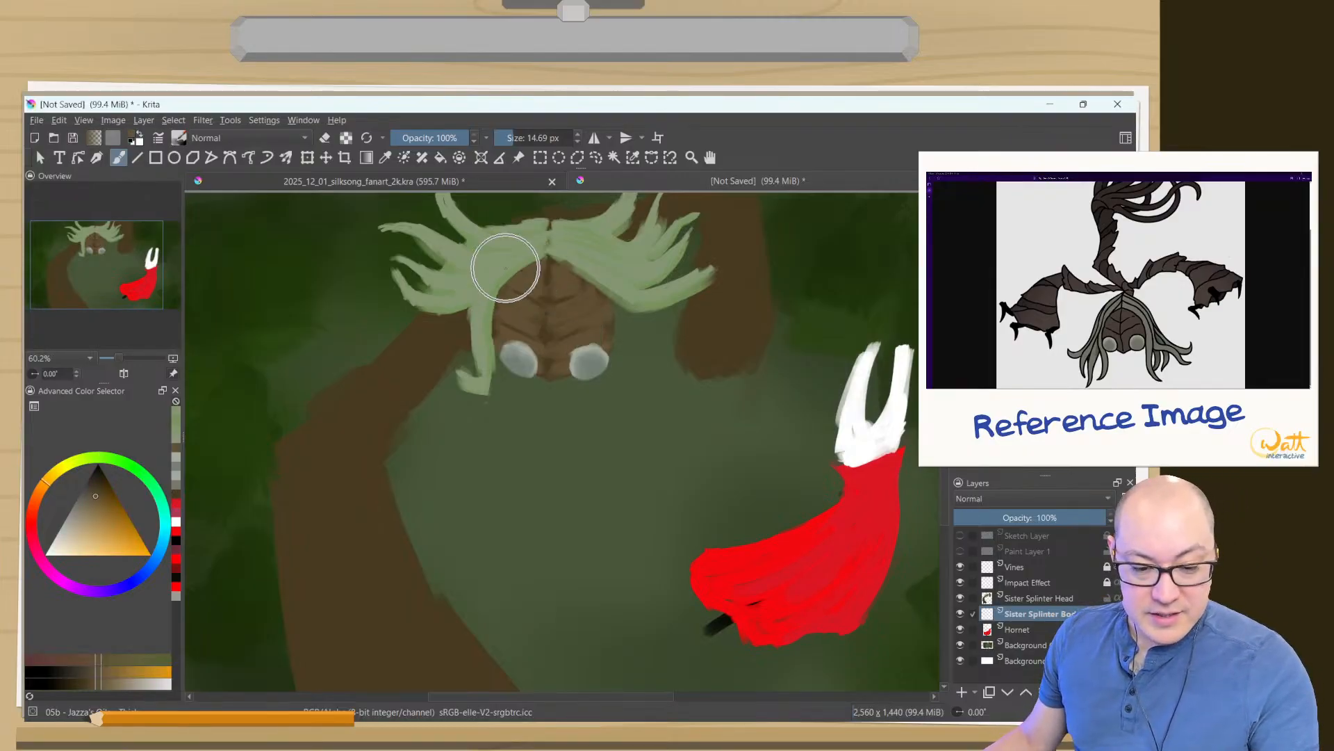
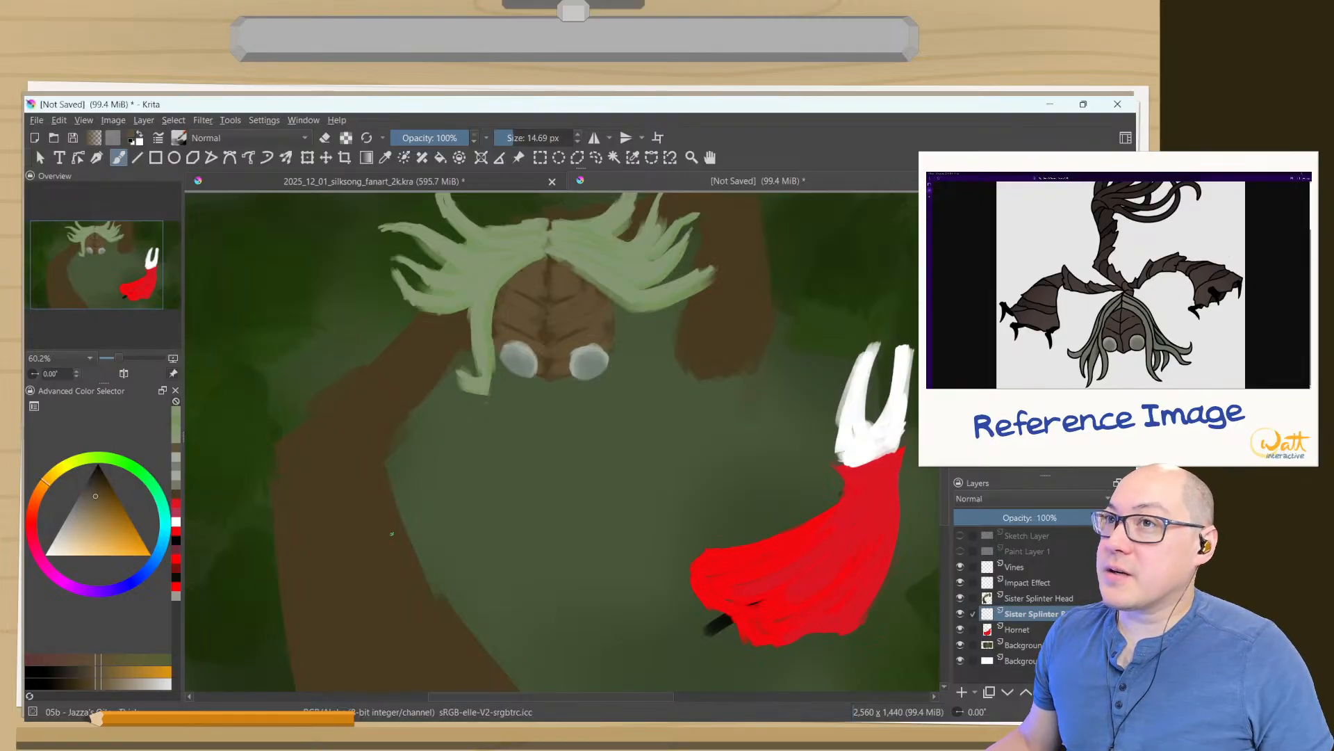
drag(345, 608, 349, 557)
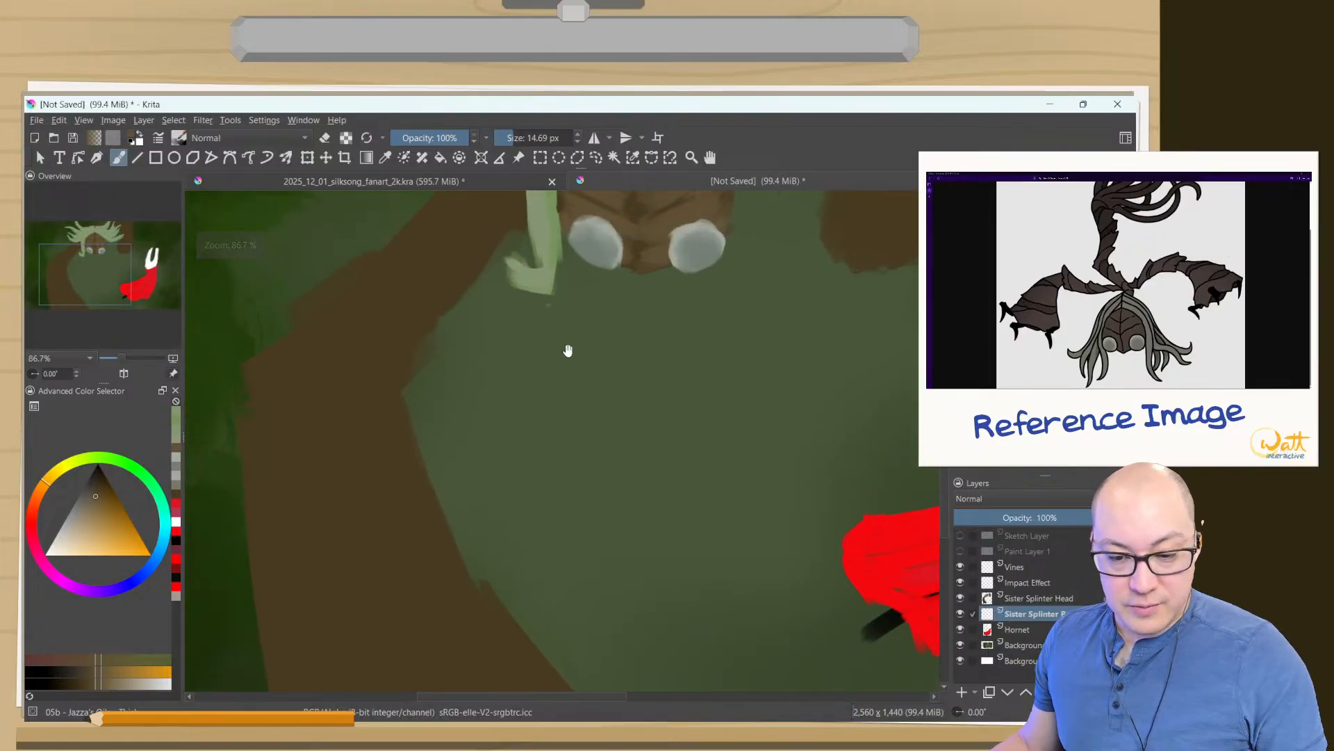
drag(566, 352, 645, 455)
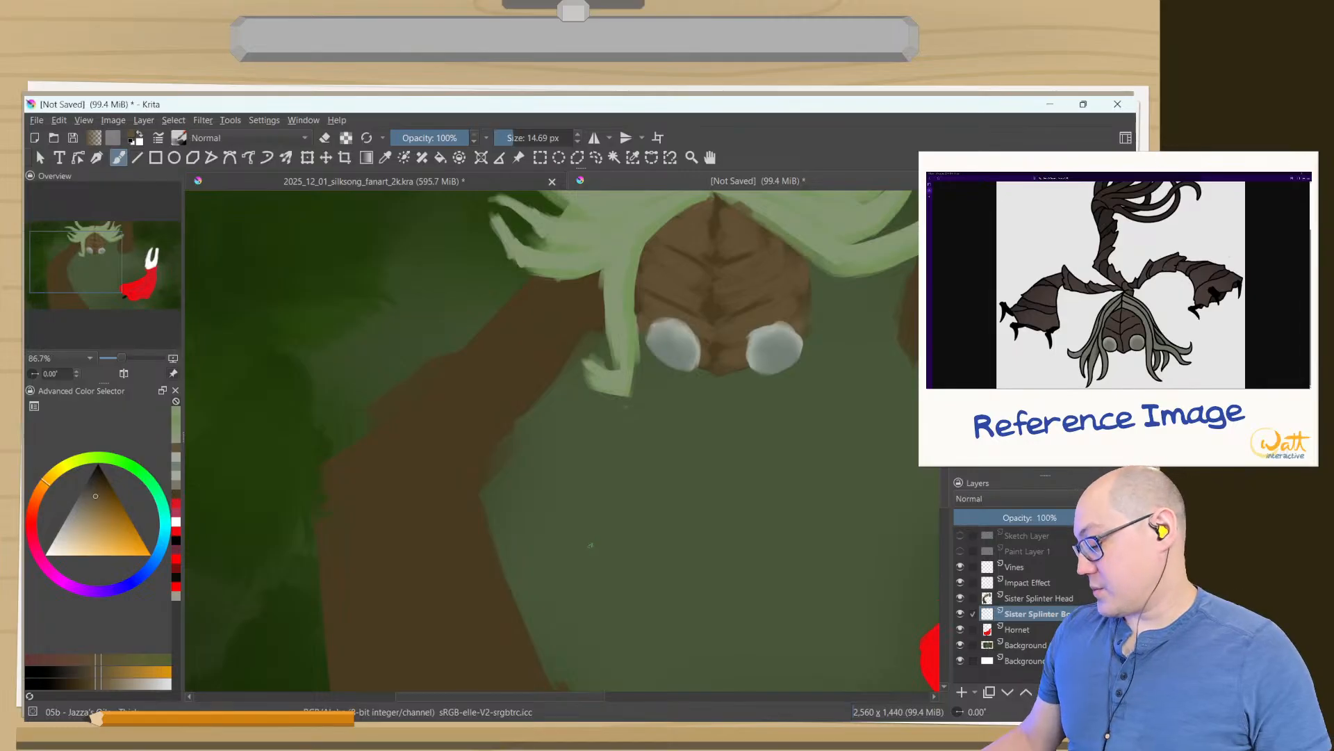
key(Tab)
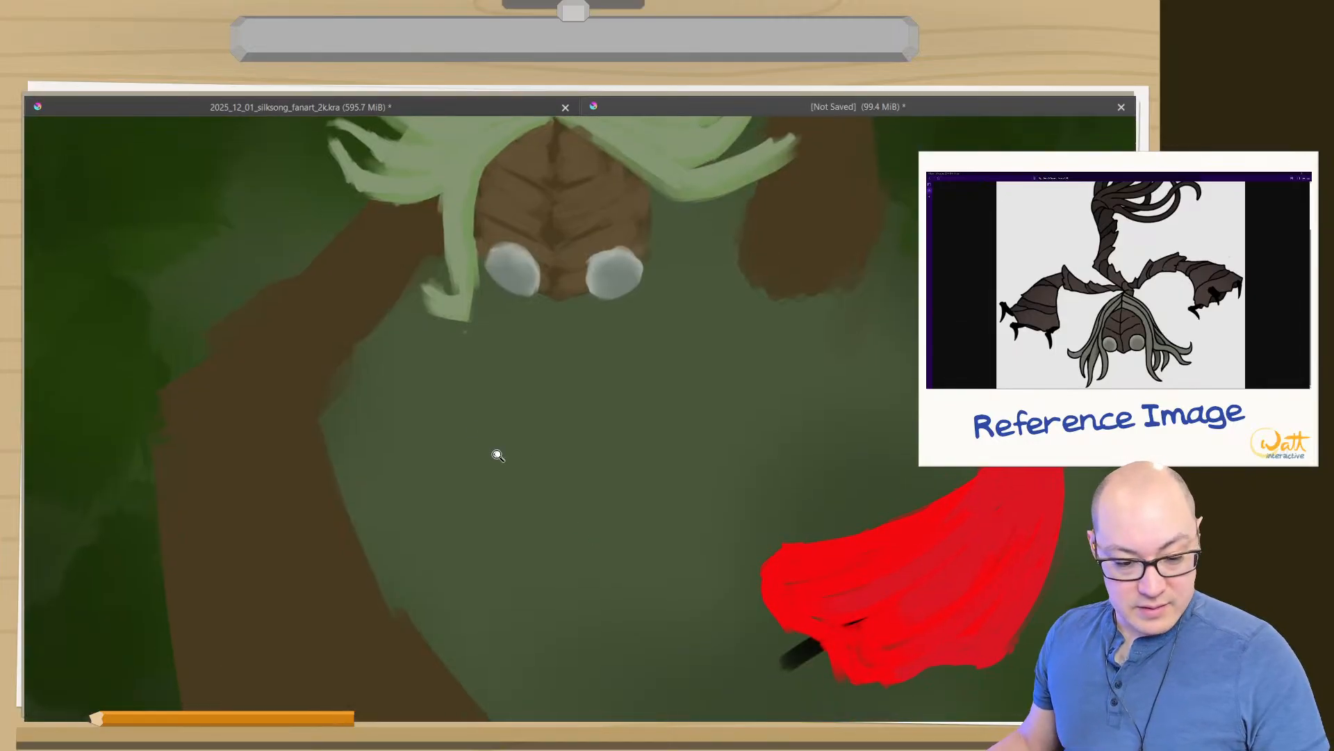
mouse_move(499, 456)
mouse_down()
mouse_move(605, 462)
mouse_move(500, 357)
mouse_move(742, 507)
mouse_move(769, 551)
mouse_up()
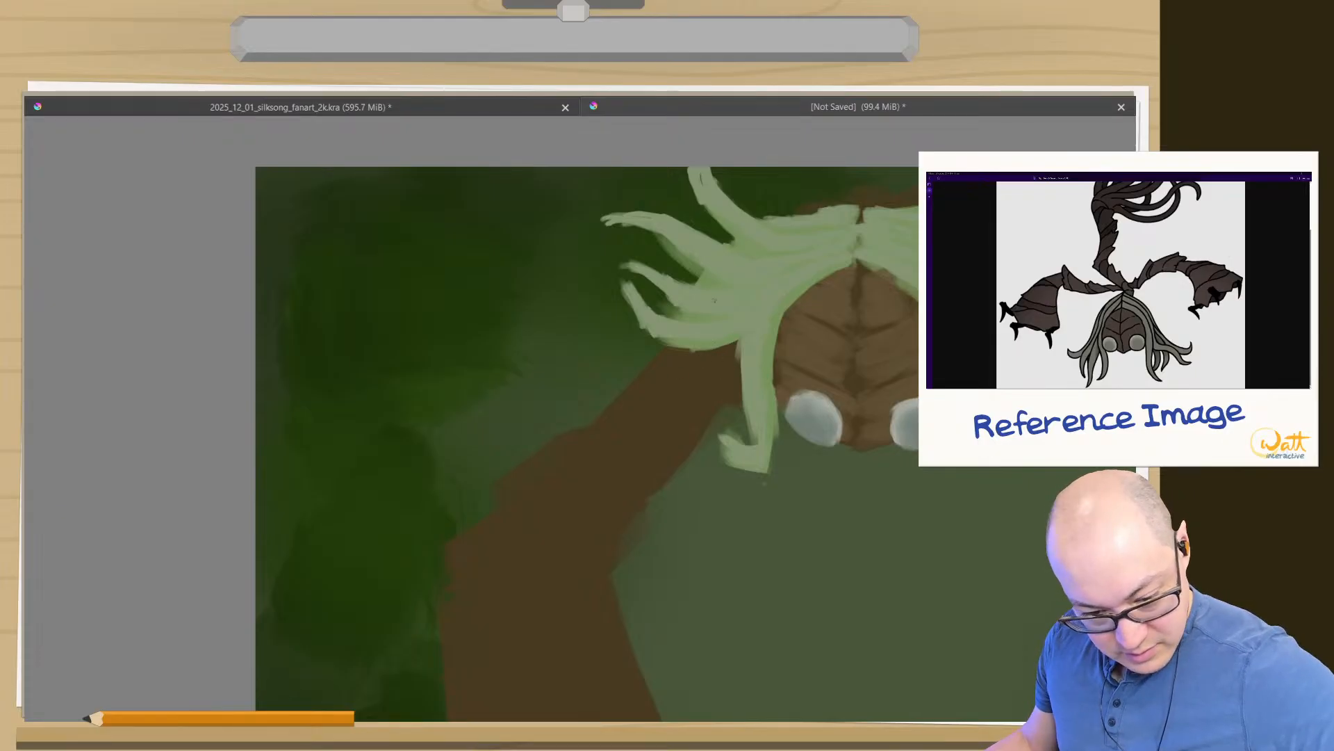
key(Tab)
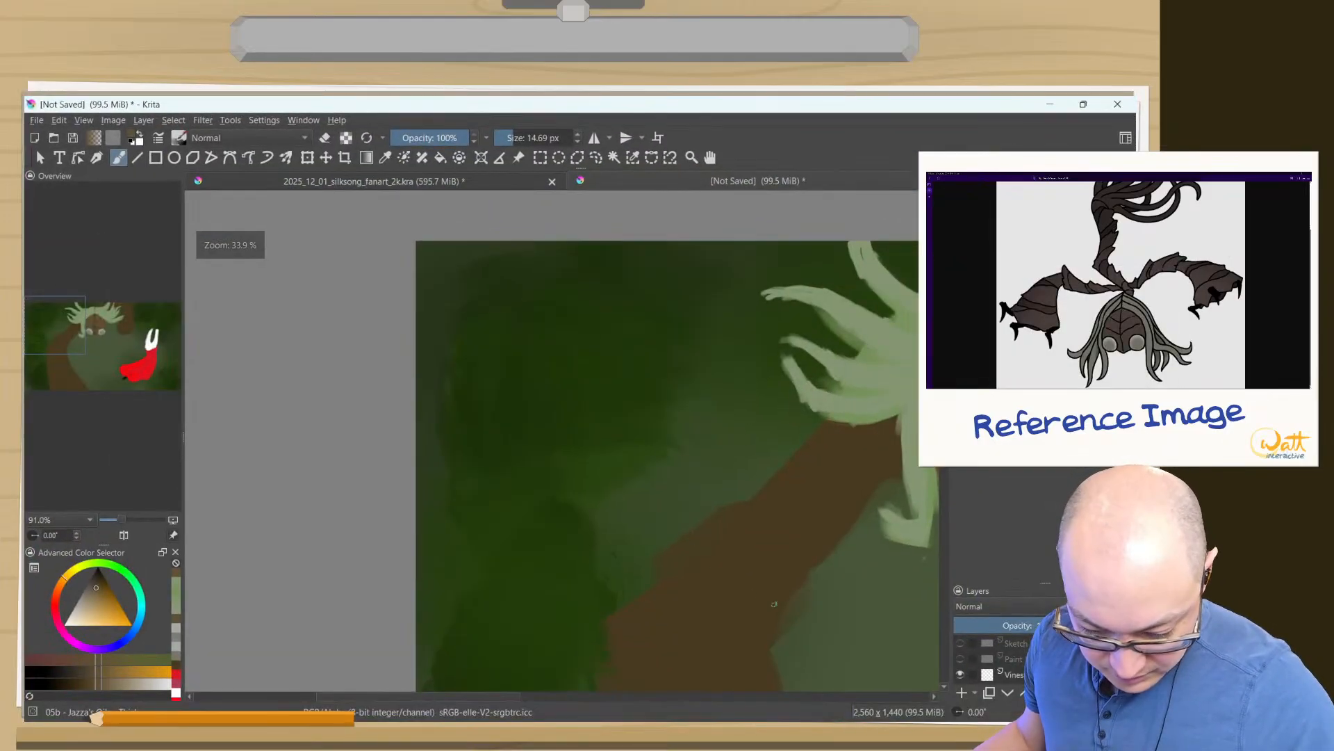
mouse_move(1049, 592)
mouse_down()
mouse_move(1024, 369)
mouse_move(1041, 594)
mouse_up()
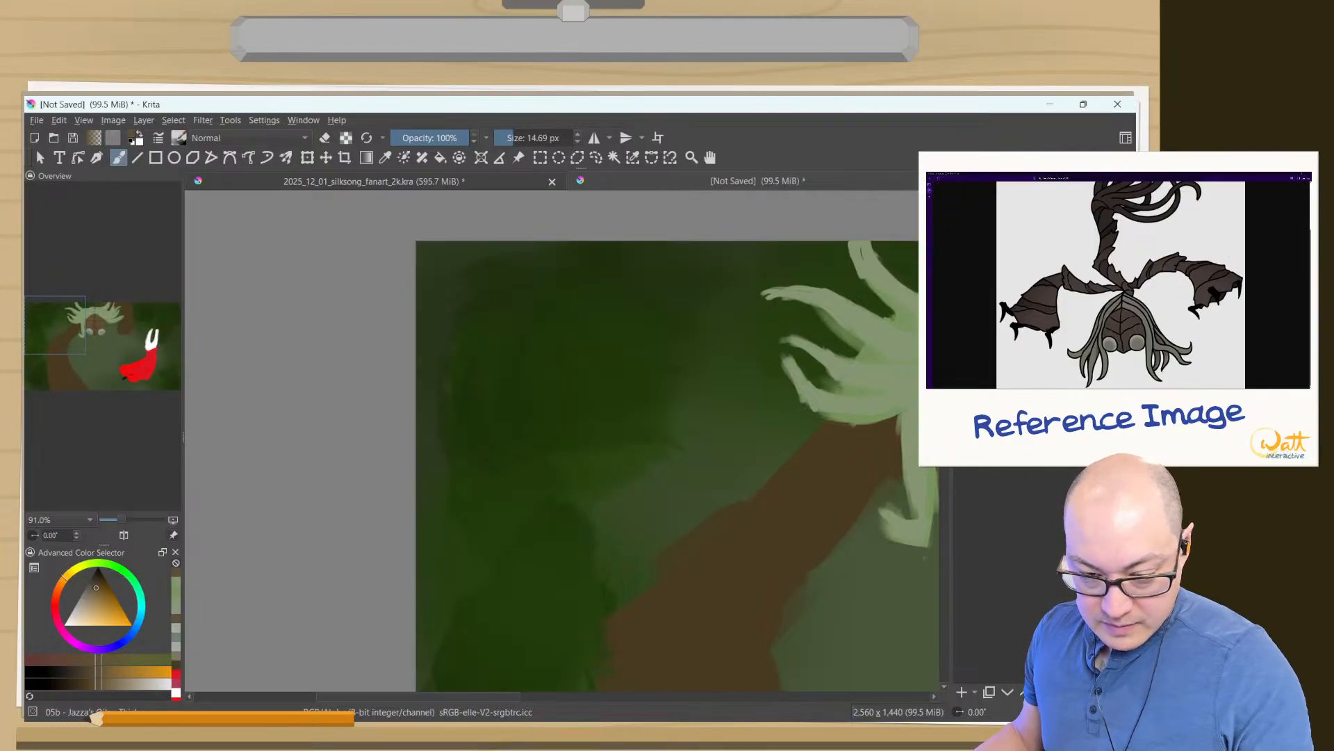
shift+drag(726, 446, 764, 447)
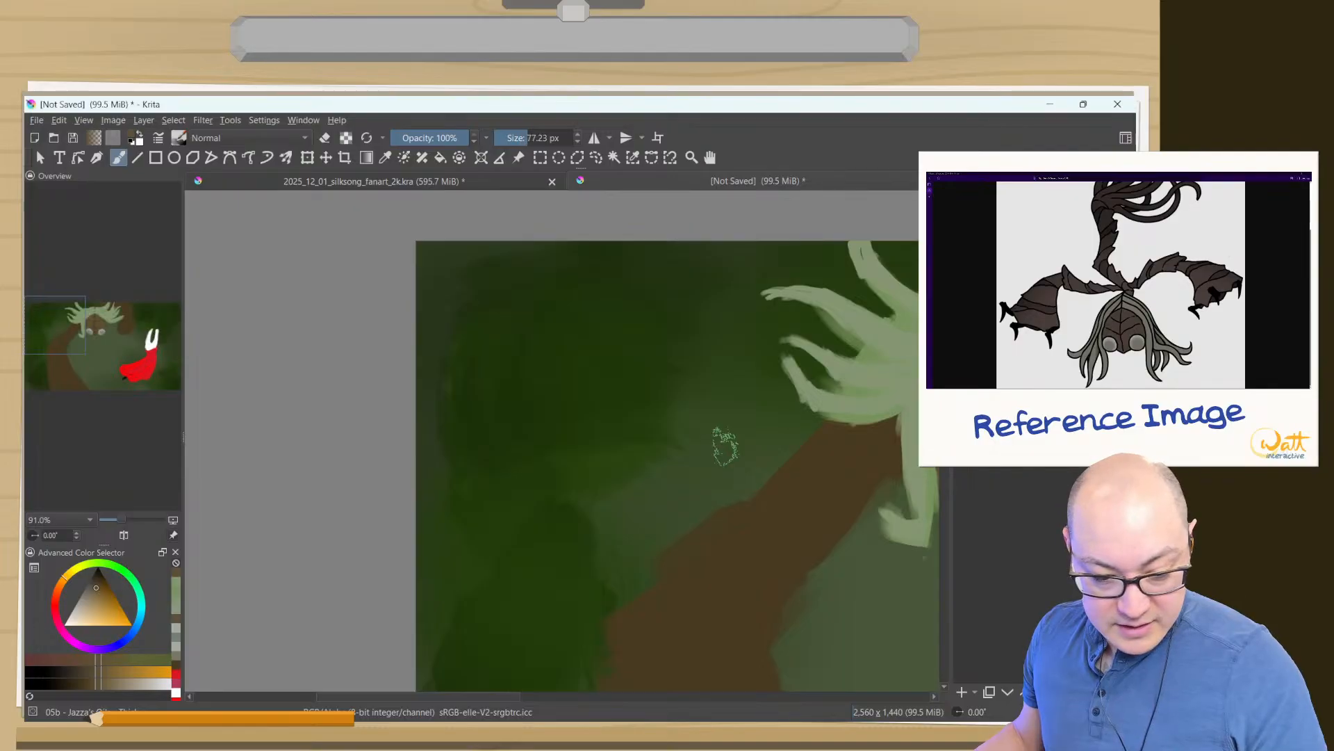
right_click(558, 393)
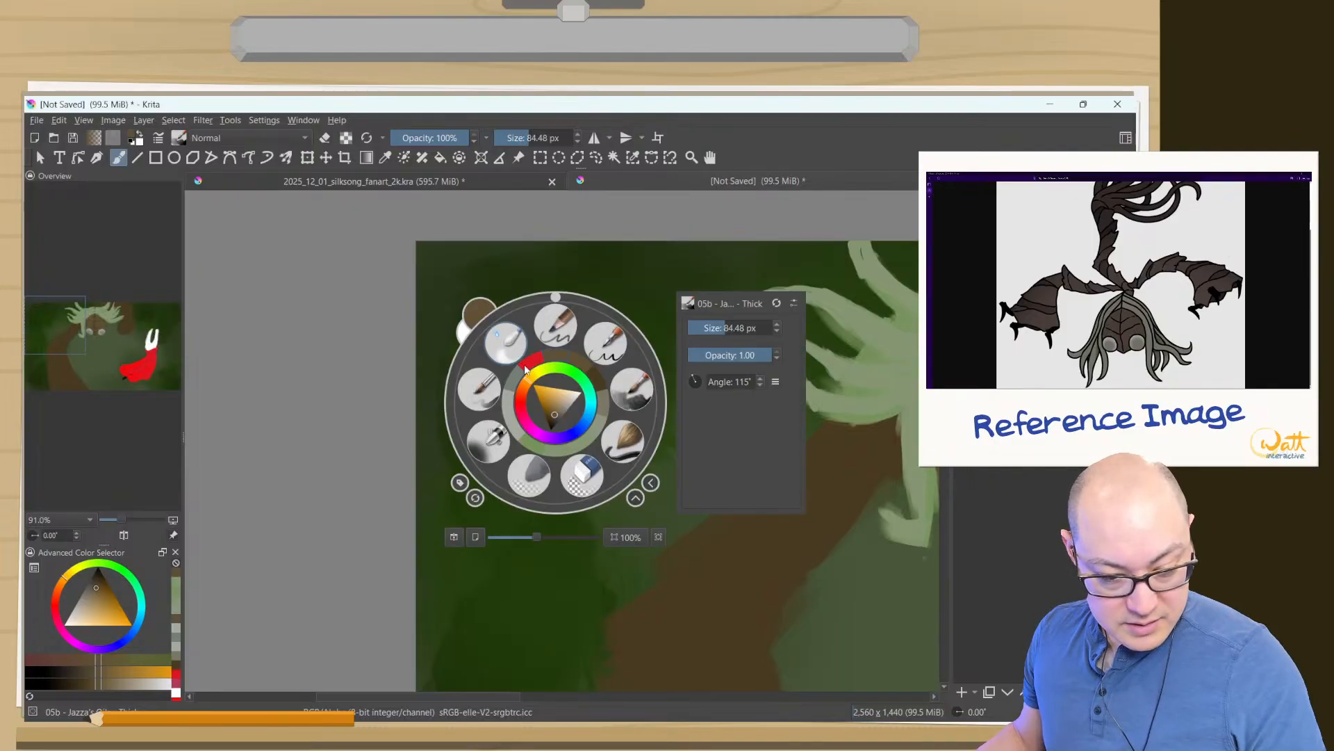
click(528, 476)
shift+drag(777, 449, 805, 449)
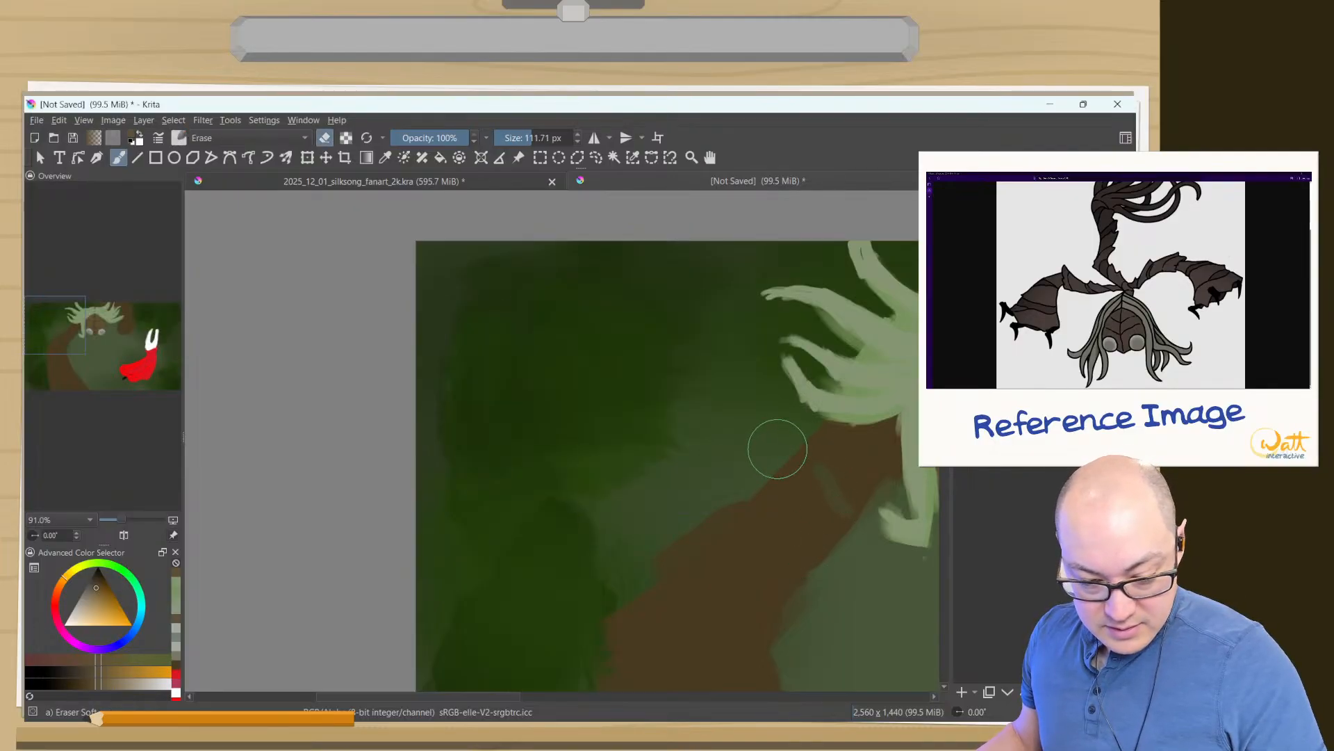
mouse_move(823, 493)
mouse_down()
mouse_move(814, 461)
mouse_move(833, 444)
mouse_move(820, 444)
mouse_move(869, 458)
mouse_move(877, 439)
mouse_move(842, 490)
mouse_move(830, 420)
mouse_move(856, 475)
mouse_move(824, 538)
mouse_move(817, 525)
mouse_move(859, 485)
mouse_move(759, 584)
mouse_move(814, 493)
mouse_move(781, 530)
mouse_move(746, 538)
mouse_move(780, 482)
mouse_move(702, 545)
mouse_move(663, 527)
mouse_move(635, 591)
mouse_move(793, 454)
mouse_move(672, 554)
mouse_move(676, 598)
mouse_move(753, 450)
mouse_move(775, 487)
mouse_up()
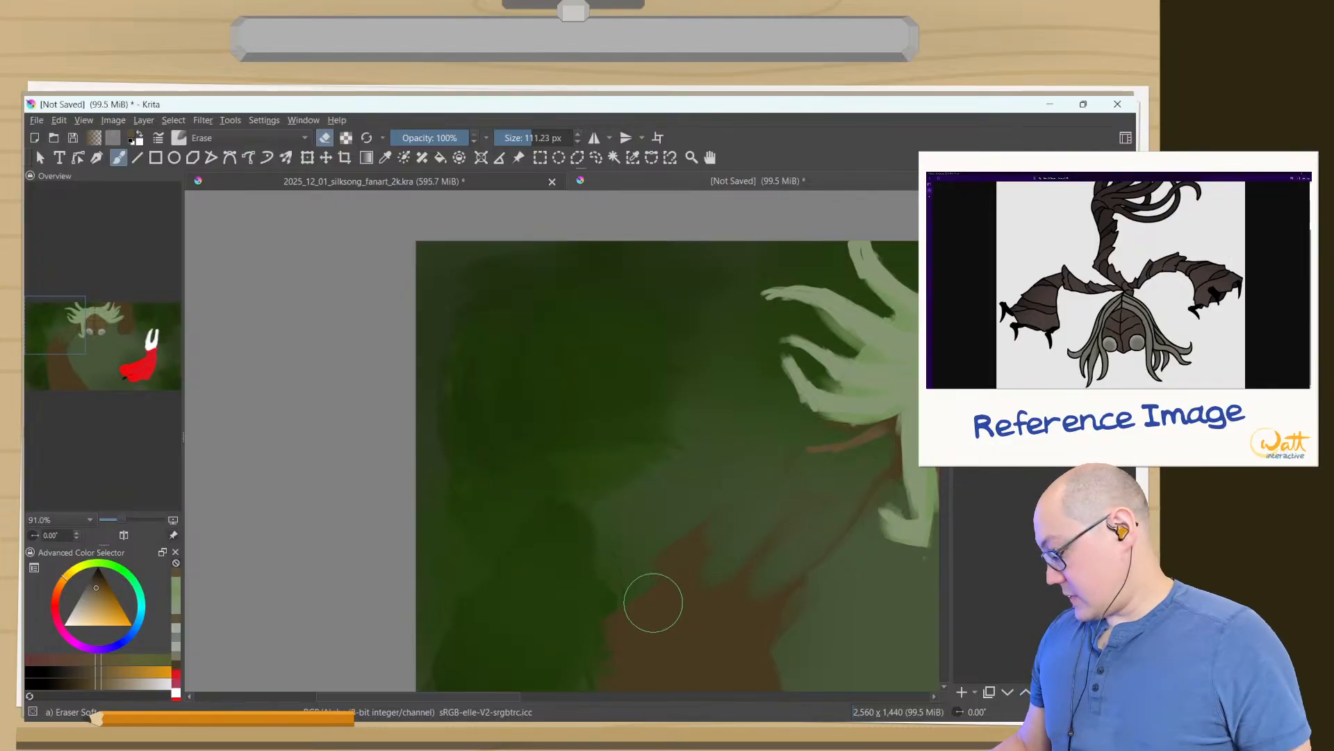
key(ctrl+z)
key(ctrl+z)
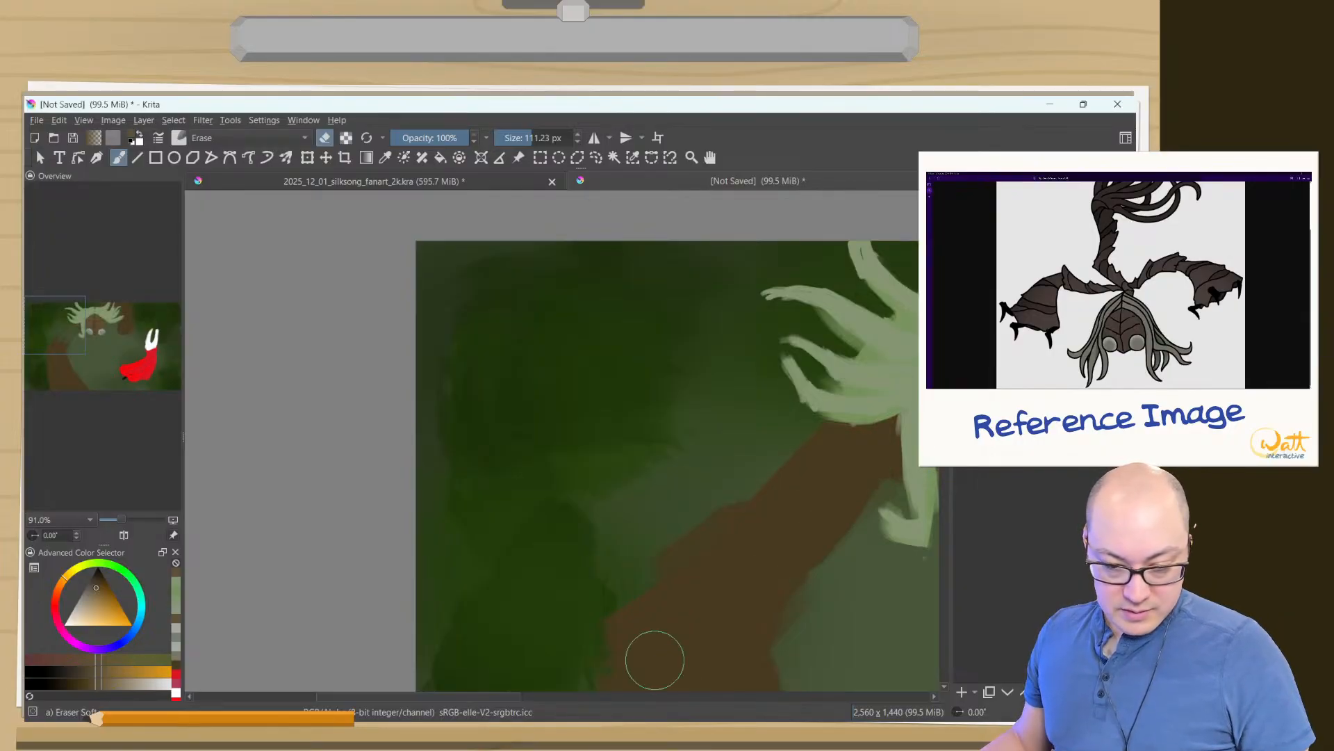
key(ctrl+z)
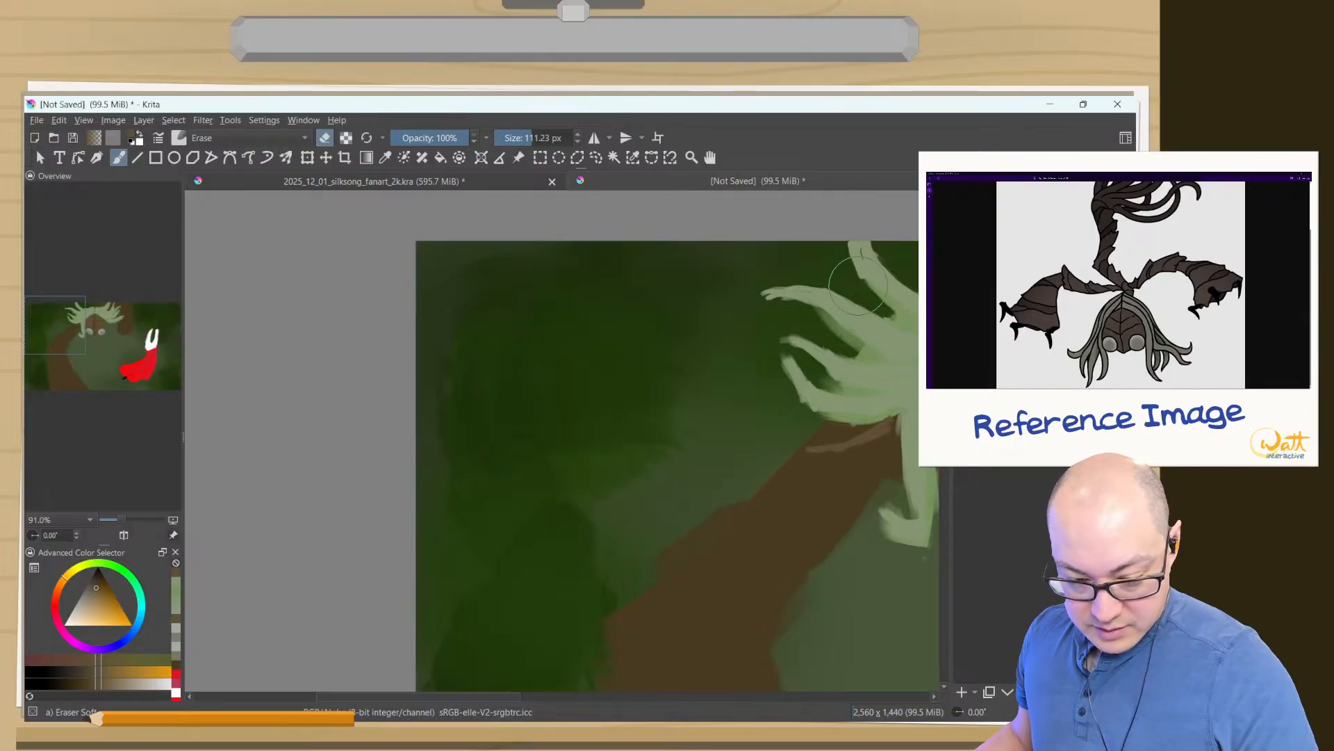
- Paint Sister Splinter's left upper arm in her face's brown with the 05b thick oil brush at 90.54 px
mouse_move(861, 438)
mouse_down()
mouse_move(707, 441)
mouse_move(698, 428)
mouse_up()
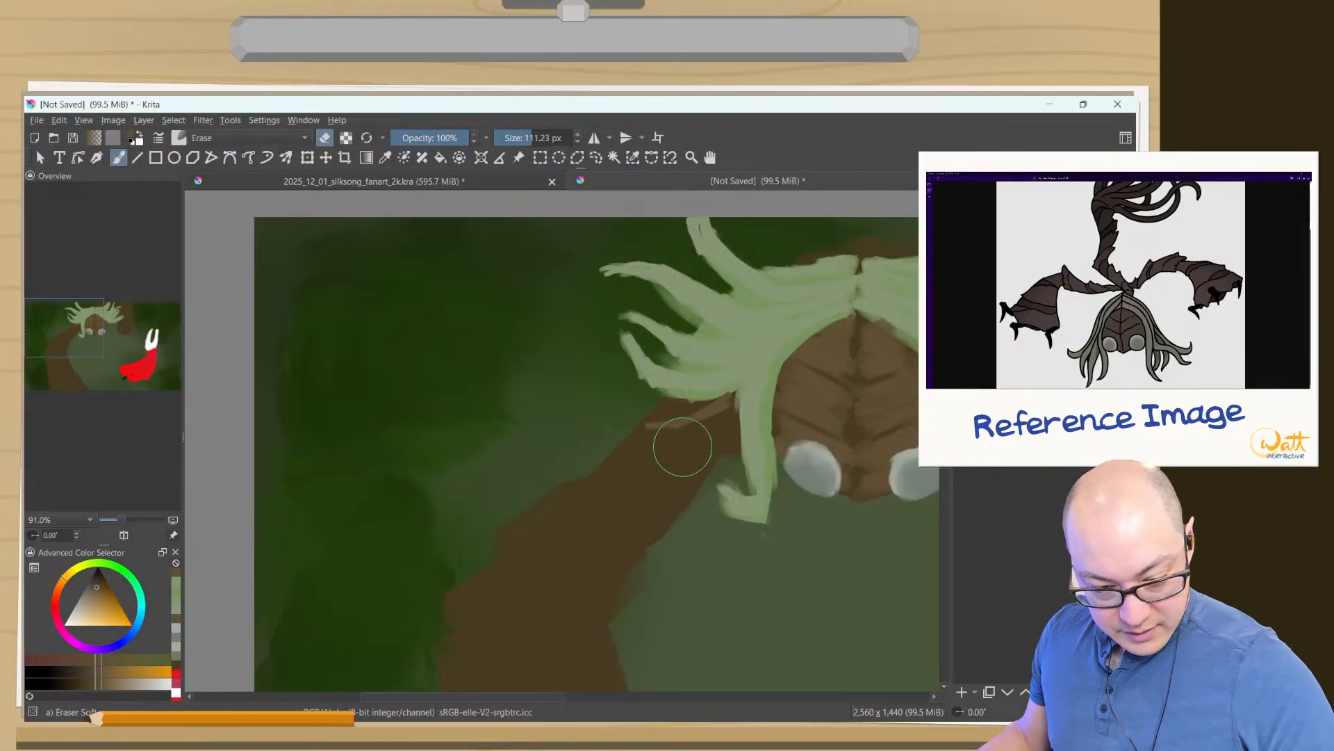
right_click(309, 313)
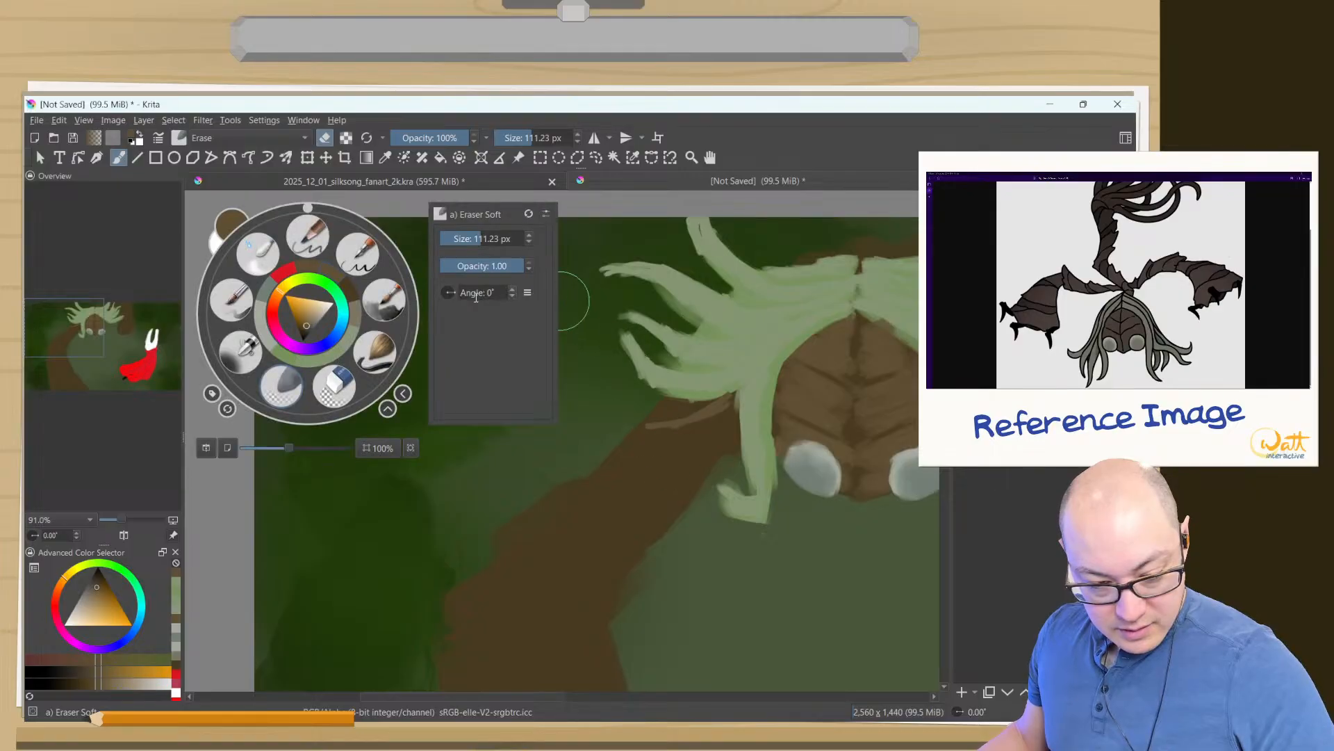
click(381, 313)
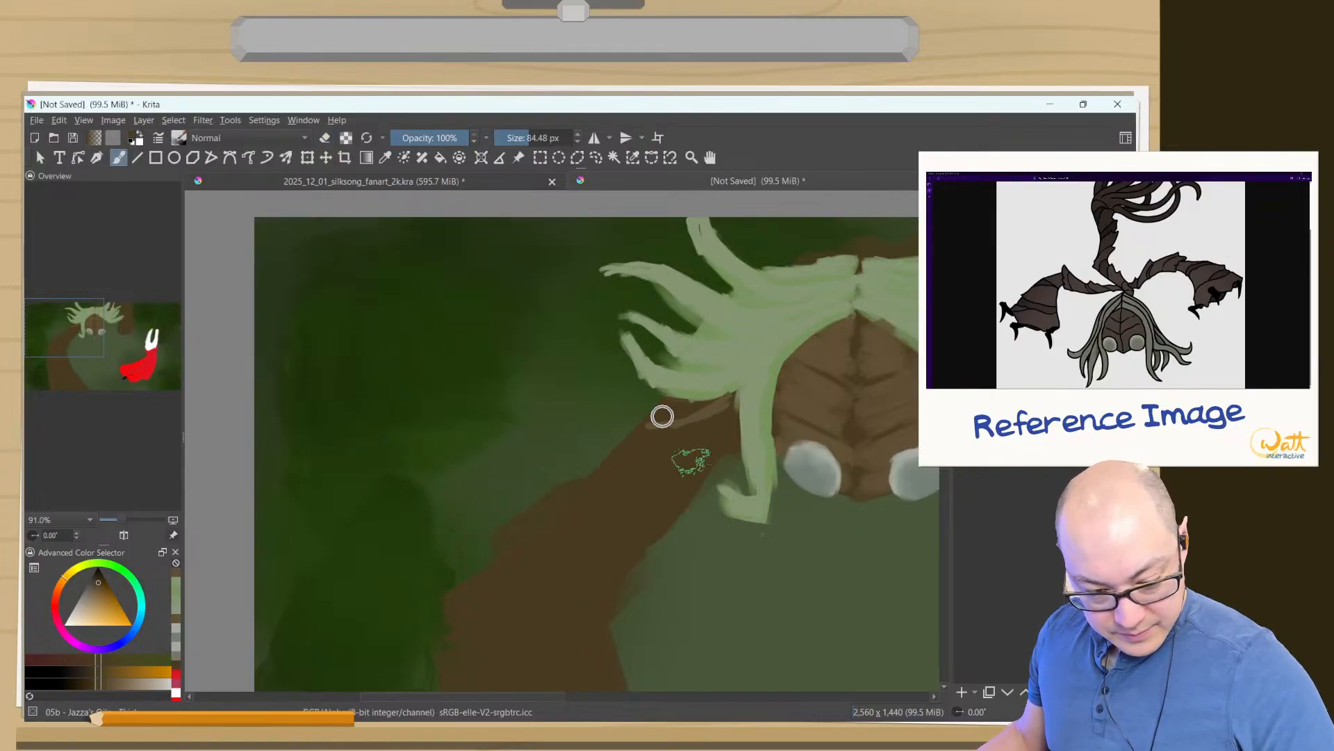
key(bracketright)
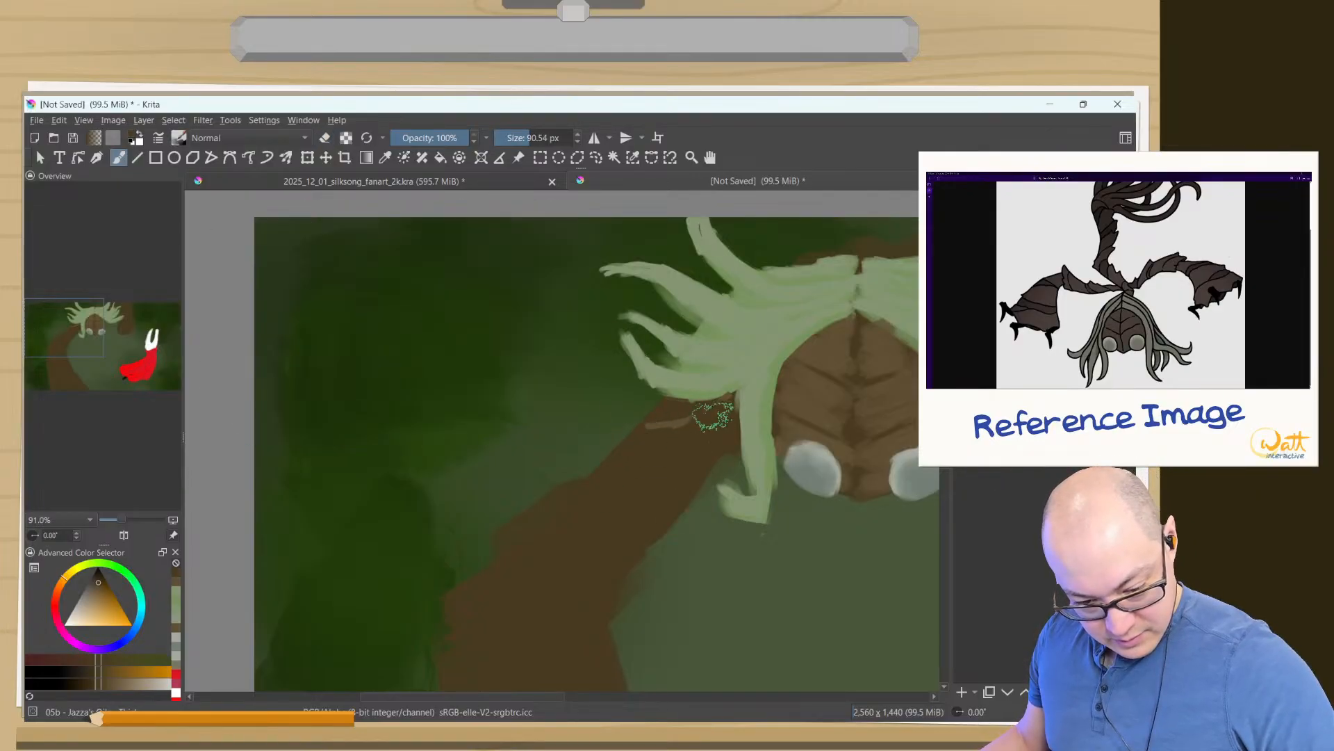
ctrl+click(813, 410)
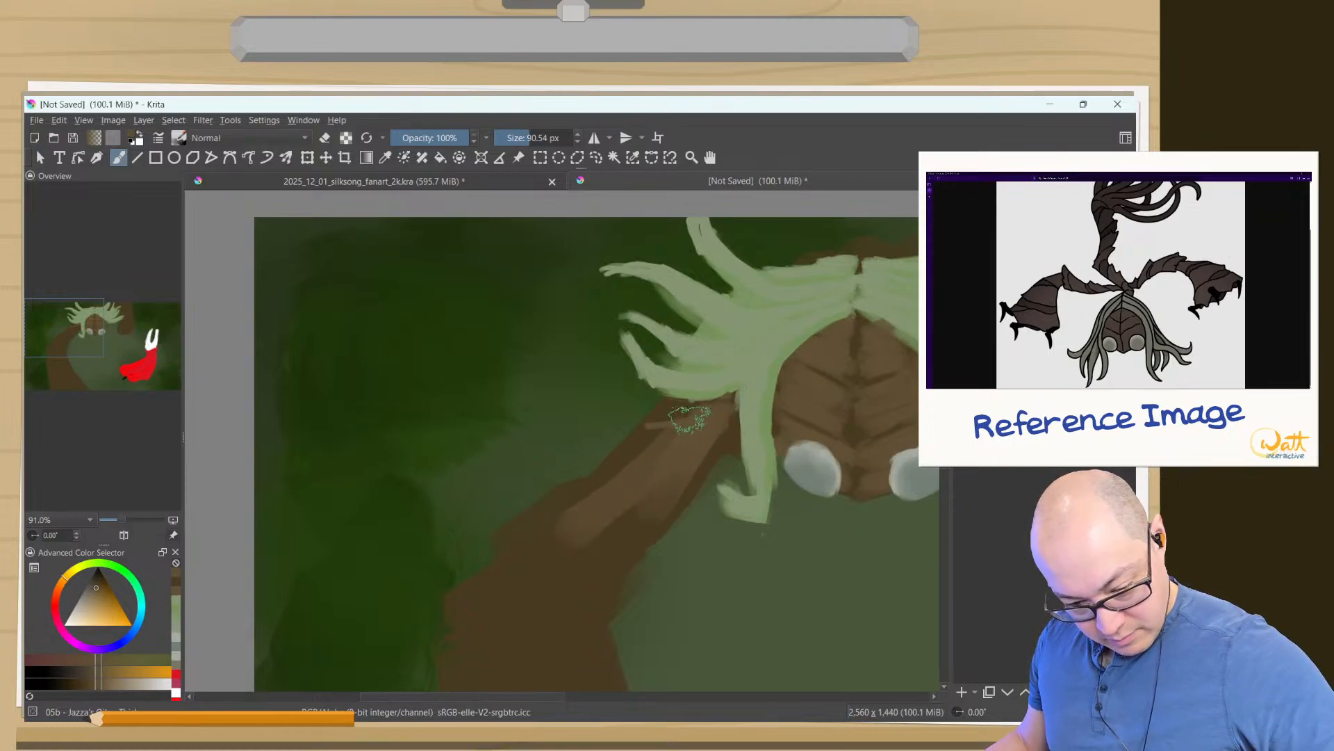
drag(723, 417, 519, 629)
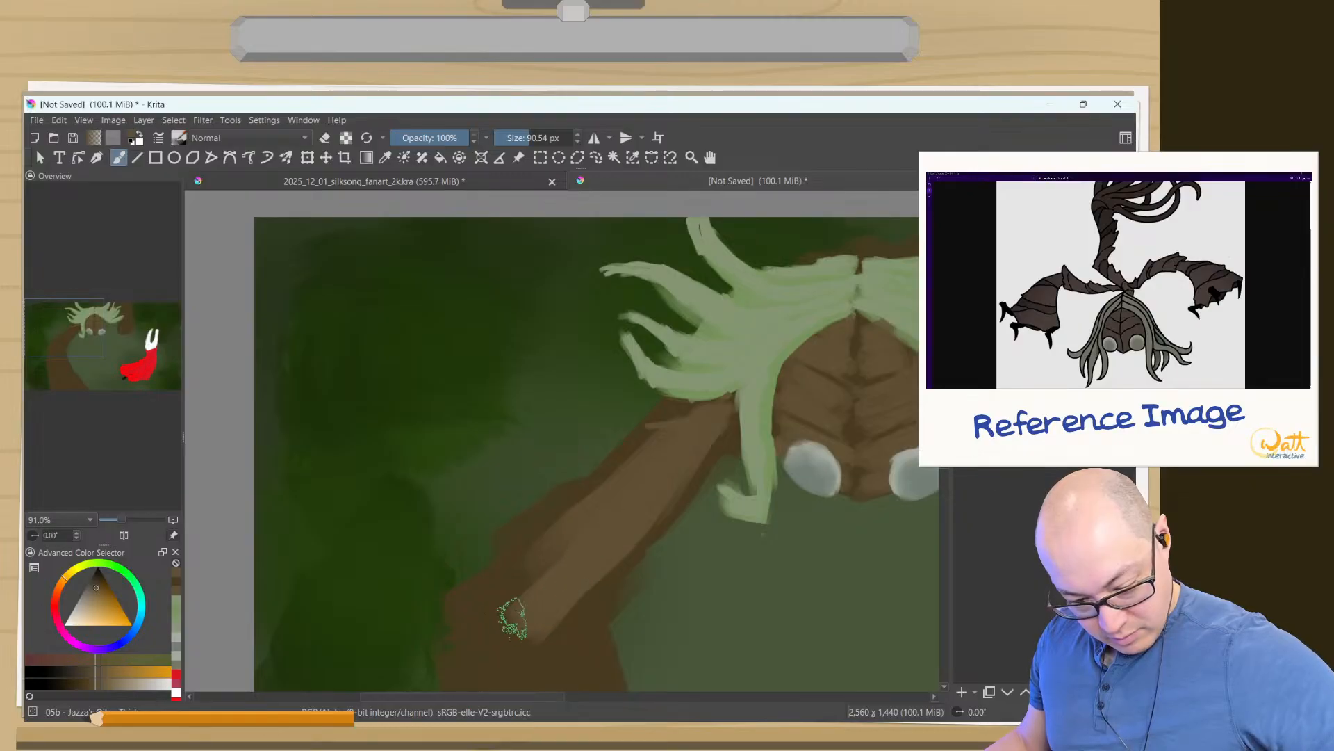
- Paint overlapping, roughly horizontal brown bands down the left forearm from the elbow to the canvas's lower edge
drag(521, 556, 557, 248)
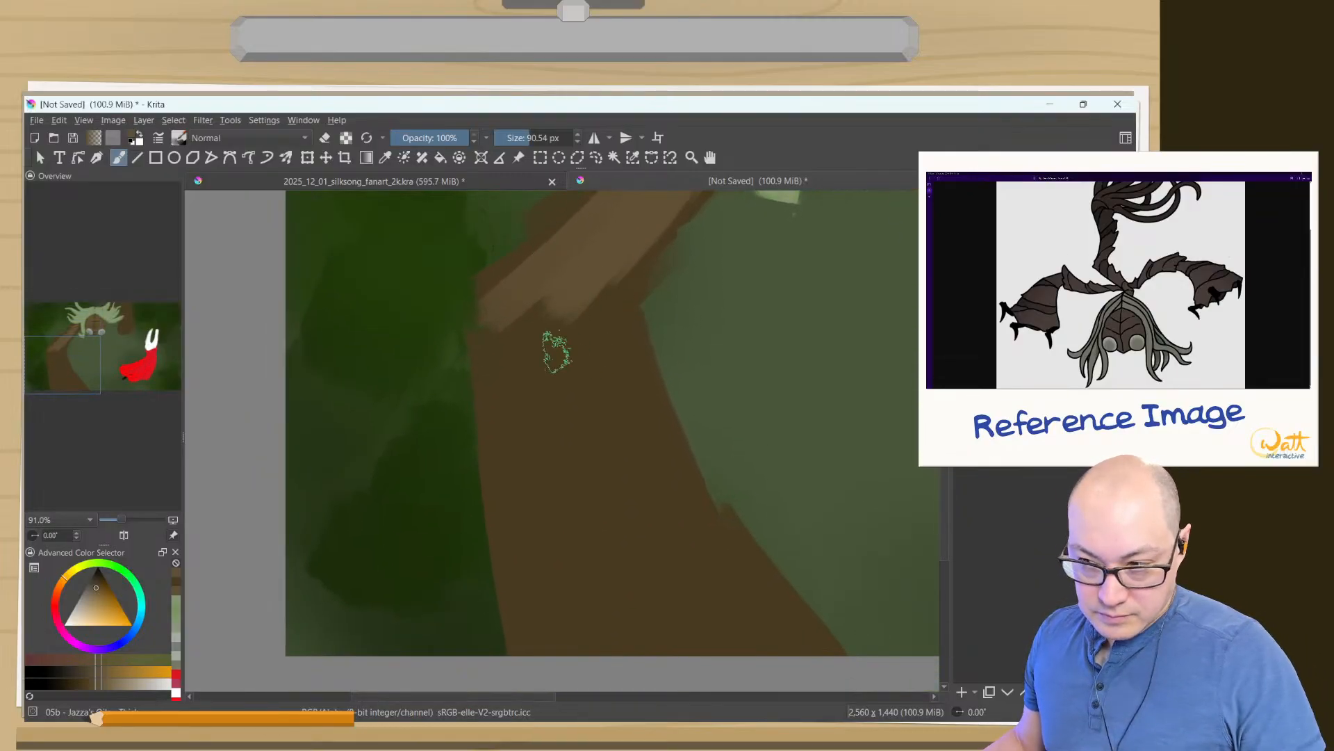
drag(636, 327, 485, 304)
mouse_move(622, 361)
mouse_down()
mouse_move(526, 344)
mouse_move(632, 370)
mouse_move(579, 363)
mouse_move(546, 388)
mouse_move(637, 400)
mouse_move(532, 417)
mouse_up()
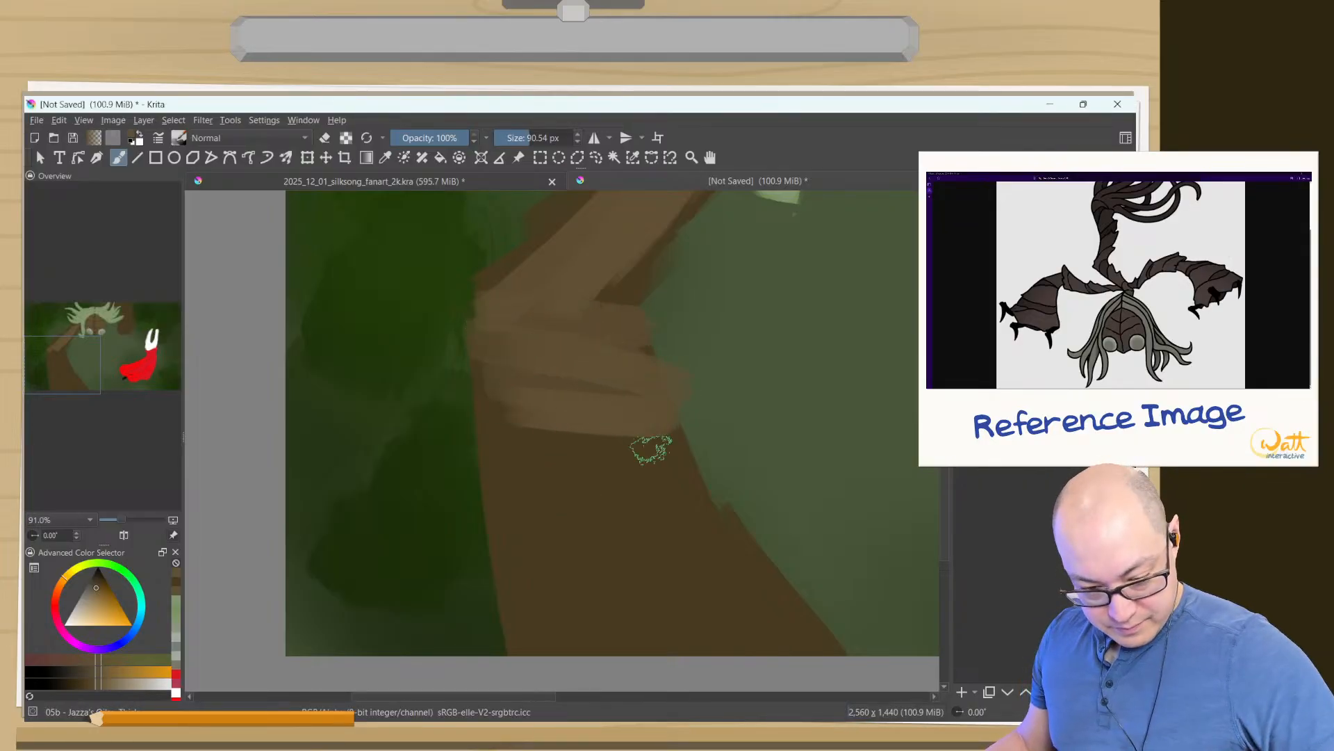
click(600, 521)
mouse_move(673, 479)
mouse_down()
mouse_move(595, 470)
mouse_move(589, 457)
mouse_move(606, 444)
mouse_move(517, 430)
mouse_move(685, 529)
mouse_move(590, 552)
mouse_up()
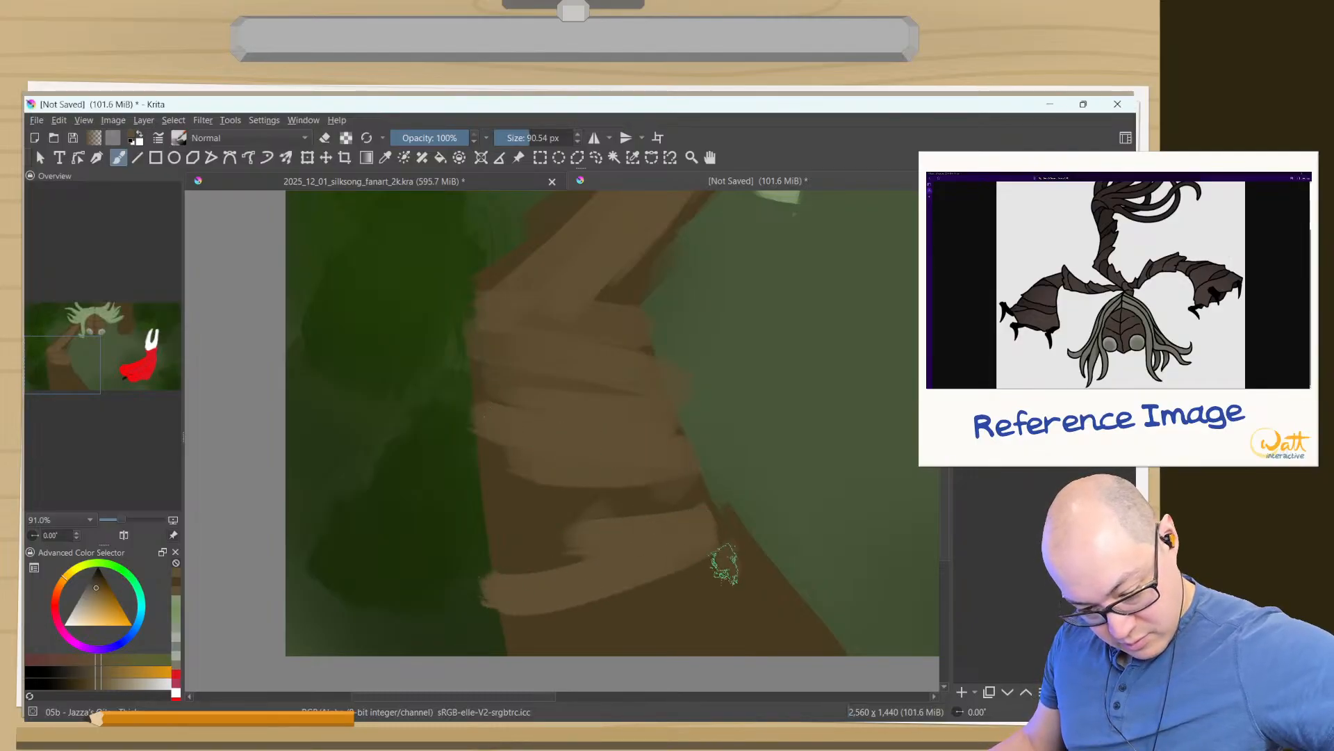
drag(724, 557, 555, 621)
drag(742, 596, 518, 646)
drag(771, 623, 650, 640)
drag(756, 645, 827, 645)
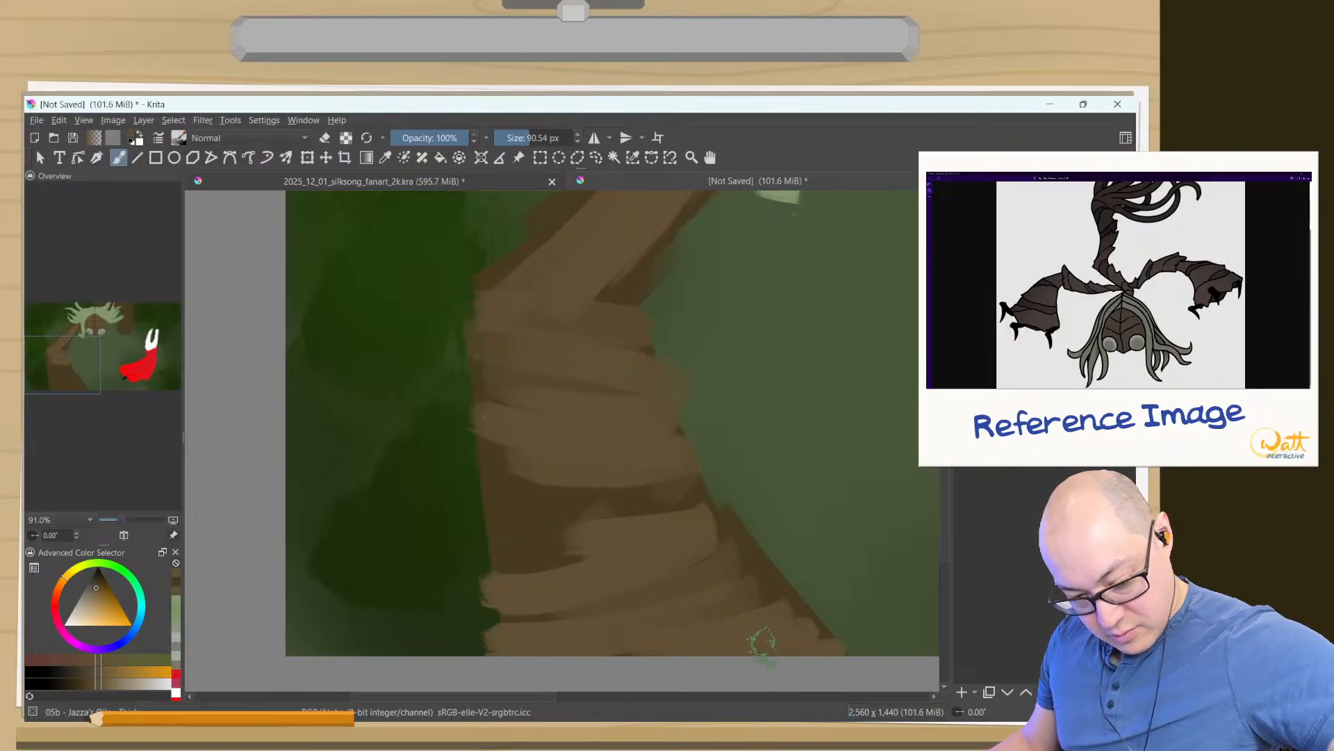
drag(657, 504, 484, 518)
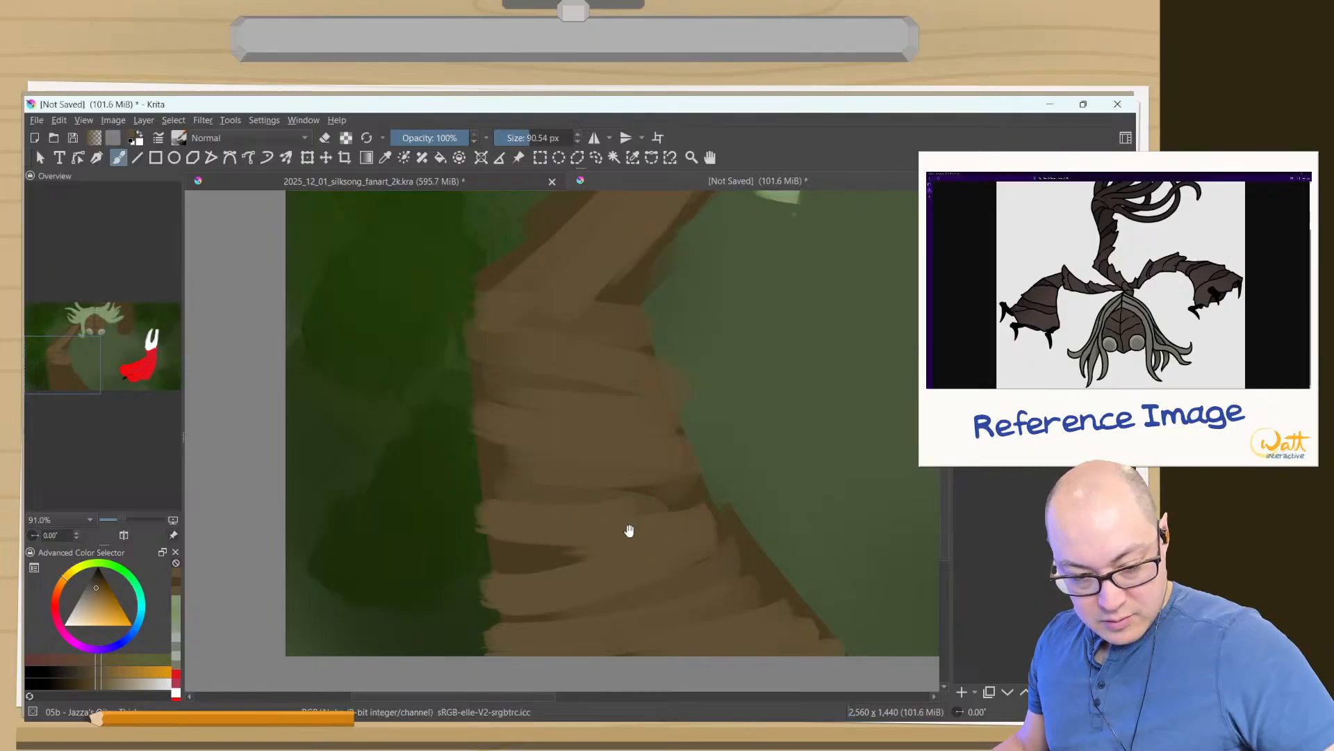
- Erase the dark brown margins around the left arm, using the thick oil brush in eraser mode at 90.54 px
drag(629, 530, 485, 631)
drag(468, 420, 415, 551)
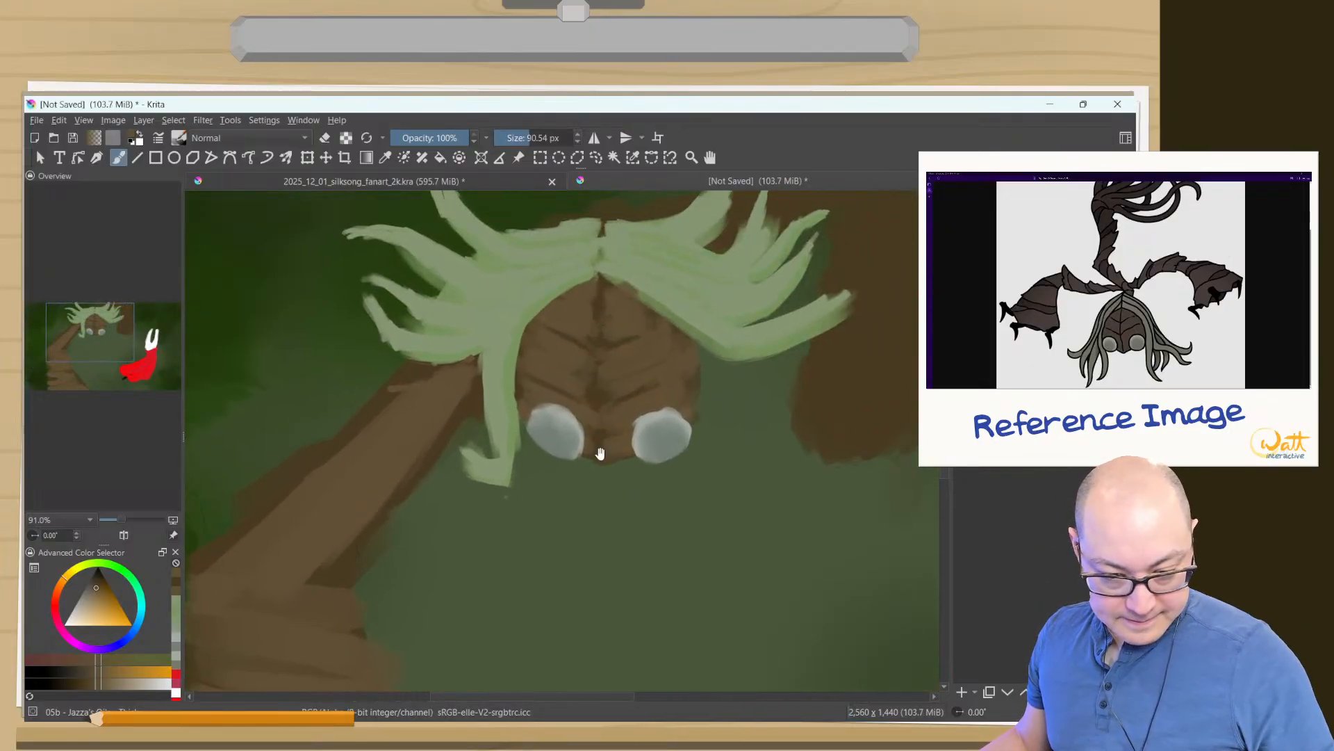
drag(596, 452, 668, 548)
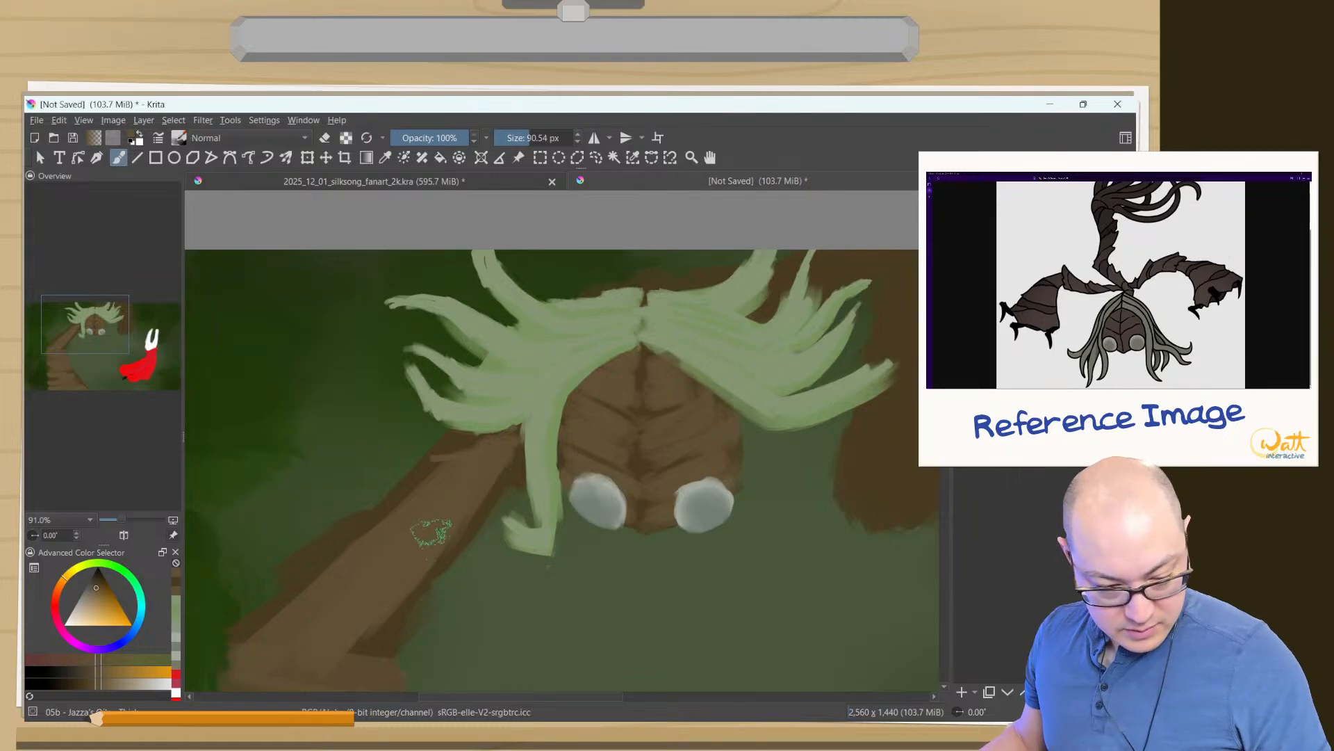
key(e)
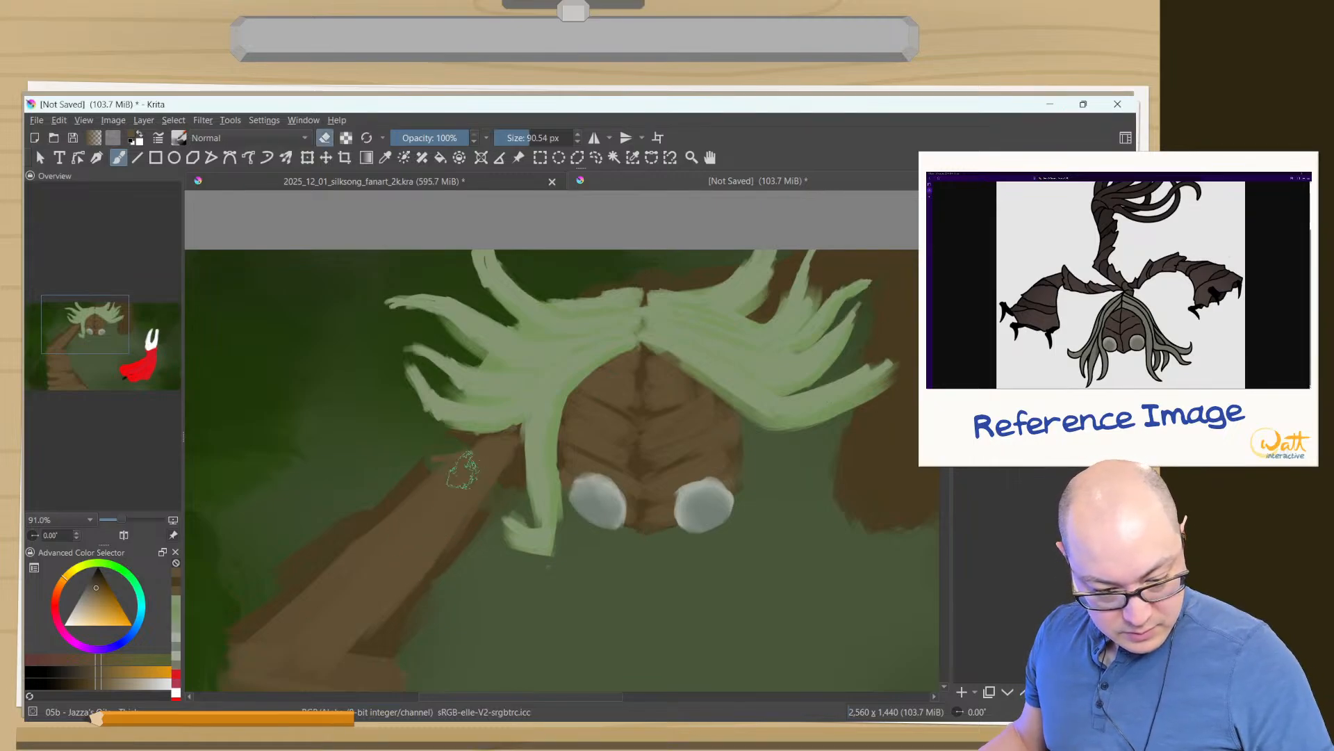
mouse_move(386, 474)
mouse_down()
mouse_move(408, 537)
mouse_move(328, 521)
mouse_move(323, 566)
mouse_move(367, 647)
mouse_up()
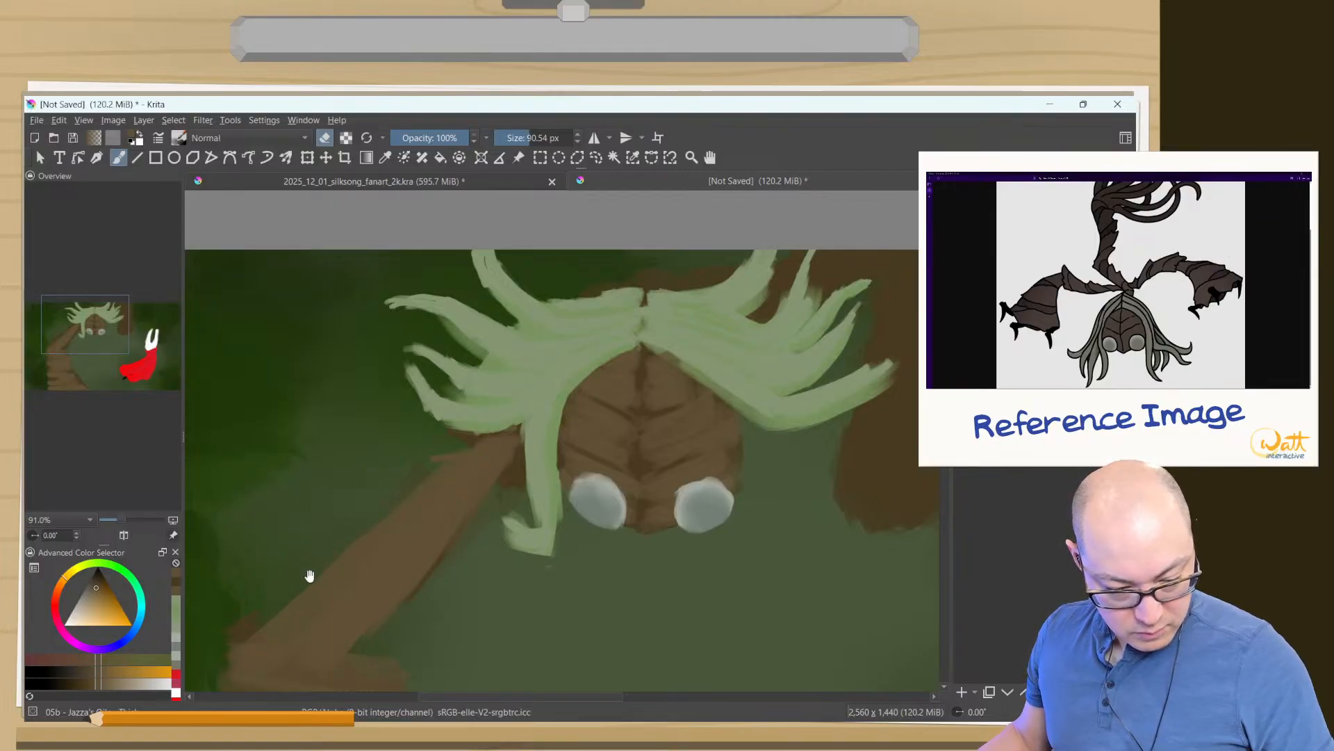
drag(306, 575, 479, 390)
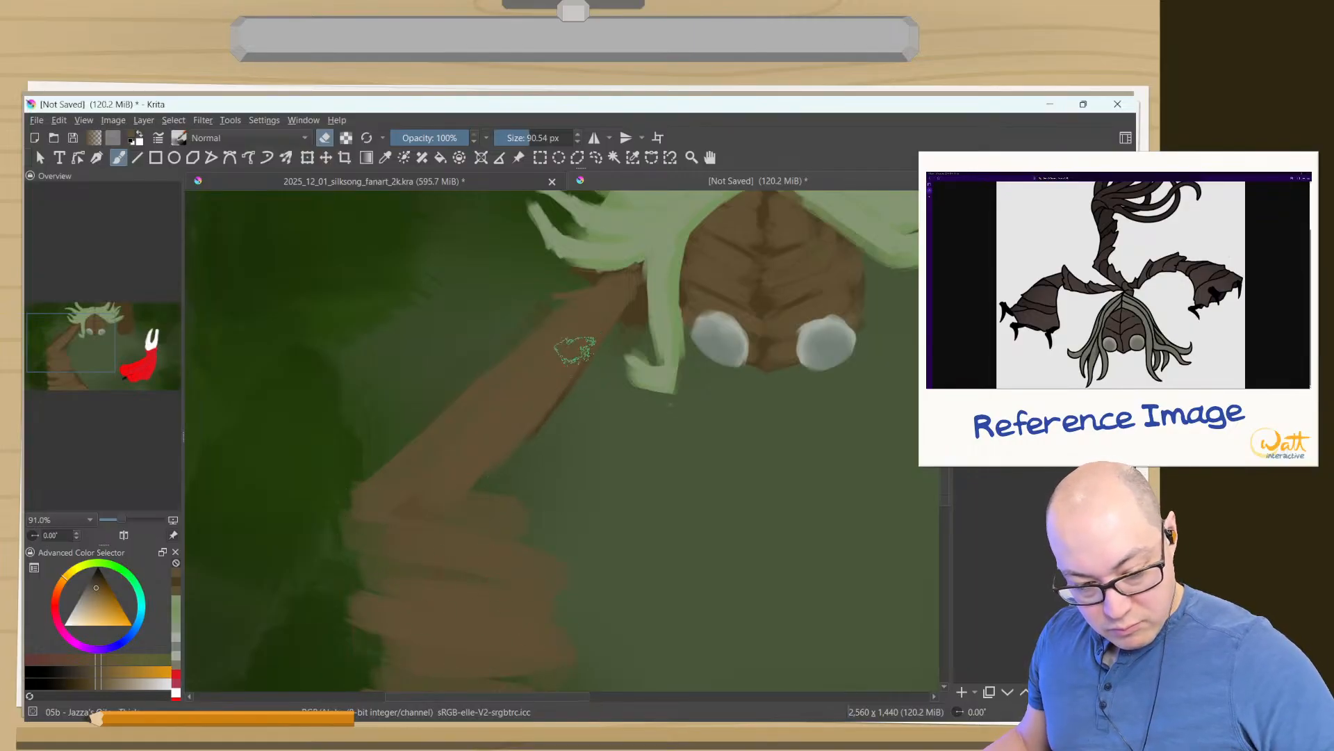
- Return the thick oil brush to painting mode and cover the right arm in brown, from its hand up to the hair
drag(575, 348, 379, 598)
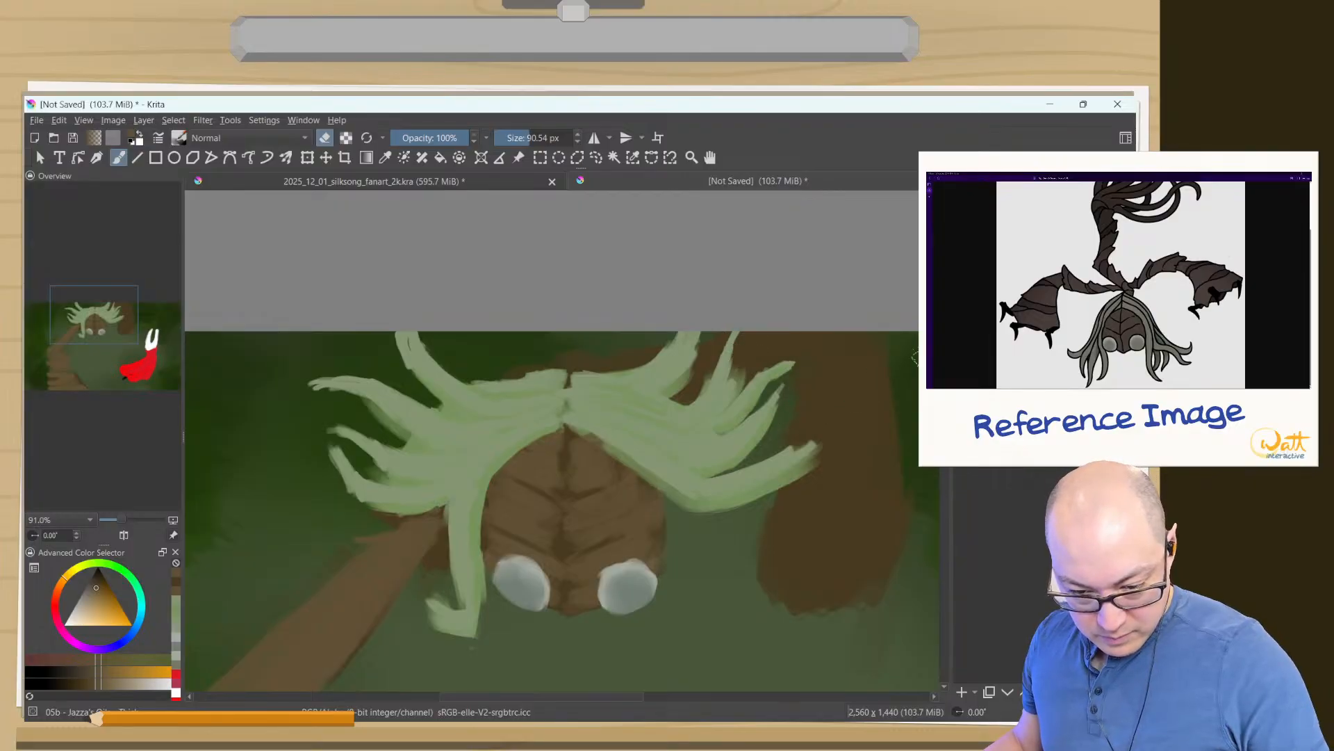
right_click(760, 352)
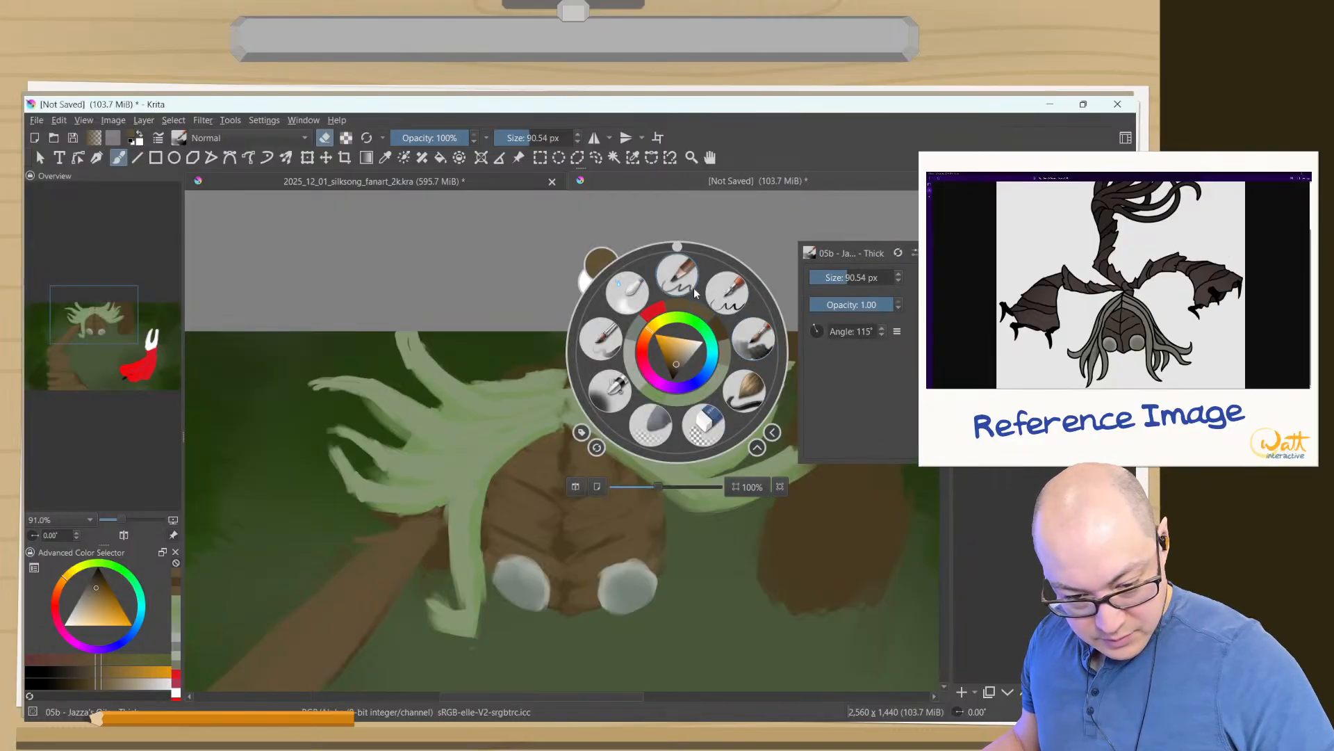
right_click(728, 292)
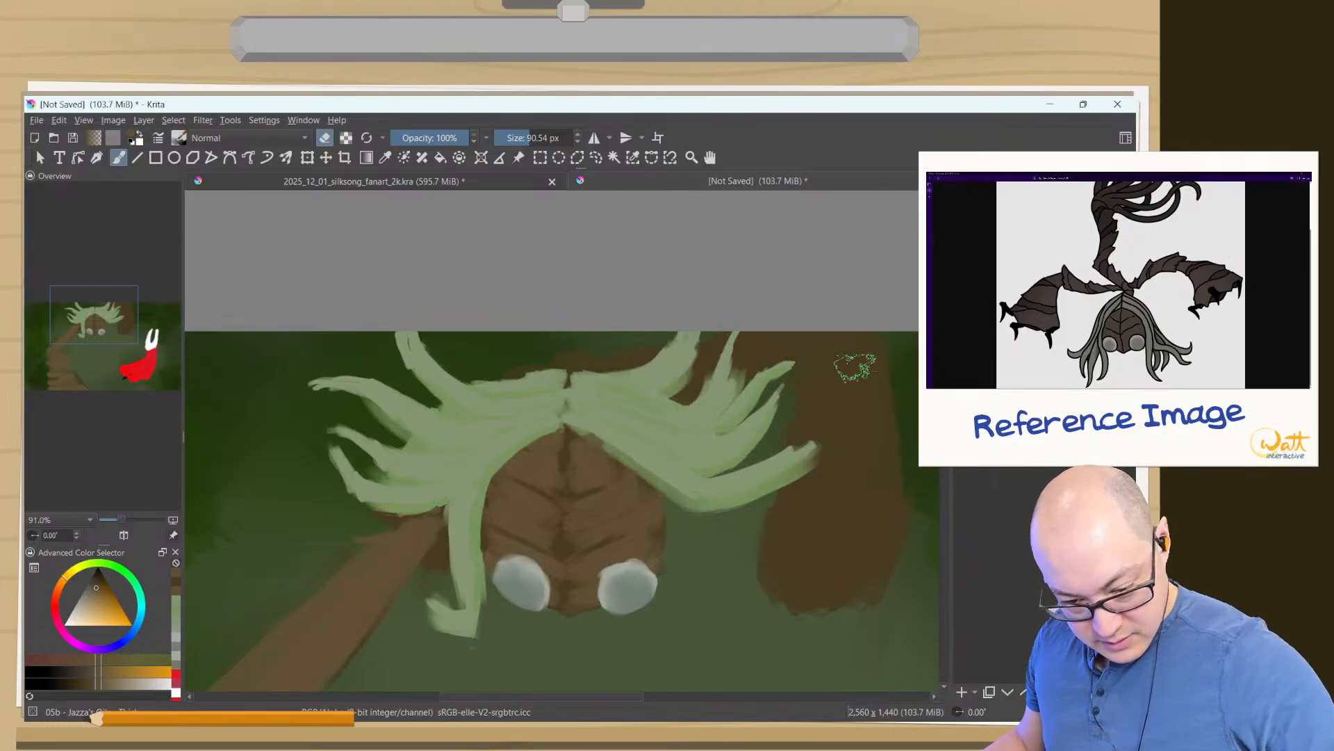
ctrl+click(378, 558)
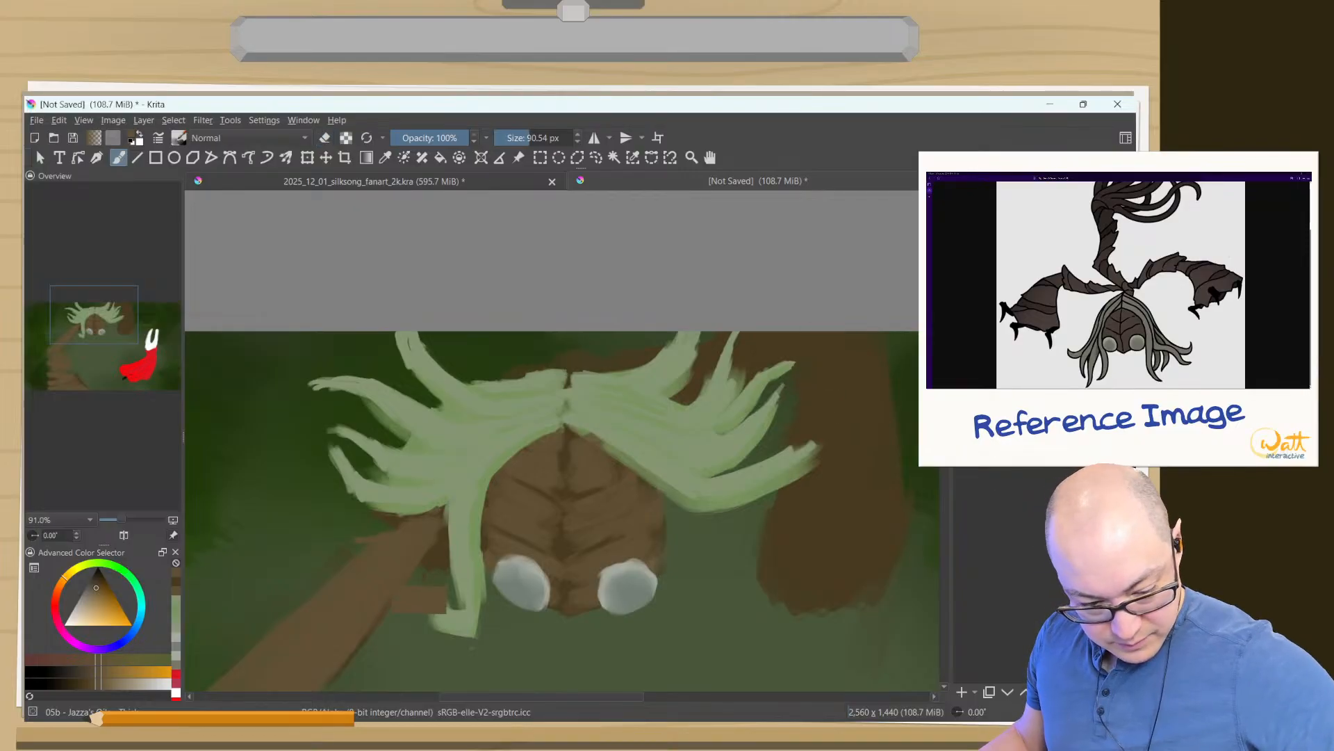
mouse_move(873, 366)
mouse_down()
mouse_move(825, 406)
mouse_move(890, 401)
mouse_move(788, 439)
mouse_move(821, 430)
mouse_move(814, 455)
mouse_move(886, 429)
mouse_move(807, 490)
mouse_move(879, 457)
mouse_move(809, 523)
mouse_move(804, 494)
mouse_move(852, 479)
mouse_move(880, 535)
mouse_move(787, 520)
mouse_move(868, 552)
mouse_move(788, 543)
mouse_move(856, 577)
mouse_move(869, 505)
mouse_up()
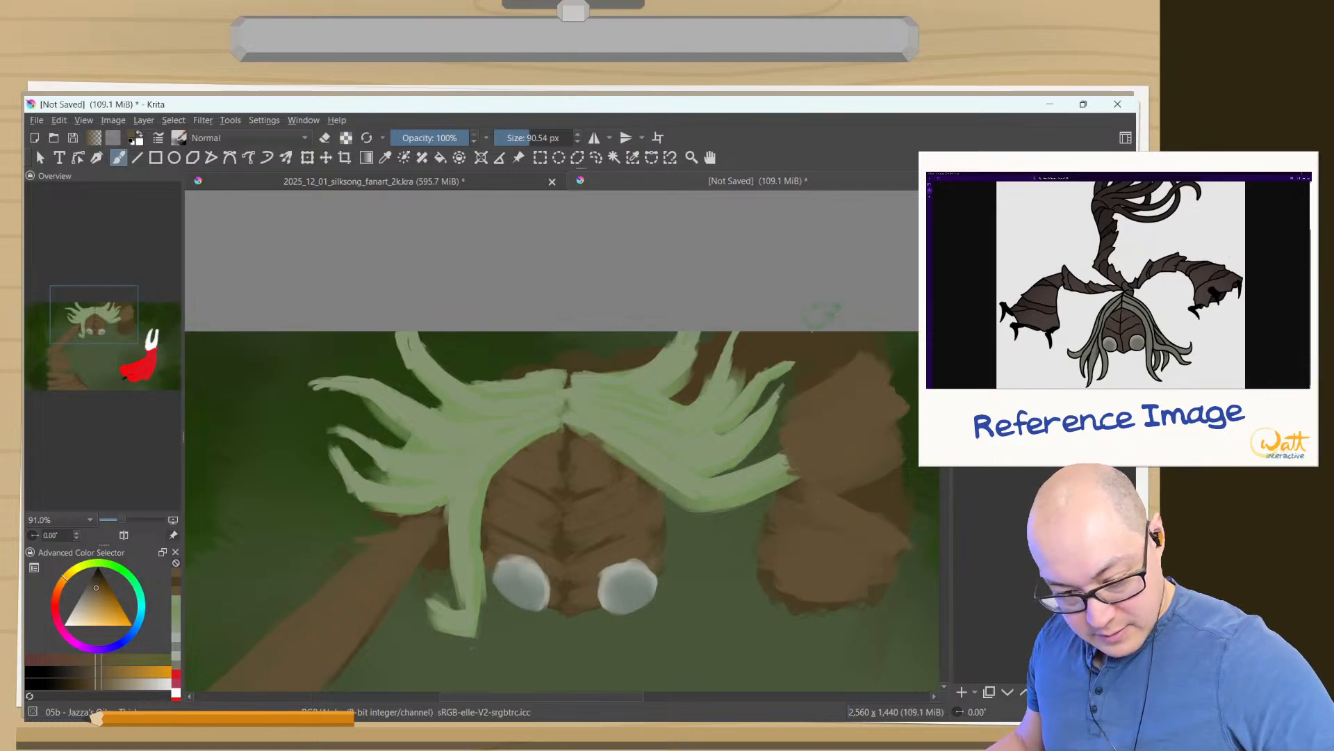
mouse_move(839, 372)
mouse_down()
mouse_move(811, 382)
mouse_move(810, 334)
mouse_move(710, 353)
mouse_move(767, 337)
mouse_move(695, 383)
mouse_move(792, 365)
mouse_up()
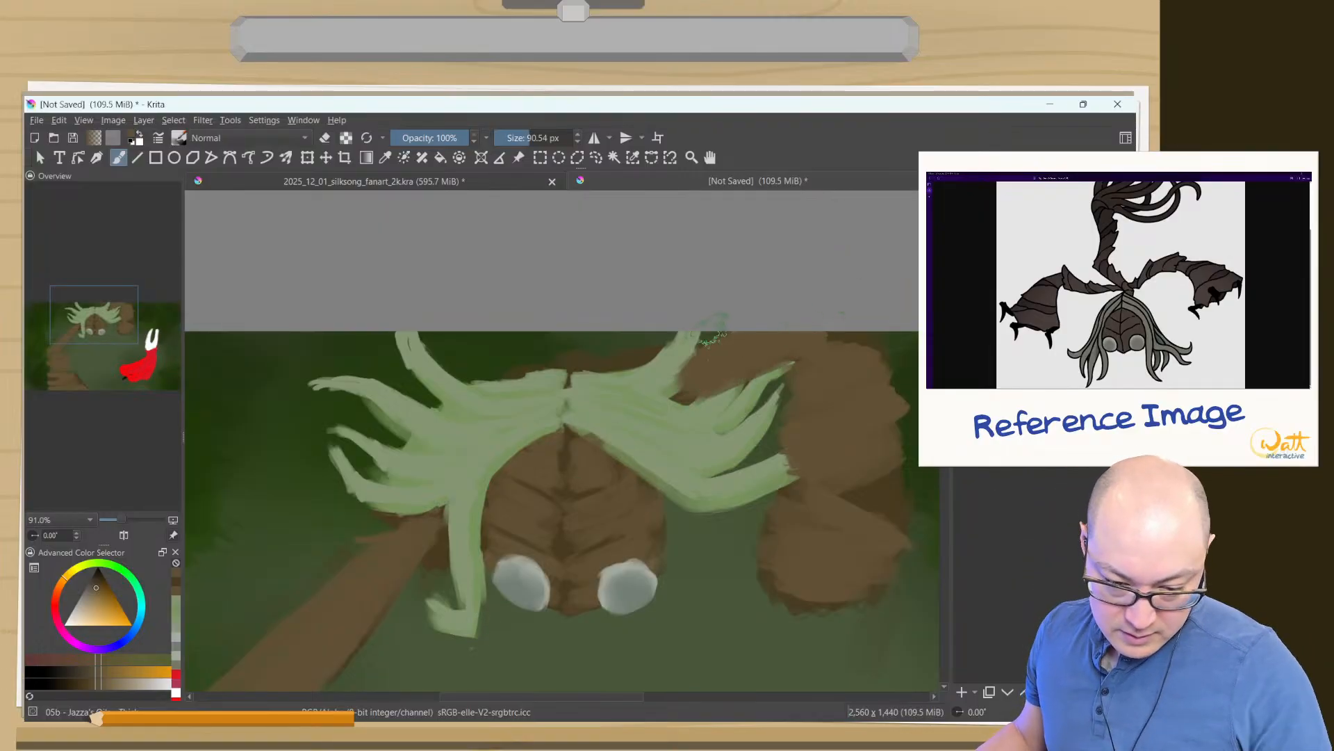
- Erase the dark brown margins around the right hand and forearm, using the 05b thick oil brush in eraser mode at 90.54 px
right_click(678, 535)
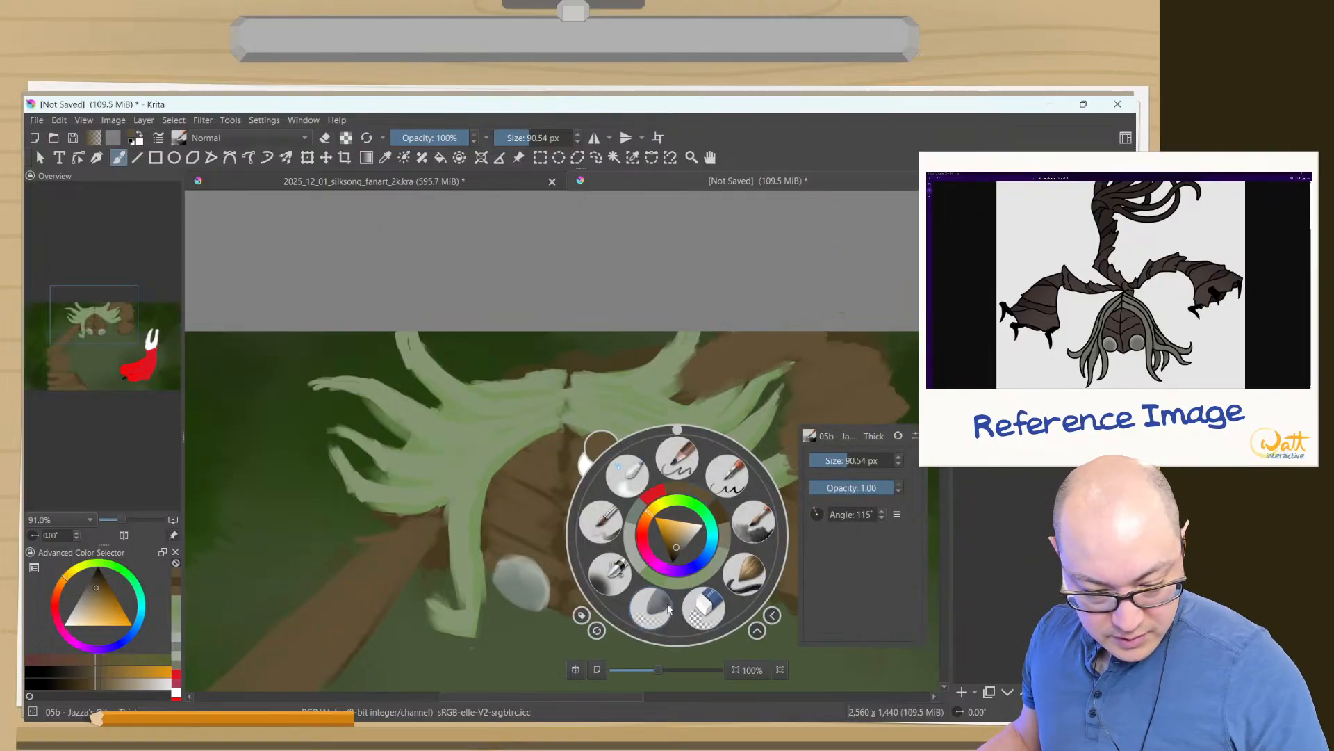
click(752, 525)
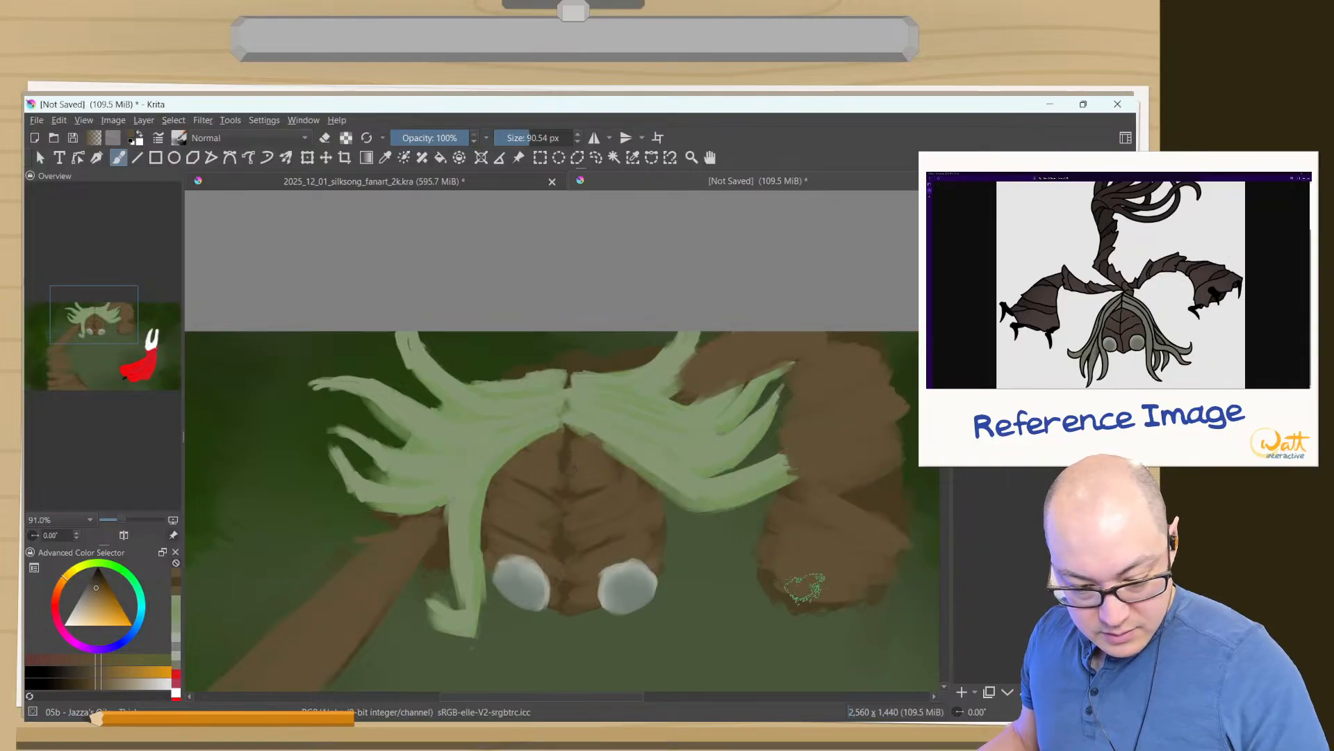
right_click(778, 567)
right_click(753, 582)
key(e)
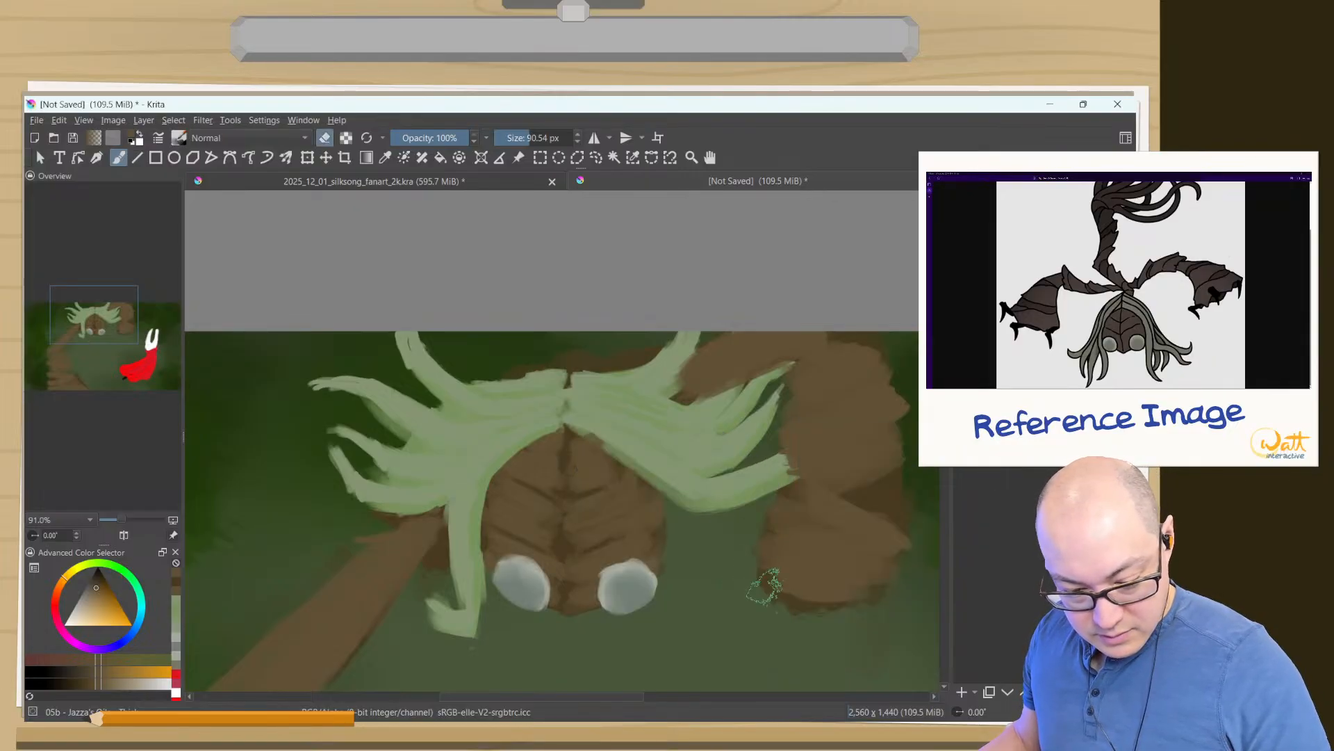
drag(764, 584, 779, 578)
key(ctrl+z)
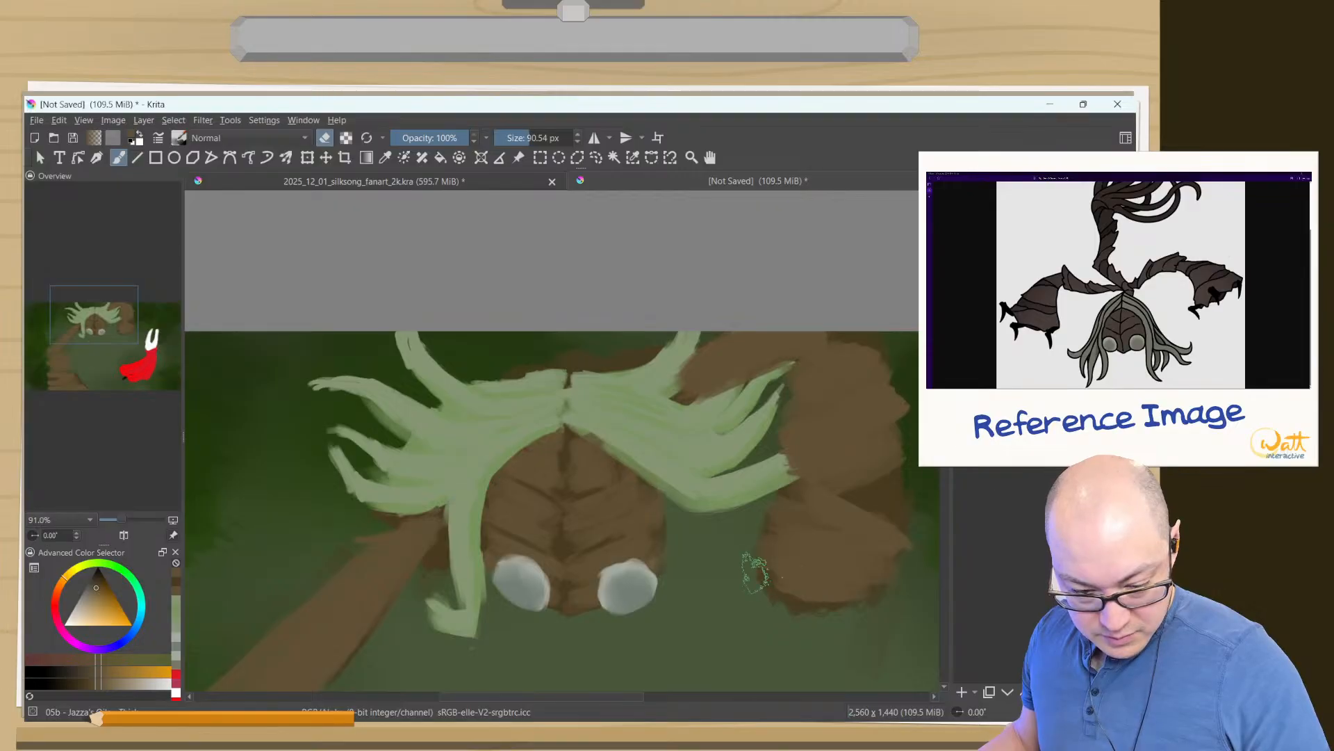
mouse_move(783, 552)
mouse_down()
mouse_move(791, 604)
mouse_move(764, 585)
mouse_move(757, 539)
mouse_move(780, 510)
mouse_move(821, 524)
mouse_move(876, 500)
mouse_move(908, 510)
mouse_move(899, 475)
mouse_up()
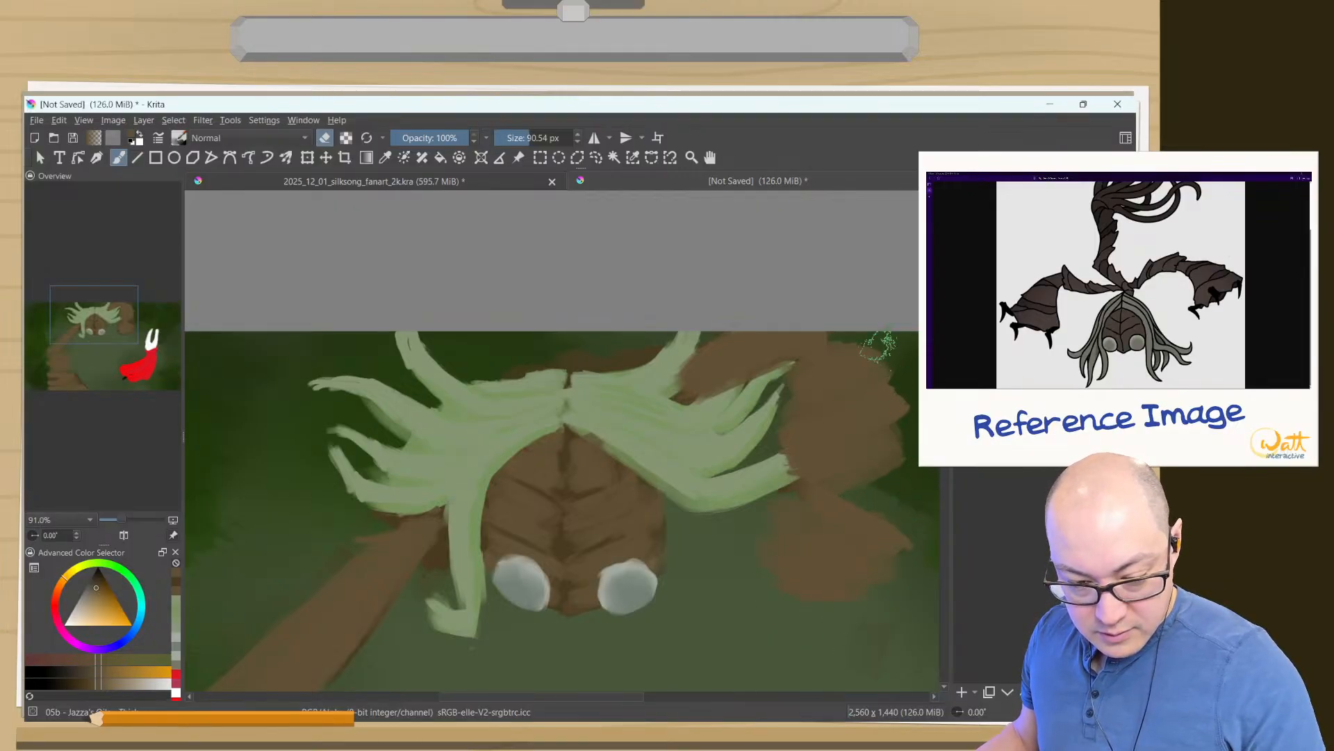
- Erase the dark brown patches beside the right upper arm and along the top edge of the hair
drag(799, 375, 767, 356)
key(ctrl+z)
key(ctrl+z)
key(ctrl+z)
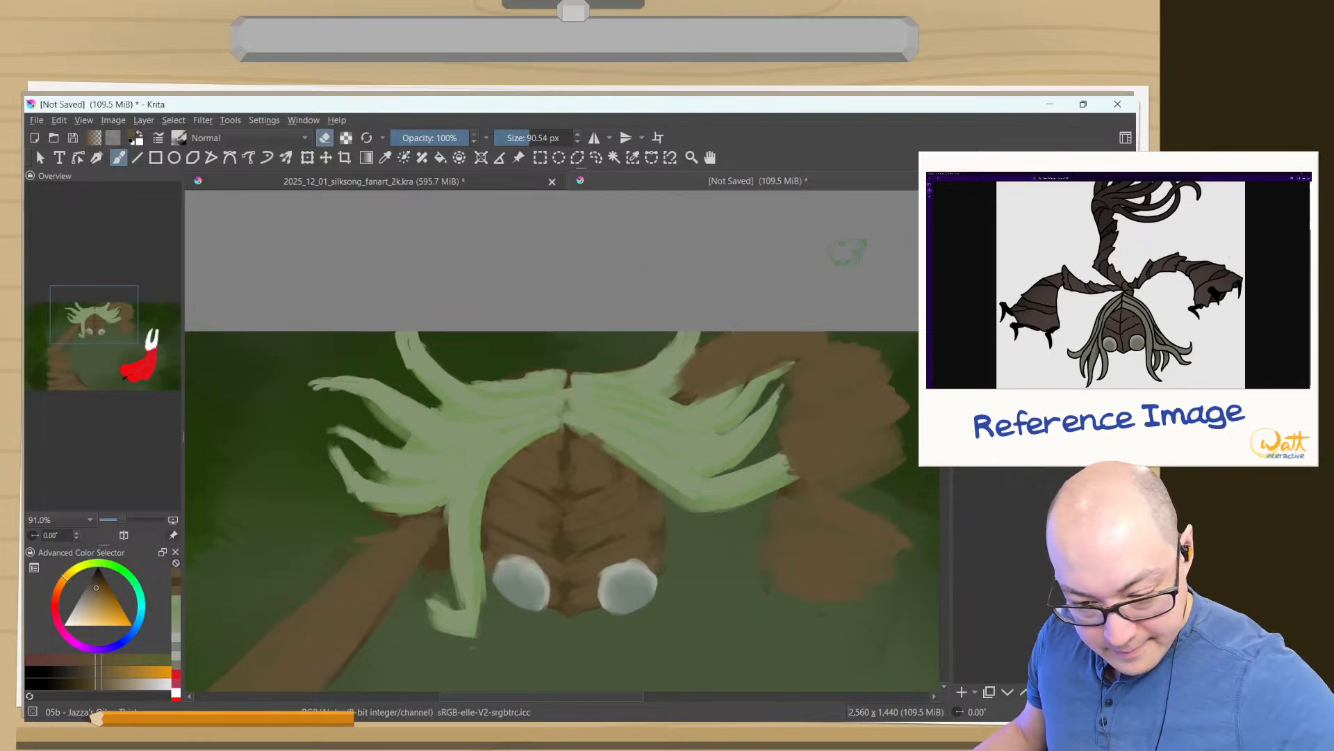
- Switch layers and erase the brown overlapping the right hair strands, reducing the eraser from 81.69 to 55.85 px
key(ctrl+Page_Down)
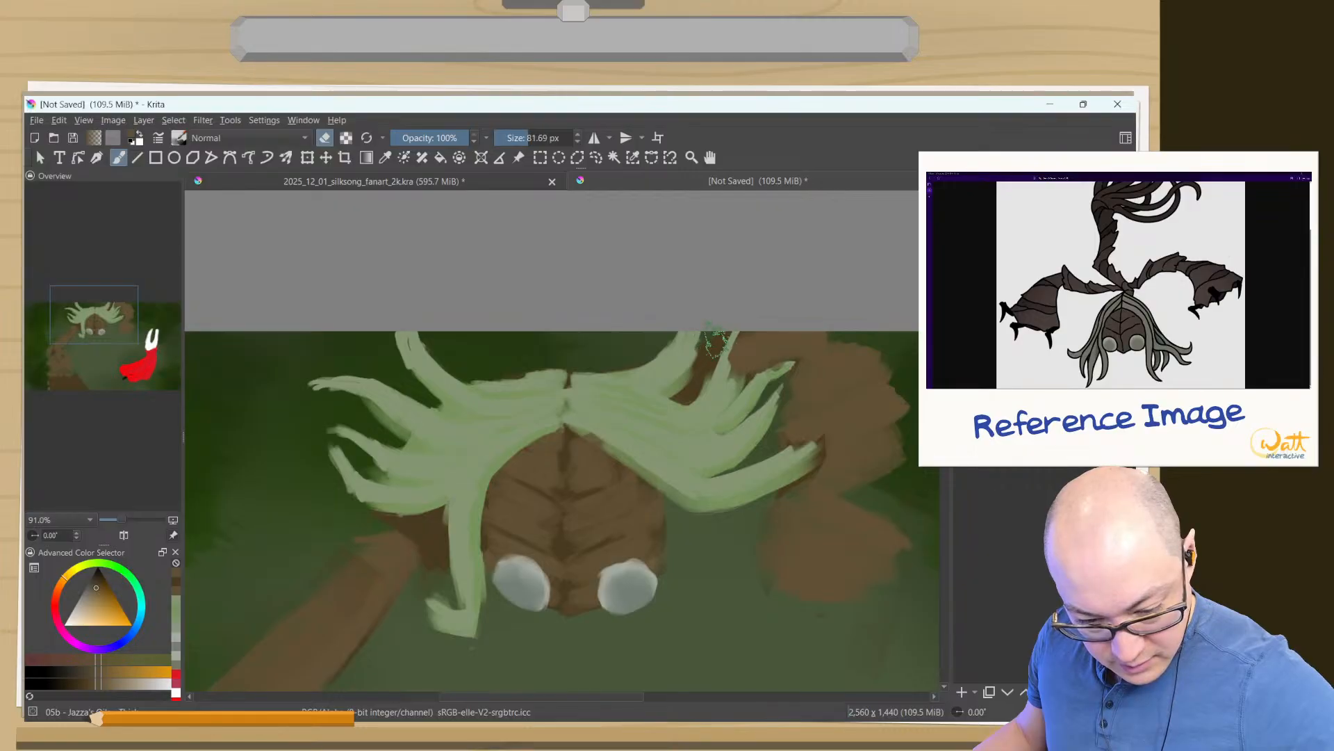
key(bracketleft)
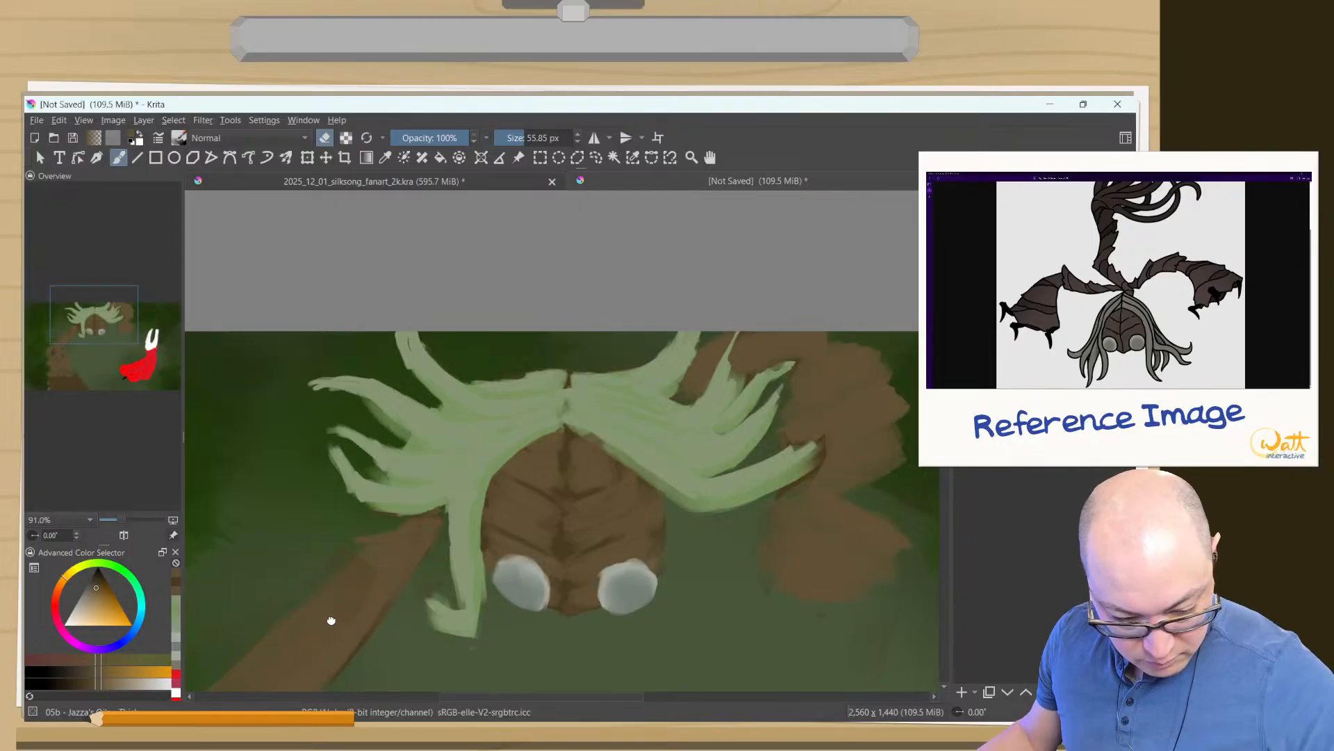
- Return to painting mode, sample the hair's green and extend the lowest right strand over the arm to a tapered tip at 28.99 px
drag(332, 619, 596, 379)
mouse_move(511, 500)
mouse_down()
mouse_move(491, 524)
mouse_move(467, 512)
mouse_move(441, 593)
mouse_move(512, 678)
mouse_up()
drag(547, 590, 539, 562)
drag(621, 596, 361, 693)
drag(765, 575, 688, 631)
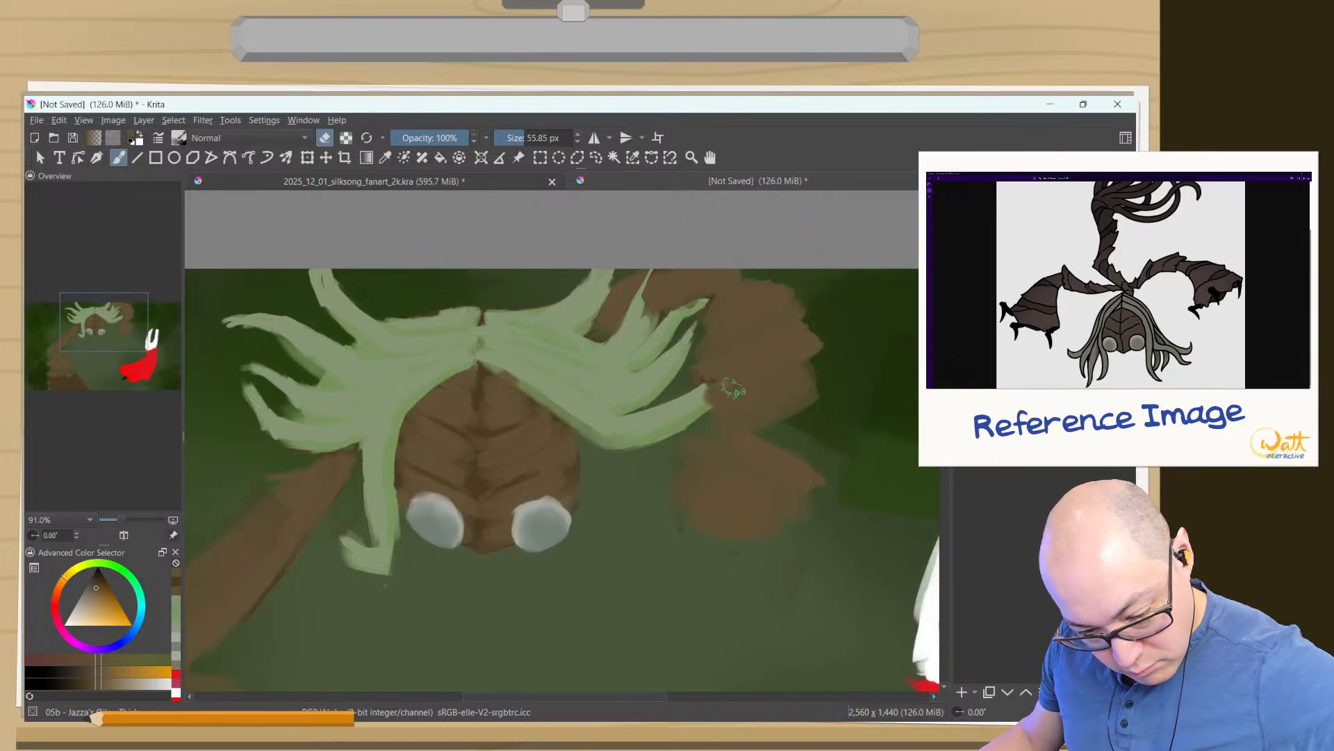
ctrl+click(707, 382)
key(e)
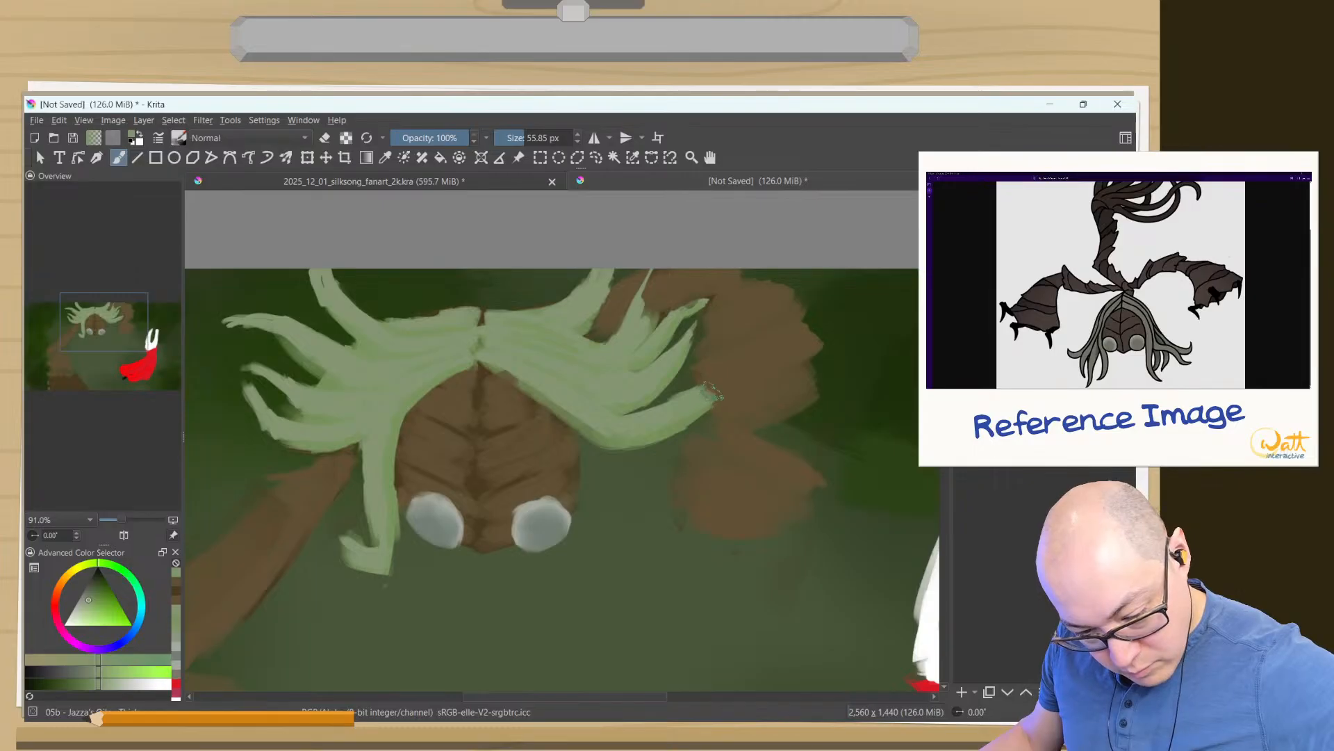
drag(700, 394, 736, 373)
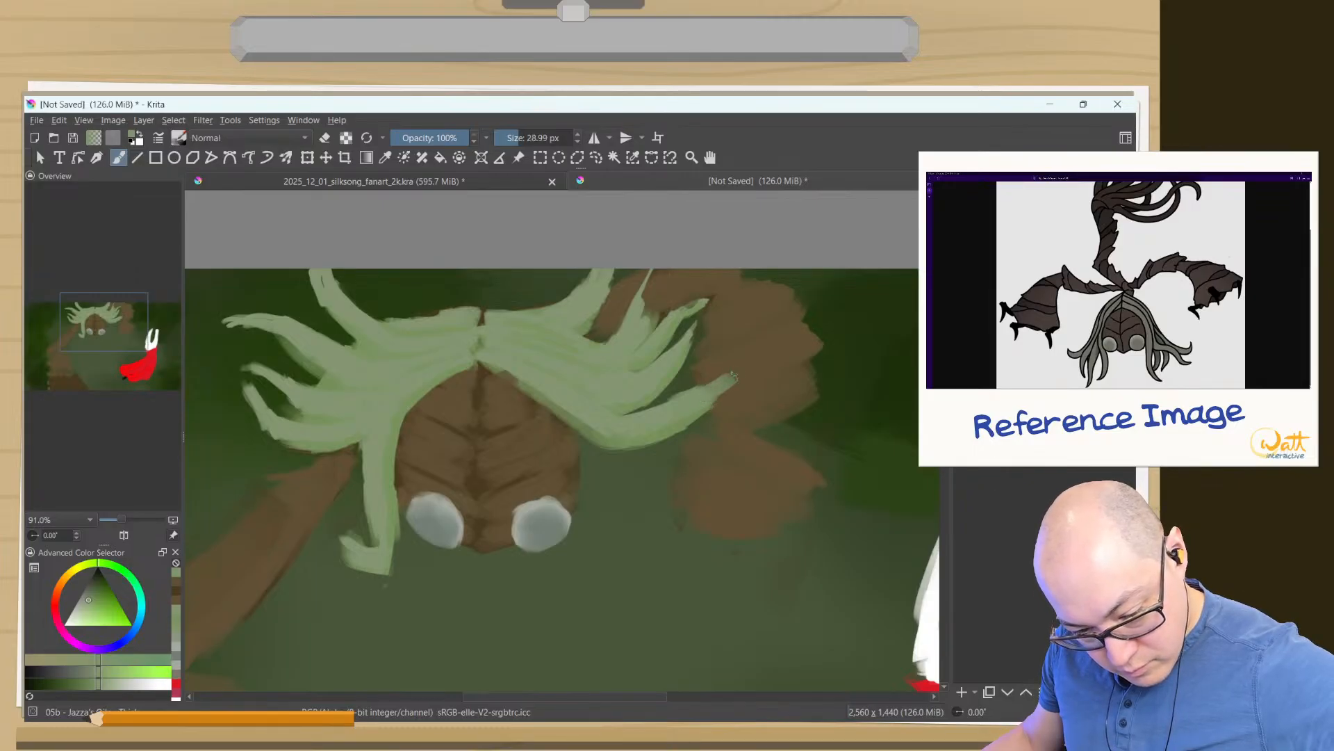
ctrl+click(679, 420)
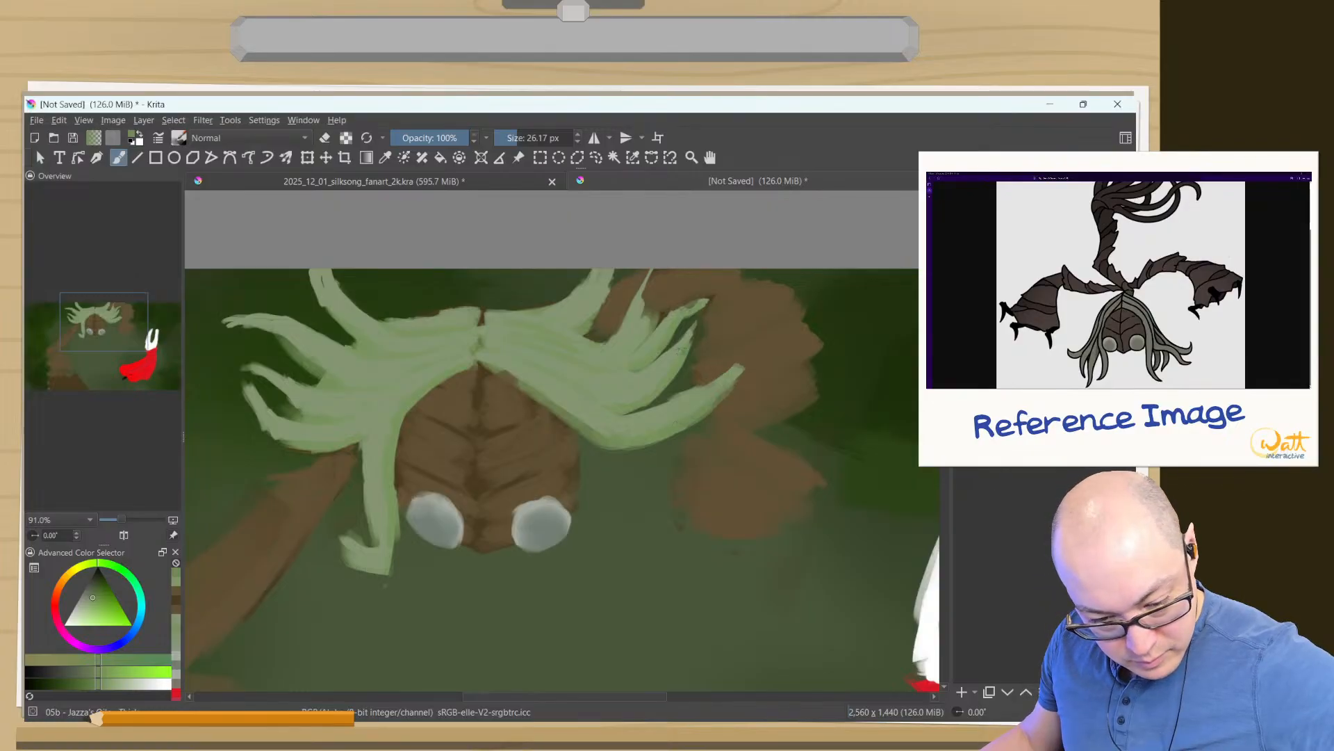
- Refine the middle right hair strands and round off the upper tip in sampled greens, reducing the brush from 26.17 to 14.90 px
ctrl+click(688, 343)
drag(695, 342, 694, 327)
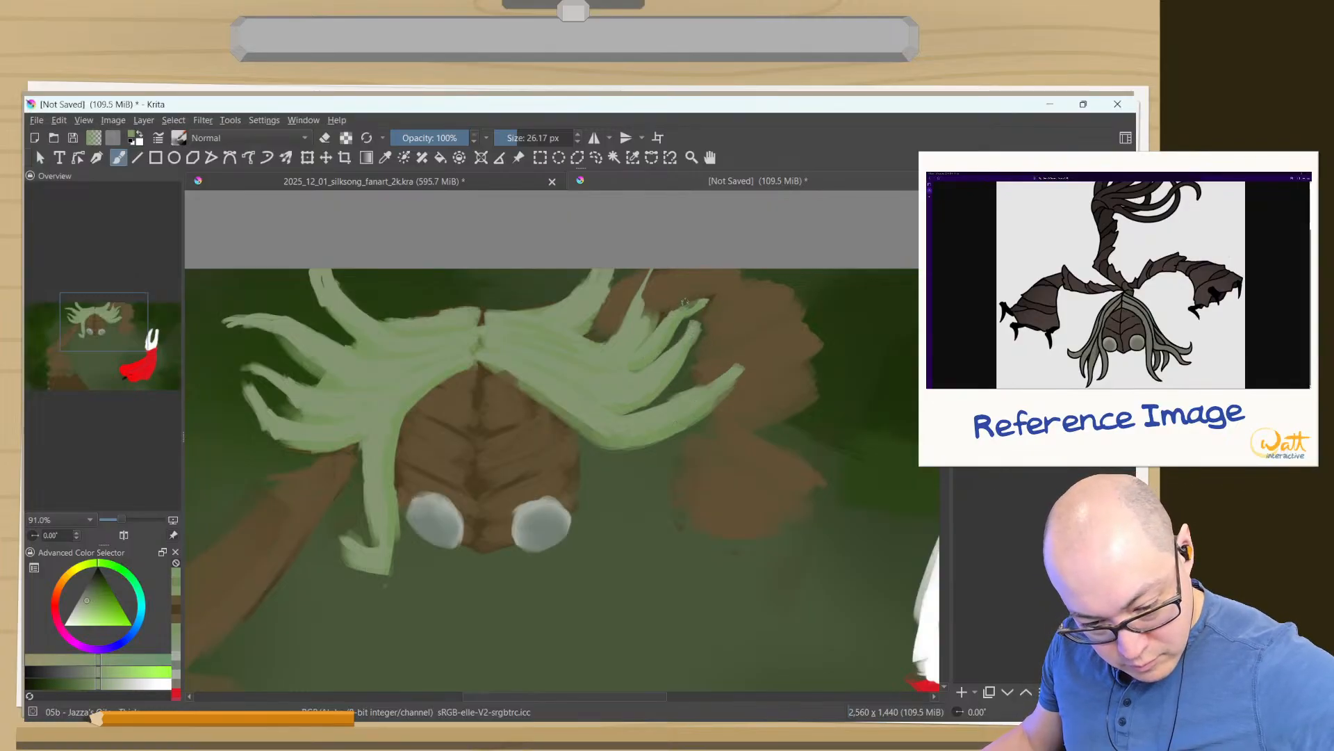
ctrl+click(674, 322)
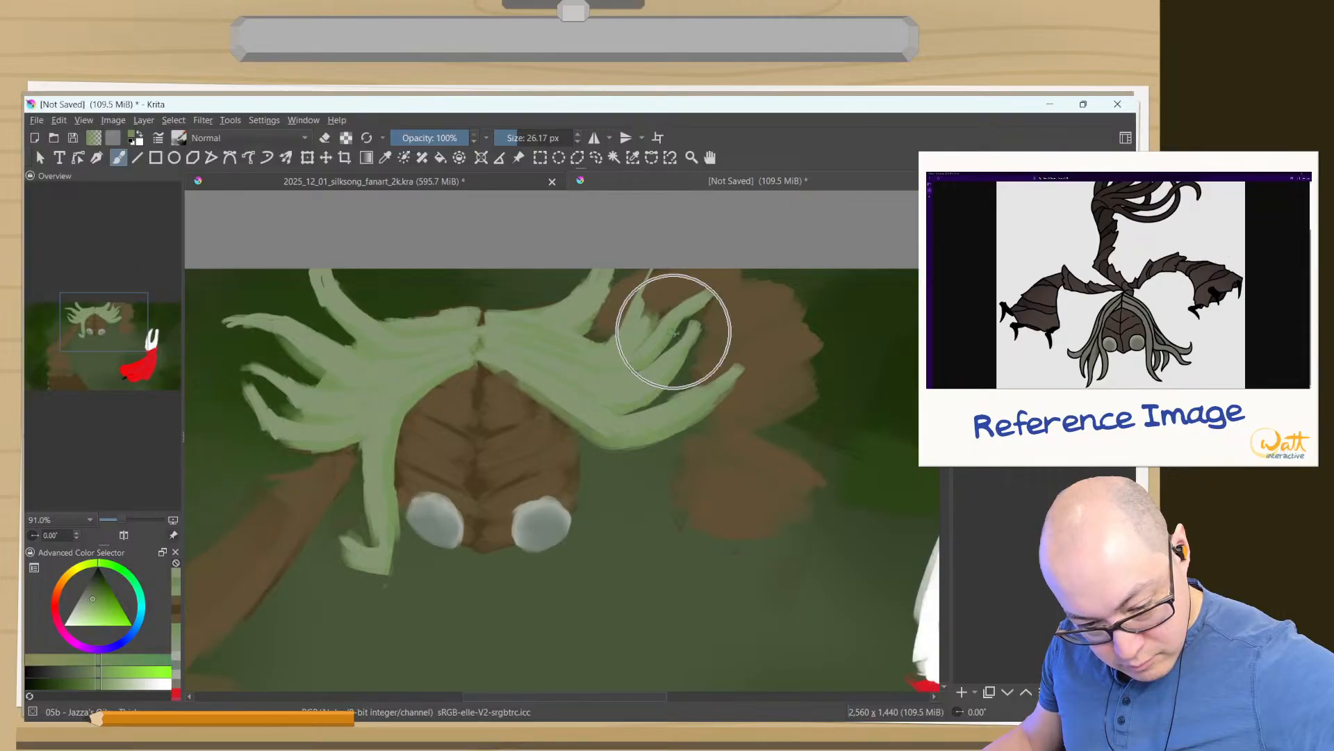
drag(710, 301, 717, 295)
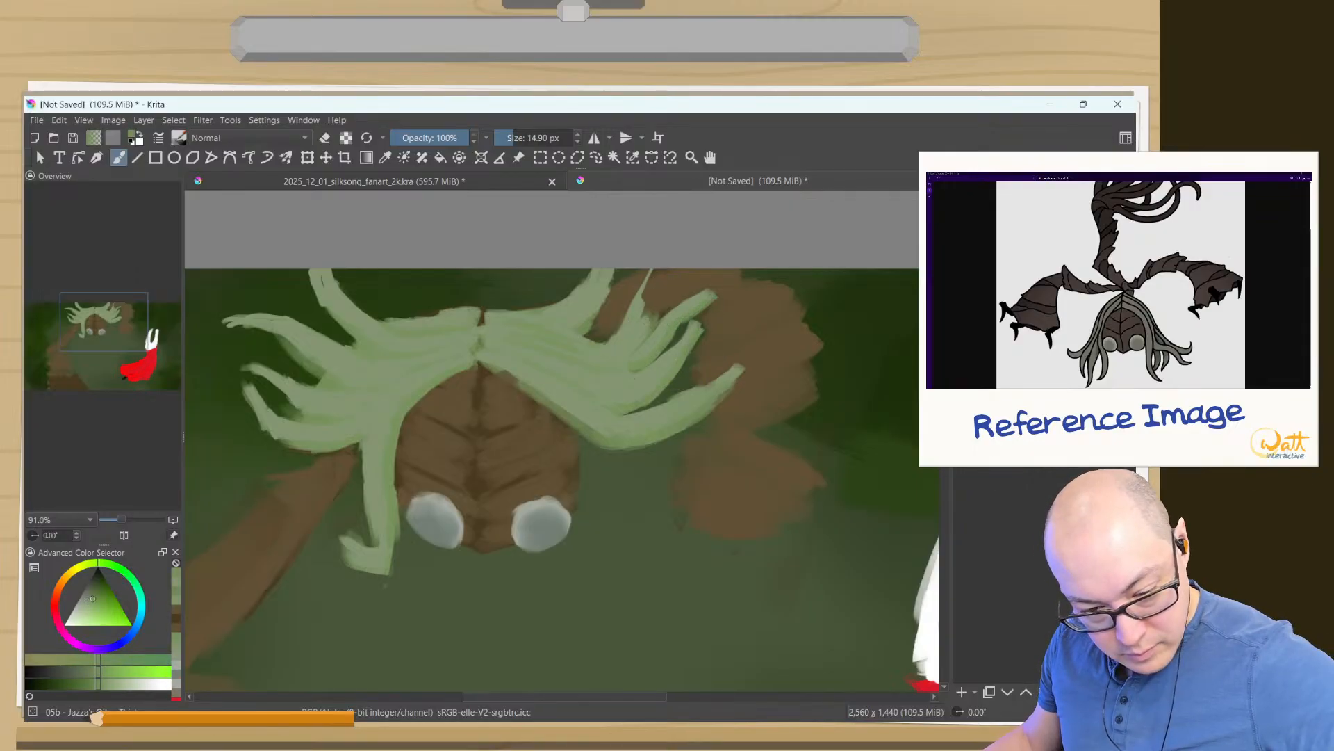
ctrl+click(661, 306)
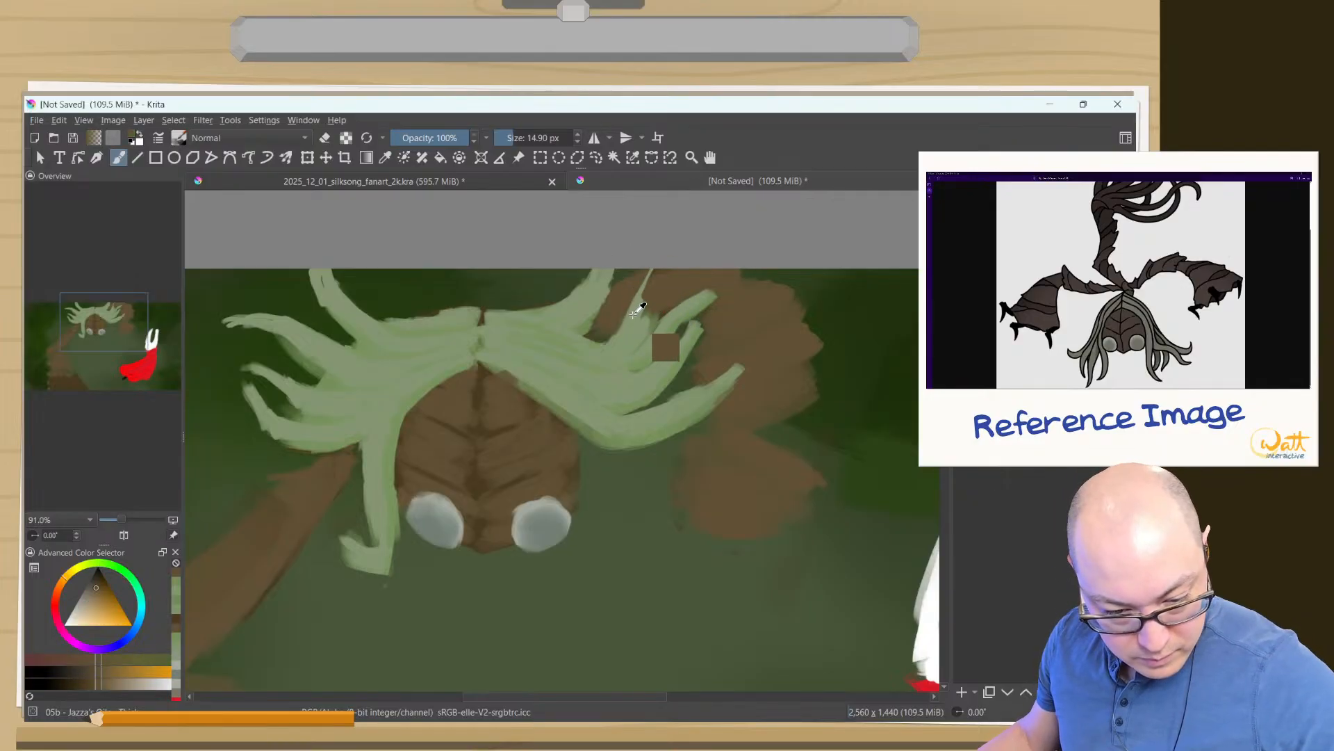
- Paint the forked upper right hair strand up to the canvas edge at 12.79 px, alternating lighter and darker sampled greens
ctrl+click(640, 305)
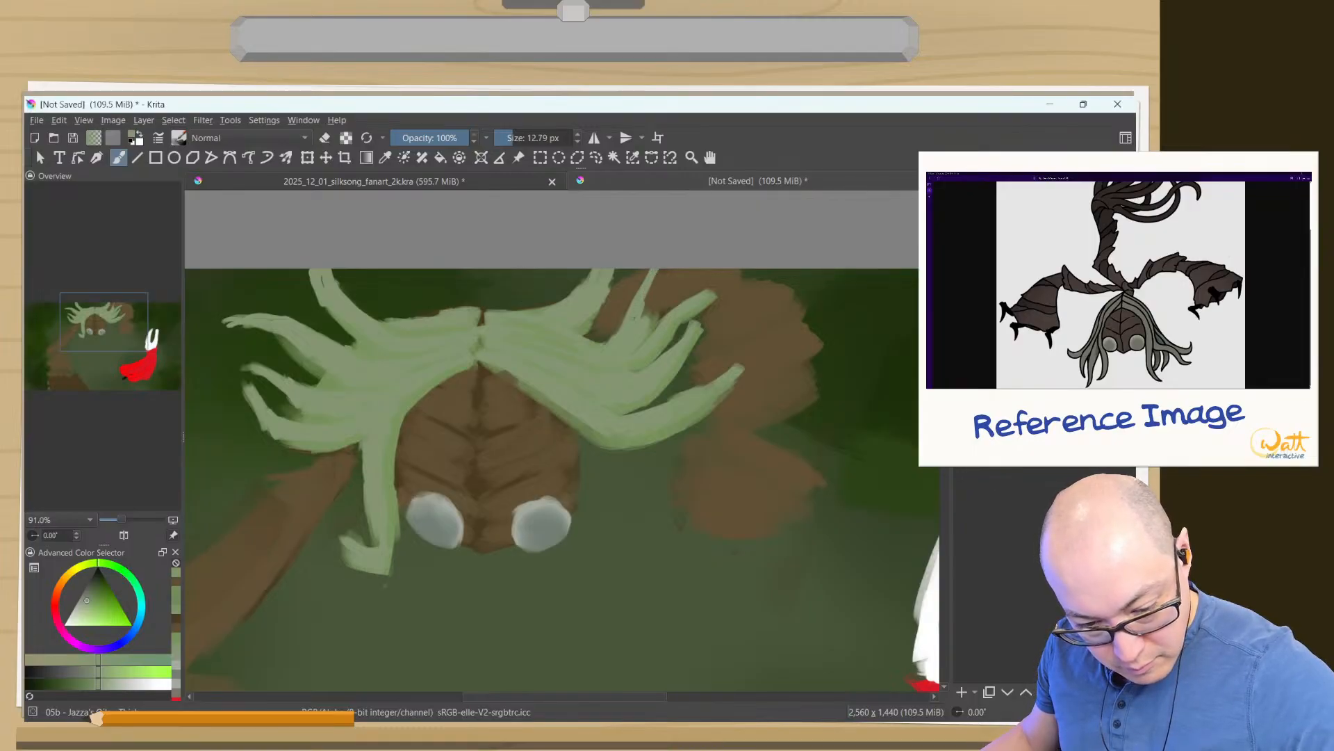
ctrl+click(650, 303)
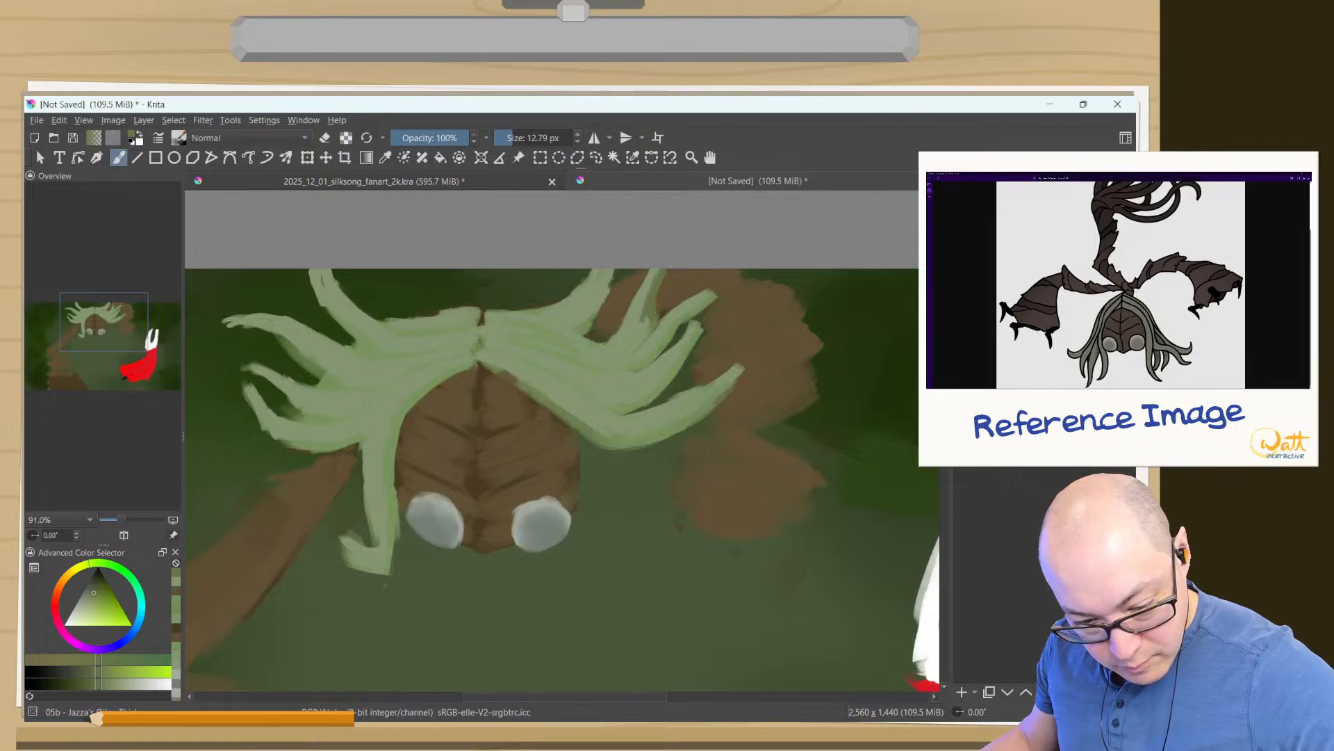
ctrl+click(639, 334)
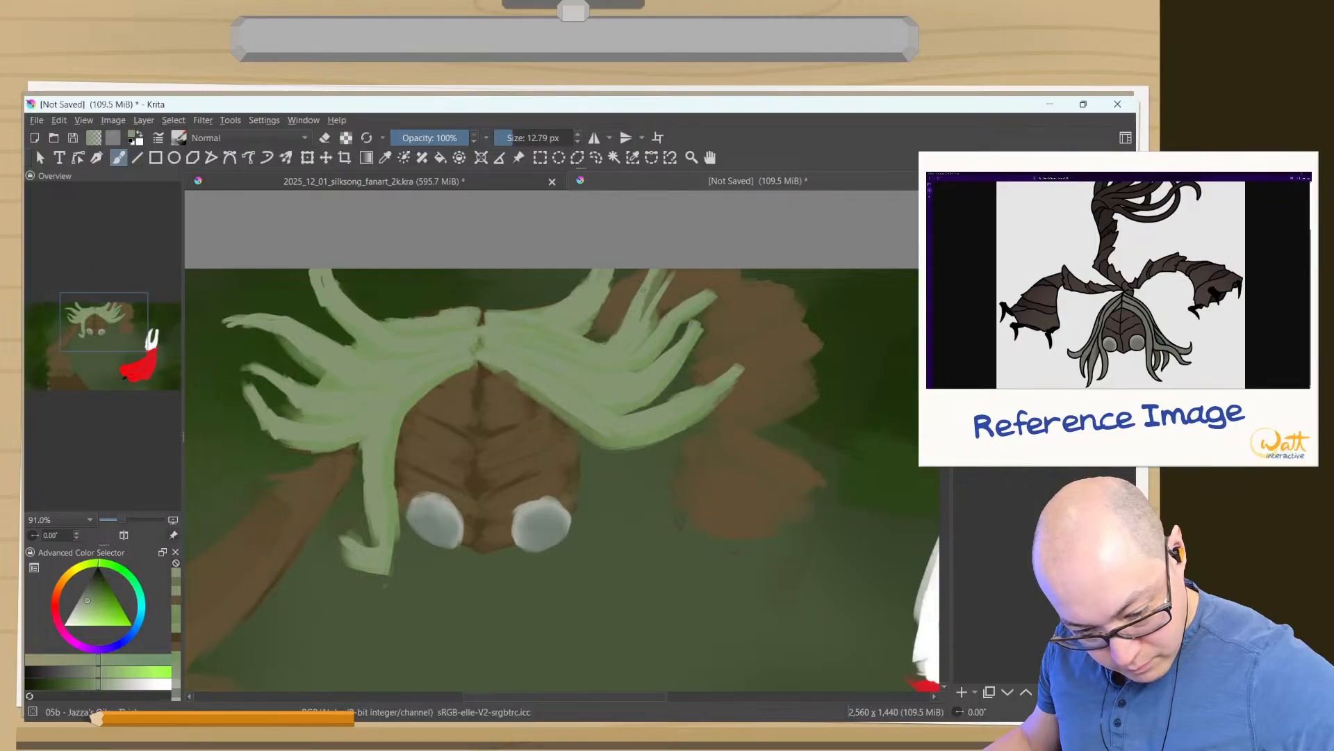
ctrl+click(649, 322)
drag(656, 303, 644, 332)
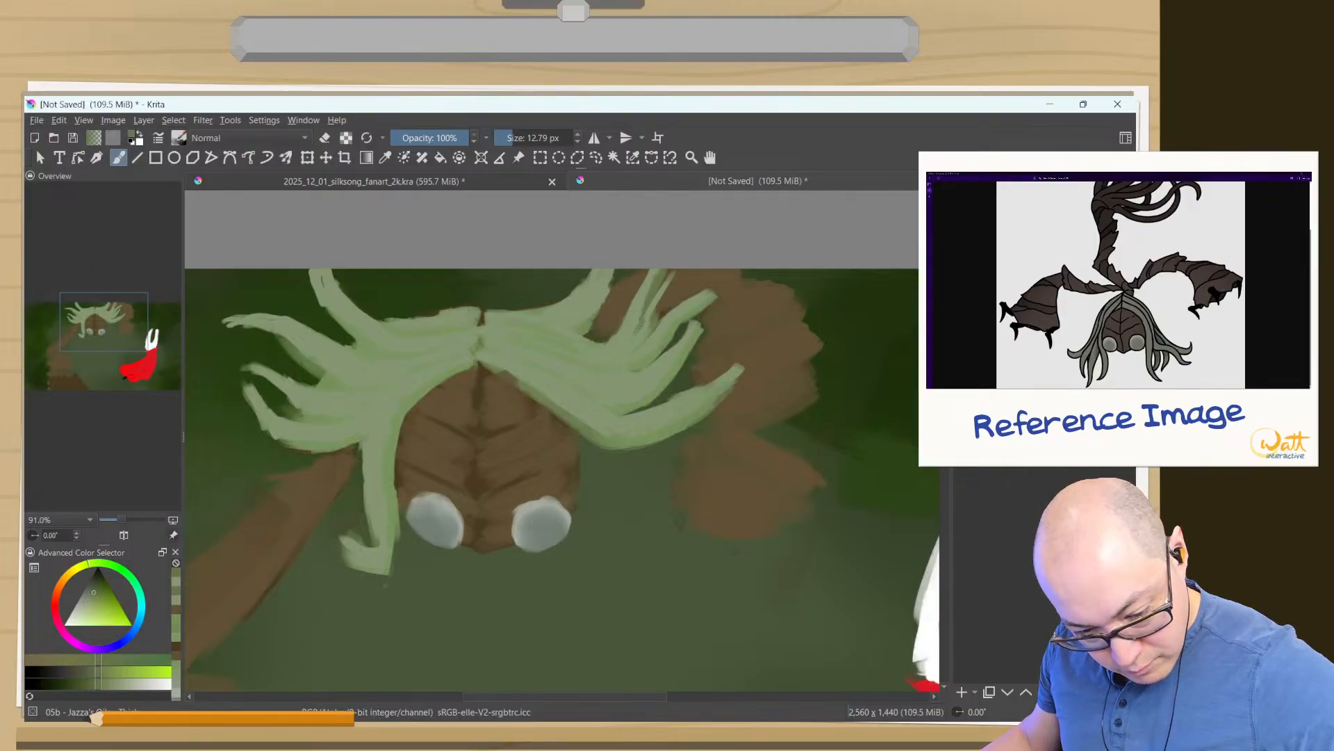
ctrl+click(604, 383)
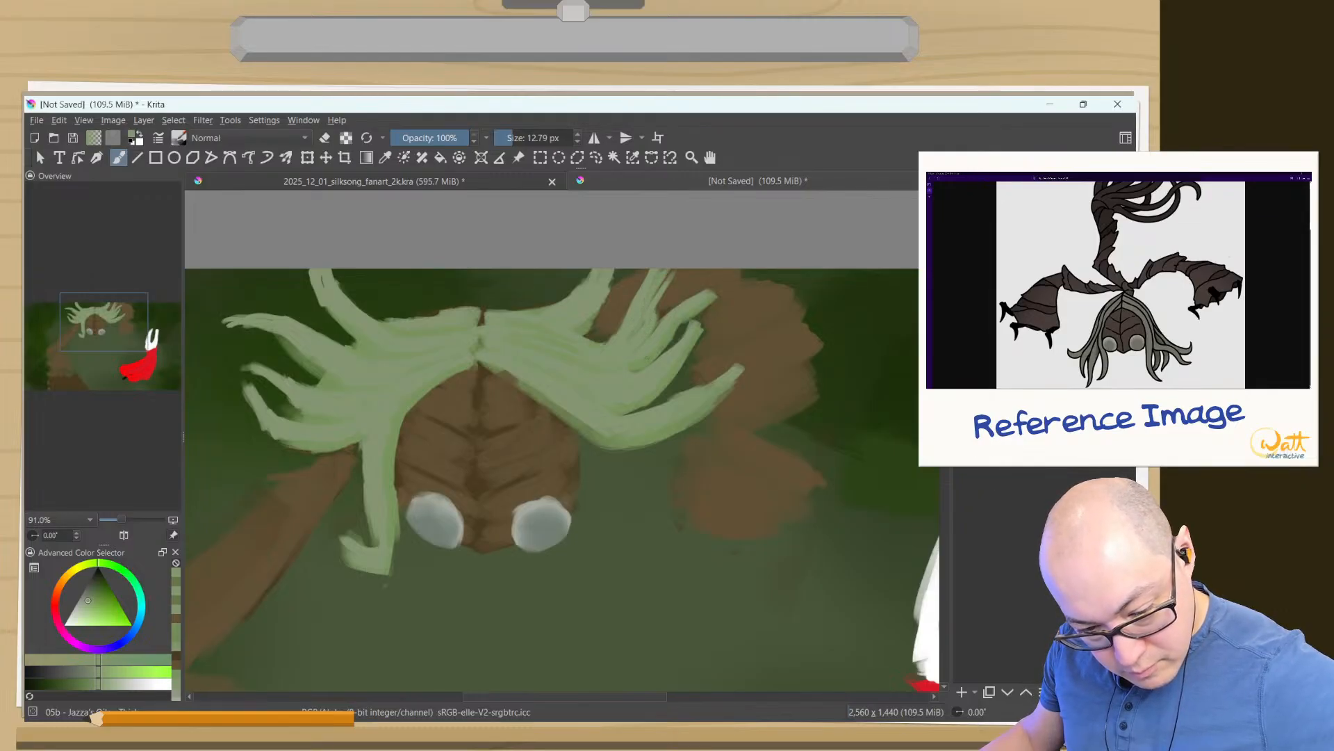
ctrl+click(672, 328)
drag(658, 312, 651, 325)
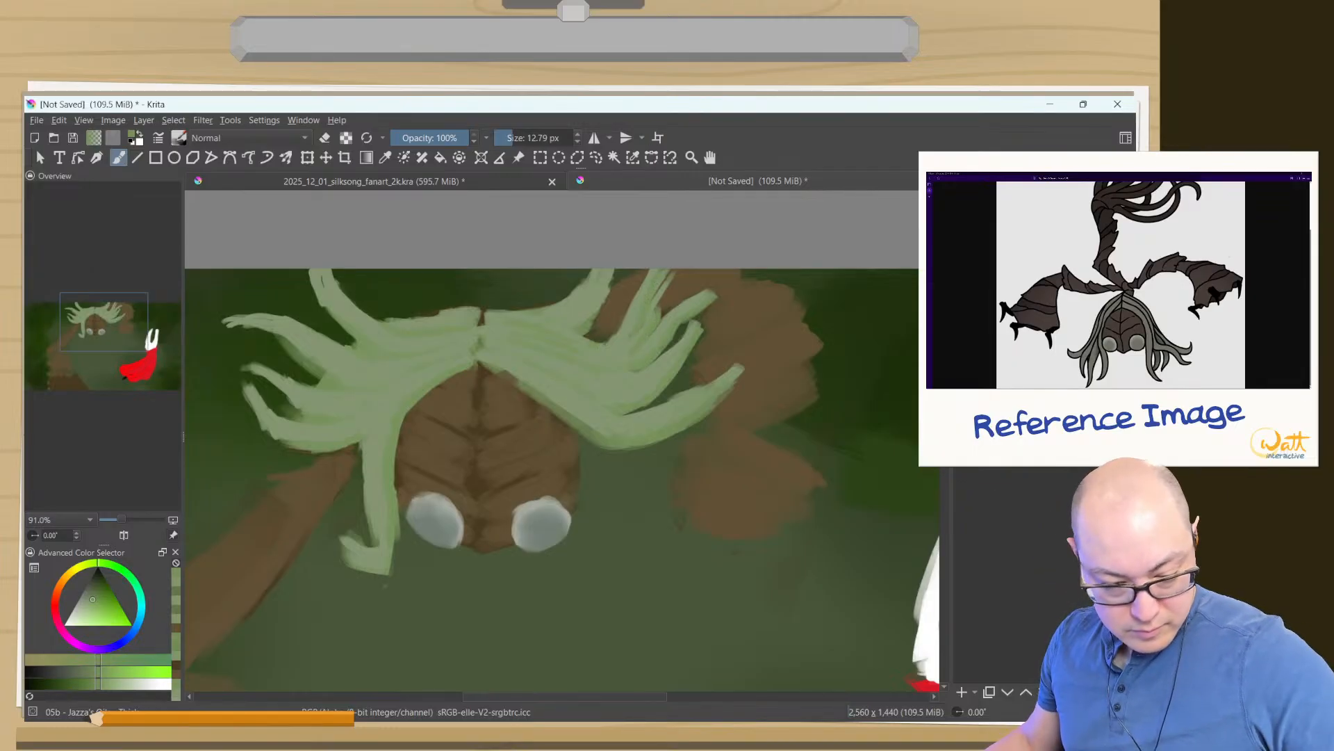
- Fill the gap at the hair's central parting with sampled greens, then erase the crown's top edge into shape at 12.79 px
ctrl+click(494, 312)
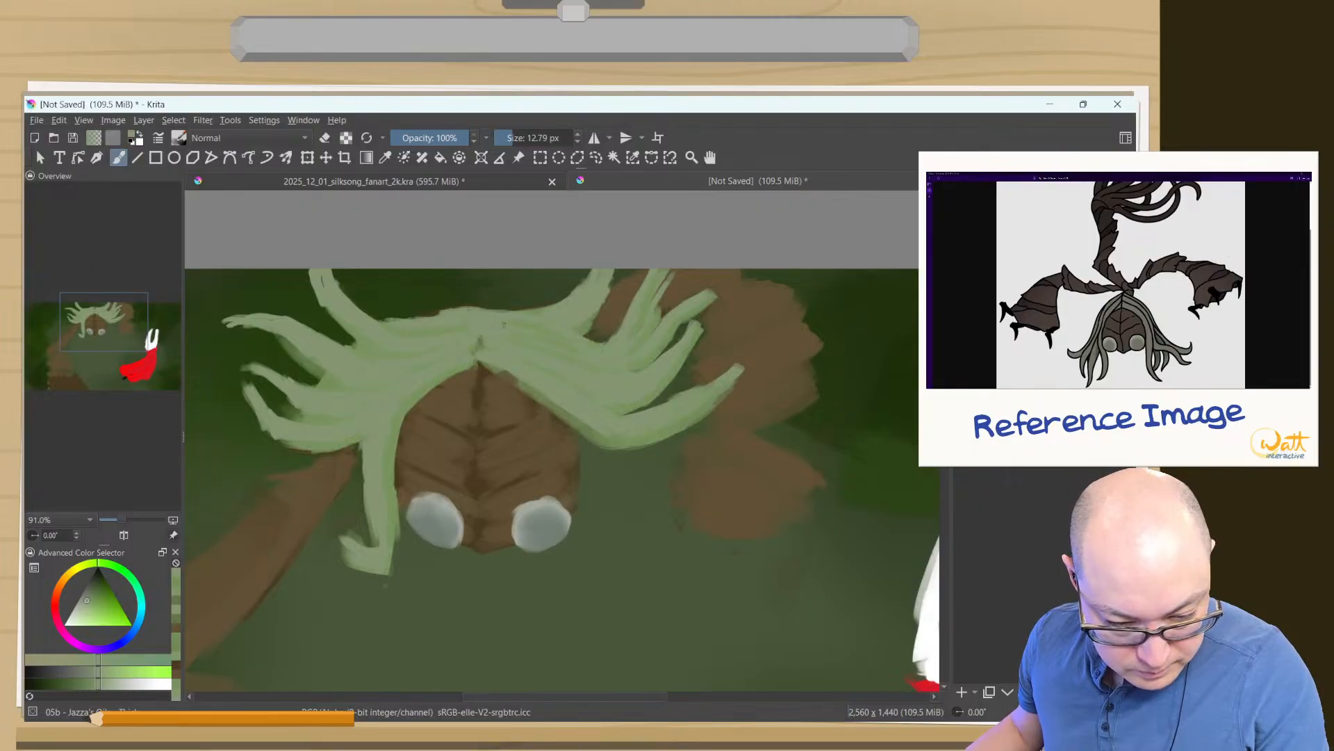
ctrl+click(492, 318)
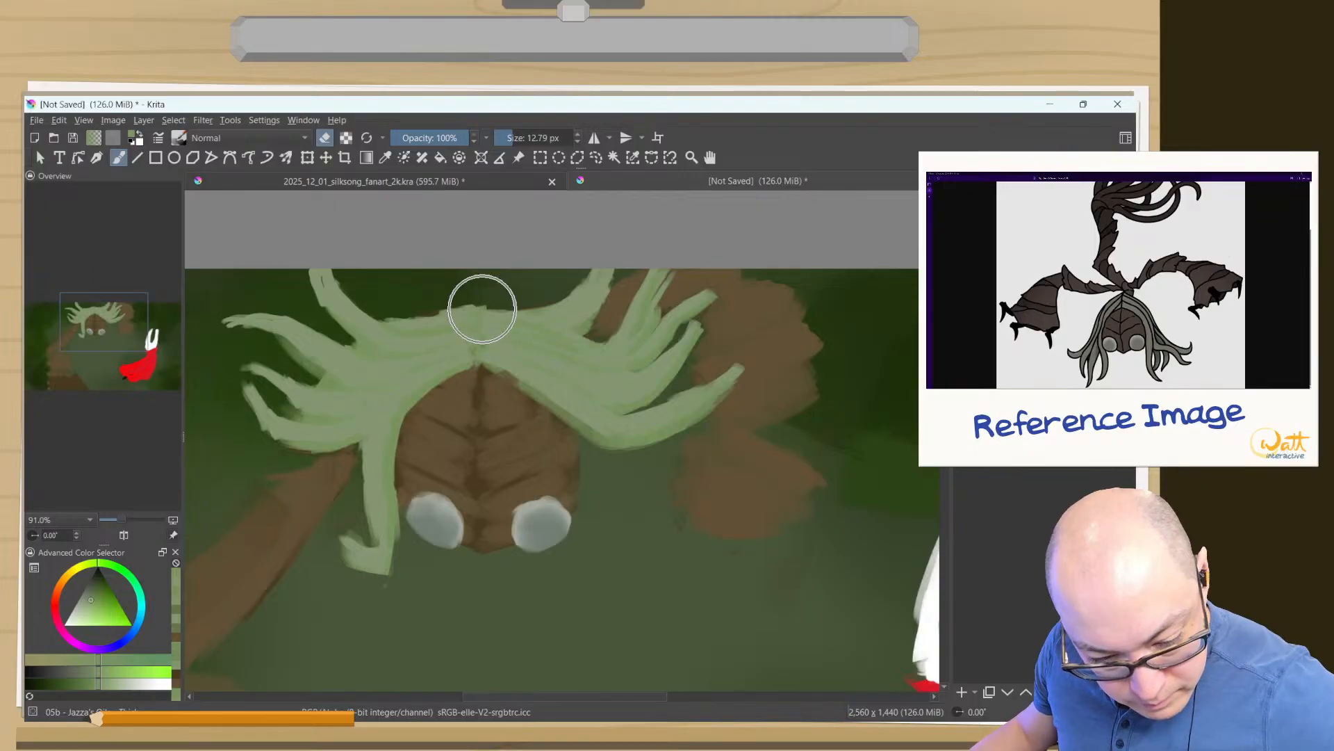
key(e)
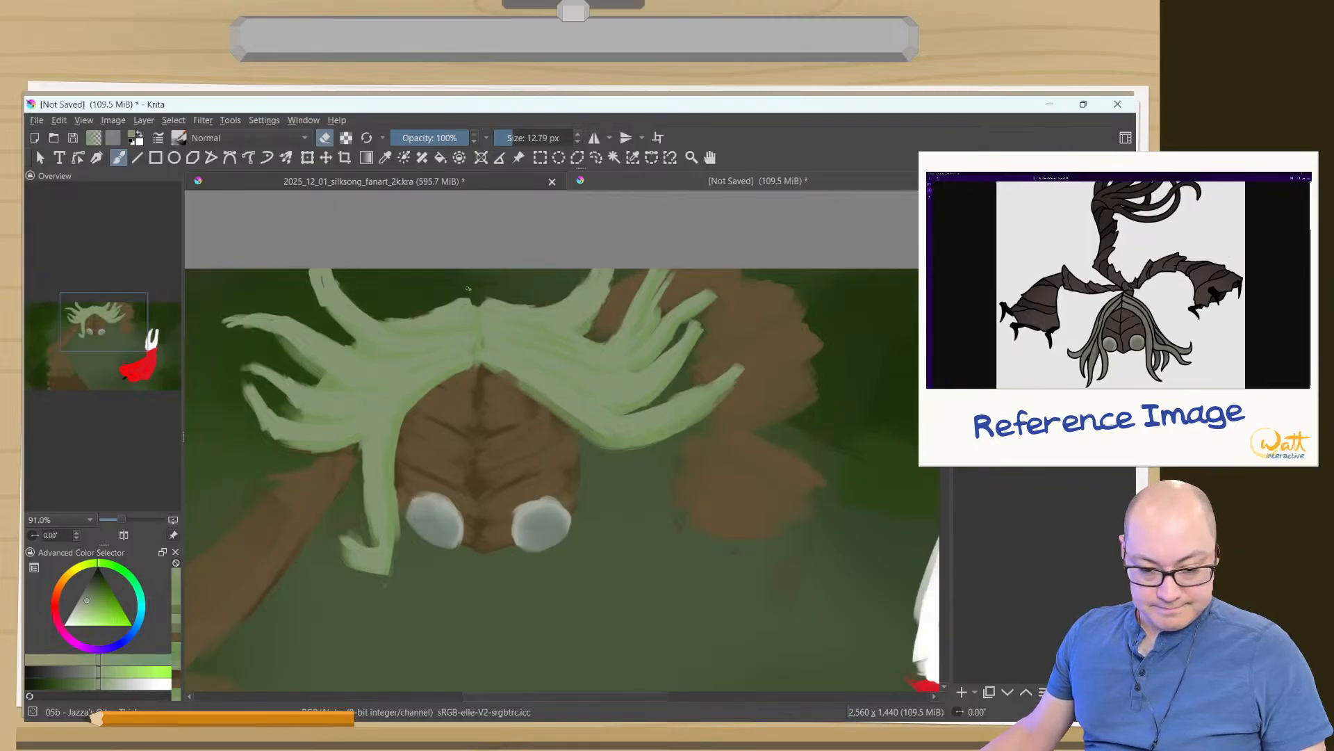
key(2)
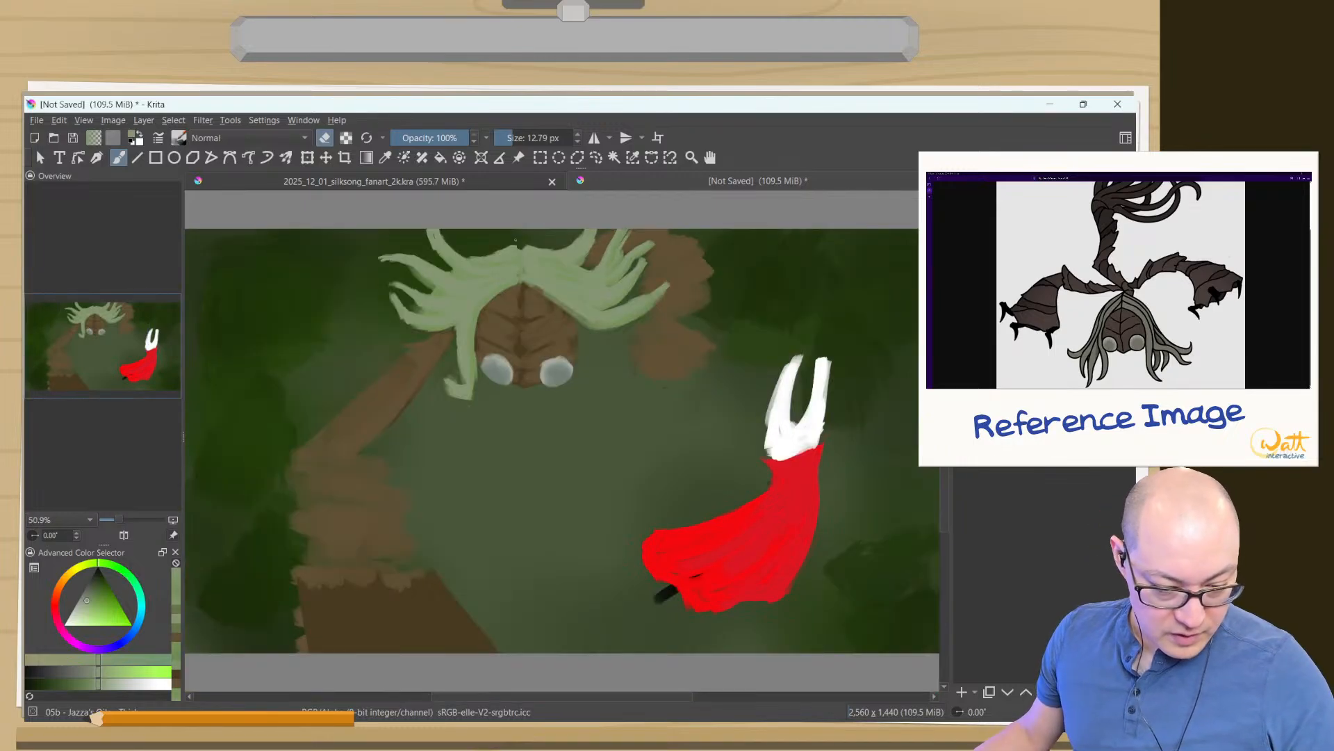
right_click(340, 535)
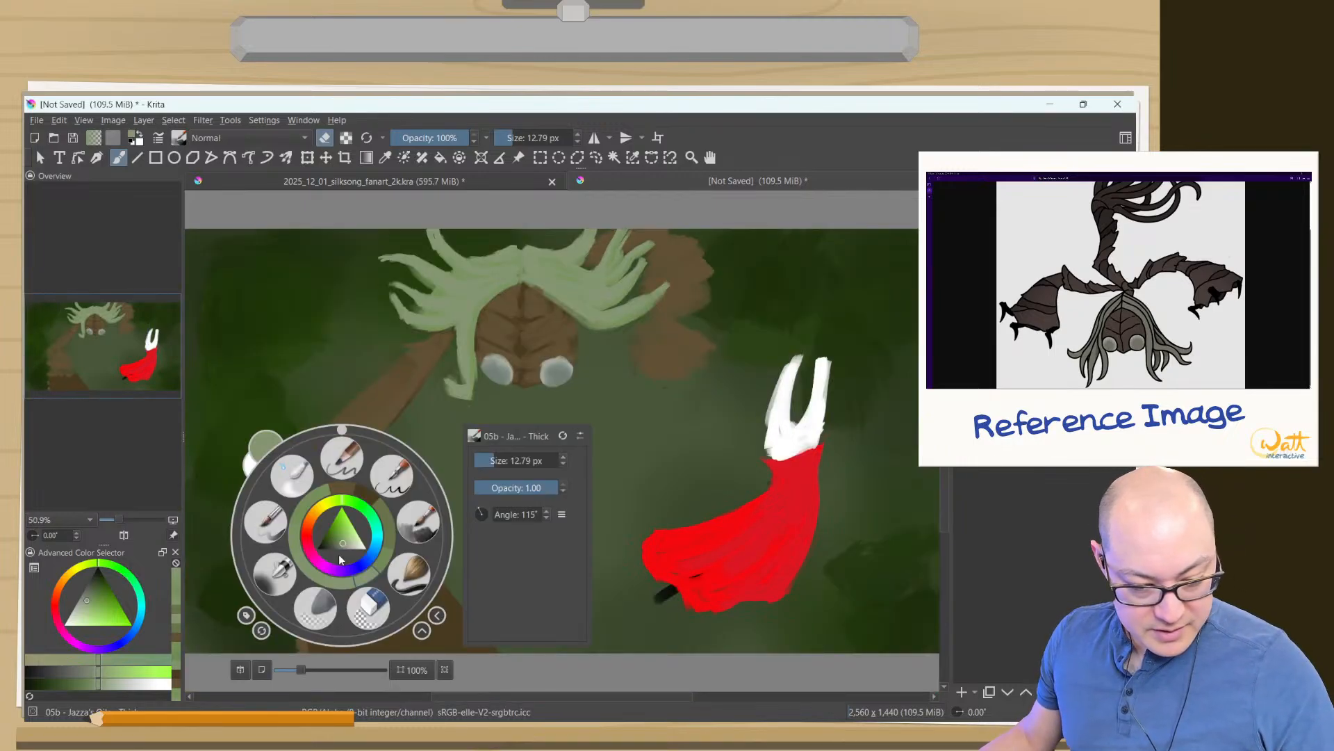
click(411, 542)
key(e)
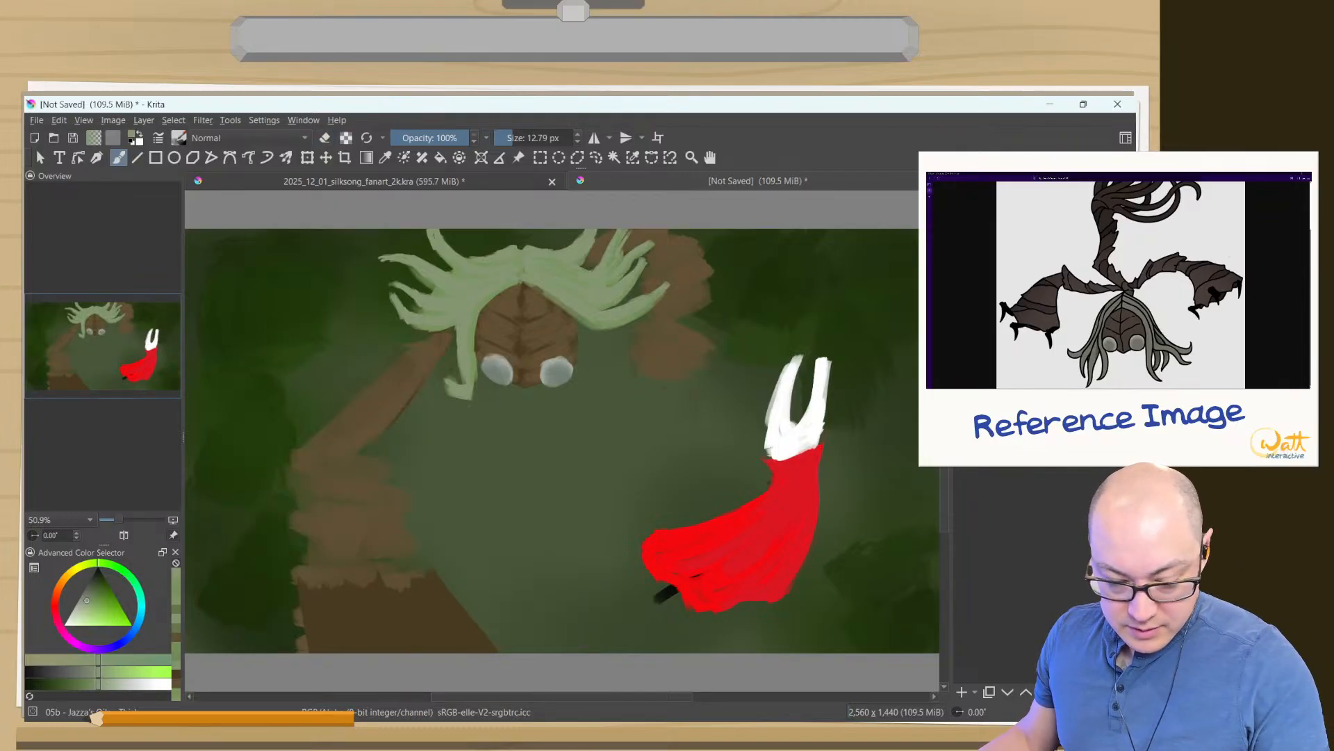
shift+drag(455, 583, 630, 640)
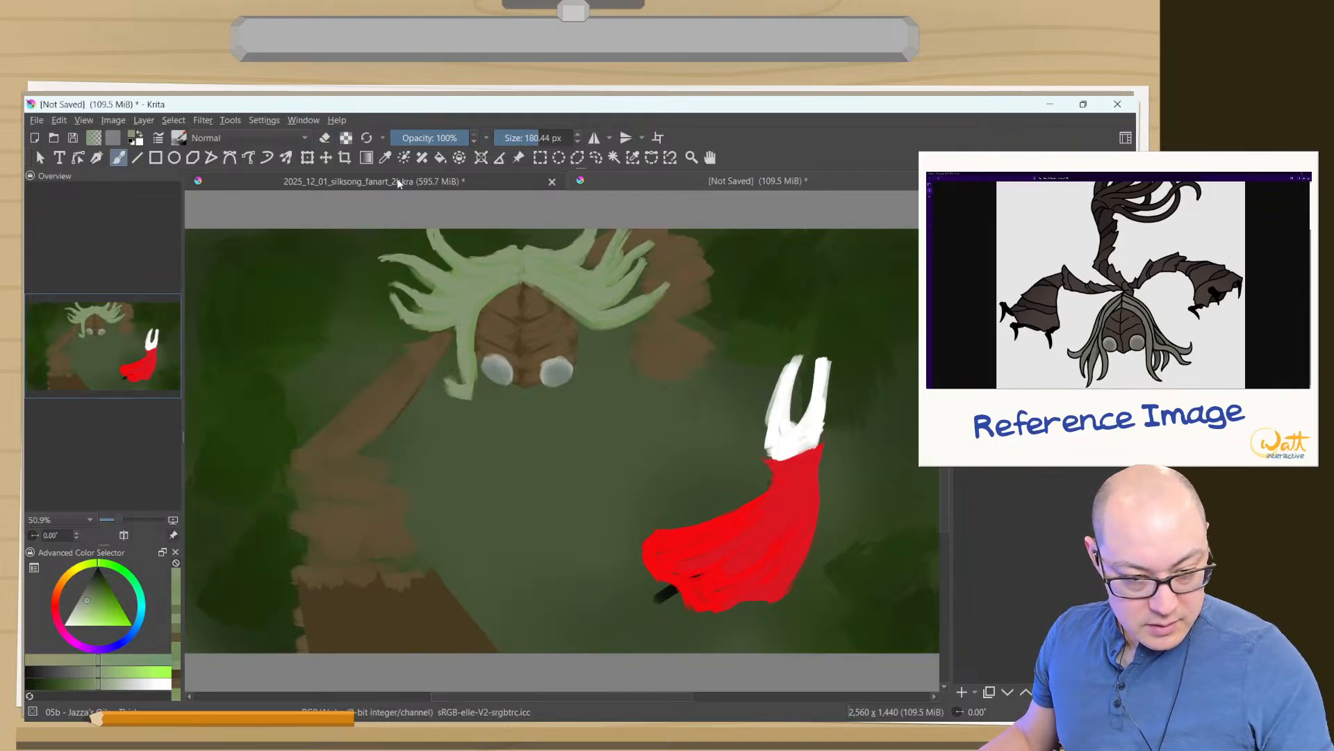
click(366, 137)
mouse_move(417, 566)
mouse_down()
mouse_move(487, 649)
mouse_move(459, 625)
mouse_up()
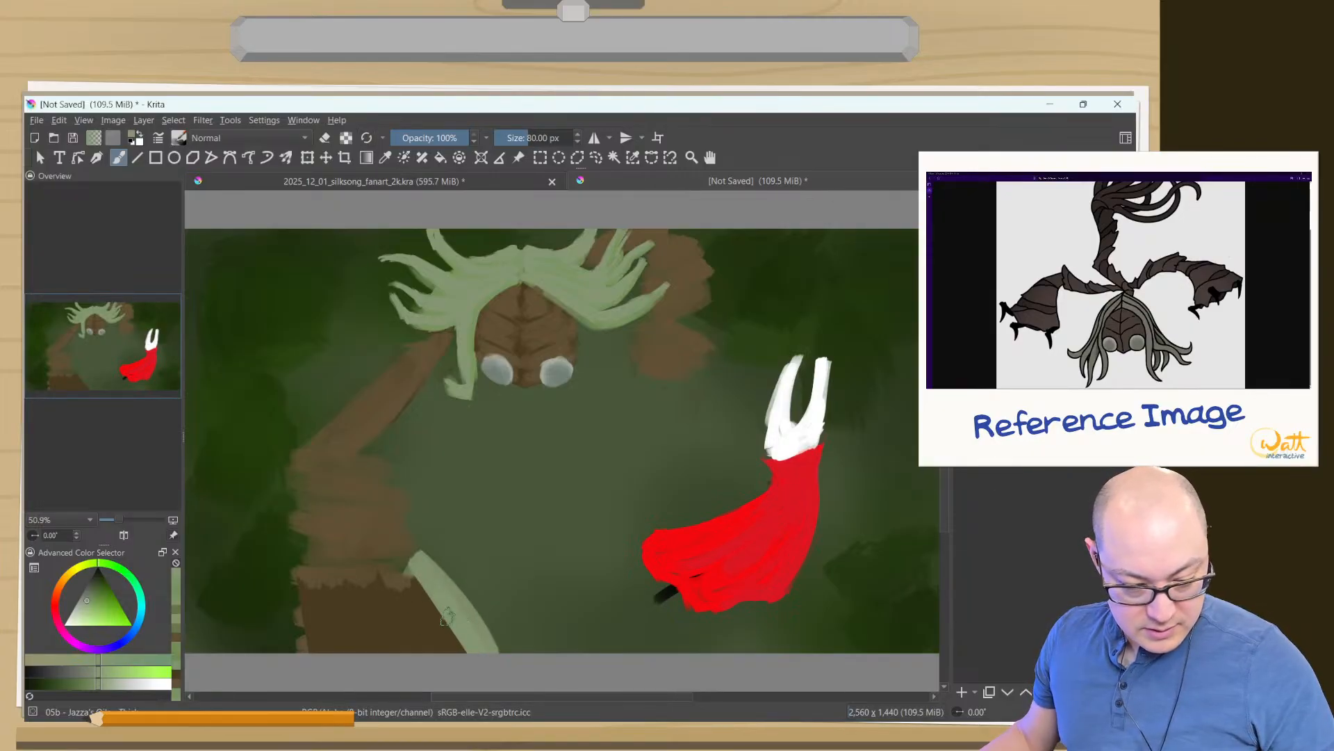
key(ctrl+z)
- Erase the dark brown block over the lower left forearm with the Eraser Circle brush at 78.83 px
right_click(429, 618)
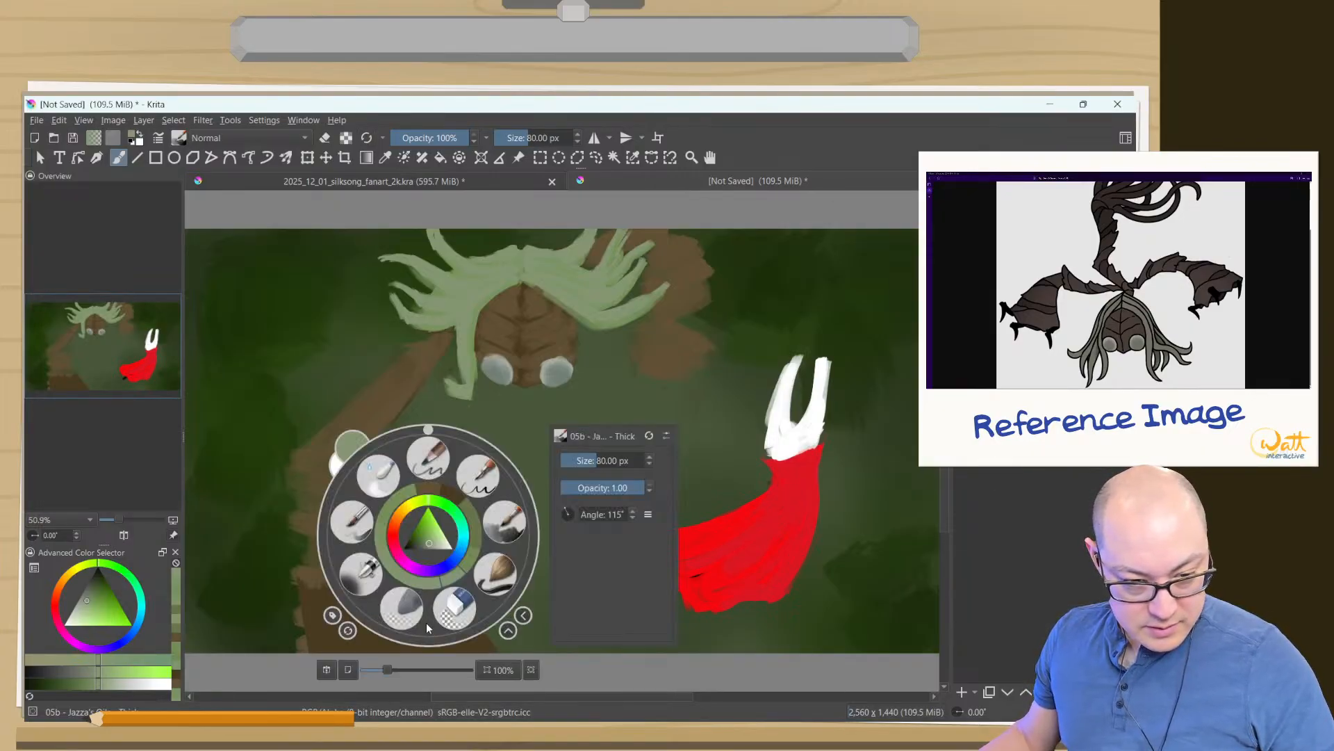
right_click(418, 612)
right_click(419, 611)
click(334, 386)
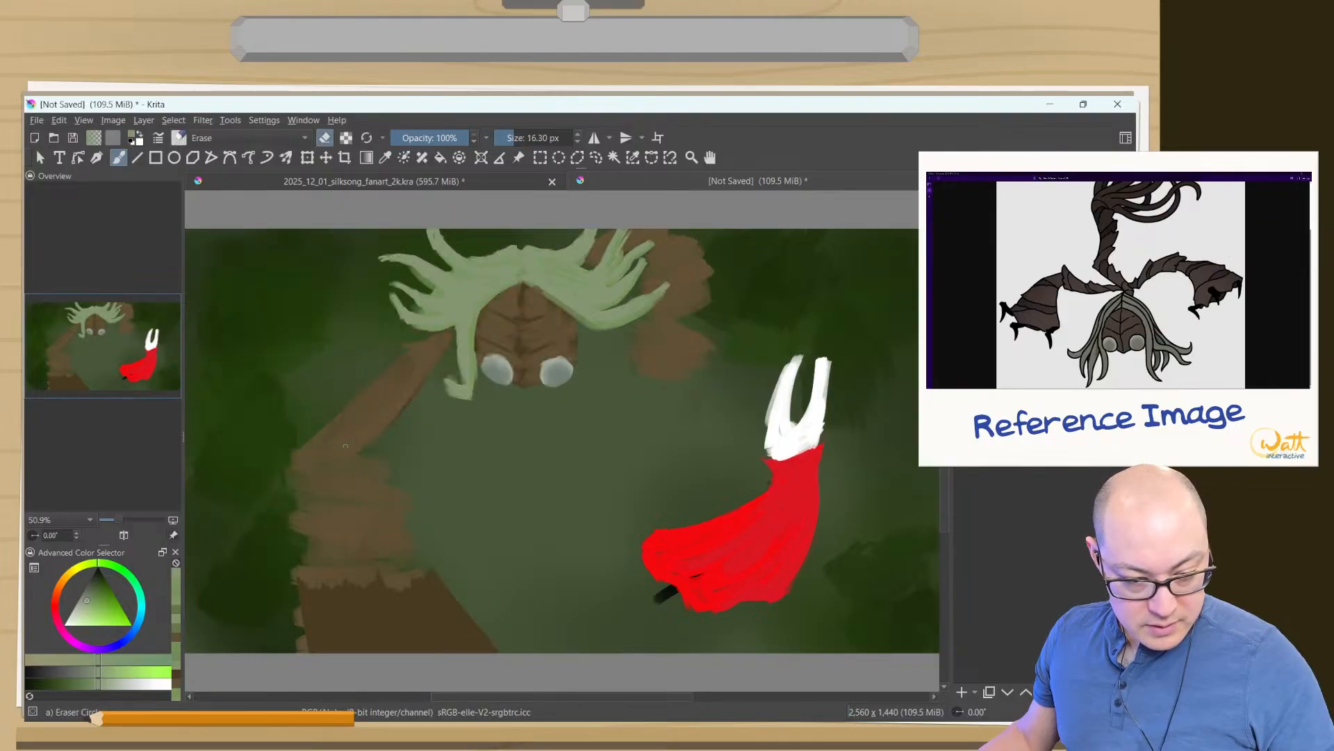
drag(417, 579, 444, 580)
mouse_move(435, 581)
mouse_down()
mouse_move(484, 642)
mouse_move(449, 641)
mouse_up()
mouse_move(389, 583)
mouse_down()
mouse_move(426, 641)
mouse_move(411, 643)
mouse_up()
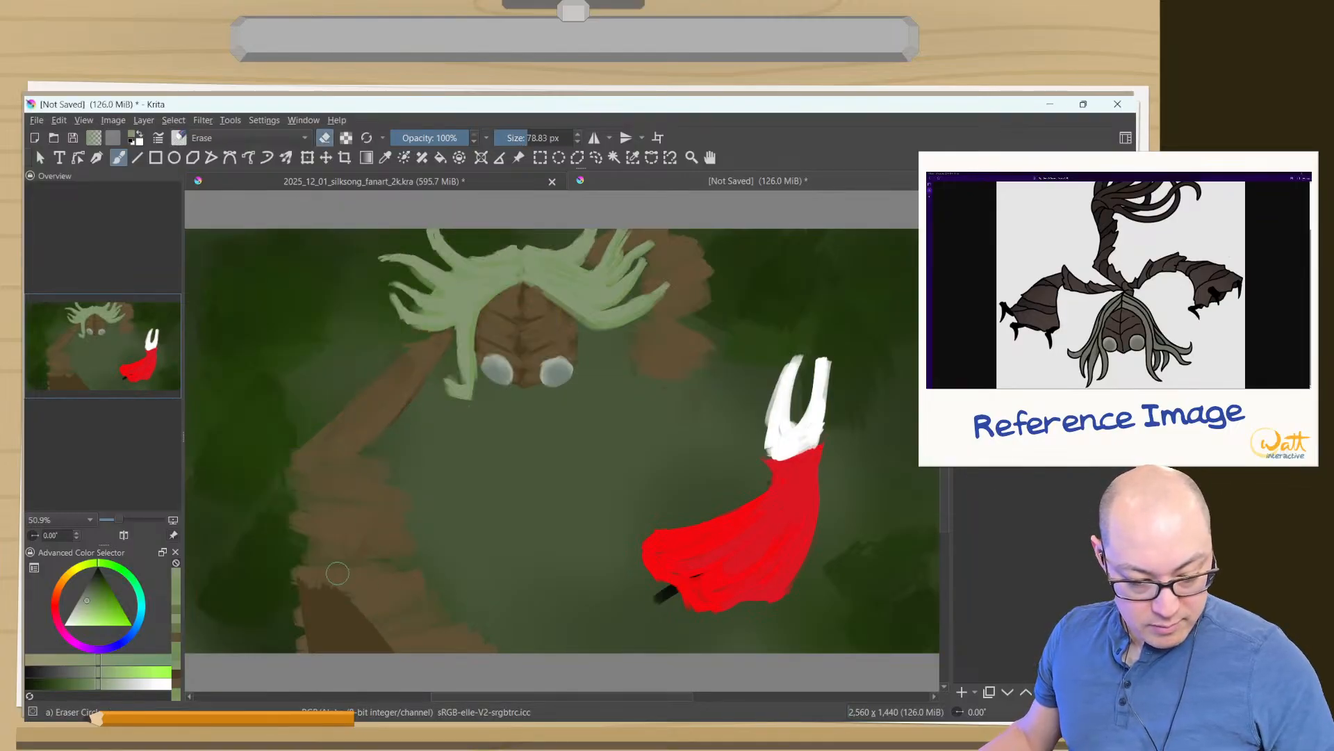
mouse_move(338, 574)
mouse_down()
mouse_move(386, 641)
mouse_move(329, 643)
mouse_up()
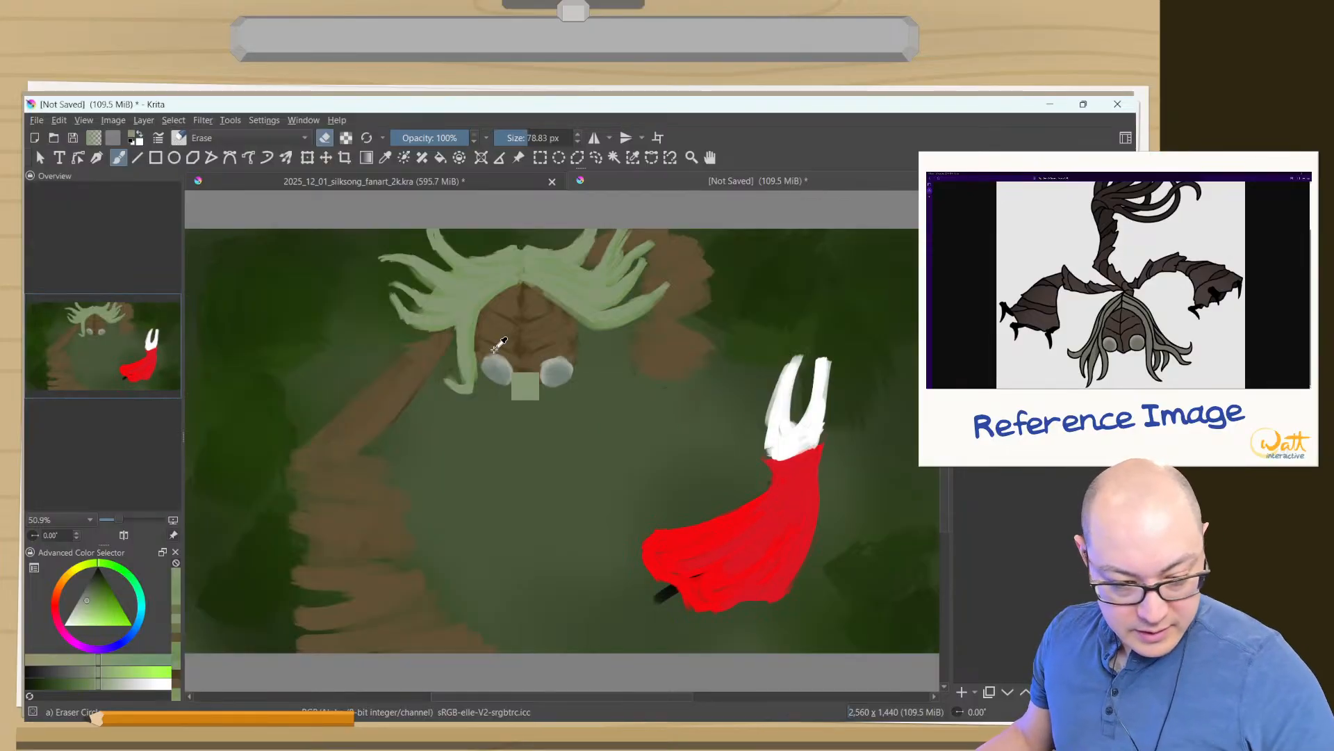
- Paint a dark brown elbow shadow and a band across the left upper arm, using face-sampled brown and the 05b Jazza's brush
ctrl+click(524, 340)
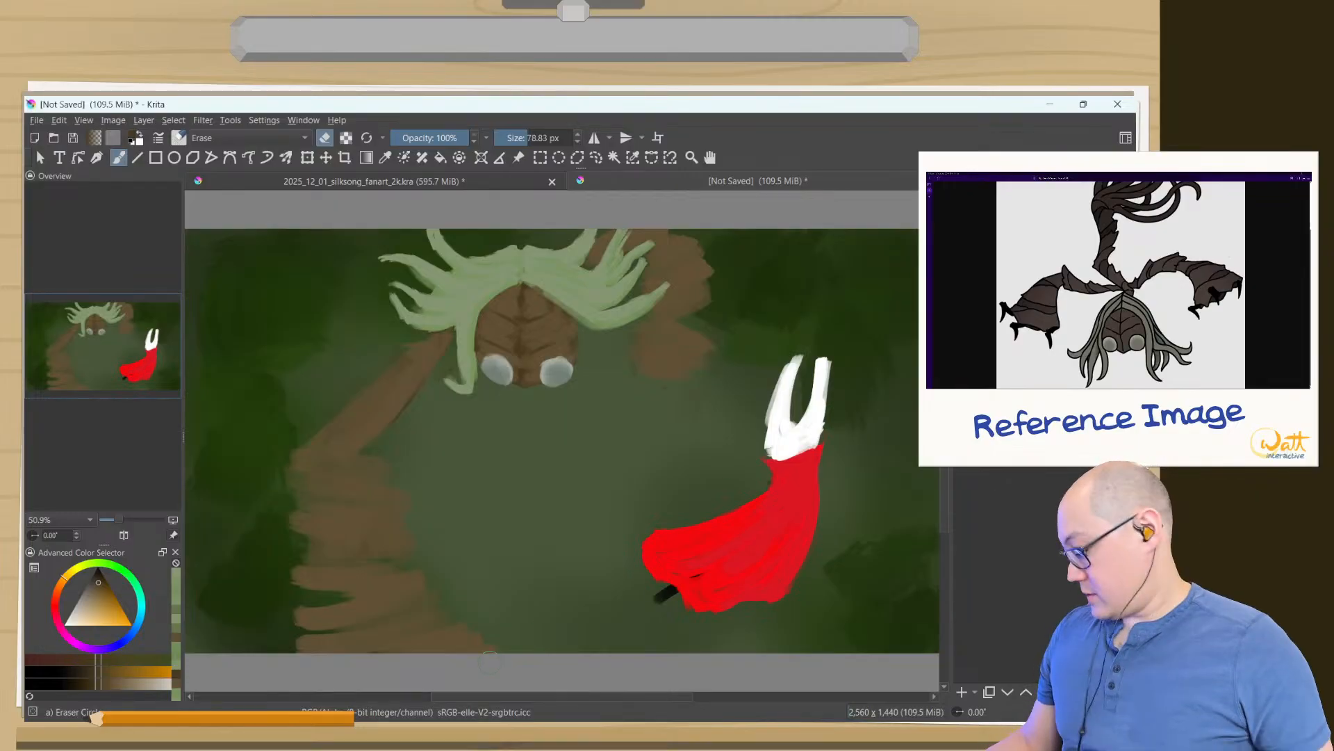
right_click(309, 313)
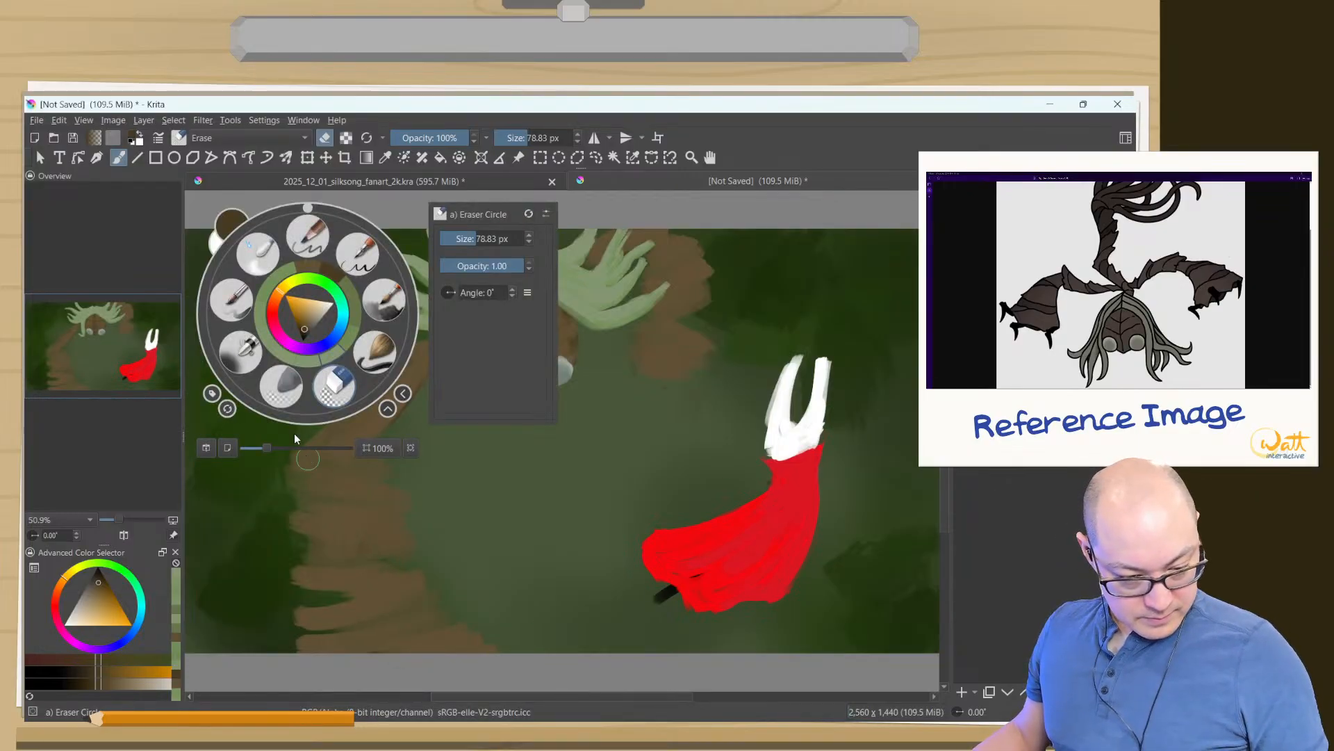
click(374, 299)
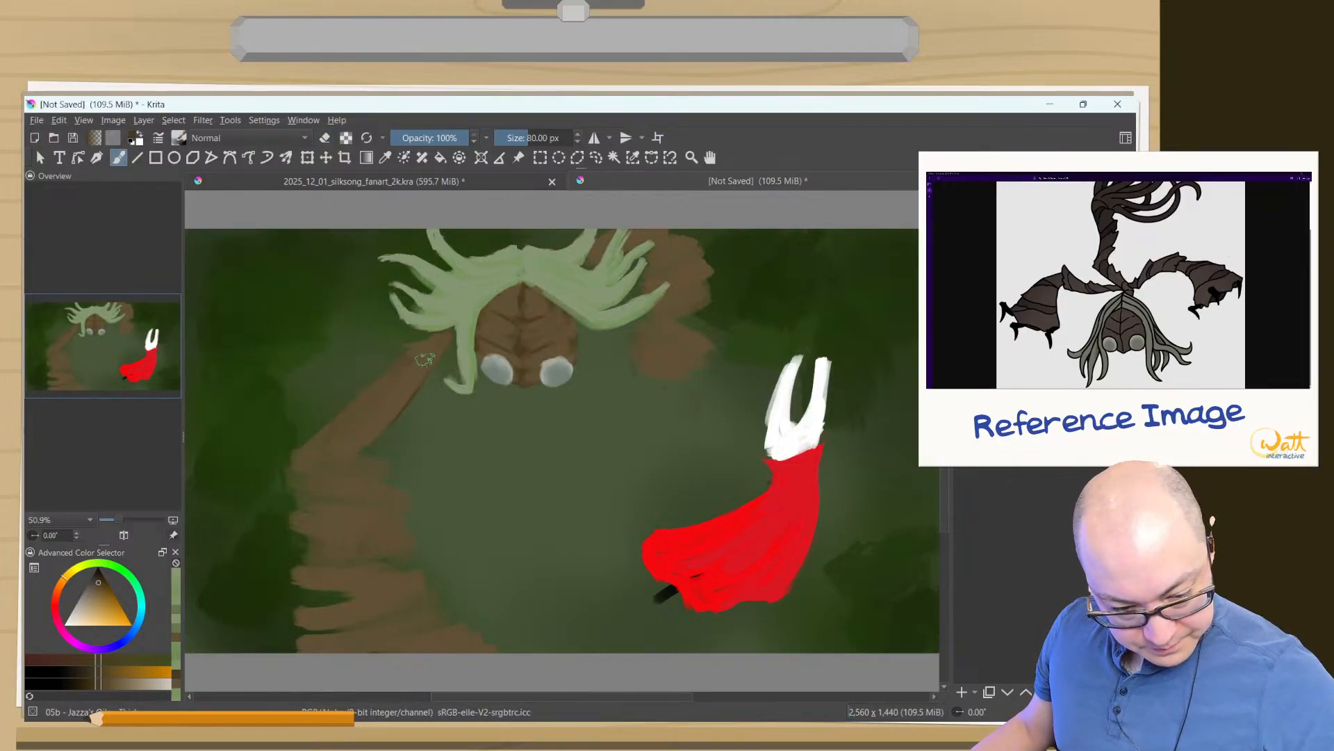
key(bracketright)
key(bracketright)
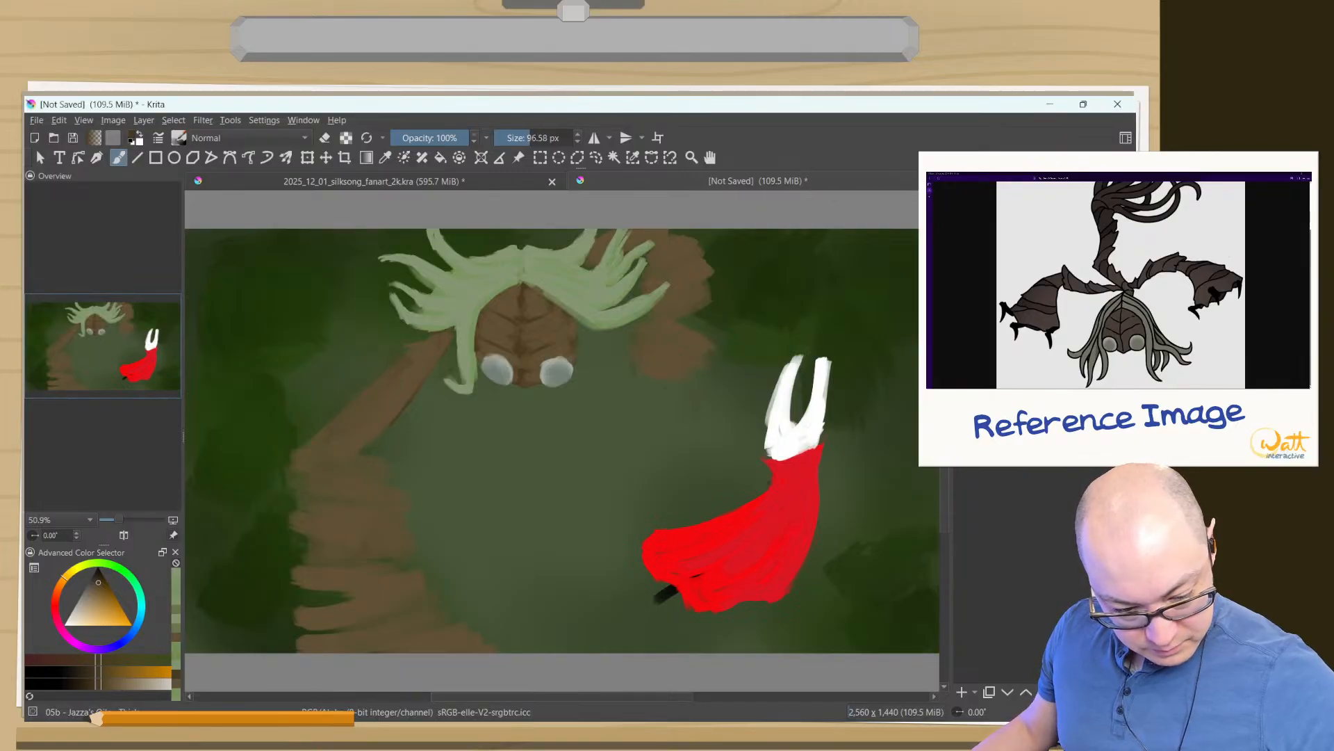
drag(368, 449, 369, 435)
key(Tab)
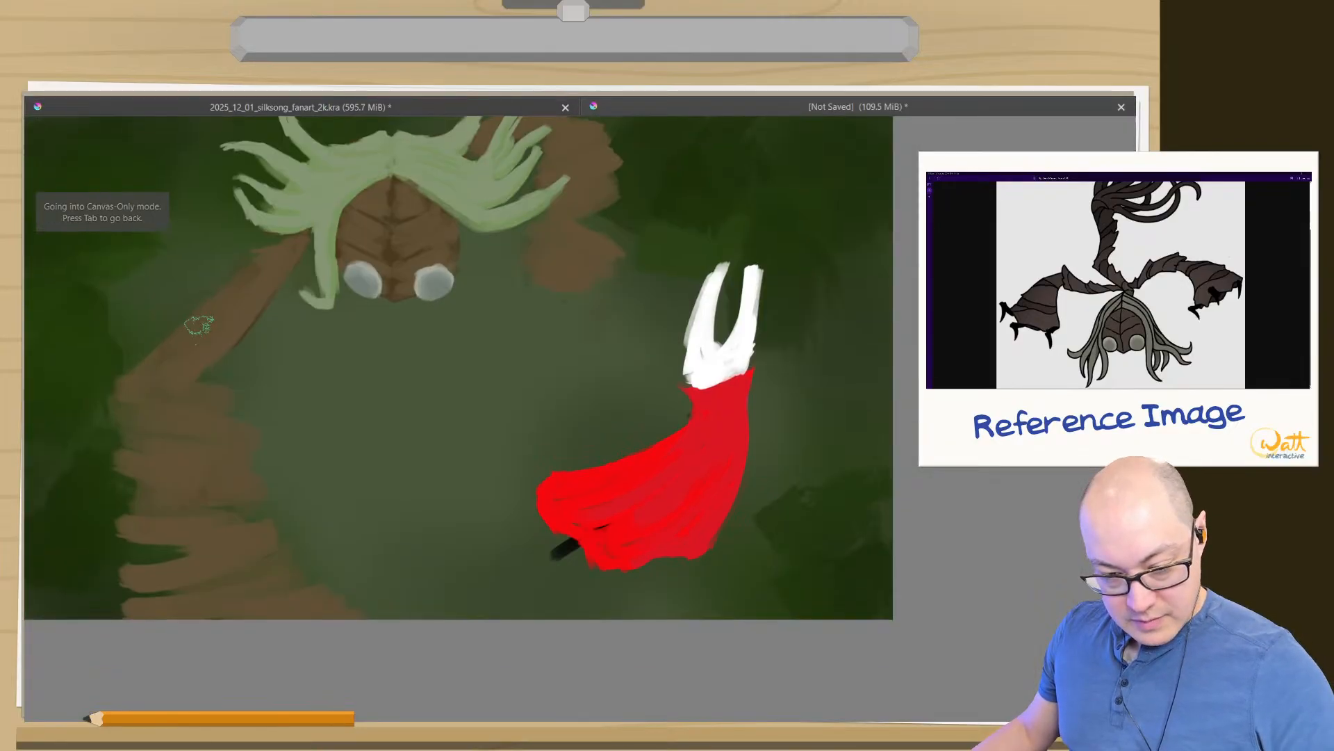
mouse_move(294, 390)
mouse_down()
mouse_move(298, 316)
mouse_move(703, 434)
mouse_up()
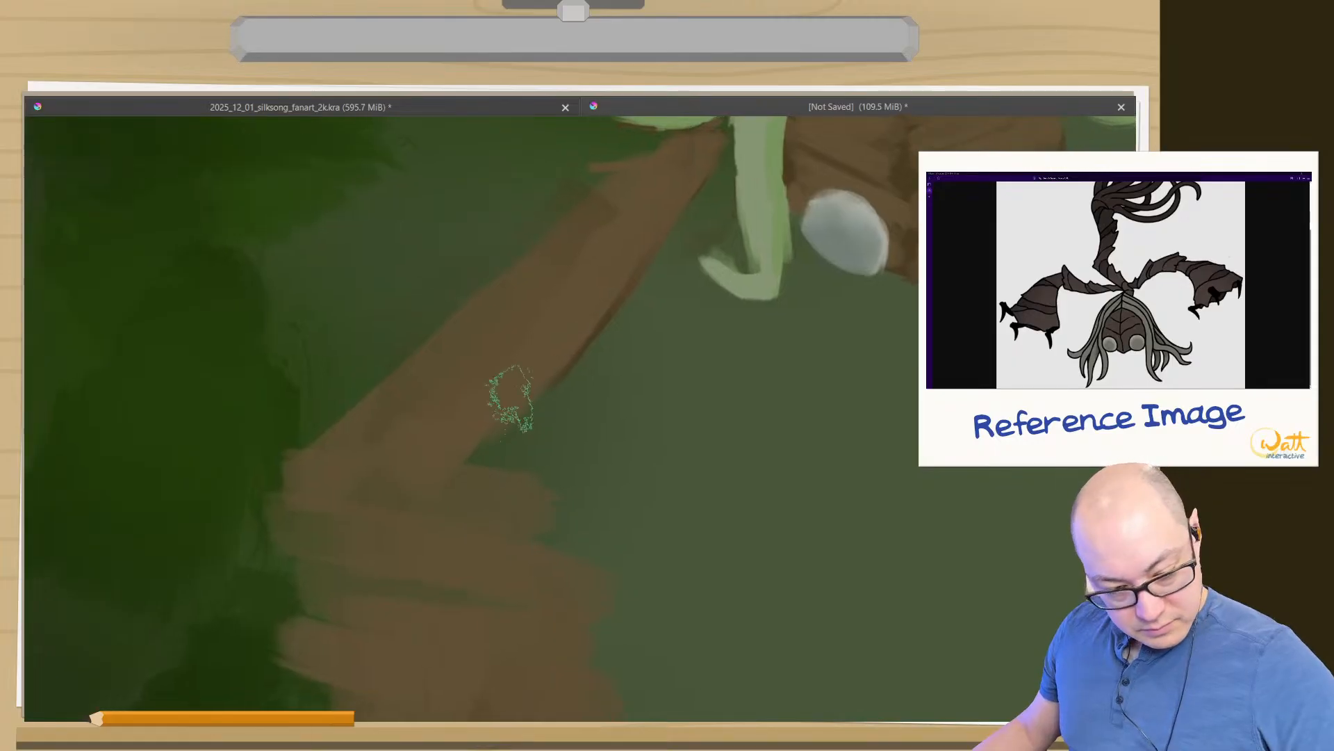
mouse_move(522, 387)
mouse_down()
mouse_move(531, 396)
mouse_move(515, 411)
mouse_move(412, 443)
mouse_up()
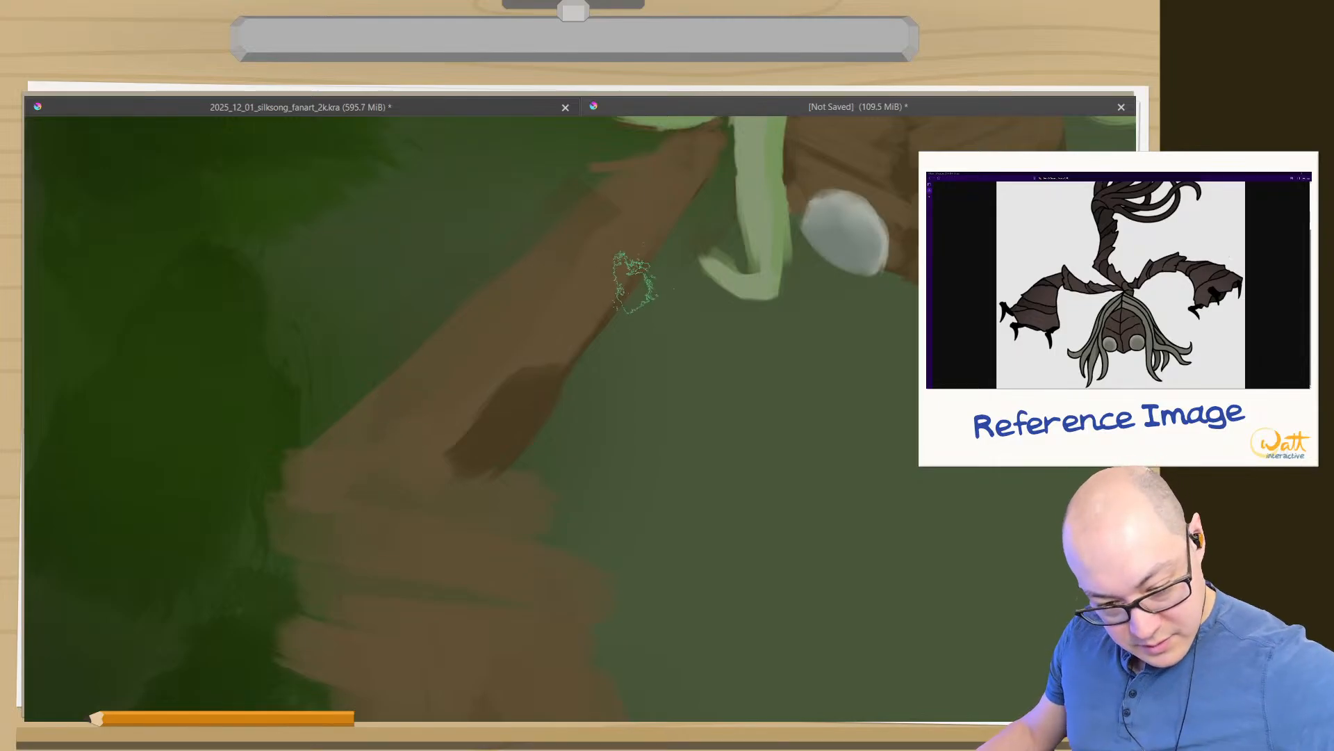
mouse_move(632, 277)
mouse_down()
mouse_move(492, 280)
mouse_move(524, 291)
mouse_move(617, 278)
mouse_move(498, 297)
mouse_up()
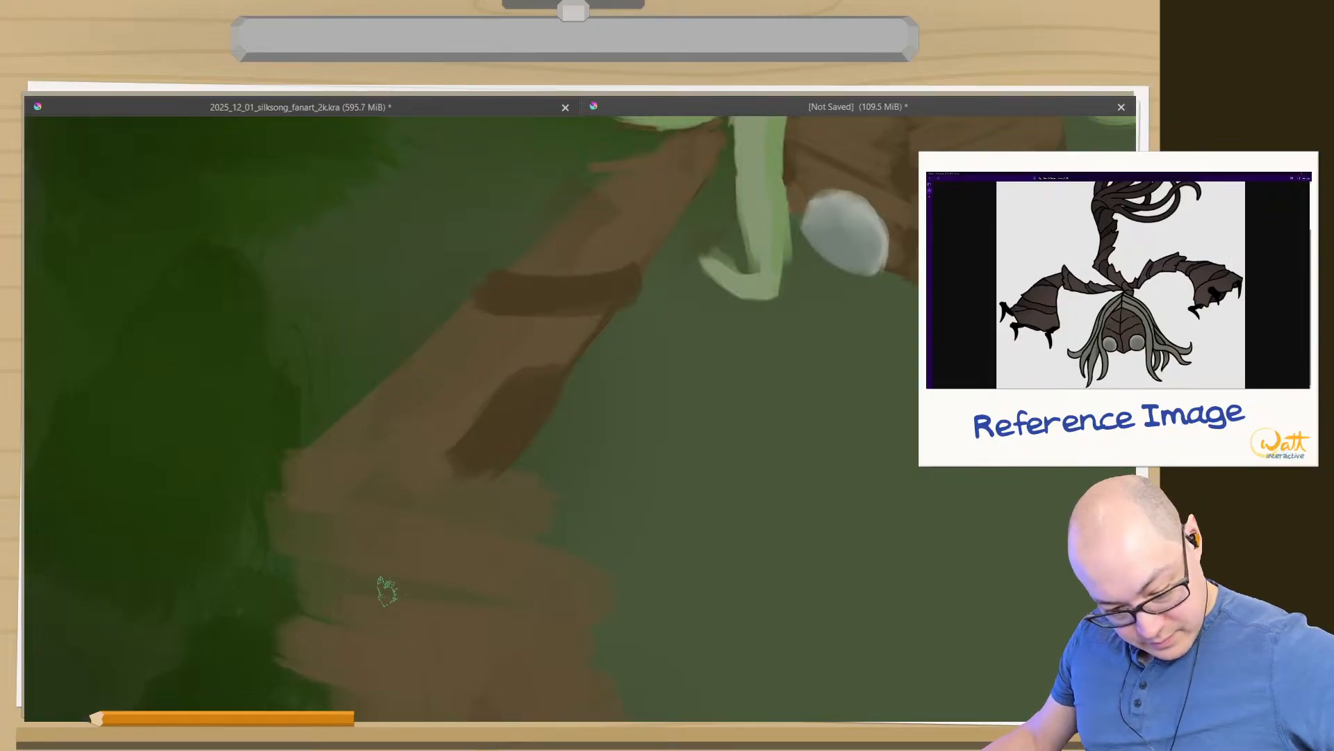
- Paint a curved, tapering dark brown band across the bottom of the left forearm near the canvas's lower edge
drag(498, 563, 604, 309)
drag(685, 580, 732, 450)
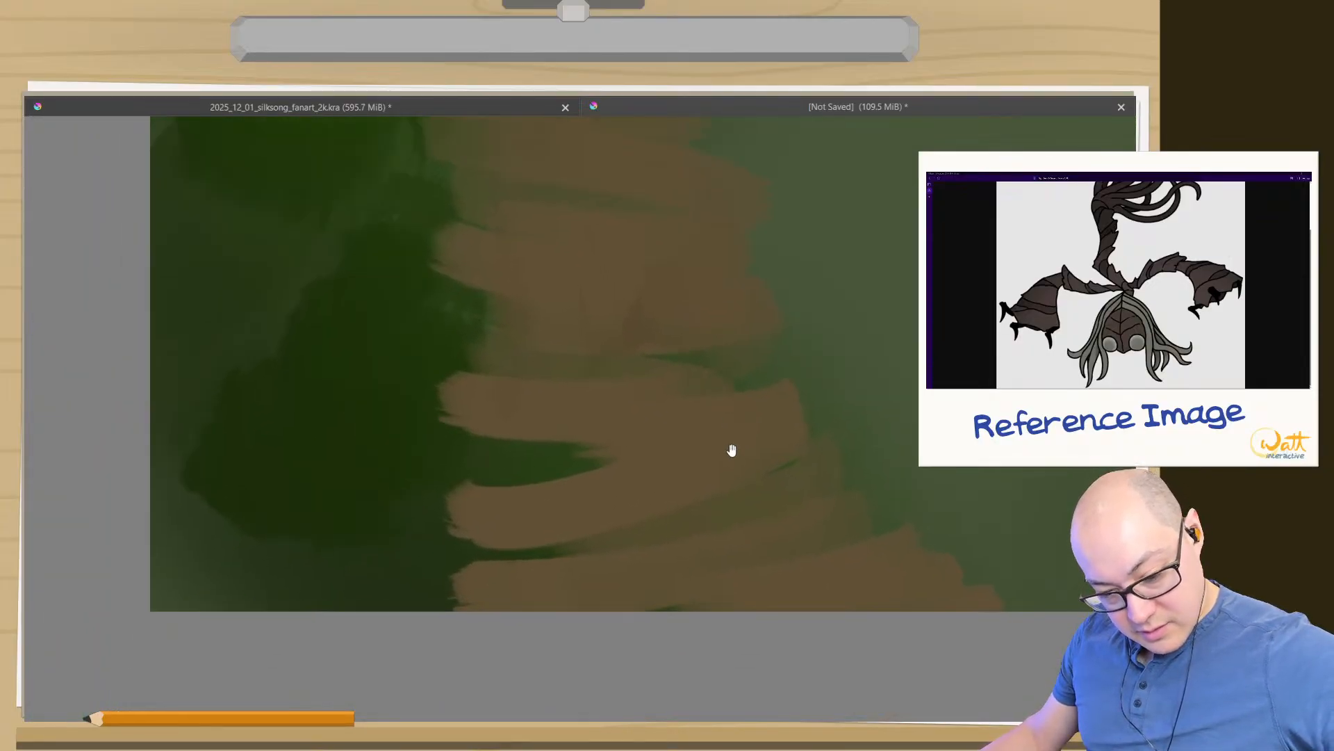
drag(820, 470, 567, 549)
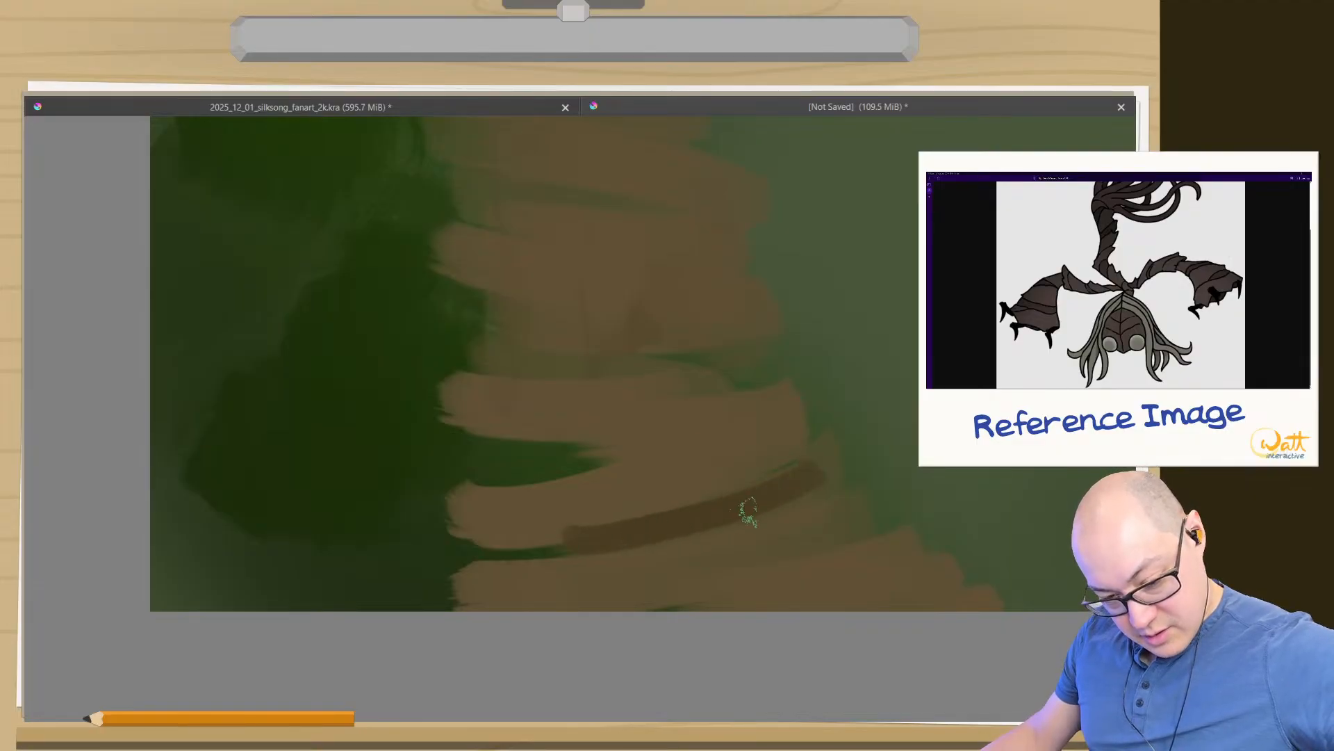
mouse_move(844, 514)
mouse_down()
mouse_move(634, 562)
mouse_move(753, 538)
mouse_move(483, 556)
mouse_up()
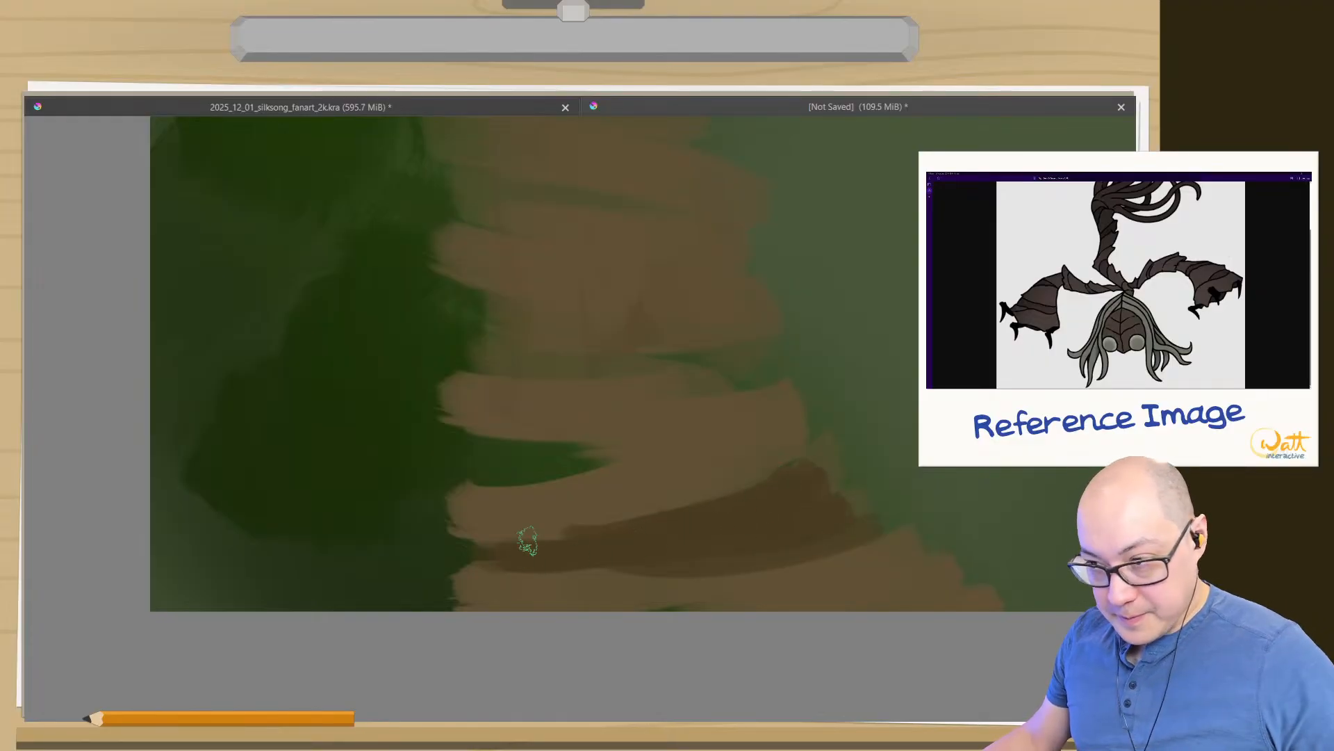
- Paint a dark brown wedge across the upper left forearm, widening toward its outer edge
drag(529, 316, 556, 465)
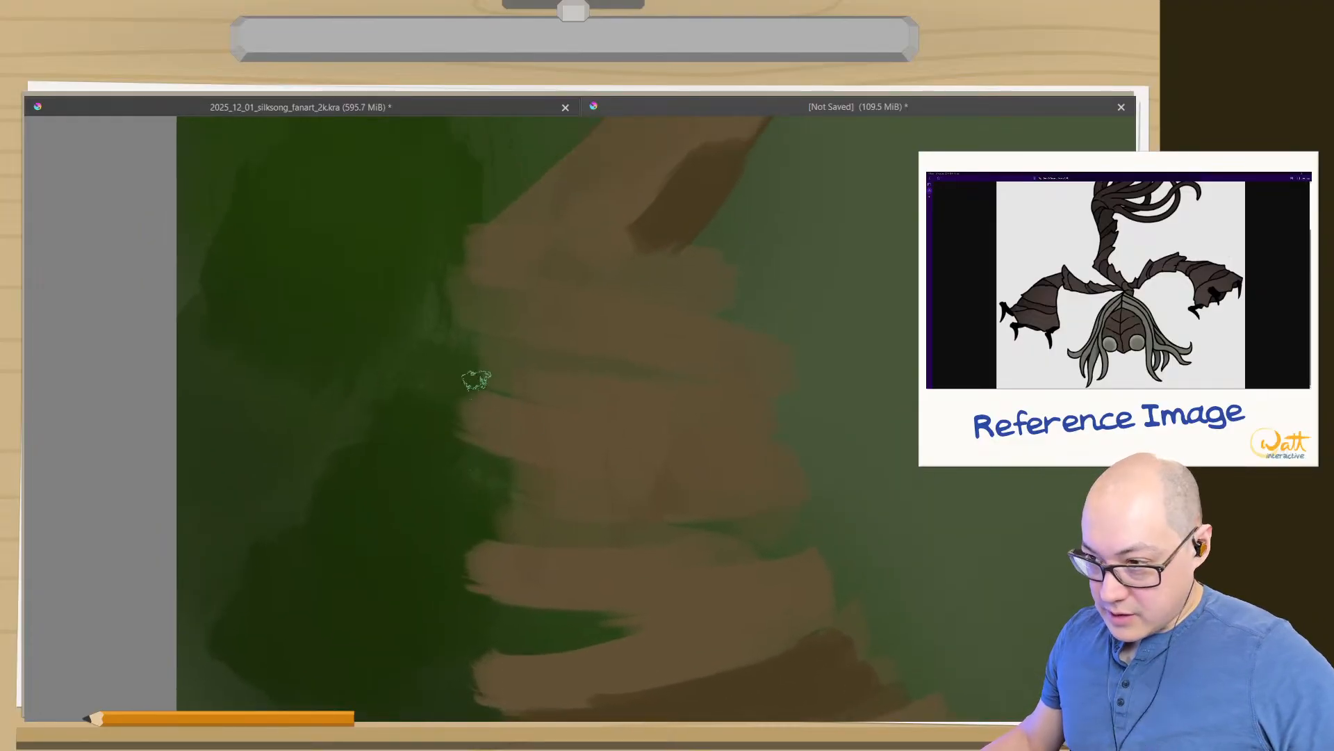
drag(636, 369, 500, 380)
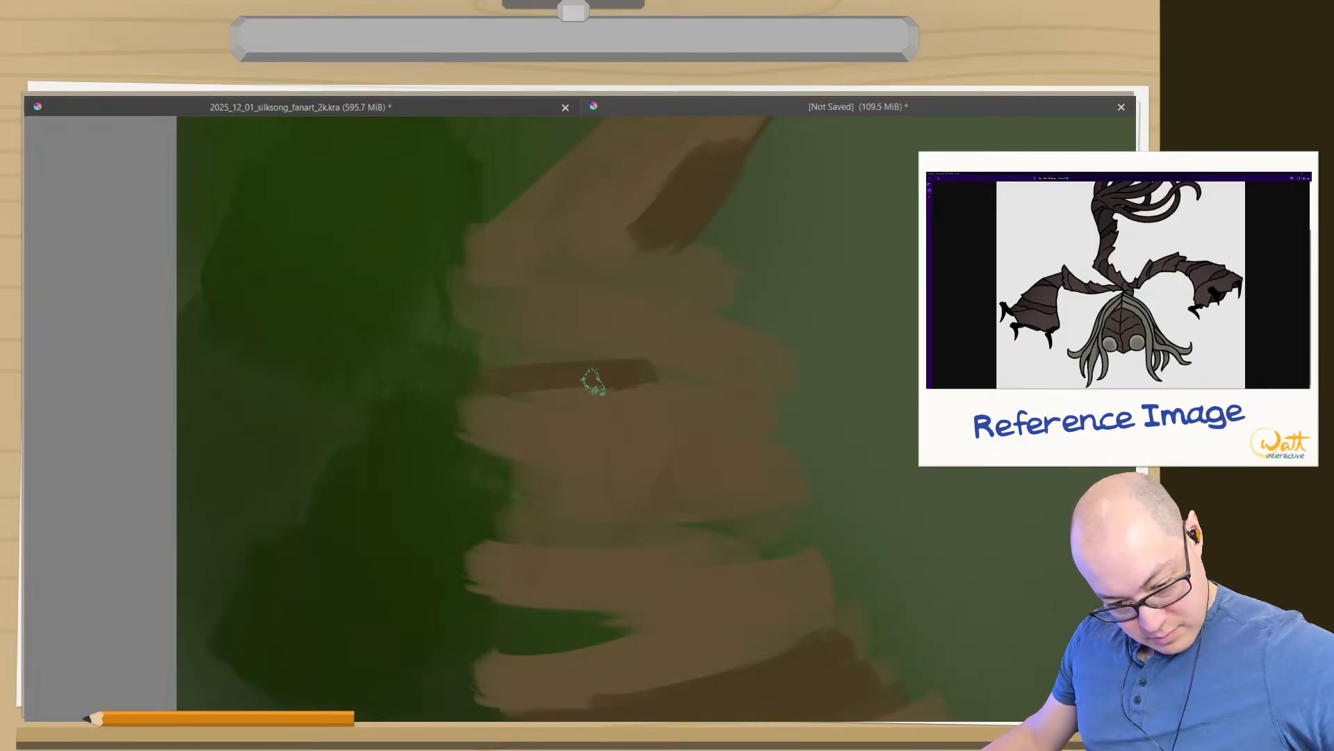
mouse_move(593, 381)
mouse_down()
mouse_move(511, 441)
mouse_move(590, 385)
mouse_move(481, 443)
mouse_move(513, 366)
mouse_move(490, 428)
mouse_move(498, 394)
mouse_move(483, 355)
mouse_move(632, 373)
mouse_move(478, 380)
mouse_move(494, 358)
mouse_move(639, 372)
mouse_move(514, 378)
mouse_move(485, 422)
mouse_up()
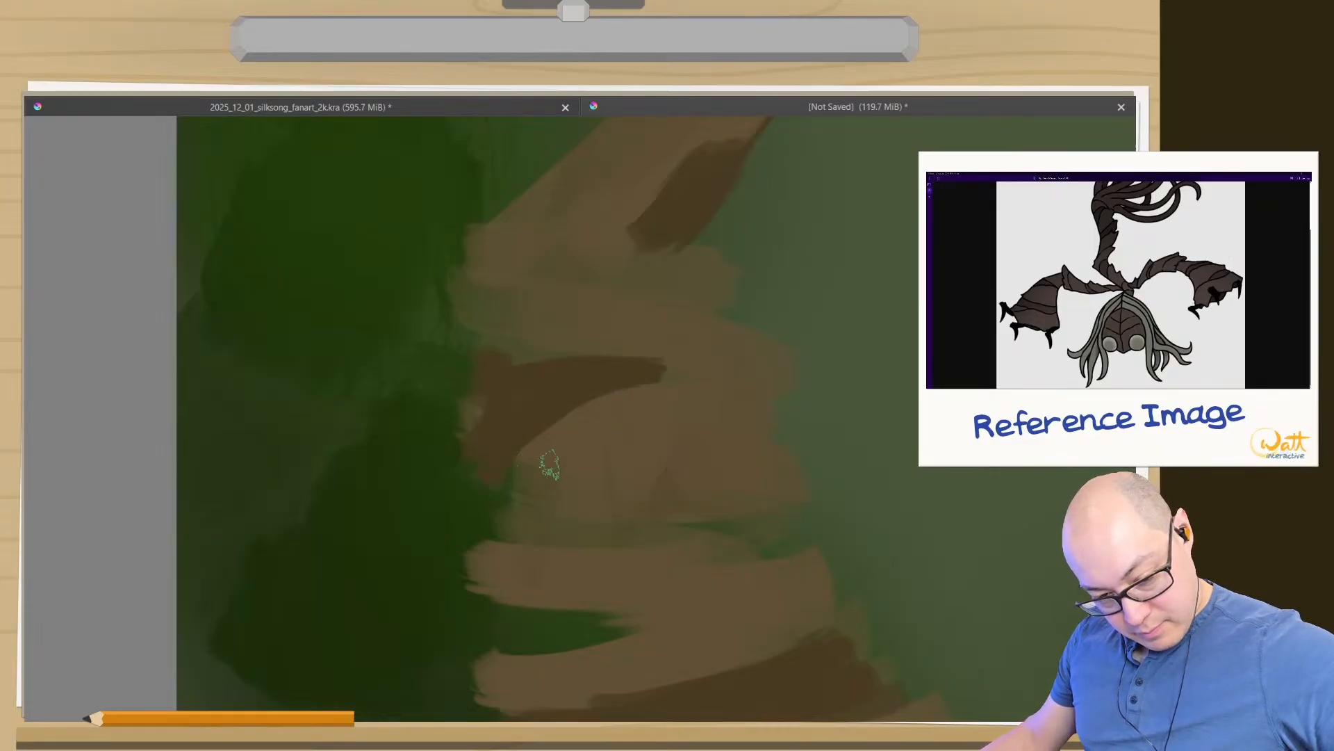
- Fill the green gaps between the two forearm bands with lighter brown, extending the outer edge into a pointed bark plate
mouse_move(550, 464)
mouse_down()
mouse_move(496, 464)
mouse_move(576, 435)
mouse_move(475, 505)
mouse_move(454, 475)
mouse_move(449, 514)
mouse_move(449, 475)
mouse_move(462, 539)
mouse_move(516, 457)
mouse_move(478, 518)
mouse_move(553, 492)
mouse_move(523, 523)
mouse_up()
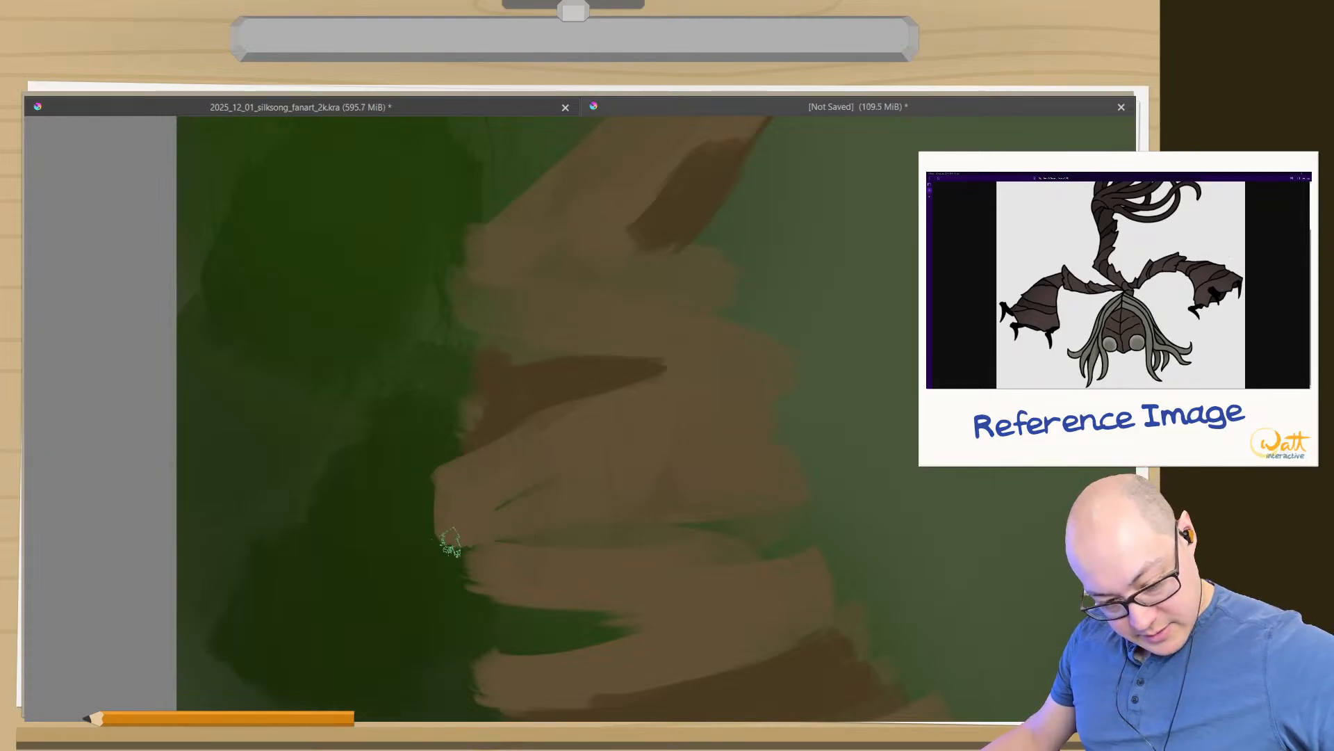
mouse_move(536, 647)
mouse_down()
mouse_move(732, 566)
mouse_move(703, 556)
mouse_move(780, 545)
mouse_move(635, 555)
mouse_move(768, 571)
mouse_up()
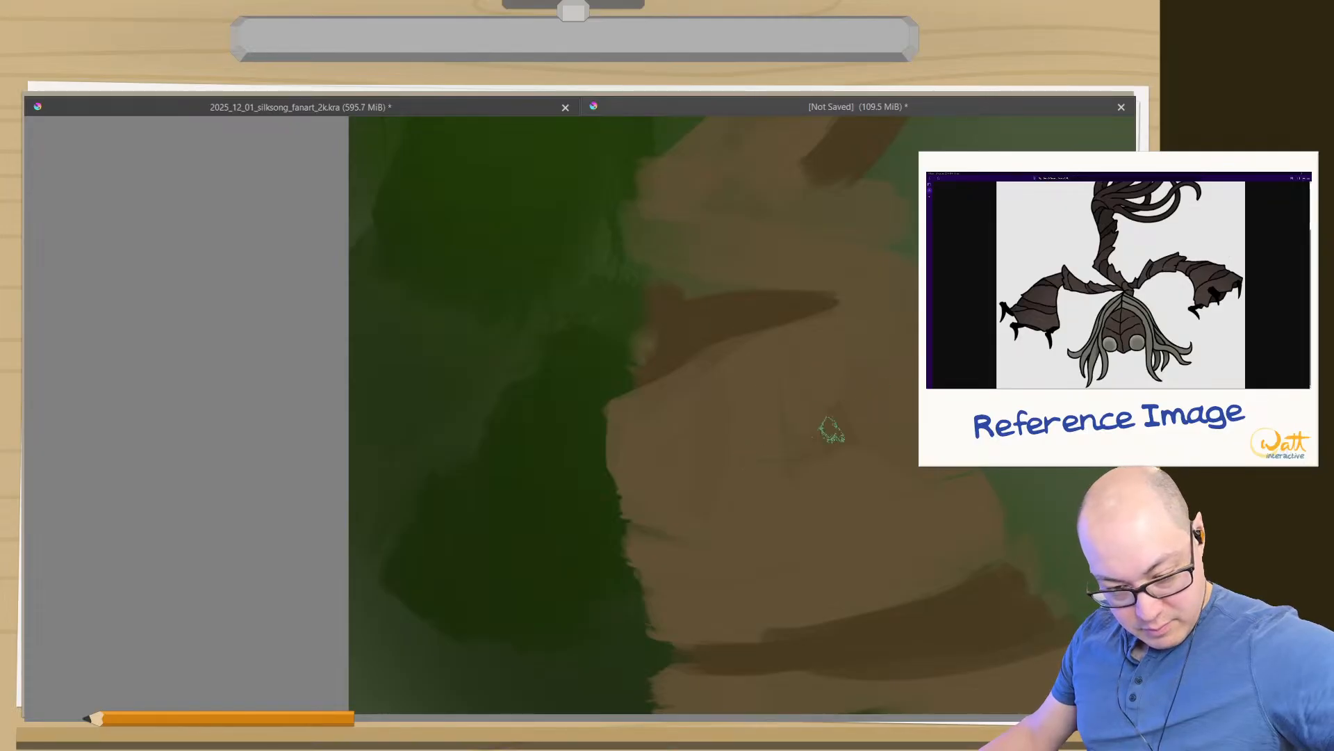
mouse_move(722, 437)
mouse_down()
mouse_move(640, 504)
mouse_move(600, 505)
mouse_up()
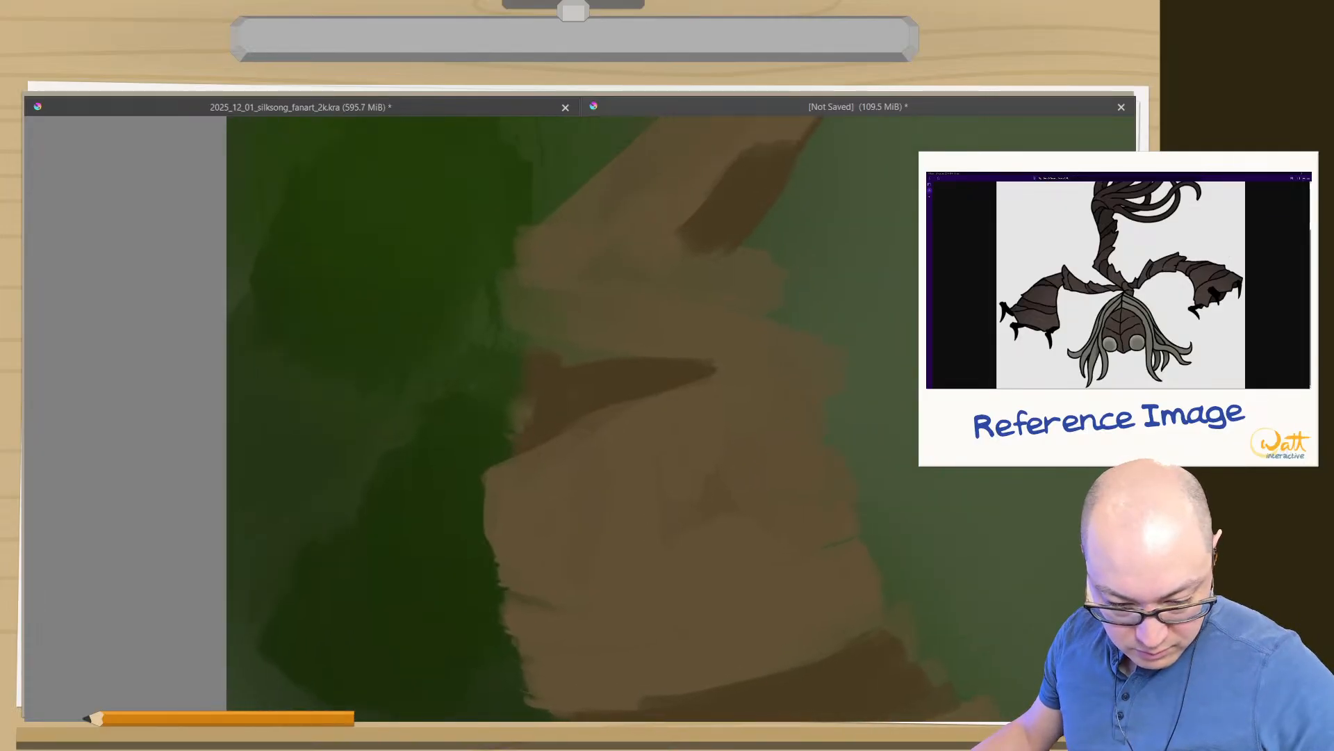
- Erase the darker blotches in the middle of the left forearm with the Eraser Soft brush at 111.23 px
right_click(667, 484)
click(657, 507)
right_click(646, 501)
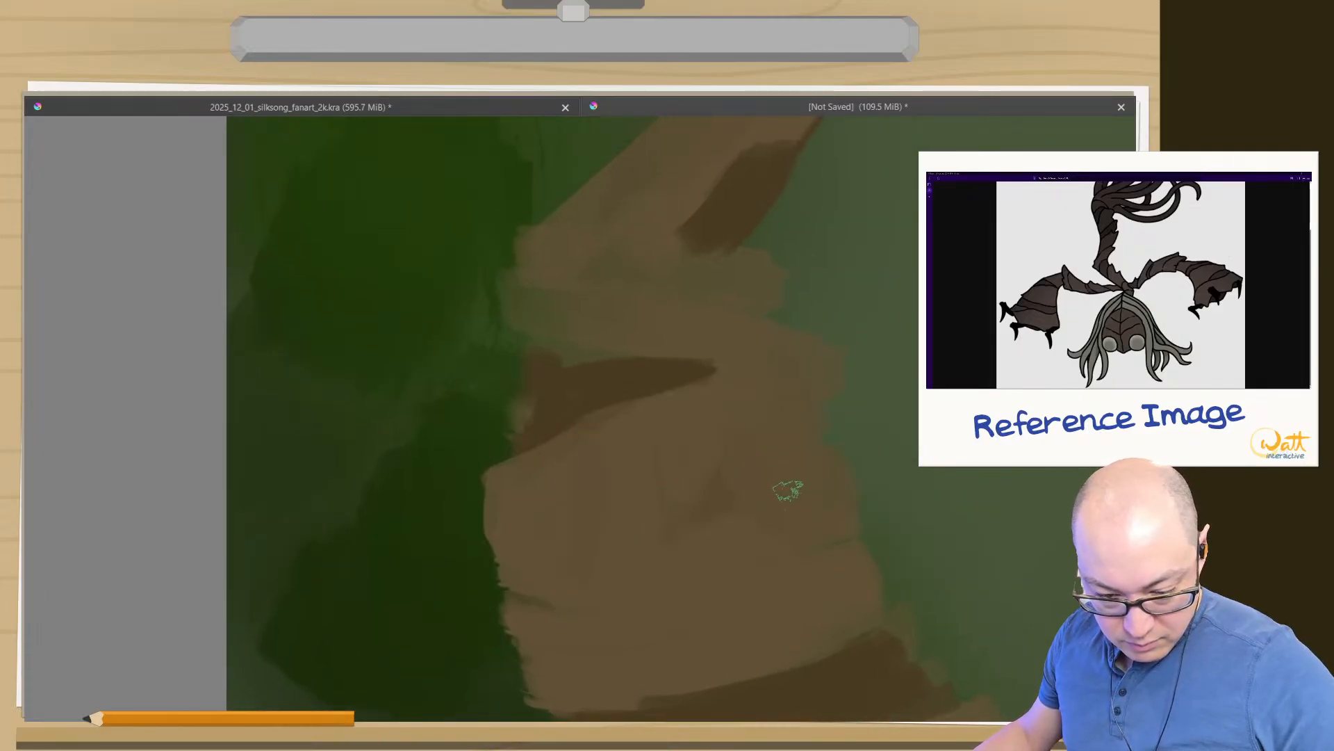
key(Tab)
drag(614, 584, 253, 485)
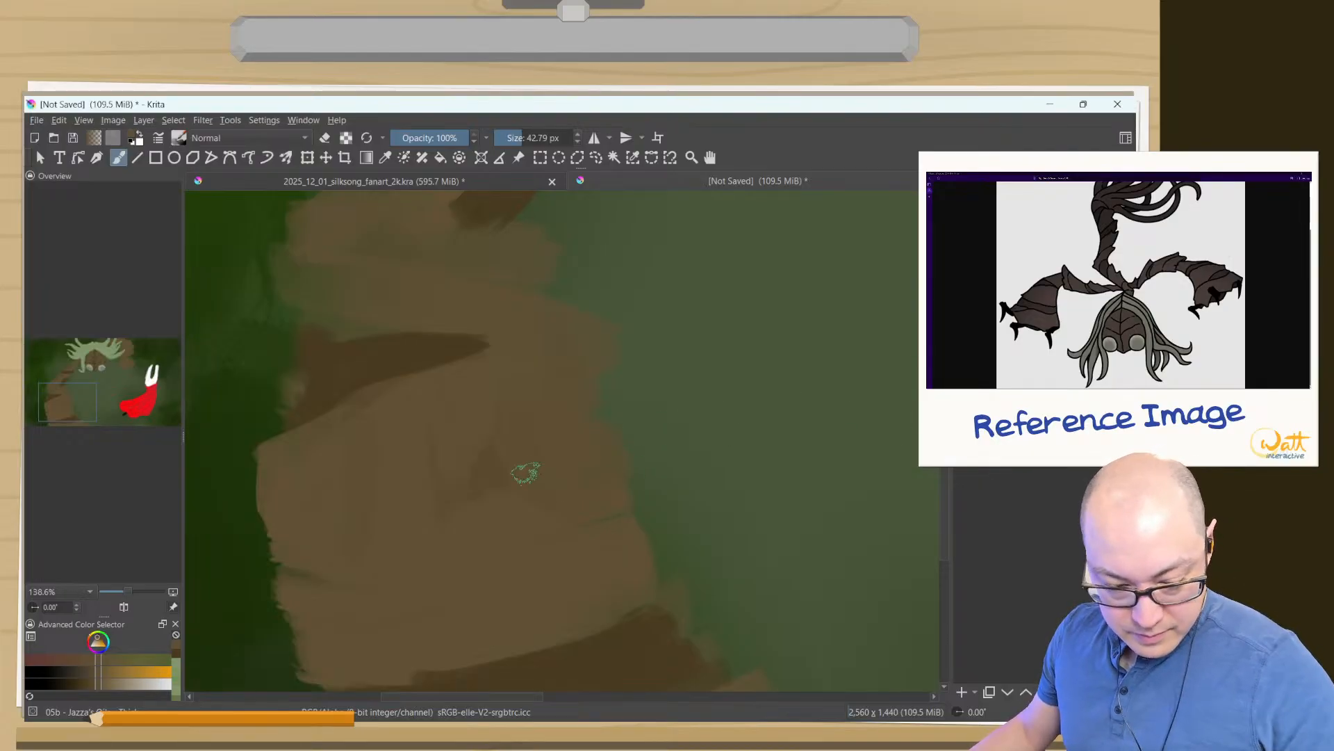
right_click(472, 505)
click(427, 572)
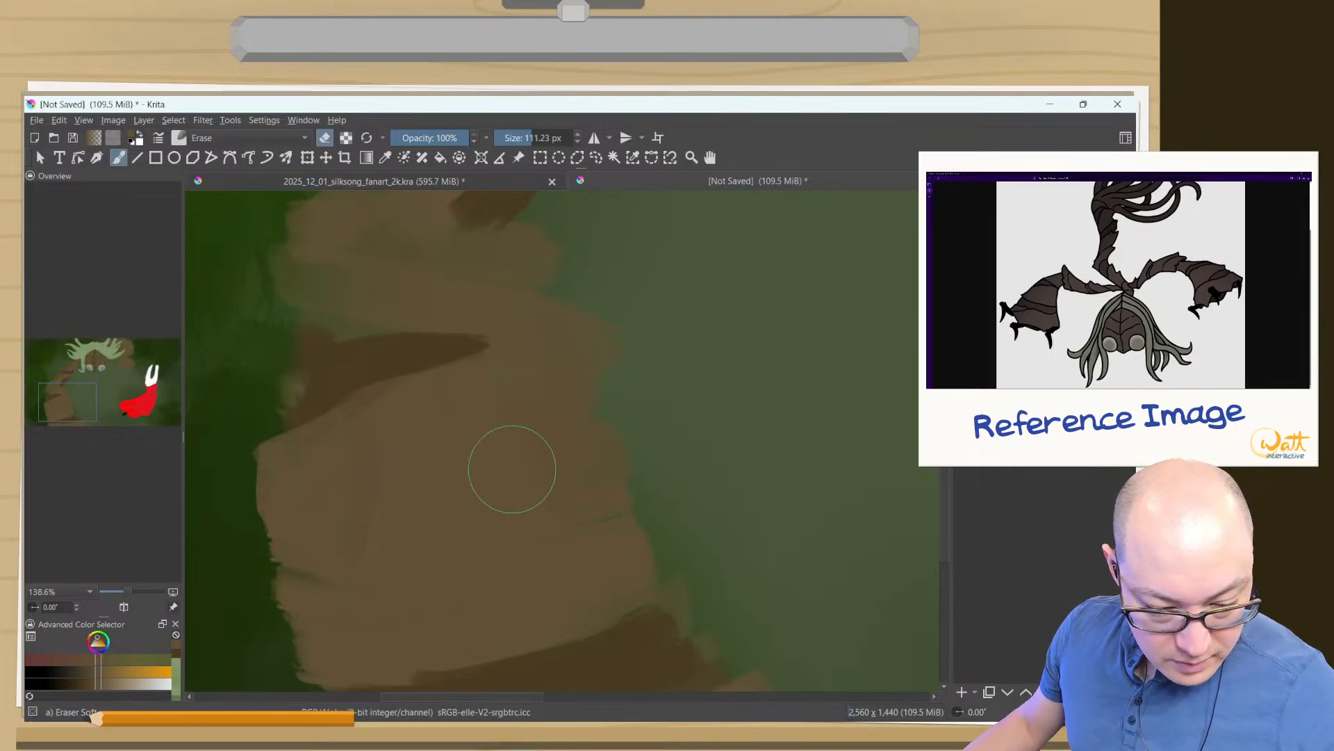
mouse_move(448, 523)
mouse_down()
mouse_move(429, 435)
mouse_move(491, 517)
mouse_move(449, 443)
mouse_move(455, 419)
mouse_move(519, 400)
mouse_move(474, 329)
mouse_move(493, 278)
mouse_move(519, 296)
mouse_move(452, 266)
mouse_move(349, 308)
mouse_move(337, 381)
mouse_move(470, 336)
mouse_up()
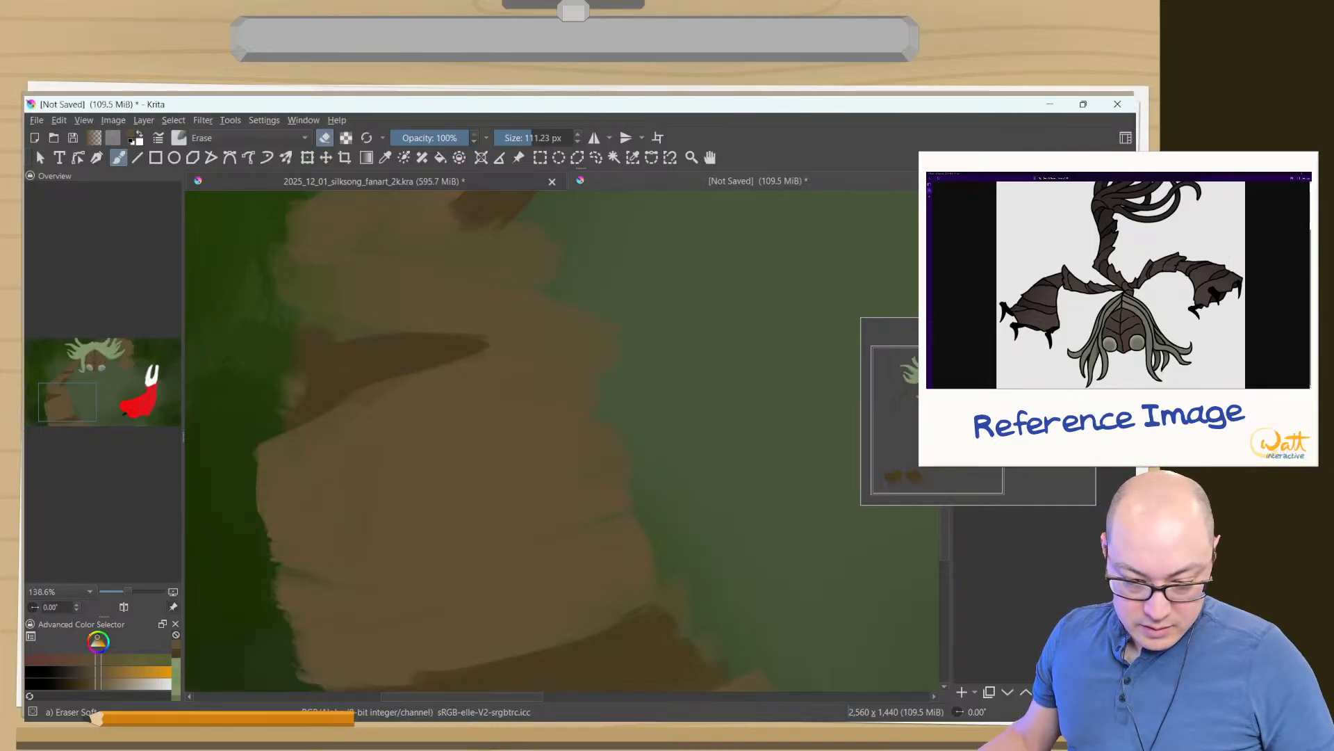
drag(461, 545, 498, 510)
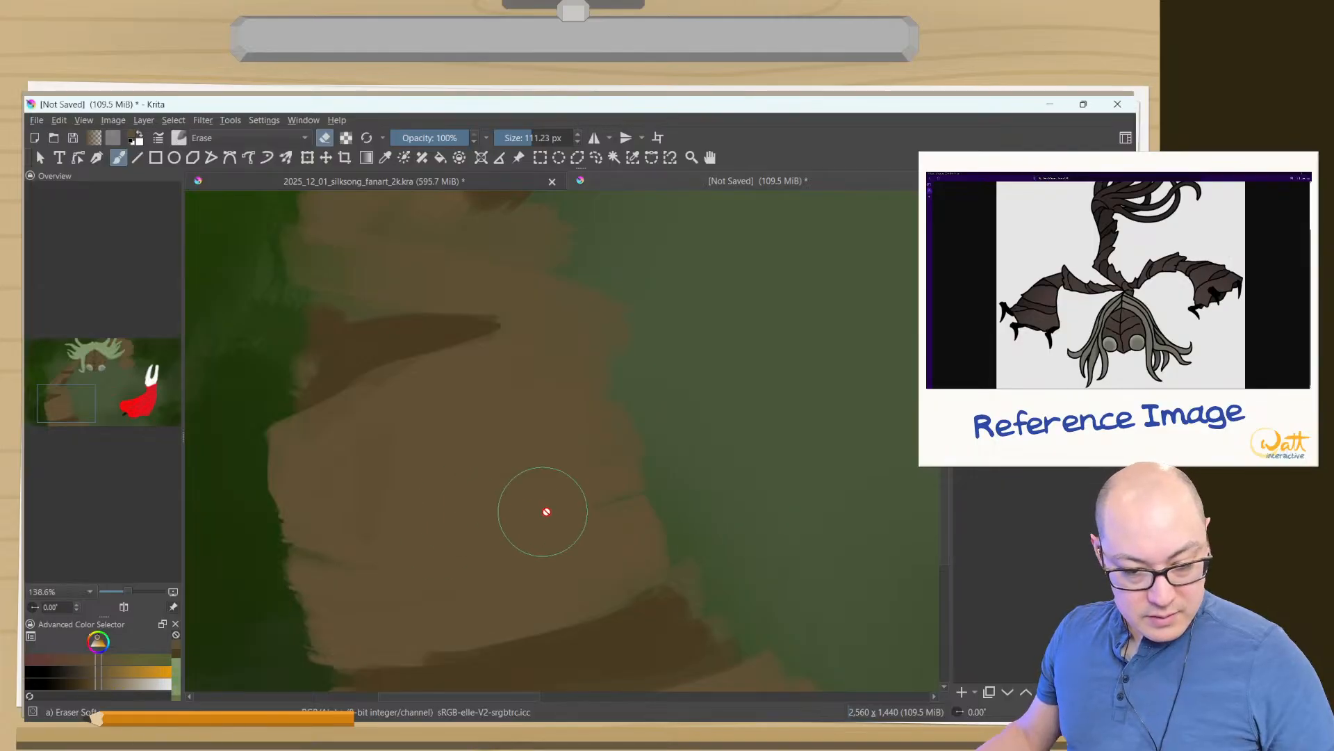
key(Tab)
drag(376, 438, 503, 462)
key(2)
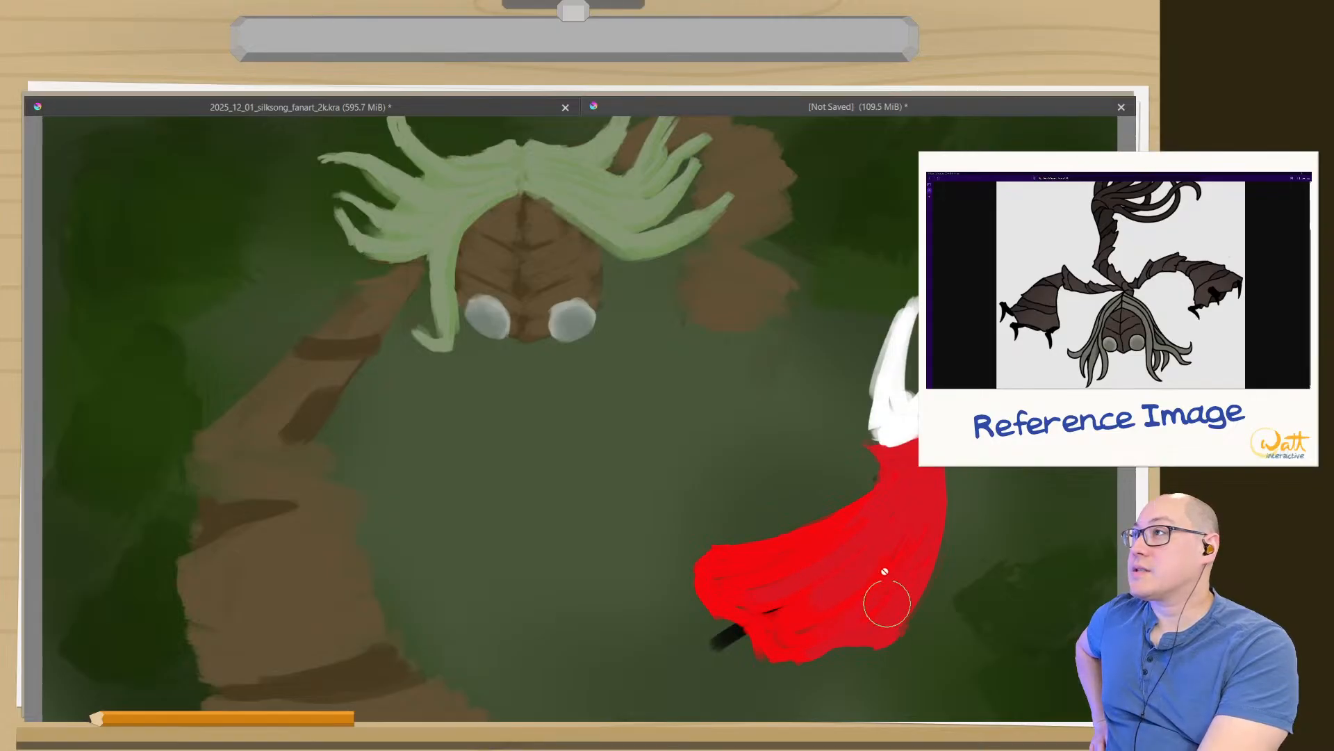
- On the Sister Splinter Body layer, thin the upper arm's dark band and elbow shadow with lighter brown at 42.79 px
click(632, 701)
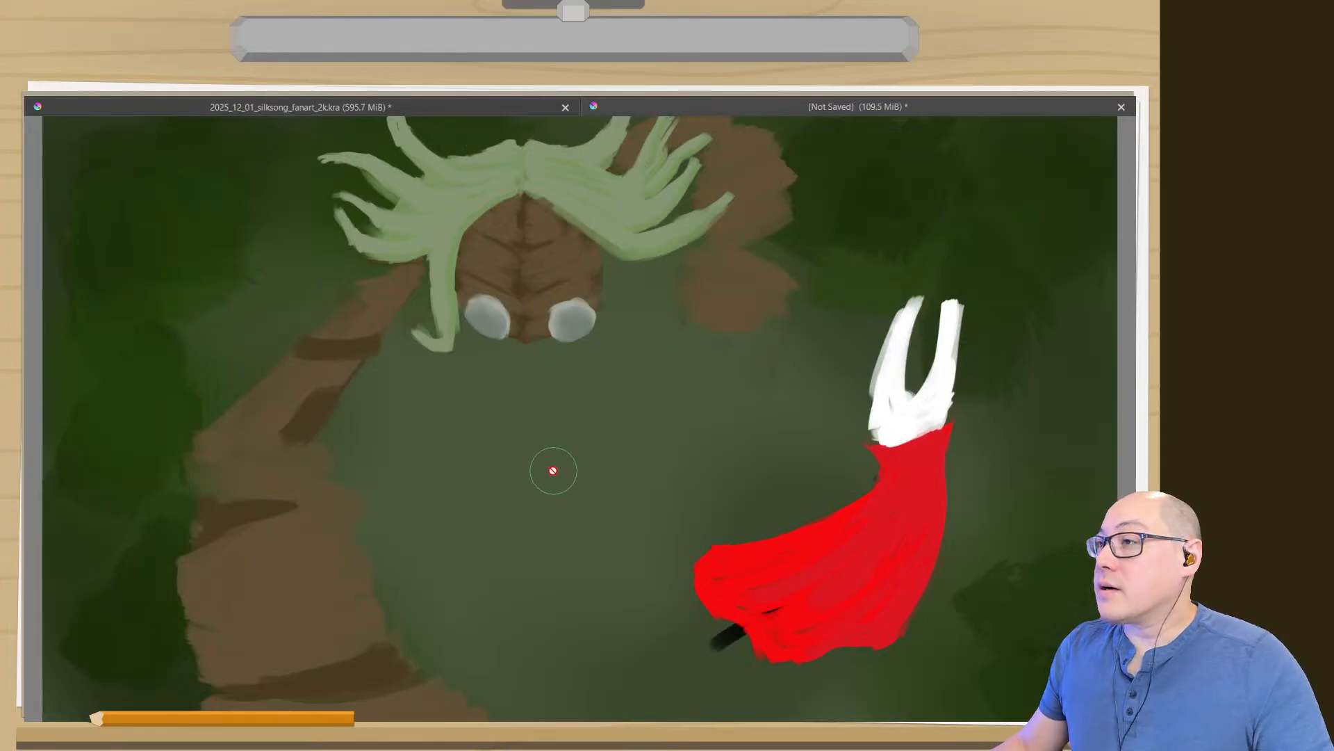
key(Tab)
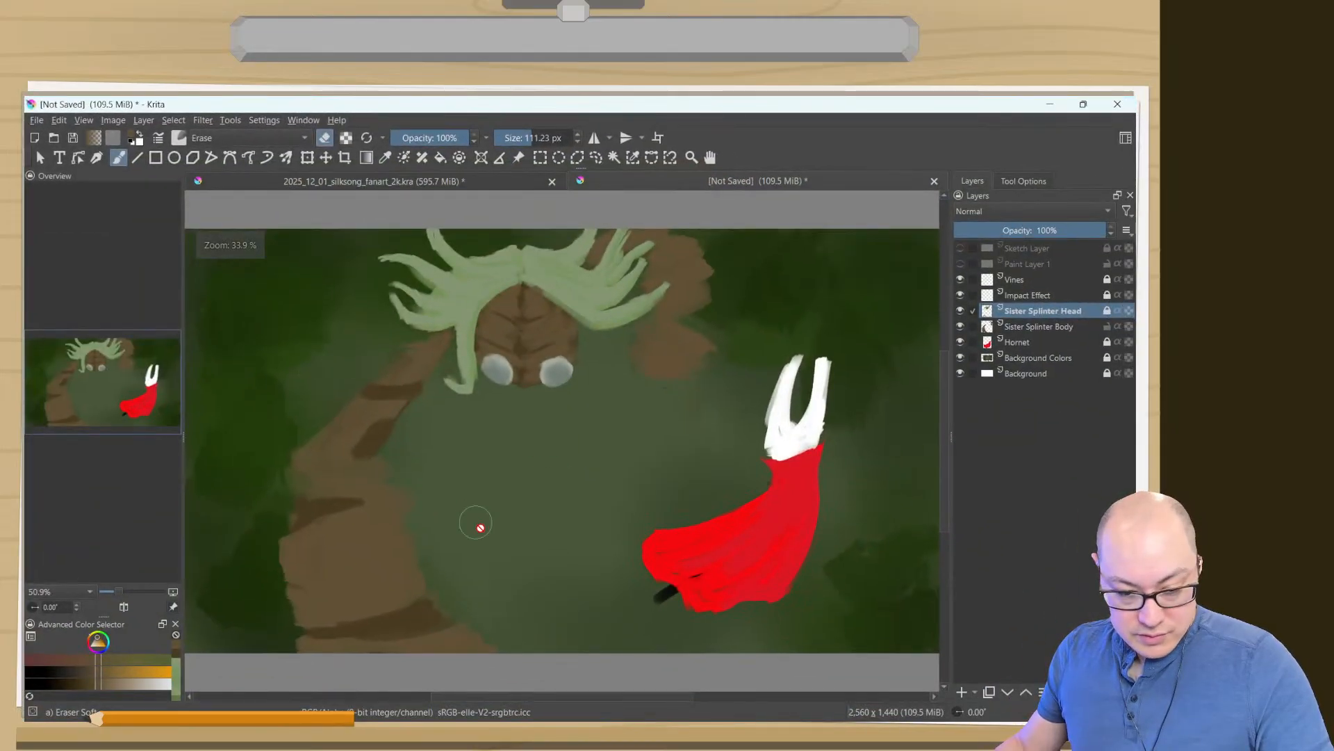
key(Page_Down)
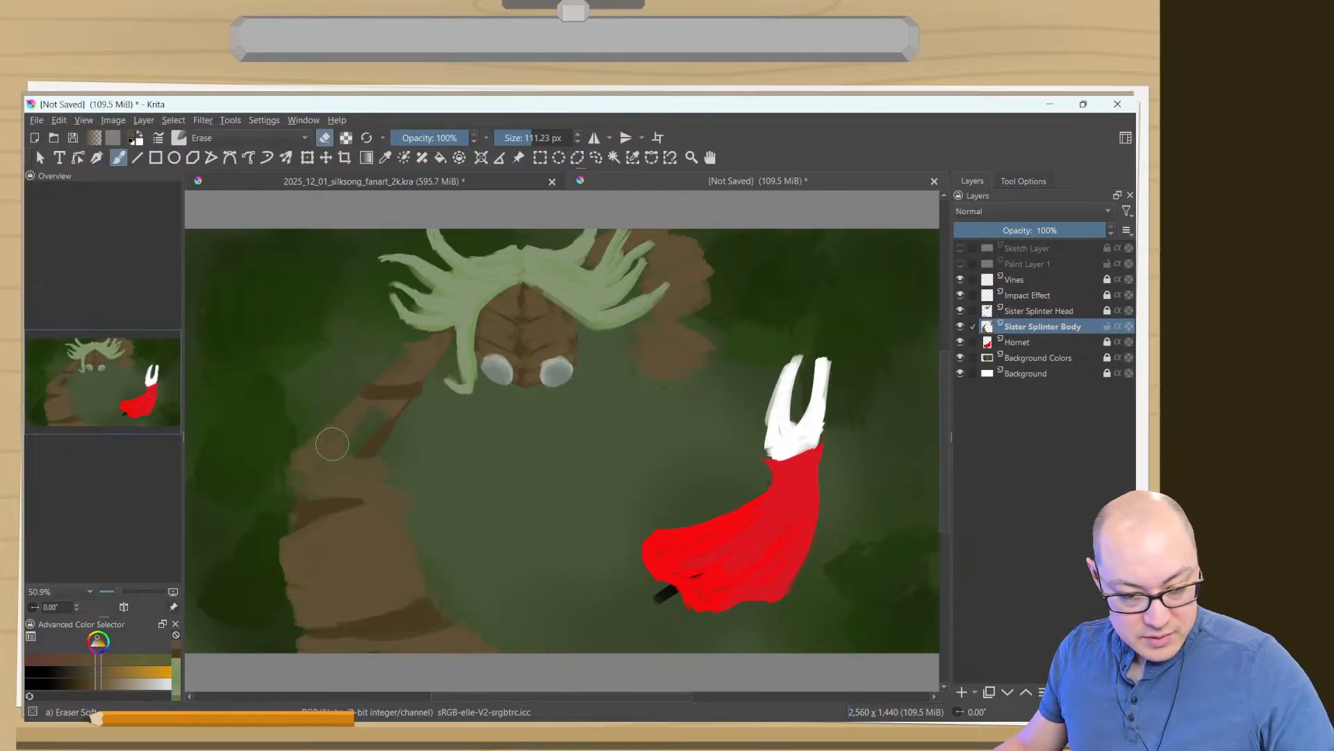
right_click(348, 489)
click(333, 381)
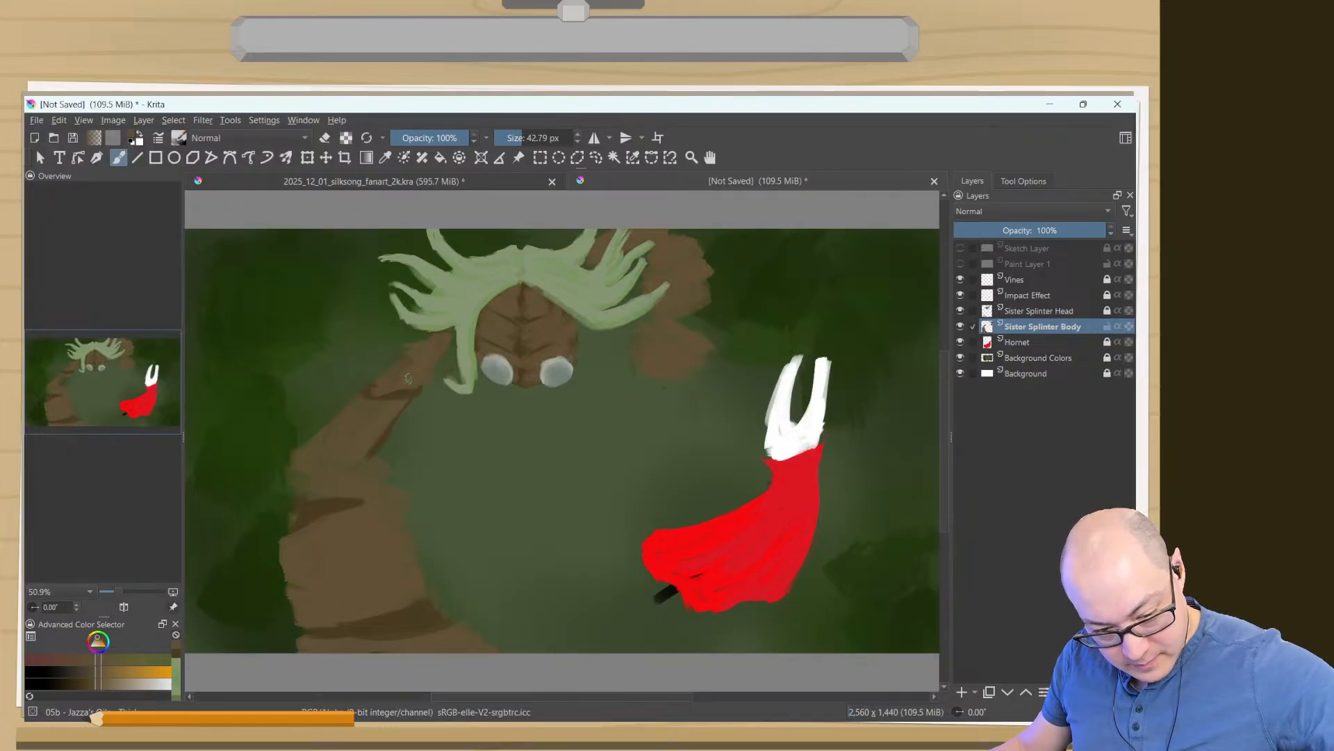
key(Tab)
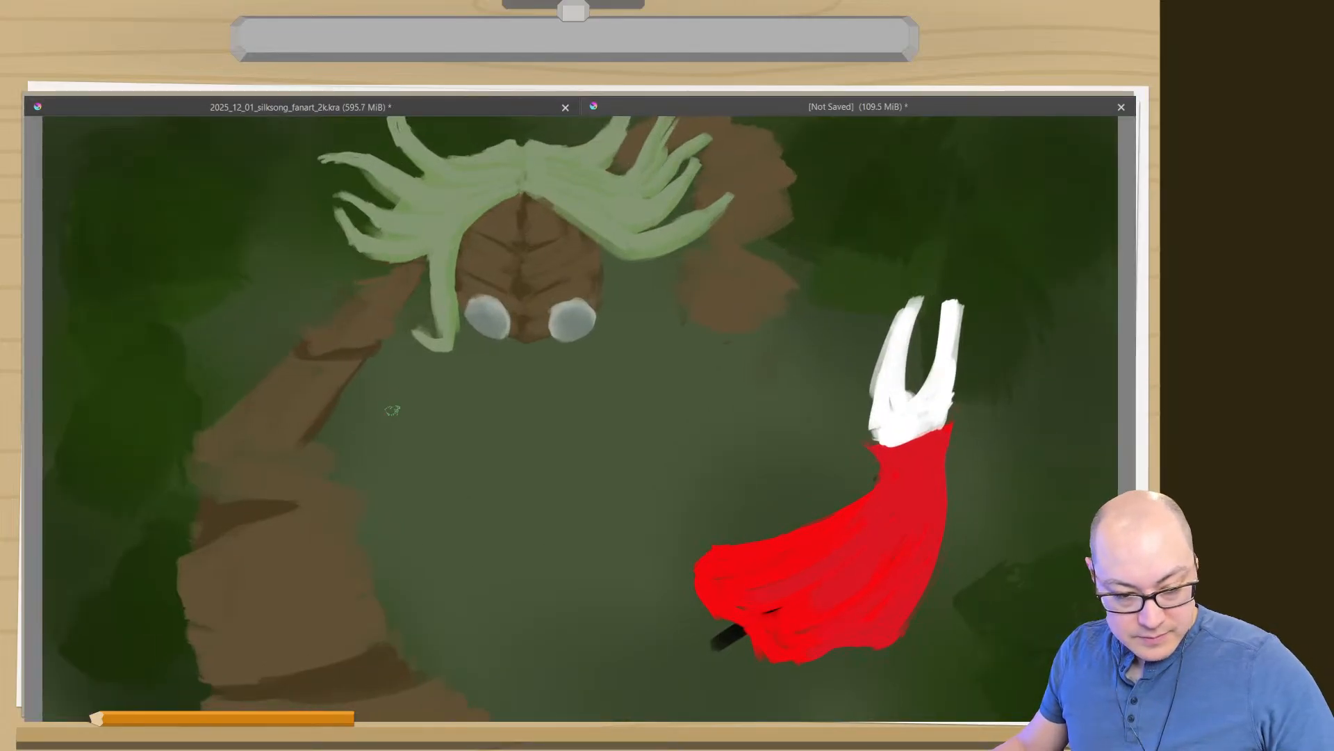
- Hide the Sister Splinter Body layer to isolate the stray brown paint around the left shoulder
scroll(378, 431, up, 5)
drag(387, 348, 727, 600)
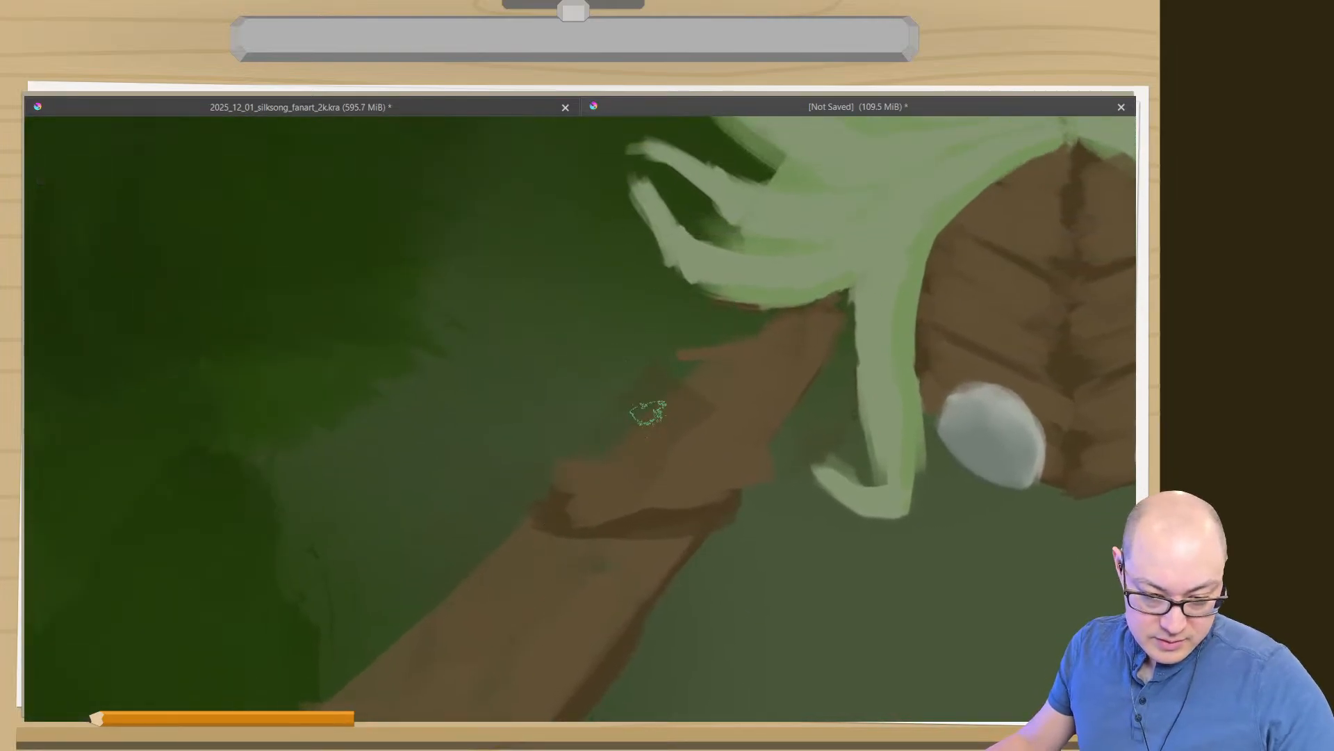
key(Tab)
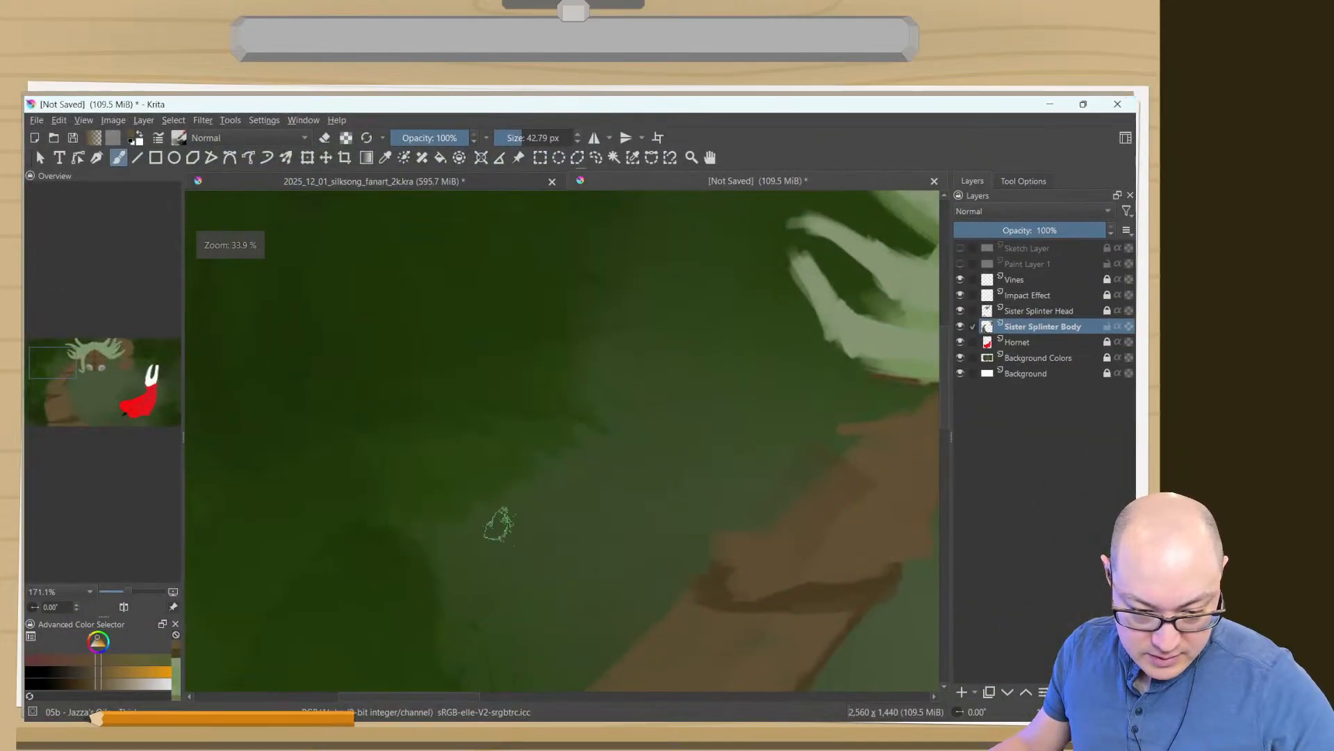
drag(715, 467, 585, 367)
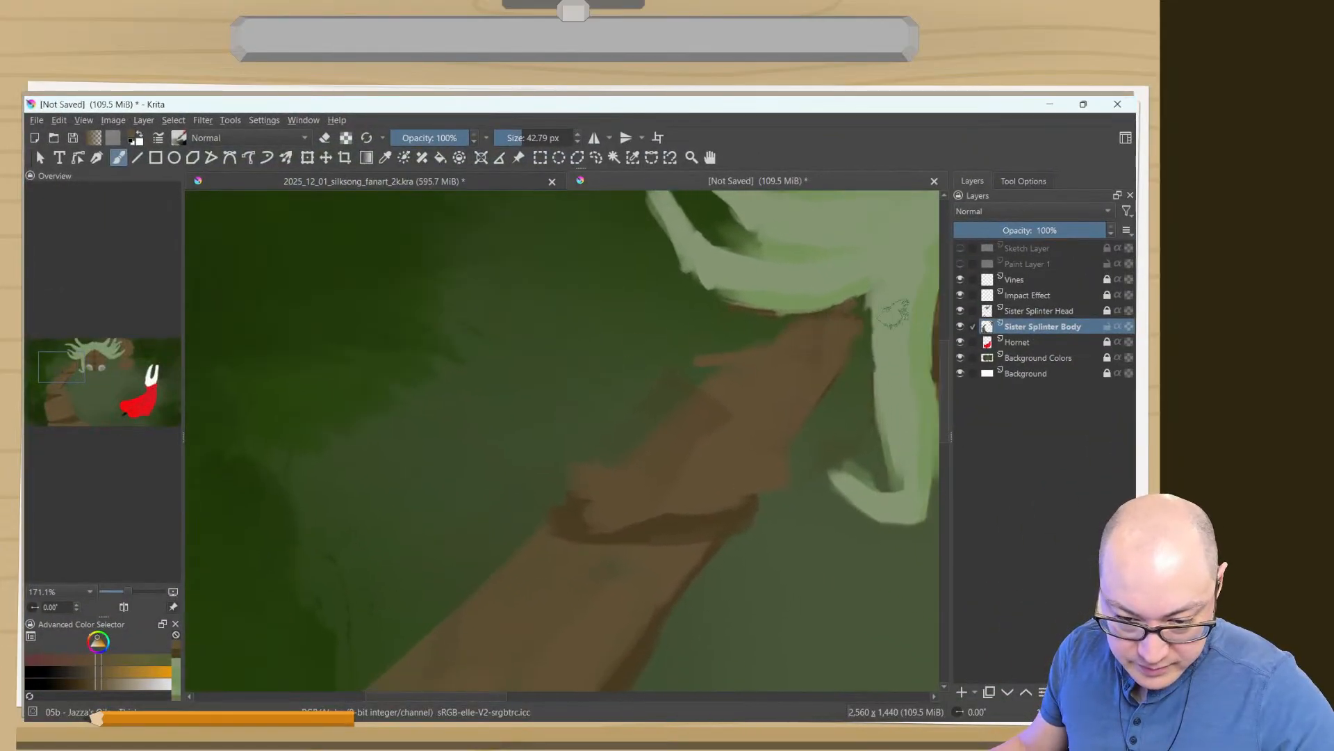
click(961, 326)
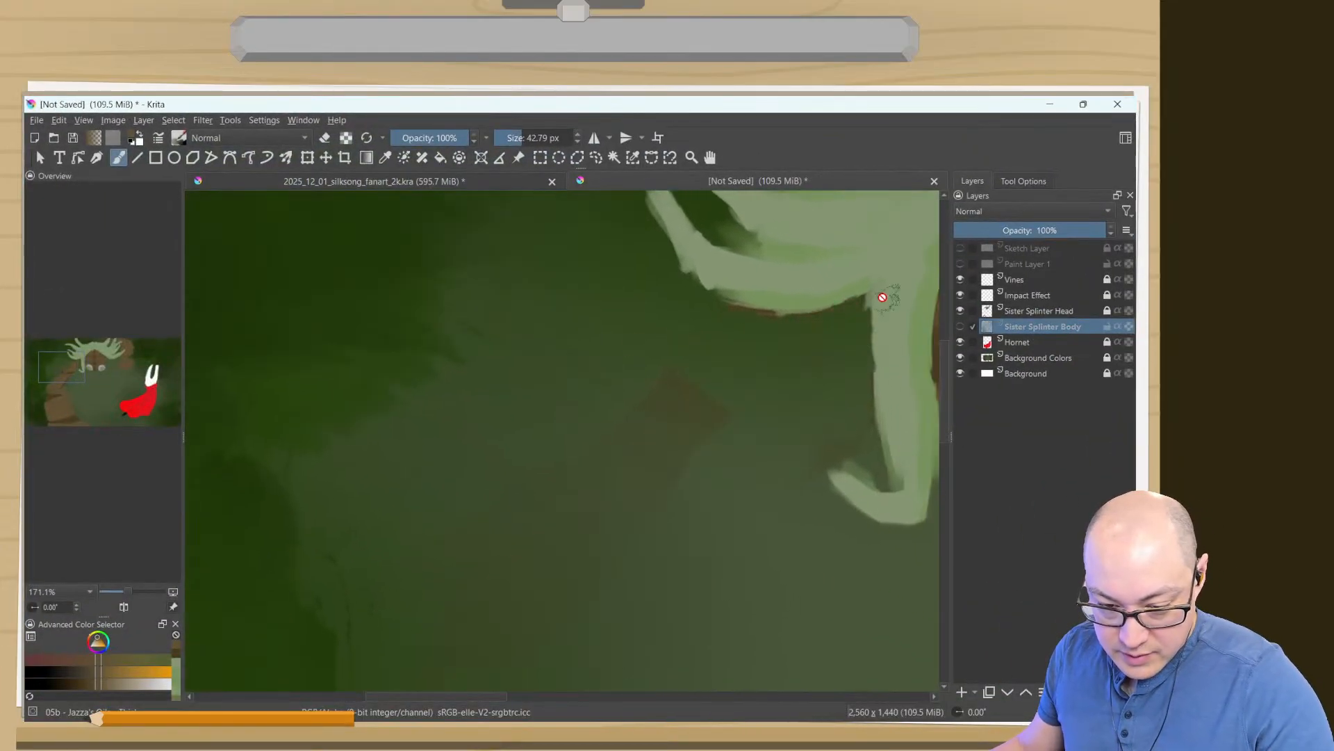
scroll(568, 517, up, 2)
scroll(571, 544, down, 15)
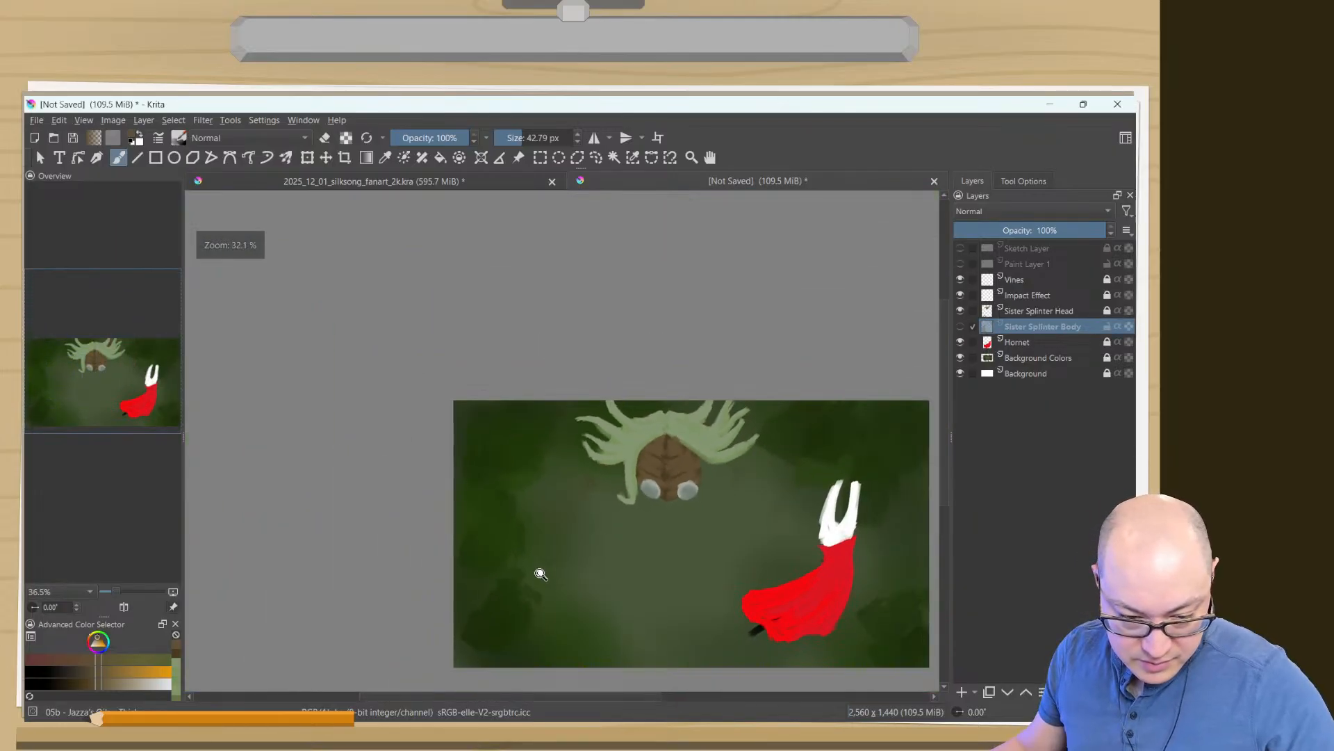
- On the Sister Splinter Head layer, erase the stray brown paint around the left hair strands with the Eraser Soft brush at 111.23 px
right_click(517, 467)
click(494, 544)
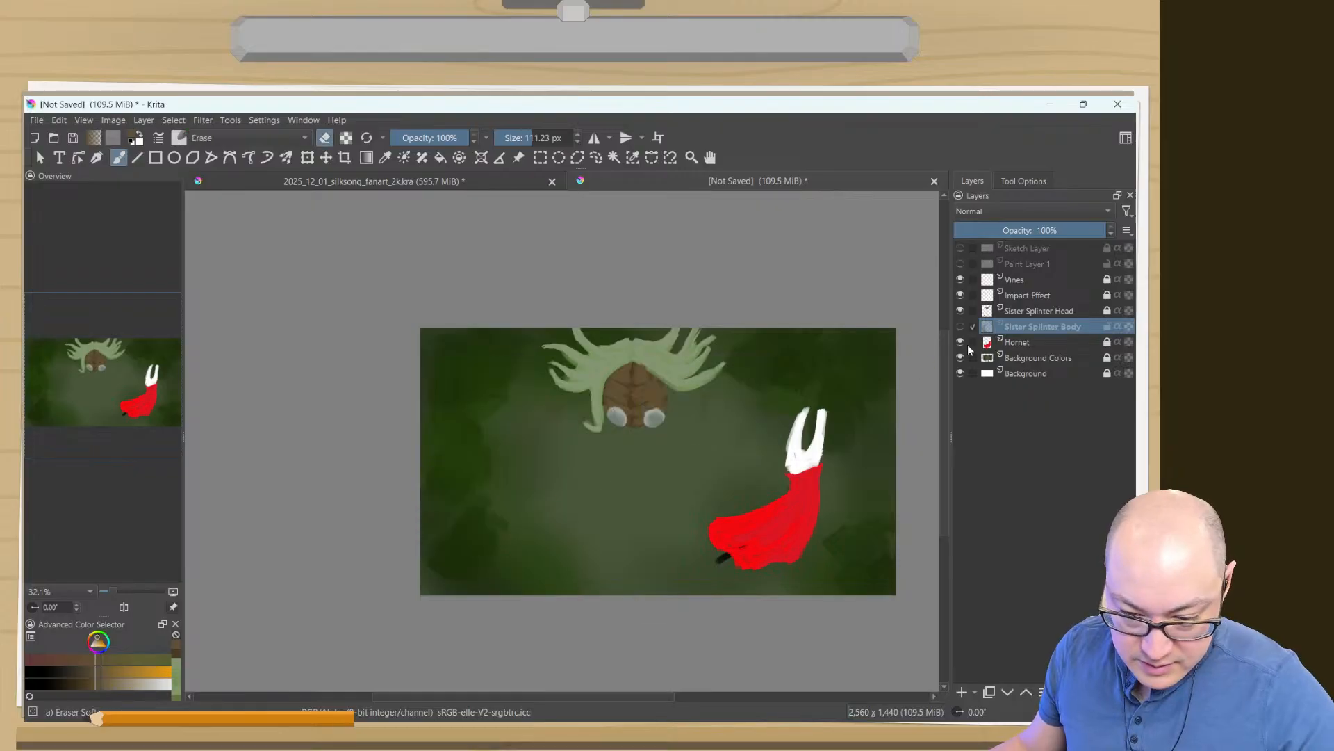
click(1079, 314)
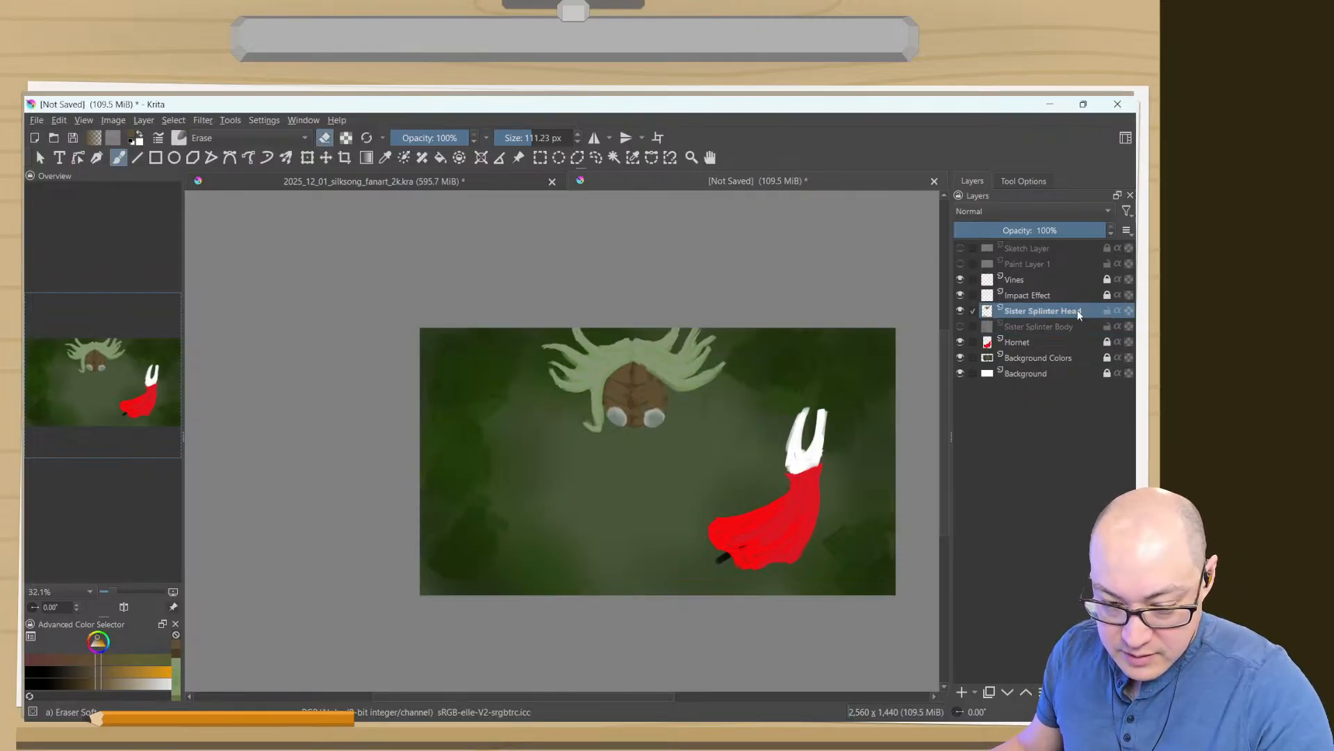
drag(546, 460, 491, 346)
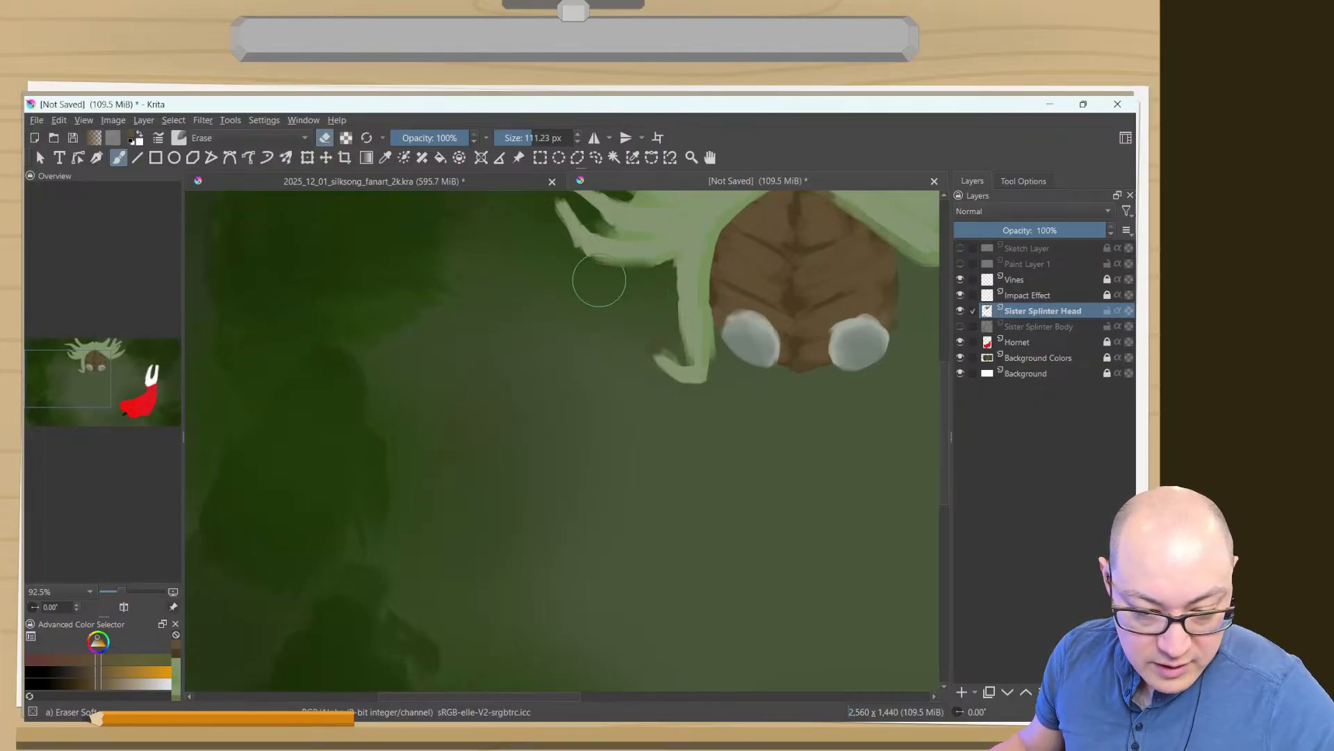
mouse_move(587, 278)
mouse_down()
mouse_move(649, 288)
mouse_move(656, 329)
mouse_move(660, 307)
mouse_up()
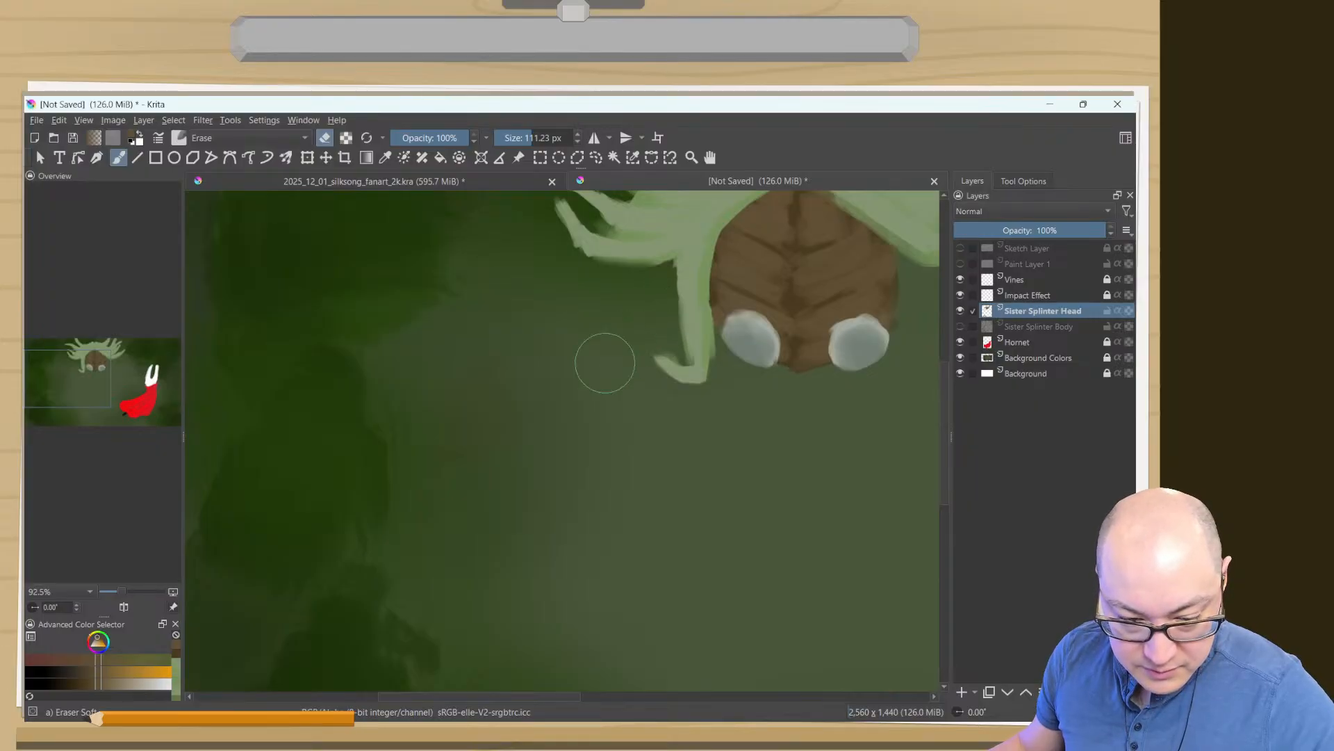
- Erase the remaining brown traces around the right-hand hair strands and check the area below the head for leftovers
drag(761, 469, 560, 647)
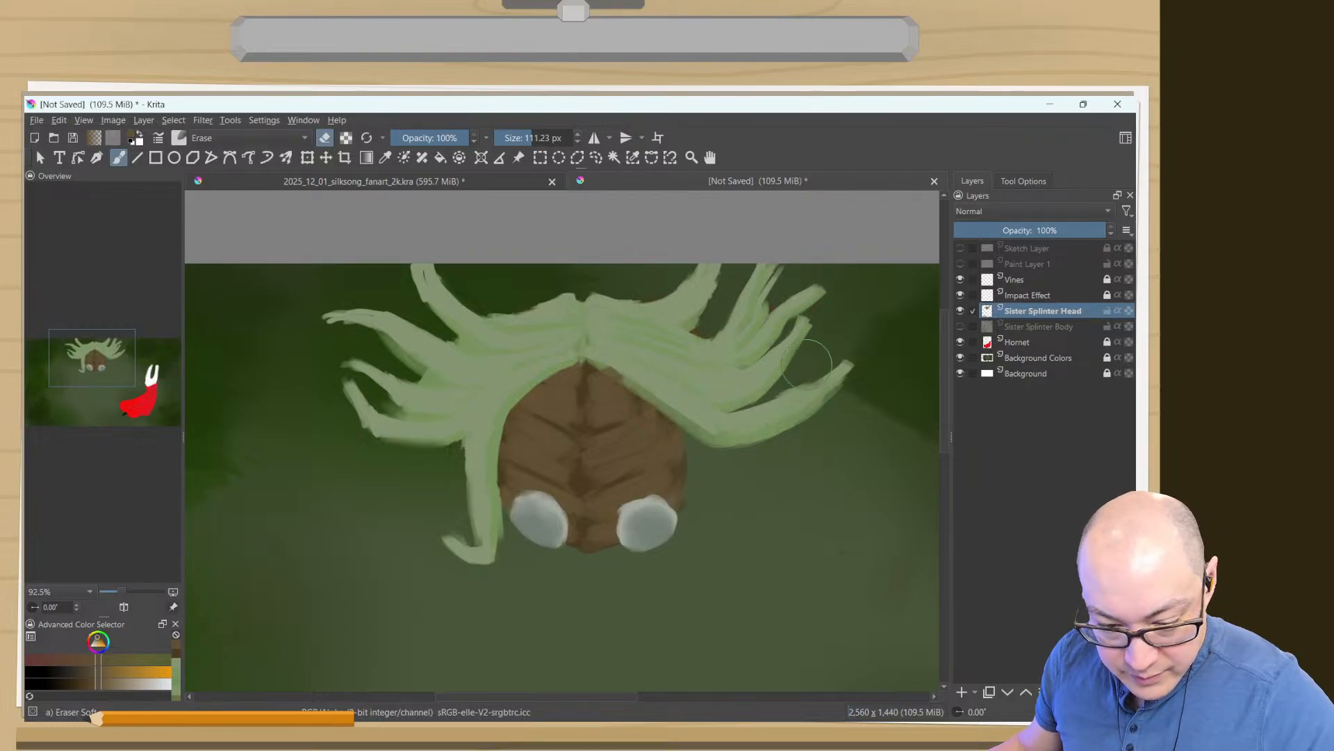
drag(834, 522, 747, 433)
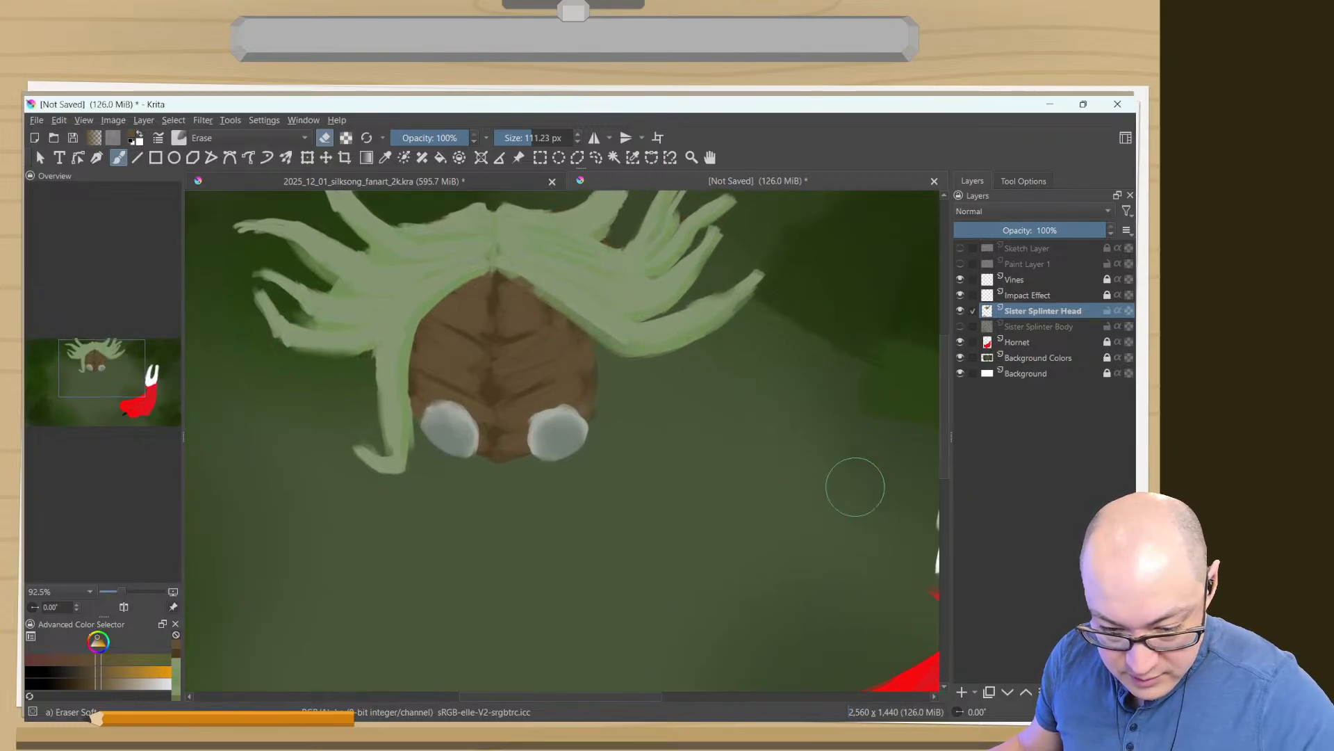
drag(835, 525, 817, 457)
drag(367, 556, 598, 331)
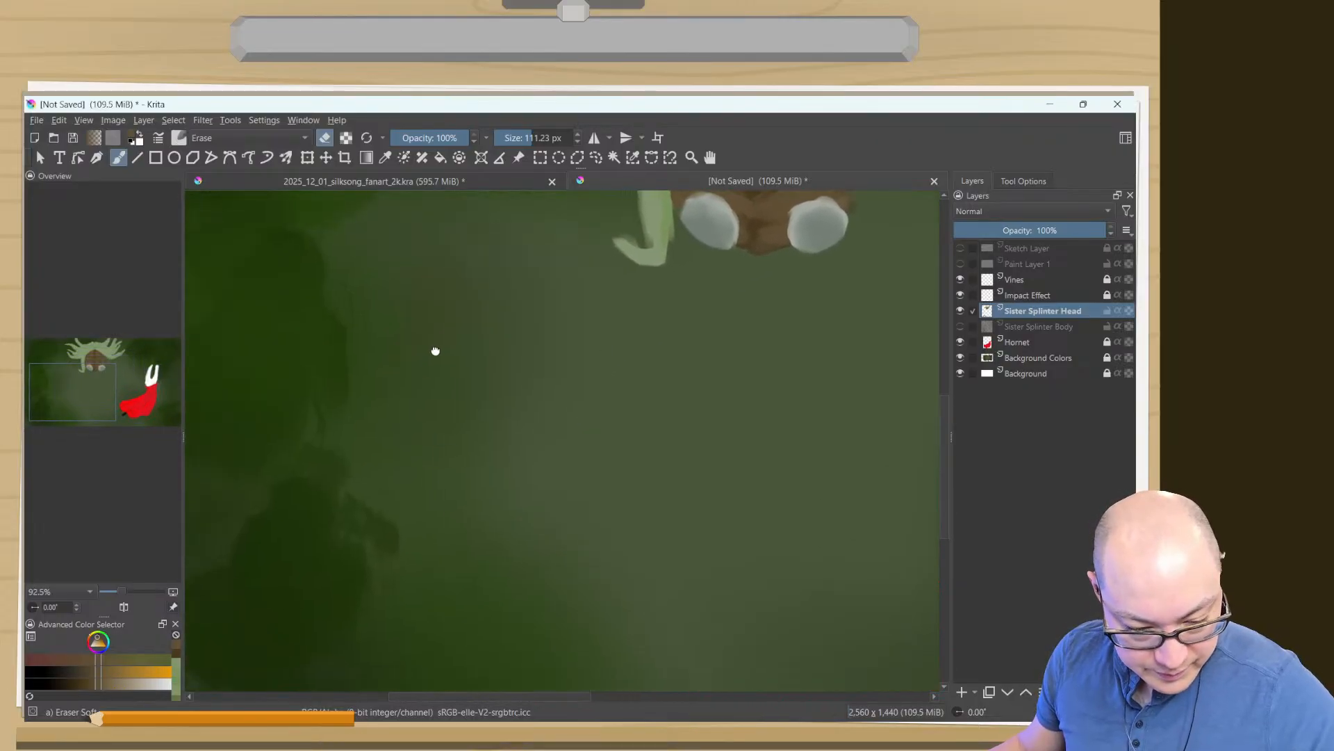
drag(435, 352, 444, 539)
- Show the Sister Splinter Body layer, lock Sister Splinter Head, make the body layer active and editable, and view the left arm in canvas-only mode
click(960, 326)
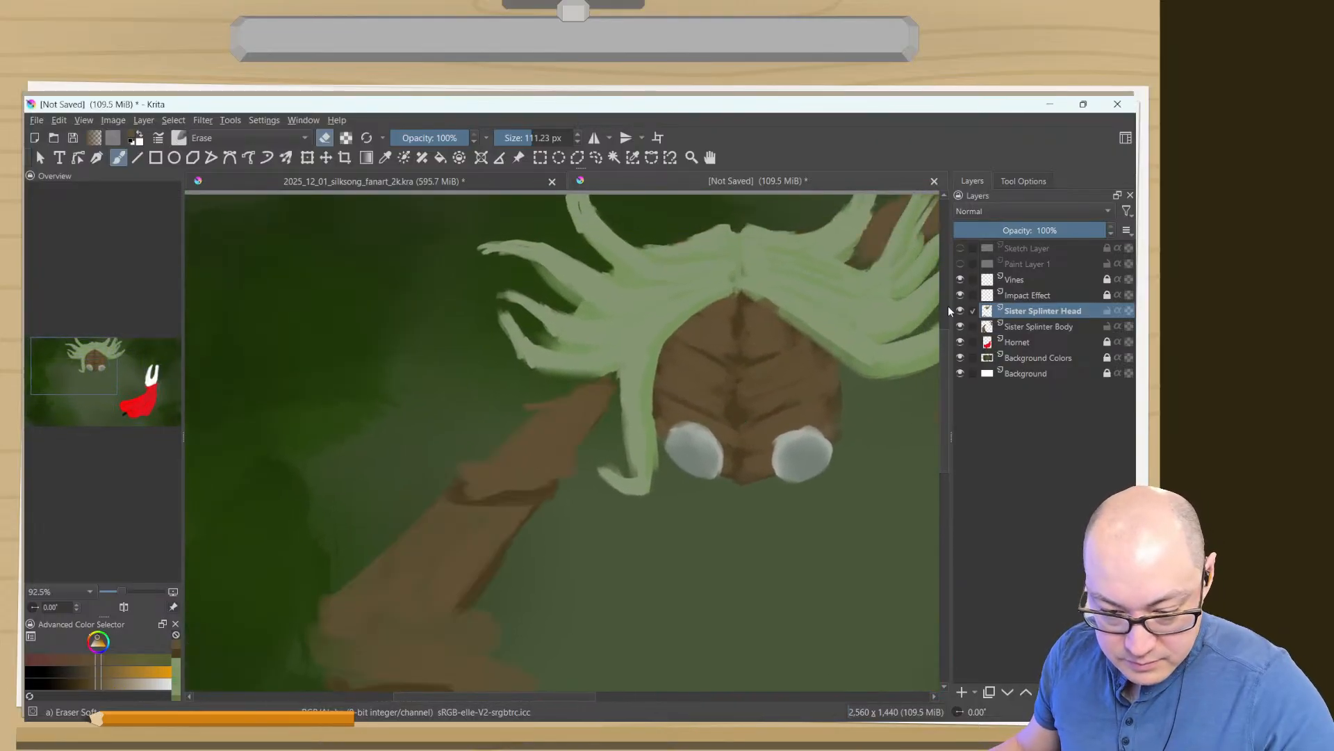
click(1107, 310)
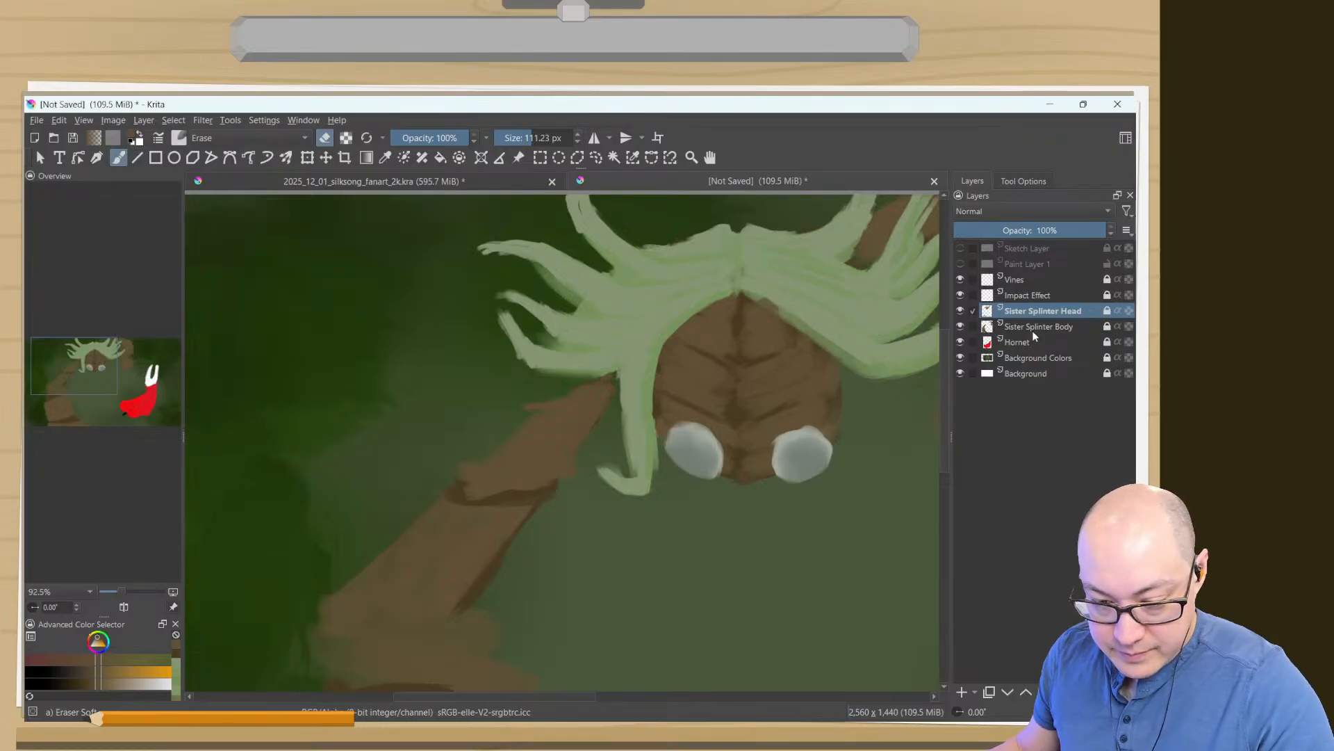
click(1102, 328)
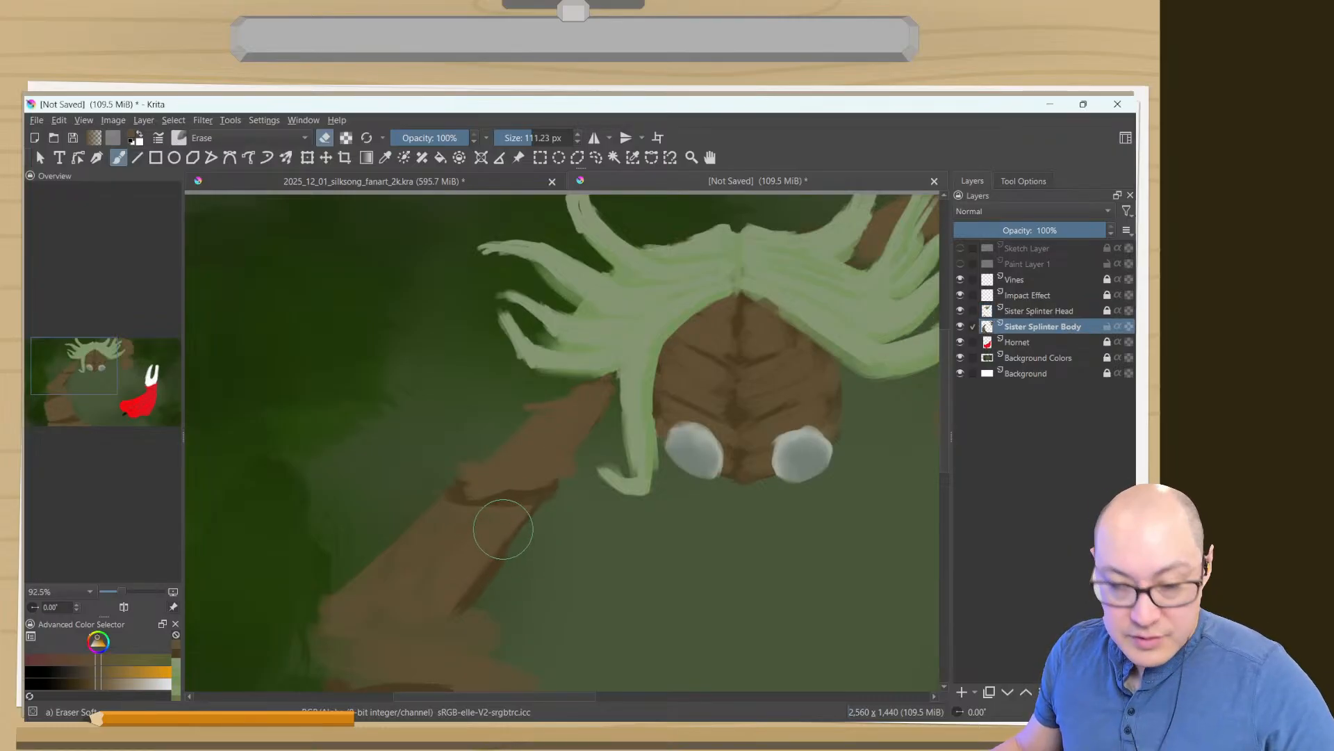
key(Tab)
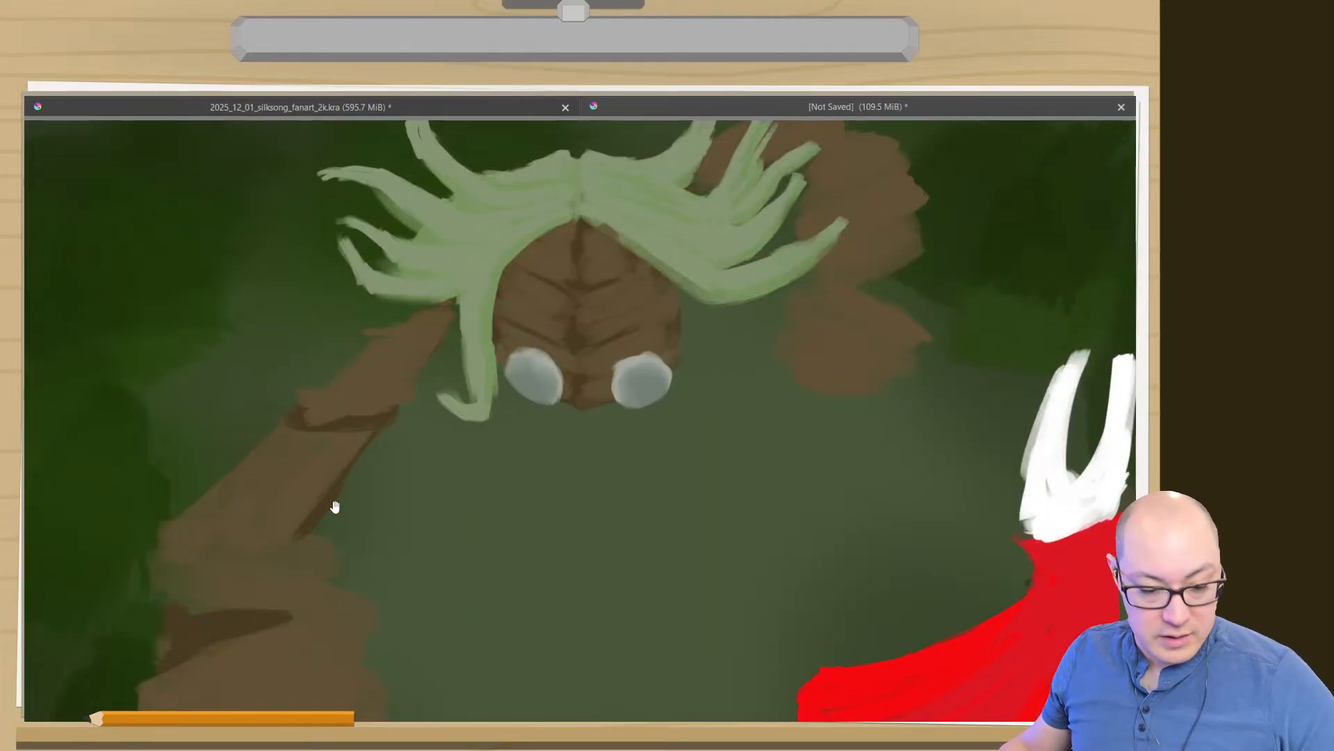
drag(387, 515, 529, 443)
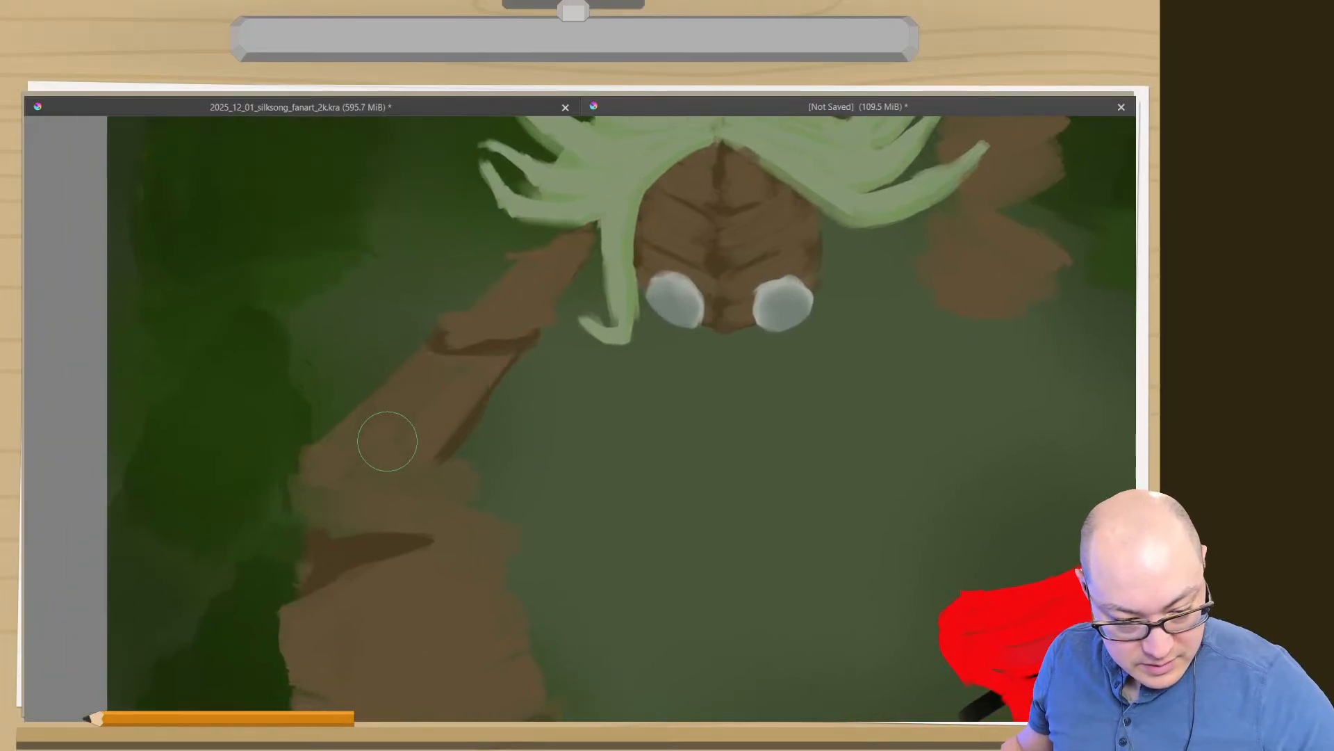
- Switch from the eraser back to a paint brush and reselect the Sister Splinter Body layer for painting the left arm
right_click(352, 396)
click(237, 231)
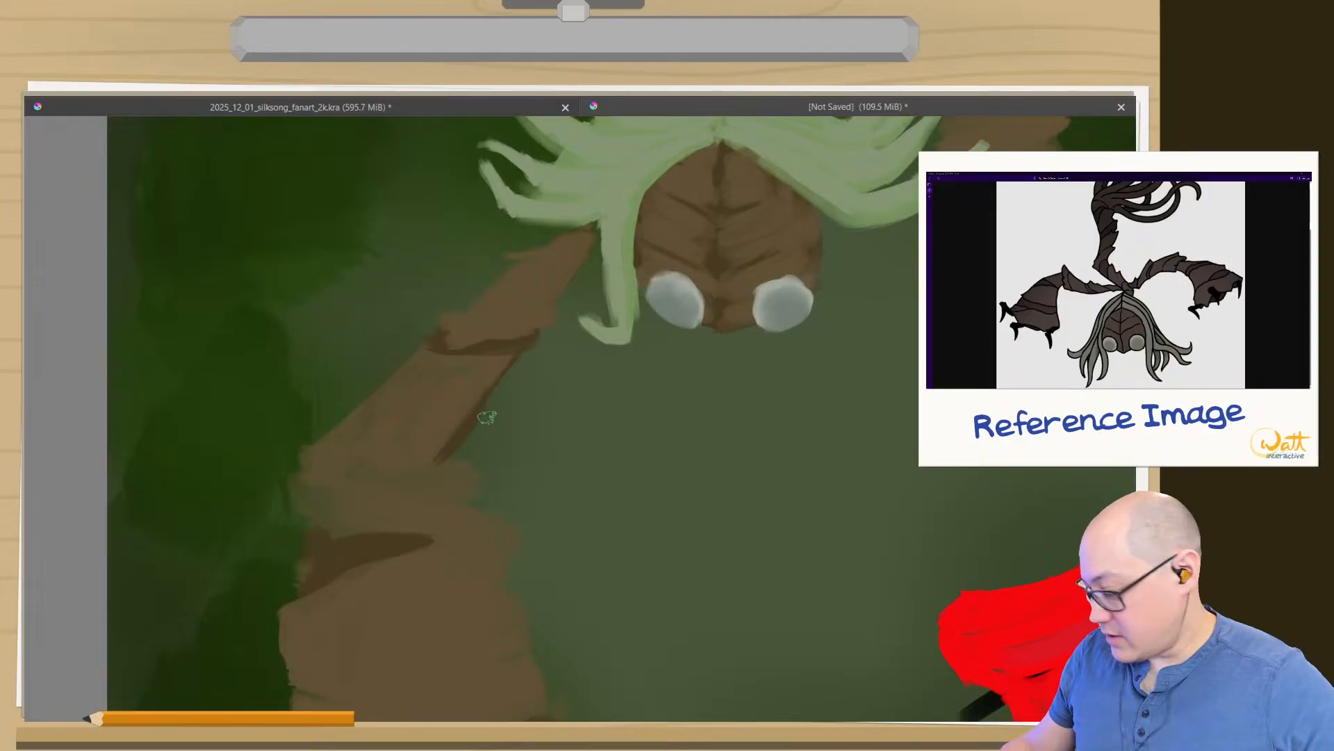
click(483, 489)
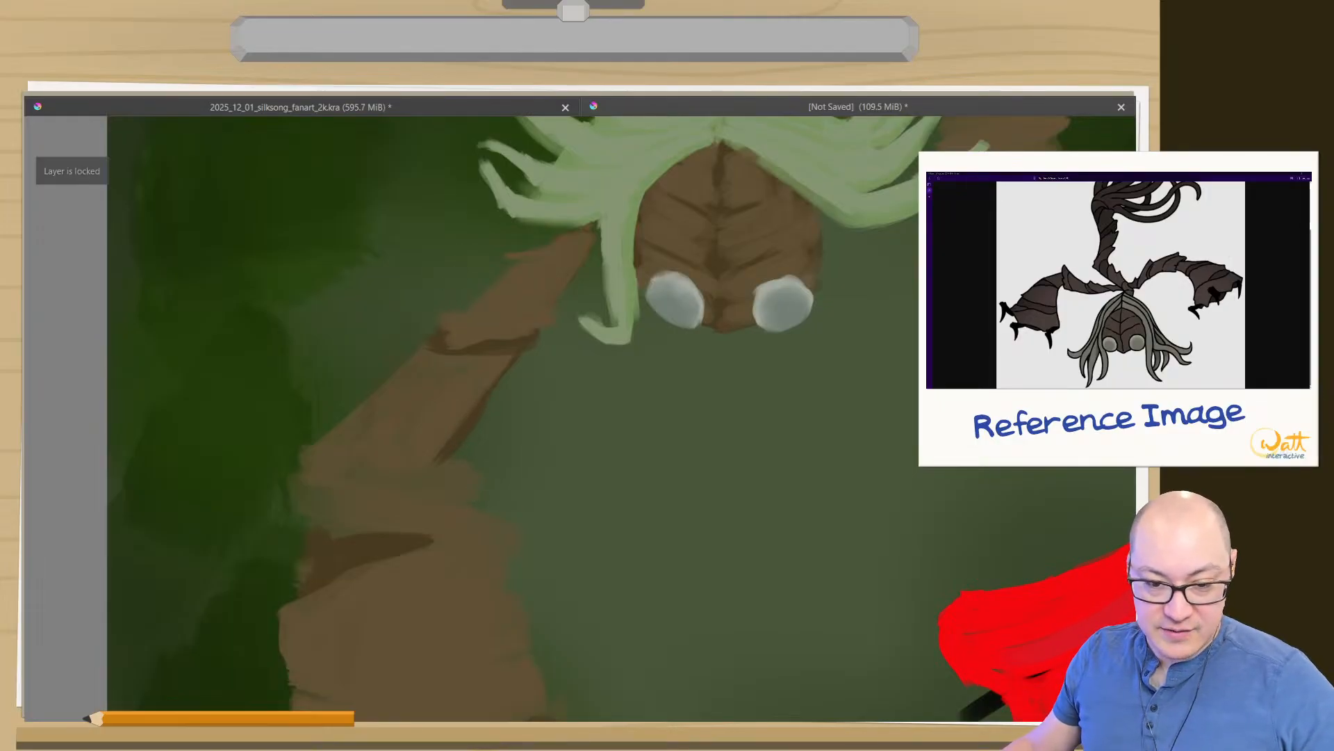
click(481, 486)
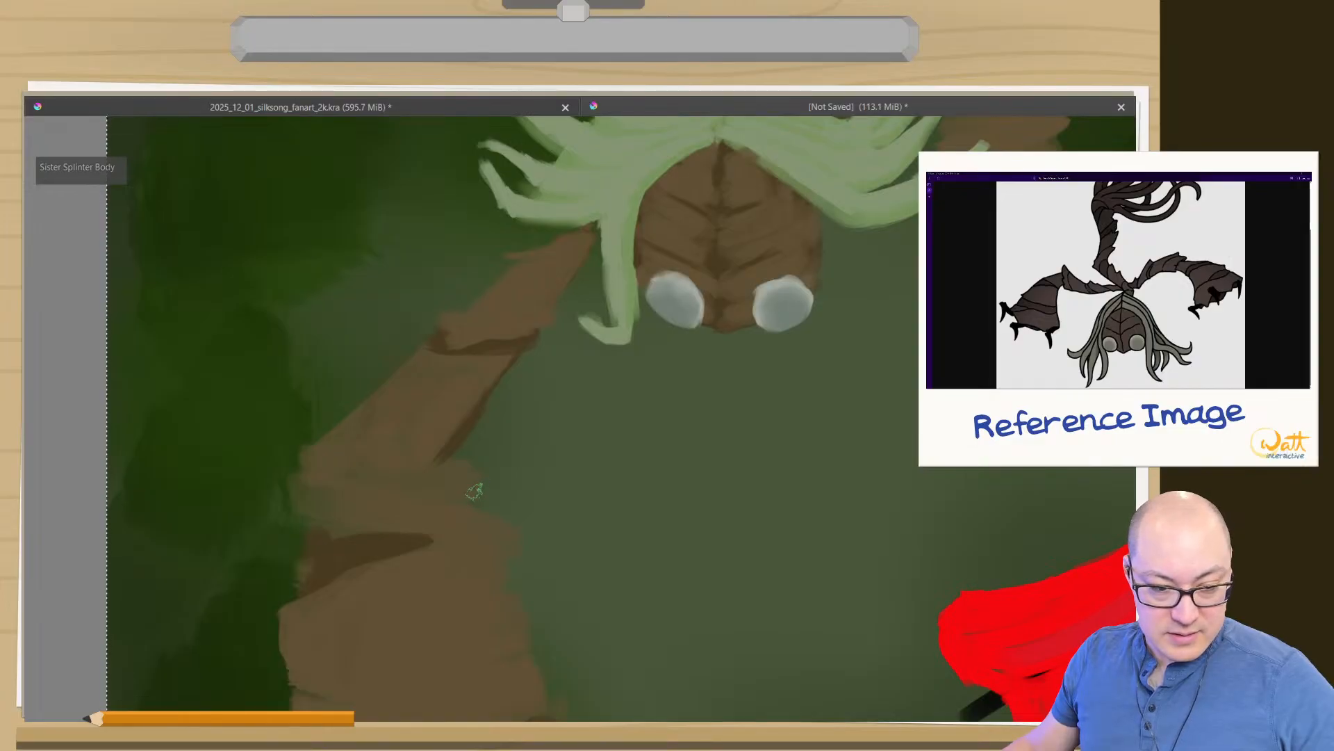
- Start saving the painting as a new Krita document in Watt Interactive's Stream Art fan_art folder
key(ctrl+shift+y)
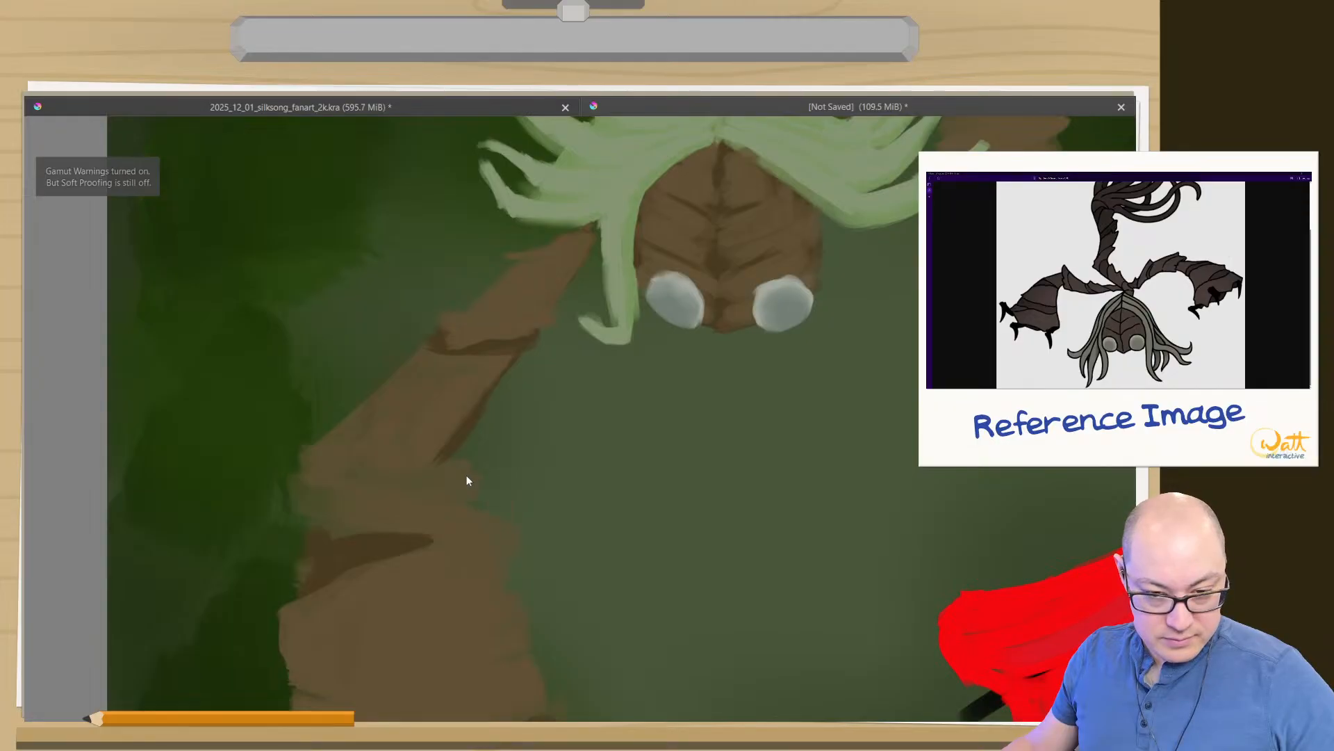
key(ctrl+shift+s)
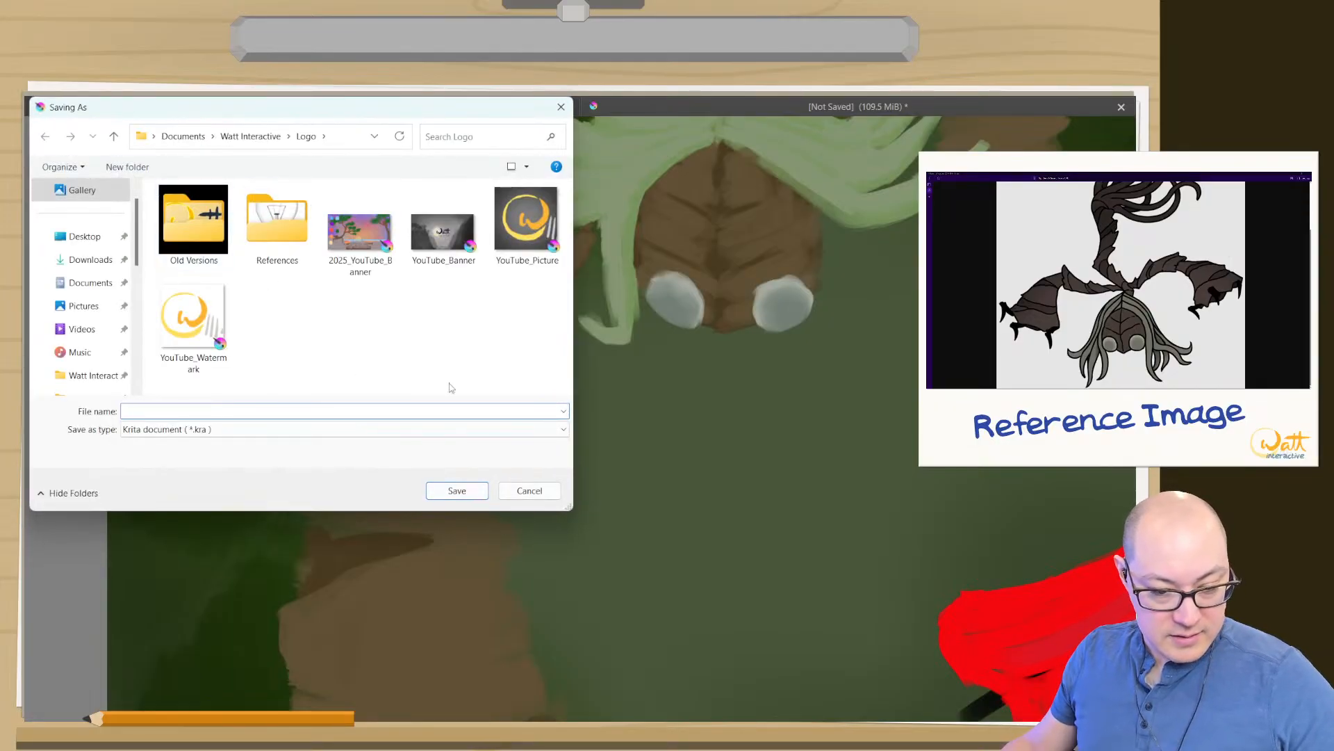
click(520, 492)
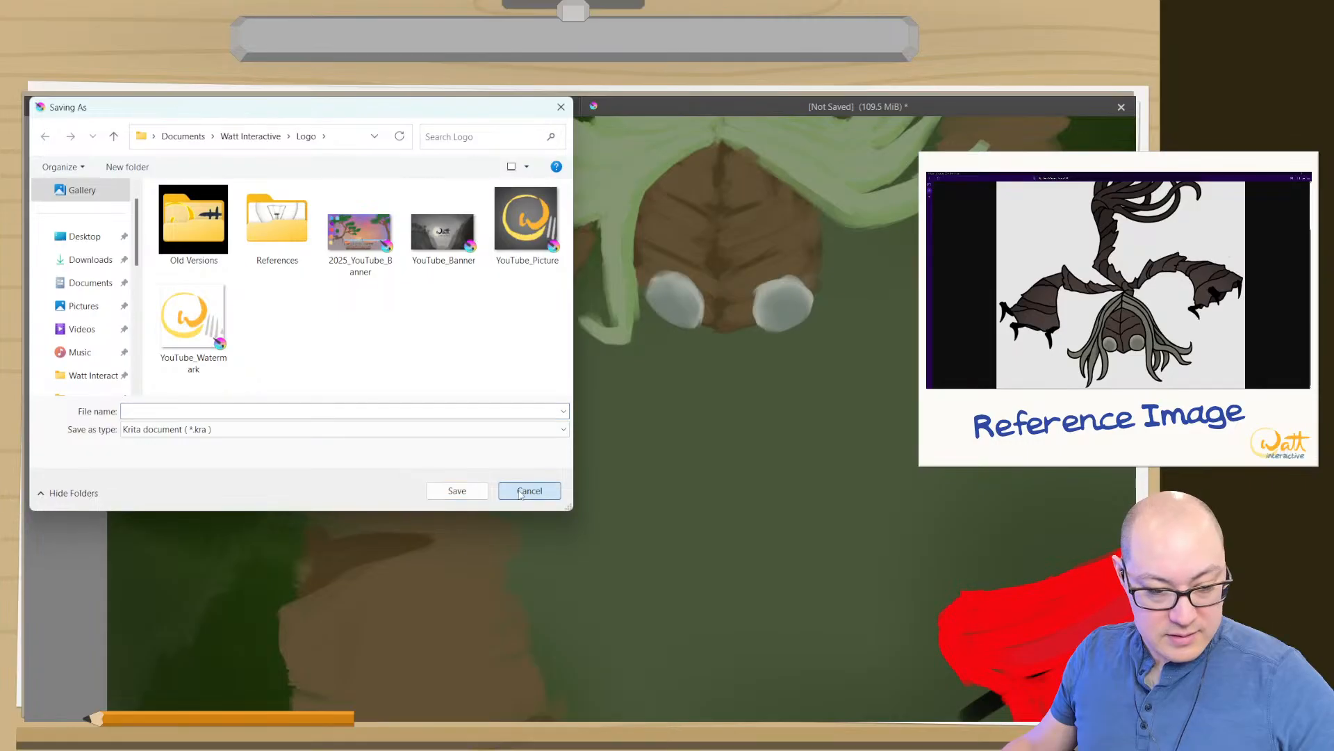
click(232, 142)
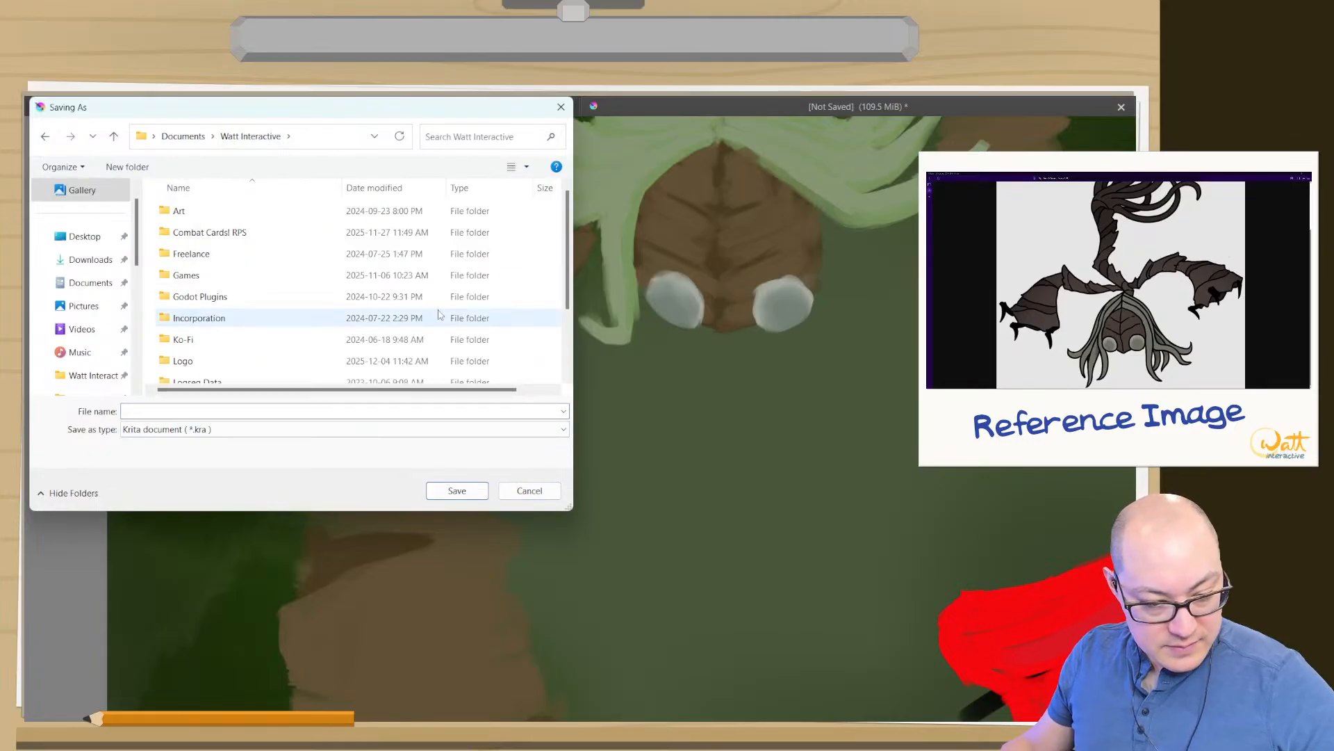
scroll(568, 348, down, 2)
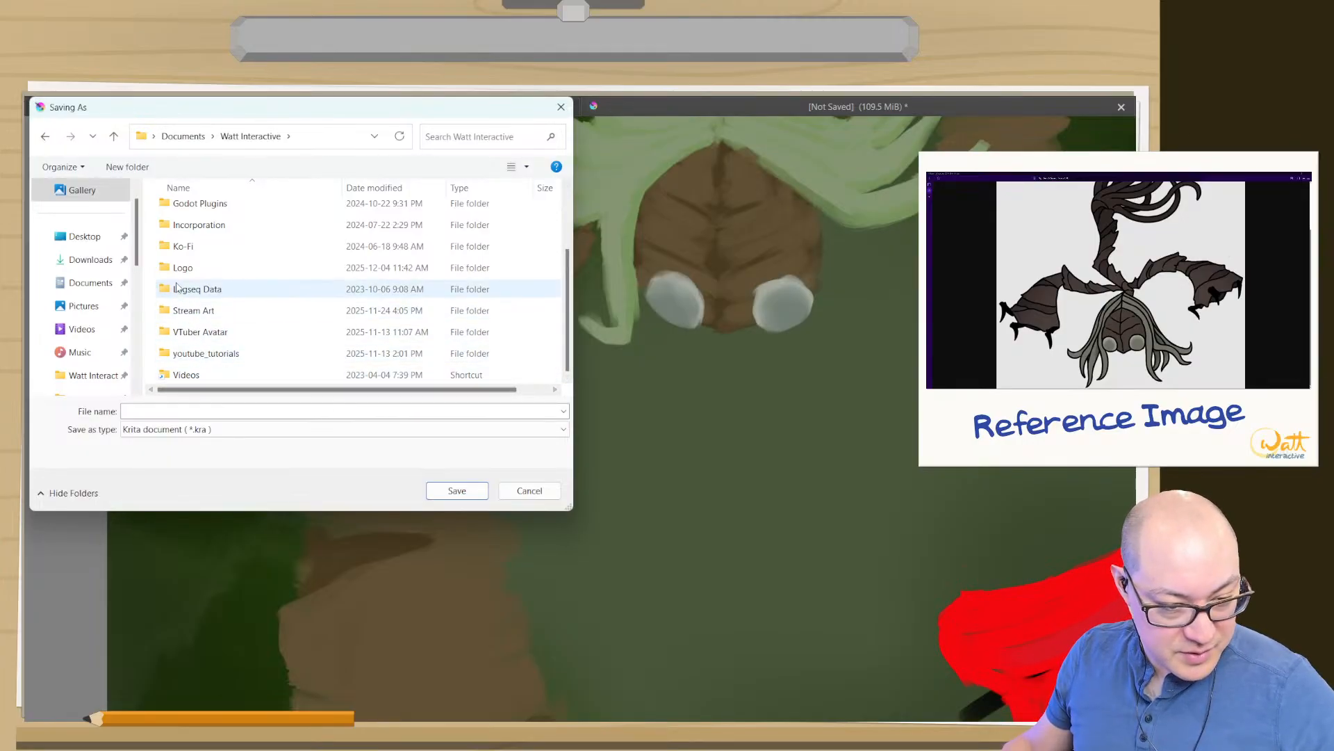
double_click(194, 311)
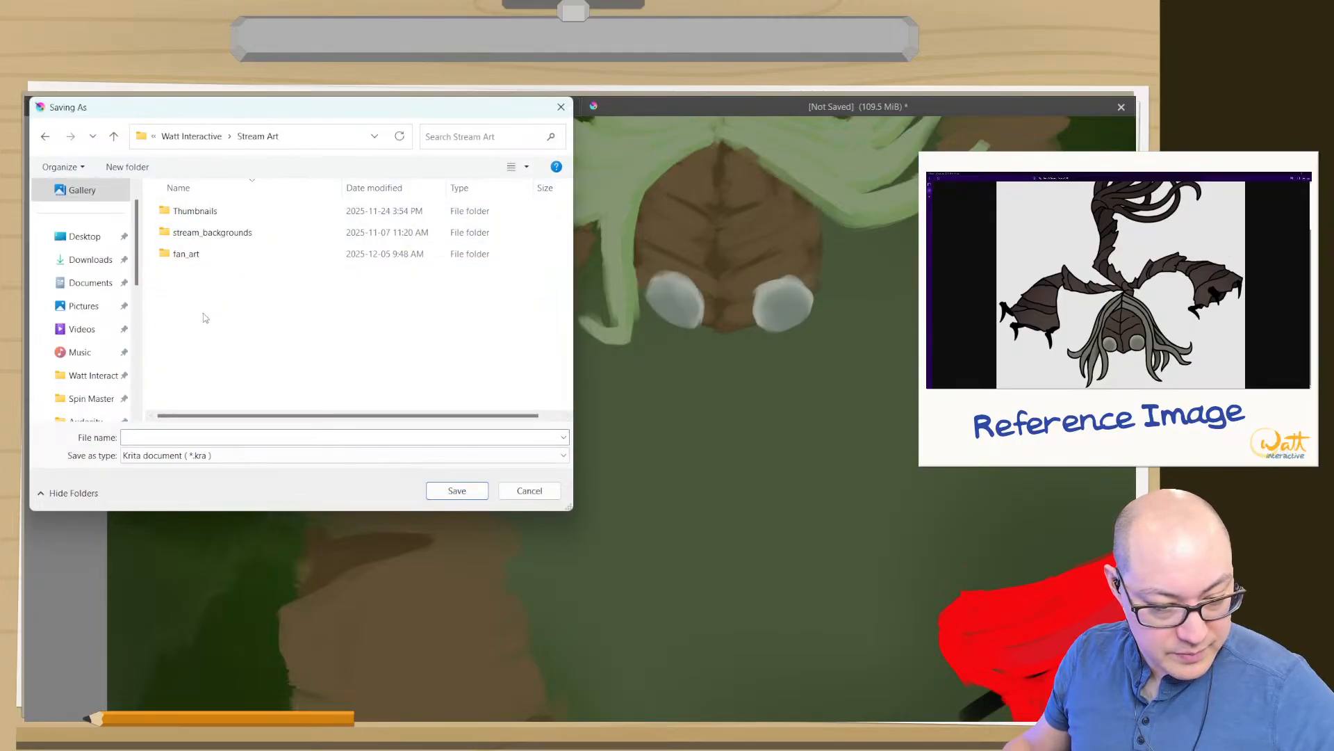
double_click(187, 255)
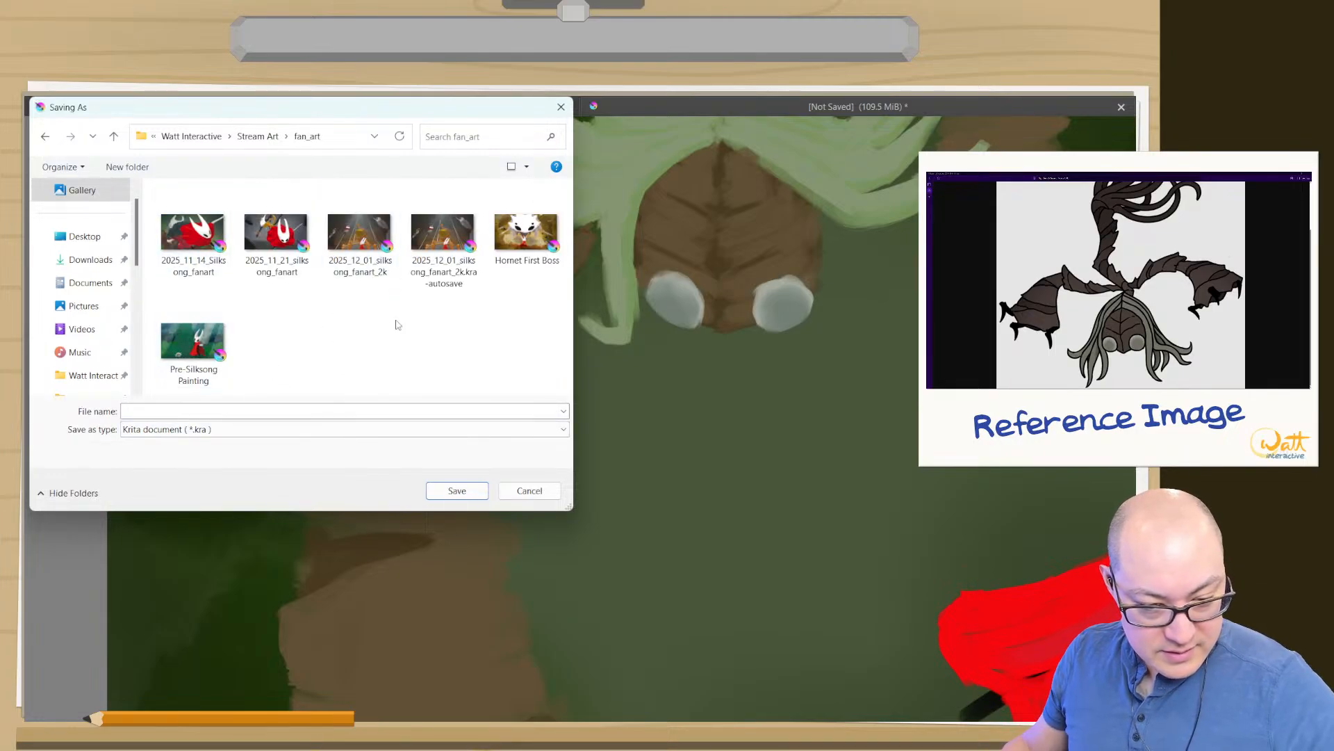
- Base the file name on the existing 2025_12_01_silksong_fanart_2k file and save the painting as 2025_12_08_silksong_fanart
click(430, 247)
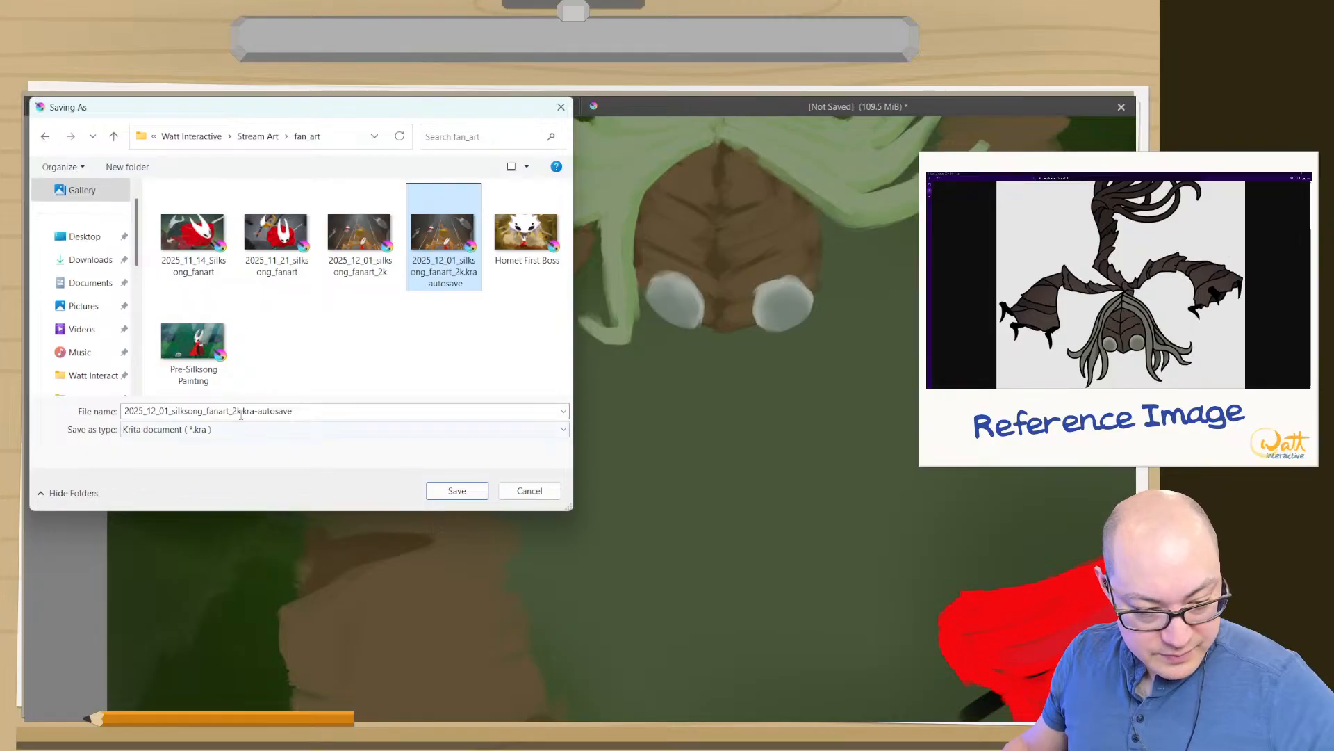
click(356, 257)
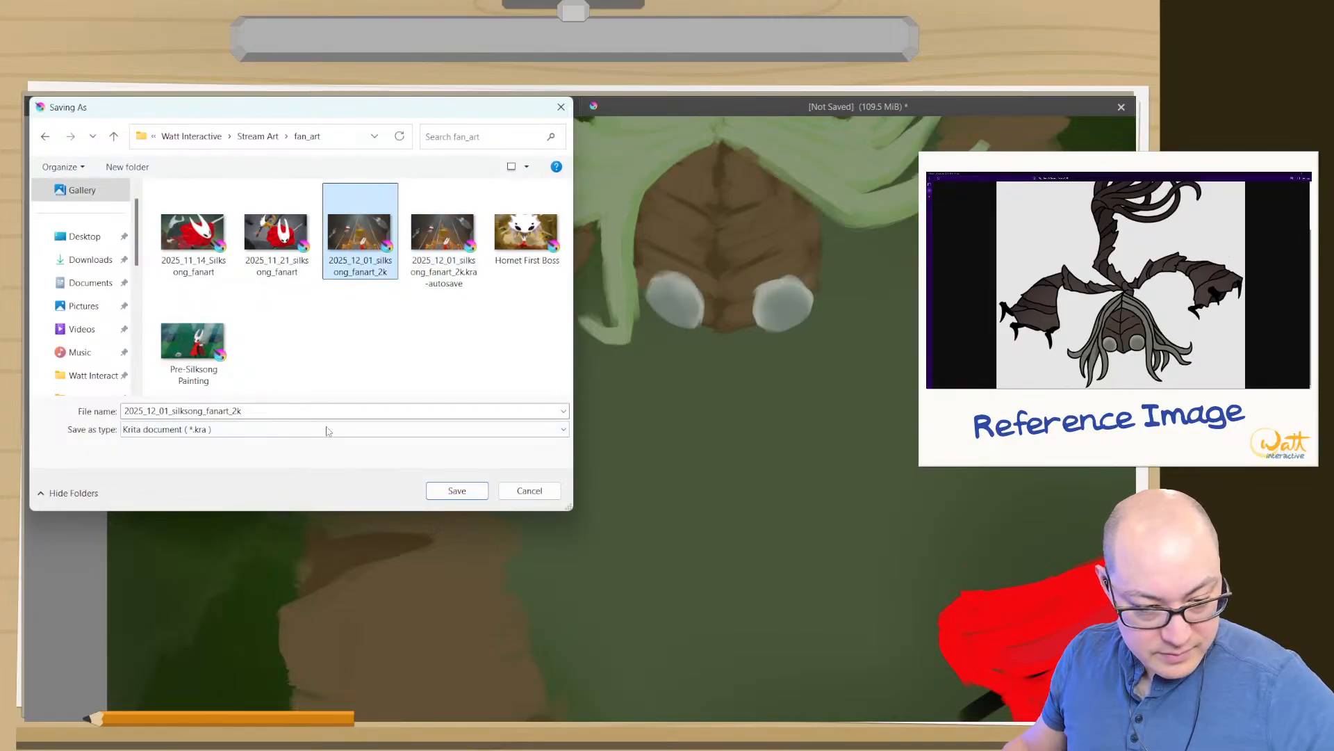
click(248, 412)
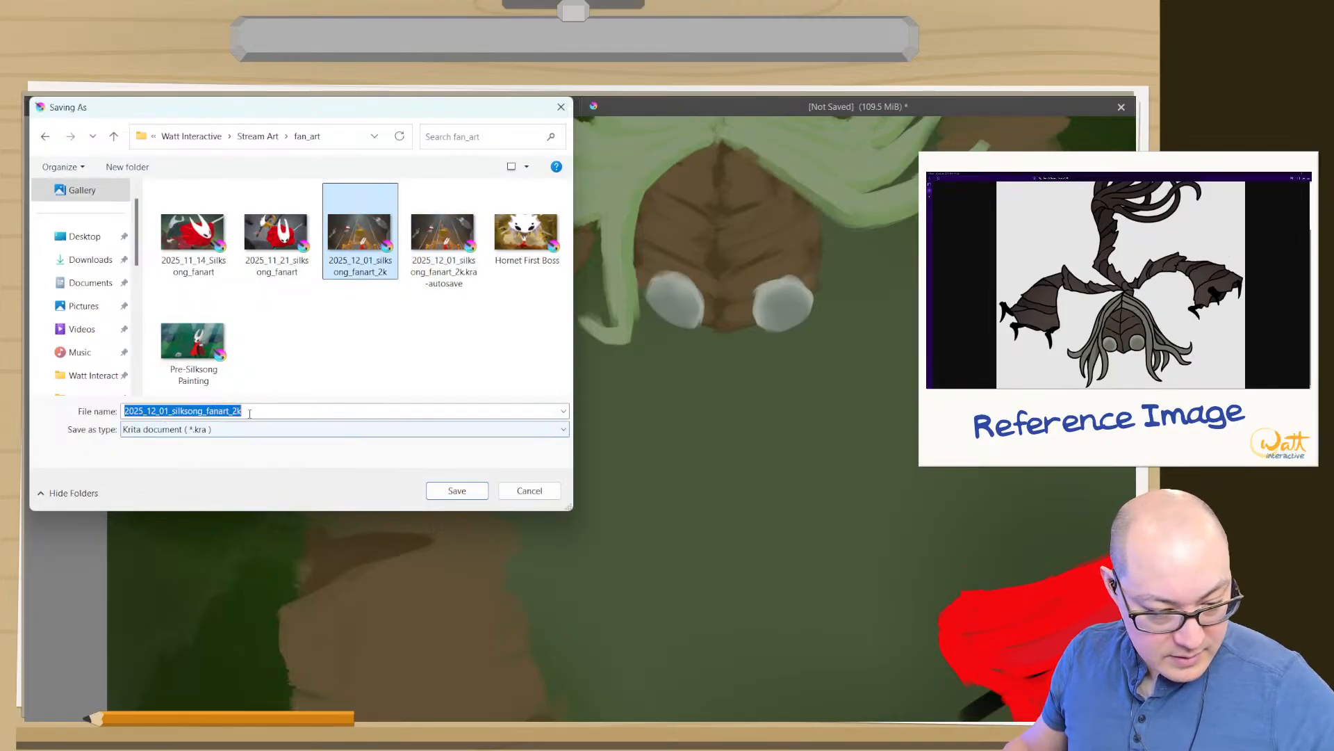
click(259, 411)
key(BackSpace)
key(BackSpace)
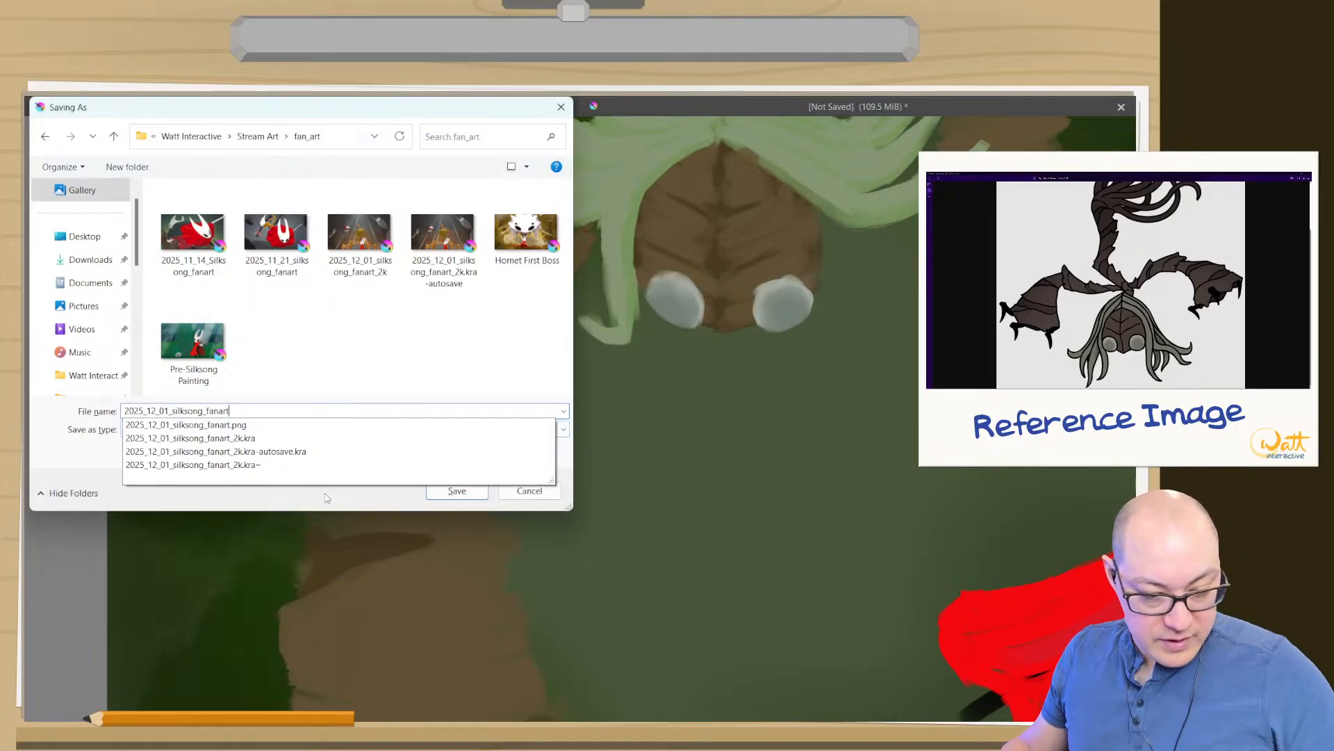
drag(169, 410, 164, 411)
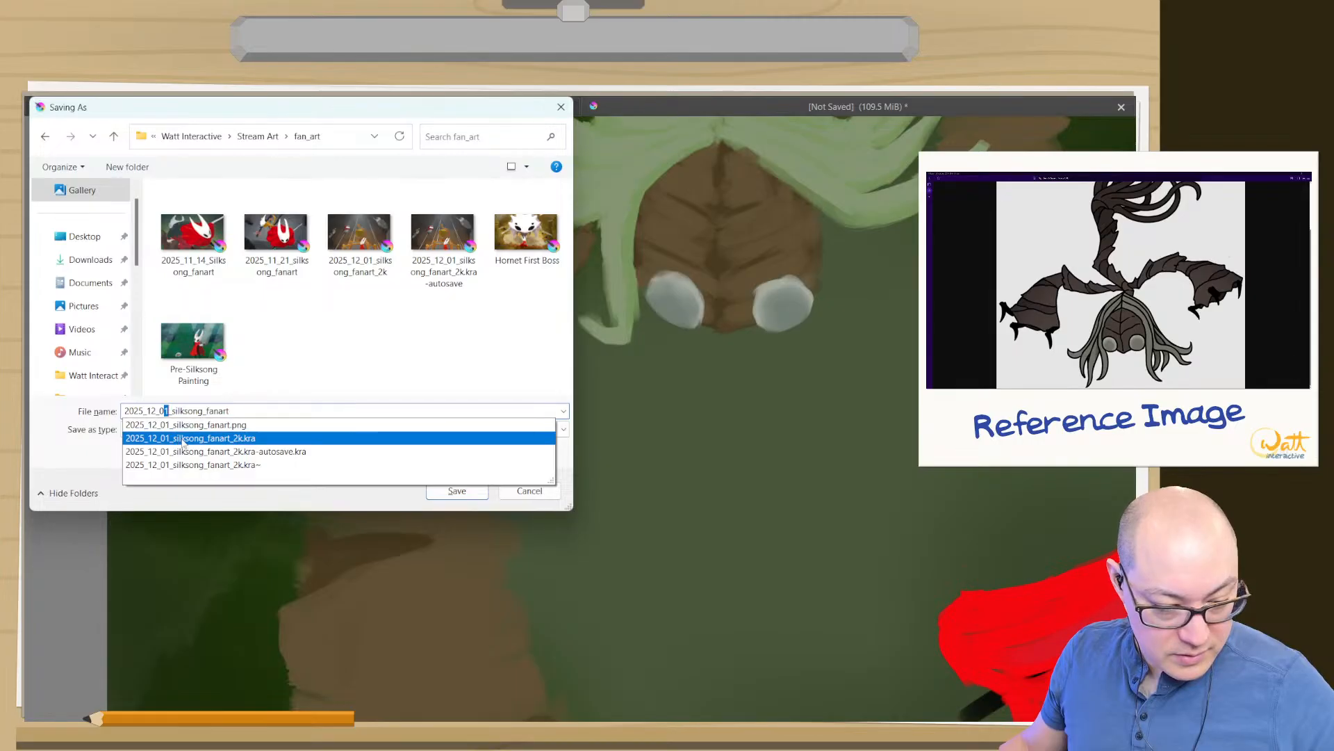
text(\)
key(BackSpace)
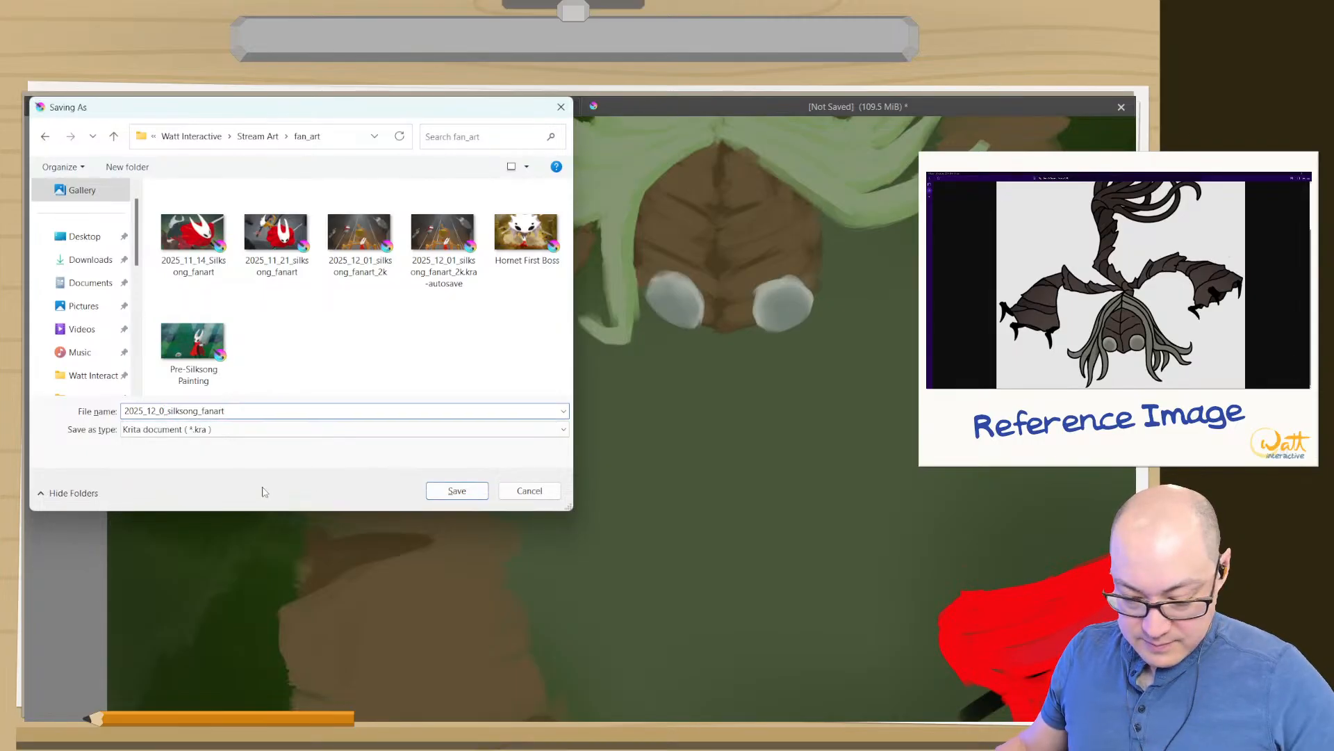
text(9)
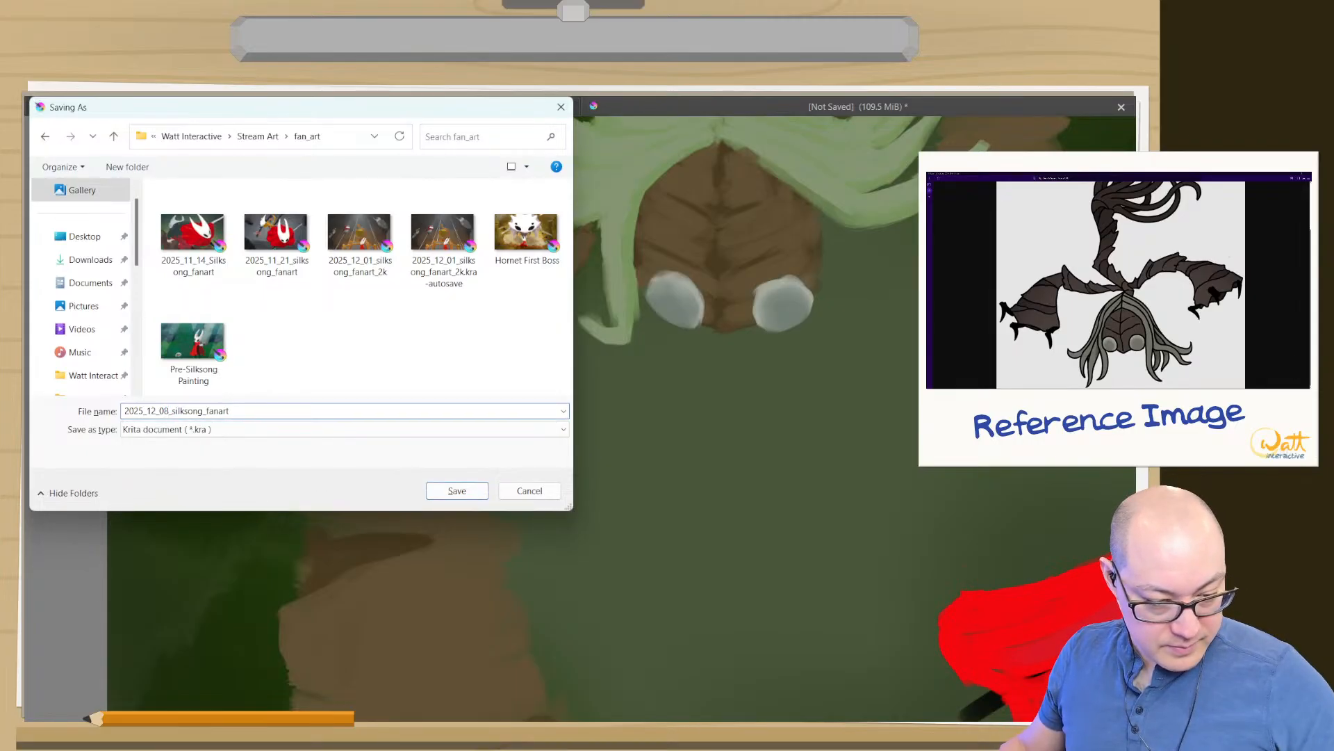
click(457, 491)
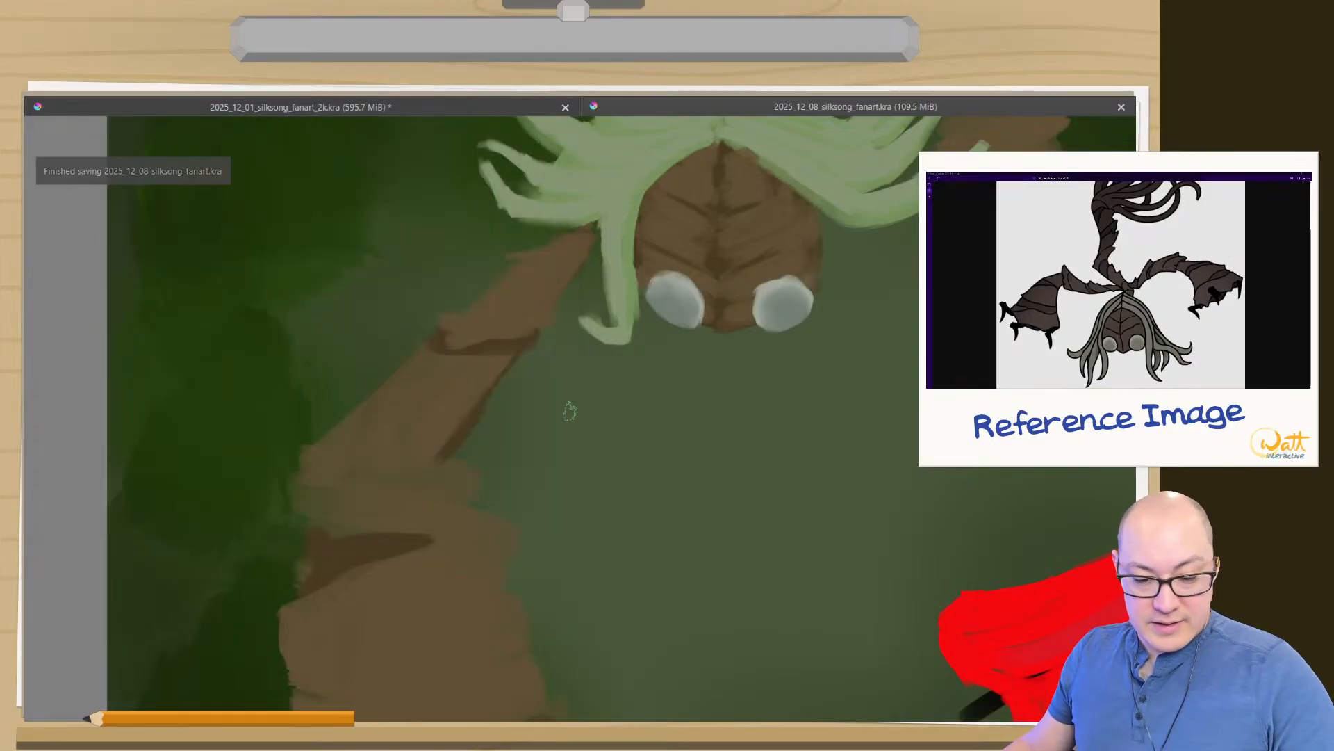
- Remove the small brown spur on the upper arm and smooth its outer edge up to the hair strand
mouse_move(572, 441)
mouse_down()
mouse_move(614, 471)
mouse_move(577, 452)
mouse_up()
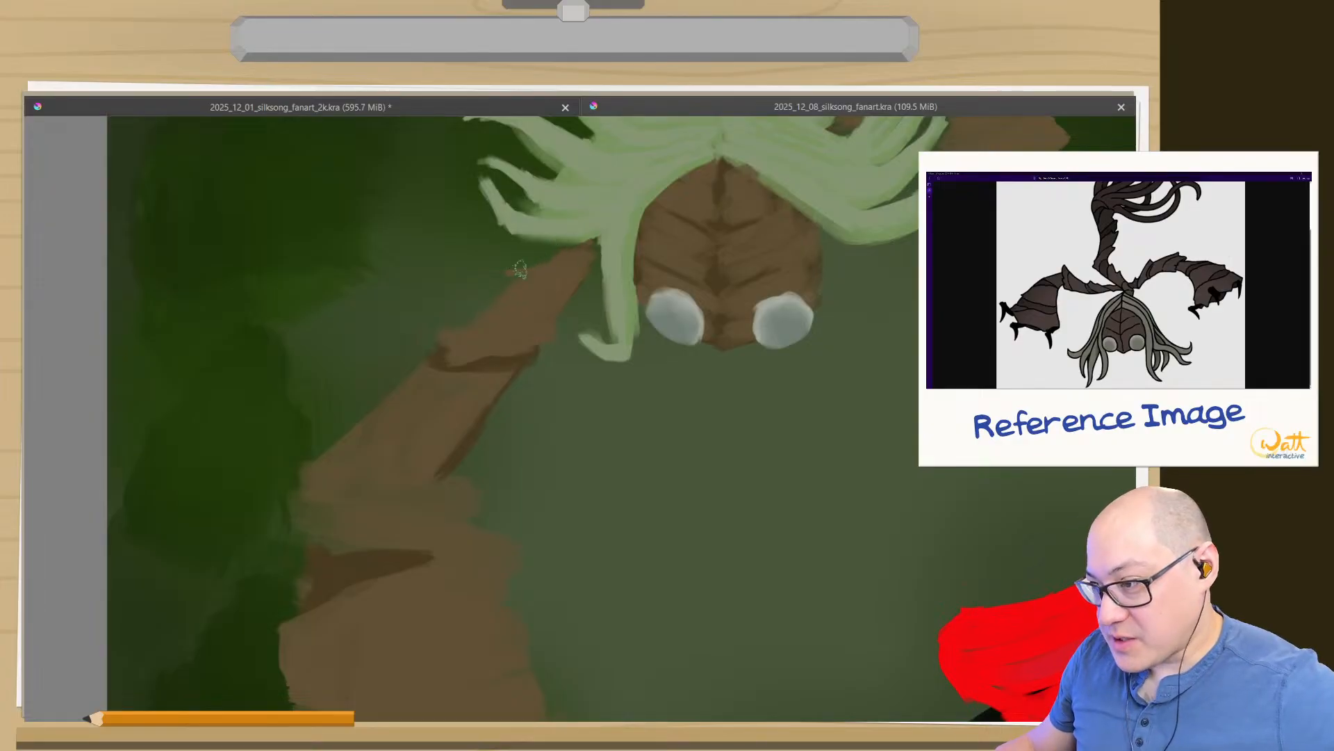
mouse_move(546, 264)
mouse_down()
mouse_move(518, 270)
mouse_move(564, 258)
mouse_move(537, 268)
mouse_move(524, 255)
mouse_move(507, 270)
mouse_move(509, 252)
mouse_move(535, 262)
mouse_move(502, 267)
mouse_move(516, 222)
mouse_move(577, 253)
mouse_move(564, 255)
mouse_move(588, 249)
mouse_move(572, 278)
mouse_up()
click(510, 270)
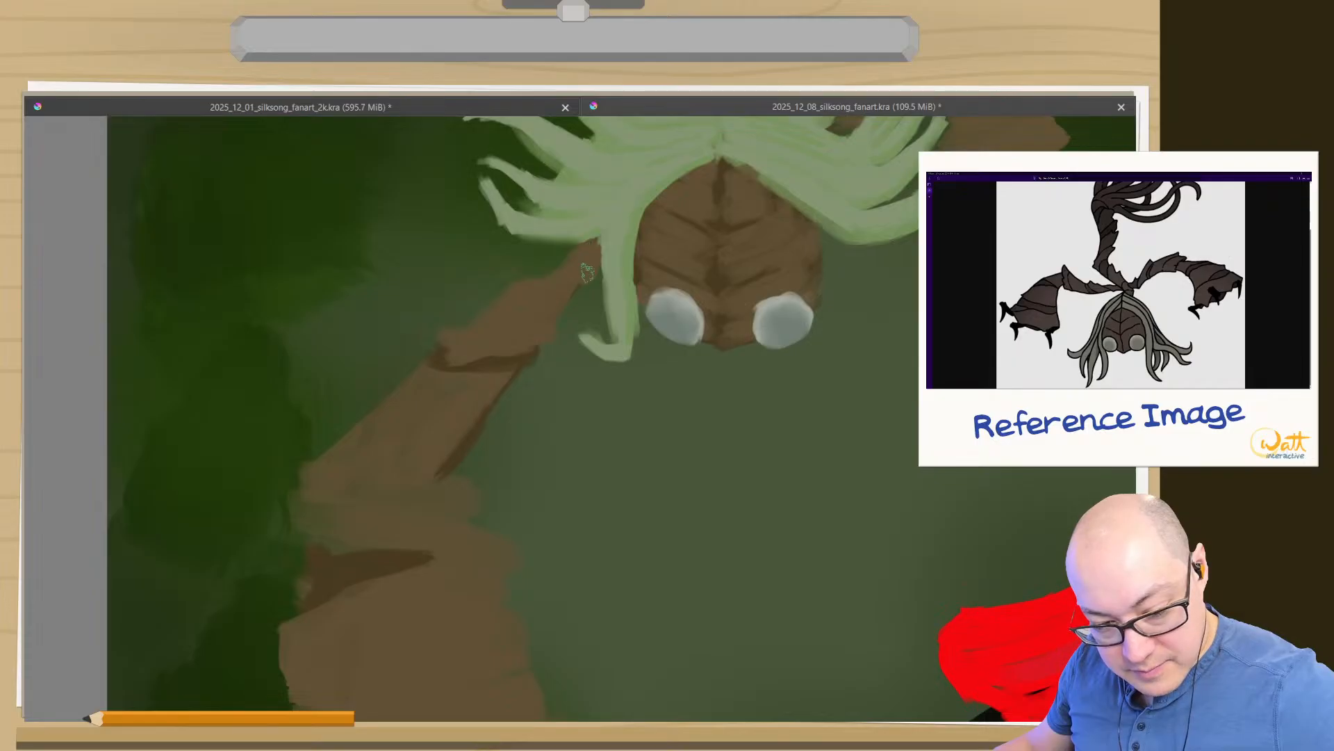
drag(582, 272, 528, 266)
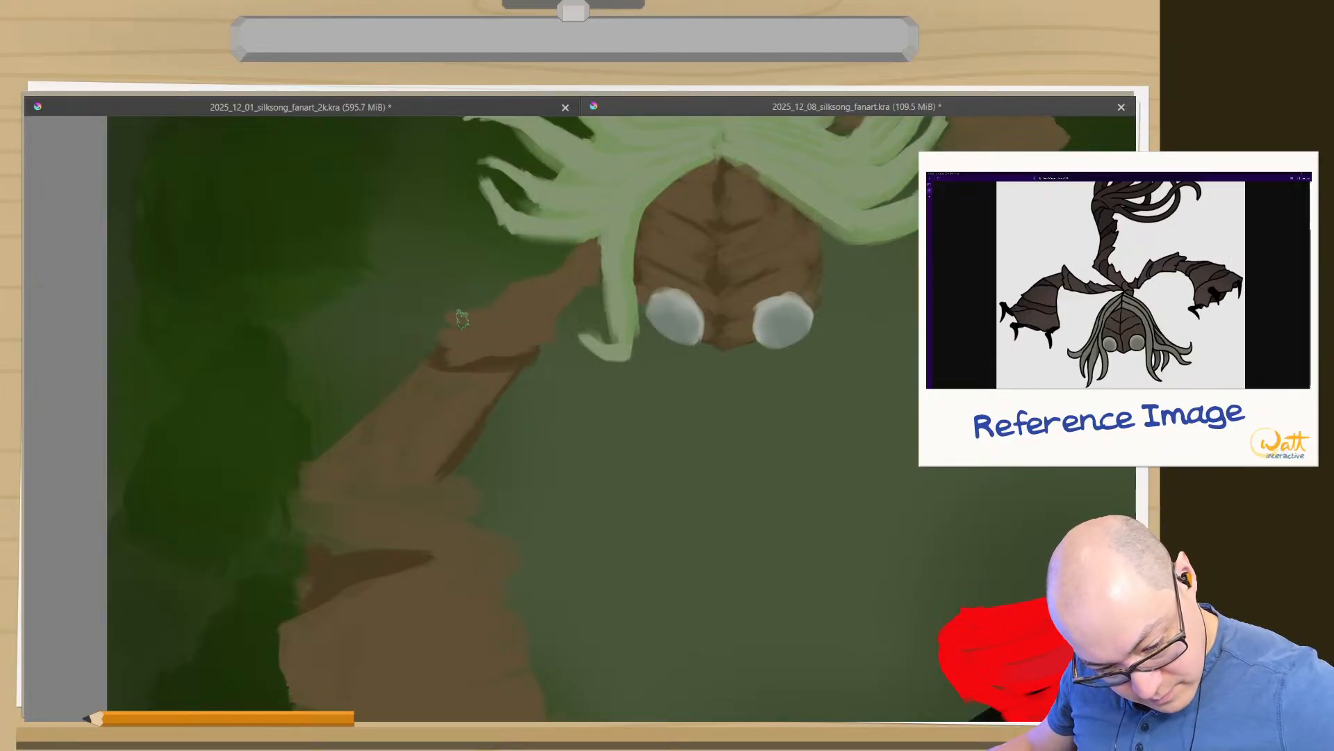
- Extend the upper arm's bark plate outward above the elbow and paint lighter brown over the dark strip along the segment below
drag(434, 313, 429, 315)
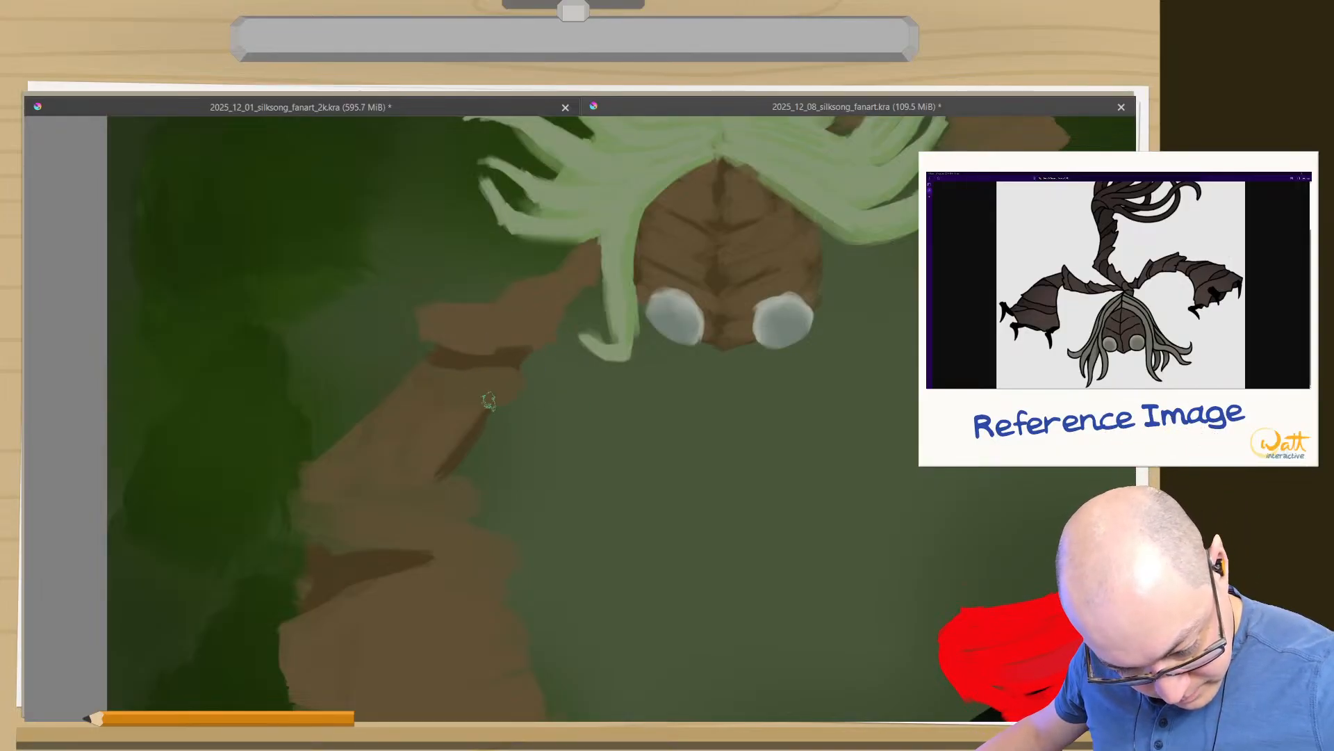
mouse_move(421, 443)
mouse_down()
mouse_move(471, 443)
mouse_move(453, 464)
mouse_up()
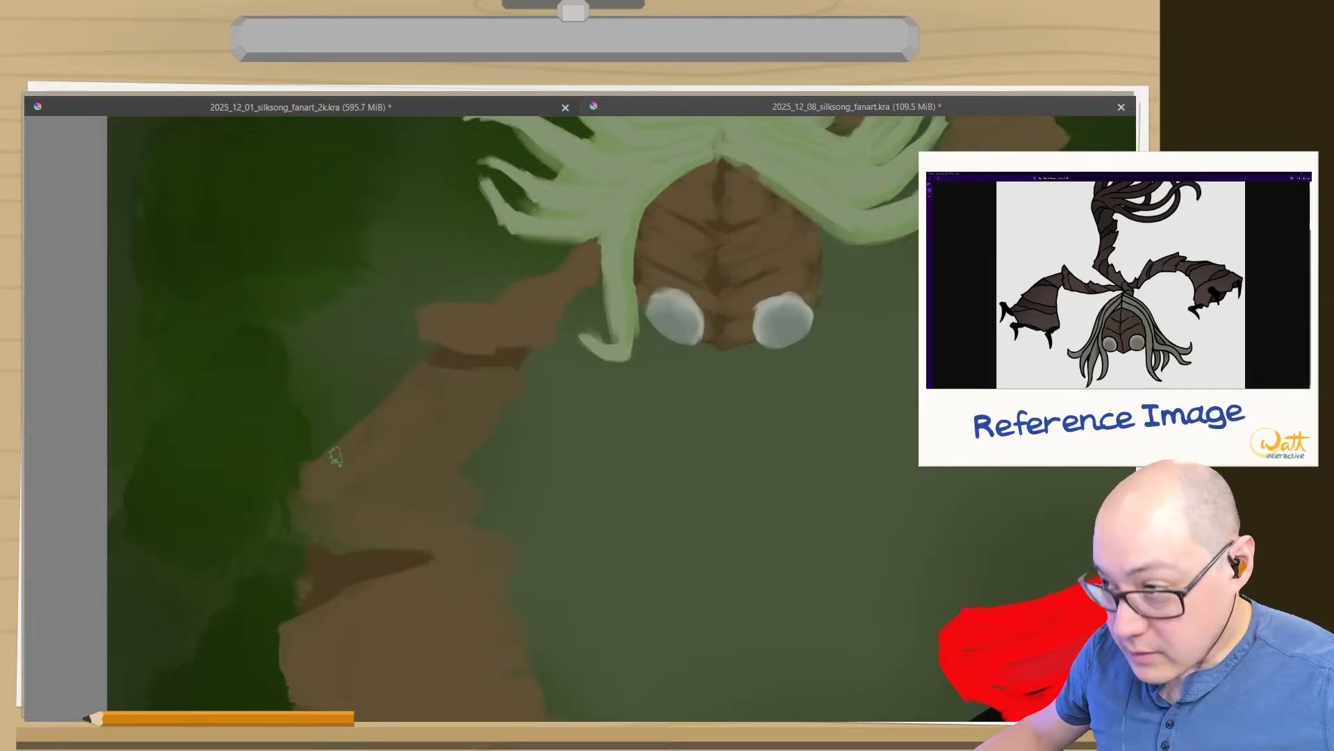
- Pull the elbow segment's outer corner into a pointed spur and smooth the arm's inner edge around the joint below
mouse_move(302, 494)
mouse_down()
mouse_move(252, 494)
mouse_move(336, 475)
mouse_move(347, 446)
mouse_up()
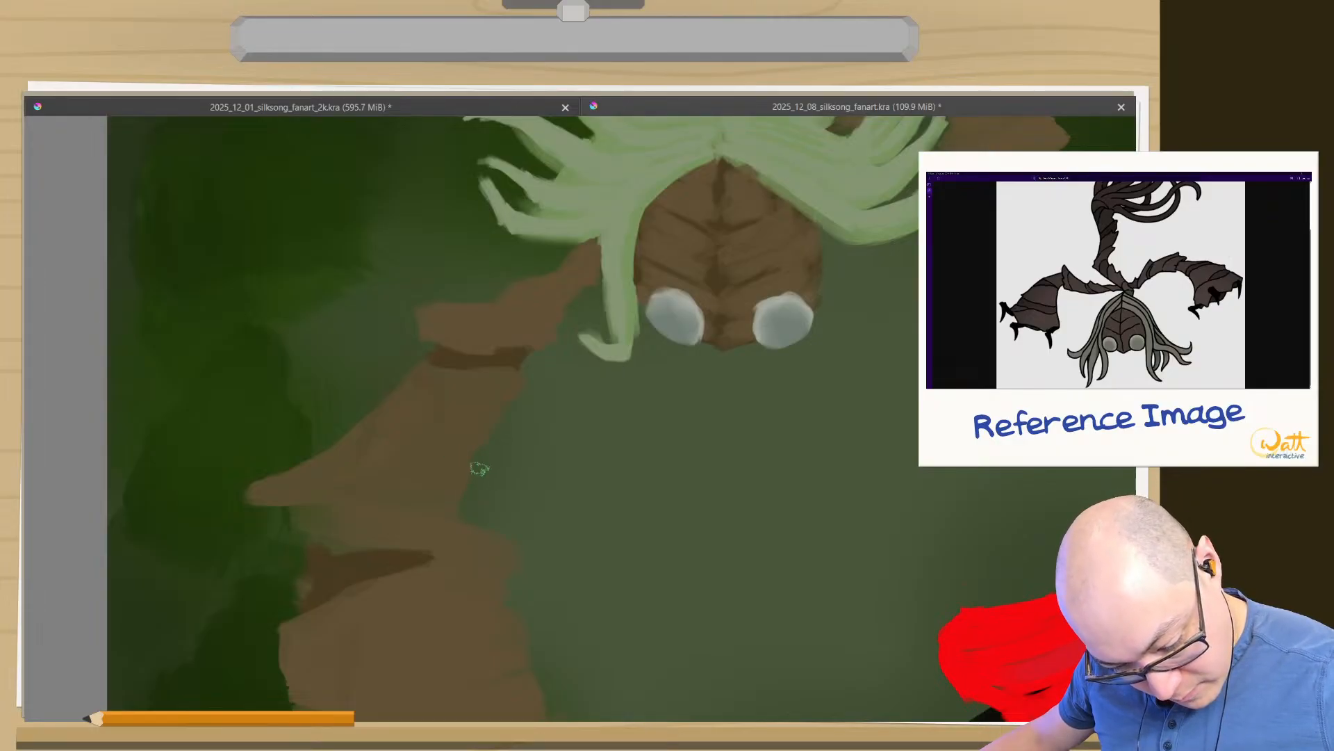
mouse_move(475, 471)
mouse_down()
mouse_move(480, 455)
mouse_move(477, 468)
mouse_up()
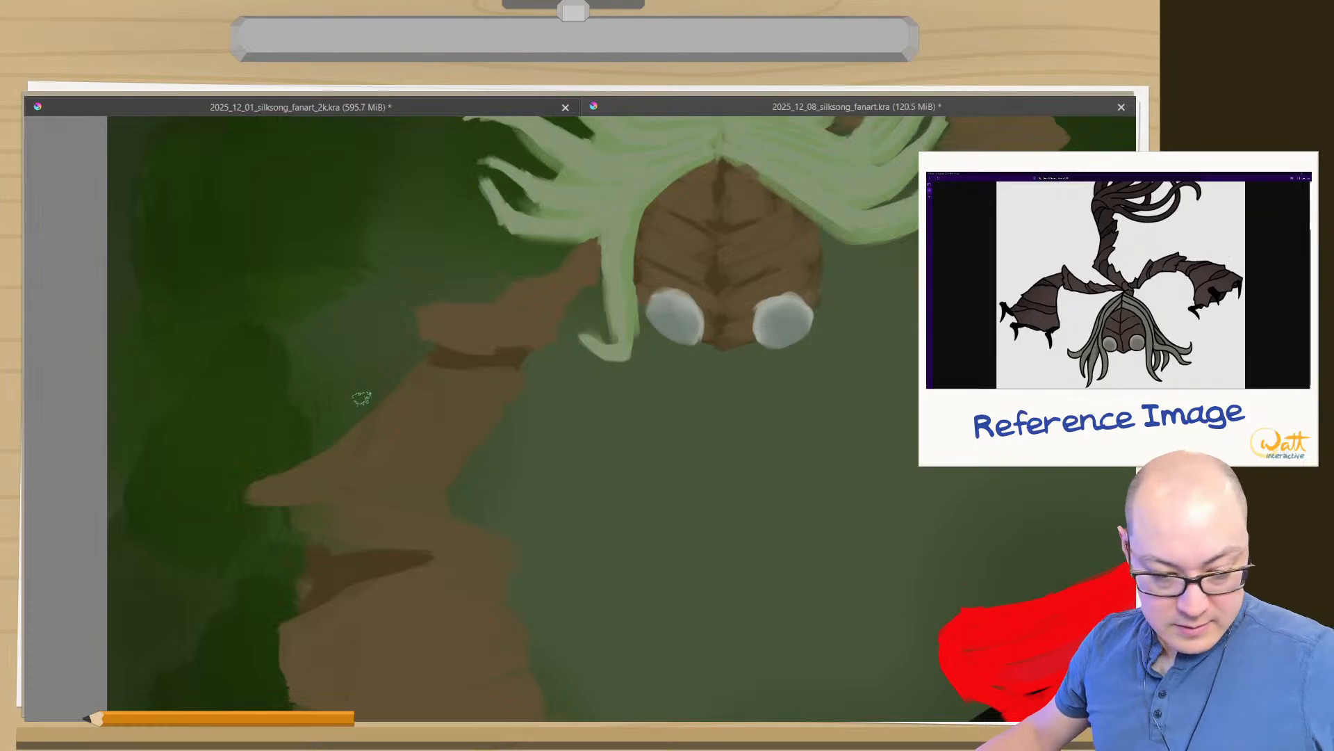
drag(401, 440, 575, 301)
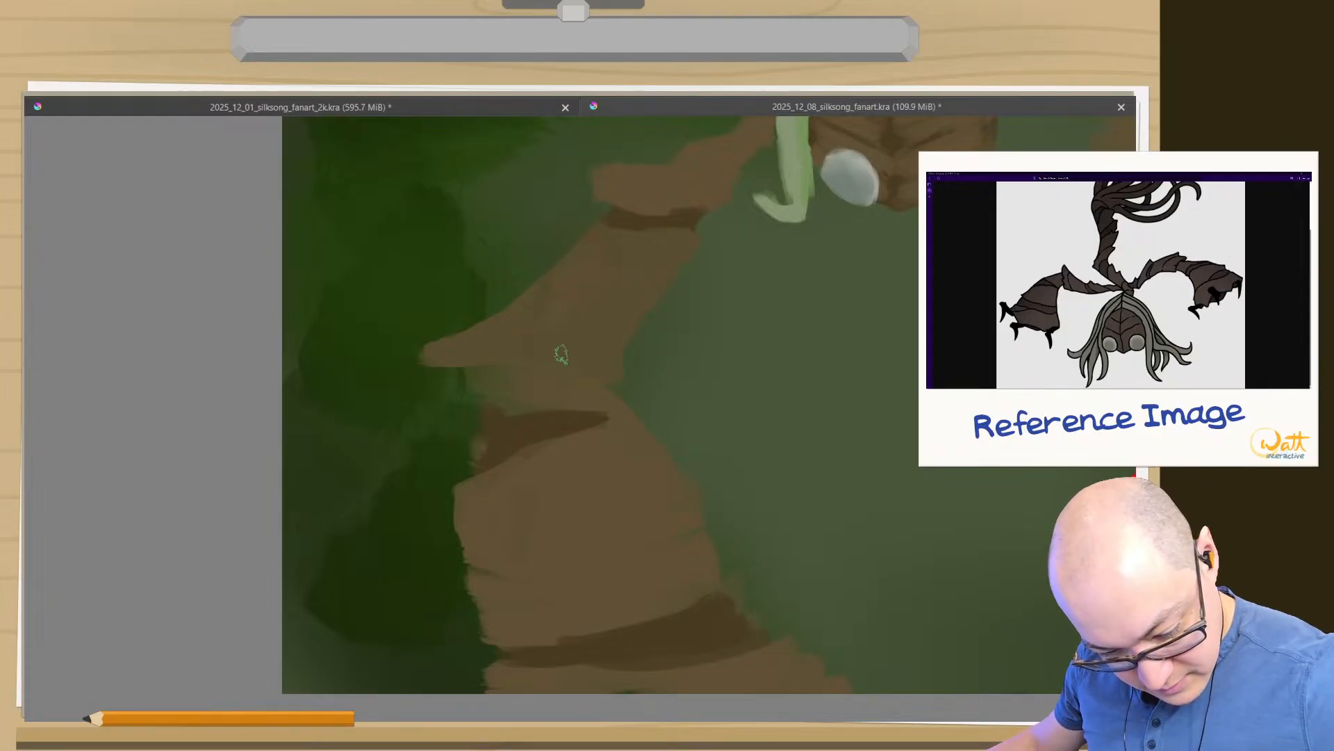
- Even out the outer edge of the plate beneath the spur and fill the dark strip below it out to that edge with sampled dark brown
drag(503, 377, 466, 380)
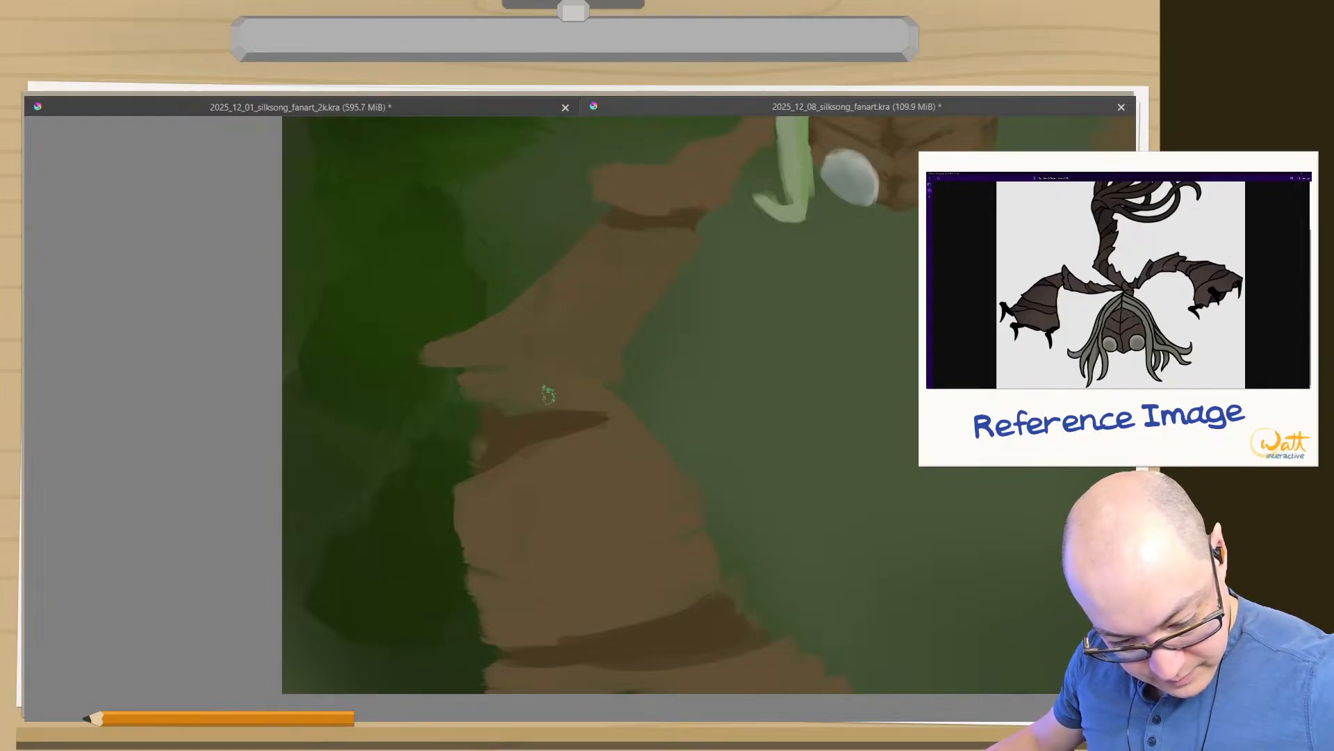
drag(548, 394, 477, 409)
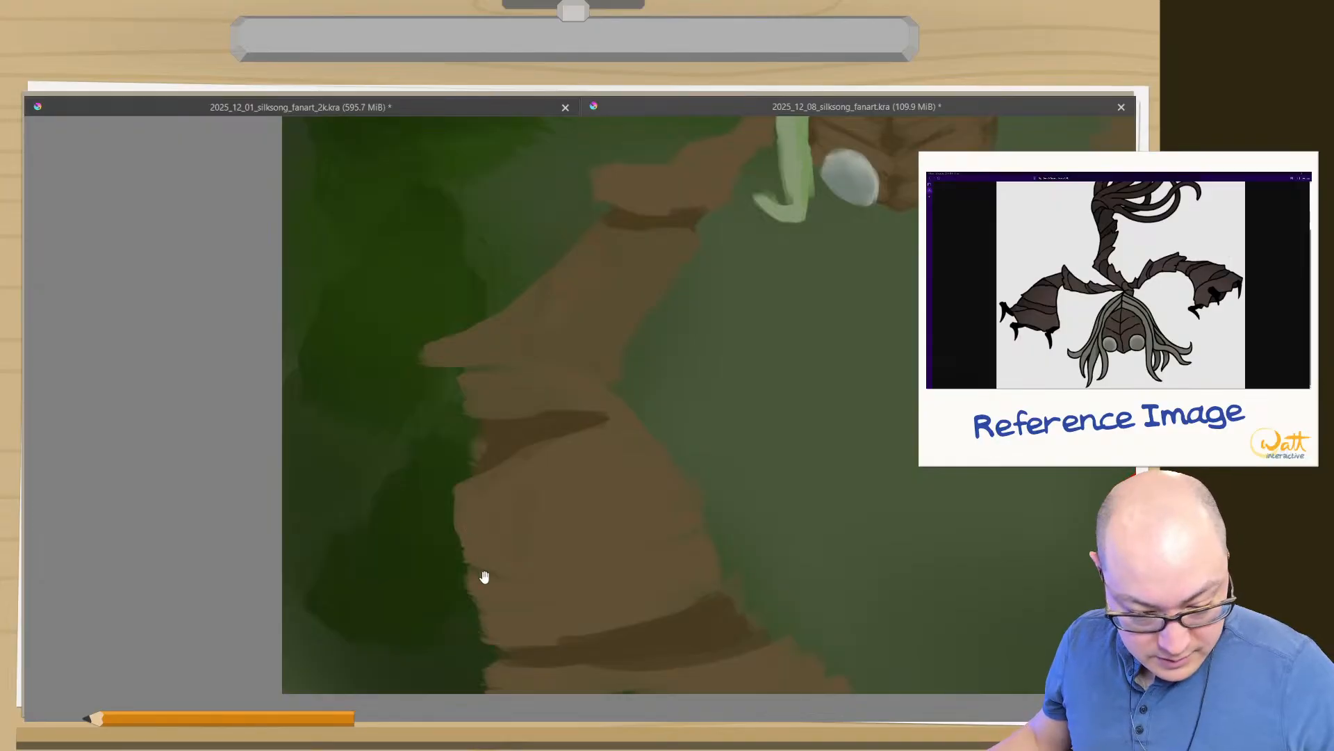
drag(484, 577, 539, 445)
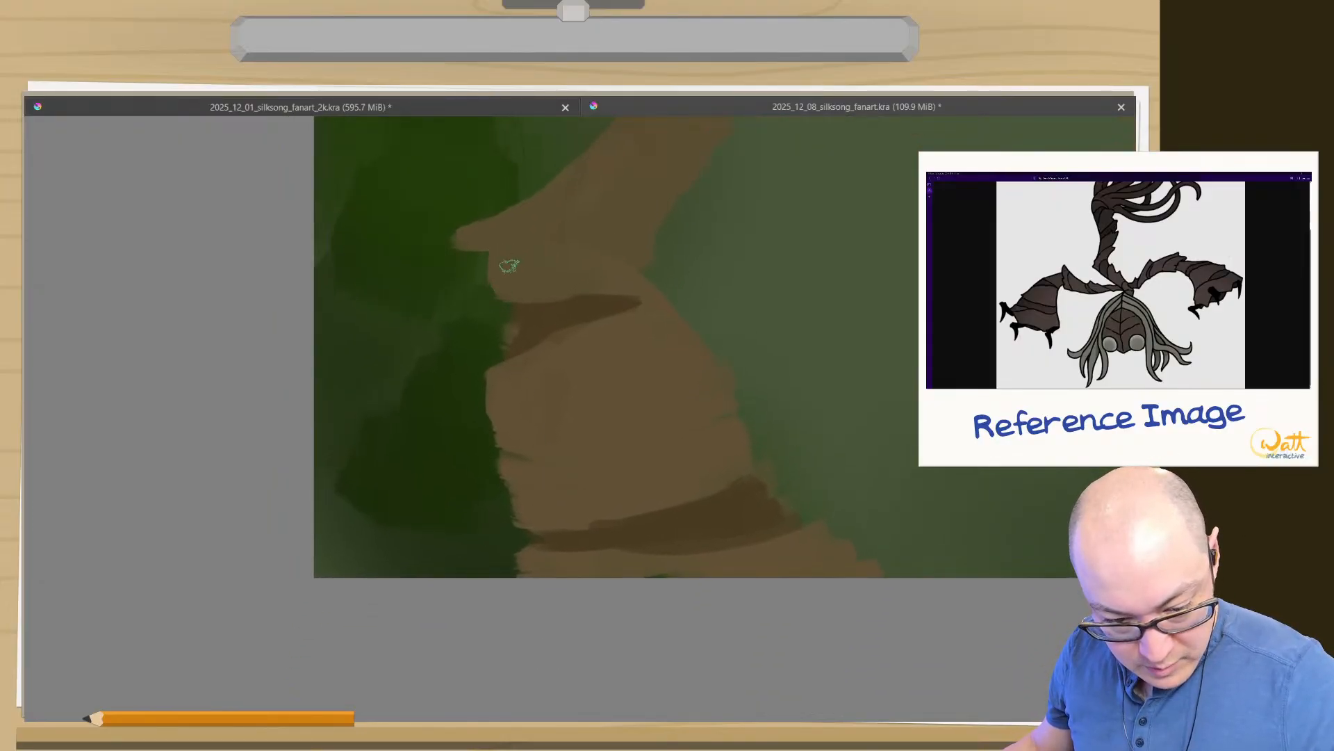
ctrl+click(513, 323)
mouse_move(512, 322)
mouse_down()
mouse_move(555, 313)
mouse_move(526, 321)
mouse_move(548, 319)
mouse_move(510, 353)
mouse_move(532, 333)
mouse_up()
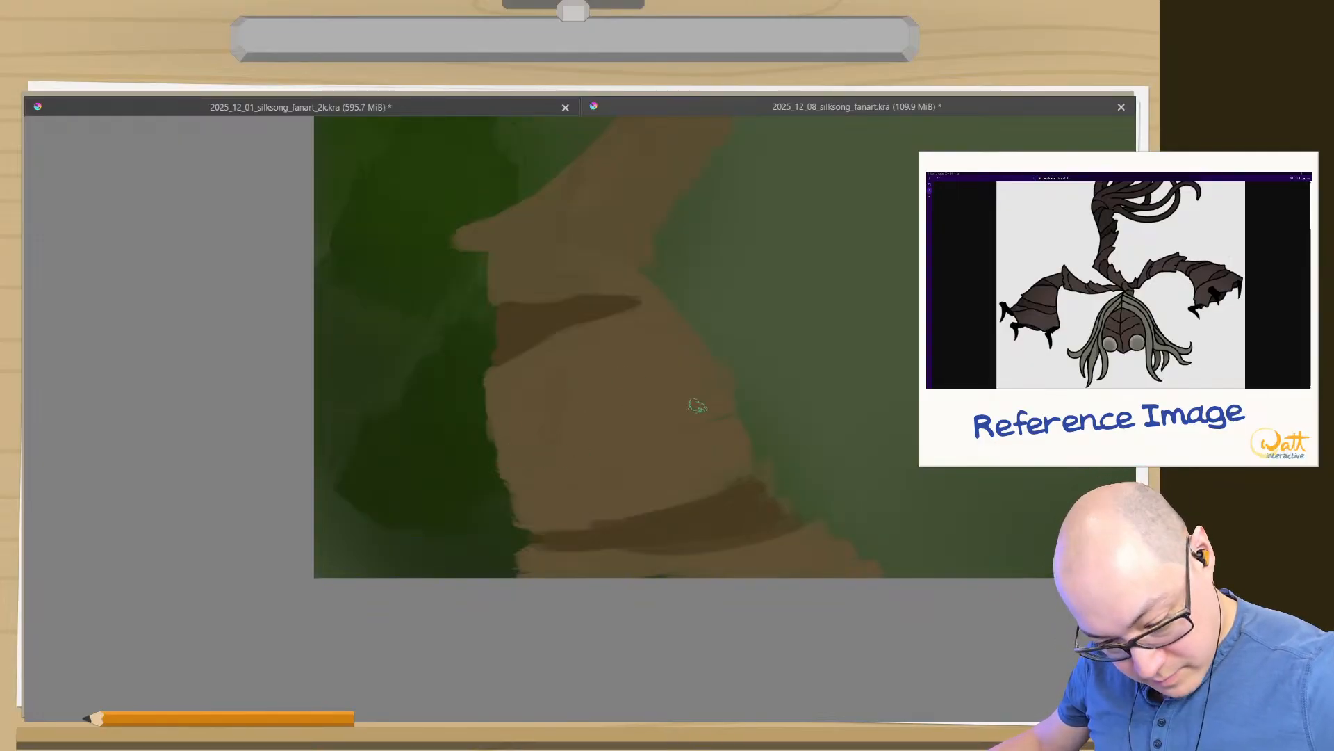
- Smooth the inner edge of the large forearm plate and refine its lower rim along the dark strip
mouse_move(747, 469)
mouse_down()
mouse_move(704, 495)
mouse_move(668, 390)
mouse_up()
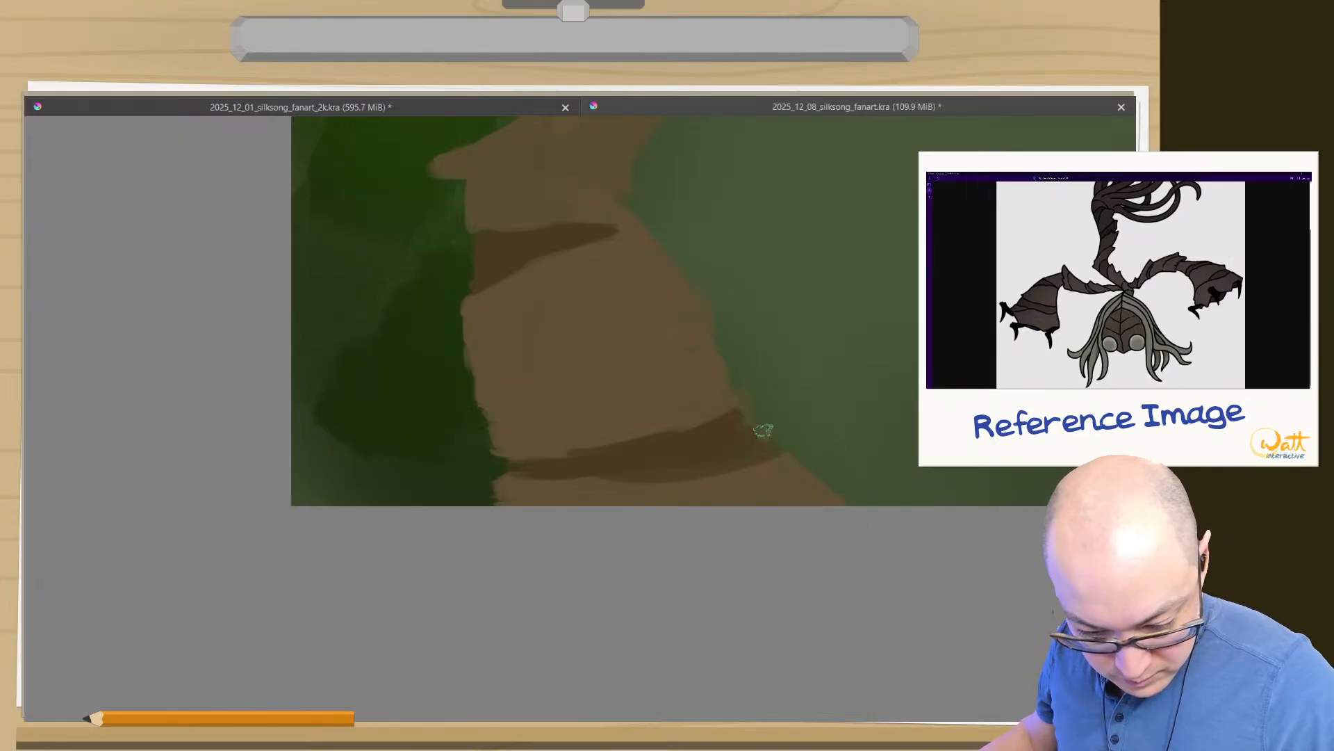
drag(753, 452, 762, 474)
key(ctrl+z)
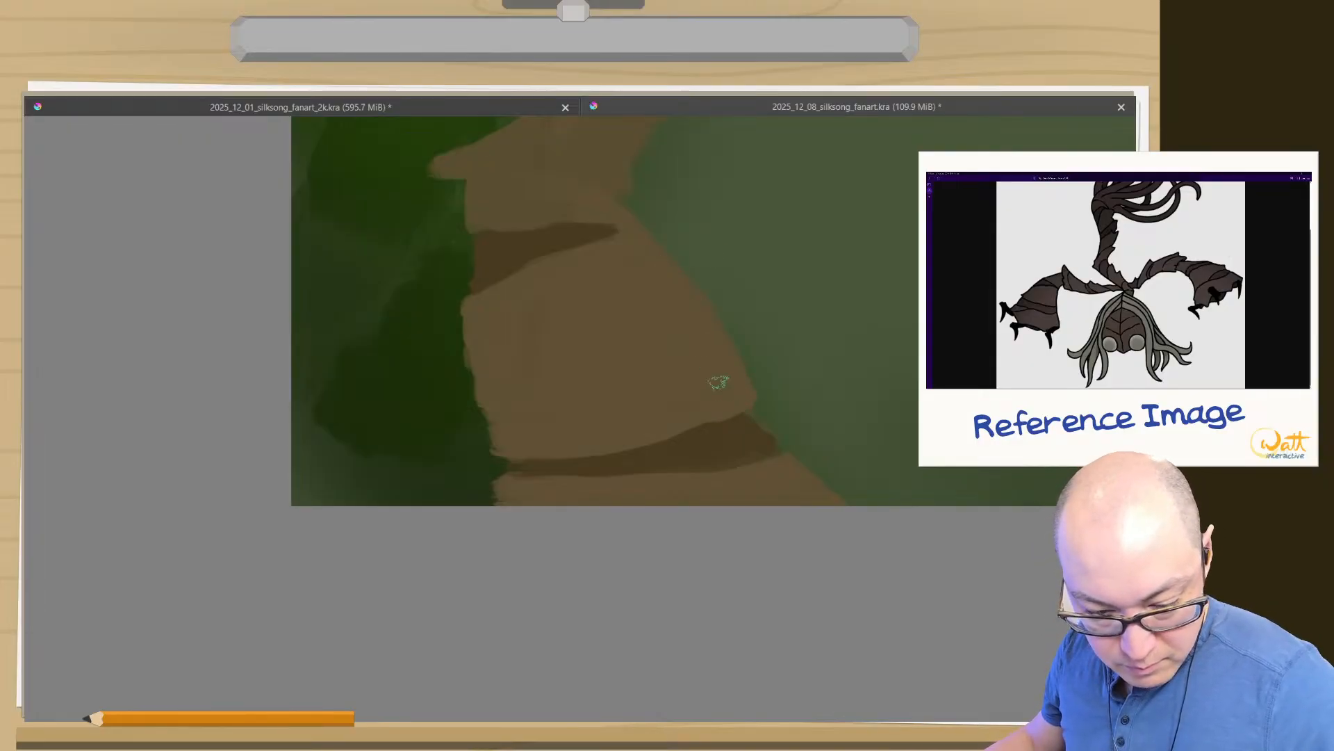
drag(592, 343, 507, 497)
drag(568, 315, 552, 390)
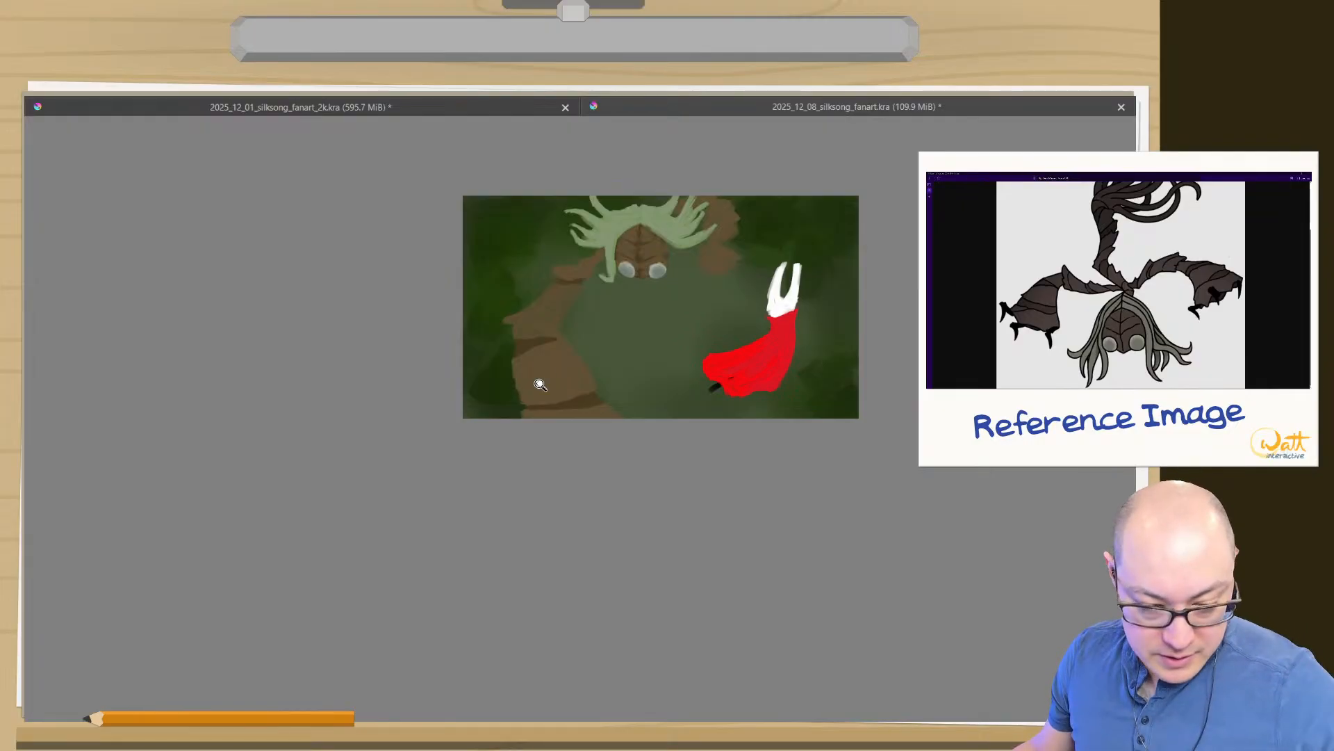
drag(541, 384, 519, 288)
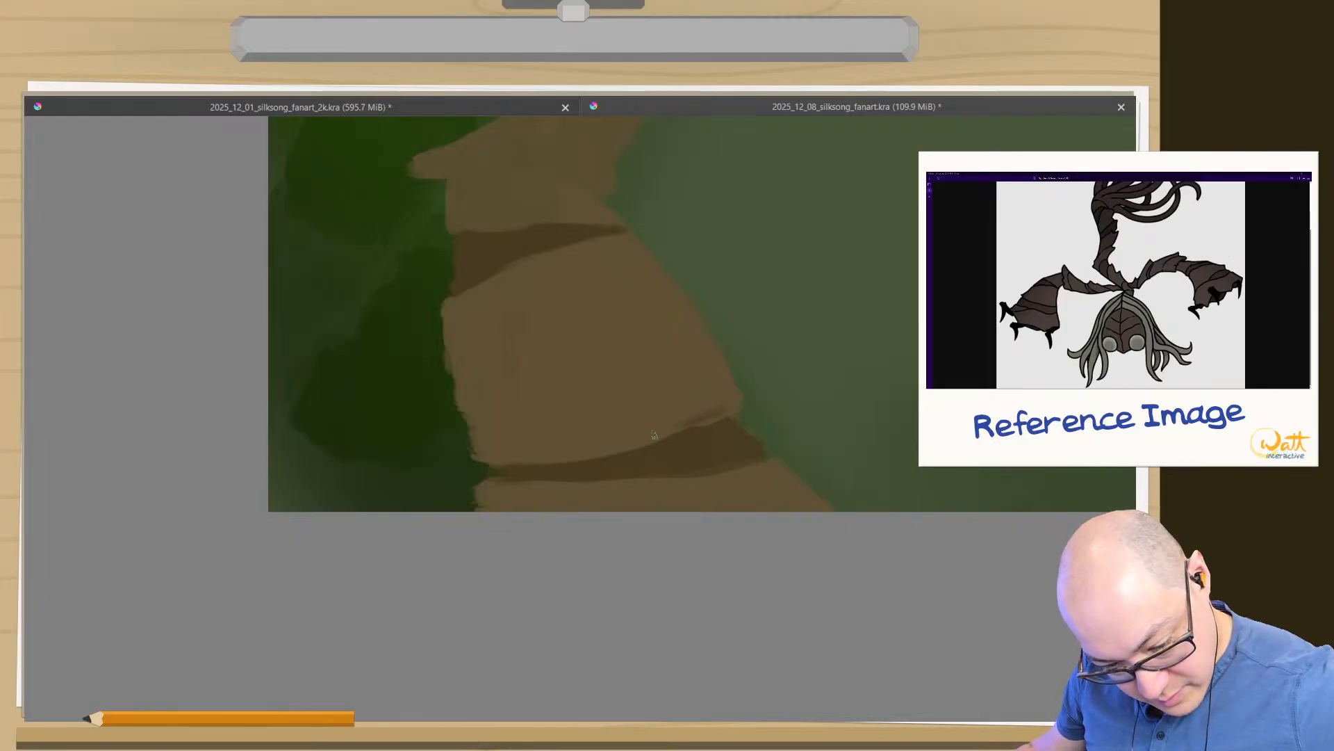
drag(624, 447, 522, 460)
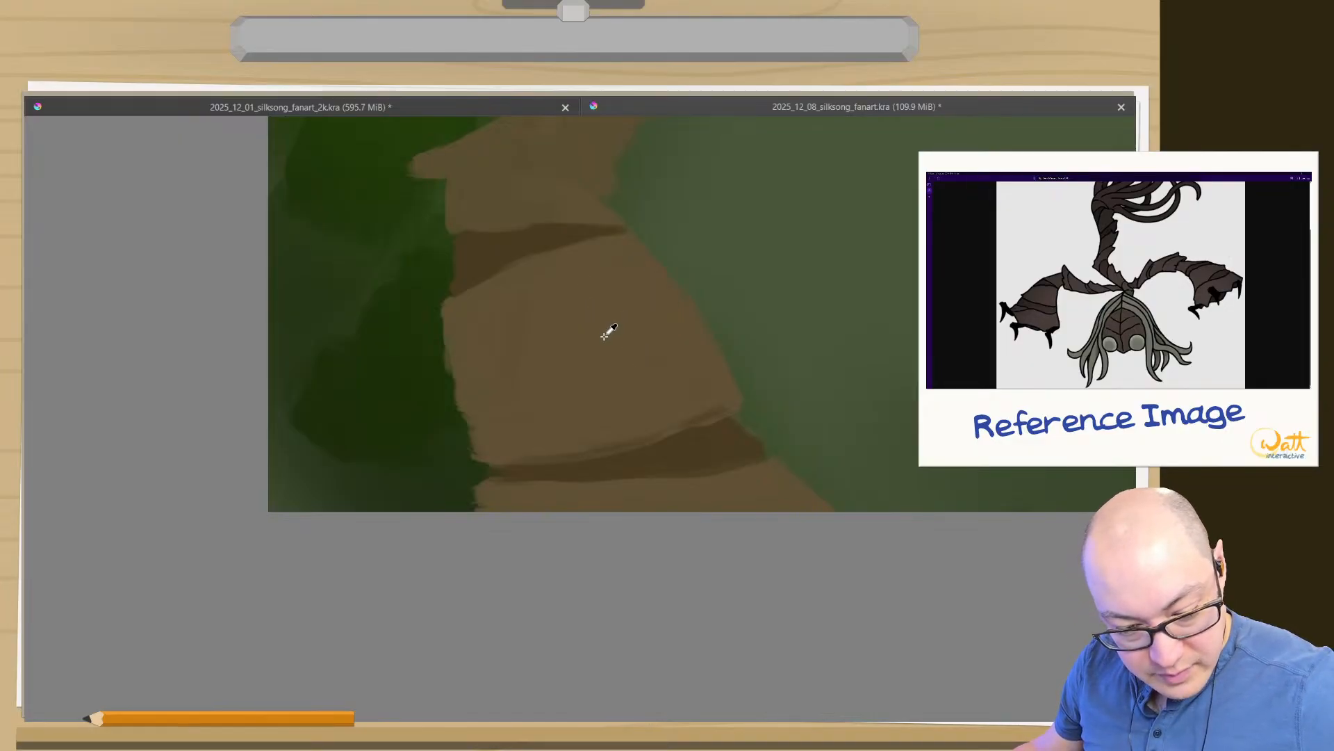
- Try shading the large forearm plate with a more saturated dark brown, and undo the strokes
right_click(147, 239)
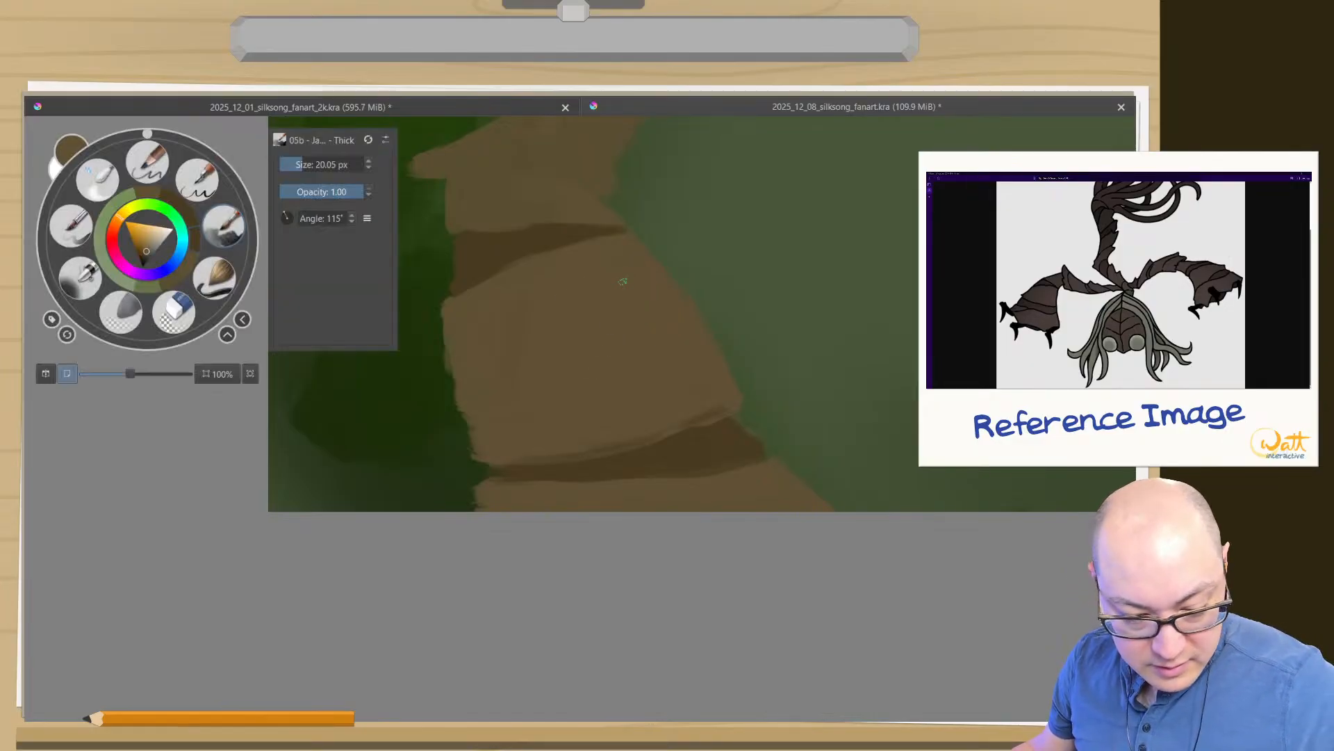
click(141, 248)
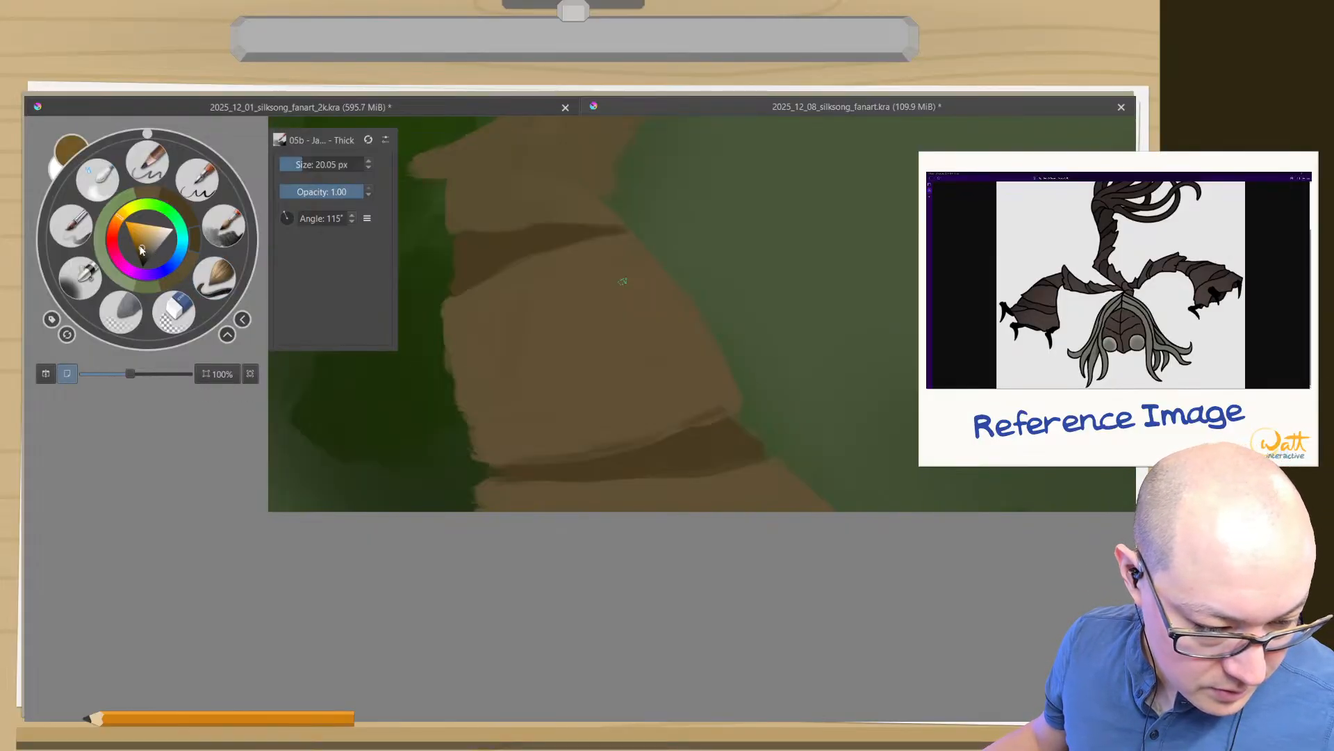
click(142, 251)
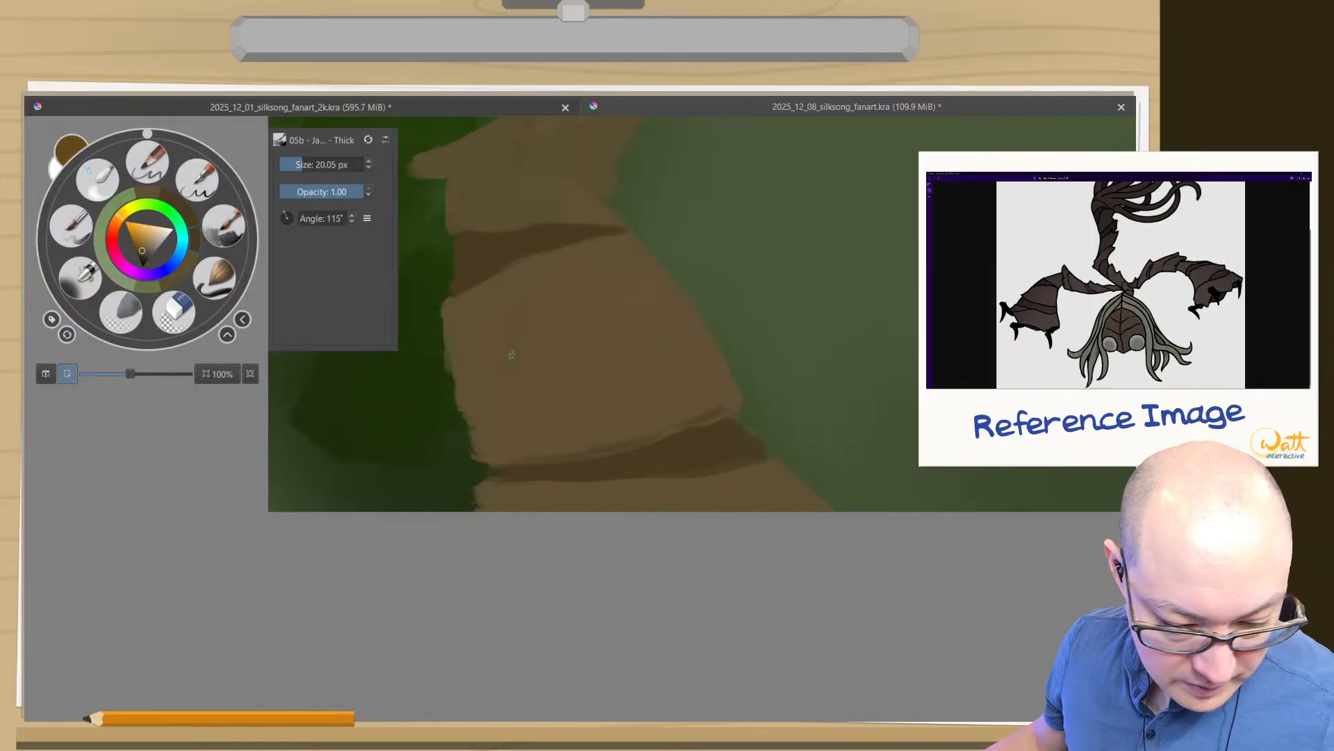
click(626, 412)
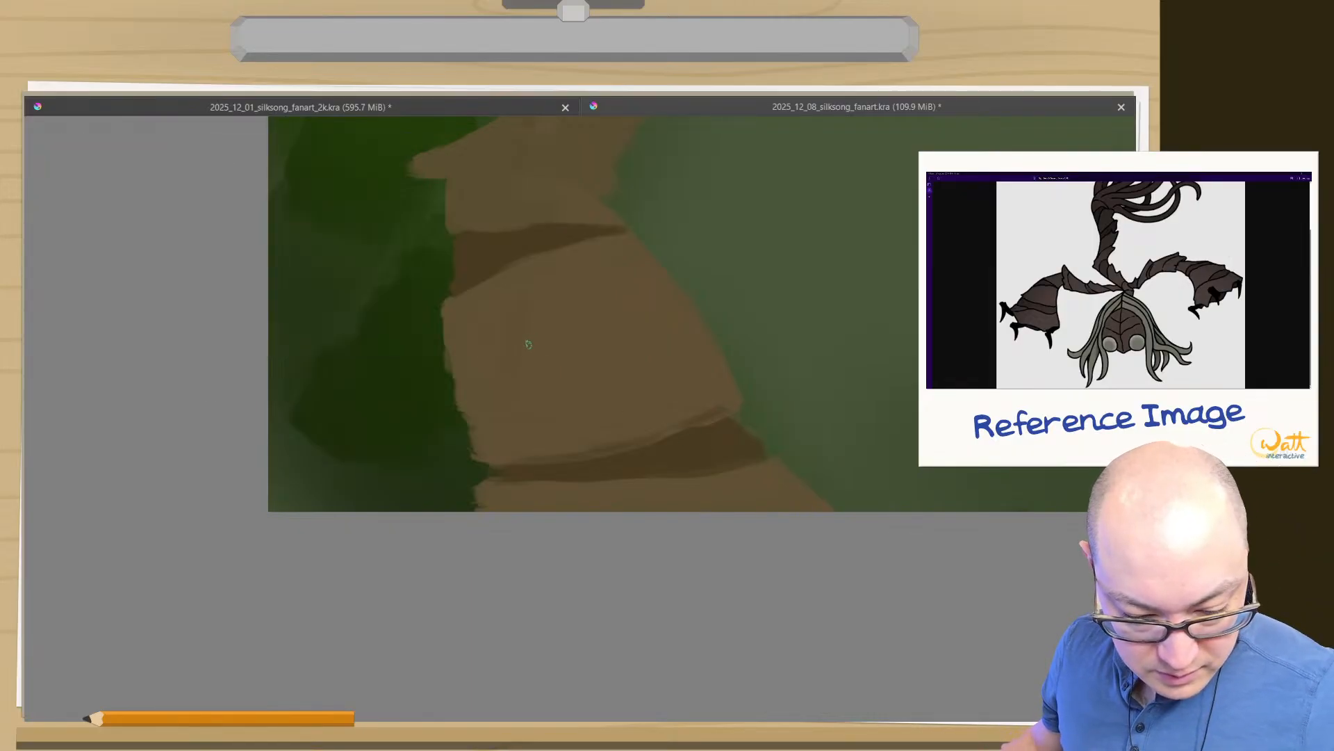
shift+drag(528, 344, 637, 353)
drag(521, 304, 494, 323)
mouse_move(619, 331)
mouse_down()
mouse_move(631, 313)
mouse_move(626, 323)
mouse_up()
key(ctrl+z)
key(ctrl+z)
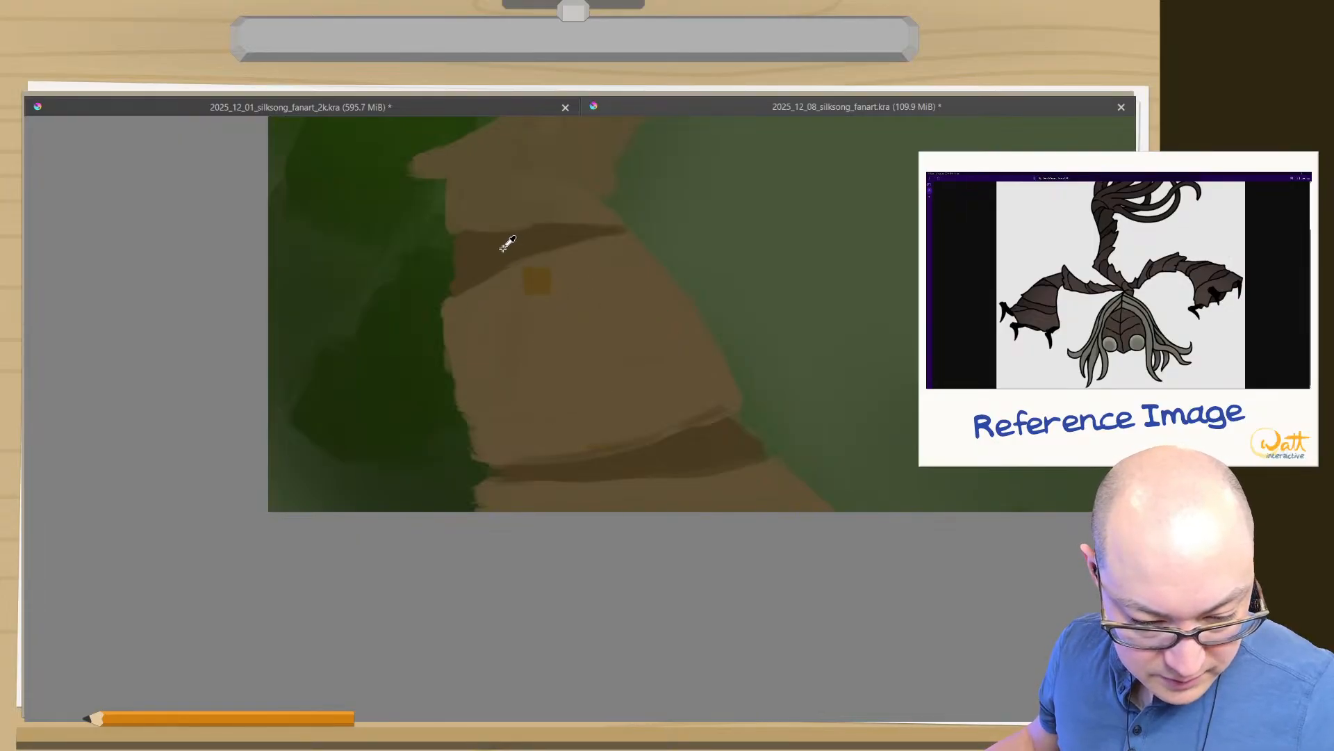
- Bring back the full interface, enlarge the Advanced Color Selector and choose a slightly darker, muted brown for shading the arm
key(Tab)
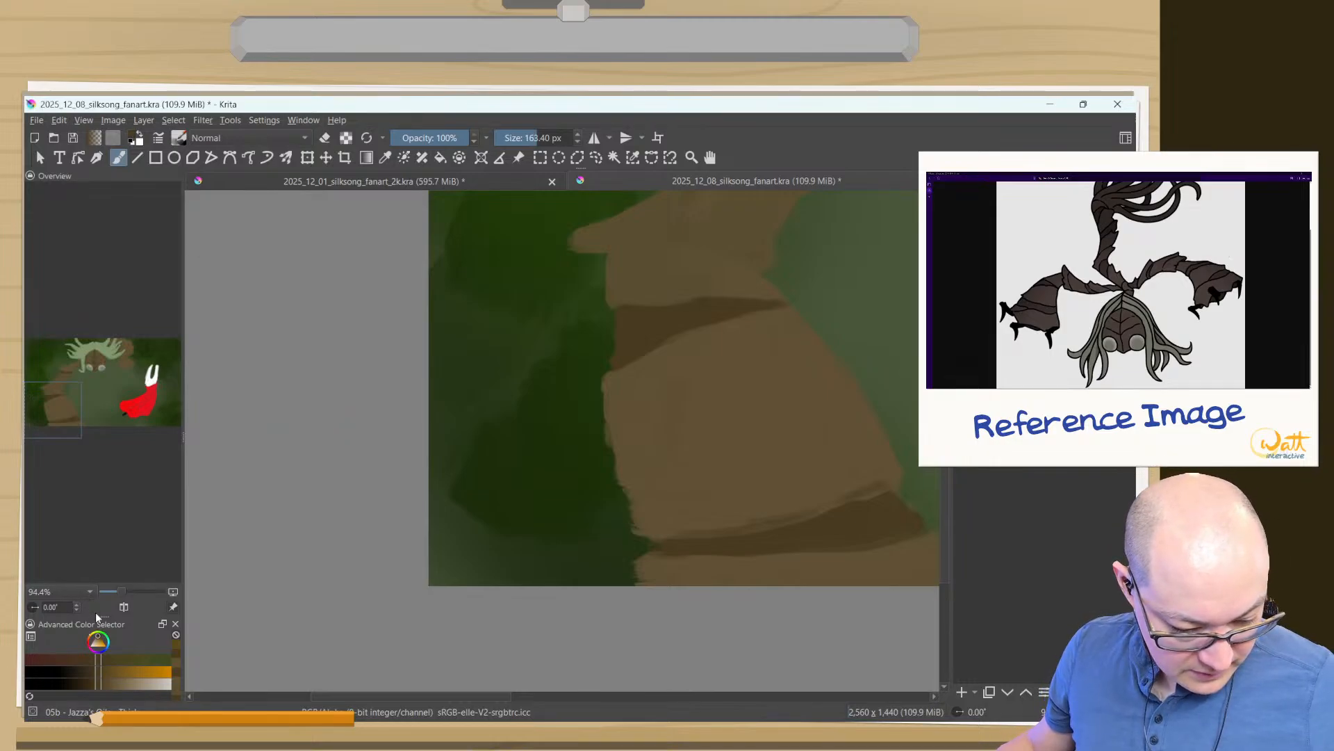
drag(100, 615, 98, 418)
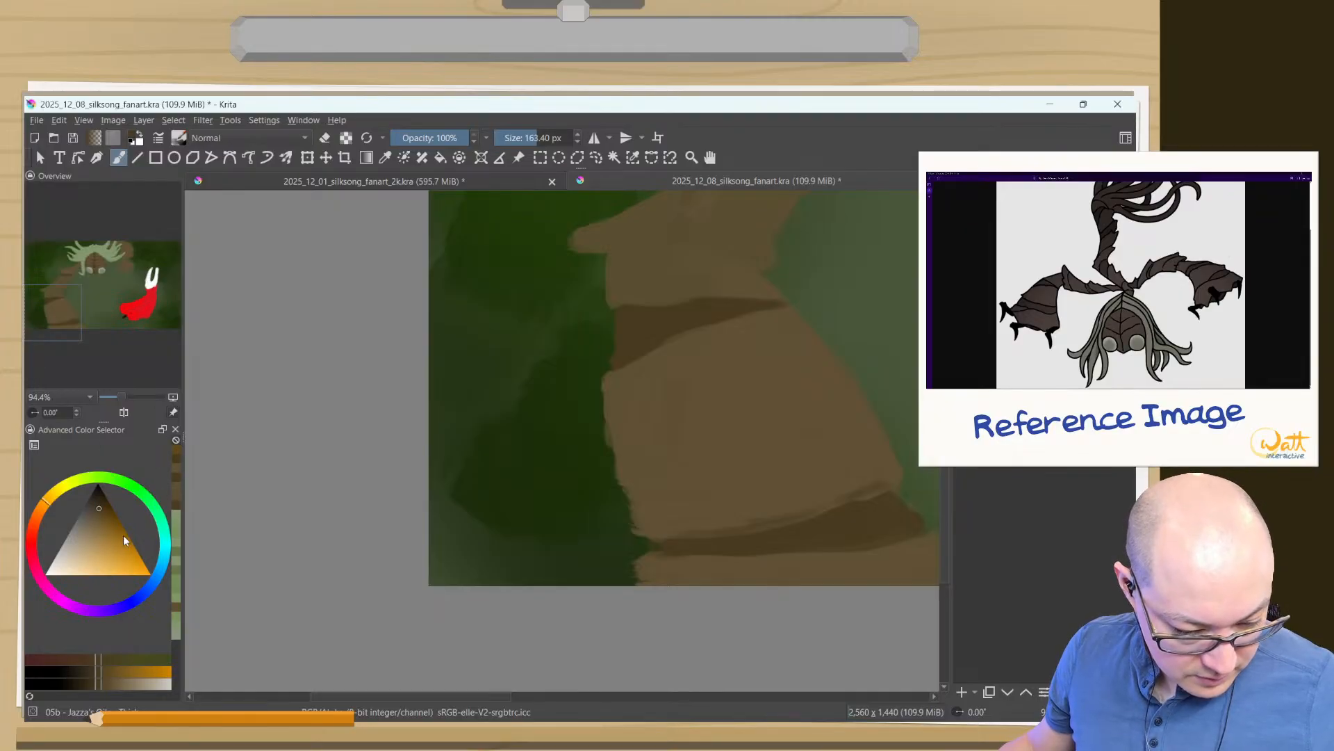
click(176, 469)
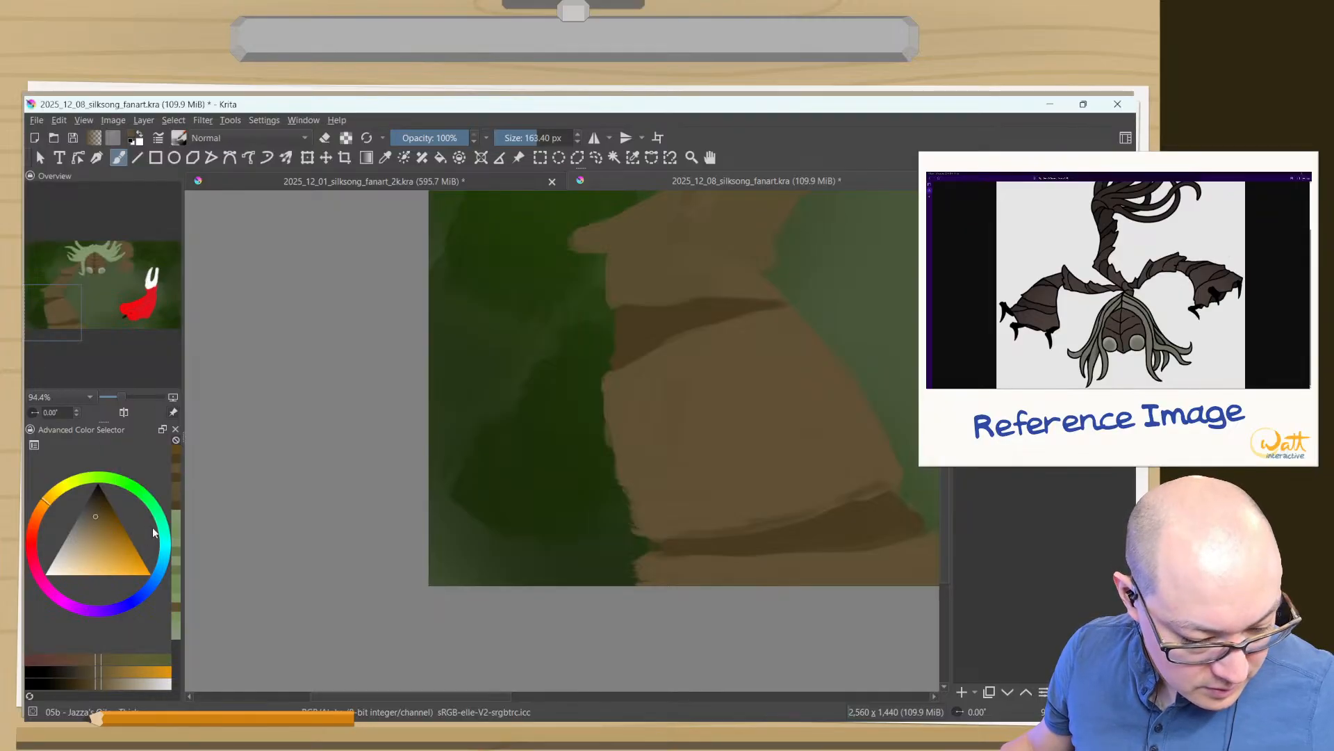
click(175, 461)
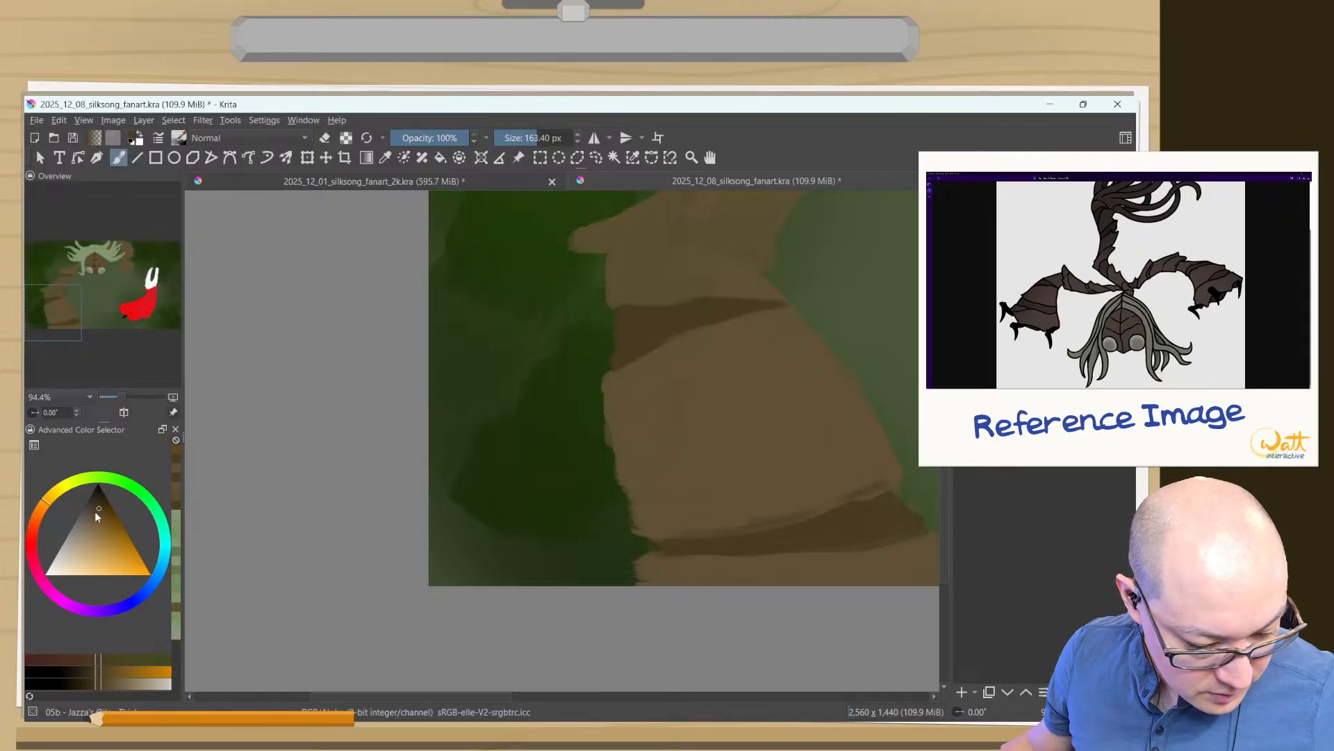
click(96, 513)
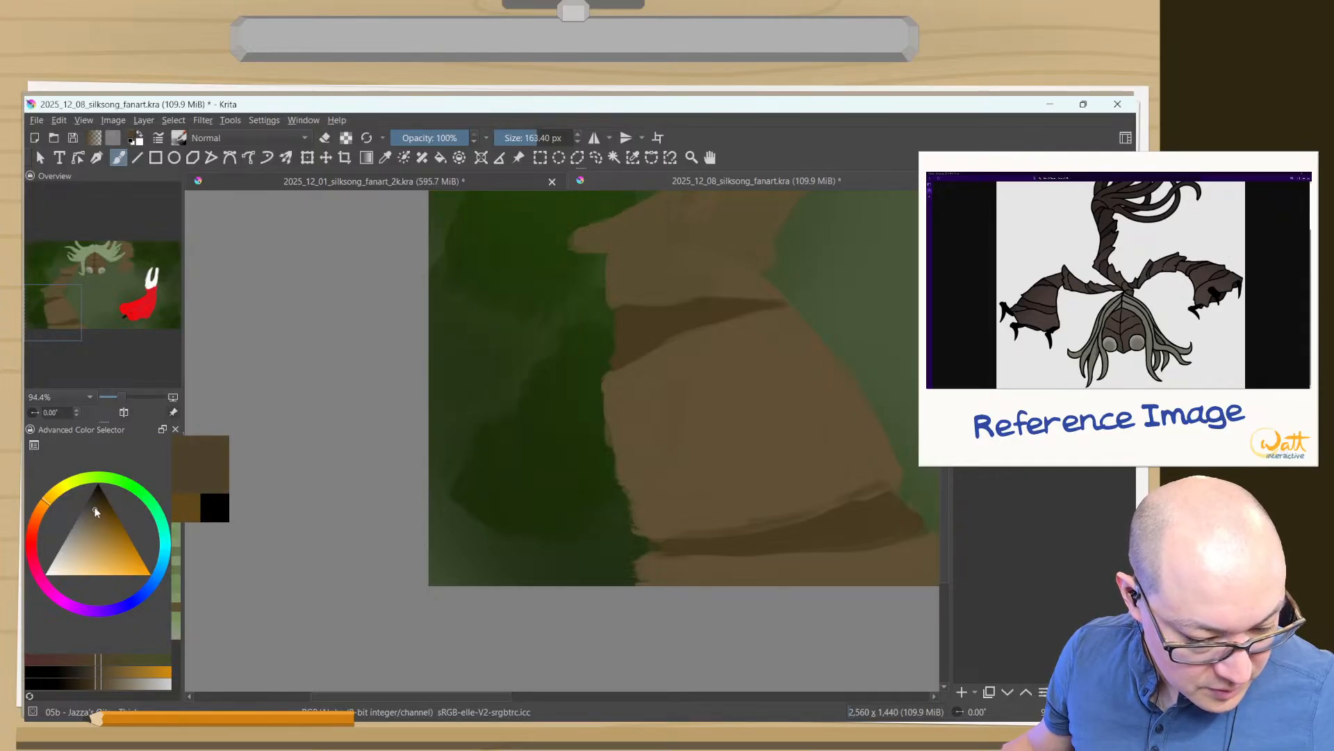
click(92, 509)
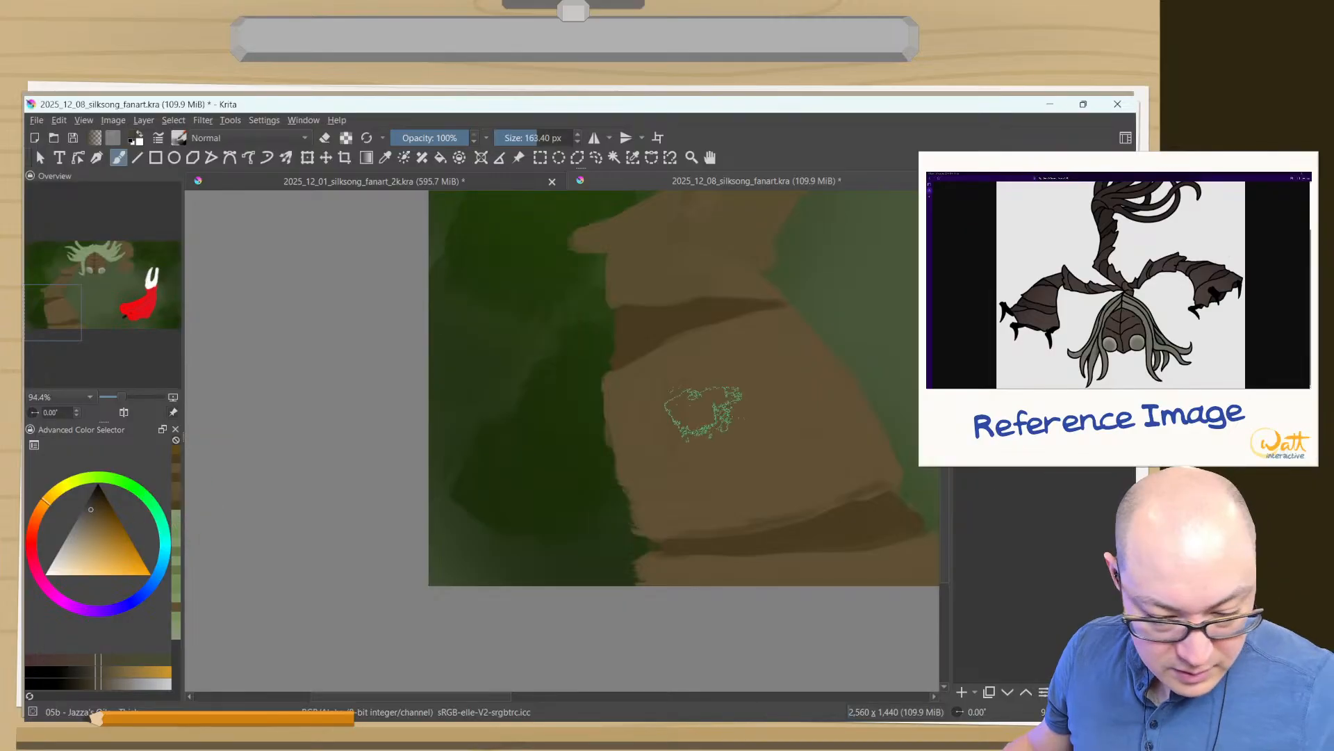
mouse_move(699, 402)
mouse_down()
mouse_move(705, 362)
mouse_move(726, 379)
mouse_up()
key(ctrl+z)
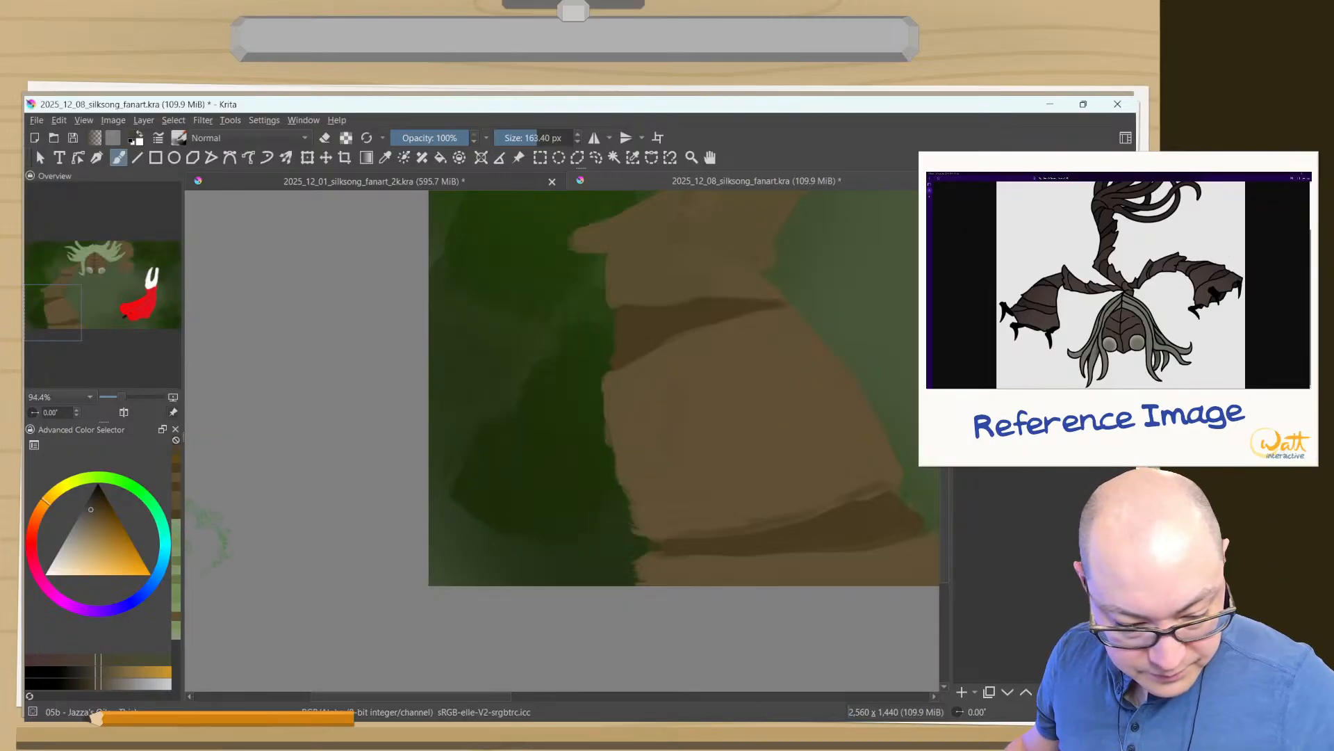
click(92, 512)
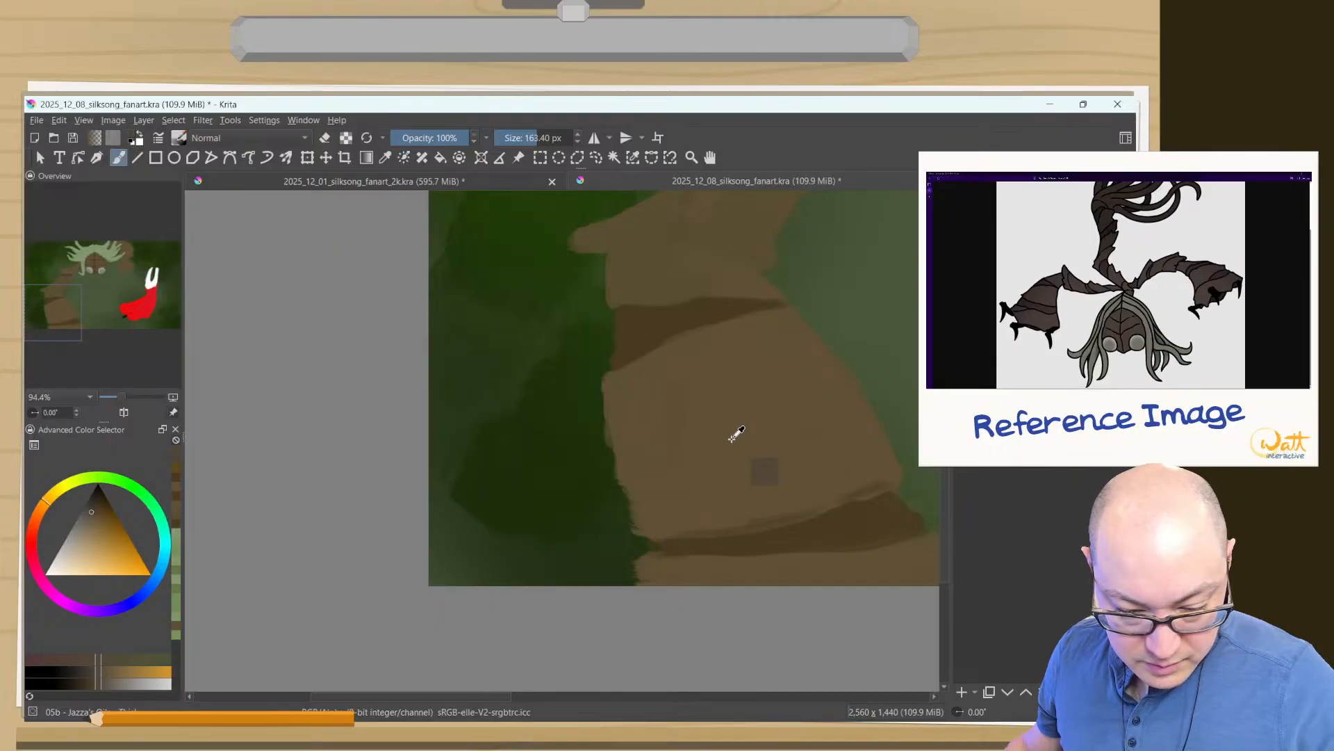
click(89, 688)
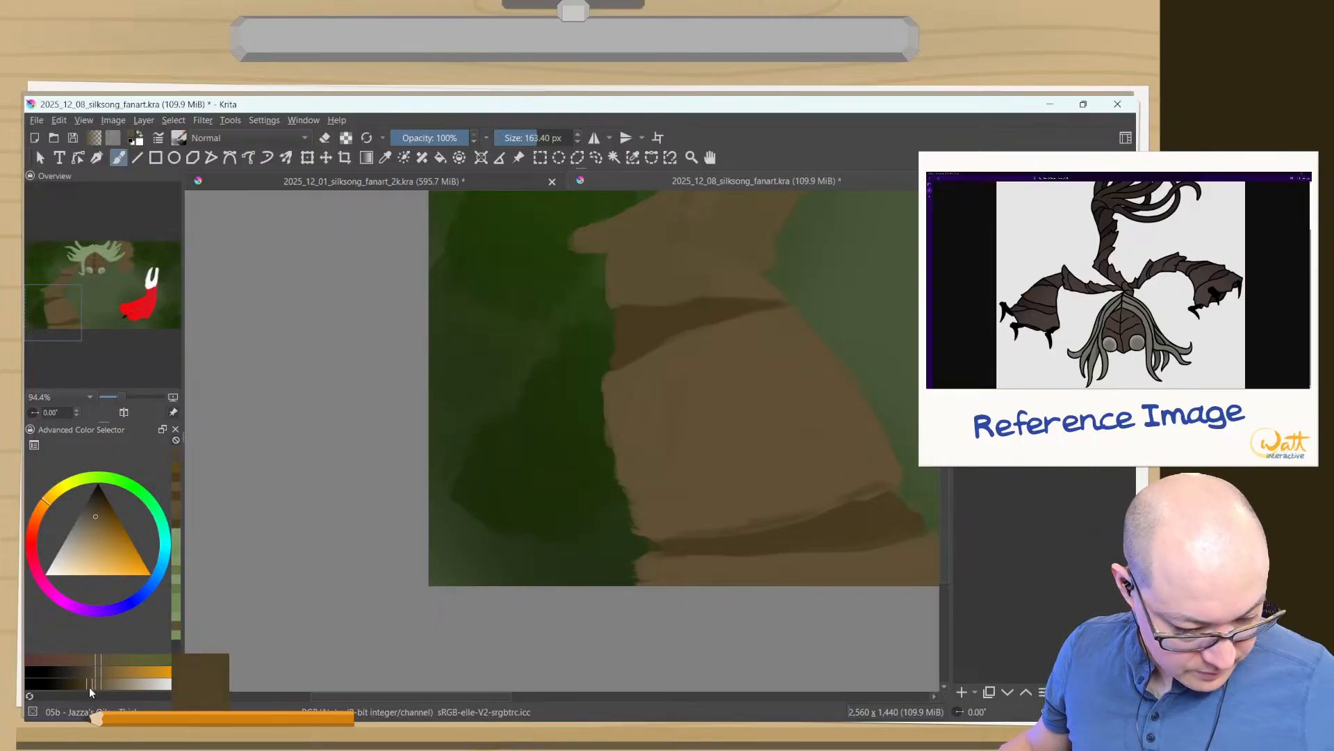
click(86, 685)
- Try broad shading strokes in the muted brown at 100% opacity on the large forearm plate, and undo them
mouse_move(735, 408)
mouse_down()
mouse_move(654, 408)
mouse_move(640, 439)
mouse_up()
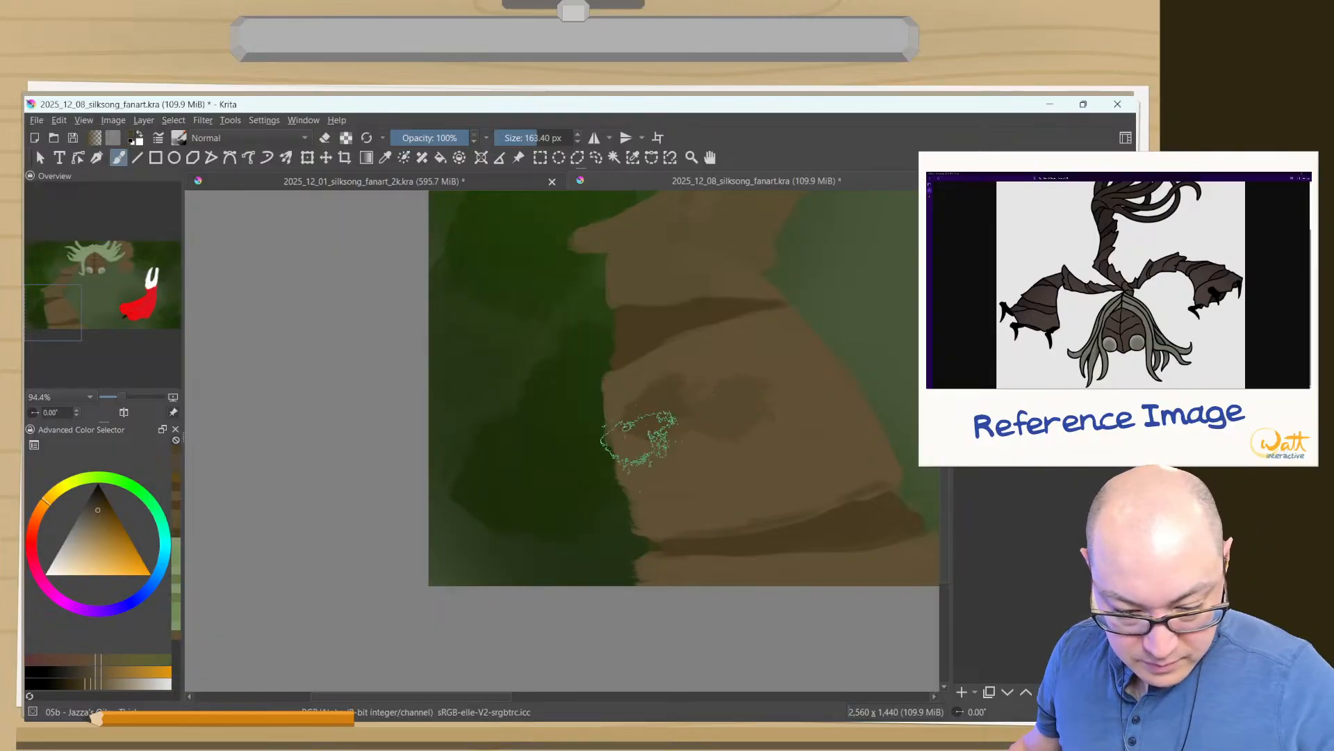
key(ctrl+z)
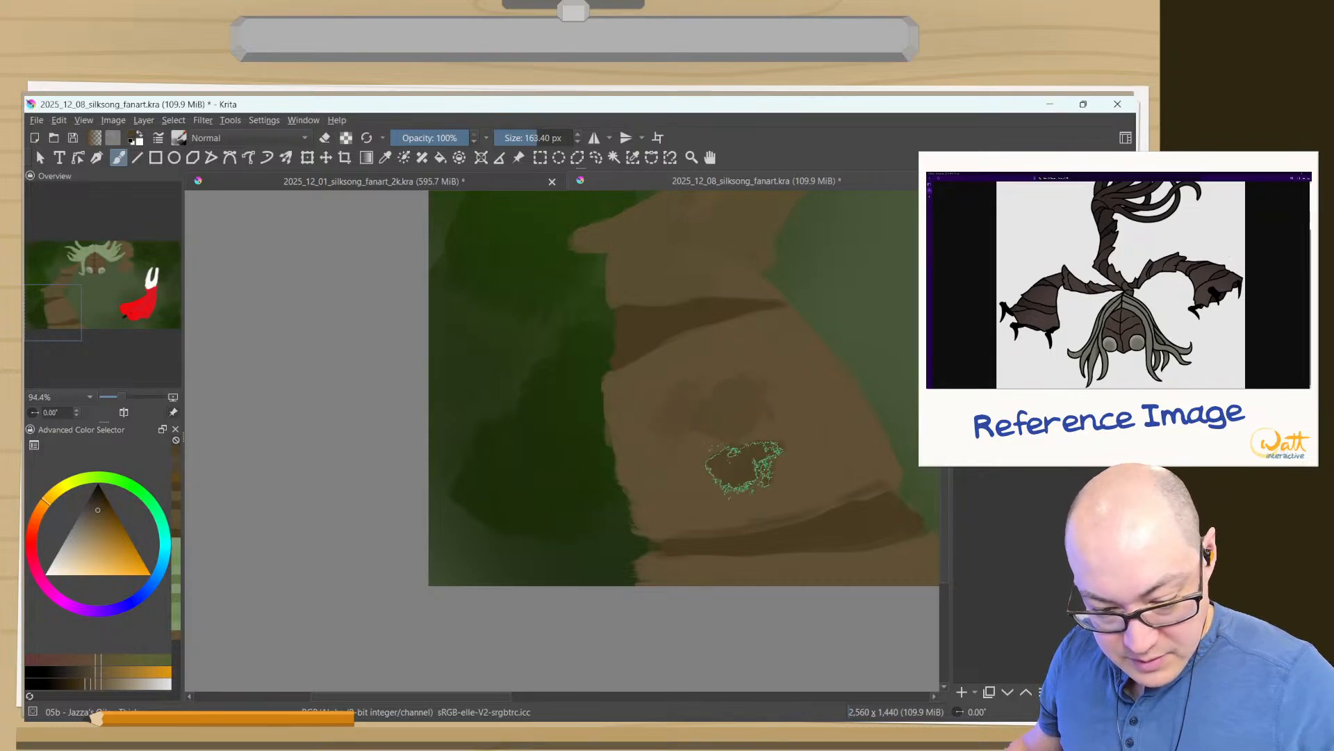
drag(744, 470, 722, 471)
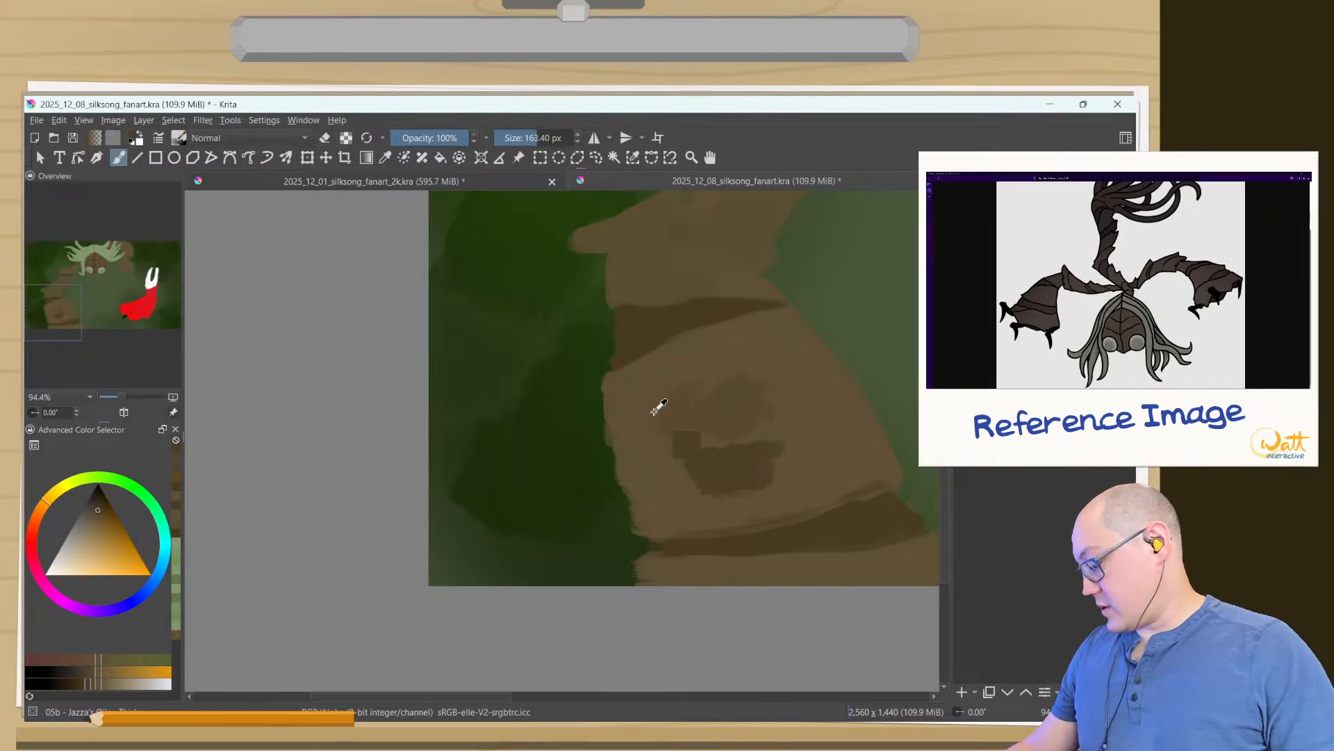
key(ctrl+z)
key(ctrl+z)
- Lower the brush opacity to 32% and paint soft, subtle shading across the large forearm plate with a brush of about 109 px
shift+drag(750, 398, 715, 398)
click(415, 141)
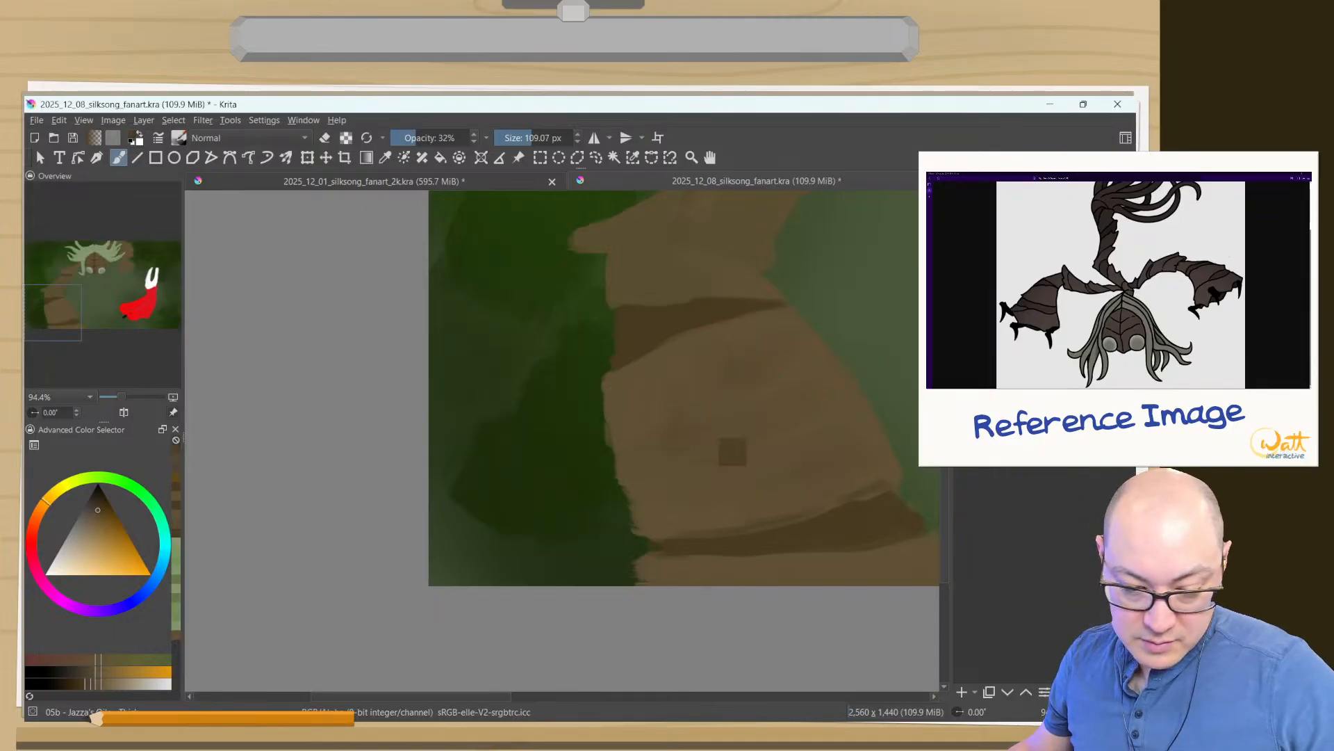
ctrl+click(643, 329)
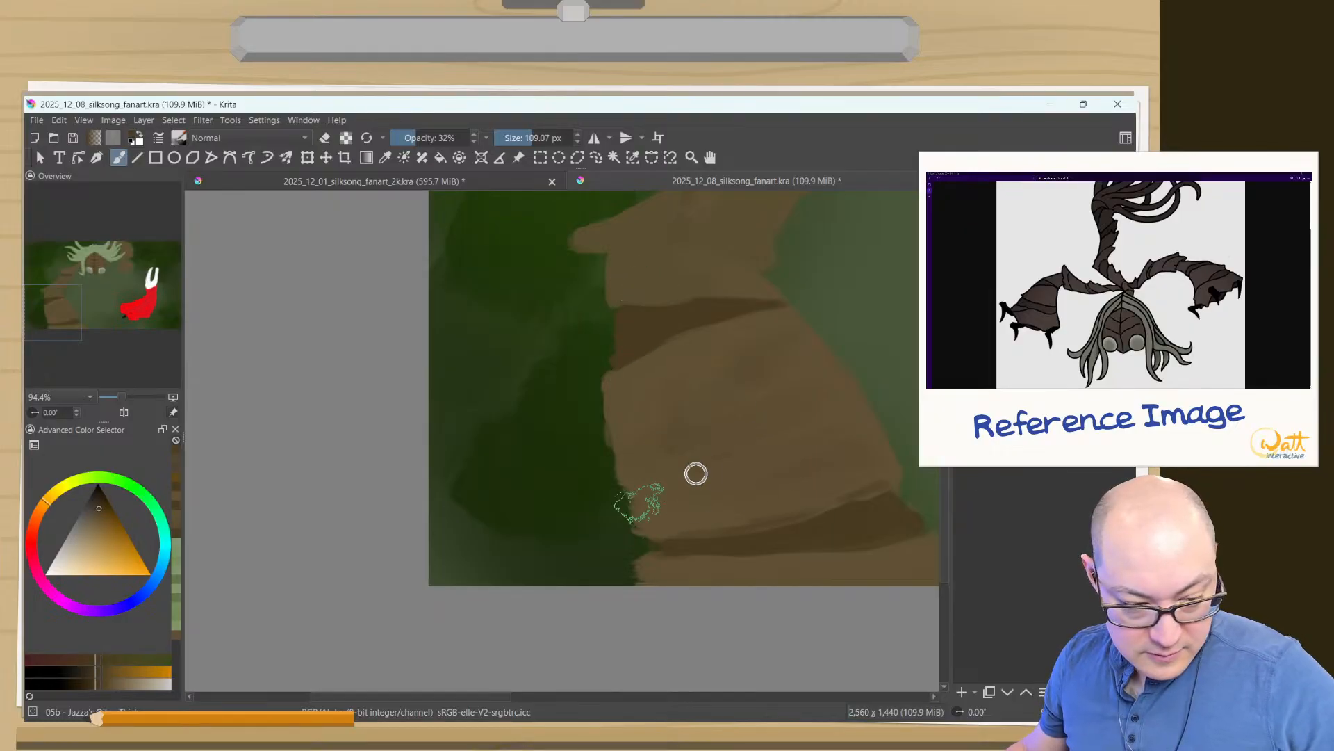
- Paint soft, subtle shading over the middle and upper arm segments with a brush of about 85 px at 32% opacity
click(176, 453)
drag(621, 319, 550, 536)
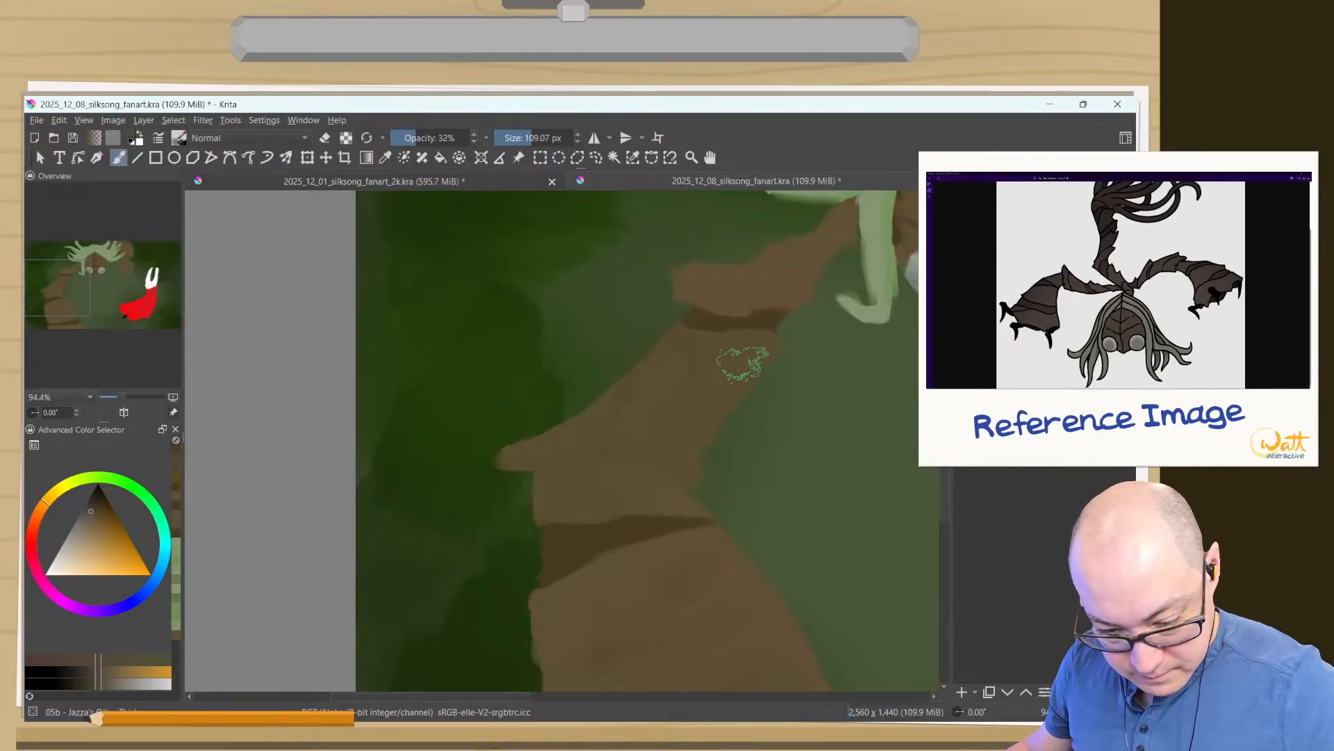
drag(735, 378, 718, 376)
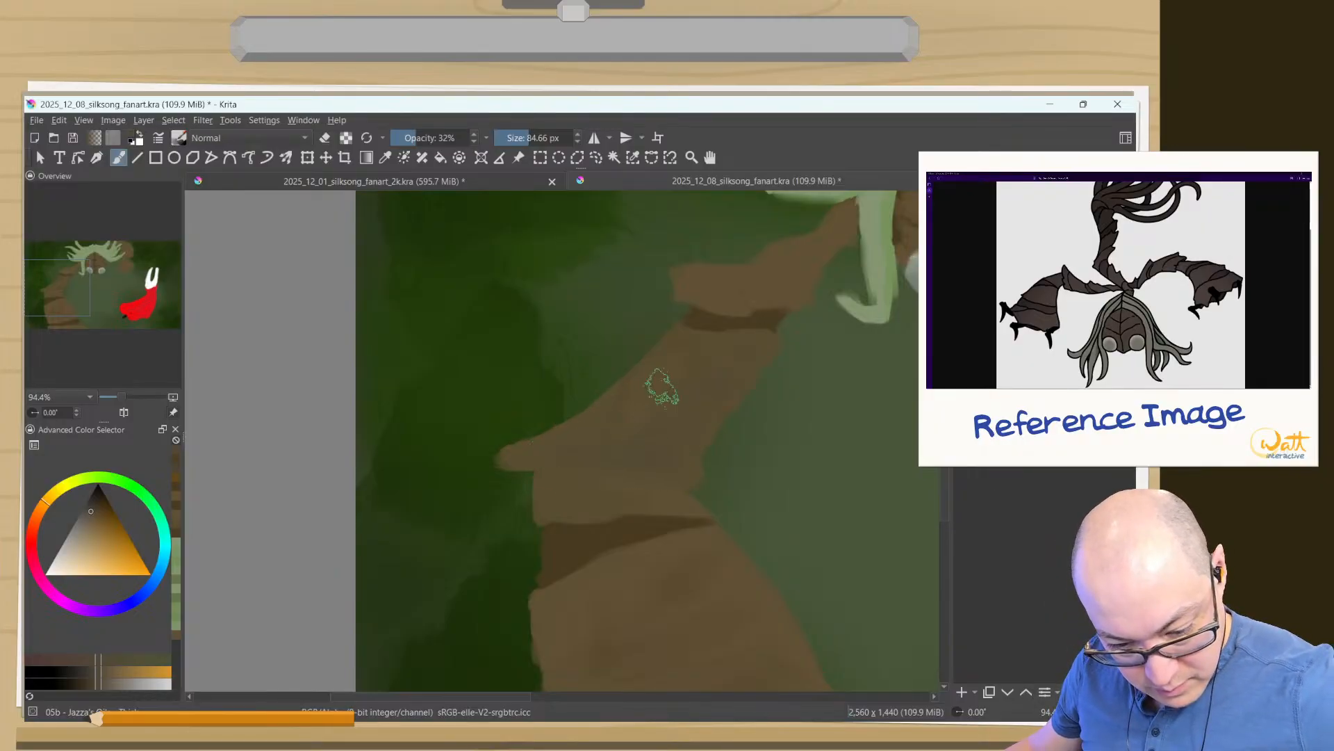
mouse_move(780, 280)
mouse_down()
mouse_move(802, 291)
mouse_move(841, 235)
mouse_up()
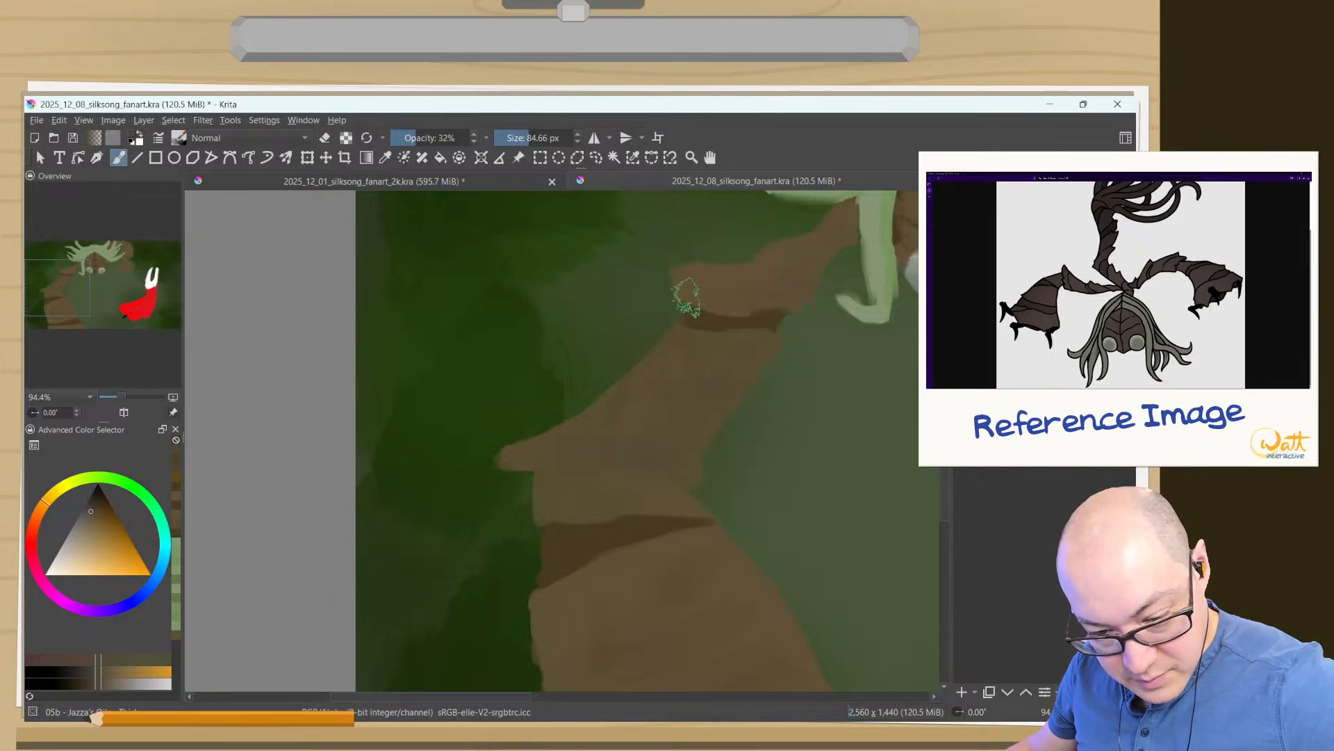
- Sample the dark brown from the upper arm's joint gap and adjust it to a deep brown for the shadows
ctrl+click(777, 310)
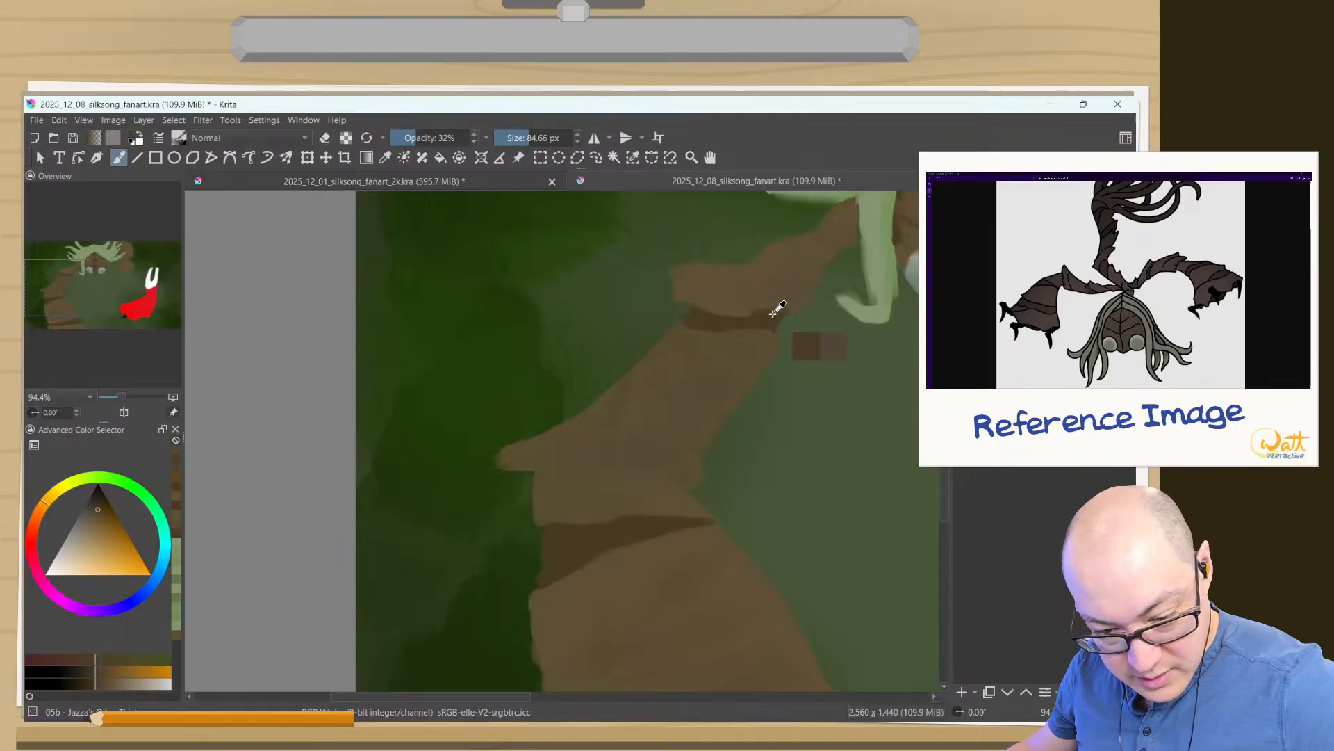
click(93, 686)
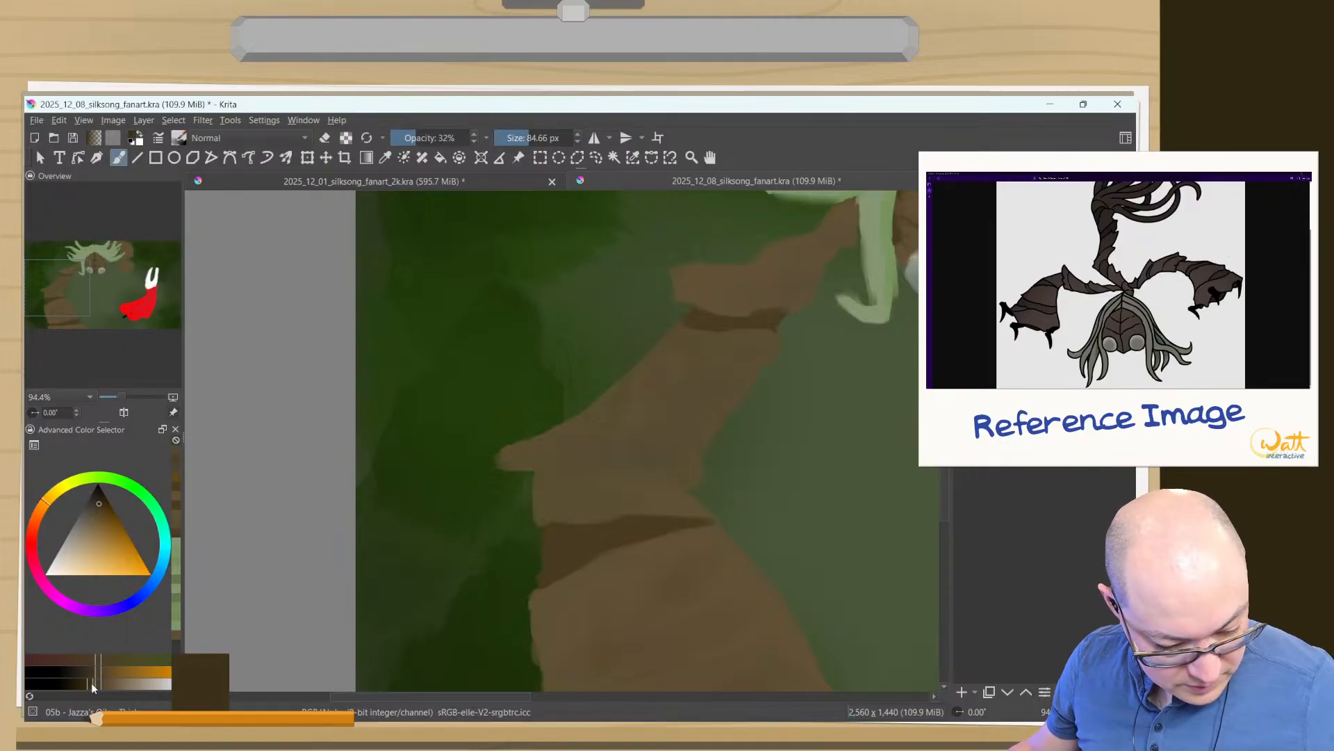
click(96, 680)
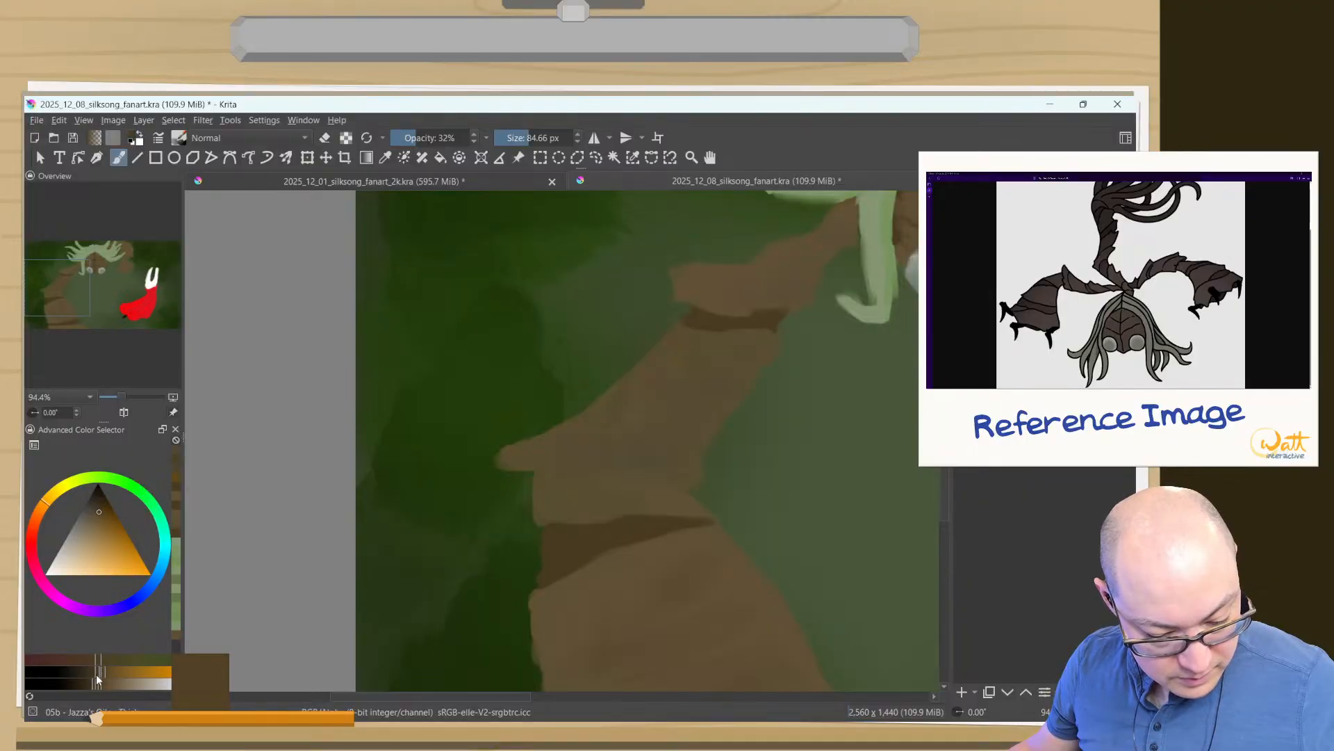
click(93, 677)
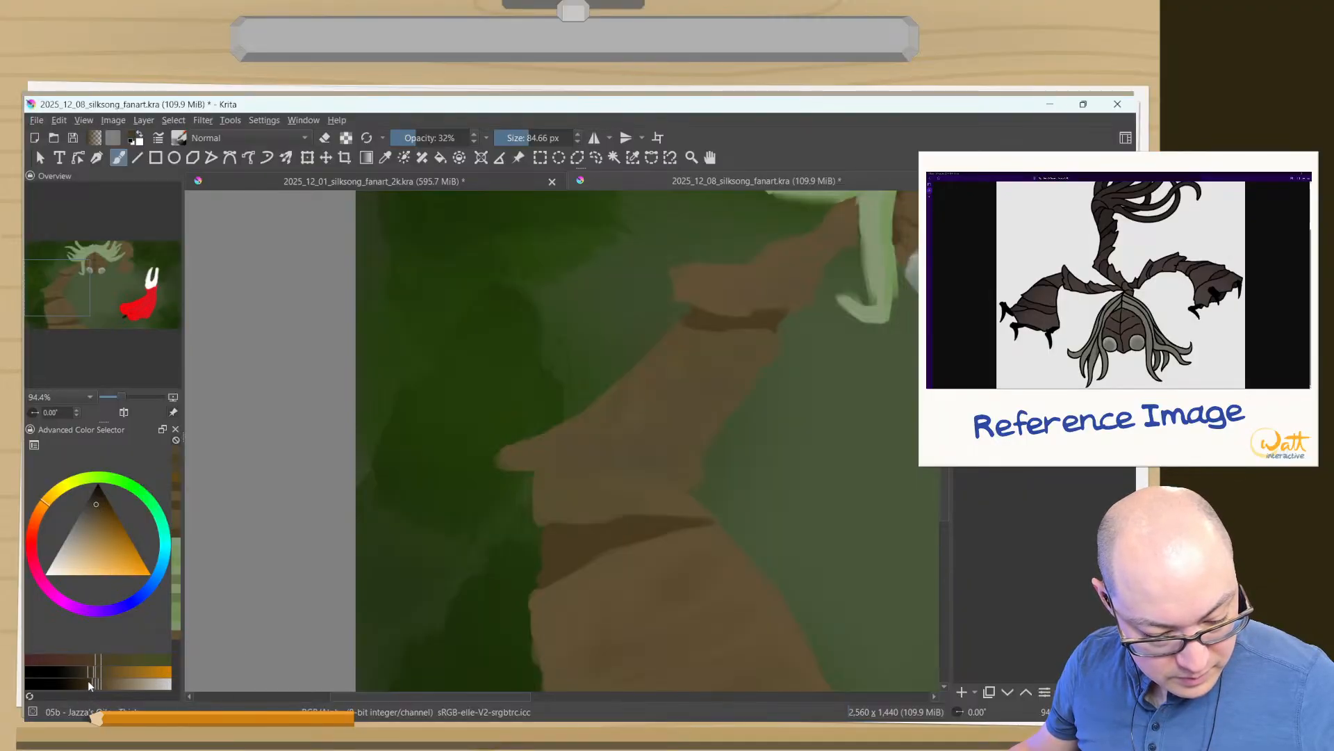
click(92, 678)
click(91, 668)
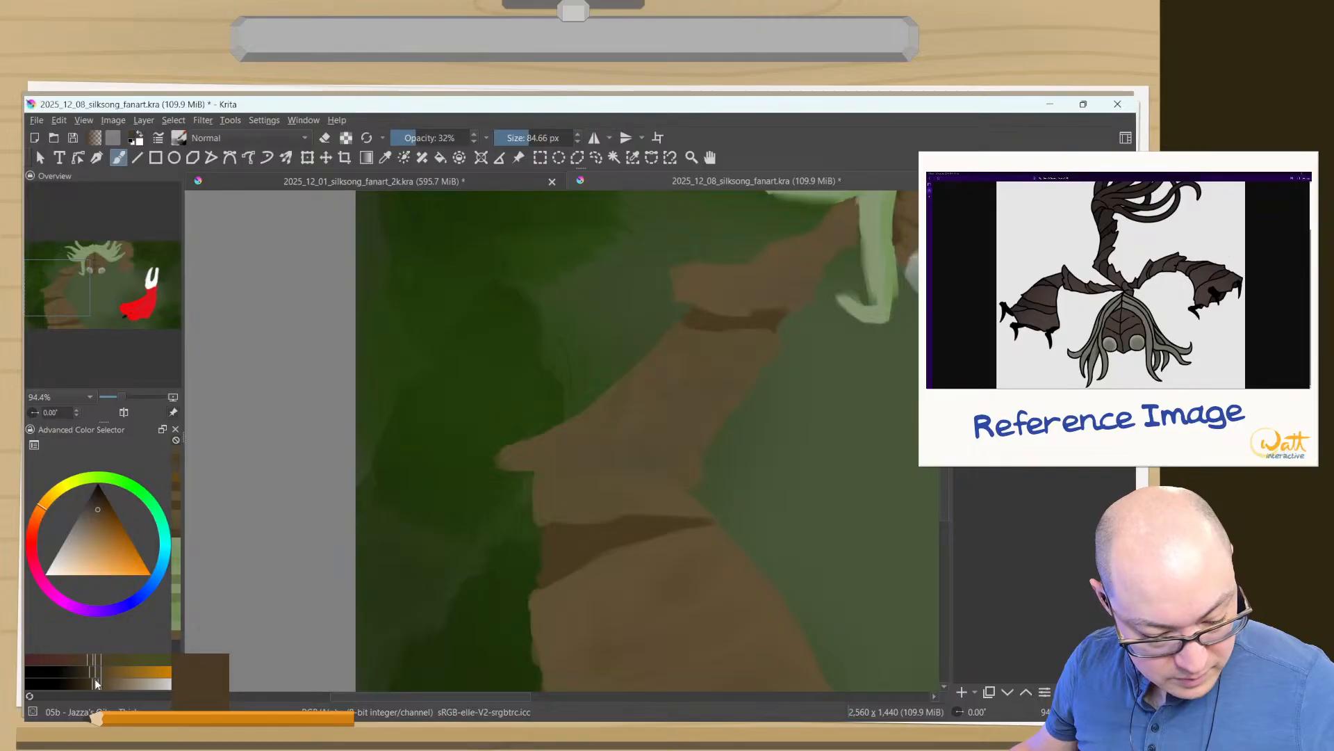
click(92, 685)
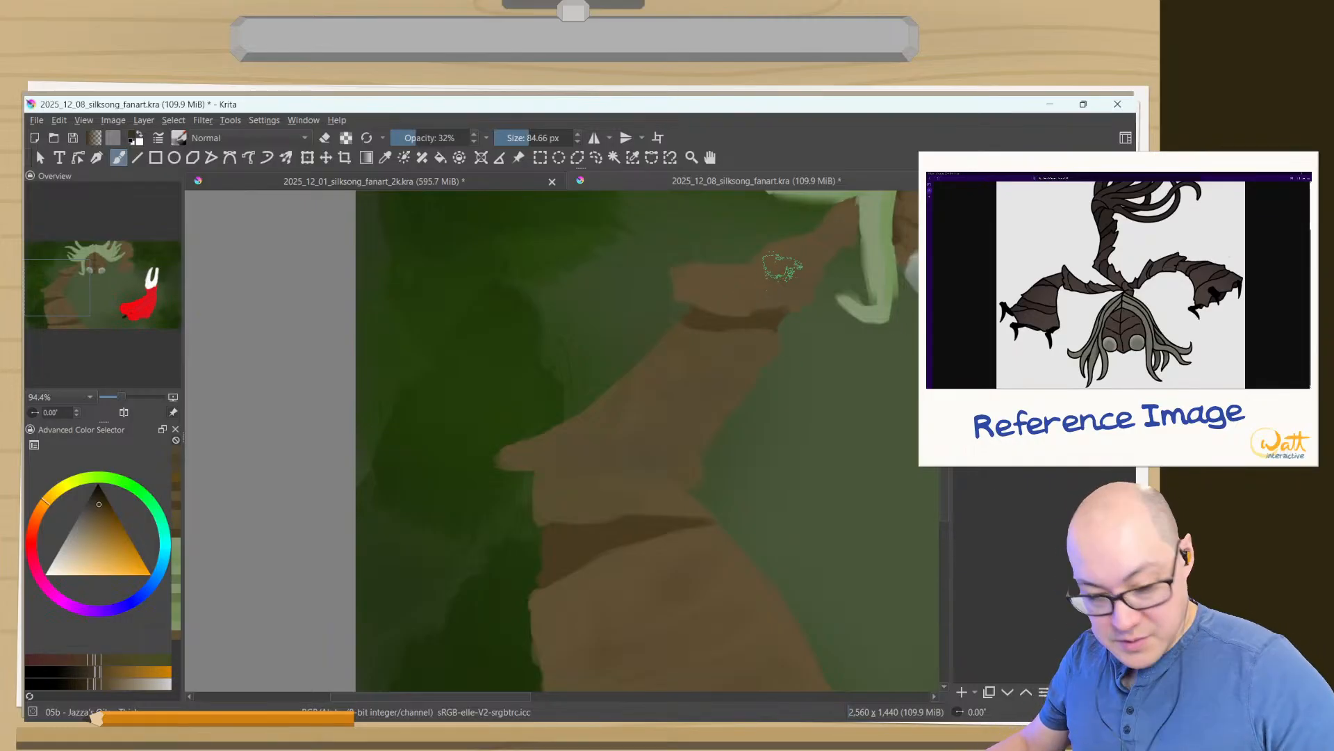
- Darken the shadow gaps at the upper arm joint and above the large forearm plate with a brush of about 19 px
mouse_move(748, 330)
mouse_down()
mouse_move(757, 277)
mouse_move(775, 297)
mouse_move(719, 278)
mouse_up()
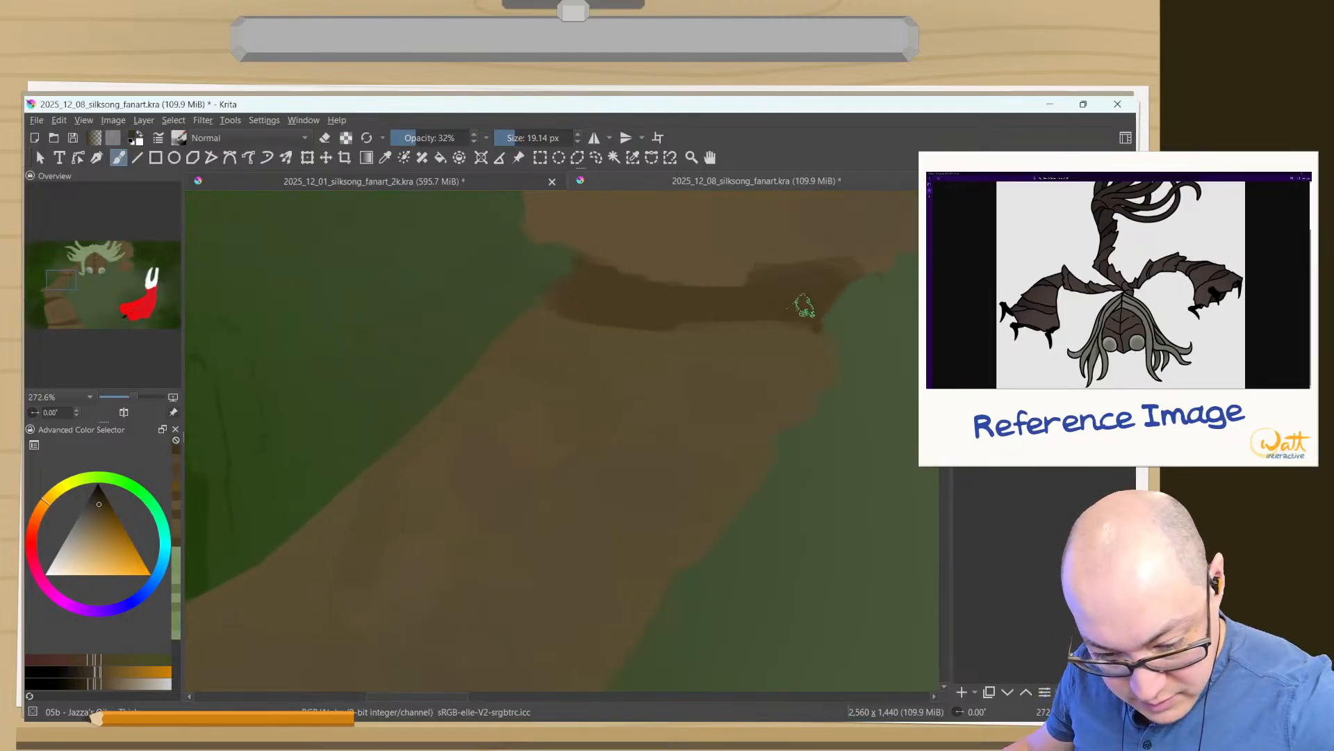
ctrl+click(726, 303)
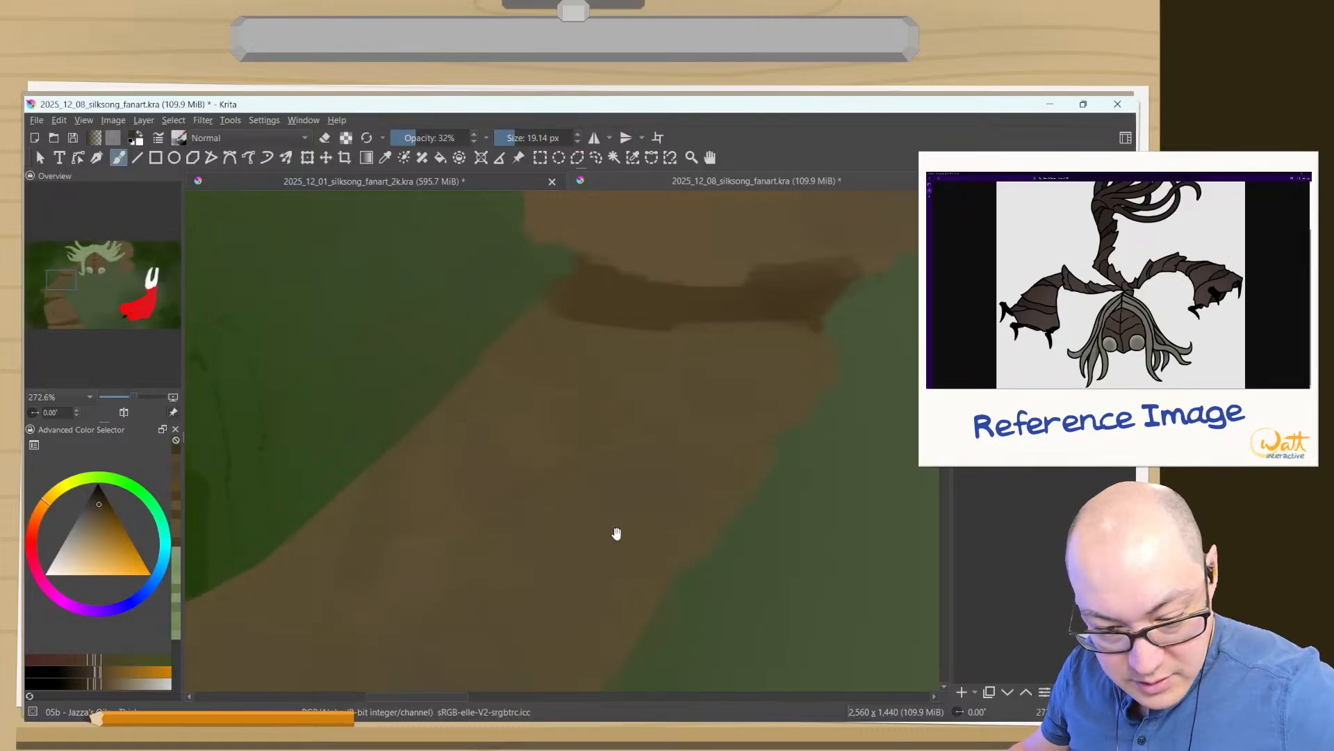
drag(616, 532, 782, 139)
mouse_move(633, 486)
mouse_down()
mouse_move(678, 486)
mouse_move(758, 427)
mouse_up()
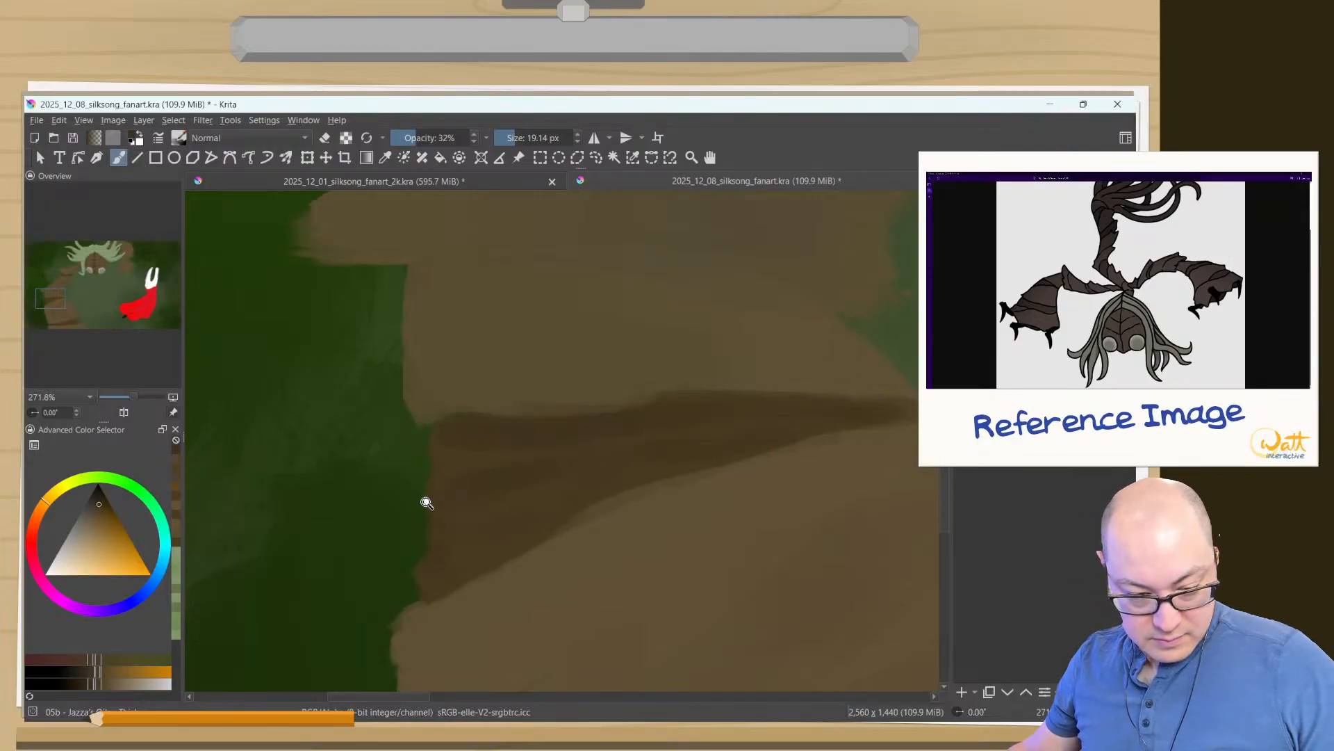
- Deepen the shadow directly beneath the upper arm plate's lower edge with a fine brush of about 10 px
drag(424, 499, 394, 641)
mouse_move(404, 588)
mouse_down()
mouse_move(423, 455)
mouse_move(465, 345)
mouse_move(561, 546)
mouse_up()
drag(661, 421, 755, 264)
mouse_move(741, 450)
mouse_down()
mouse_move(811, 433)
mouse_move(778, 459)
mouse_move(831, 451)
mouse_move(593, 451)
mouse_up()
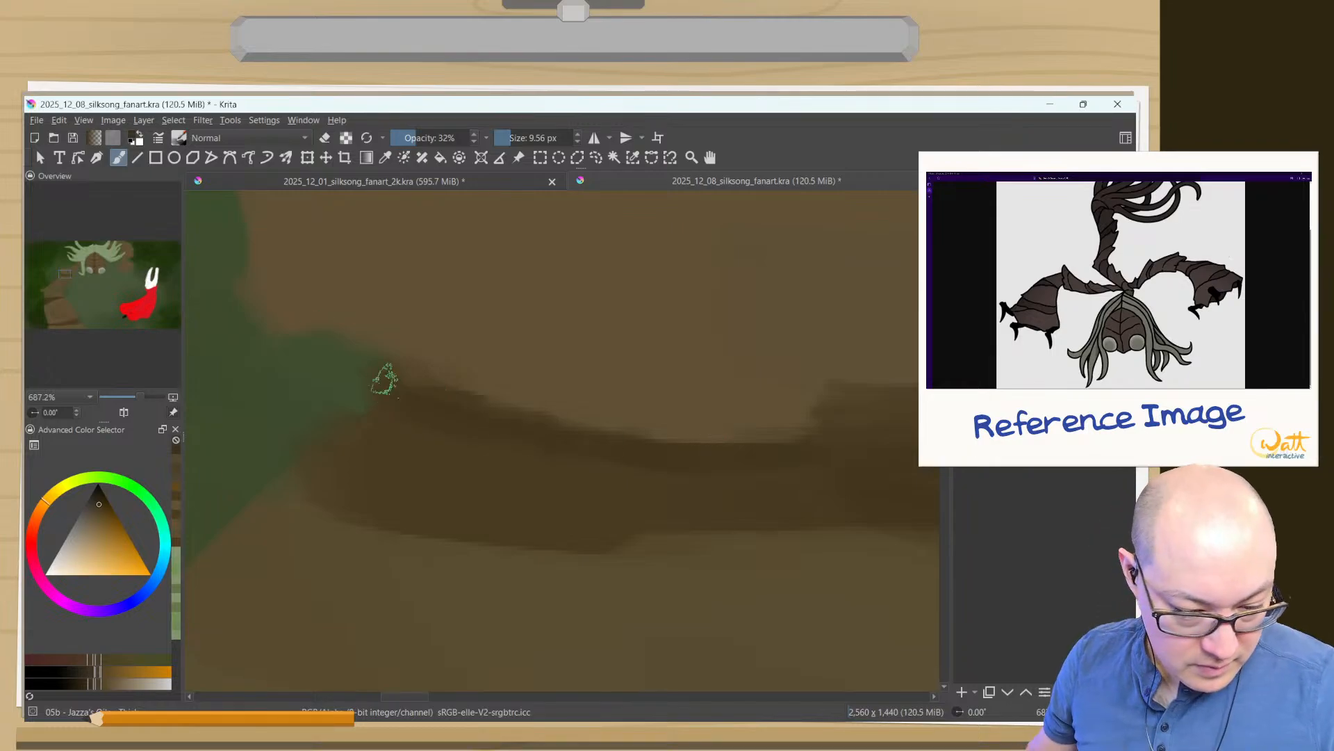
- Sample the plate's brown, reload the brush preset to 100% opacity, and clean up the upper plate's lower edge at about 32 px
ctrl+click(610, 378)
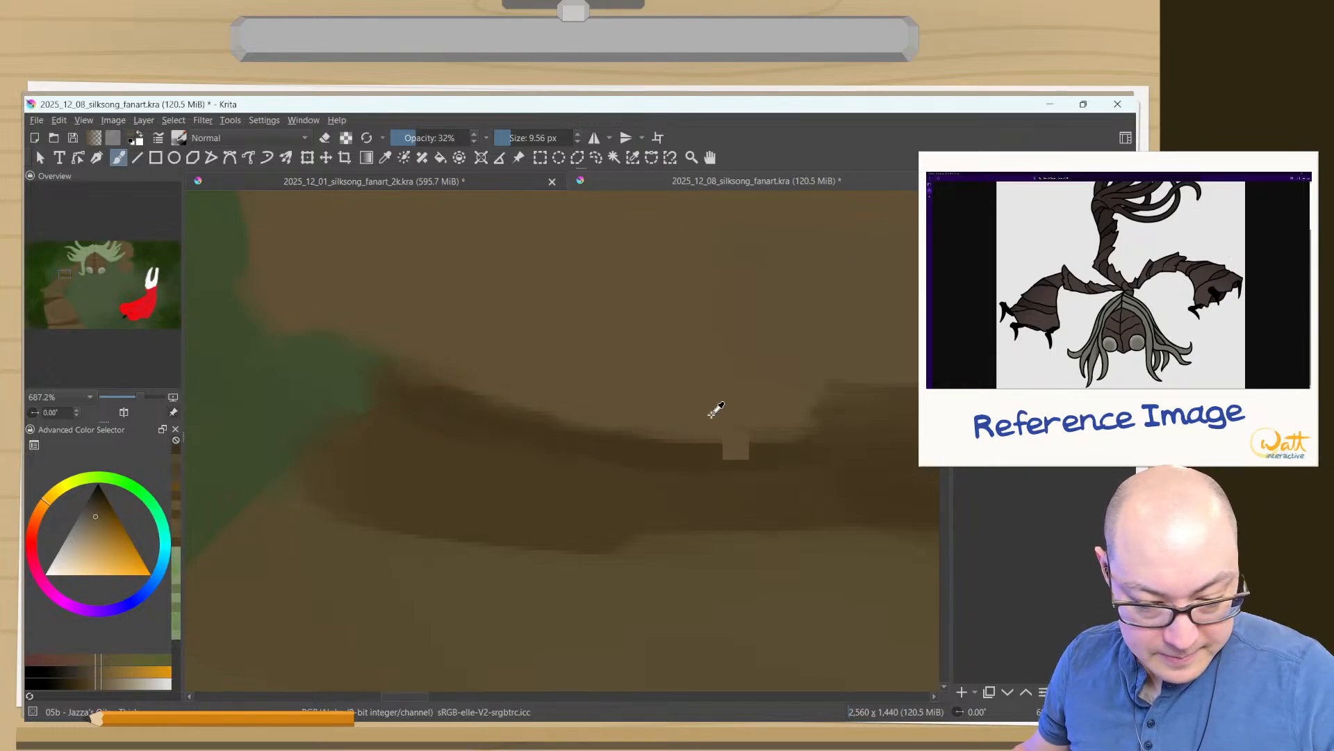
drag(774, 417, 630, 399)
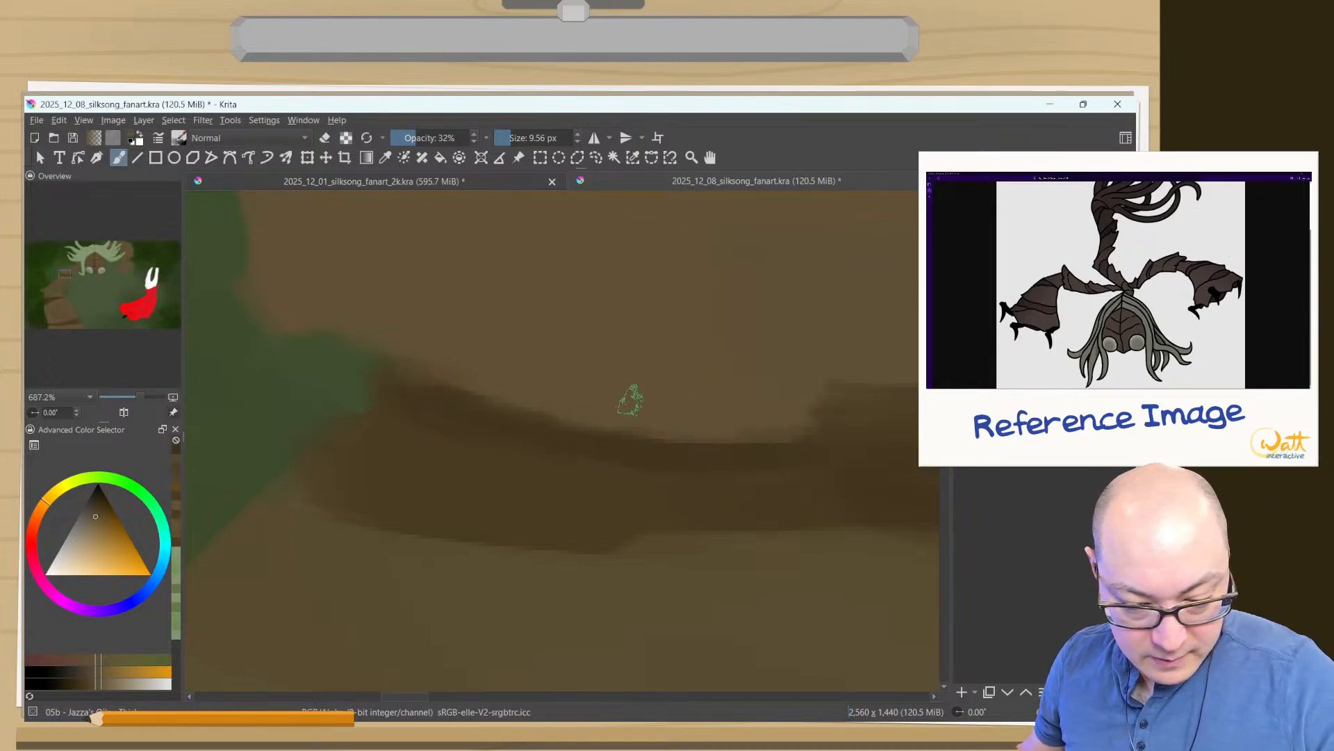
click(367, 138)
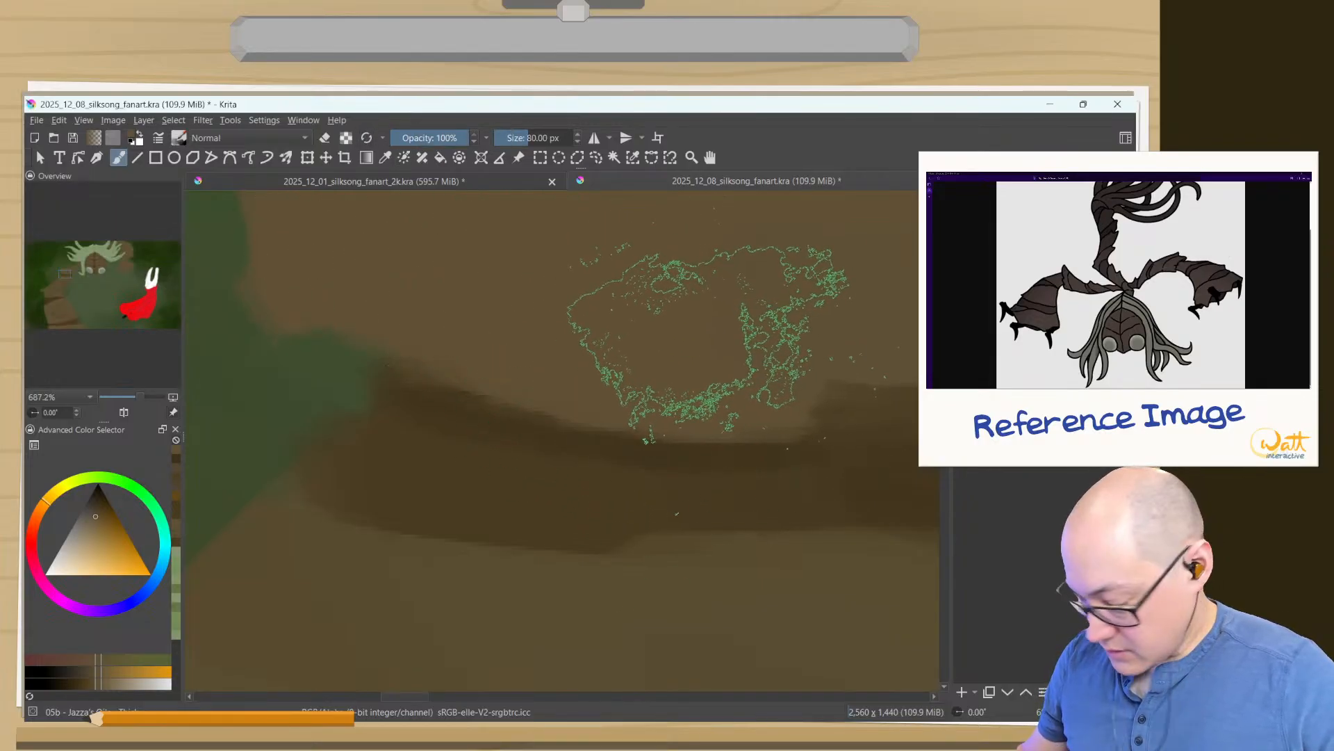
mouse_move(679, 352)
mouse_down()
mouse_move(673, 378)
mouse_move(832, 351)
mouse_move(760, 361)
mouse_up()
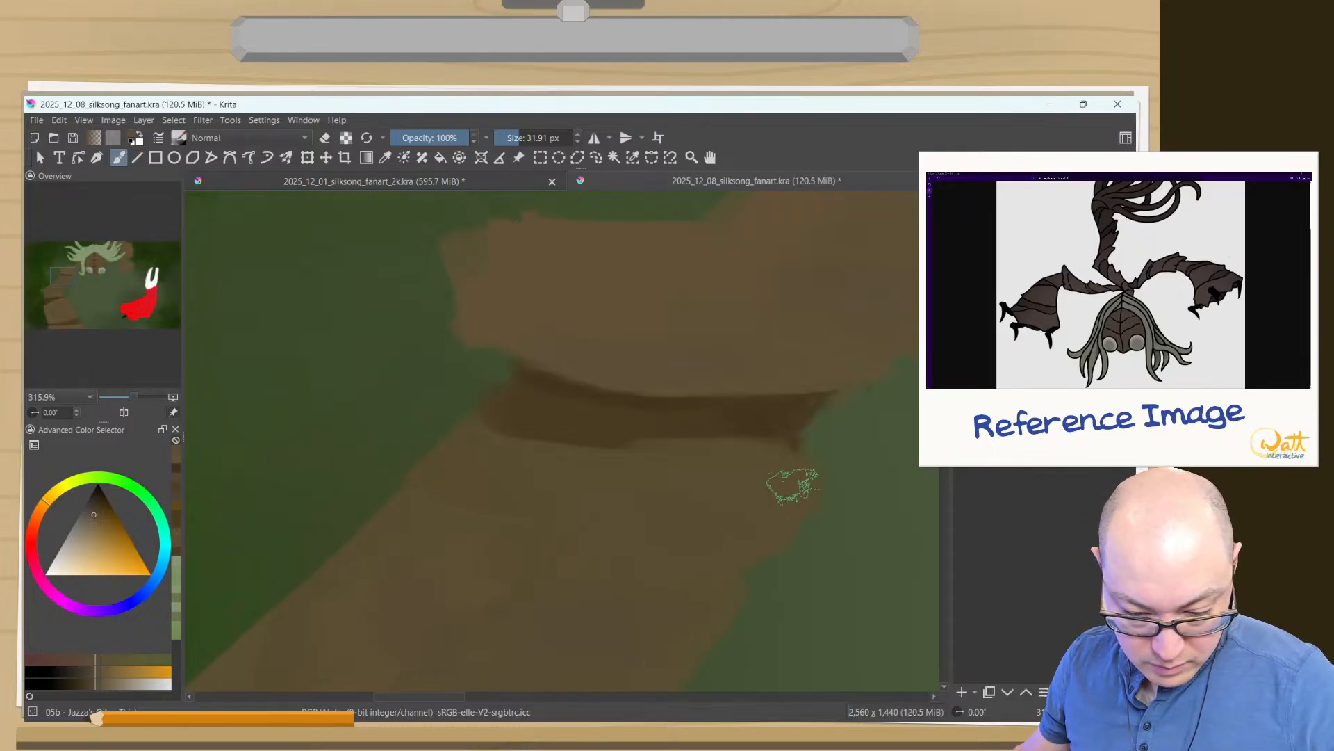
scroll(590, 590, down, 3)
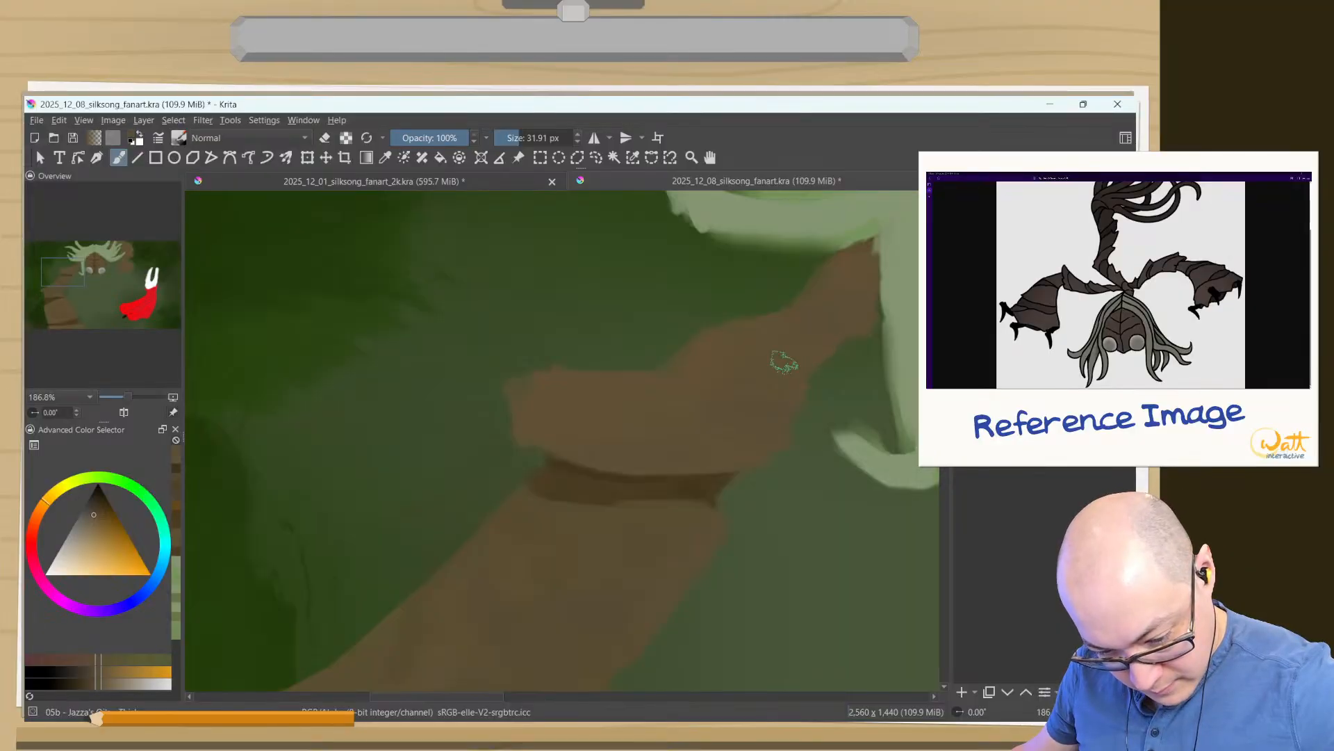
- Mix a slightly darker brown from the middle arm segment and paint subtle bark streaks across that segment
drag(613, 554, 891, 327)
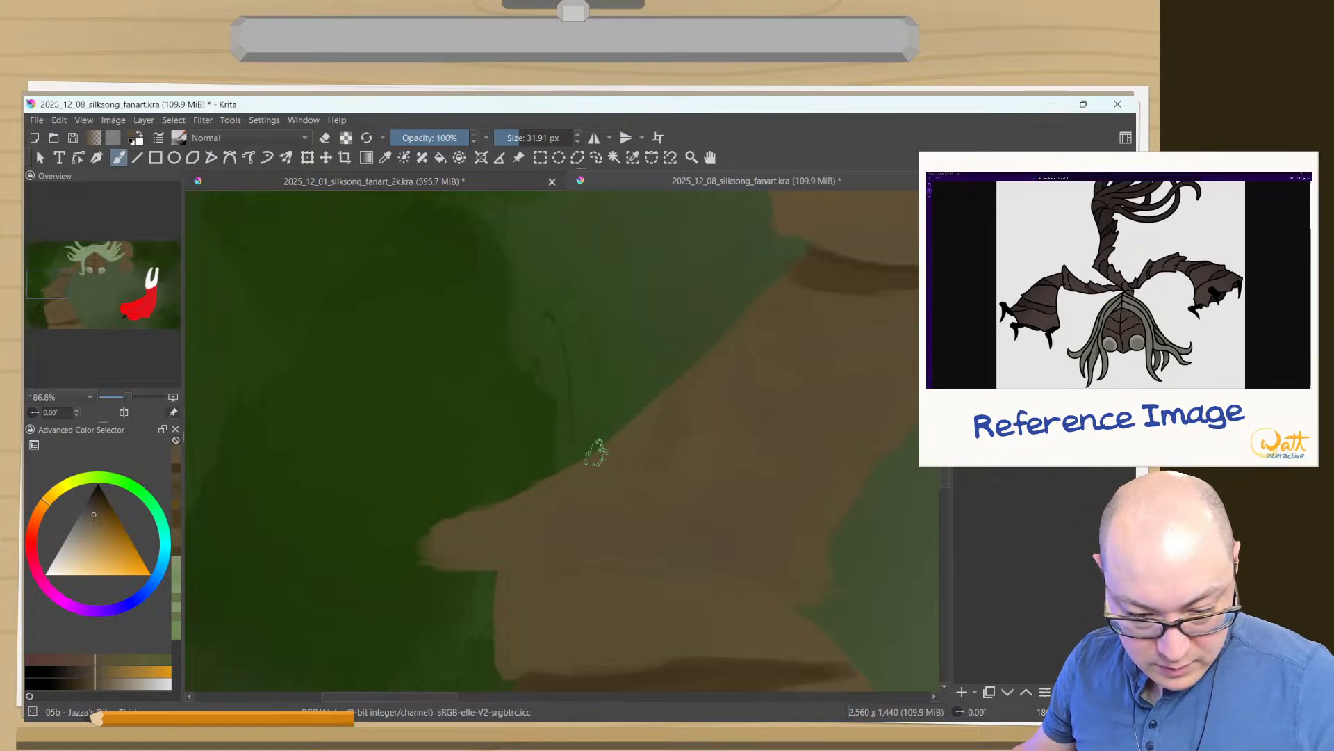
ctrl+click(599, 475)
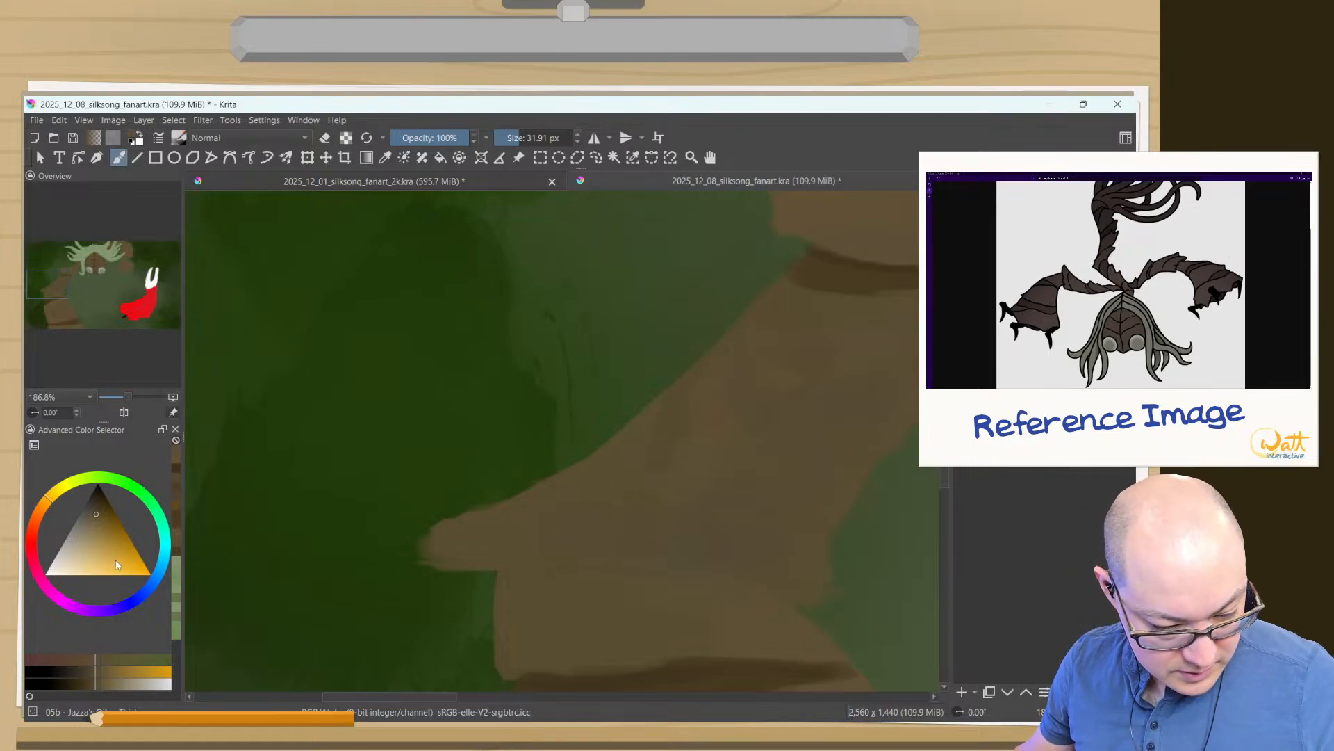
click(93, 688)
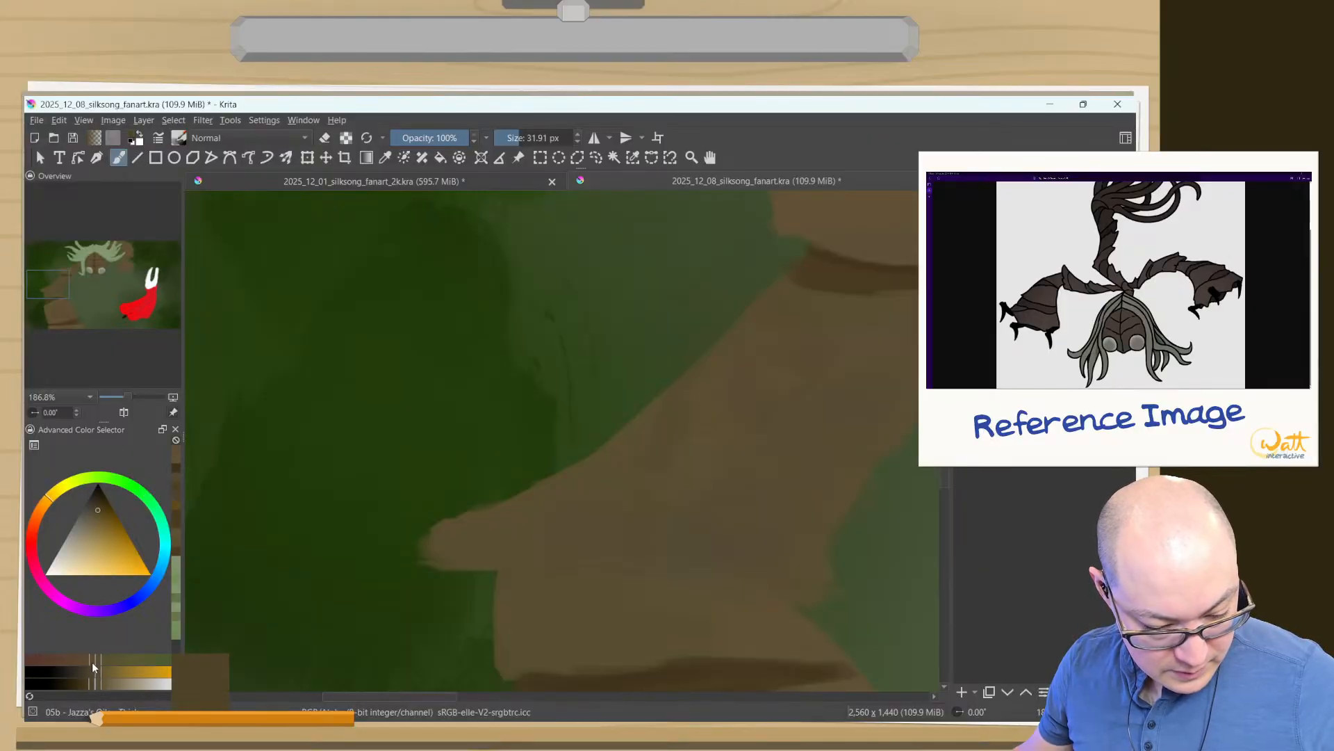
click(92, 662)
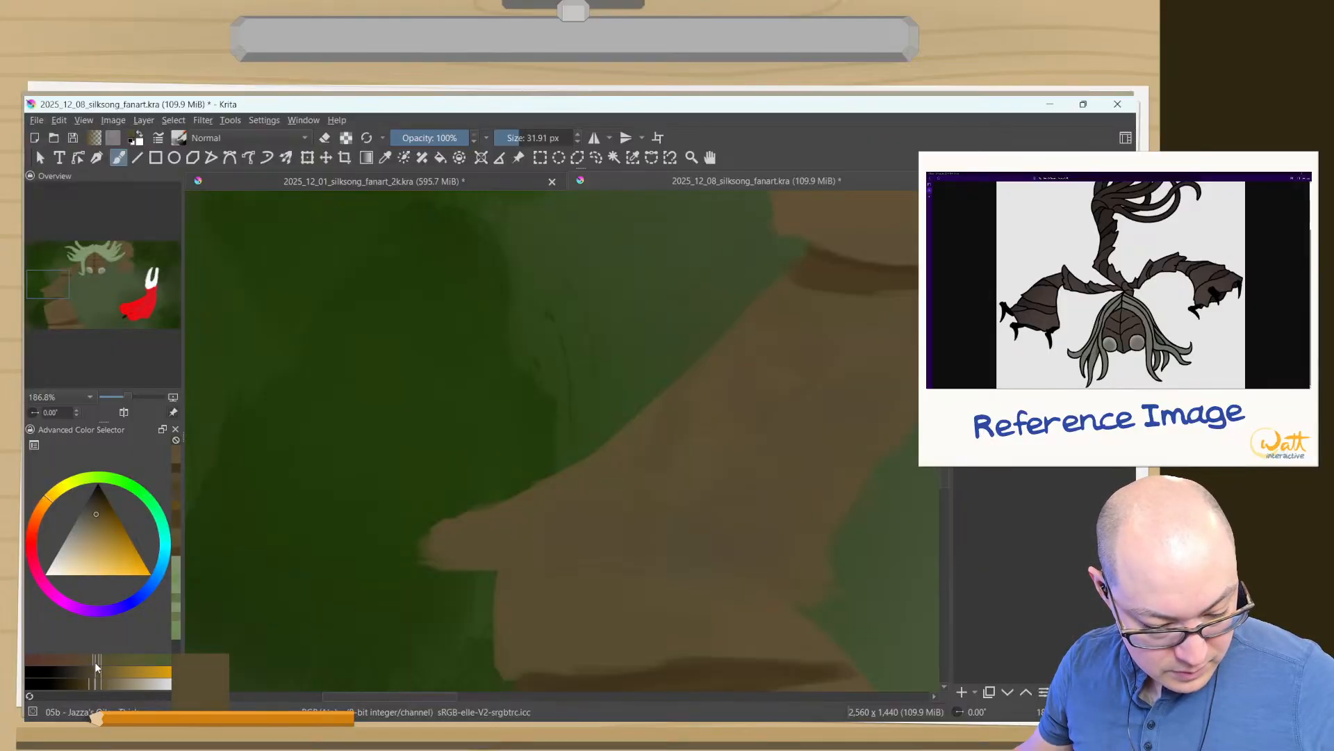
click(86, 661)
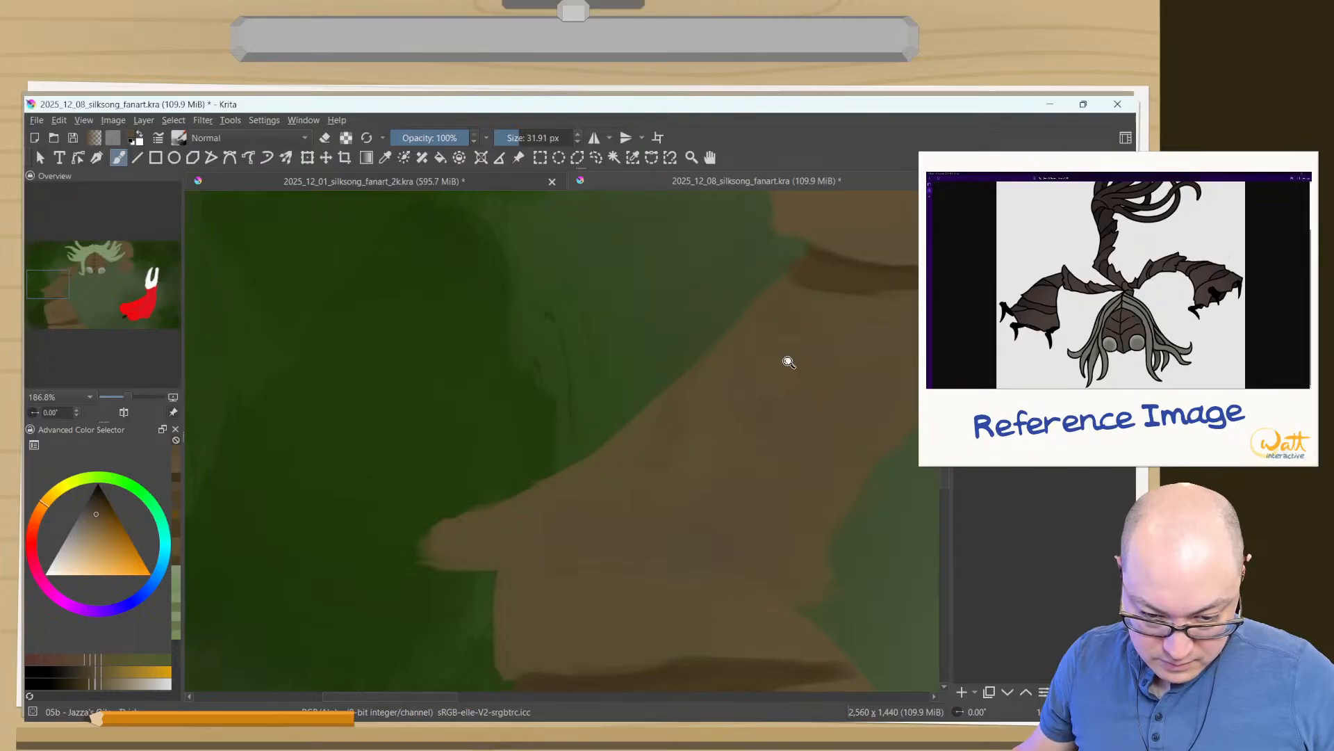
ctrl+click(611, 520)
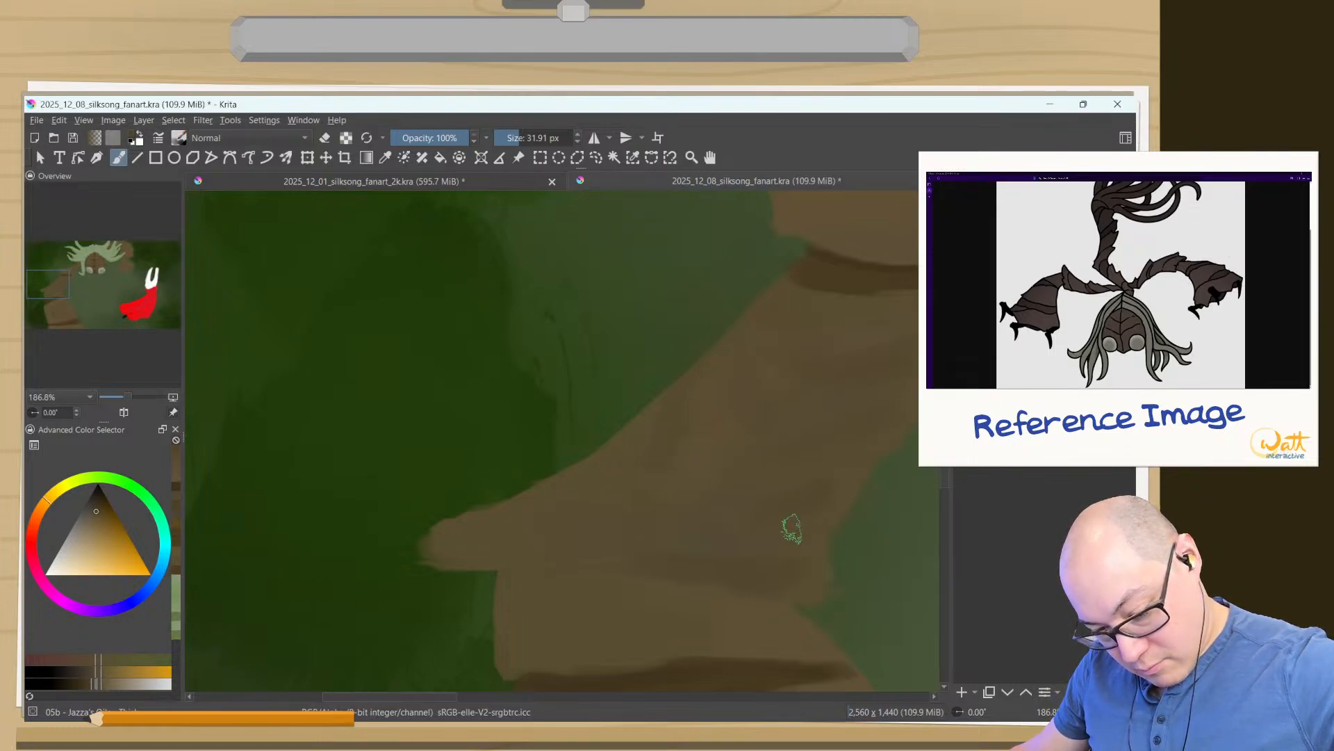
mouse_move(791, 529)
mouse_down()
mouse_move(892, 402)
mouse_move(681, 445)
mouse_move(551, 596)
mouse_up()
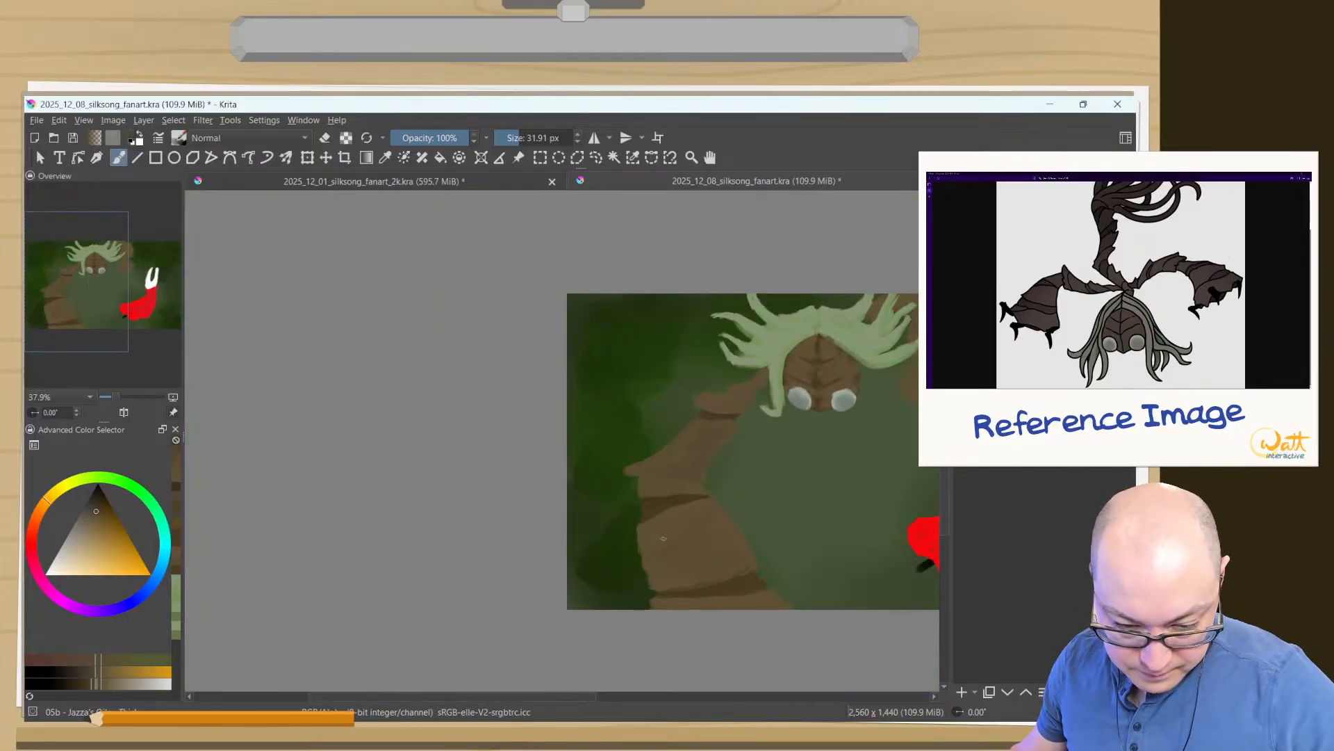
- Draw thin dark crease lines across the middle arm segment with a brush of about 7 px and blend them with the sampled brown
mouse_move(724, 423)
mouse_down()
mouse_move(706, 449)
mouse_move(656, 467)
mouse_move(594, 459)
mouse_move(617, 369)
mouse_up()
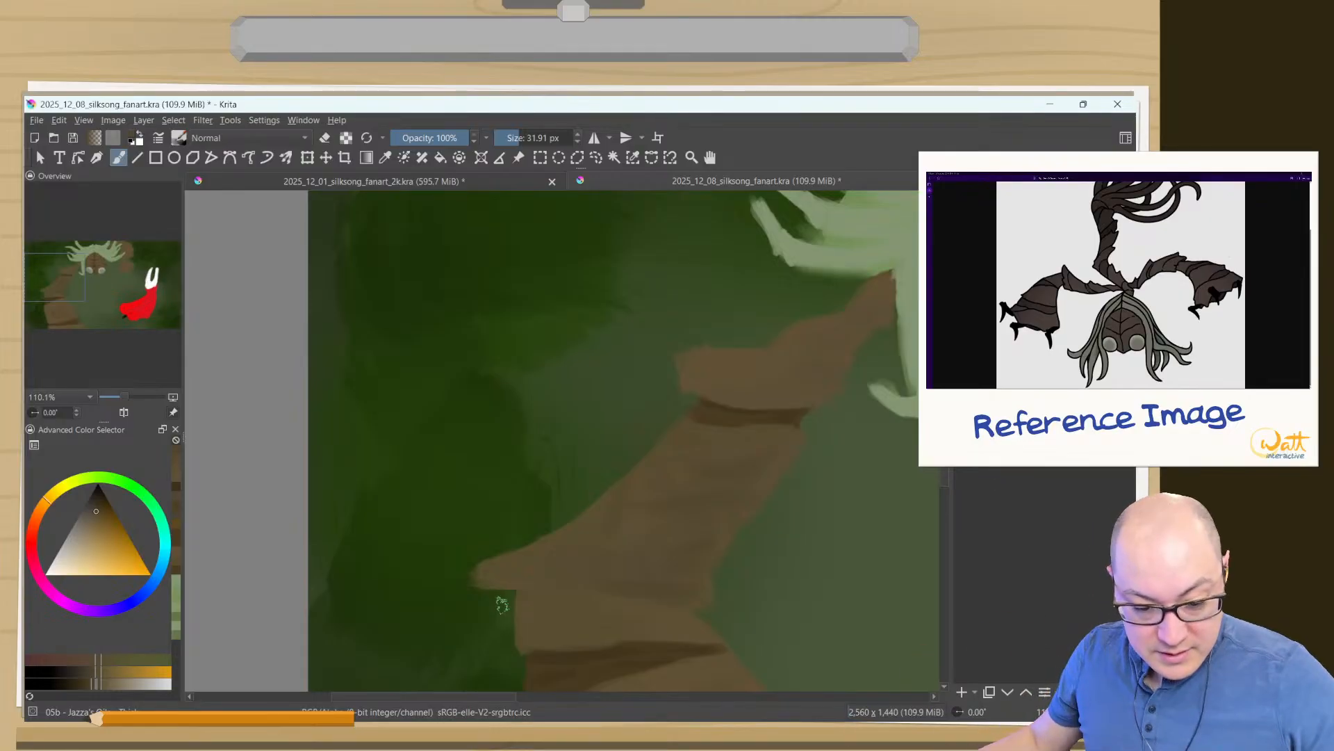
ctrl+click(793, 416)
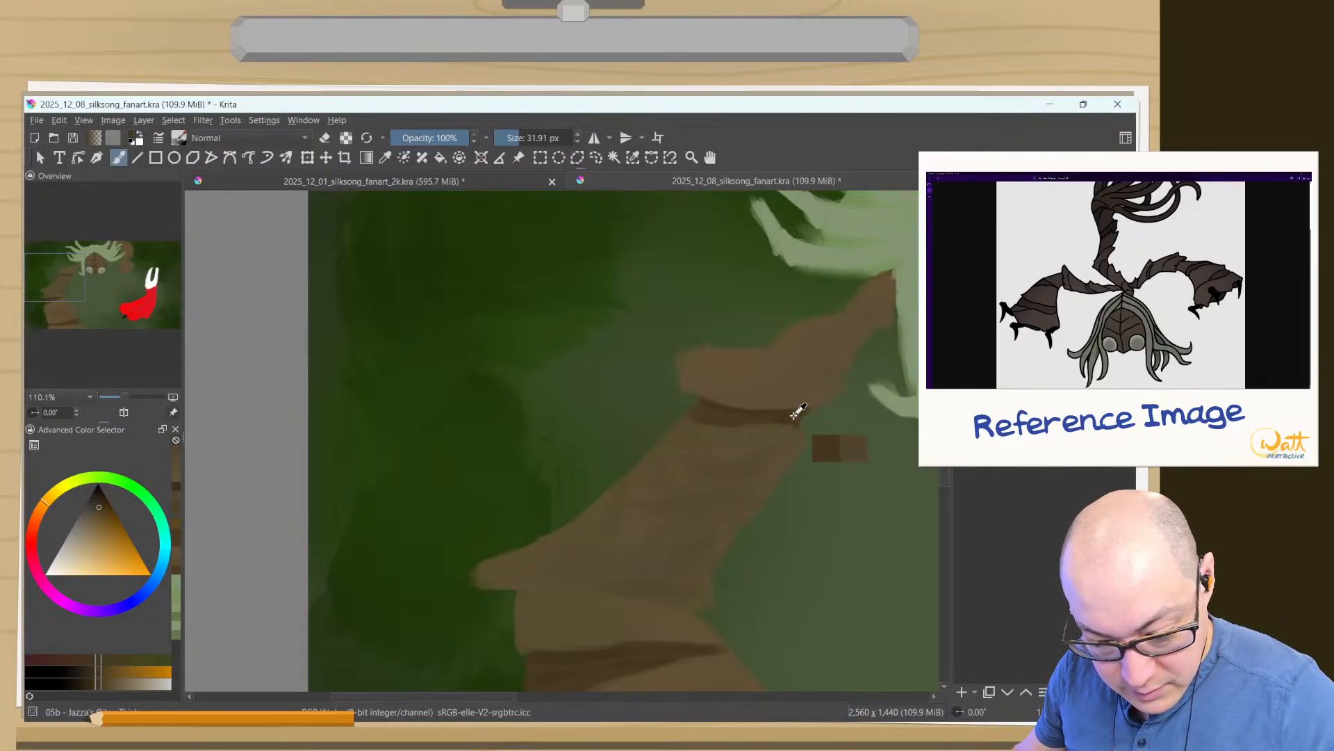
drag(710, 497, 694, 497)
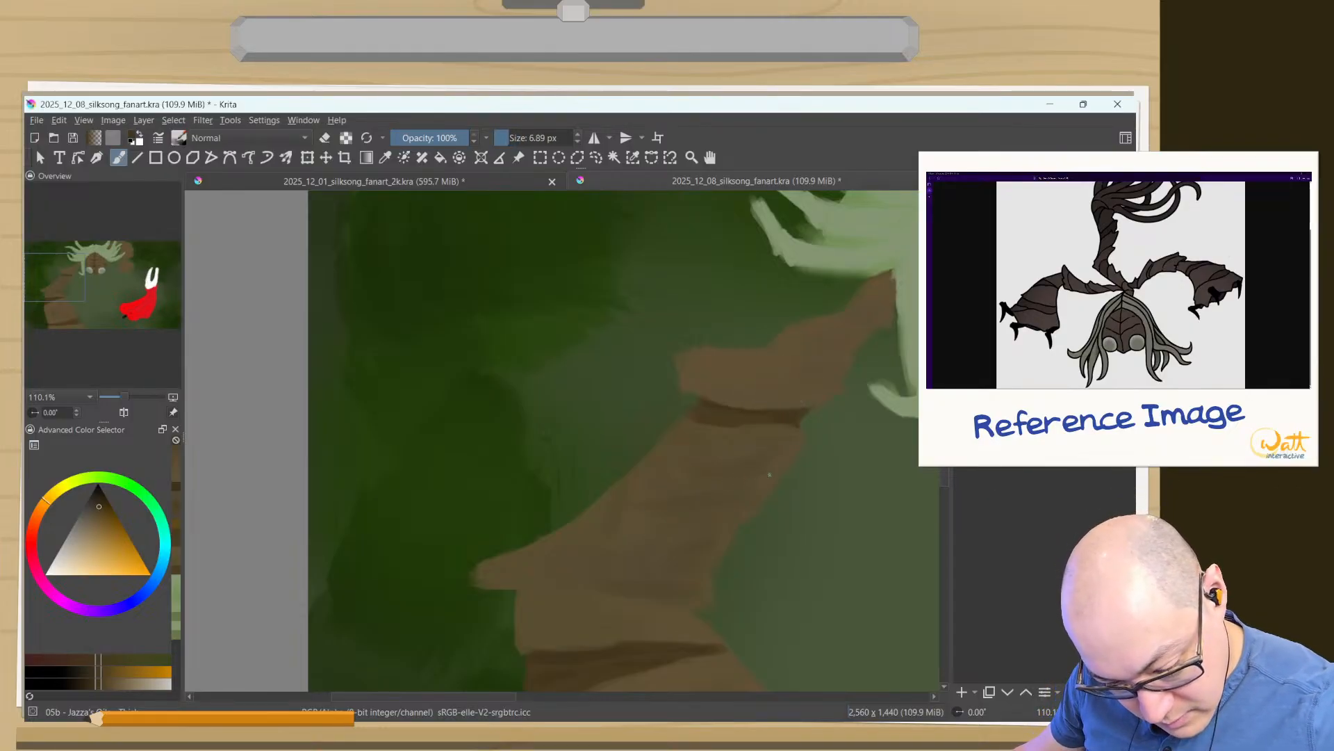
drag(754, 480, 640, 486)
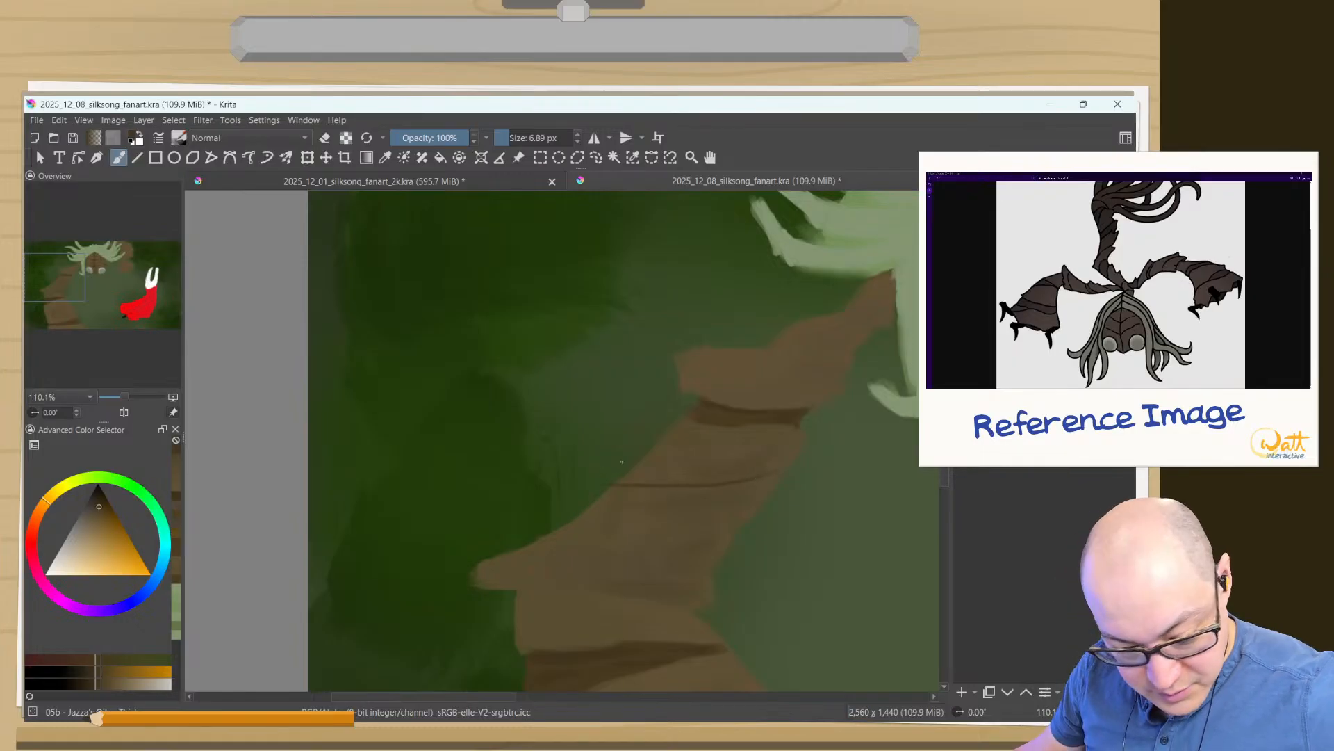
ctrl+click(733, 468)
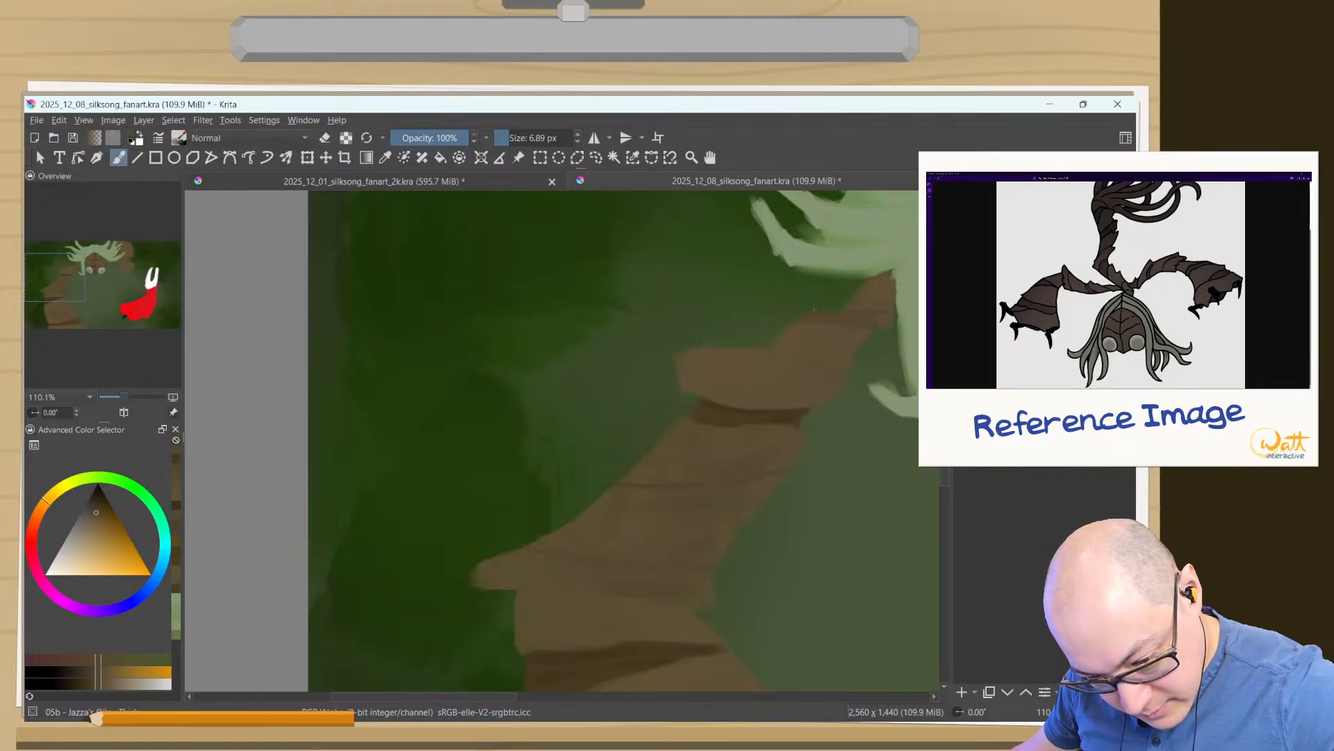
- Try adding jagged bark edges and a darker crease to the upper arm near the hair, and undo the strokes
ctrl+click(893, 313)
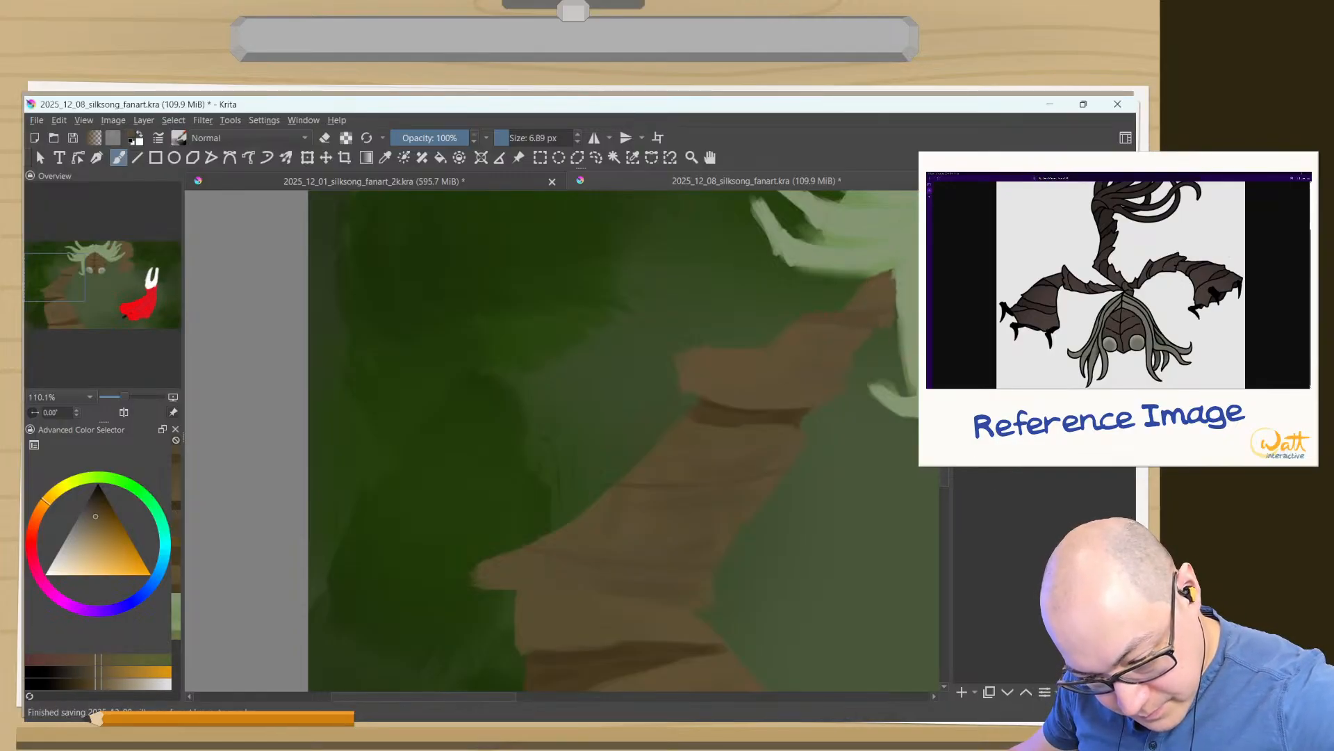
ctrl+click(878, 309)
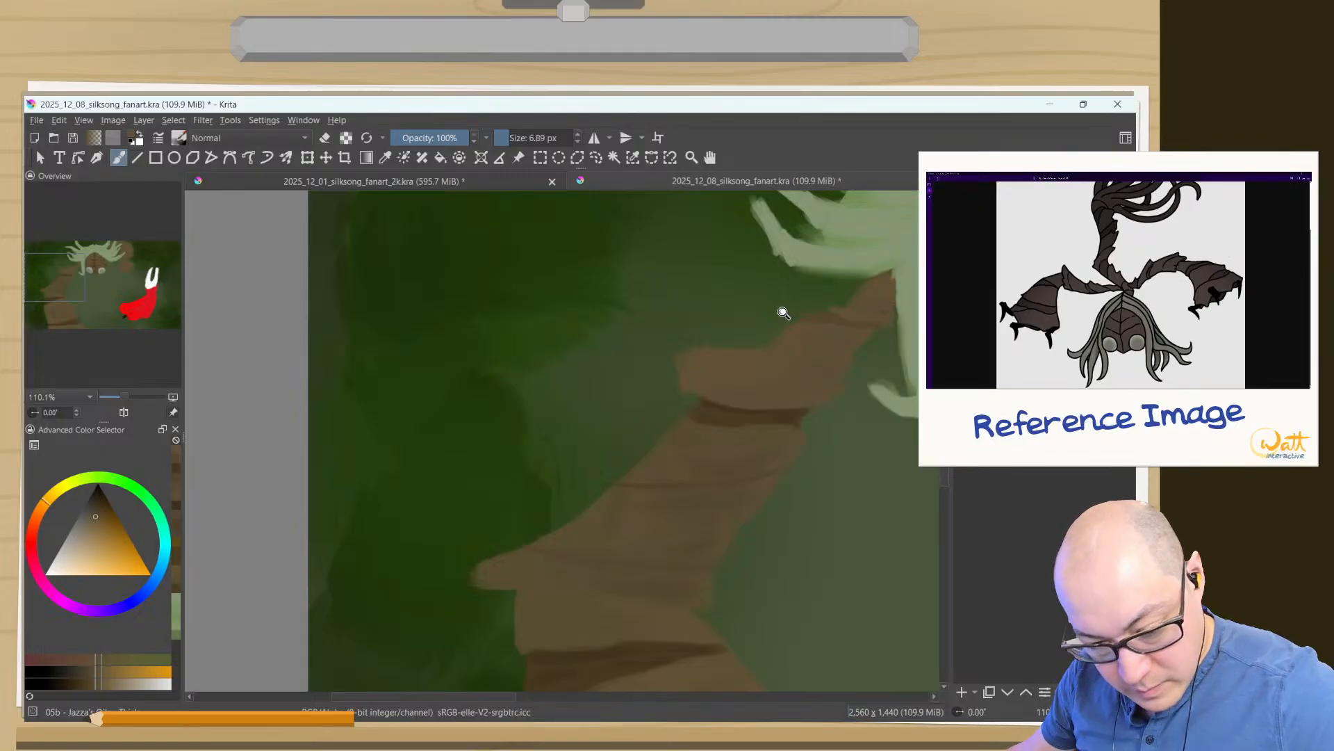
drag(784, 312, 825, 230)
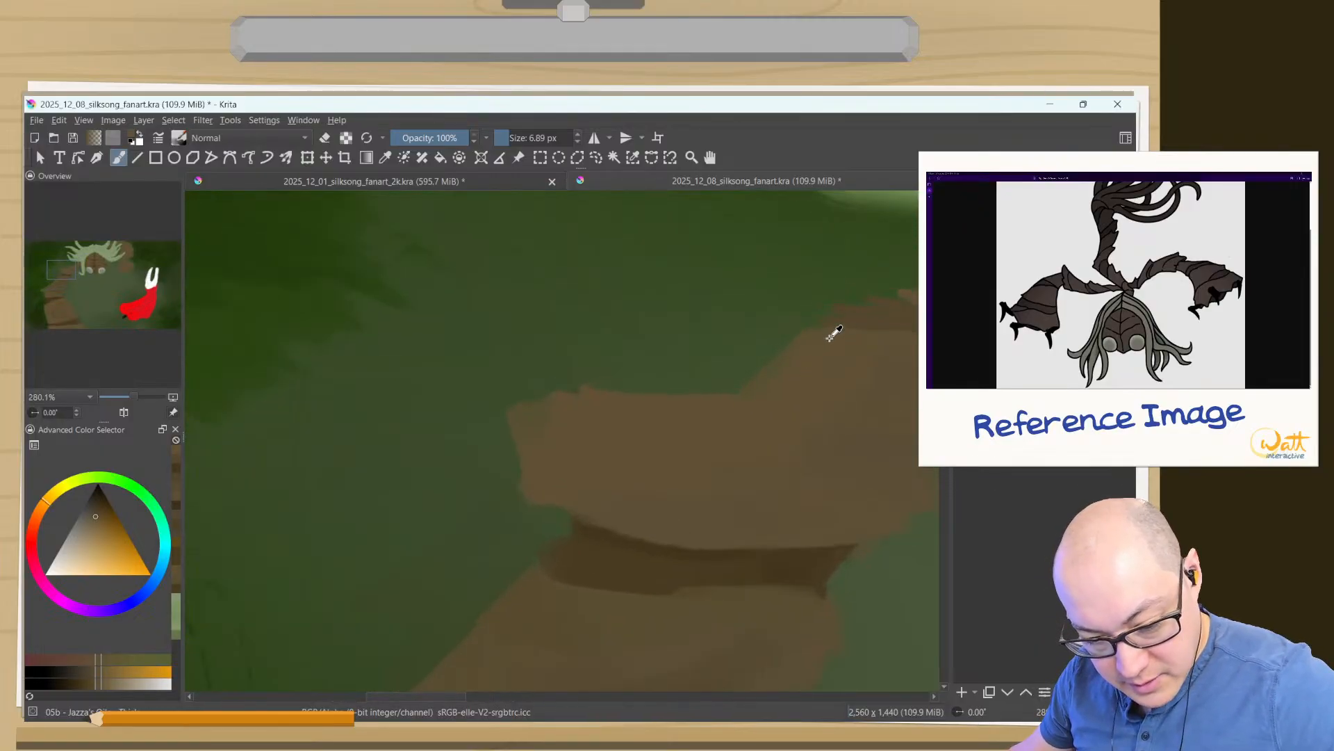
drag(807, 351, 647, 385)
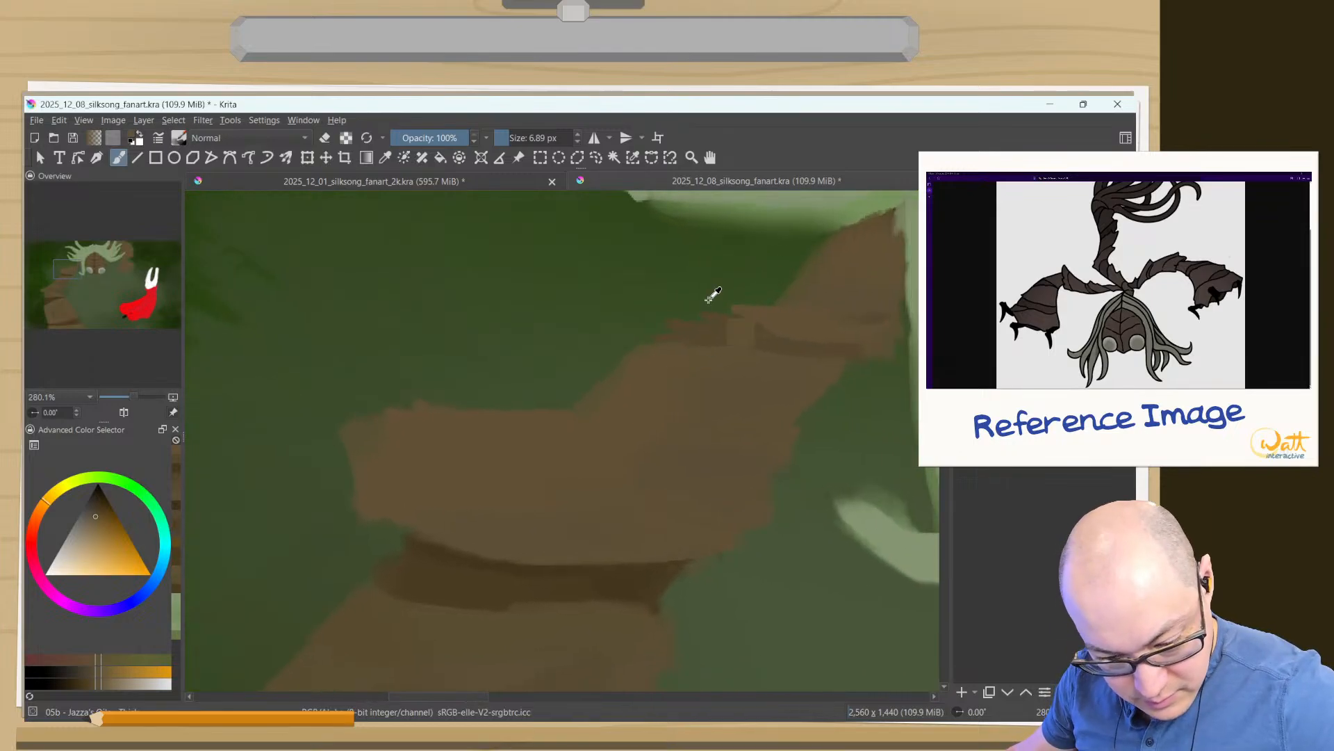
key(ctrl+z)
key(ctrl+z)
key(ctrl+z)
key(ctrl+z)
key(ctrl+z)
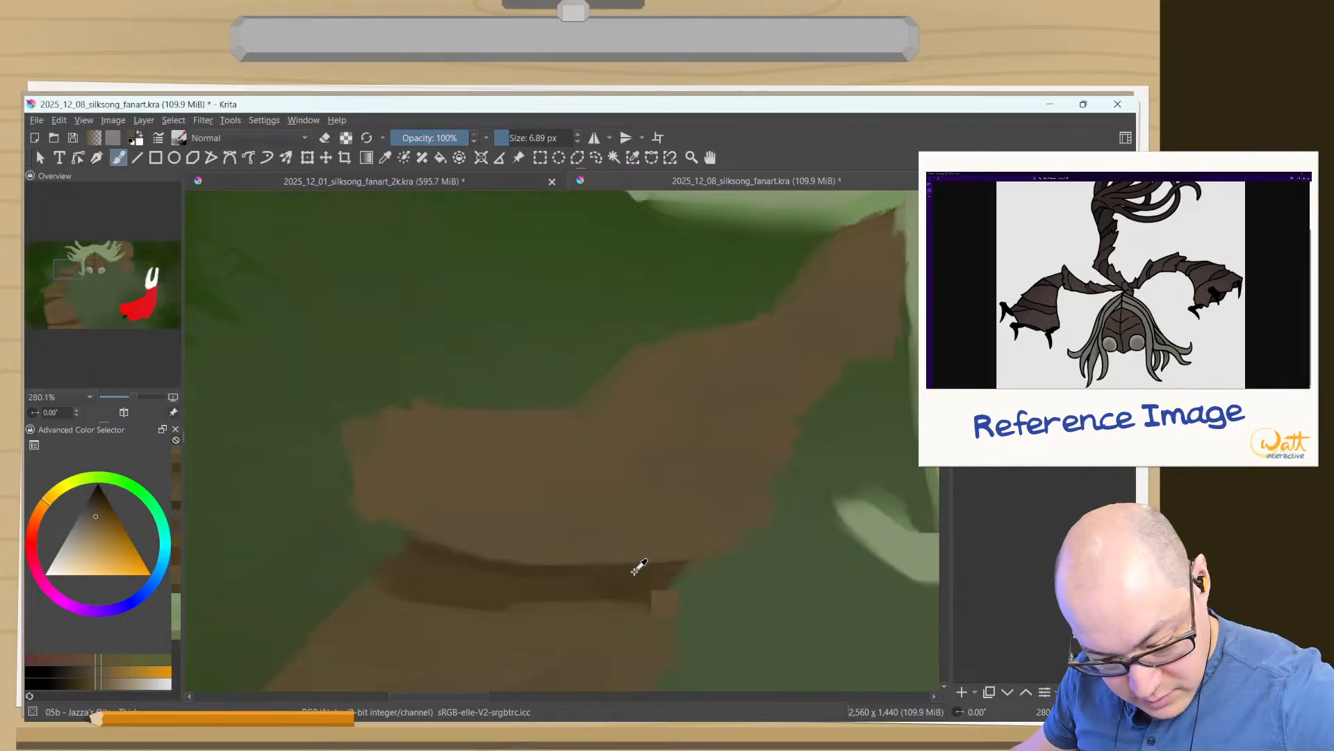
- Sample the dark gap brown and paint two creases across the upper arm near the hair at about 7 px, softening them with lighter brown
ctrl+click(576, 590)
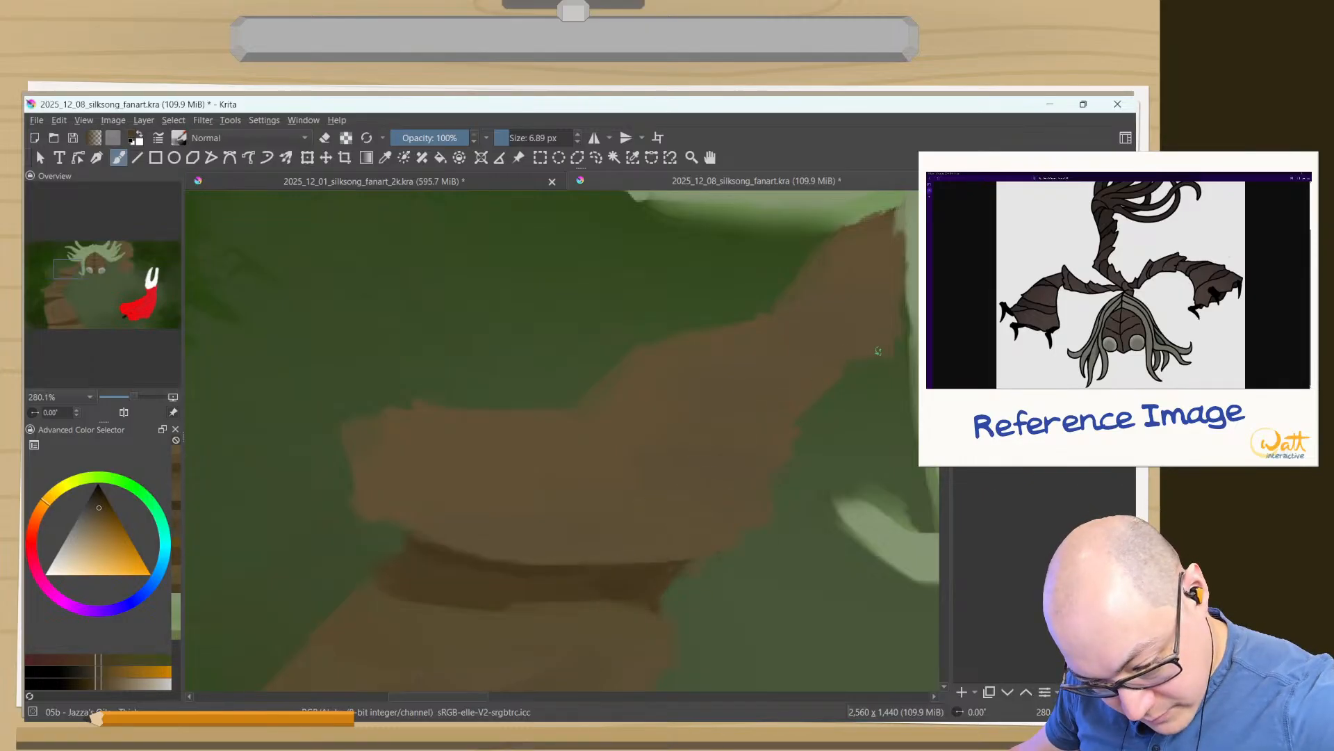
drag(878, 350, 764, 316)
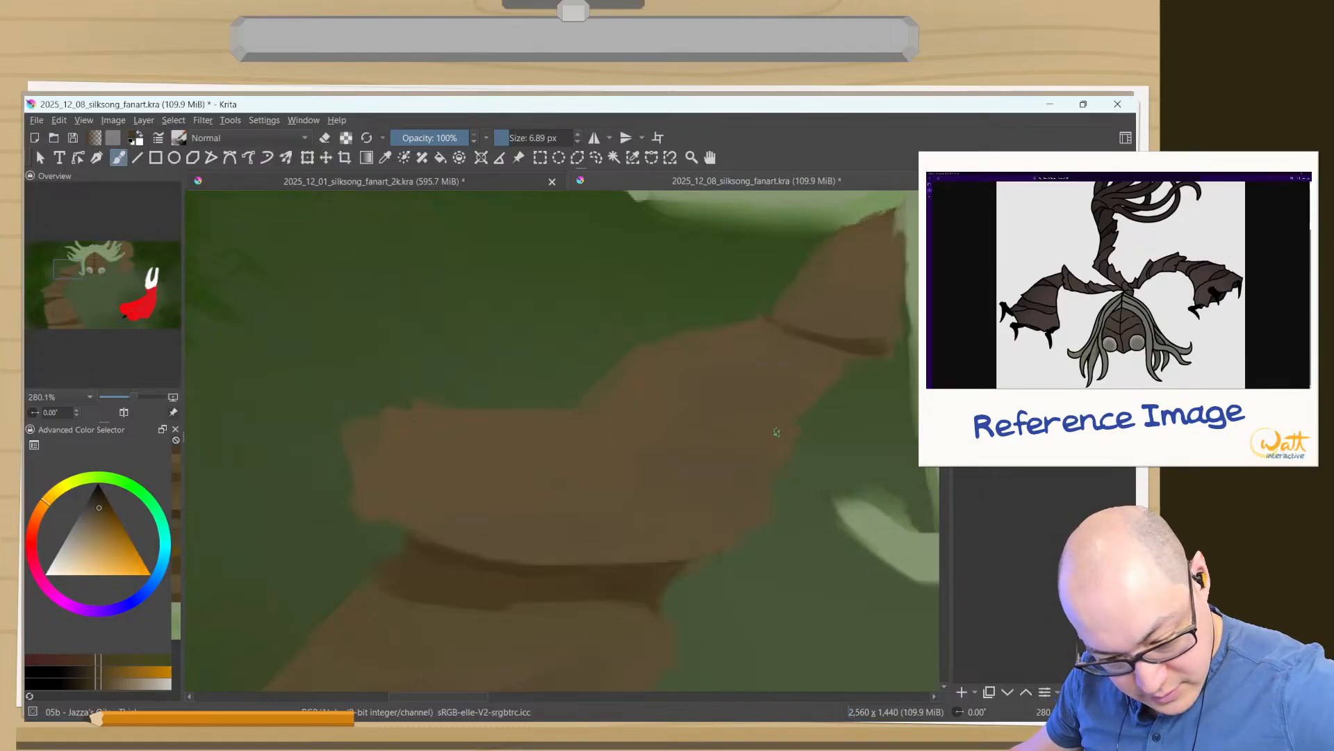
drag(776, 431, 609, 414)
mouse_move(786, 429)
mouse_down()
mouse_move(583, 411)
mouse_move(661, 416)
mouse_move(583, 410)
mouse_move(693, 444)
mouse_move(768, 442)
mouse_move(782, 425)
mouse_move(666, 415)
mouse_move(797, 419)
mouse_move(595, 413)
mouse_move(775, 422)
mouse_move(697, 421)
mouse_up()
ctrl+click(691, 468)
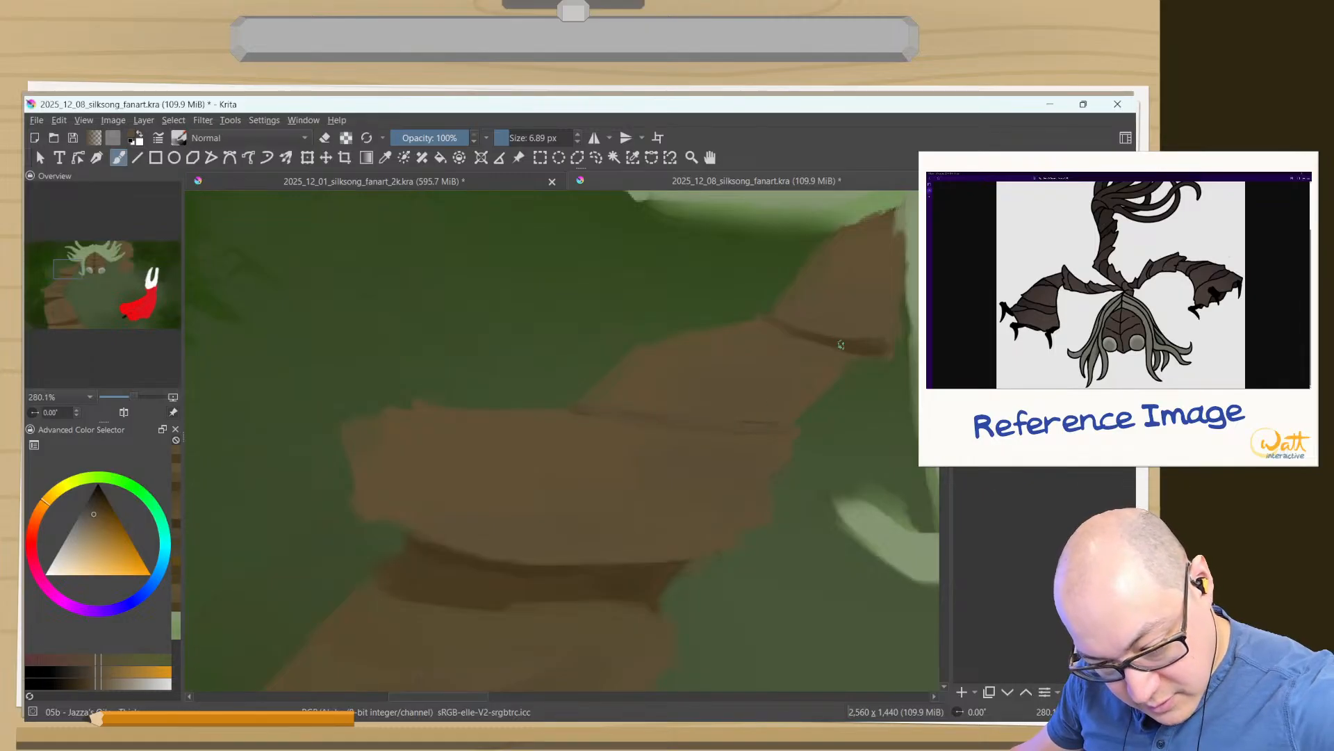
drag(841, 344, 761, 316)
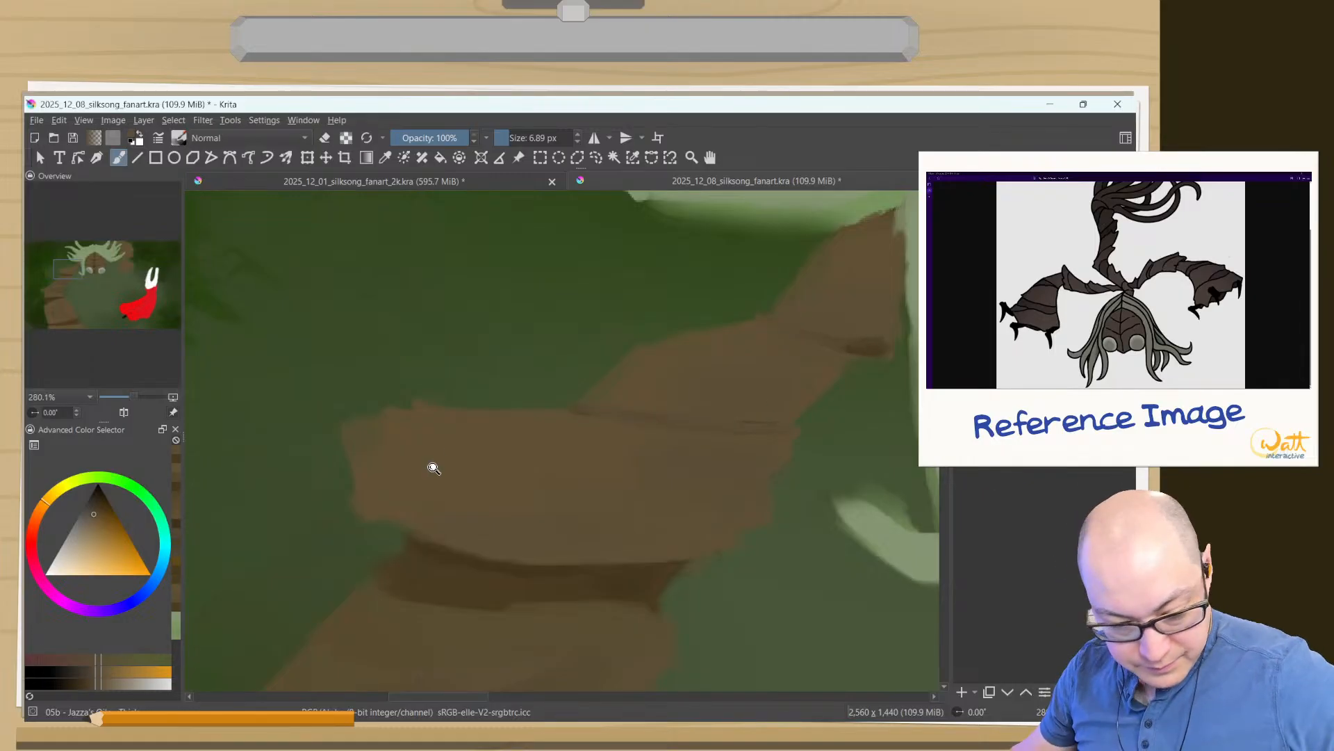
- Sample the dark brown from the lower arm gap and draw thin diagonal bark creases across the left arm's lower segments
mouse_move(433, 468)
mouse_down()
mouse_move(477, 292)
mouse_move(411, 641)
mouse_move(407, 502)
mouse_move(442, 519)
mouse_up()
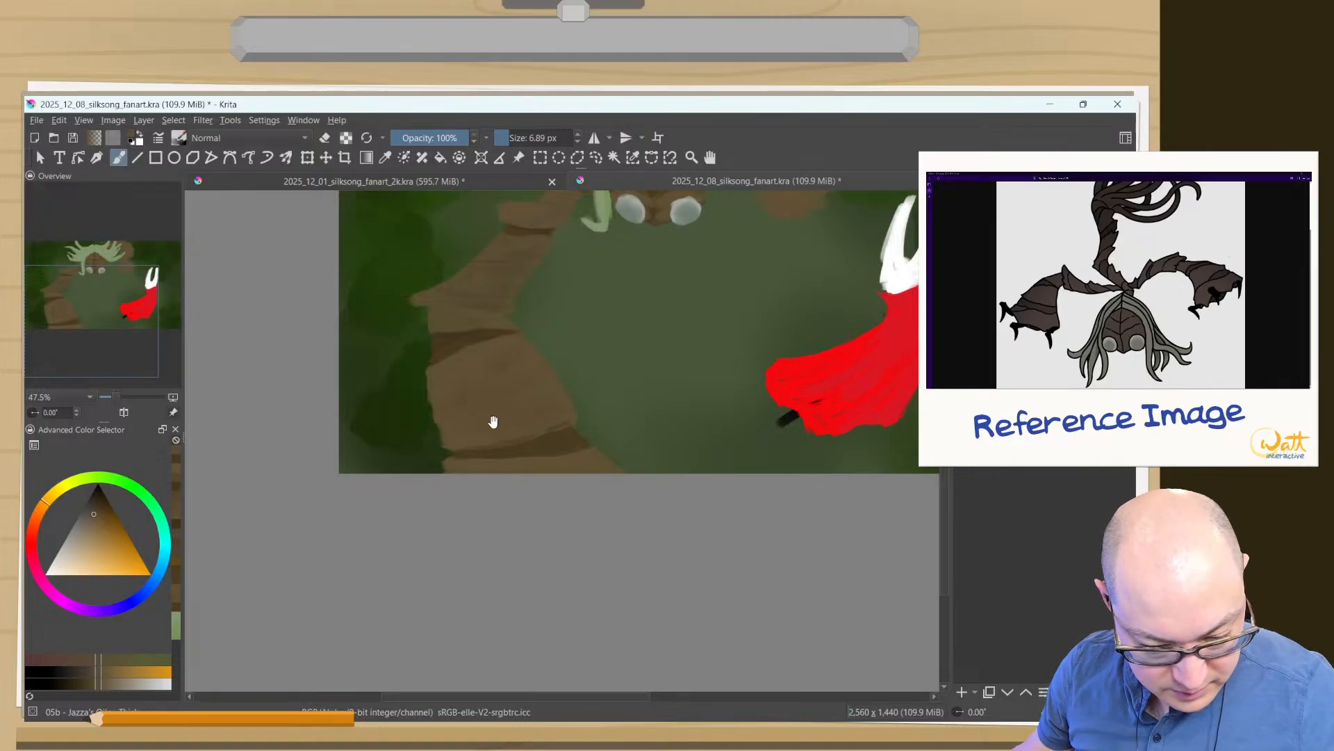
ctrl+click(465, 340)
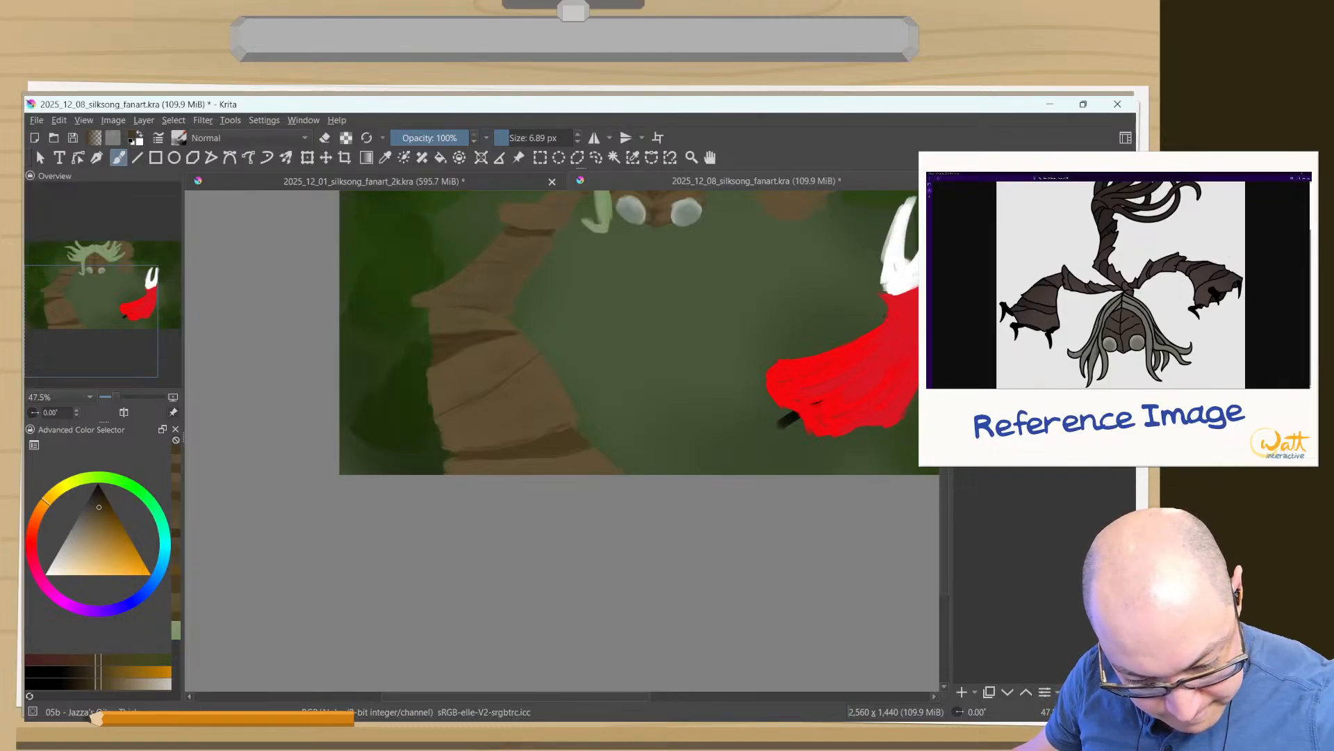
drag(560, 415, 358, 615)
- Fill out the right arm beside the hair with its own brown using an 80 px brush, and erase its lower end to a flatter edge
drag(567, 344, 561, 378)
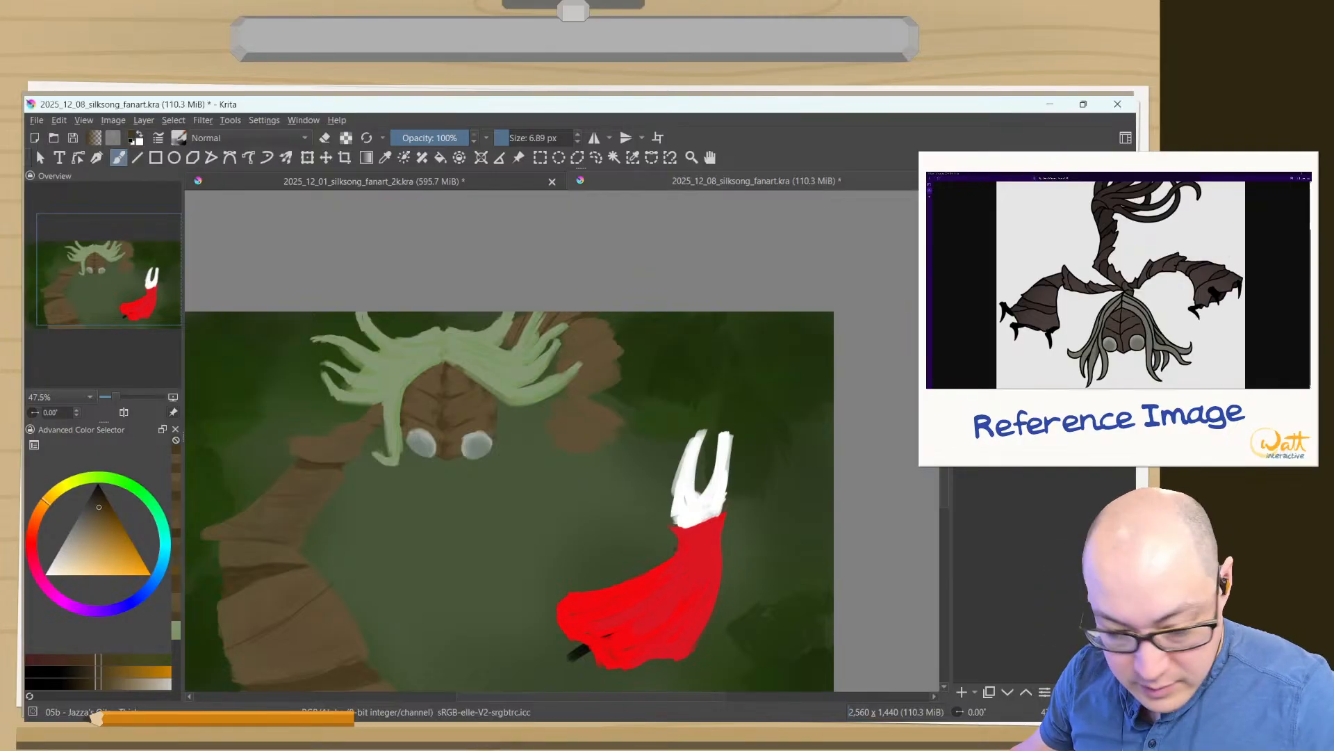
ctrl+click(595, 328)
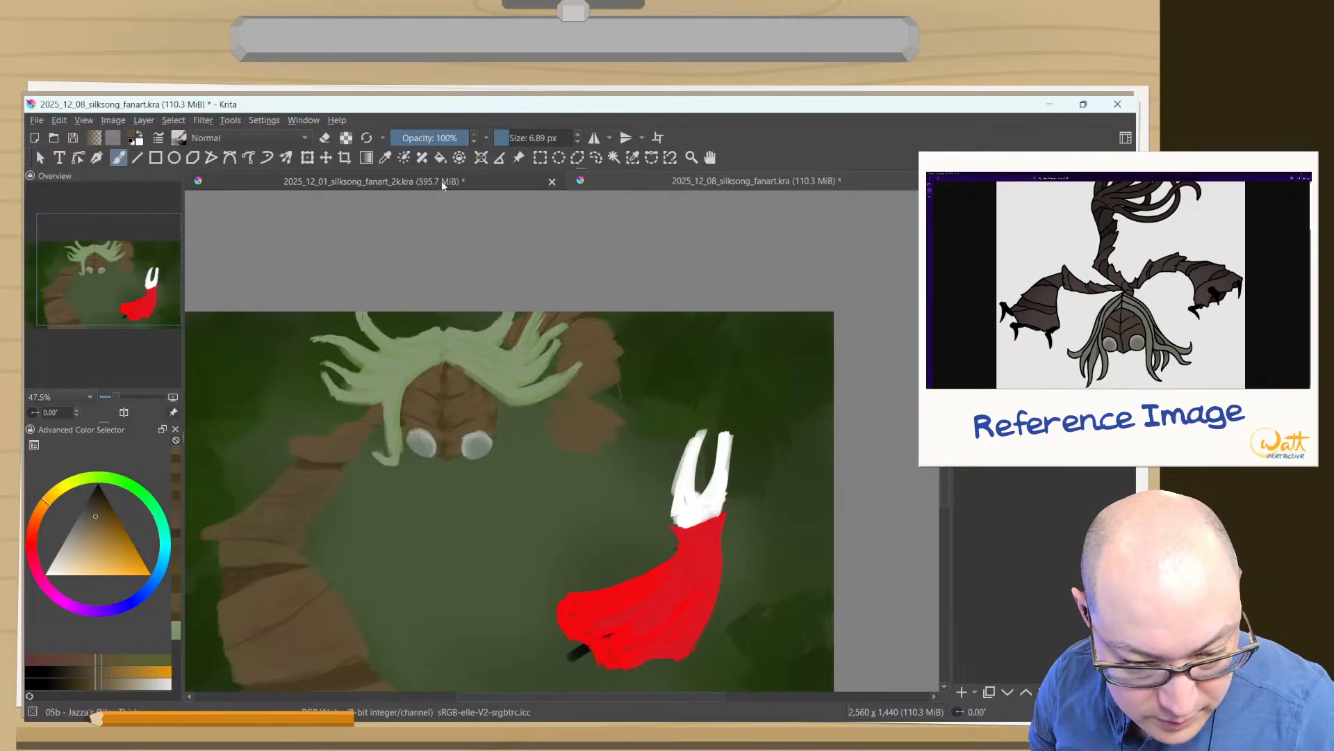
click(528, 137)
mouse_move(620, 405)
mouse_down()
mouse_move(610, 354)
mouse_move(602, 401)
mouse_up()
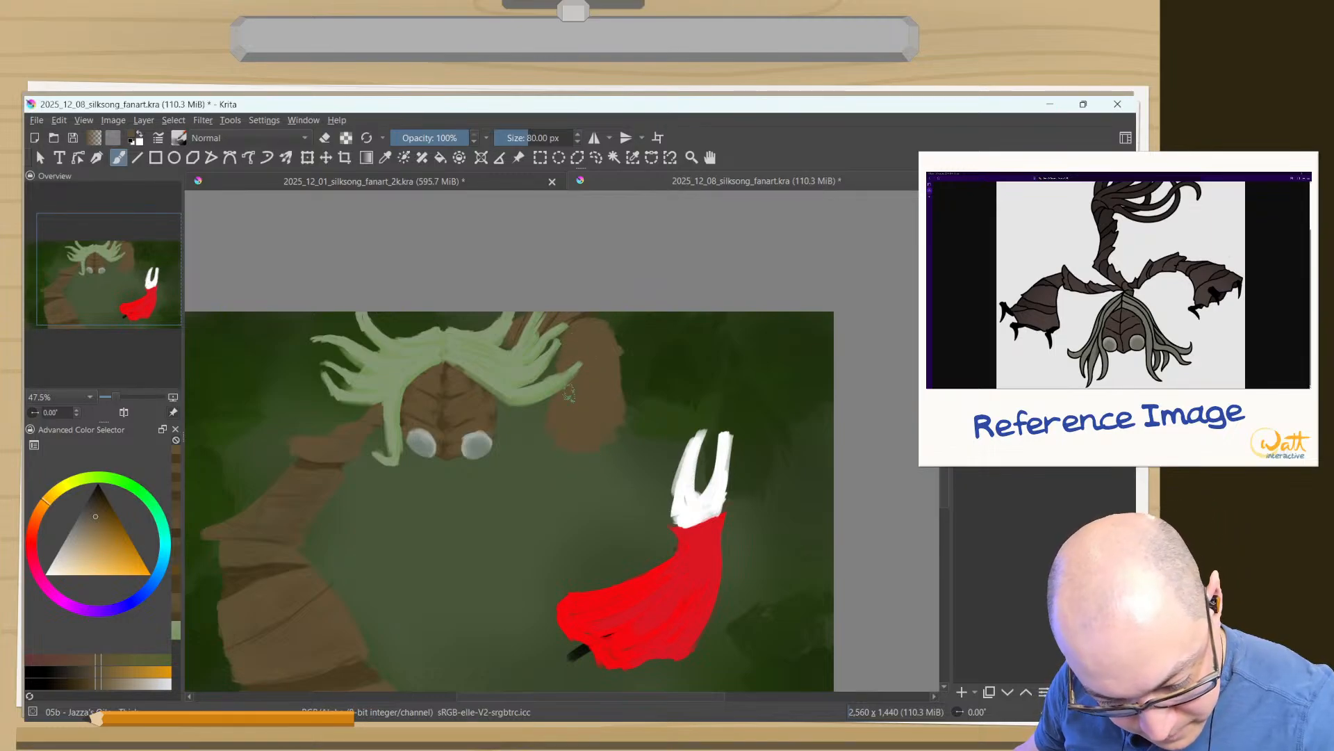
key(e)
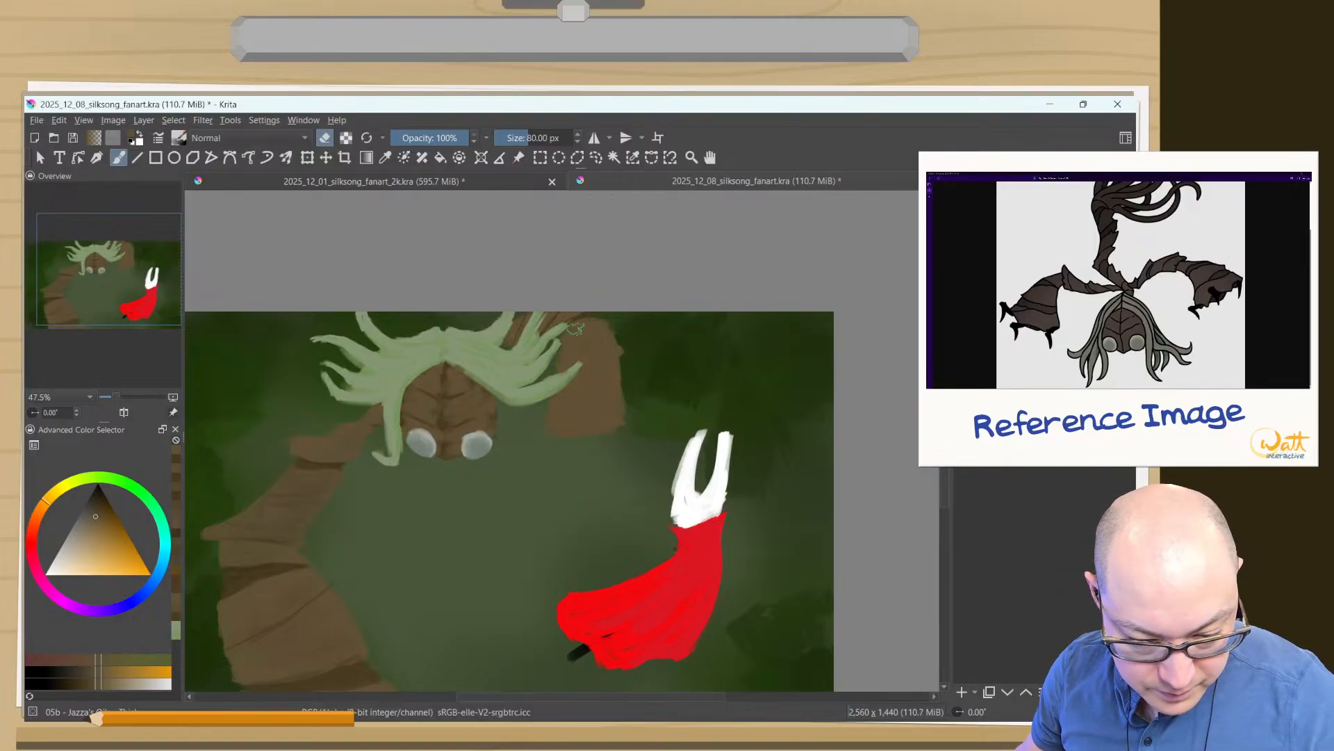
- Try painting a dark olive band across the right arm with a brush of about 56 px, and undo it
ctrl+click(584, 314)
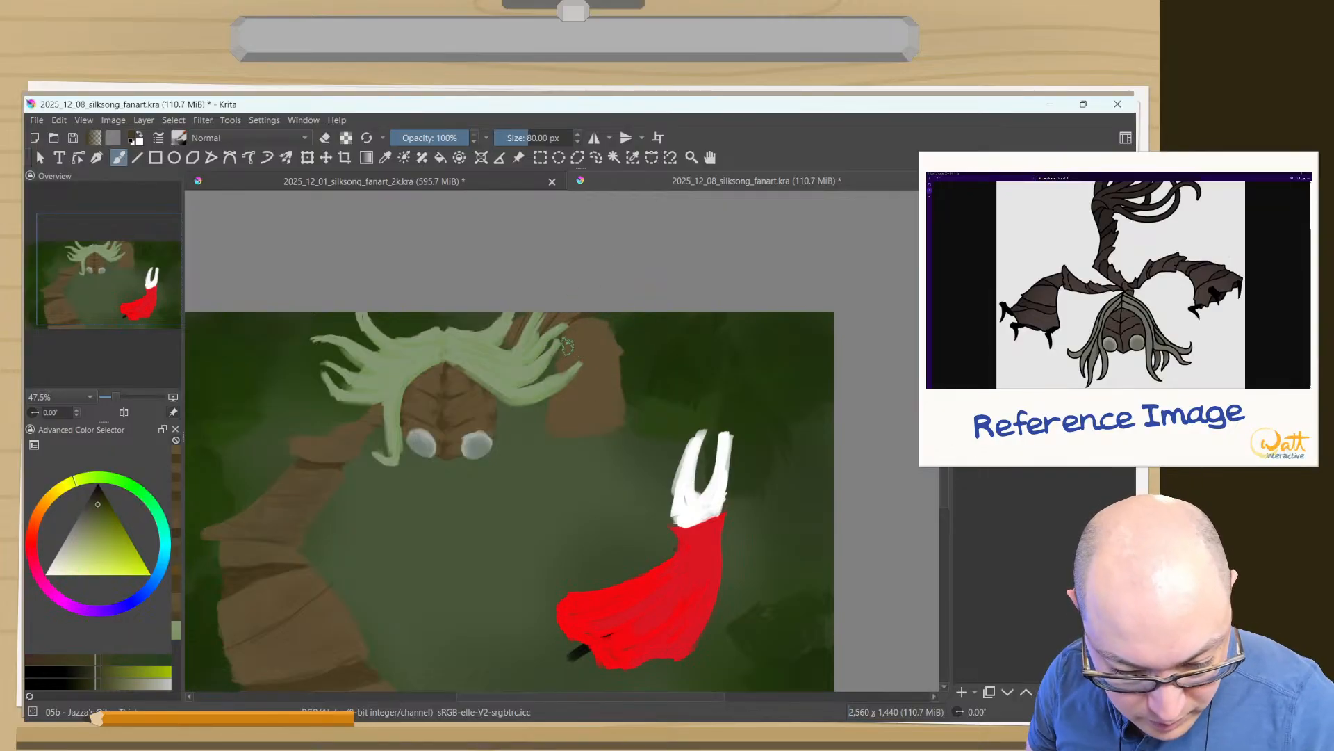
shift+drag(600, 358, 614, 360)
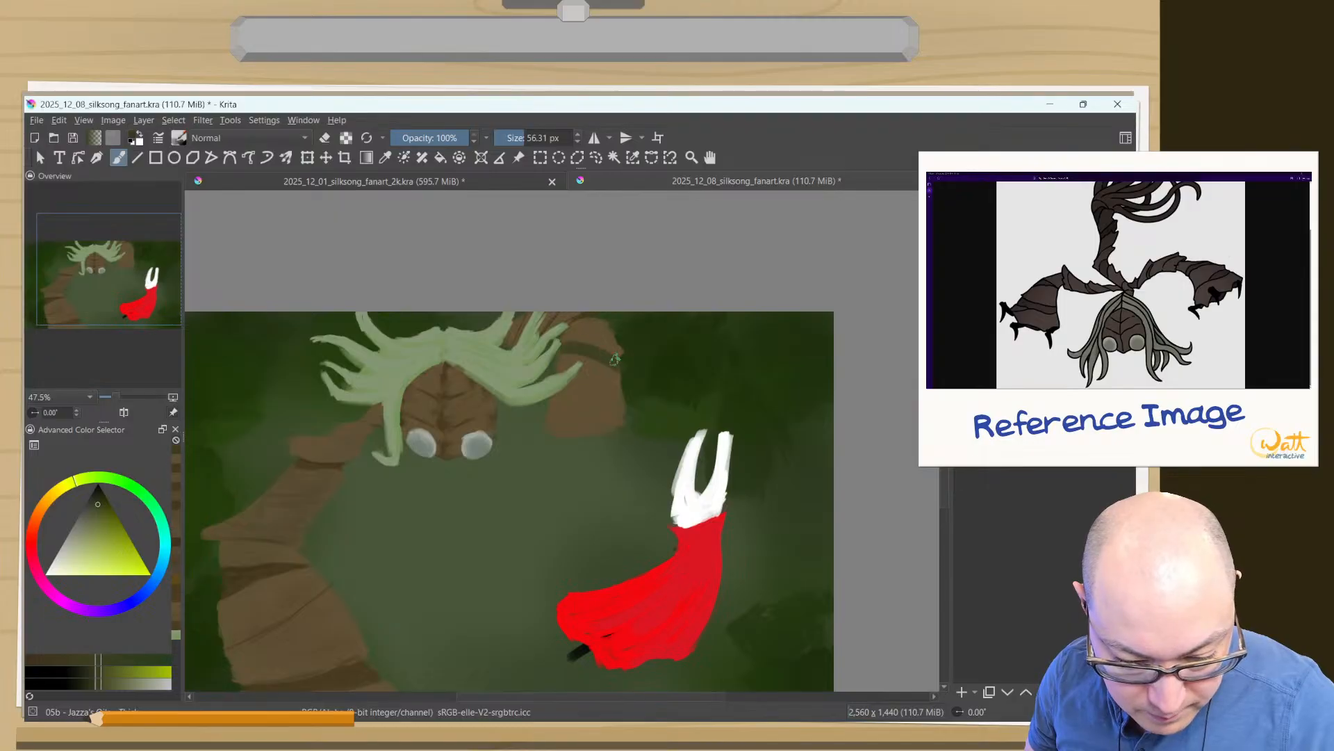
key(ctrl+z)
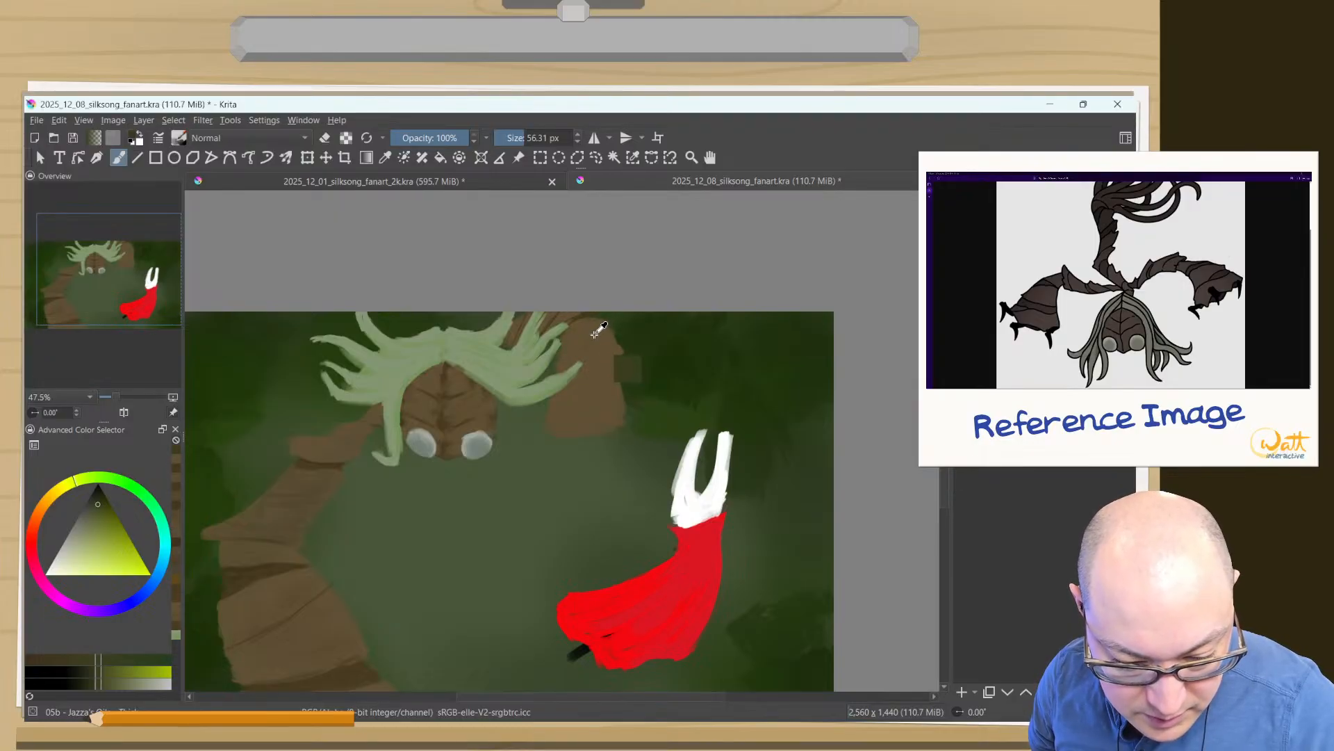
- Sample the dark brown at the right arm's upper edge, test strokes across the arm at about 47 and 17 px, and undo them
ctrl+click(583, 314)
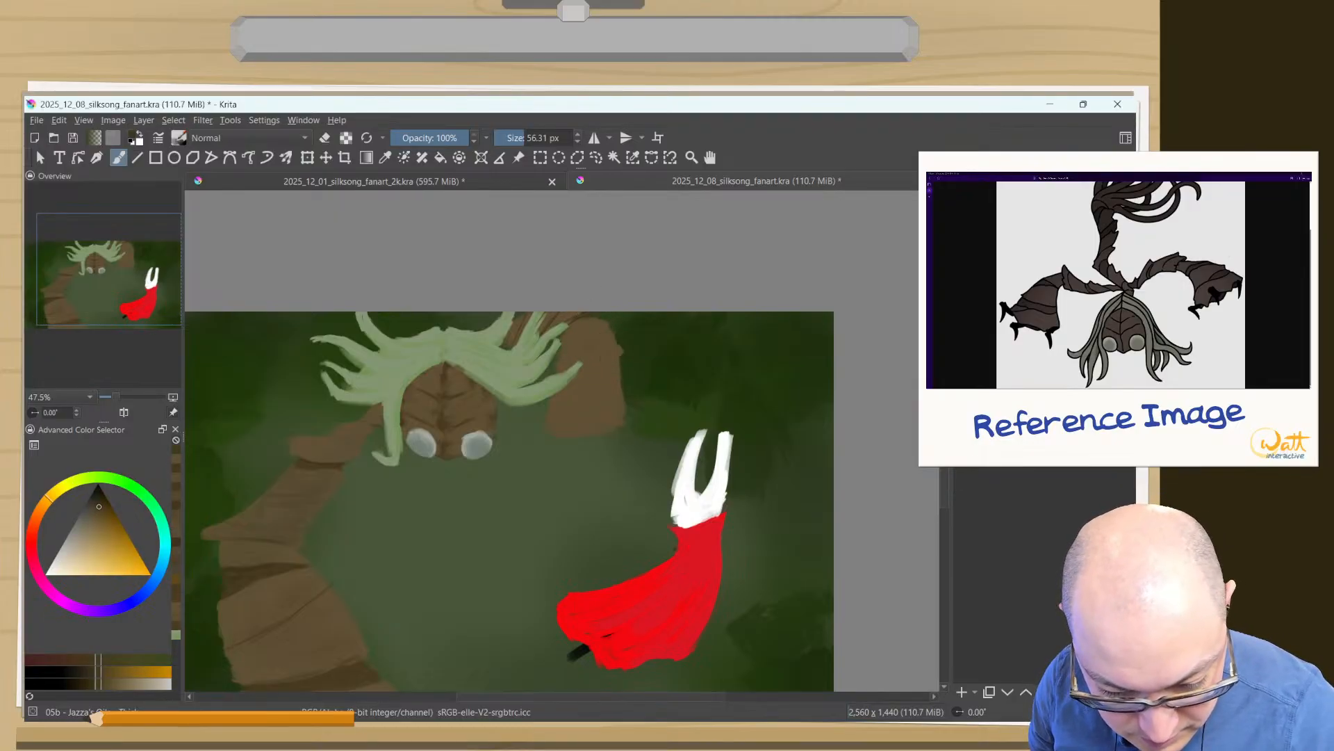
drag(617, 370, 564, 358)
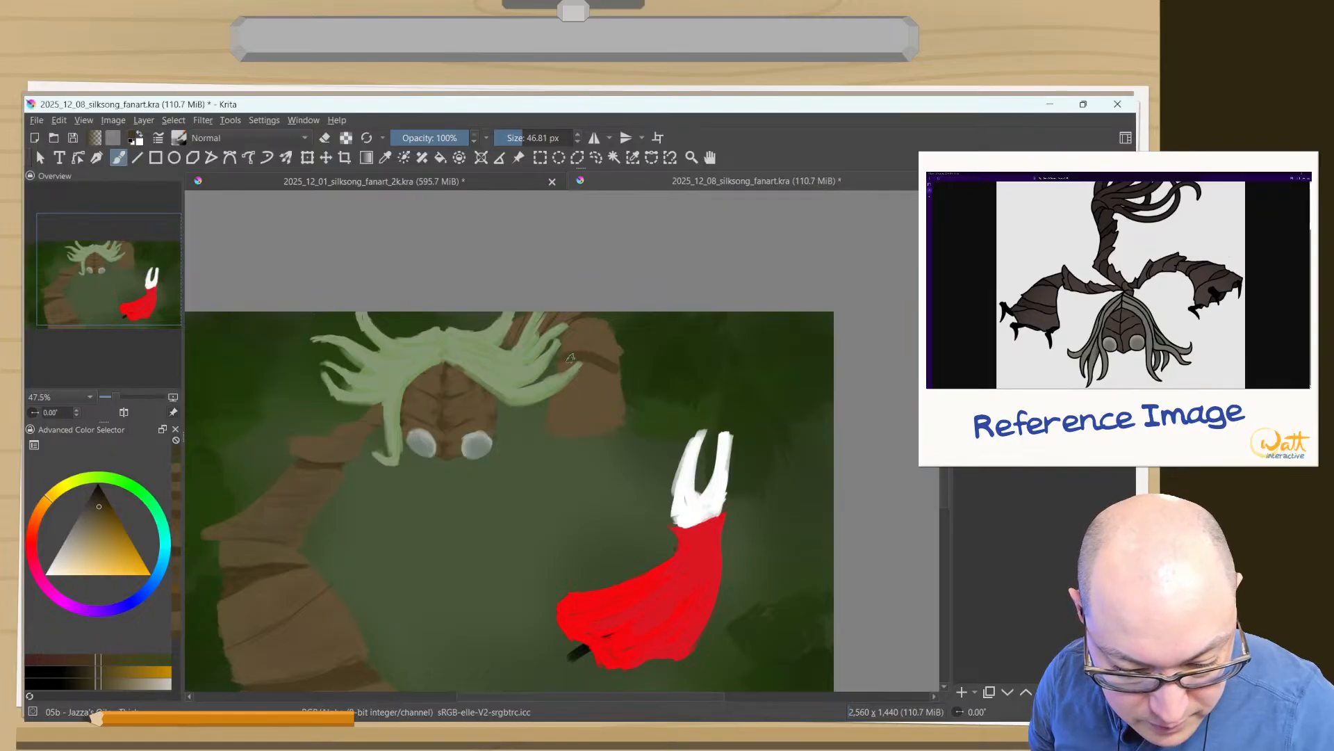
key(ctrl+z)
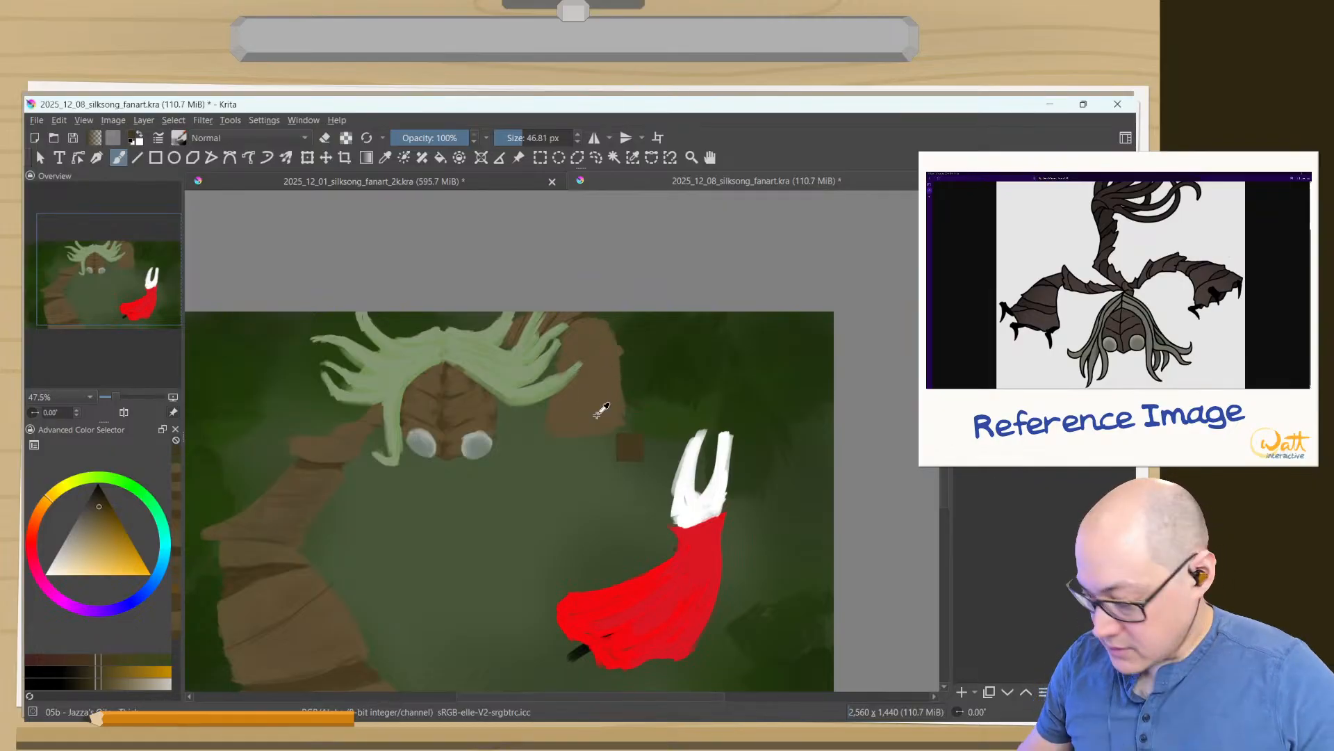
mouse_move(607, 416)
mouse_down()
mouse_move(568, 363)
mouse_move(616, 297)
mouse_move(521, 572)
mouse_move(574, 468)
mouse_up()
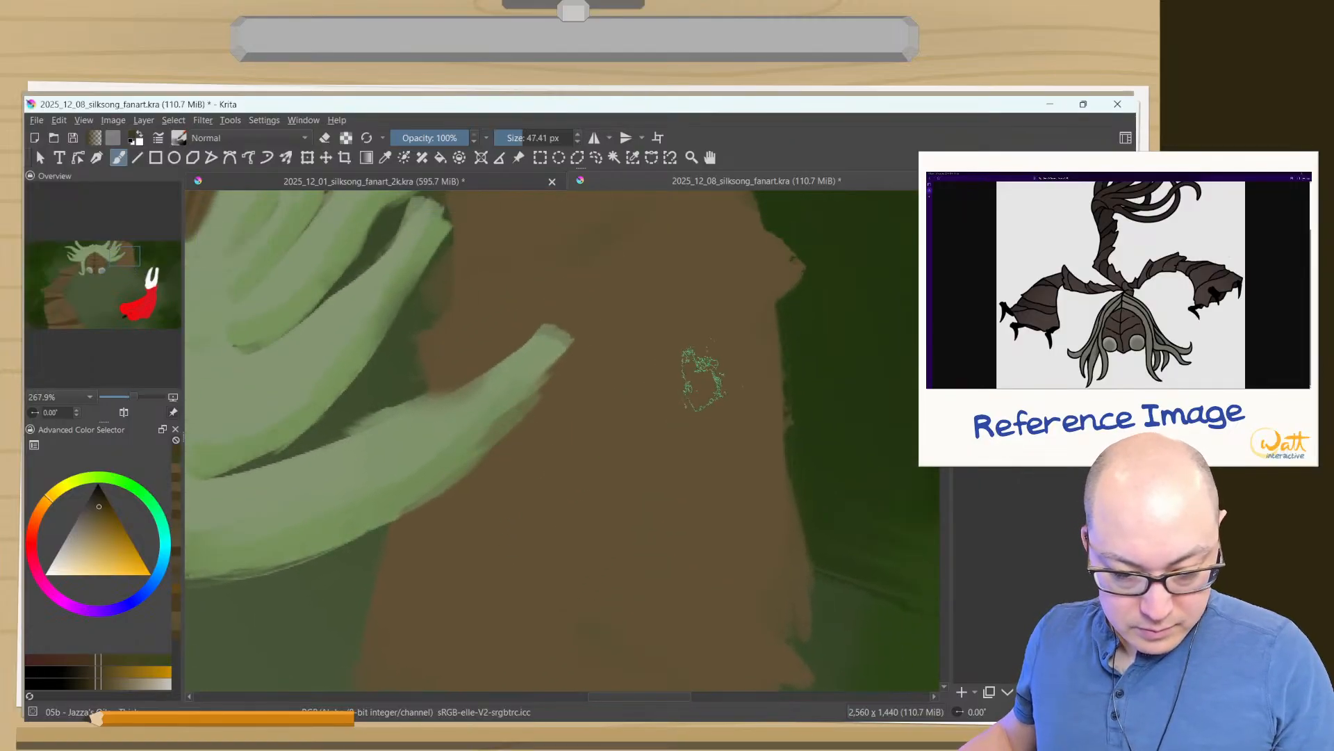
mouse_move(700, 378)
mouse_down()
mouse_move(631, 389)
mouse_move(647, 392)
mouse_move(644, 364)
mouse_up()
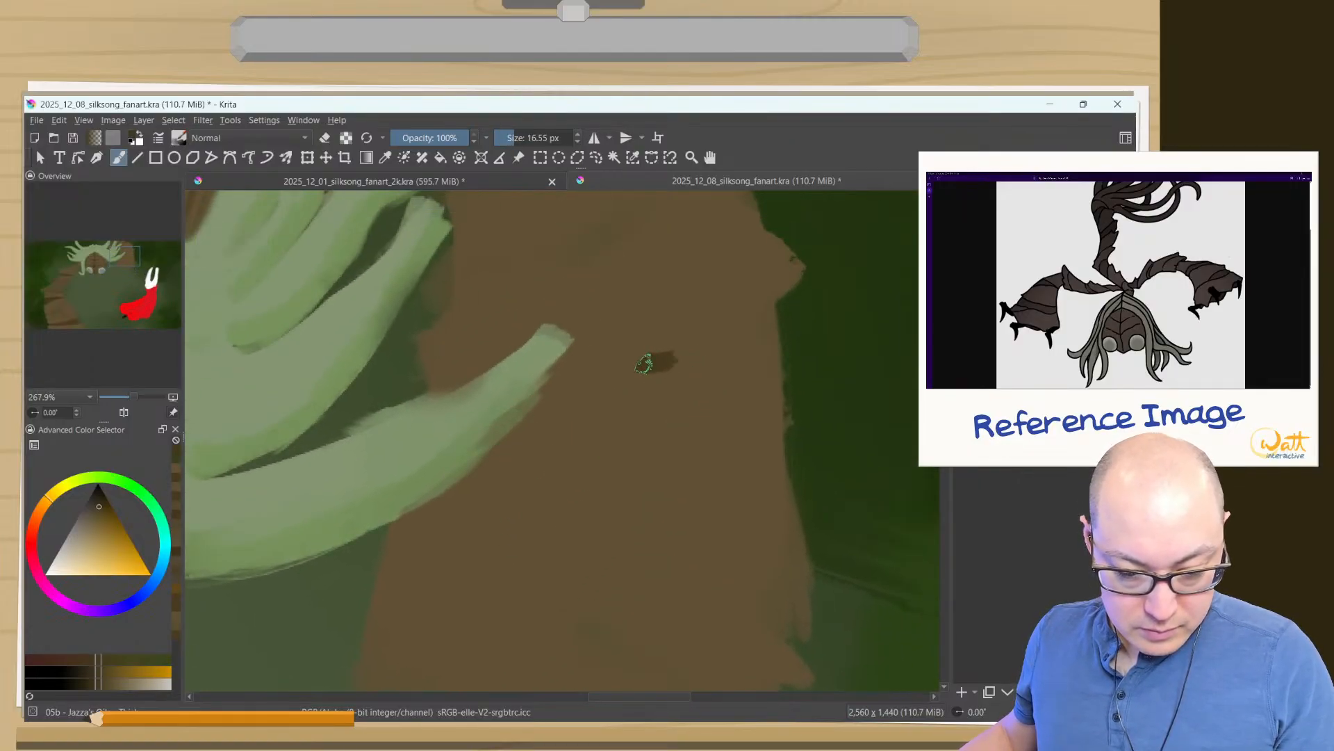
key(ctrl+z)
- Draw two curved dark creases across the right arm at about 4 px and thicken the lower one's outer end at about 8 px
drag(727, 371, 703, 370)
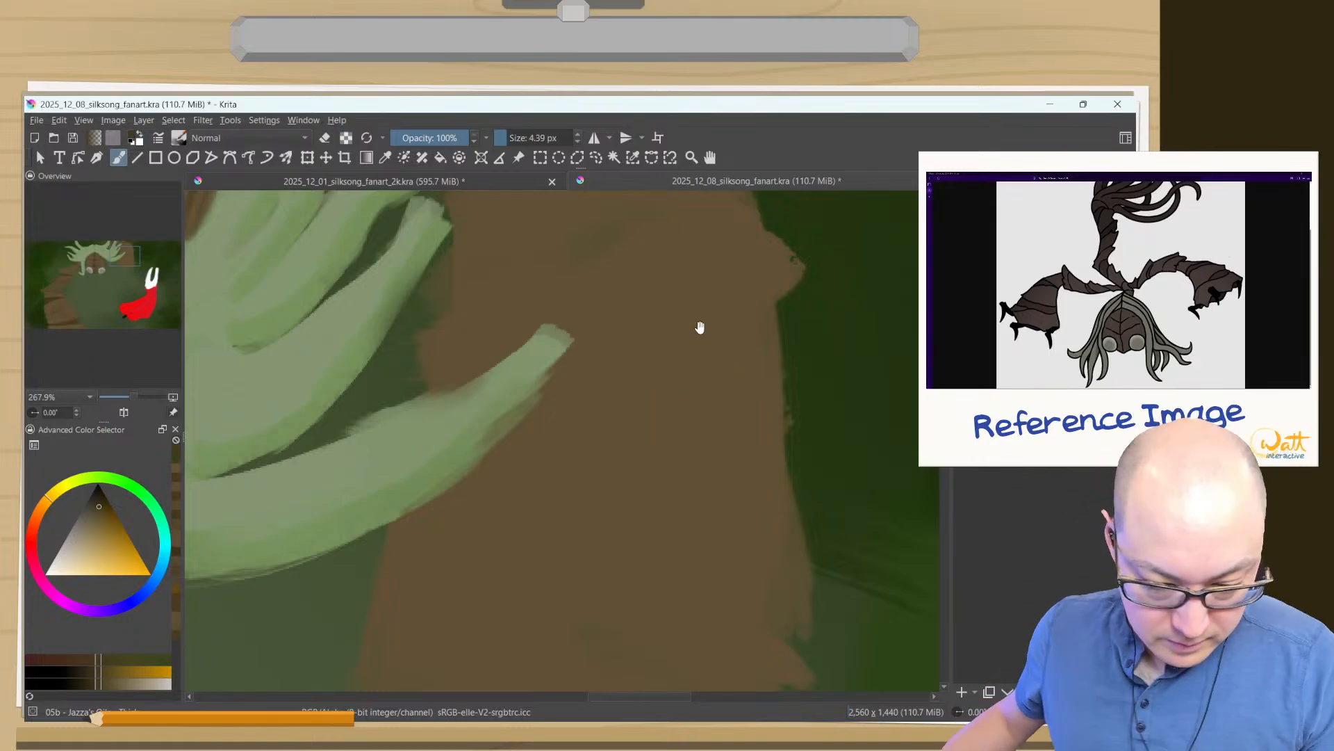
drag(697, 328, 702, 429)
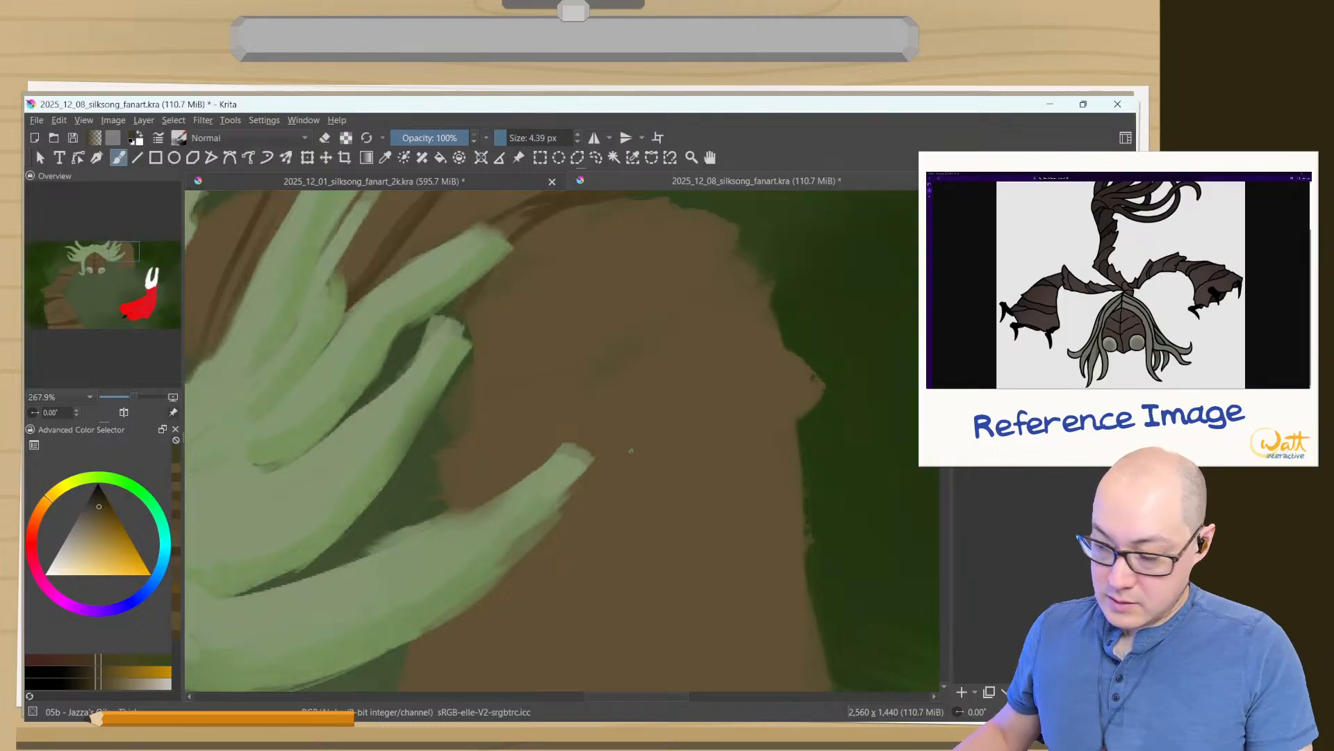
mouse_move(800, 477)
mouse_down()
mouse_move(513, 379)
mouse_move(793, 477)
mouse_up()
drag(716, 547, 646, 286)
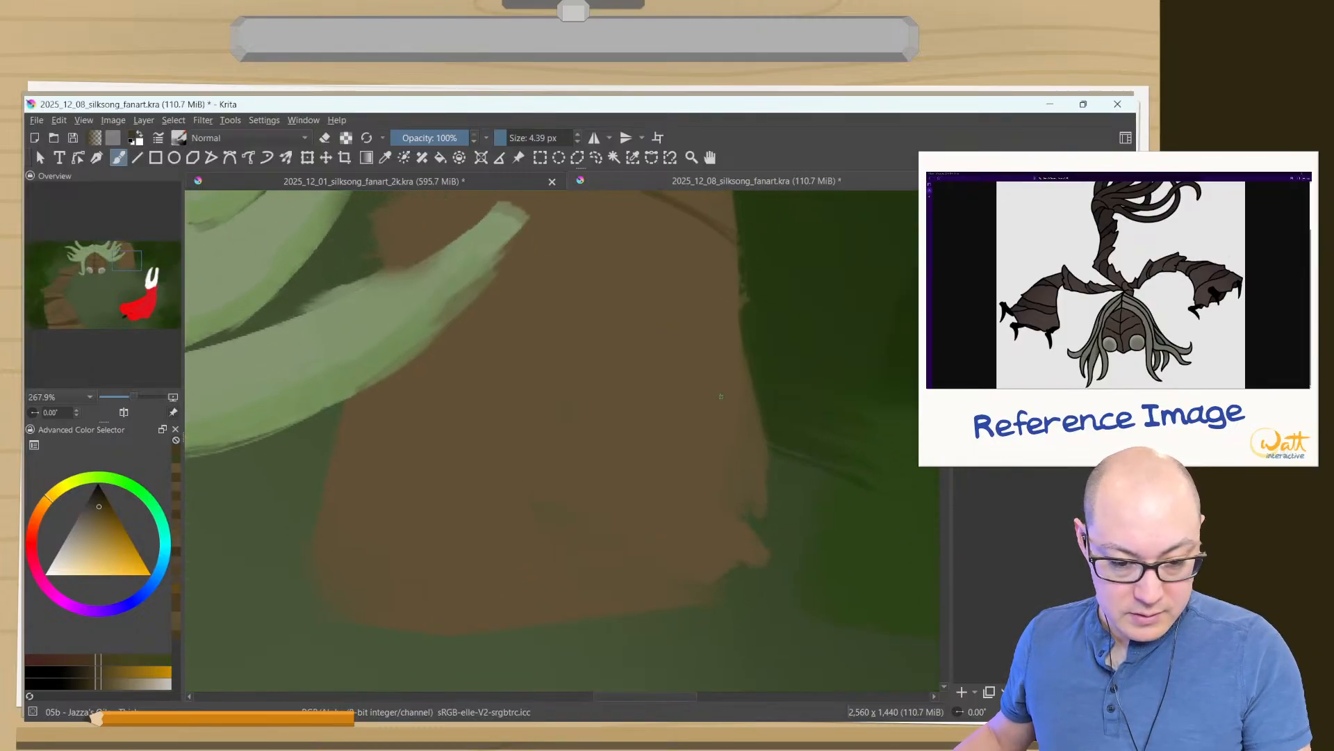
mouse_move(748, 399)
mouse_down()
mouse_move(588, 342)
mouse_move(445, 324)
mouse_up()
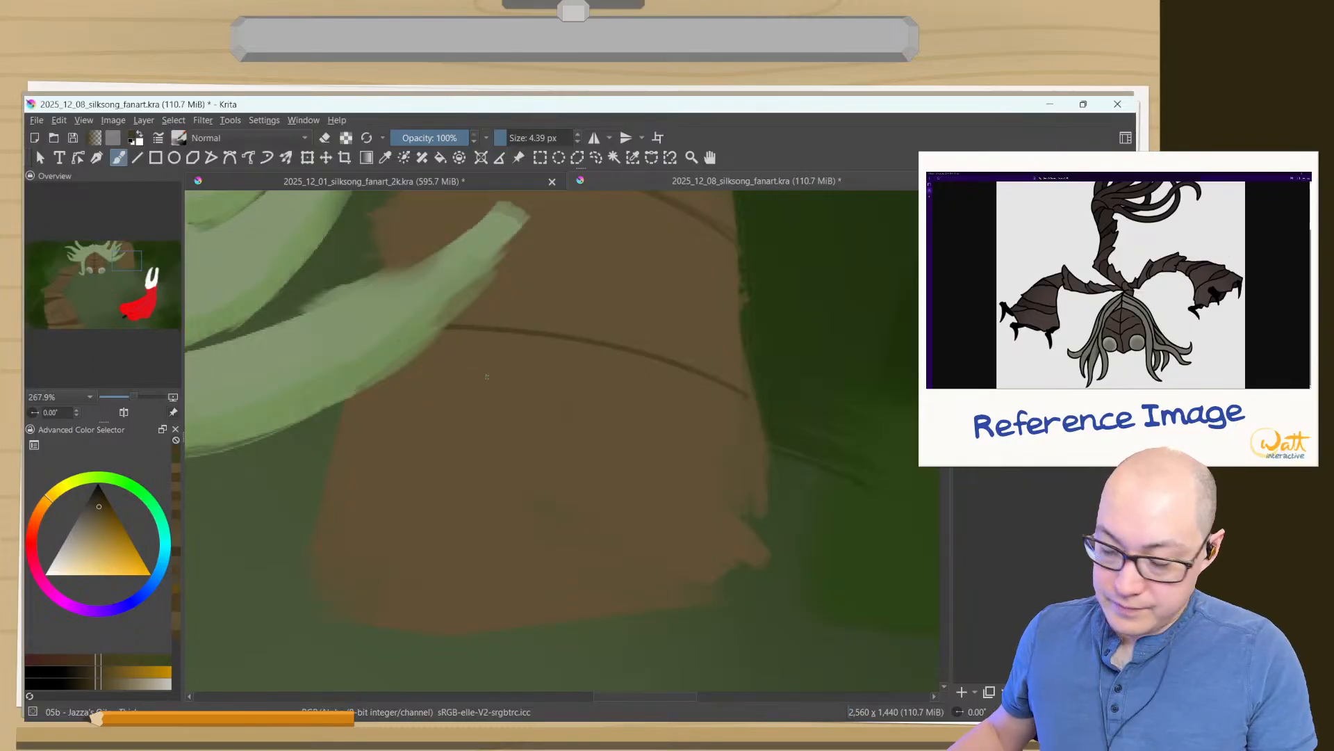
mouse_move(618, 344)
mouse_down()
mouse_move(738, 366)
mouse_move(444, 330)
mouse_up()
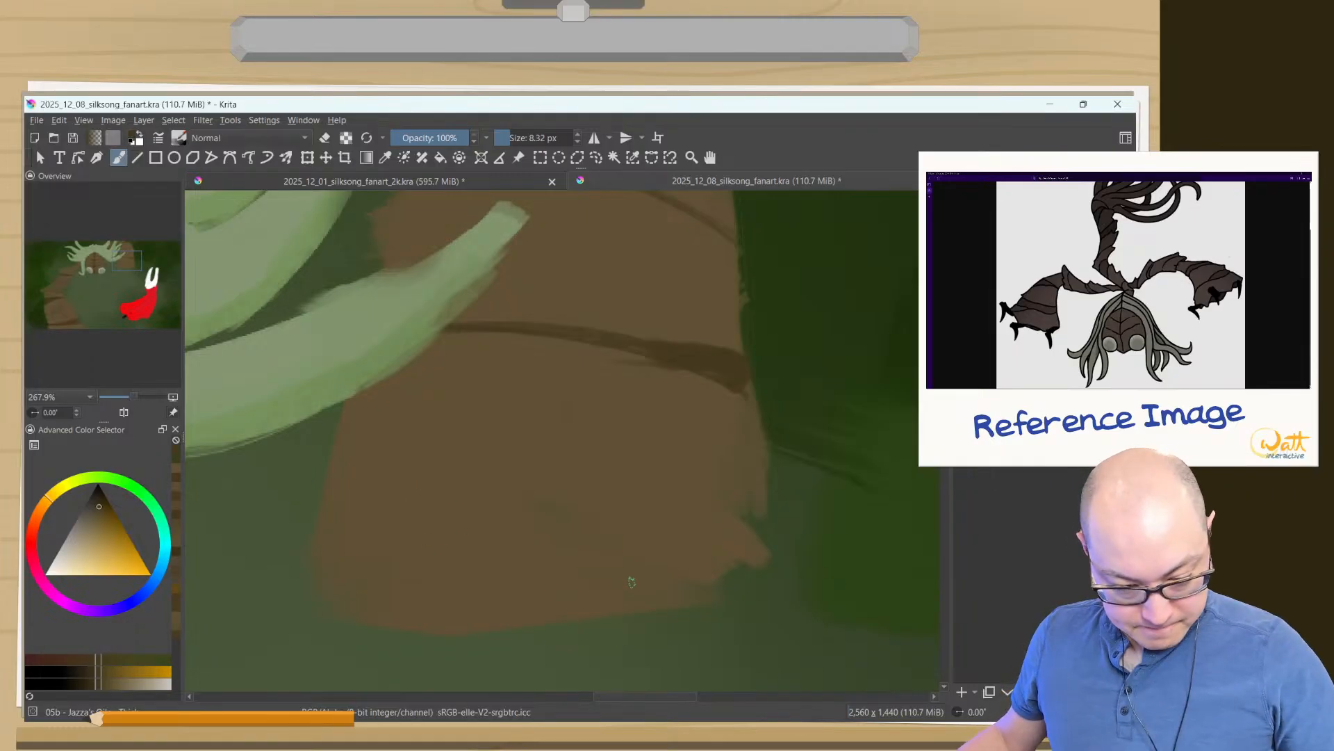
- Paint a dark brown underside along the right arm's lower end, extending and rounding both of its ends with a brush of about 10 px
drag(660, 571, 471, 610)
mouse_move(564, 582)
mouse_down()
mouse_move(613, 565)
mouse_move(442, 560)
mouse_move(384, 596)
mouse_move(508, 612)
mouse_up()
mouse_move(387, 583)
mouse_down()
mouse_move(353, 599)
mouse_move(475, 620)
mouse_up()
shift+drag(439, 612, 482, 612)
mouse_move(394, 603)
mouse_down()
mouse_move(376, 602)
mouse_move(576, 603)
mouse_up()
mouse_move(456, 613)
mouse_down()
mouse_move(684, 583)
mouse_move(478, 592)
mouse_up()
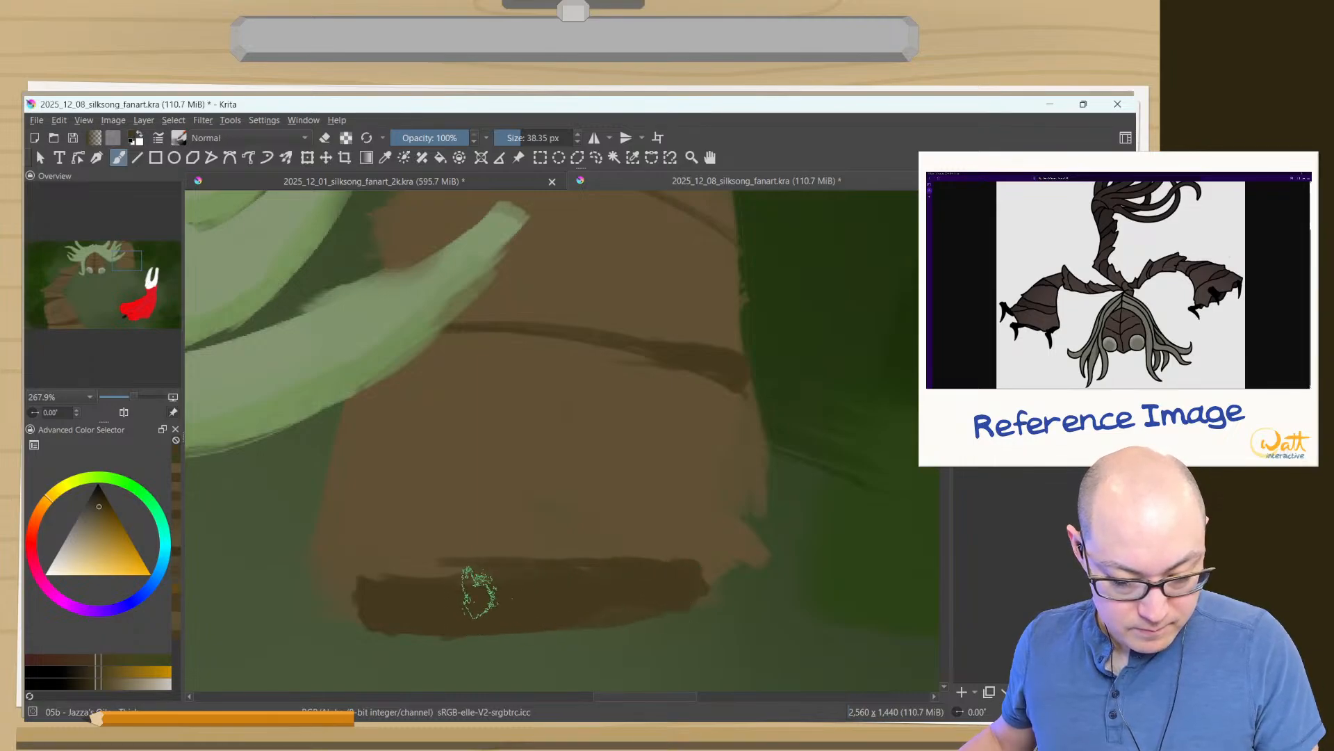
mouse_move(588, 587)
shift+mouse_down()
mouse_move(540, 588)
mouse_move(572, 587)
shift+mouse_up()
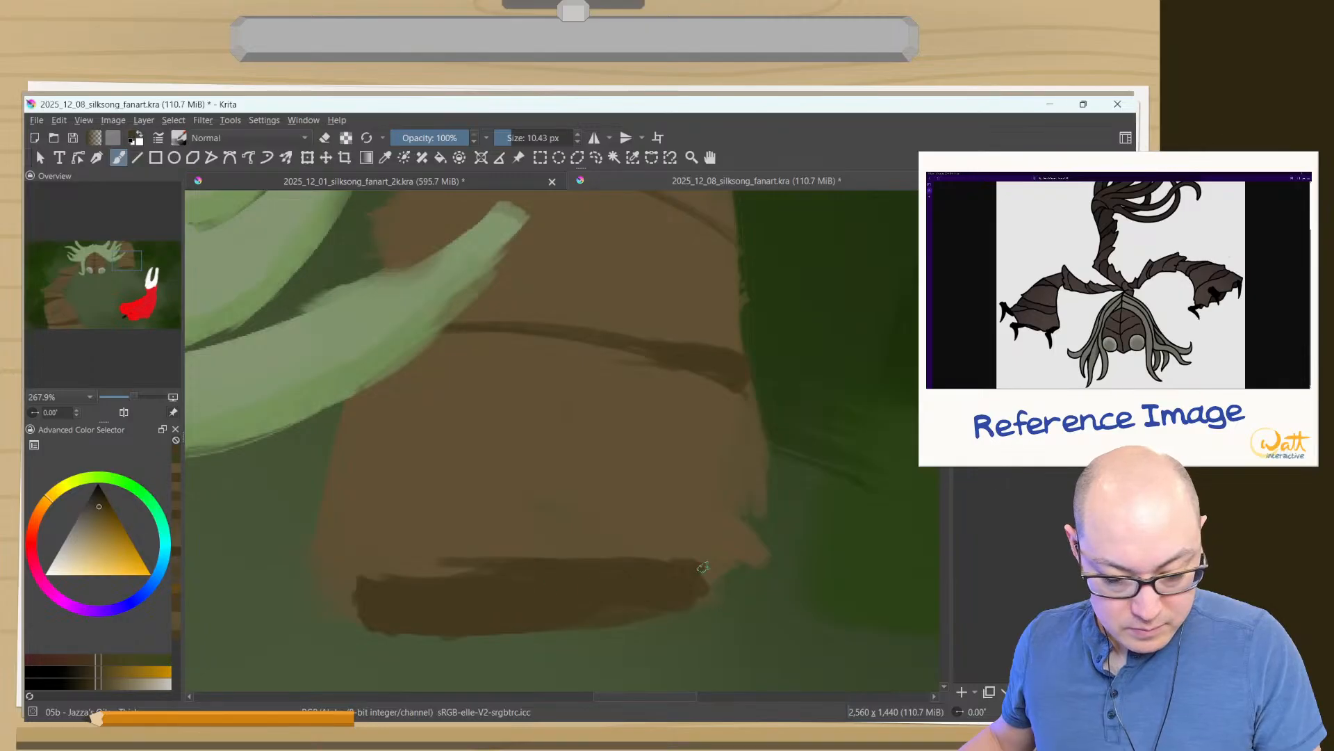
mouse_move(702, 567)
mouse_down()
mouse_move(675, 595)
mouse_move(676, 537)
mouse_move(695, 578)
mouse_move(722, 575)
mouse_move(638, 613)
mouse_up()
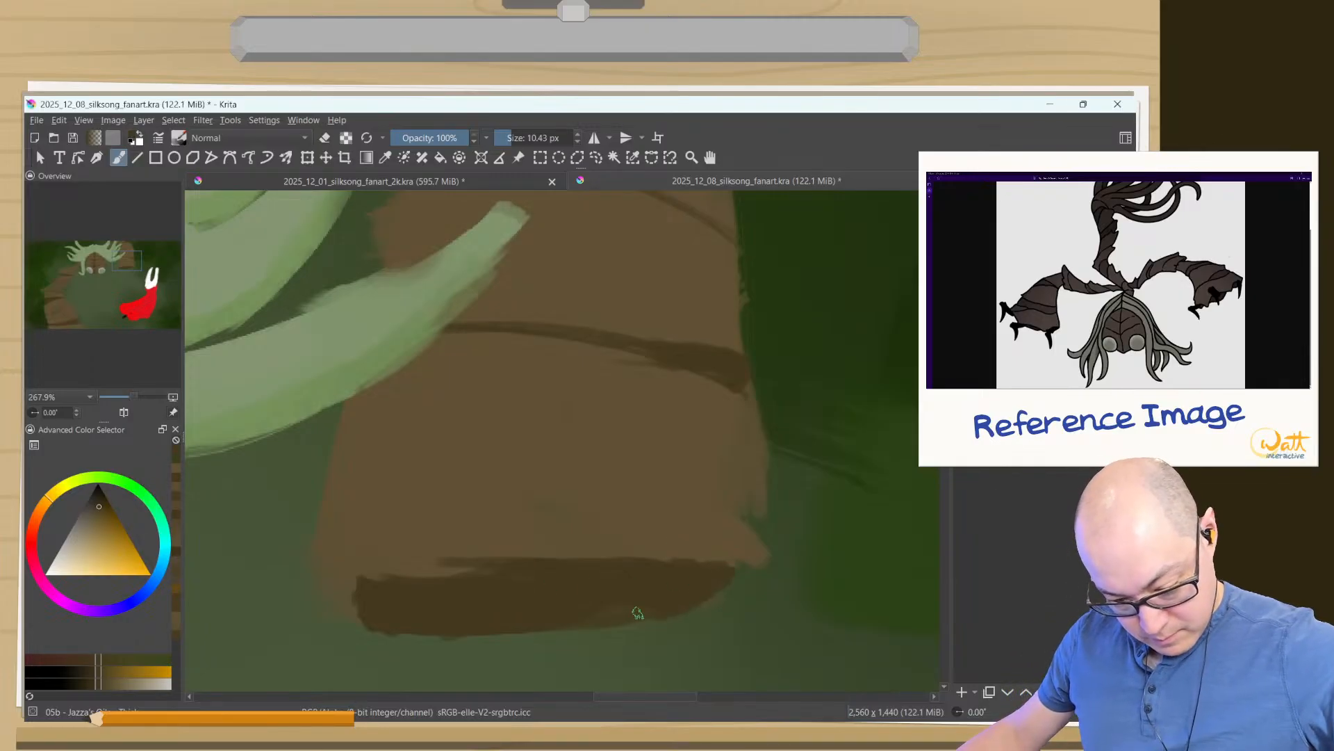
drag(529, 620, 383, 604)
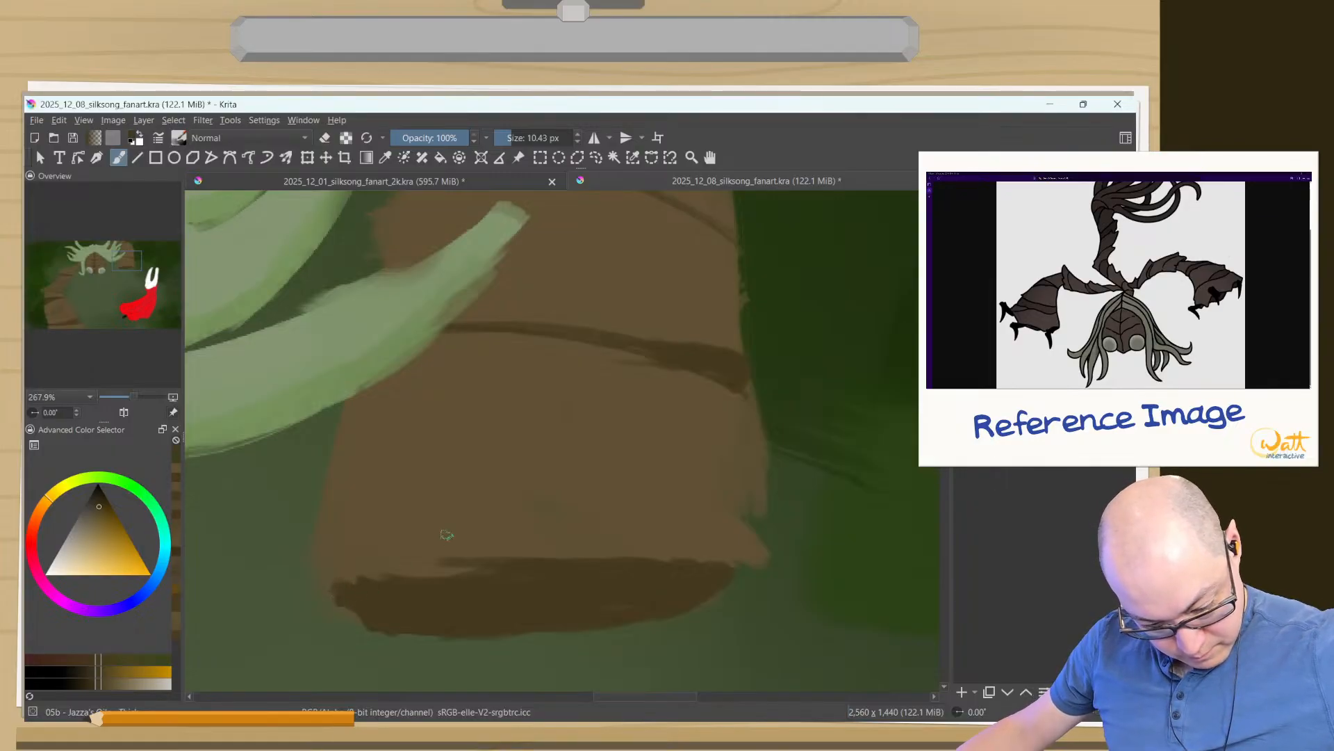
- Sample the arm's lighter brown and reshape the upper edge of the dark underside into an uneven, wavy bark rim
ctrl+click(496, 543)
mouse_move(729, 558)
mouse_down()
mouse_move(612, 580)
mouse_move(461, 560)
mouse_up()
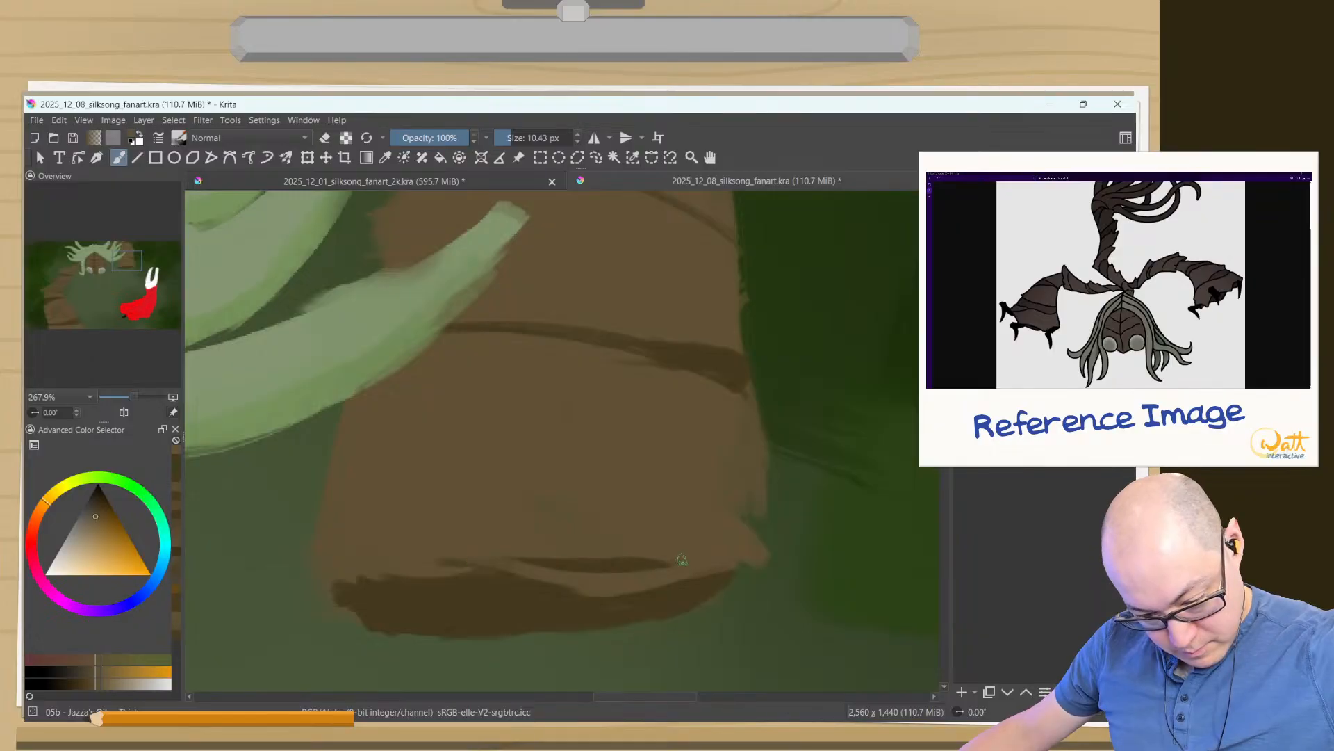
mouse_move(682, 559)
mouse_down()
mouse_move(554, 569)
mouse_move(660, 558)
mouse_move(518, 546)
mouse_move(622, 553)
mouse_move(541, 573)
mouse_move(457, 558)
mouse_move(300, 591)
mouse_up()
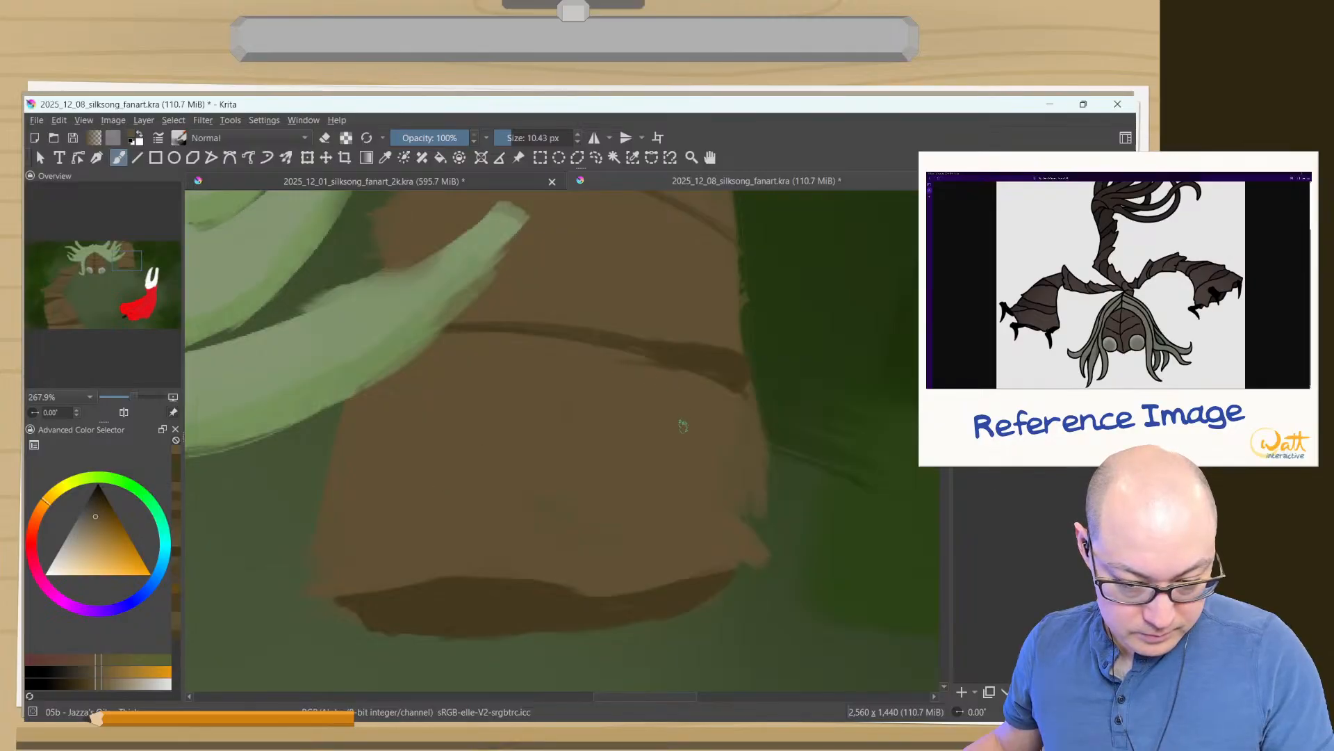
- Paint a third dark crease across the lower right arm, thin it with the arm's lighter brown, and extend it to the outer edge
ctrl+click(719, 372)
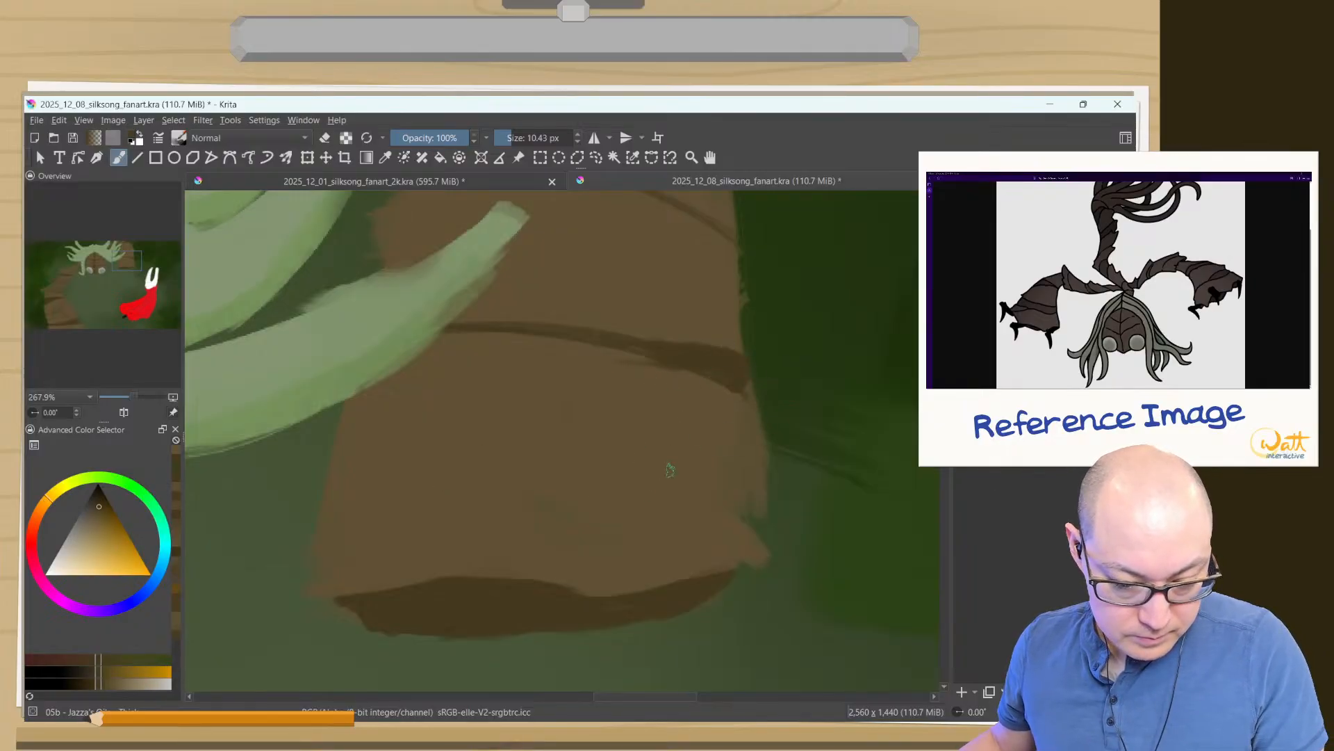
mouse_move(670, 470)
mouse_down()
mouse_move(546, 436)
mouse_move(409, 423)
mouse_move(483, 434)
mouse_move(337, 435)
mouse_move(566, 432)
mouse_up()
ctrl+click(349, 458)
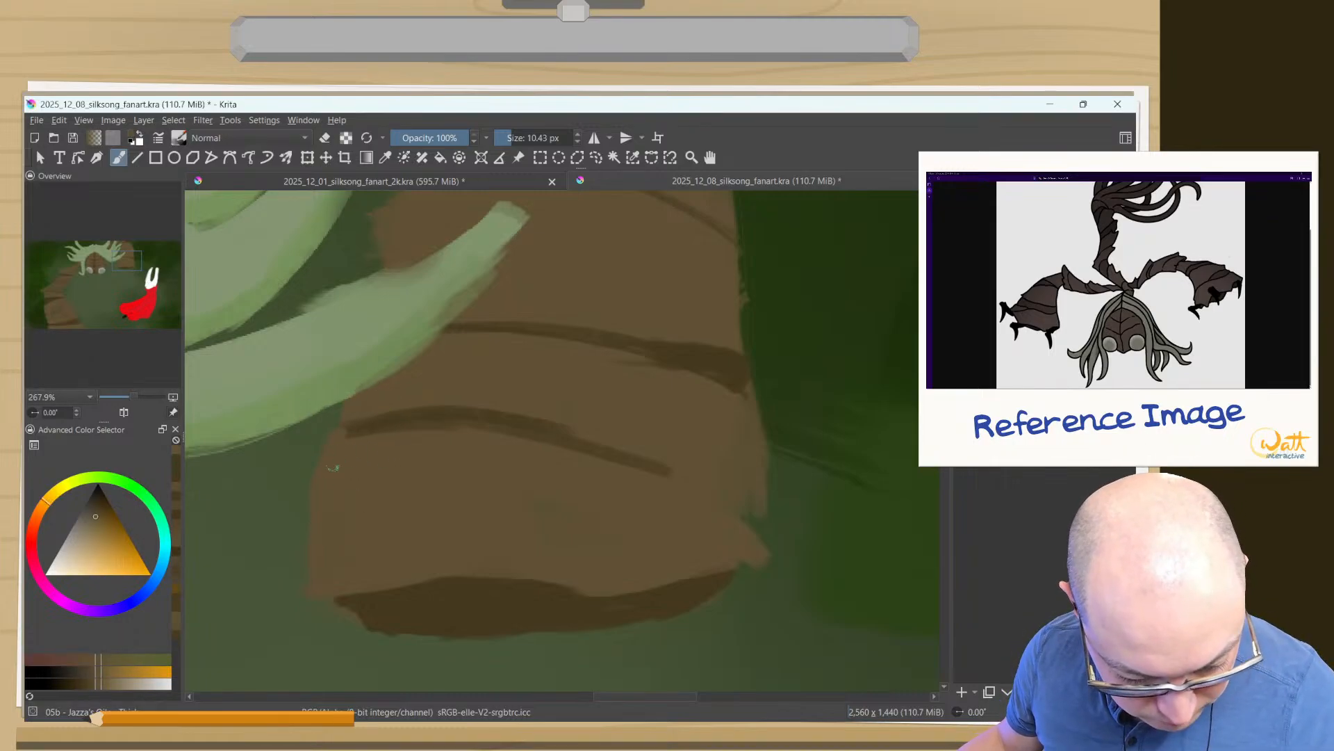
mouse_move(346, 437)
mouse_down()
mouse_move(452, 419)
mouse_move(365, 445)
mouse_move(417, 422)
mouse_move(370, 437)
mouse_move(495, 424)
mouse_move(498, 437)
mouse_move(682, 484)
mouse_up()
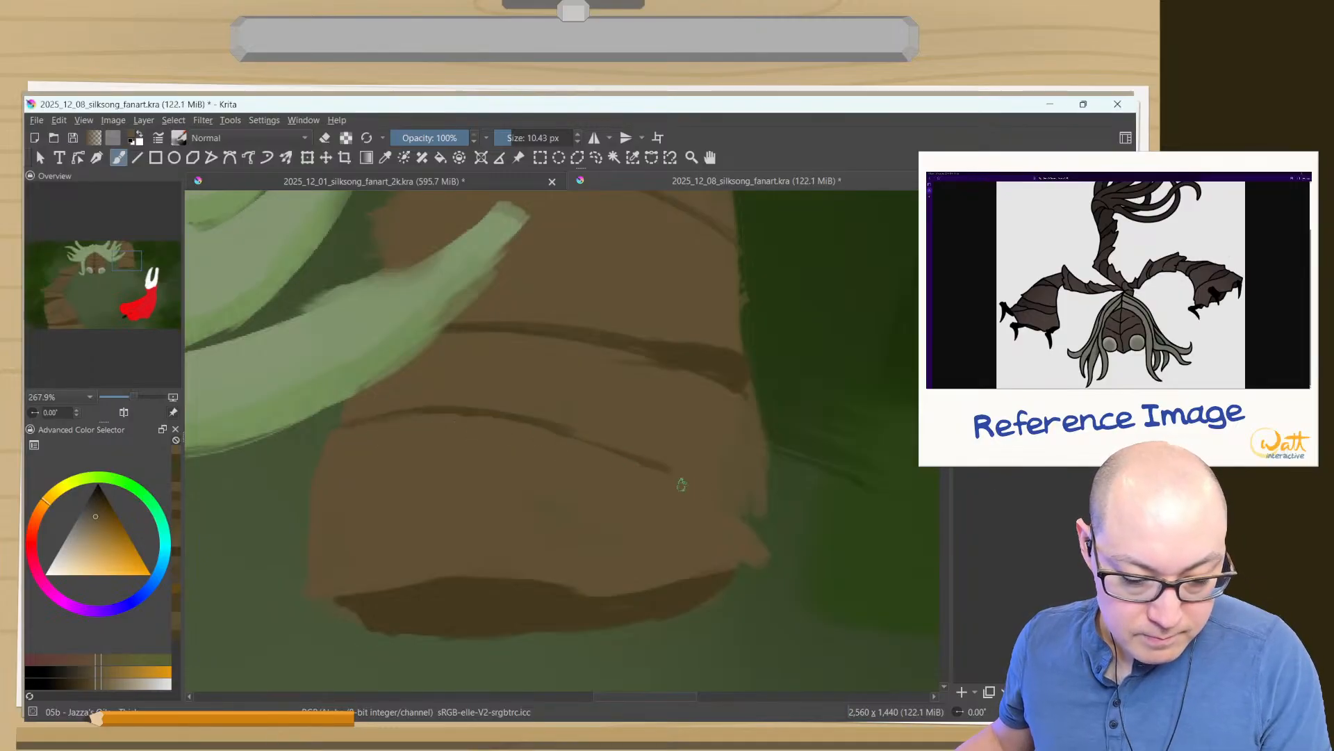
key(ctrl+z)
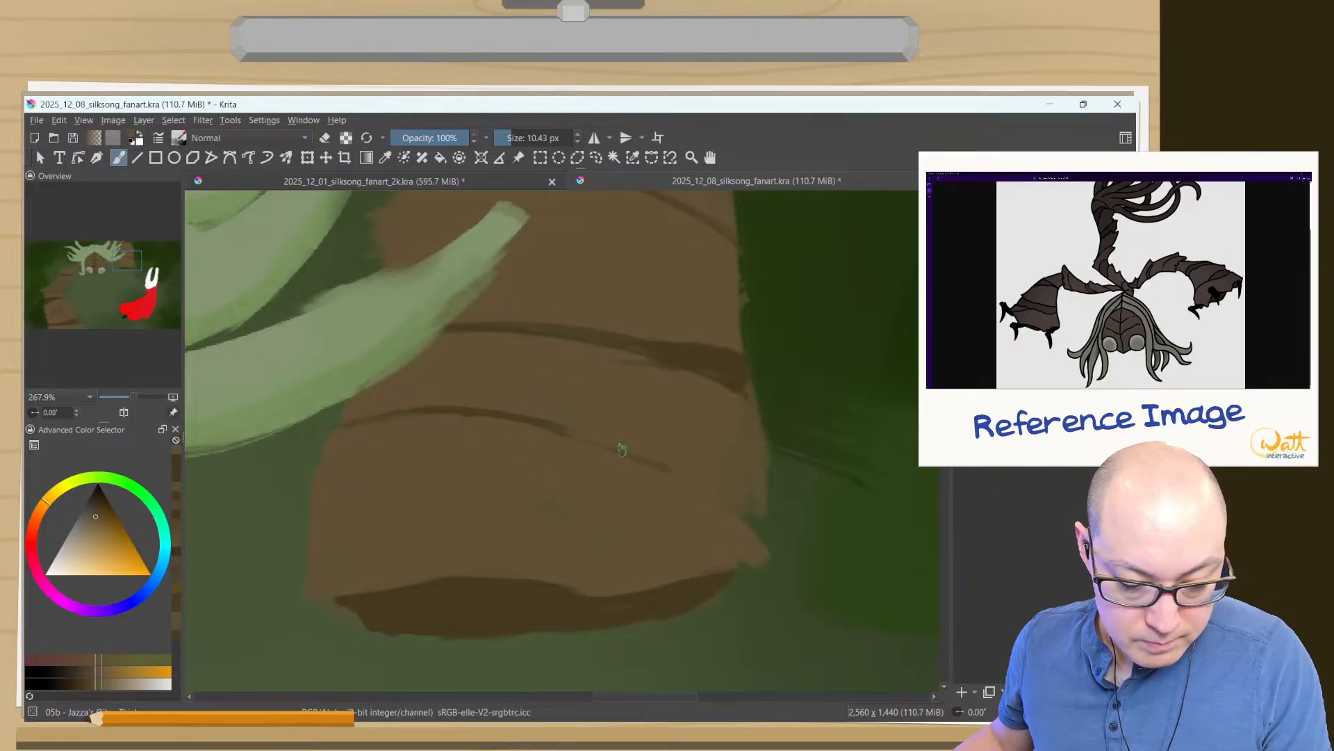
ctrl+click(543, 419)
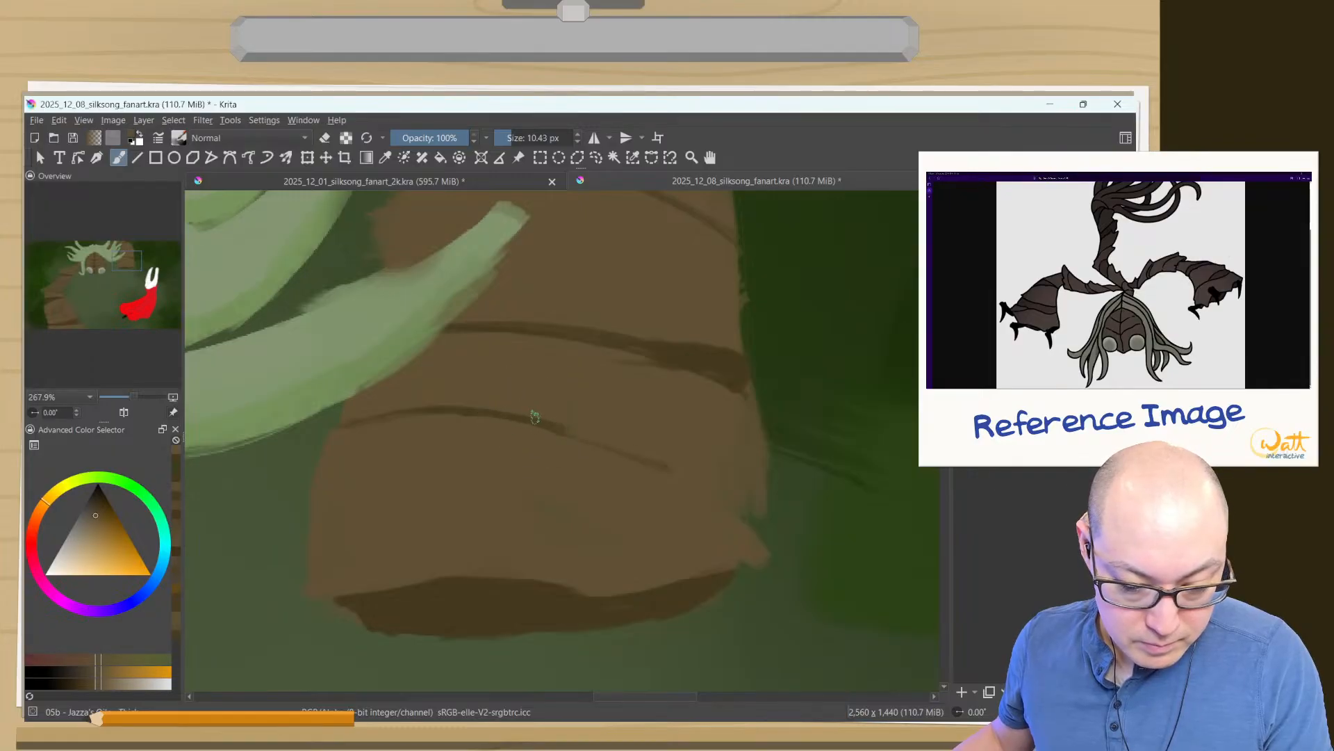
ctrl+click(512, 418)
drag(559, 429, 728, 489)
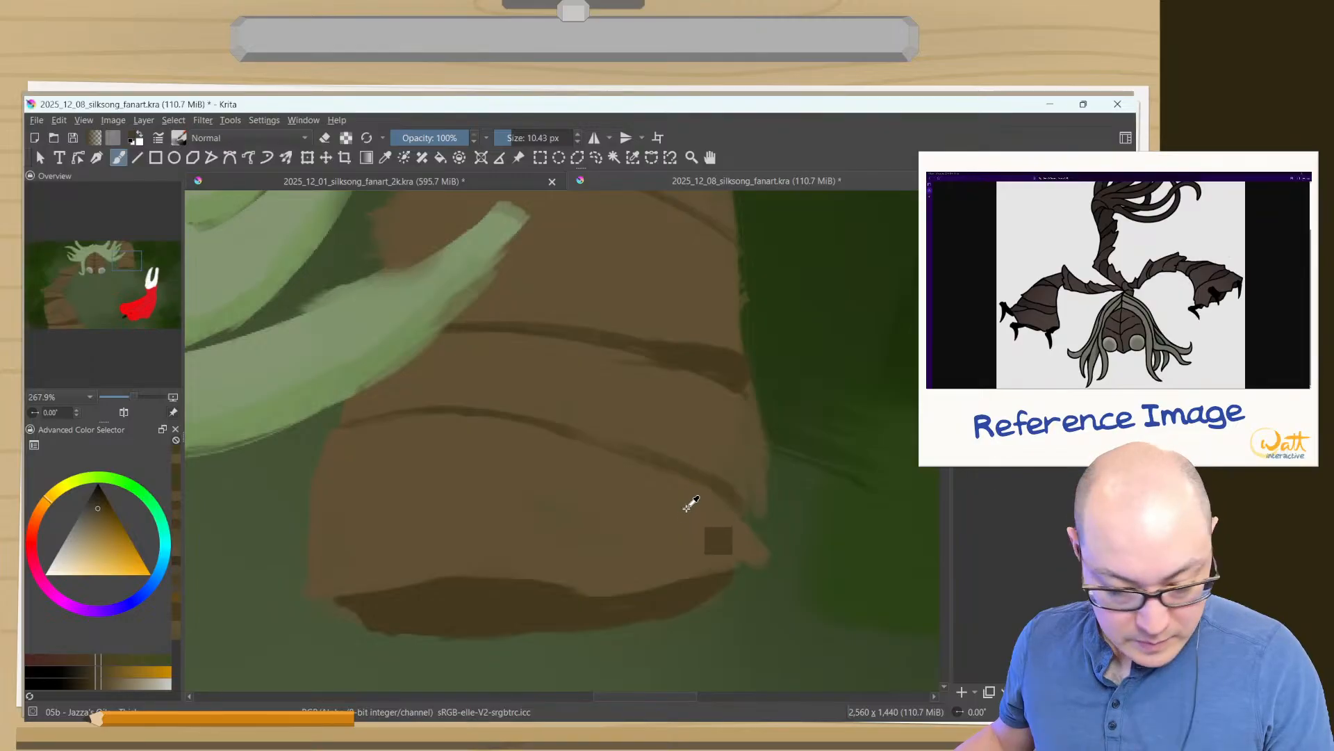
- Fill out the right arm's lower outer edge with its lighter brown, then erase a notch at the lowest crease and trim the edge above
ctrl+click(742, 528)
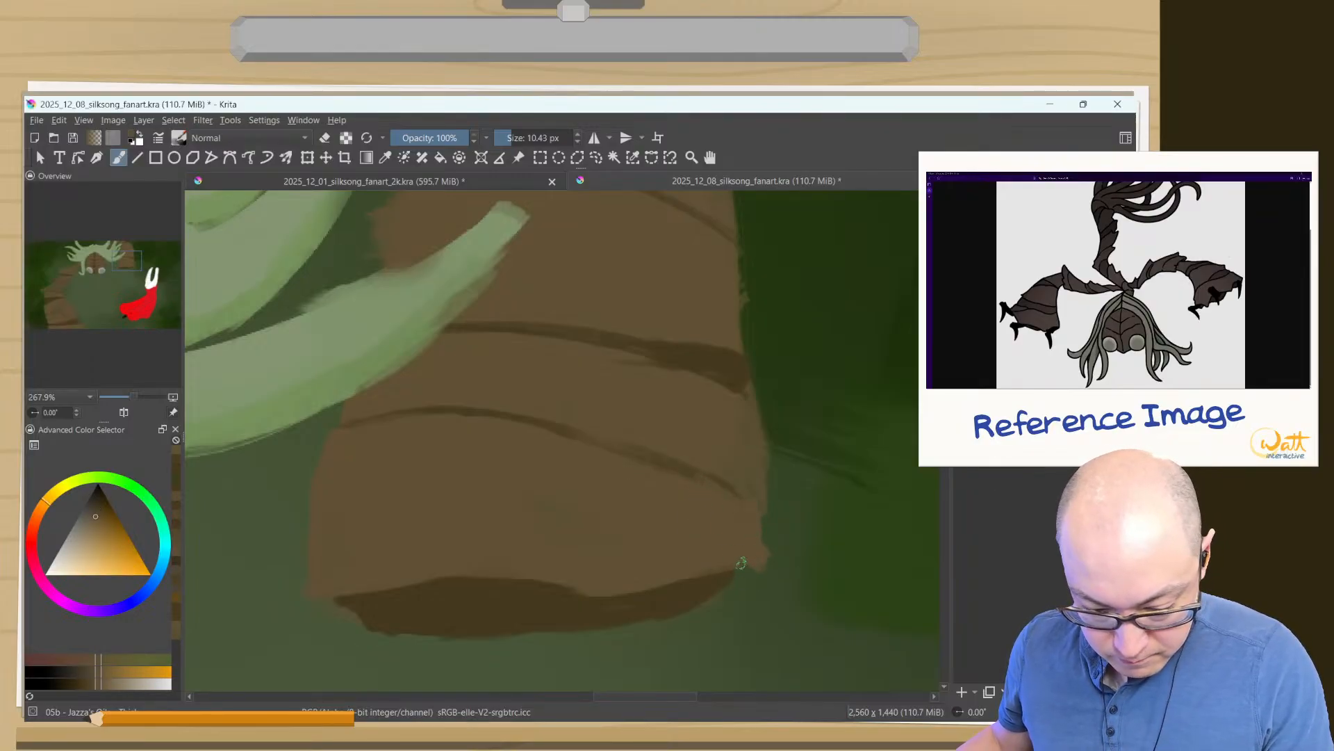
key(e)
drag(735, 473, 761, 490)
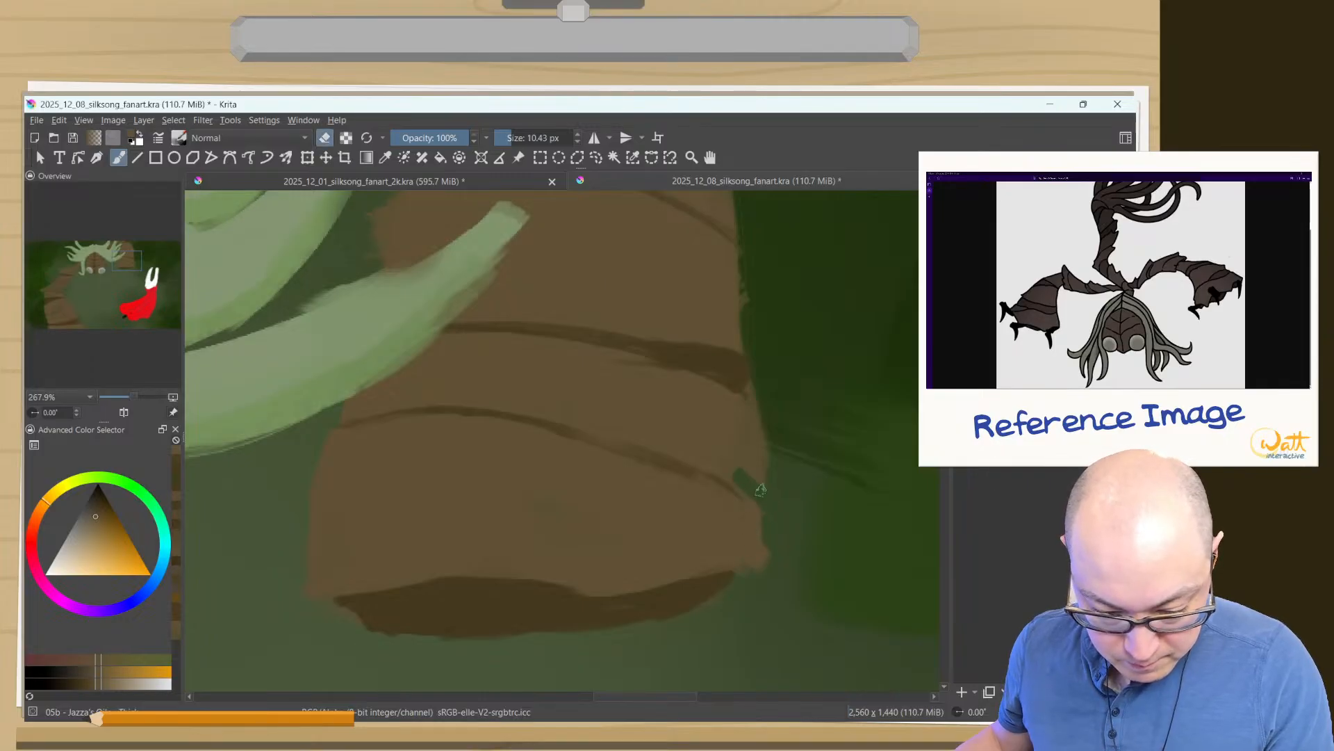
mouse_move(761, 403)
mouse_down()
mouse_move(763, 478)
mouse_move(758, 407)
mouse_up()
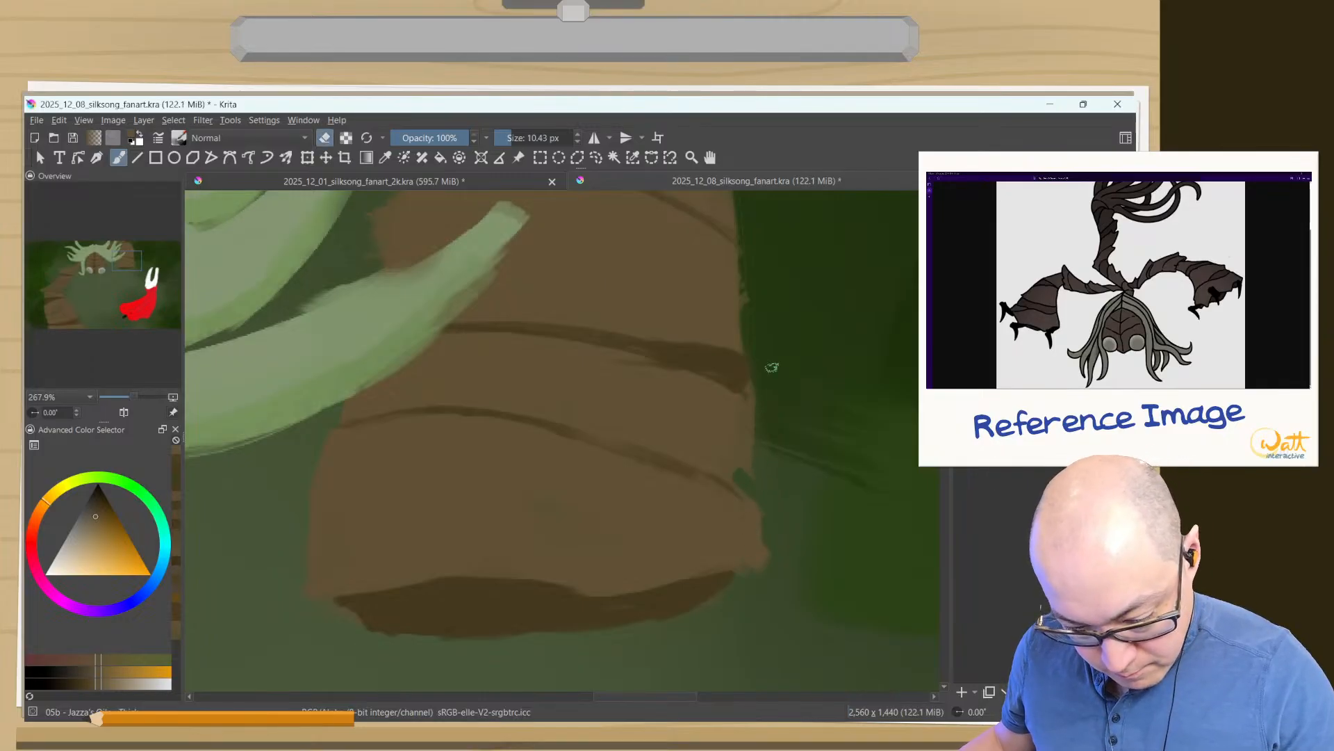
key(e)
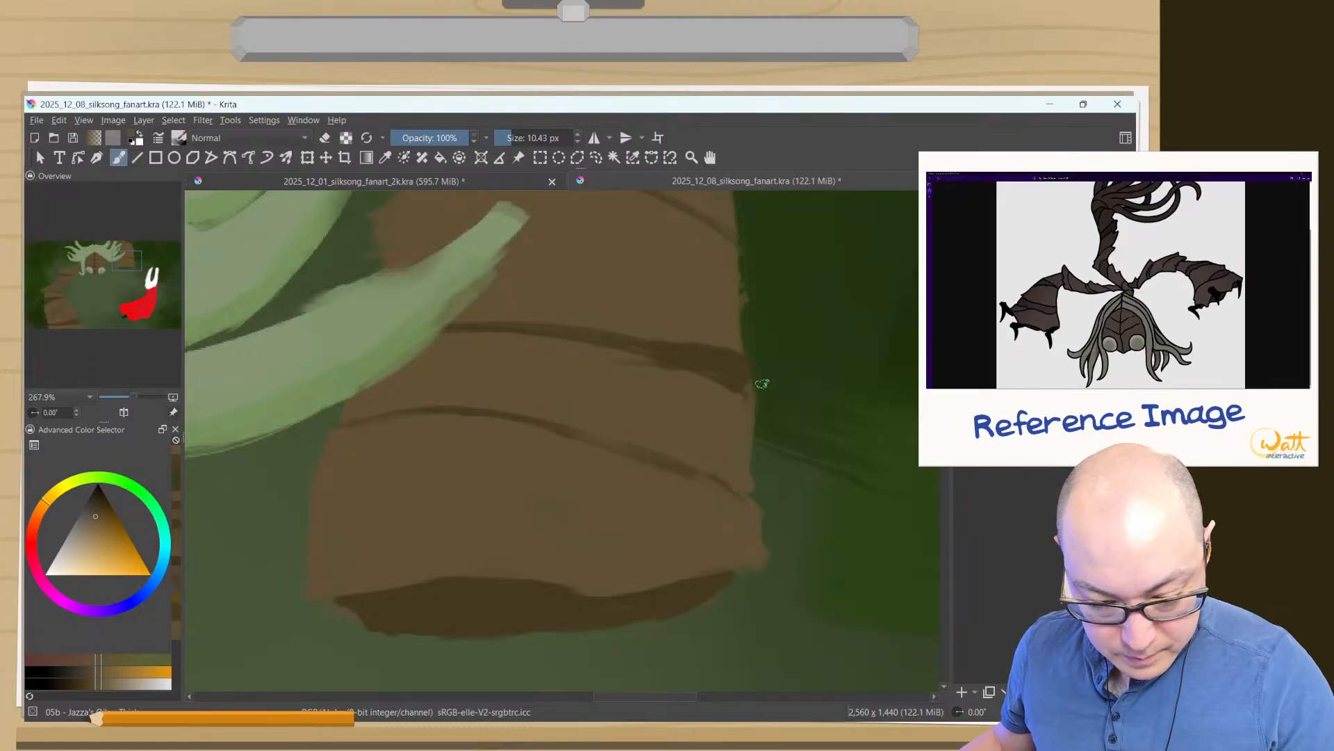
key(e)
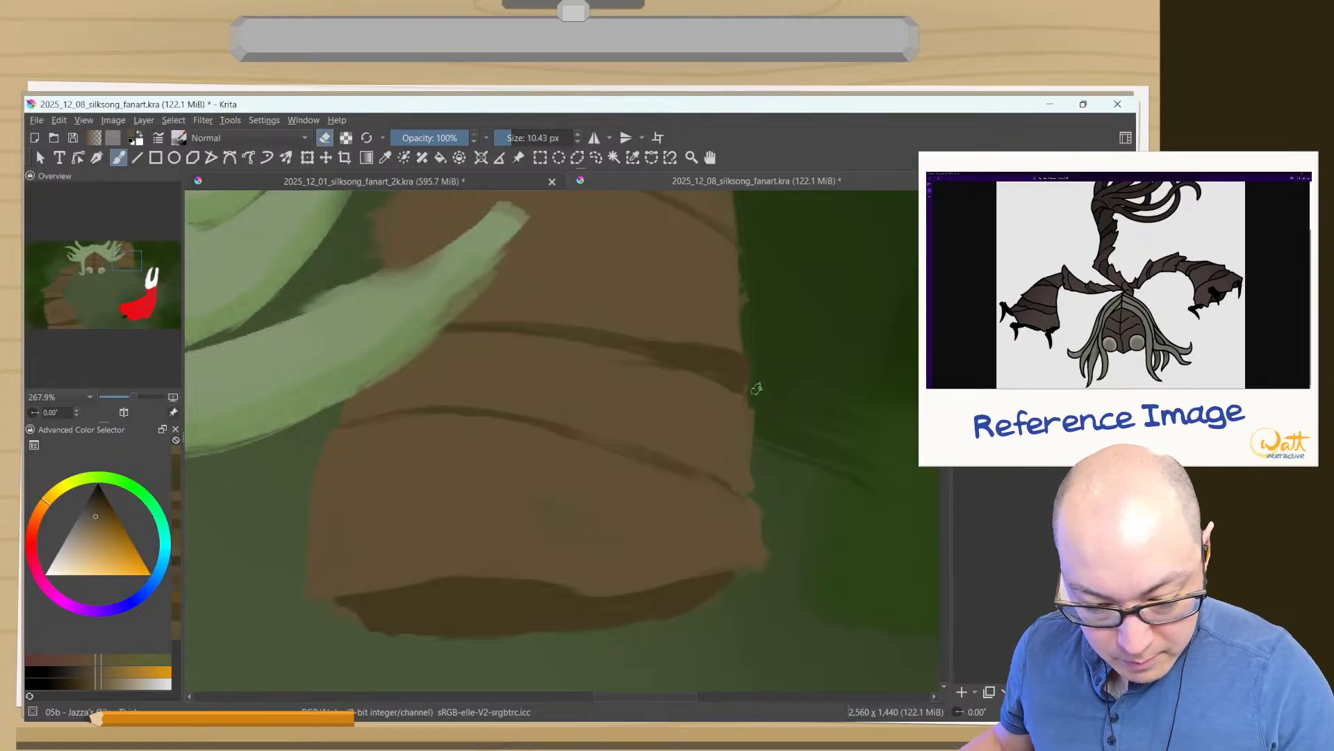
- Paint the arm's brown slightly outward above the upper crease so the segment's outer edge overhangs the one below
drag(707, 297, 744, 438)
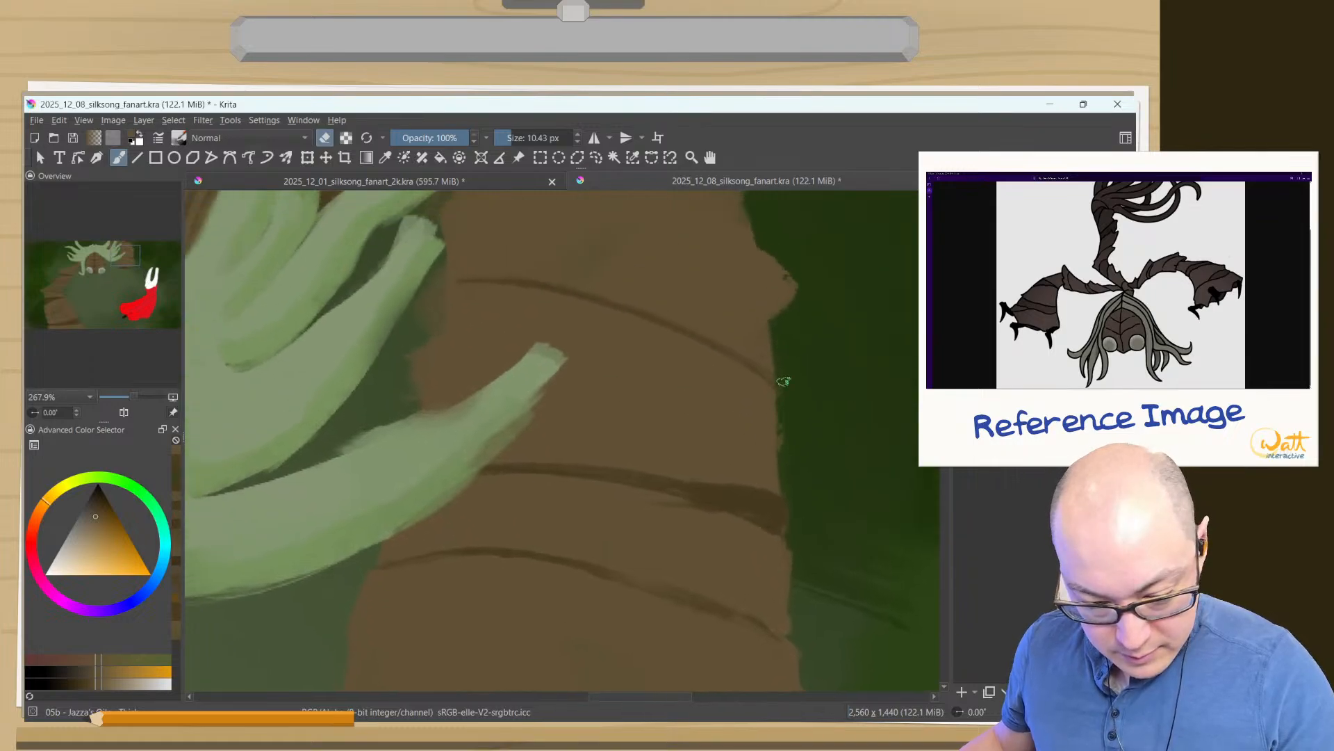
key(e)
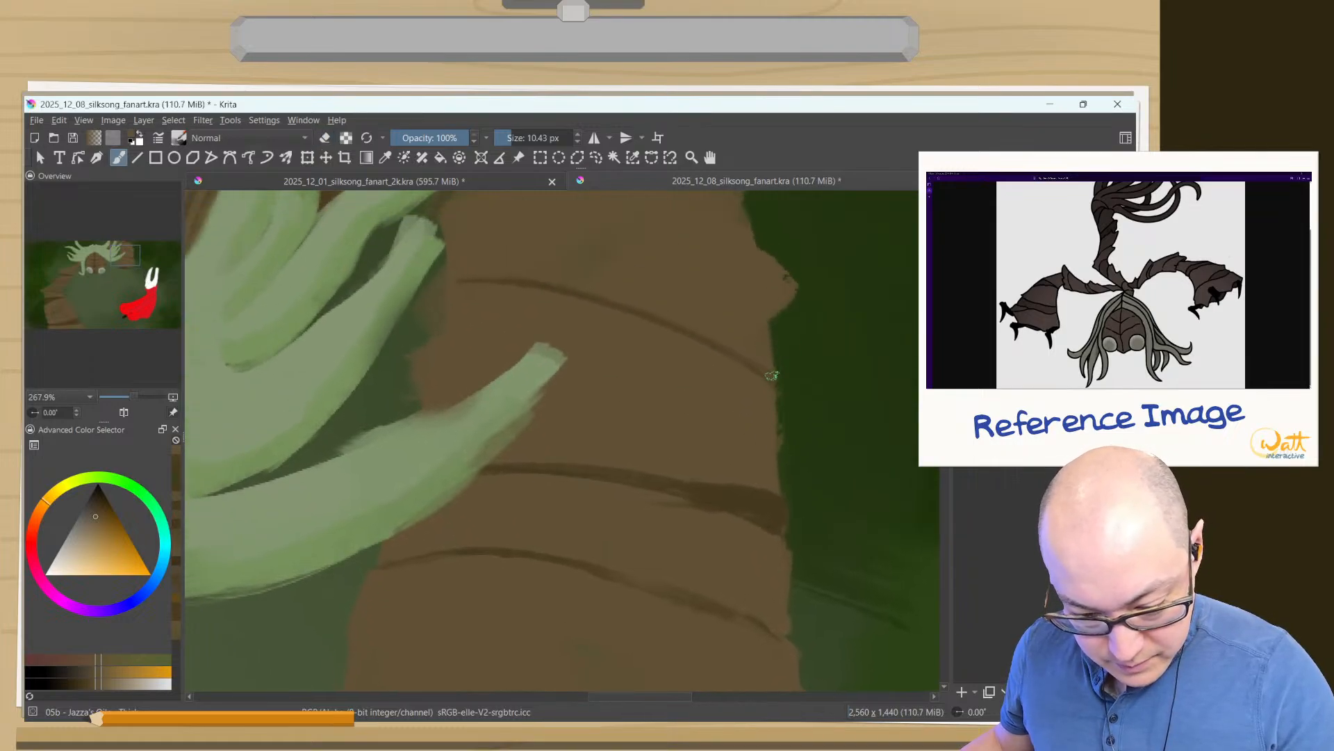
drag(777, 360, 767, 328)
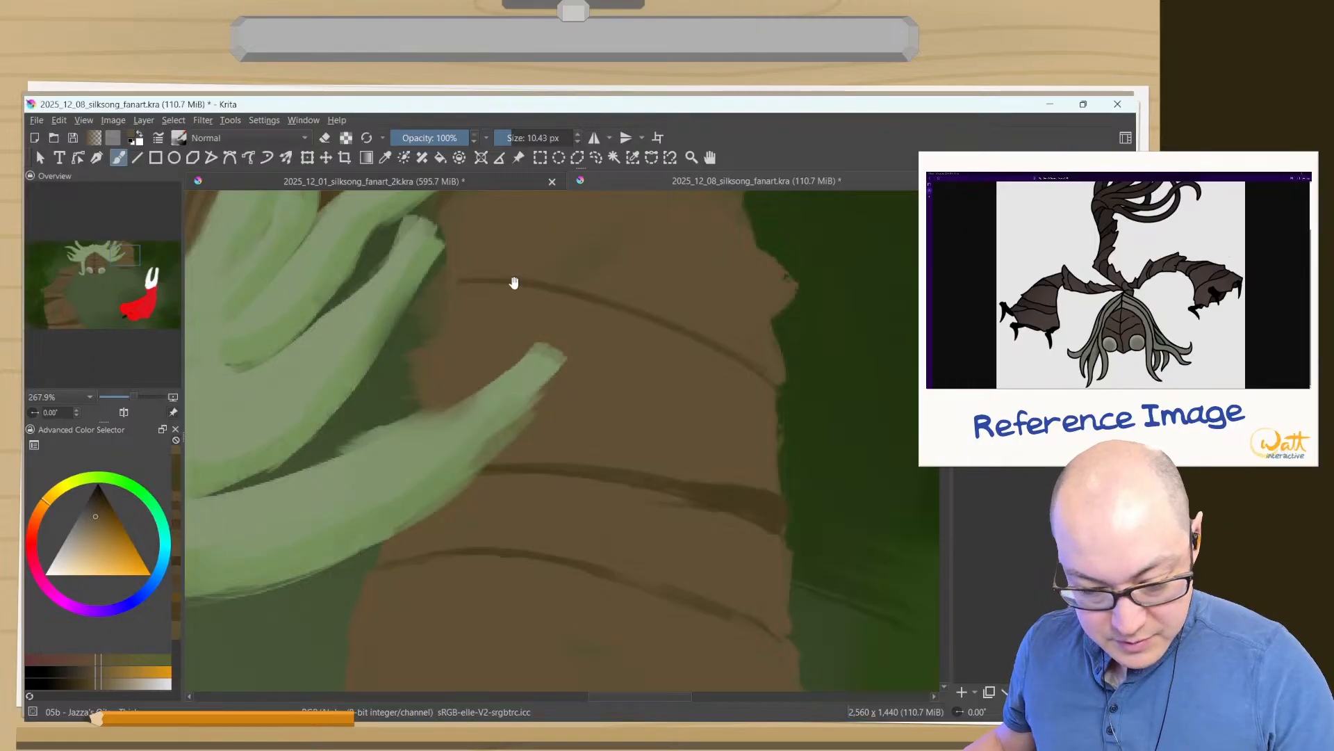
- Refine the dark gap at the right arm's top with sampled dark and light browns, and erase the inner edge beside the upper crease
drag(514, 282, 797, 374)
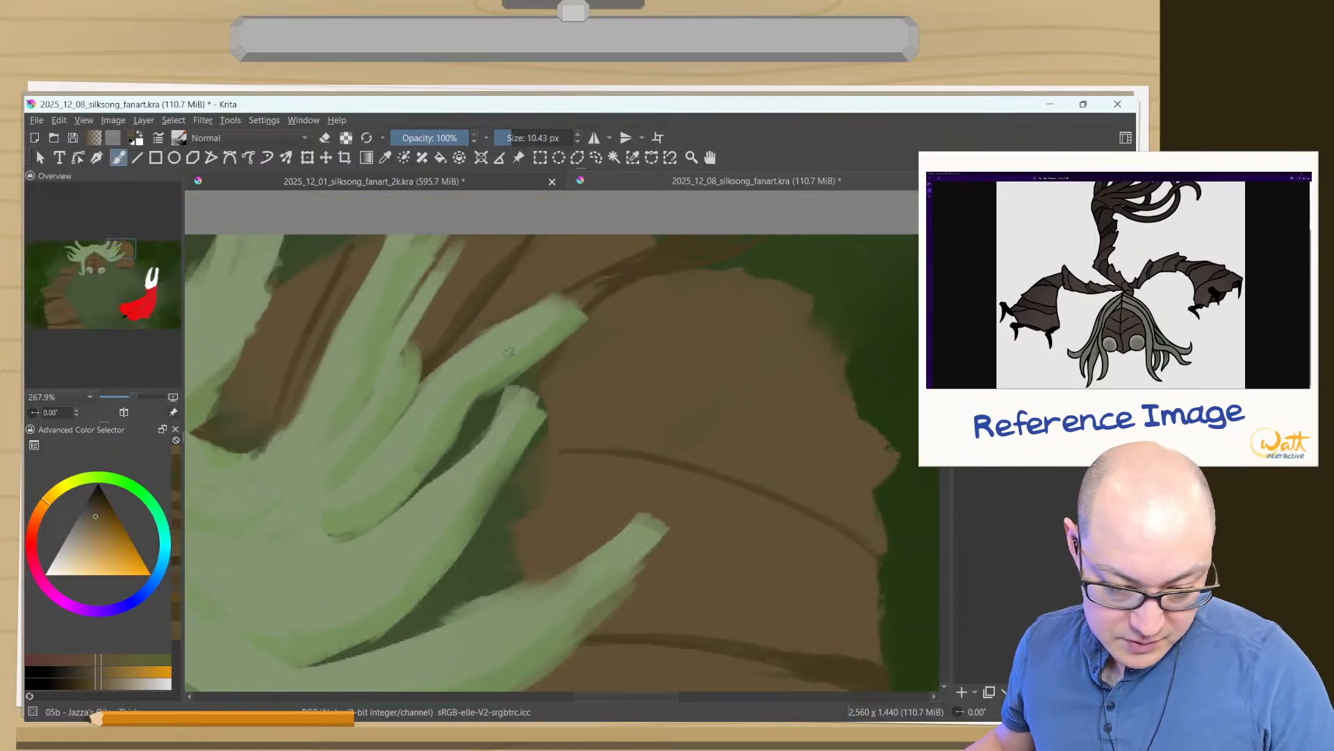
ctrl+click(680, 247)
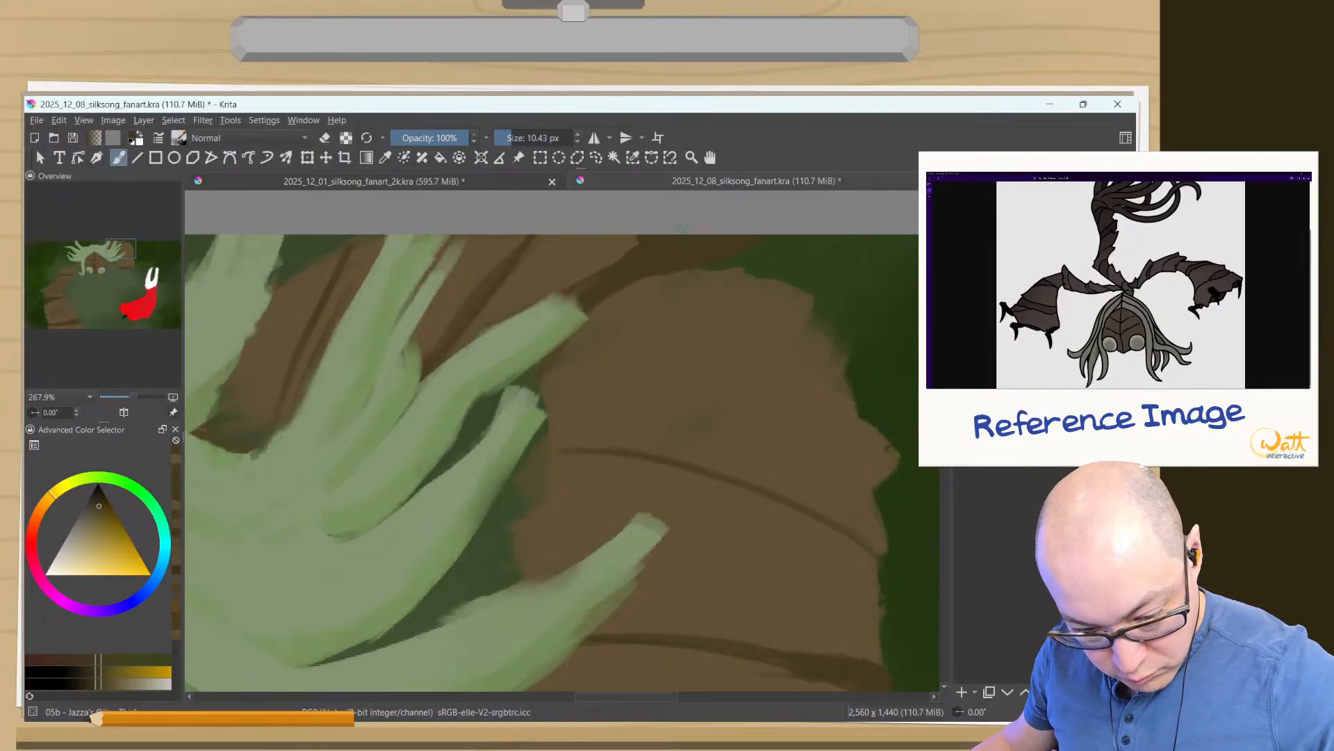
ctrl+click(614, 243)
drag(625, 259, 683, 235)
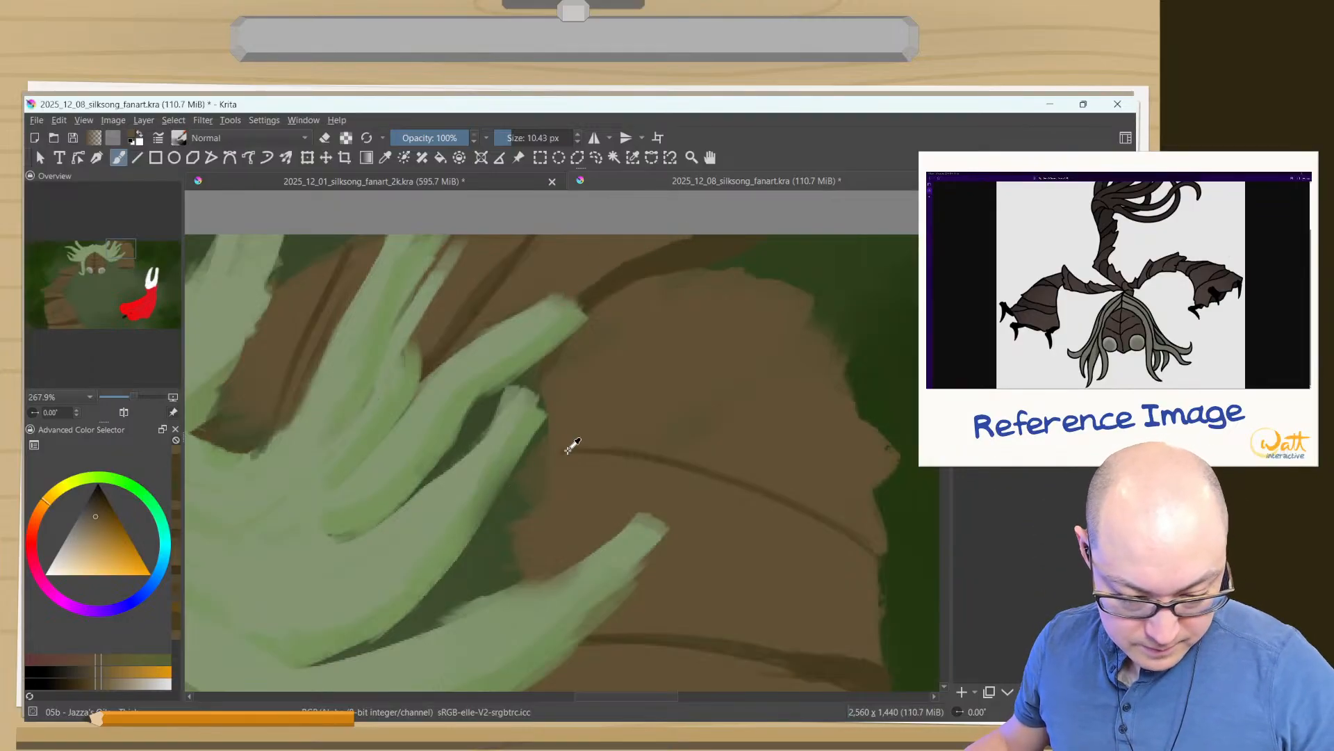
key(e)
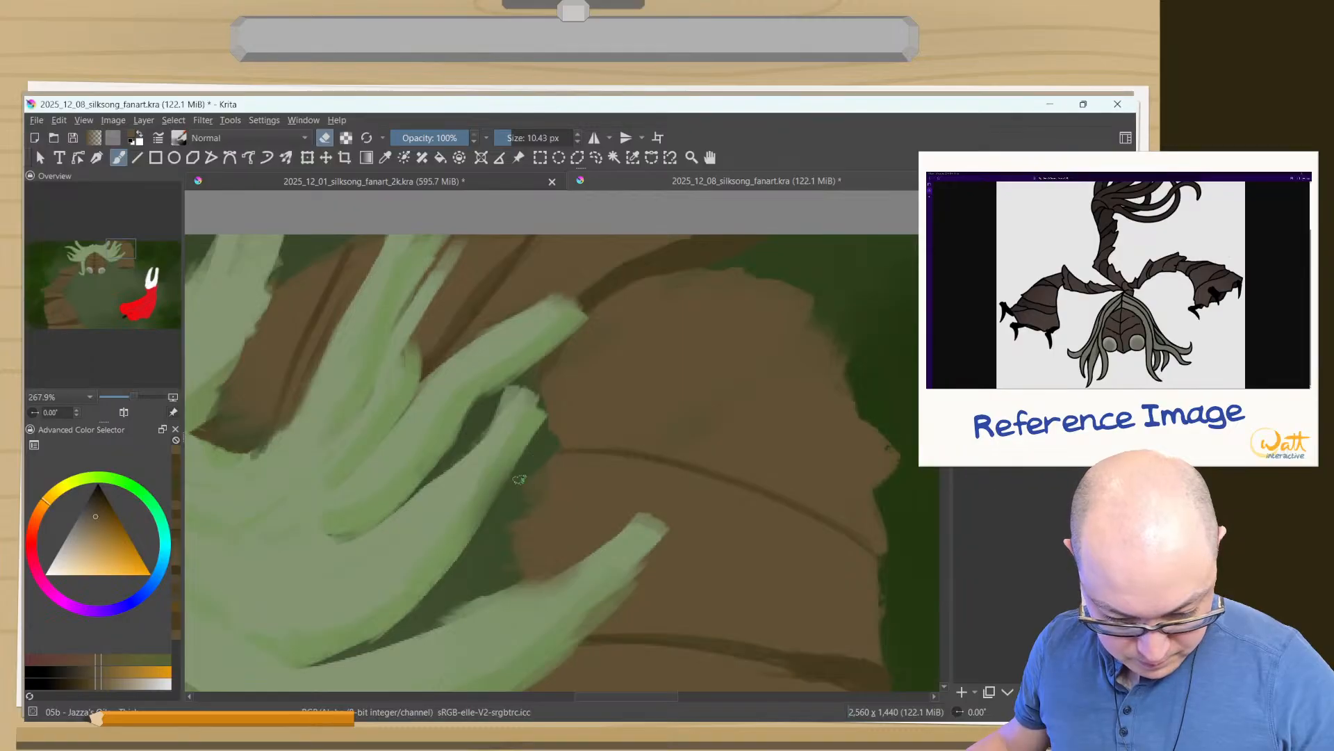
- Examine the whole composition and the lower end of the right arm
scroll(478, 529, down, 8)
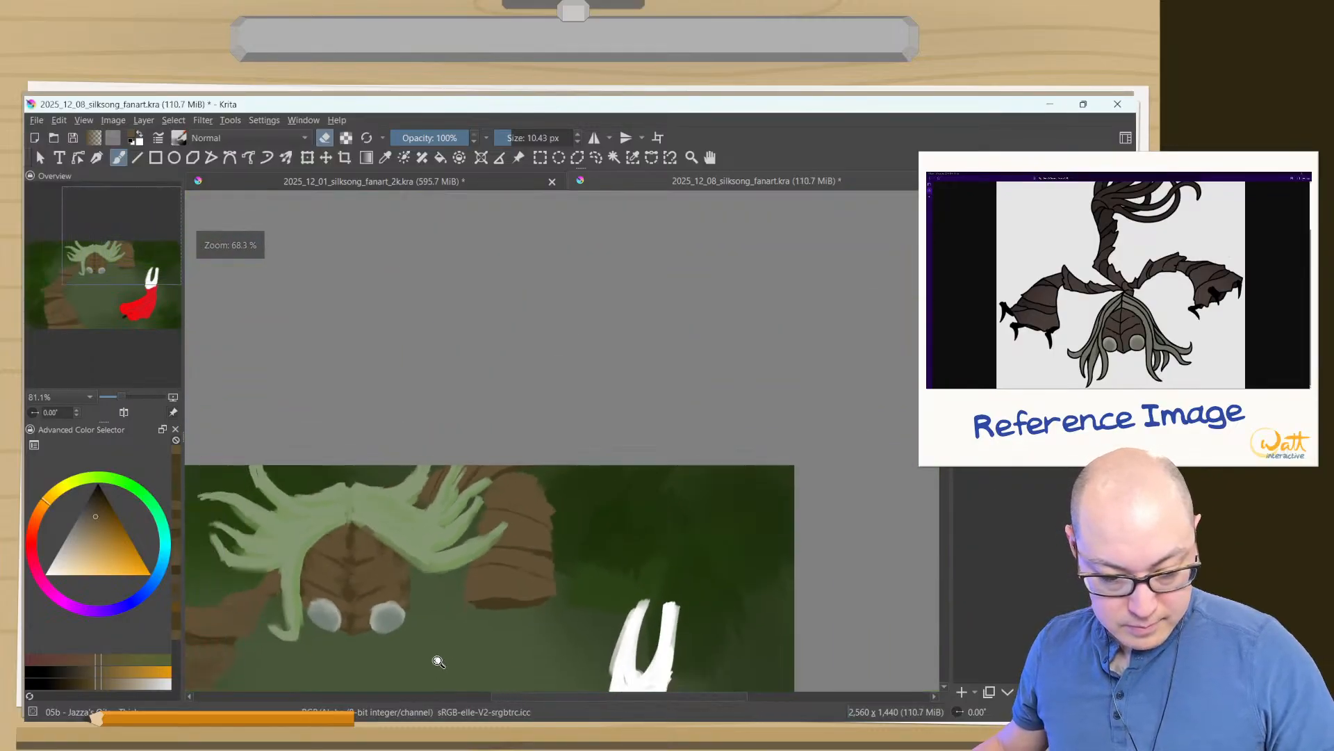
drag(357, 578, 531, 353)
drag(396, 560, 474, 495)
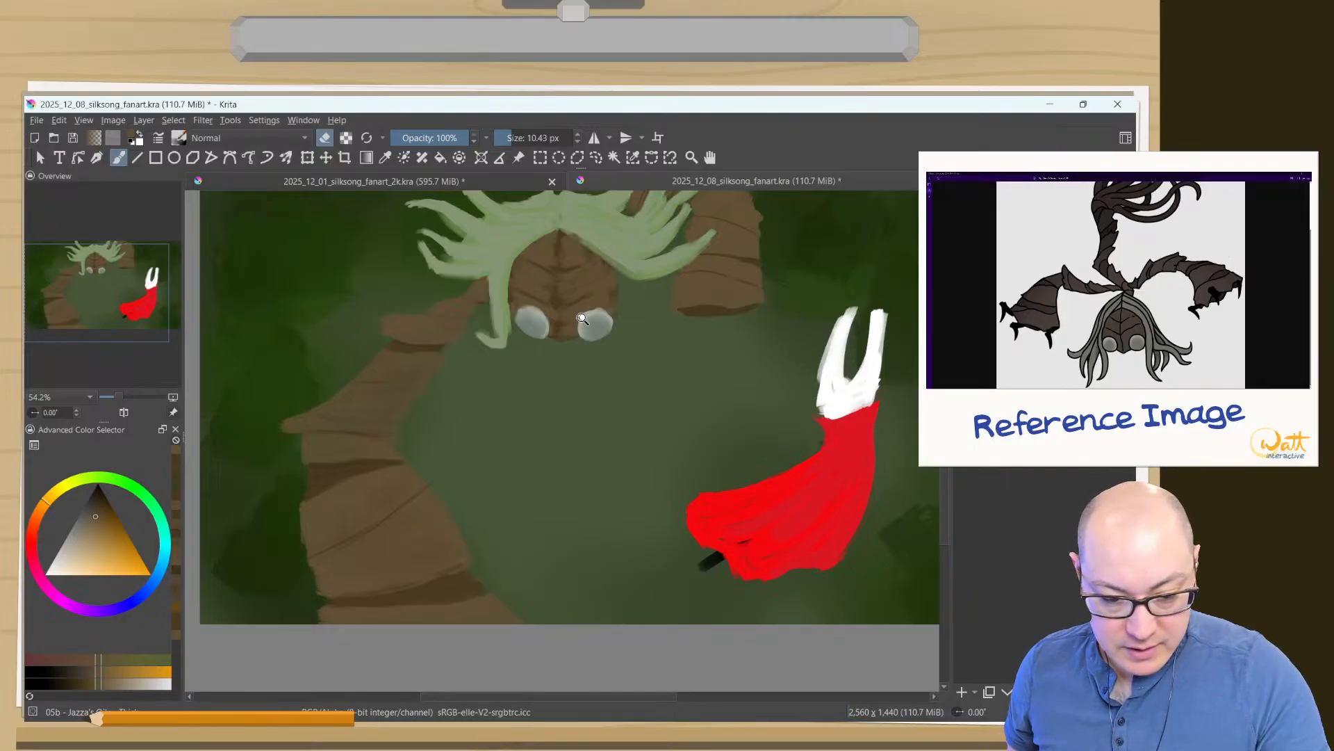
scroll(688, 375, down, 3)
drag(688, 375, 681, 257)
drag(725, 309, 672, 530)
drag(695, 490, 687, 417)
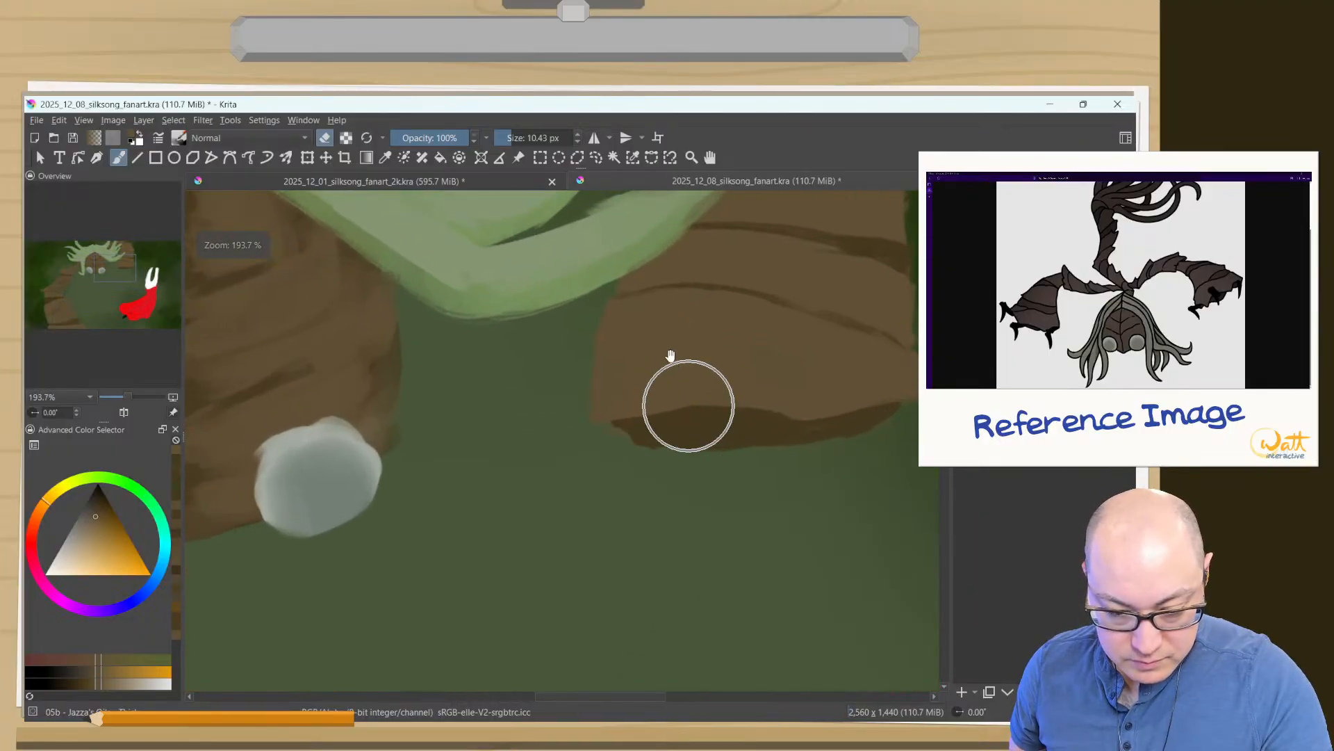
- Choose a slightly darker brown and shade the right arm's lowest segment at 51% opacity with a brush of about 55 px
key(e)
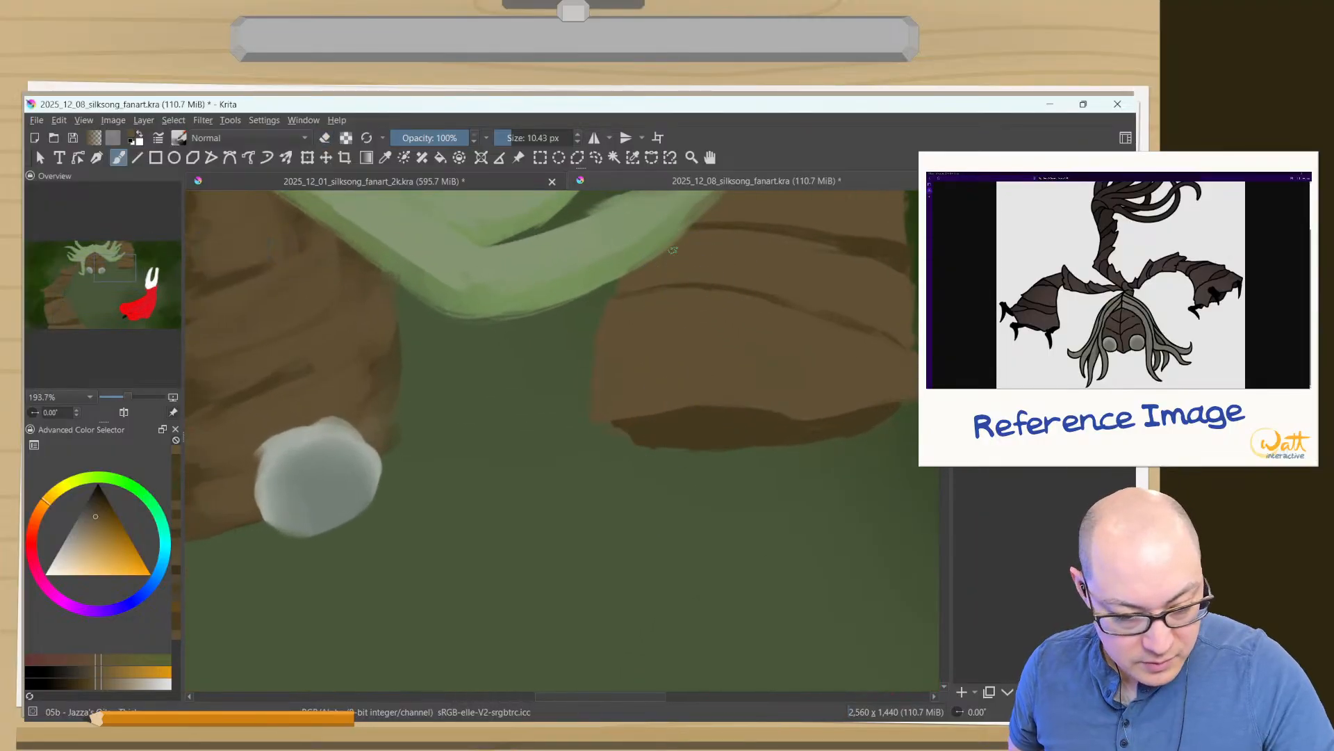
click(91, 686)
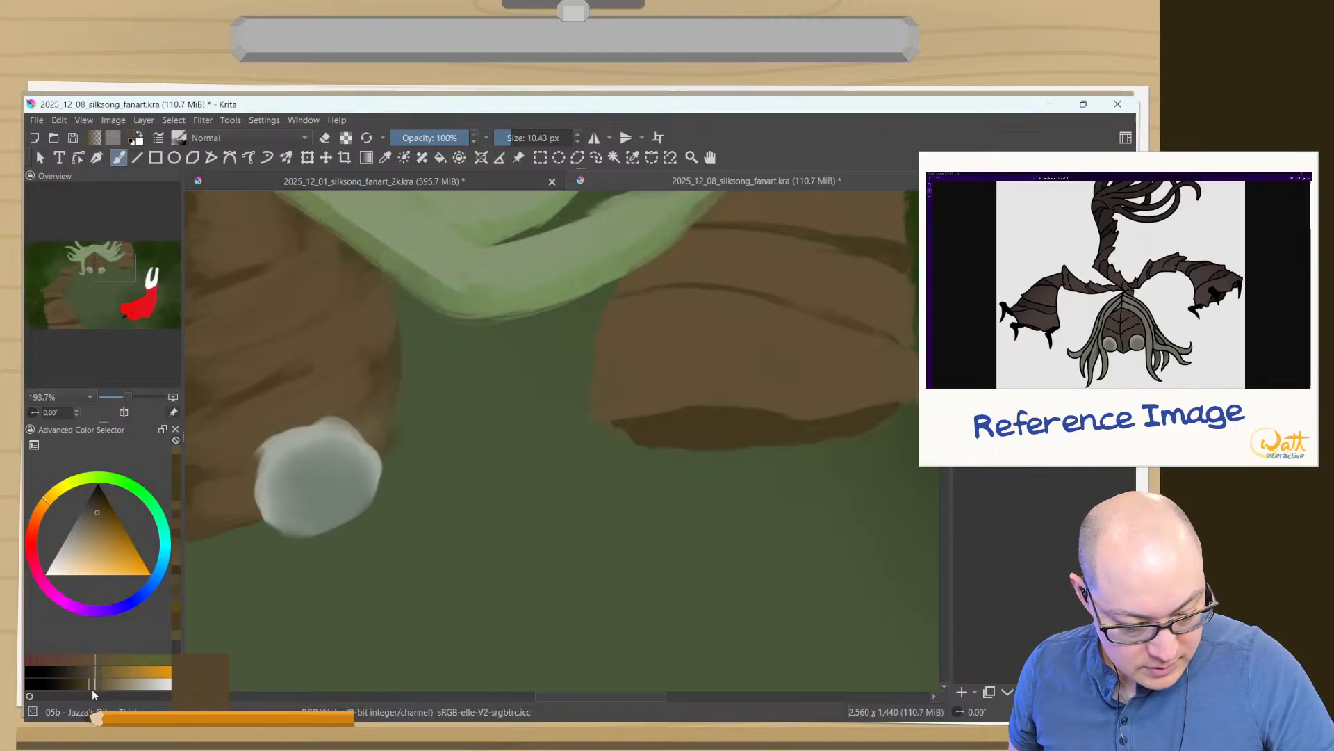
click(98, 680)
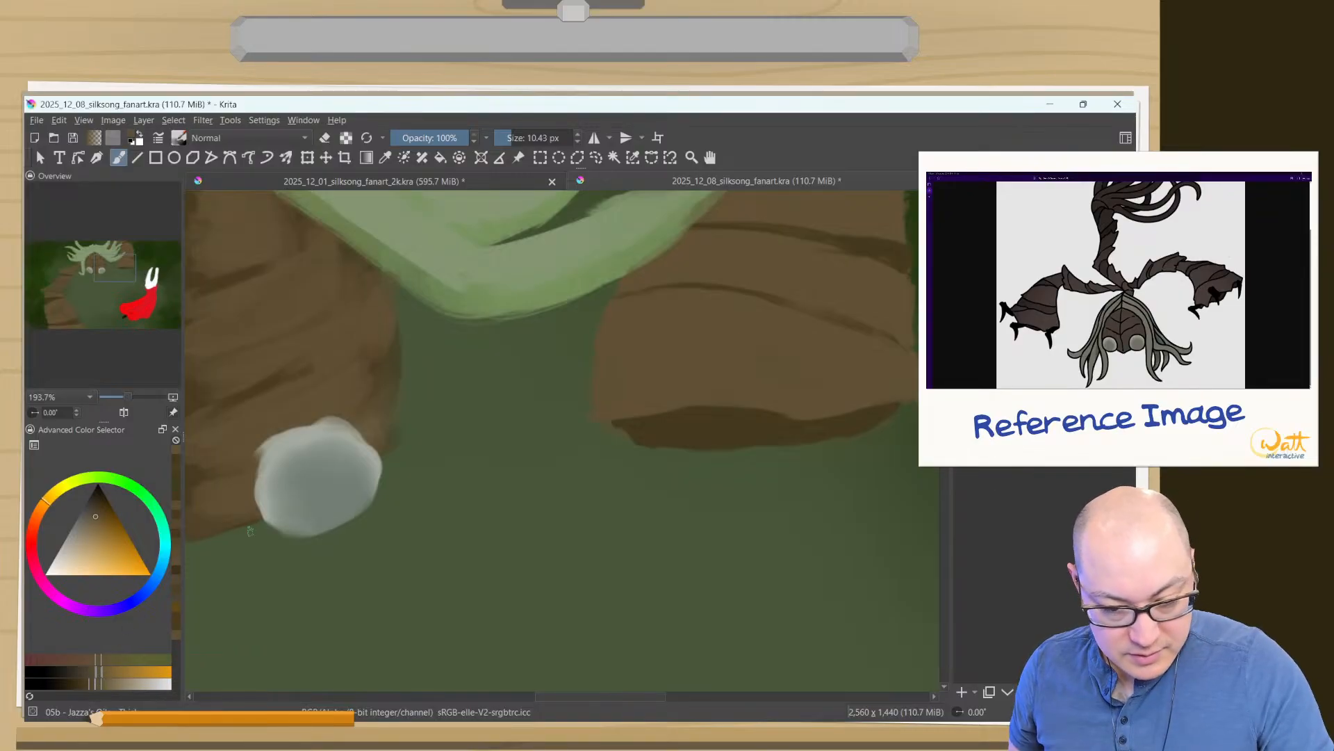
drag(722, 349, 814, 355)
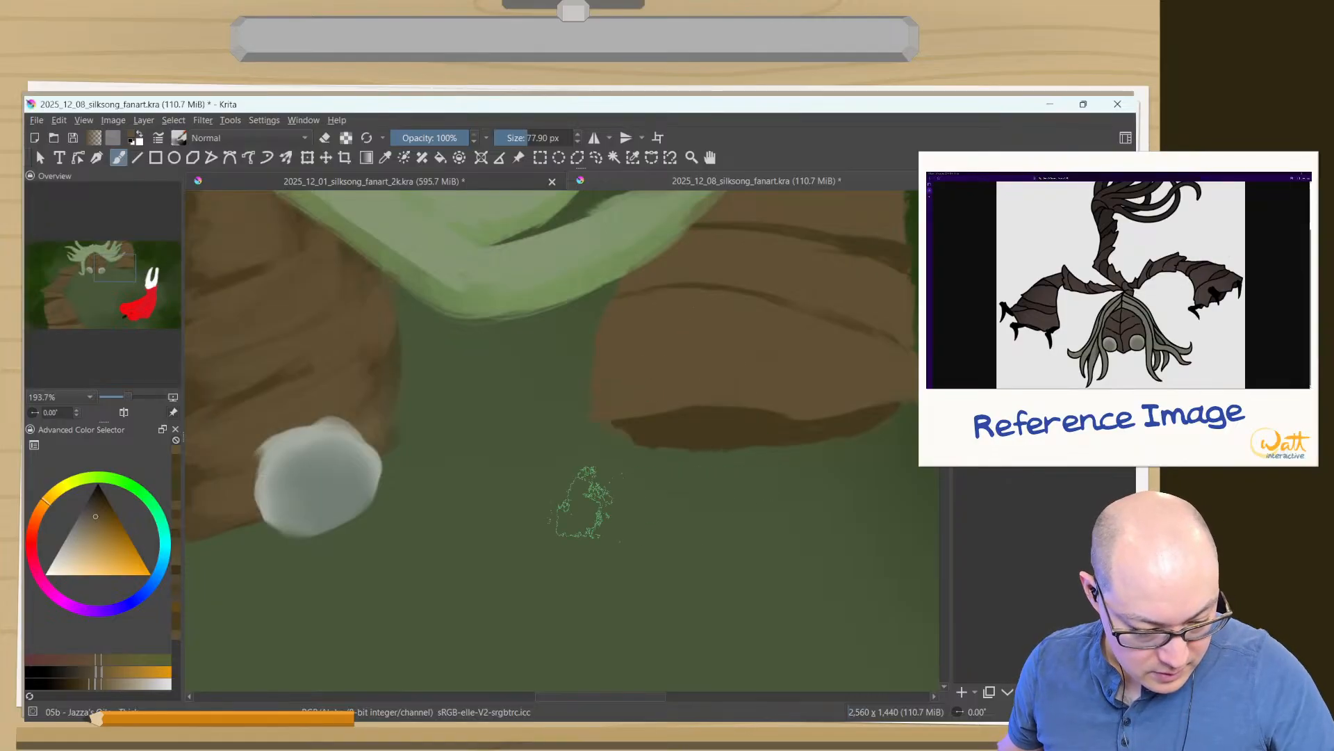
click(90, 678)
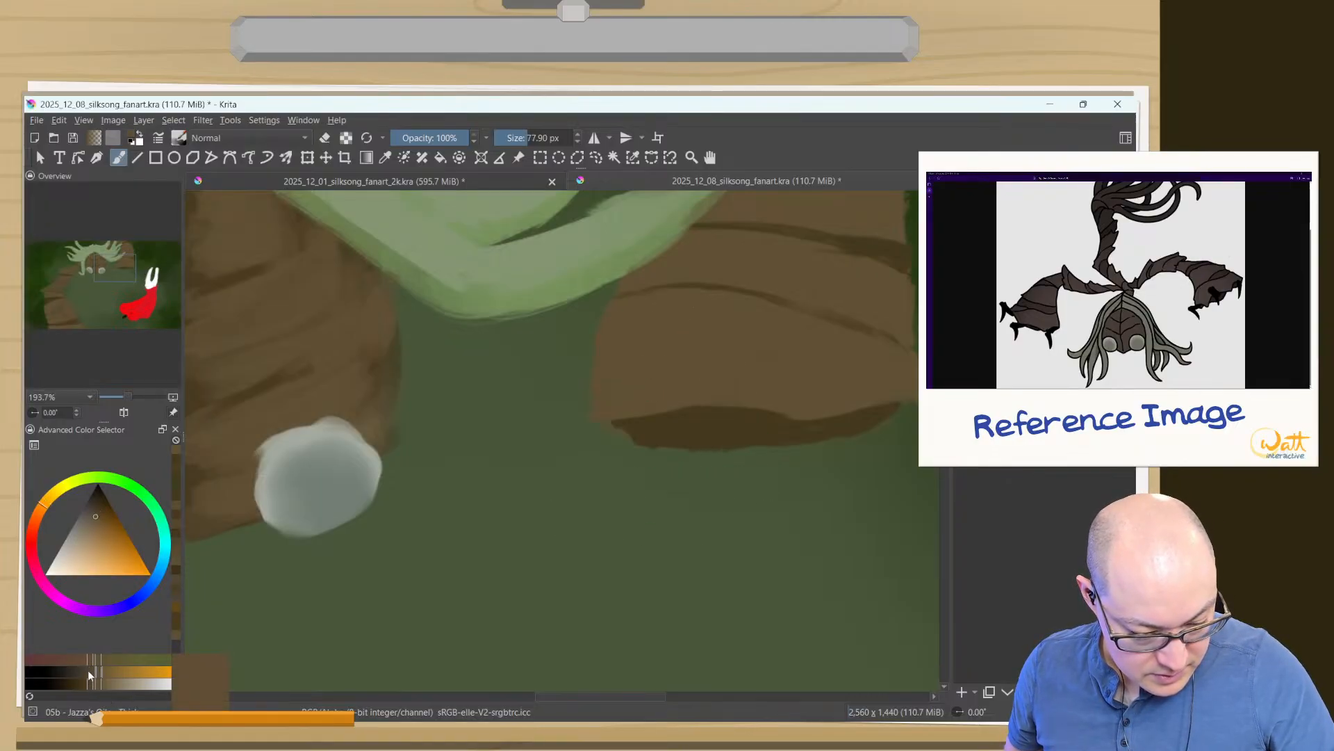
click(94, 661)
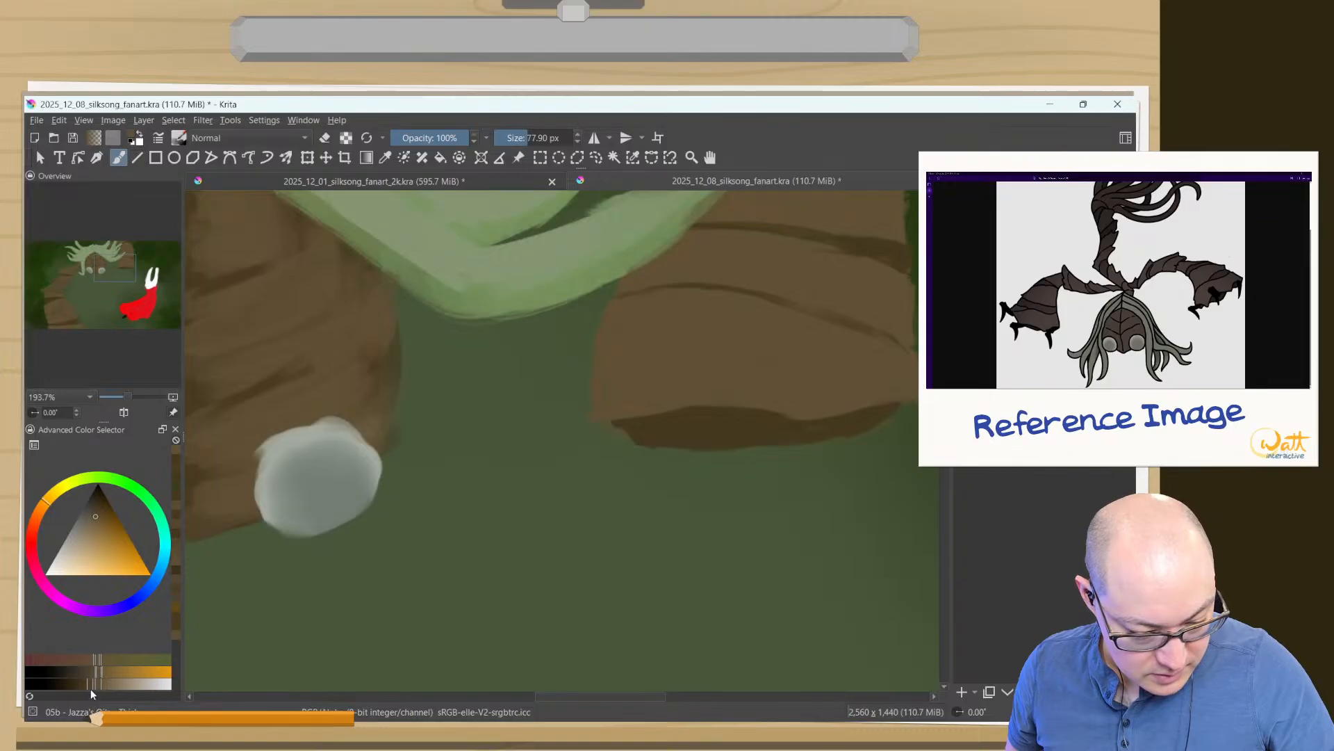
click(87, 687)
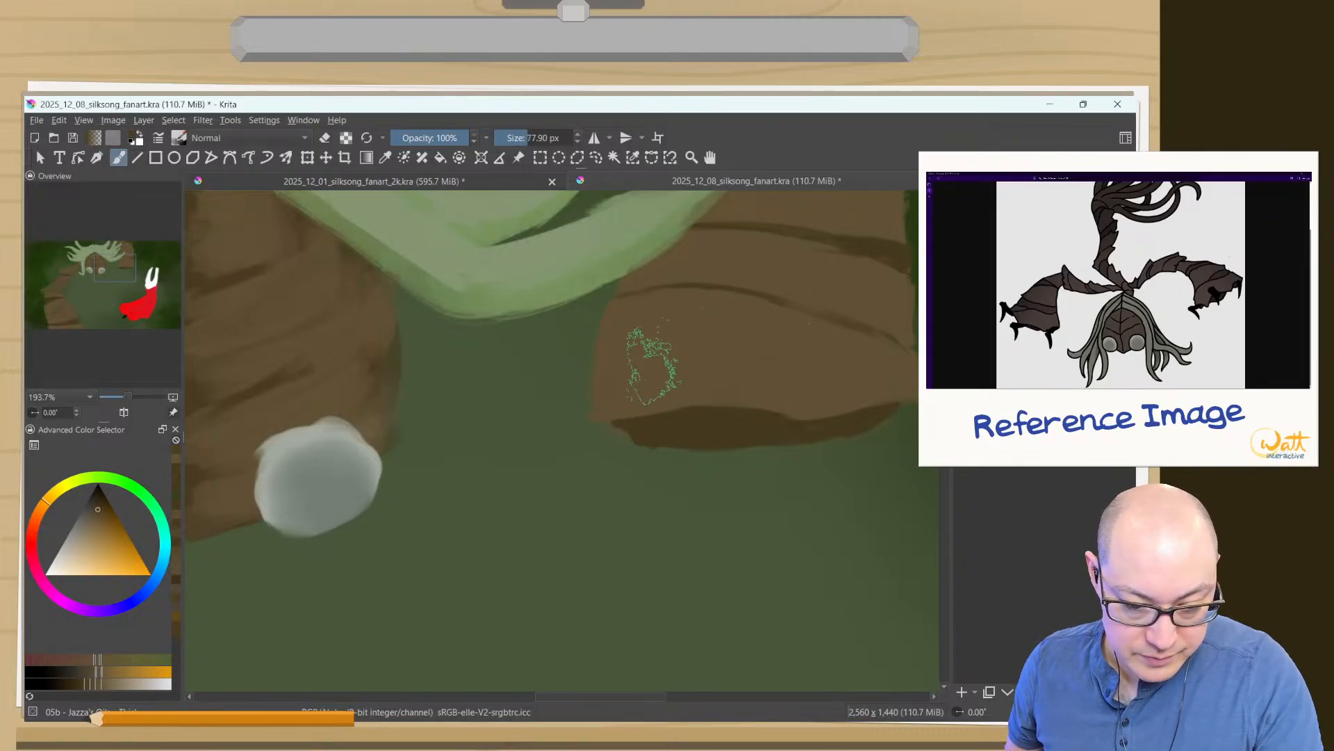
shift+drag(652, 367, 627, 367)
drag(439, 138, 431, 139)
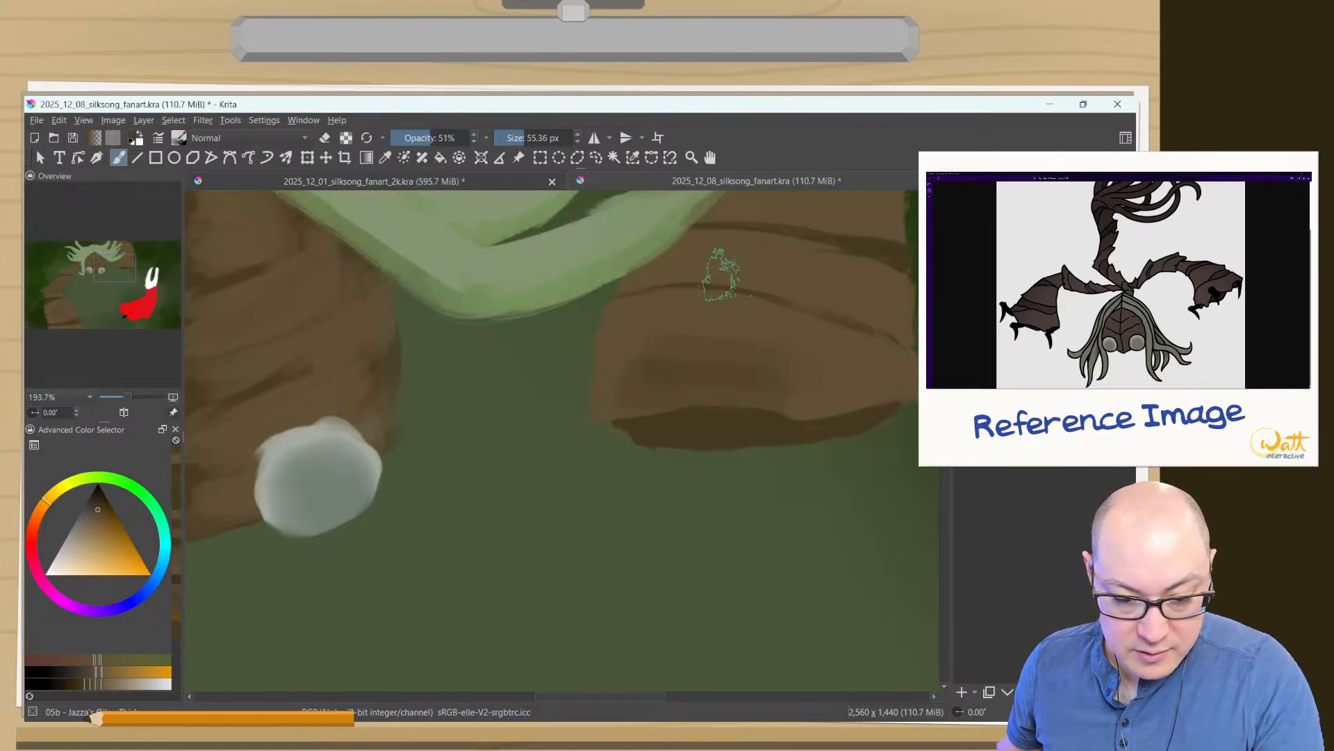
- Shade the right arm's middle and upper segments in darker brown at 51% opacity with a brush of about 24 px
shift+drag(807, 284, 772, 282)
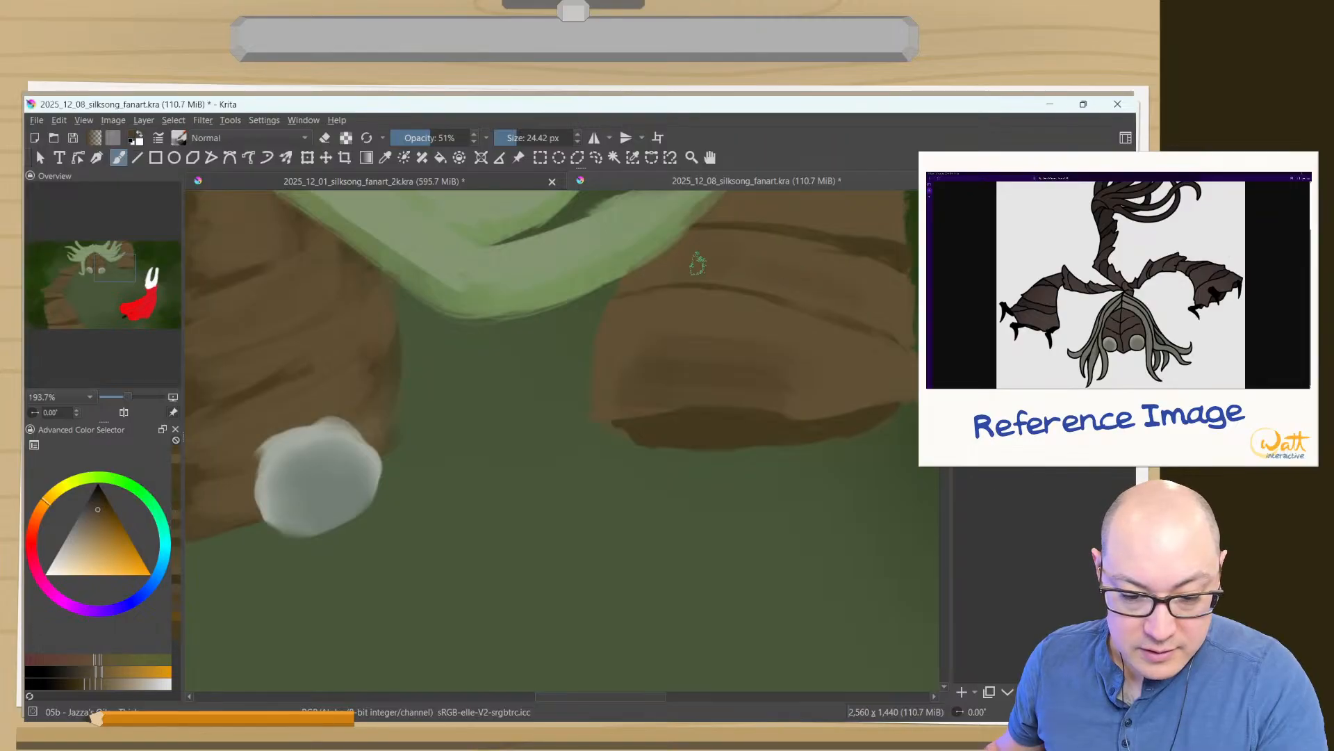
drag(697, 345, 635, 512)
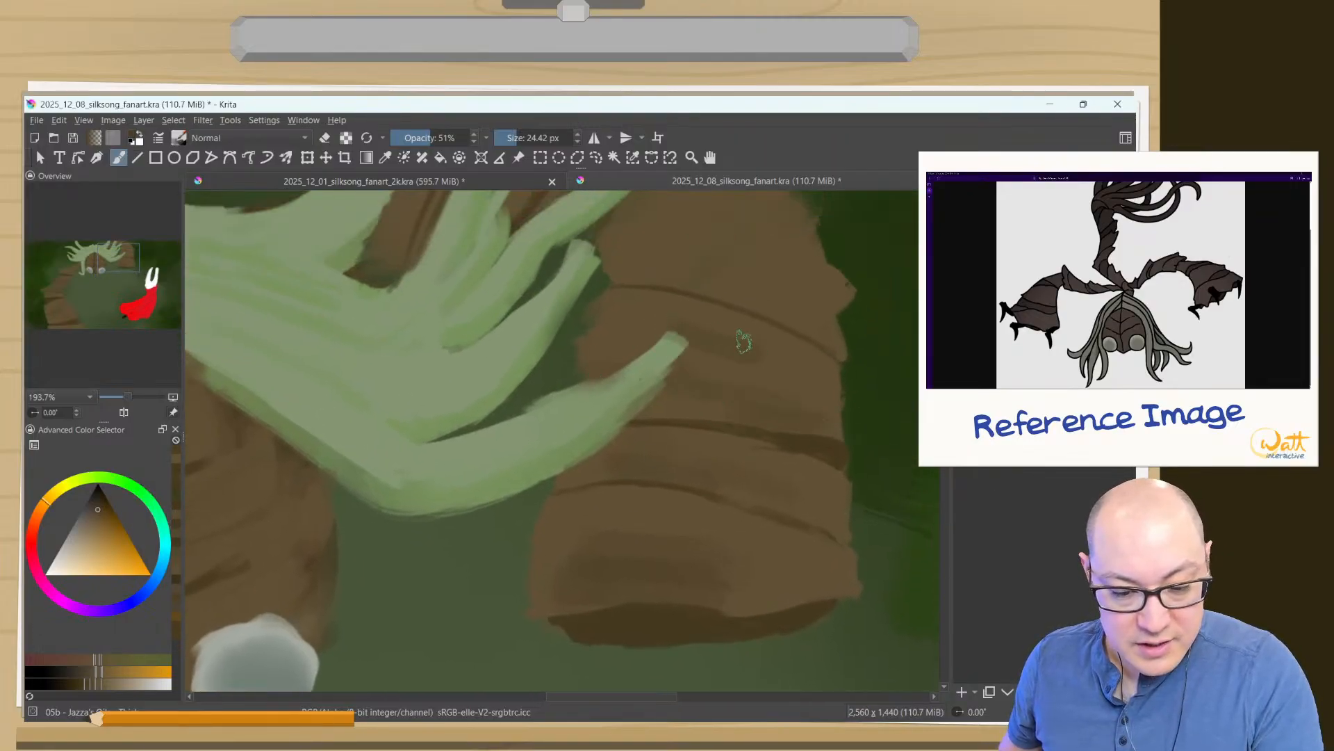
drag(727, 262, 721, 382)
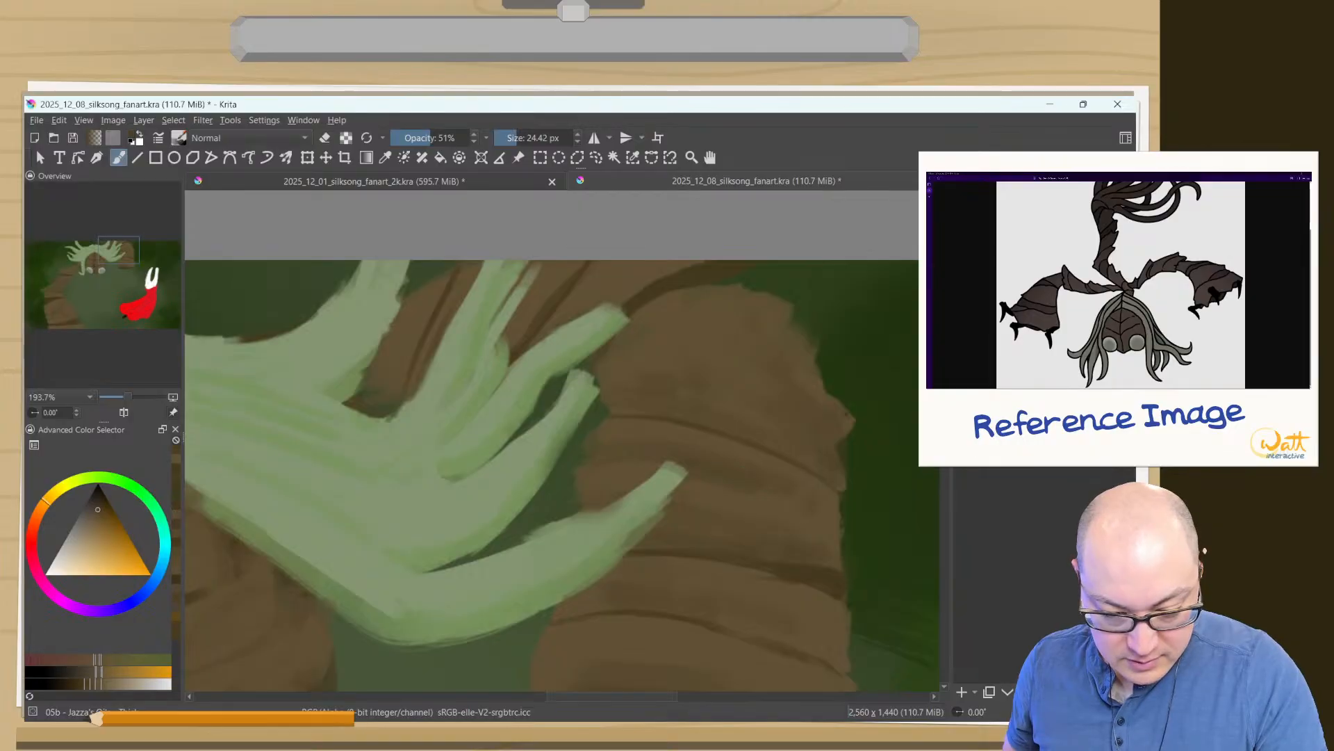
- Sample the arm's brown, switch to a darker brown, and deepen the shadows on the bark behind the hair strands
ctrl+click(752, 500)
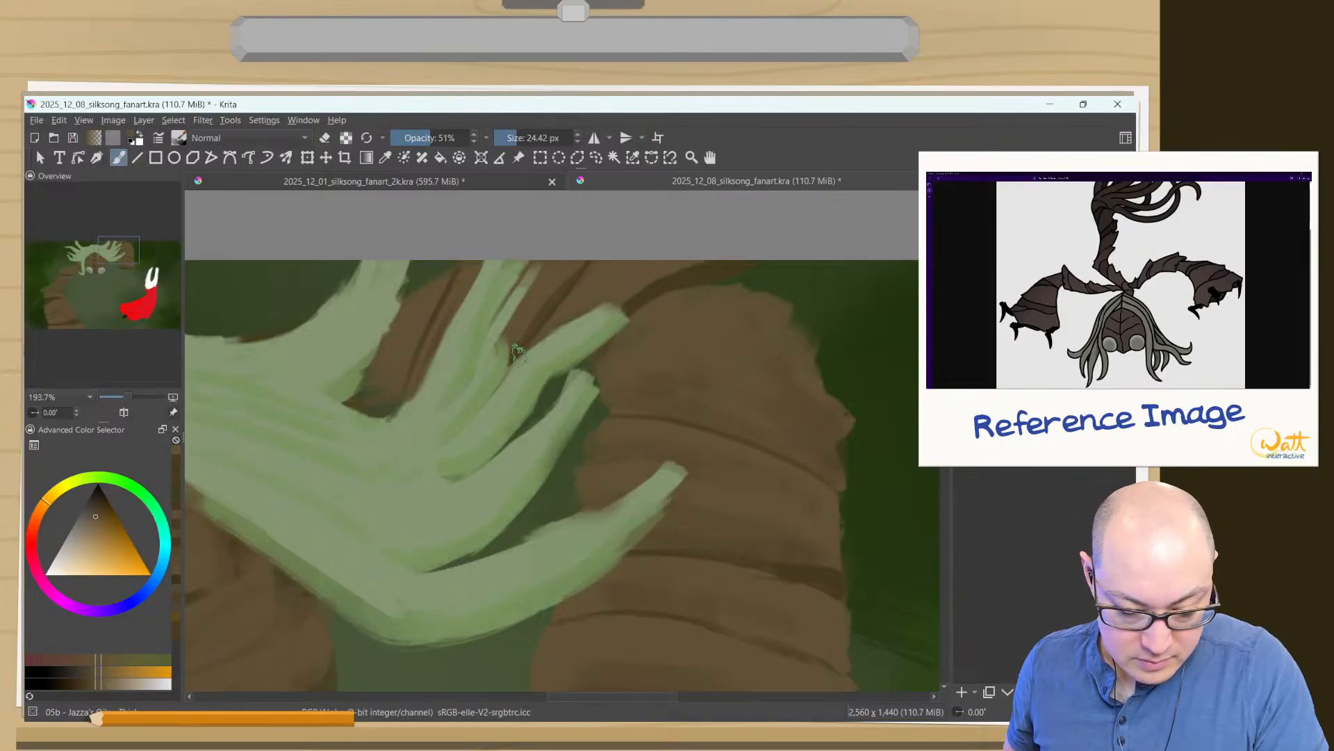
click(176, 458)
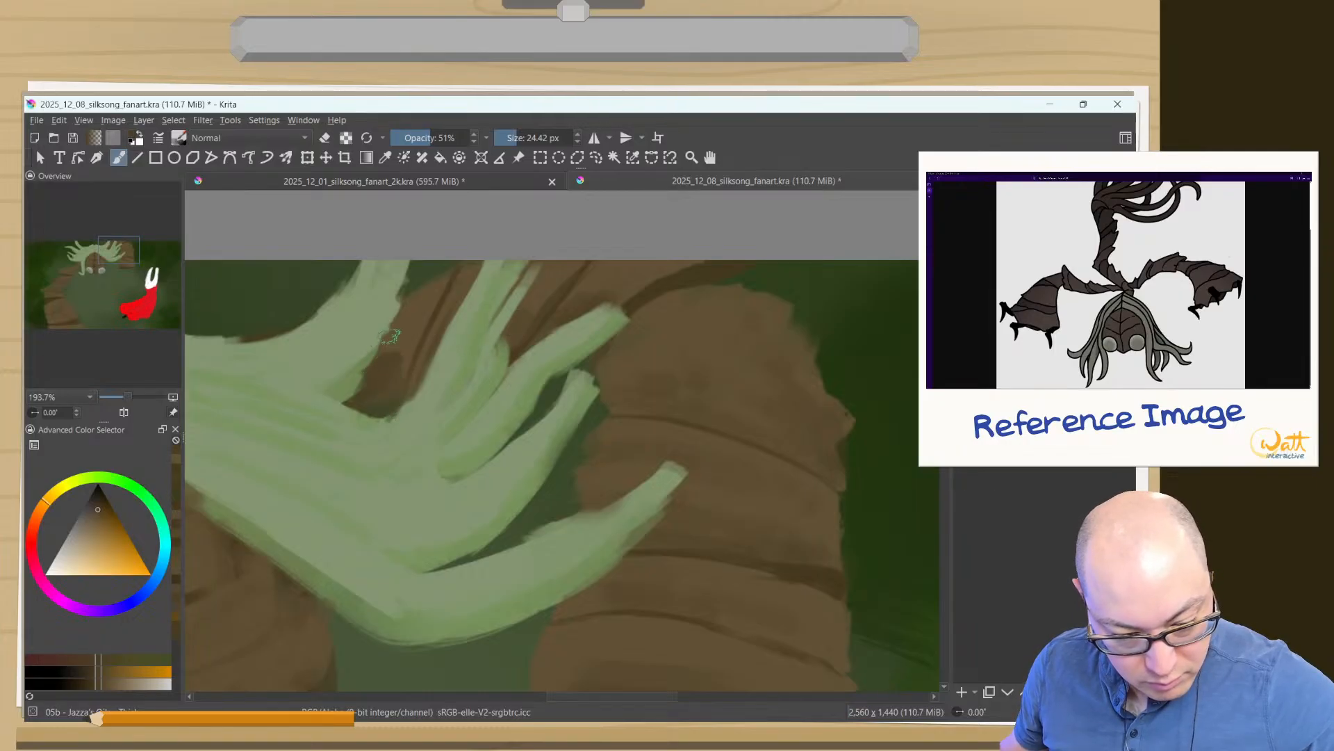
mouse_move(375, 376)
mouse_down()
mouse_move(406, 376)
mouse_move(386, 367)
mouse_up()
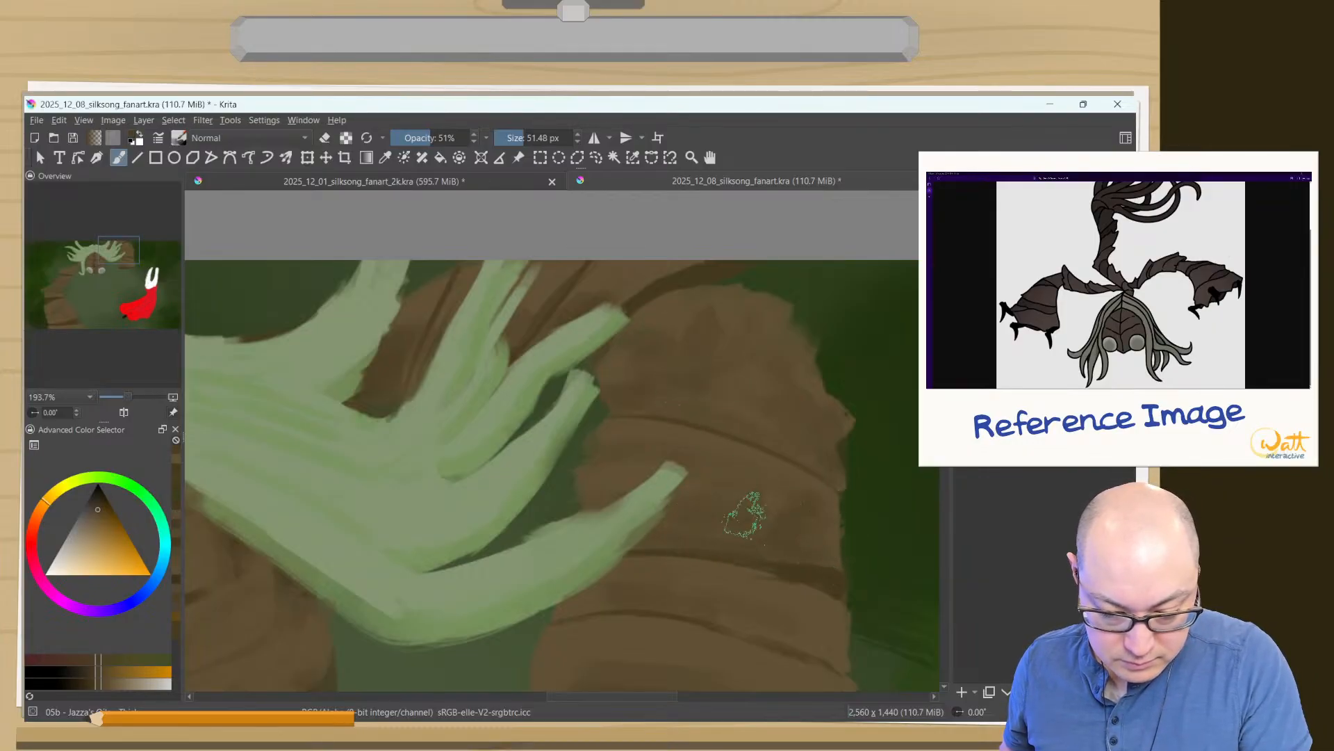
- Sample the arm's lighter brown, reset the brush to 100% opacity and 80 px, and smooth the shading on the upper right arm
key(e)
ctrl+click(664, 428)
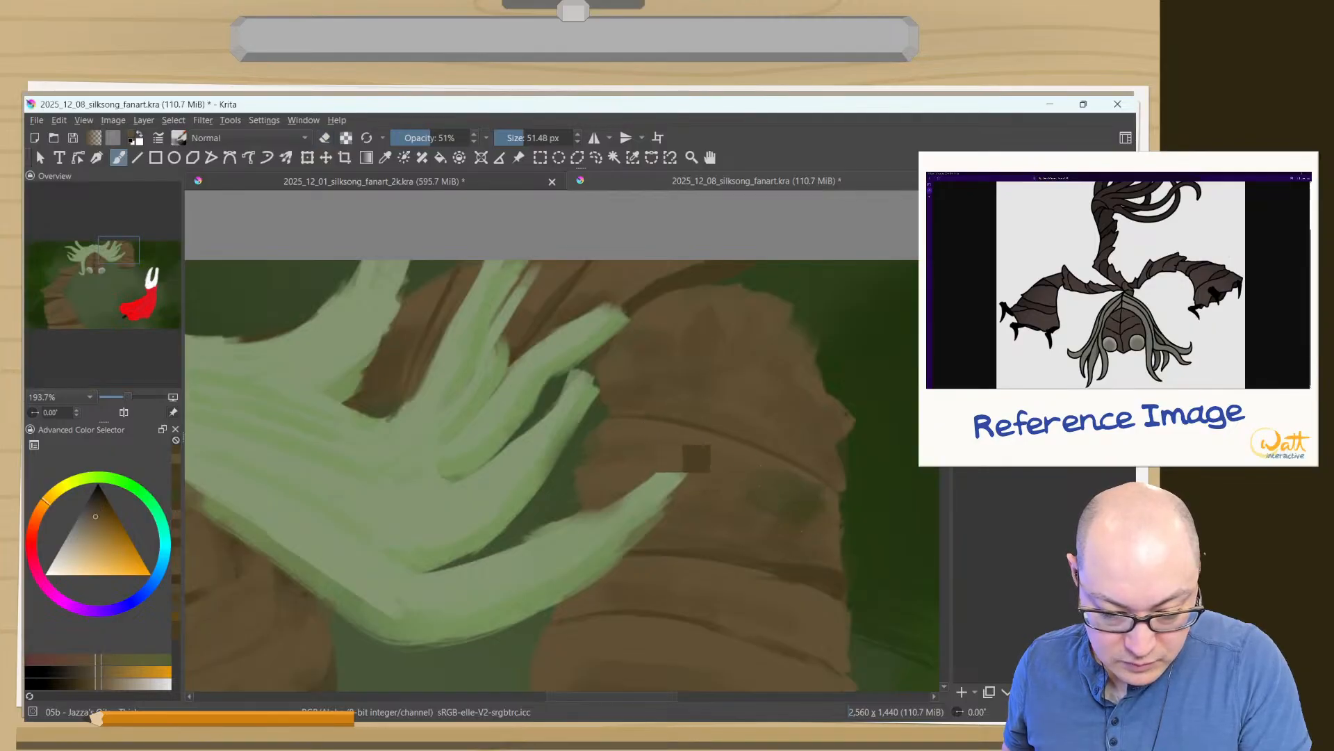
drag(798, 495, 811, 517)
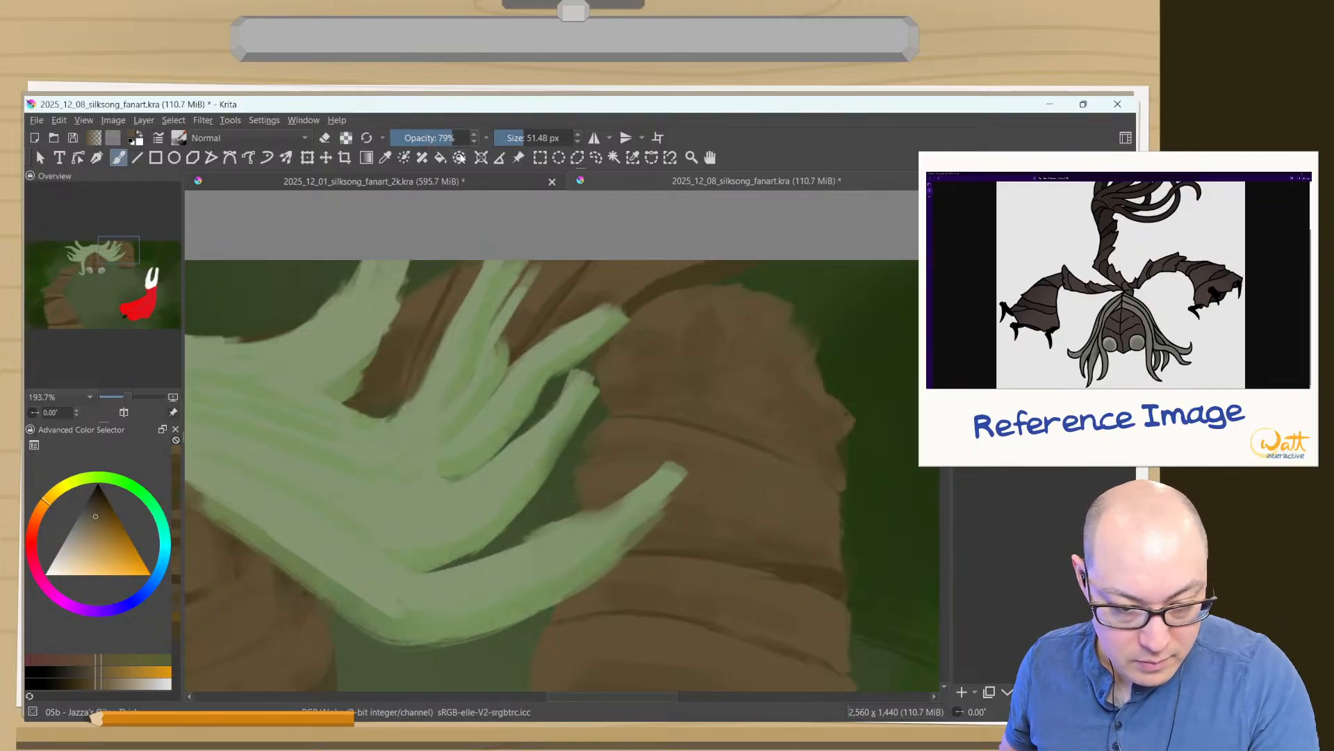
click(370, 138)
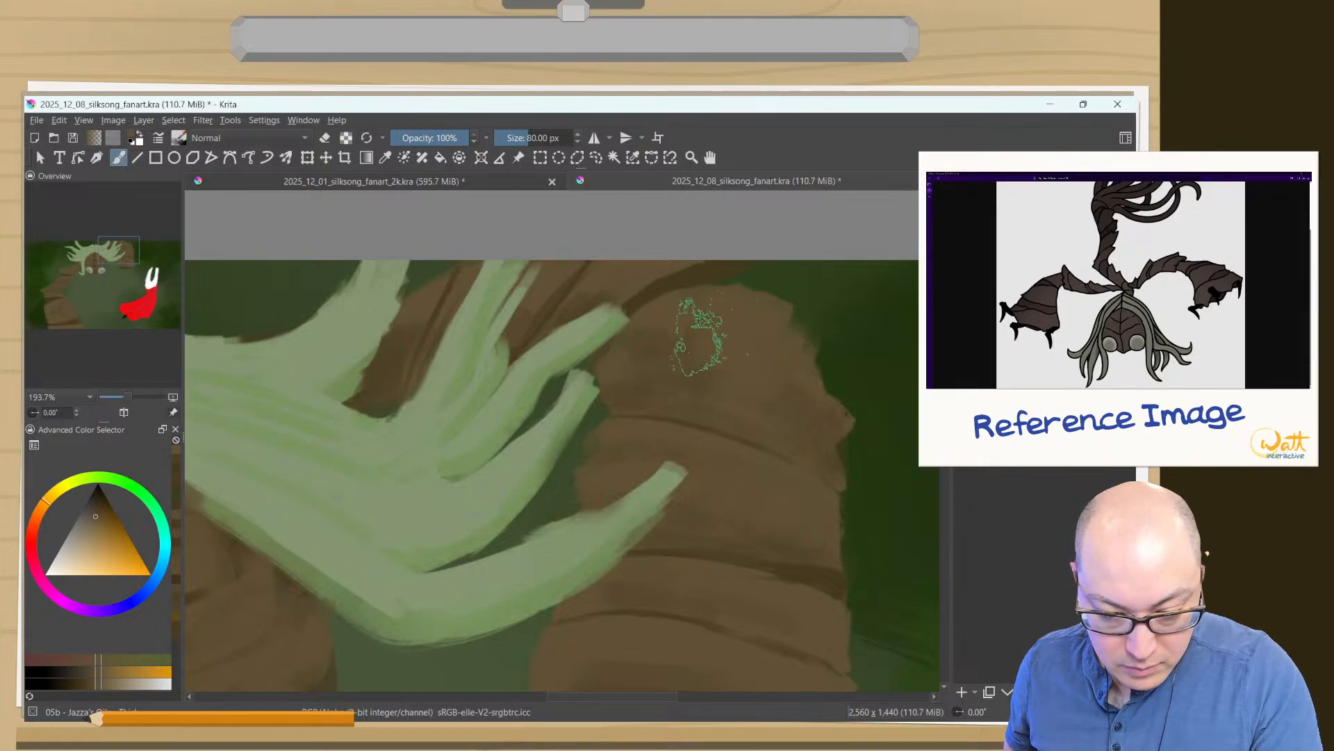
ctrl+click(806, 395)
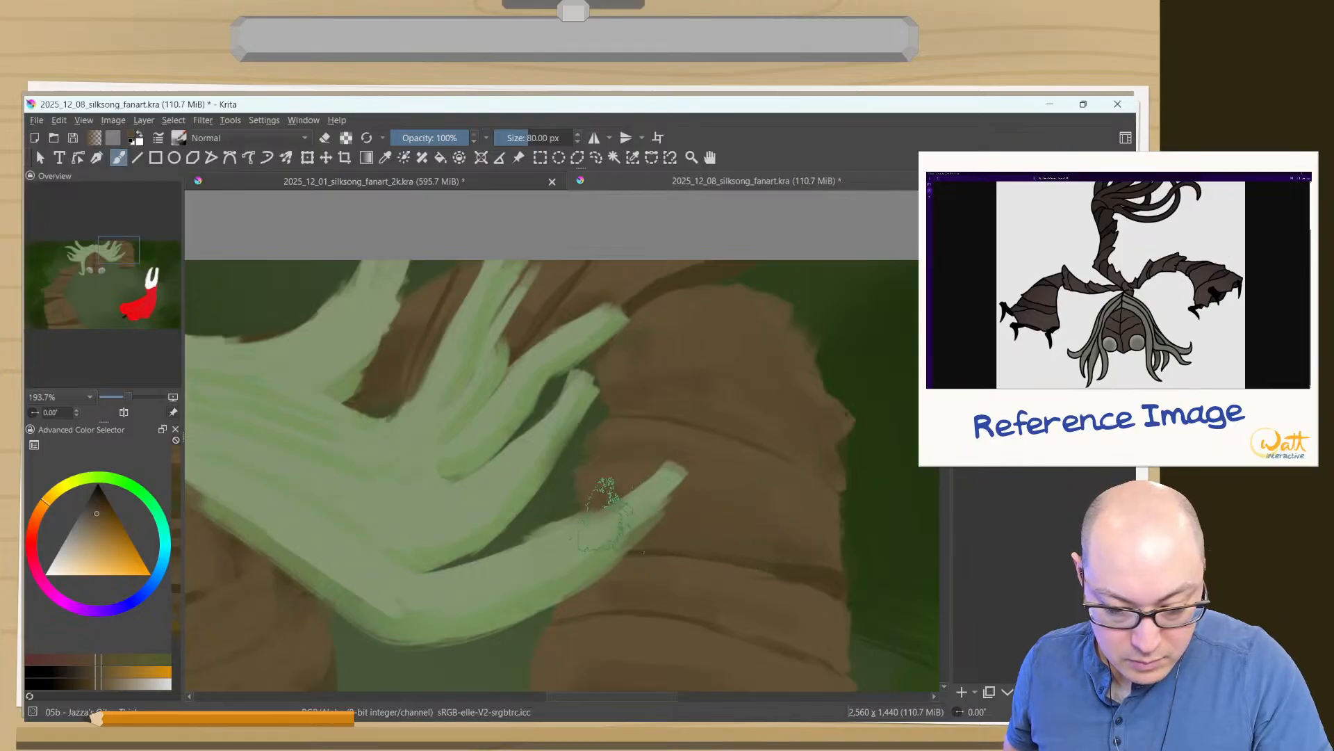
drag(626, 605, 605, 673)
drag(618, 553, 665, 383)
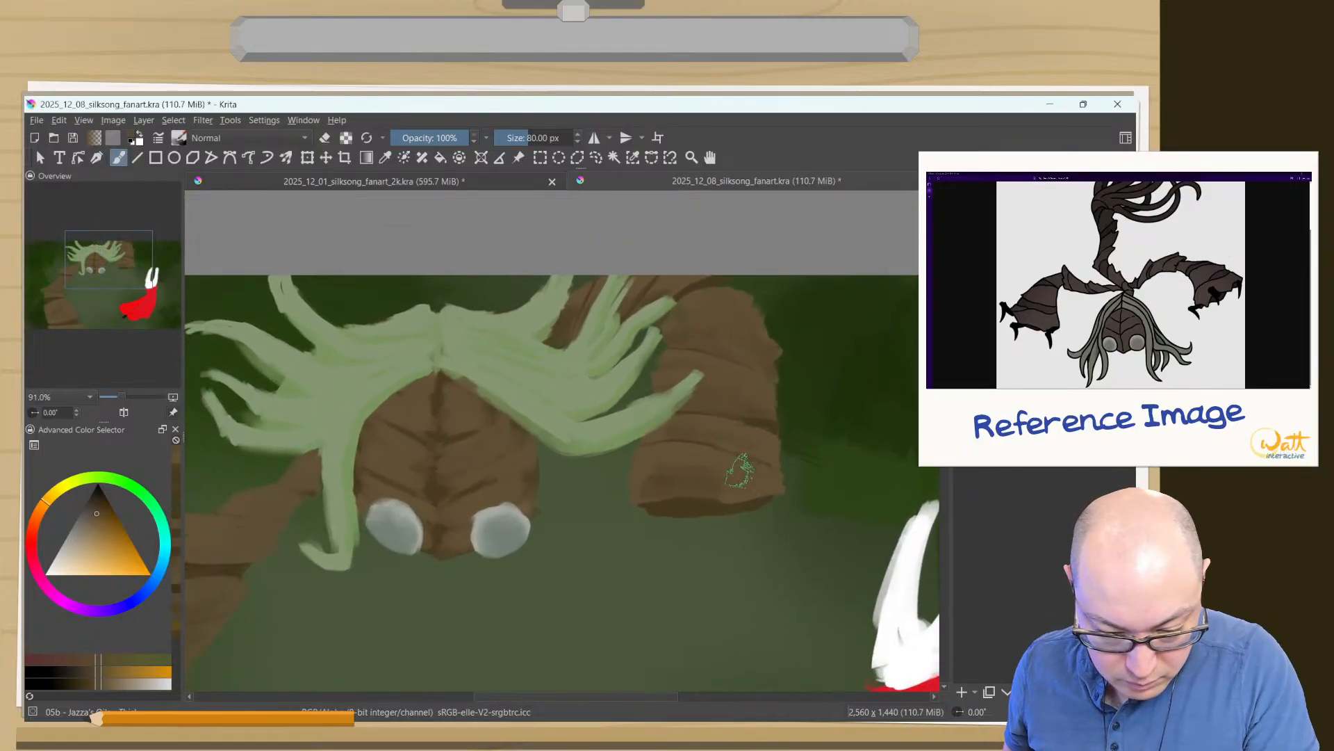
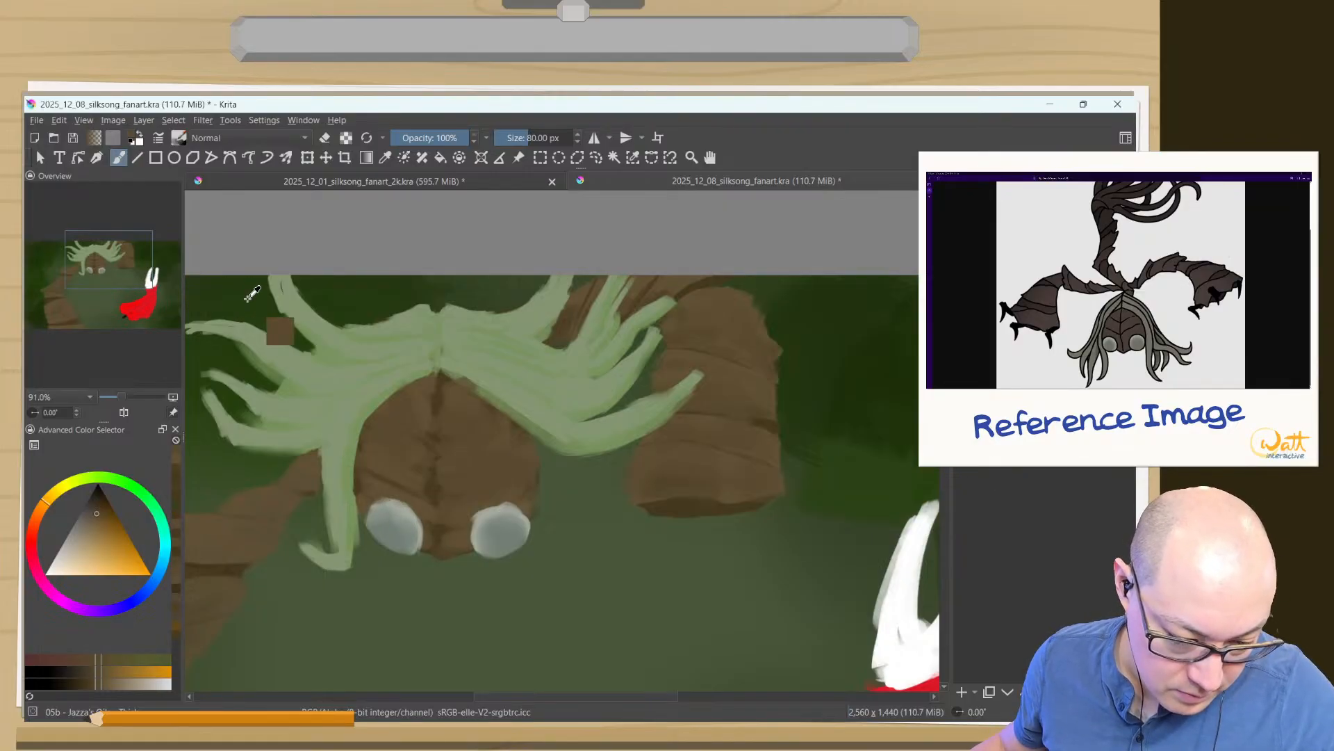
- Lower the brush opacity to 49%
click(430, 138)
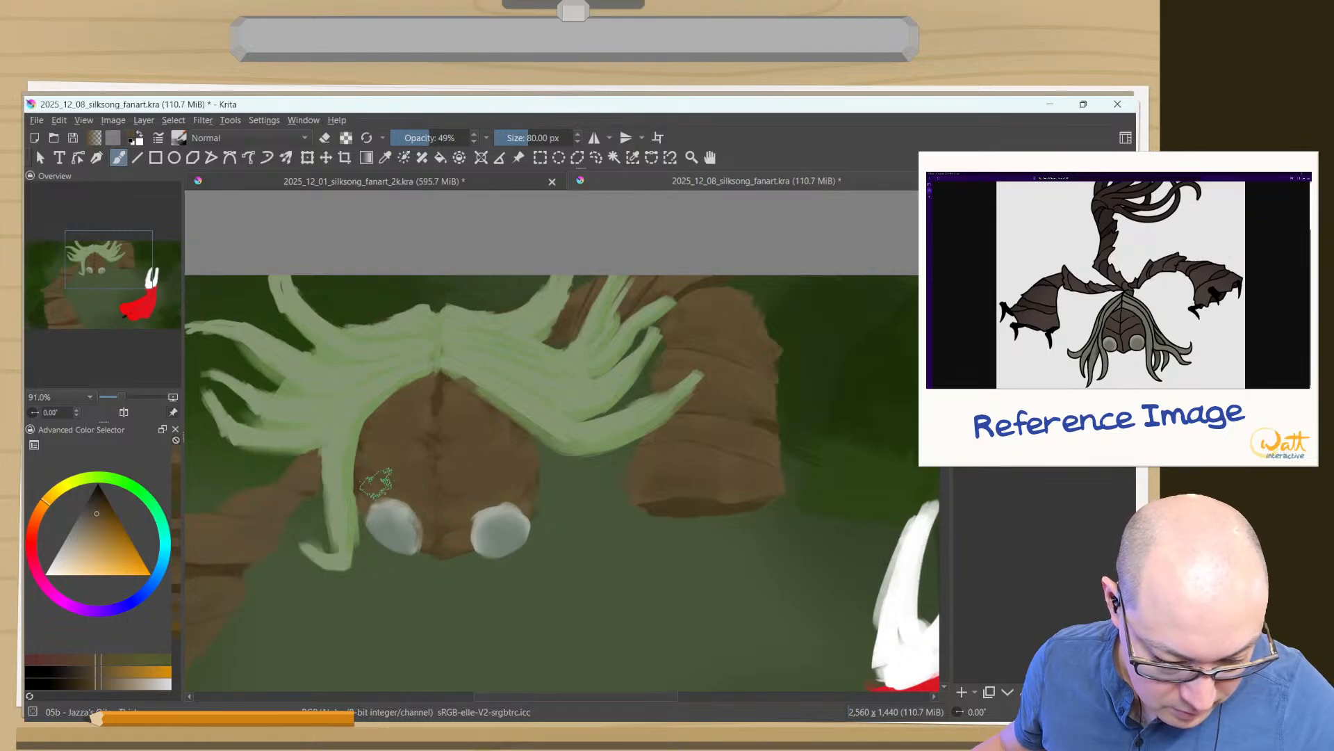
ctrl+click(410, 507)
ctrl+click(401, 508)
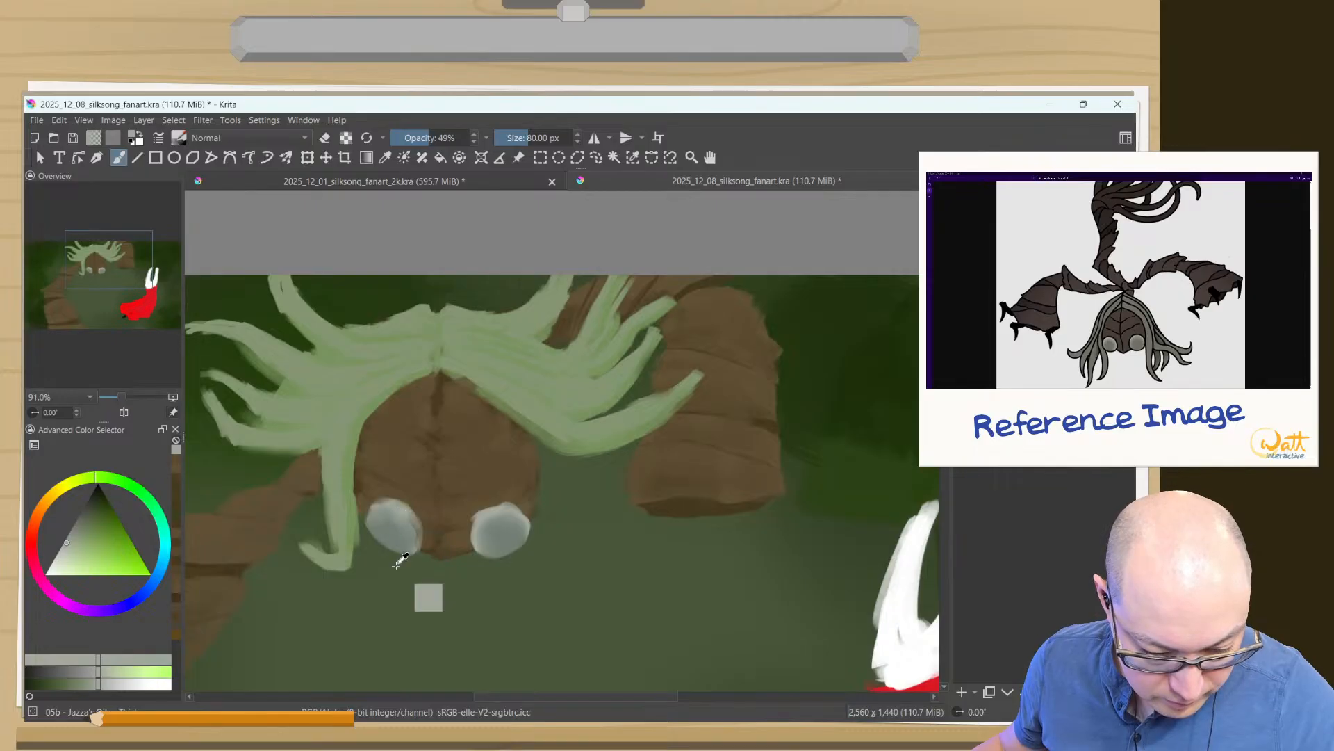
key(ctrl+z)
key(ctrl+z)
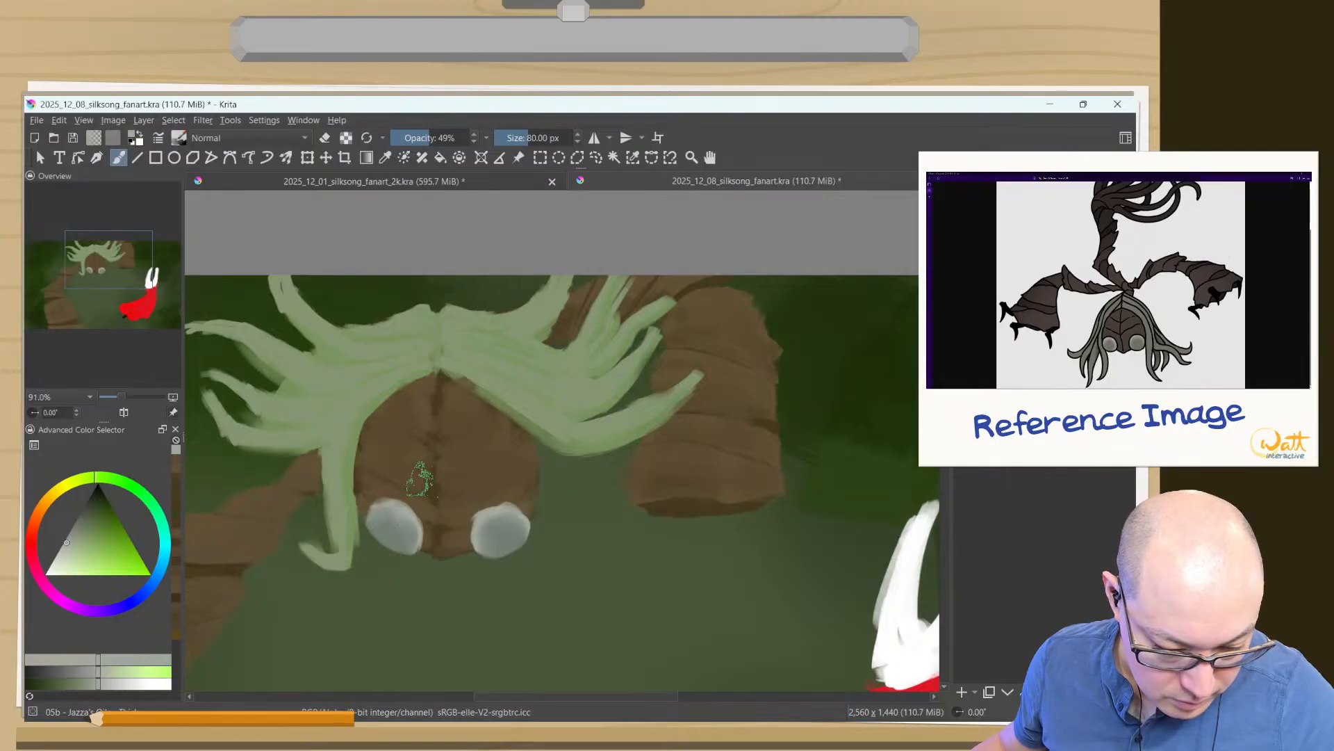
drag(428, 483, 429, 495)
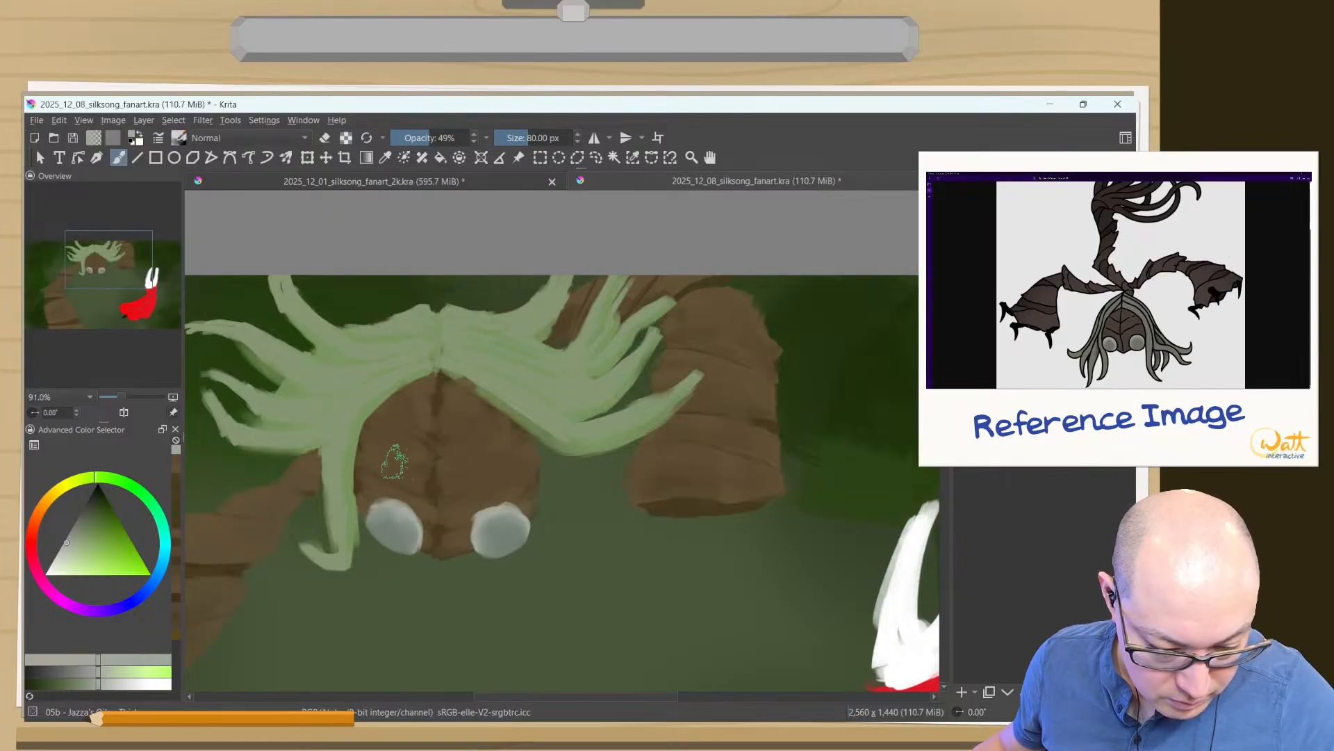
key(ctrl+z)
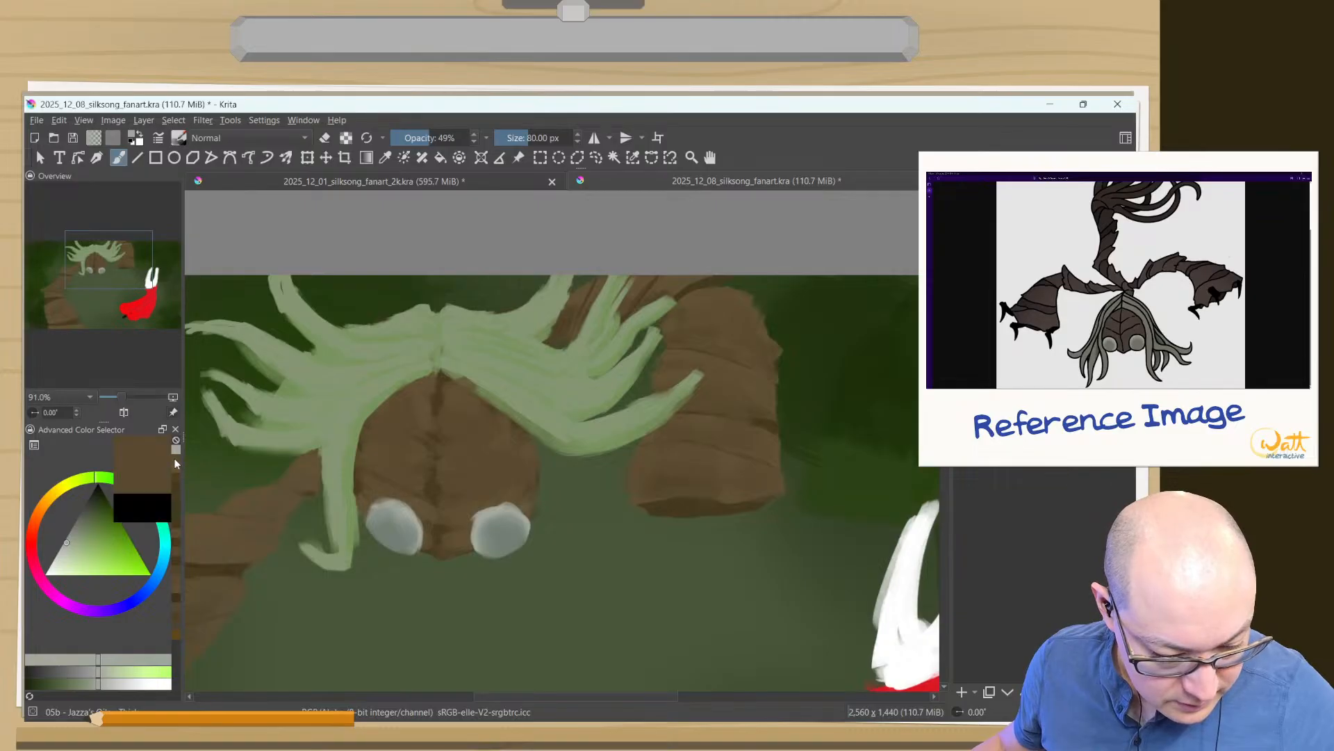
- Return to the recently used brown and shade the face along its central ridge
click(177, 467)
drag(431, 453, 429, 486)
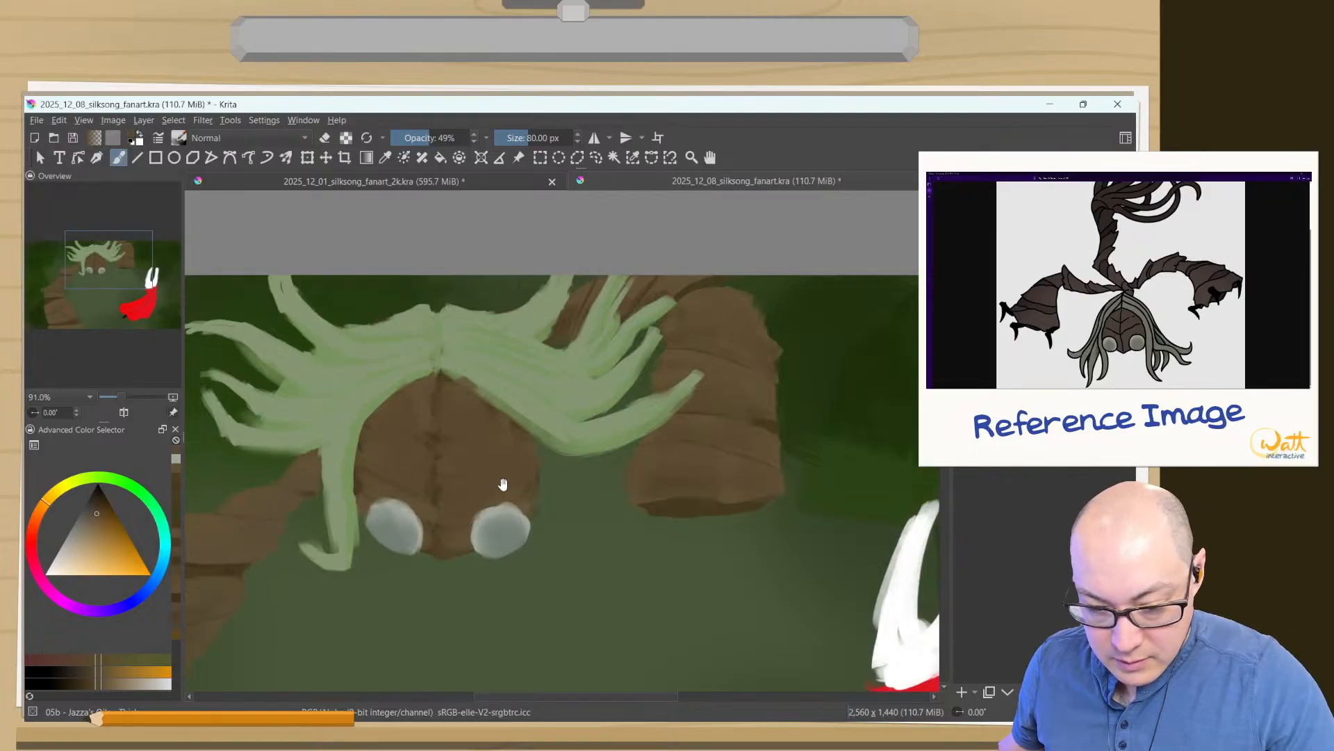
- Shade the left arm's upper and lower bark segments in brown at 49% opacity, enlarging the brush to about 93 px and 171 px
drag(420, 606, 596, 542)
mouse_move(466, 576)
mouse_down()
mouse_move(563, 550)
mouse_move(730, 466)
mouse_up()
drag(549, 509, 394, 561)
drag(319, 535, 451, 451)
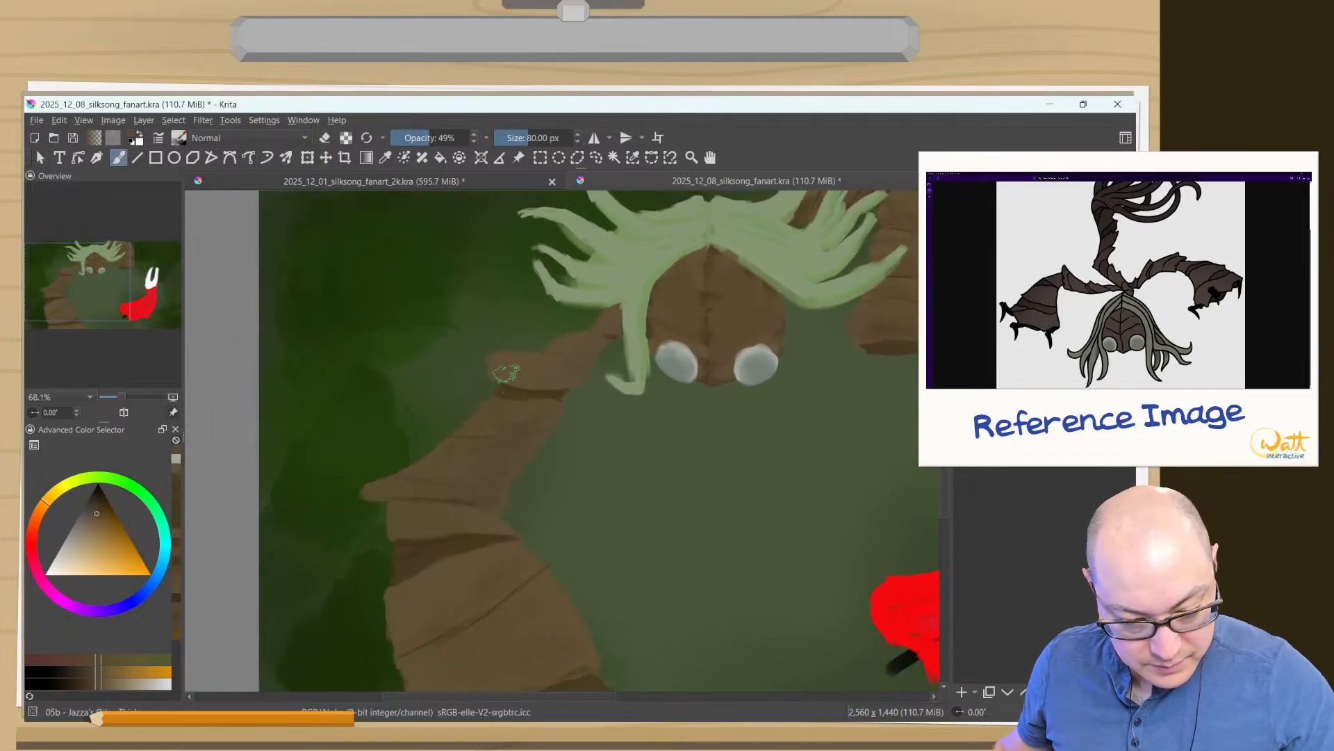
drag(582, 352, 587, 351)
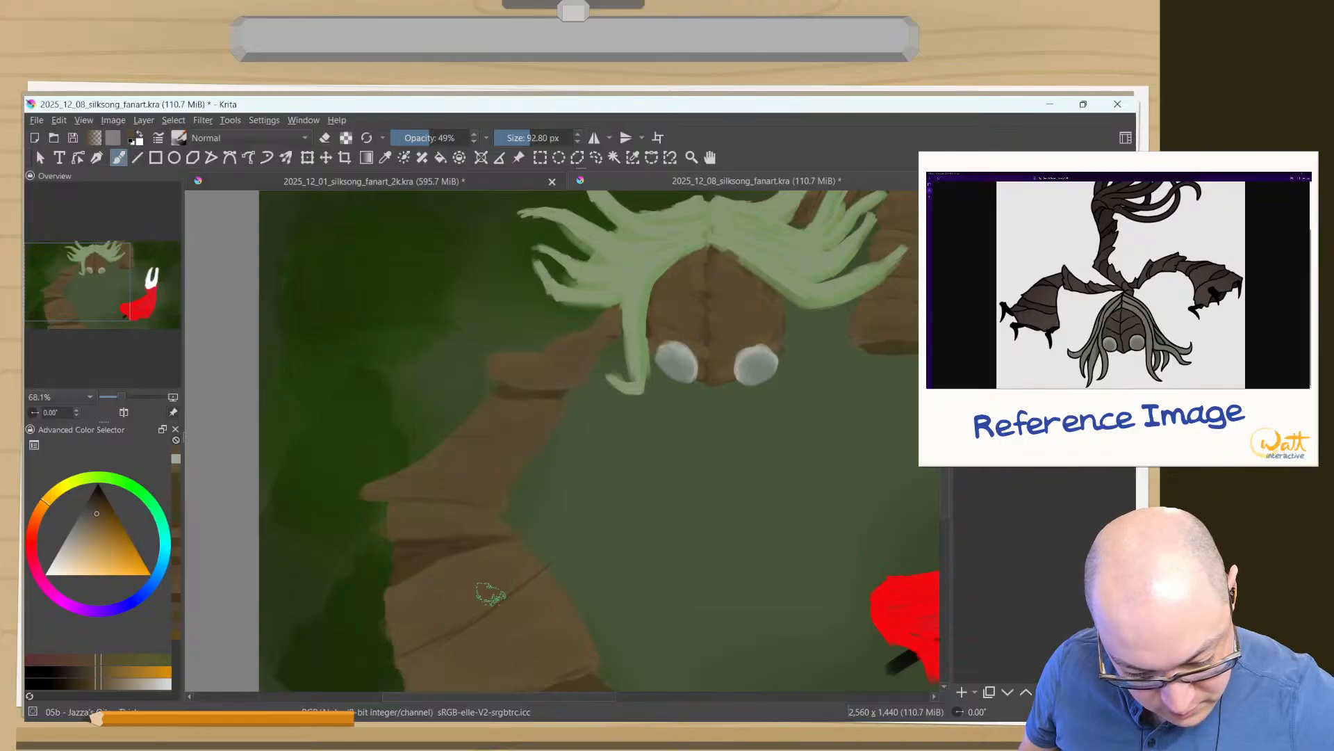
drag(457, 623, 540, 650)
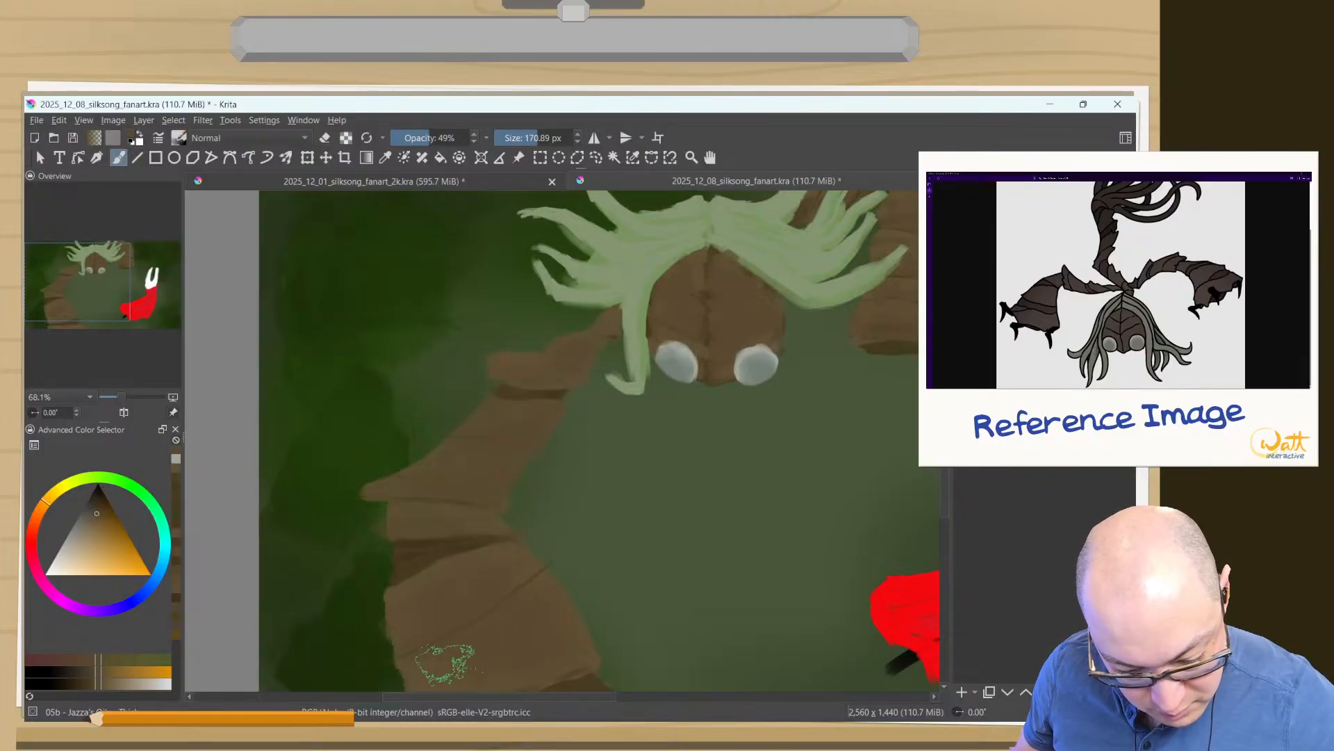
- Sample the left arm's dark browns and deepen the shadow bands at its two lower joints at 49% opacity
drag(455, 634, 484, 538)
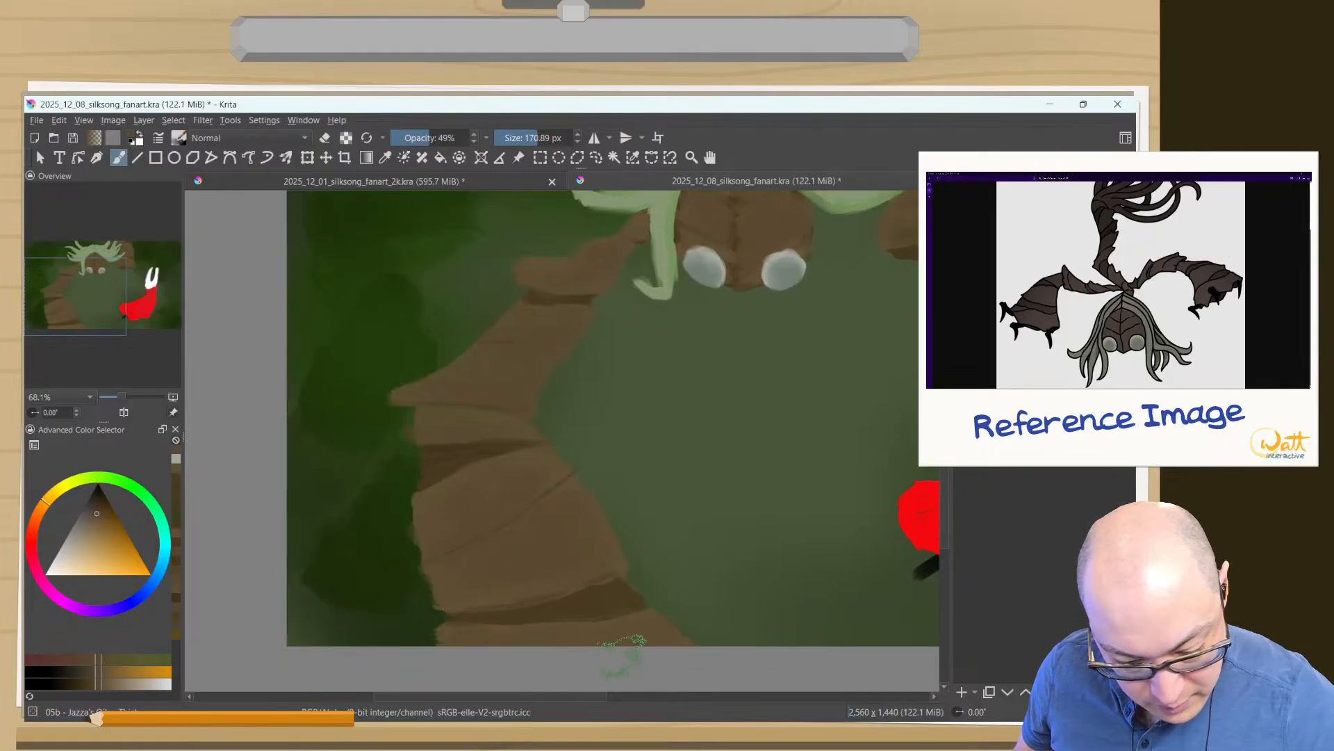
ctrl+click(607, 604)
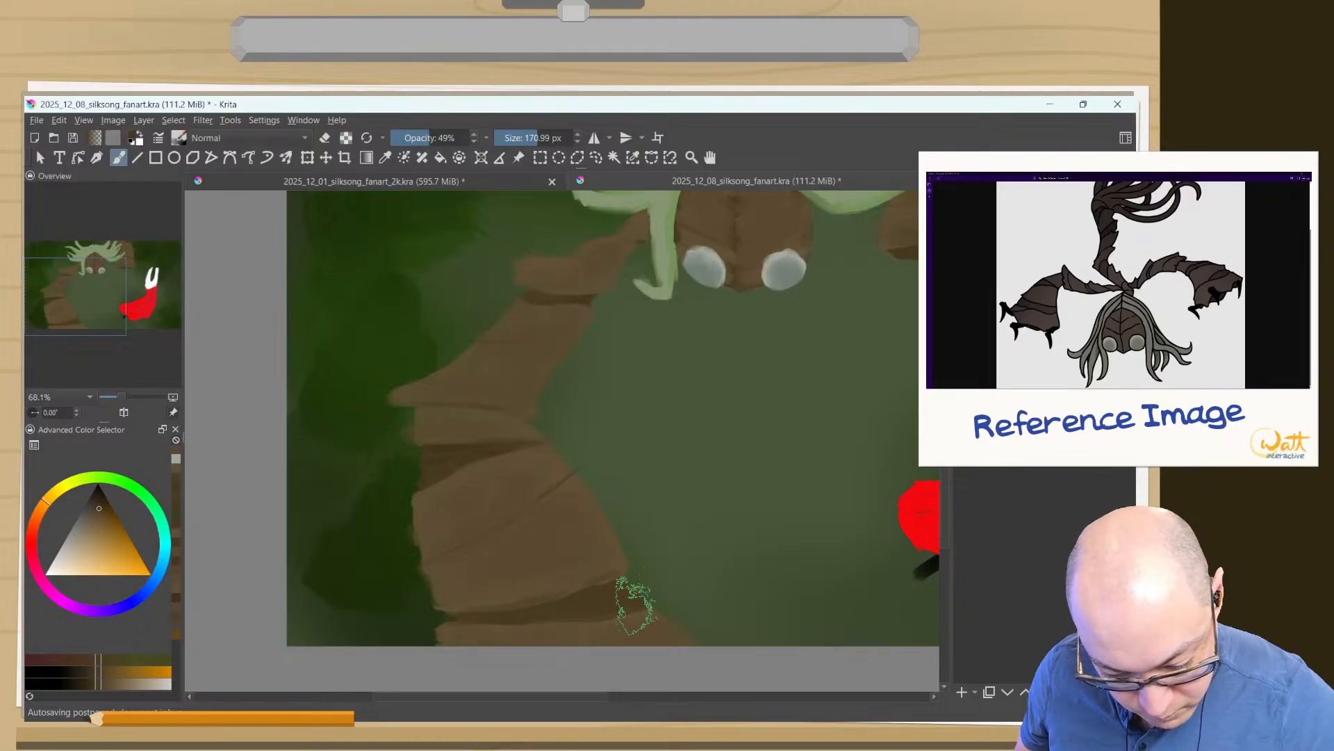
drag(634, 602, 502, 641)
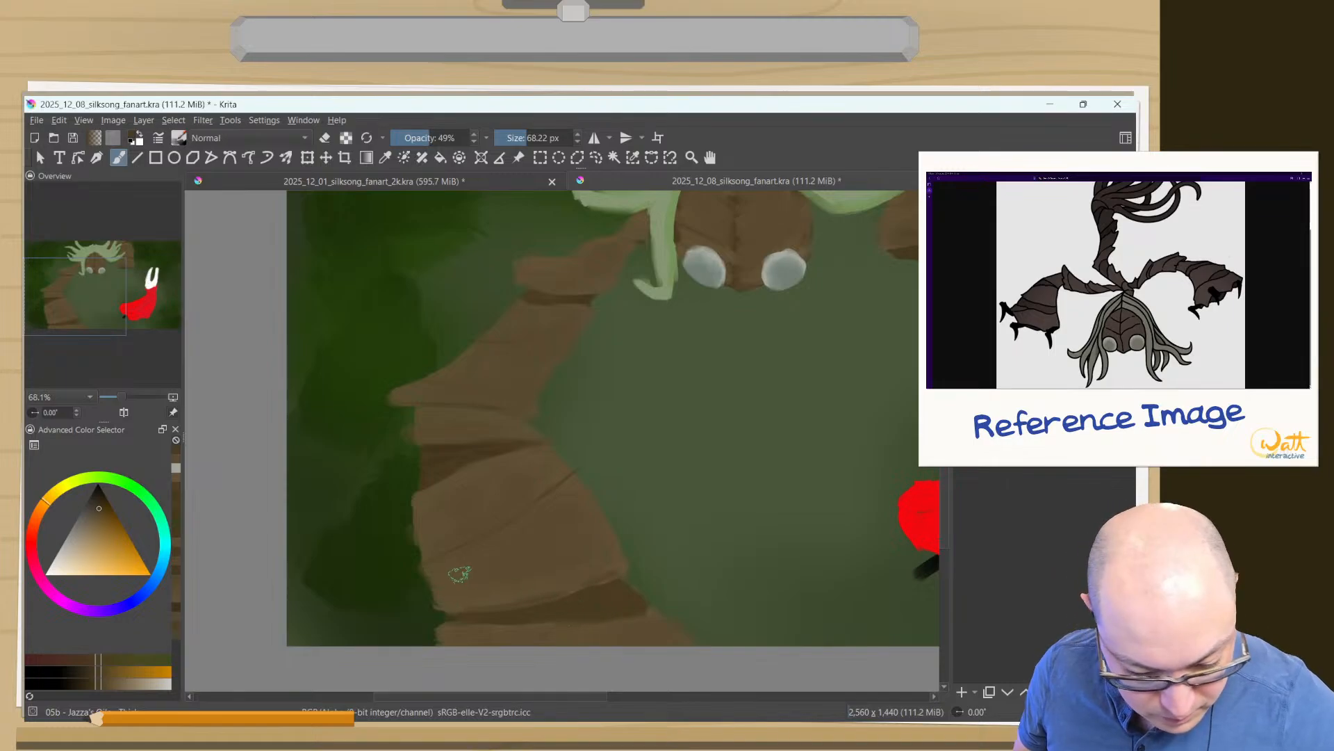
ctrl+click(453, 455)
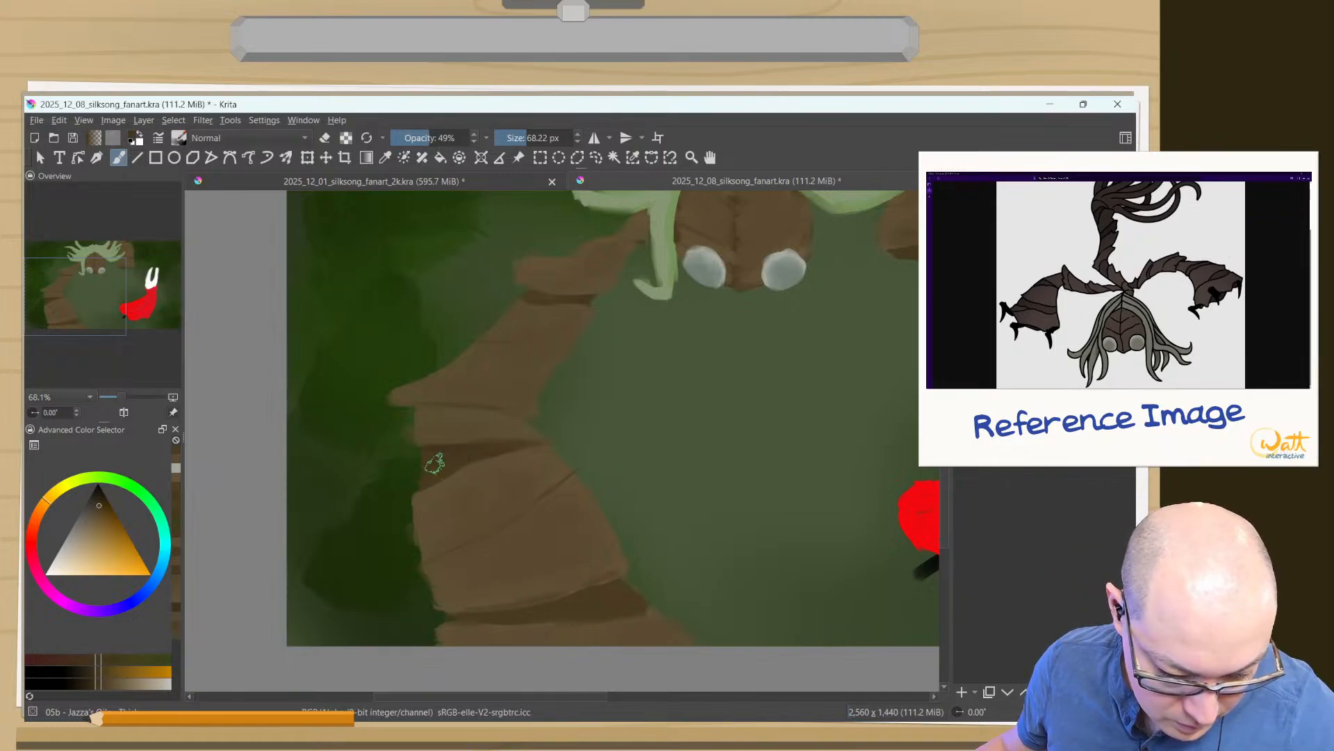
drag(435, 462, 423, 459)
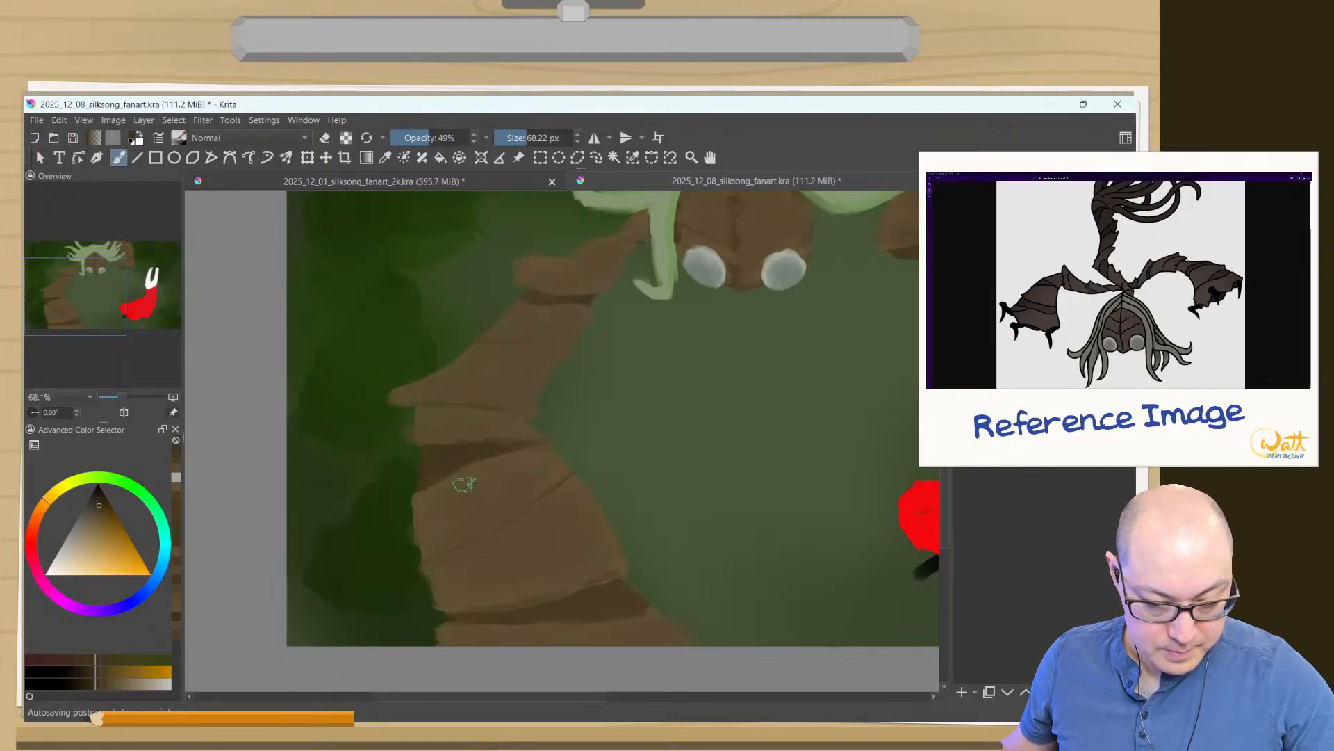
- Pick black, reset the brush to 100% opacity at about 35 px, and paint and trim a bent claw at the right arm's lower-left corner
drag(475, 563, 462, 606)
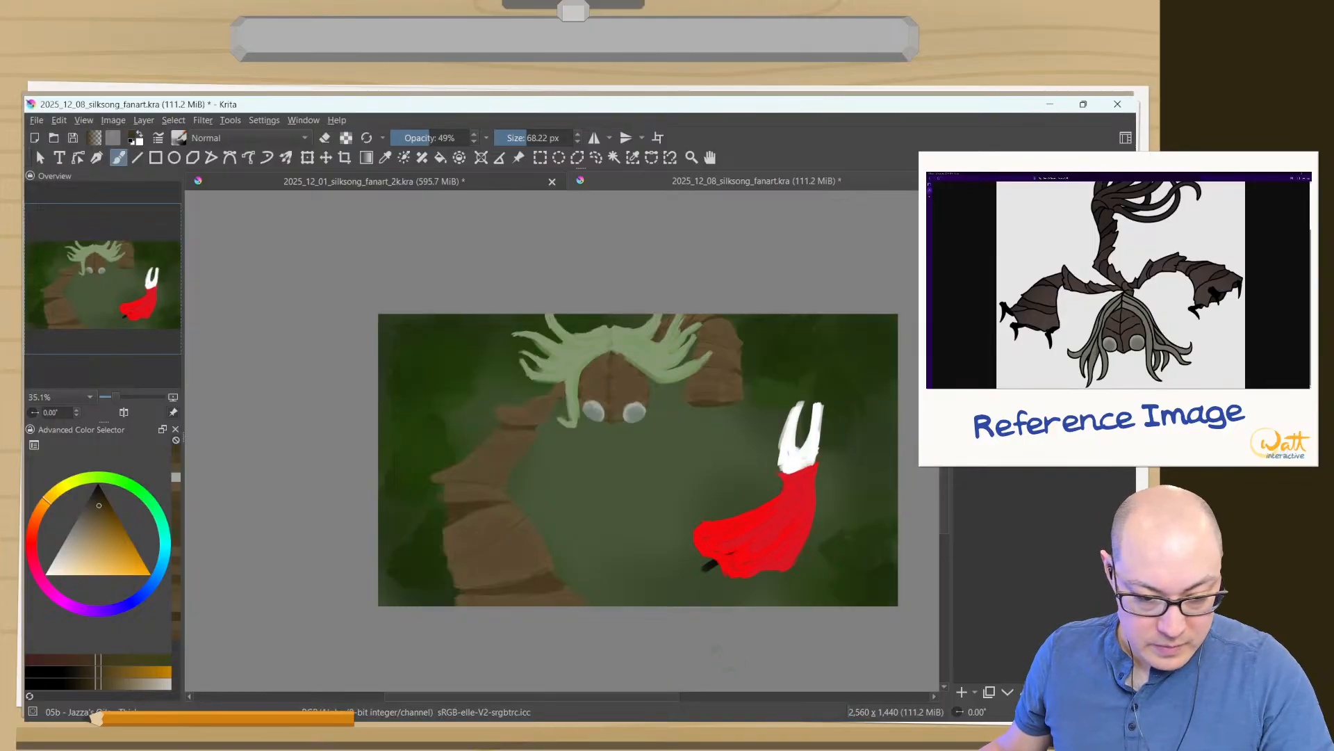
drag(481, 495, 508, 418)
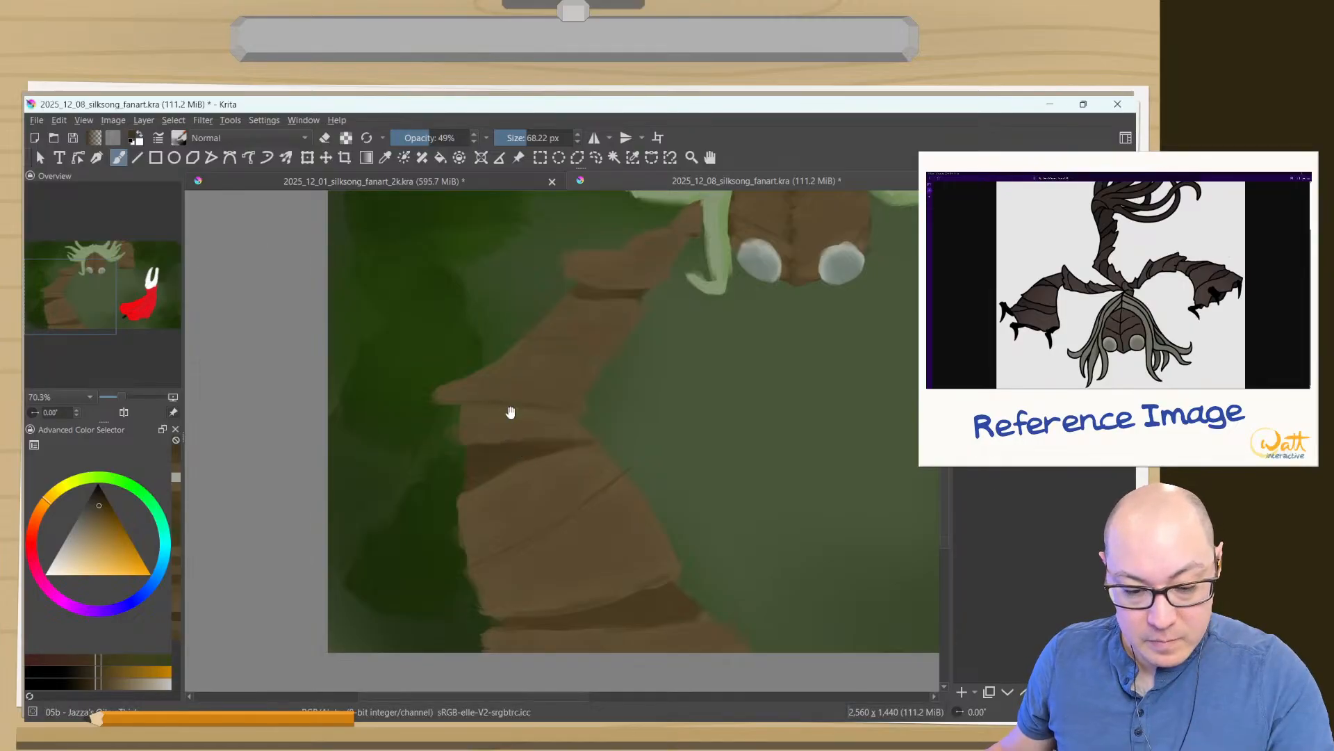
drag(511, 413, 465, 560)
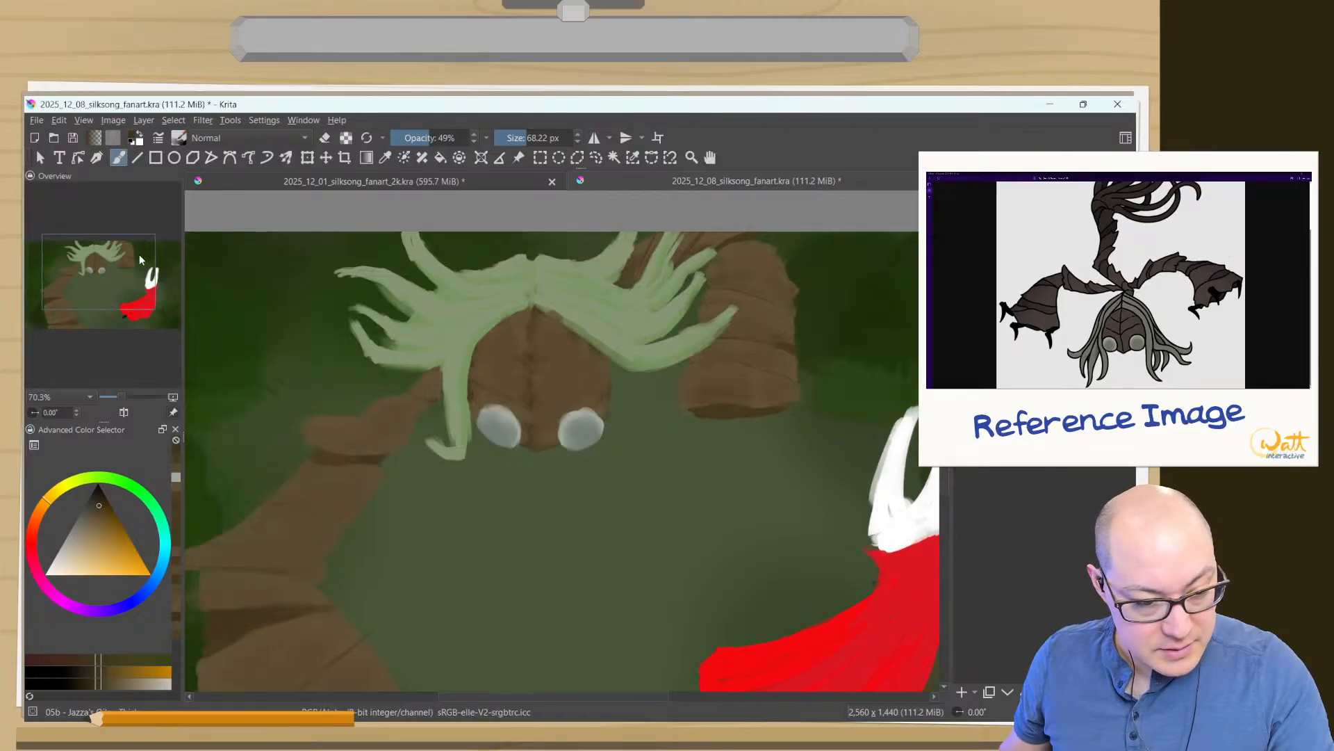
right_click(308, 314)
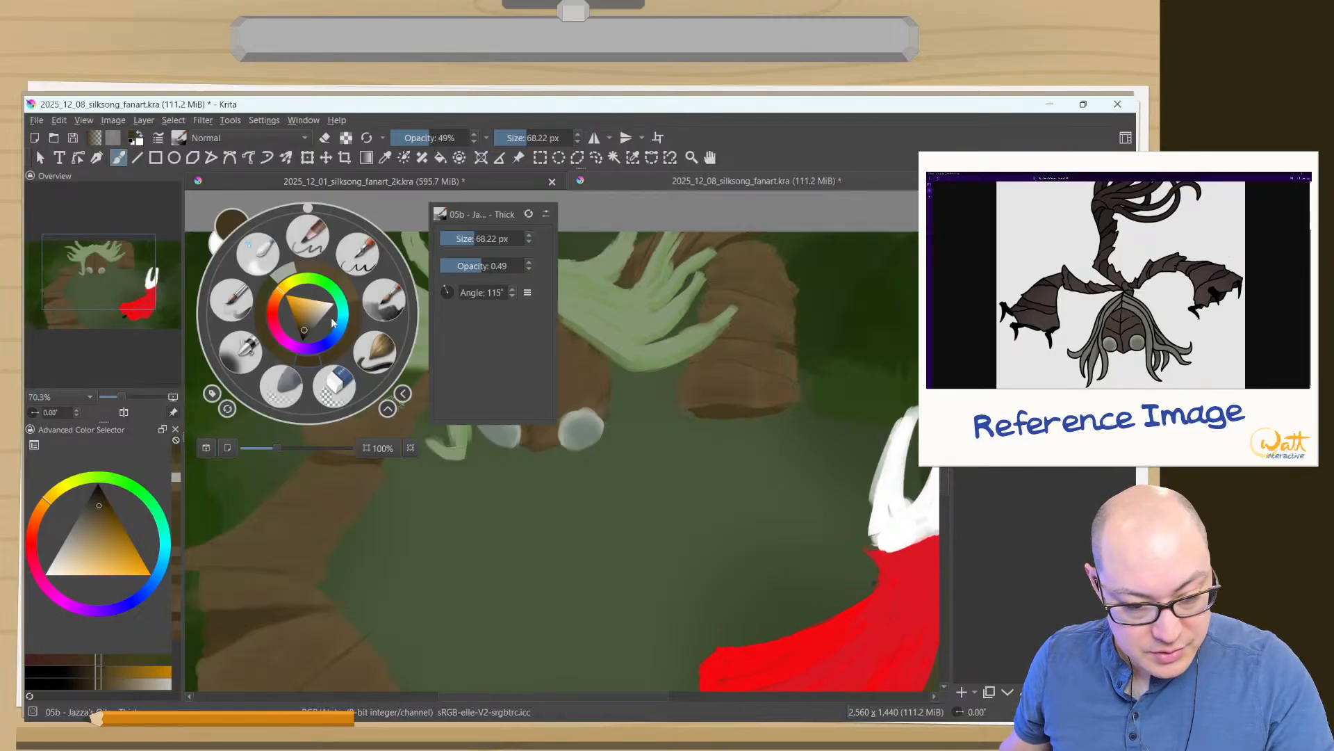
click(386, 299)
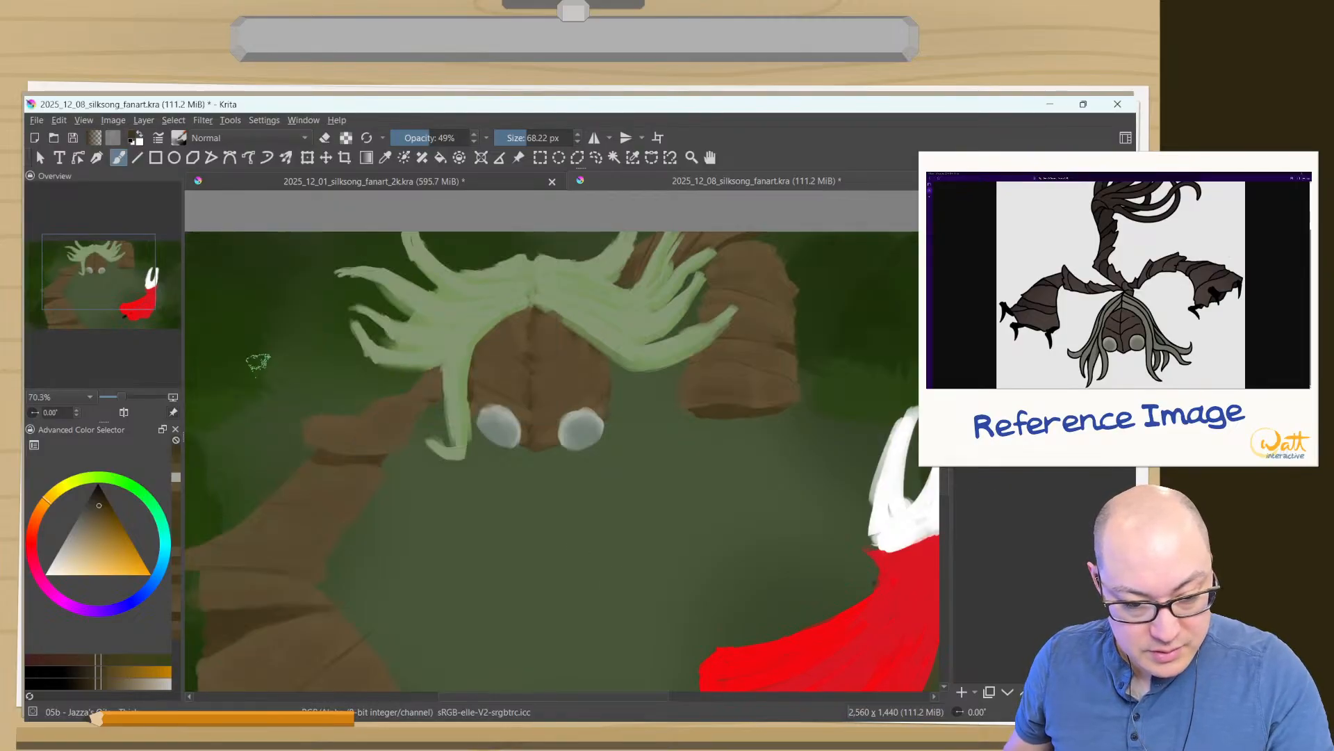
click(98, 504)
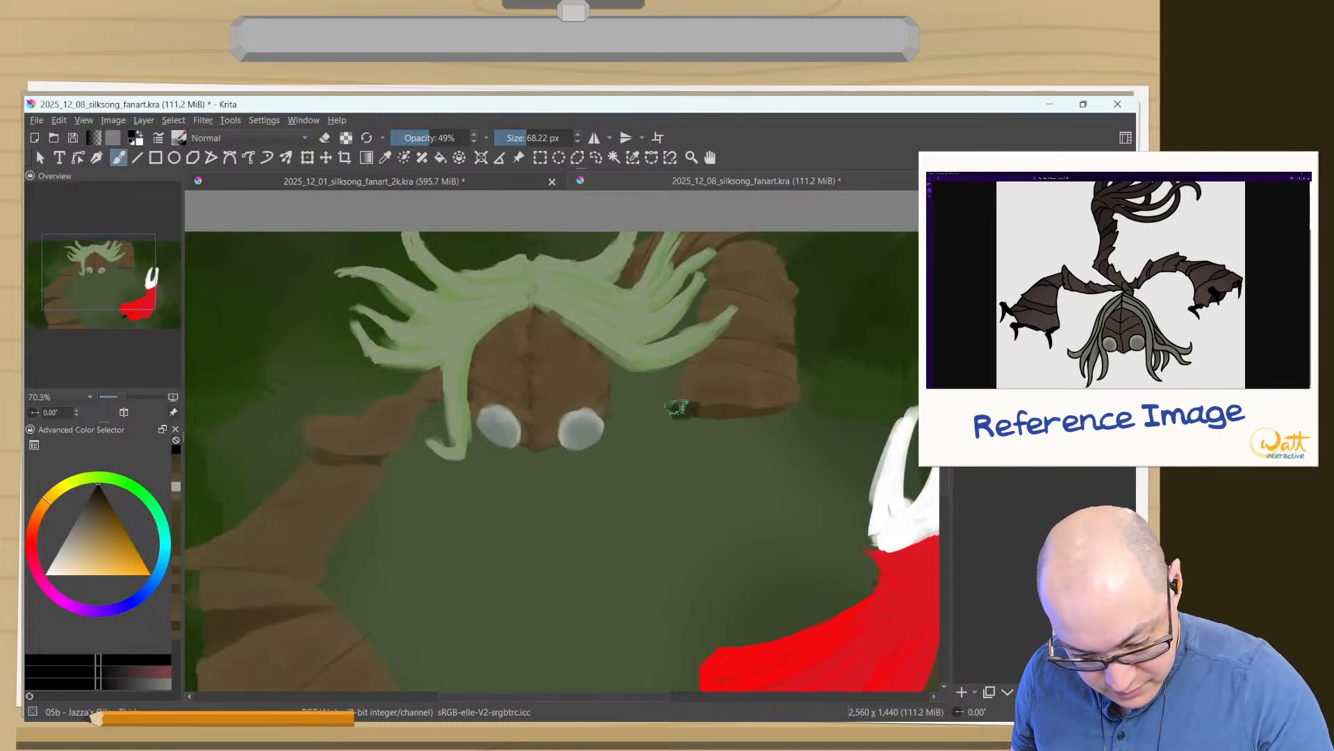
key(bracketleft)
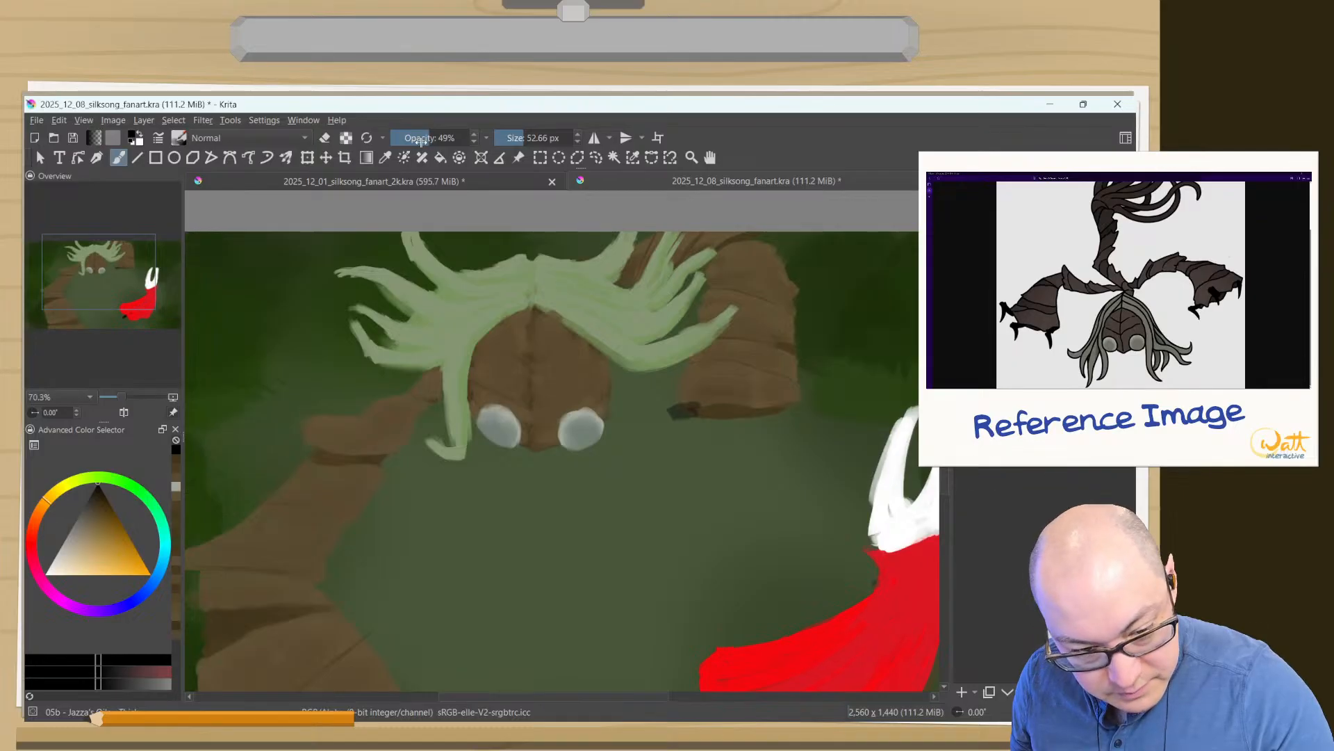
click(366, 139)
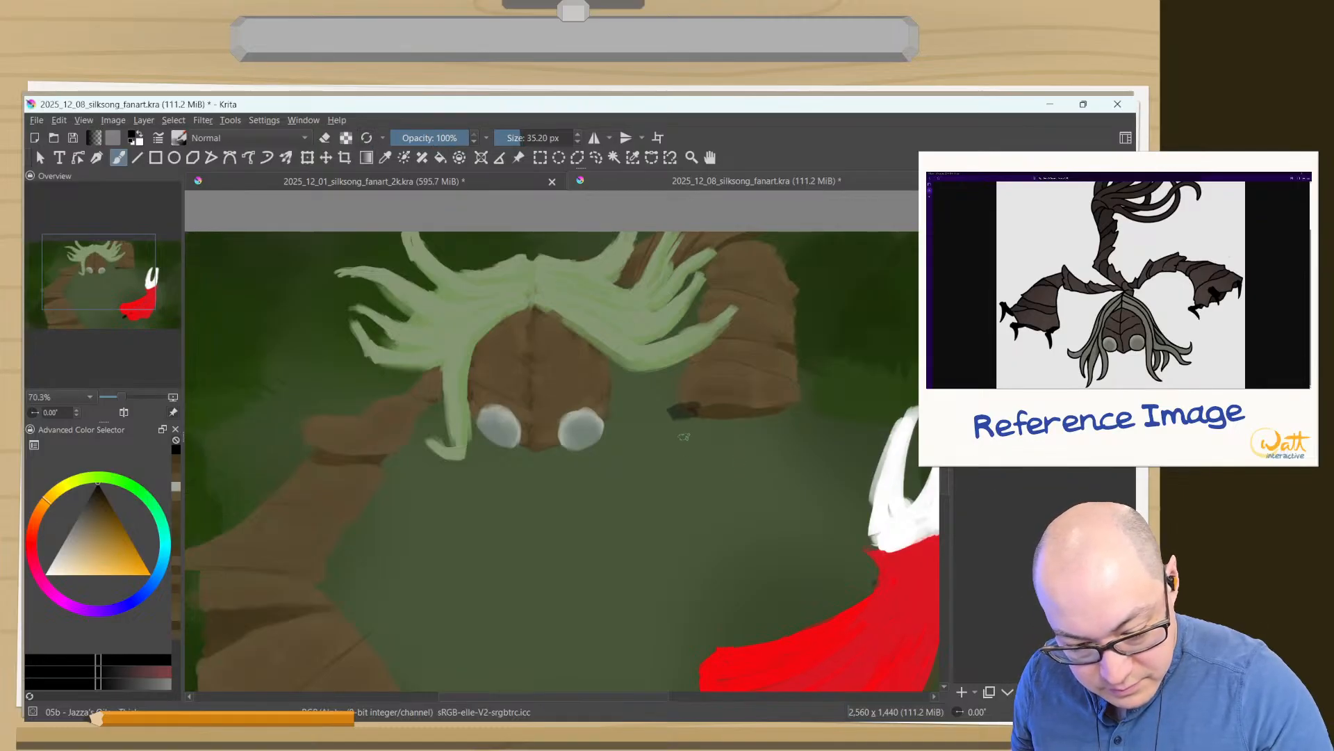
key(ctrl+z)
drag(684, 412, 683, 411)
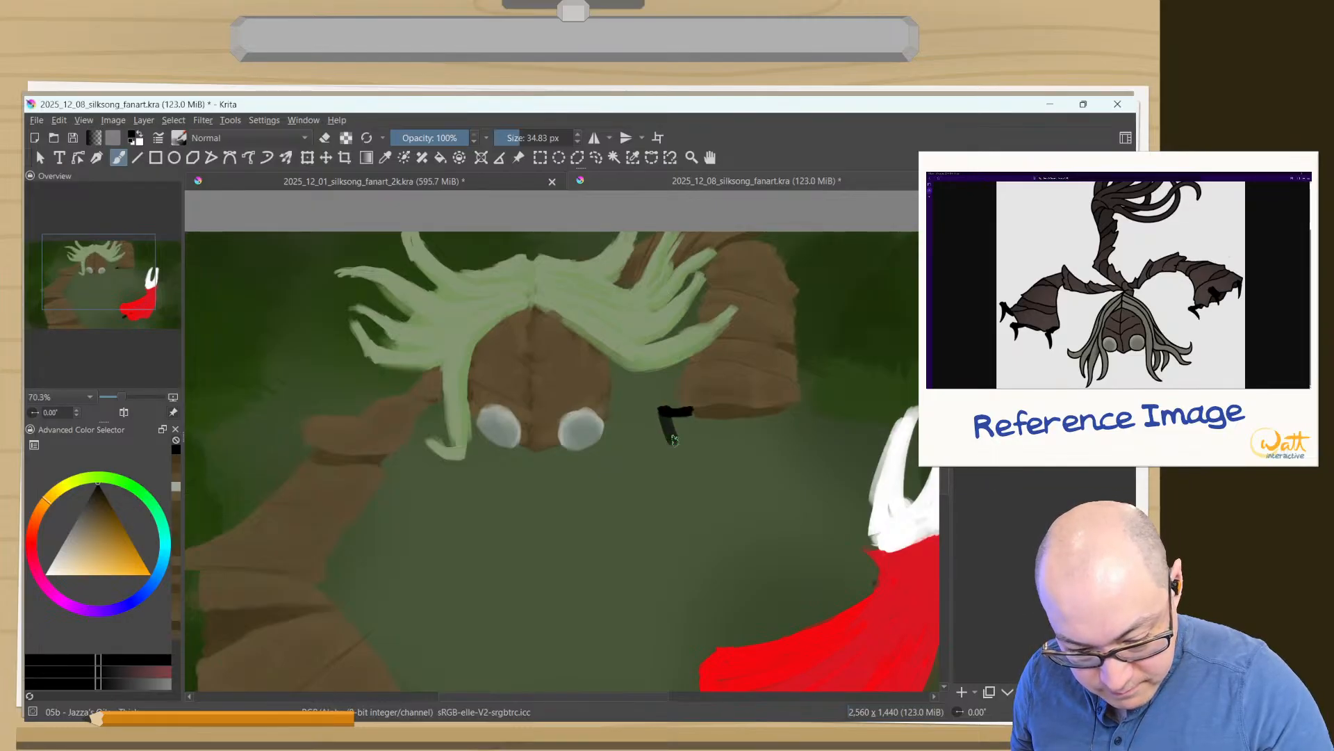
mouse_move(667, 428)
mouse_down()
mouse_move(663, 415)
mouse_move(679, 448)
mouse_up()
key(e)
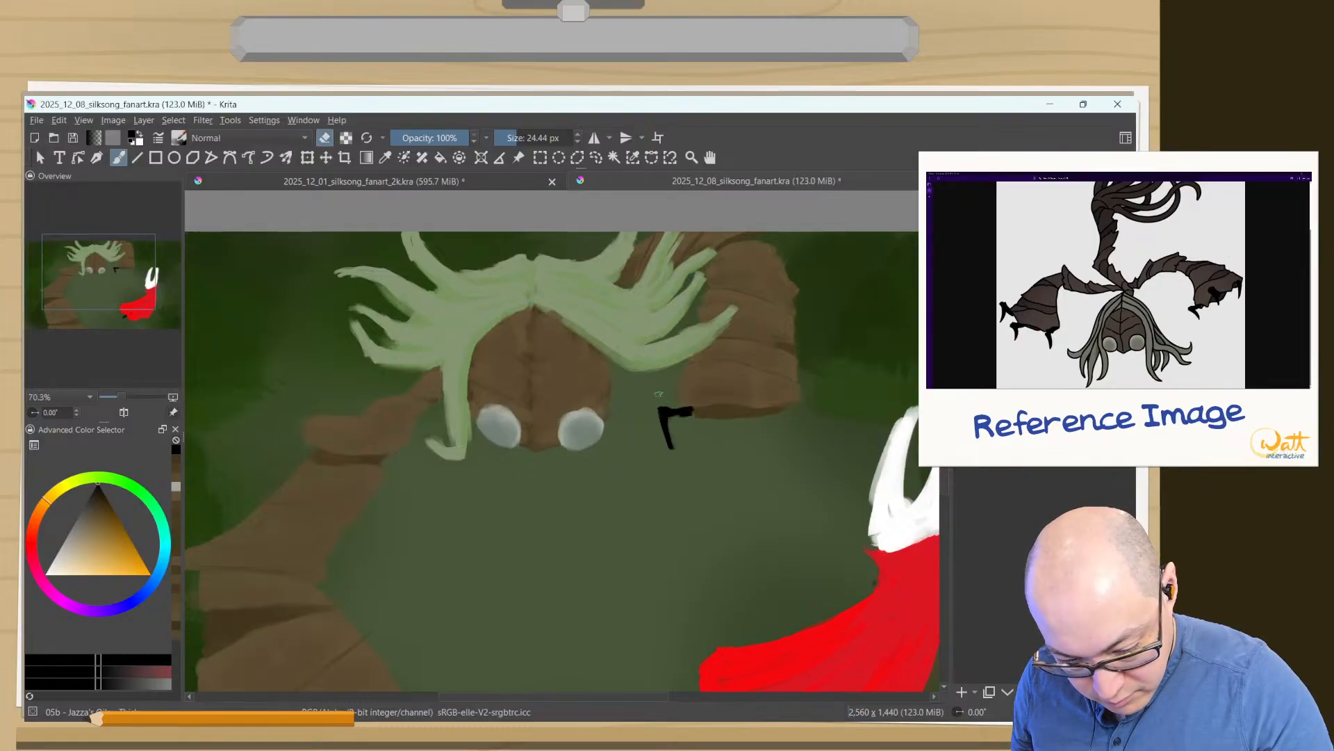
- Paint a second black claw at the middle of the right arm's end with a 24 px brush, erasing and redrawing its tip
key(e)
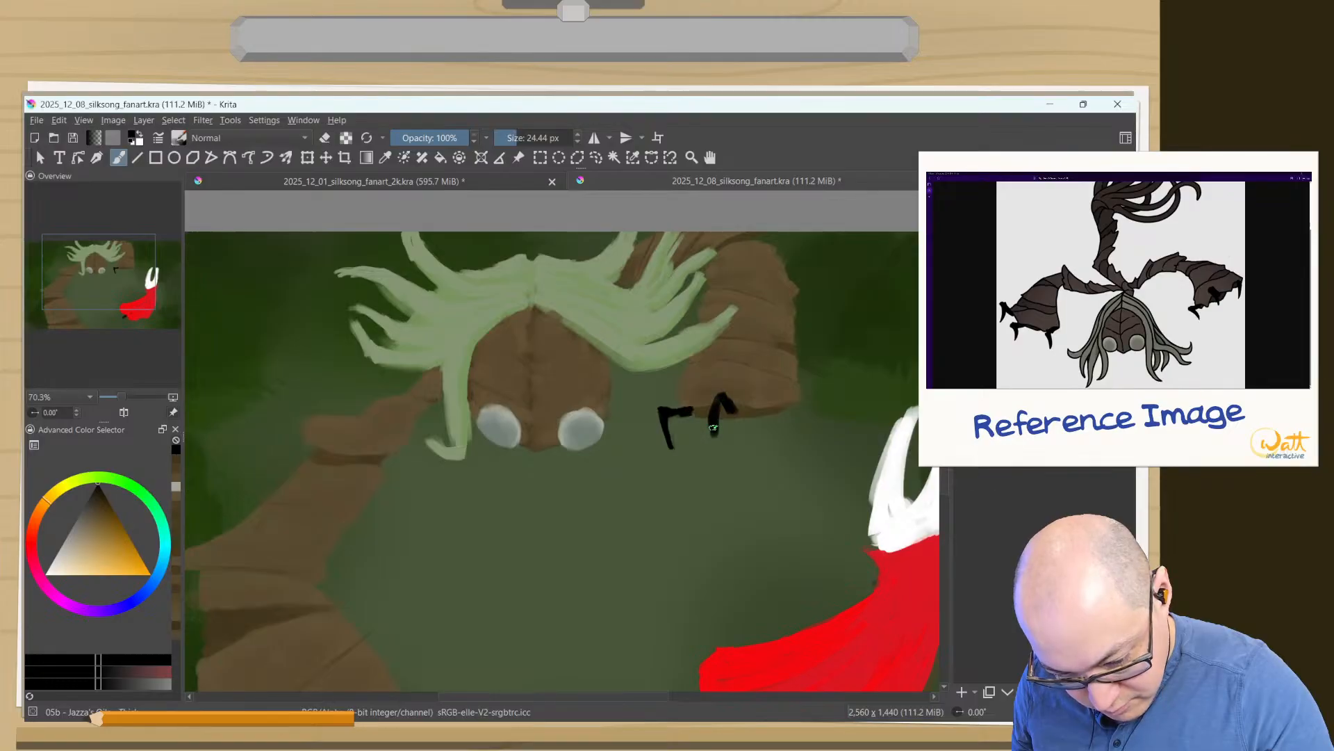
key(e)
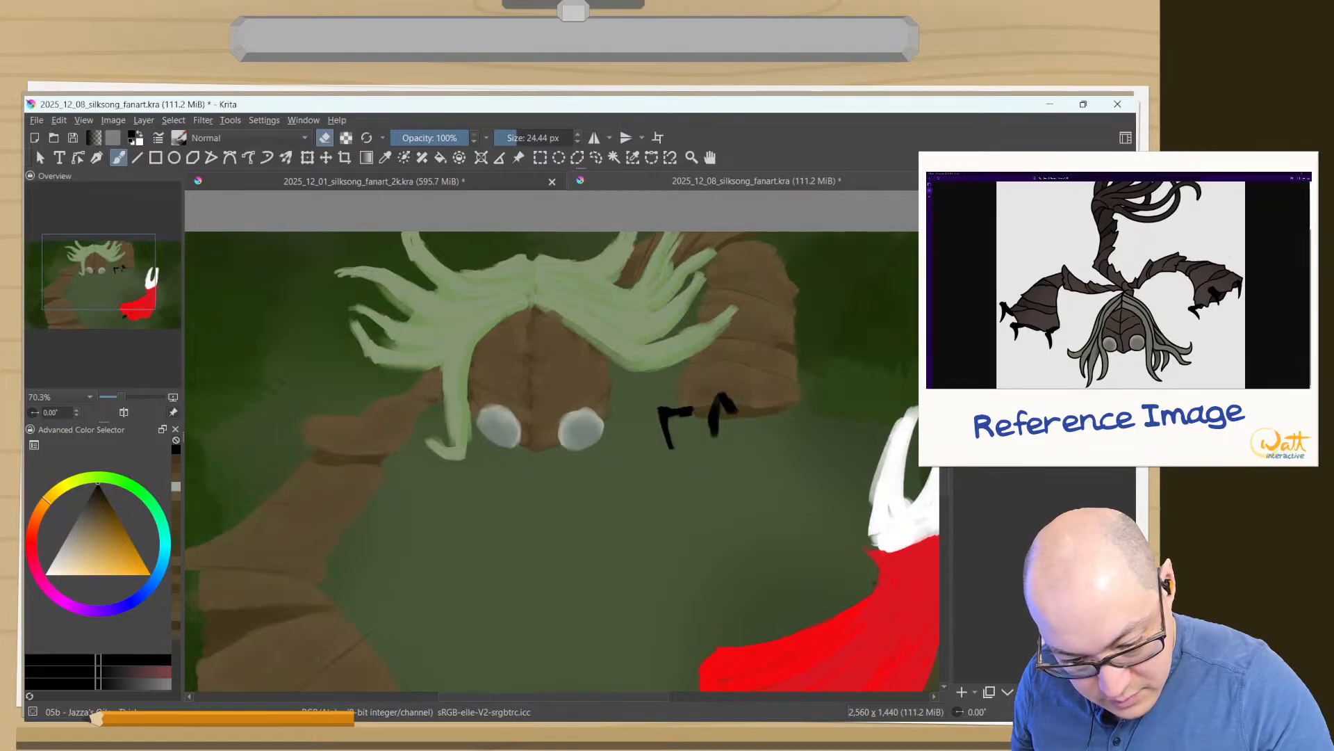
drag(712, 426, 722, 396)
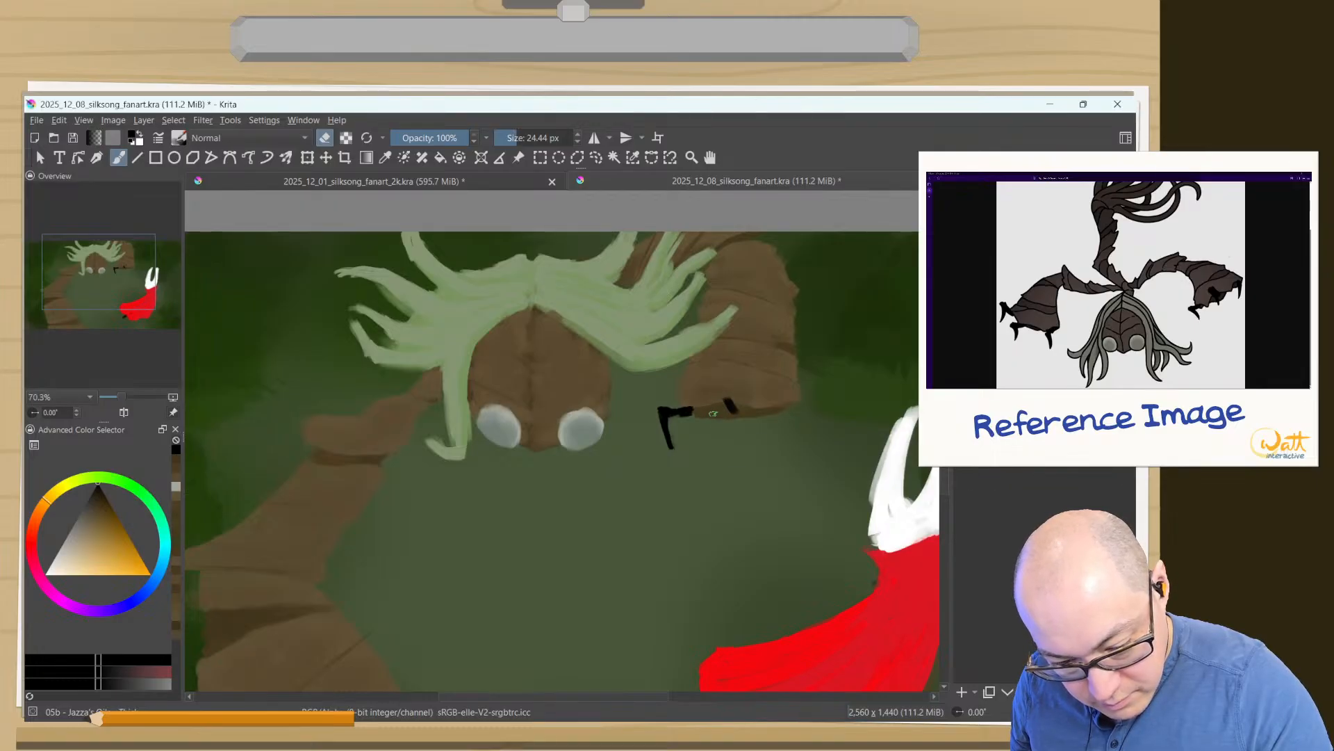
key(e)
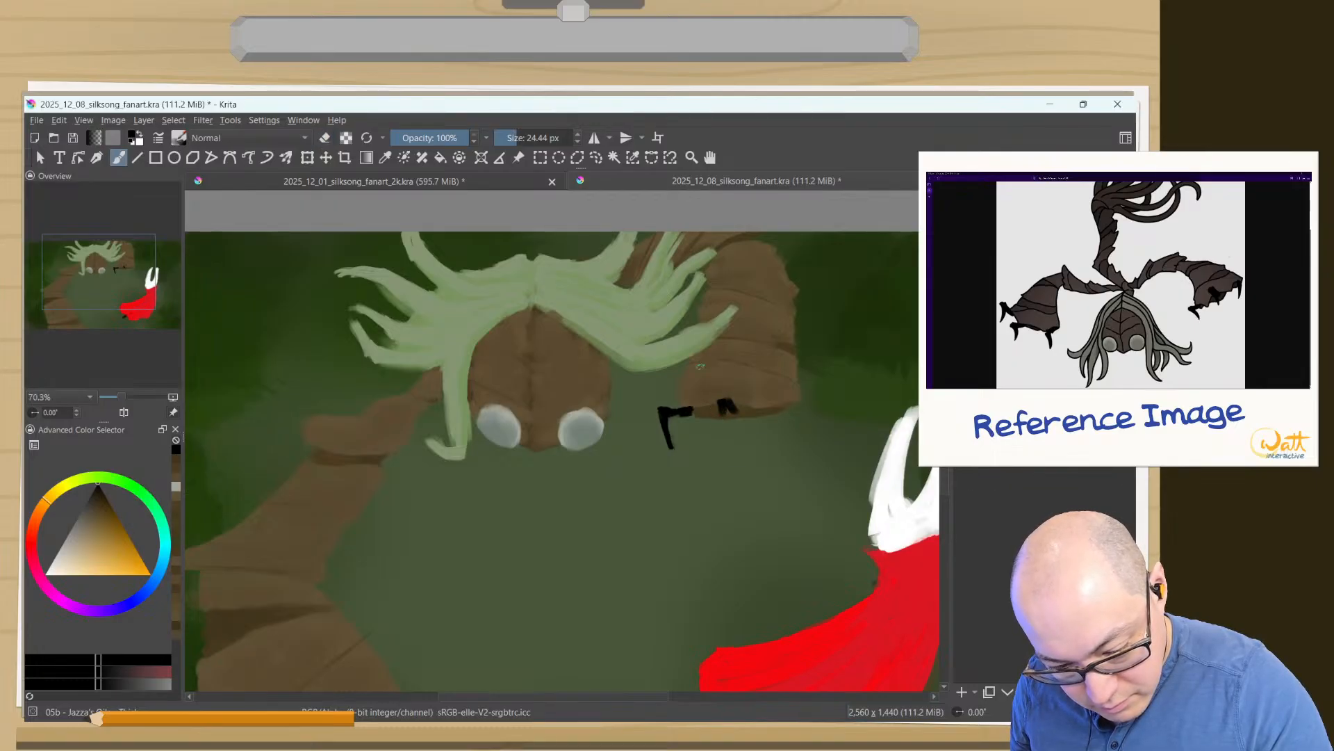
drag(724, 405, 719, 440)
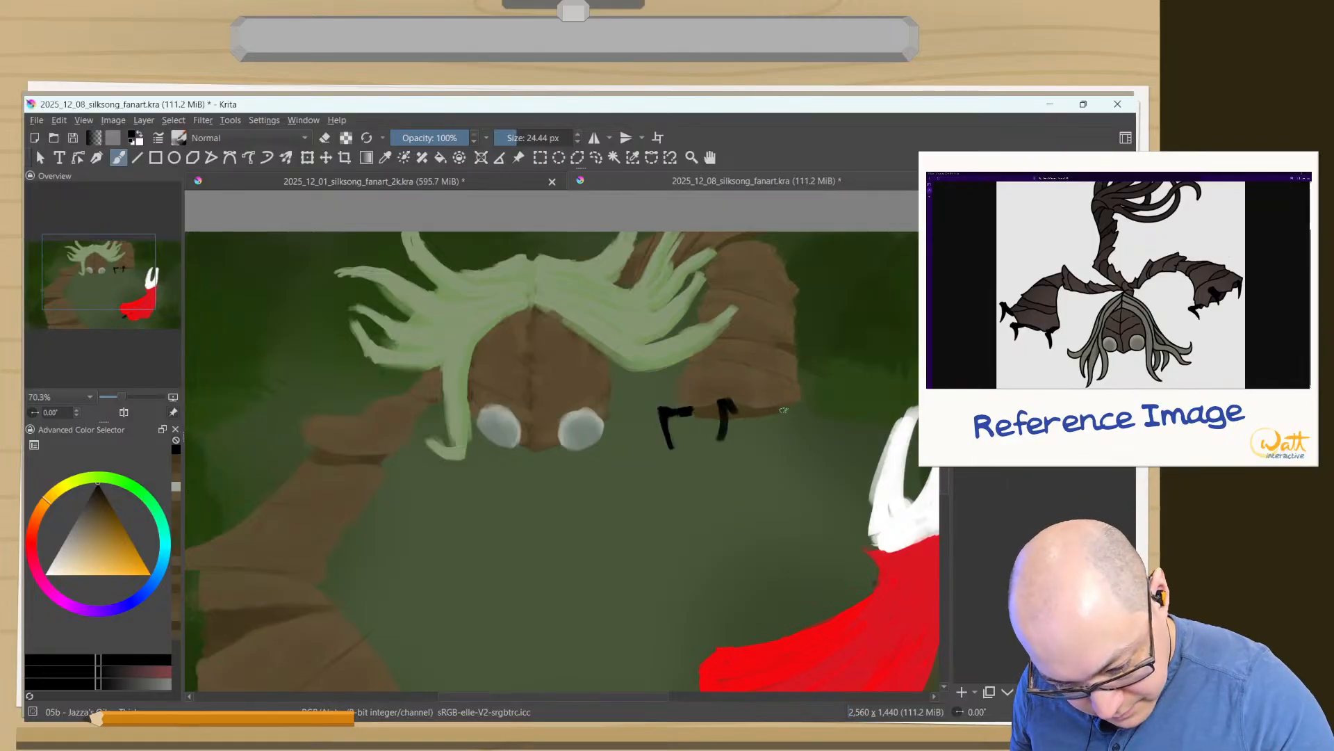
- Try out black strokes for a third claw at the right arm's lower-right corner with the 24 px brush
mouse_move(786, 406)
mouse_down()
mouse_move(767, 435)
mouse_move(777, 424)
mouse_up()
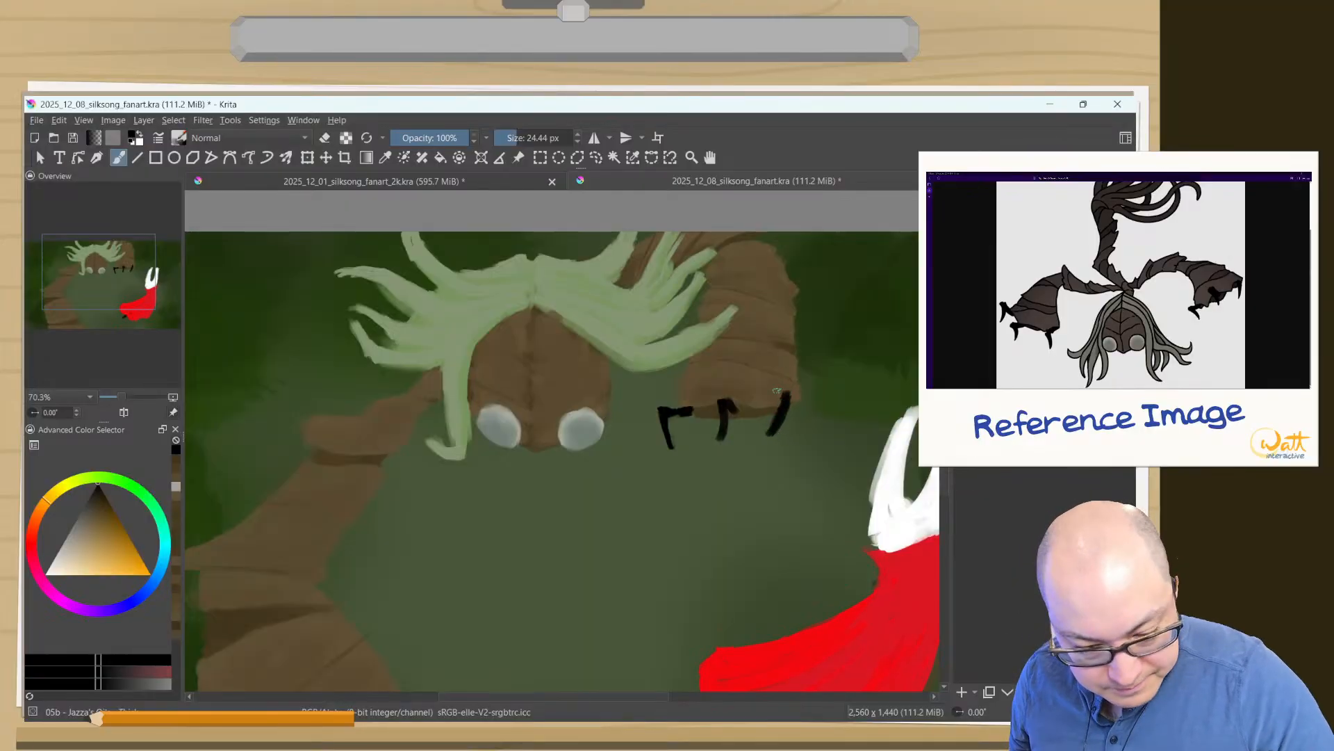
mouse_move(536, 561)
mouse_down()
mouse_move(741, 418)
mouse_move(595, 547)
mouse_move(522, 588)
mouse_up()
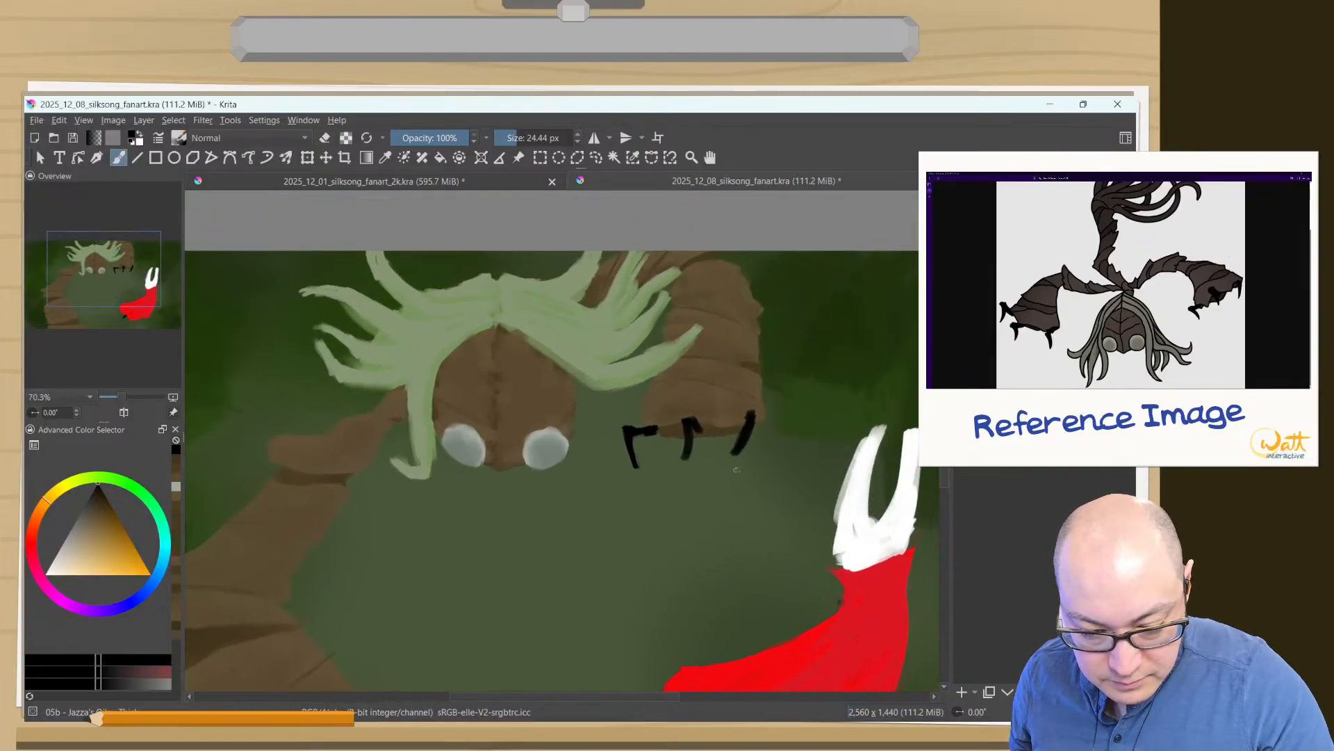
key(ctrl+z)
key(ctrl+z)
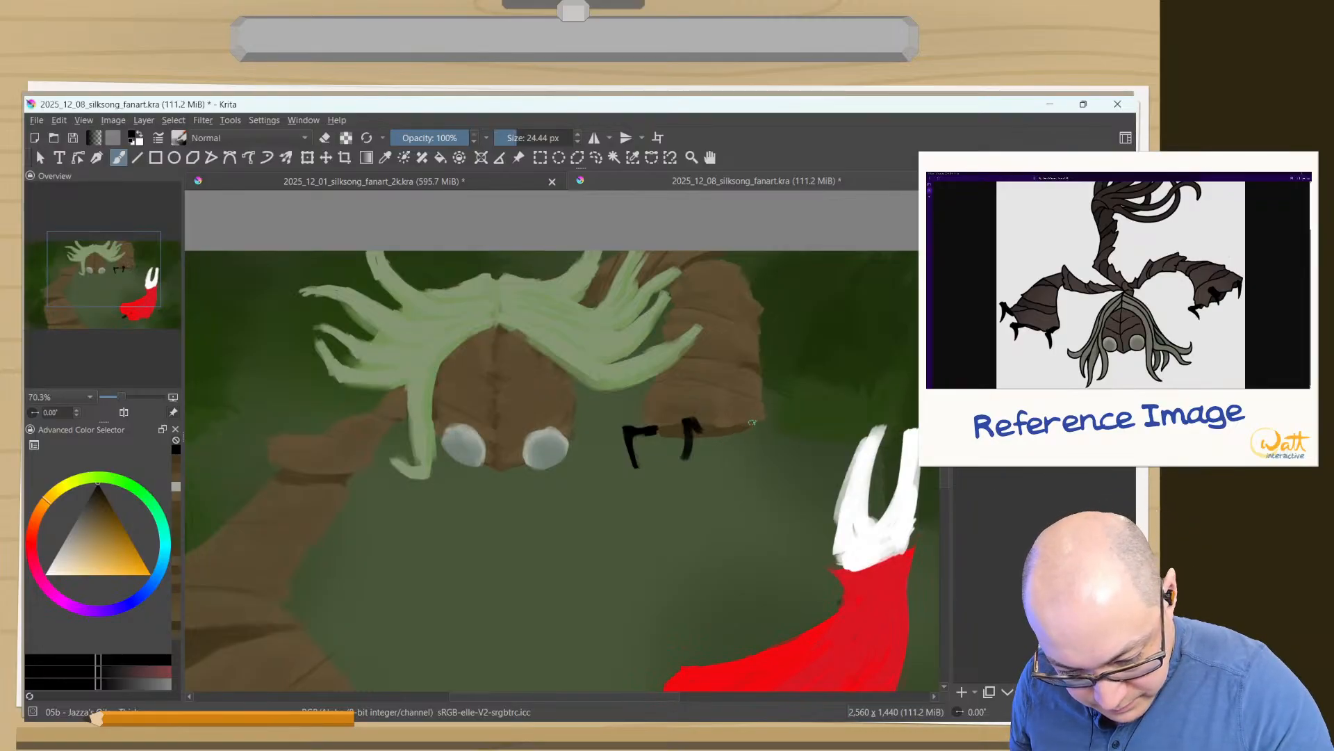
drag(754, 422, 747, 464)
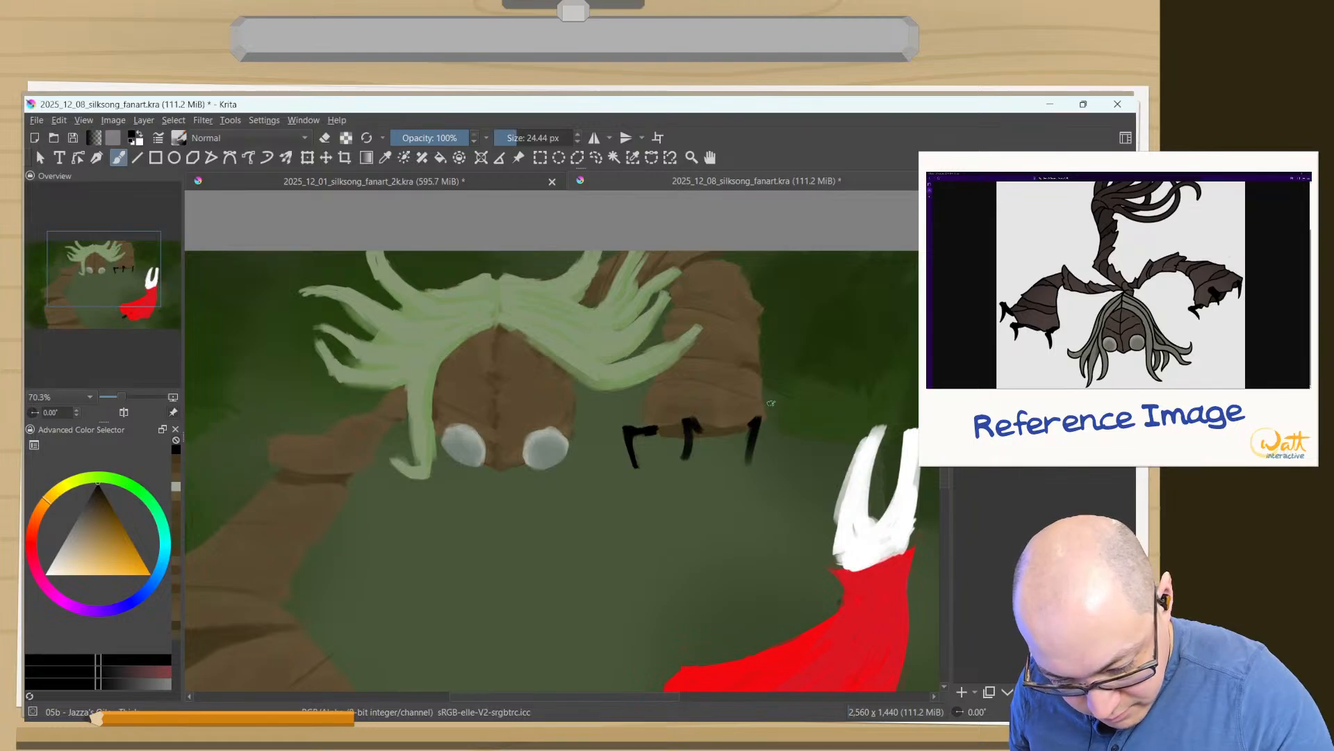
key(ctrl+z)
key(ctrl+z)
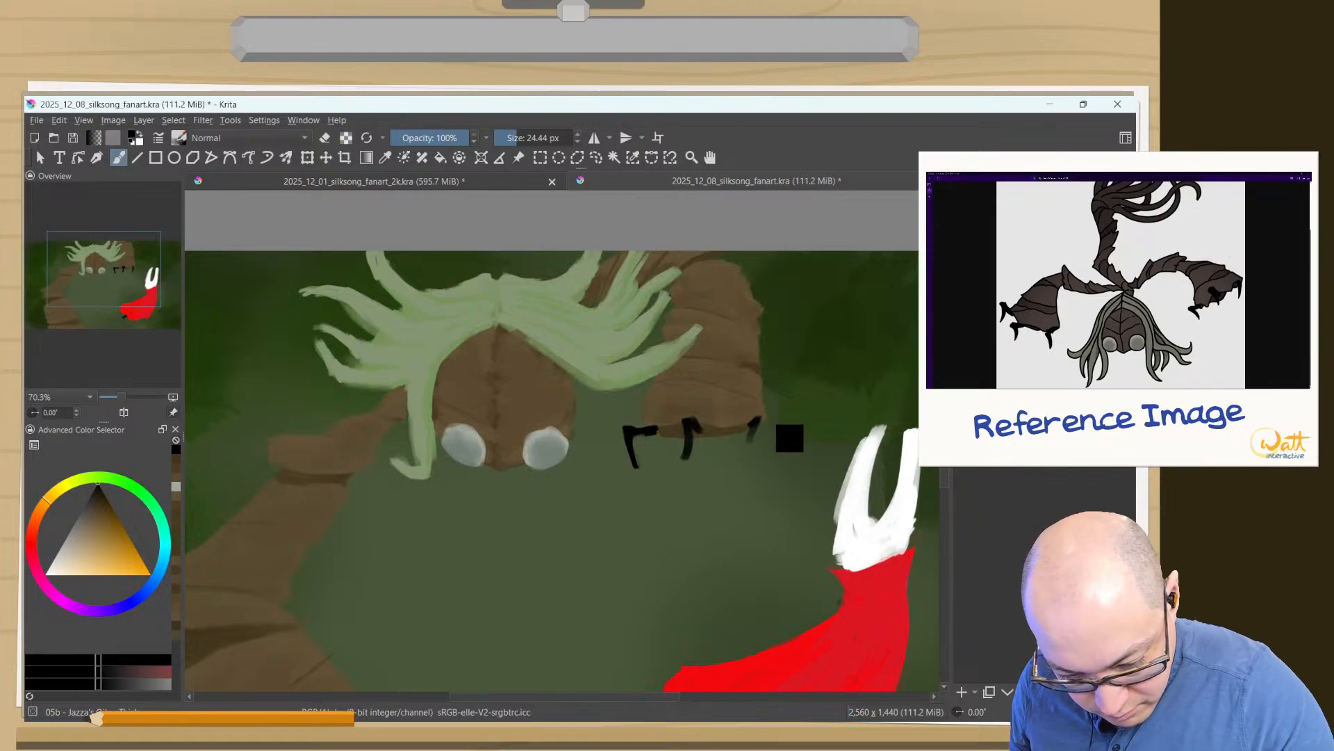
key(ctrl+z)
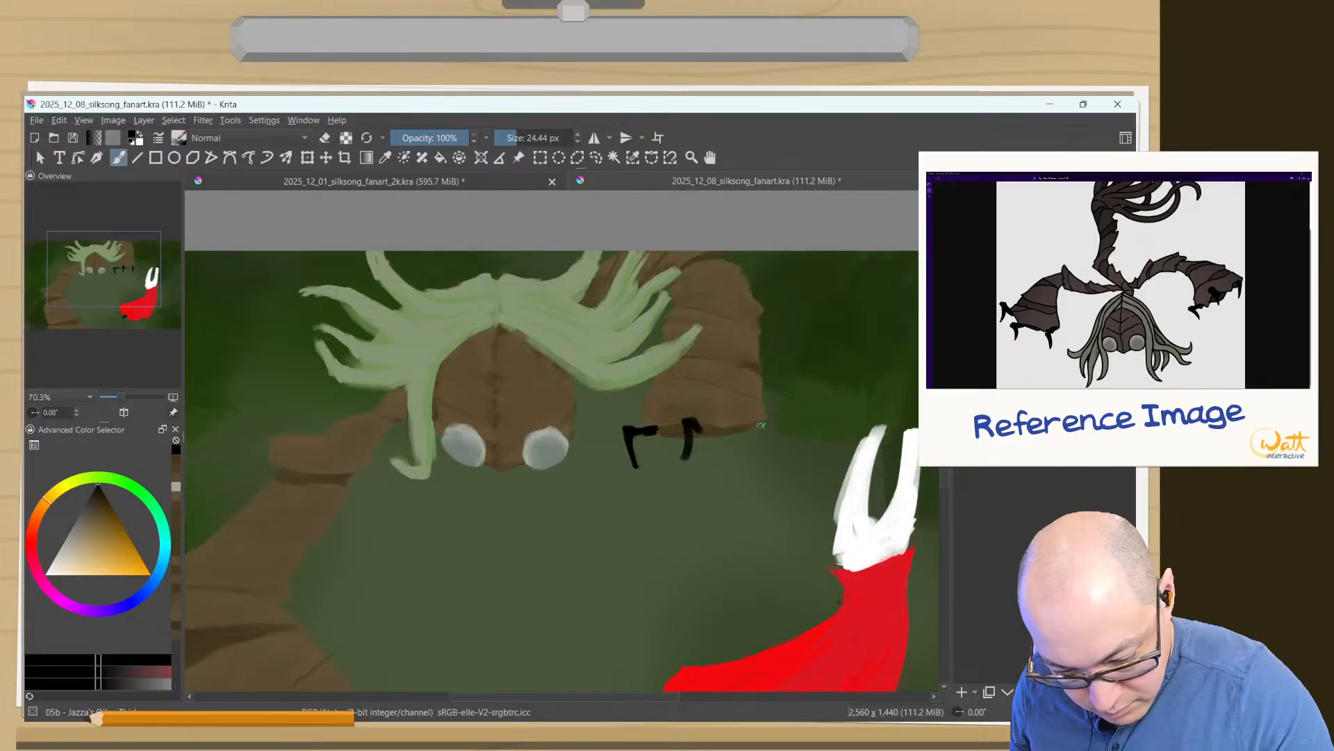
- Paint a nearly straight third black claw at the right arm's lower-right corner, redrawing its lower part and extending its upper end
drag(759, 435, 743, 462)
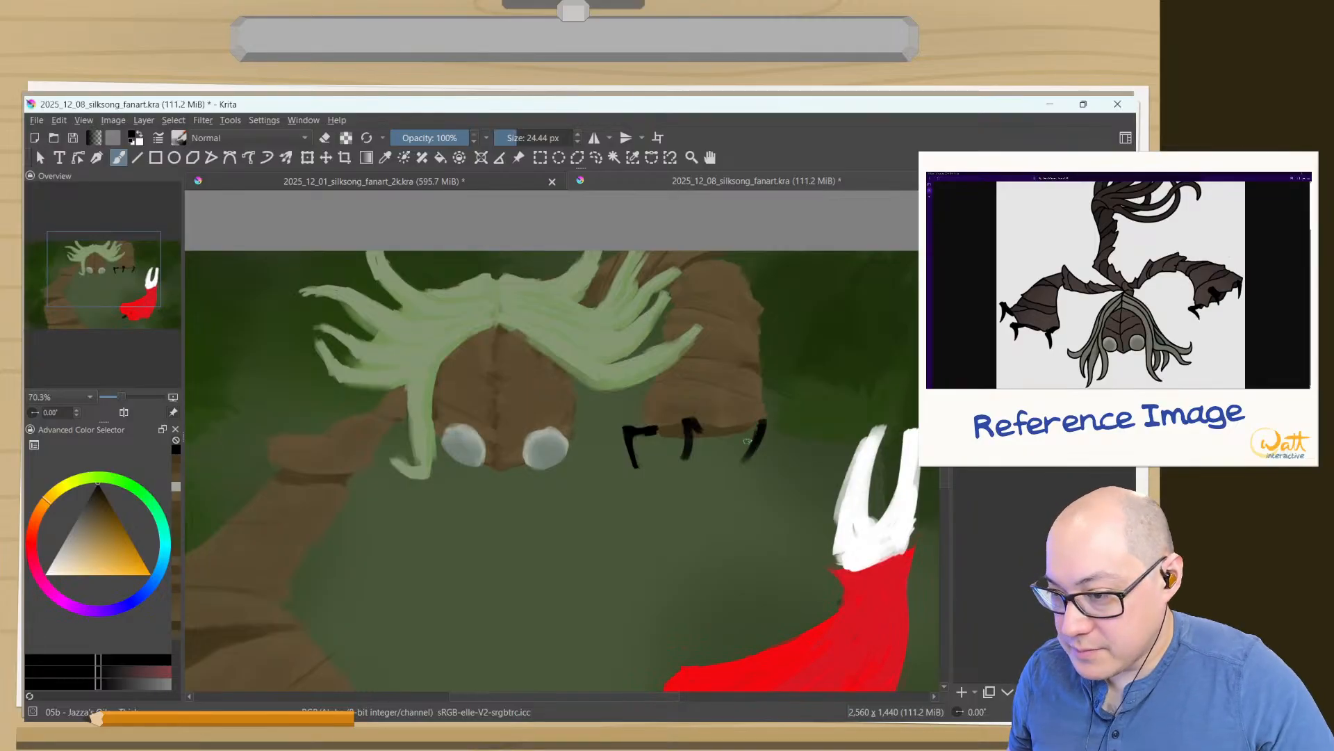
key(ctrl+z)
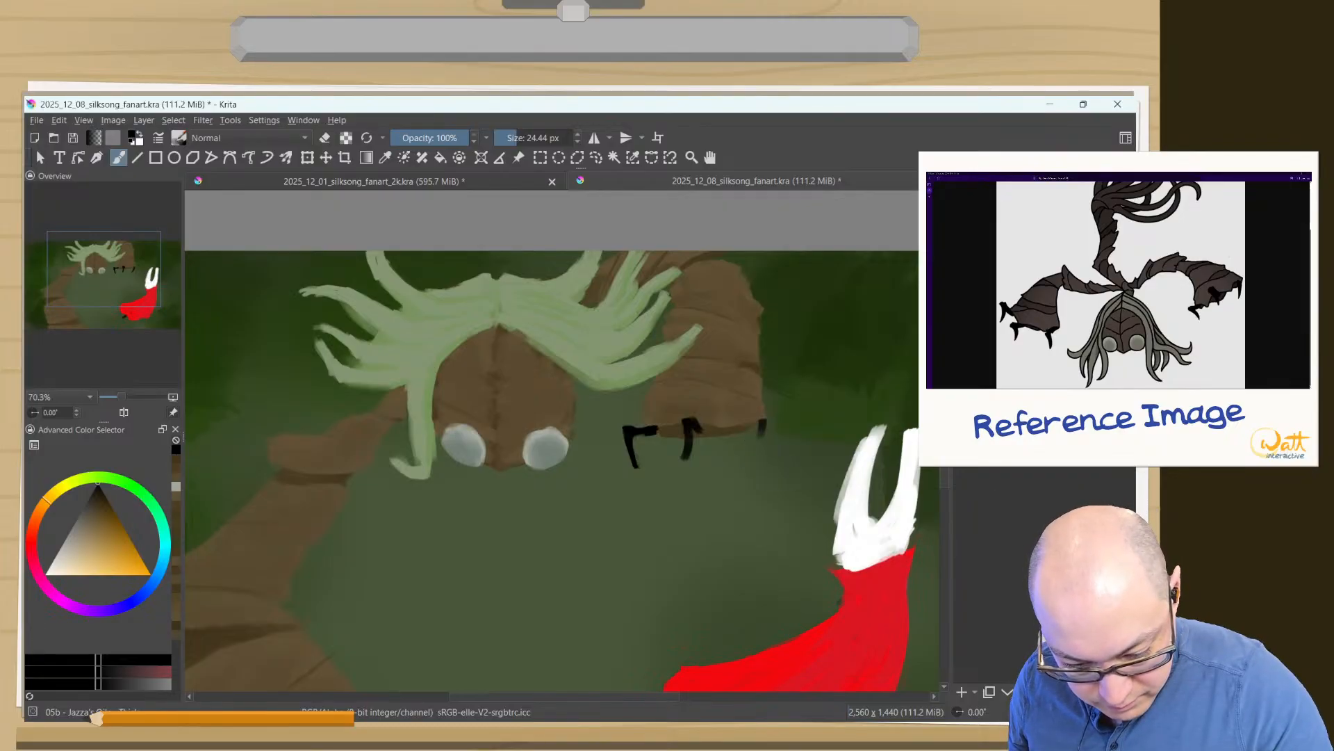
drag(757, 450, 753, 459)
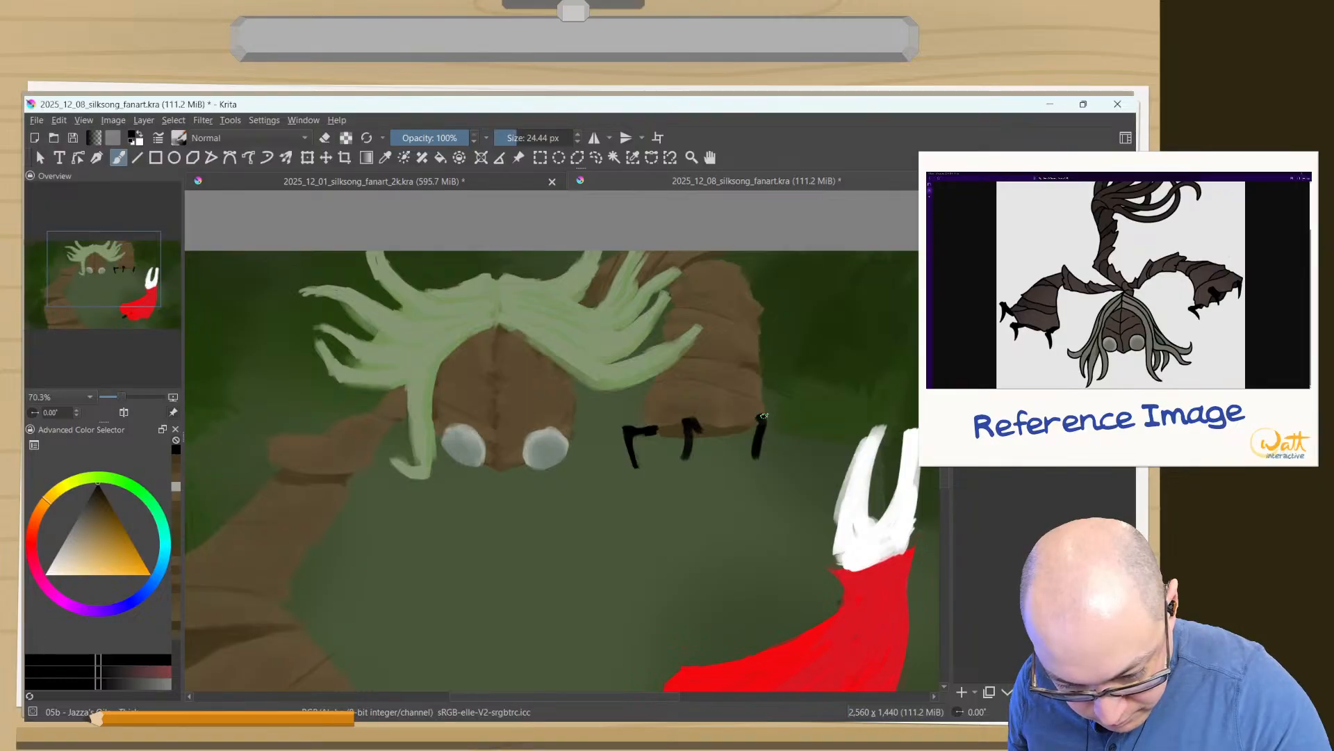
ctrl+click(757, 411)
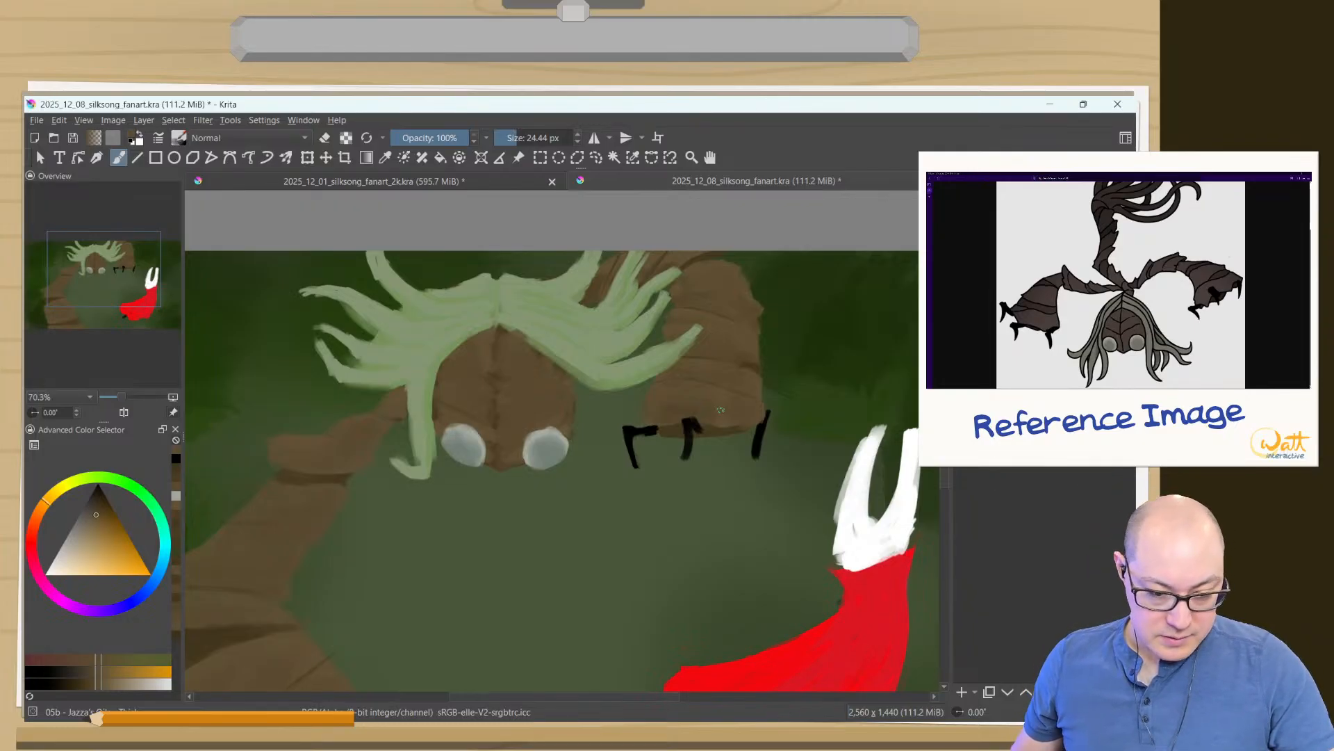
- Check the whole composition from a distance and examine the left arm's bark segments against the reference
drag(456, 588, 522, 470)
mouse_move(303, 478)
mouse_down()
mouse_move(304, 443)
mouse_move(322, 596)
mouse_up()
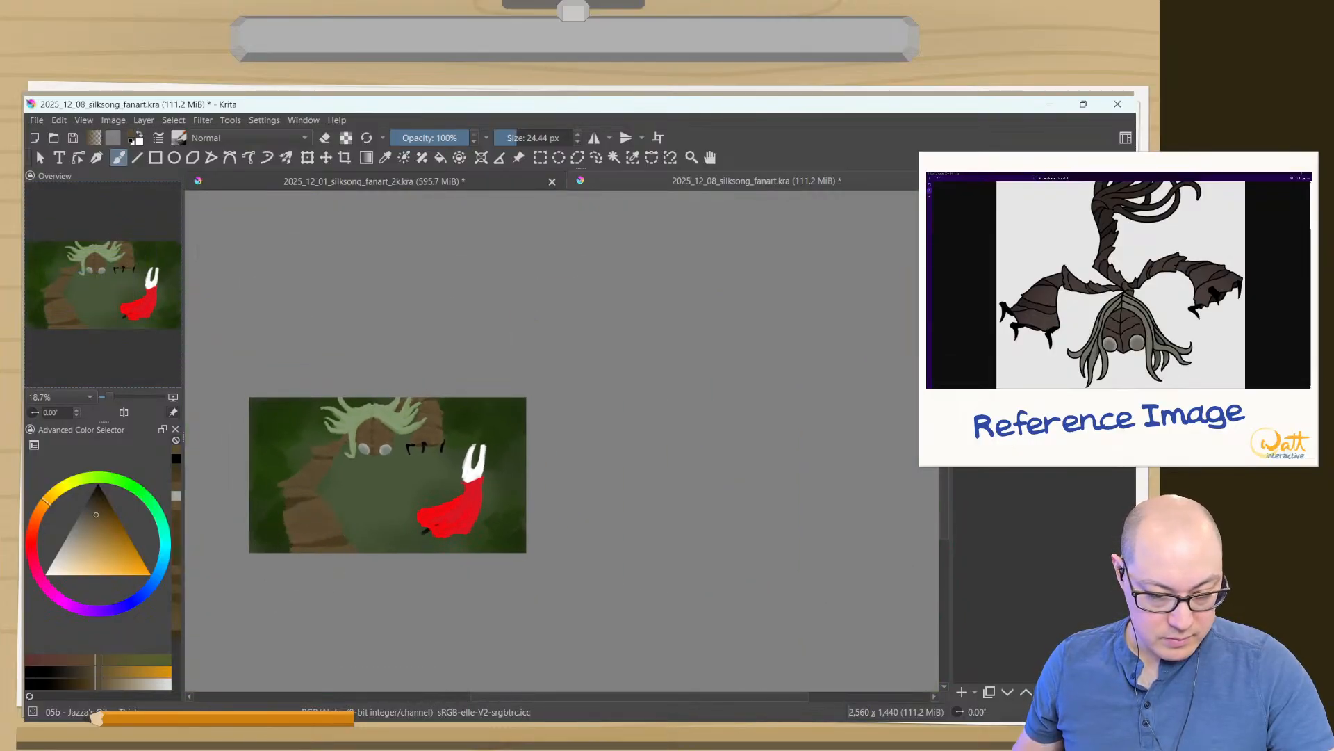
drag(368, 528, 561, 457)
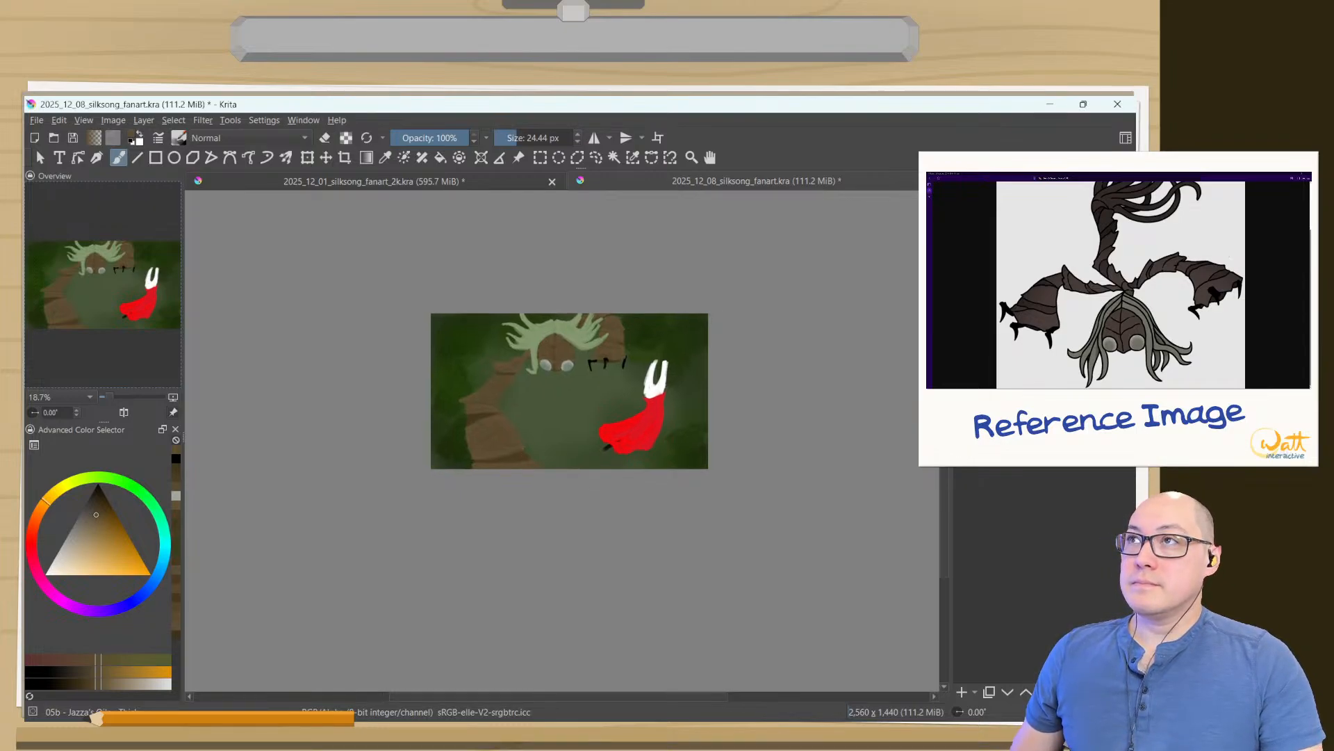
drag(440, 468, 530, 336)
drag(745, 341, 489, 572)
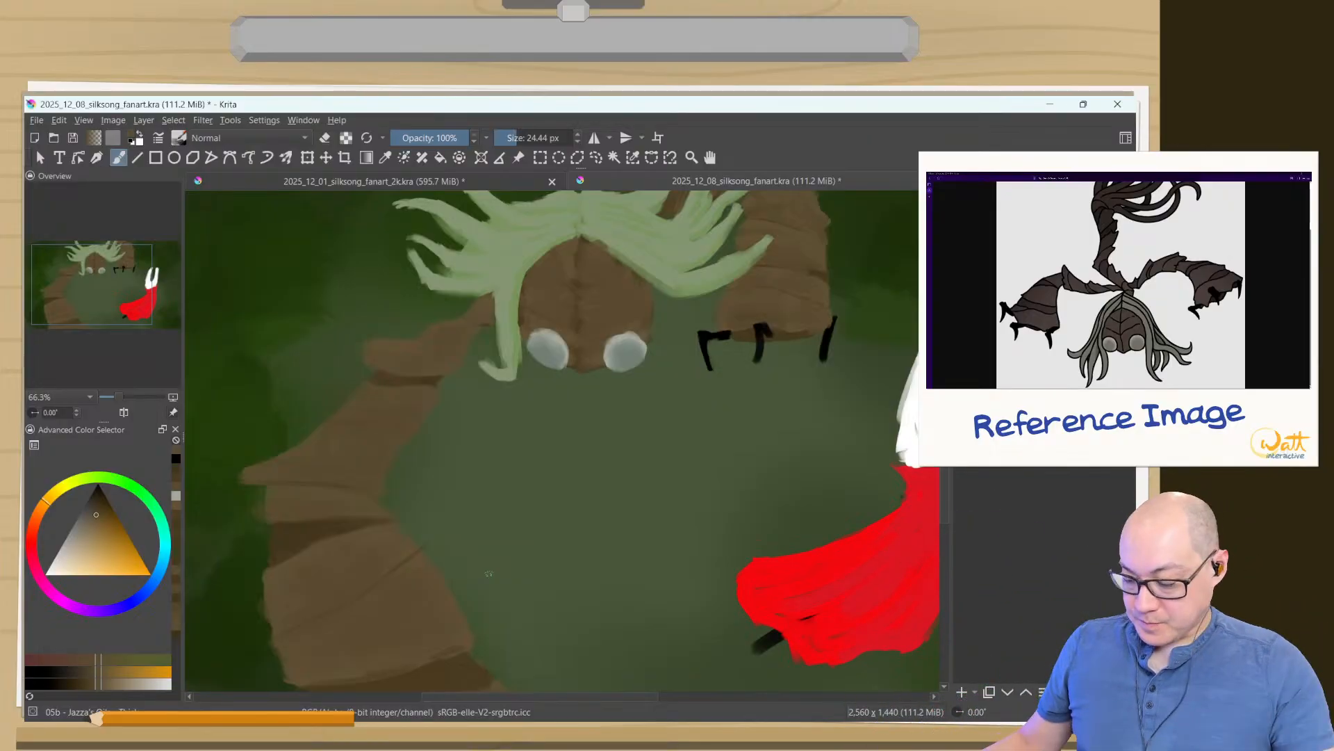
drag(328, 544, 488, 656)
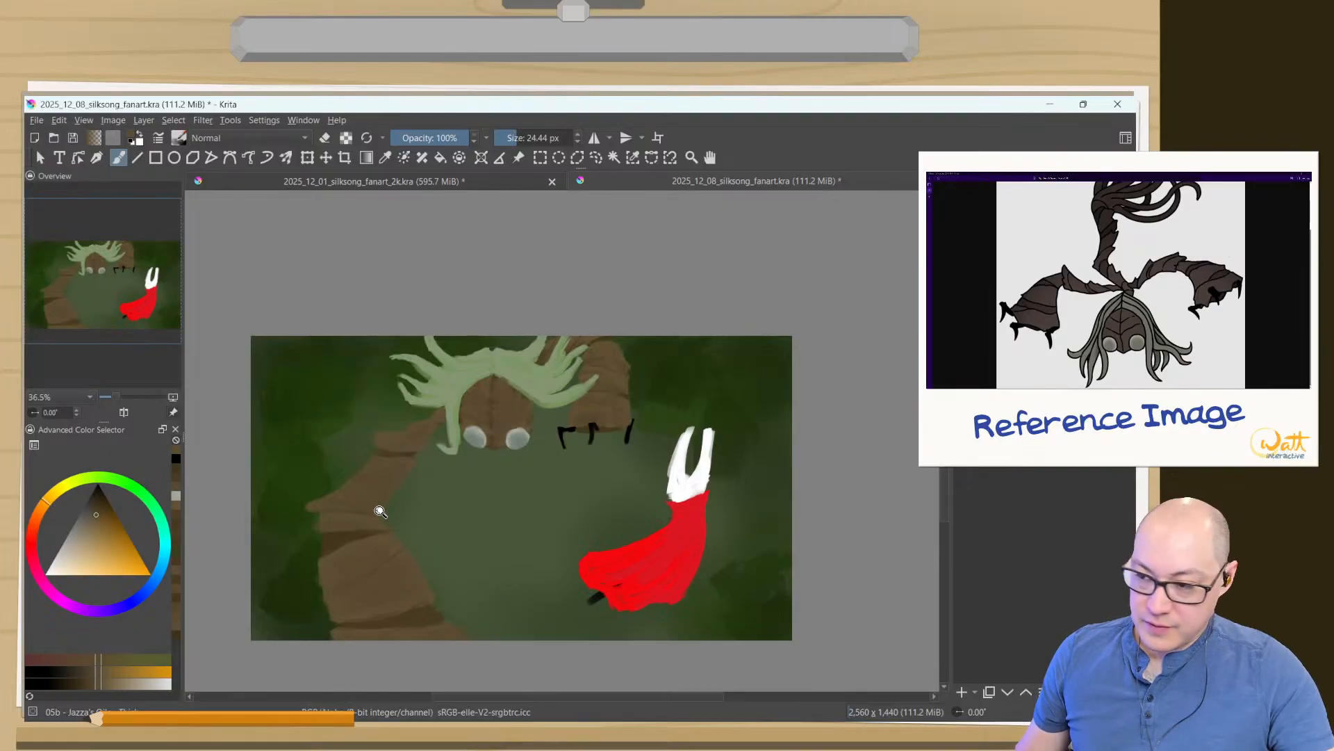
drag(364, 545, 322, 419)
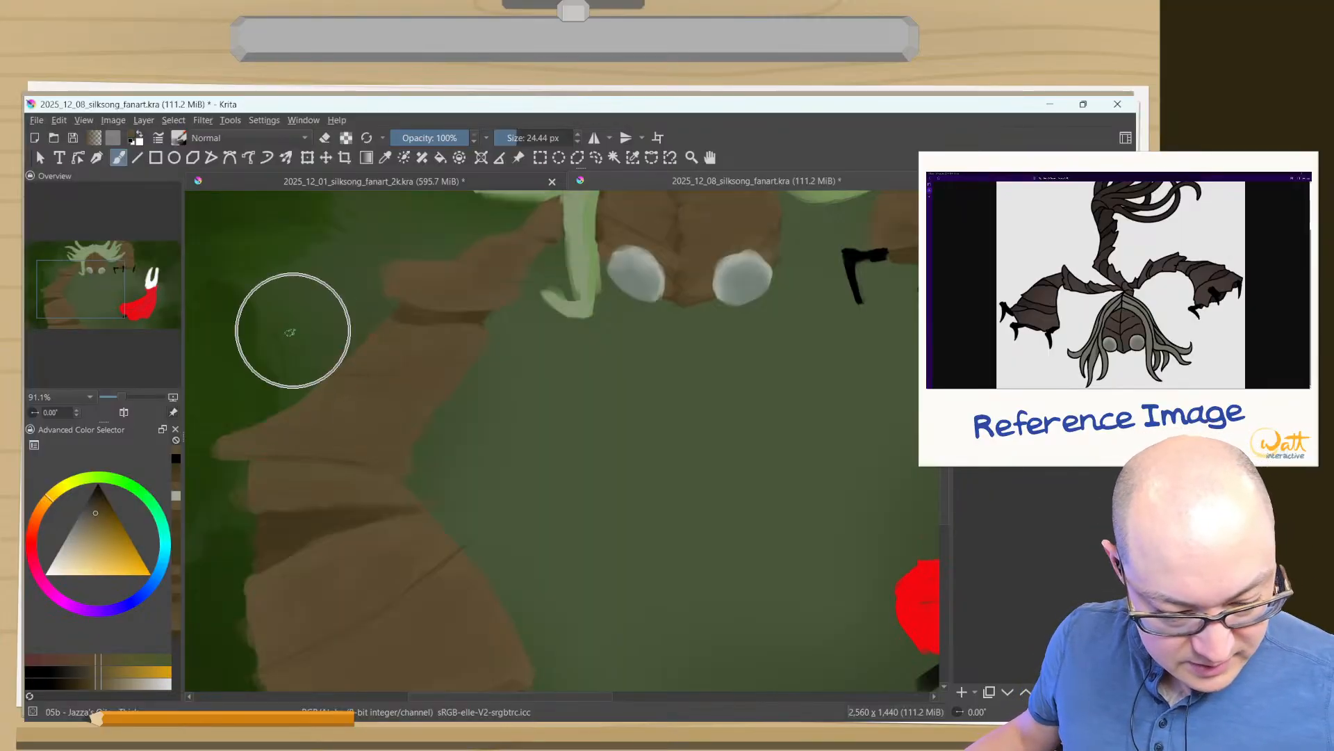
drag(357, 411, 595, 433)
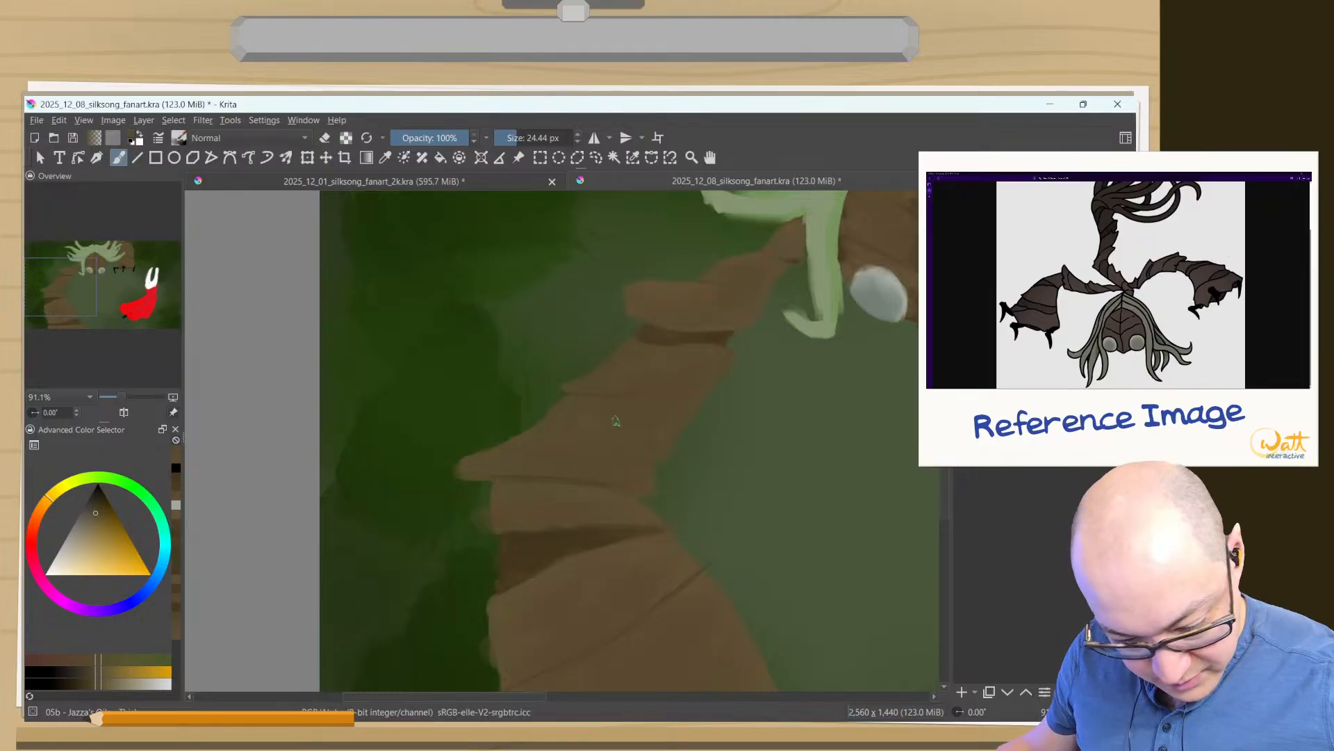
- Sample the left arm's dark brown and paint a curved crease across its middle segment with a 16 px brush at 61% opacity
ctrl+click(522, 545)
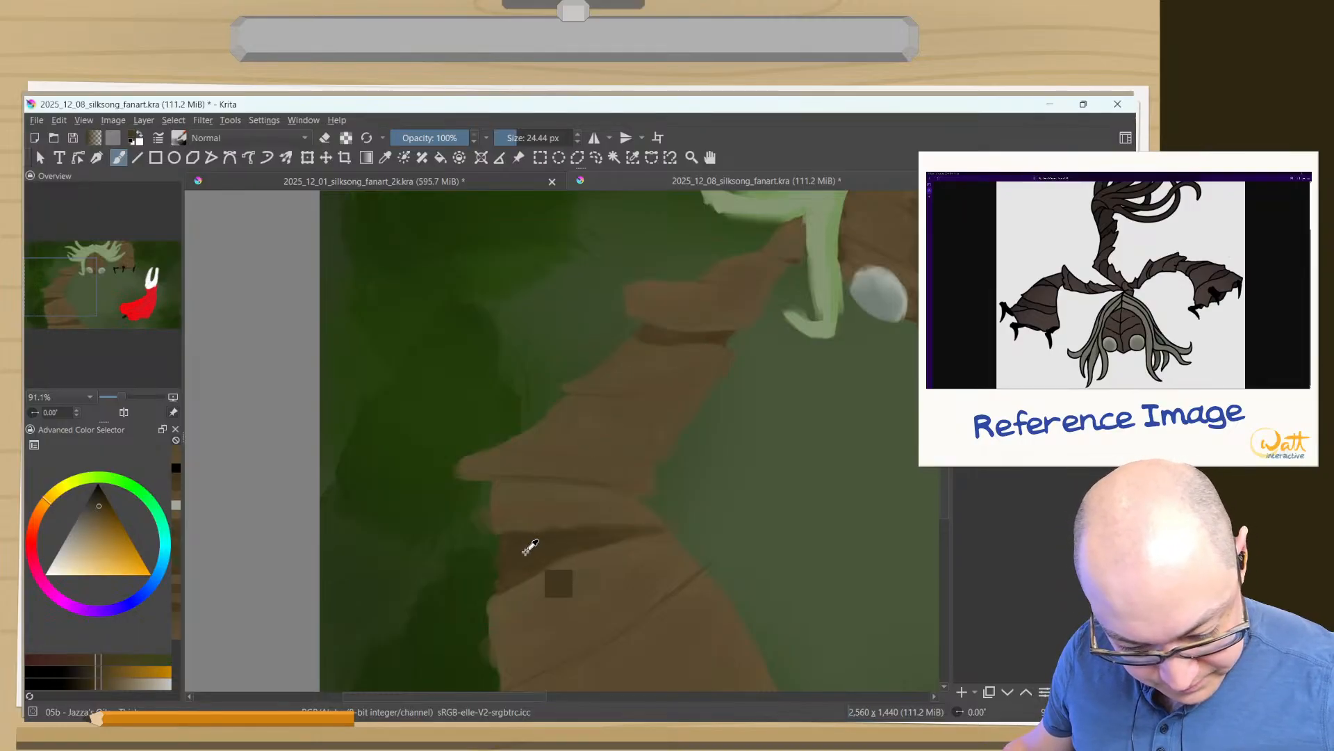
drag(682, 379, 750, 295)
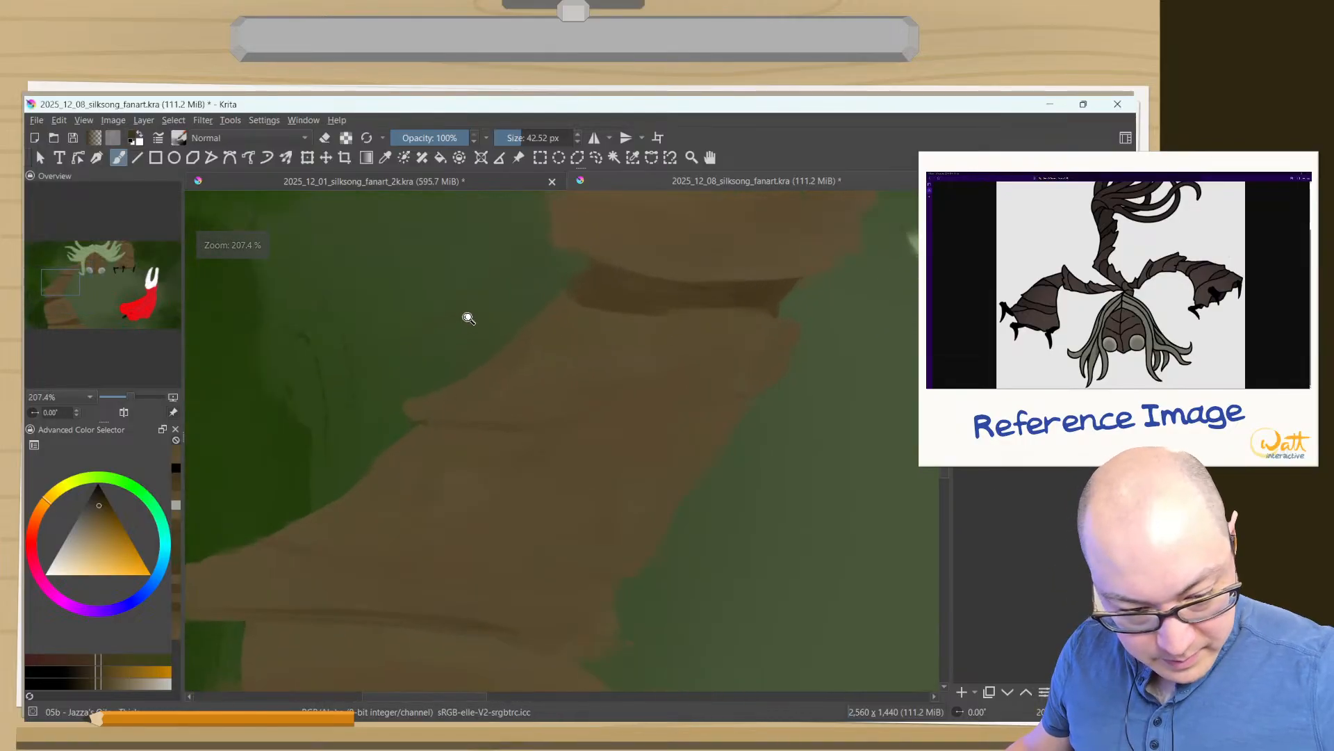
drag(599, 426, 602, 364)
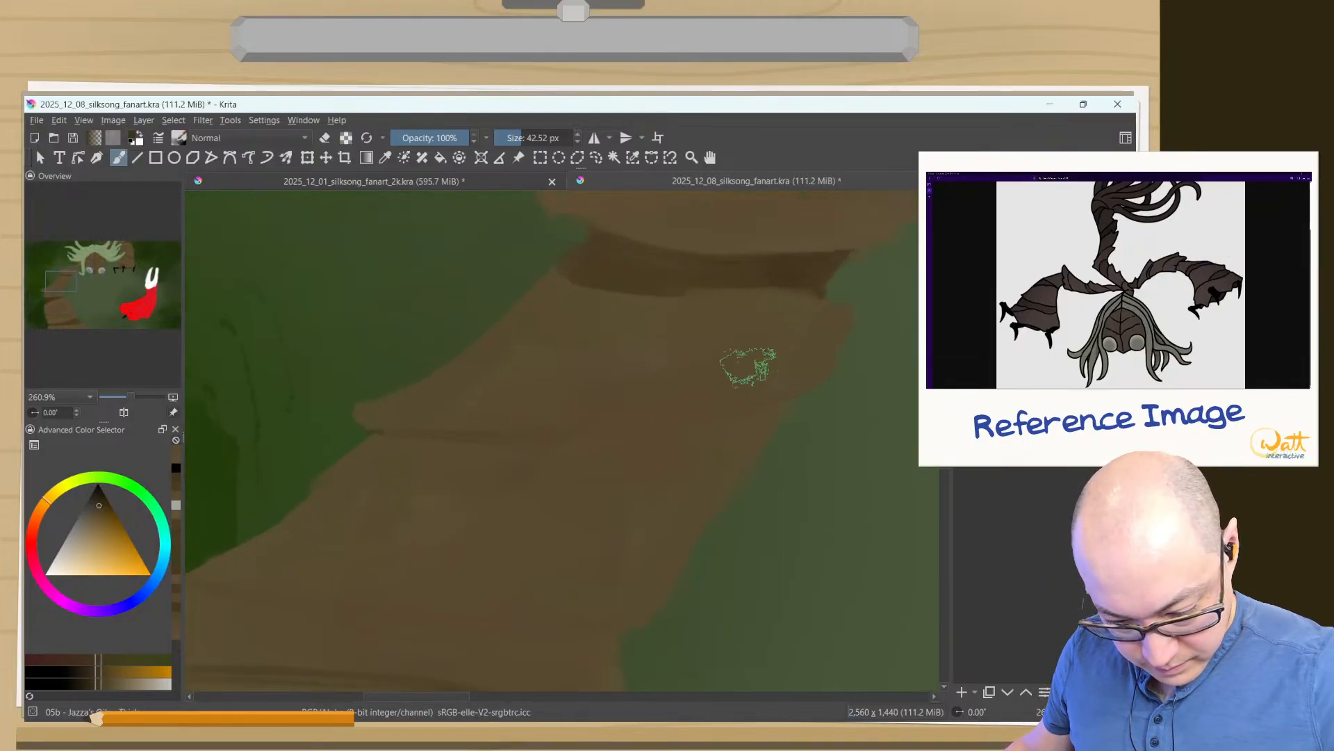
click(436, 137)
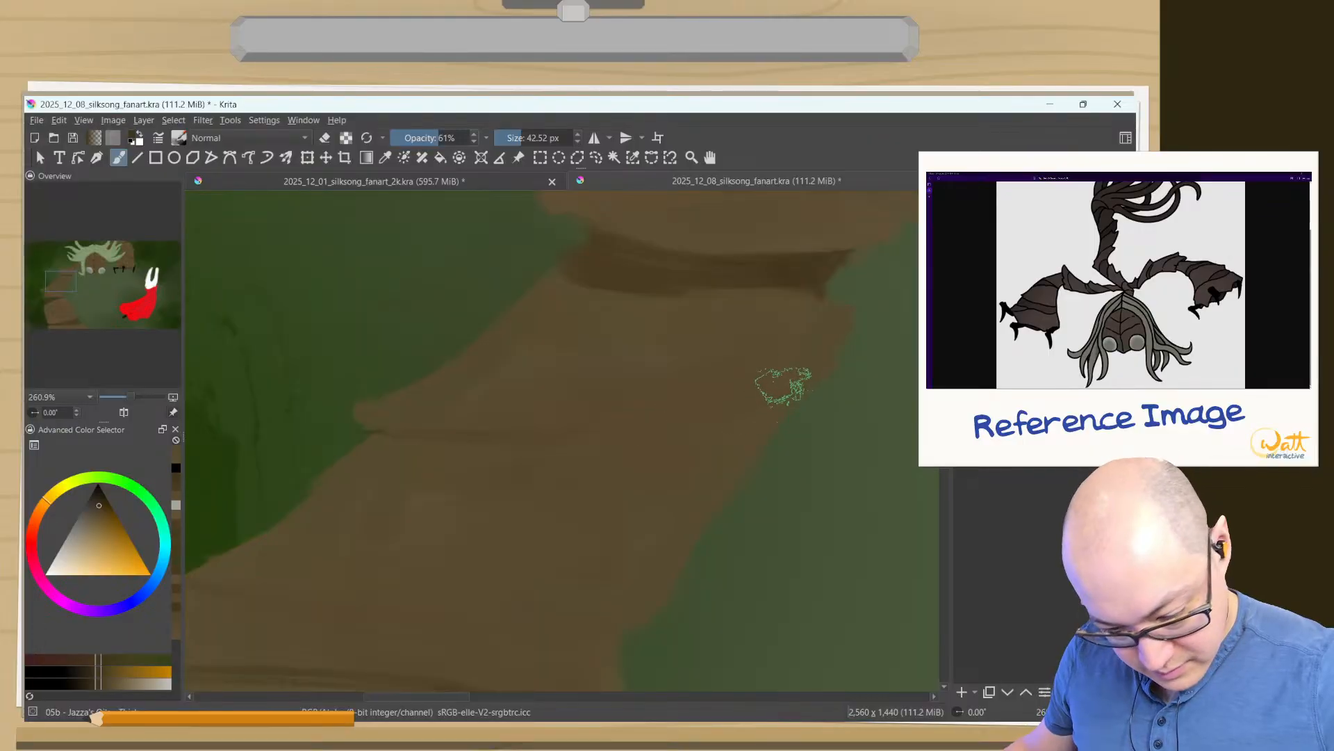
key(ctrl+z)
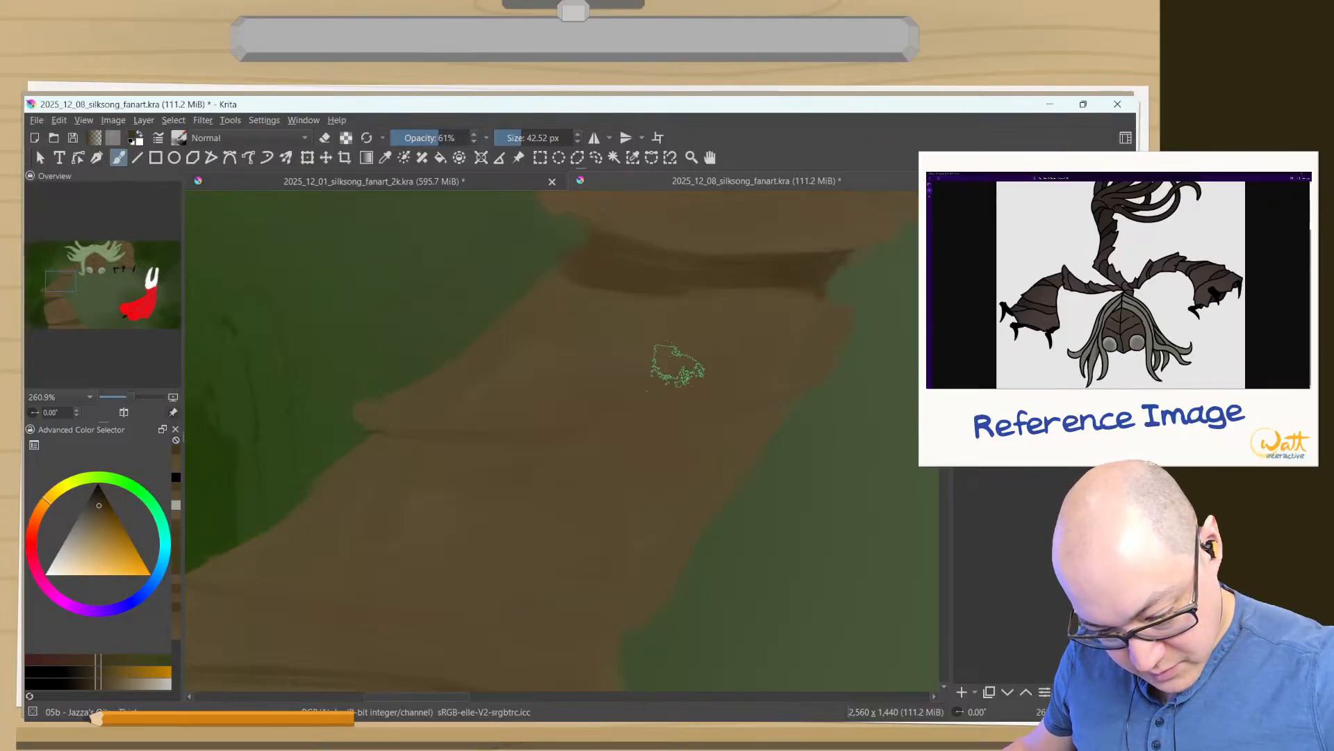
mouse_move(767, 378)
mouse_down()
mouse_move(734, 377)
mouse_move(759, 377)
mouse_move(680, 419)
mouse_move(575, 438)
mouse_move(480, 427)
mouse_up()
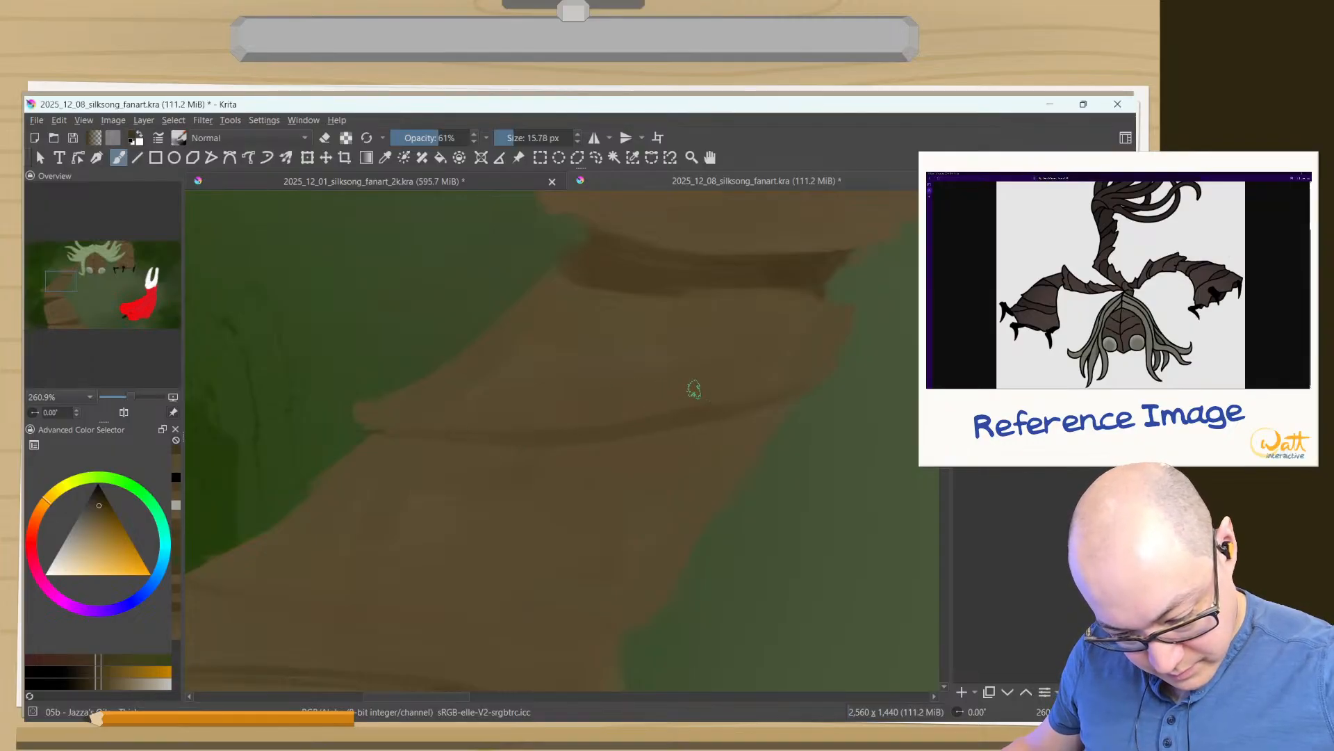
- Shade and soften the band above the new crease with a 50 px brush at 61% opacity, and erase along the segment's edges at 100%
drag(723, 387, 772, 387)
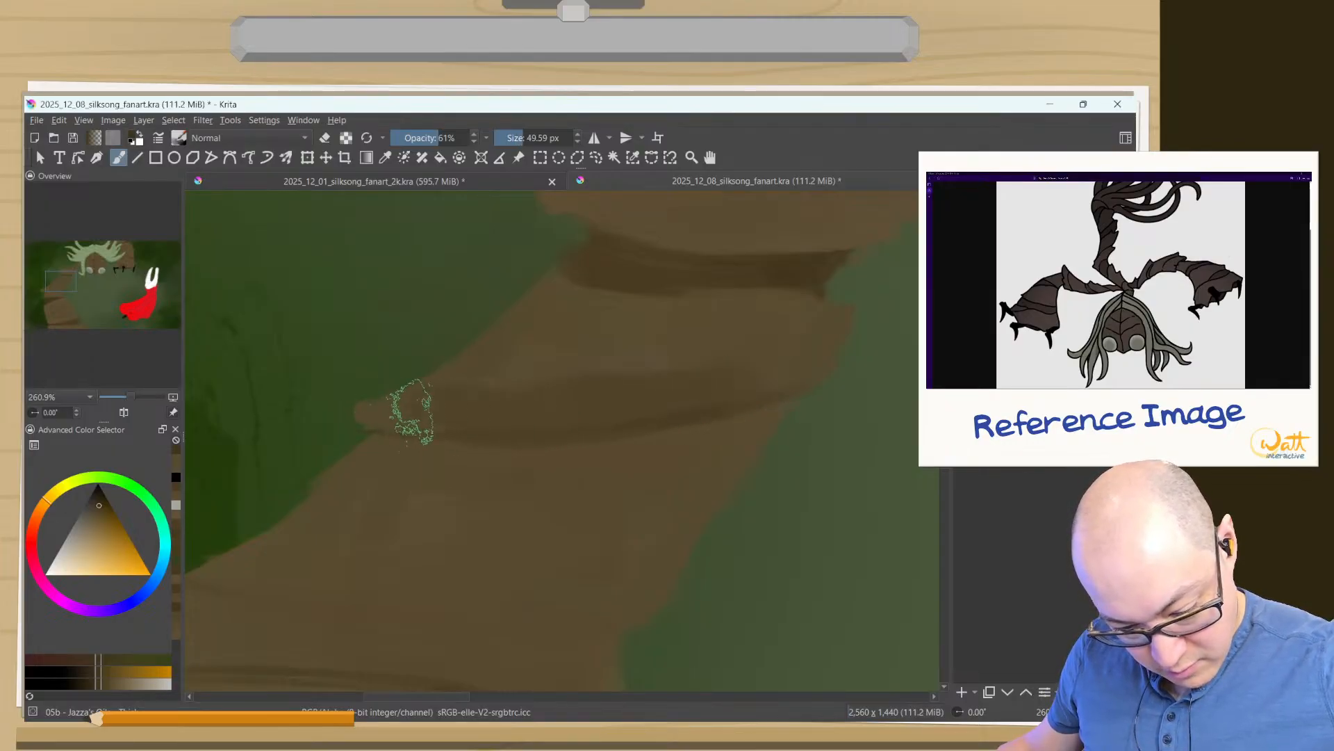
drag(827, 326, 792, 367)
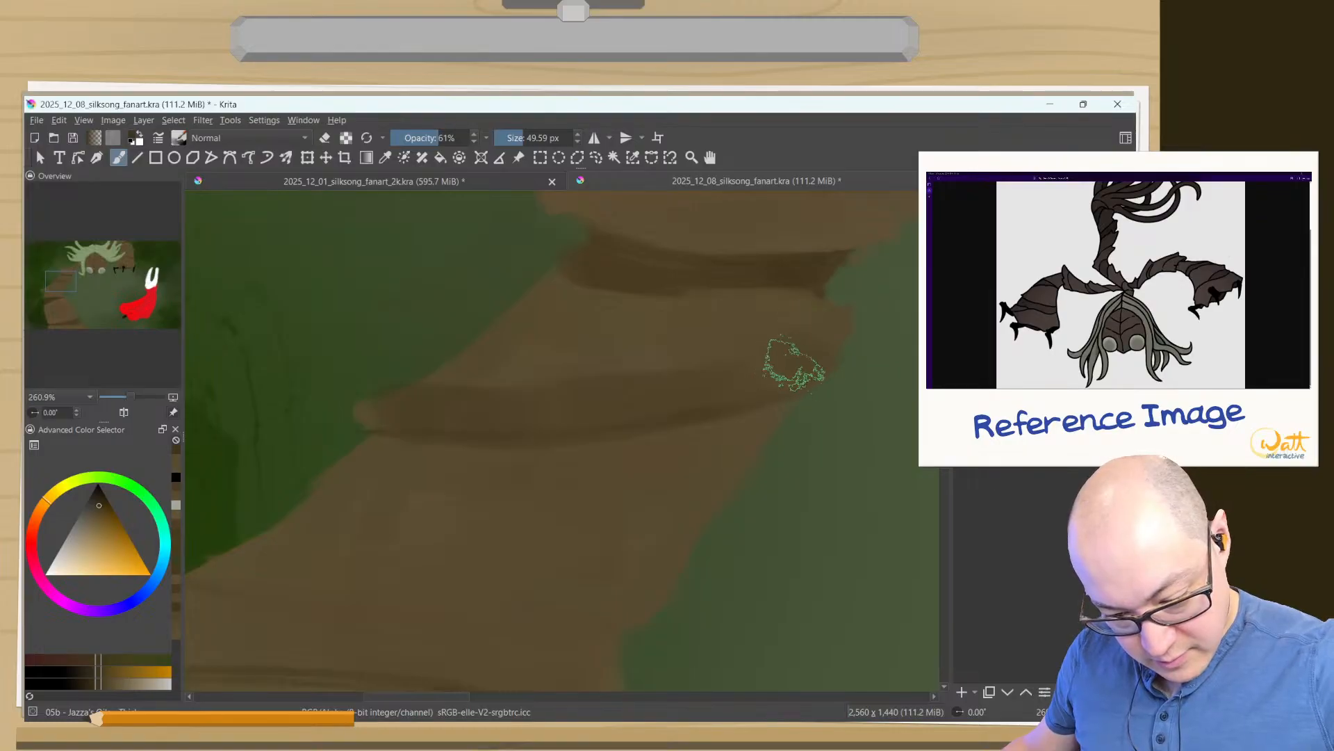
ctrl+click(656, 356)
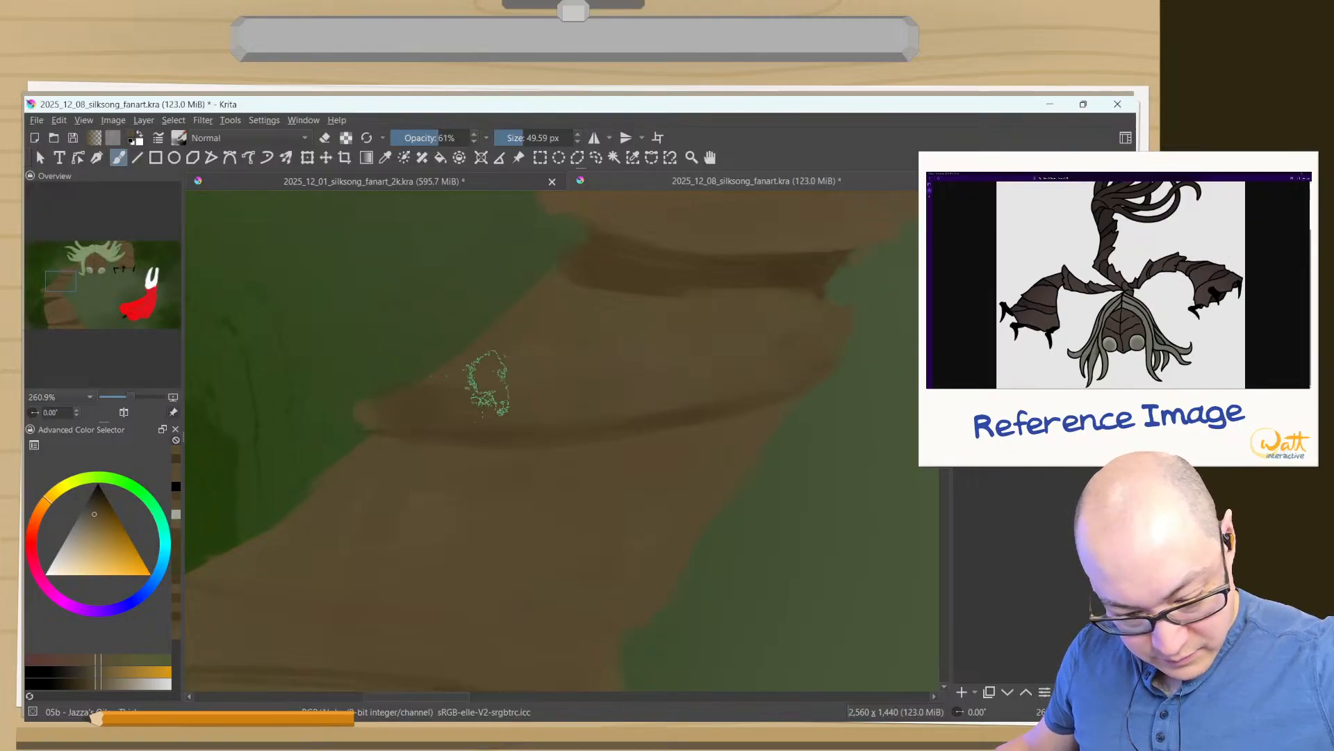
key(e)
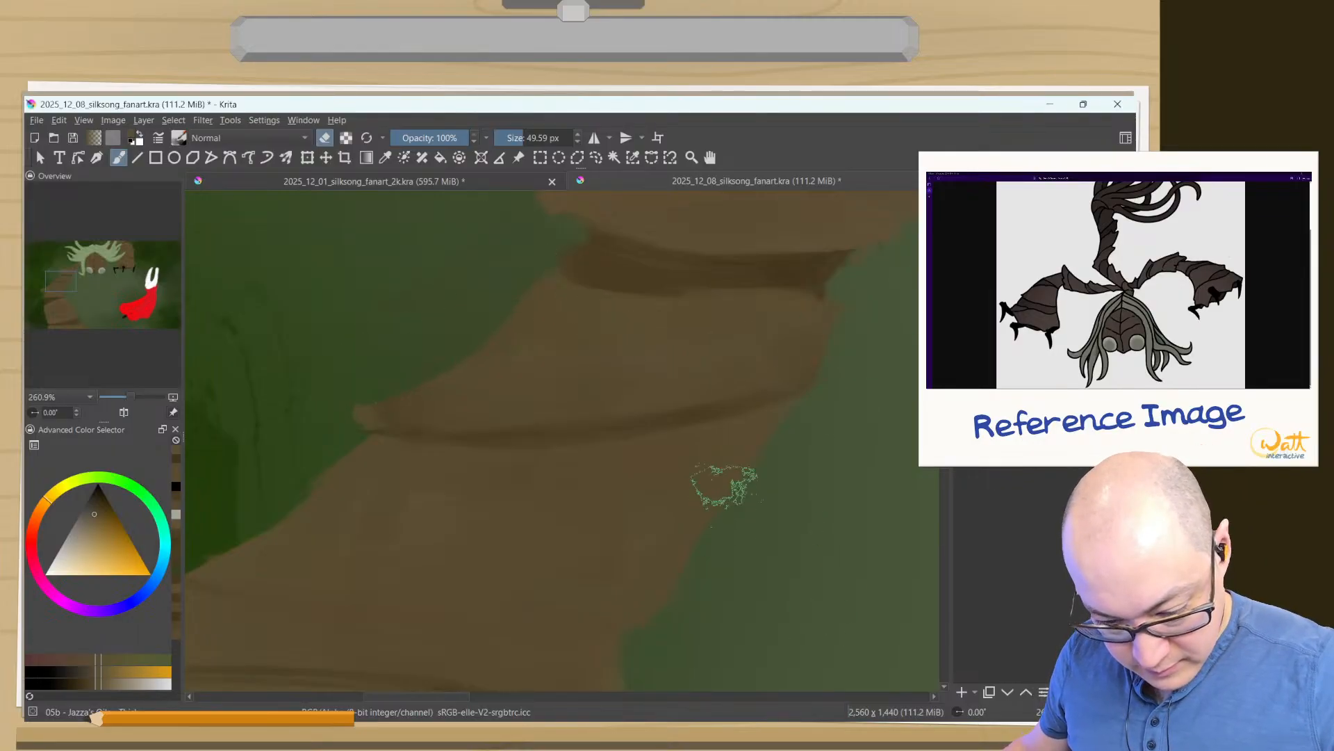
mouse_move(708, 489)
mouse_down()
mouse_move(819, 332)
mouse_move(804, 340)
mouse_up()
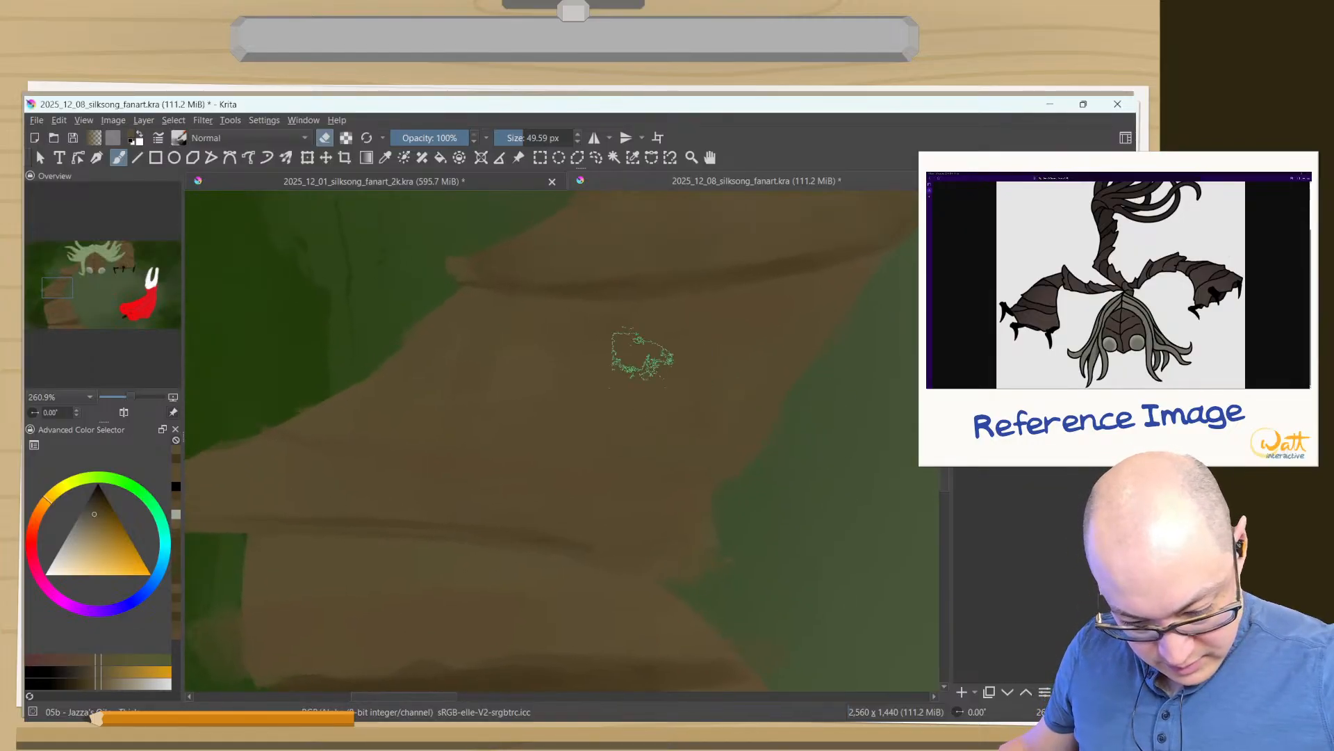
- Paint a second dark crease lower on the left arm's middle segment with an 18 px brush, and blend it with sampled browns at 31% opacity
ctrl+click(801, 269)
key(e)
drag(710, 483, 683, 480)
click(415, 137)
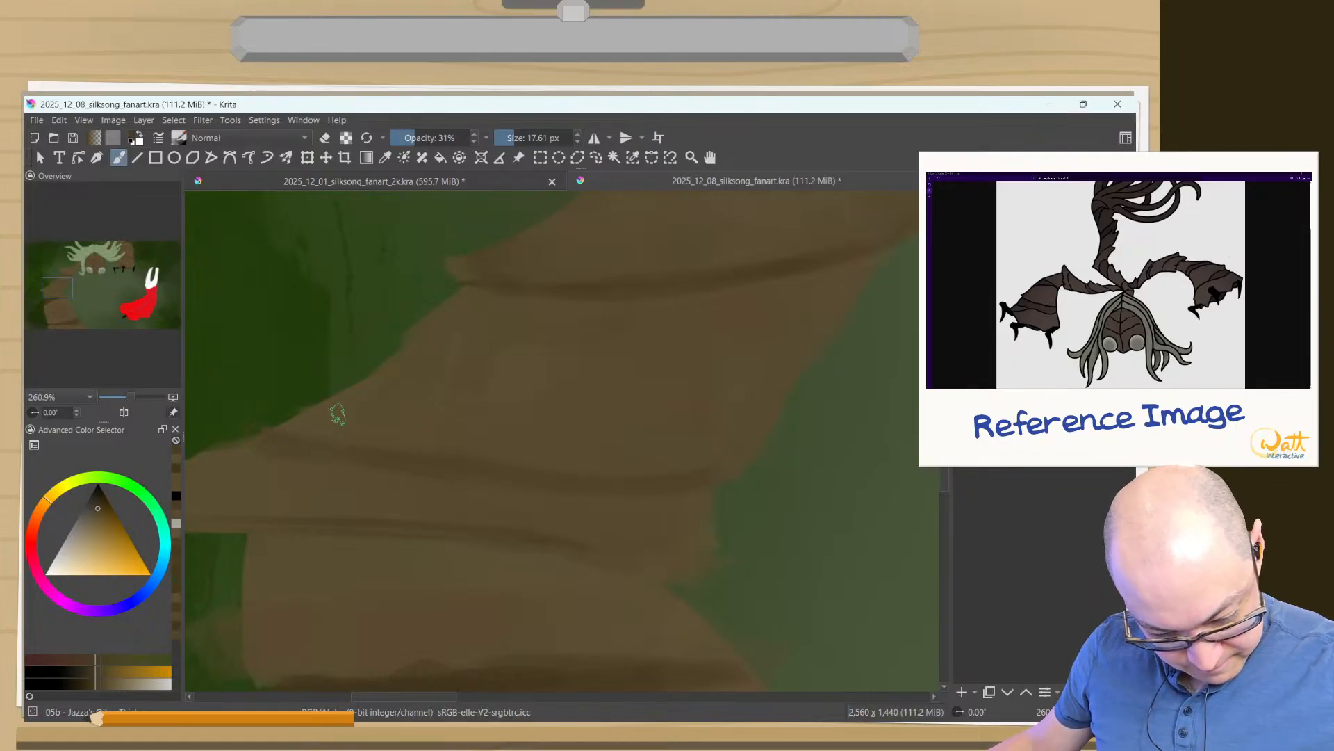
ctrl+click(329, 425)
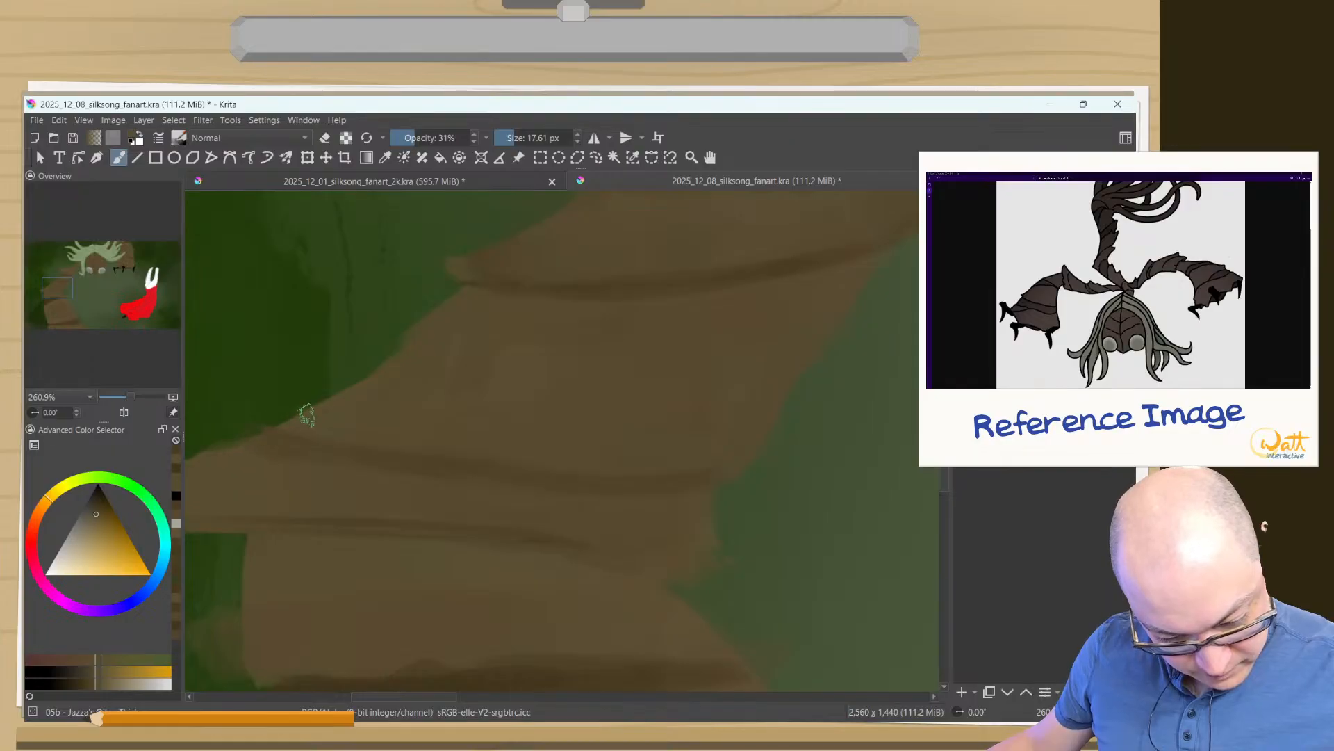
- Erase around the outer tip of the left arm's middle segment at 100% opacity to shape a pointed bark spike
mouse_move(333, 408)
mouse_down()
mouse_move(536, 397)
mouse_move(609, 361)
mouse_up()
key(e)
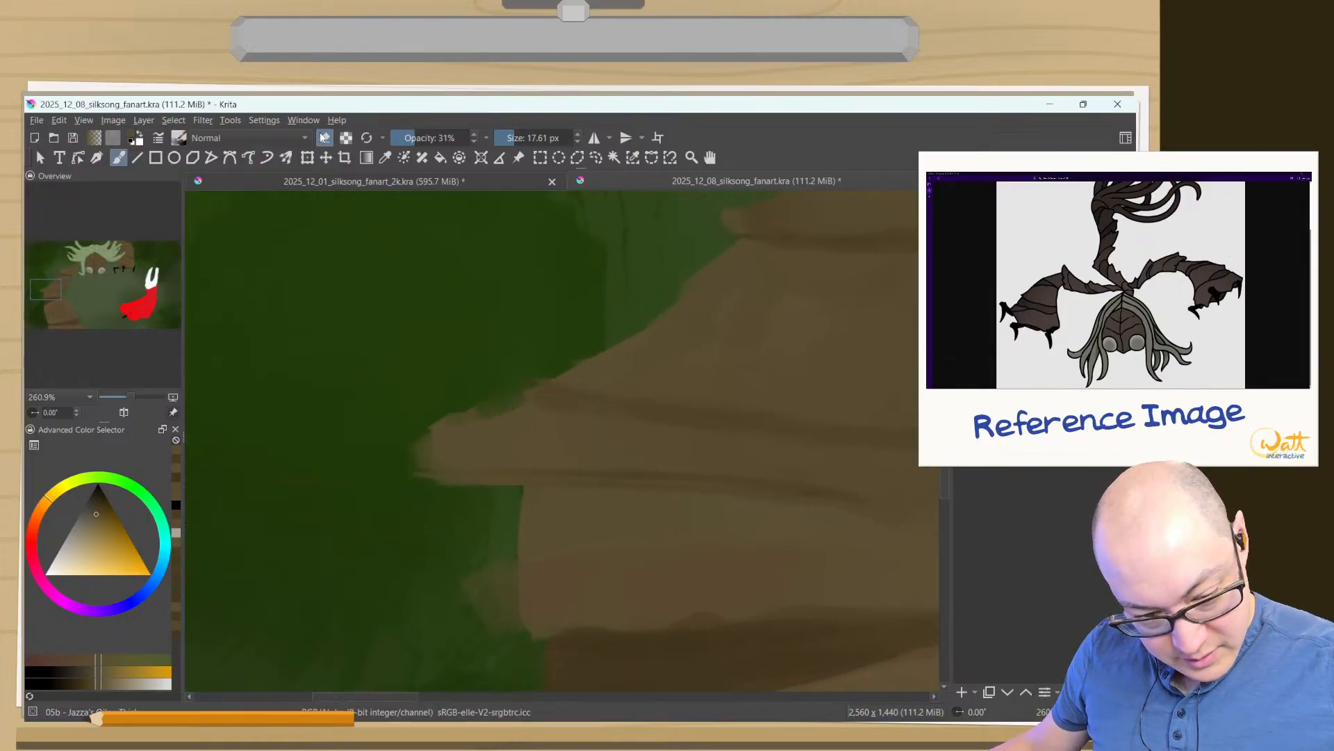
drag(419, 137, 480, 133)
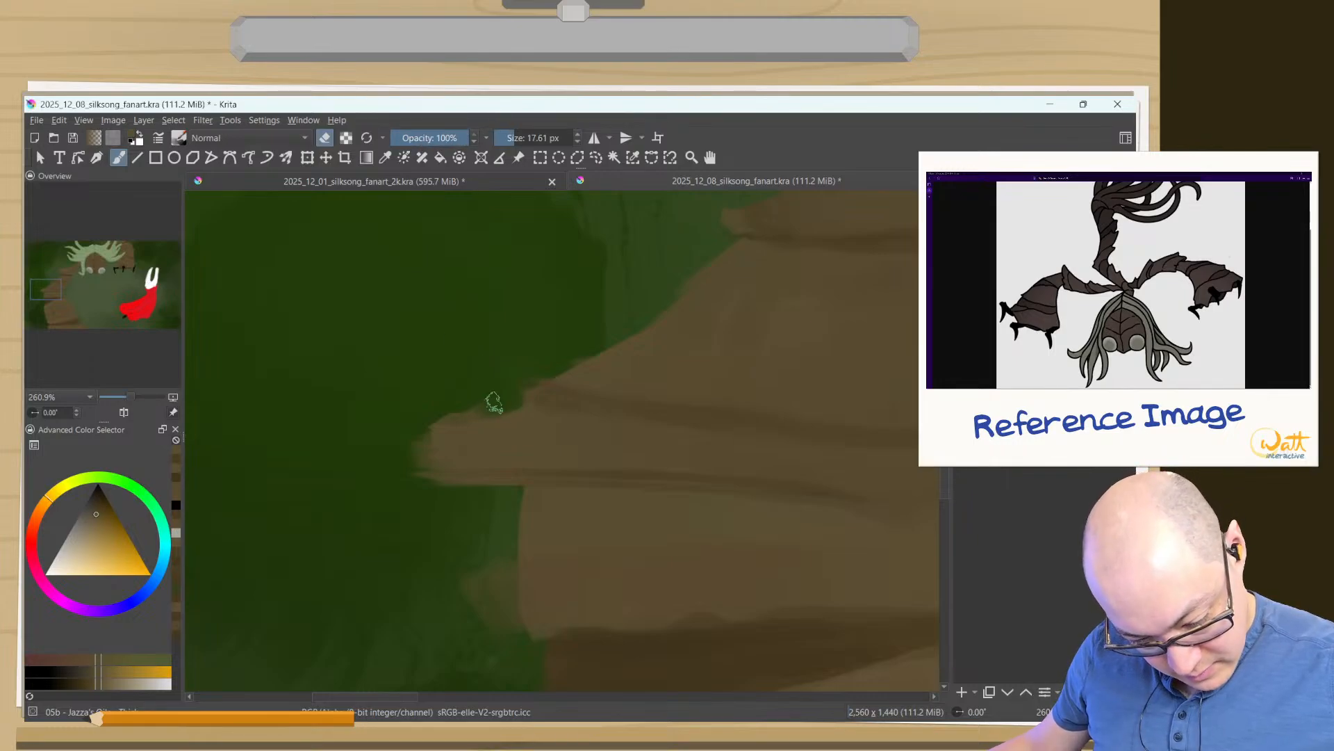
mouse_move(505, 399)
mouse_down()
mouse_move(376, 441)
mouse_move(490, 418)
mouse_move(376, 444)
mouse_up()
drag(512, 404, 513, 405)
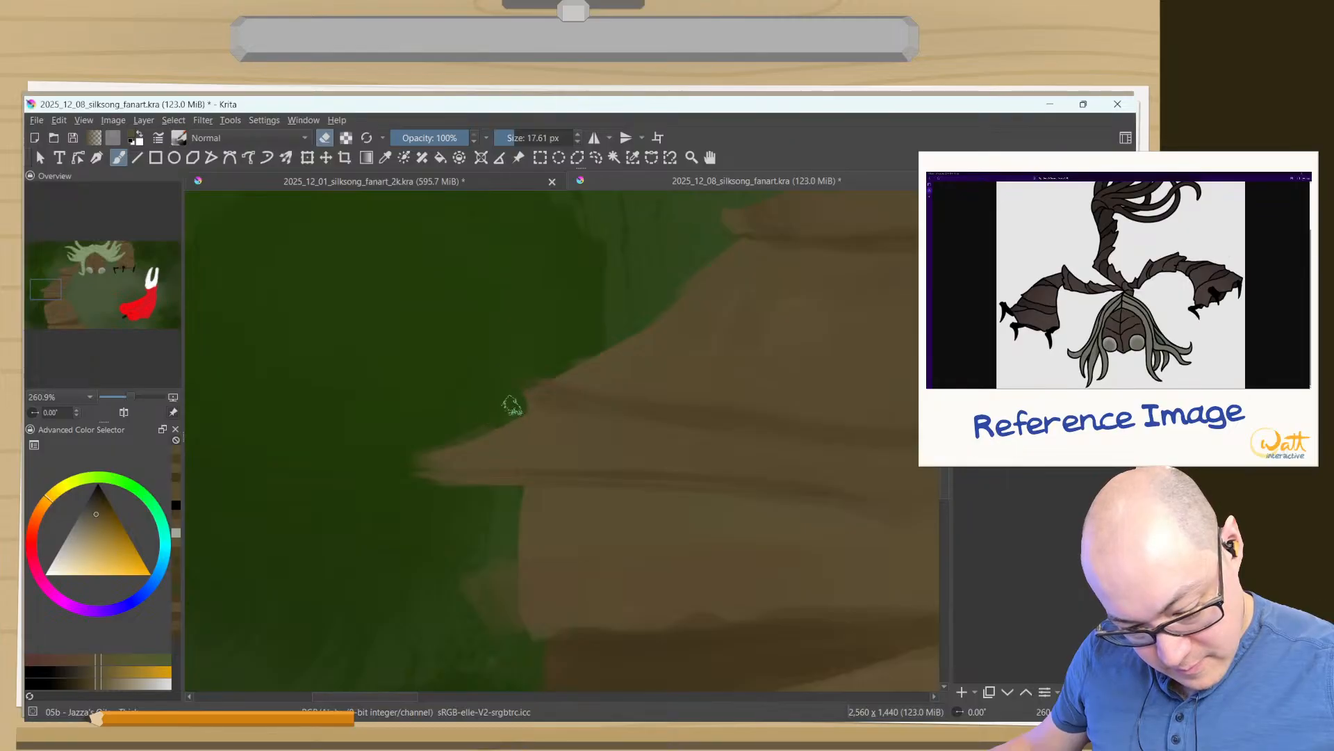
- Erase along the outer edge of the left arm's lower segment and trim its diagonal crease's overshoot at 100% opacity with a 17.61 px brush
drag(473, 580, 439, 720)
drag(489, 496, 465, 335)
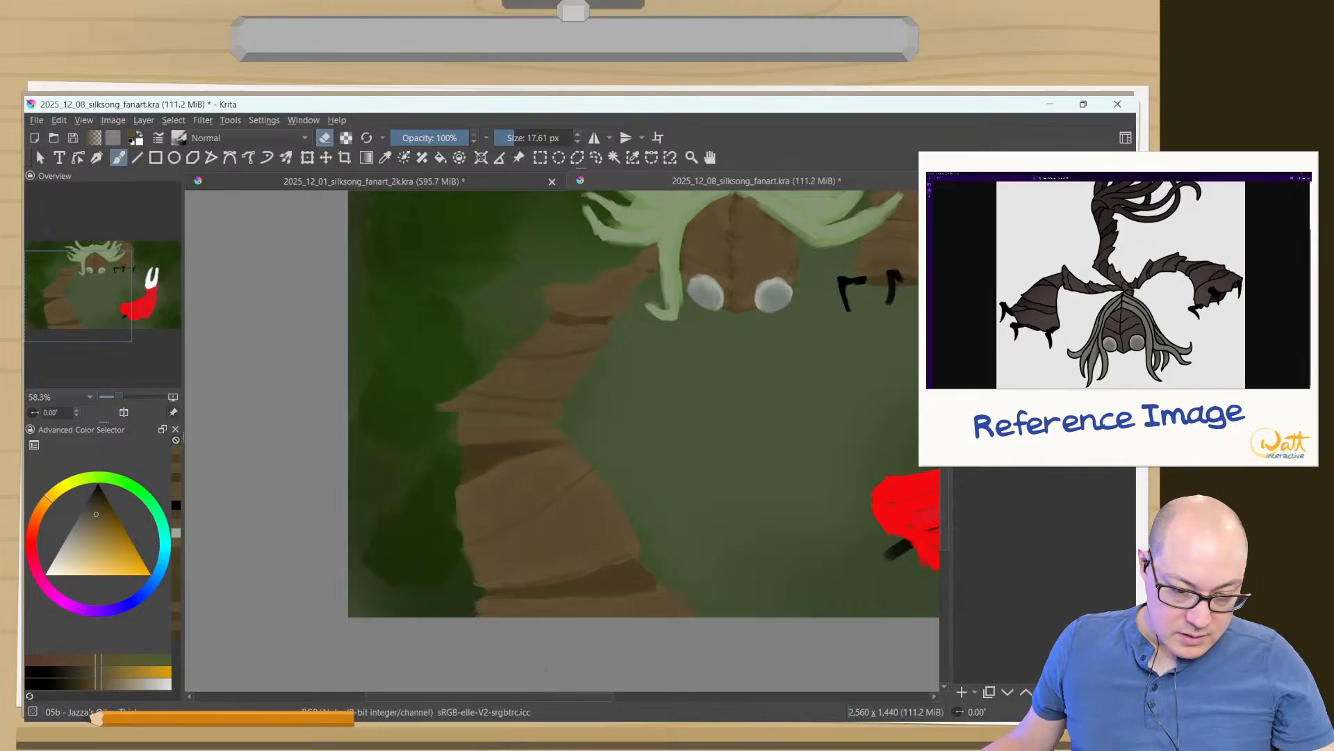
drag(464, 536, 441, 397)
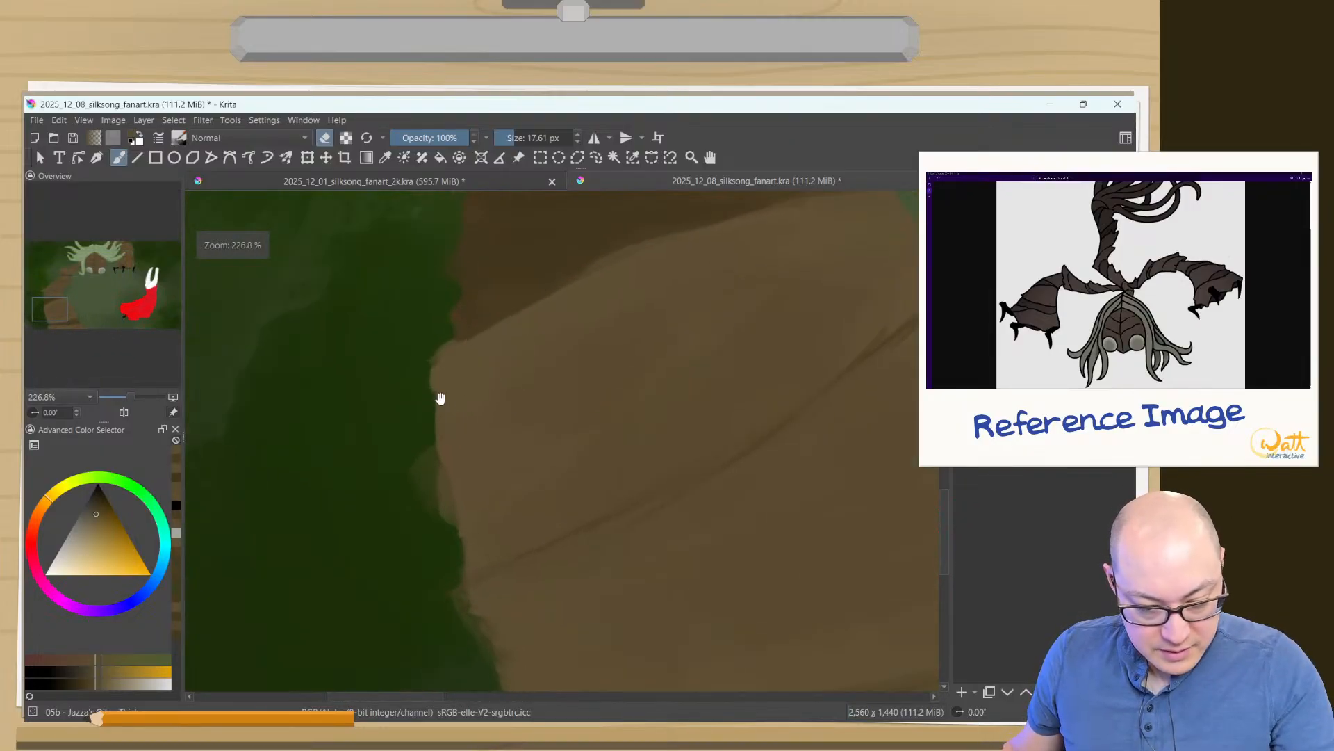
drag(494, 512, 499, 354)
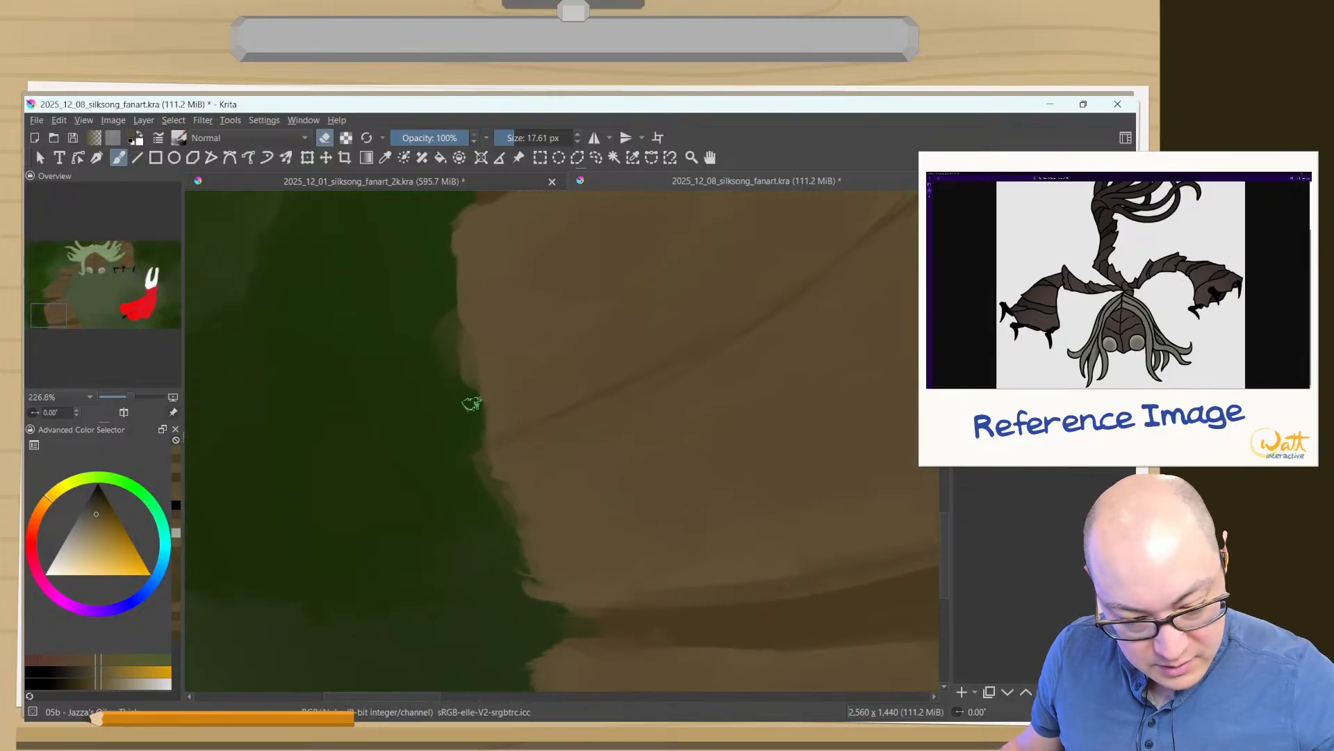
mouse_move(489, 461)
mouse_down()
mouse_move(496, 530)
mouse_move(495, 484)
mouse_move(473, 459)
mouse_move(466, 469)
mouse_move(502, 453)
mouse_up()
drag(598, 351, 445, 458)
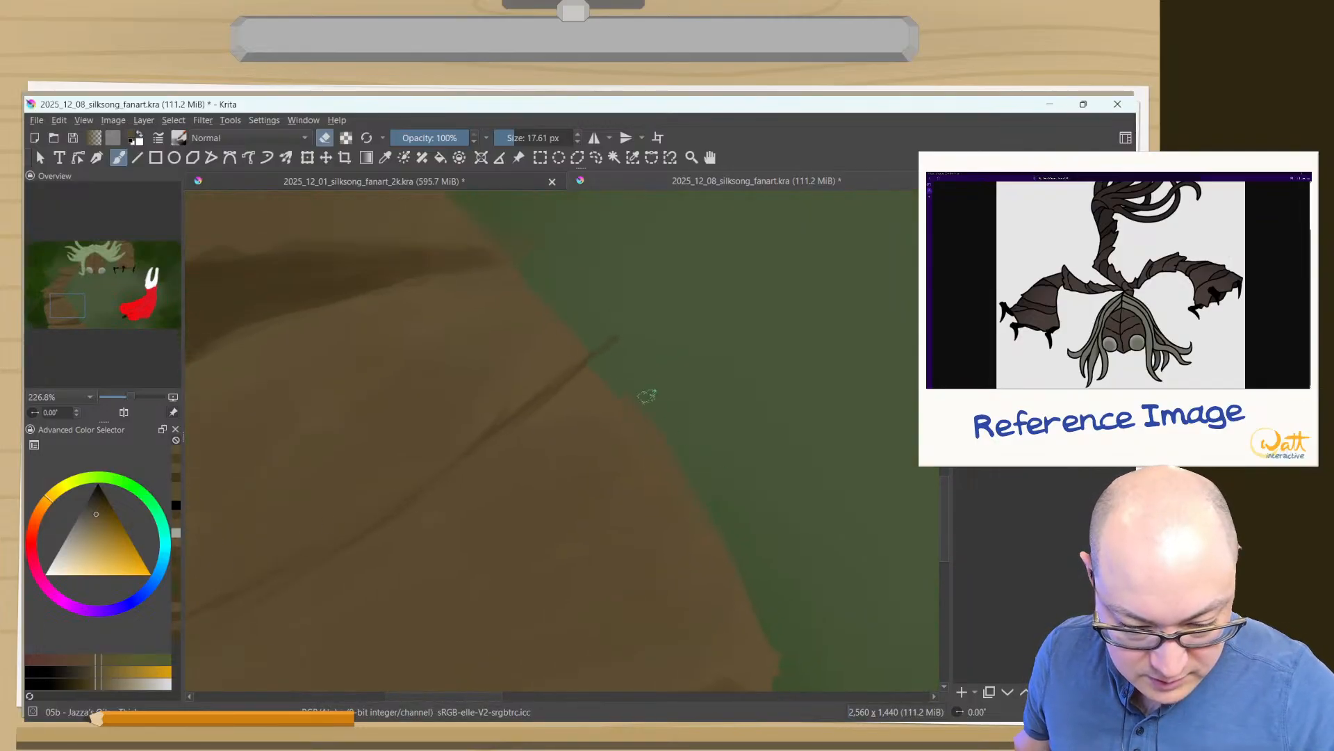
mouse_move(593, 333)
mouse_down()
mouse_move(582, 305)
mouse_move(619, 348)
mouse_up()
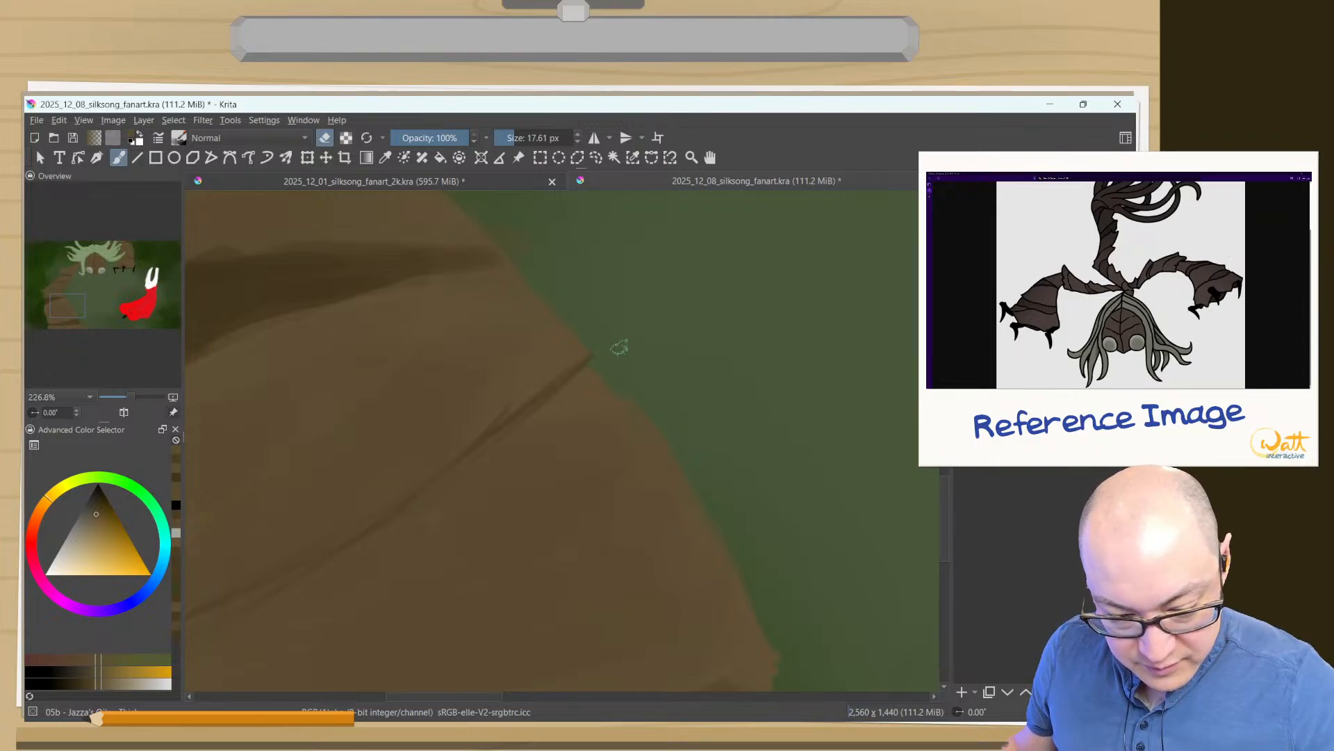
- Erase and repaint the inner edge of the left arm at the joint above the lower segment with the 05b brush at 17.61 px
drag(525, 415, 485, 557)
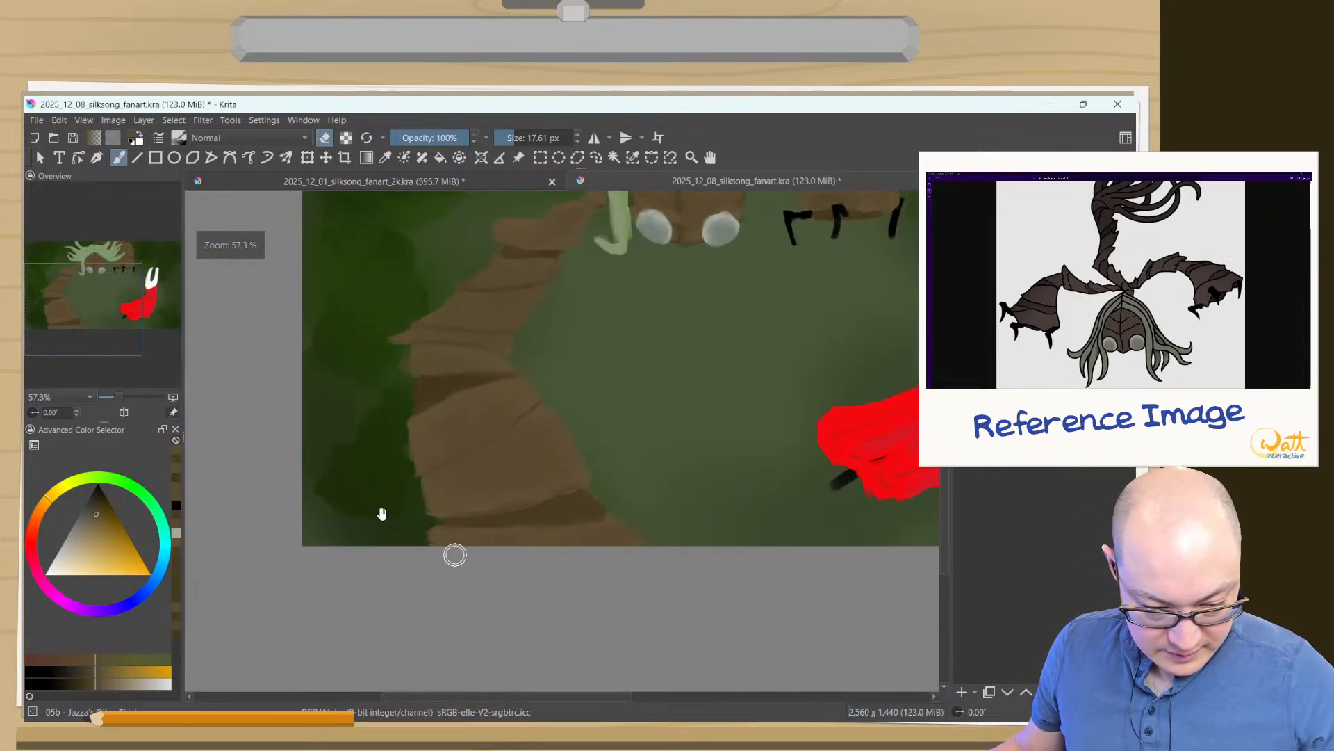
mouse_move(530, 477)
mouse_down()
mouse_move(482, 336)
mouse_move(493, 358)
mouse_move(500, 316)
mouse_up()
mouse_move(560, 268)
mouse_down()
mouse_move(569, 399)
mouse_move(556, 321)
mouse_up()
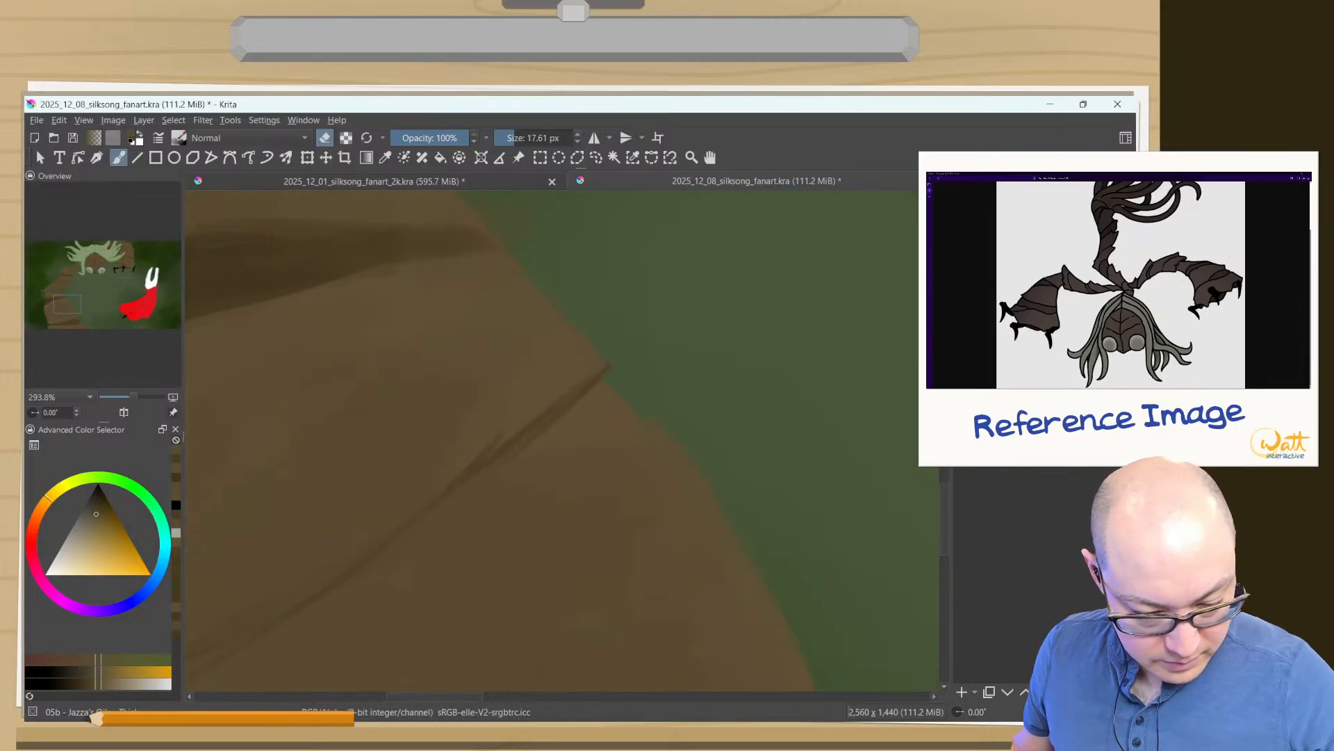
right_click(503, 312)
click(501, 238)
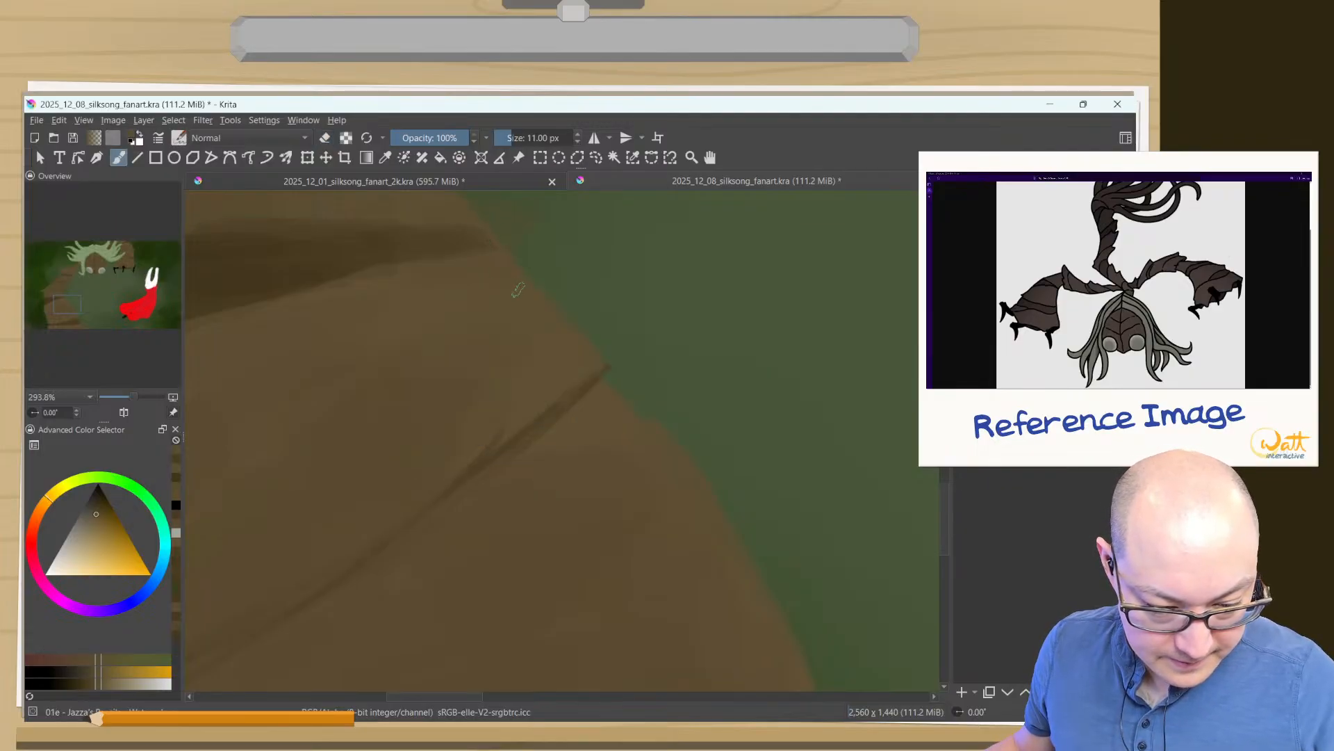
right_click(515, 313)
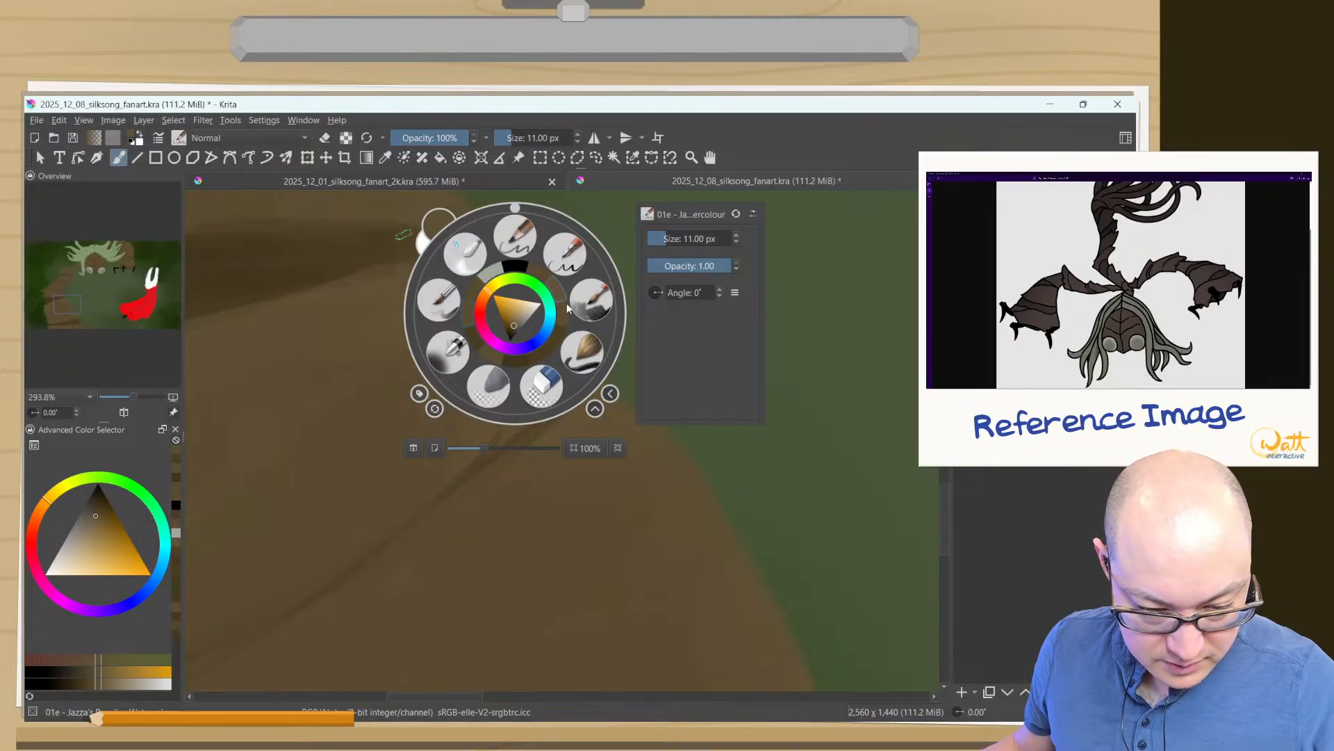
click(590, 302)
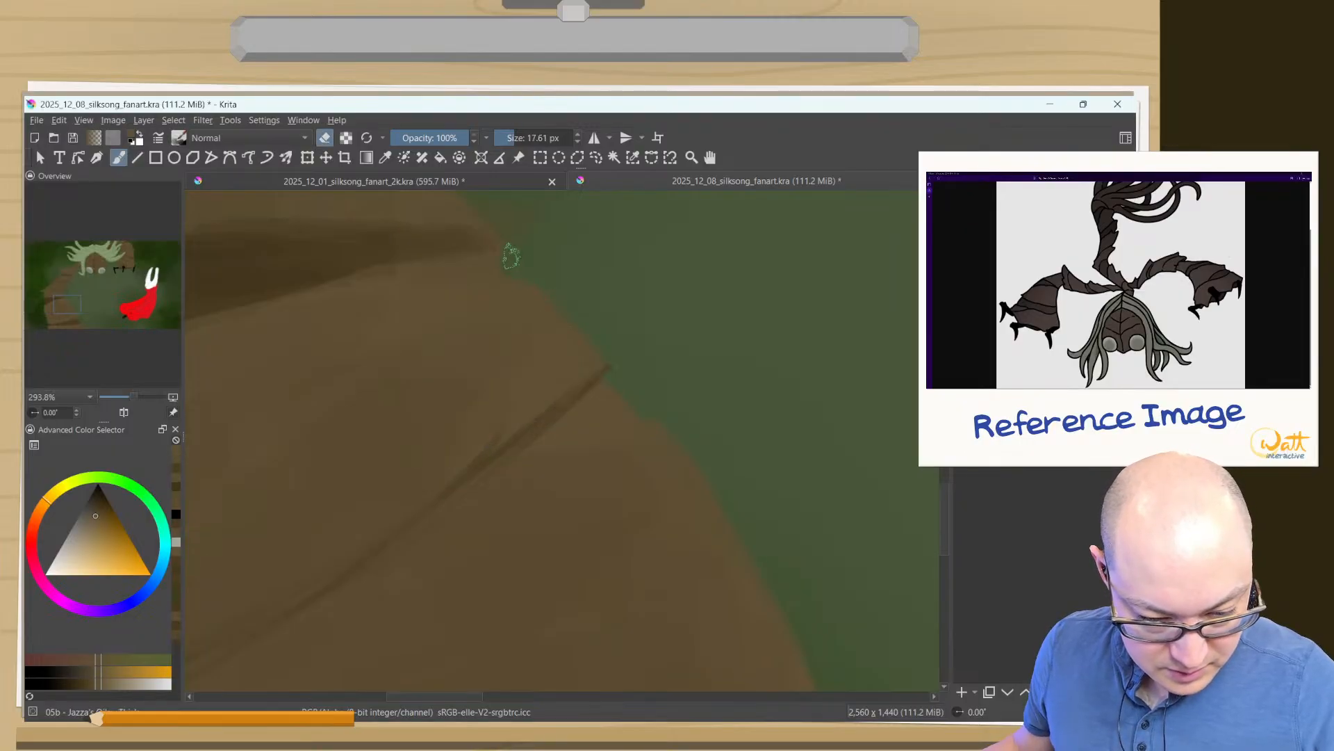
key(e)
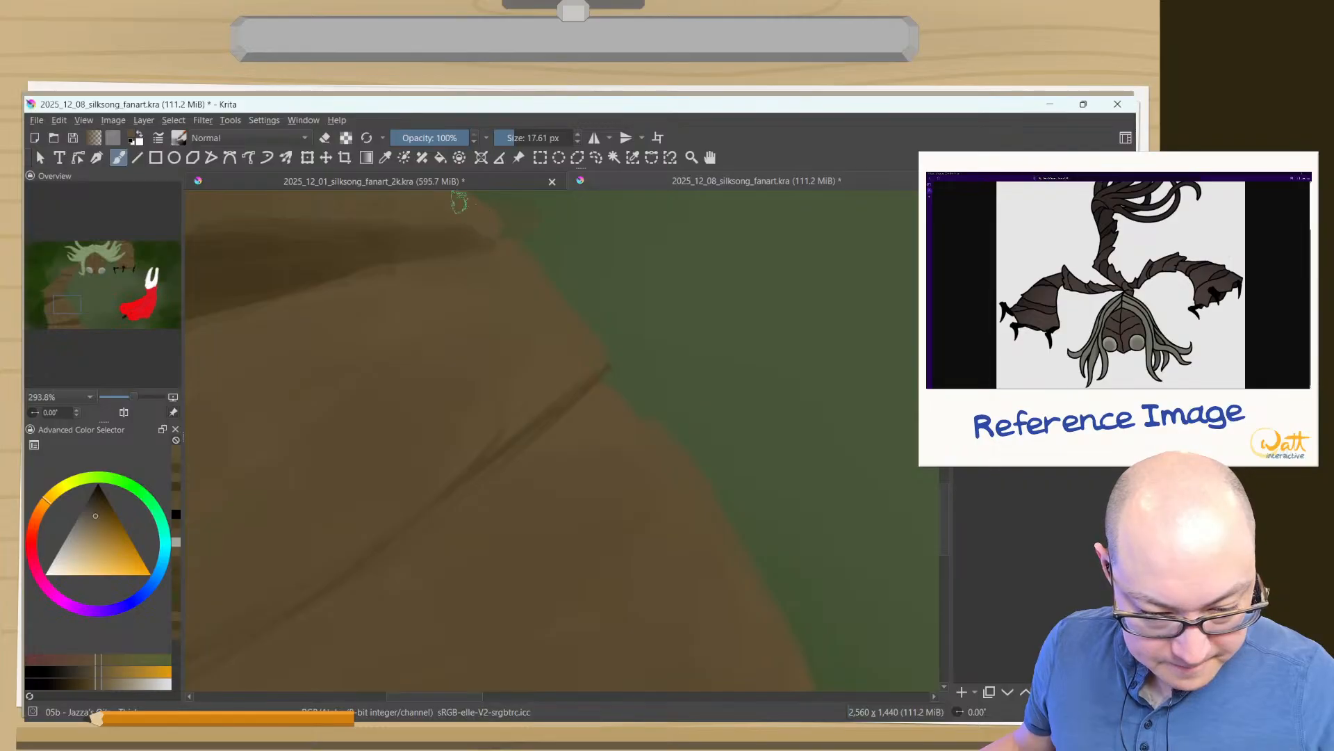
drag(500, 259, 551, 343)
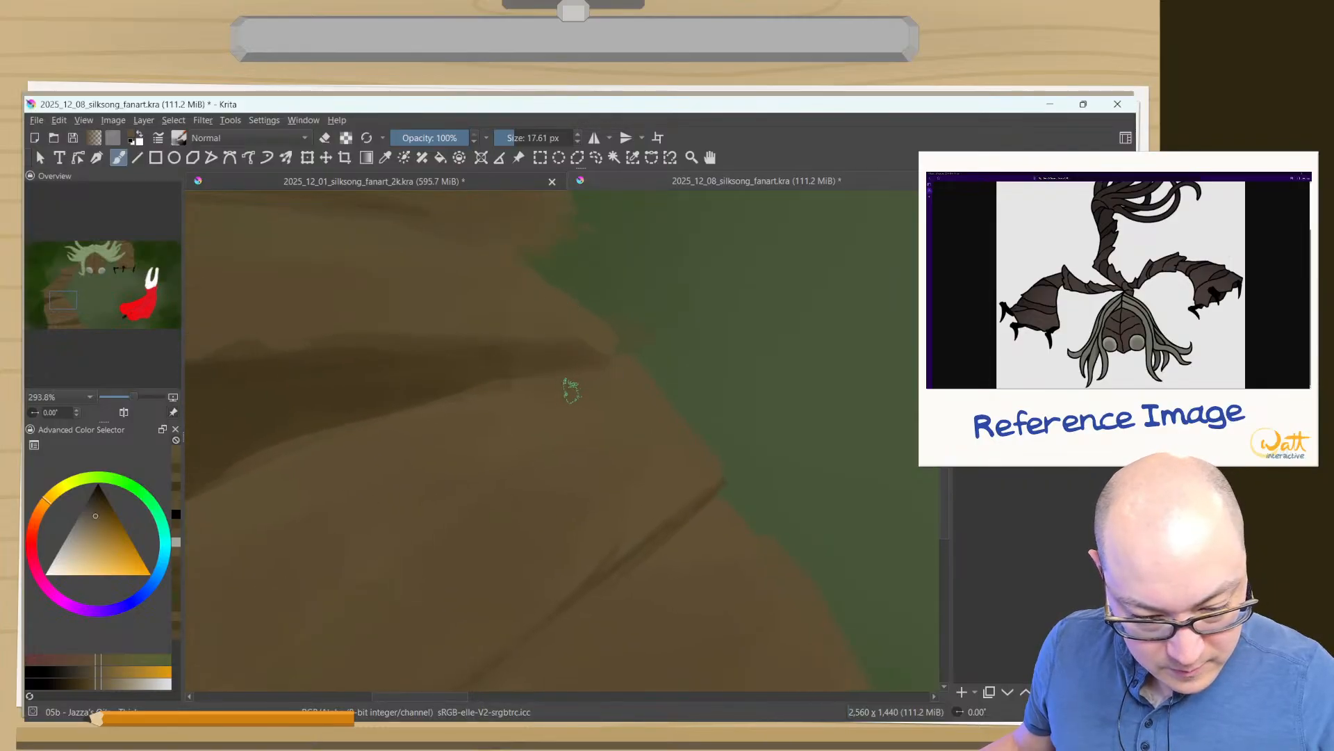
- Sample the joint's dark brown, extend its shadow to a fine tip at the inner edge with a 5.70 px brush, and clean it with the eraser
ctrl+click(452, 384)
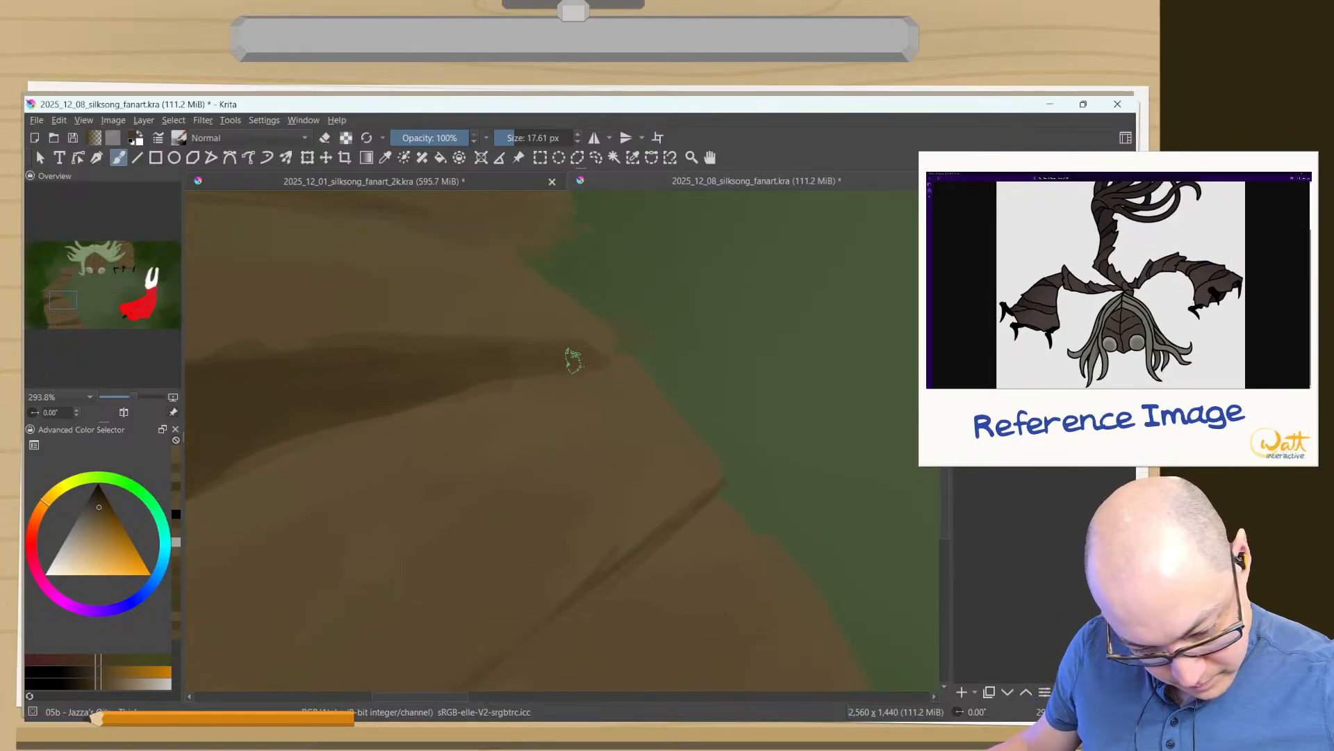
shift+drag(589, 362, 538, 368)
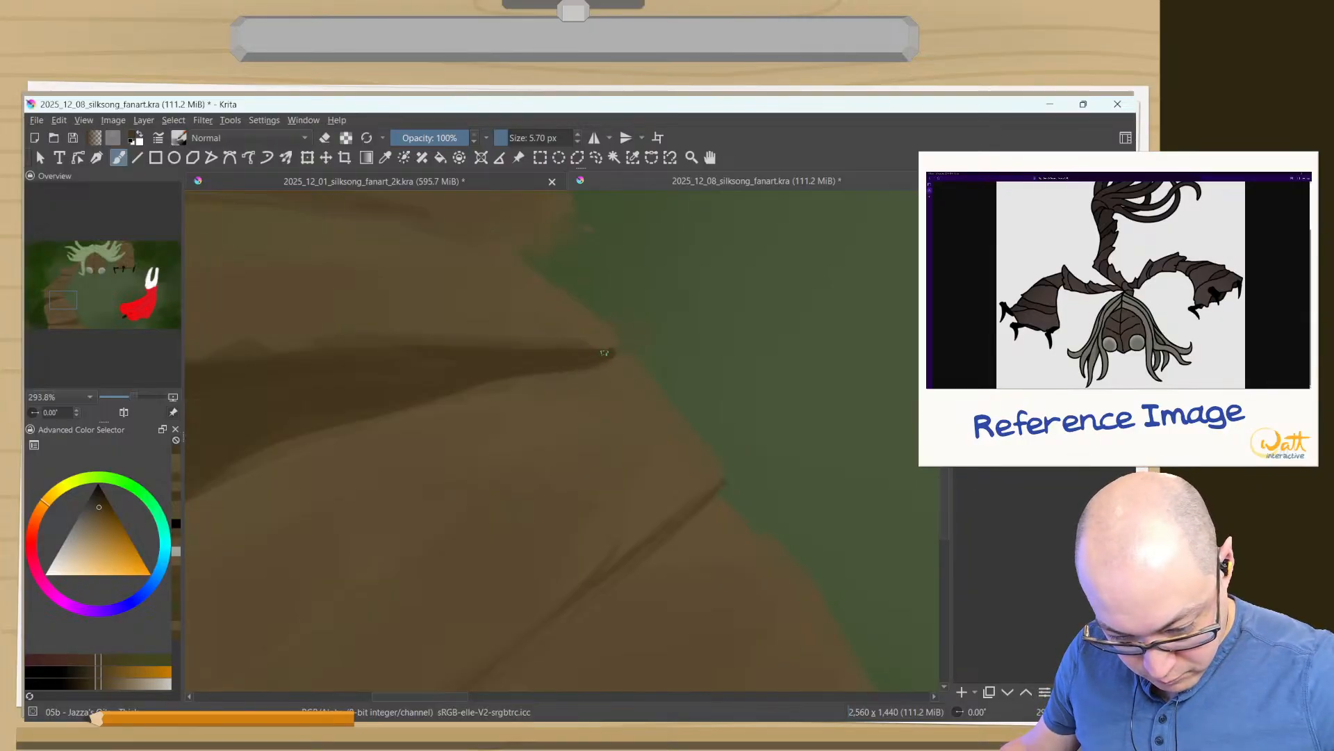
key(e)
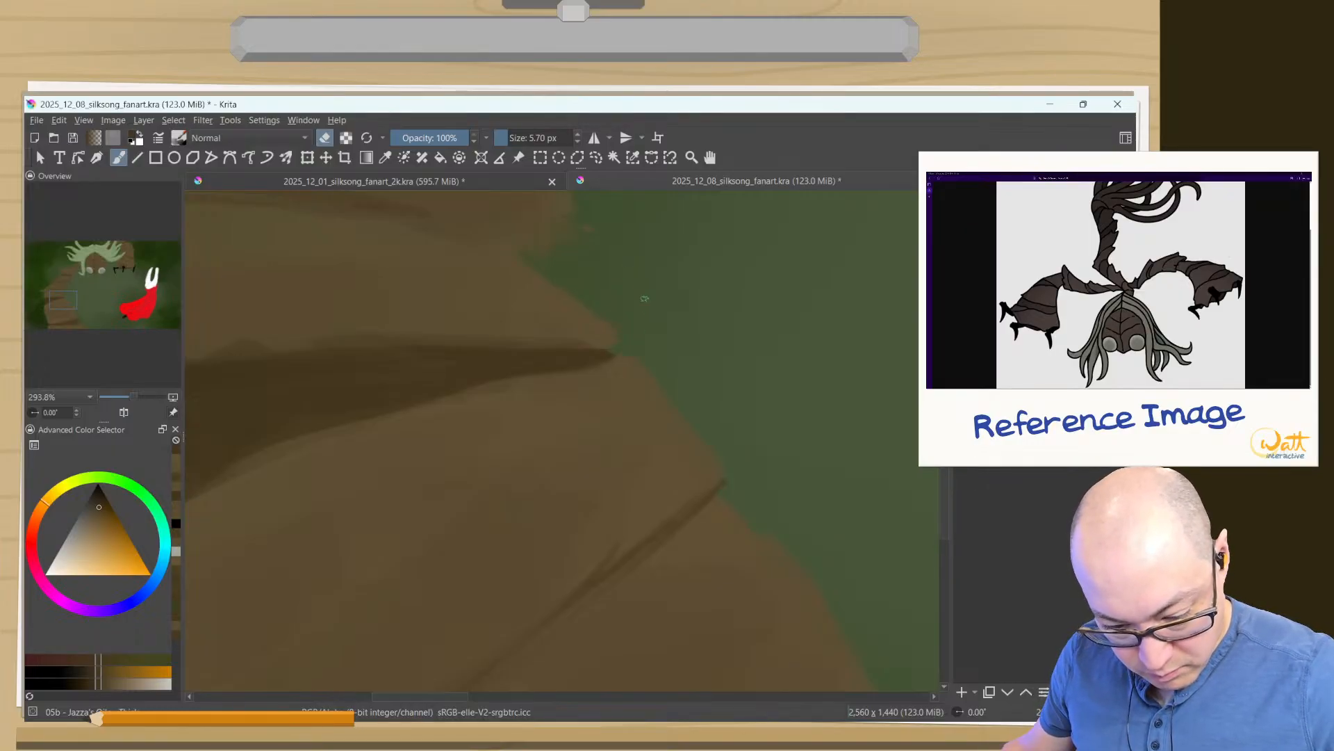
- Darken the lower segment's diagonal crease with a 5.70 px brush at 100% opacity, and refine its edge with a sampled lighter brown
drag(689, 508, 795, 370)
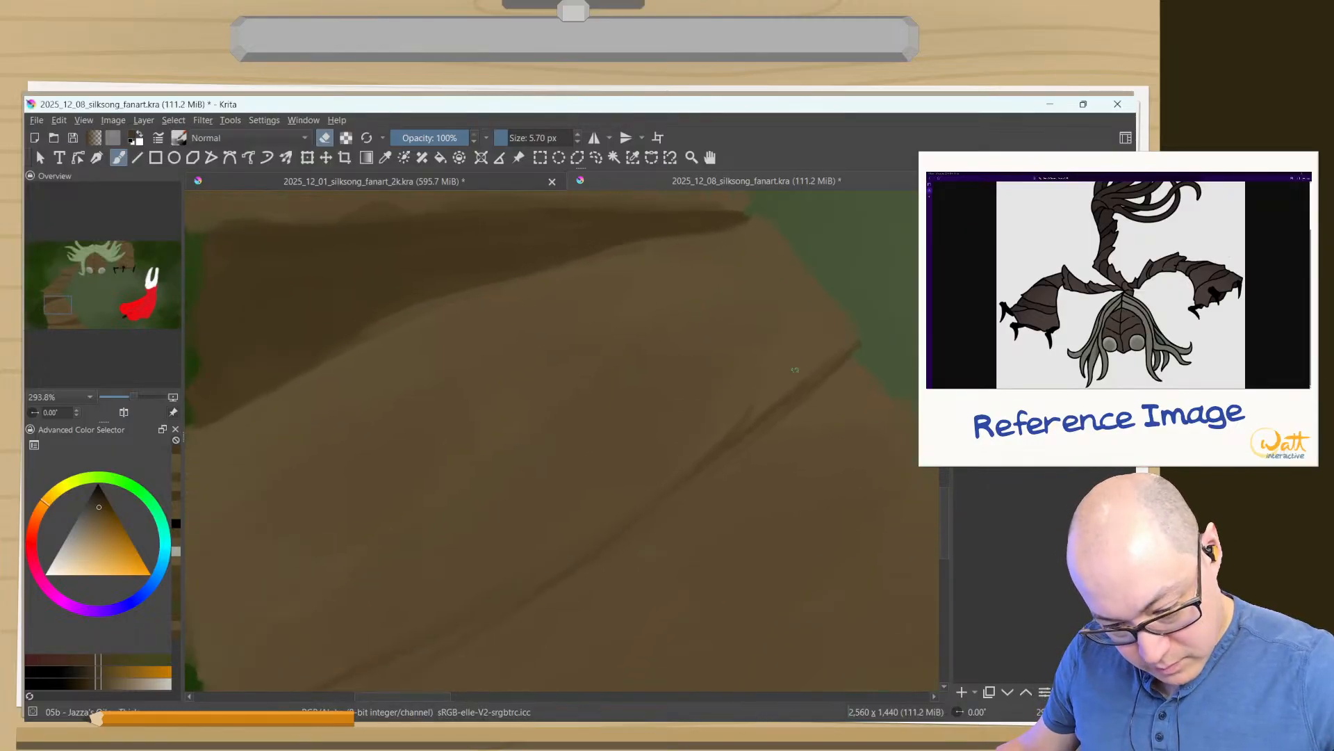
key(e)
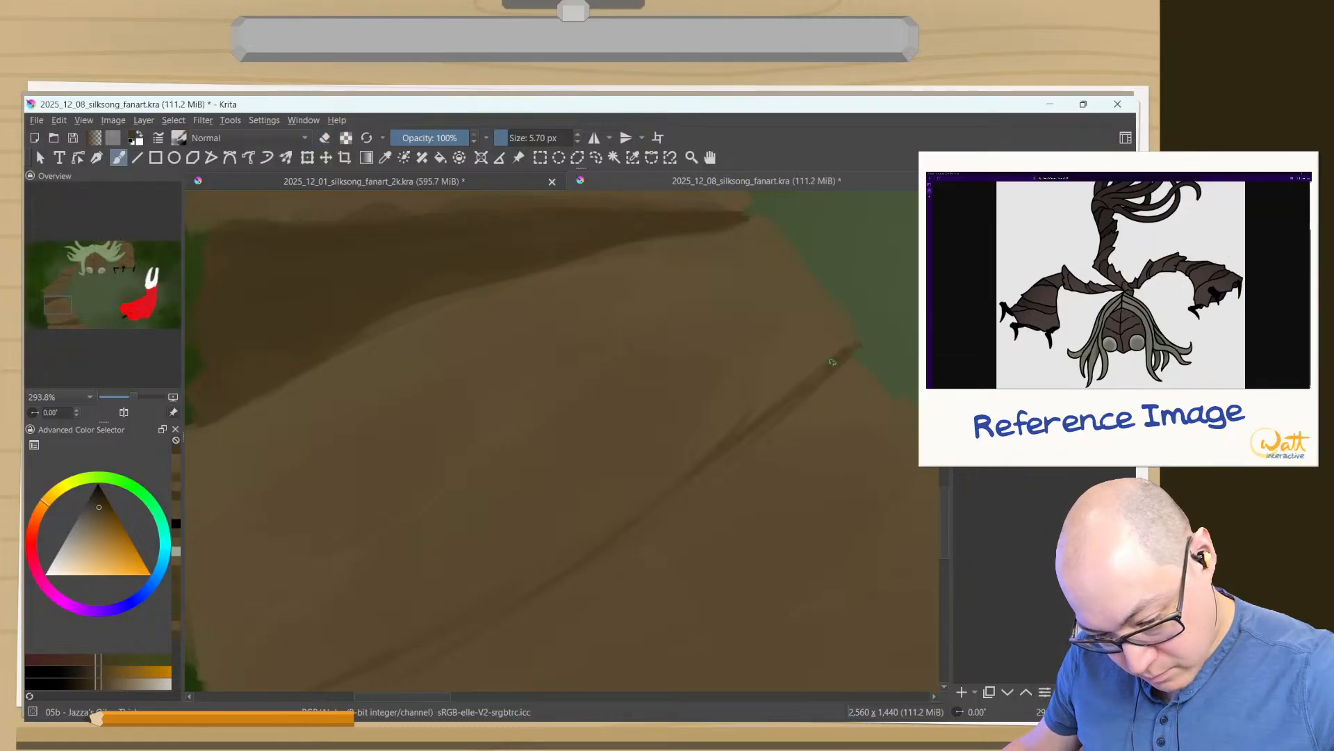
drag(772, 424, 480, 618)
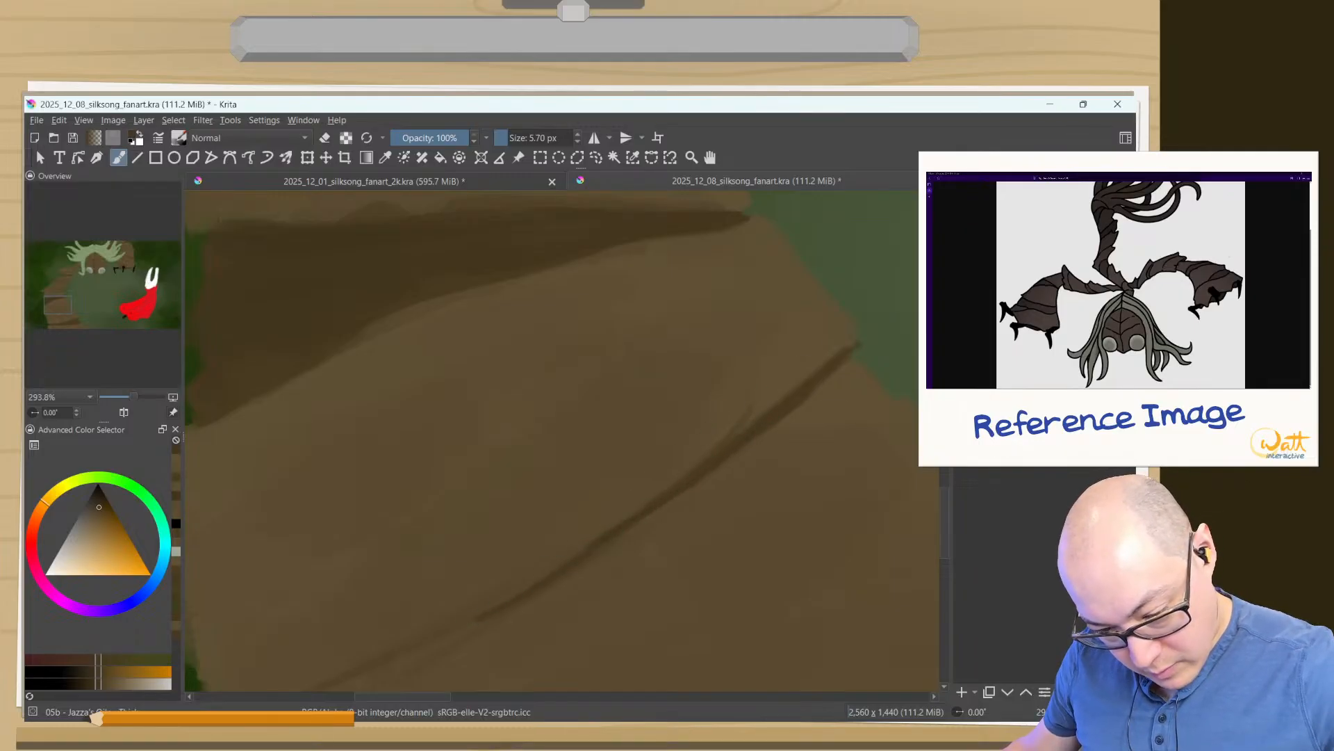
ctrl+click(812, 355)
drag(708, 456, 775, 410)
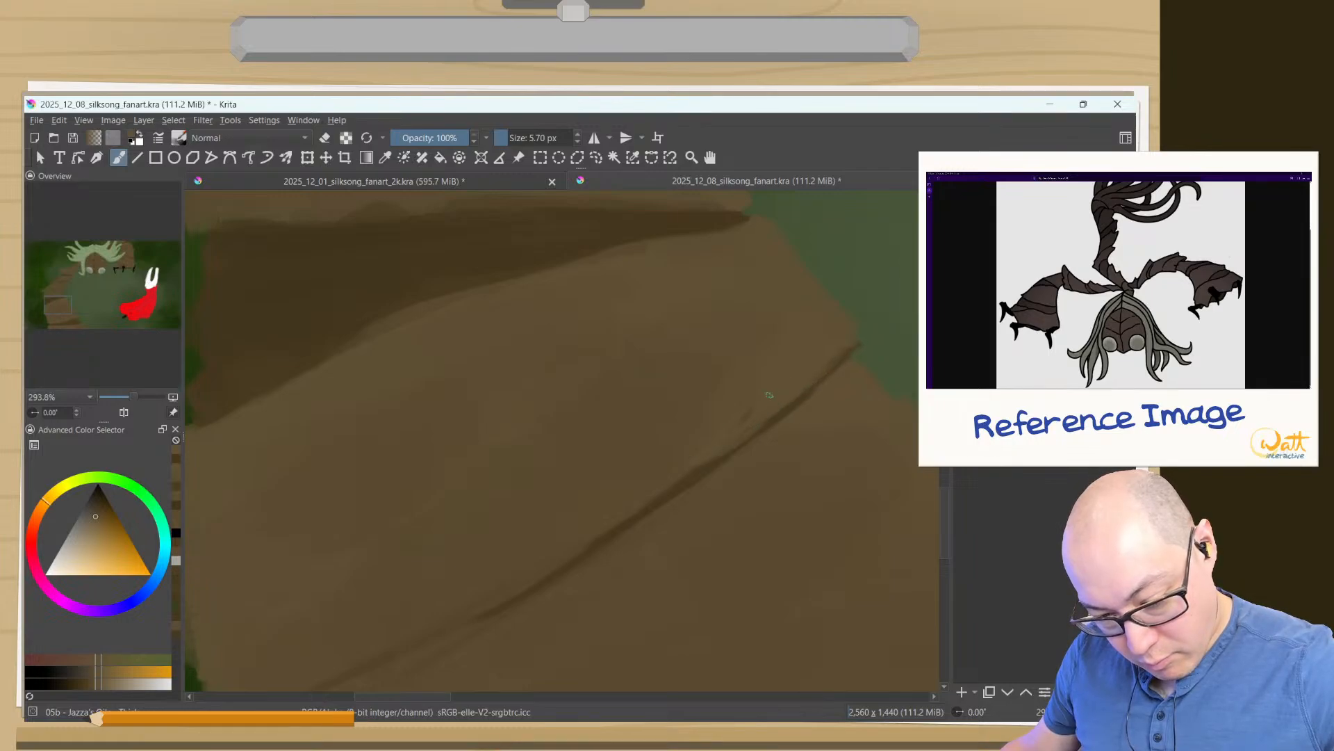
- Sample the lower segment's brown and paint over the middle of the diagonal crease at 5.70 px to soften it
drag(617, 477, 444, 545)
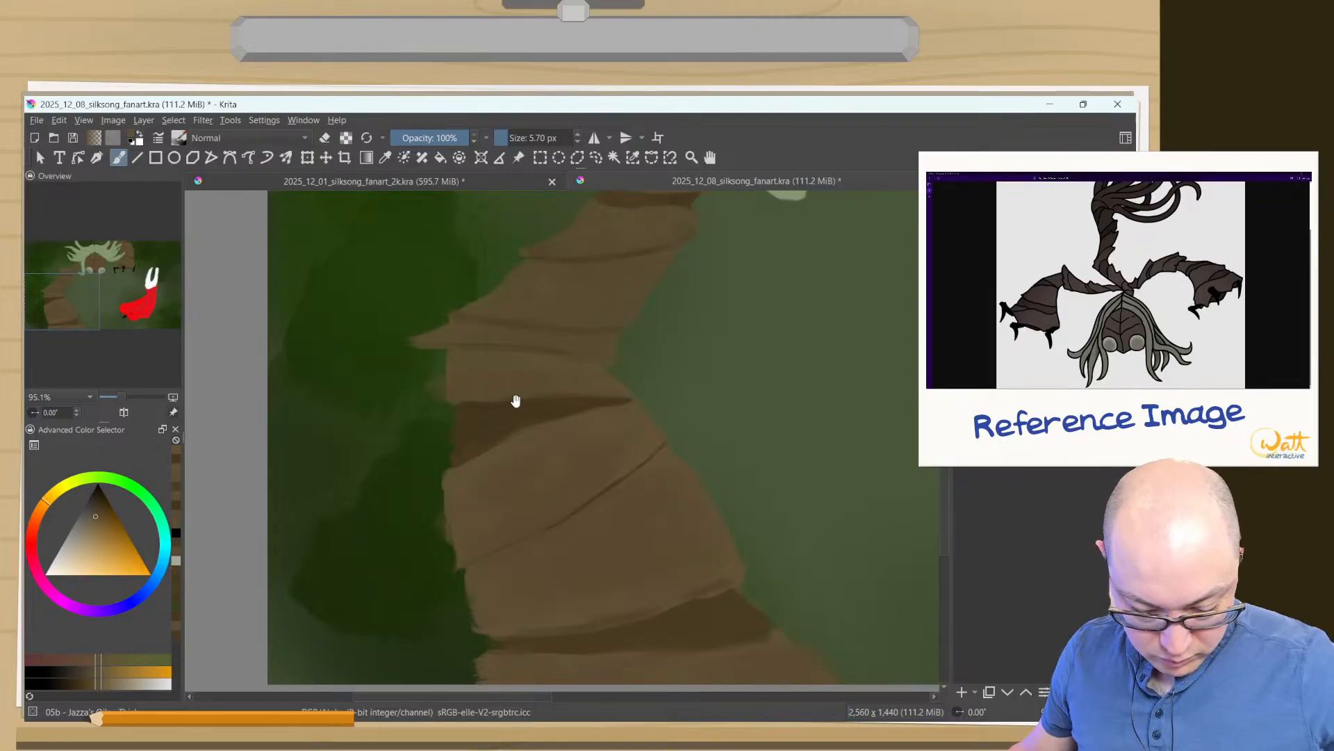
drag(539, 457, 534, 603)
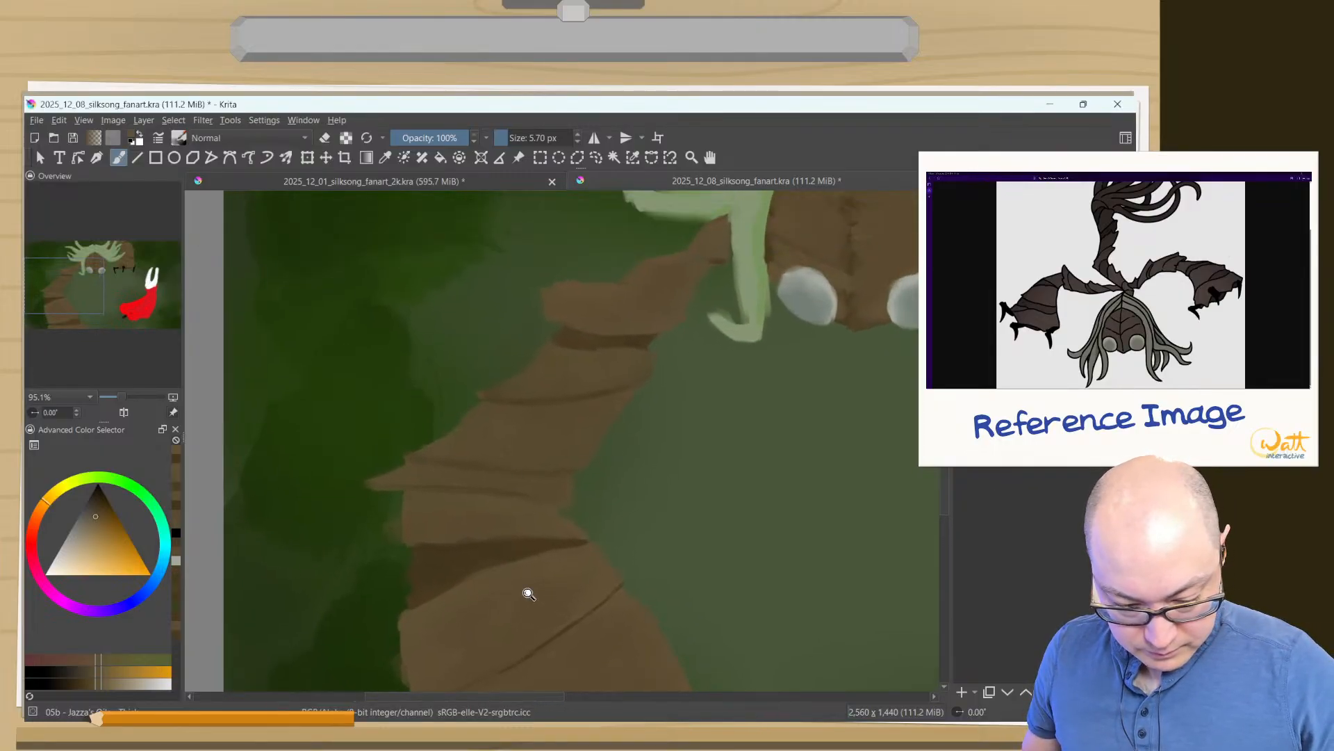
ctrl+click(607, 631)
mouse_move(579, 602)
mouse_down()
mouse_move(643, 477)
mouse_move(646, 497)
mouse_move(727, 379)
mouse_move(722, 262)
mouse_move(795, 298)
mouse_move(825, 271)
mouse_move(684, 383)
mouse_up()
mouse_move(770, 326)
mouse_down()
mouse_move(552, 480)
mouse_move(635, 431)
mouse_move(591, 469)
mouse_move(563, 479)
mouse_move(565, 461)
mouse_move(505, 498)
mouse_move(619, 417)
mouse_move(437, 555)
mouse_move(463, 538)
mouse_move(470, 505)
mouse_move(459, 502)
mouse_move(705, 360)
mouse_move(823, 310)
mouse_up()
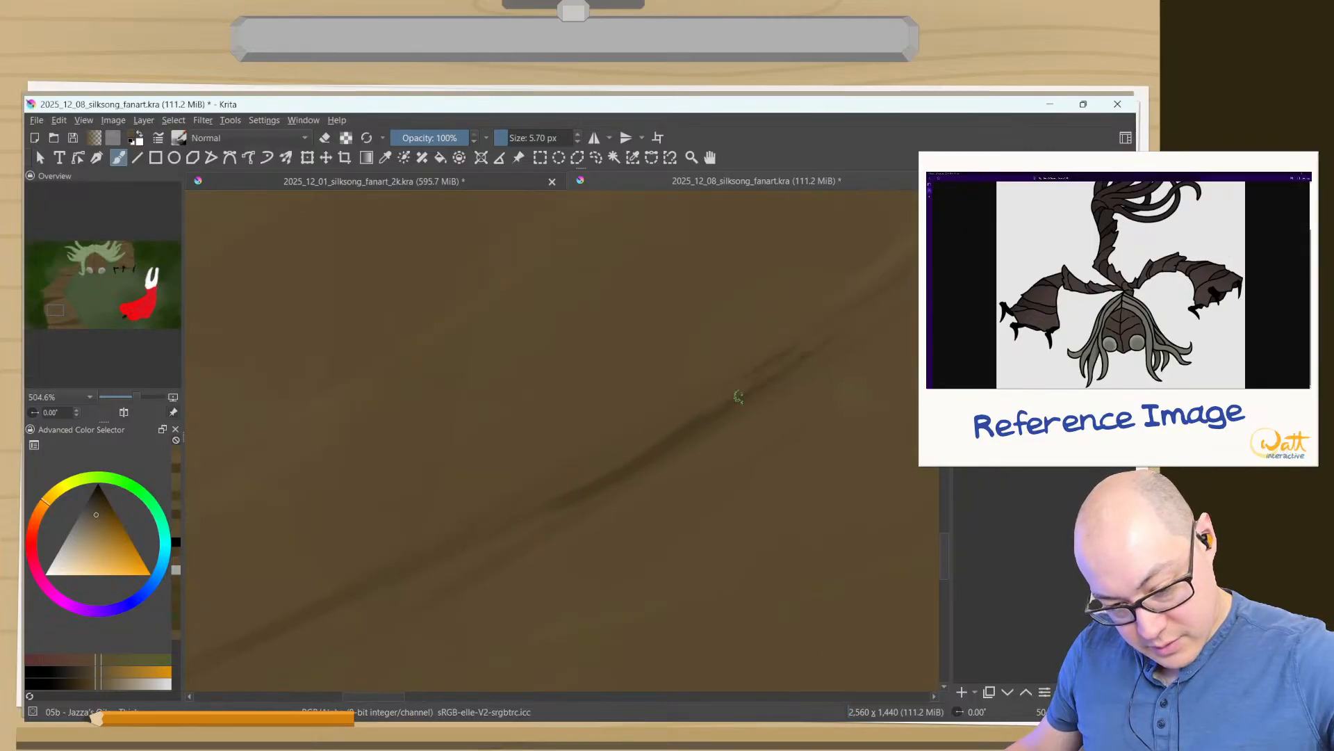
drag(739, 397, 554, 507)
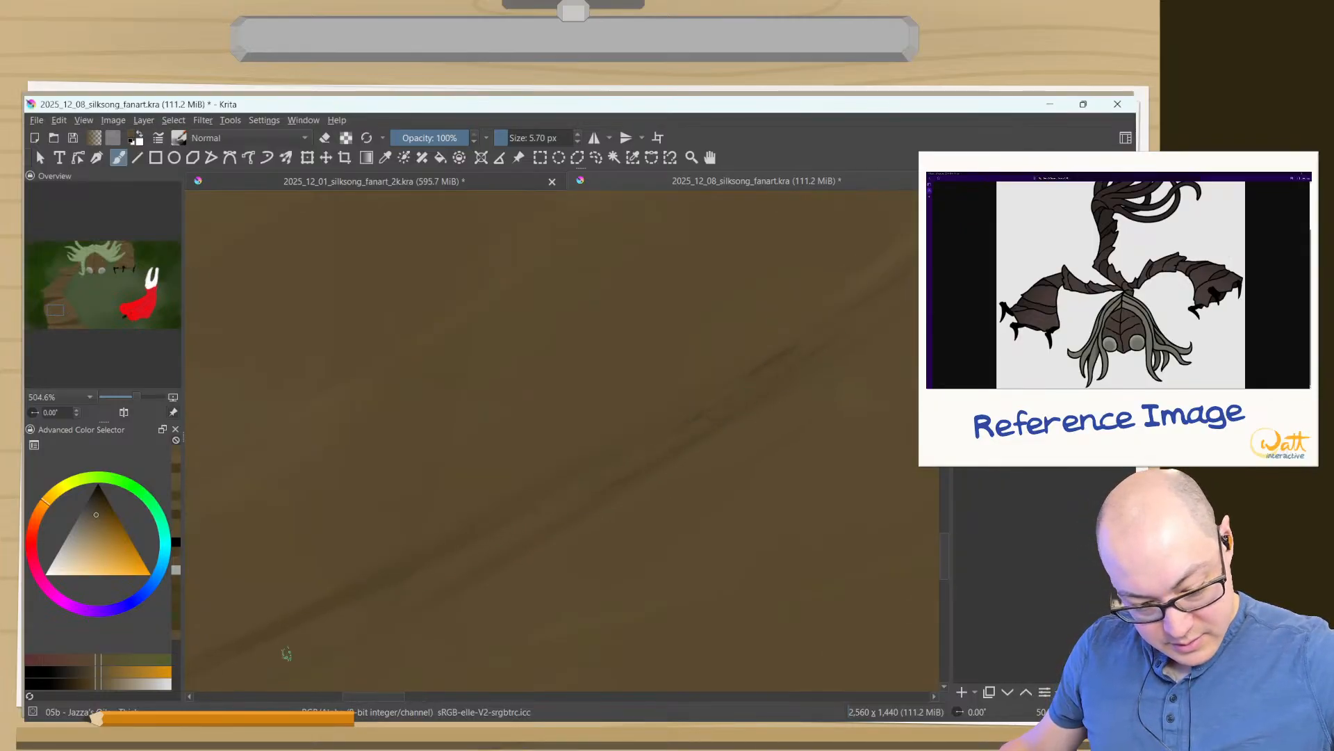
drag(396, 528, 763, 335)
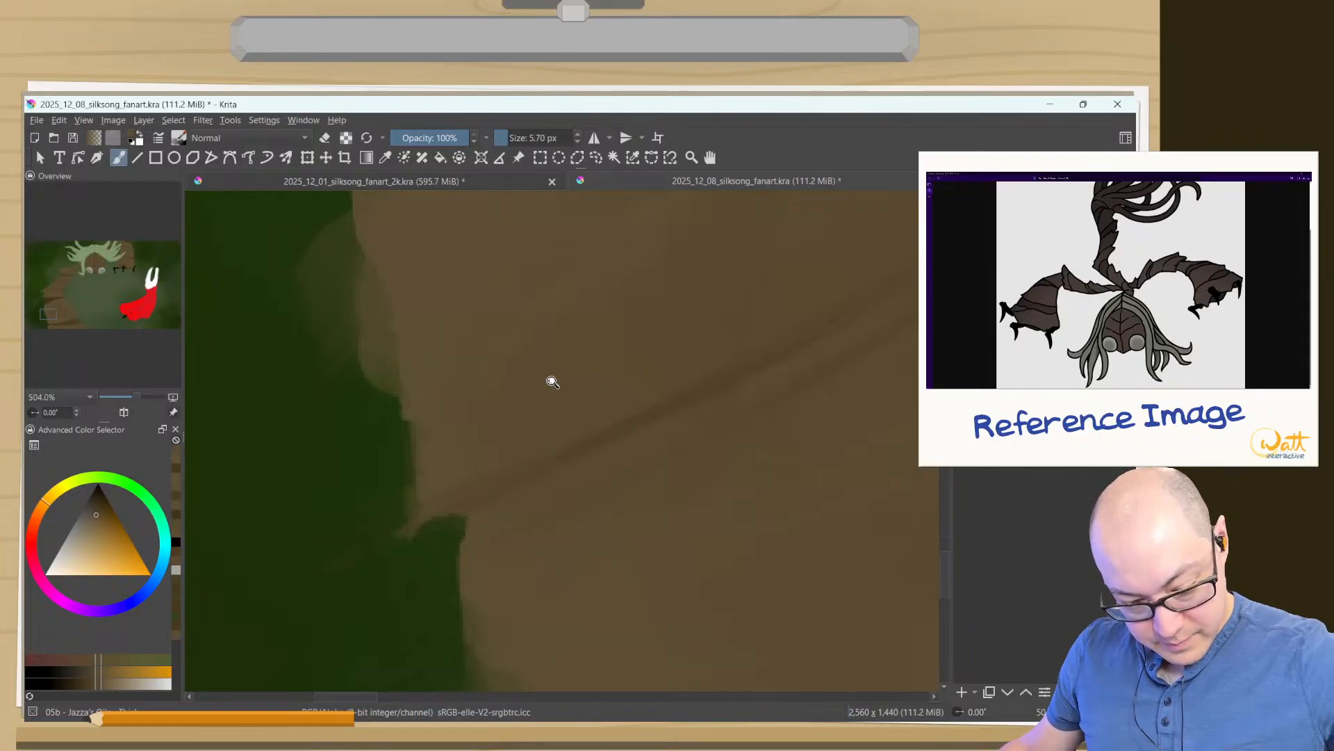
- Sample the dark brown and enlarge the shadow band beneath the left arm's lower segment into a curved shape with a 51.82 px brush
drag(553, 383, 492, 579)
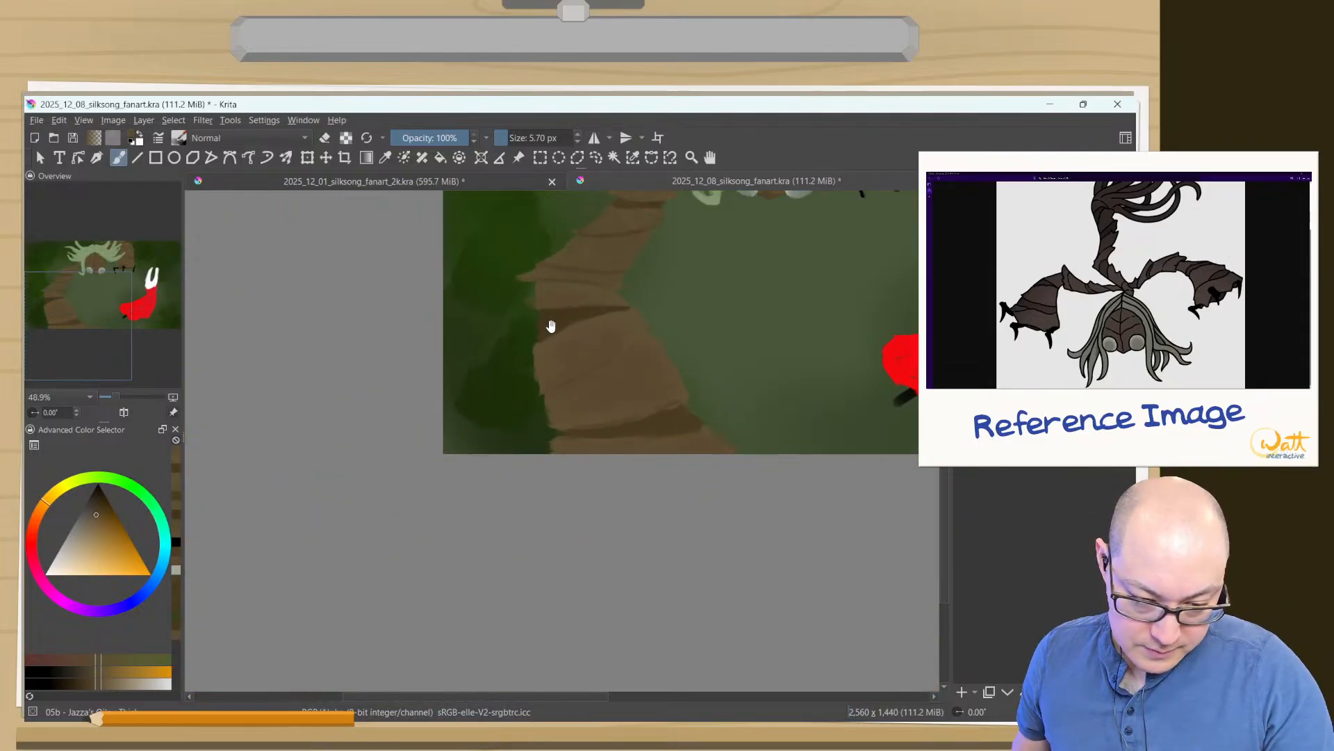
drag(548, 322, 517, 443)
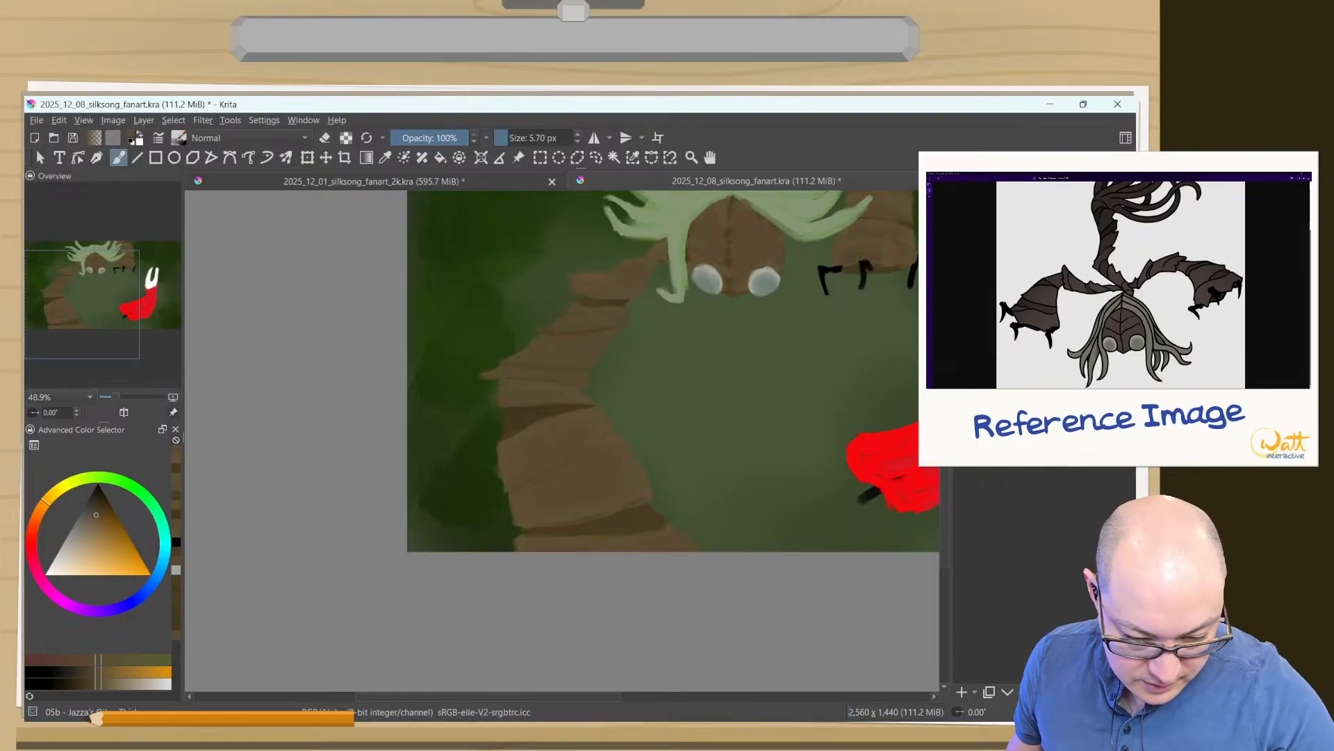
drag(596, 504, 558, 393)
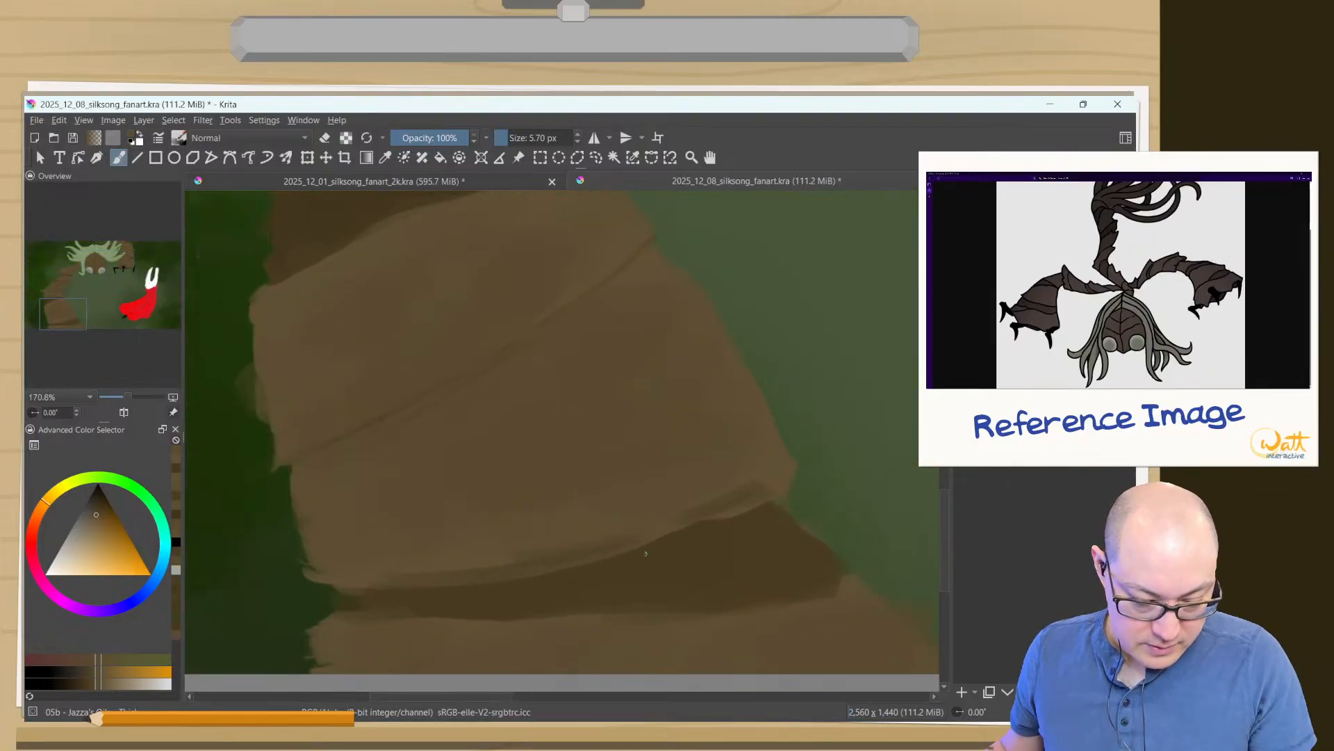
ctrl+click(706, 539)
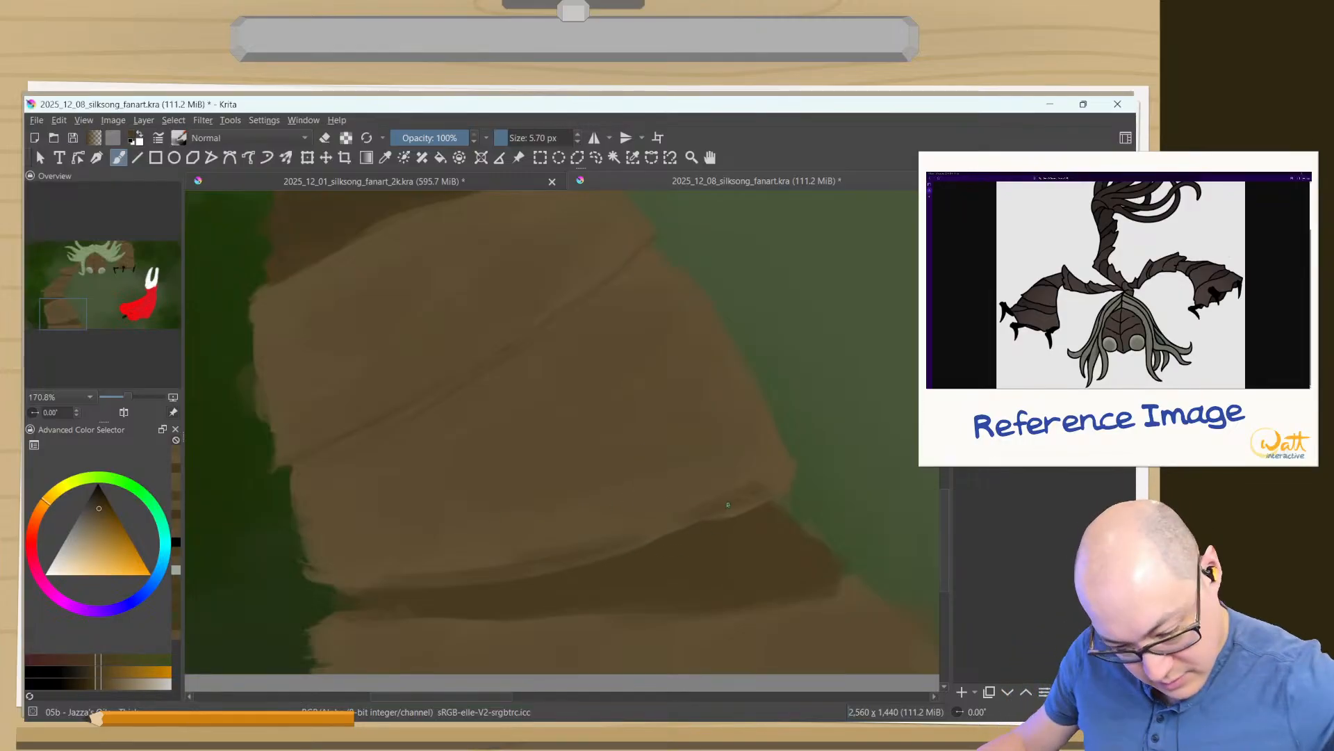
drag(653, 495, 755, 504)
mouse_move(647, 490)
shift+mouse_down()
mouse_move(704, 539)
mouse_move(717, 499)
mouse_move(742, 512)
mouse_move(768, 504)
mouse_move(752, 516)
mouse_move(775, 507)
mouse_move(499, 529)
mouse_move(650, 511)
mouse_move(562, 520)
mouse_move(406, 560)
mouse_move(465, 532)
mouse_move(366, 578)
mouse_move(525, 540)
mouse_move(662, 539)
mouse_move(462, 575)
mouse_move(743, 514)
mouse_move(789, 527)
mouse_move(766, 528)
mouse_move(771, 541)
mouse_move(720, 532)
shift+mouse_up()
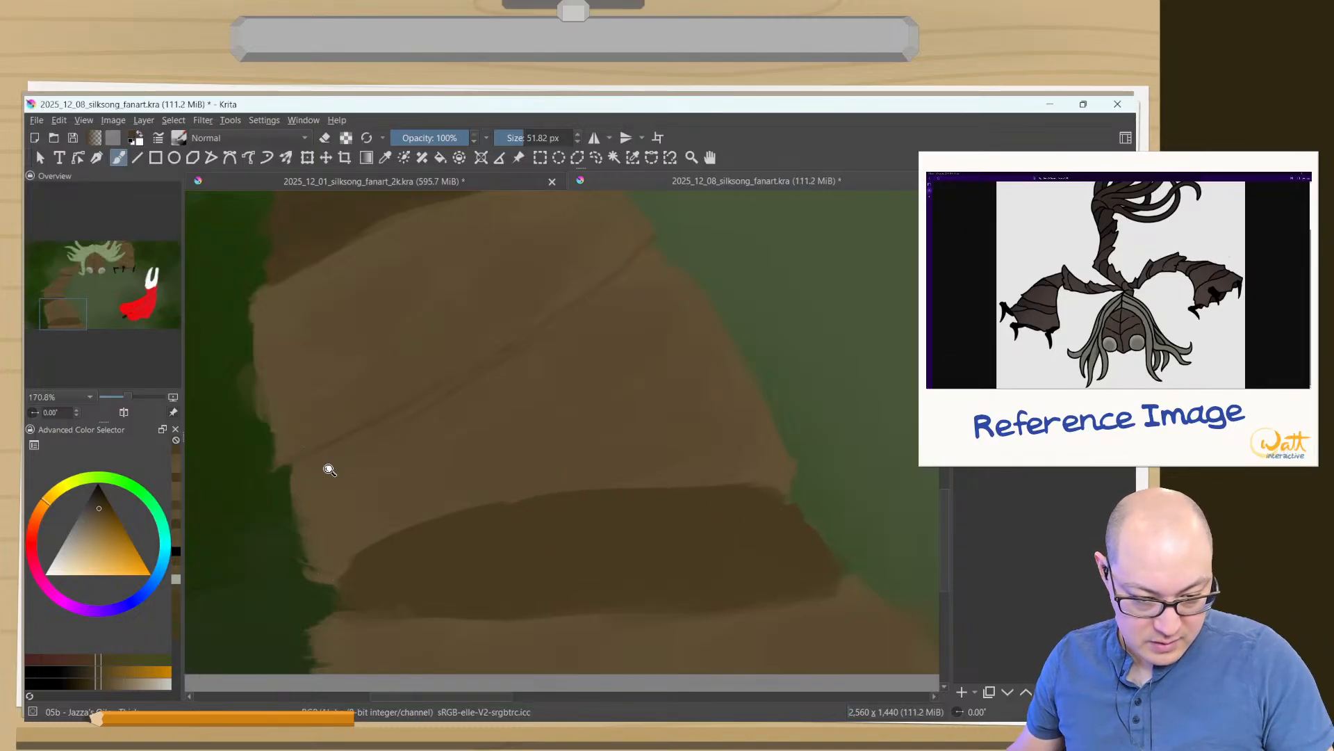
- Curve the shadow band above the lower segment with a 27.79 px dark brown brush, and trim its underside with sampled lighter brown
drag(336, 489, 310, 507)
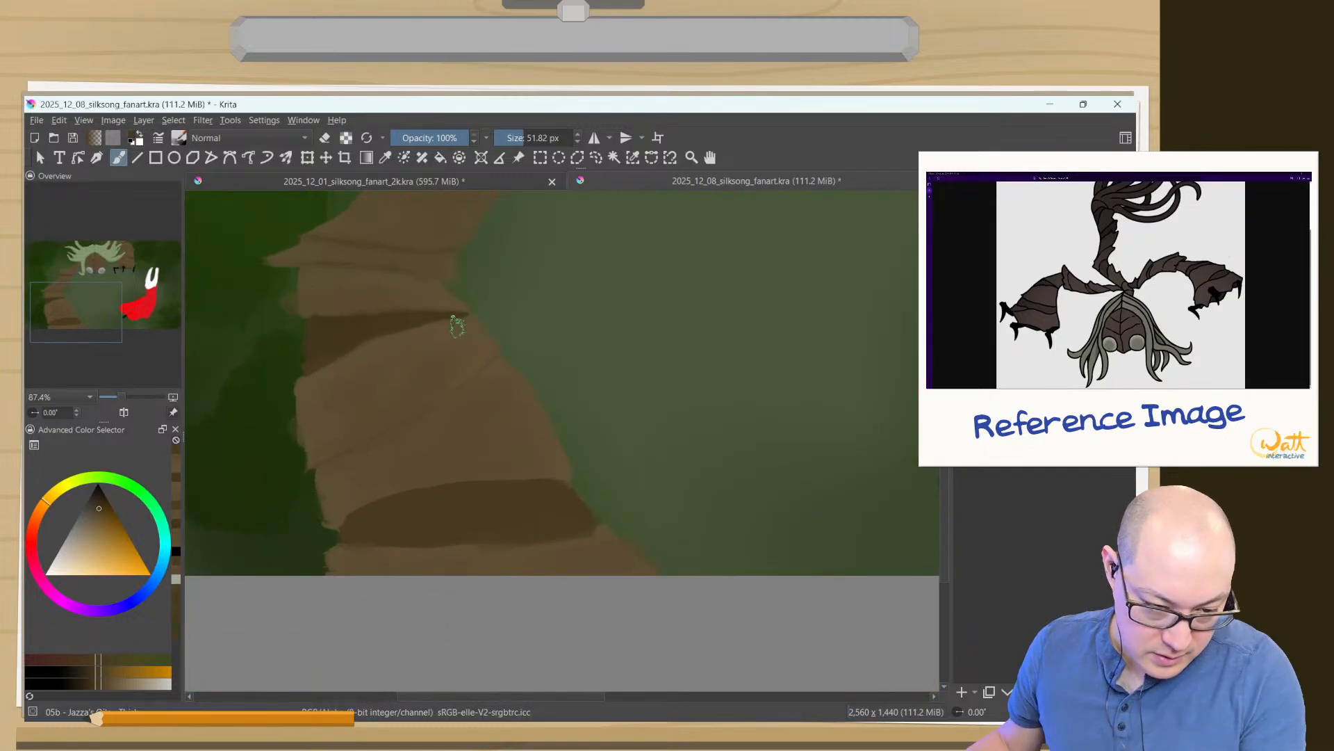
mouse_move(409, 321)
shift+mouse_down()
mouse_move(396, 321)
mouse_move(420, 304)
mouse_move(328, 320)
shift+mouse_up()
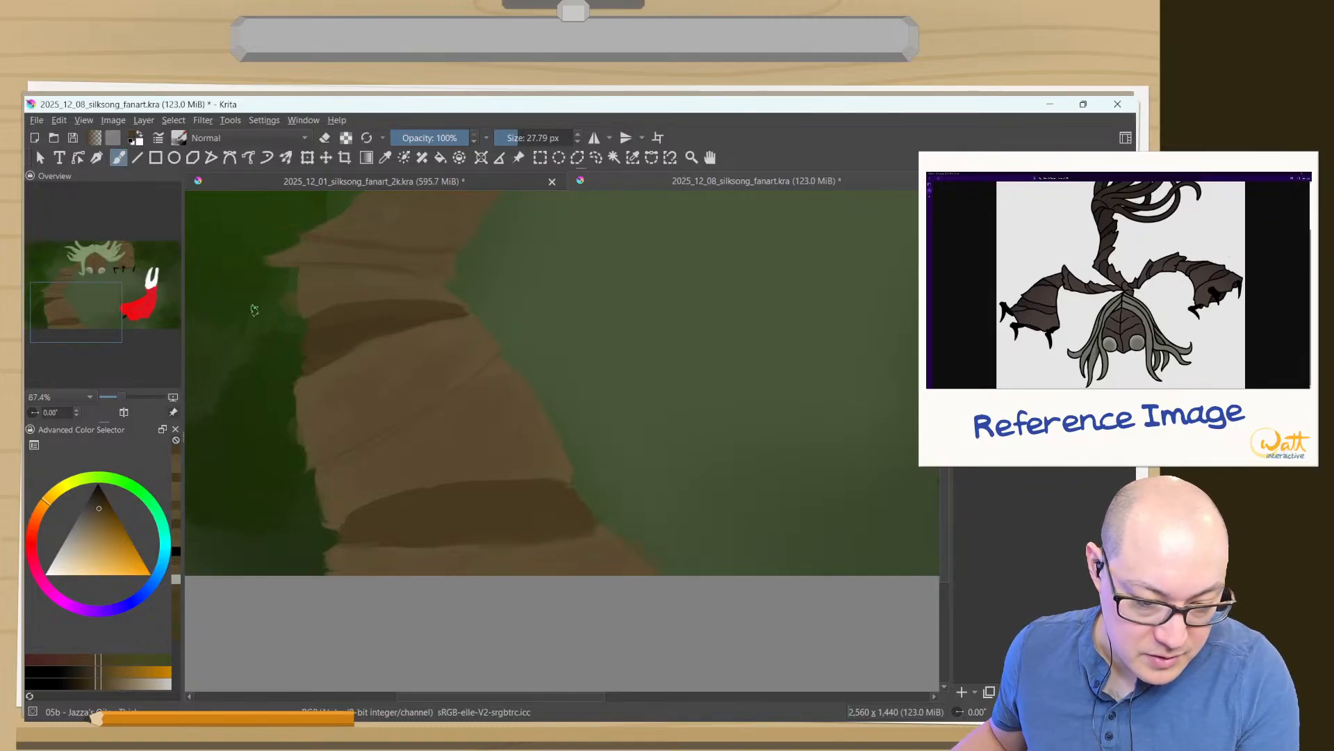
ctrl+click(488, 381)
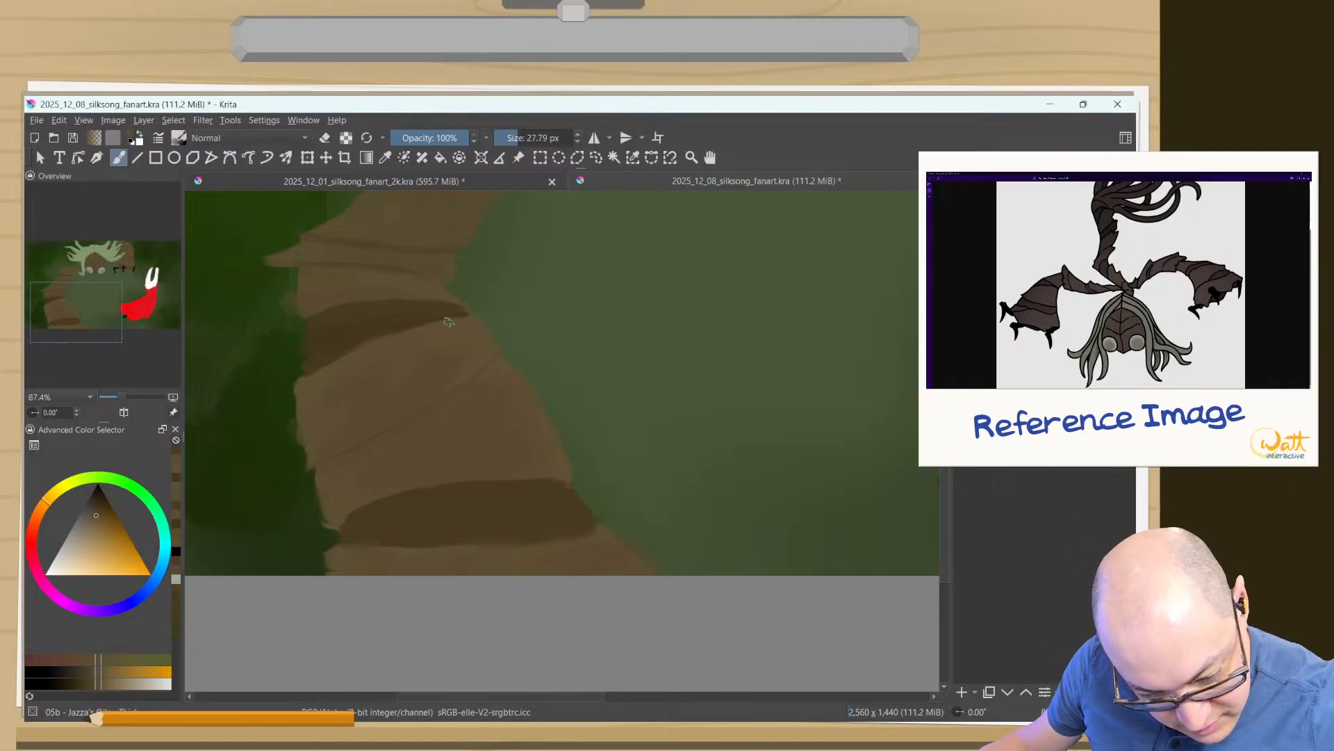
mouse_move(448, 322)
mouse_down()
mouse_move(325, 351)
mouse_move(379, 328)
mouse_move(305, 371)
mouse_move(377, 337)
mouse_up()
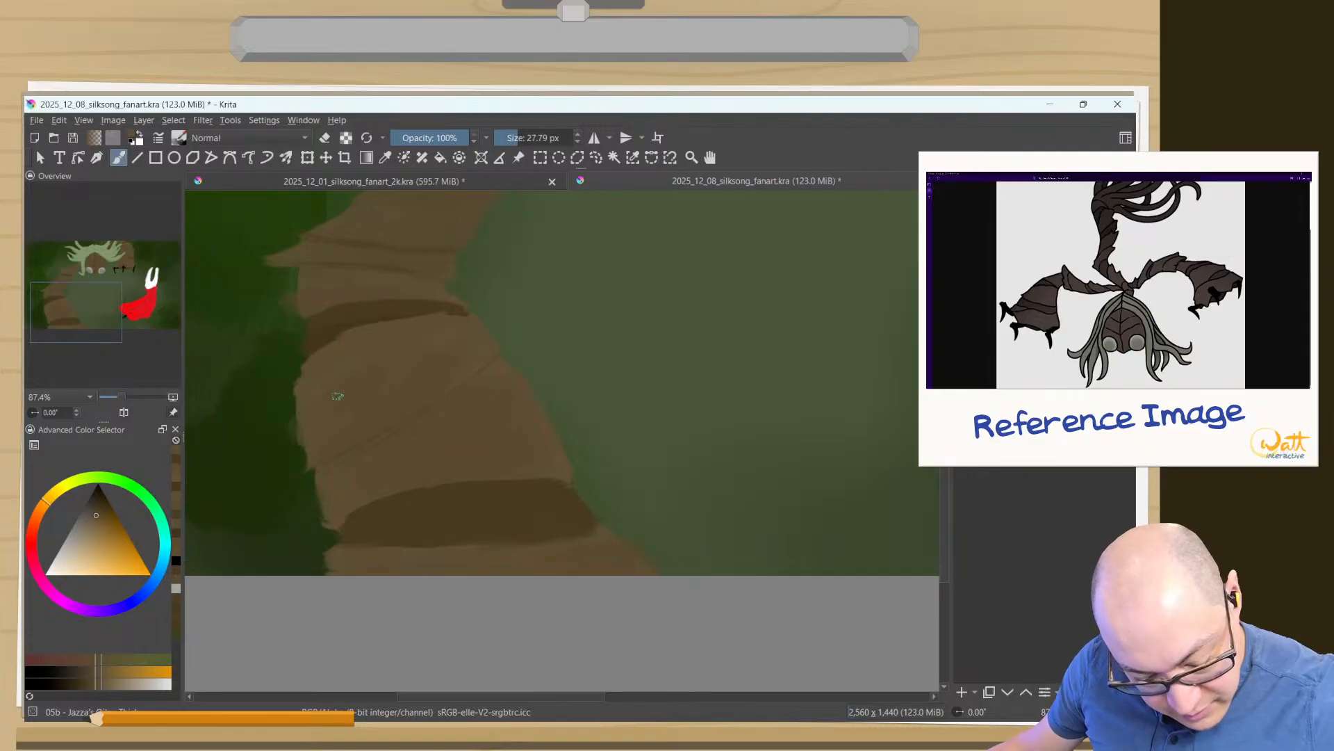
- Narrow the lowest shadow band by painting lighter brown along its underside at 27.79 px, and touch up its inner corner with sampled dark brown
mouse_move(596, 542)
mouse_down()
mouse_move(439, 540)
mouse_move(598, 526)
mouse_move(455, 532)
mouse_move(376, 551)
mouse_move(590, 526)
mouse_move(485, 533)
mouse_up()
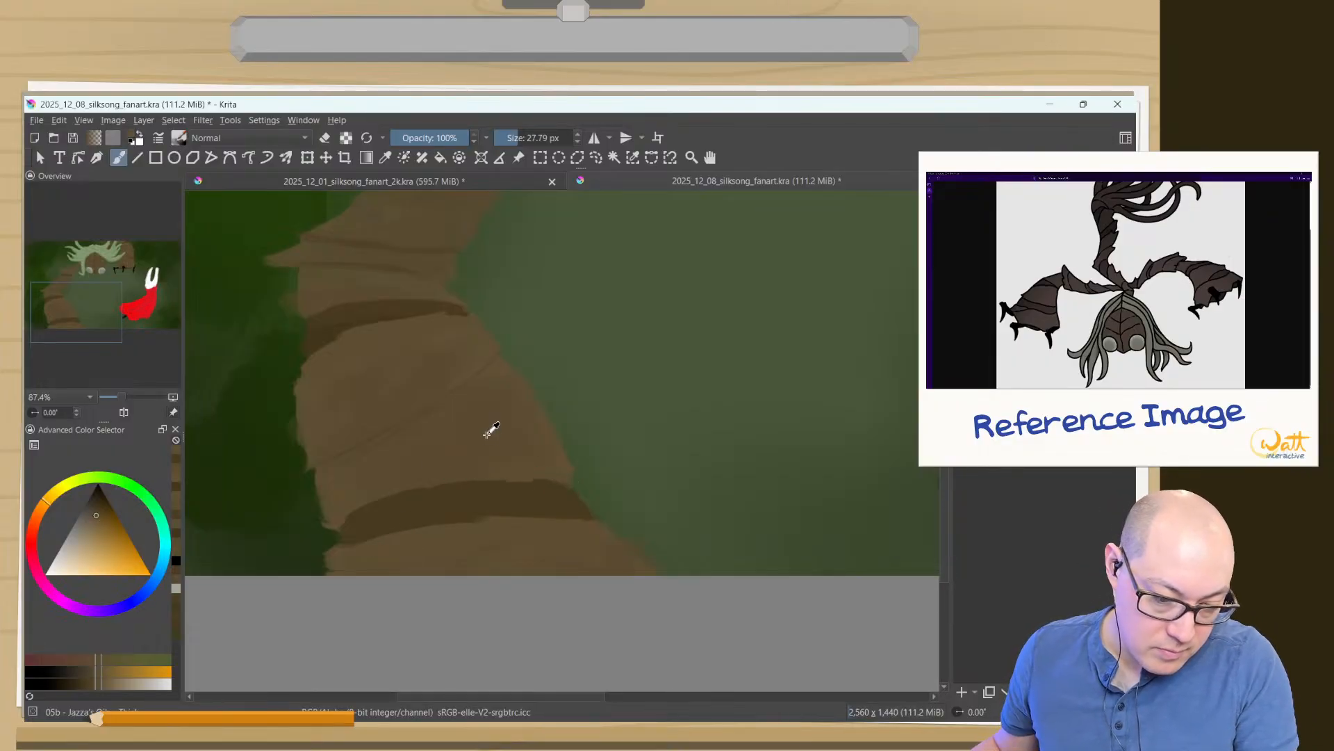
shift+drag(570, 478, 535, 472)
ctrl+click(564, 481)
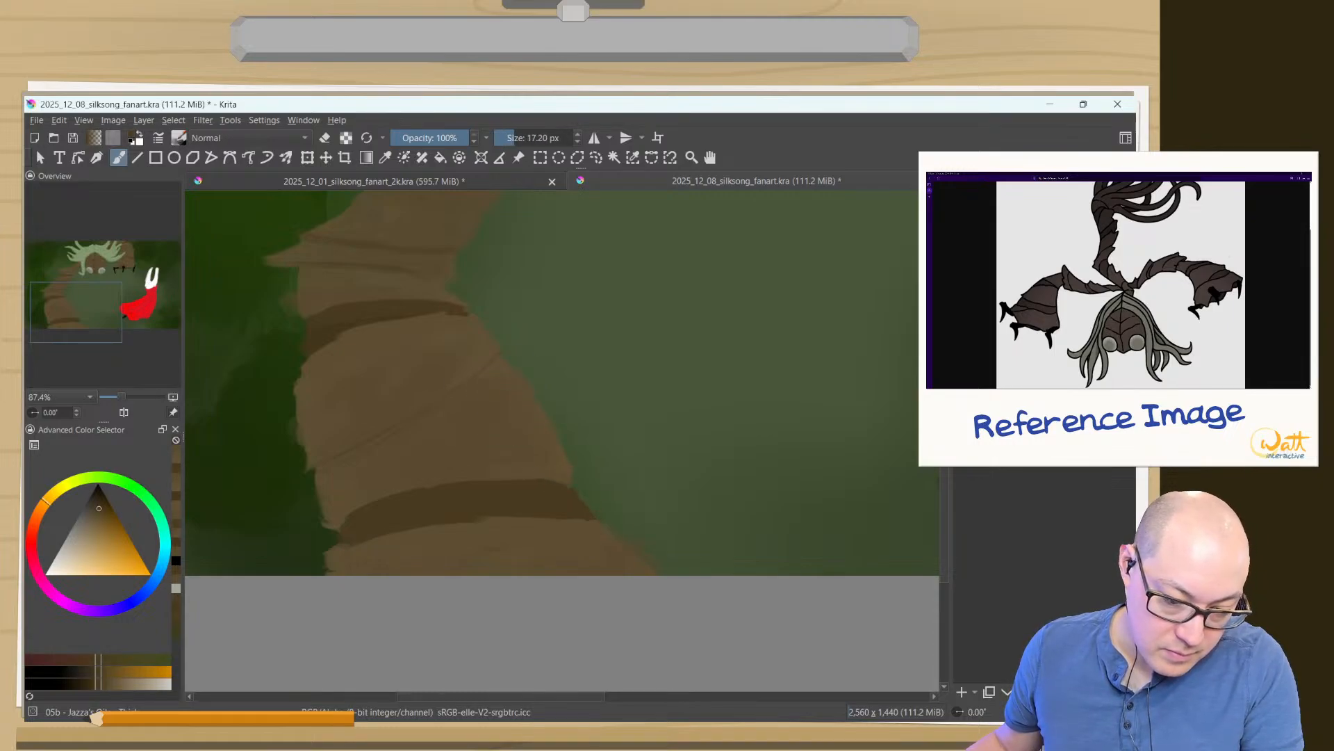
- Blend the upper edge of the left arm's lowest shadow band with a mid brown at 68.54 px, and touch up its inner end with dark brown
click(103, 684)
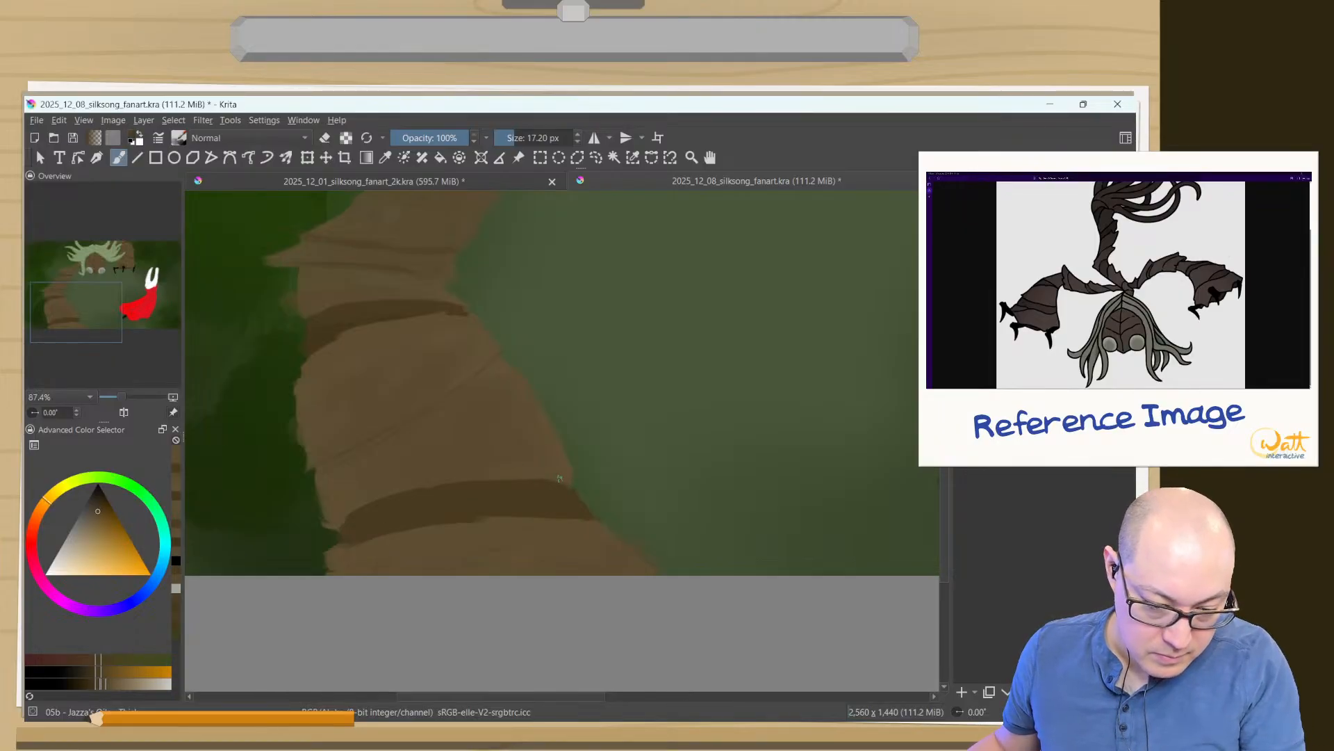
mouse_move(519, 471)
mouse_down()
mouse_move(569, 482)
mouse_move(521, 474)
mouse_move(537, 474)
mouse_up()
drag(515, 474, 570, 480)
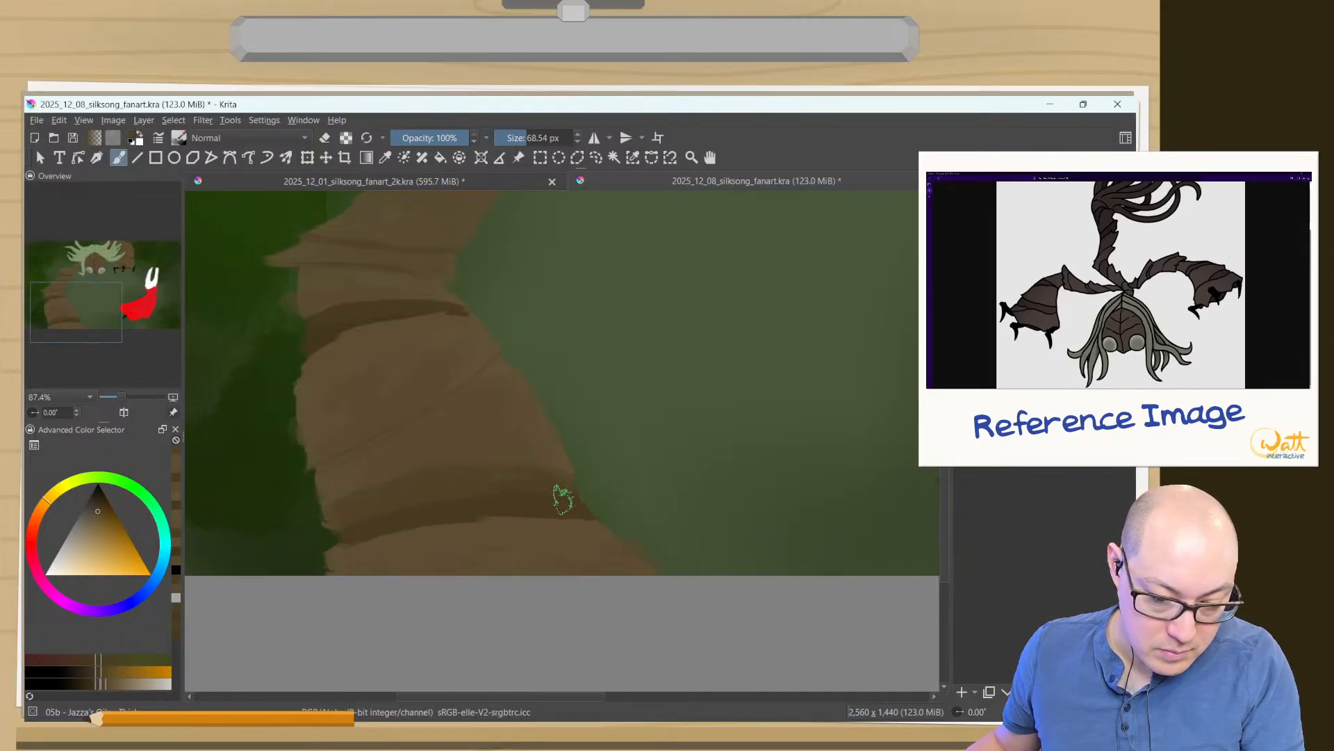
ctrl+click(566, 505)
shift+drag(579, 507, 572, 505)
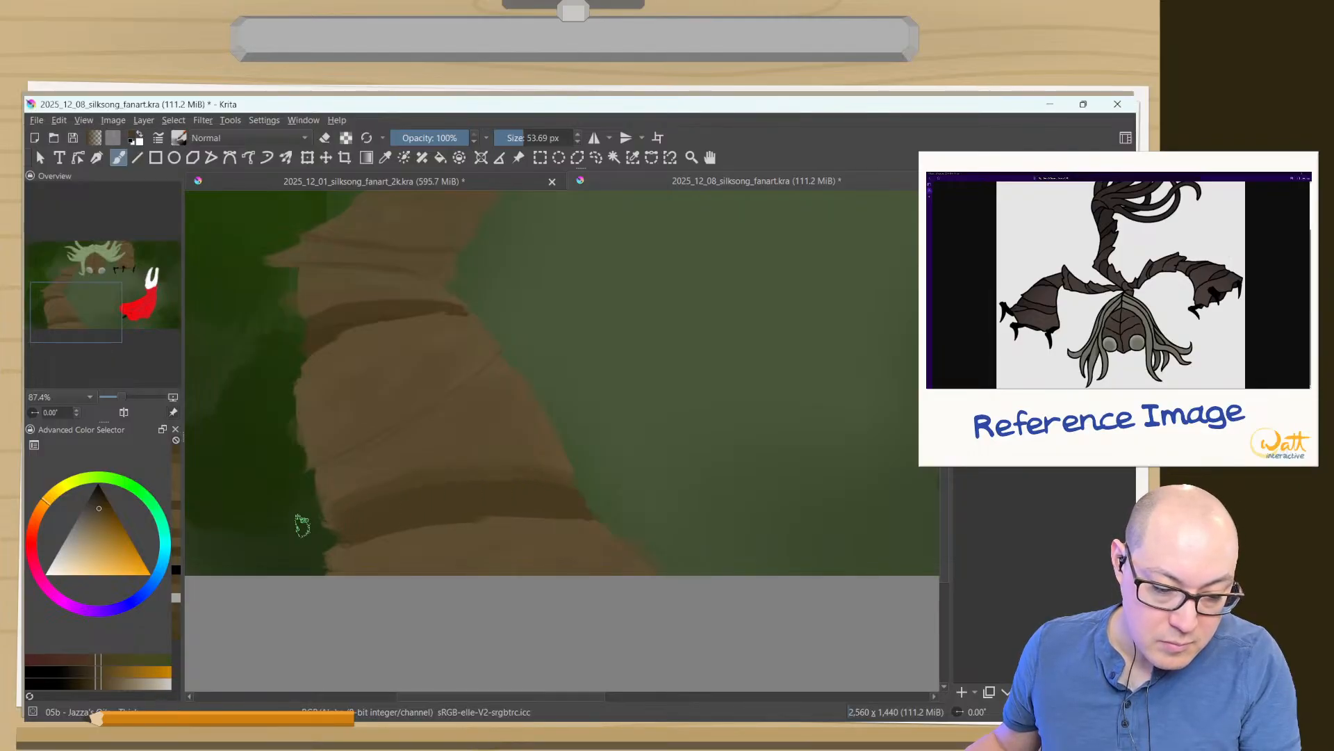
- Save the painting
mouse_move(315, 527)
ctrl+mouse_down()
mouse_move(309, 501)
mouse_move(322, 566)
ctrl+mouse_up()
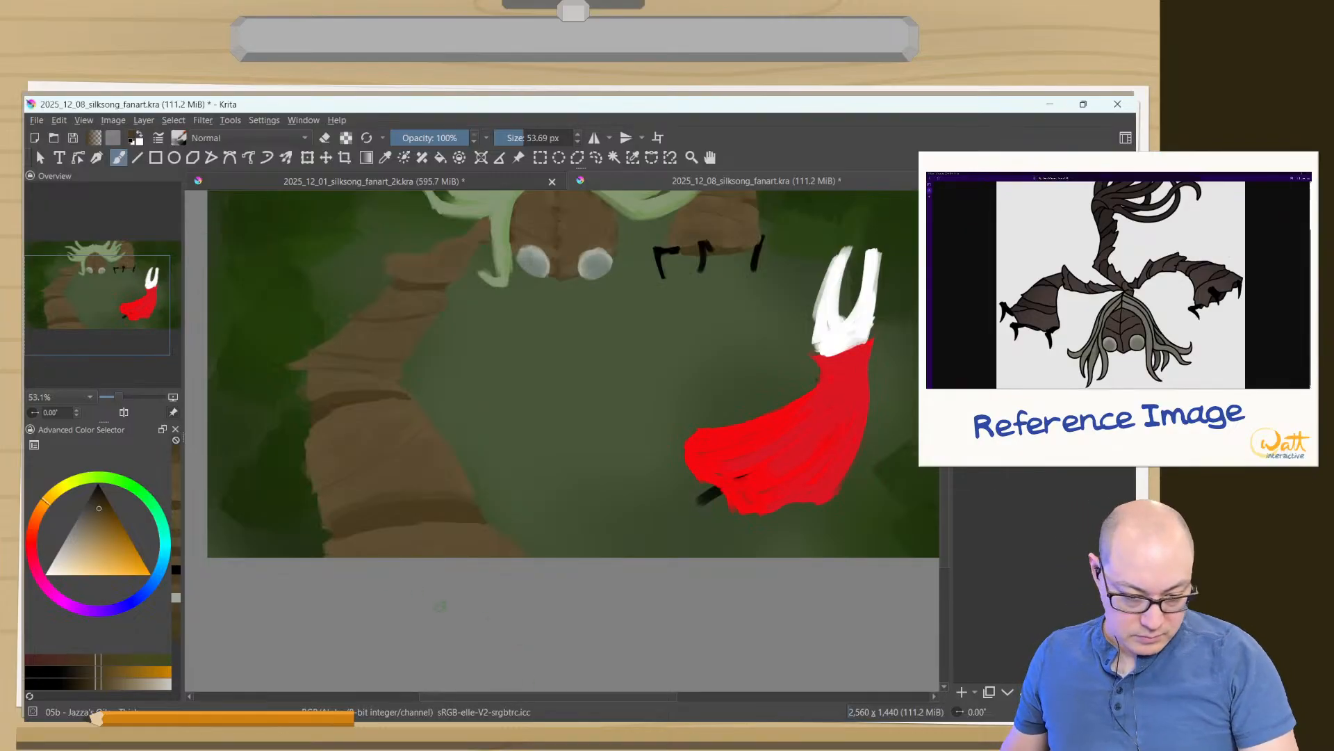
ctrl+drag(441, 529, 453, 575)
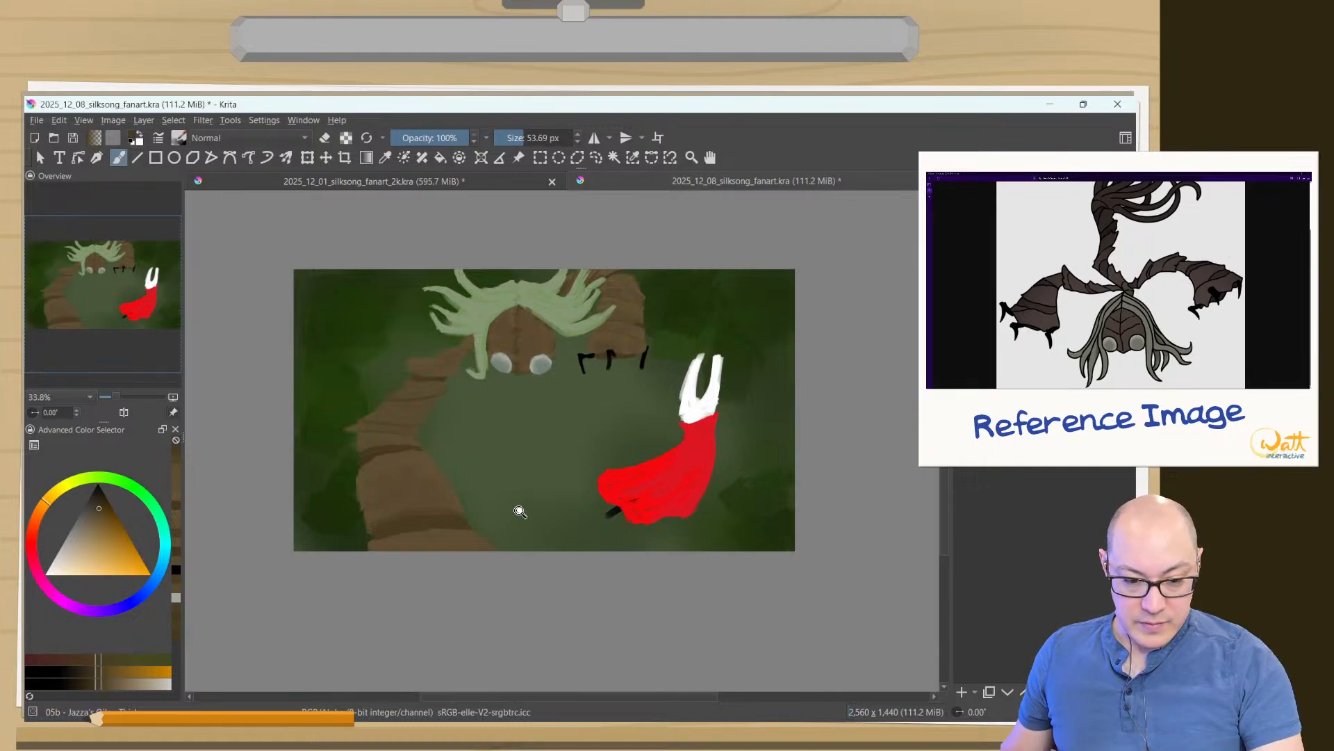
key(ctrl+s)
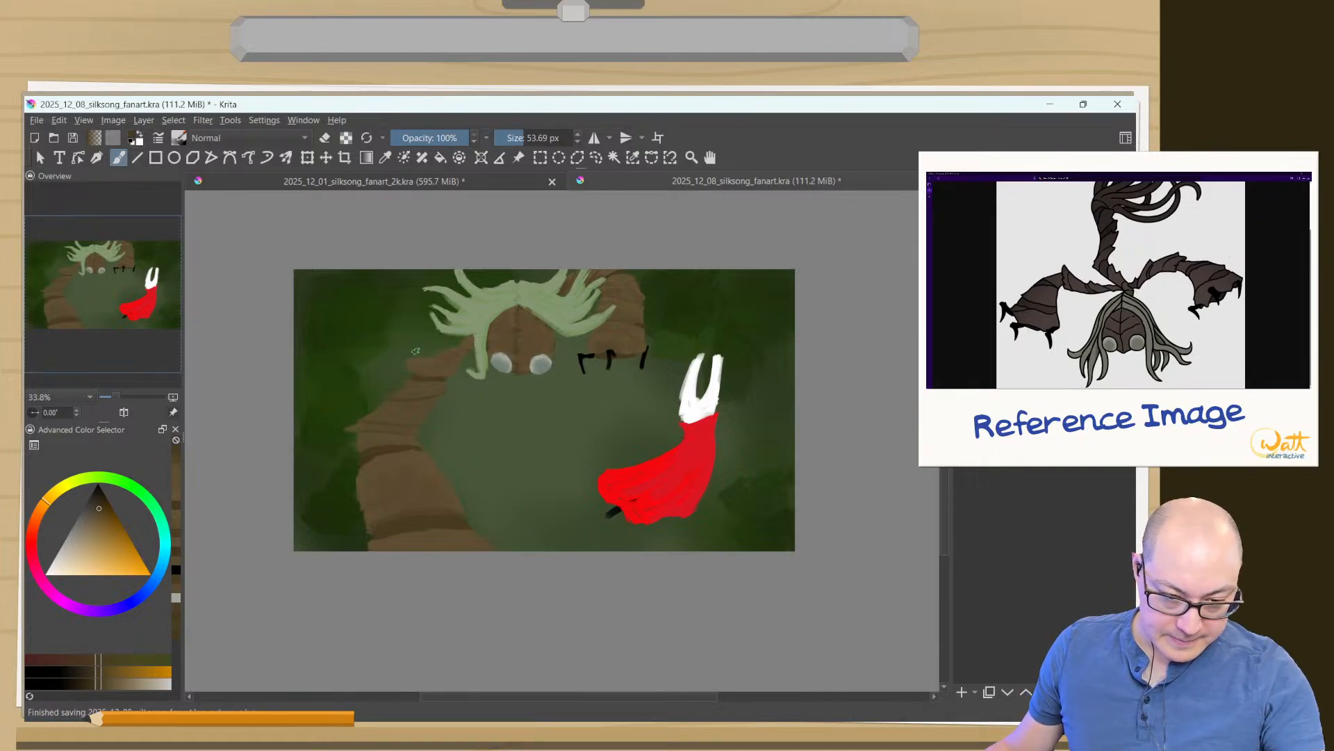
drag(526, 302, 503, 195)
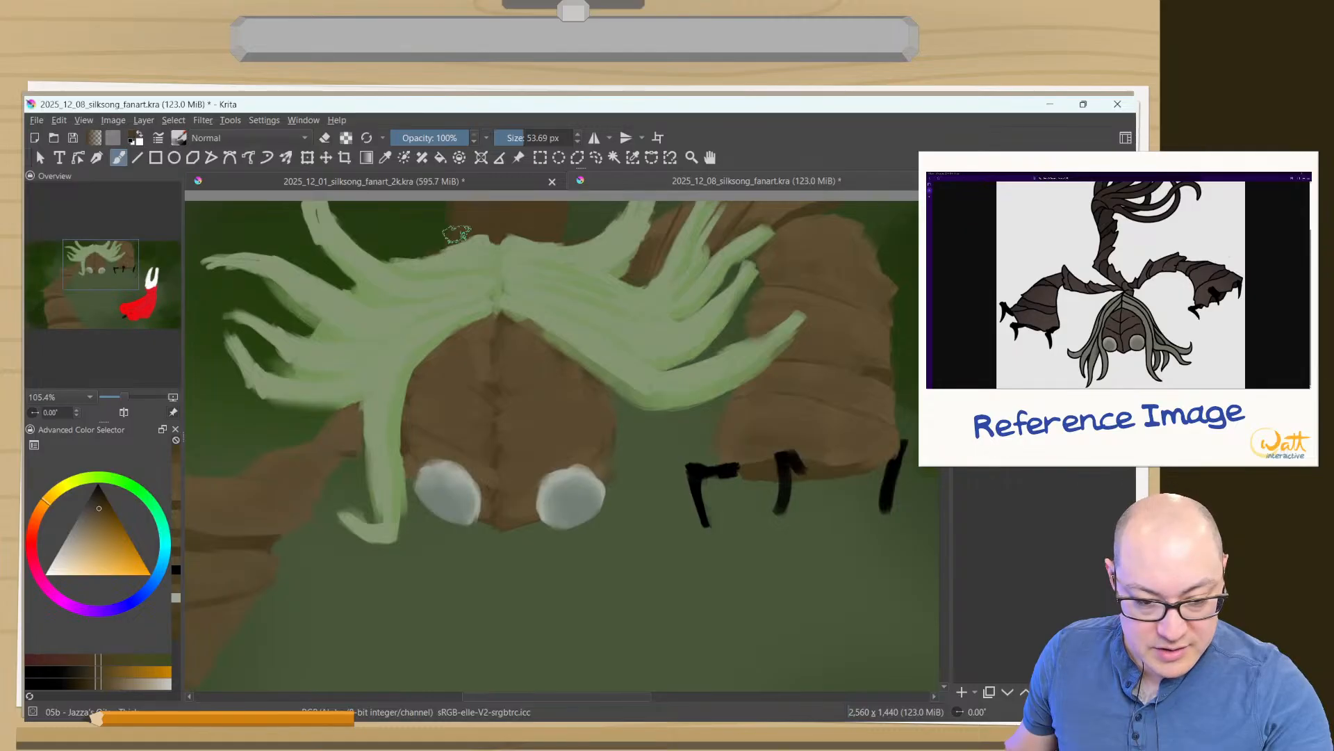
ctrl+click(838, 310)
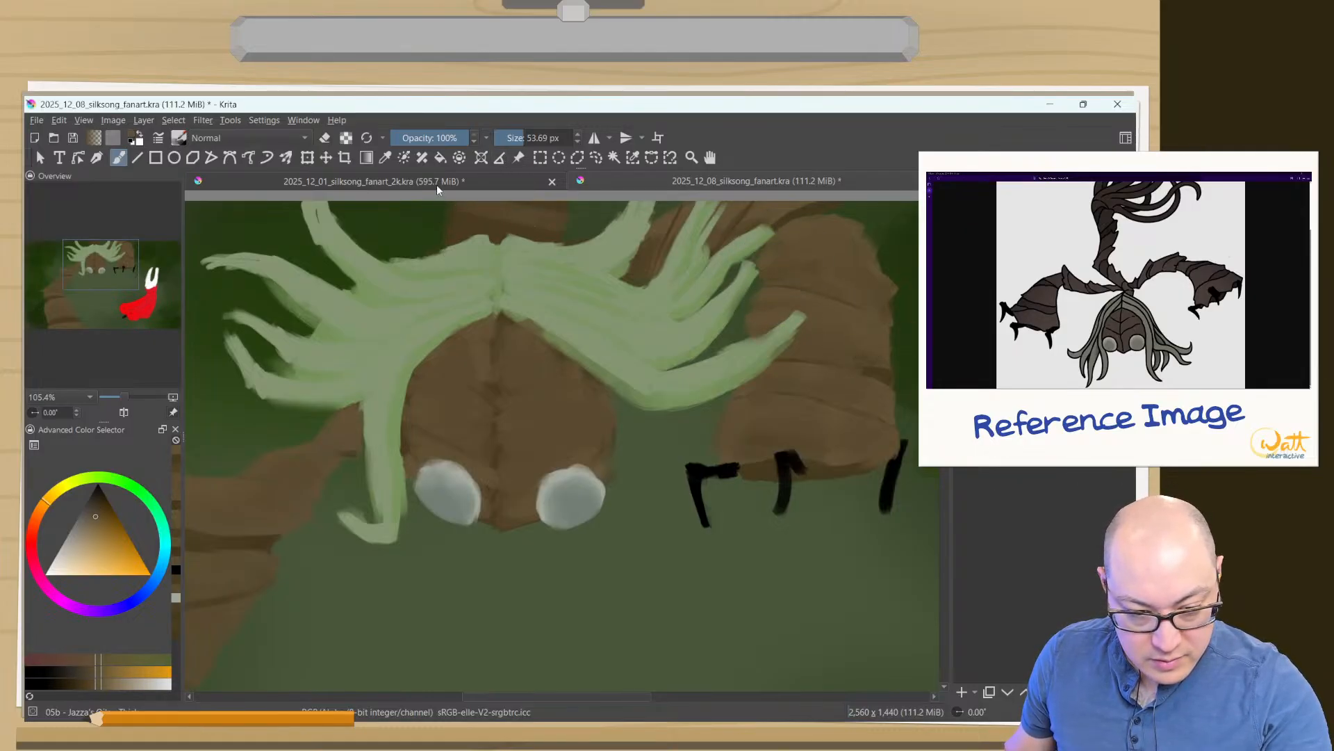
ctrl+click(487, 211)
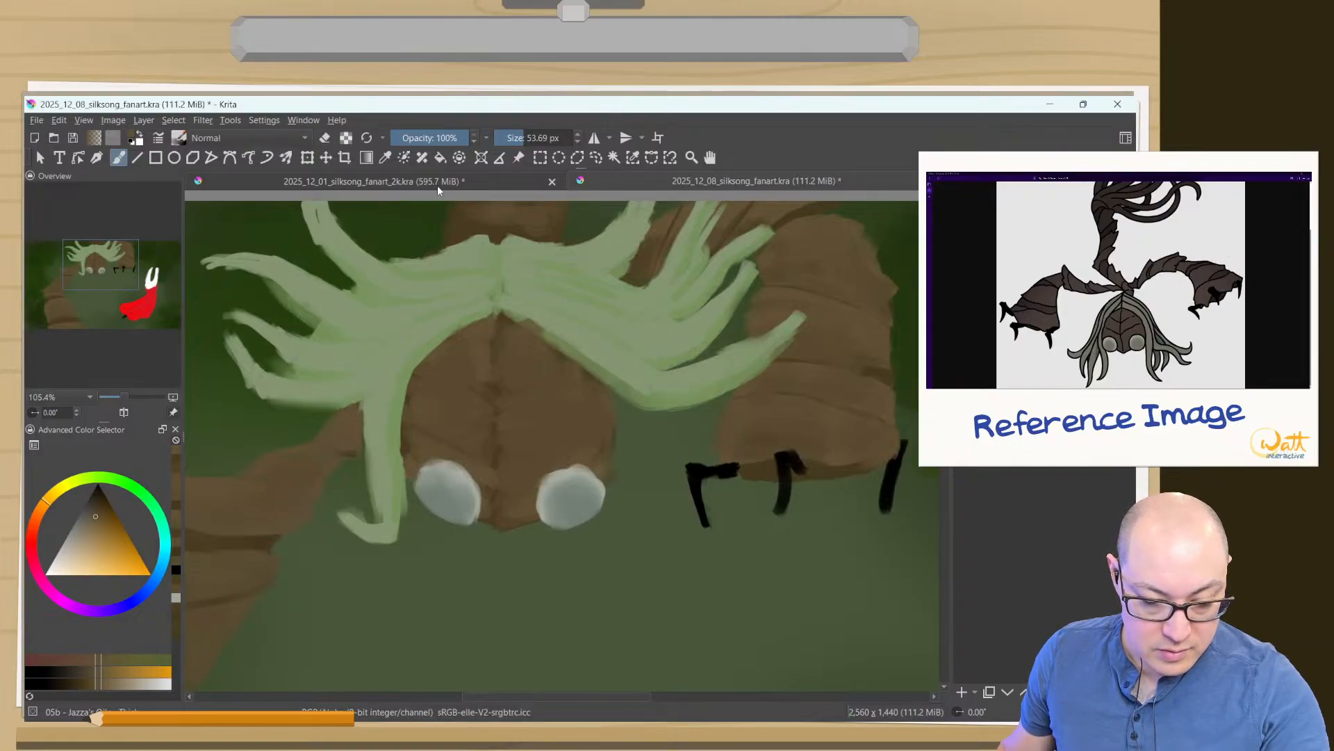
drag(455, 403, 463, 512)
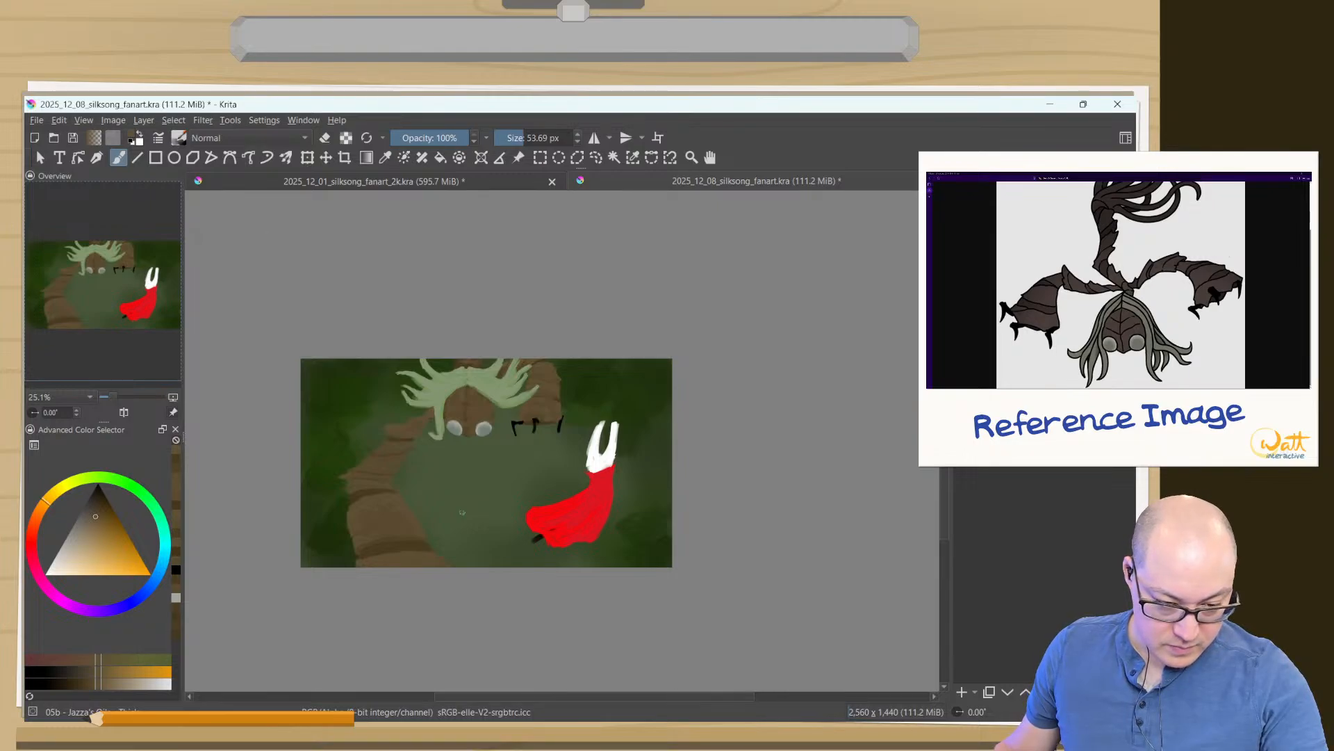
- Erase the trailing tip of the red cloak with the 53.69 px brush to shorten it
mouse_move(462, 512)
mouse_down()
mouse_move(565, 382)
mouse_move(592, 479)
mouse_move(578, 467)
mouse_up()
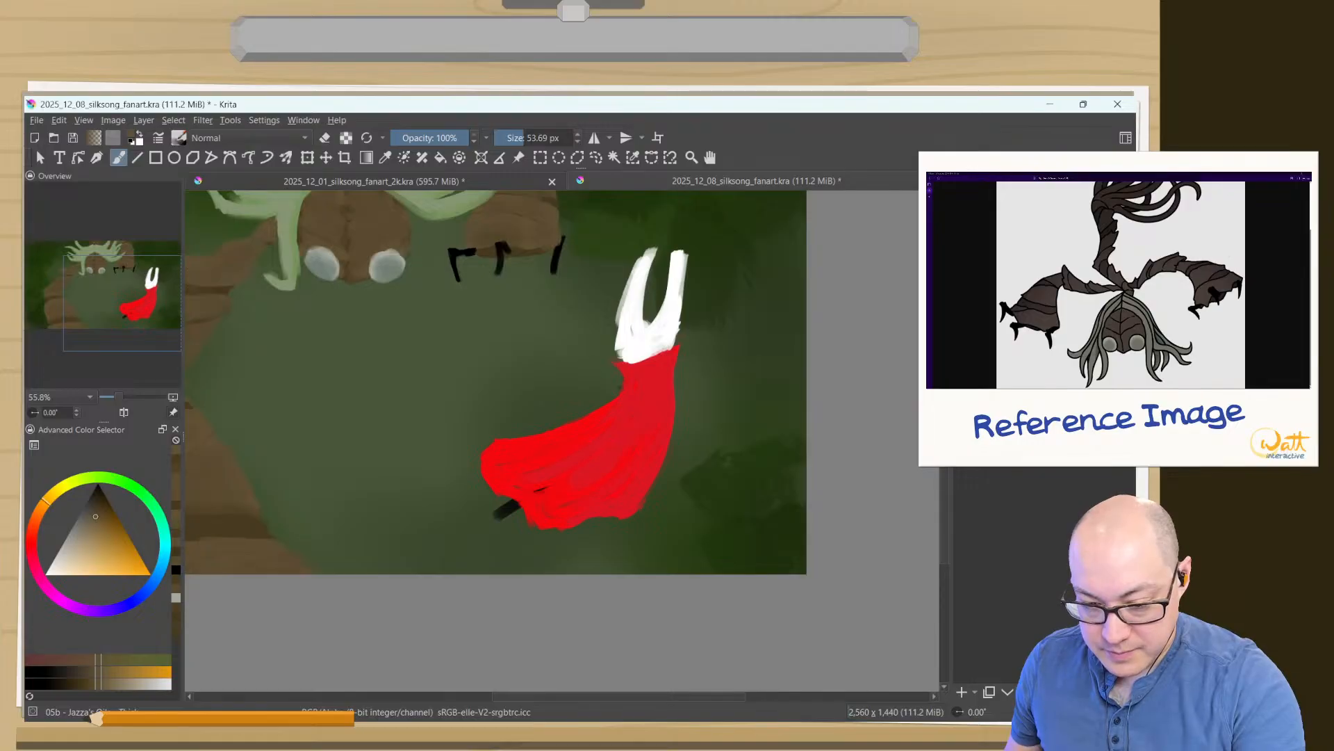
key(e)
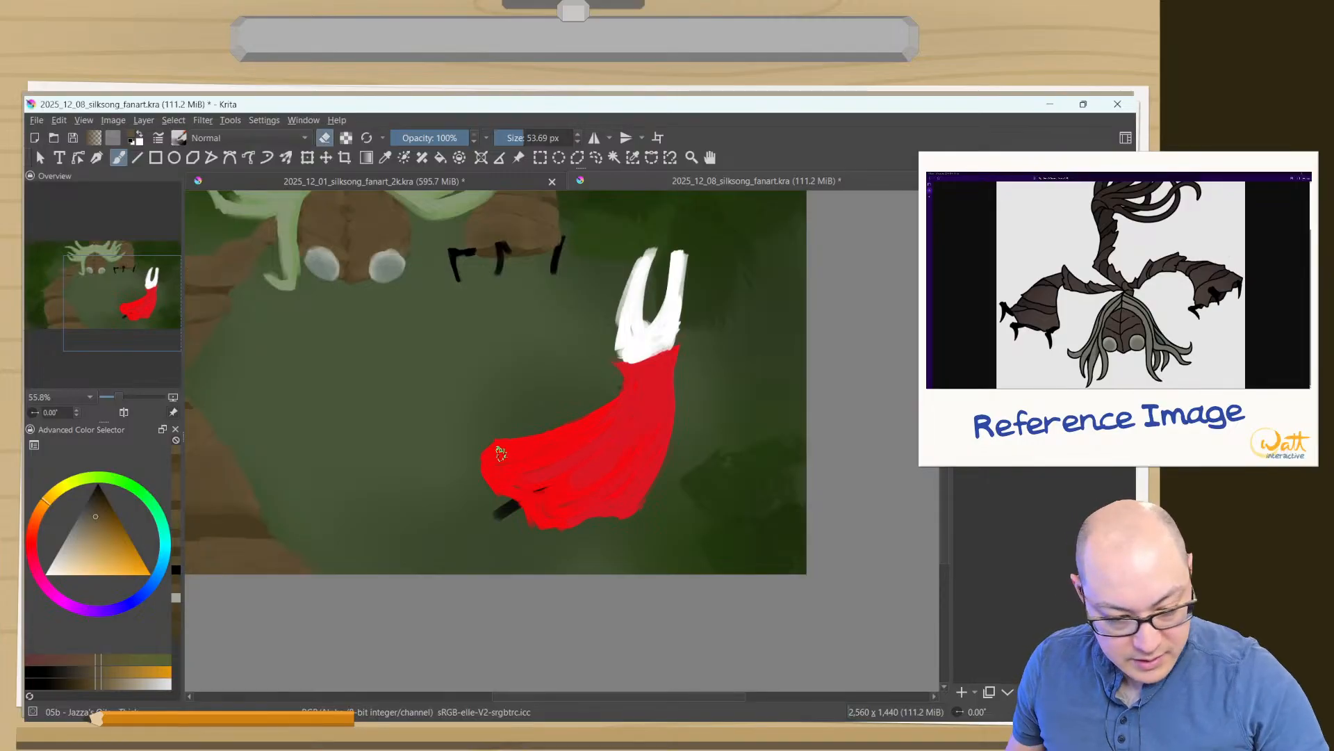
mouse_move(508, 436)
mouse_down()
mouse_move(510, 491)
mouse_move(477, 418)
mouse_move(490, 483)
mouse_move(488, 440)
mouse_up()
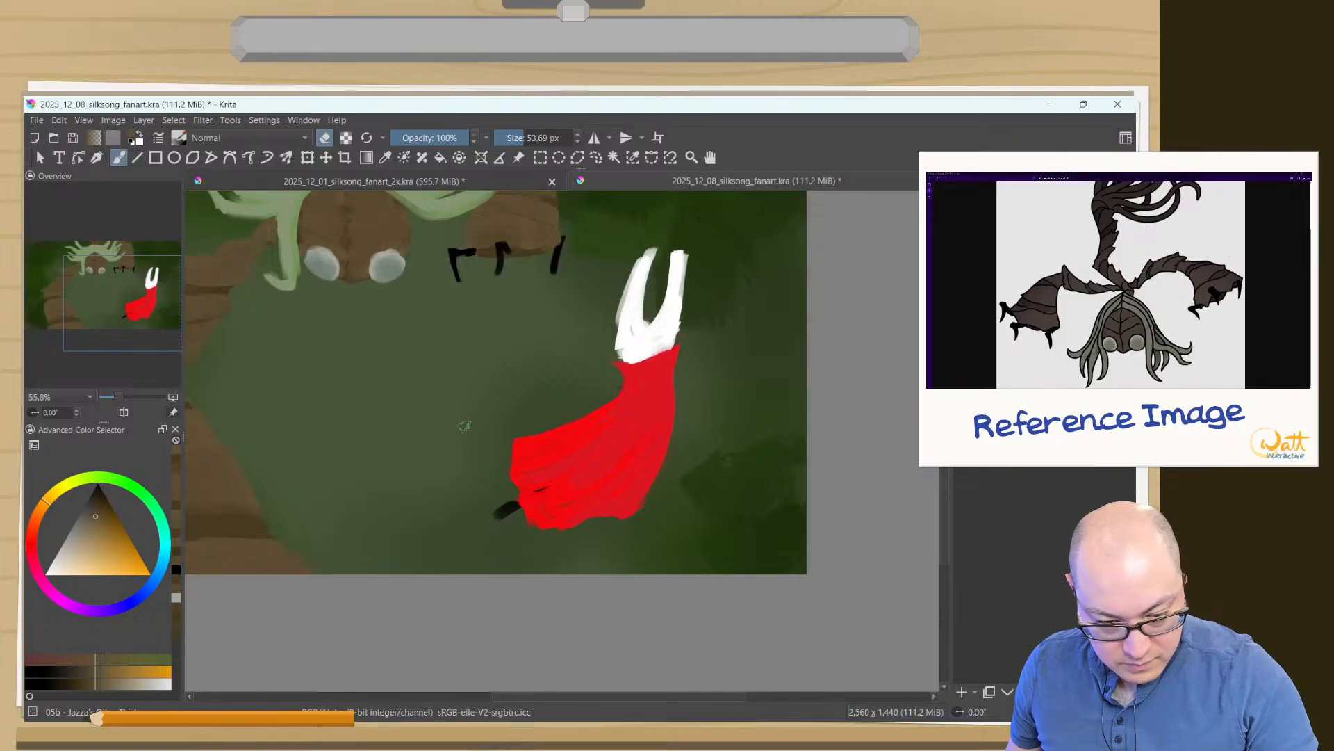
key(e)
ctrl+click(507, 503)
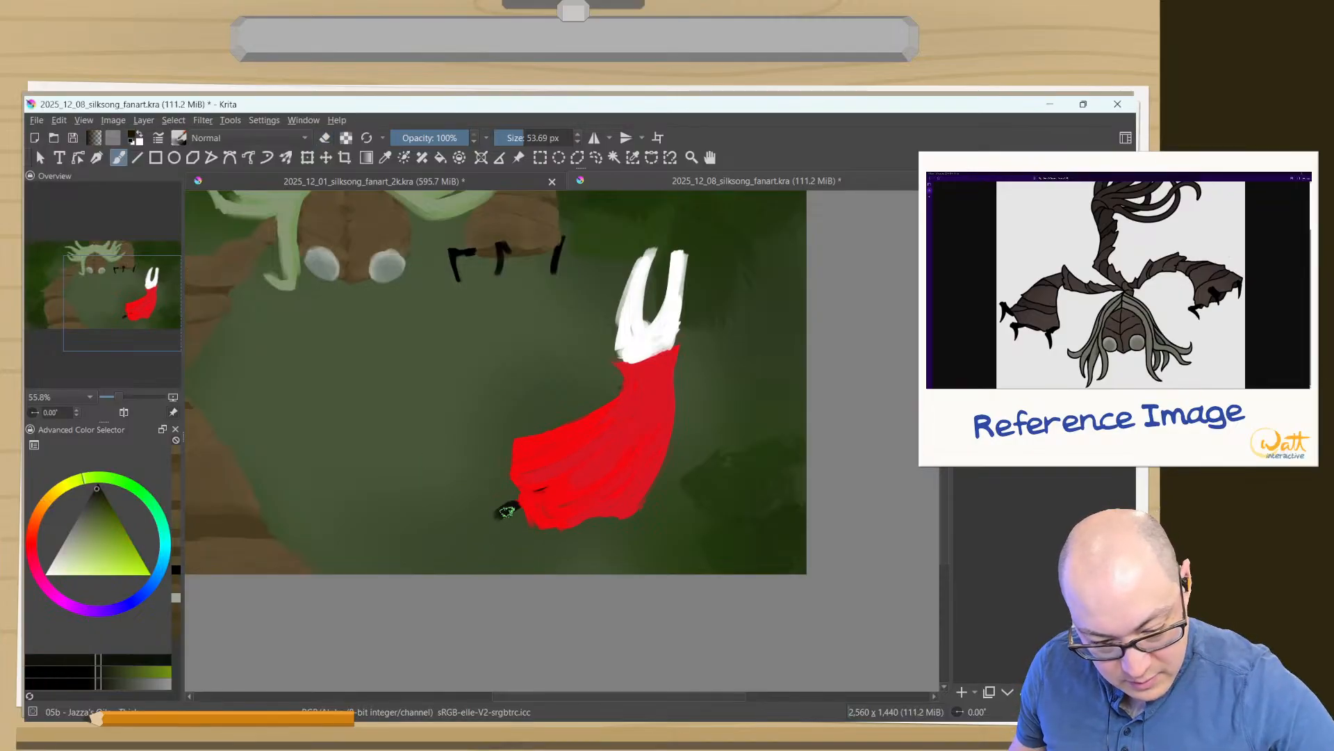
drag(513, 506, 457, 534)
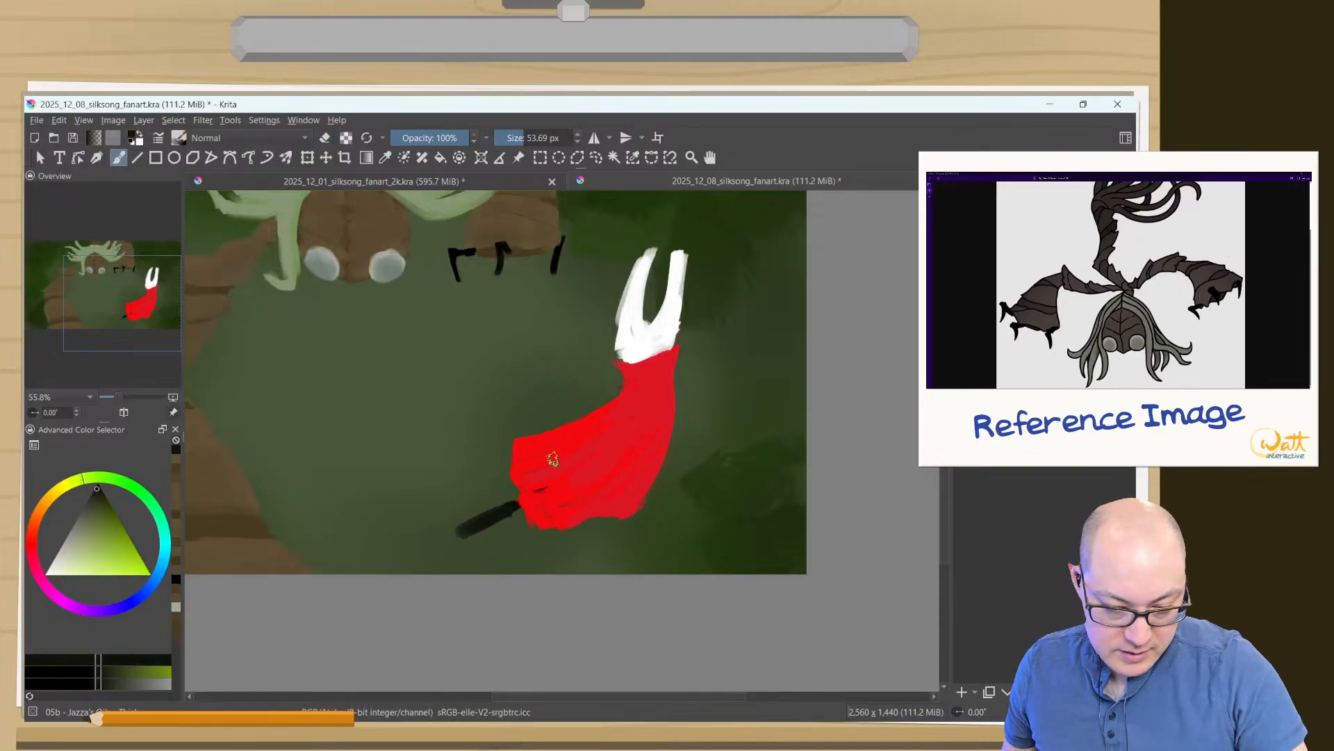
key(ctrl+z)
key(ctrl+z)
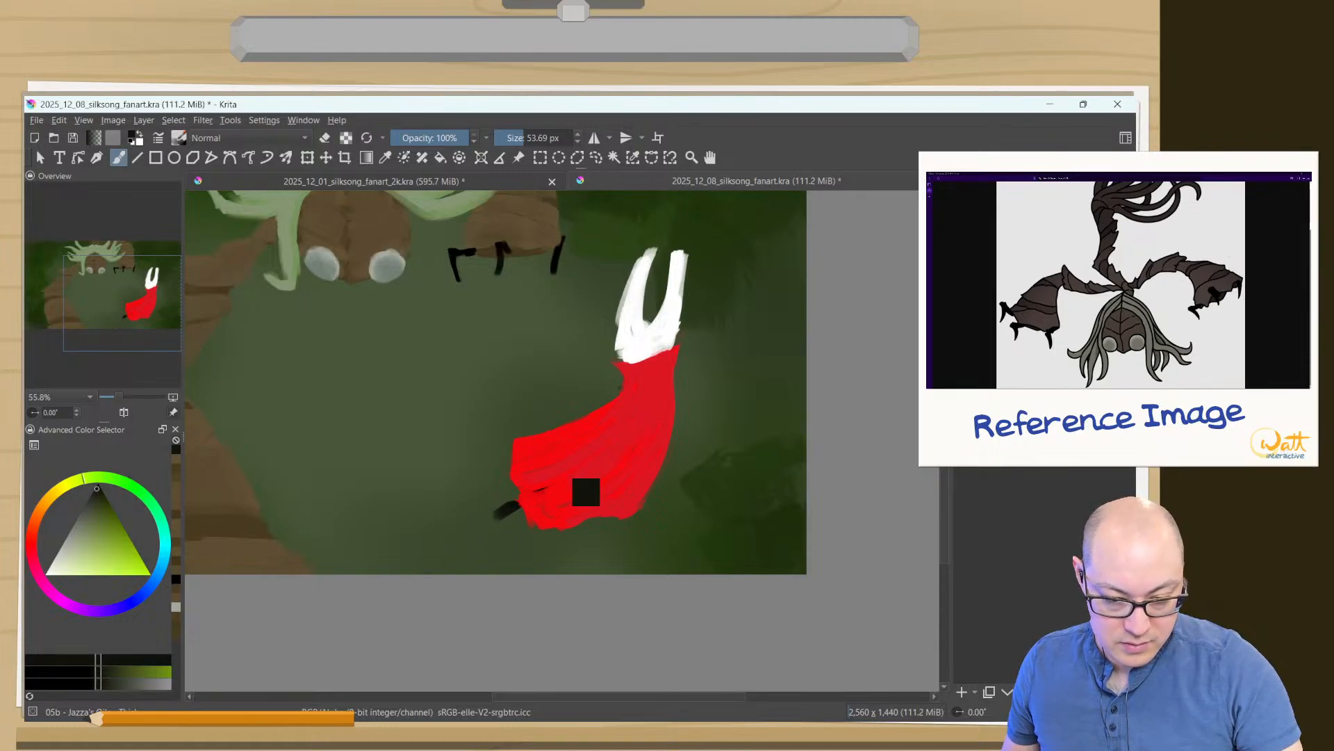
- Paint a rounded bulge on the cloak's upper edge with sampled bright red, and rework the folds with sampled darker and brighter reds
ctrl+click(557, 472)
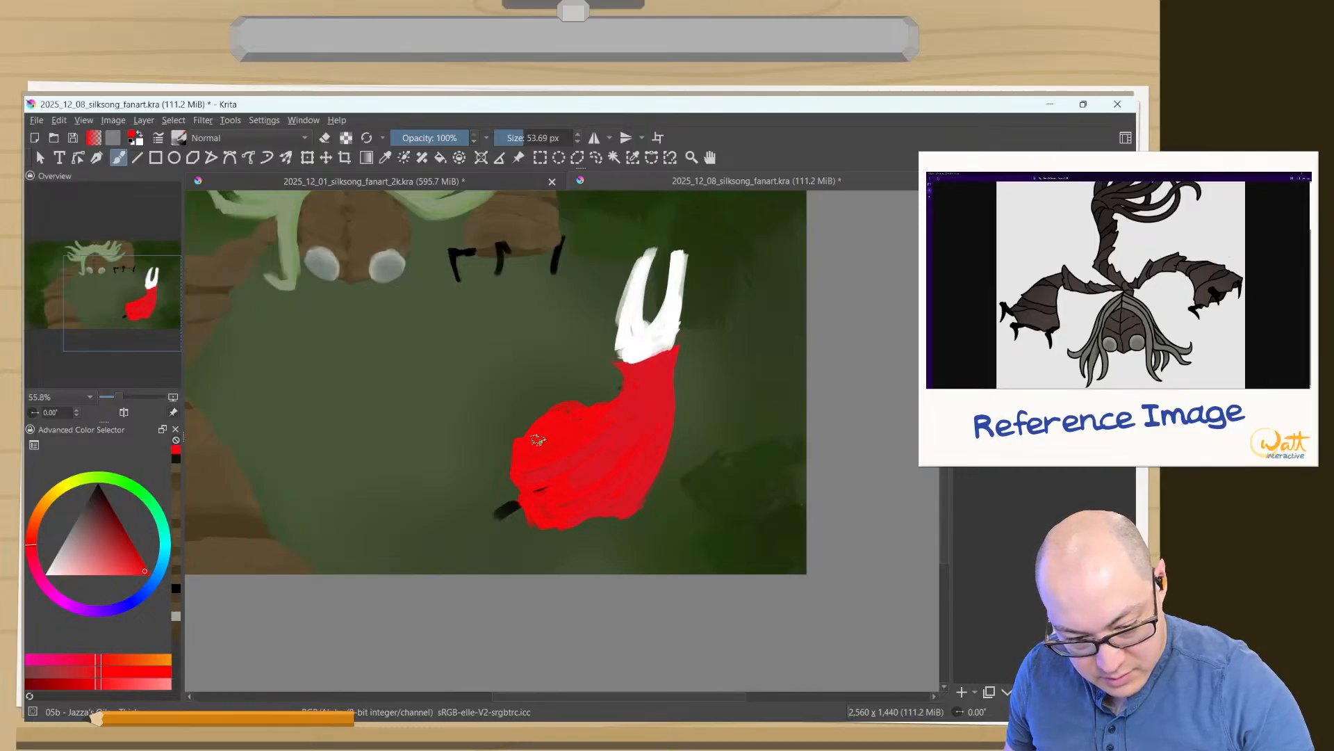
ctrl+click(602, 419)
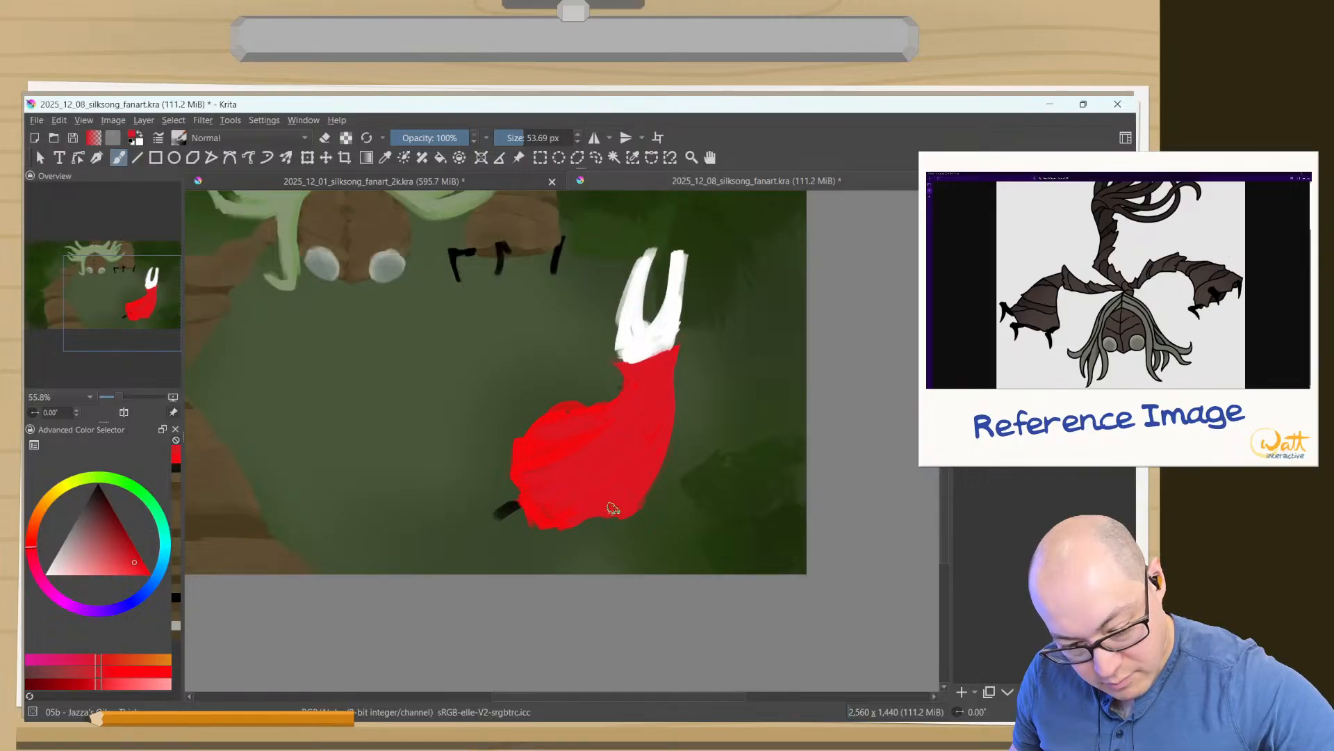
drag(655, 433, 634, 493)
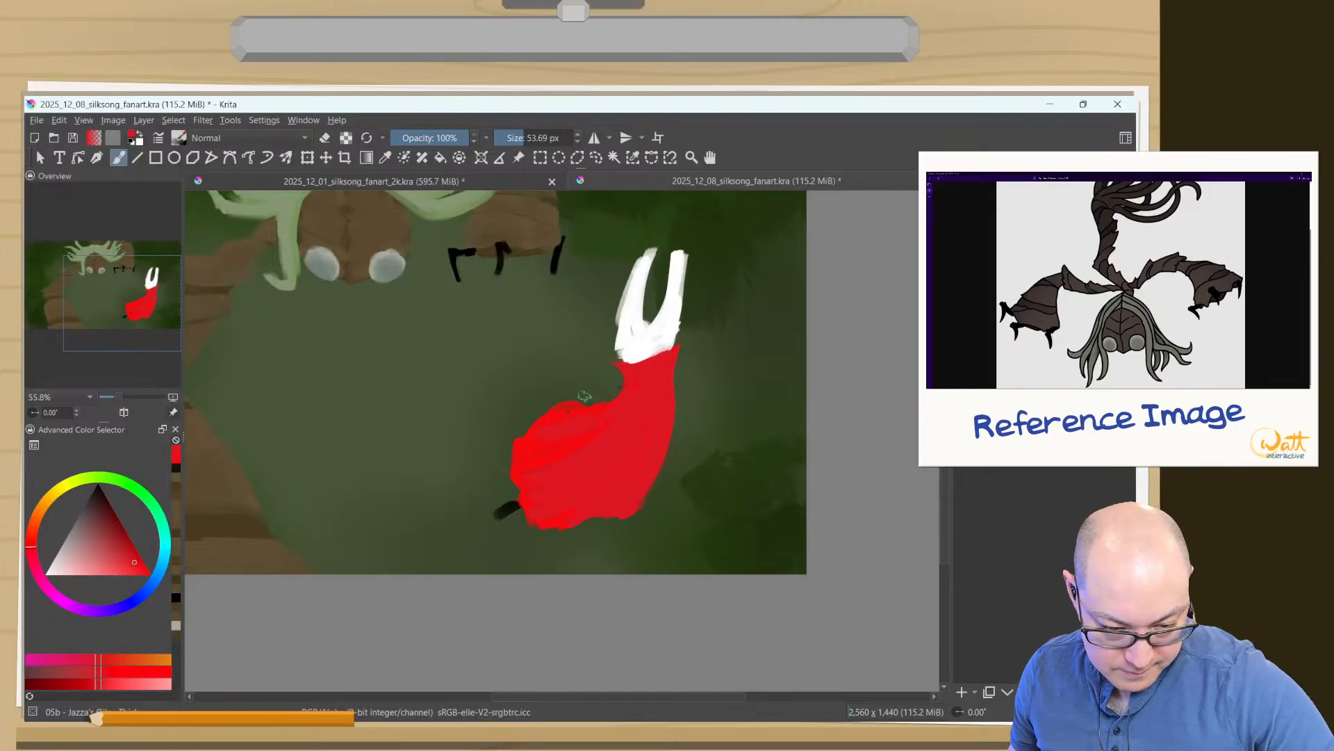
ctrl+click(592, 428)
shift+drag(634, 384, 631, 384)
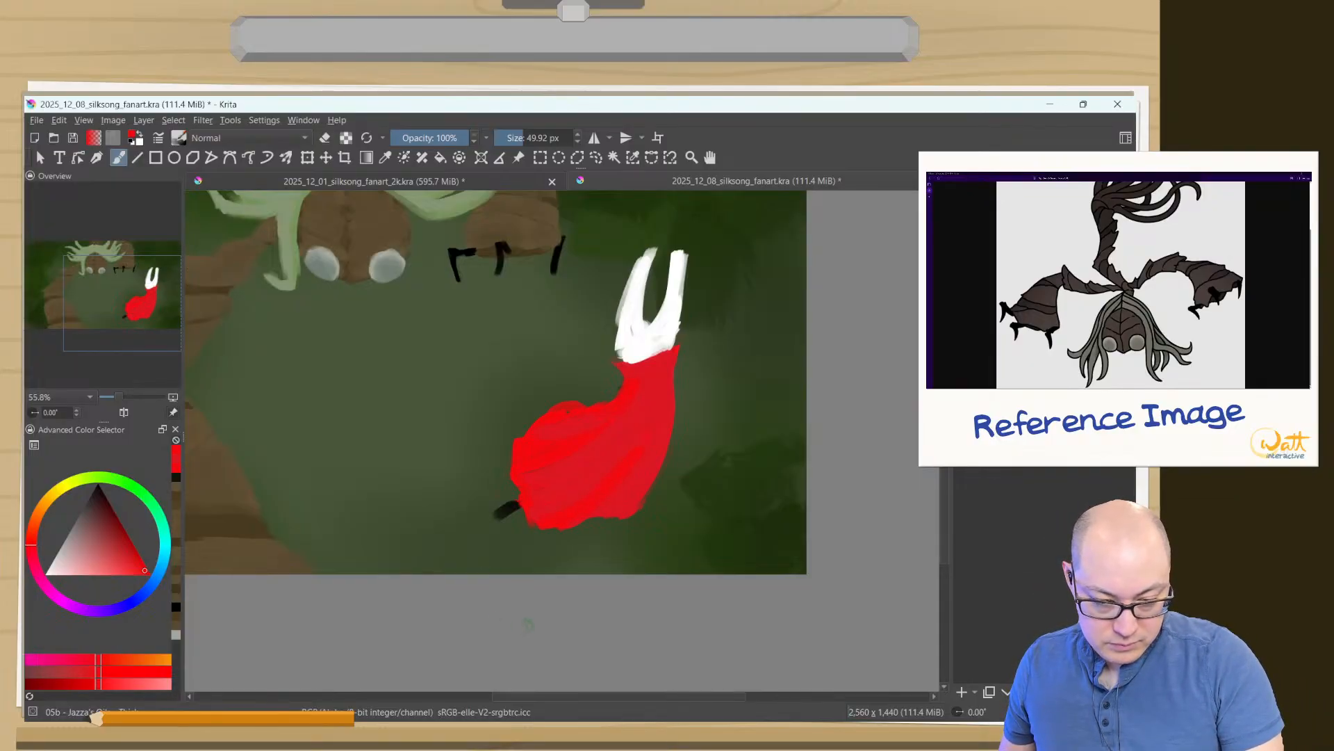
- Sample the figure's white and paint over the grey patches on the head and horns at 49.92 px
ctrl+click(629, 326)
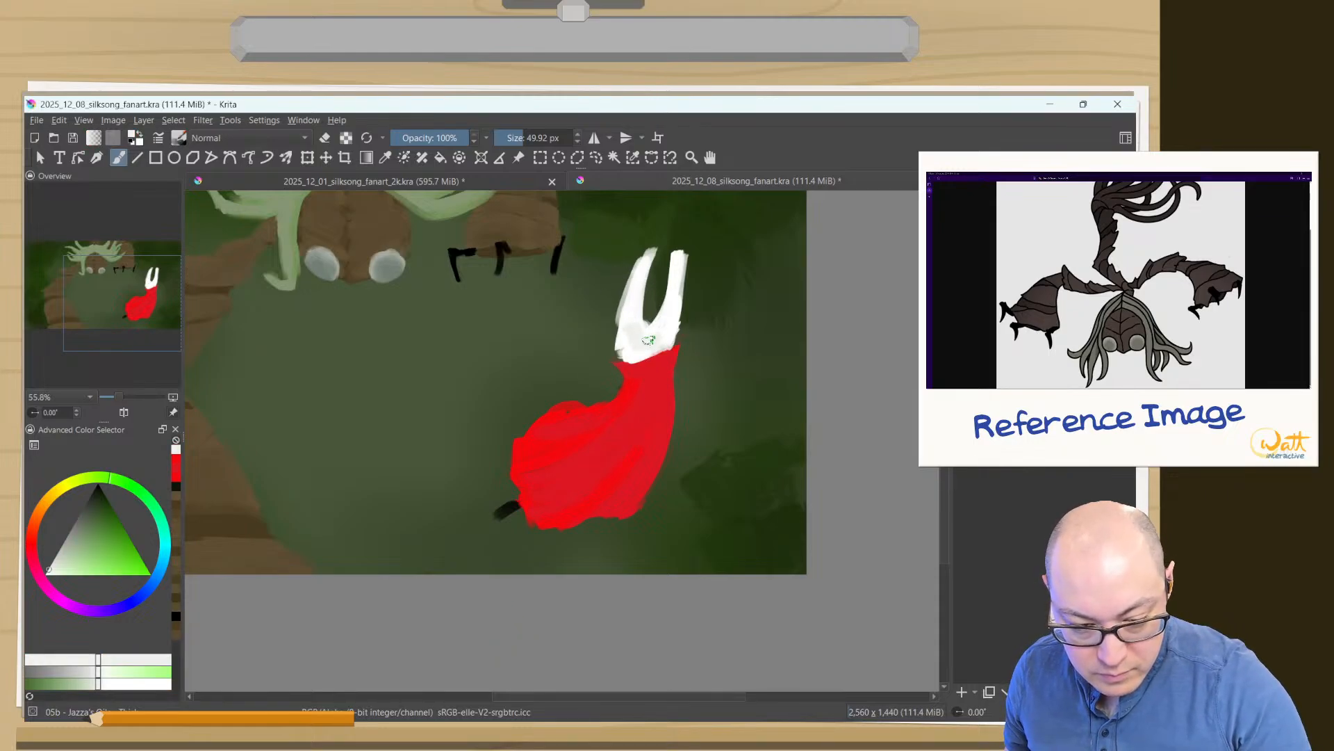
ctrl+click(632, 318)
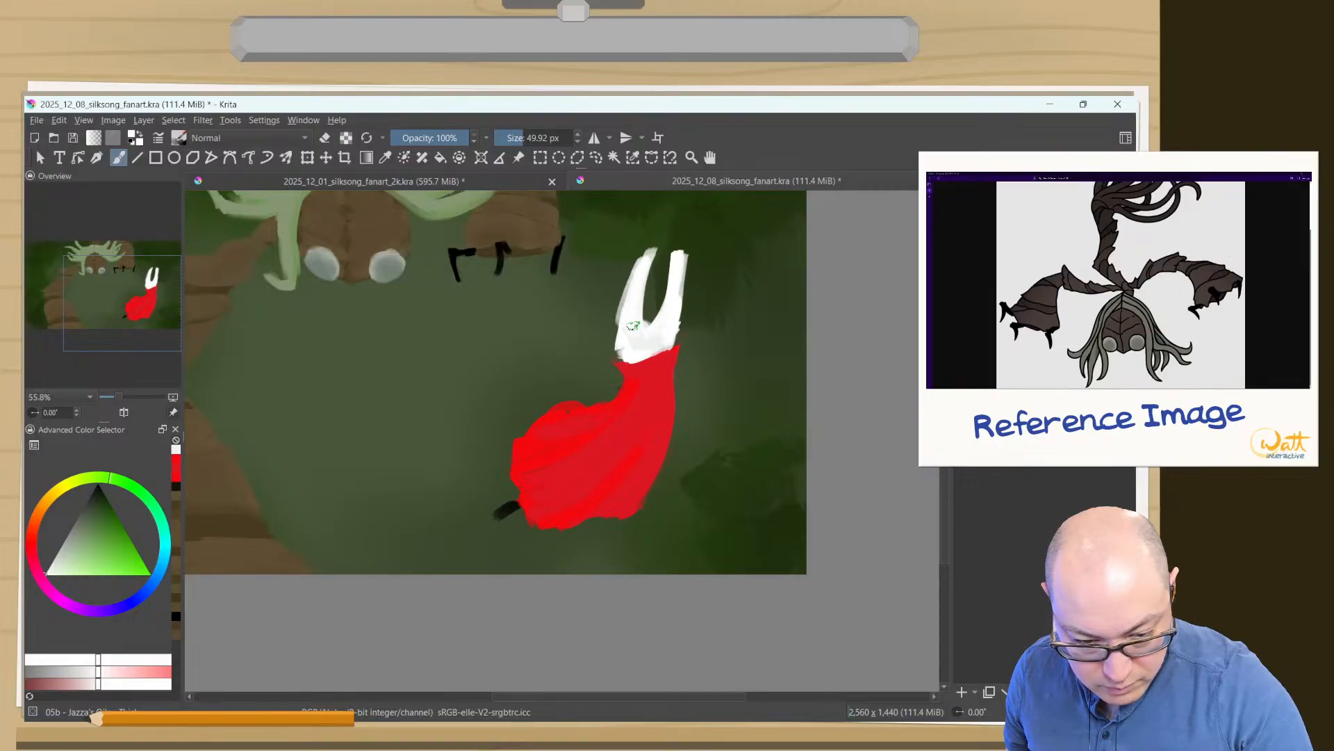
drag(632, 327, 649, 339)
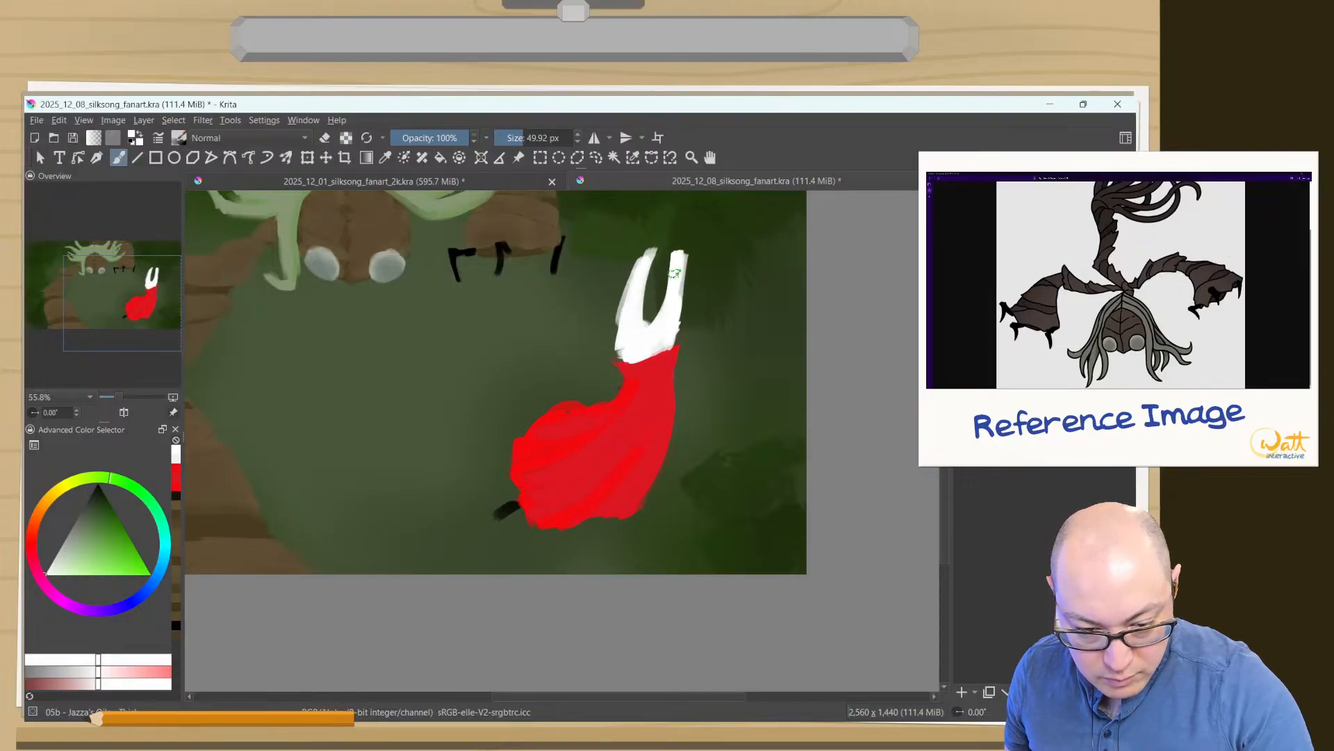
drag(627, 346, 641, 300)
- Extend the cloak's collar over the head in a curved edge with sampled red at 29.39 px, and fill the head's lower corner with sampled white
ctrl+click(803, 362)
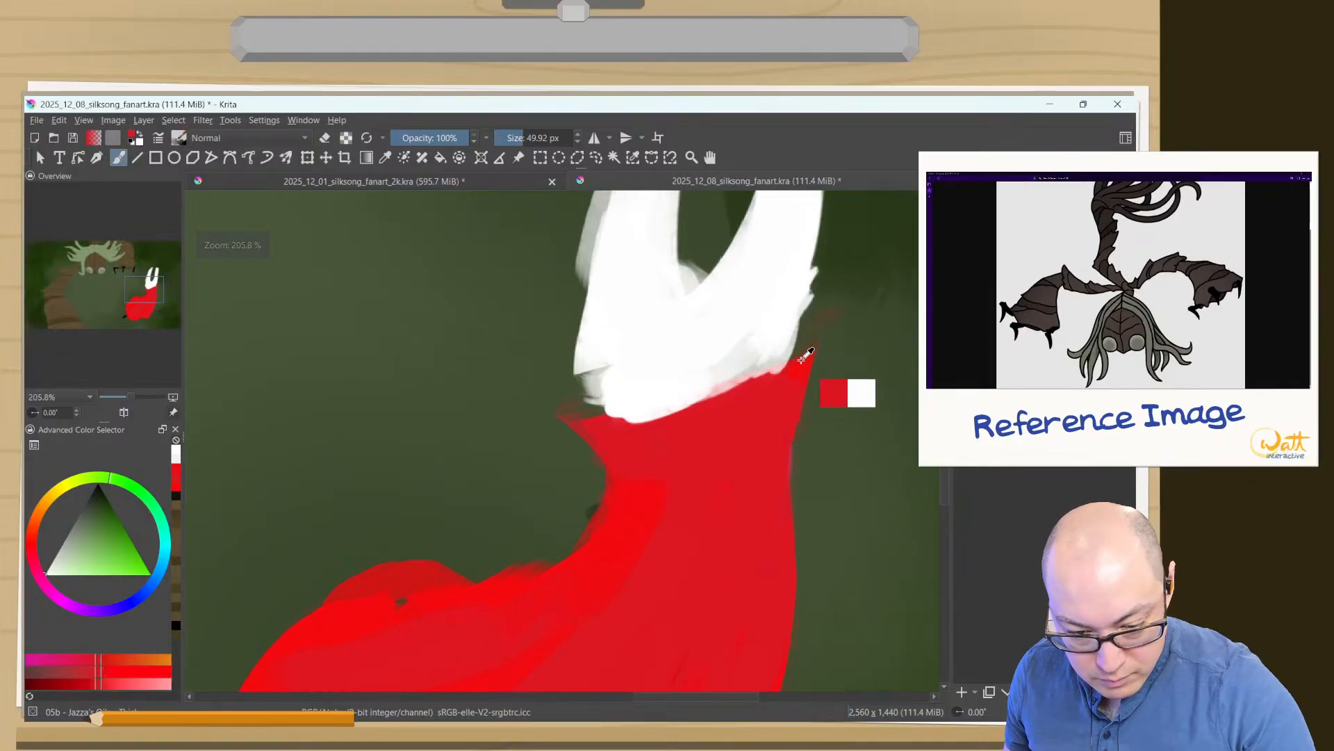
mouse_move(792, 377)
mouse_down()
mouse_move(602, 429)
mouse_move(765, 371)
mouse_move(783, 340)
mouse_move(736, 398)
mouse_move(787, 384)
mouse_move(778, 373)
mouse_move(677, 403)
mouse_up()
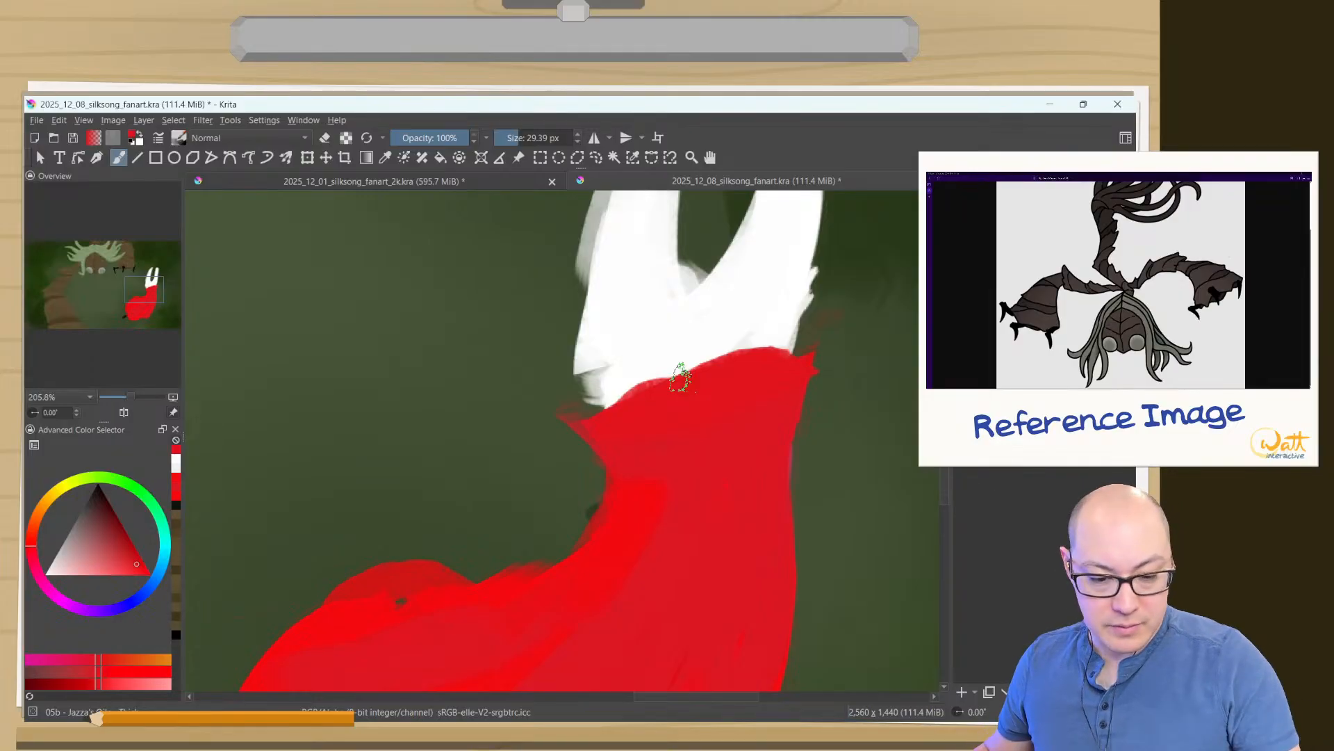
mouse_move(599, 376)
mouse_down()
mouse_move(595, 347)
mouse_move(622, 324)
mouse_move(596, 366)
mouse_up()
key(ctrl+z)
ctrl+click(623, 322)
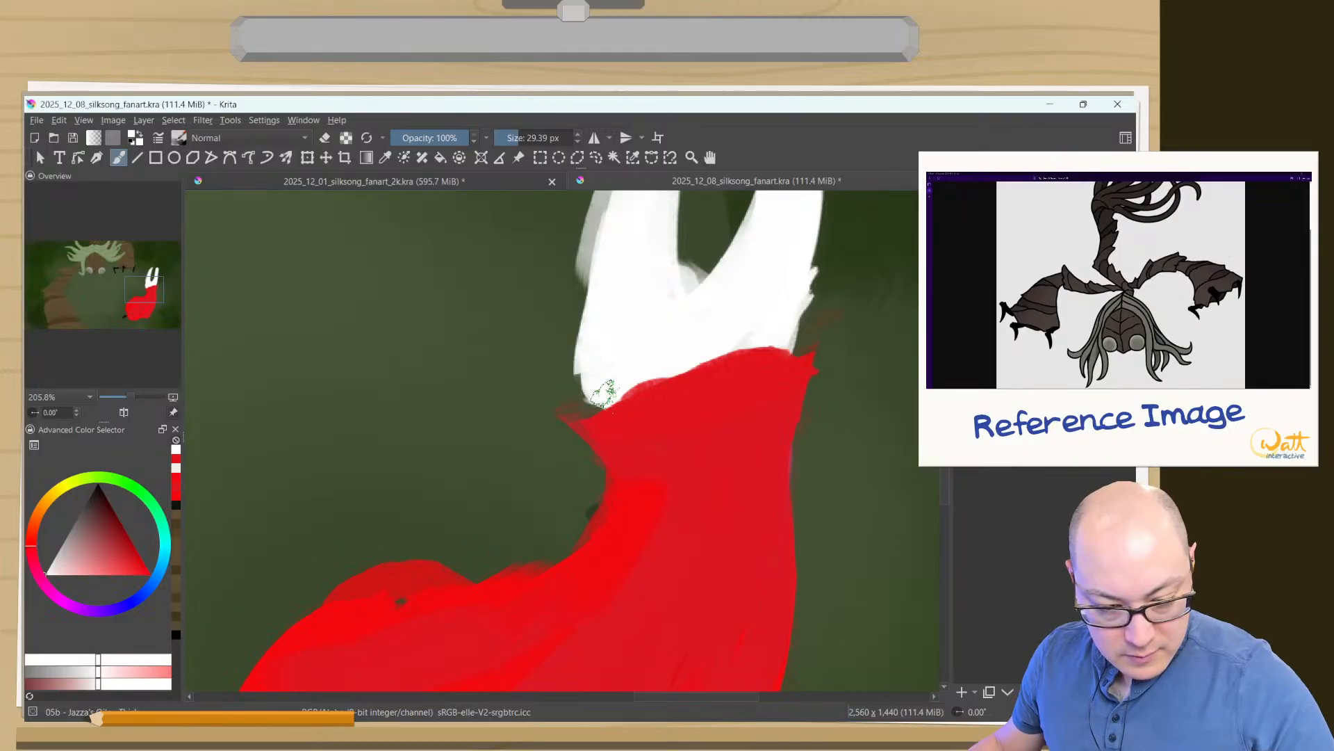
drag(637, 271, 644, 351)
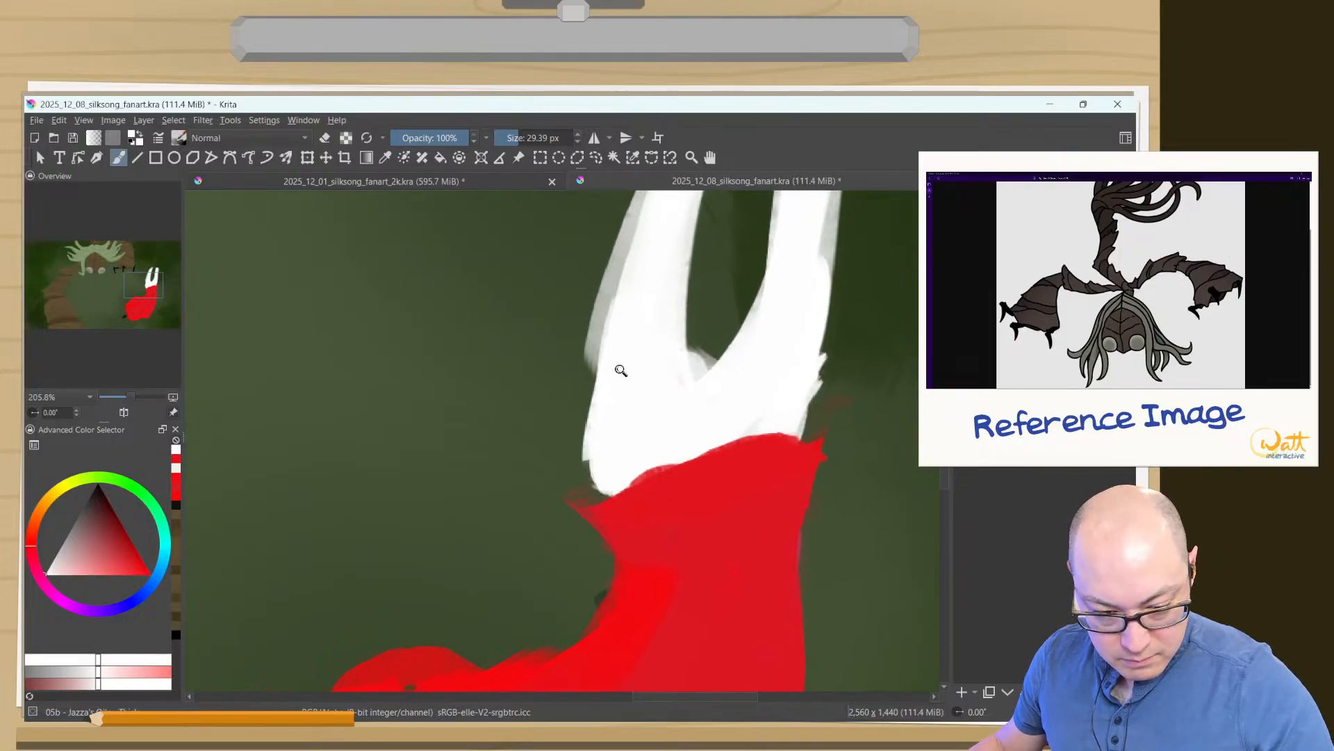
- Round out the cloak's trailing edge and smooth its fold streaks with alternately sampled dark and bright reds at 16.56 px
scroll(620, 371, down, 5)
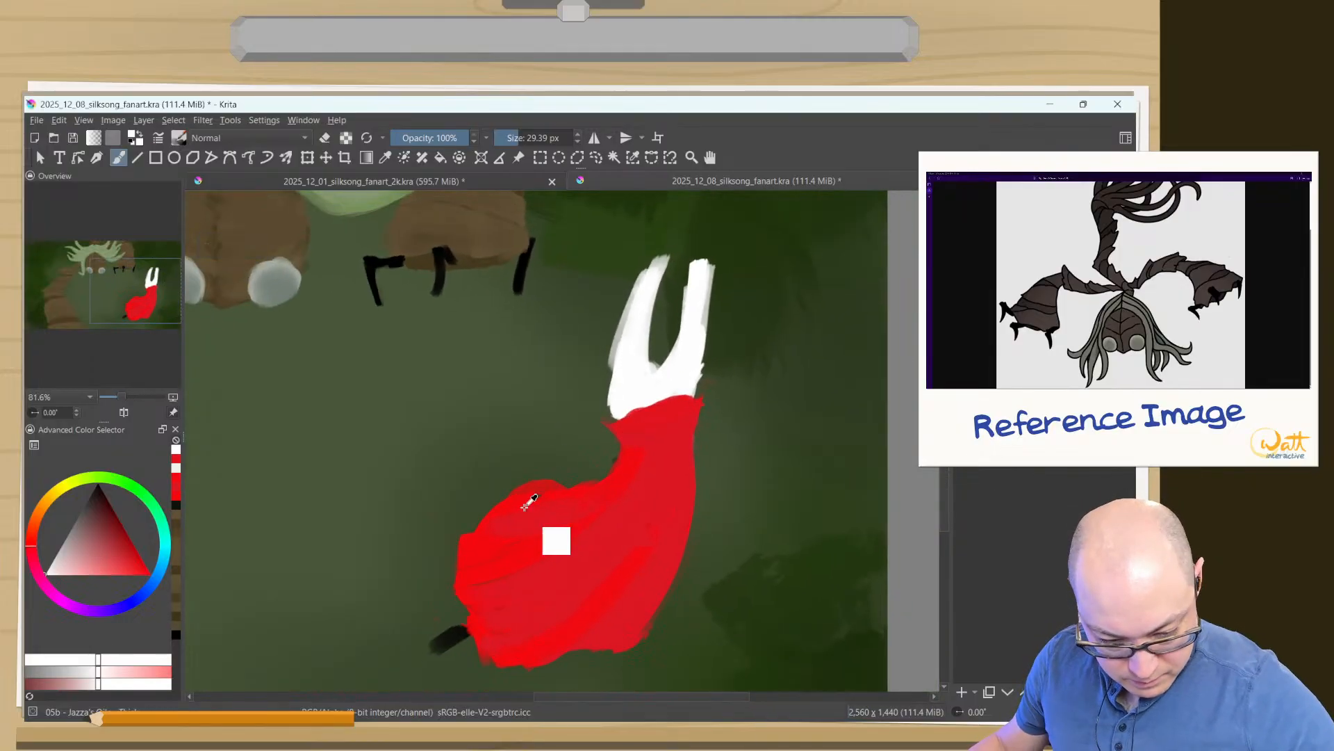
ctrl+click(530, 500)
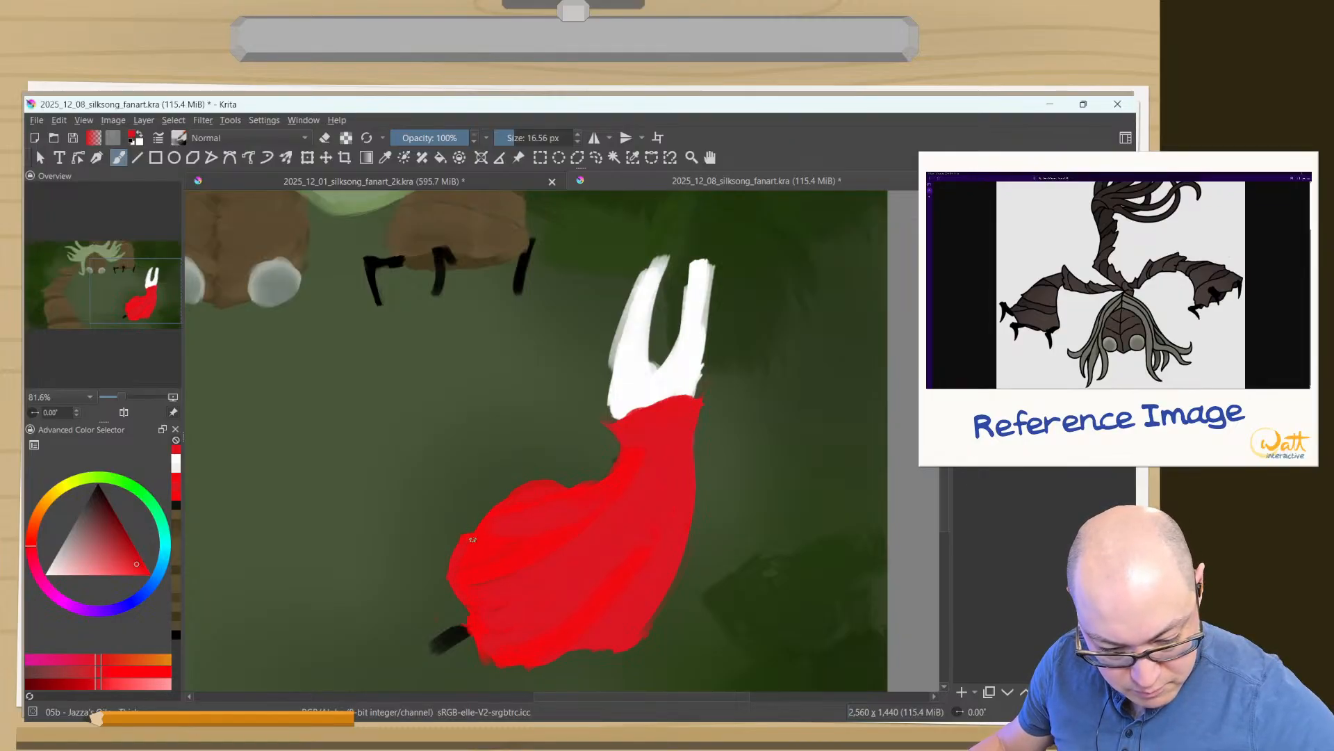
ctrl+click(544, 488)
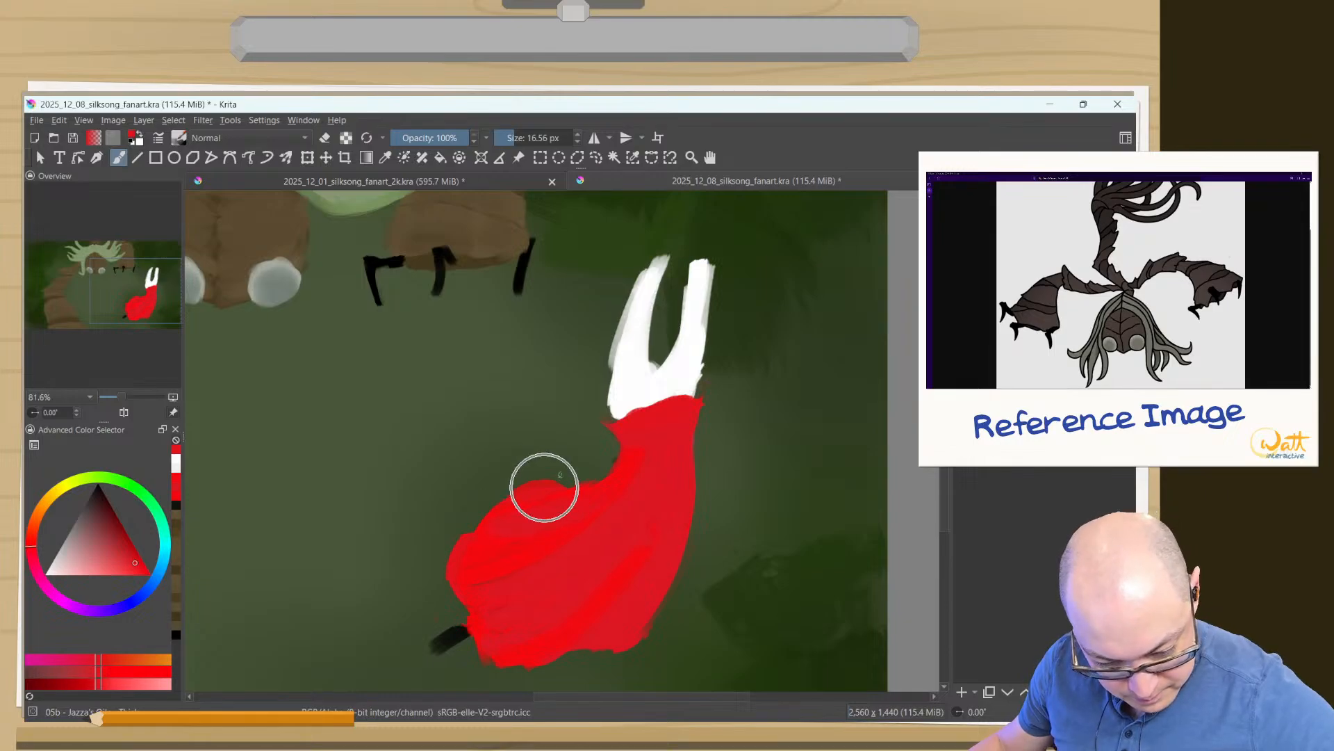
drag(503, 524, 482, 526)
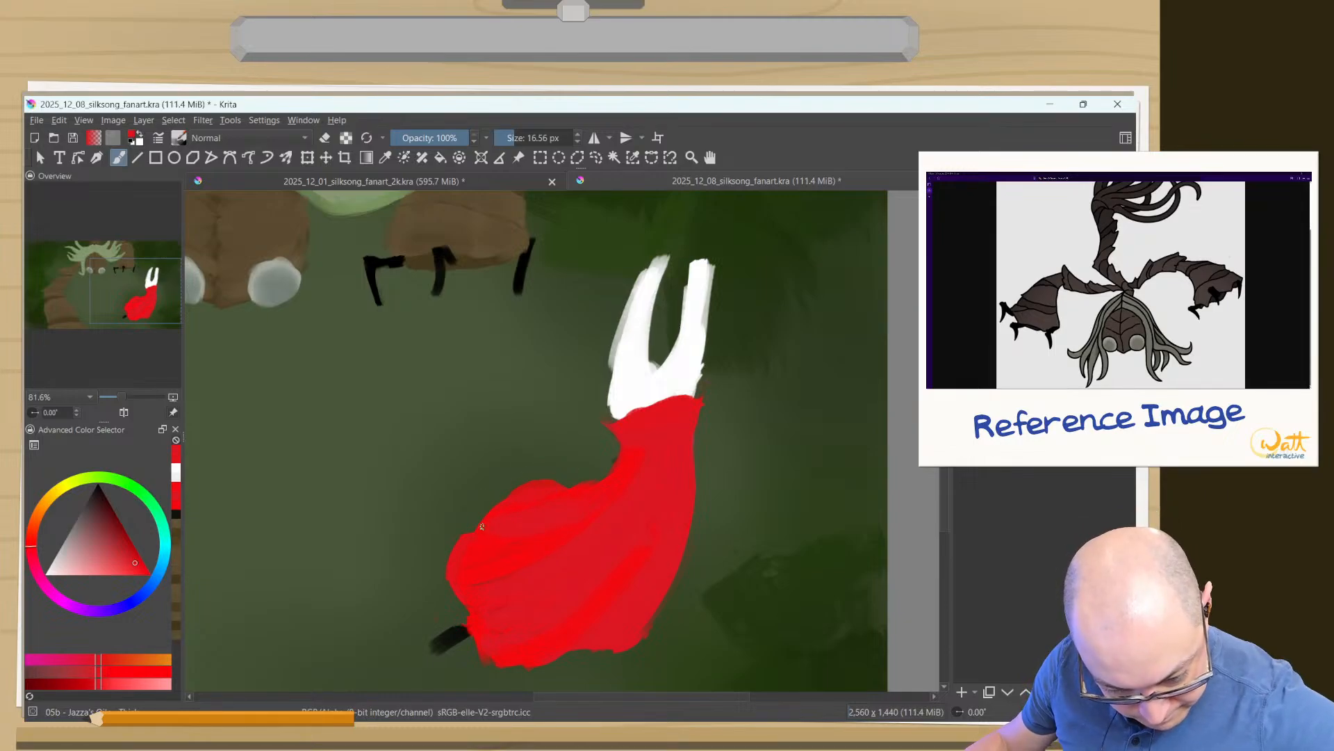
ctrl+click(494, 512)
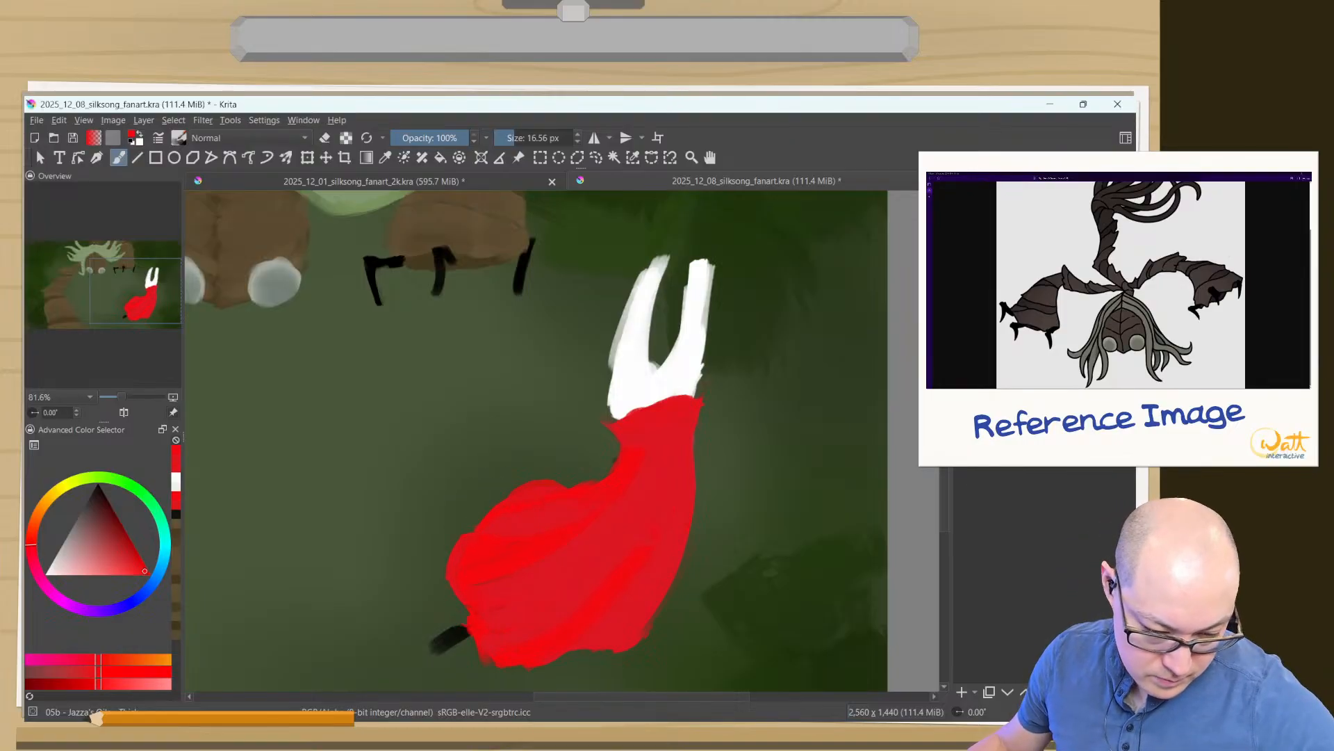
ctrl+click(493, 575)
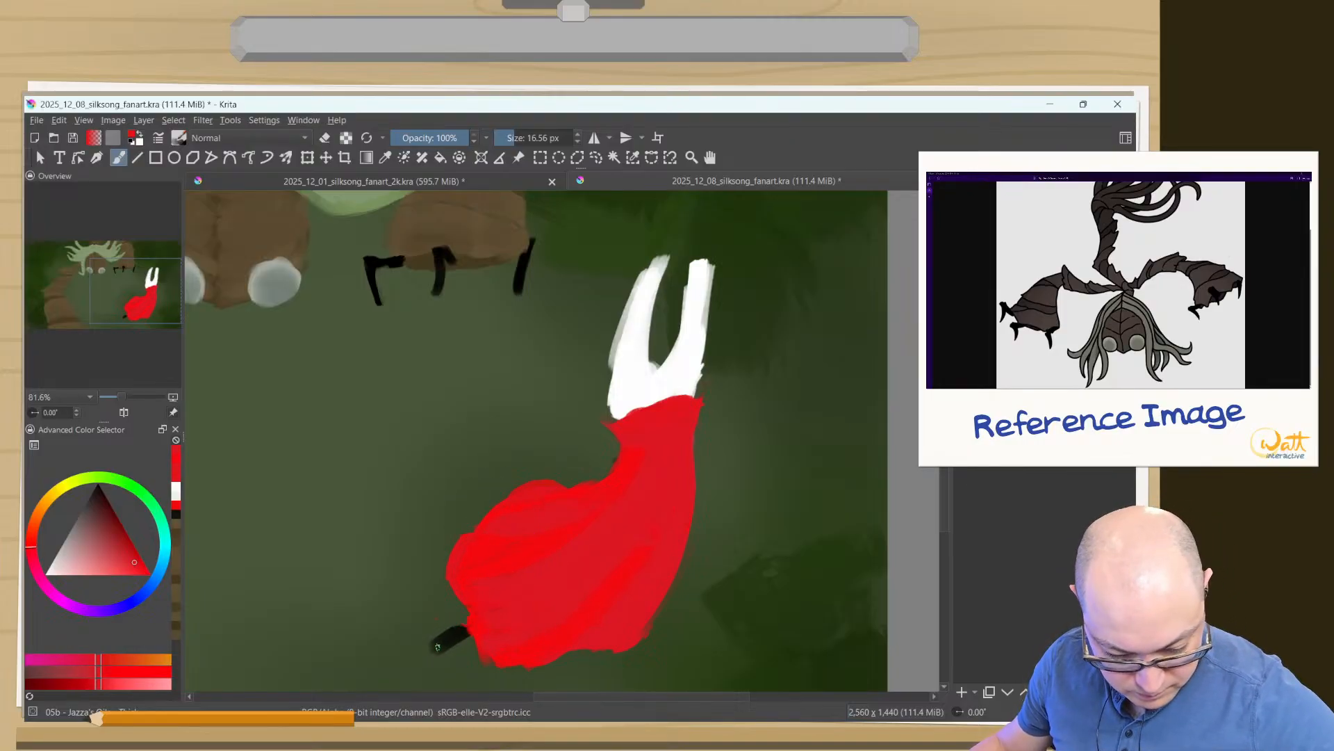
- Erase around the black leg beneath the cloak at 16.56 px to taper it into a thin point
key(e)
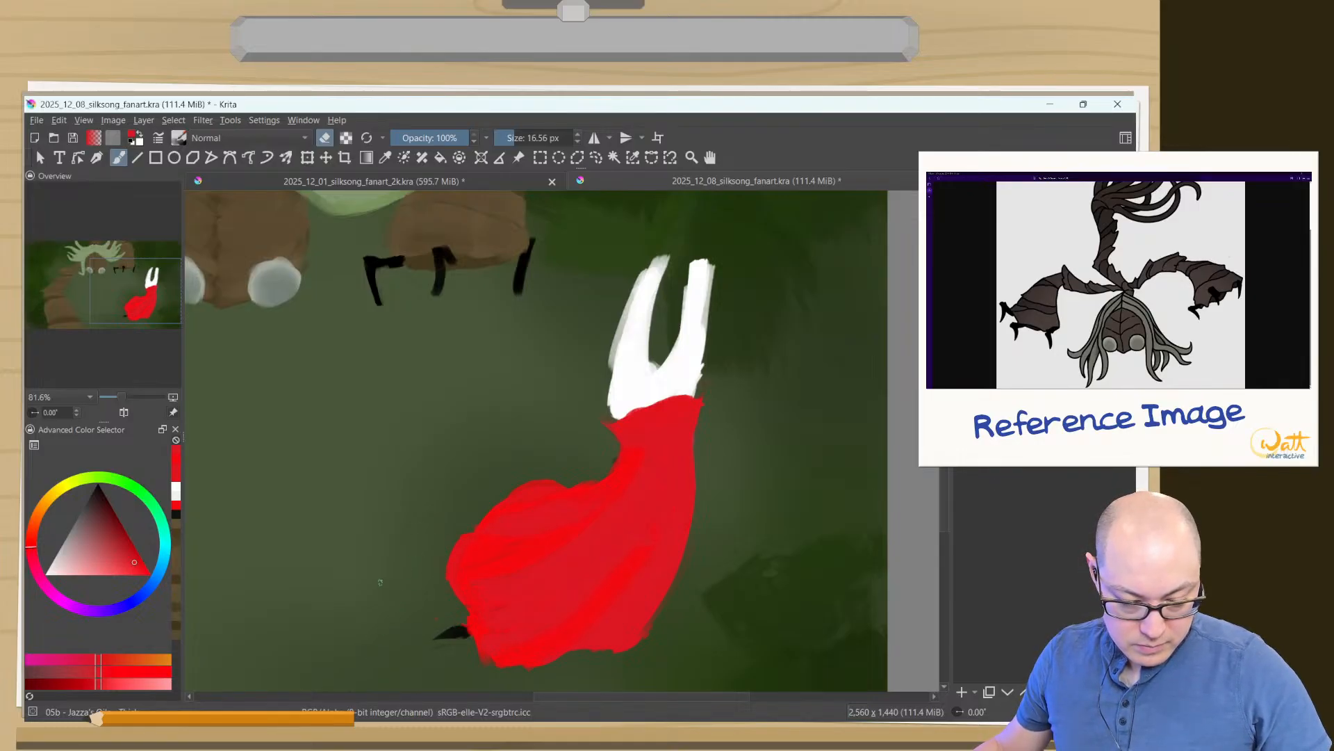
drag(374, 594, 359, 647)
drag(298, 568, 476, 449)
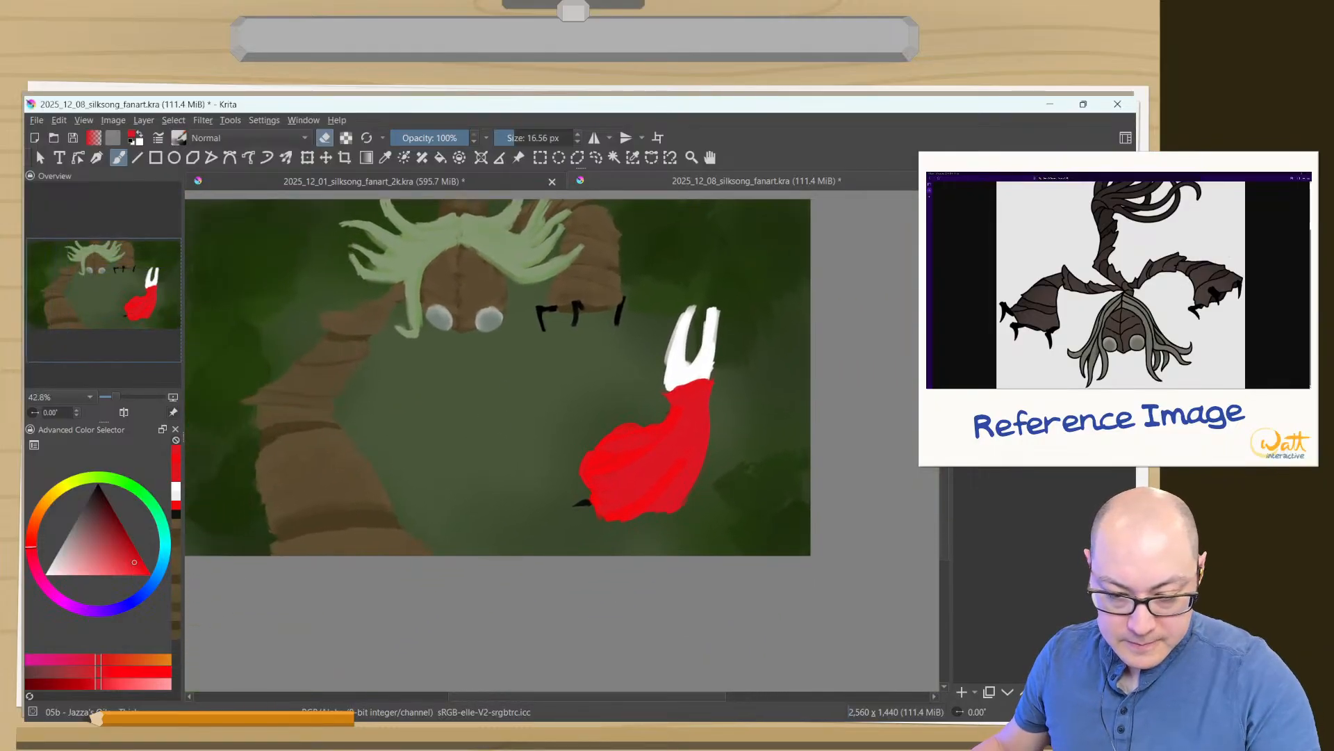
- Rotate the red-cloaked figure counterclockwise with the Transform tool so its horns lean toward Sister Splinter, and apply the transform
click(307, 157)
drag(502, 297, 479, 294)
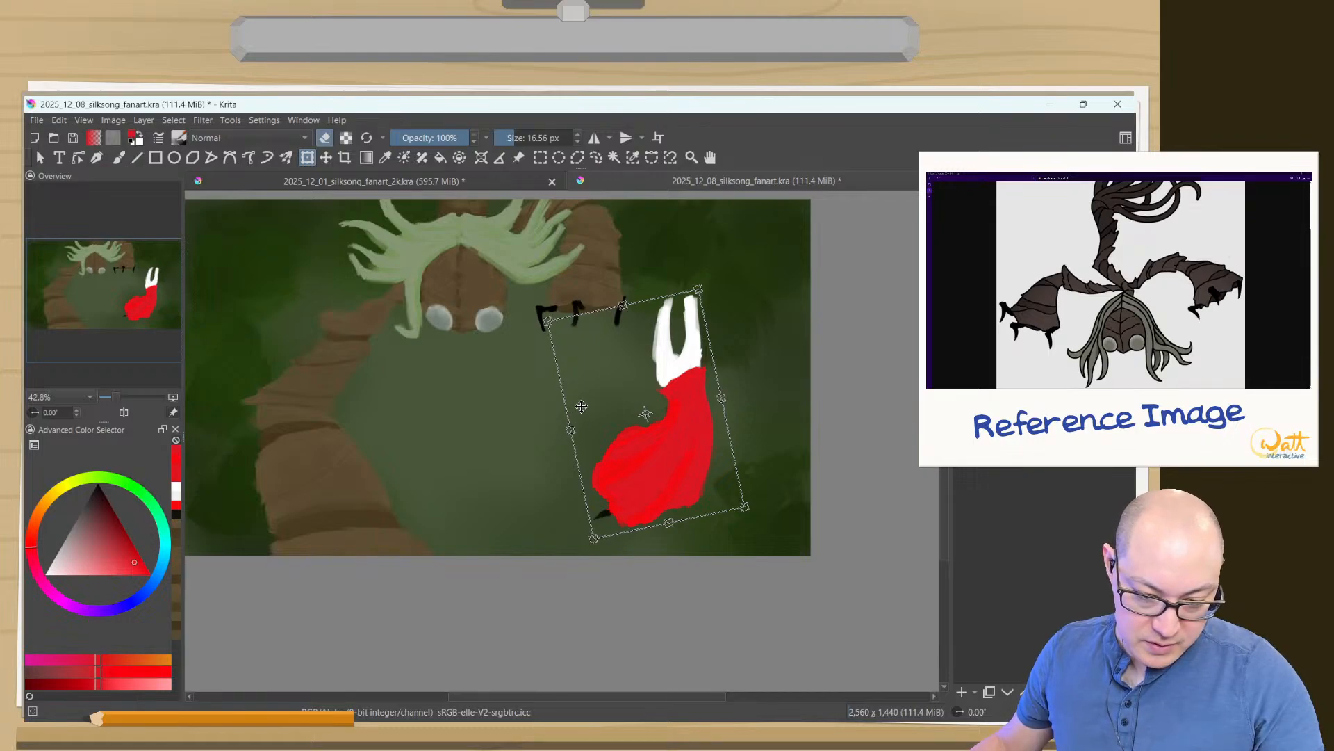
mouse_move(572, 384)
mouse_down()
mouse_move(528, 402)
mouse_move(553, 445)
mouse_move(584, 407)
mouse_move(576, 376)
mouse_up()
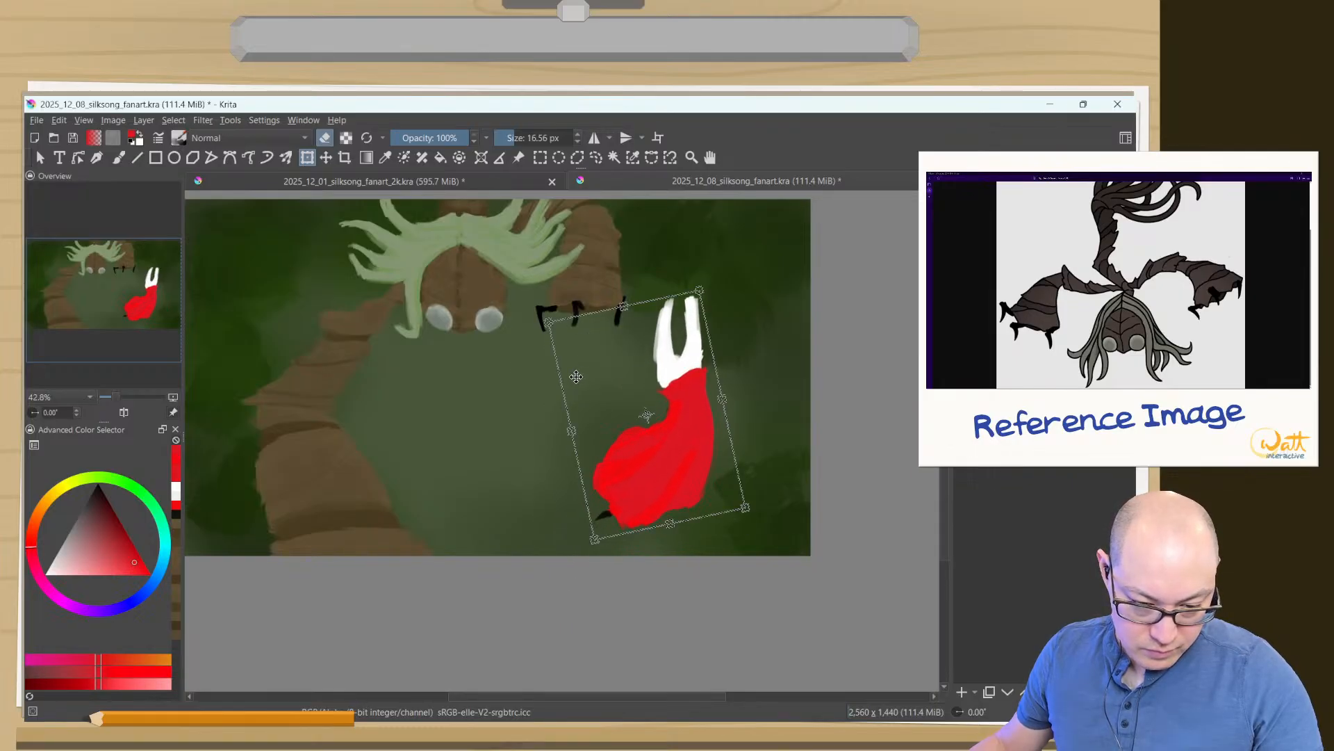
drag(531, 314, 570, 361)
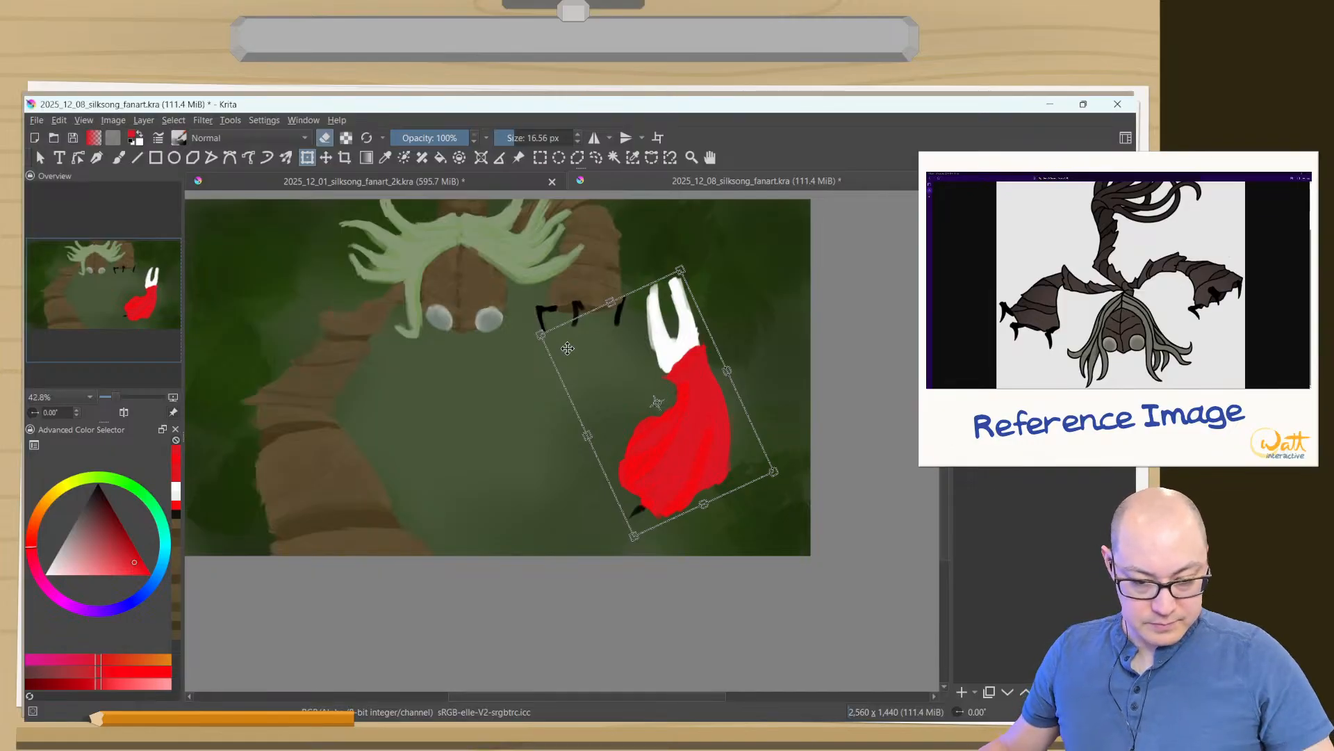
key(Return)
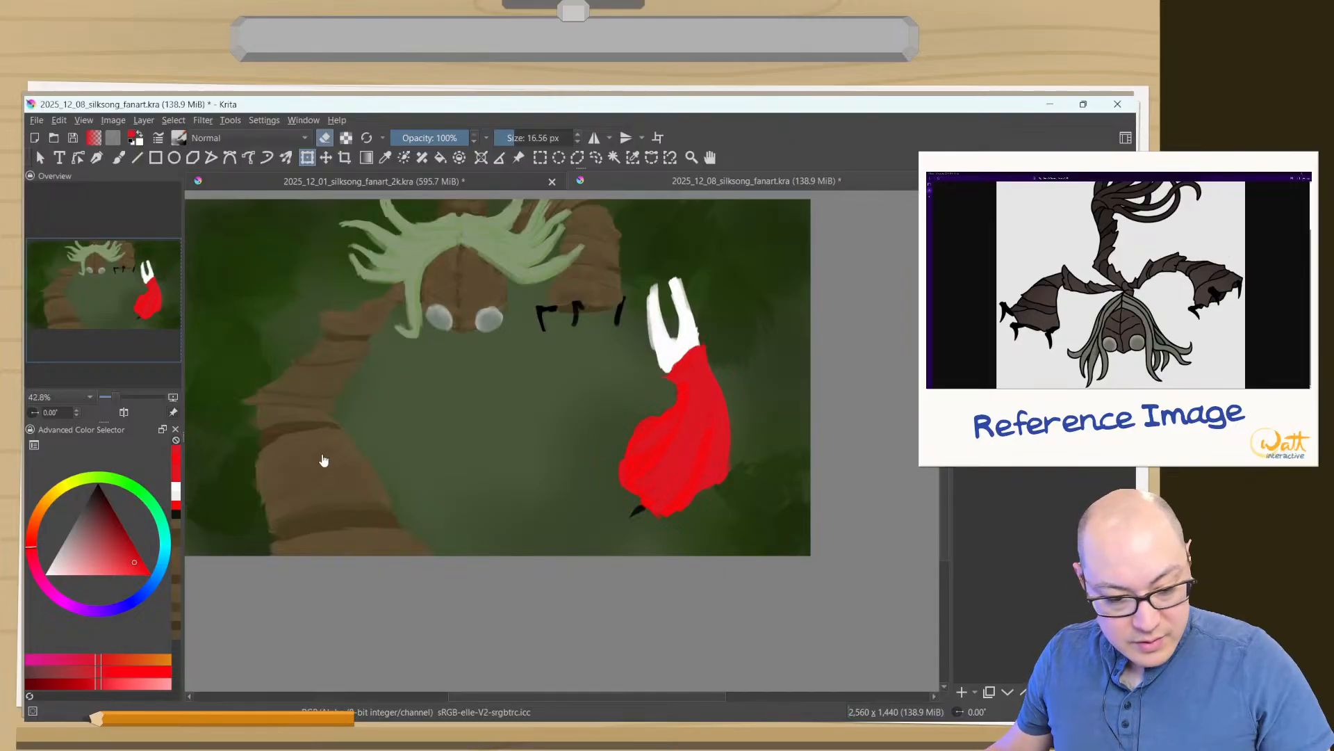
- Return to the brush with erasing turned off and choose white as the painting colour
key(b)
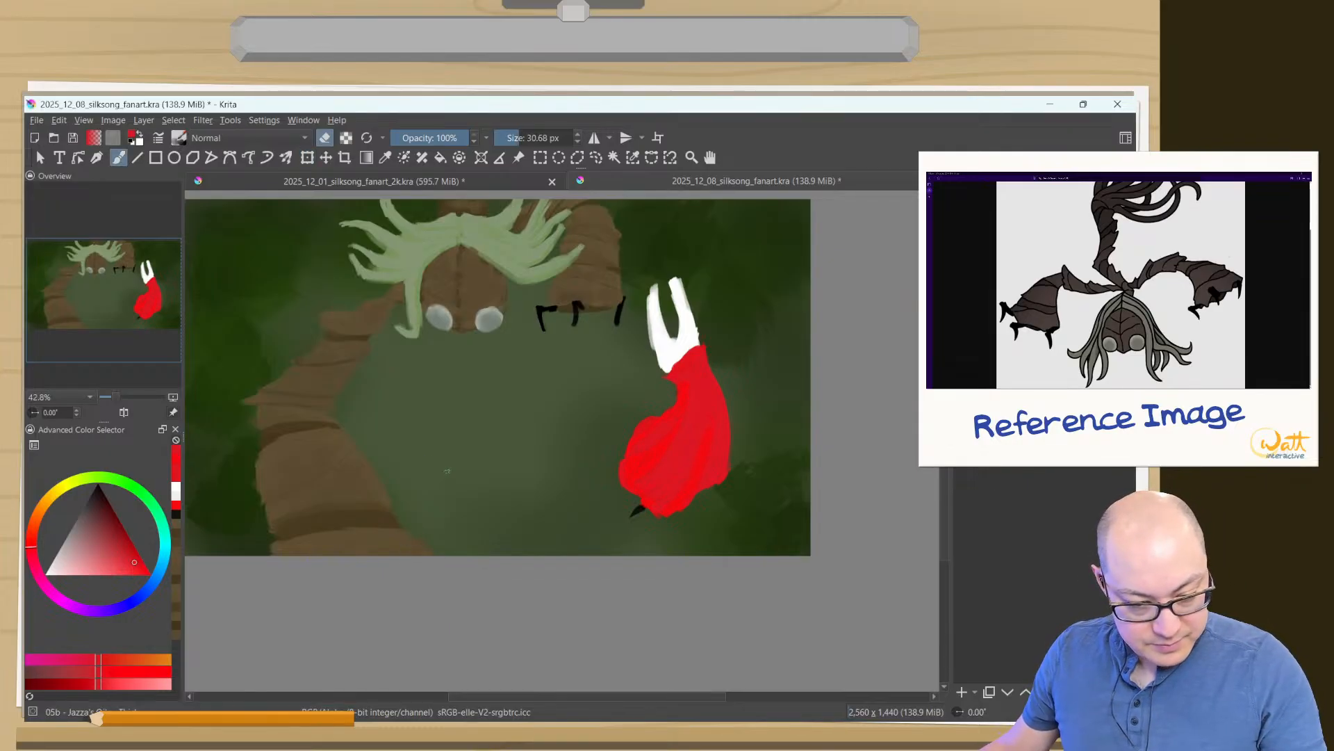
key(e)
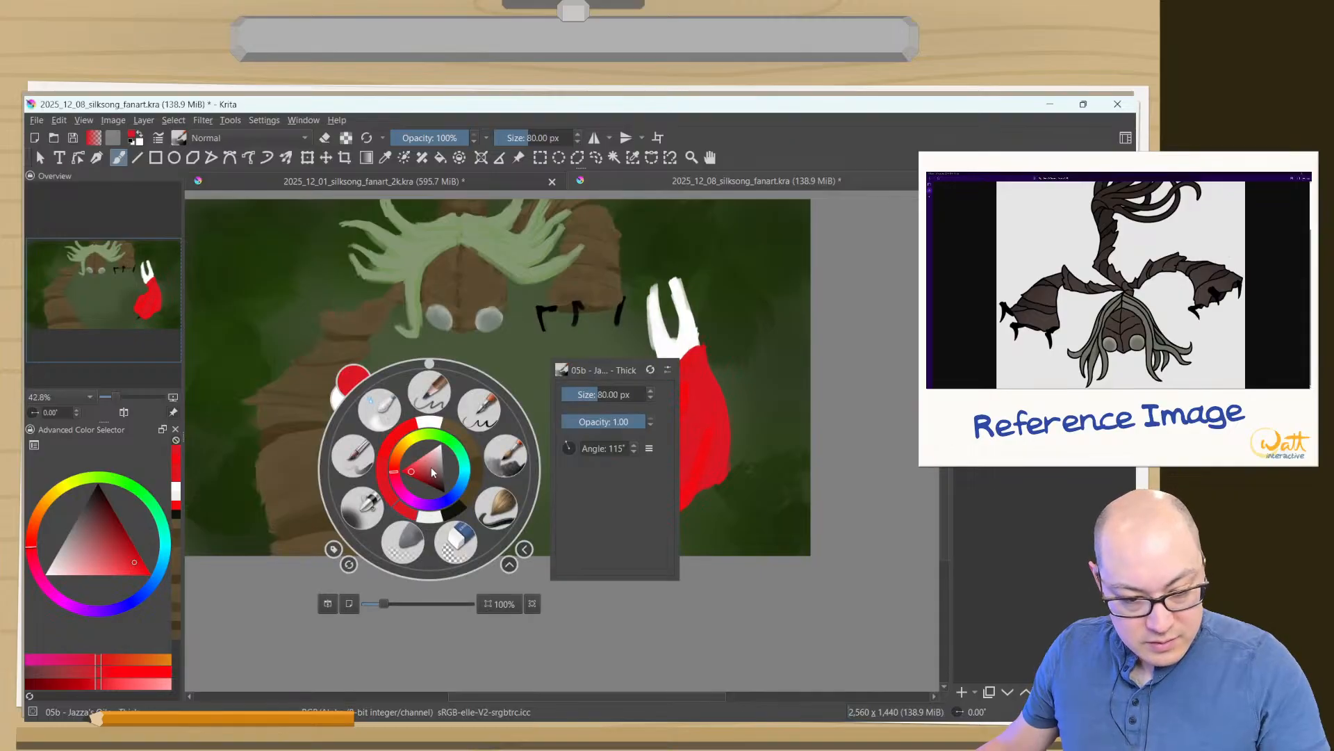
right_click(430, 469)
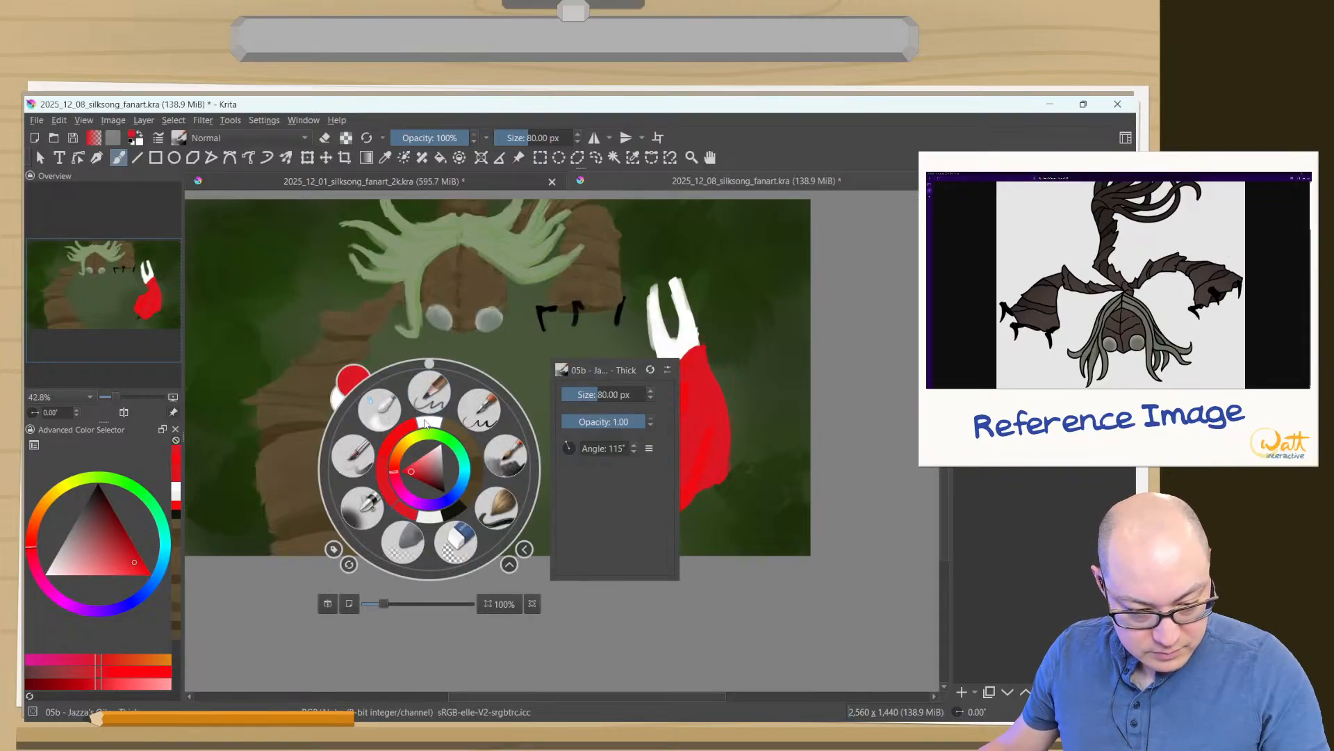
click(428, 423)
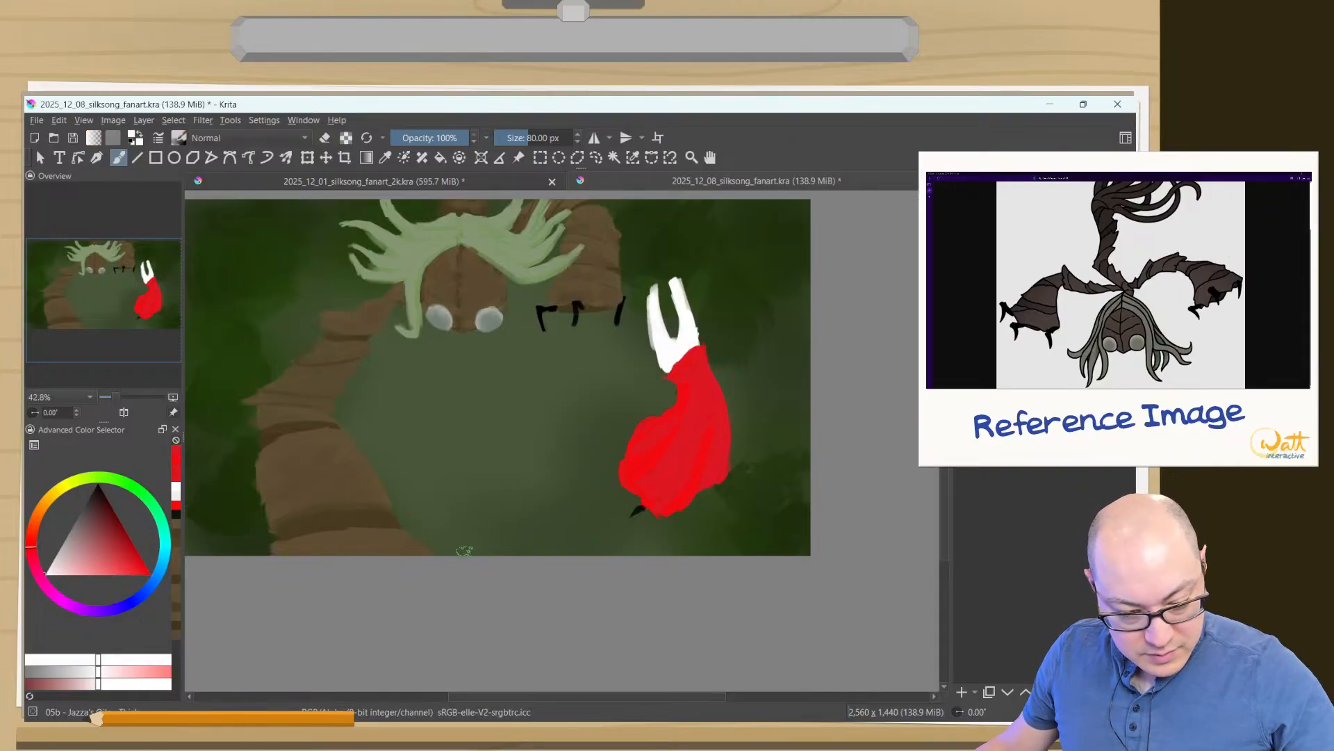
drag(479, 549, 565, 474)
drag(515, 559, 568, 511)
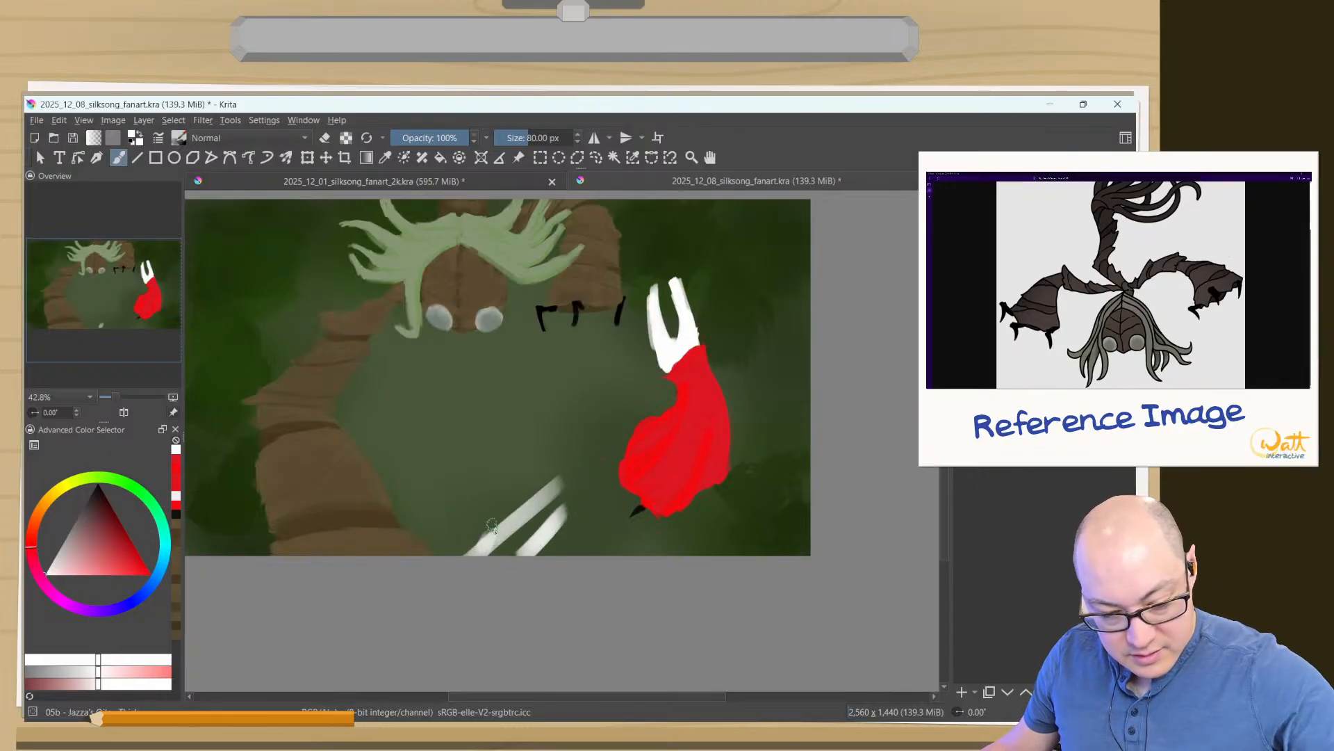
key(ctrl+z)
key(ctrl+z)
key(ctrl+z)
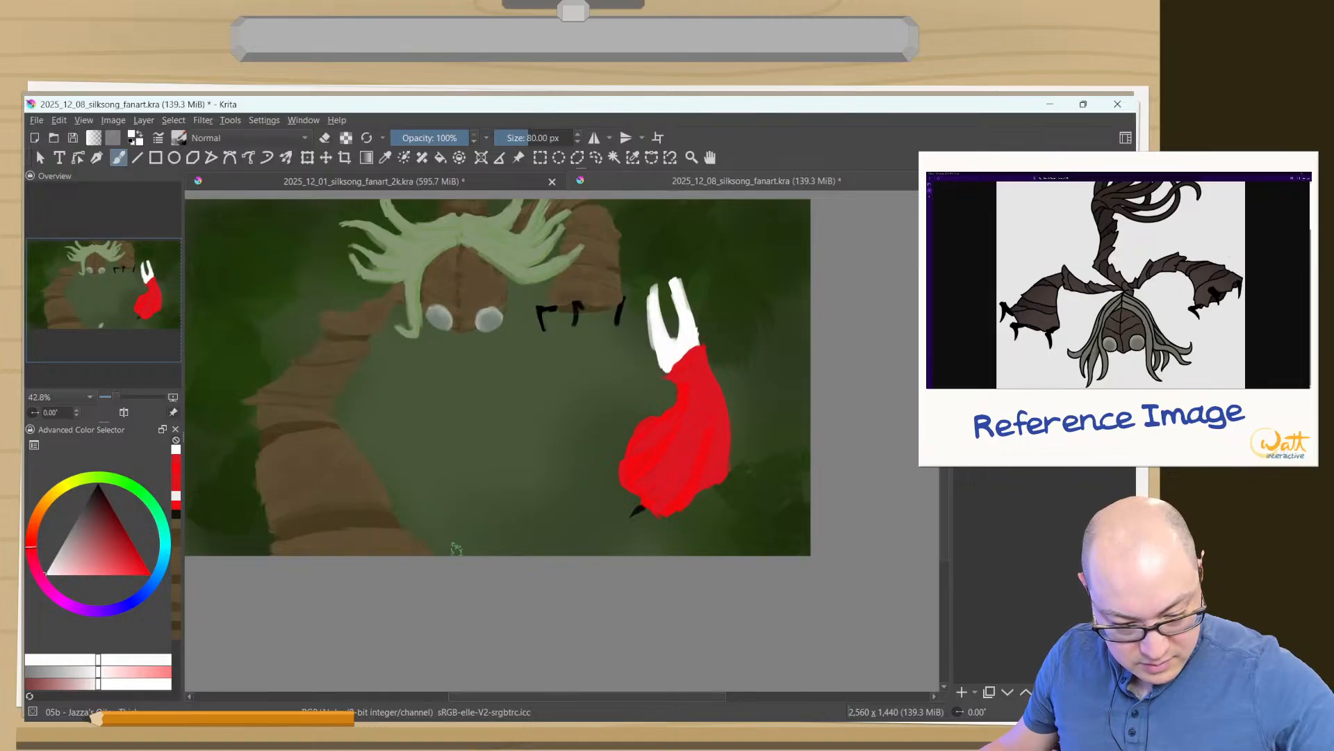
- Paint broad, soft white spikes fanning up from the canvas's lower edge on both sides of Sister Splinter's arm at 189.48 px
shift+drag(456, 529, 534, 511)
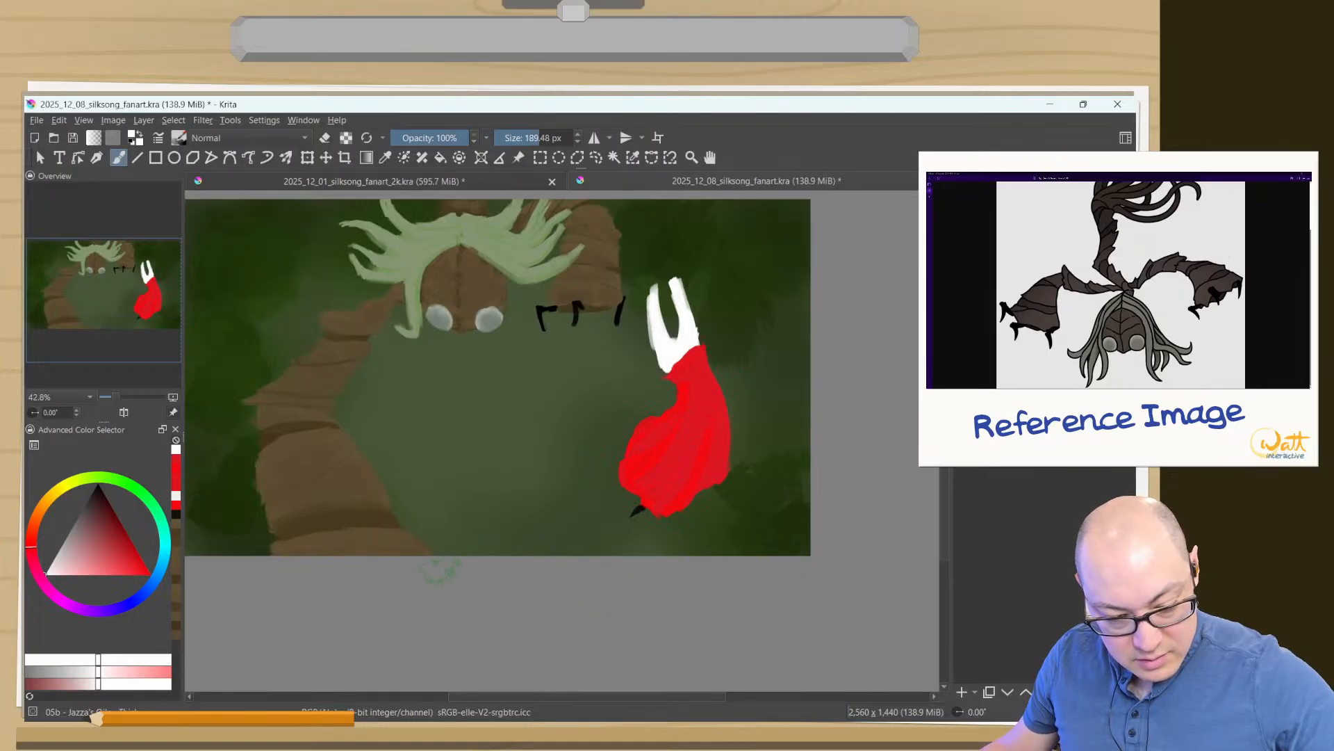
mouse_move(438, 564)
mouse_down()
mouse_move(530, 487)
mouse_move(438, 495)
mouse_move(447, 469)
mouse_up()
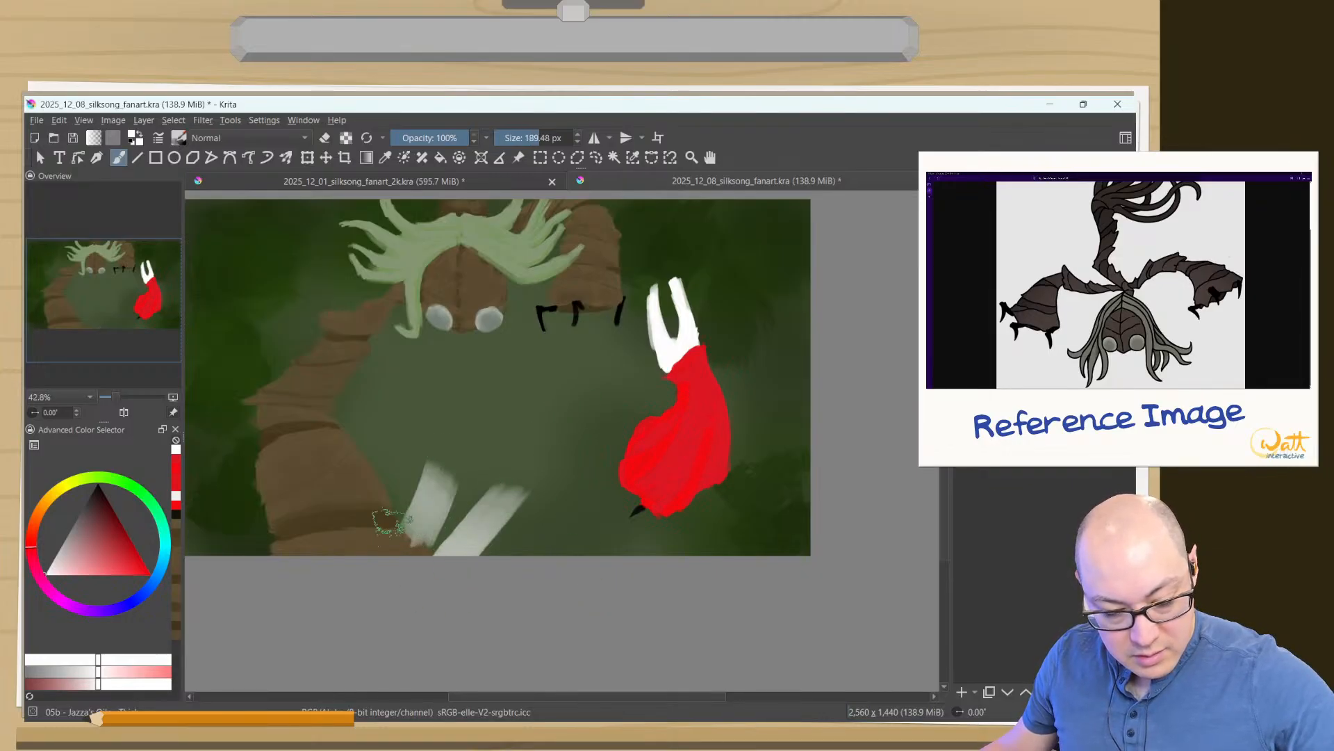
drag(268, 558, 180, 531)
drag(258, 511, 231, 467)
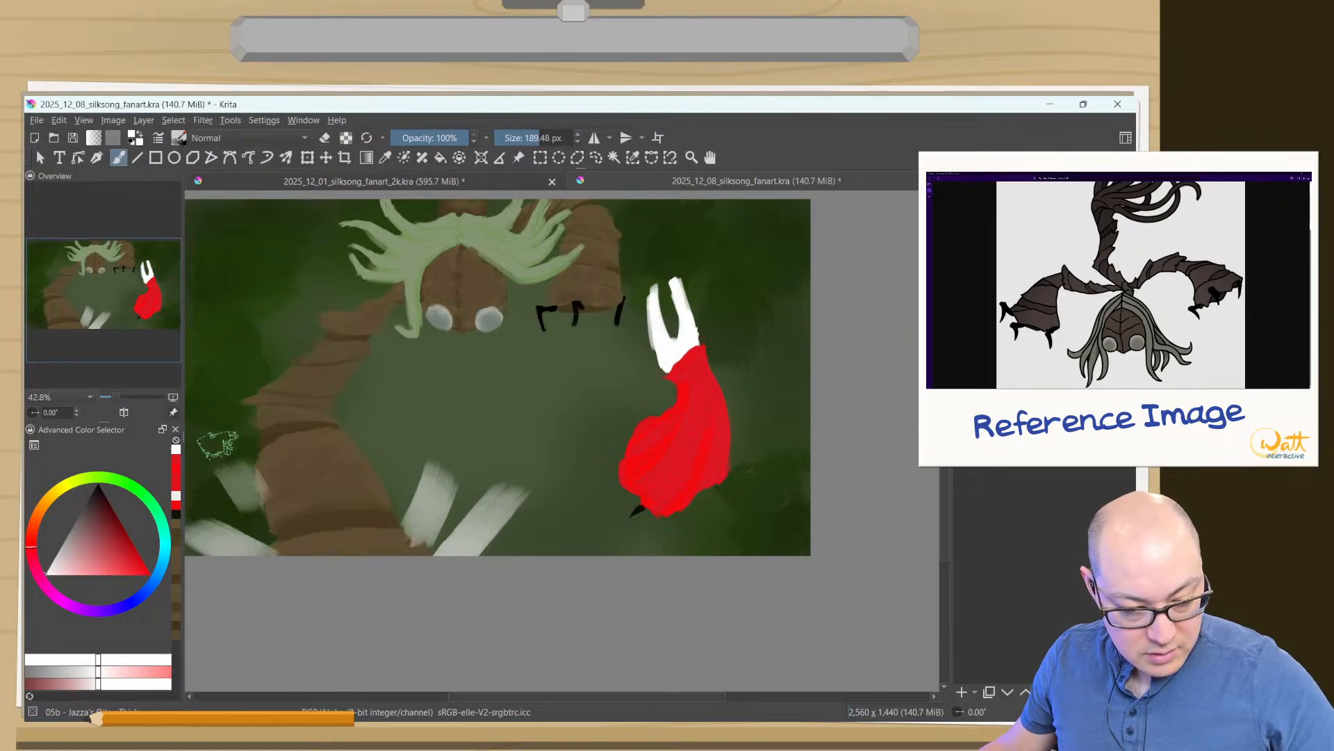
key(ctrl+z)
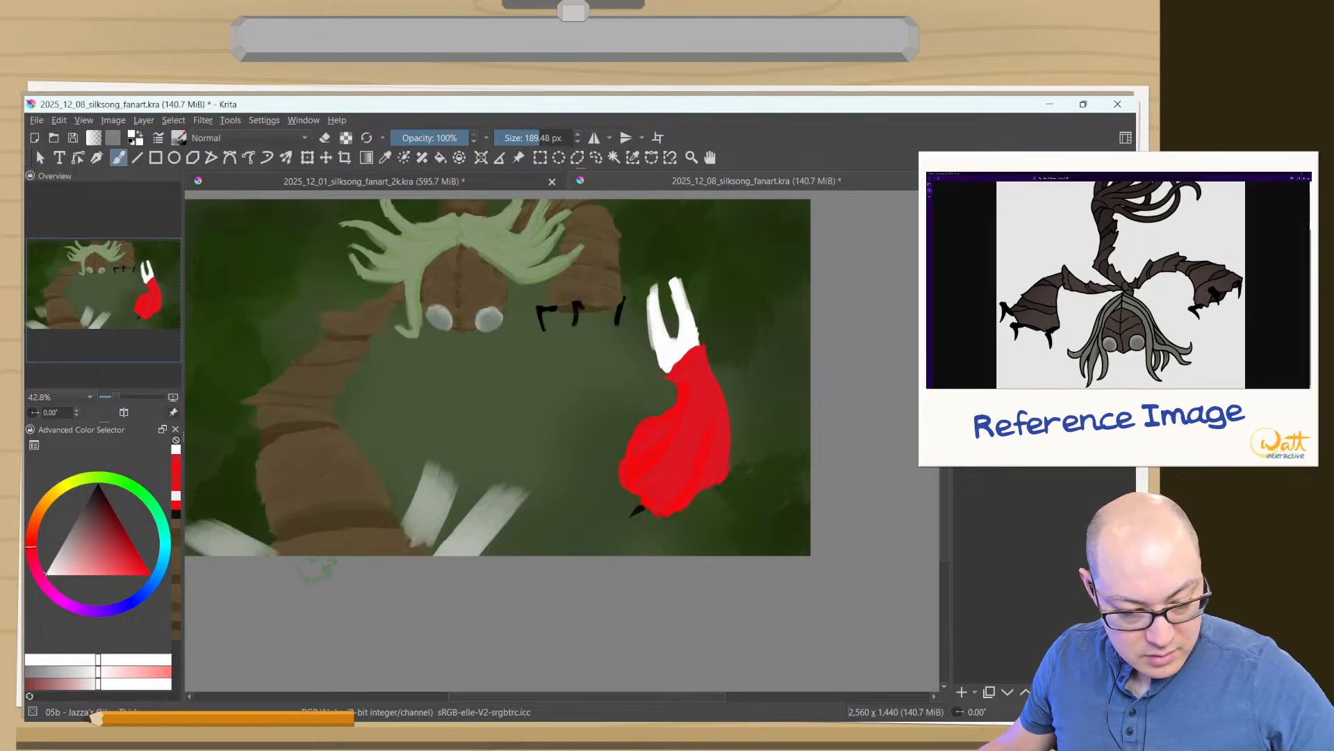
drag(316, 556, 221, 456)
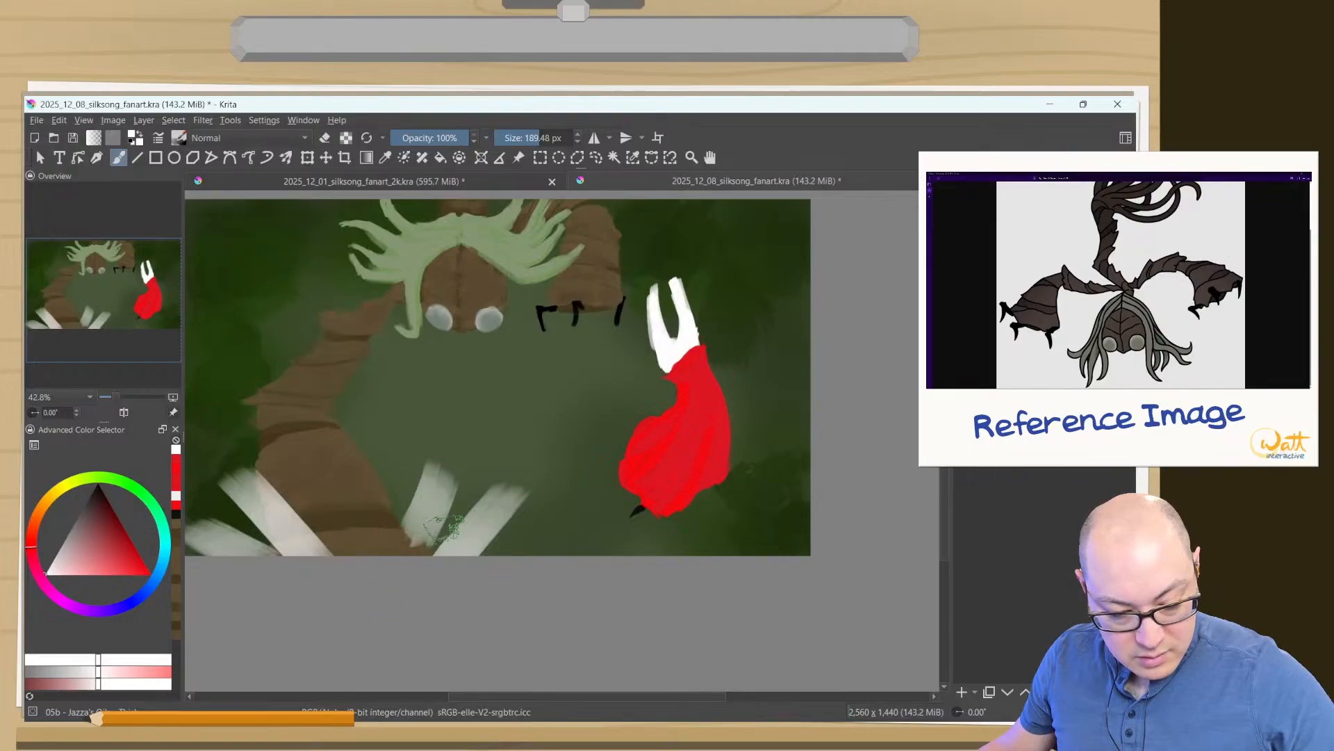
drag(511, 552, 567, 528)
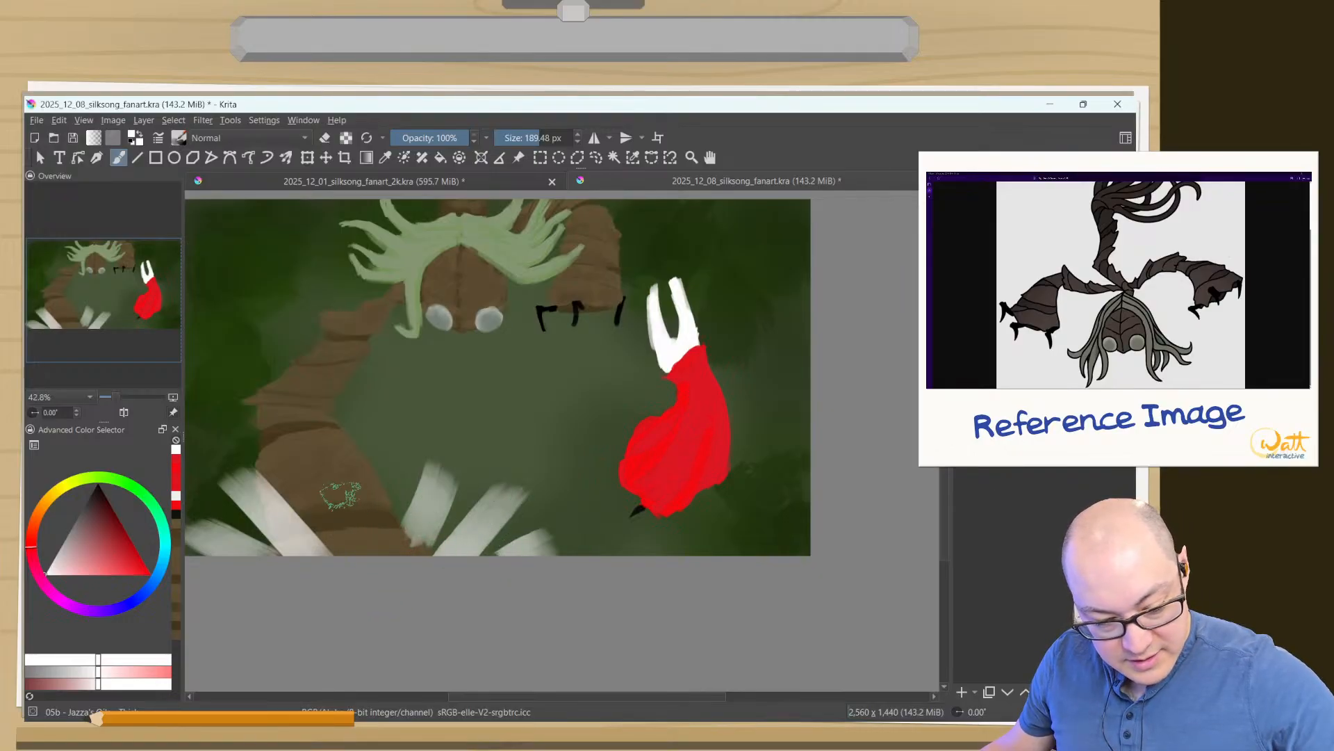
drag(358, 525, 374, 472)
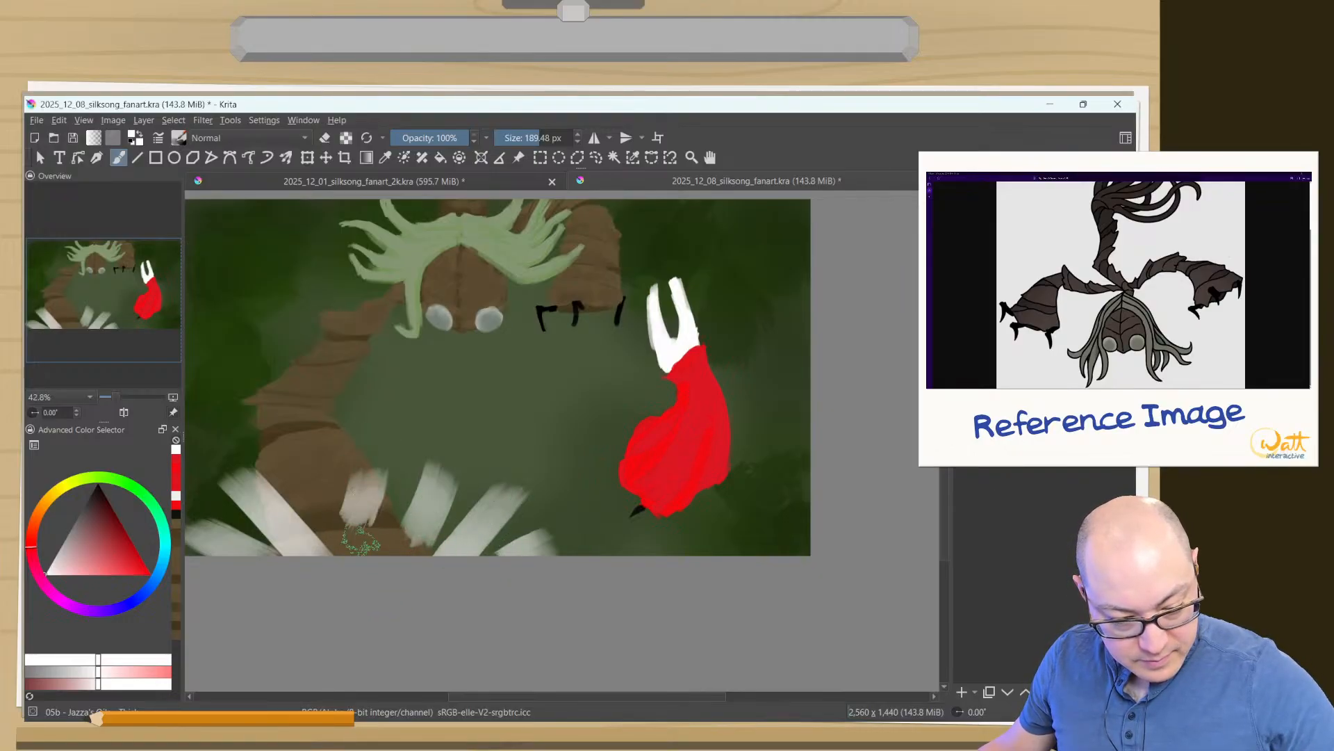
key(e)
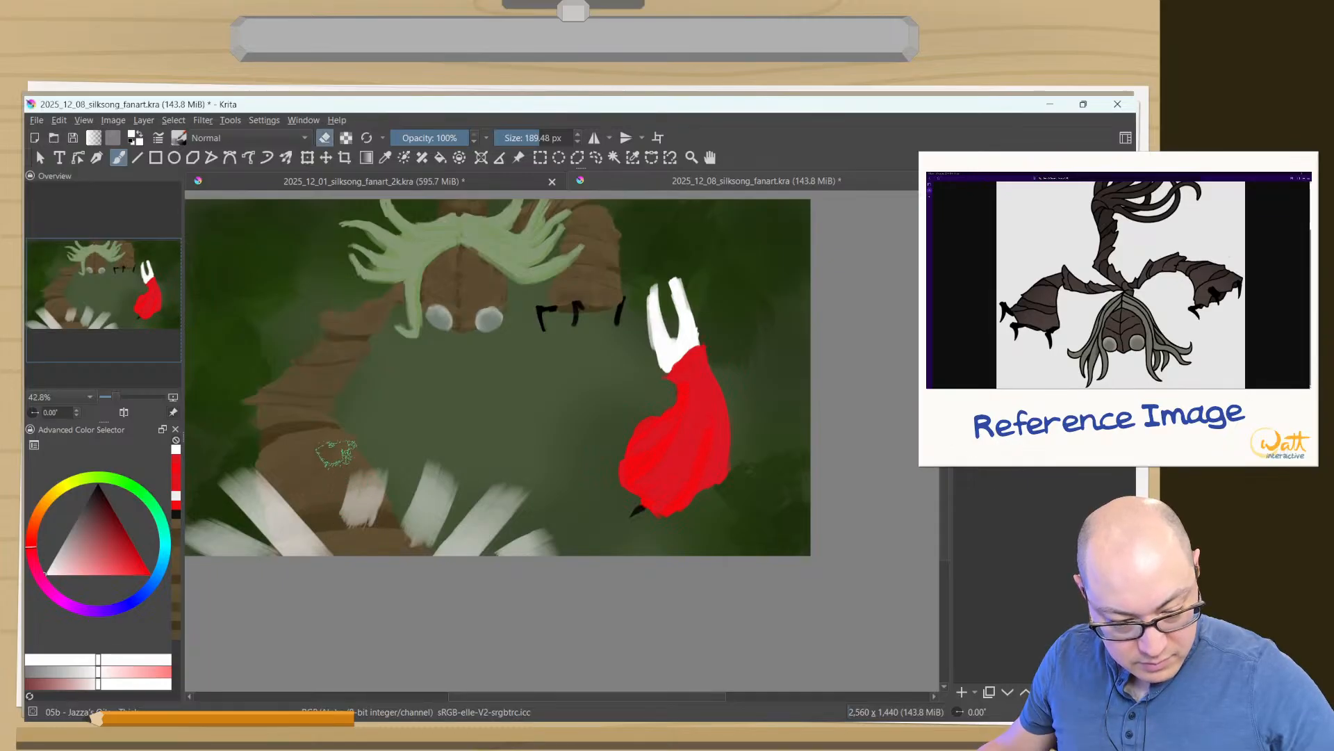
mouse_move(324, 462)
mouse_down()
mouse_move(368, 525)
mouse_move(367, 475)
mouse_move(371, 494)
mouse_move(353, 474)
mouse_move(363, 511)
mouse_move(394, 542)
mouse_up()
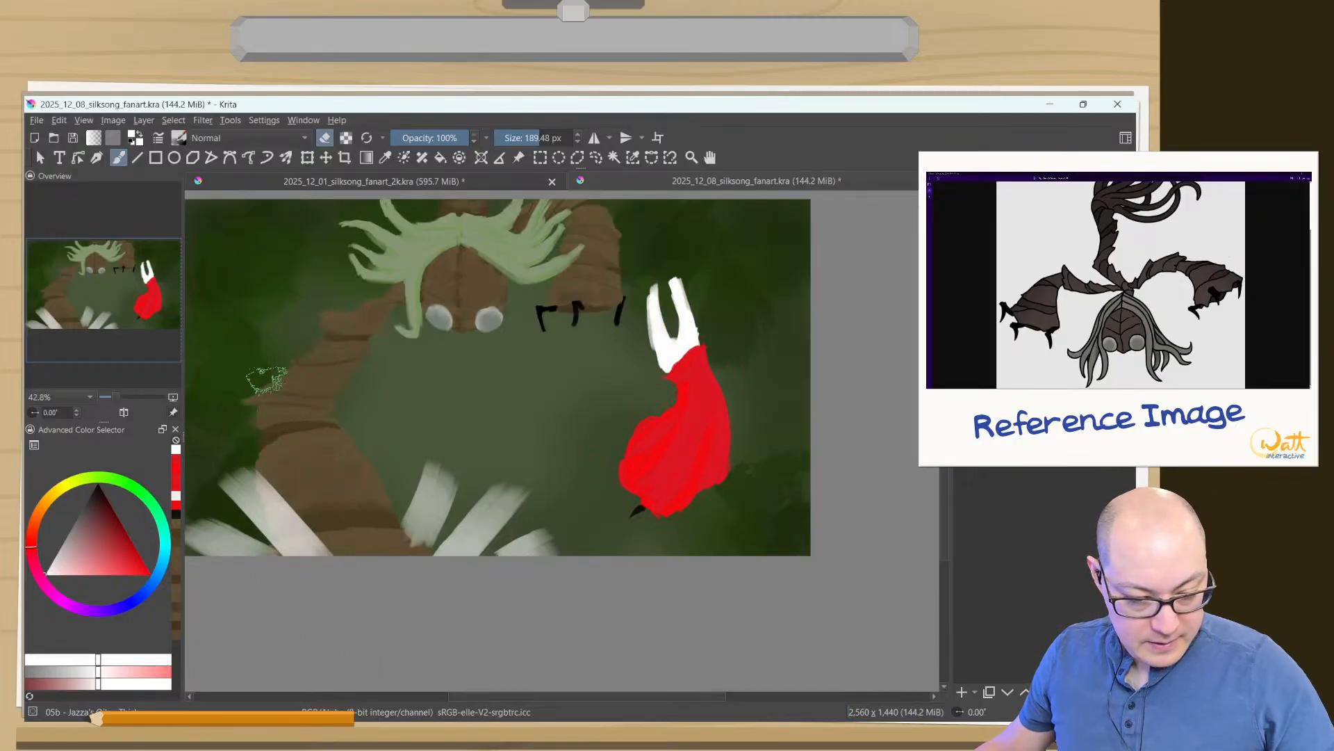
- Add a white spike beside the arm and strengthen the existing lower spikes with brighter white strokes at 95.11 px
shift+drag(332, 391, 280, 393)
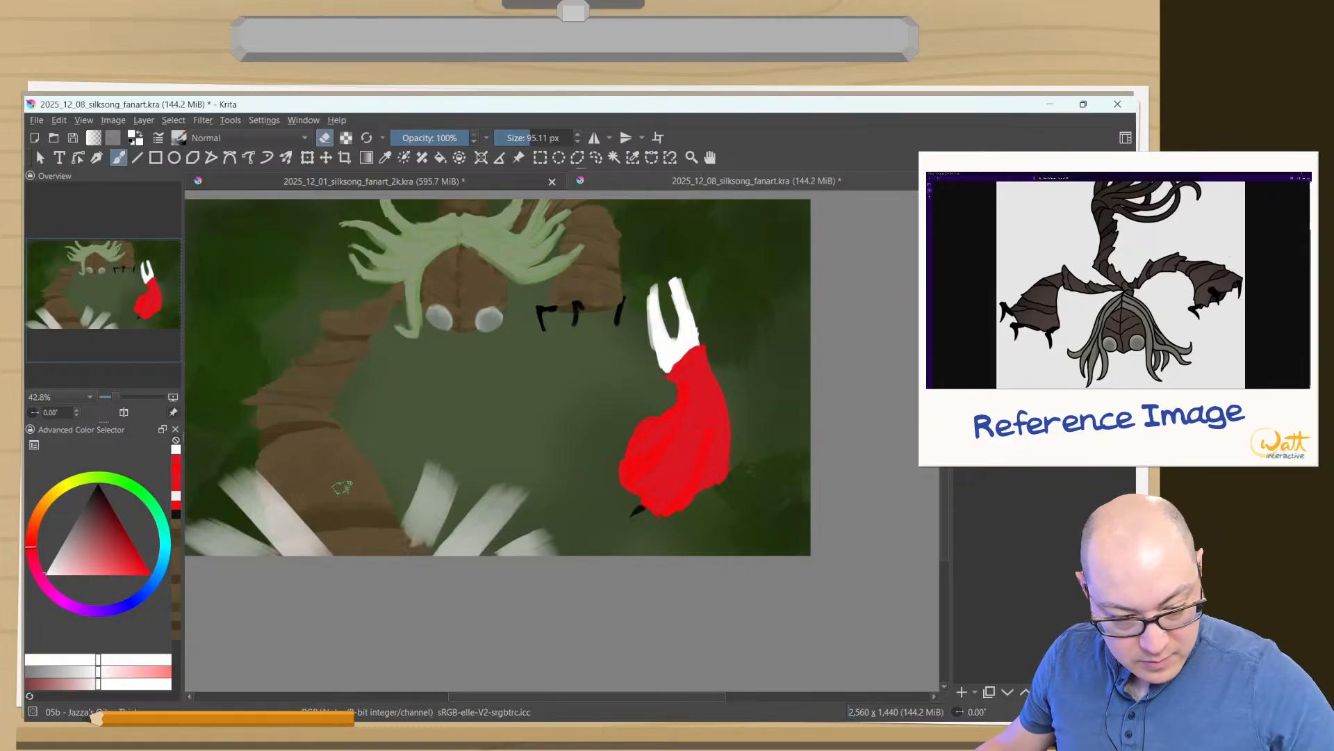
key(e)
mouse_move(375, 467)
mouse_down()
mouse_move(386, 480)
mouse_move(380, 452)
mouse_up()
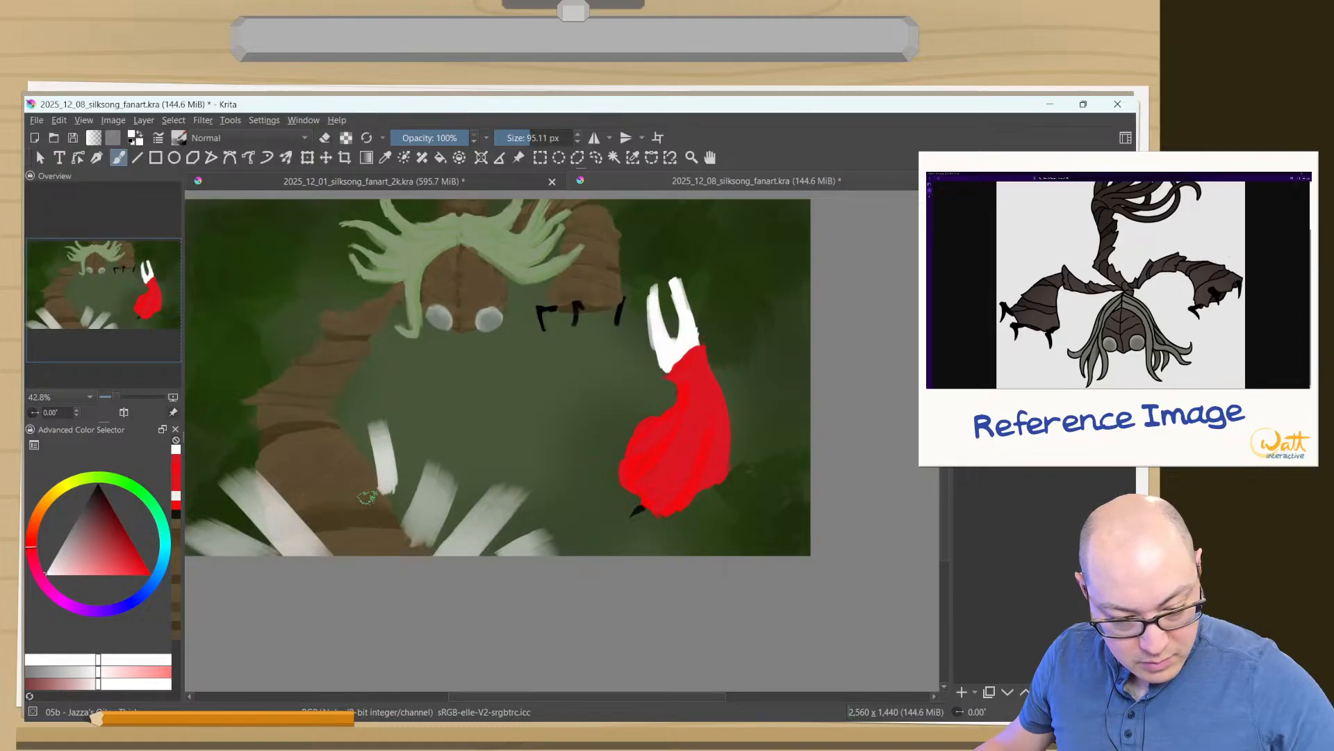
mouse_move(471, 554)
mouse_down()
mouse_move(489, 516)
mouse_move(437, 579)
mouse_move(533, 534)
mouse_up()
drag(421, 535, 436, 501)
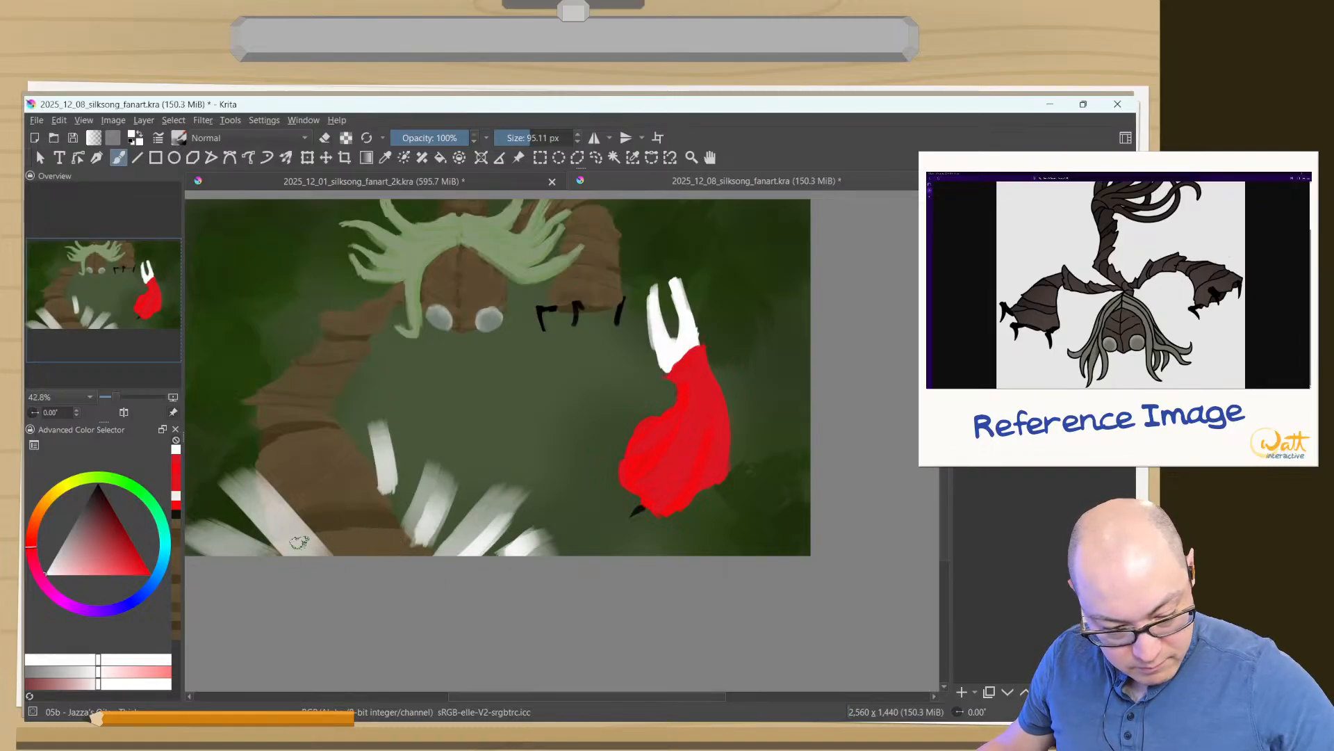
drag(296, 551, 243, 501)
drag(253, 553, 197, 540)
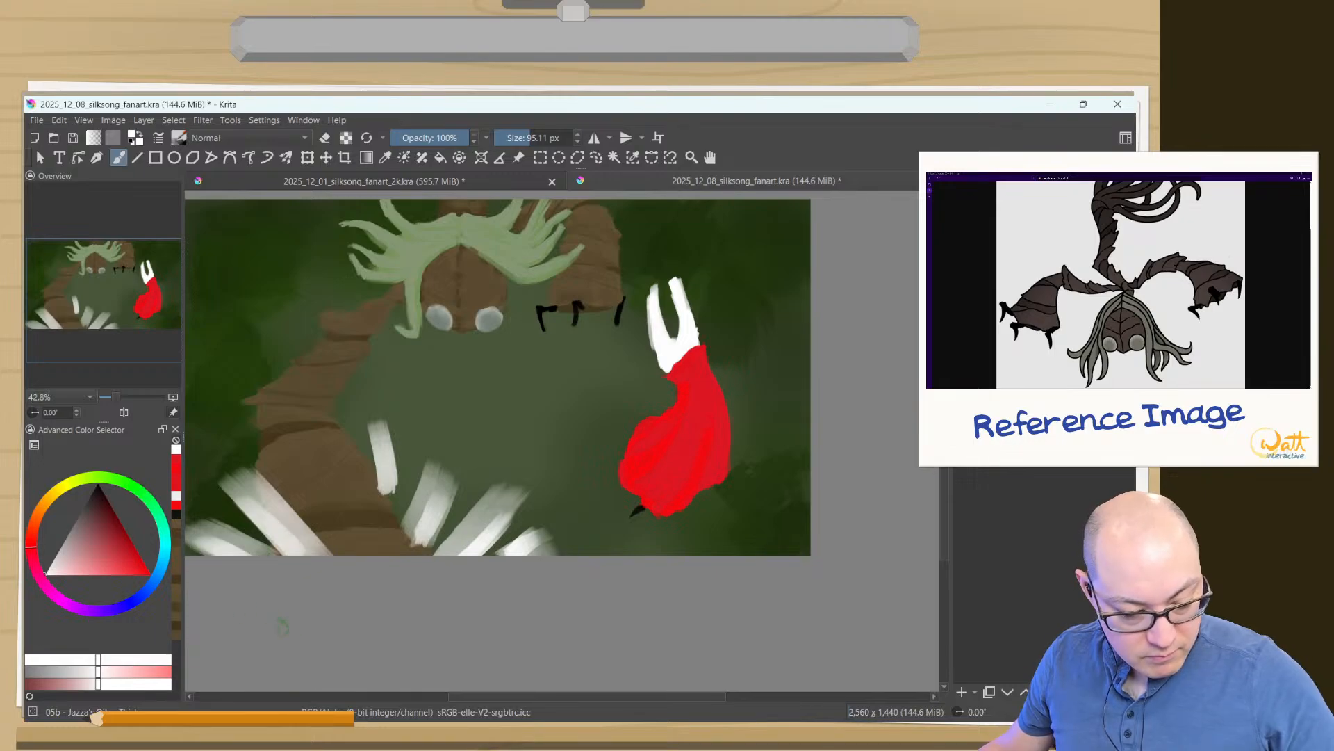
drag(314, 549, 271, 495)
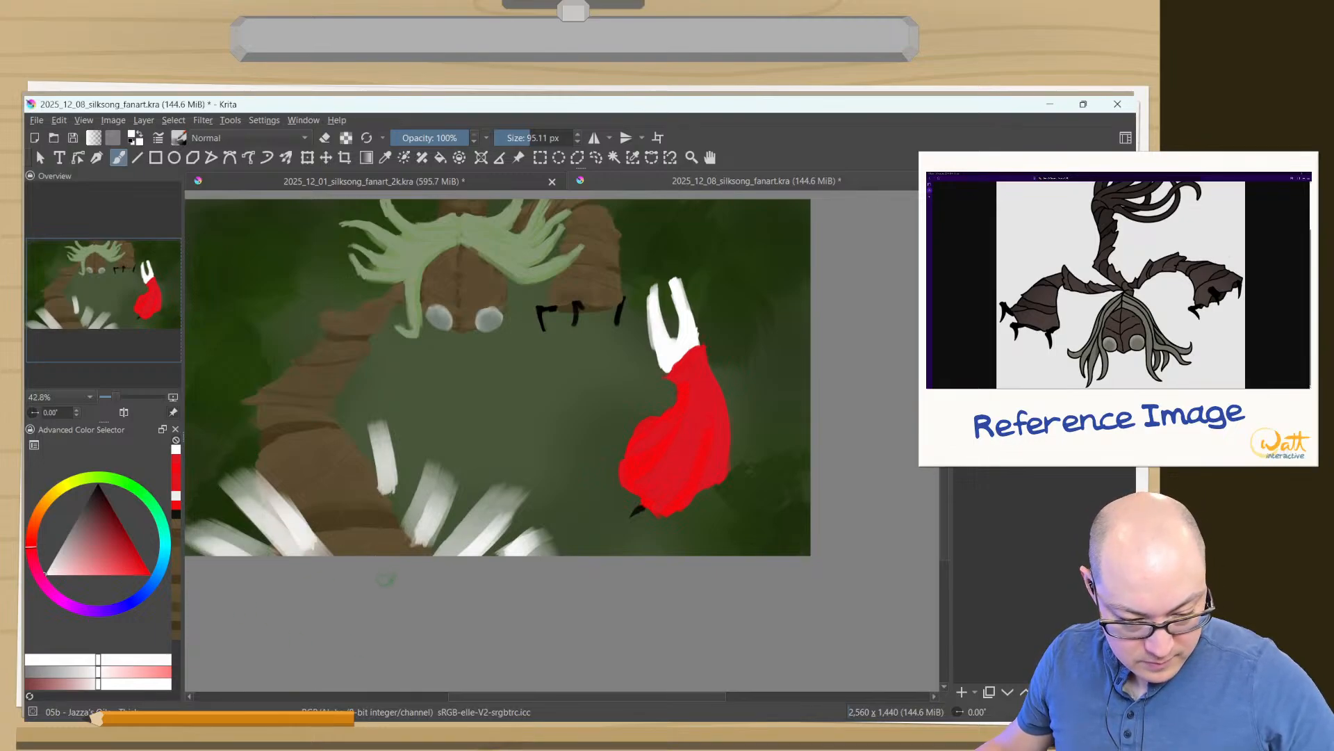
mouse_move(380, 555)
mouse_down()
mouse_move(371, 489)
mouse_move(371, 557)
mouse_up()
drag(380, 480, 372, 551)
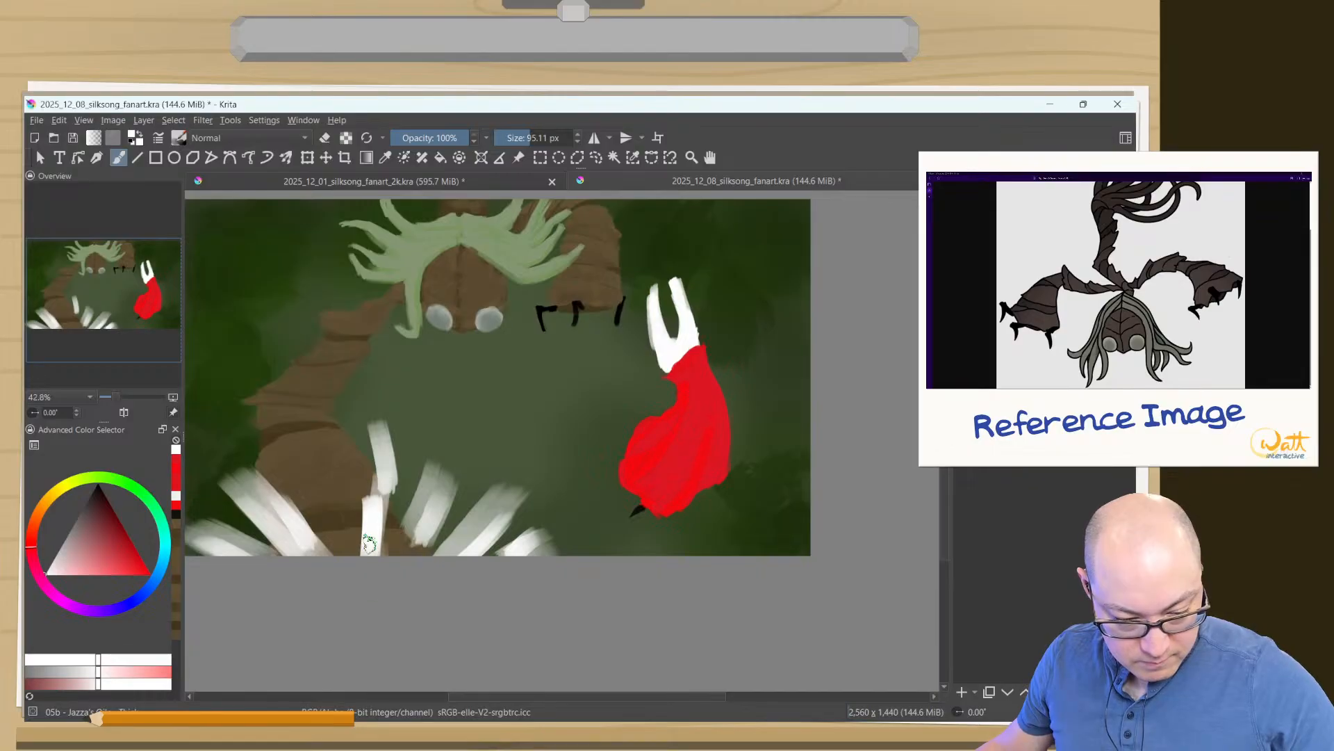
drag(380, 440, 370, 588)
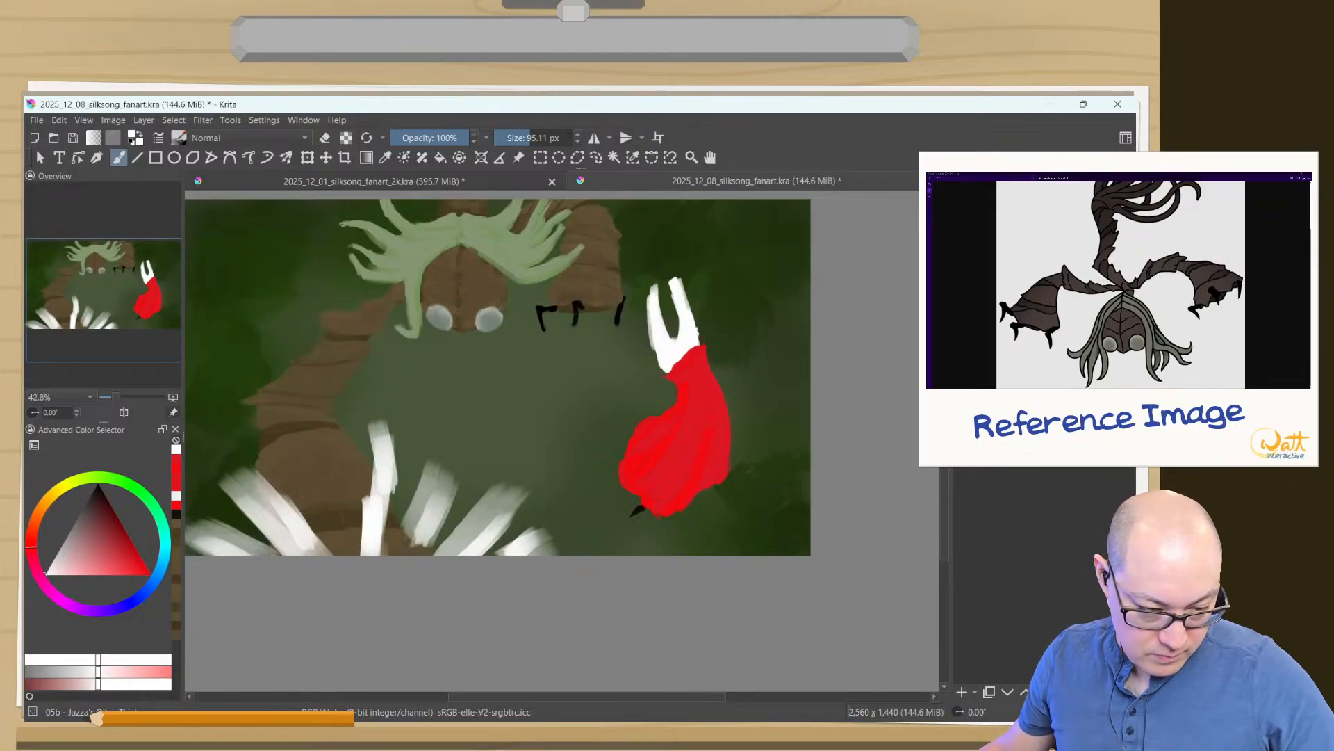
key(ctrl+z)
key(ctrl+z)
key(ctrl+z)
key(ctrl+z)
key(ctrl+z)
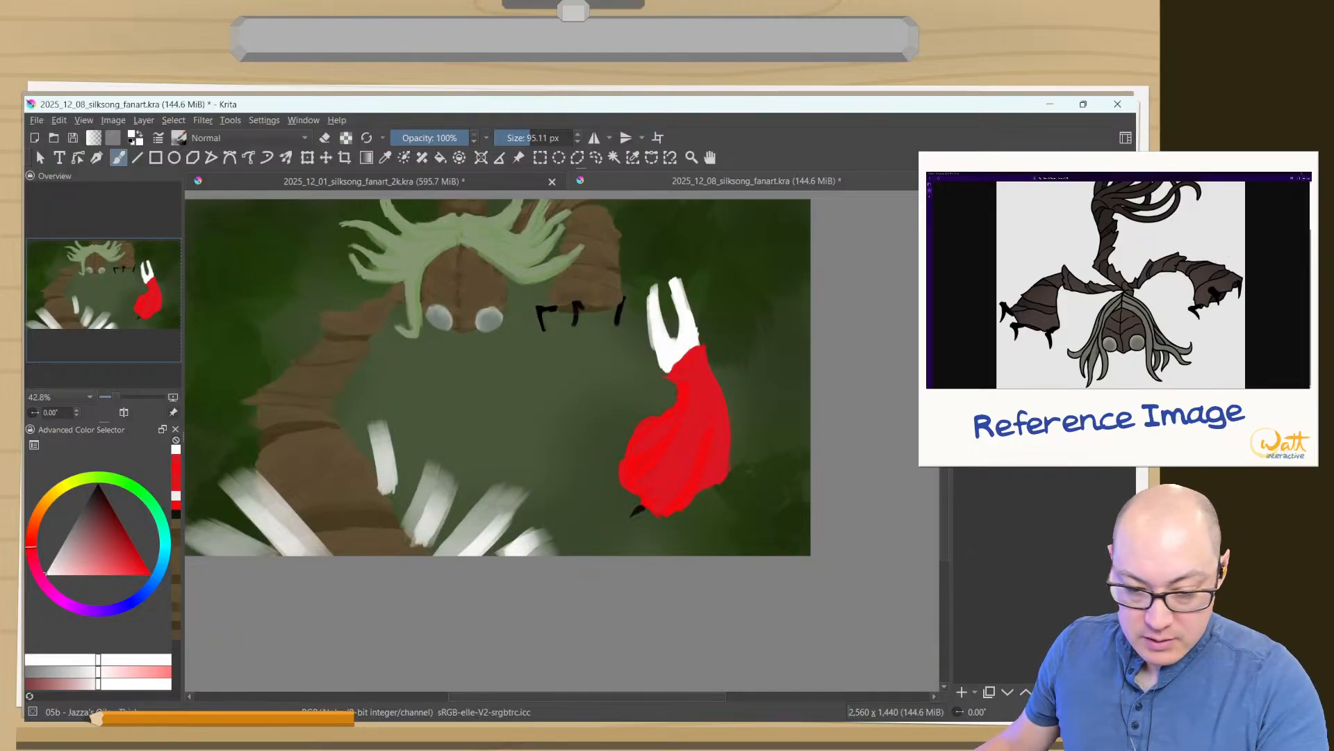
- Try a lower opacity on the white spikes' layer and restore its full opacity
right_click(1028, 312)
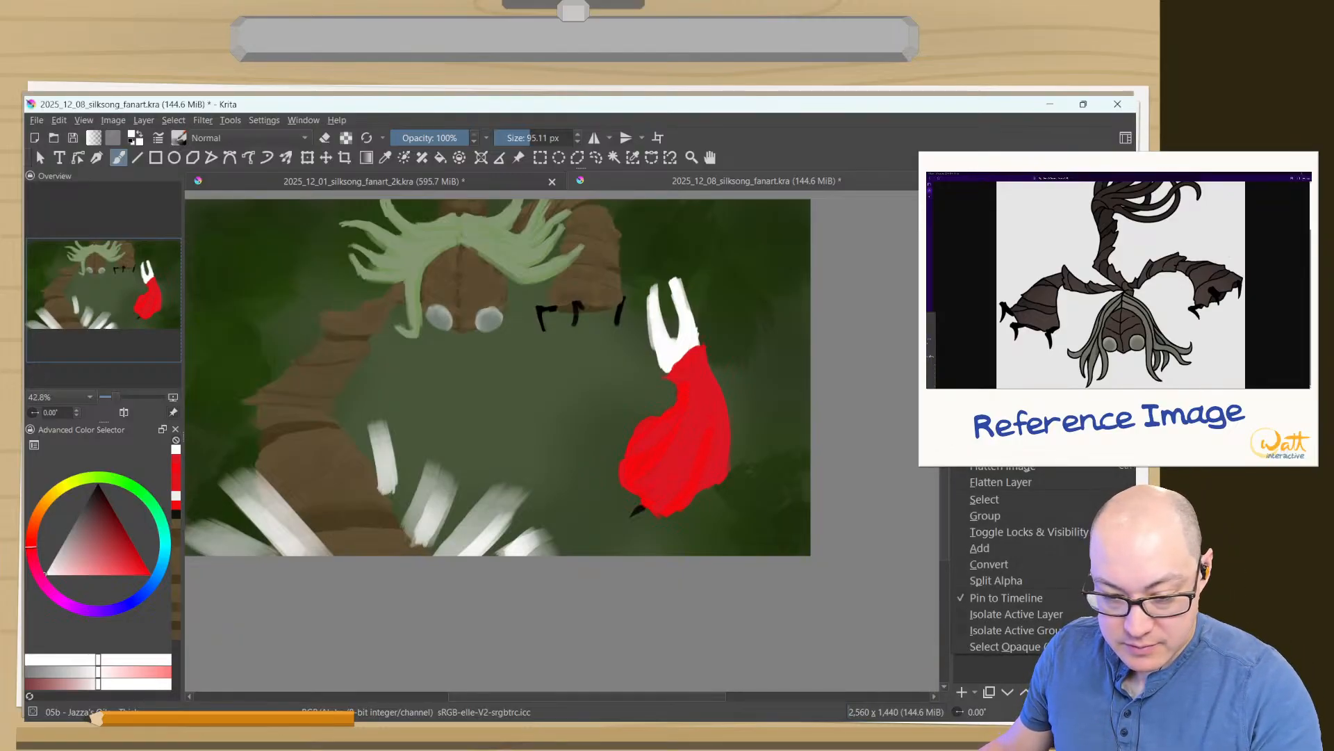
click(1008, 417)
click(1029, 215)
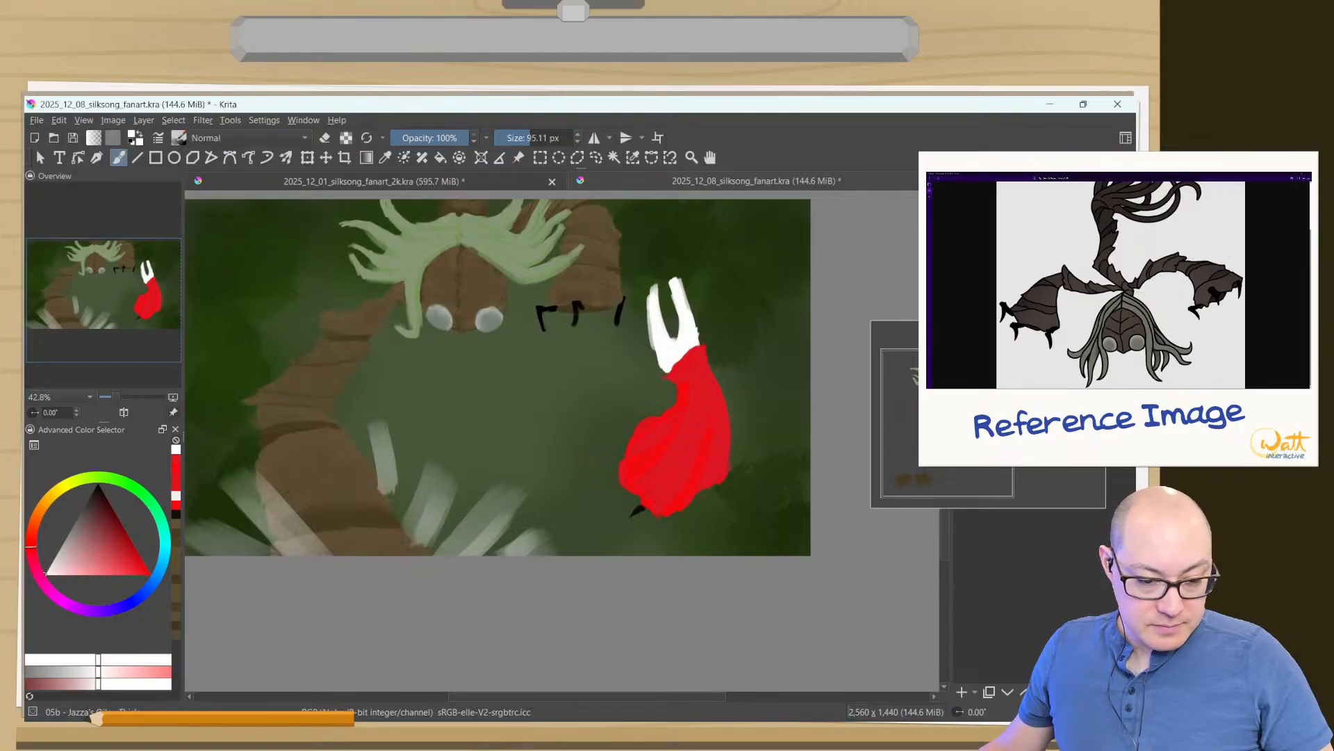
drag(1029, 216, 1098, 216)
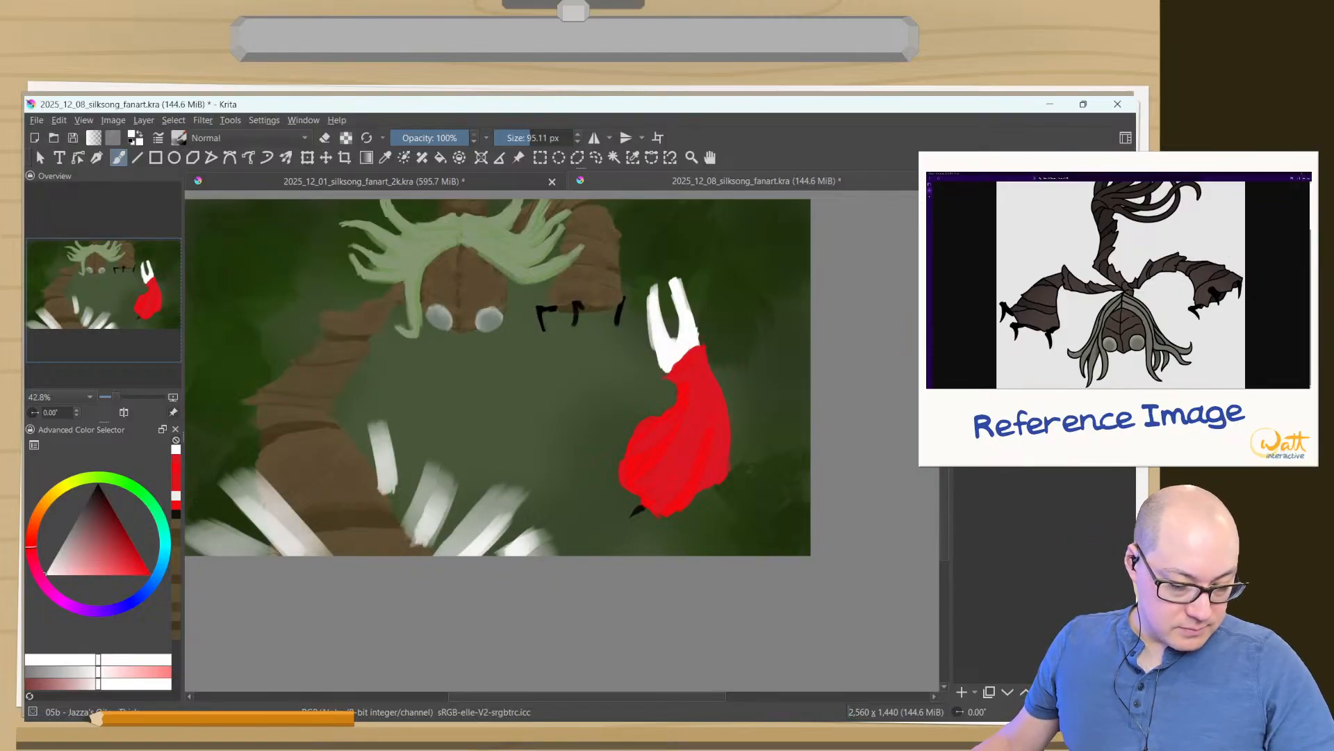
- Erase the detached white spike along the inner edge of Sister Splinter's arm
key(e)
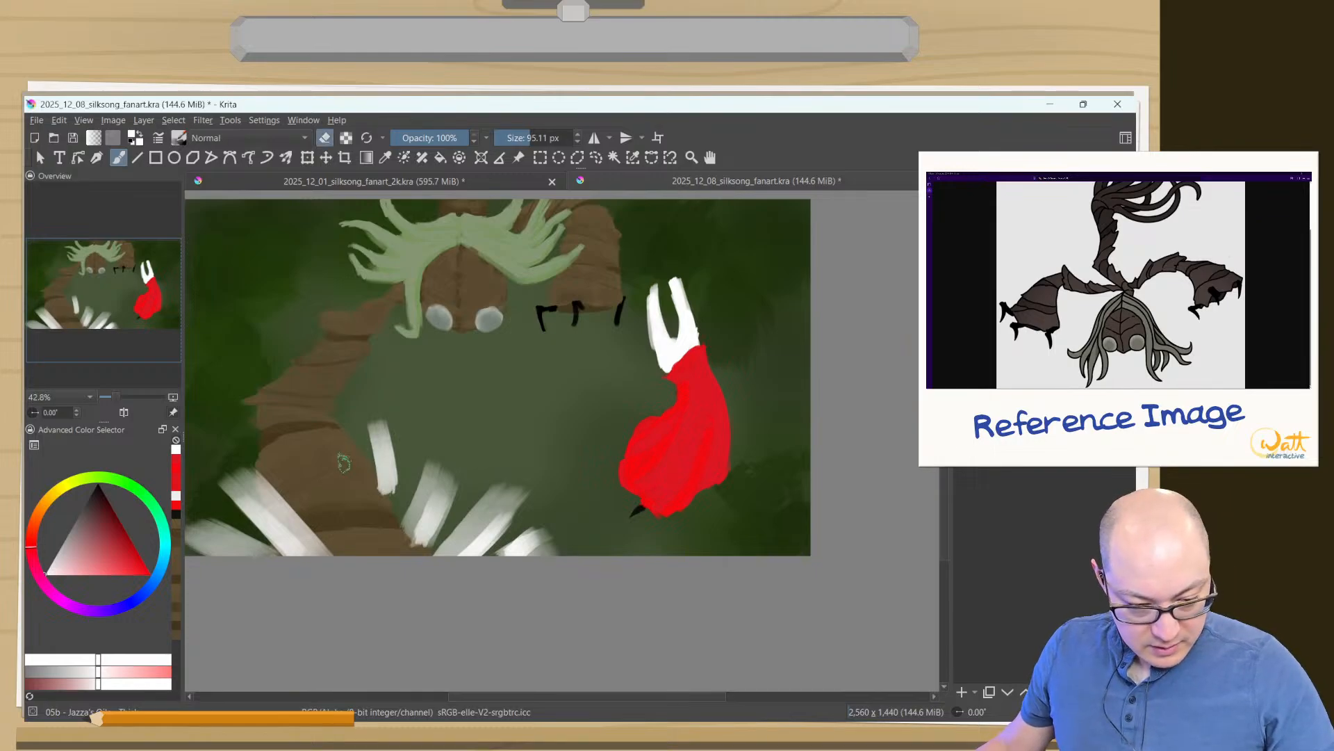
drag(344, 462, 385, 498)
mouse_move(382, 441)
mouse_down()
mouse_move(390, 490)
mouse_move(376, 444)
mouse_move(386, 486)
mouse_move(379, 463)
mouse_move(372, 489)
mouse_up()
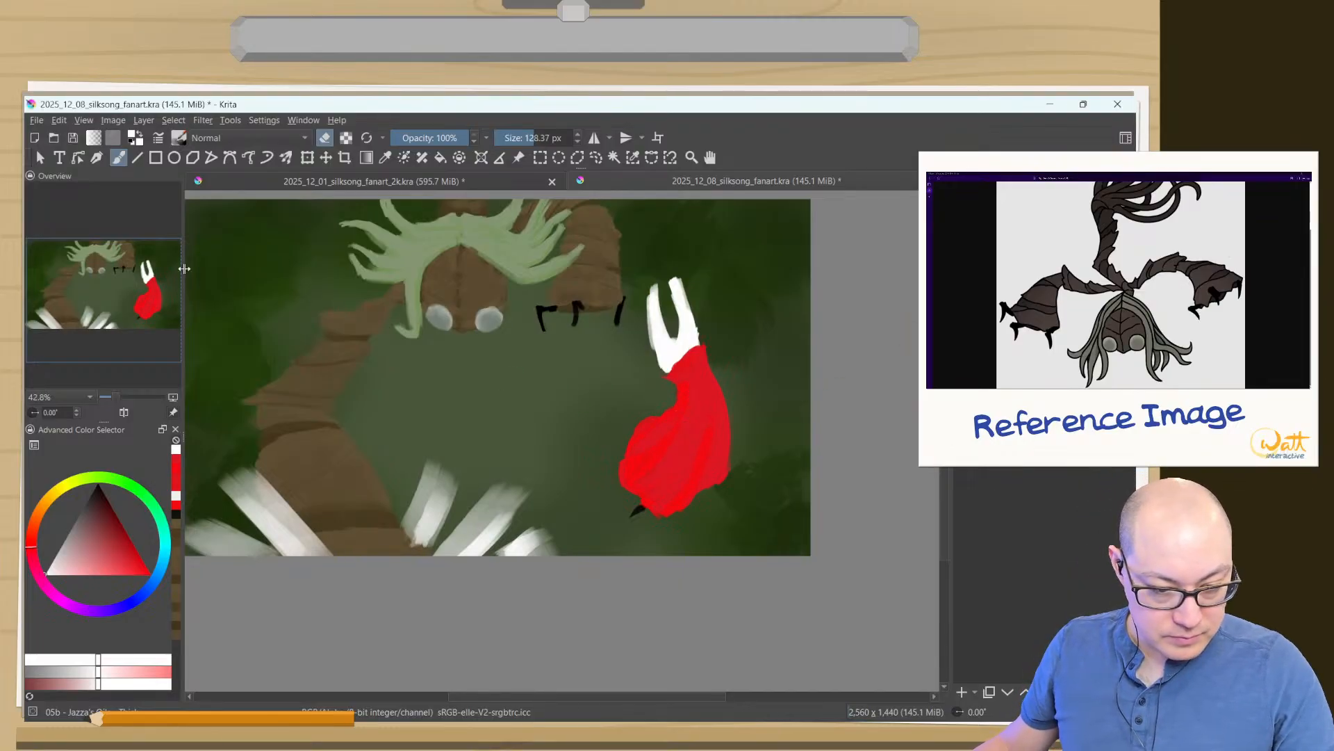
- Sample the arm's brown and paint a diagonal strip across the canvas's upper-right corner at 106.86 px
ctrl+click(372, 372)
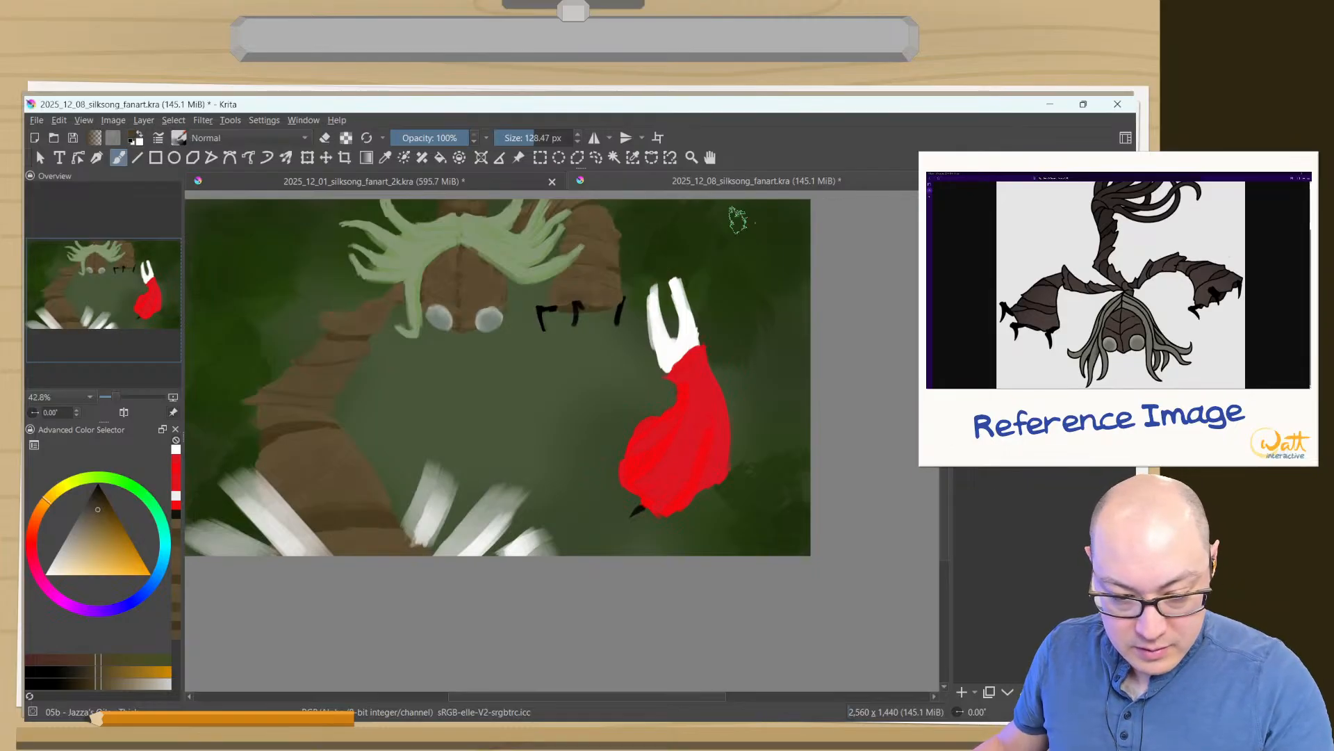
key(bracketleft)
key(bracketleft)
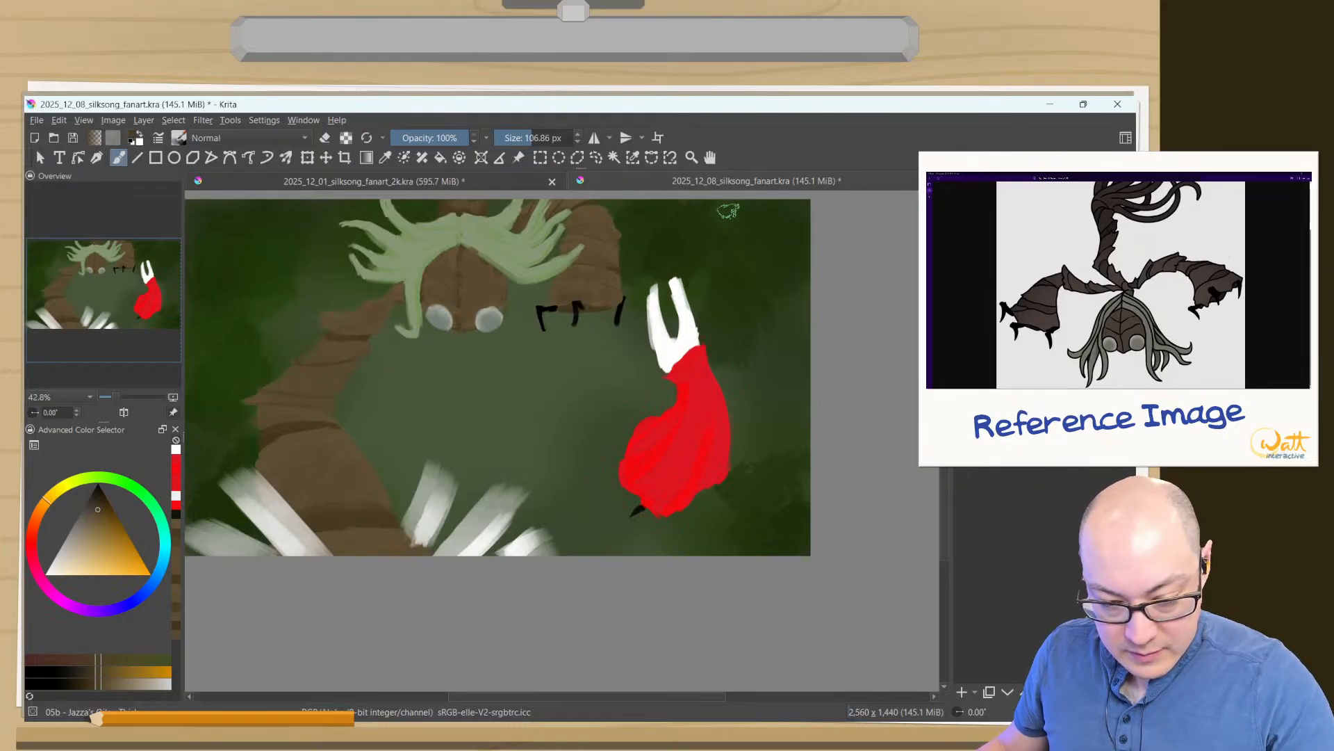
drag(731, 205, 832, 375)
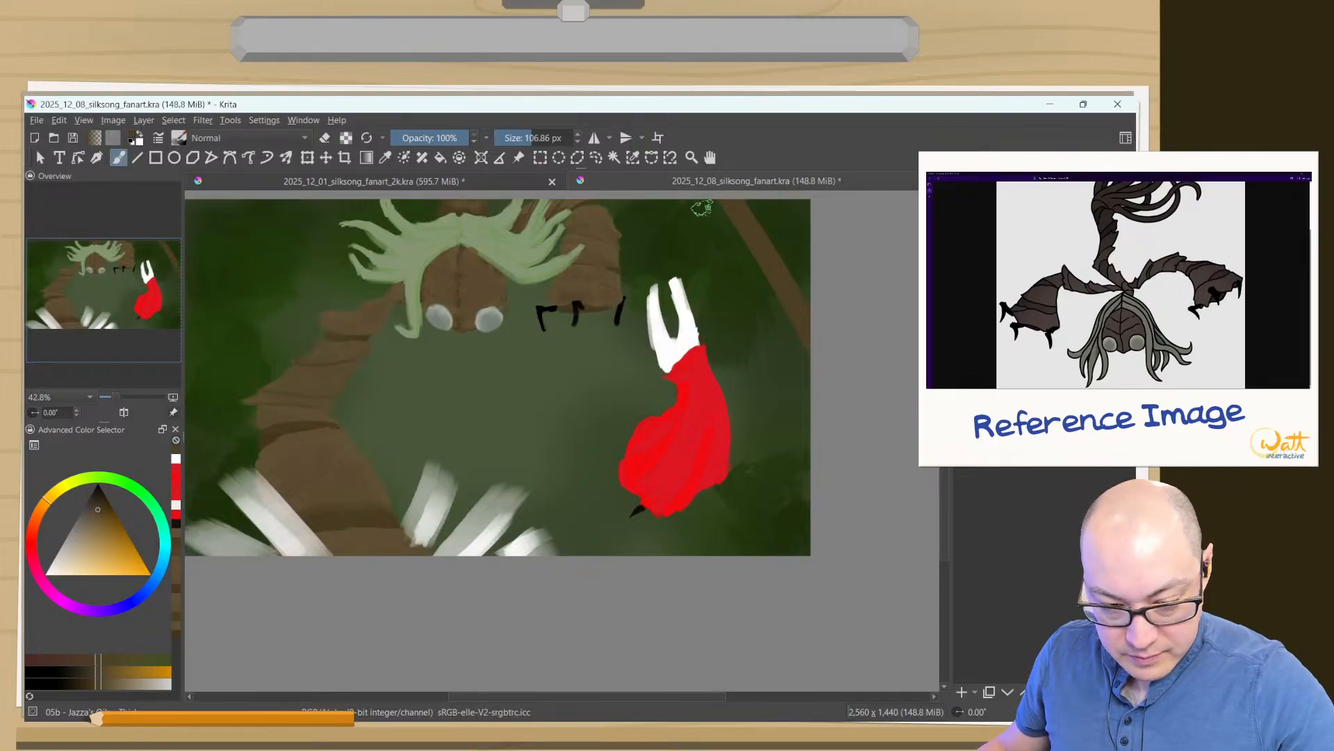
- Paint a brown diagonal strip across the canvas's upper-left corner and a second slanted strip down the right side at 106.86 px
mouse_move(299, 233)
mouse_down()
mouse_move(485, 253)
mouse_move(362, 413)
mouse_up()
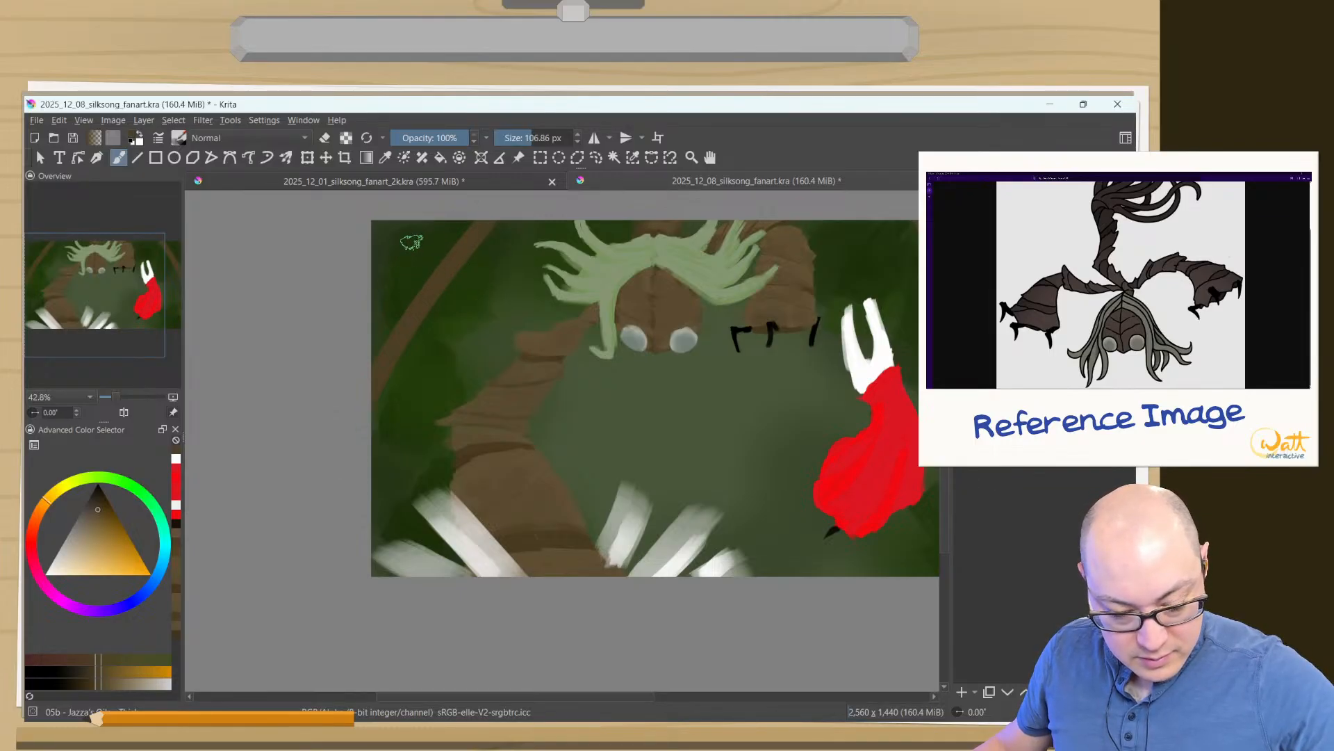
drag(547, 418, 385, 396)
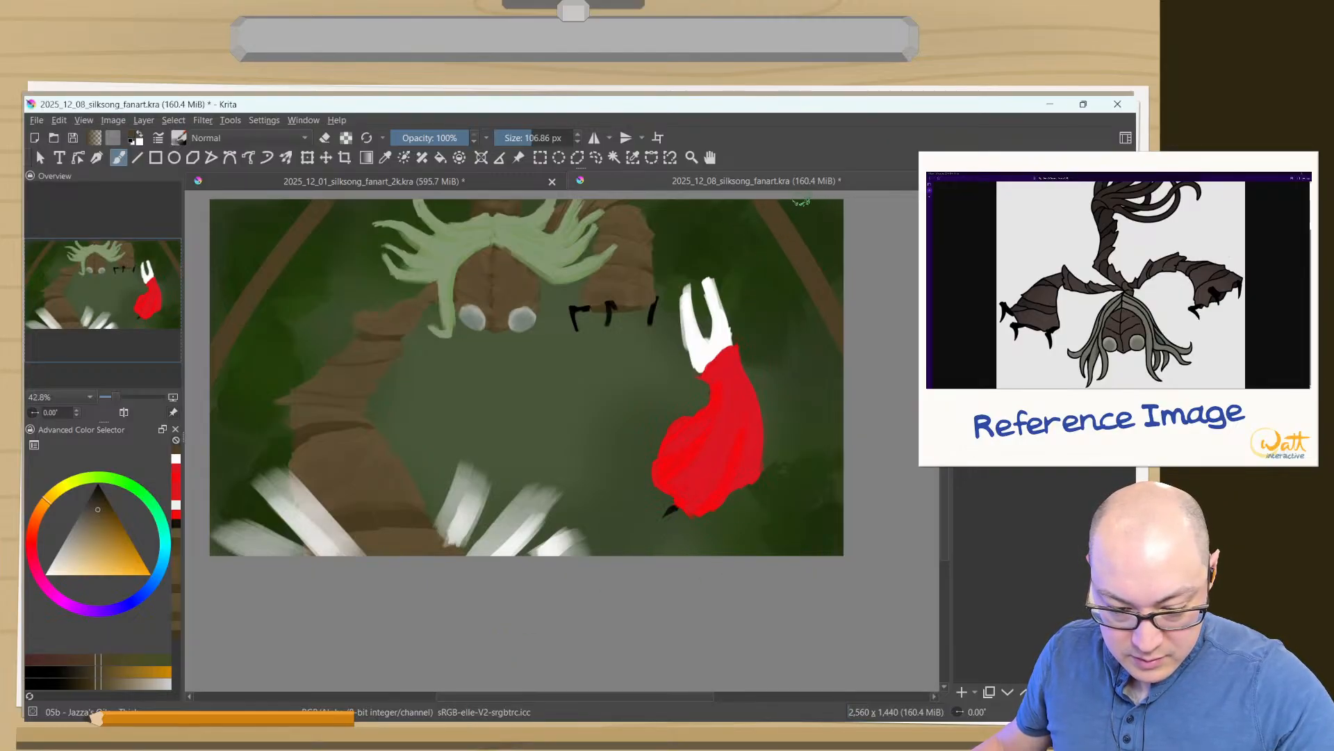
drag(802, 201, 806, 611)
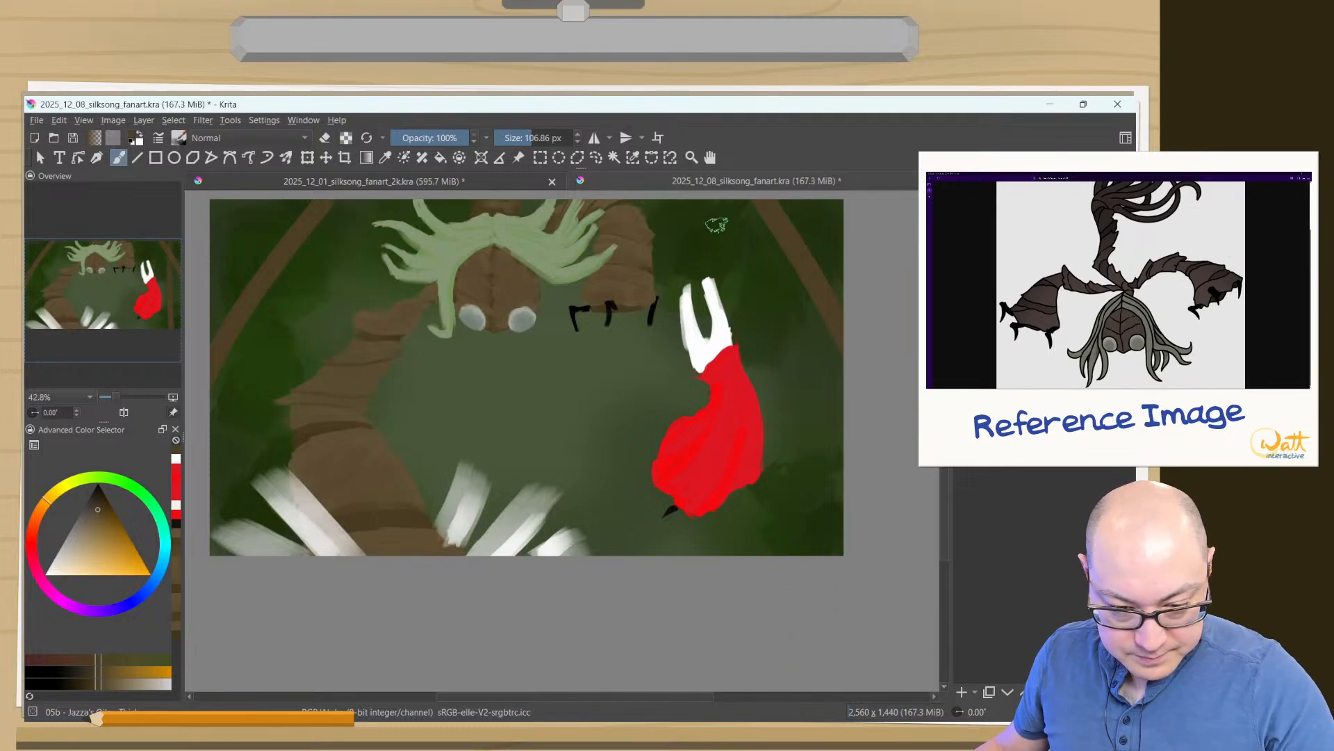
drag(723, 205, 837, 553)
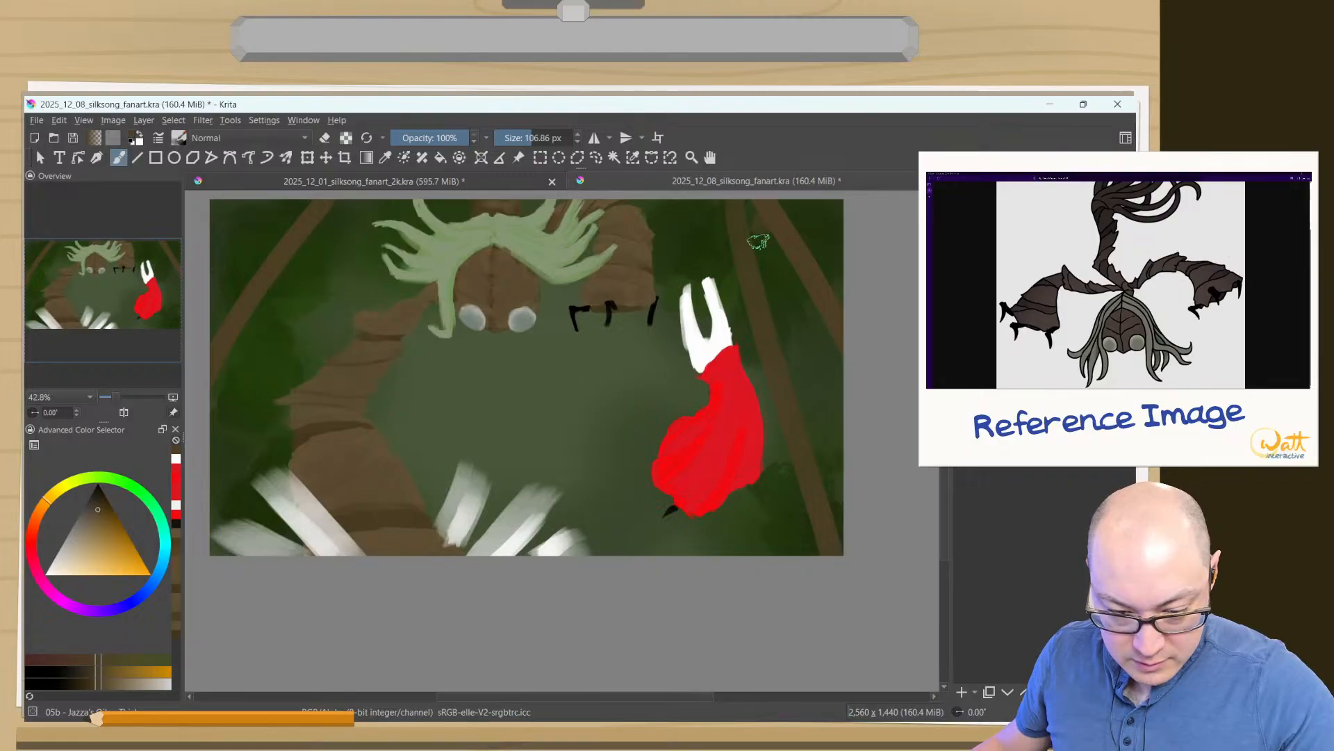
- Paint a third brown strip crossing the slanted ones on the right, running behind the red cloak instead of over it
drag(756, 223, 721, 544)
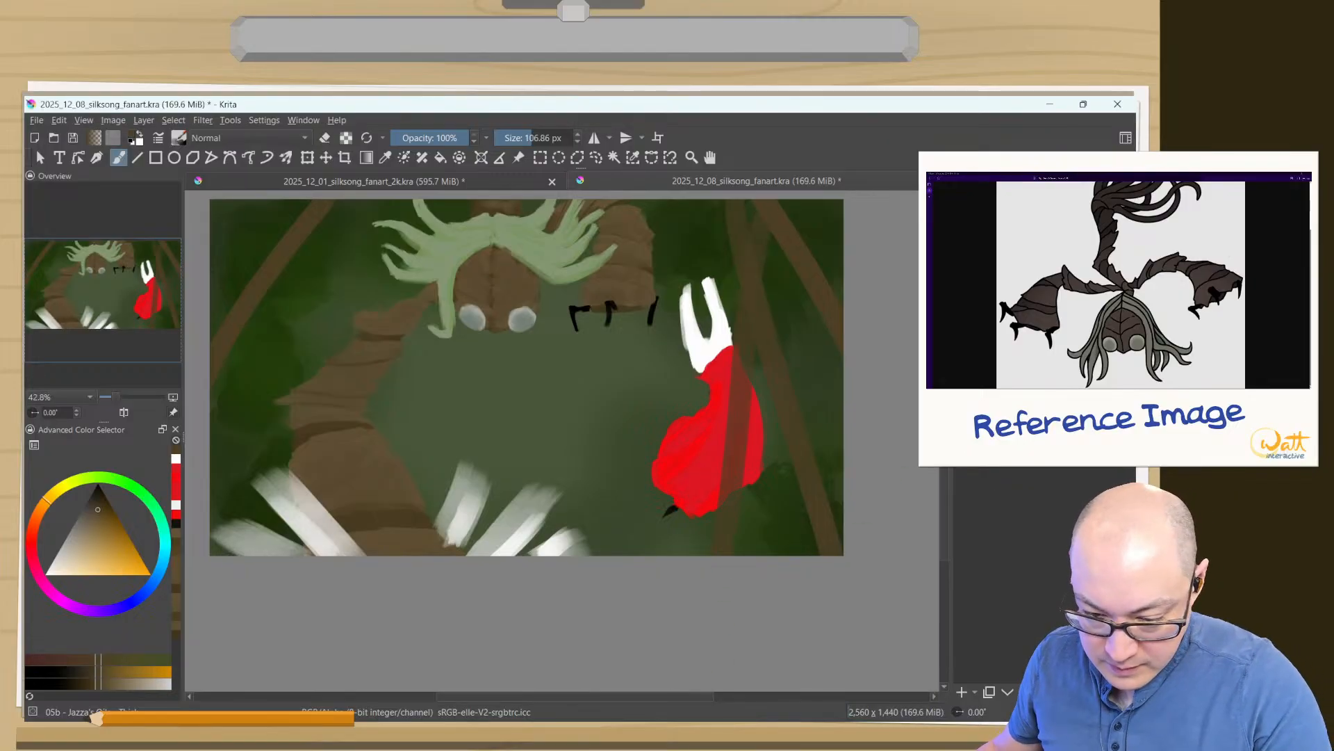
key(ctrl+z)
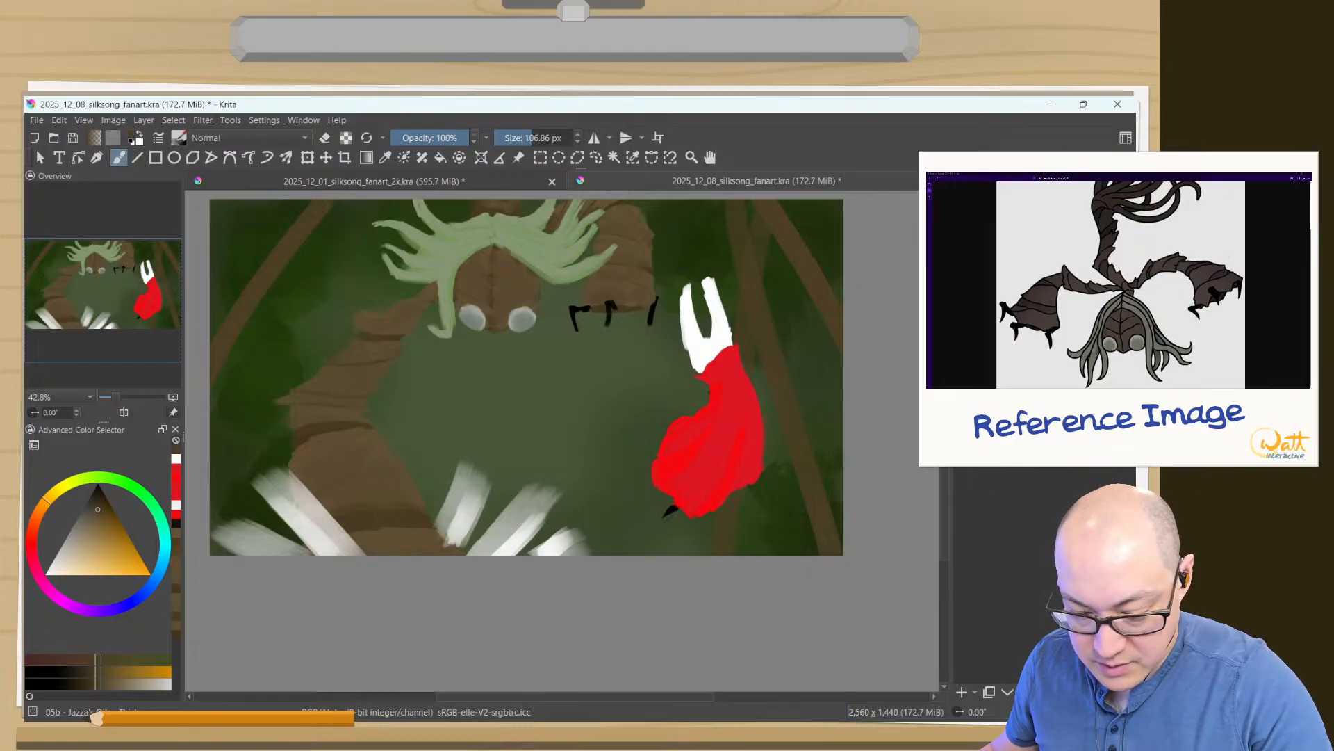
key(ctrl+z)
key(ctrl+z)
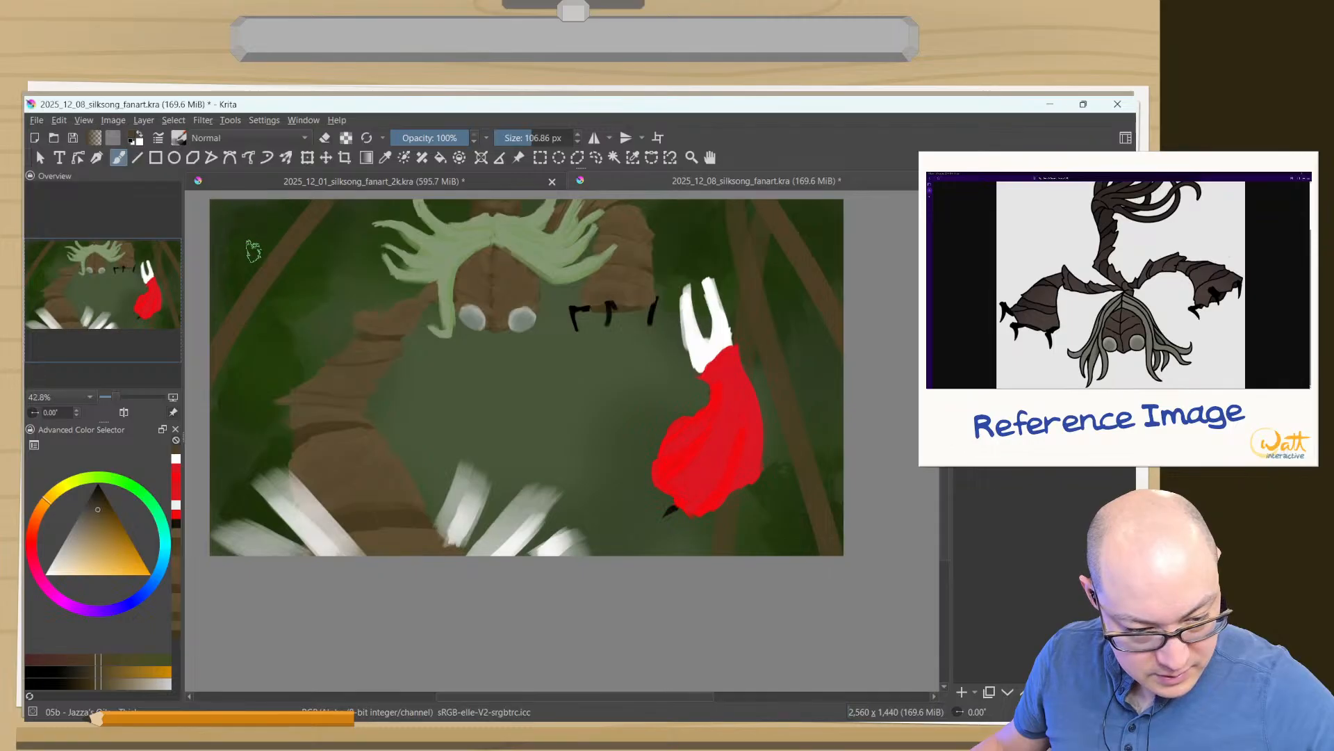
- Paint a near-vertical brown strip down the canvas's left side, crossing the diagonal strip there
drag(268, 209, 239, 492)
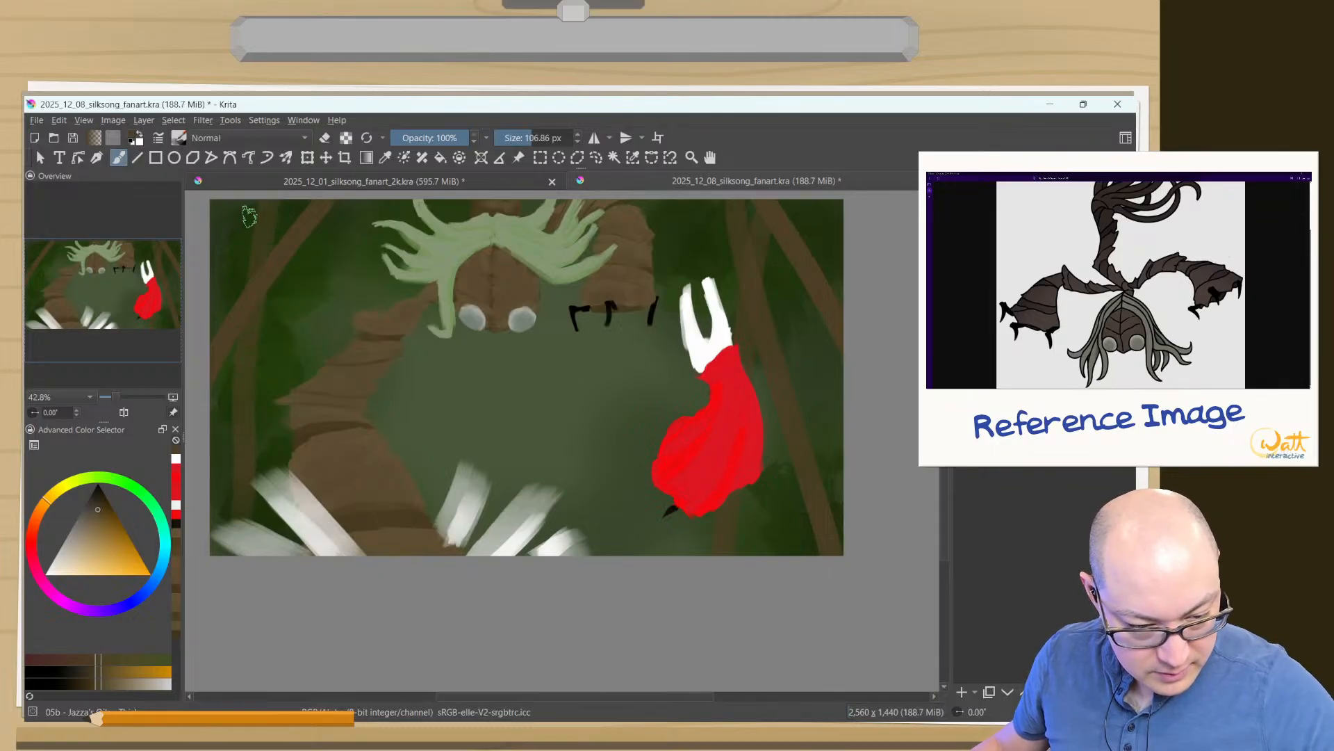
drag(267, 202, 243, 535)
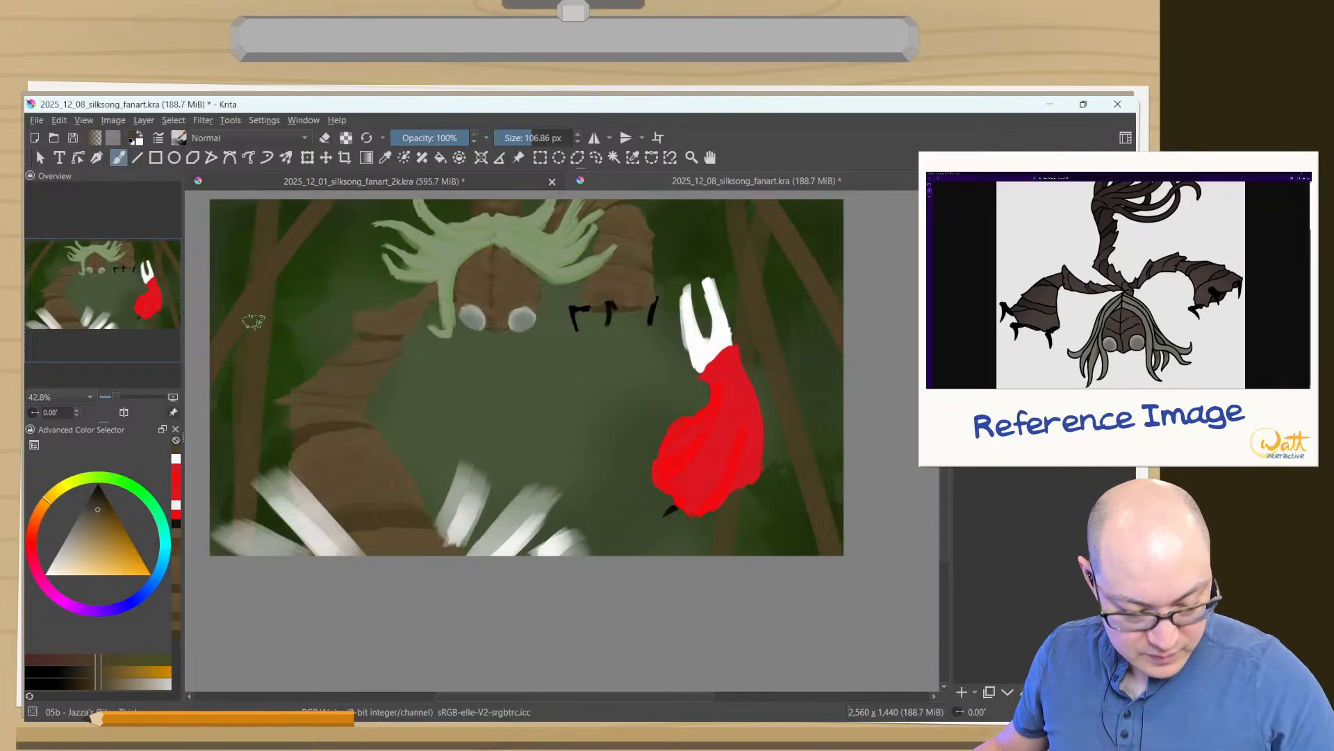
key(ctrl+z)
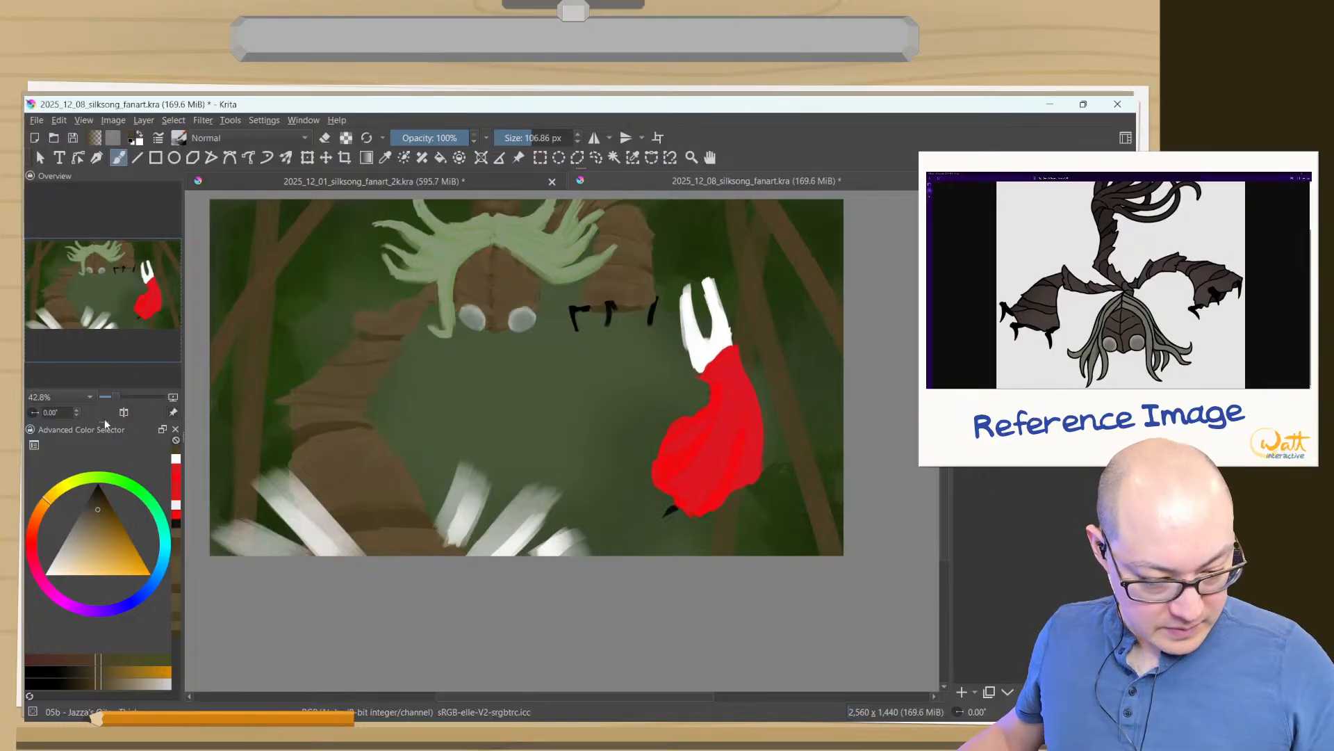
- Choose a slightly lighter brown and paint highlights down the two crossing left strips at 58.72 px
click(106, 682)
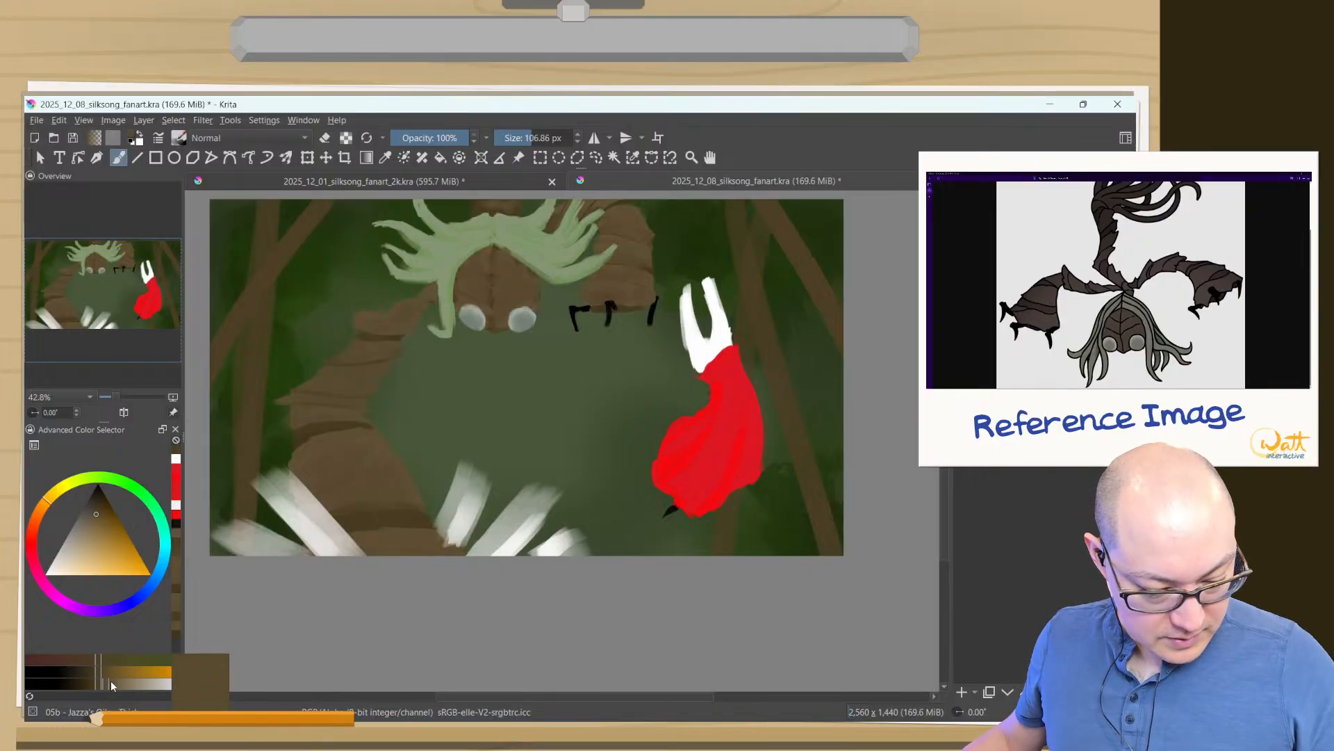
drag(299, 233, 318, 170)
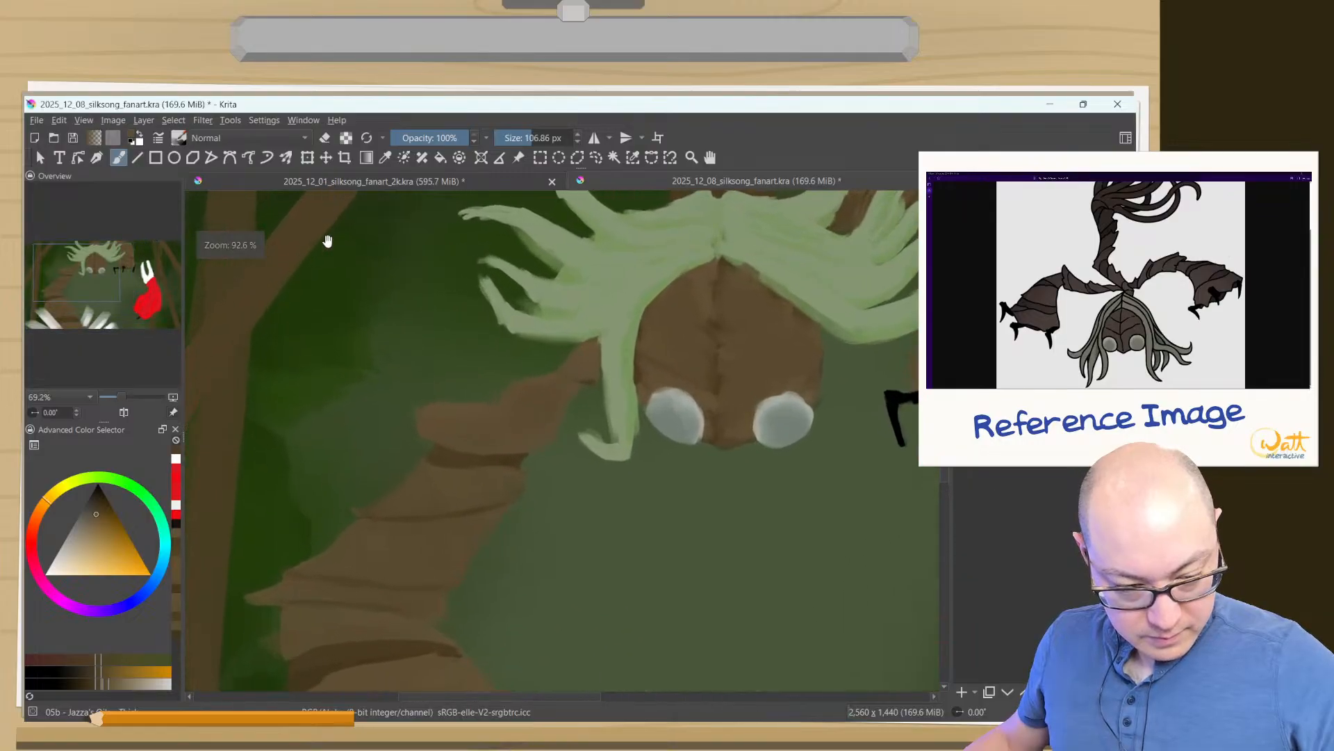
drag(337, 282, 535, 467)
mouse_move(530, 338)
shift+mouse_down()
mouse_move(505, 338)
mouse_move(315, 627)
shift+mouse_up()
mouse_move(483, 401)
mouse_down()
mouse_move(303, 622)
mouse_move(302, 649)
mouse_up()
mouse_move(430, 347)
mouse_down()
mouse_move(426, 334)
mouse_move(393, 533)
mouse_move(414, 495)
mouse_move(422, 356)
mouse_move(408, 501)
mouse_up()
drag(422, 382, 395, 694)
drag(380, 379, 373, 519)
drag(357, 587, 426, 349)
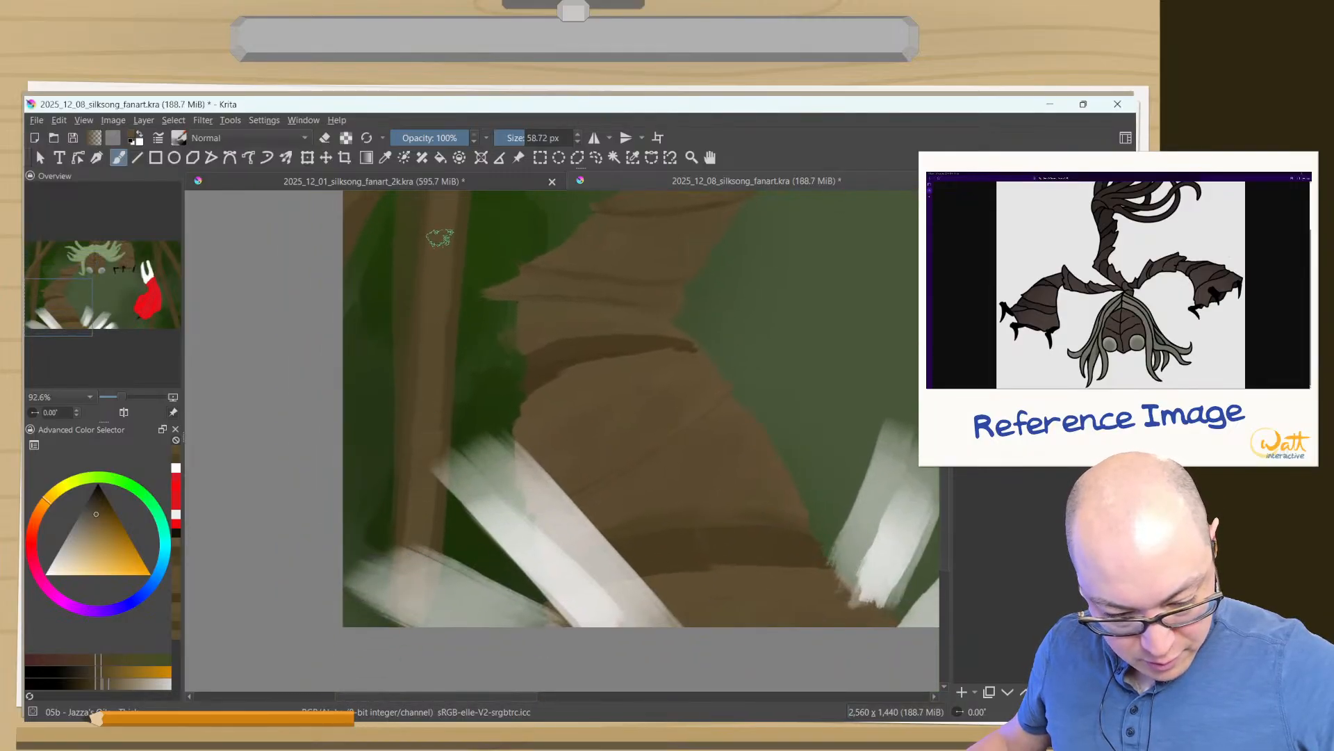
drag(440, 239, 435, 545)
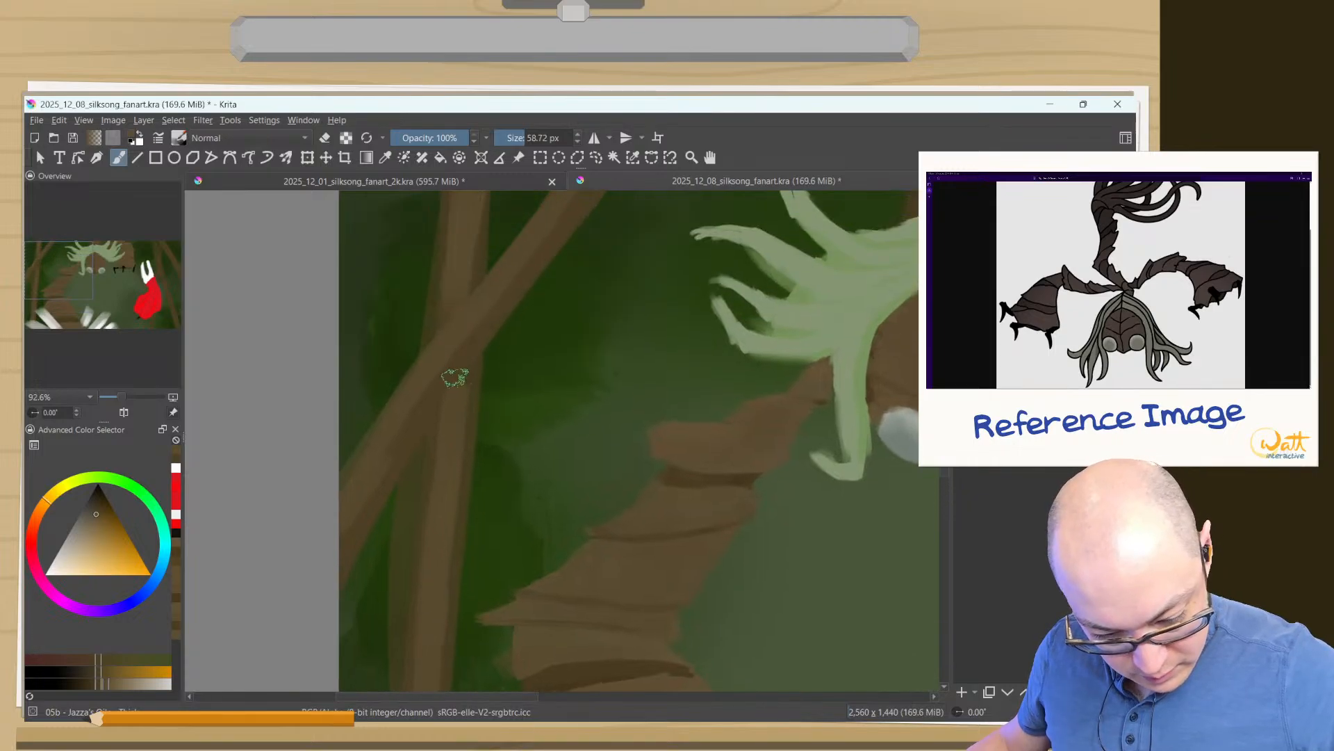
- Sample the darker base brown and shade where the two left strips cross to separate them
ctrl+click(456, 371)
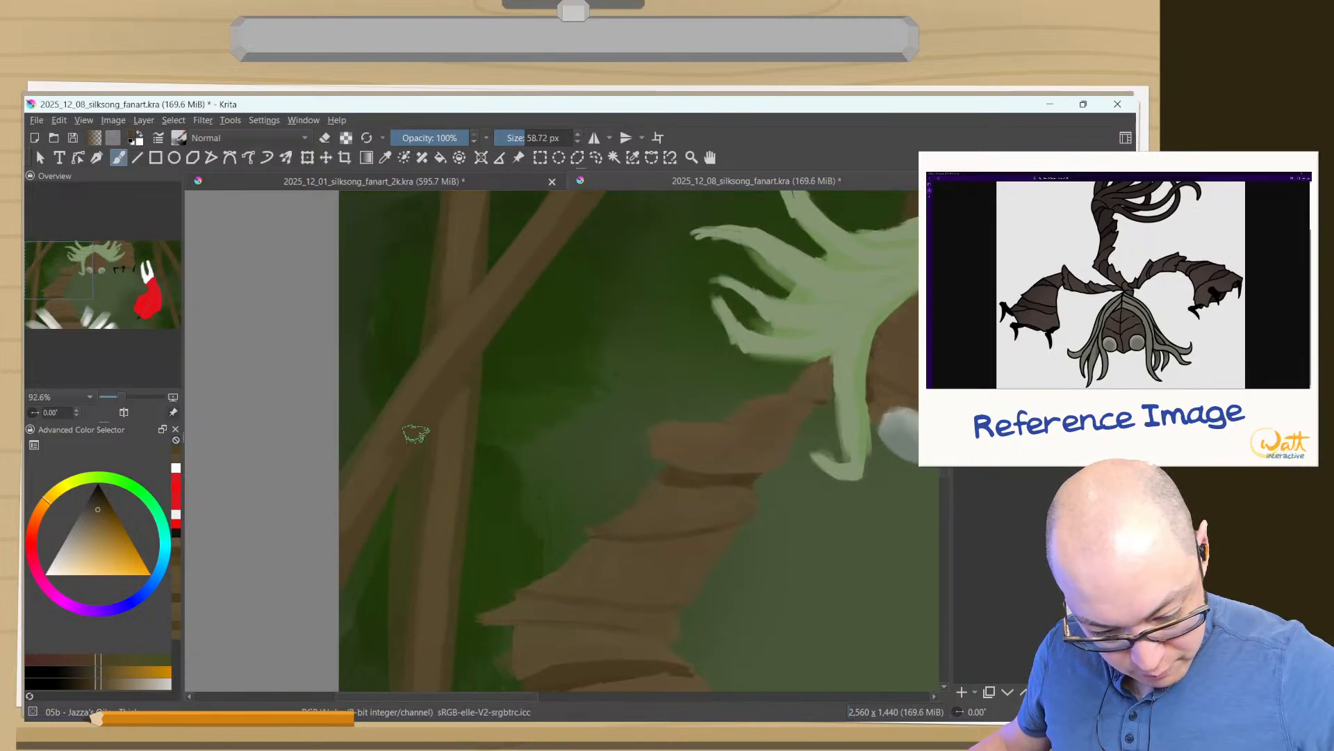
mouse_move(454, 412)
mouse_down()
mouse_move(468, 372)
mouse_move(460, 397)
mouse_move(451, 302)
mouse_move(445, 356)
mouse_move(471, 351)
mouse_move(456, 372)
mouse_move(474, 350)
mouse_move(402, 440)
mouse_up()
ctrl+click(462, 400)
ctrl+click(470, 353)
drag(492, 448, 340, 628)
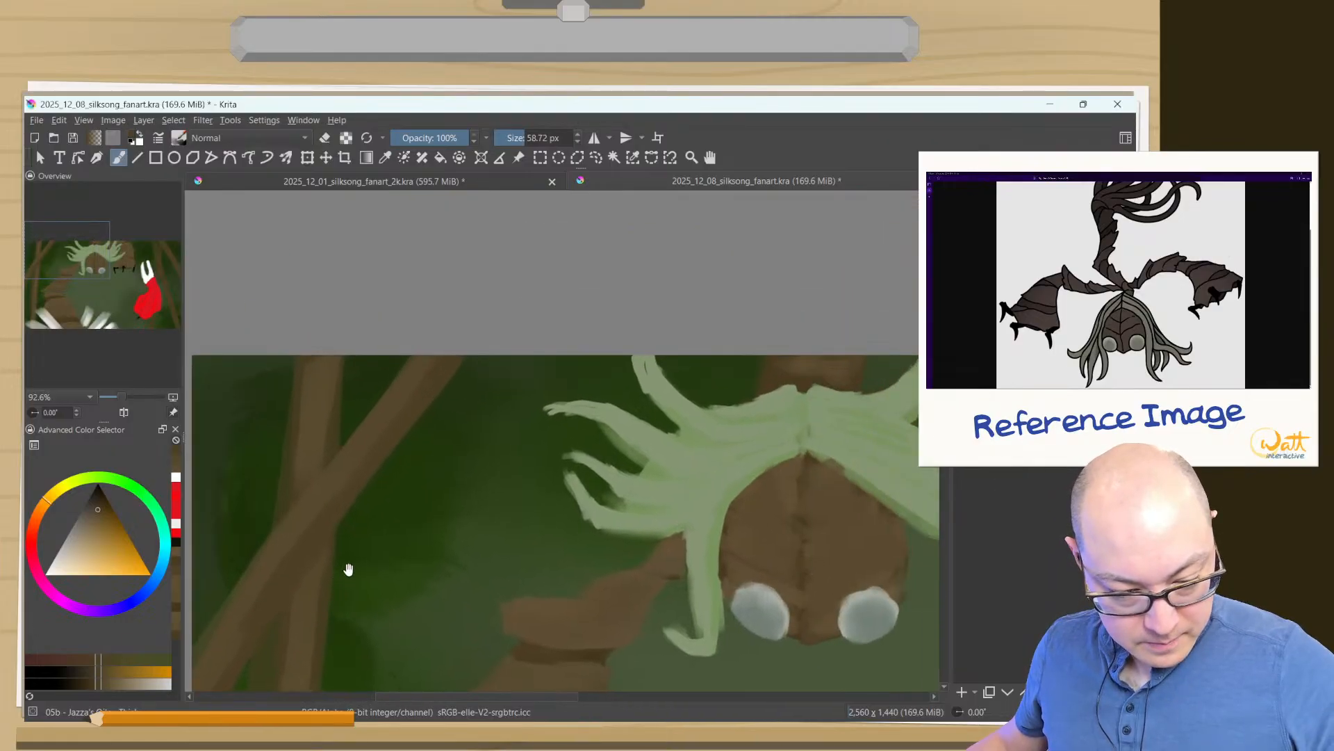
- Return to the lighter brown after a test stroke and highlight the crossing strips on the canvas's right side
drag(527, 548, 496, 610)
drag(691, 585, 415, 381)
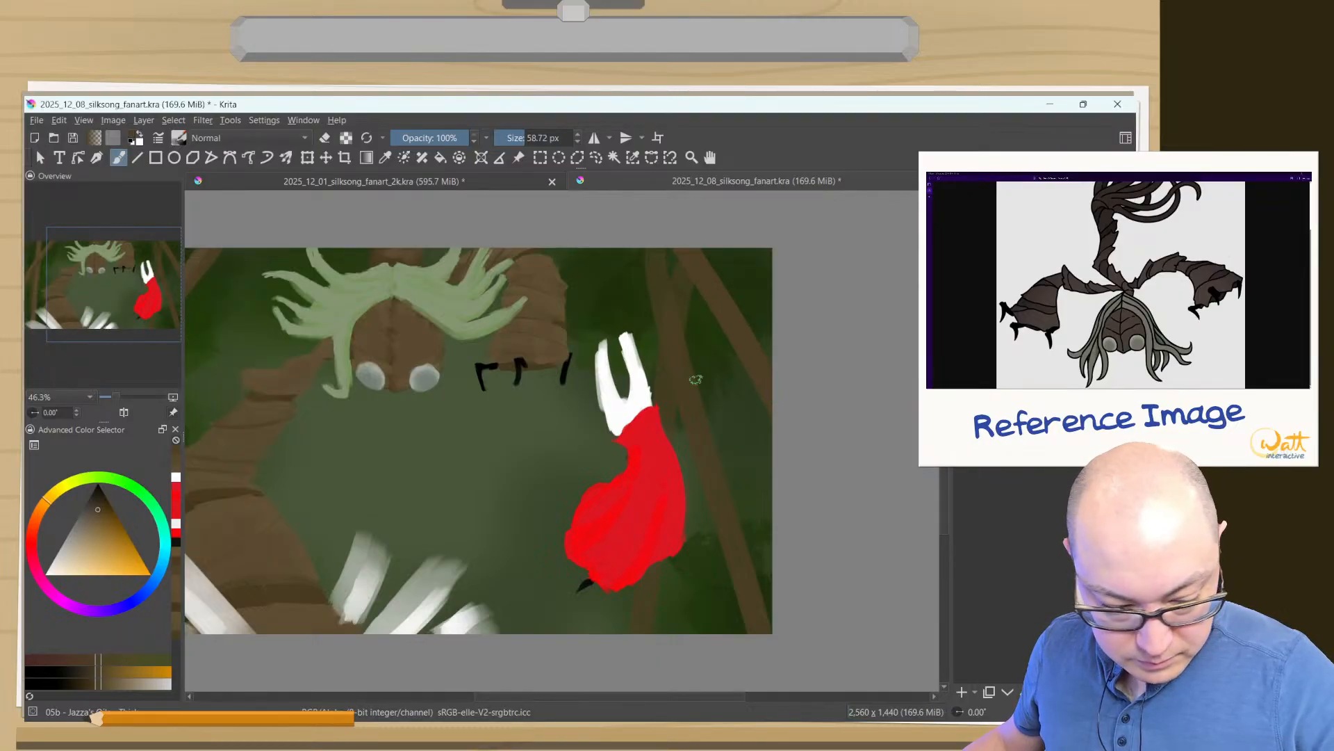
drag(423, 447, 579, 442)
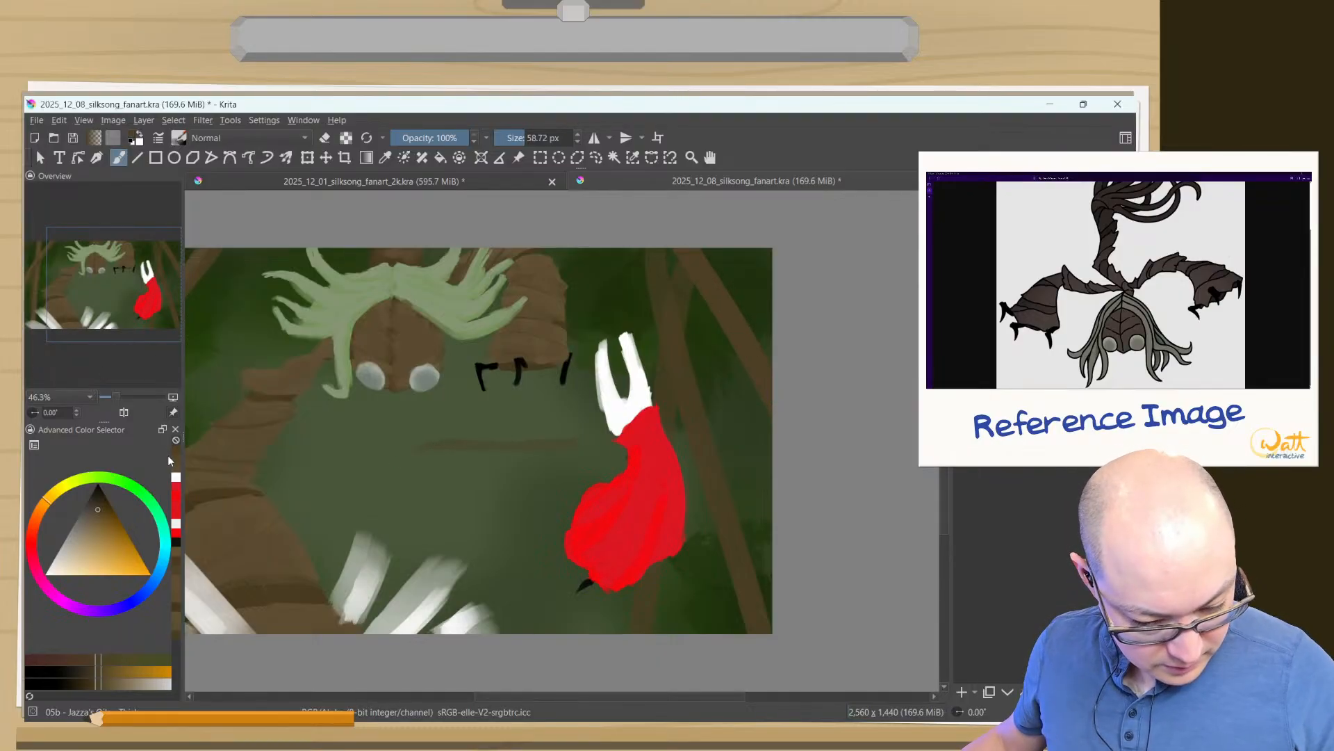
ctrl+click(293, 494)
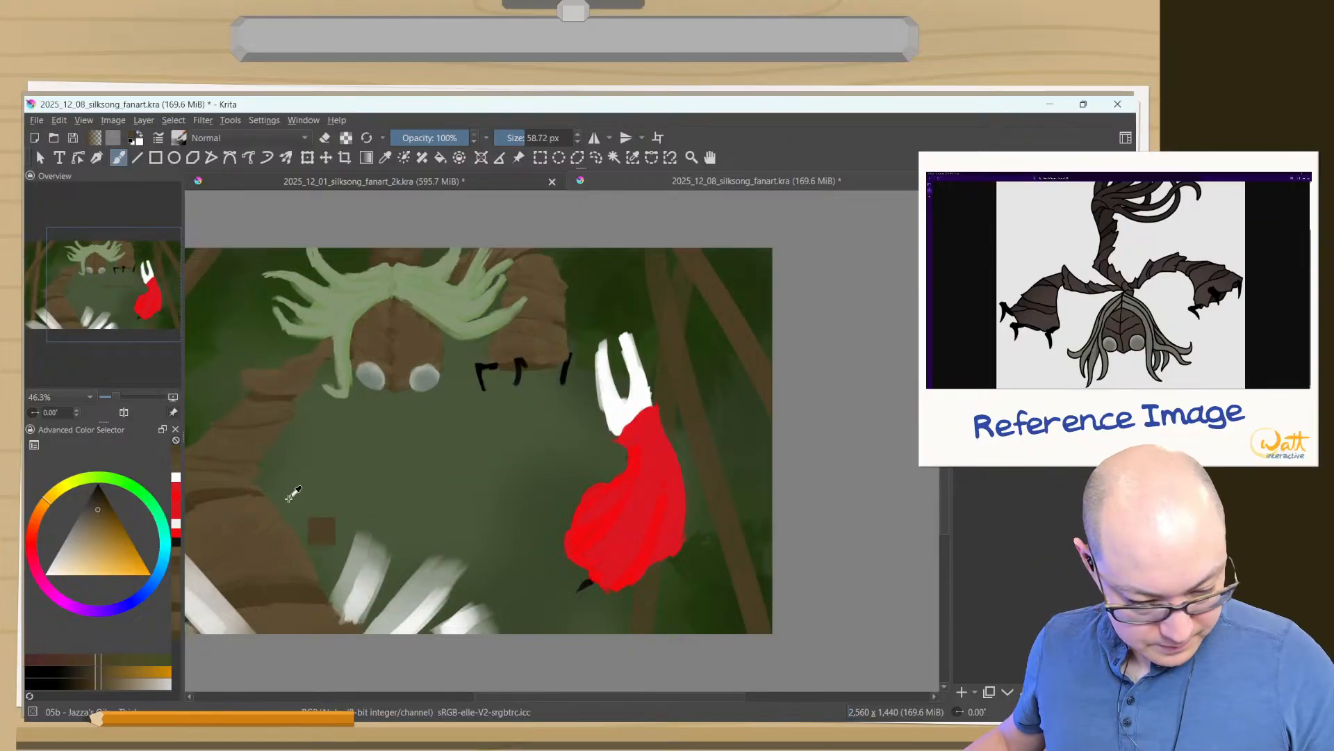
ctrl+click(176, 470)
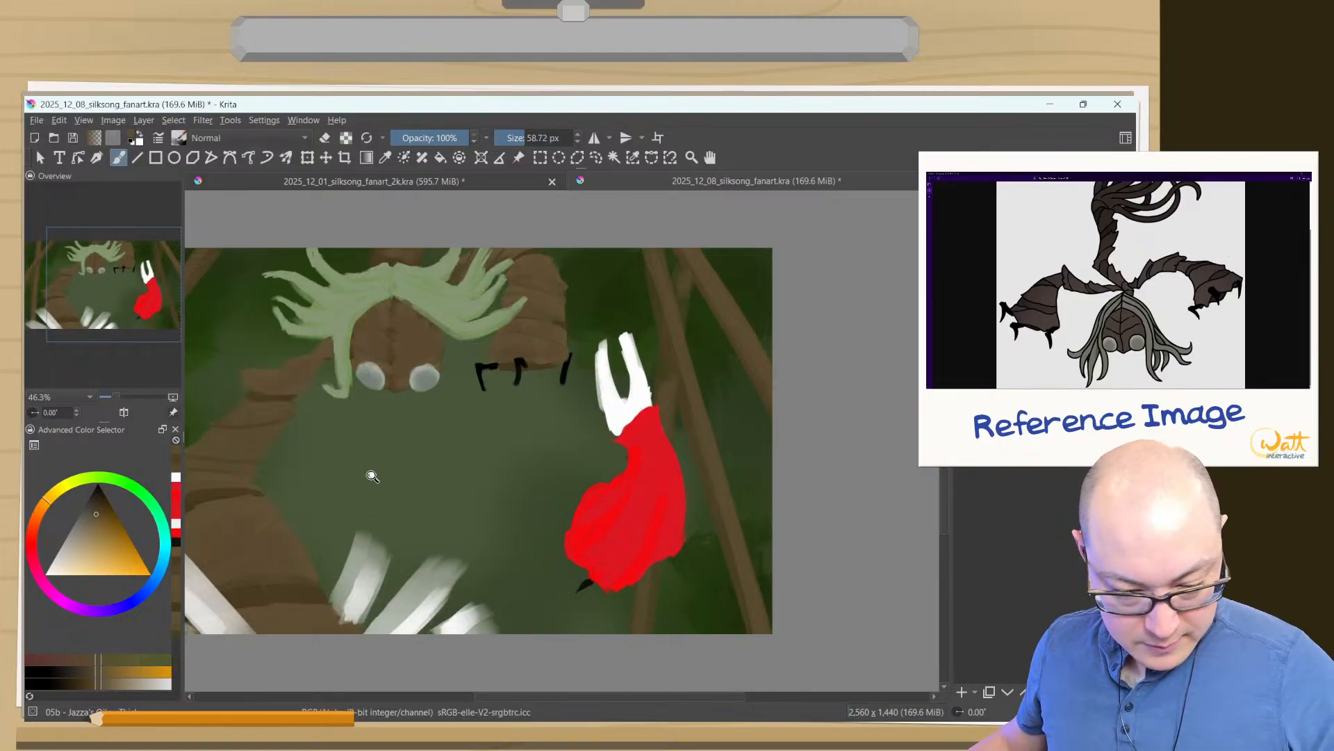
- Switch to the darker base brown and paint small thorns along the edges of the left strips at 33.23 px
mouse_move(405, 475)
mouse_down()
mouse_move(486, 488)
mouse_move(441, 519)
mouse_move(648, 404)
mouse_move(462, 319)
mouse_move(440, 278)
mouse_move(461, 307)
mouse_move(495, 449)
mouse_up()
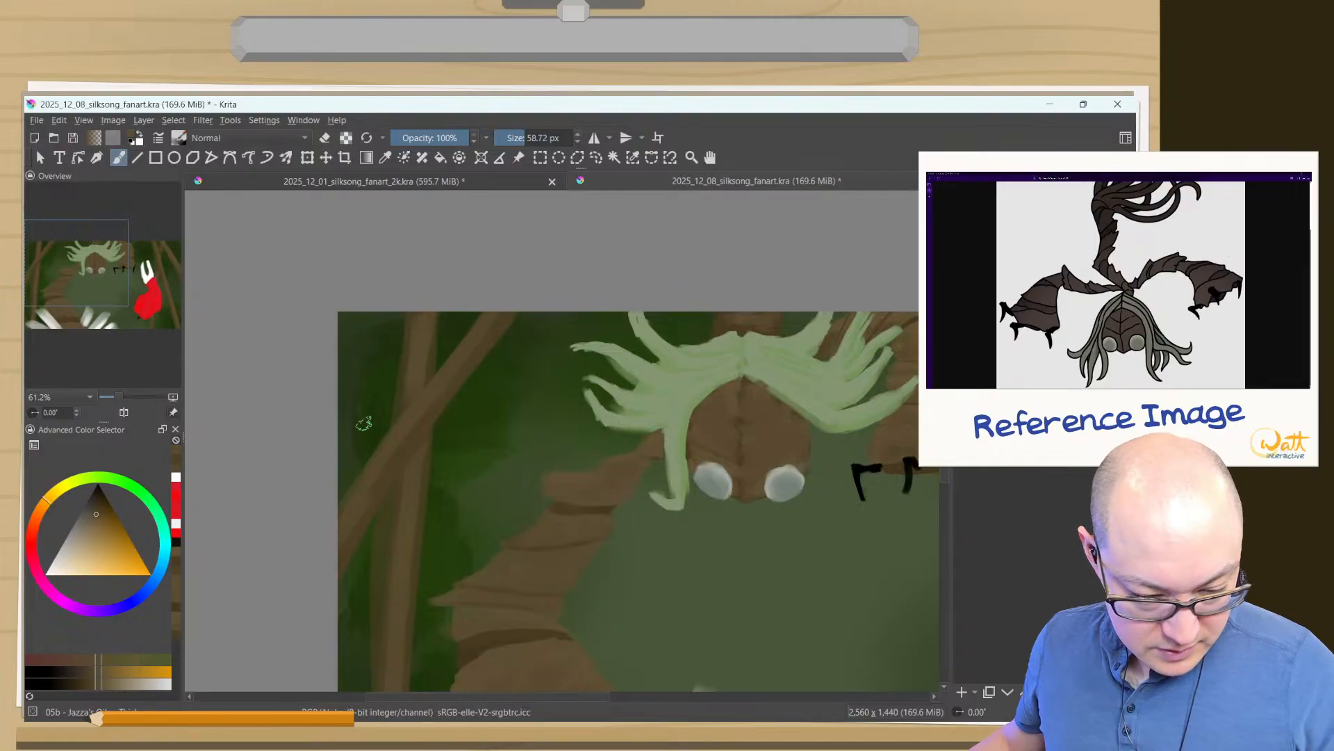
click(98, 509)
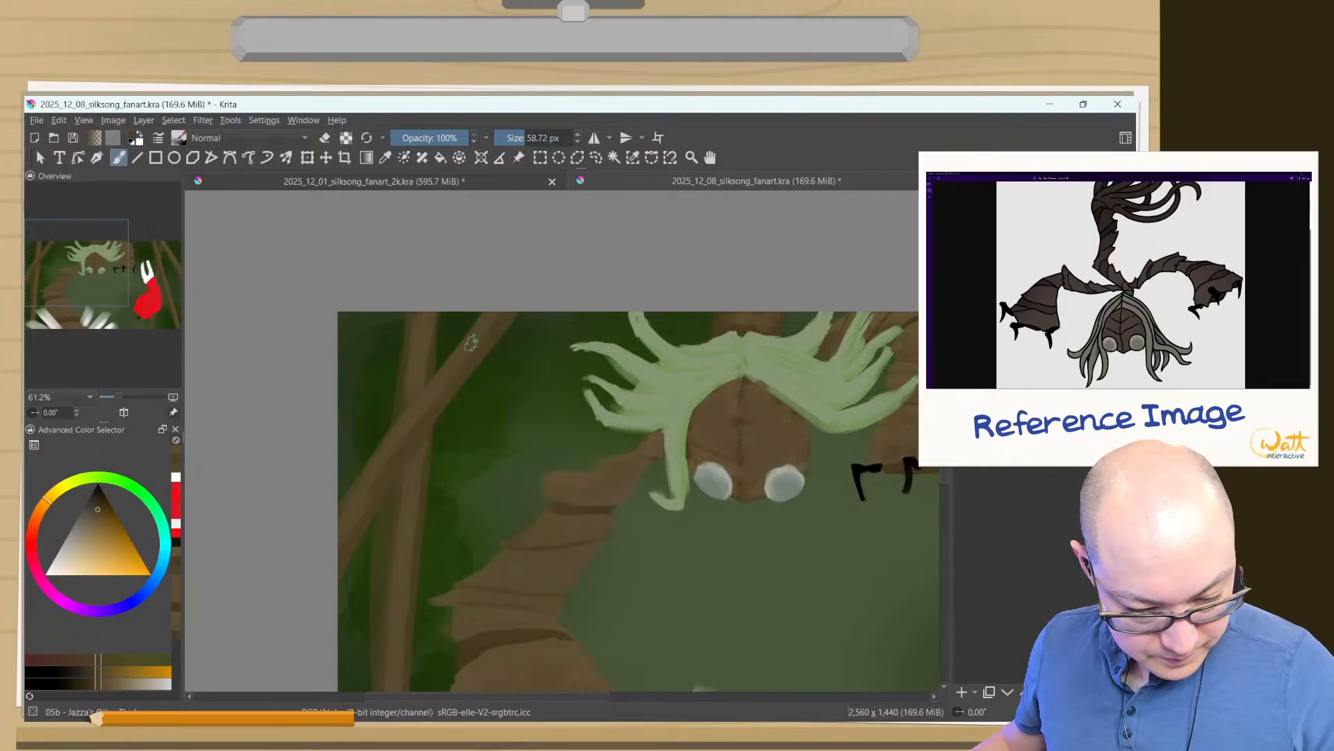
shift+drag(466, 343, 461, 342)
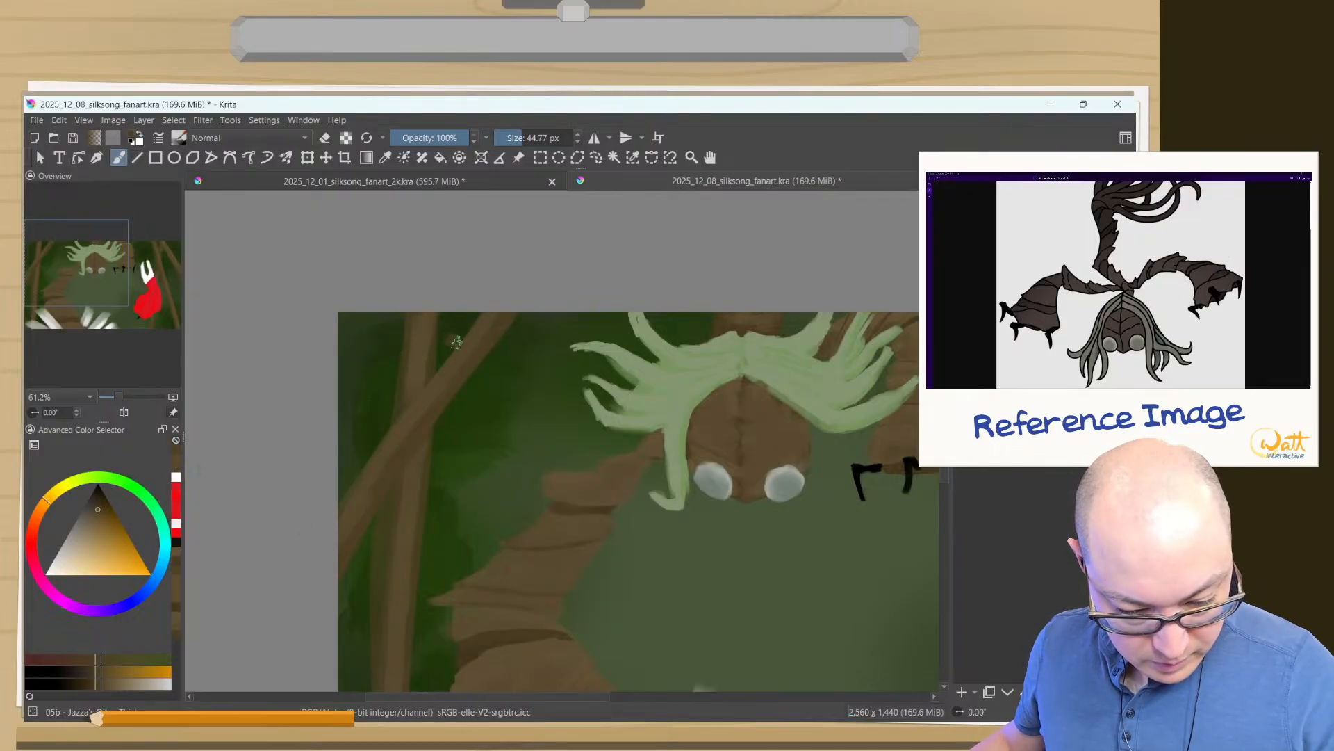
drag(453, 341, 455, 355)
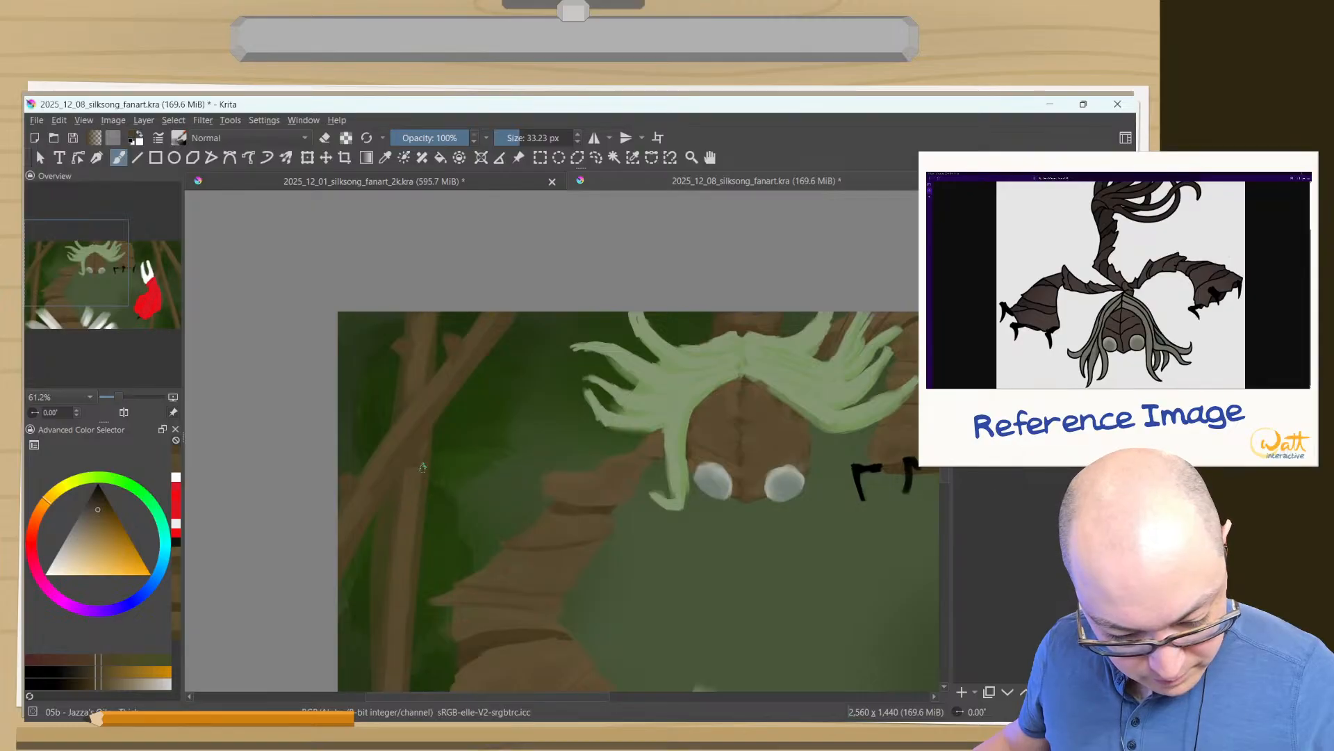
drag(410, 552, 461, 450)
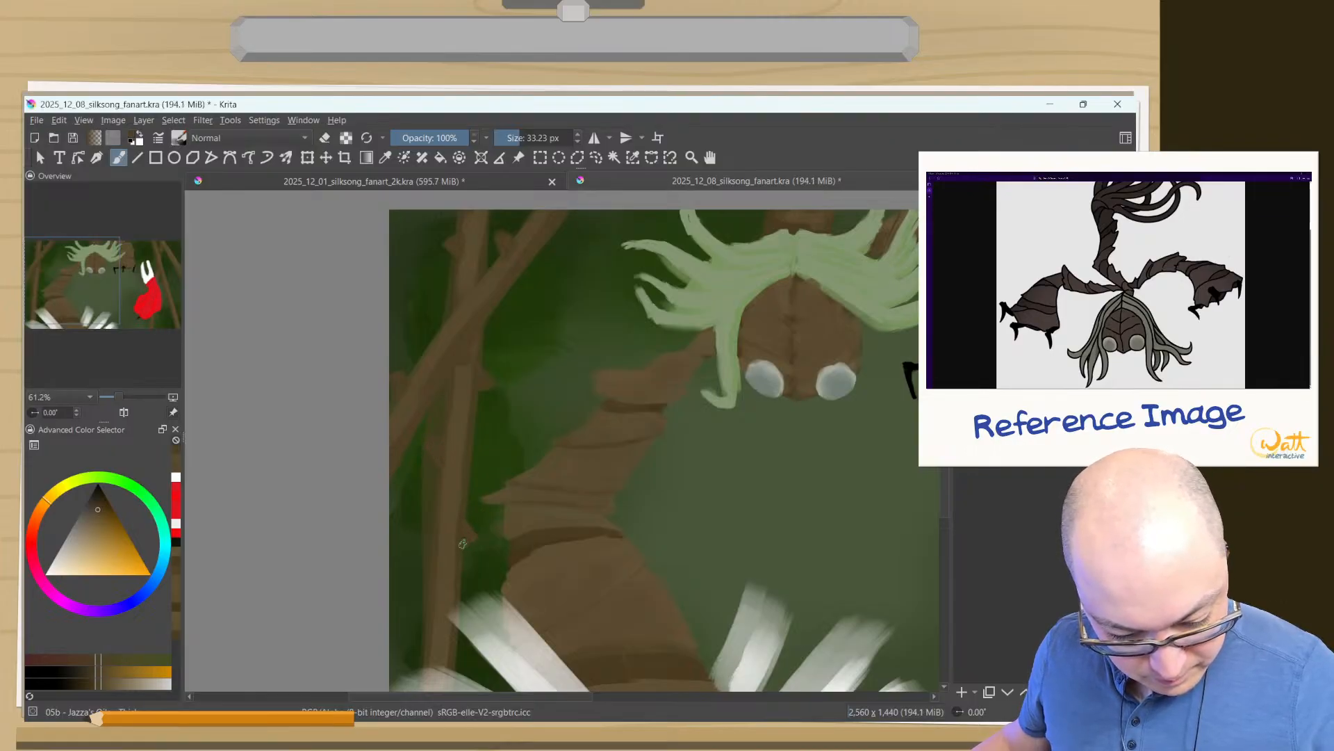
drag(447, 584, 373, 468)
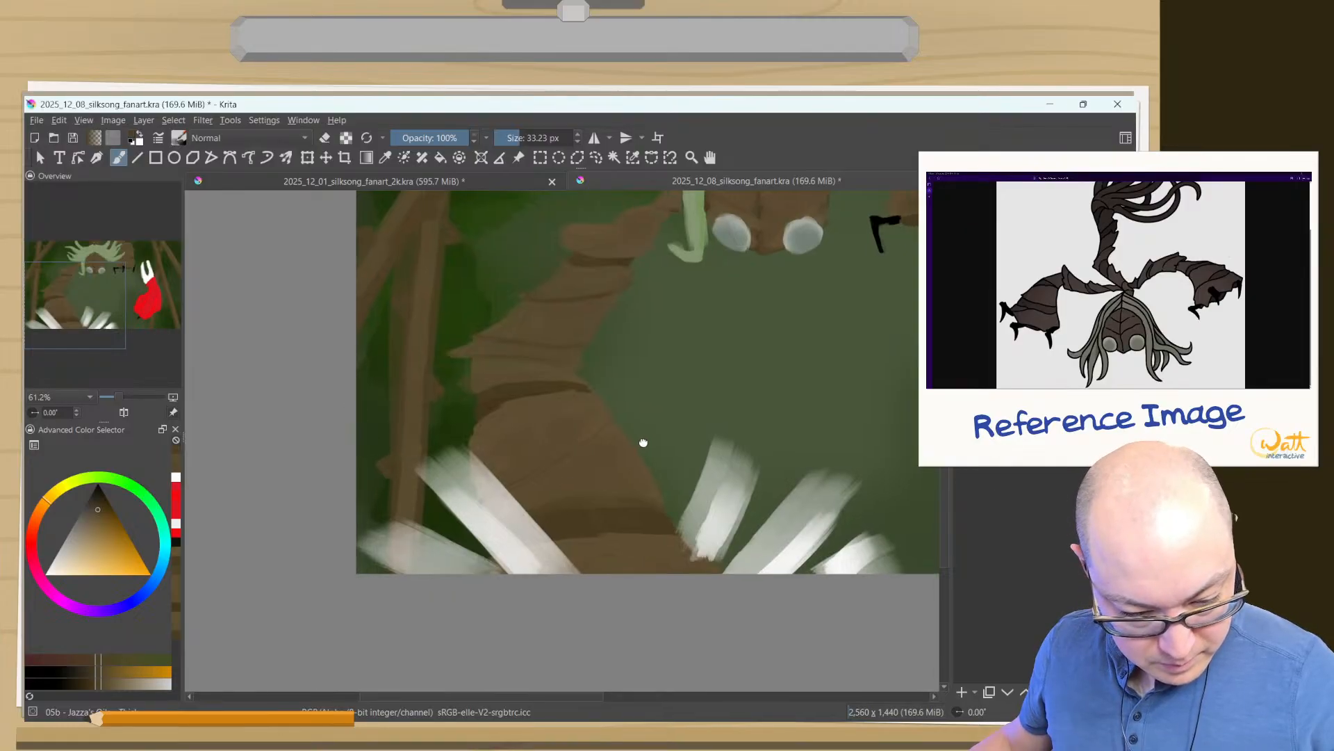
- Paint small thorns along the outer right strips and hide the red-cloaked figure to expose the strip behind it
drag(644, 441, 177, 619)
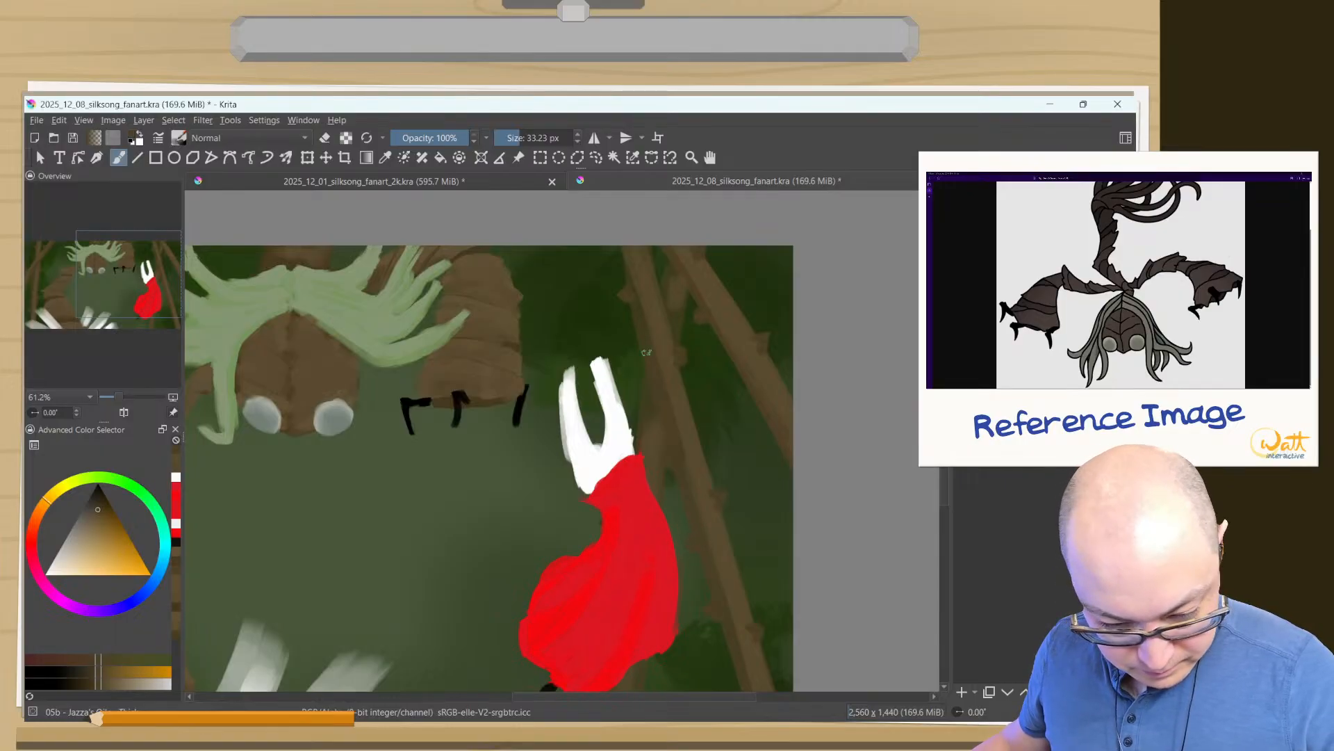
key(e)
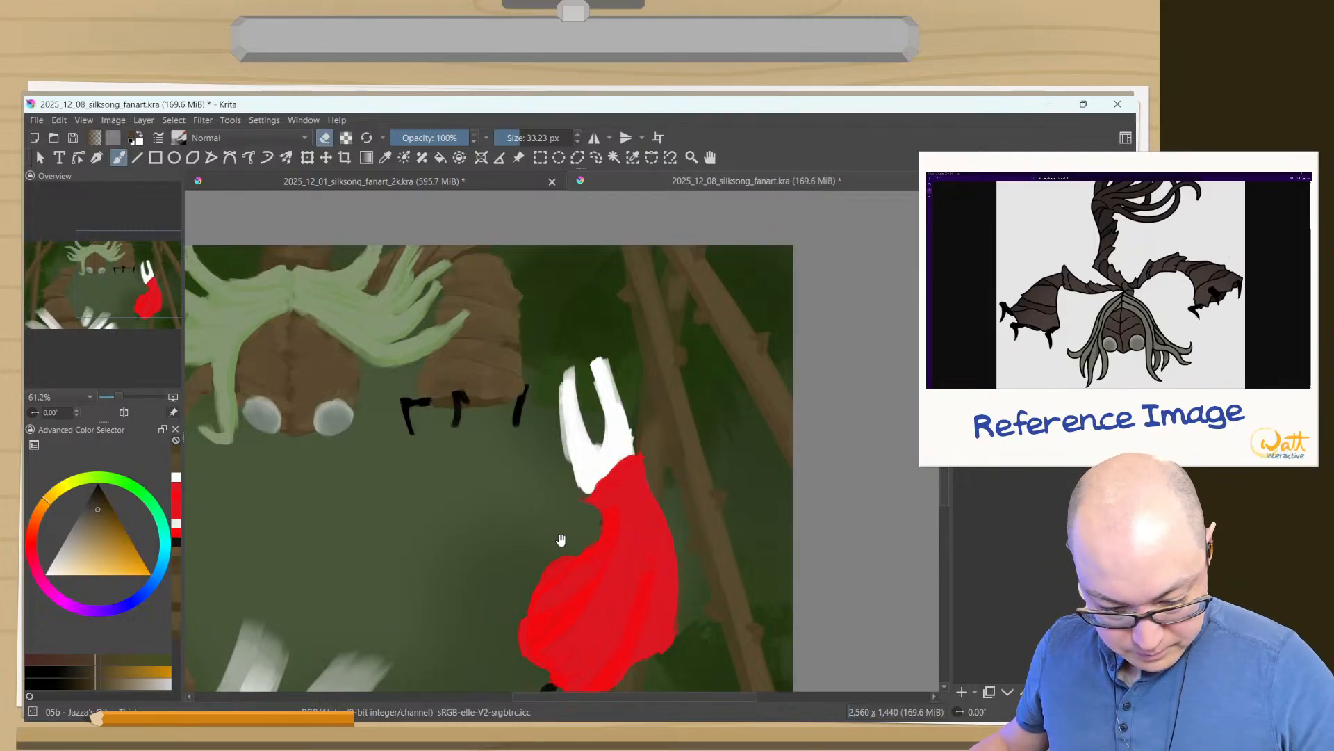
drag(582, 602, 615, 415)
drag(640, 550, 642, 531)
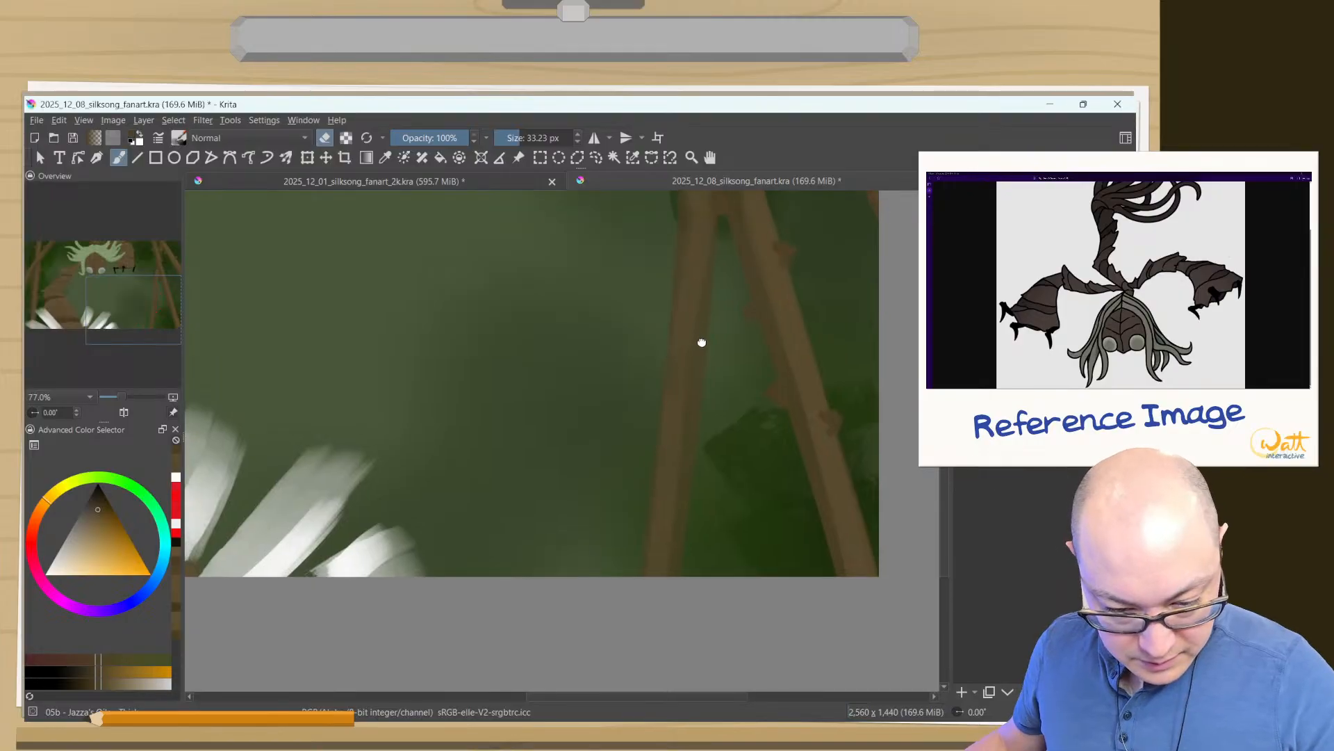
- Add brown thorns along both edges of the strip behind the hidden figure, down to the canvas's lower edge, at 33.23 px
drag(700, 343, 627, 498)
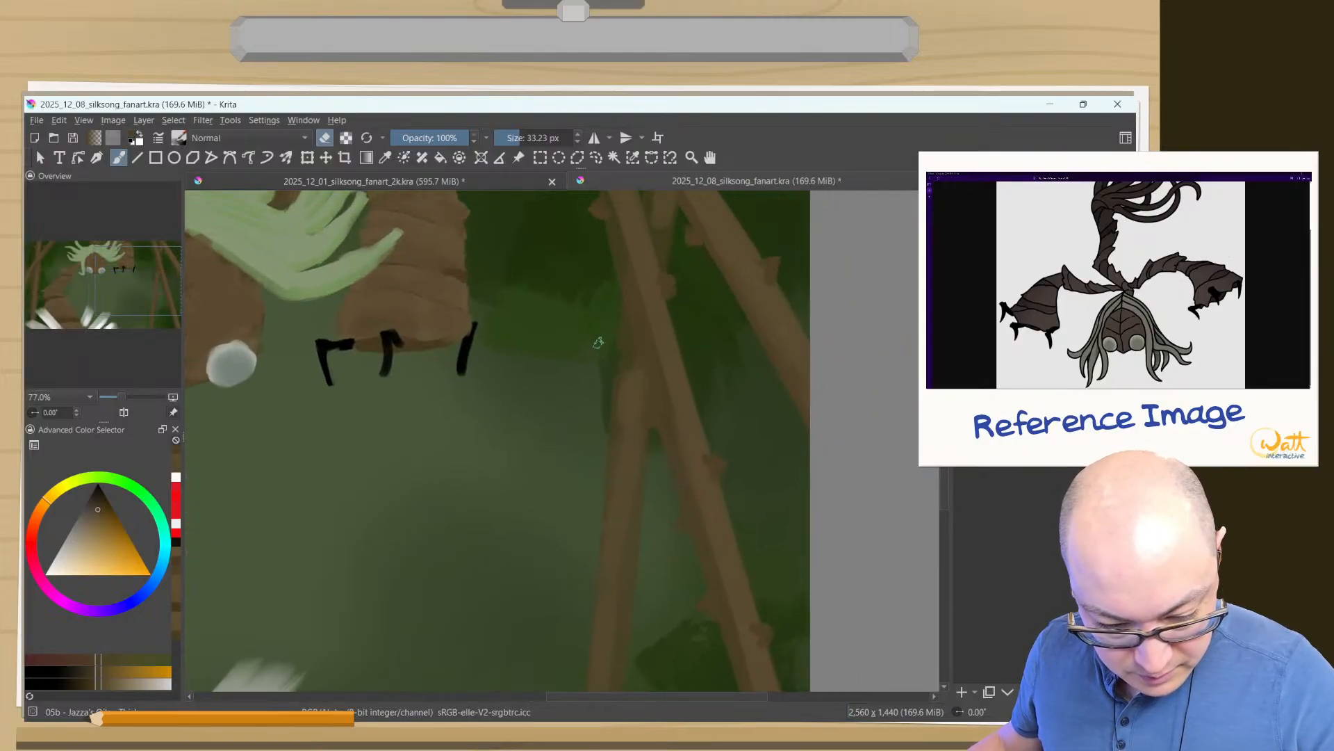
key(e)
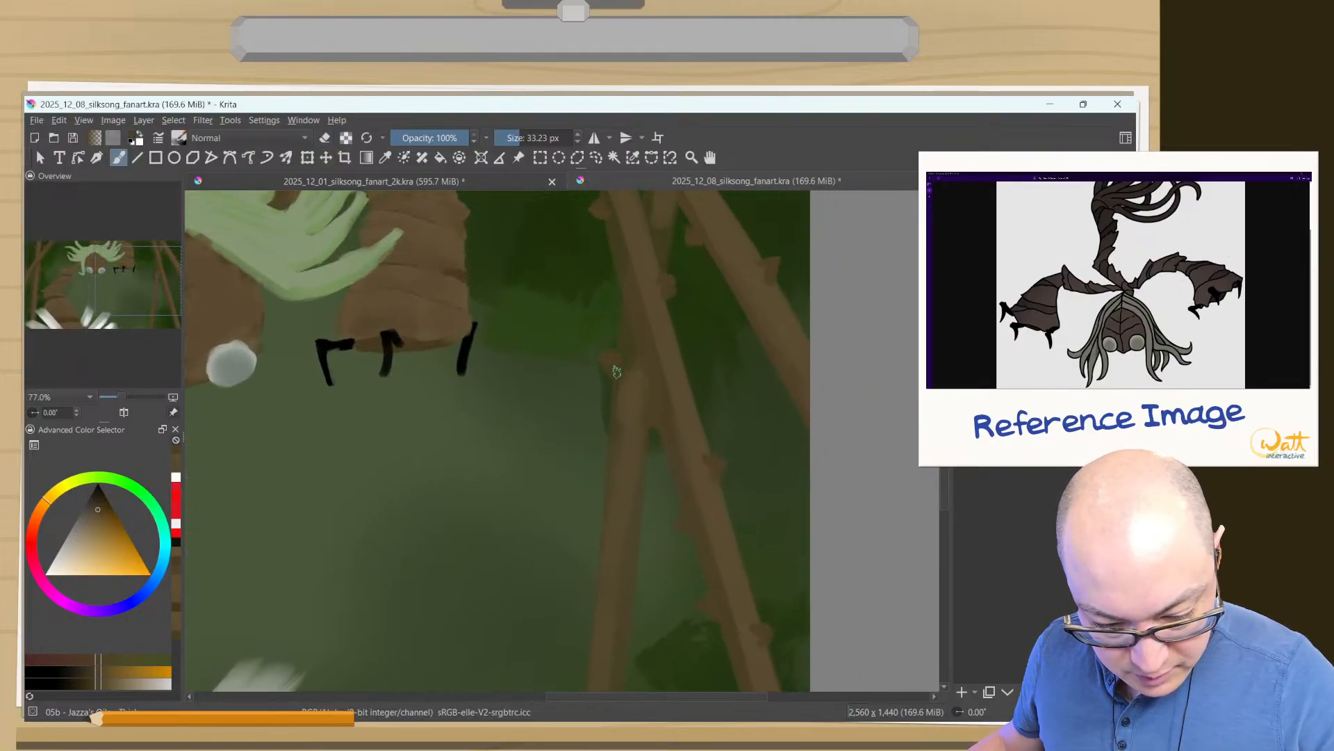
drag(644, 472, 649, 484)
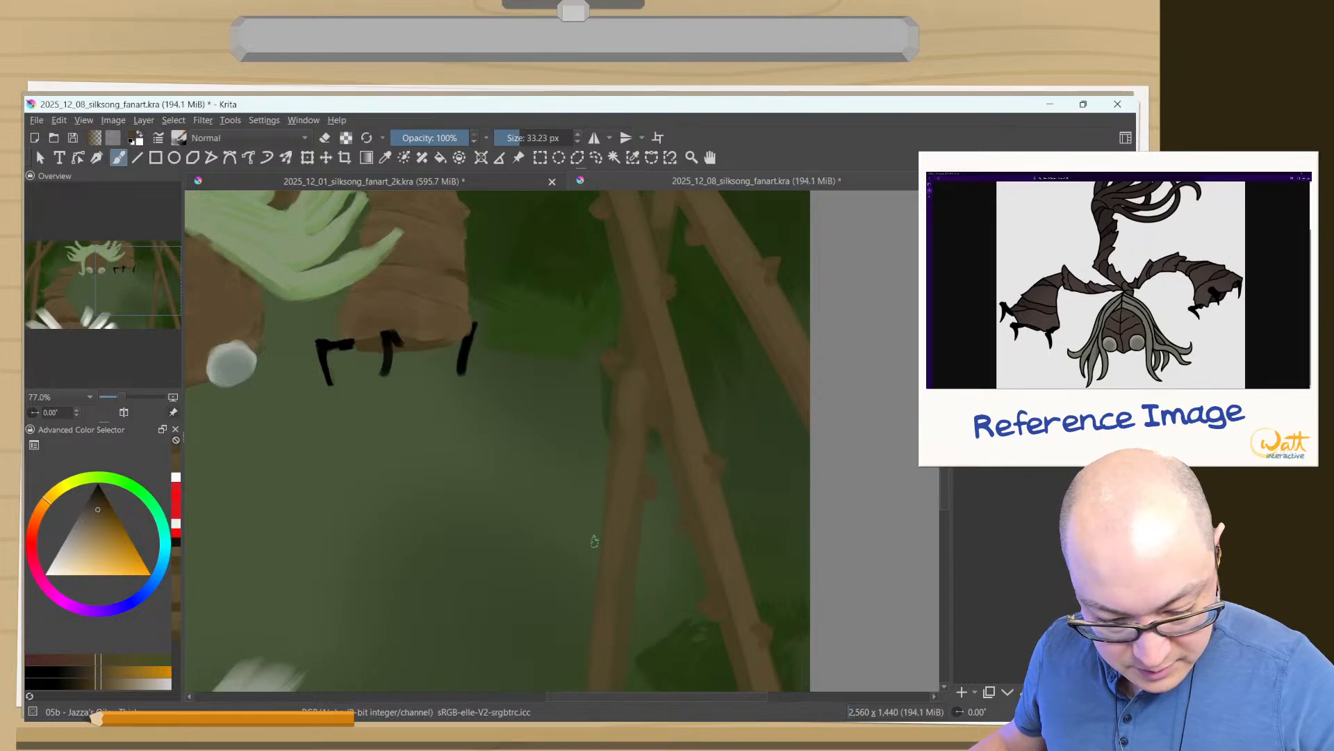
mouse_move(594, 541)
mouse_down()
mouse_move(629, 470)
mouse_move(621, 419)
mouse_up()
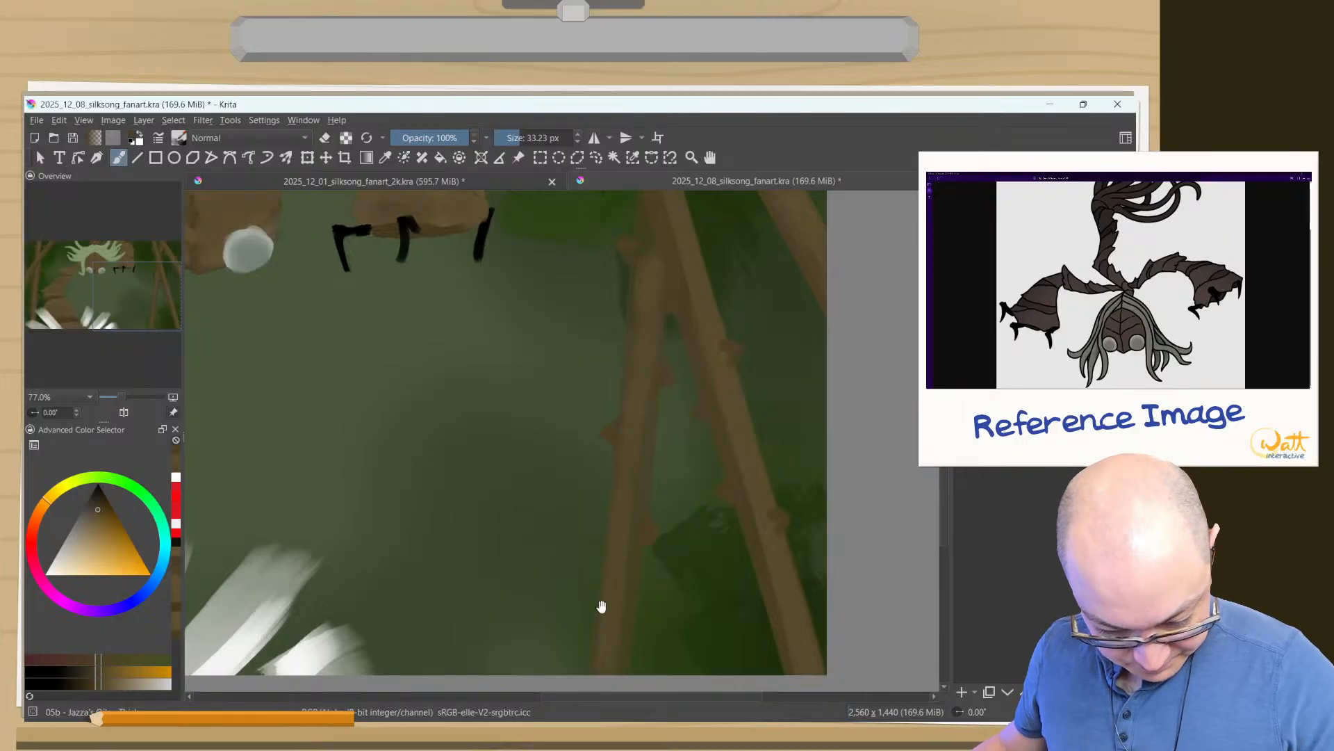
drag(595, 611, 609, 540)
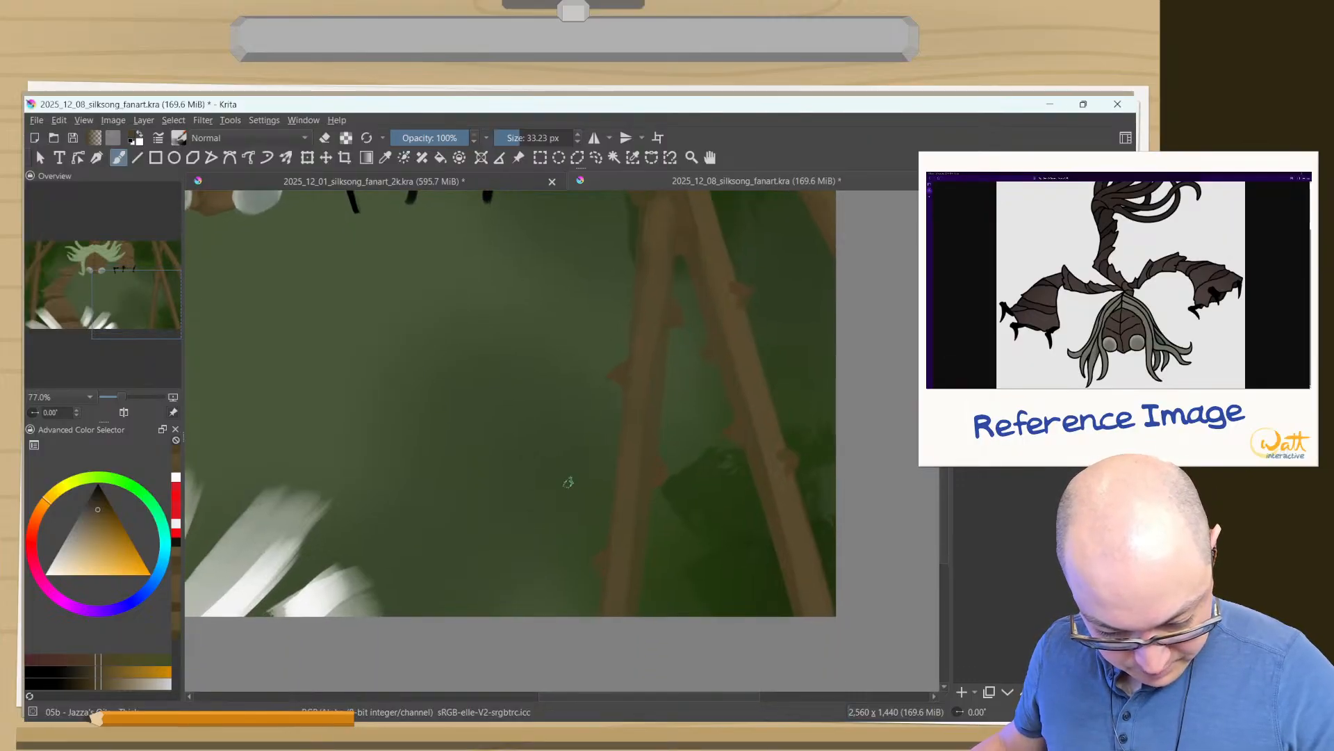
drag(625, 412, 581, 639)
drag(593, 435, 567, 591)
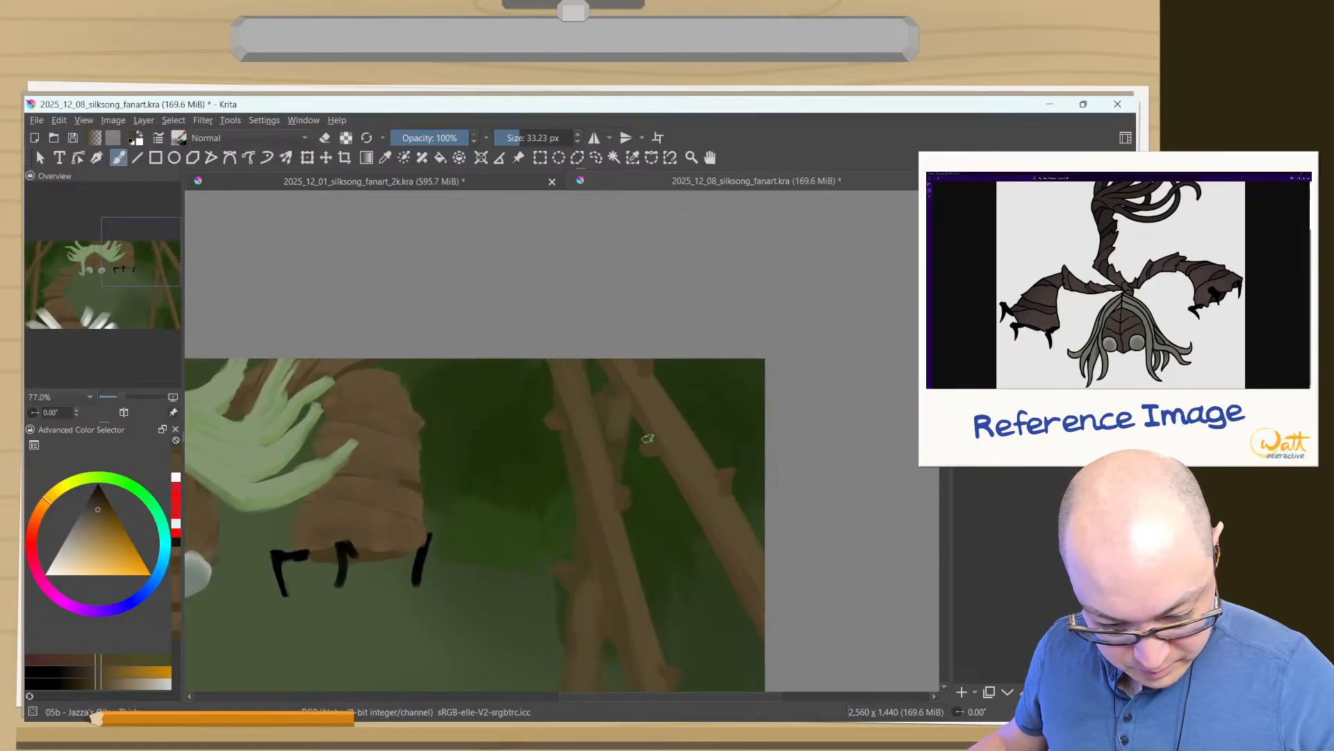
- Pick the lighter brown from a strip and highlight the thorns on the upper right-hand strips at 18.25 px
ctrl+click(674, 420)
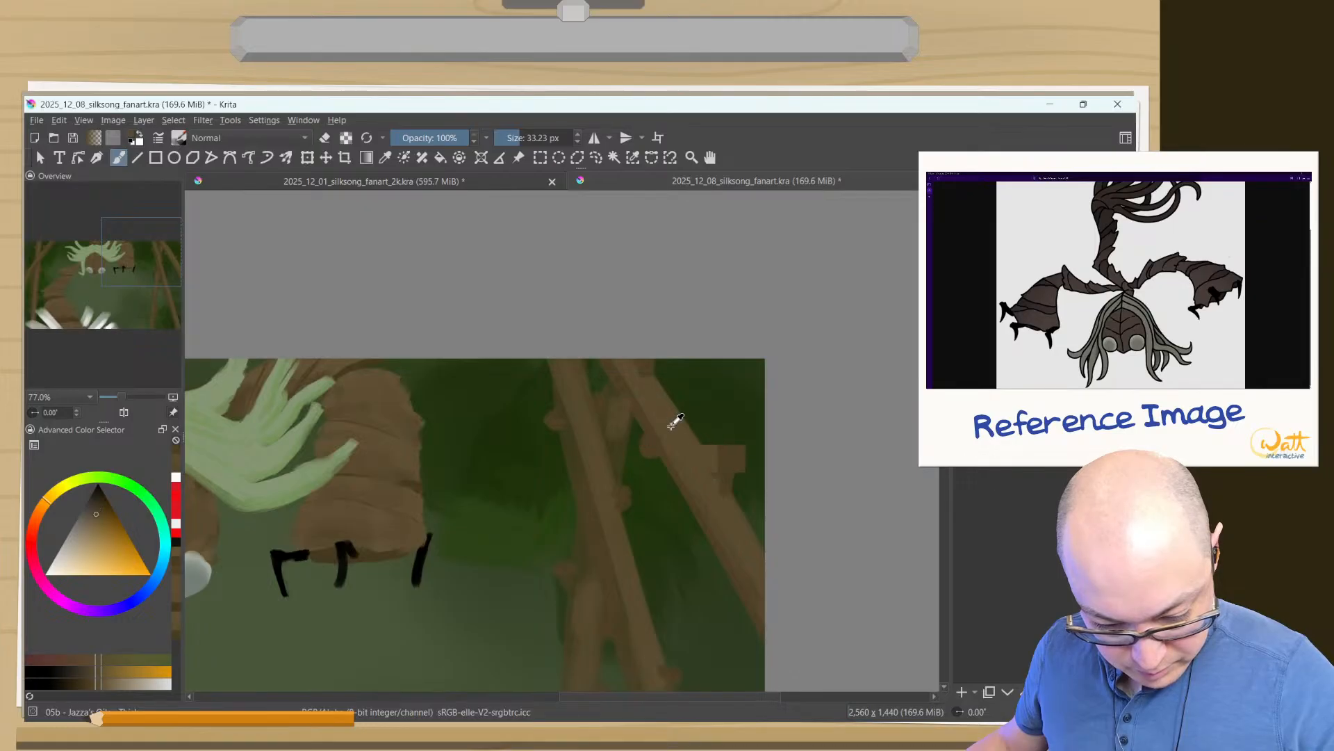
ctrl+click(720, 465)
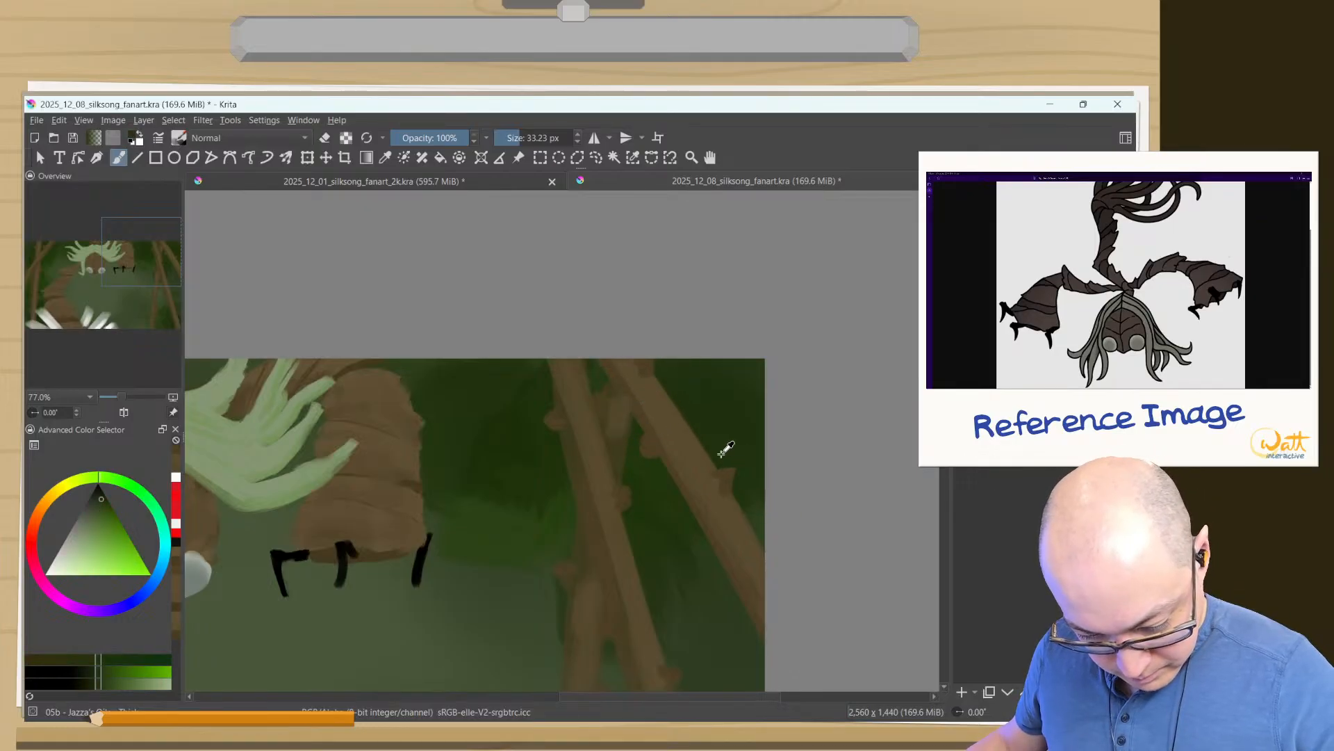
ctrl+click(698, 462)
mouse_move(709, 466)
mouse_down()
mouse_move(716, 403)
mouse_move(687, 443)
mouse_move(662, 325)
mouse_move(717, 357)
mouse_up()
drag(541, 288, 530, 293)
drag(478, 397, 502, 408)
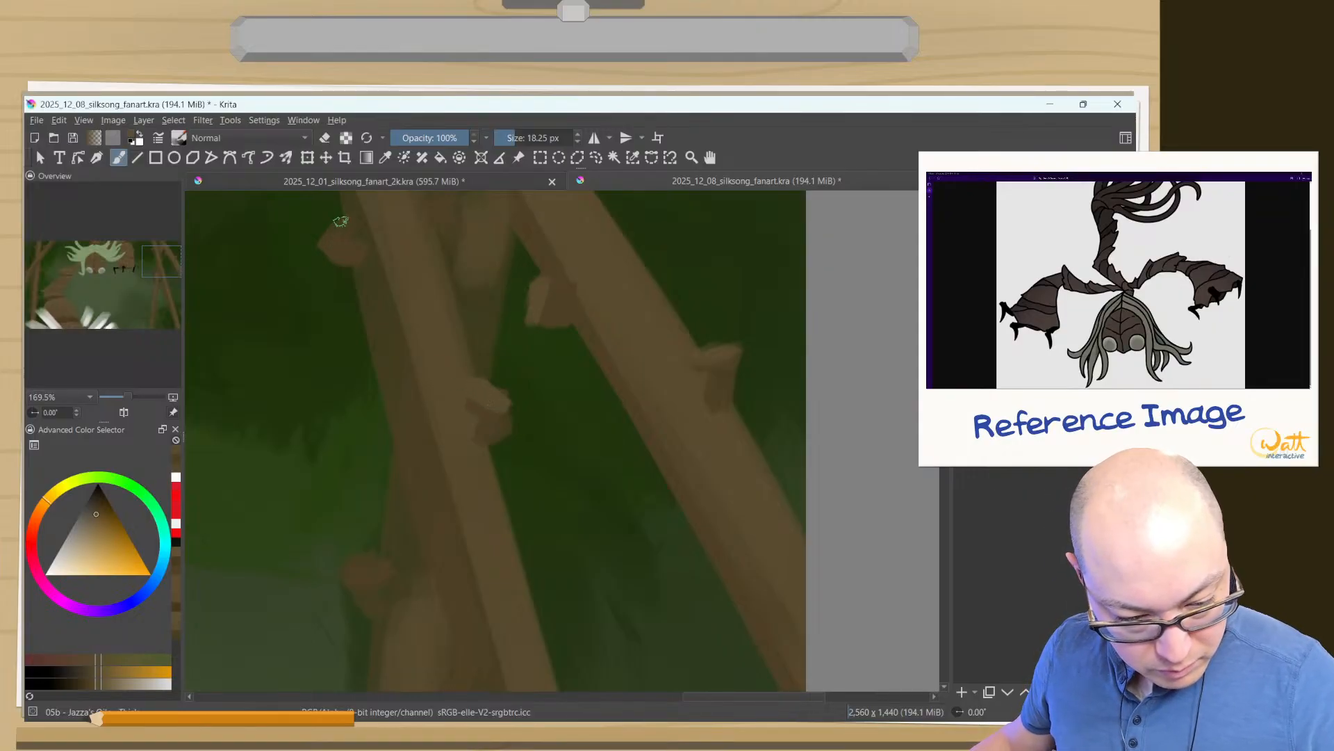
drag(340, 222, 317, 231)
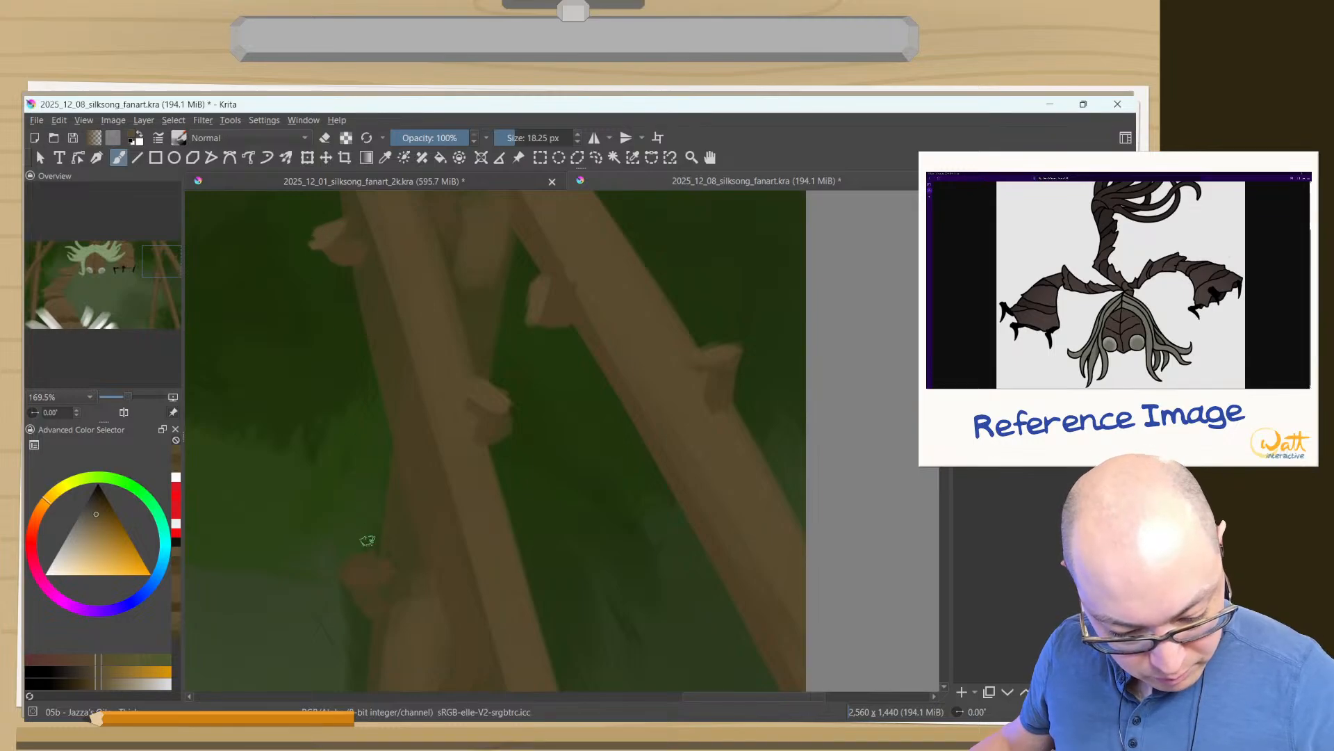
mouse_move(374, 562)
mouse_down()
mouse_move(355, 566)
mouse_move(366, 565)
mouse_up()
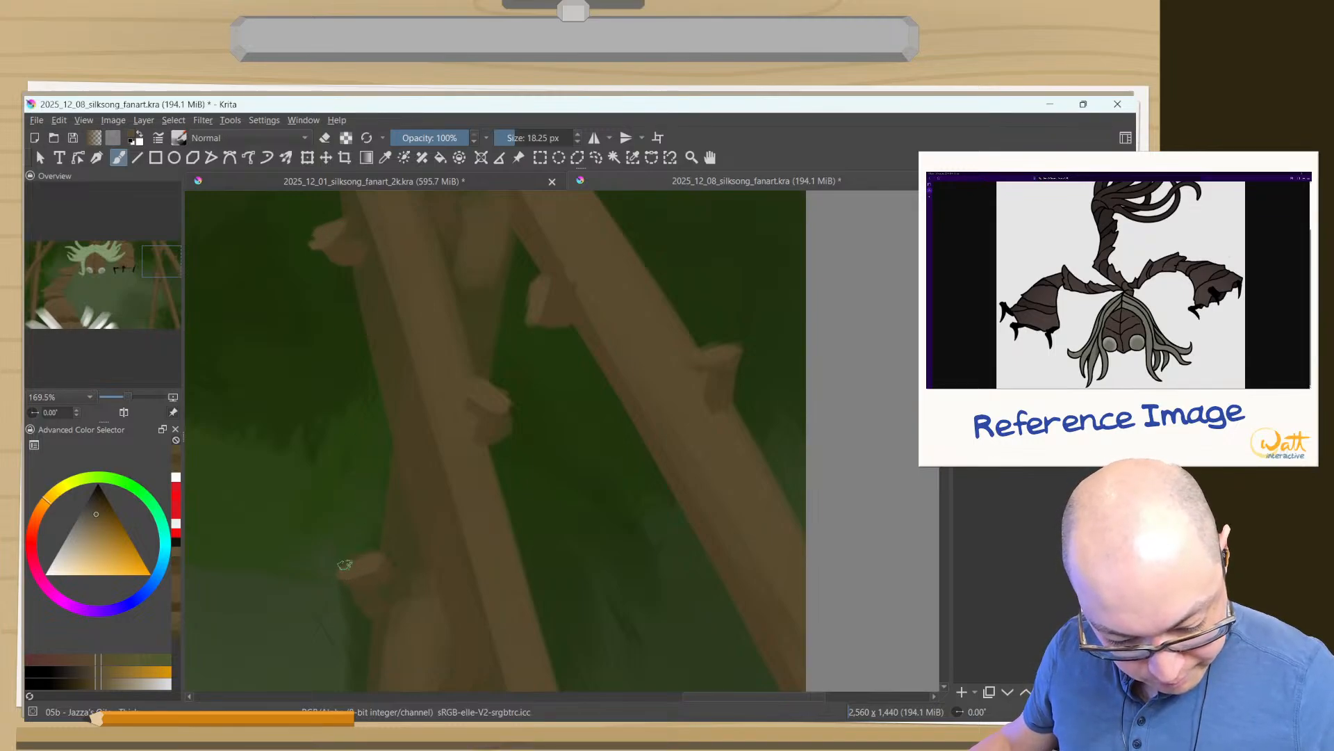
- Highlight the thorns along the lower half of the right-hand strips in the same lighter brown
drag(390, 634, 423, 243)
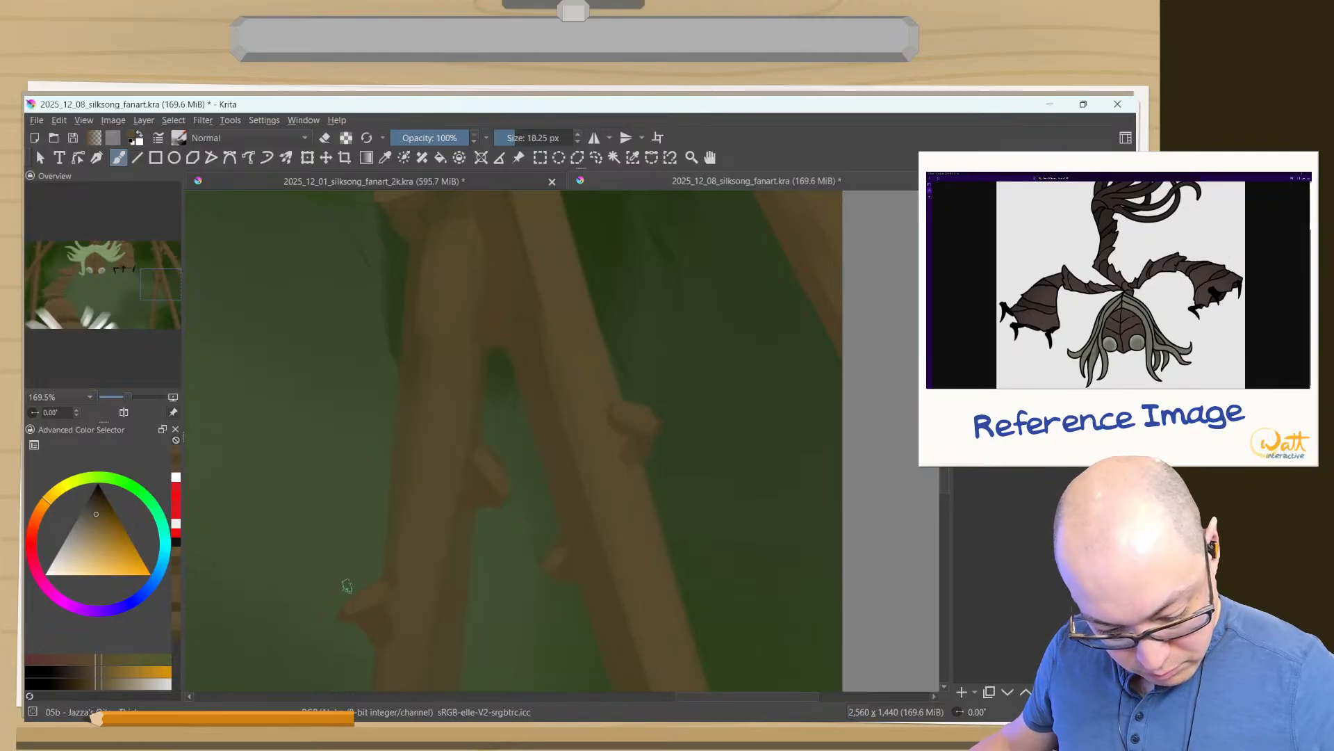
drag(422, 596, 470, 427)
drag(591, 577, 602, 357)
drag(792, 410, 772, 400)
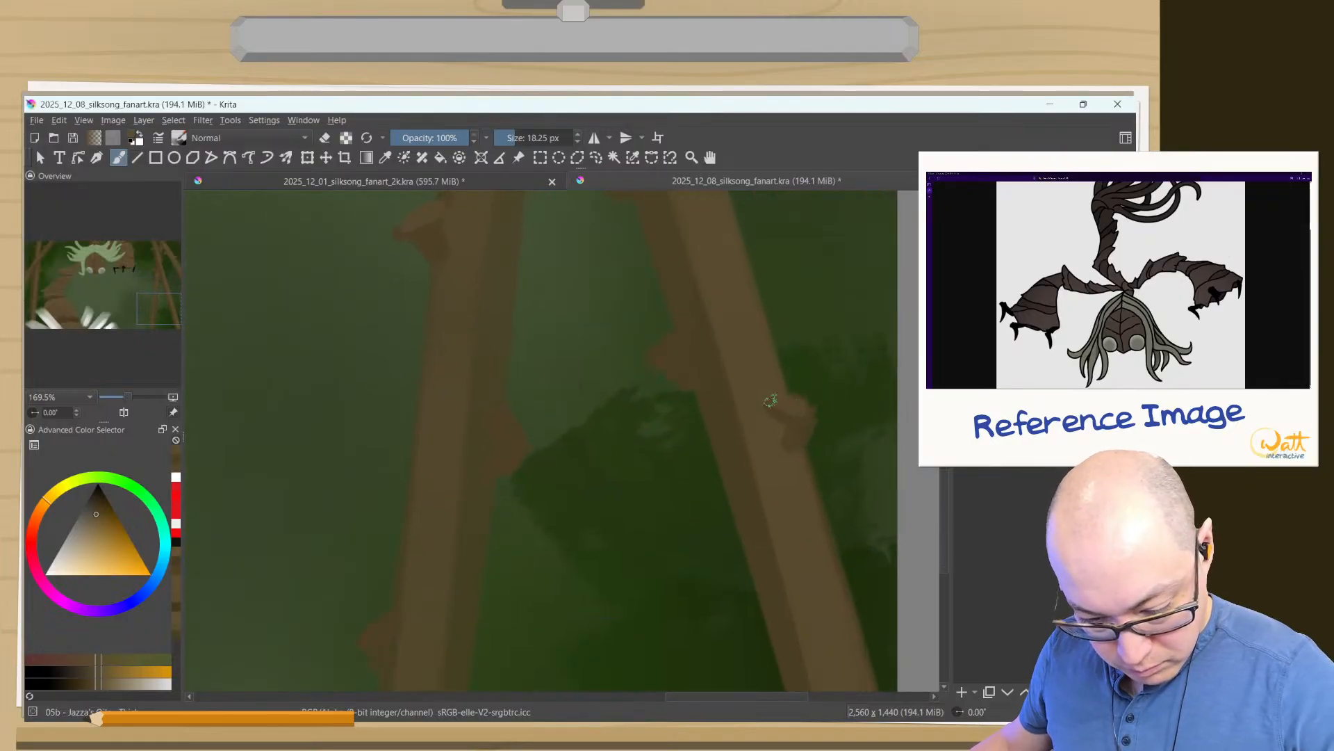
drag(667, 346, 655, 356)
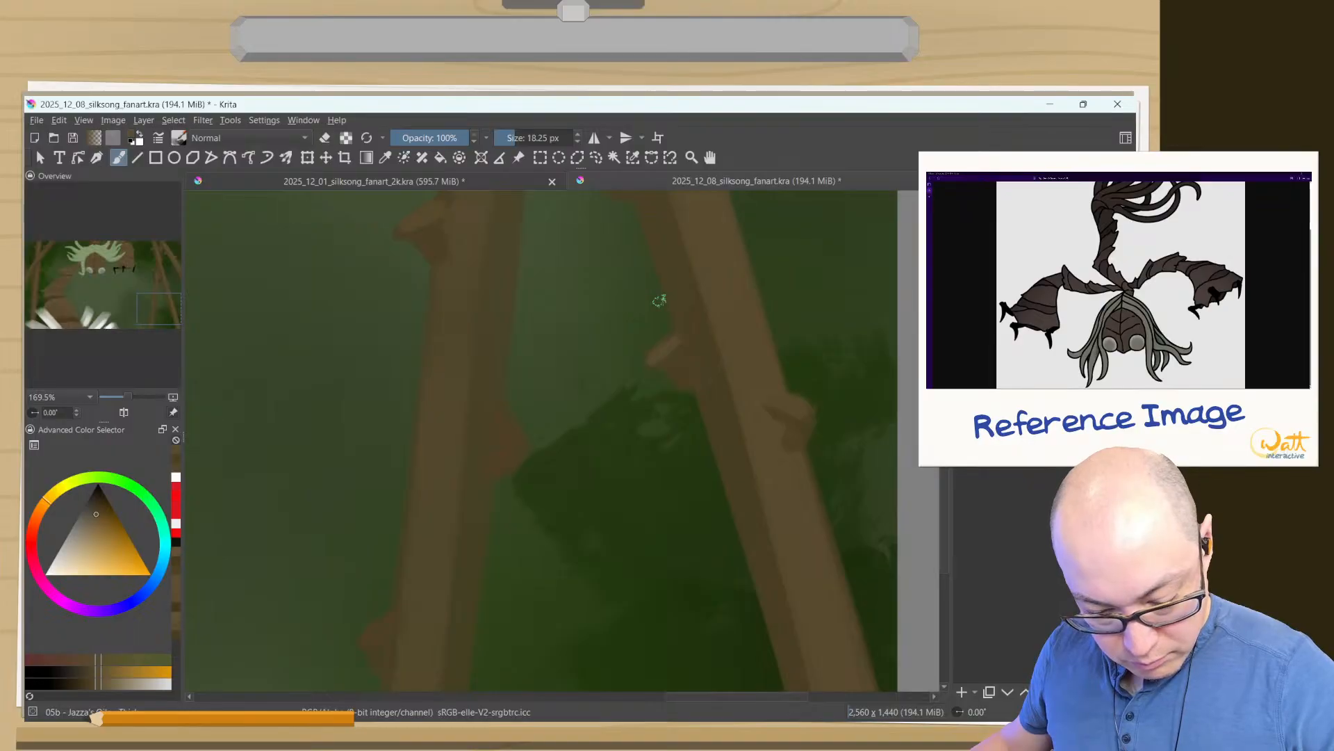
drag(387, 581, 414, 519)
drag(526, 366, 552, 408)
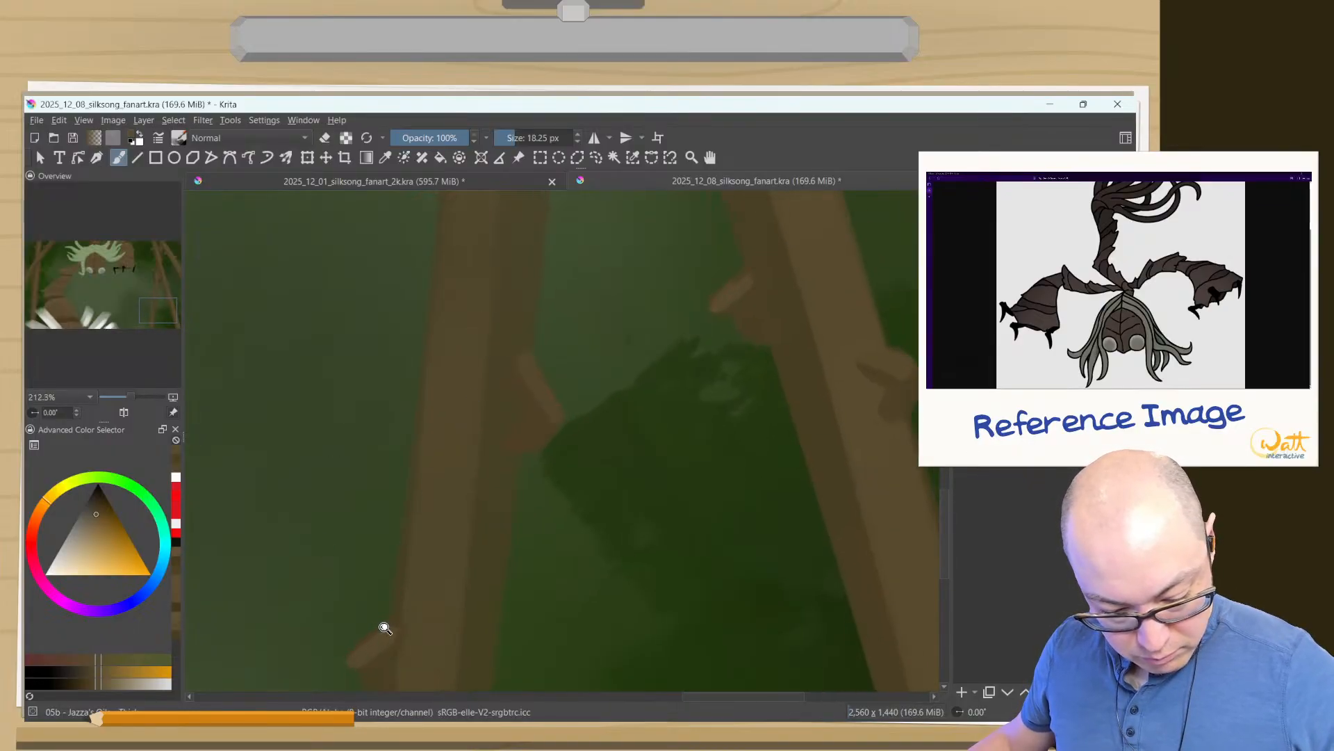
- Go back over the upper right-hand thorns, extending their lighter brown tops into the strips
drag(382, 626, 353, 720)
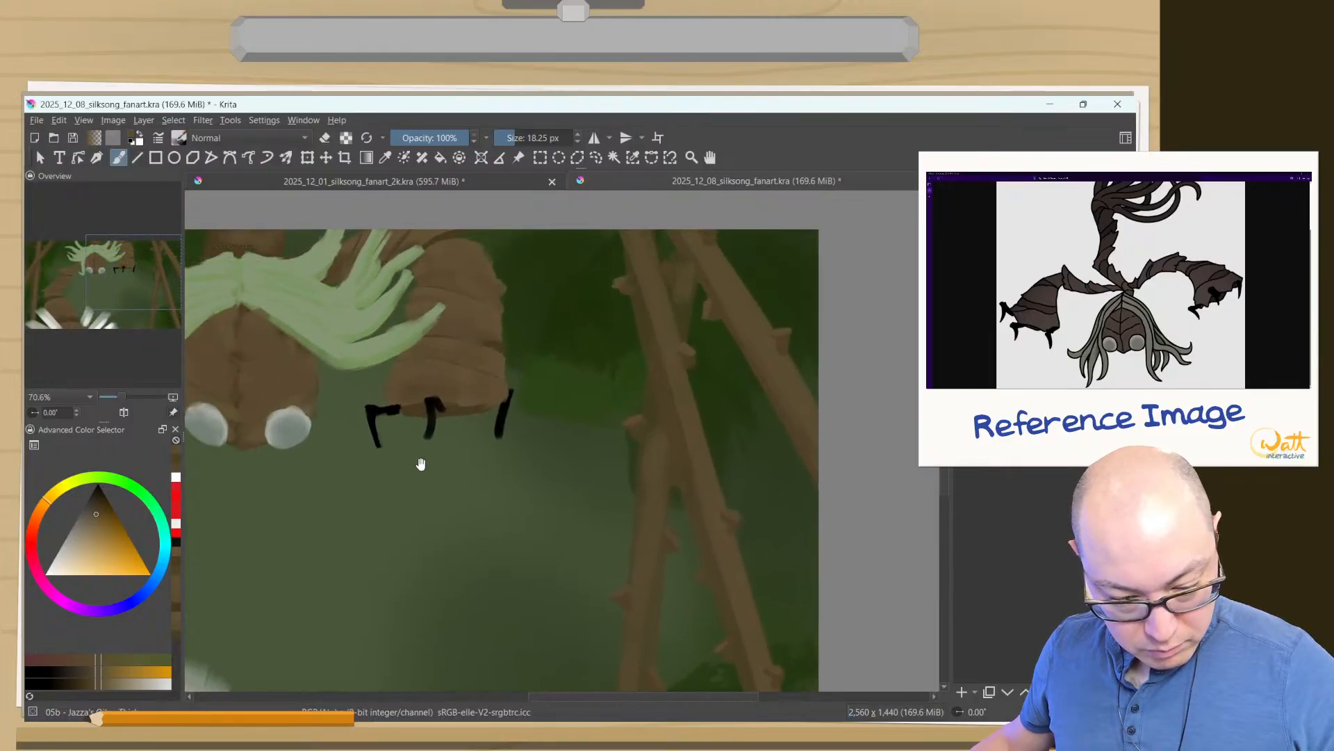
drag(616, 452, 614, 331)
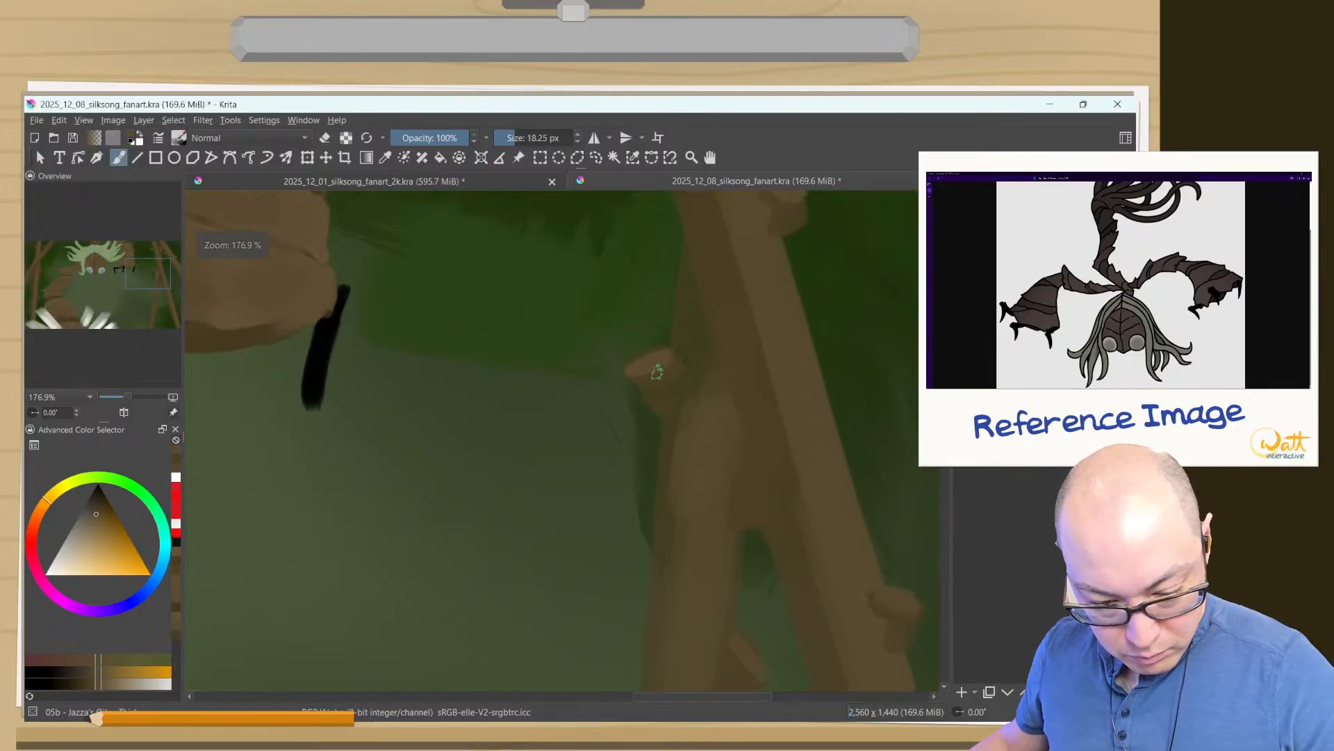
drag(735, 388, 720, 496)
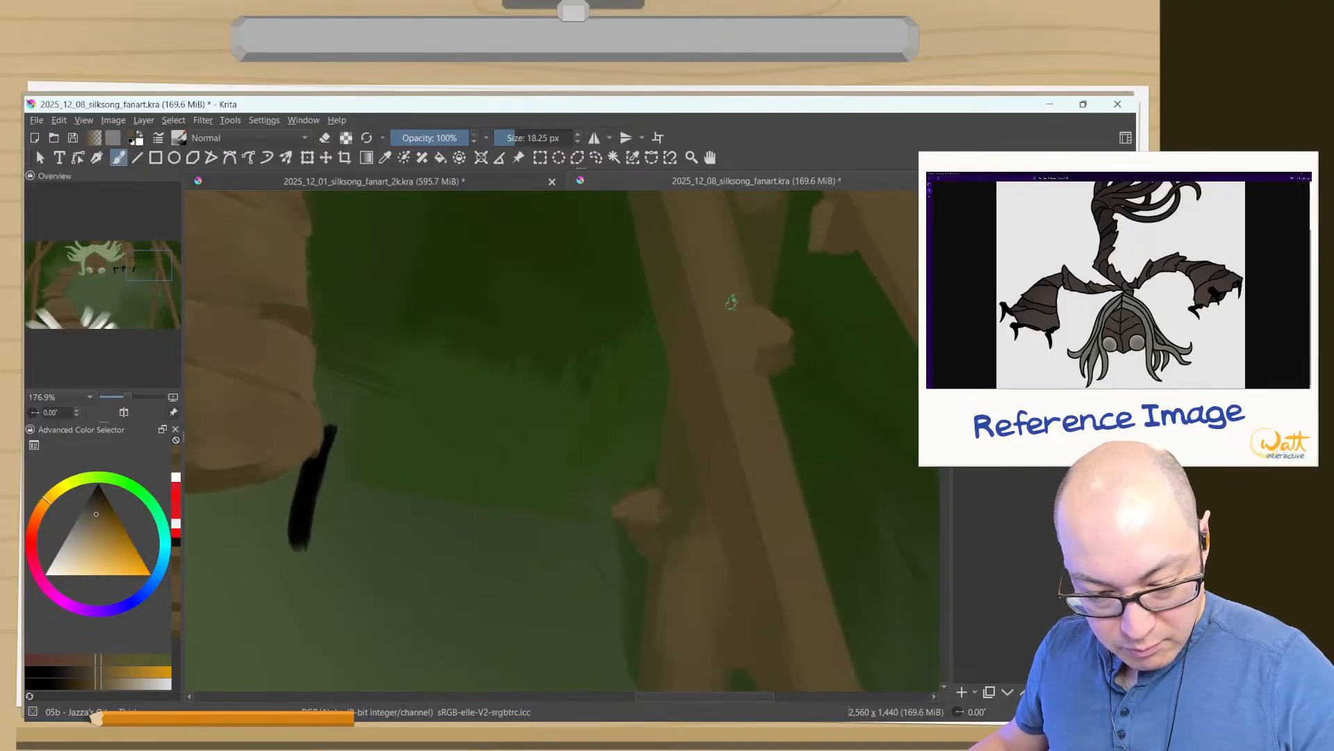
drag(731, 302, 697, 465)
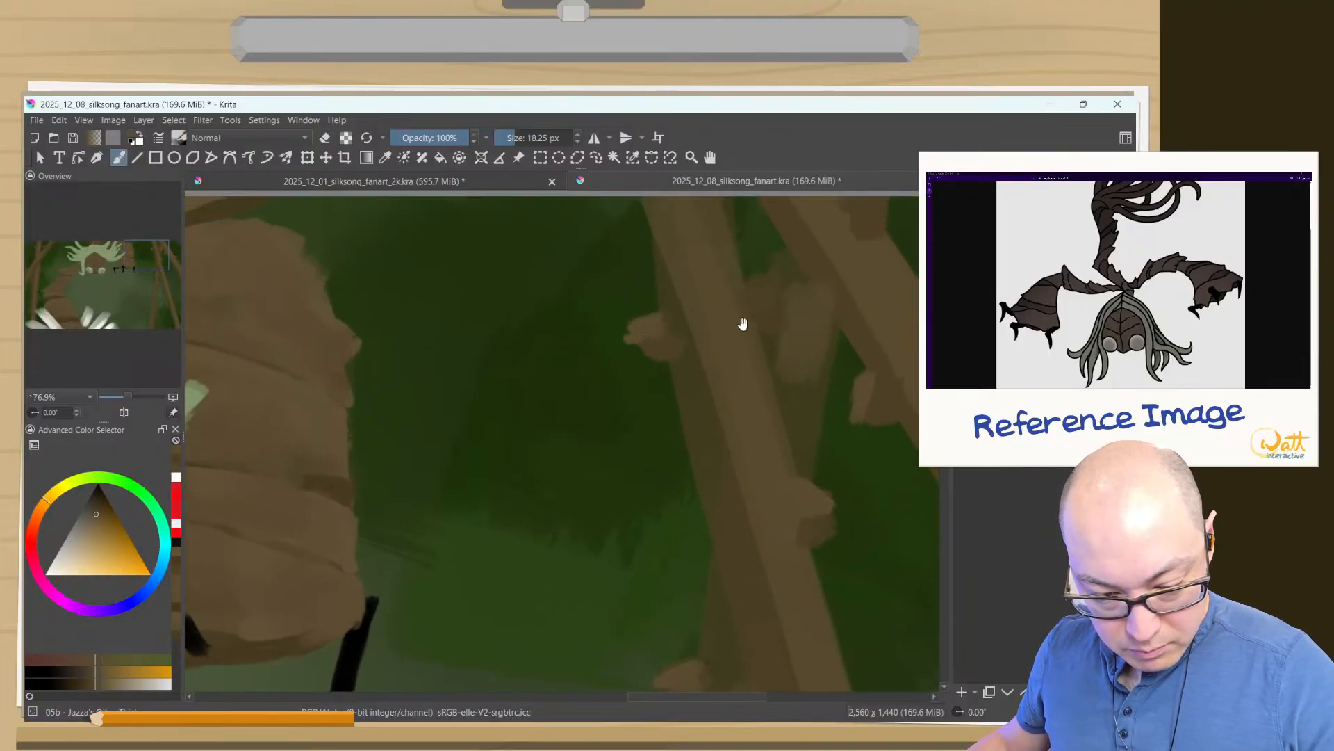
drag(742, 321, 751, 382)
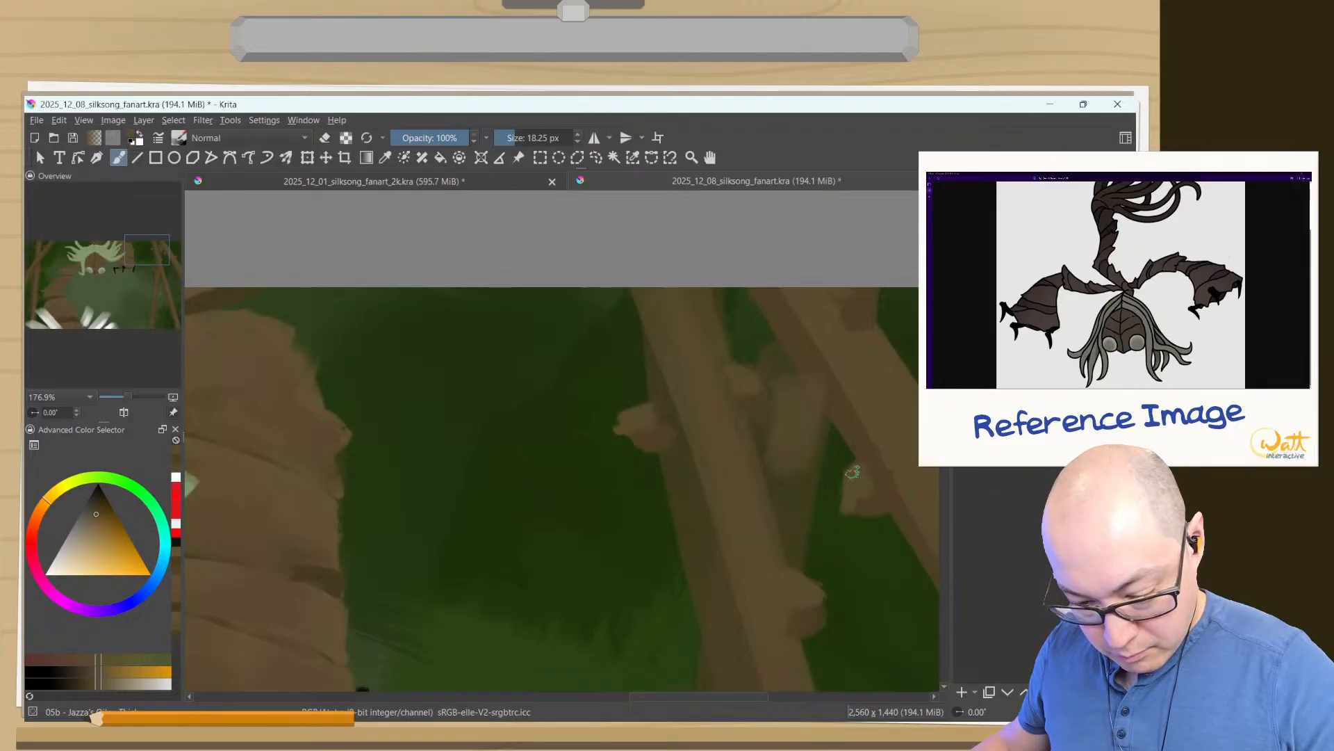
drag(873, 536, 664, 310)
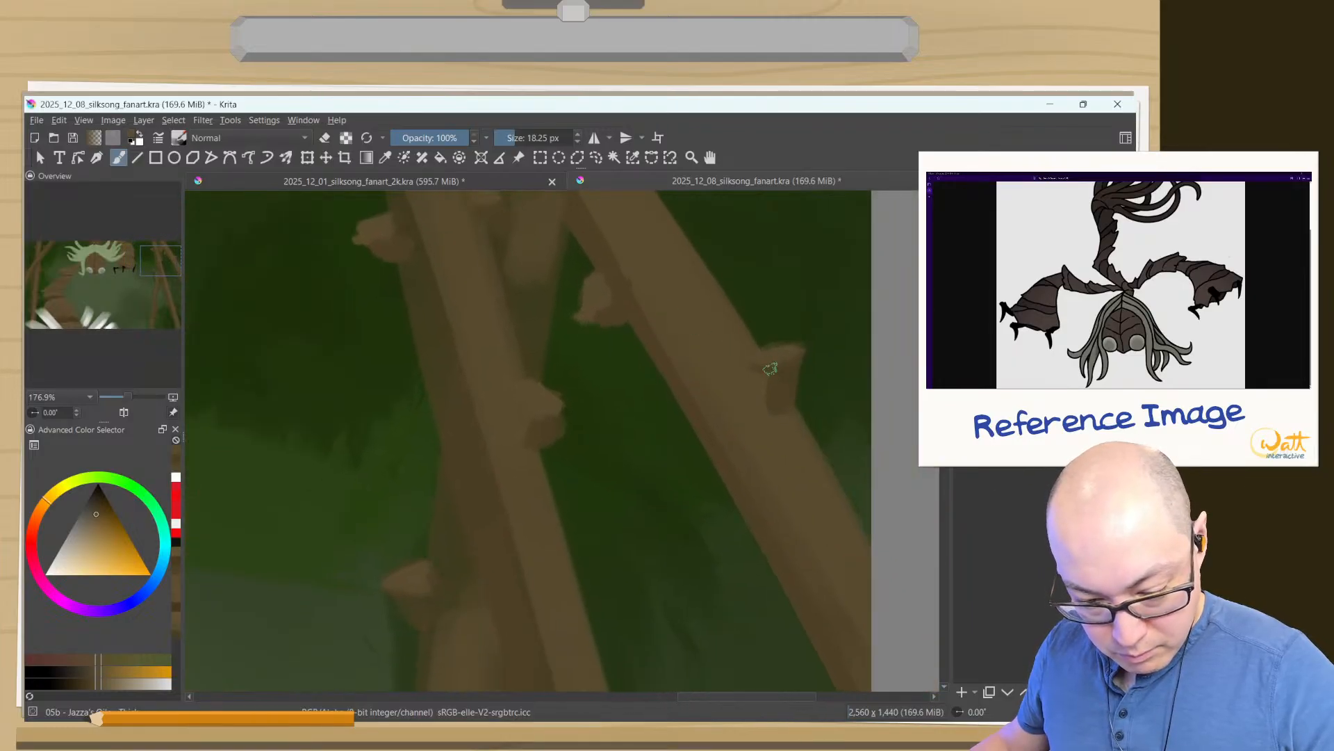
- Refine the lower right-hand thorns, blending their bases into the strips with browns sampled from the painting
drag(664, 536, 661, 194)
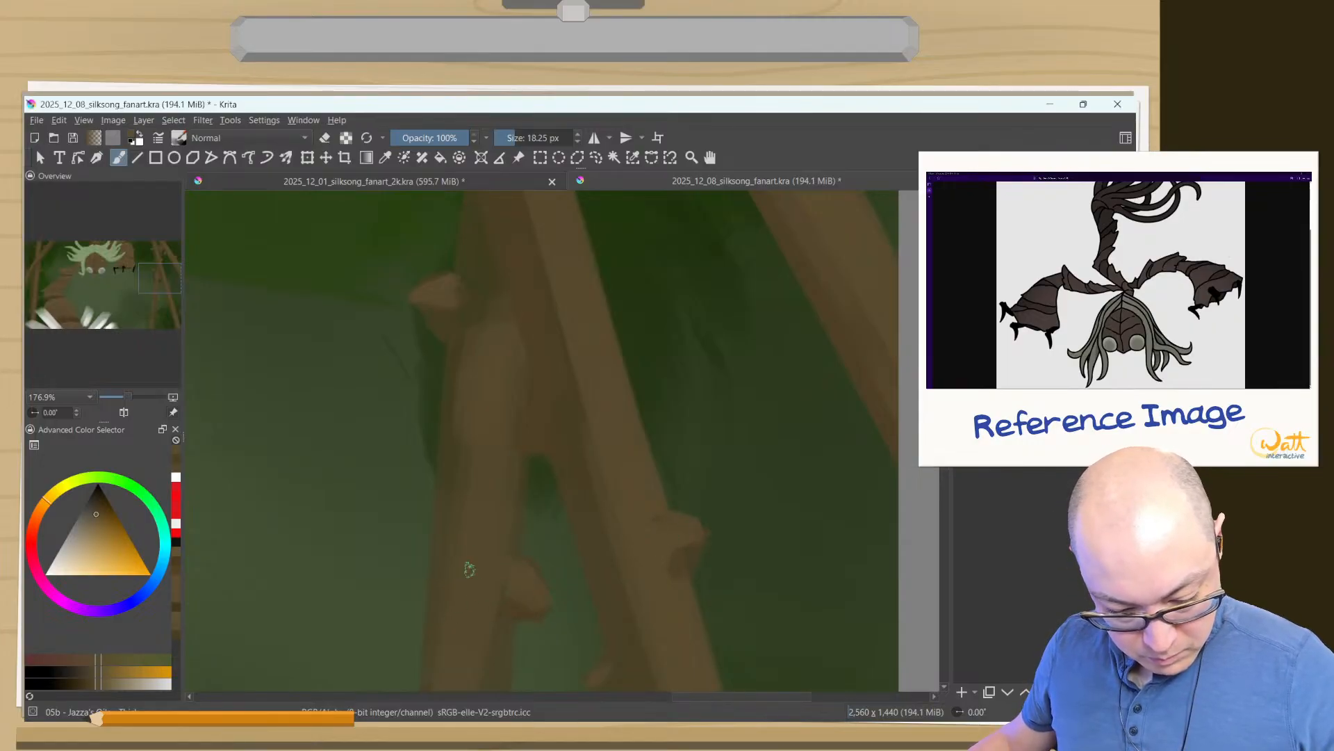
drag(584, 609, 624, 400)
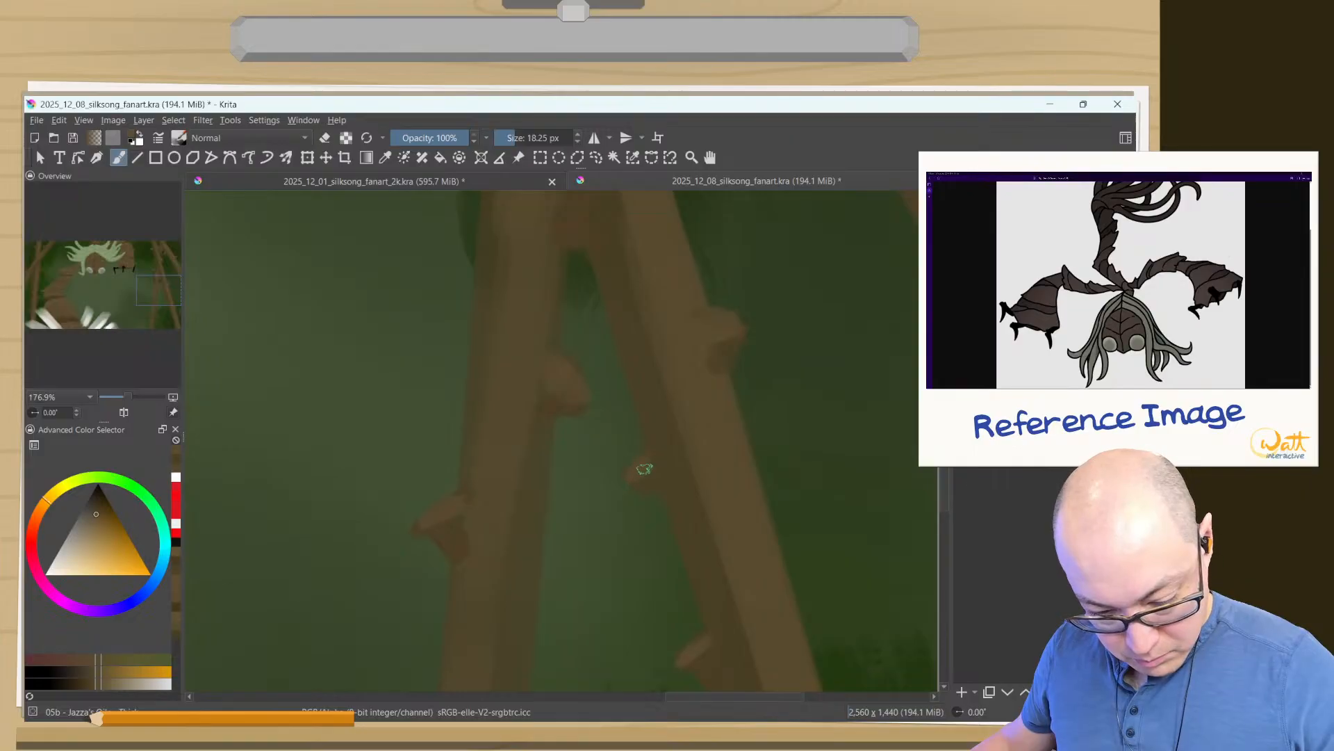
drag(603, 578, 708, 458)
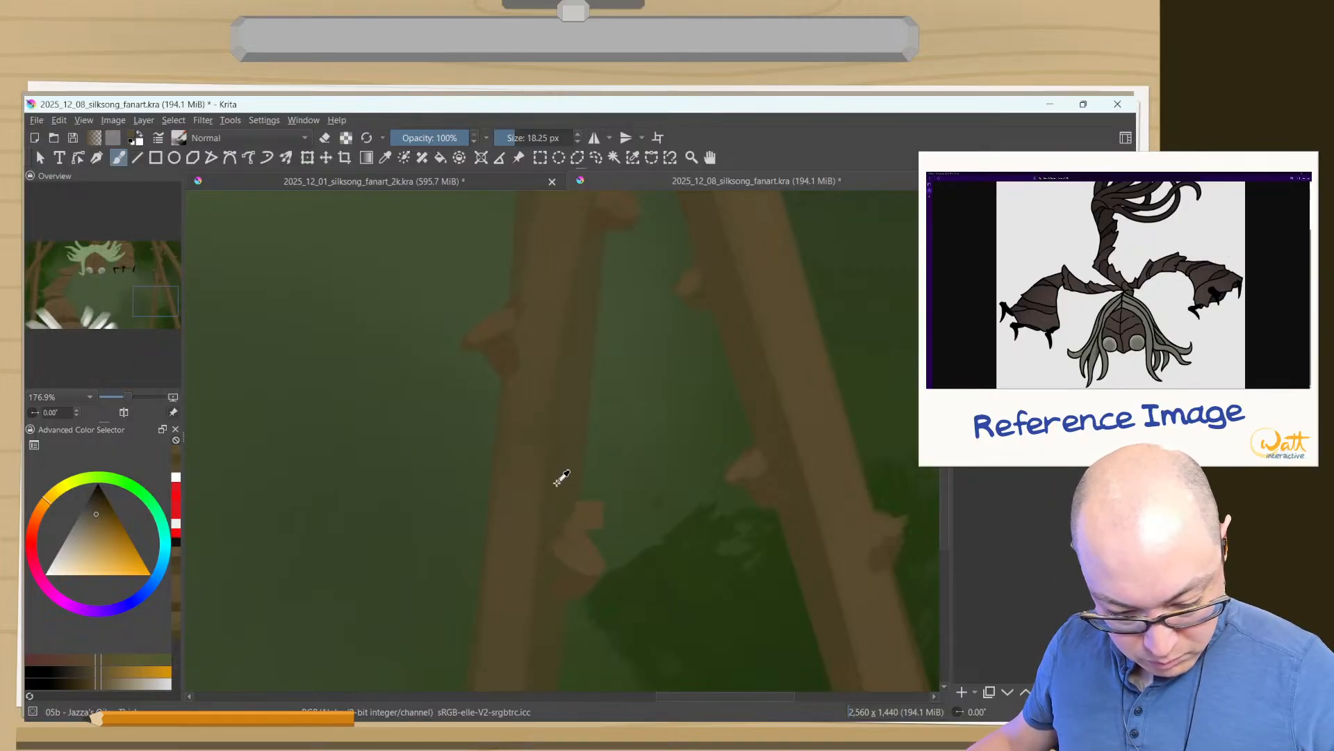
ctrl+click(550, 513)
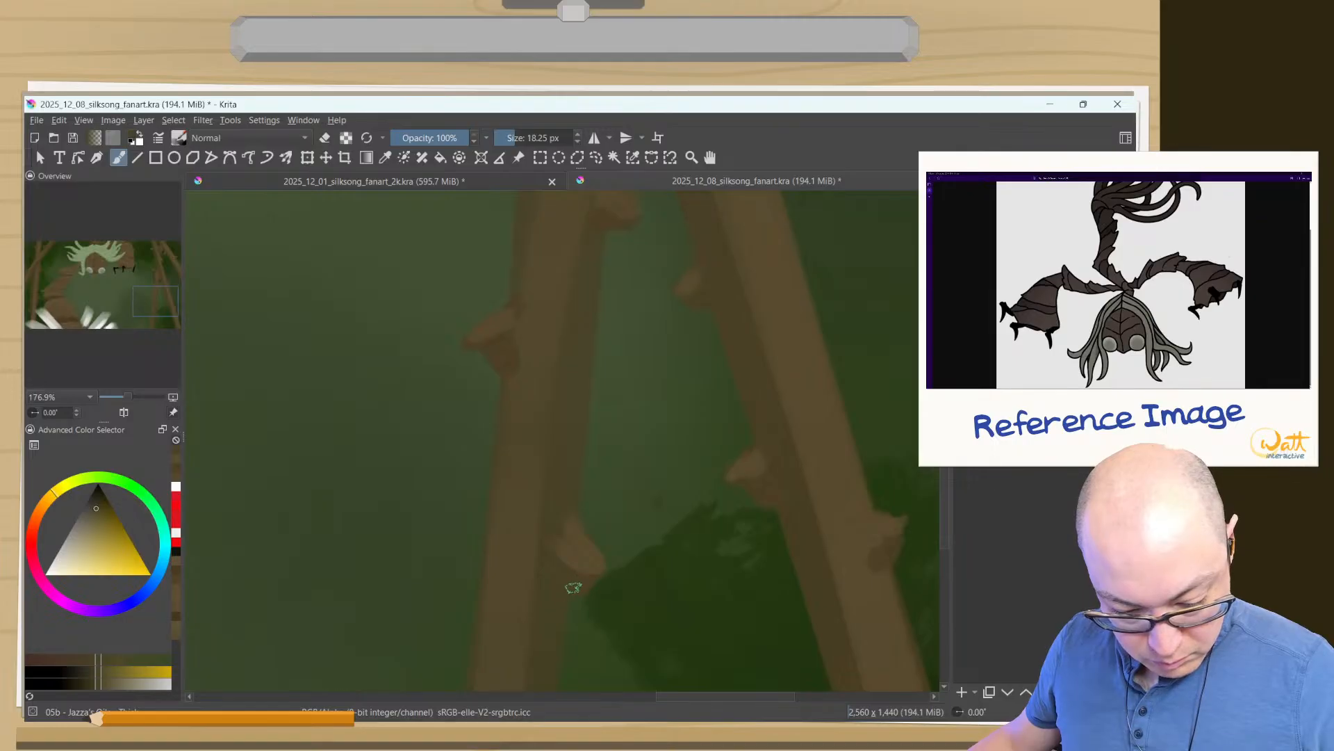
ctrl+click(495, 351)
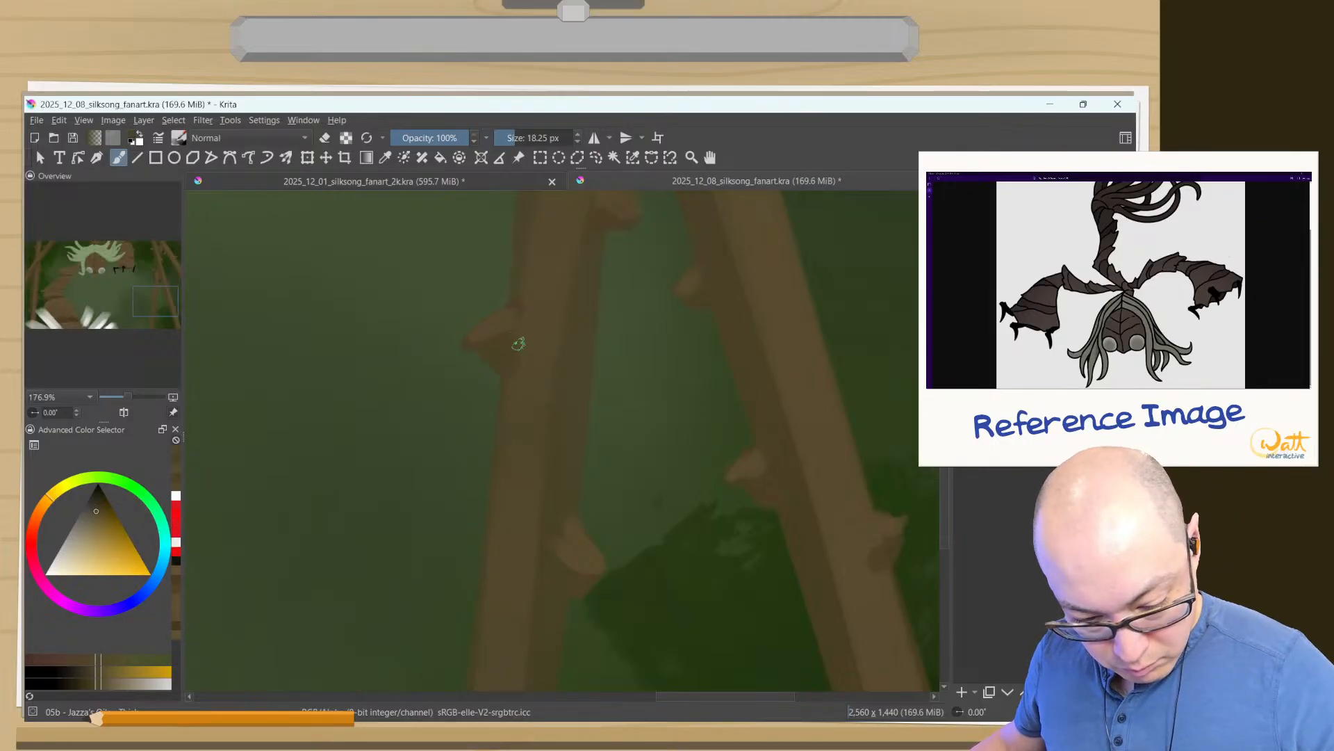
- Highlight the thorns on the crossing strips in the canvas's upper left with the lighter brown
drag(504, 581, 516, 718)
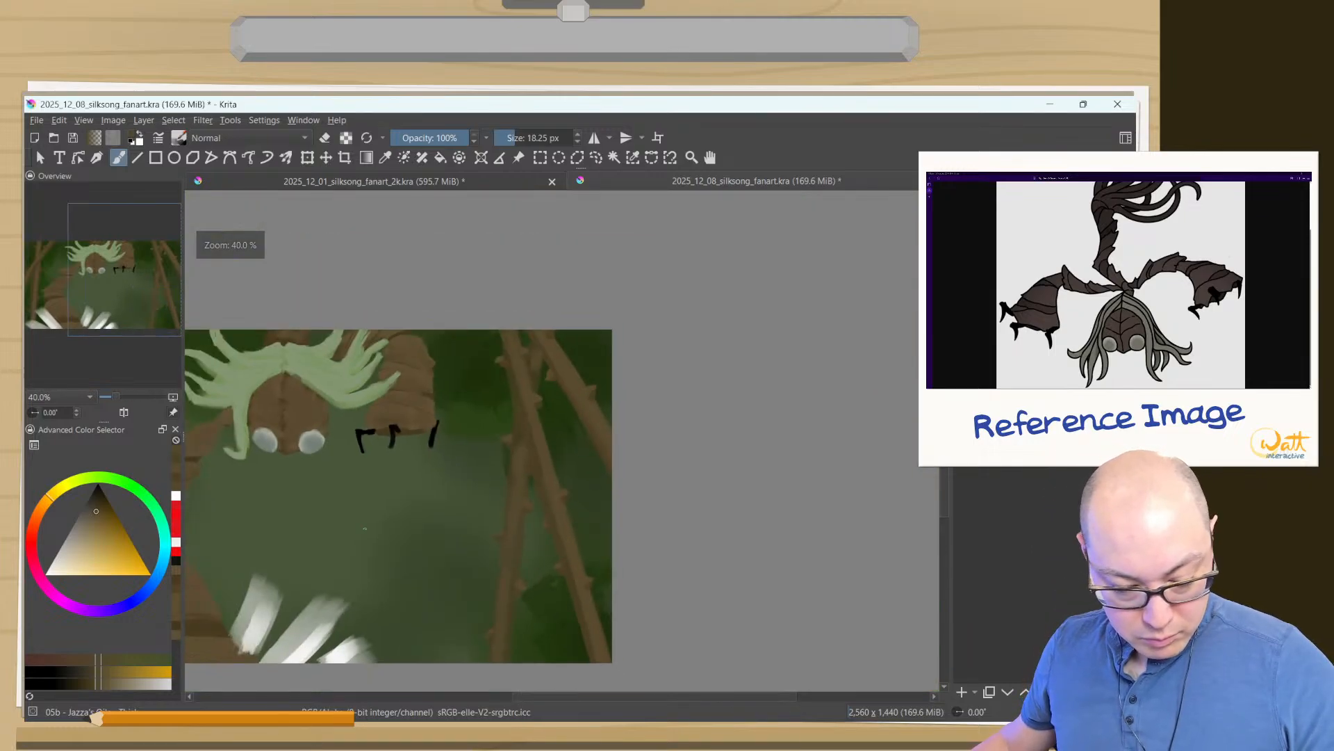
drag(377, 536, 760, 415)
drag(493, 360, 490, 205)
drag(538, 384, 530, 492)
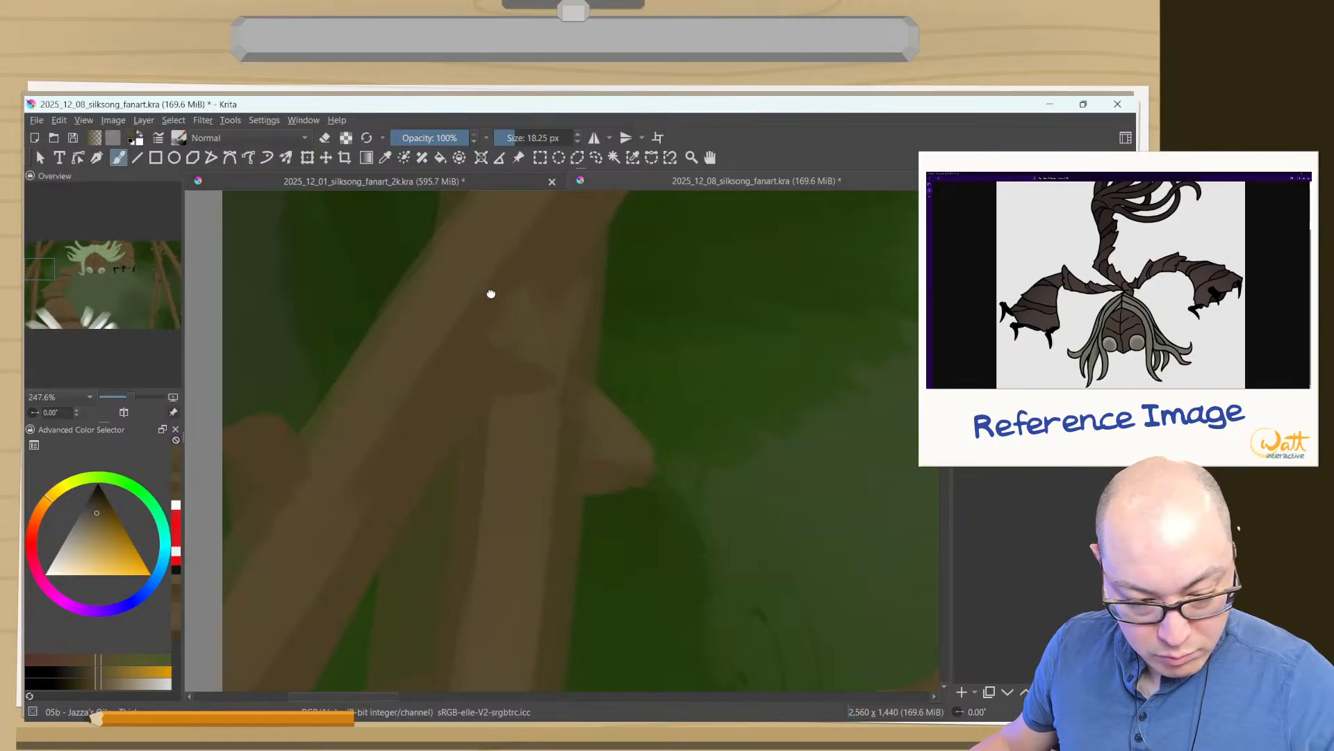
drag(491, 292, 421, 576)
mouse_move(620, 272)
mouse_down()
mouse_move(557, 417)
mouse_move(595, 375)
mouse_move(528, 361)
mouse_up()
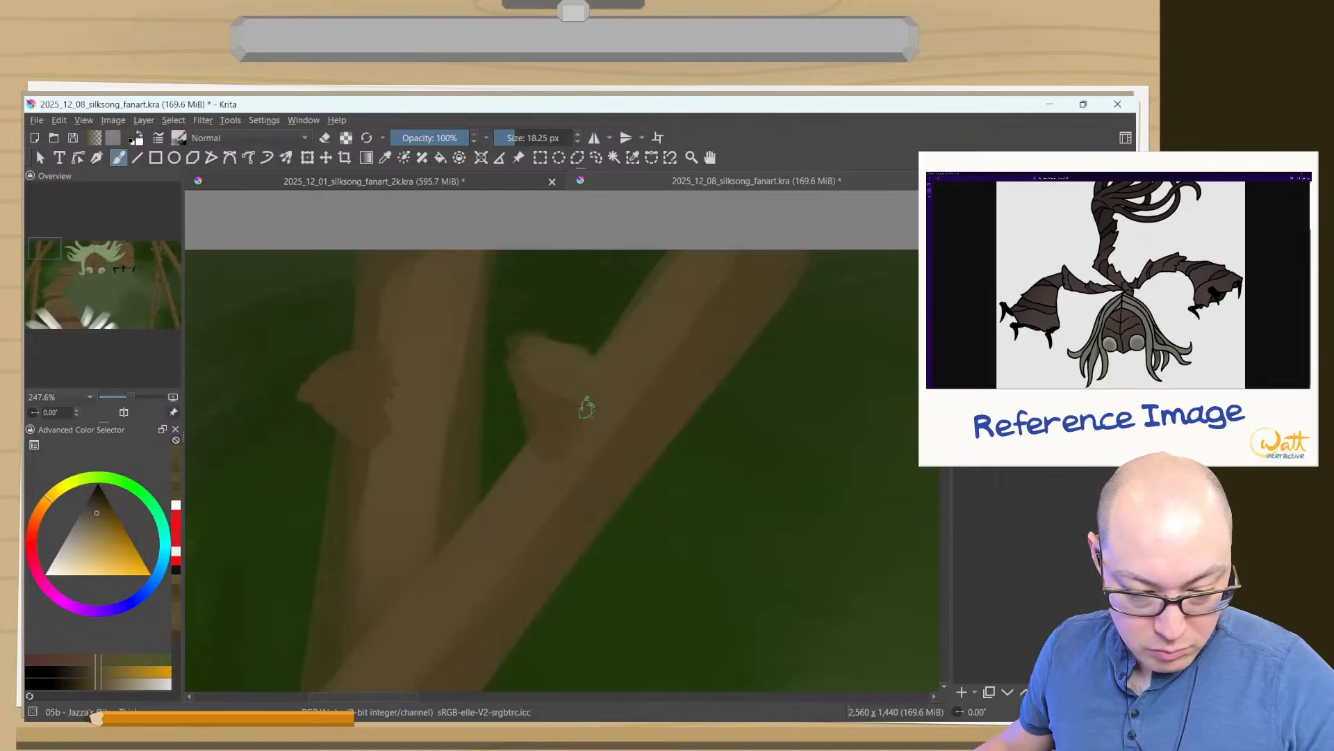
mouse_move(378, 392)
mouse_down()
mouse_move(309, 382)
mouse_move(360, 354)
mouse_up()
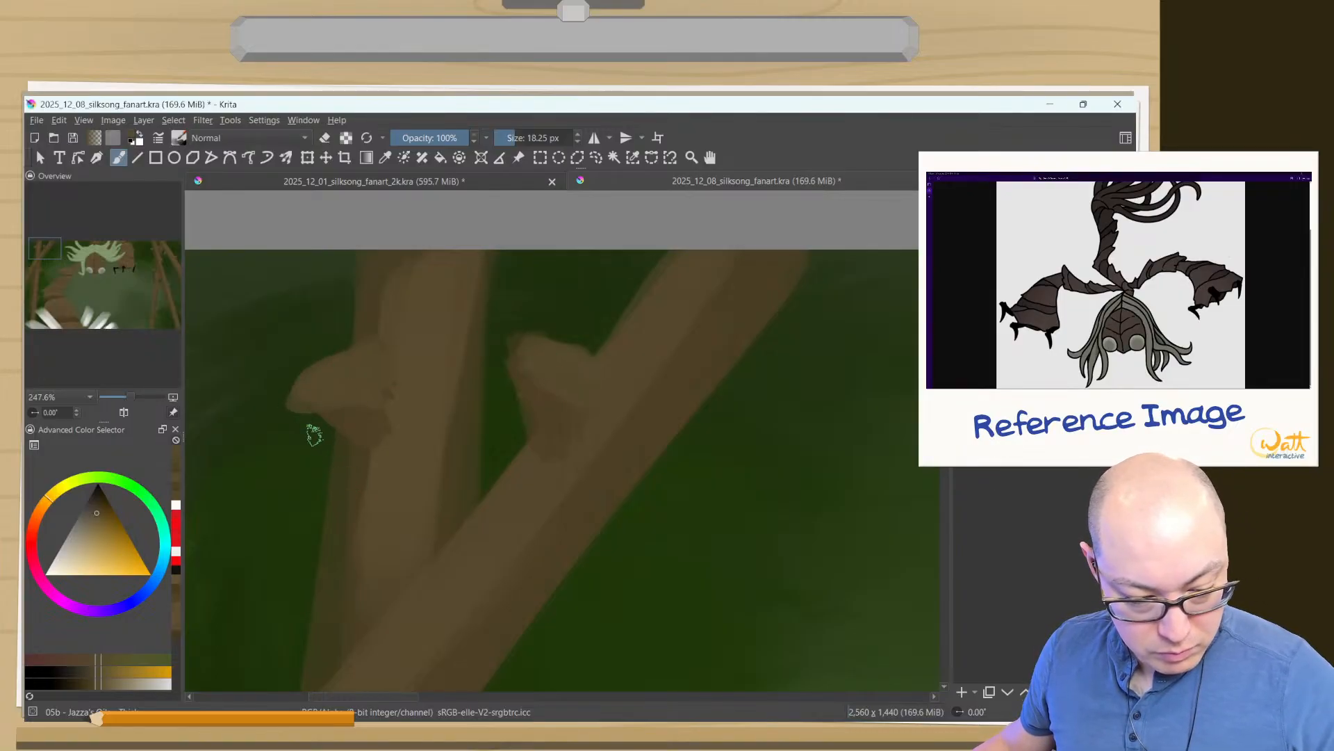
- Erase along the underside of the upper-left thorn to sharpen its tip and return to painting with a sampled brown
key(e)
mouse_move(295, 399)
mouse_down()
mouse_move(323, 420)
mouse_move(373, 393)
mouse_move(306, 420)
mouse_move(344, 443)
mouse_up()
key(e)
ctrl+click(353, 415)
- Highlight the thorns around the middle of the left strips, including the one at the canvas's edge, with sampled browns
mouse_move(371, 549)
mouse_down()
mouse_move(352, 619)
mouse_move(439, 466)
mouse_move(570, 288)
mouse_up()
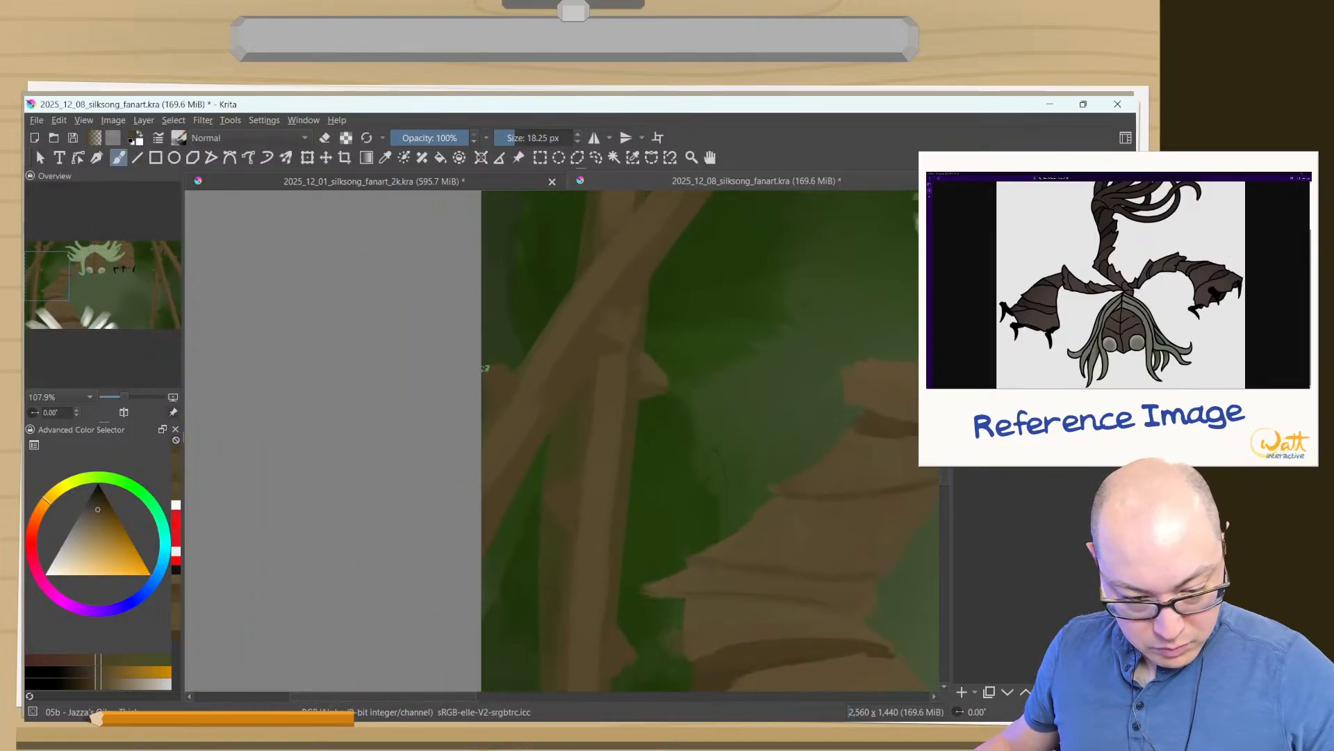
ctrl+click(565, 324)
mouse_move(496, 363)
mouse_down()
mouse_move(513, 376)
mouse_move(481, 364)
mouse_up()
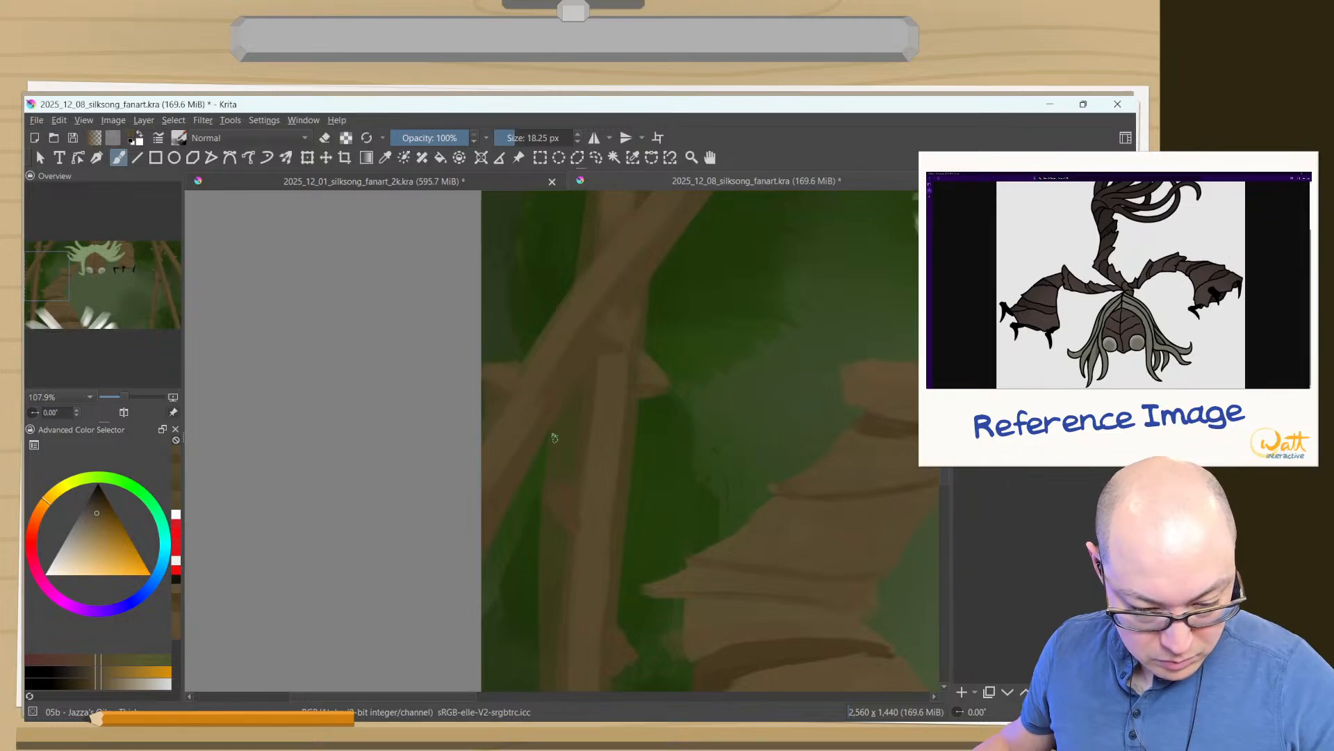
ctrl+click(566, 512)
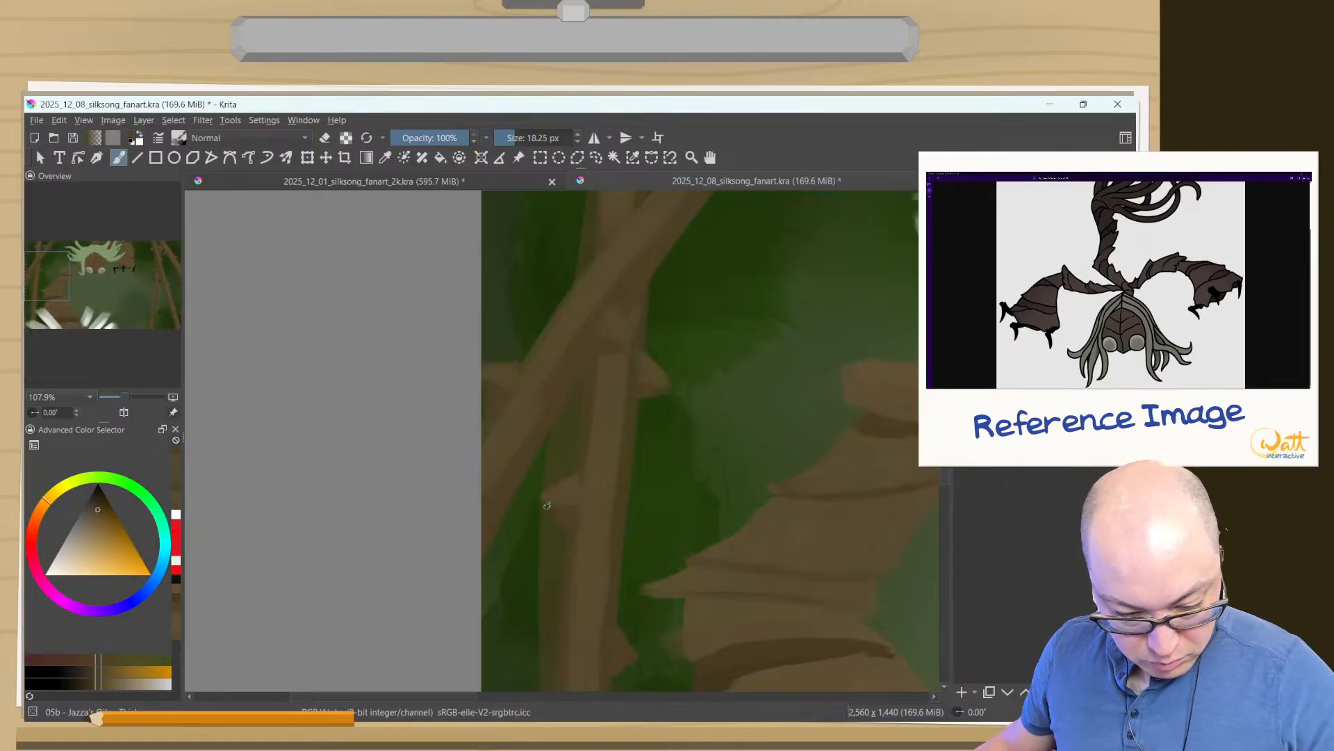
- Highlight the lowest thorns on the left strip and trim the tip of the one above the white spikes with the eraser
drag(584, 627, 557, 432)
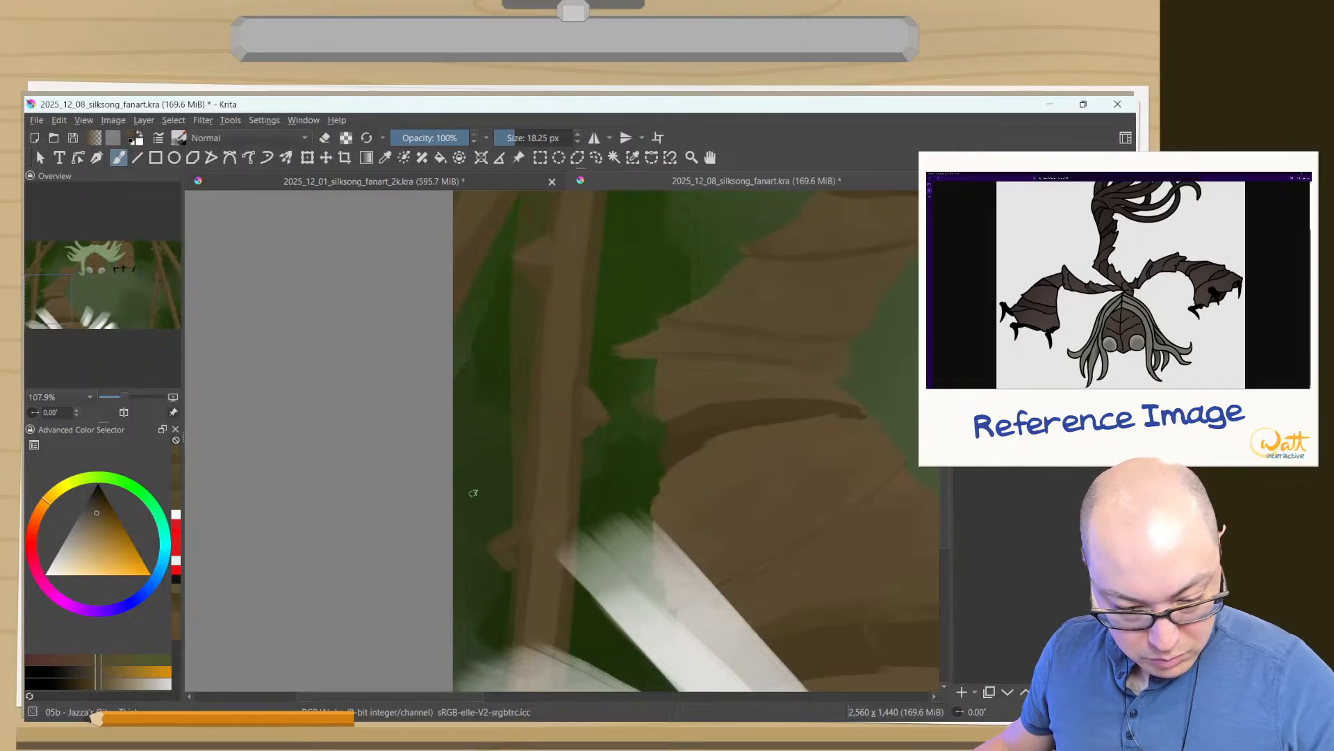
ctrl+click(568, 477)
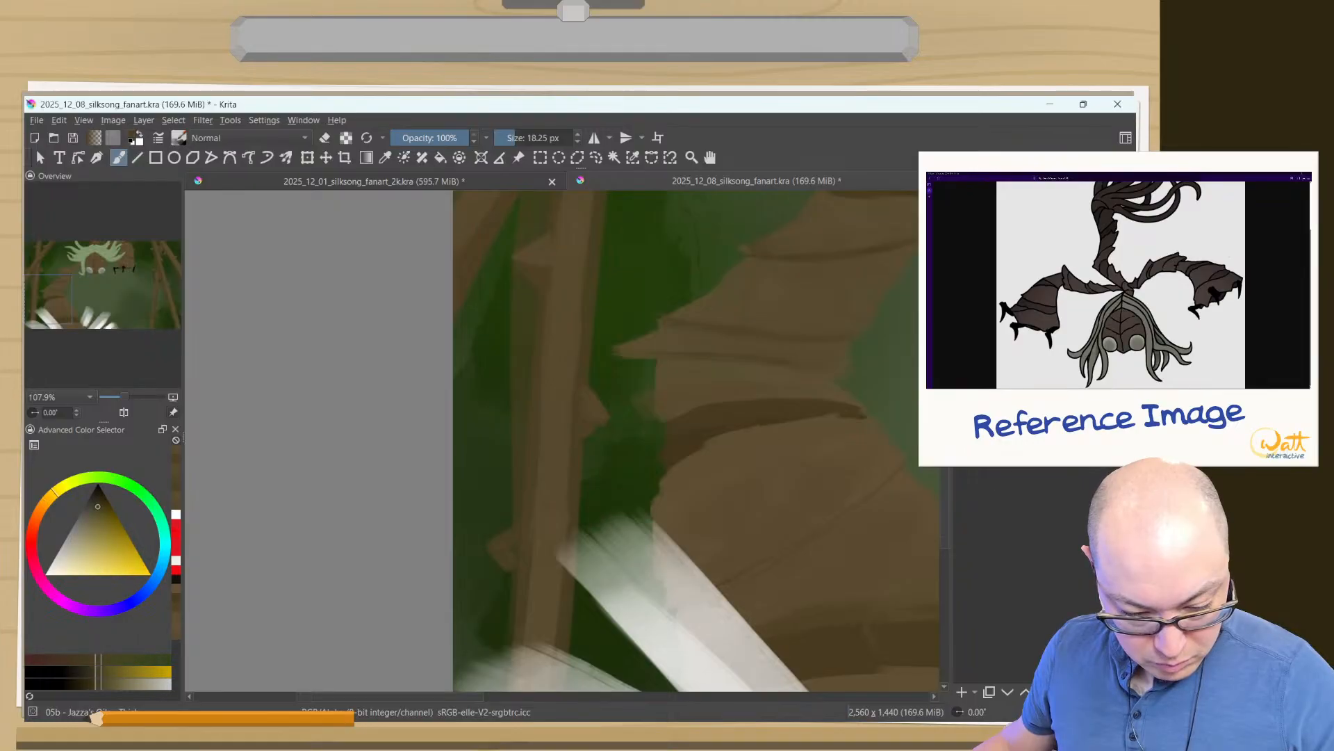
drag(512, 558, 496, 543)
ctrl+click(543, 579)
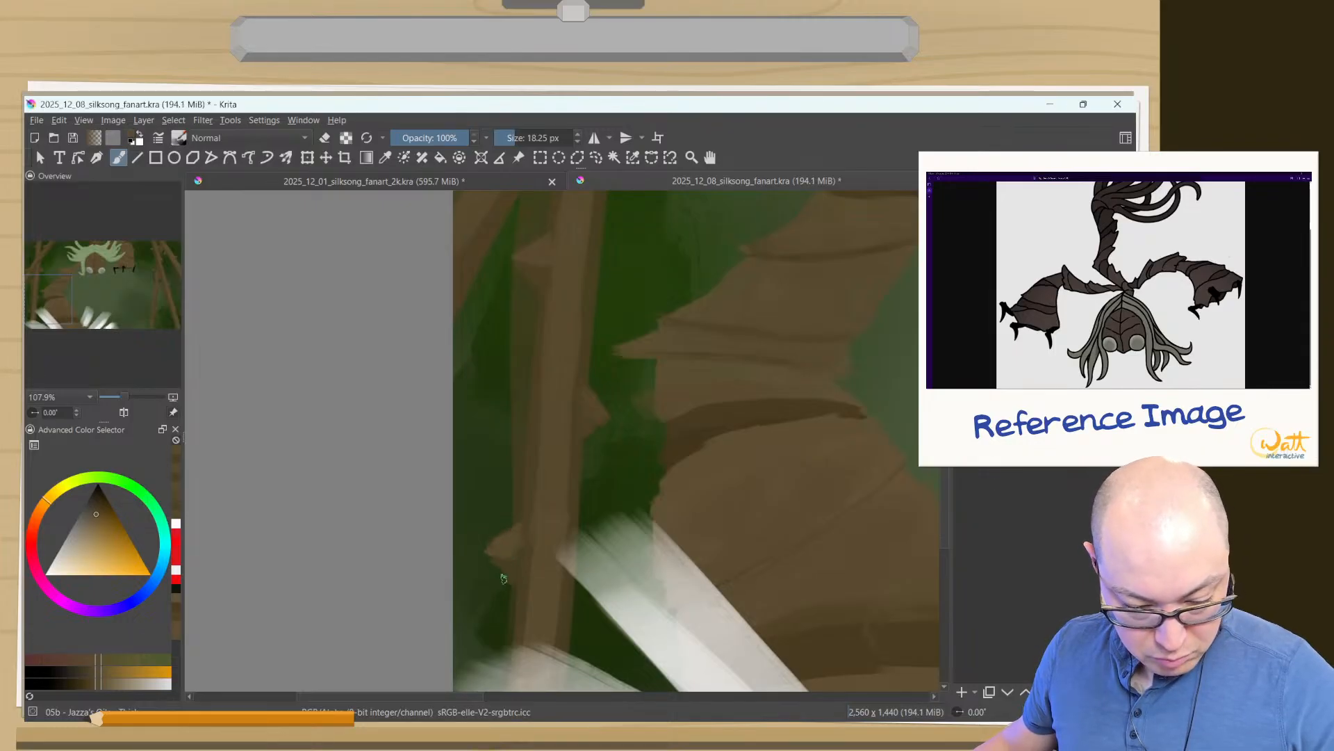
key(e)
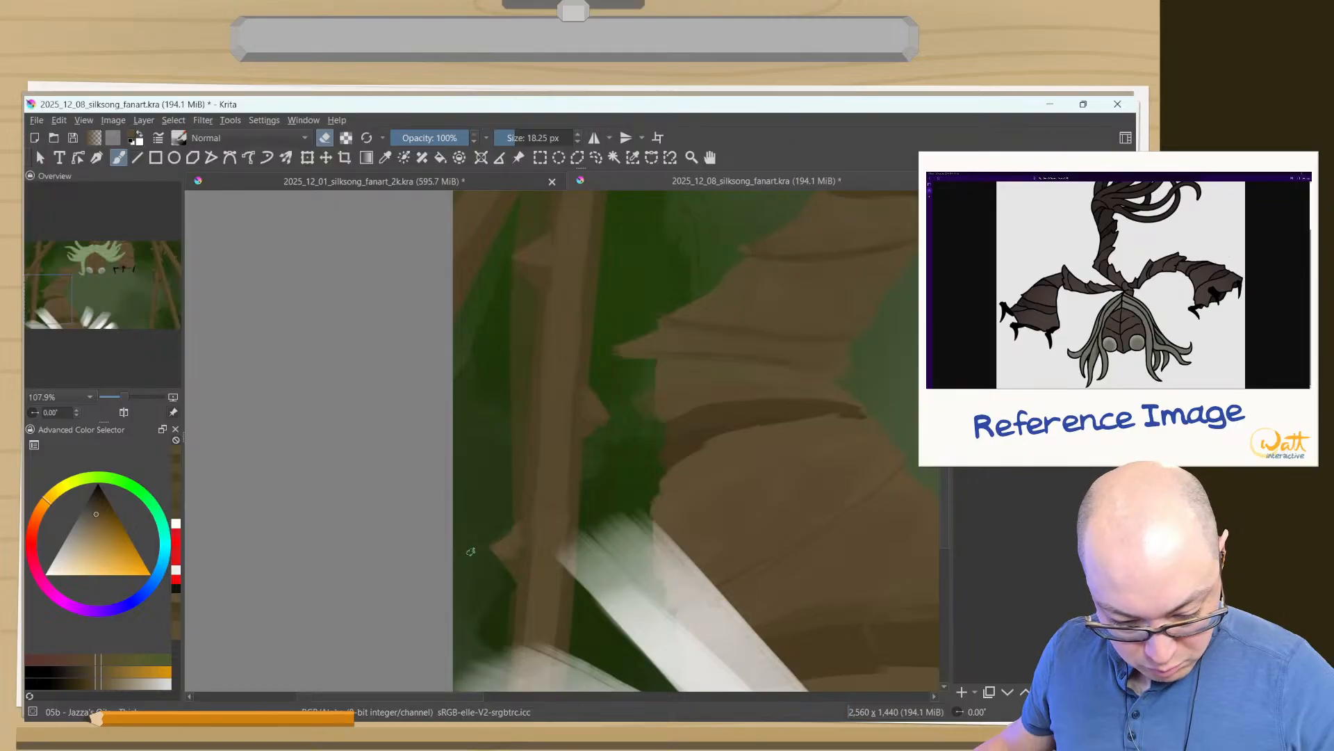
key(e)
ctrl+click(517, 580)
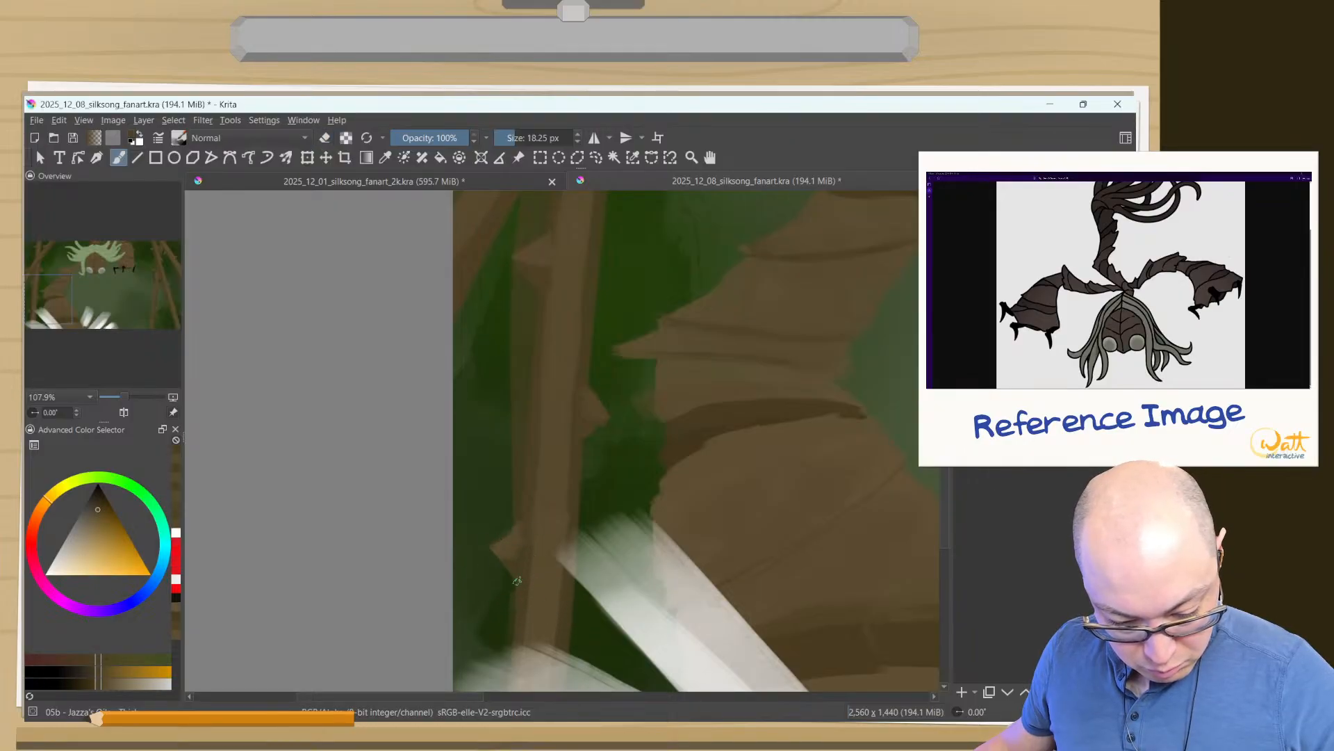
- Make the hidden red-cloaked figure visible again in front of the right-hand strips
drag(528, 590, 538, 341)
drag(641, 298, 614, 448)
drag(726, 288, 574, 544)
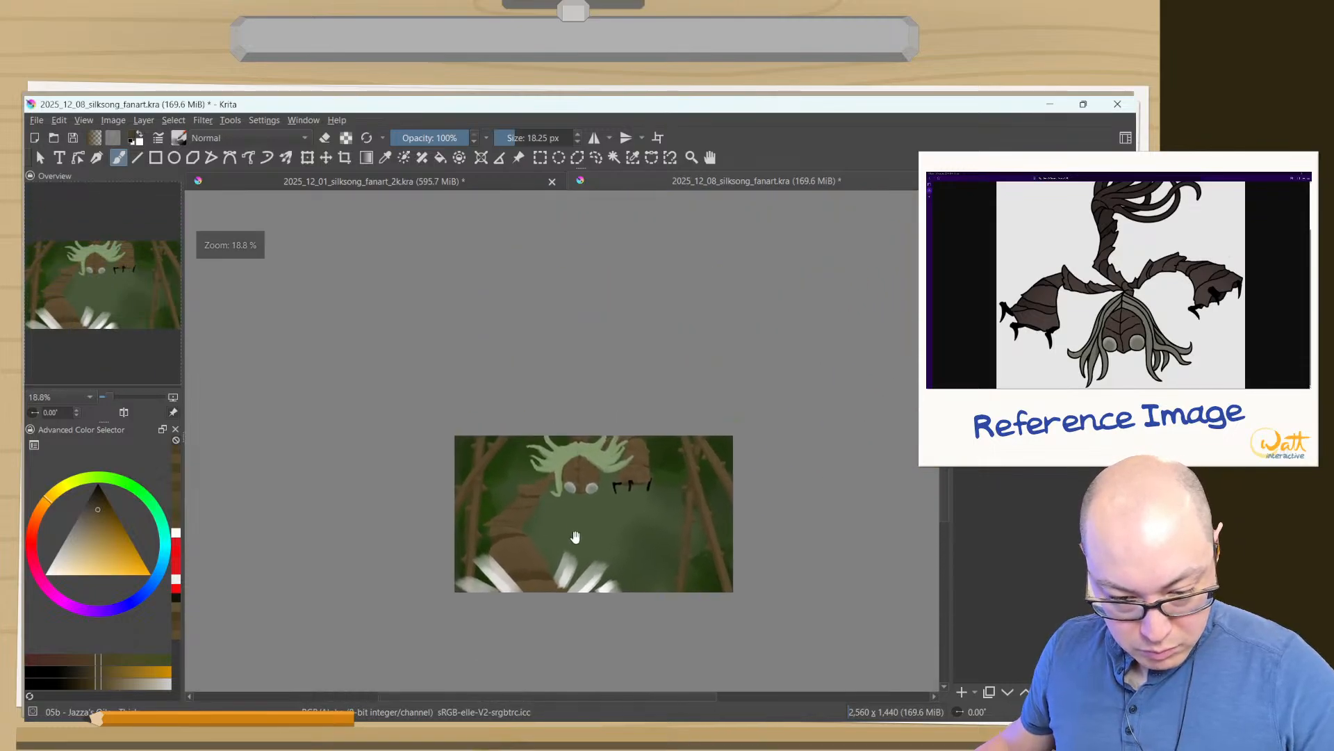
drag(655, 522, 621, 415)
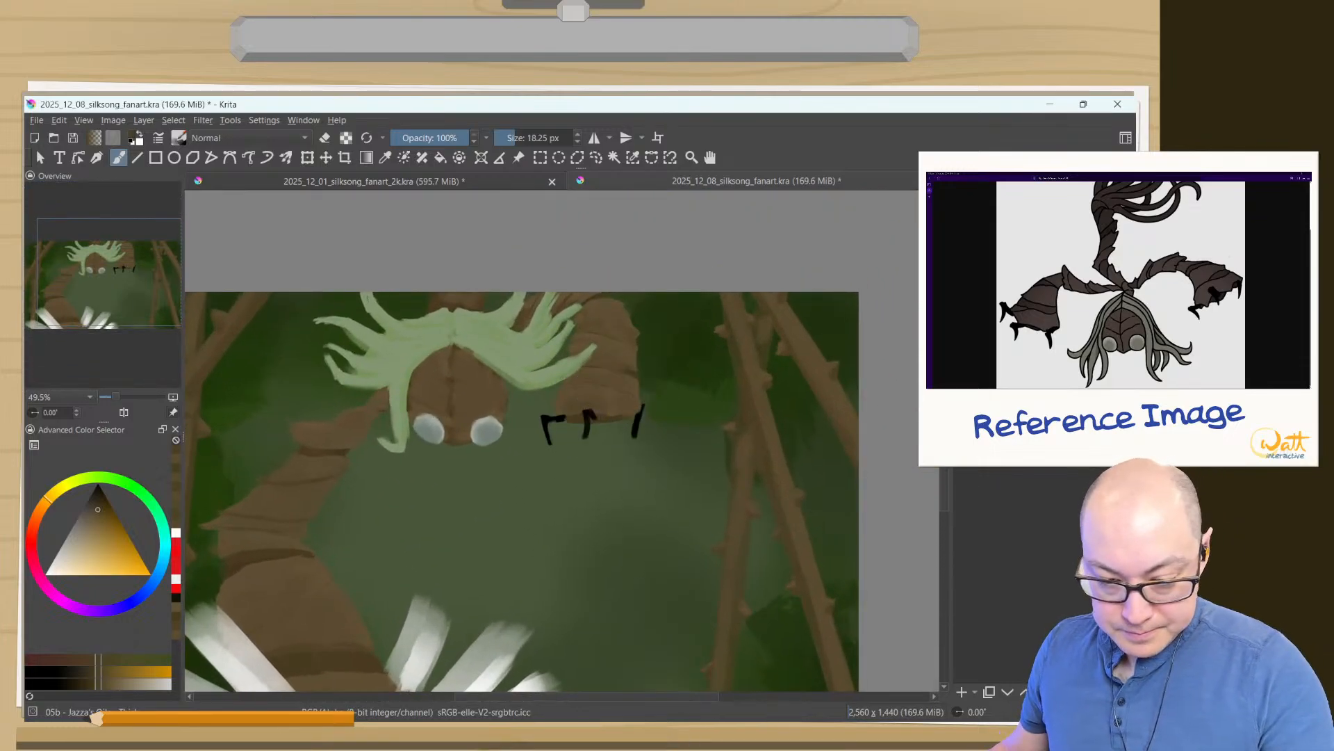
click(963, 348)
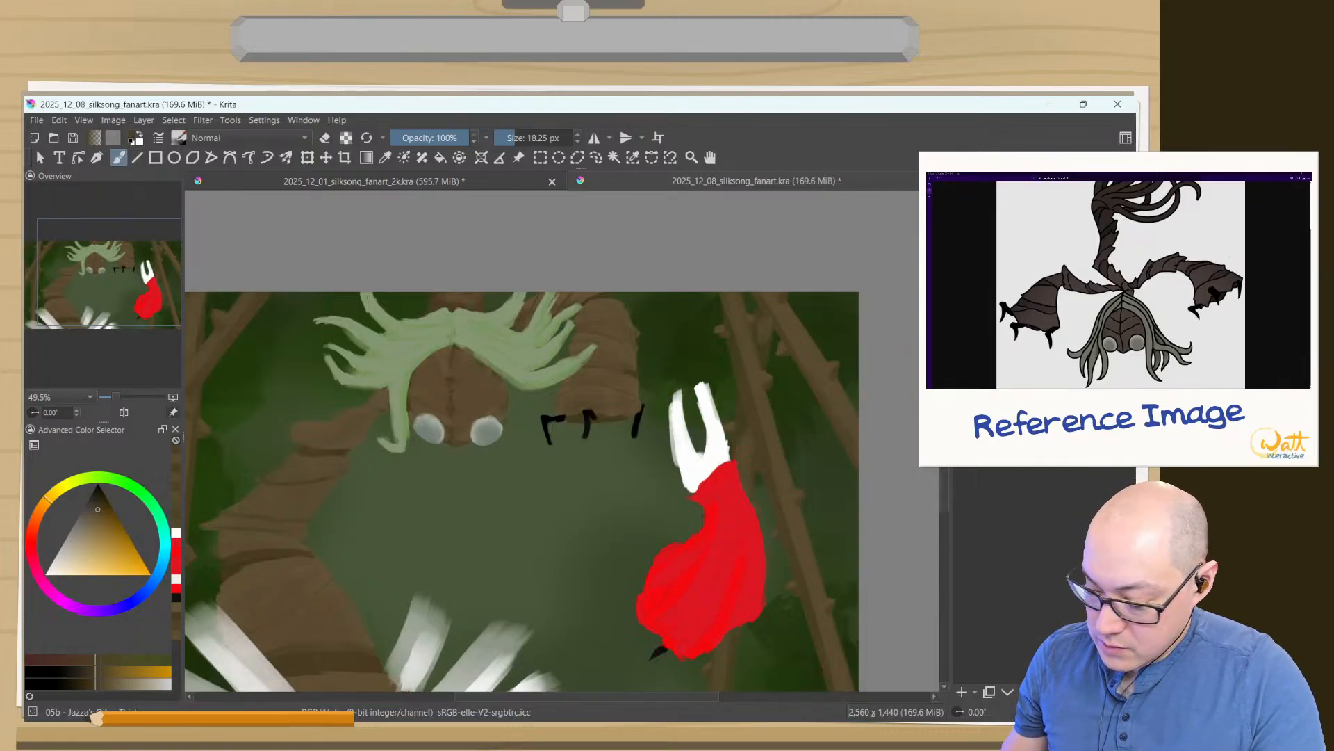
key(ctrl+s)
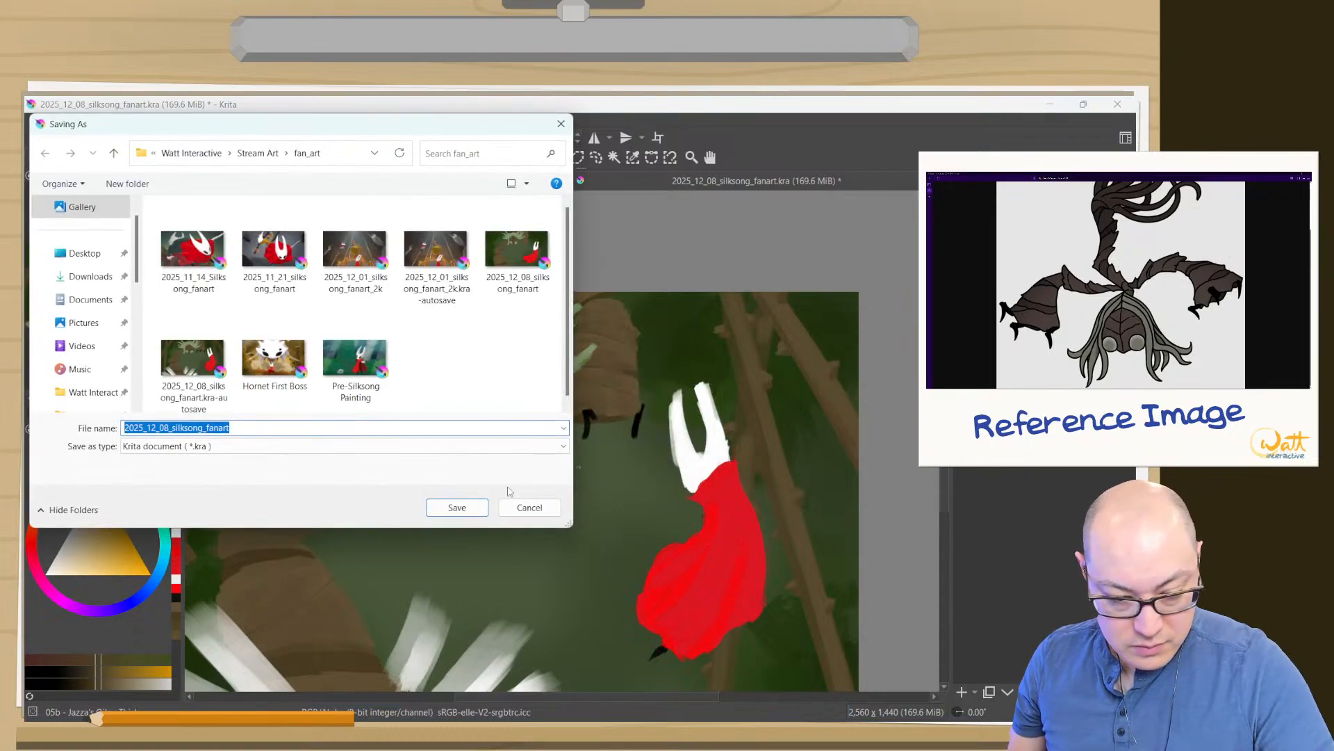
click(529, 507)
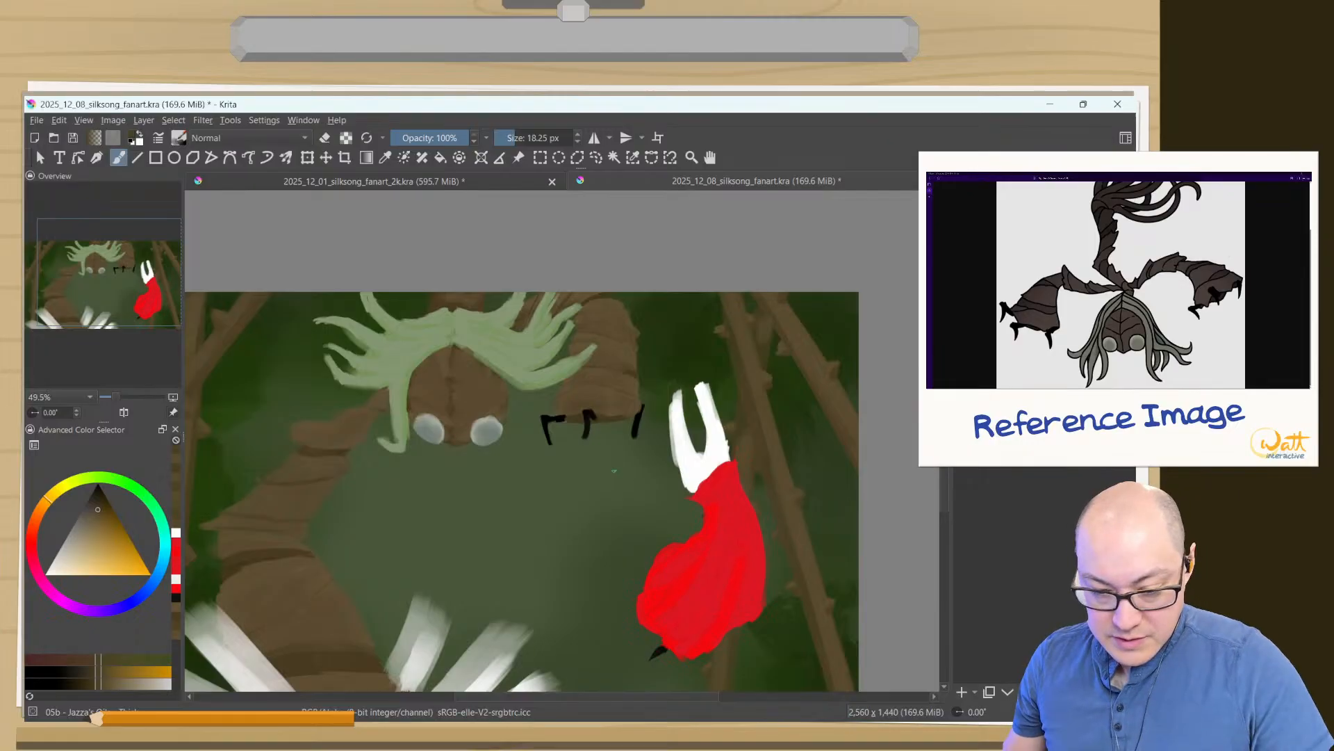
drag(535, 511, 651, 419)
drag(534, 425, 544, 456)
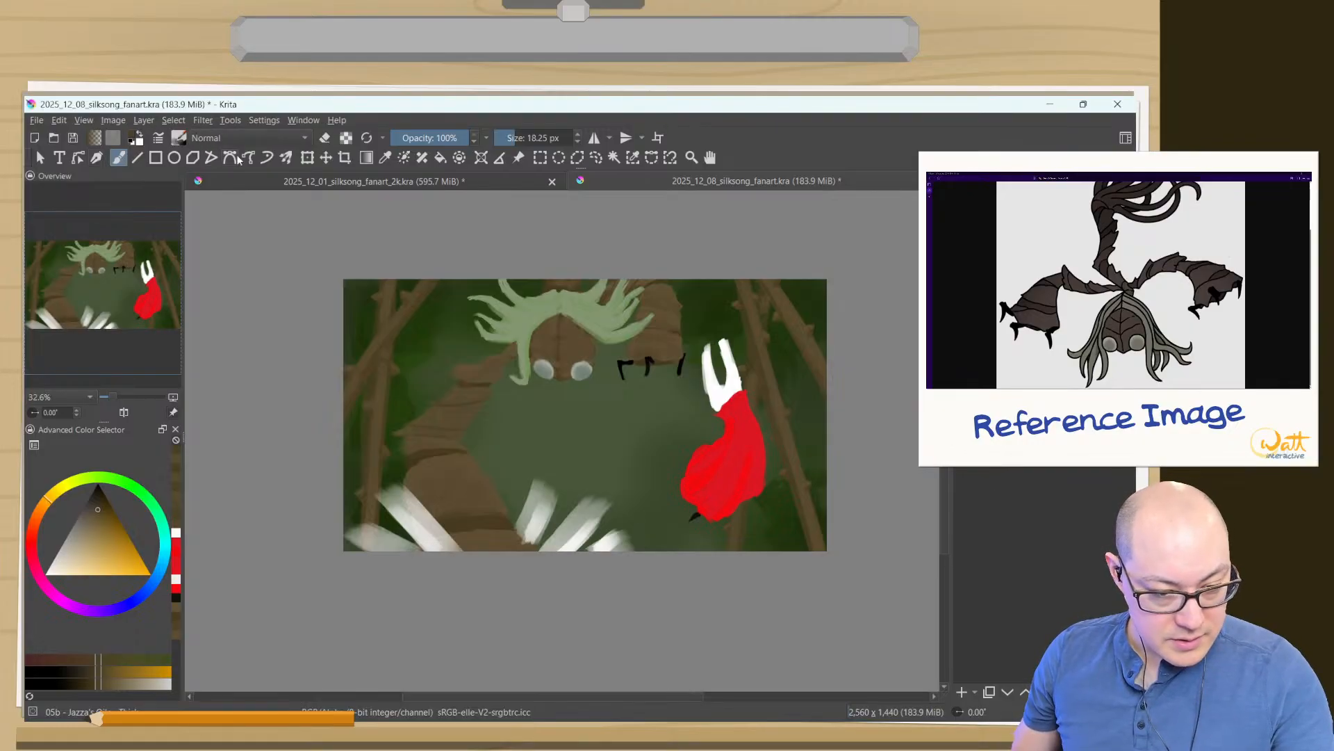
- Apply a dark brown gradient from below the canvas upward over the thorny side strips and change that layer's blending mode
click(367, 158)
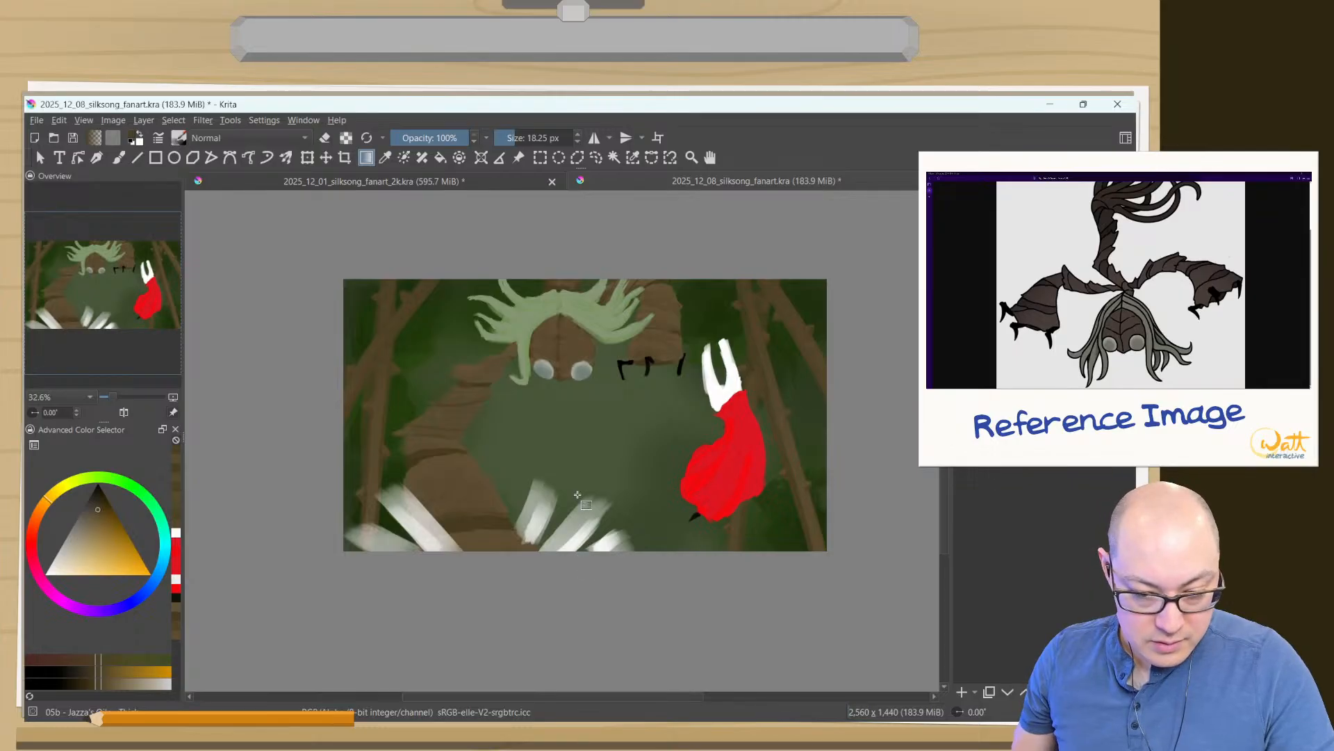
drag(628, 561, 596, 244)
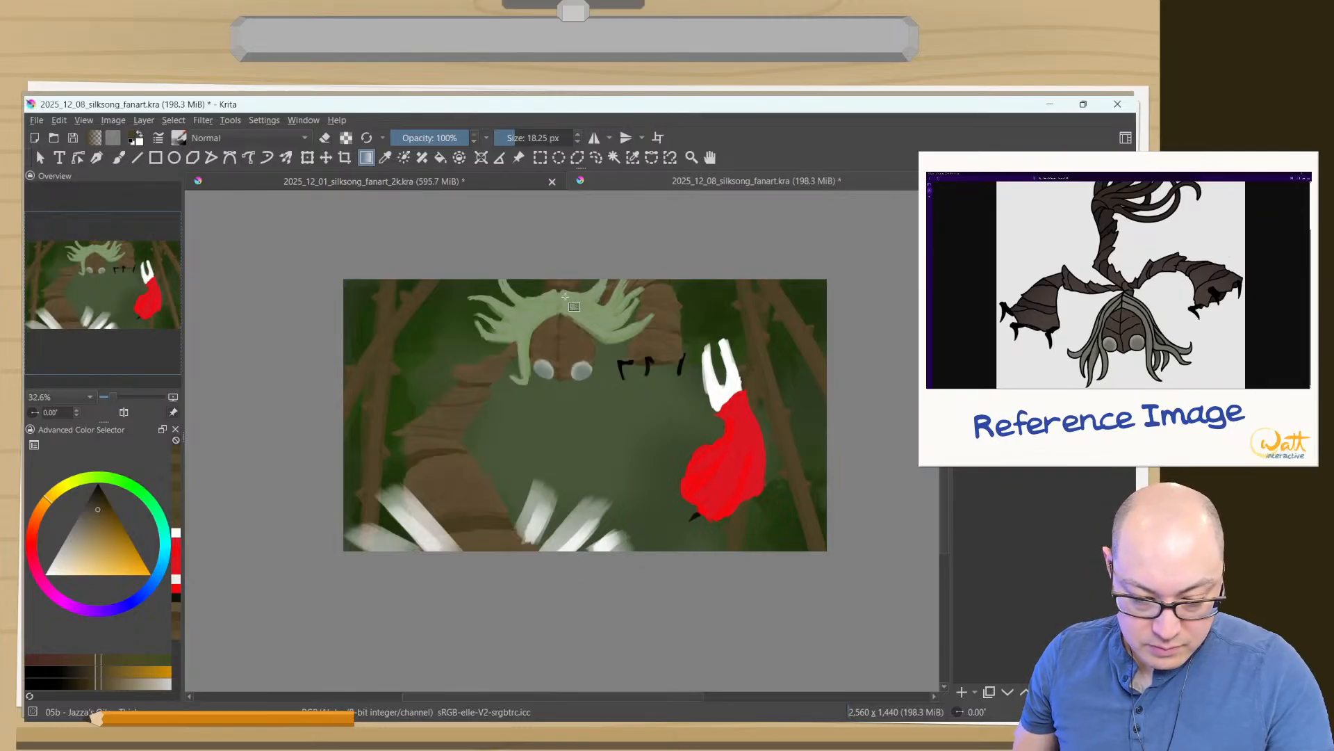
key(ctrl+z)
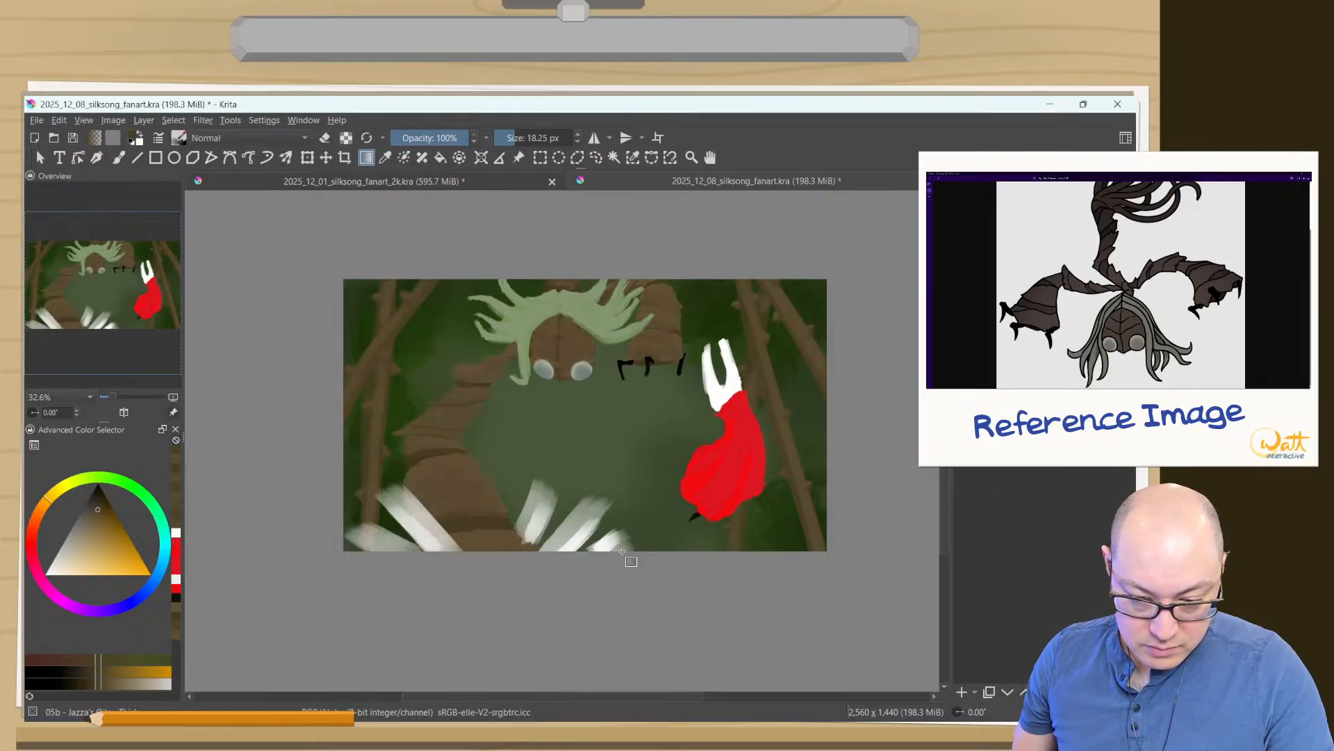
drag(600, 610, 584, 215)
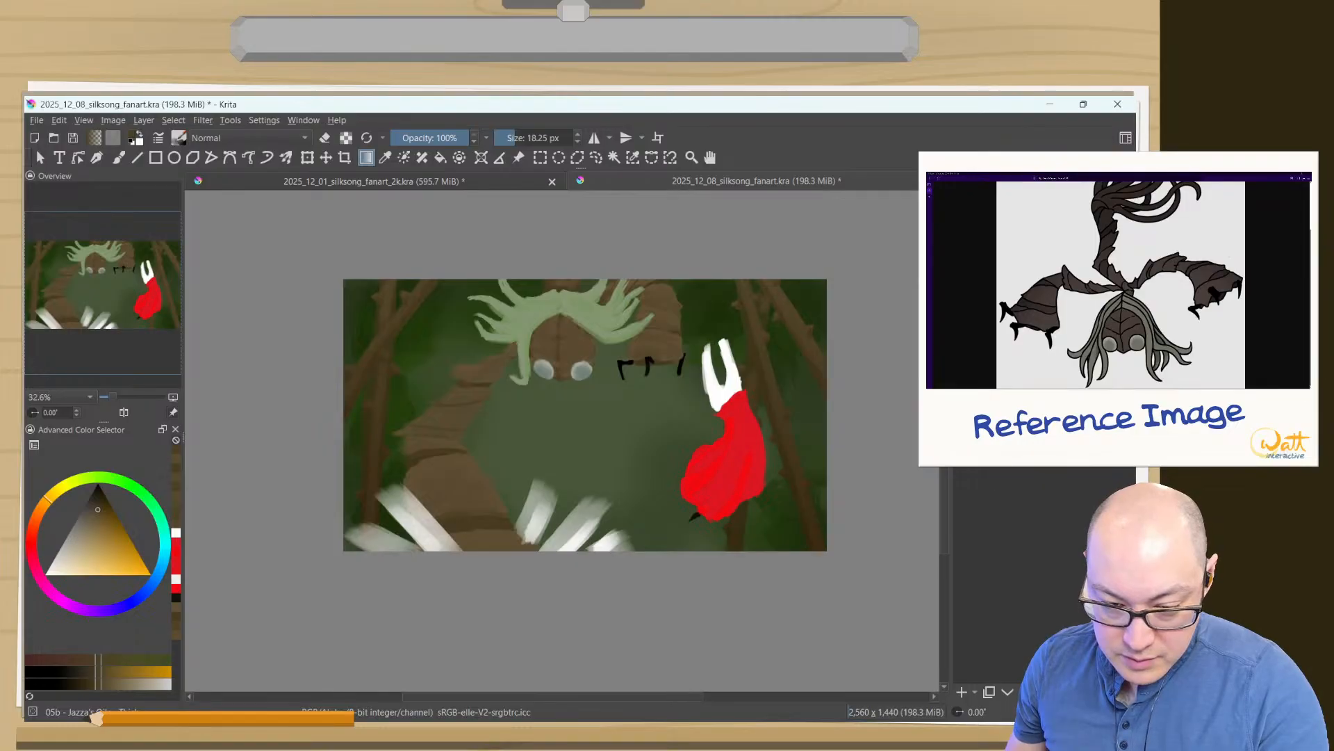
click(1035, 190)
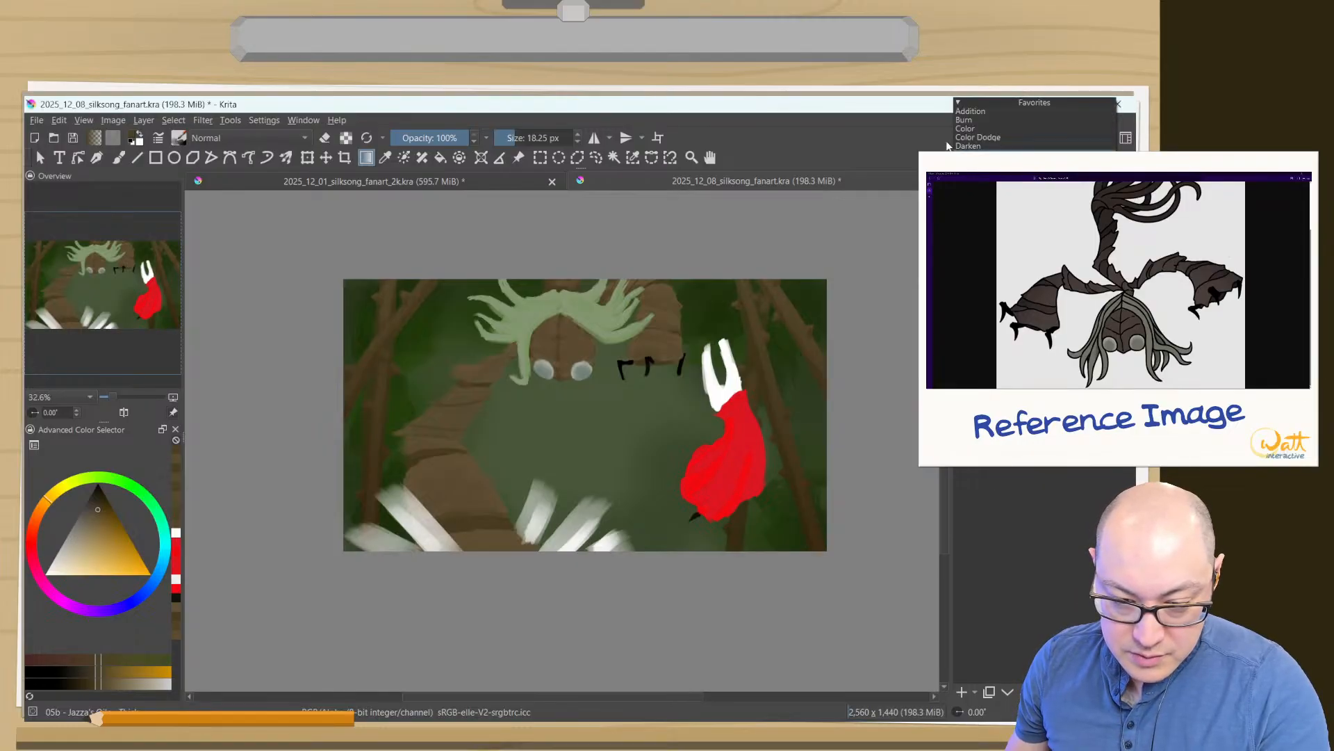
click(994, 191)
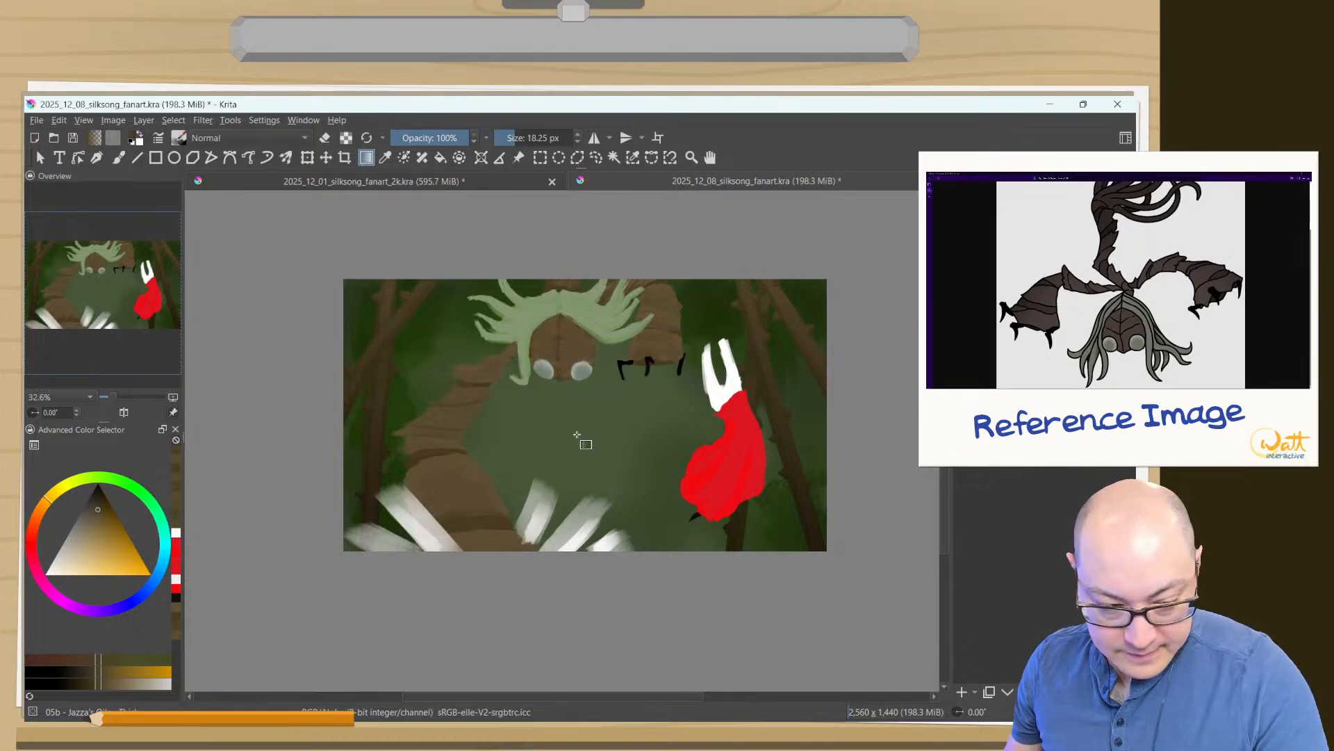
- Pick a near-black colour and save the painting
click(94, 501)
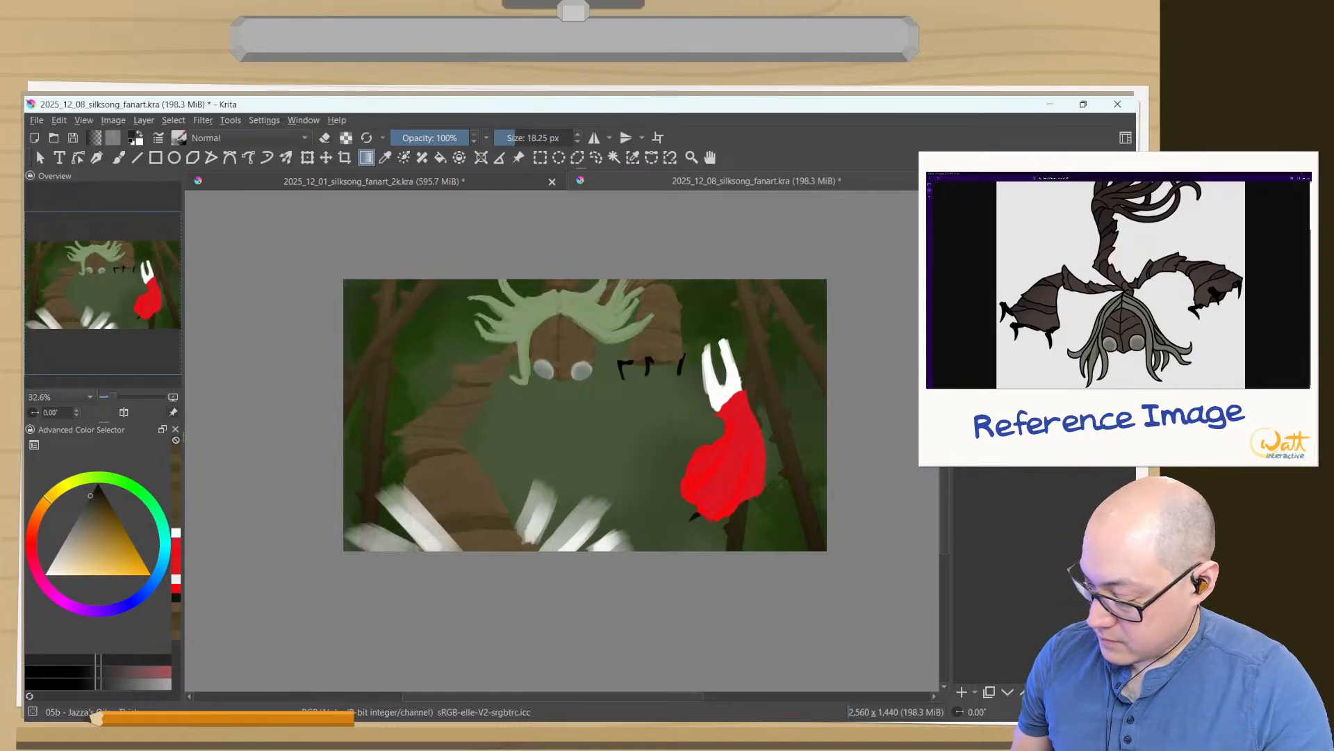
key(ctrl+s)
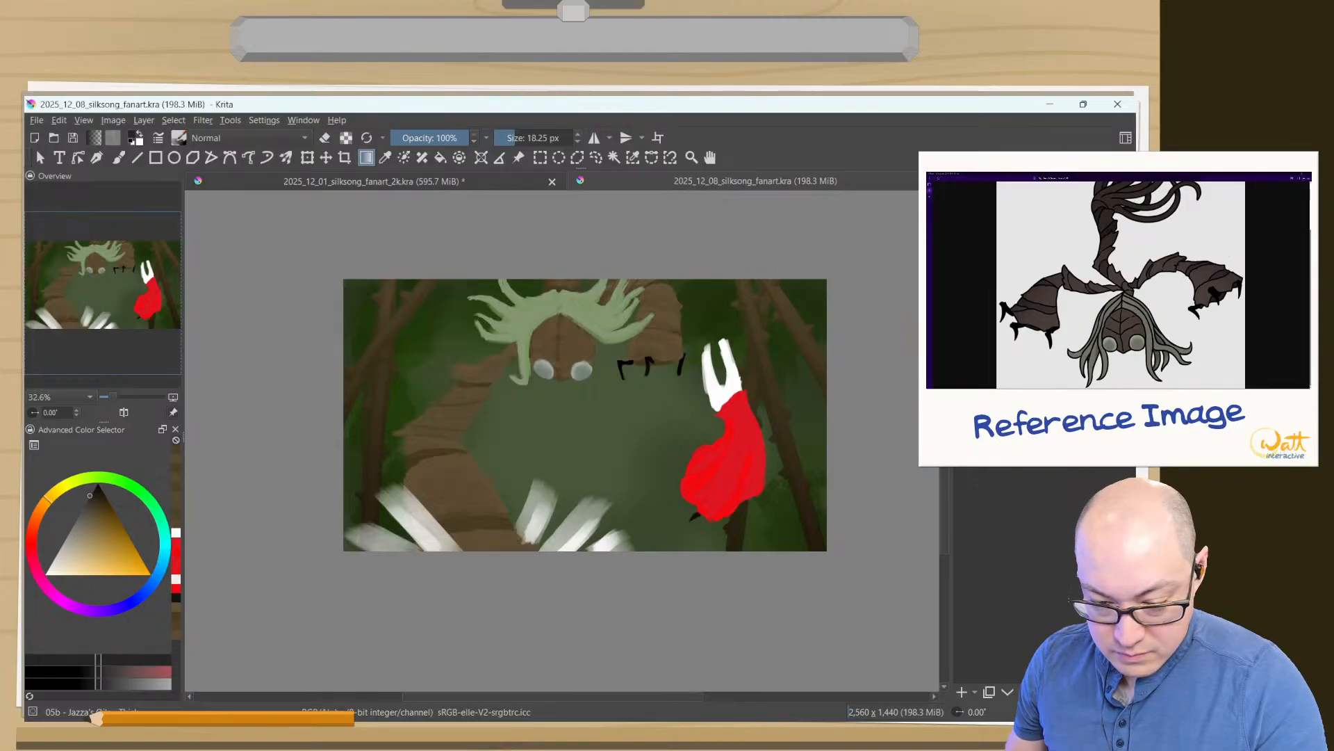
key(ctrl+r)
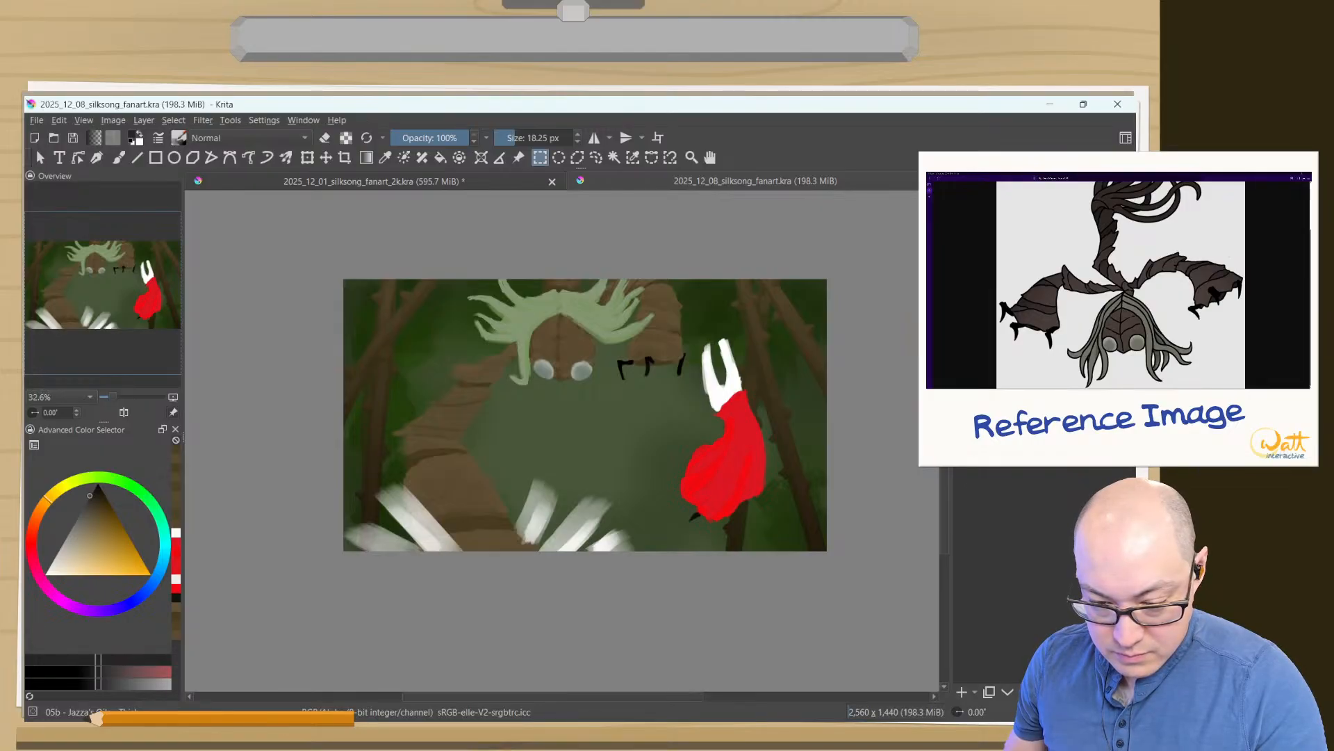
key(BackSpace)
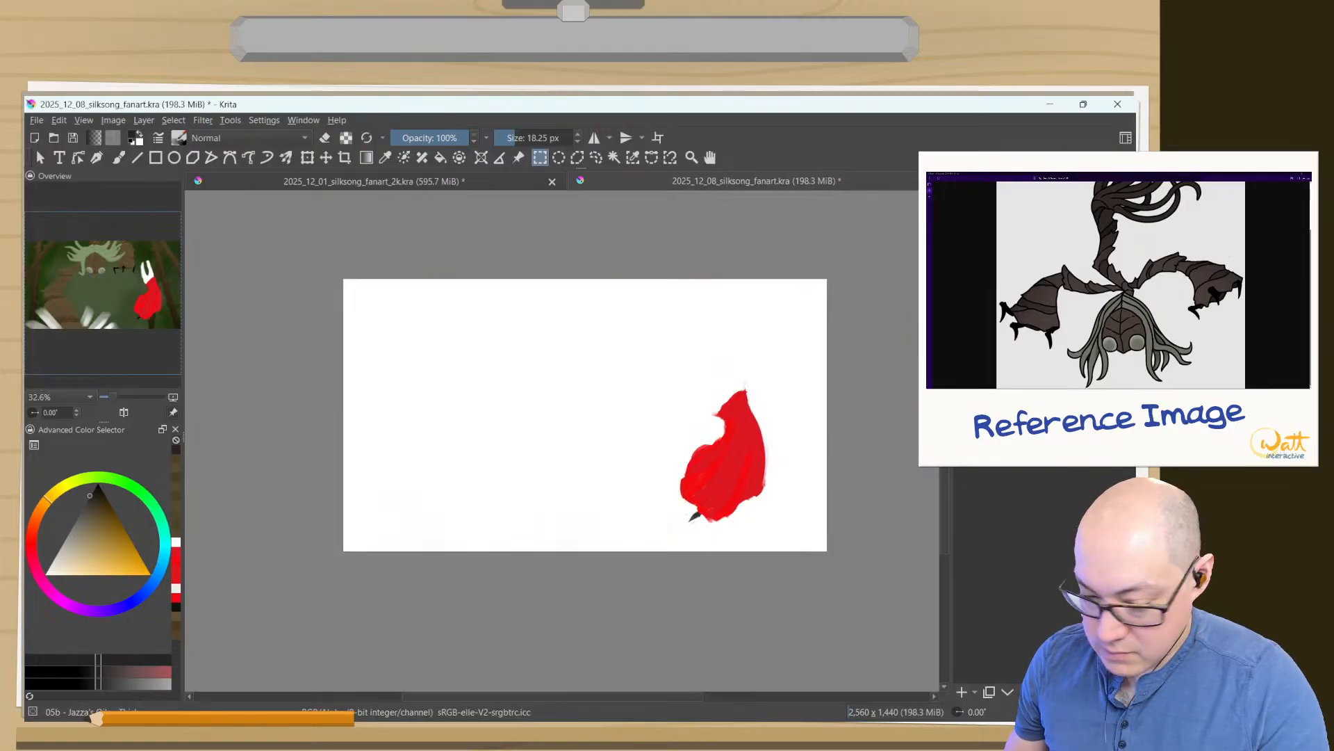
key(ctrl+z)
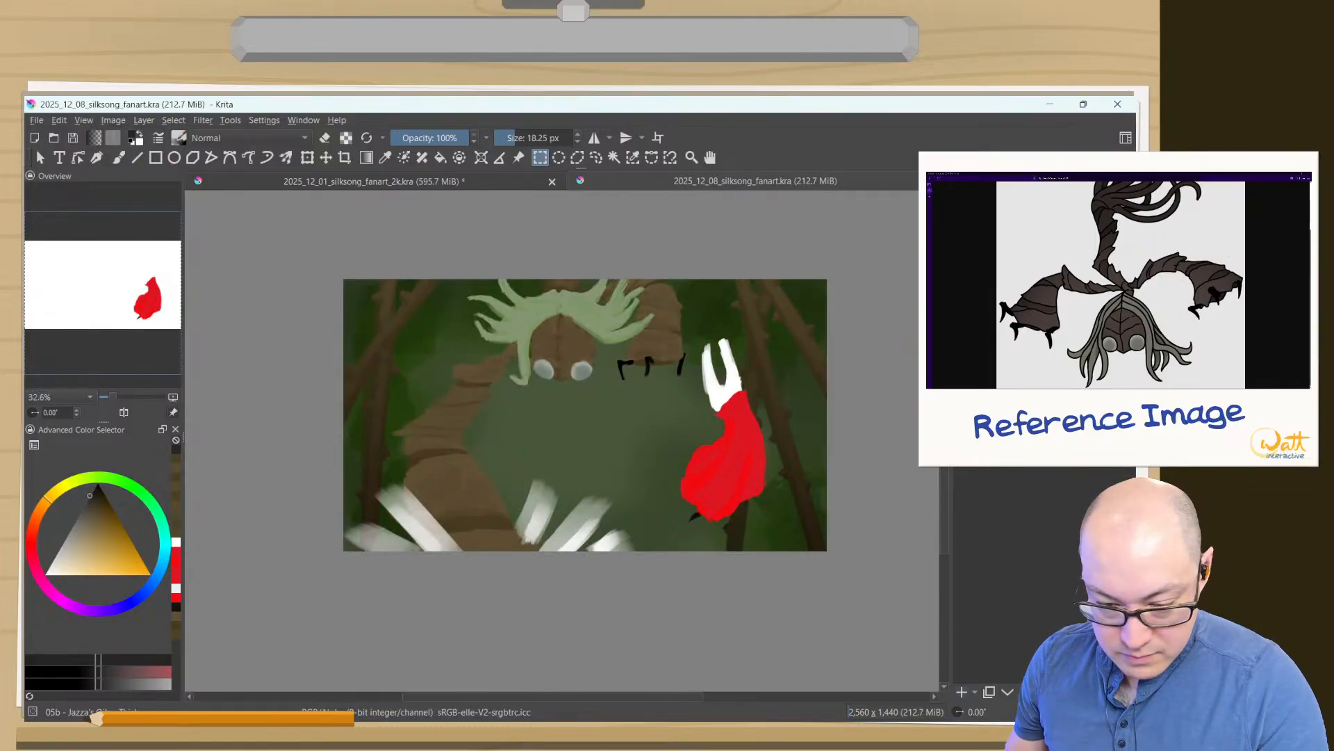
key(ctrl+z)
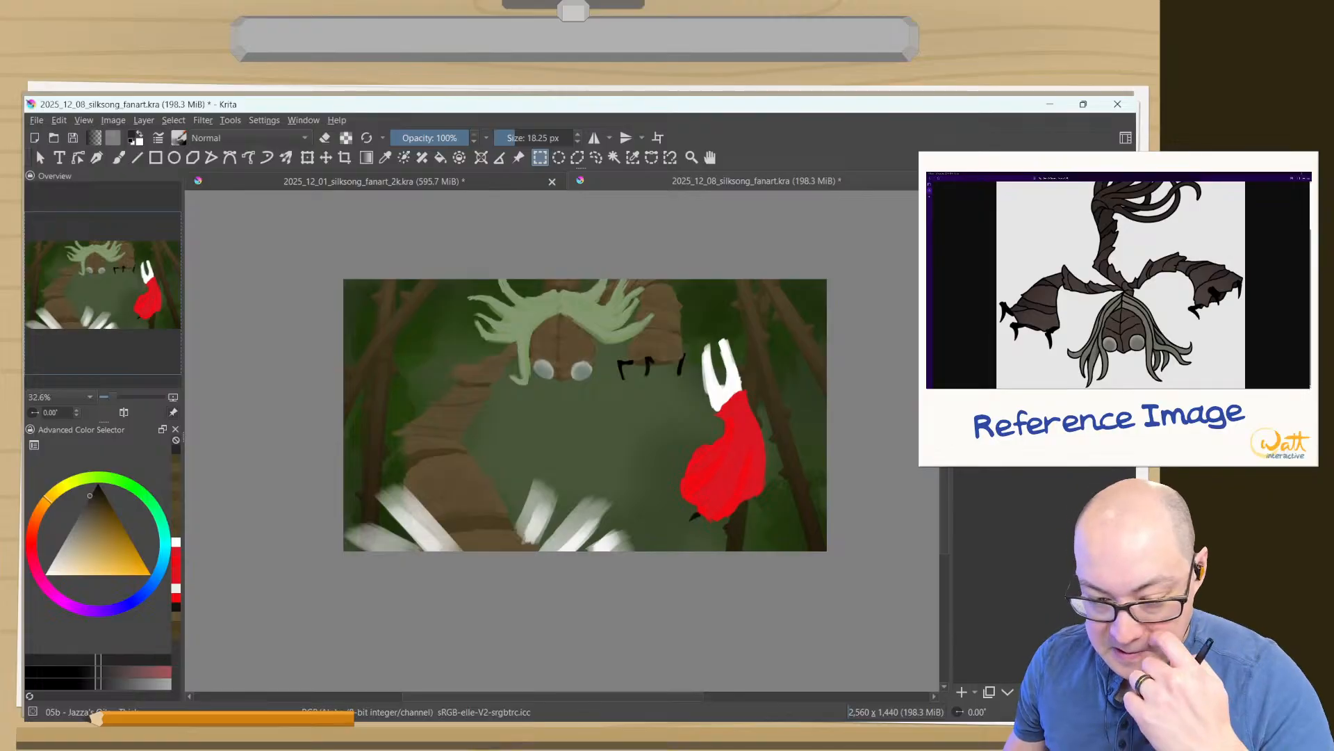
- Add a new layer for shading Sister Splinter
click(975, 692)
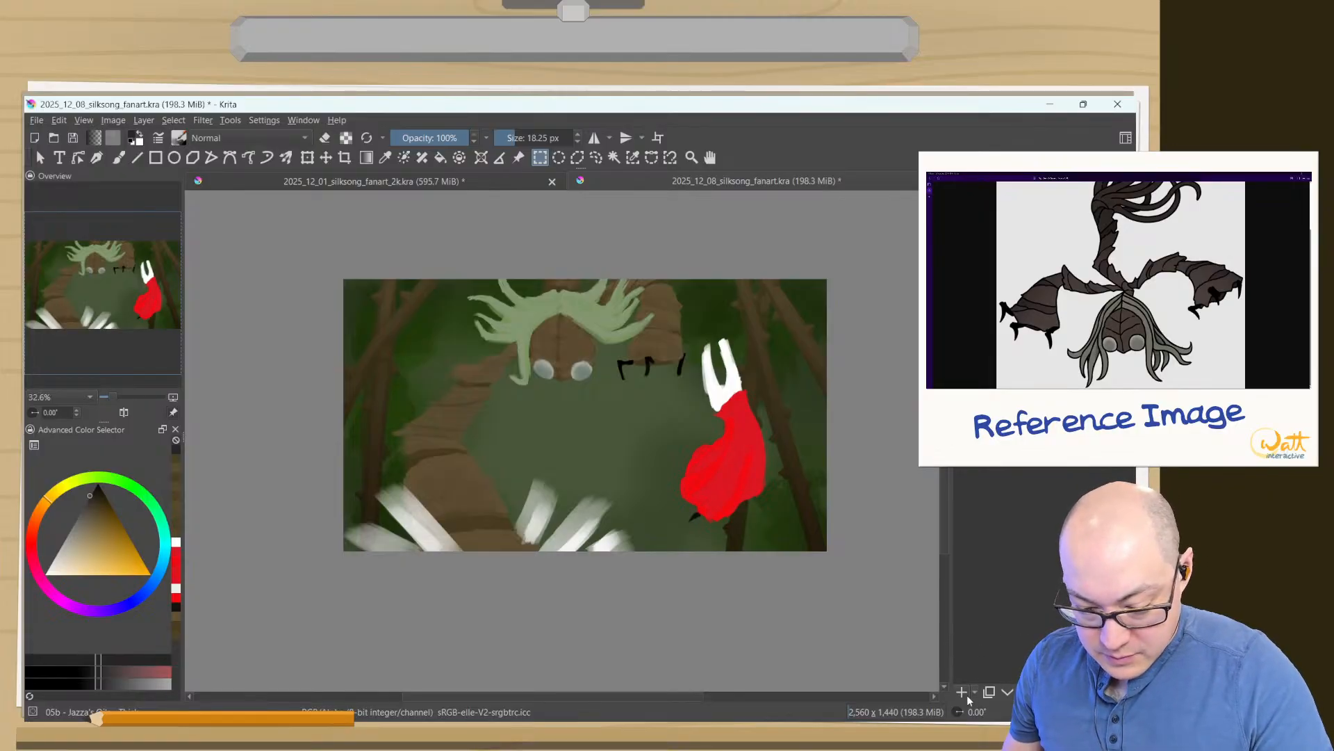
click(974, 551)
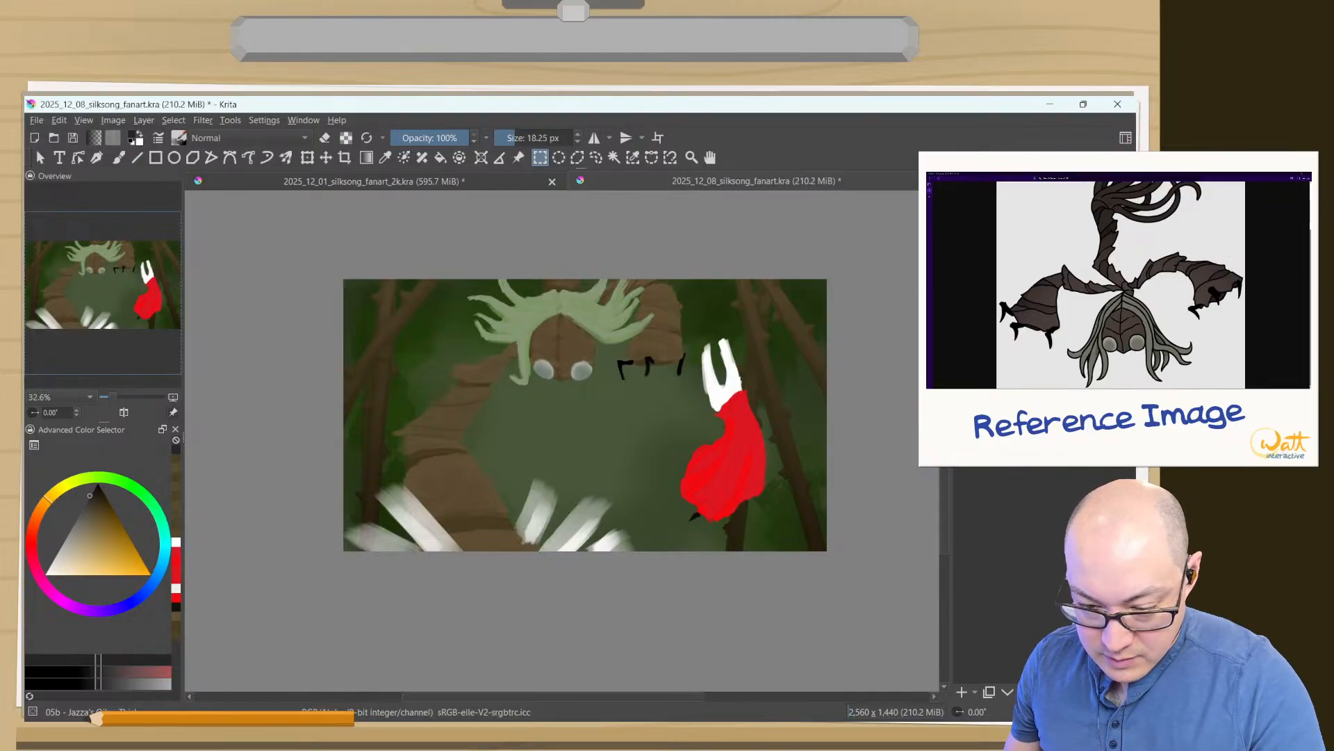
drag(592, 631, 606, 330)
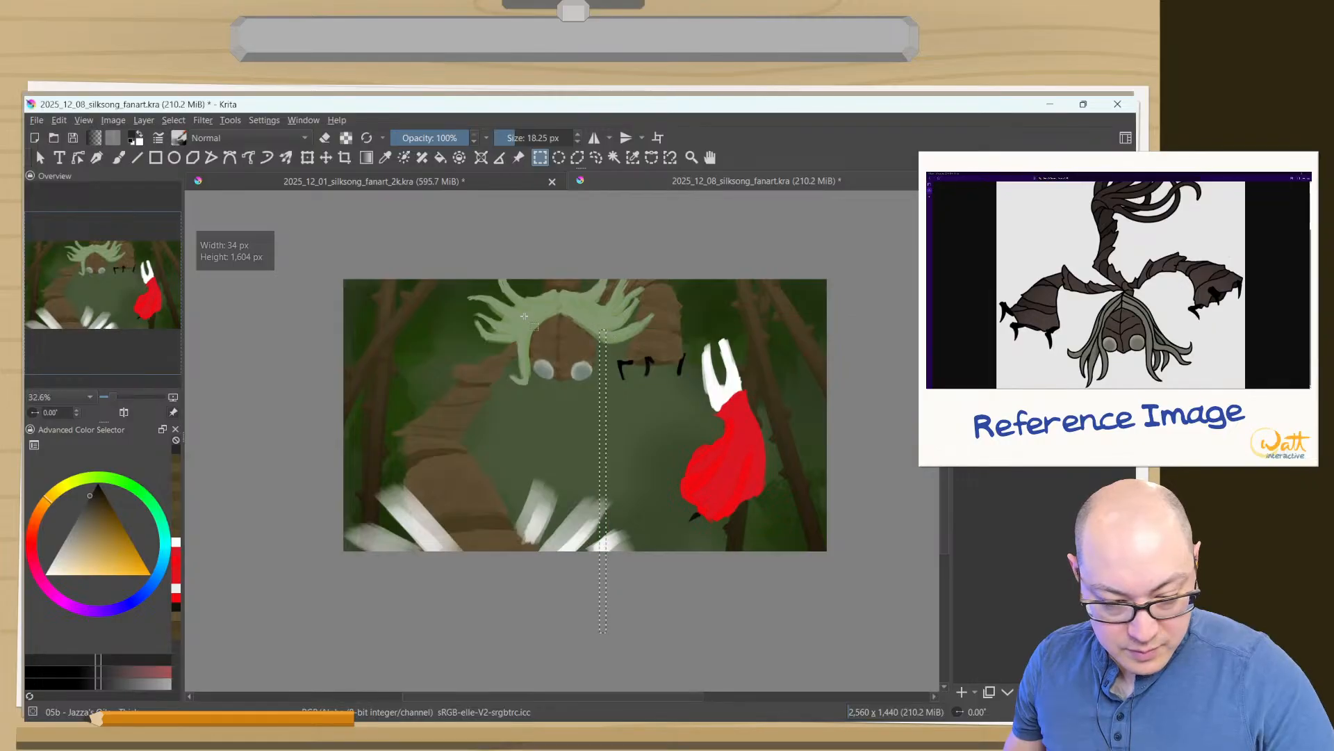
click(434, 549)
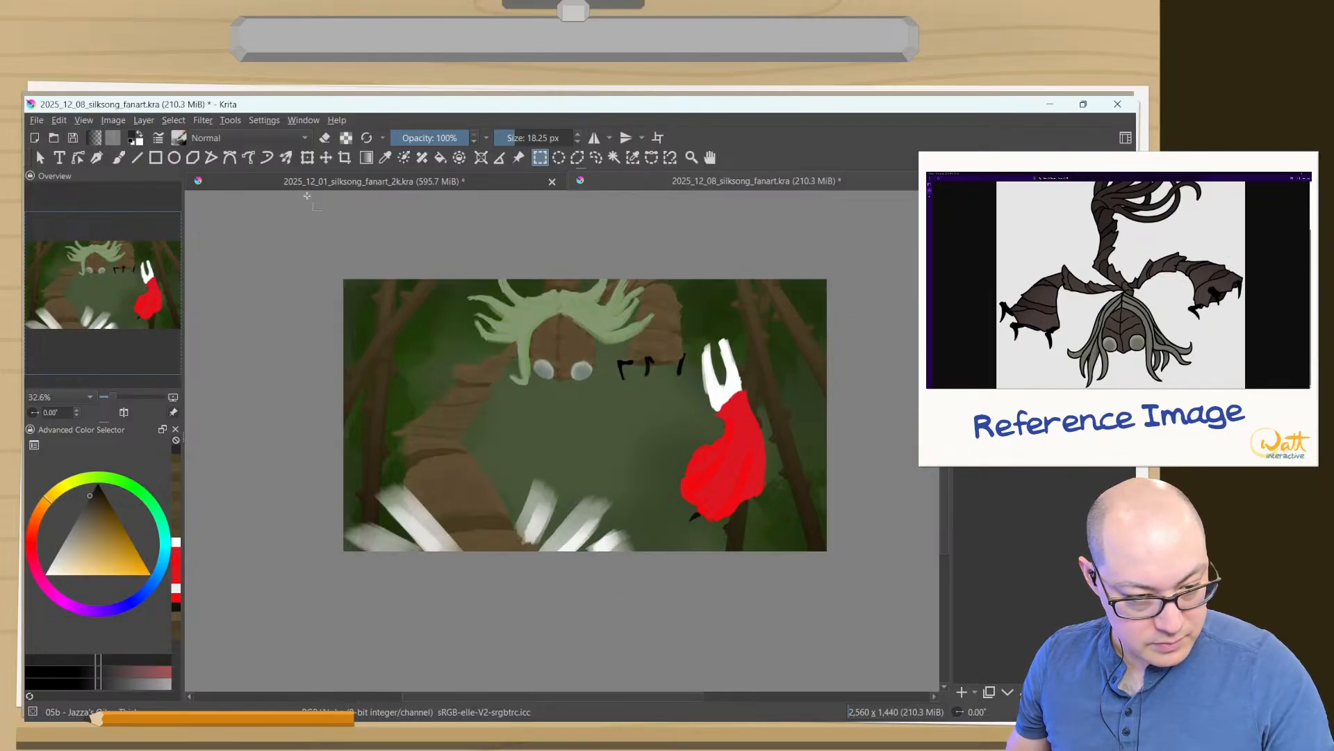
click(367, 158)
drag(588, 495, 591, 284)
key(ctrl+z)
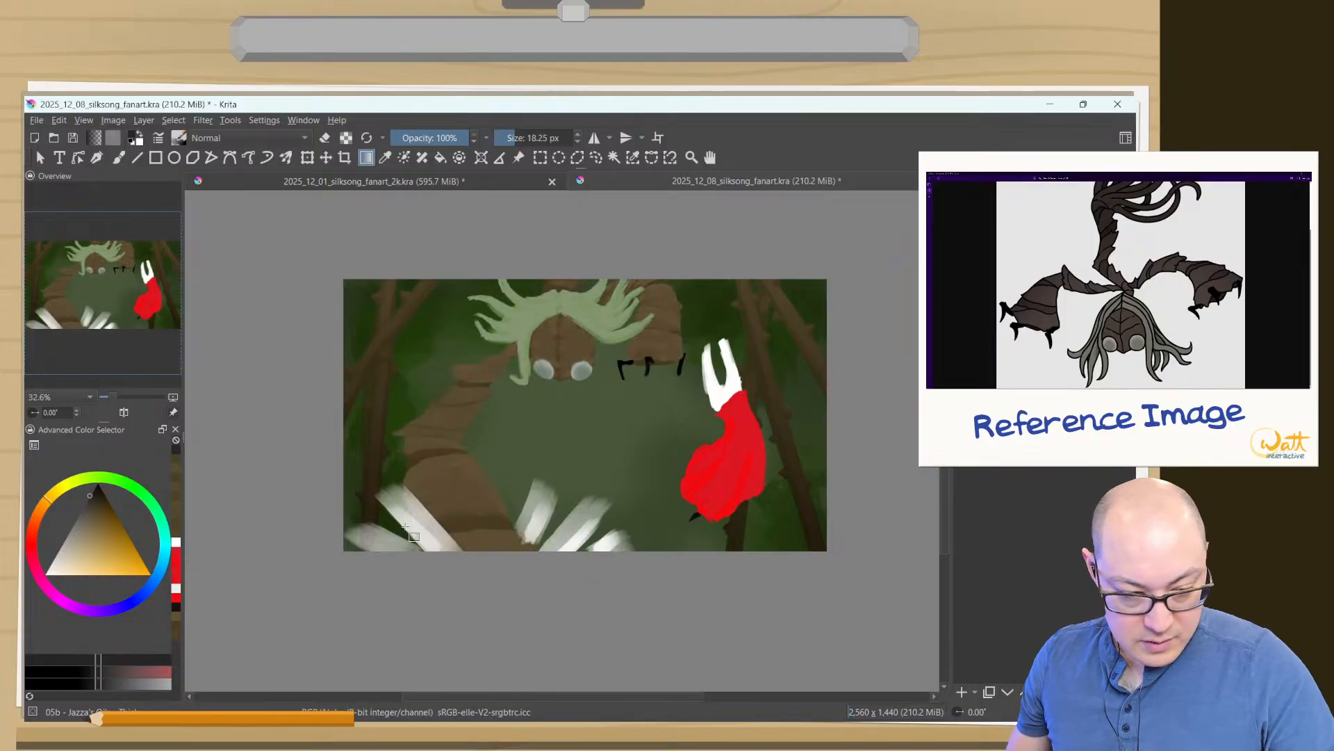
- Change the shading layer's blending mode and darken the lower end of Sister Splinter's large arm with an upward dark brown gradient
drag(93, 515, 95, 510)
click(1034, 445)
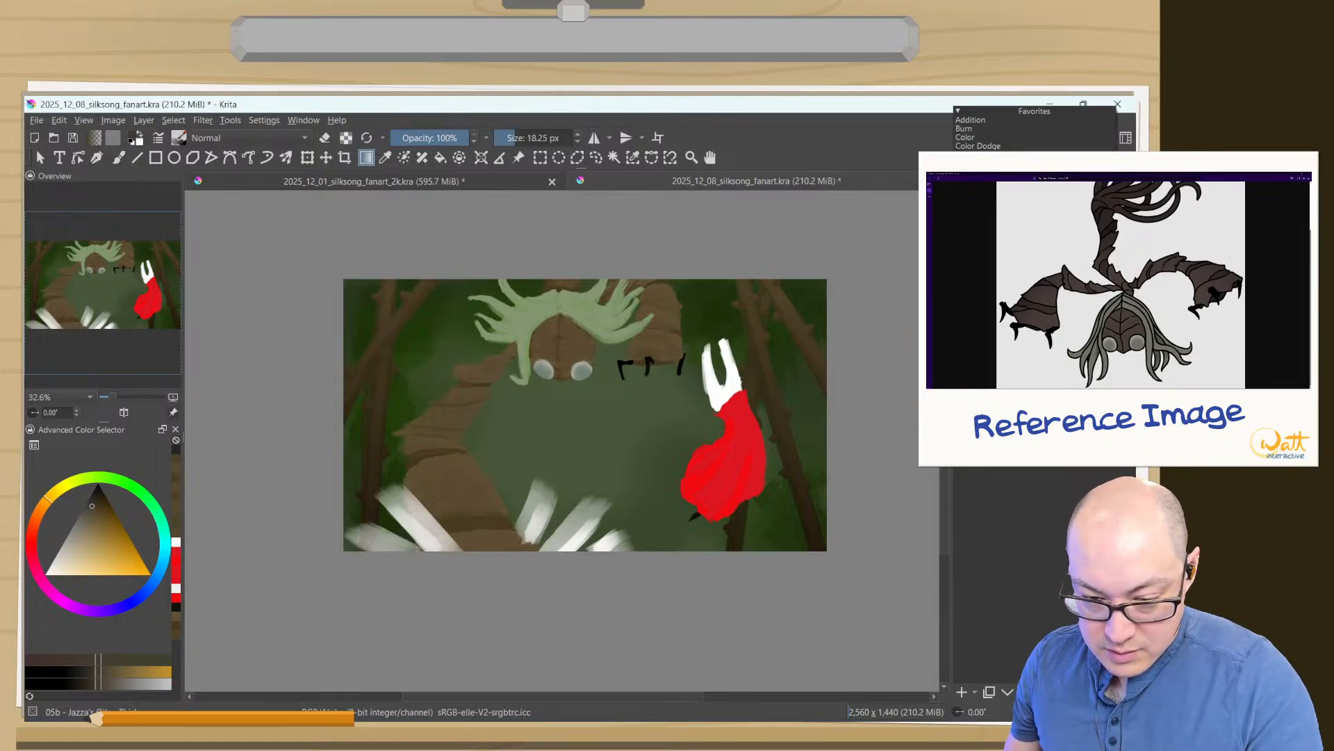
click(994, 190)
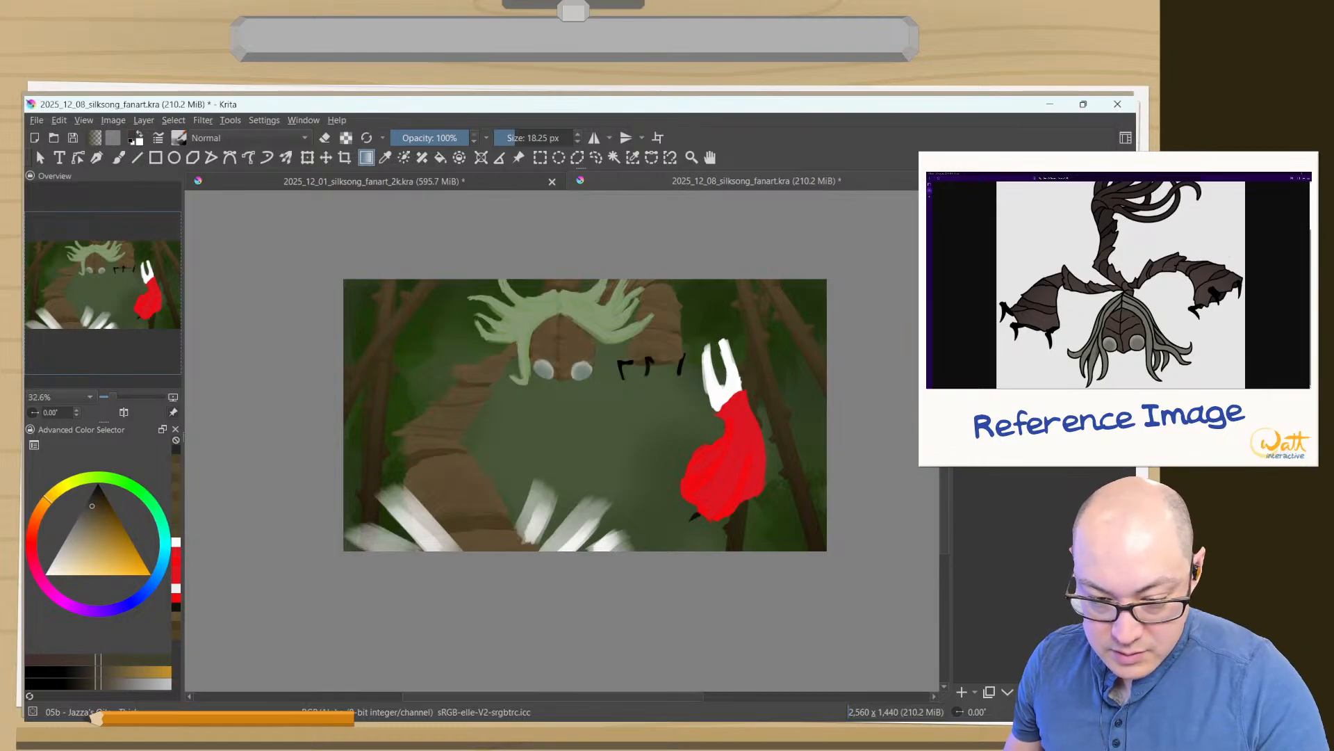
drag(606, 593, 587, 277)
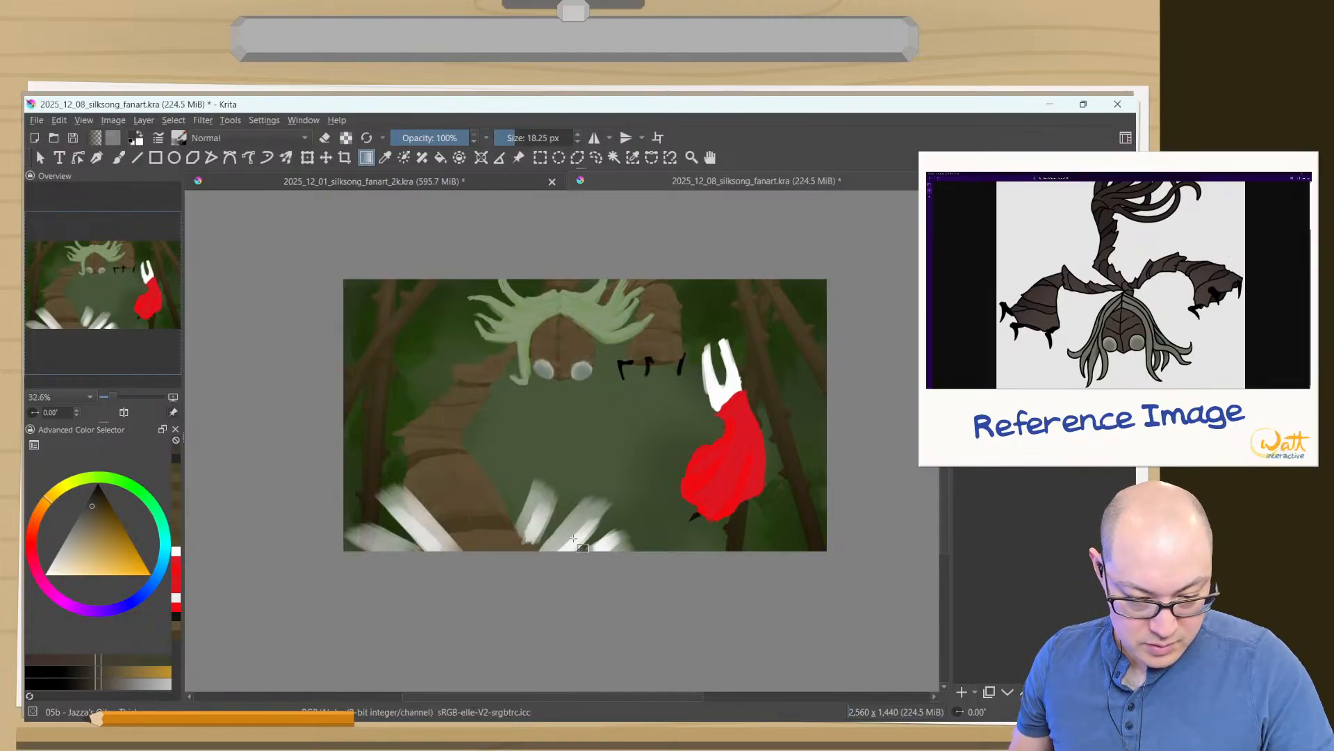
drag(576, 581, 578, 465)
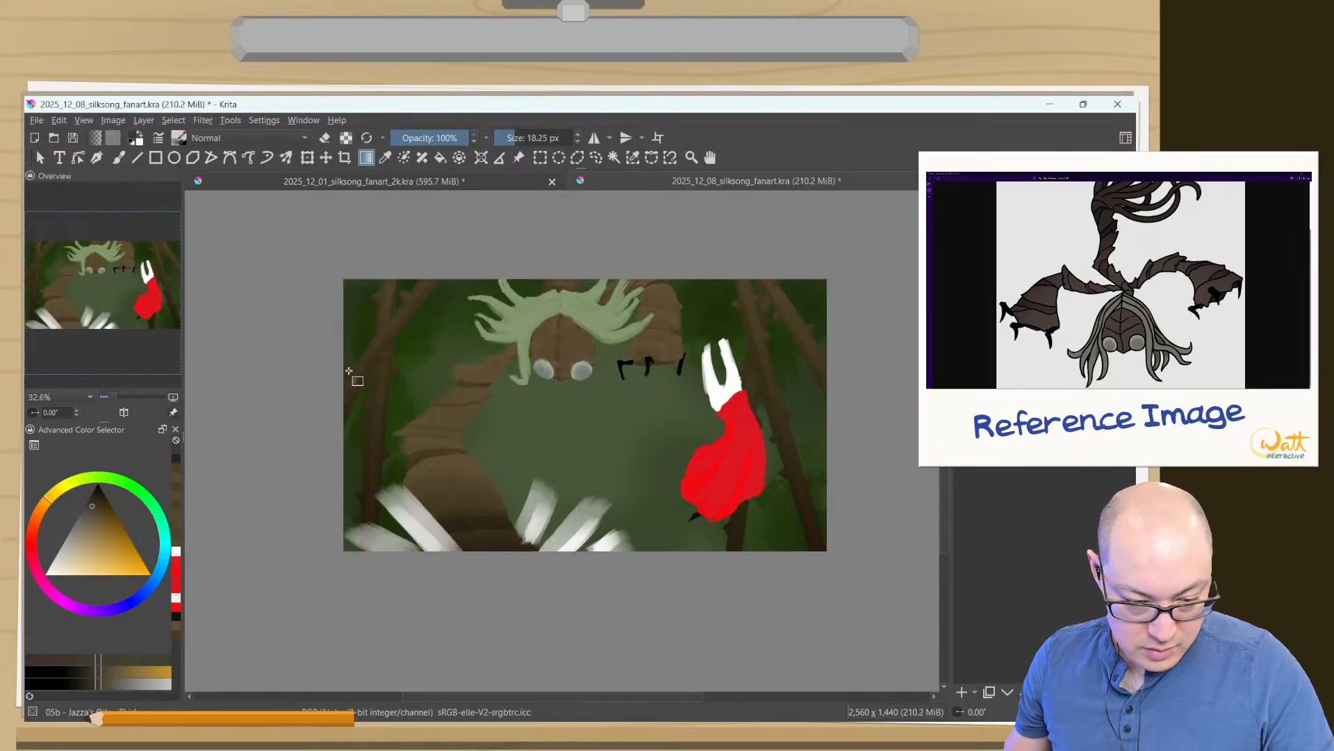
- Try further dark brown gradients over Sister Splinter's arm and head, undoing each one
drag(576, 403, 559, 314)
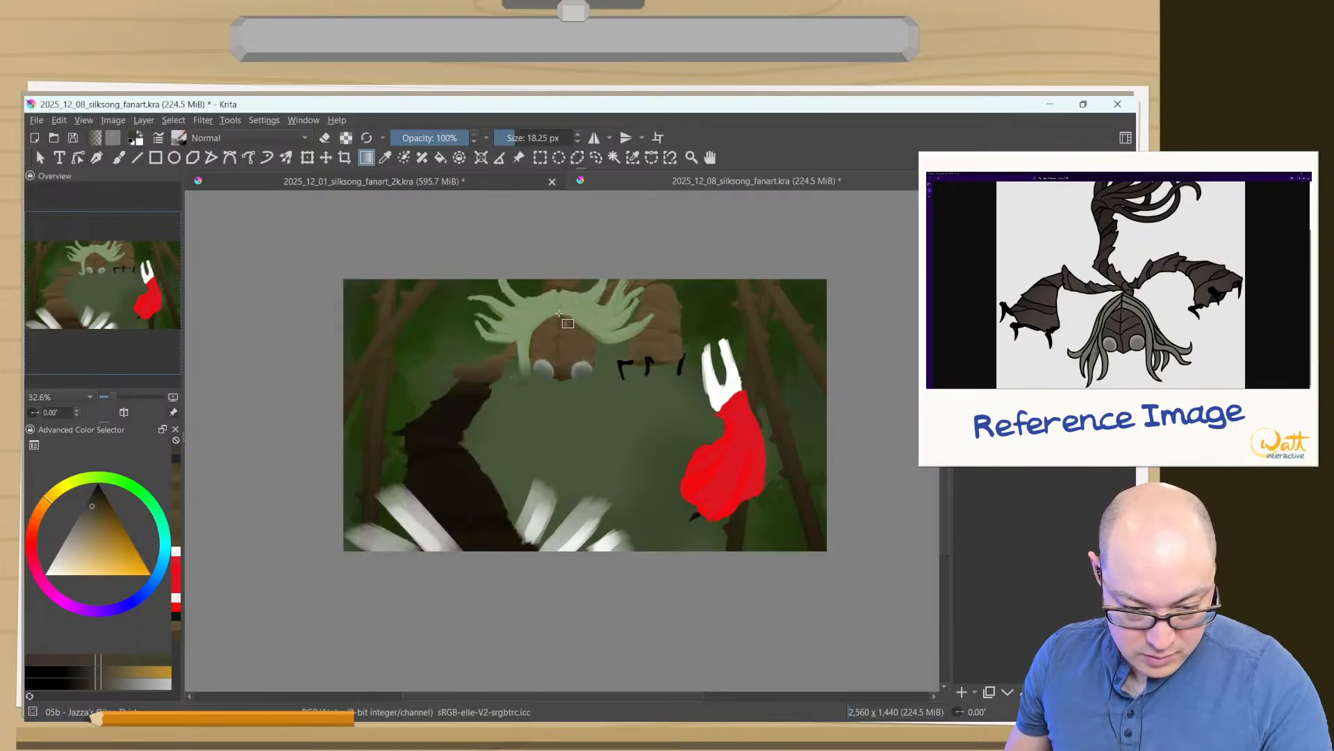
key(ctrl+z)
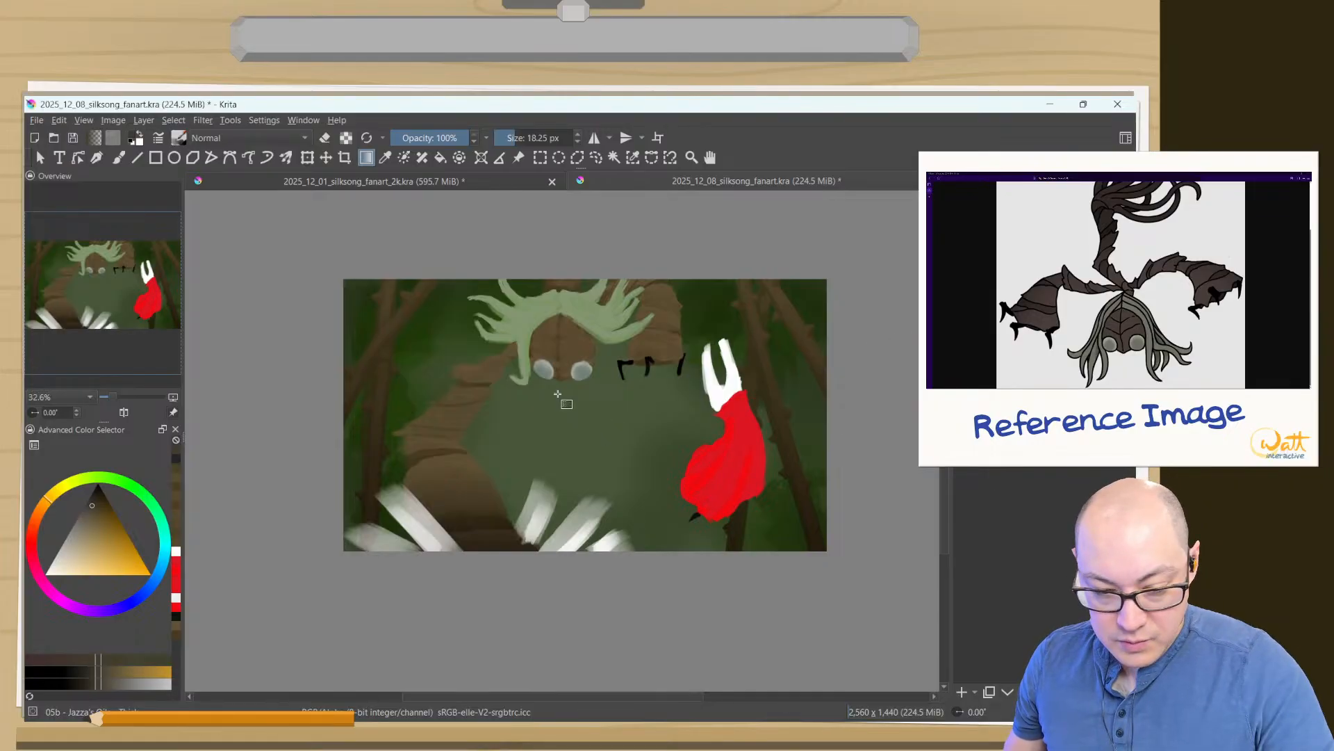
drag(545, 310, 553, 414)
key(ctrl+z)
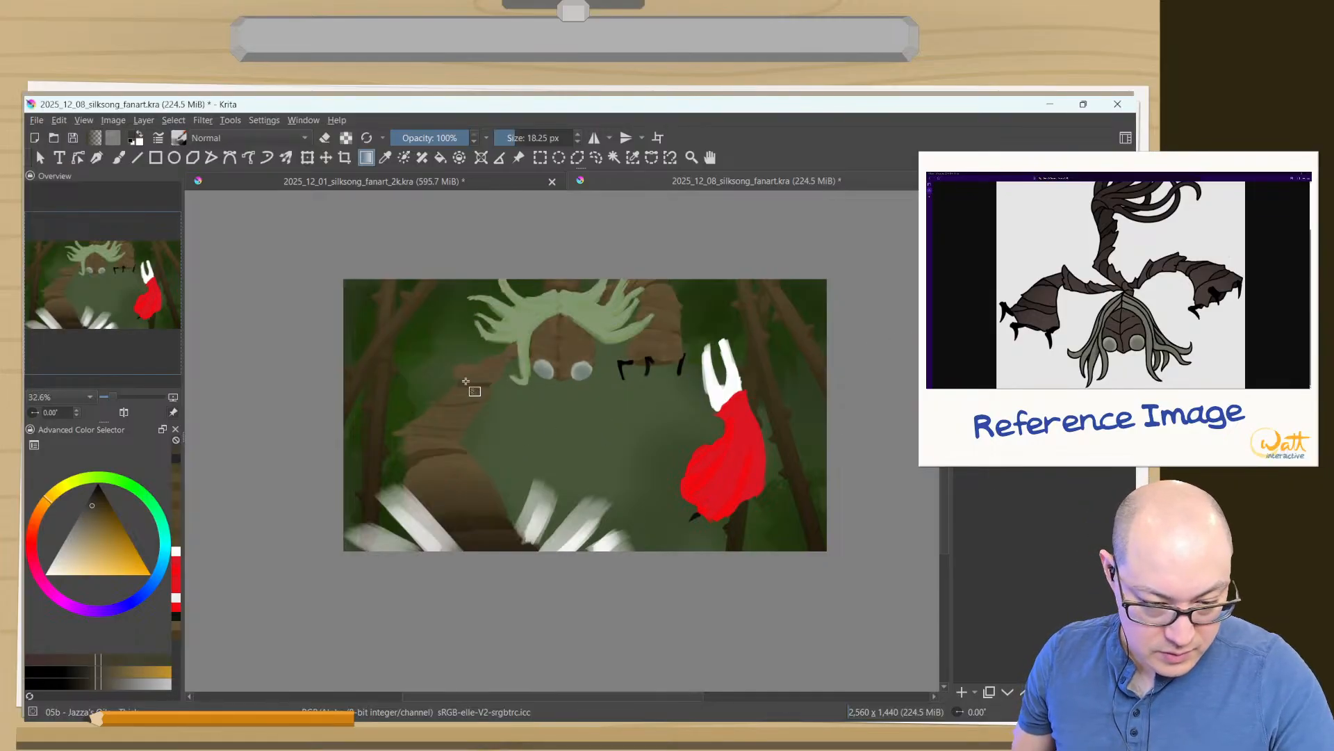
- Try a near-white gradient from the top of the canvas down over Sister Splinter's hair and upper limbs with another blending mode
drag(79, 551, 56, 556)
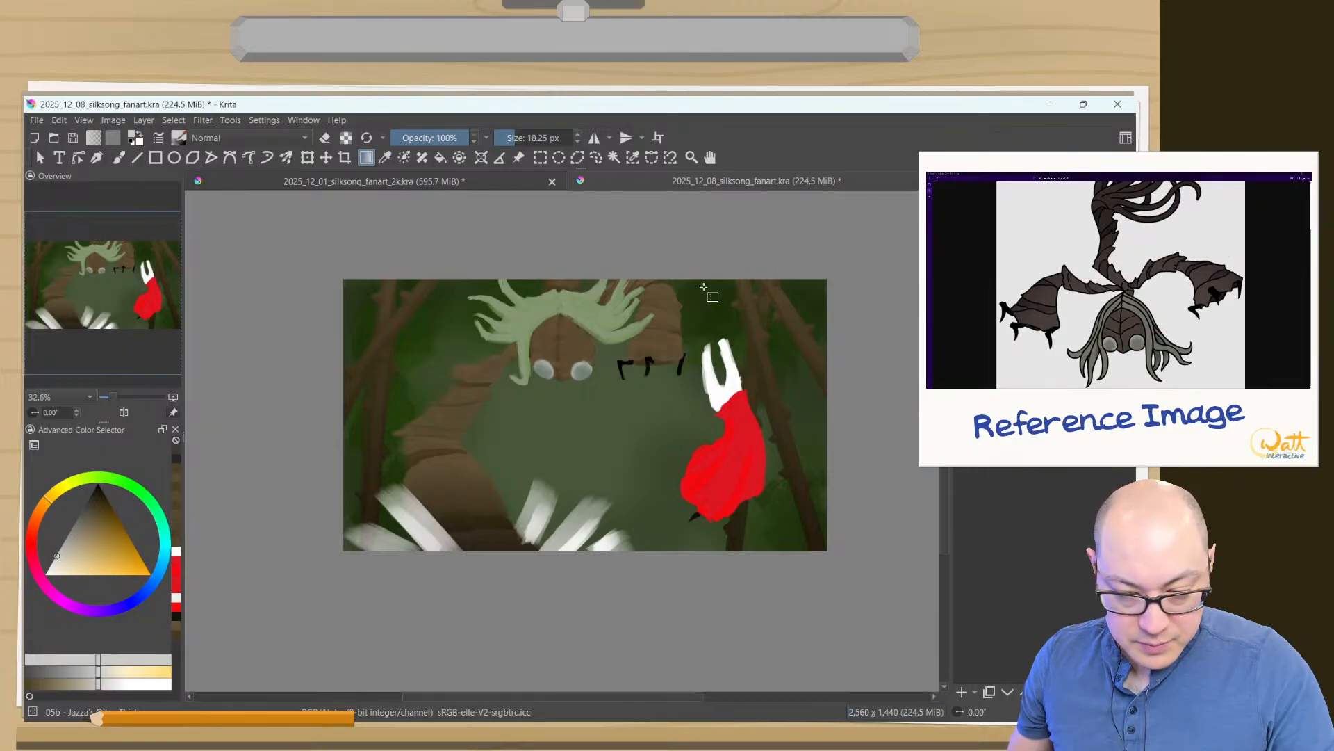
click(1029, 193)
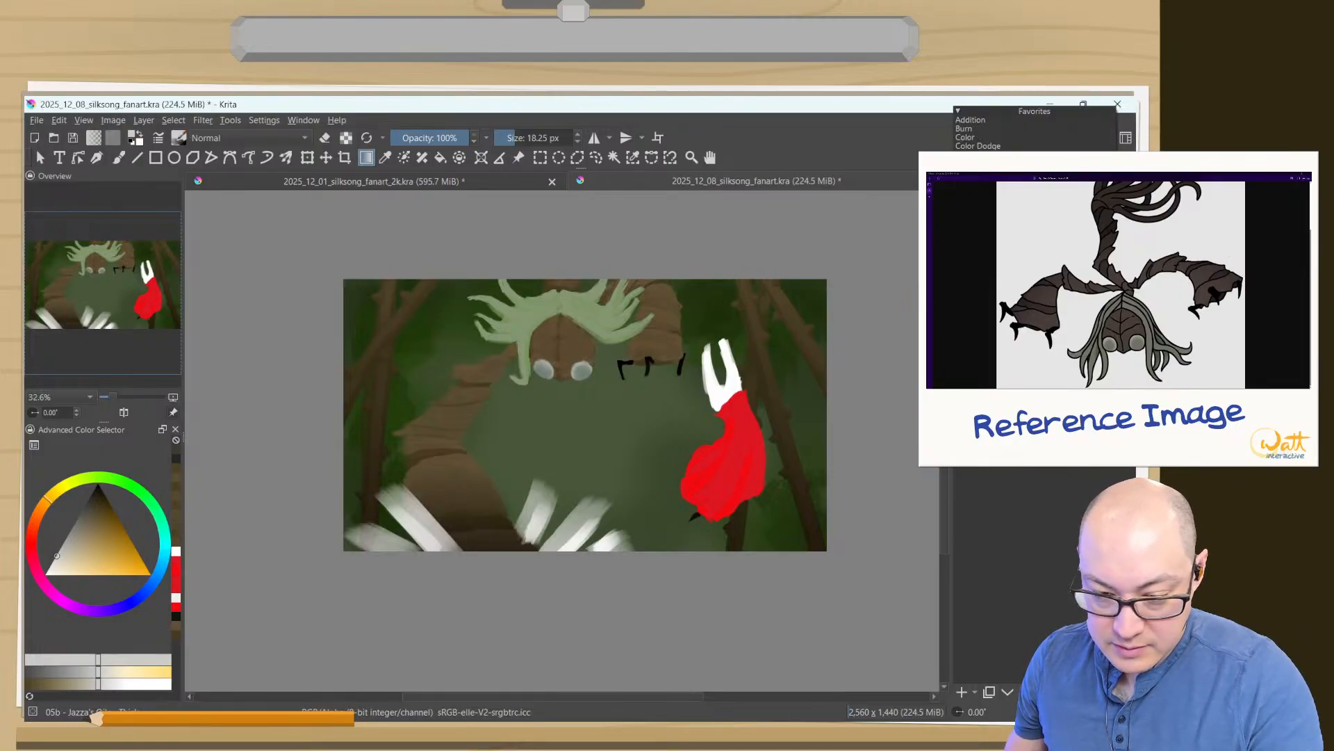
click(1029, 216)
drag(606, 287, 607, 361)
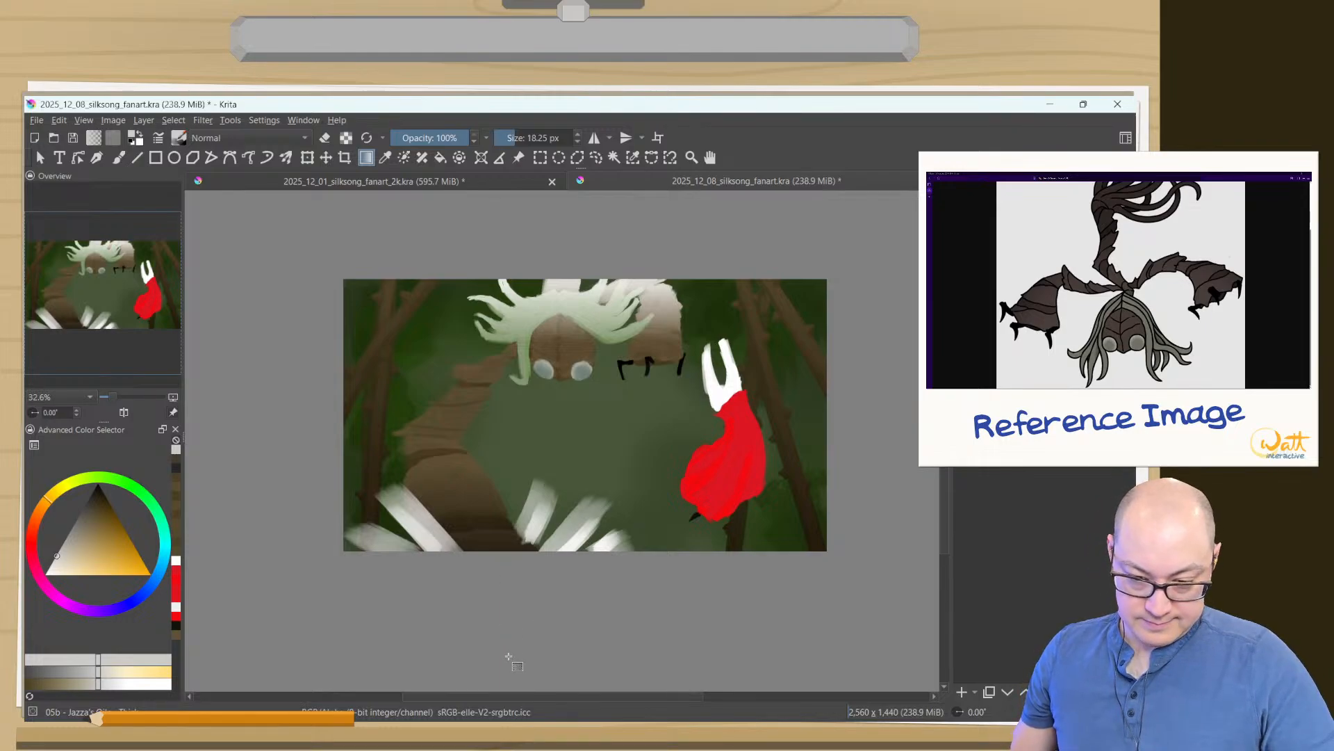
- Try a light golden gradient over Sister Splinter's hair and upper limbs in place of the near-white one and undo it
click(99, 565)
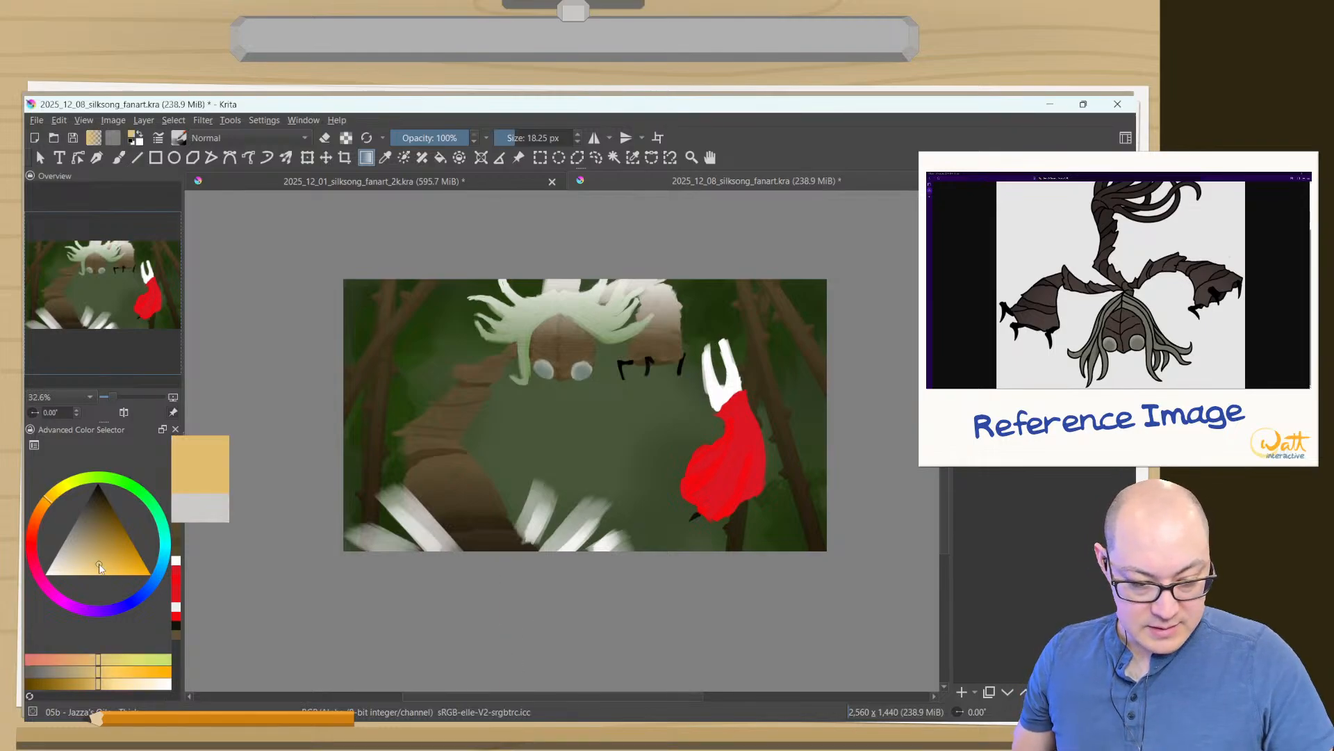
key(ctrl+z)
drag(565, 280, 559, 340)
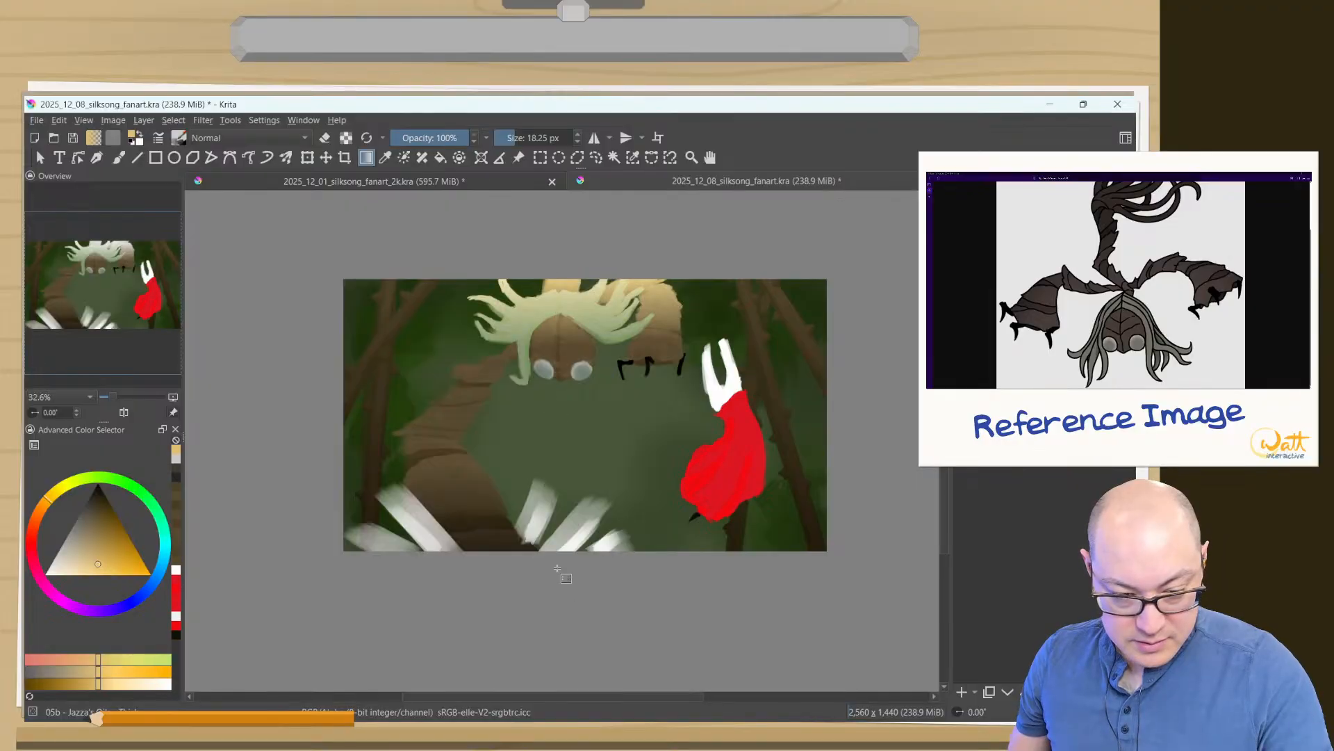
key(ctrl+z)
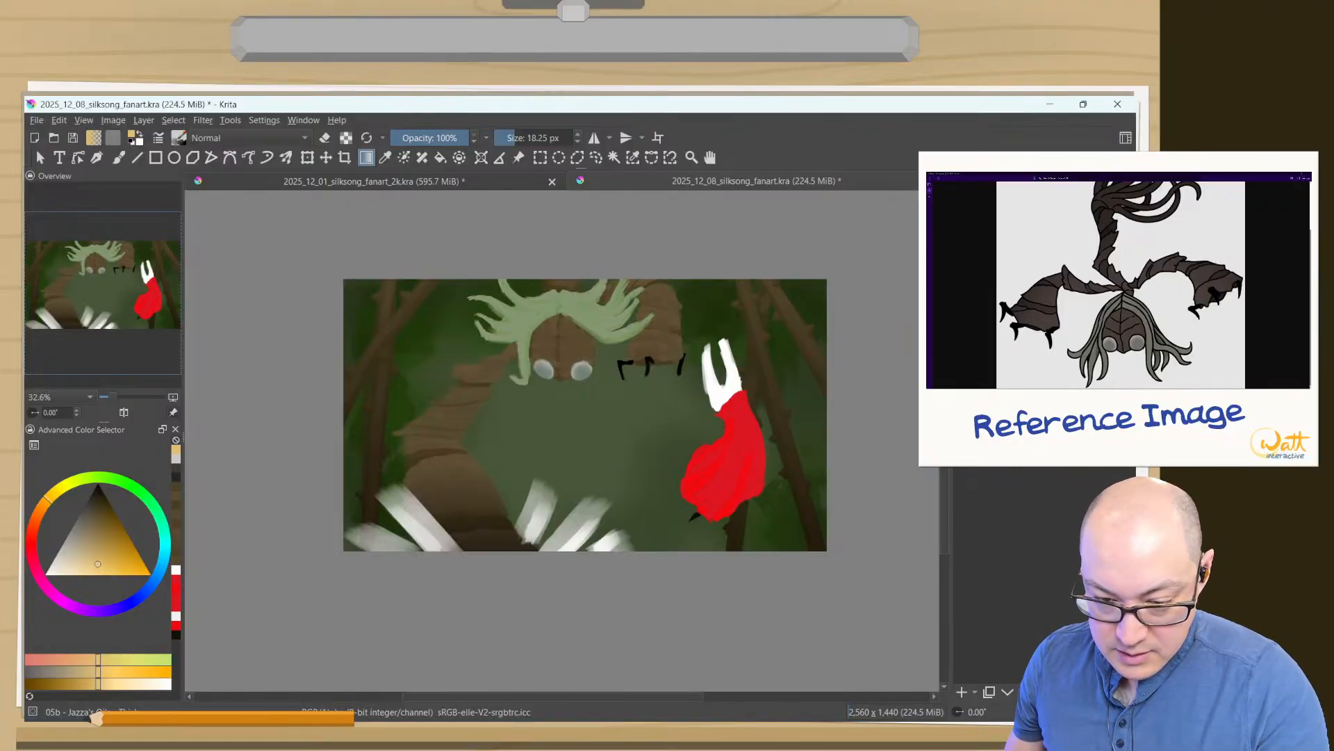
- Set the foreground colour to a darker golden brown for the highlight gradient
click(1034, 192)
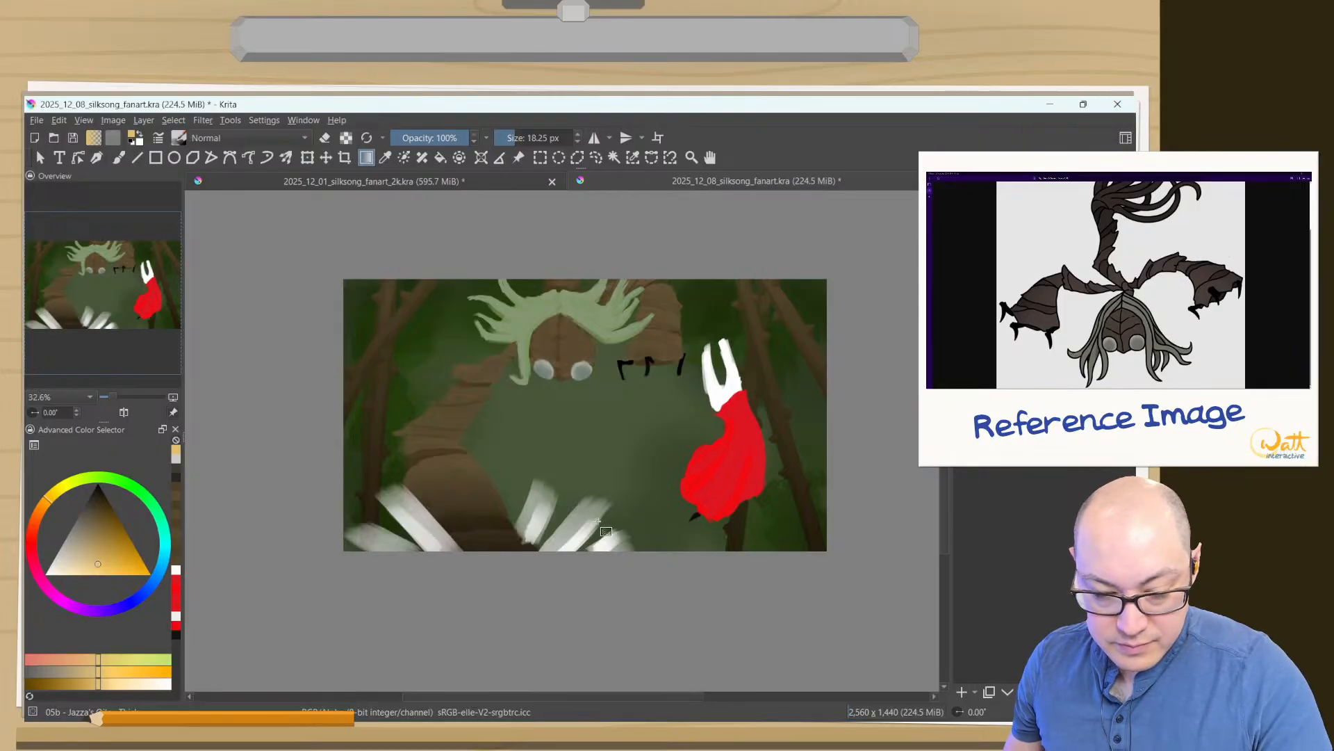
click(127, 546)
drag(126, 546, 105, 545)
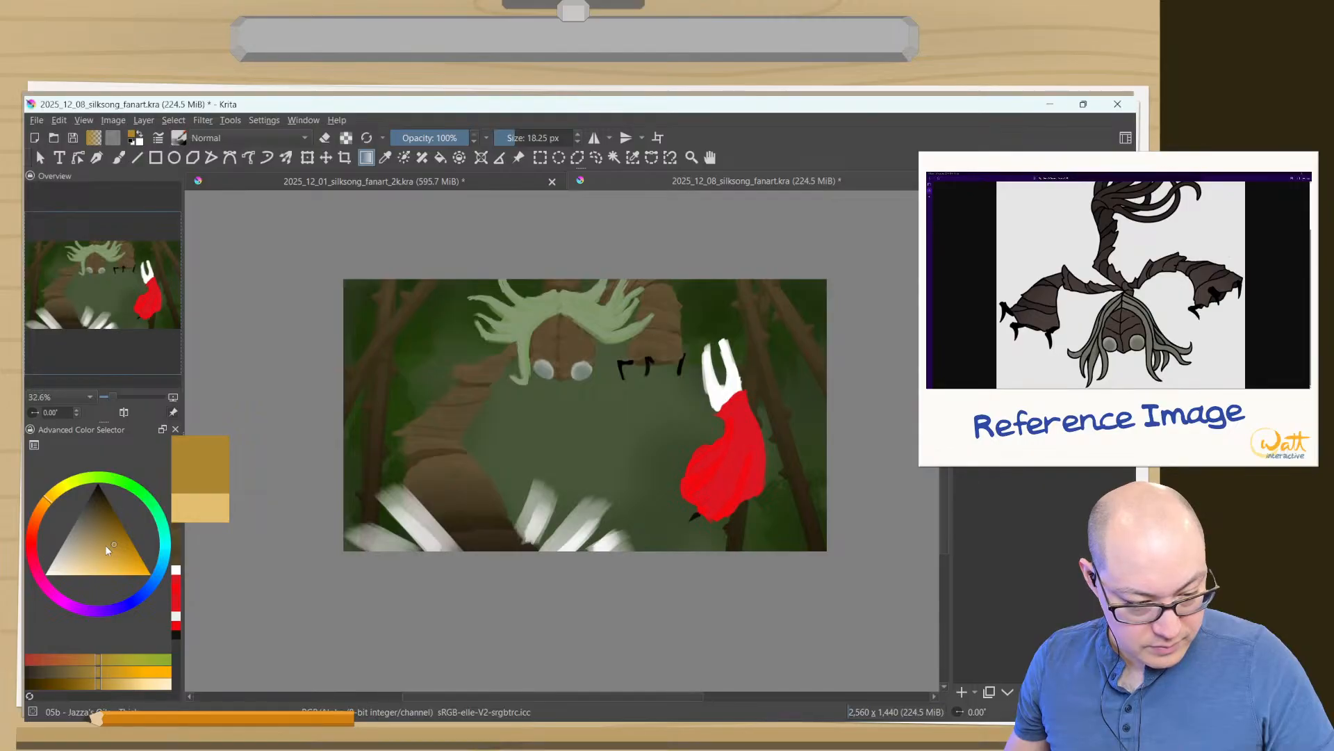
- Try a golden brown gradient downward over Sister Splinter's hair and upper limbs with a changed blending mode, and undo it
drag(546, 322, 547, 417)
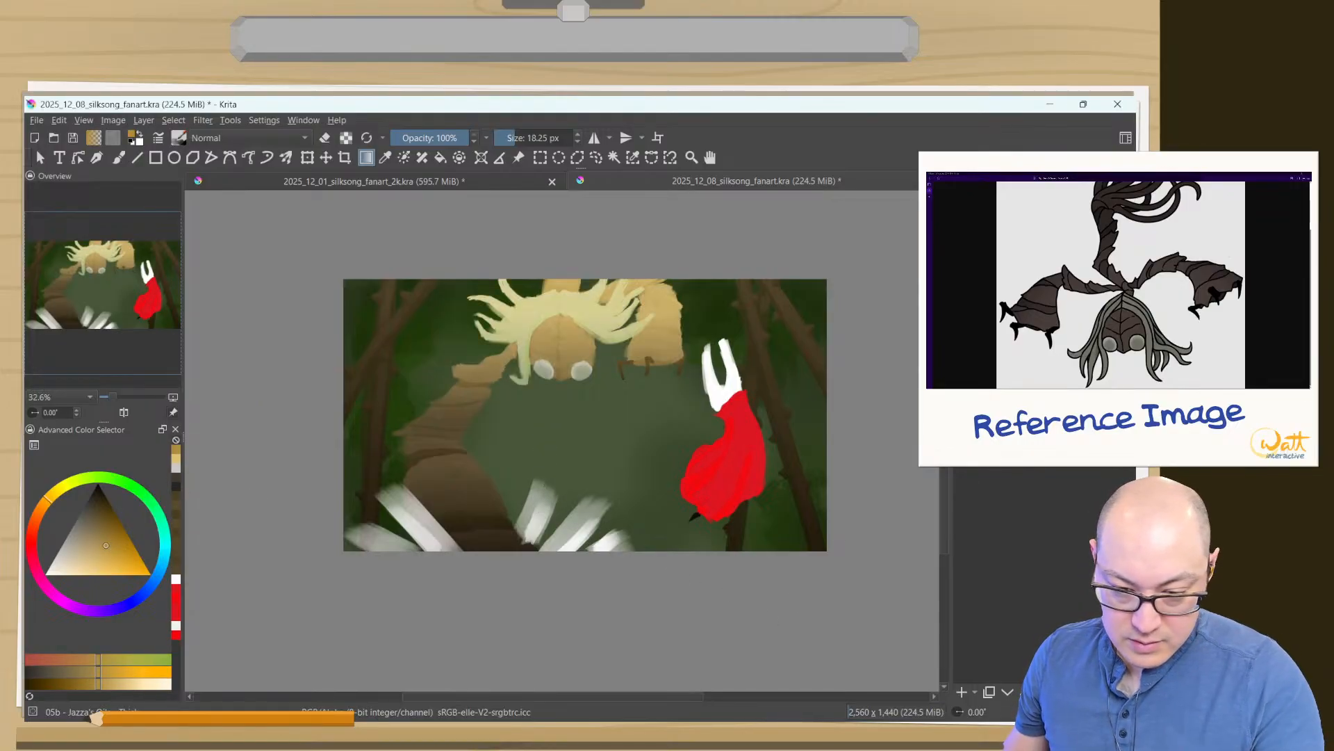
click(1035, 194)
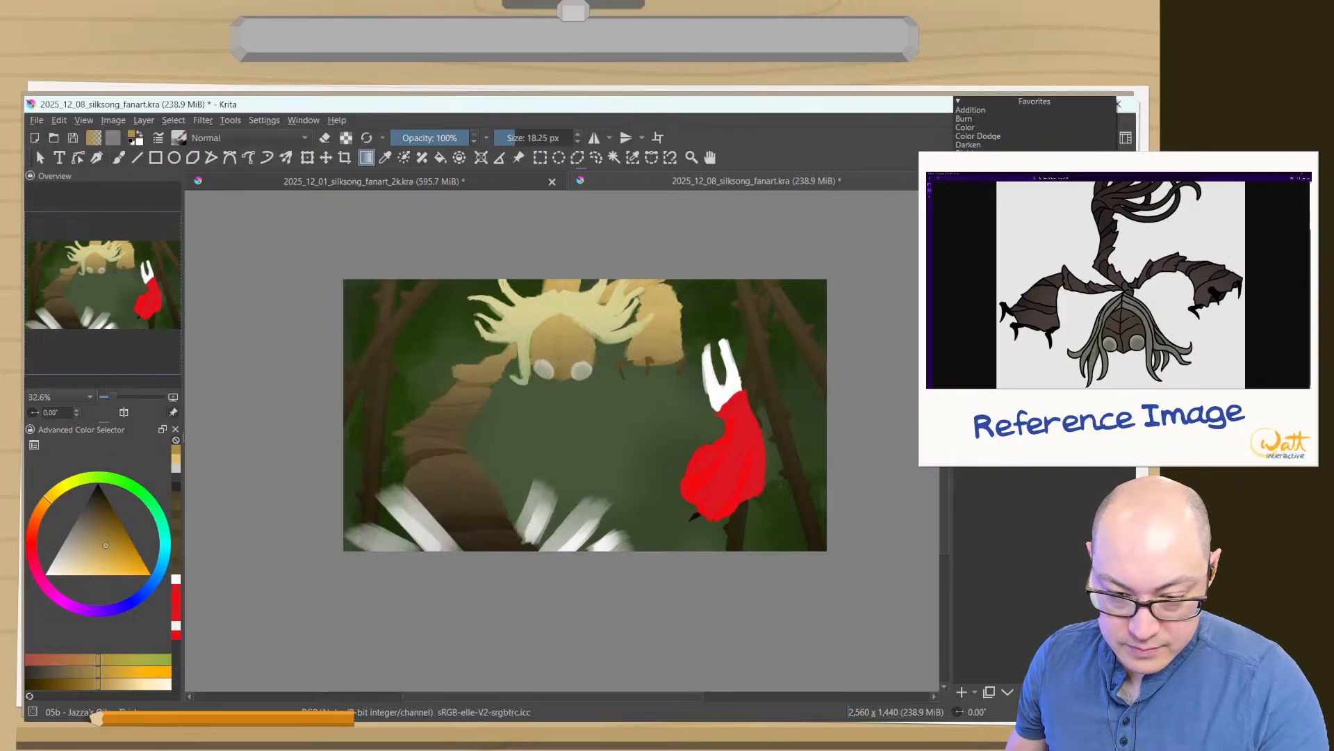
click(1001, 202)
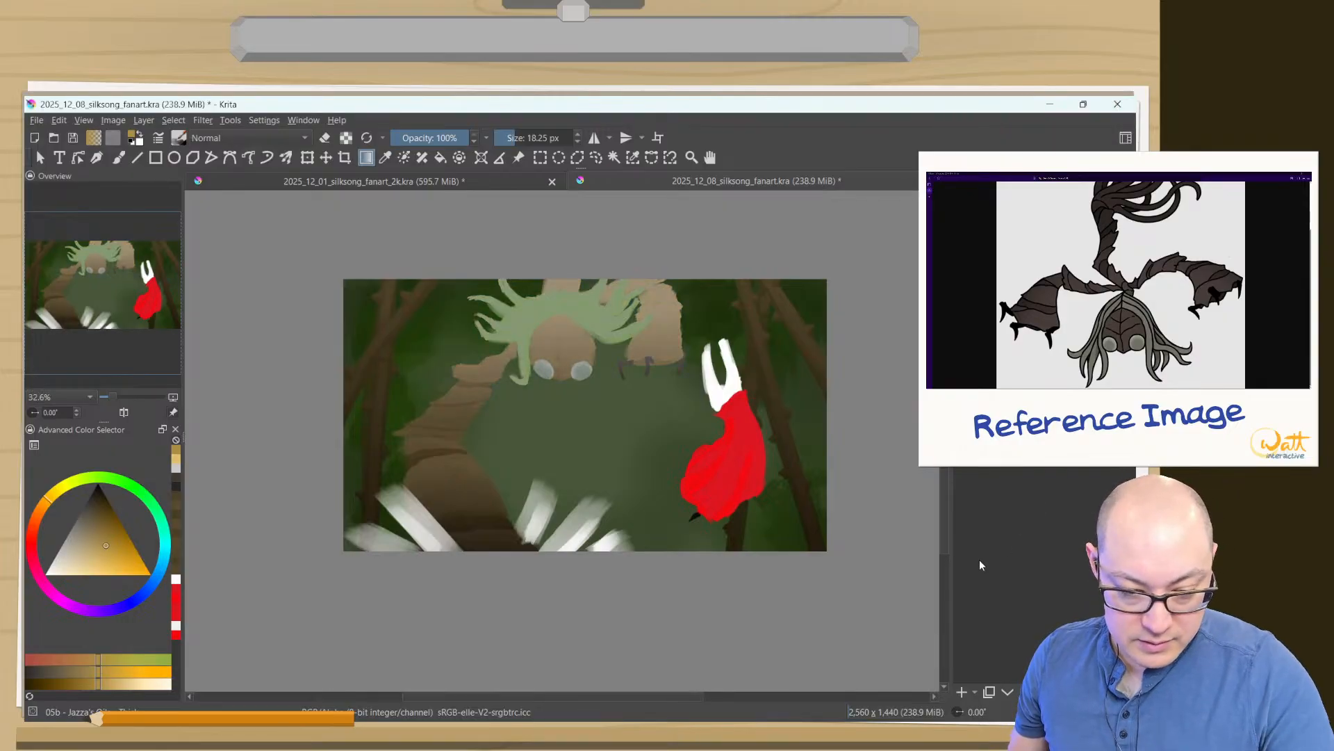
key(ctrl+z)
key(ctrl+shift+z)
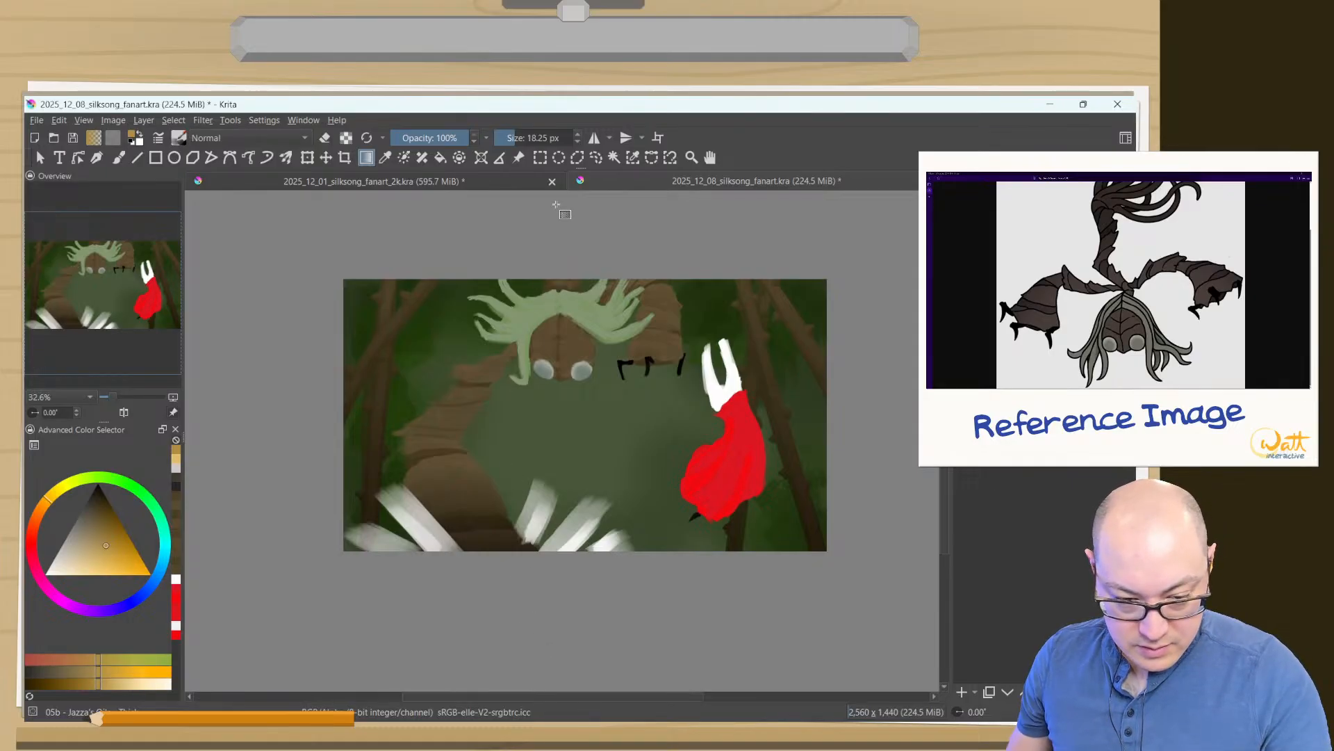
- Draw a golden brown gradient from above the canvas down over Sister Splinter's hair and change the highlight layer's blending mode
drag(559, 224, 564, 347)
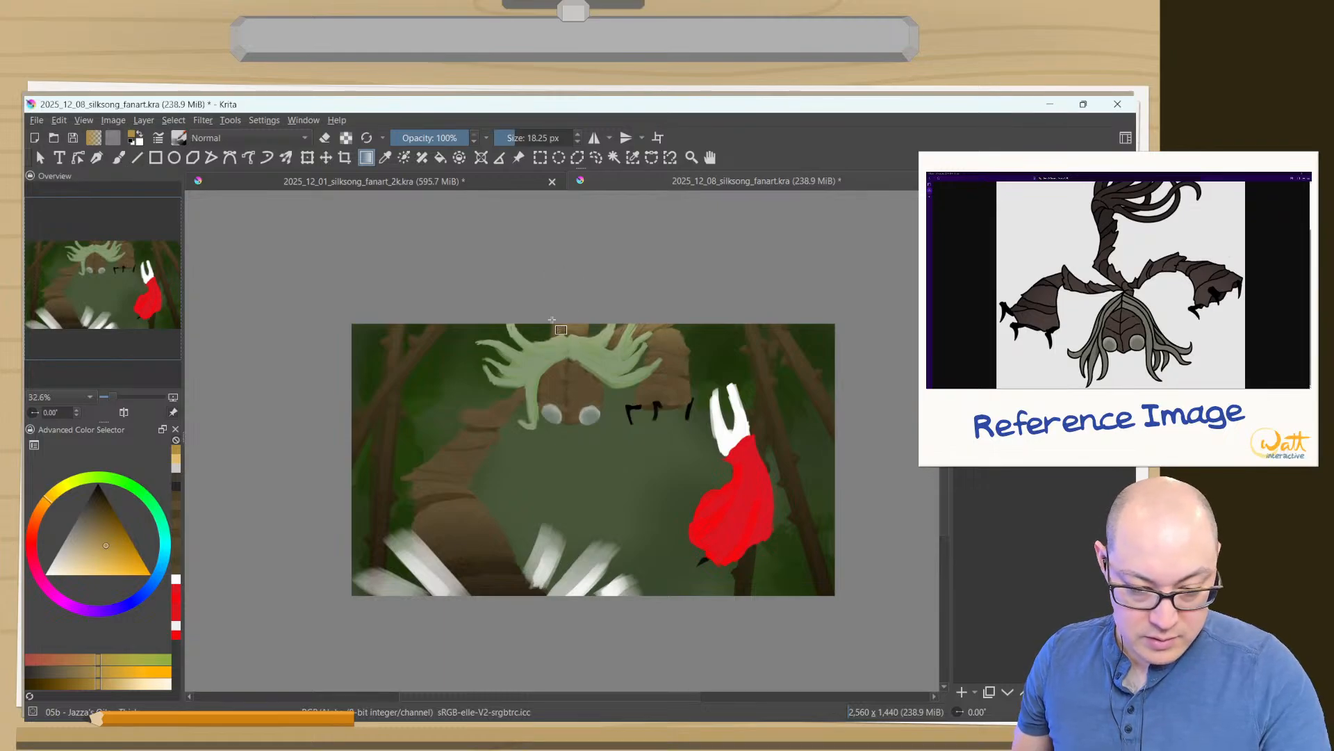
click(1034, 195)
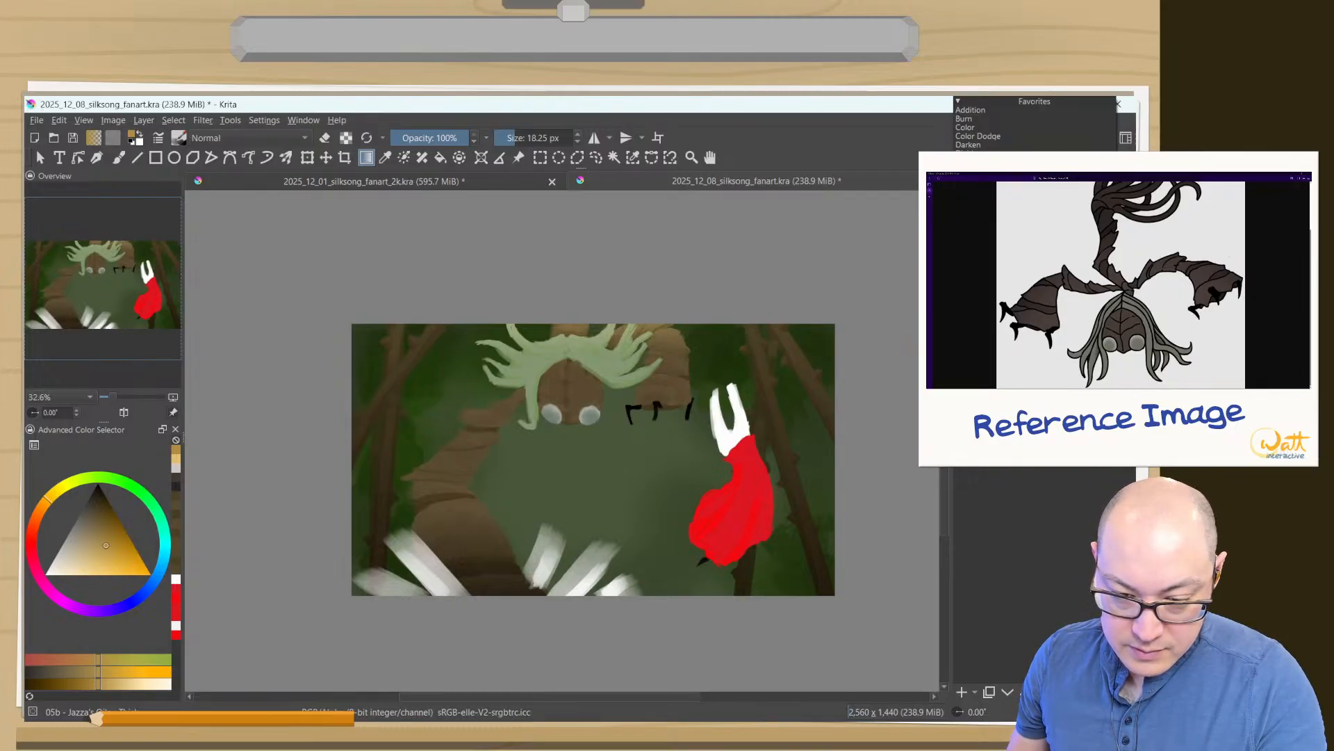
click(973, 206)
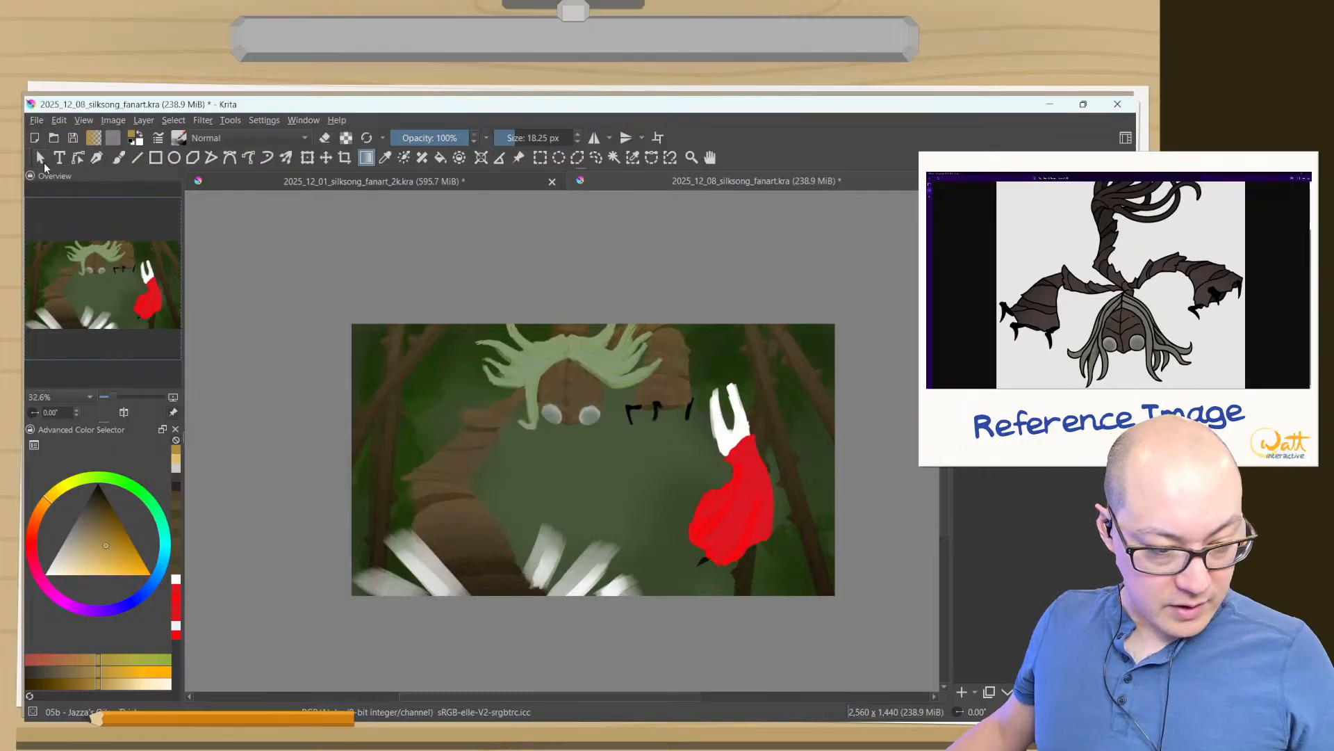
- Try moving the gradient highlight, undo it, and draw a shorter golden brown gradient from the canvas's upper edge over Sister Splinter's head
click(326, 157)
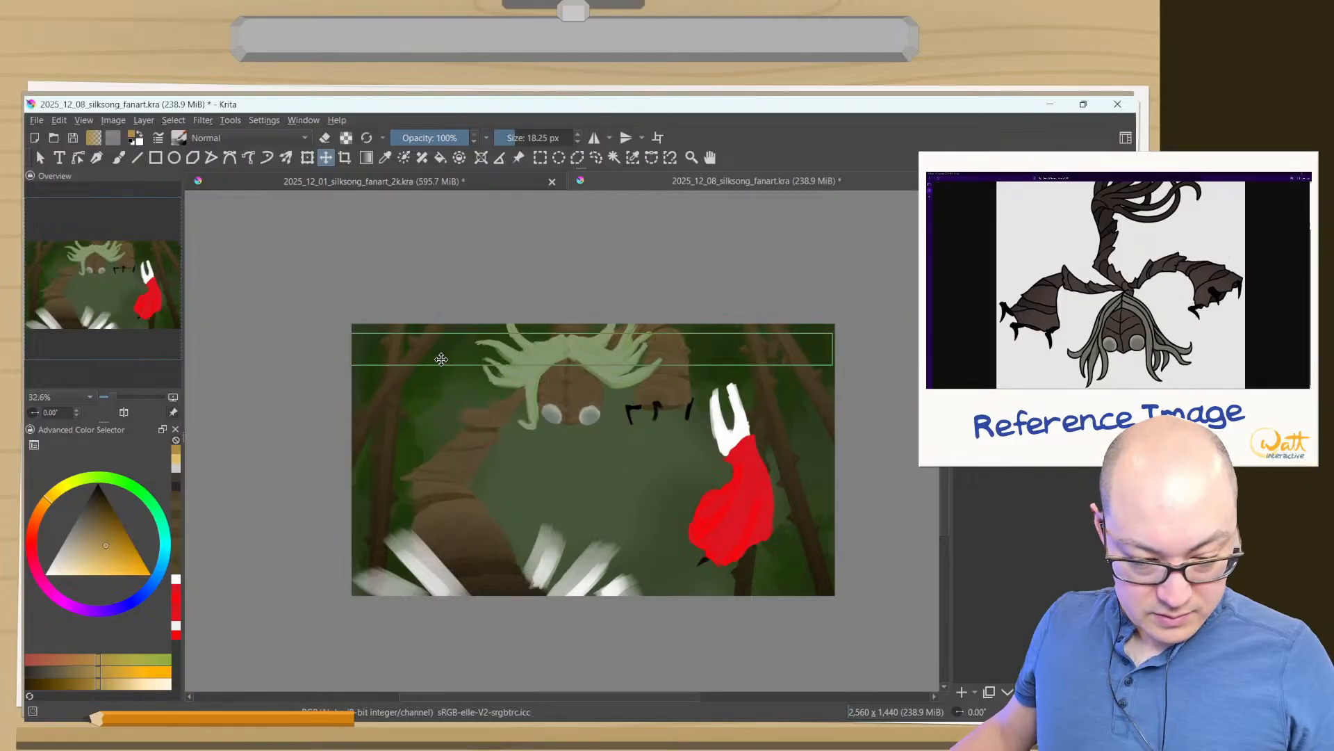
key(ctrl+z)
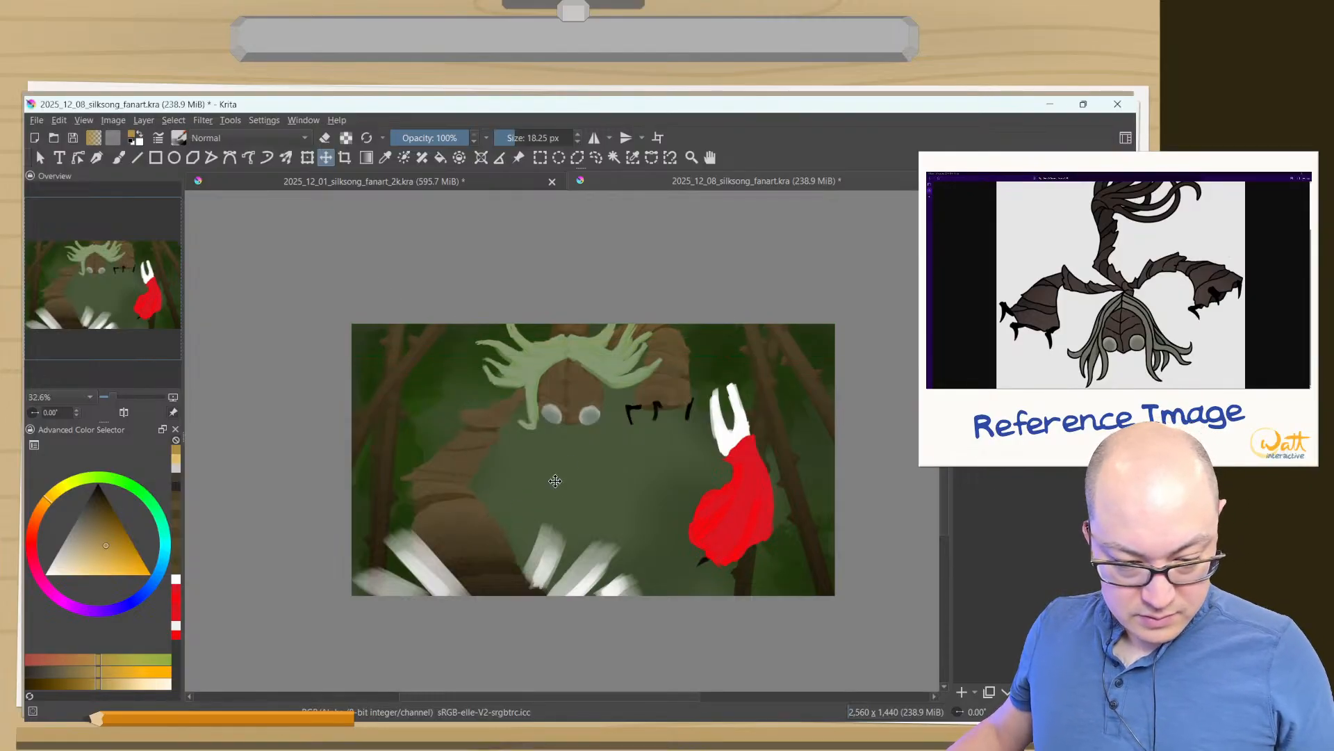
click(365, 158)
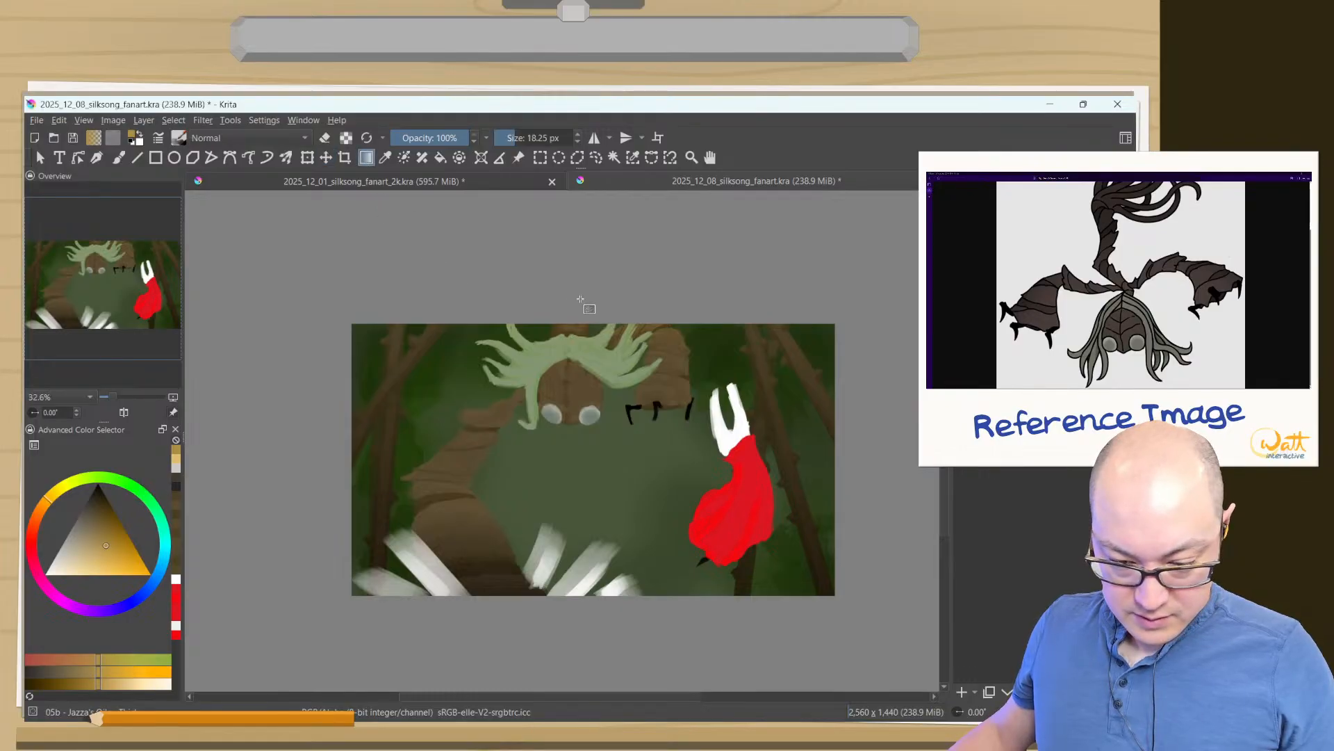
drag(583, 312, 588, 404)
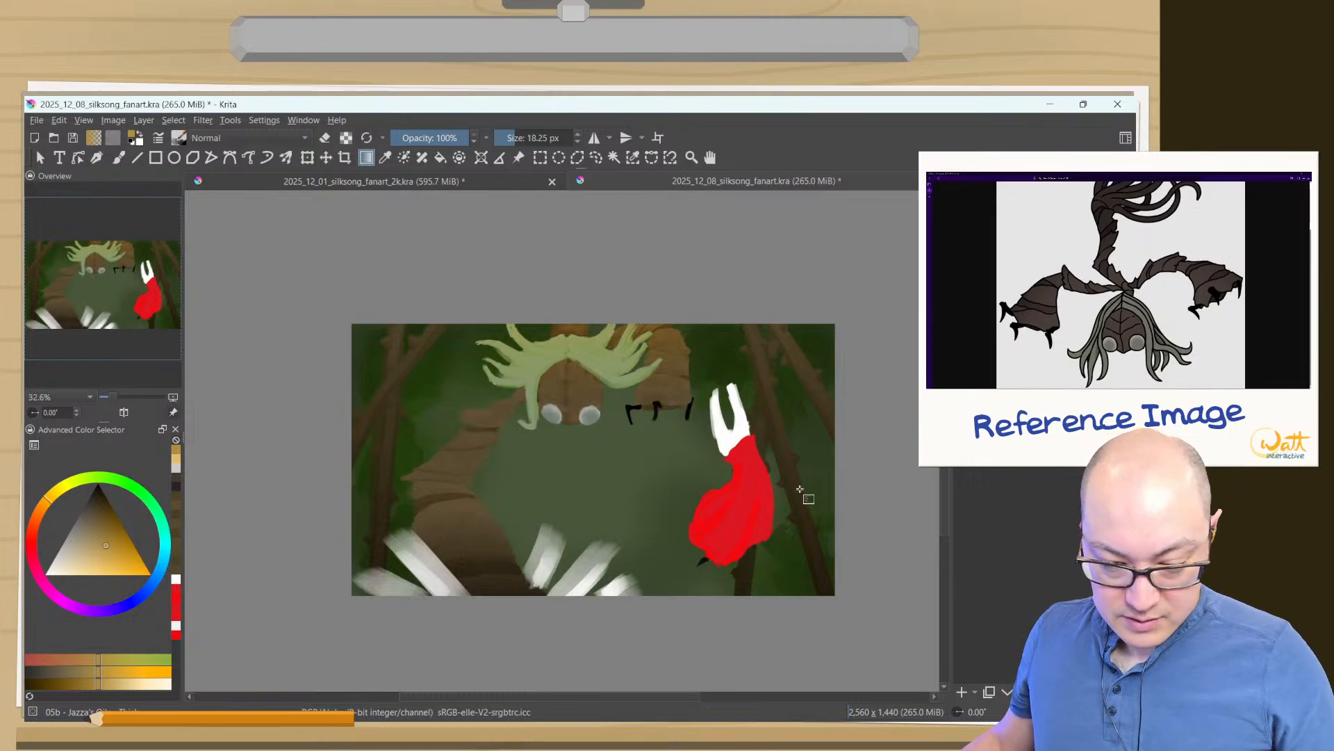
- Add a layer and a group layer, and brighten Hornet's red cloak with a golden brown gradient using another blending mode
click(962, 693)
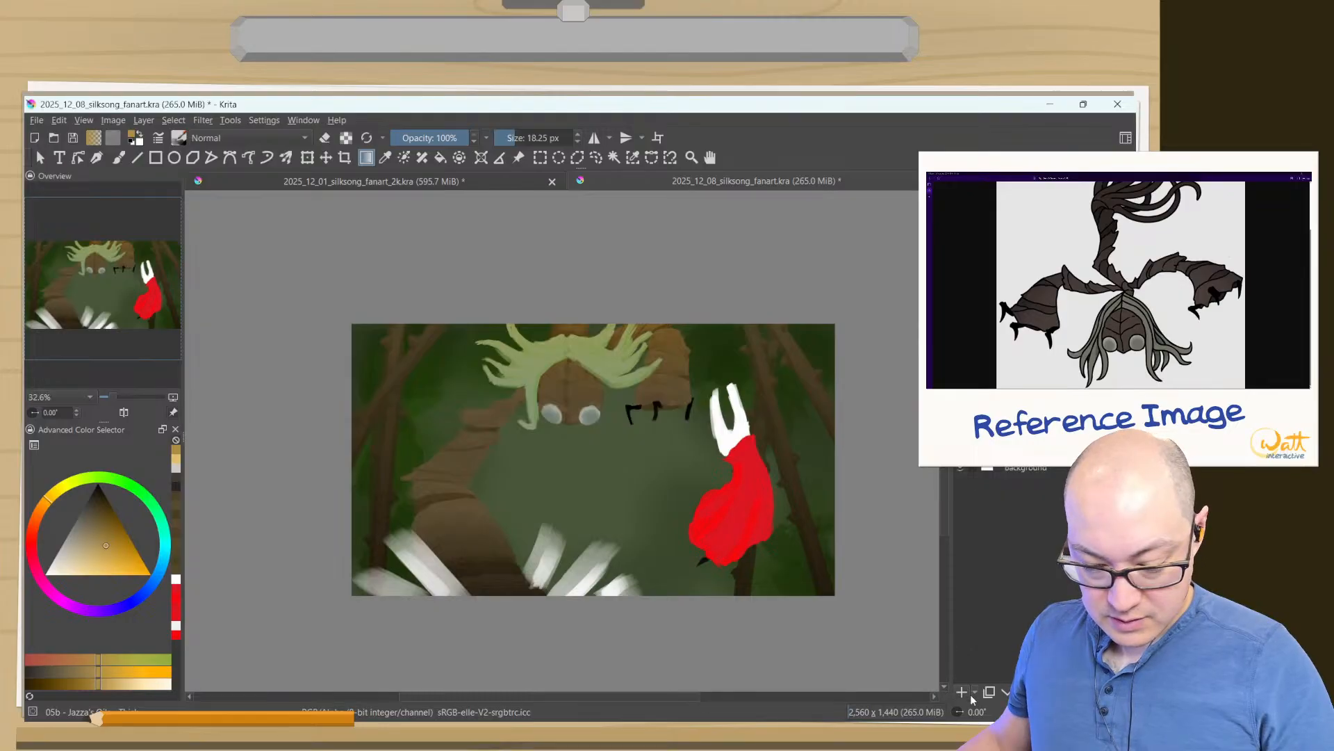
click(974, 692)
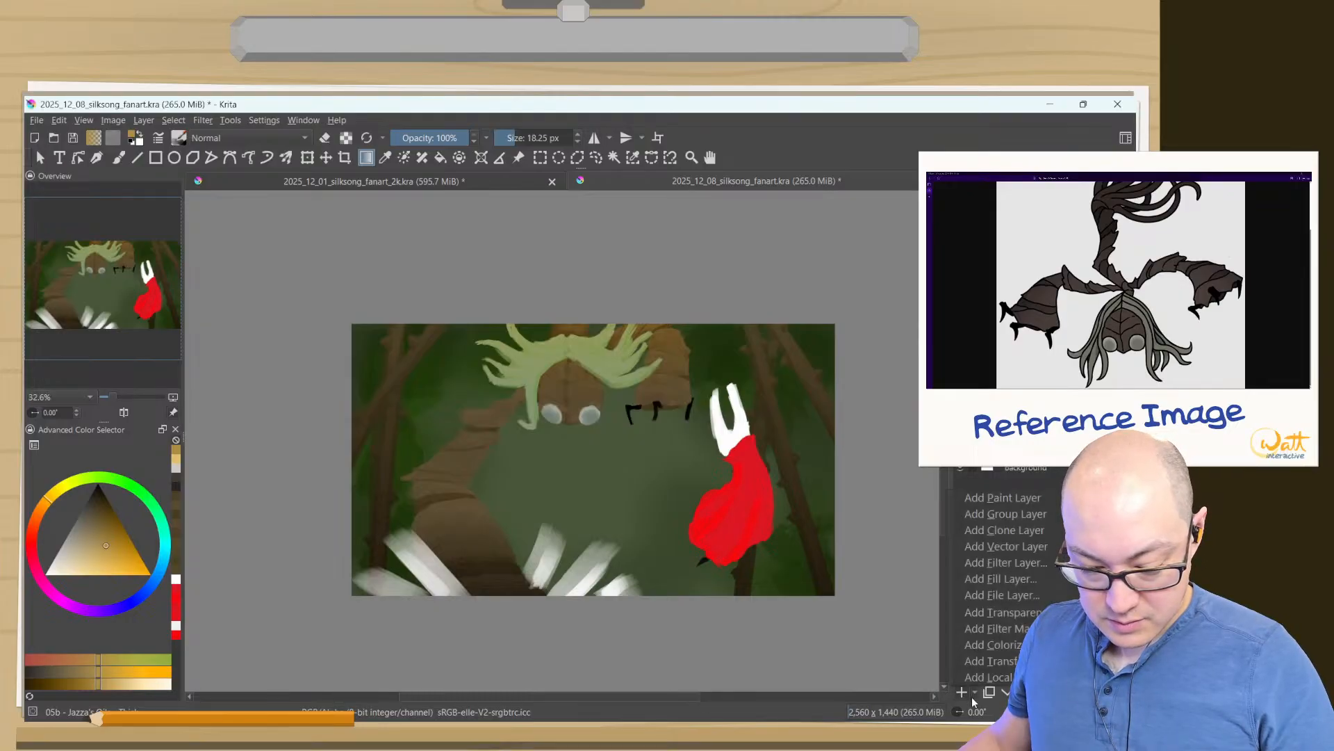
click(994, 518)
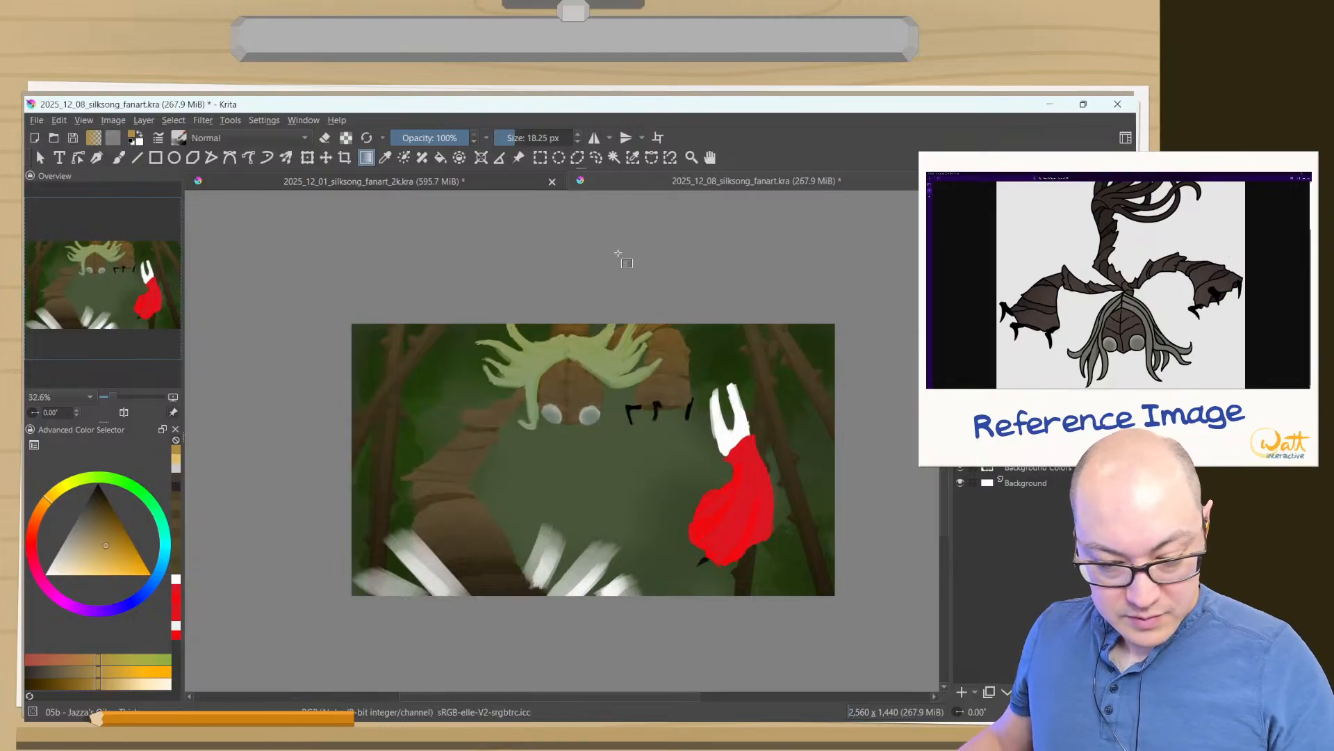
click(1021, 195)
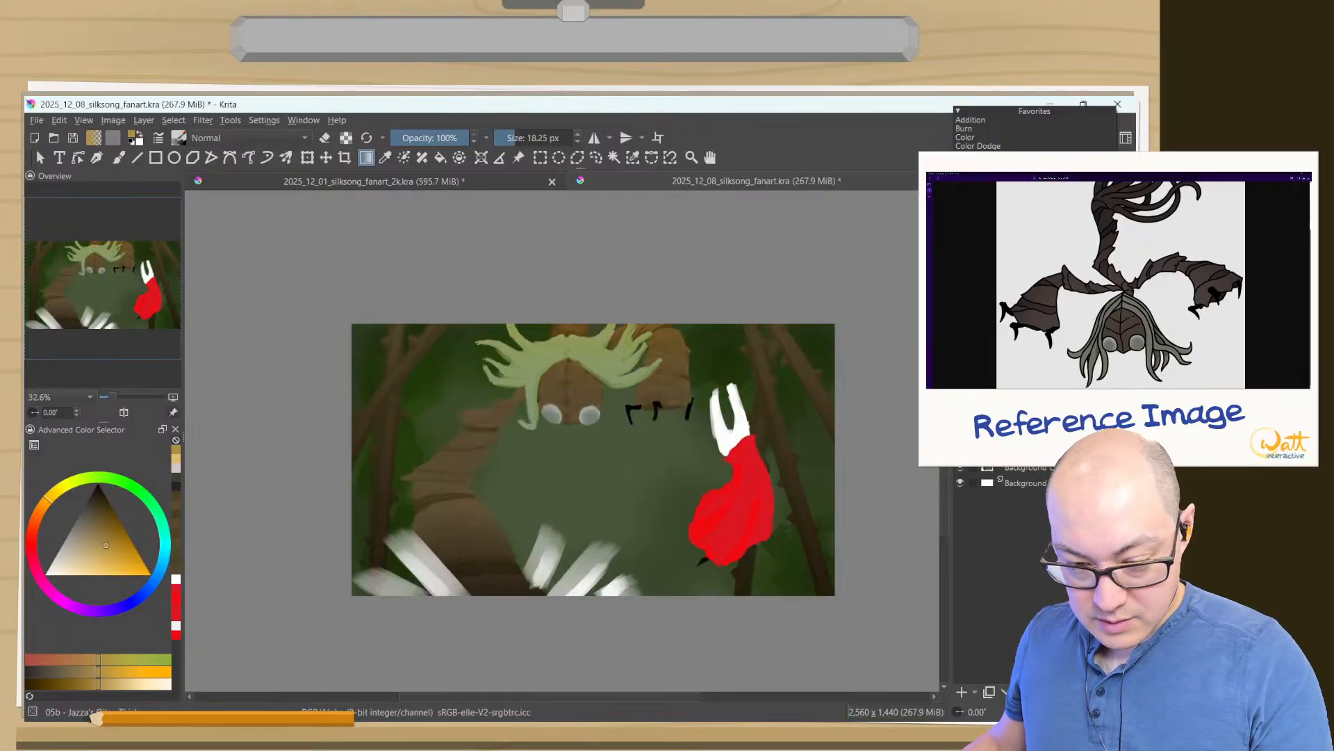
click(1001, 206)
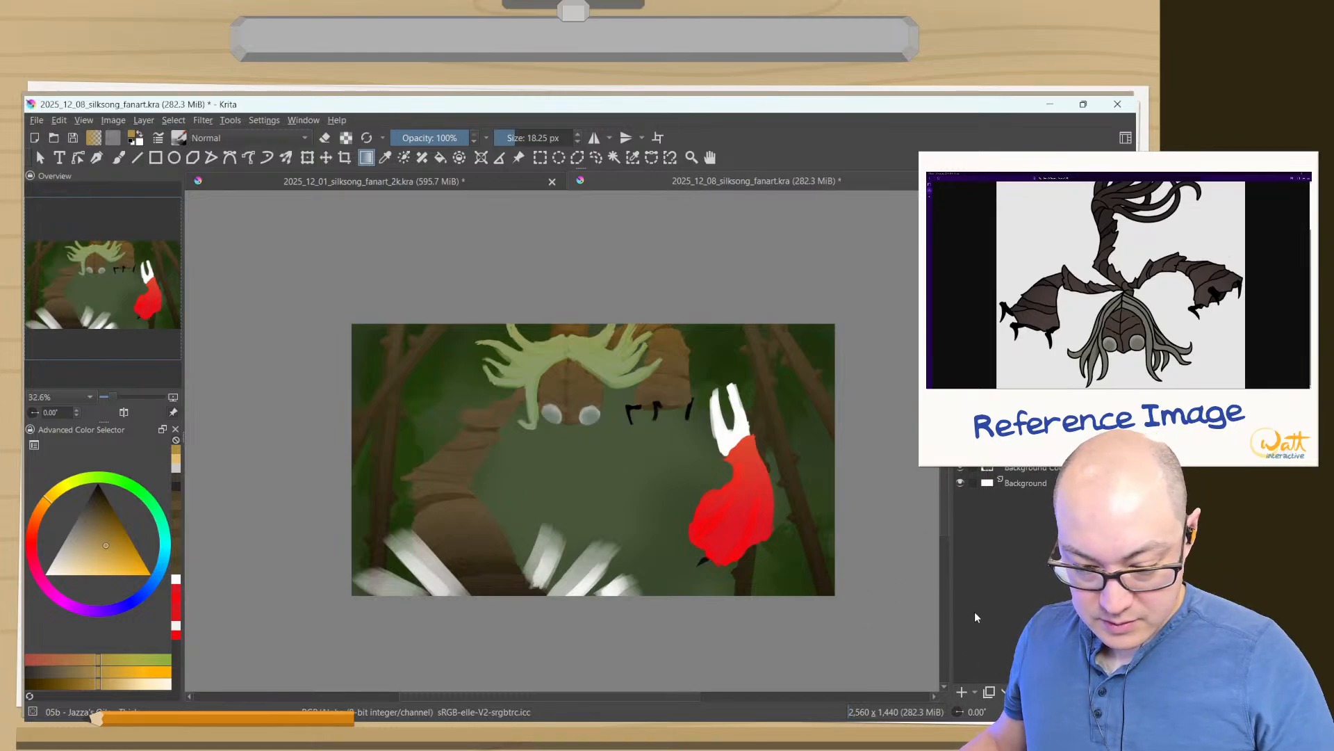
- Add another layer for Hornet's shading and set the foreground colour to a dark greyish green
click(963, 693)
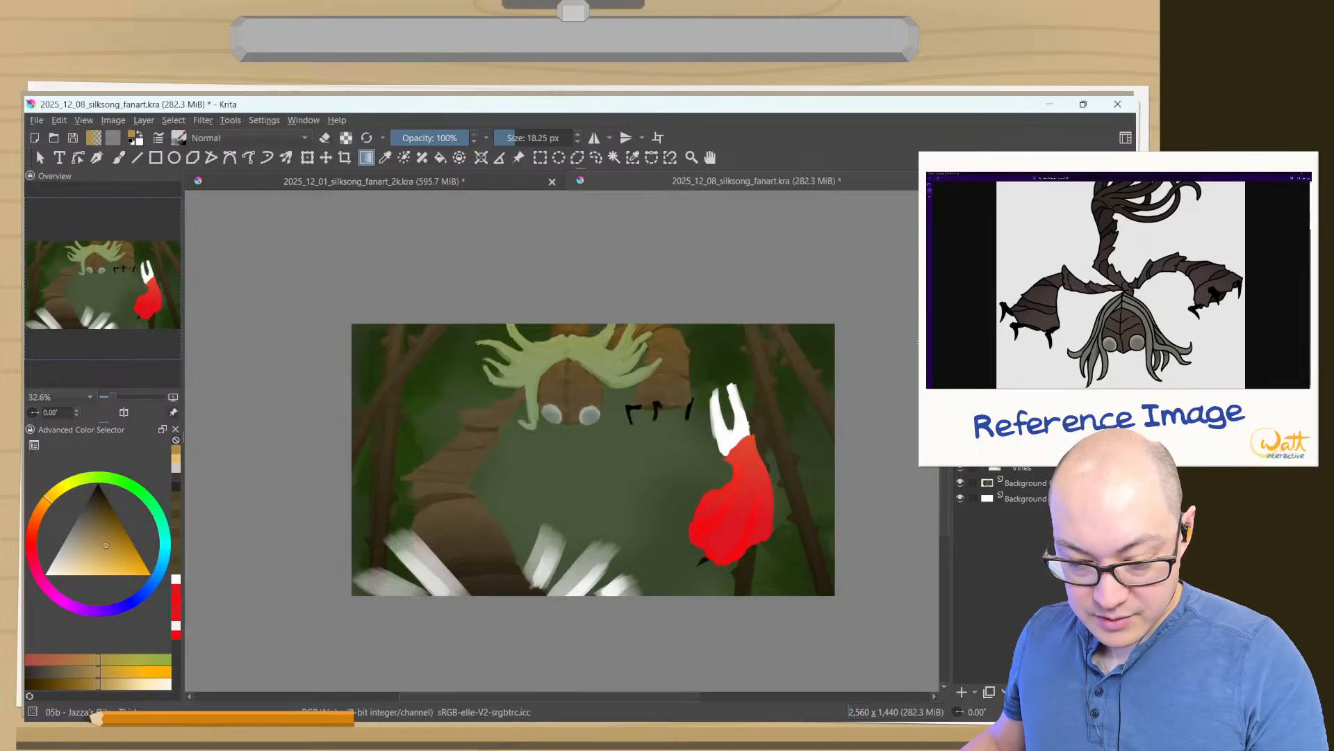
key(d)
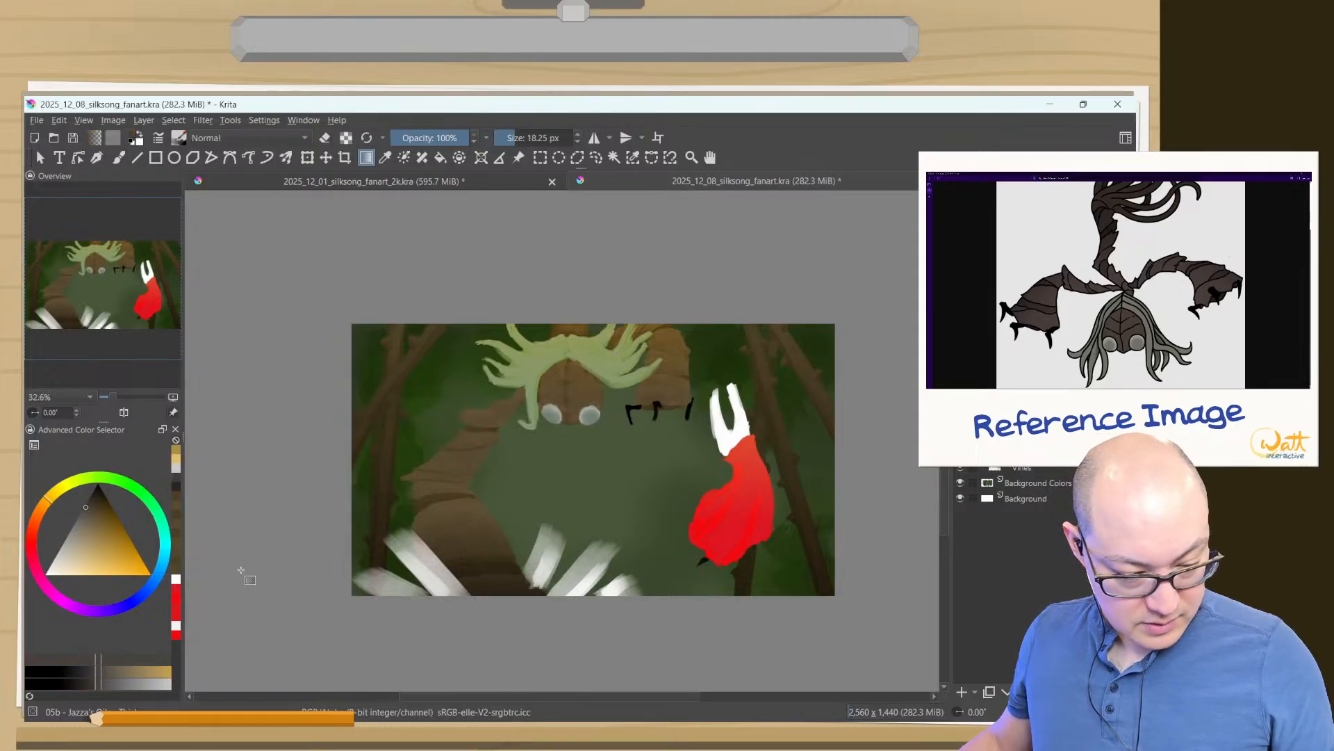
click(111, 478)
drag(83, 531, 85, 525)
click(91, 509)
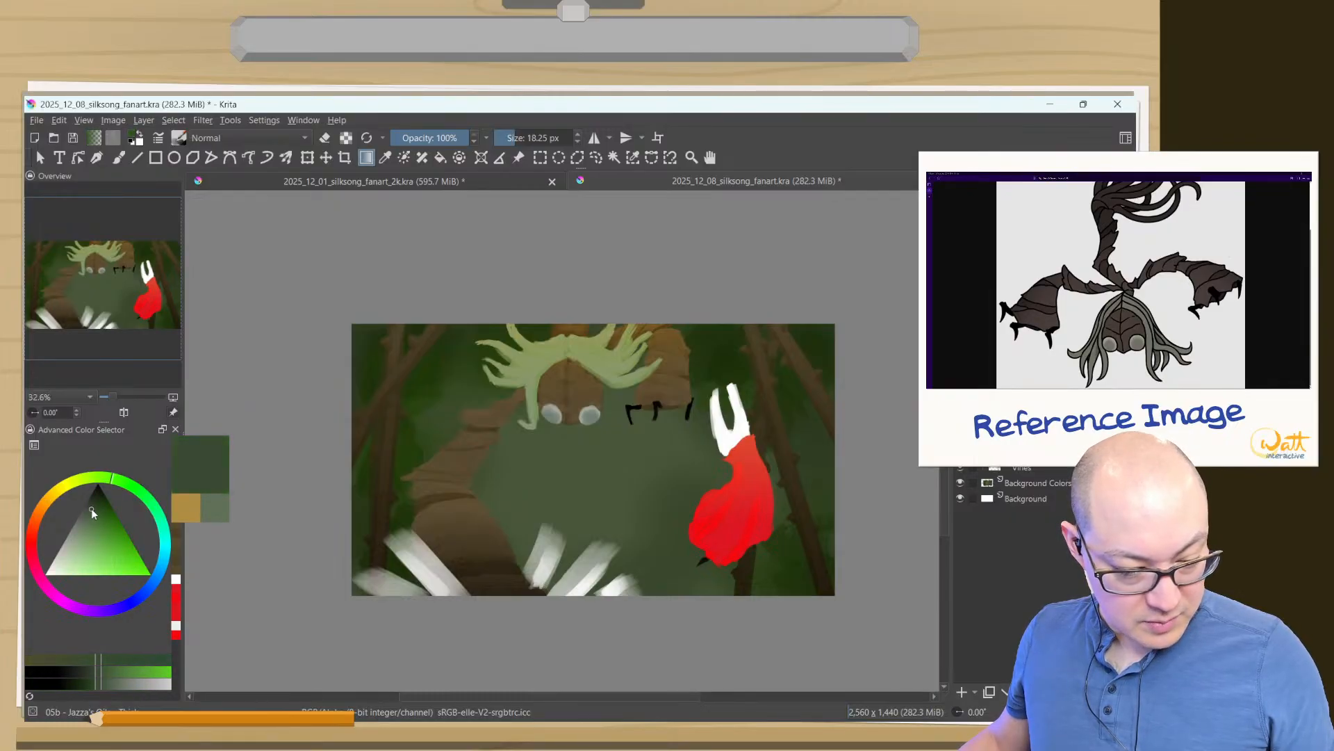
- Try dark green gradients upward over Hornet's cloak, undoing each one
drag(742, 596, 739, 538)
key(ctrl+z)
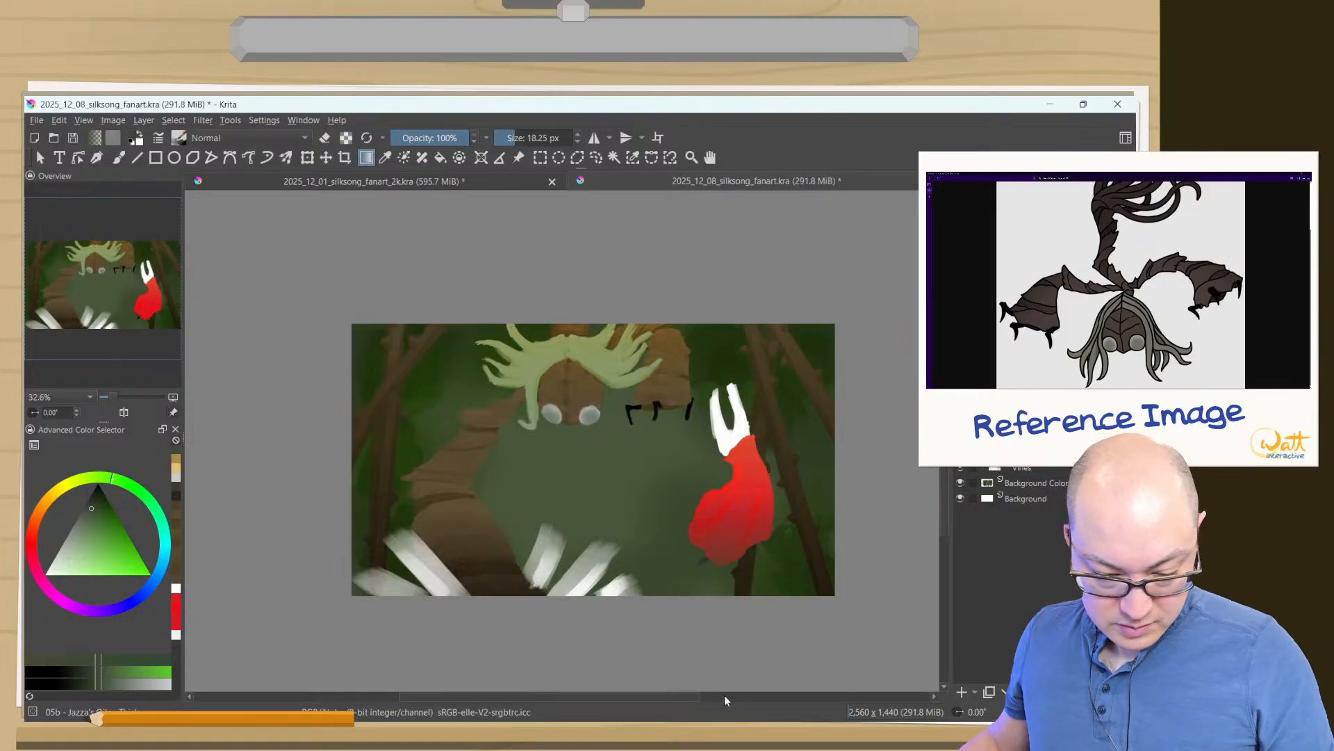
drag(708, 650, 789, 427)
key(ctrl+z)
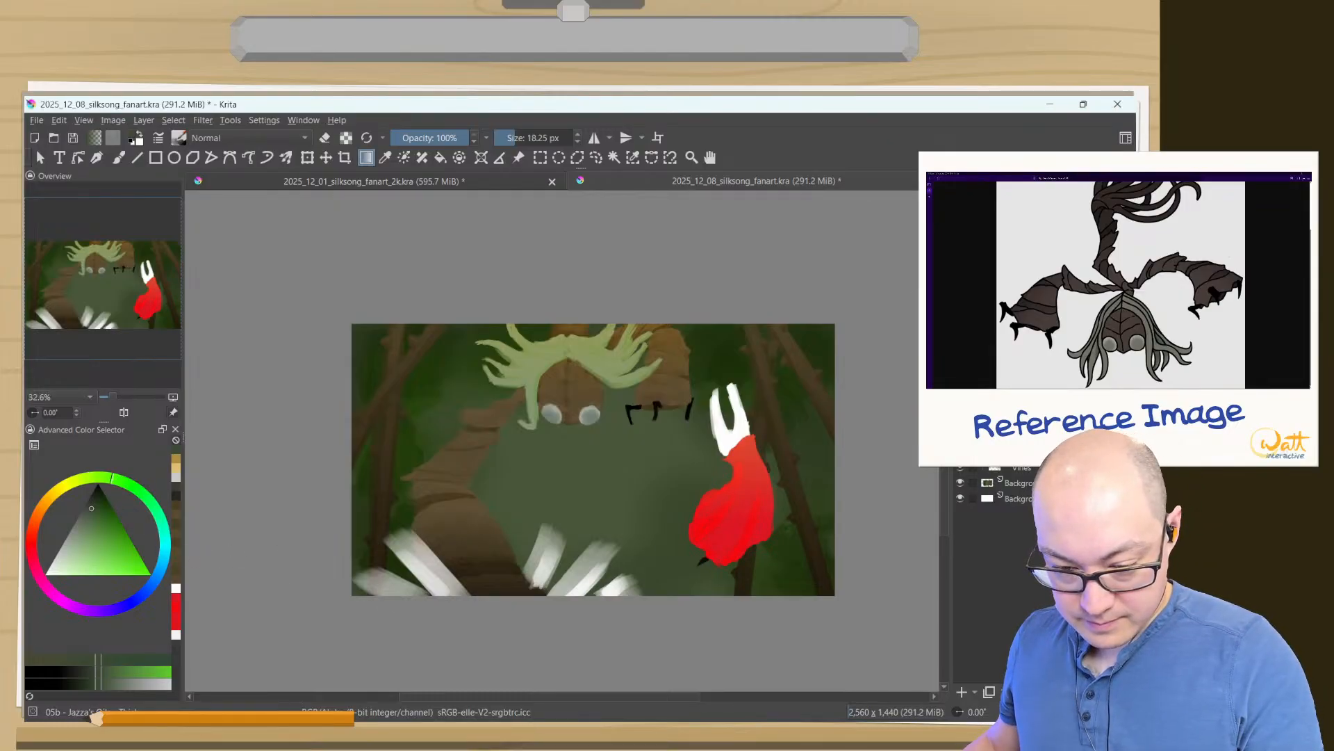
- Change the new shading layer's blending mode and darken the lower part of Hornet's cloak with an upward dark green gradient
click(1034, 190)
click(994, 180)
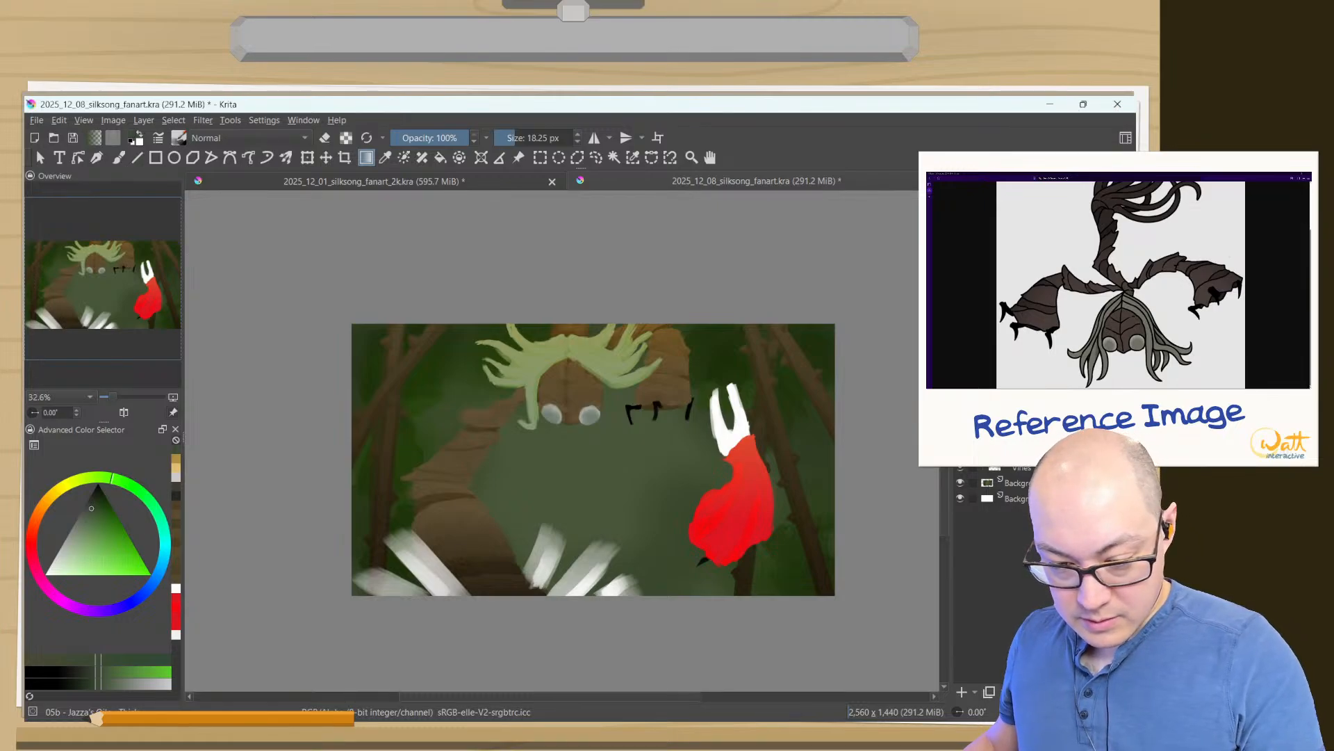
drag(722, 576, 709, 460)
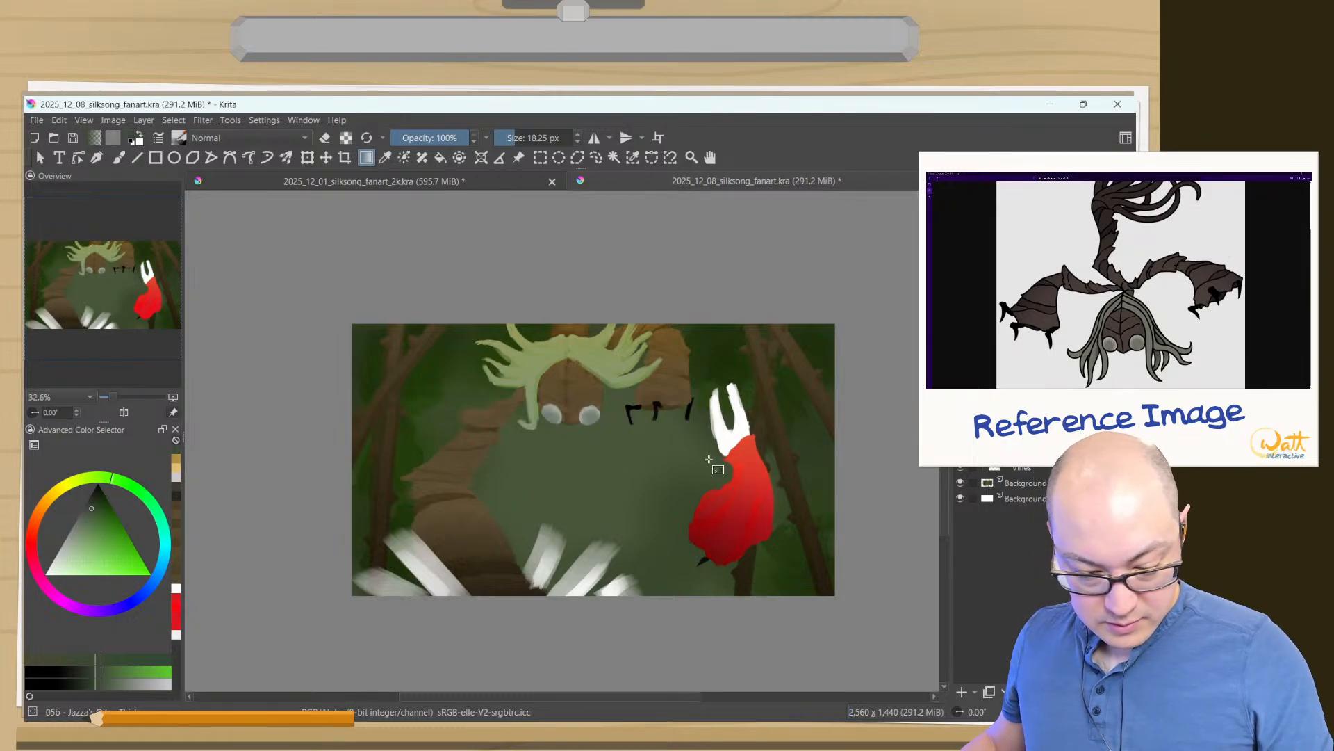
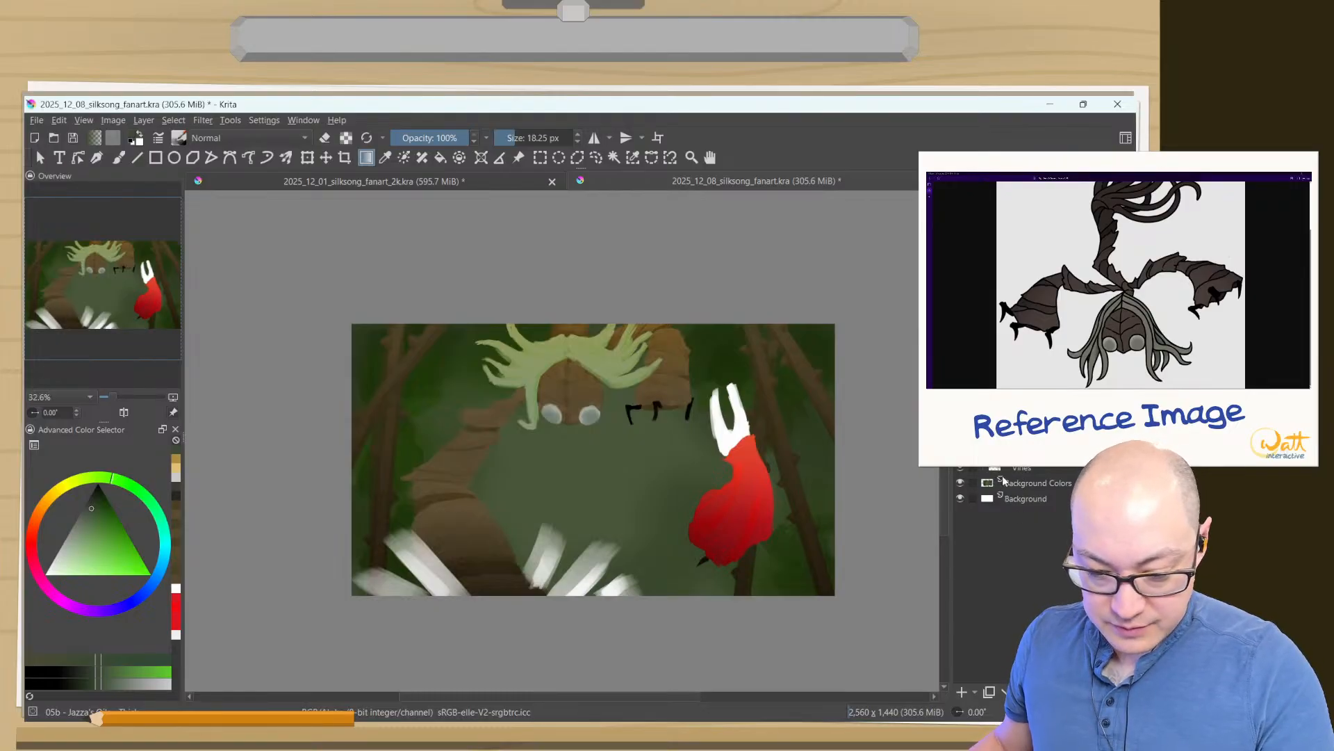
- Try to add a colorize mask to the vines layer
click(1034, 469)
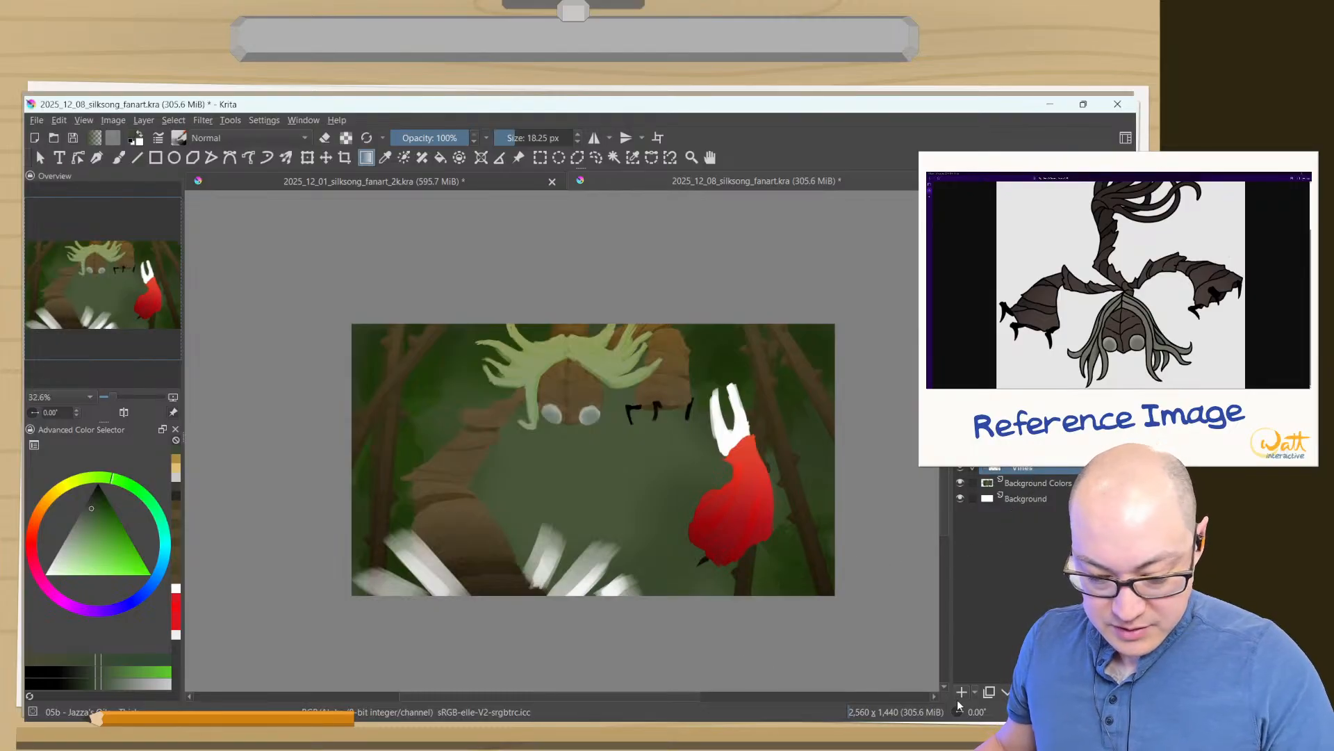
click(974, 692)
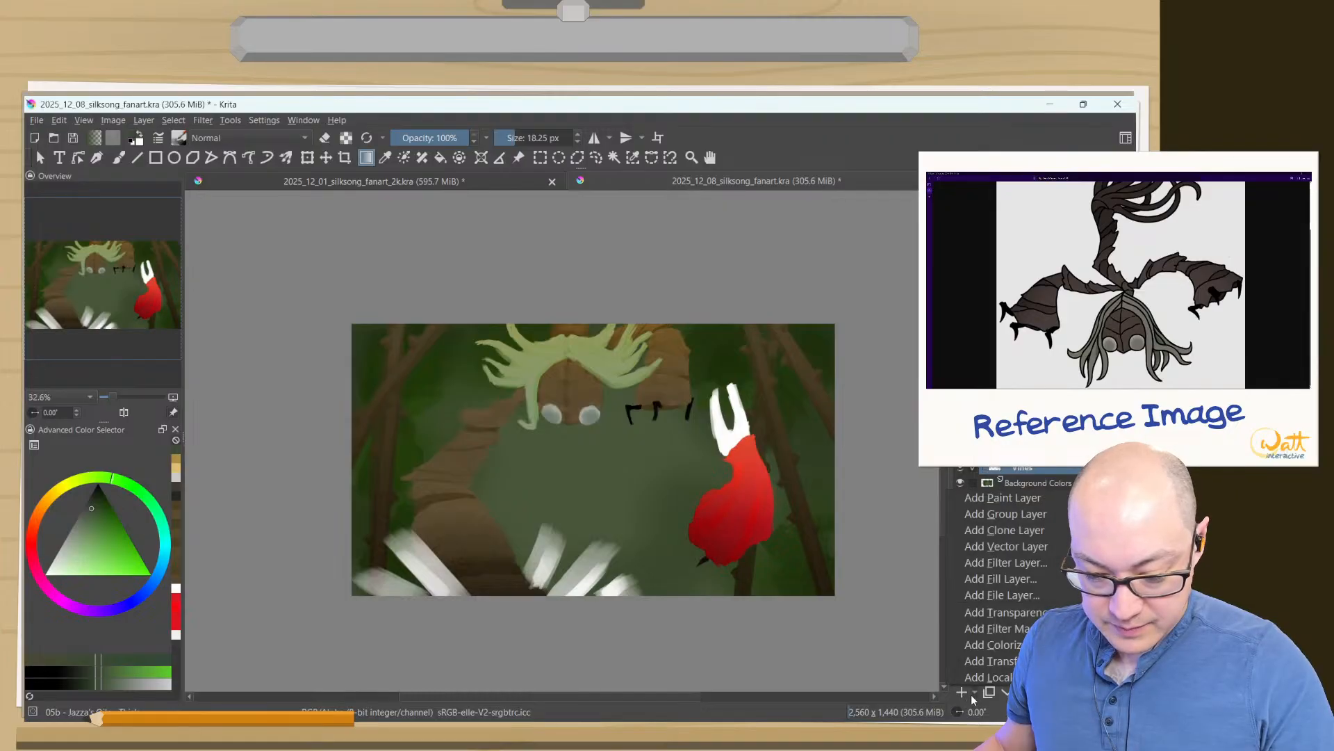
click(976, 646)
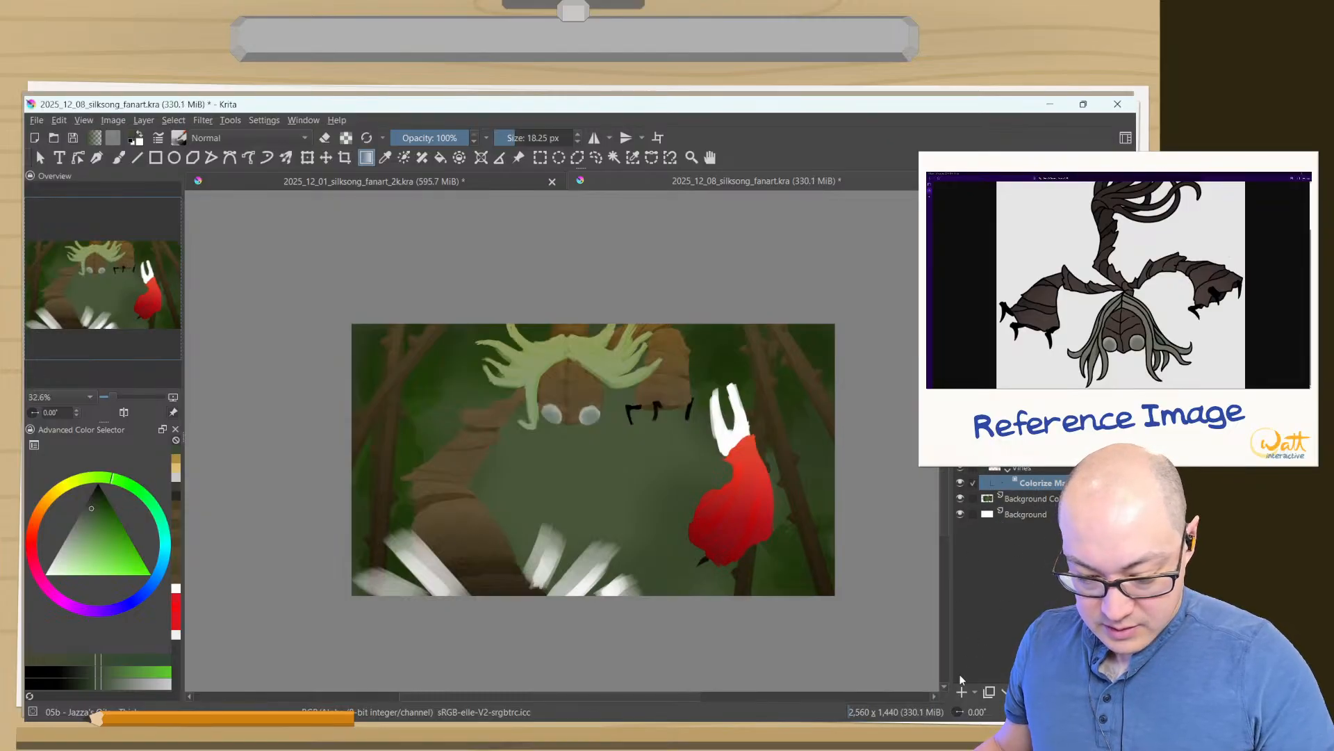
key(ctrl+z)
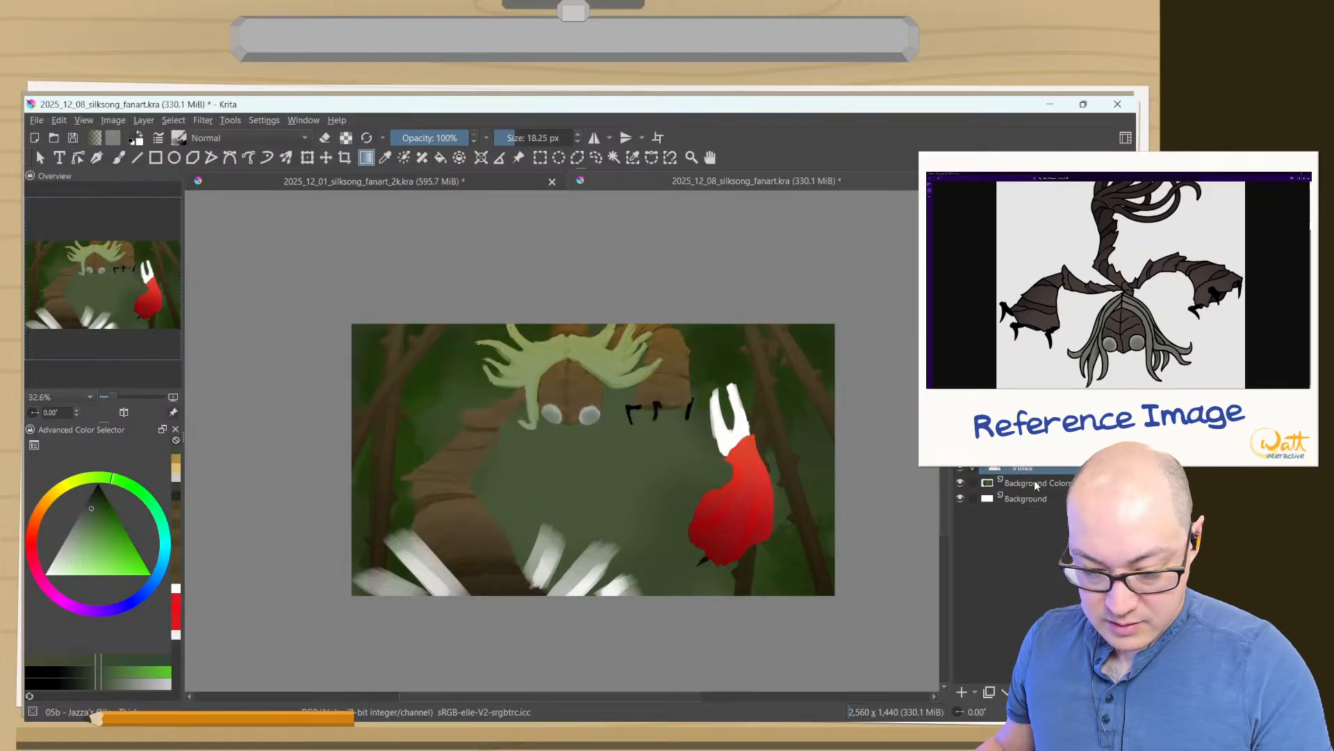
- Apply an HSV/HSL adjustment to the vines layer with saturation -35 and lightness 2
click(143, 121)
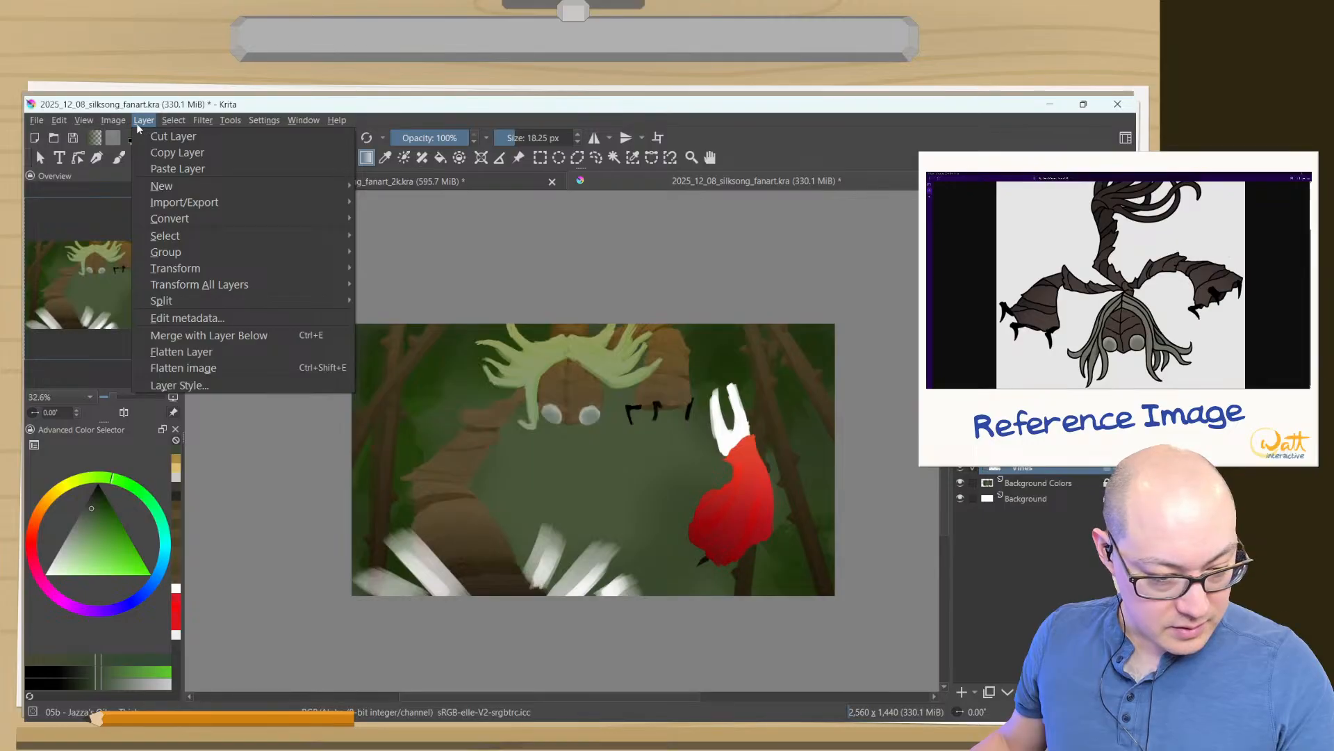
mouse_move(139, 235)
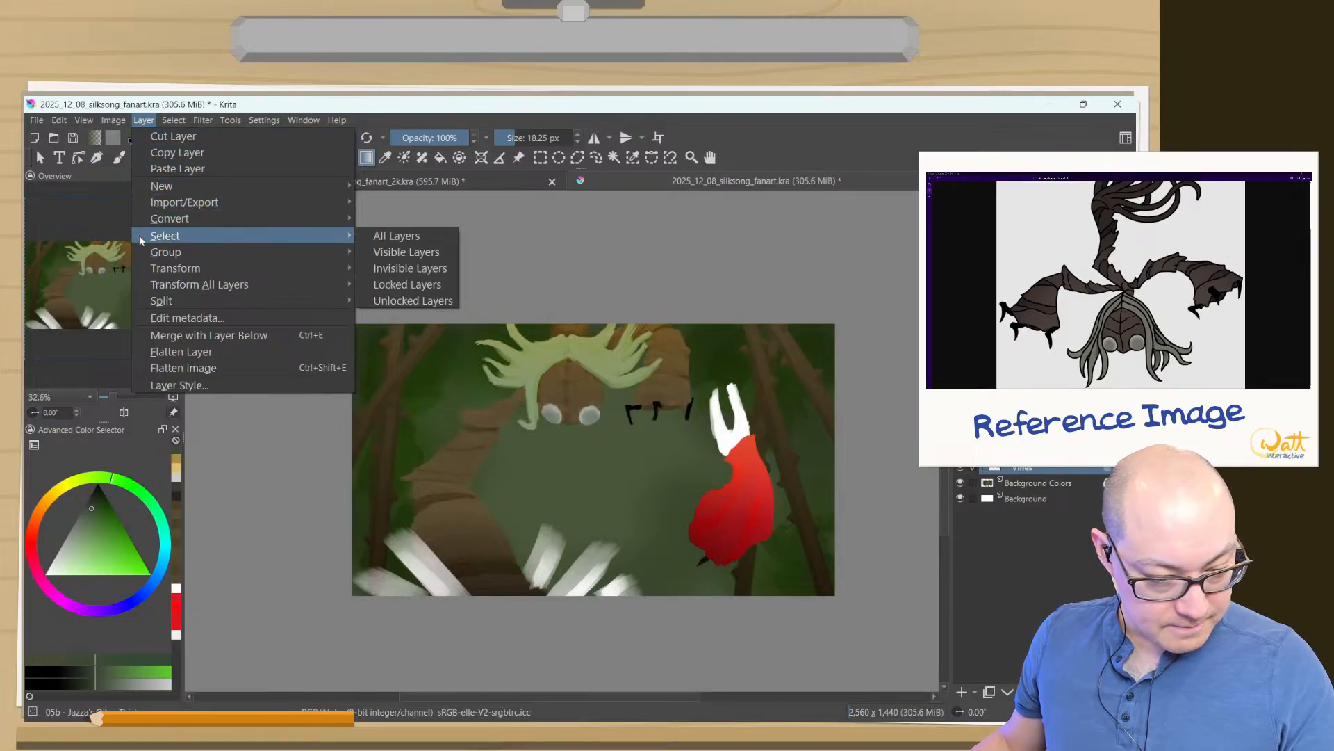
mouse_move(198, 121)
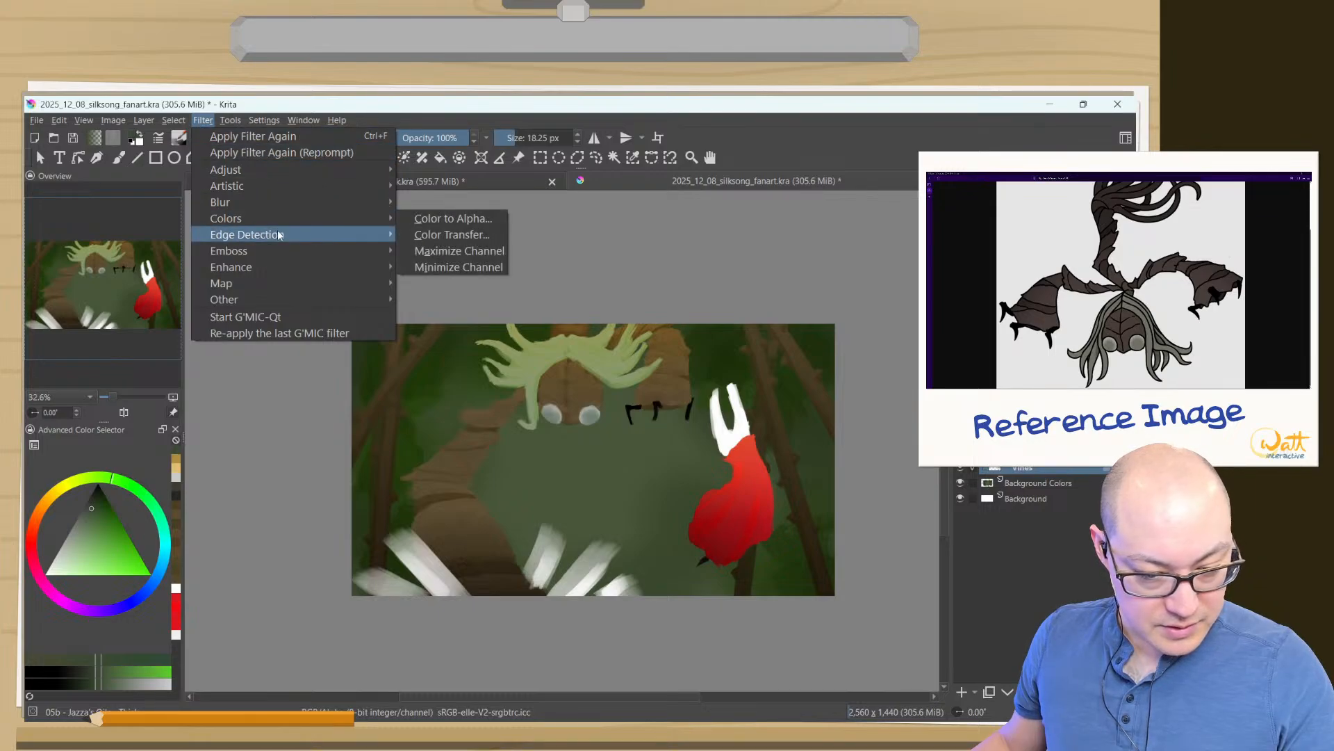
mouse_move(226, 219)
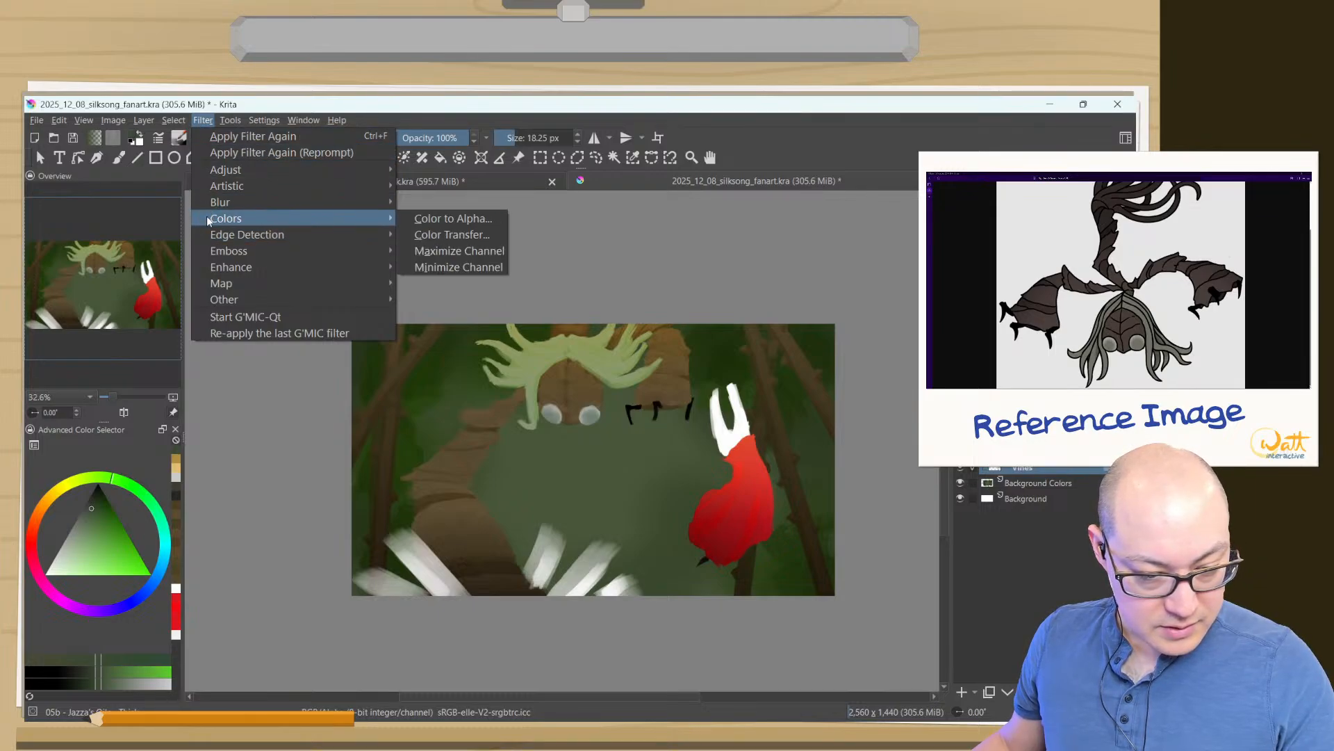
mouse_move(202, 266)
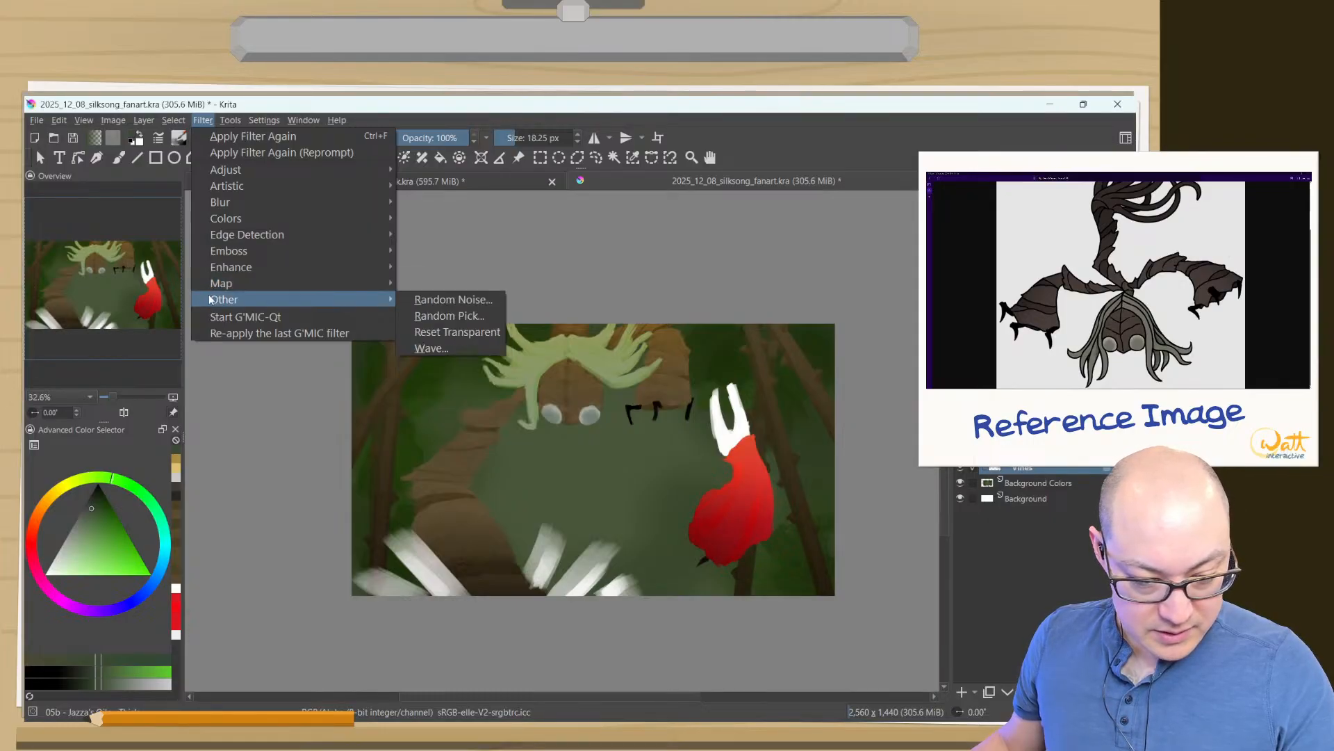
mouse_move(205, 169)
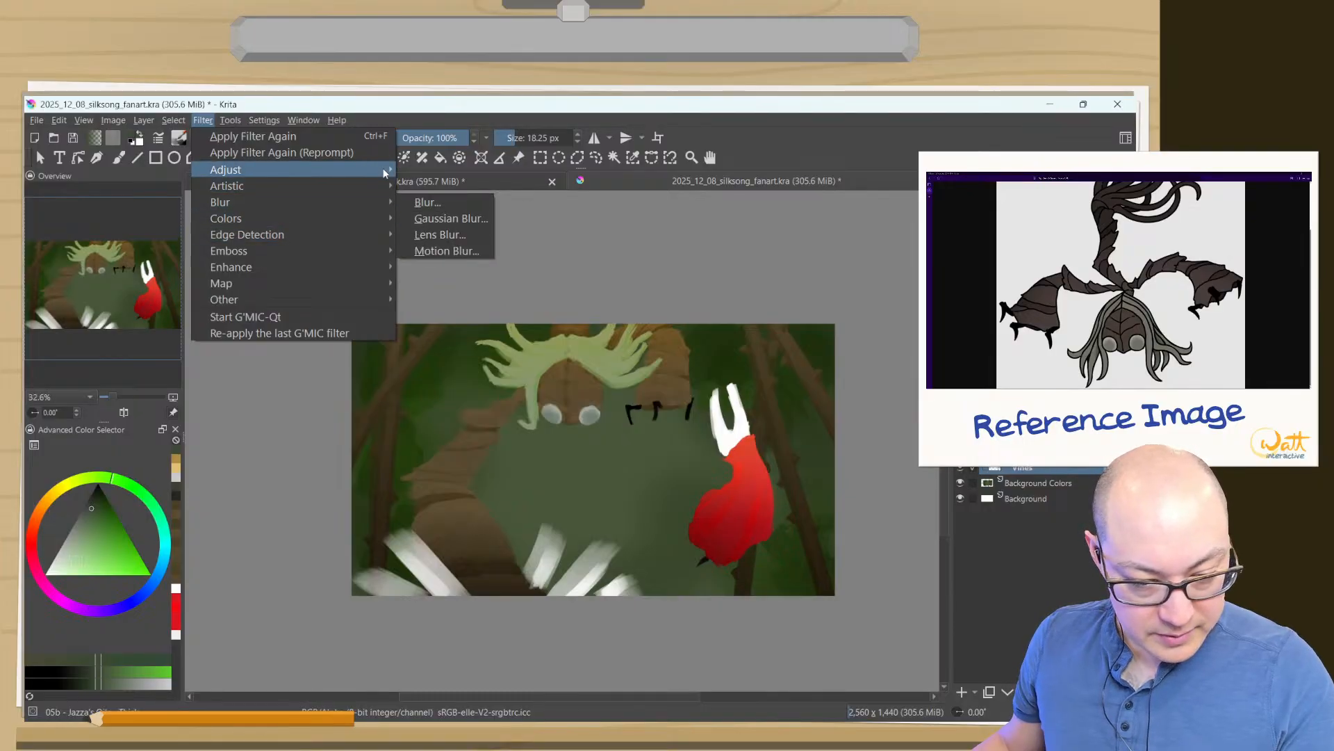
mouse_move(379, 170)
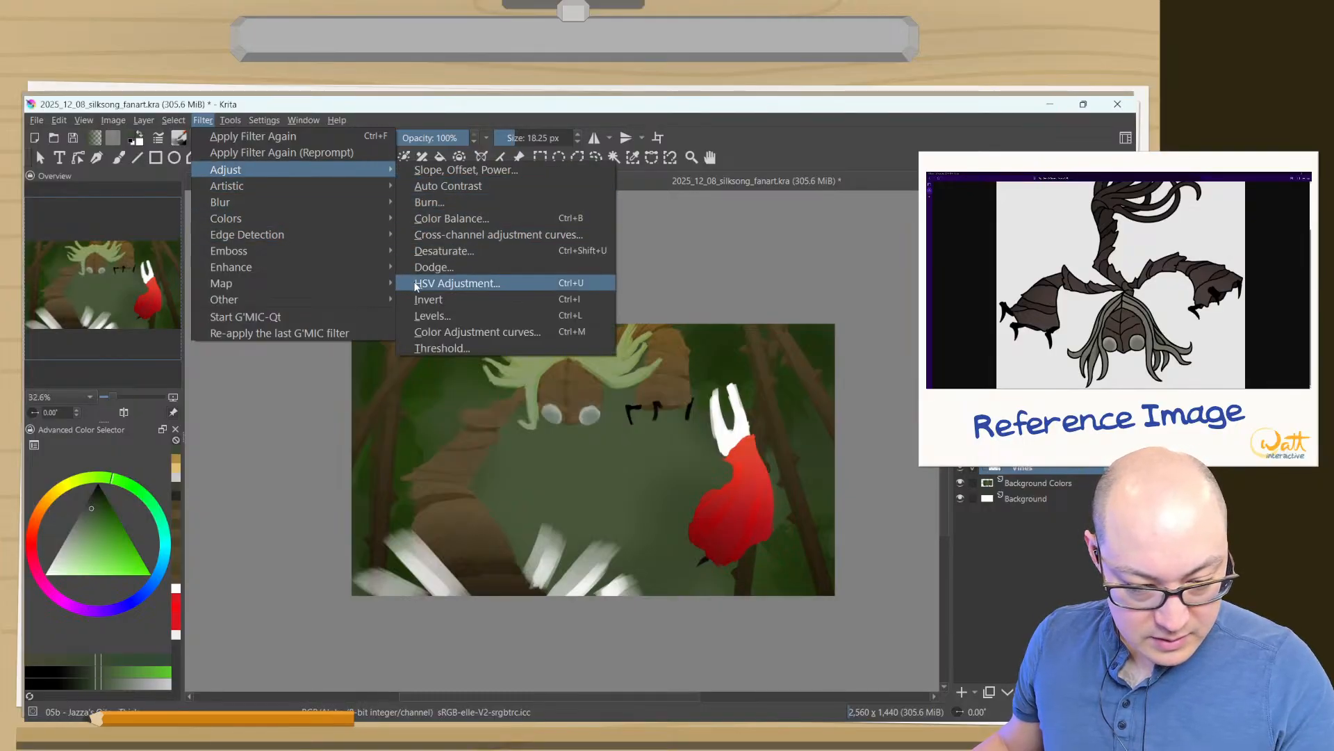
click(417, 284)
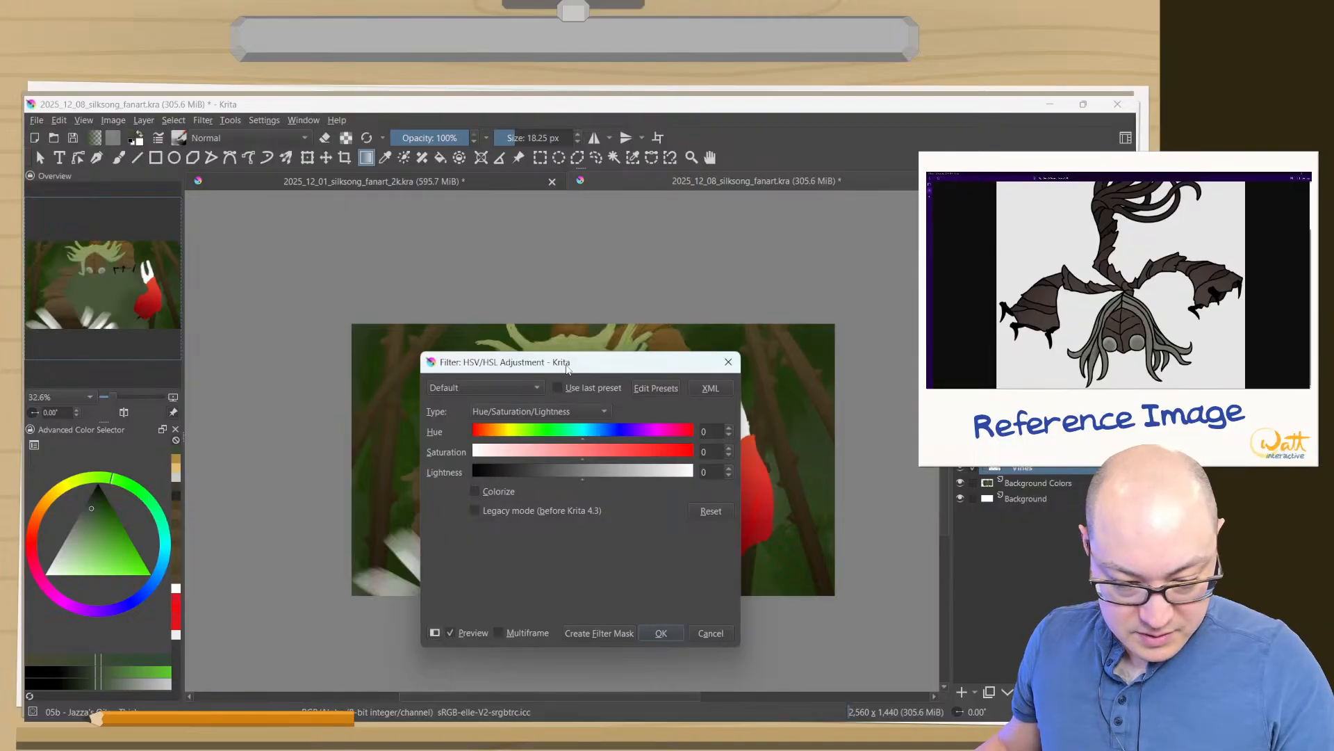
drag(567, 367, 279, 221)
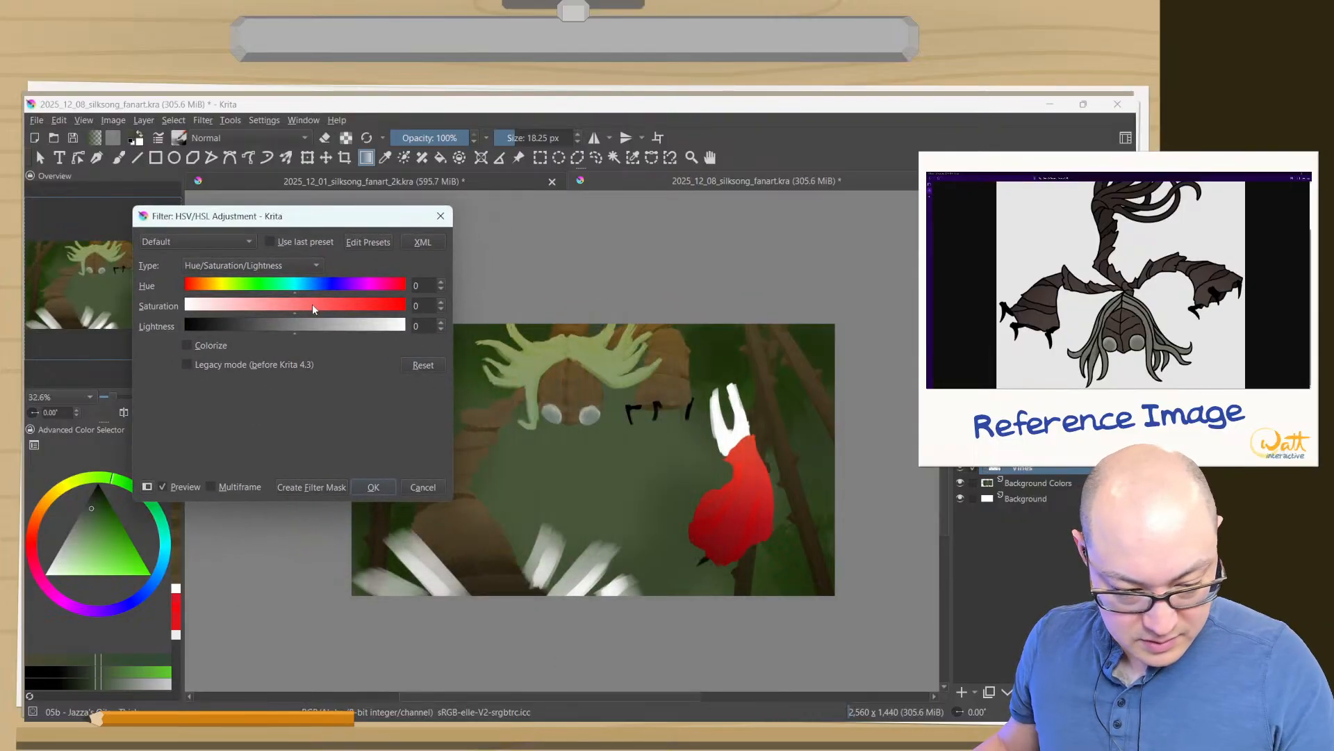
drag(312, 303, 259, 303)
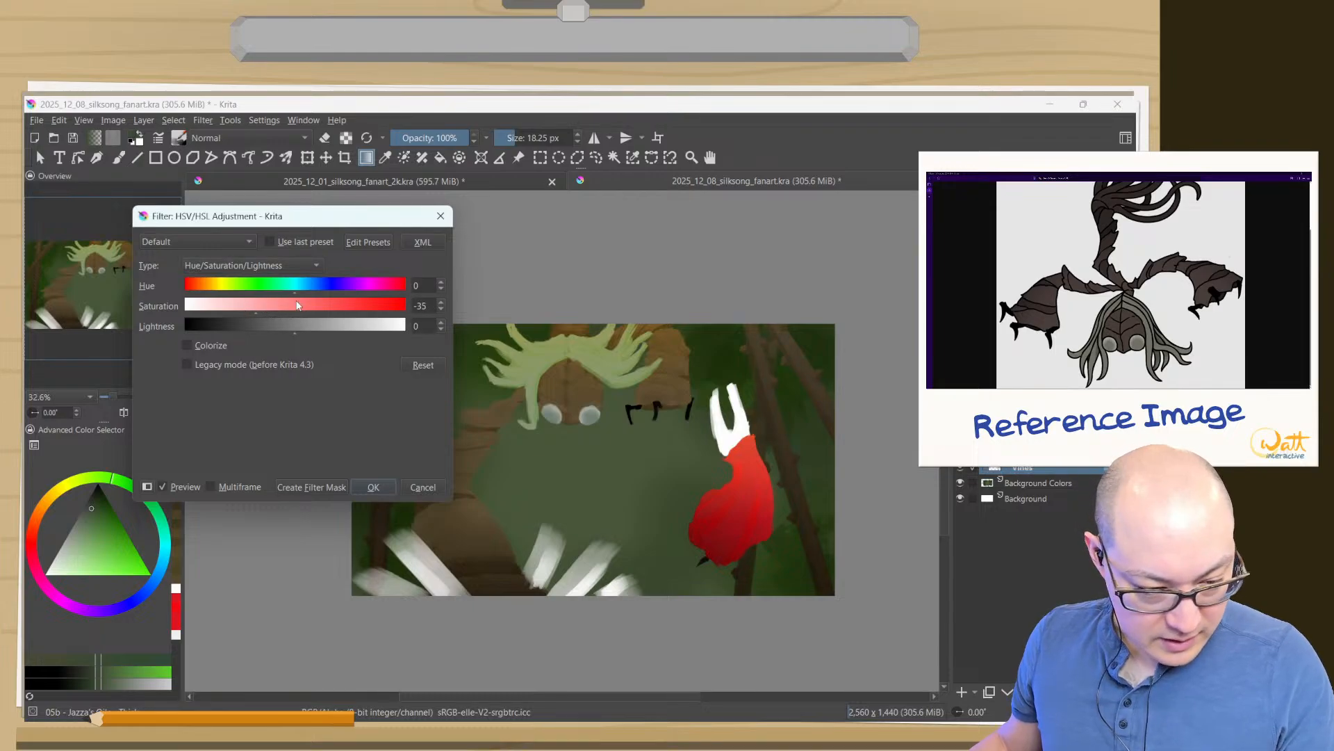
drag(292, 328, 286, 329)
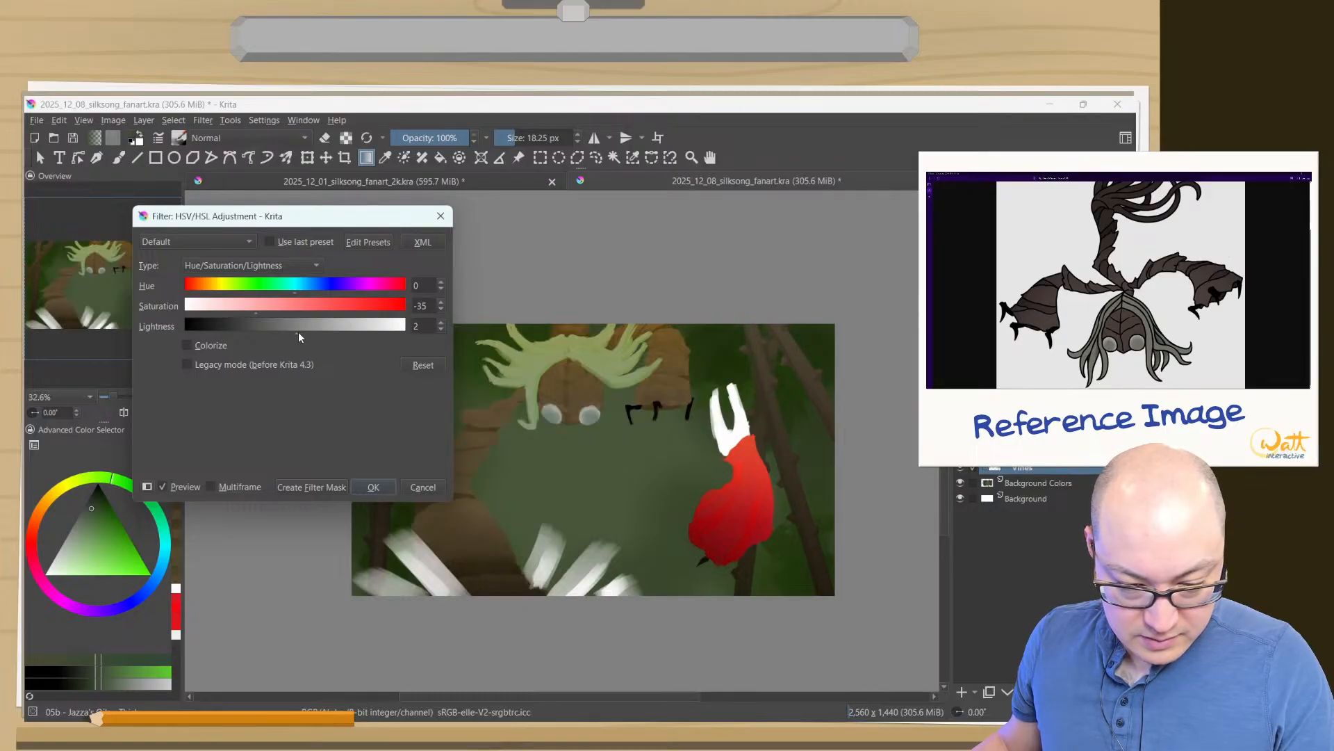
drag(266, 217, 206, 198)
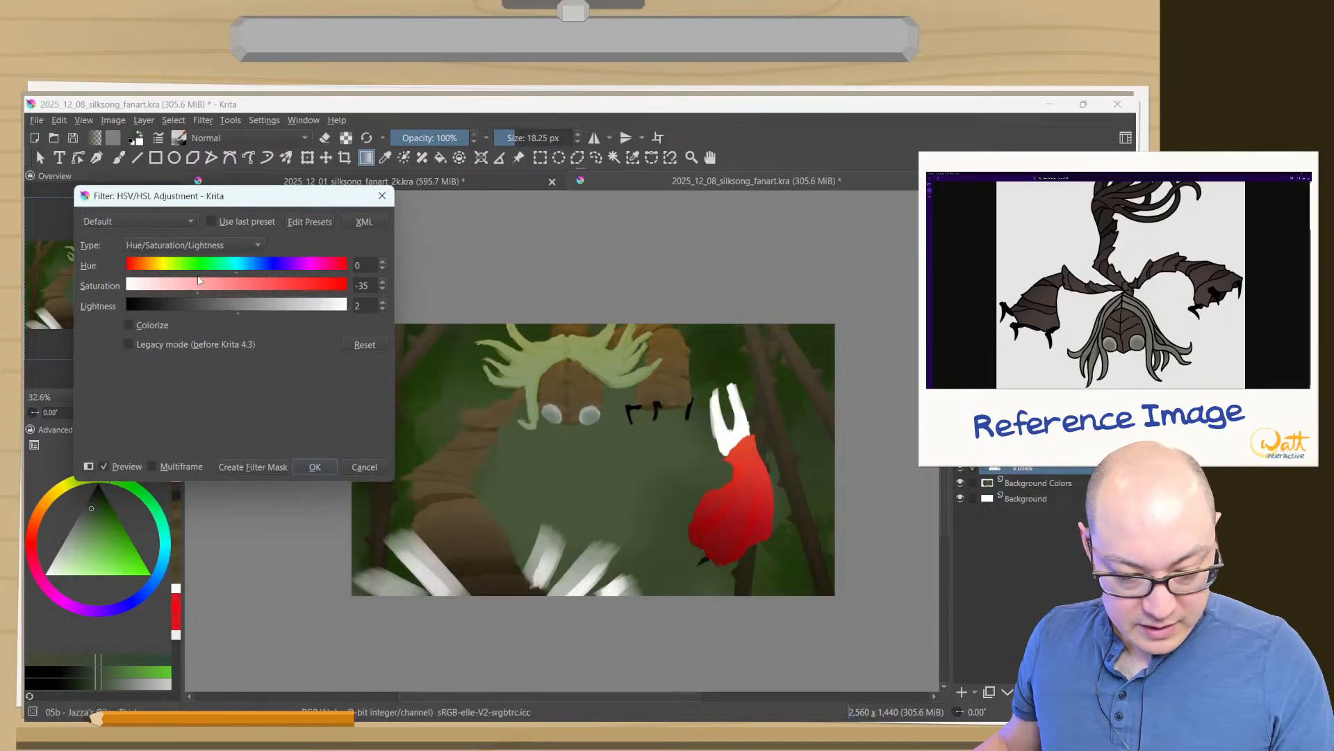
click(300, 468)
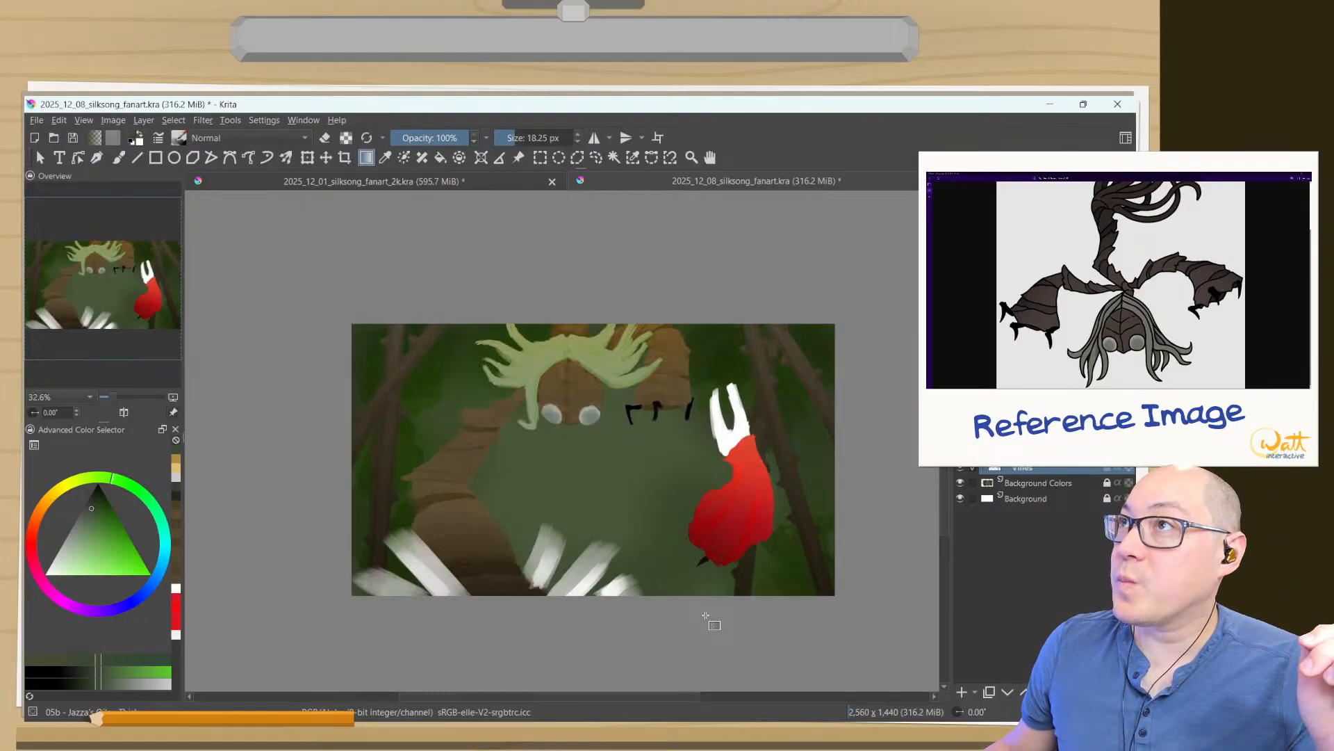
- Try to add a paint layer above the Background Colors layer
click(1028, 481)
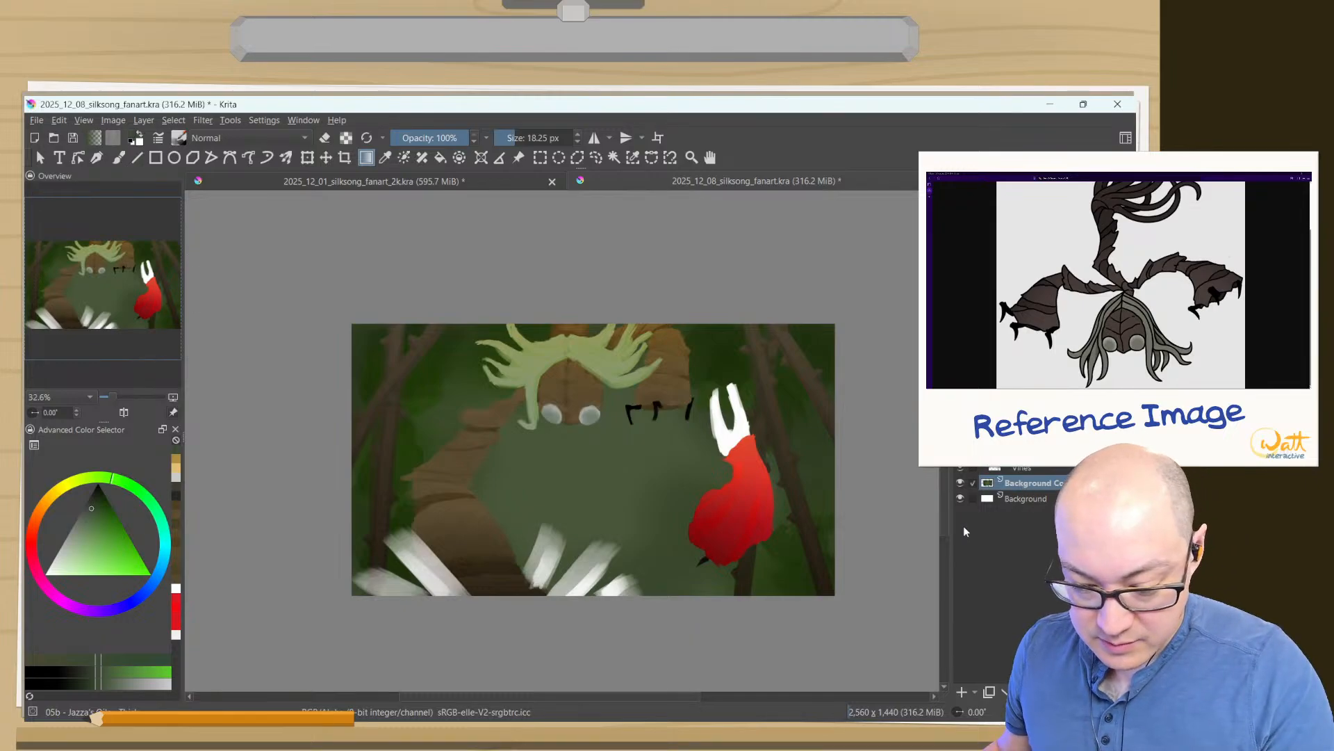
click(962, 692)
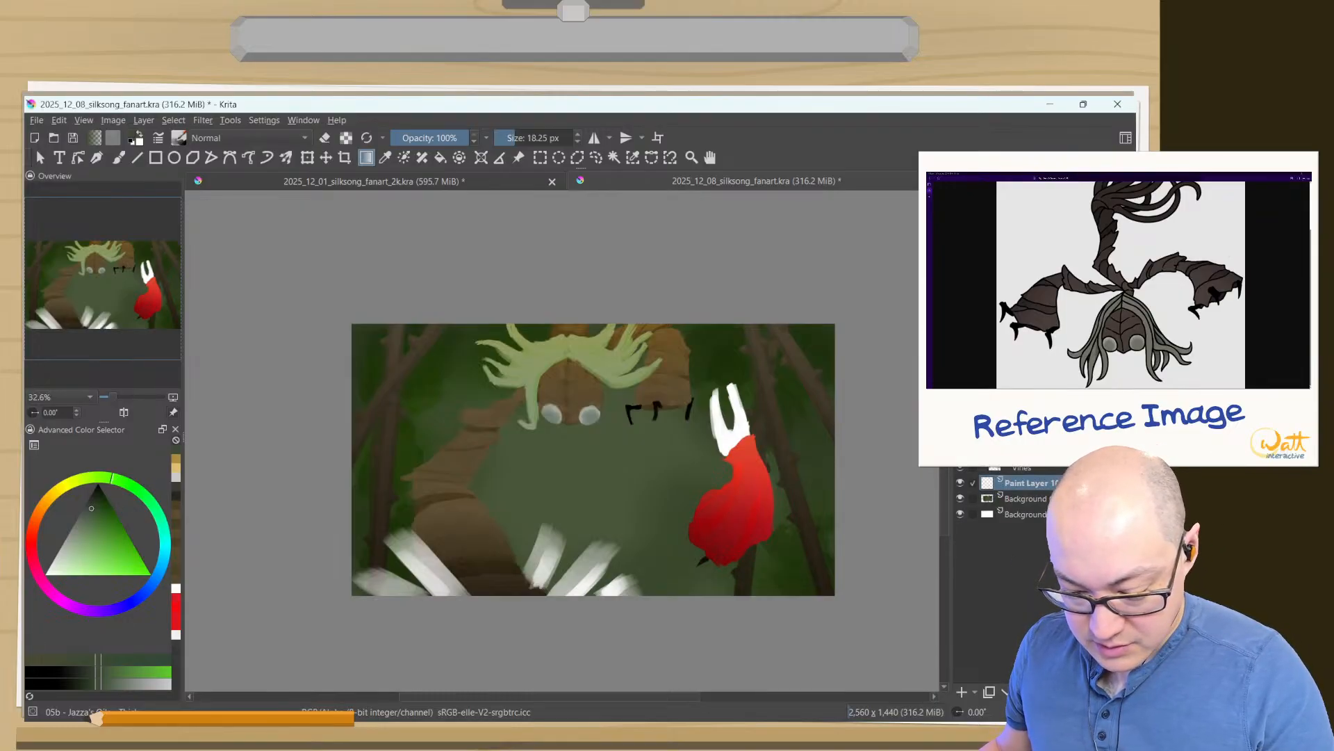
key(ctrl+e)
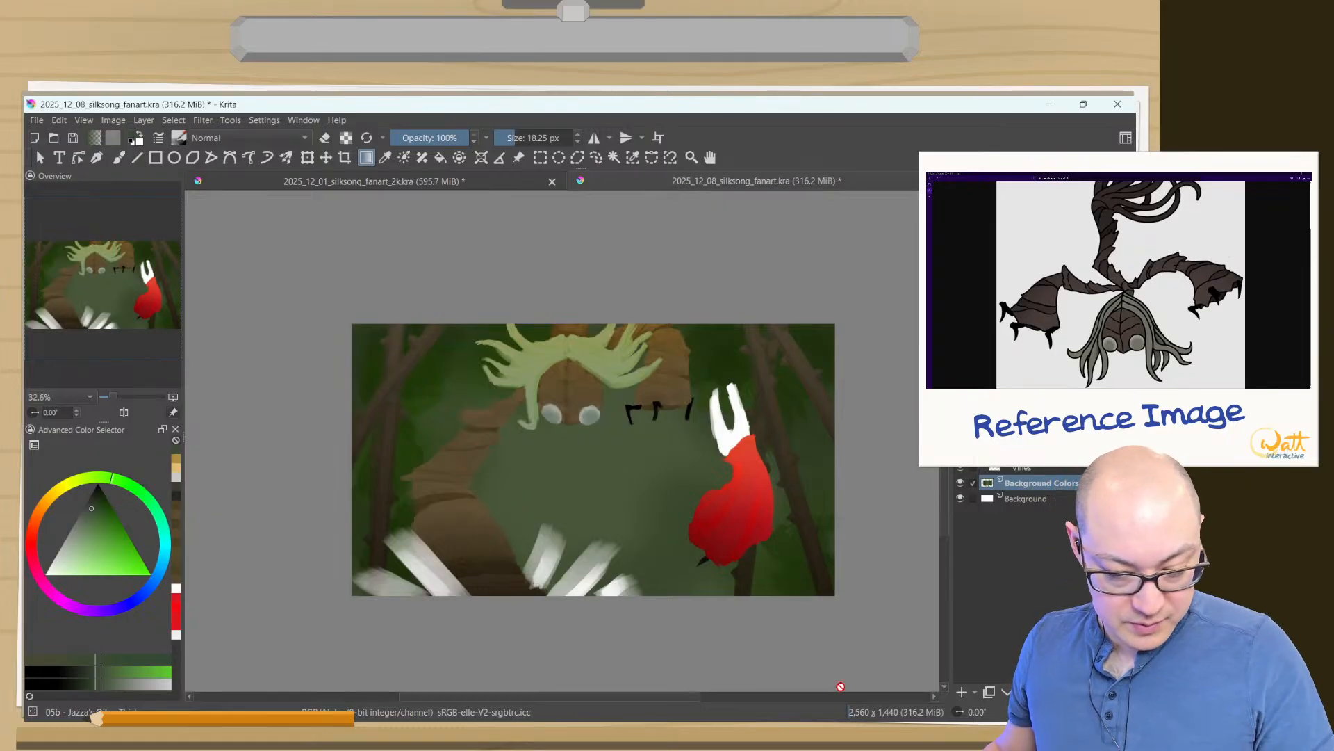
- Add a Desaturate filter layer using the Lightness method above the Background Colors layer
click(974, 693)
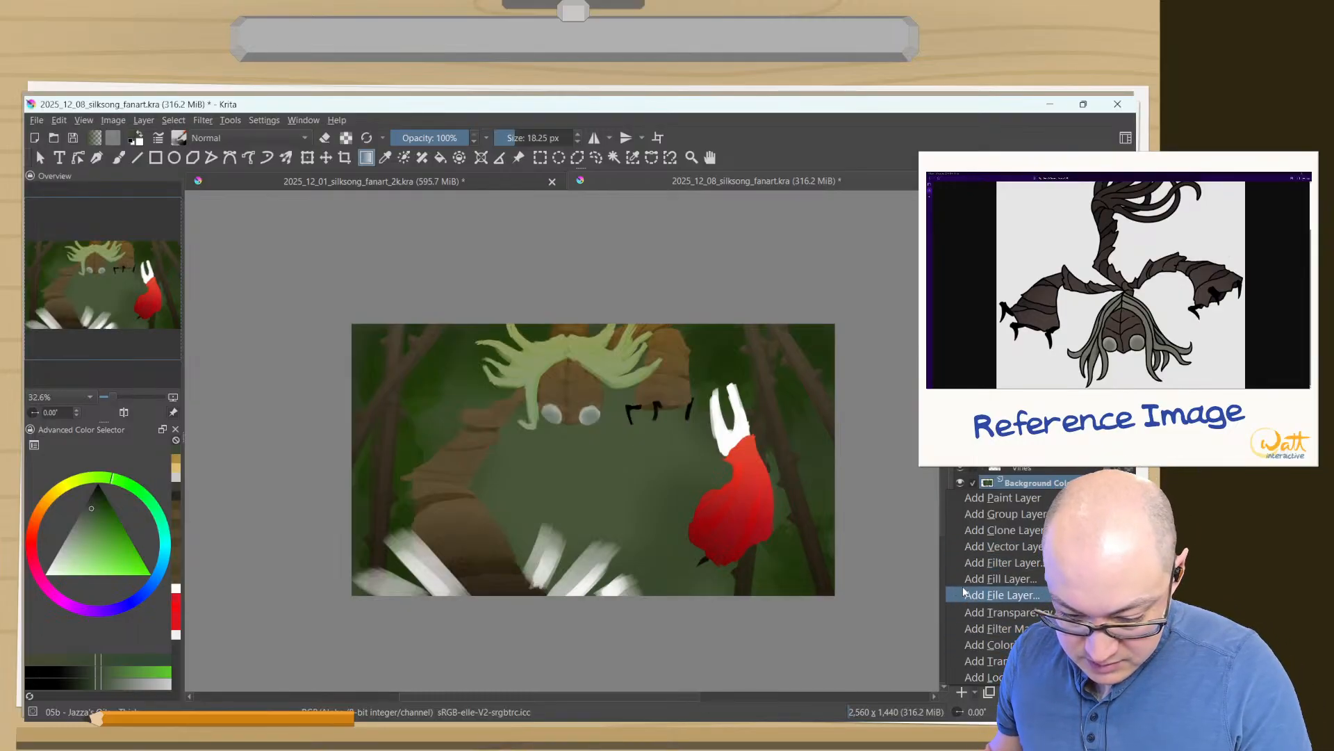
click(970, 563)
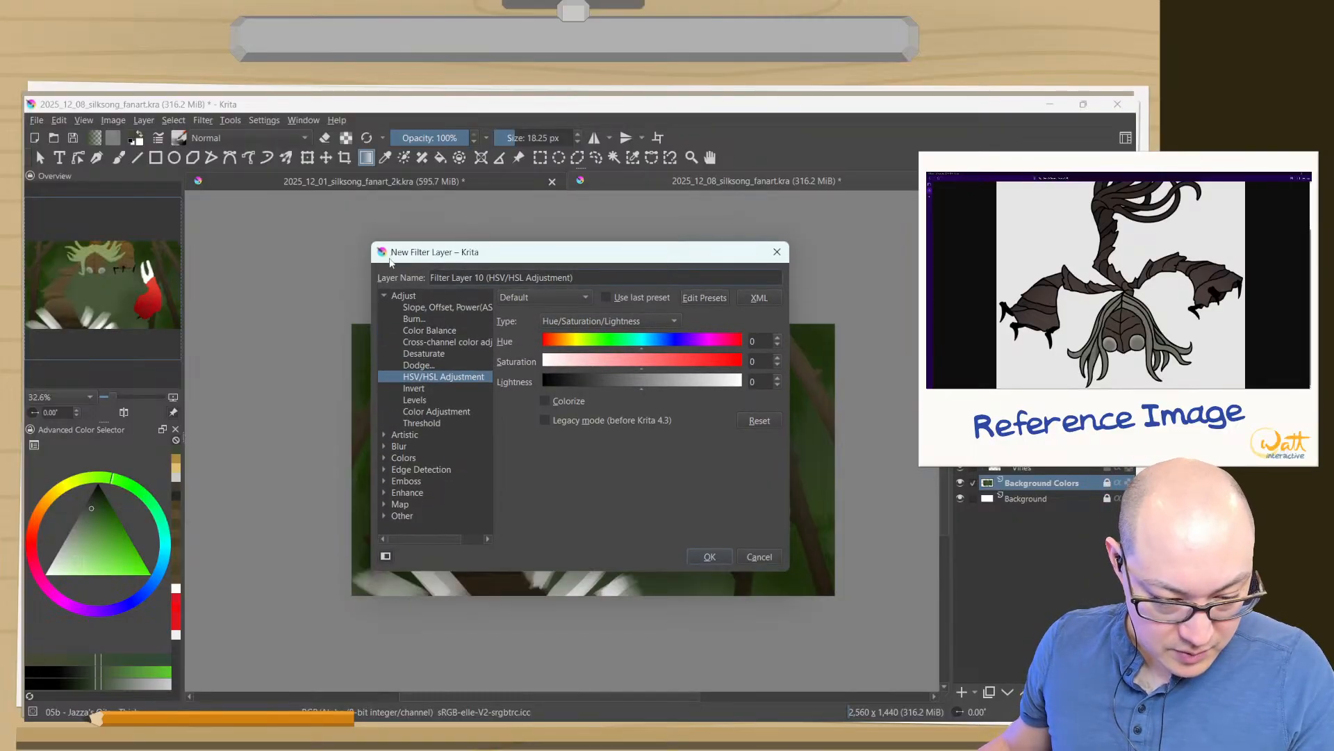
click(423, 354)
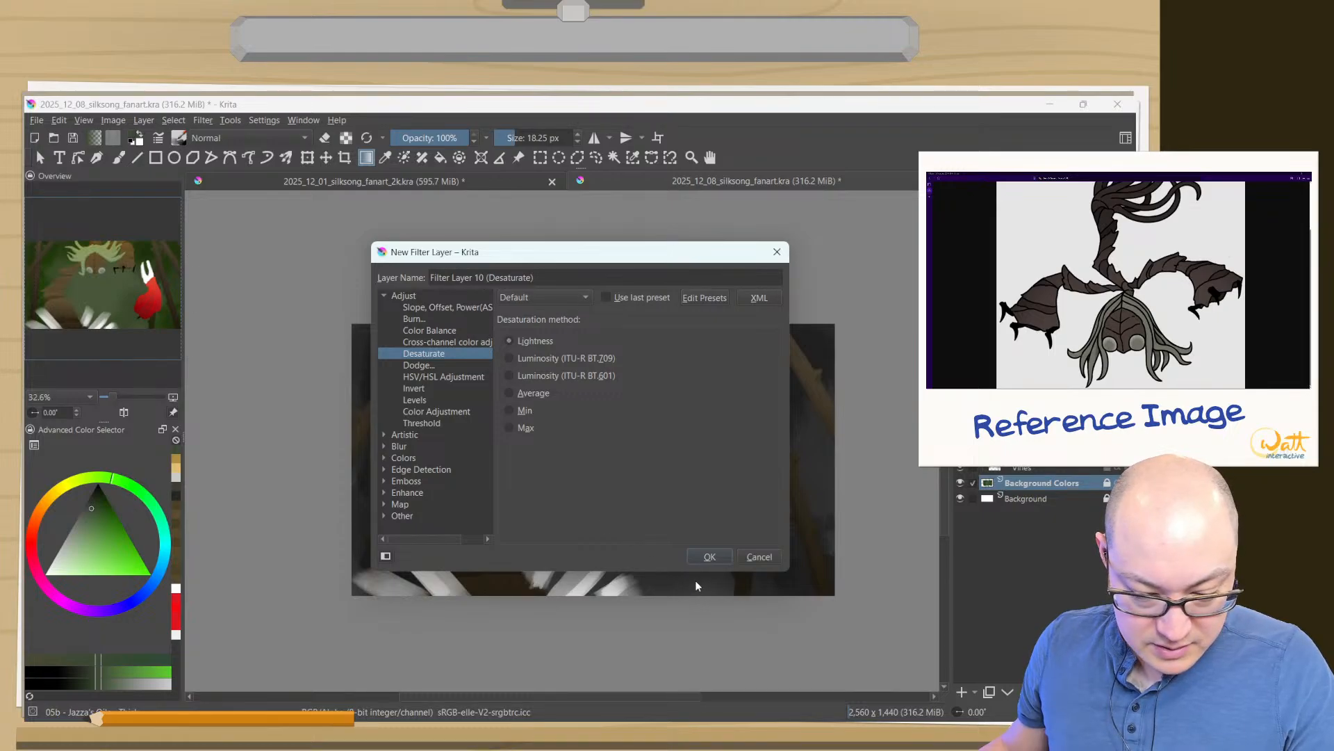
drag(493, 251, 164, 148)
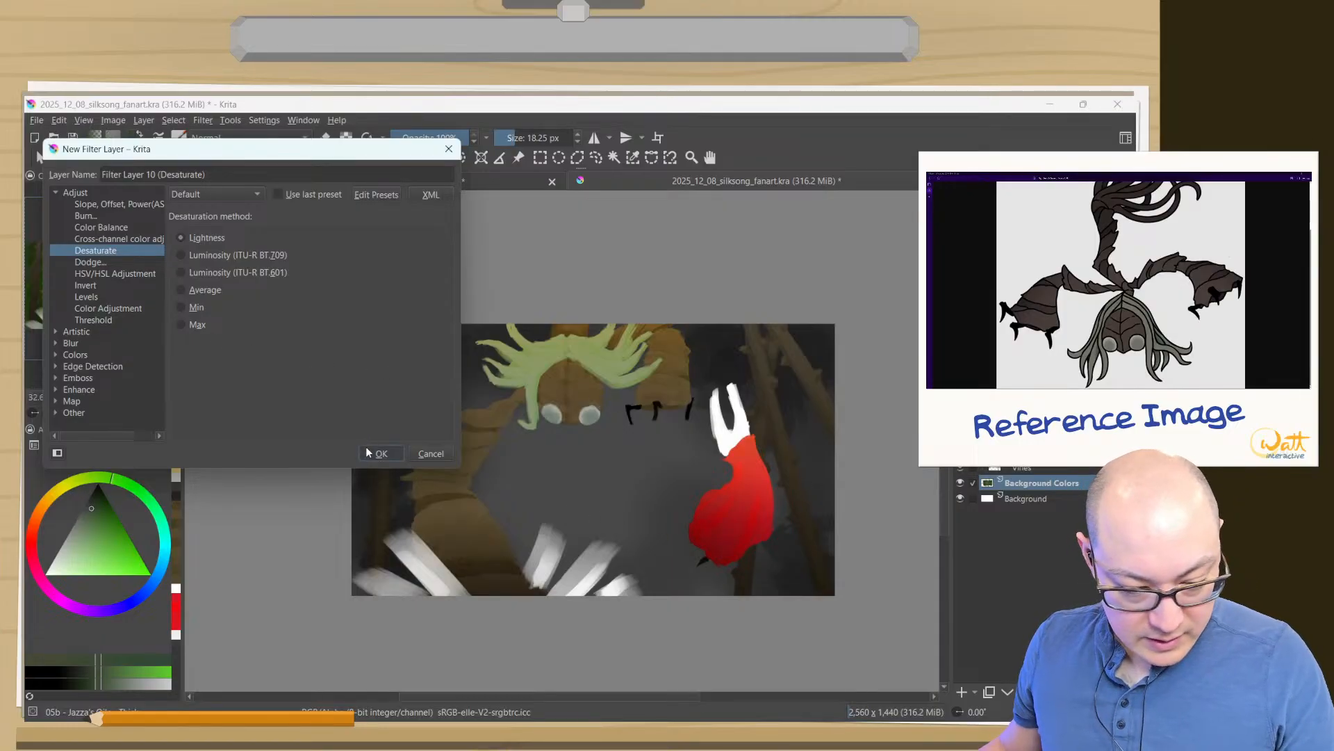
click(381, 453)
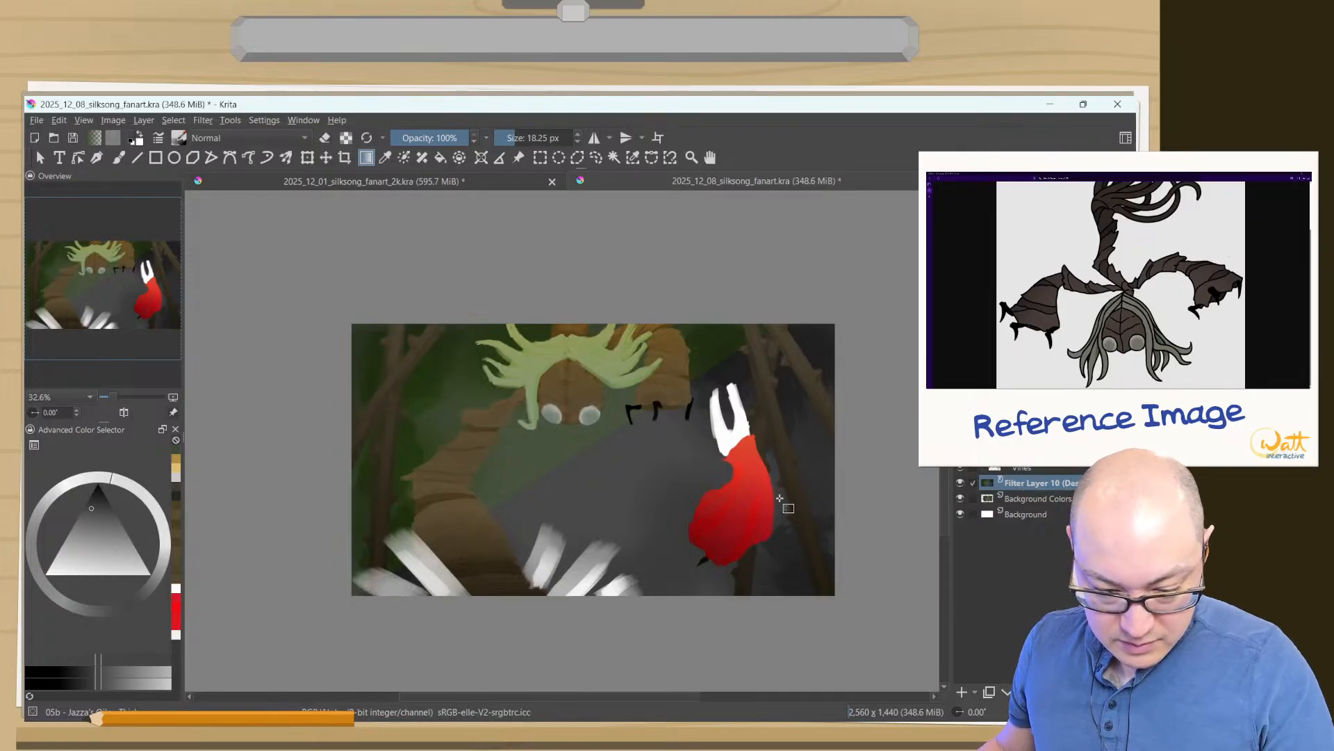
- Delete the Desaturate filter layer above Background Colors
click(1022, 498)
click(1020, 488)
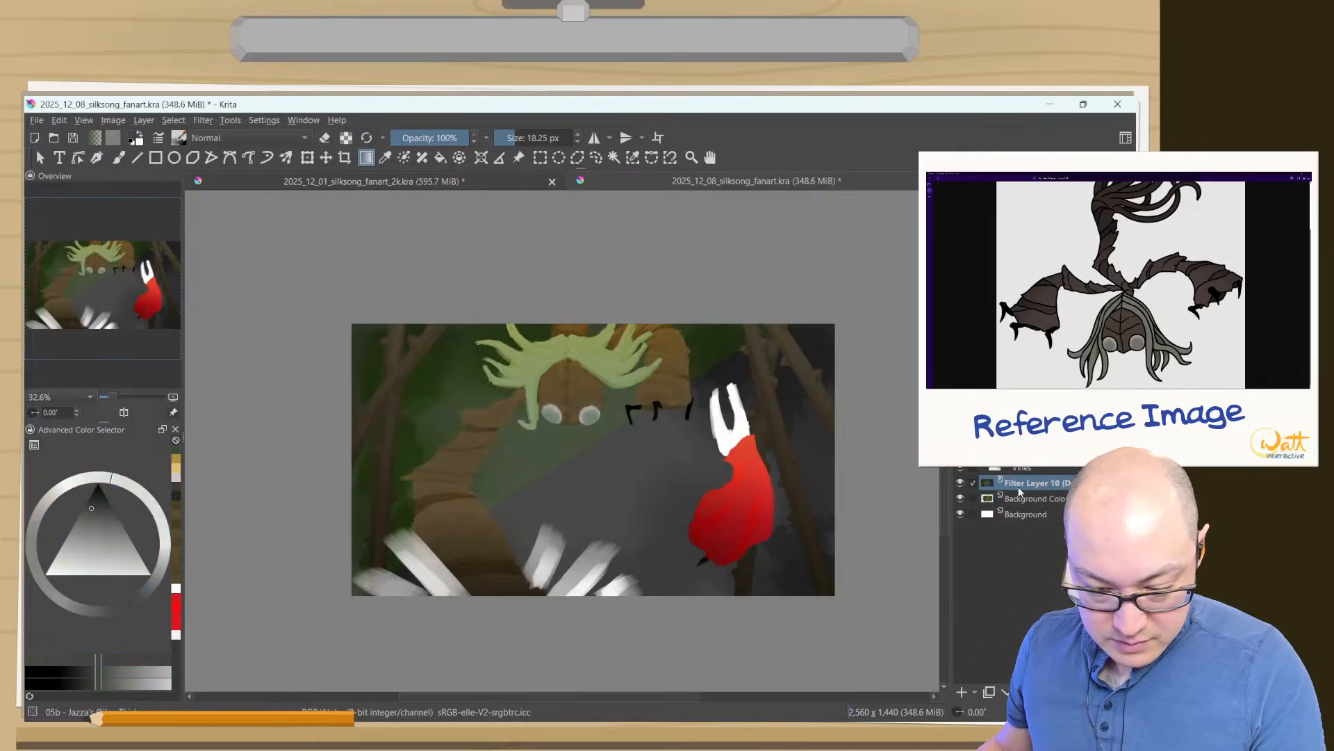
click(1017, 472)
click(1024, 486)
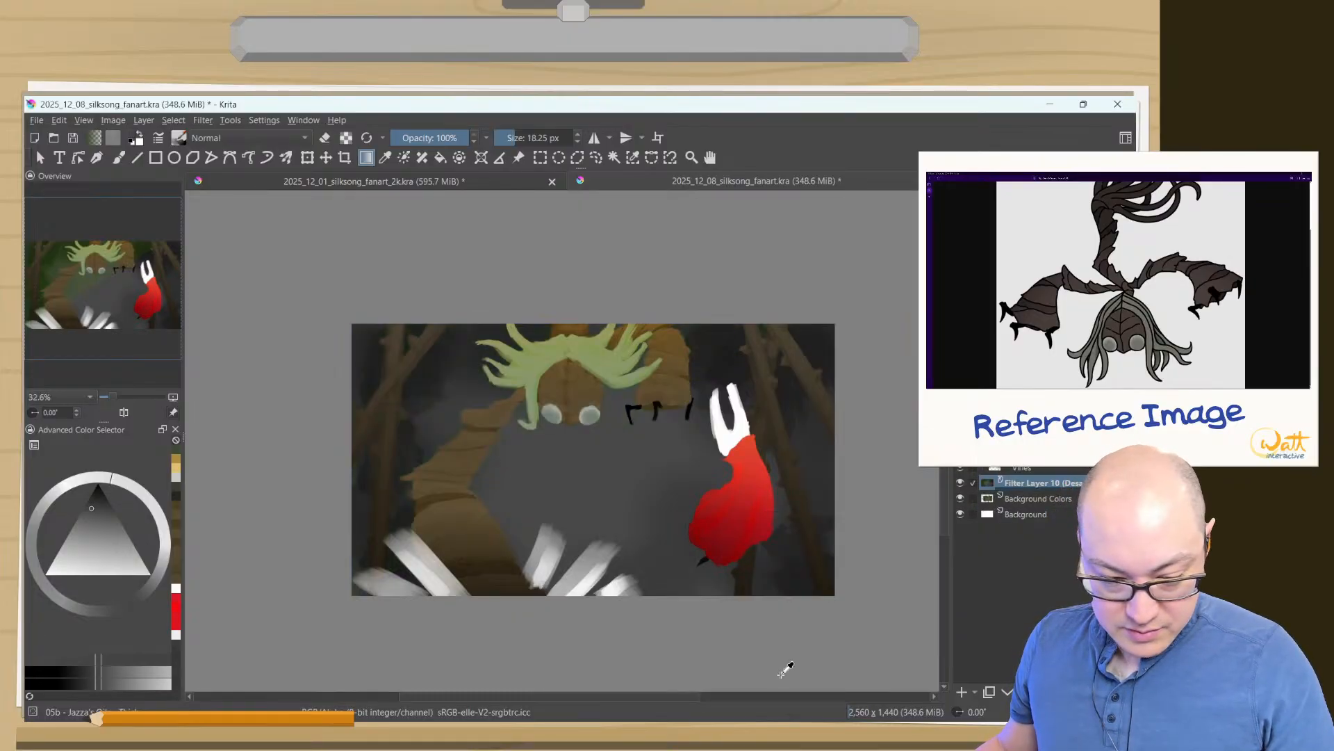
key(shift+Delete)
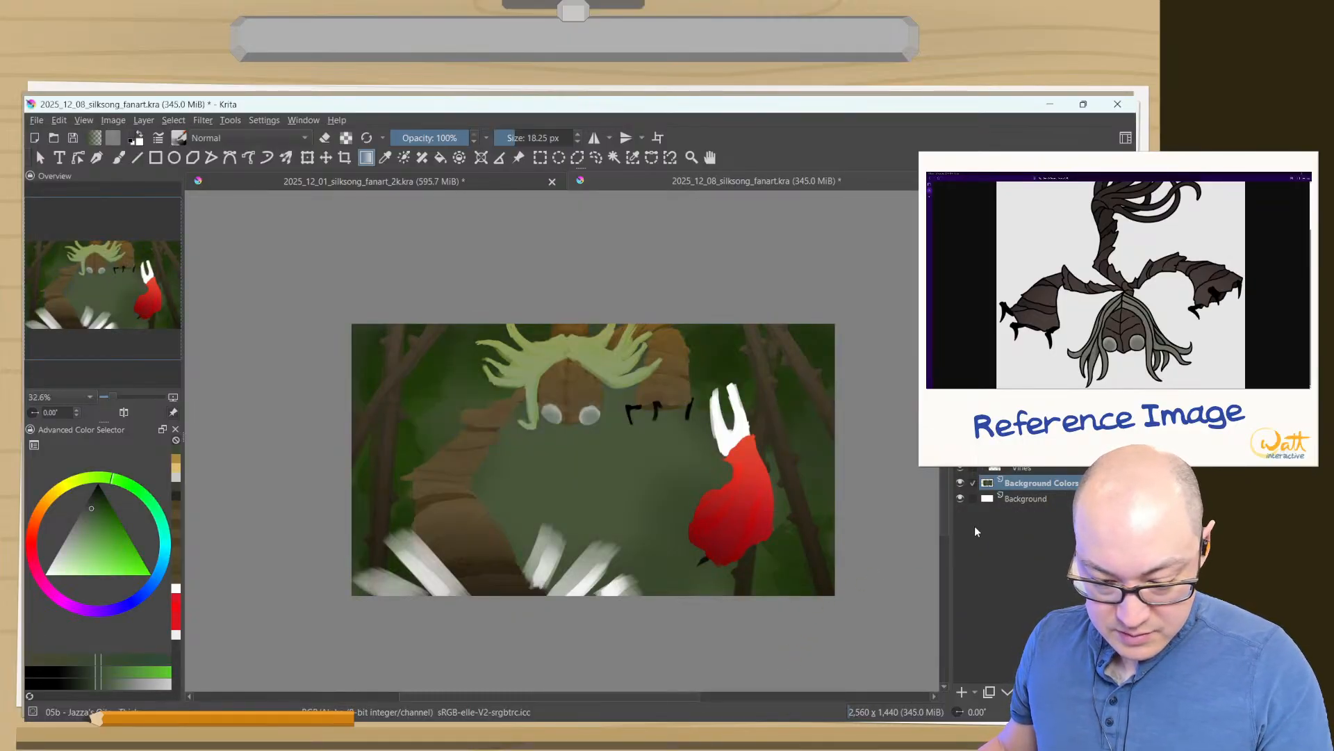
- Add a new Desaturate filter layer with the Lightness method above Background Colors, and make the vines layer active
click(974, 692)
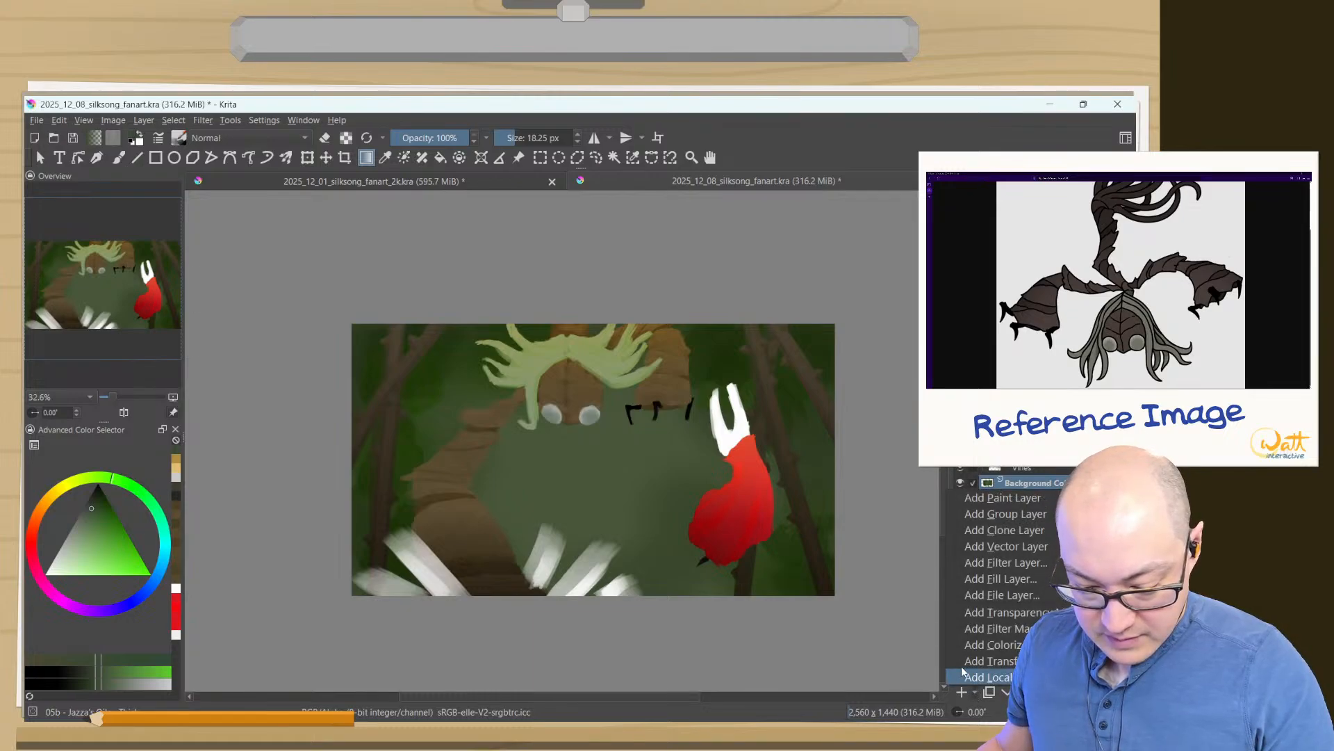
click(956, 627)
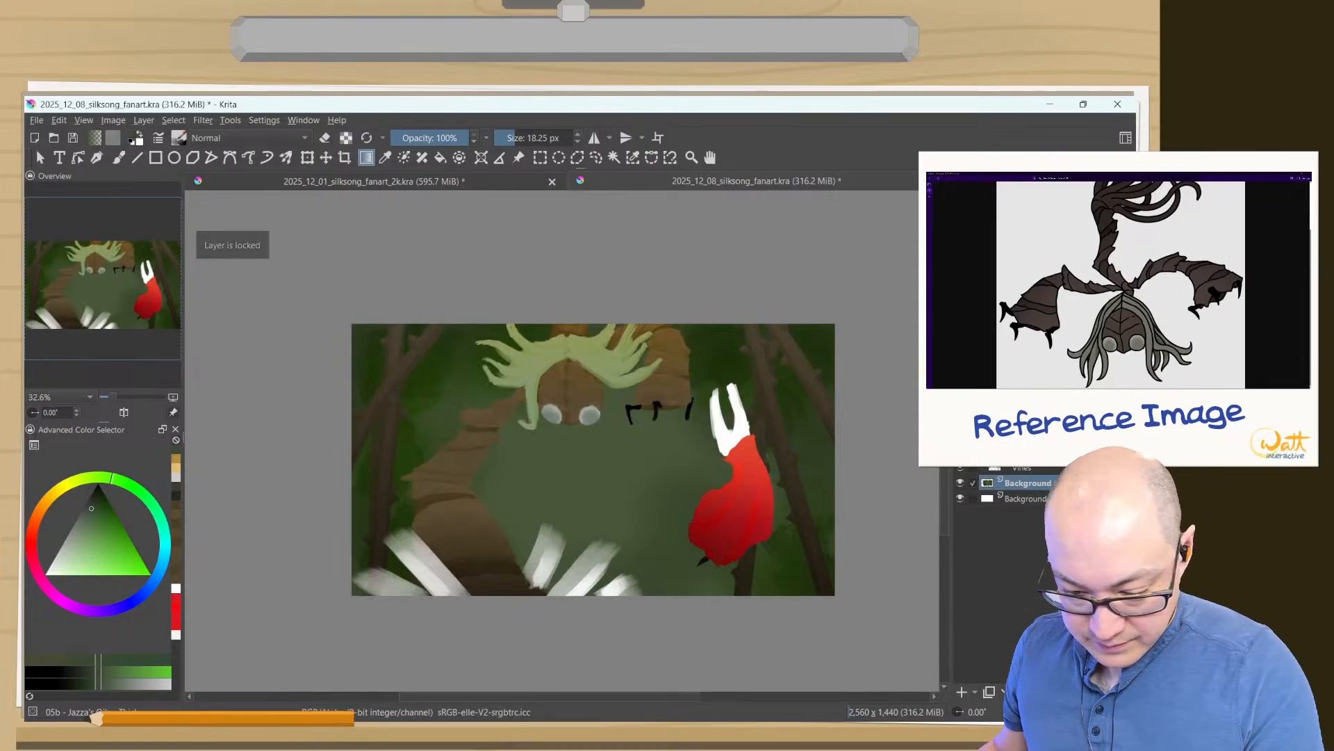
click(974, 692)
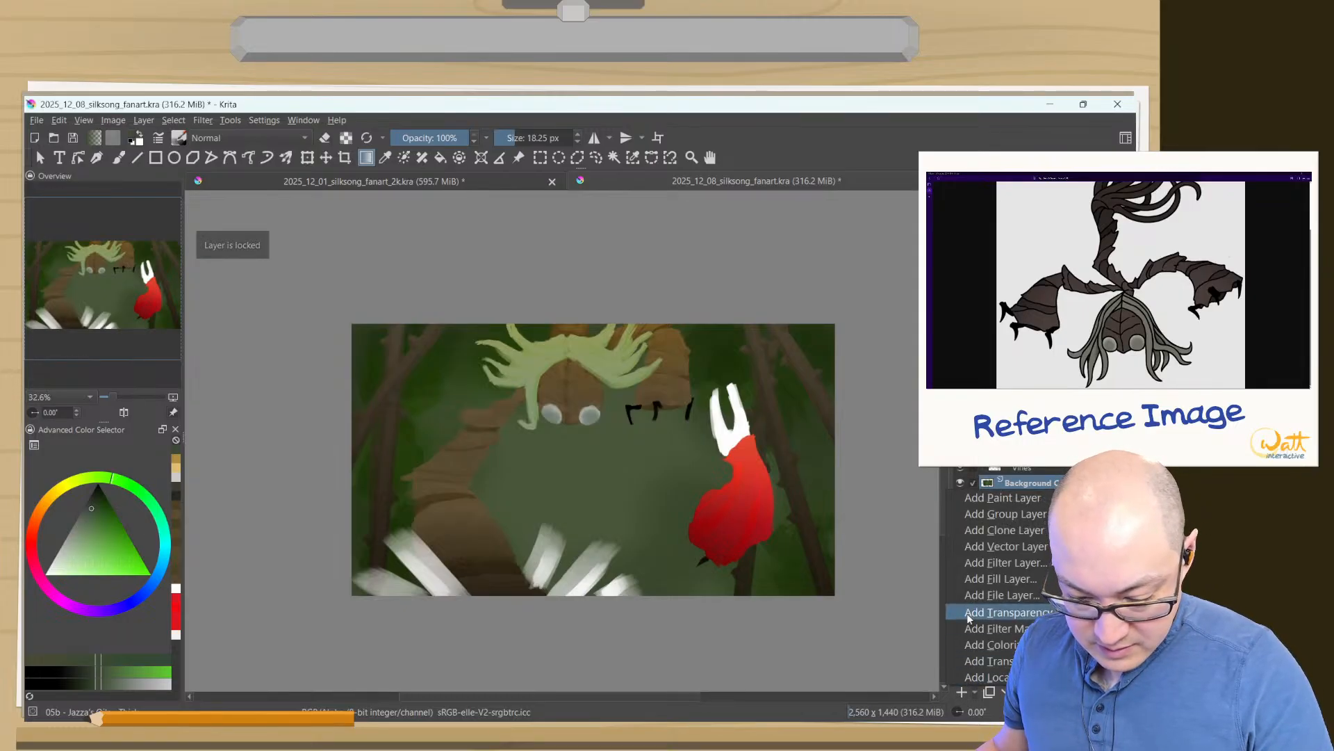
click(973, 569)
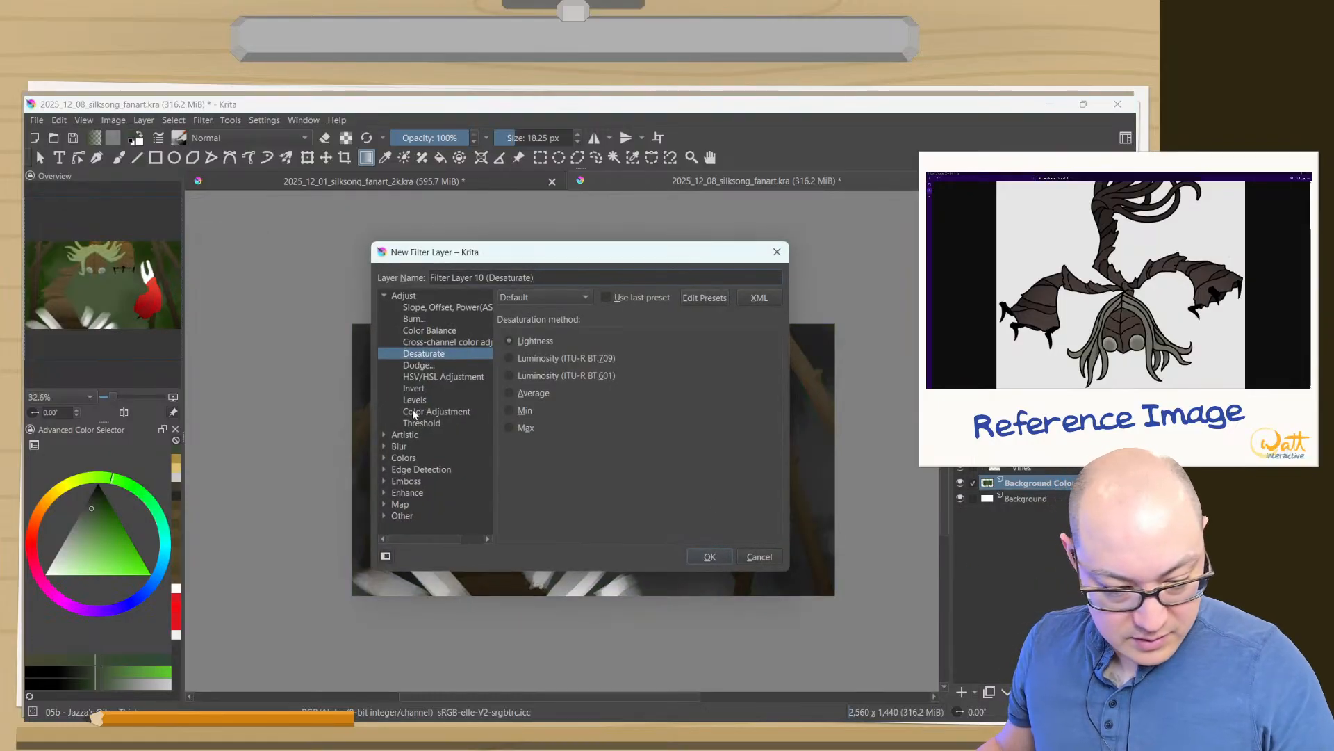
drag(422, 255, 132, 134)
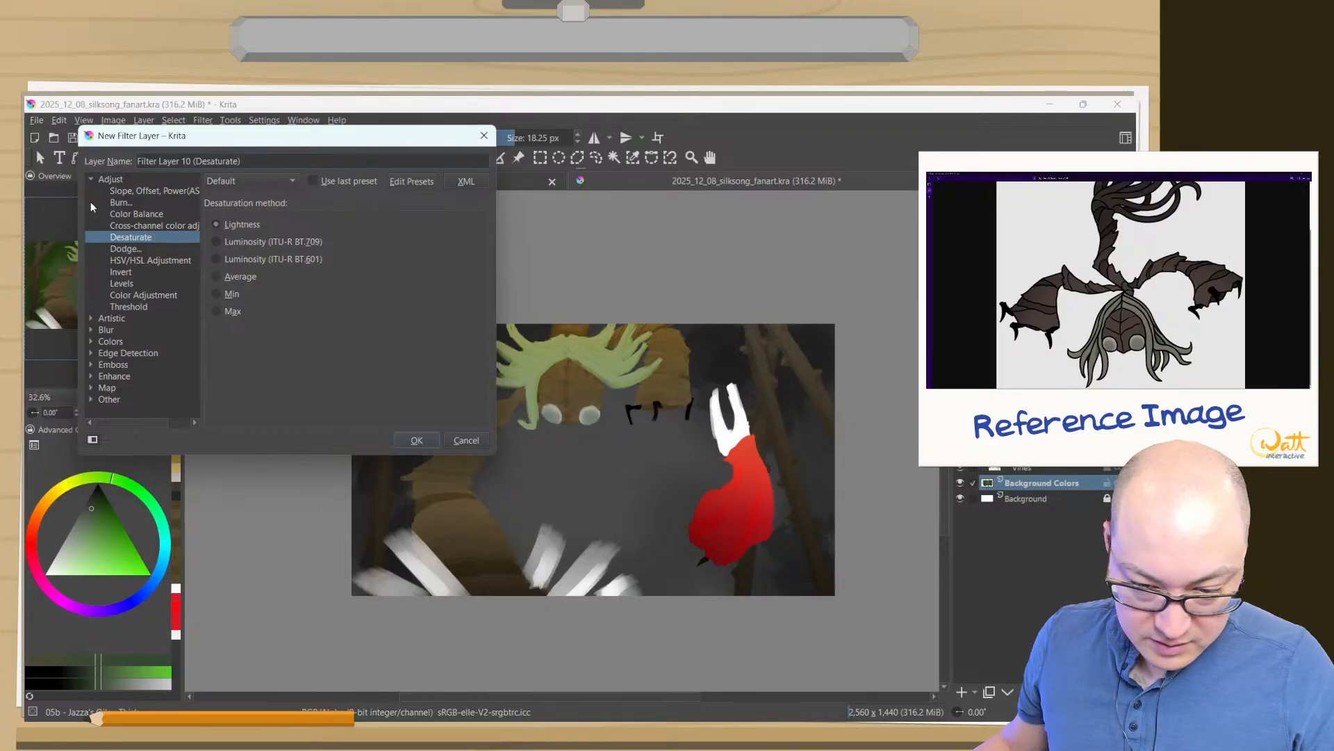
click(416, 441)
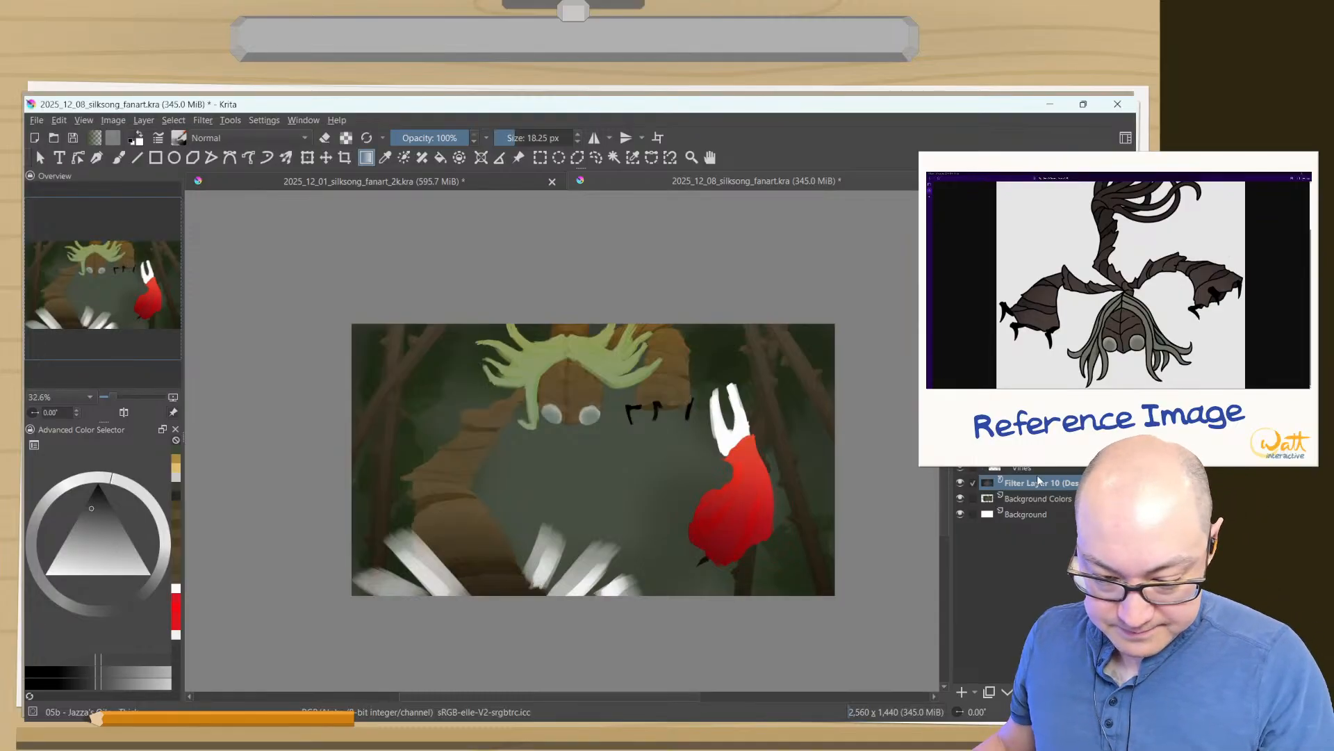
click(1037, 451)
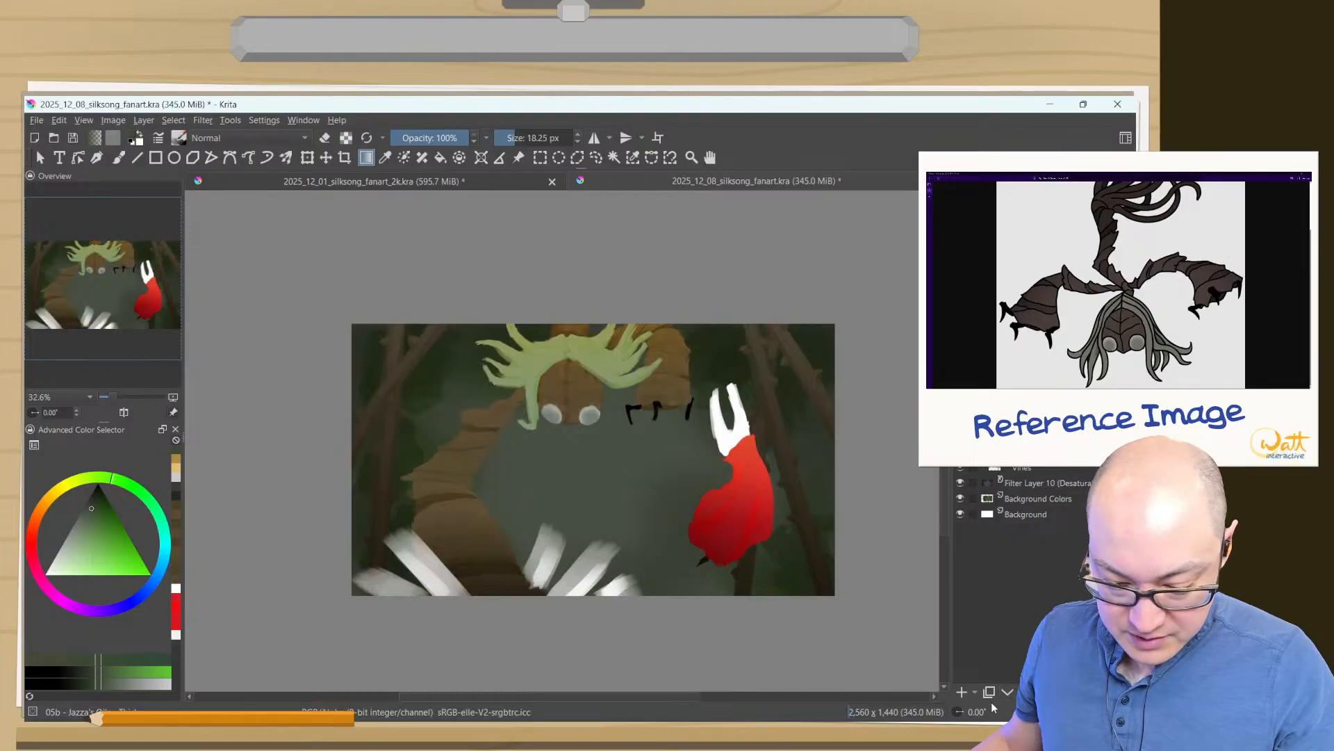
- Add a Color Adjustment filter layer for the brown creature using the default curve
click(974, 693)
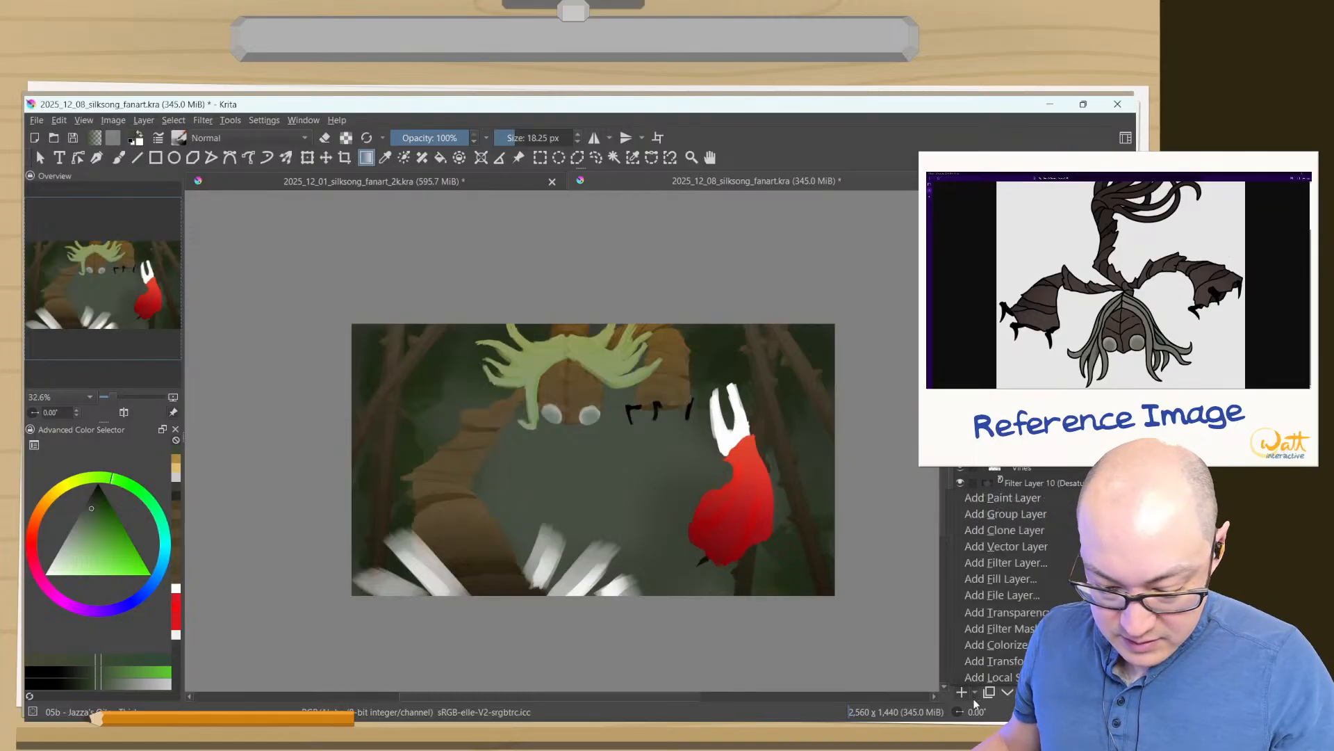
click(955, 565)
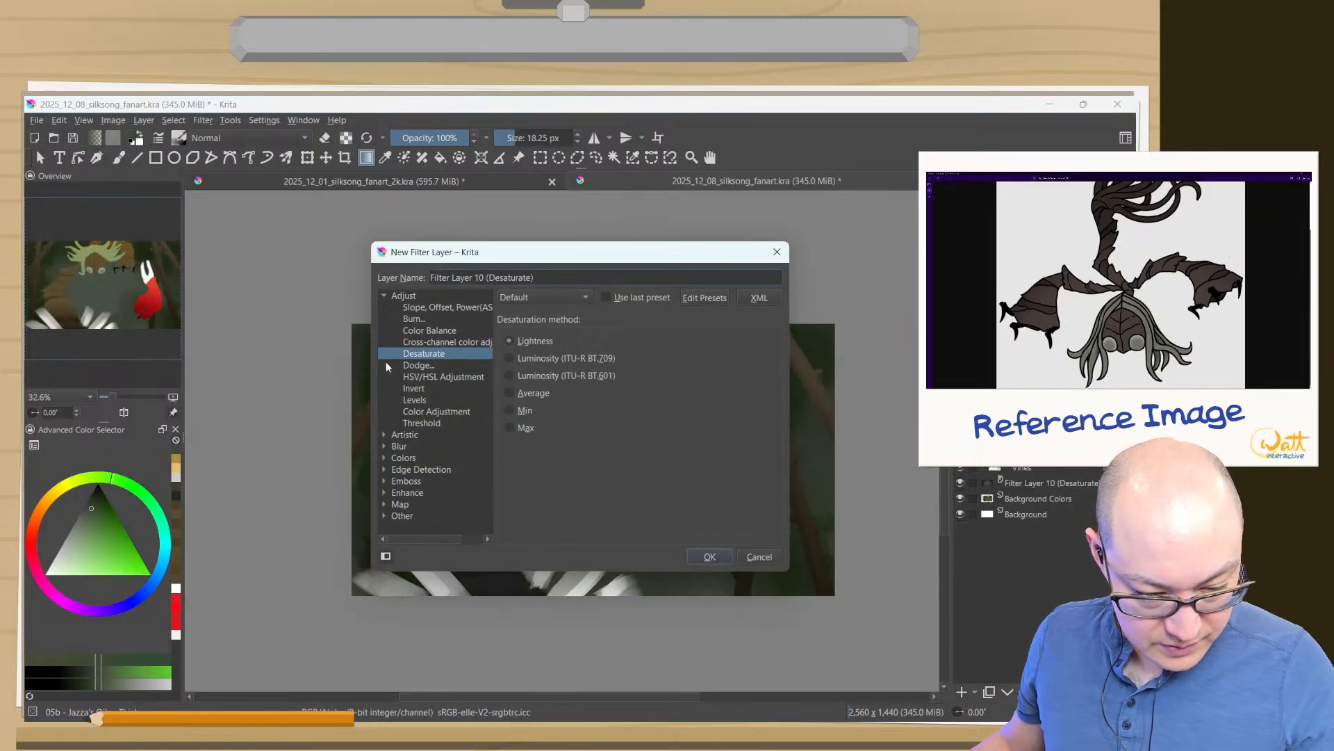
click(393, 401)
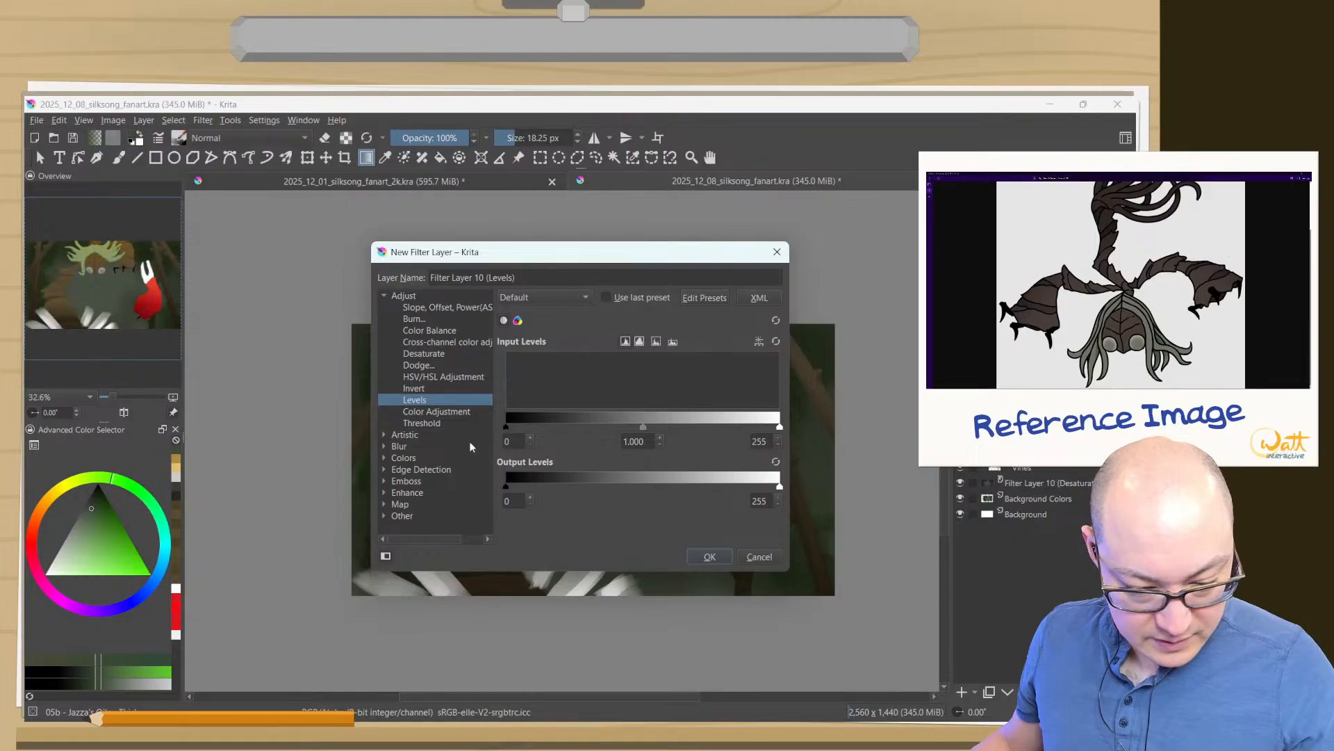
click(438, 411)
click(707, 558)
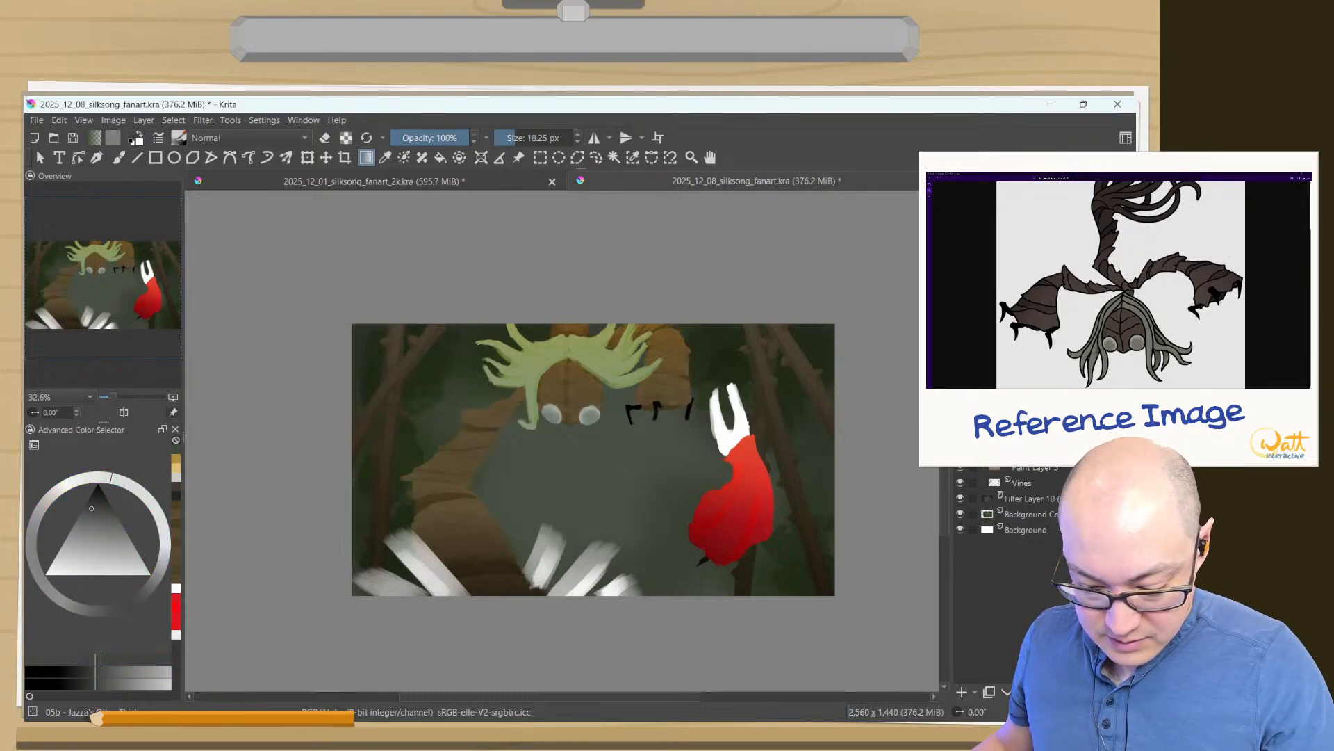
- In the creature's Color Adjustment filter layer, raise the Red channel curve to output 121 at input 107
click(1044, 692)
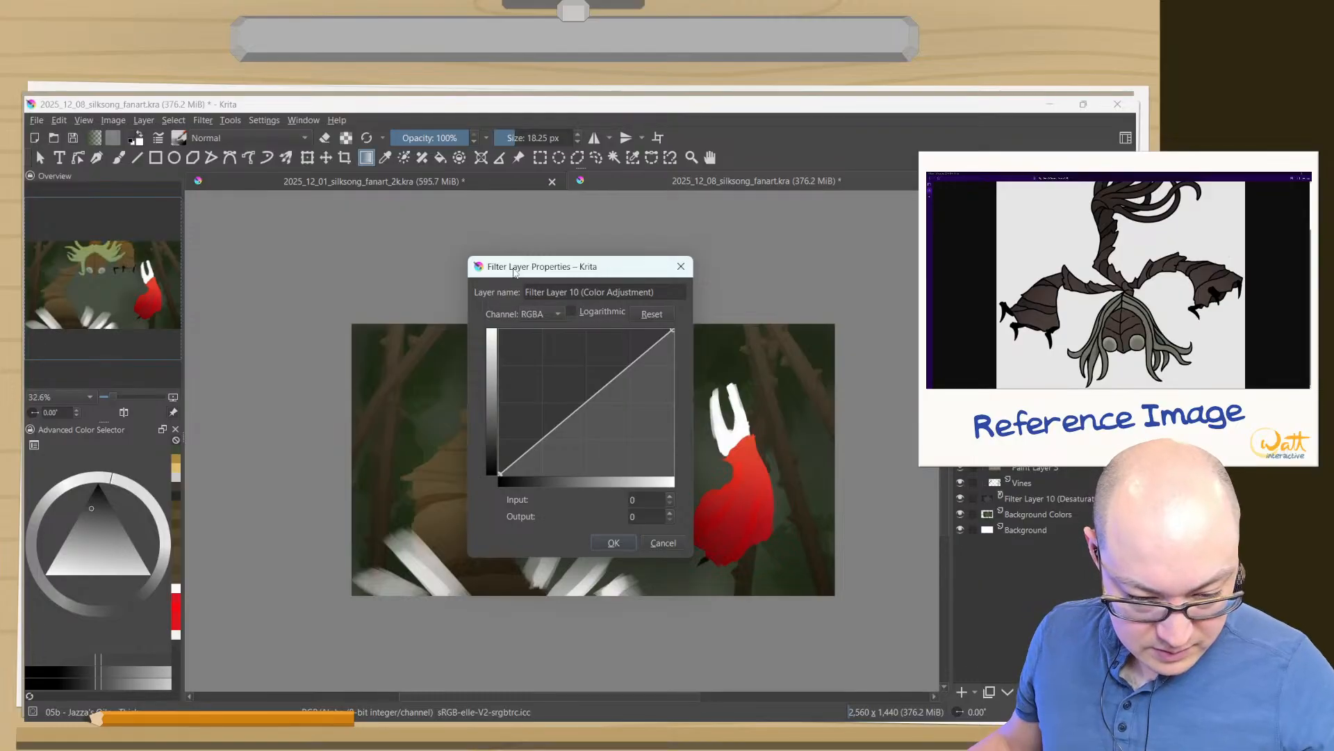
drag(514, 273, 173, 229)
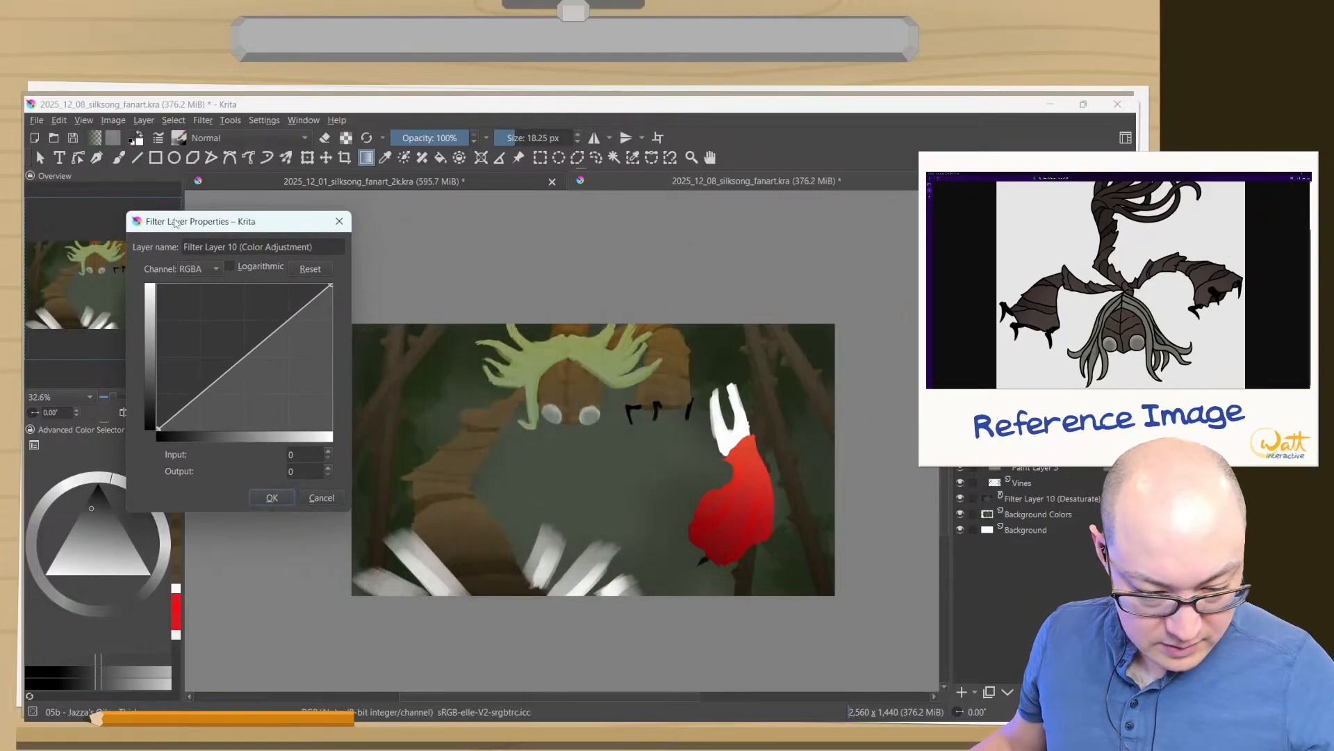
click(198, 269)
click(189, 286)
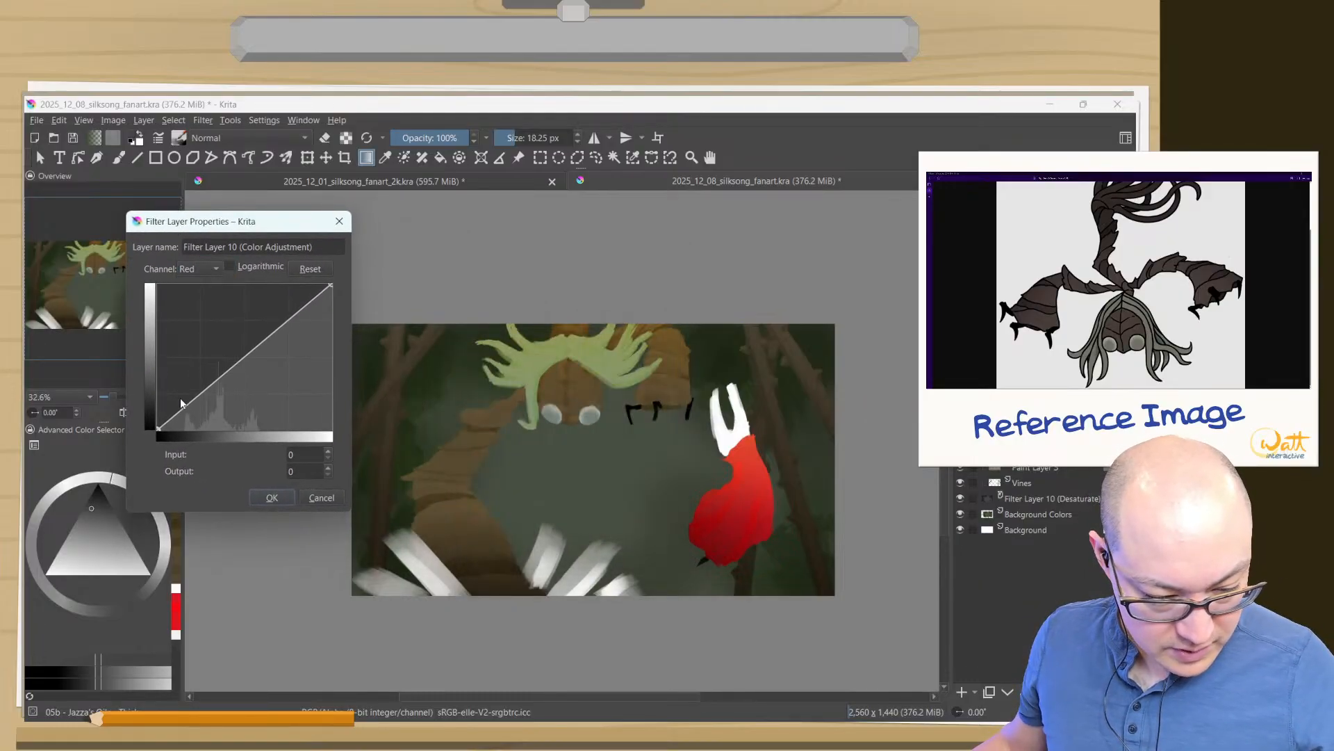
drag(156, 428, 151, 429)
drag(234, 363, 231, 360)
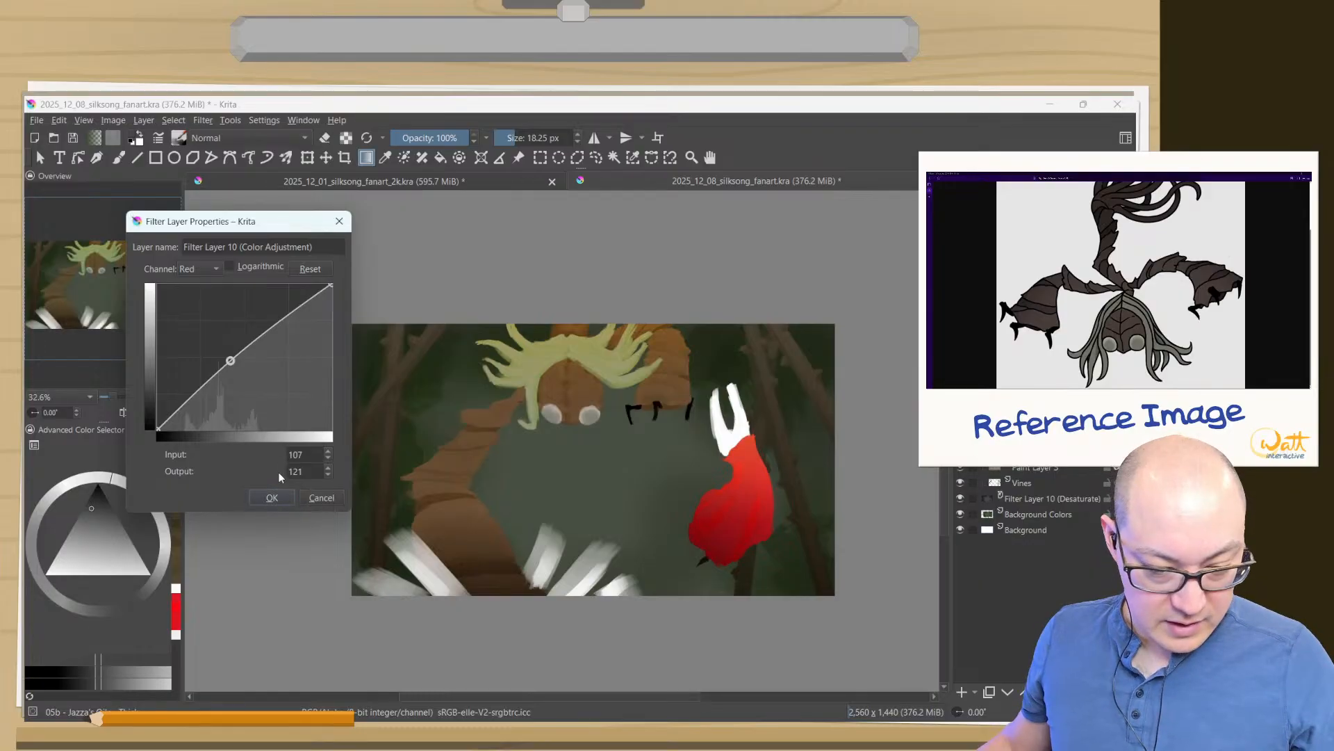
- Raise the Green curve to output 98 at input 91, lower the Blue curve to output 73 at input 84, and apply the filter
click(194, 266)
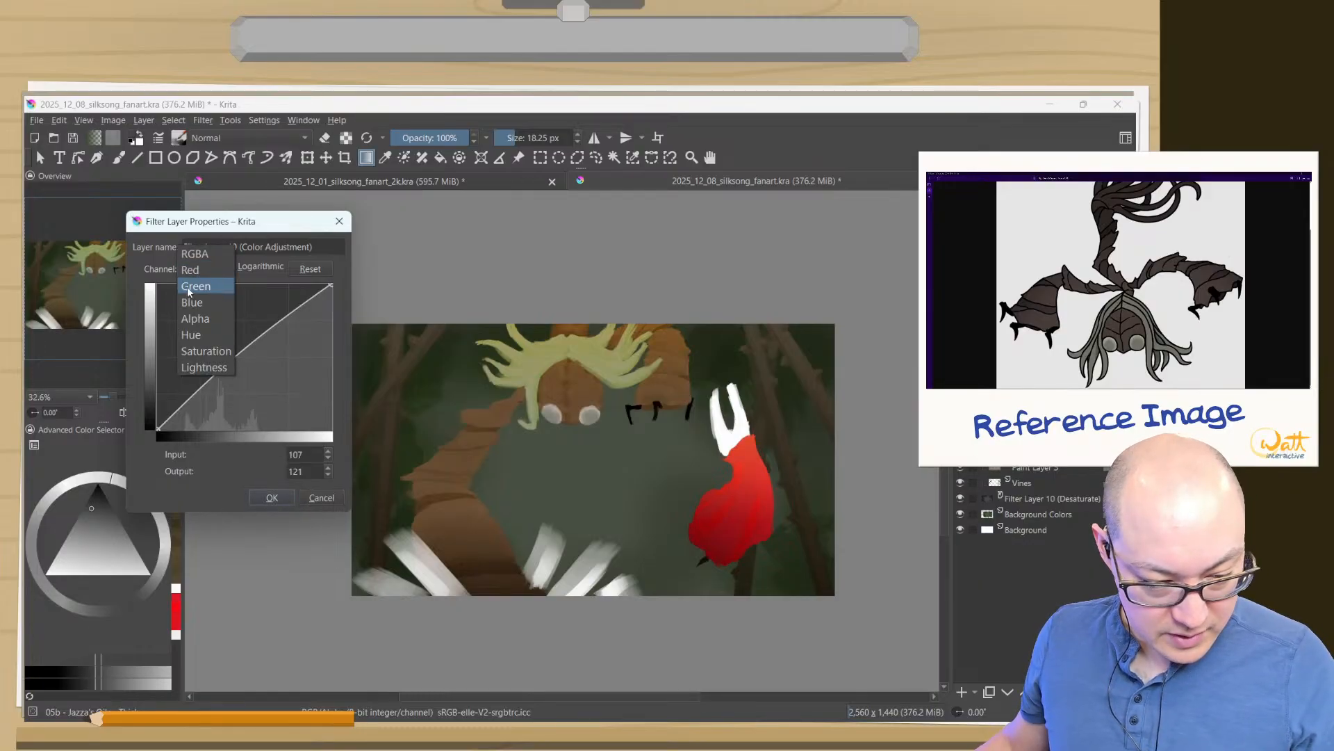
click(195, 286)
drag(221, 374, 219, 373)
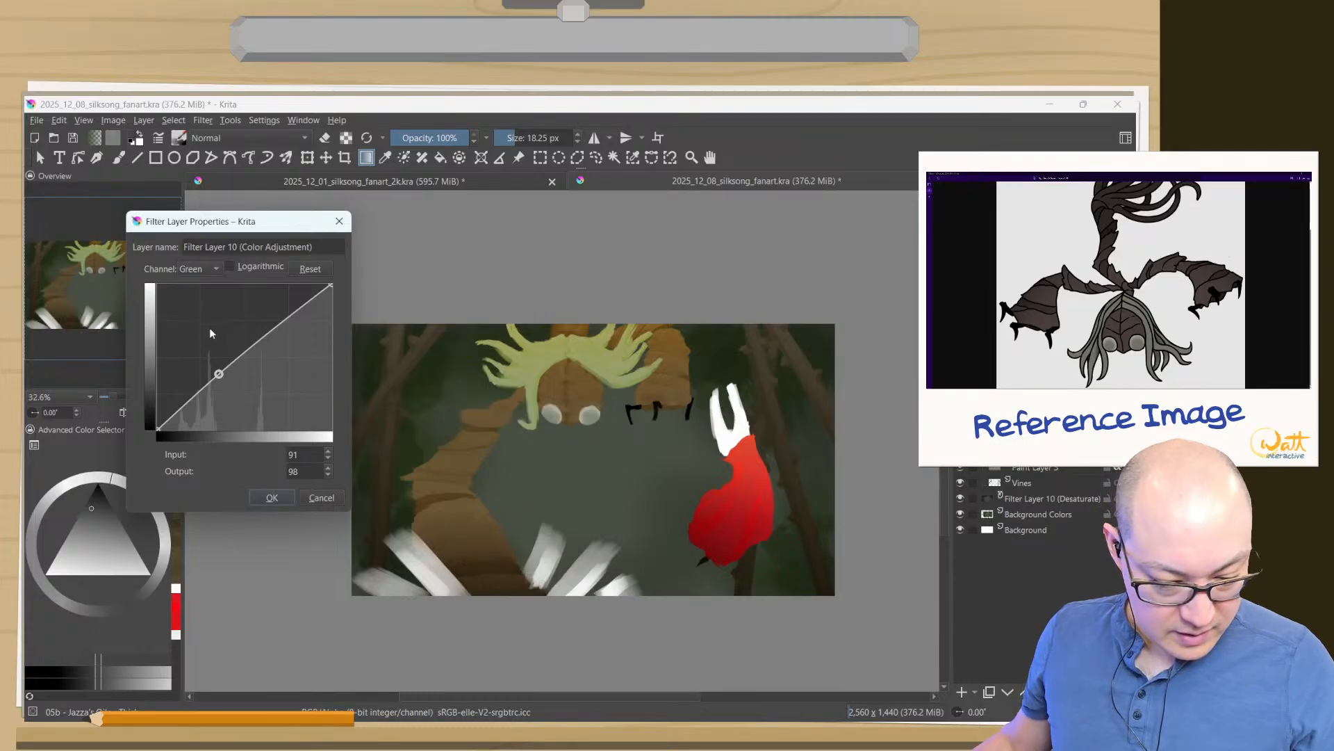
click(207, 271)
click(191, 299)
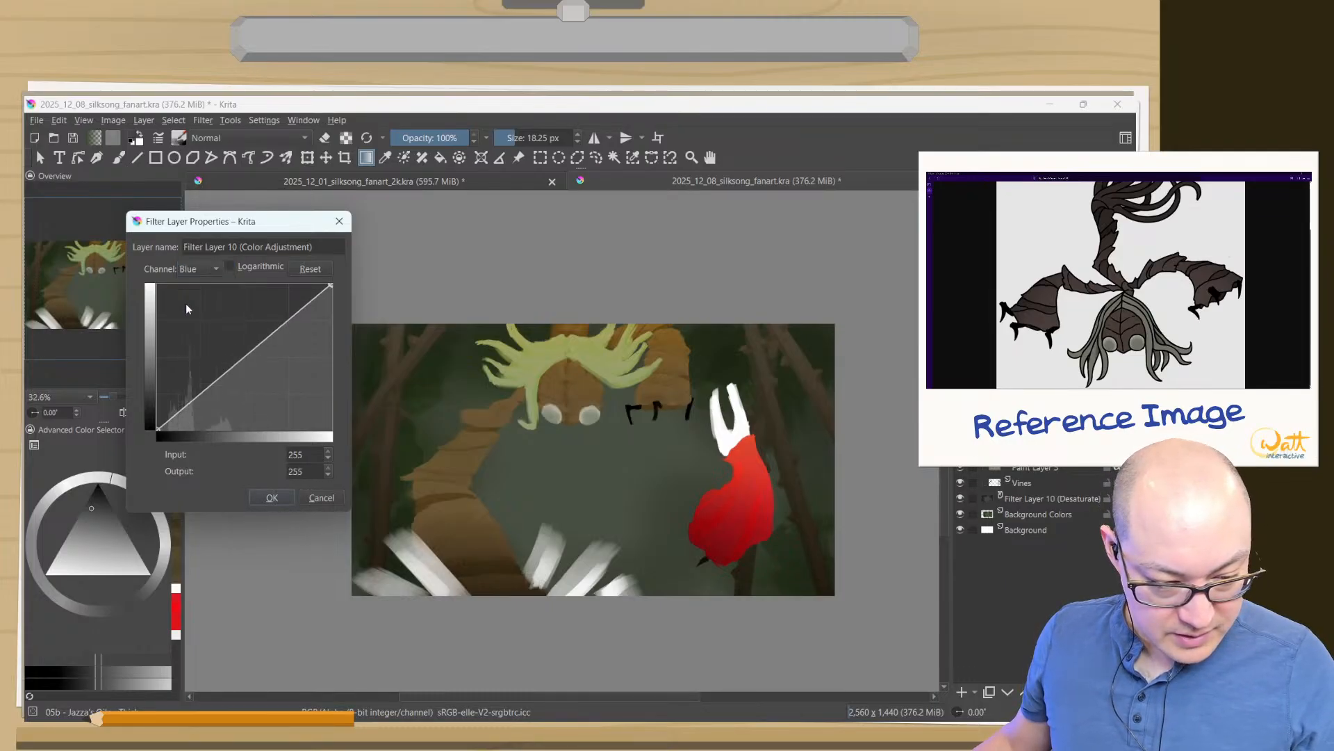
drag(215, 378, 214, 387)
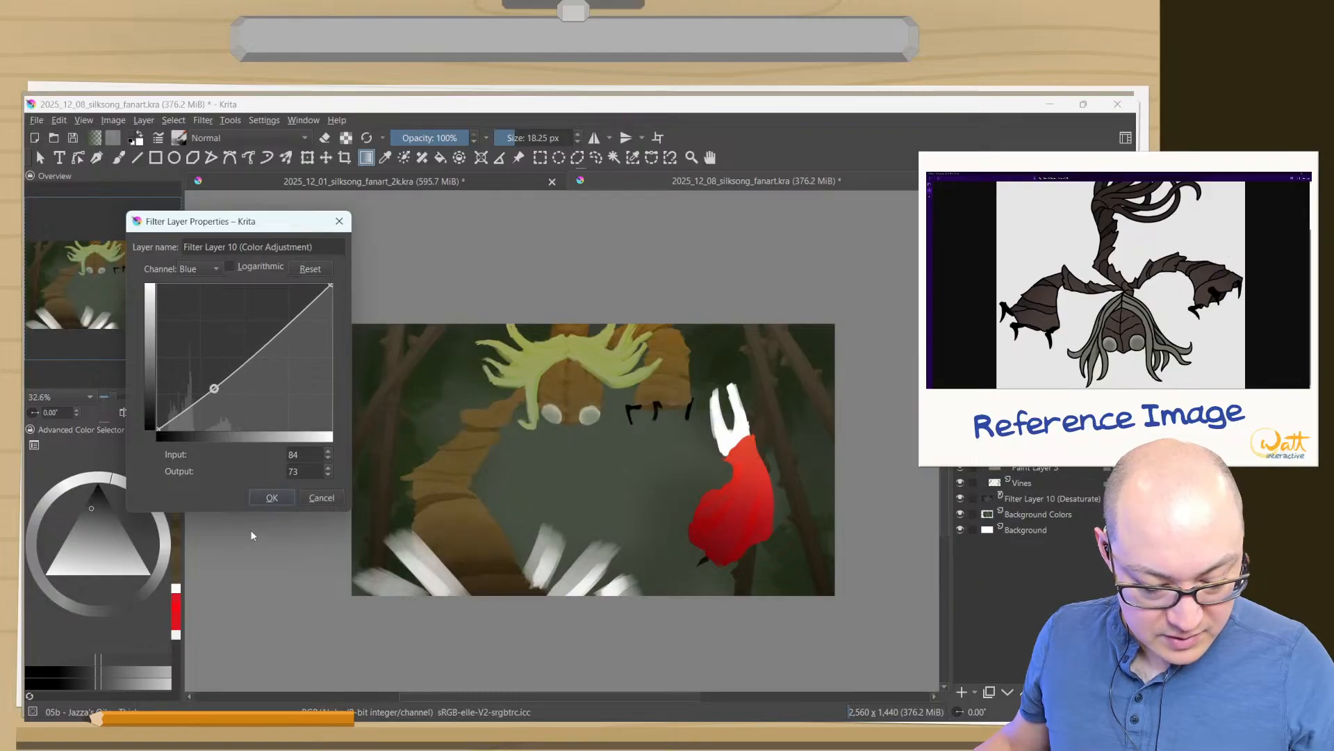
click(272, 497)
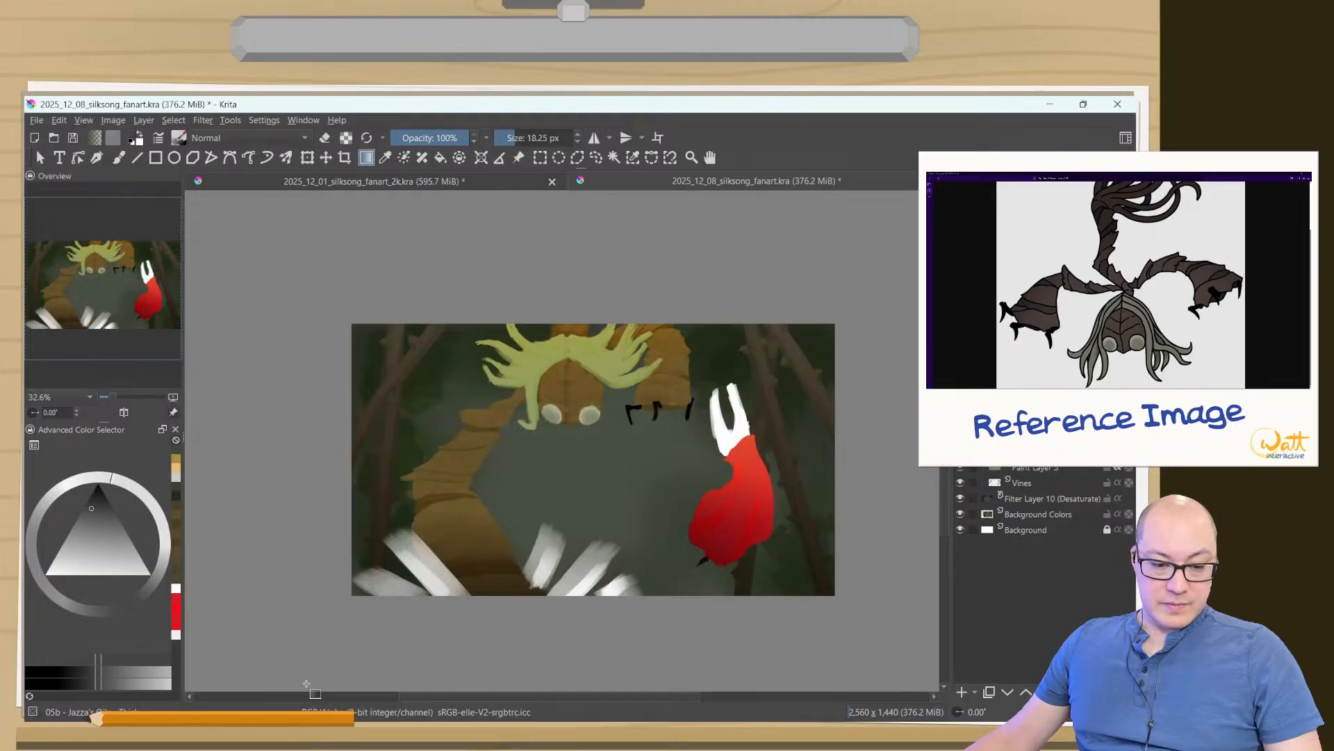
- Try the other desaturation methods on the Desaturate filter layer above Background Colors and apply Min
click(1014, 498)
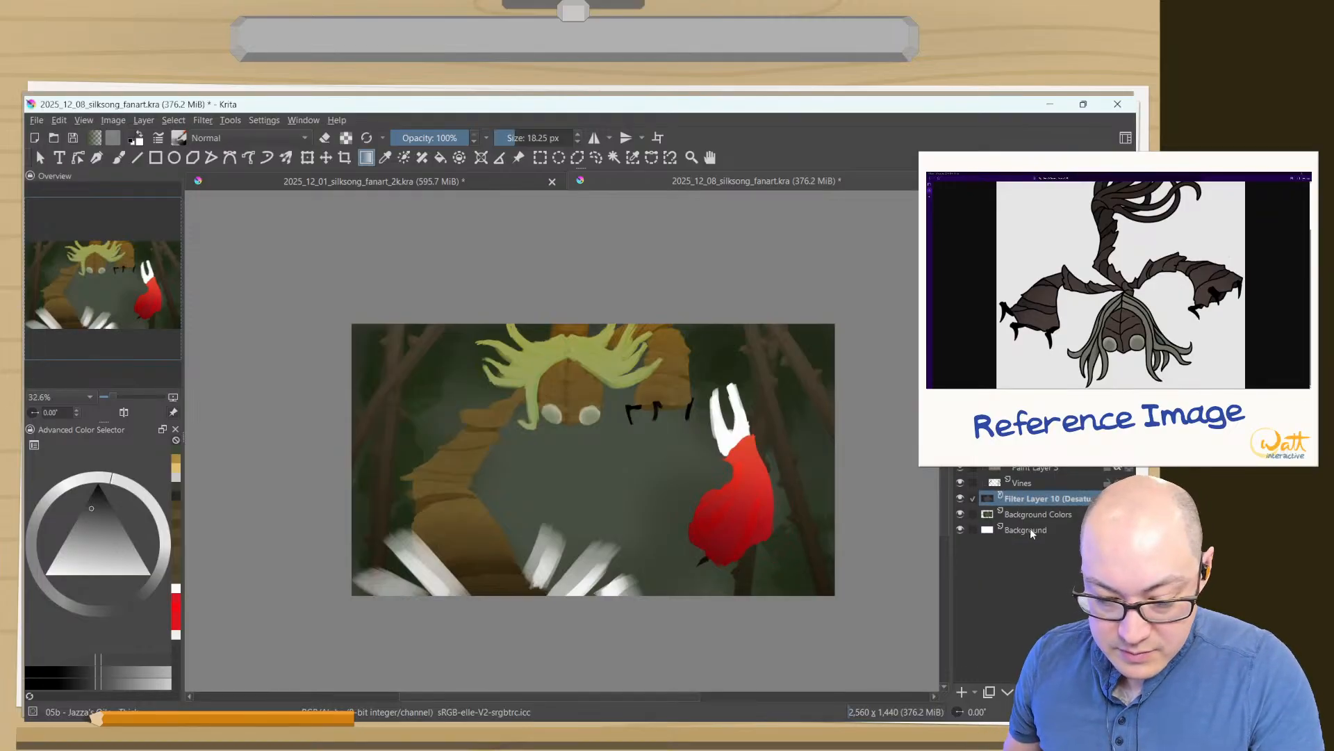
click(1045, 693)
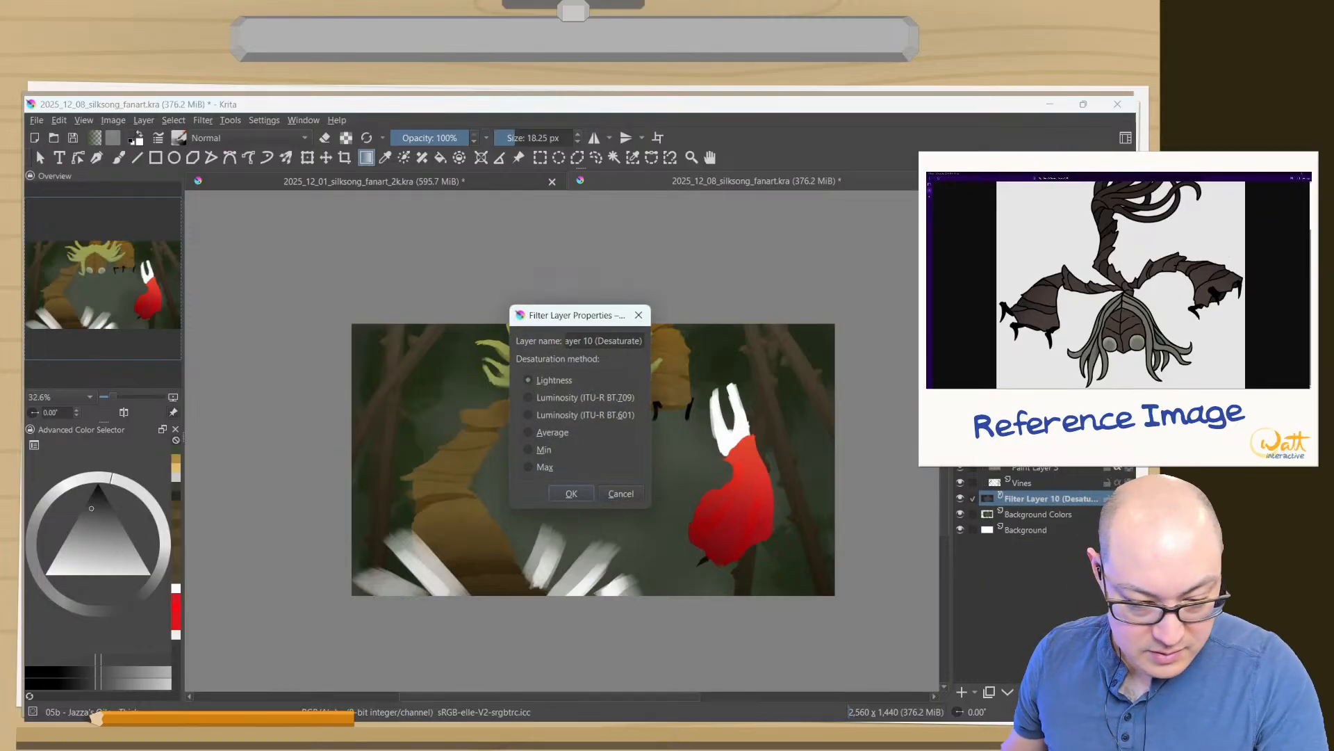
click(528, 397)
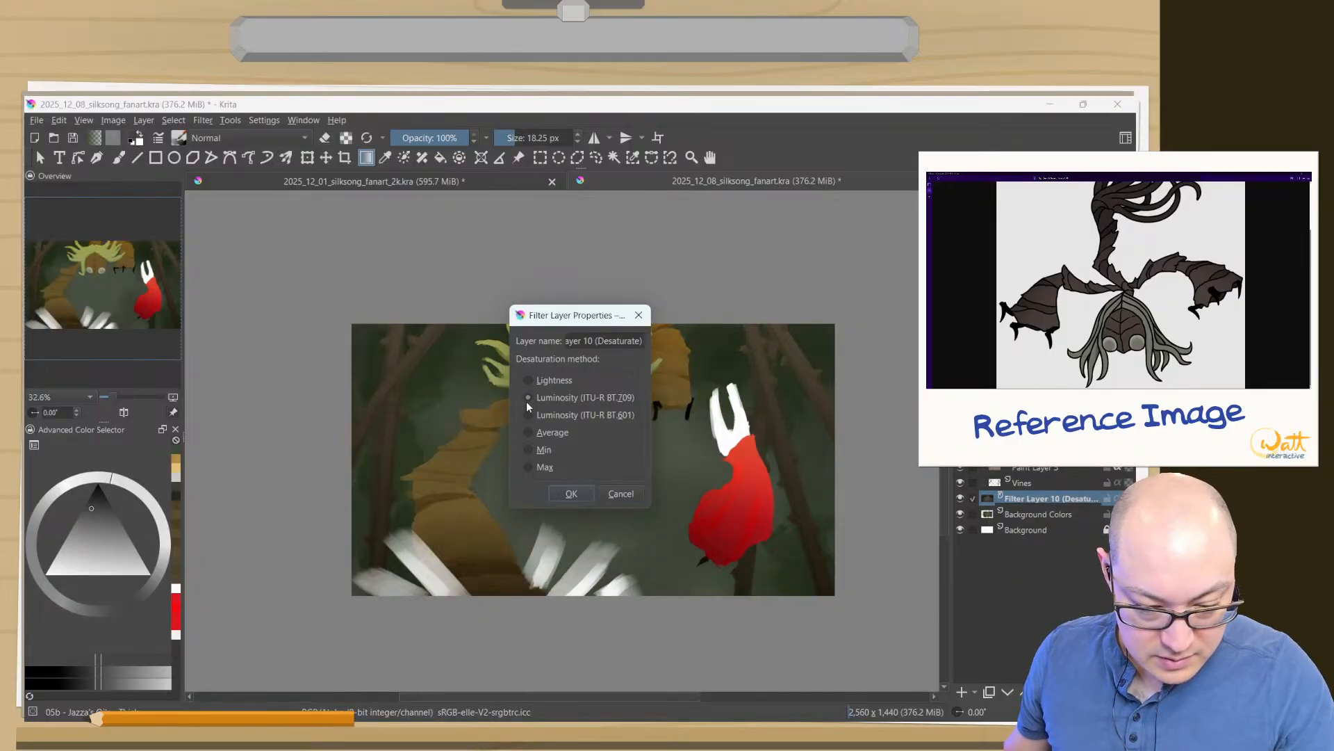
click(525, 414)
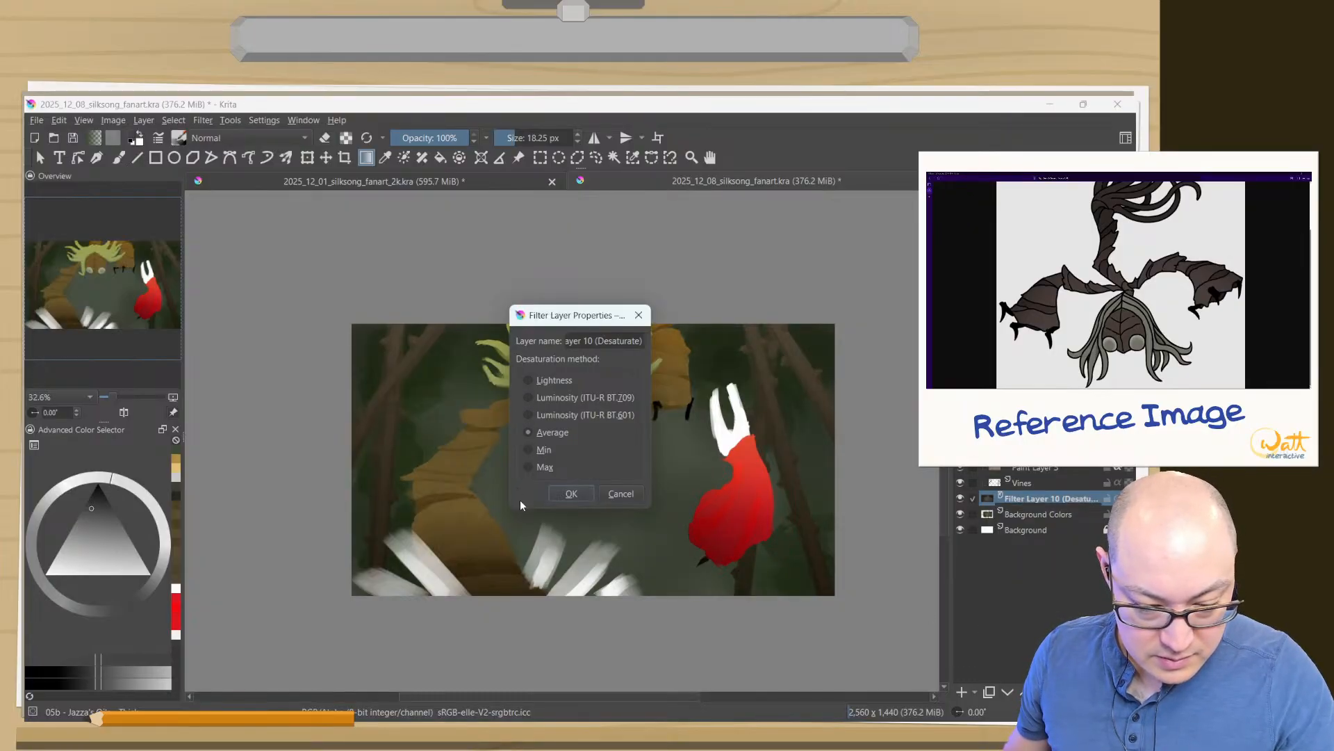
click(528, 449)
click(528, 467)
click(529, 450)
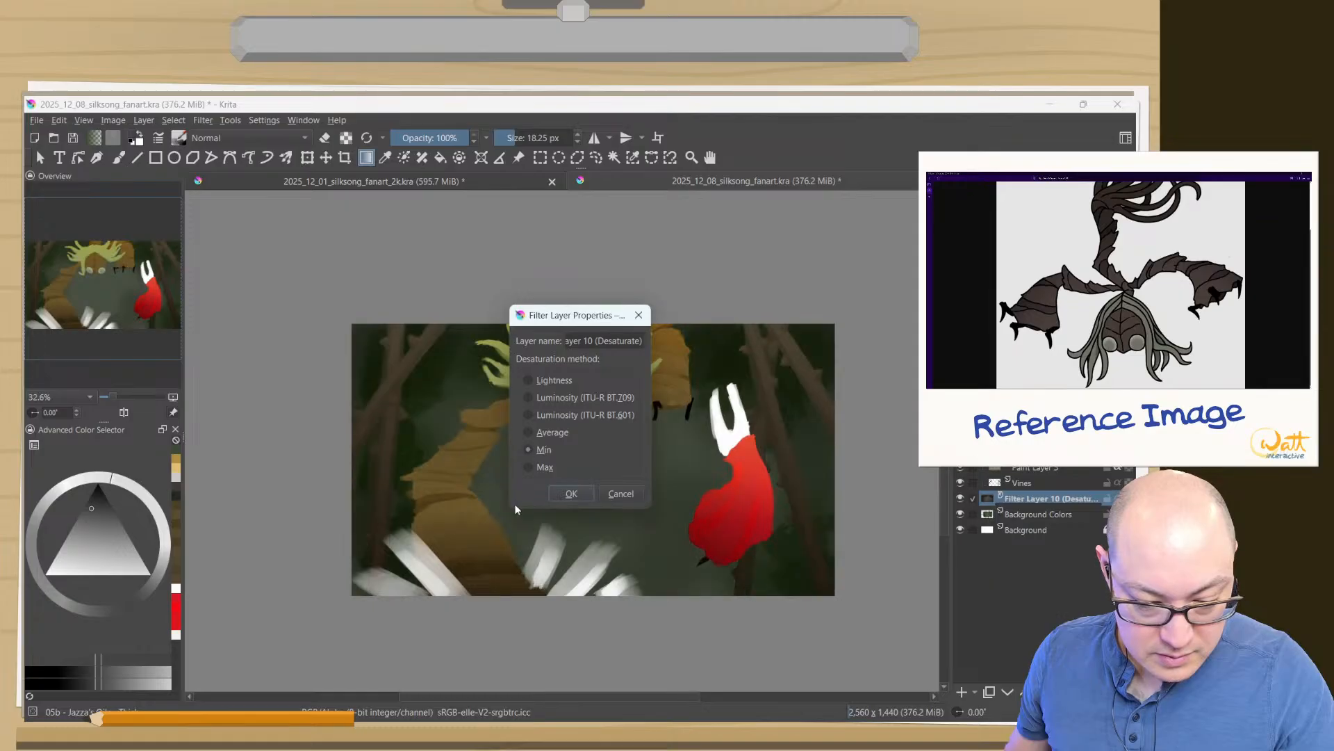
click(572, 494)
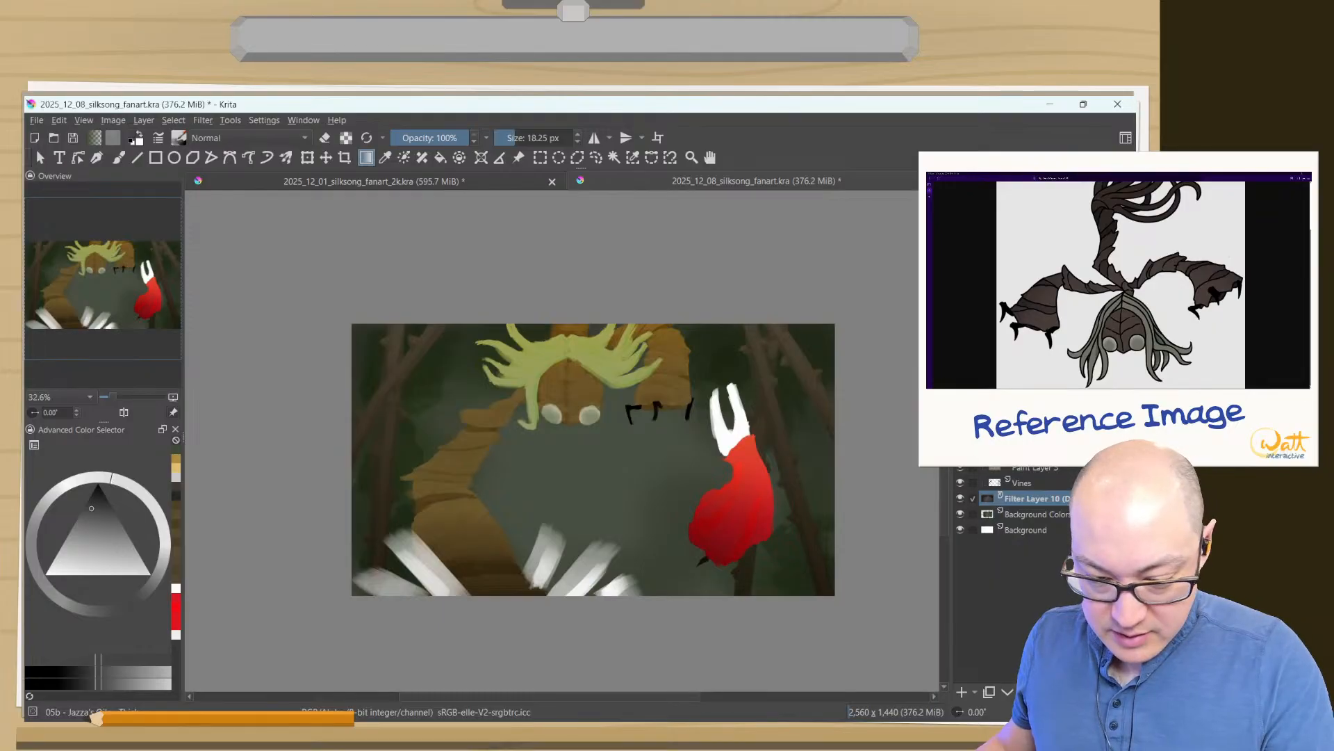
- Rotate the red-cloaked figure slightly clockwise with the Transform tool, undoing the trial moves, and apply the transform
click(1036, 403)
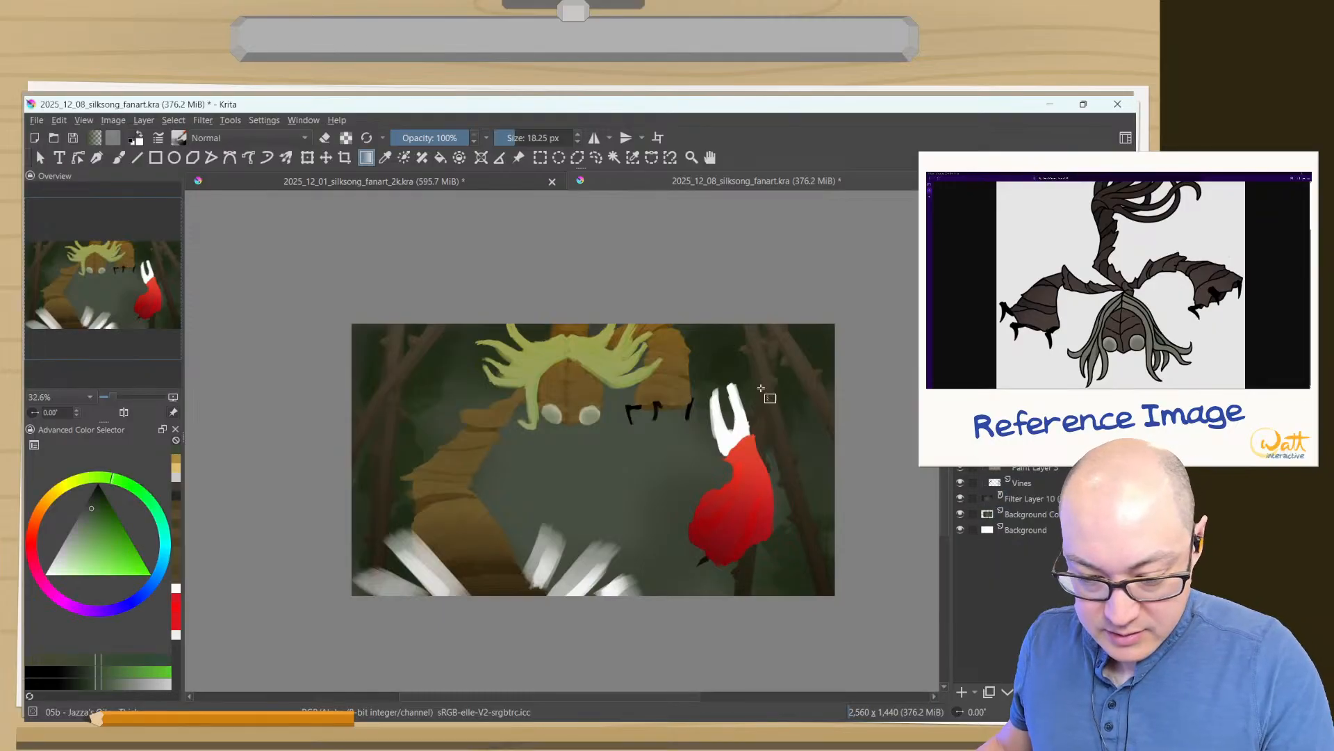
click(306, 158)
drag(649, 584, 562, 509)
drag(657, 532, 632, 556)
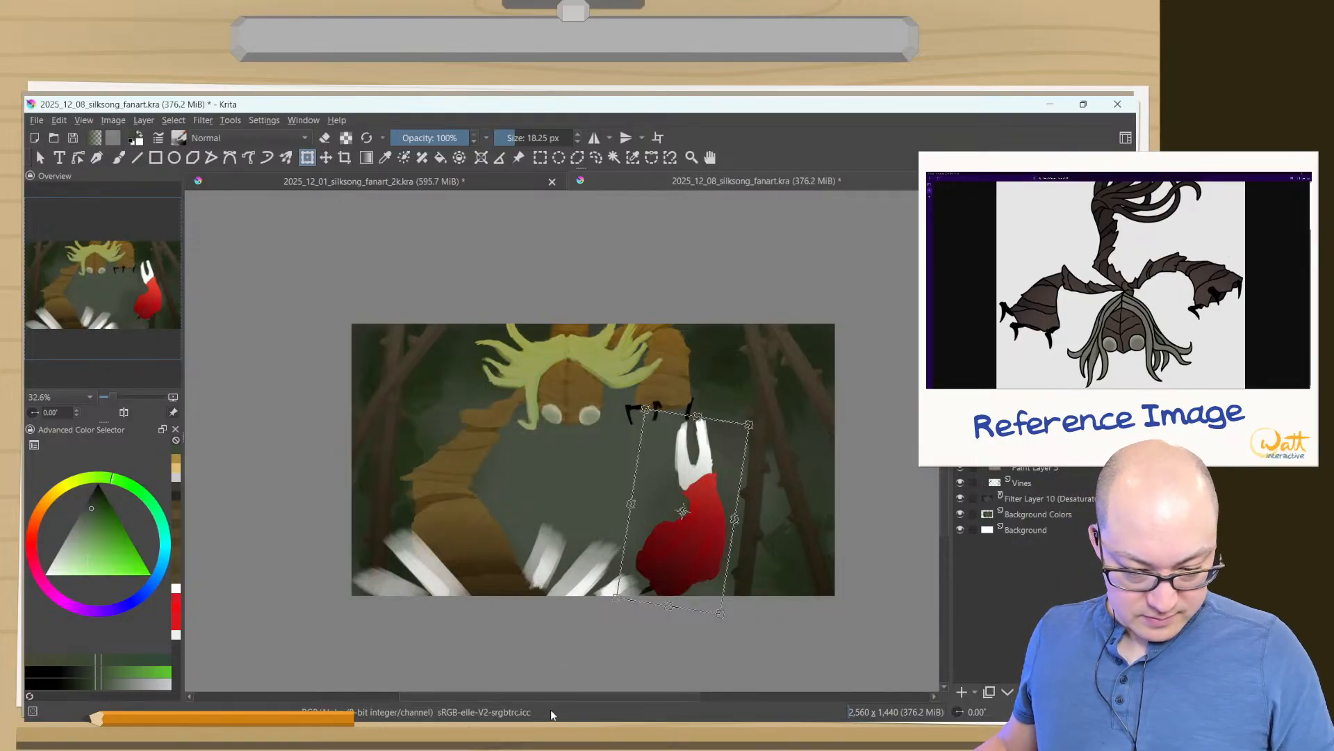
key(ctrl+z)
key(ctrl+z)
key(ctrl+z)
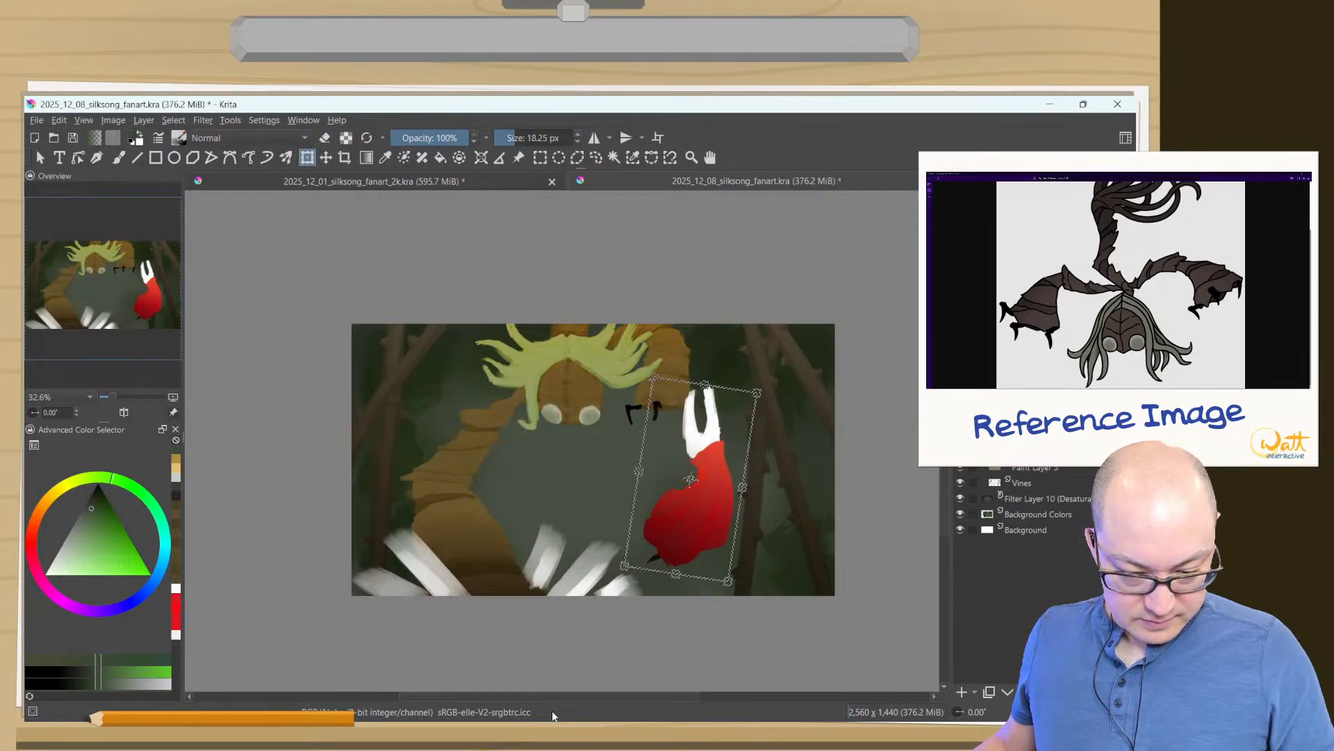
key(ctrl+z)
key(ctrl+shift+z)
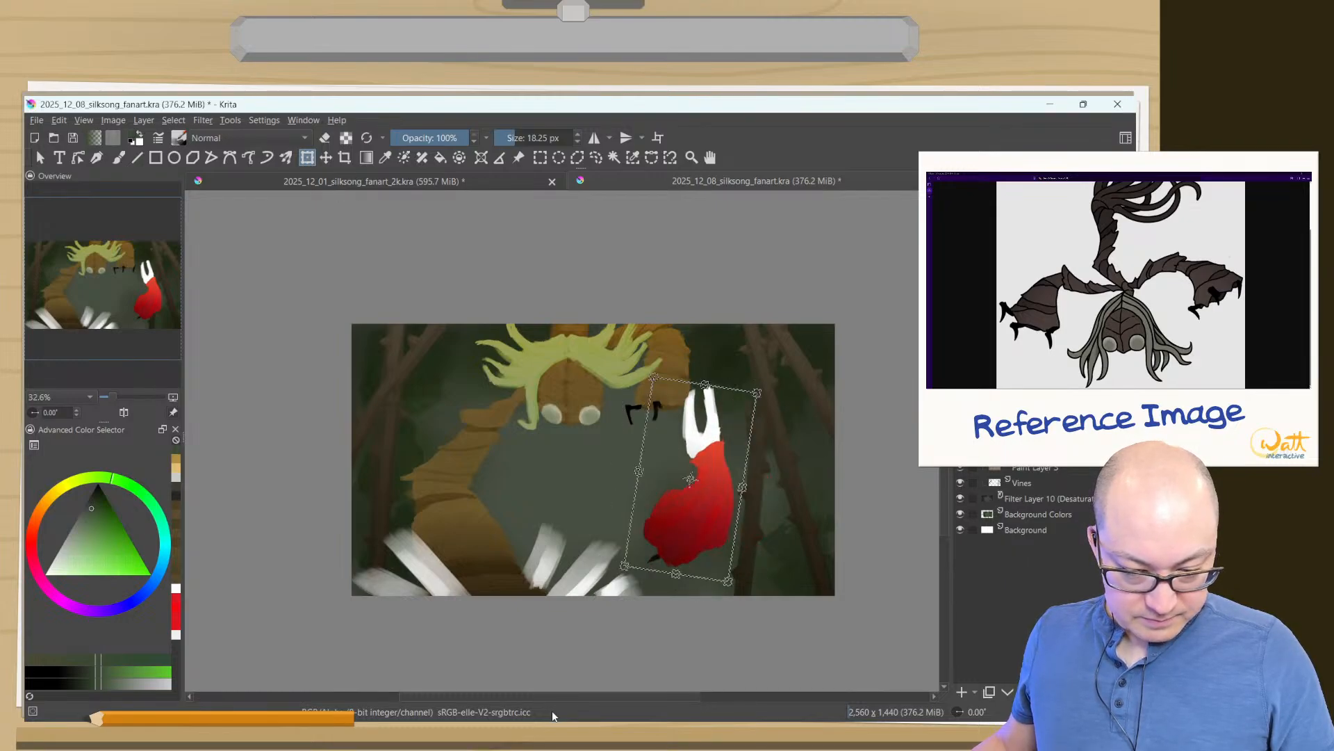
key(ctrl+z)
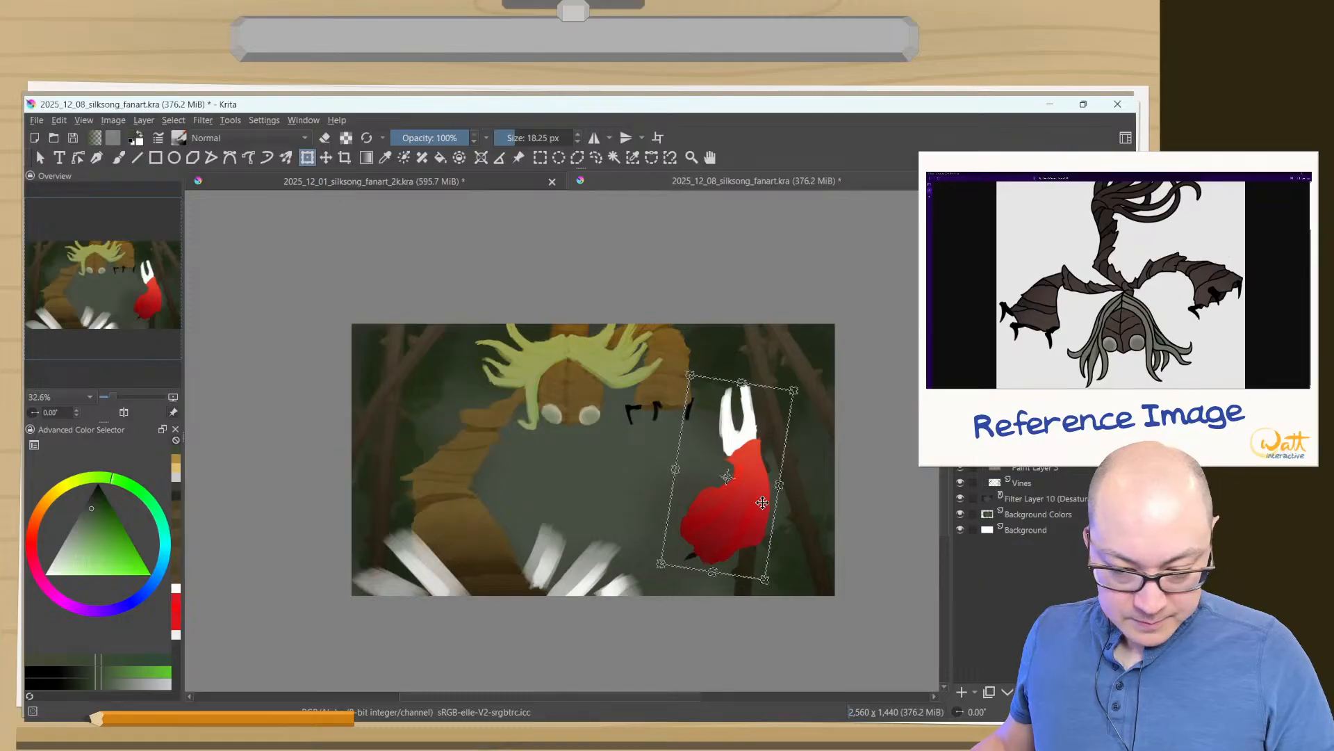
key(Return)
click(710, 539)
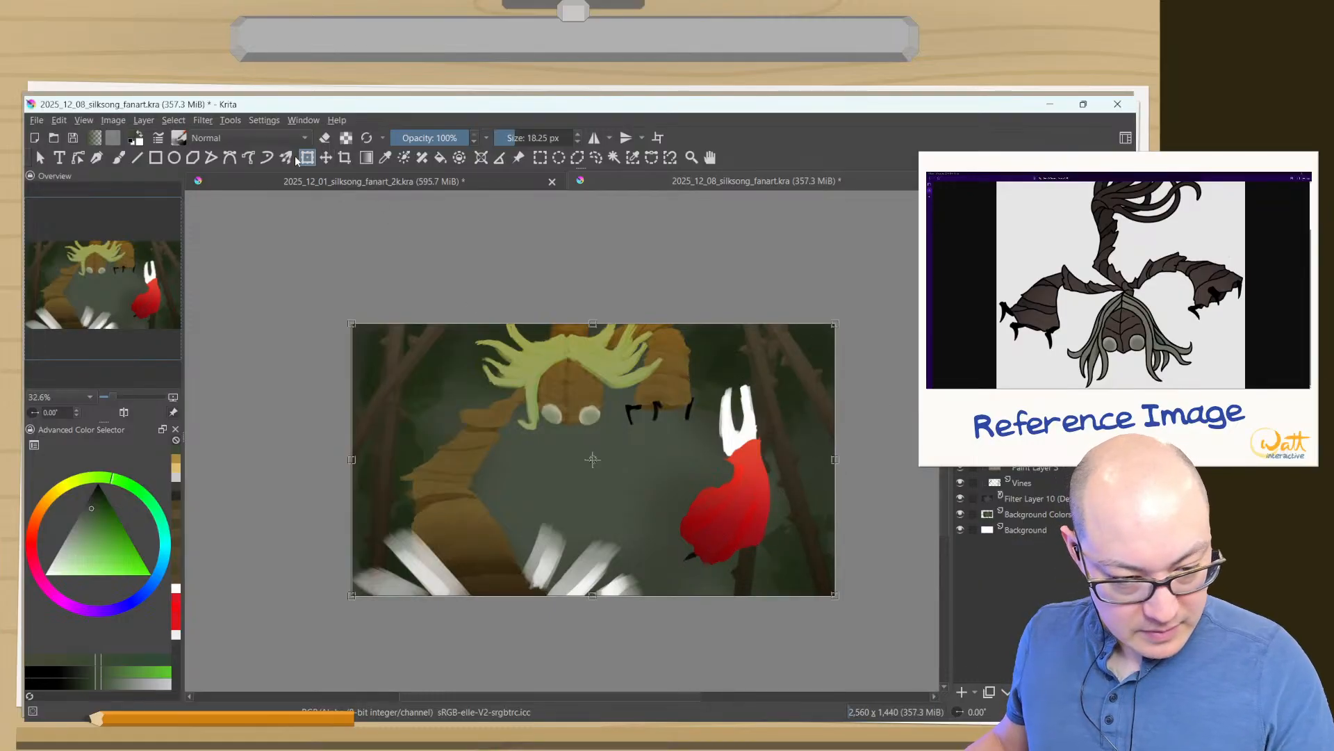
- Move the red-cloaked figure slightly down and to the left within the painting, undoing the trial placements
key(m)
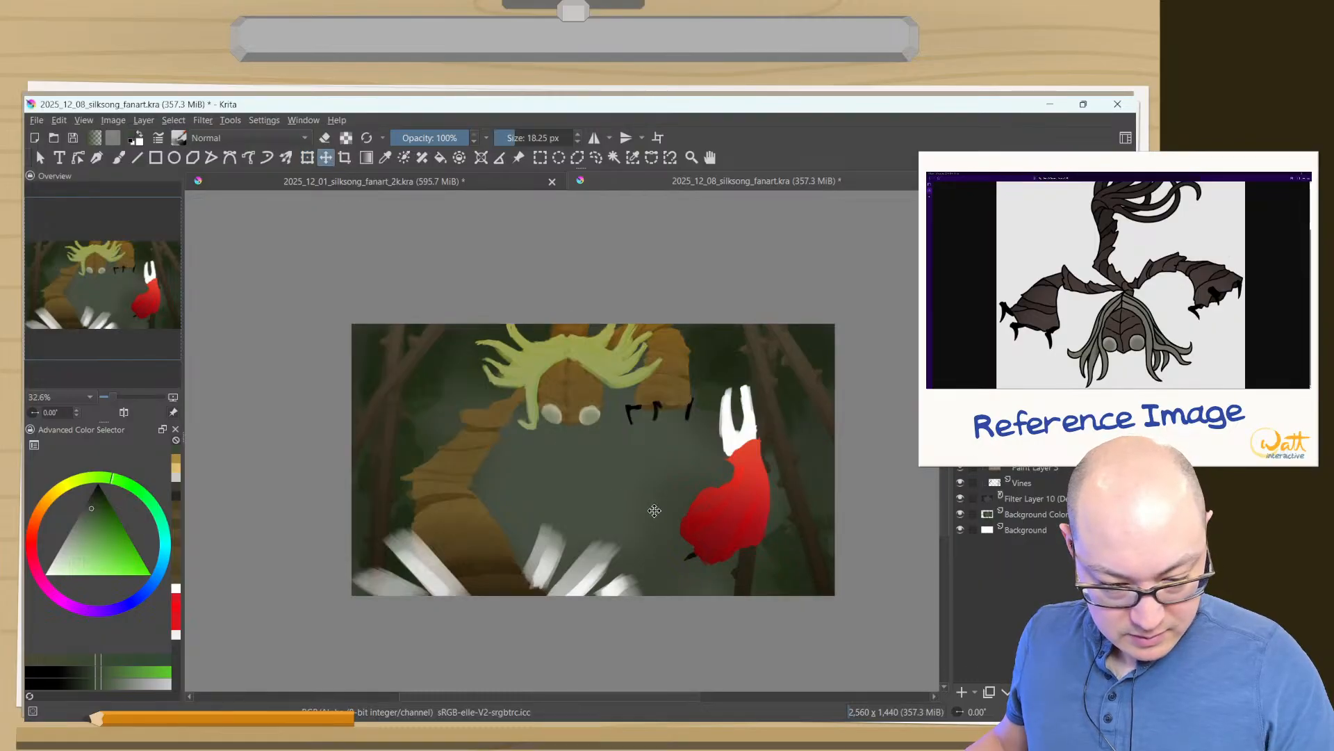
drag(654, 510, 637, 509)
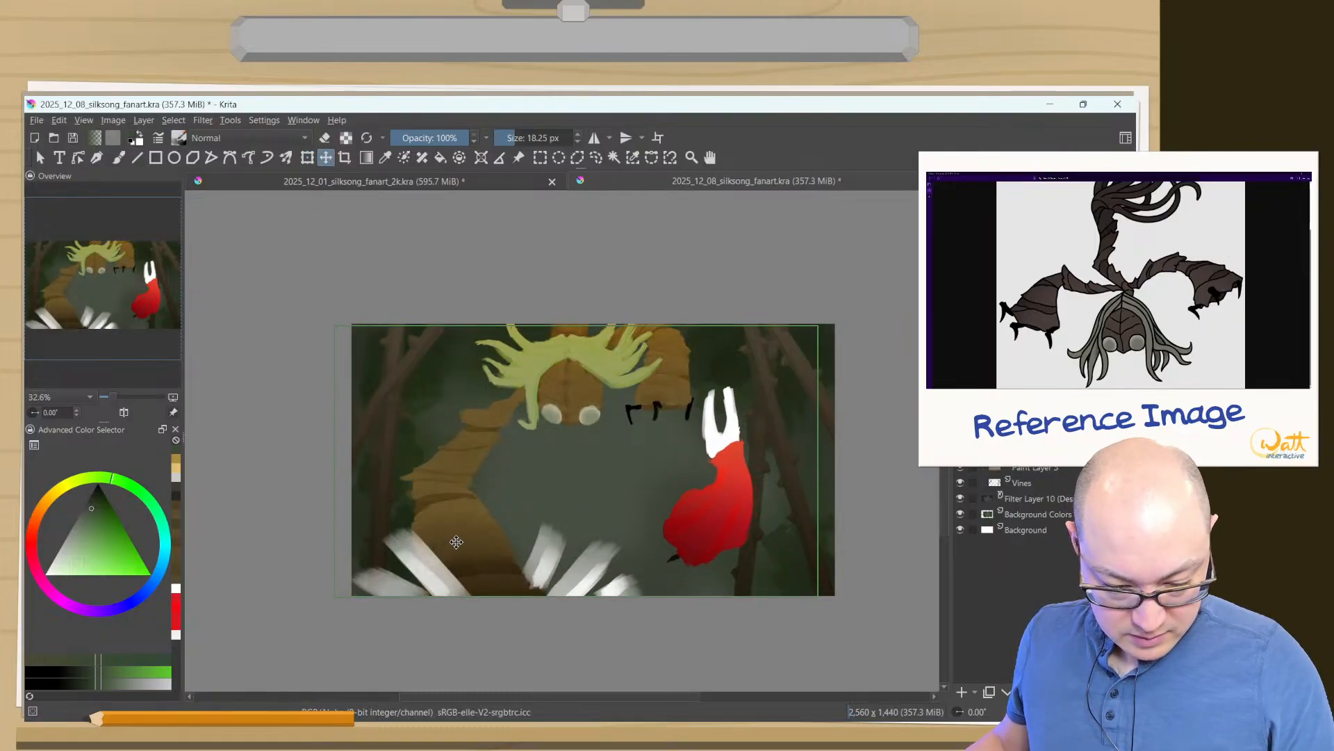
mouse_move(456, 542)
mouse_down()
mouse_move(441, 556)
mouse_move(455, 567)
mouse_move(463, 543)
mouse_move(402, 551)
mouse_move(449, 549)
mouse_move(439, 560)
mouse_up()
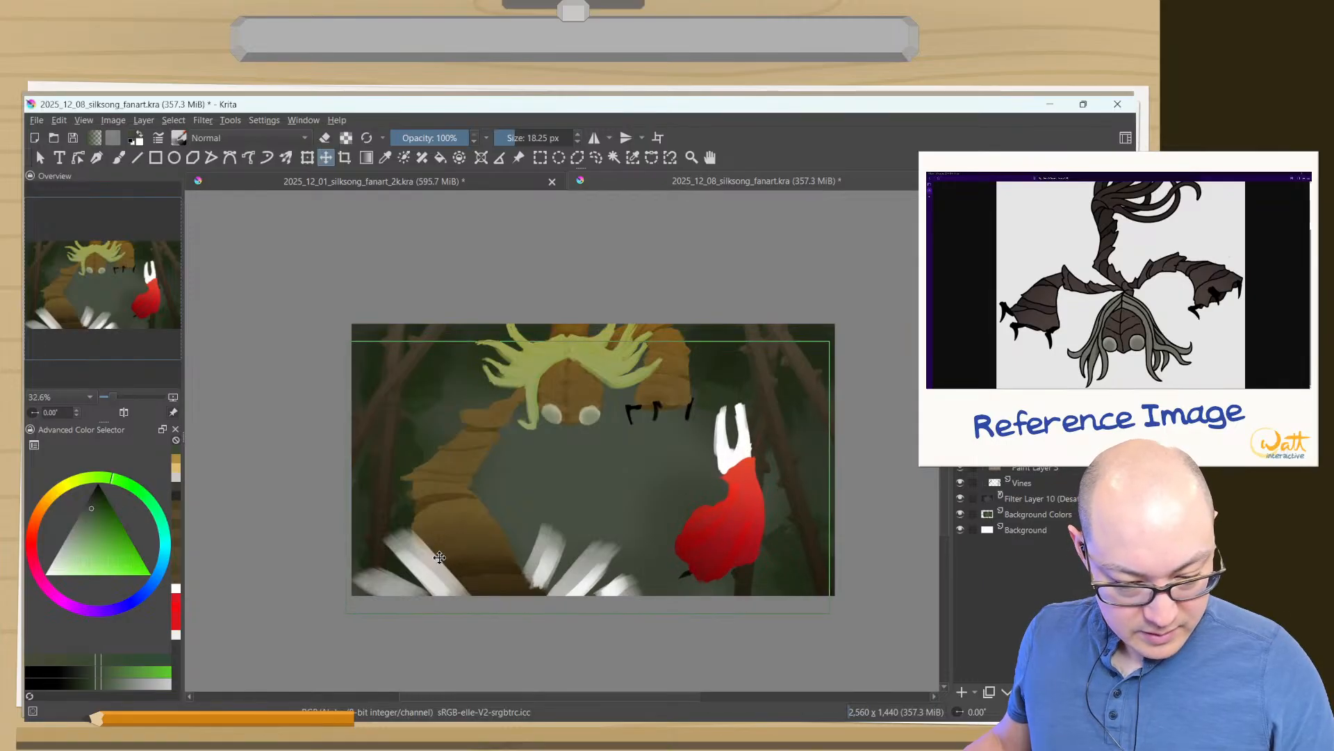
drag(440, 556, 325, 568)
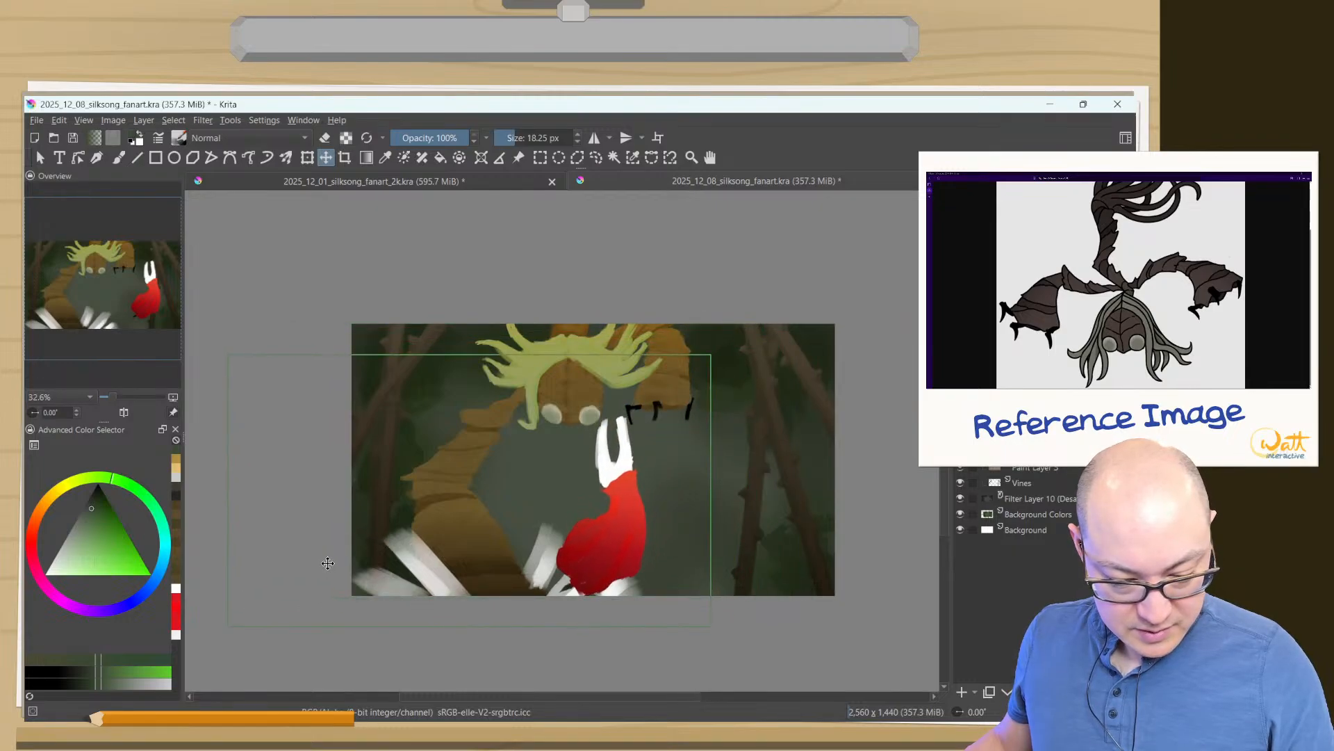
key(ctrl+z)
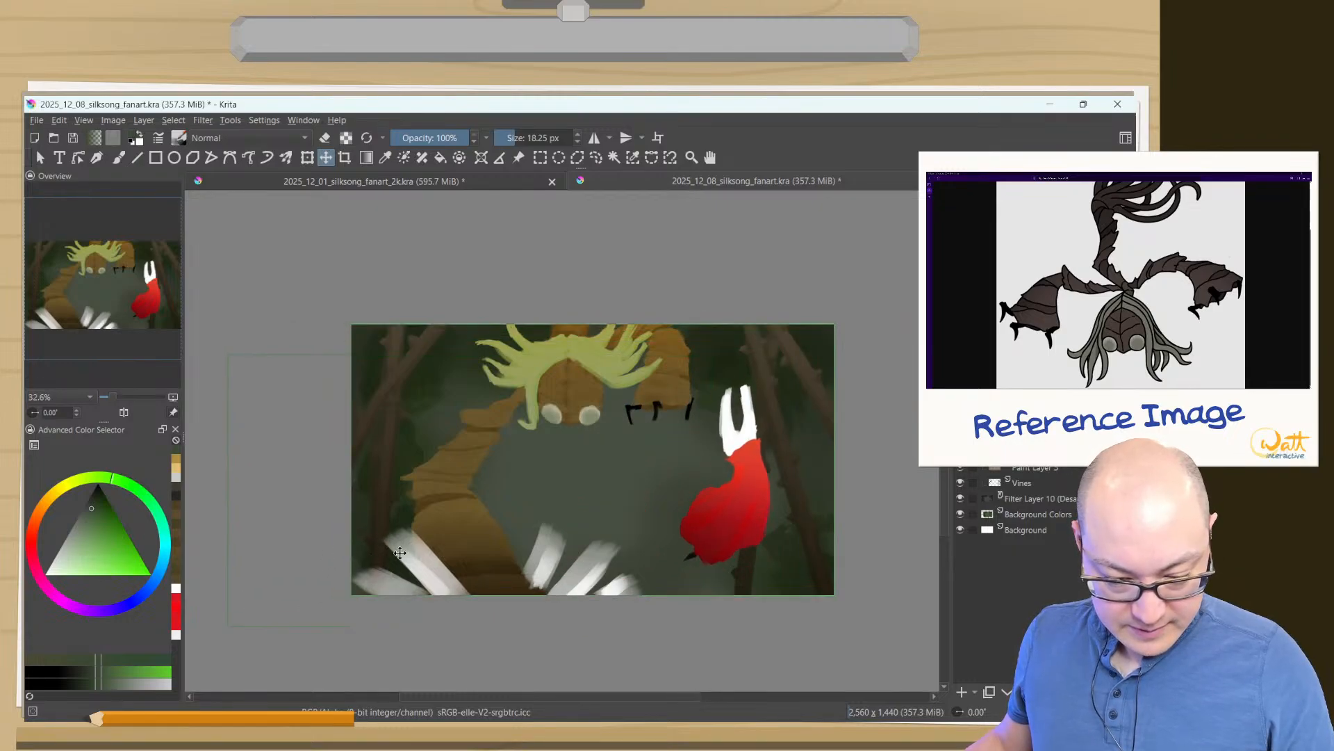
mouse_move(400, 553)
mouse_down()
mouse_move(384, 565)
mouse_move(395, 560)
mouse_up()
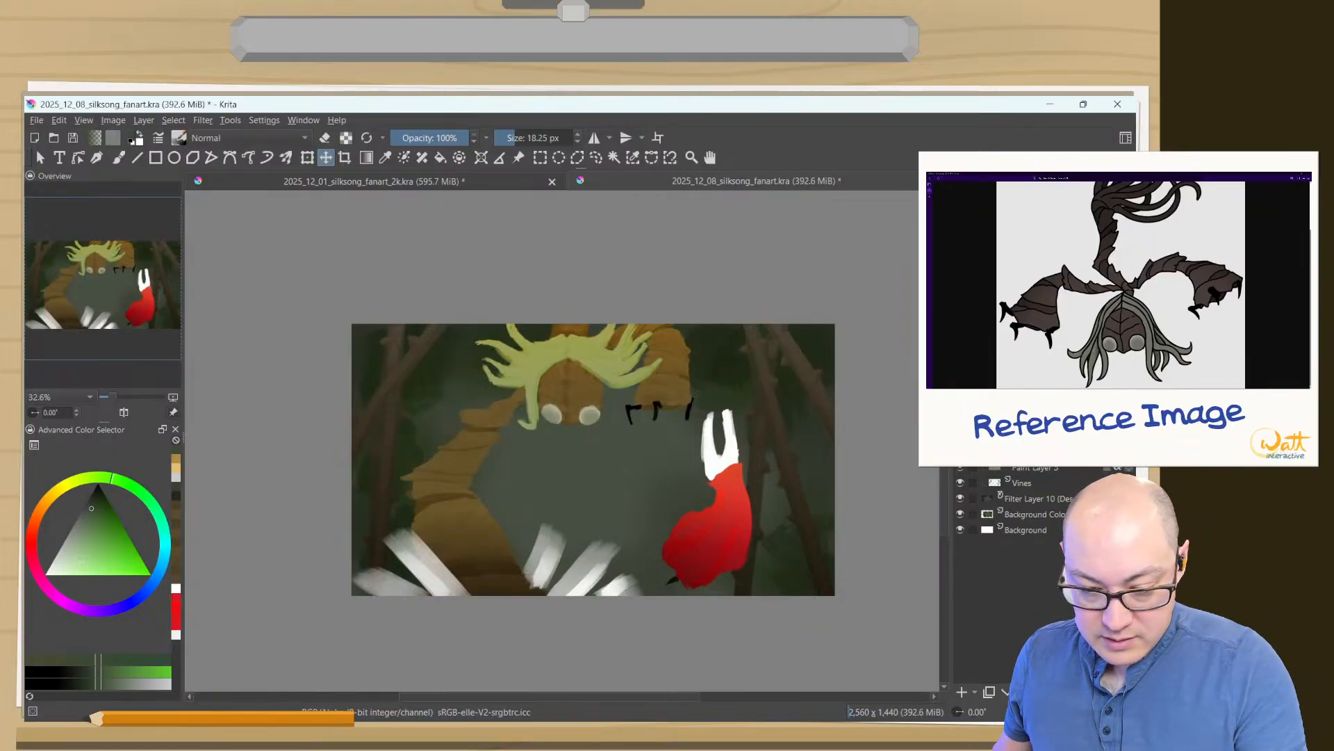
- Try shifting the brown creature slightly to the right and undo each move
drag(416, 565, 426, 564)
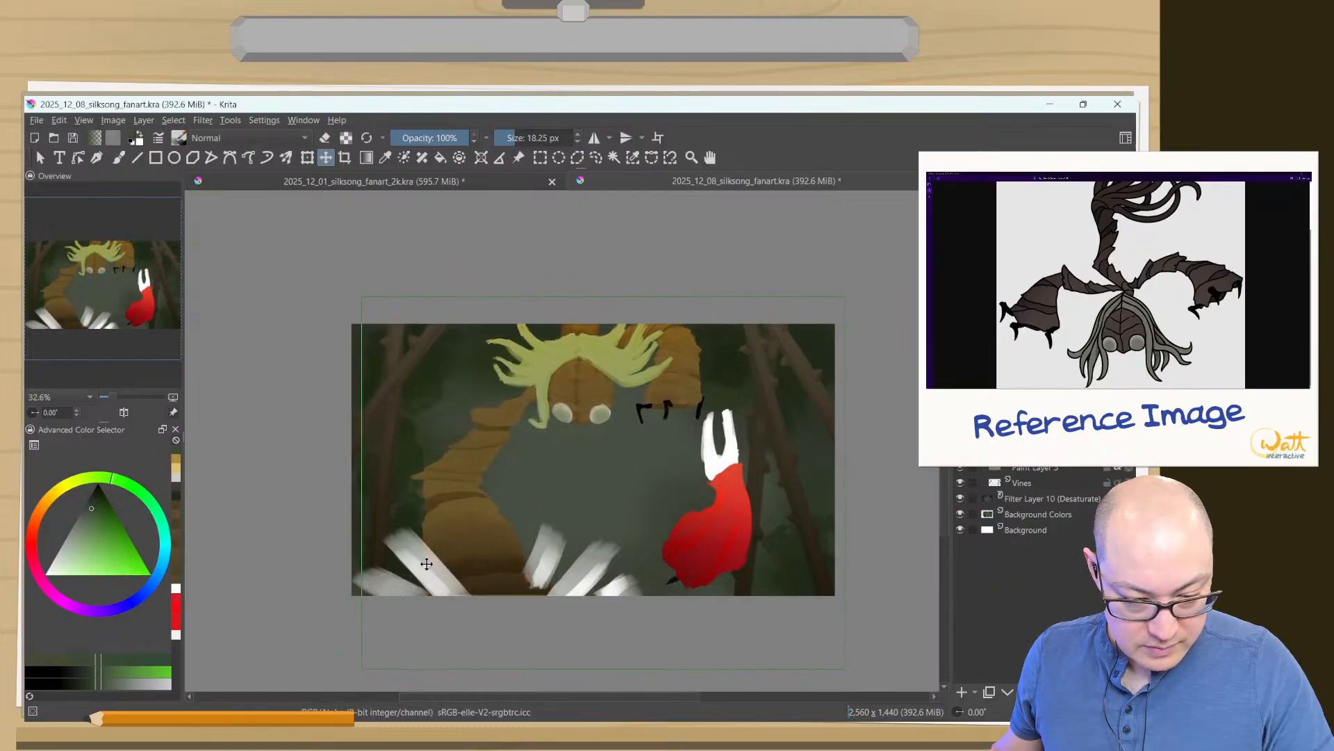
key(ctrl+z)
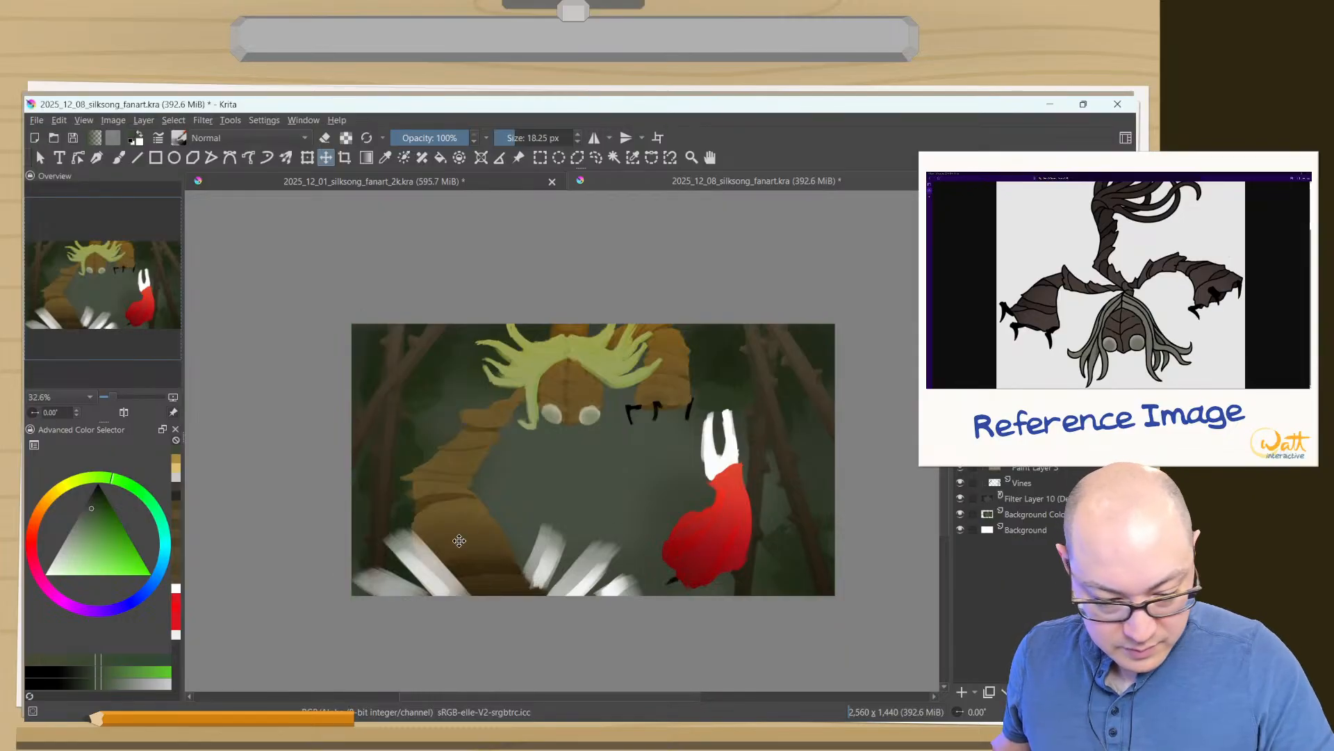
drag(459, 540, 474, 551)
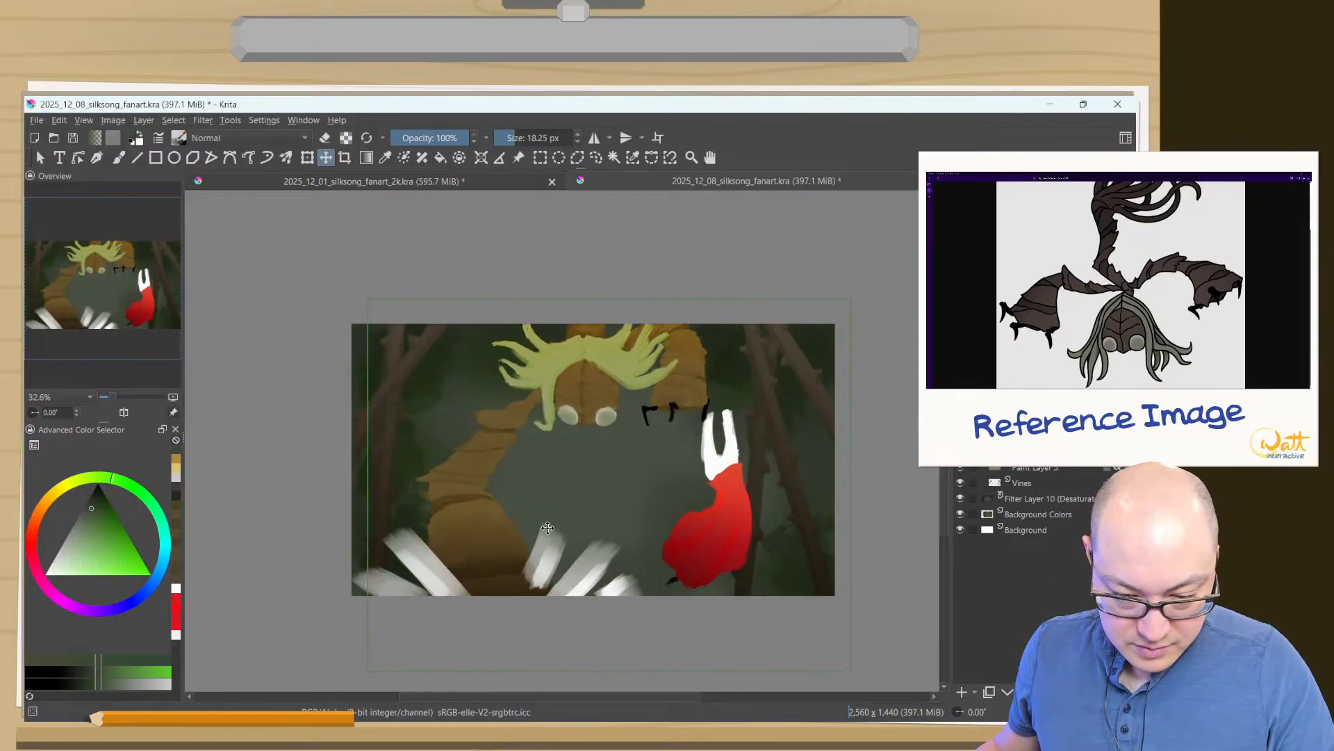
key(ctrl+z)
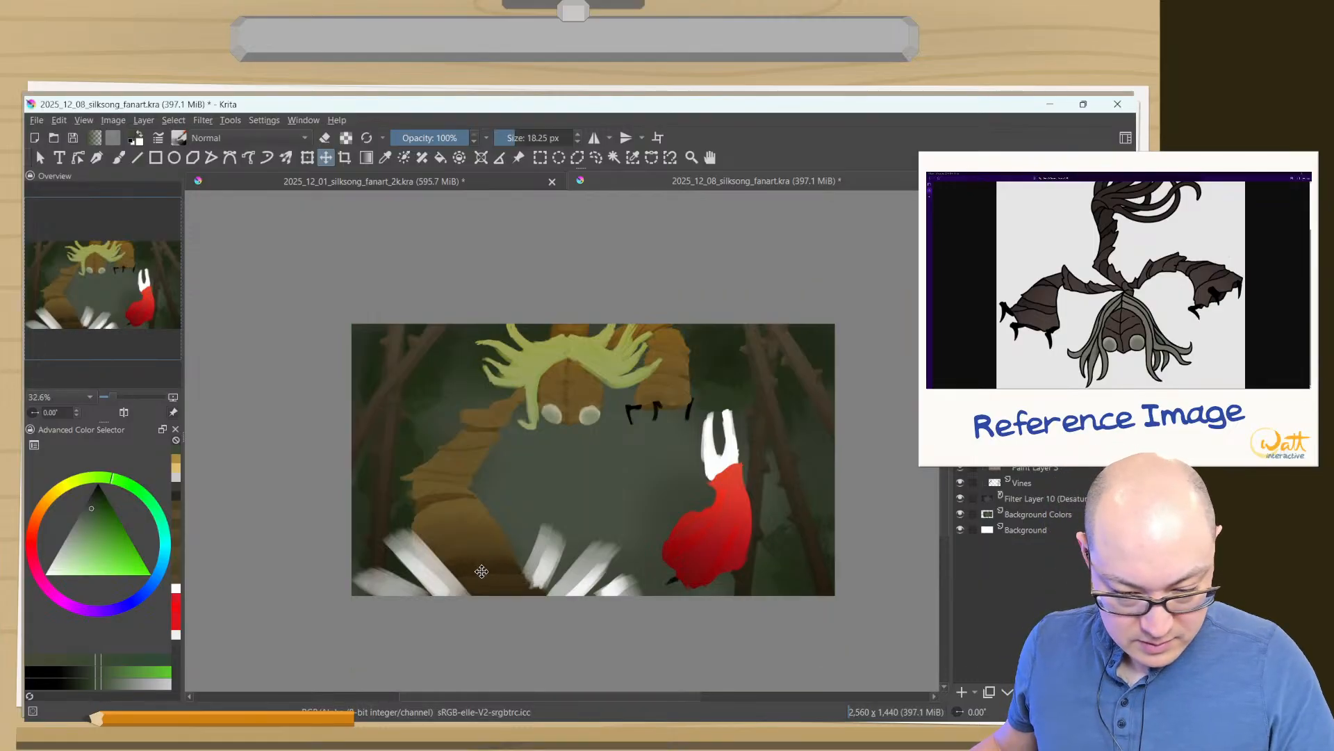
- Move the brown creature slightly to the right within the painting
drag(480, 569, 486, 571)
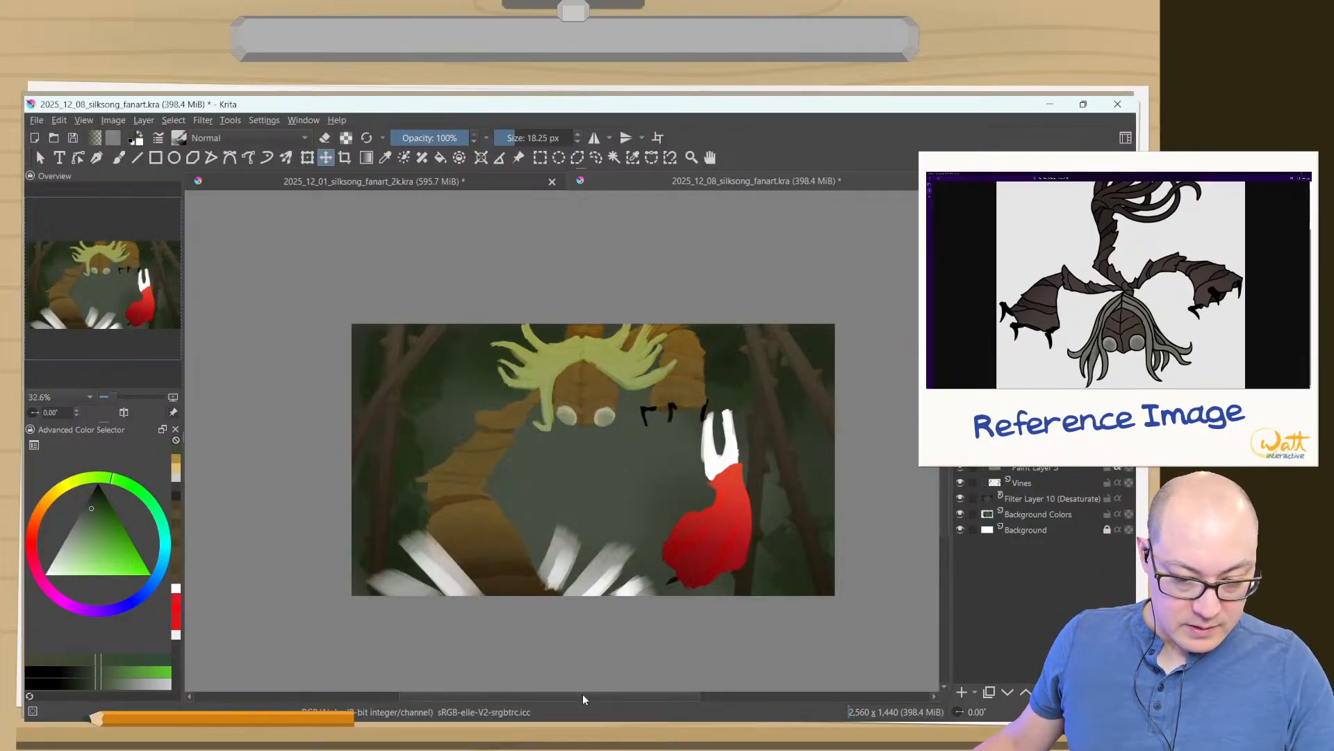
- Select Background Colors, hide the Desaturate filter layer above it, and sample a dark green from the background beside the creature for the brush
click(1016, 514)
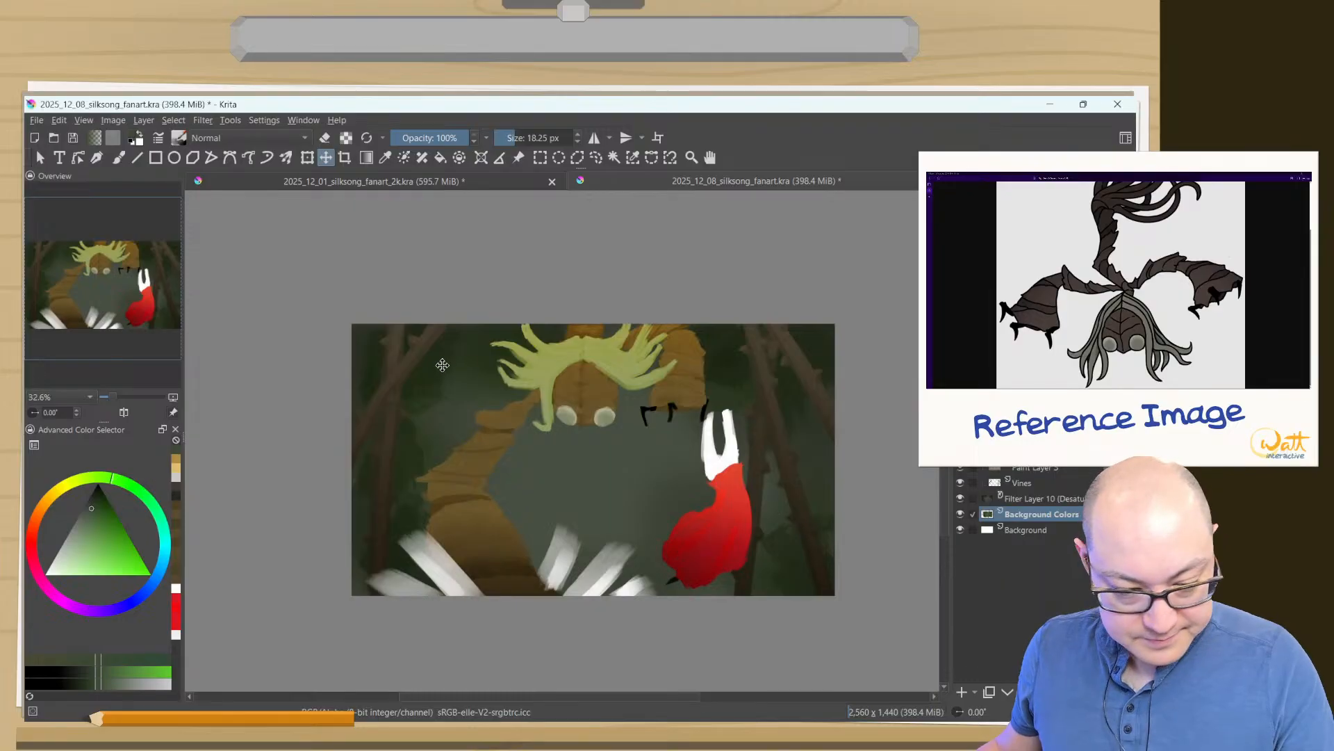
click(960, 497)
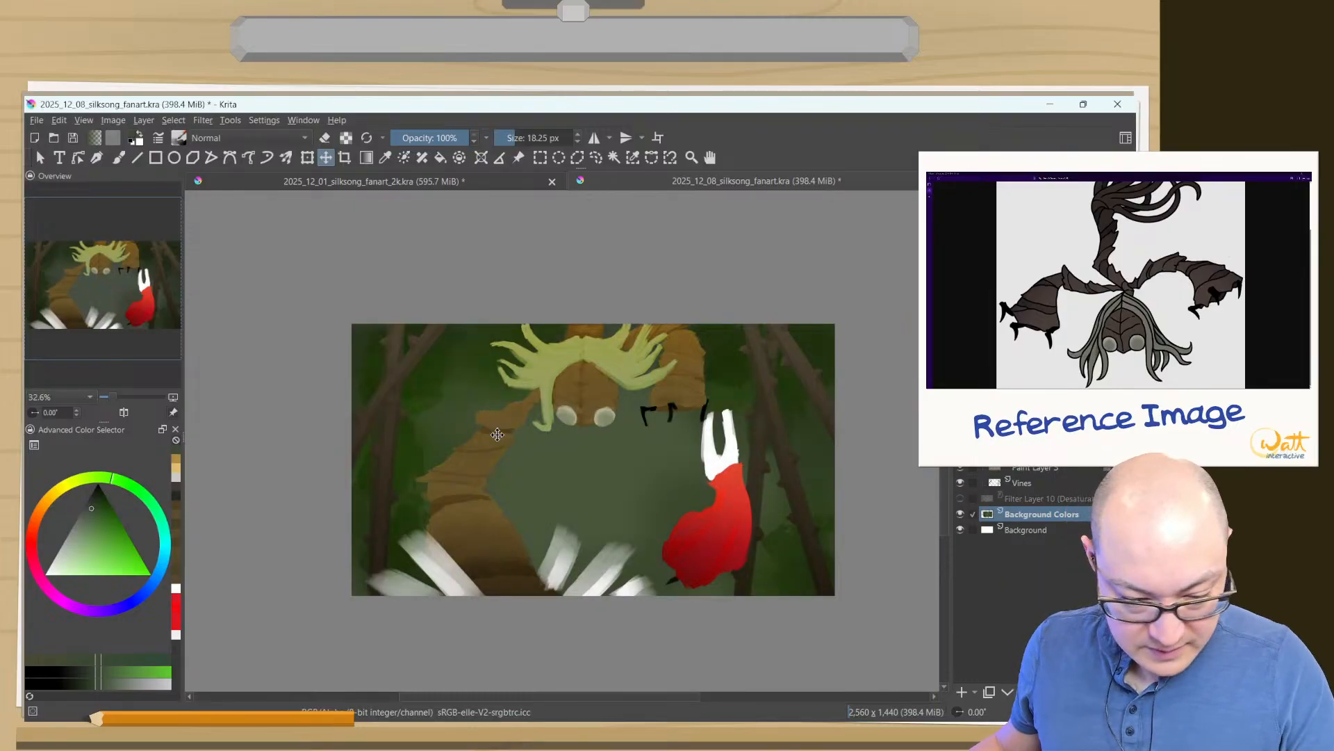
key(b)
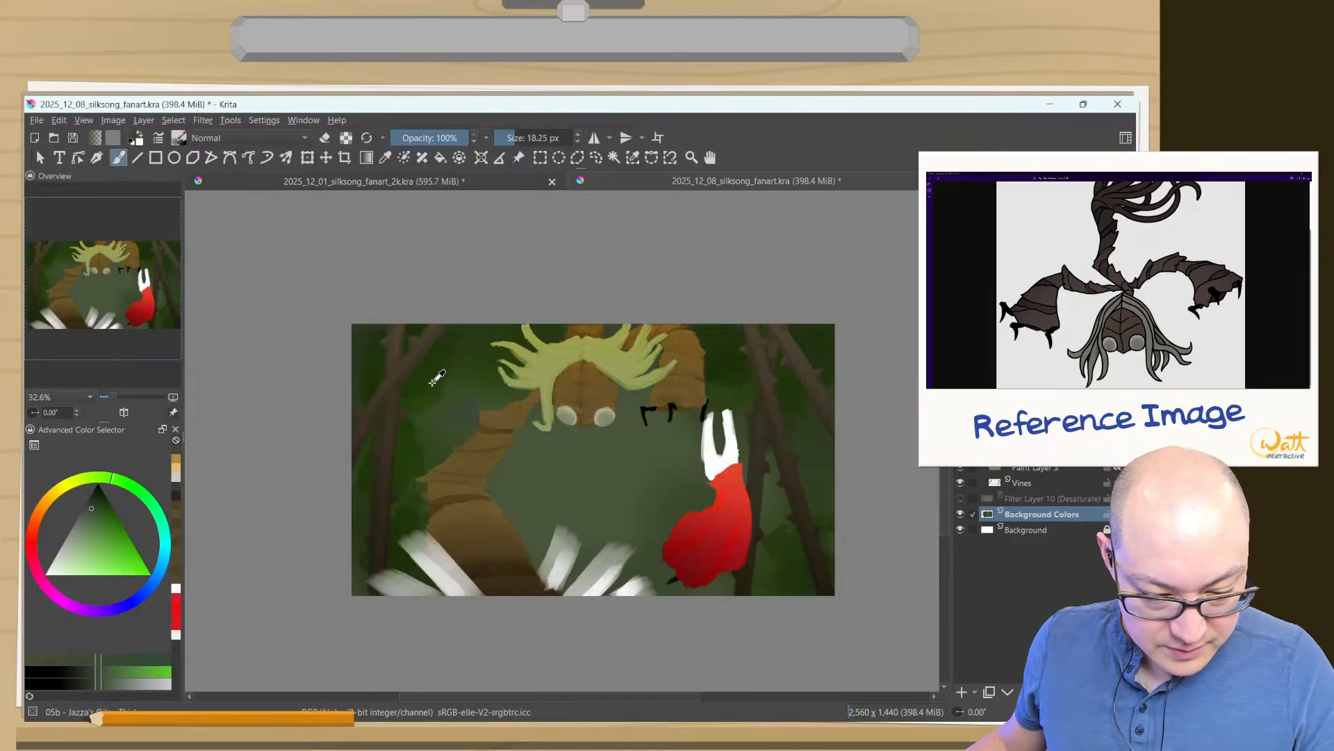
ctrl+click(437, 376)
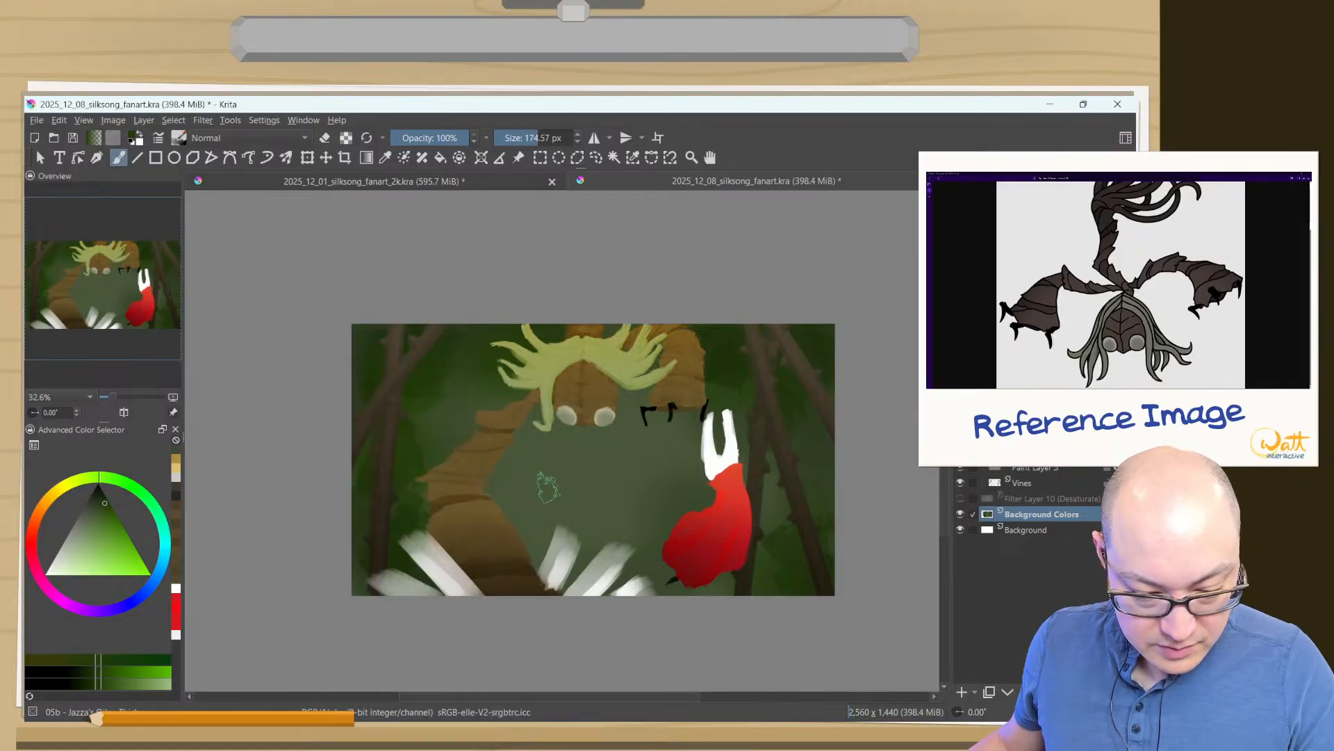
- Display the brush presets tagged Textures and choose the Texture particles brush
right_click(526, 449)
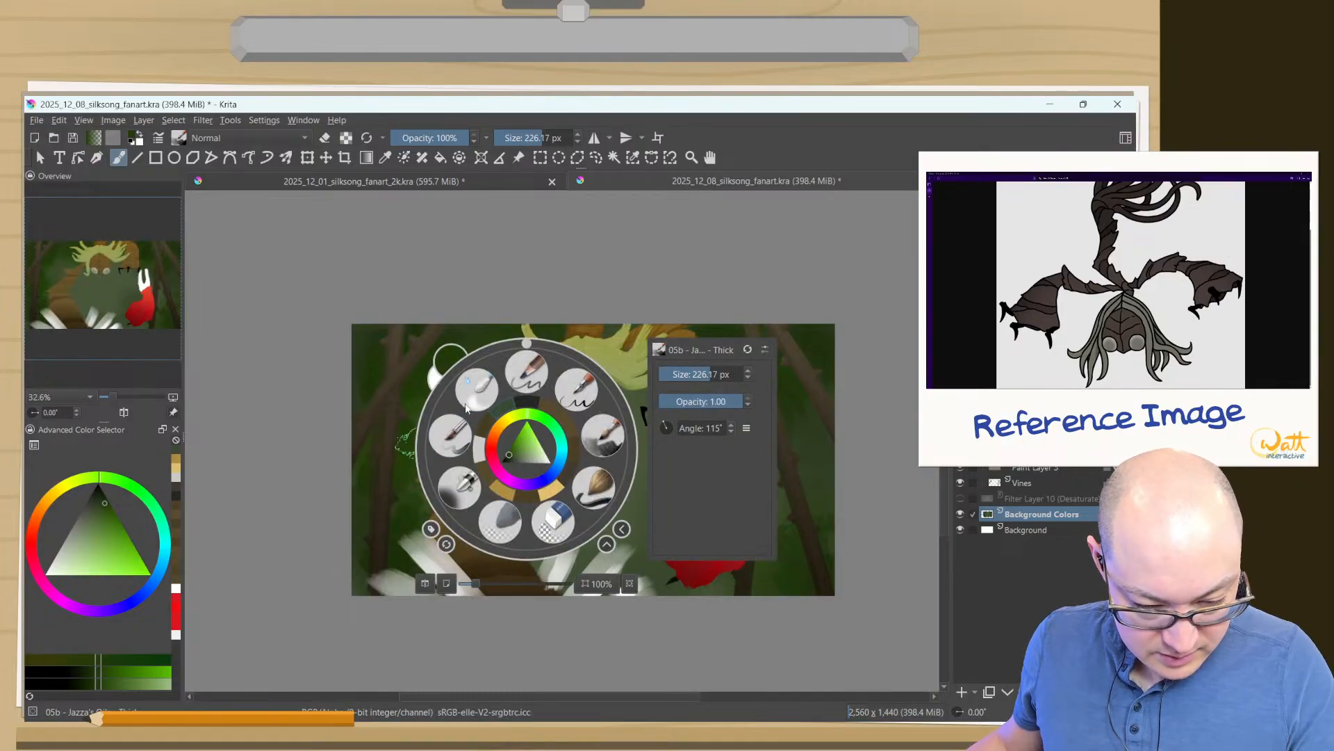
click(428, 531)
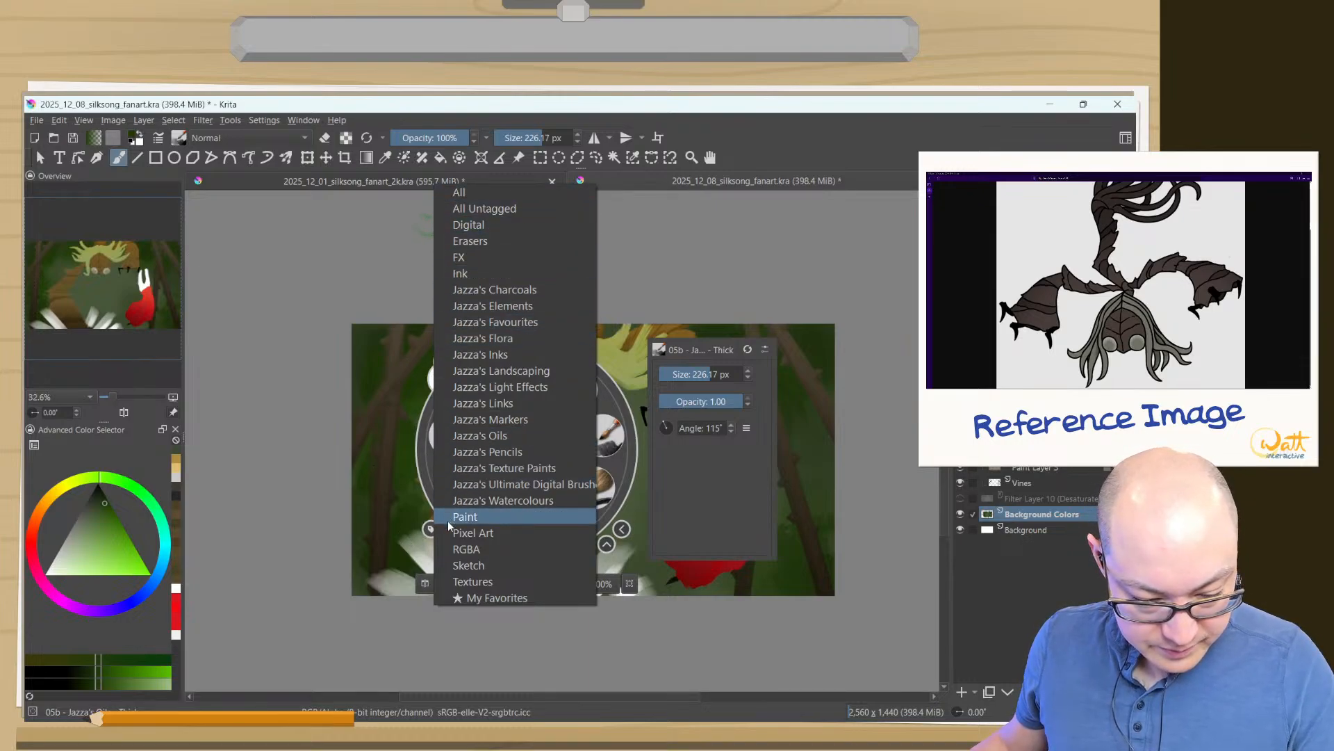
click(455, 581)
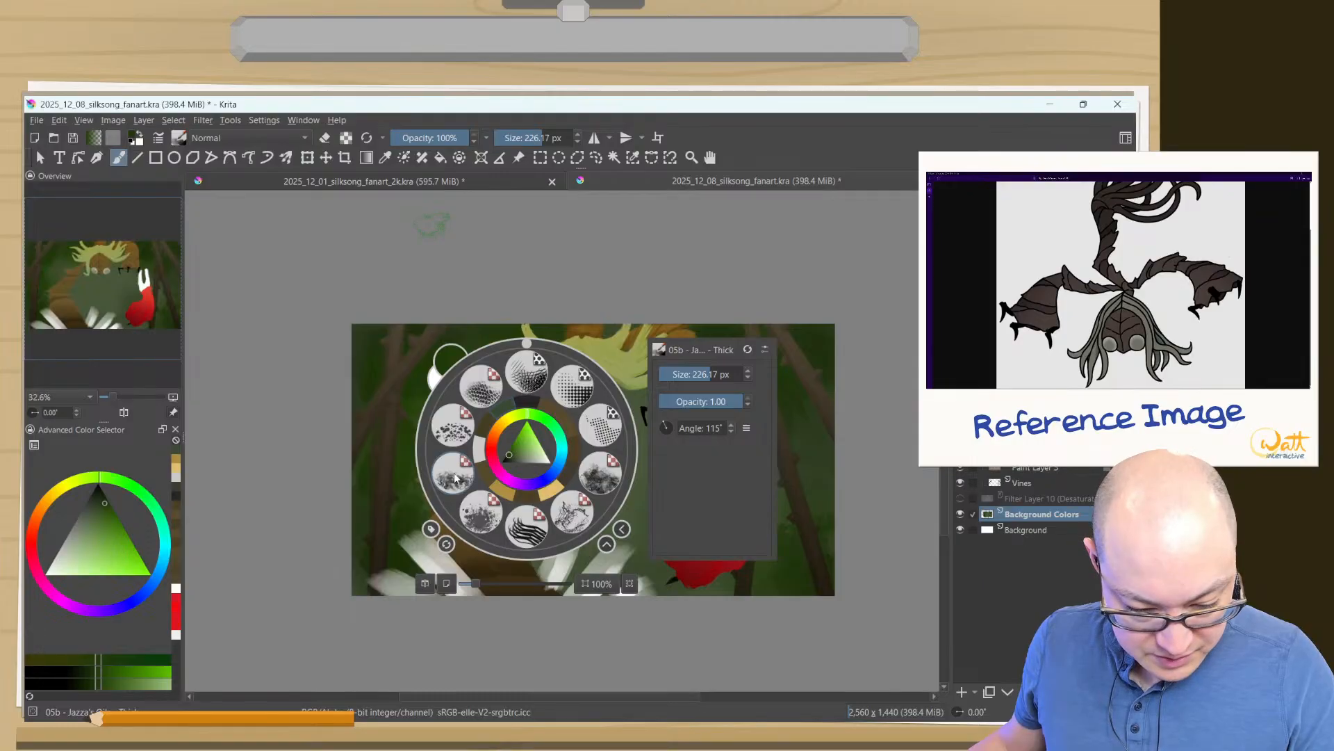
click(458, 429)
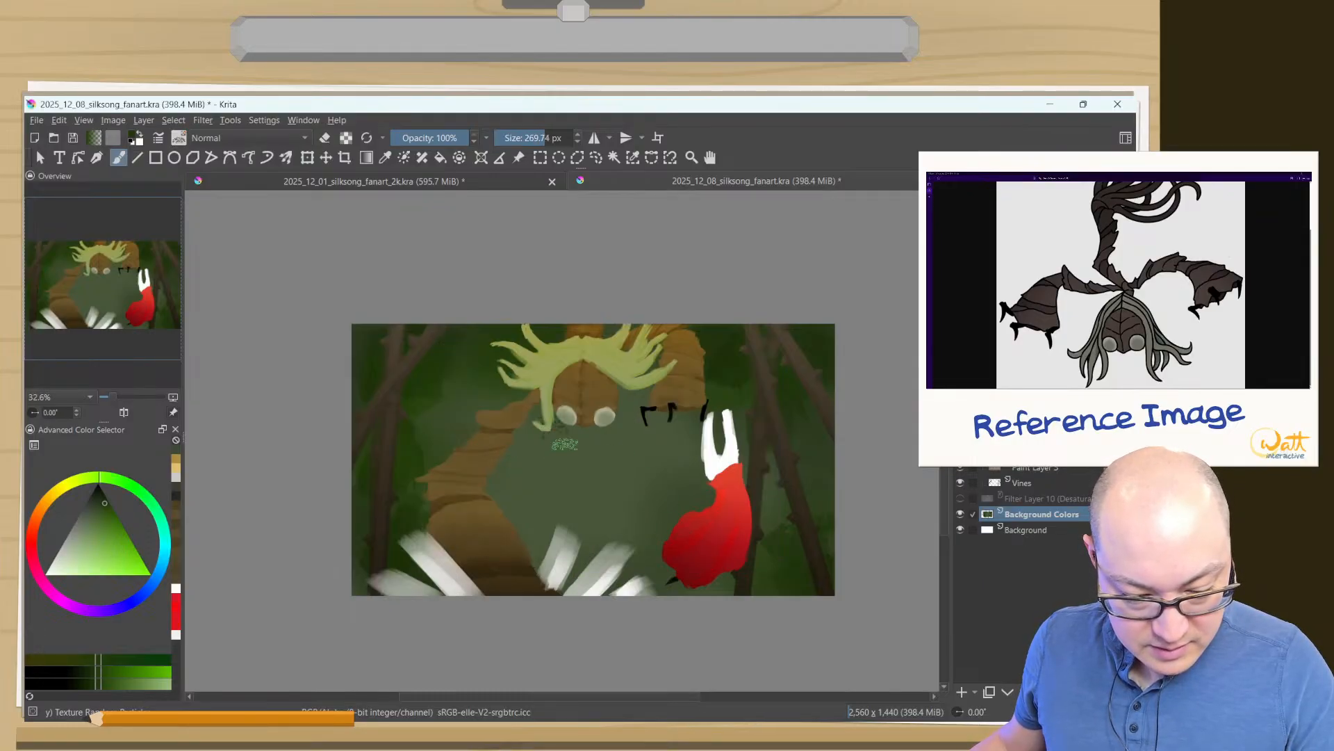
- Try green particle texture strokes in the open centre of the background and undo them
drag(565, 444, 626, 526)
key(ctrl+z)
drag(621, 440, 589, 518)
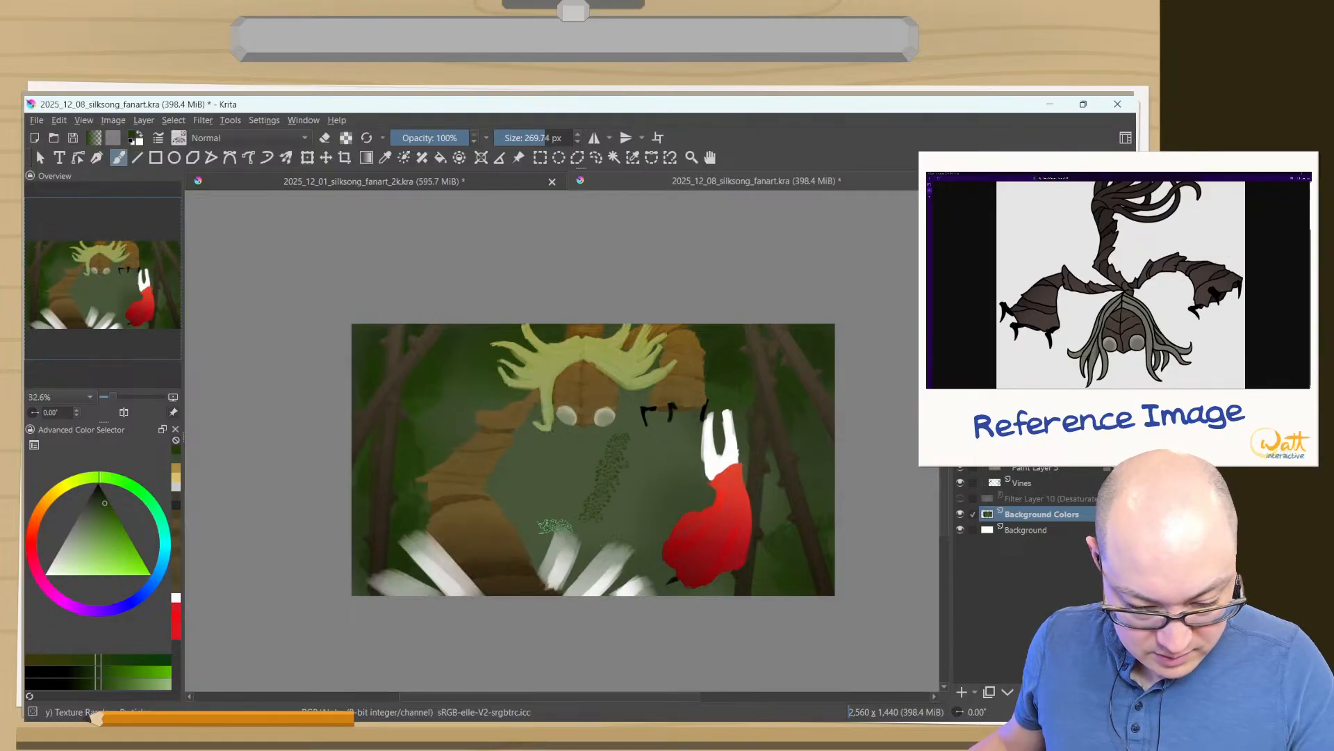
drag(531, 481, 495, 497)
key(ctrl+z)
key(ctrl+z)
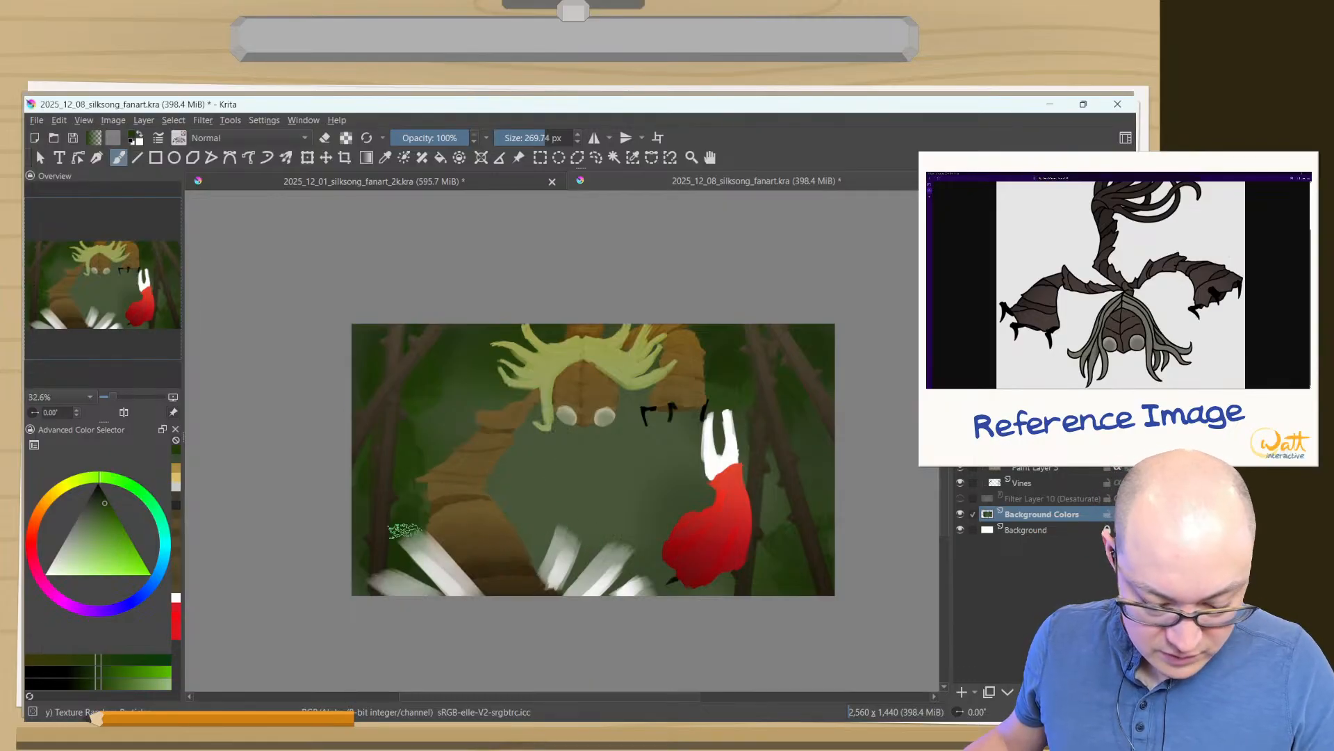
- Switch to the Texture Big brush, enlarge it to 628.83 px, and try dark green texture across the centre of Background Colors
right_click(307, 313)
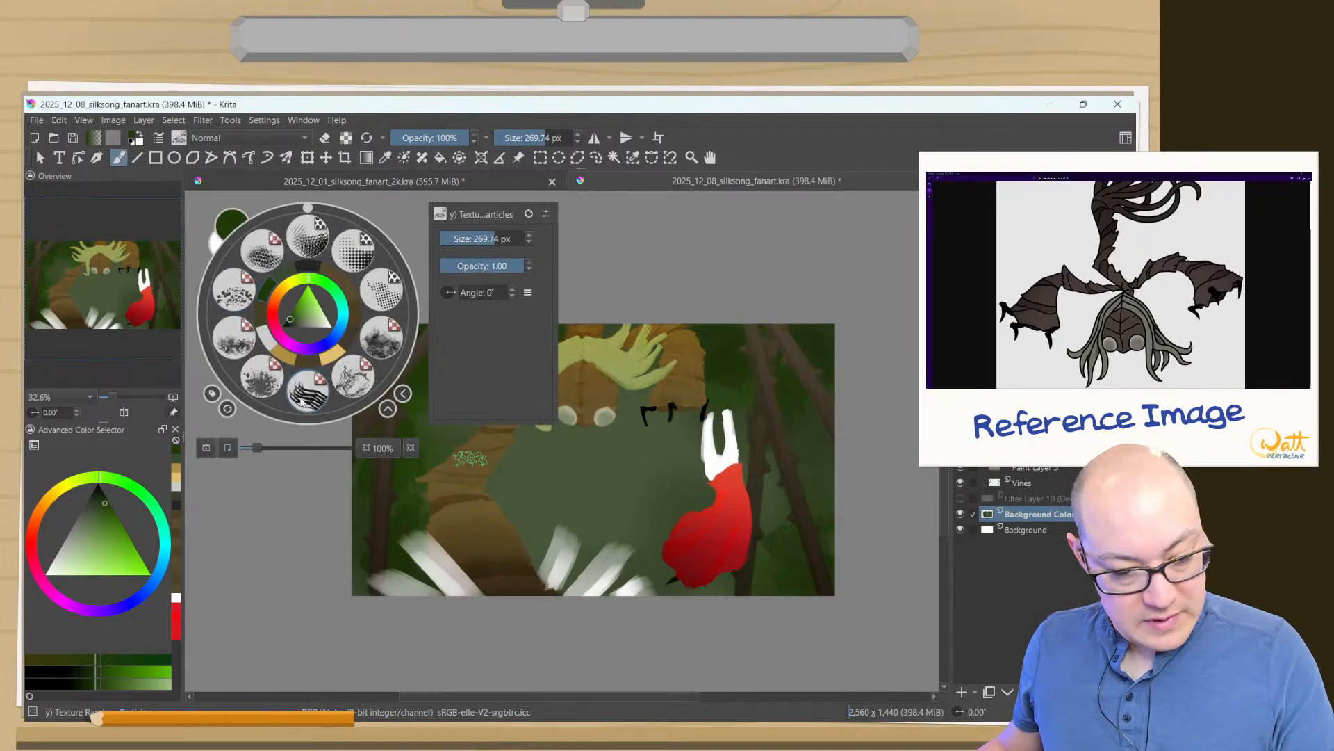
click(356, 364)
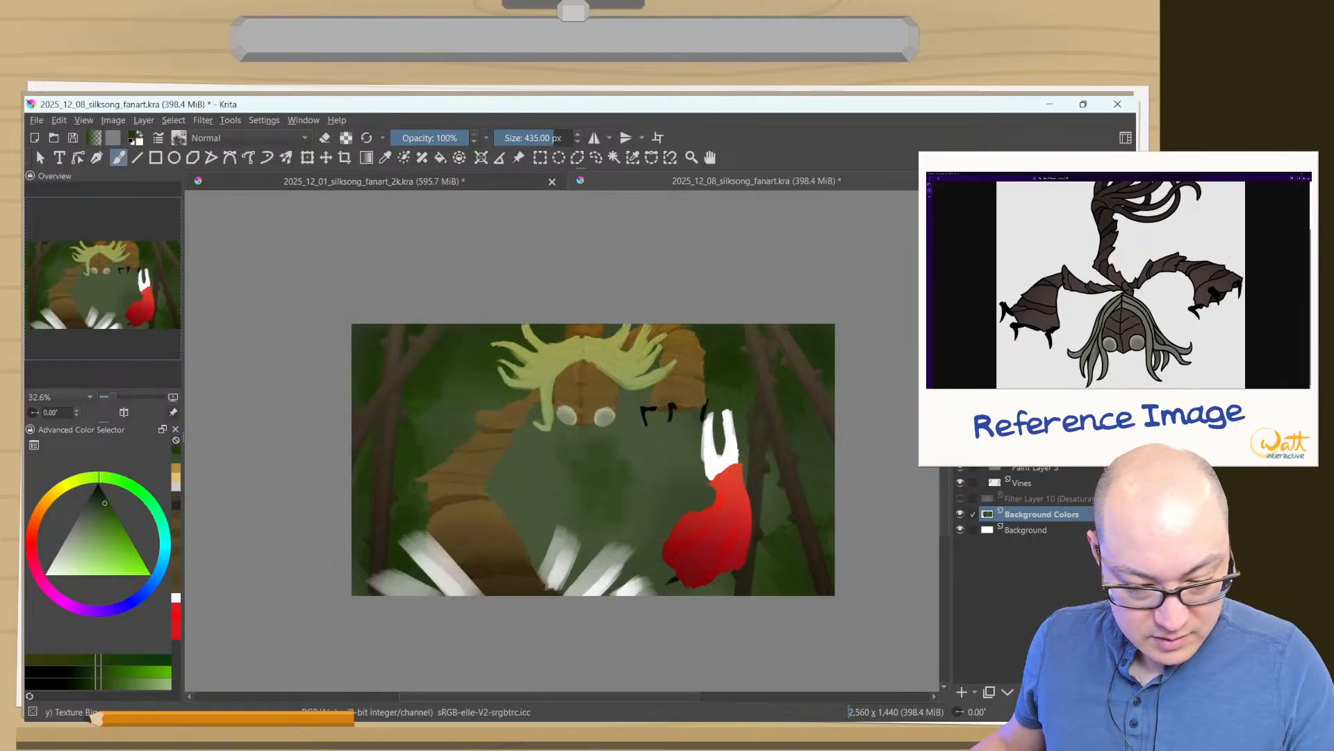
key(ctrl+z)
shift+drag(573, 482, 705, 480)
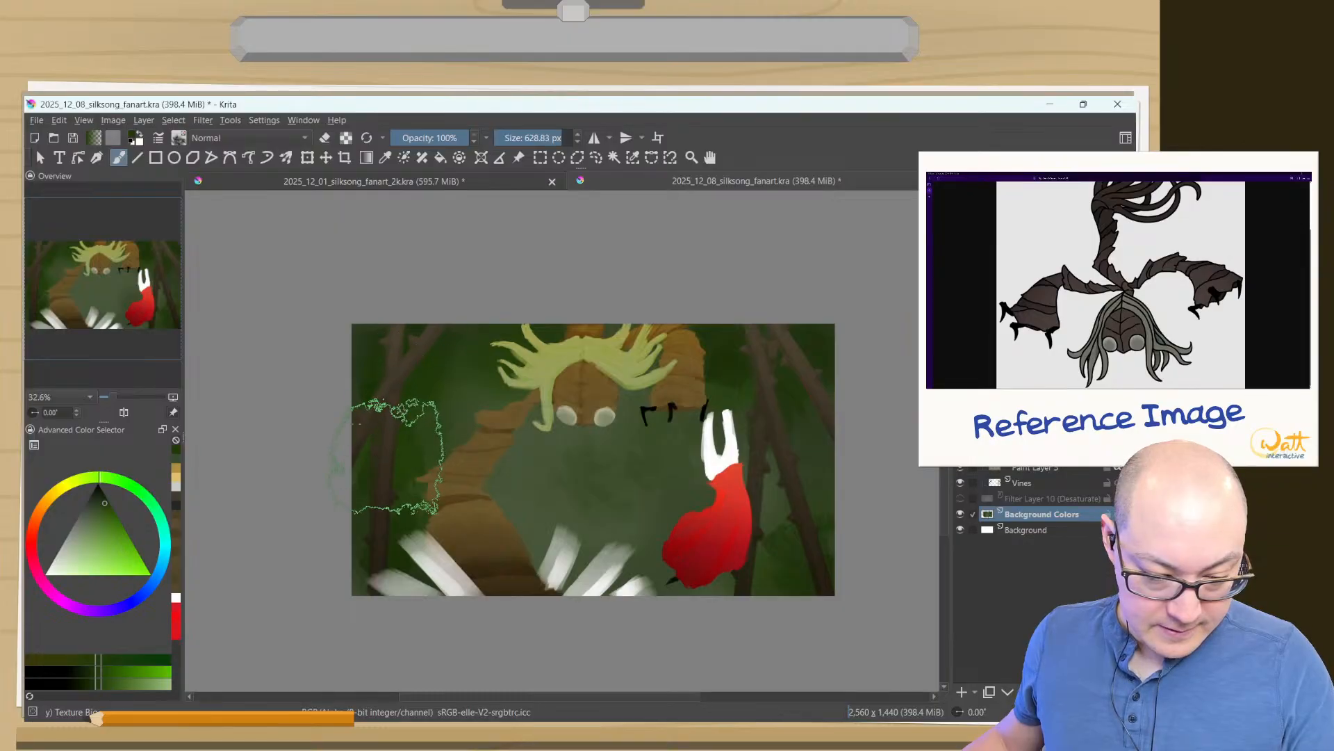
- Sample dark greens from the background and brush large texture strokes between the creature and the red-cloaked figure
ctrl+click(427, 372)
drag(431, 367, 445, 342)
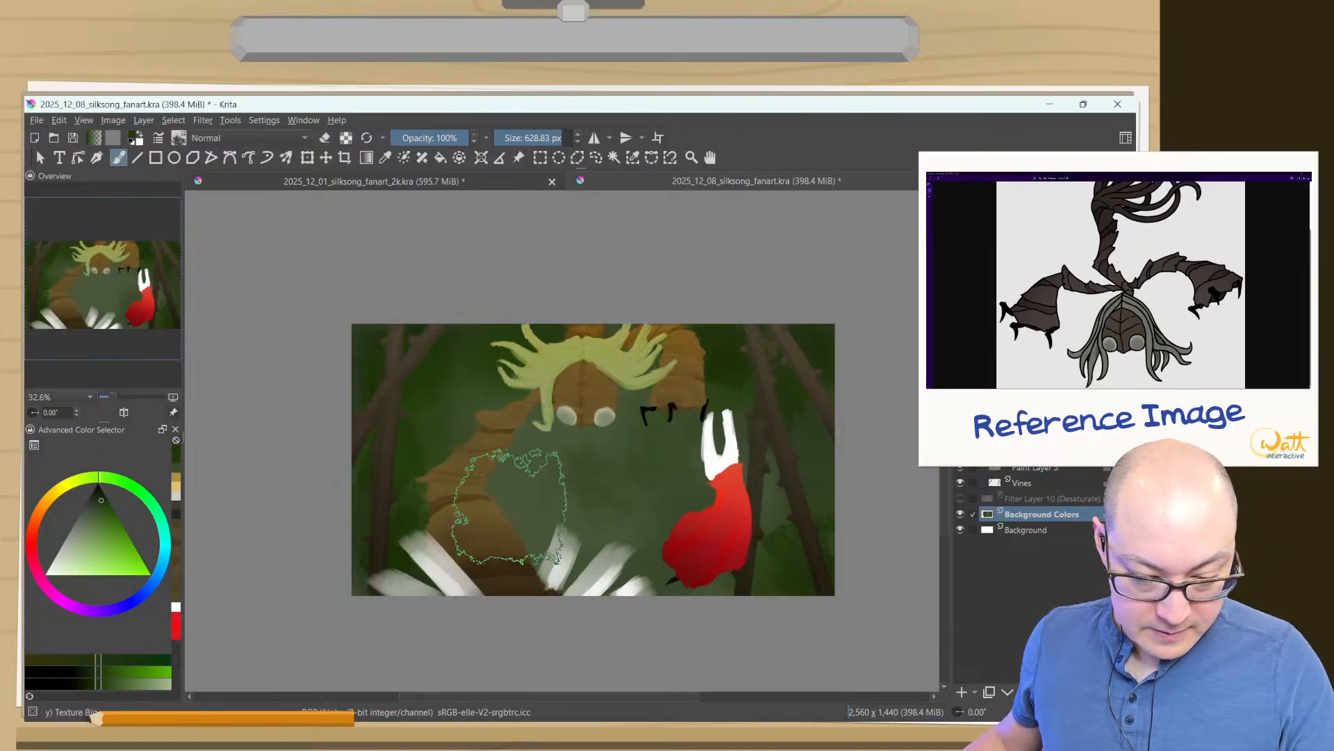
mouse_move(509, 506)
mouse_down()
mouse_move(528, 486)
mouse_move(667, 529)
mouse_up()
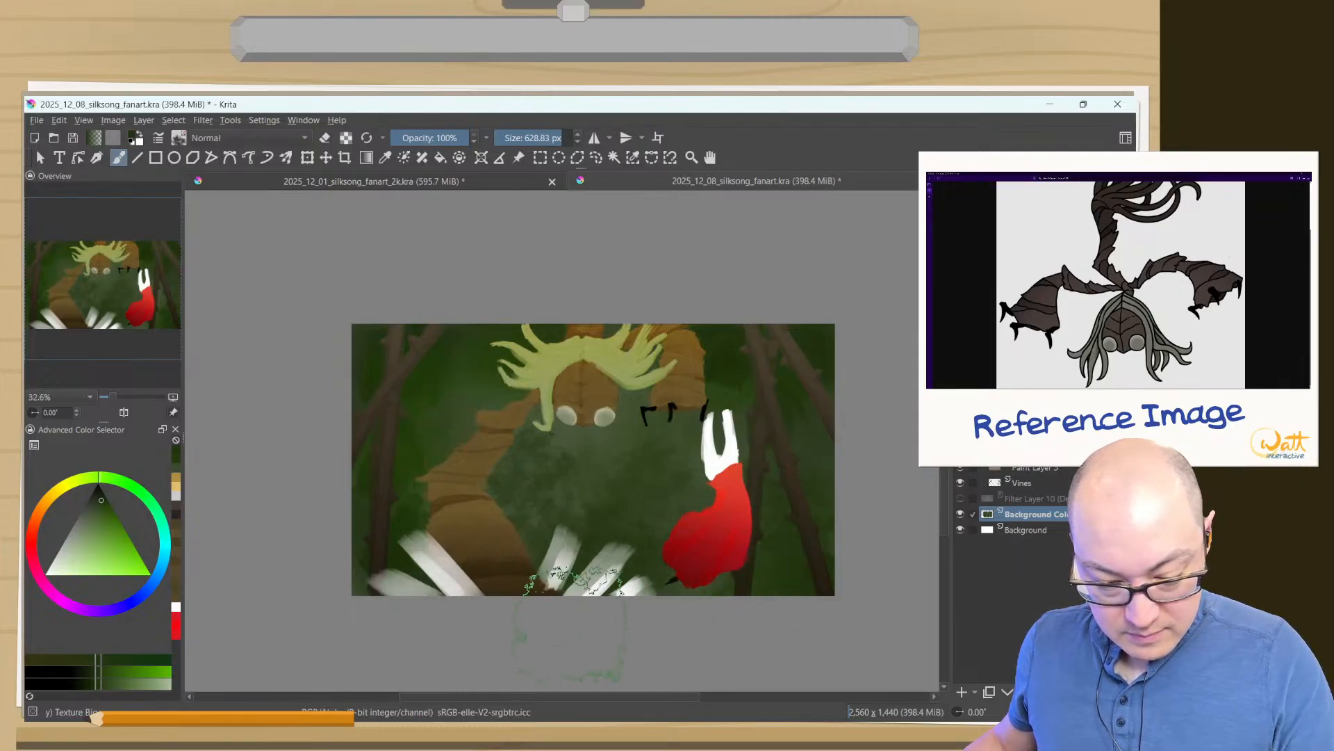
ctrl+click(729, 404)
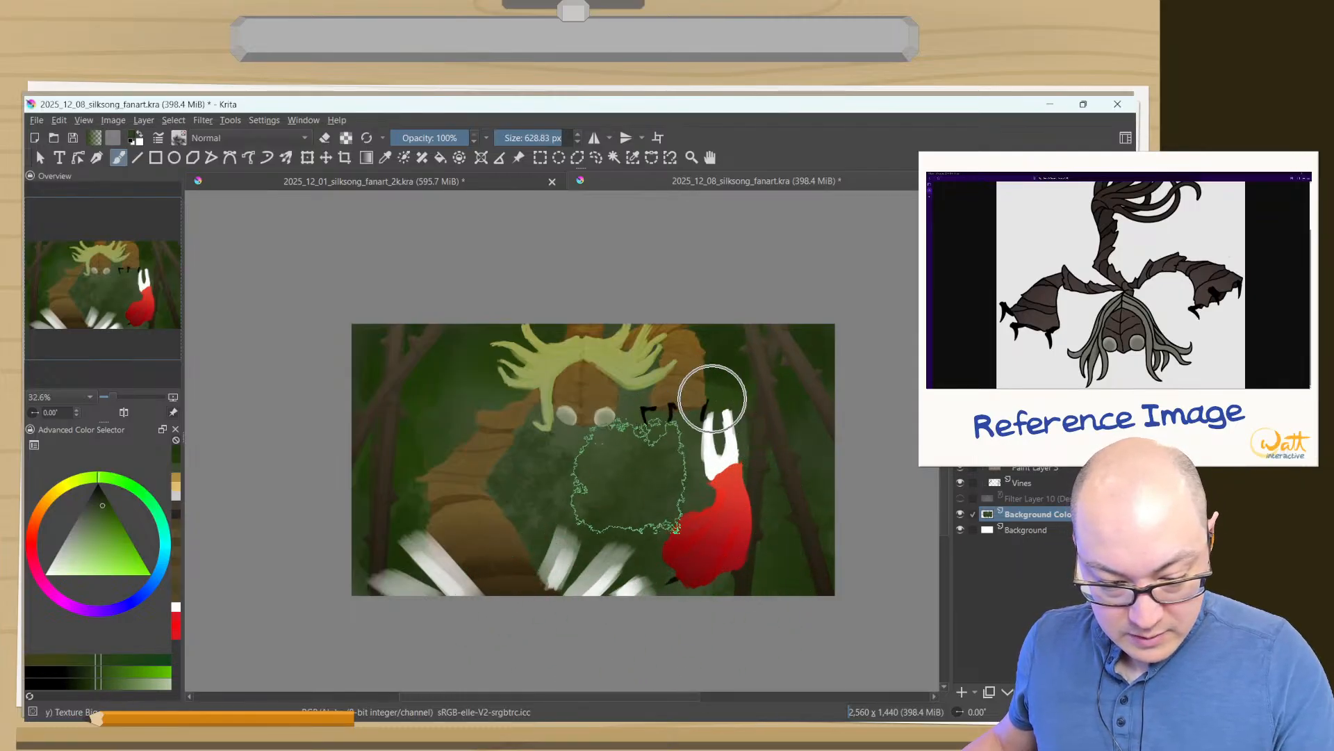
drag(629, 475, 567, 431)
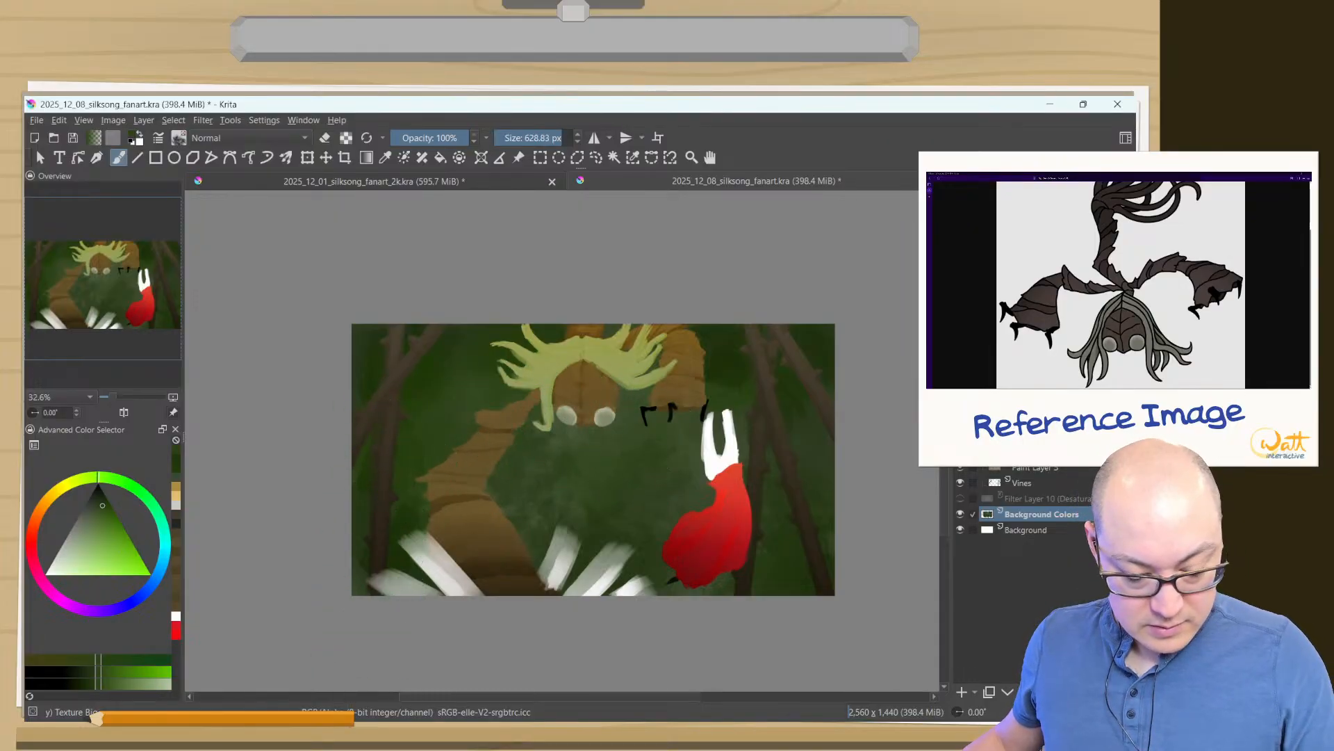
- Undo the texture strokes on Background Colors and the hiding of the Desaturate filter layer
key(ctrl+z)
key(ctrl+z)
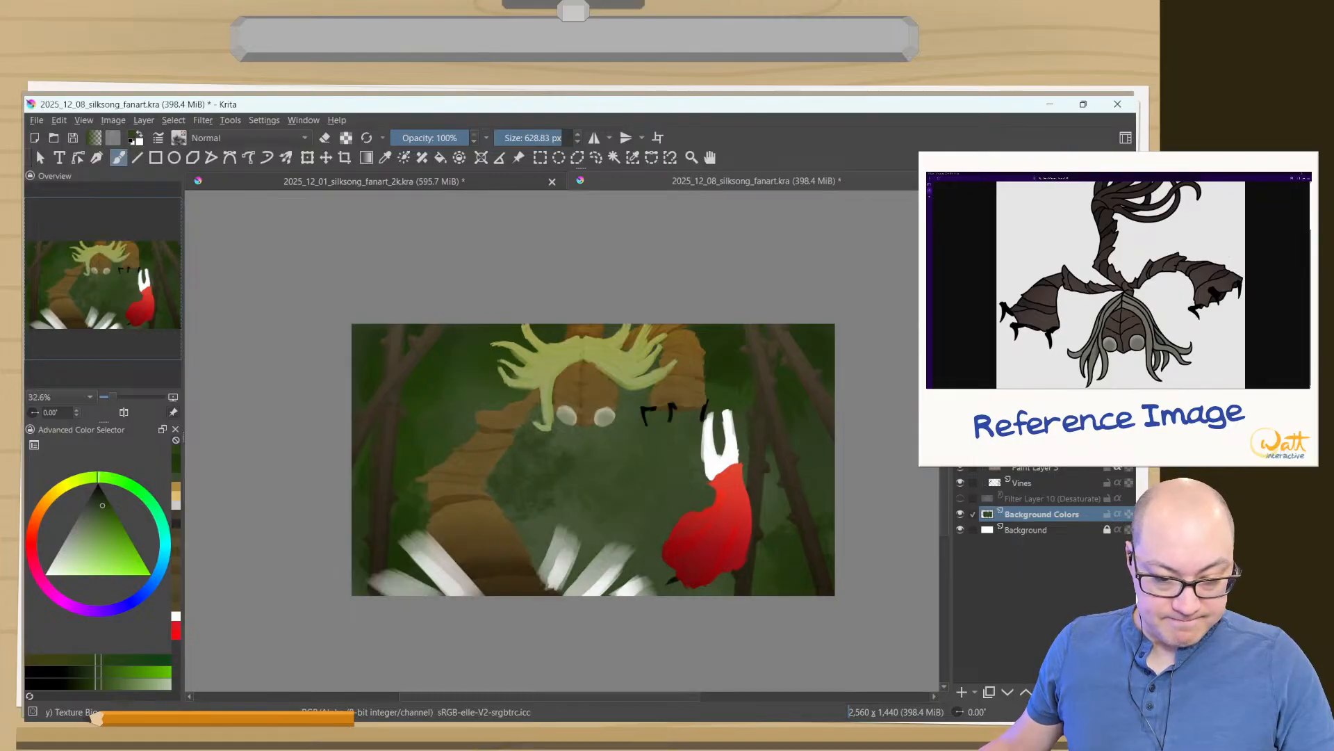
key(ctrl+z)
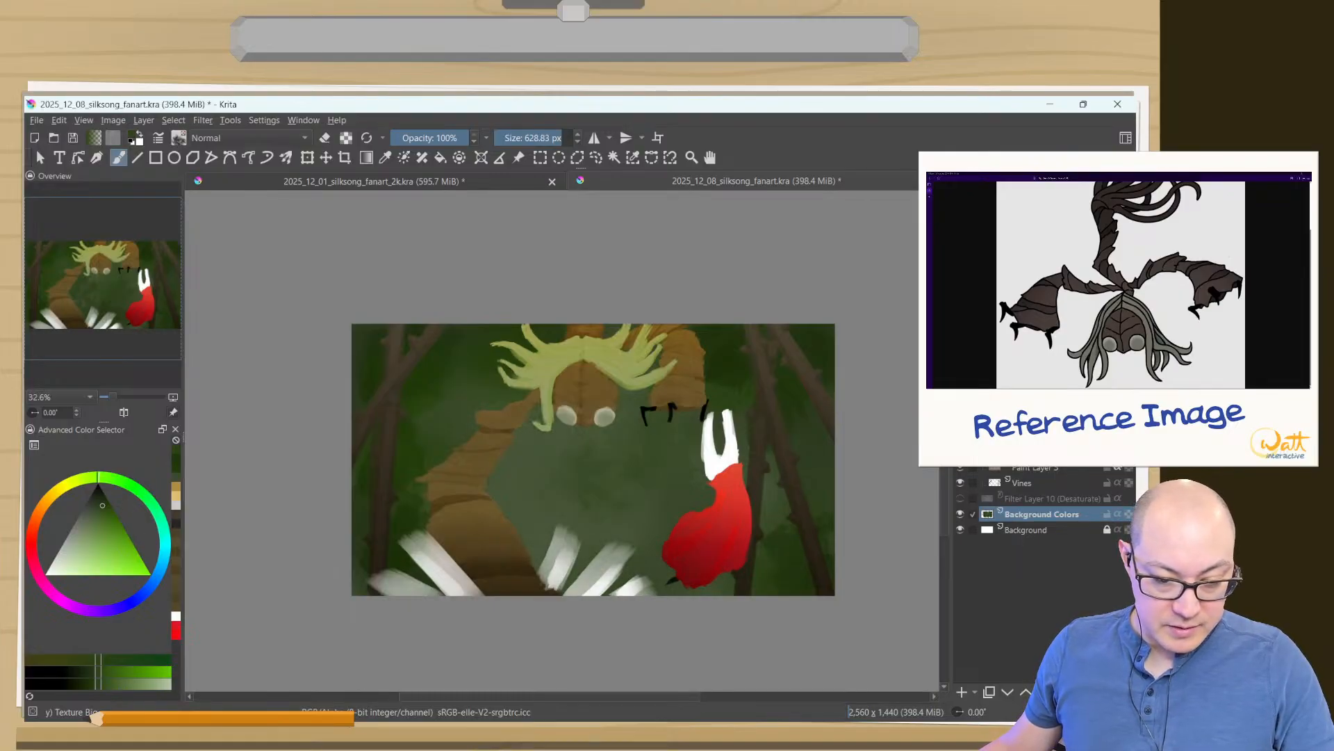
key(ctrl+z)
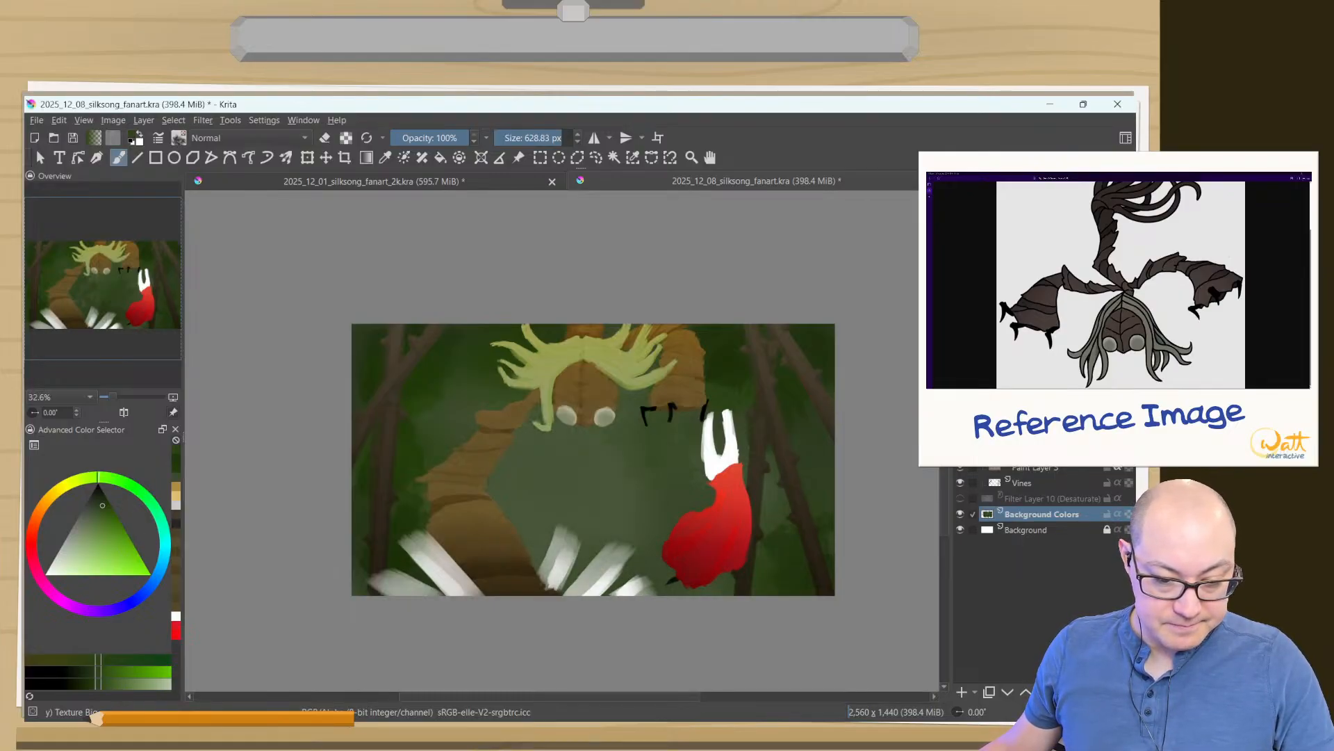
key(ctrl+z)
key(ctrl+z)
key(ctrl+z)
key(ctrl+z)
key(ctrl+z)
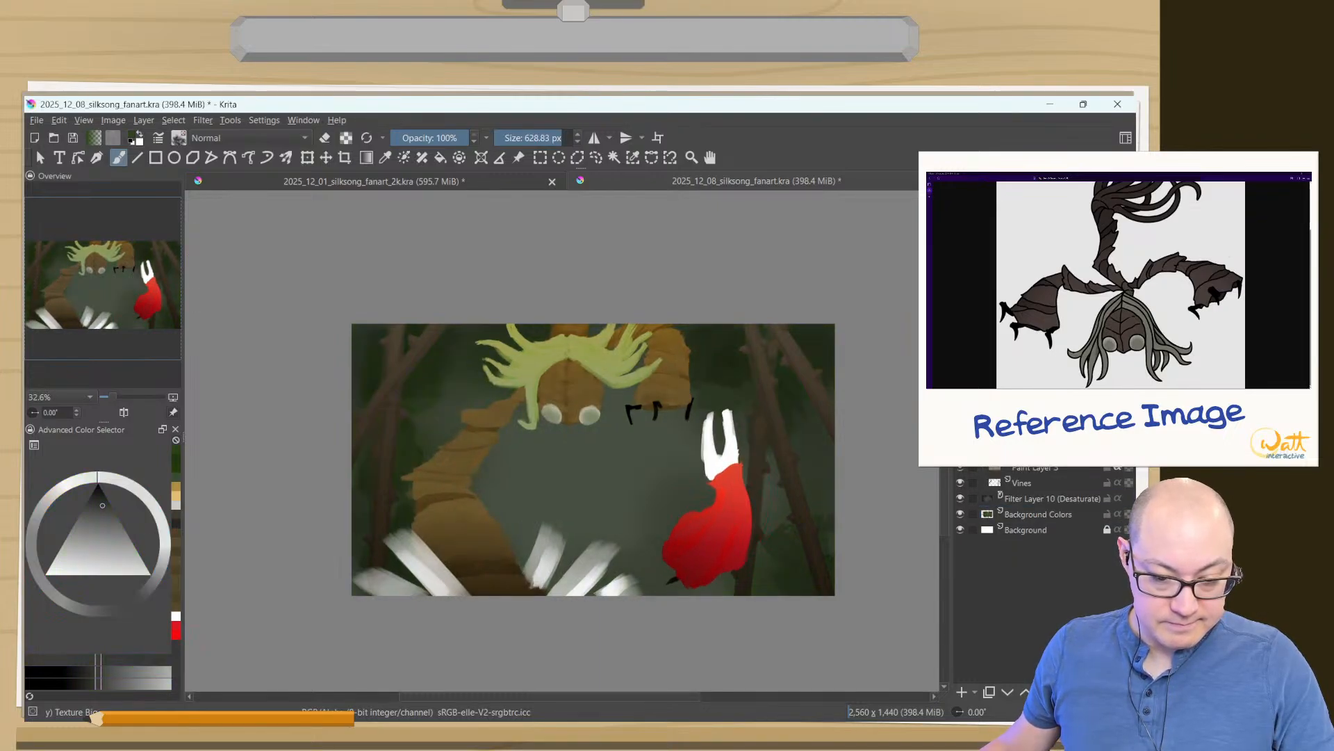
key(ctrl+z)
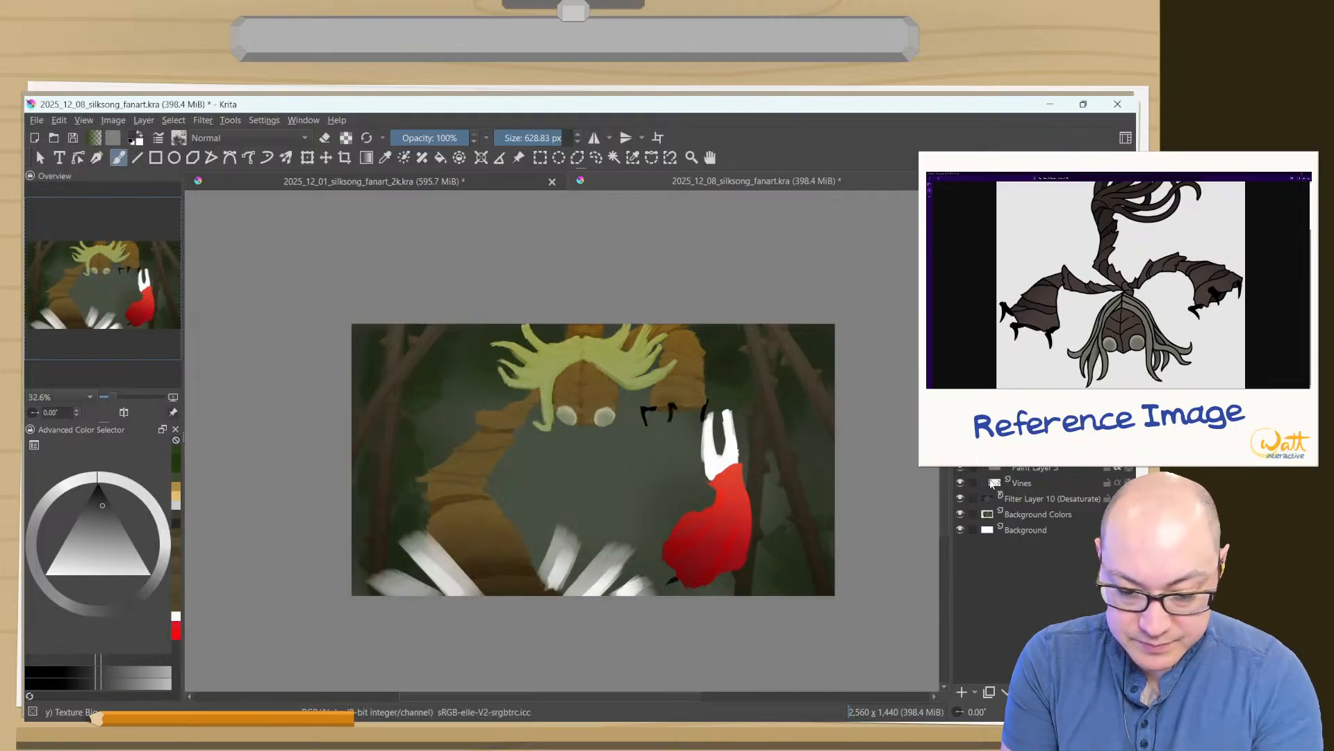
- Compare the Desaturate filter layer on and off, try its Average, Luminosity and Lightness methods, and cancel the changes
click(959, 499)
click(958, 500)
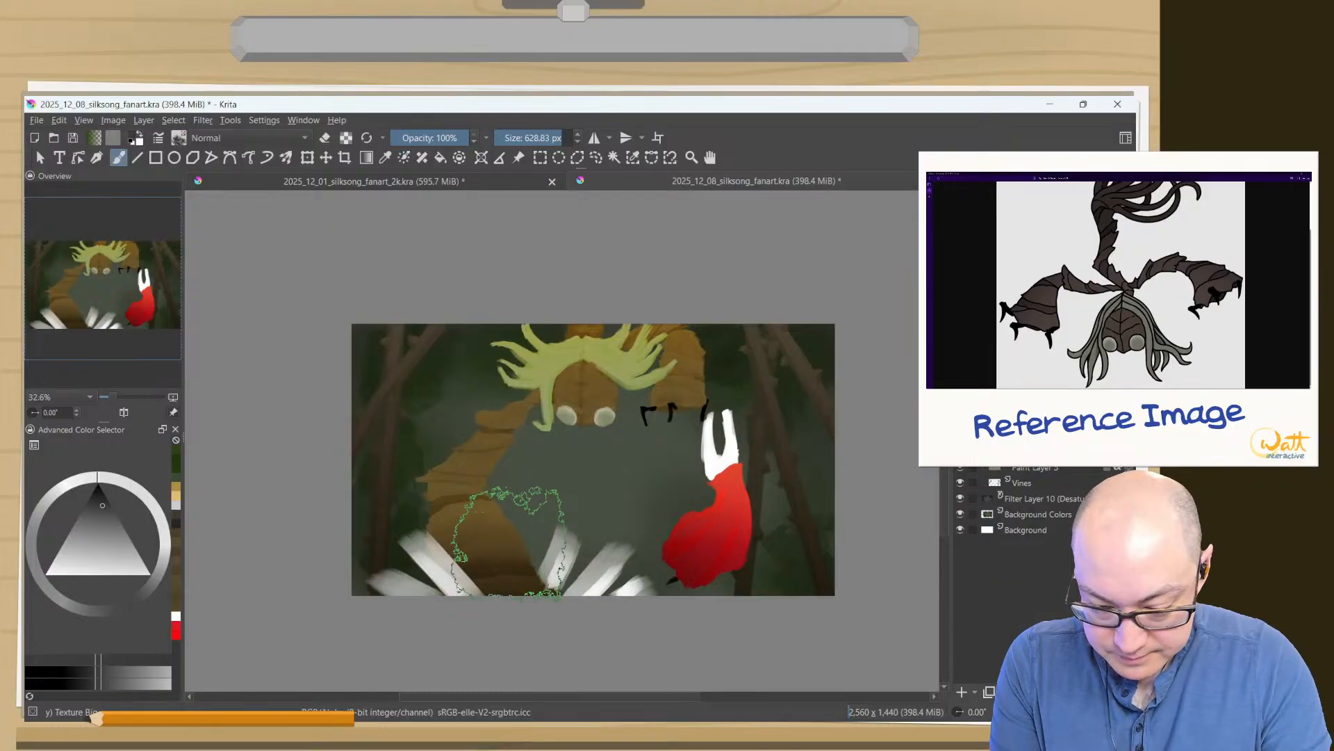
click(1019, 500)
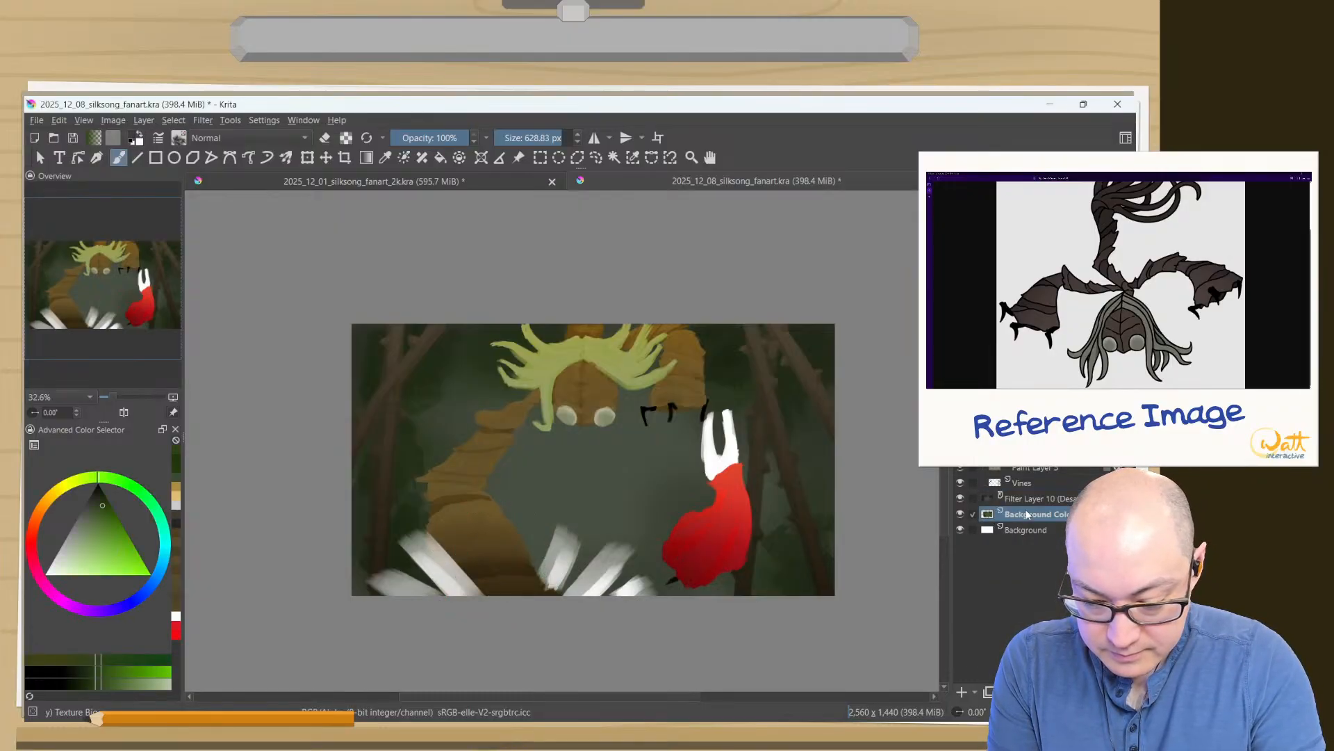
key(F3)
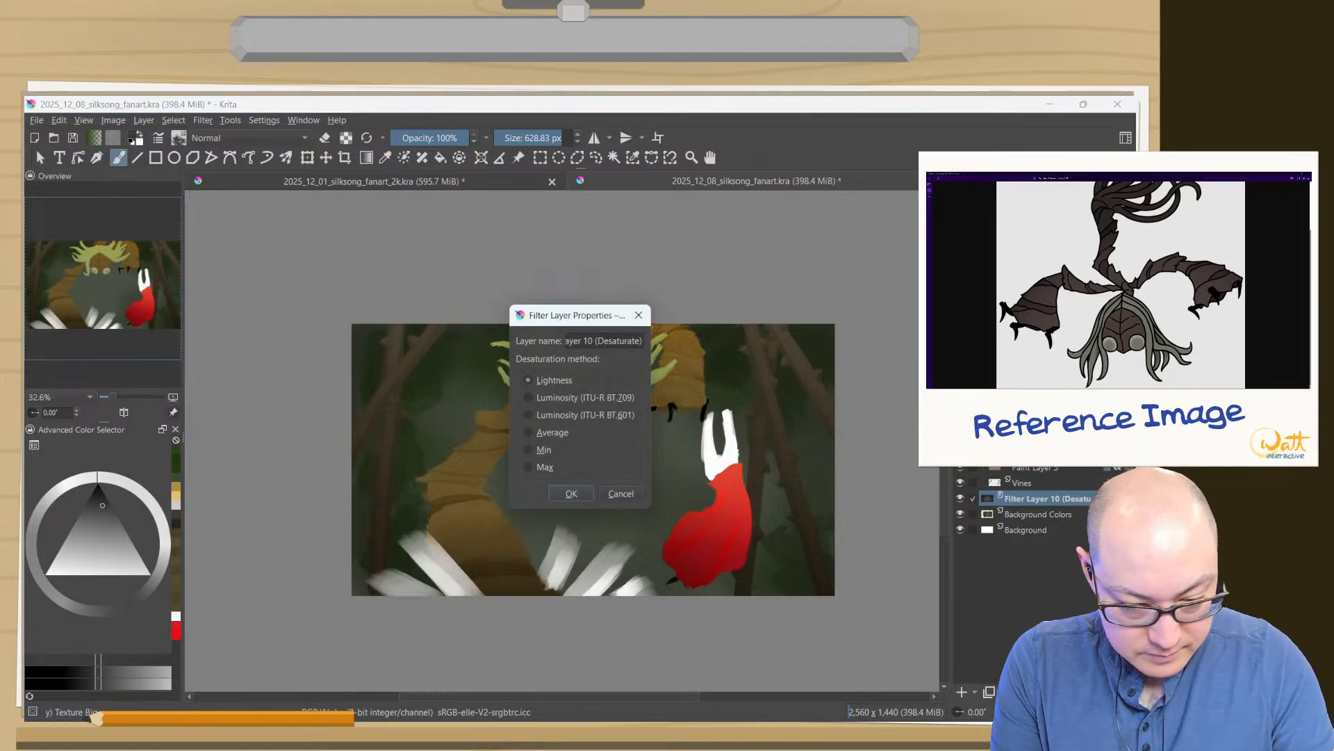
click(528, 433)
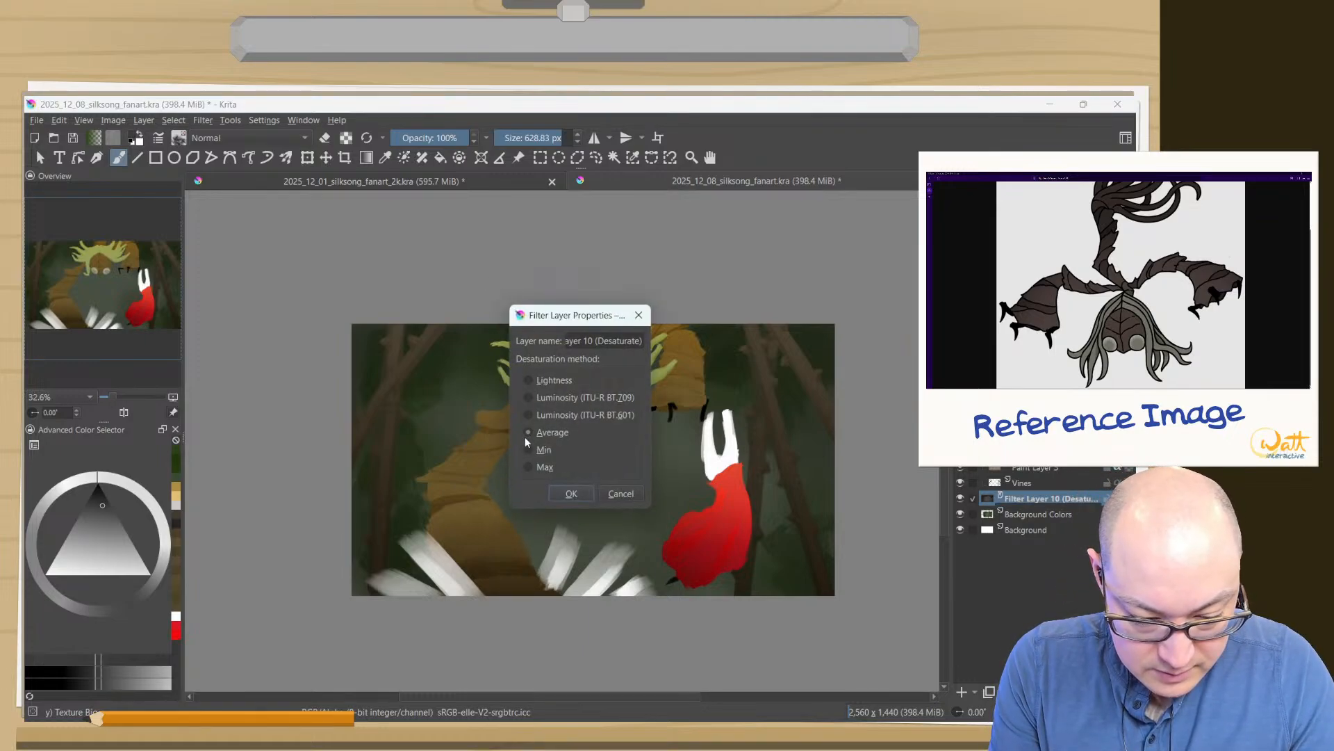
click(527, 414)
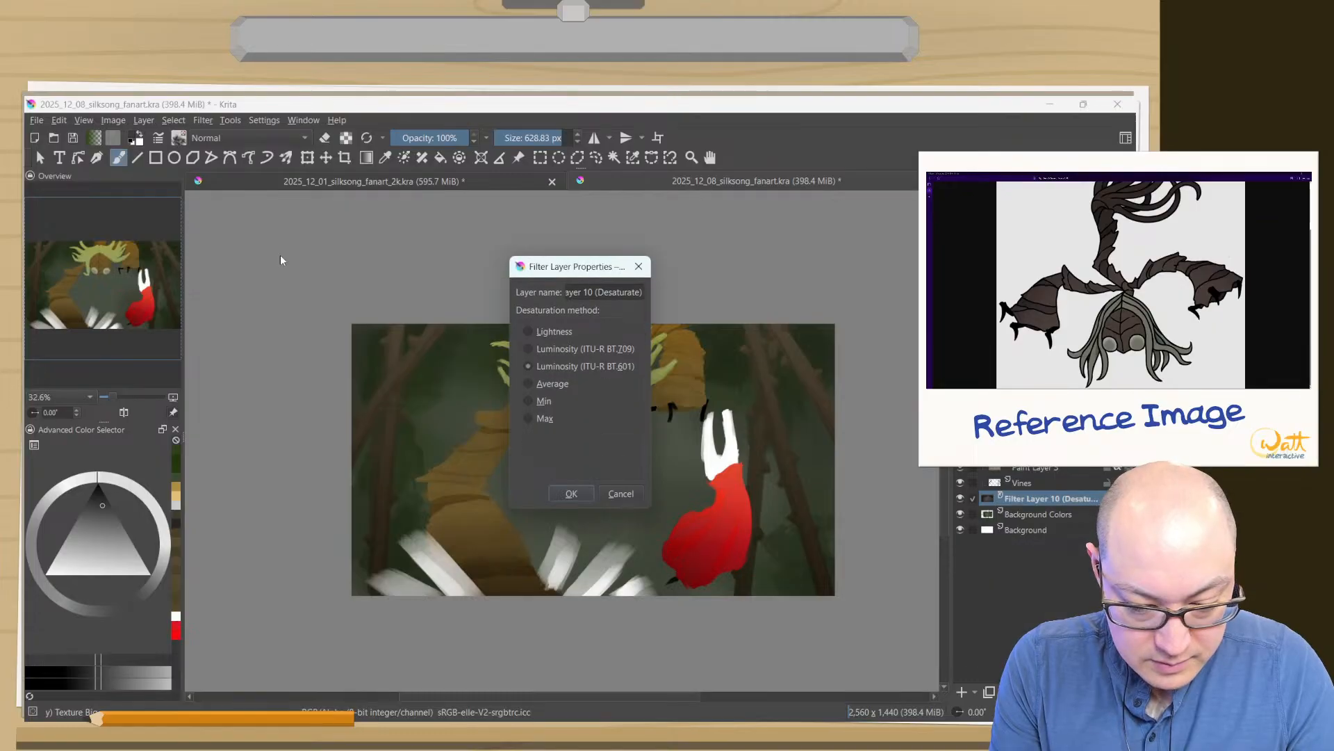
drag(552, 266, 223, 263)
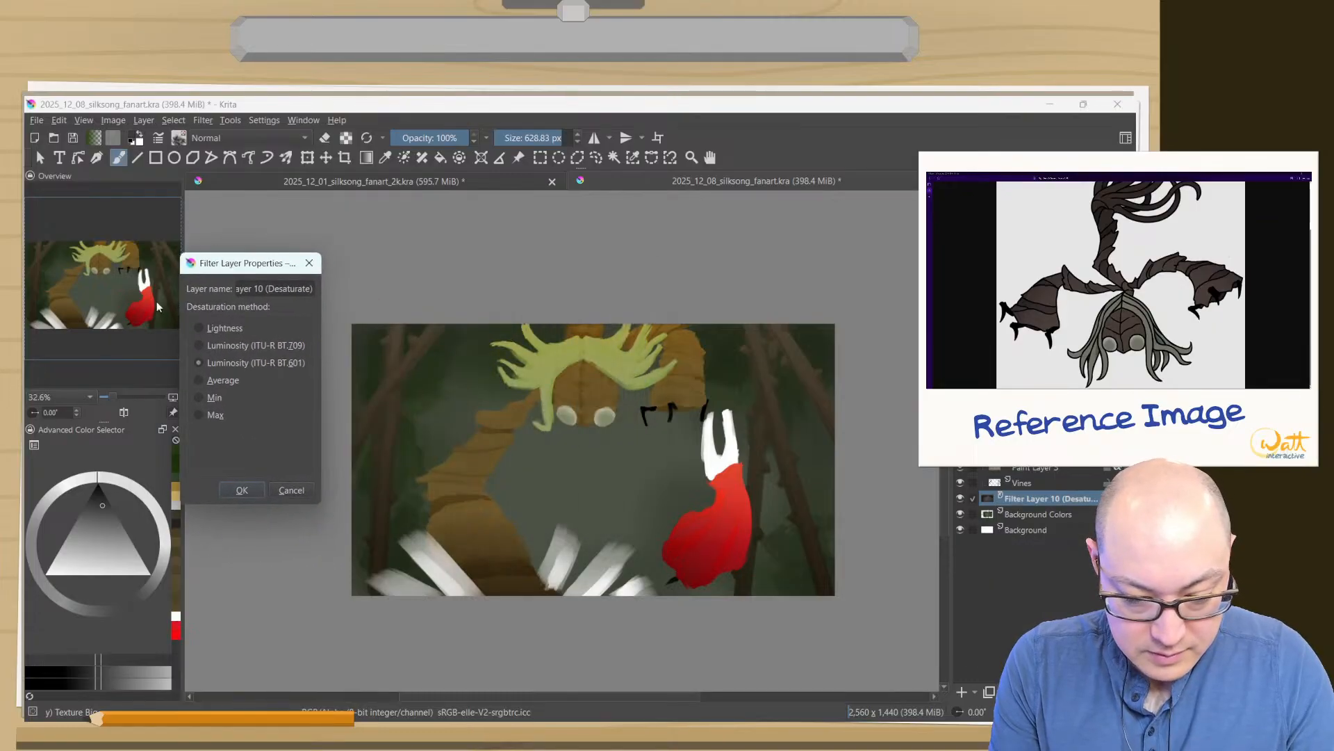
click(200, 345)
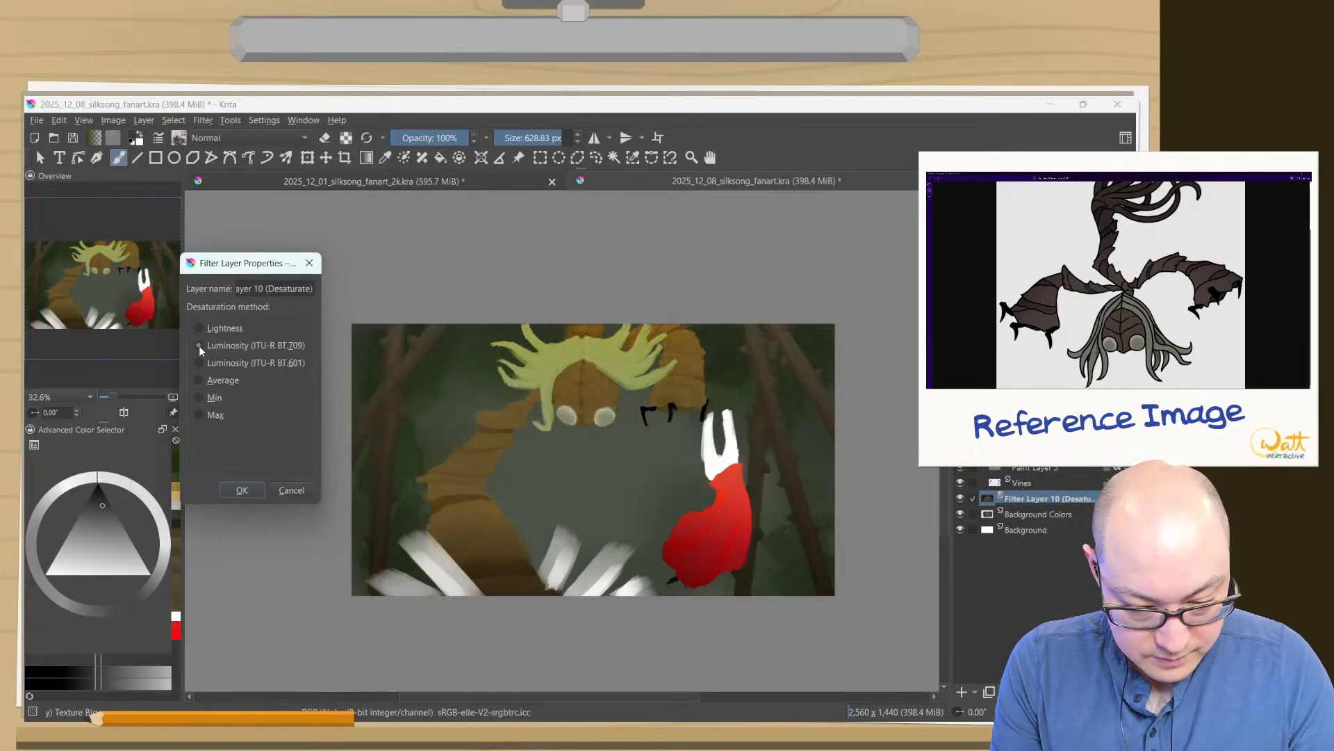
click(292, 491)
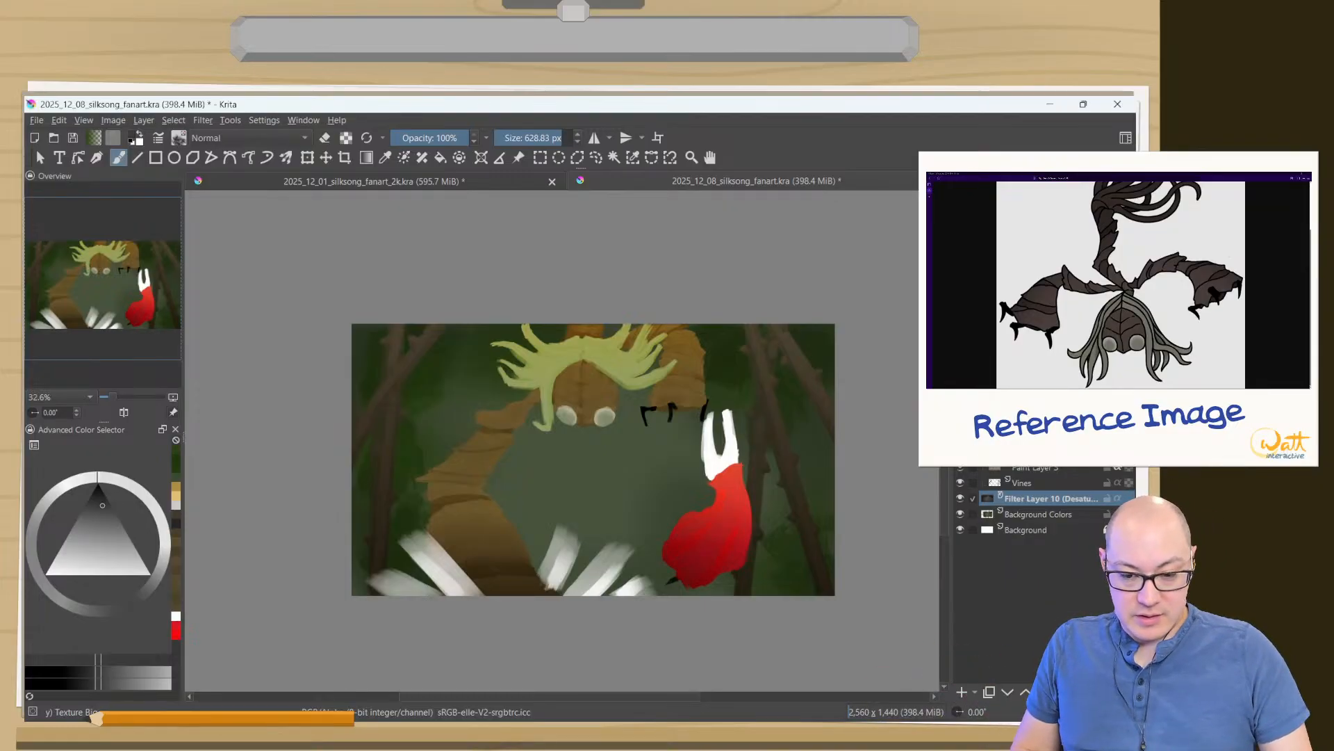
- Show the blue sketch layer over the painting and raise its opacity so the lines are stronger
click(960, 306)
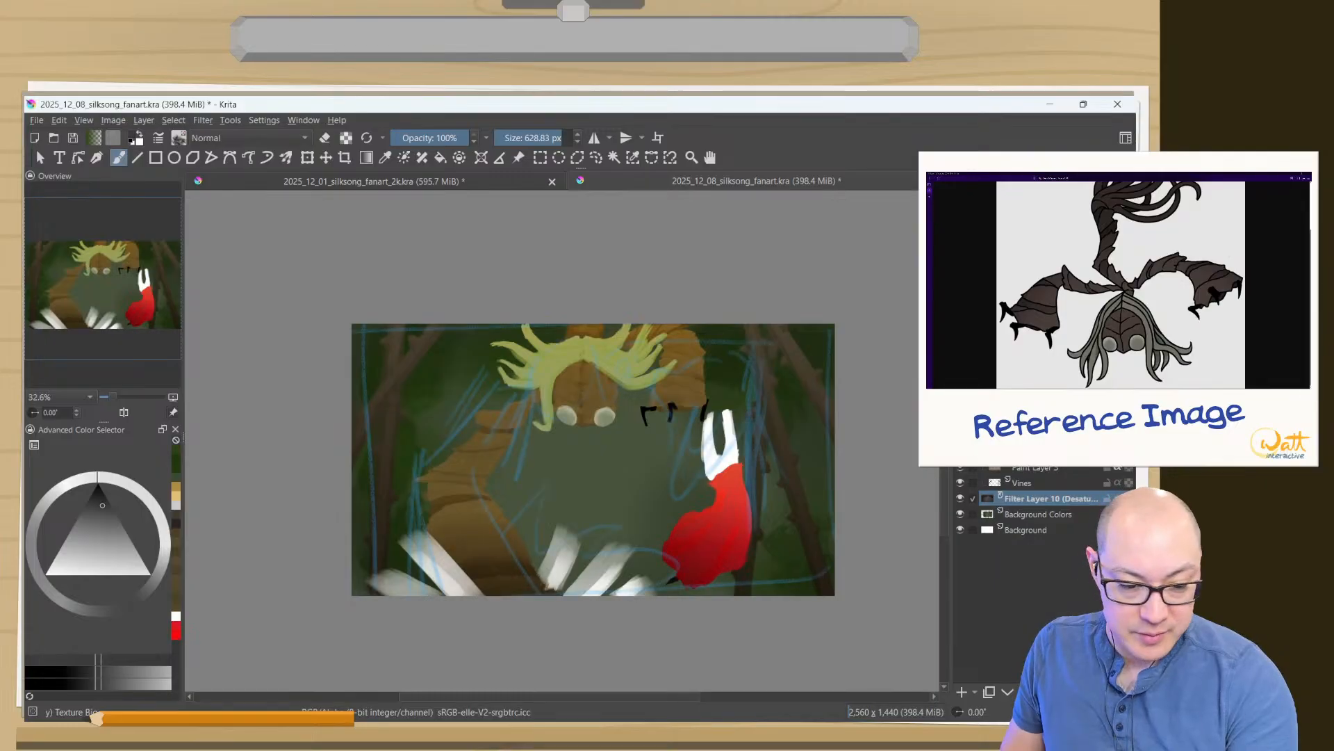
click(1036, 305)
click(1084, 240)
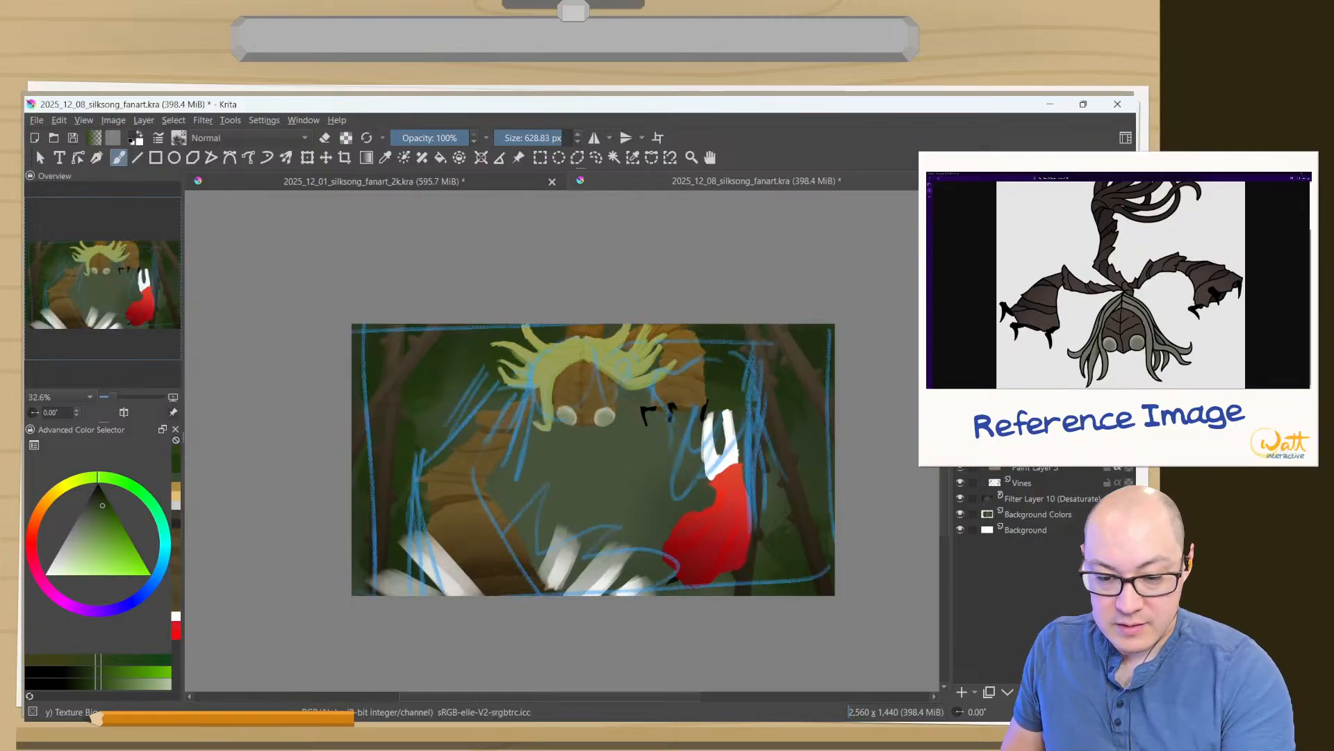
drag(1084, 239, 1129, 239)
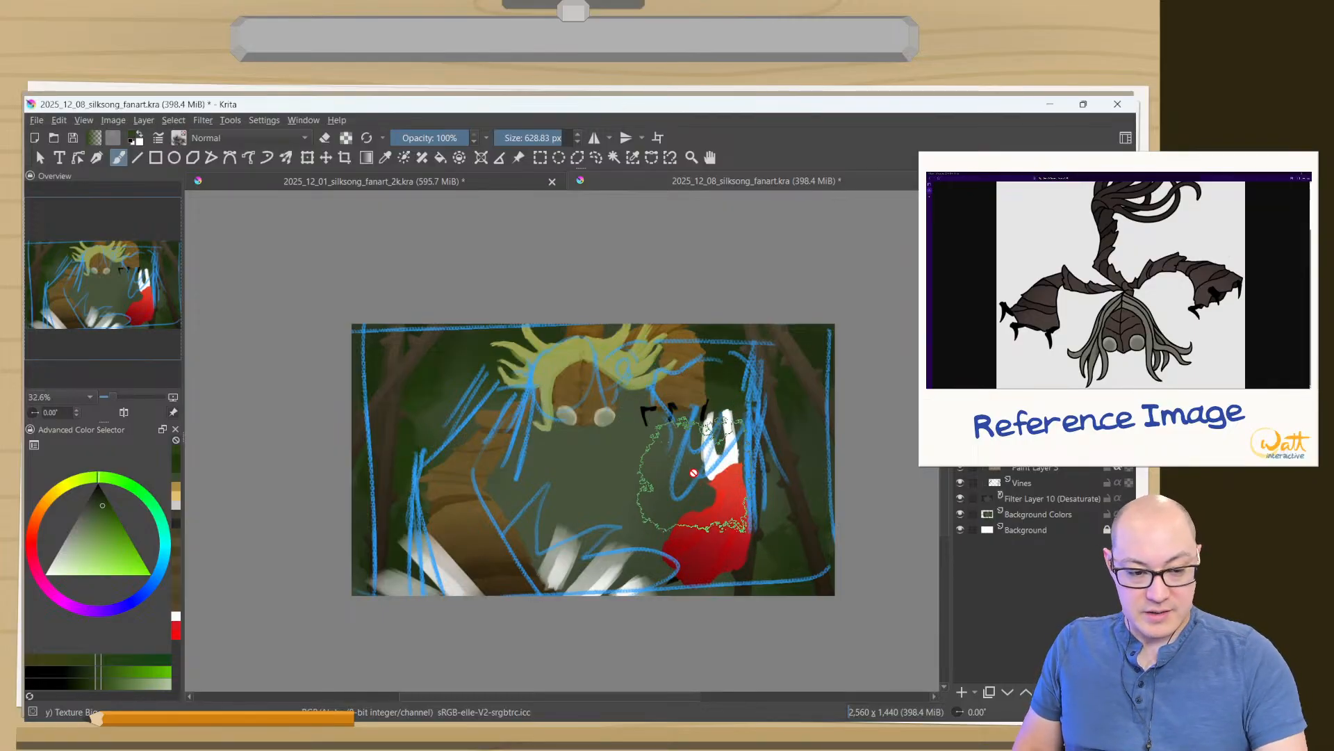
- Switch the brush preset group from the texture brushes to the painting brushes and pick the 05b Jazza's brush
right_click(308, 314)
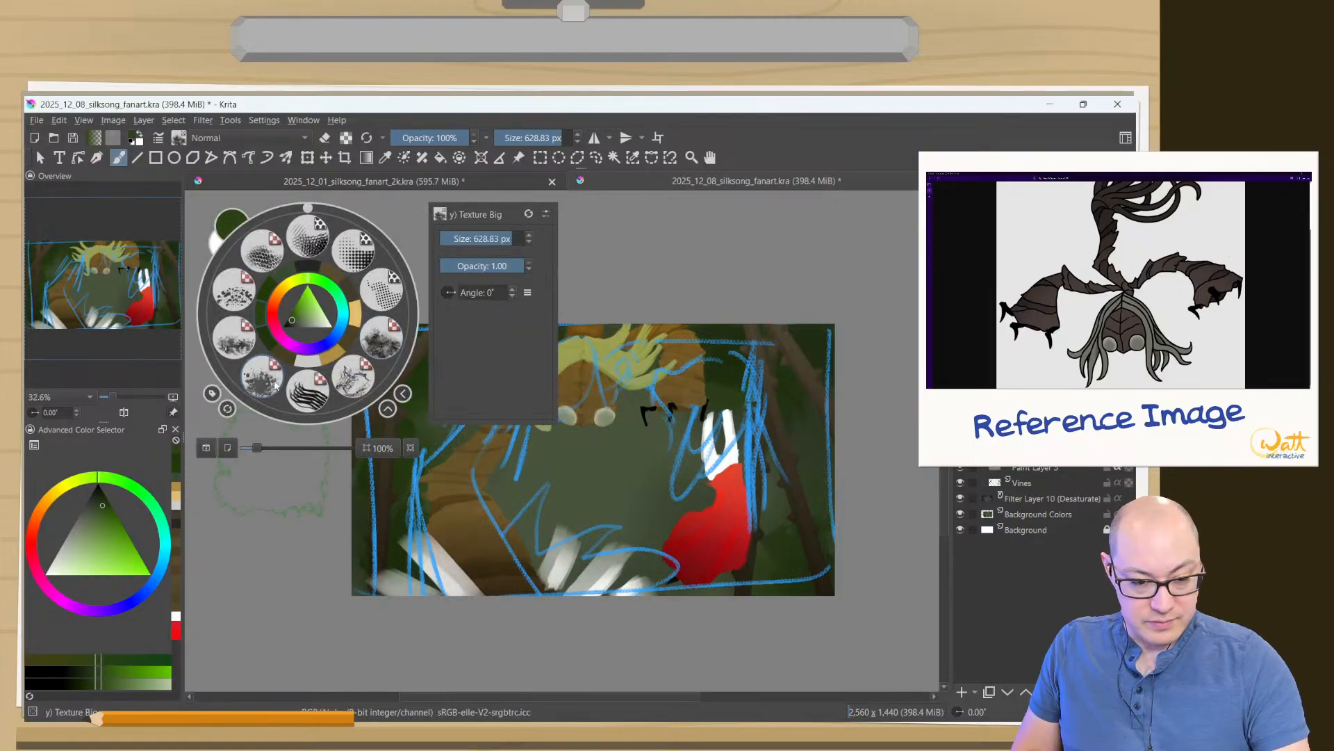
click(212, 394)
click(250, 510)
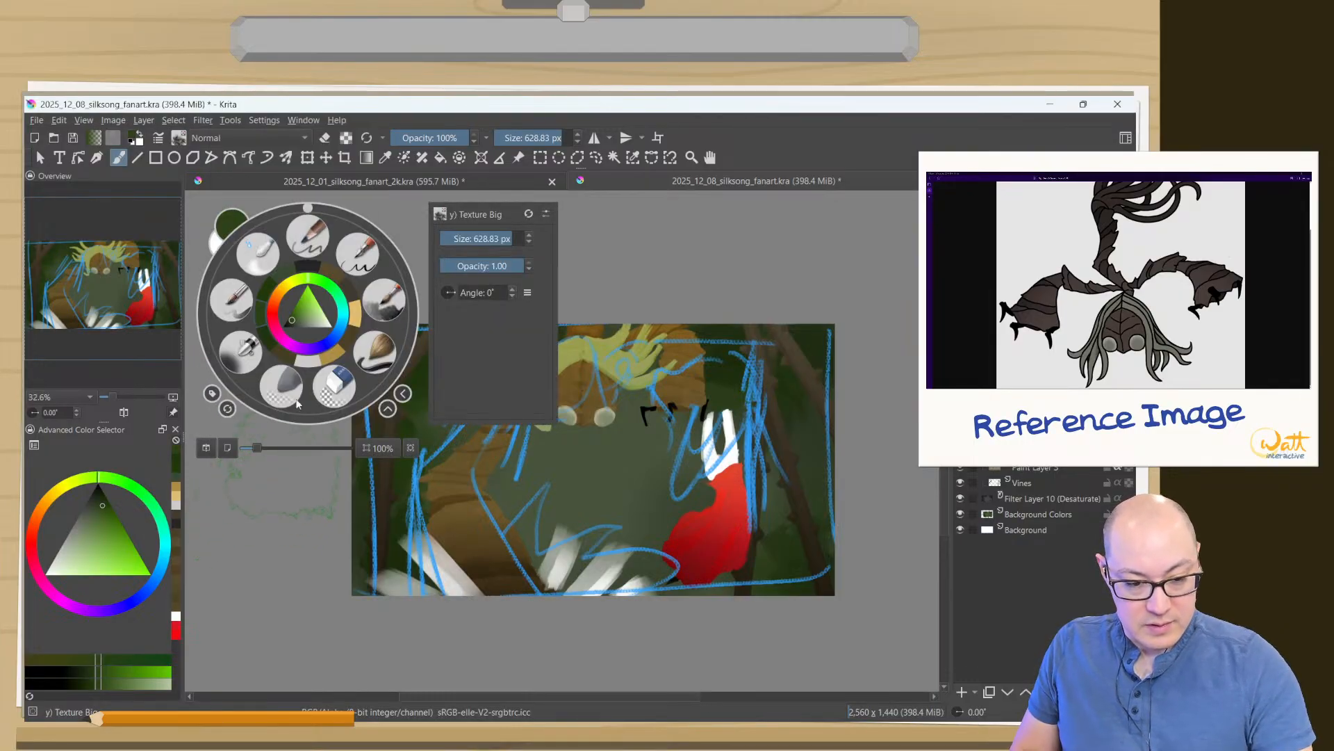
click(375, 301)
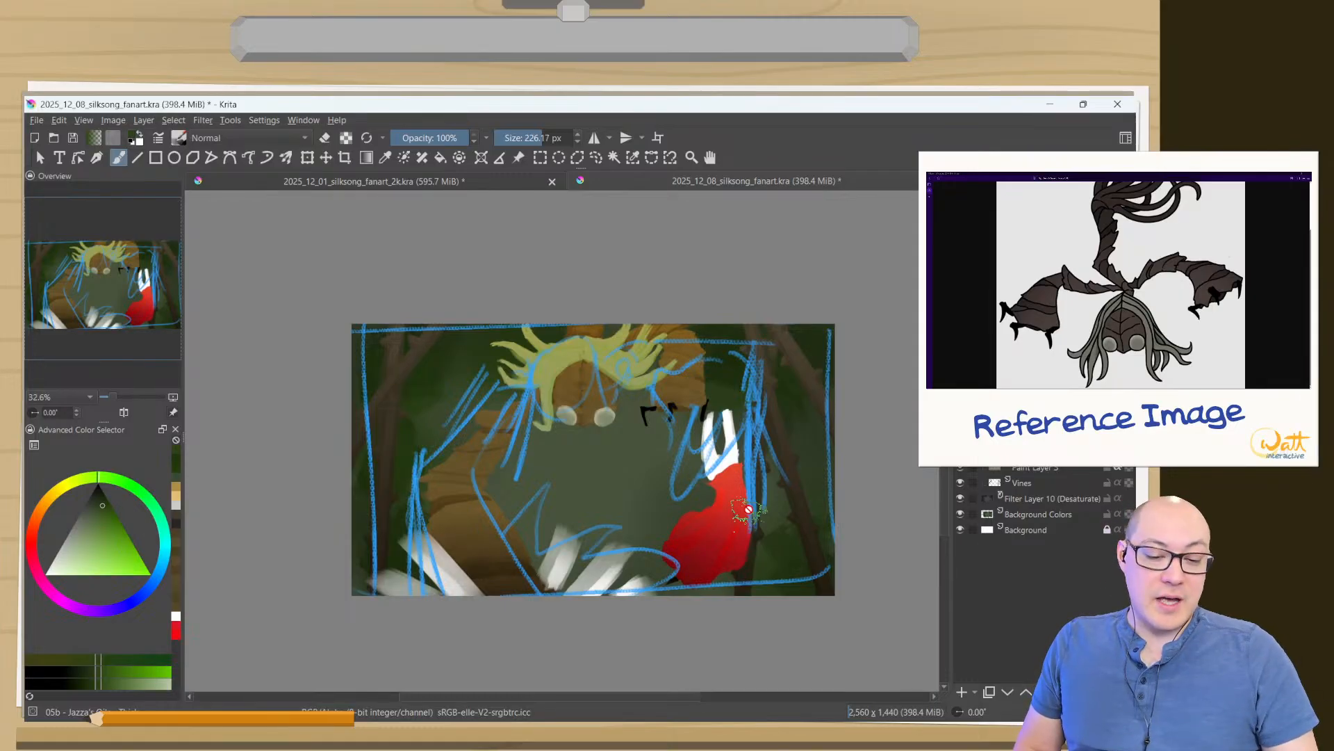
- Hide the blue sketch layer and show the painting in canvas-only mode, enlarged to fill the view
click(960, 232)
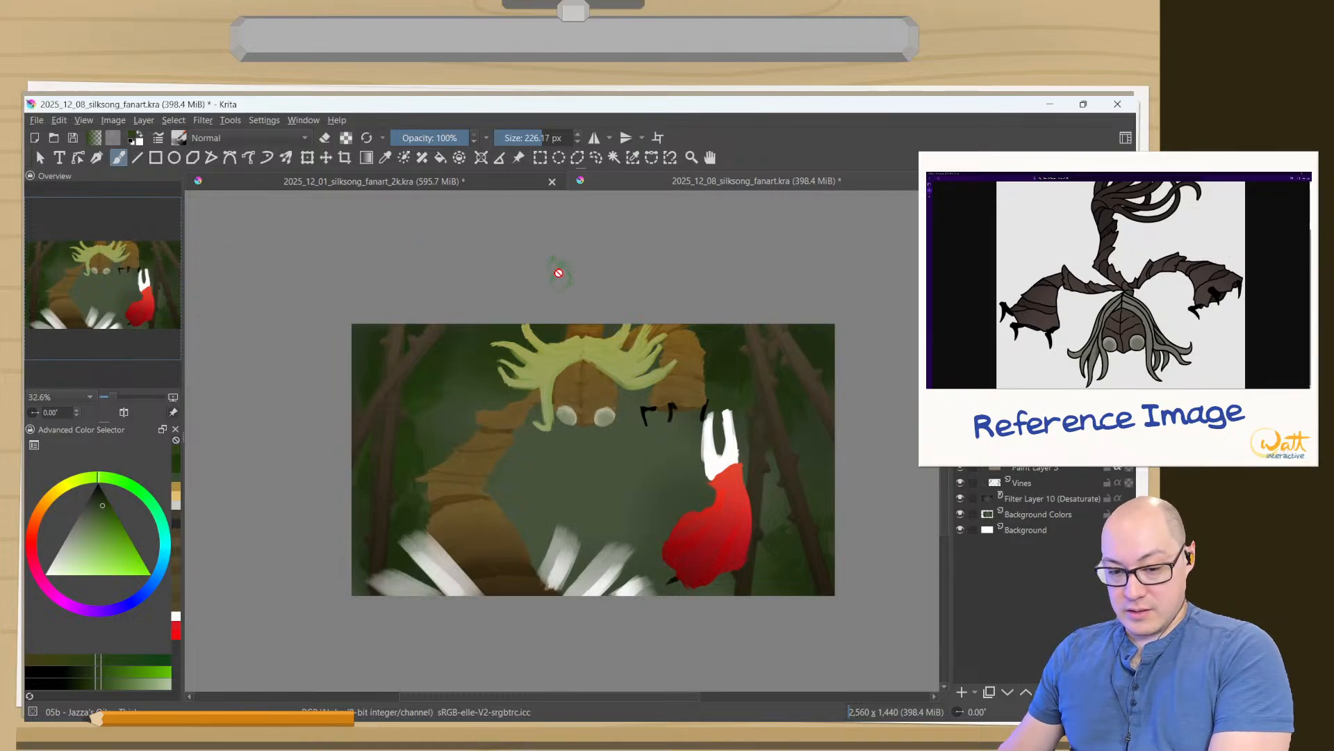
key(Tab)
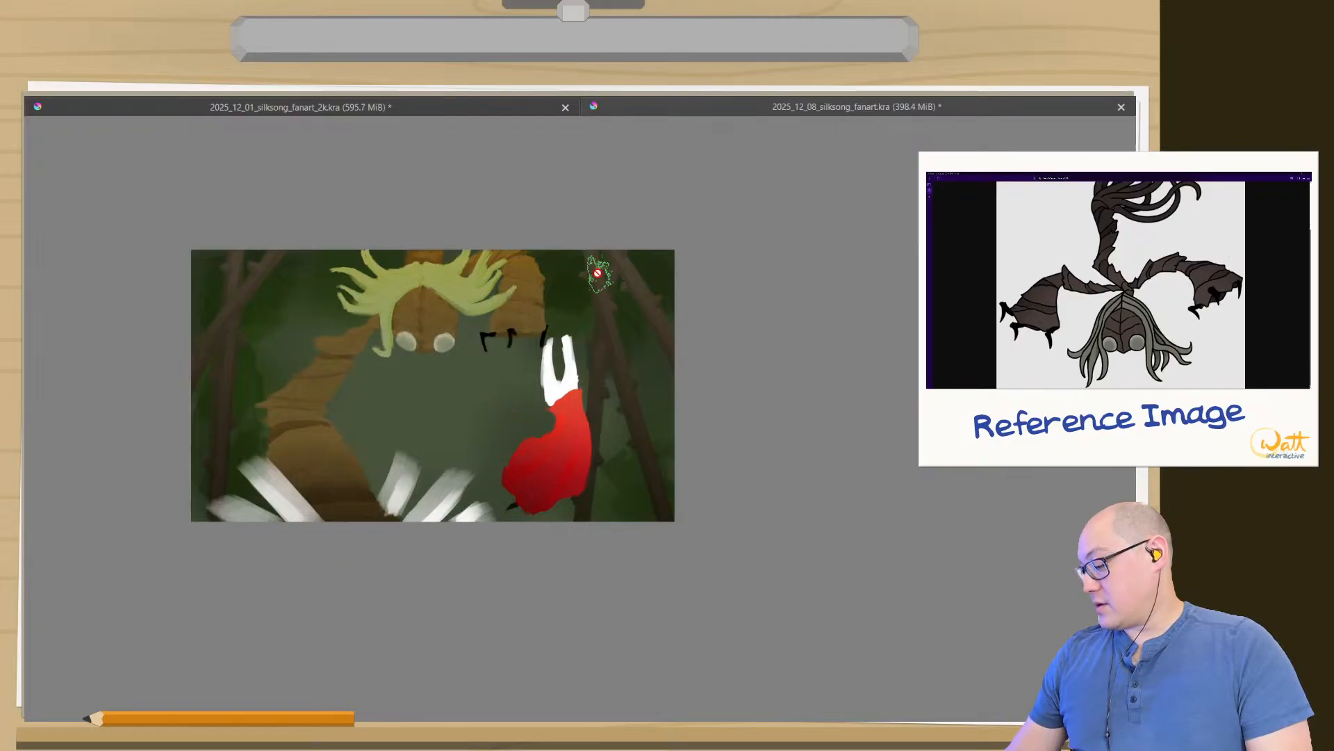
key(2)
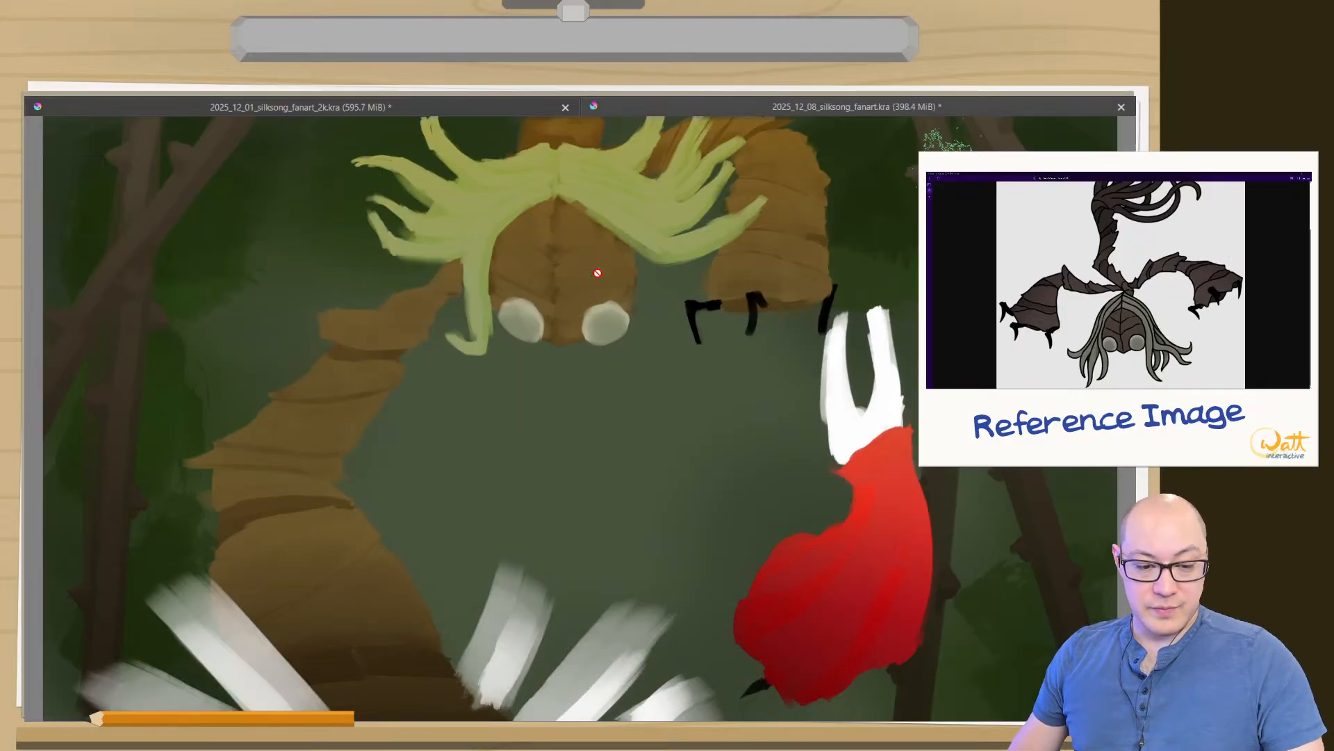
right_click(58, 622)
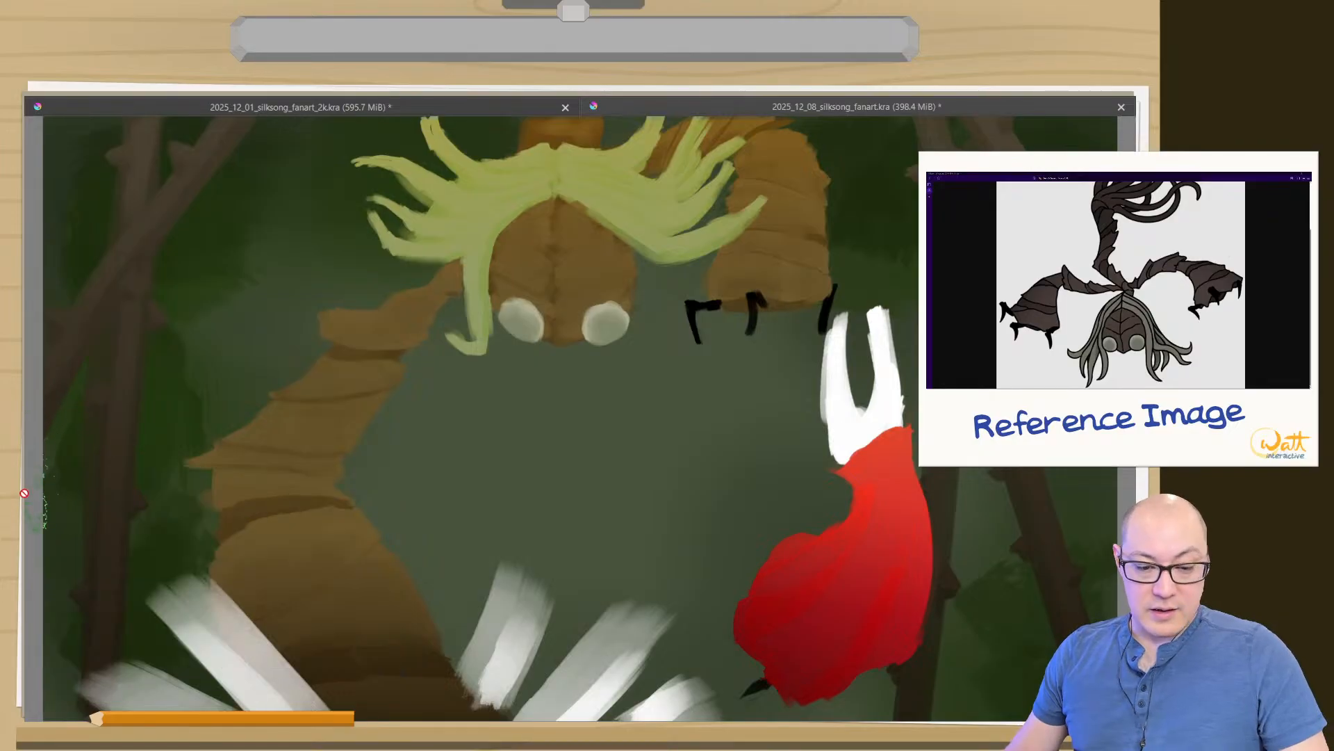